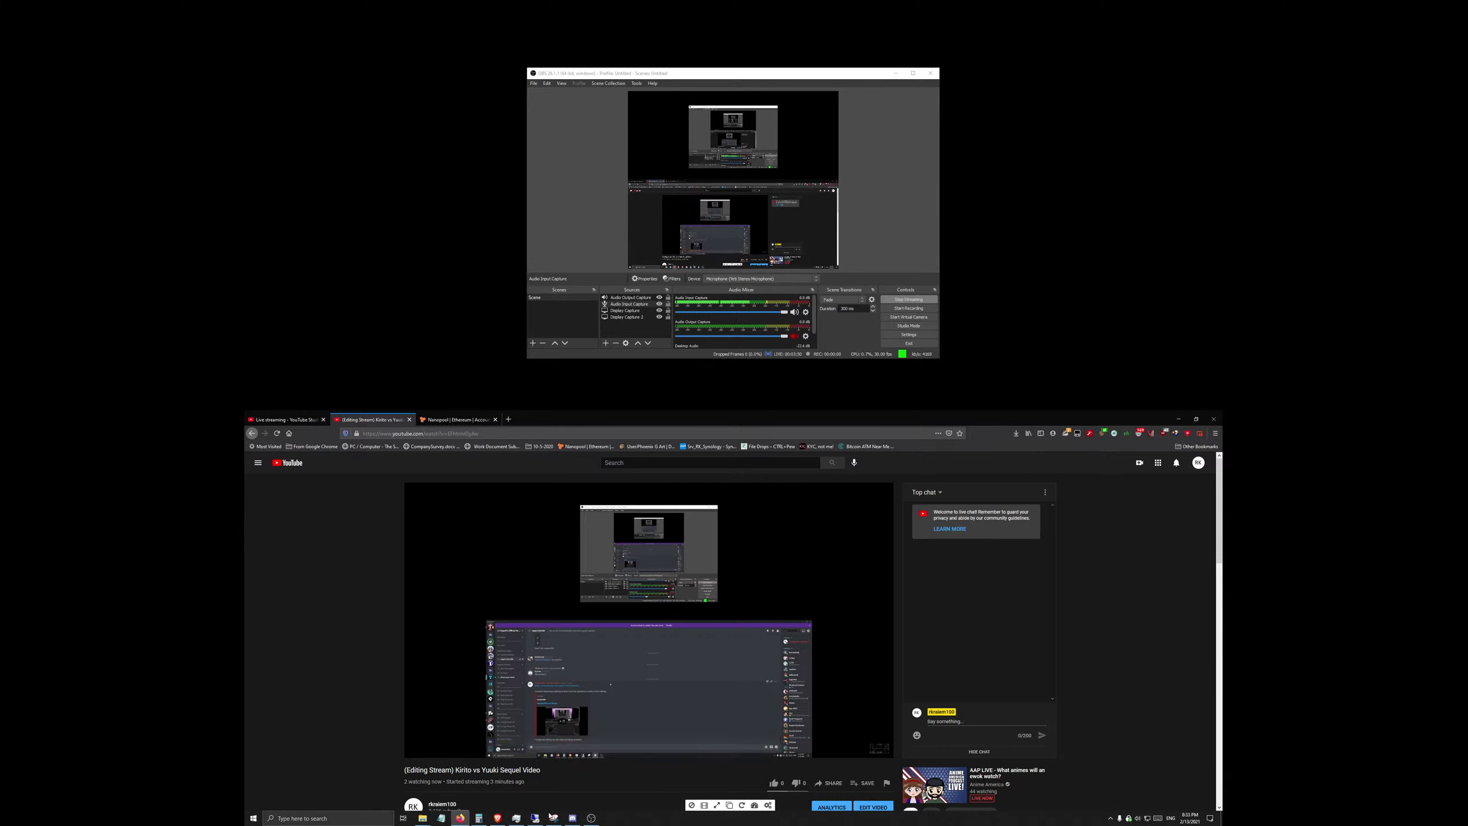
Step: Browse File Explorer to the Kirito vs Yuuki 2 folder in Music, listen to 0-1.wav, and close the music player
{"action": "left_click", "coordinate": [498, 819]}
{"action": "left_click", "coordinate": [499, 819]}
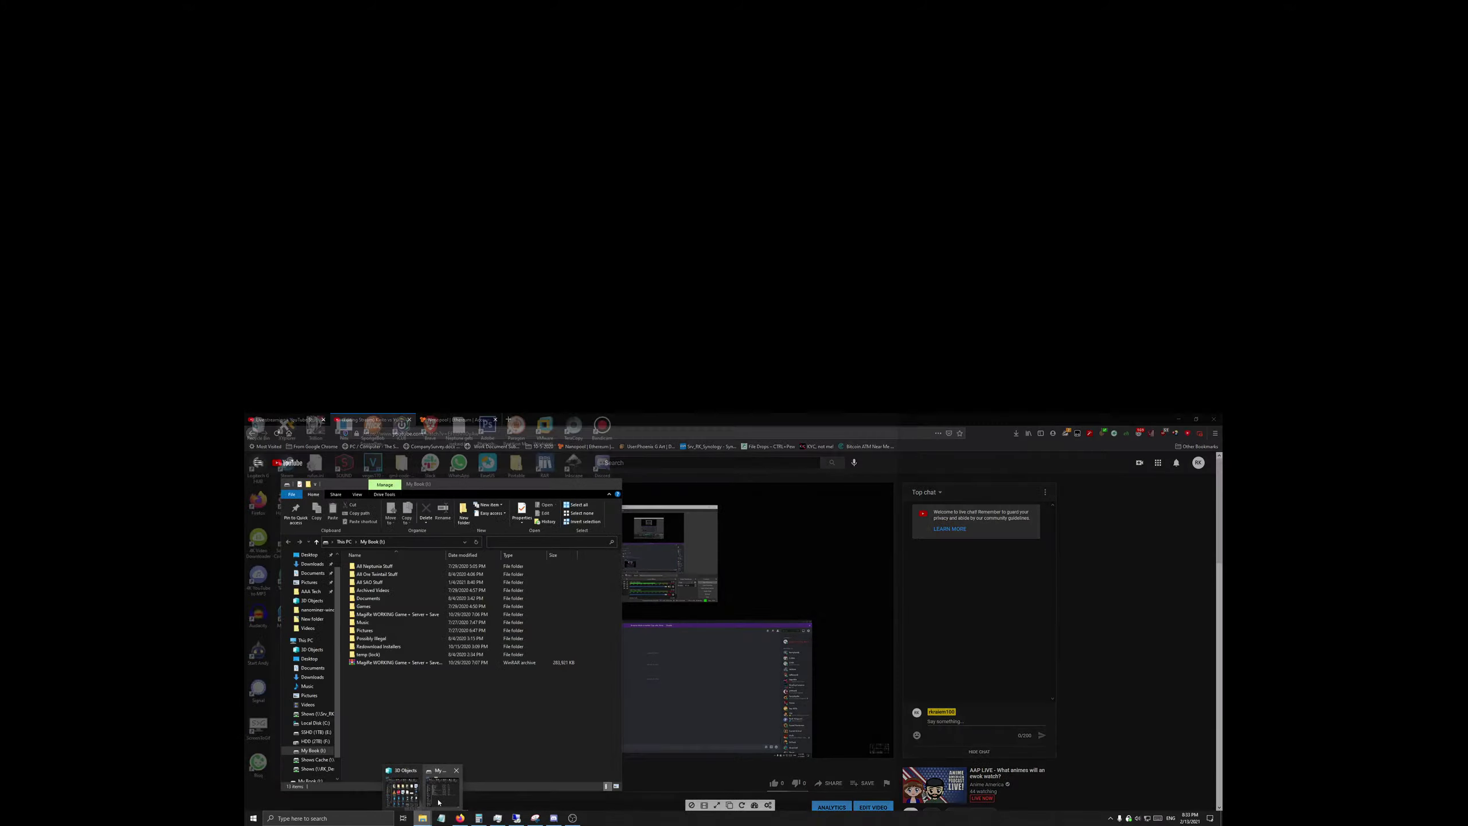
{"action": "left_click", "coordinate": [425, 786]}
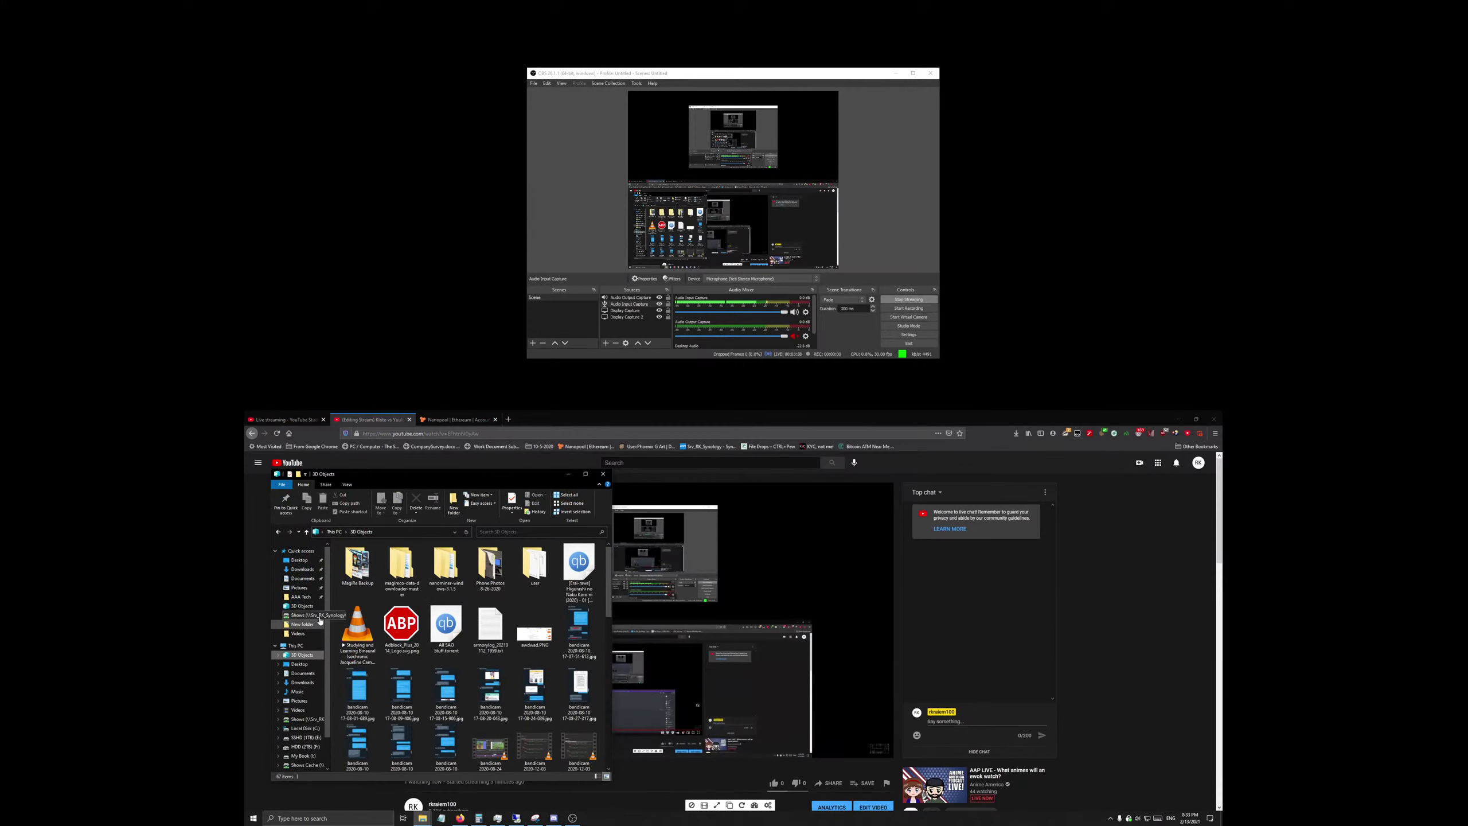
{"action": "left_click", "coordinate": [302, 578]}
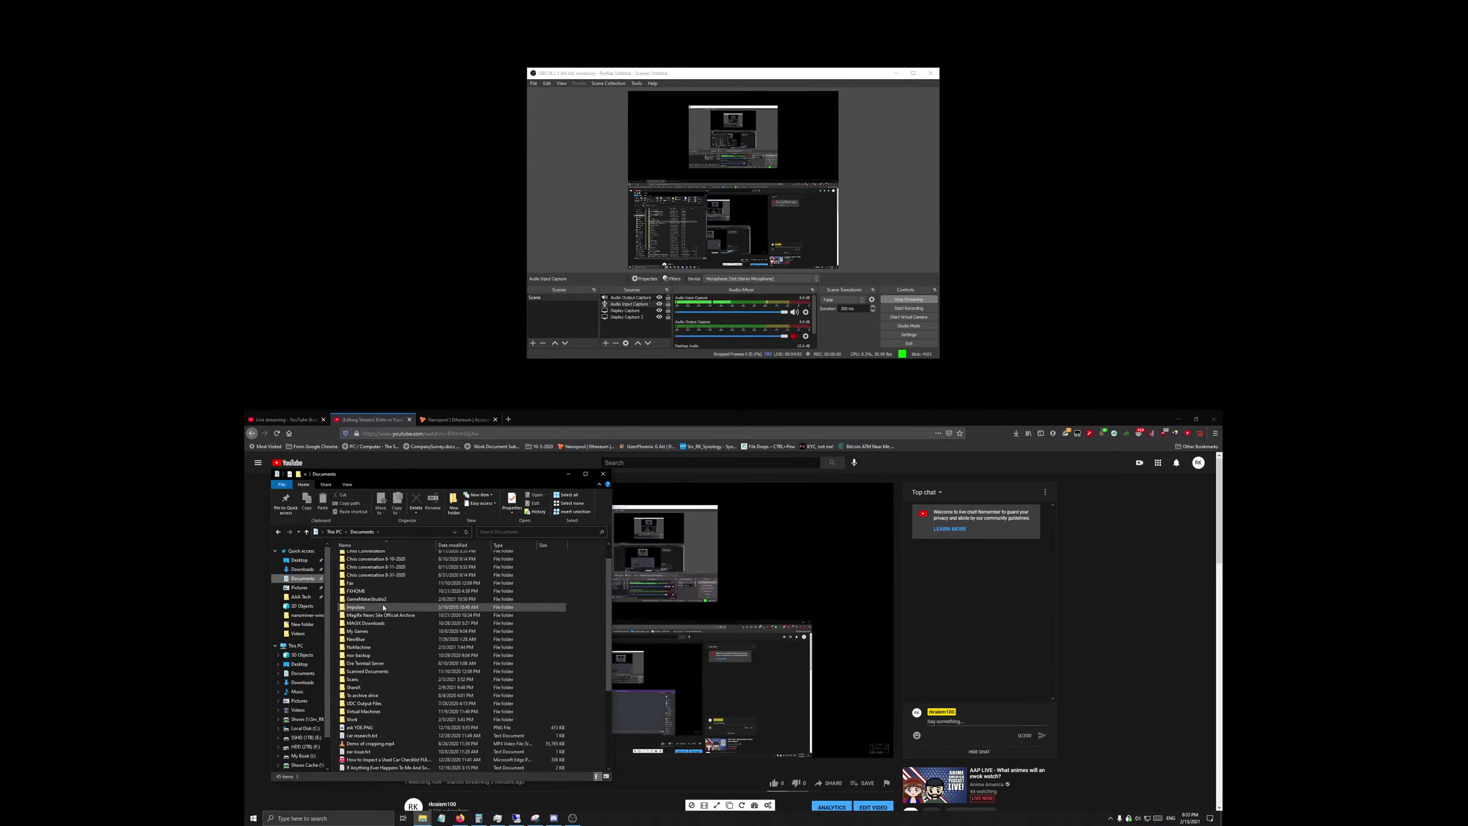
{"action": "scroll", "coordinate": [360, 646], "scroll_direction": "down", "scroll_amount": 1}
{"action": "scroll", "coordinate": [392, 656], "scroll_direction": "down", "scroll_amount": 1}
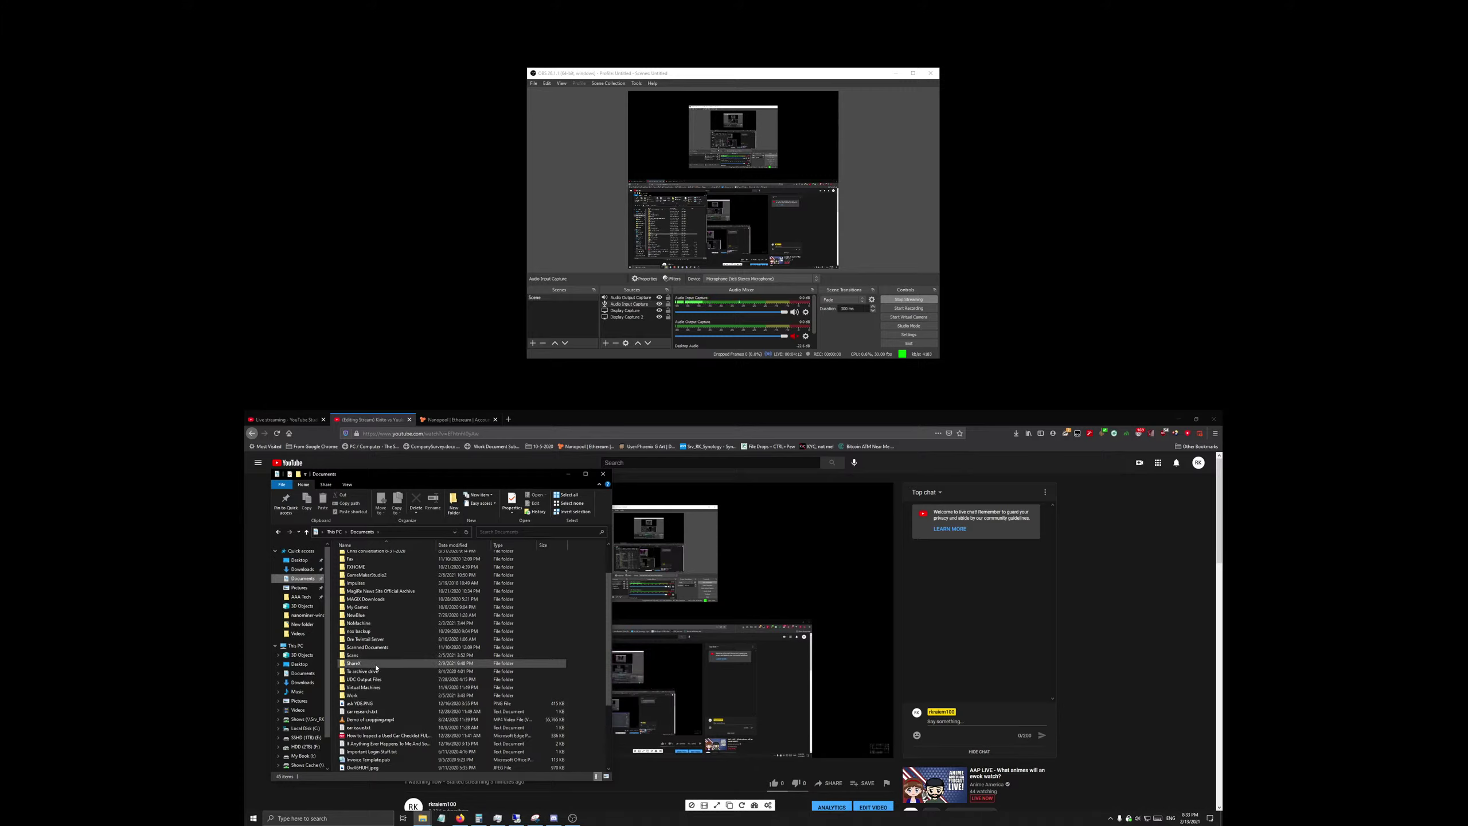
{"action": "left_click", "coordinate": [297, 691]}
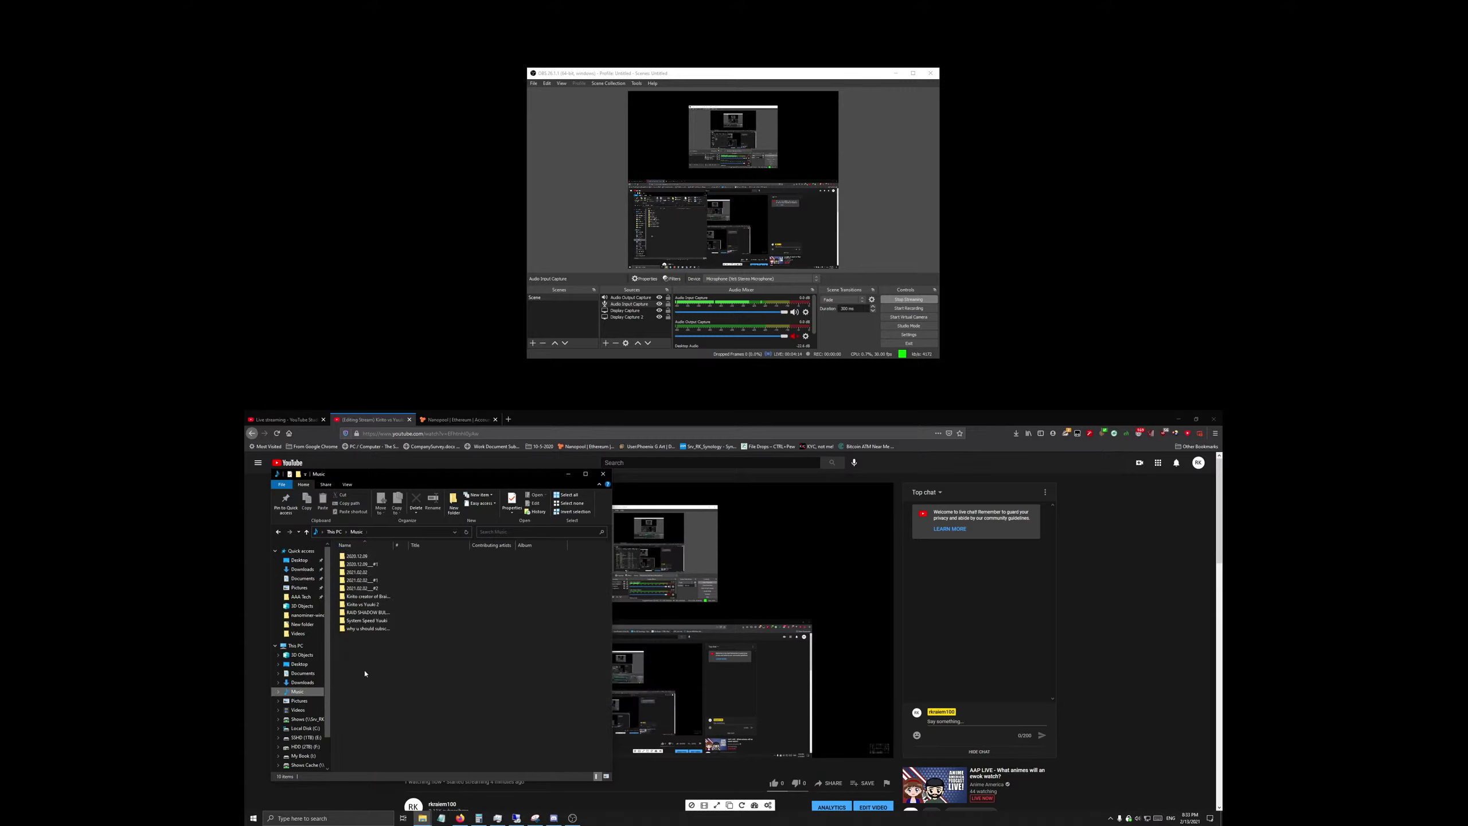
{"action": "double_click", "coordinate": [390, 605]}
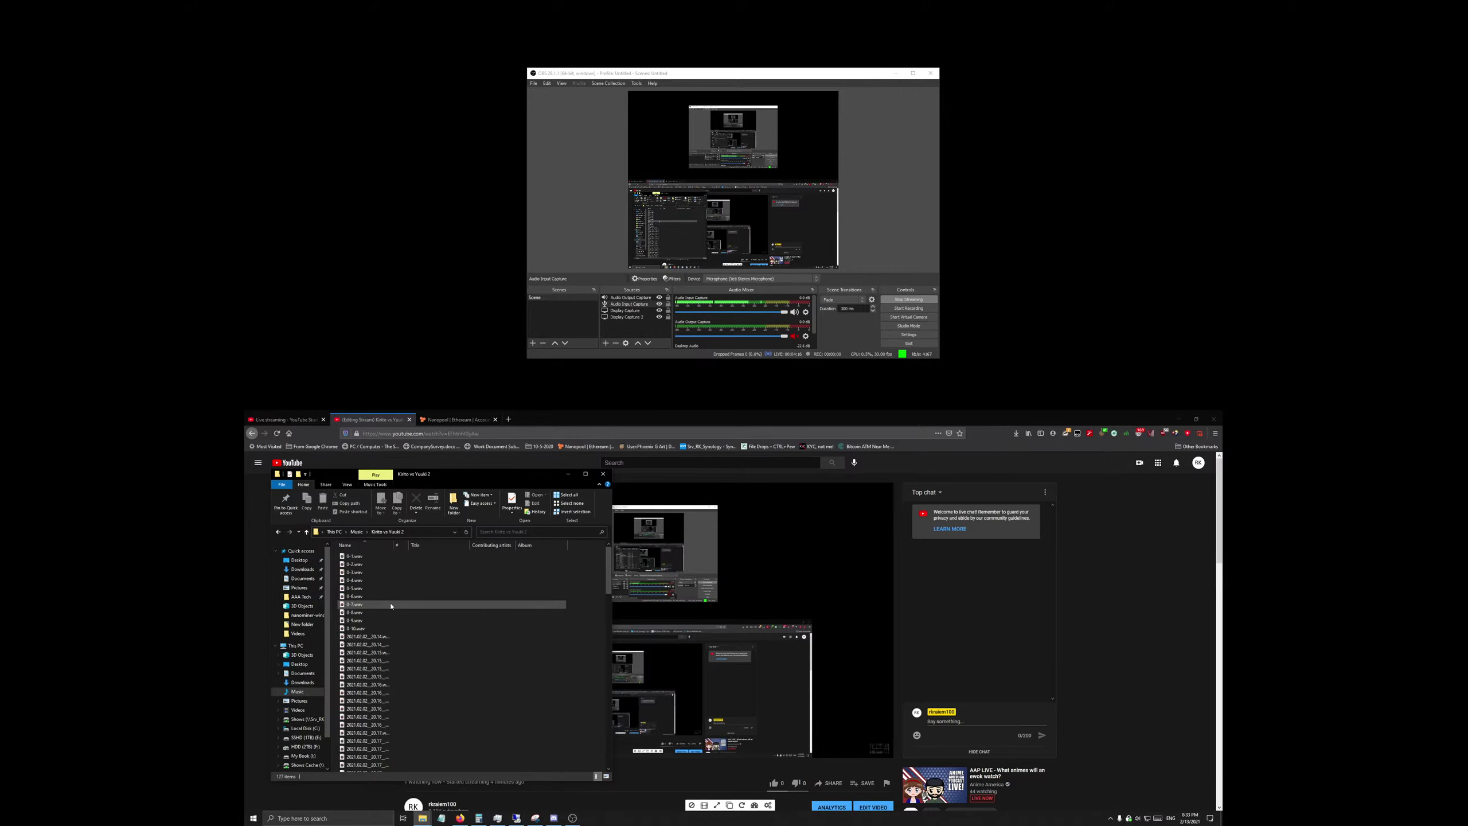
{"action": "double_click", "coordinate": [372, 559]}
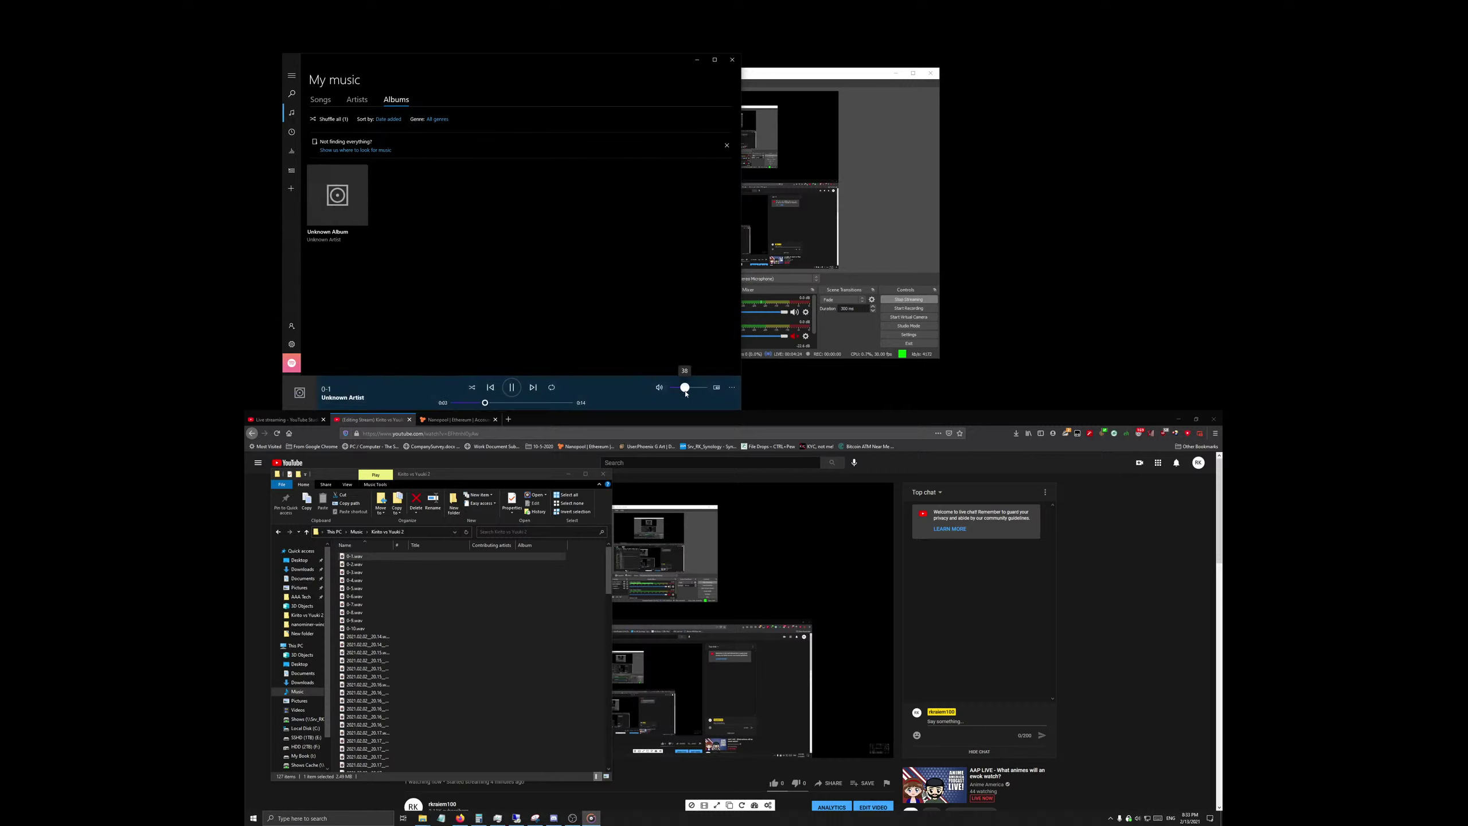
{"action": "left_click", "coordinate": [732, 60]}
Step: Launch VEGAS Pro 17.0 and close the google-analytics-for-wordpress folder window
{"action": "left_click", "coordinate": [300, 818]}
{"action": "type", "text": "v"}
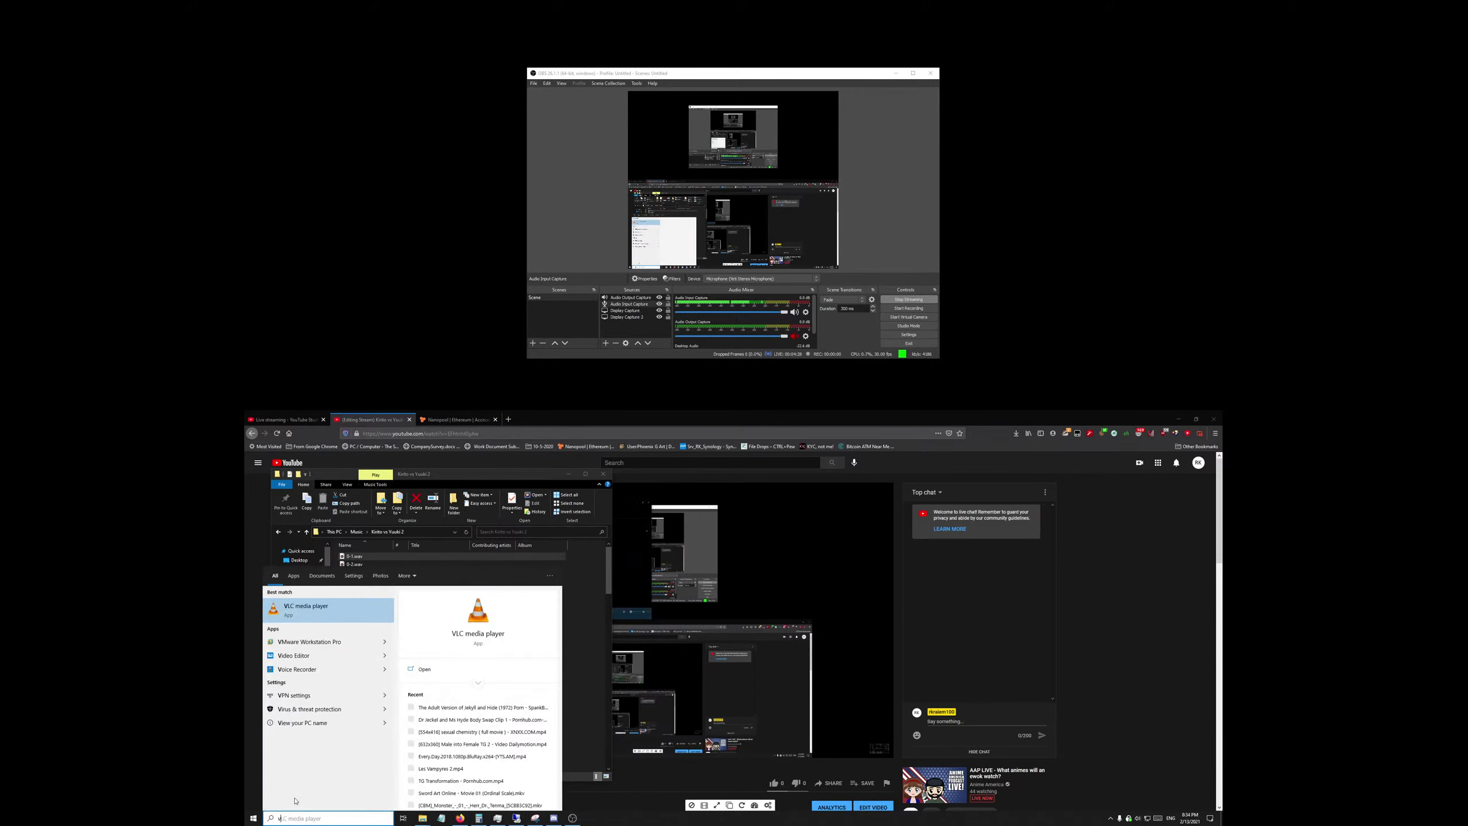
{"action": "type", "text": "egas pro"}
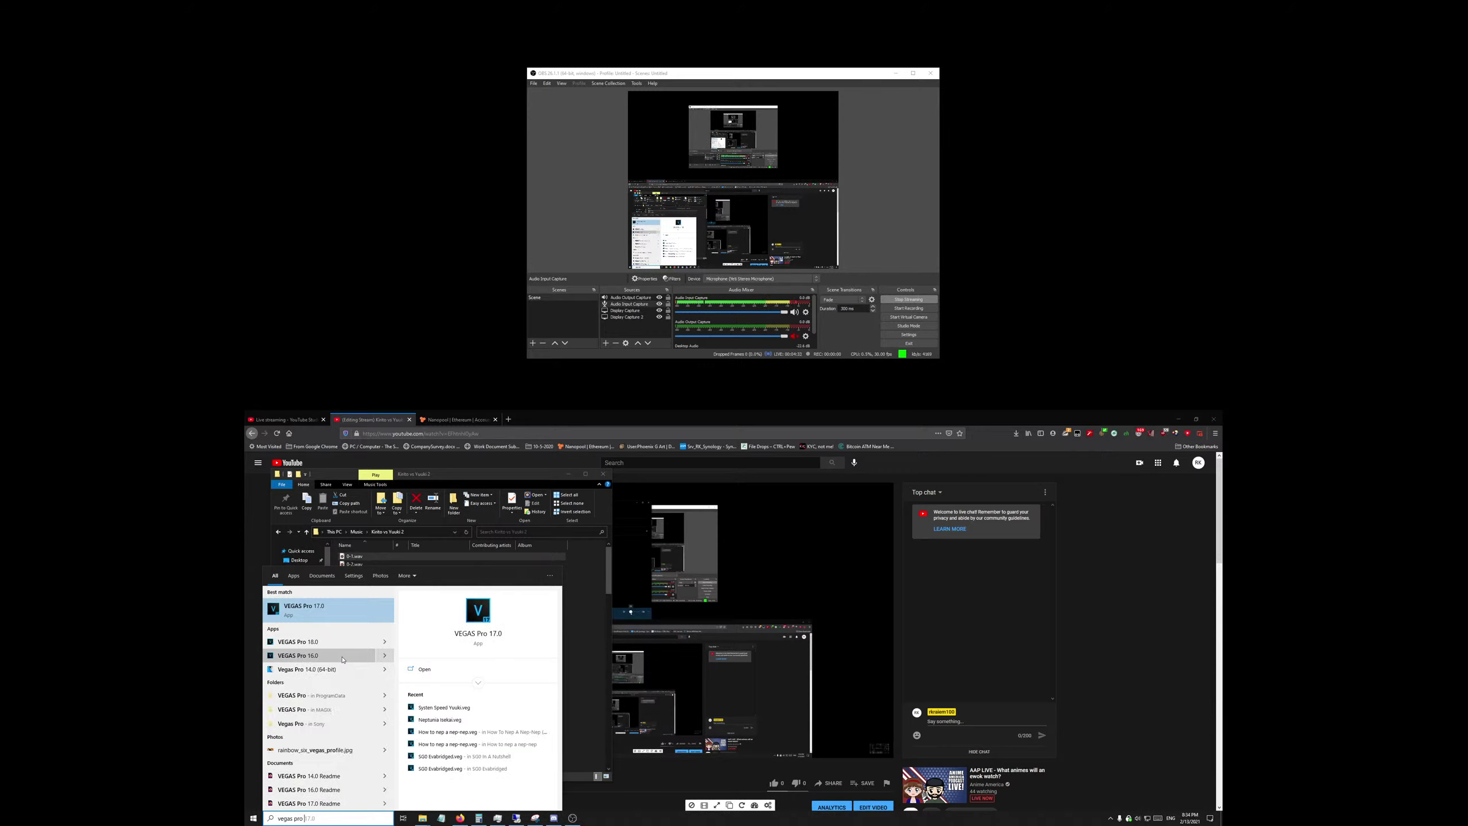
{"action": "left_click", "coordinate": [342, 659]}
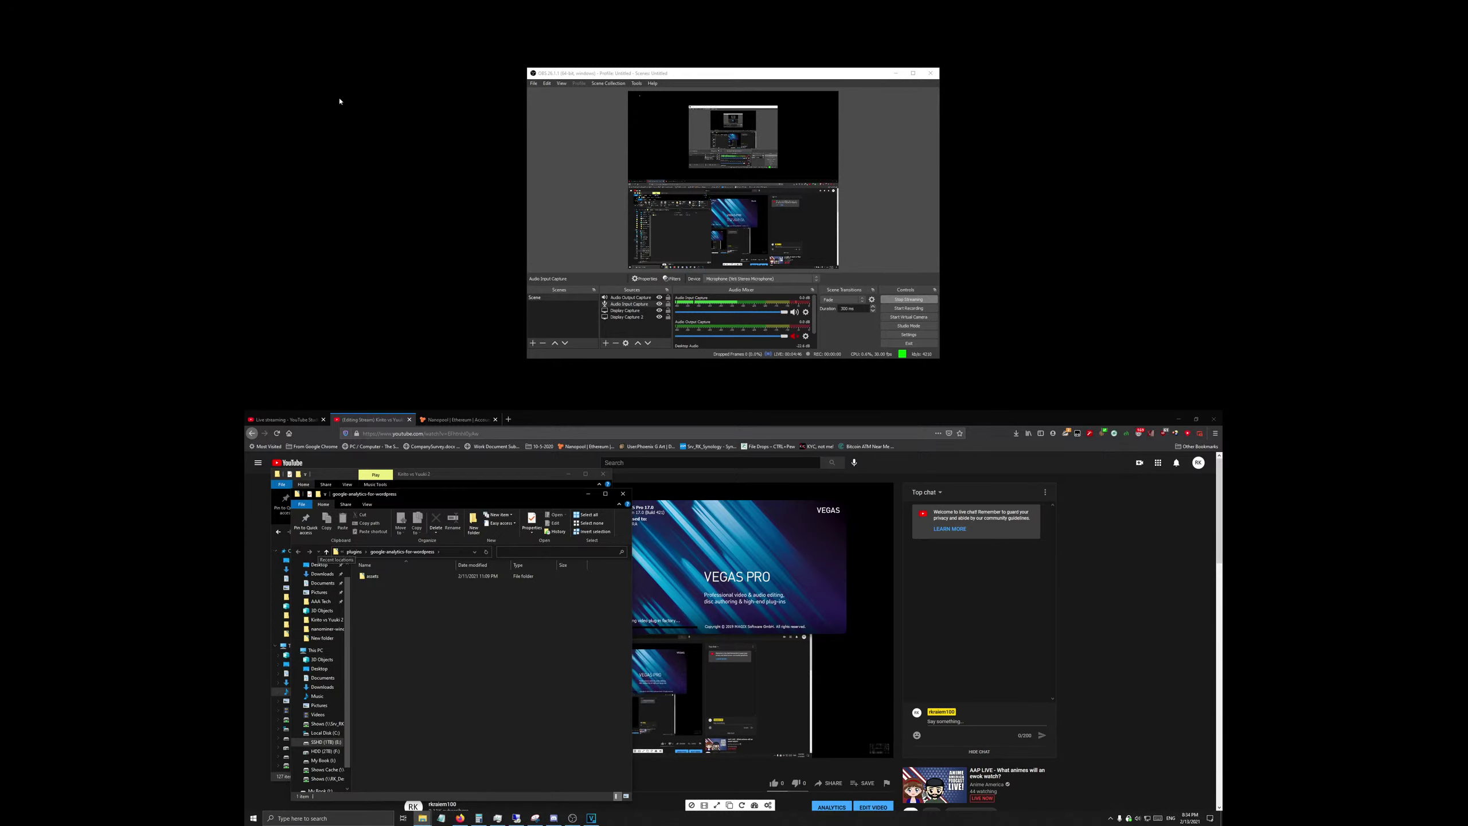
{"action": "left_click", "coordinate": [622, 493]}
Step: Open the recent document "Why Kirito could never beat yuuki 2.docx" in Microsoft Word and maximize it on the upper monitor
{"action": "left_click", "coordinate": [250, 818]}
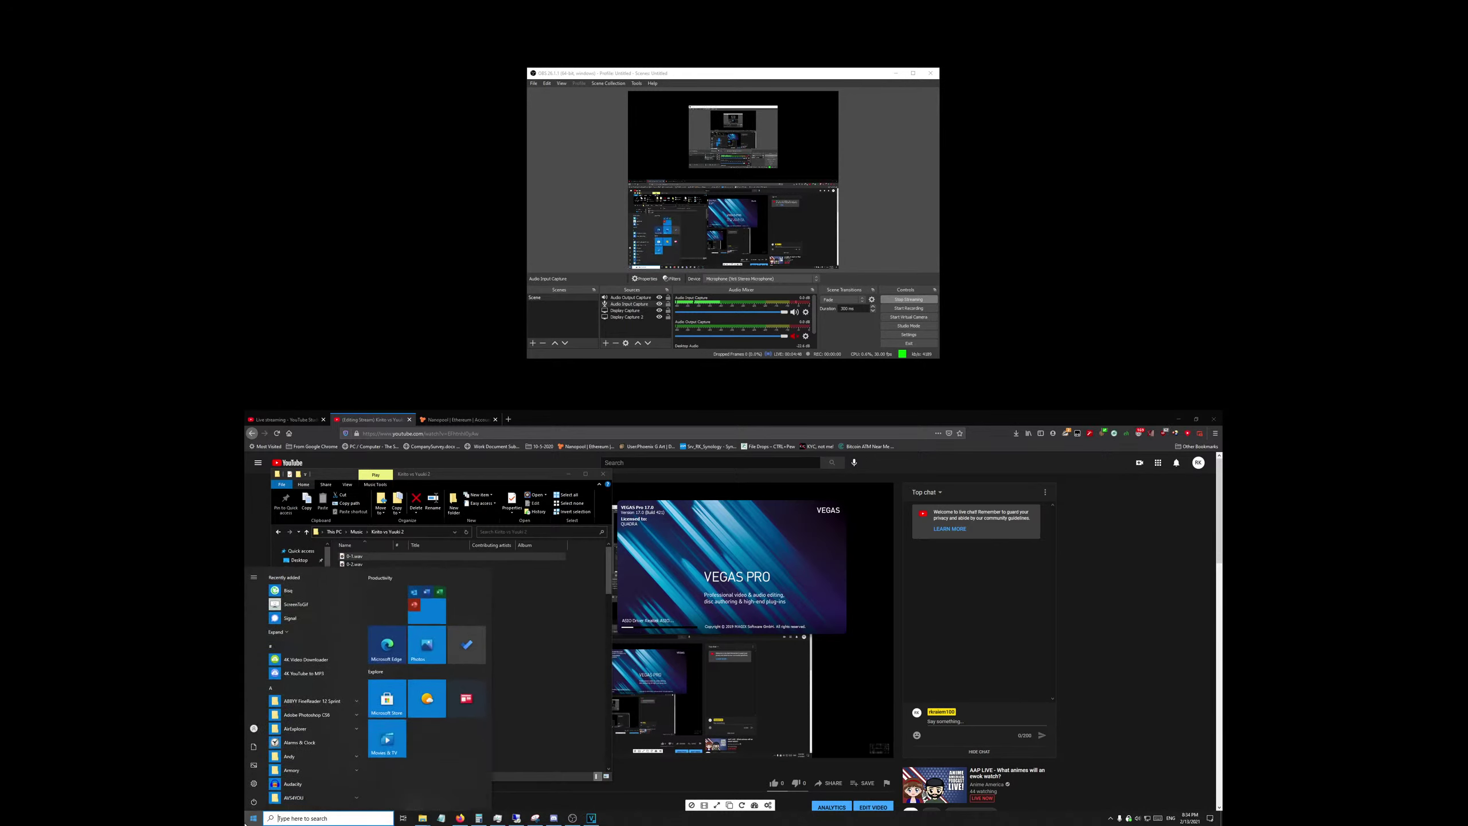
{"action": "type", "text": "word"}
{"action": "key", "text": "Return"}
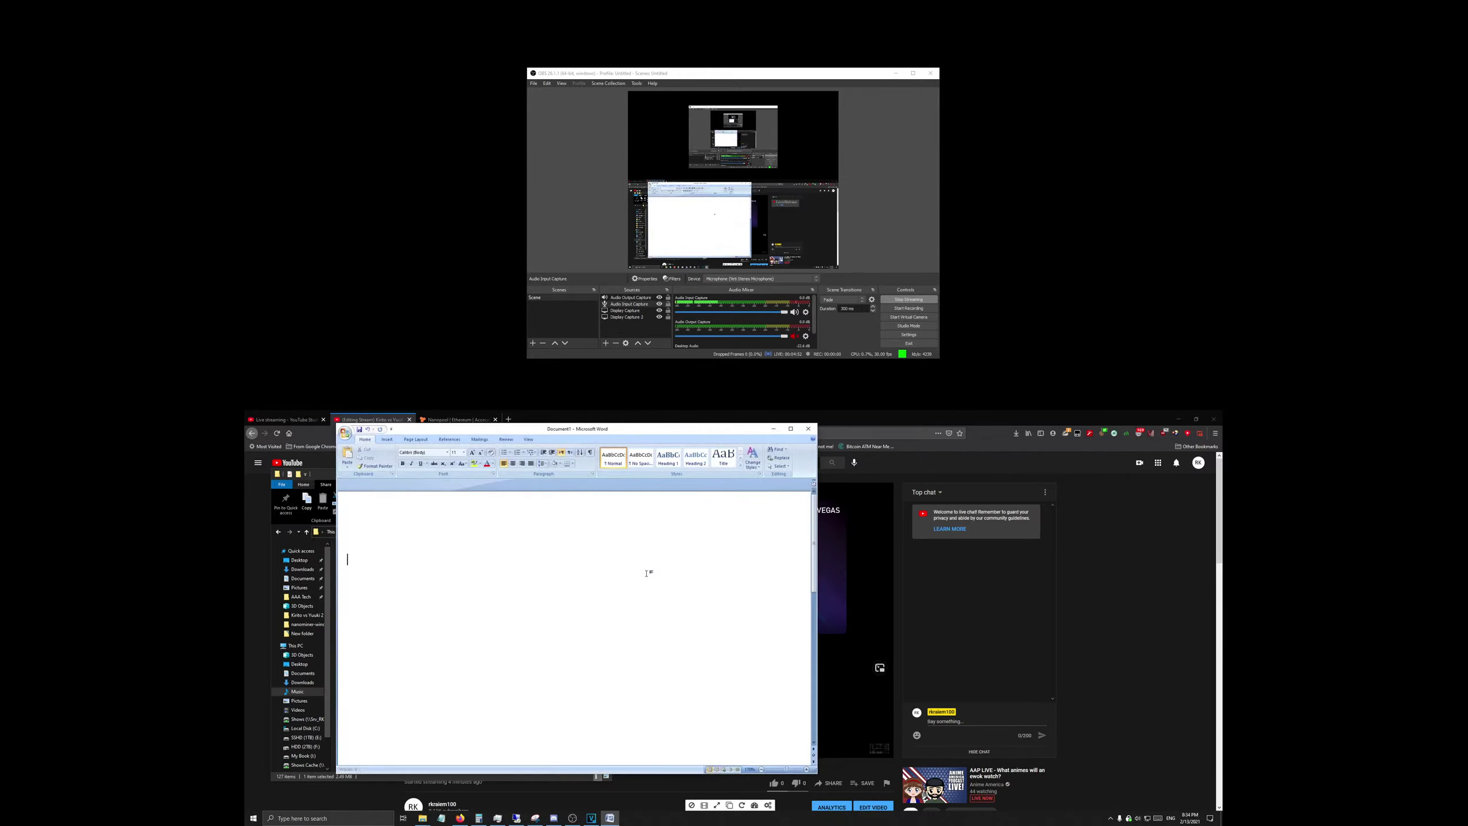
{"action": "left_click", "coordinate": [347, 435]}
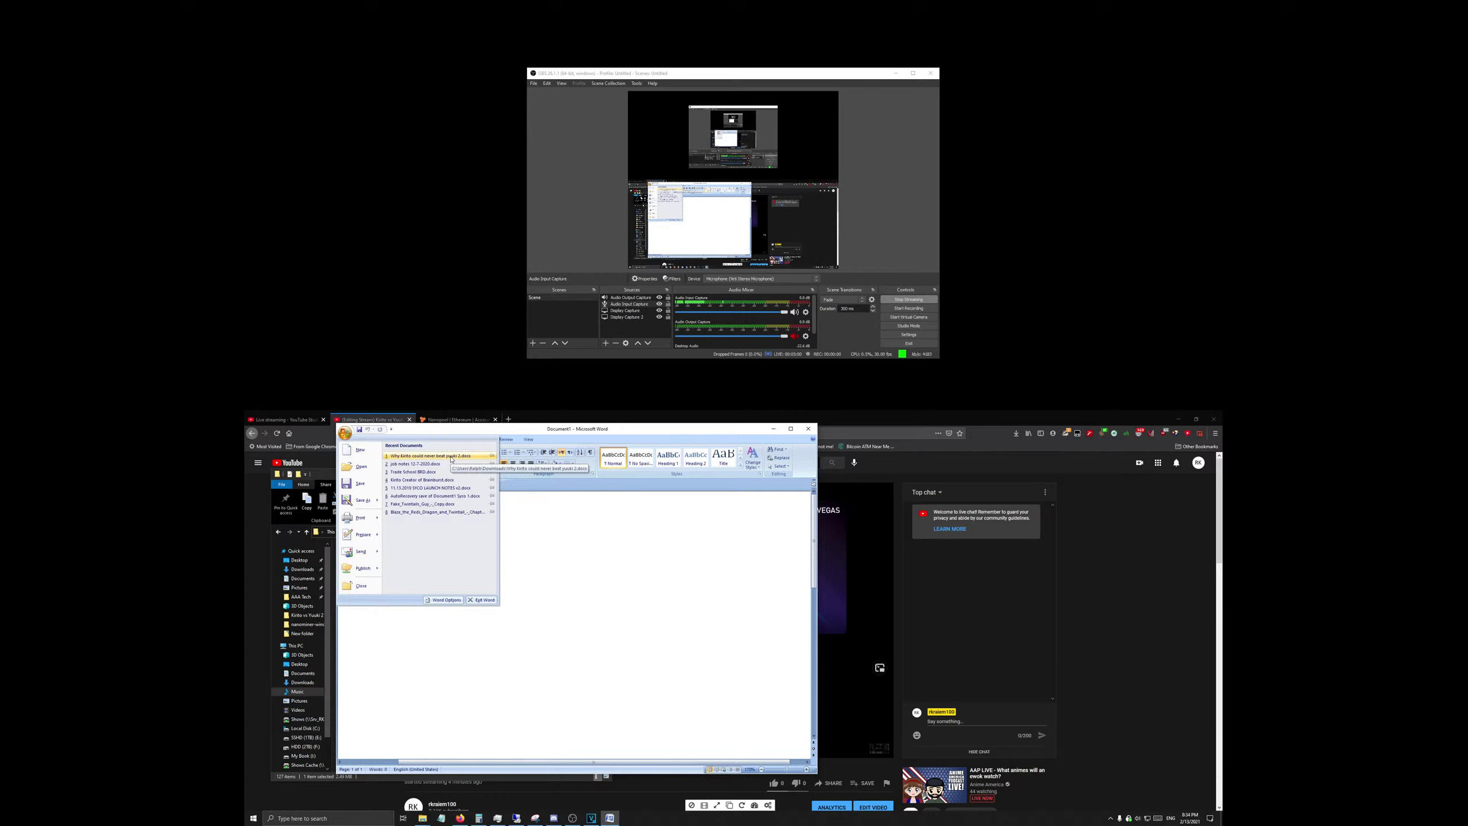
{"action": "left_click", "coordinate": [451, 457]}
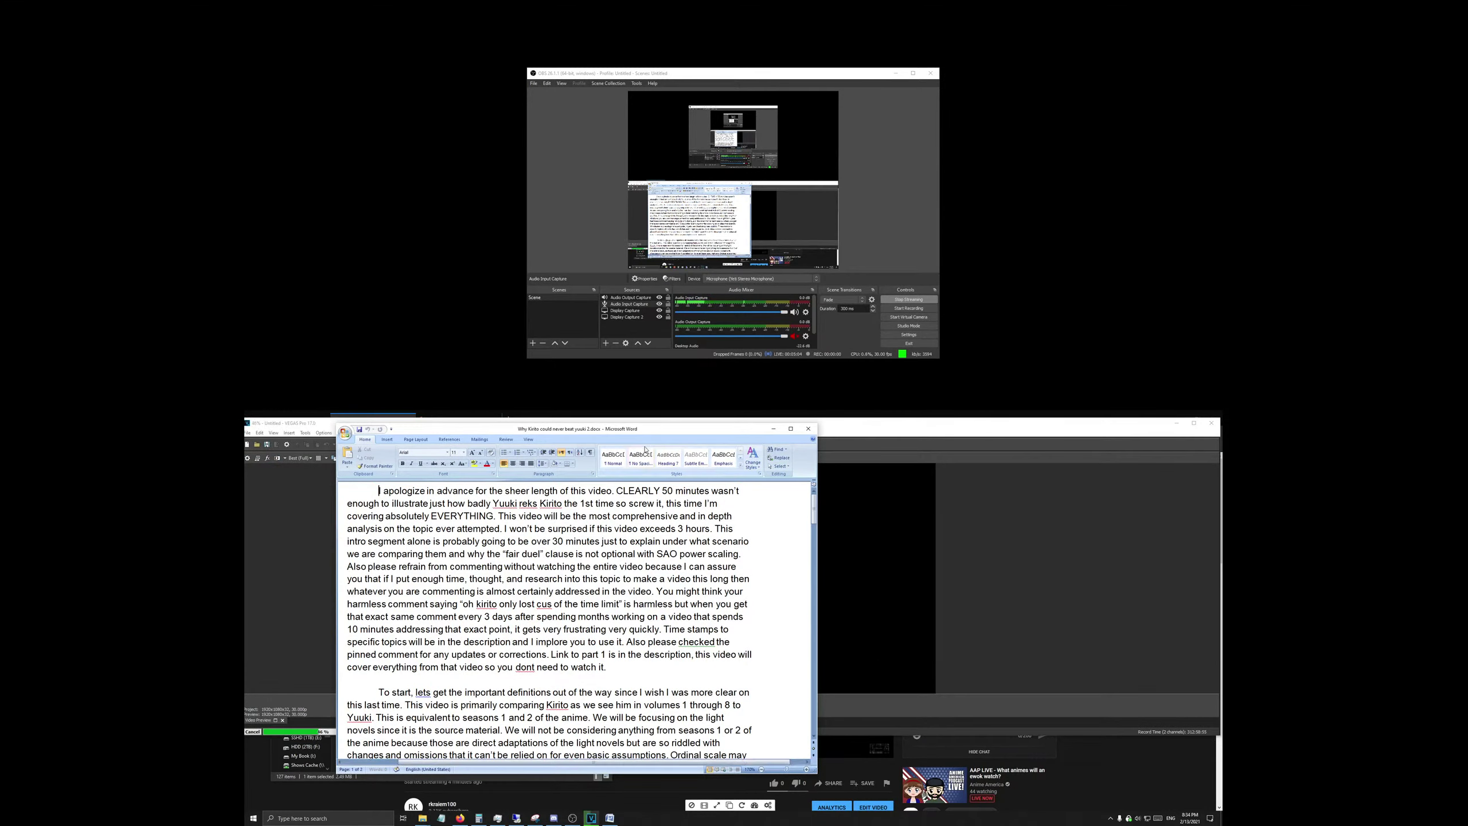
{"action": "left_click_drag", "start_coordinate": [645, 429], "coordinate": [586, 3]}
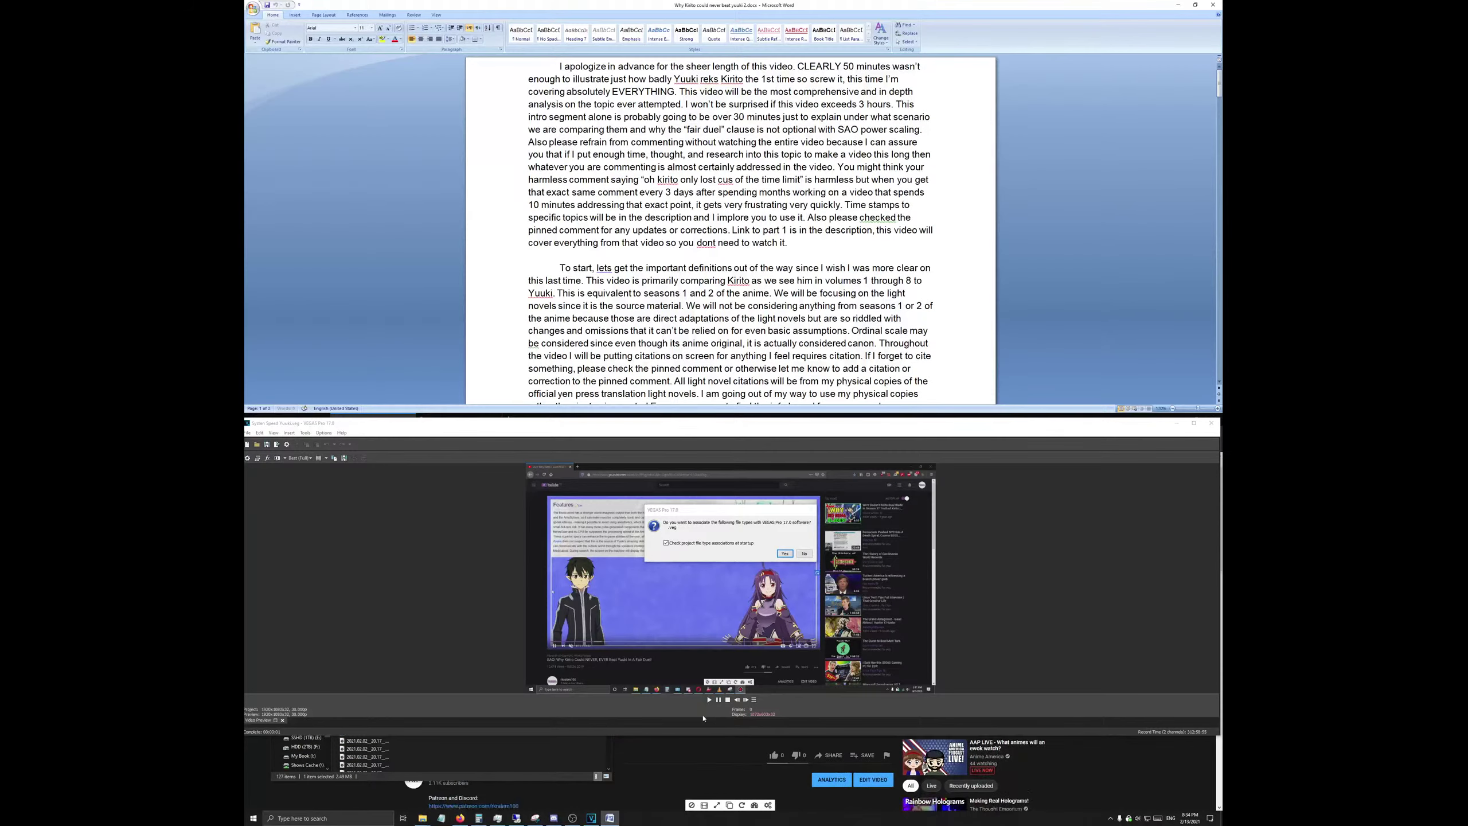
Step: Switch to VEGAS Pro, accept the .veg file association, and extend its window across both monitors
{"action": "left_click", "coordinate": [788, 491]}
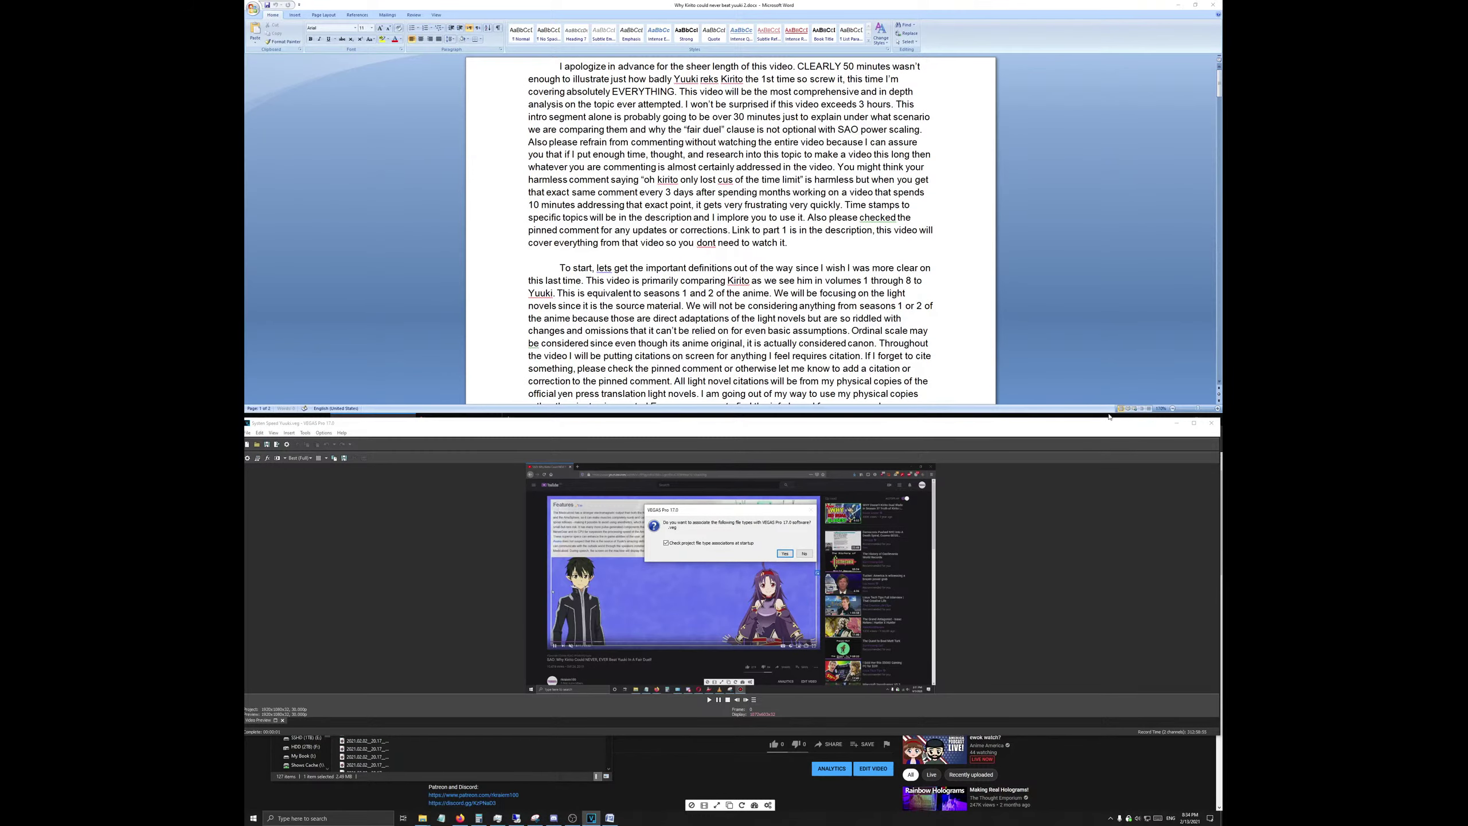
{"action": "left_click", "coordinate": [784, 554]}
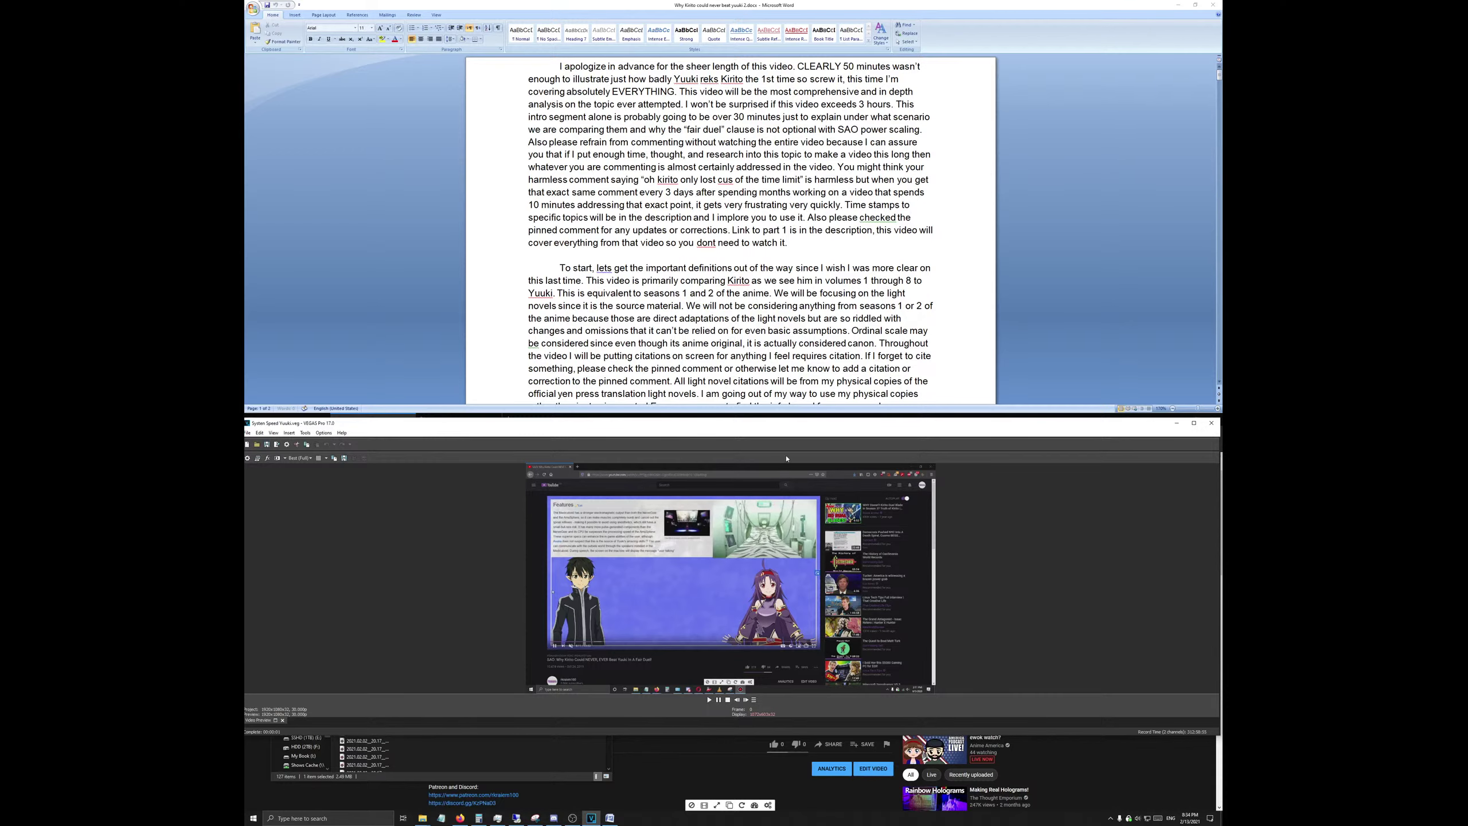
{"action": "left_click_drag", "start_coordinate": [765, 425], "coordinate": [760, 30]}
{"action": "double_click", "coordinate": [774, 345]}
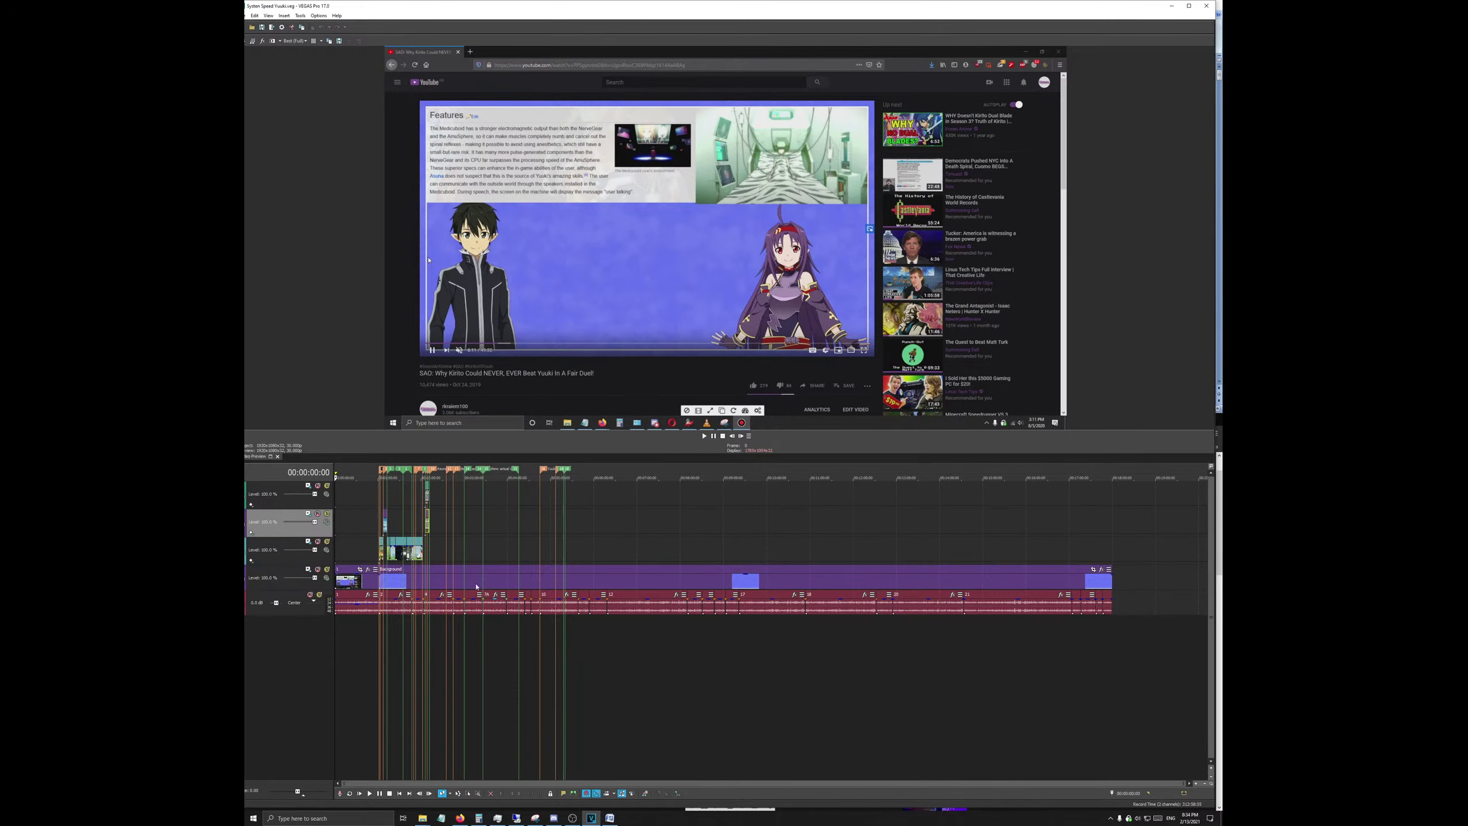
Step: Preview the timeline from about 00:01:57:24, stop playback, and place the cursor at 00:01:24:18
{"action": "scroll", "coordinate": [477, 587], "scroll_direction": "up", "scroll_amount": 5}
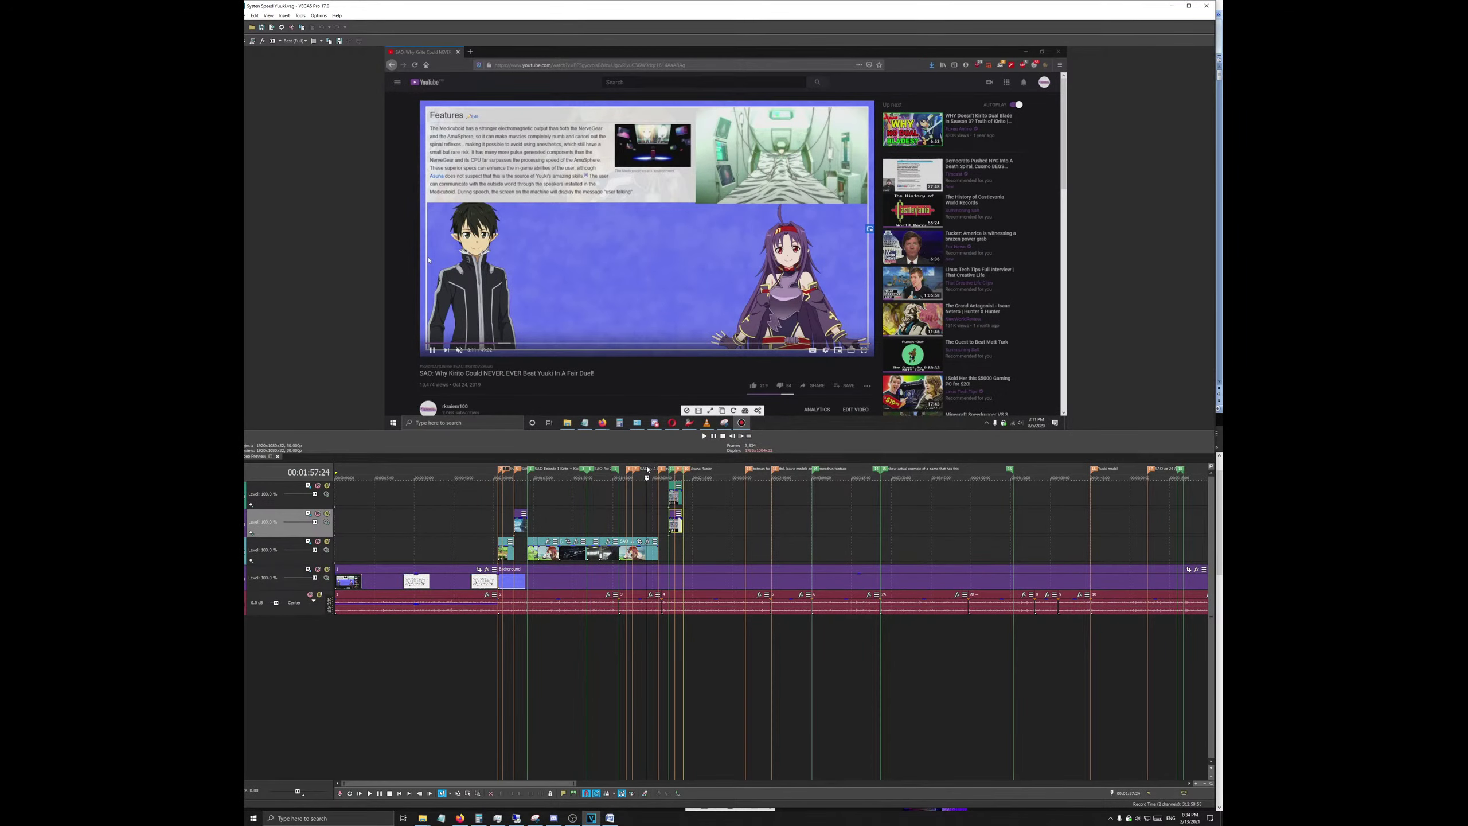
{"action": "scroll", "coordinate": [644, 475], "scroll_direction": "up", "scroll_amount": 5}
{"action": "key", "text": "space"}
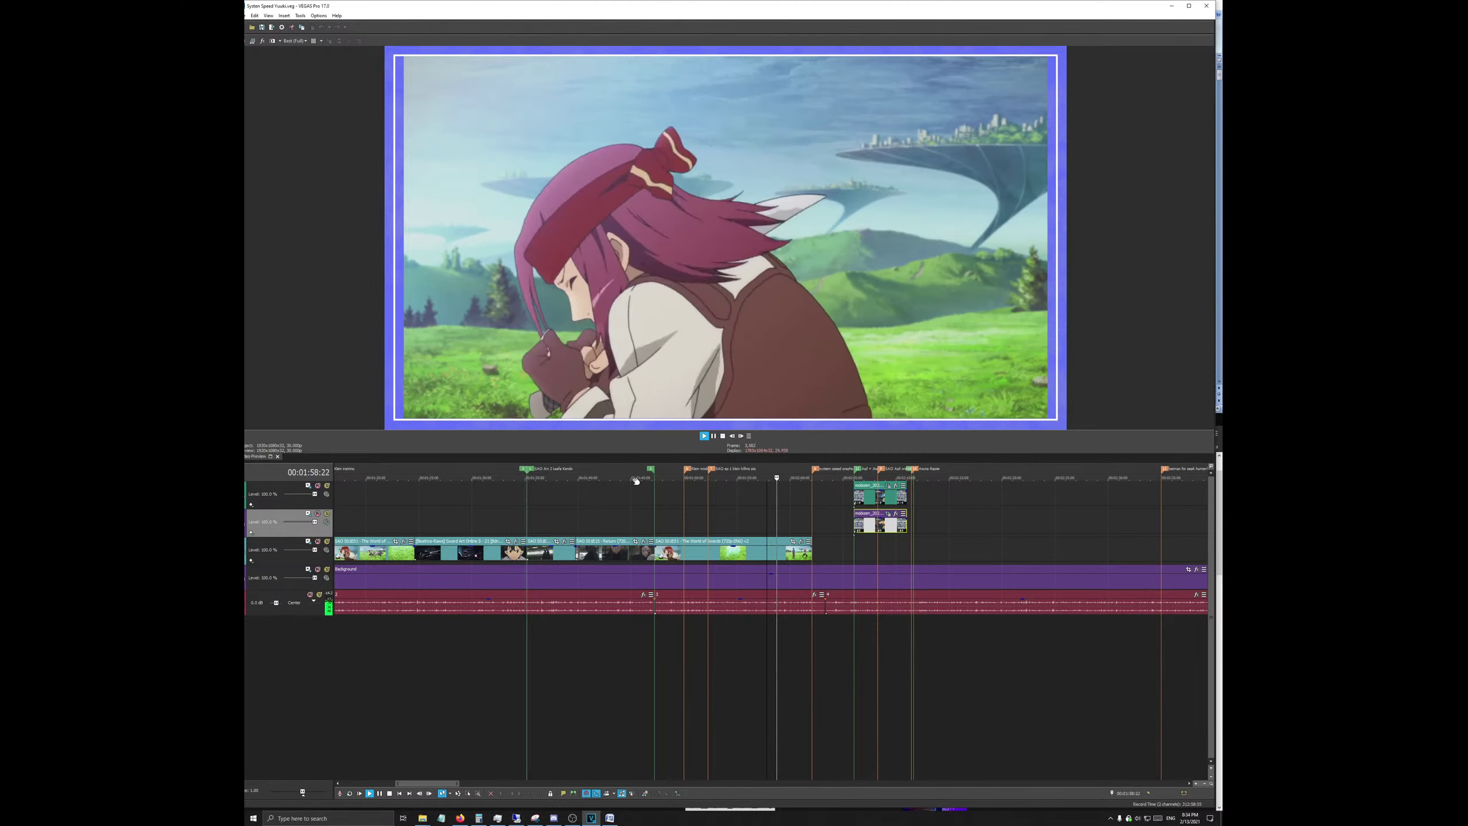
{"action": "scroll", "coordinate": [665, 503], "scroll_direction": "down", "scroll_amount": 6}
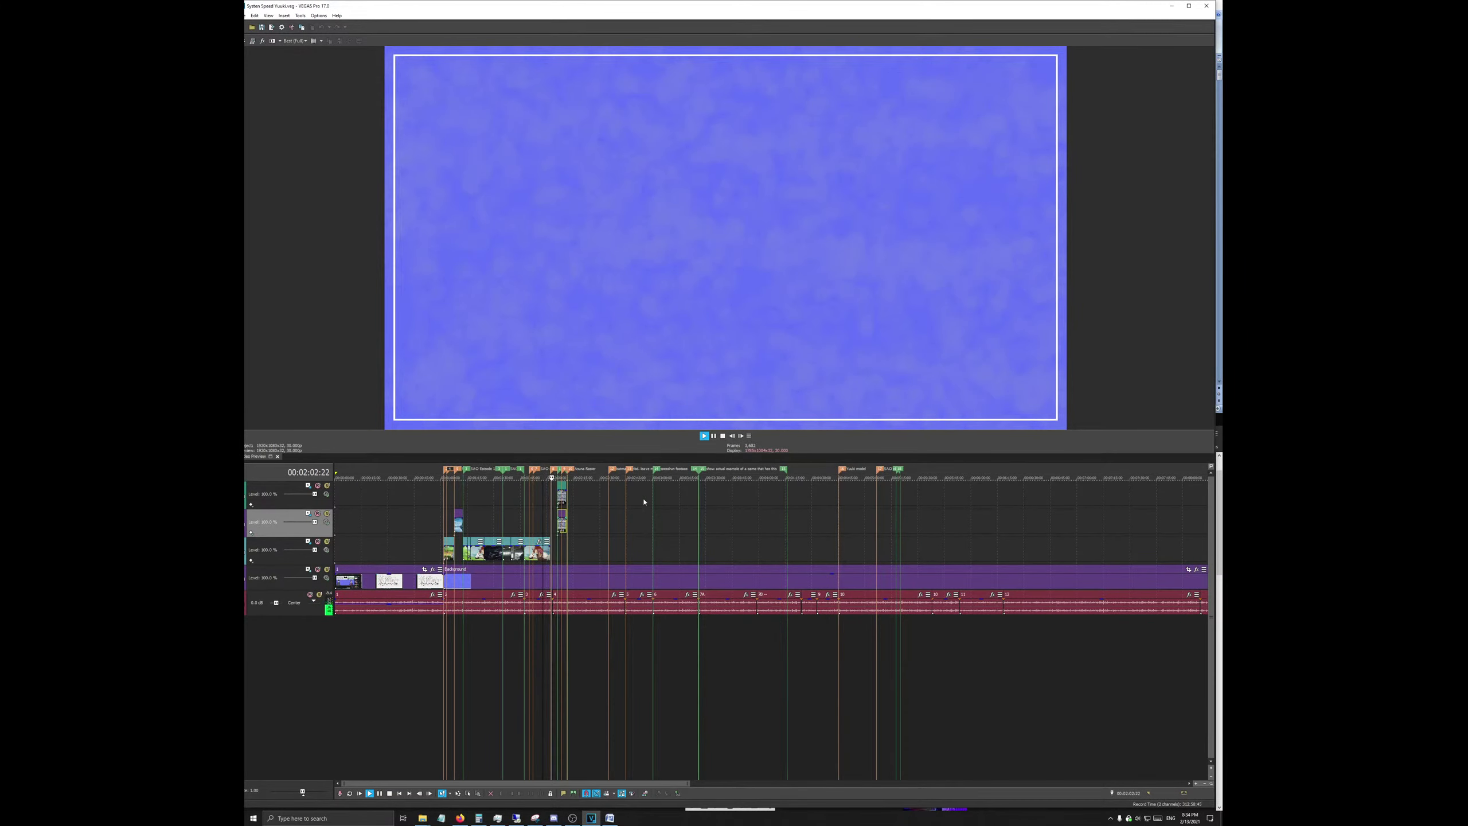
{"action": "key", "text": "space"}
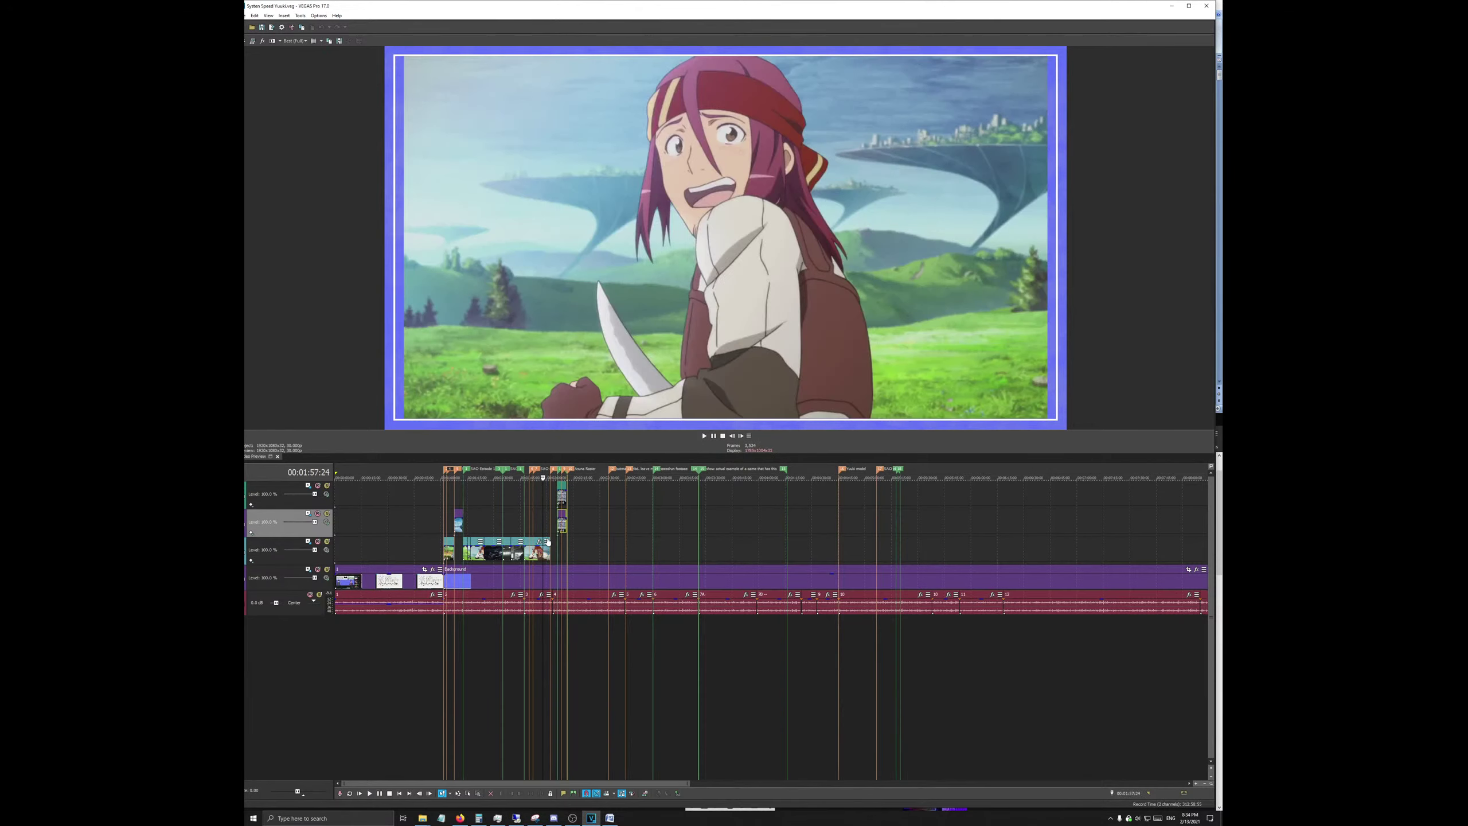
{"action": "left_click", "coordinate": [484, 473]}
{"action": "scroll", "coordinate": [478, 602], "scroll_direction": "down", "scroll_amount": 2}
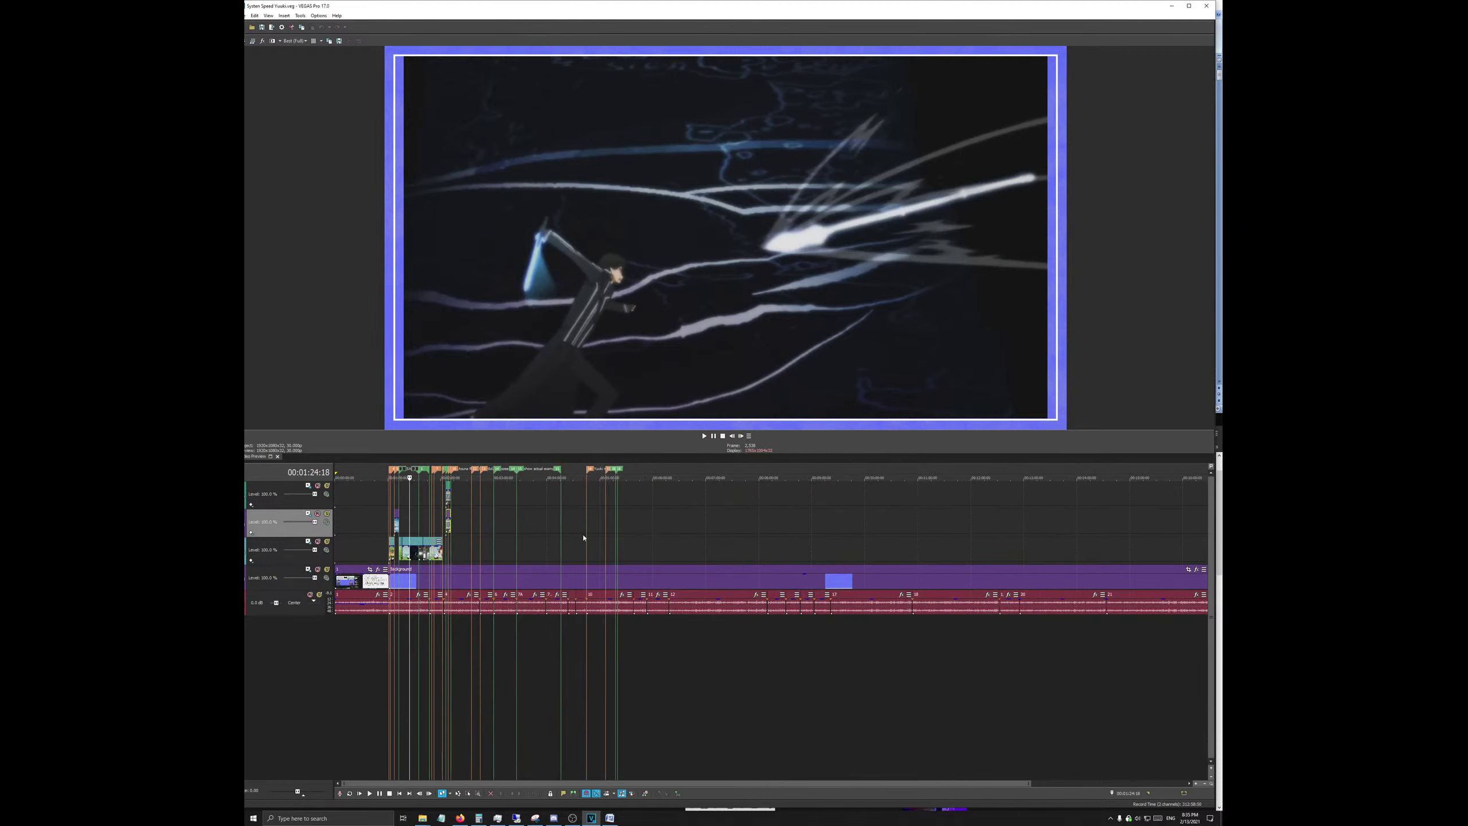
Step: Inspect the properties of the audio event under the timeline cursor and close them
{"action": "left_click", "coordinate": [417, 605]}
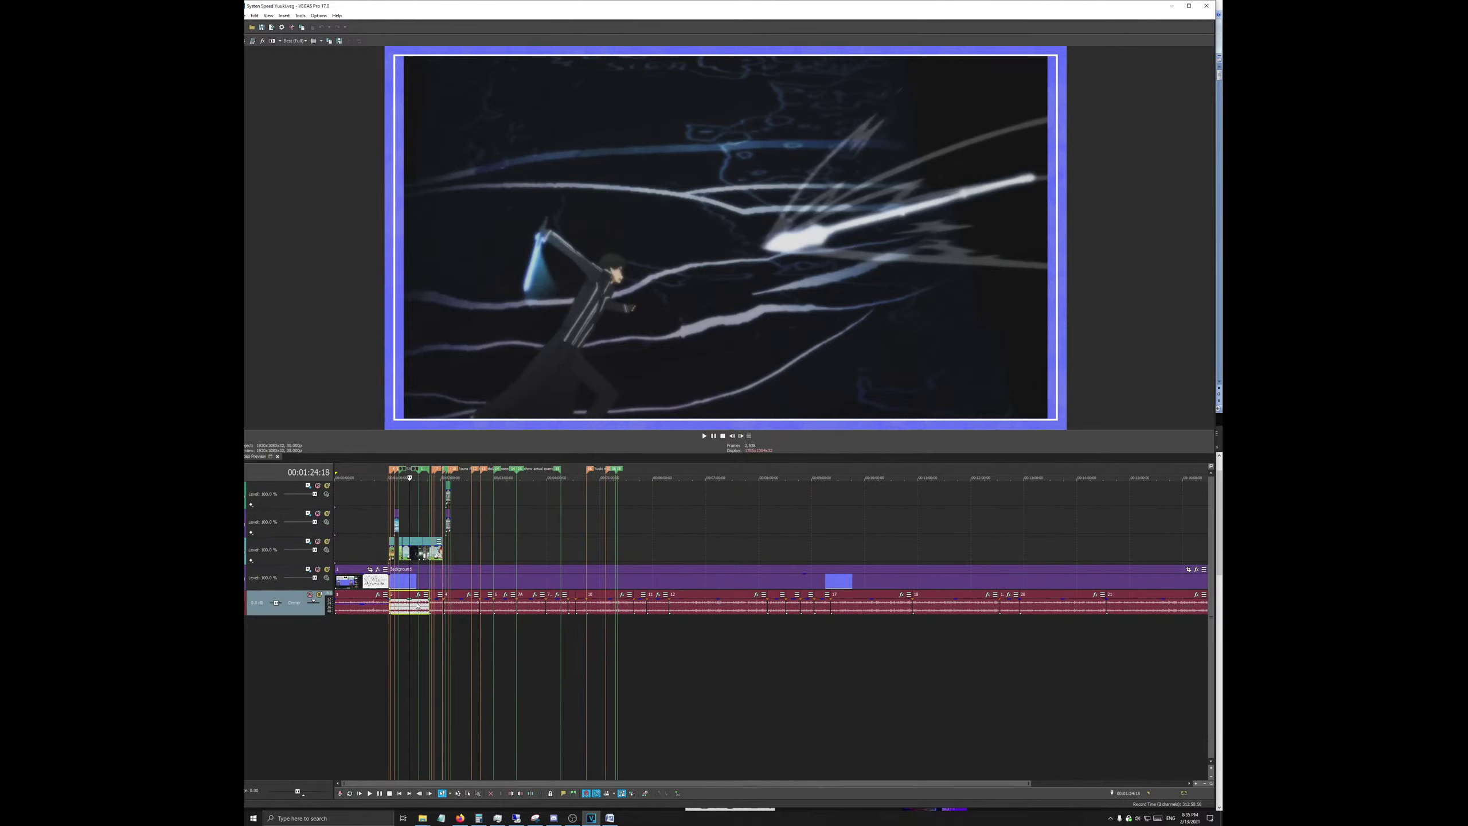
{"action": "right_click", "coordinate": [417, 605]}
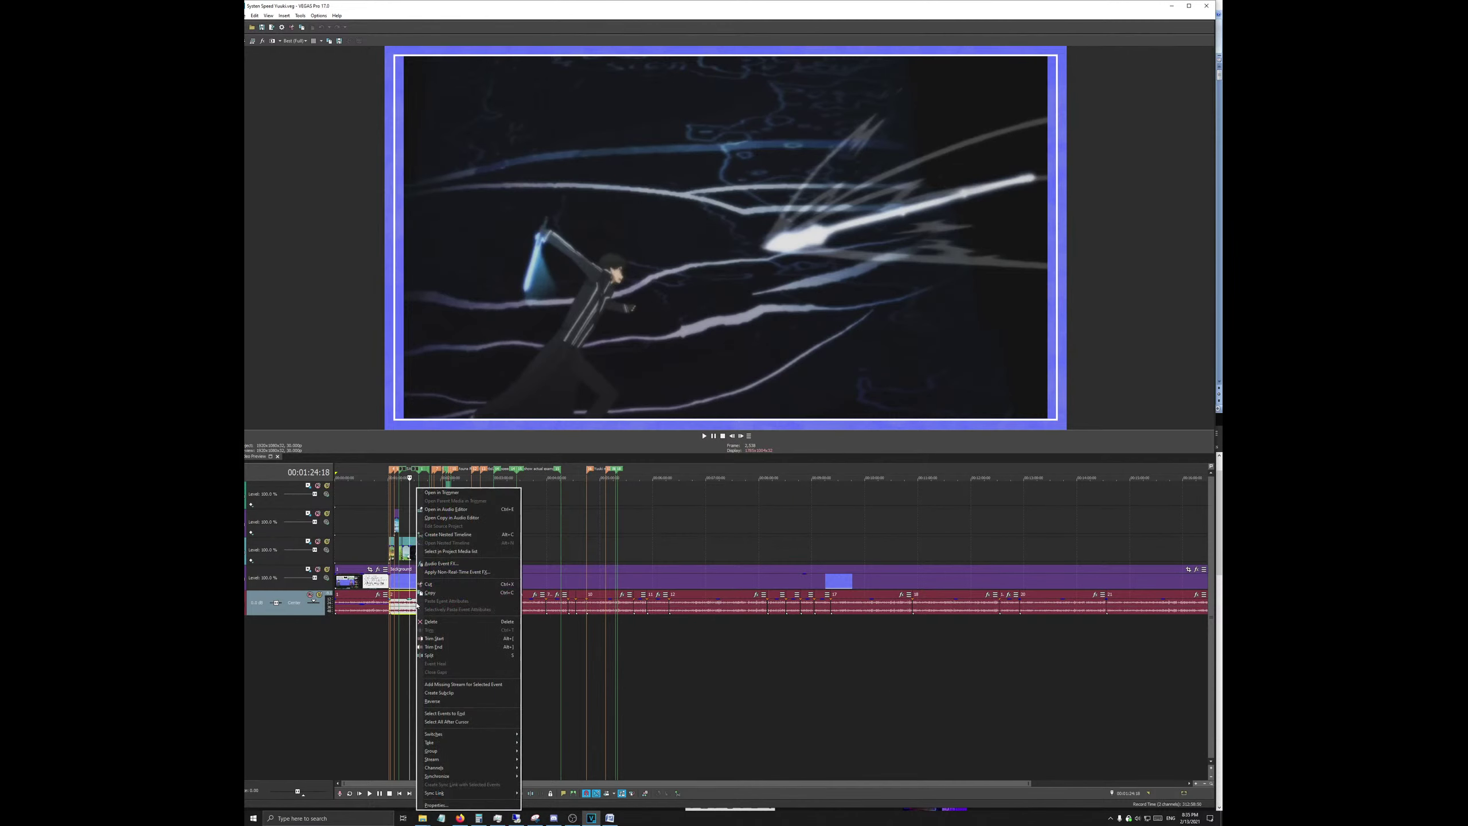
{"action": "left_click", "coordinate": [471, 806]}
{"action": "left_click", "coordinate": [790, 187]}
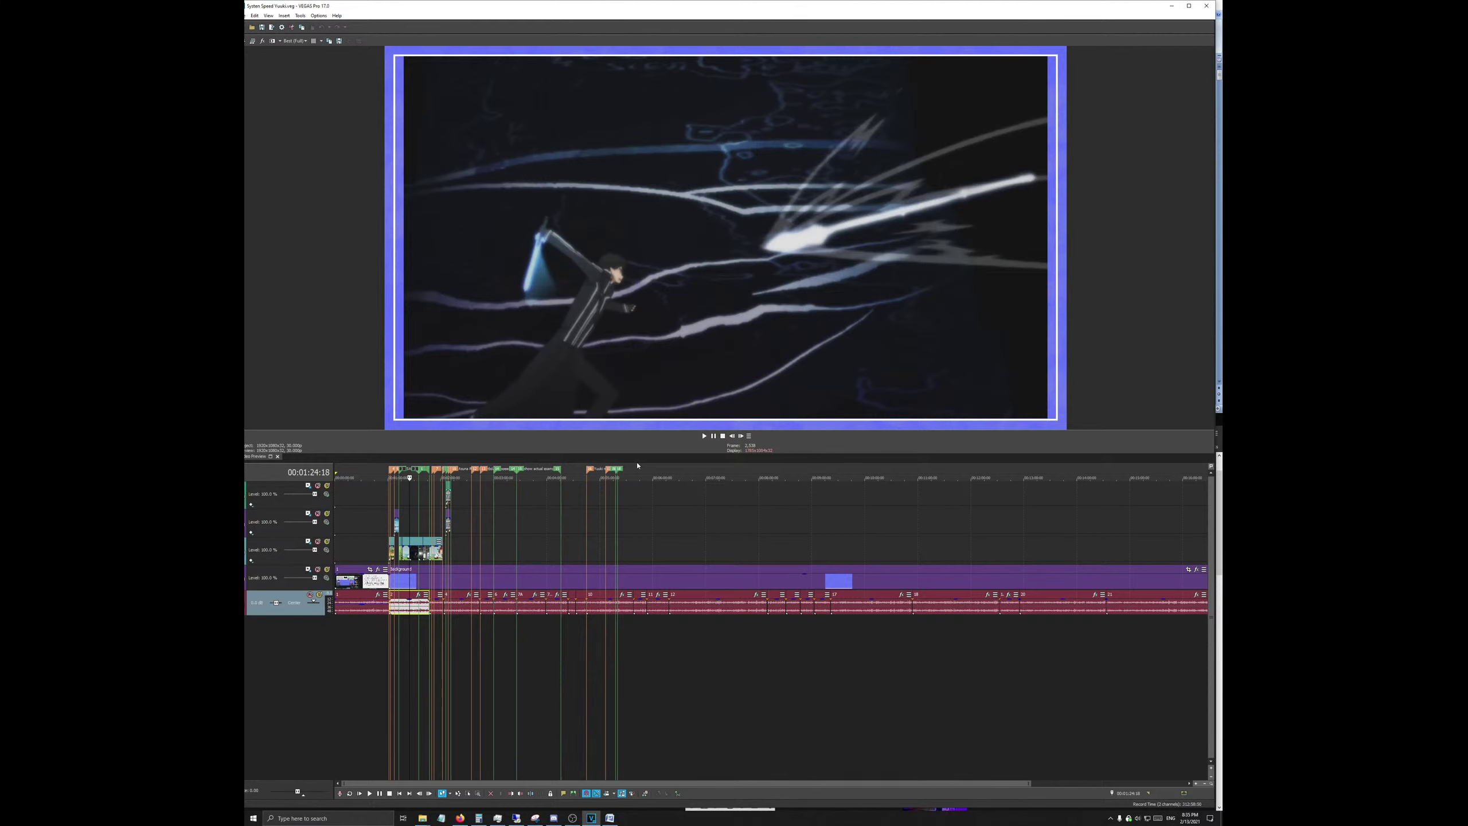
Step: Shrink the video preview to give the timeline more height, and shift the VEGAS window fully into view
{"action": "left_click_drag", "start_coordinate": [637, 464], "coordinate": [648, 342]}
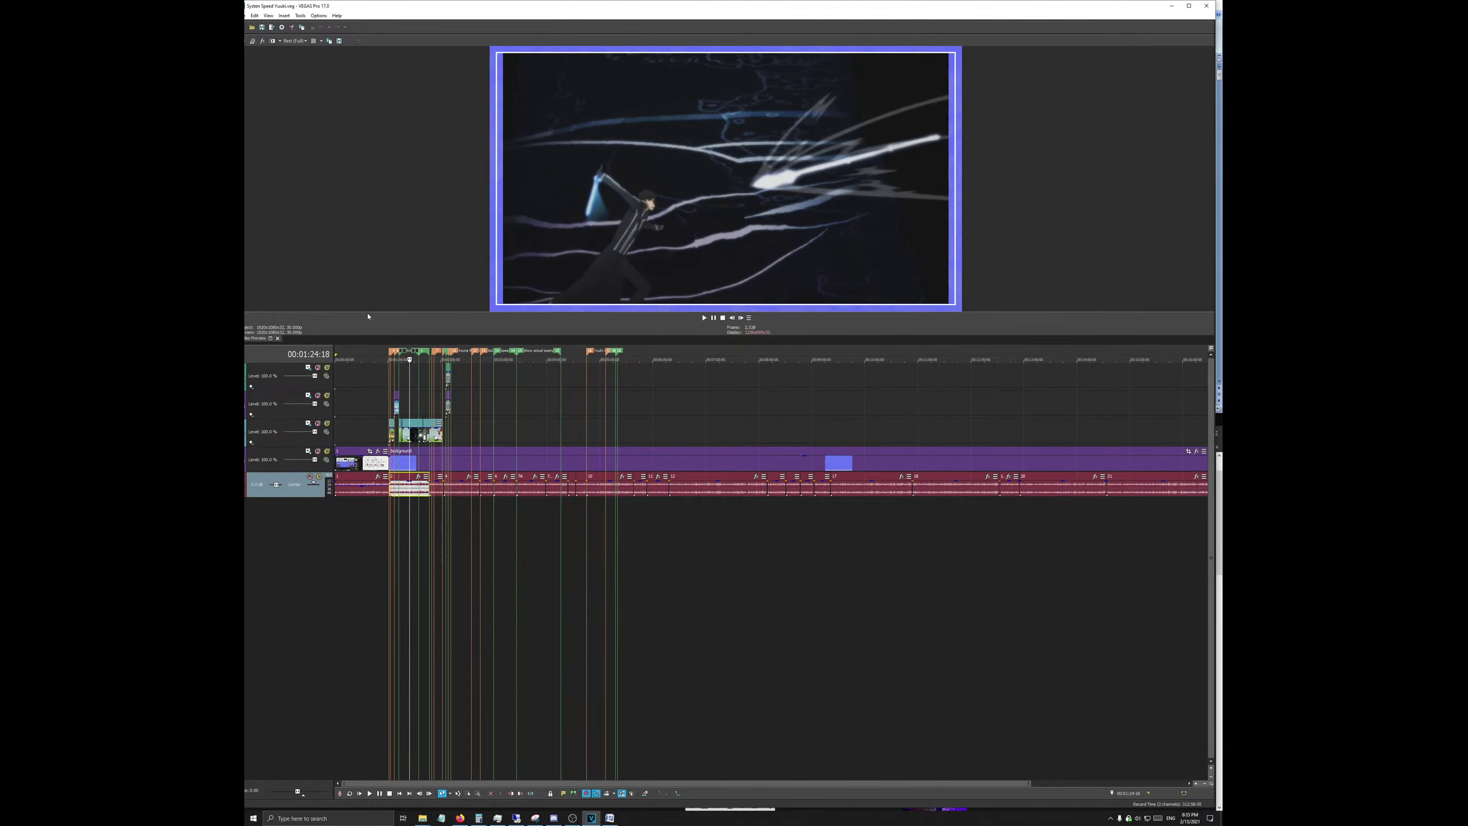
{"action": "left_click_drag", "start_coordinate": [1061, 15], "coordinate": [1089, 7]}
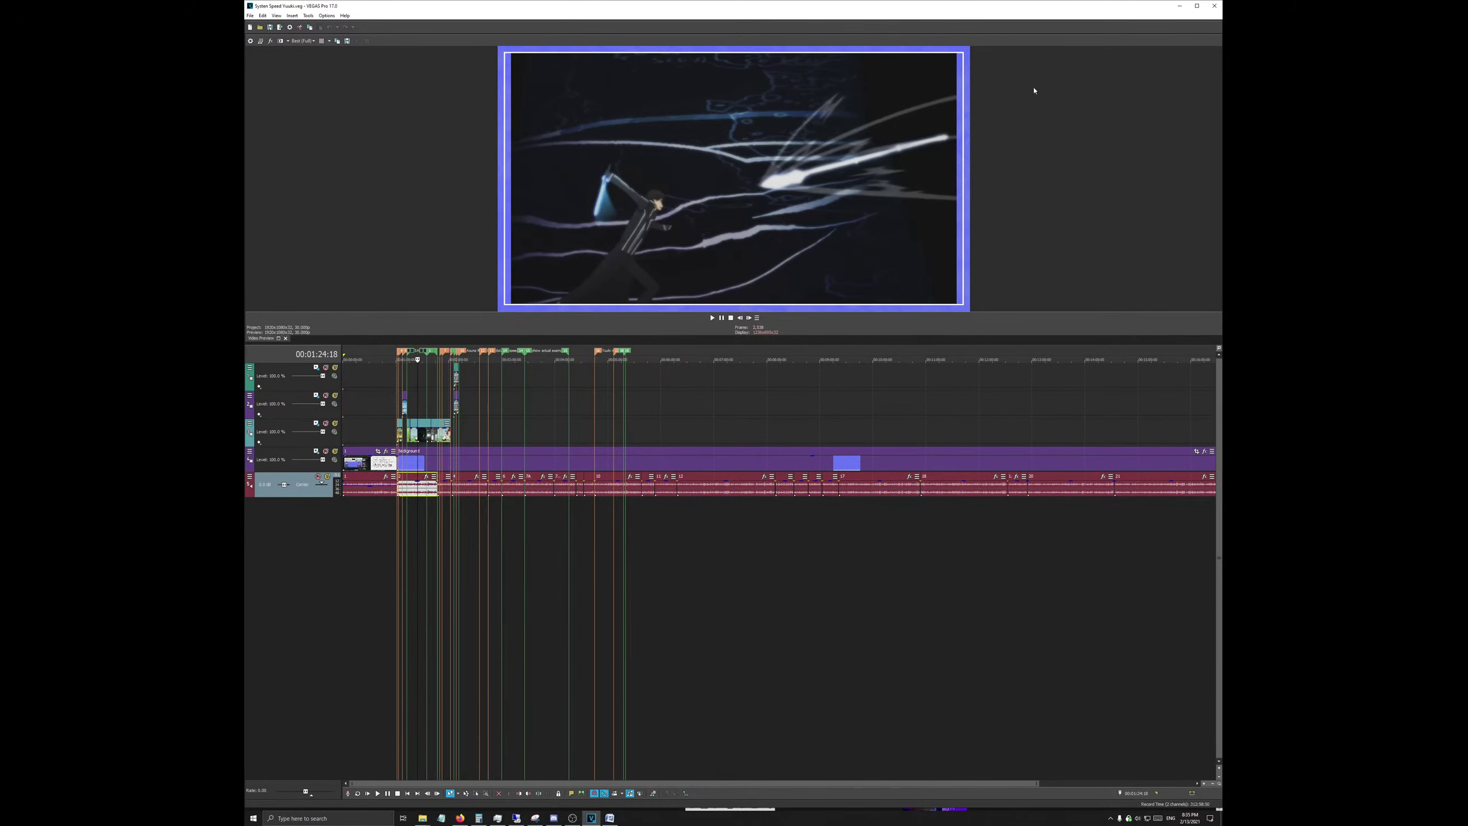
Step: Show the Project Media window beside the video preview
{"action": "left_click", "coordinate": [308, 16]}
{"action": "left_click", "coordinate": [287, 16]}
{"action": "left_click", "coordinate": [277, 15]}
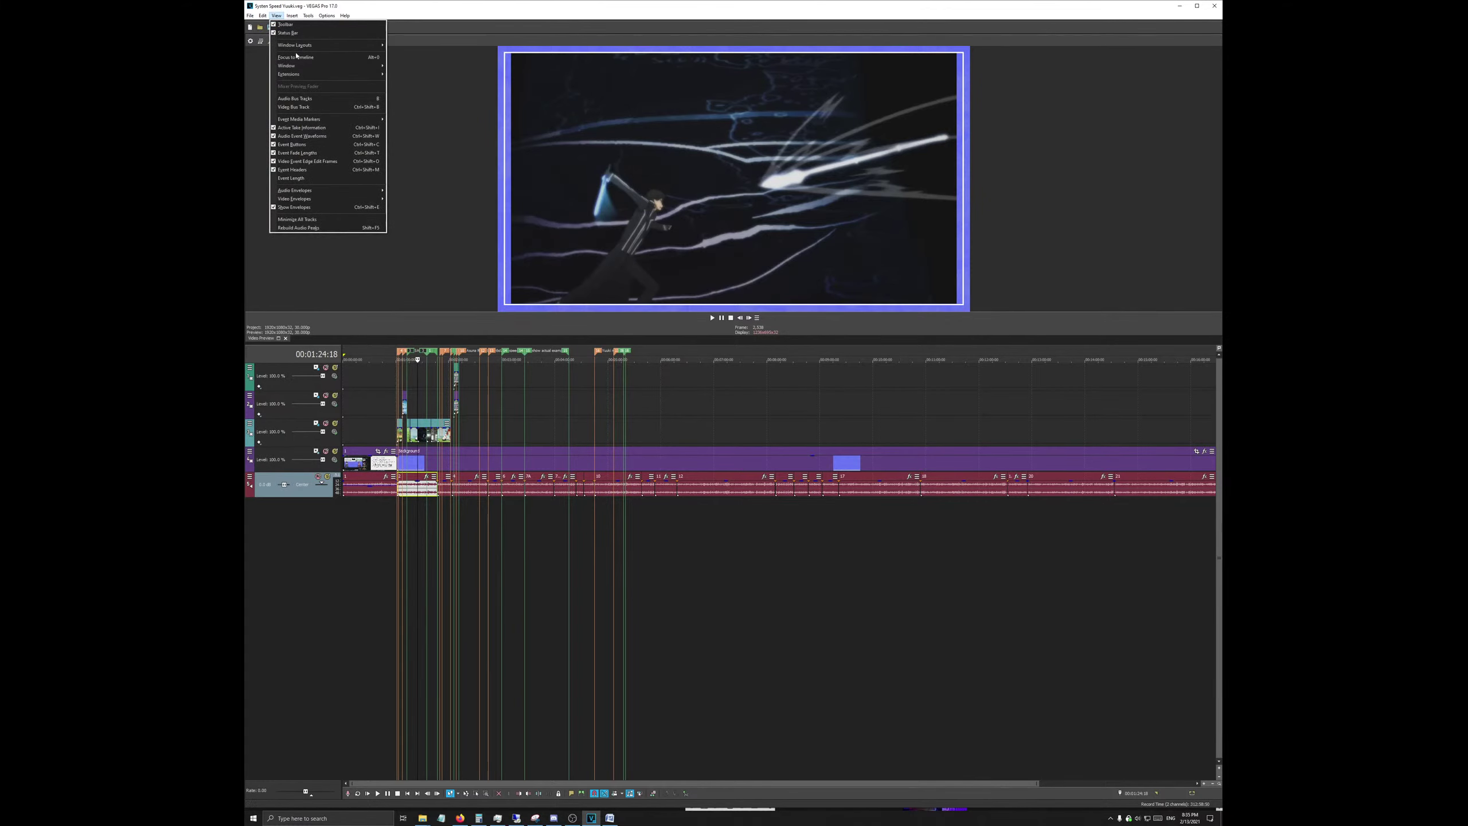
{"action": "mouse_move", "coordinate": [375, 74]}
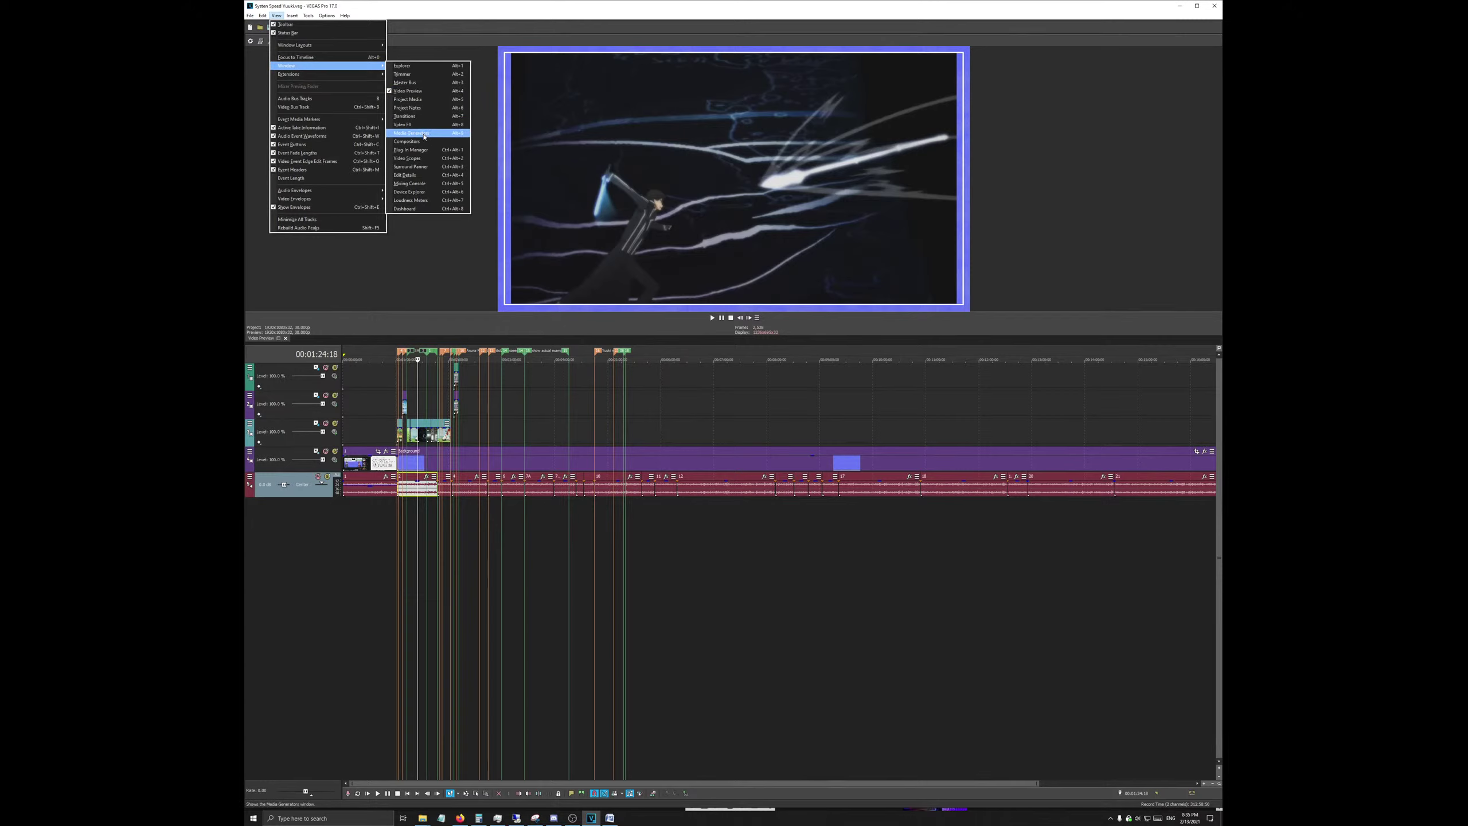
{"action": "left_click", "coordinate": [424, 99]}
{"action": "left_click_drag", "start_coordinate": [596, 258], "coordinate": [503, 99]}
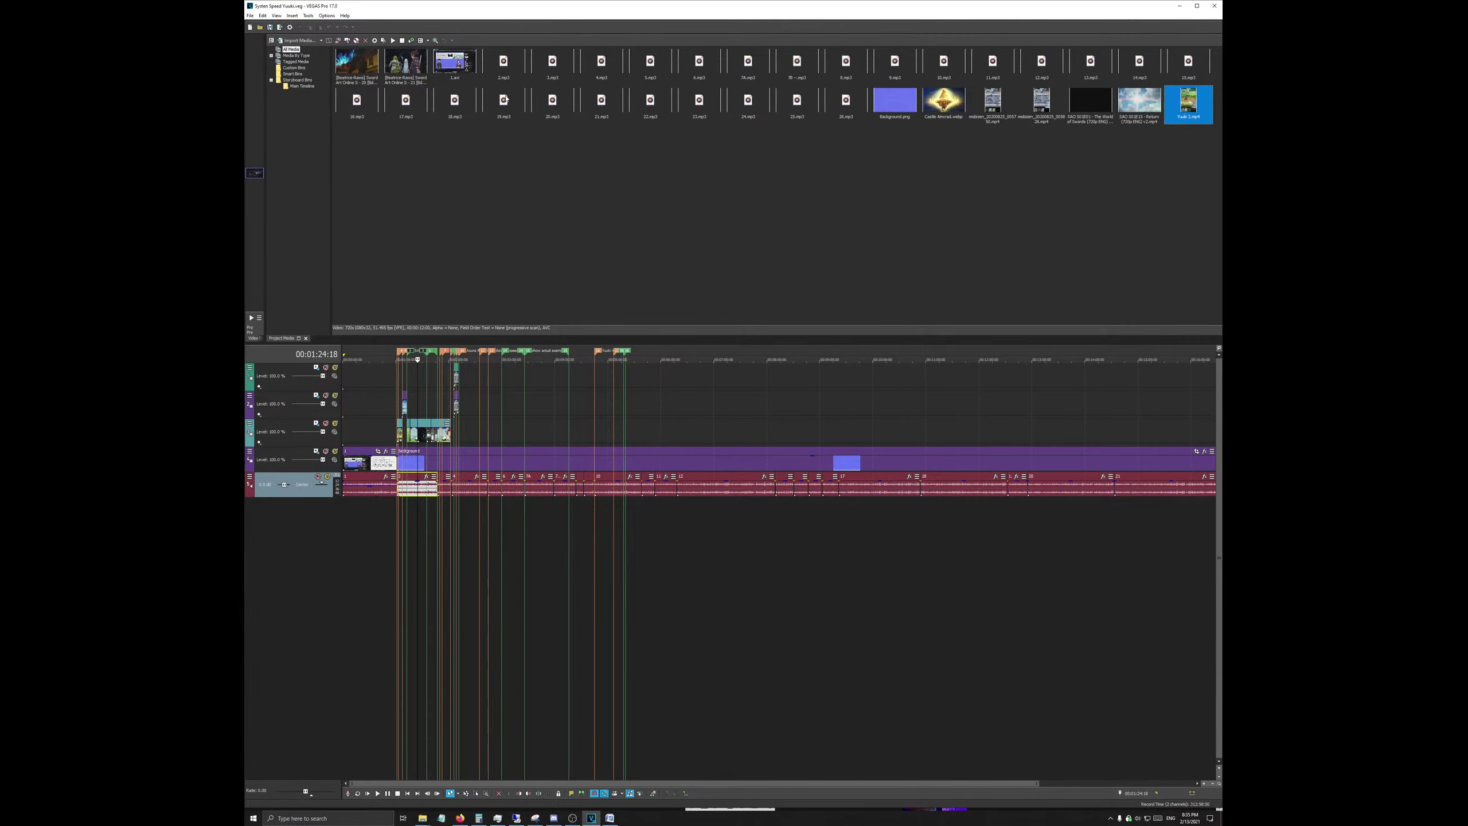
Step: Open the containing folder of an audio clip from Project Media, look through the parent System Speed Yuuki folder, and close it
{"action": "right_click", "coordinate": [505, 99]}
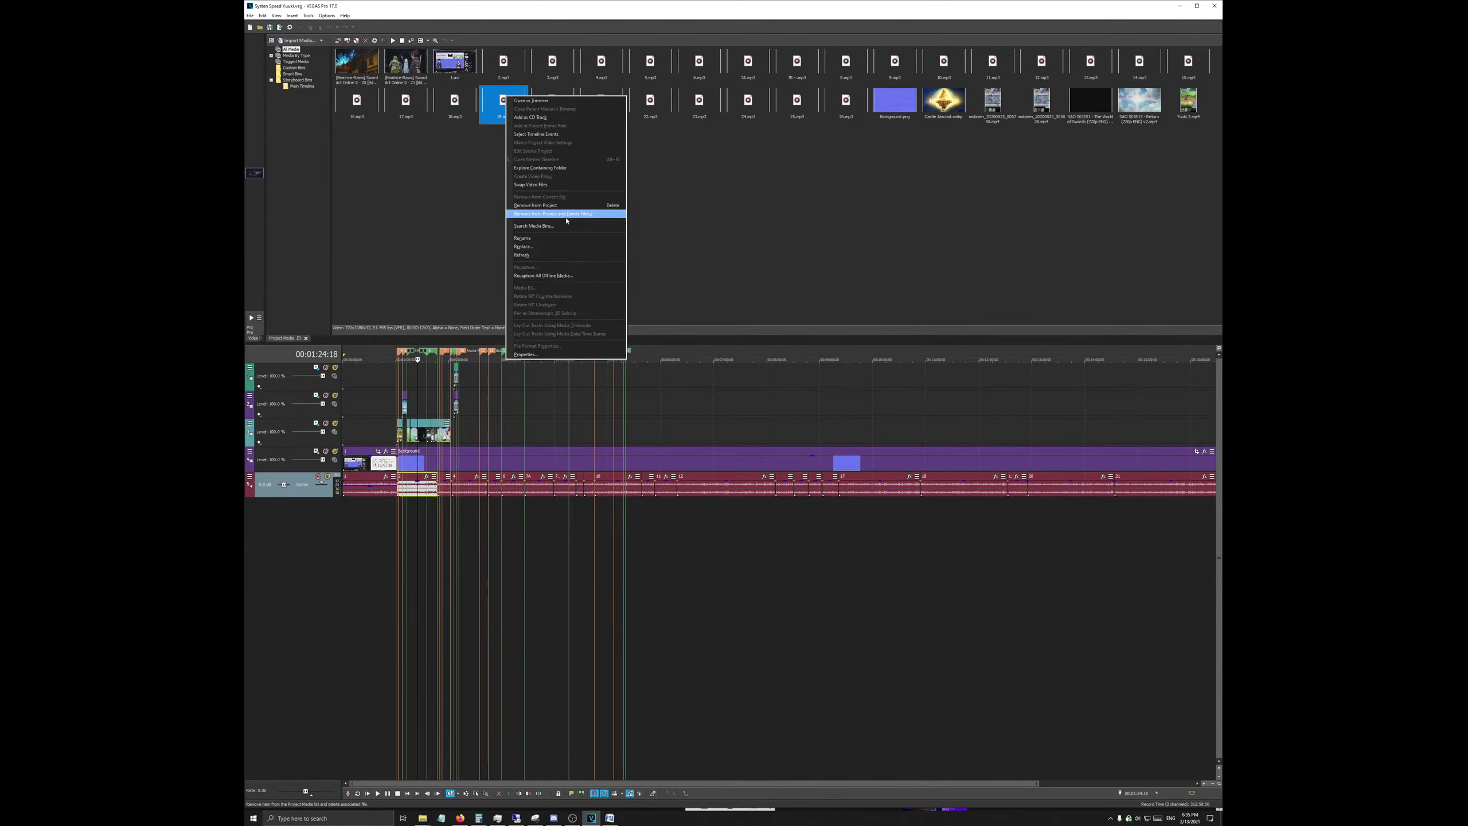
{"action": "left_click", "coordinate": [576, 168]}
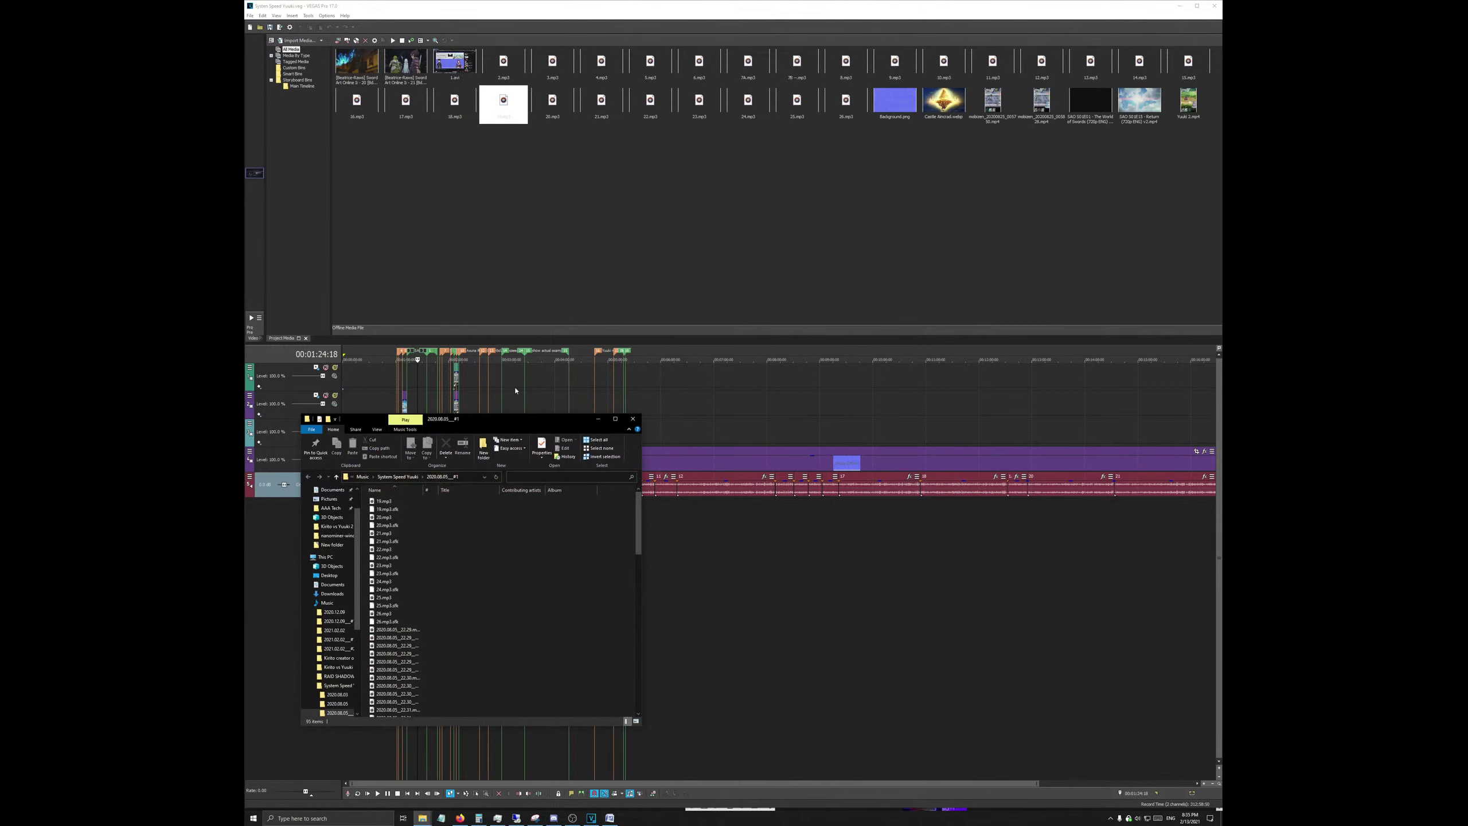
{"action": "left_click", "coordinate": [410, 476]}
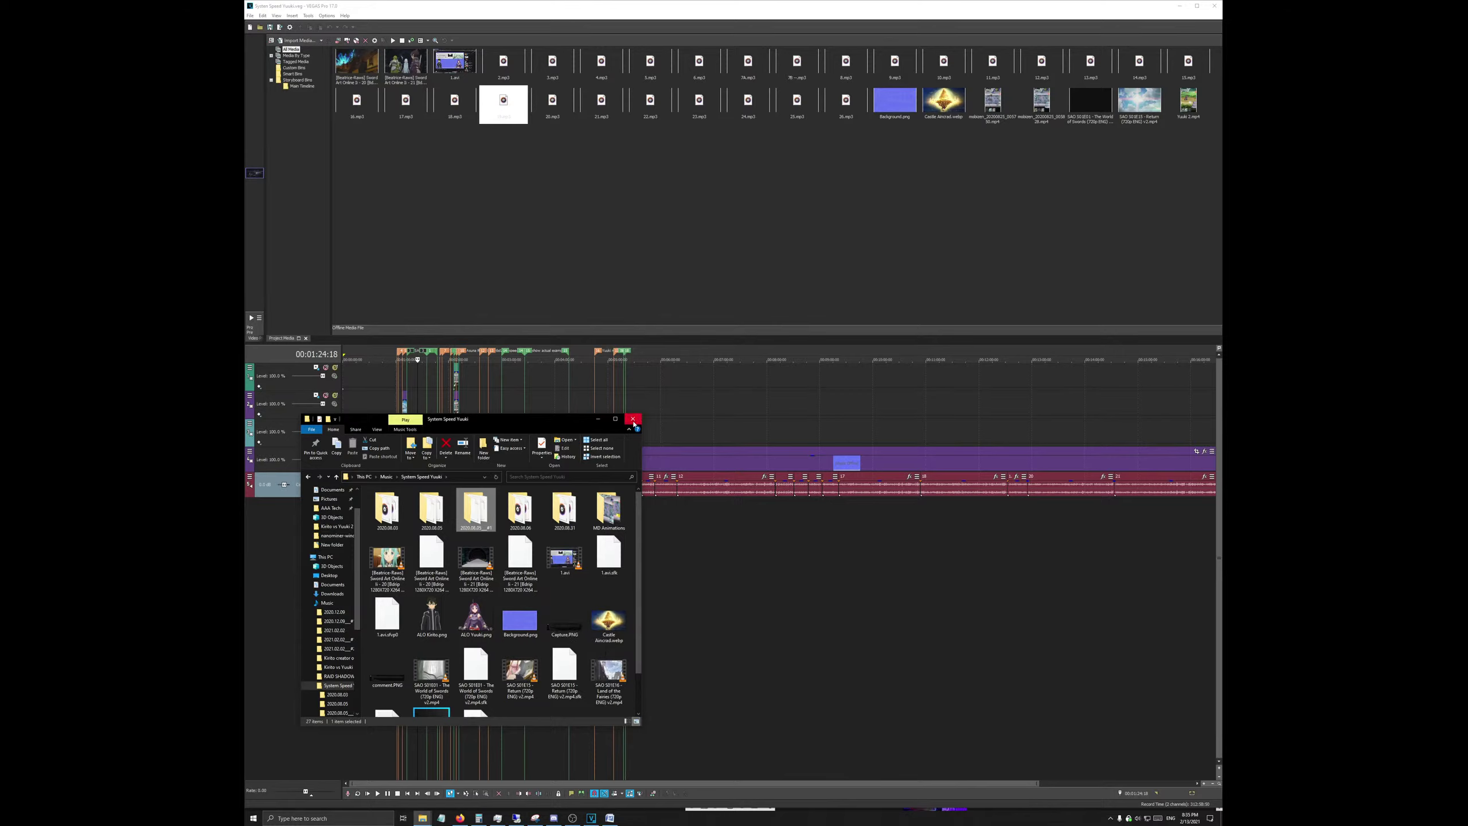
{"action": "left_click", "coordinate": [633, 419]}
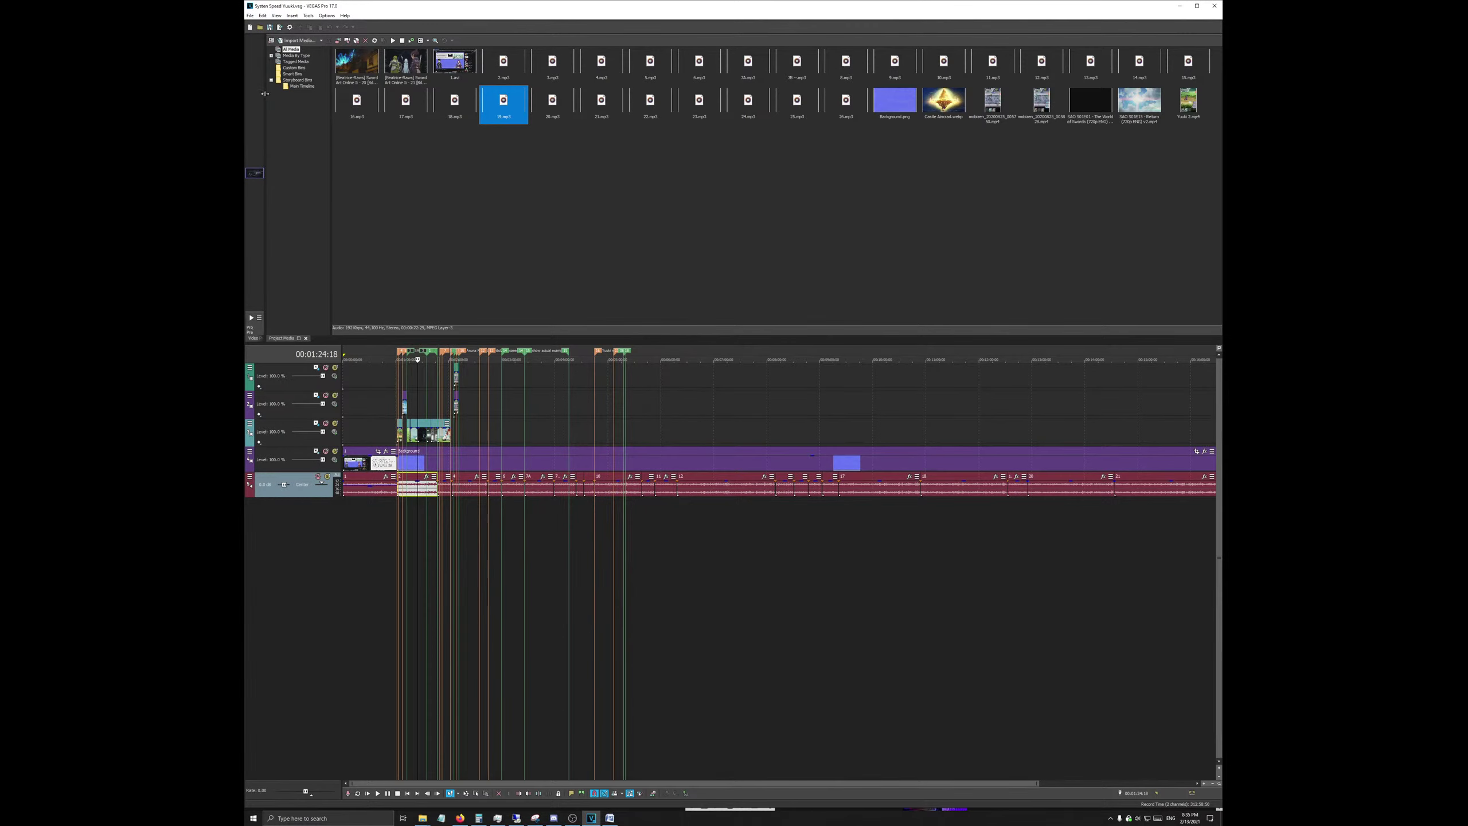
Step: Widen the video preview by narrowing the Project Media window, and start a new empty project
{"action": "left_click_drag", "start_coordinate": [265, 94], "coordinate": [928, 112]}
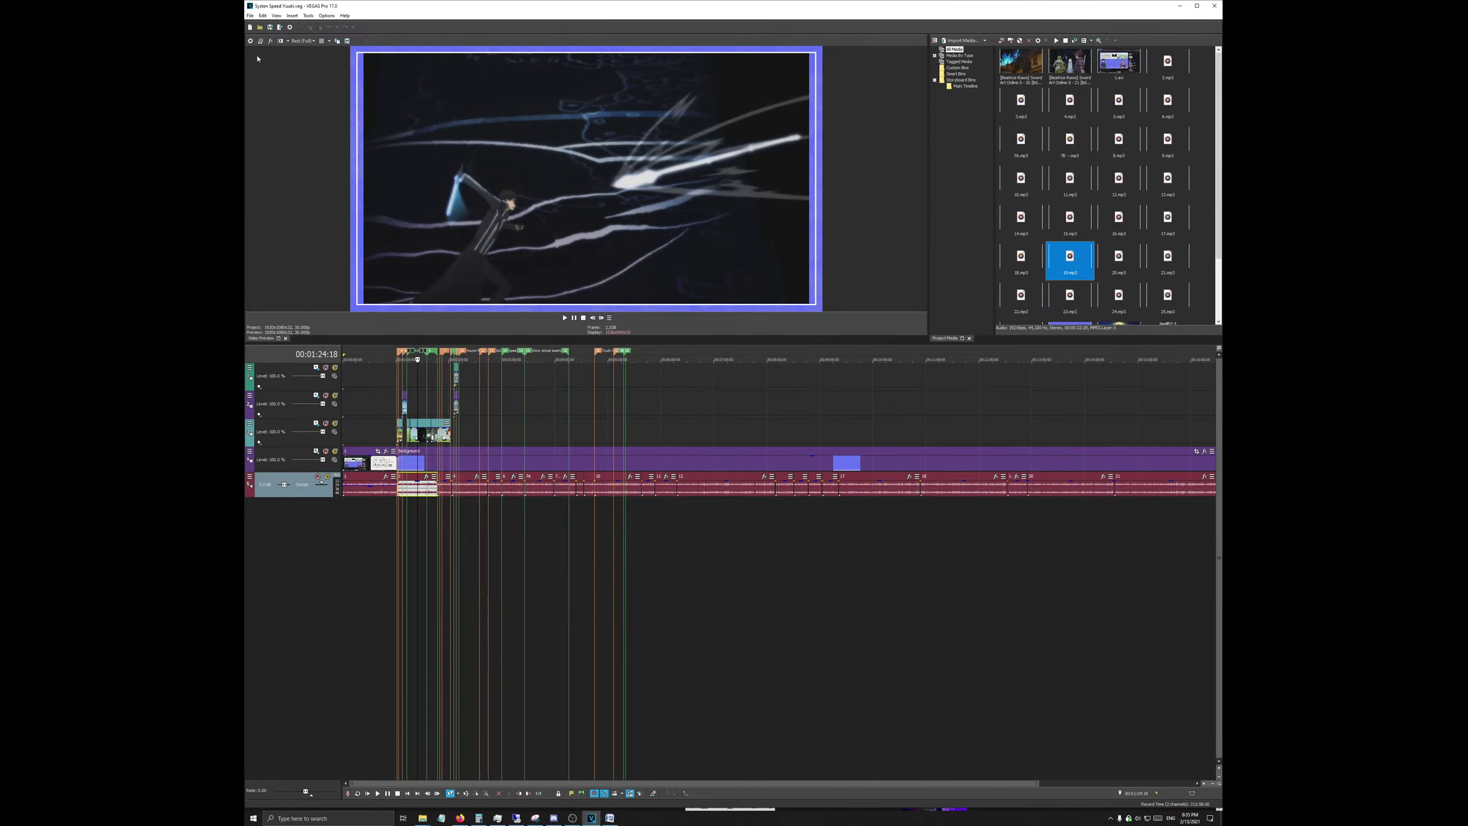
{"action": "left_click", "coordinate": [249, 27]}
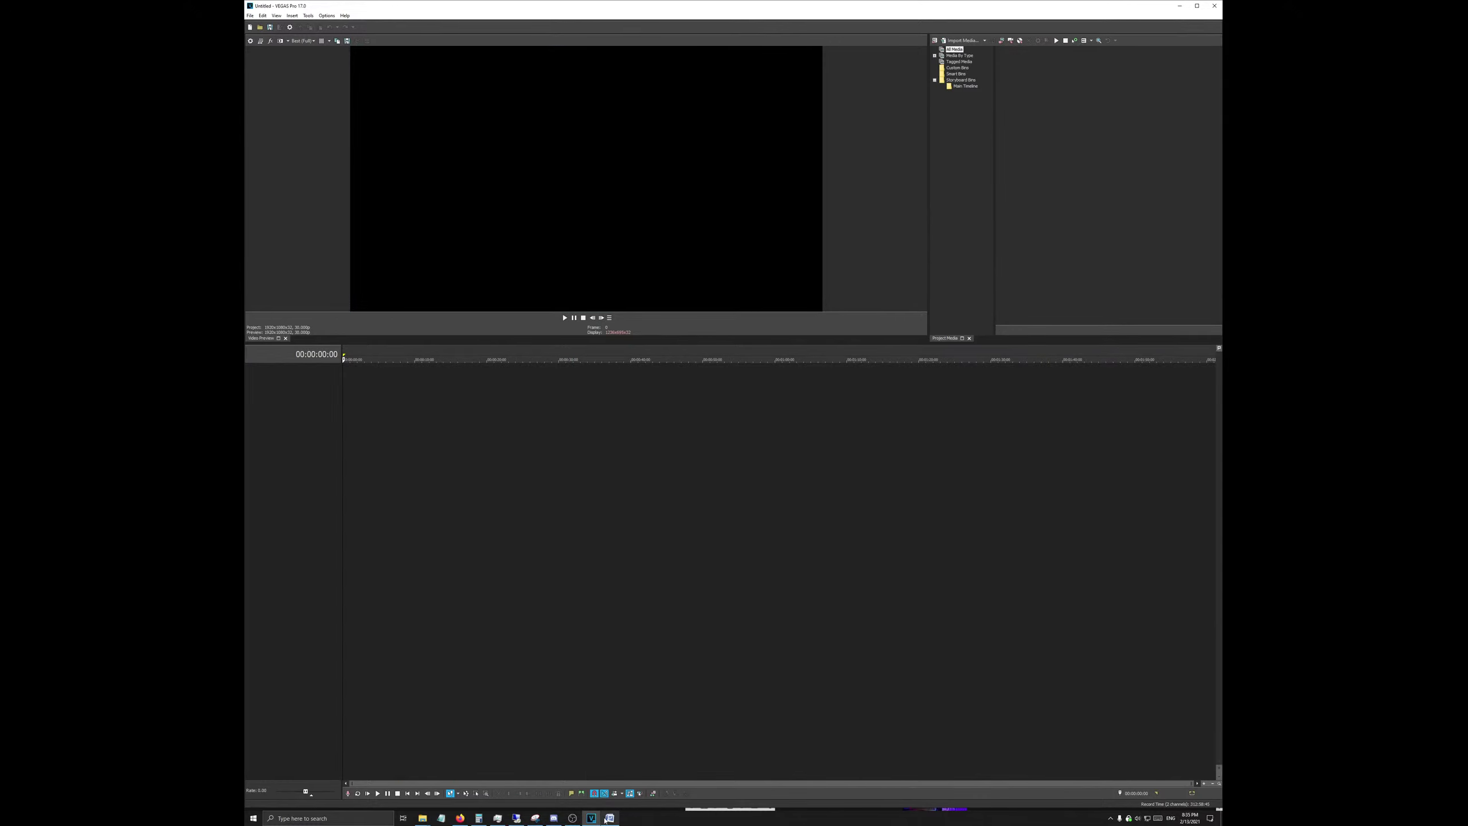
Step: Bring up the My Book (I:) File Explorer window and close it
{"action": "mouse_move", "coordinate": [421, 817]}
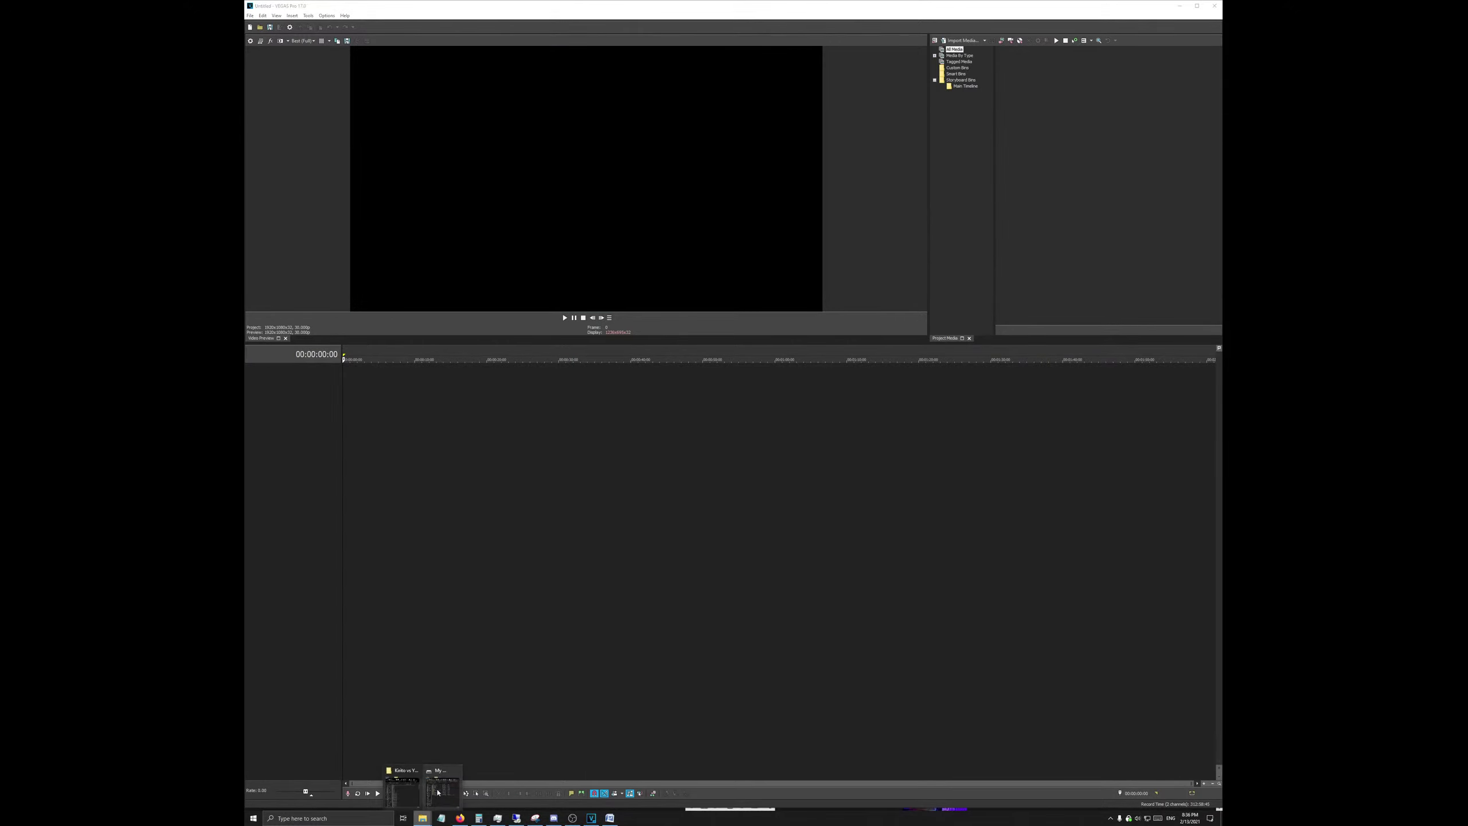
{"action": "mouse_move", "coordinate": [435, 792]}
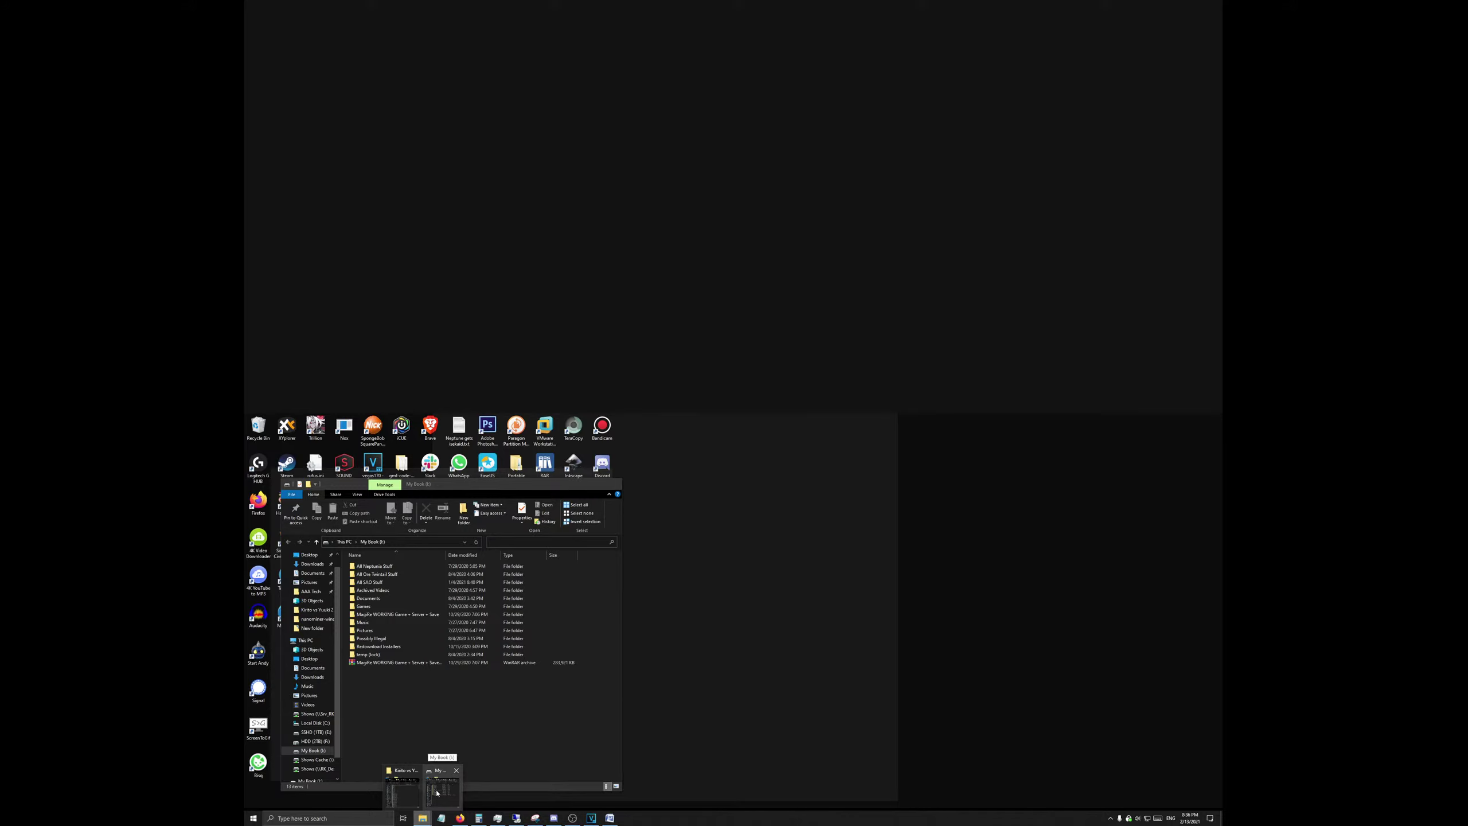
{"action": "left_click", "coordinate": [436, 793]}
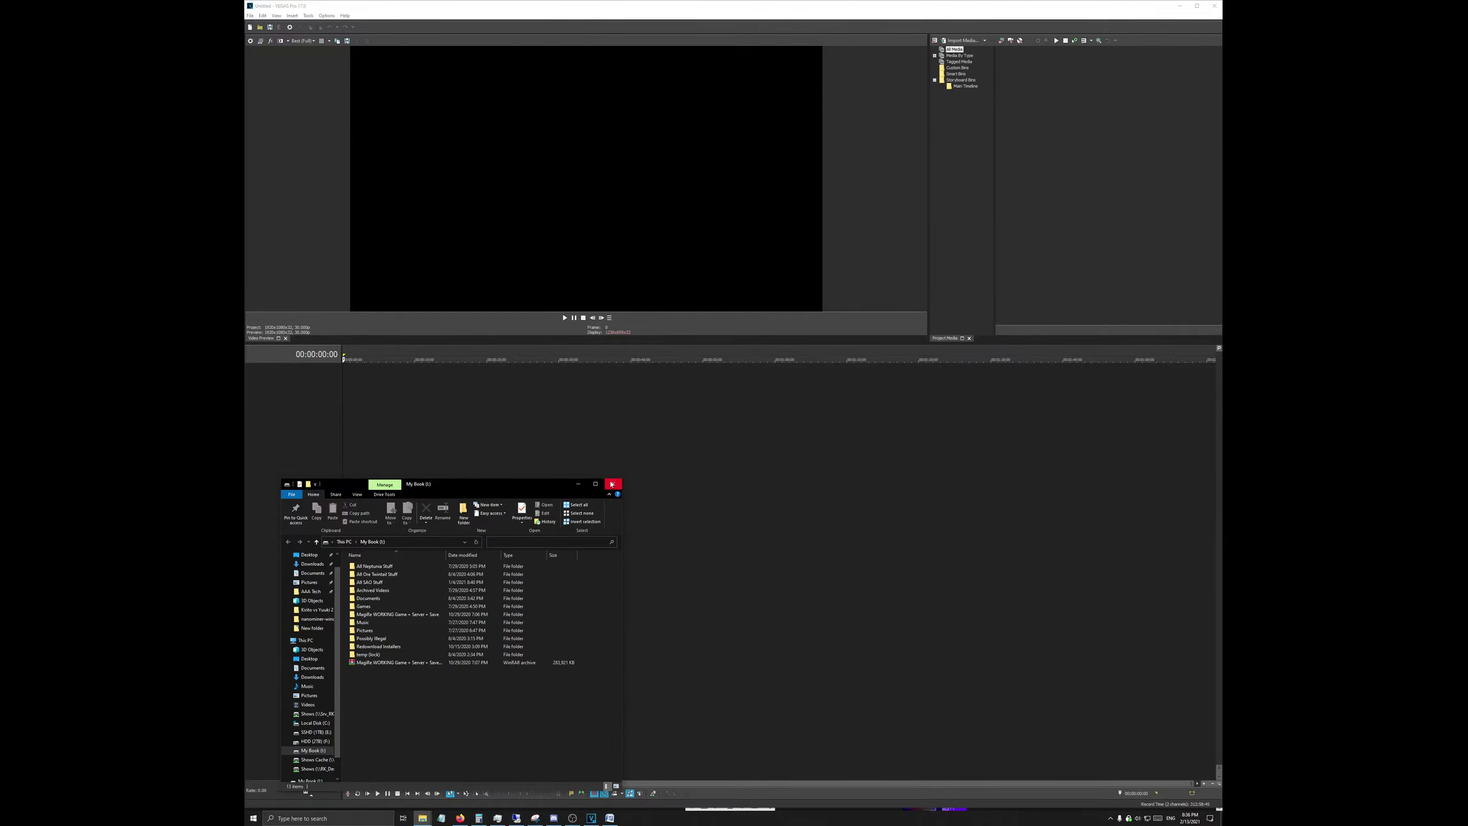
{"action": "left_click", "coordinate": [611, 484]}
Step: Launch the XYplorer file manager, hide the Project Media window in VEGAS, and bring XYplorer to the front
{"action": "left_click", "coordinate": [306, 818]}
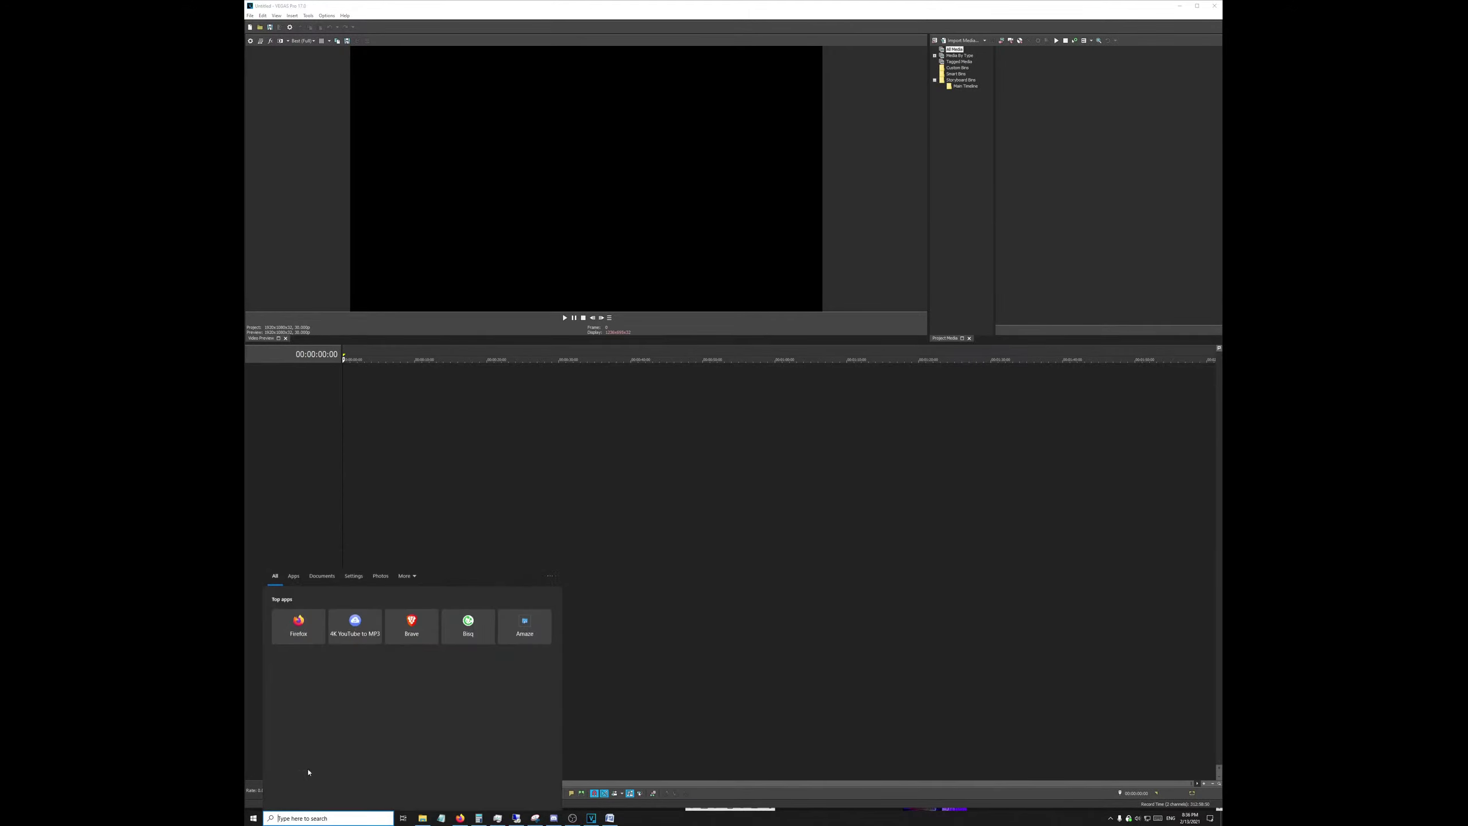
{"action": "type", "text": "obs"}
{"action": "key", "text": "Return"}
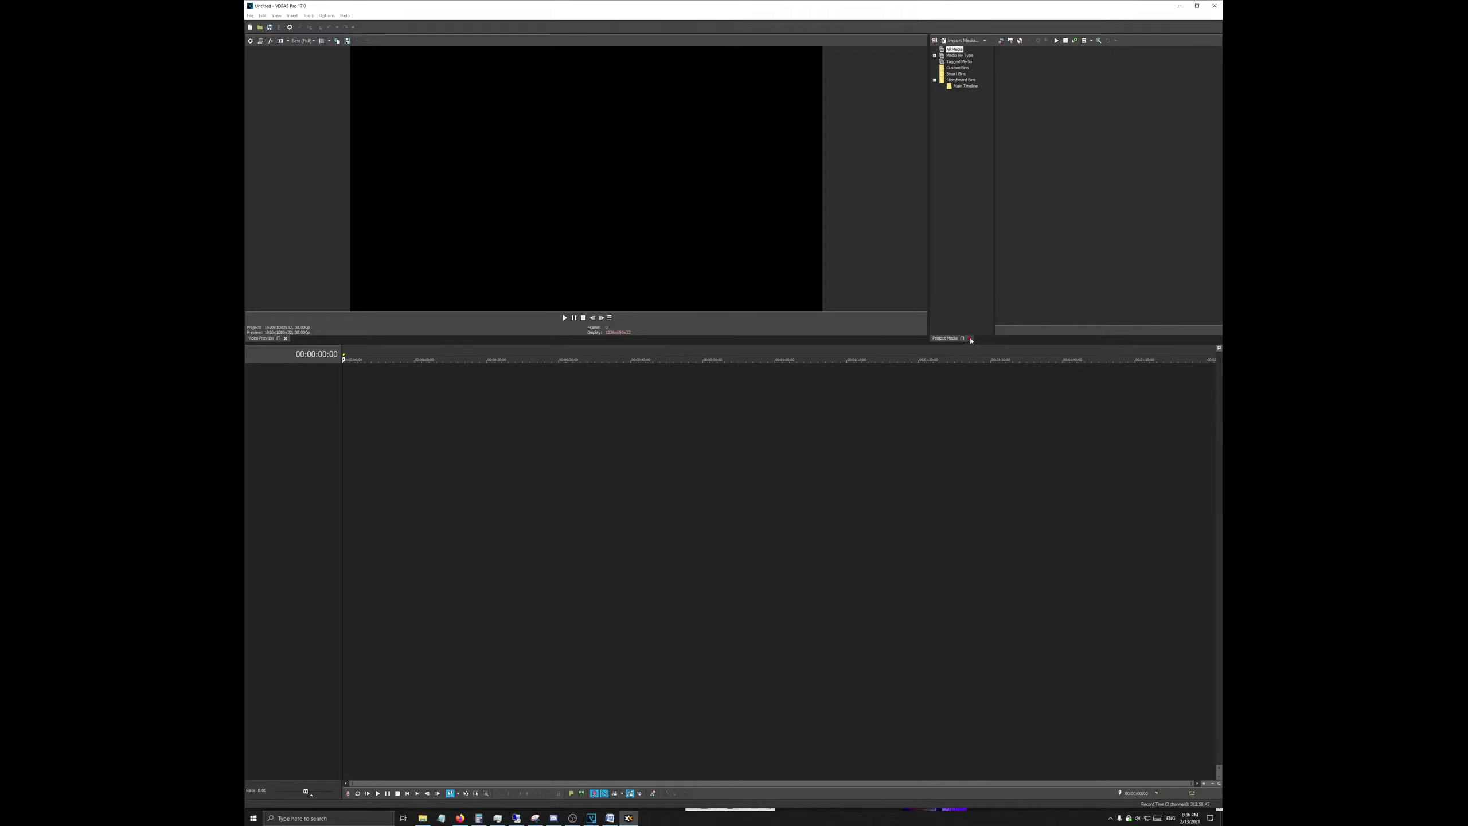
{"action": "left_click", "coordinate": [970, 339]}
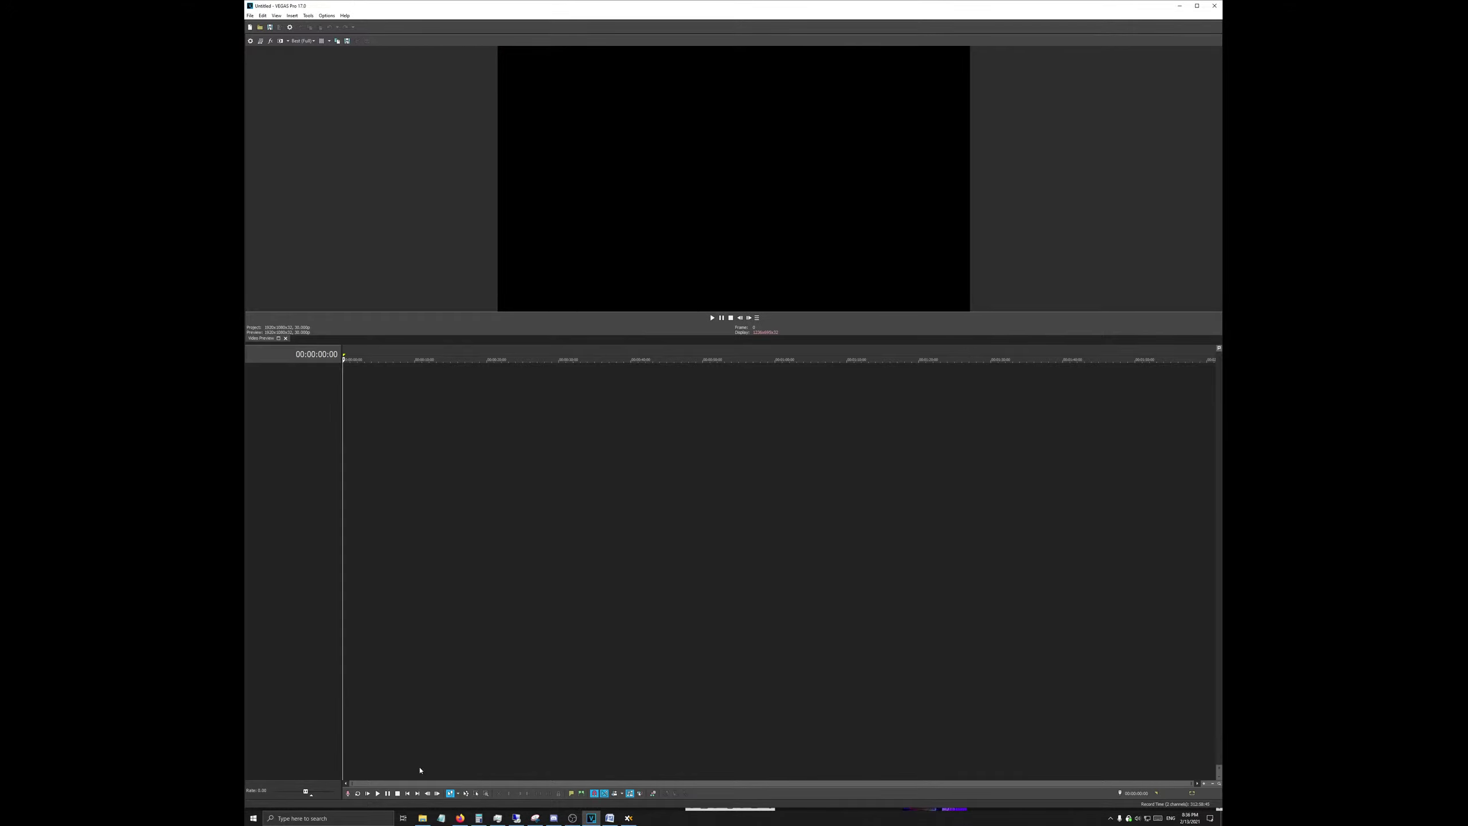
{"action": "left_click", "coordinate": [628, 818]}
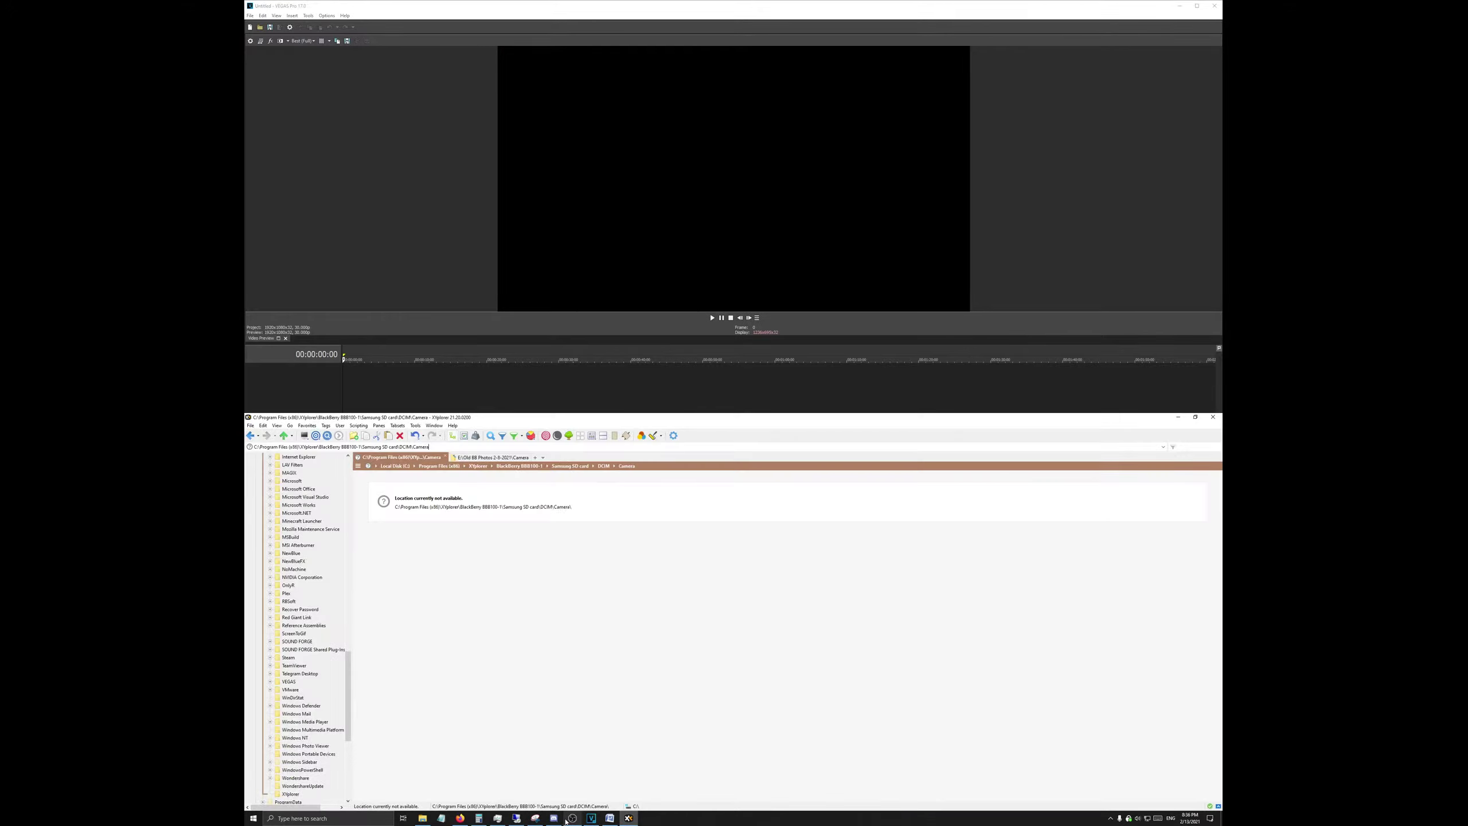
Step: Look through the Discord servers' posts, open the official server's general channel, and minimize Discord
{"action": "left_click", "coordinate": [553, 817]}
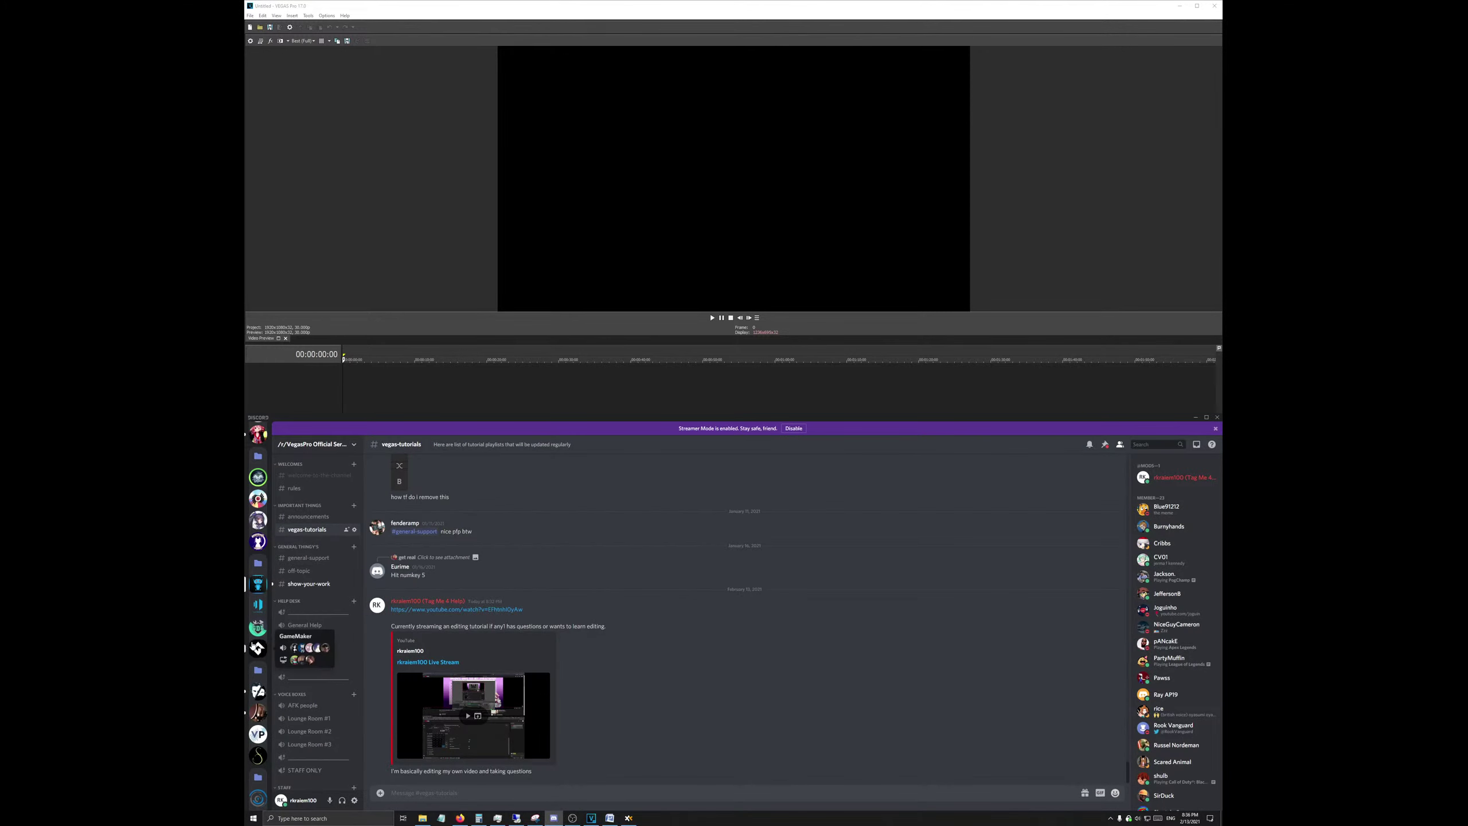
{"action": "scroll", "coordinate": [258, 578], "scroll_direction": "down", "scroll_amount": 5}
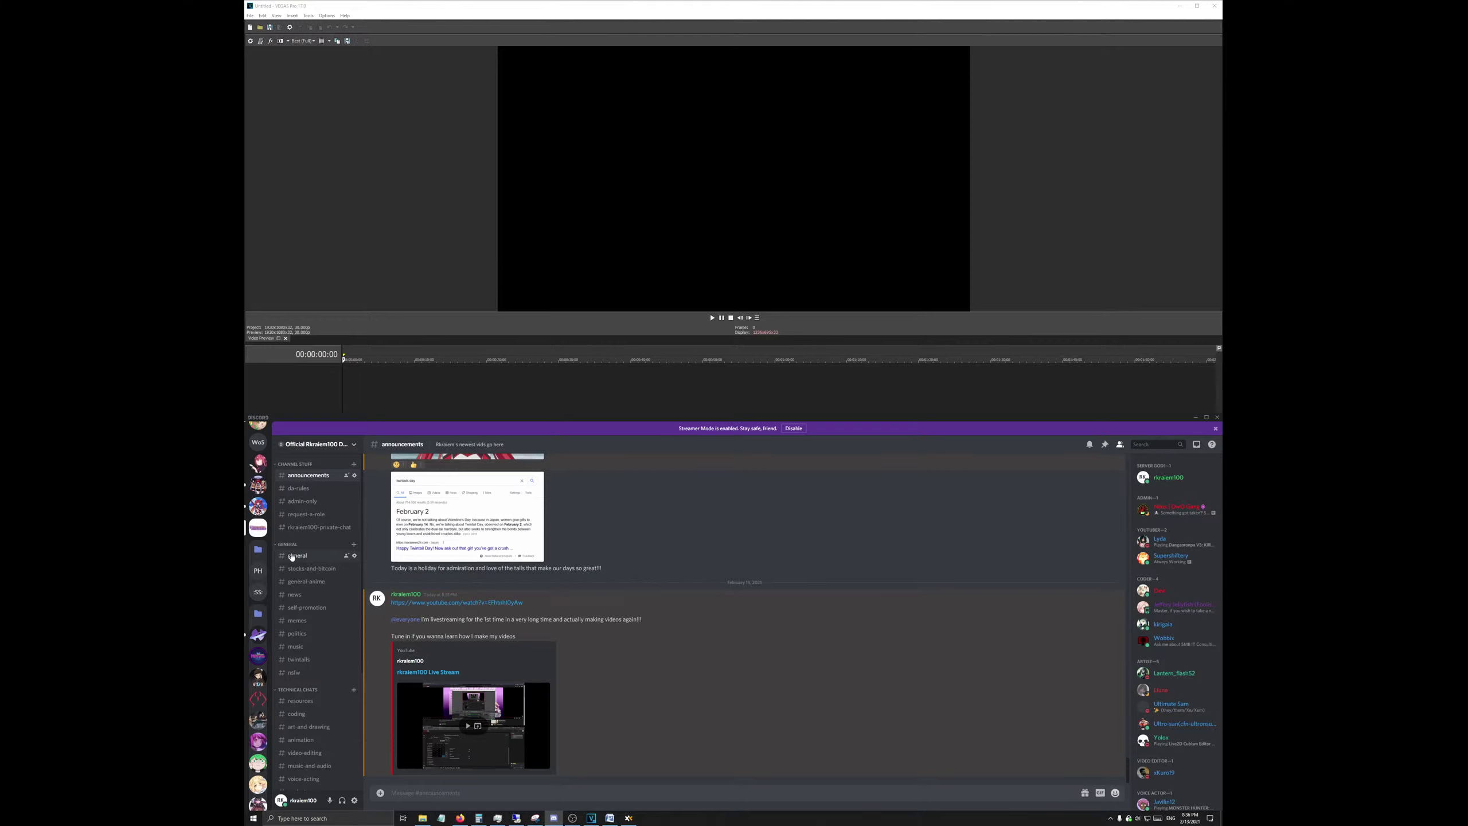
{"action": "left_click", "coordinate": [295, 555]}
{"action": "left_click", "coordinate": [1195, 418]}
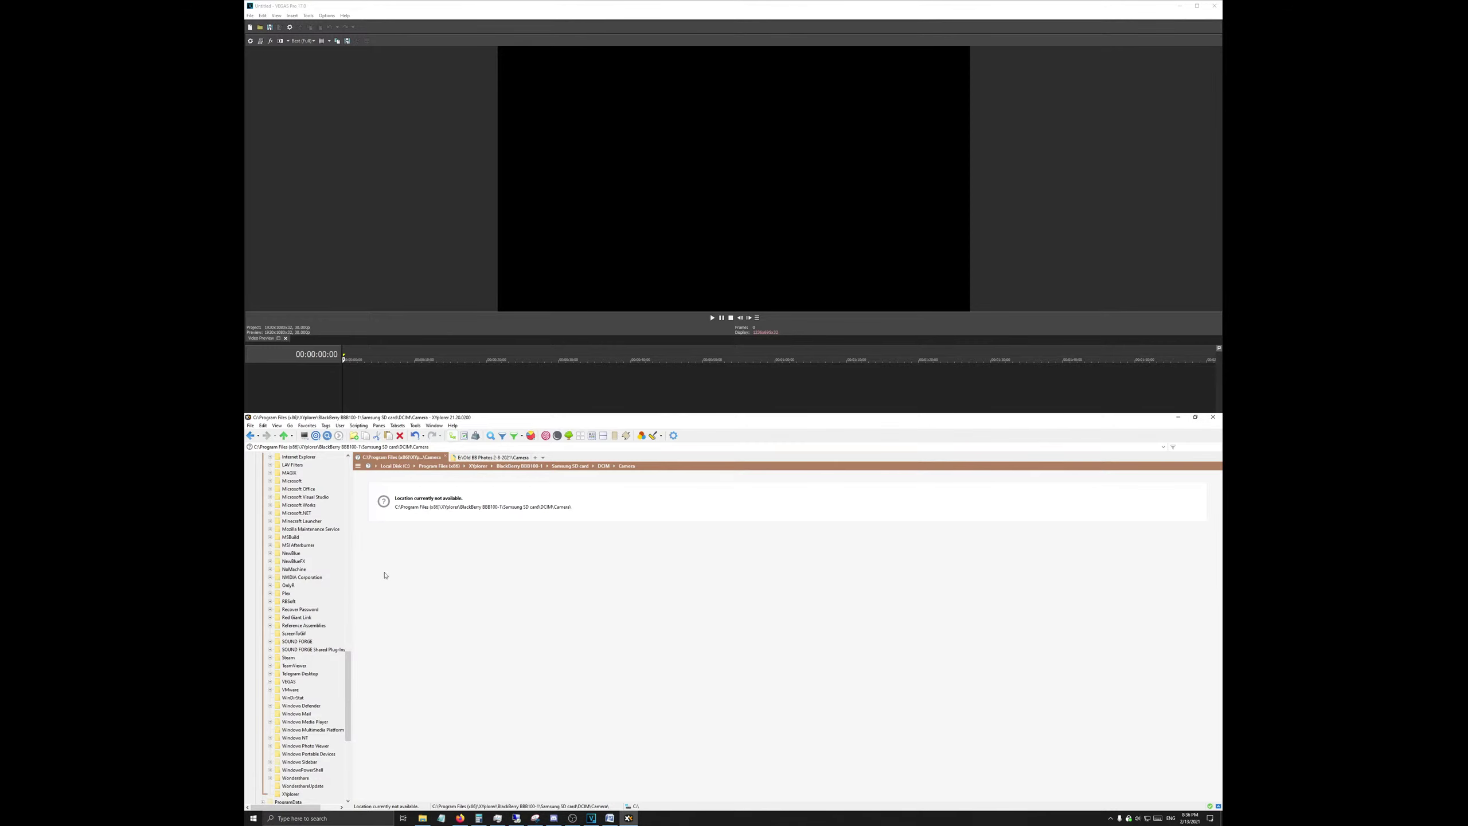
Step: Show Documents in XYplorer, collapse the Documents, Local Disk (C:) and SSHD branches of the folder tree, and minimize XYplorer
{"action": "scroll", "coordinate": [295, 582], "scroll_direction": "up", "scroll_amount": 15}
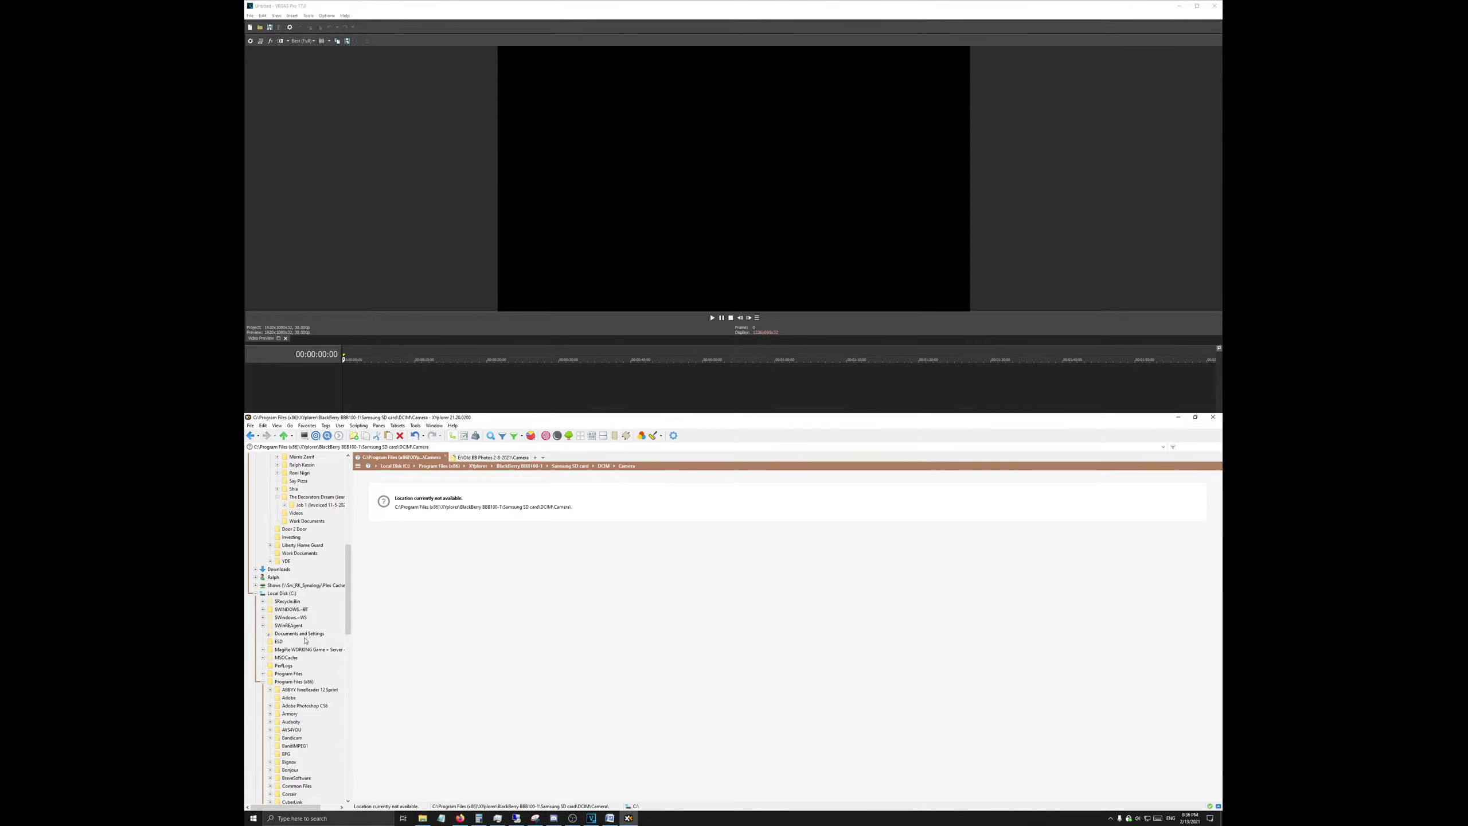
{"action": "scroll", "coordinate": [295, 595], "scroll_direction": "up", "scroll_amount": 14}
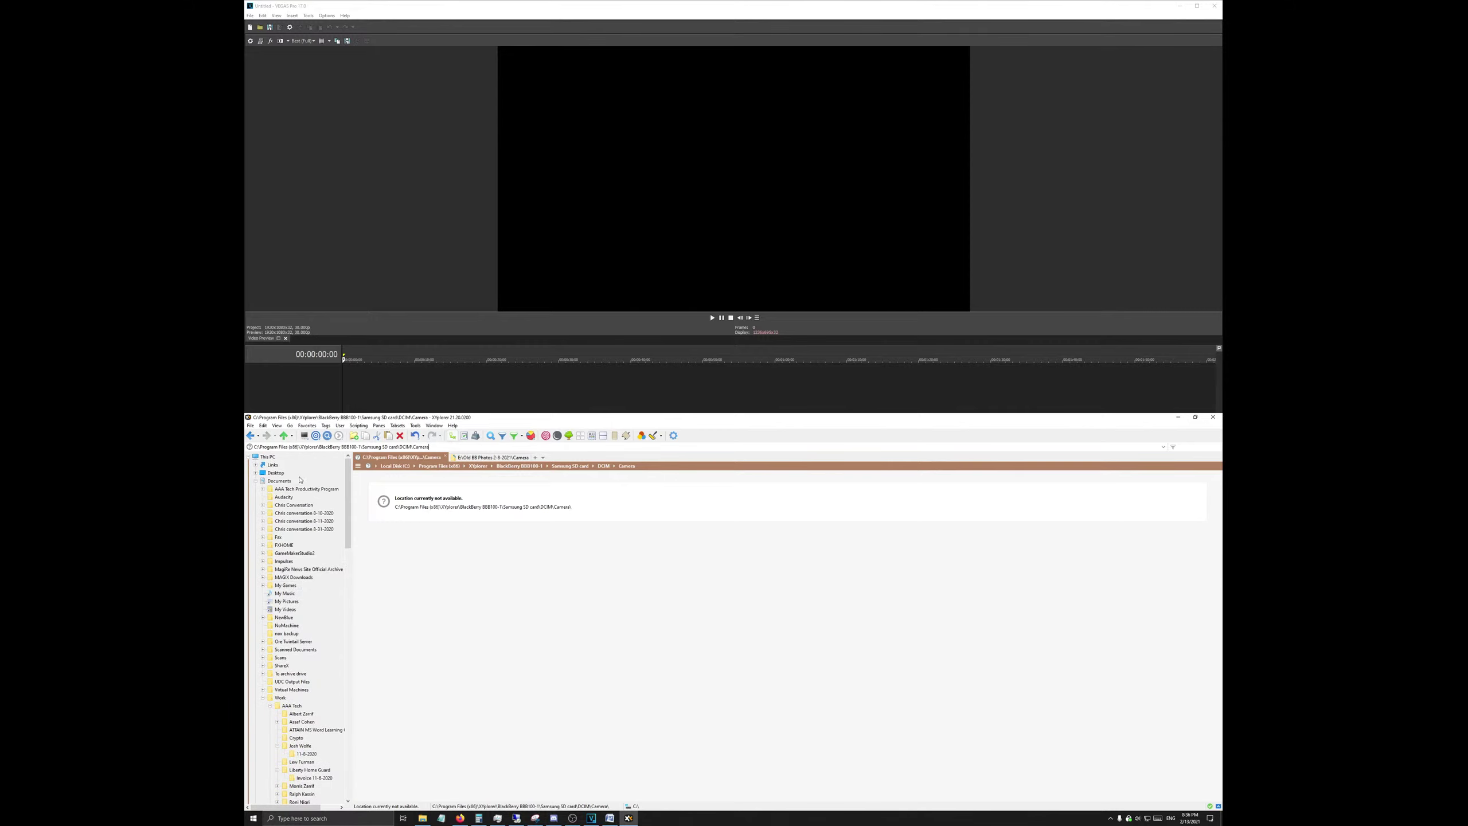
{"action": "left_click", "coordinate": [280, 481]}
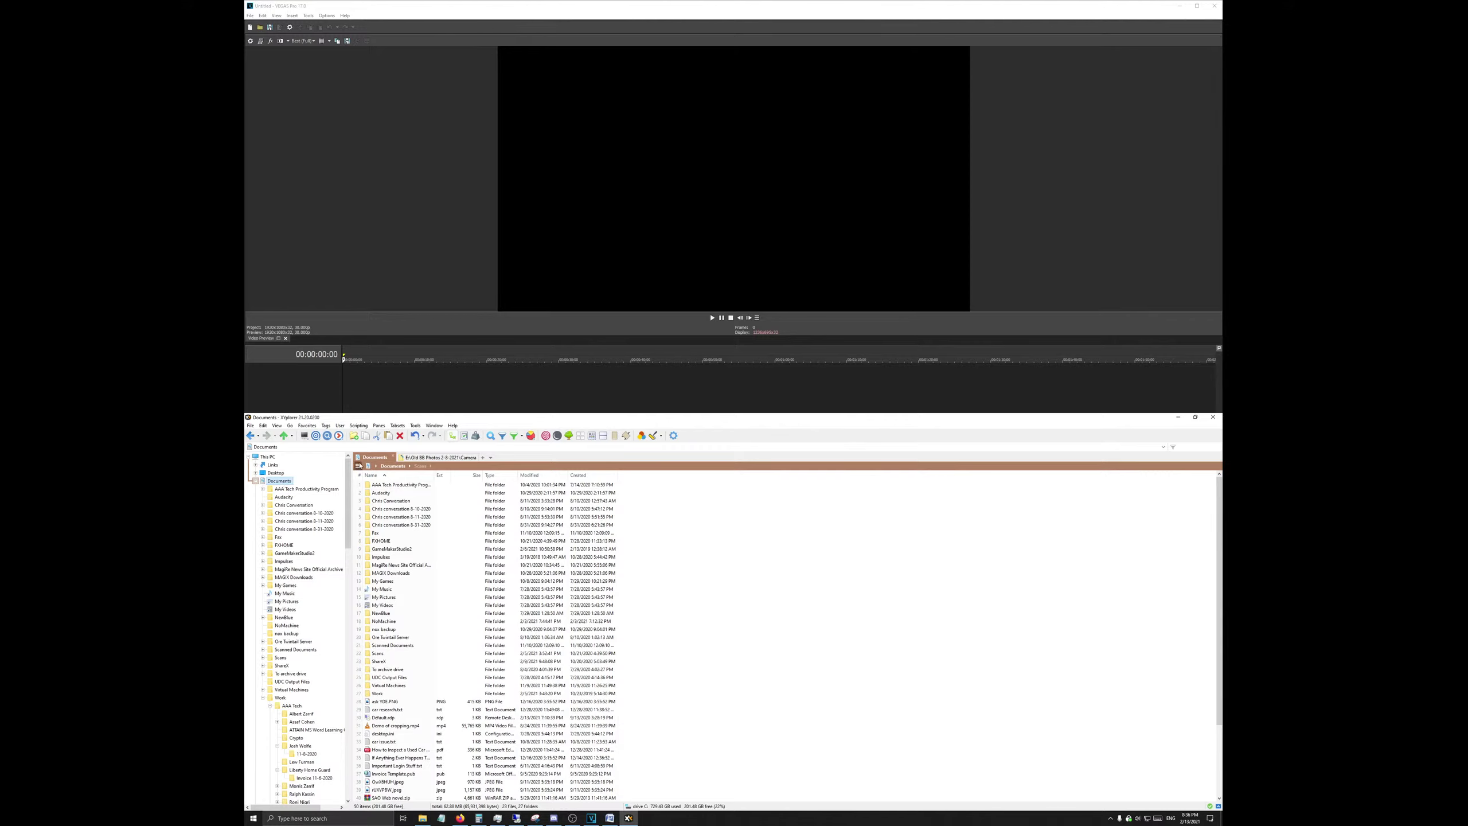
{"action": "left_click", "coordinate": [255, 481]}
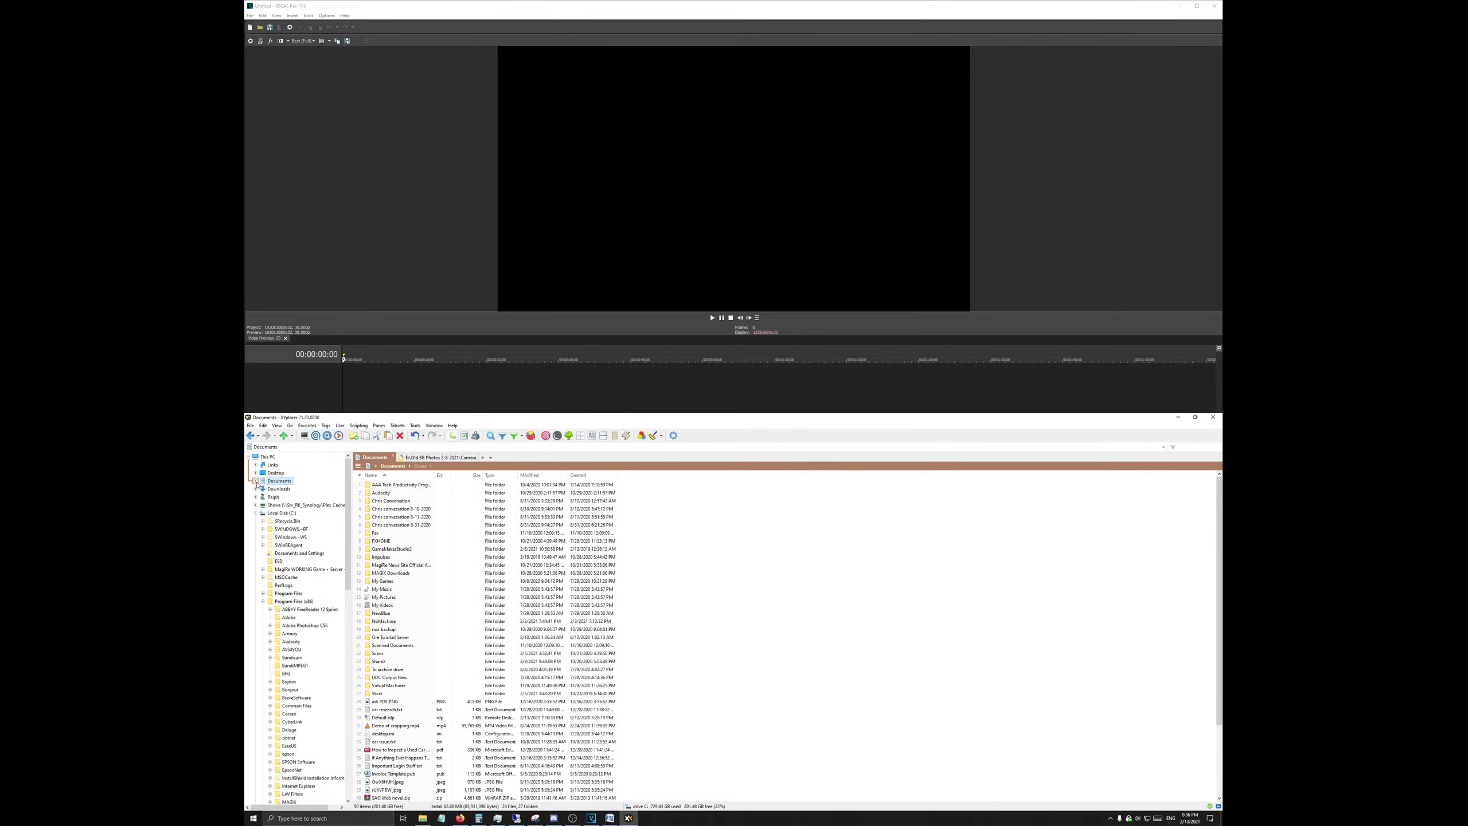
{"action": "left_click", "coordinate": [255, 512]}
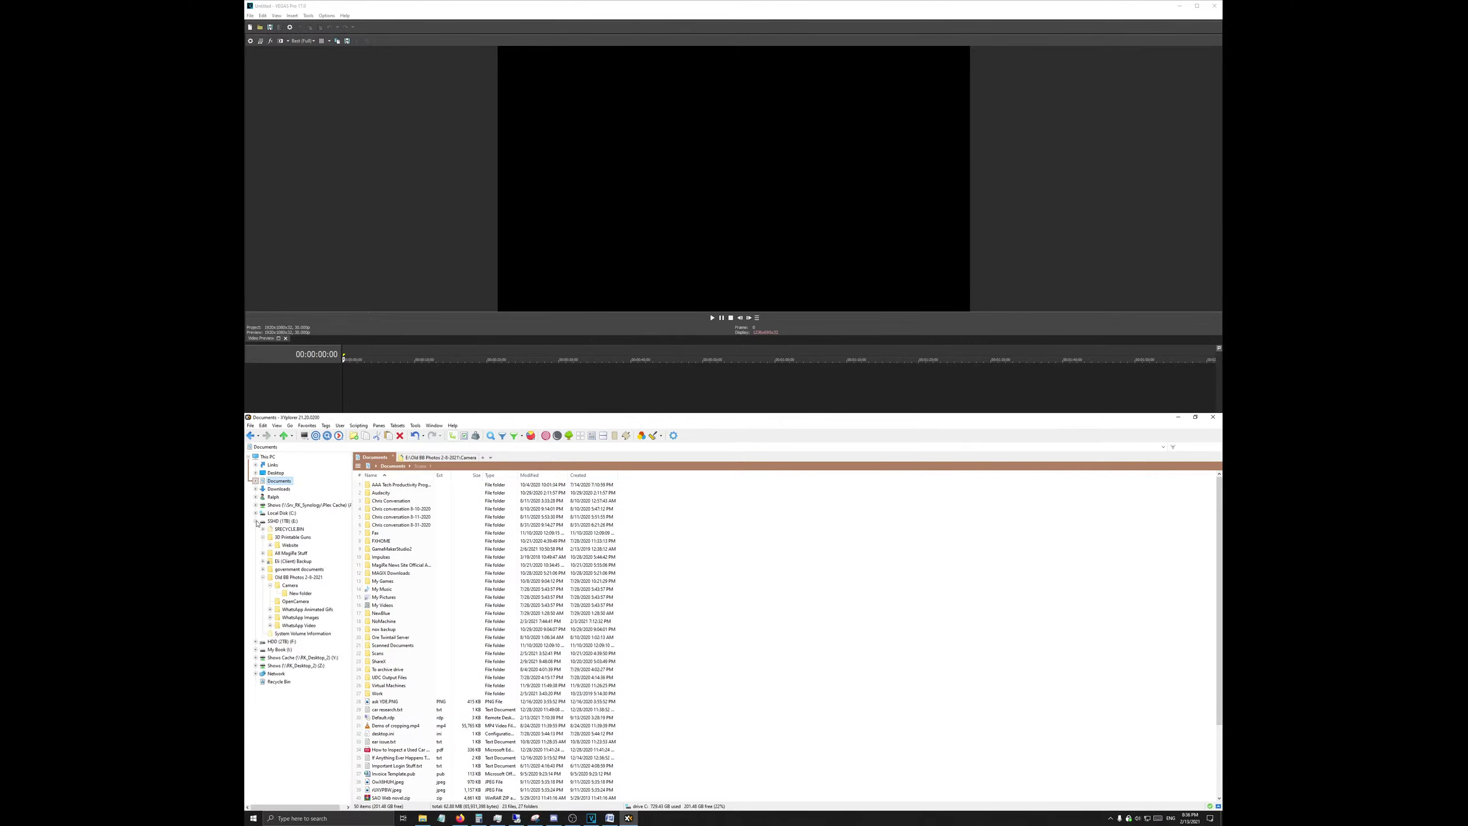
{"action": "left_click", "coordinate": [255, 521]}
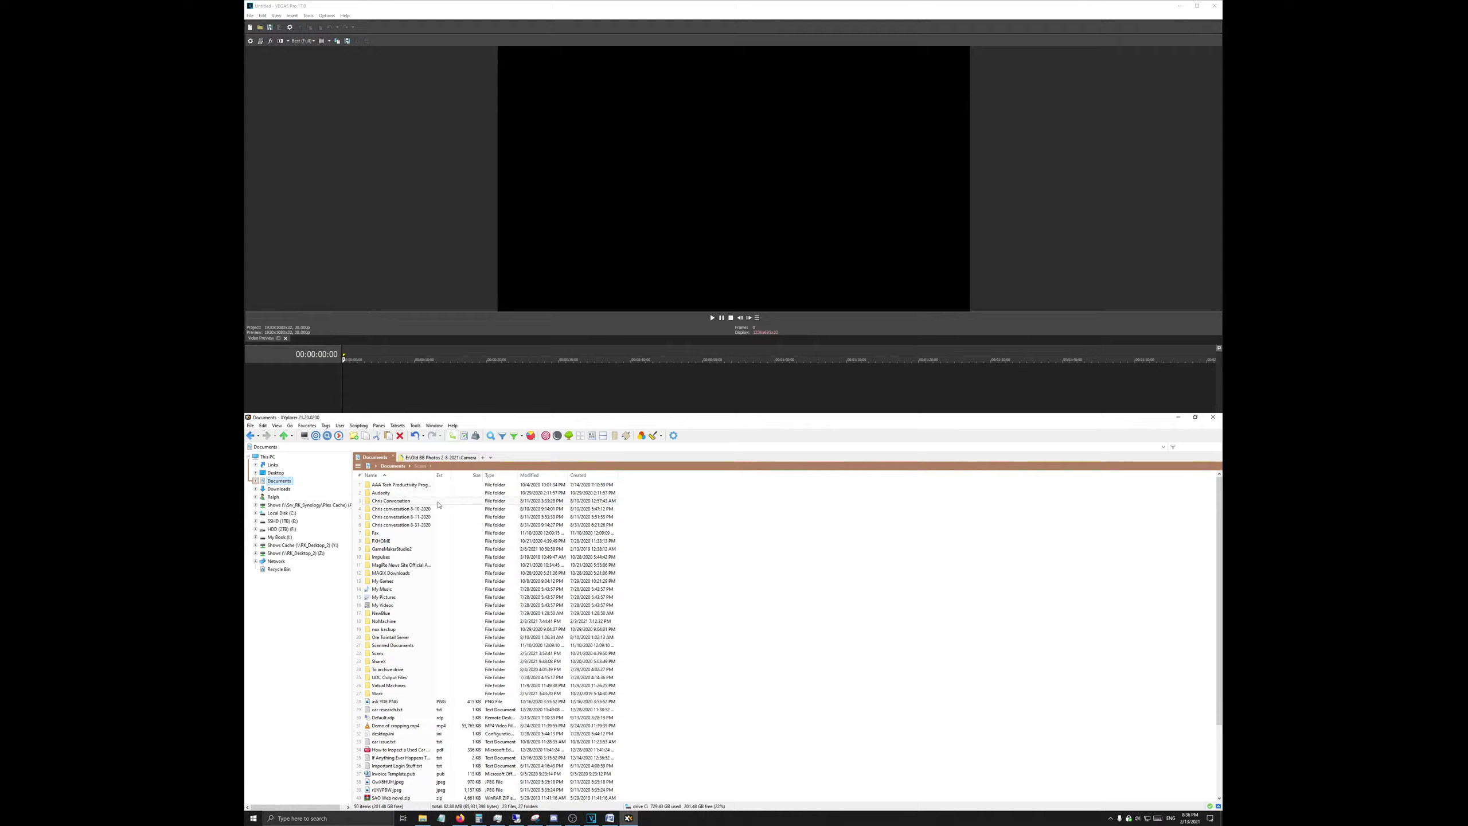
{"action": "left_click", "coordinate": [1180, 417]}
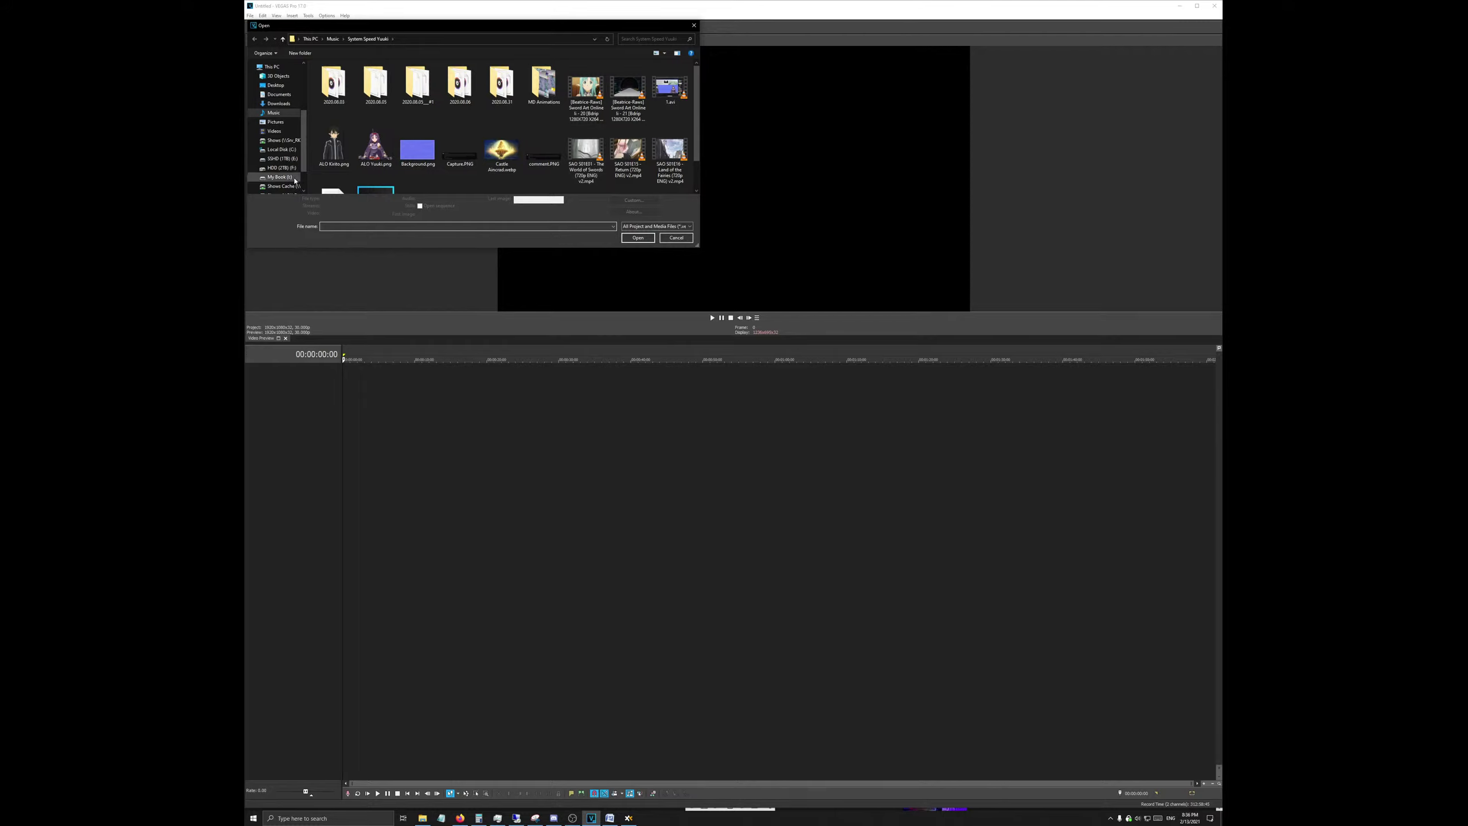
Step: Browse to Music > Kirito vs Yuuki 2 in the VEGAS Open dialog and create a new folder there
{"action": "left_click", "coordinate": [328, 40]}
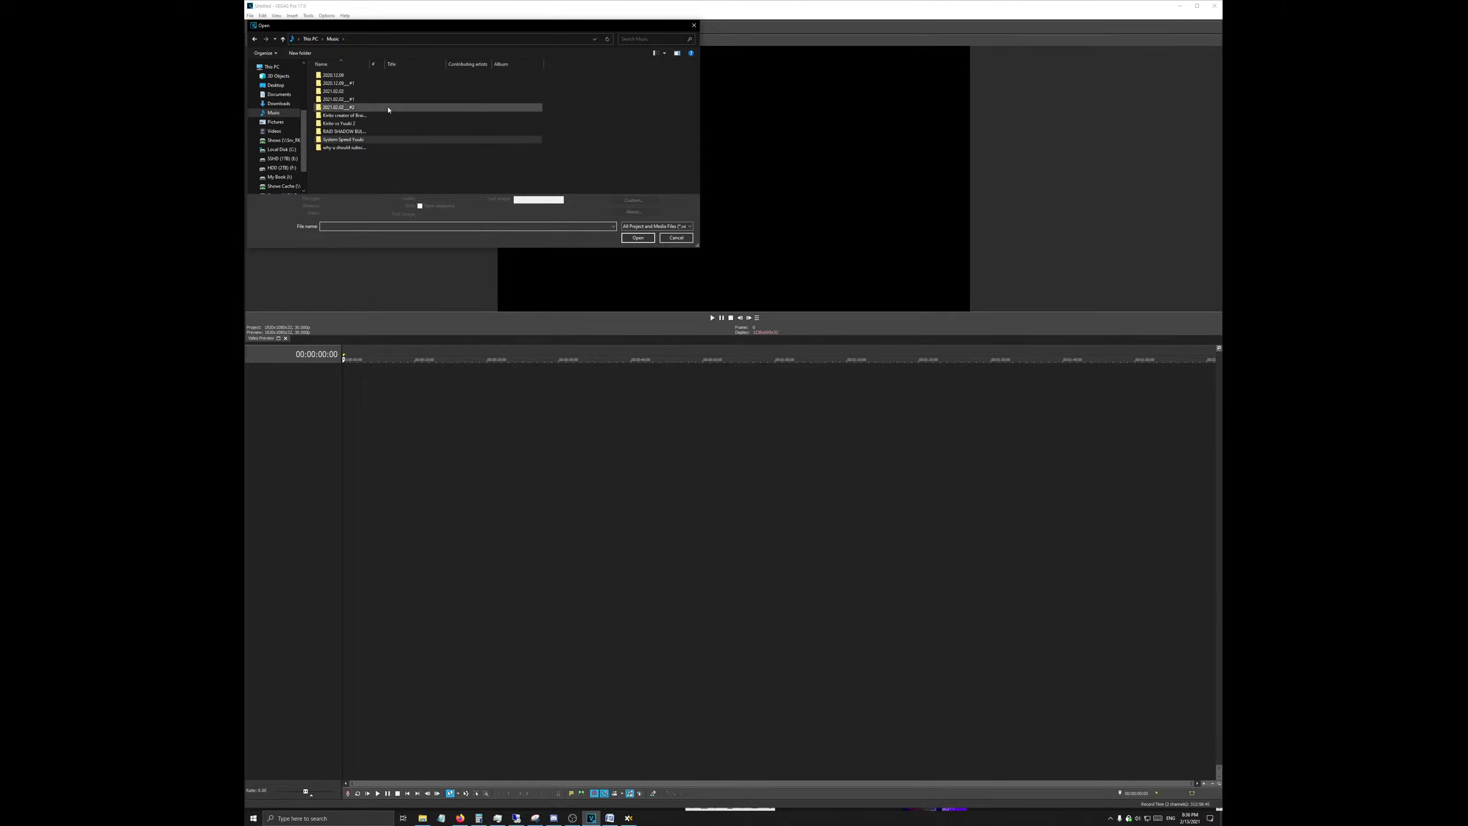
{"action": "double_click", "coordinate": [380, 125]}
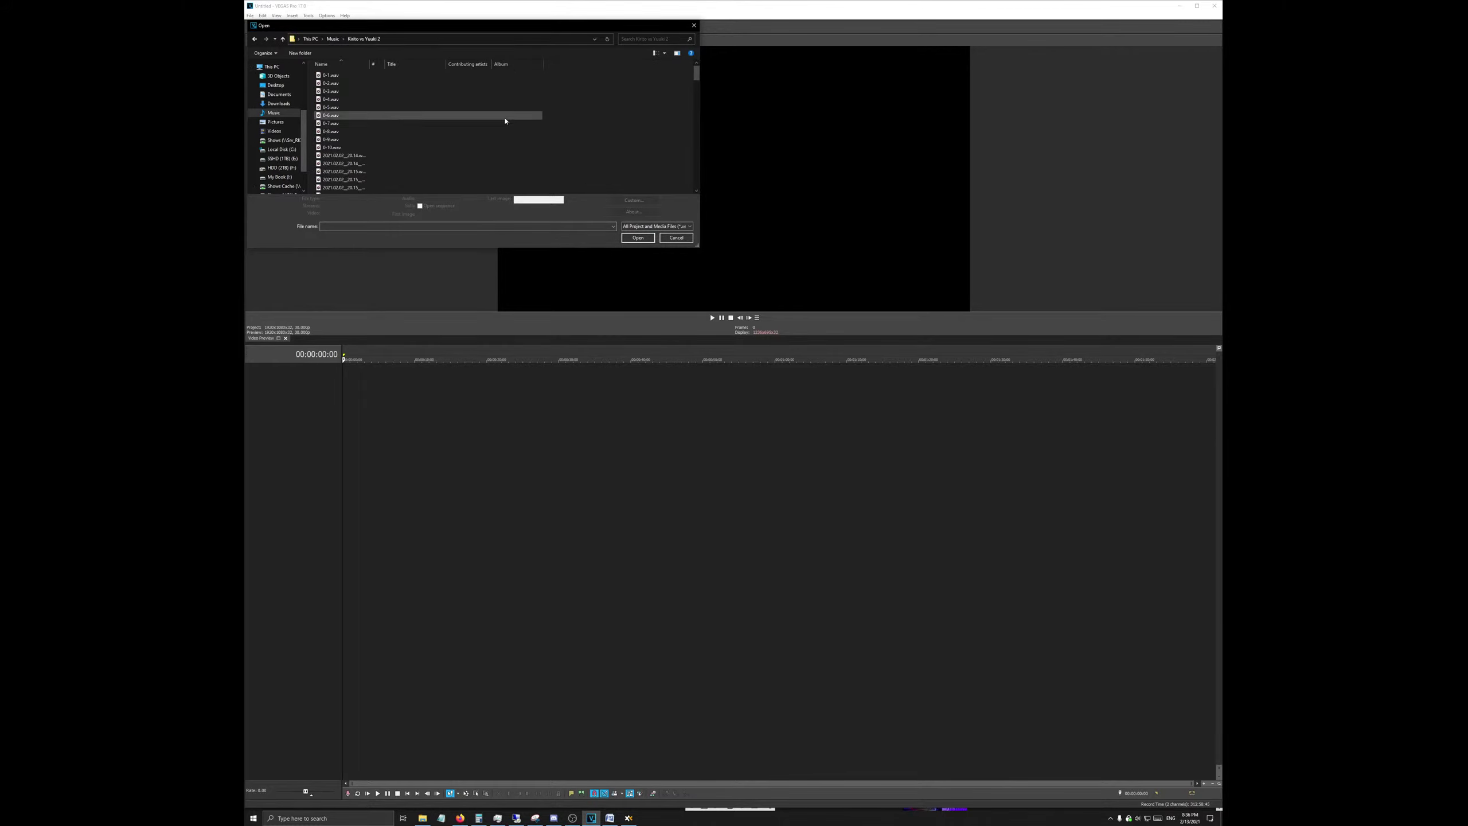
{"action": "right_click", "coordinate": [590, 107]}
{"action": "left_click", "coordinate": [634, 167]}
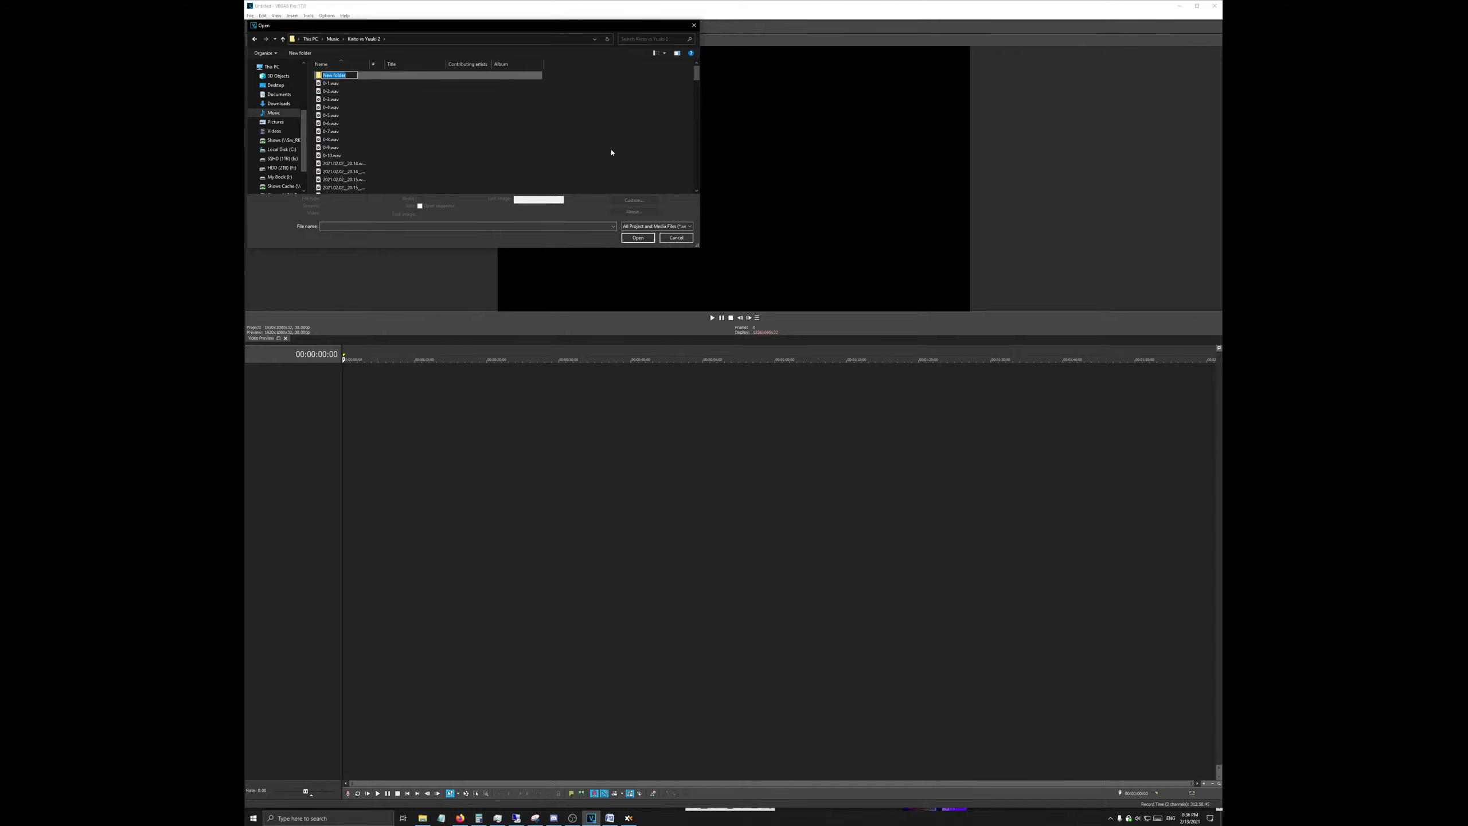
{"action": "type", "text": "Sub"}
Step: Check the Section 0: Misconceptions part of the Word script and rename the new folder as Section 0
{"action": "left_click", "coordinate": [609, 818]}
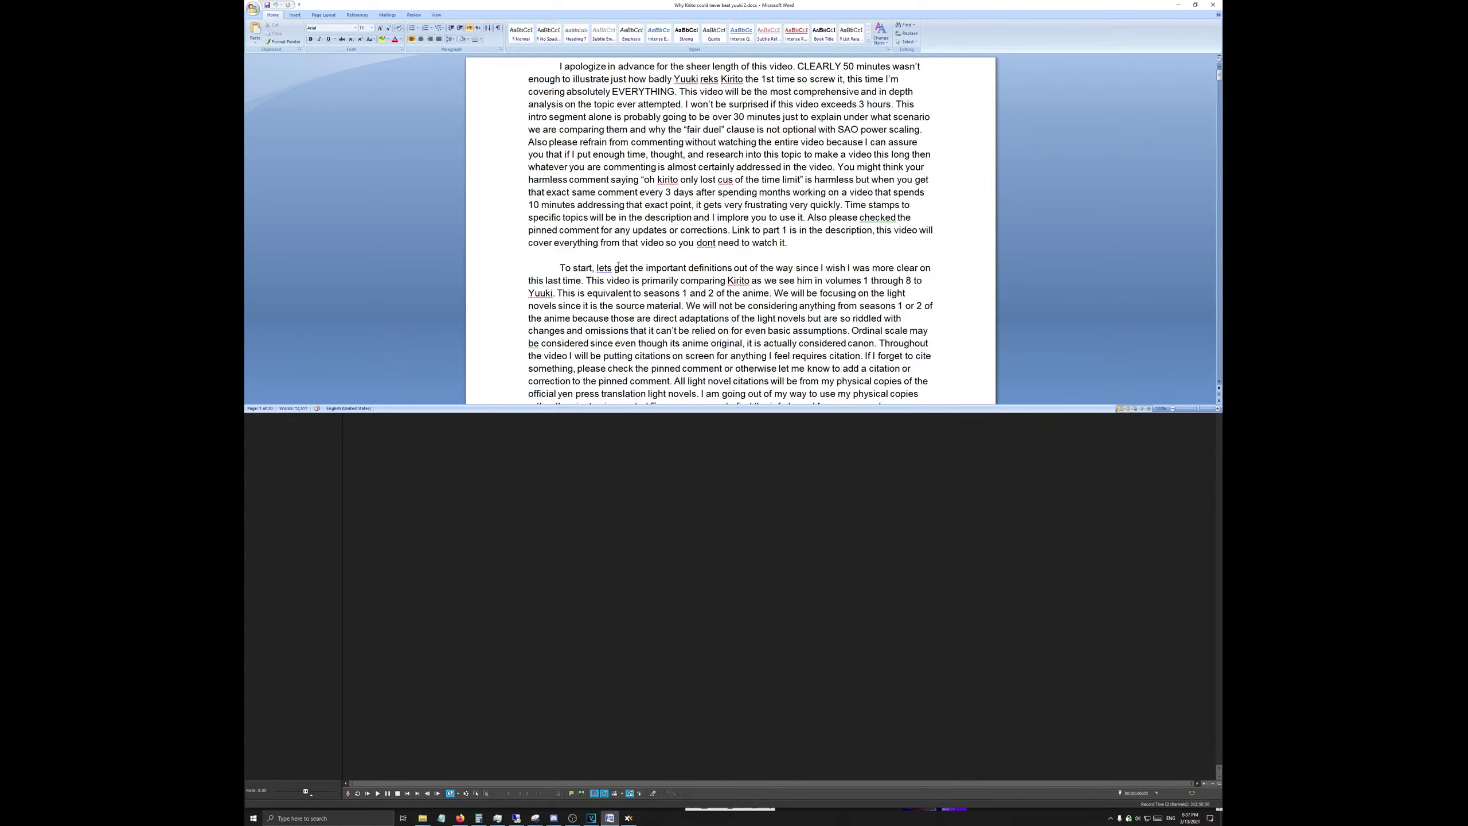
{"action": "scroll", "coordinate": [560, 265], "scroll_direction": "down", "scroll_amount": 20}
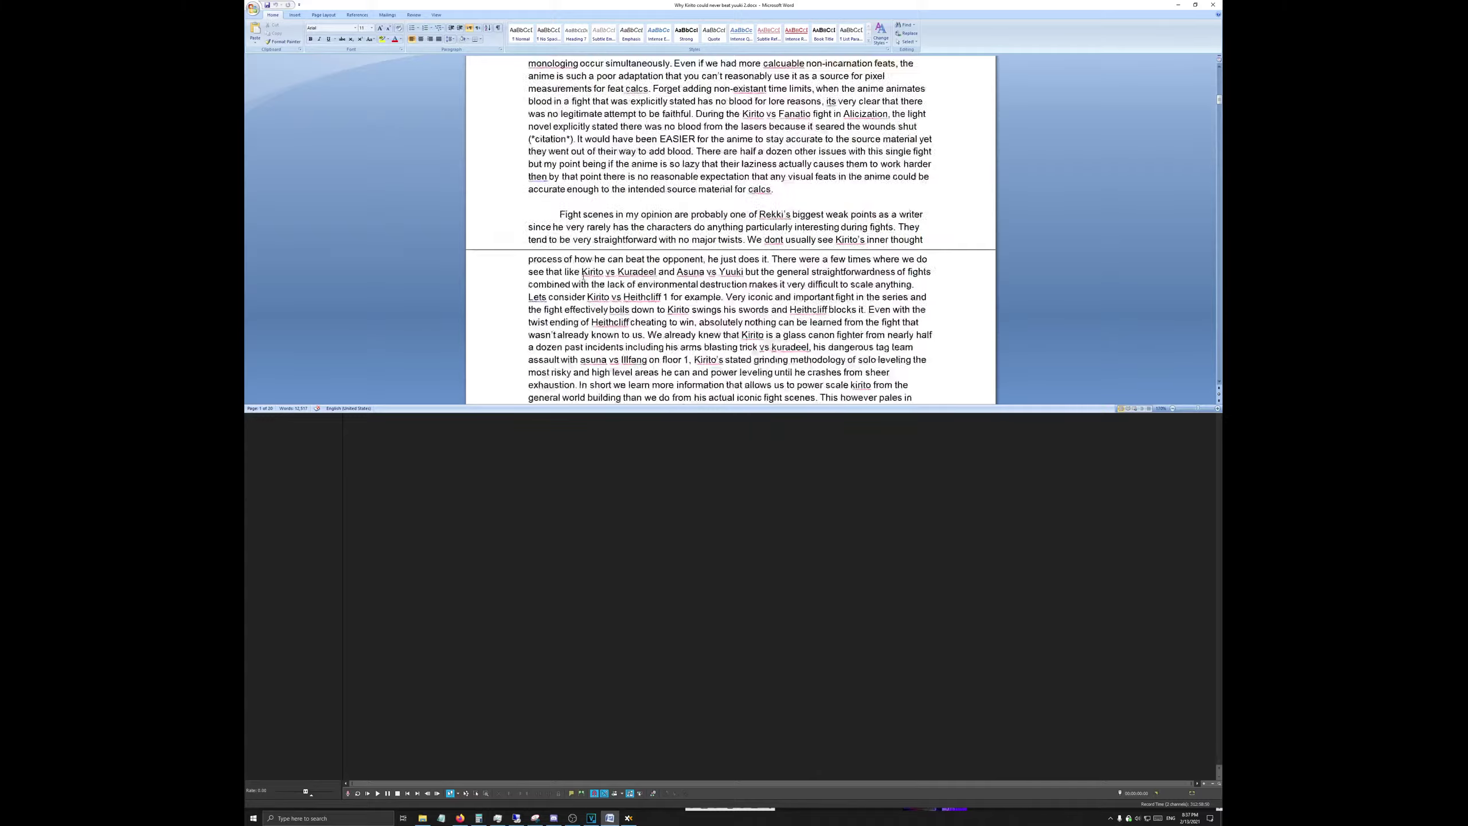
{"action": "scroll", "coordinate": [588, 257], "scroll_direction": "down", "scroll_amount": 20}
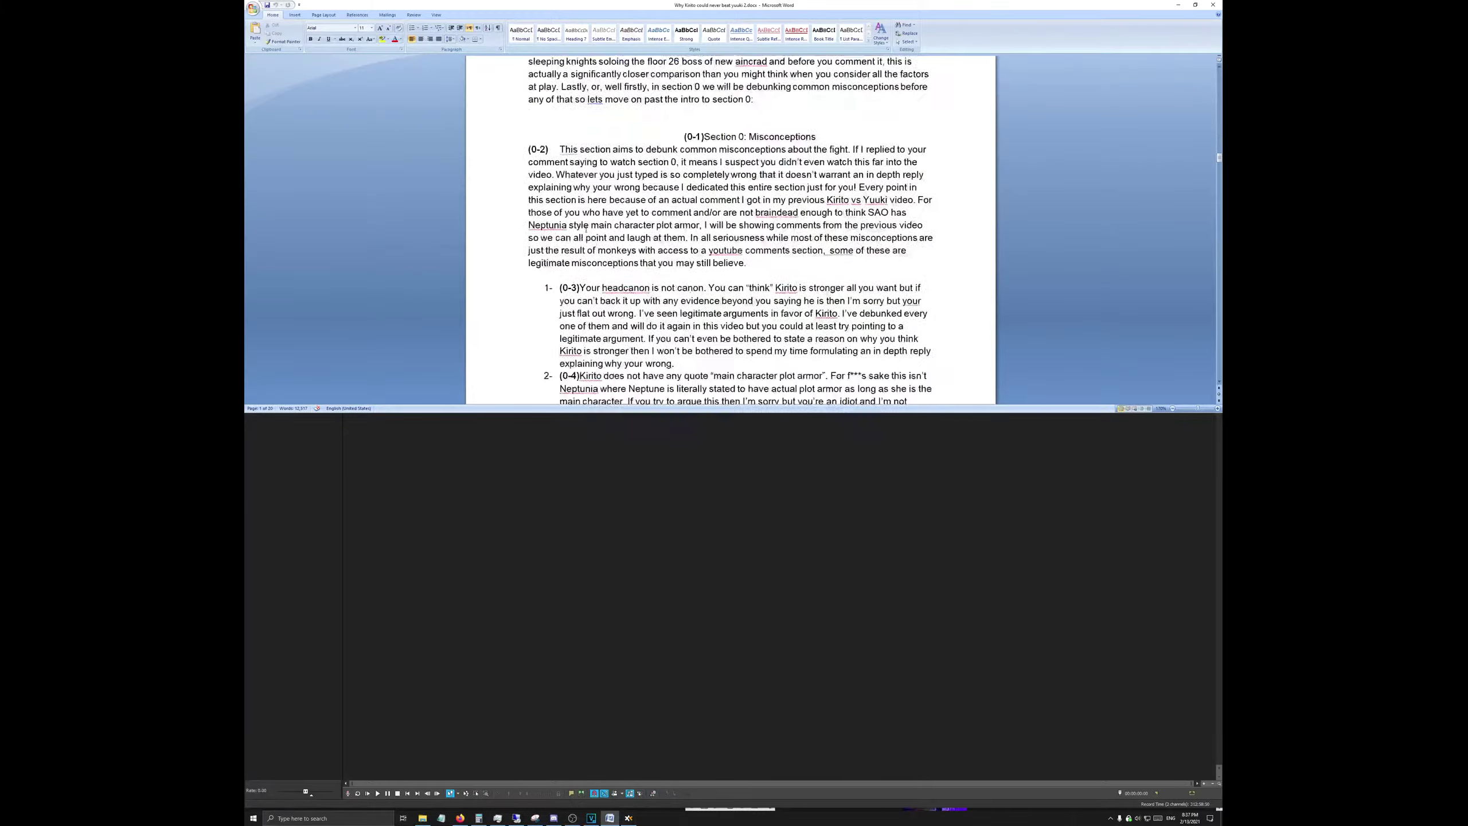
{"action": "scroll", "coordinate": [584, 194], "scroll_direction": "down", "scroll_amount": 3}
{"action": "scroll", "coordinate": [584, 194], "scroll_direction": "up", "scroll_amount": 2}
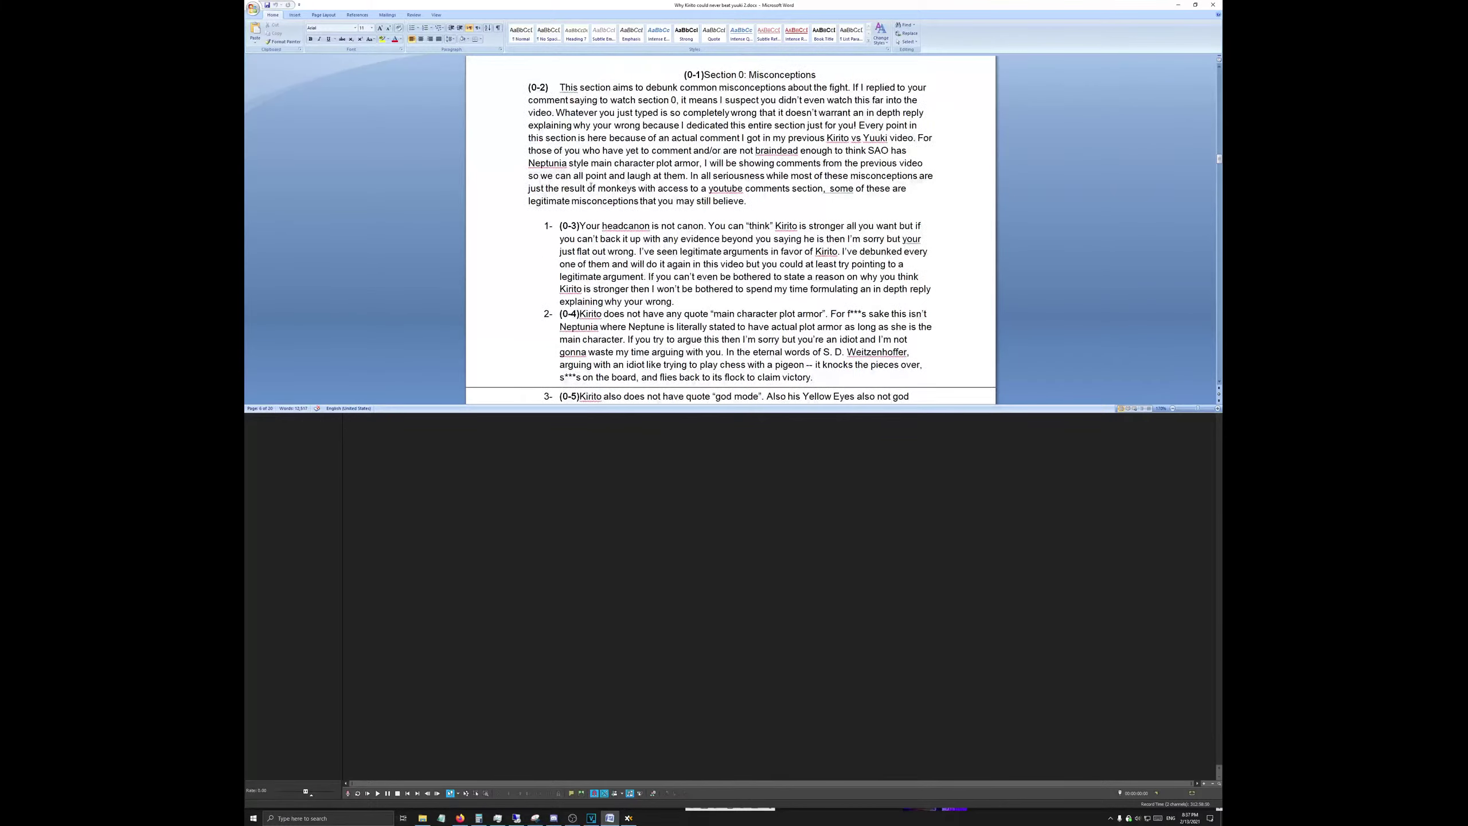
{"action": "left_click", "coordinate": [1179, 3]}
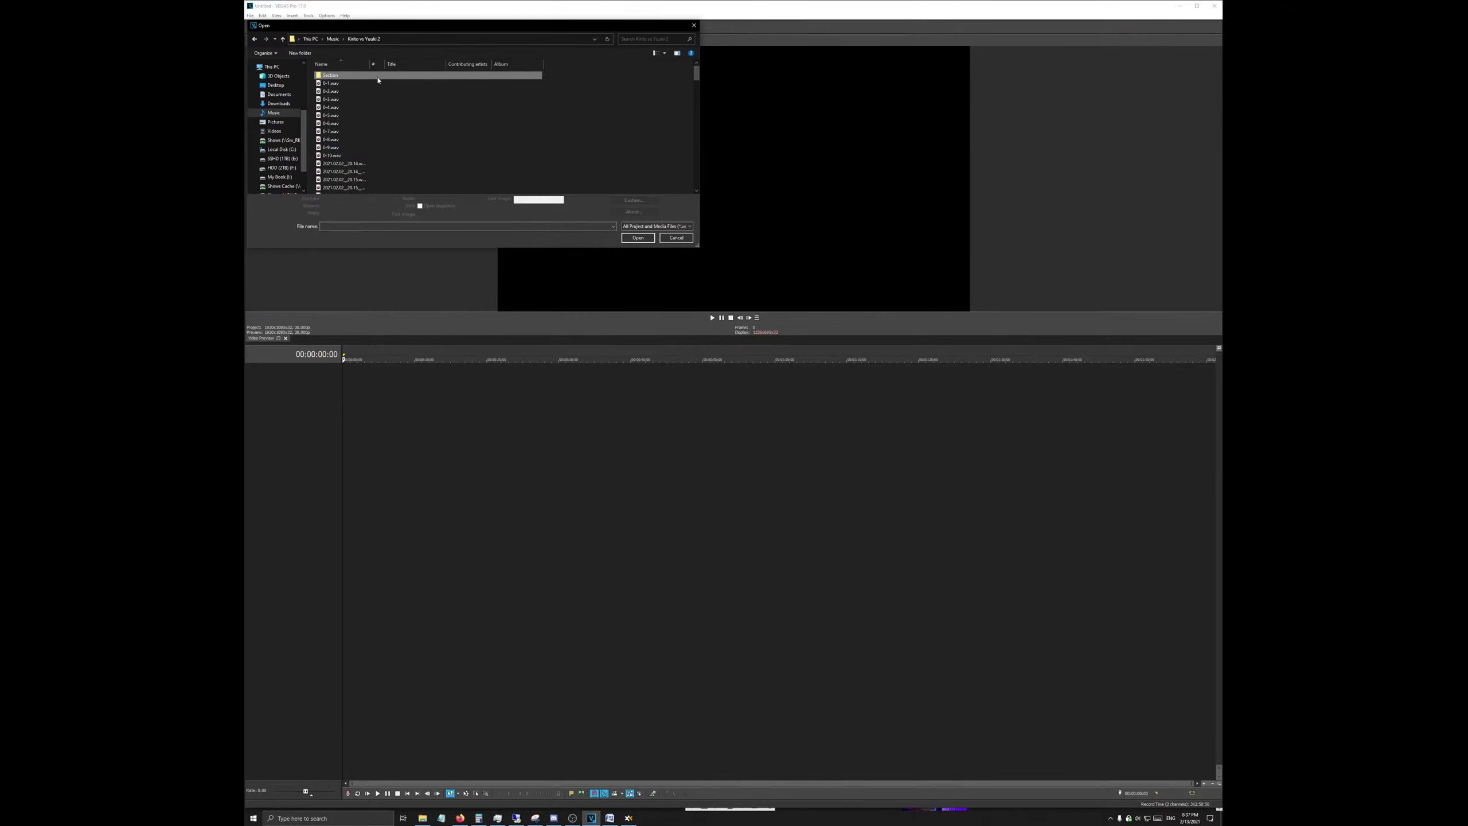
{"action": "left_click", "coordinate": [348, 80]}
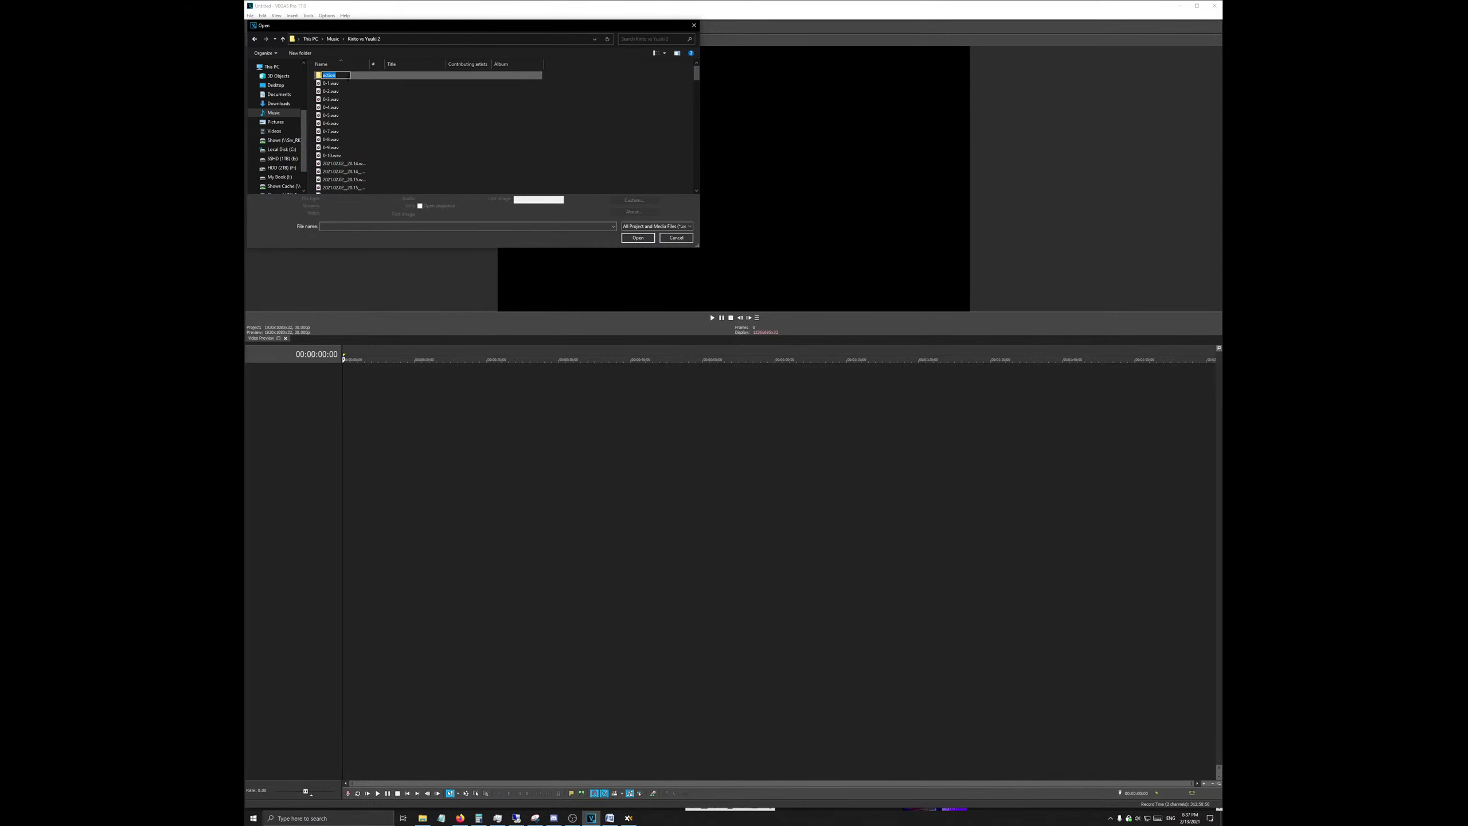
{"action": "left_click", "coordinate": [349, 77]}
Step: Move all the WAV recordings from the Kirito vs Yuuki 2 folder into the Section 0 folder
{"action": "left_click", "coordinate": [427, 83]}
{"action": "scroll", "coordinate": [427, 85], "scroll_direction": "down", "scroll_amount": 2}
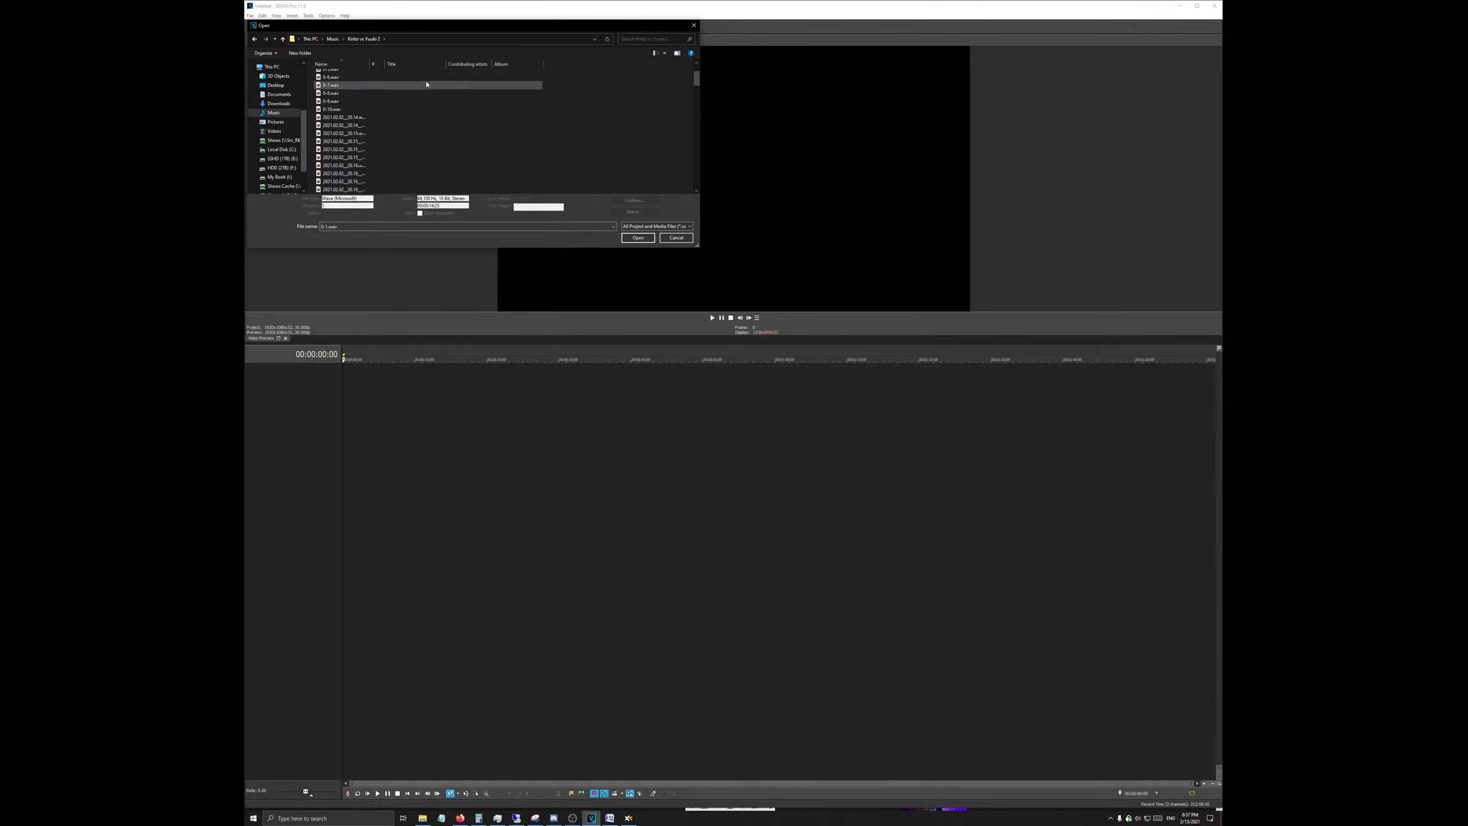
{"action": "scroll", "coordinate": [405, 133], "scroll_direction": "down", "scroll_amount": 10}
{"action": "left_click", "coordinate": [379, 191], "text": "shift"}
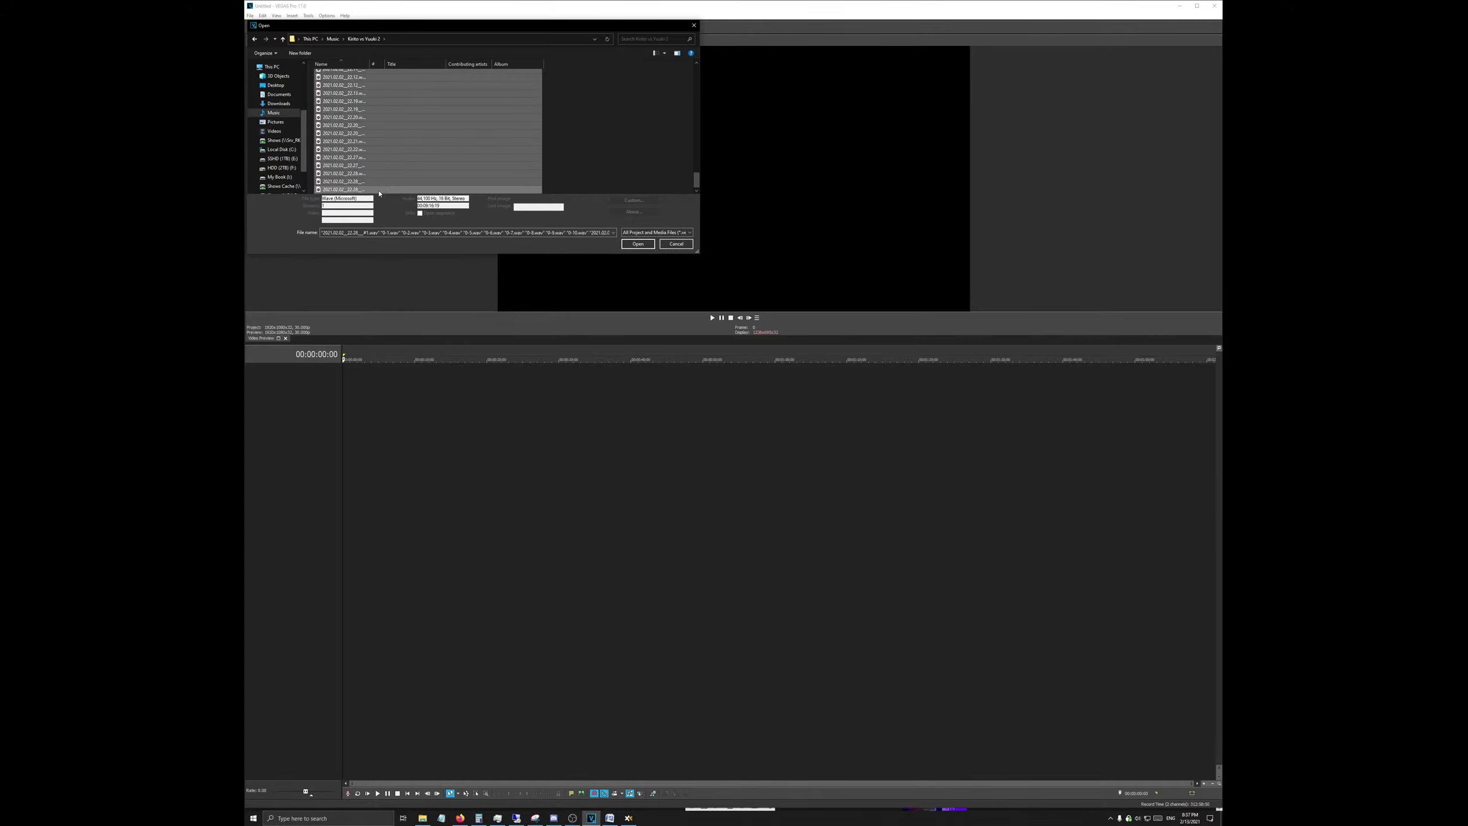
{"action": "scroll", "coordinate": [379, 174], "scroll_direction": "up", "scroll_amount": 10}
{"action": "double_click", "coordinate": [375, 118]}
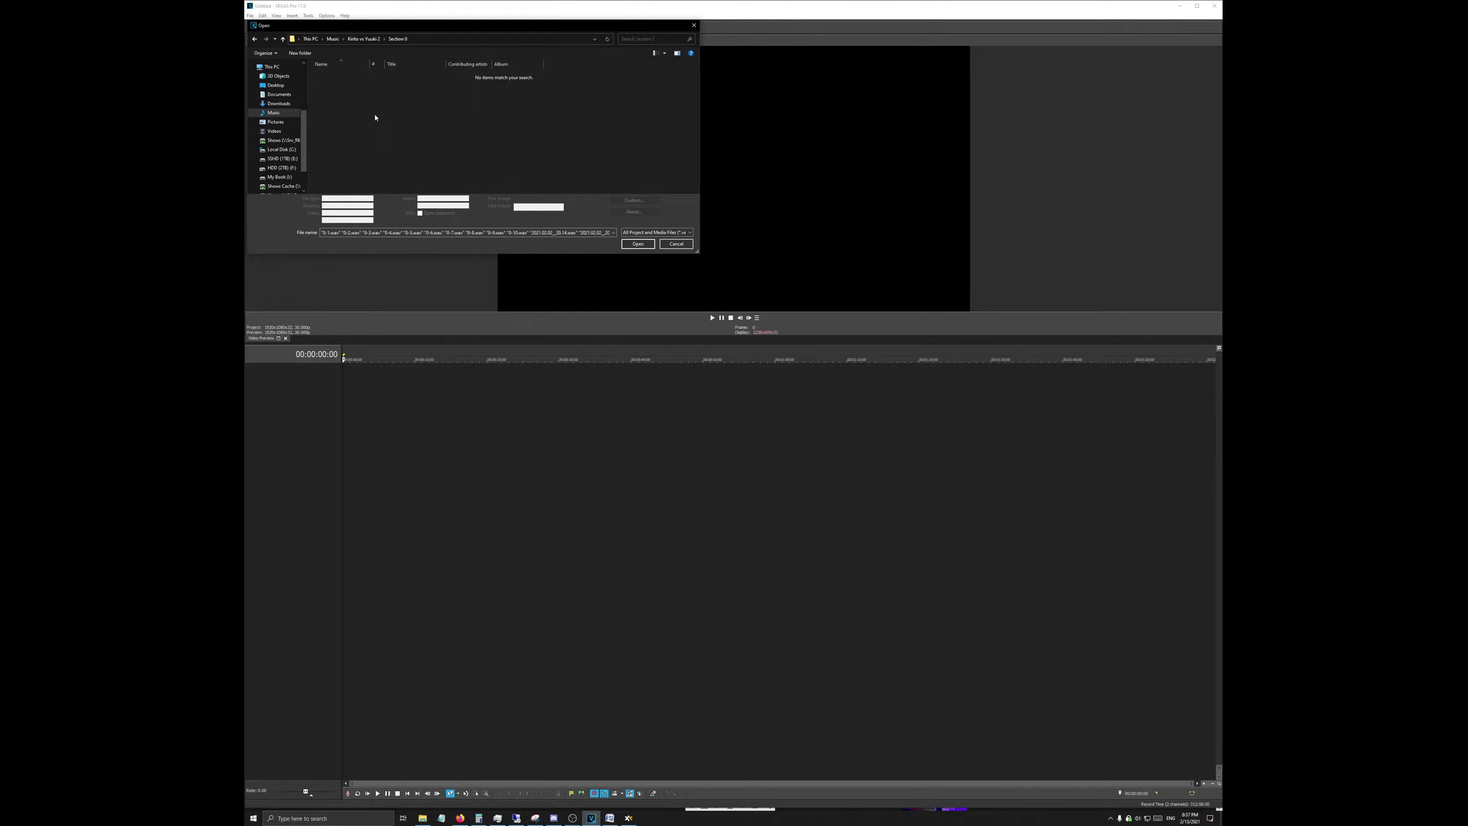
Step: Create a folder named Commentary inside the Section 0 folder
{"action": "right_click", "coordinate": [642, 75]}
{"action": "left_click", "coordinate": [656, 145]}
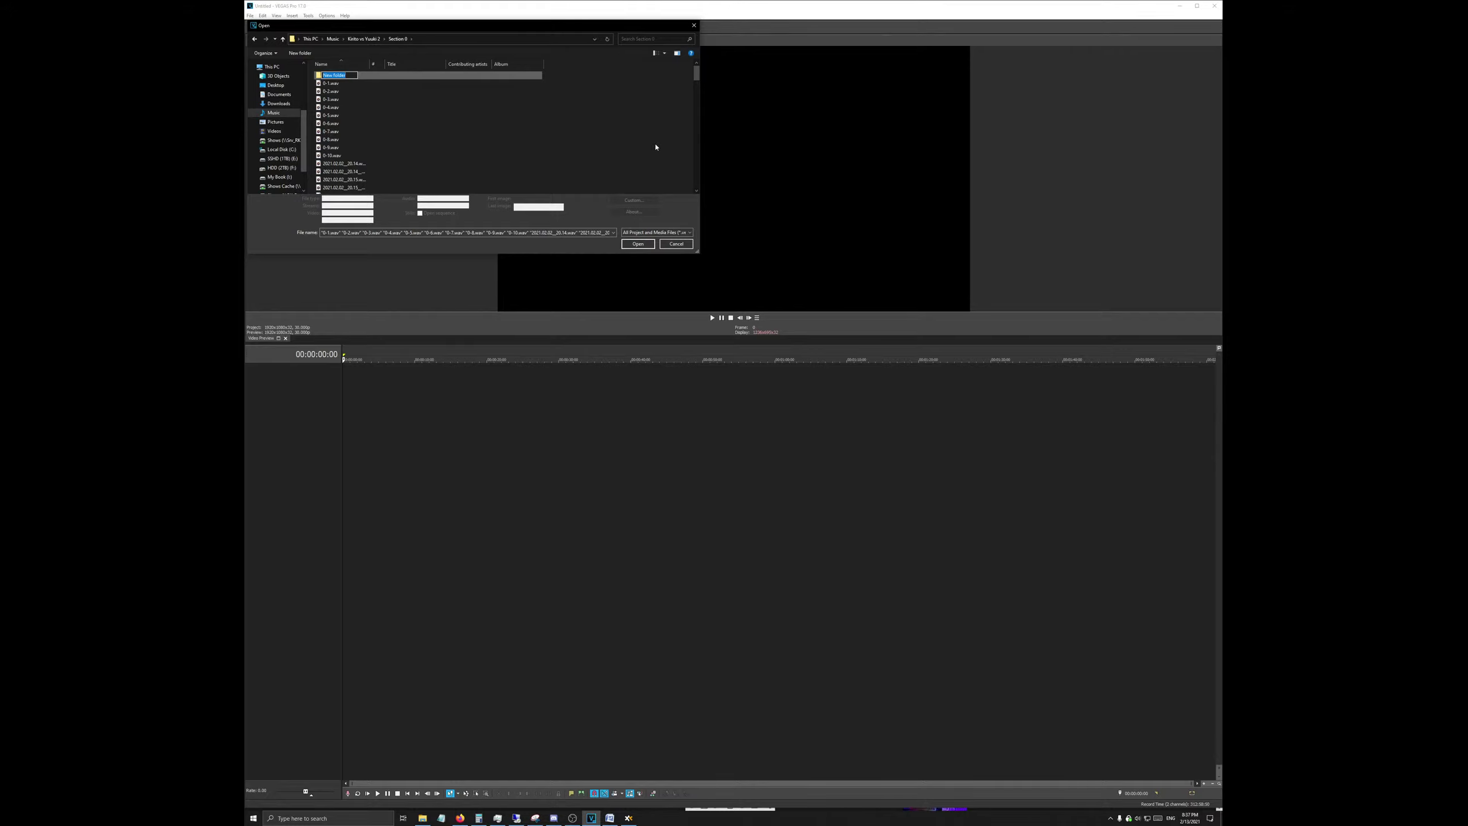
{"action": "type", "text": "Commentary"}
{"action": "key", "text": "Return"}
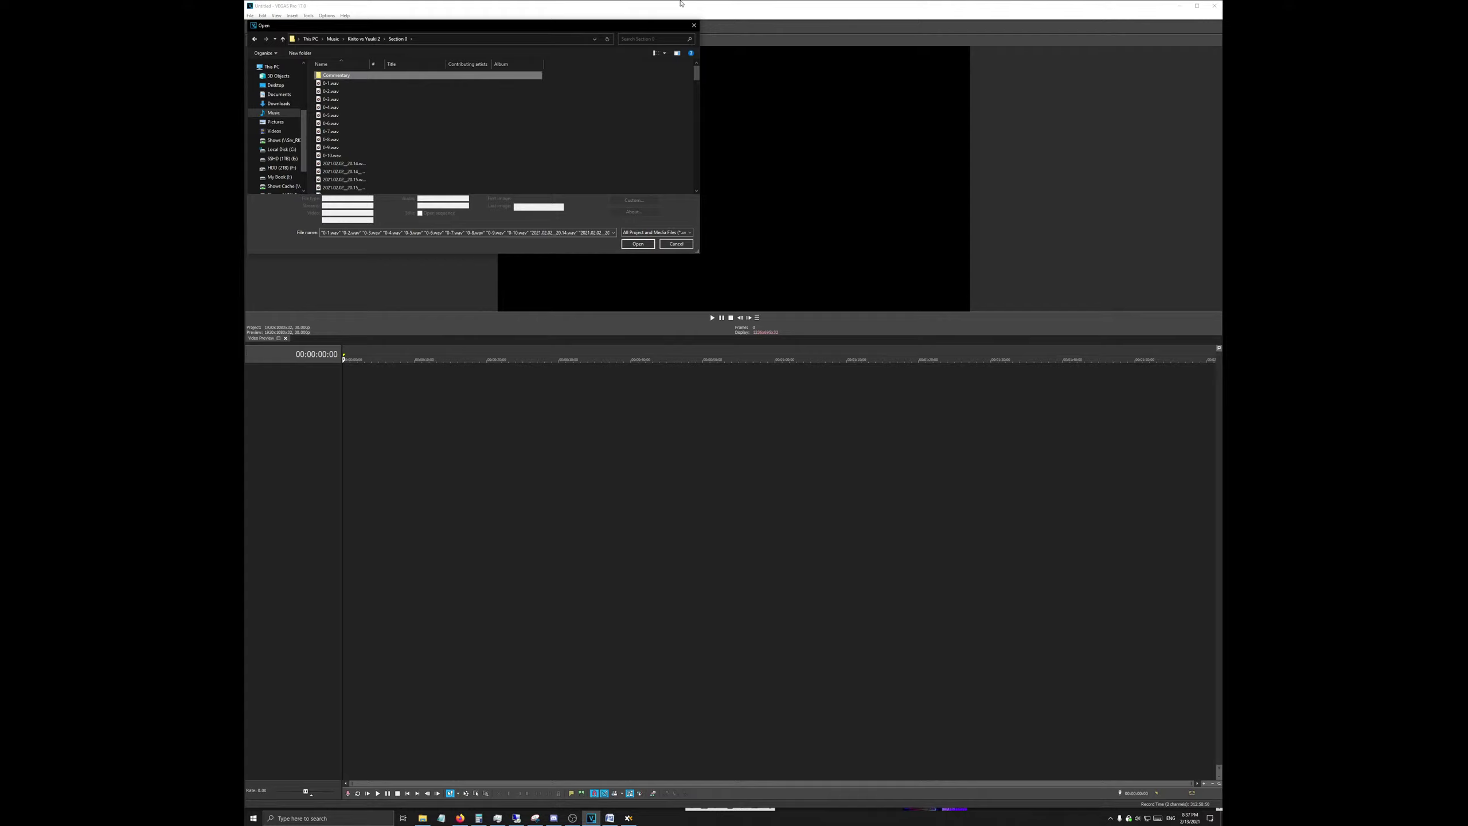
Step: Move all the WAV recordings in the Section 0 folder into its Commentary folder
{"action": "left_click", "coordinate": [347, 84]}
{"action": "left_click", "coordinate": [349, 155], "text": "shift"}
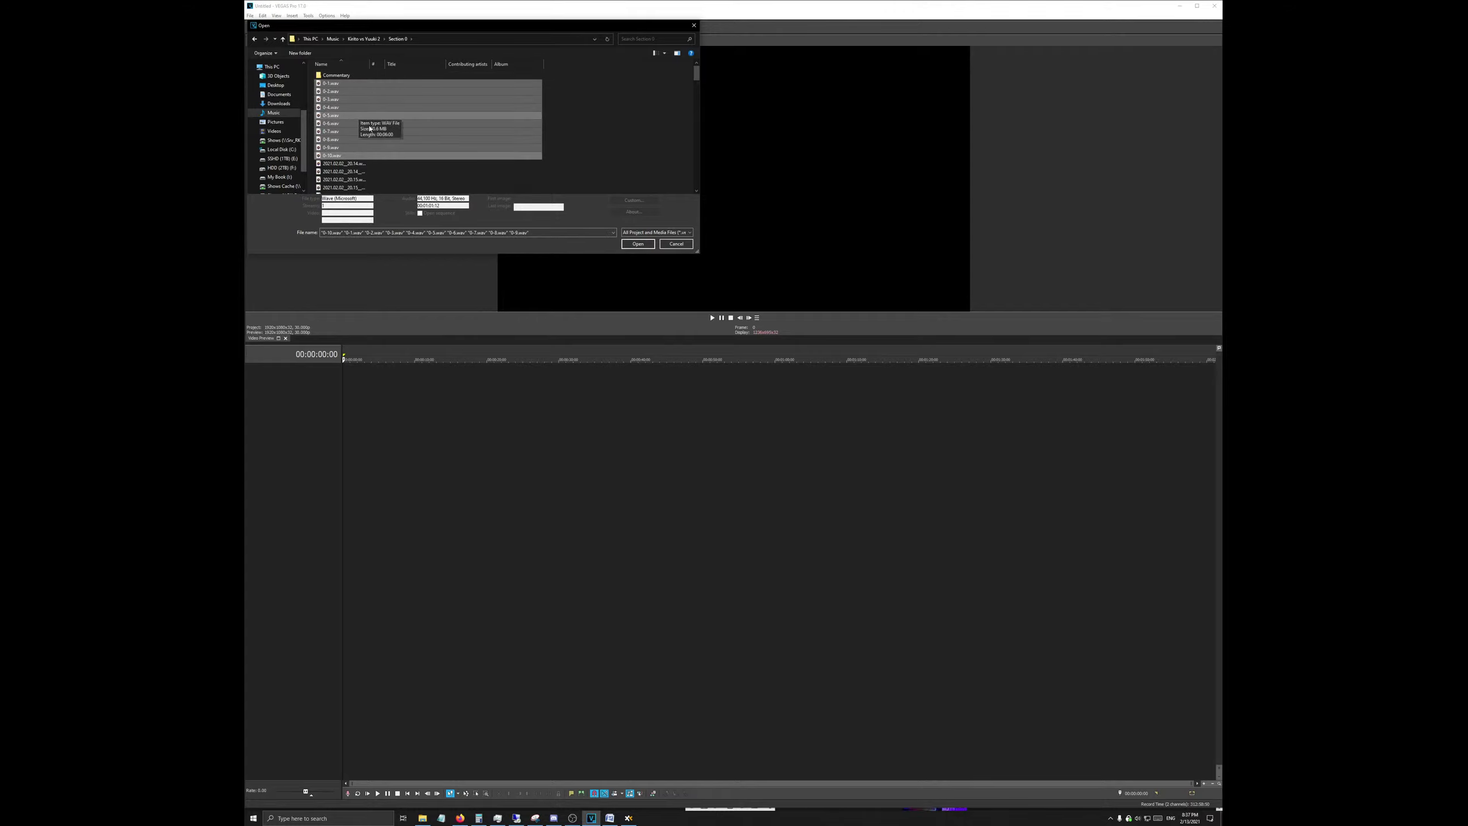
{"action": "scroll", "coordinate": [370, 174], "scroll_direction": "down", "scroll_amount": 15}
{"action": "left_click", "coordinate": [370, 186], "text": "shift"}
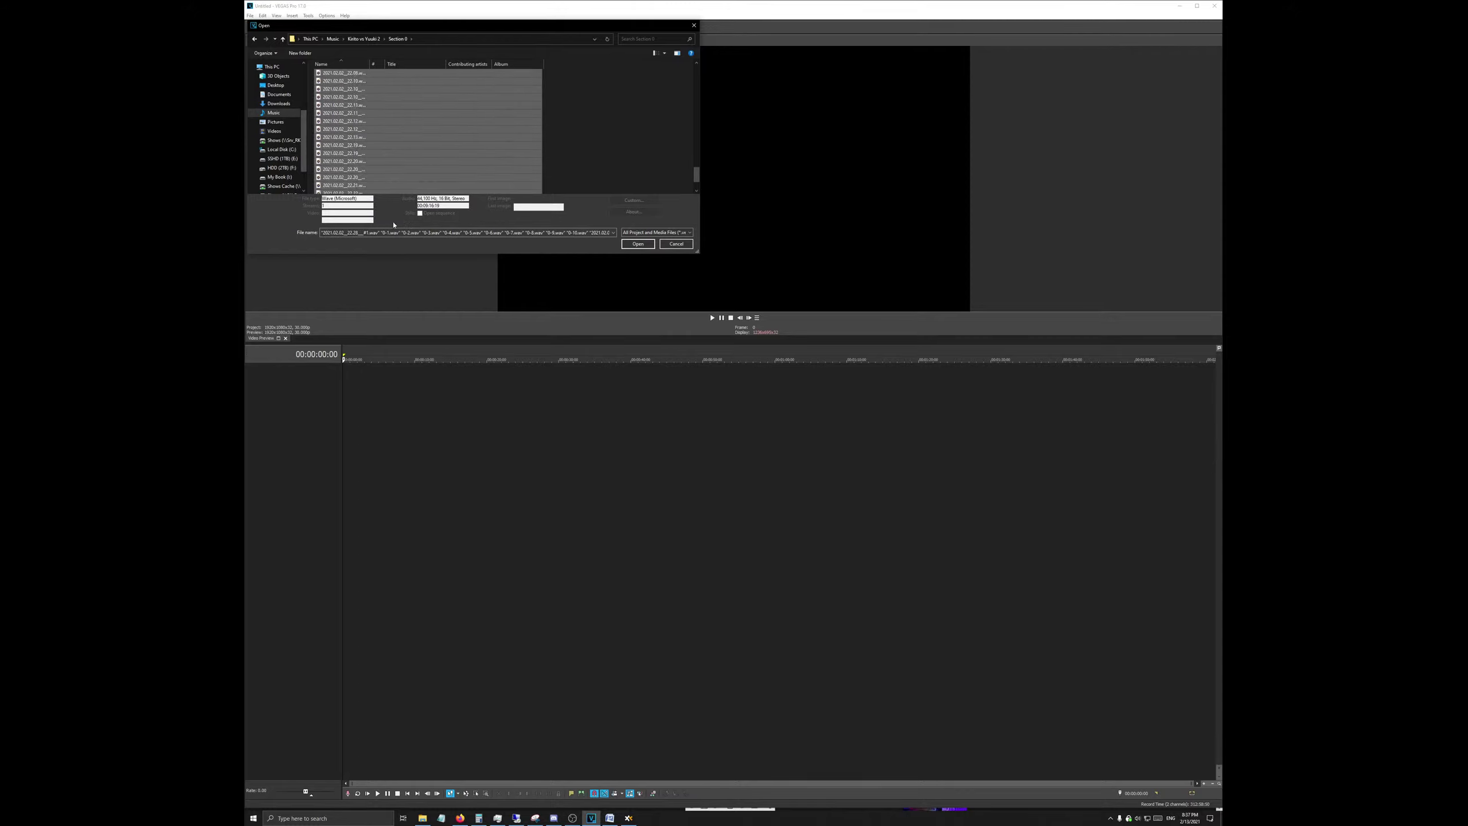
{"action": "scroll", "coordinate": [347, 127], "scroll_direction": "up", "scroll_amount": 15}
{"action": "mouse_move", "coordinate": [343, 89]}
{"action": "left_mouse_down"}
{"action": "mouse_move", "coordinate": [344, 58]}
{"action": "mouse_move", "coordinate": [347, 75]}
{"action": "left_mouse_up"}
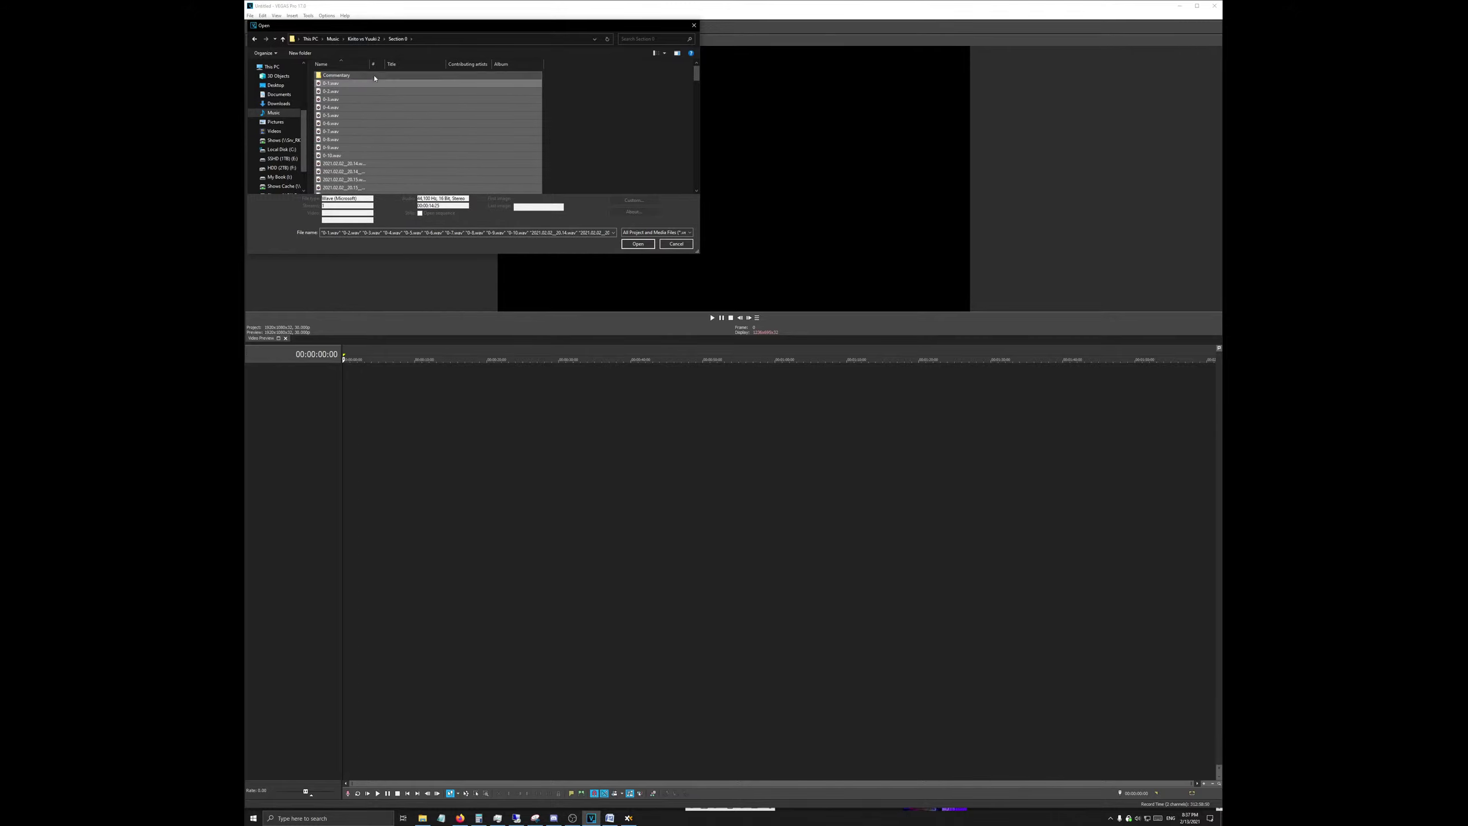
Step: Create a folder named Assets inside the Section 0 folder
{"action": "right_click", "coordinate": [431, 92]}
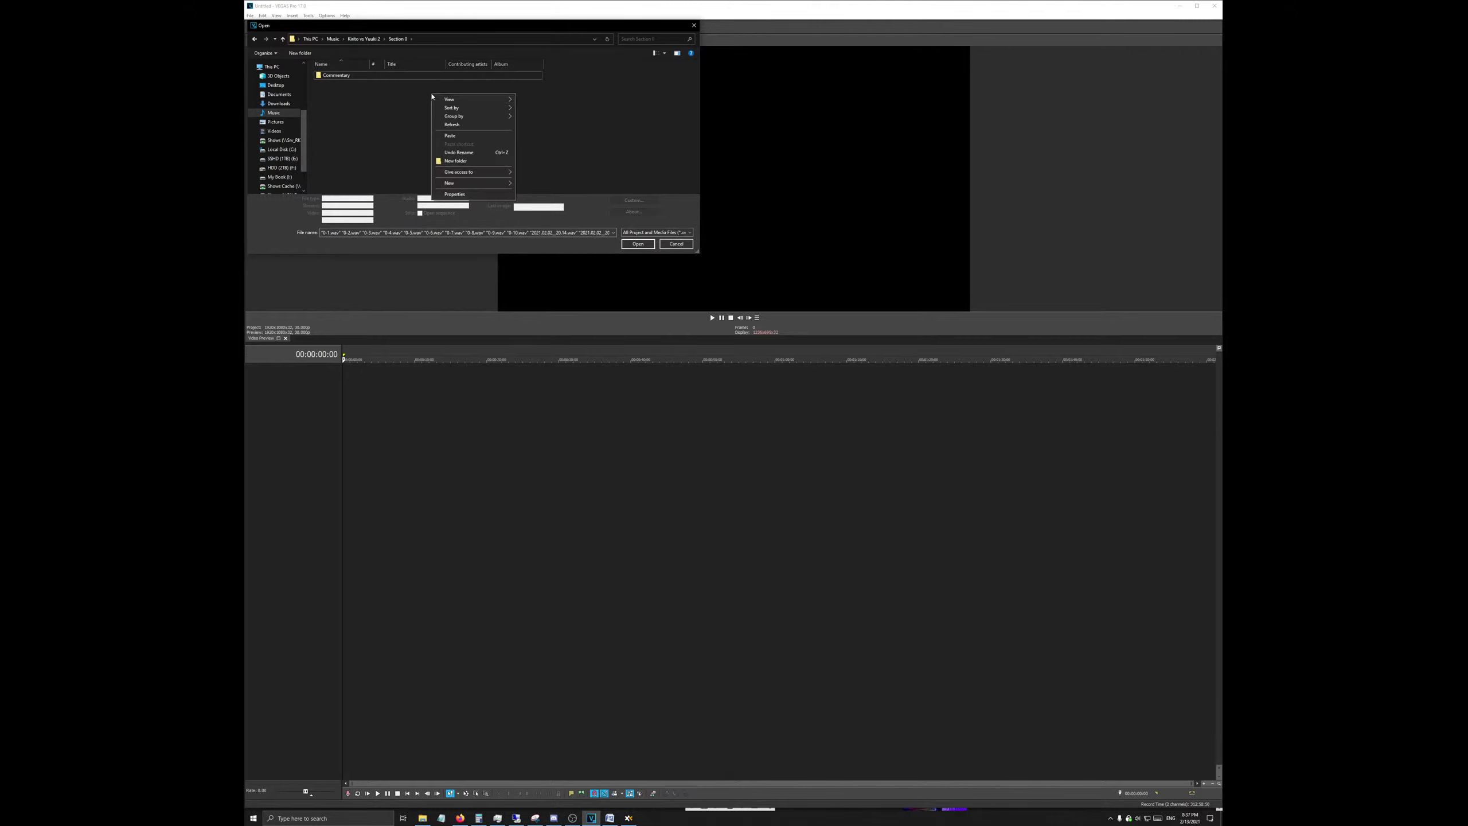
{"action": "left_click", "coordinate": [462, 163]}
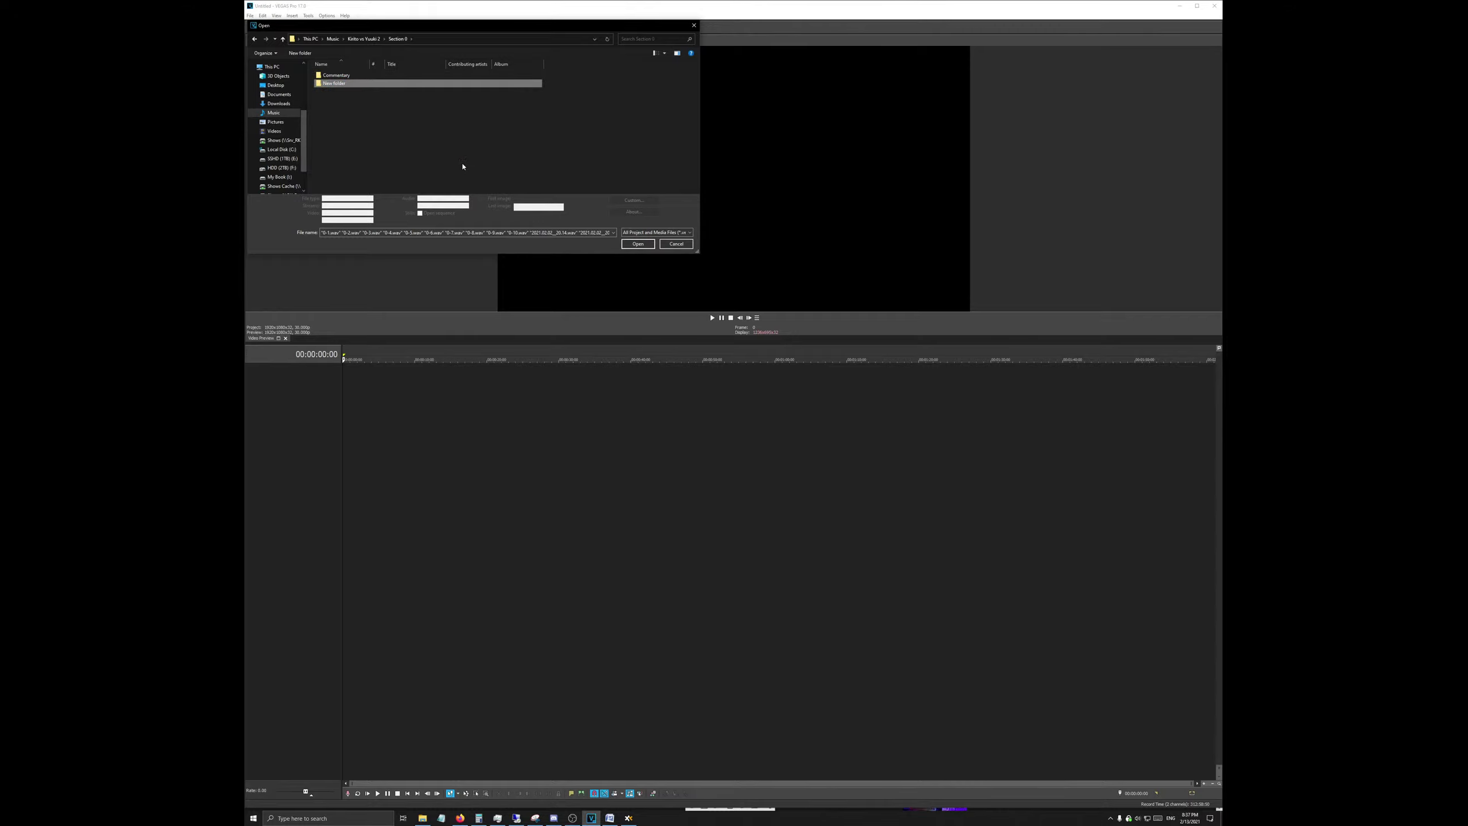
{"action": "type", "text": "Assets"}
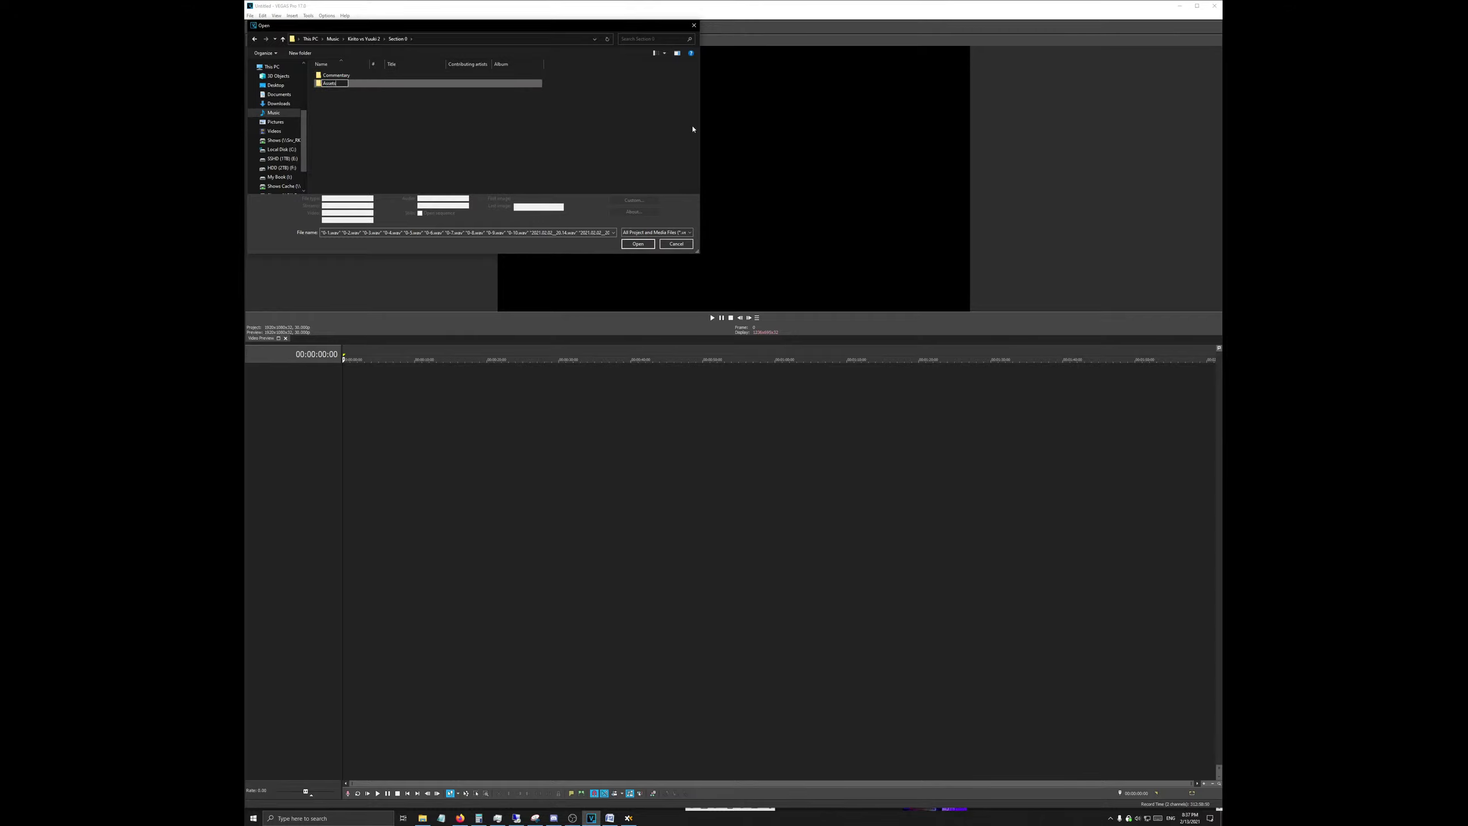
{"action": "key", "text": "Return"}
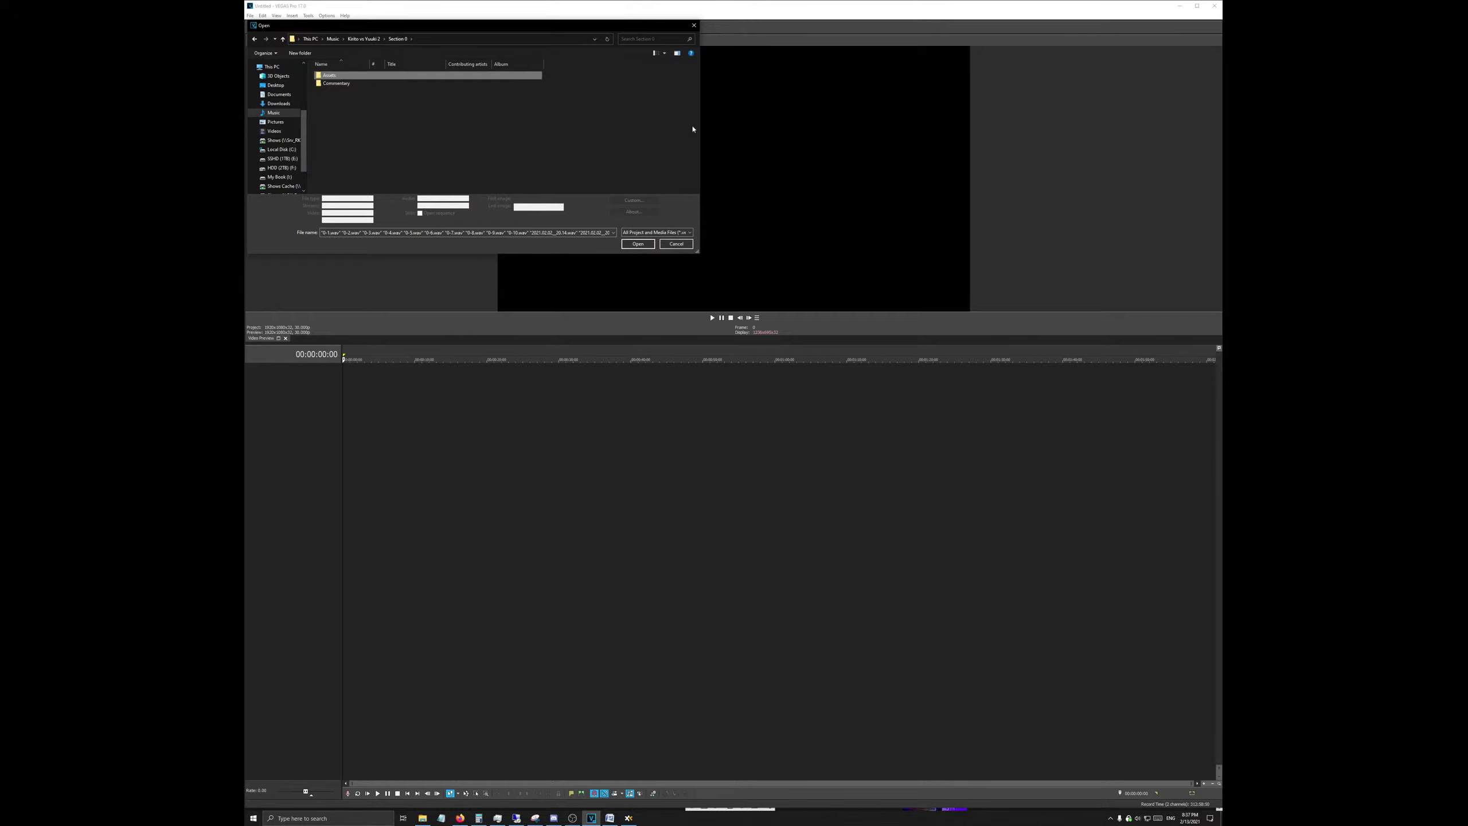
{"action": "right_click", "coordinate": [473, 111]}
{"action": "left_click", "coordinate": [505, 174]}
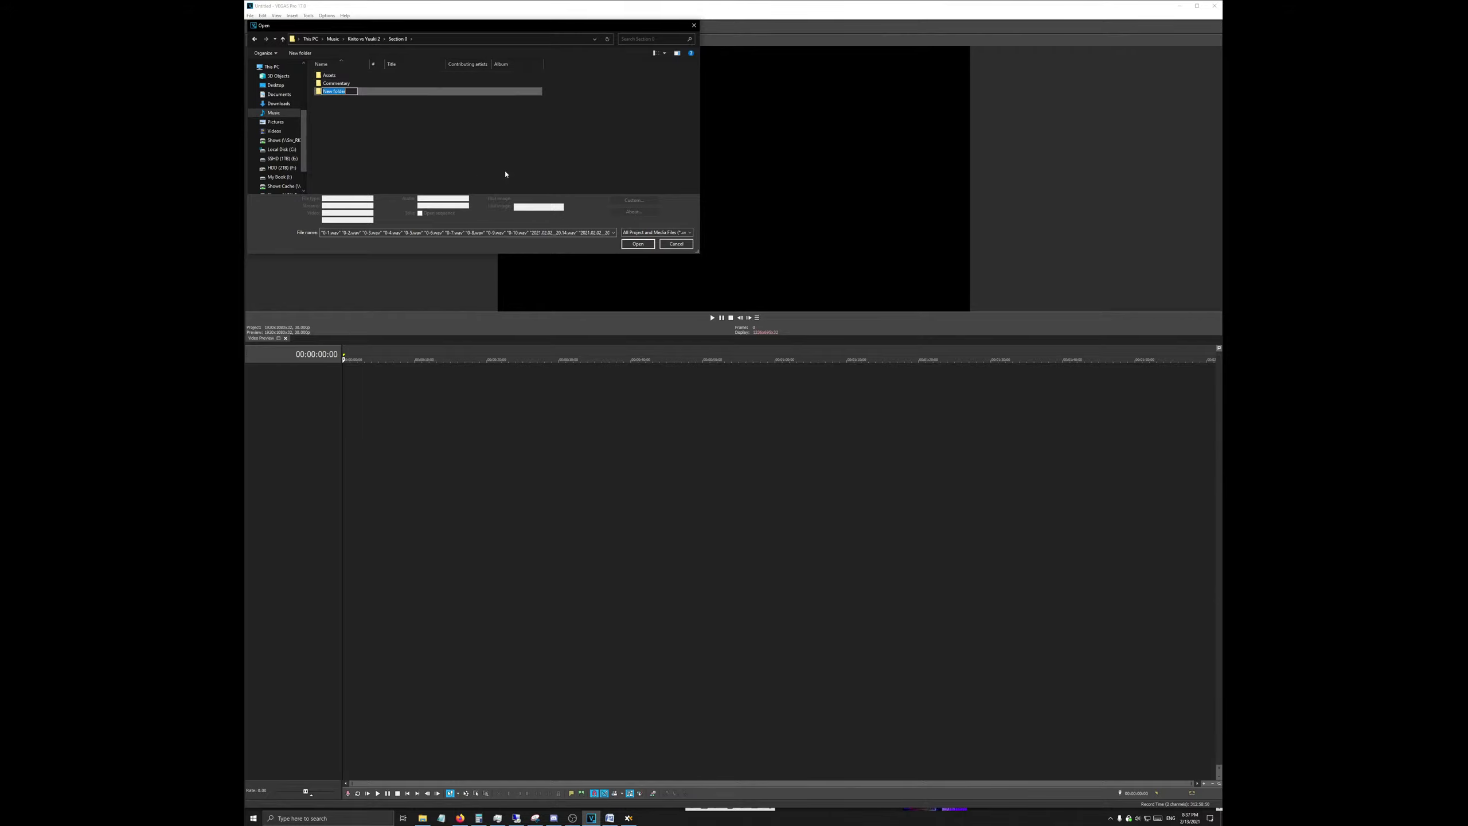
{"action": "key", "text": "Return"}
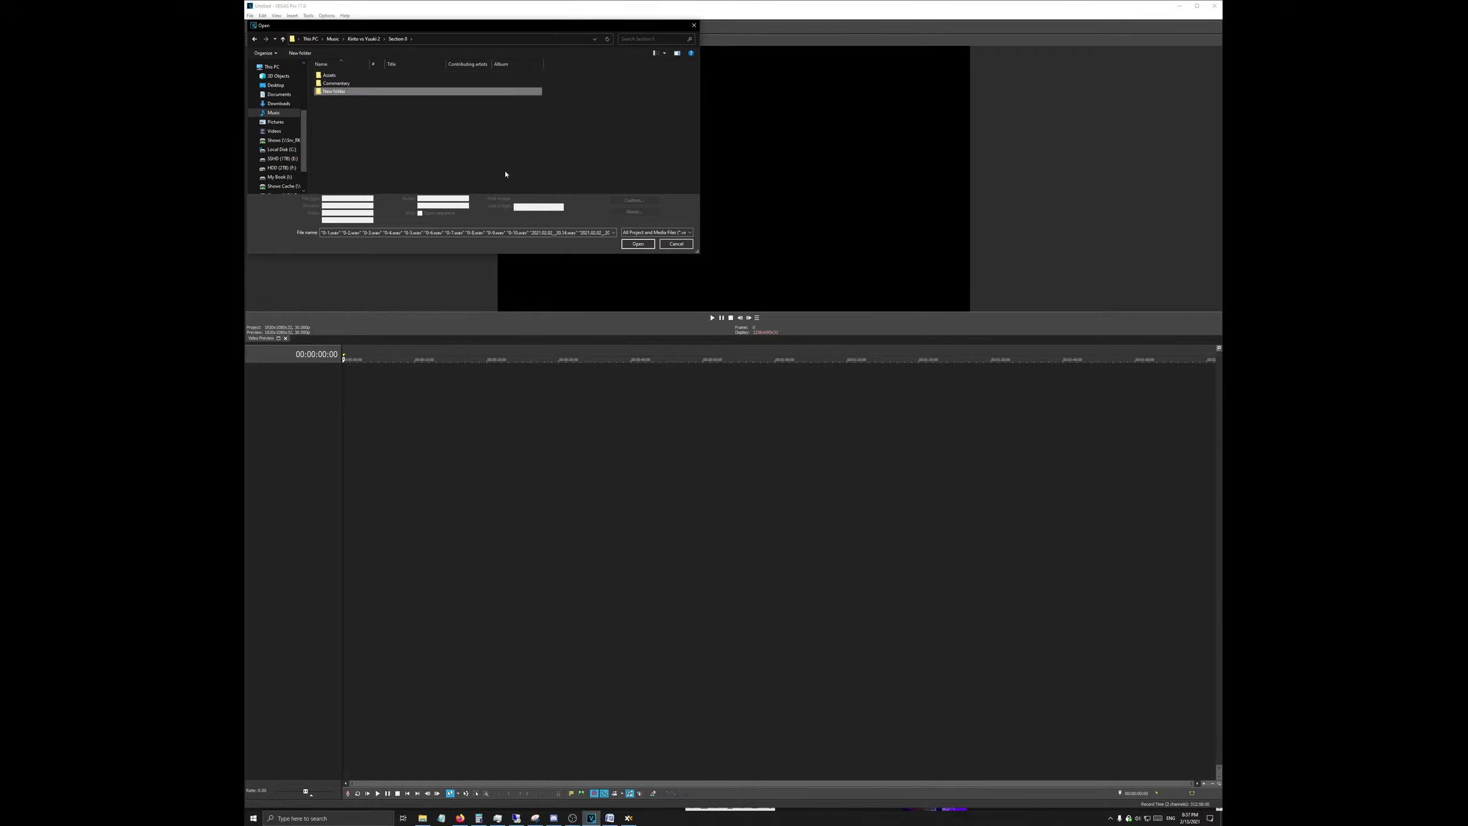
{"action": "key", "text": "Delete"}
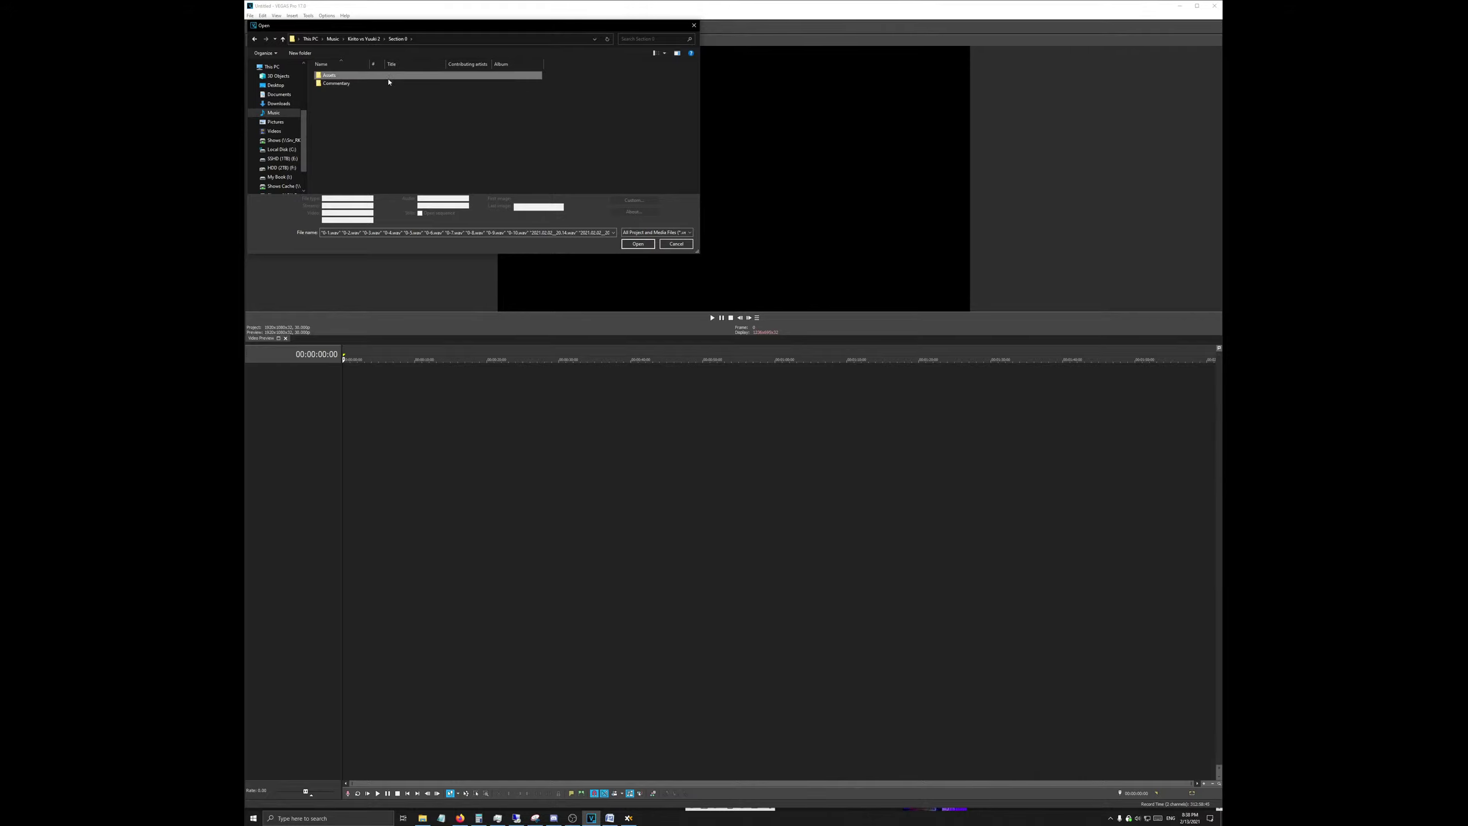
Step: Import the recordings 0-1.wav through 0-10.wav from the Commentary folder into the project timeline
{"action": "double_click", "coordinate": [370, 84]}
{"action": "left_click", "coordinate": [341, 75]}
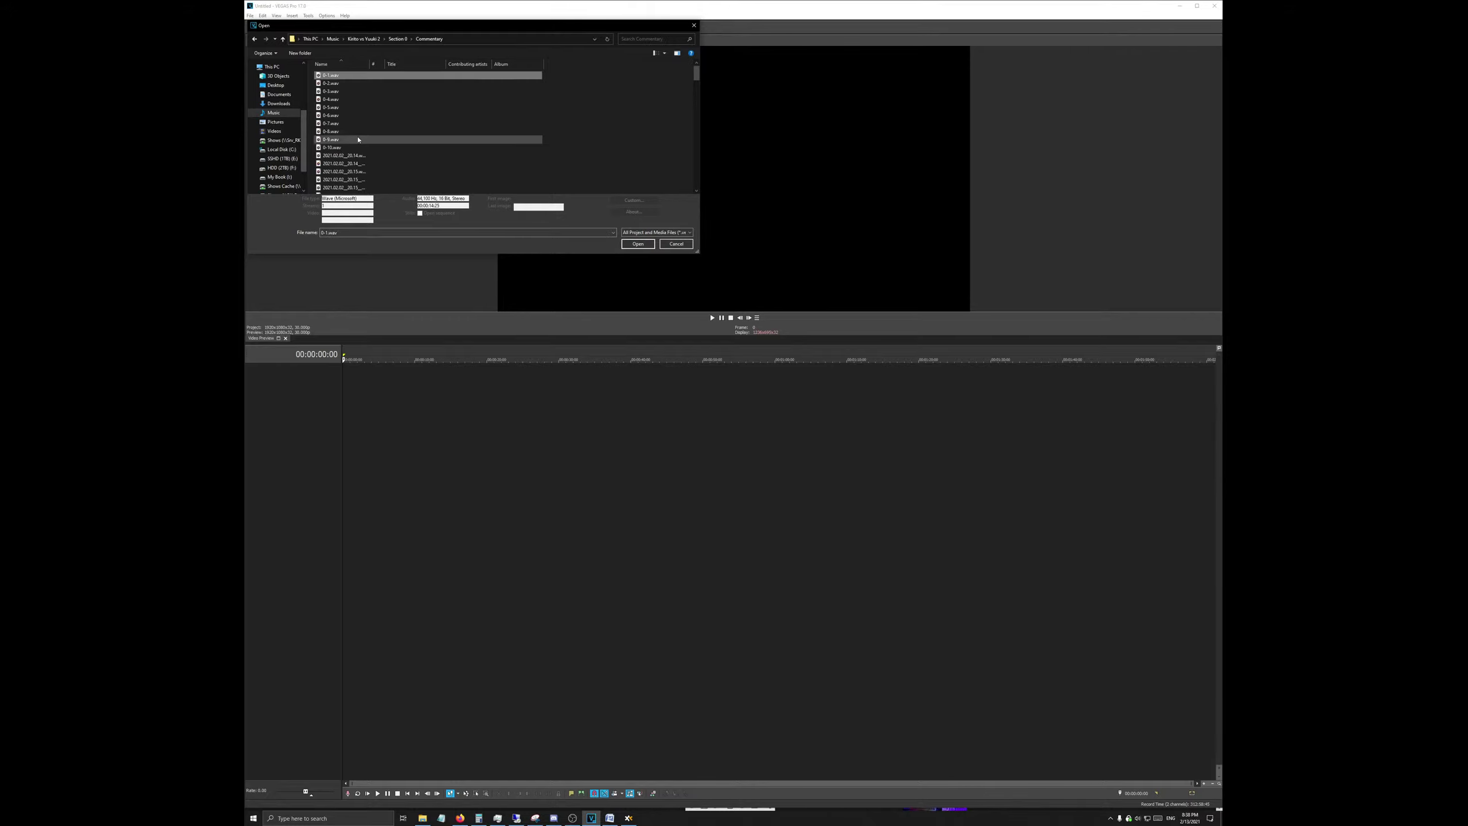
{"action": "left_click", "coordinate": [341, 147], "text": "shift"}
{"action": "left_click", "coordinate": [638, 243]}
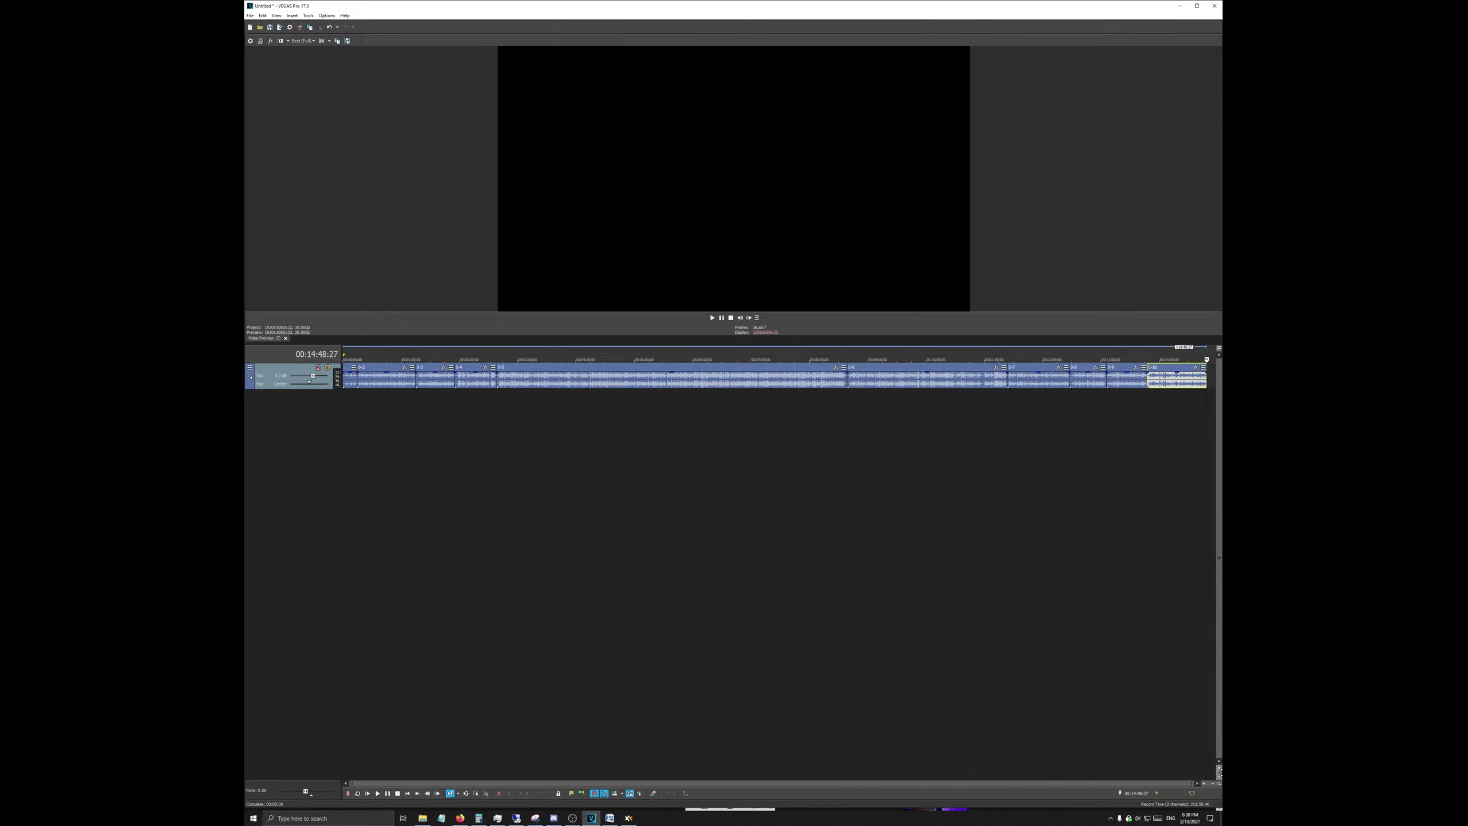
Step: Increase the audio track height, zoom in on the timeline, and enlarge the video preview area above it
{"action": "left_click", "coordinate": [1219, 768]}
{"action": "left_click", "coordinate": [1219, 768]}
{"action": "left_click", "coordinate": [1219, 768]}
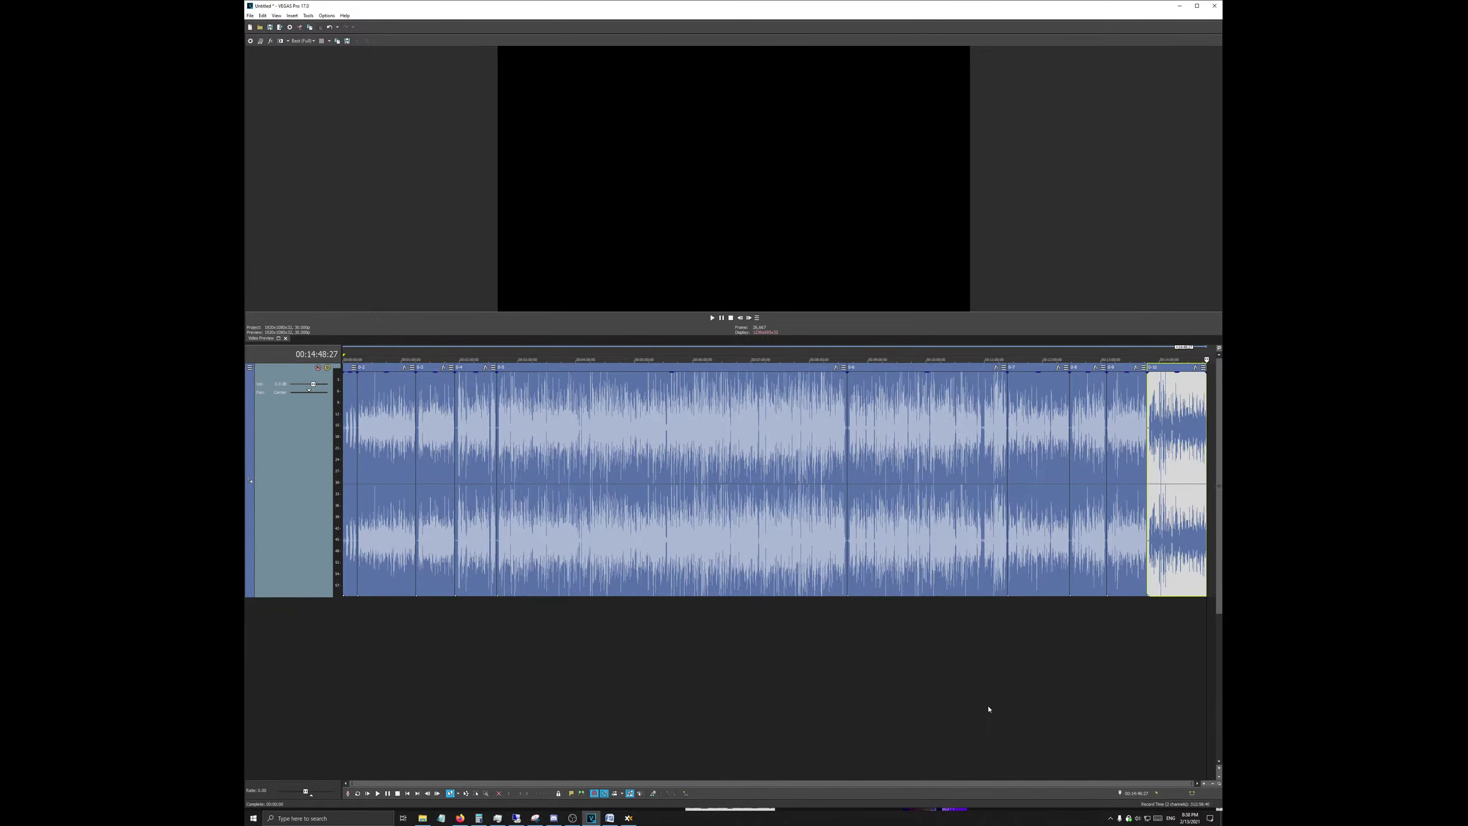
{"action": "scroll", "coordinate": [545, 443], "scroll_direction": "up", "scroll_amount": 5}
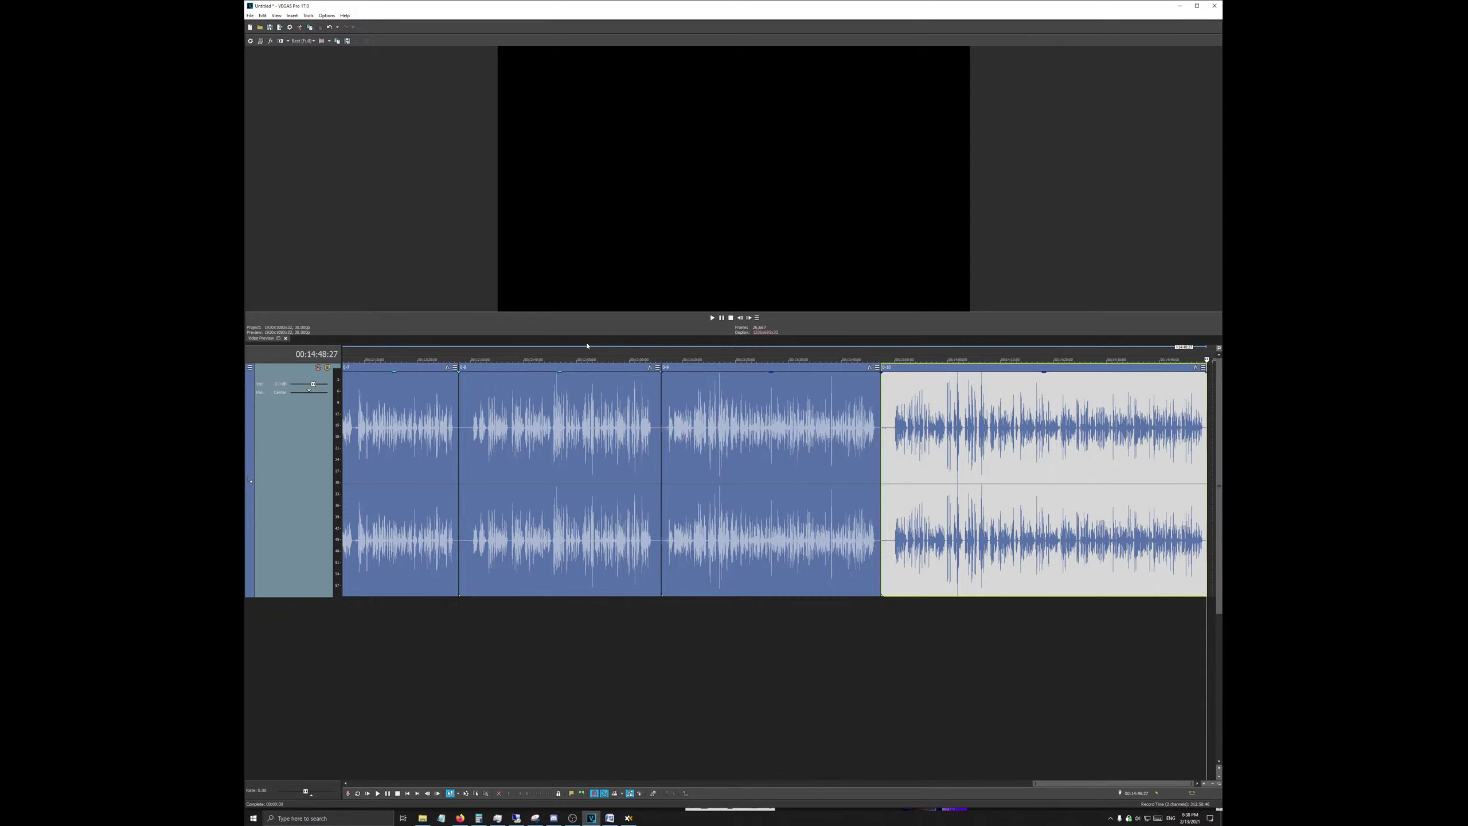
{"action": "left_click_drag", "start_coordinate": [584, 348], "coordinate": [578, 439]}
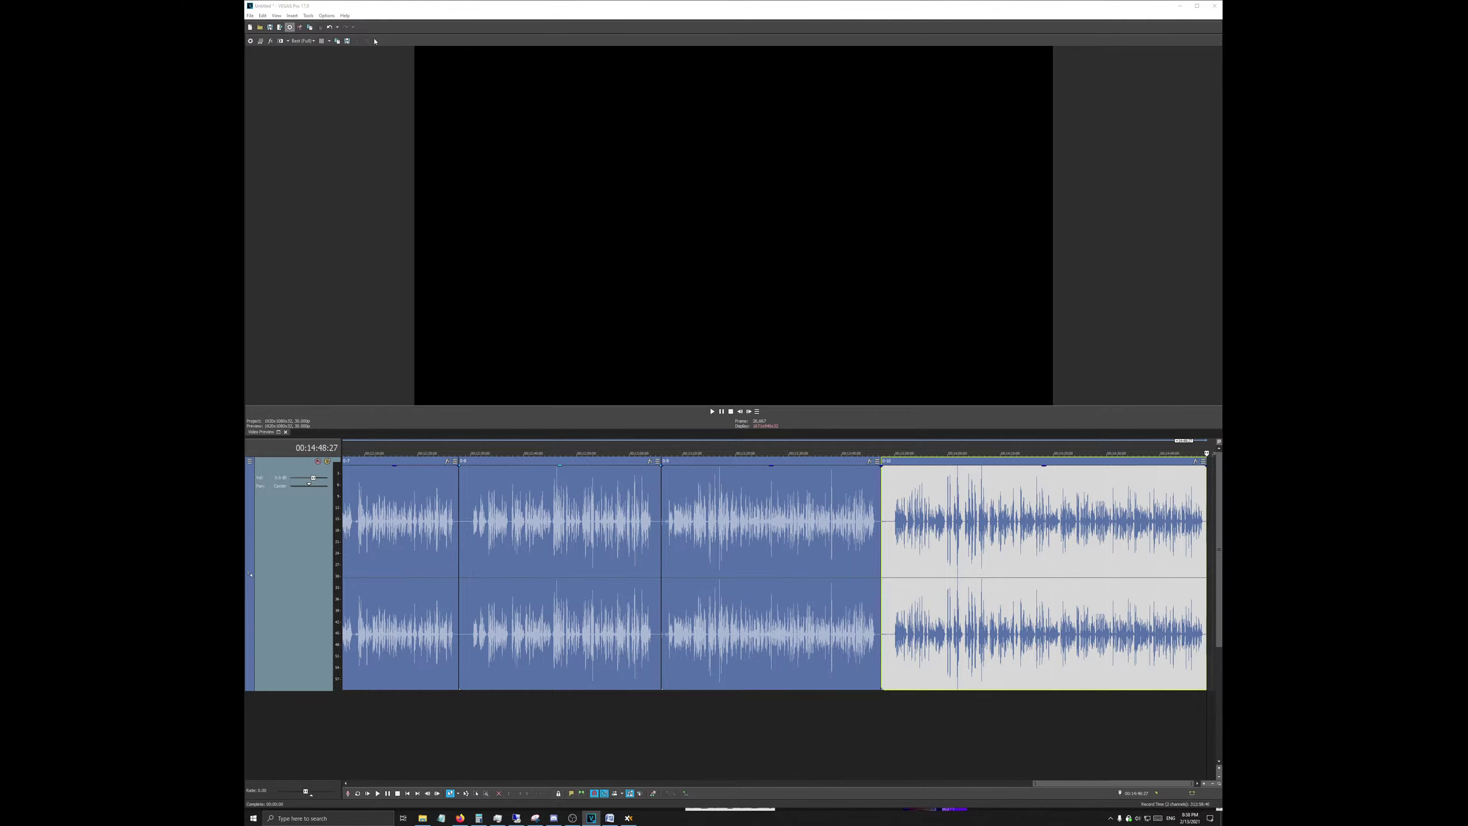
Step: Set the project frame rate to 120 fps in the project properties
{"action": "left_click", "coordinate": [289, 28]}
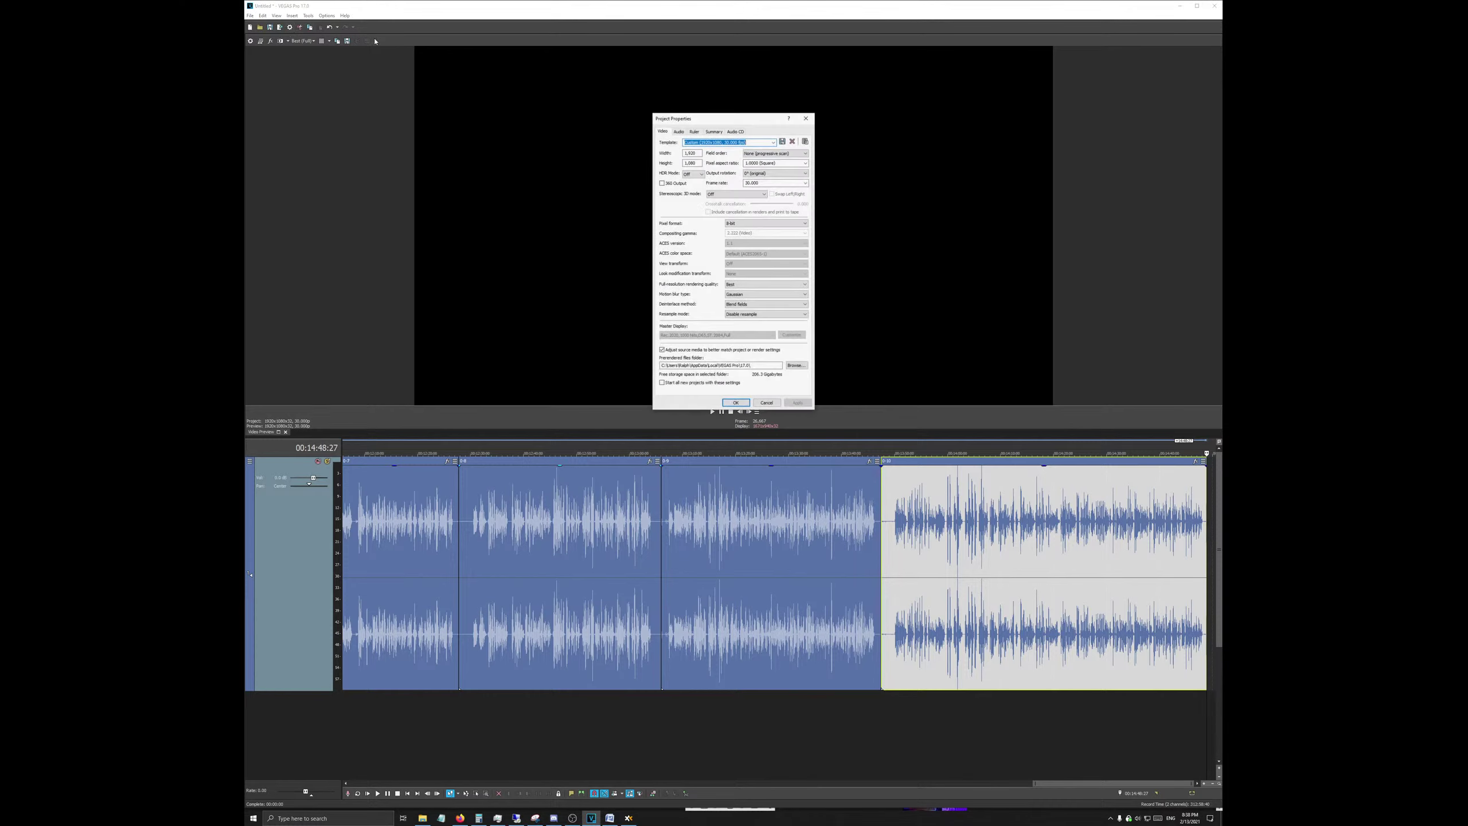
{"action": "left_click", "coordinate": [768, 143]}
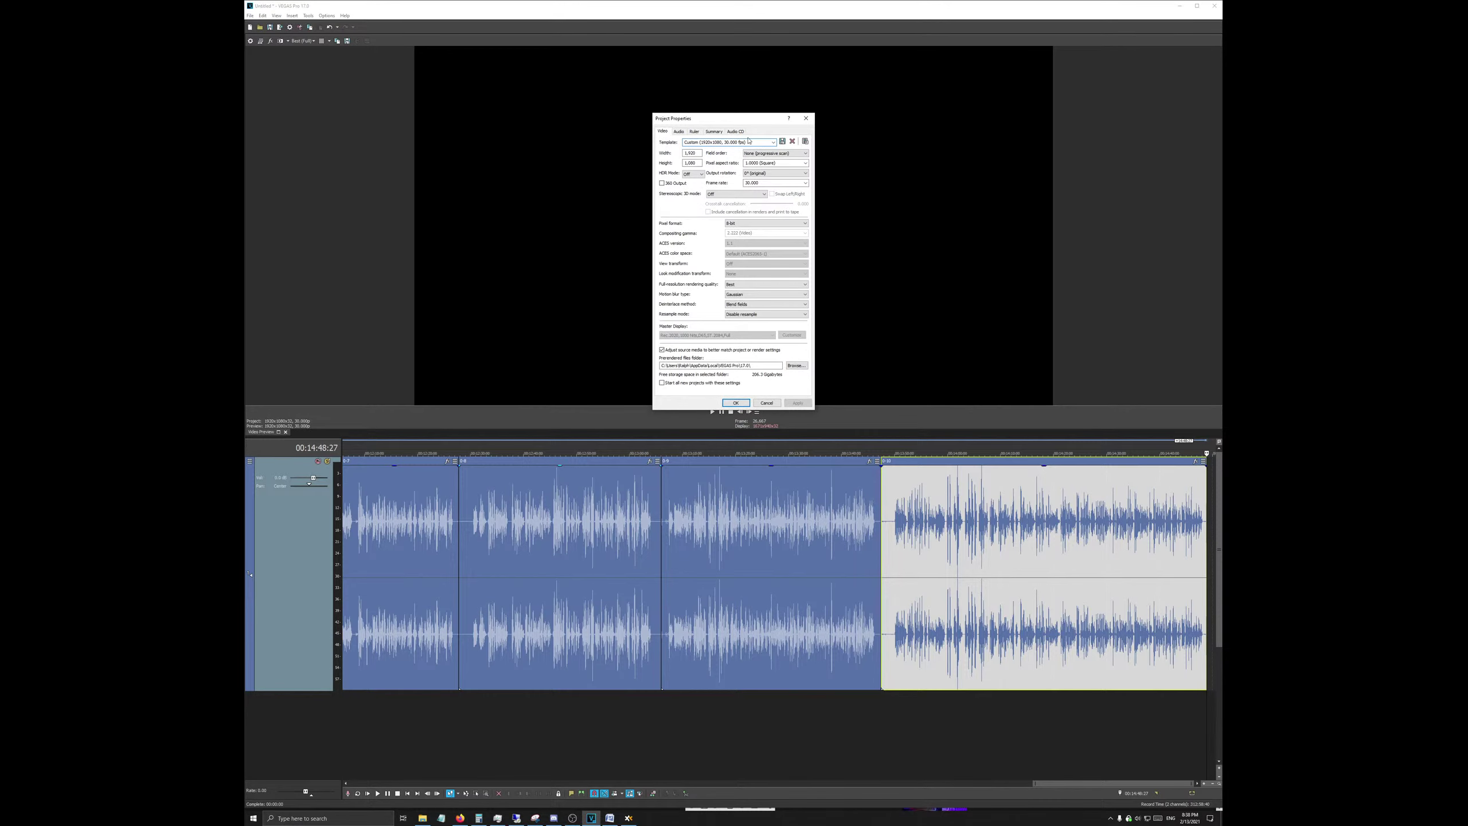
{"action": "left_click", "coordinate": [805, 182]}
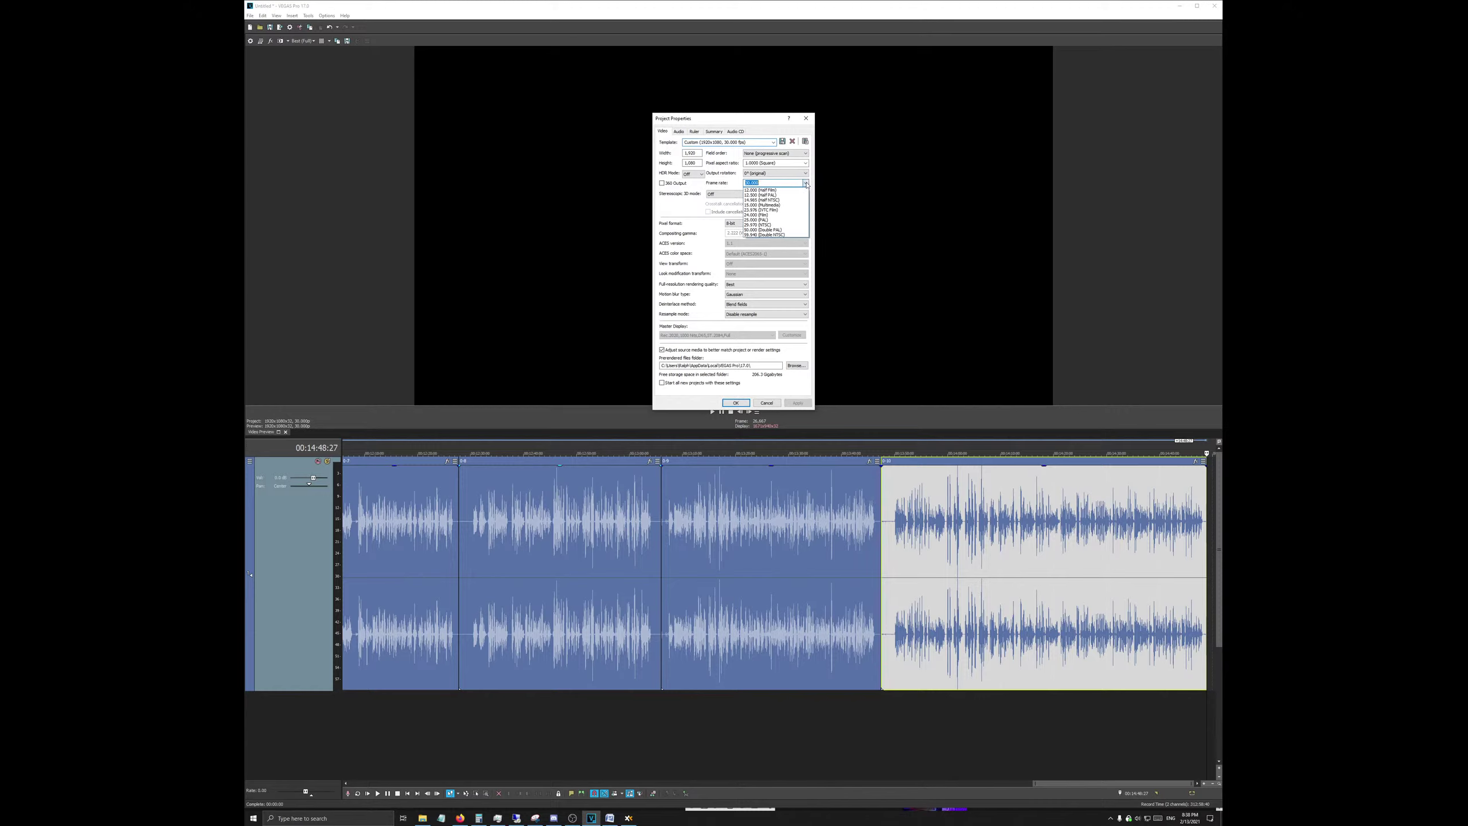
{"action": "left_click", "coordinate": [804, 184]}
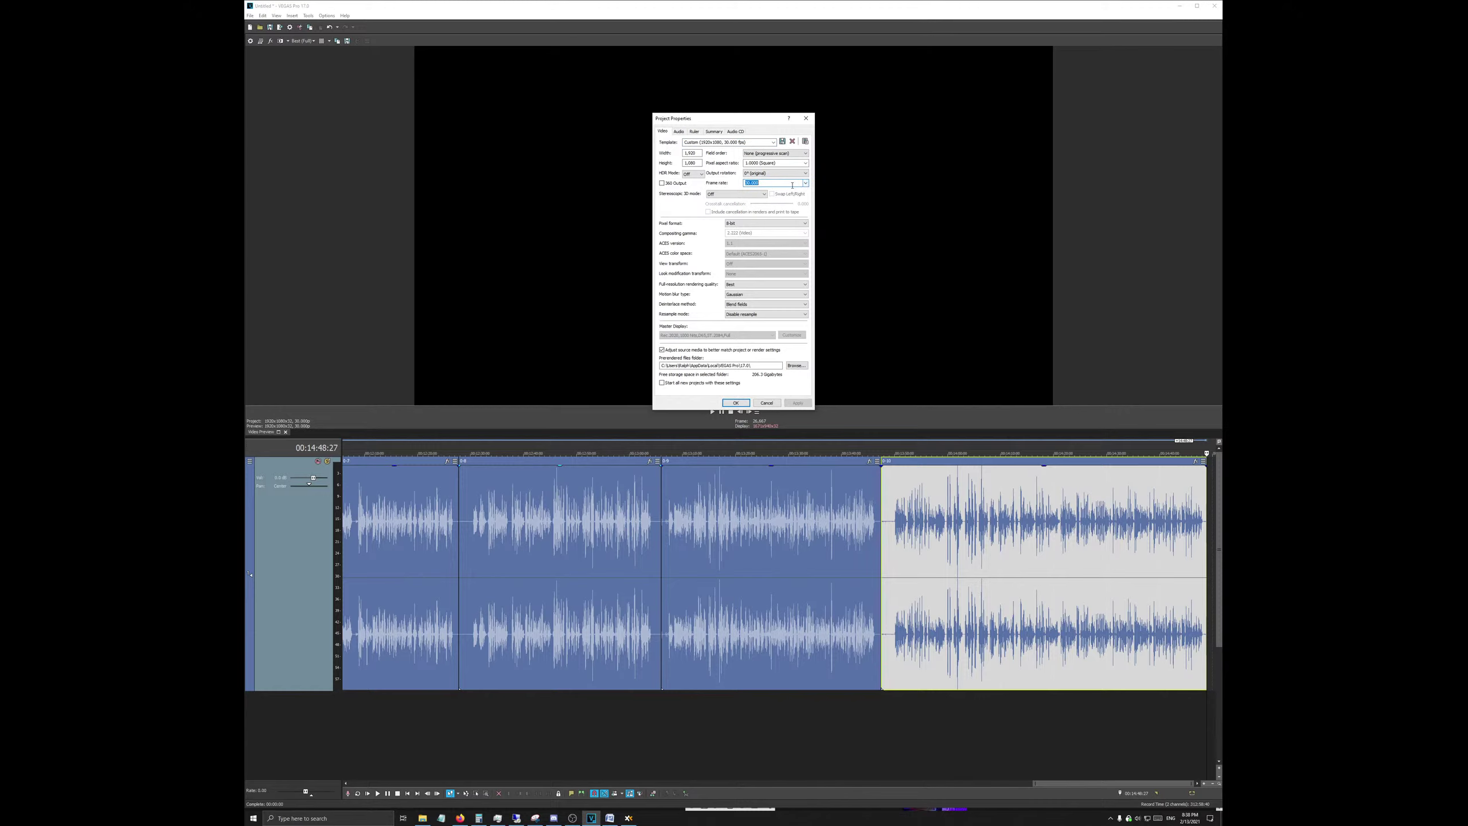
{"action": "type", "text": "120"}
{"action": "key", "text": "Return"}
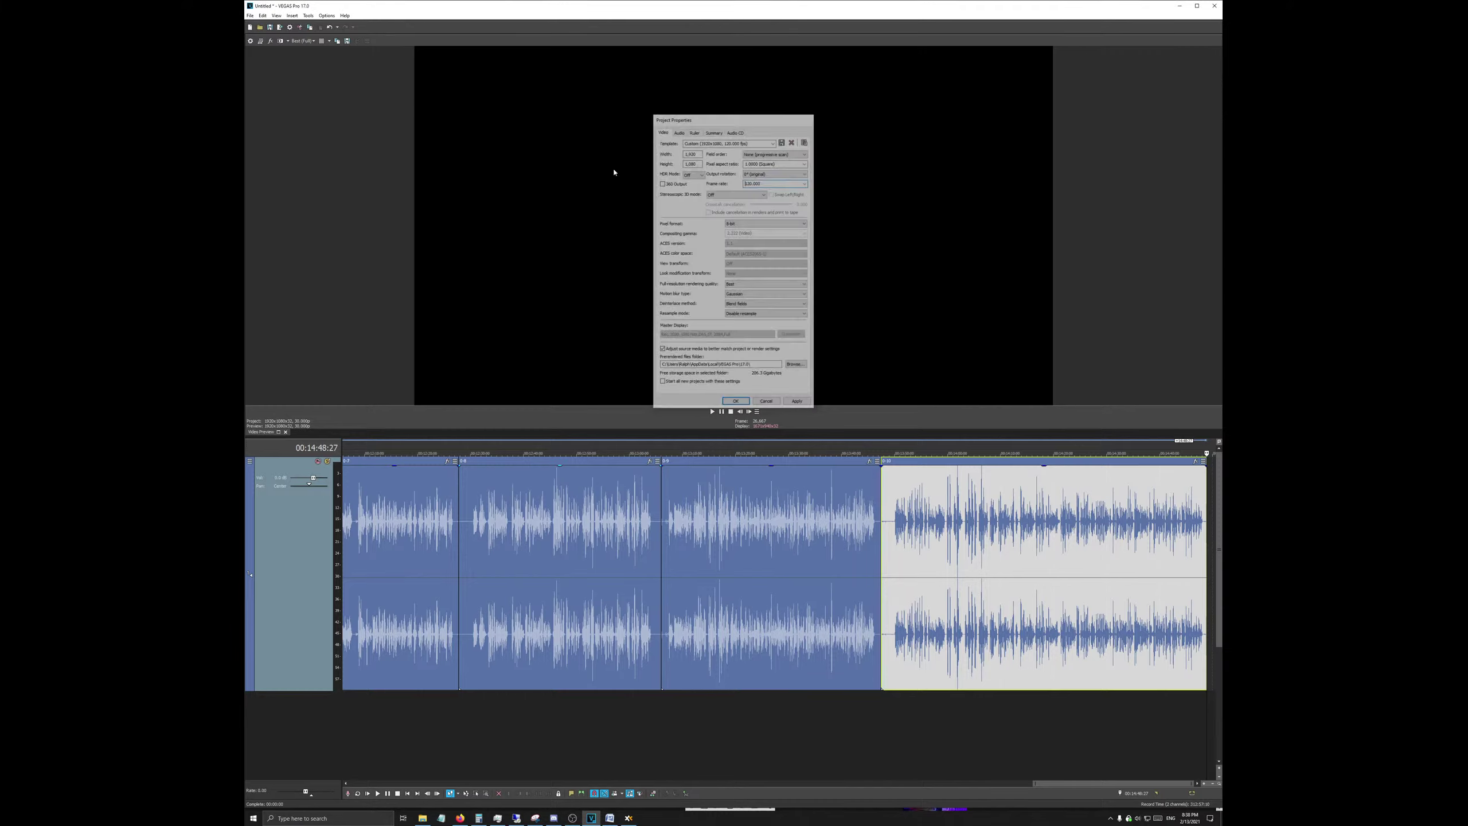
Step: Zoom in closely on the commentary audio and step the playhead forward frame by frame
{"action": "left_click", "coordinate": [383, 446]}
{"action": "scroll", "coordinate": [351, 482], "scroll_direction": "up", "scroll_amount": 8}
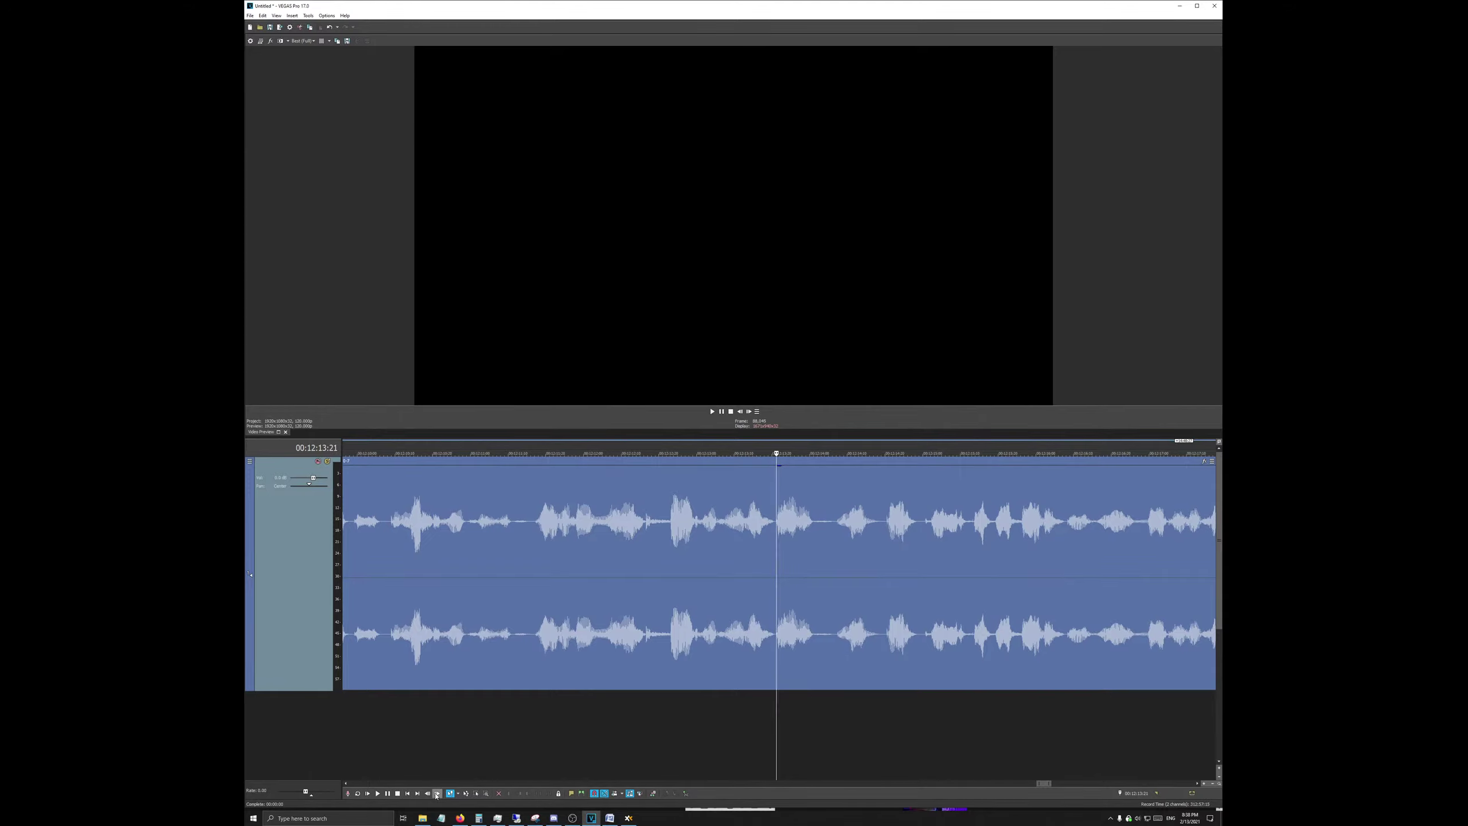
{"action": "left_click", "coordinate": [438, 794]}
{"action": "left_click", "coordinate": [437, 795]}
{"action": "left_click", "coordinate": [437, 794]}
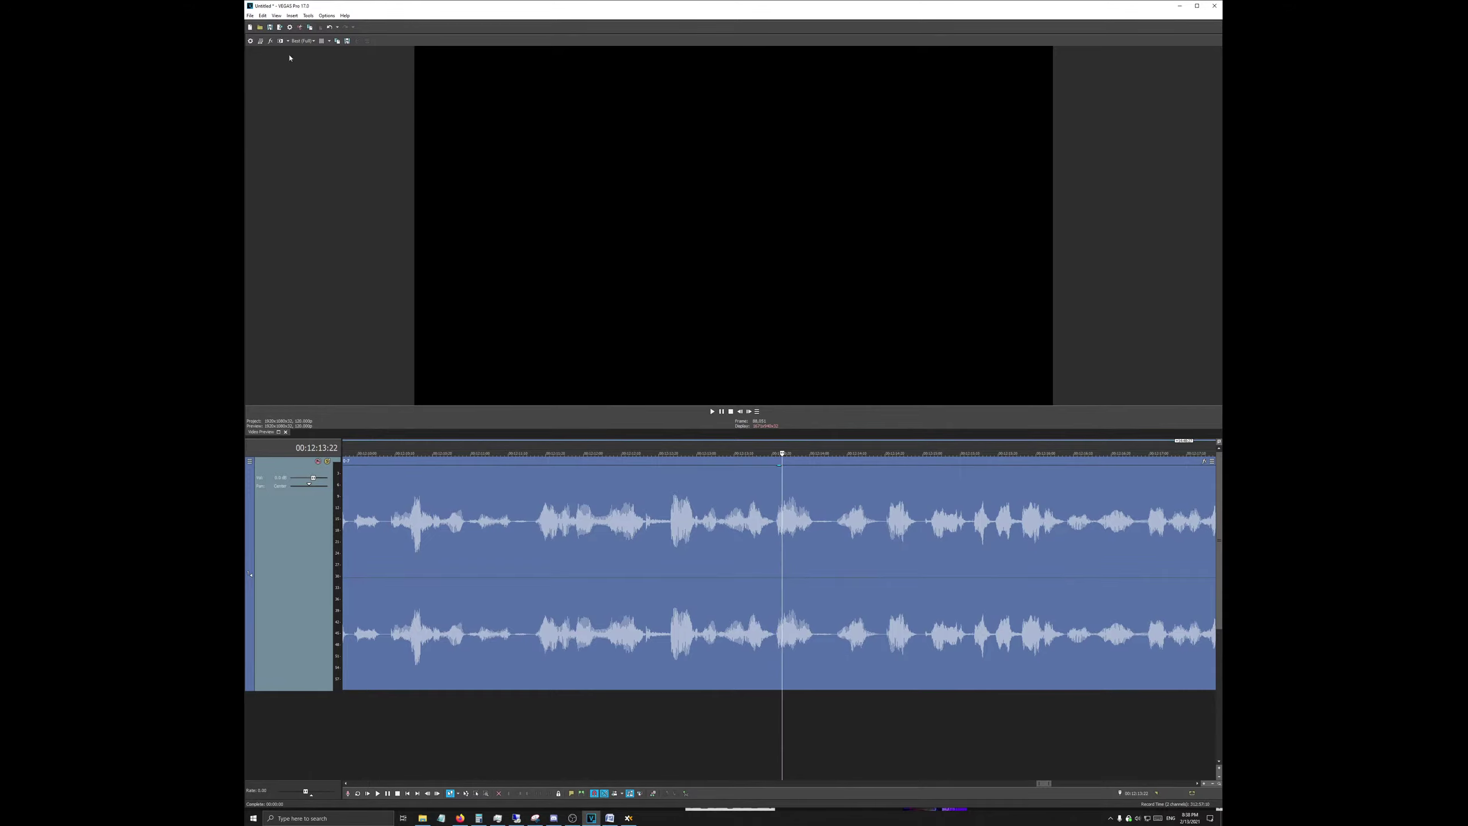
Step: Set the project frame rate to 60 fps, and reopen the project properties with the dialog moved over the timeline
{"action": "left_click", "coordinate": [290, 27]}
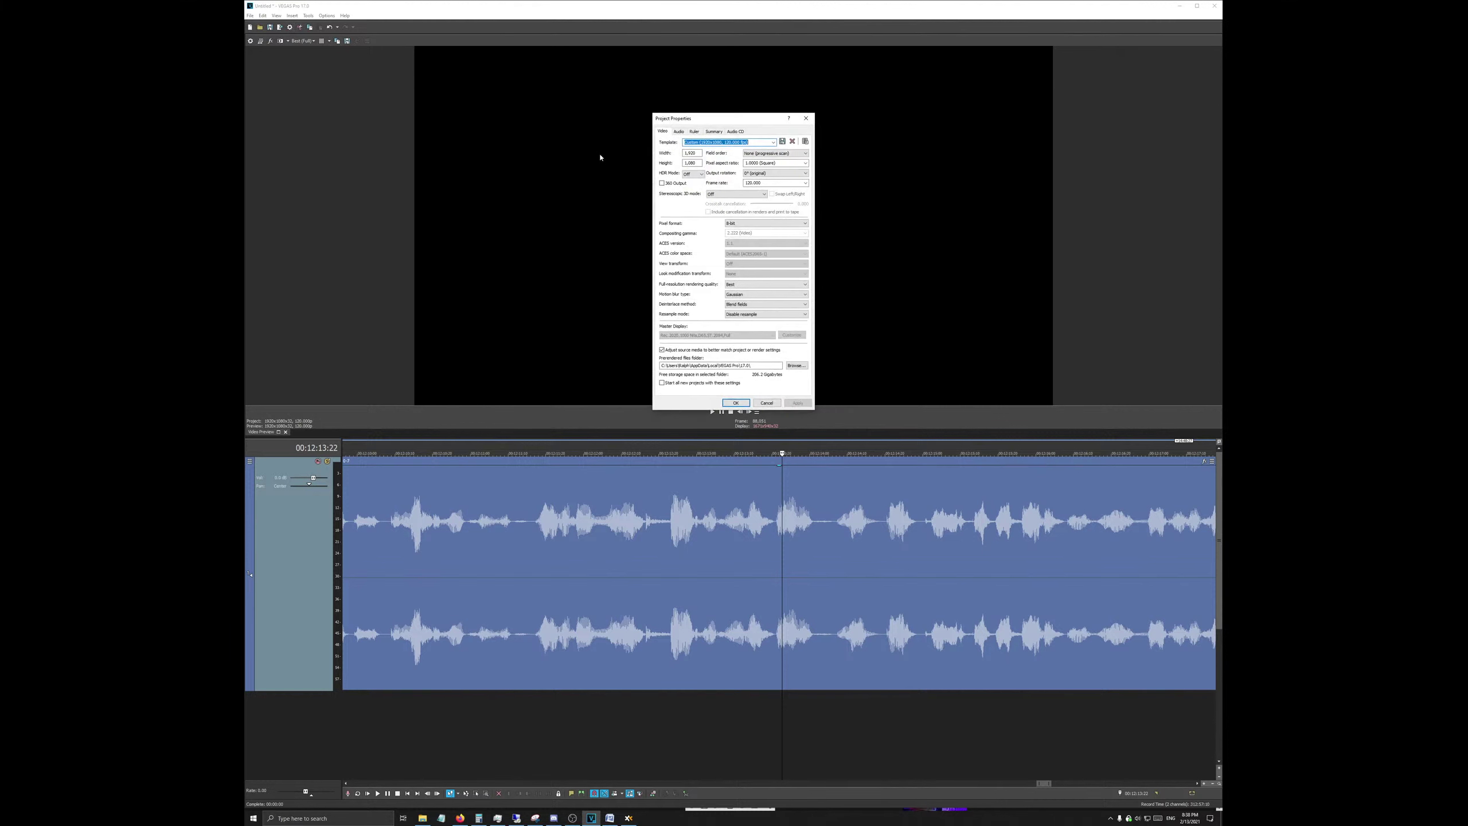
{"action": "double_click", "coordinate": [777, 183]}
{"action": "type", "text": "60"}
{"action": "key", "text": "Return"}
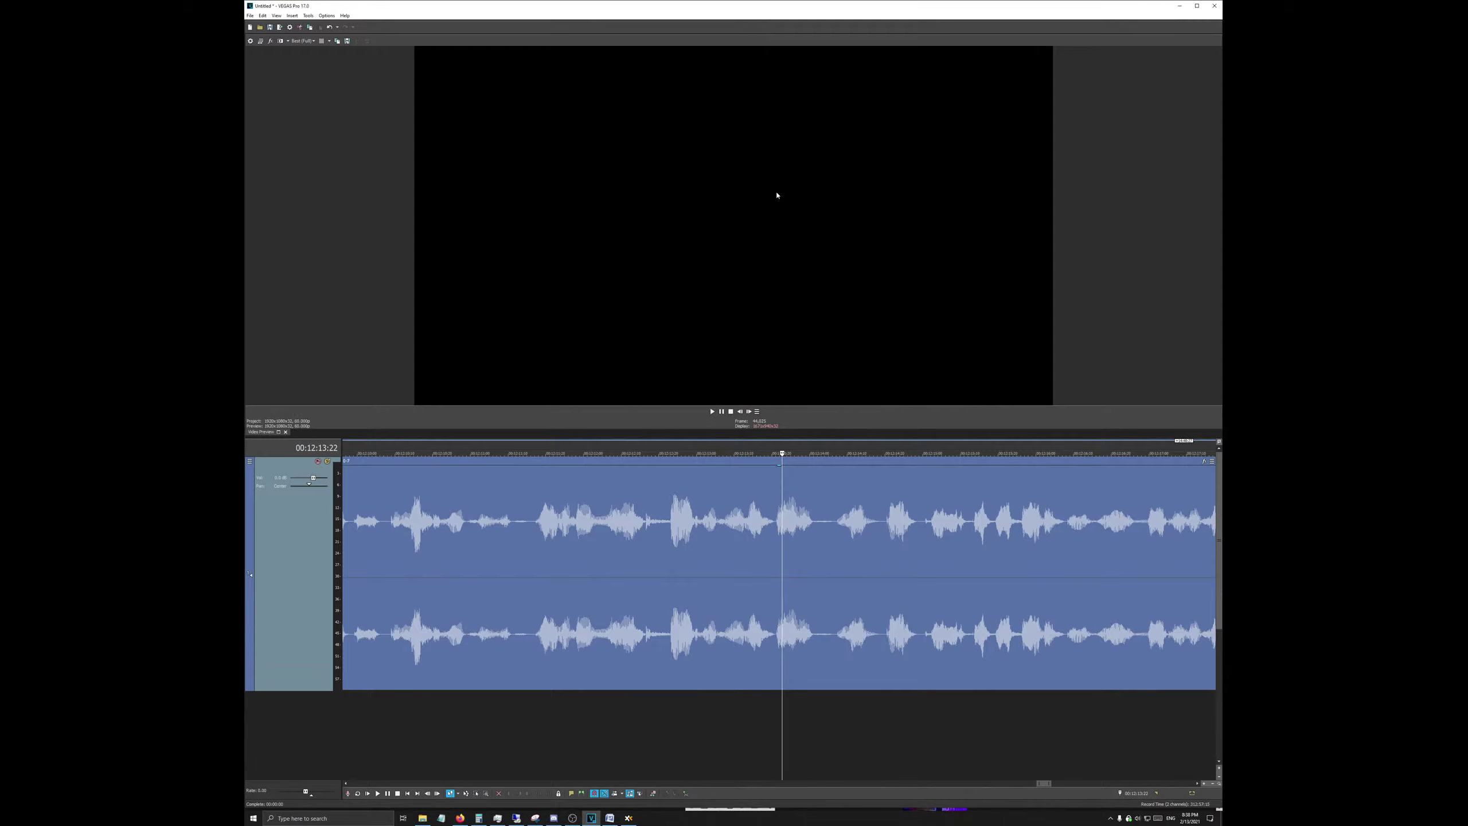
{"action": "left_click", "coordinate": [290, 27]}
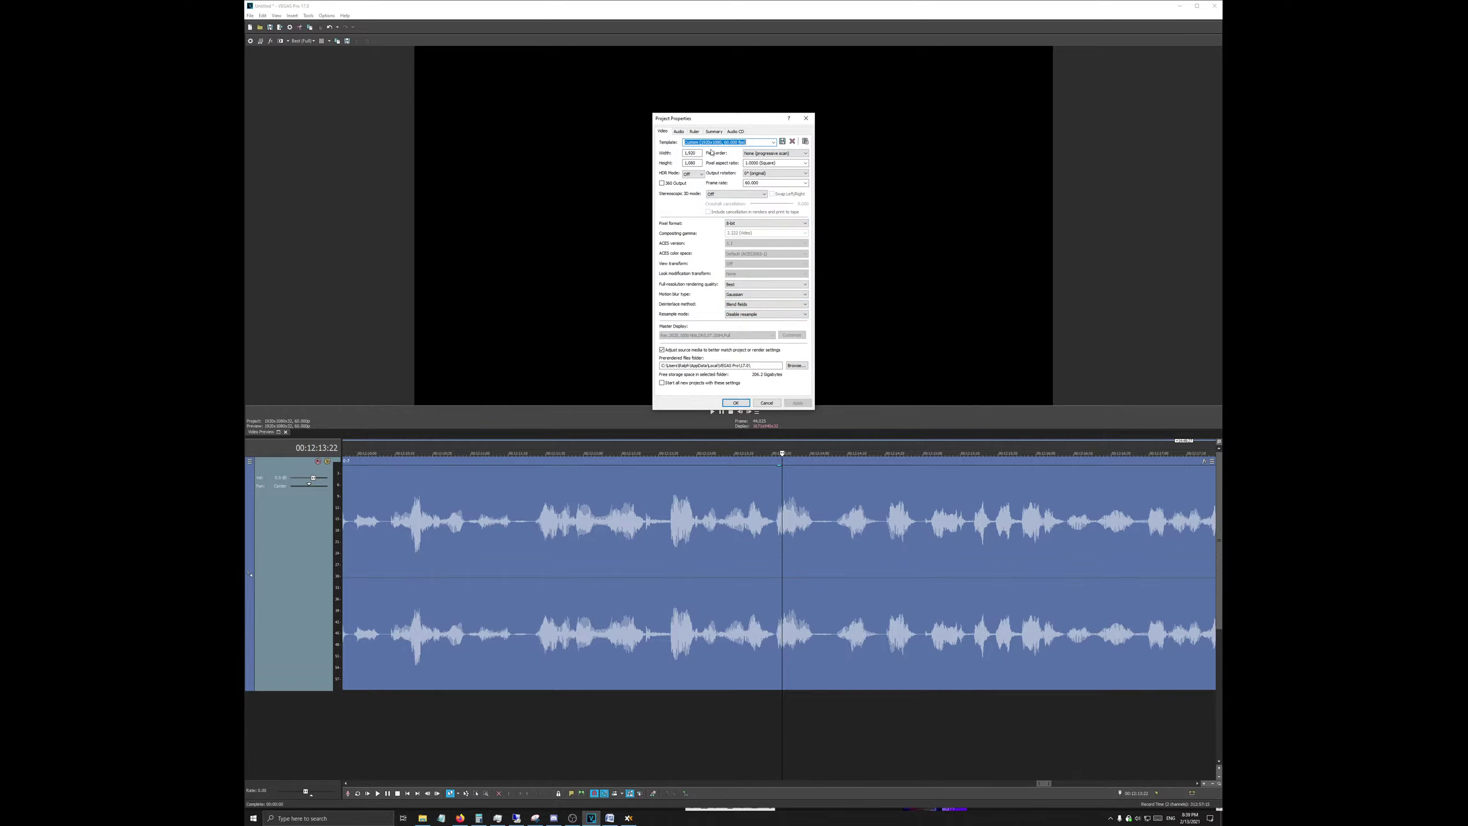
{"action": "left_click_drag", "start_coordinate": [706, 123], "coordinate": [501, 439]}
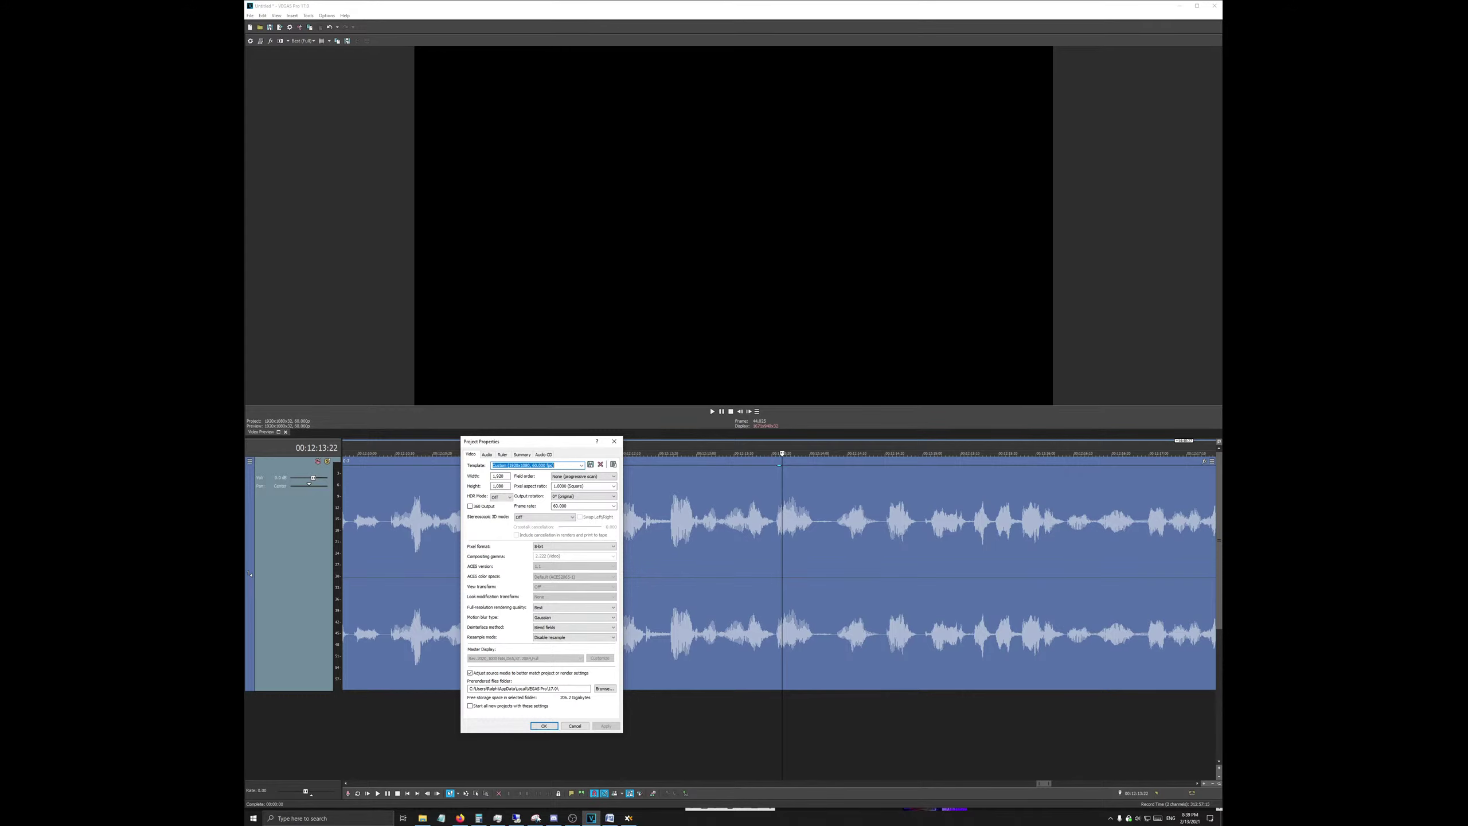
Step: Switch to Discord and open the invite dialog for the vegas-tutorials channel of the /r/VegasPro Official Server
{"action": "left_click", "coordinate": [554, 817]}
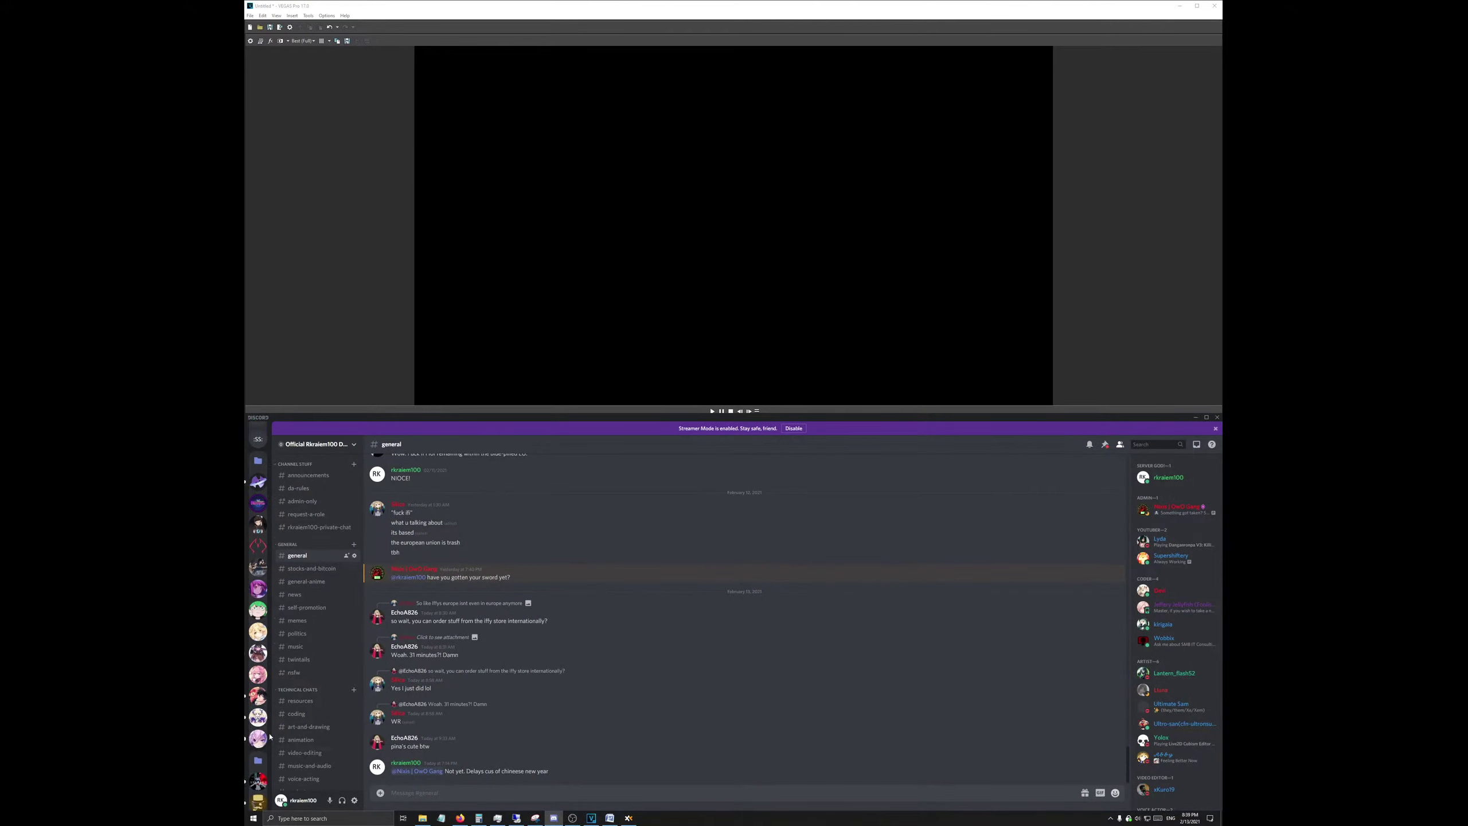
{"action": "scroll", "coordinate": [258, 735], "scroll_direction": "down", "scroll_amount": 5}
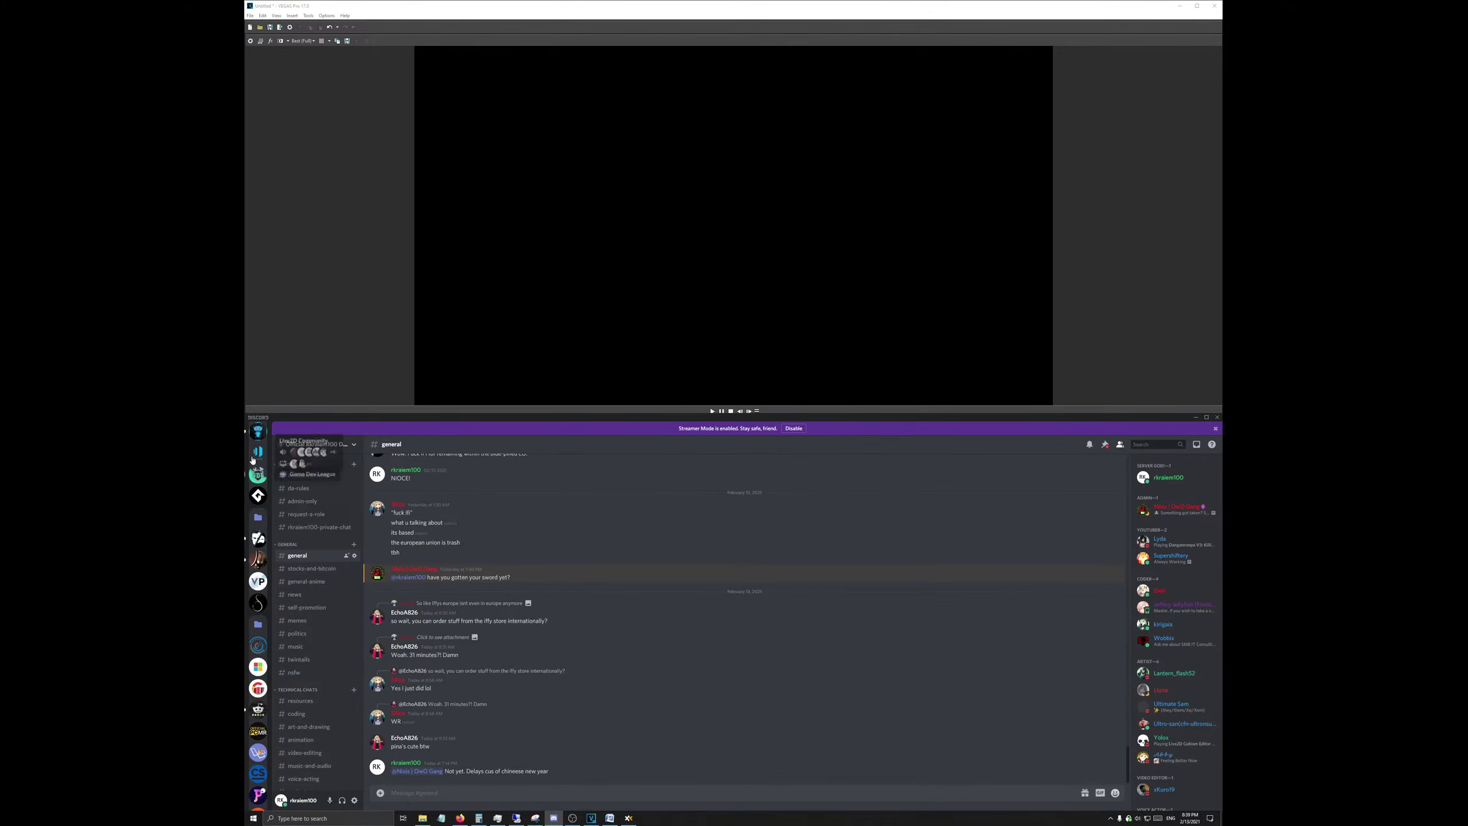
{"action": "left_click", "coordinate": [257, 431]}
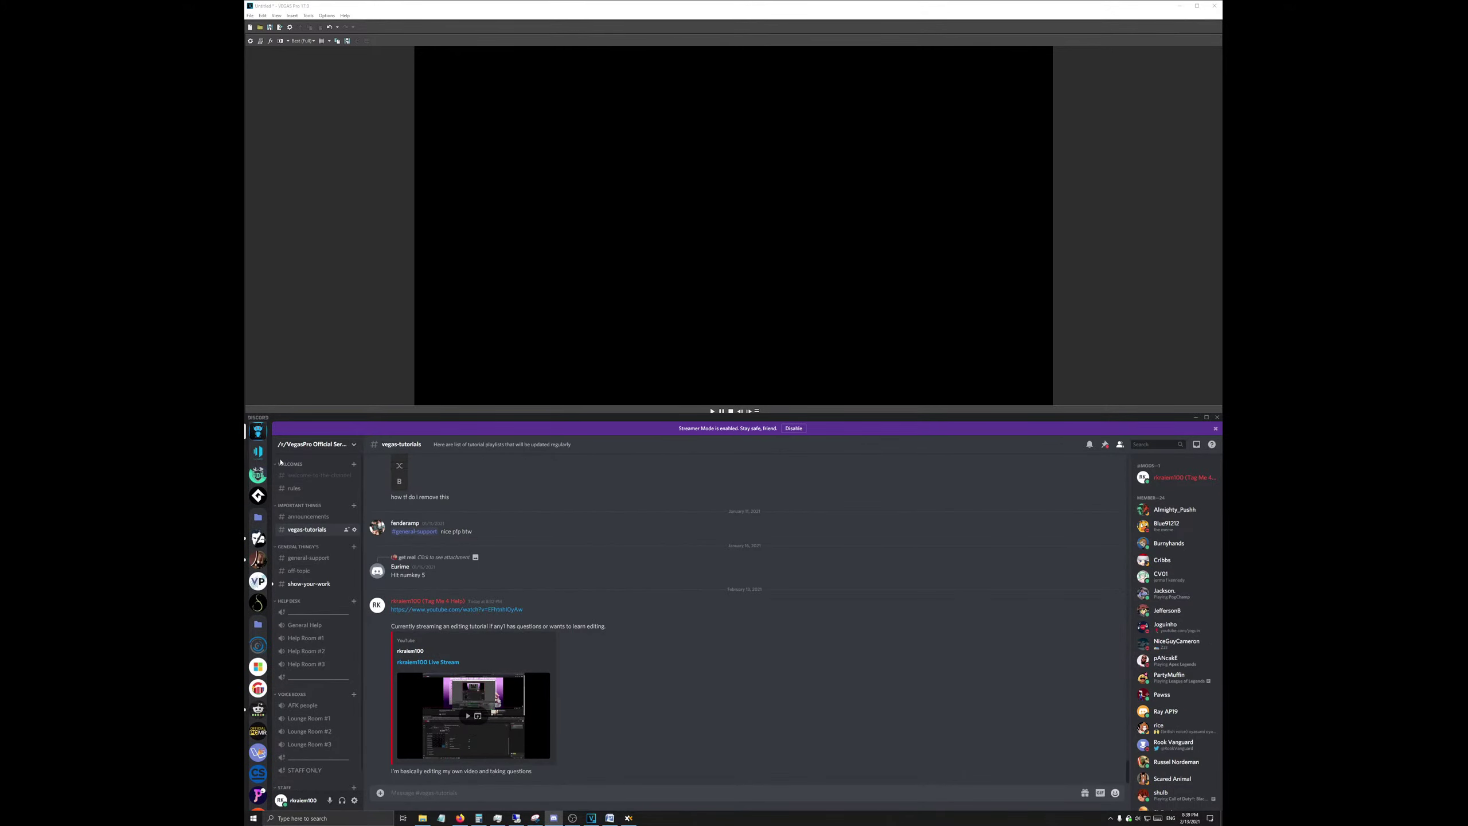
{"action": "left_click", "coordinate": [346, 530]}
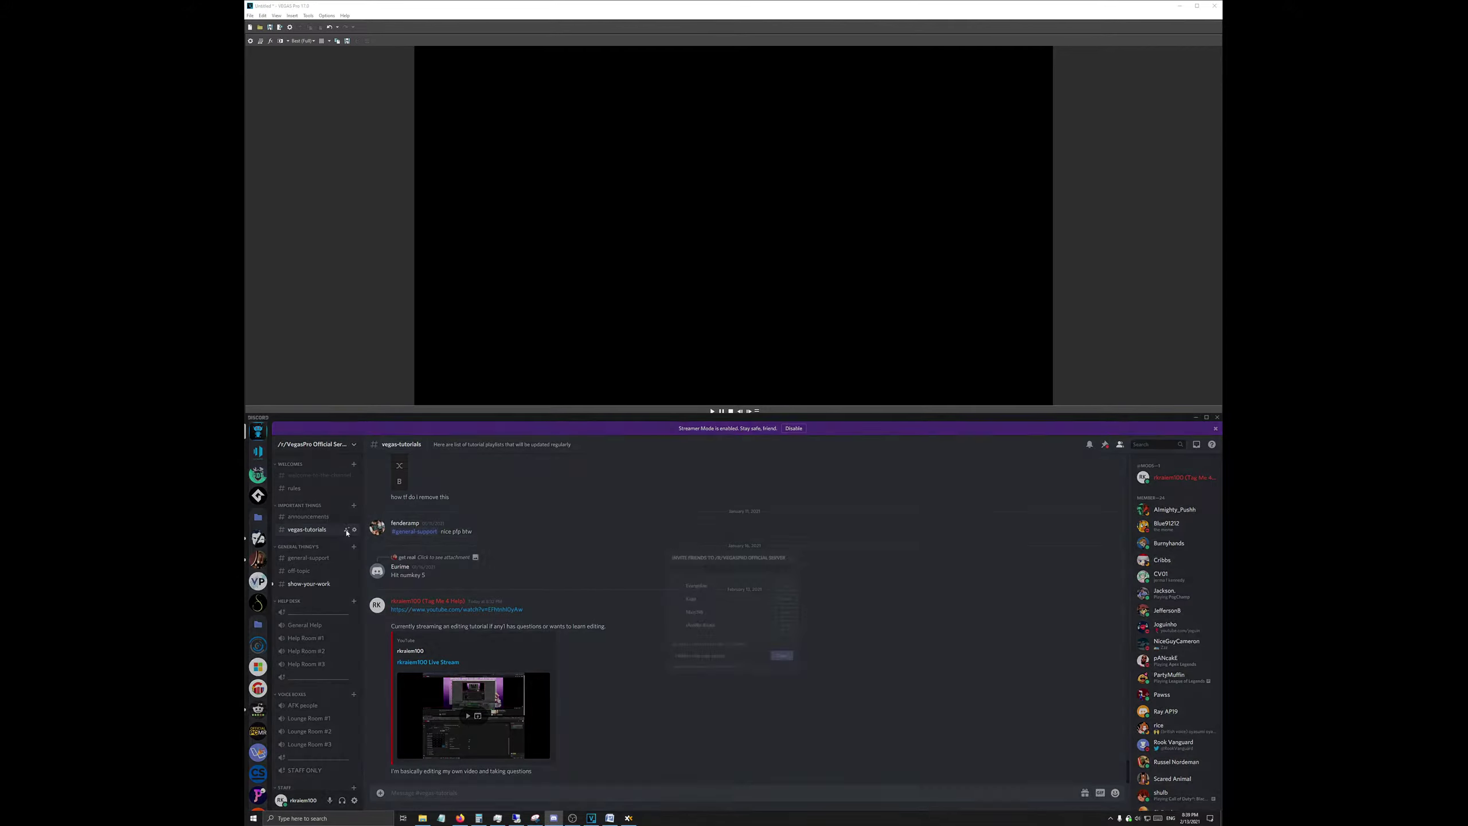
Step: Generate a new server invite link with its expiry set to Never
{"action": "left_click", "coordinate": [733, 681]}
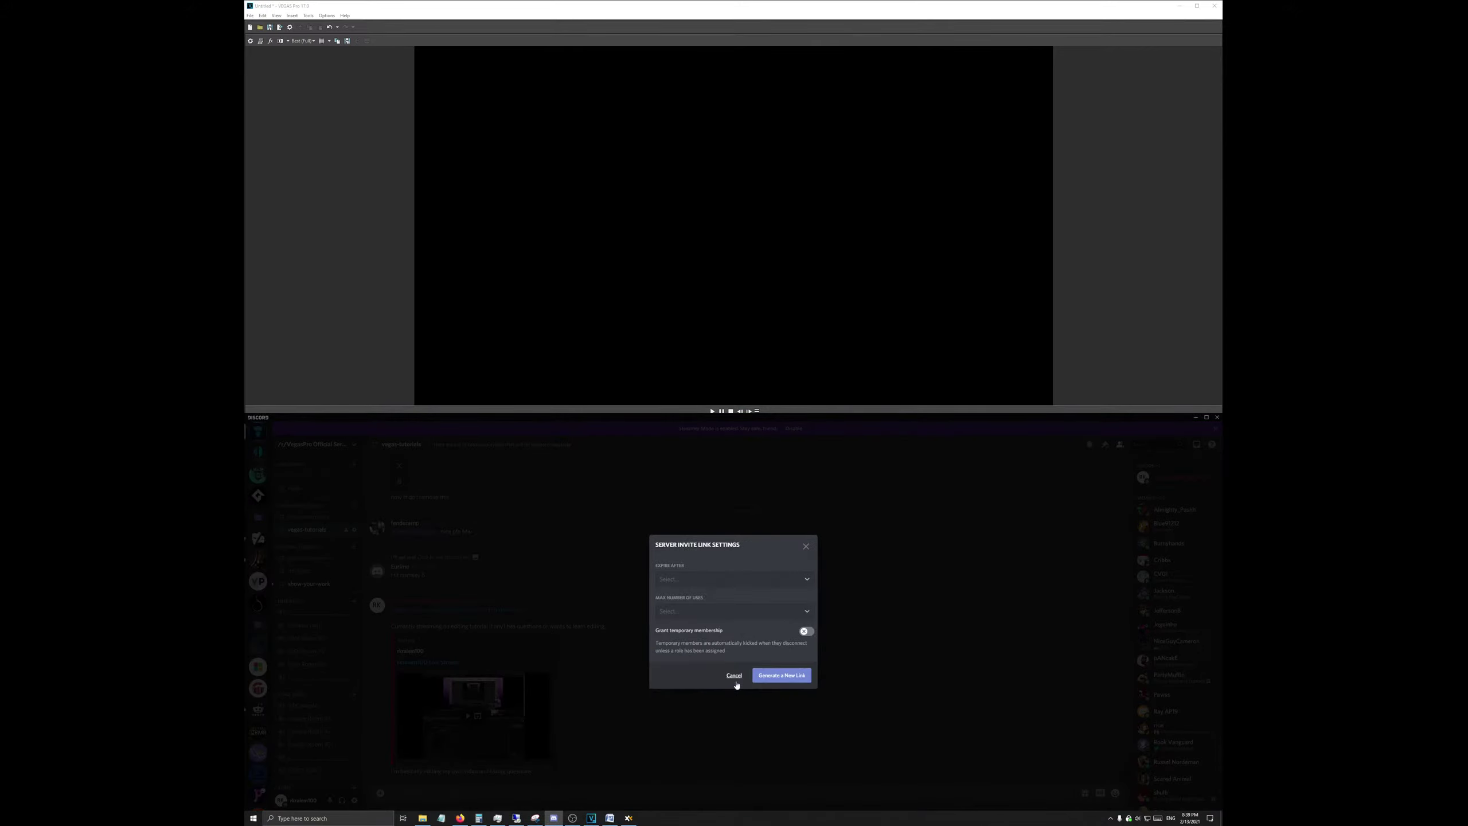
{"action": "left_click", "coordinate": [750, 579]}
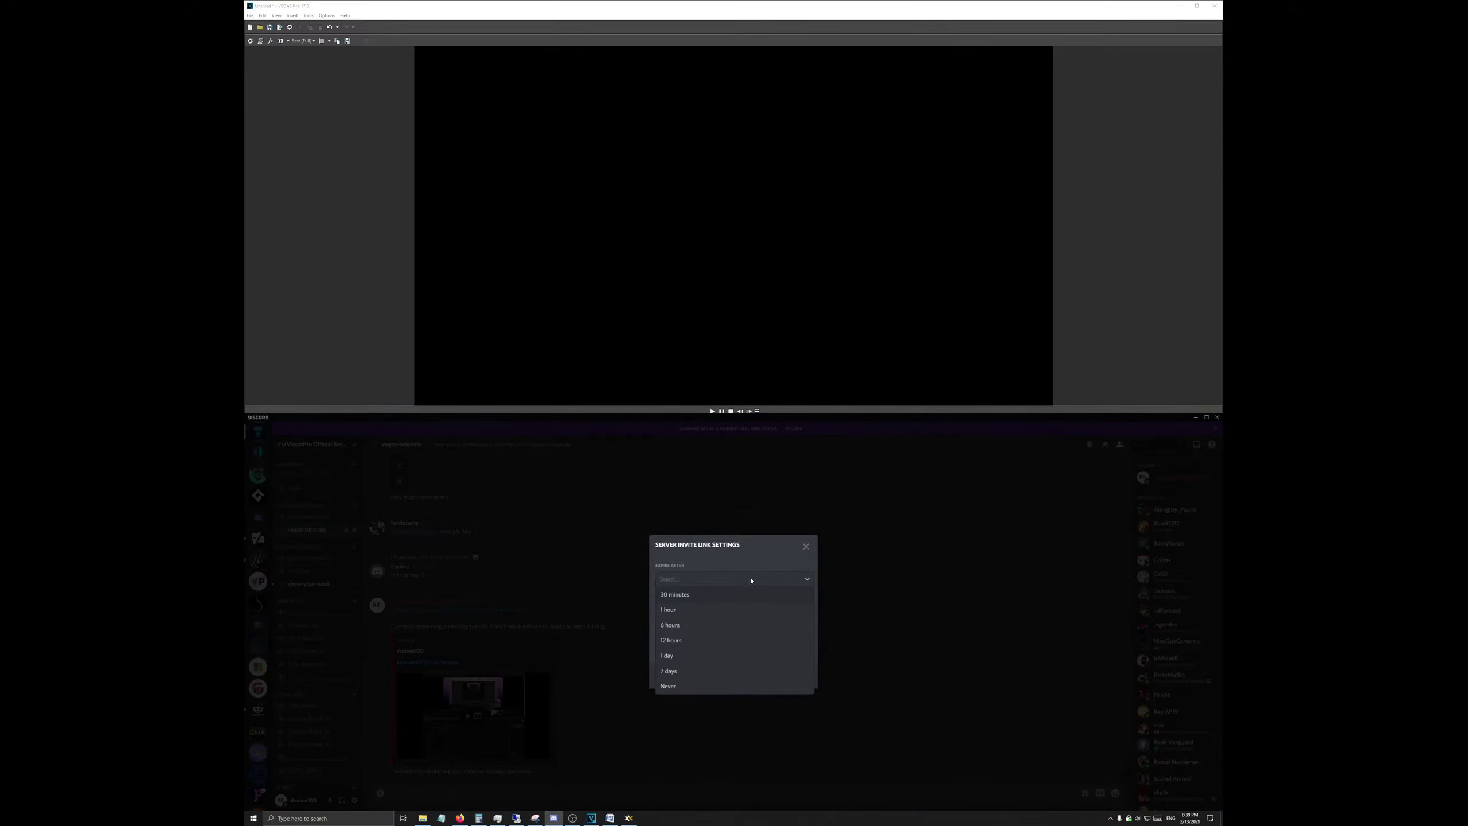
{"action": "left_click", "coordinate": [712, 685]}
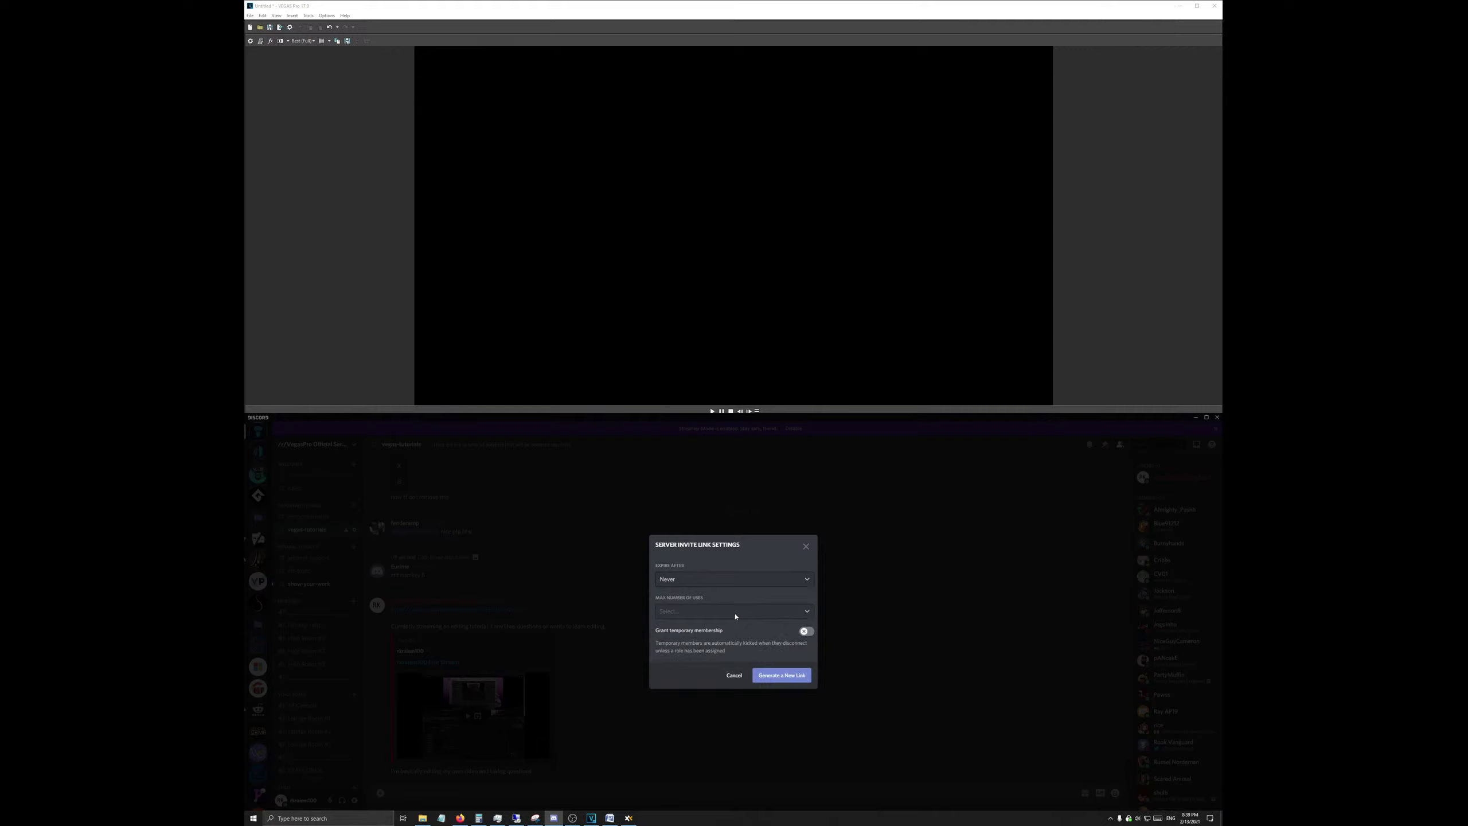
{"action": "left_click", "coordinate": [765, 680]}
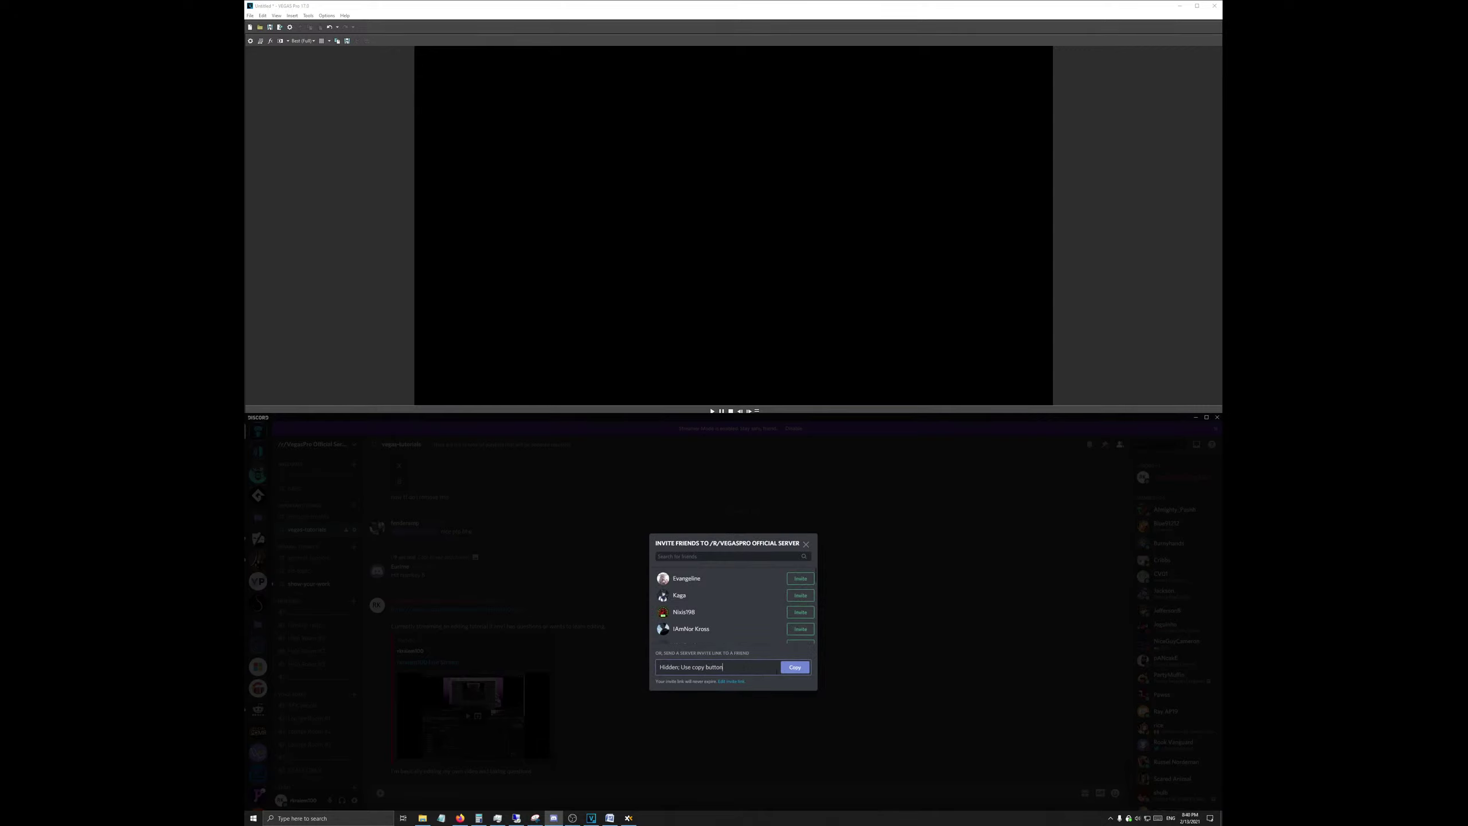
Step: Copy the server invite link, paste it into an empty Notepad document, and select the pasted link
{"action": "left_click", "coordinate": [788, 669]}
{"action": "left_click", "coordinate": [441, 818]}
{"action": "key", "text": "ctrl+v"}
{"action": "key", "text": "ctrl+a"}
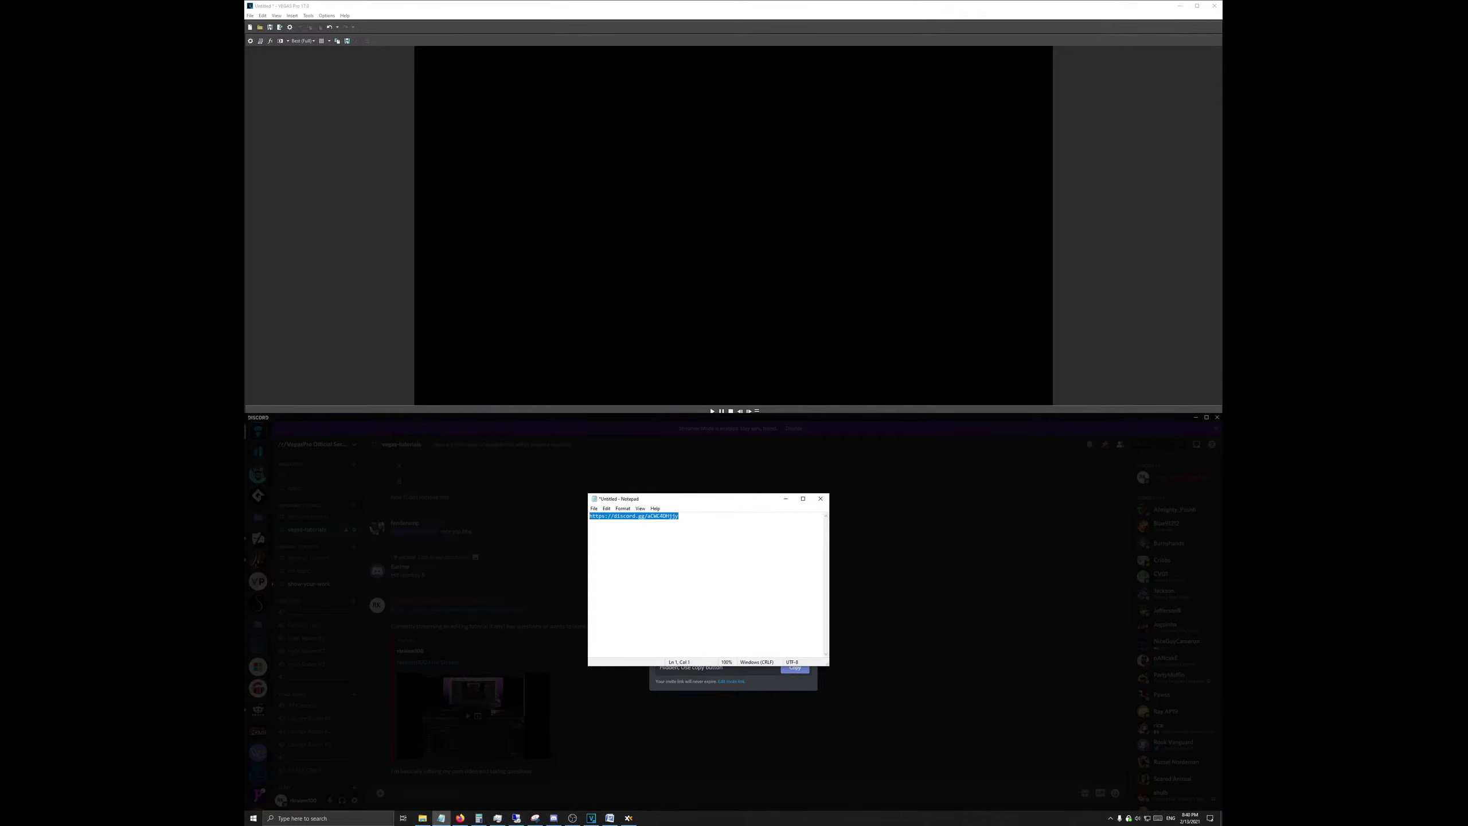
Step: Close the Notepad document without saving, dismiss the server invite dialog, and minimize Discord to return to the VEGAS Pro project
{"action": "left_click", "coordinate": [694, 522]}
{"action": "left_click", "coordinate": [821, 501]}
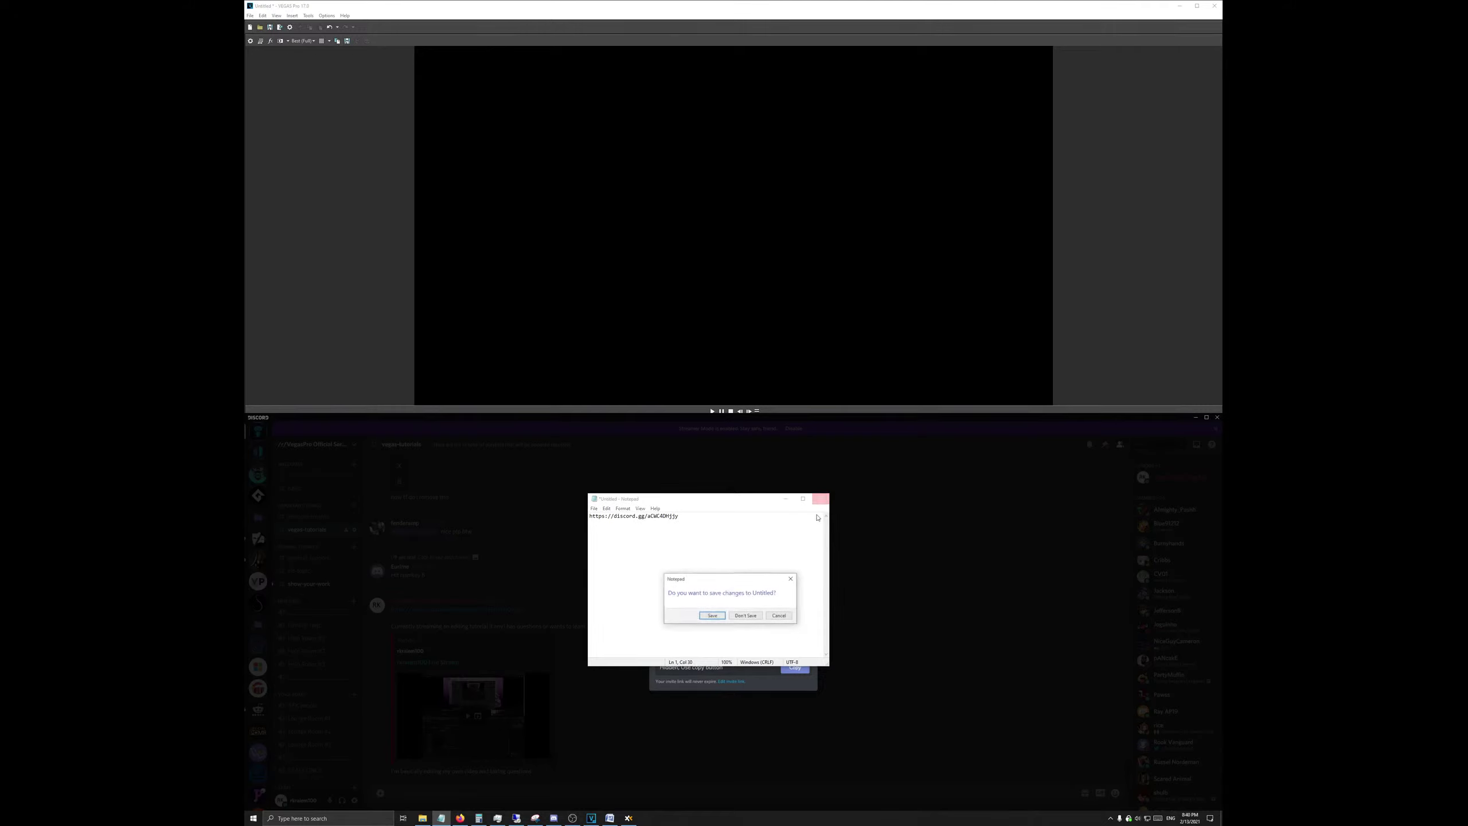
{"action": "left_click", "coordinate": [740, 615]}
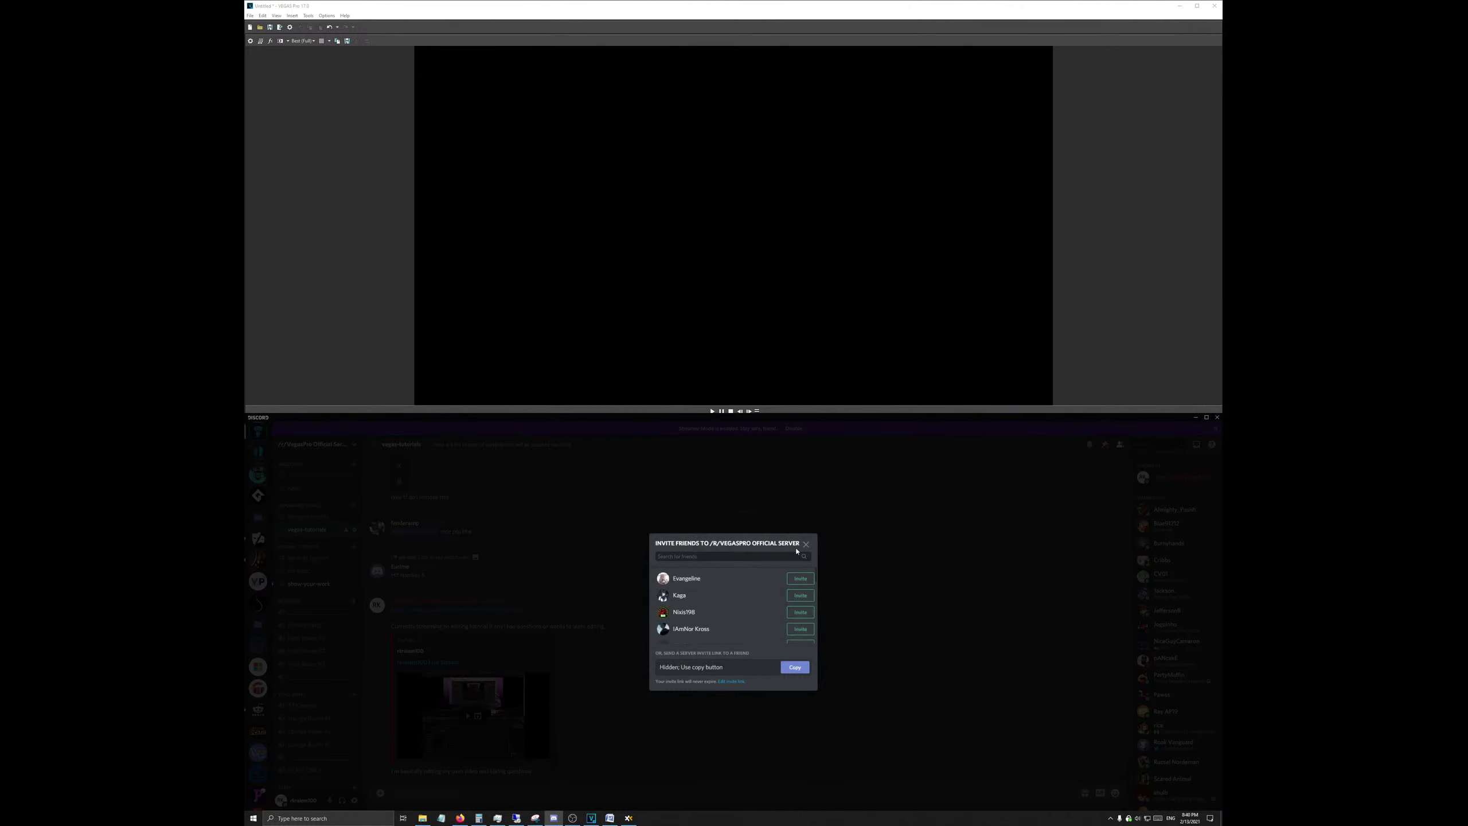
{"action": "left_click", "coordinate": [805, 546]}
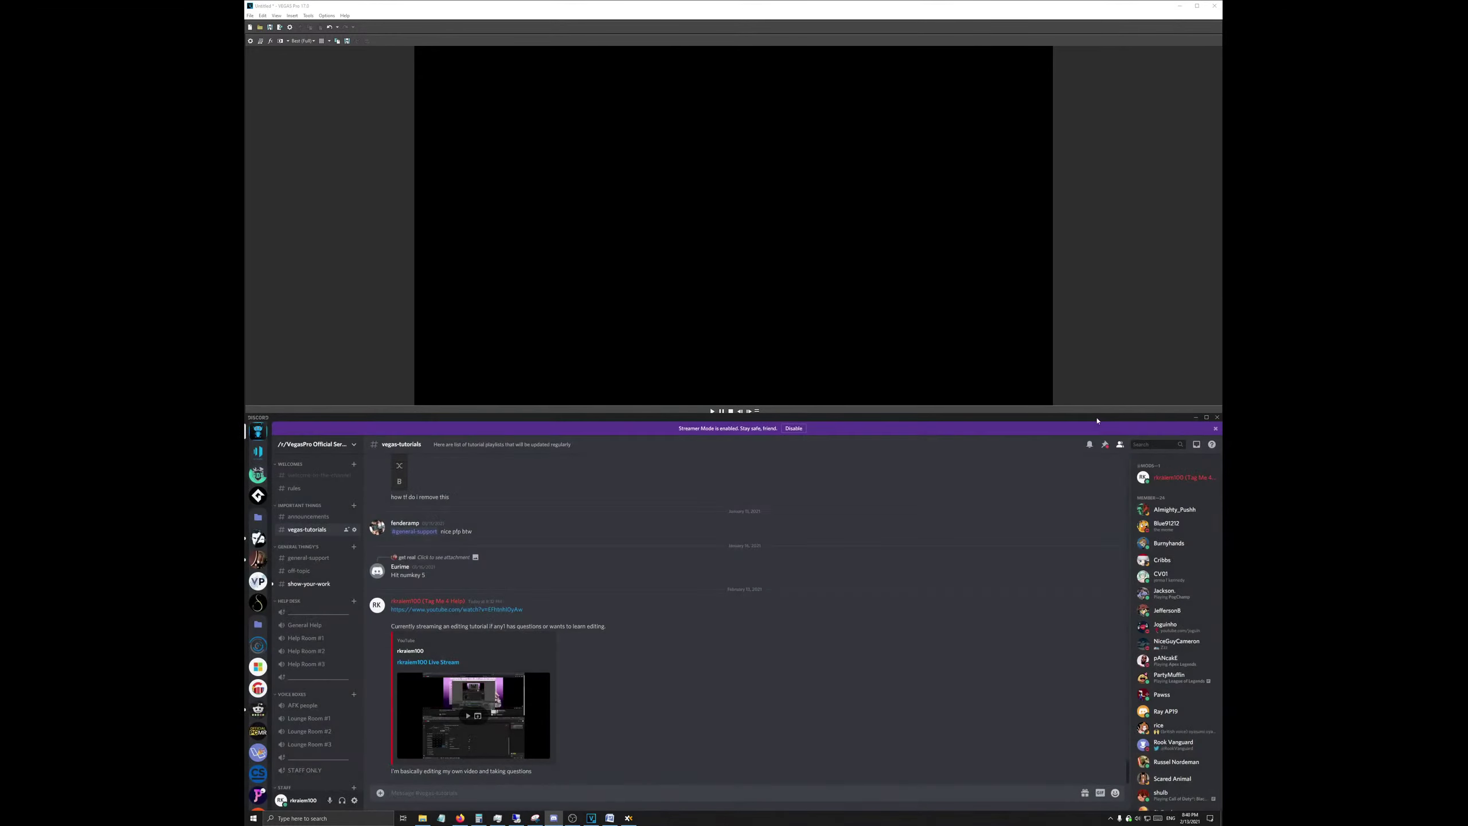
{"action": "left_click", "coordinate": [1195, 417]}
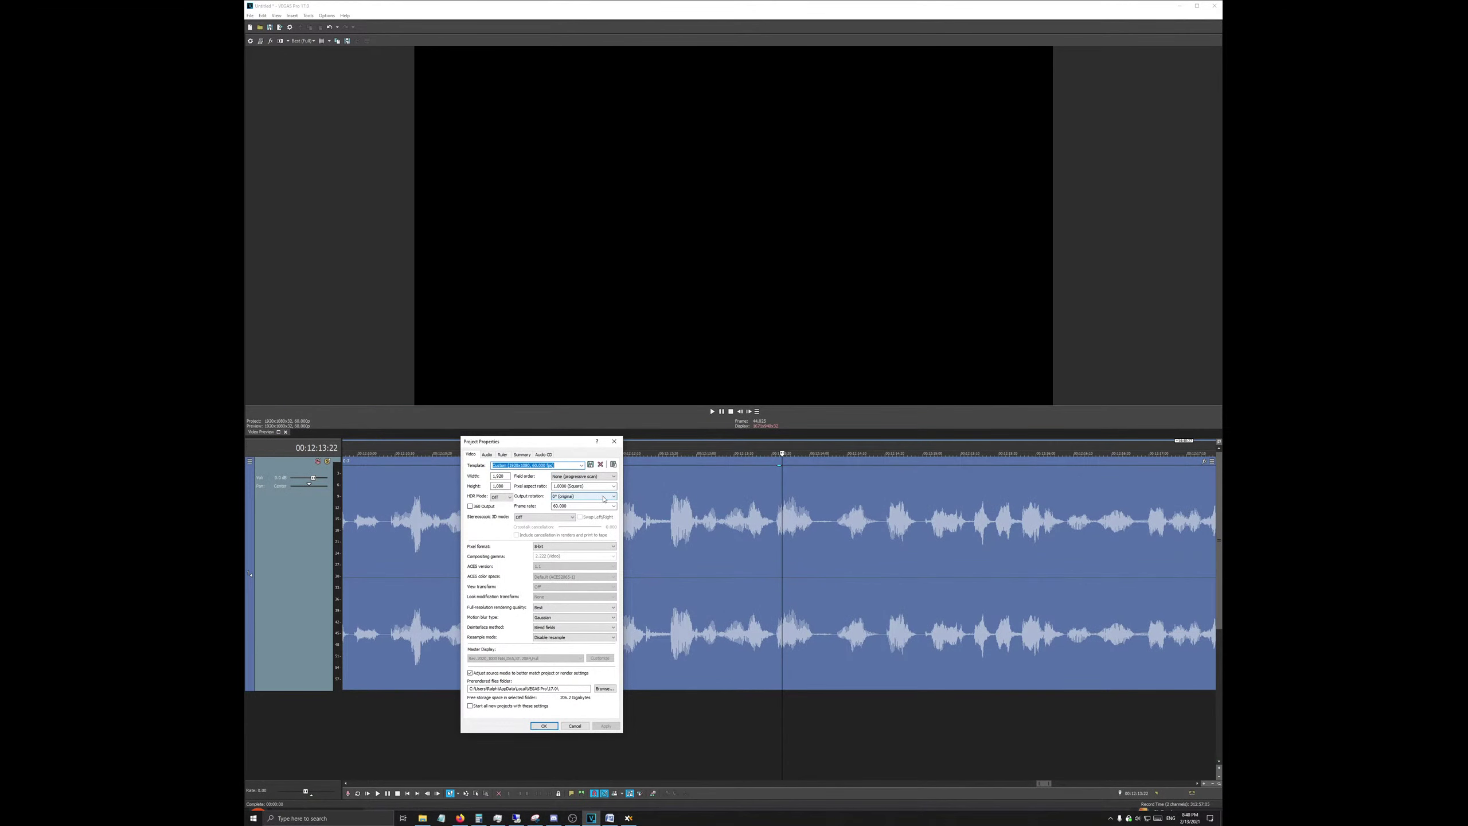
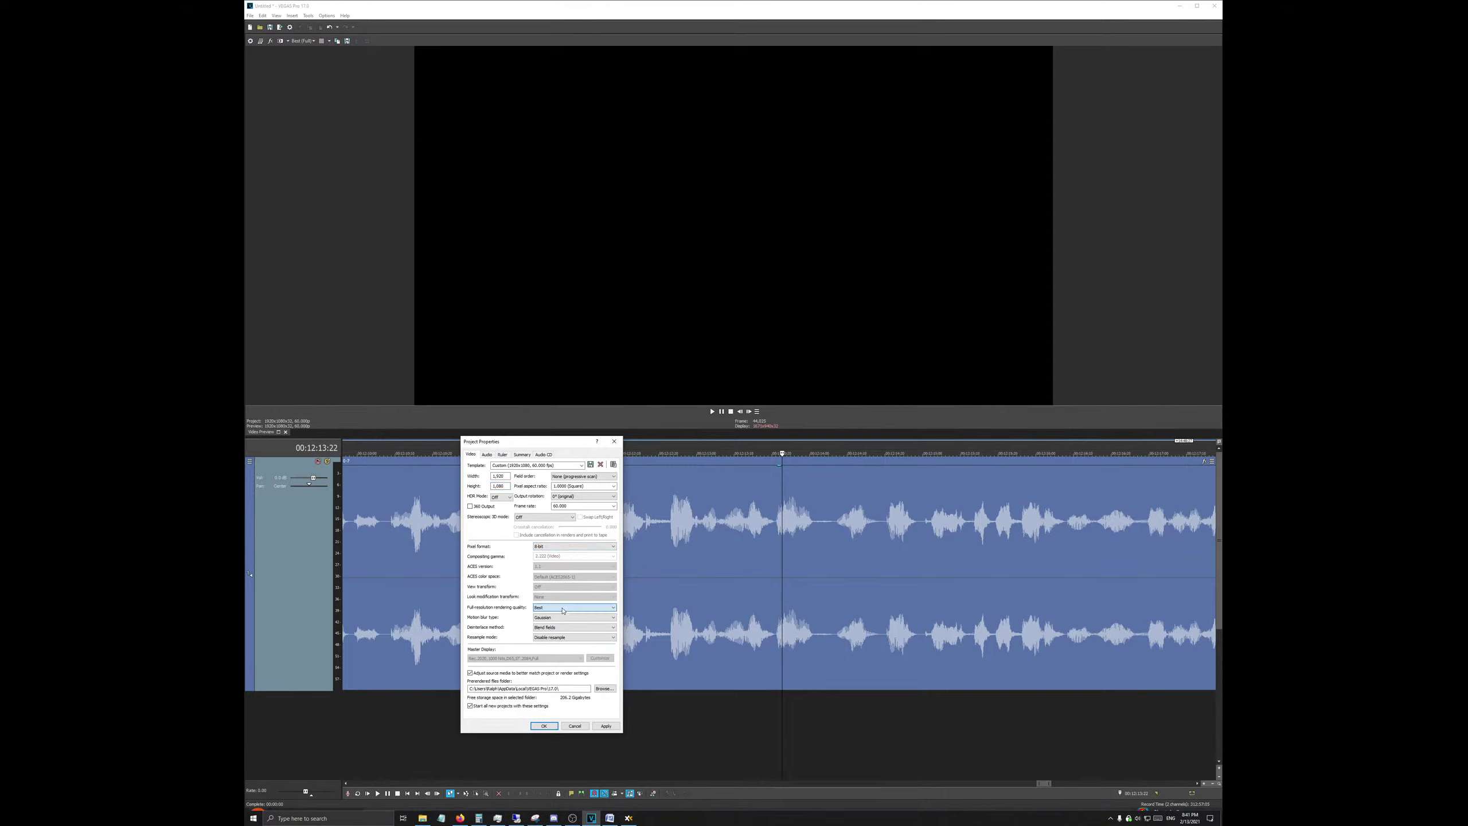
Step: Apply the project properties, including starting all new projects with these settings, and close the dialog
{"action": "left_click", "coordinate": [604, 725]}
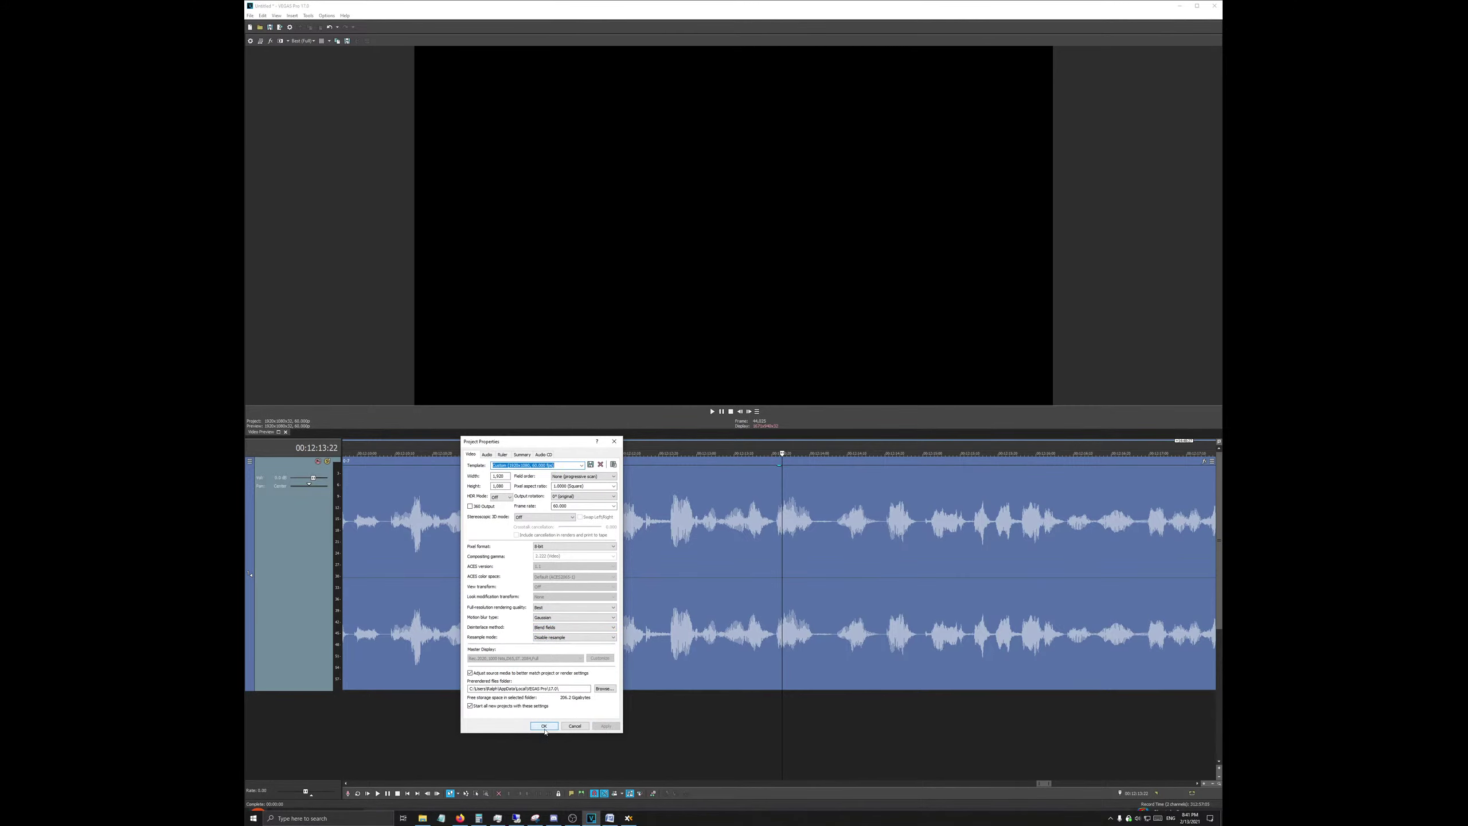
{"action": "left_click", "coordinate": [543, 727]}
Step: Insert a video track above the commentary audio track and place the cursor at the start of the timeline
{"action": "scroll", "coordinate": [493, 553], "scroll_direction": "down", "scroll_amount": 5}
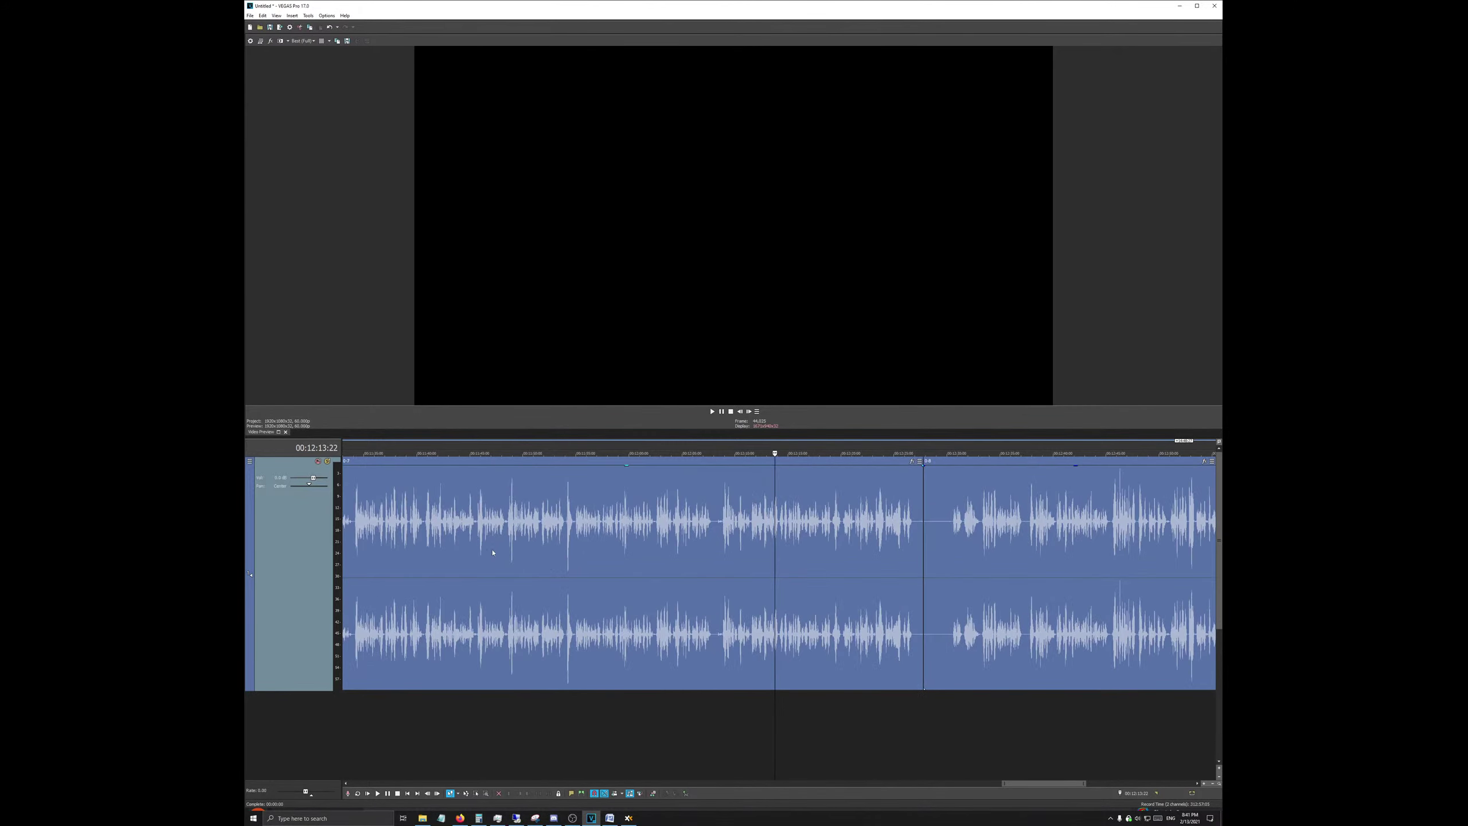
{"action": "scroll", "coordinate": [493, 553], "scroll_direction": "down", "scroll_amount": 6}
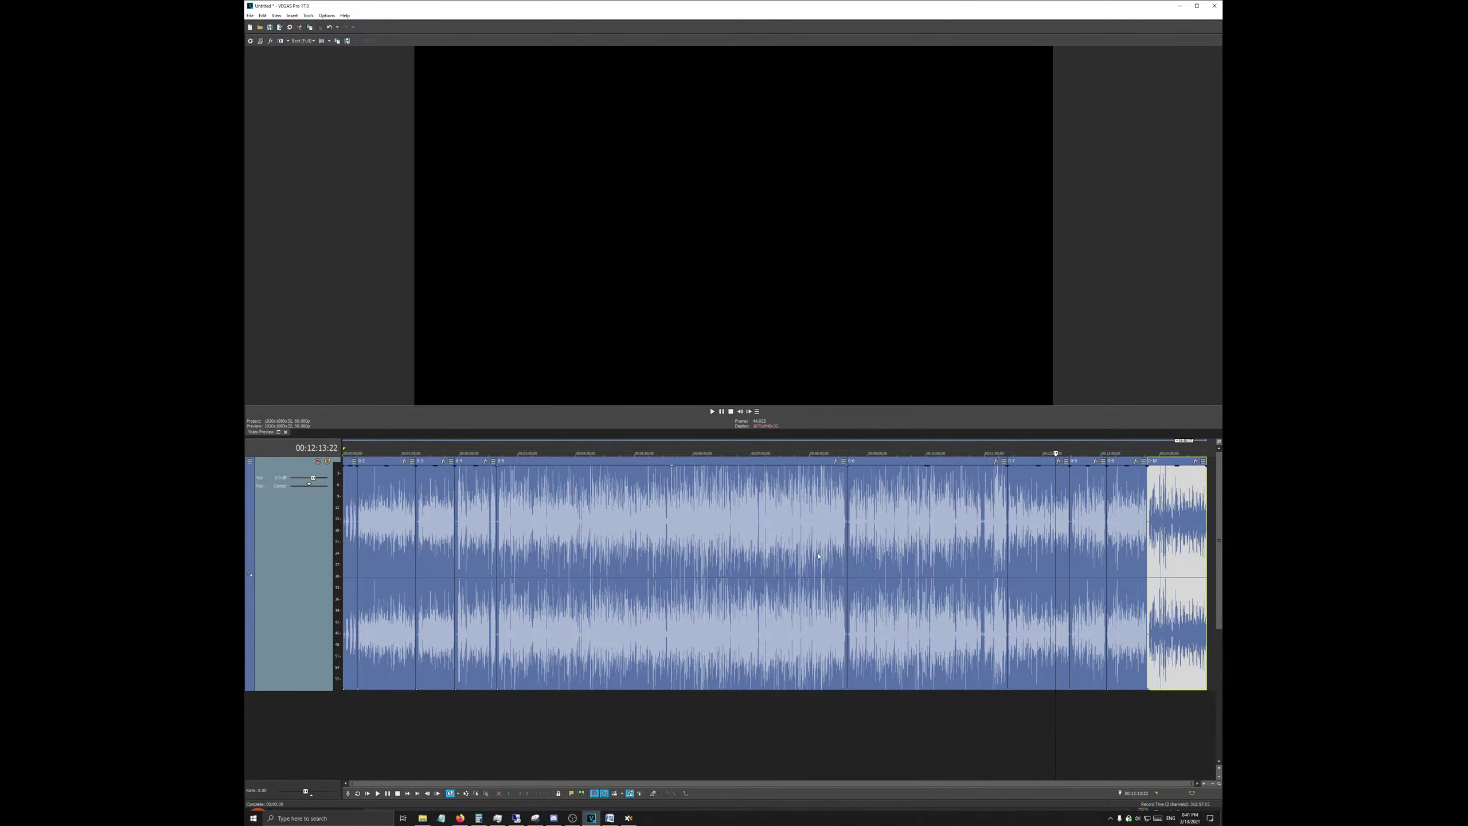
{"action": "scroll", "coordinate": [714, 579], "scroll_direction": "up", "scroll_amount": 3}
{"action": "scroll", "coordinate": [714, 579], "scroll_direction": "down", "scroll_amount": 4}
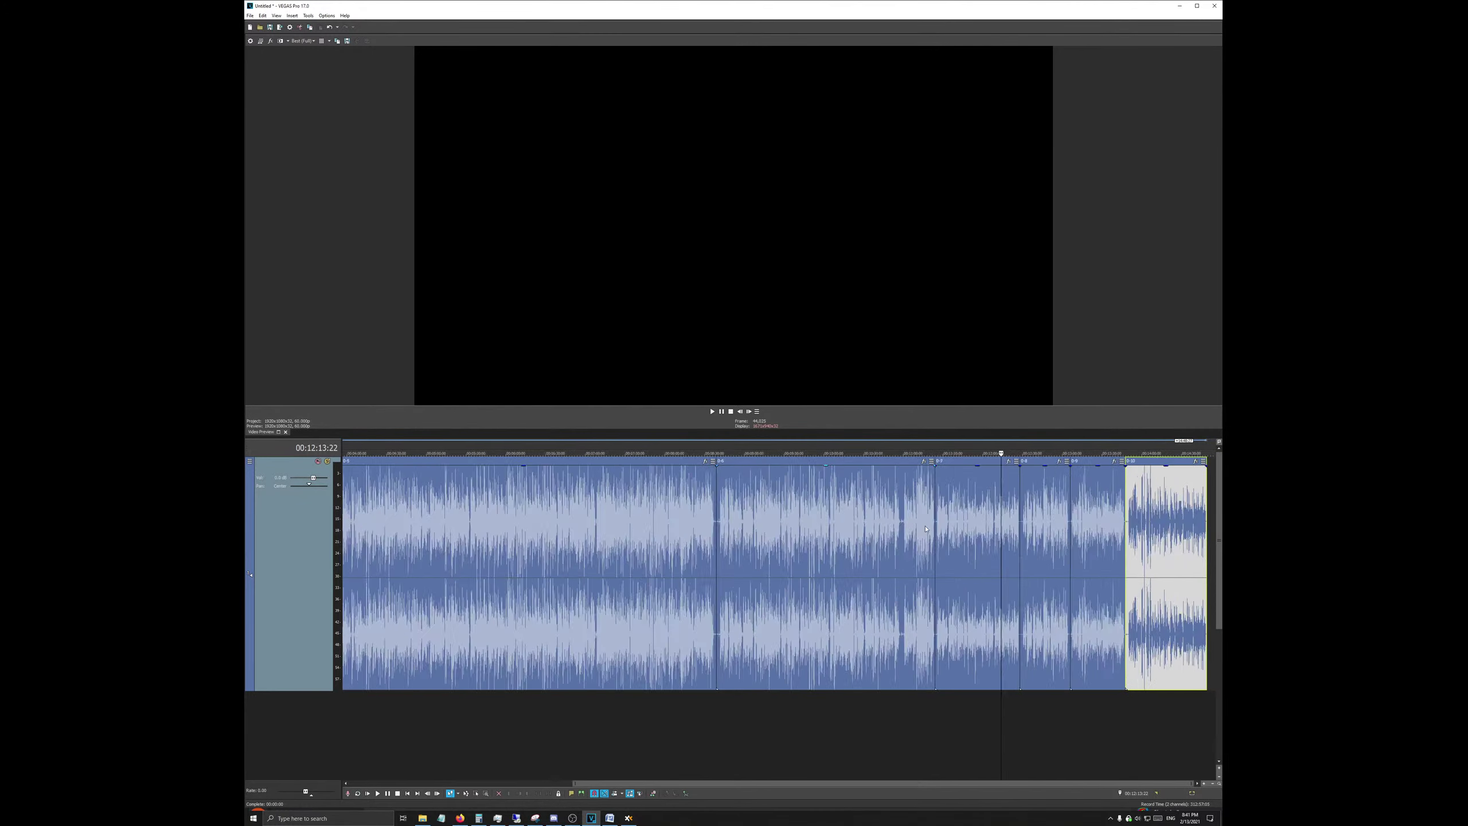
{"action": "right_click", "coordinate": [1212, 514]}
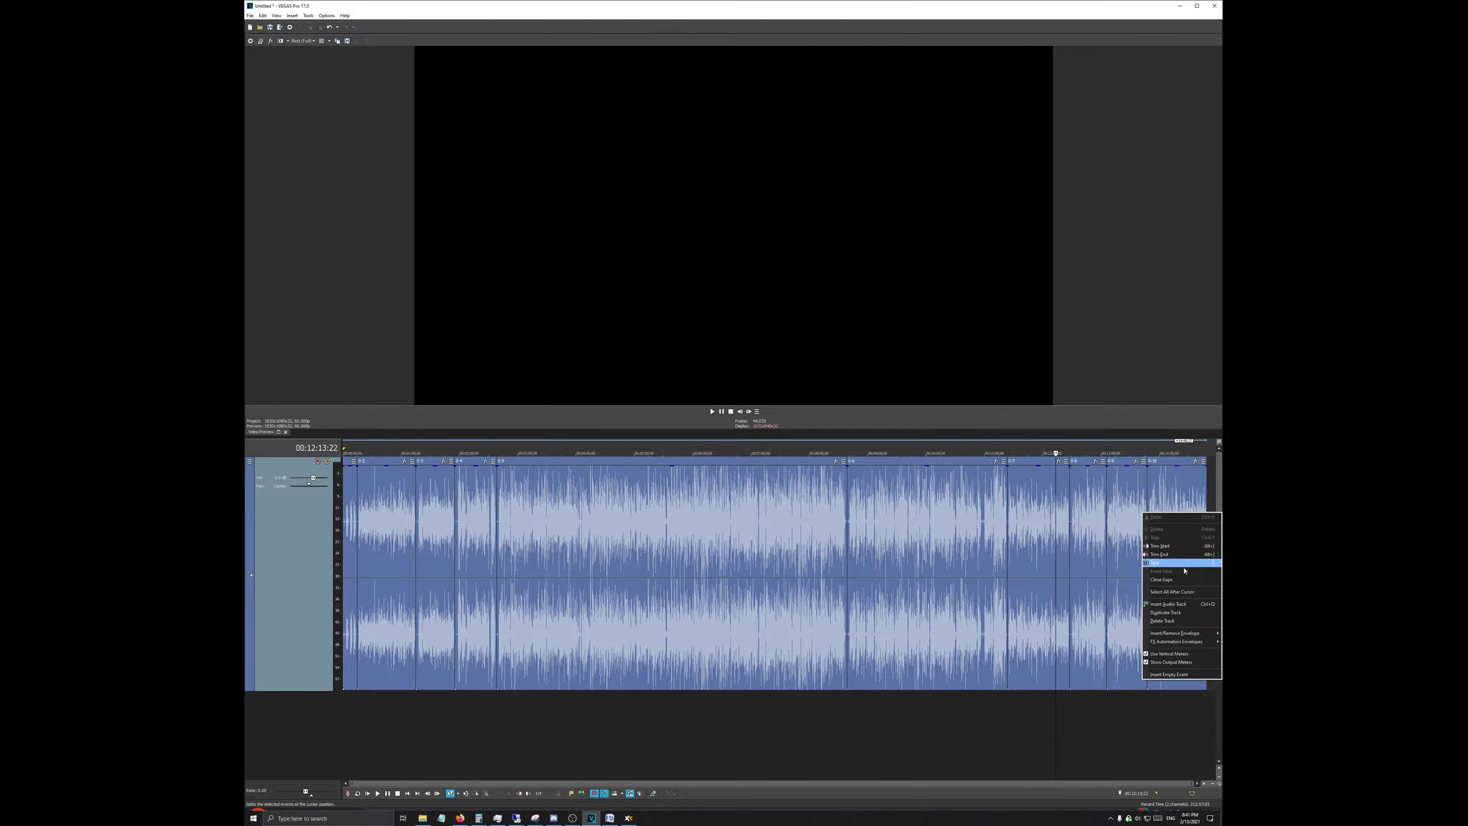
{"action": "right_click", "coordinate": [1062, 728]}
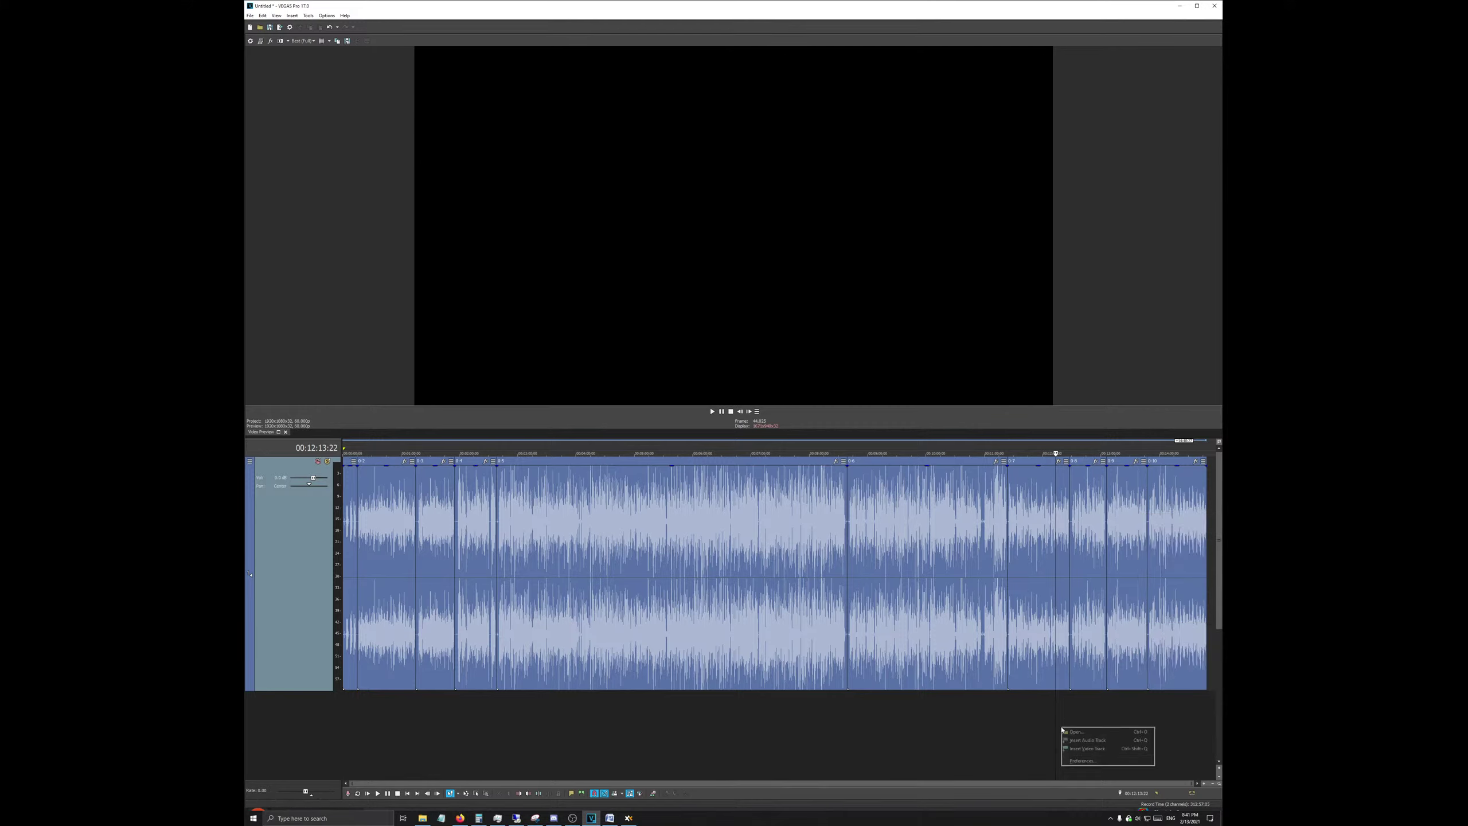
{"action": "left_click", "coordinate": [1133, 749]}
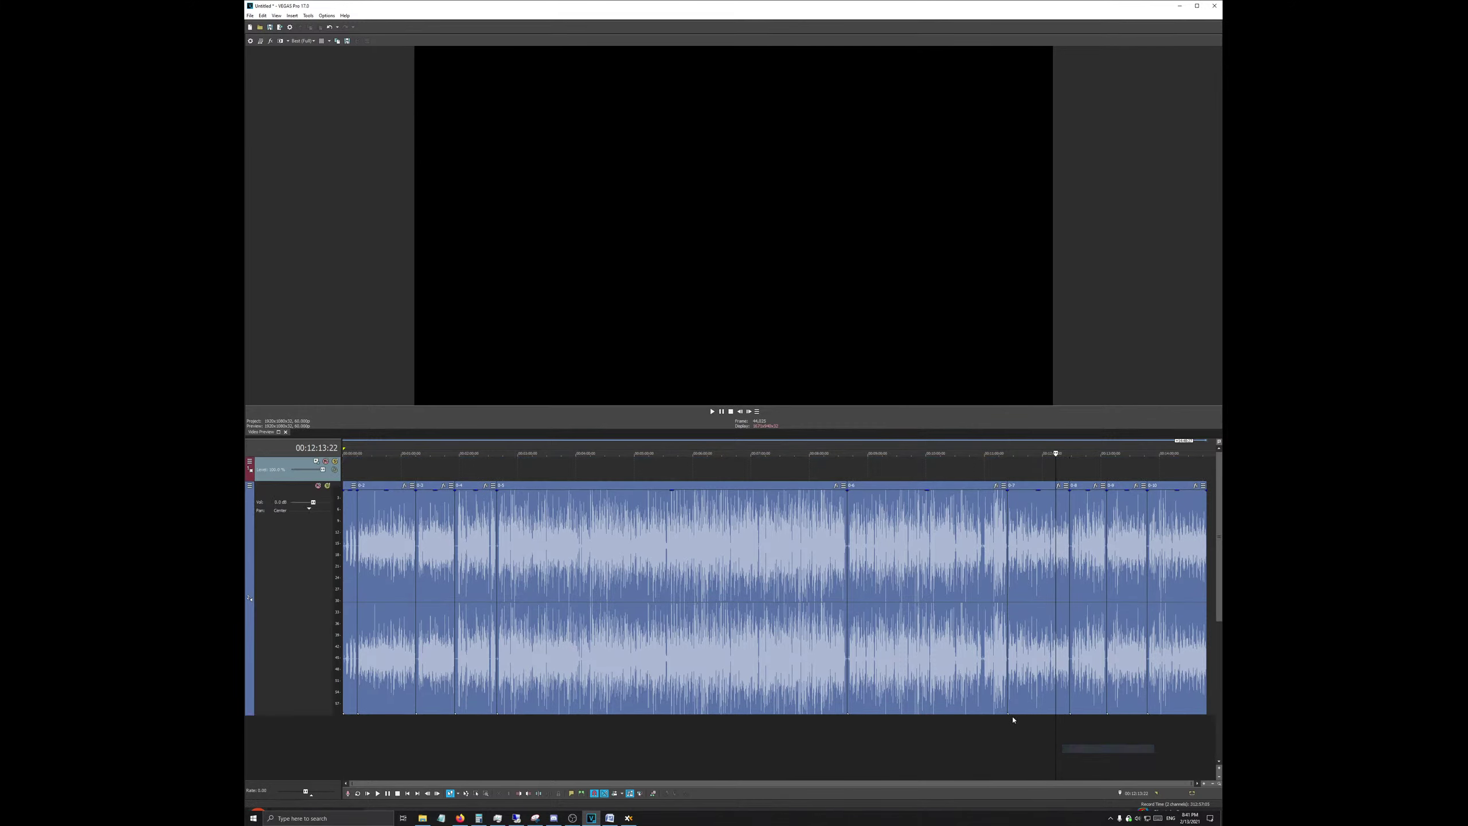
{"action": "left_click", "coordinate": [346, 450]}
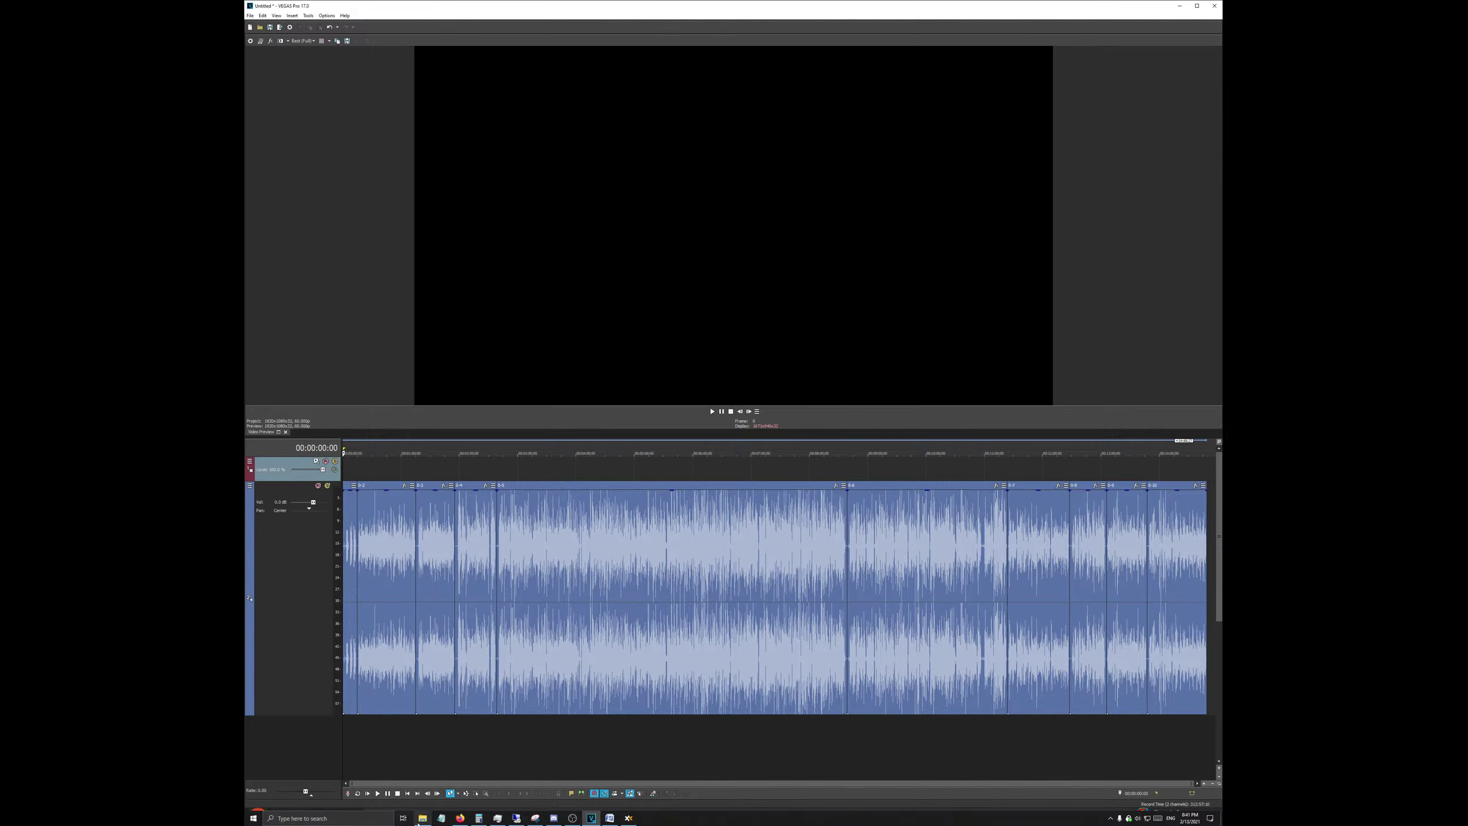
Step: Switch to File Explorer and create a folder named Global Assets inside Music > Kirito vs Yuuki 2
{"action": "left_click", "coordinate": [423, 817]}
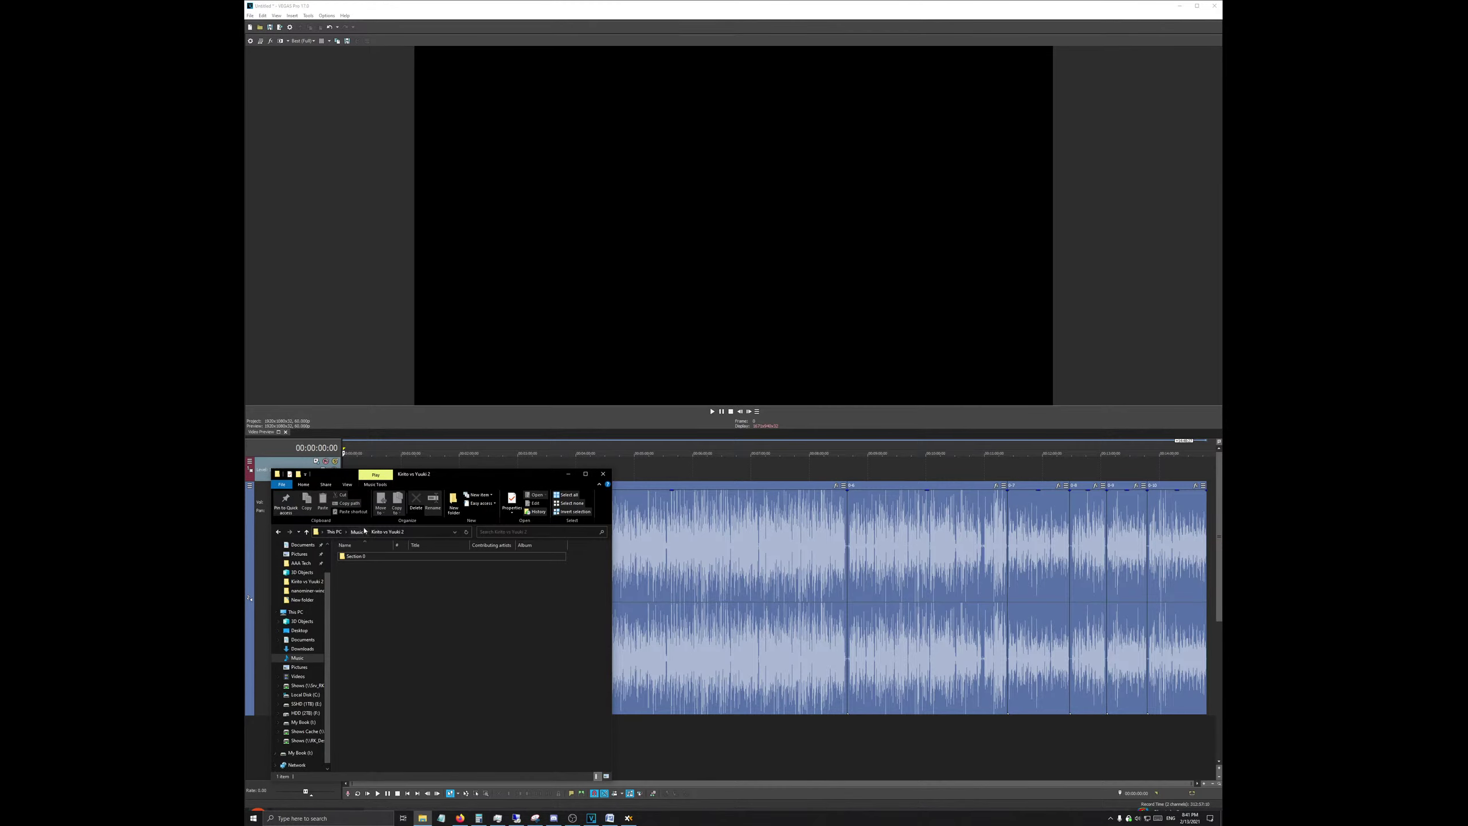
{"action": "left_click", "coordinate": [357, 531]}
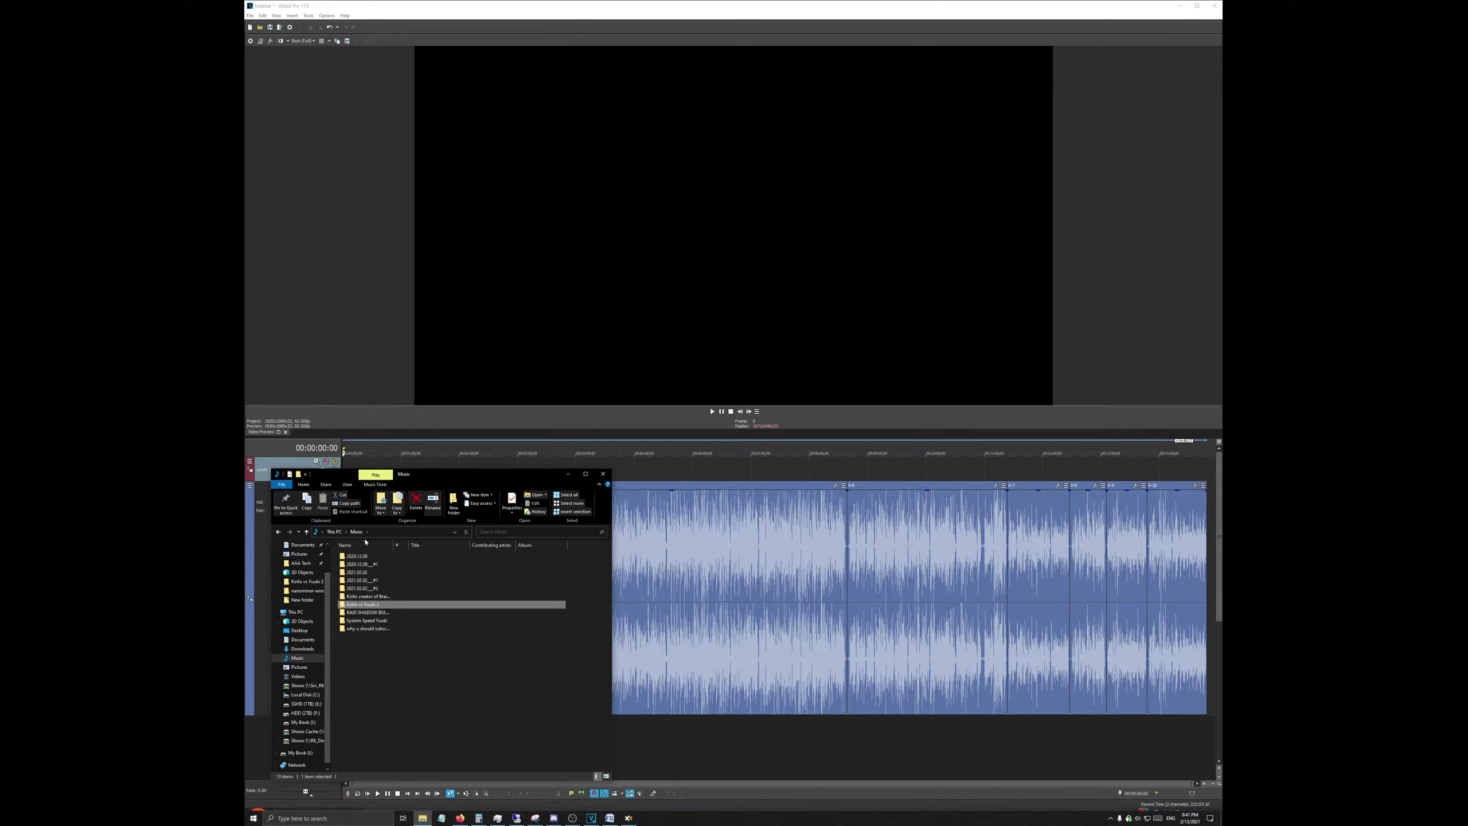
{"action": "double_click", "coordinate": [386, 605]}
{"action": "right_click", "coordinate": [388, 610]}
{"action": "left_click", "coordinate": [429, 699]}
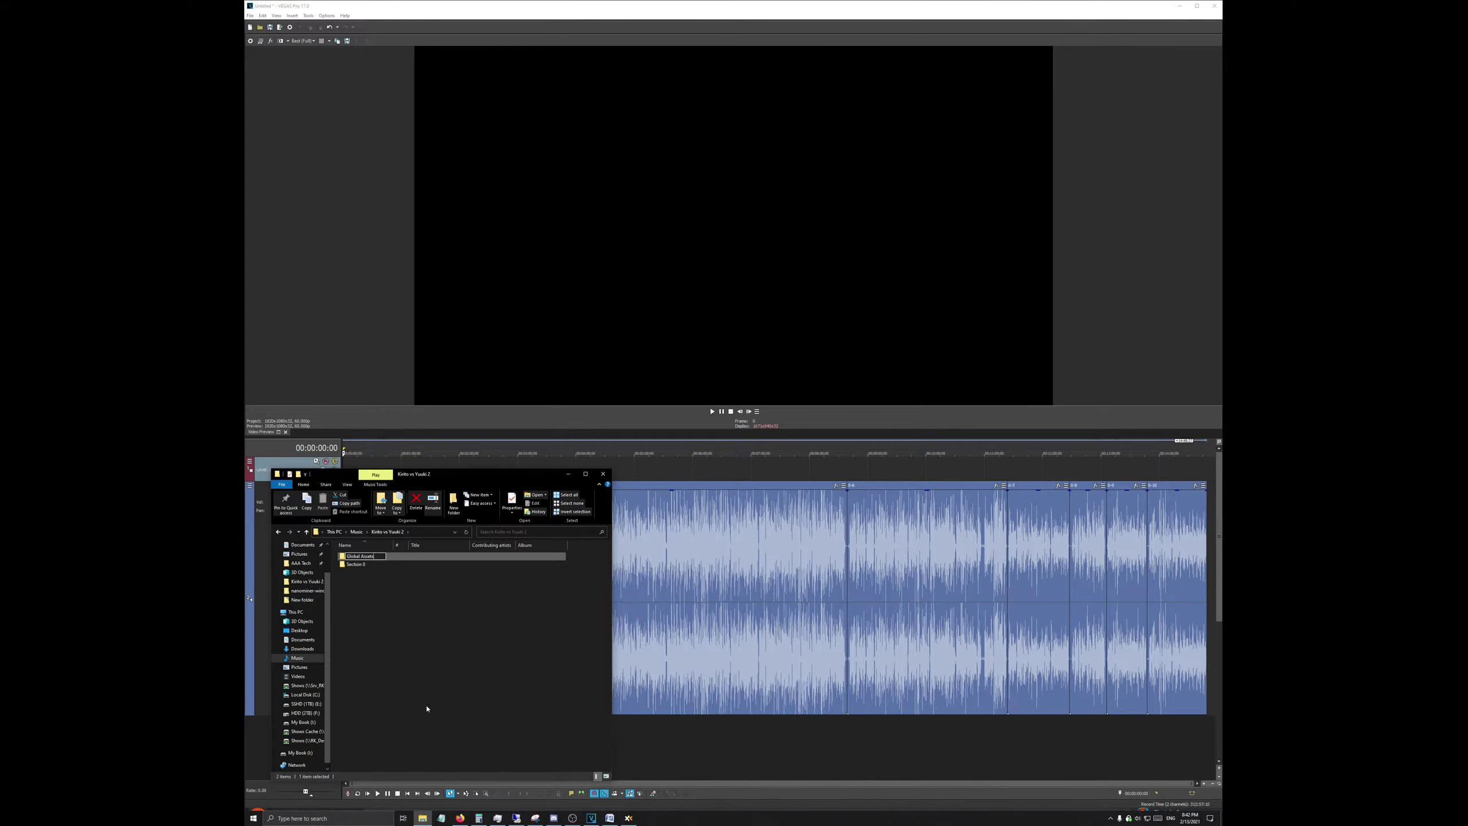
{"action": "key", "text": "Return"}
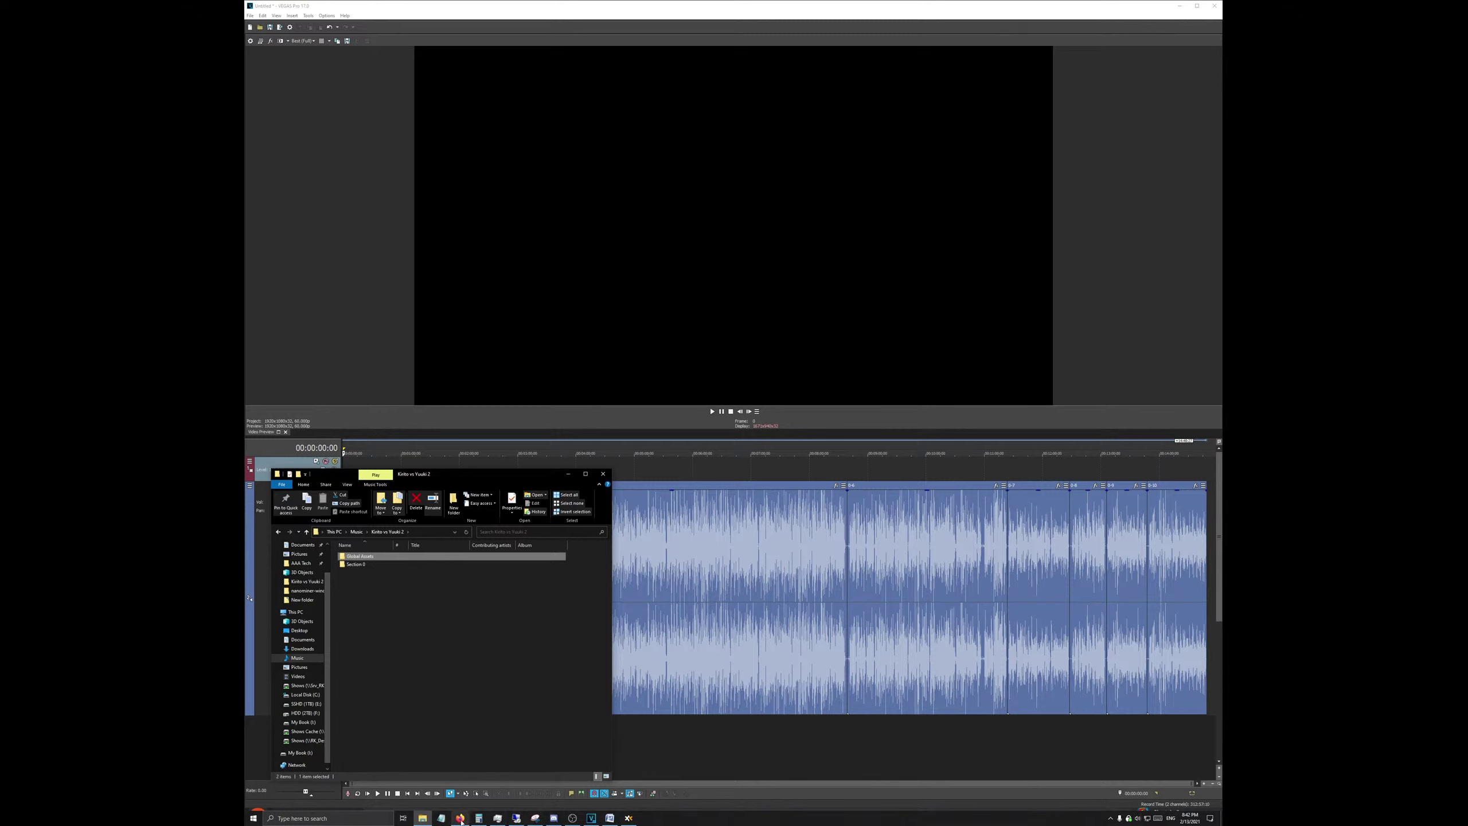
Step: Browse Archived Videos on the My Book drive and open the Kirito vs Yuuki folder inside Vegas Saves
{"action": "left_click", "coordinate": [312, 753]}
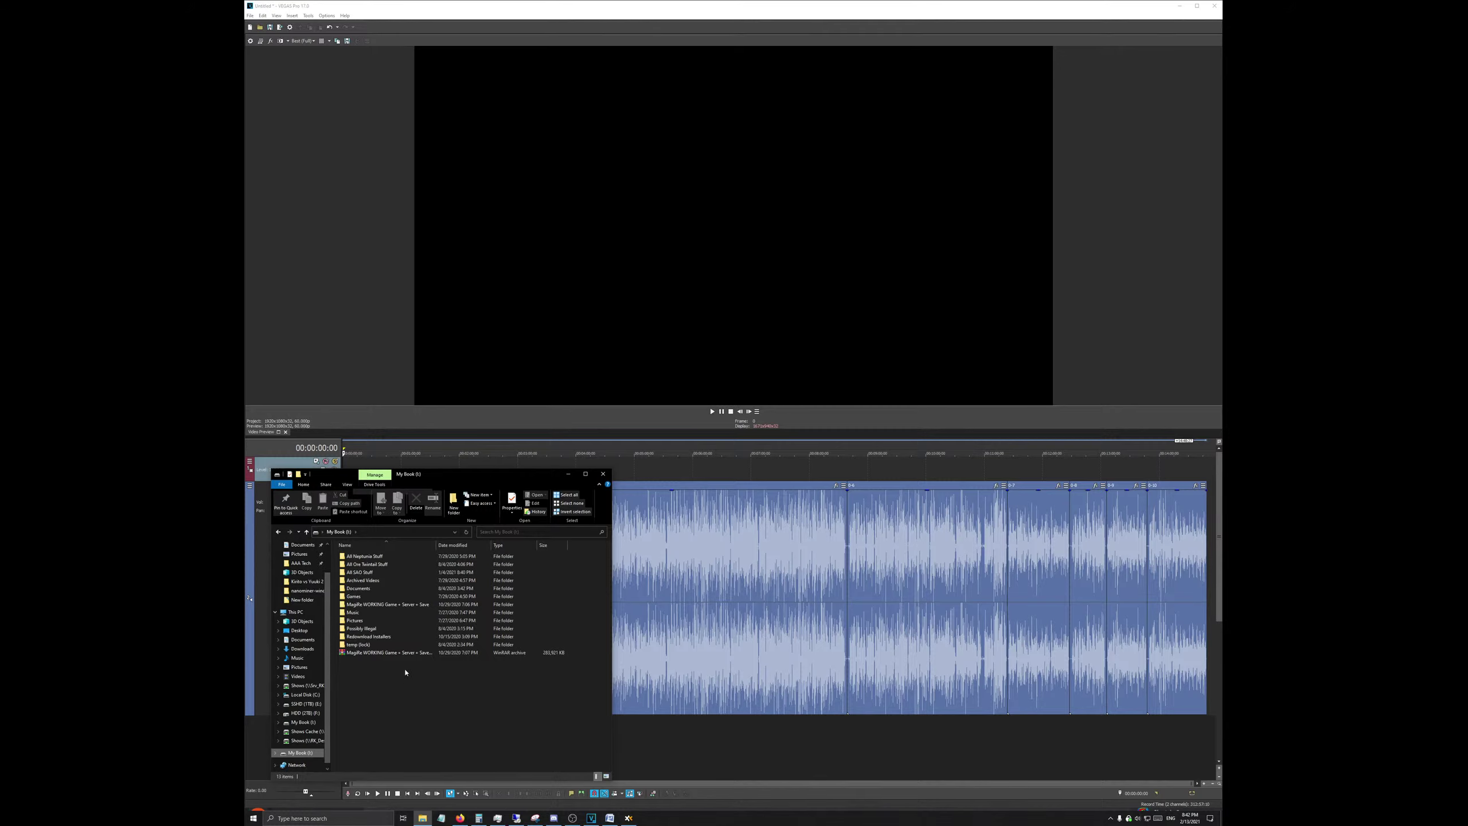
{"action": "double_click", "coordinate": [387, 584]}
{"action": "scroll", "coordinate": [386, 647], "scroll_direction": "down", "scroll_amount": 2}
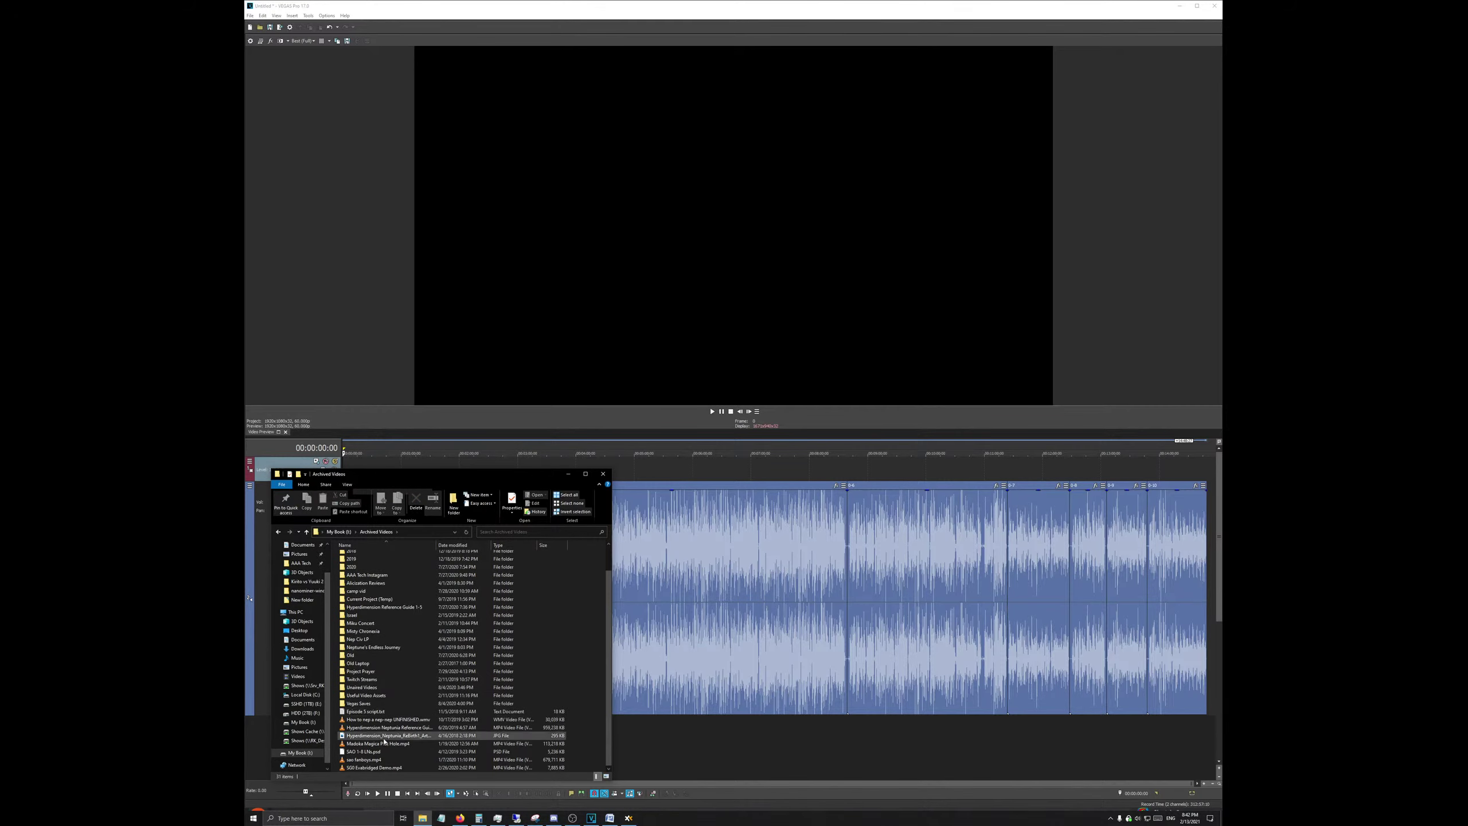
{"action": "double_click", "coordinate": [391, 704]}
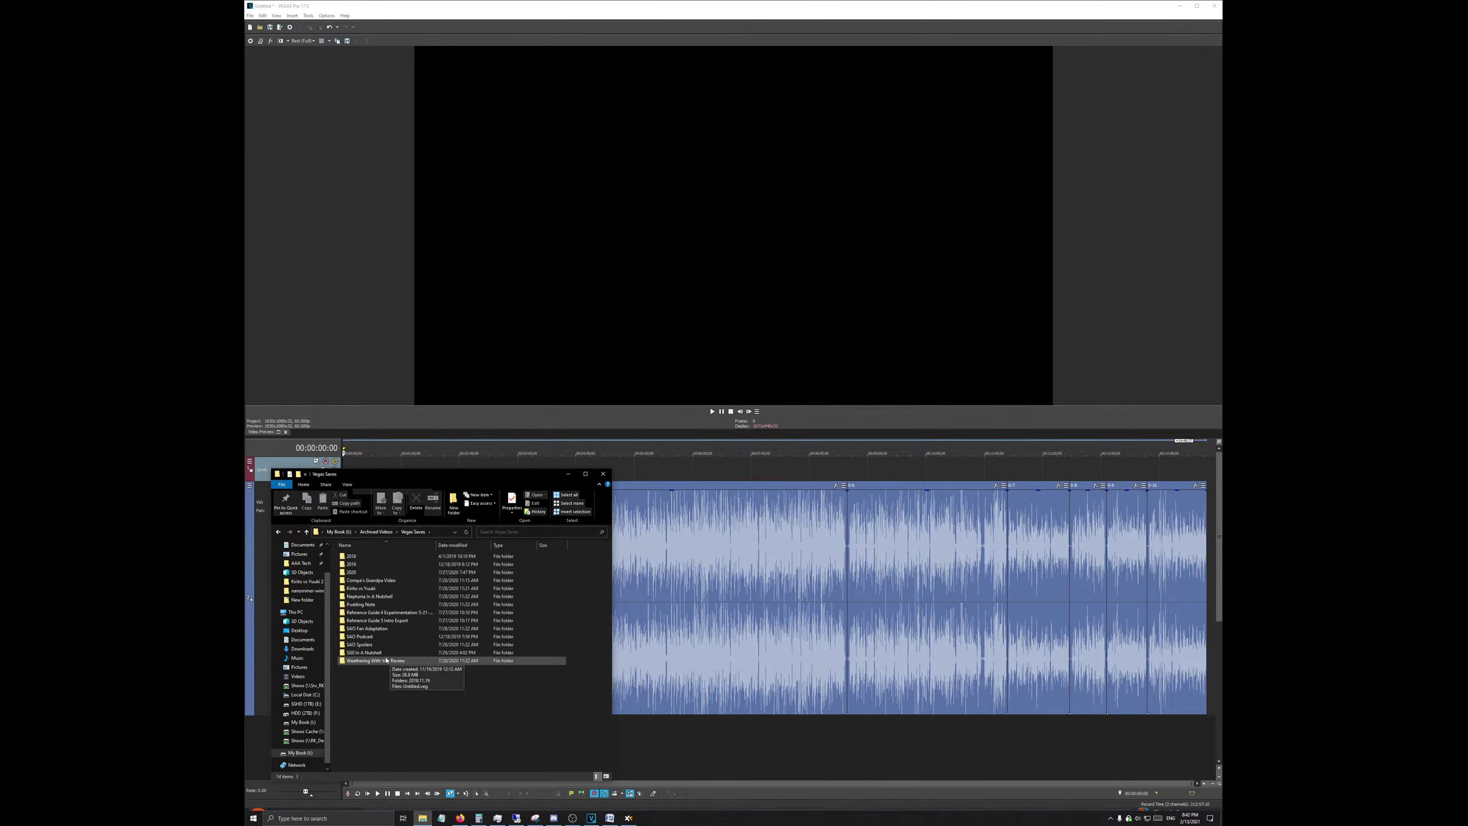
{"action": "key", "text": "alt+Left"}
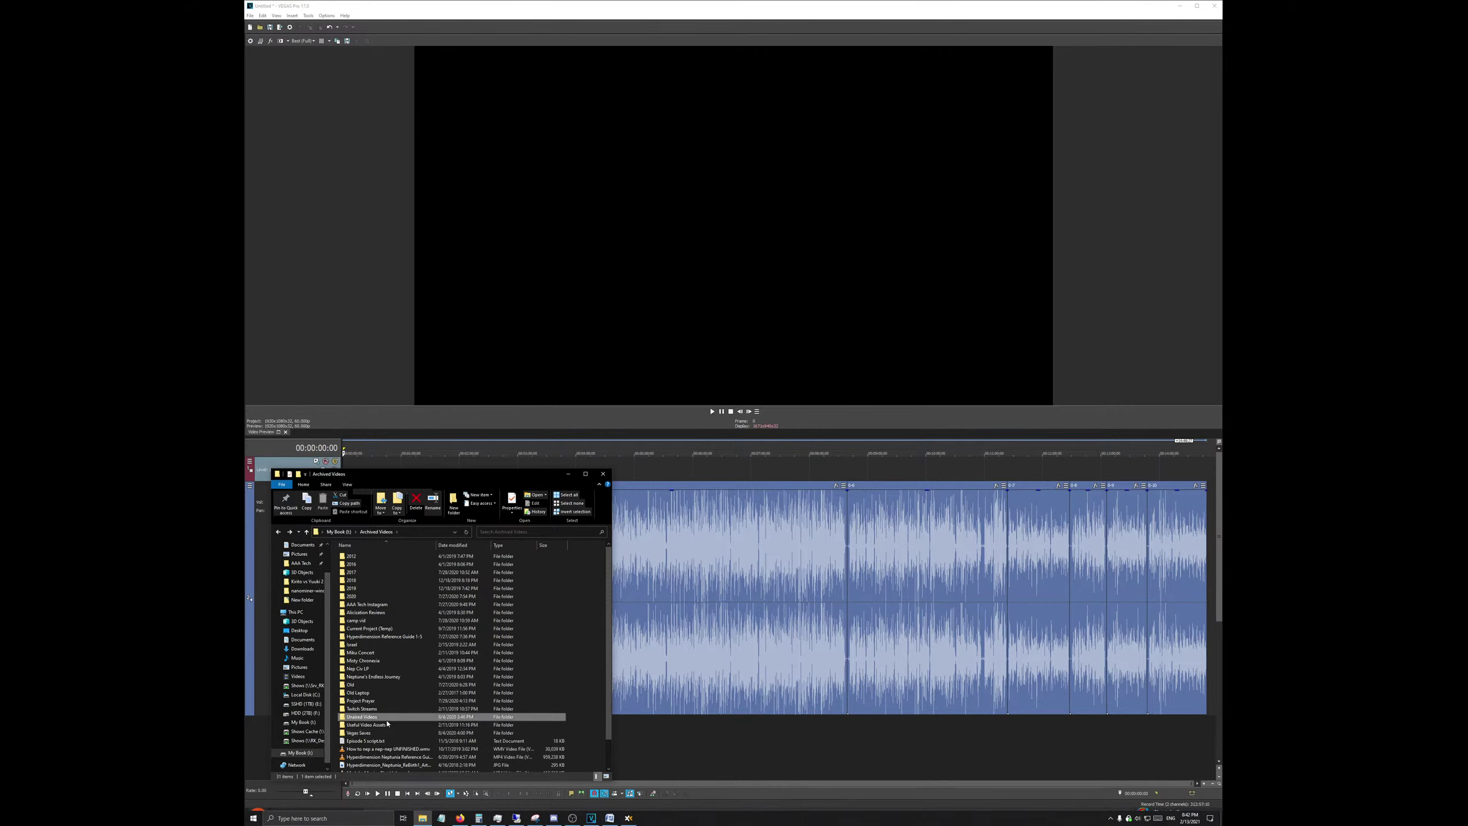
{"action": "double_click", "coordinate": [376, 725]}
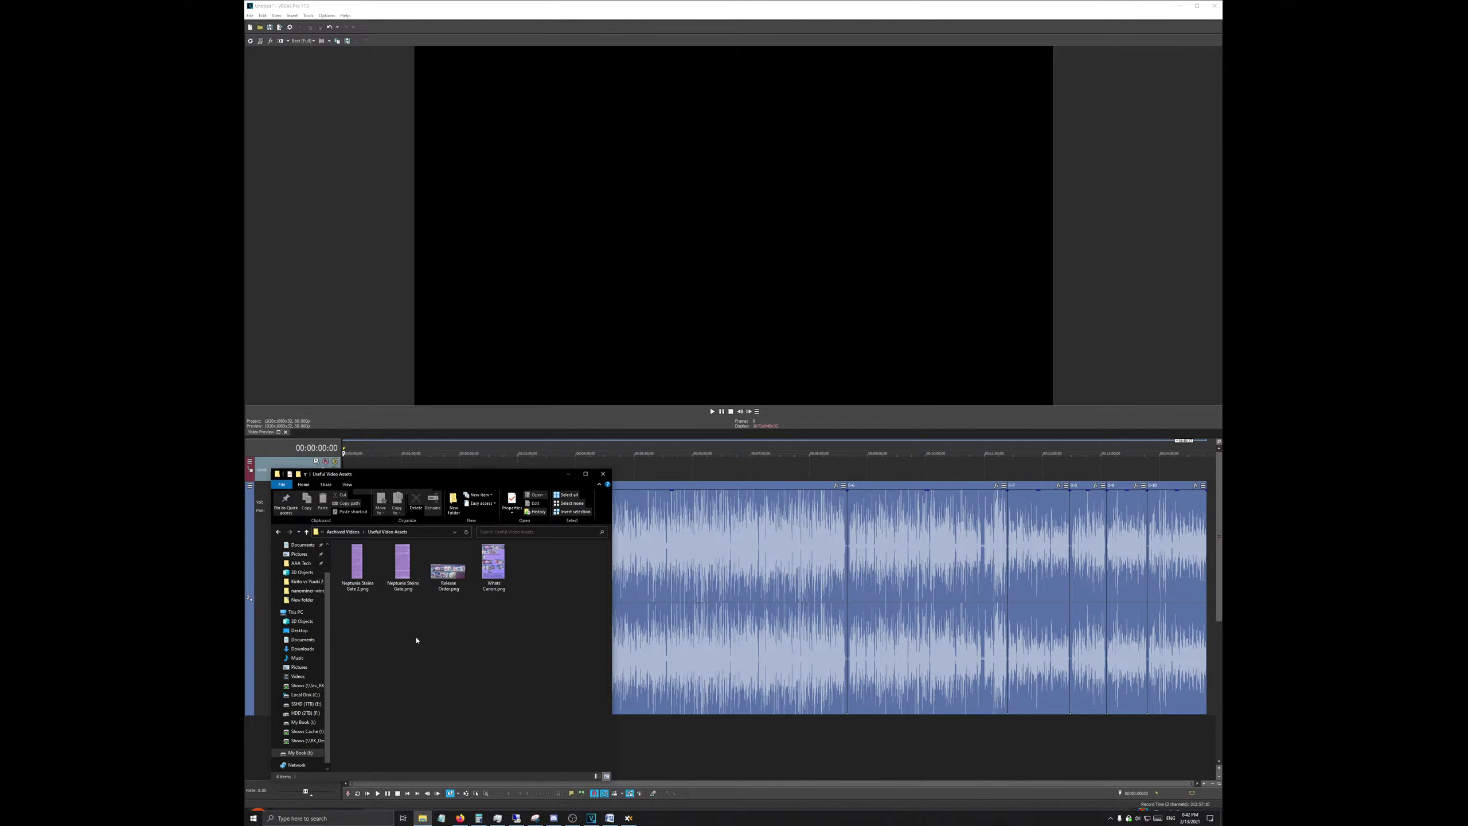
{"action": "key", "text": "alt+Left"}
{"action": "double_click", "coordinate": [399, 733]}
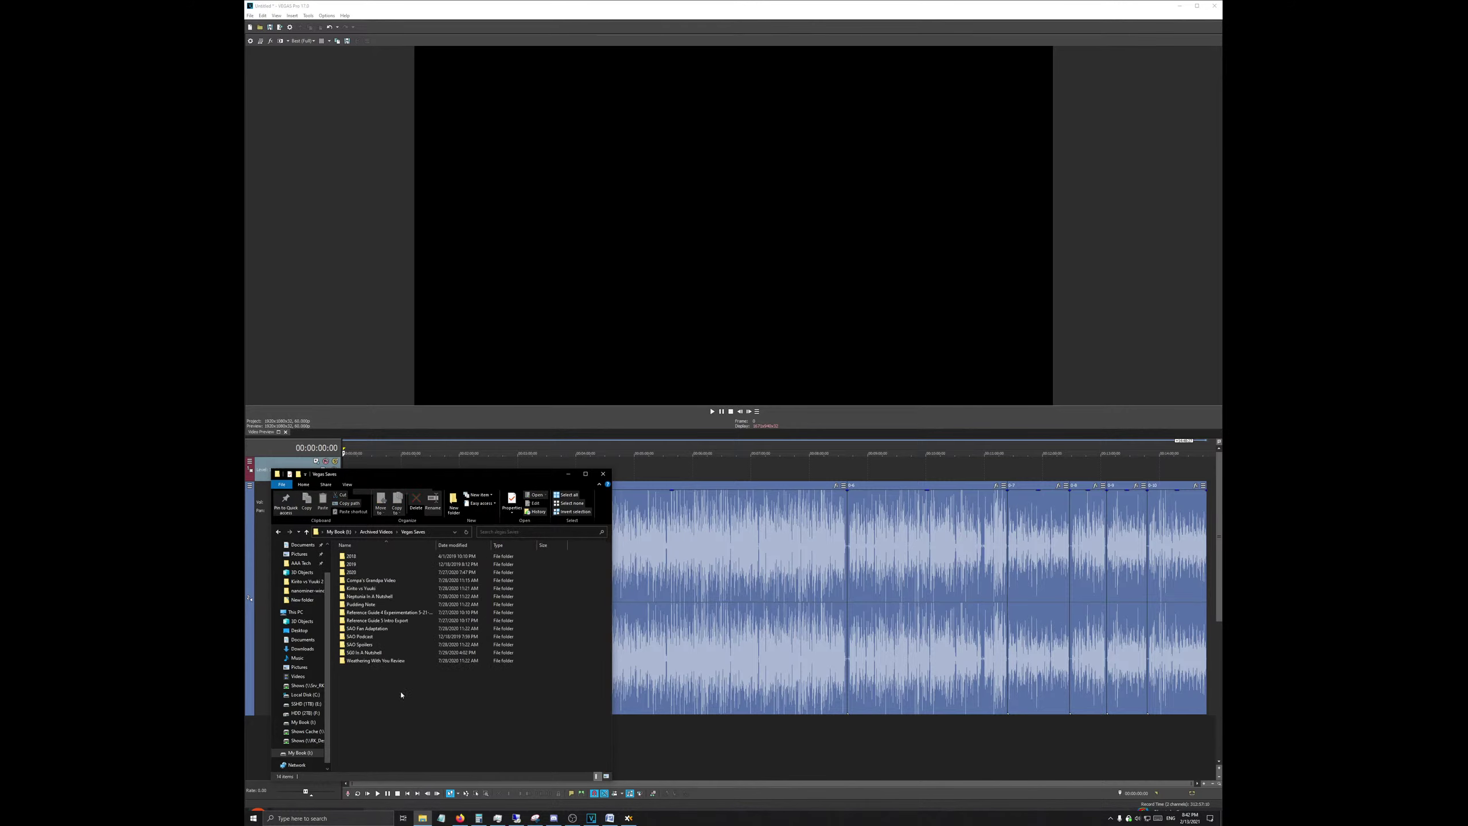
{"action": "double_click", "coordinate": [419, 588]}
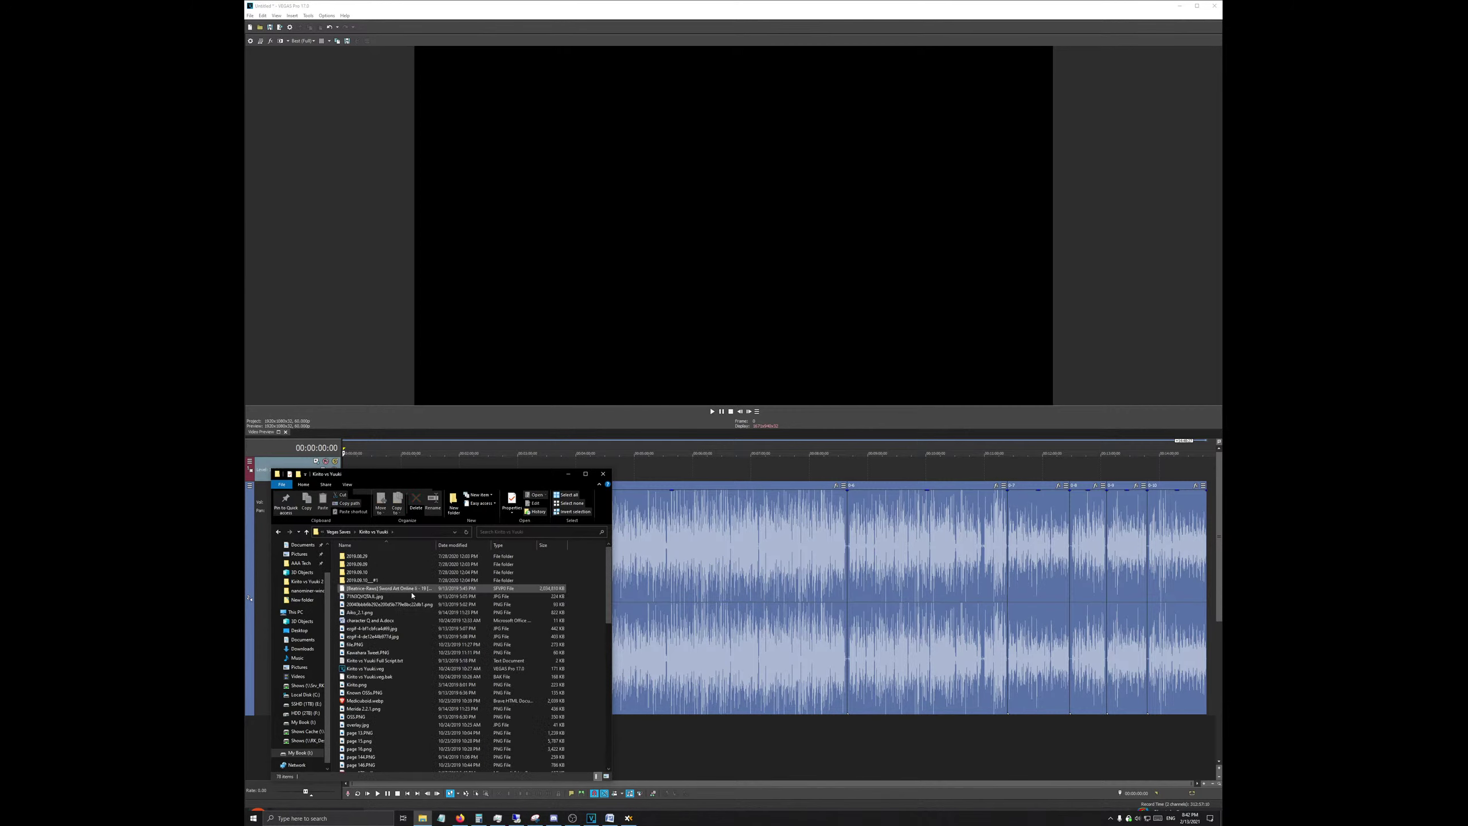
Step: Show the files of the Kirito vs Yuuki folder as extra large icons
{"action": "scroll", "coordinate": [410, 604], "scroll_direction": "down", "scroll_amount": 1}
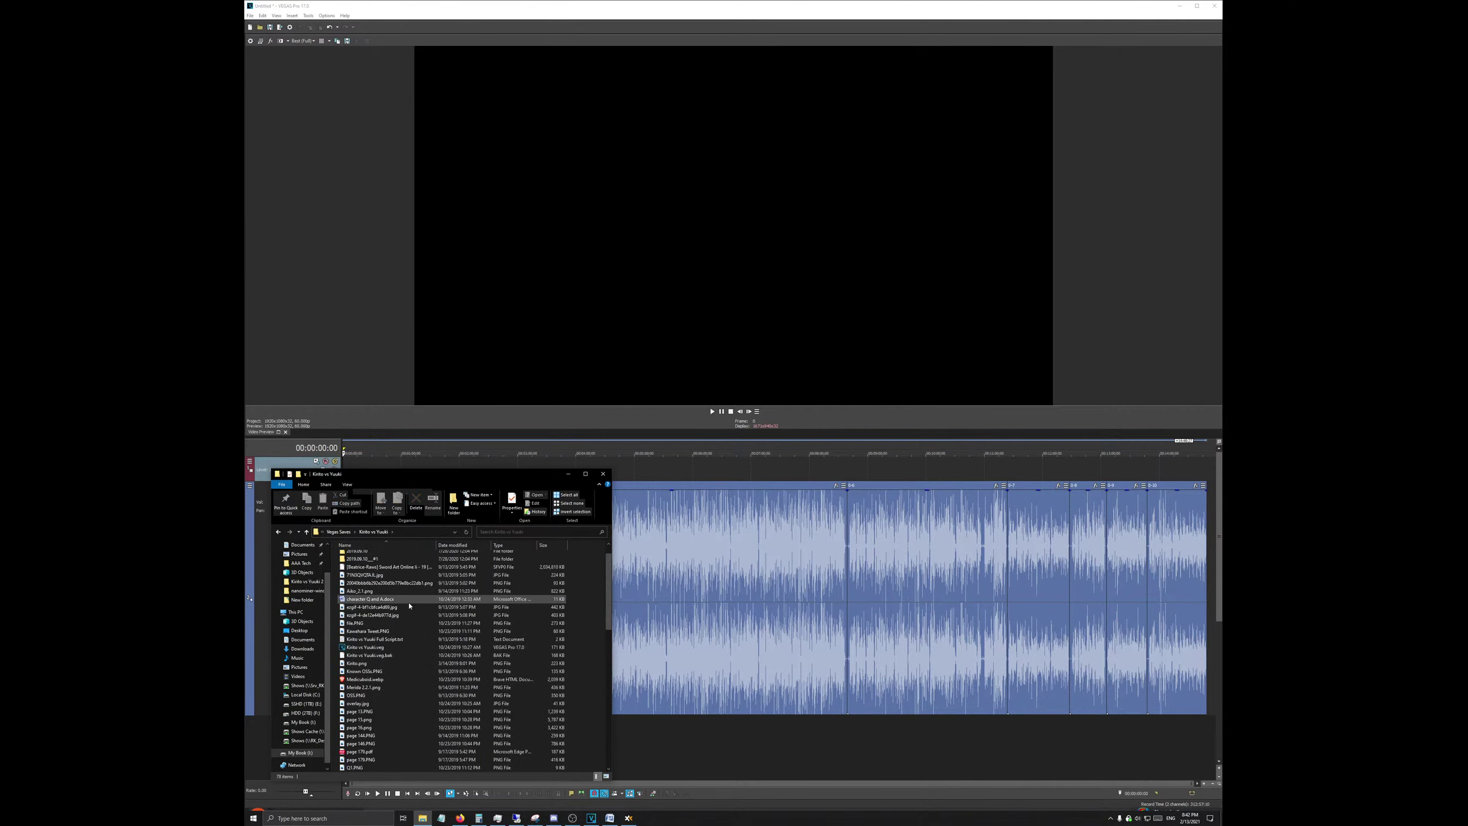
{"action": "right_click", "coordinate": [592, 600]}
{"action": "mouse_move", "coordinate": [612, 604]}
{"action": "left_click", "coordinate": [714, 605]}
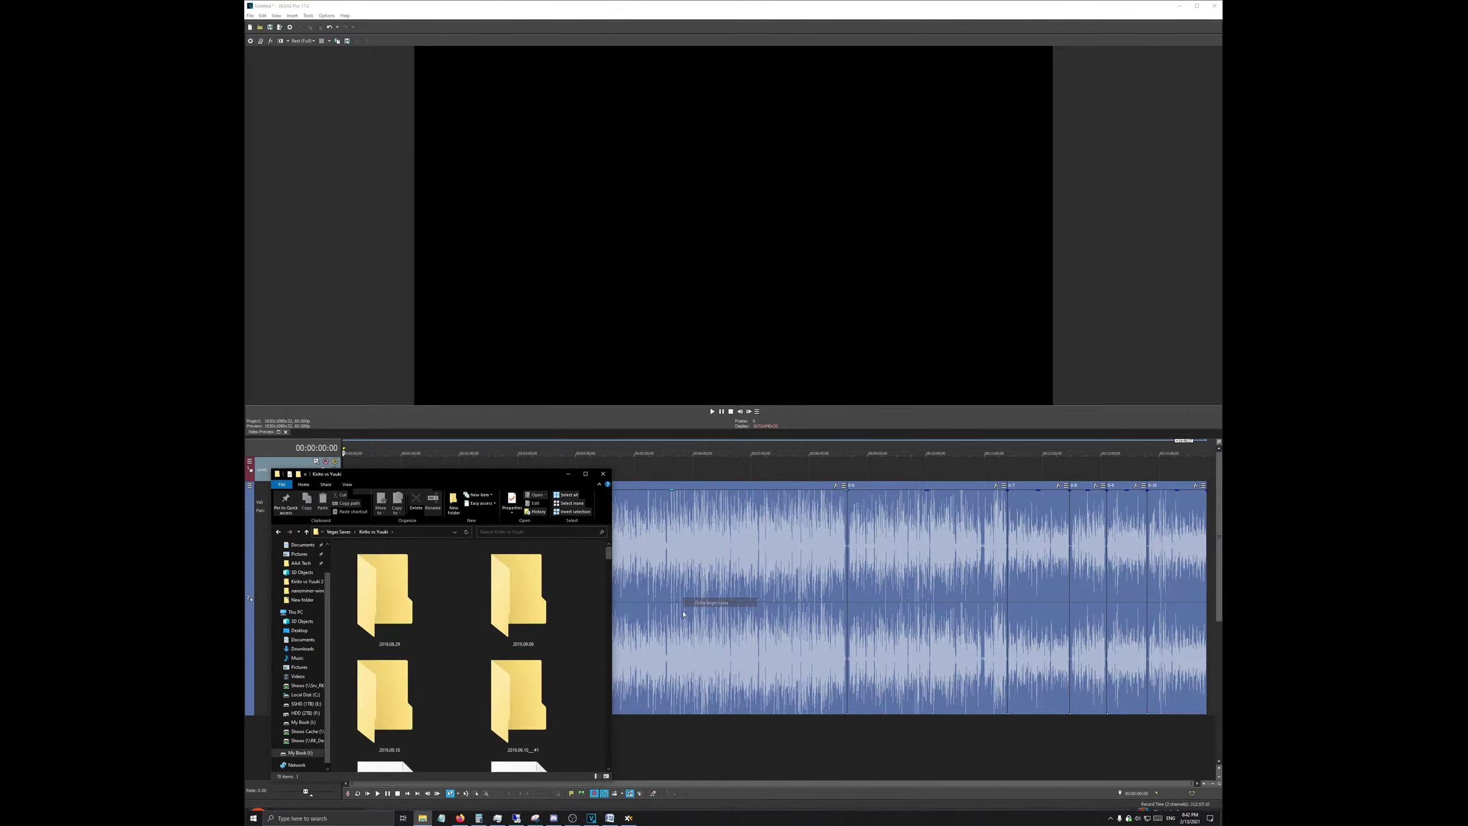
Step: Select the angry red play-button image in the Kirito vs Yuuki folder
{"action": "scroll", "coordinate": [488, 666], "scroll_direction": "down", "scroll_amount": 1}
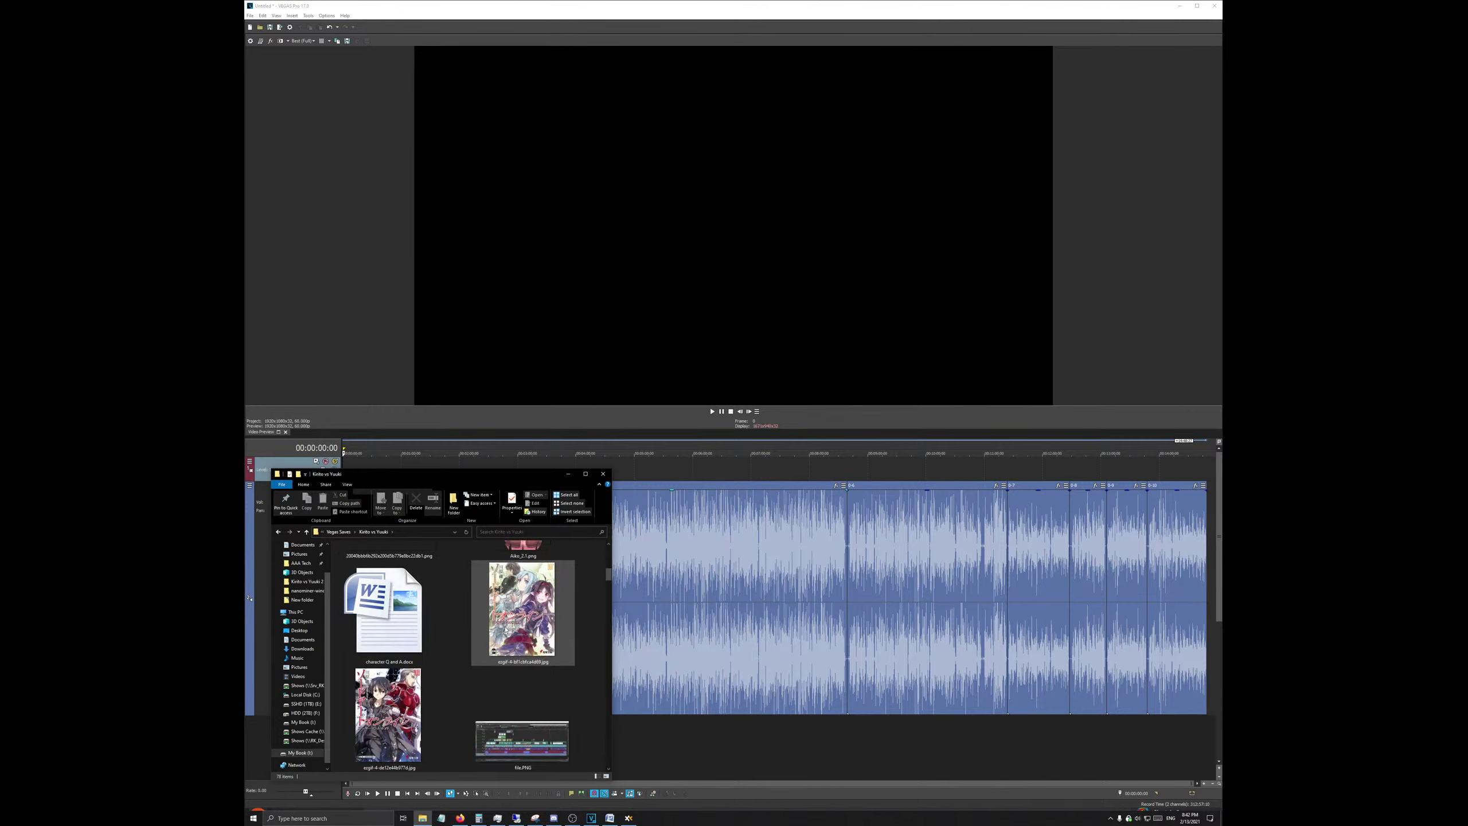
{"action": "scroll", "coordinate": [512, 632], "scroll_direction": "down", "scroll_amount": 5}
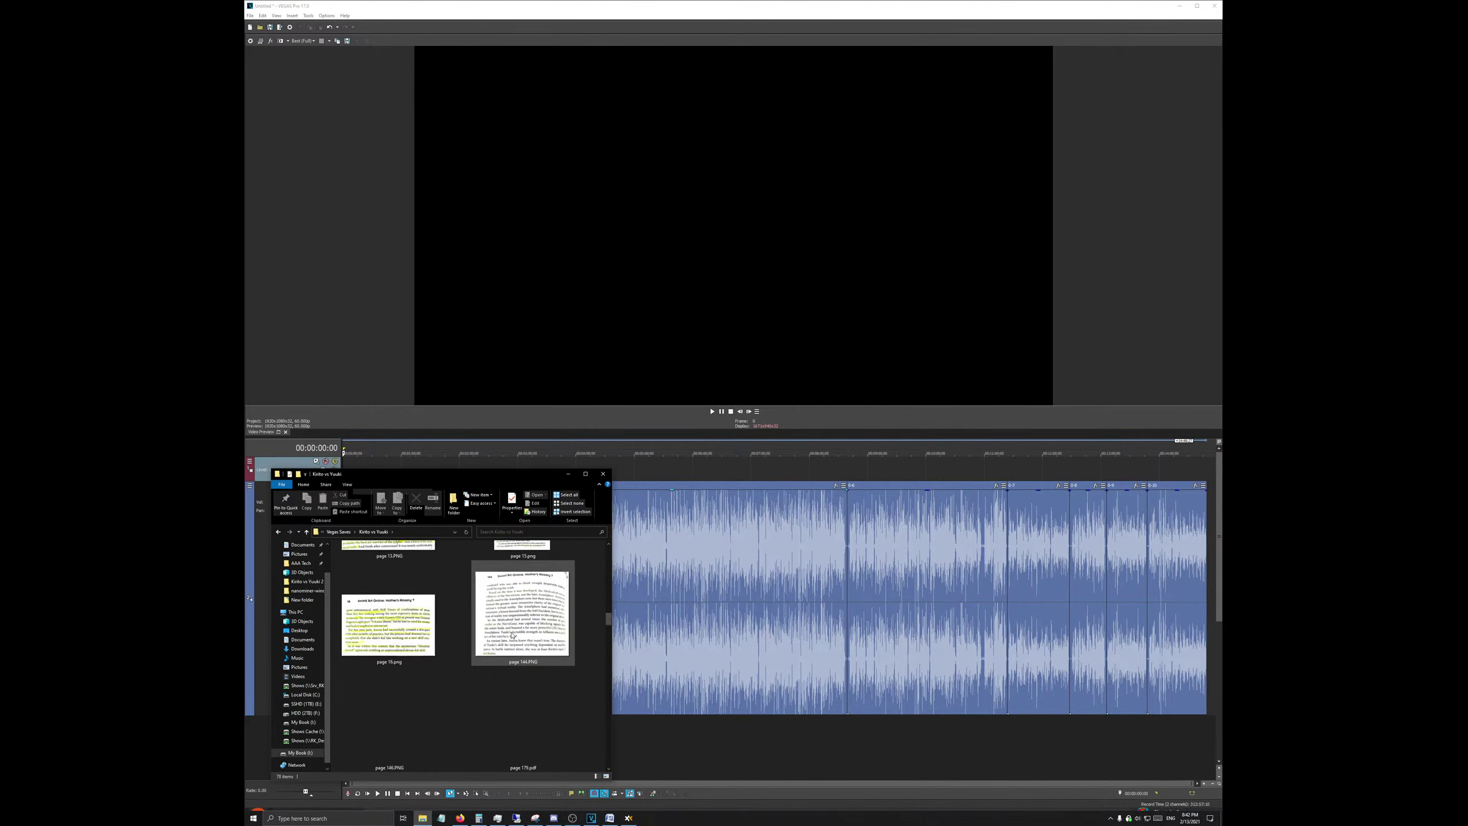
{"action": "scroll", "coordinate": [511, 636], "scroll_direction": "up", "scroll_amount": 3}
{"action": "left_click", "coordinate": [533, 603]}
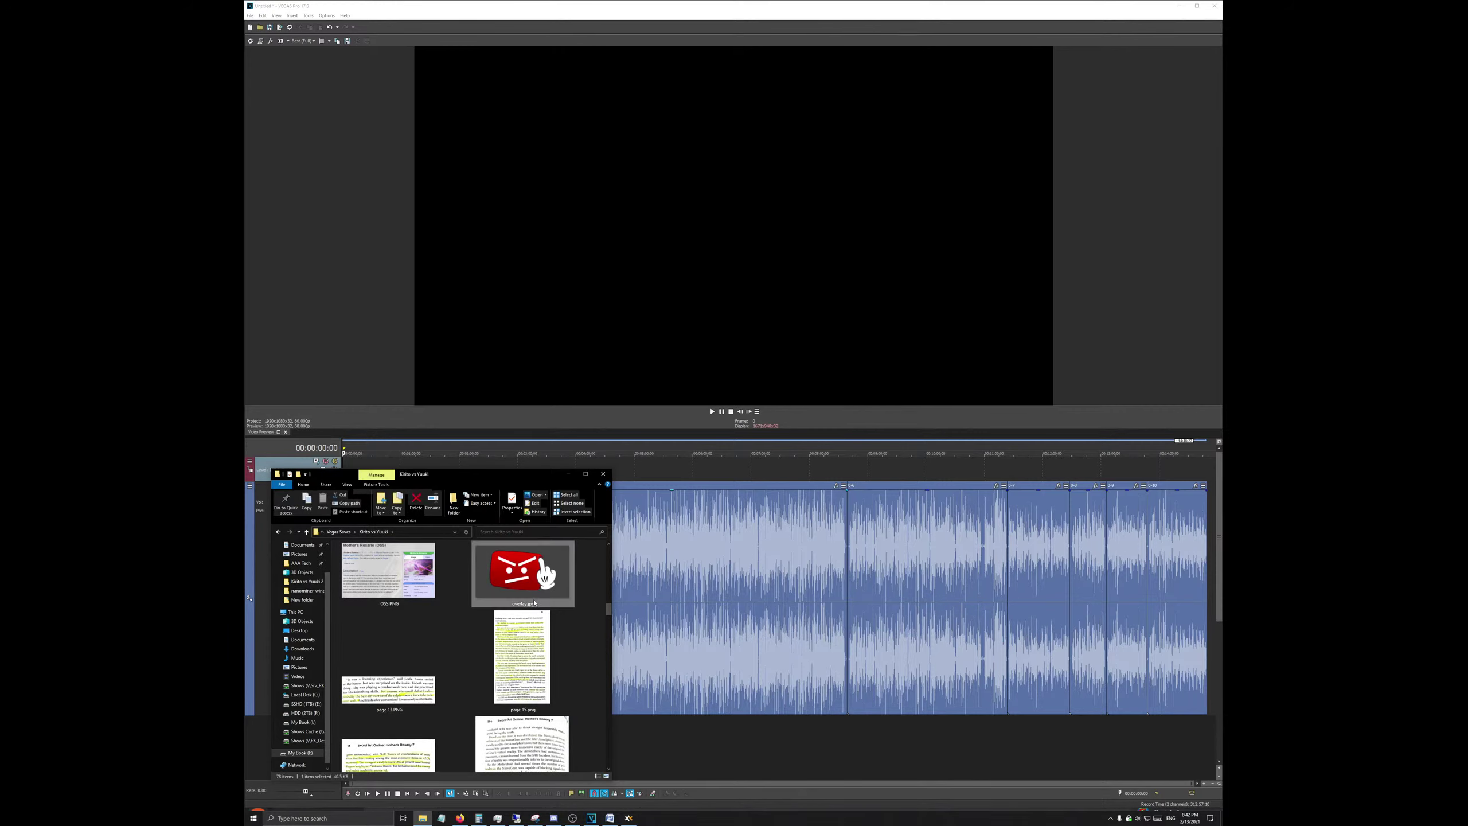
Step: Add the "Why Kirito Could Never Beat Yuuki In A Fair Fight" thumbnail image to the file selection
{"action": "scroll", "coordinate": [520, 613], "scroll_direction": "down", "scroll_amount": 6}
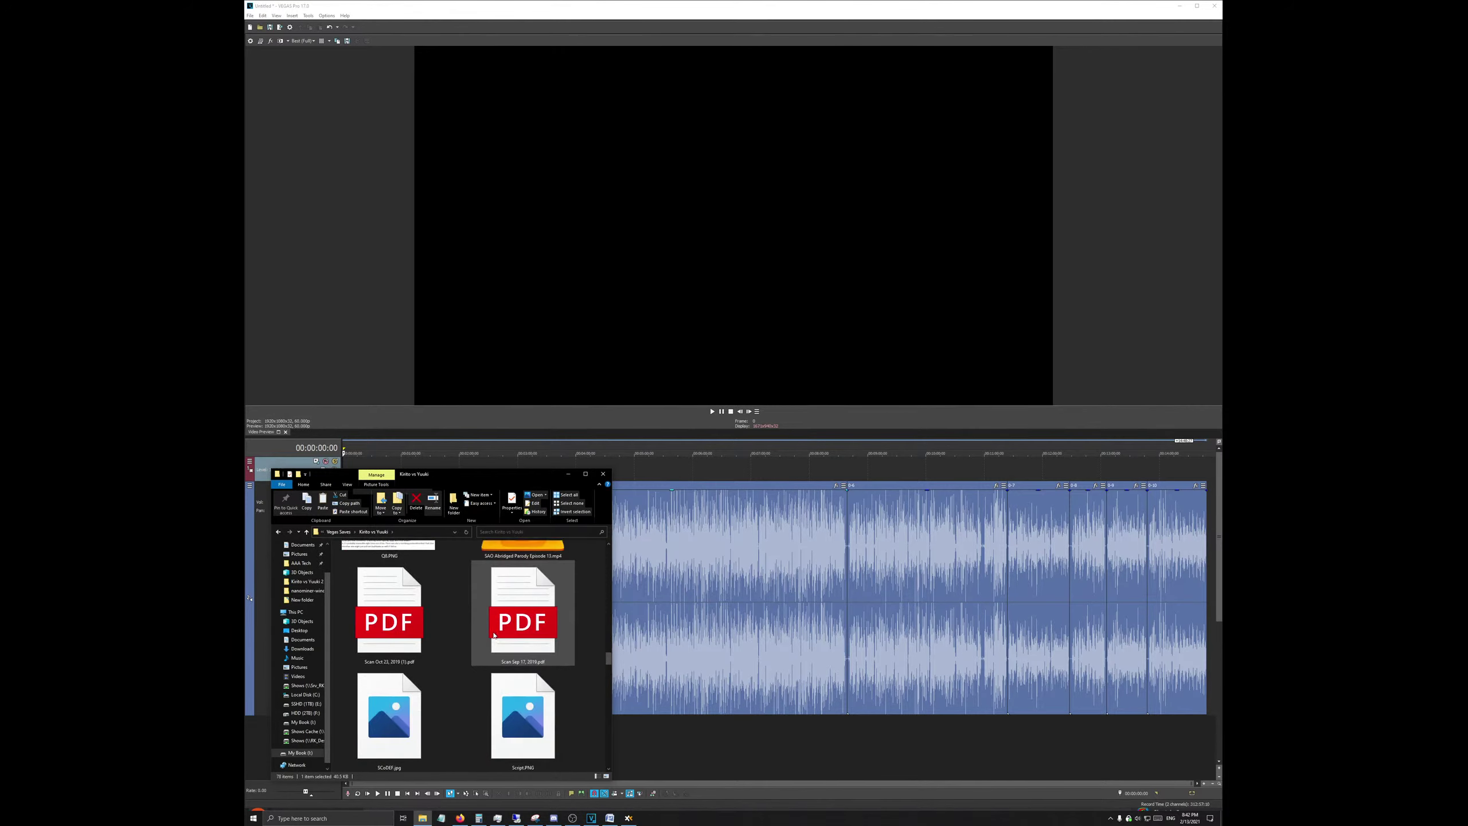
{"action": "scroll", "coordinate": [499, 626], "scroll_direction": "down", "scroll_amount": 8}
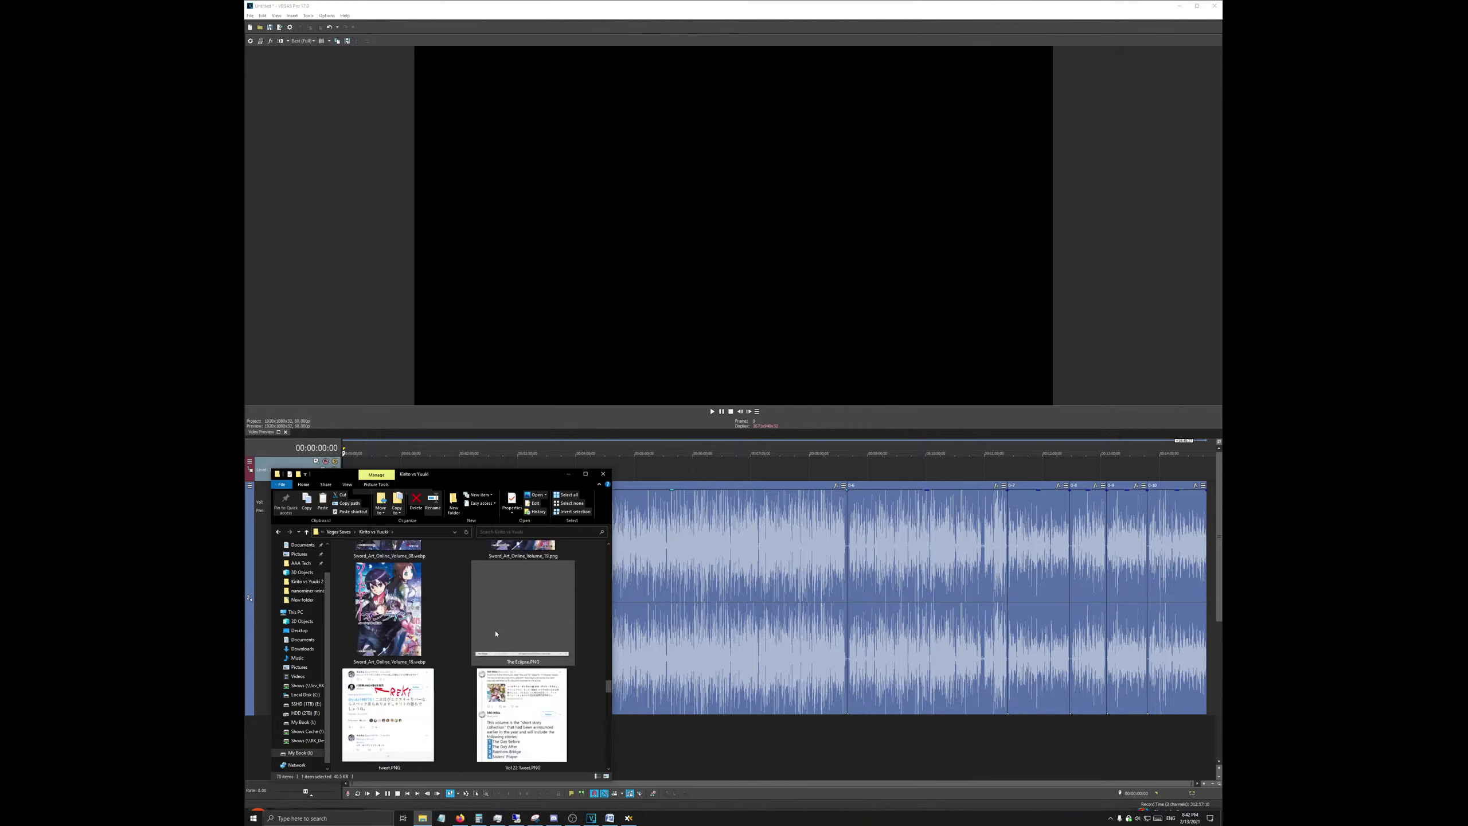
{"action": "scroll", "coordinate": [496, 633], "scroll_direction": "down", "scroll_amount": 6}
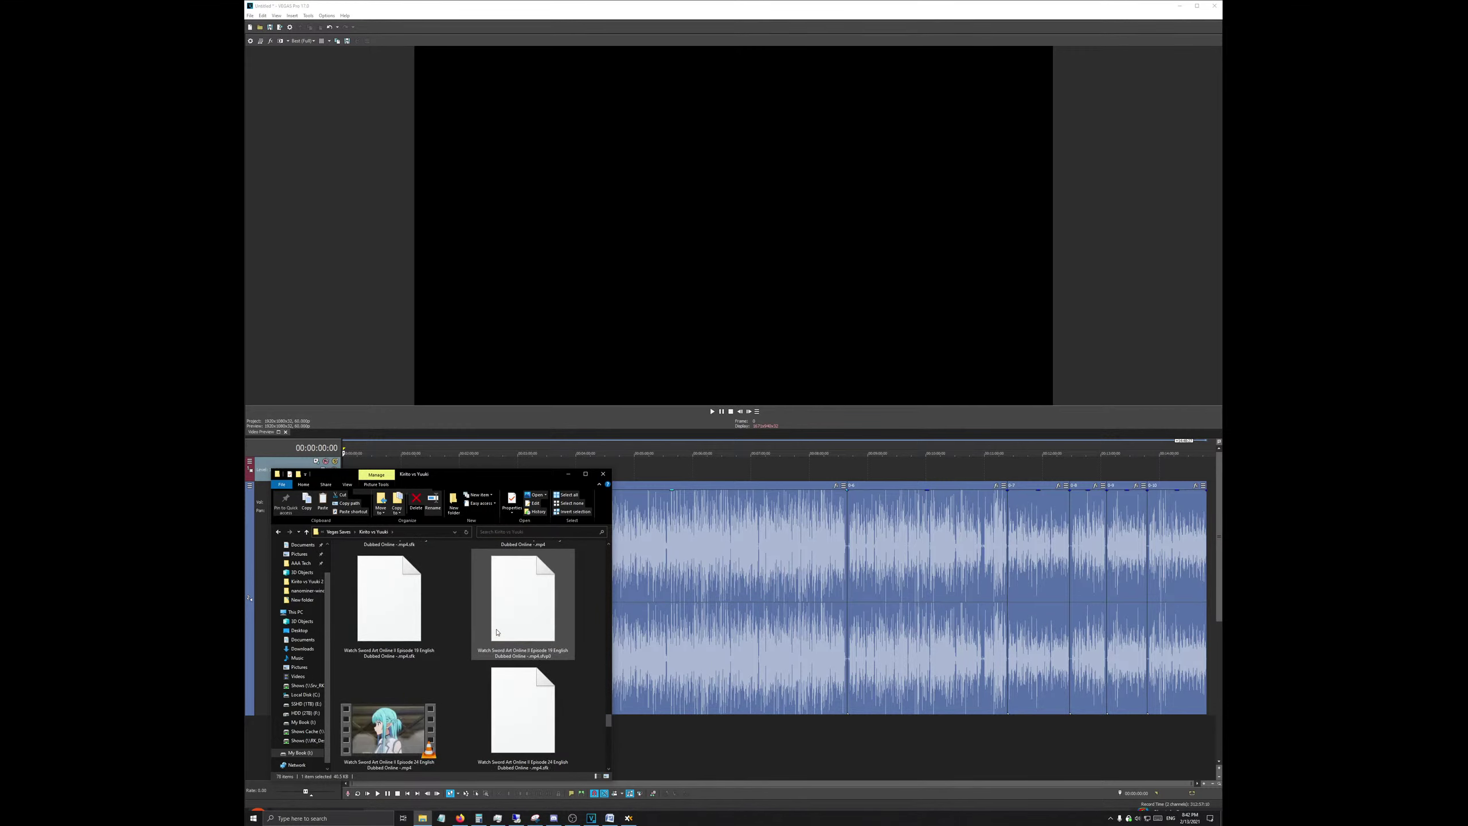
{"action": "scroll", "coordinate": [497, 632], "scroll_direction": "down", "scroll_amount": 8}
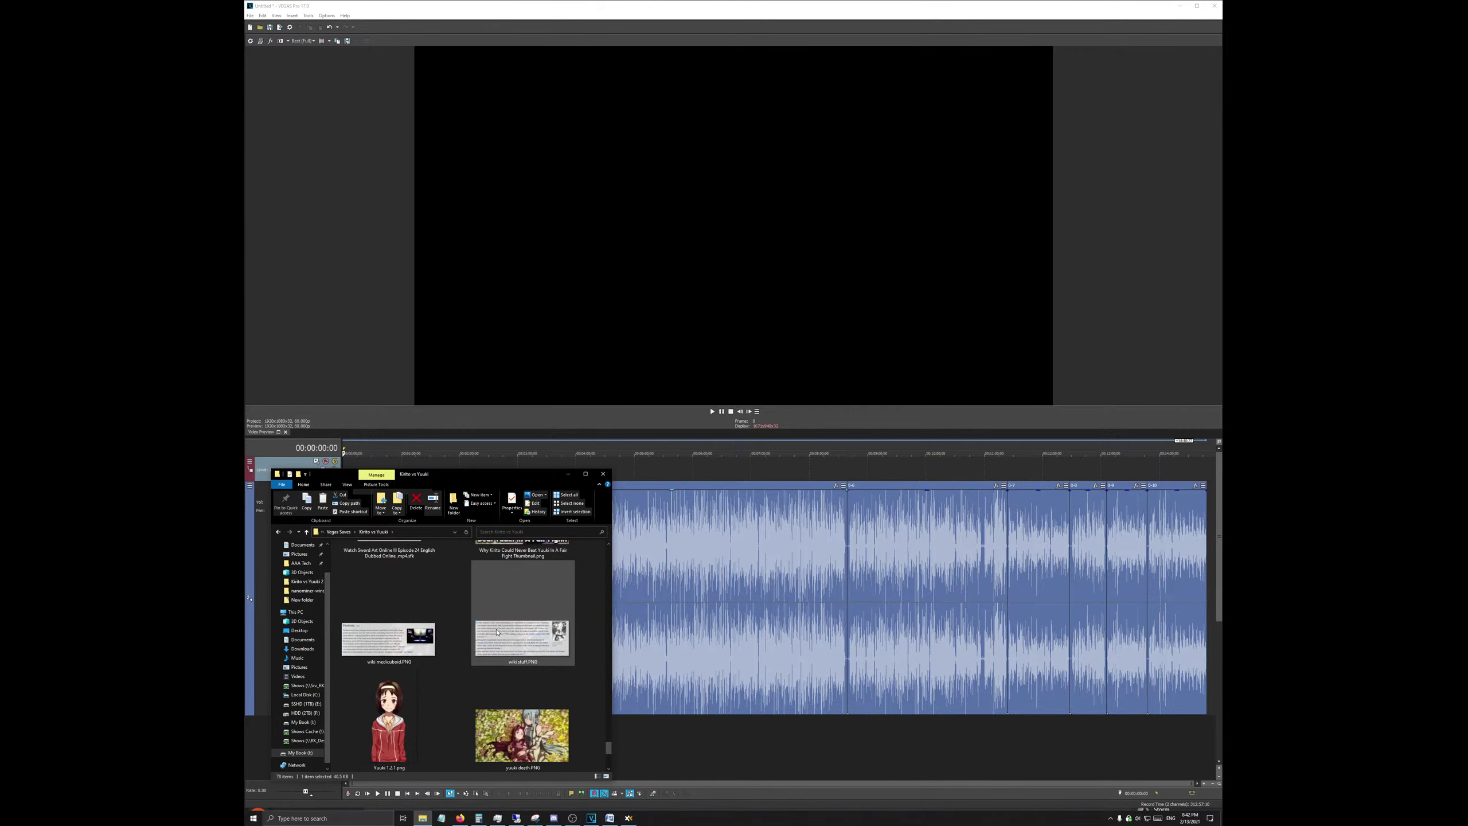
{"action": "scroll", "coordinate": [497, 631], "scroll_direction": "up", "scroll_amount": 2}
{"action": "scroll", "coordinate": [502, 628], "scroll_direction": "down", "scroll_amount": 3}
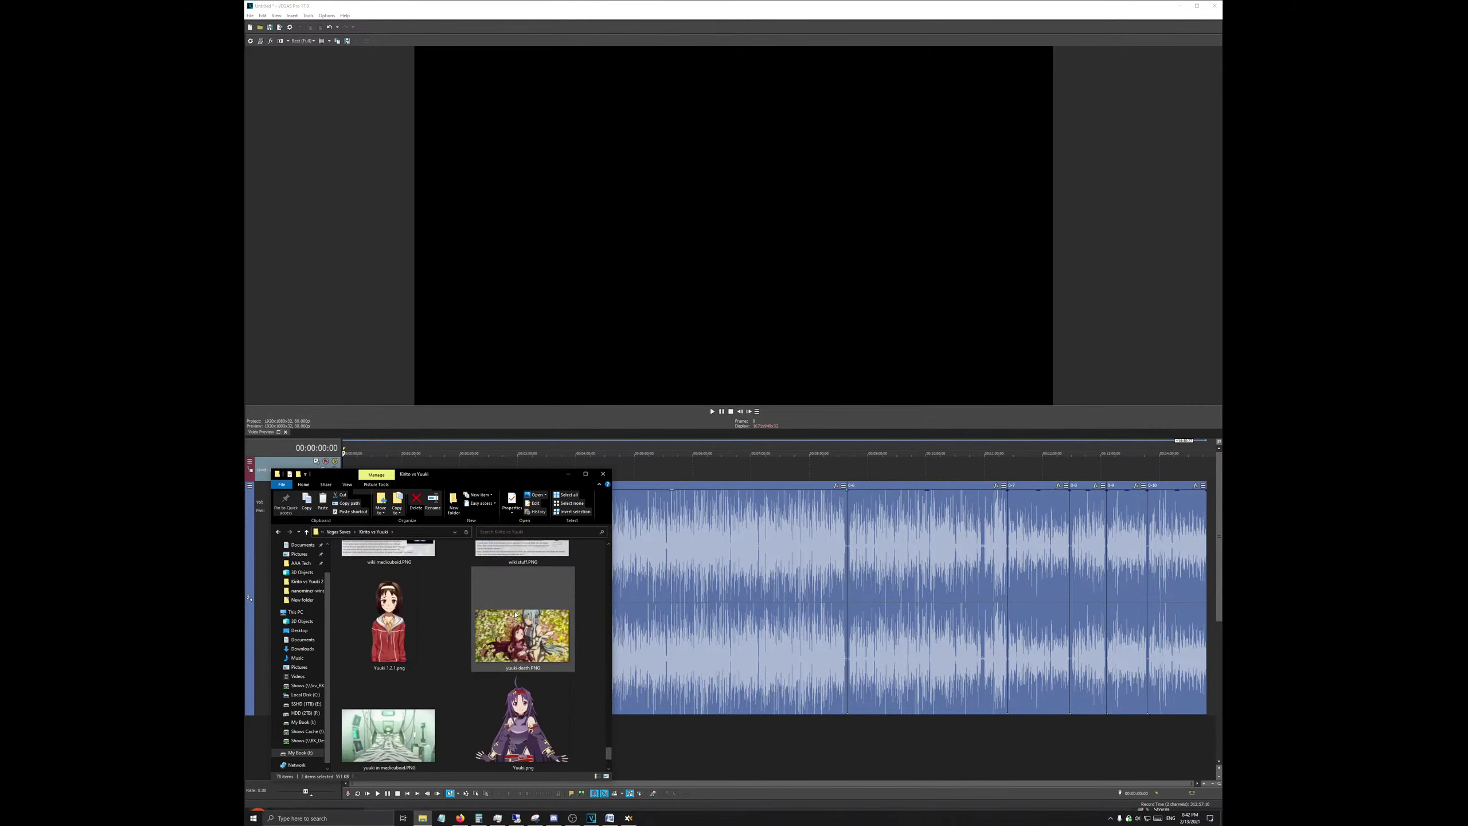
{"action": "left_click", "coordinate": [512, 620], "text": "ctrl"}
Step: Add the Japanese Sword Art Online logo and the image of the dark-haired girl in the red cardigan to the selection
{"action": "scroll", "coordinate": [511, 625], "scroll_direction": "down", "scroll_amount": 6}
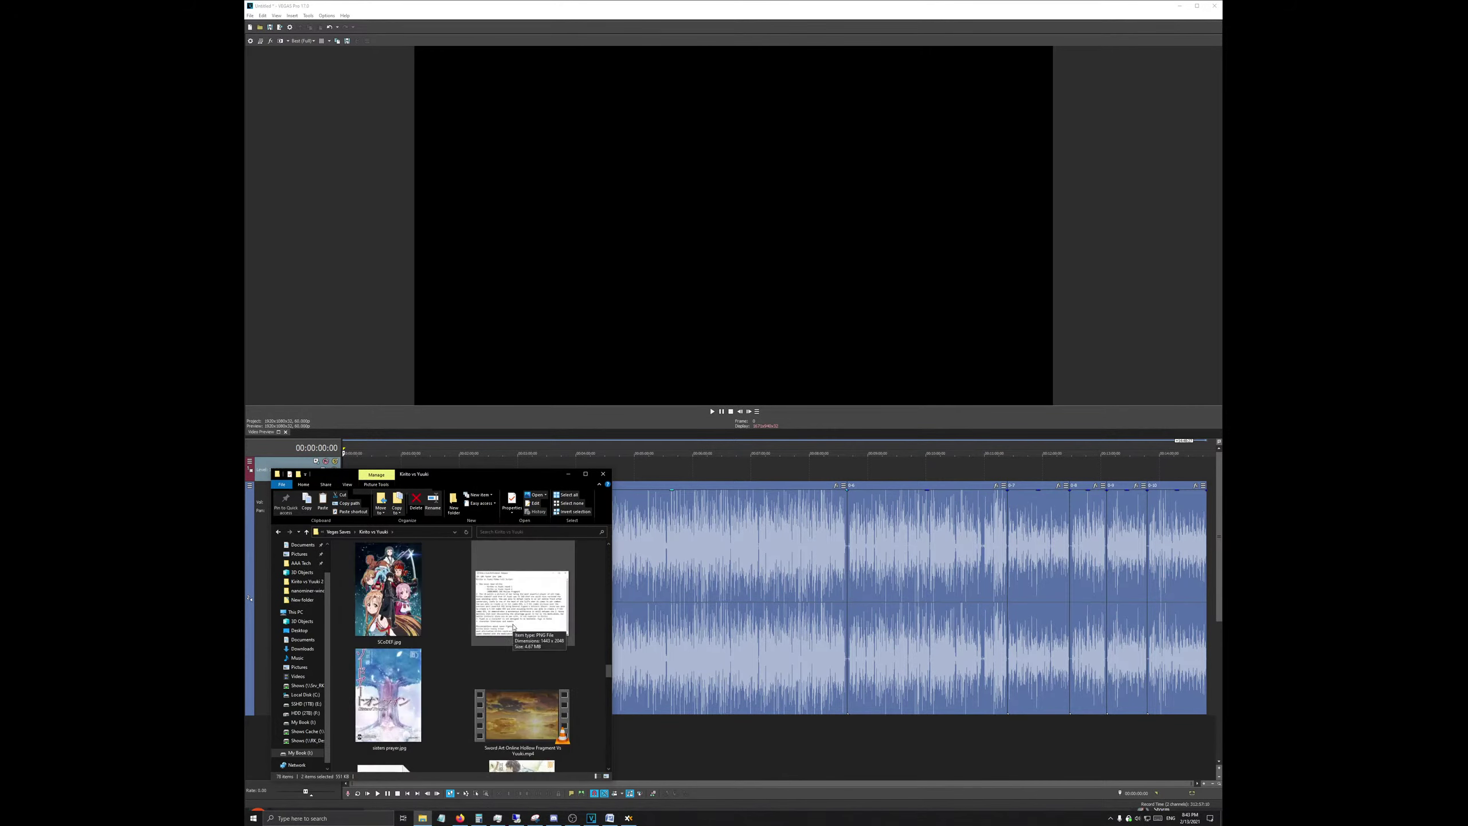
{"action": "scroll", "coordinate": [506, 631], "scroll_direction": "up", "scroll_amount": 10}
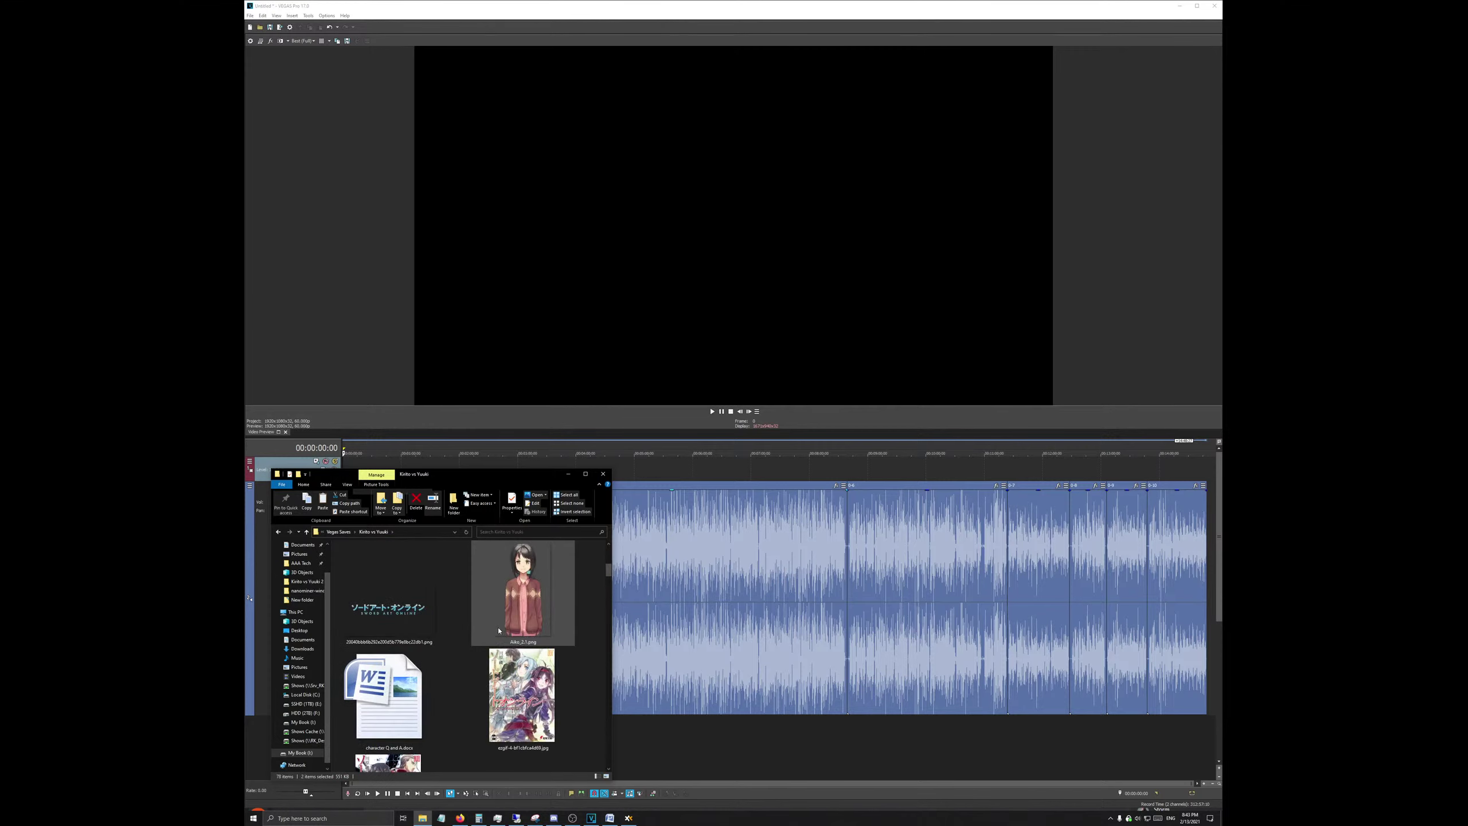
{"action": "scroll", "coordinate": [492, 629], "scroll_direction": "down", "scroll_amount": 3}
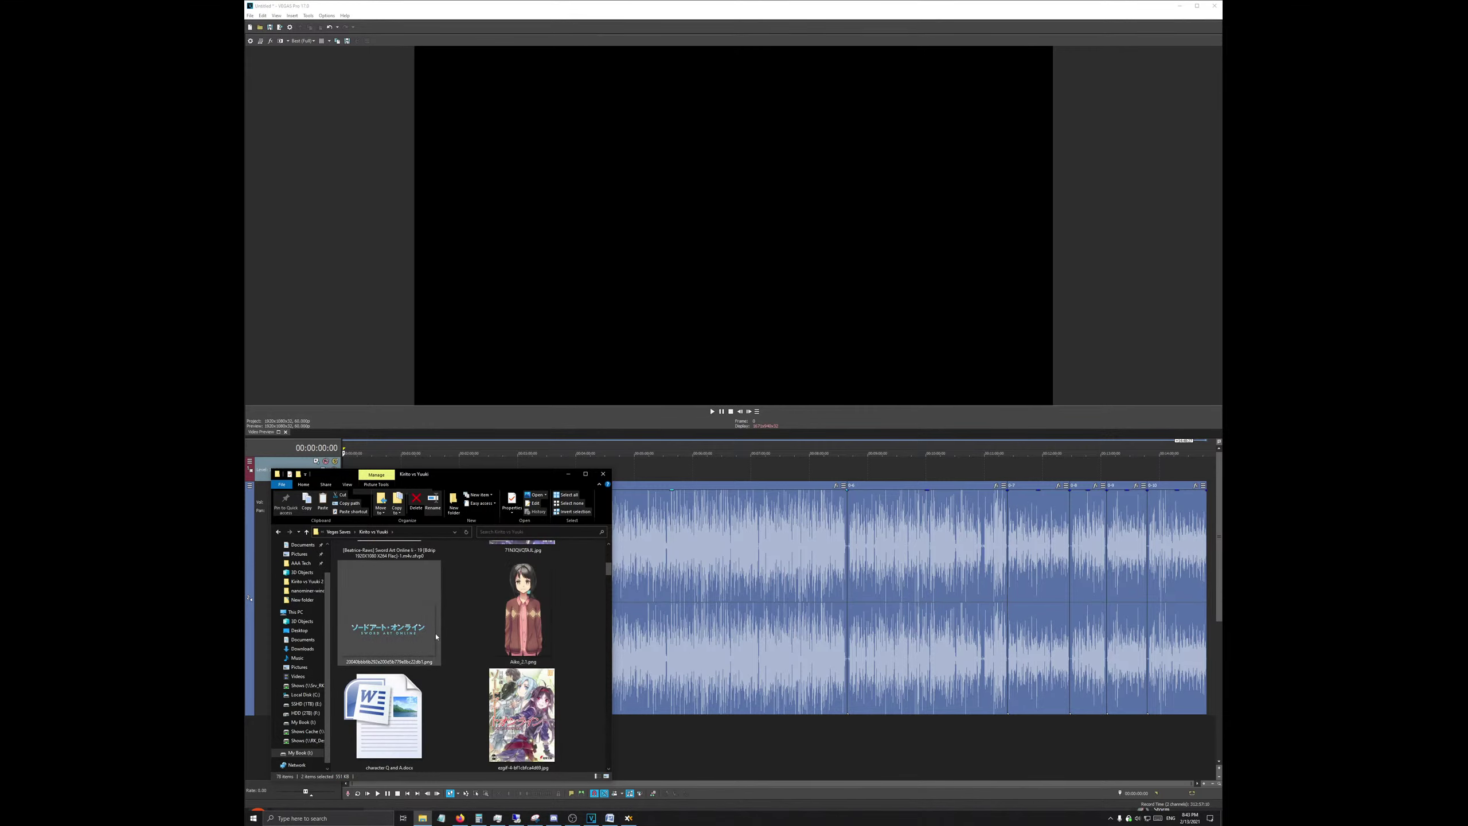
{"action": "left_click", "coordinate": [471, 628], "text": "ctrl"}
{"action": "scroll", "coordinate": [469, 619], "scroll_direction": "up", "scroll_amount": 1}
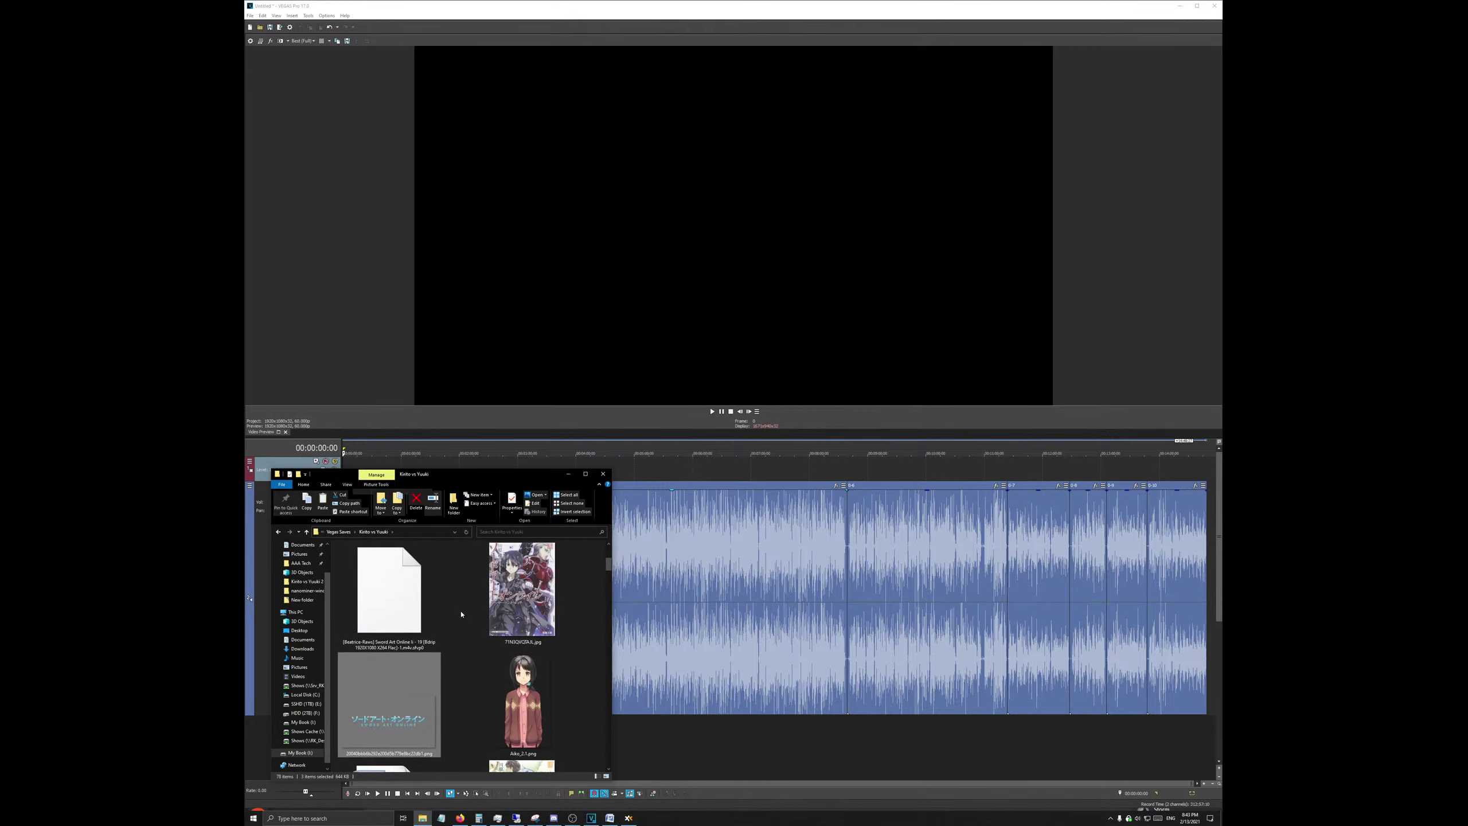
{"action": "scroll", "coordinate": [461, 614], "scroll_direction": "down", "scroll_amount": 1}
{"action": "left_click", "coordinate": [522, 602], "text": "ctrl"}
Step: Maximize the folder window and add the three cover illustrations near the start of the file list to the selection
{"action": "scroll", "coordinate": [522, 636], "scroll_direction": "up", "scroll_amount": 2}
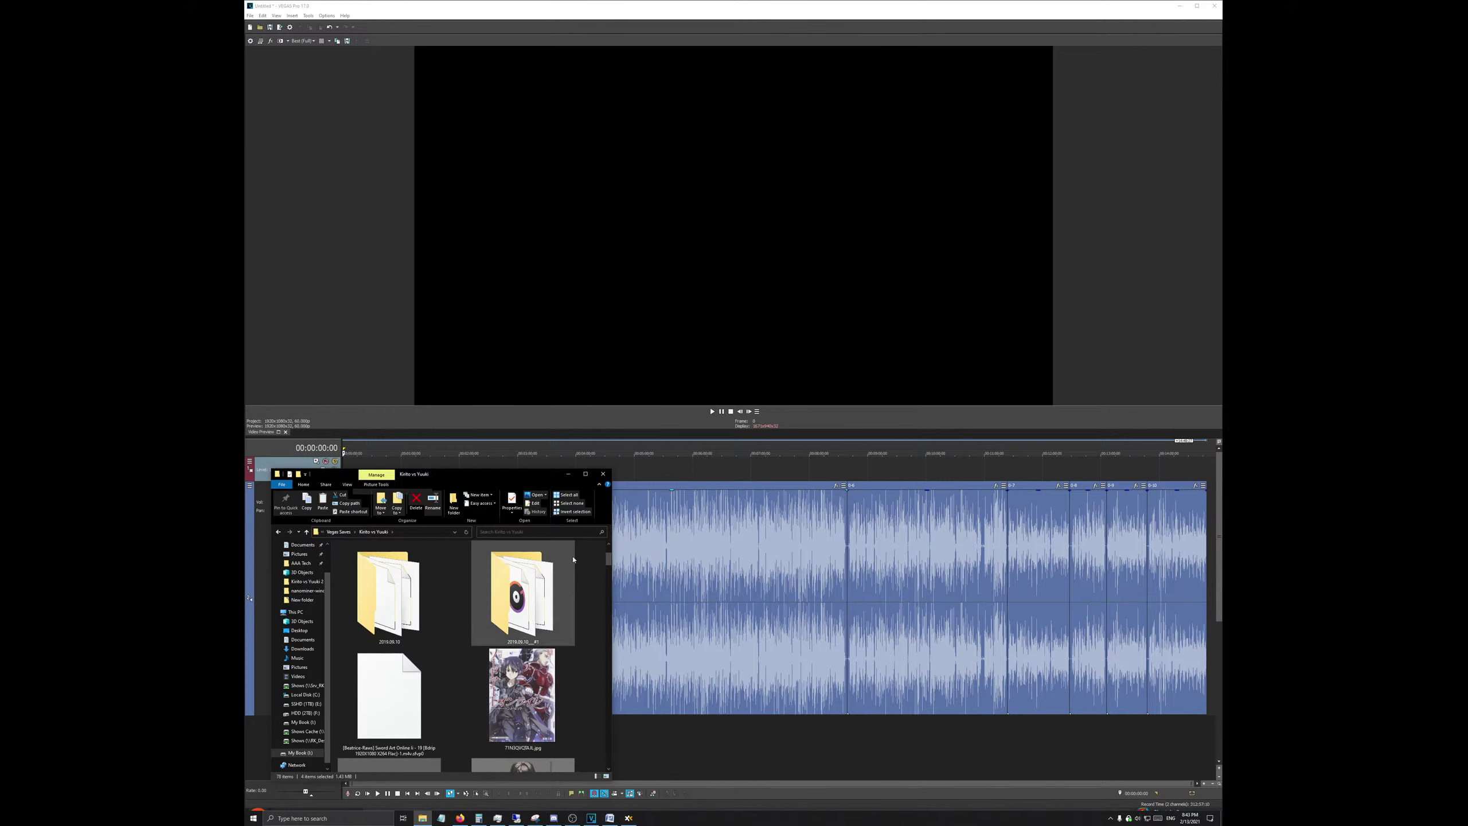
{"action": "left_click", "coordinate": [586, 475]}
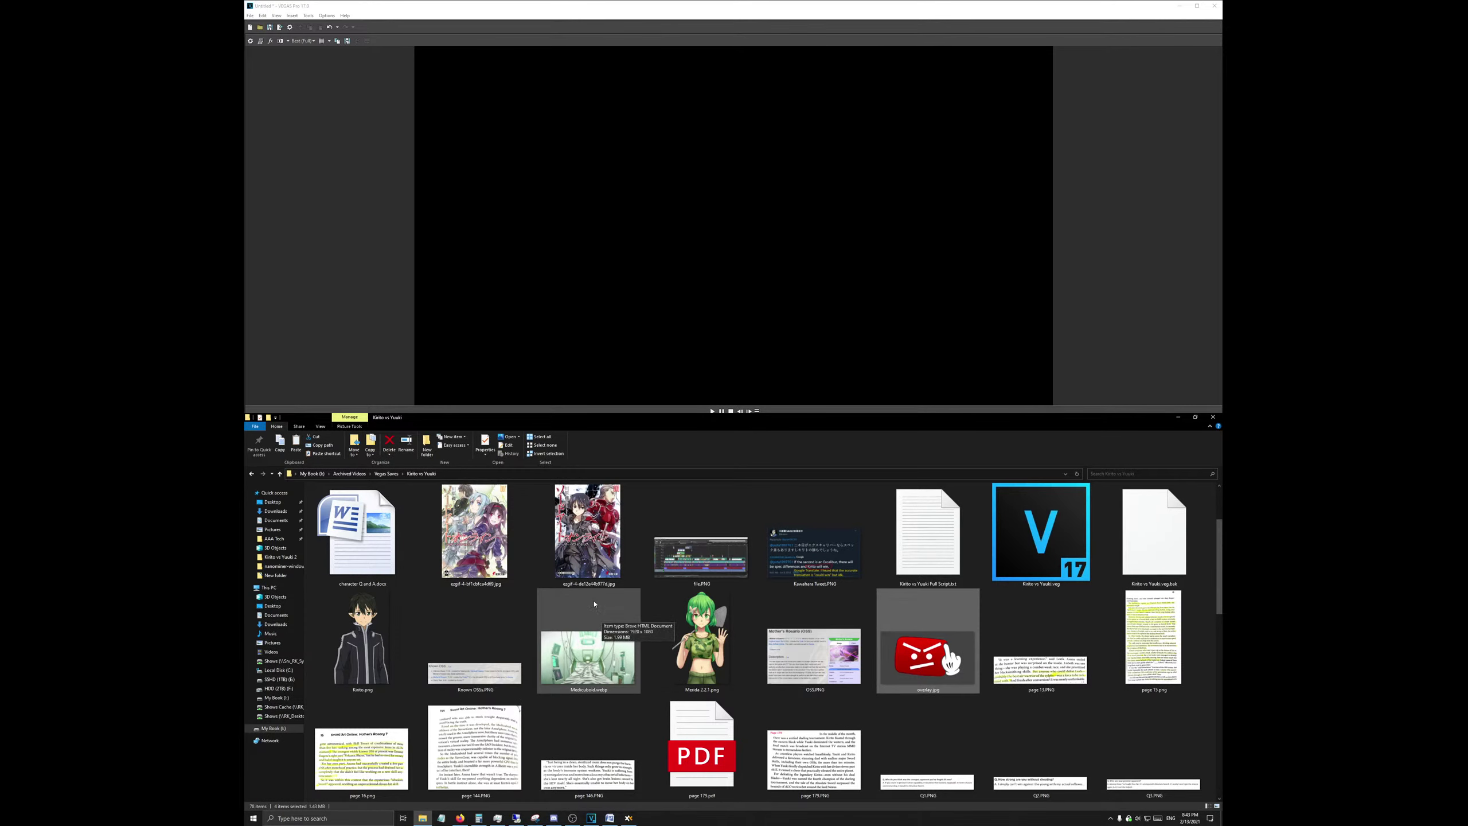
{"action": "scroll", "coordinate": [456, 619], "scroll_direction": "up", "scroll_amount": 1}
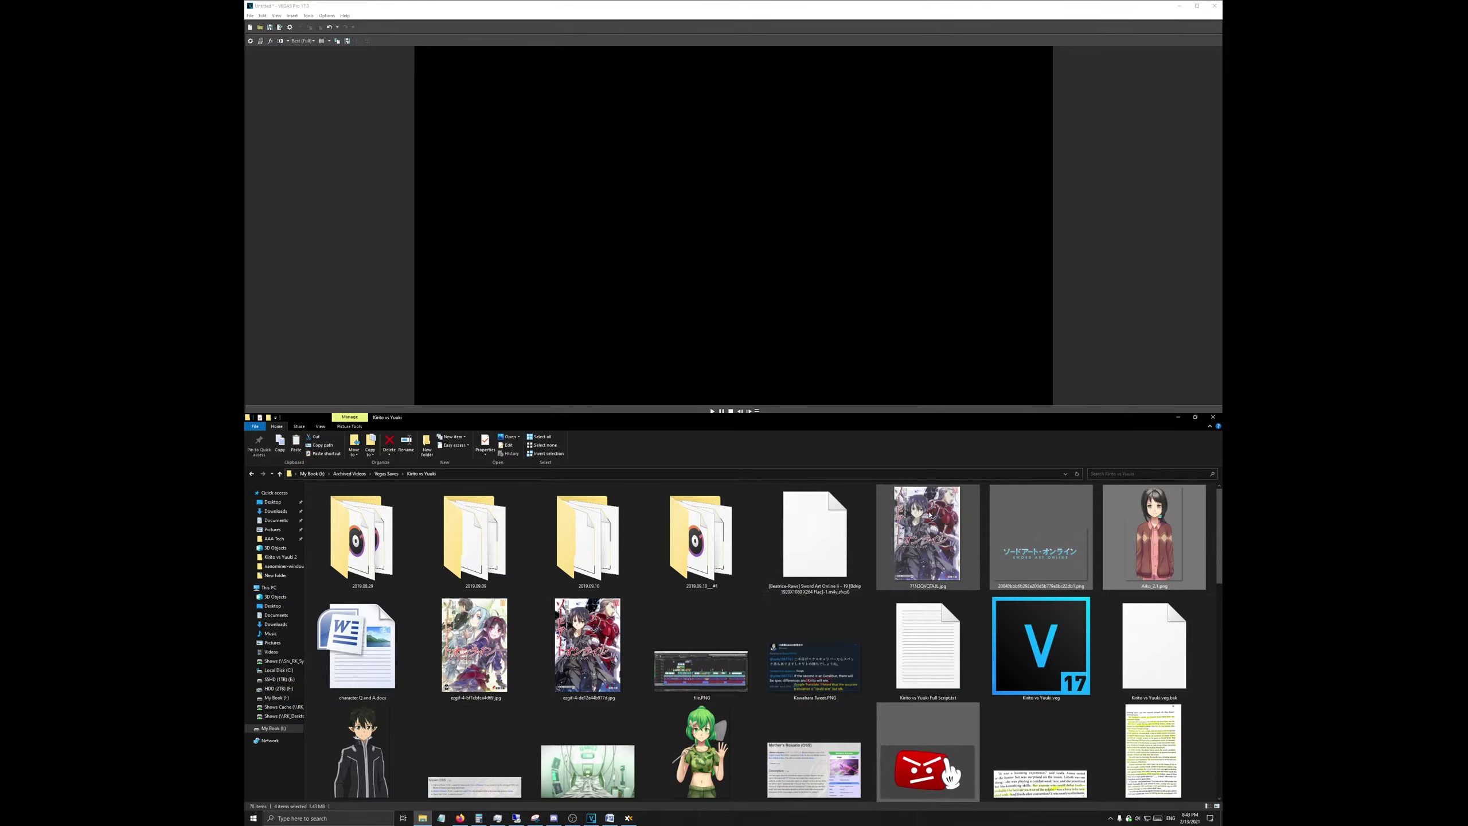
{"action": "left_click", "coordinate": [927, 538], "text": "ctrl"}
{"action": "left_click", "coordinate": [474, 645], "text": "ctrl"}
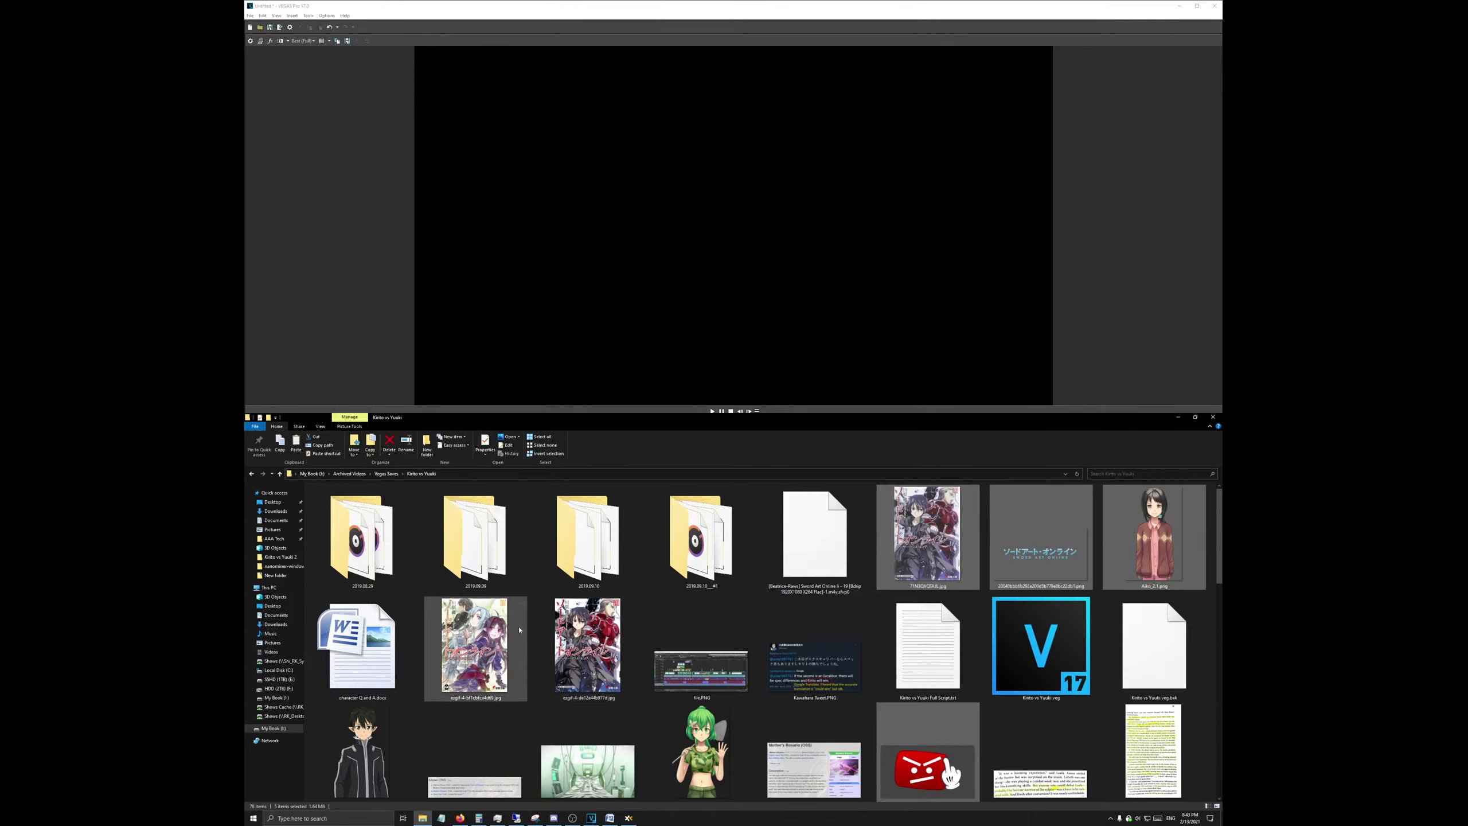
{"action": "left_click", "coordinate": [587, 644], "text": "ctrl"}
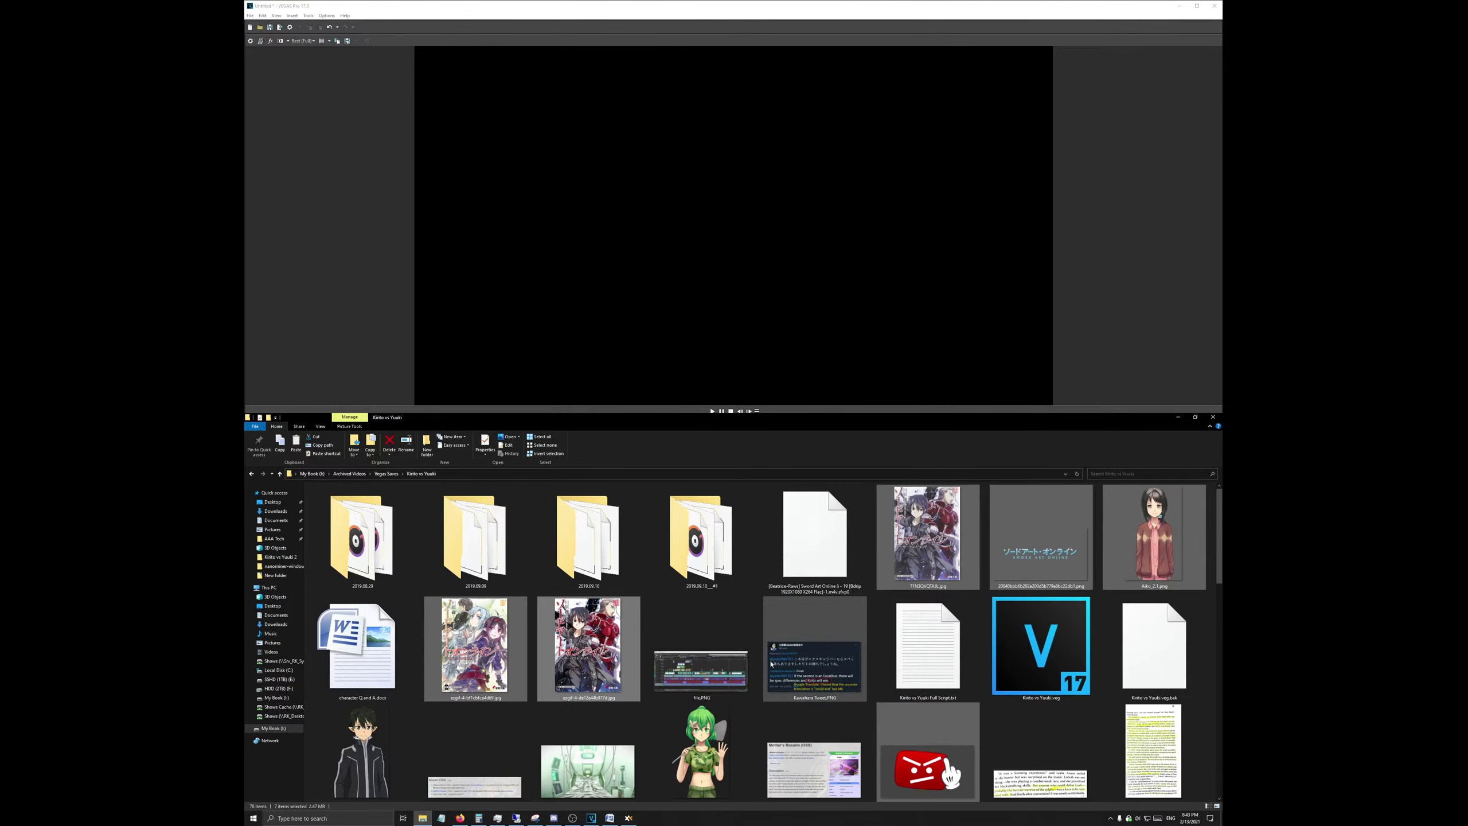
Step: Add Kirito.png, the Medicuboid image, the green-haired character image and the Mother's Rosario OSS image to the selection
{"action": "scroll", "coordinate": [750, 601], "scroll_direction": "down", "scroll_amount": 1}
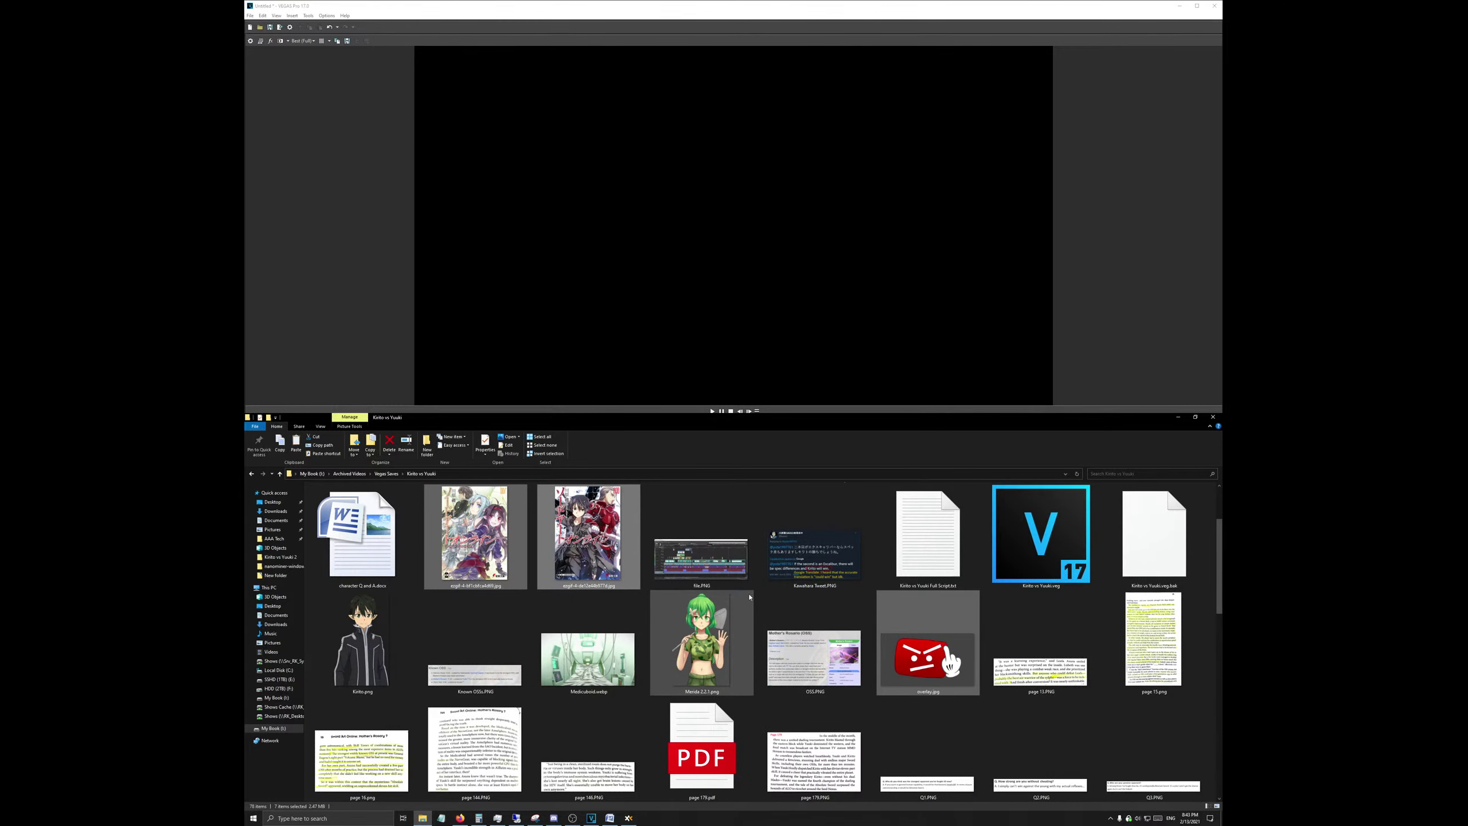
{"action": "left_click", "coordinate": [588, 642], "text": "ctrl"}
{"action": "left_click", "coordinate": [405, 630], "text": "ctrl"}
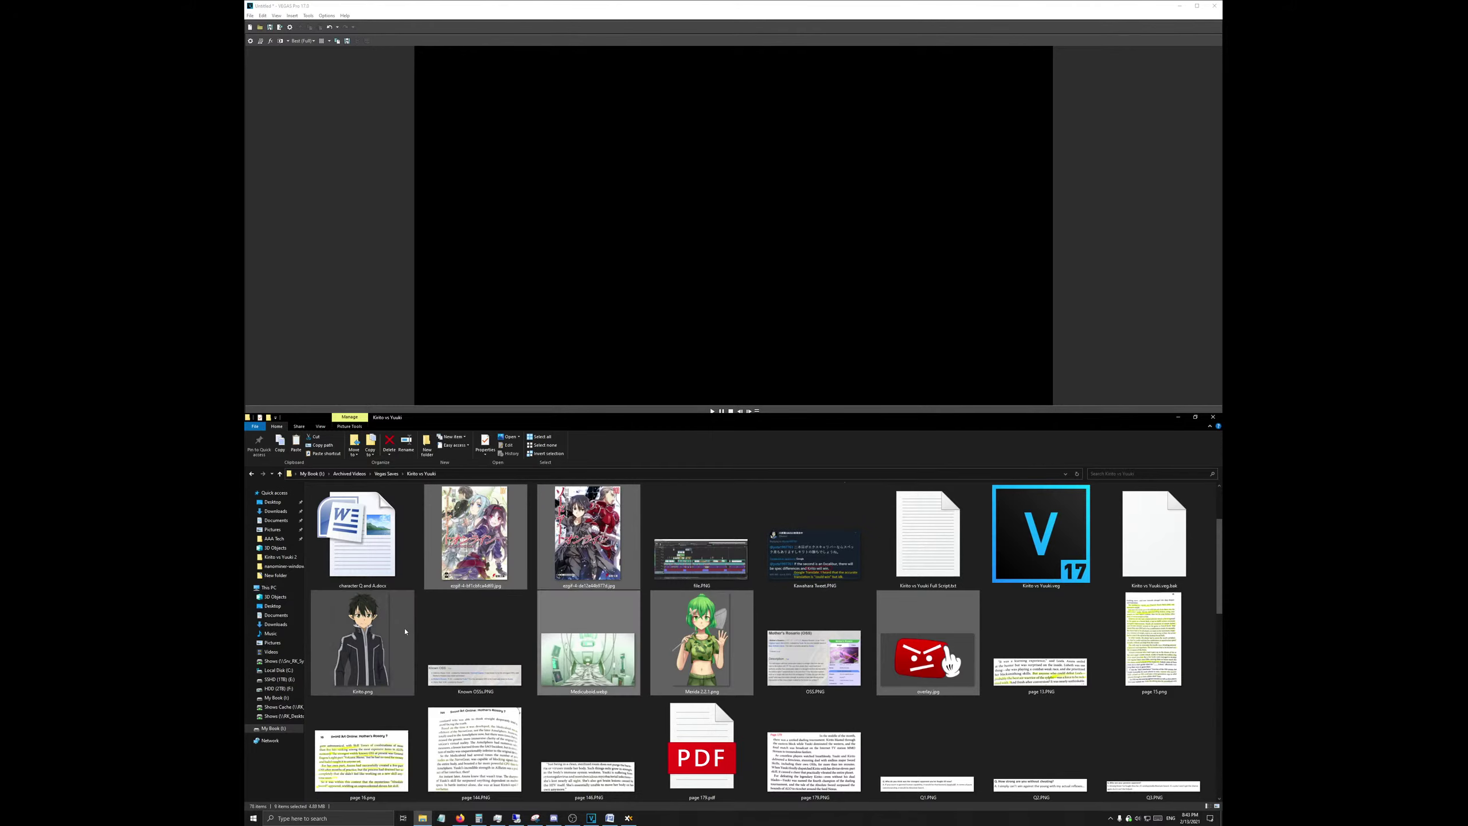
{"action": "left_click", "coordinate": [825, 632], "text": "ctrl"}
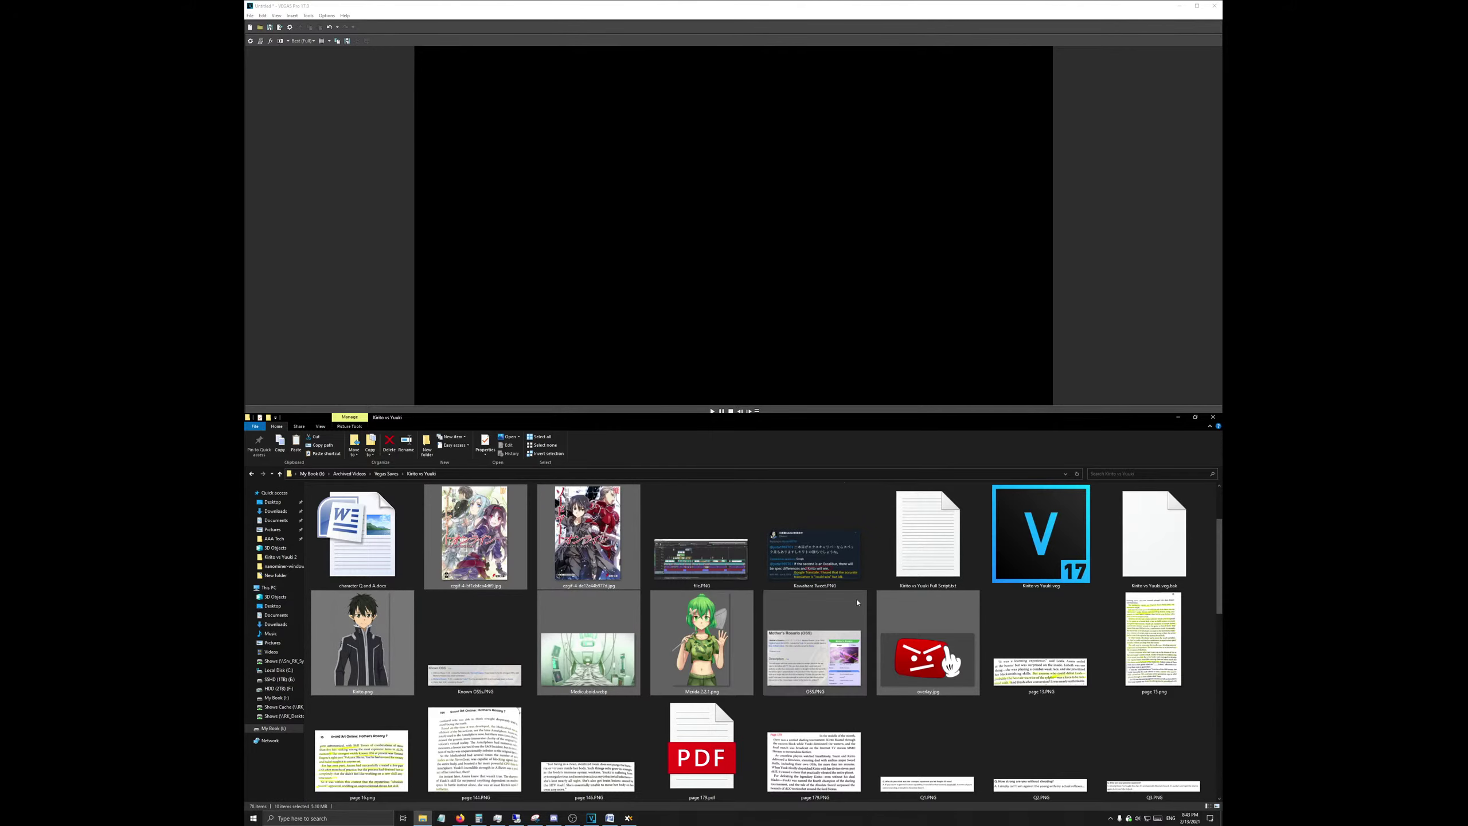
Step: Add the Sword Art Online volume covers, the group poster beside Script.PNG and the sisters' prayer cover to the selection
{"action": "scroll", "coordinate": [858, 602], "scroll_direction": "down", "scroll_amount": 2}
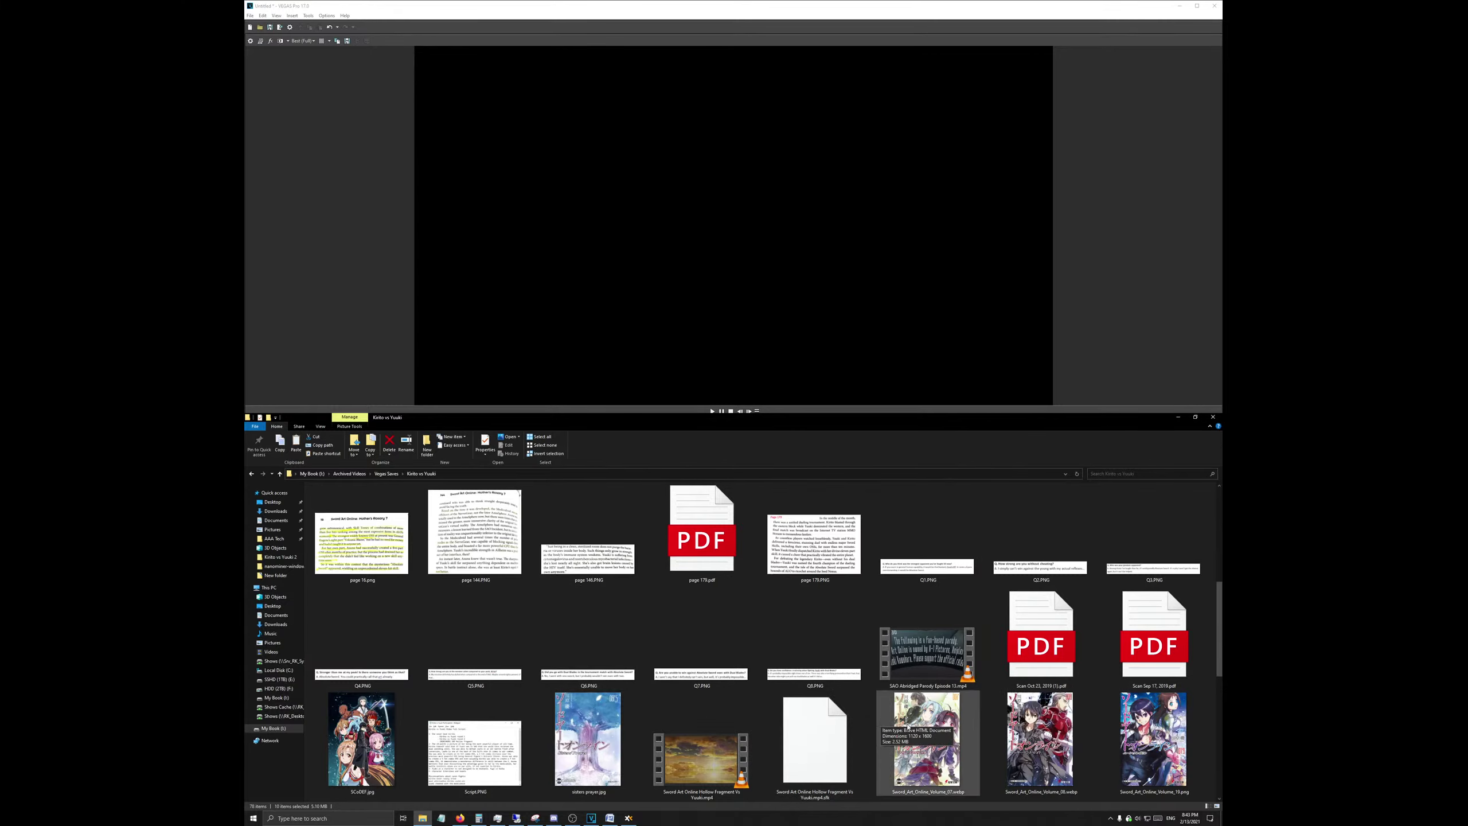
{"action": "left_click", "coordinate": [908, 725], "text": "ctrl"}
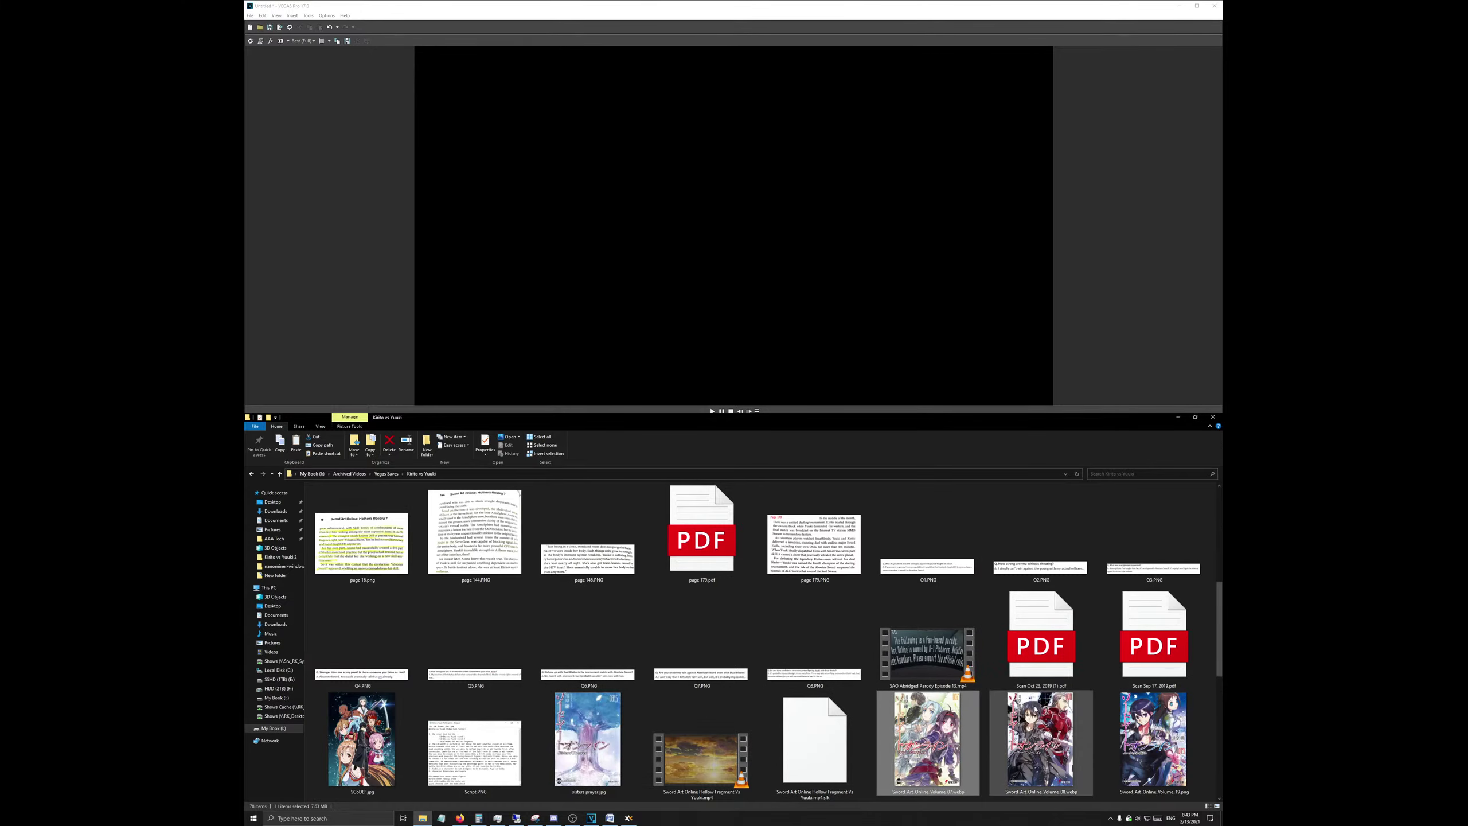
{"action": "left_click", "coordinate": [1036, 710], "text": "ctrl"}
{"action": "left_click", "coordinate": [1154, 740], "text": "ctrl"}
{"action": "scroll", "coordinate": [815, 636], "scroll_direction": "down", "scroll_amount": 1}
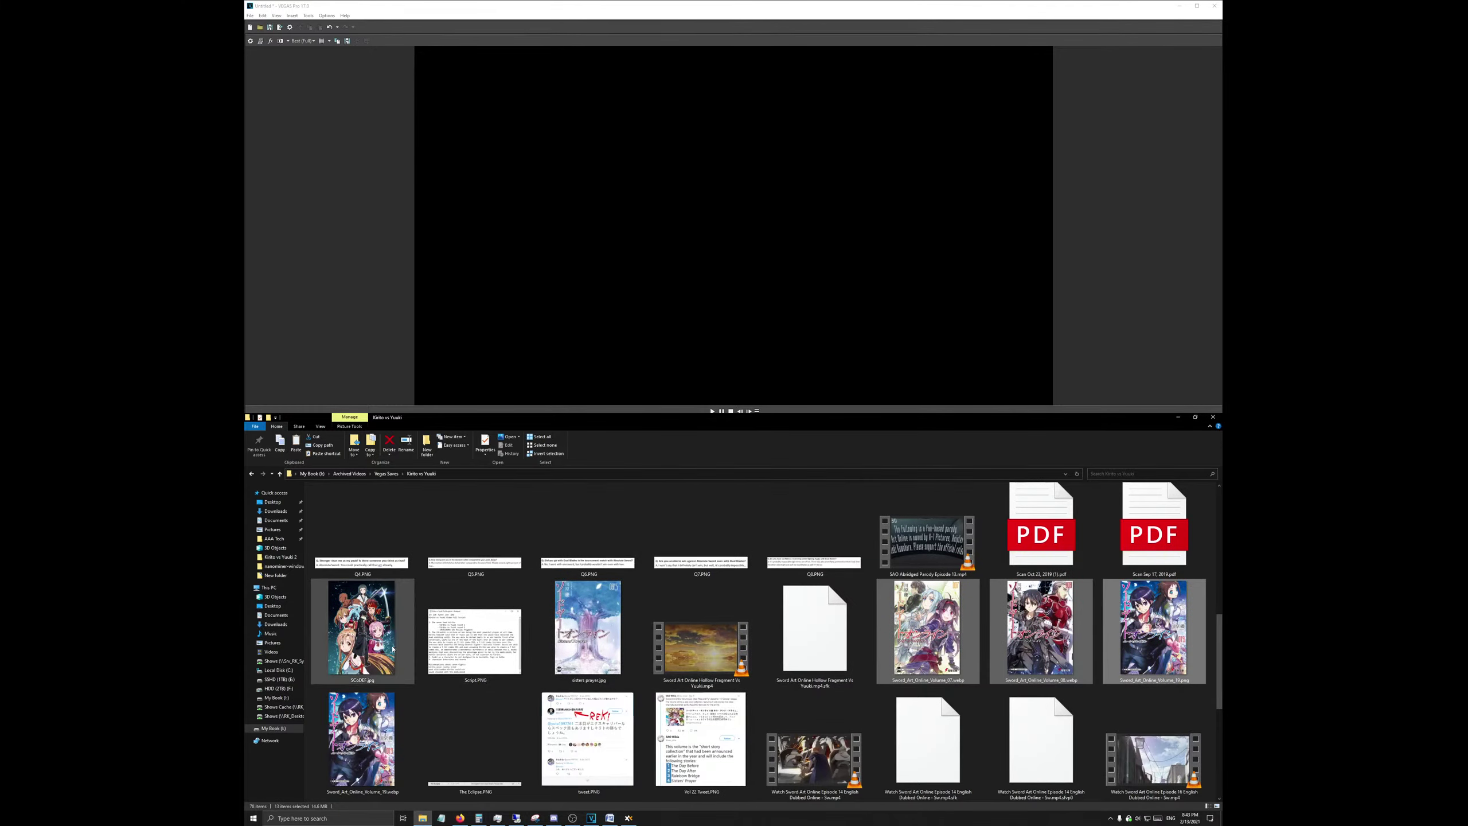
{"action": "left_click", "coordinate": [588, 631], "text": "ctrl"}
{"action": "left_click", "coordinate": [379, 717], "text": "ctrl"}
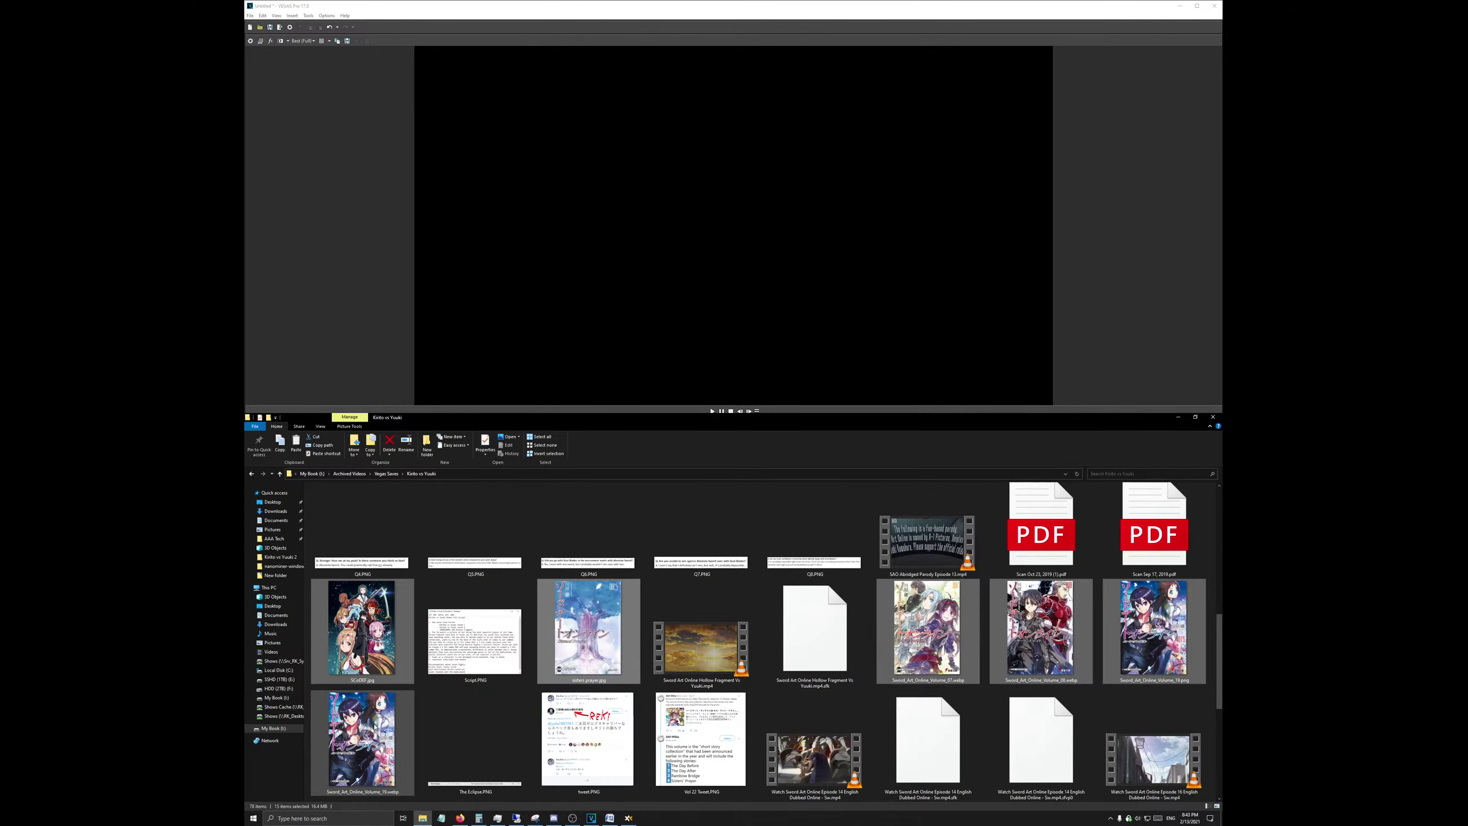
{"action": "scroll", "coordinate": [473, 734], "scroll_direction": "down", "scroll_amount": 1}
{"action": "left_click", "coordinate": [683, 614], "text": "ctrl"}
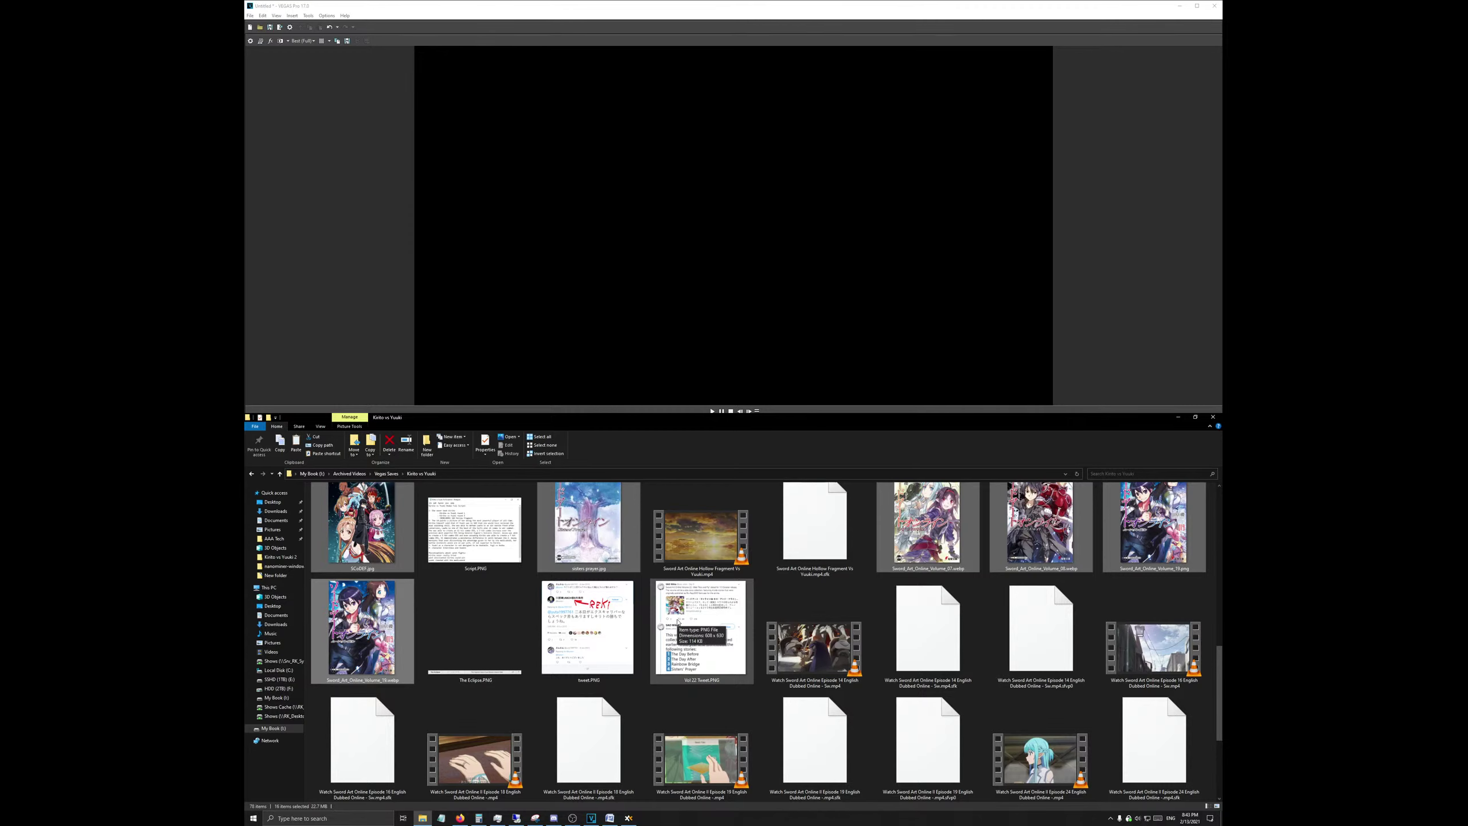
Step: Add Yuuki.png, Yuuki 1.2.1.png and the yuuki death image at the end of the folder to the selection
{"action": "scroll", "coordinate": [674, 622], "scroll_direction": "down", "scroll_amount": 1}
{"action": "scroll", "coordinate": [636, 642], "scroll_direction": "down", "scroll_amount": 1}
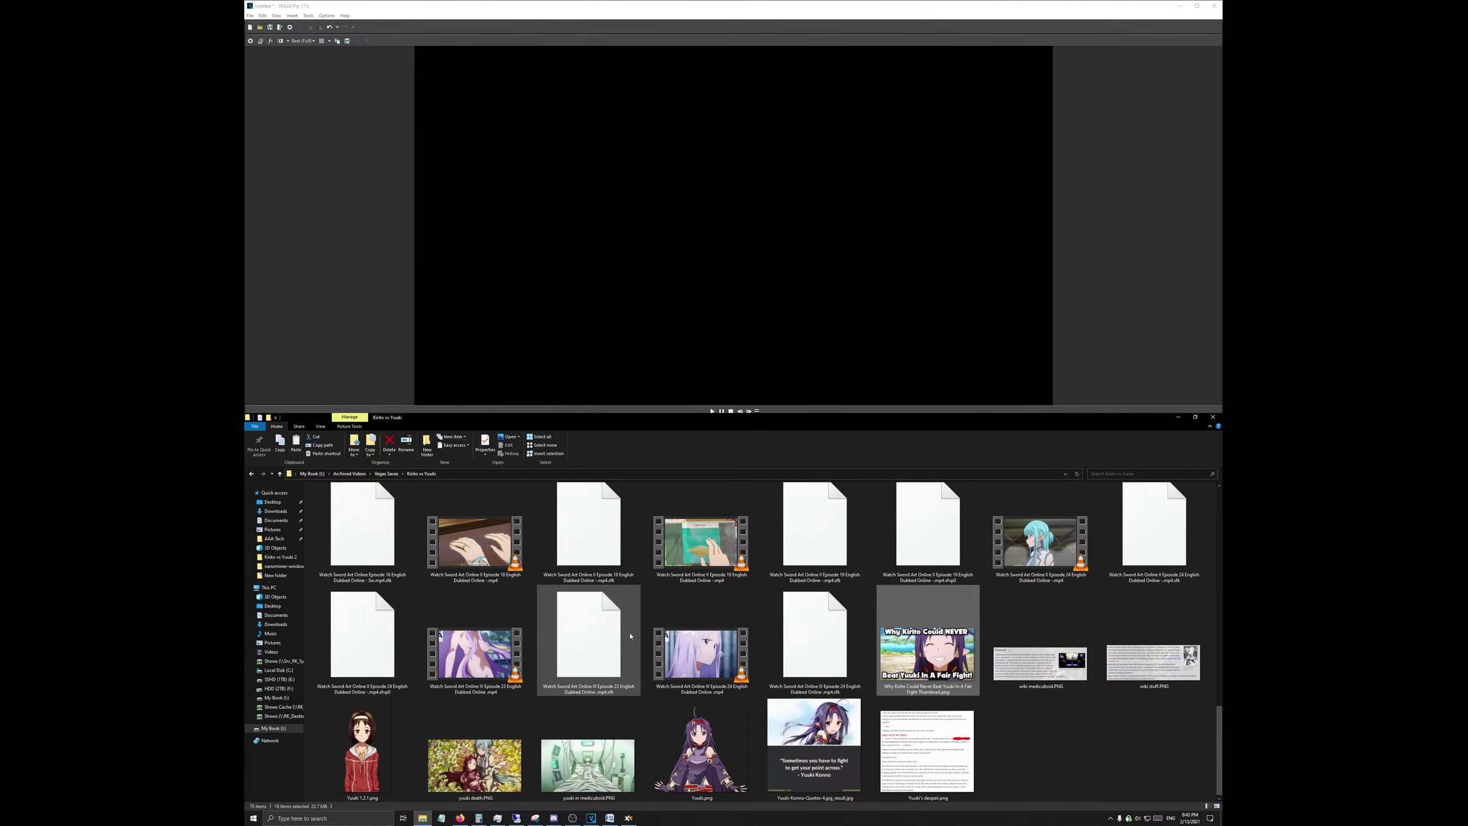
{"action": "left_click", "coordinate": [702, 746], "text": "ctrl"}
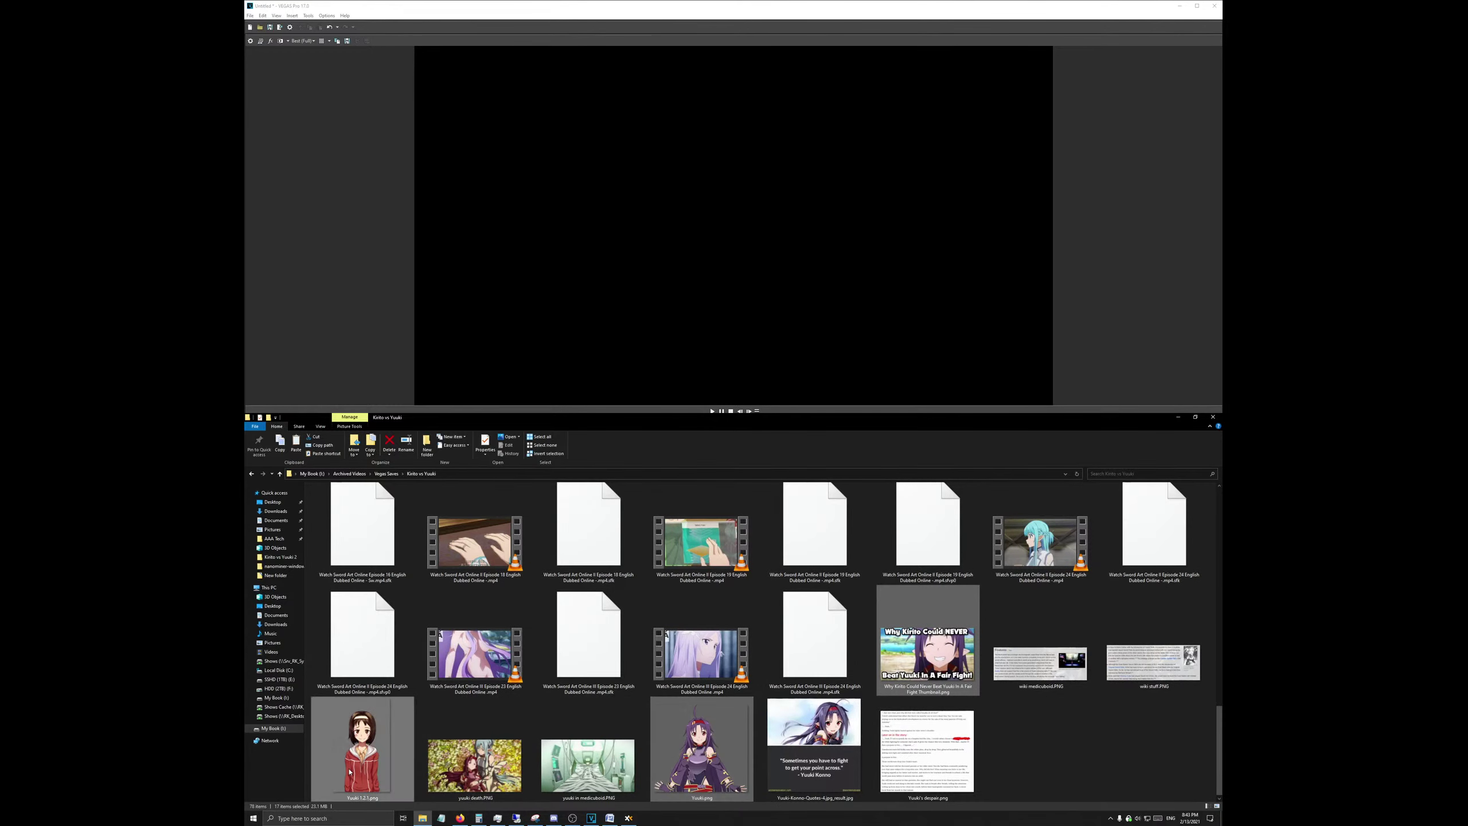
{"action": "left_click", "coordinate": [475, 751], "text": "ctrl"}
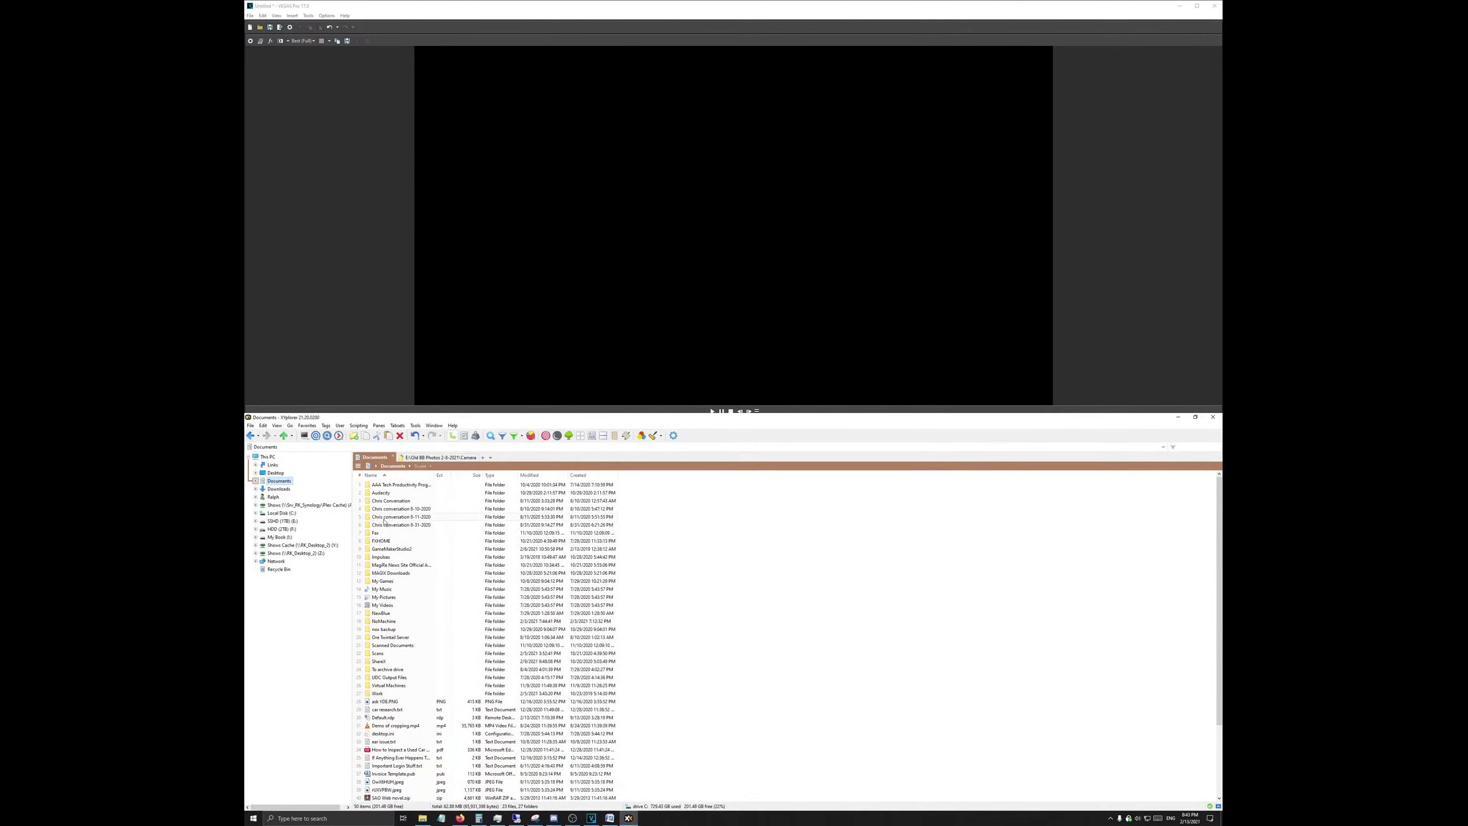
Step: Switch to XYplorer and open the Kirito vs Yuuki 2 folder inside the user profile's Music folder
{"action": "left_click", "coordinate": [417, 457]}
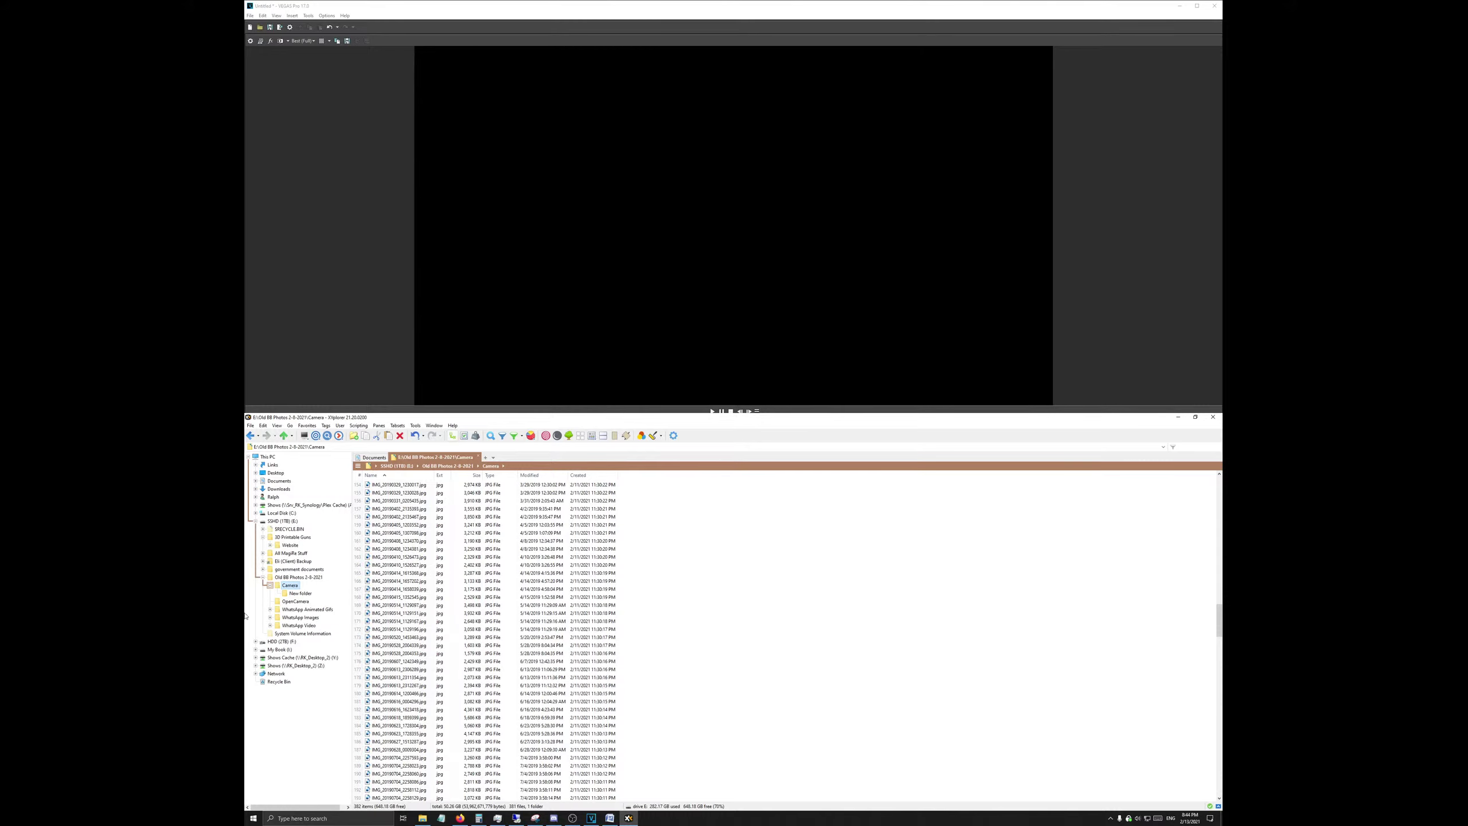
{"action": "left_click", "coordinate": [255, 521]}
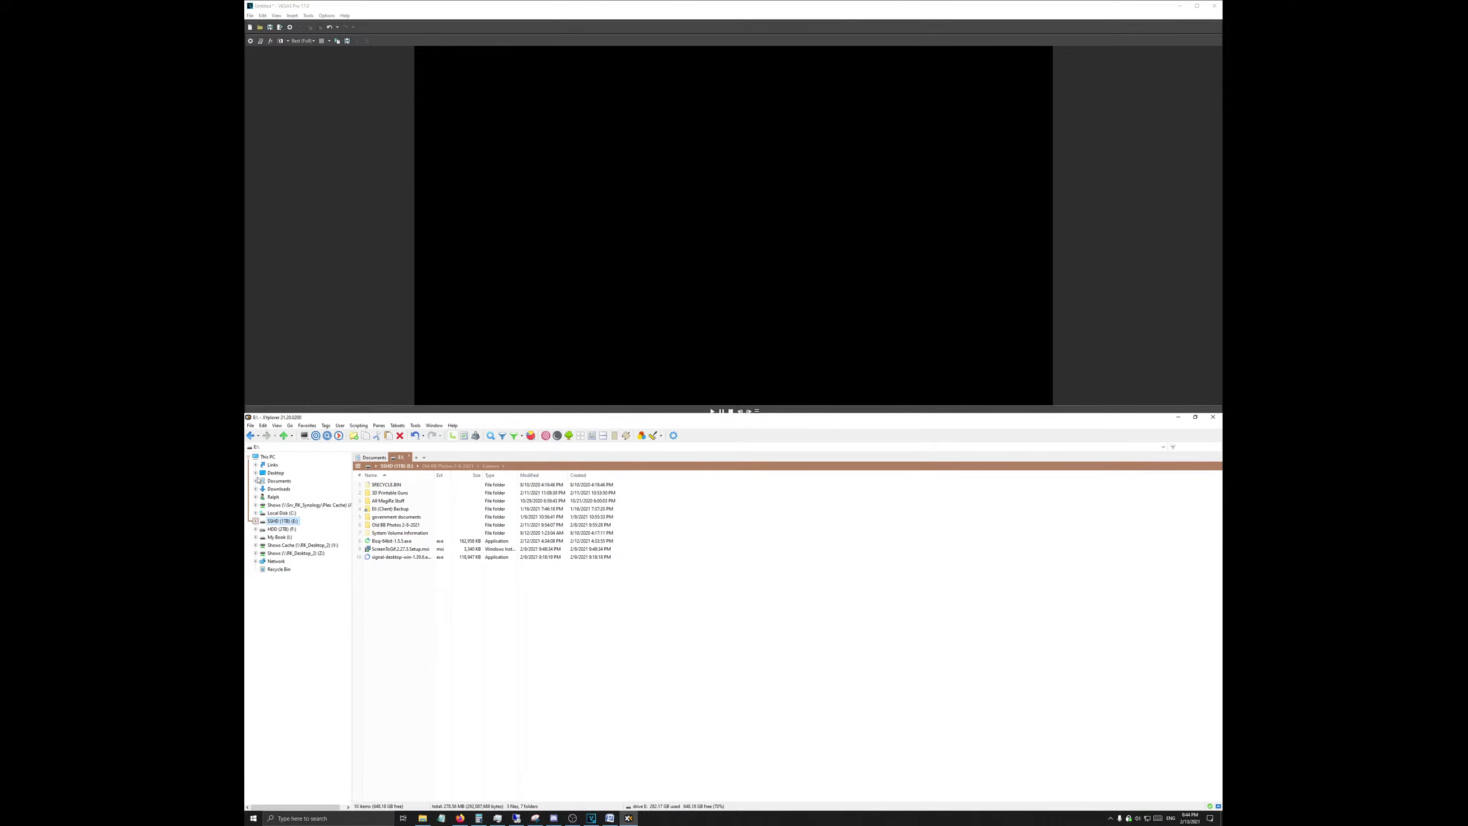
{"action": "left_click", "coordinate": [255, 497]}
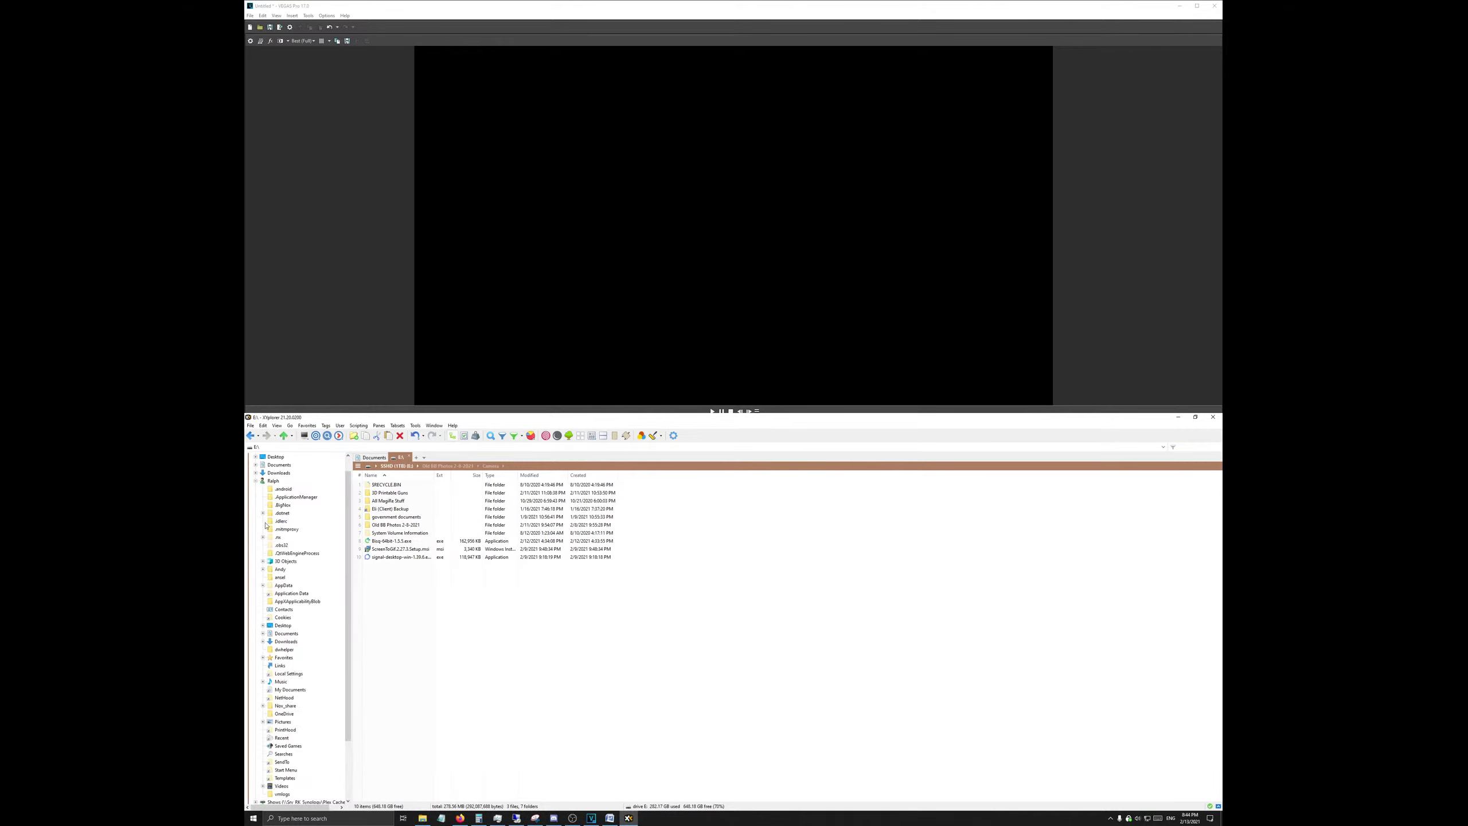
{"action": "left_click", "coordinate": [263, 683]}
{"action": "left_click", "coordinate": [298, 738]}
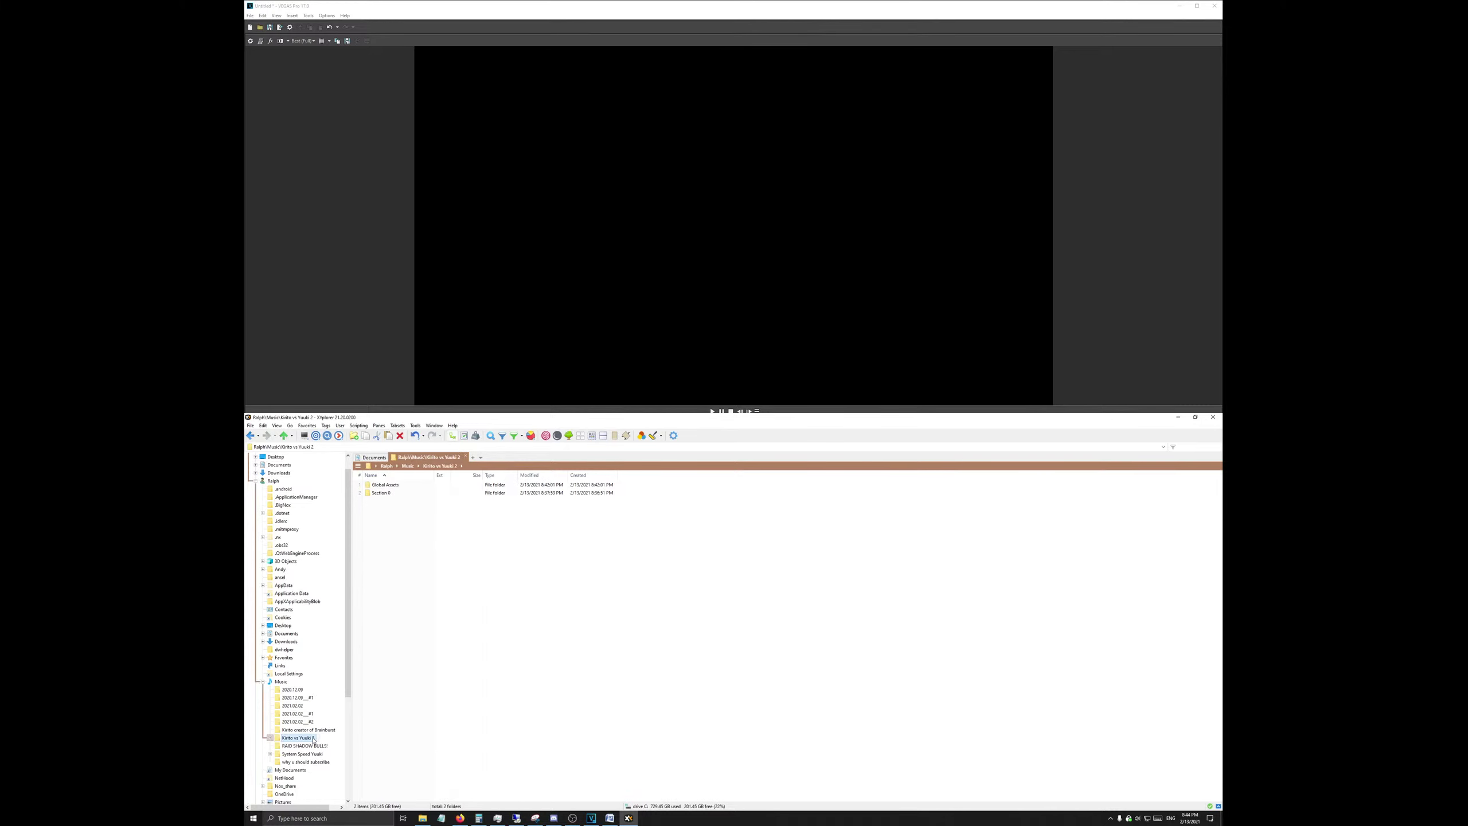
Step: Collapse the user profile folder and reopen Kirito vs Yuuki 2 through its Music folder
{"action": "left_click", "coordinate": [256, 481]}
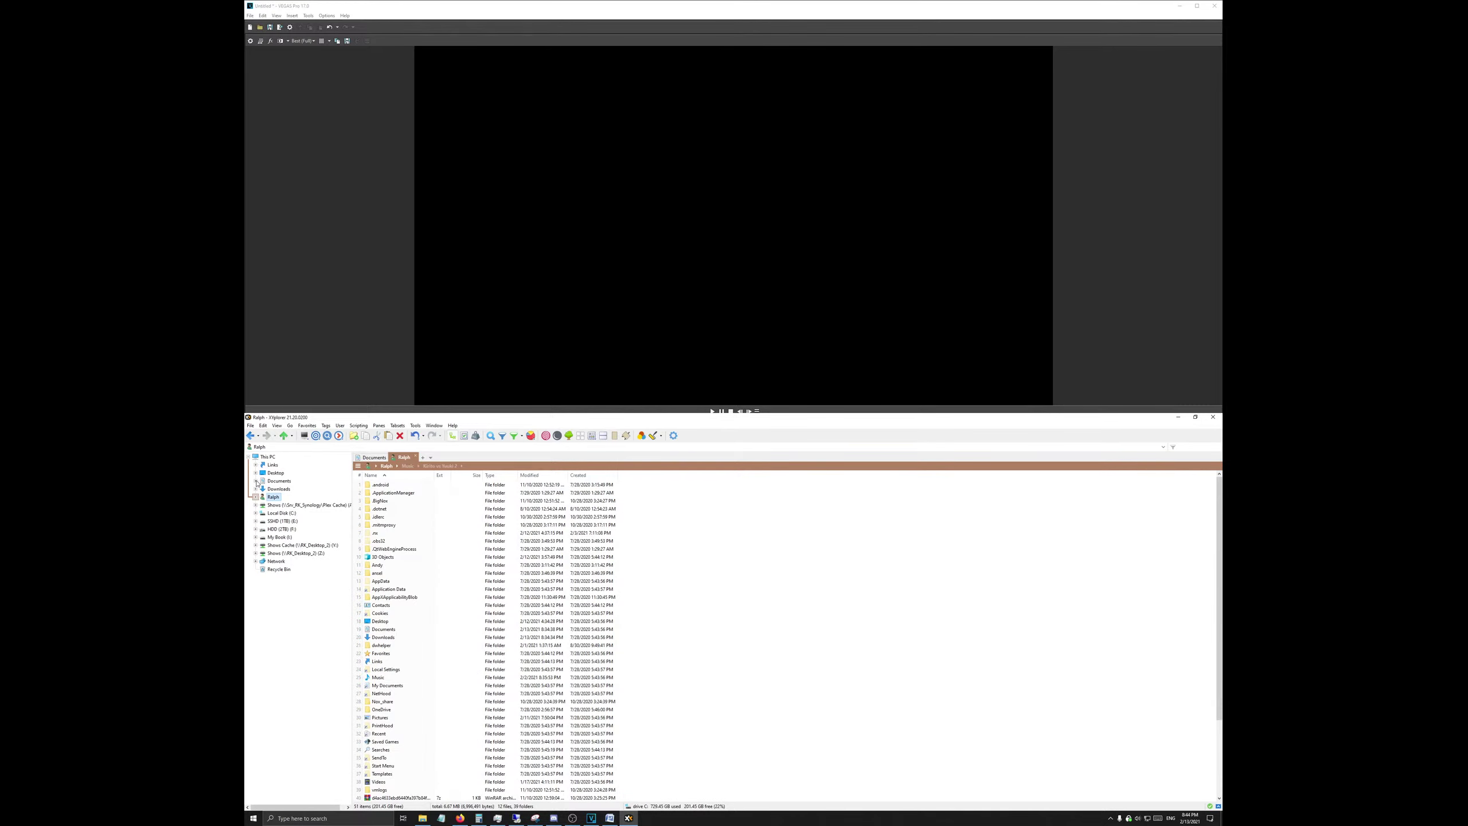
{"action": "scroll", "coordinate": [392, 743], "scroll_direction": "down", "scroll_amount": 1}
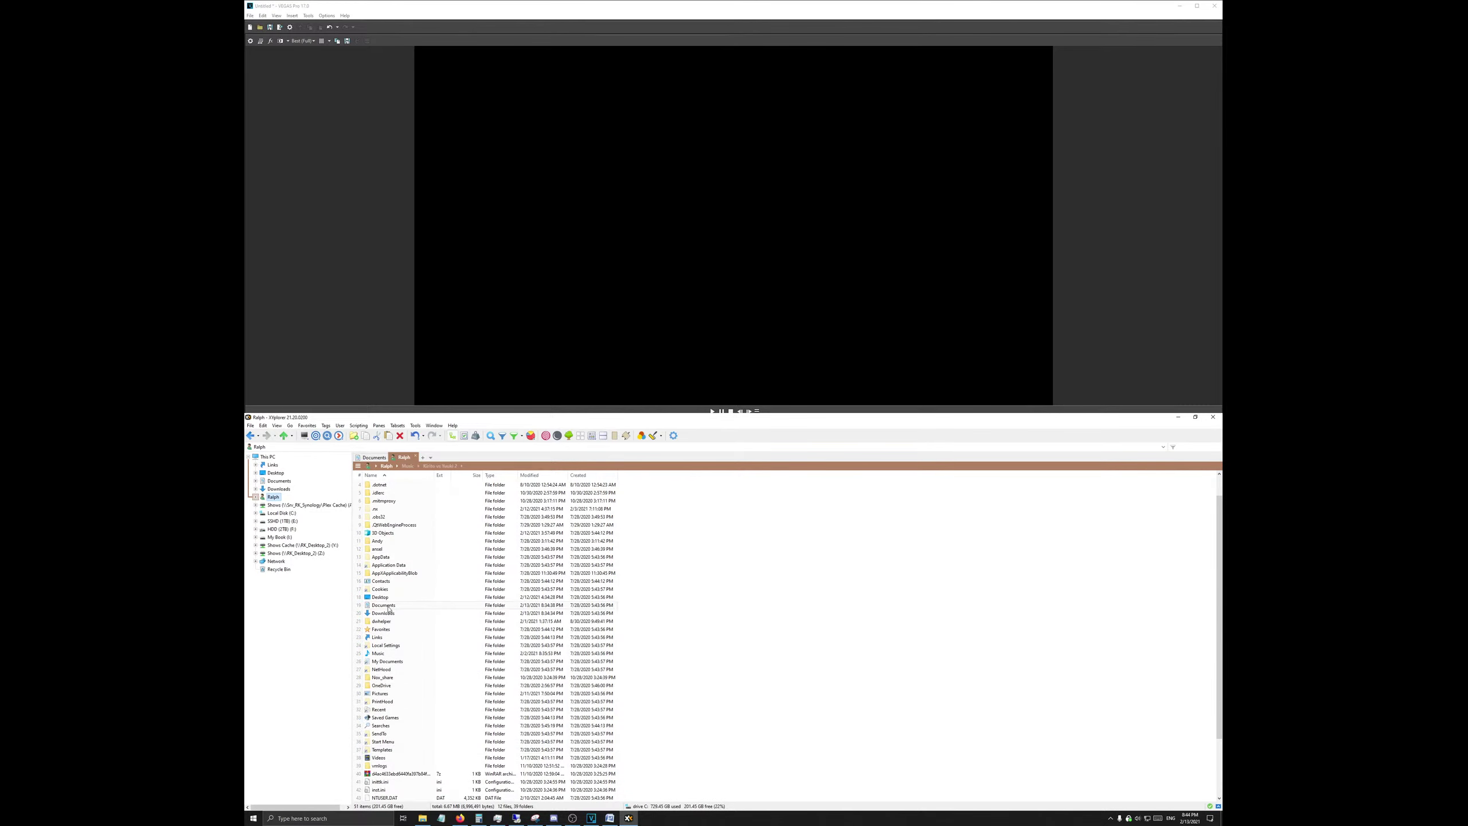
{"action": "scroll", "coordinate": [388, 610], "scroll_direction": "down", "scroll_amount": 1}
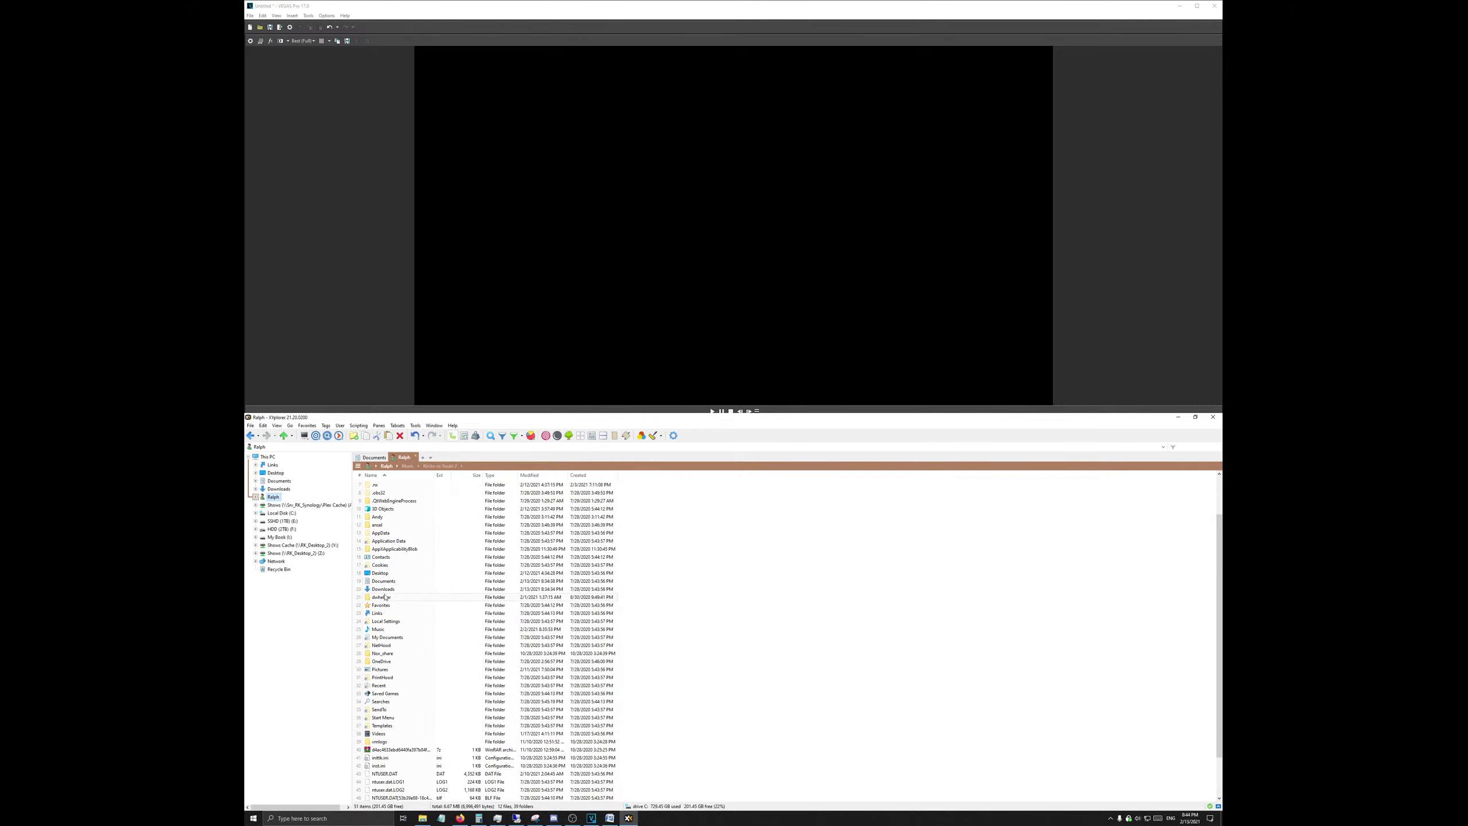
{"action": "scroll", "coordinate": [380, 616], "scroll_direction": "down", "scroll_amount": 2}
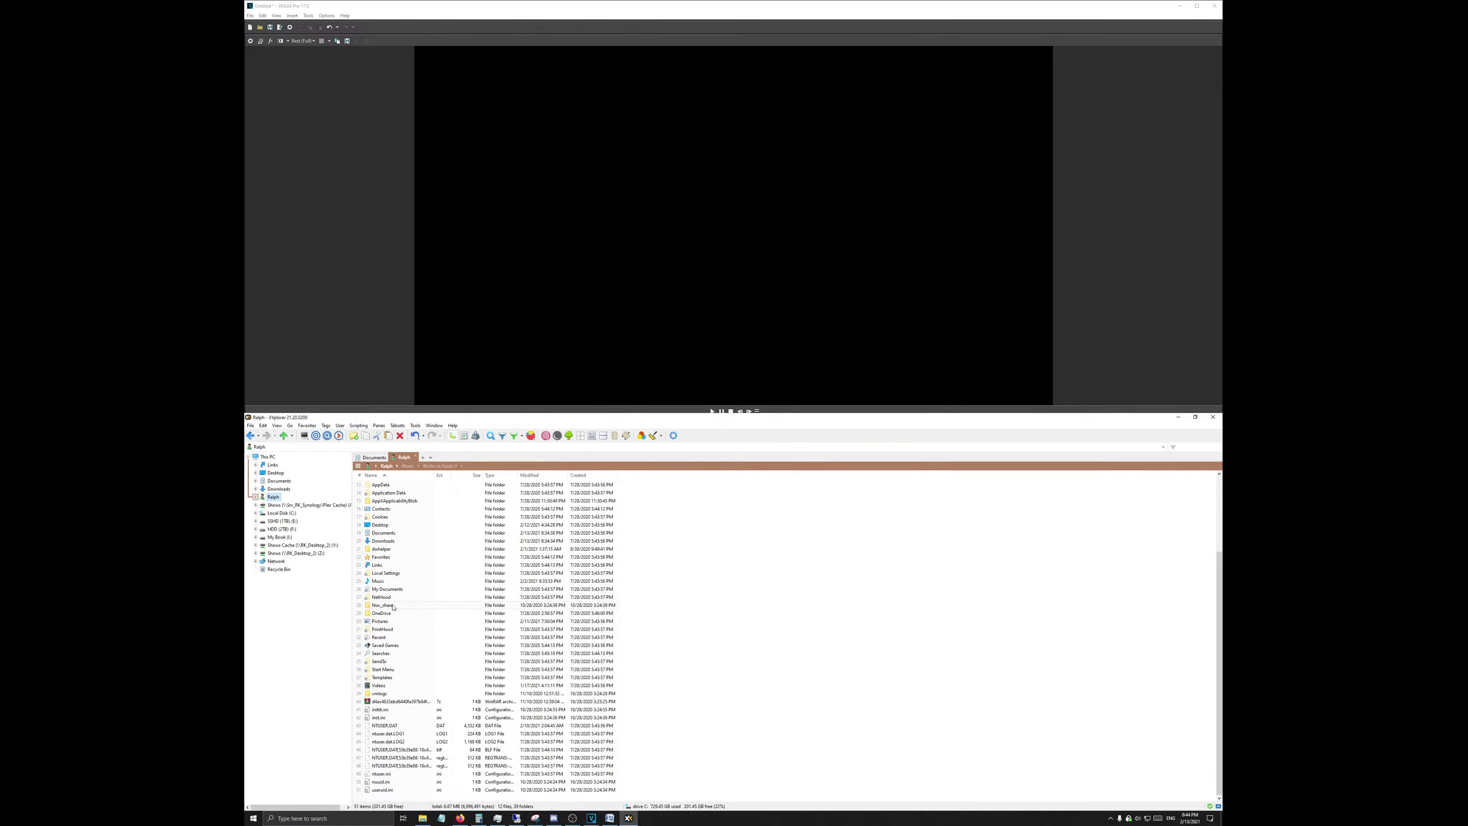
{"action": "double_click", "coordinate": [396, 580]}
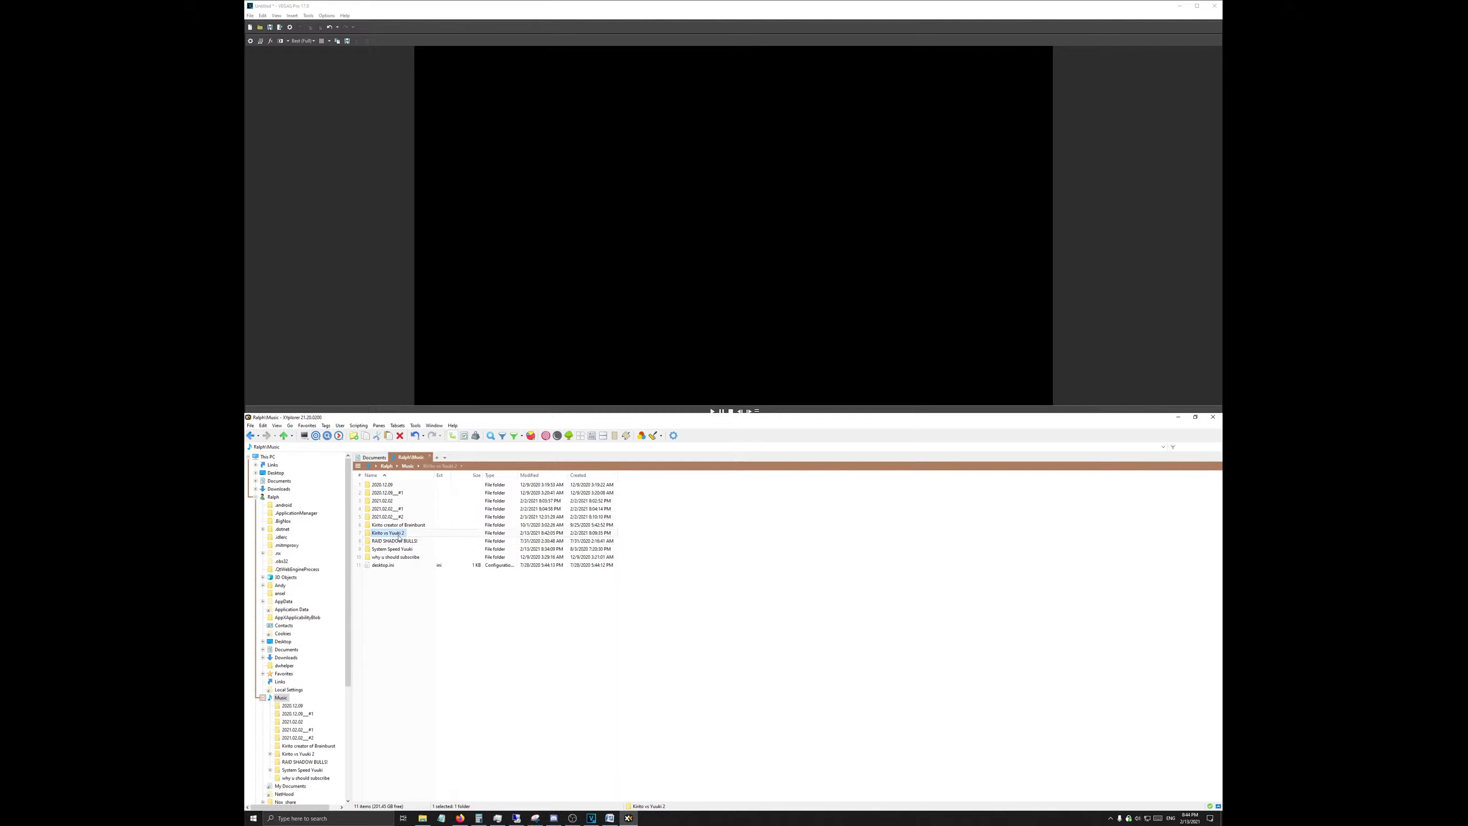
{"action": "double_click", "coordinate": [398, 534]}
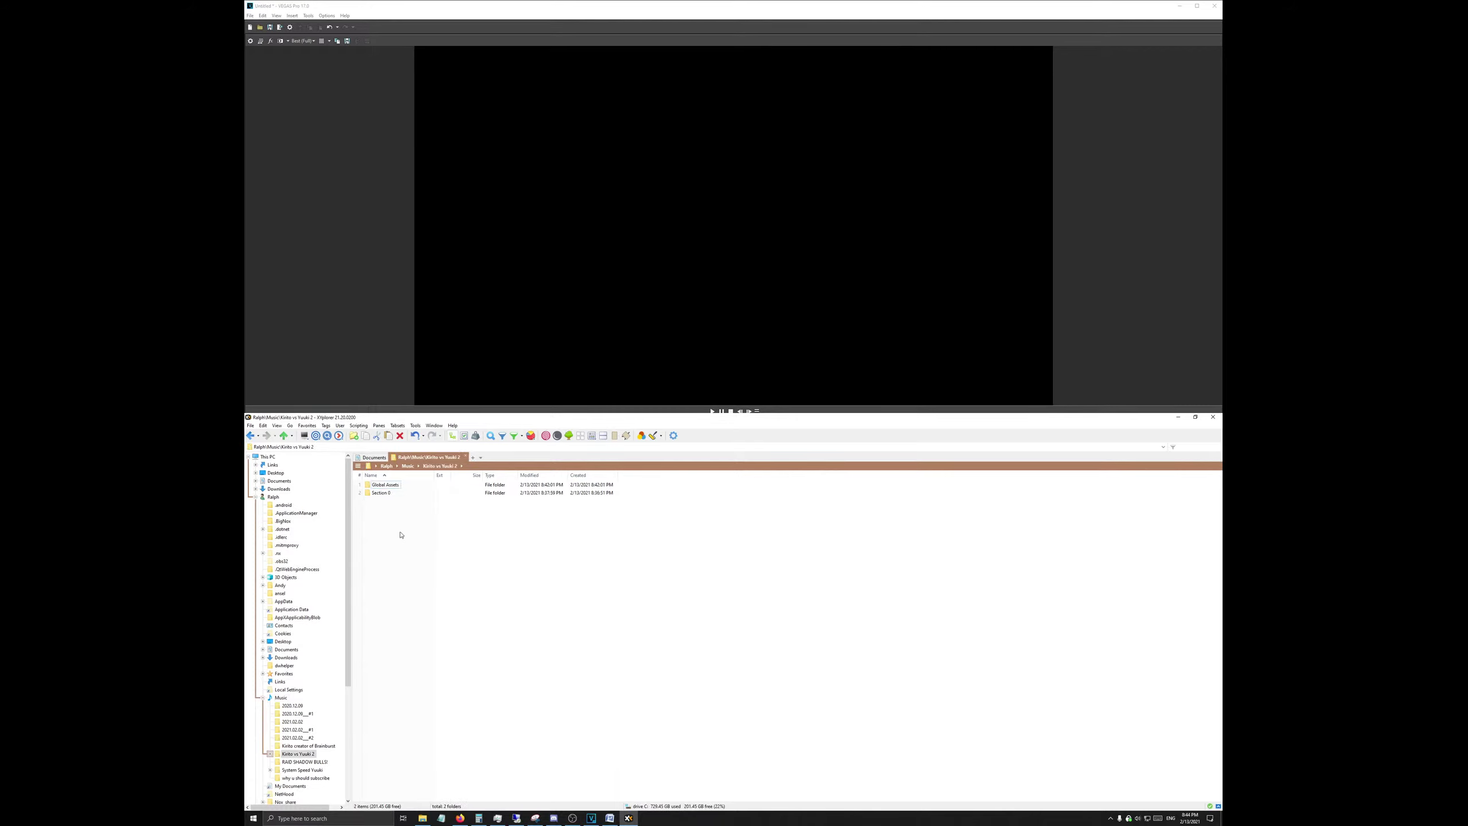
Step: Move the Kirito vs Yuuki 2 tab ahead of the Documents tab and keep it active
{"action": "left_click_drag", "start_coordinate": [363, 457], "coordinate": [365, 458]}
{"action": "right_click", "coordinate": [365, 457]}
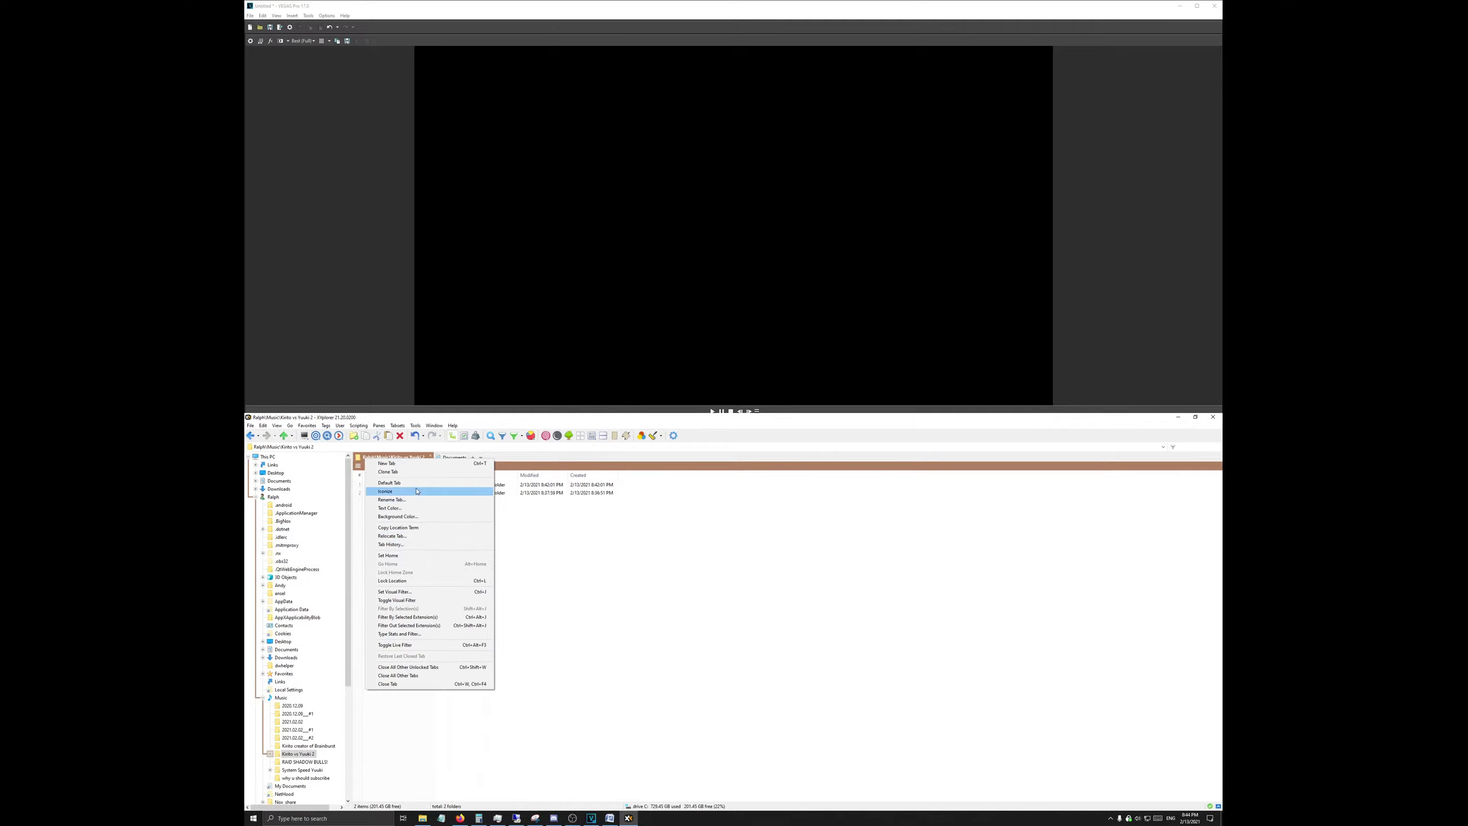
{"action": "left_click", "coordinate": [525, 537]}
{"action": "left_click", "coordinate": [447, 457]}
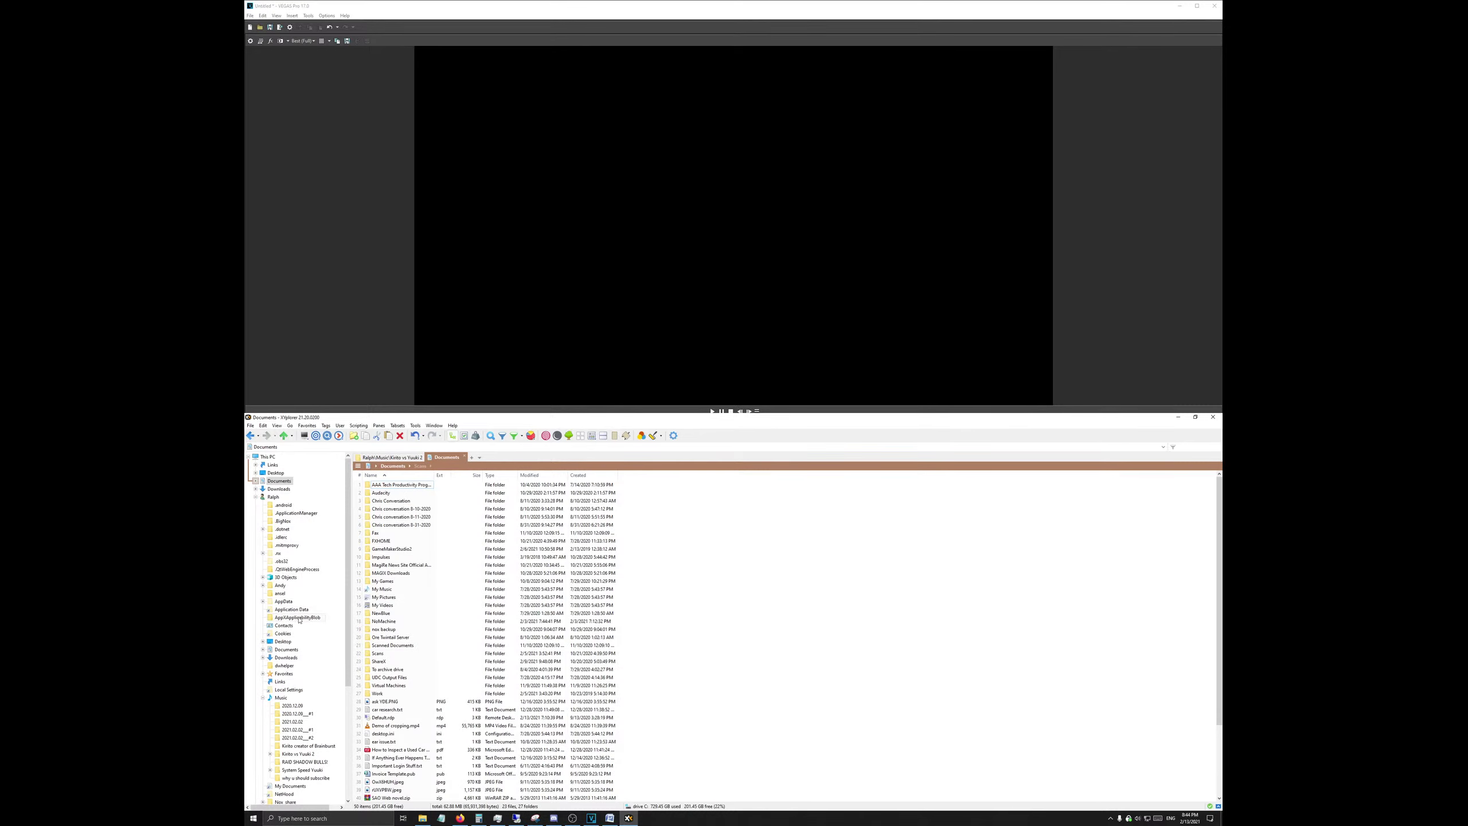
{"action": "left_click", "coordinate": [387, 457]}
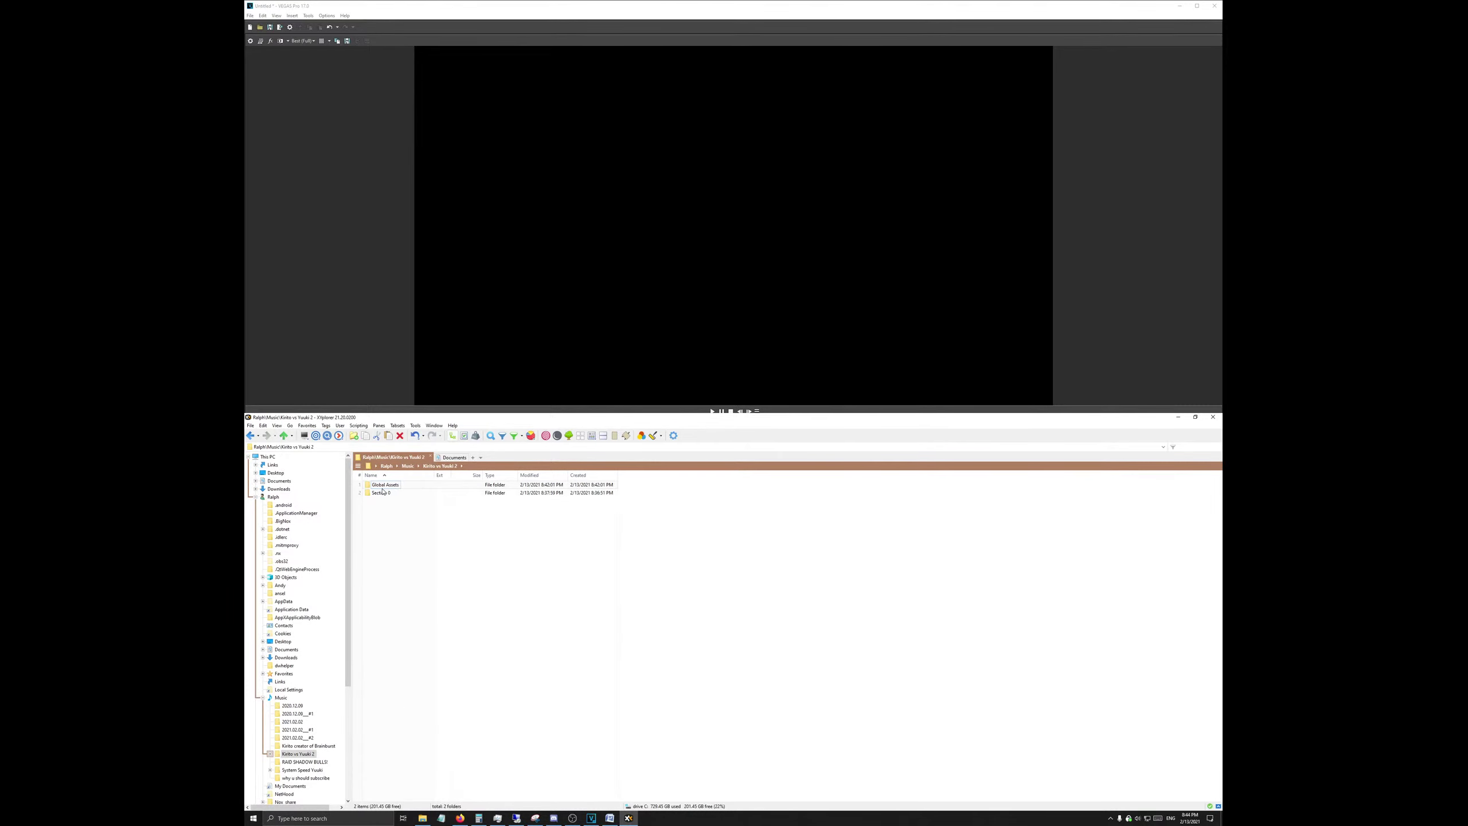
Step: Open the Global Assets folder and paste the copied images from the first project into it
{"action": "double_click", "coordinate": [384, 484]}
{"action": "key", "text": "ctrl+a"}
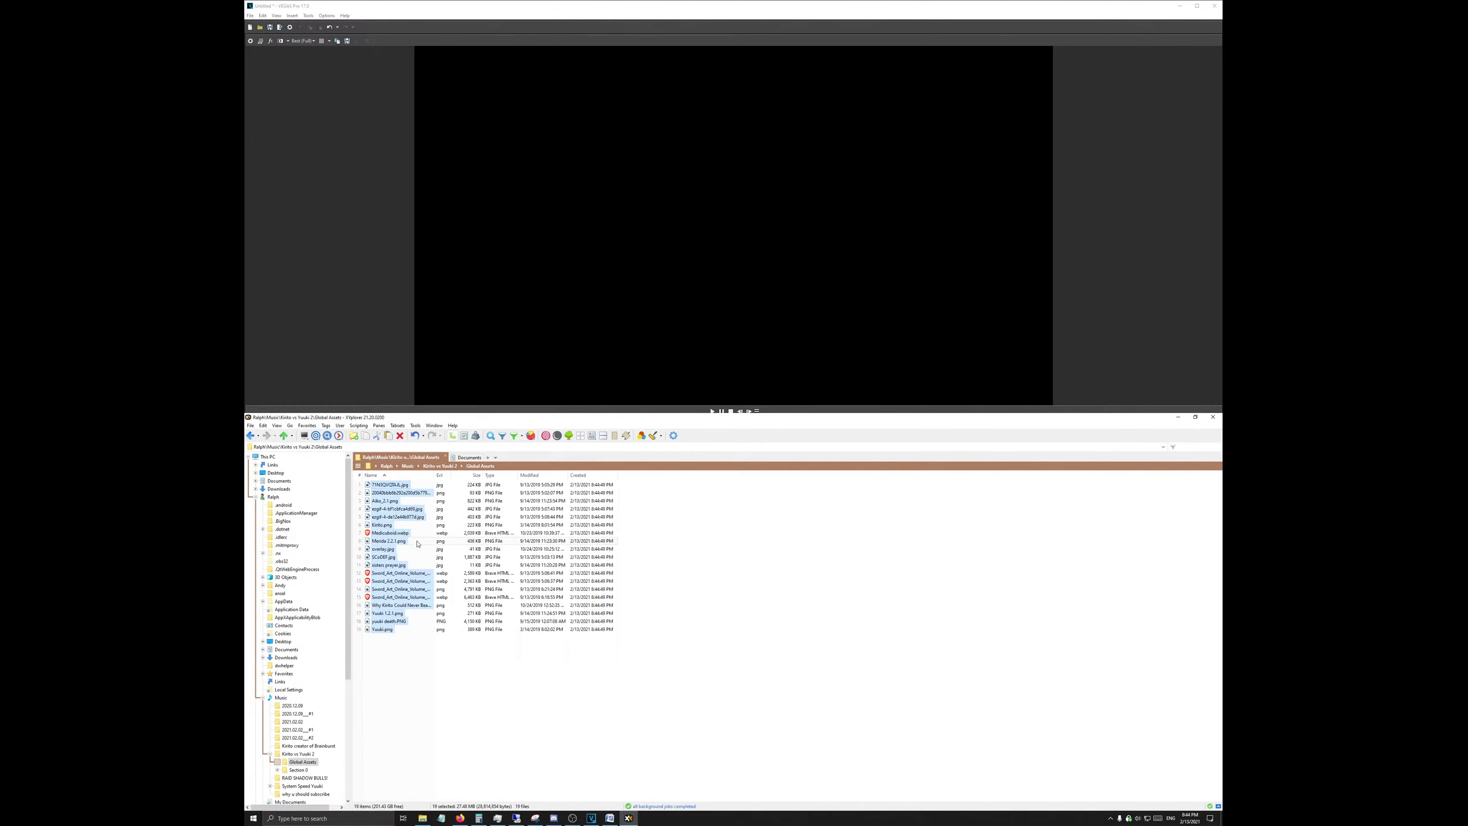
{"action": "right_click", "coordinate": [449, 489]}
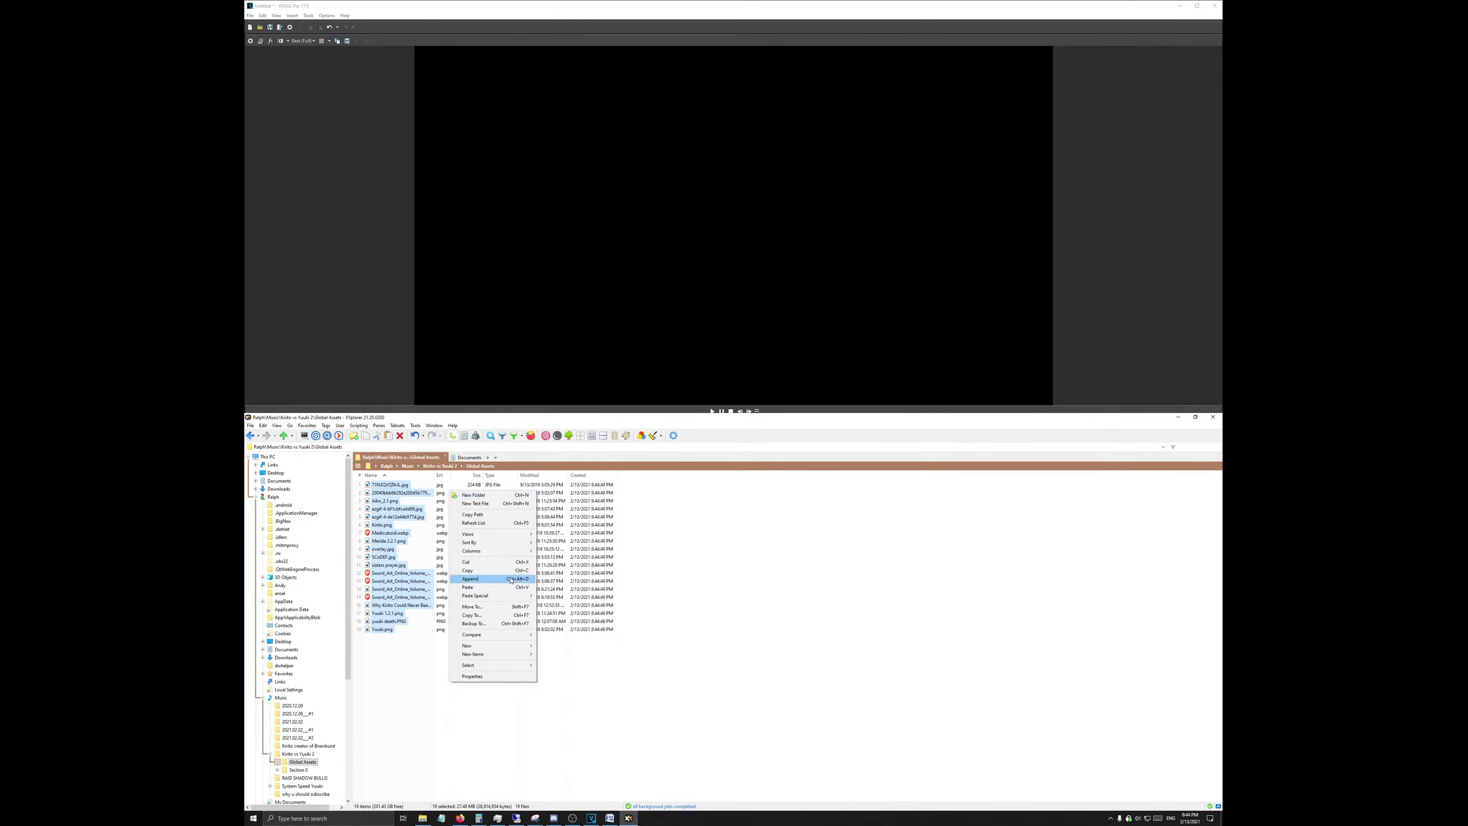
{"action": "left_click", "coordinate": [660, 606]}
Step: Display the Global Assets images in the Thumbnails #2 view
{"action": "scroll", "coordinate": [516, 571], "scroll_direction": "up", "scroll_amount": 4}
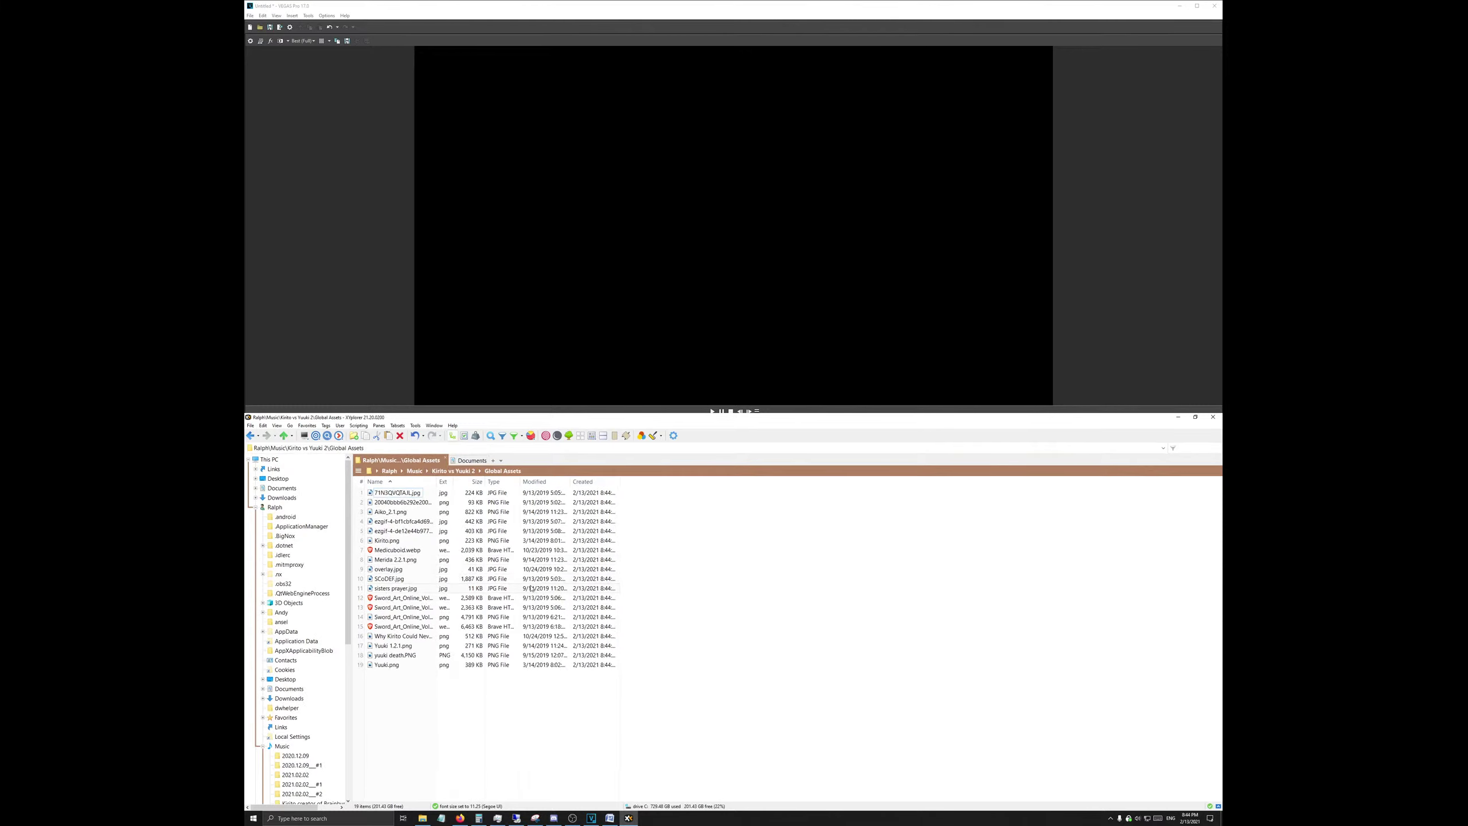
{"action": "scroll", "coordinate": [516, 570], "scroll_direction": "down", "scroll_amount": 3}
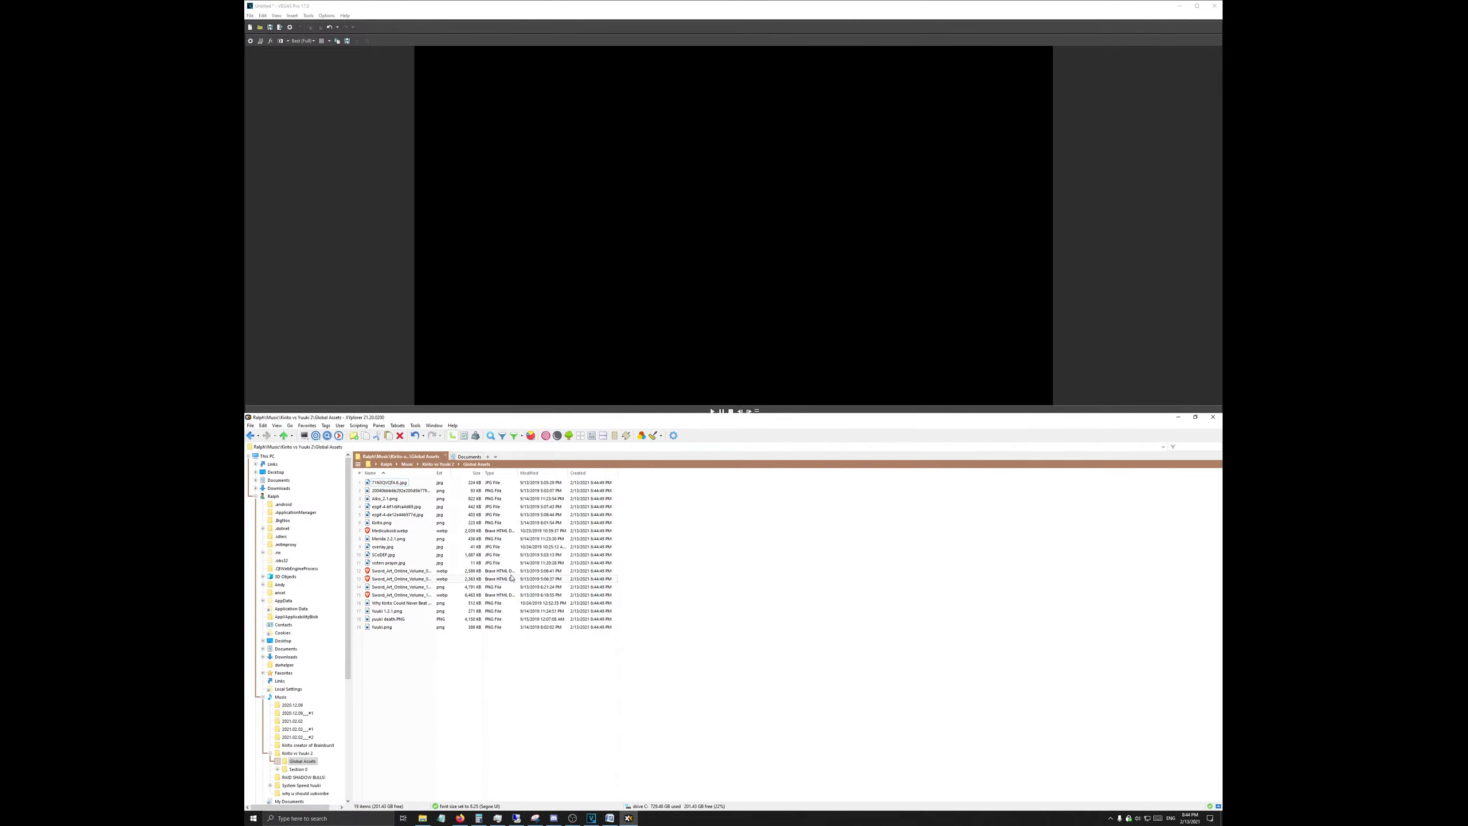
{"action": "right_click", "coordinate": [467, 646]}
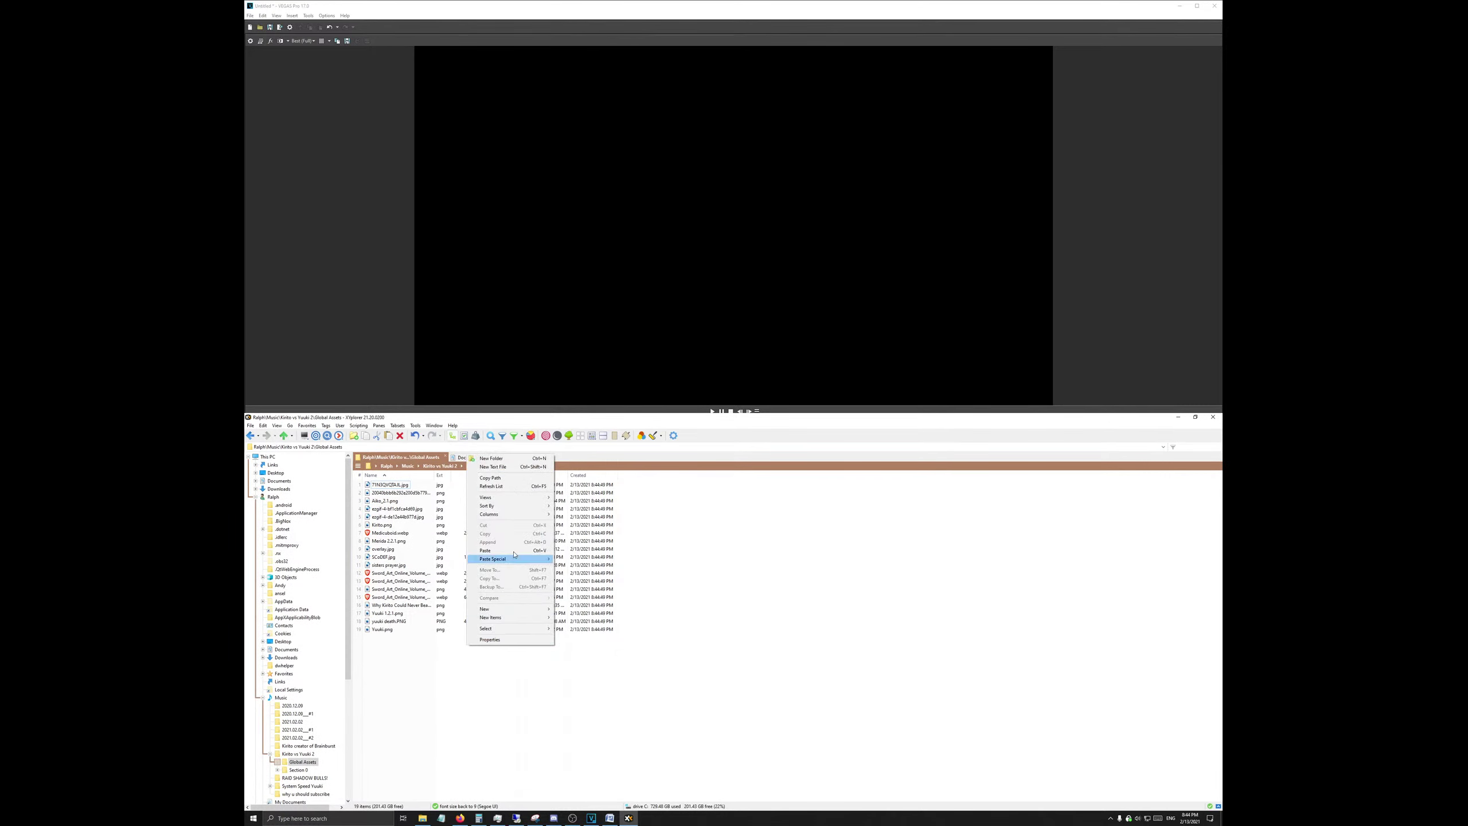
{"action": "mouse_move", "coordinate": [520, 497]}
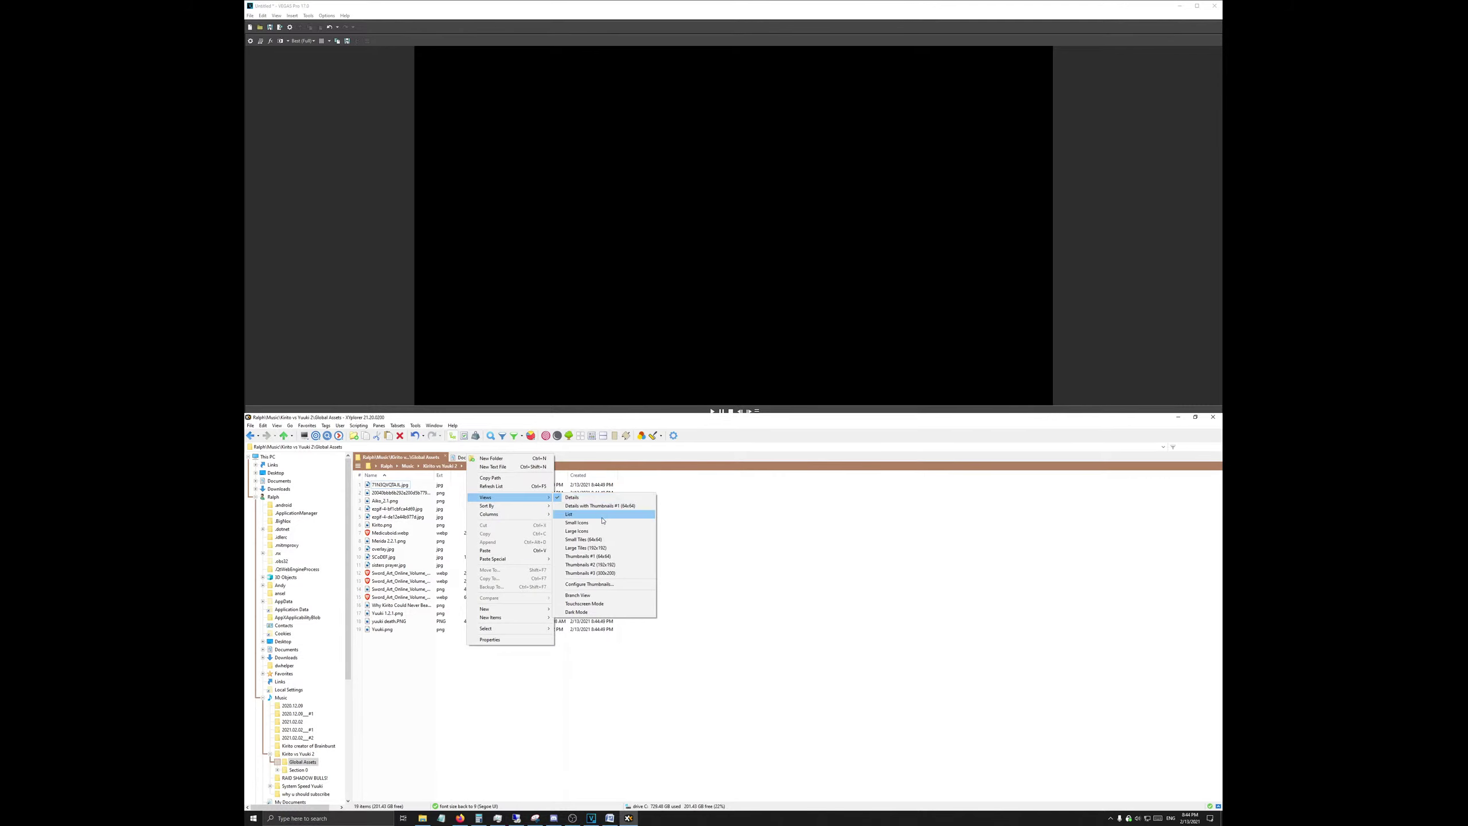
{"action": "left_click", "coordinate": [590, 565]}
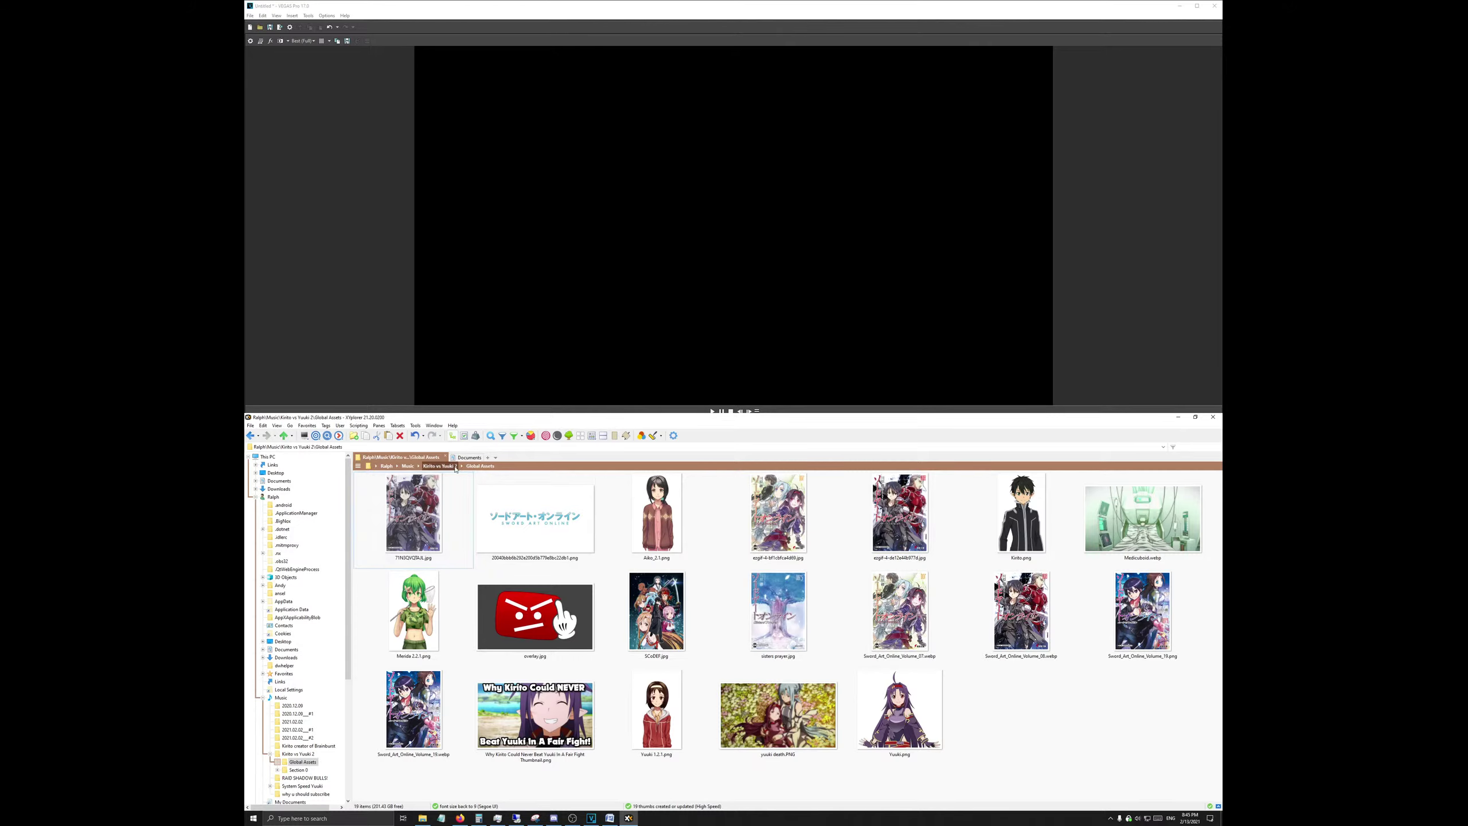
Step: Go back up to the Kirito vs Yuuki 2 folder and make Documents the default tab
{"action": "left_click", "coordinate": [439, 466]}
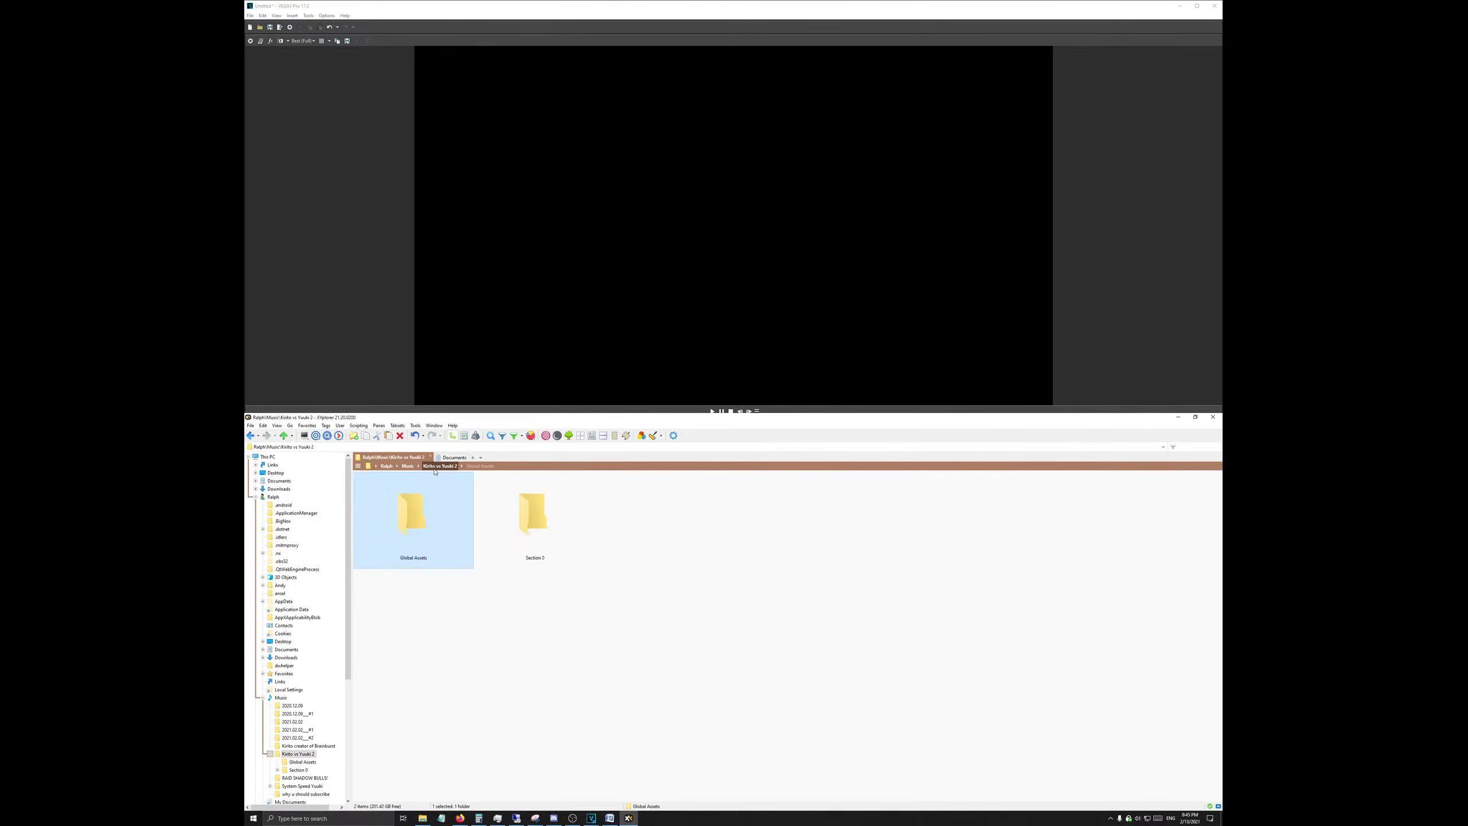
{"action": "left_click", "coordinate": [451, 458]}
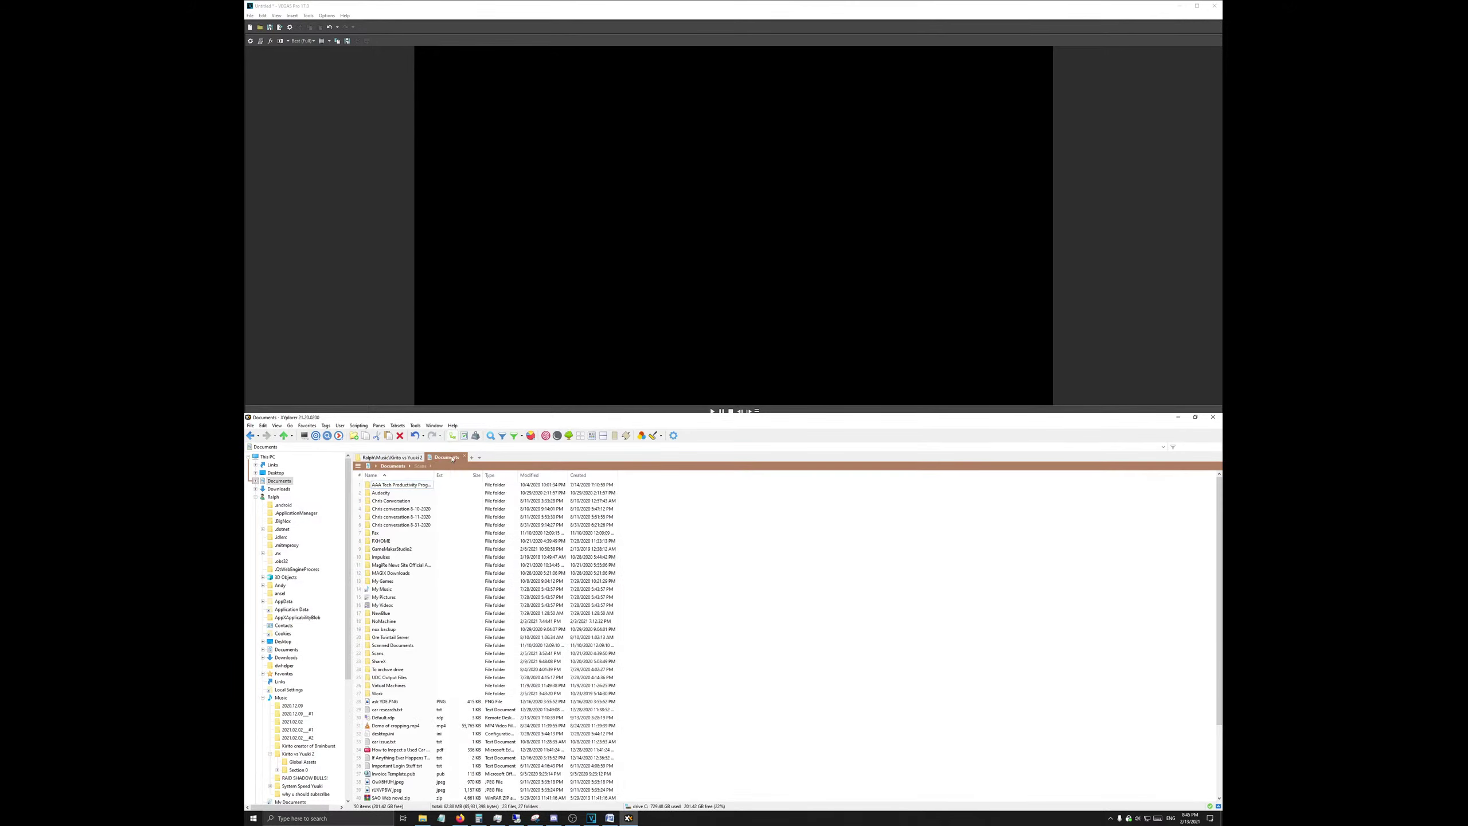
{"action": "right_click", "coordinate": [413, 464]}
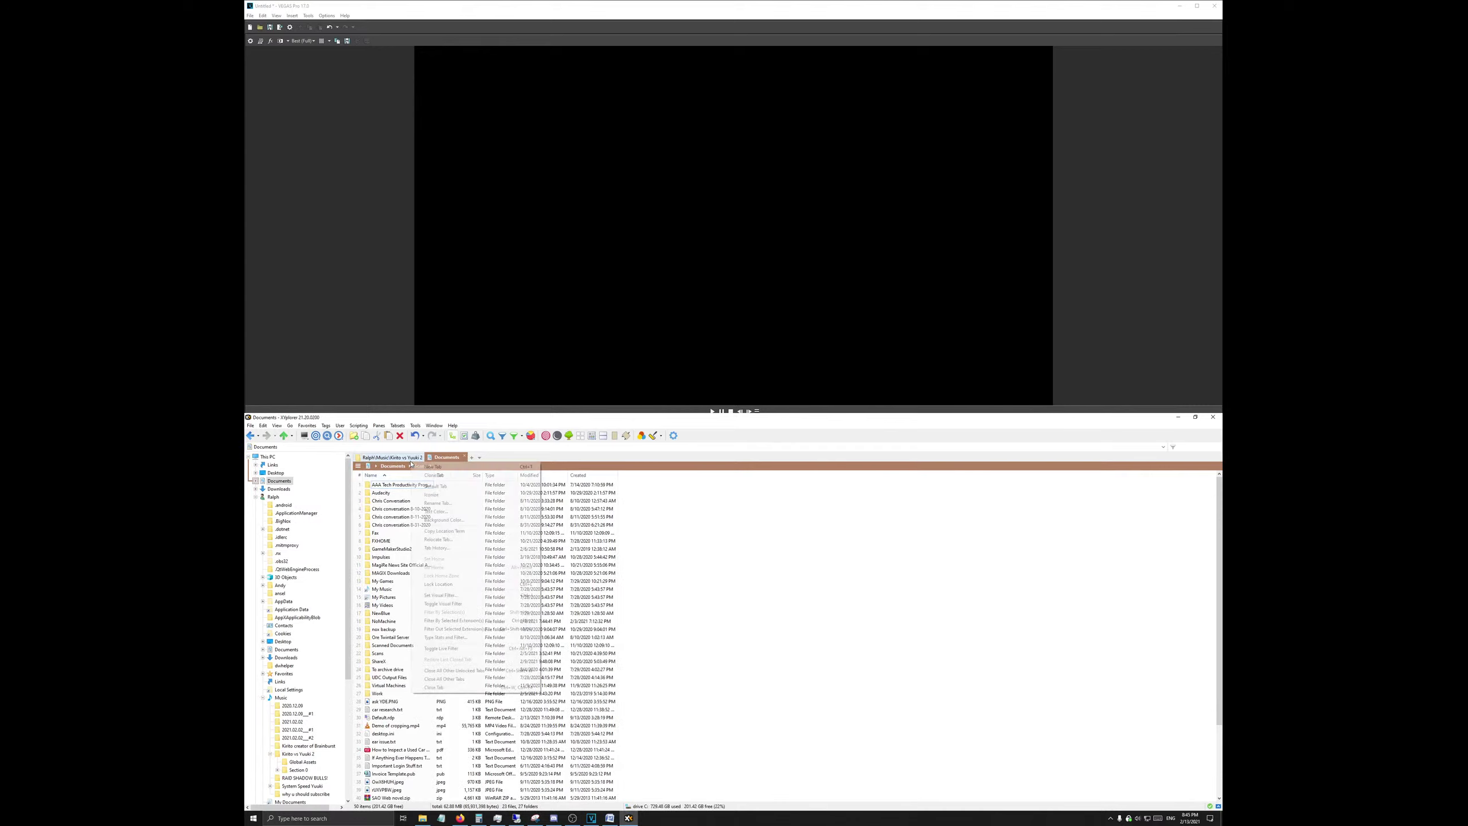
{"action": "left_click", "coordinate": [461, 487]}
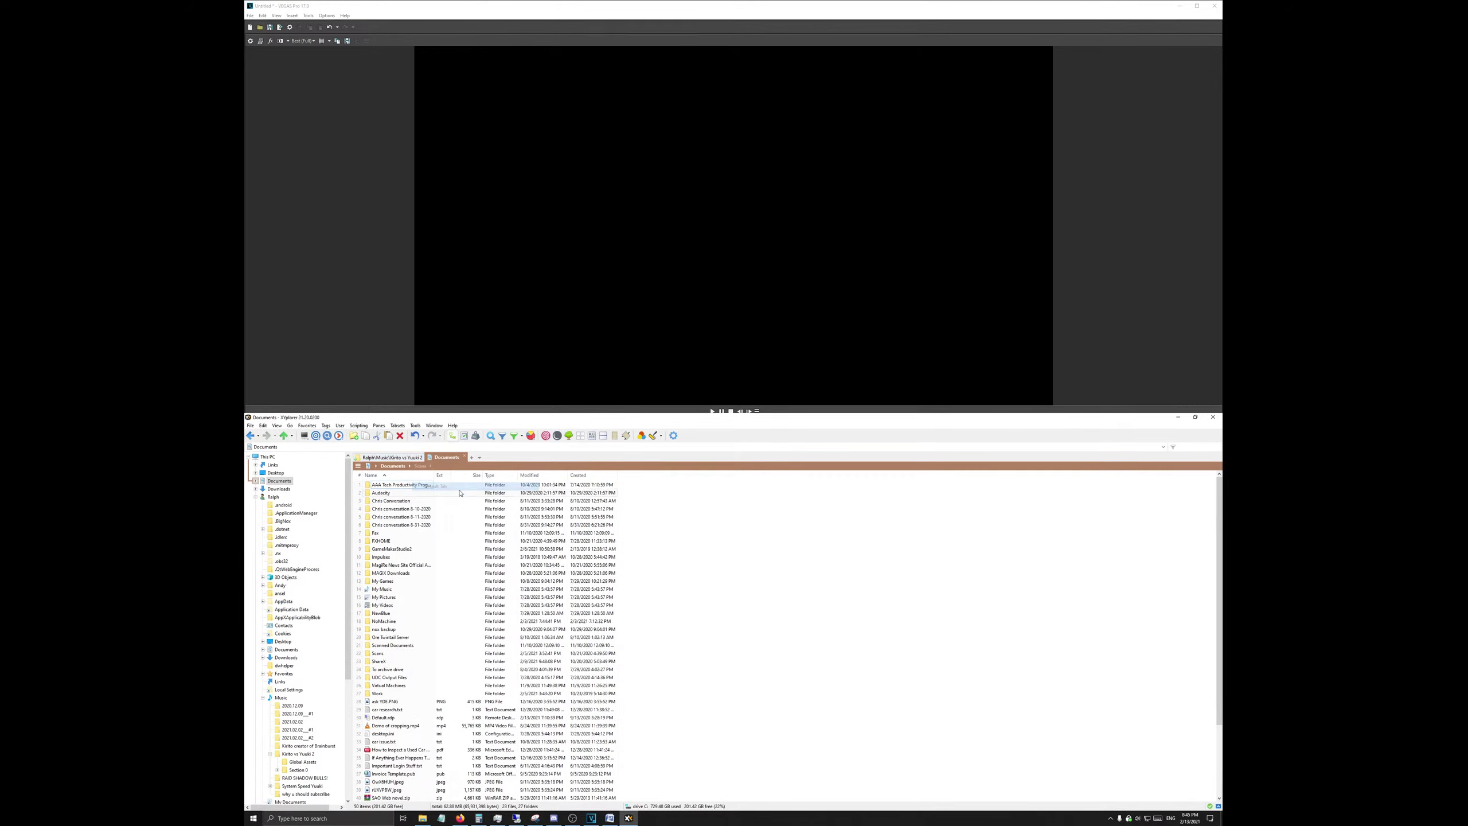
Step: Add a second Kirito vs Yuuki 2 tab ahead of Documents and open Global Assets in it
{"action": "left_click", "coordinate": [407, 458]}
{"action": "left_click", "coordinate": [434, 457]}
{"action": "right_click", "coordinate": [410, 460]}
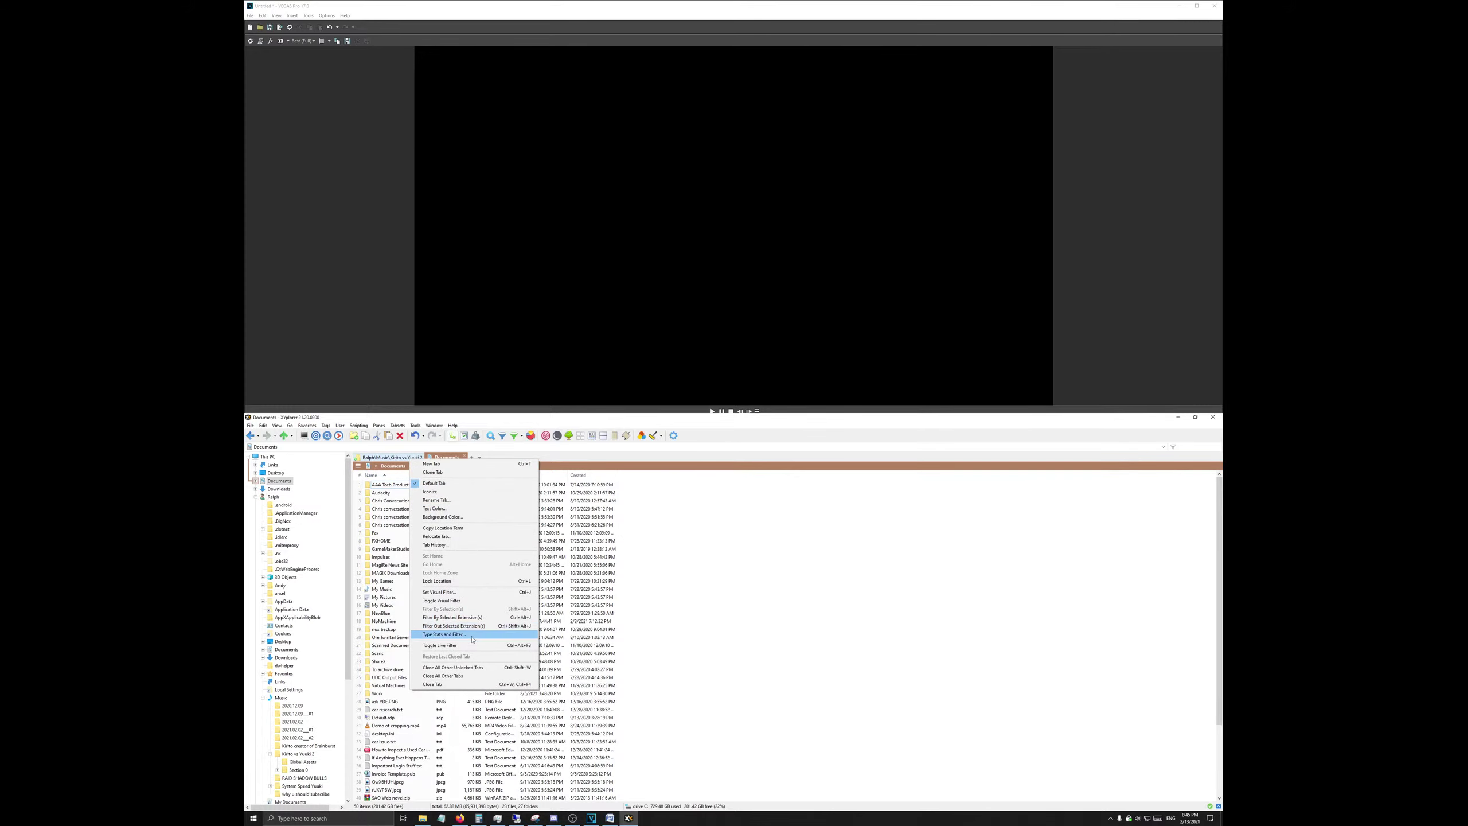
{"action": "left_click", "coordinate": [470, 464]}
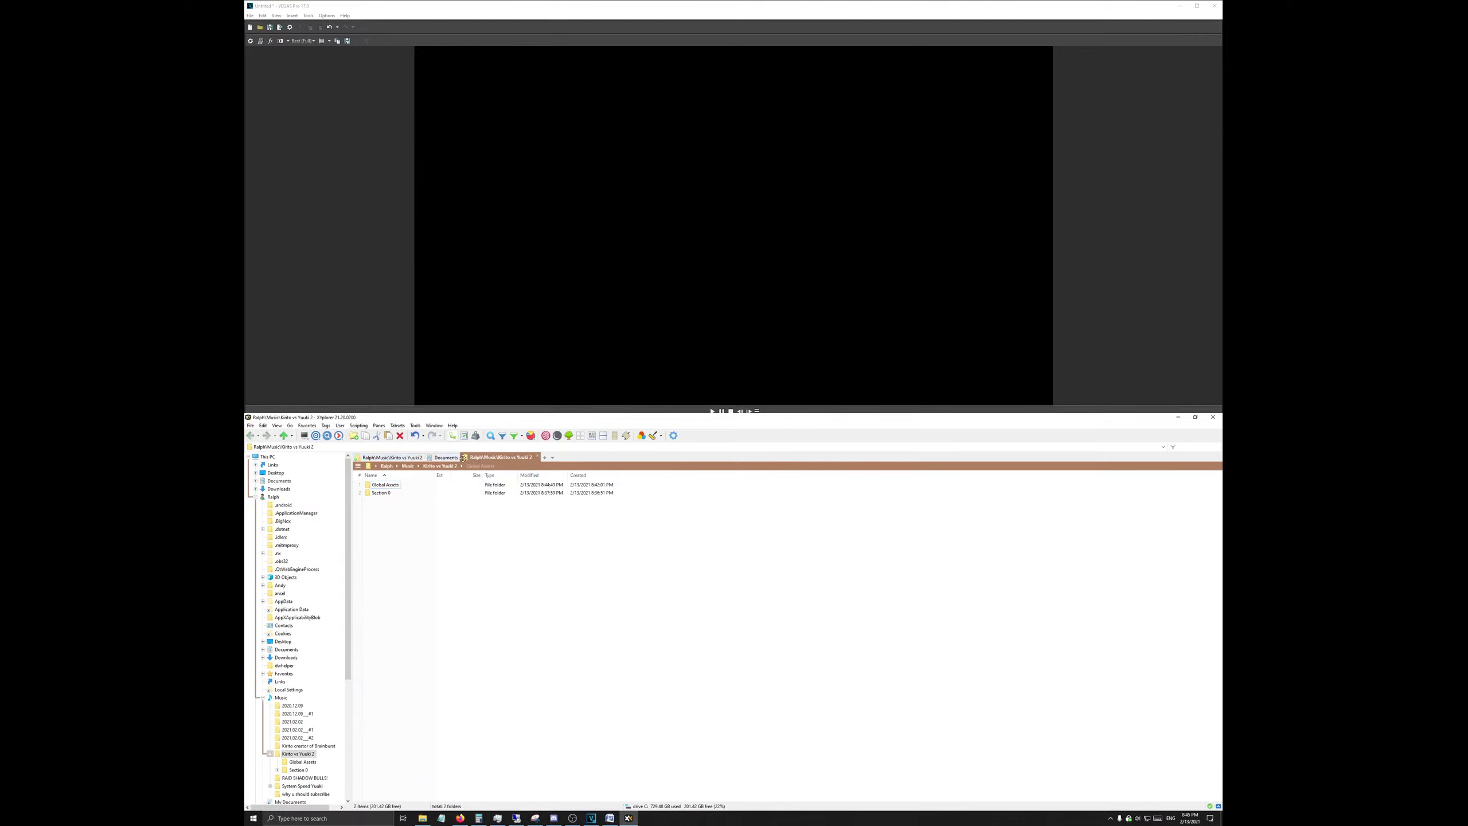
{"action": "left_click_drag", "start_coordinate": [436, 459], "coordinate": [449, 461]}
{"action": "double_click", "coordinate": [389, 485]}
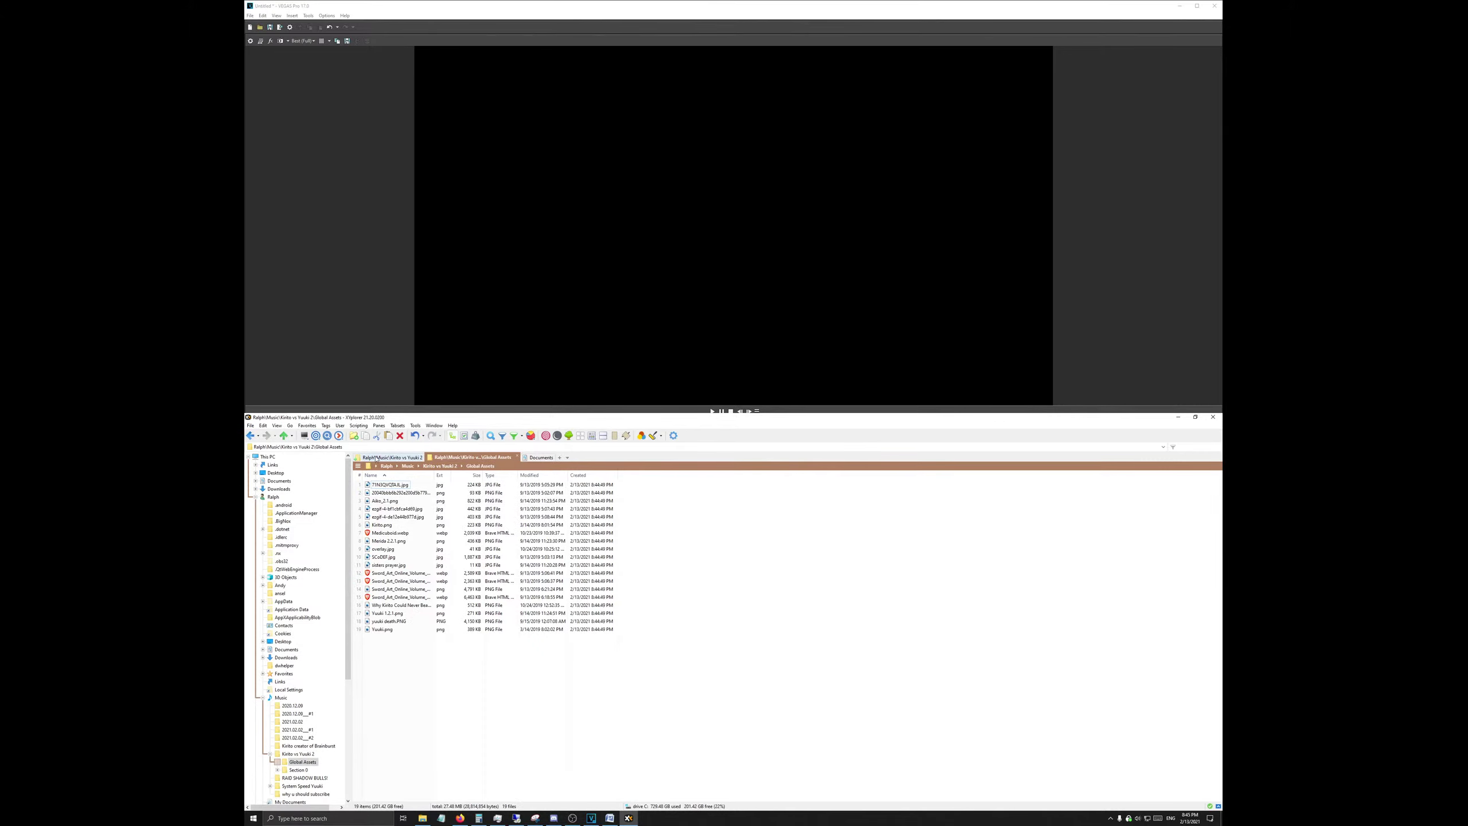
{"action": "left_click", "coordinate": [375, 458]}
{"action": "left_click", "coordinate": [456, 457]}
{"action": "left_click", "coordinate": [540, 458]}
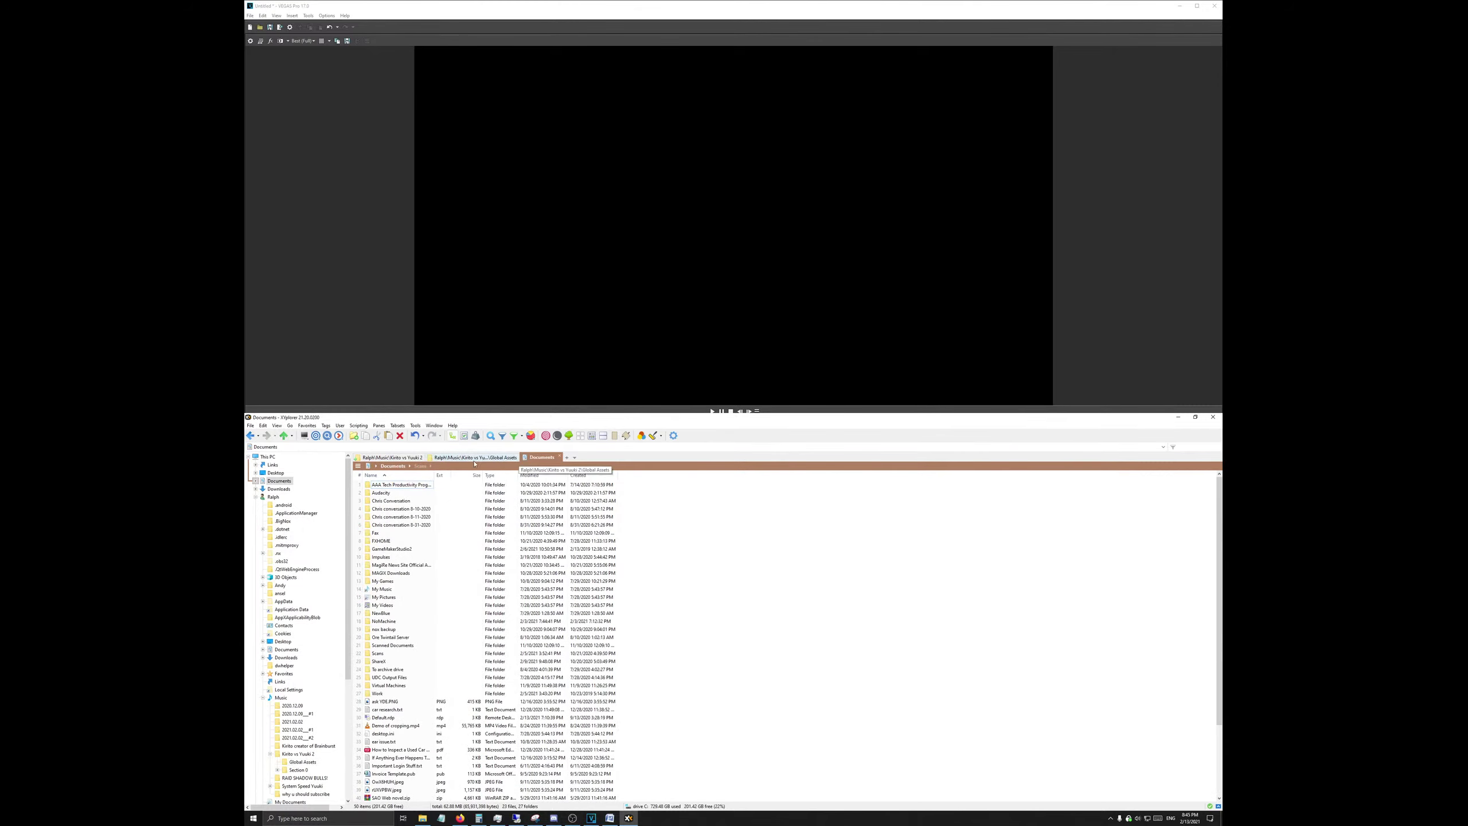
Step: Clone the Global Assets tab and open the project's Section folder in the clone
{"action": "left_click", "coordinate": [477, 459]}
{"action": "right_click", "coordinate": [477, 459]}
{"action": "left_click", "coordinate": [486, 475]}
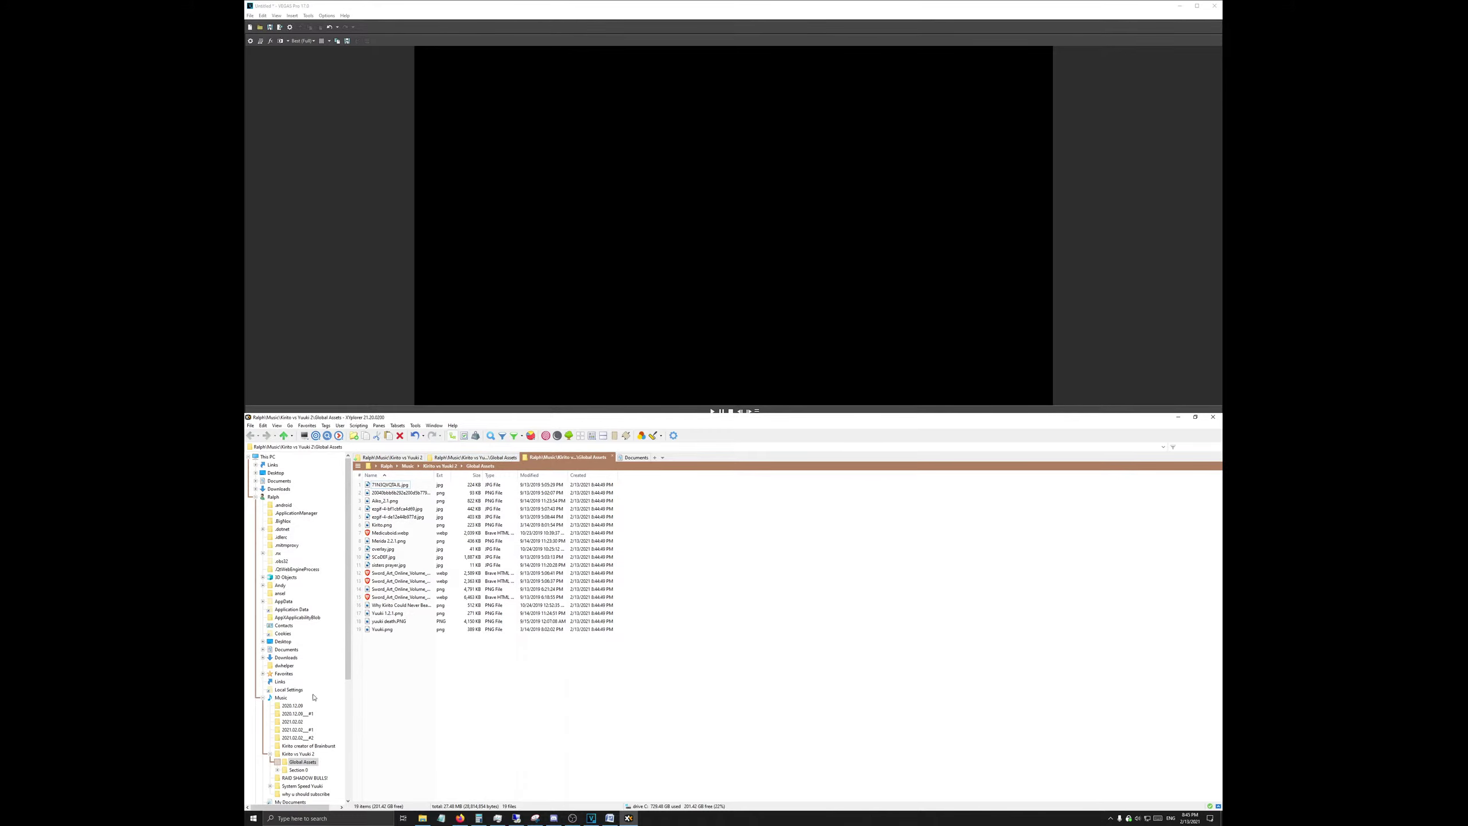
{"action": "left_click", "coordinate": [309, 754]}
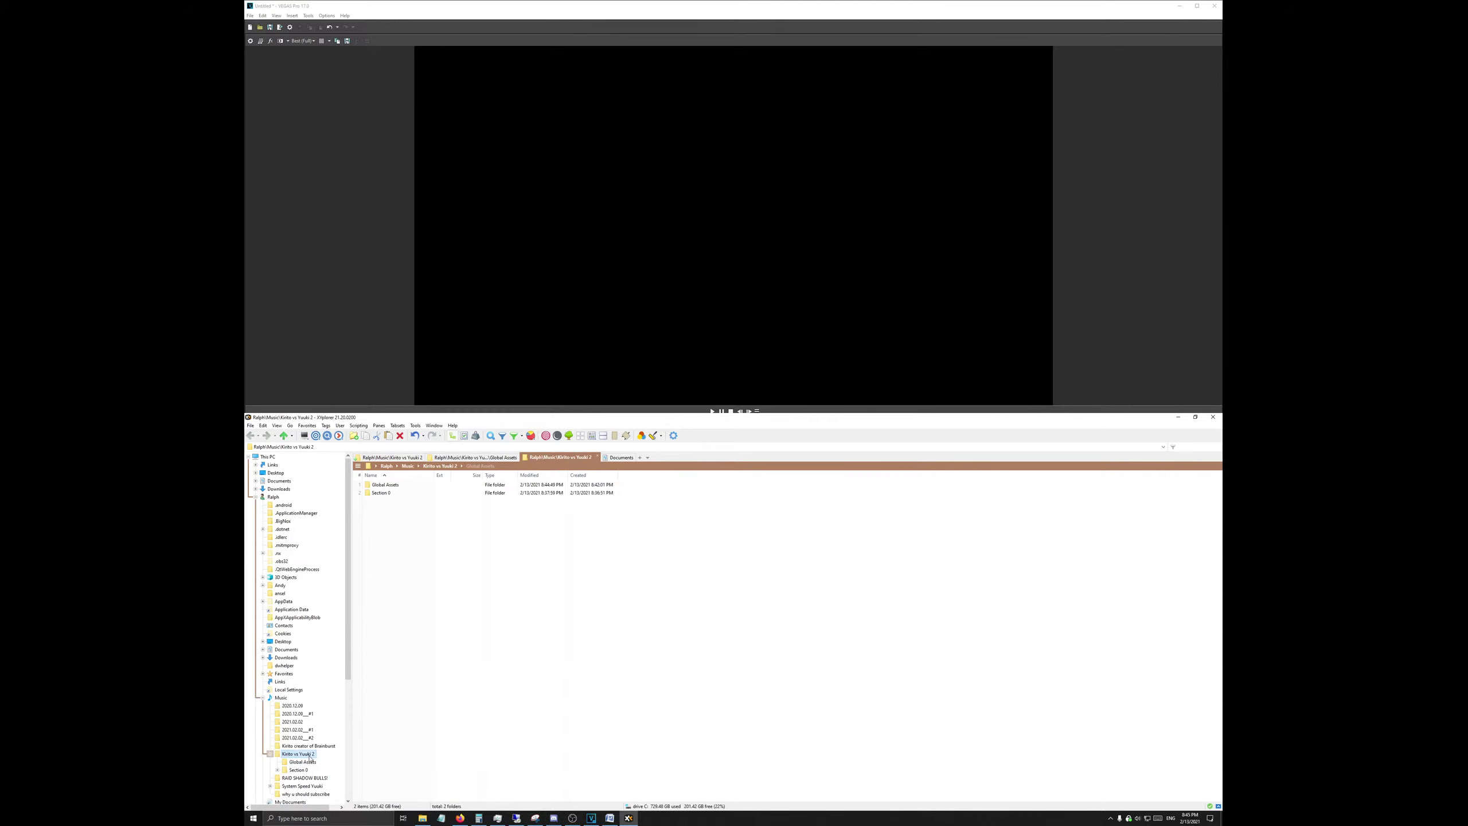
{"action": "double_click", "coordinate": [382, 493]}
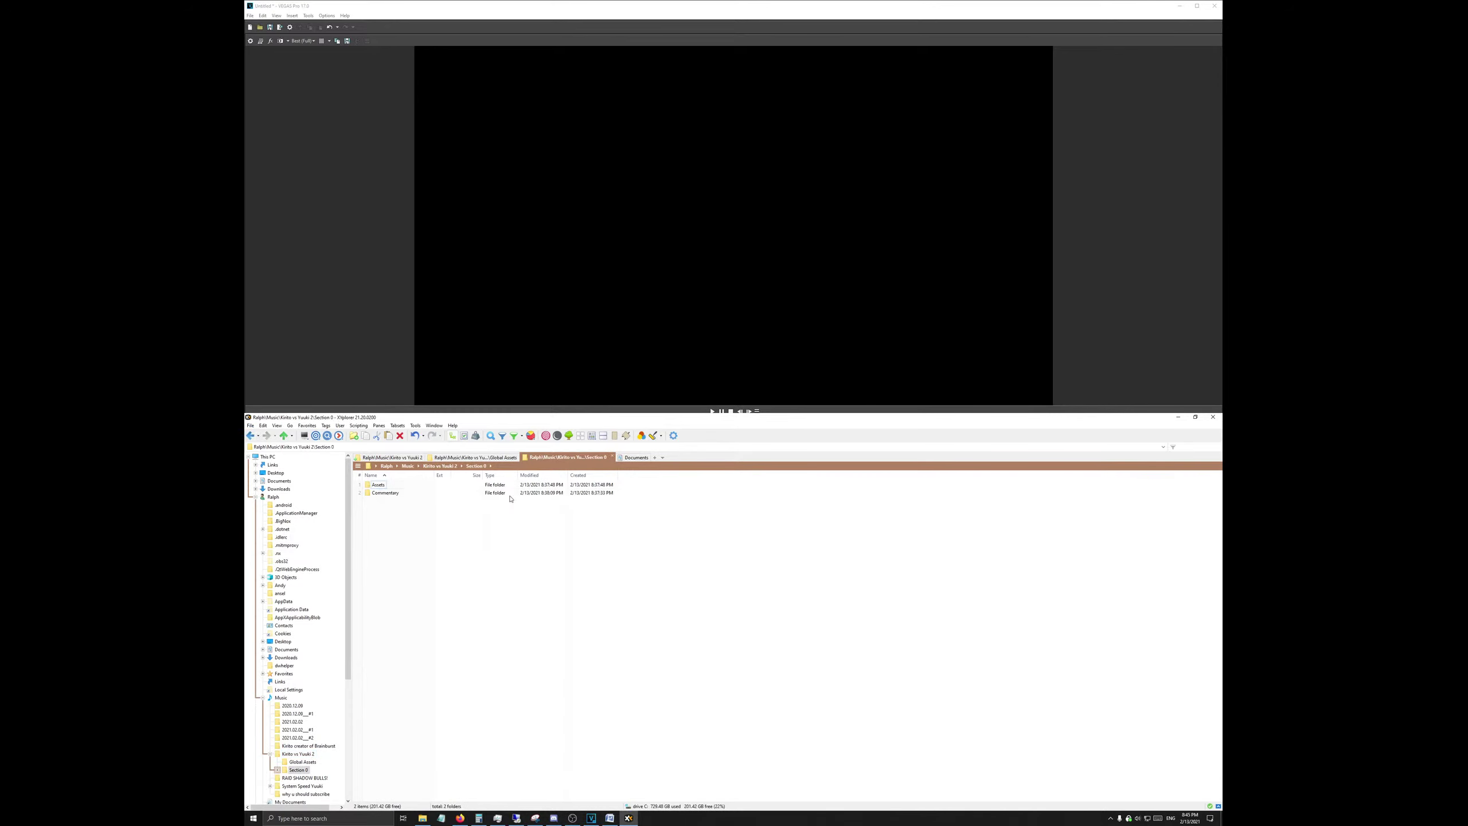
{"action": "left_click", "coordinate": [636, 458]}
{"action": "left_click", "coordinate": [652, 457]}
Step: Switch to File Explorer and open the Myne Did Nothing Wrong Video Export folder under Vegas Saves' 2020 folder
{"action": "left_click", "coordinate": [423, 817]}
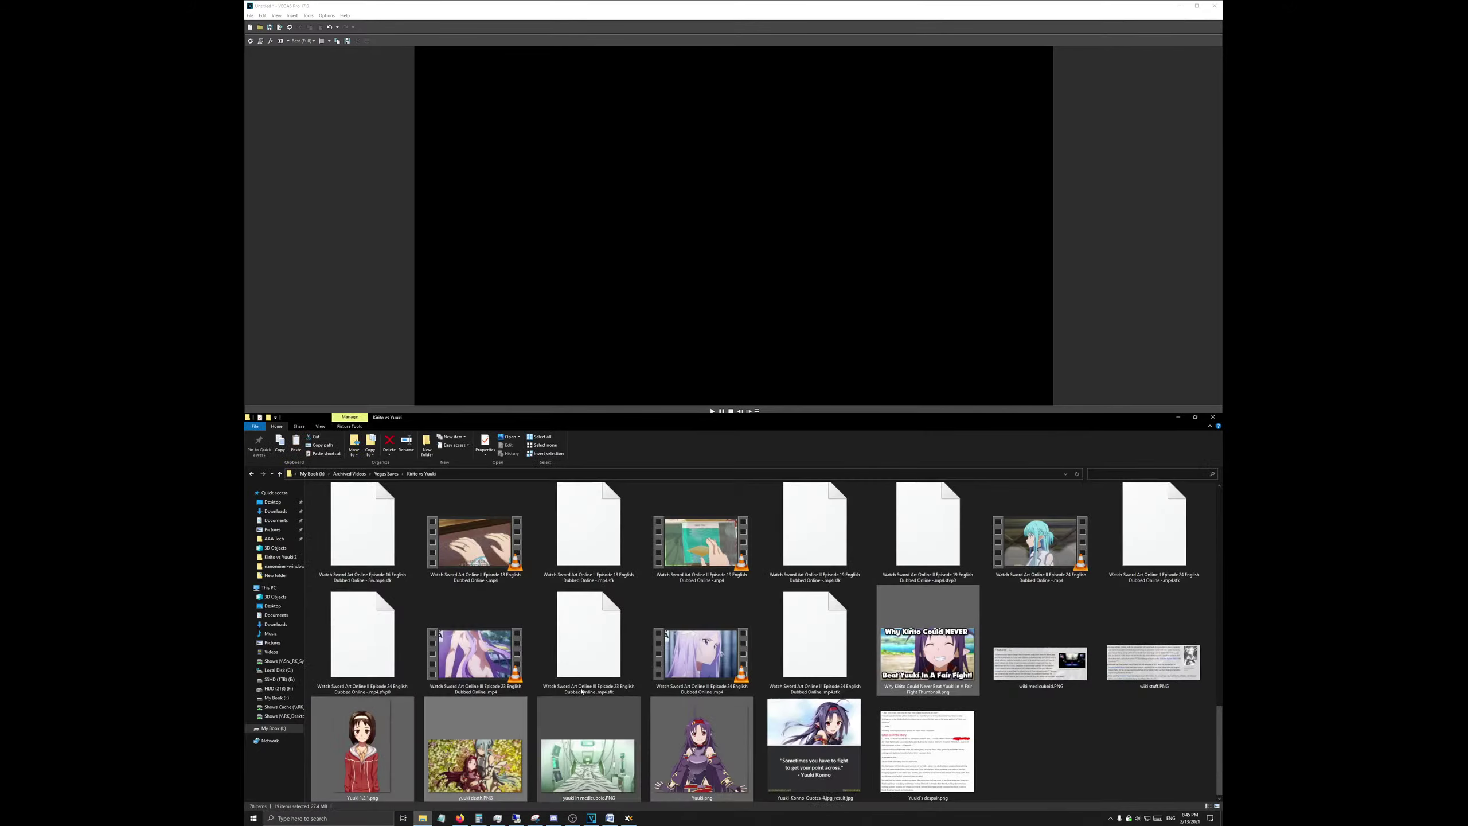
{"action": "scroll", "coordinate": [613, 642], "scroll_direction": "up", "scroll_amount": 10}
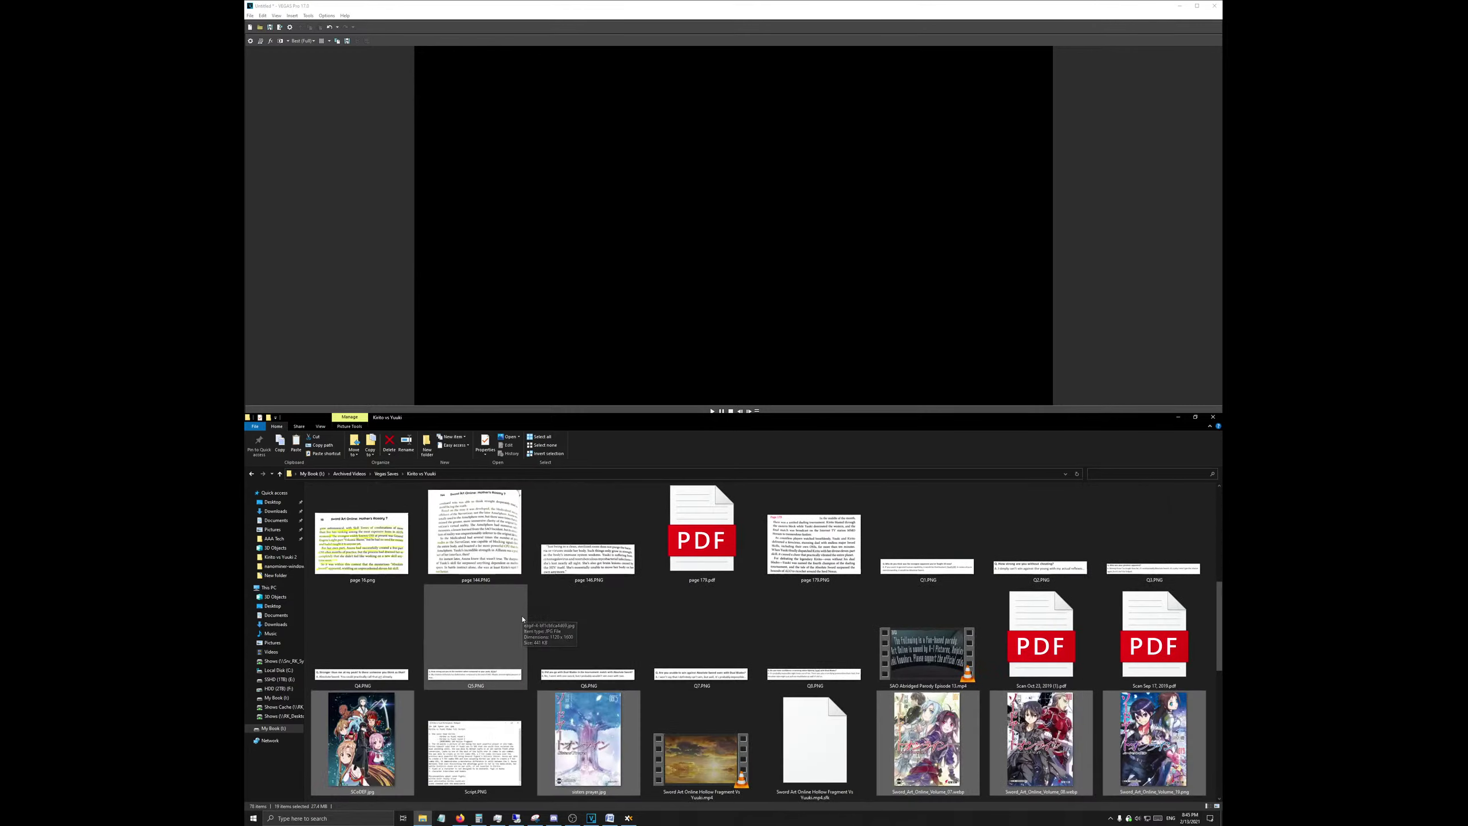
{"action": "key", "text": "alt+Up"}
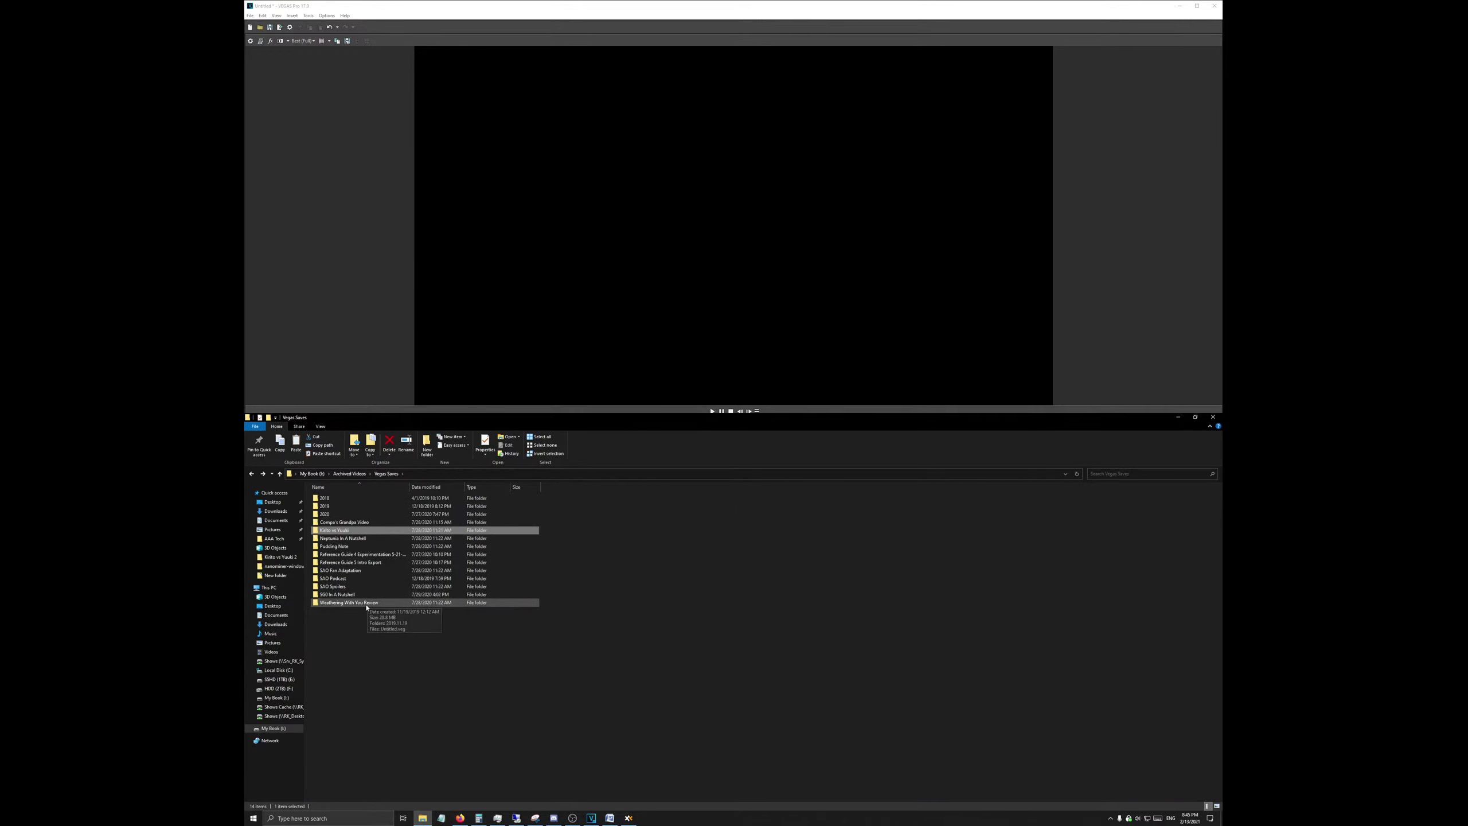
{"action": "left_click", "coordinate": [355, 513]}
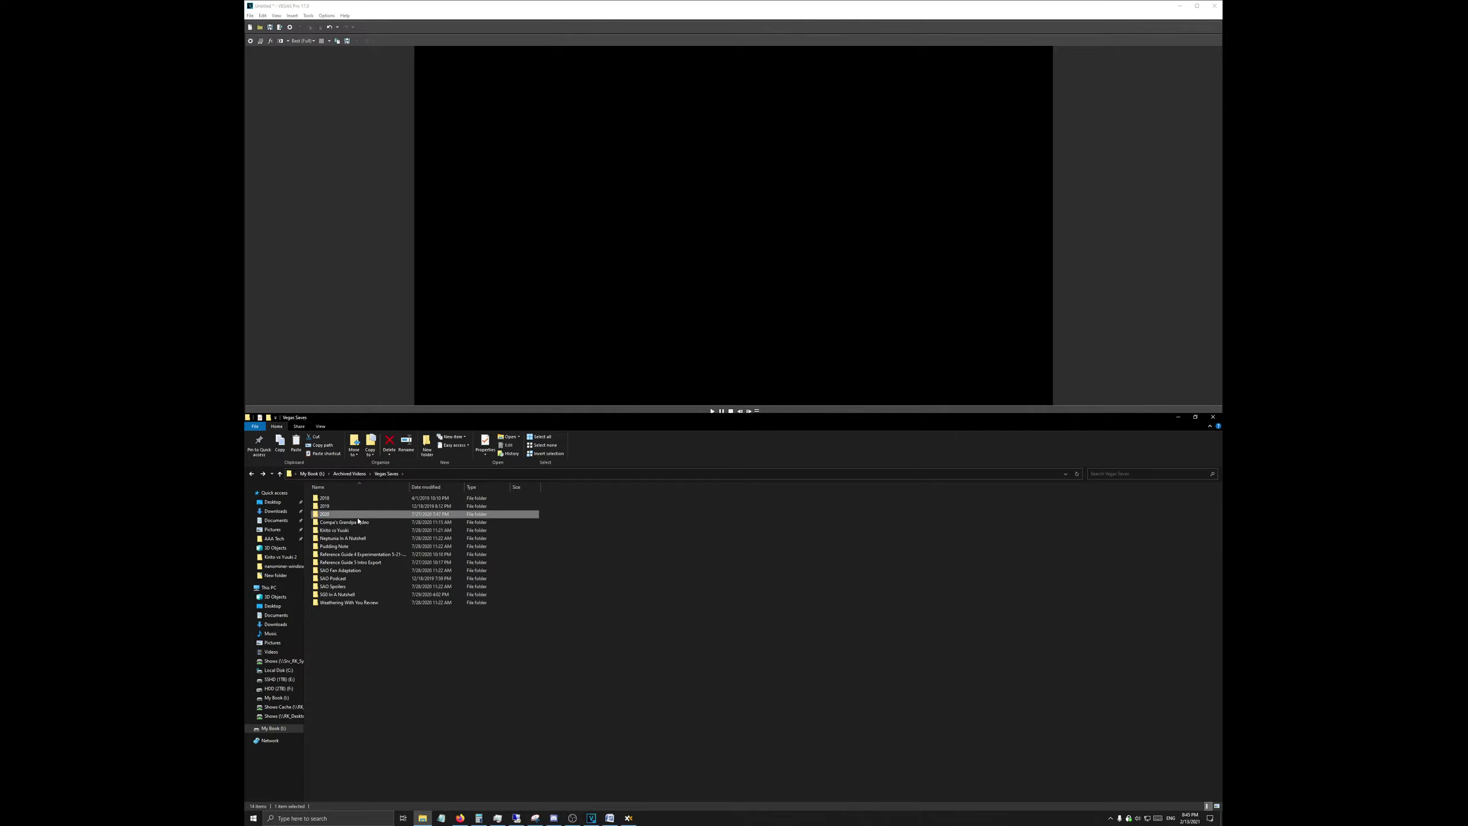
{"action": "double_click", "coordinate": [361, 518]}
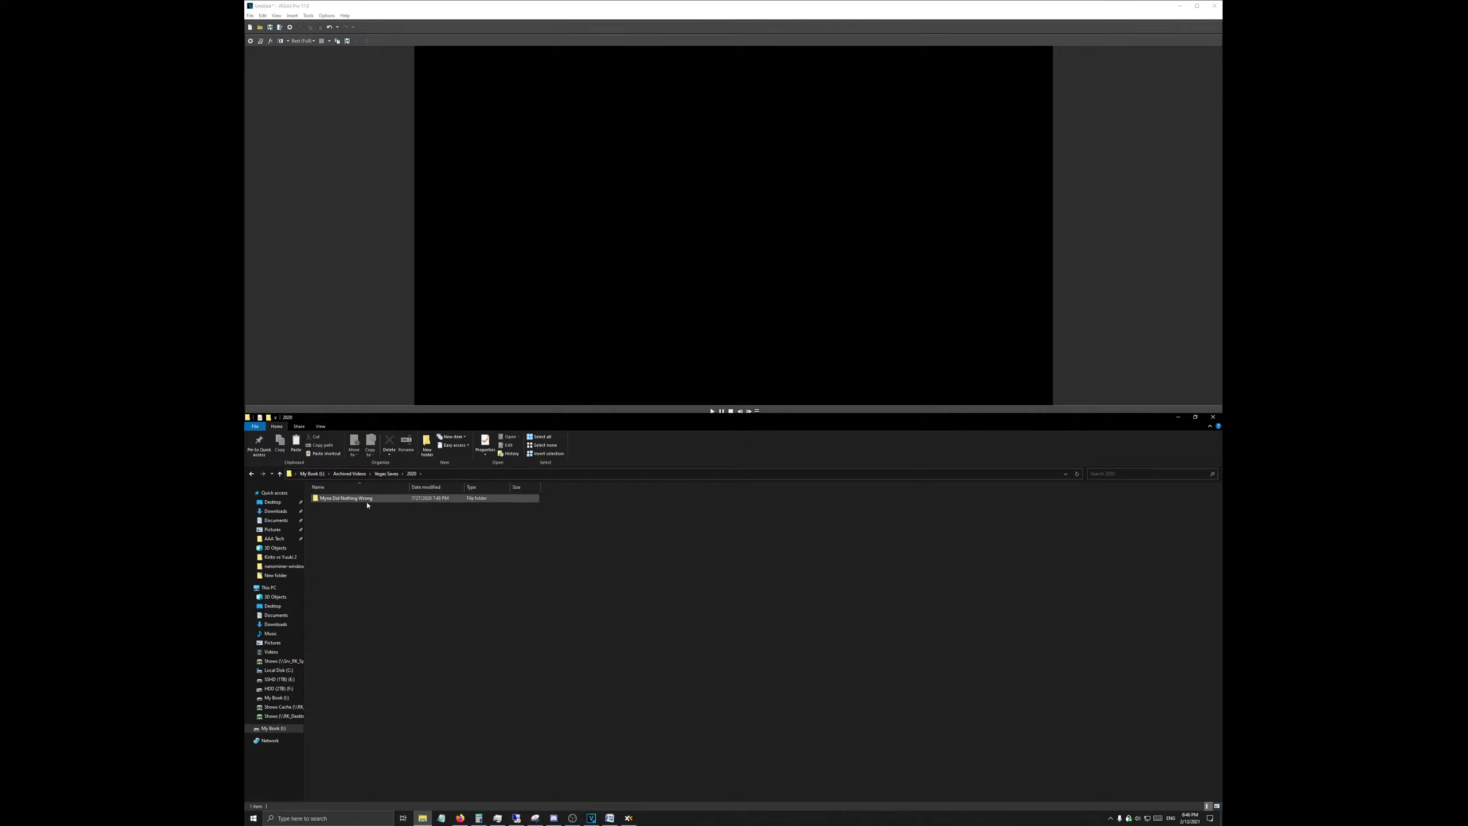
{"action": "double_click", "coordinate": [368, 499]}
{"action": "double_click", "coordinate": [367, 498]}
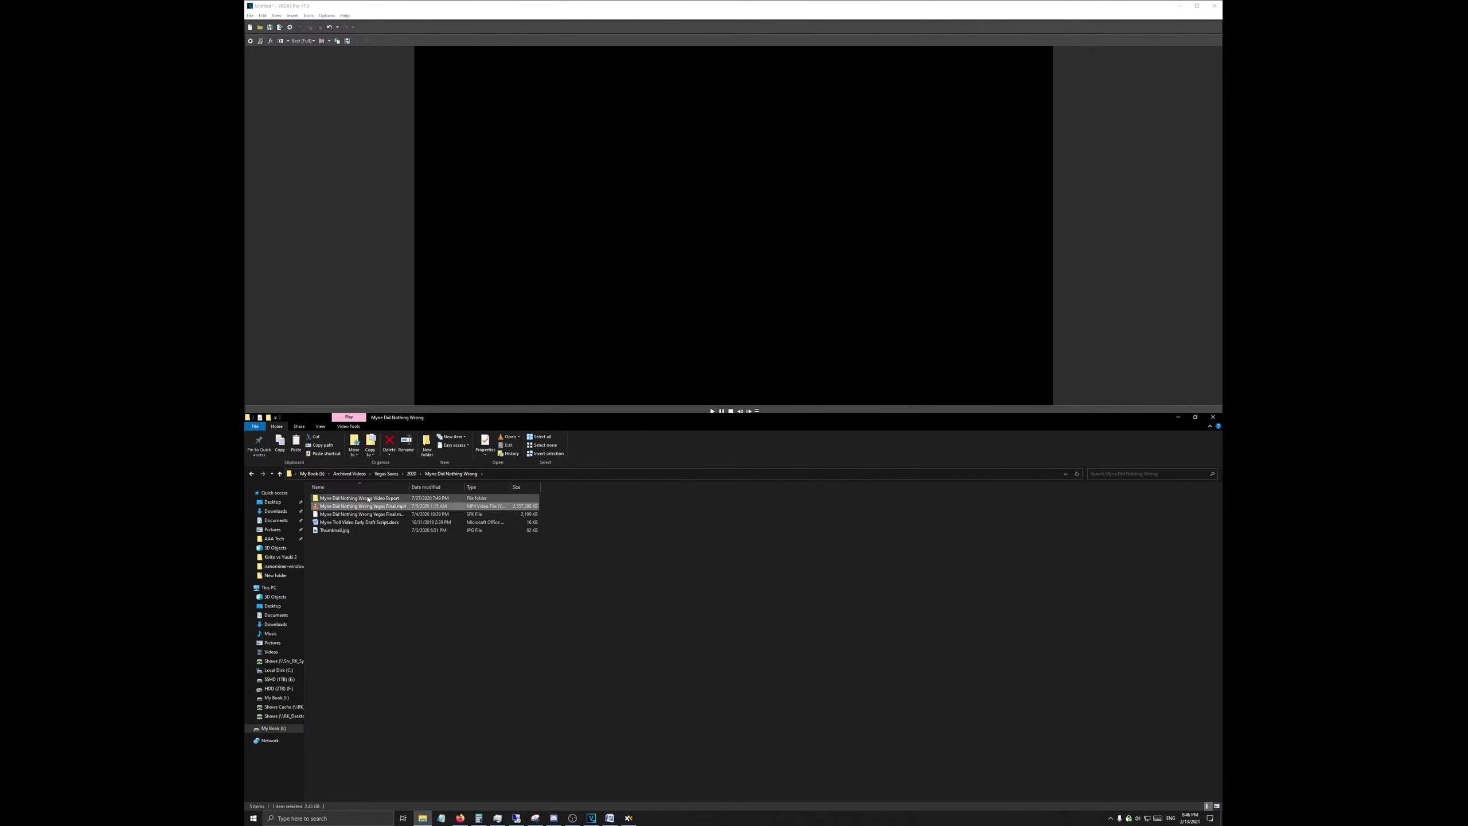
Step: Display the contents of the Myne Did Nothing Wrong Video Export folder as large icons
{"action": "scroll", "coordinate": [368, 498], "scroll_direction": "down", "scroll_amount": 10}
{"action": "right_click", "coordinate": [628, 565]}
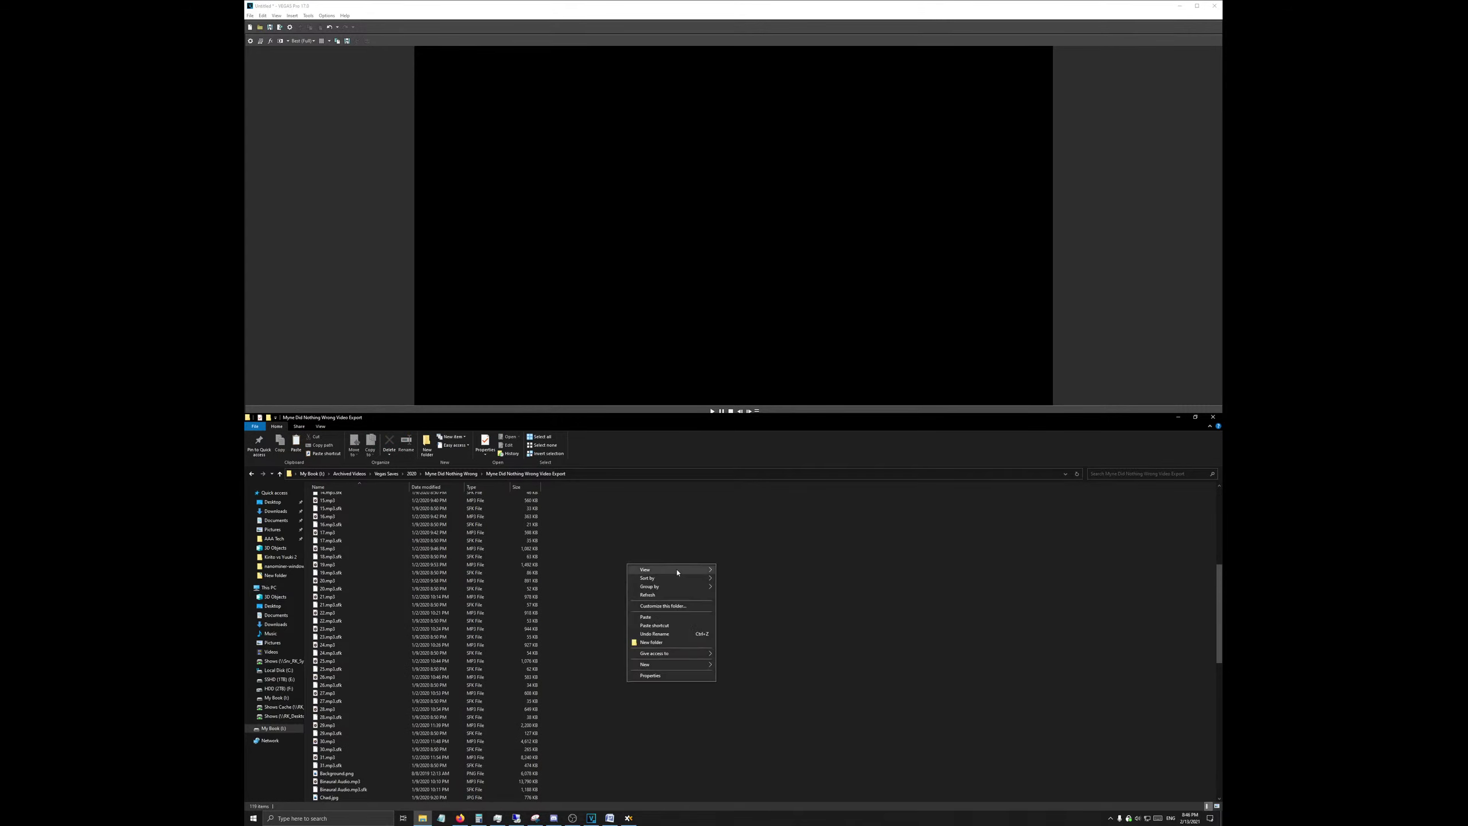
{"action": "mouse_move", "coordinate": [671, 570]}
{"action": "left_click", "coordinate": [762, 580]}
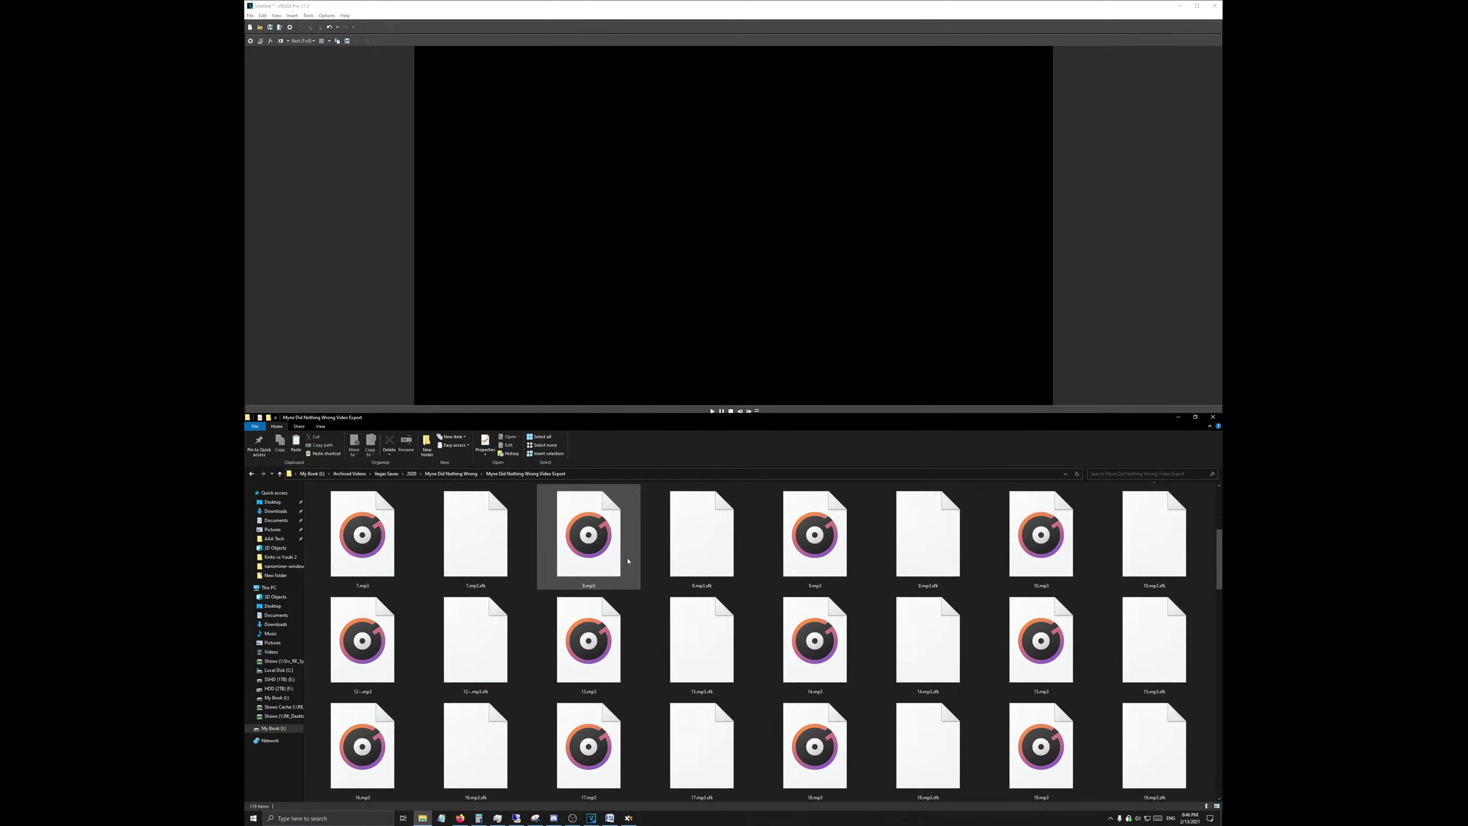
Step: Copy Background.png from the Myne Did Nothing Wrong Video Export folder into the project's Global Assets folder
{"action": "left_click", "coordinate": [379, 547]}
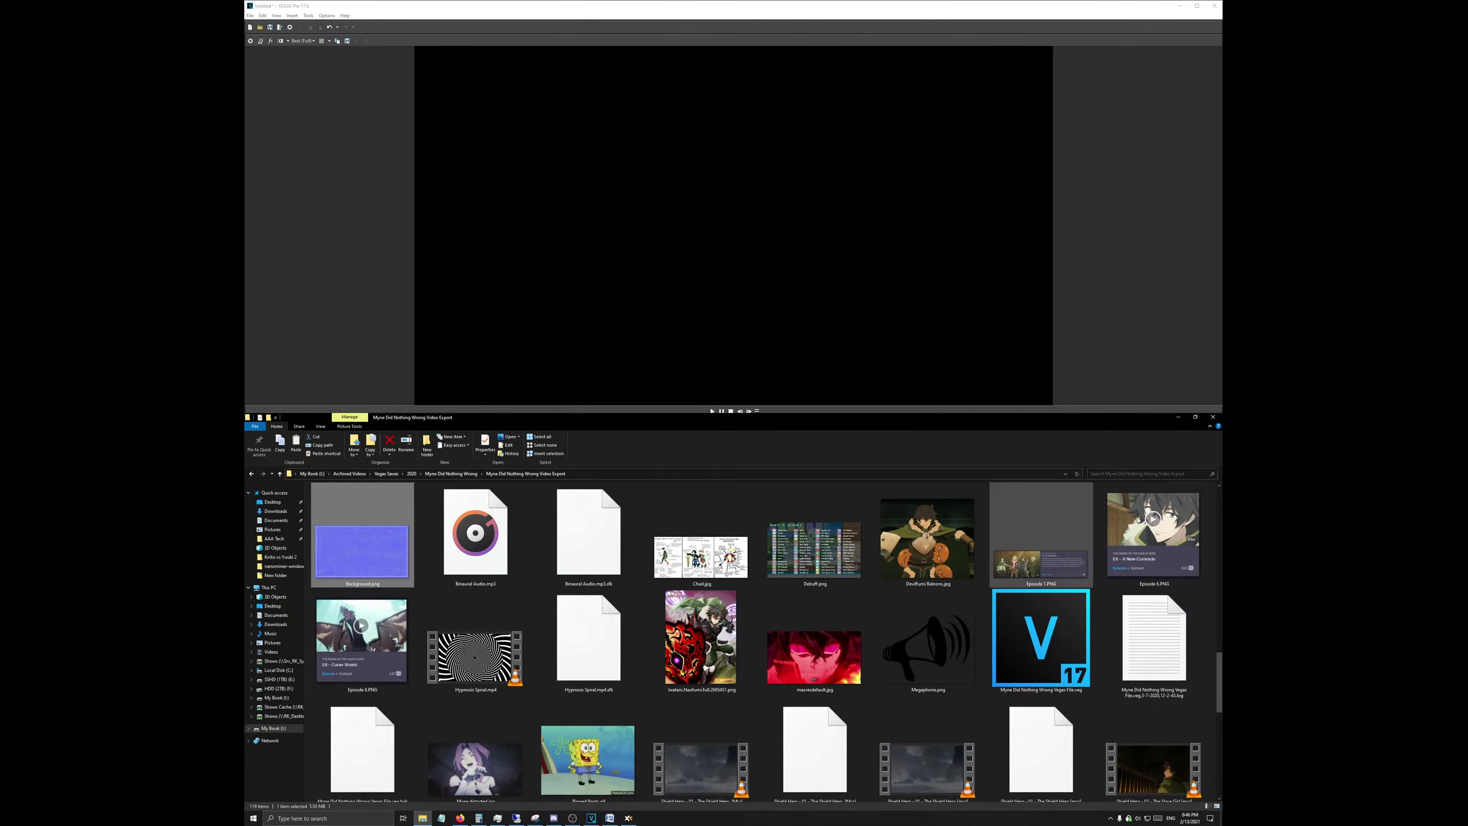
{"action": "left_click", "coordinate": [1213, 417]}
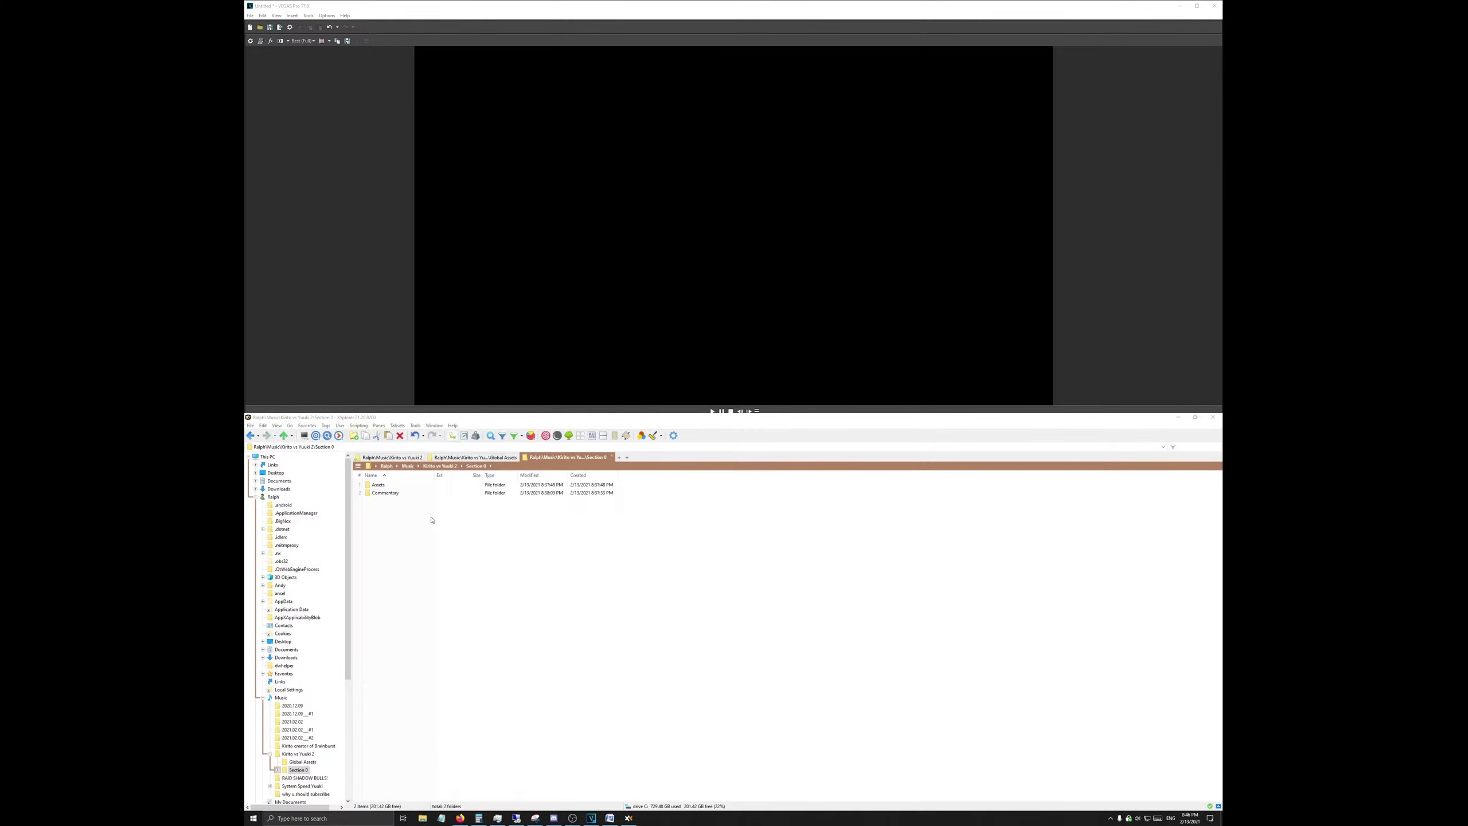
{"action": "left_click", "coordinate": [471, 457]}
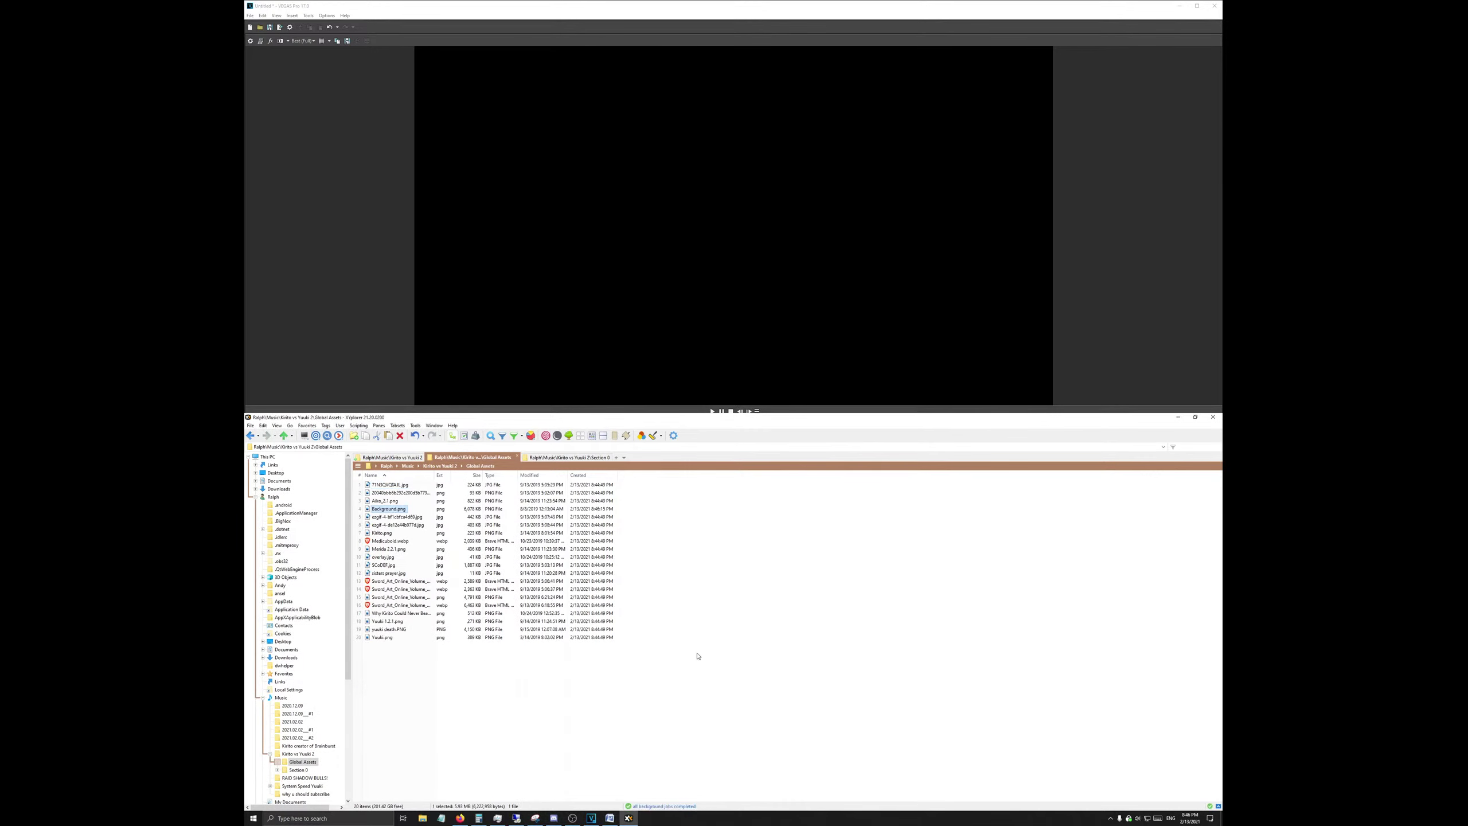
Step: Display the contents of the Global Assets folder as large thumbnails
{"action": "right_click", "coordinate": [716, 633]}
{"action": "left_click", "coordinate": [740, 540]}
{"action": "right_click", "coordinate": [667, 539]}
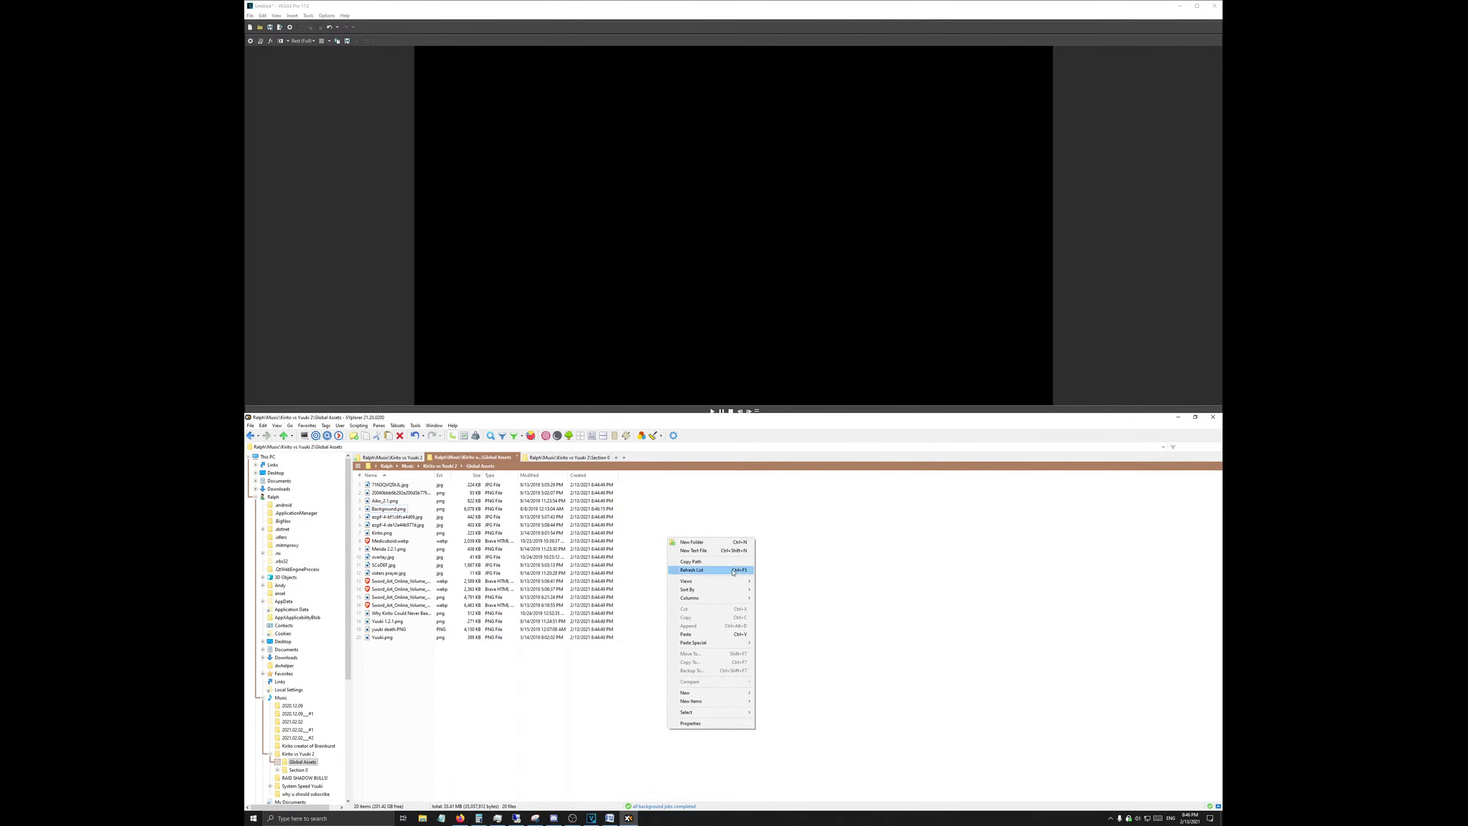
{"action": "mouse_move", "coordinate": [711, 580]}
{"action": "left_click", "coordinate": [790, 657]}
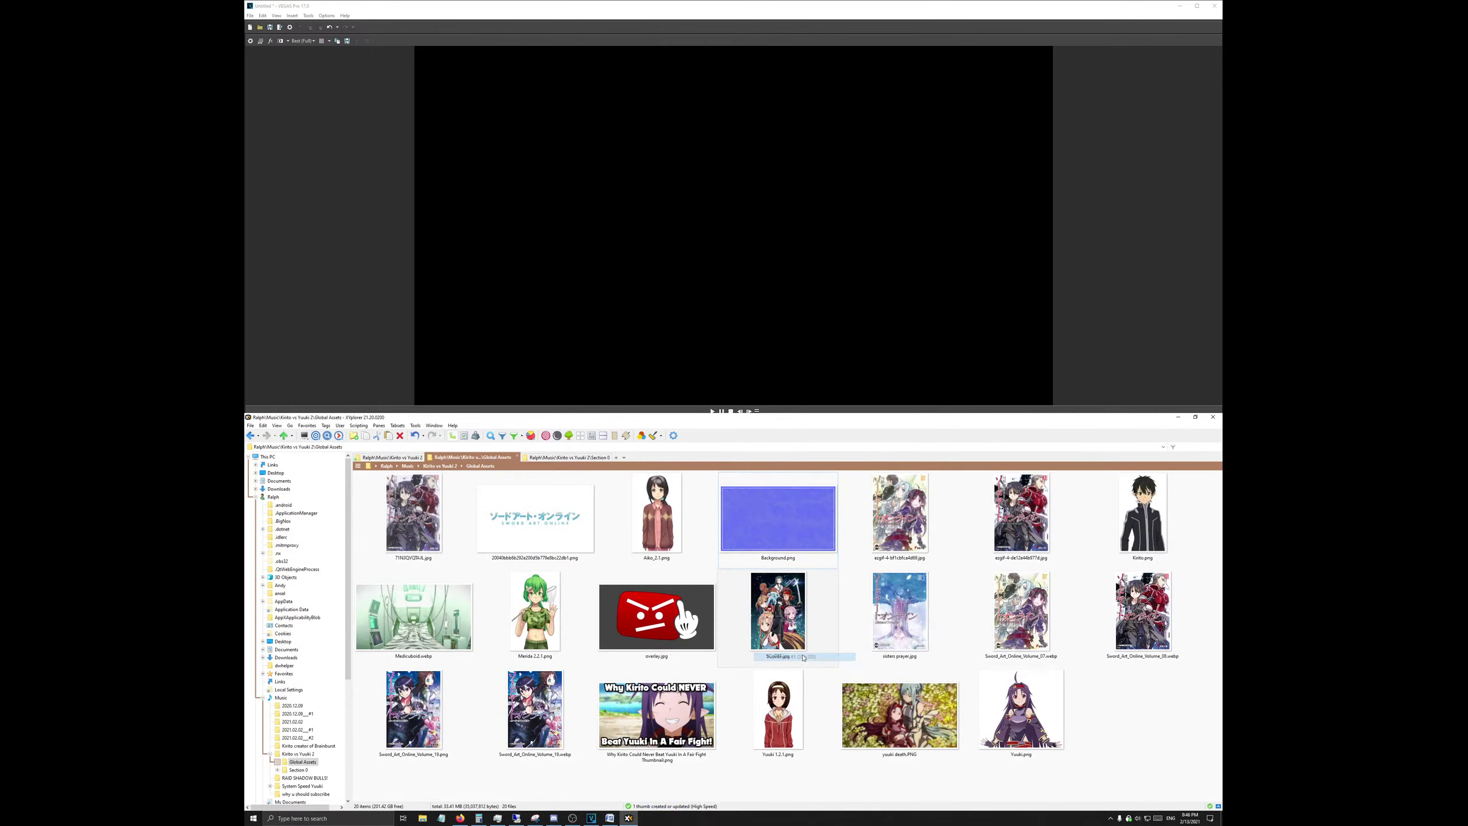
Step: Switch to Firefox and check the live chat of the Kirito vs Yuuki Sequel Video editing stream on YouTube
{"action": "left_click", "coordinate": [460, 818]}
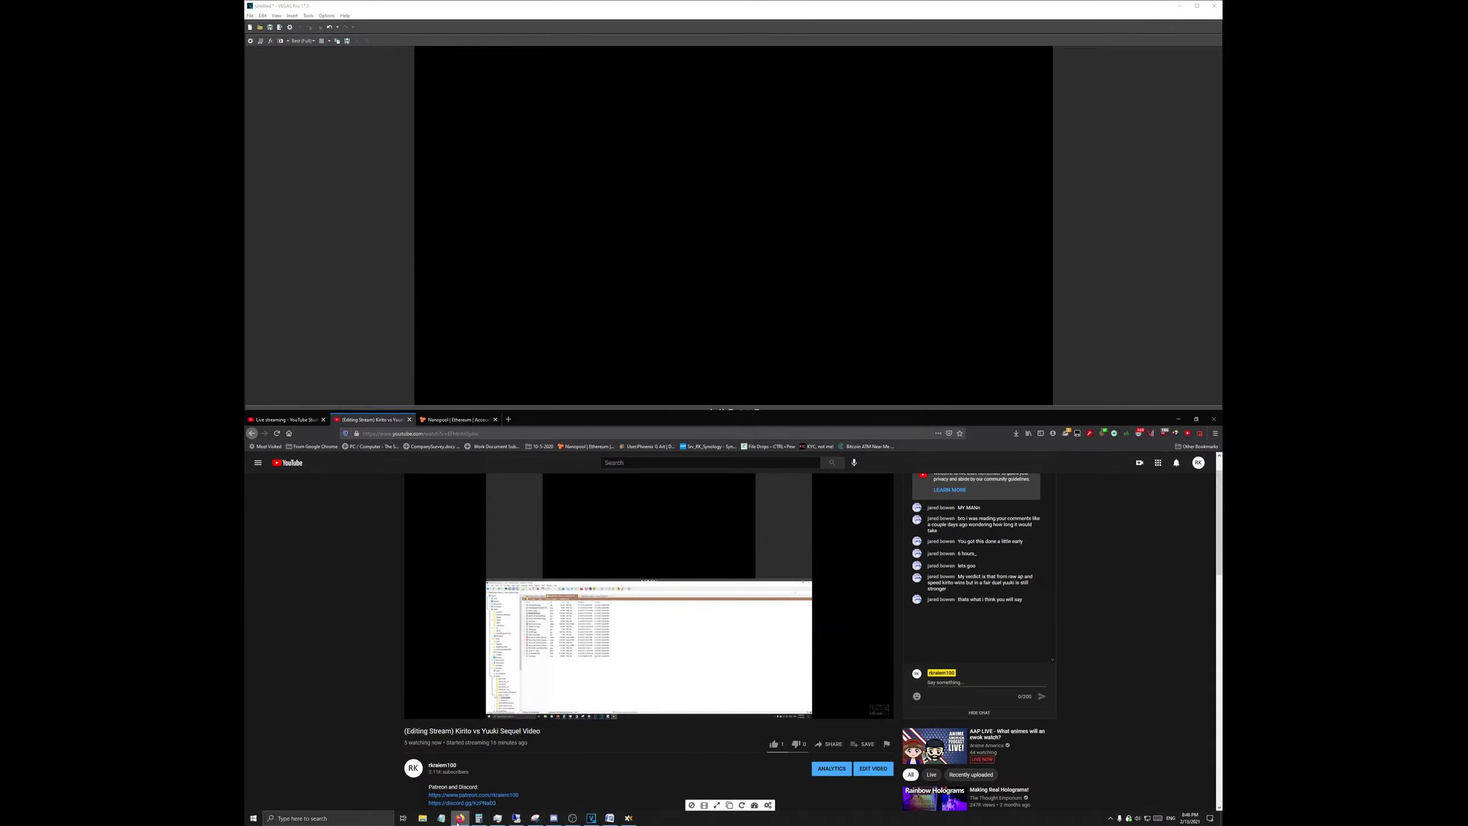
{"action": "scroll", "coordinate": [327, 697], "scroll_direction": "down", "scroll_amount": 1}
{"action": "scroll", "coordinate": [543, 658], "scroll_direction": "up", "scroll_amount": 2}
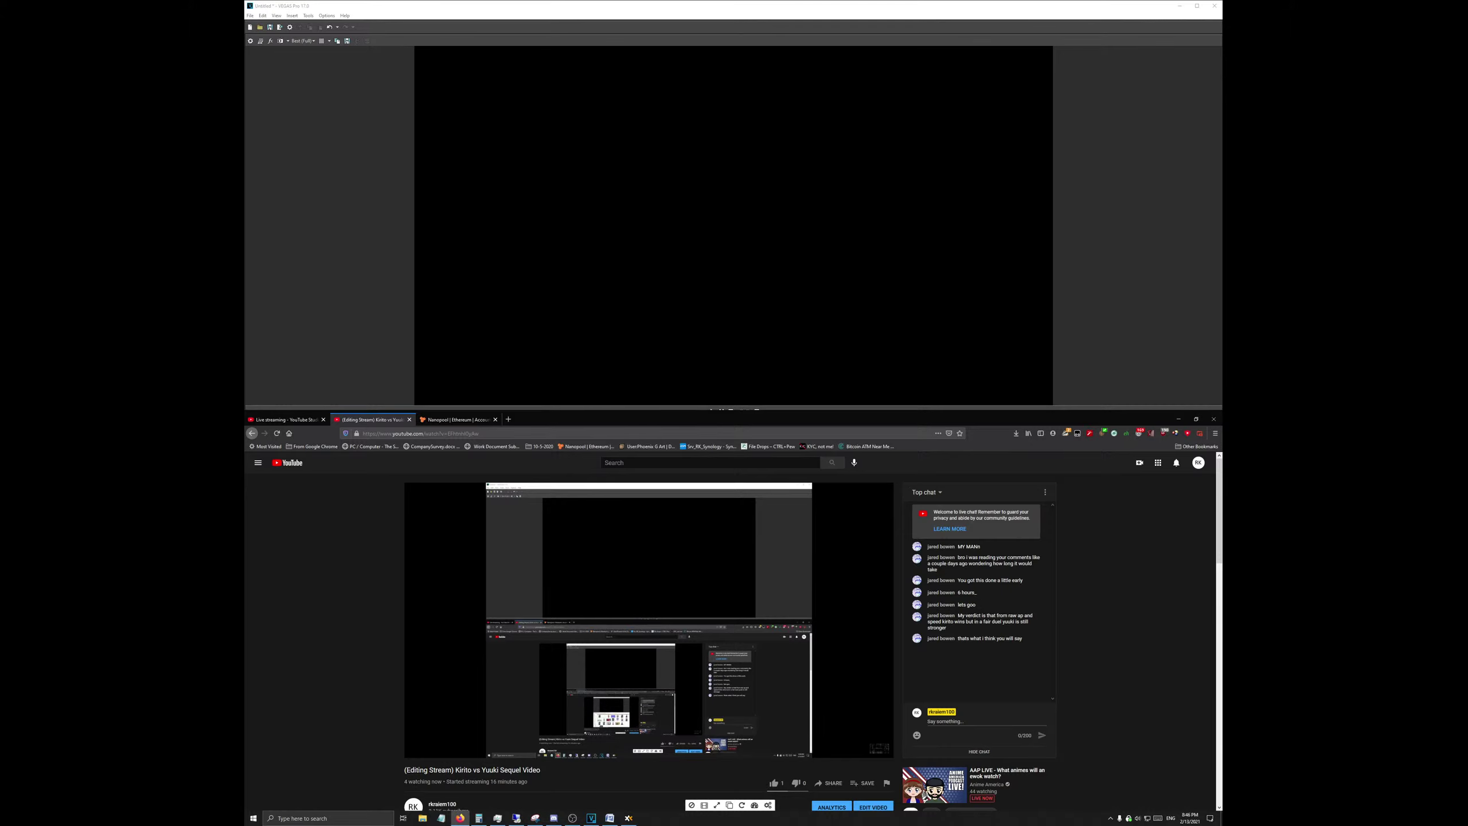
Step: Switch to VEGAS Pro and select the time range spanning all the commentary clips on the timeline
{"action": "left_click", "coordinate": [598, 818]}
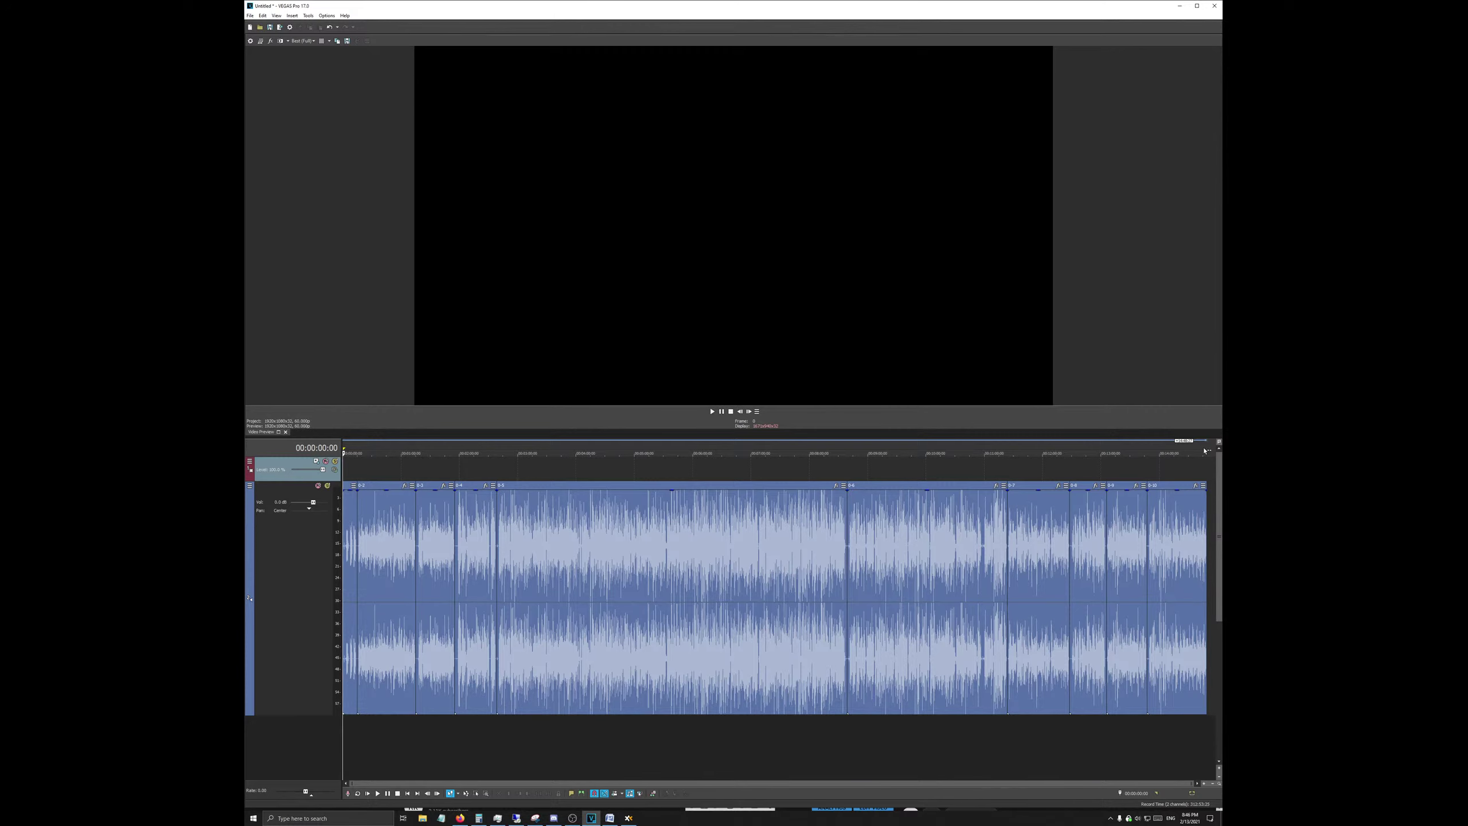
{"action": "left_click_drag", "start_coordinate": [1209, 489], "coordinate": [292, 456]}
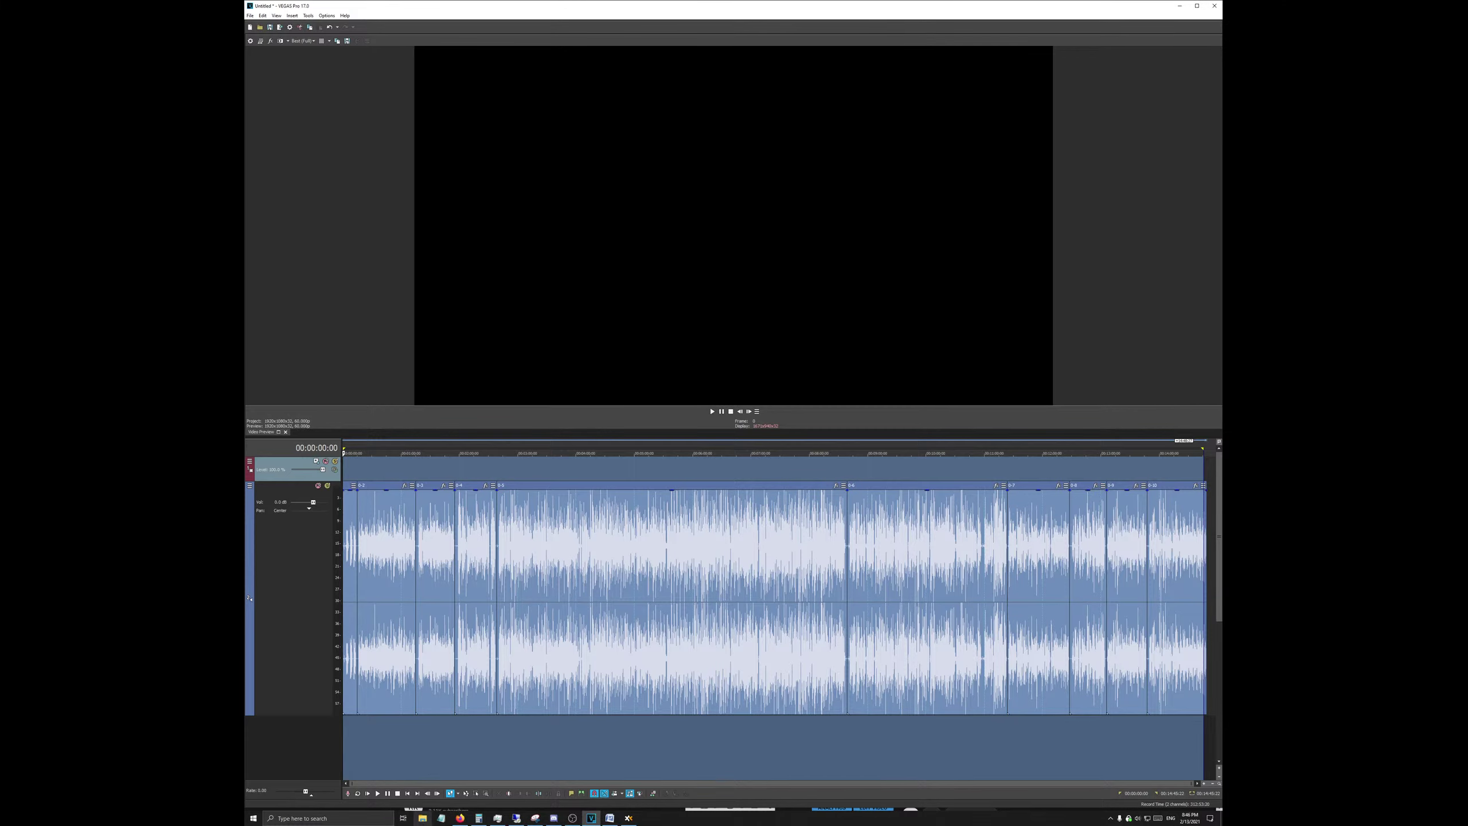
Step: Switch to the Word script and locate the (0-1) Section 0: Misconceptions heading
{"action": "left_click", "coordinate": [610, 817]}
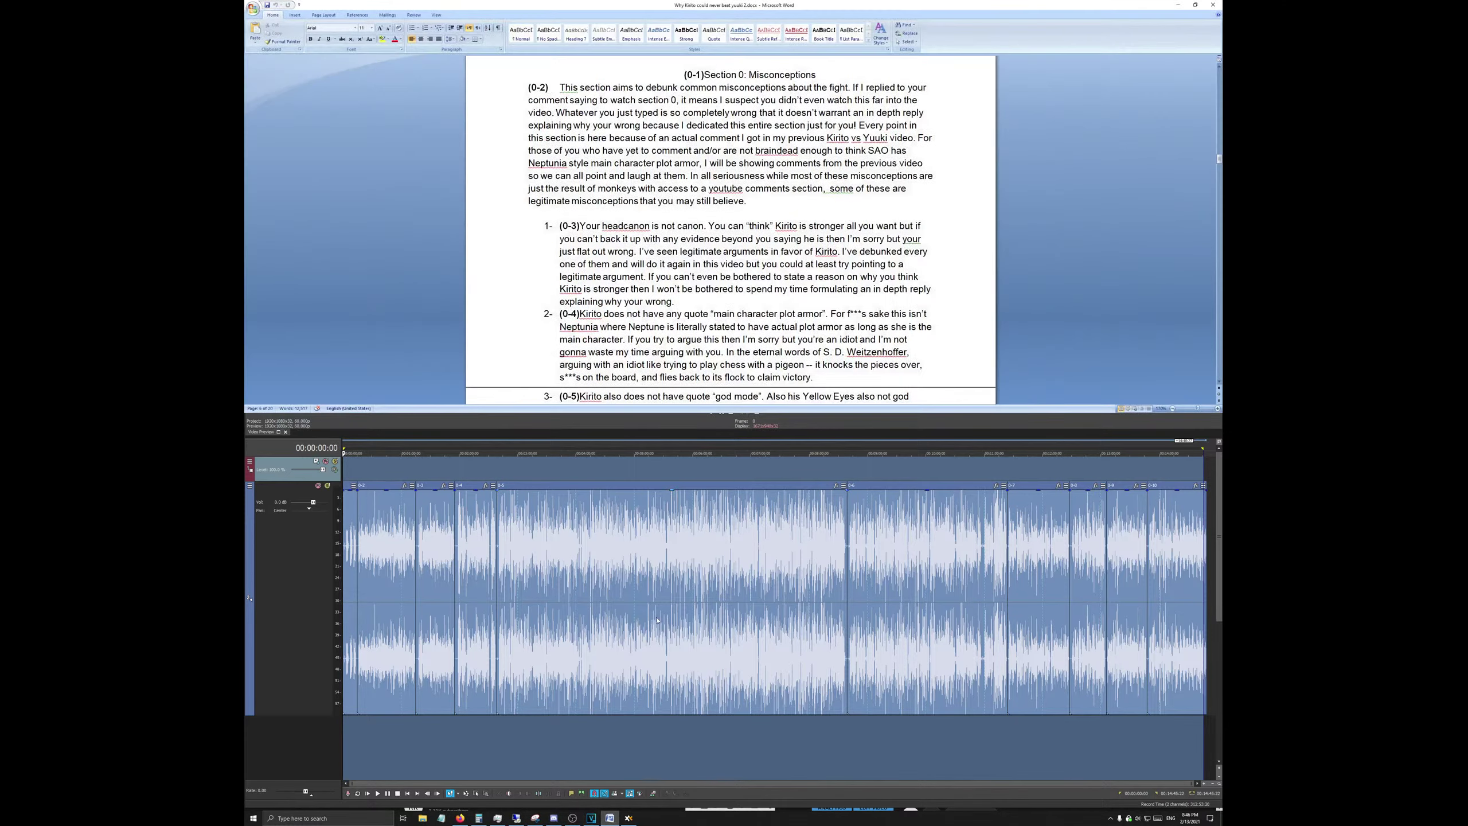
{"action": "scroll", "coordinate": [575, 185], "scroll_direction": "up", "scroll_amount": 2}
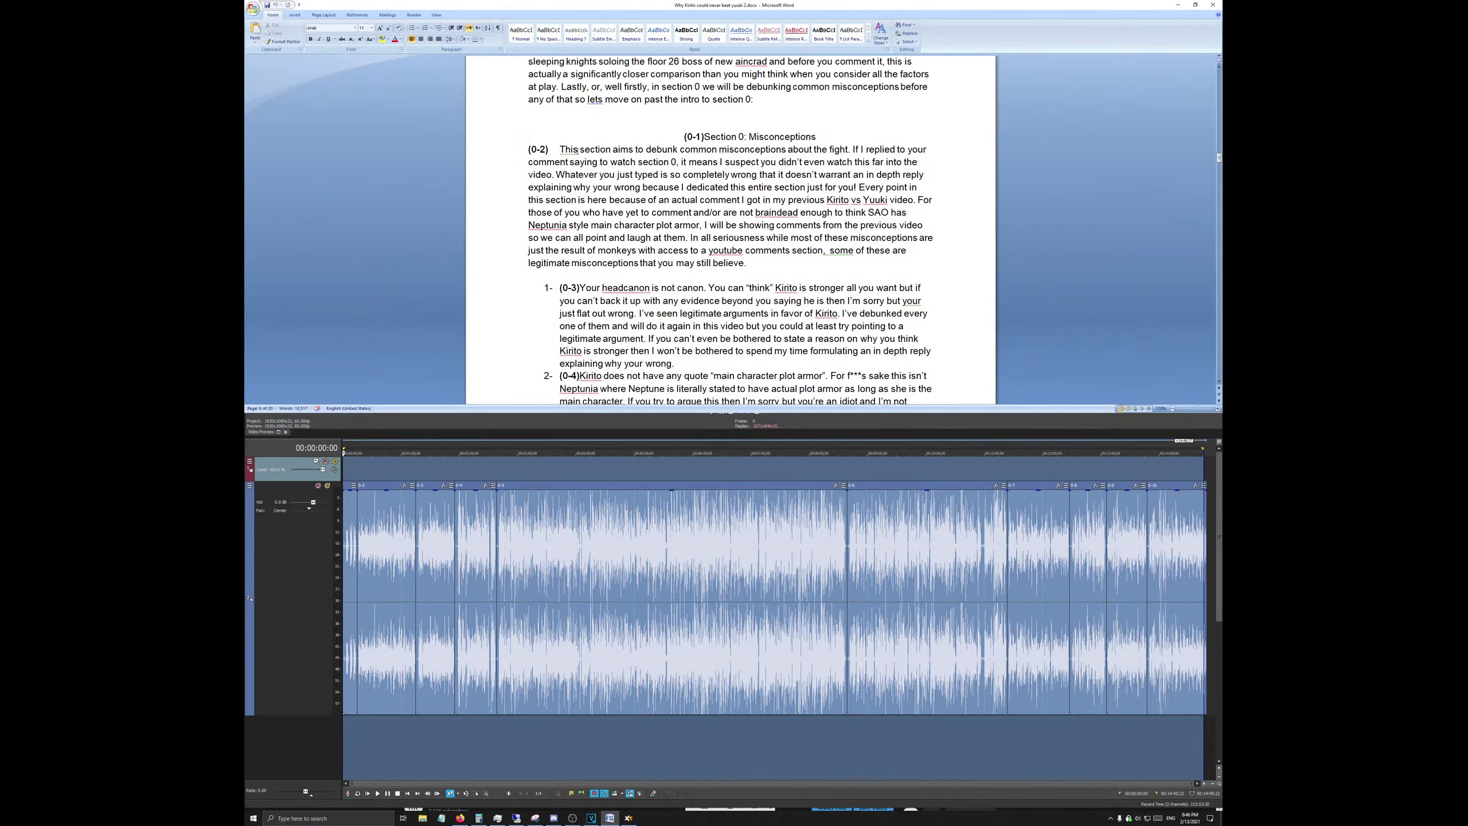
{"action": "left_click_drag", "start_coordinate": [681, 136], "coordinate": [807, 149]}
{"action": "left_click", "coordinate": [696, 149]}
Step: Switch to XYplorer and open the Commentary folder inside the project's Section 0 folder
{"action": "left_click", "coordinate": [422, 818]}
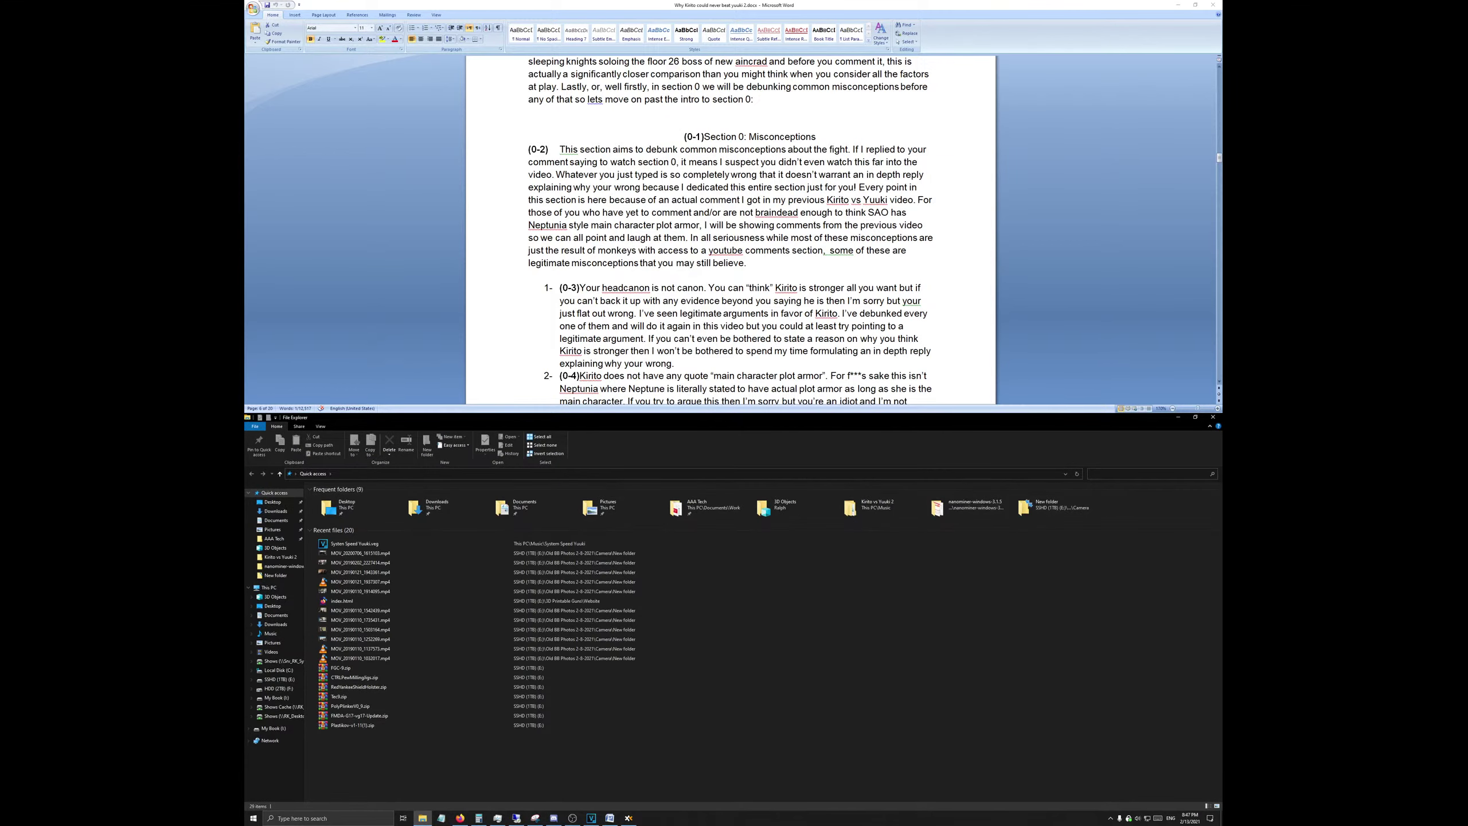
{"action": "left_click", "coordinate": [1209, 418]}
{"action": "key", "text": "alt+Tab"}
{"action": "left_click", "coordinate": [907, 578]}
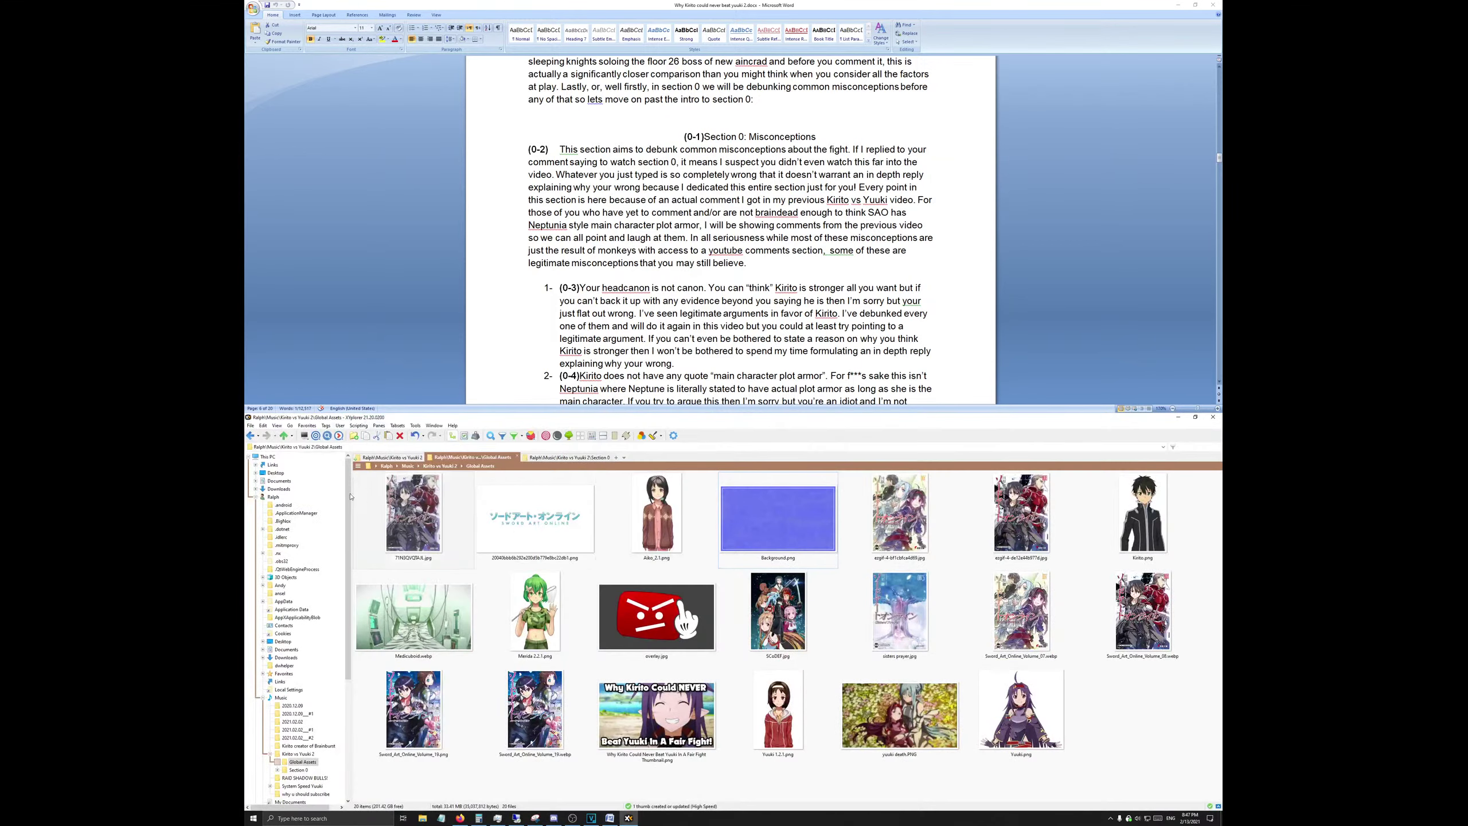
{"action": "left_click", "coordinate": [531, 460]}
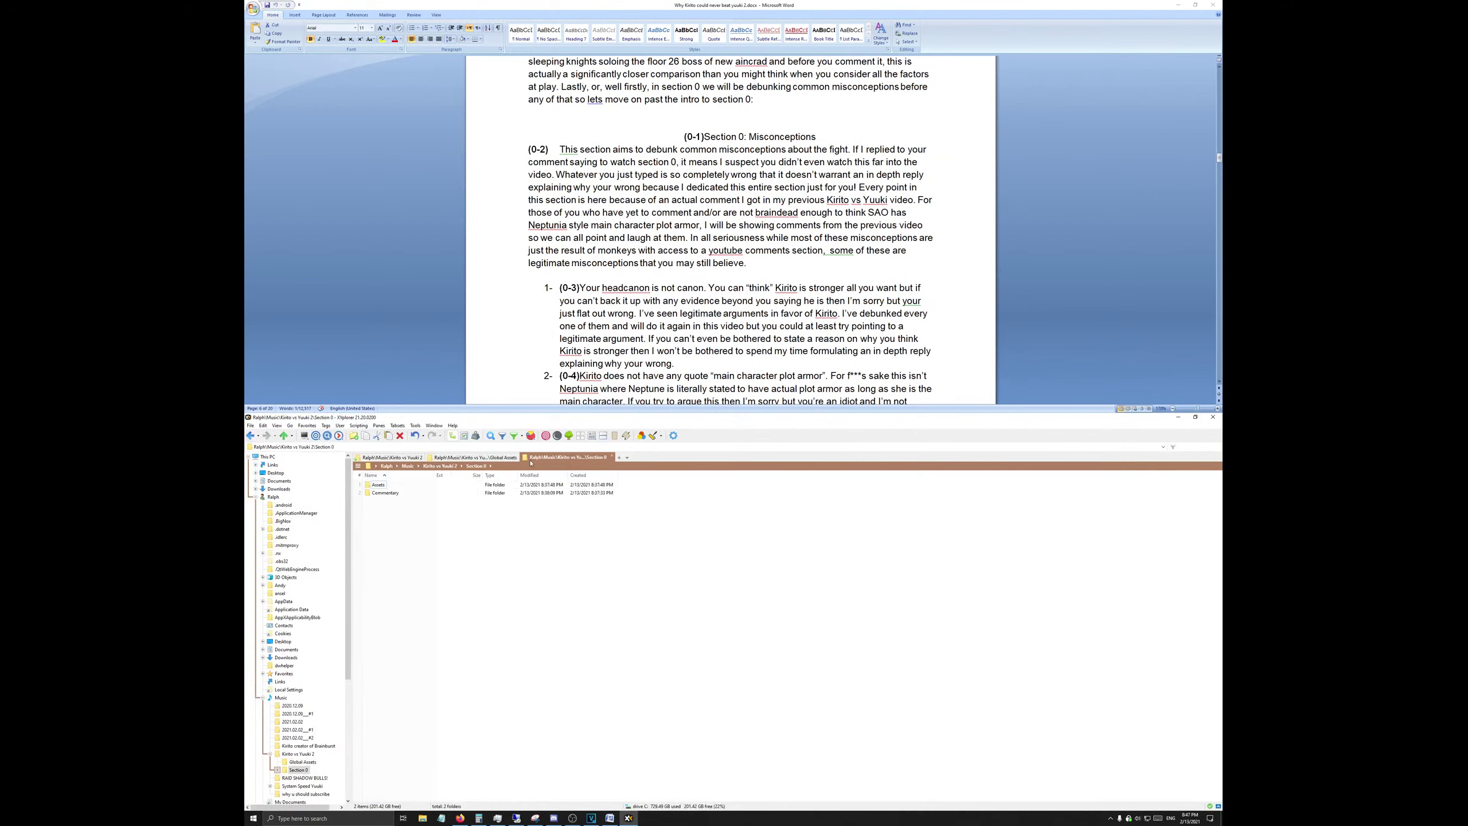
{"action": "double_click", "coordinate": [381, 494]}
{"action": "left_click", "coordinate": [384, 493]}
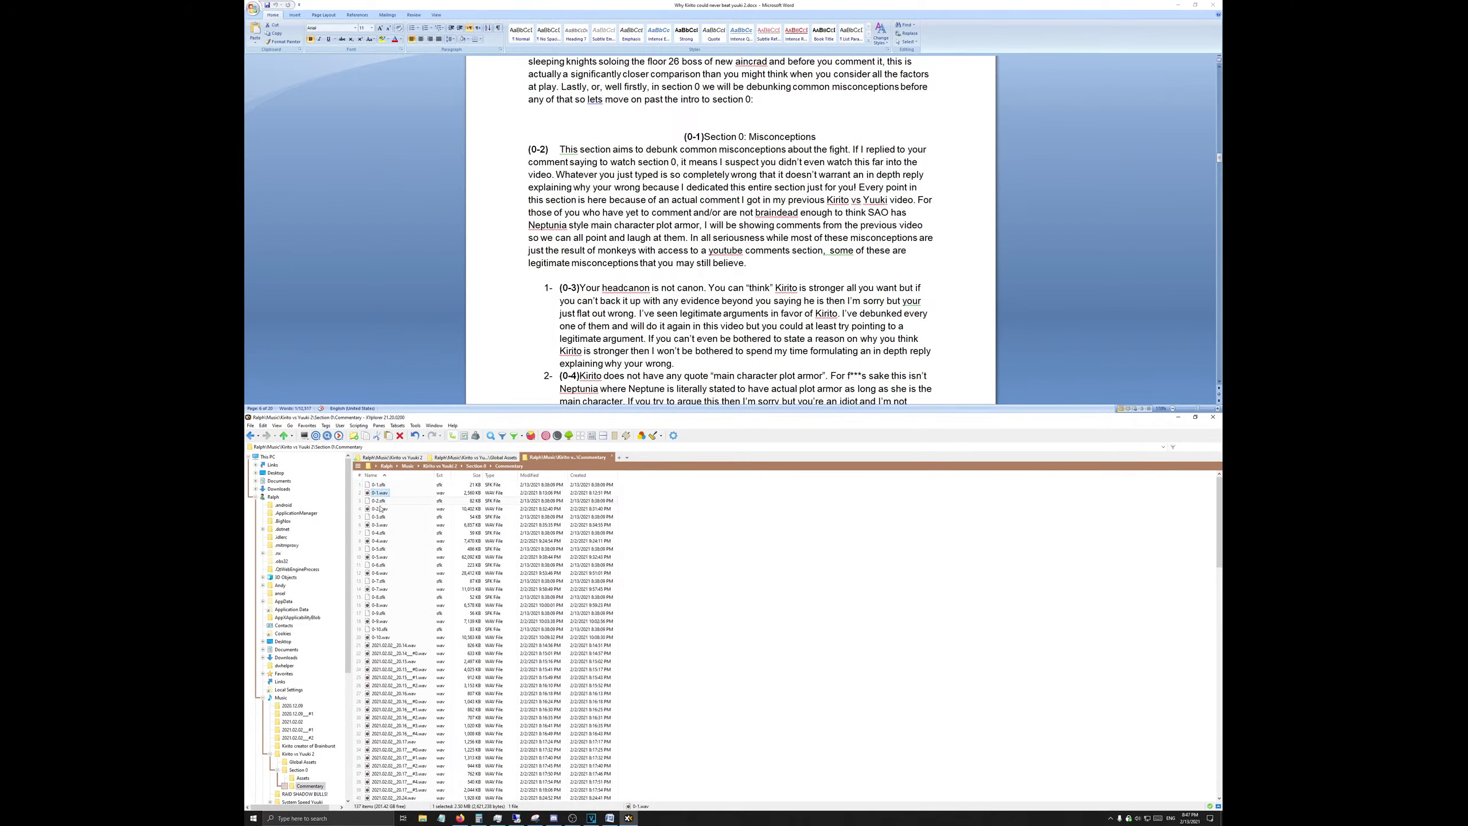
Step: Look through the numbered and dated WAV recordings in the Commentary folder, then minimize the file manager
{"action": "scroll", "coordinate": [401, 592], "scroll_direction": "down", "scroll_amount": 2}
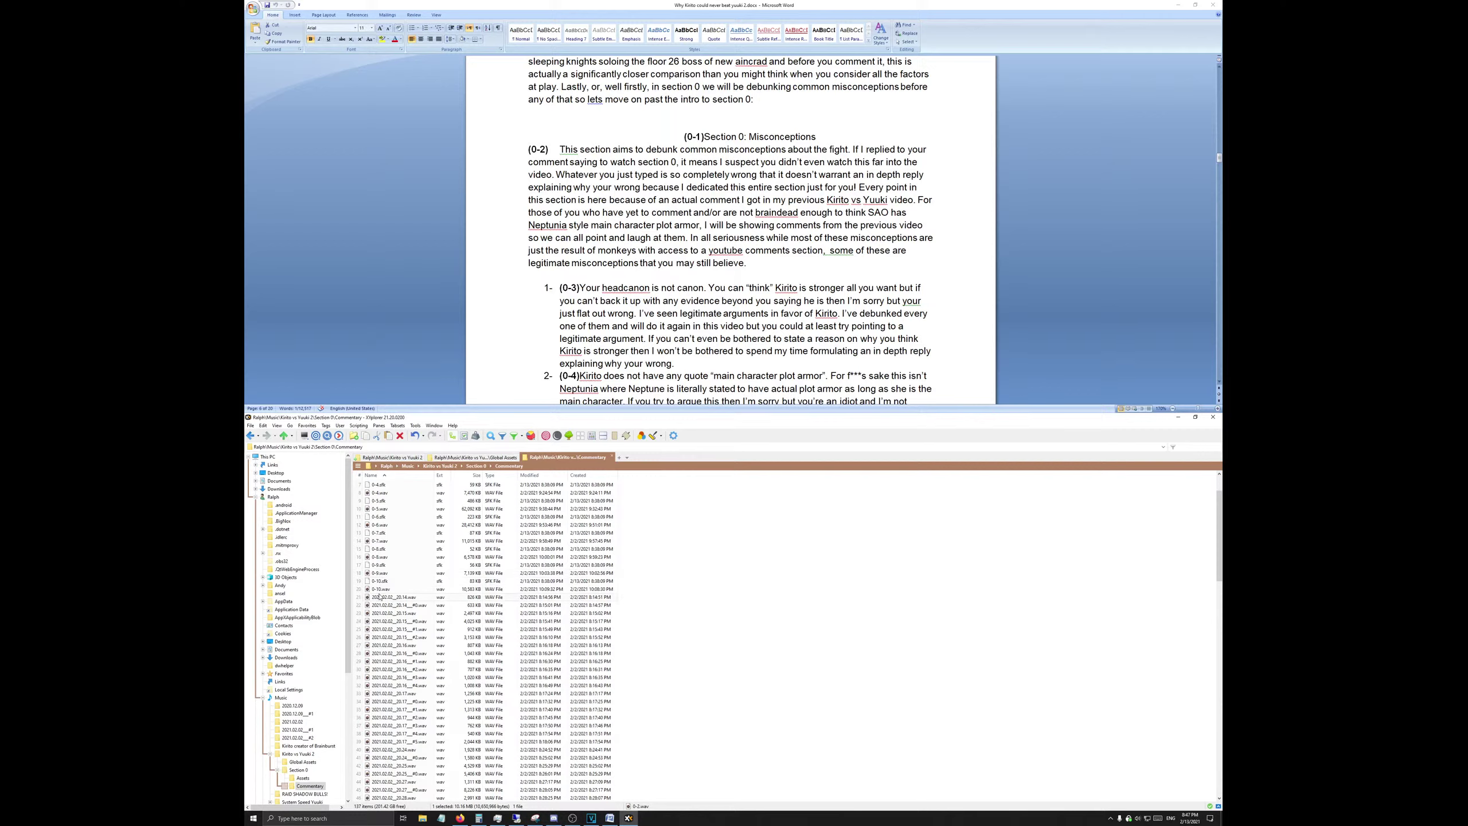
{"action": "left_click", "coordinate": [379, 596]}
{"action": "scroll", "coordinate": [384, 604], "scroll_direction": "down", "scroll_amount": 20}
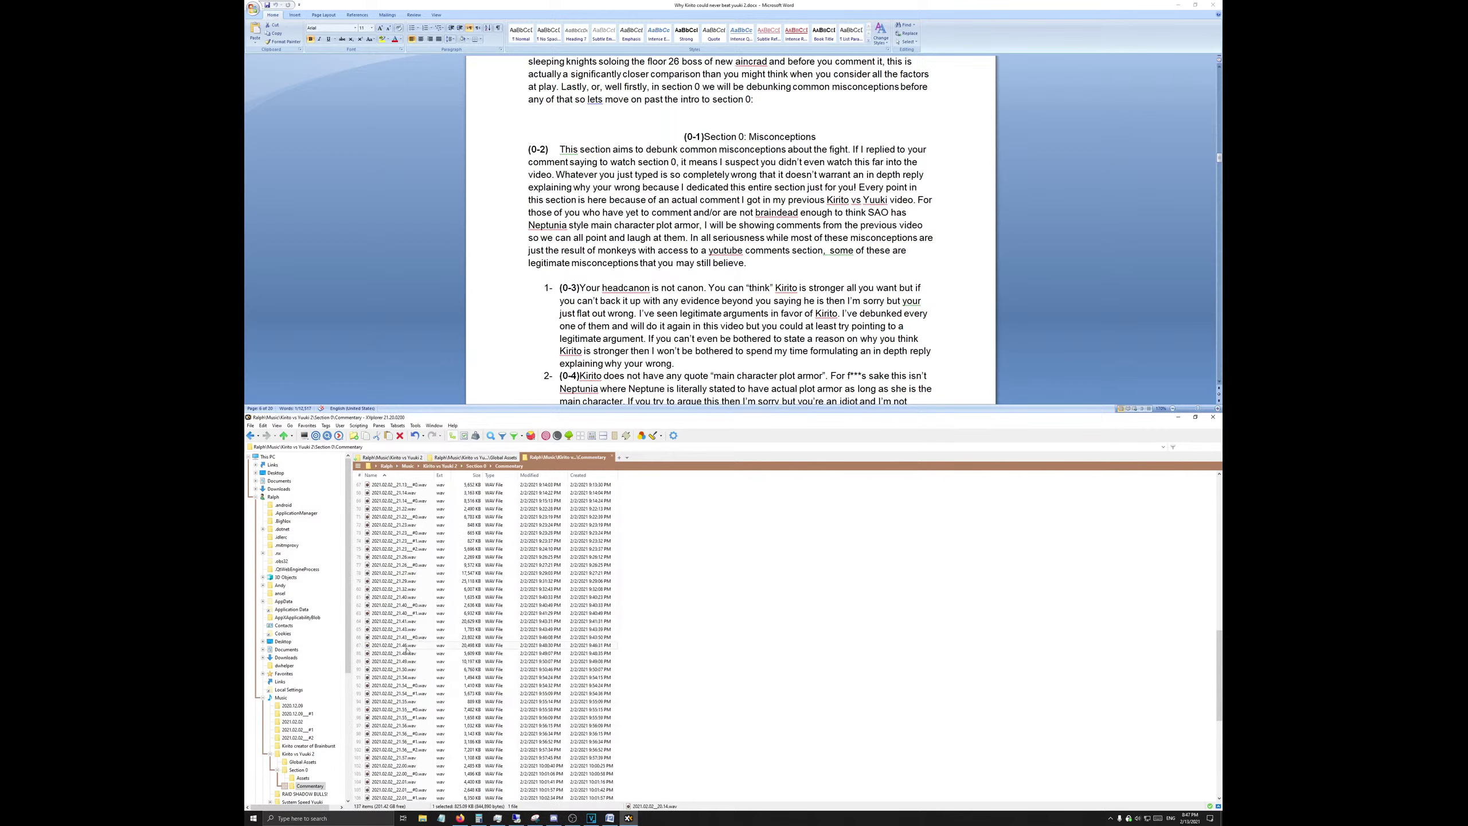
{"action": "scroll", "coordinate": [407, 650], "scroll_direction": "down", "scroll_amount": 11}
{"action": "scroll", "coordinate": [394, 626], "scroll_direction": "up", "scroll_amount": 20}
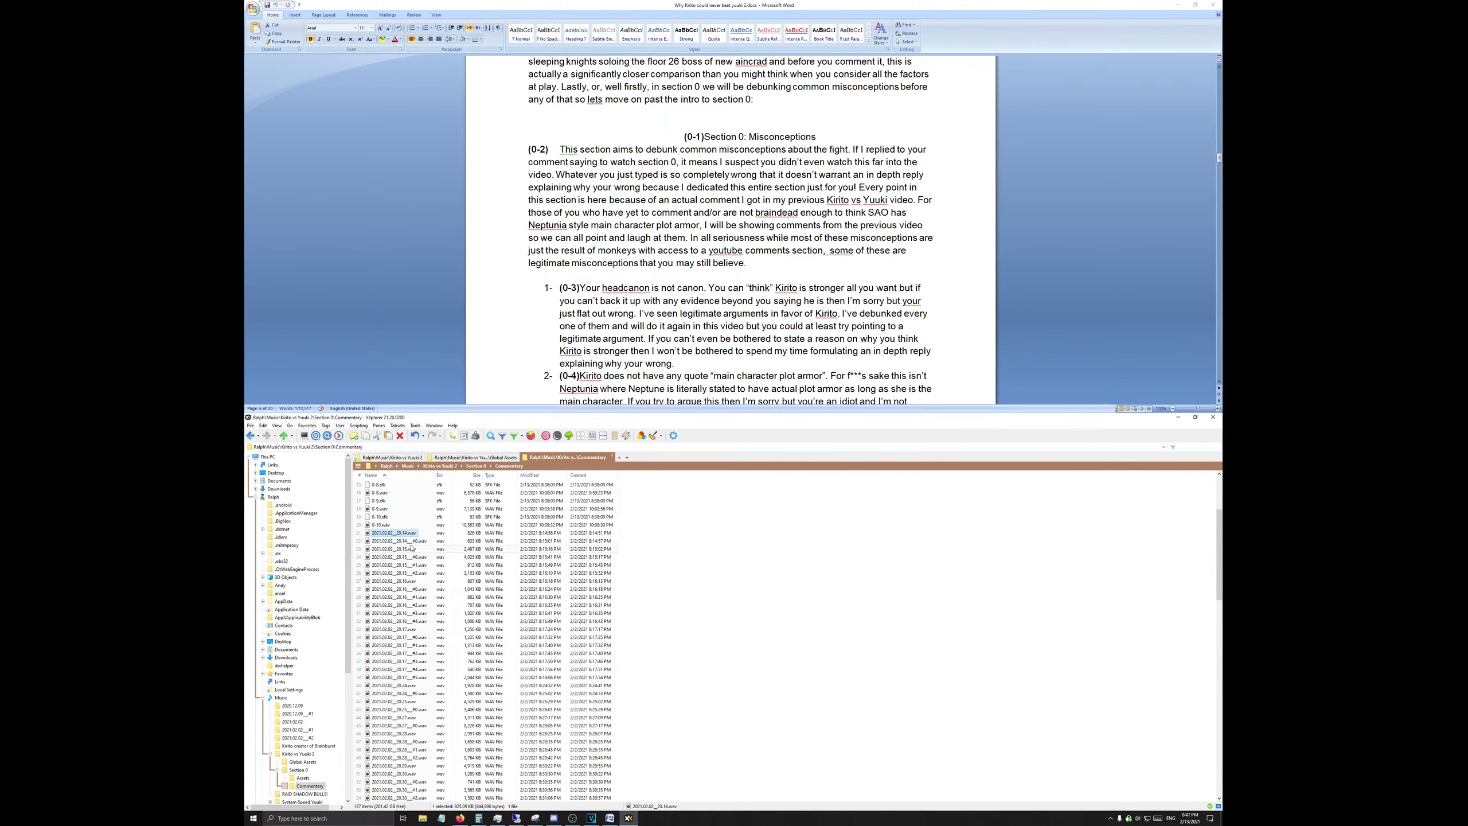
{"action": "left_click", "coordinate": [410, 542]}
{"action": "scroll", "coordinate": [413, 578], "scroll_direction": "down", "scroll_amount": 20}
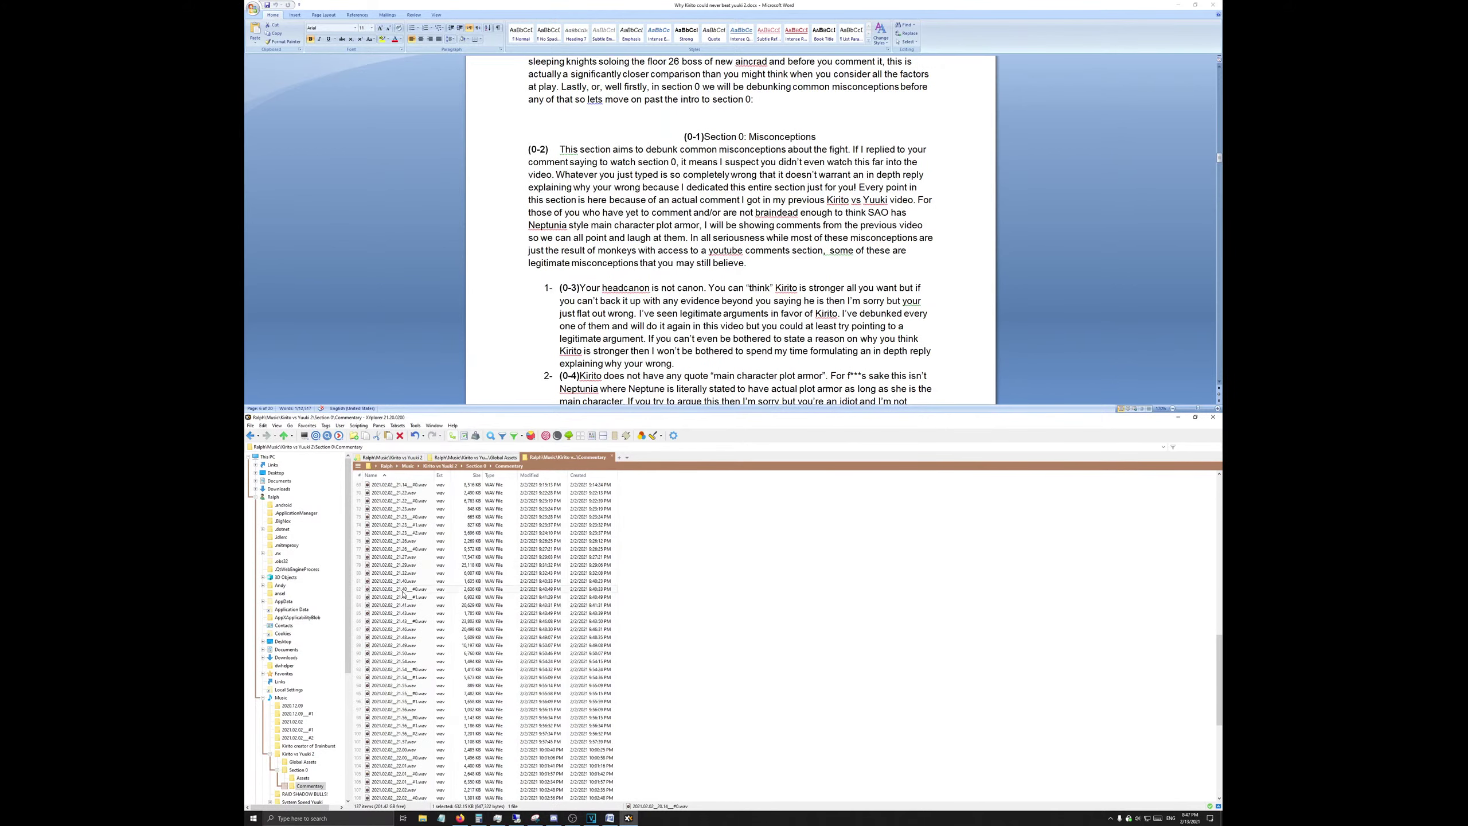
{"action": "scroll", "coordinate": [445, 595], "scroll_direction": "down", "scroll_amount": 4}
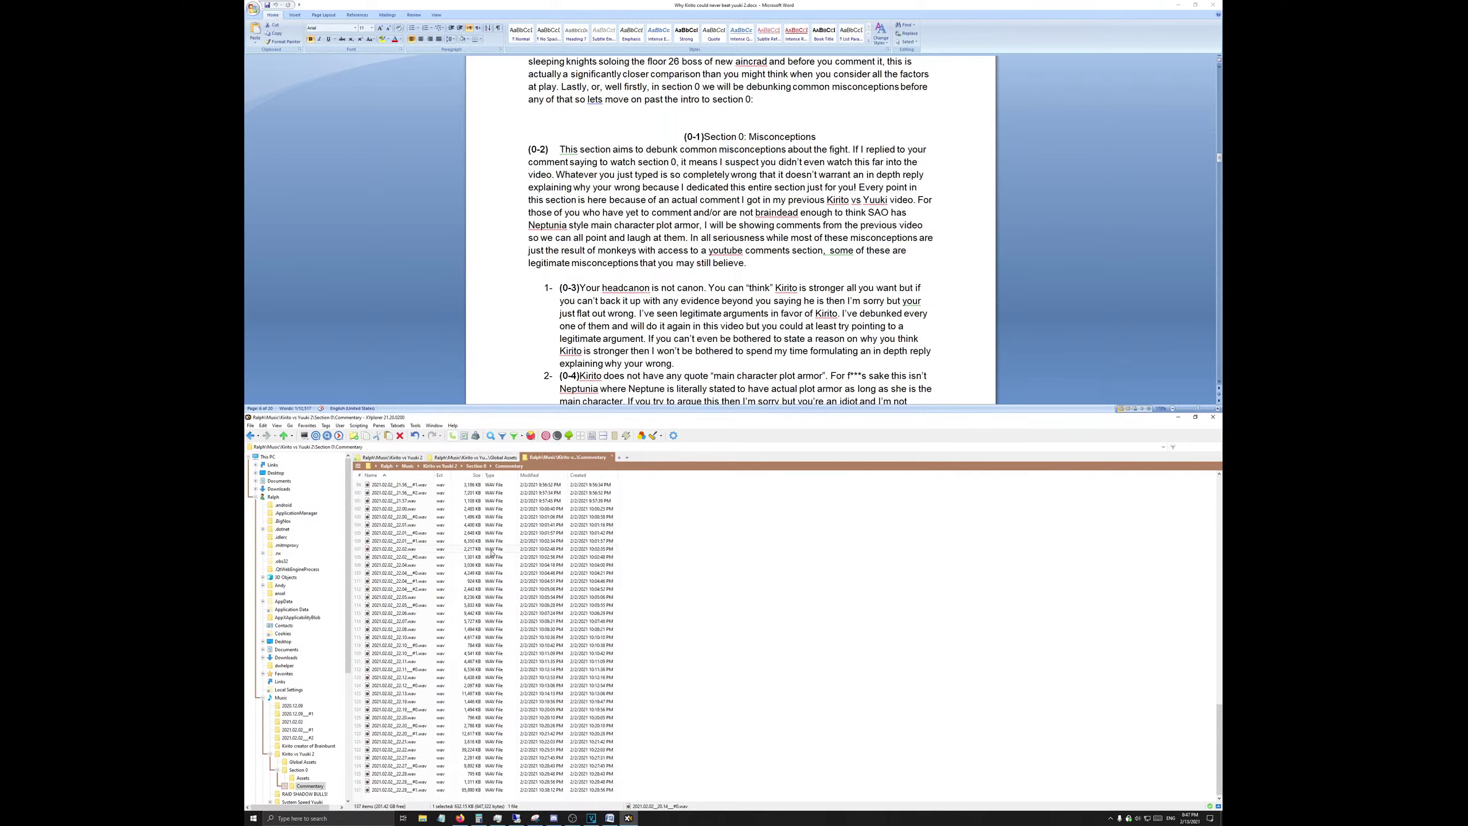
{"action": "scroll", "coordinate": [1082, 567], "scroll_direction": "up", "scroll_amount": 8}
{"action": "scroll", "coordinate": [1082, 567], "scroll_direction": "up", "scroll_amount": 1}
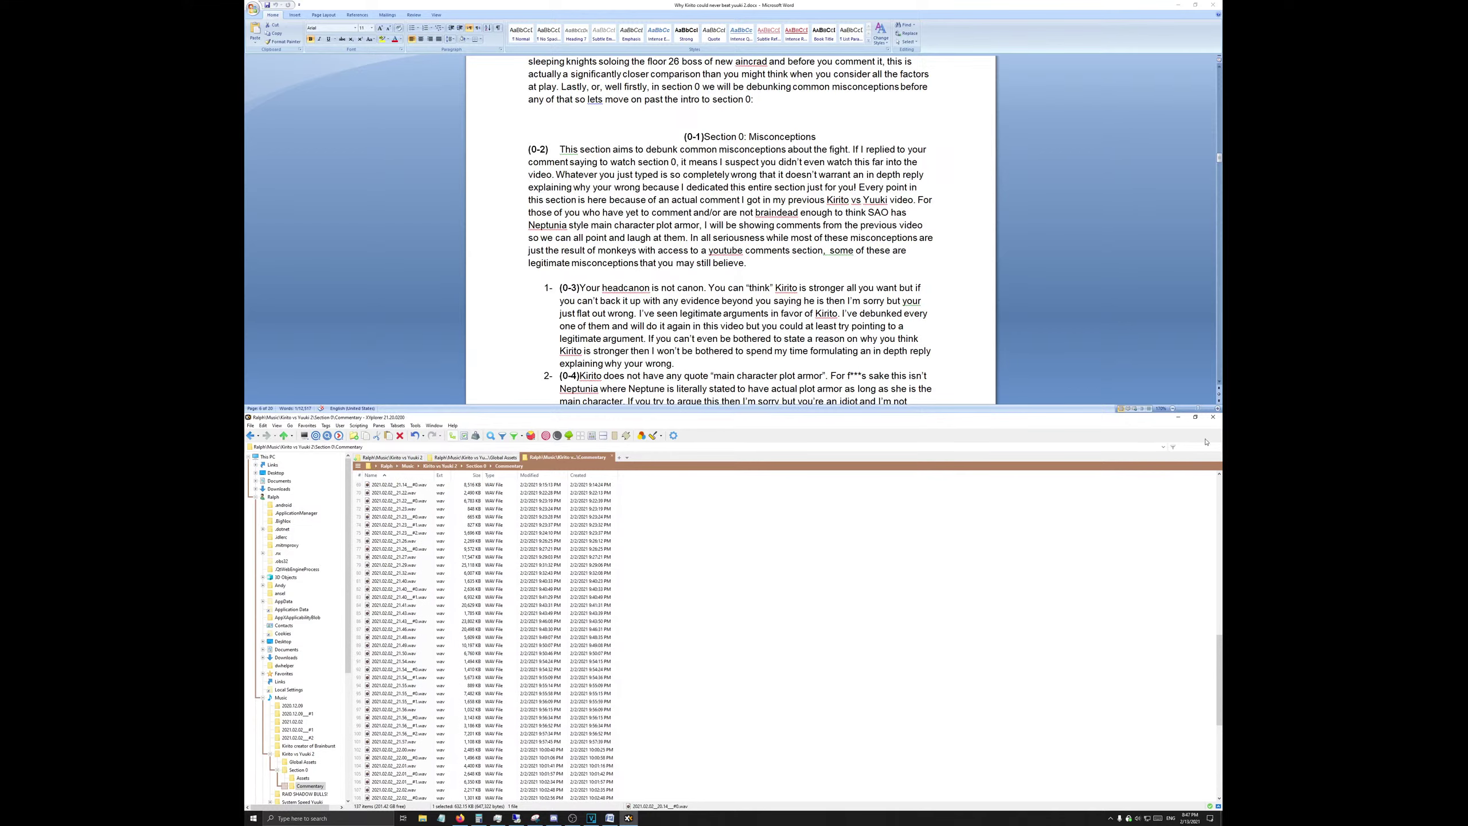
{"action": "left_click", "coordinate": [1176, 417]}
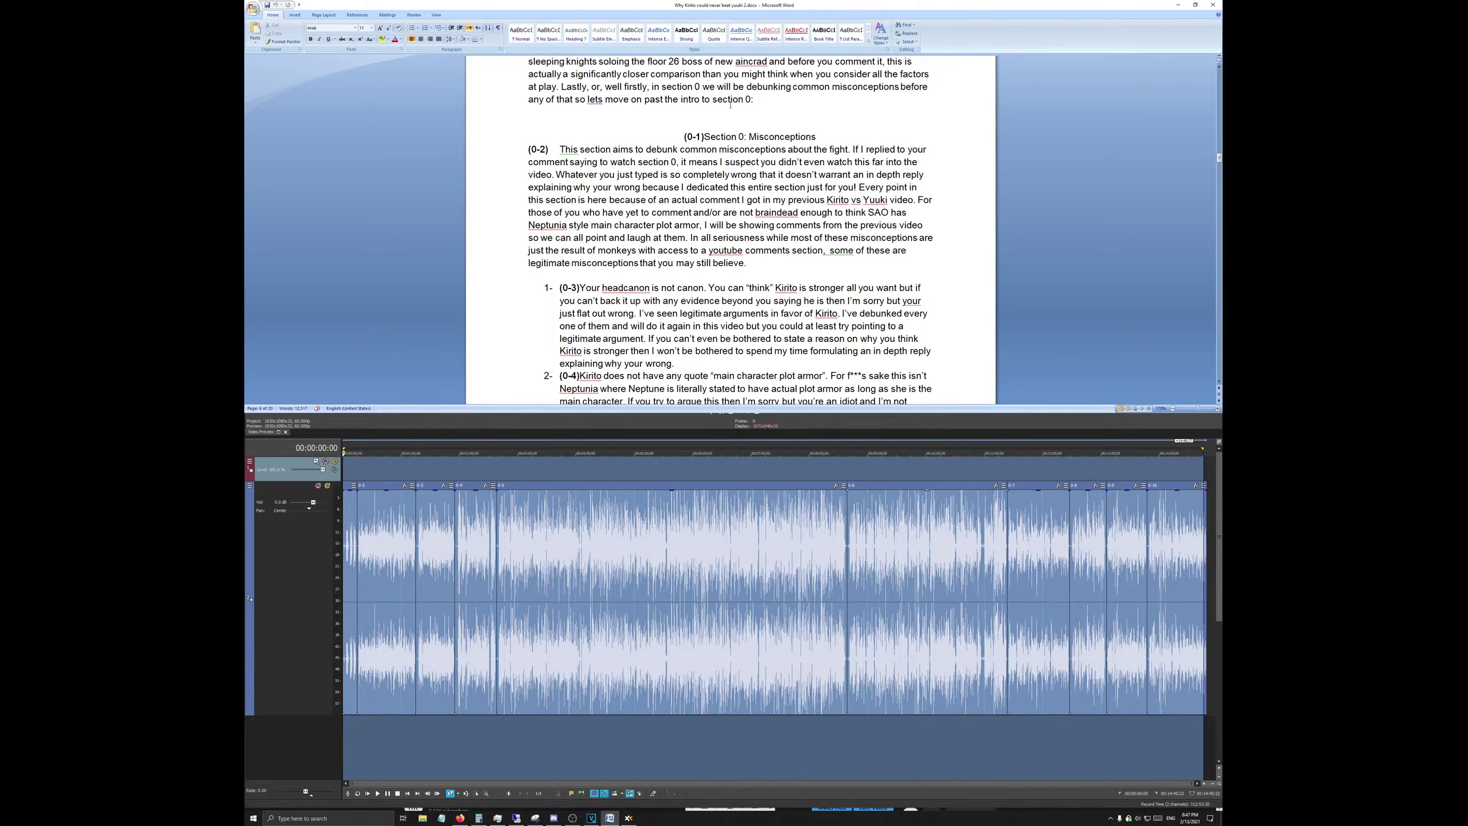
Step: Select the script text from the Section 0: Misconceptions heading through the end of point 7, marked (0-10)
{"action": "scroll", "coordinate": [668, 225], "scroll_direction": "down", "scroll_amount": 1}
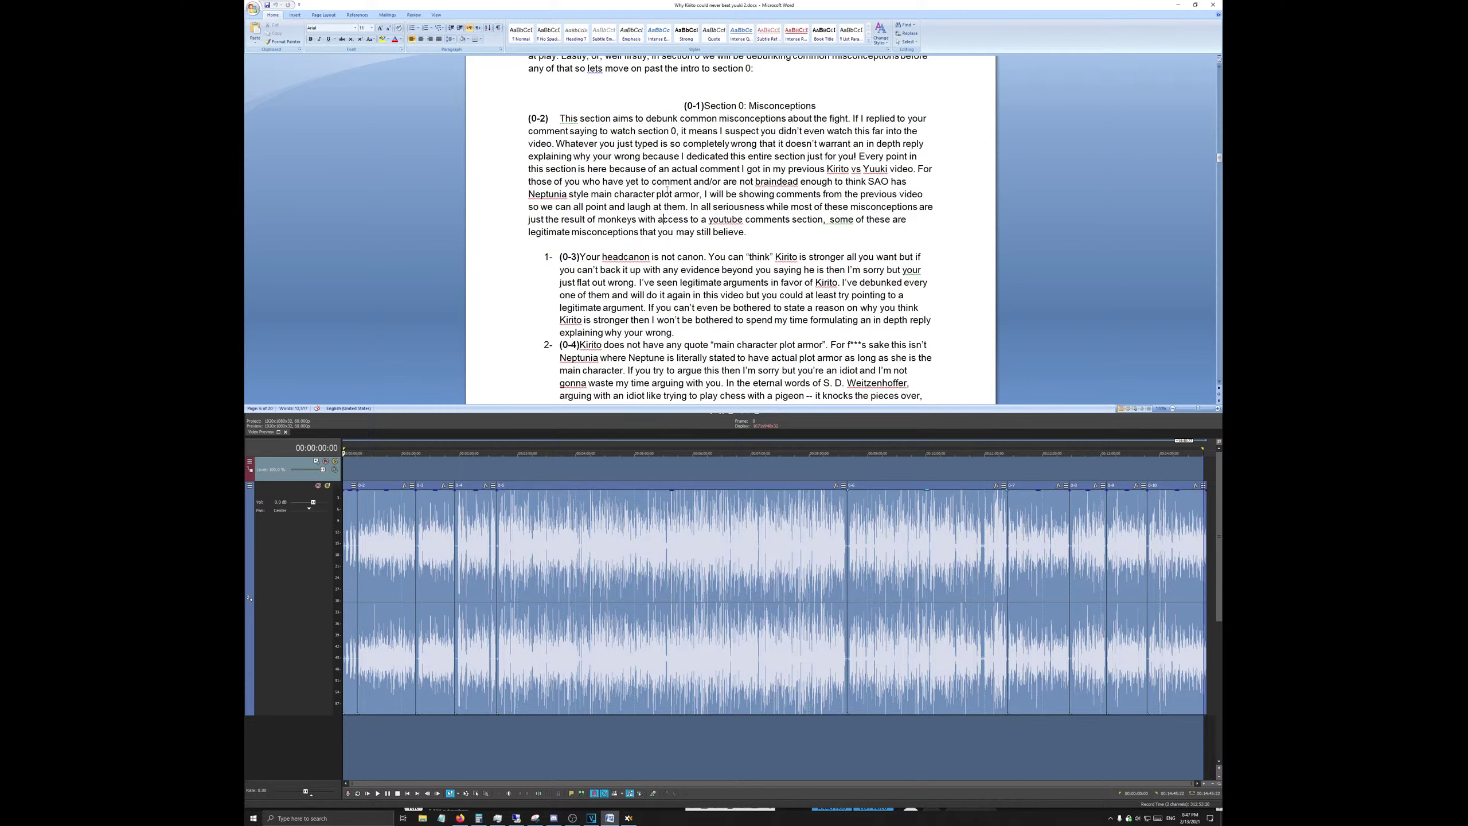
{"action": "scroll", "coordinate": [666, 190], "scroll_direction": "down", "scroll_amount": 5}
{"action": "scroll", "coordinate": [628, 122], "scroll_direction": "up", "scroll_amount": 5}
{"action": "left_click_drag", "start_coordinate": [682, 105], "coordinate": [659, 354]}
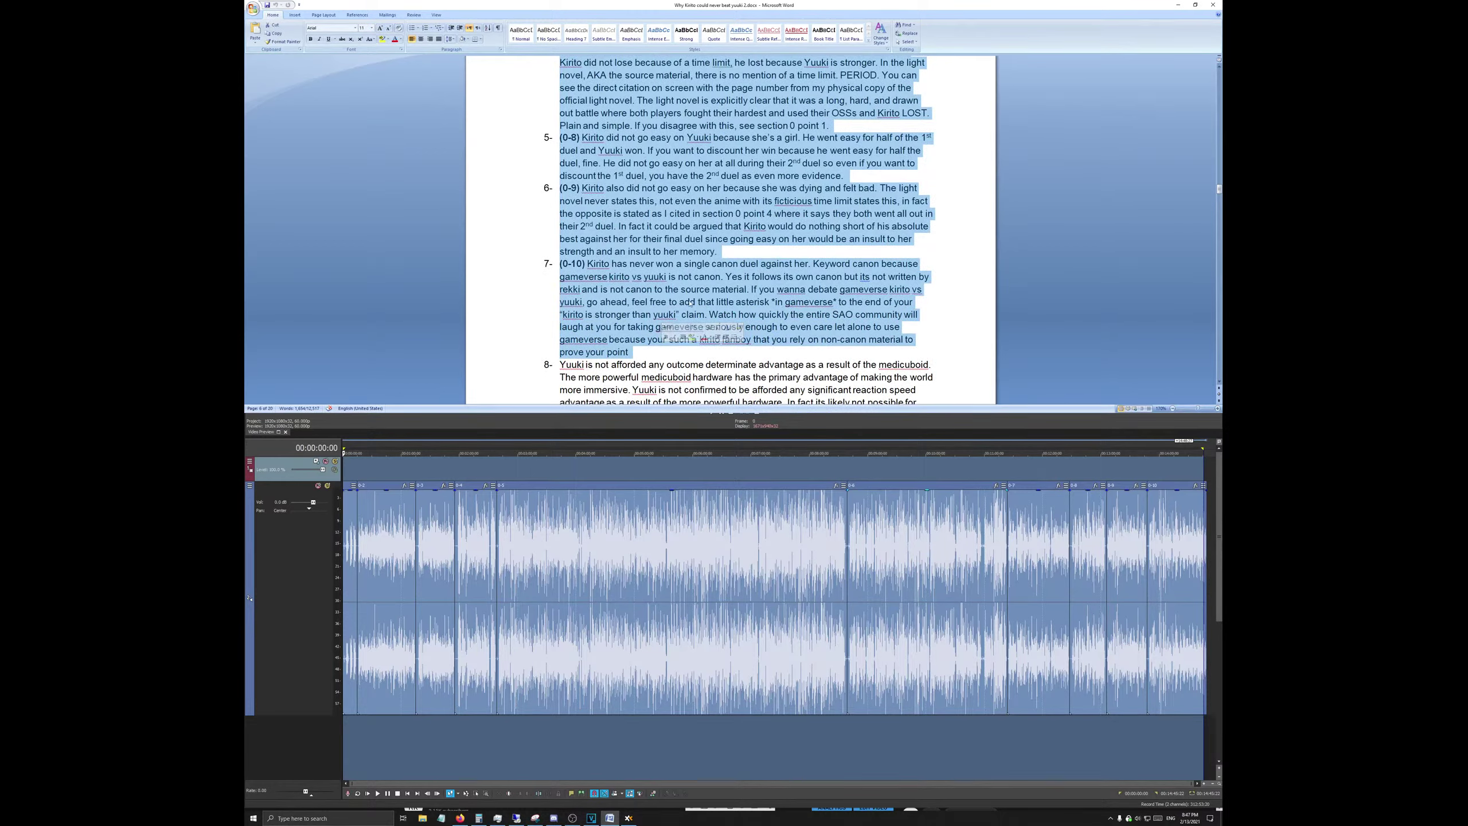
{"action": "scroll", "coordinate": [1010, 267], "scroll_direction": "up", "scroll_amount": 20}
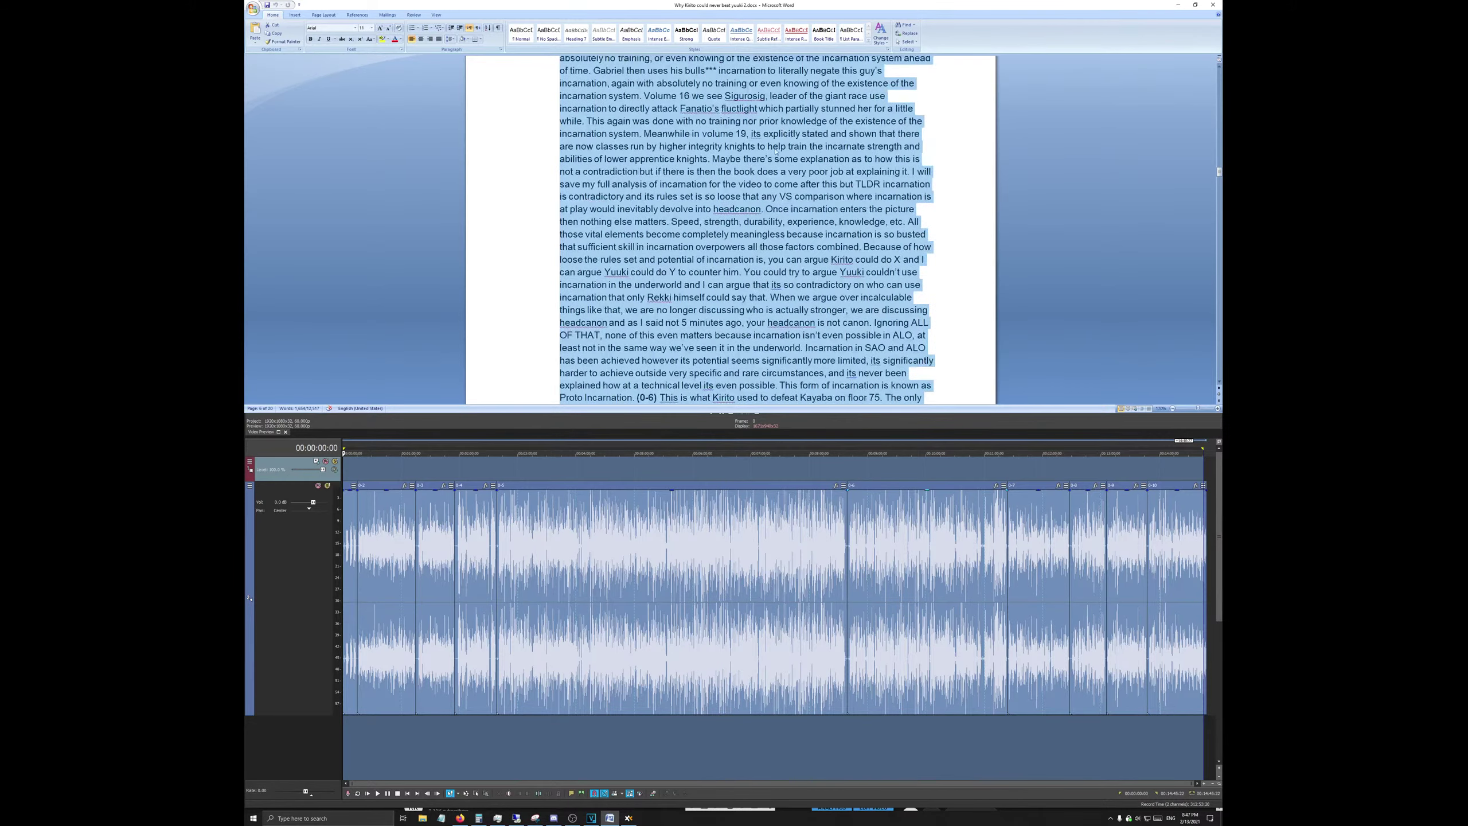
{"action": "scroll", "coordinate": [711, 180], "scroll_direction": "down", "scroll_amount": 2}
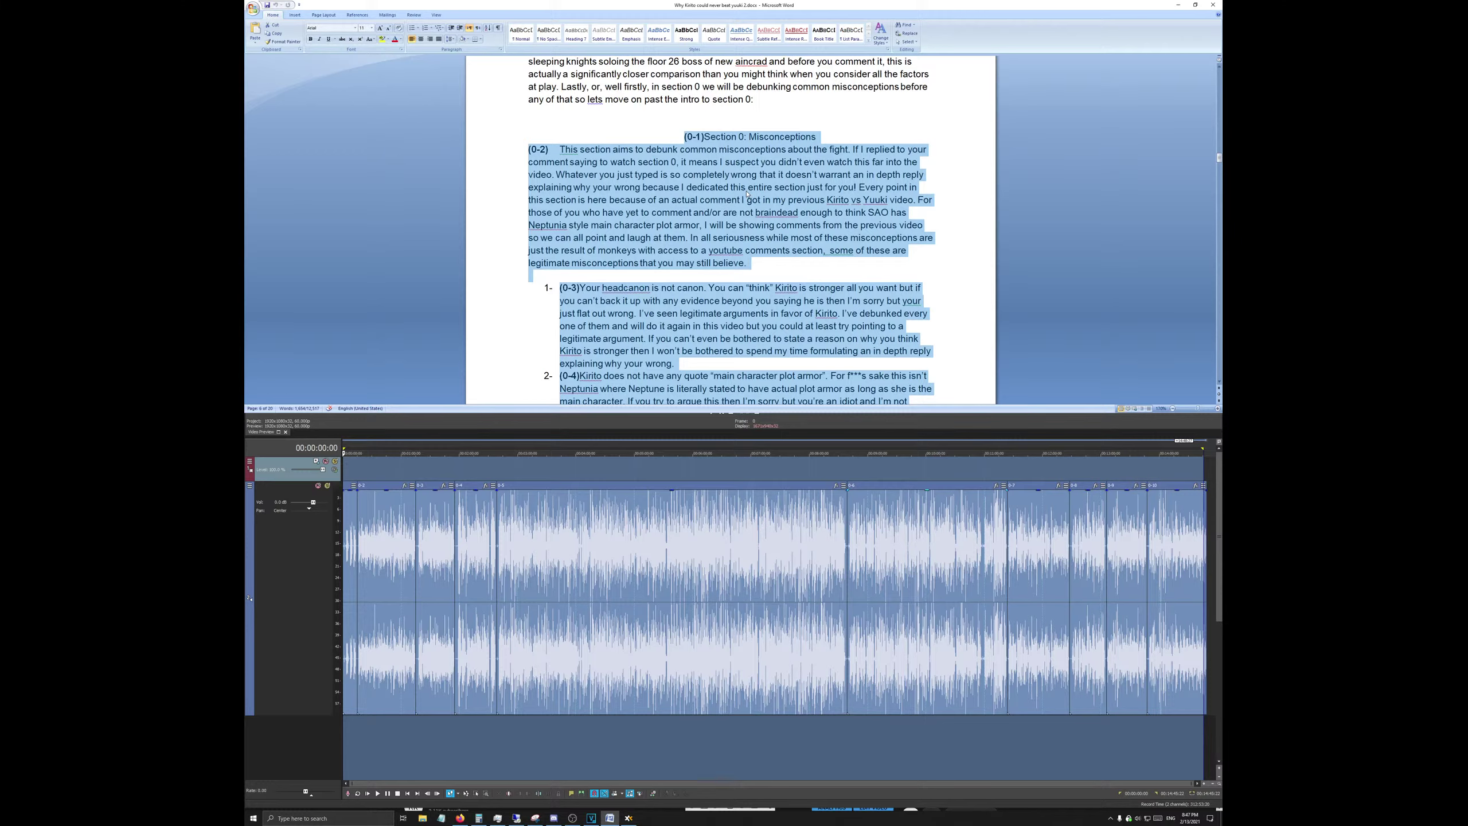
Step: View the script as multiple pages, check the word count of the selected Section 0 text, and minimize Word
{"action": "scroll", "coordinate": [746, 194], "scroll_direction": "down", "scroll_amount": 13}
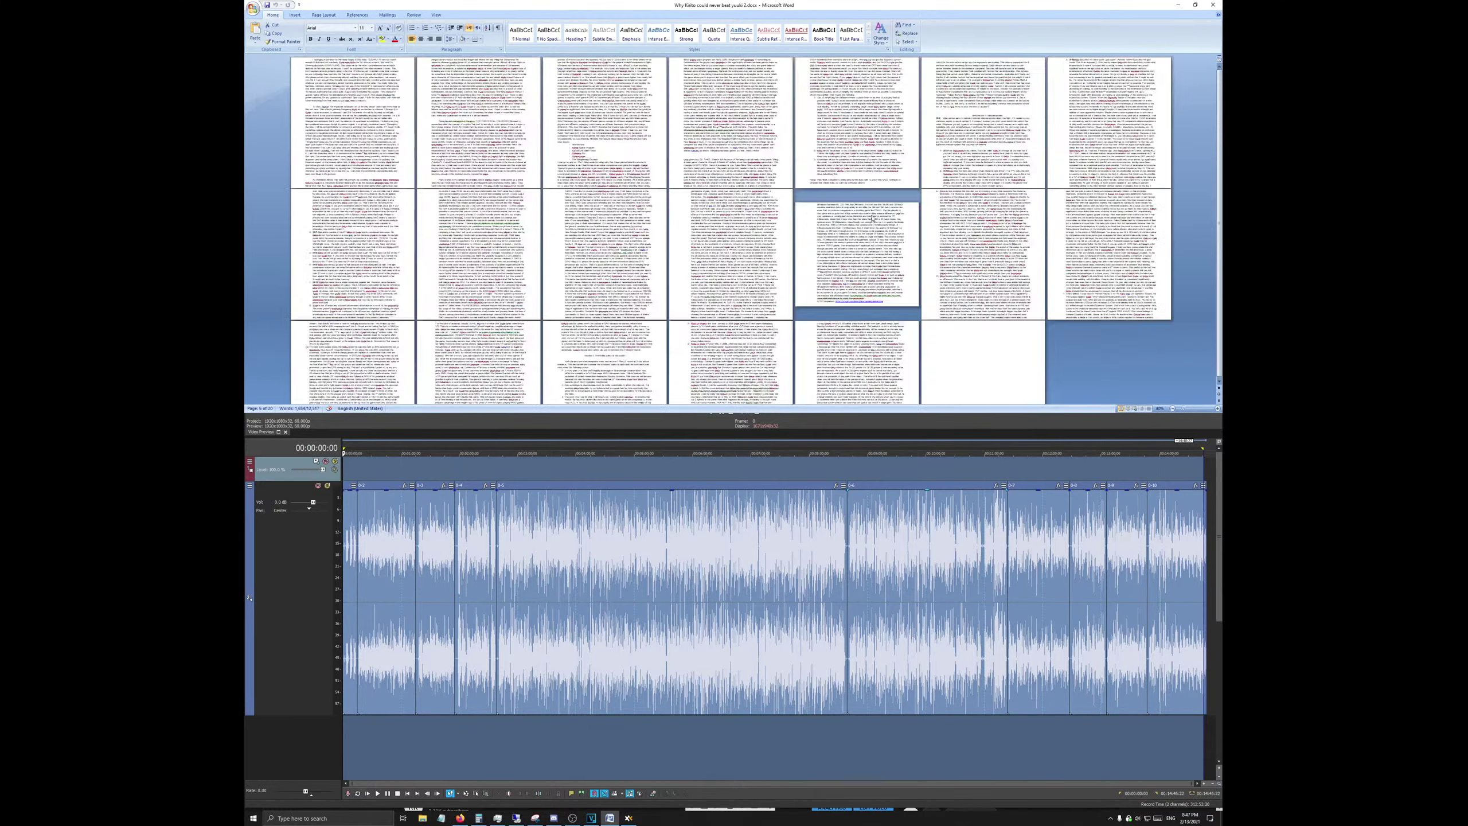
{"action": "scroll", "coordinate": [874, 218], "scroll_direction": "down", "scroll_amount": 3}
{"action": "scroll", "coordinate": [806, 193], "scroll_direction": "up", "scroll_amount": 4}
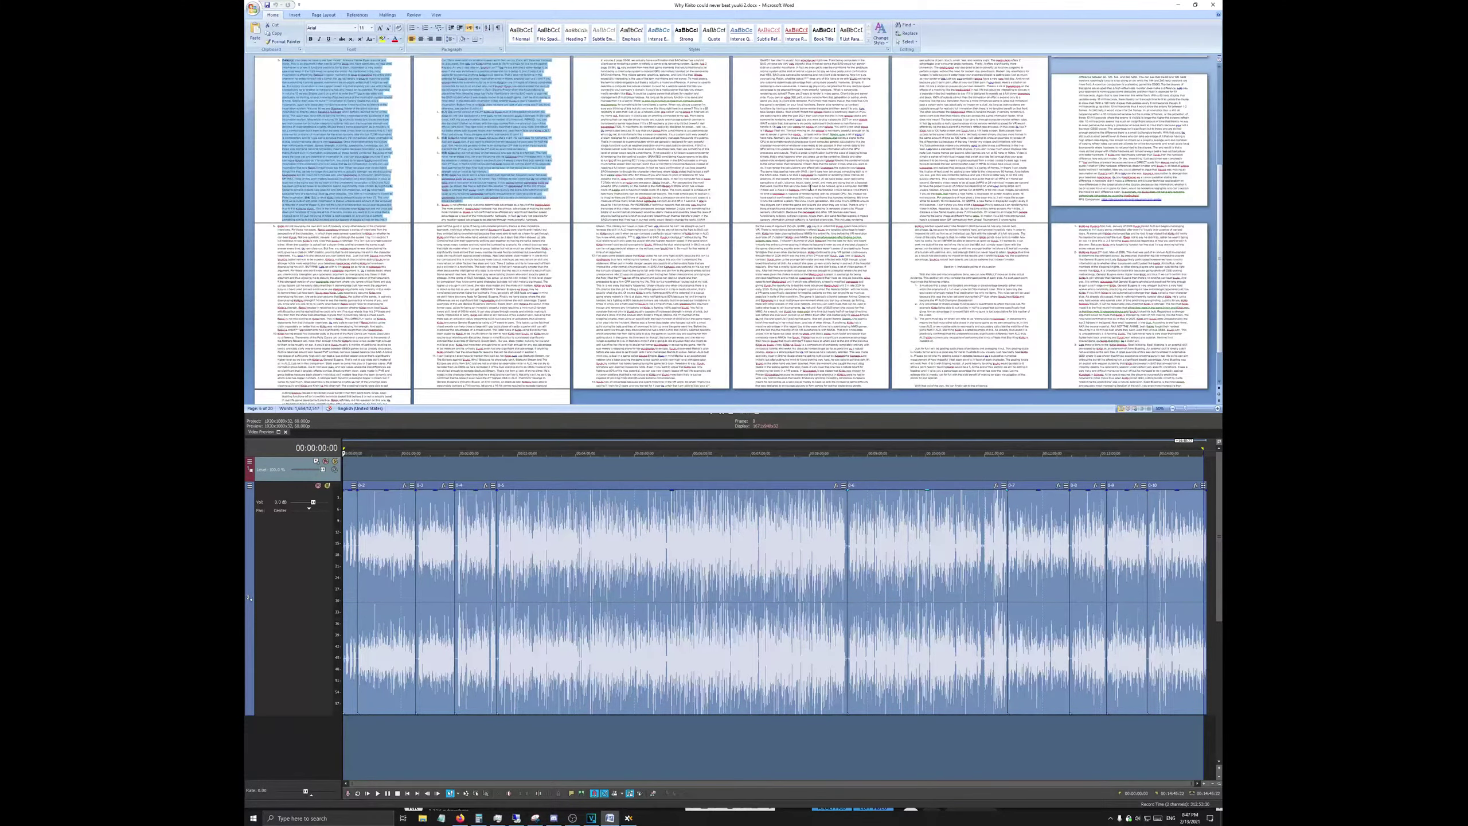
{"action": "scroll", "coordinate": [810, 190], "scroll_direction": "down", "scroll_amount": 1}
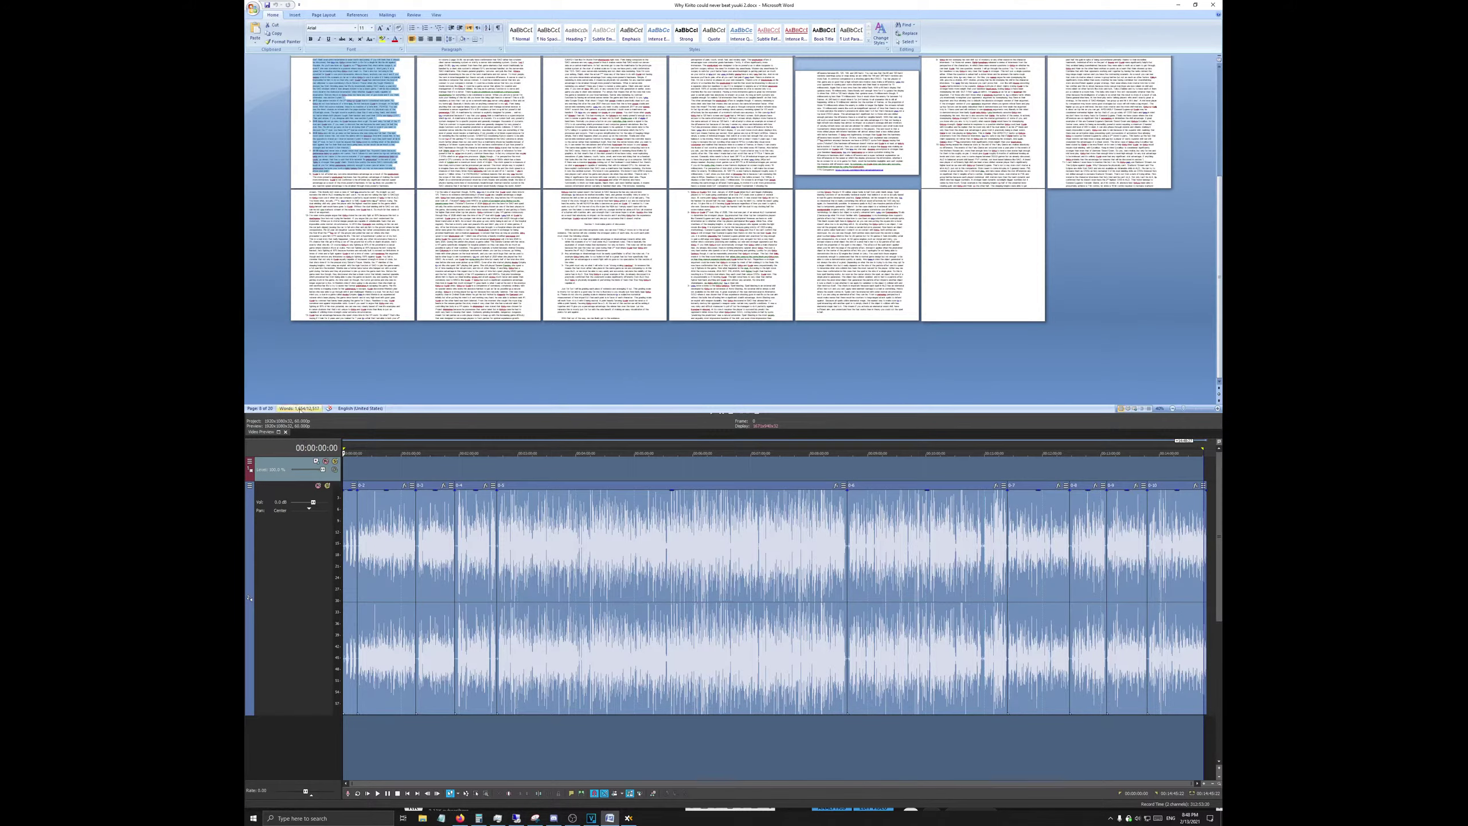
{"action": "left_click", "coordinate": [318, 408]}
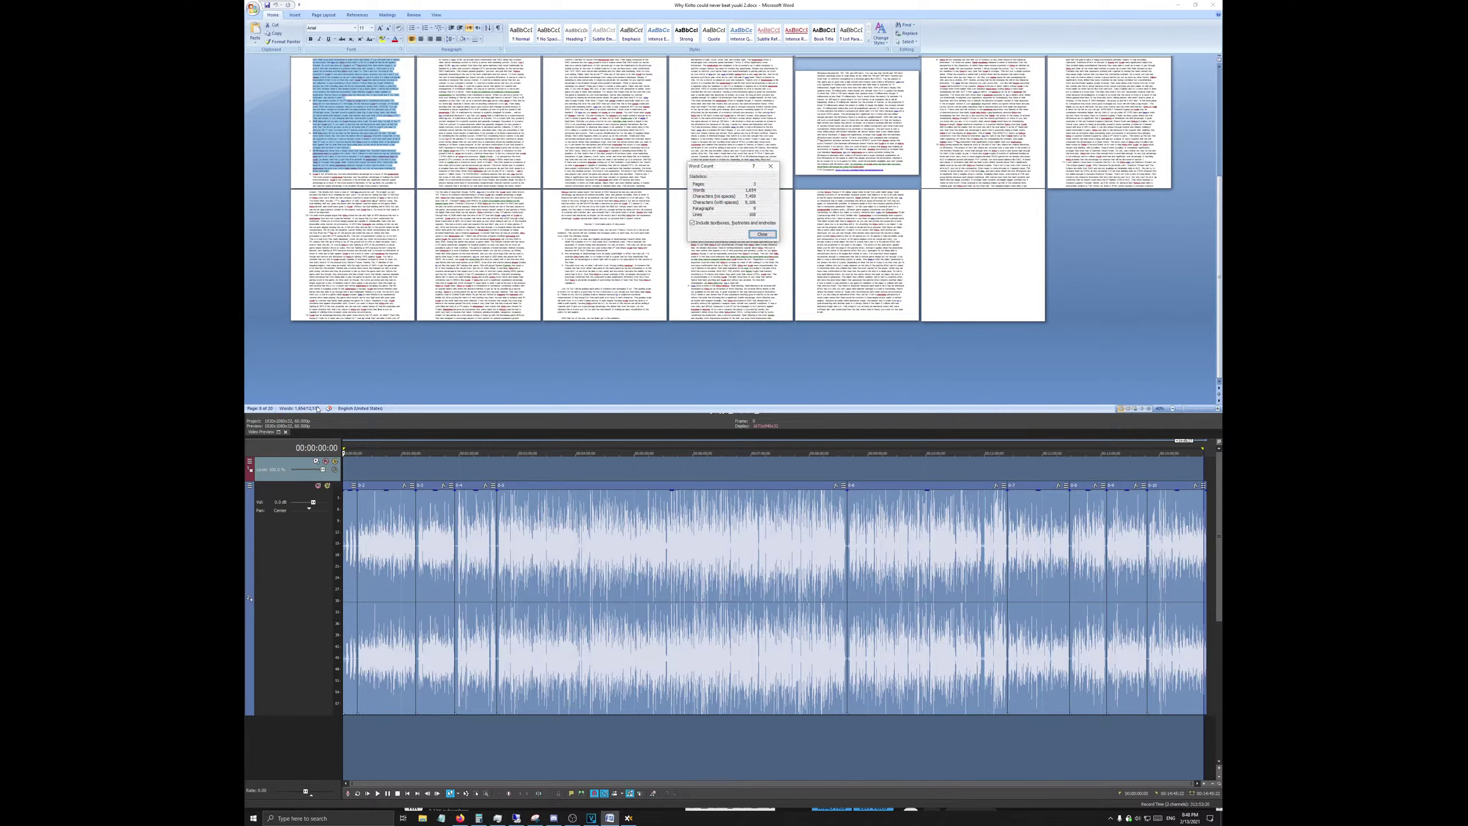
{"action": "left_click", "coordinate": [761, 234]}
{"action": "scroll", "coordinate": [761, 242], "scroll_direction": "up", "scroll_amount": 6}
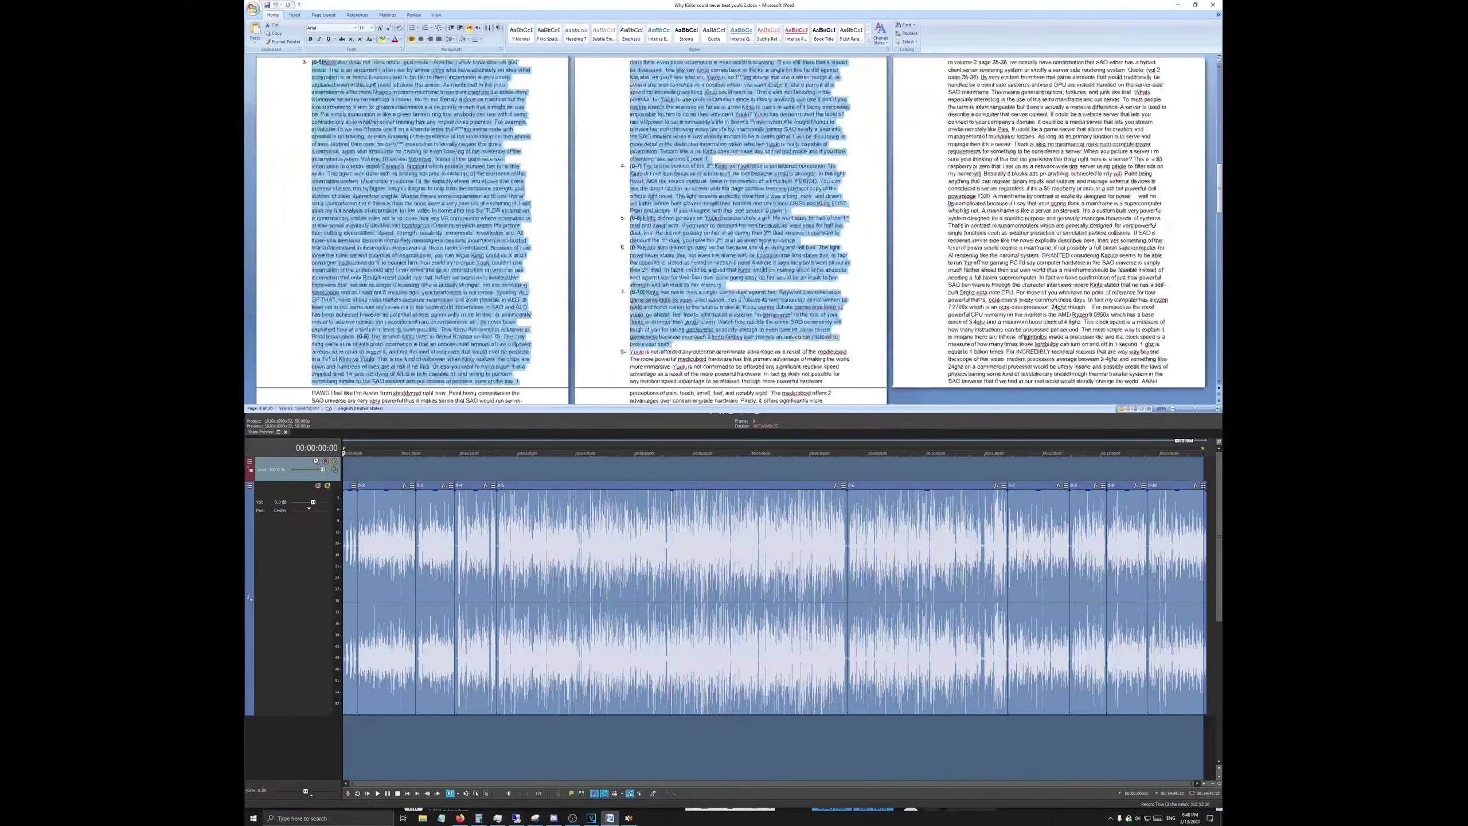
{"action": "scroll", "coordinate": [760, 246], "scroll_direction": "up", "scroll_amount": 2}
{"action": "scroll", "coordinate": [722, 220], "scroll_direction": "up", "scroll_amount": 5}
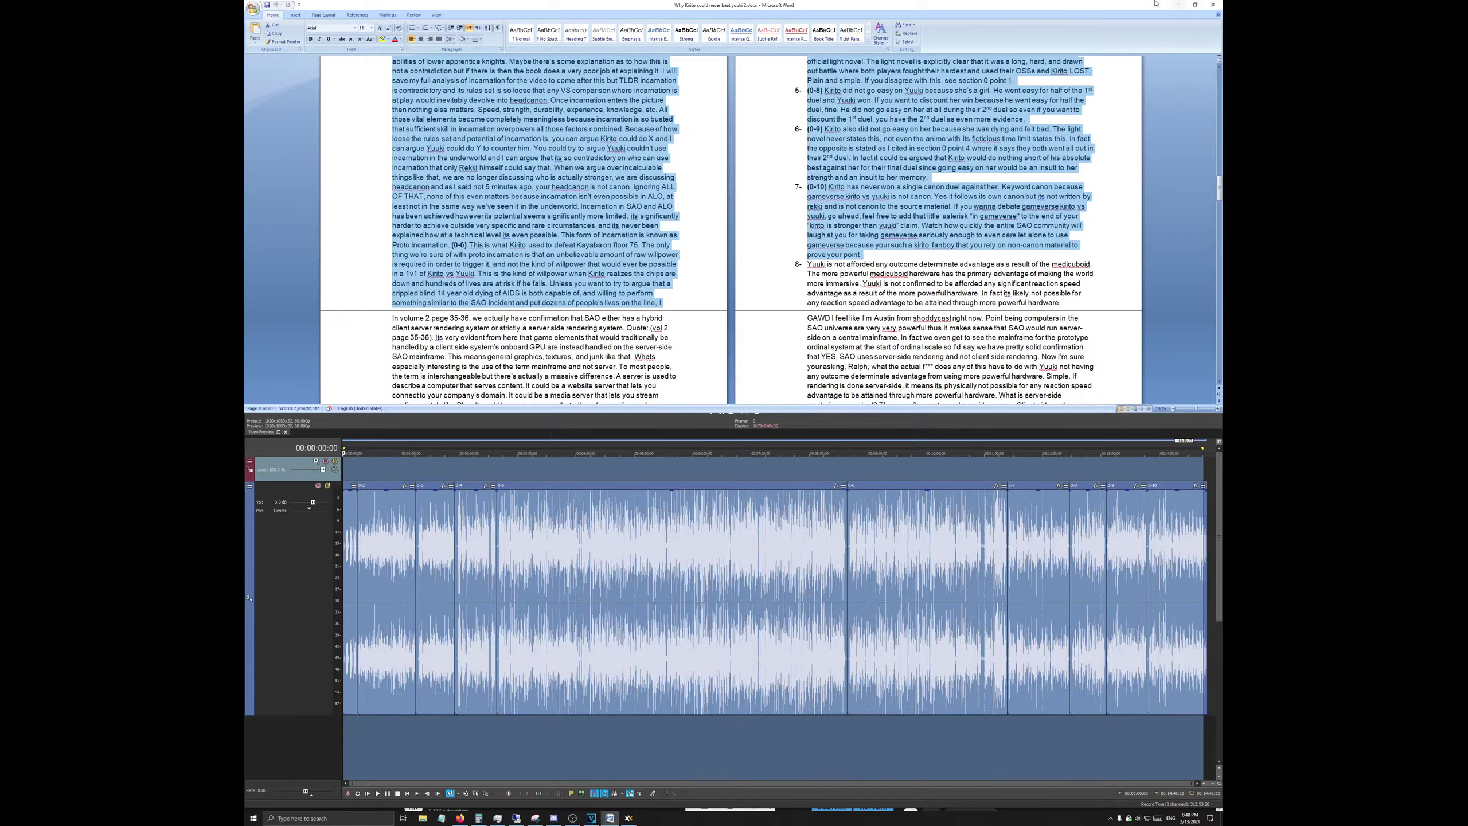
{"action": "left_click", "coordinate": [1177, 5]}
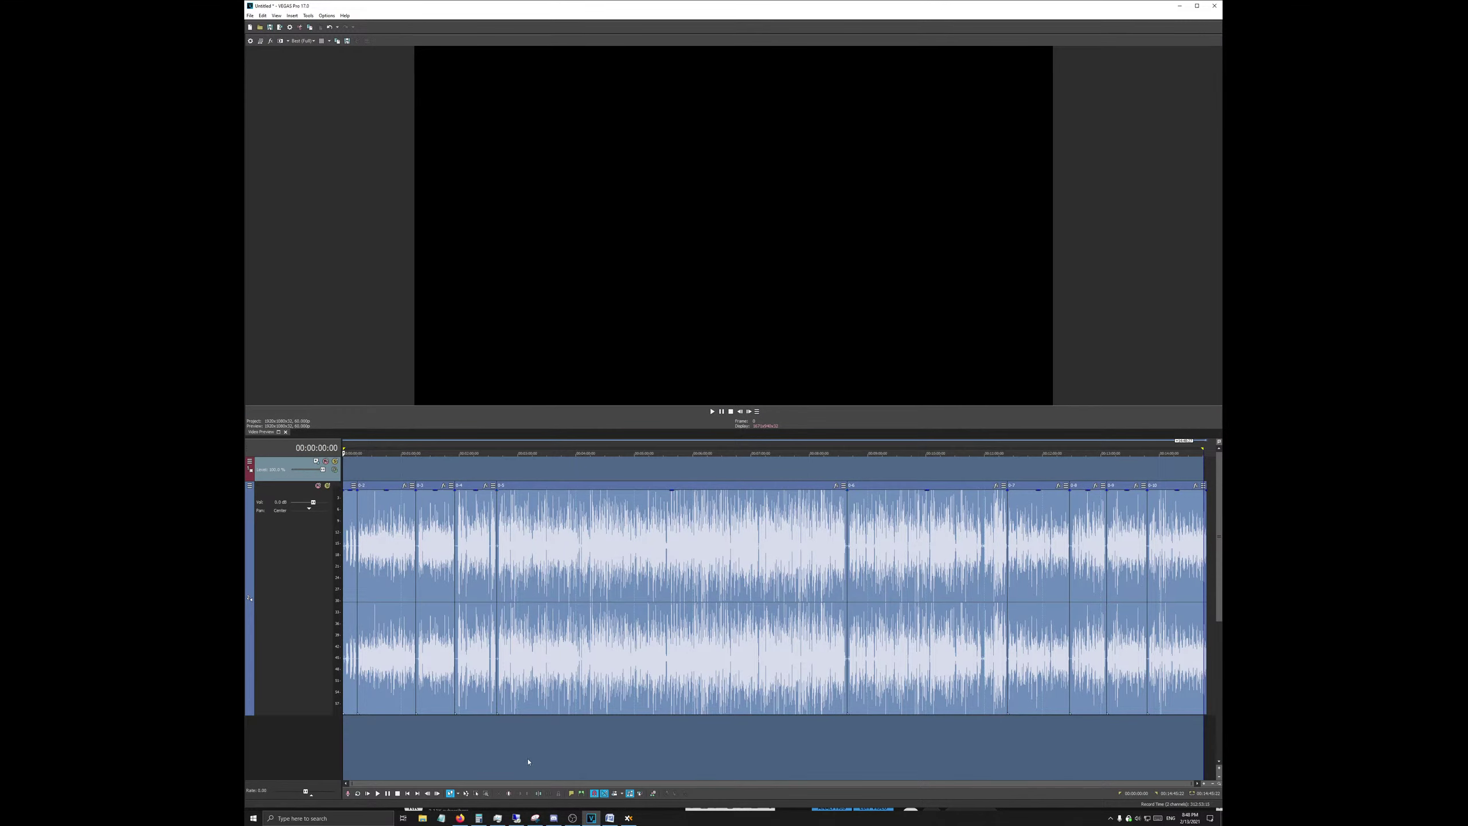
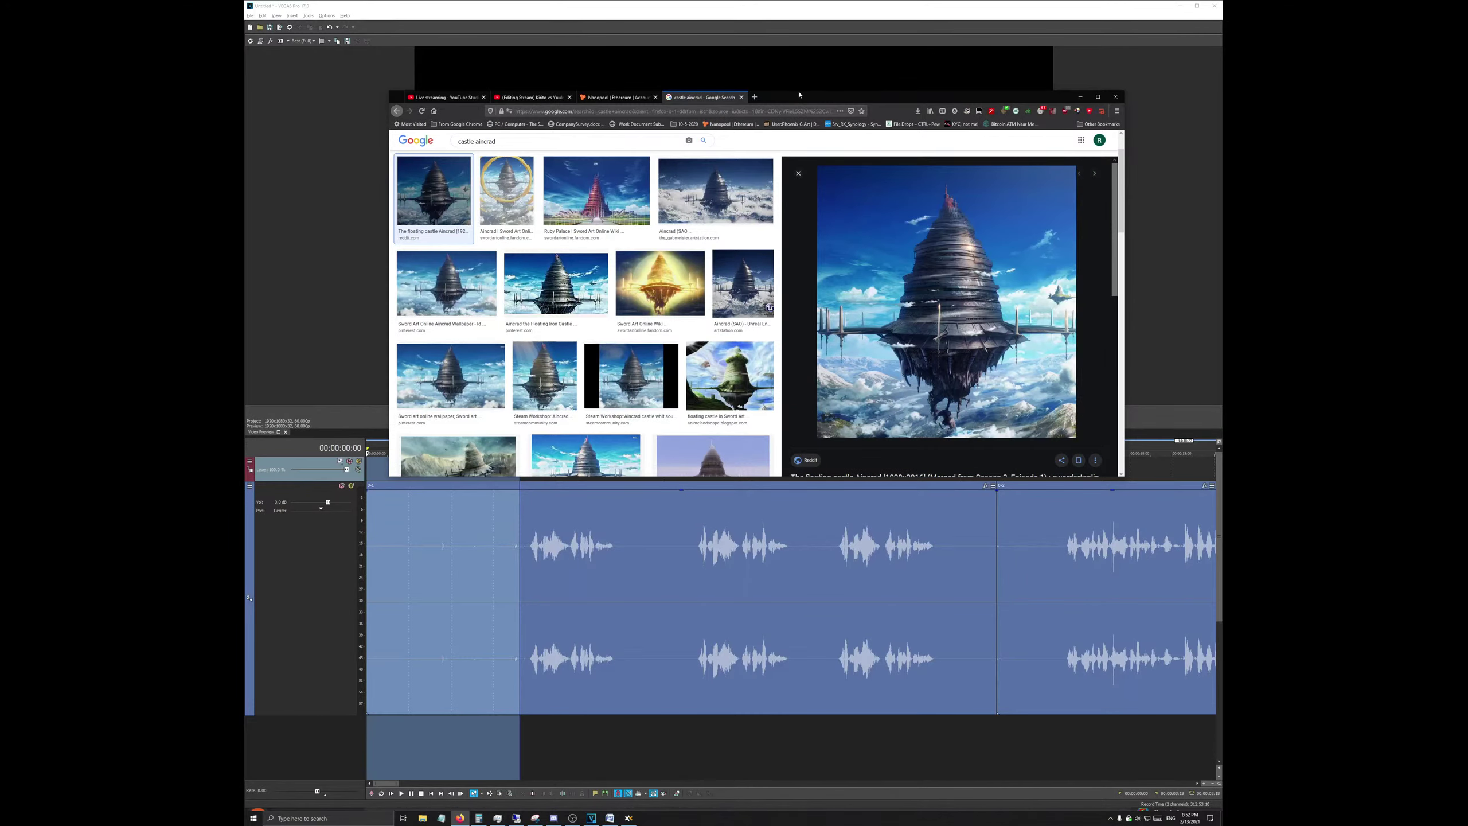
Step: Enlarge the browser window showing the castle aincrad image results upward to the top of the screen
{"action": "double_click", "coordinate": [799, 91]}
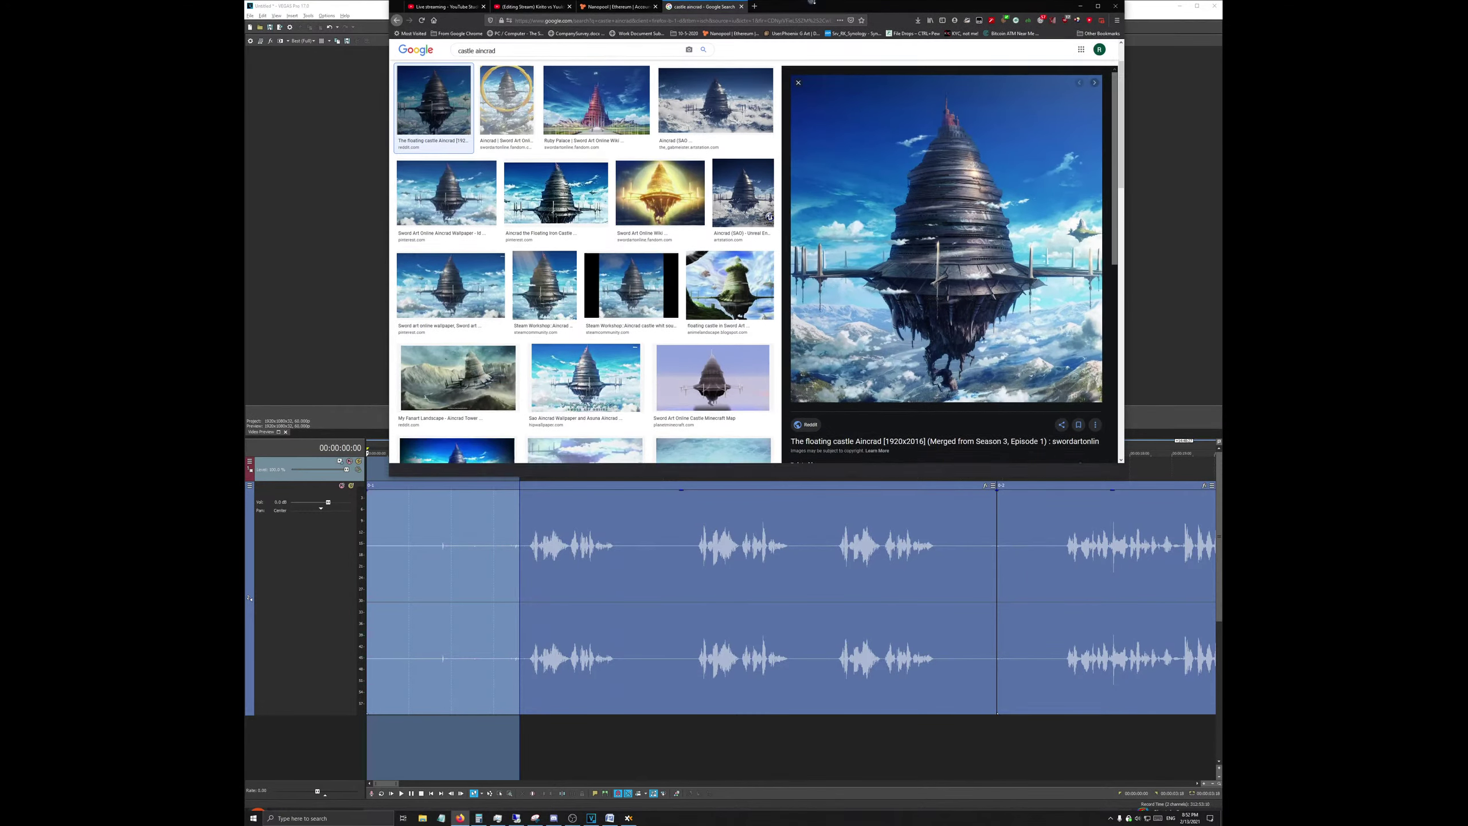
Step: Widen the browser to full screen width, view the Reddit floating castle Aincrad image at full size, and minimize the browser
{"action": "left_click_drag", "start_coordinate": [387, 235], "coordinate": [245, 235]}
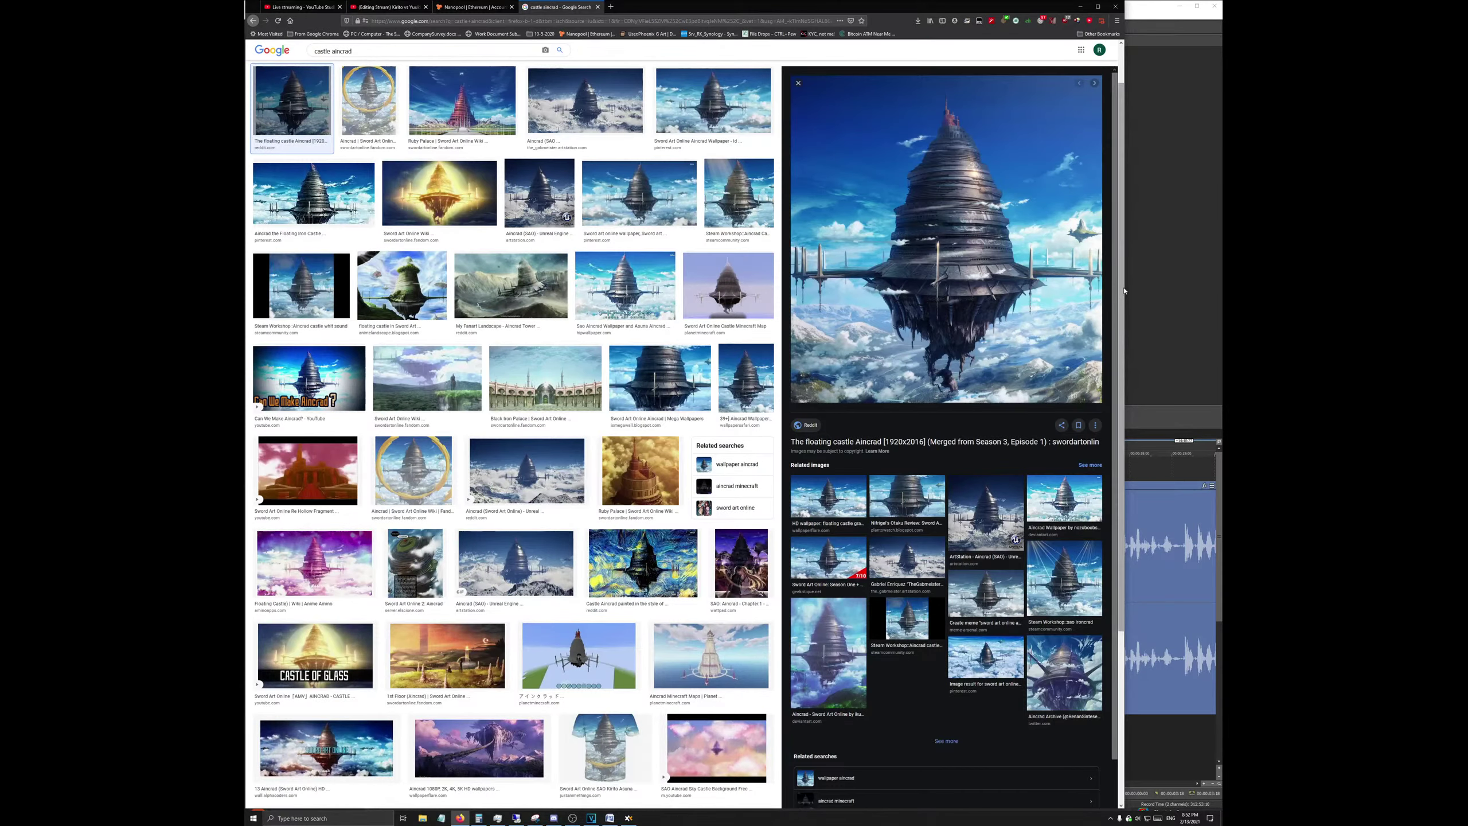
{"action": "left_click_drag", "start_coordinate": [1123, 291], "coordinate": [1221, 290]}
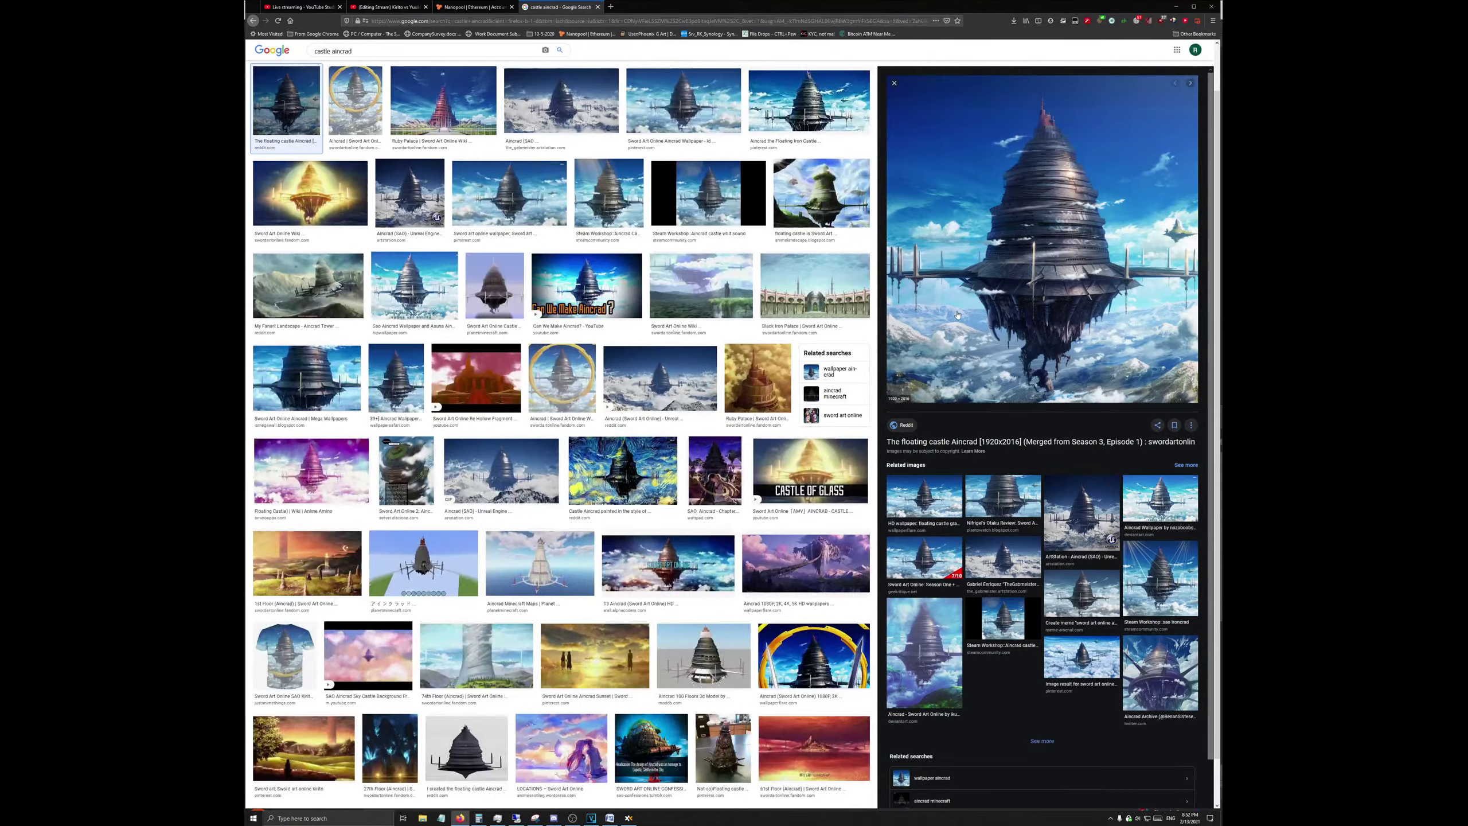
{"action": "left_click", "coordinate": [957, 315]}
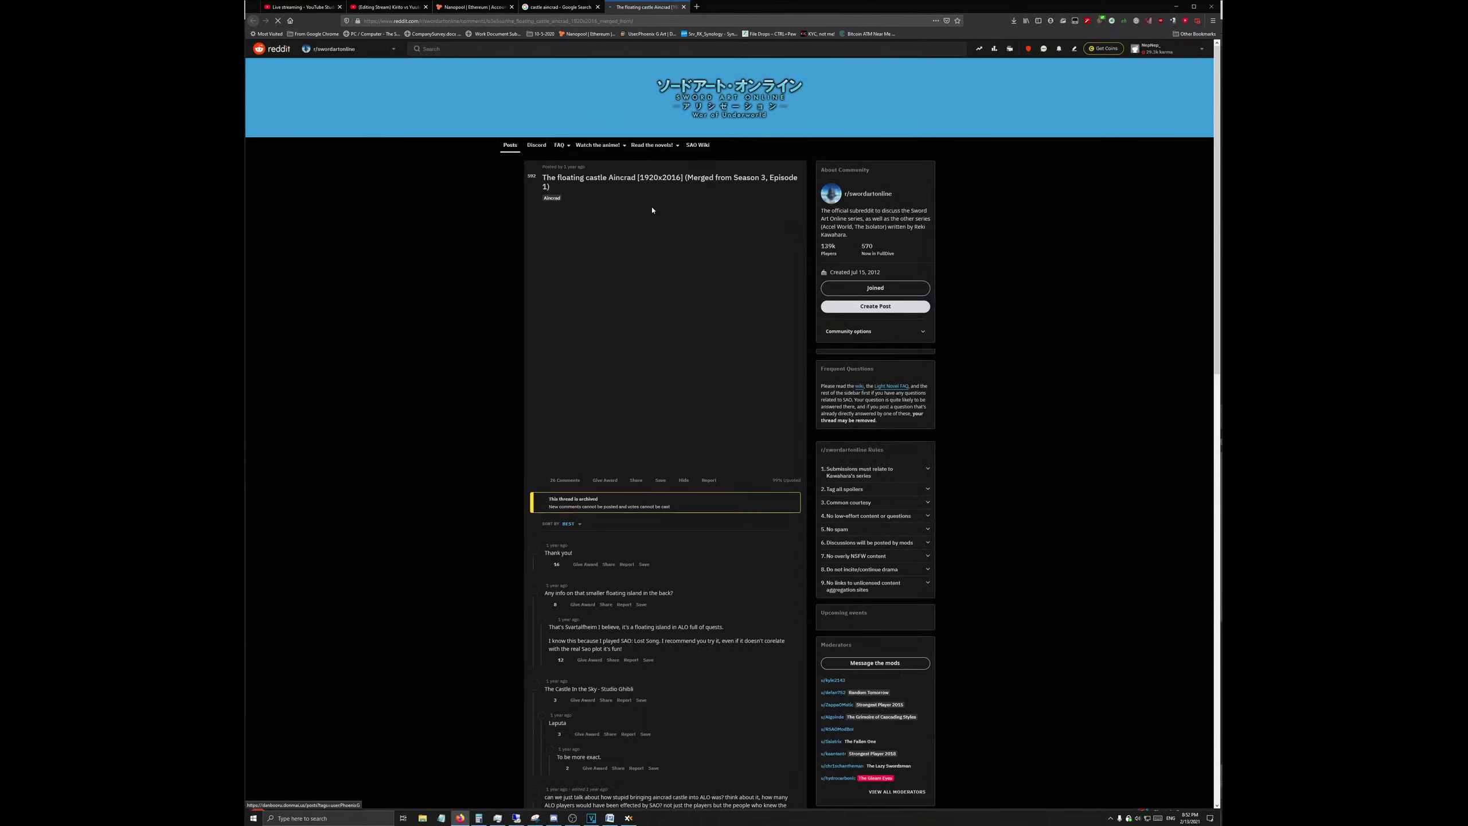
{"action": "left_click", "coordinate": [650, 305]}
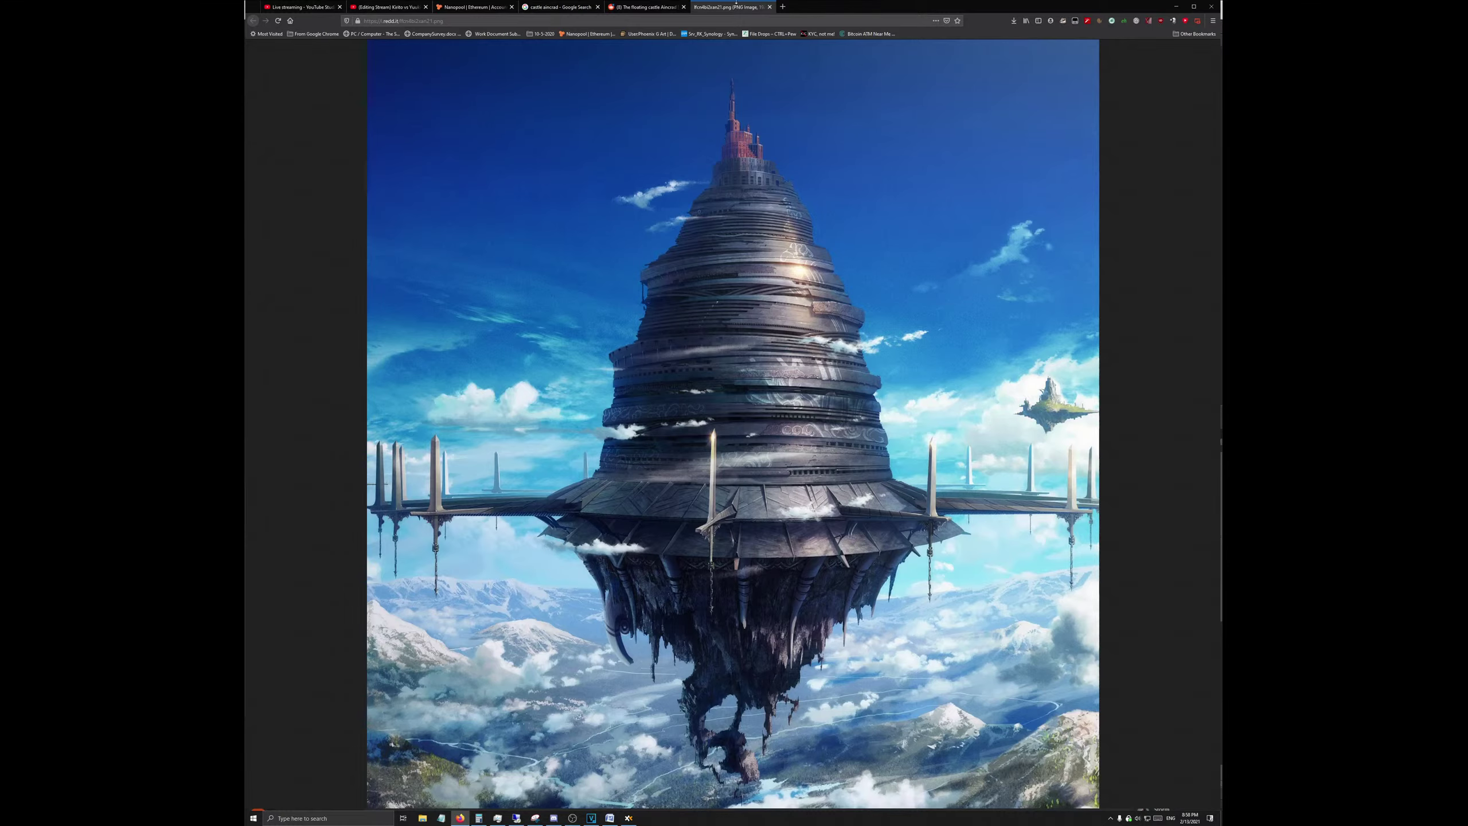
{"action": "middle_click", "coordinate": [717, 8]}
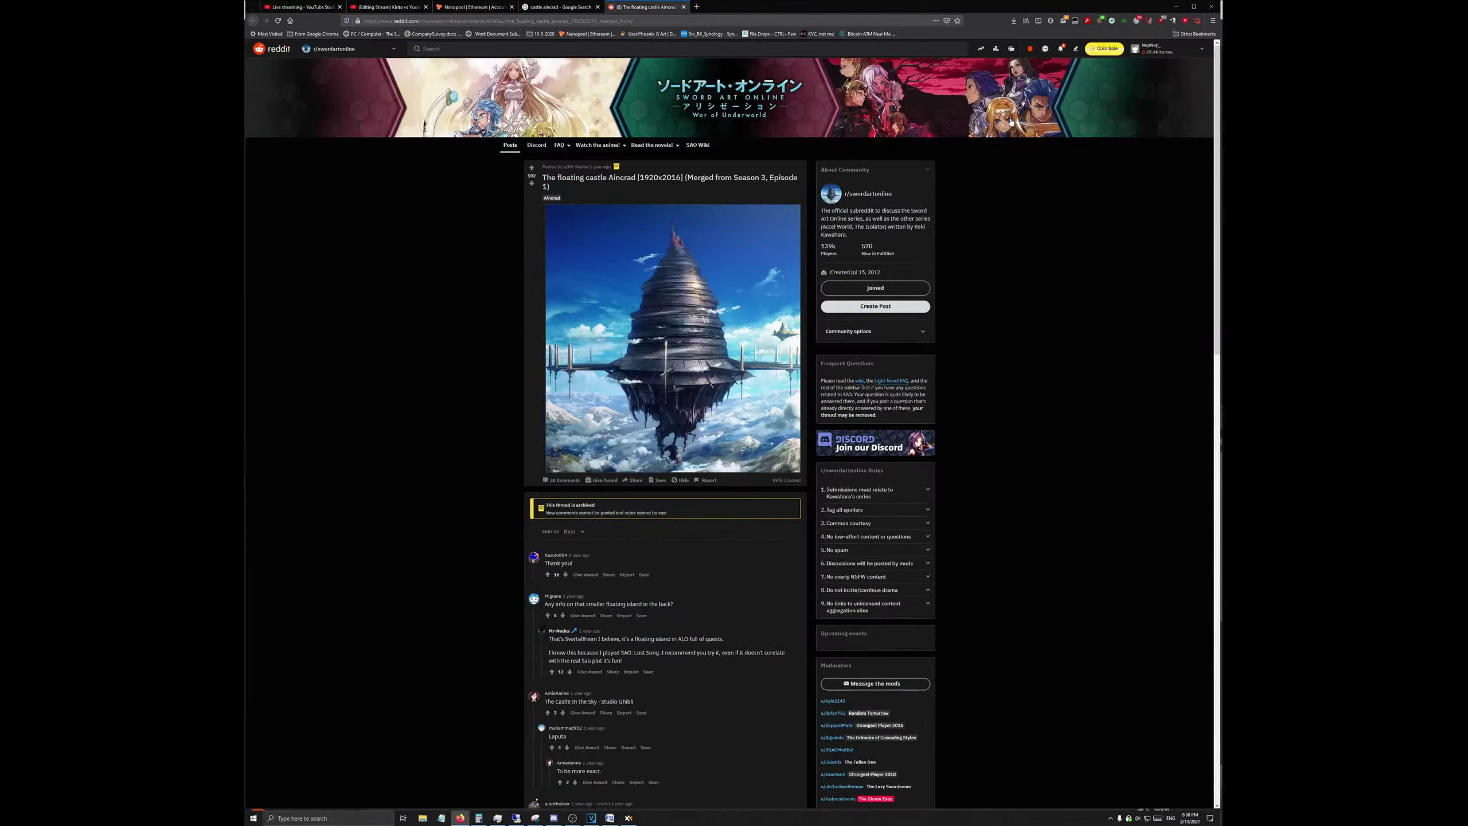
{"action": "left_click", "coordinate": [1175, 6]}
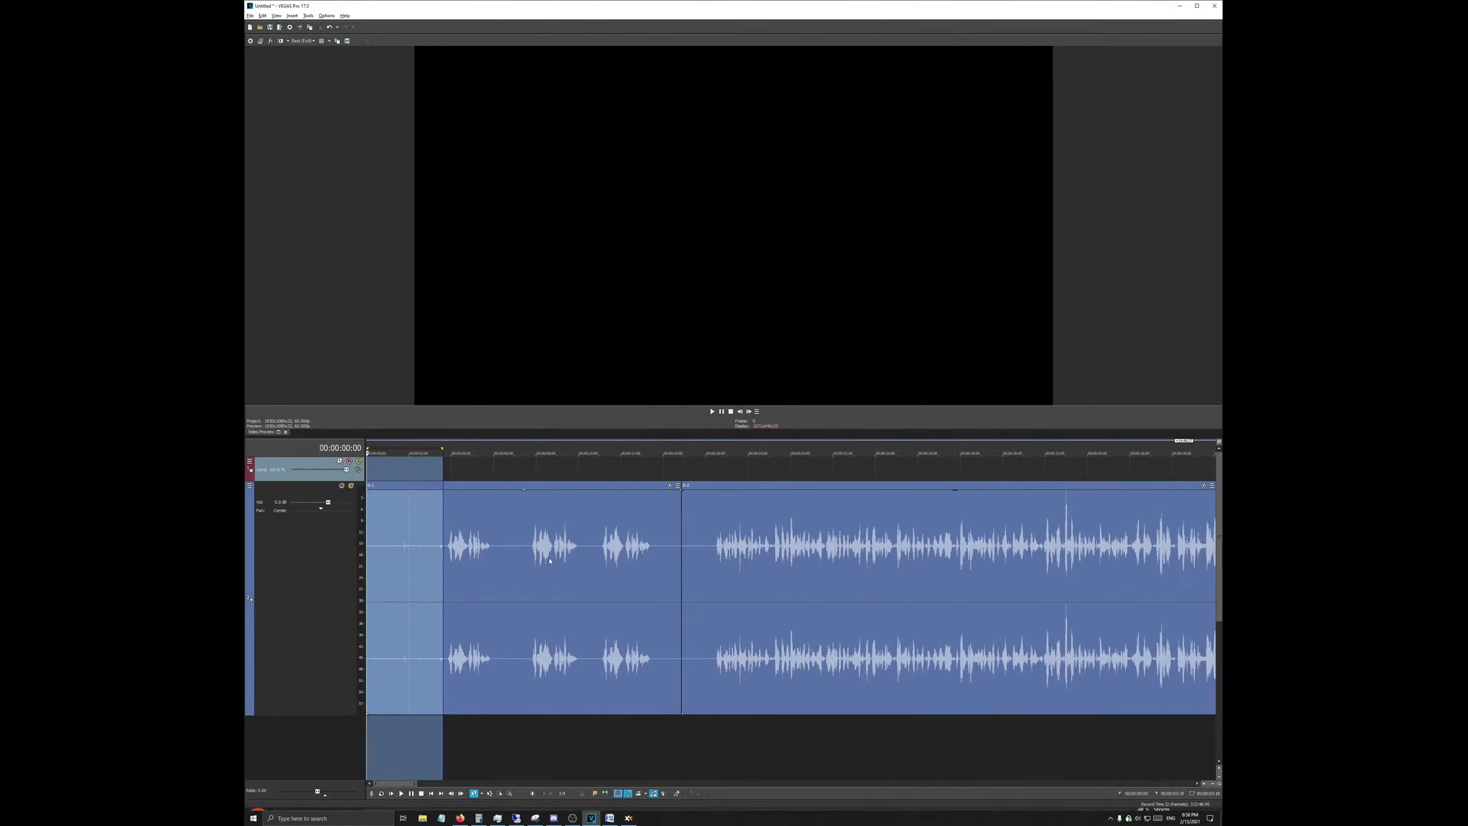
Step: Try to delete the silent opening range of the first commentary clip
{"action": "scroll", "coordinate": [549, 560], "scroll_direction": "up", "scroll_amount": 3}
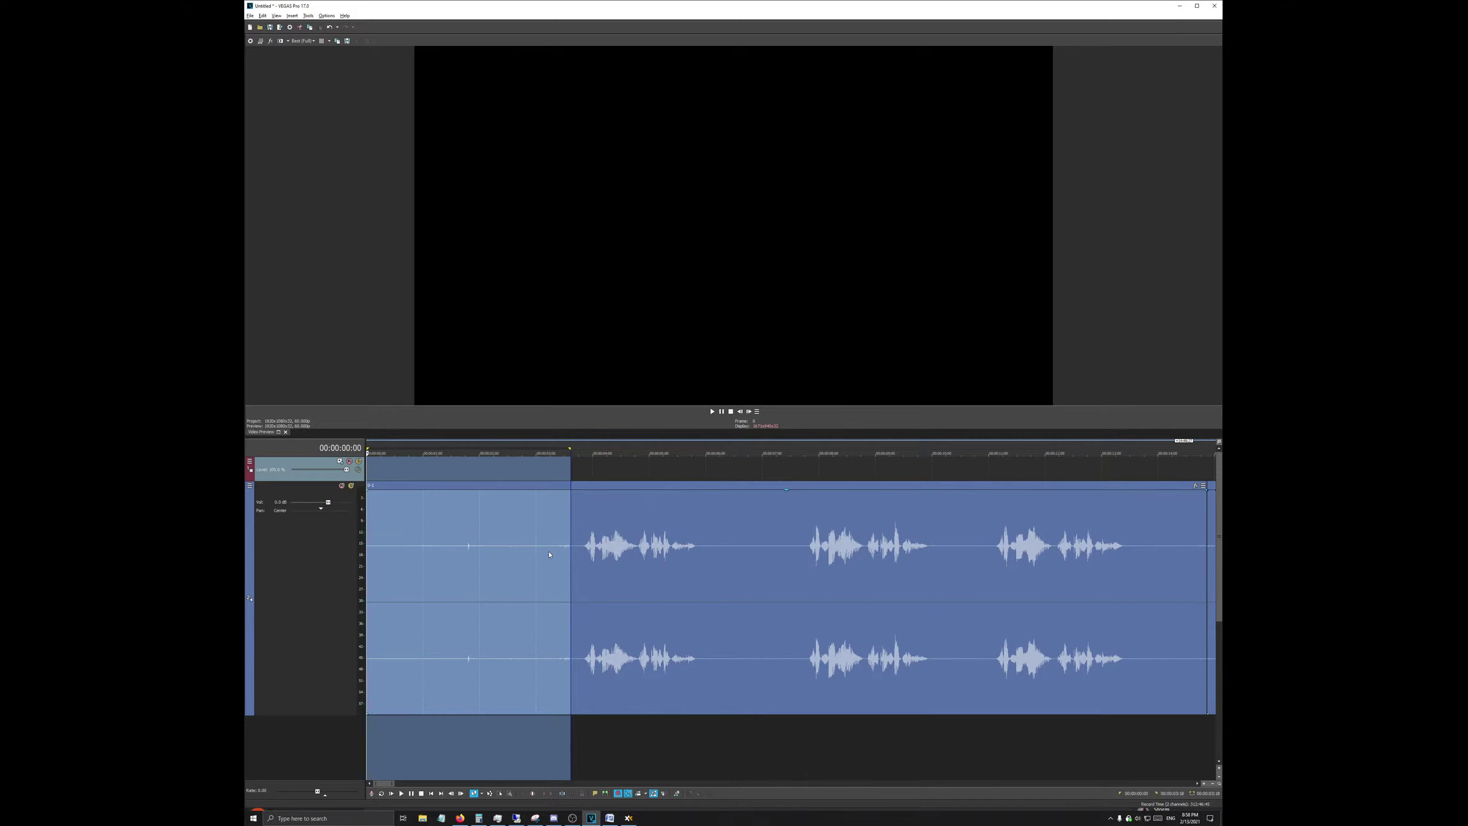
{"action": "right_click", "coordinate": [488, 541]}
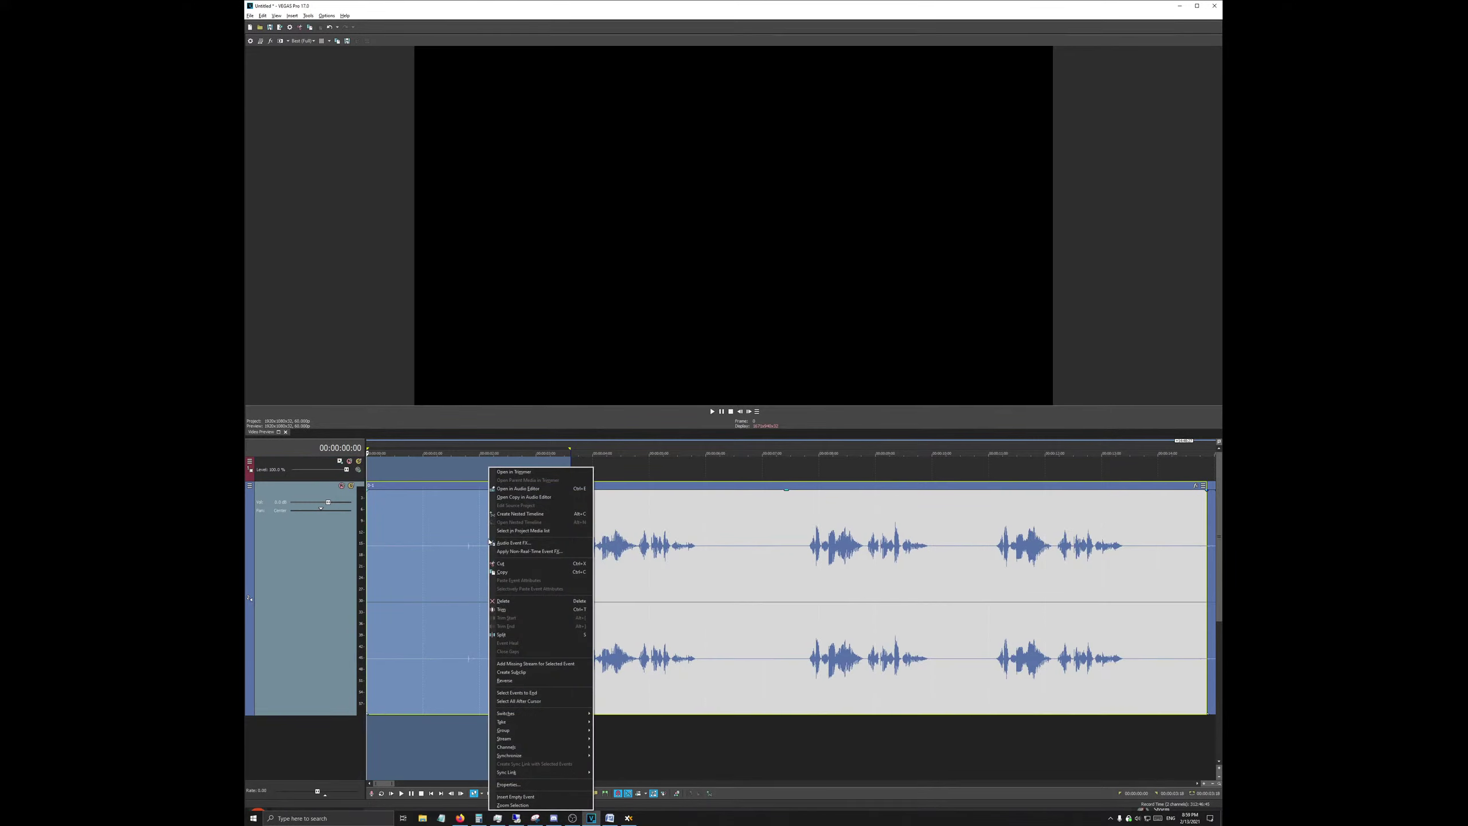
{"action": "left_click", "coordinate": [504, 600]}
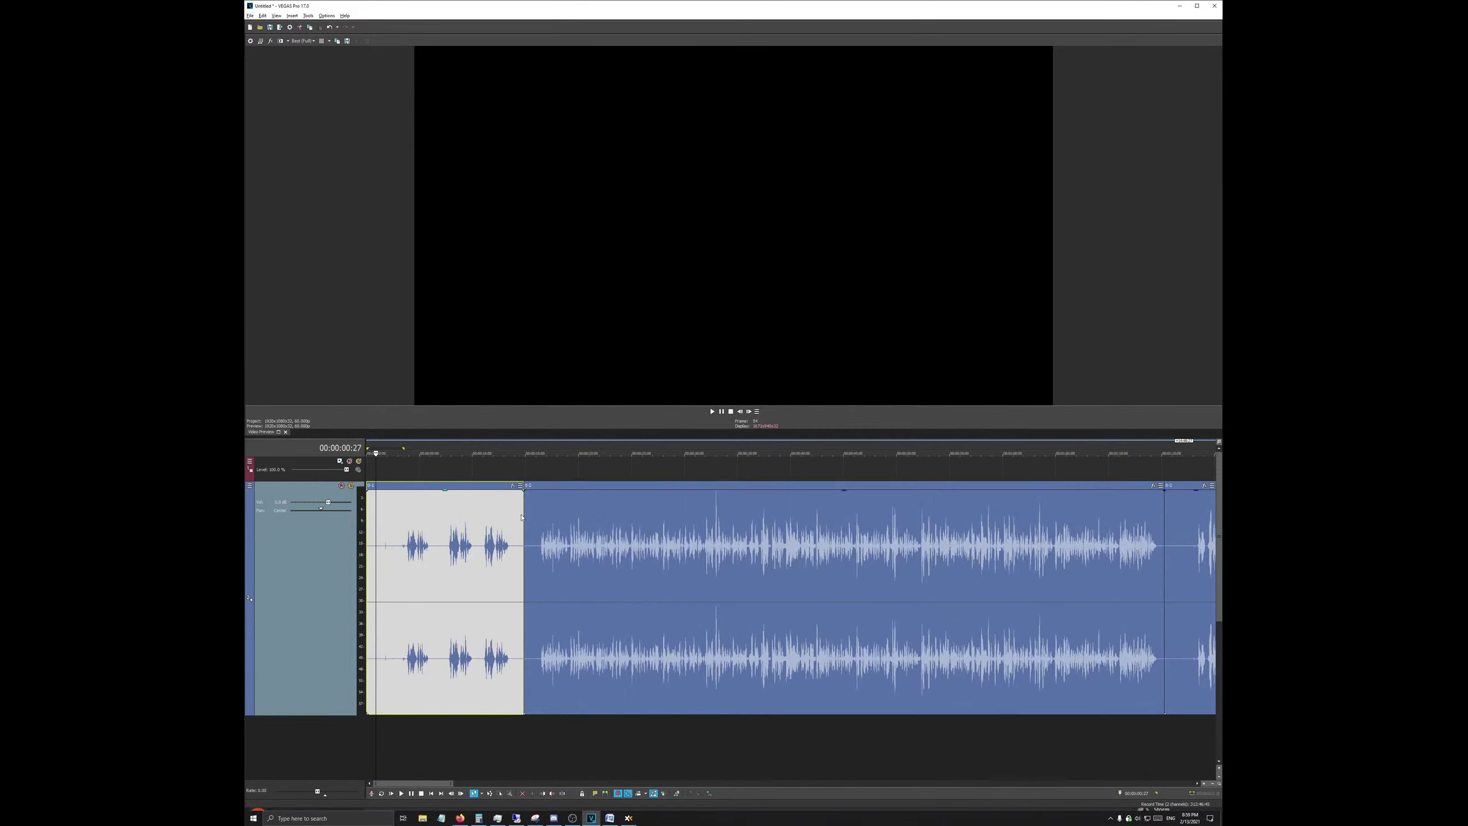
Step: Place the timeline cursor at 00:00:03:22, just before the first spoken phrase in the first commentary clip
{"action": "scroll", "coordinate": [521, 517], "scroll_direction": "up", "scroll_amount": 5}
{"action": "left_click", "coordinate": [578, 488]}
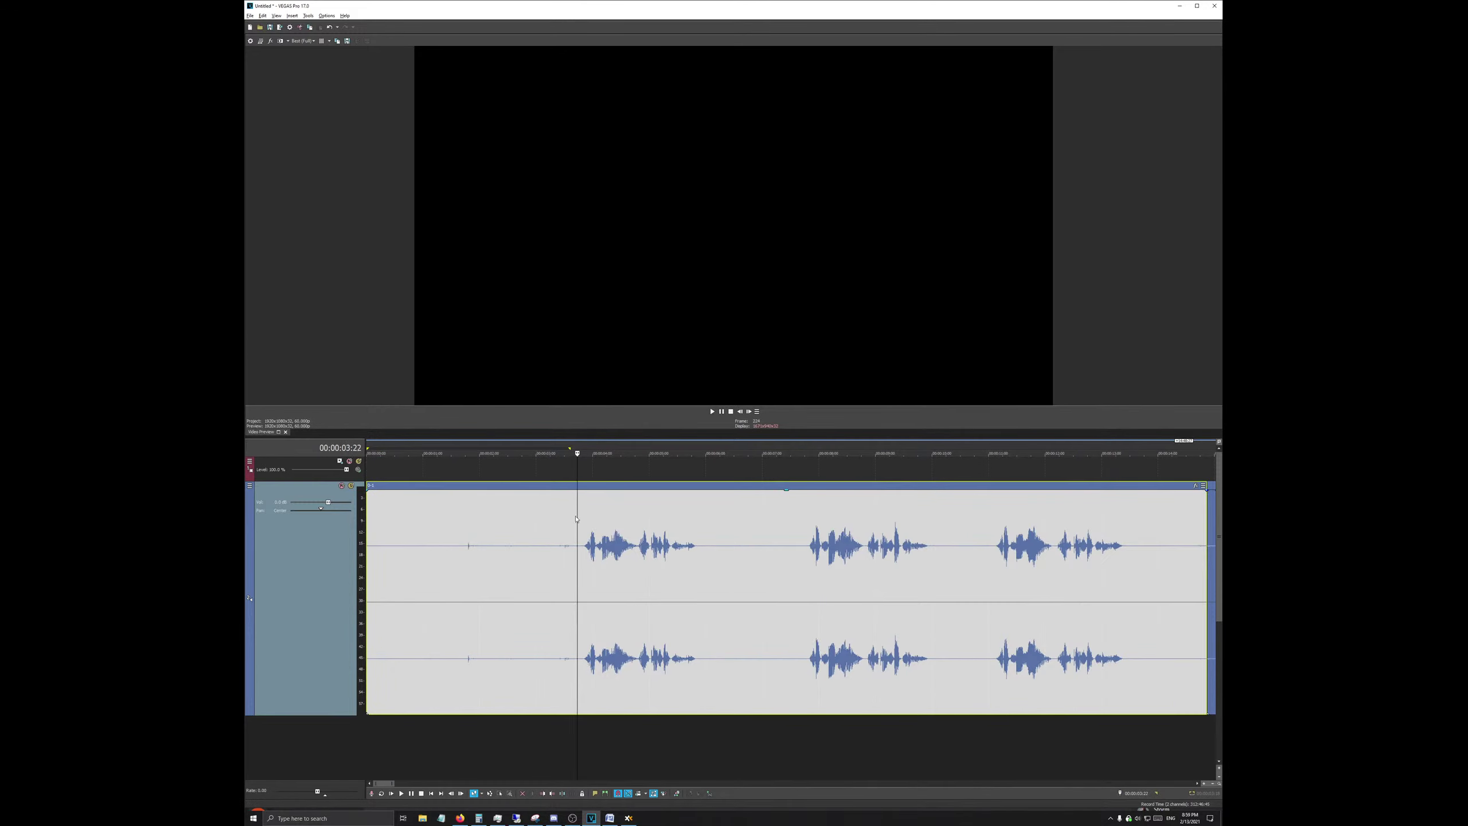
{"action": "scroll", "coordinate": [577, 519], "scroll_direction": "down", "scroll_amount": 3}
{"action": "scroll", "coordinate": [635, 602], "scroll_direction": "up", "scroll_amount": 6}
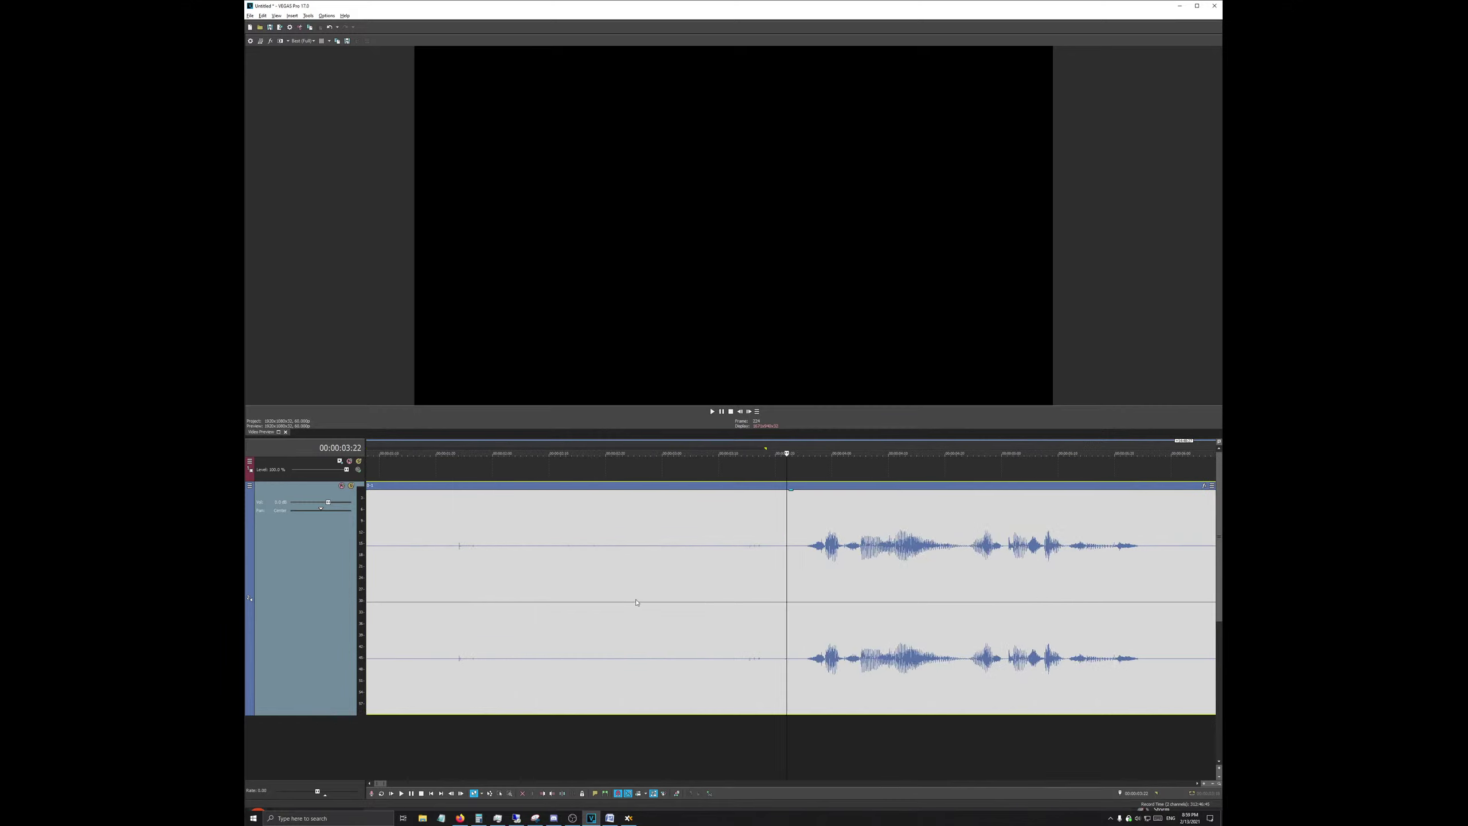
{"action": "scroll", "coordinate": [858, 519], "scroll_direction": "up", "scroll_amount": 3}
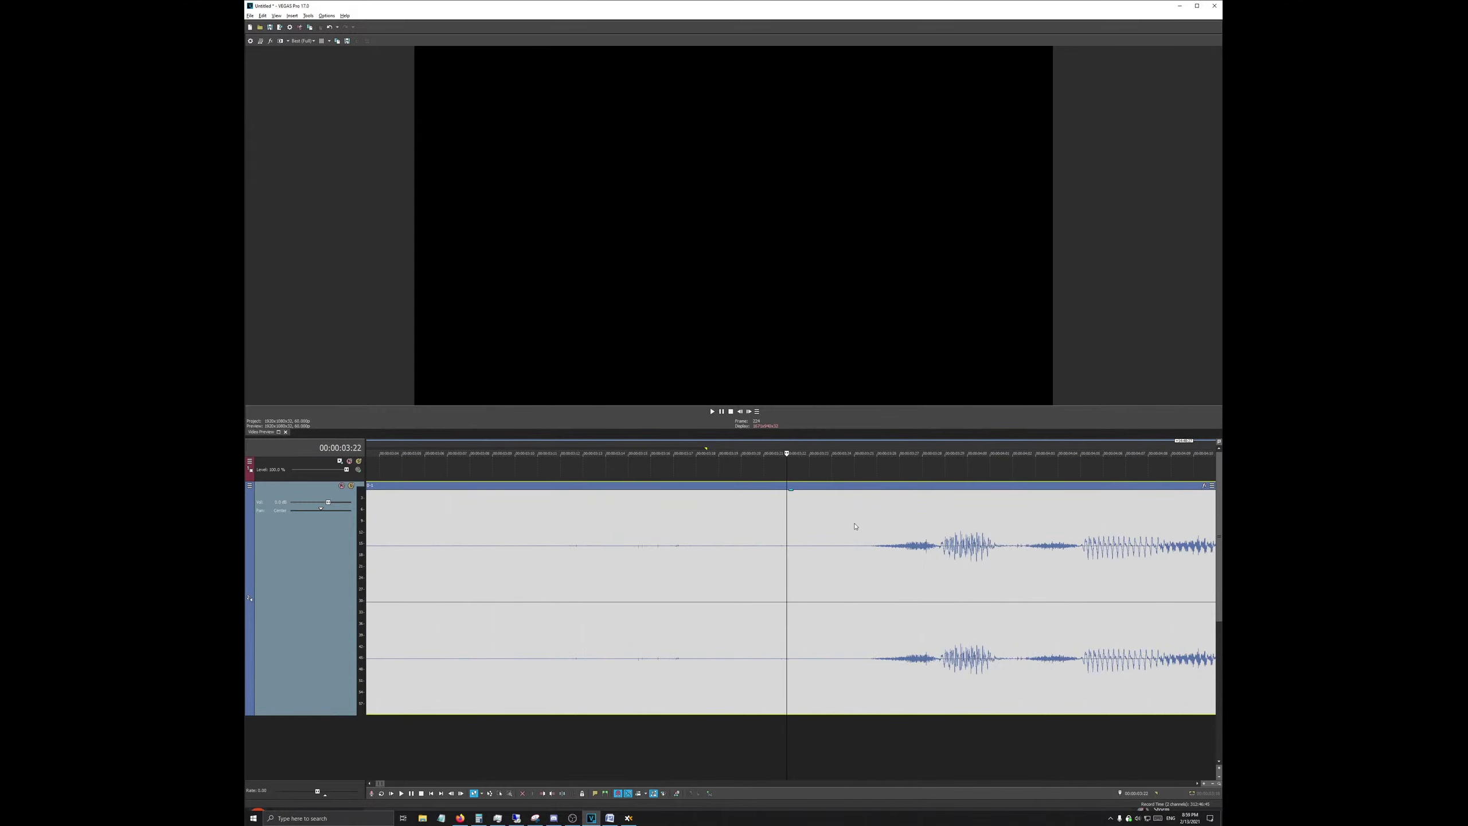
{"action": "scroll", "coordinate": [862, 447], "scroll_direction": "down", "scroll_amount": 3}
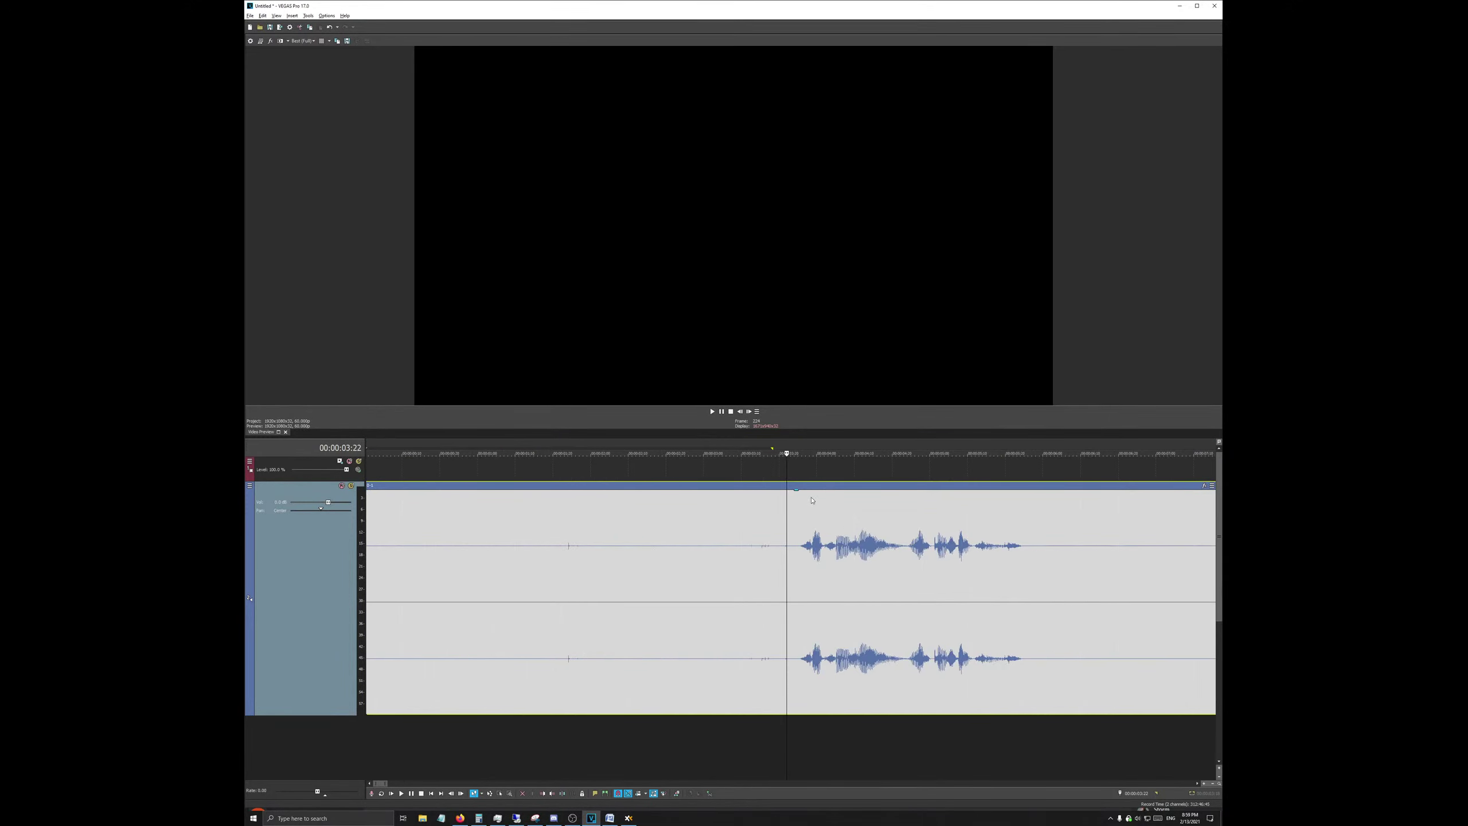
{"action": "left_click", "coordinate": [805, 596]}
{"action": "scroll", "coordinate": [805, 595], "scroll_direction": "down", "scroll_amount": 1}
{"action": "scroll", "coordinate": [805, 596], "scroll_direction": "up", "scroll_amount": 2}
{"action": "key", "text": "Delete"}
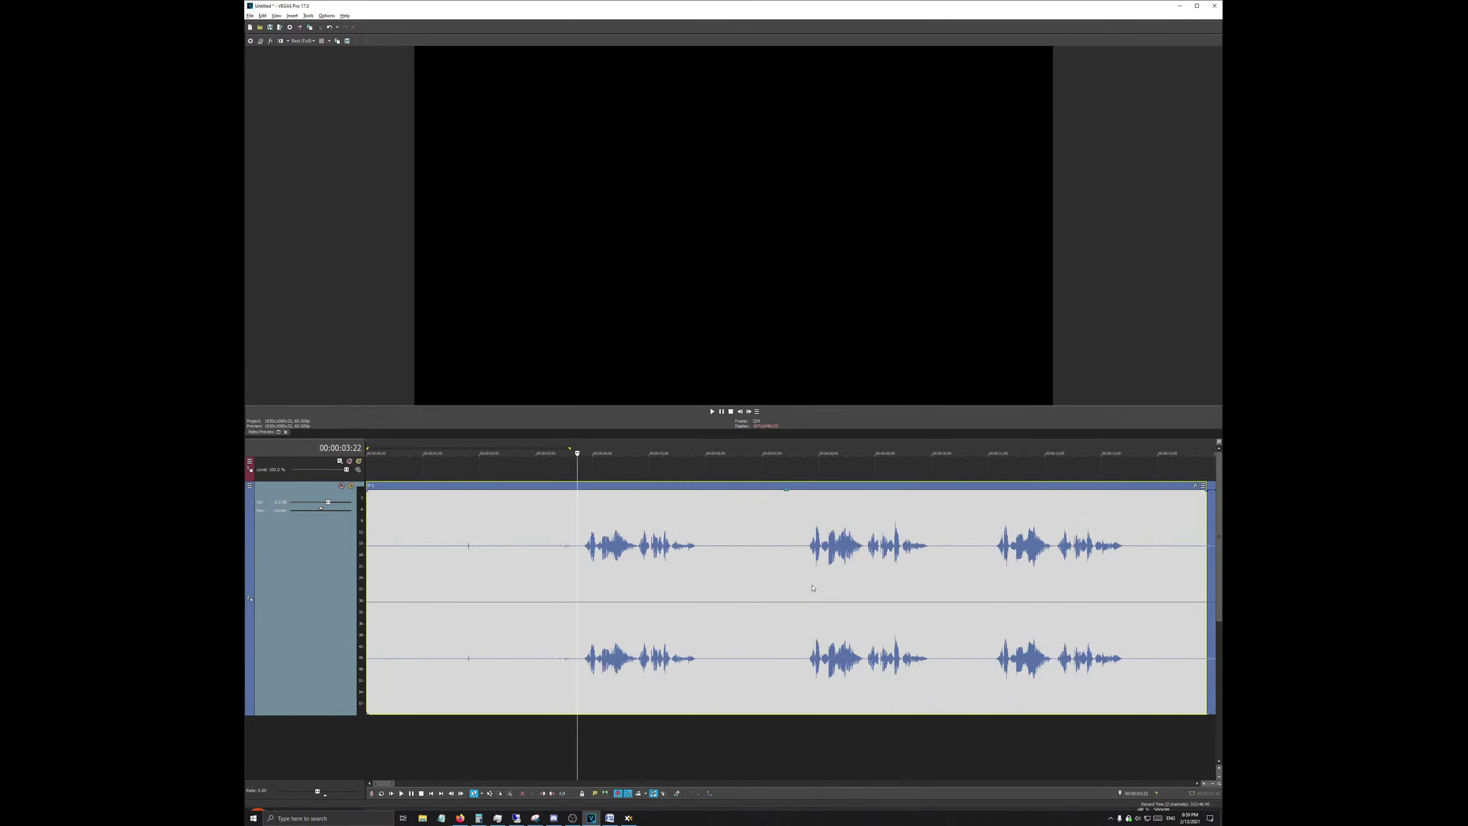
Step: Mark the range from the timeline start to just before the first spoken phrase and cut that silence from the first clip
{"action": "scroll", "coordinate": [734, 499], "scroll_direction": "up", "scroll_amount": 3}
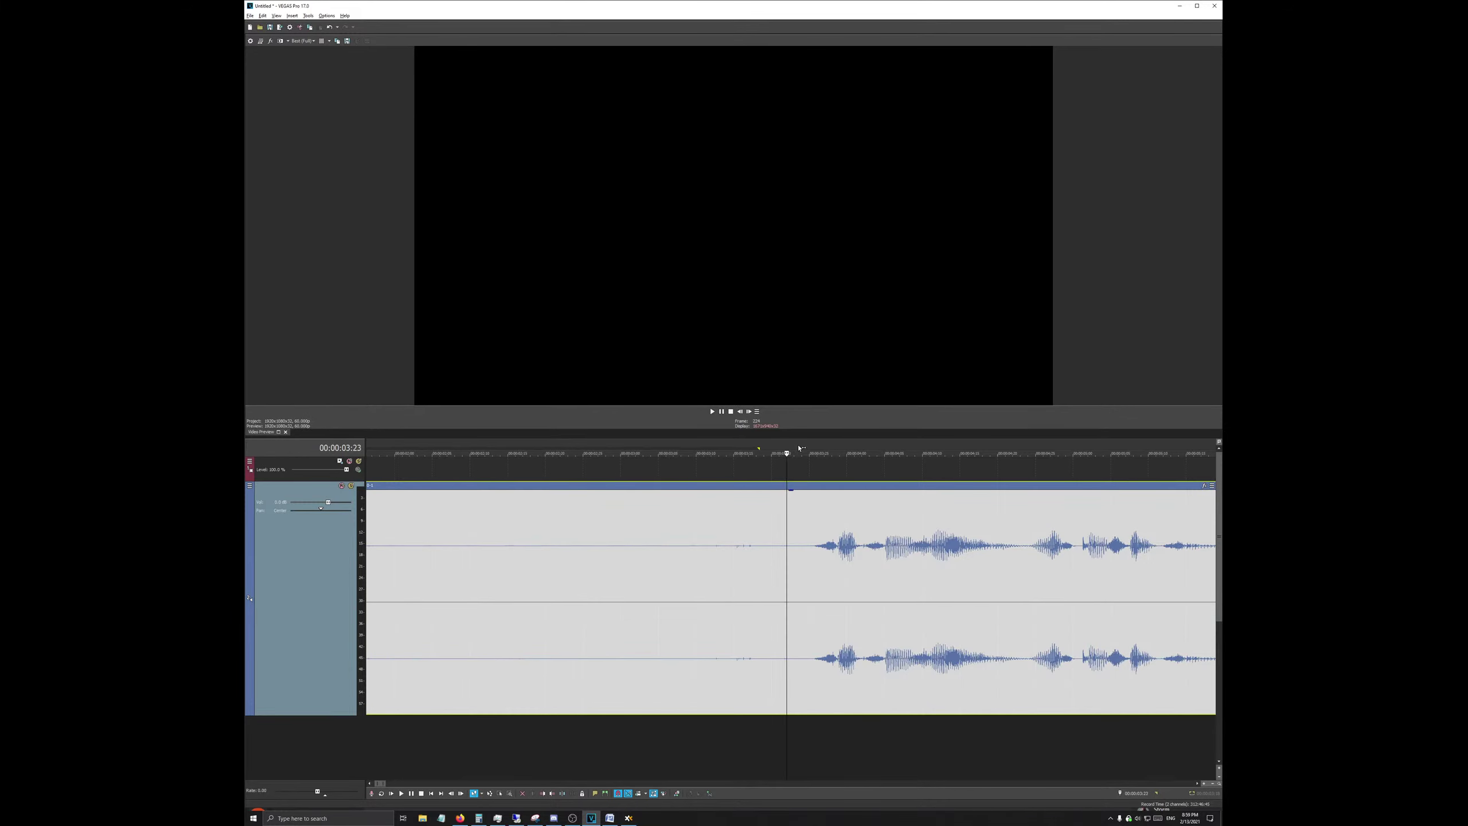
{"action": "left_click", "coordinate": [798, 449]}
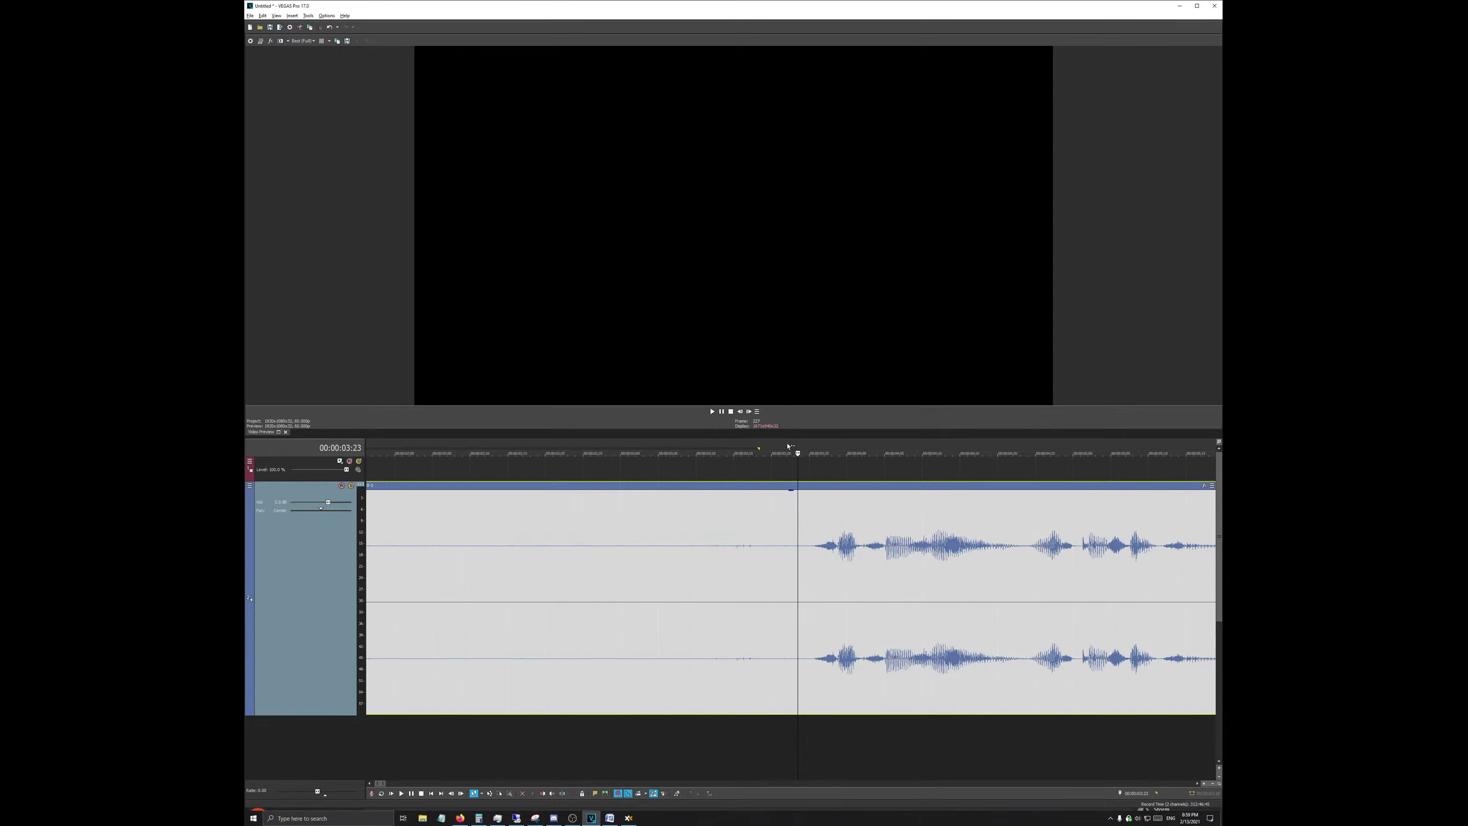
{"action": "left_click_drag", "start_coordinate": [797, 449], "coordinate": [365, 451]}
{"action": "scroll", "coordinate": [968, 493], "scroll_direction": "down", "scroll_amount": 5}
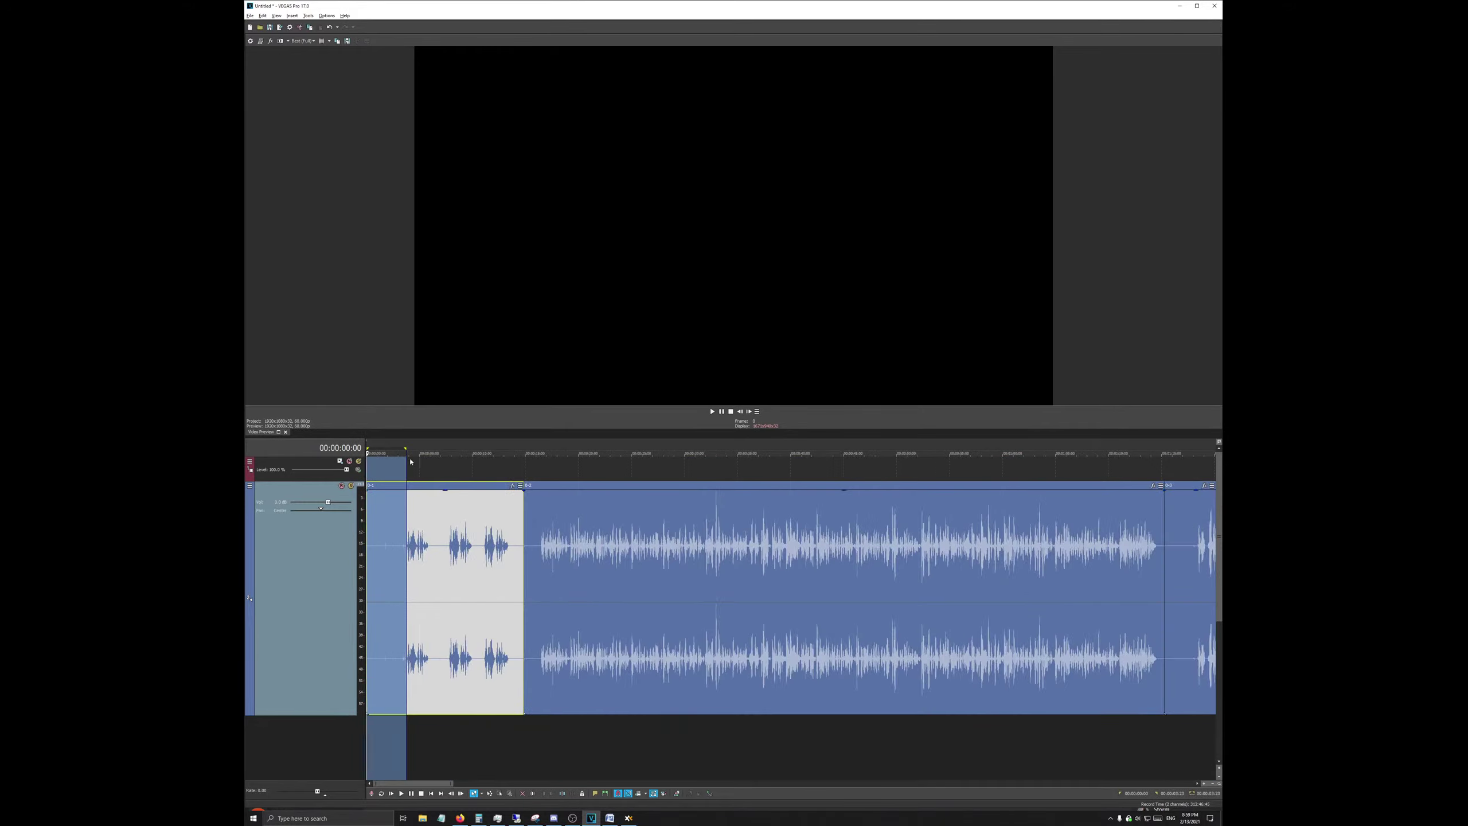
{"action": "scroll", "coordinate": [411, 461], "scroll_direction": "up", "scroll_amount": 3}
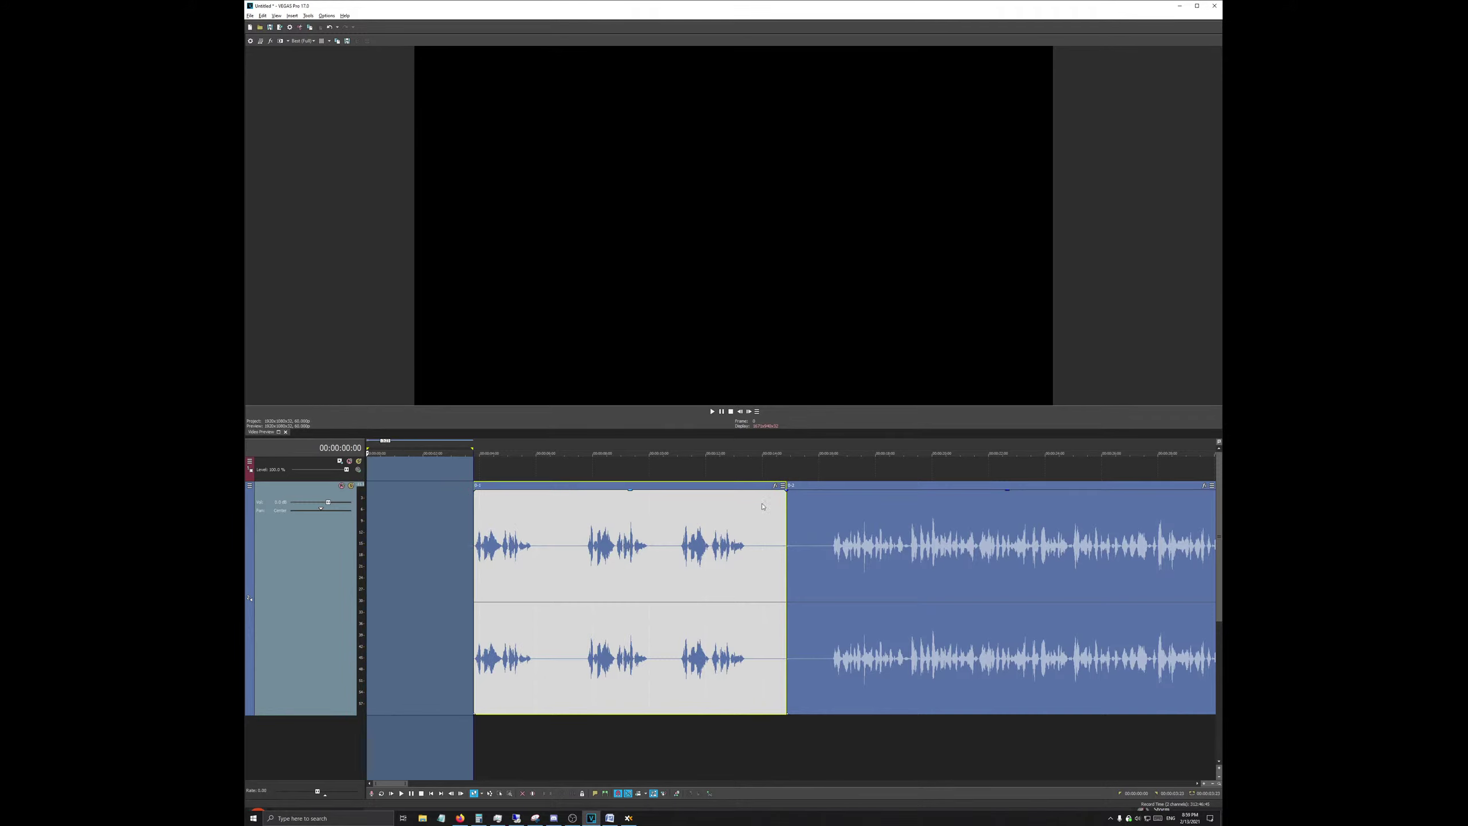
Step: Trim the silence after the third spoken phrase from the first clip's end and move the clip to the timeline start
{"action": "scroll", "coordinate": [761, 506], "scroll_direction": "up", "scroll_amount": 3}
{"action": "scroll", "coordinate": [769, 480], "scroll_direction": "down", "scroll_amount": 3}
{"action": "left_click", "coordinate": [753, 453]}
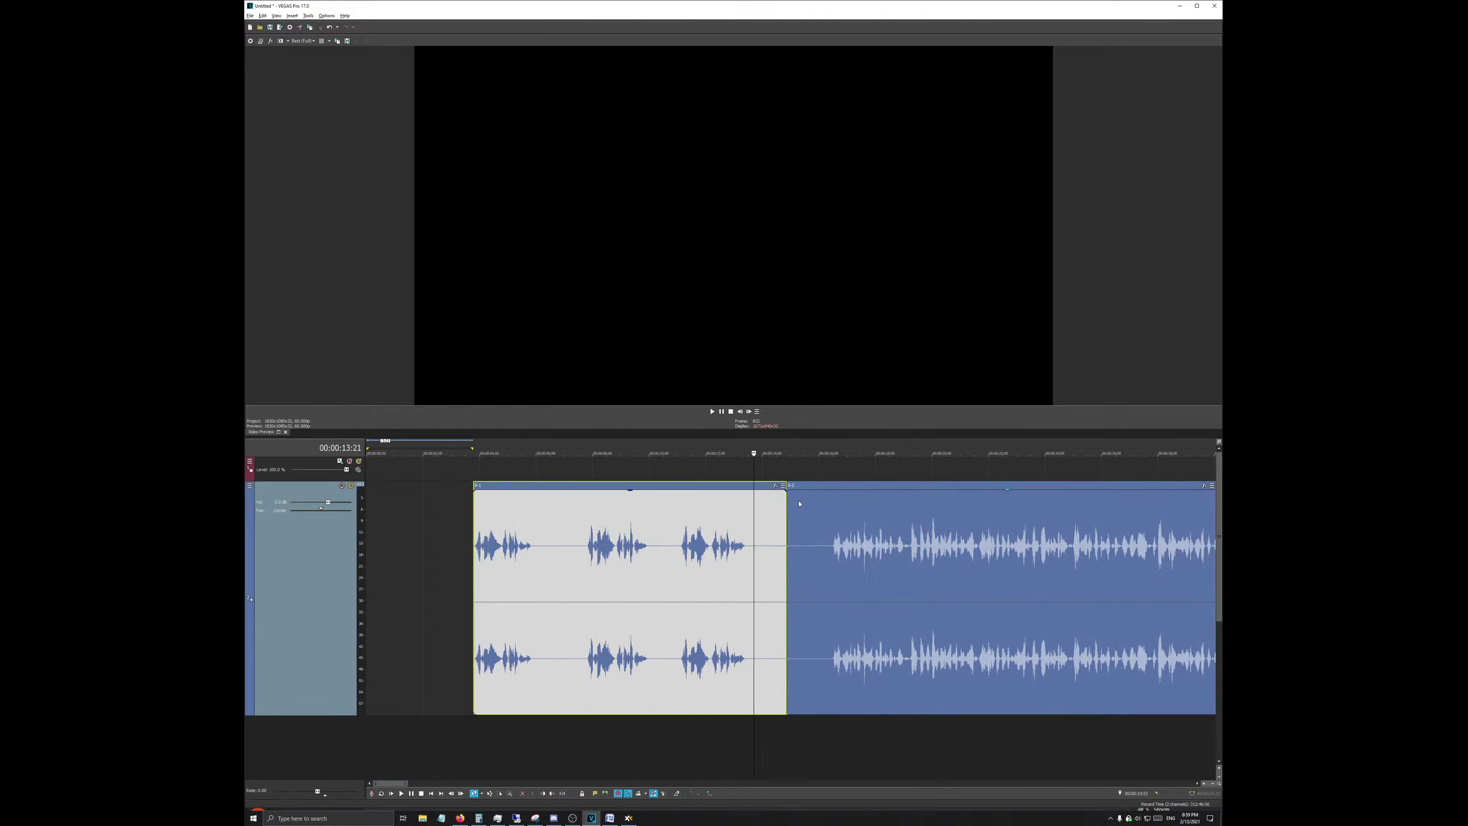
{"action": "scroll", "coordinate": [799, 503], "scroll_direction": "up", "scroll_amount": 5}
{"action": "left_click_drag", "start_coordinate": [705, 453], "coordinate": [1065, 453]}
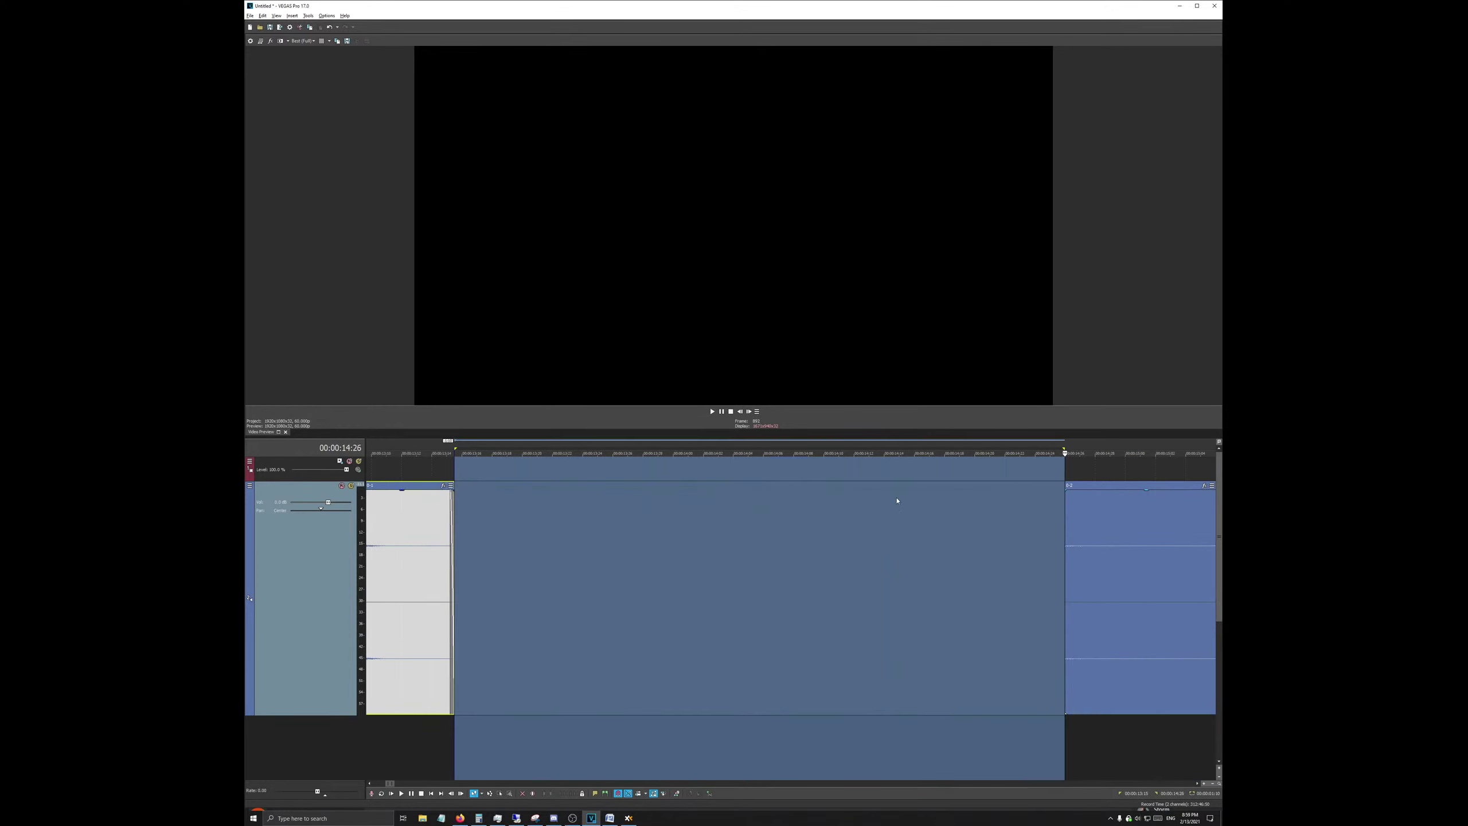
{"action": "scroll", "coordinate": [897, 501], "scroll_direction": "down", "scroll_amount": 8}
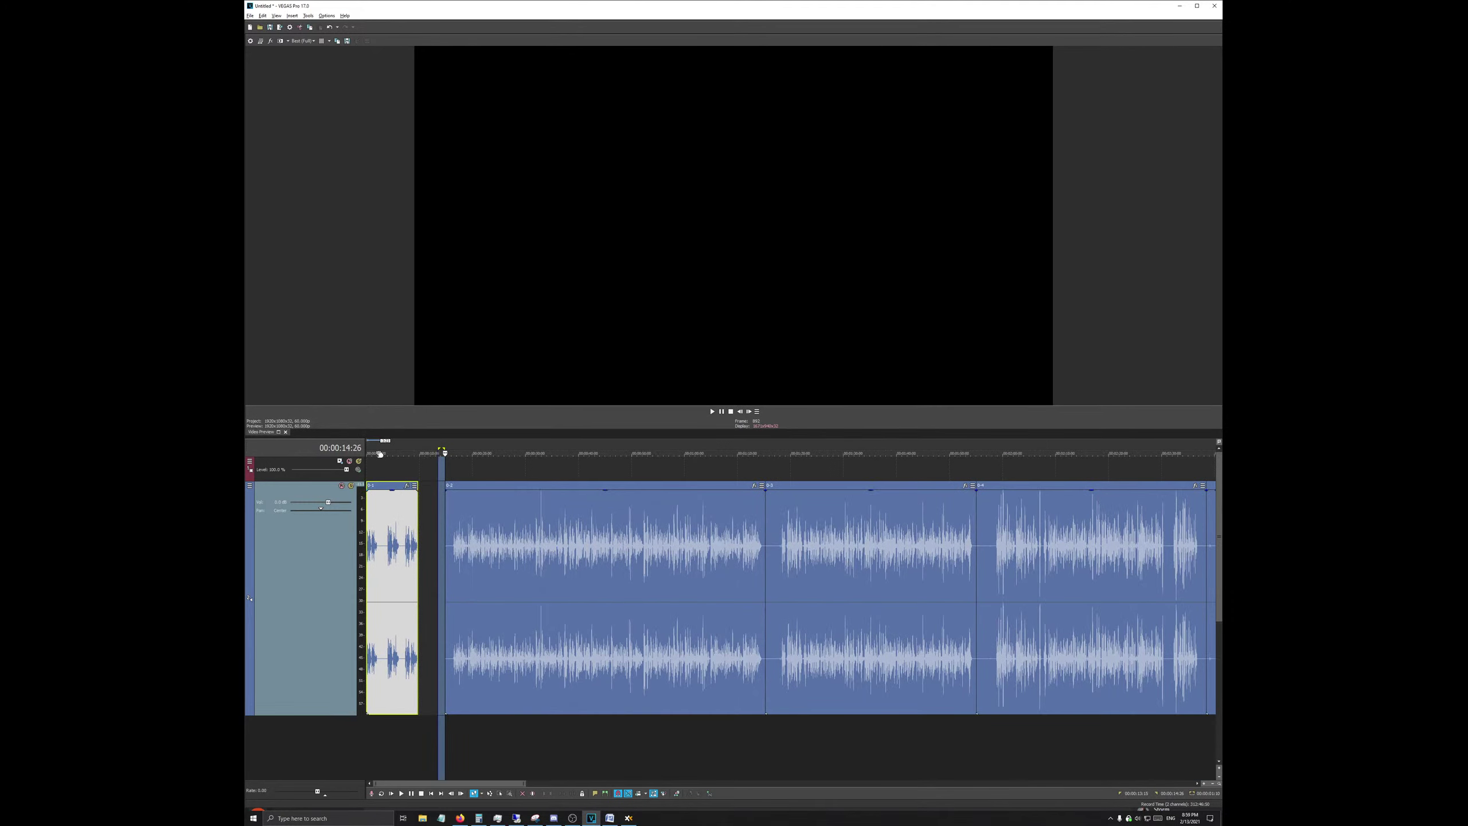
Step: Play the trimmed first clip from the timeline start and check its spacing against the following commentary clips
{"action": "left_click", "coordinate": [366, 453]}
{"action": "scroll", "coordinate": [649, 571], "scroll_direction": "up", "scroll_amount": 10}
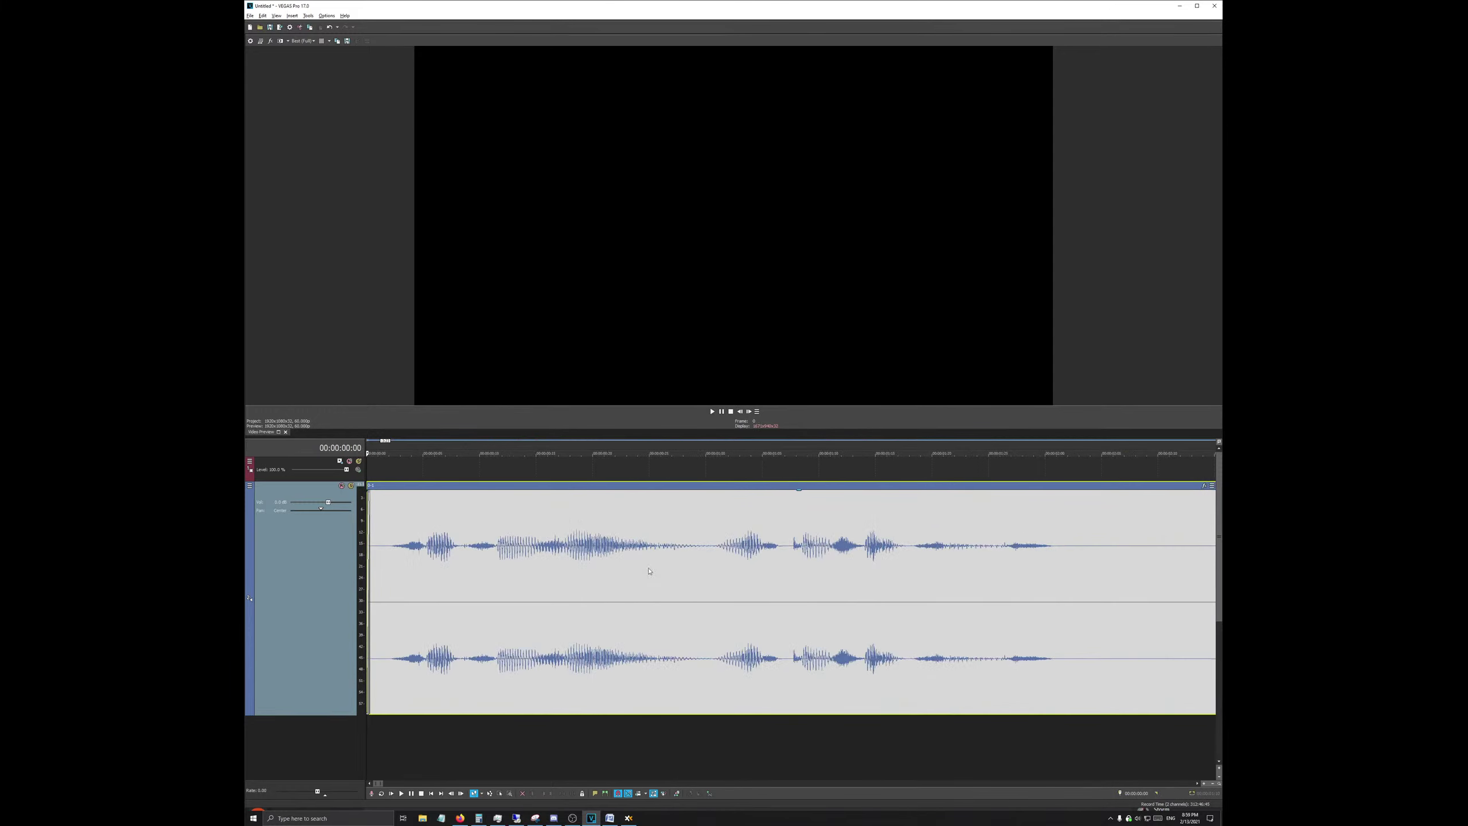
{"action": "key", "text": "space"}
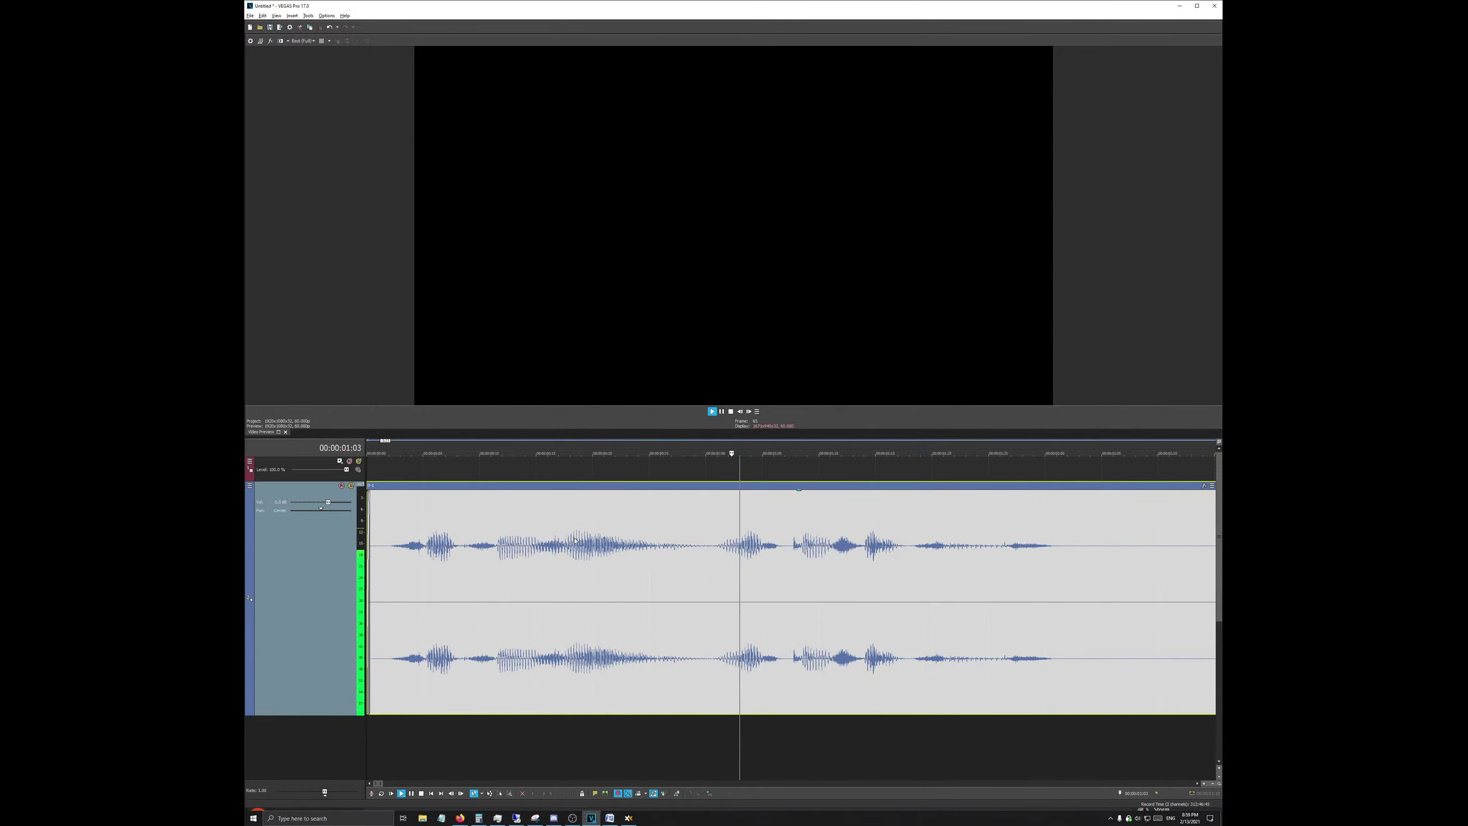
{"action": "key", "text": "space"}
{"action": "scroll", "coordinate": [518, 580], "scroll_direction": "down", "scroll_amount": 10}
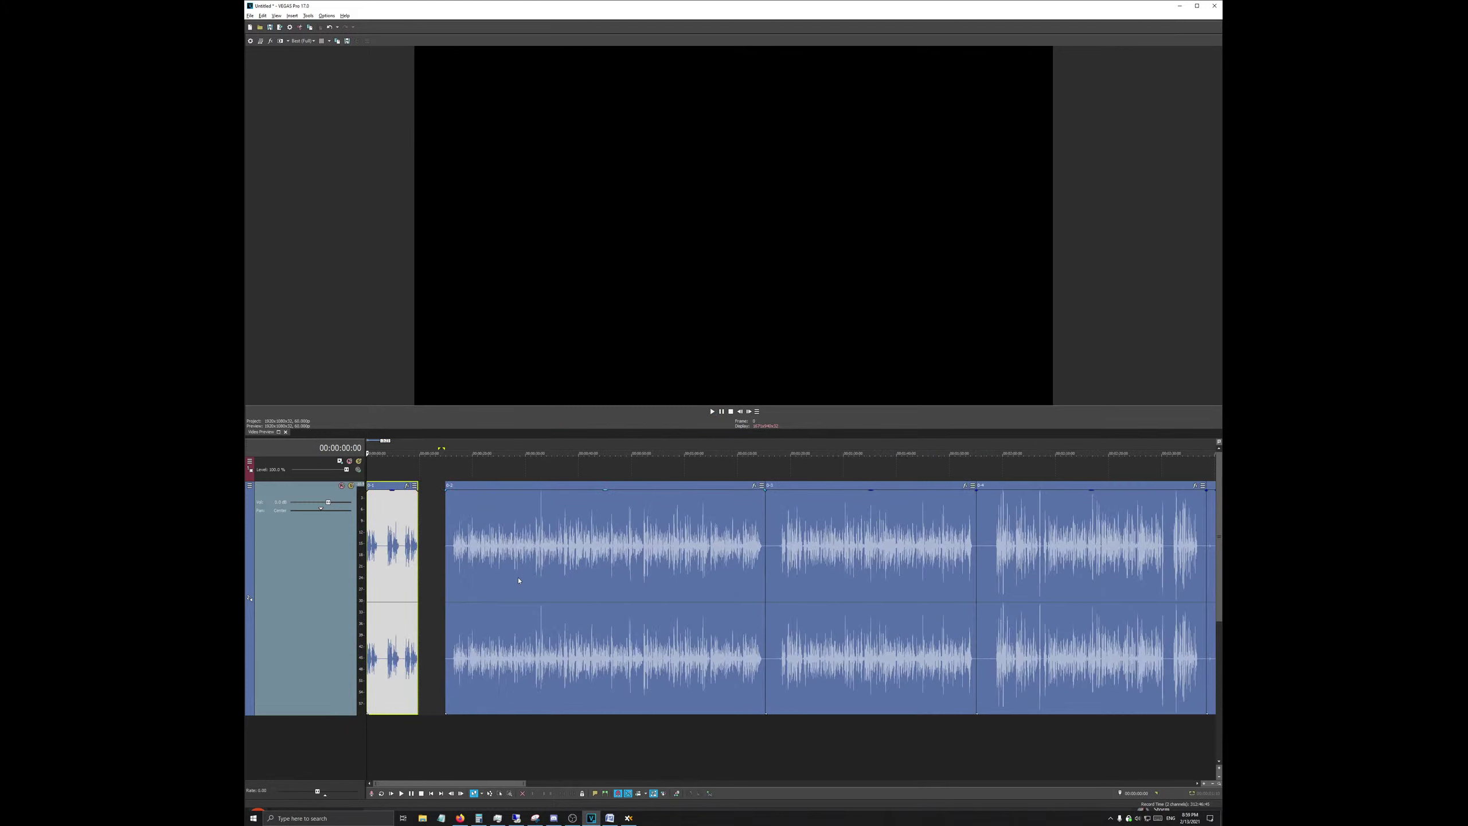
{"action": "scroll", "coordinate": [528, 577], "scroll_direction": "up", "scroll_amount": 4}
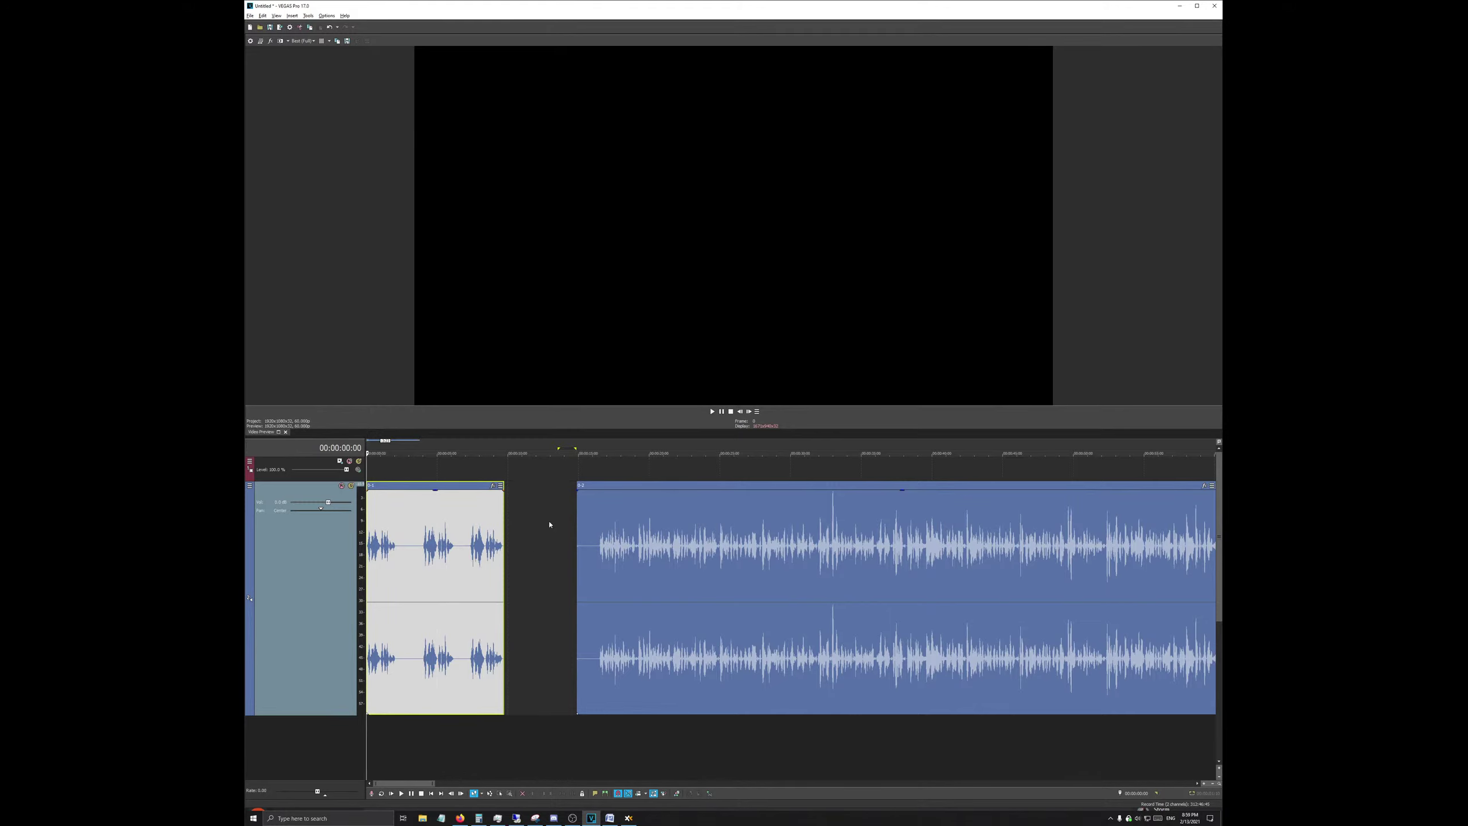
{"action": "scroll", "coordinate": [507, 547], "scroll_direction": "up", "scroll_amount": 3}
{"action": "scroll", "coordinate": [507, 547], "scroll_direction": "down", "scroll_amount": 5}
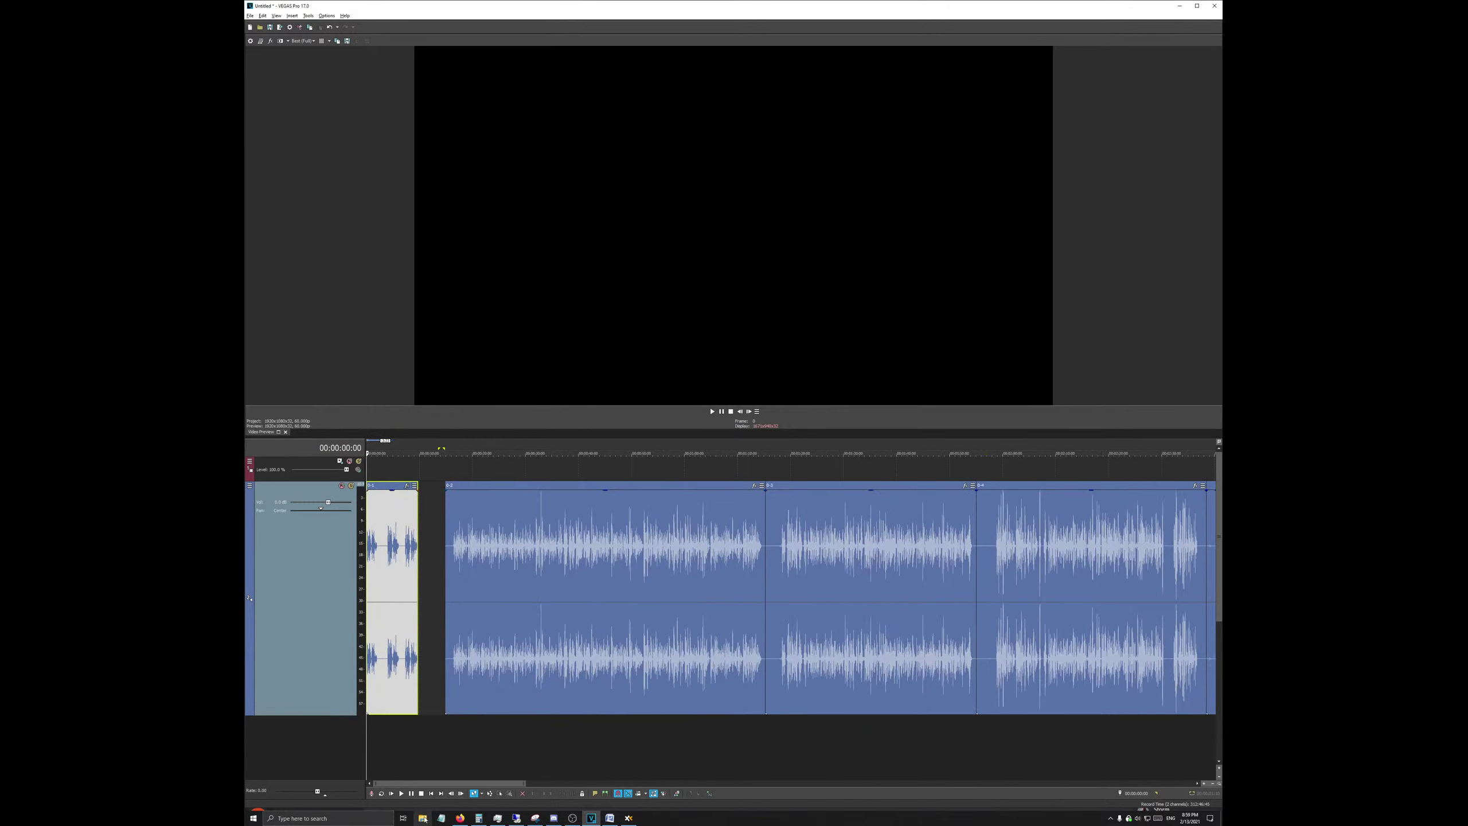
{"action": "key", "text": "super+e"}
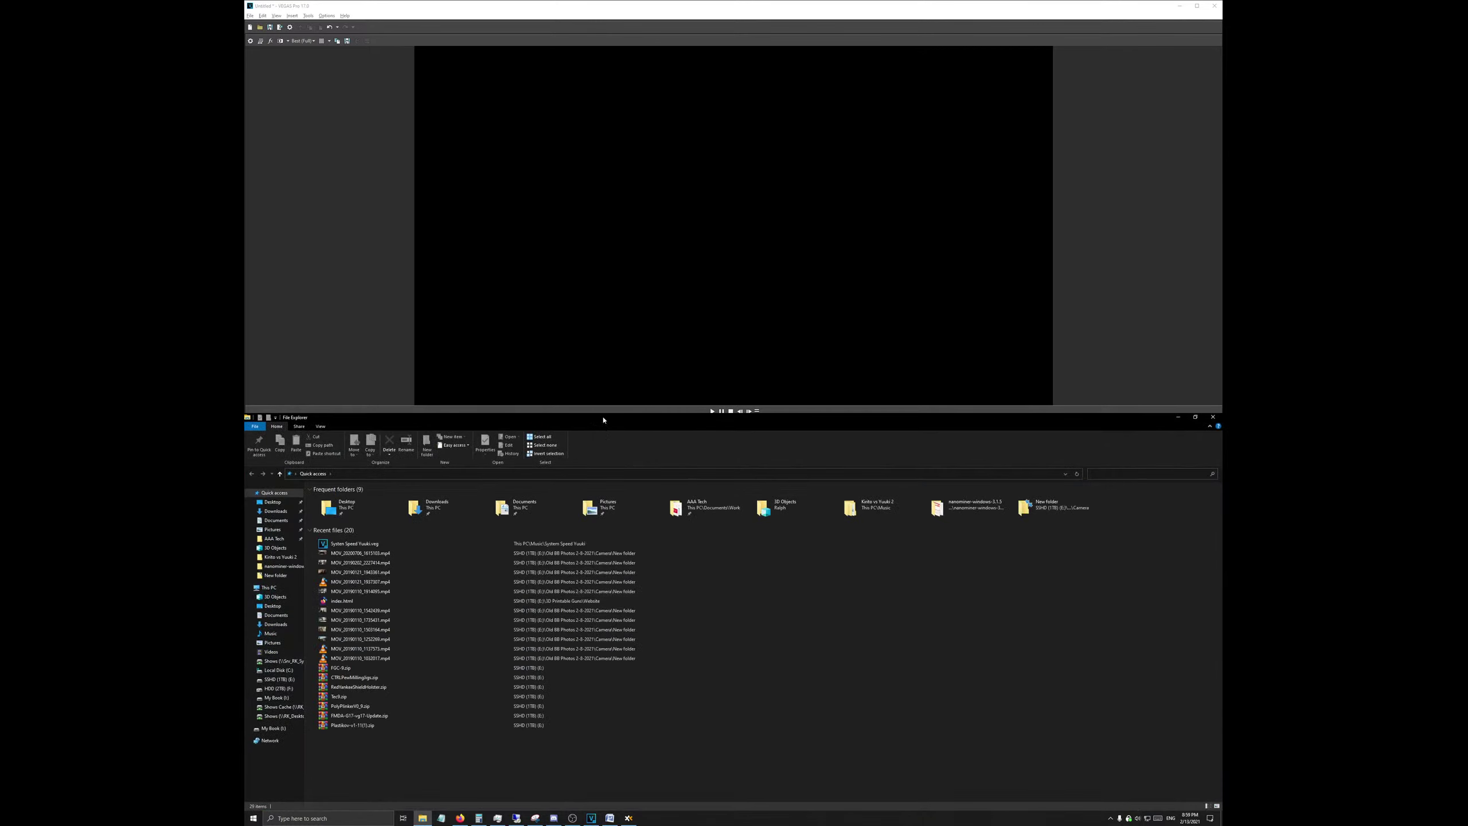
{"action": "left_click_drag", "start_coordinate": [603, 417], "coordinate": [611, 448]}
{"action": "left_click", "coordinate": [778, 450]}
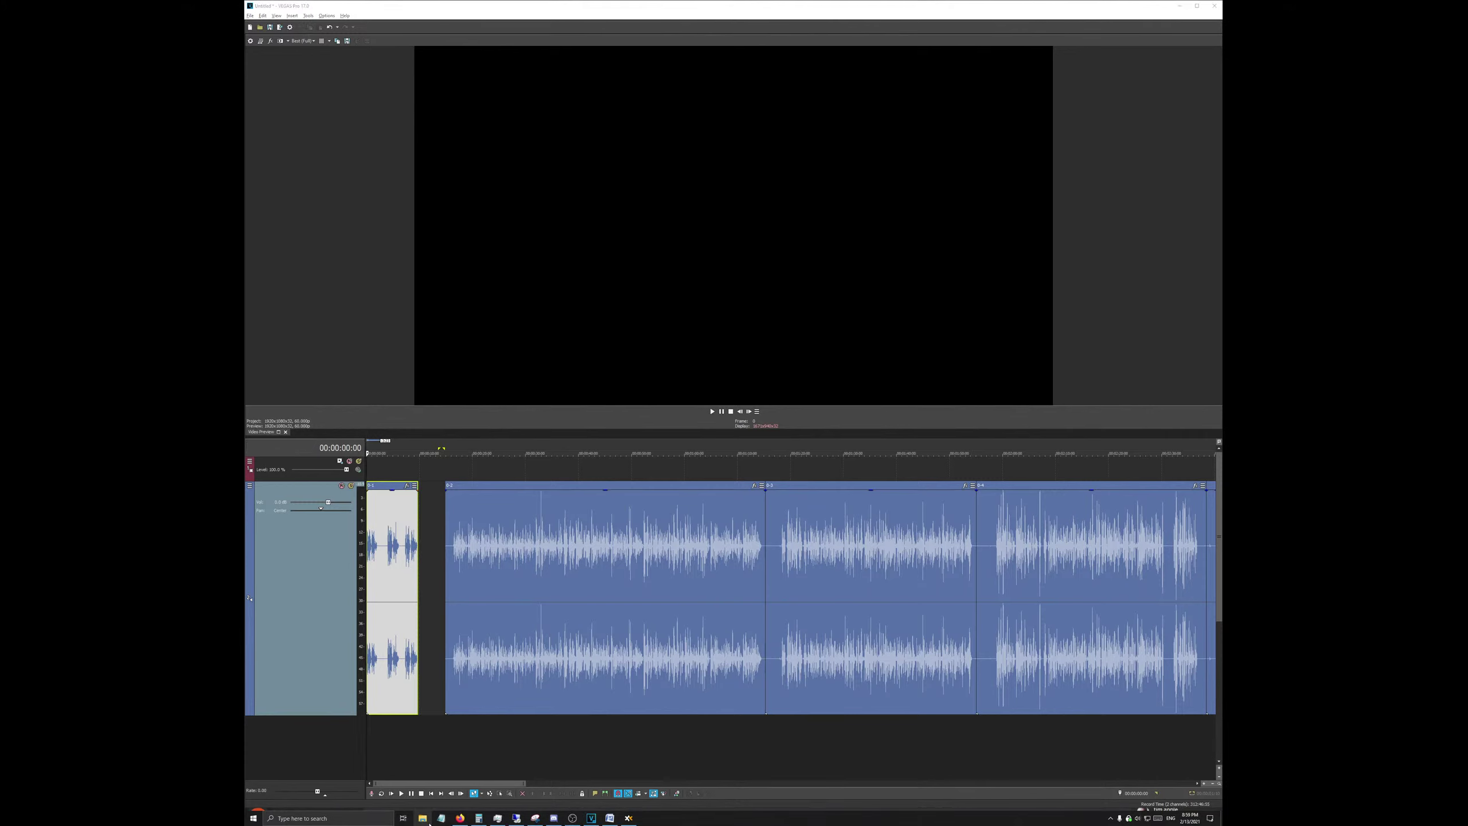
{"action": "right_click", "coordinate": [423, 818]}
{"action": "left_click", "coordinate": [427, 804]}
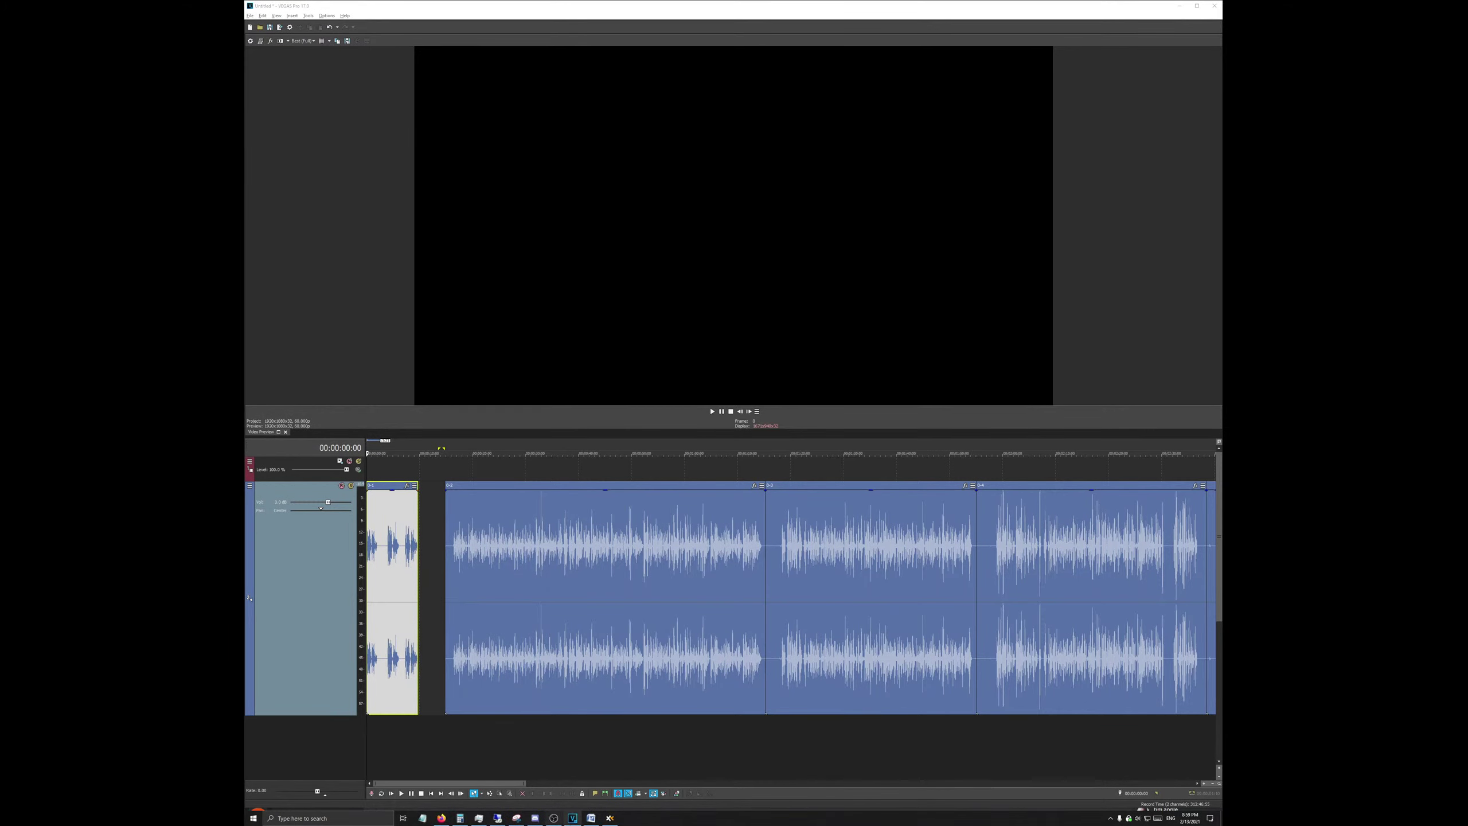
Step: Switch to XYplorer, open the Global Assets folder, and show it in a smaller window above the VEGAS Pro timeline
{"action": "left_click", "coordinate": [605, 818]}
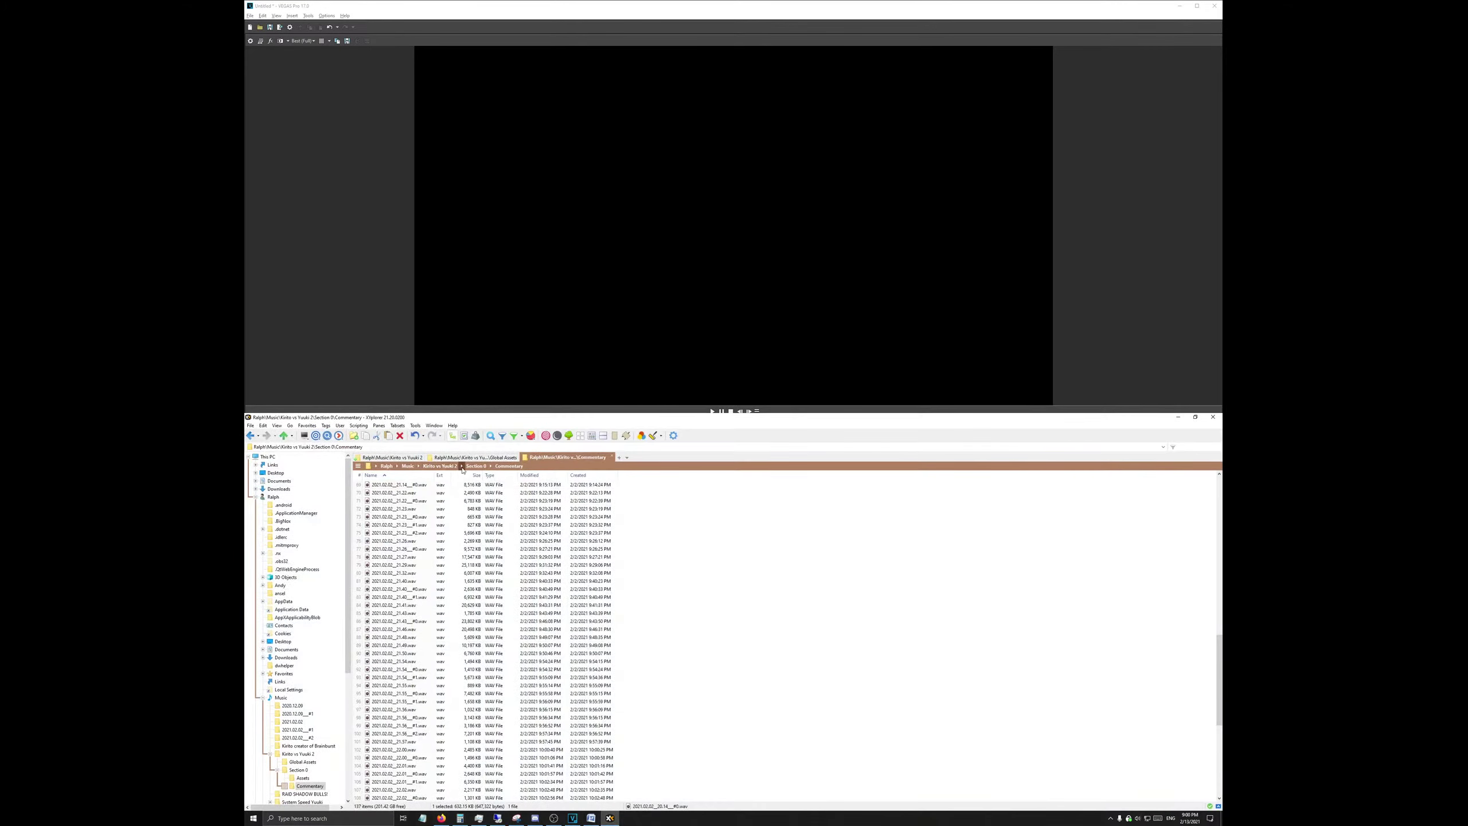
{"action": "left_click", "coordinate": [404, 458]}
{"action": "left_click", "coordinate": [467, 459]}
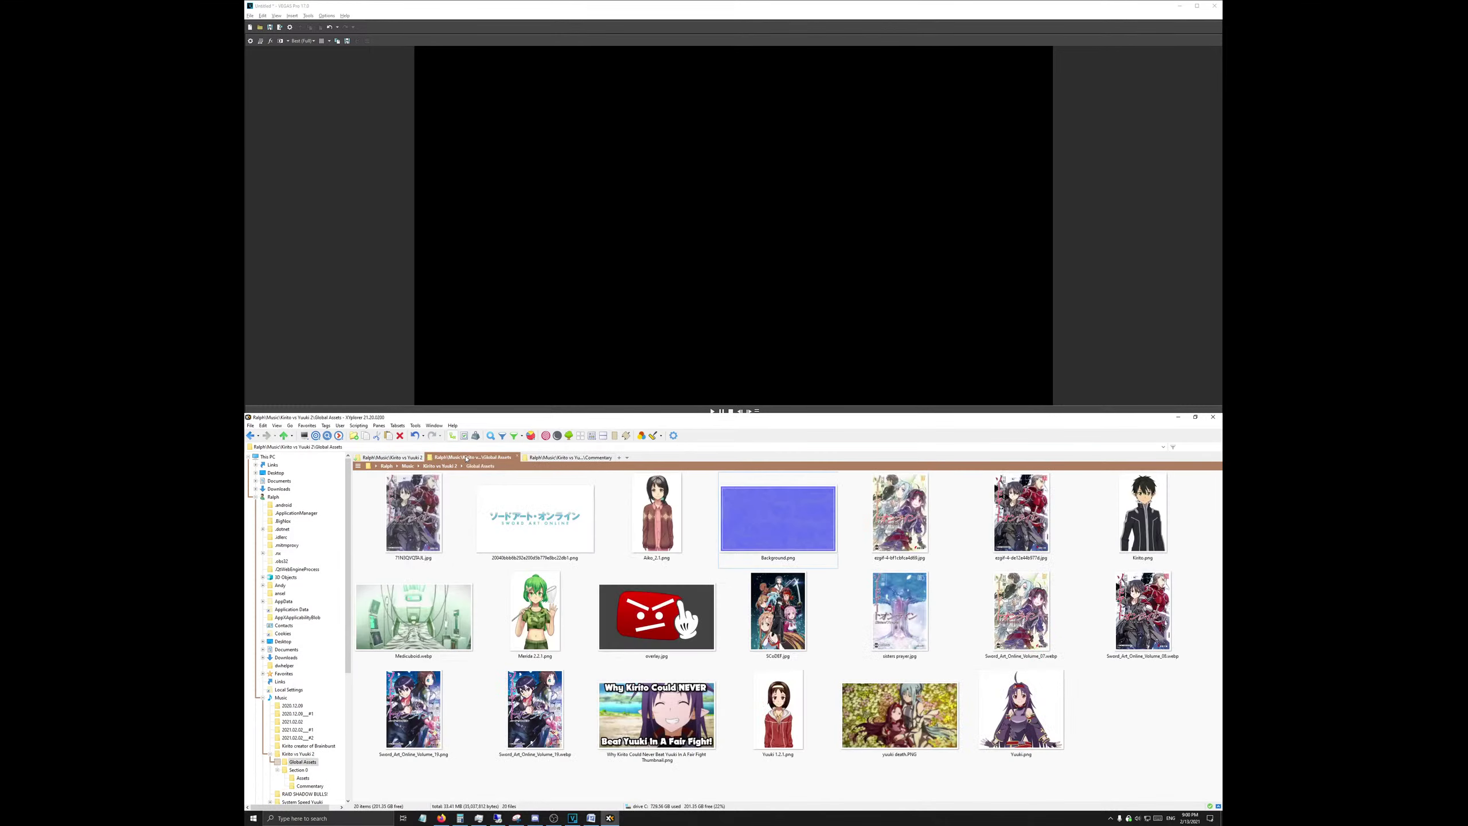
{"action": "key", "text": "alt+Tab"}
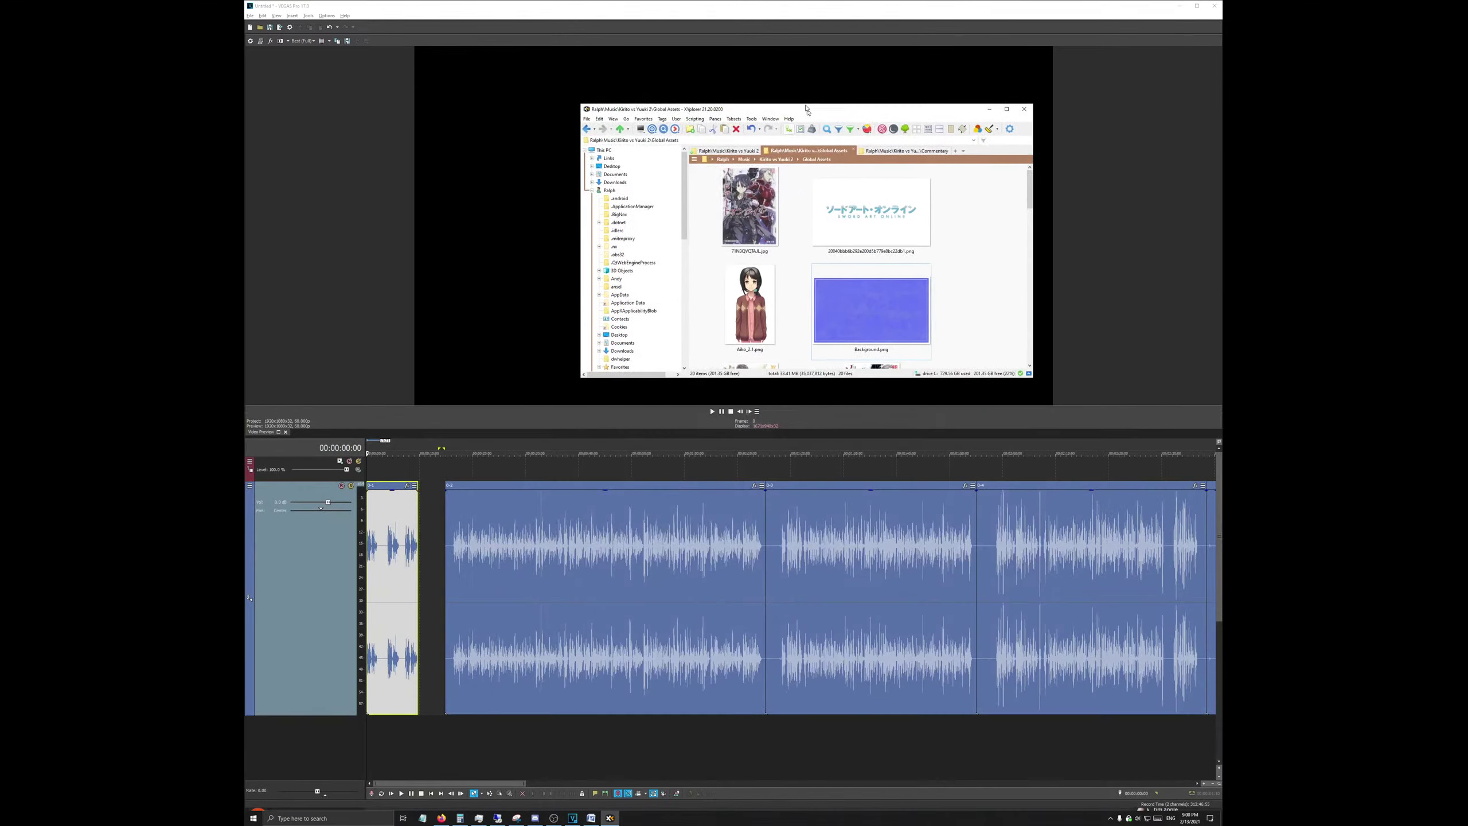
Step: Add Background.png to the video track at the timeline start and extend it past the end of the commentary audio
{"action": "left_click_drag", "start_coordinate": [380, 464], "coordinate": [1205, 472]}
{"action": "scroll", "coordinate": [424, 496], "scroll_direction": "down", "scroll_amount": 5}
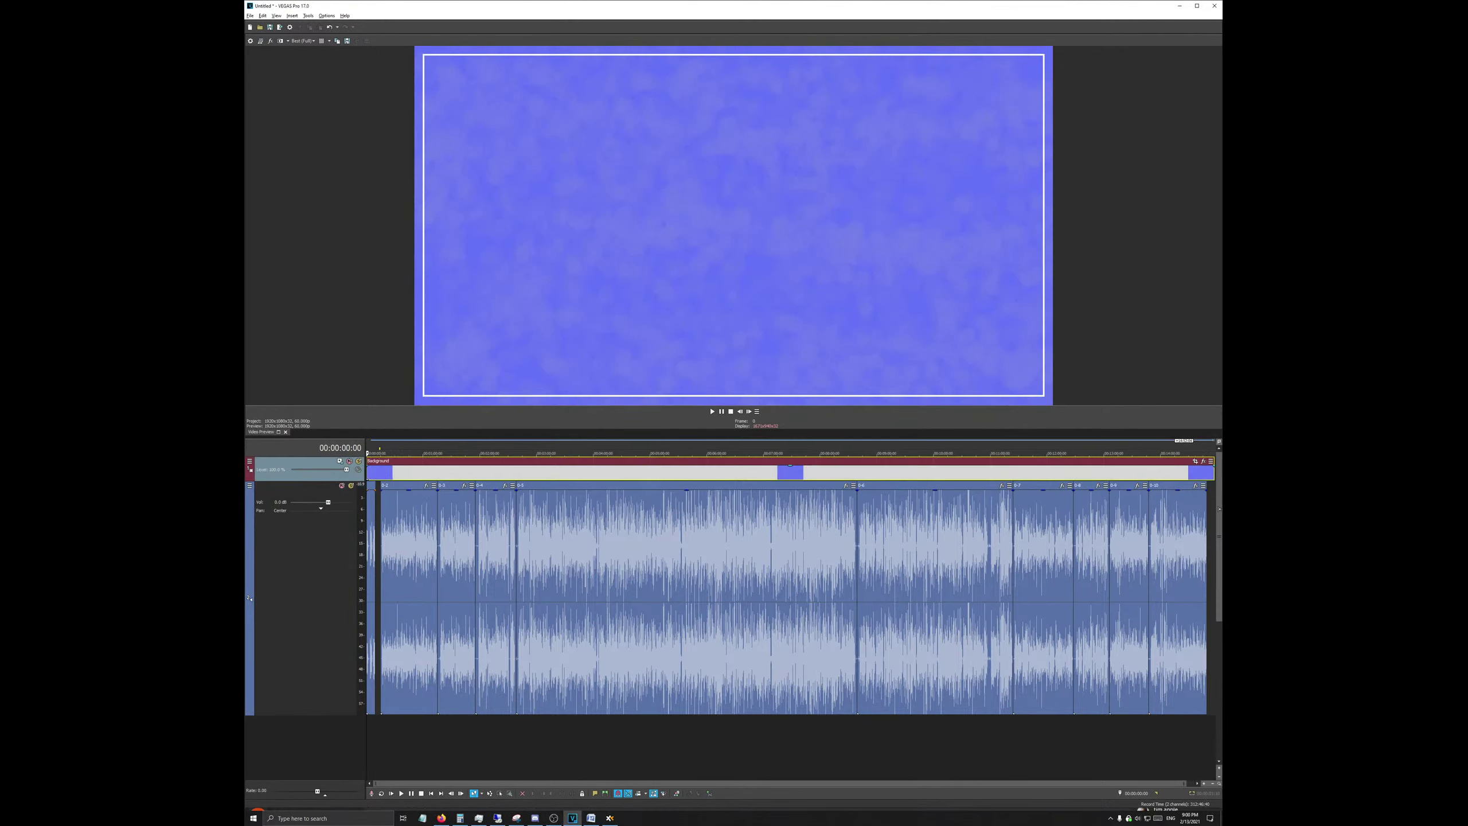
{"action": "scroll", "coordinate": [429, 521], "scroll_direction": "down", "scroll_amount": 2}
{"action": "left_click", "coordinate": [401, 520]}
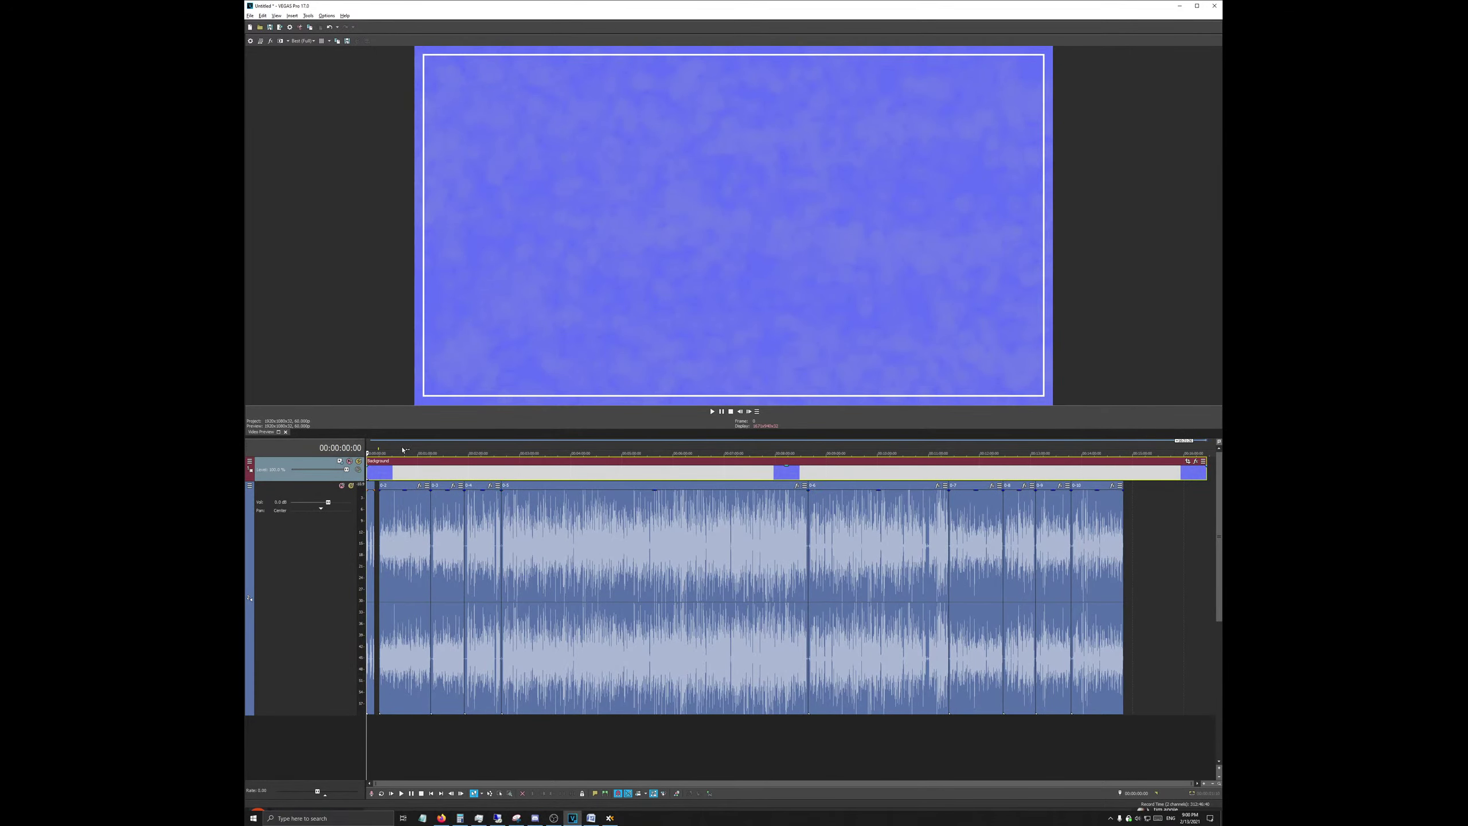
Step: Save the project as Section 0.veg in the Section 0 folder inside Kirito vs Yuuki 2
{"action": "key", "text": "ctrl+s"}
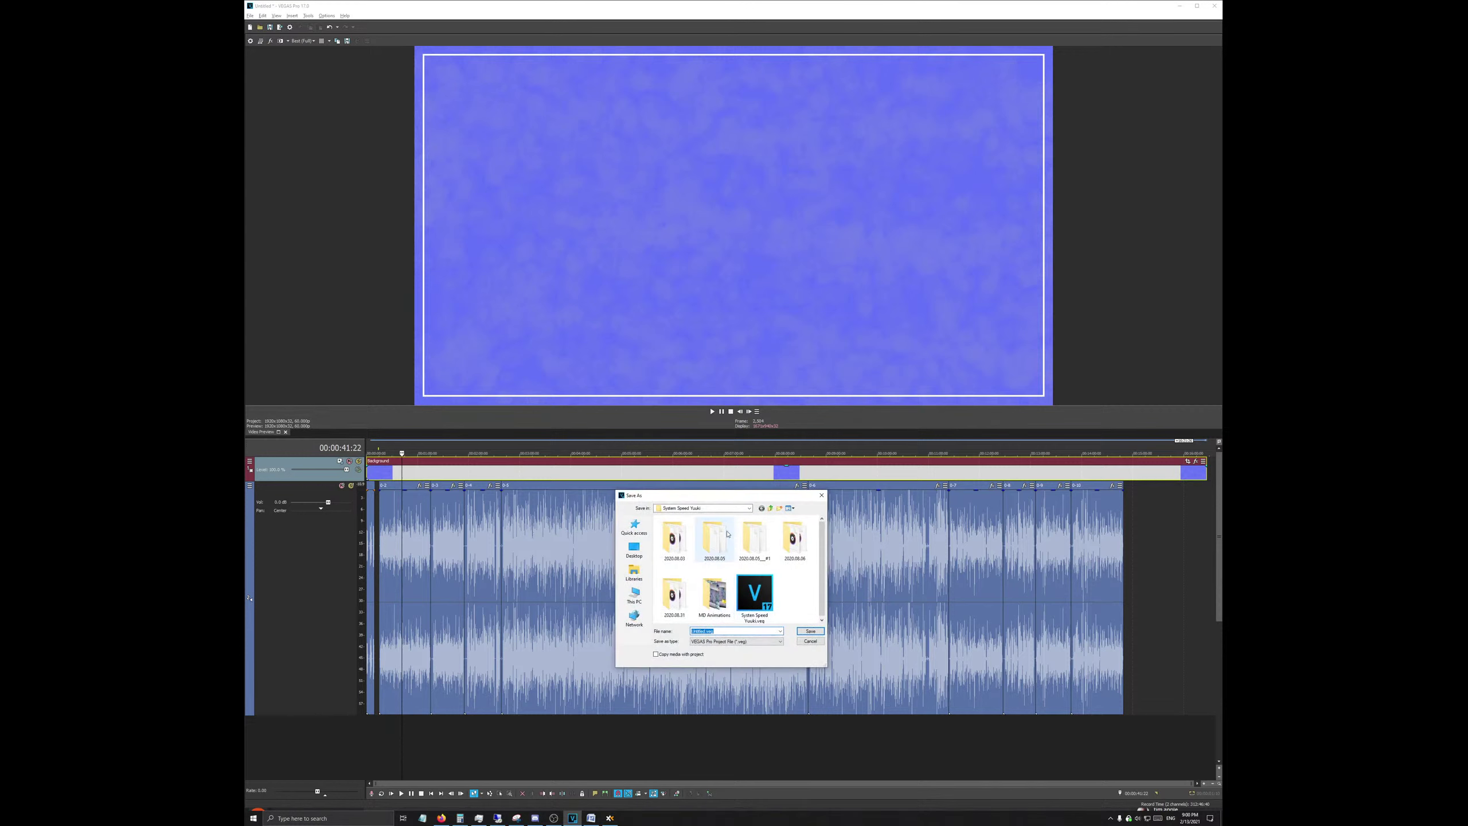
{"action": "left_click", "coordinate": [769, 507]}
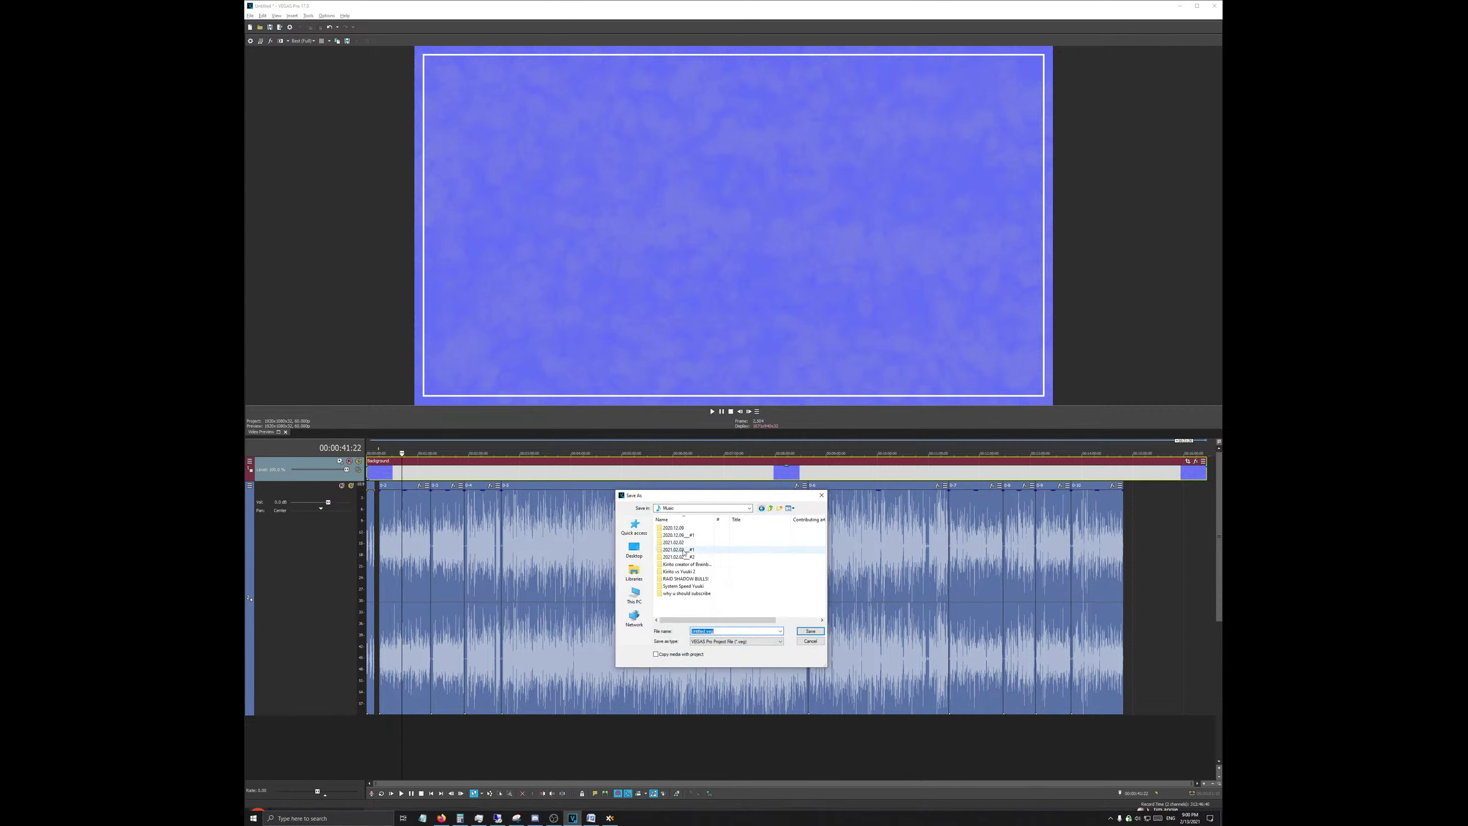
{"action": "double_click", "coordinate": [697, 571]}
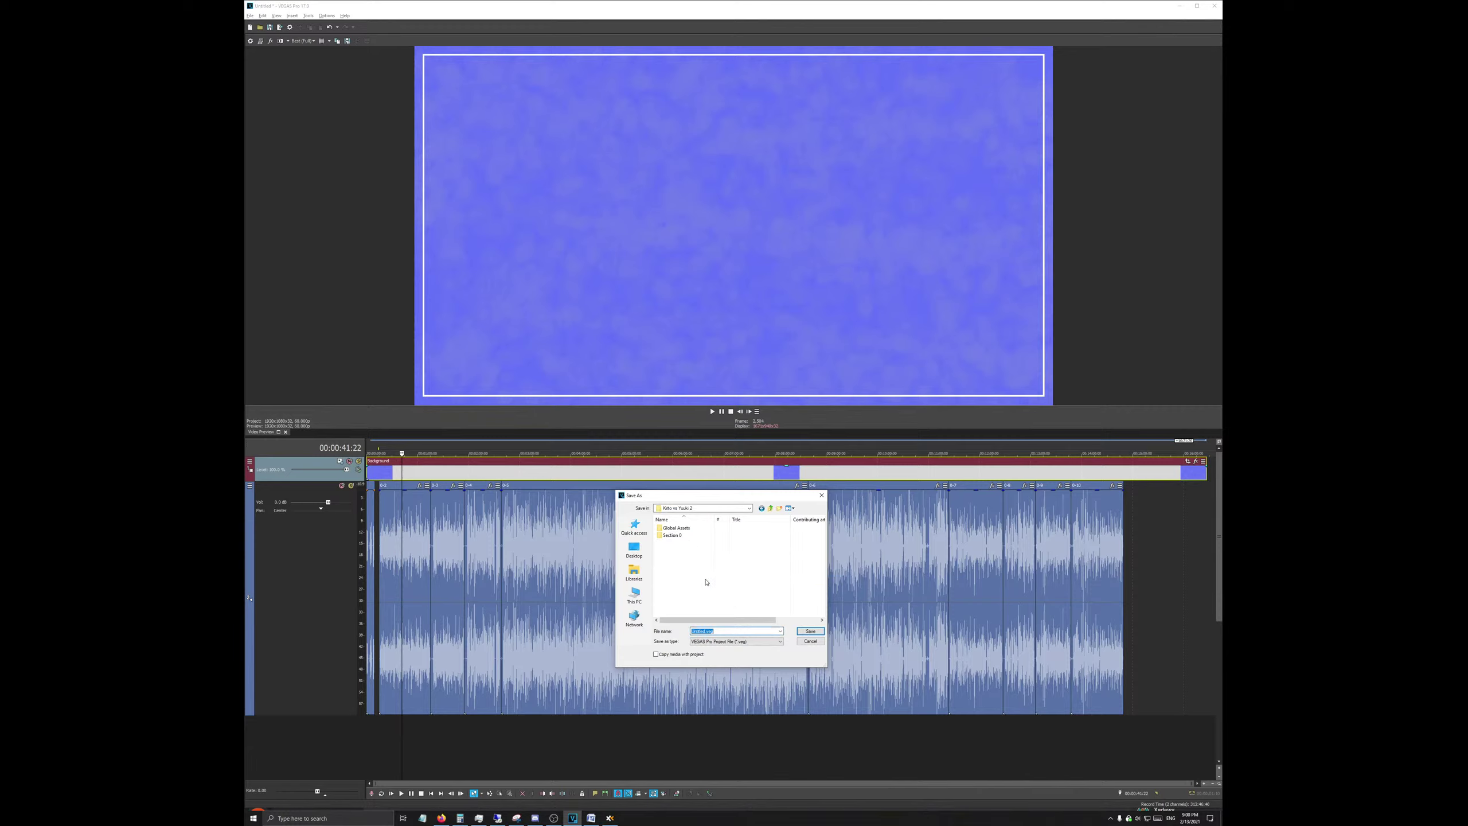
{"action": "double_click", "coordinate": [672, 535]}
{"action": "key", "text": "Return"}
Step: Play the first commentary clip from the timeline start to compare its three spoken takes
{"action": "scroll", "coordinate": [468, 483], "scroll_direction": "up", "scroll_amount": 3}
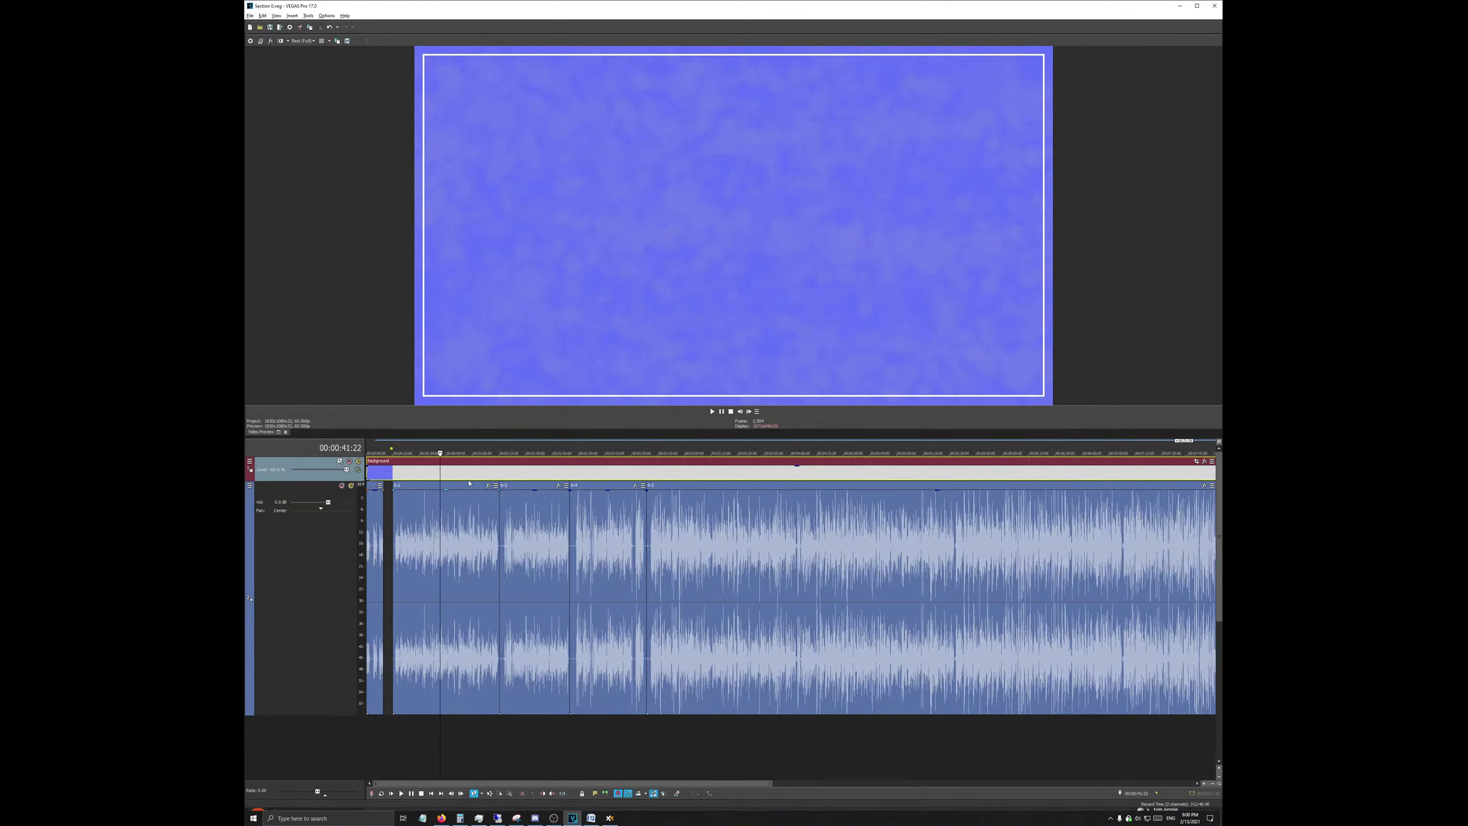
{"action": "scroll", "coordinate": [469, 483], "scroll_direction": "up", "scroll_amount": 3}
{"action": "left_click", "coordinate": [368, 449]}
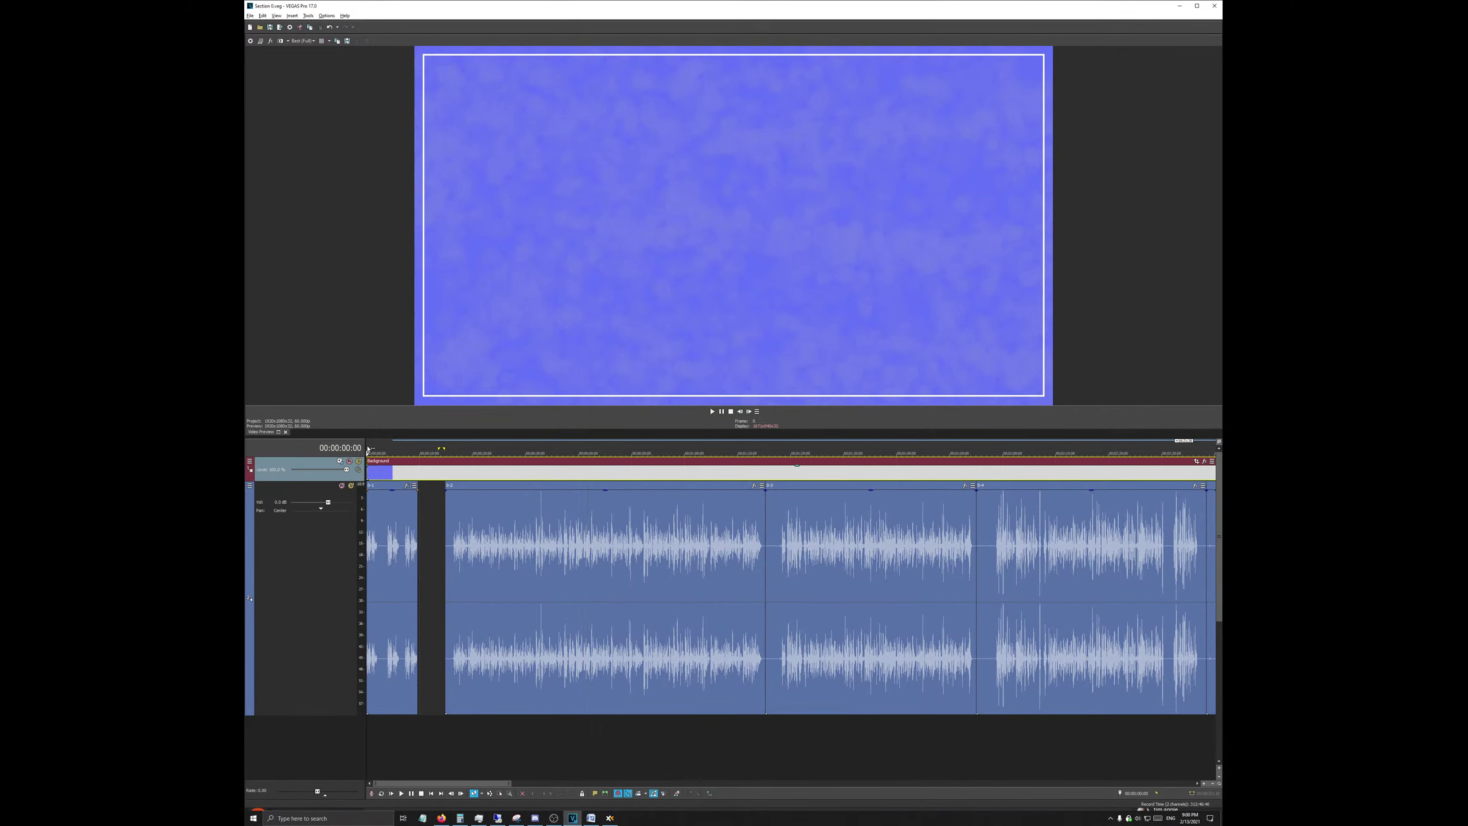
{"action": "scroll", "coordinate": [368, 449], "scroll_direction": "up", "scroll_amount": 4}
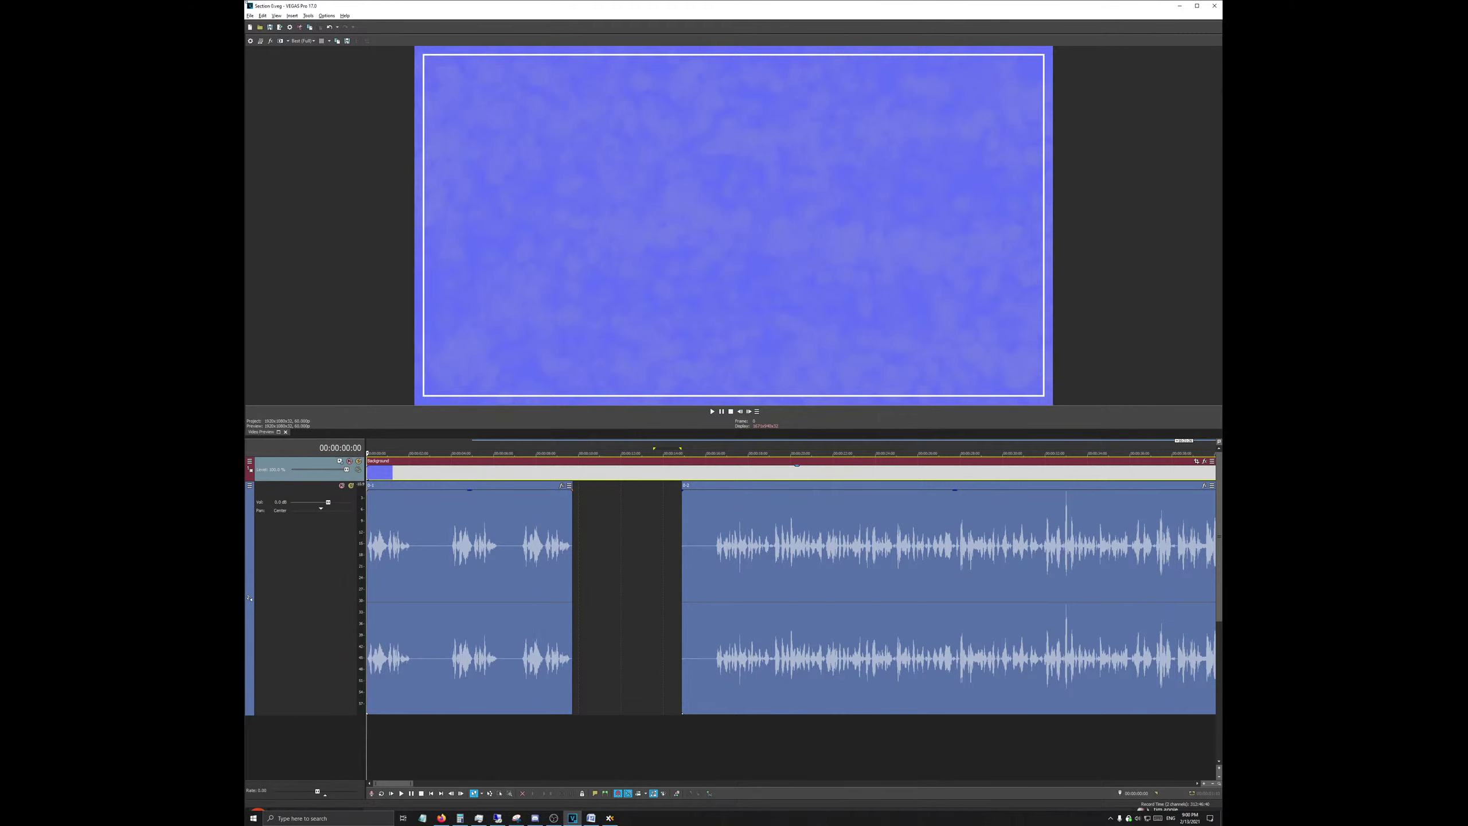
{"action": "key", "text": "XF86AudioRaiseVolume"}
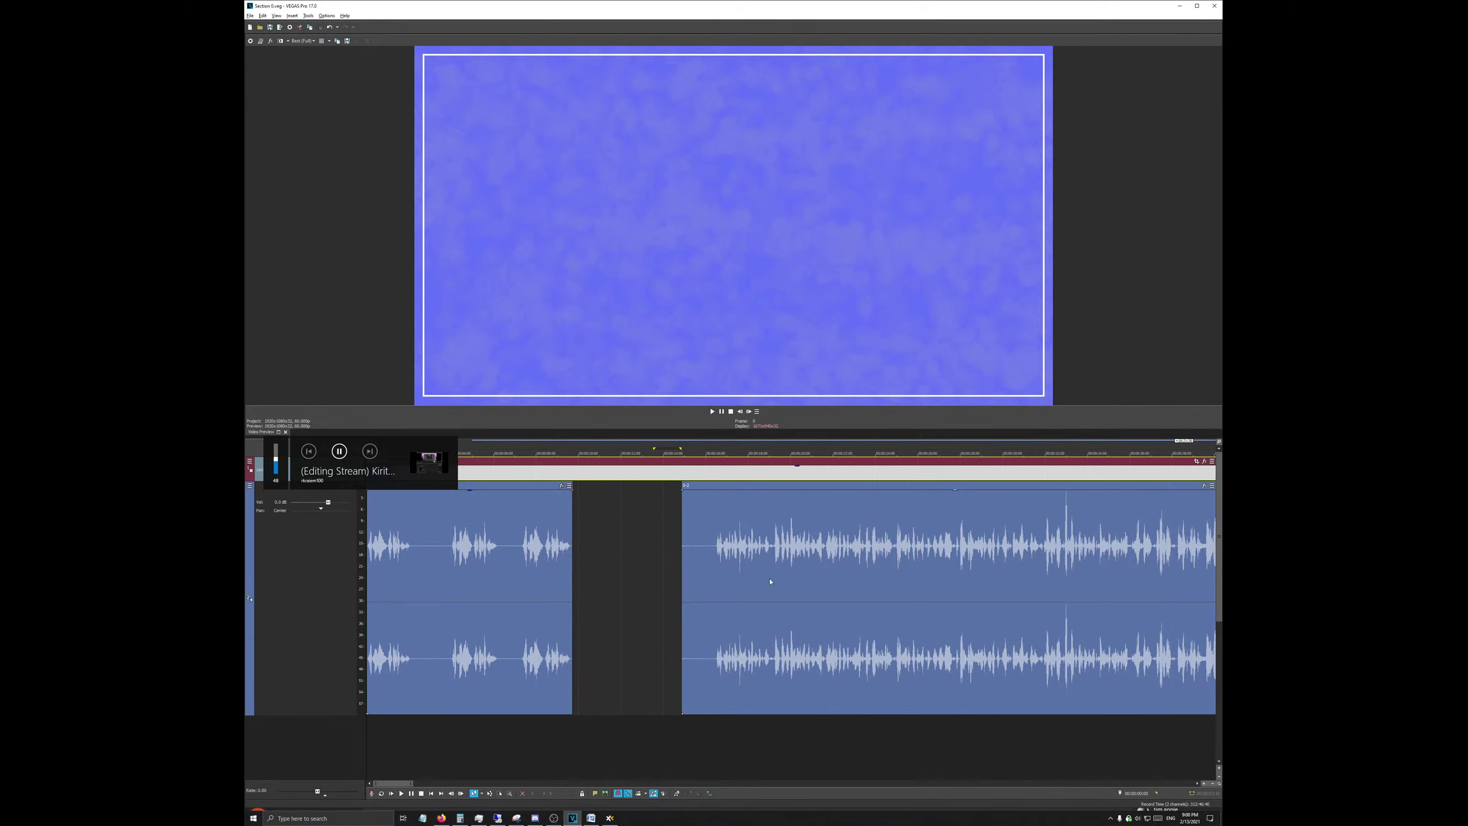
{"action": "scroll", "coordinate": [575, 568], "scroll_direction": "up", "scroll_amount": 3}
{"action": "key", "text": "space"}
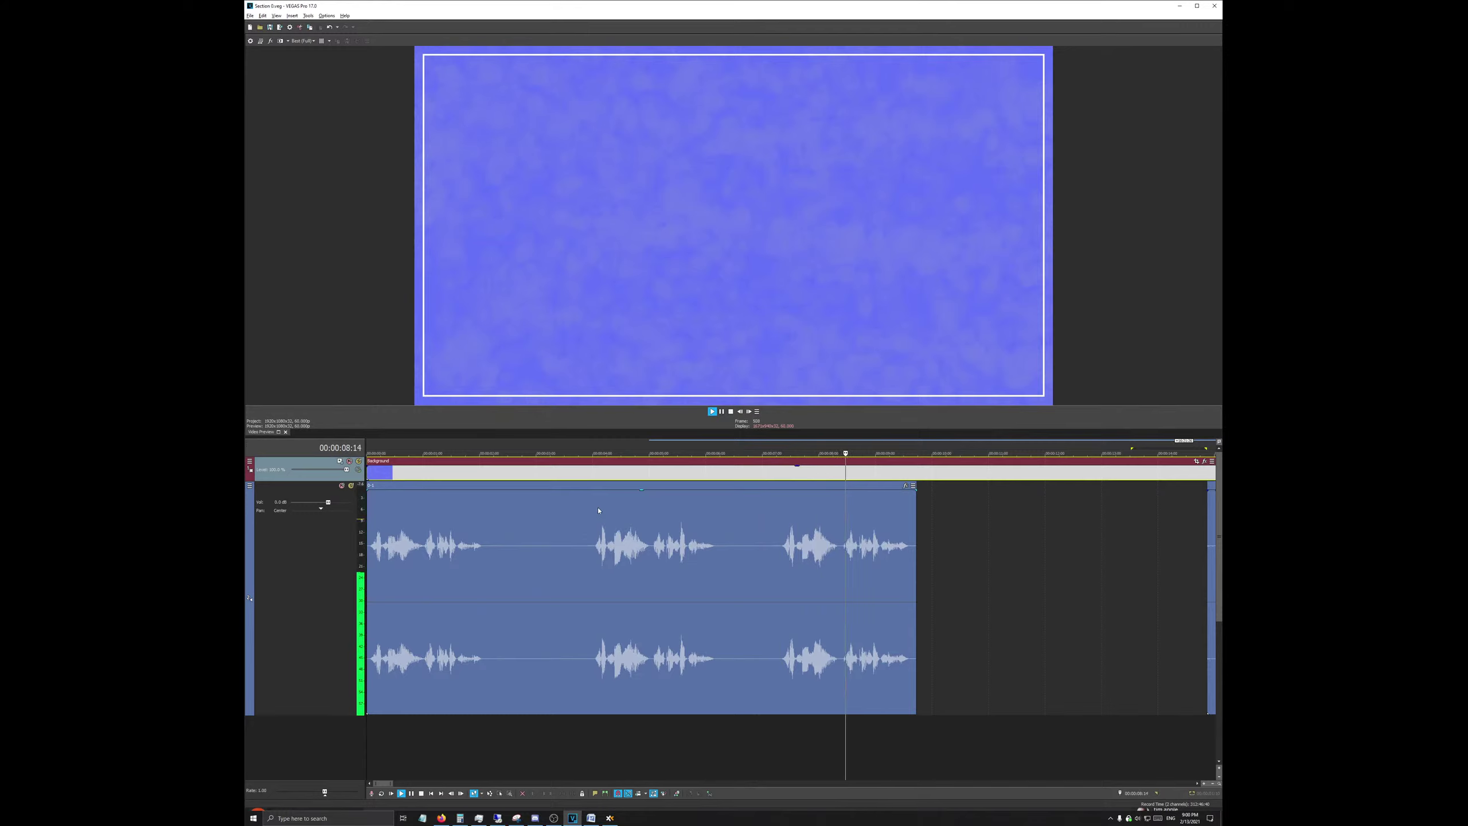
{"action": "key", "text": "space"}
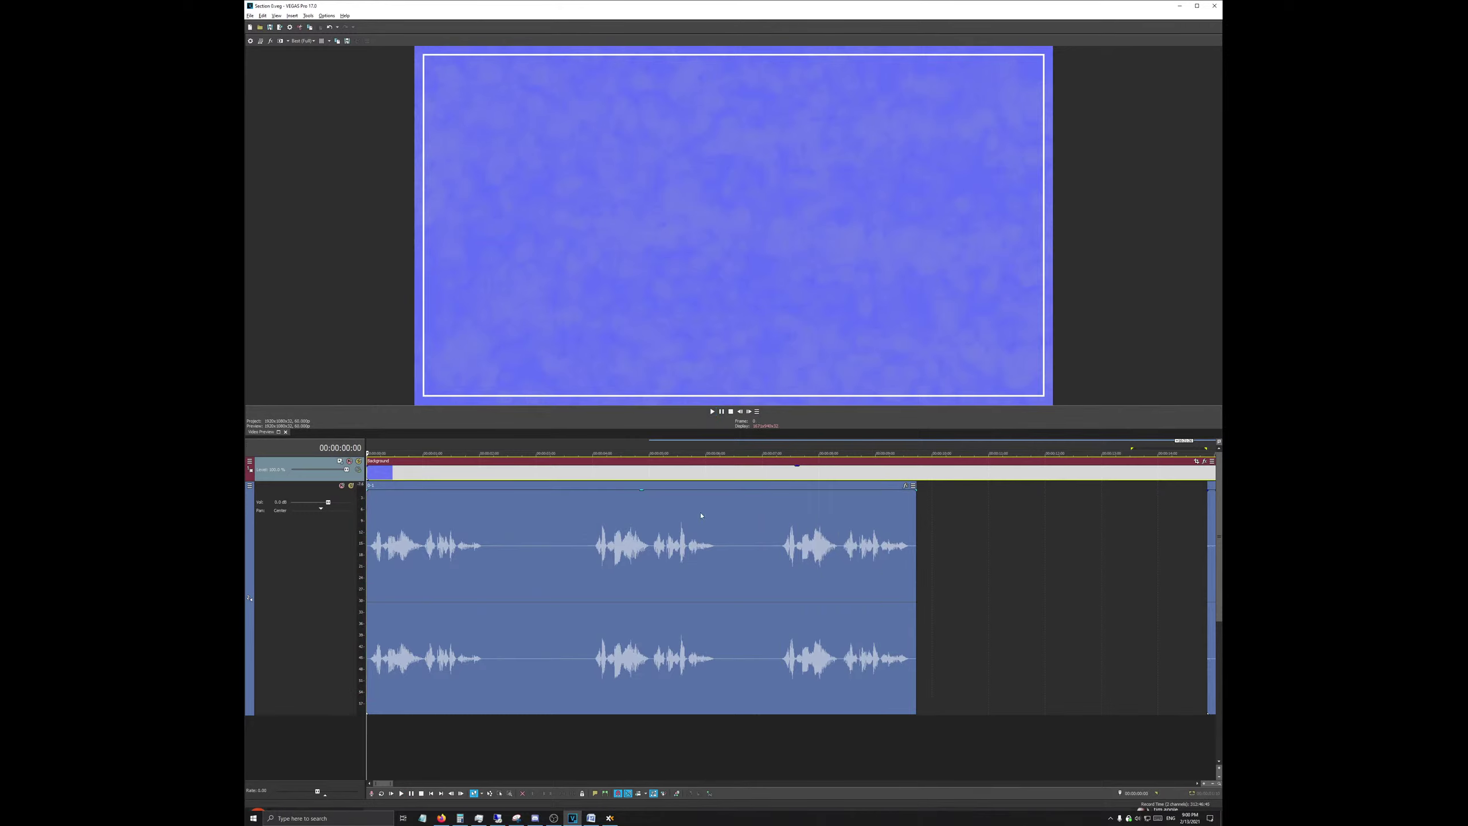
Step: Trim the start of the first clip to 00:00:07:08, keeping only the third spoken phrase, and move it to the timeline start
{"action": "left_click_drag", "start_coordinate": [769, 447], "coordinate": [367, 451]}
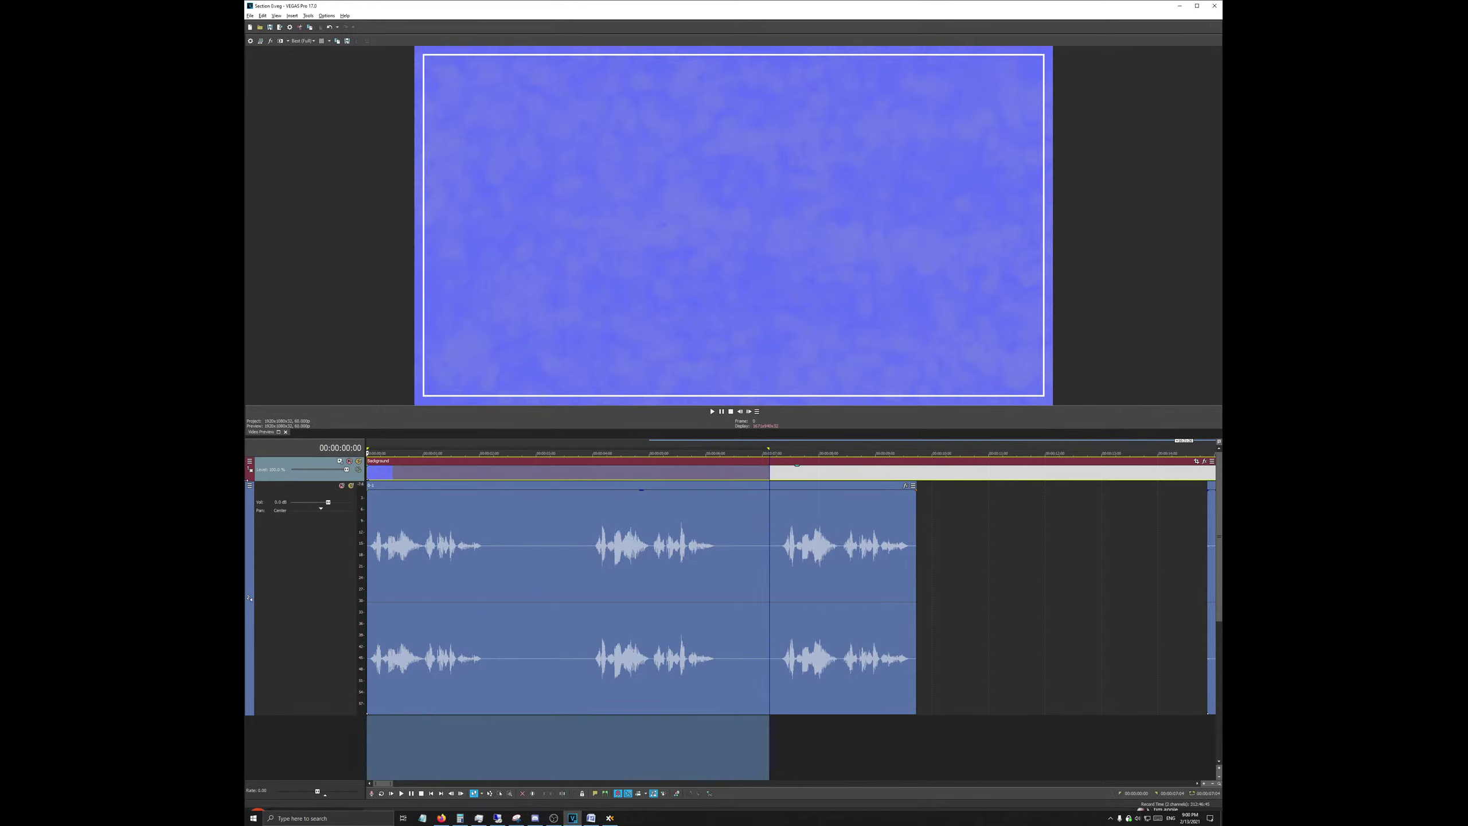
{"action": "right_click", "coordinate": [604, 583]}
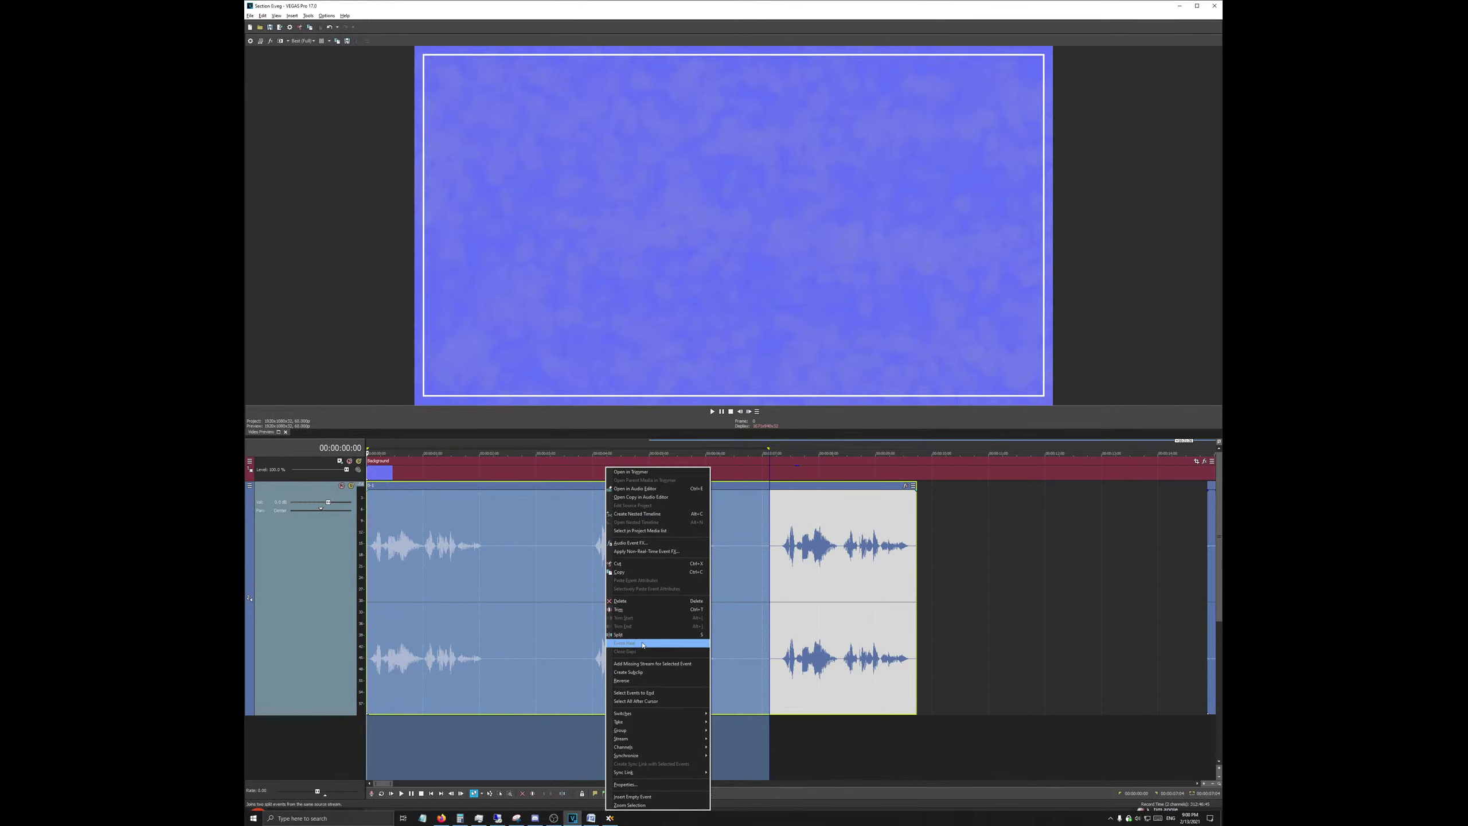
{"action": "left_click", "coordinate": [784, 452]}
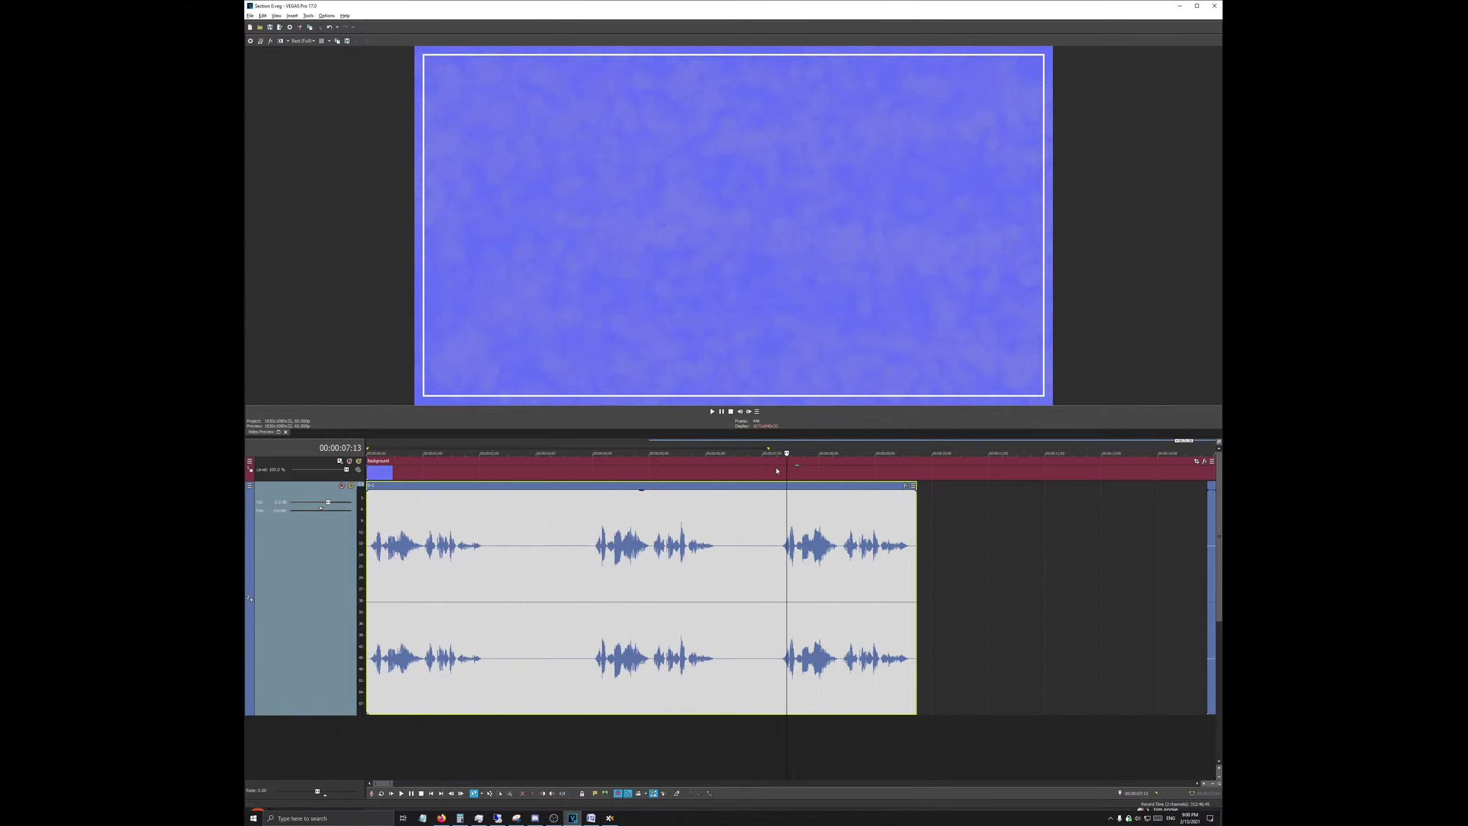
{"action": "left_click", "coordinate": [778, 452]}
{"action": "right_click", "coordinate": [788, 488]}
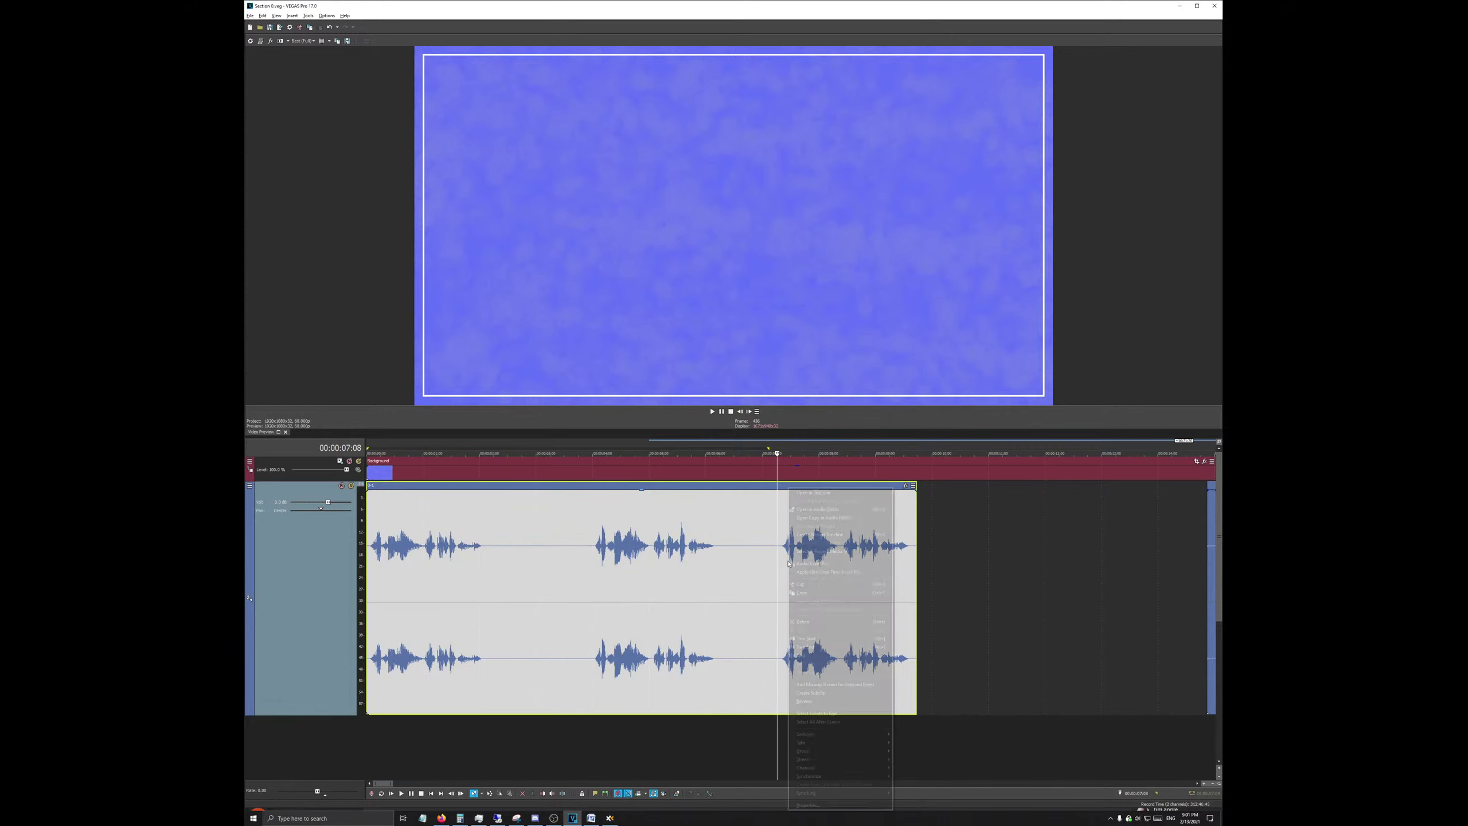
{"action": "left_click", "coordinate": [806, 637]}
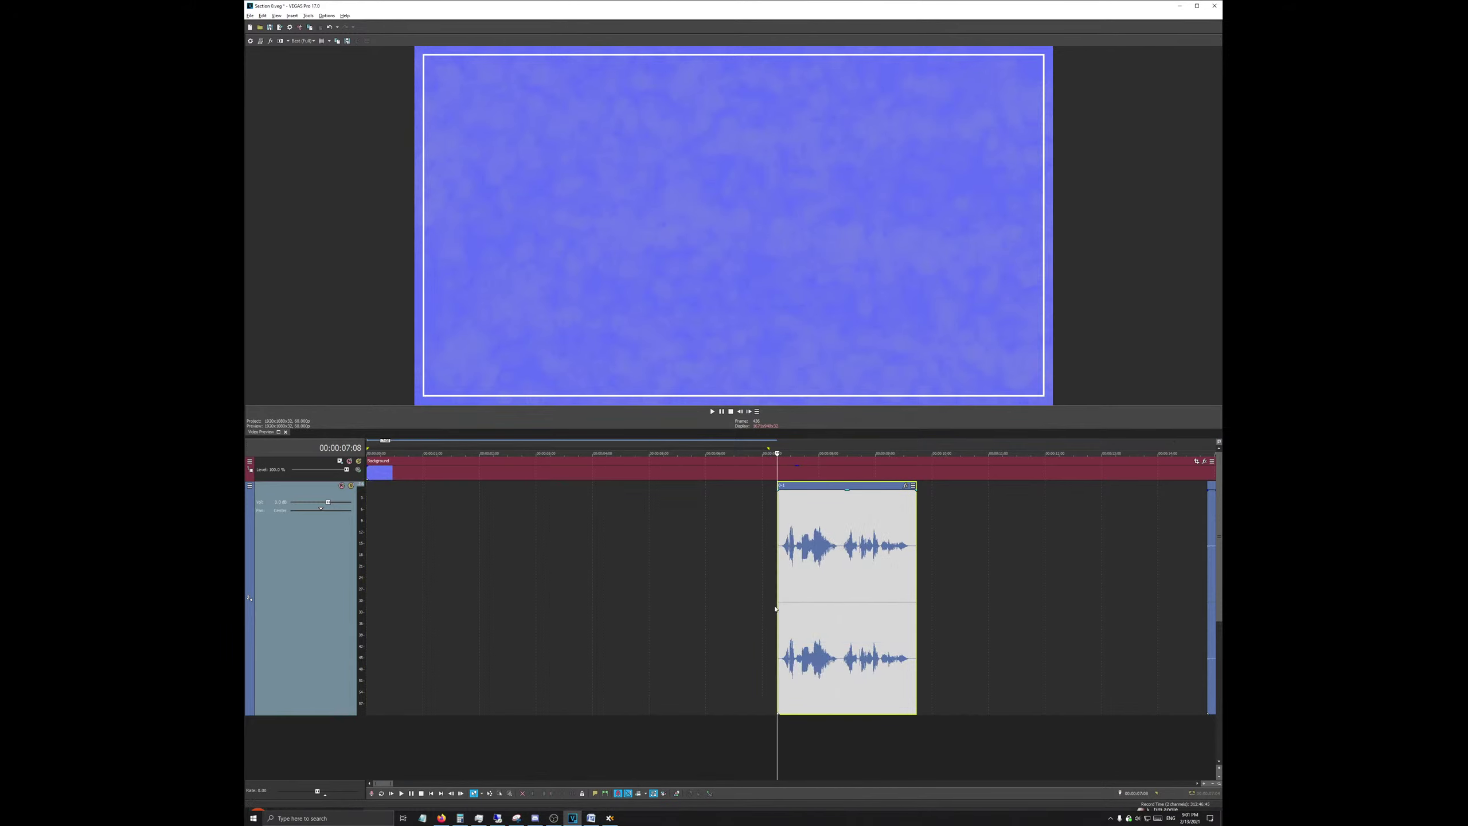
{"action": "left_click_drag", "start_coordinate": [807, 589], "coordinate": [396, 588]}
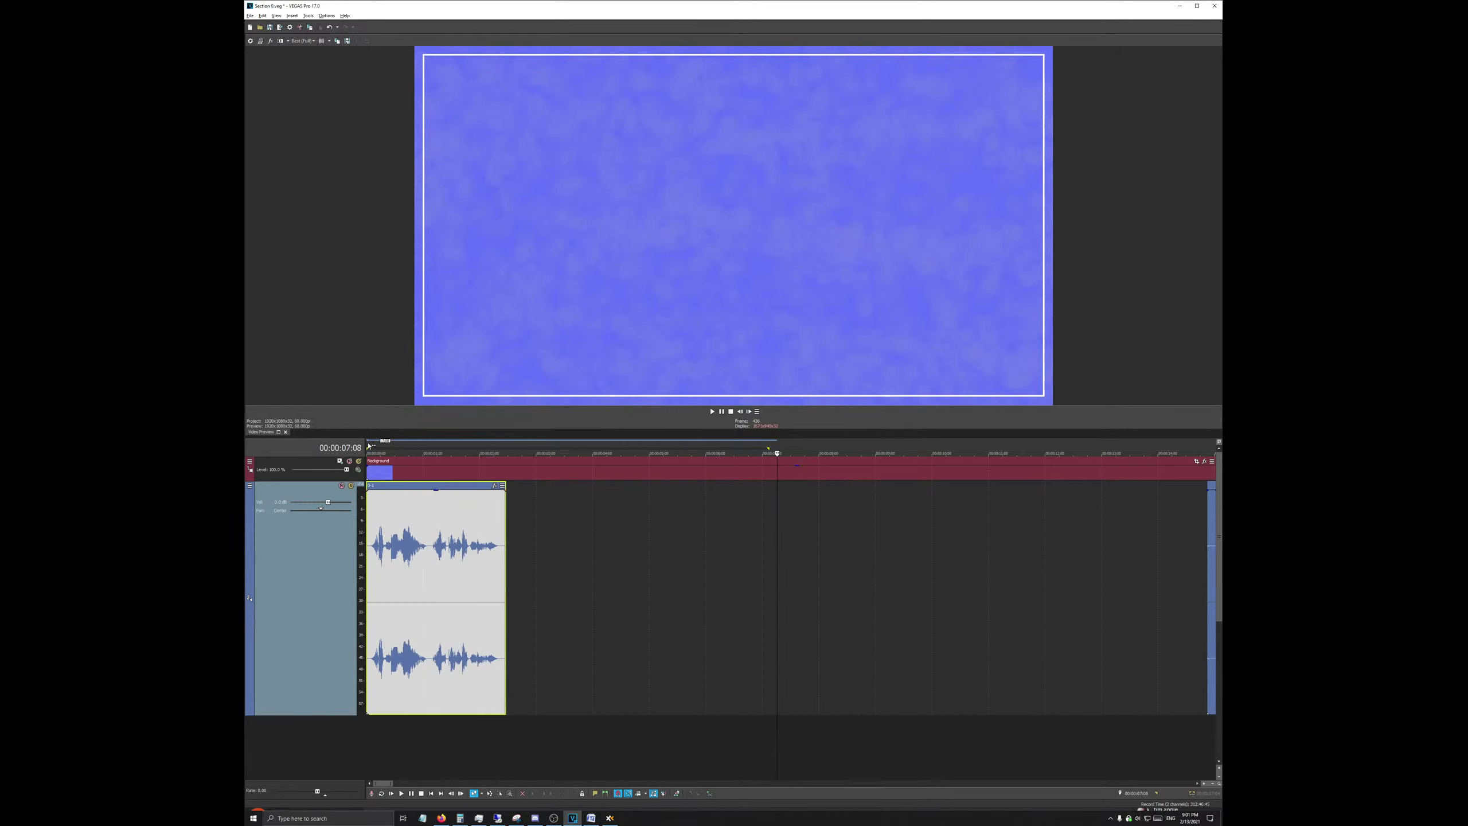
Step: Move the second commentary clip earlier so it starts directly at the end of the first clip
{"action": "left_click", "coordinate": [365, 446]}
{"action": "scroll", "coordinate": [417, 501], "scroll_direction": "down", "scroll_amount": 4}
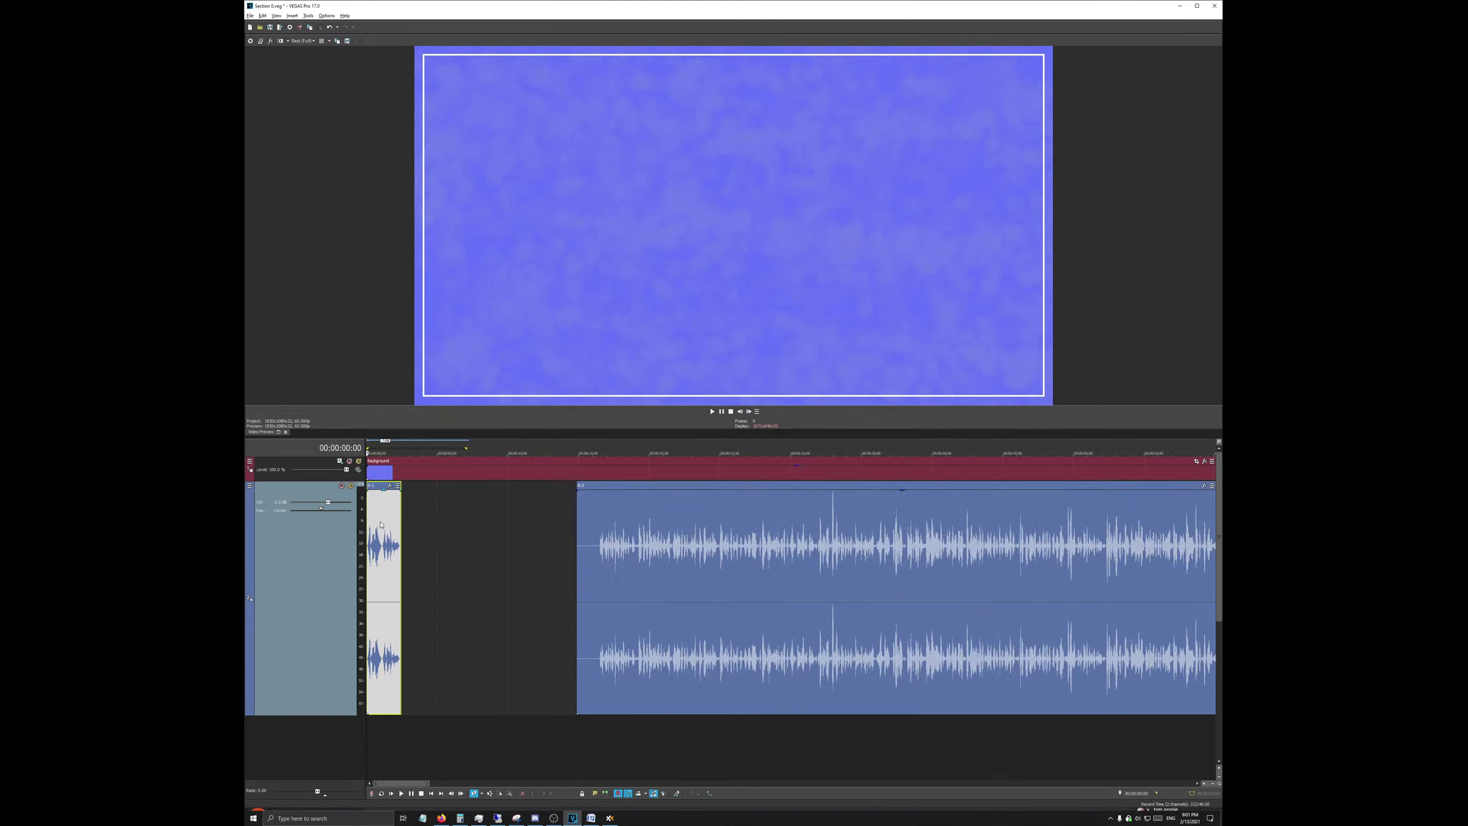
{"action": "left_click_drag", "start_coordinate": [615, 595], "coordinate": [441, 594]}
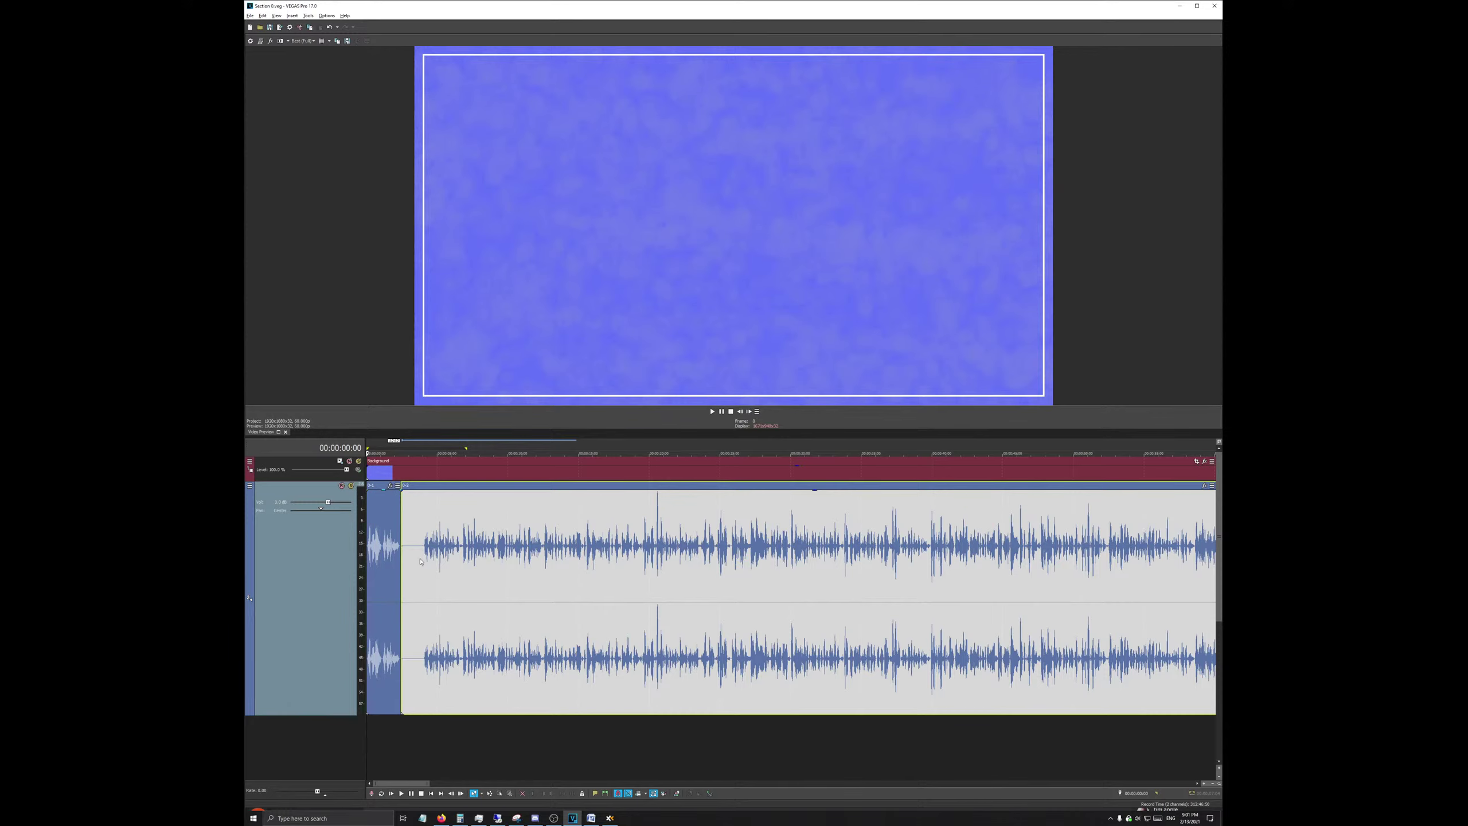
{"action": "scroll", "coordinate": [500, 617], "scroll_direction": "down", "scroll_amount": 3}
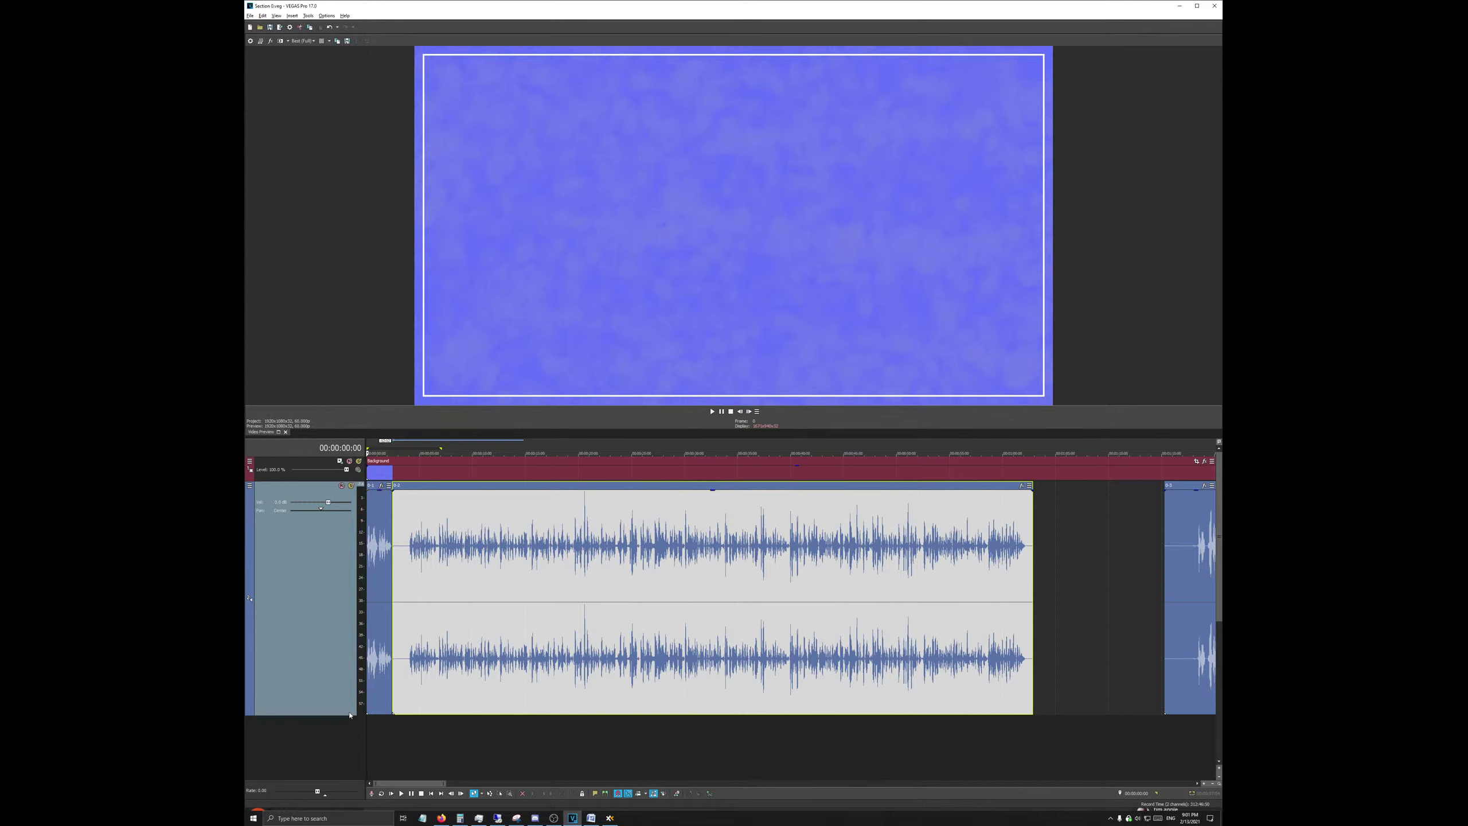
Step: Collapse the Background track to its minimum height and insert a new video track above it
{"action": "mouse_move", "coordinate": [346, 479]}
{"action": "left_mouse_down"}
{"action": "mouse_move", "coordinate": [345, 449]}
{"action": "mouse_move", "coordinate": [336, 464]}
{"action": "left_mouse_up"}
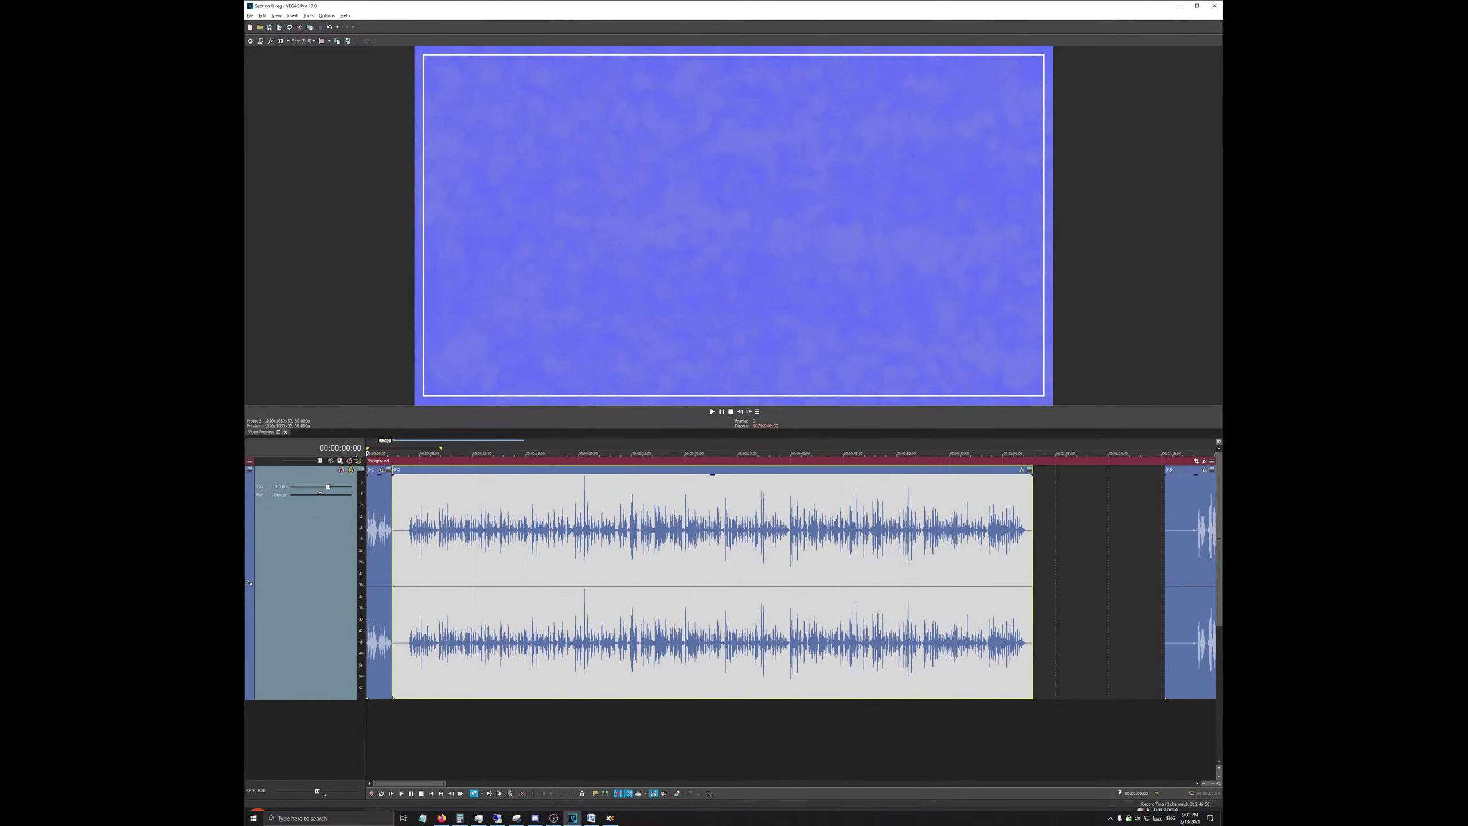
{"action": "scroll", "coordinate": [377, 486], "scroll_direction": "down", "scroll_amount": 10}
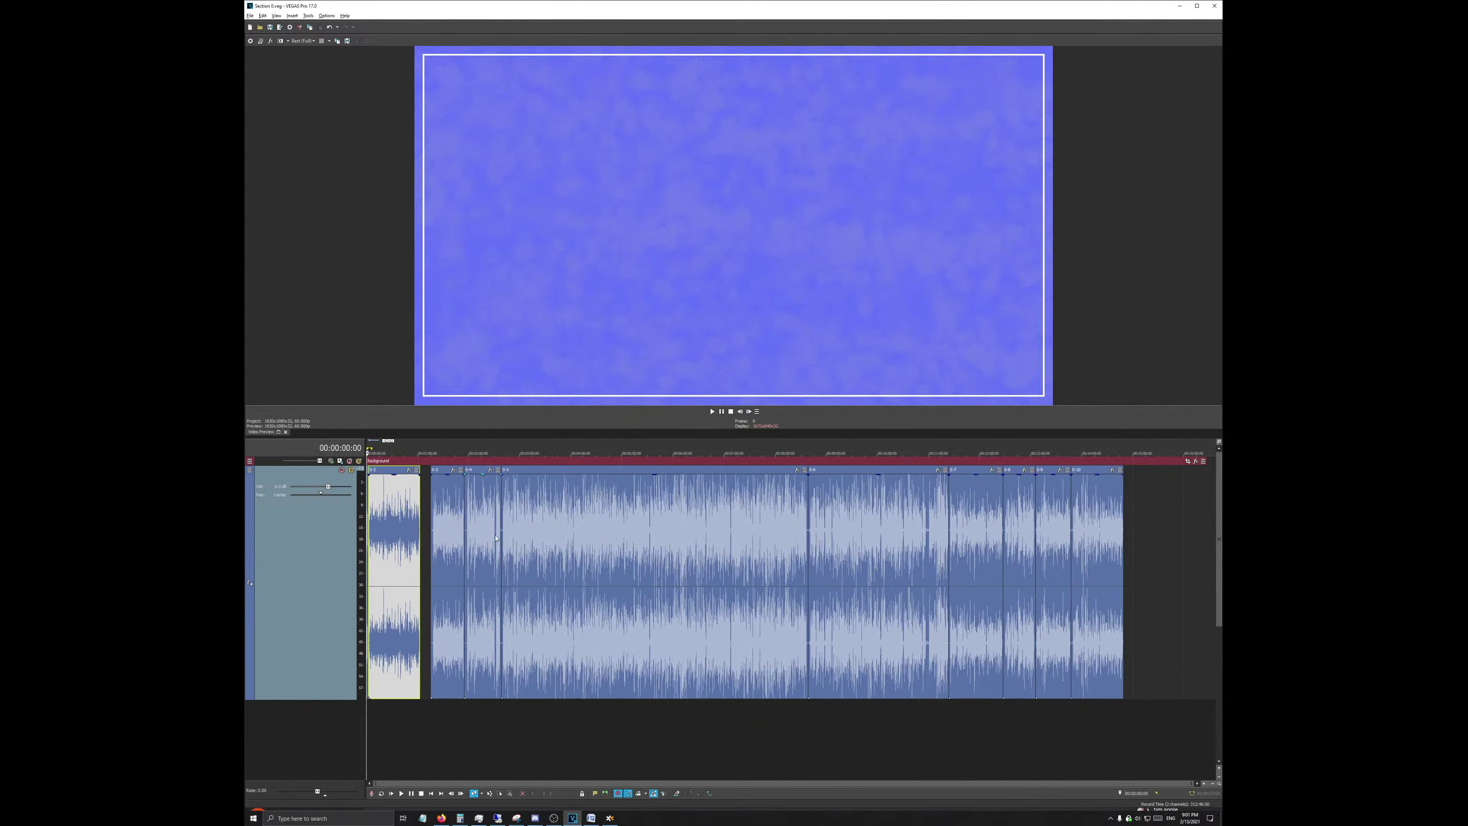
{"action": "scroll", "coordinate": [436, 521], "scroll_direction": "up", "scroll_amount": 5}
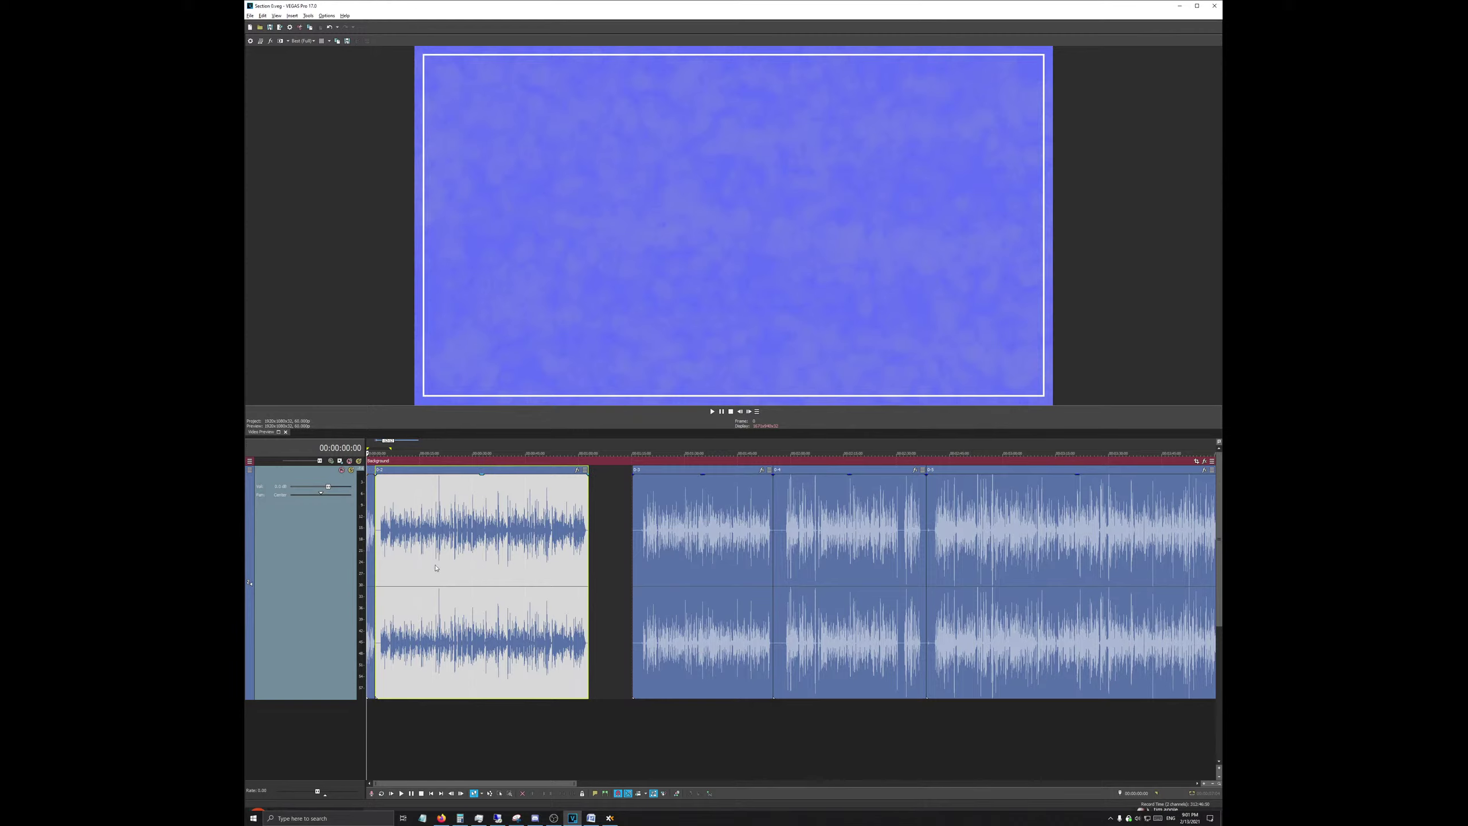
{"action": "mouse_move", "coordinate": [571, 821]}
{"action": "scroll", "coordinate": [484, 510], "scroll_direction": "up", "scroll_amount": 3}
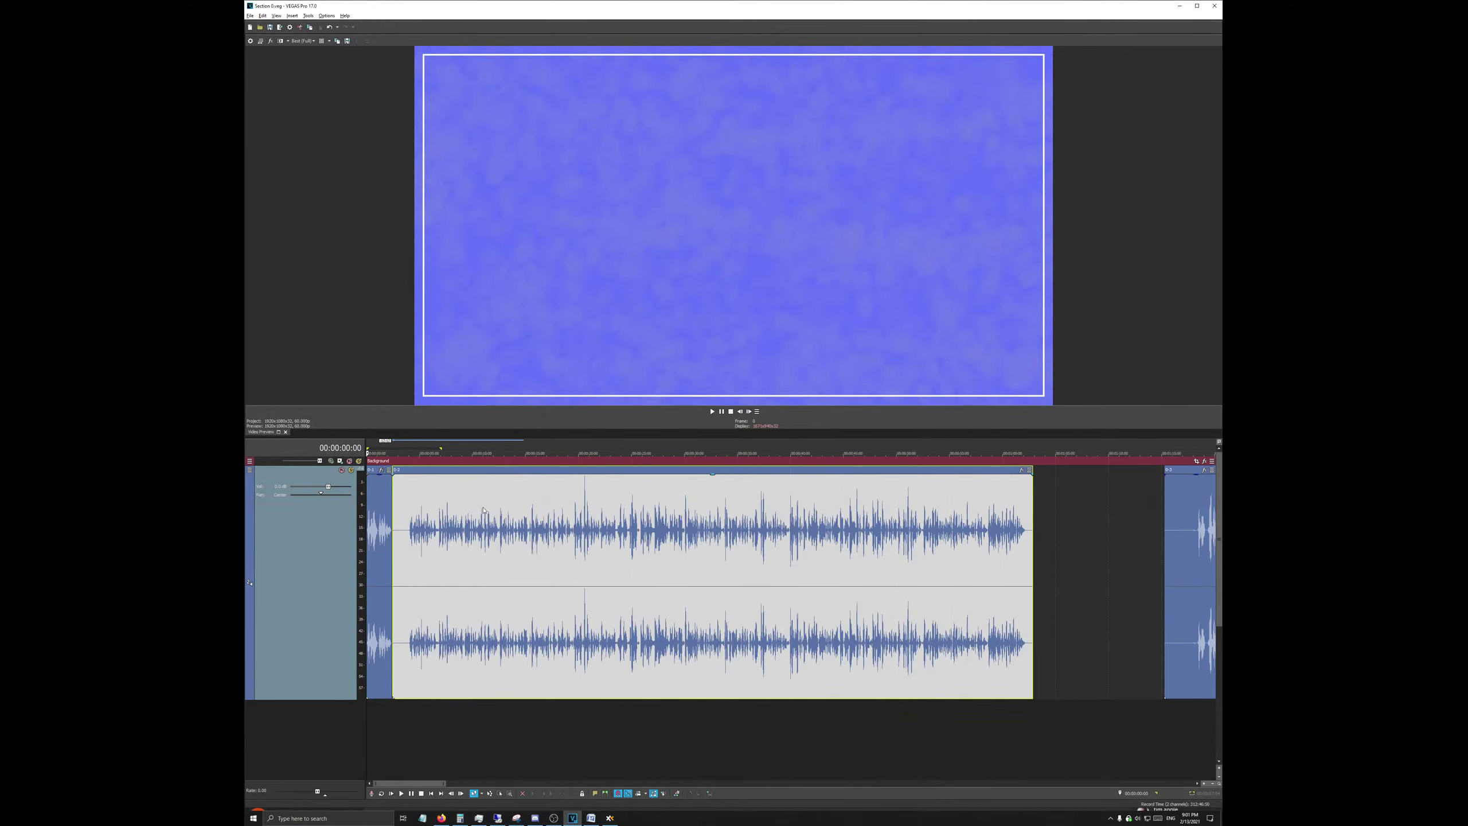
{"action": "left_click", "coordinate": [1099, 720]}
{"action": "right_click", "coordinate": [1070, 735]}
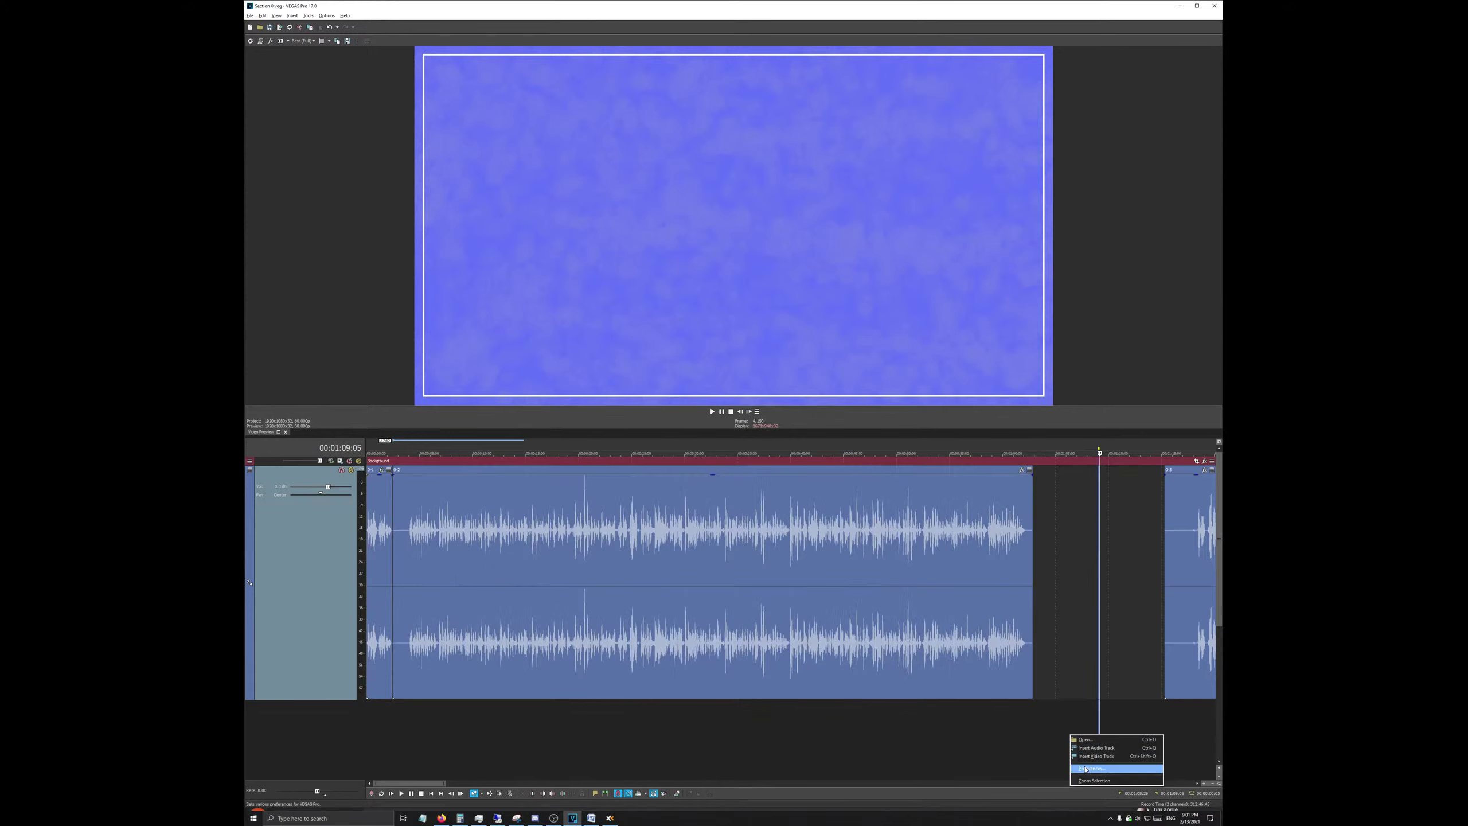
{"action": "left_click", "coordinate": [1084, 756]}
{"action": "left_click", "coordinate": [391, 476]}
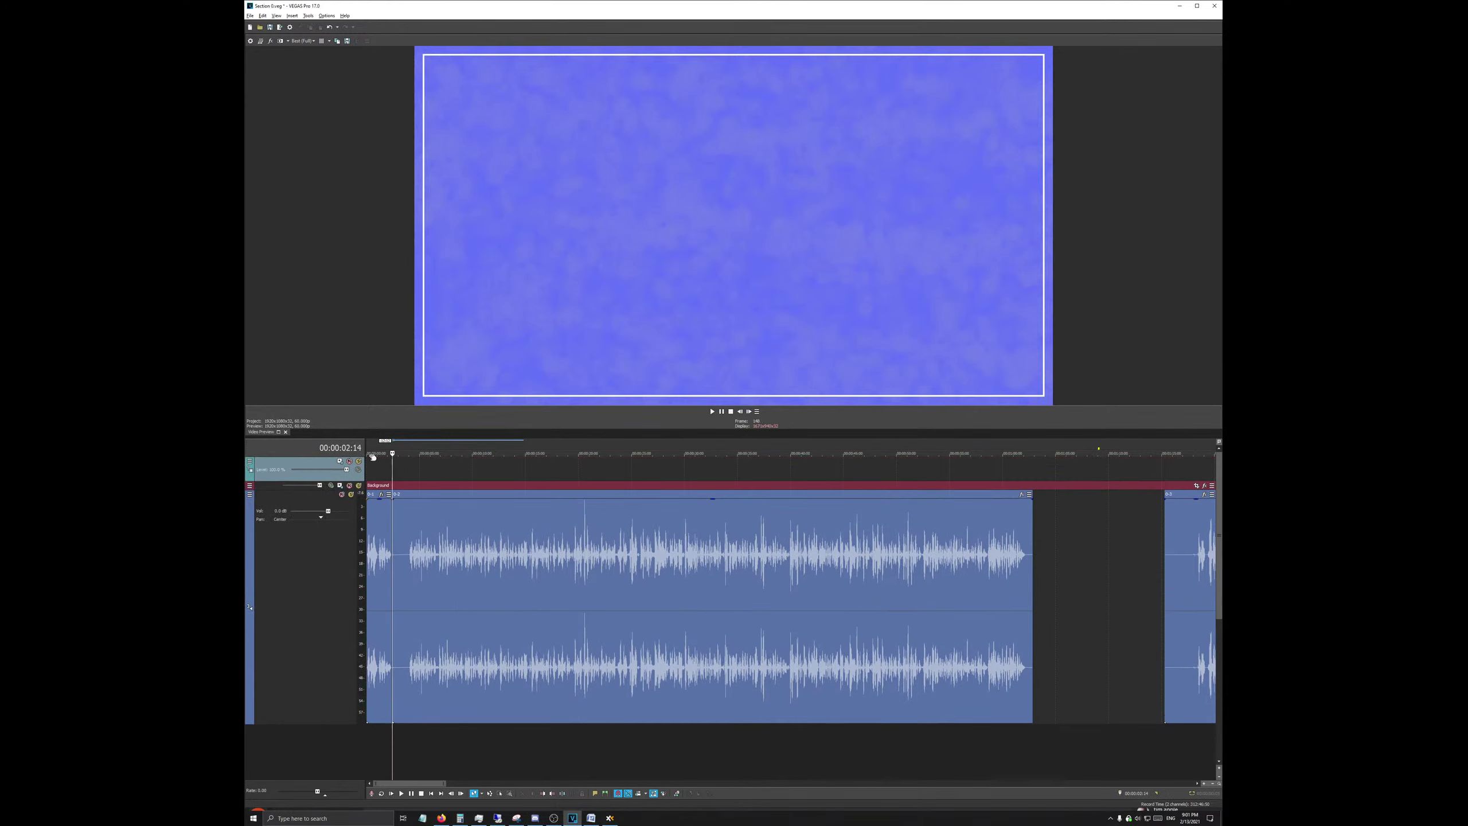
Step: Add the Sword Art Online logo image from XYplorer's Global Assets folder to the new video track at about five seconds
{"action": "left_click", "coordinate": [610, 818]}
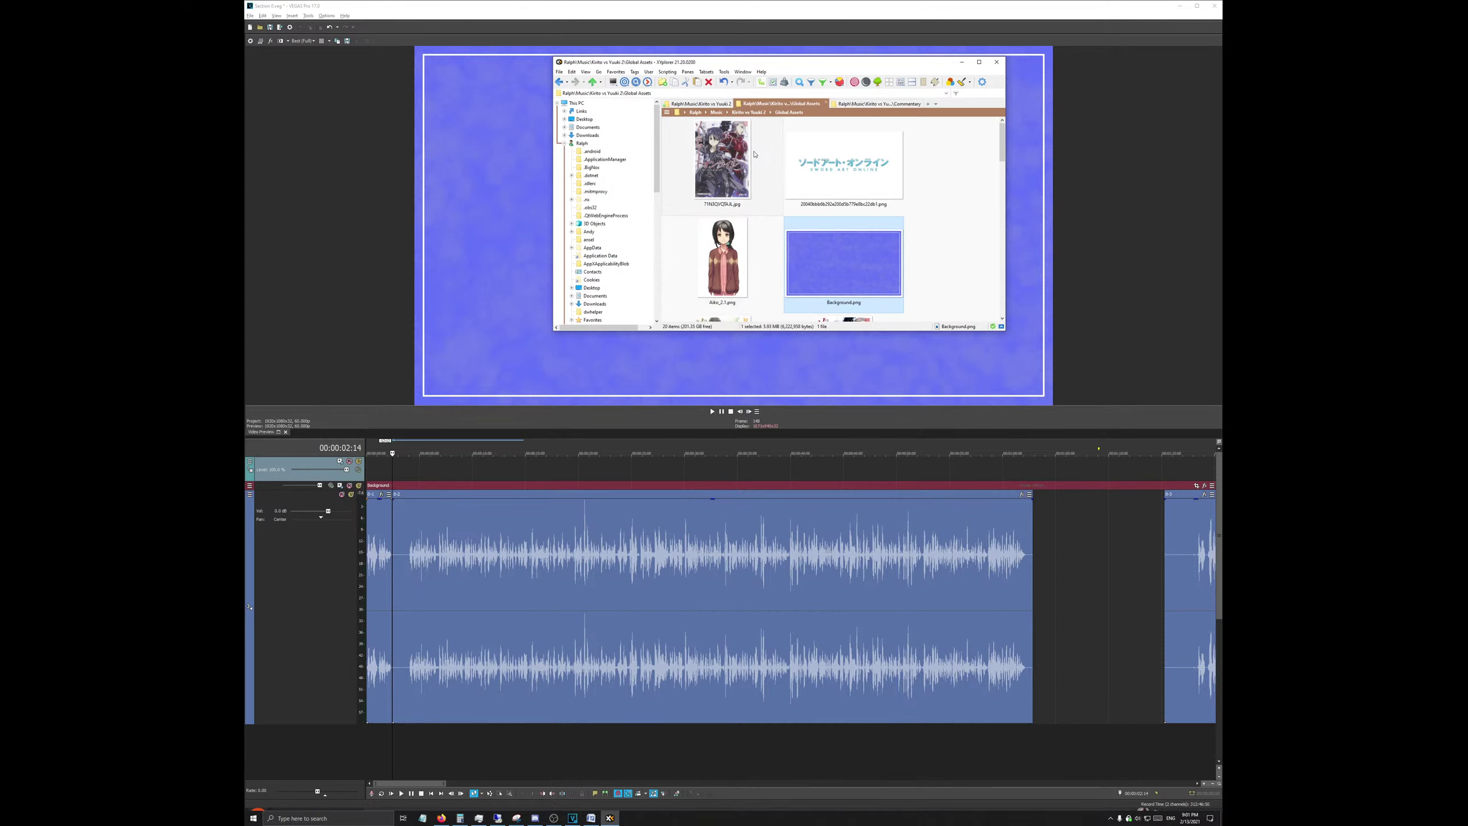
{"action": "left_click_drag", "start_coordinate": [793, 164], "coordinate": [798, 167]}
{"action": "left_click_drag", "start_coordinate": [410, 476], "coordinate": [422, 476]}
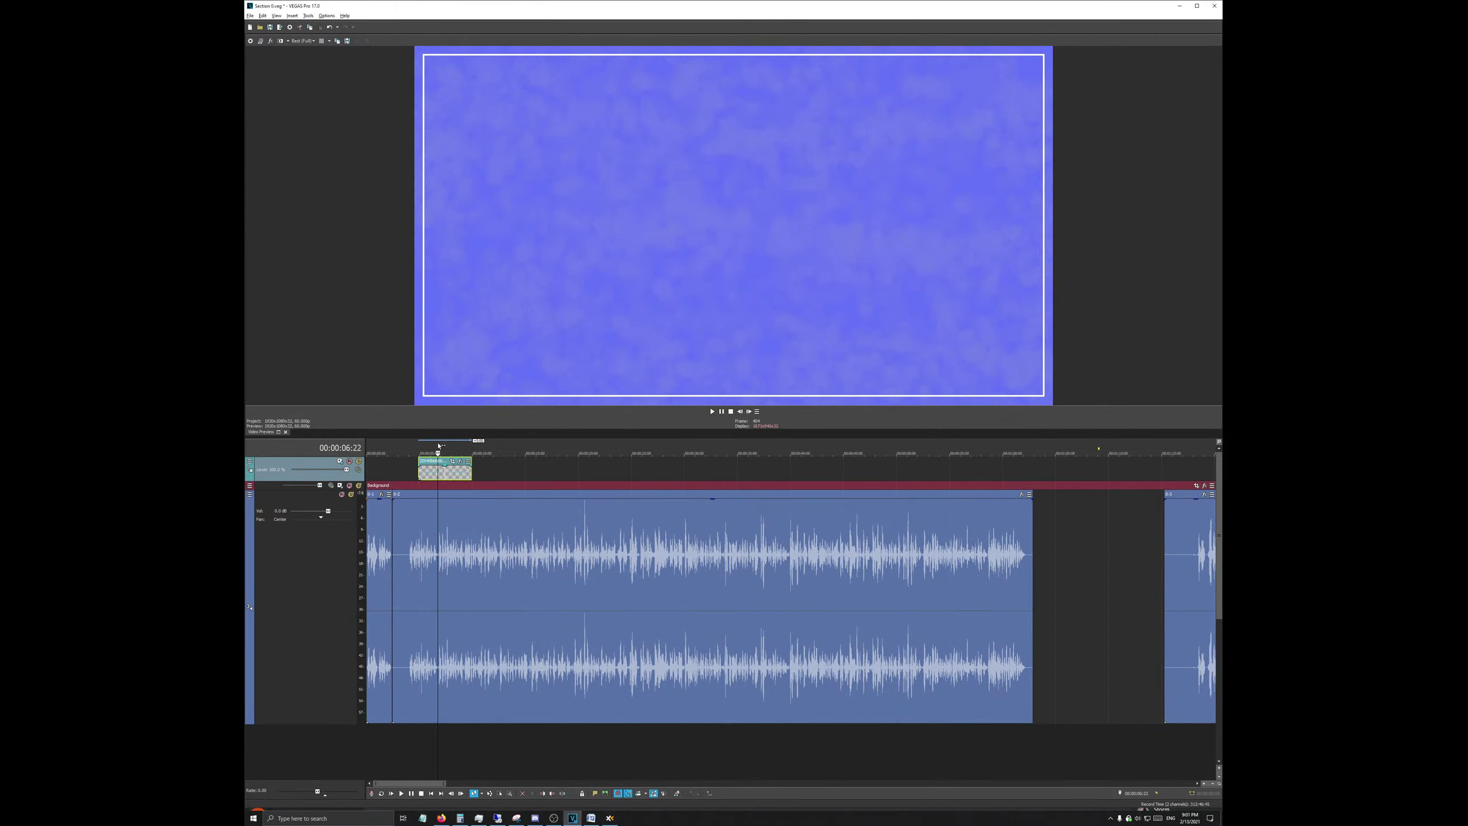
{"action": "left_click", "coordinate": [438, 468]}
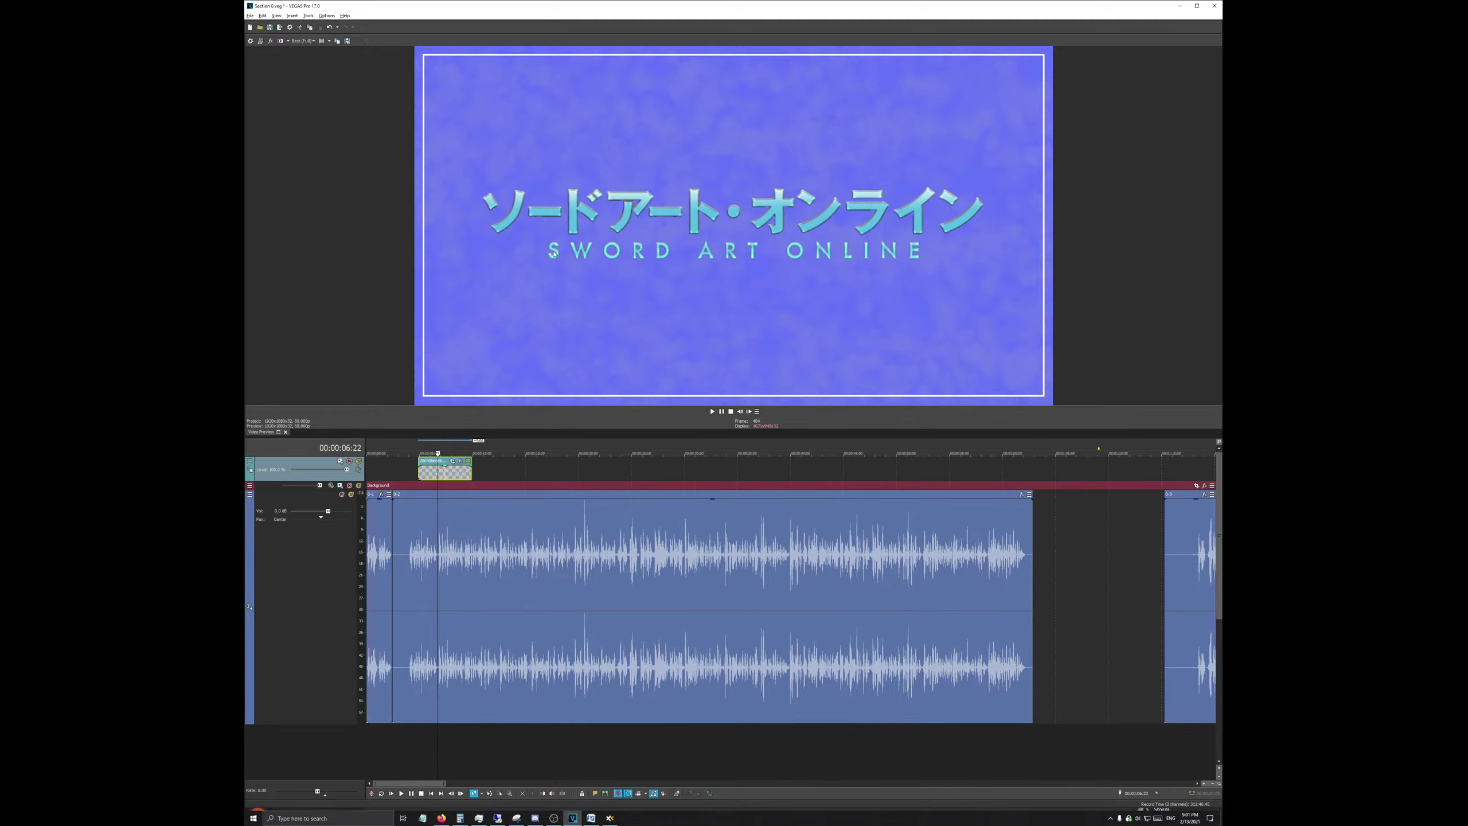
Step: Review the preview quality setting and check the logo over the background at 00:00:07:25
{"action": "left_click", "coordinate": [380, 477]}
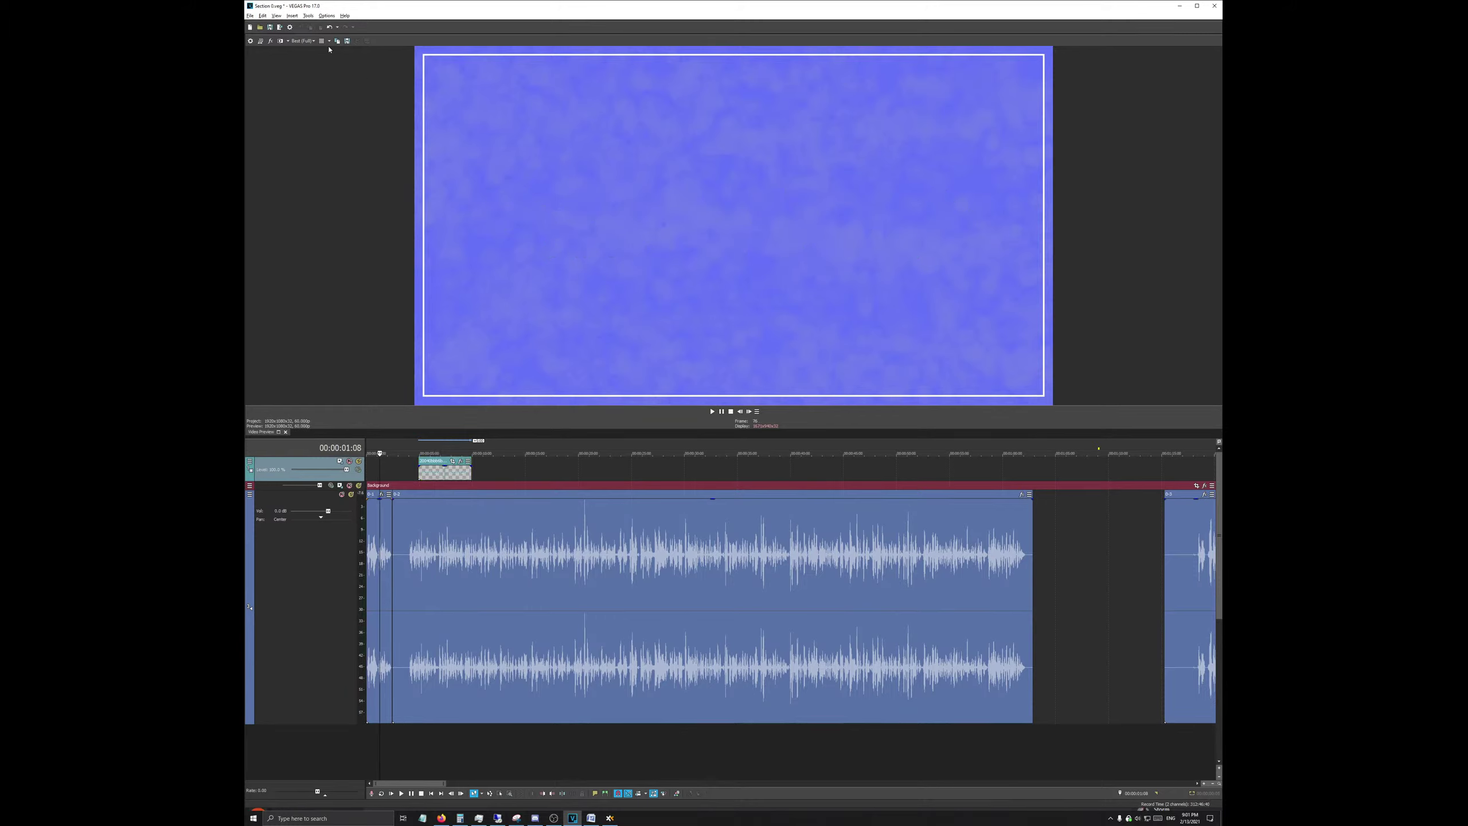
{"action": "left_click", "coordinate": [302, 41]}
{"action": "left_click", "coordinate": [331, 73]}
{"action": "left_click", "coordinate": [450, 448]}
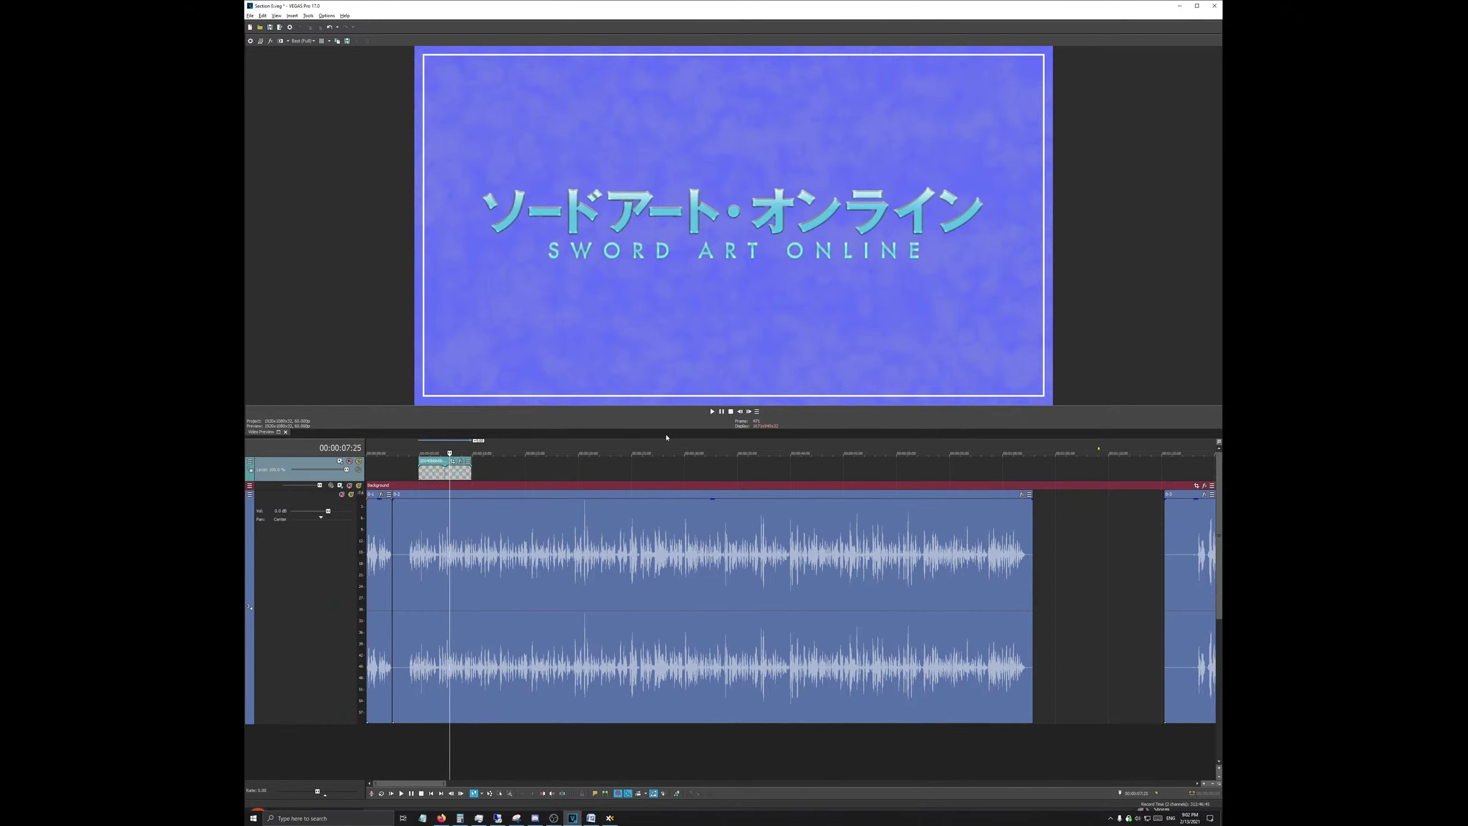
Step: Place the VEGAS Pro window in the lower half of the screen beneath XYplorer and shrink its video preview to leave room for the timeline
{"action": "left_click_drag", "start_coordinate": [698, 436], "coordinate": [679, 670]}
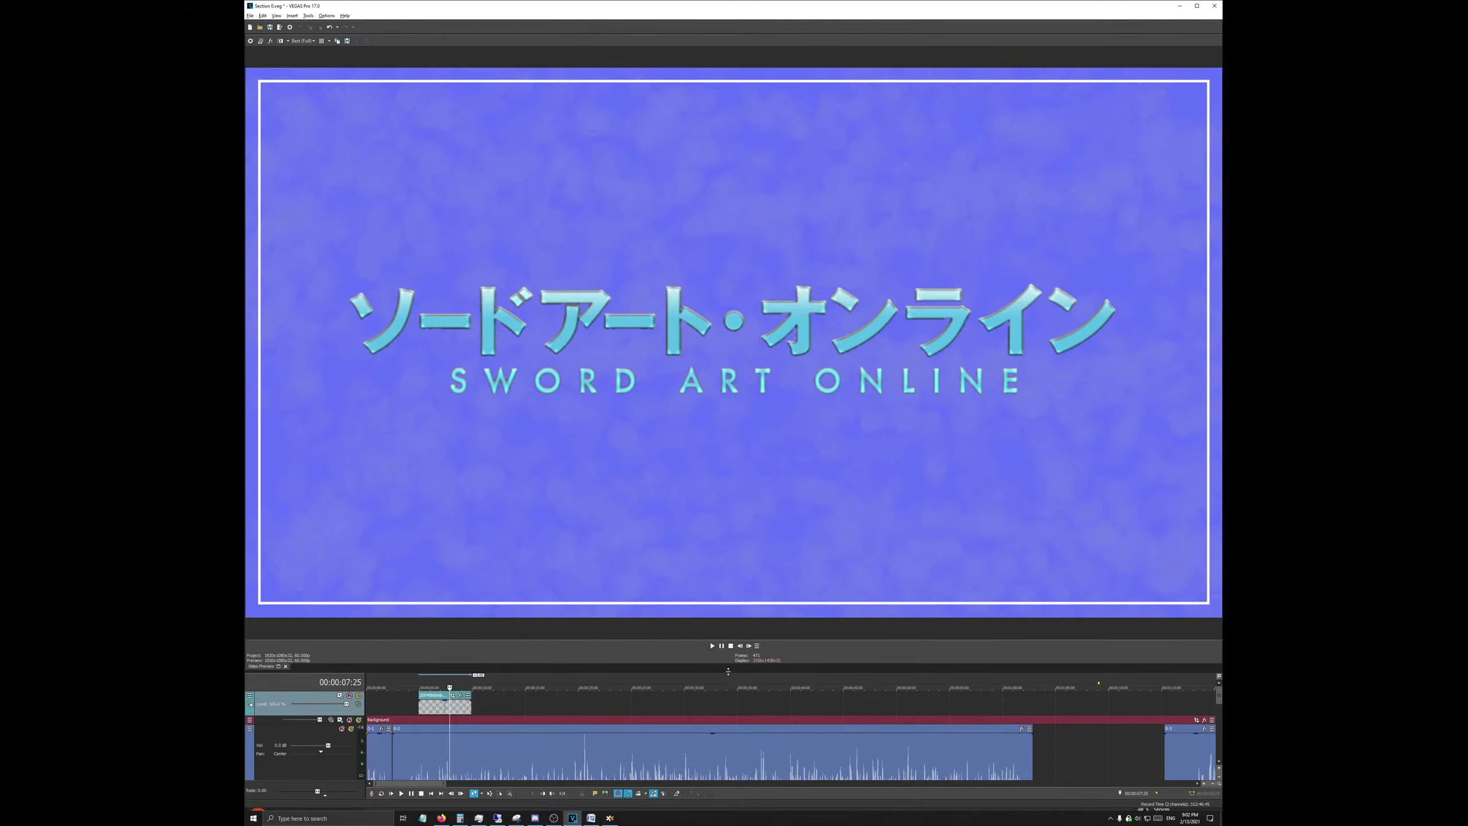
{"action": "left_click_drag", "start_coordinate": [728, 671], "coordinate": [778, 181]}
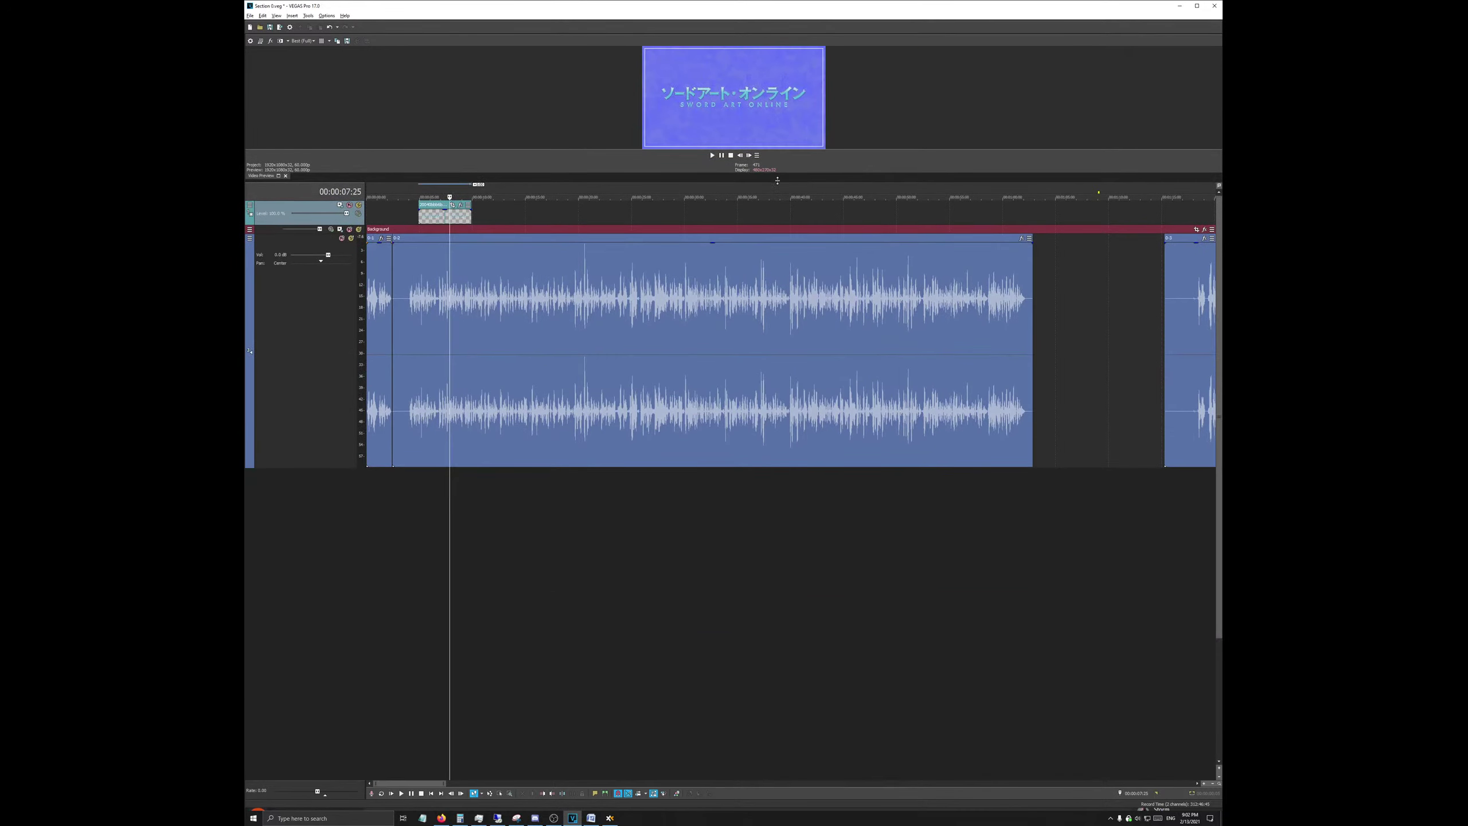
{"action": "left_click_drag", "start_coordinate": [777, 5], "coordinate": [749, 418]}
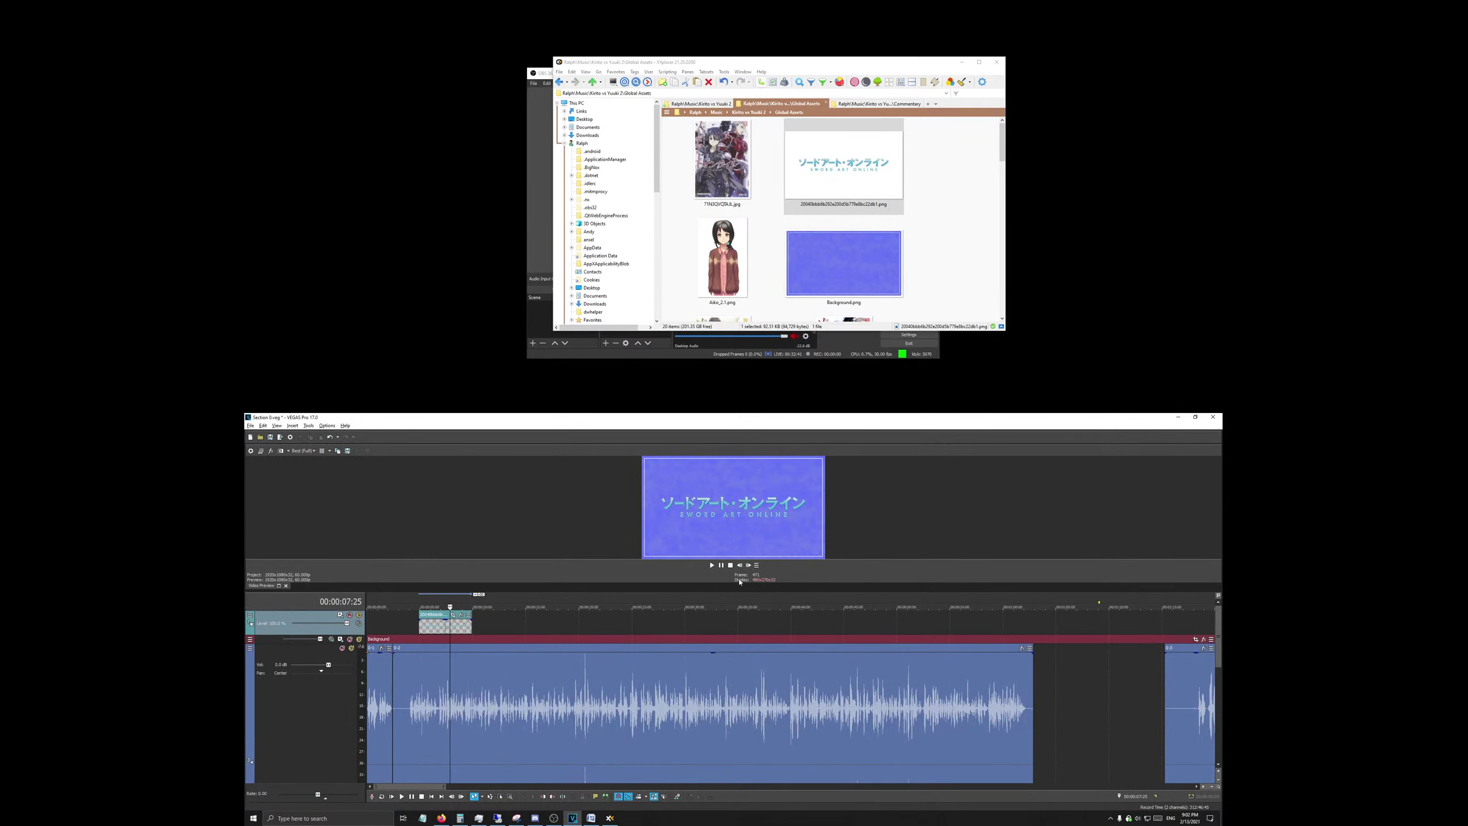
{"action": "scroll", "coordinate": [646, 679], "scroll_direction": "down", "scroll_amount": 6}
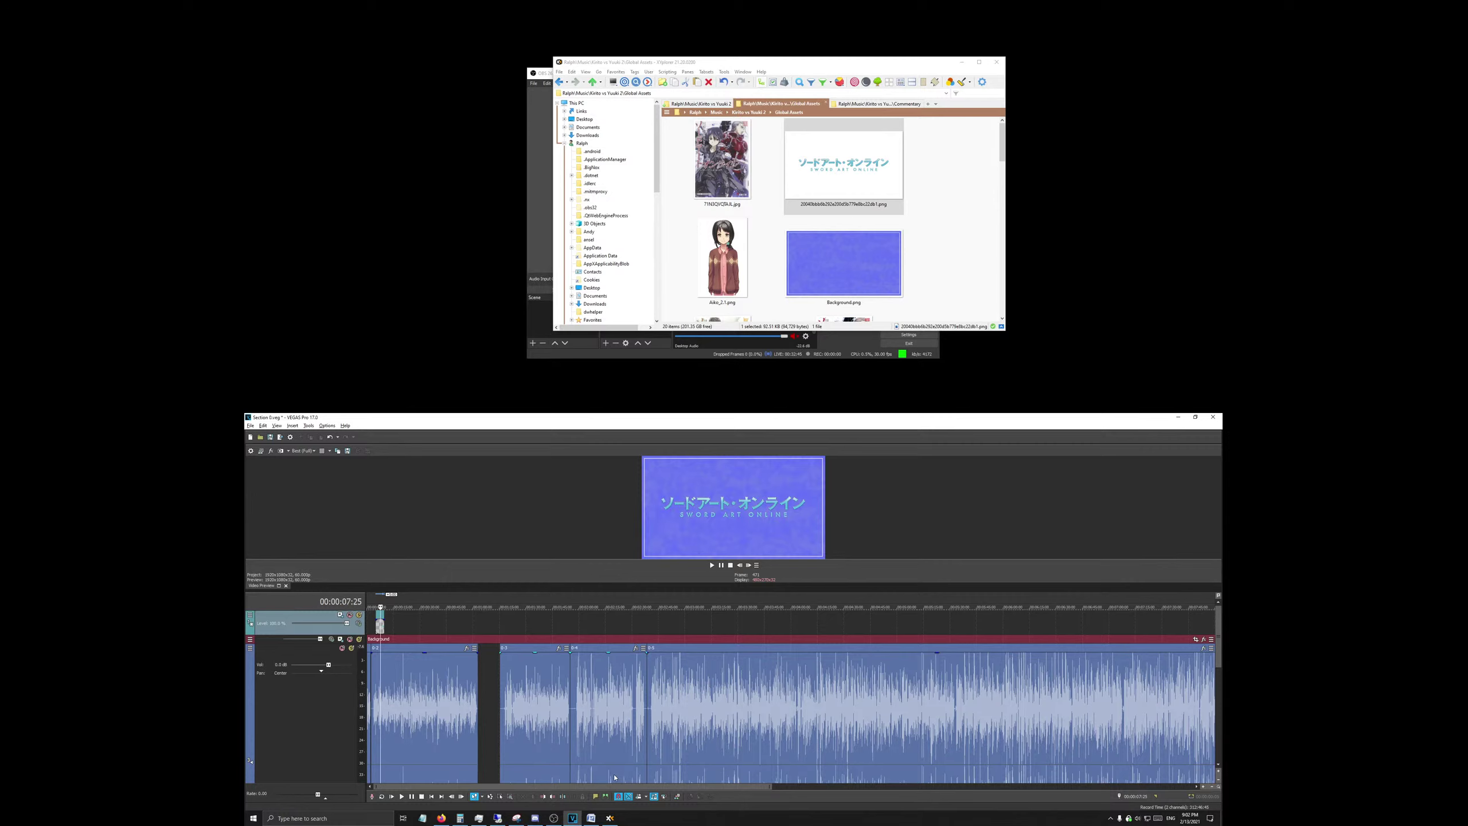
{"action": "scroll", "coordinate": [565, 658], "scroll_direction": "down", "scroll_amount": 4}
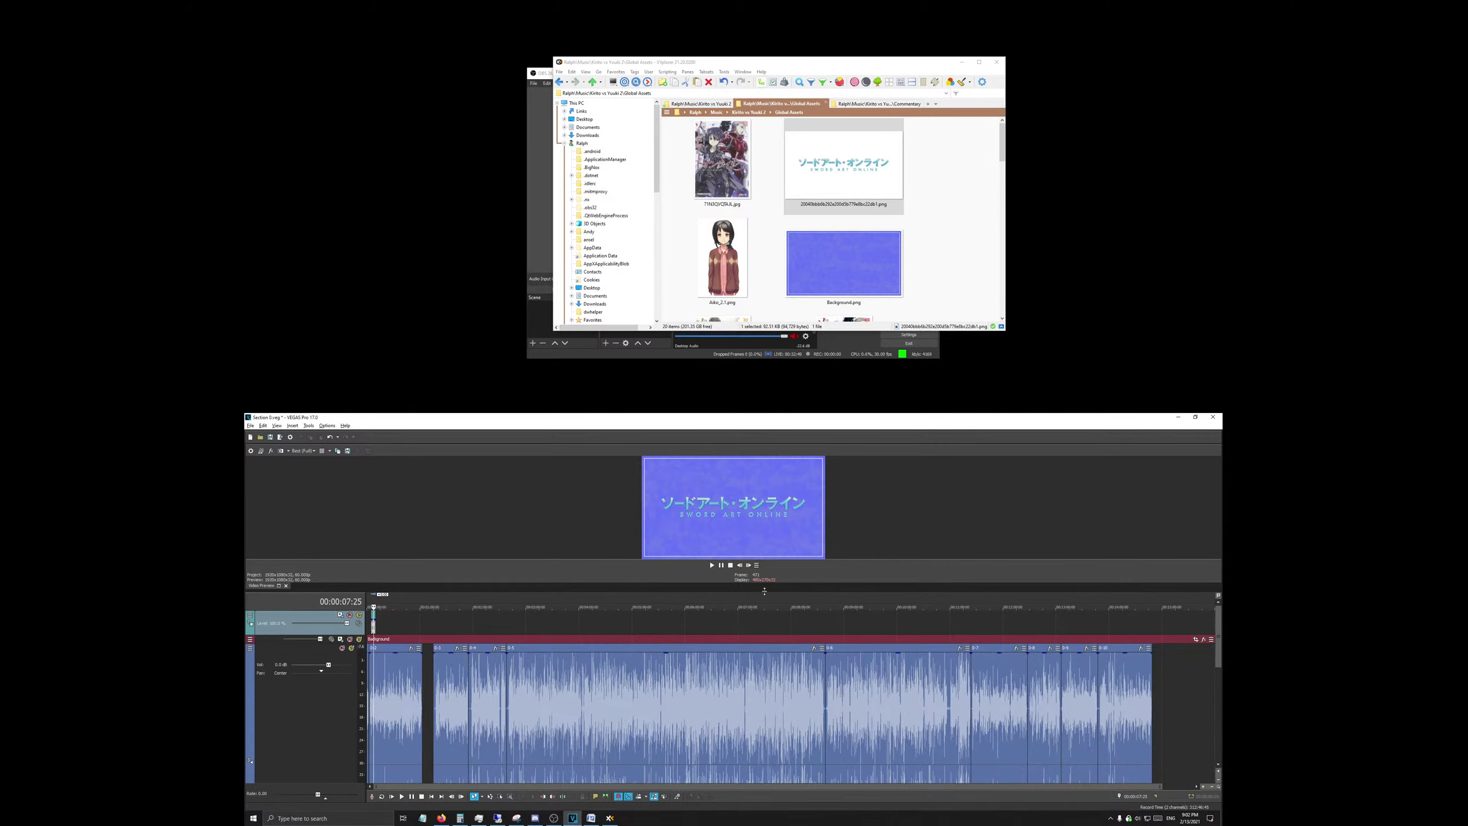
{"action": "mouse_move", "coordinate": [728, 591]}
{"action": "left_mouse_down"}
{"action": "mouse_move", "coordinate": [751, 622]}
{"action": "mouse_move", "coordinate": [748, 778]}
{"action": "mouse_move", "coordinate": [747, 578]}
{"action": "left_mouse_up"}
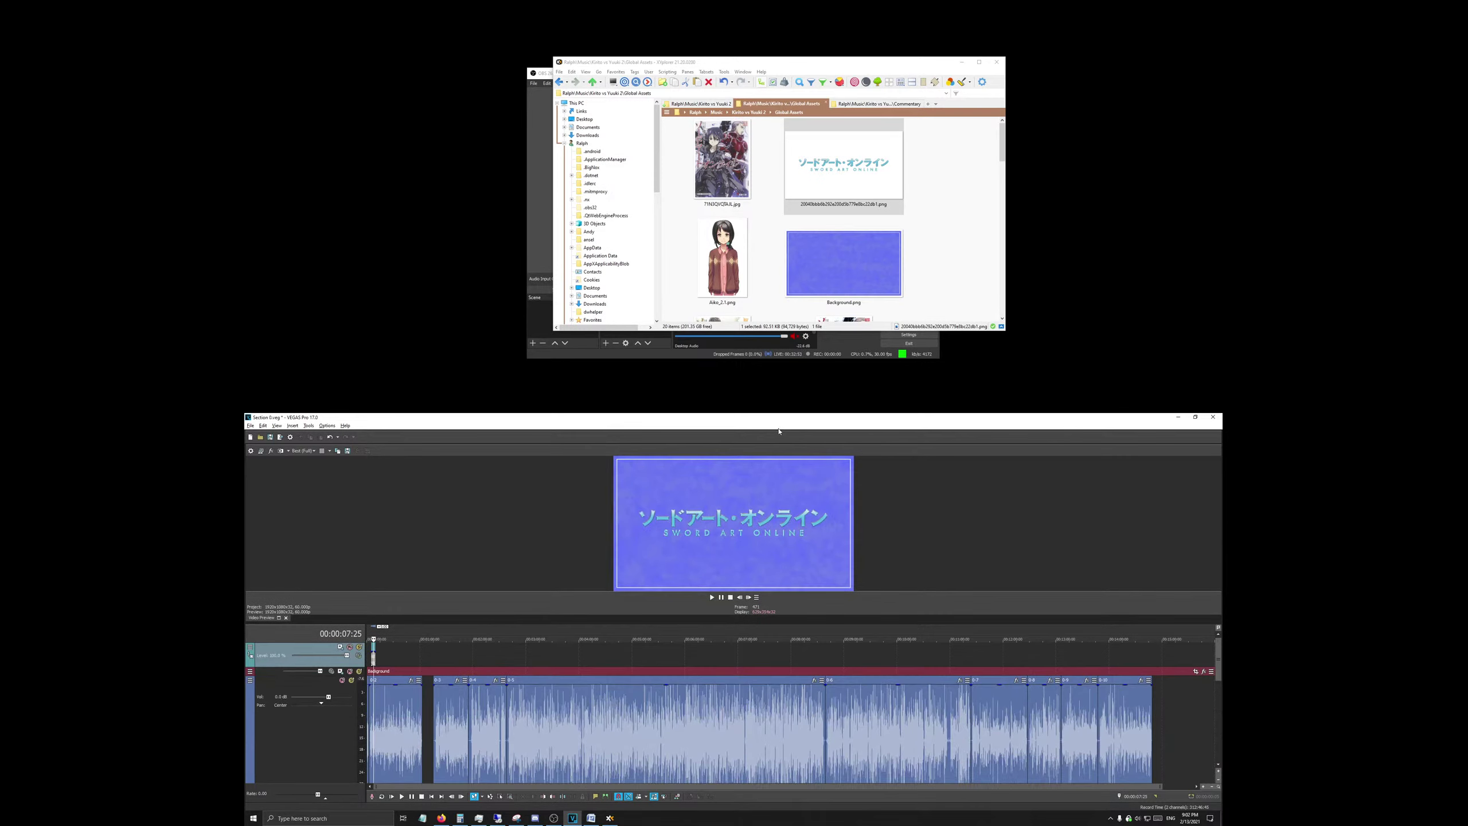
Step: Move the VEGAS Pro window back to the top of the screen and enlarge its video preview above the timeline
{"action": "left_click_drag", "start_coordinate": [766, 422], "coordinate": [766, 0]}
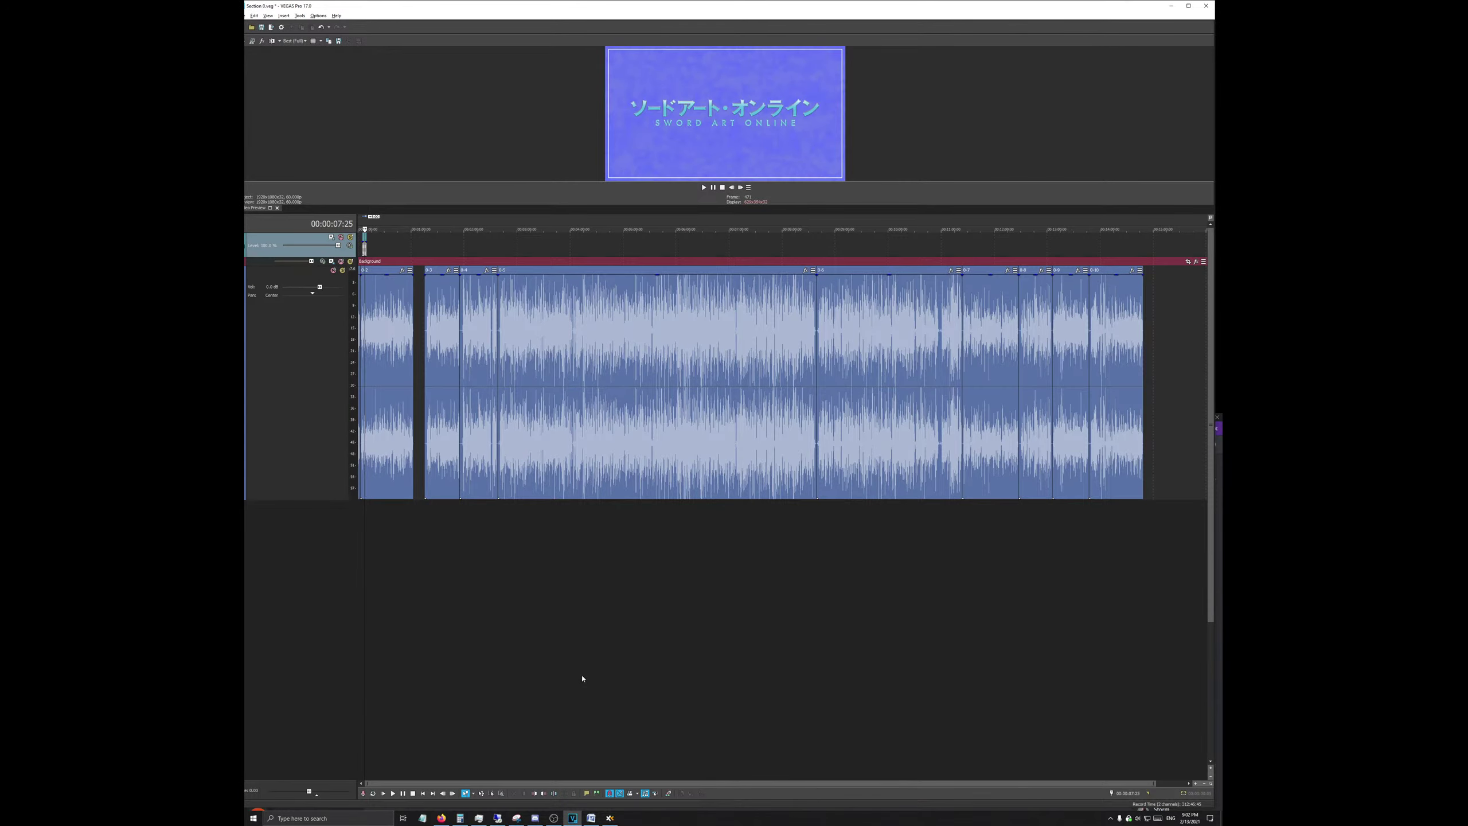
{"action": "scroll", "coordinate": [518, 660], "scroll_direction": "up", "scroll_amount": 4}
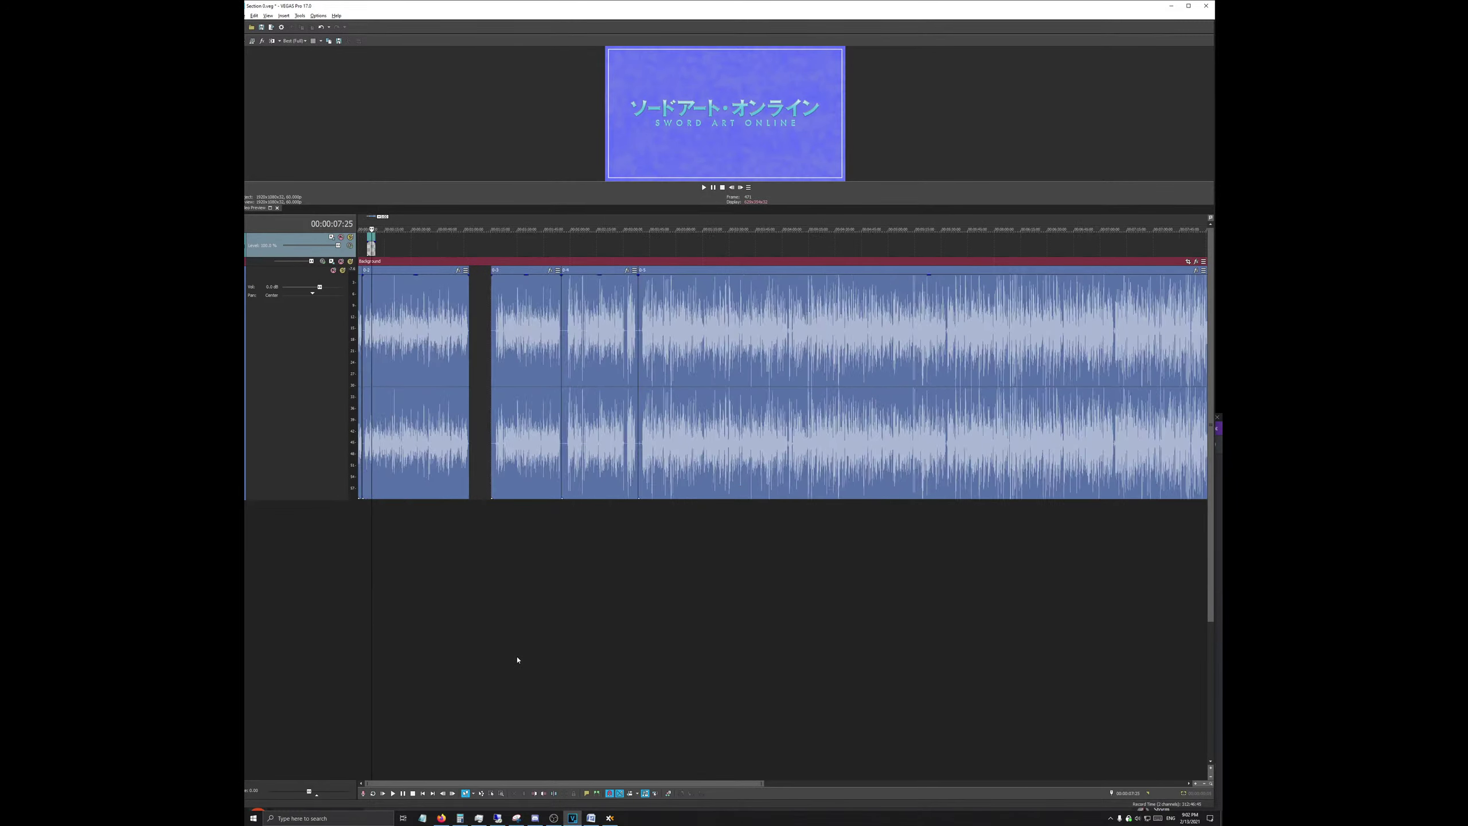
{"action": "scroll", "coordinate": [519, 659], "scroll_direction": "up", "scroll_amount": 1}
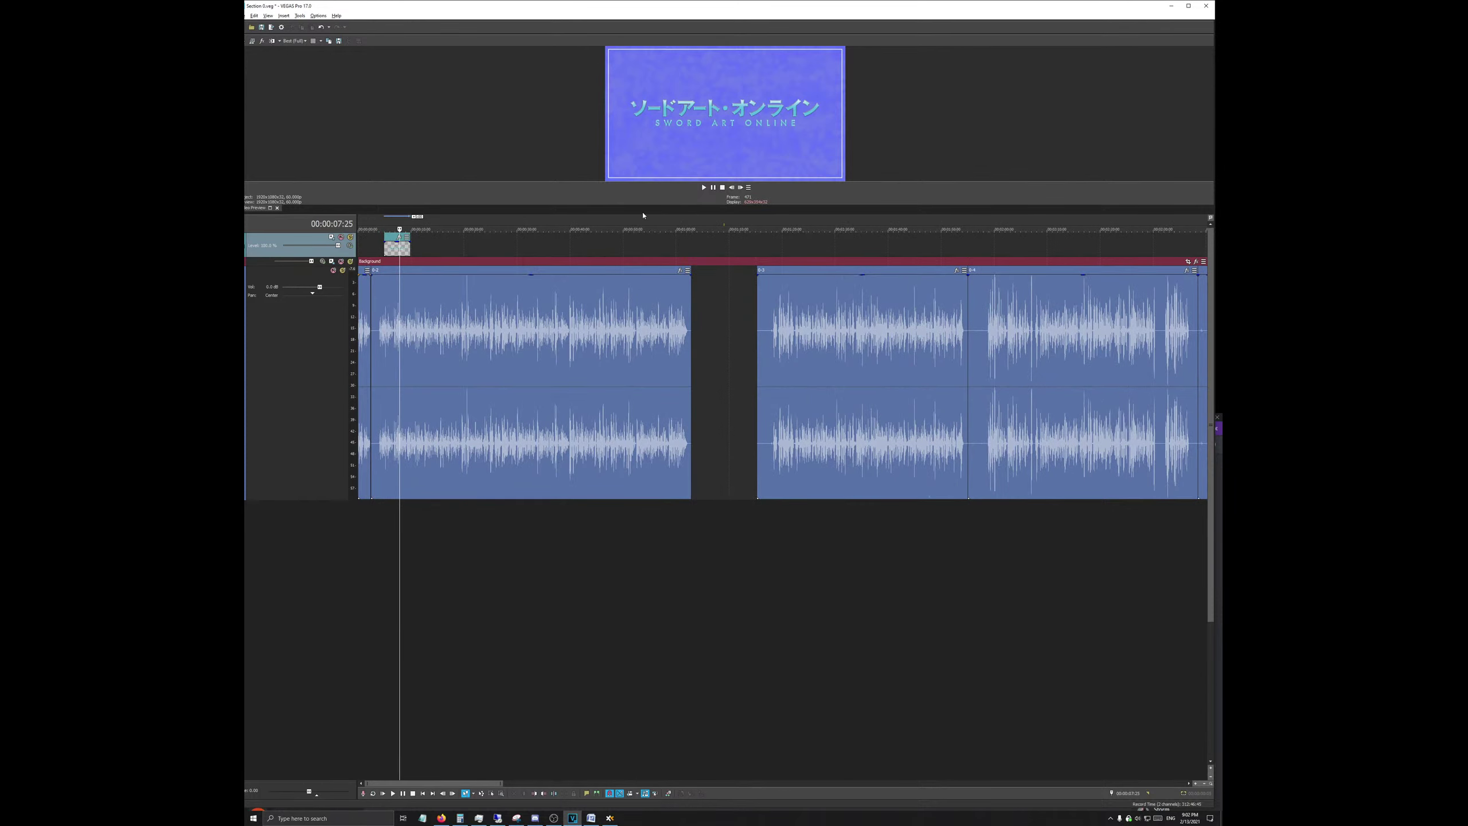
{"action": "left_click_drag", "start_coordinate": [643, 211], "coordinate": [647, 435]}
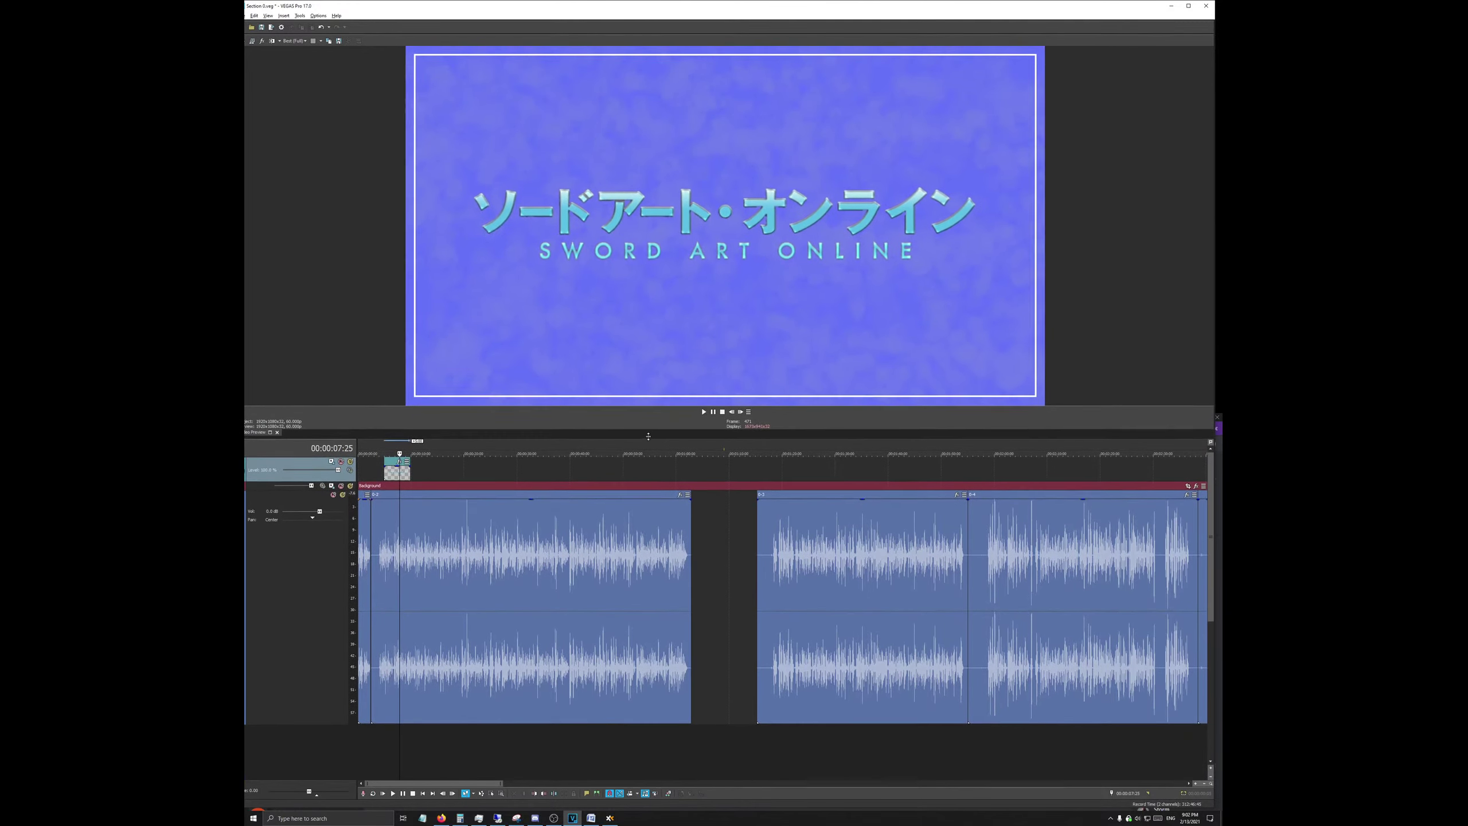
Step: Delete the Sword Art Online logo clip from the upper video track and realign the VEGAS Pro window with the screen edge
{"action": "right_click", "coordinate": [403, 467]}
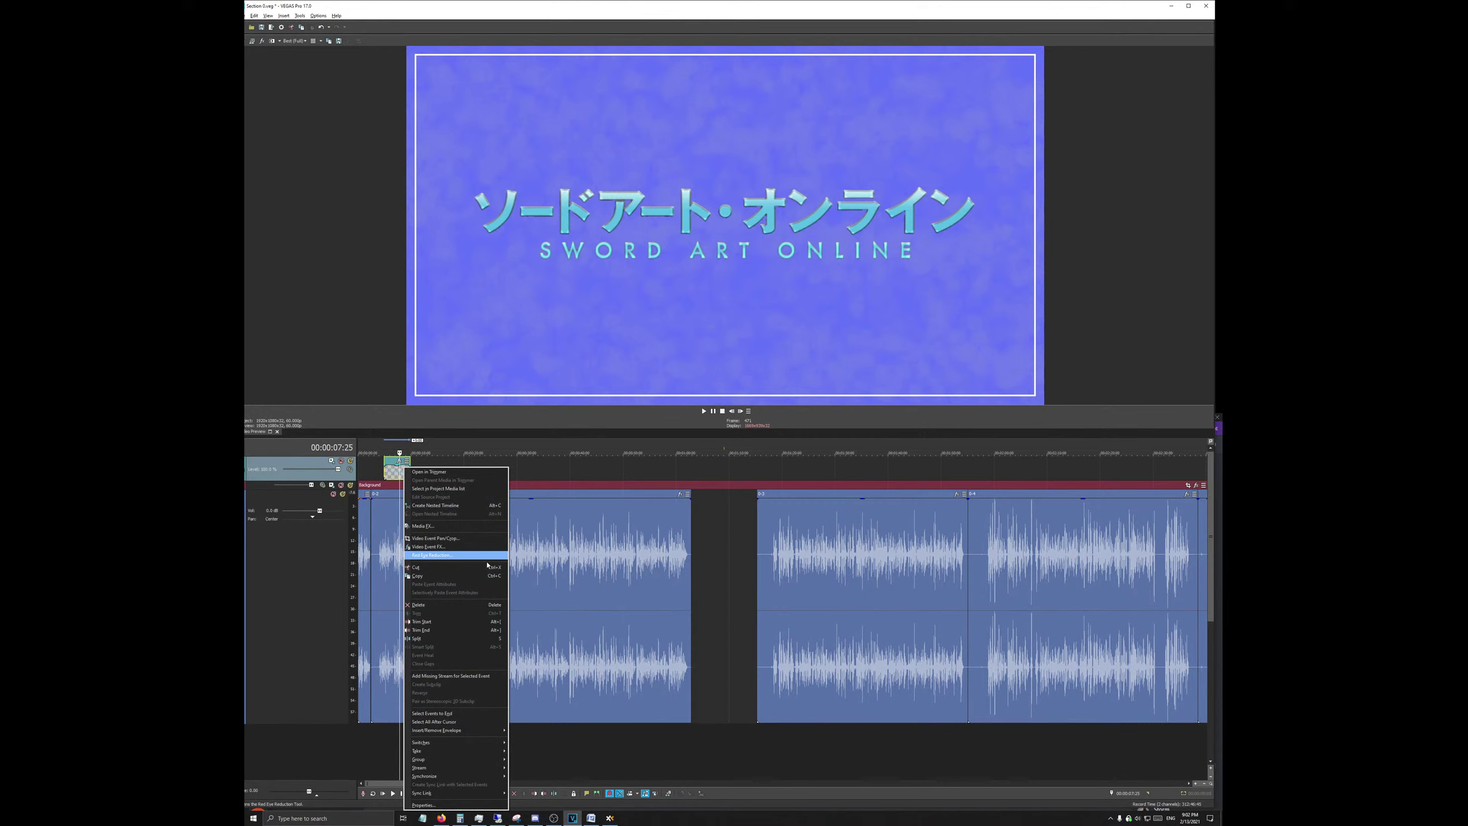
{"action": "left_click", "coordinate": [467, 604]}
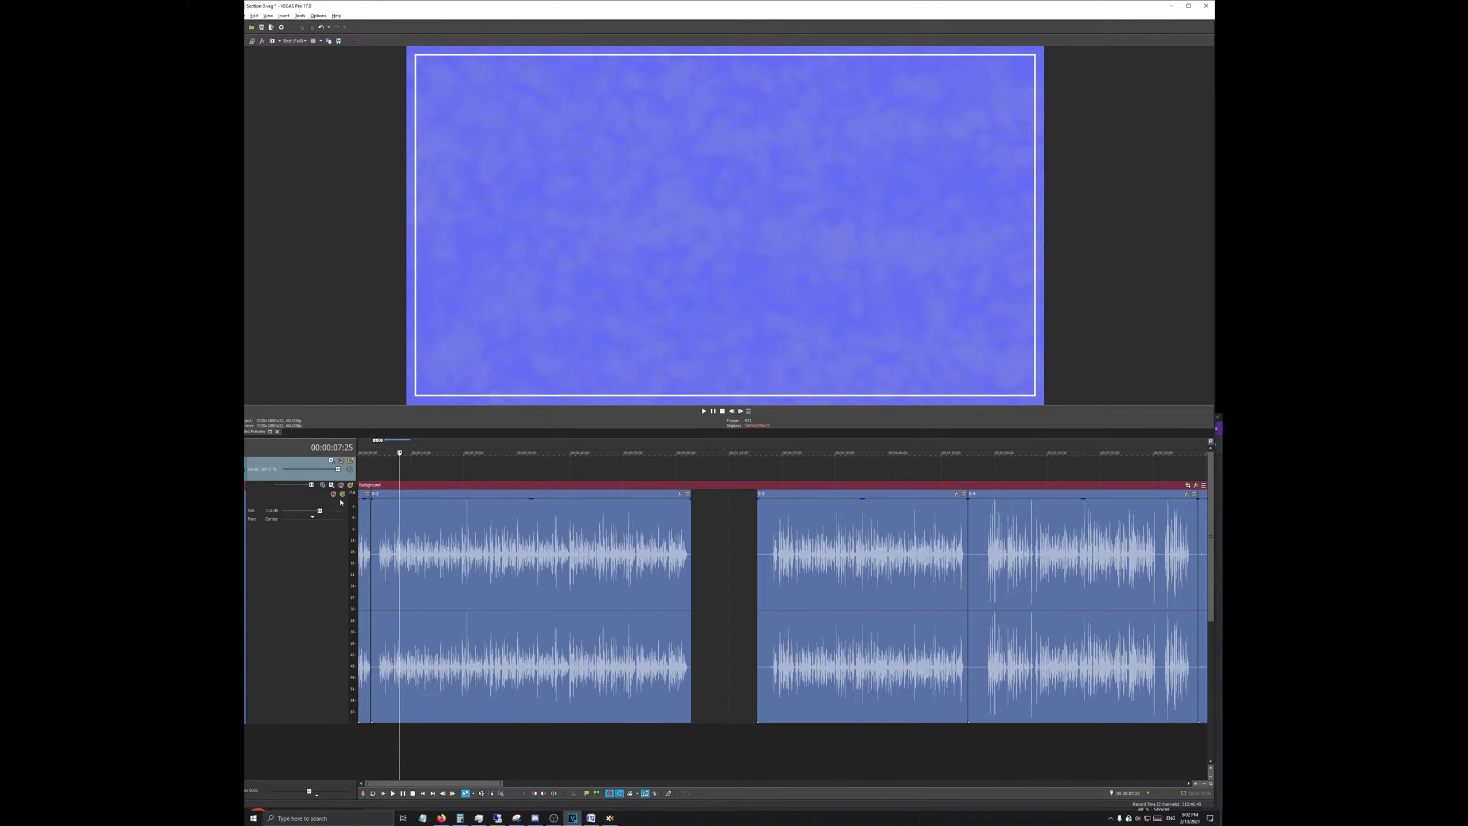
{"action": "left_click", "coordinate": [572, 818]}
{"action": "left_click", "coordinate": [246, 552]}
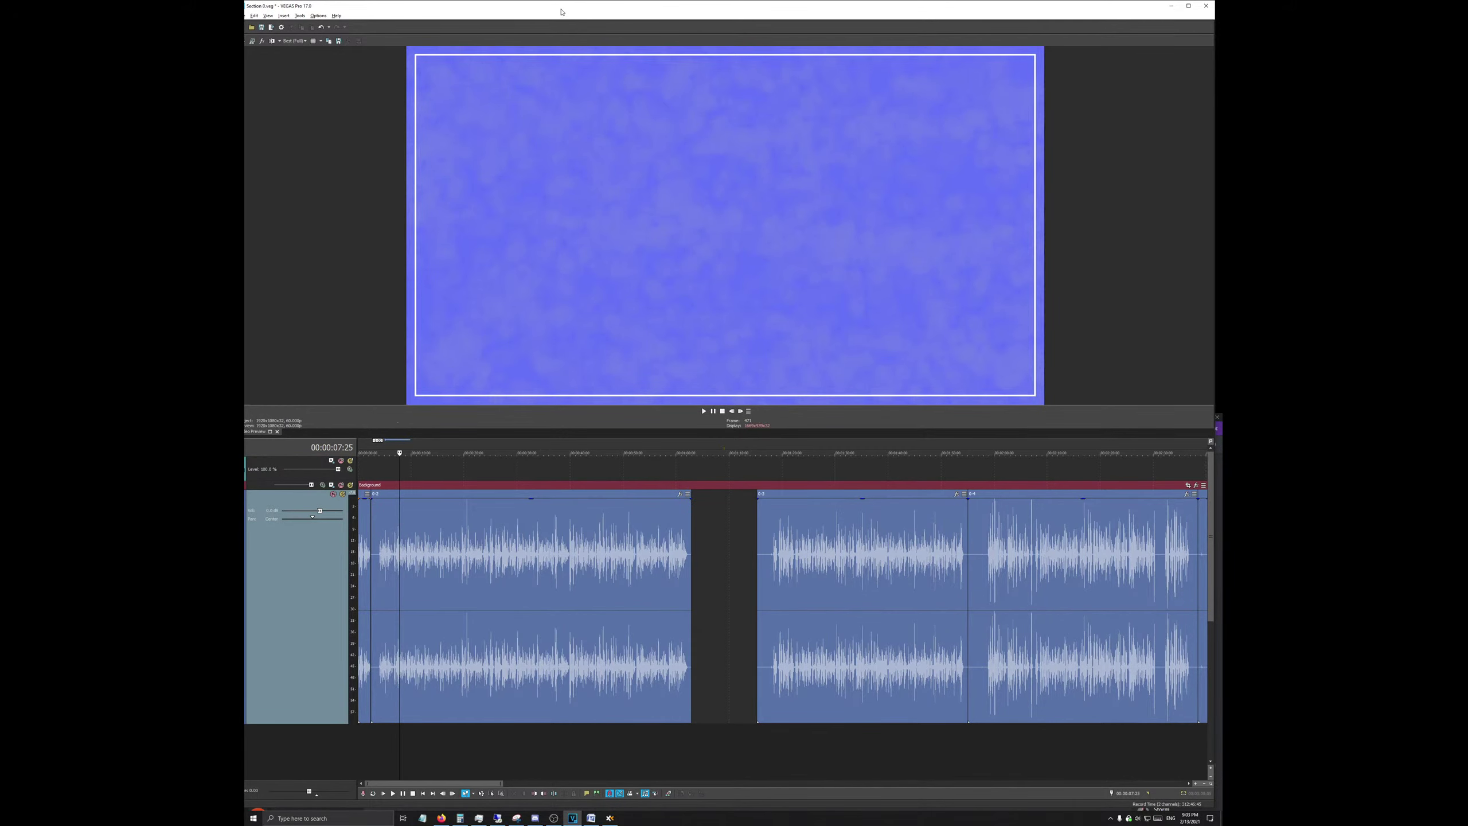
{"action": "left_click_drag", "start_coordinate": [561, 11], "coordinate": [570, 4]}
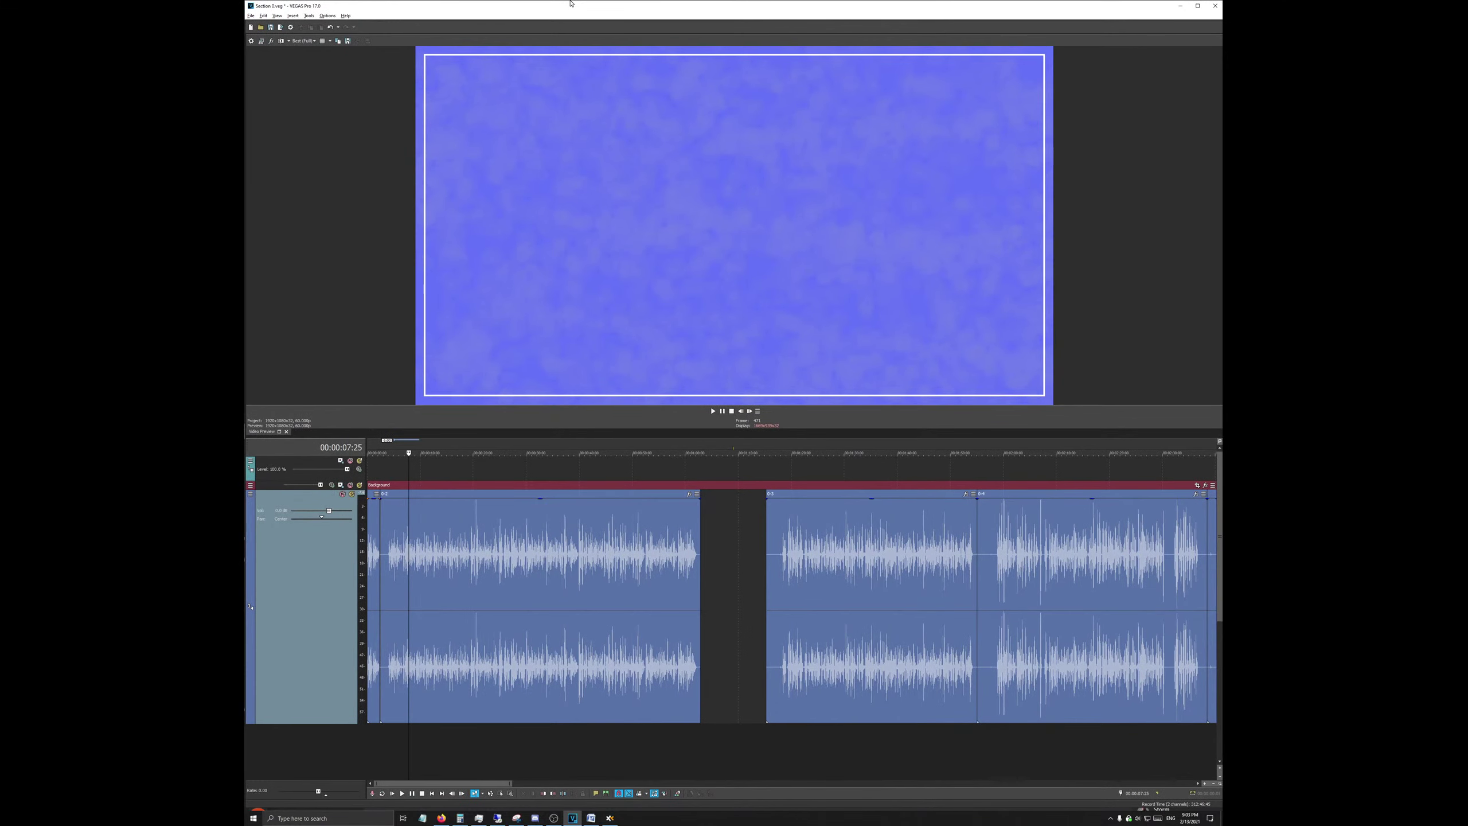
{"action": "left_click_drag", "start_coordinate": [570, 4], "coordinate": [569, 3]}
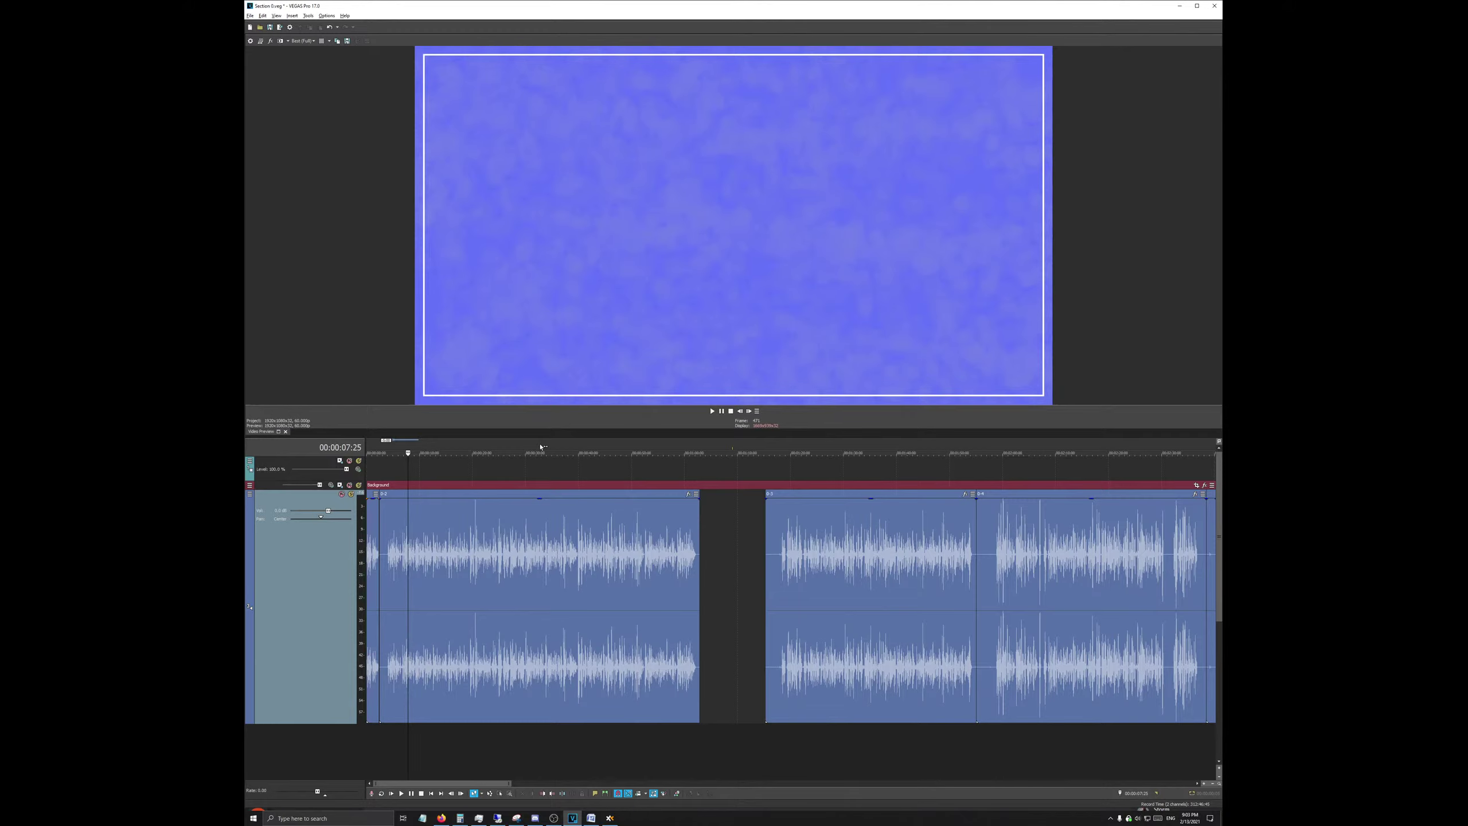
Step: Trim the start of the second commentary clip to 00:00:03:29 and close the resulting gap after the first clip
{"action": "scroll", "coordinate": [601, 558], "scroll_direction": "up", "scroll_amount": 10}
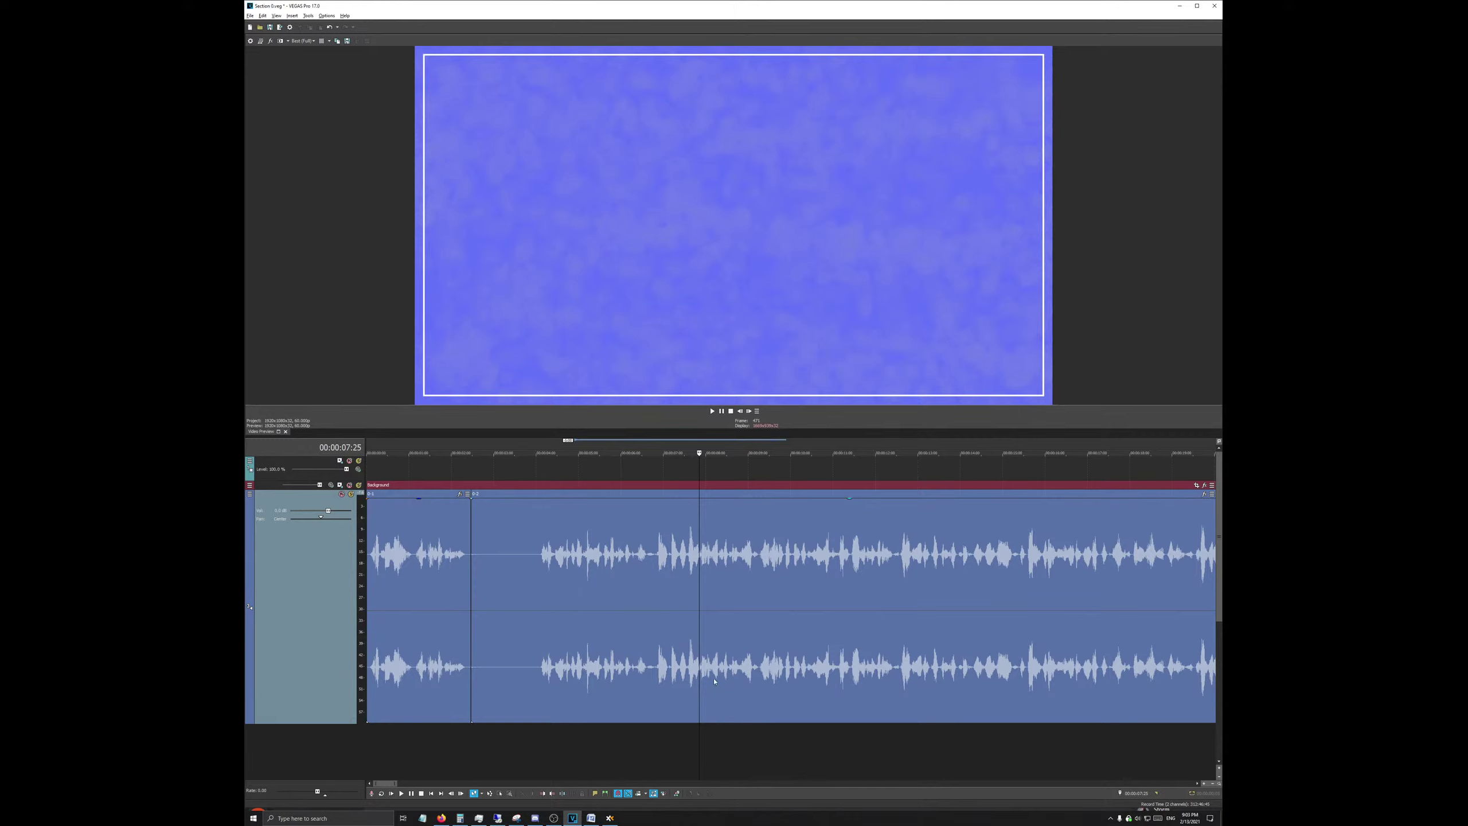
{"action": "scroll", "coordinate": [741, 465], "scroll_direction": "down", "scroll_amount": 5}
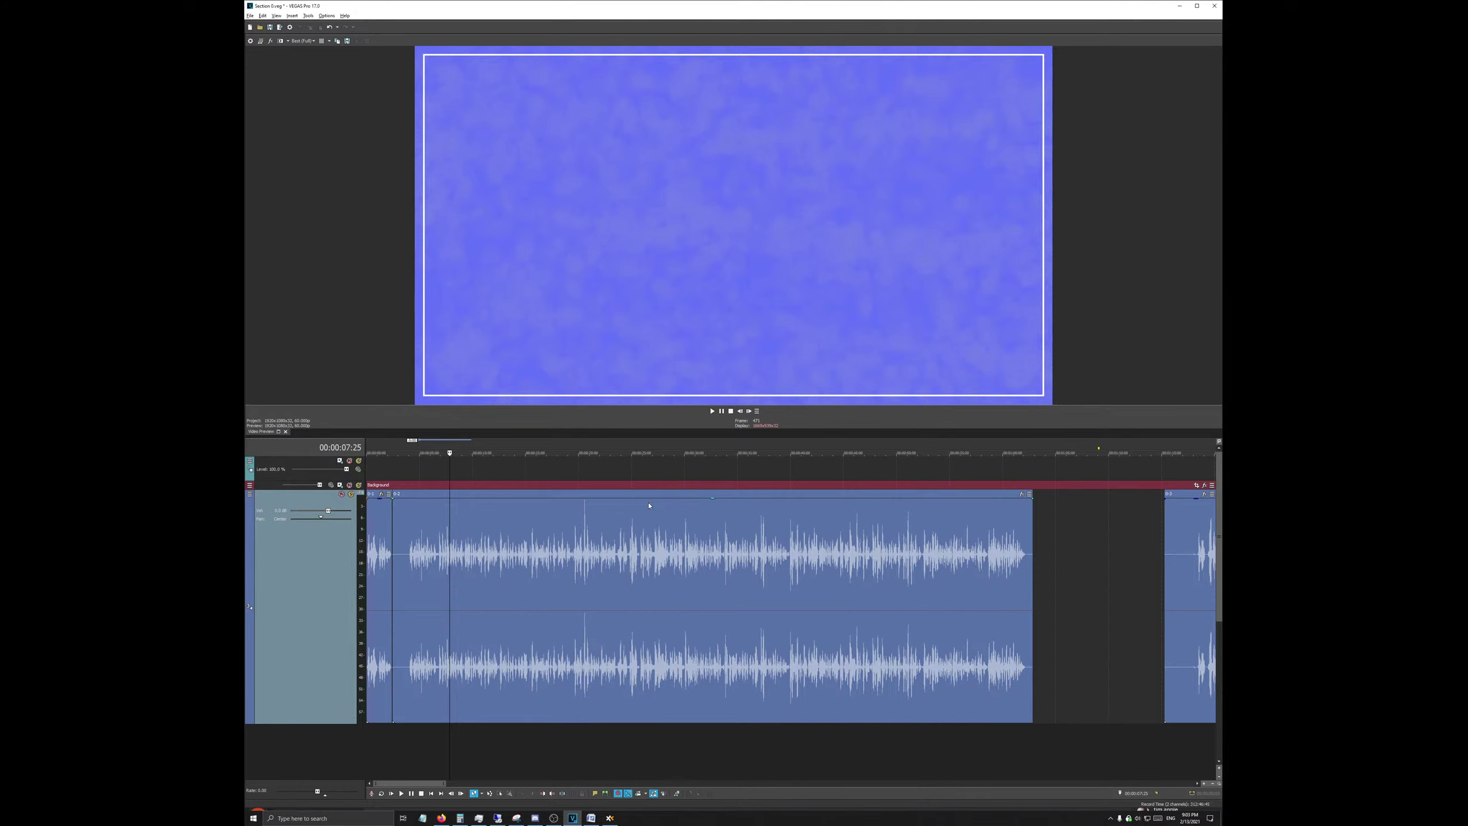
{"action": "scroll", "coordinate": [645, 566], "scroll_direction": "up", "scroll_amount": 4}
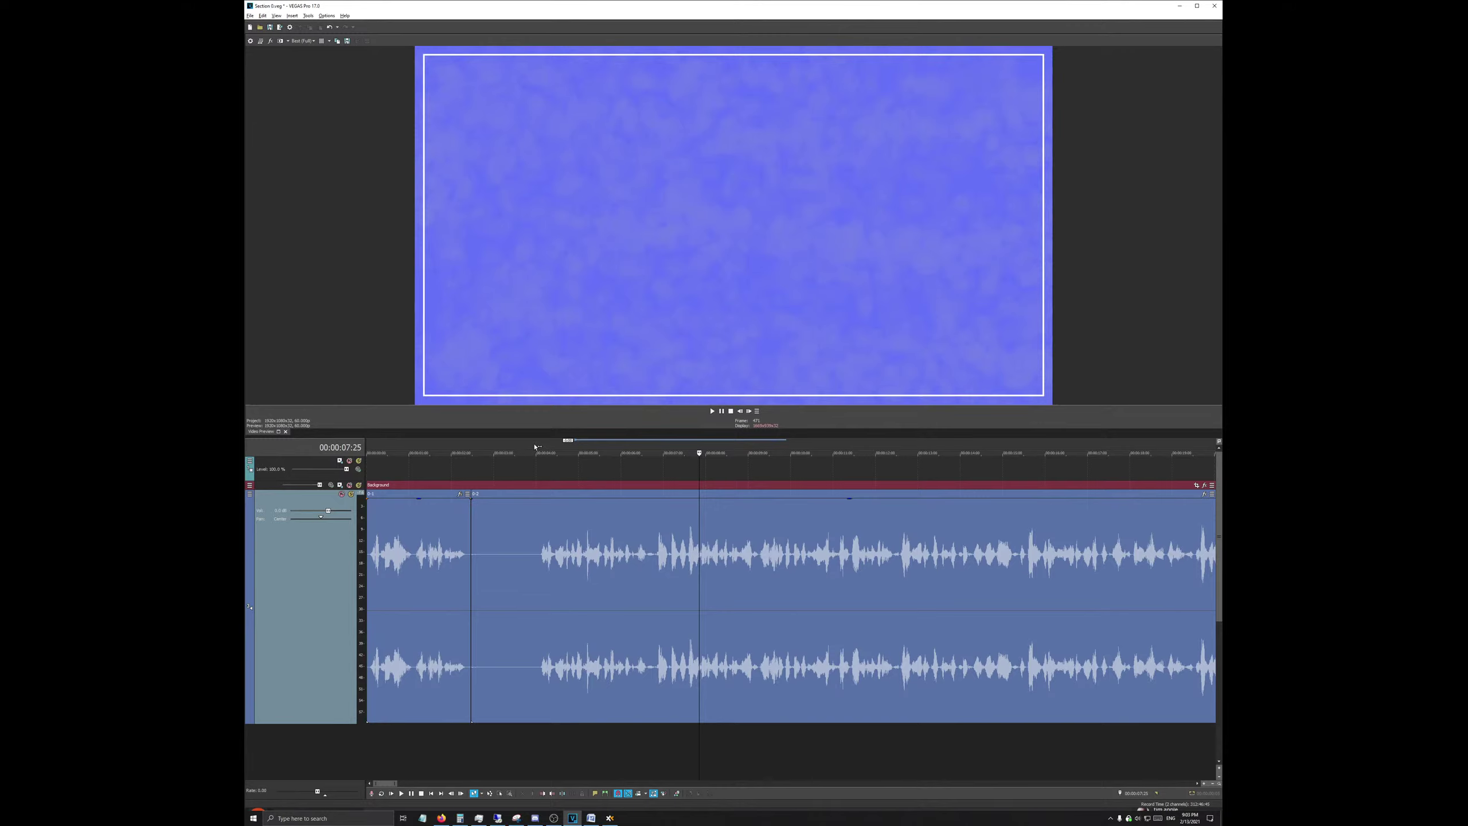
{"action": "left_click_drag", "start_coordinate": [532, 453], "coordinate": [472, 446]}
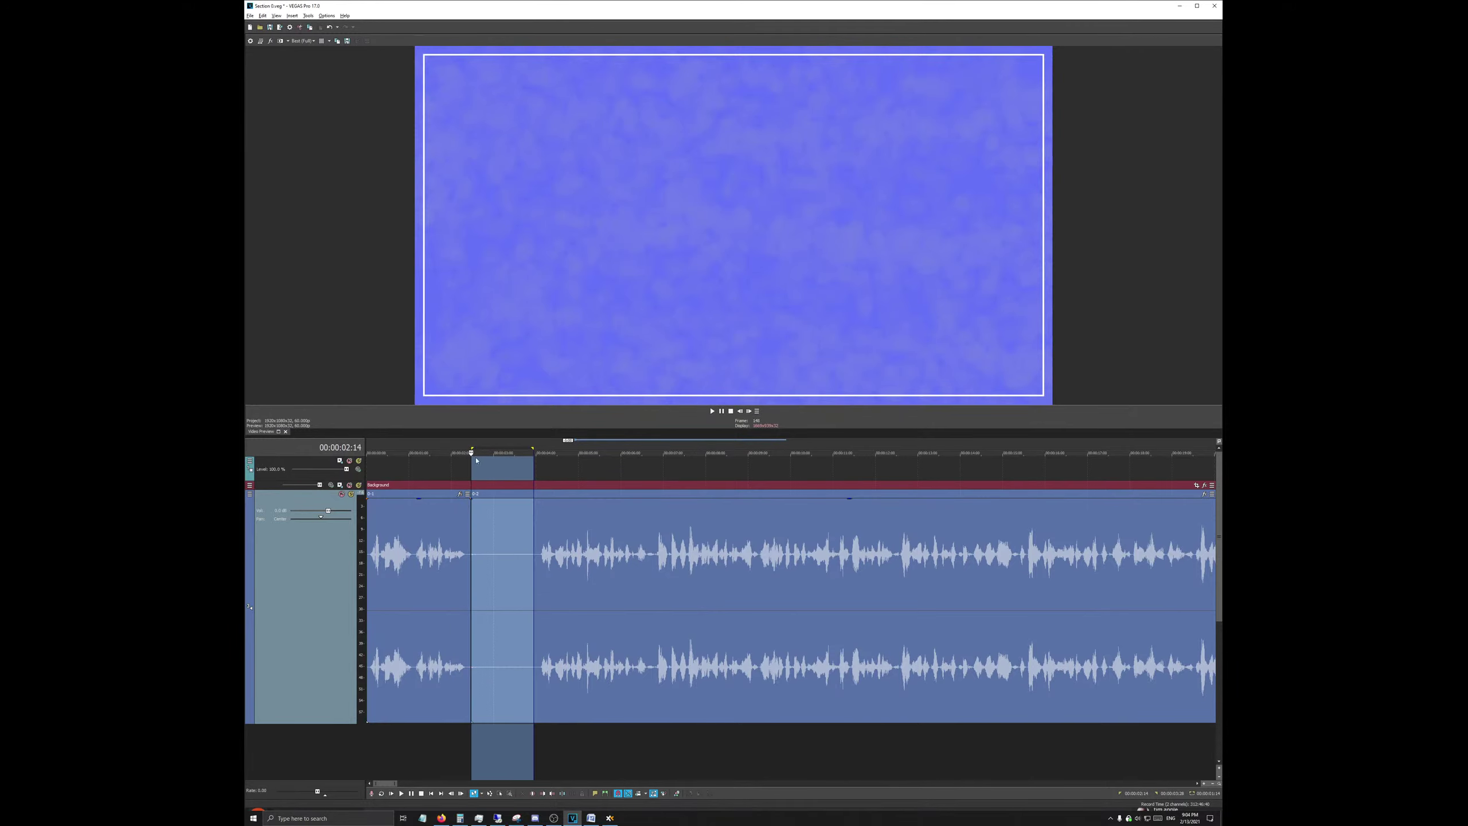
{"action": "left_click", "coordinate": [532, 553]}
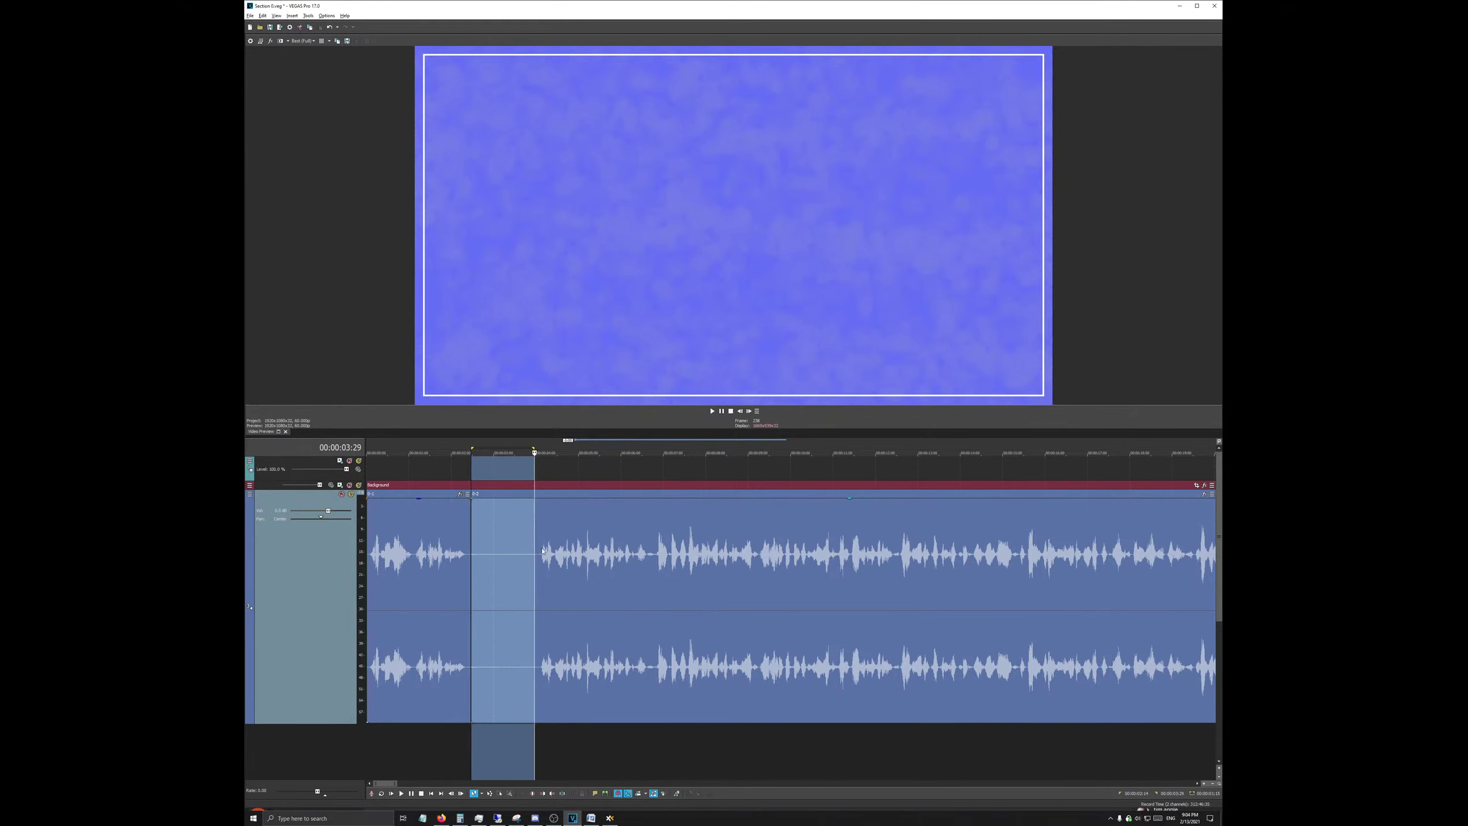
{"action": "right_click", "coordinate": [540, 554]}
{"action": "left_click", "coordinate": [566, 626]}
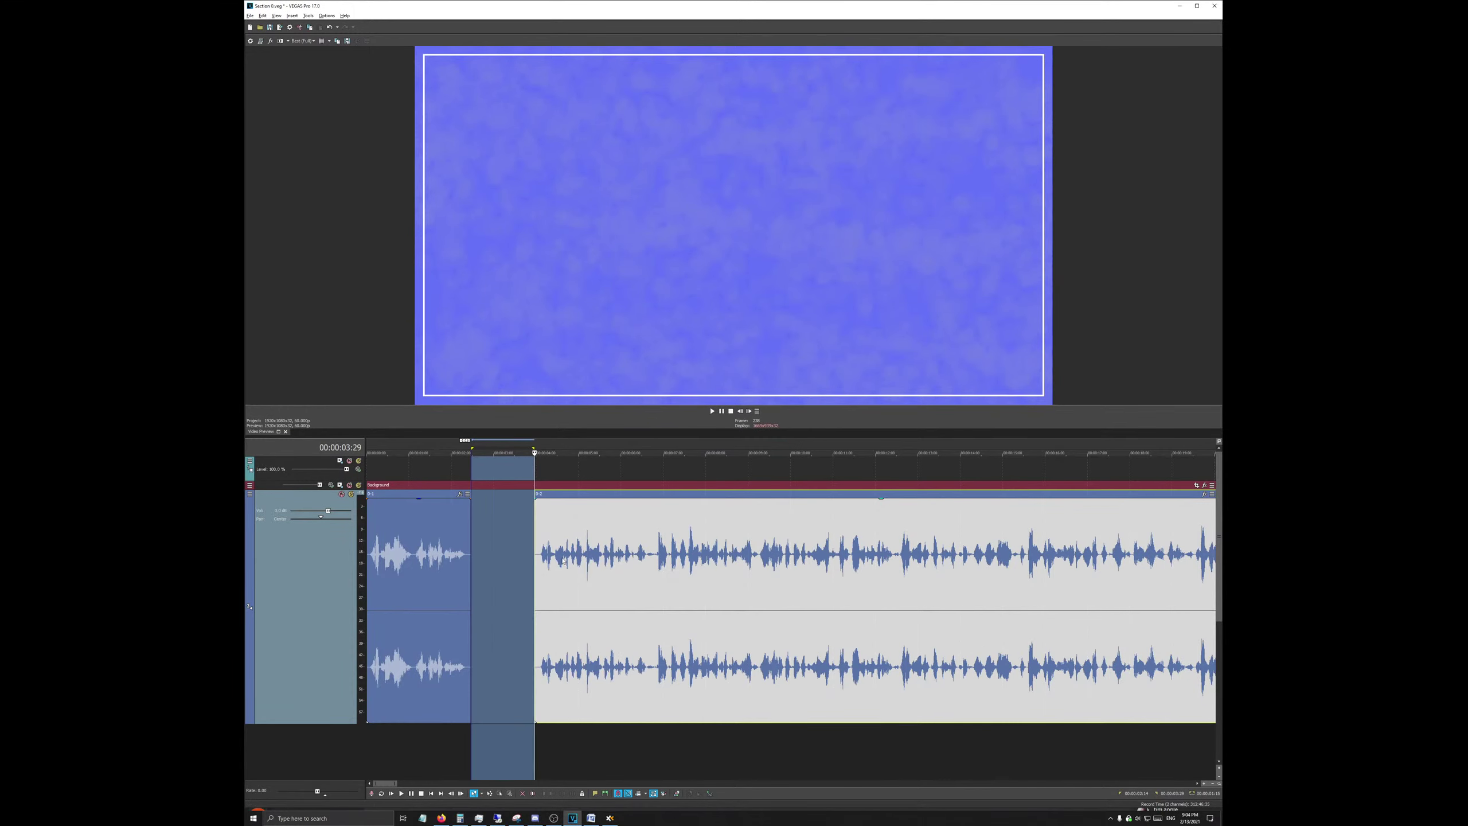
{"action": "left_click", "coordinate": [468, 451]}
{"action": "scroll", "coordinate": [515, 519], "scroll_direction": "up", "scroll_amount": 5}
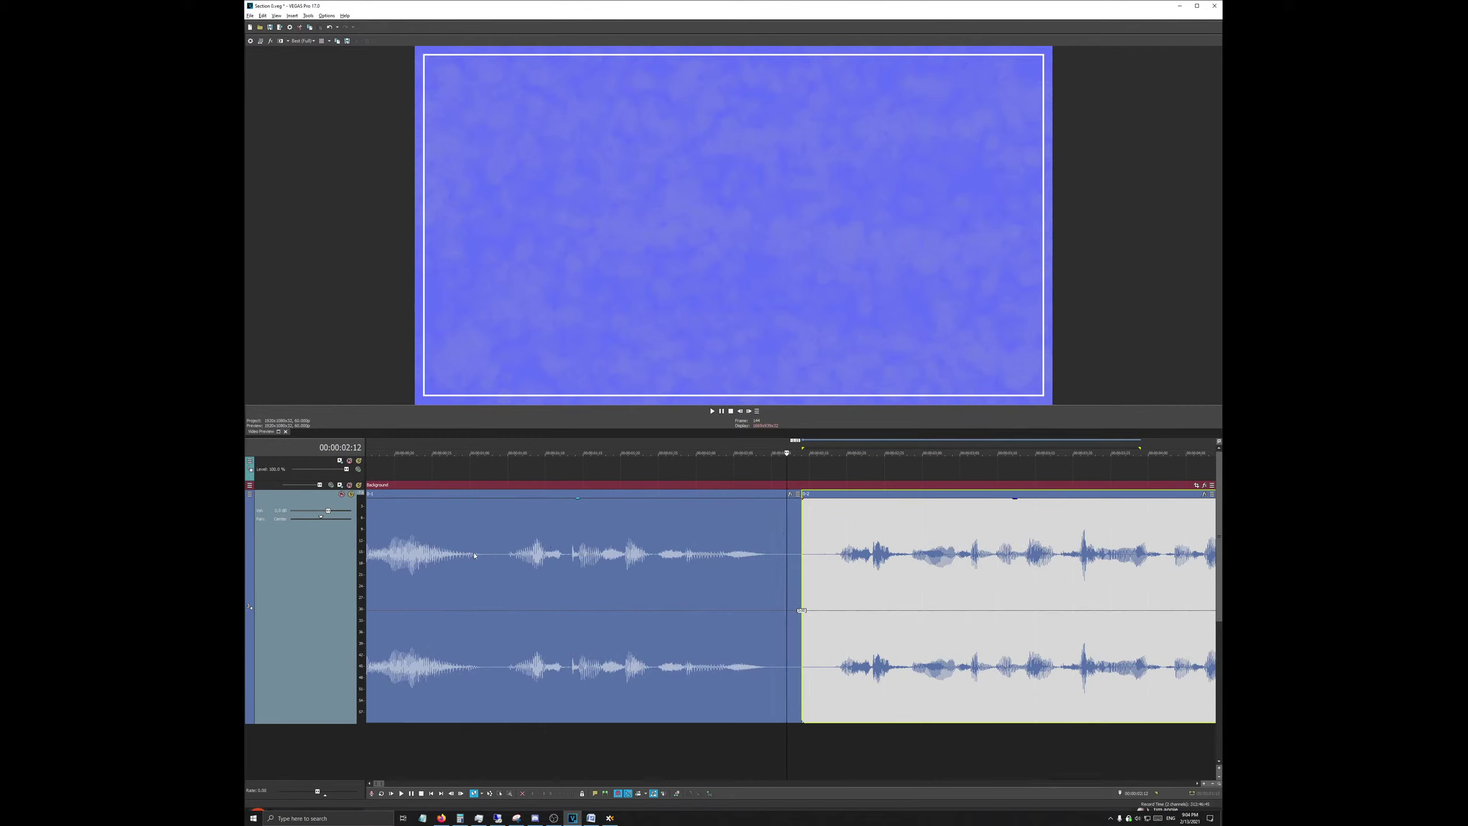
Step: Look over the project properties and inspect the join between the first two commentary clips near 00:00:02:14
{"action": "left_click", "coordinate": [250, 41]}
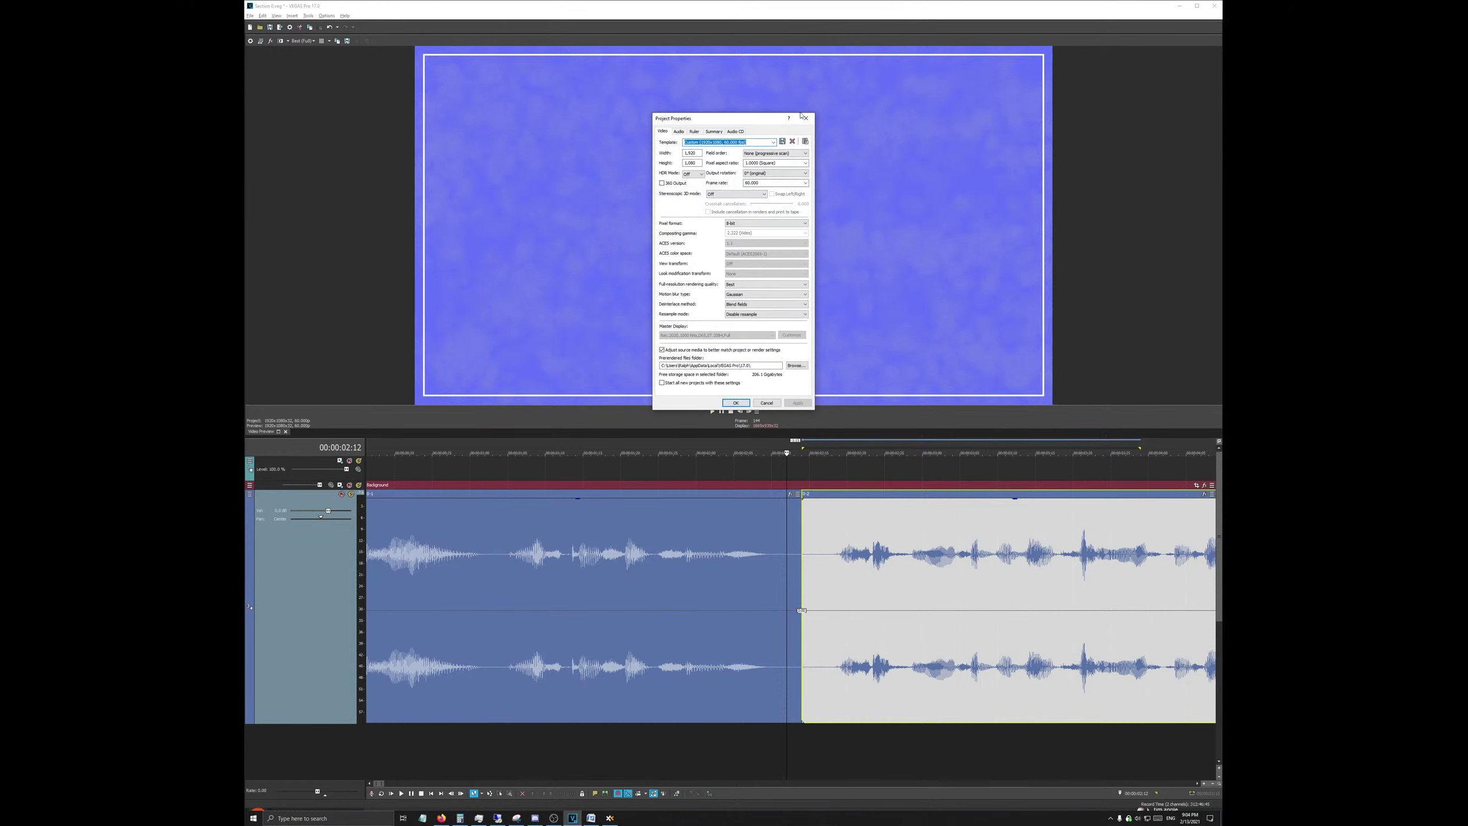
{"action": "left_click", "coordinate": [805, 118]}
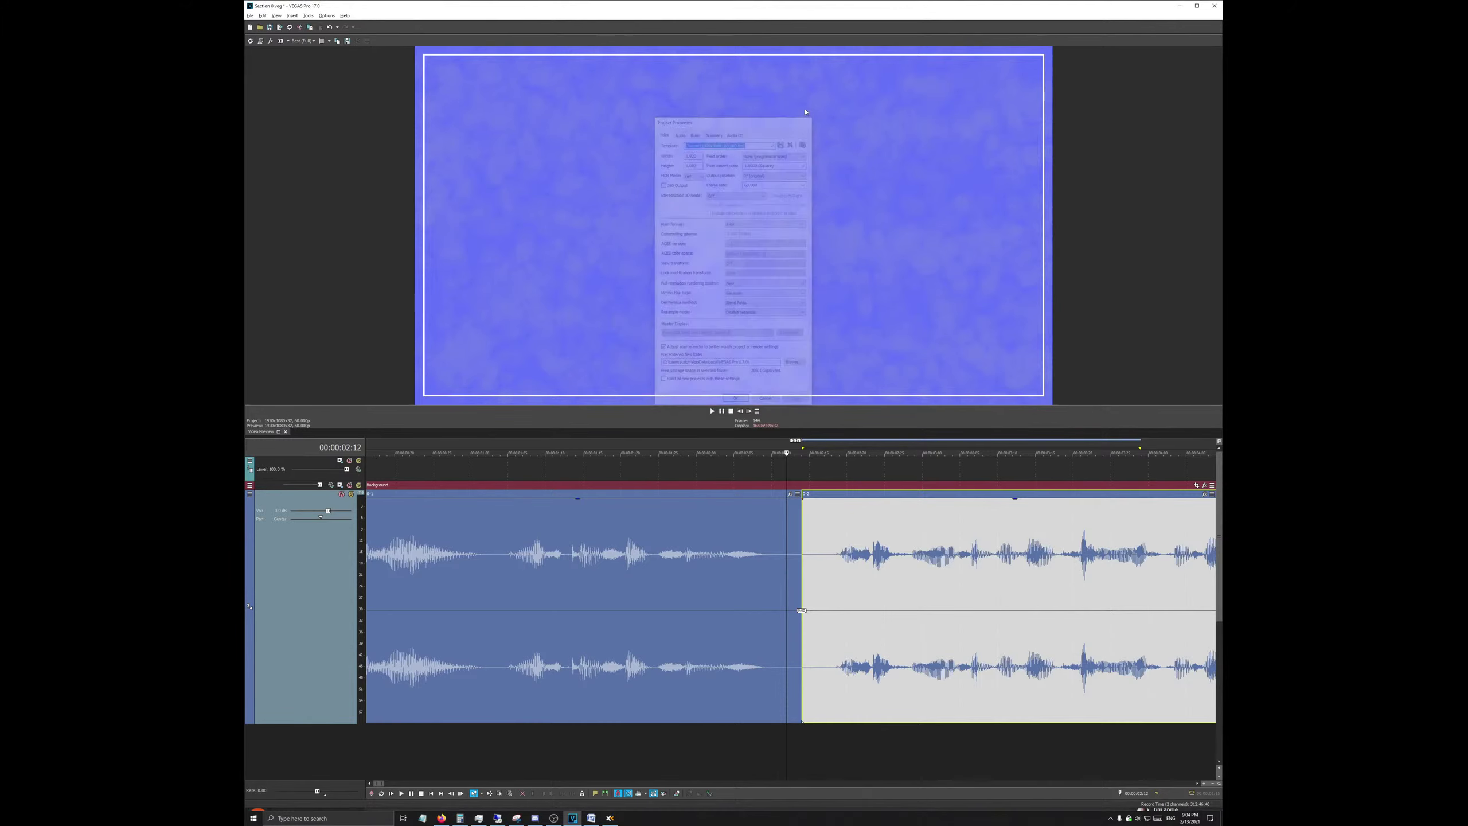
{"action": "left_click", "coordinate": [809, 442]}
{"action": "scroll", "coordinate": [670, 595], "scroll_direction": "down", "scroll_amount": 3}
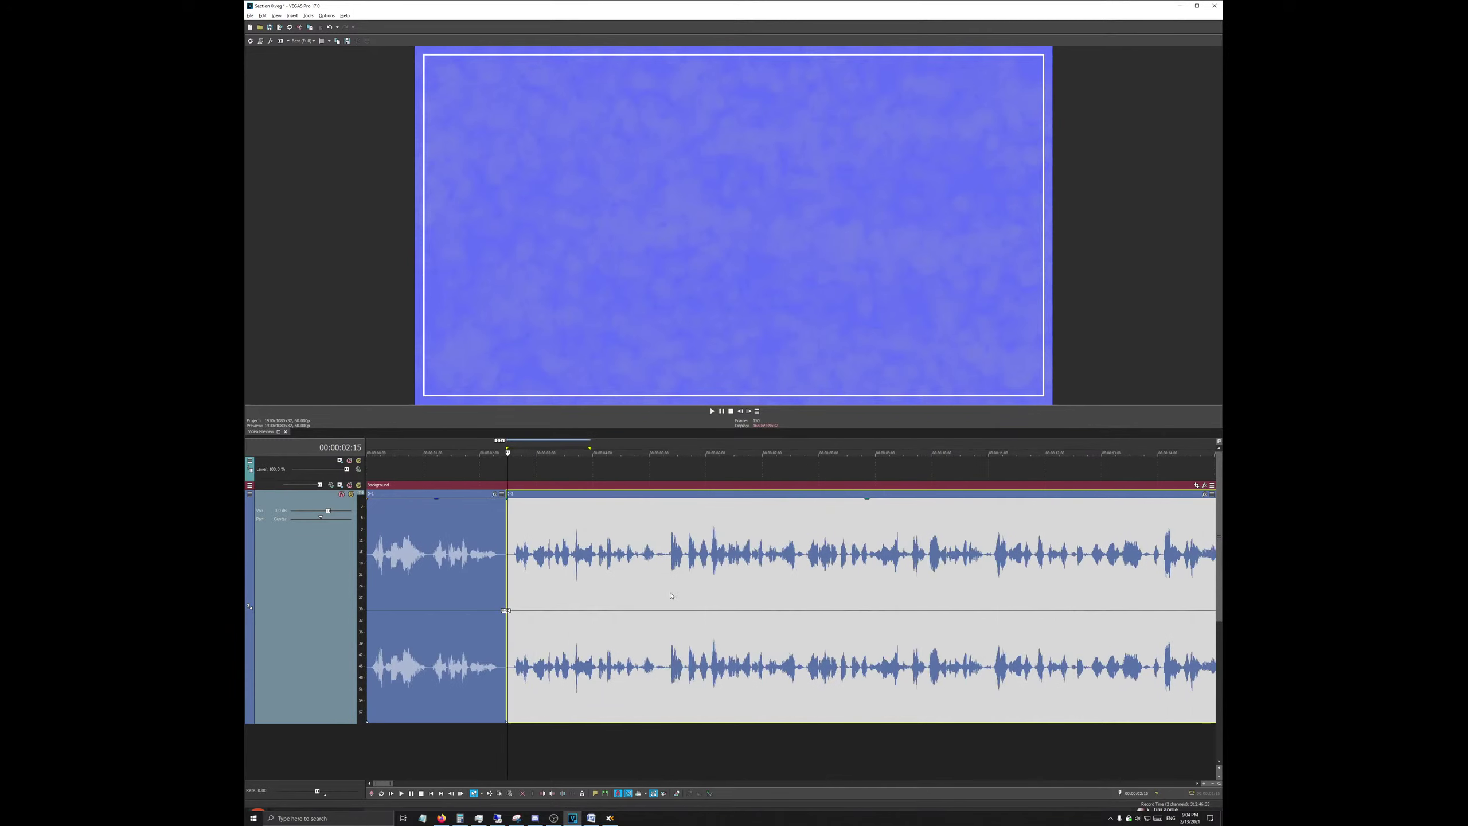
{"action": "scroll", "coordinate": [670, 595], "scroll_direction": "up", "scroll_amount": 6}
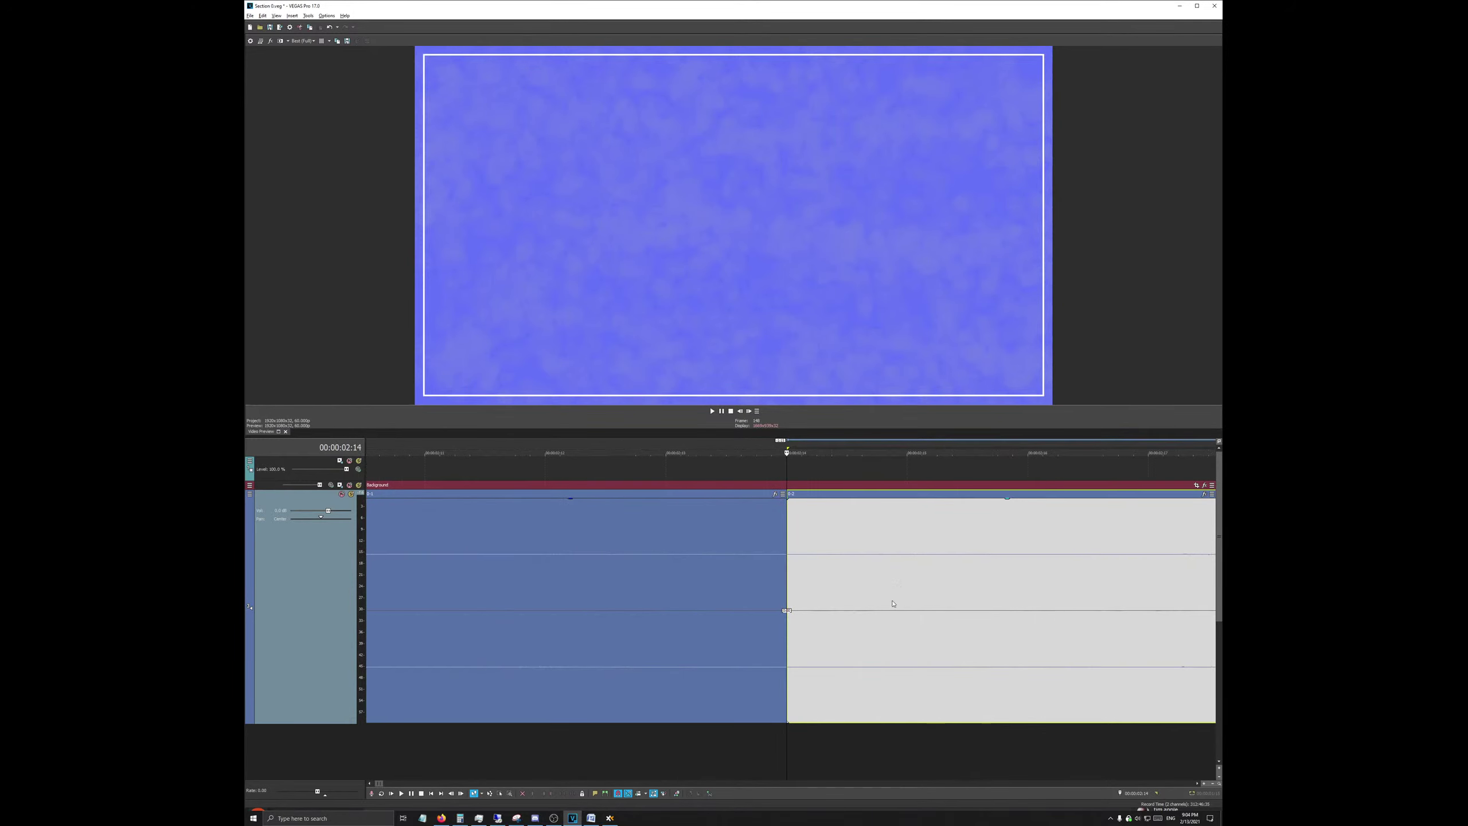
{"action": "scroll", "coordinate": [837, 530], "scroll_direction": "up", "scroll_amount": 2}
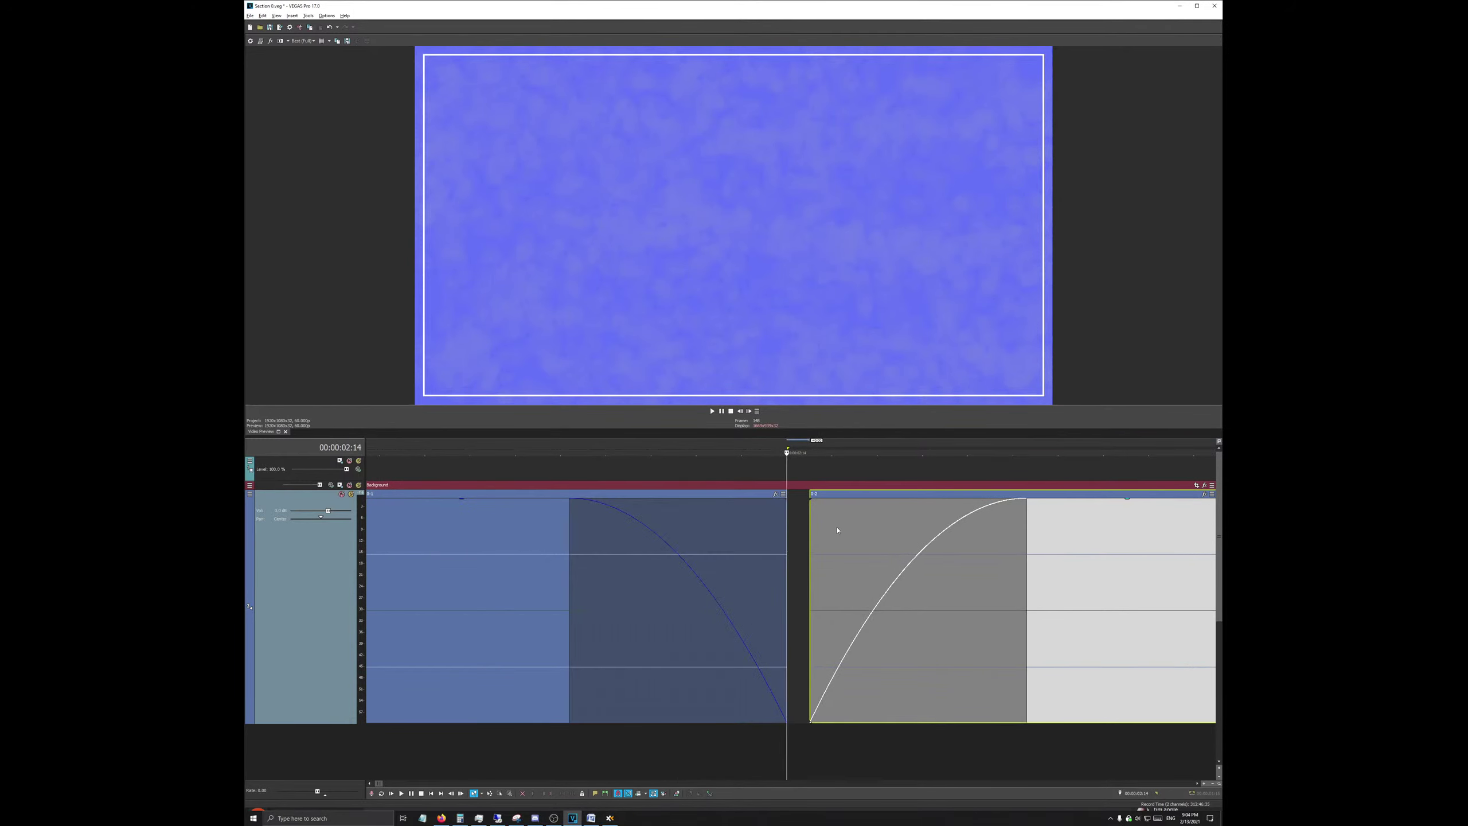
{"action": "scroll", "coordinate": [837, 530], "scroll_direction": "down", "scroll_amount": 2}
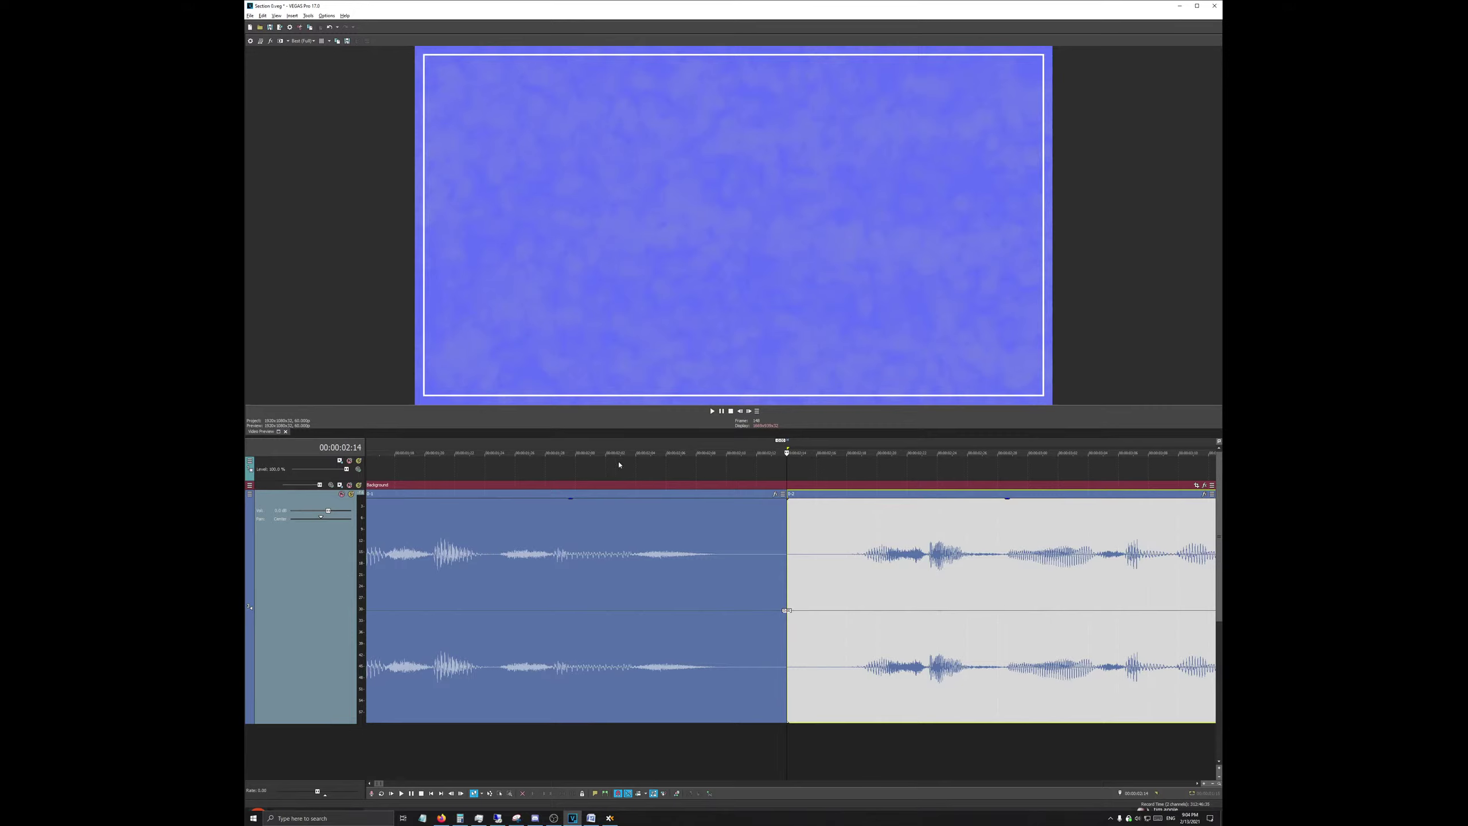
Step: Nudge the second commentary clip so it starts directly after the first one at about 00:00:02:14
{"action": "left_click_drag", "start_coordinate": [538, 449], "coordinate": [453, 450]}
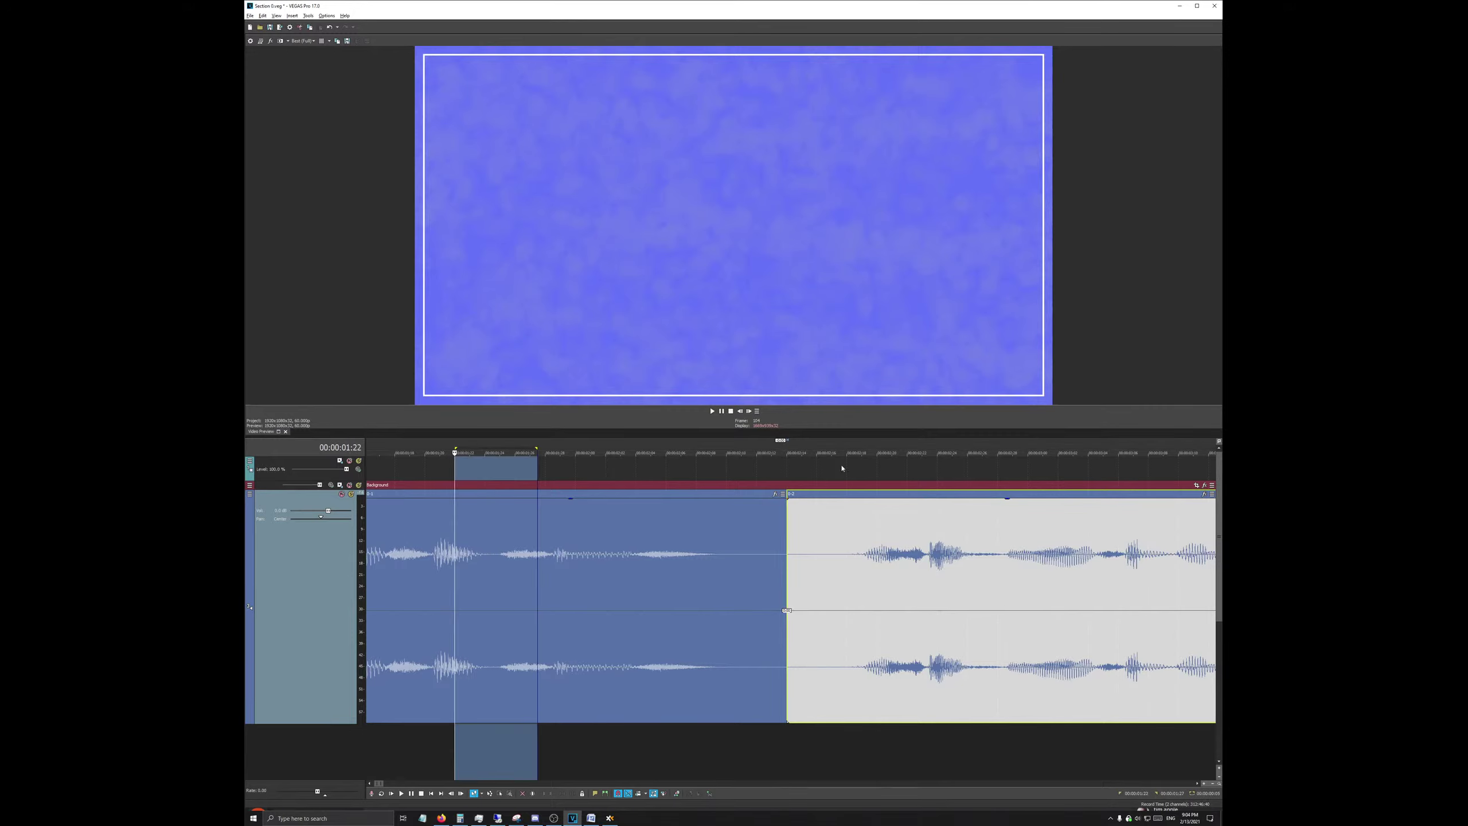
{"action": "left_click_drag", "start_coordinate": [832, 448], "coordinate": [953, 450]}
{"action": "left_click_drag", "start_coordinate": [790, 505], "coordinate": [796, 505]}
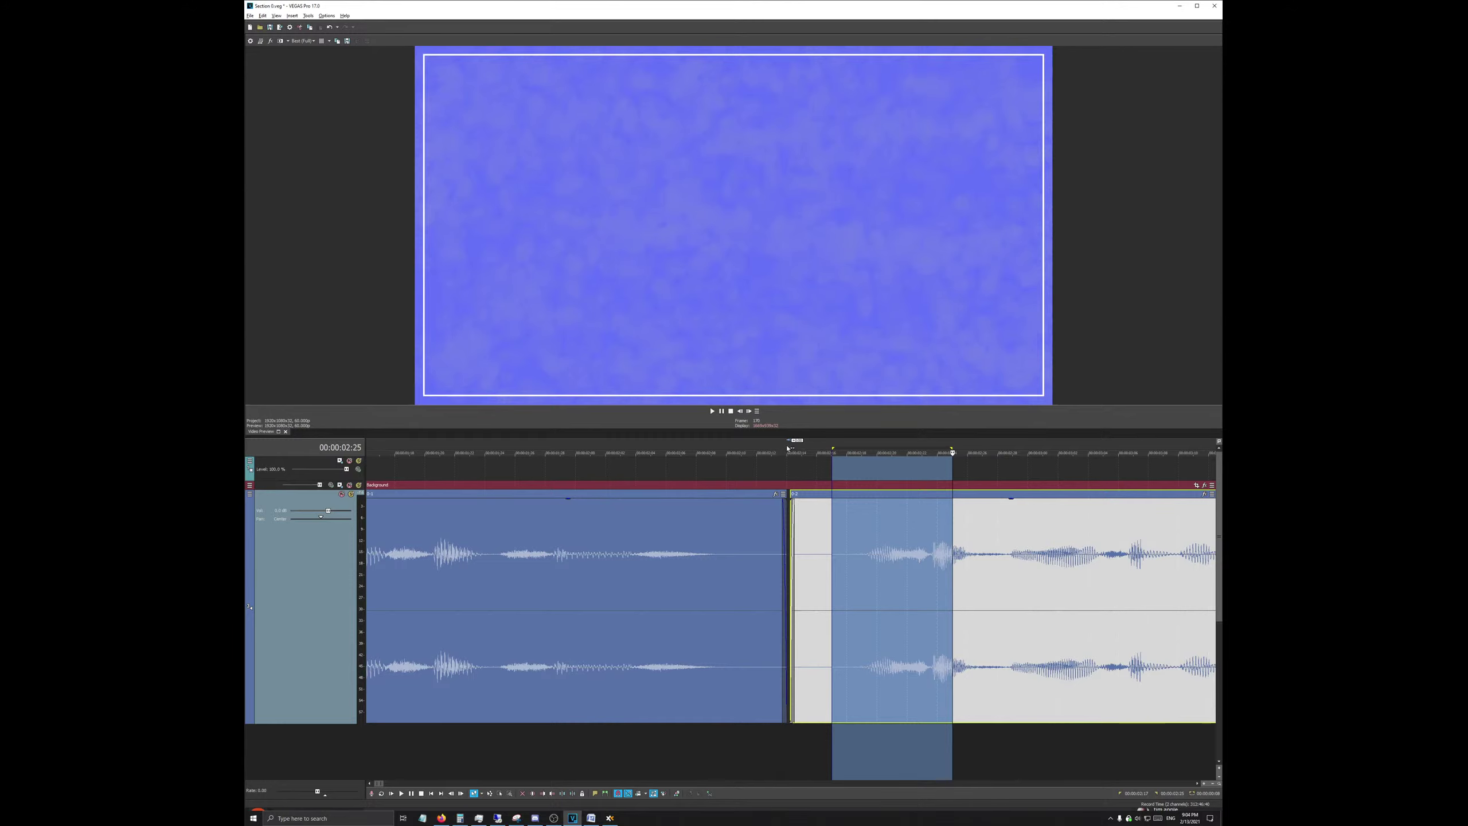
{"action": "left_click", "coordinate": [795, 505]}
{"action": "scroll", "coordinate": [691, 545], "scroll_direction": "up", "scroll_amount": 6}
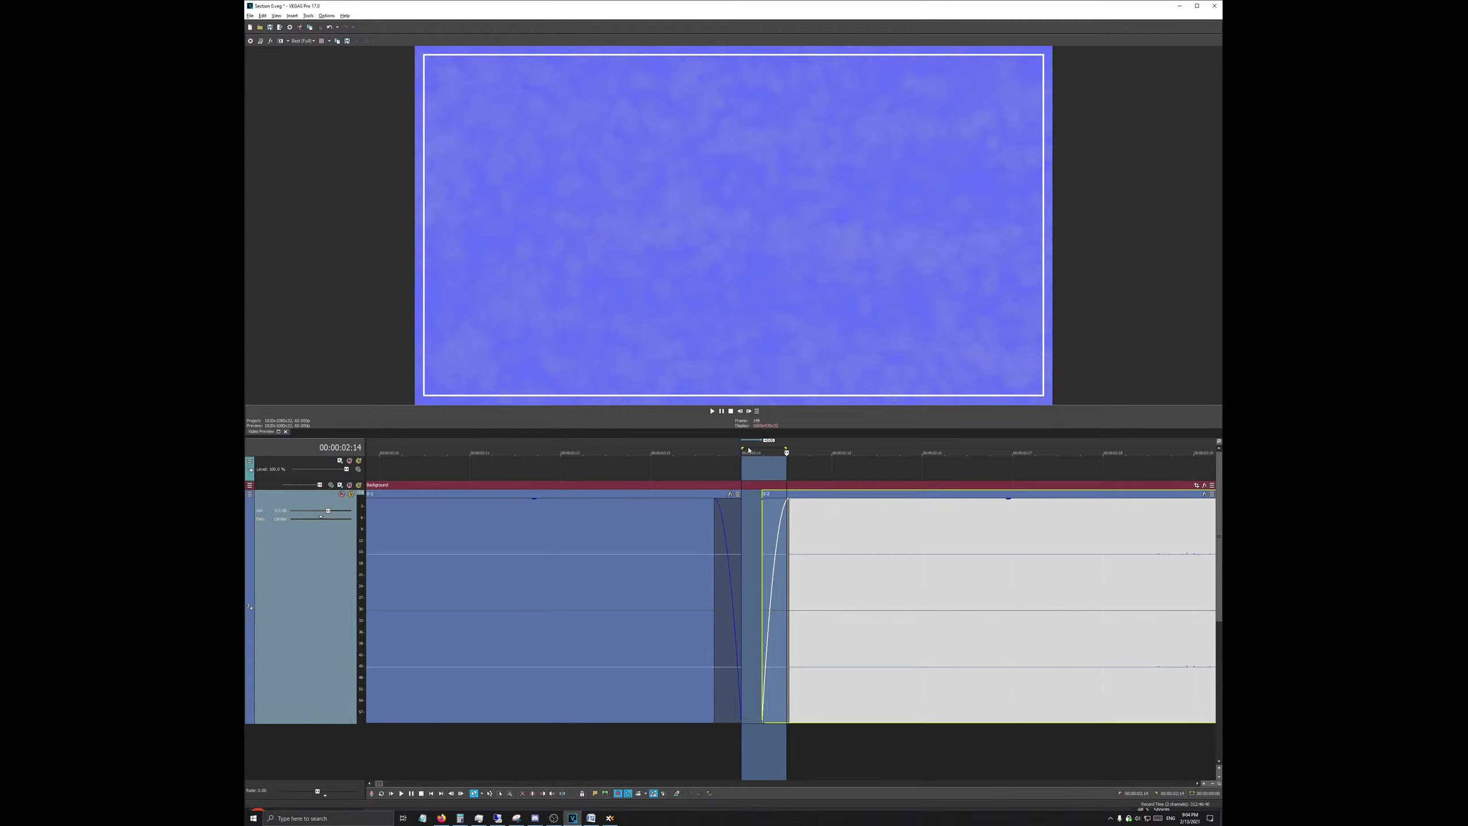
{"action": "mouse_move", "coordinate": [820, 549]}
{"action": "left_mouse_down"}
{"action": "mouse_move", "coordinate": [852, 551]}
{"action": "mouse_move", "coordinate": [812, 557]}
{"action": "left_mouse_up"}
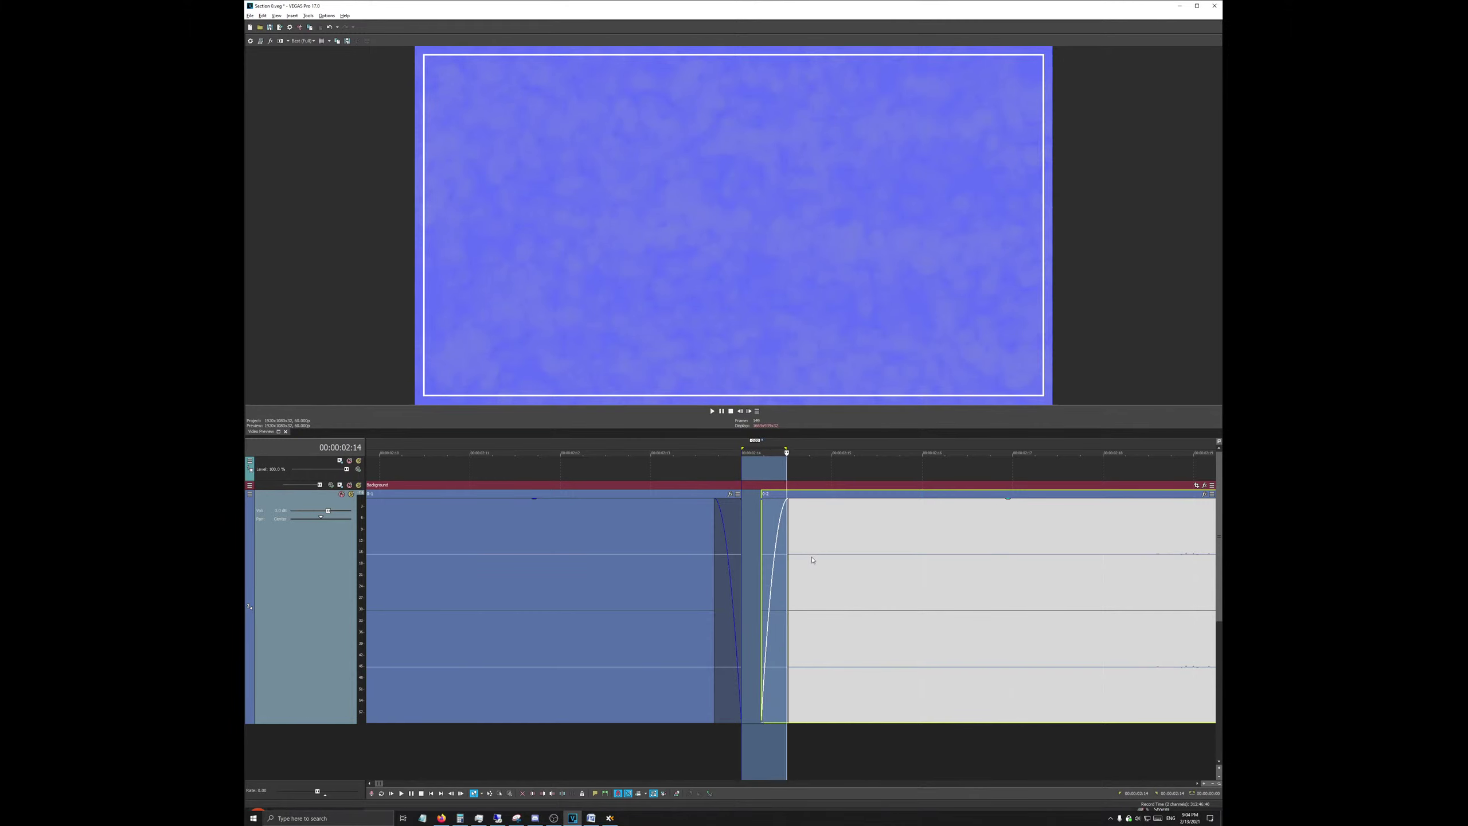
{"action": "scroll", "coordinate": [810, 555], "scroll_direction": "down", "scroll_amount": 5}
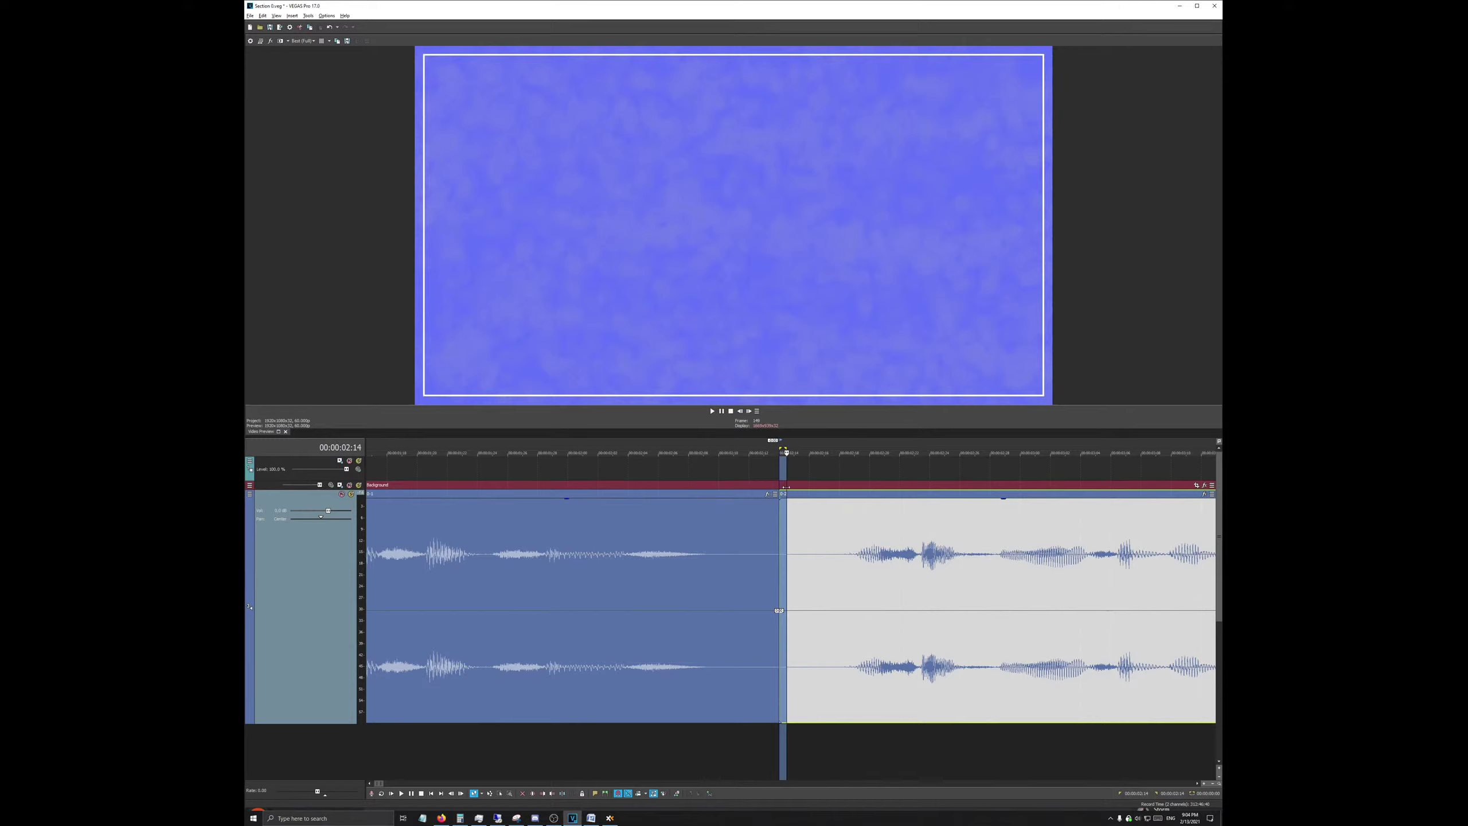
{"action": "left_click", "coordinate": [817, 557]}
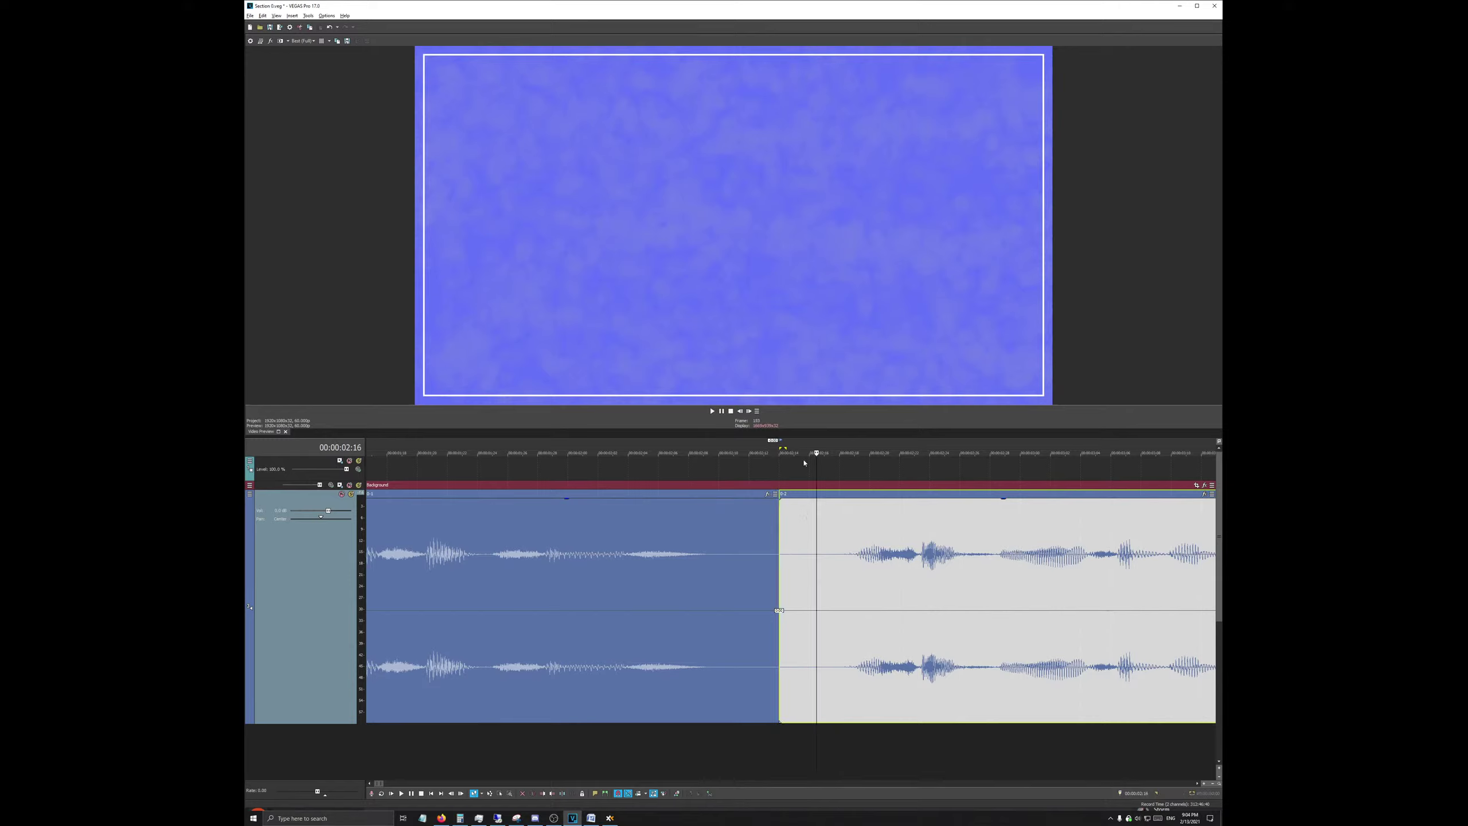
{"action": "left_click", "coordinate": [784, 445]}
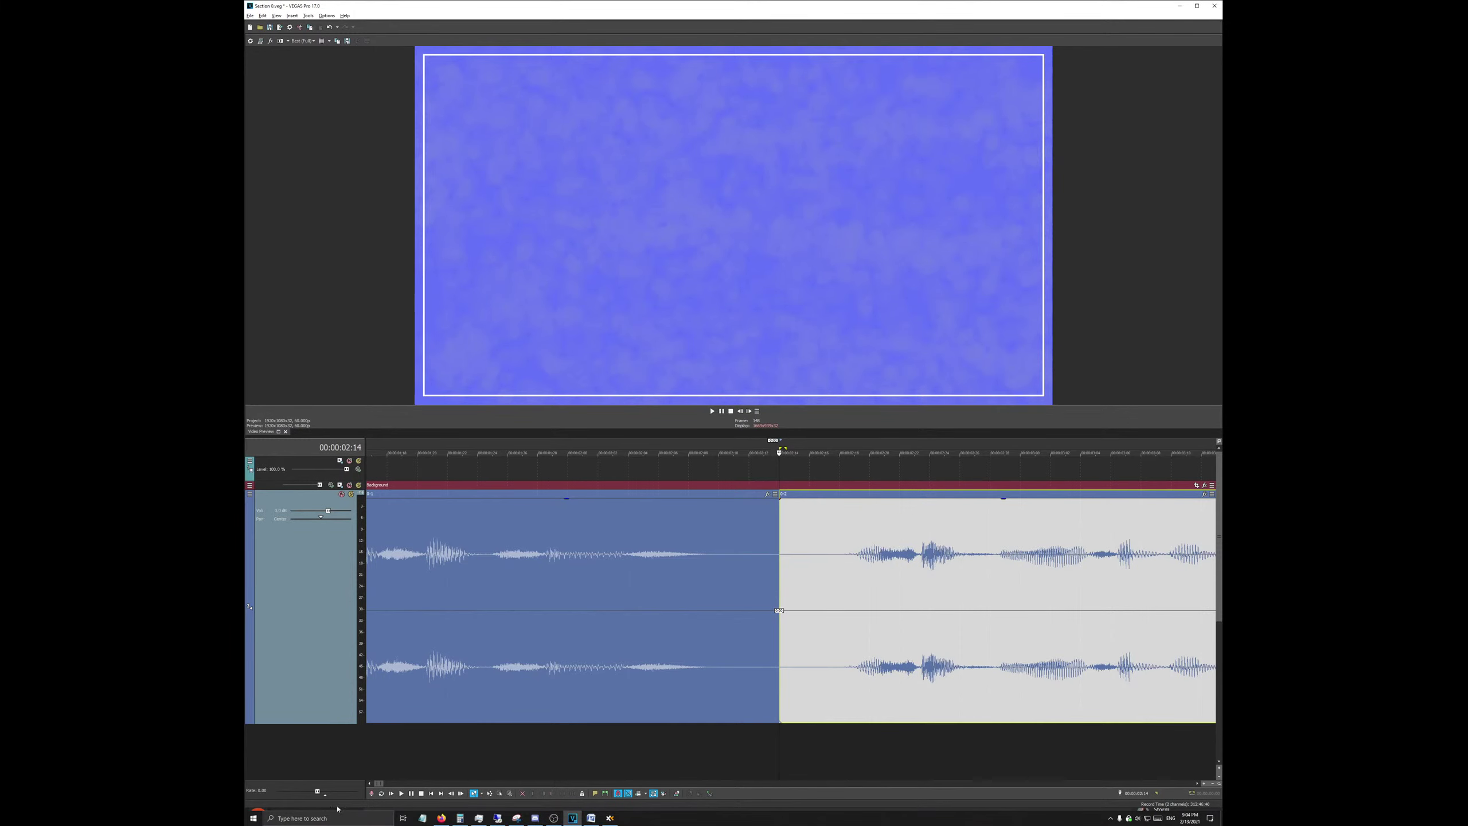
Step: Switch to Firefox, open "Nepgya: I Will Protect This Smile!!!" from the stream account's YouTube channel, and return to VEGAS Pro
{"action": "left_click", "coordinate": [442, 818]}
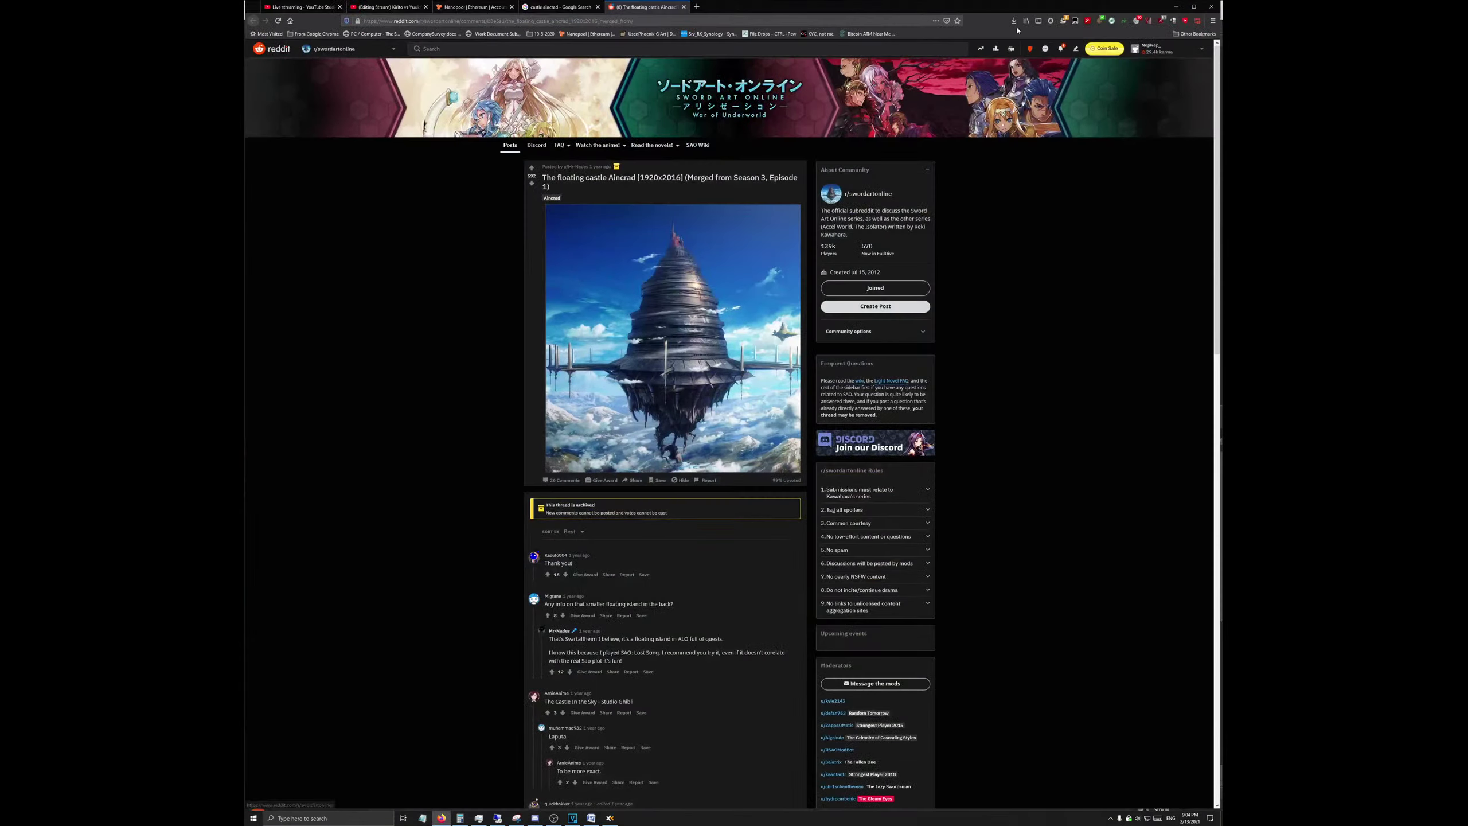
{"action": "left_click", "coordinate": [299, 7]}
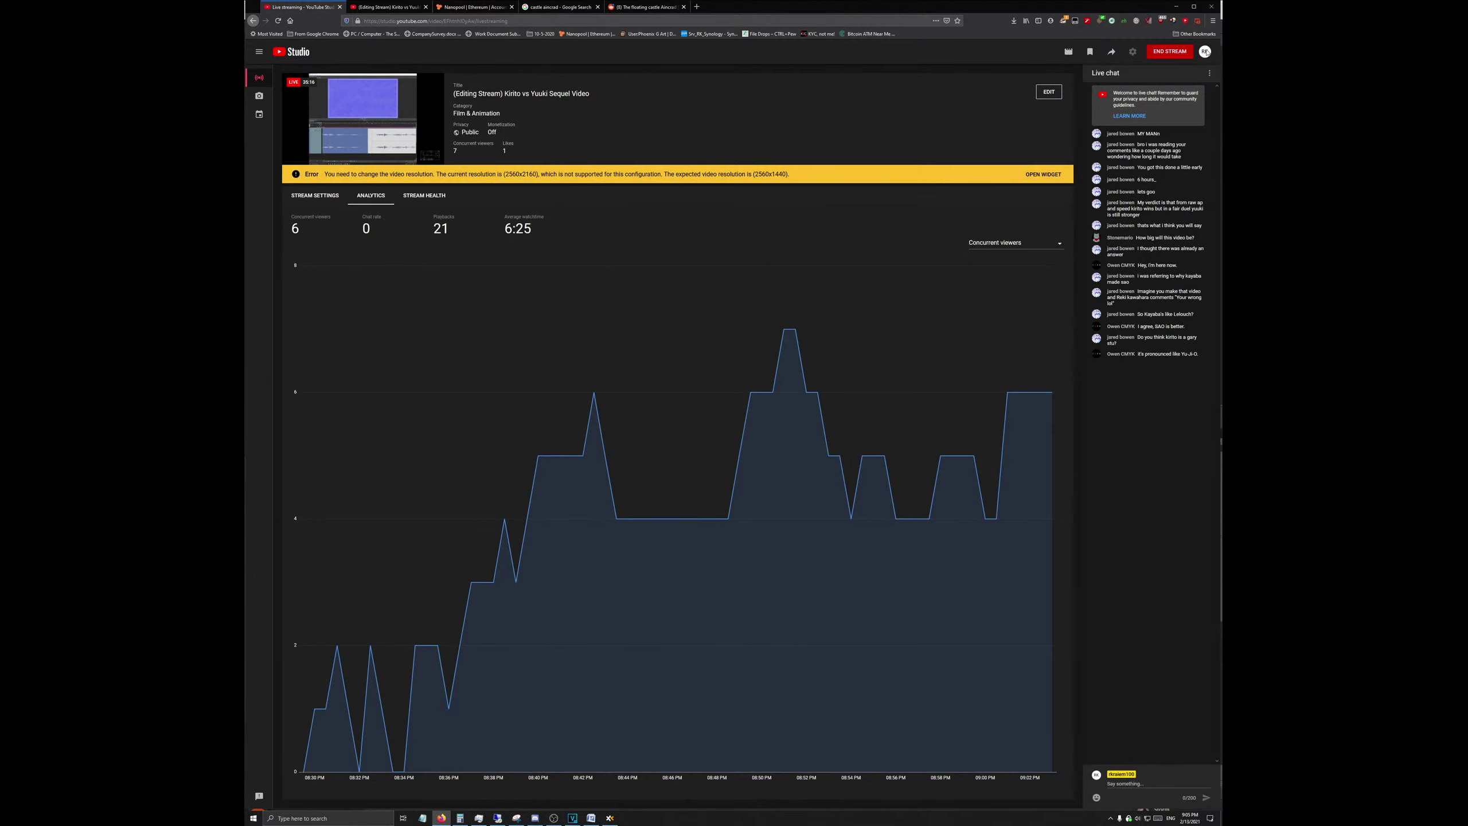
{"action": "left_click", "coordinate": [1204, 53]}
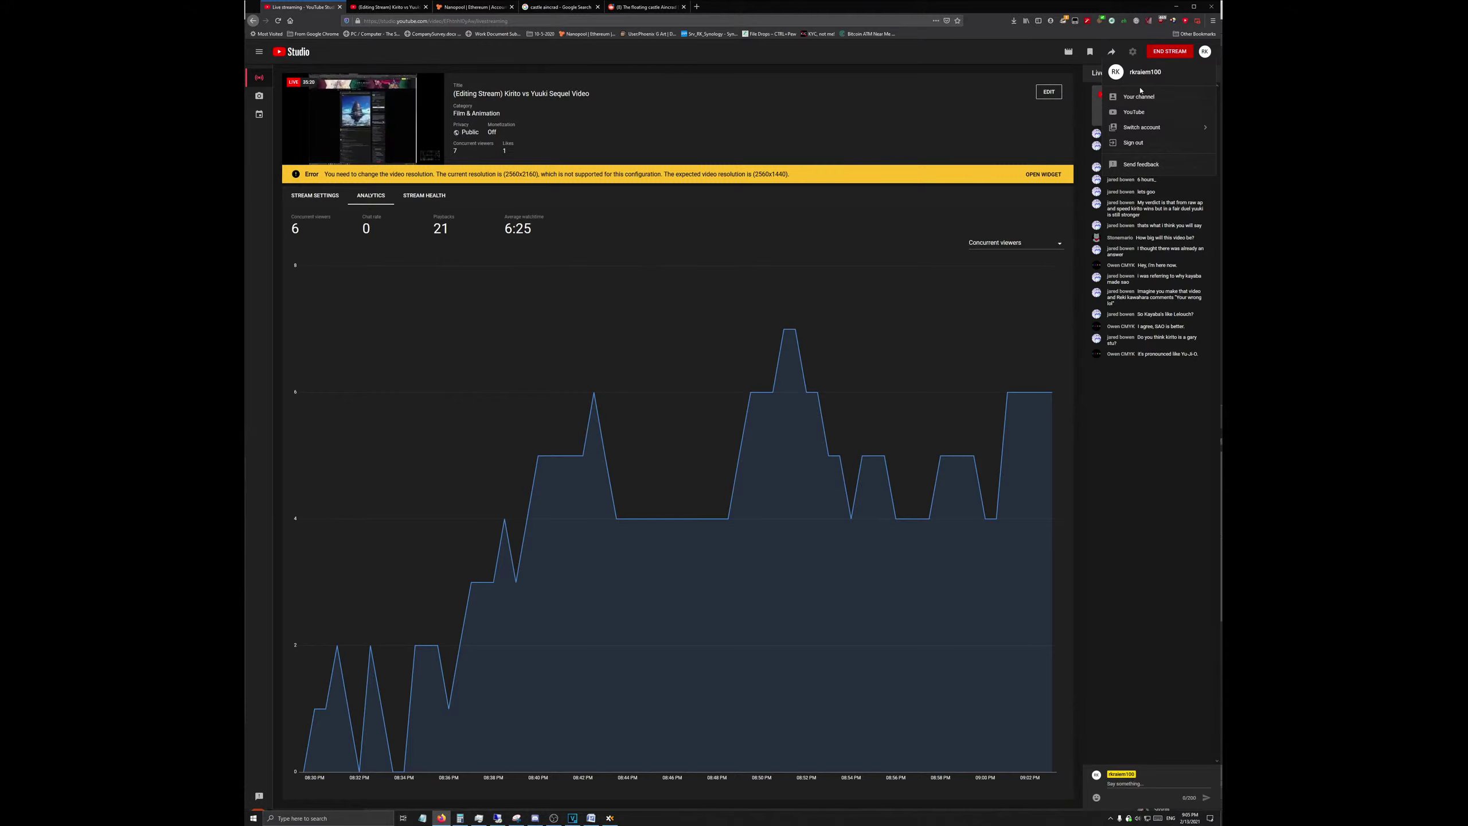
{"action": "left_click", "coordinate": [1137, 97]}
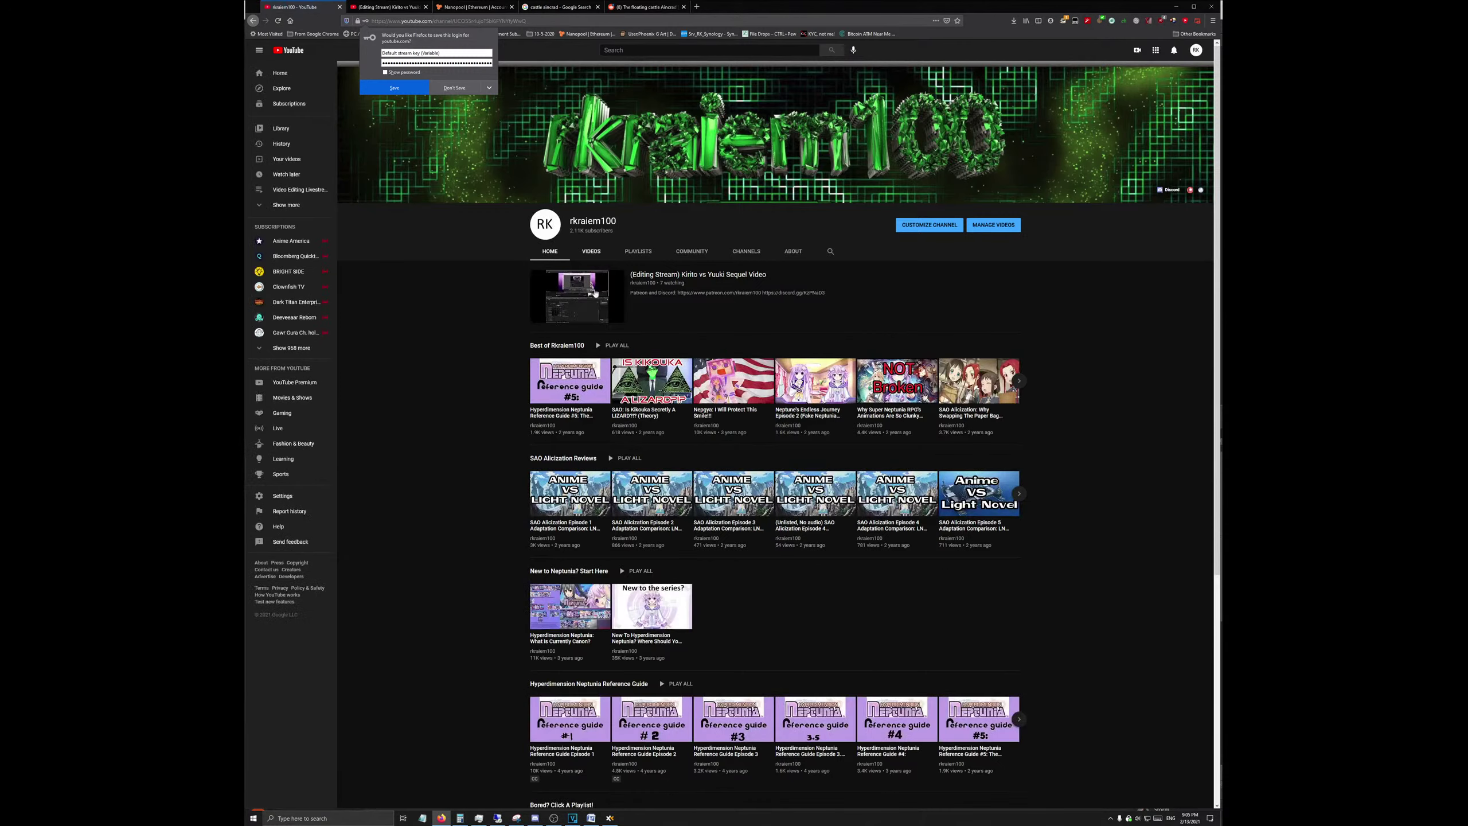
{"action": "left_click", "coordinate": [733, 381]}
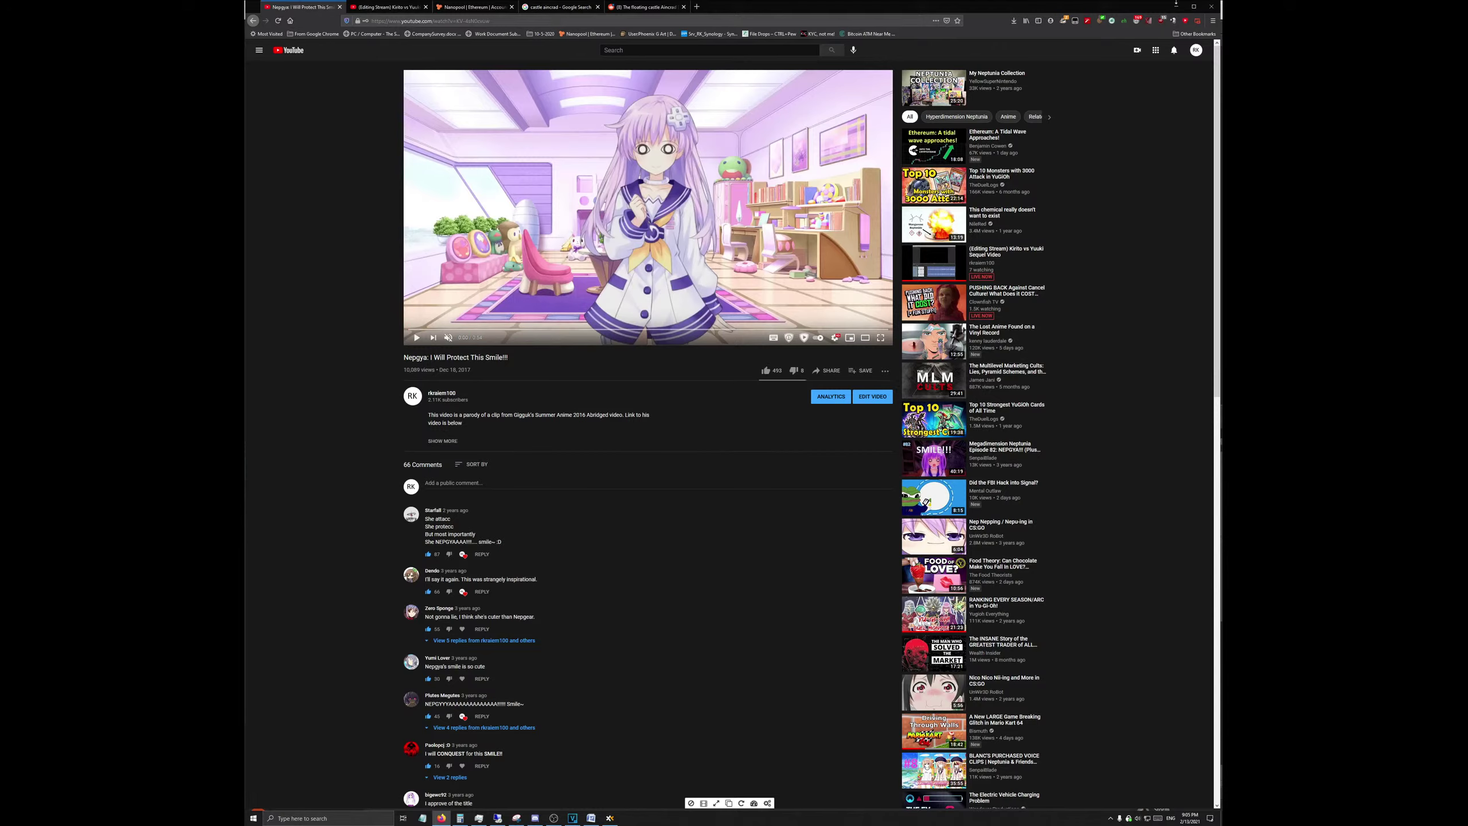
{"action": "left_click", "coordinate": [1175, 6]}
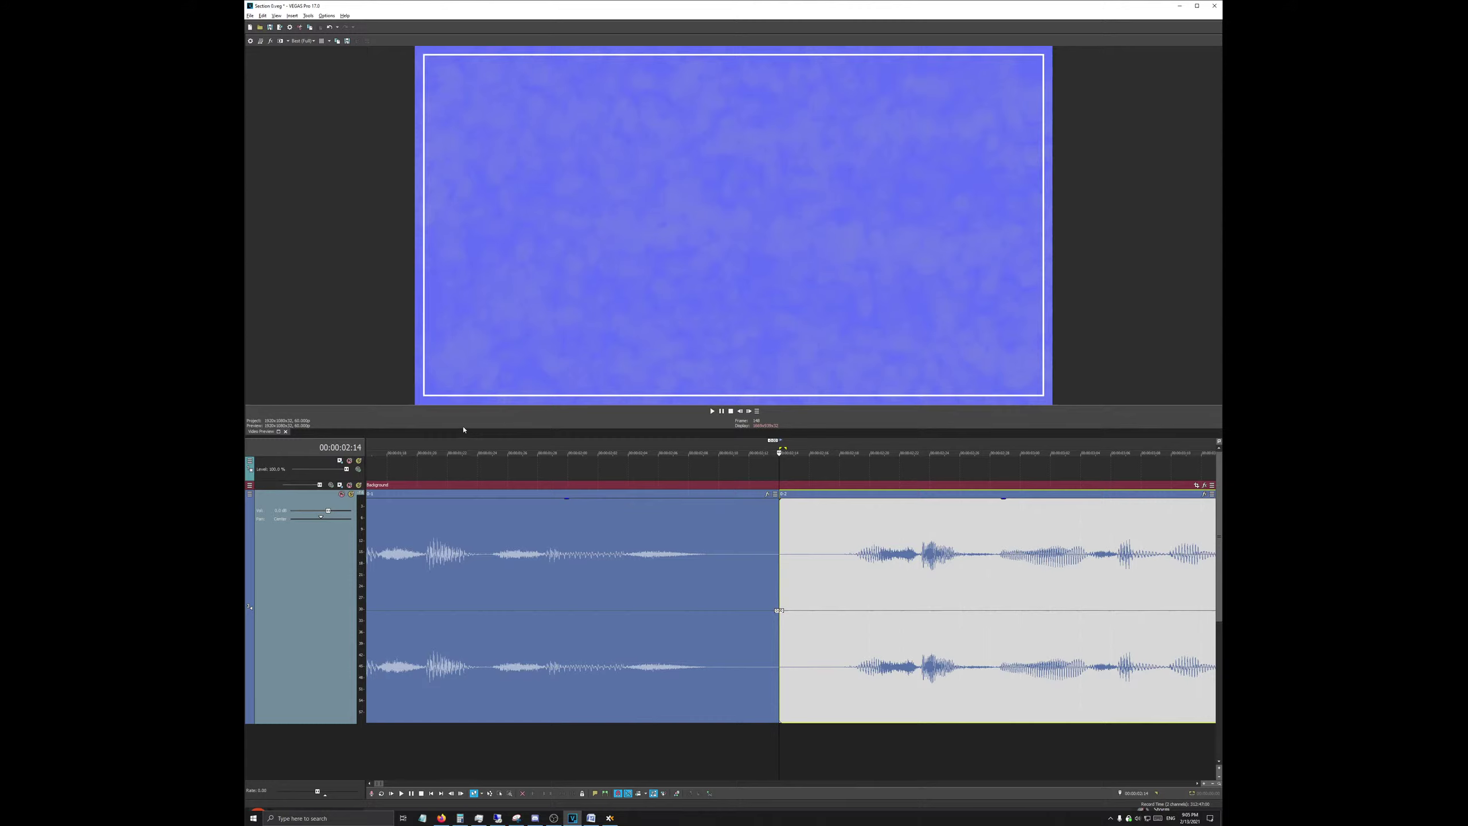
Step: Play the timeline from the project start to check the join between the first two commentary clips
{"action": "left_click_drag", "start_coordinate": [808, 442], "coordinate": [390, 446]}
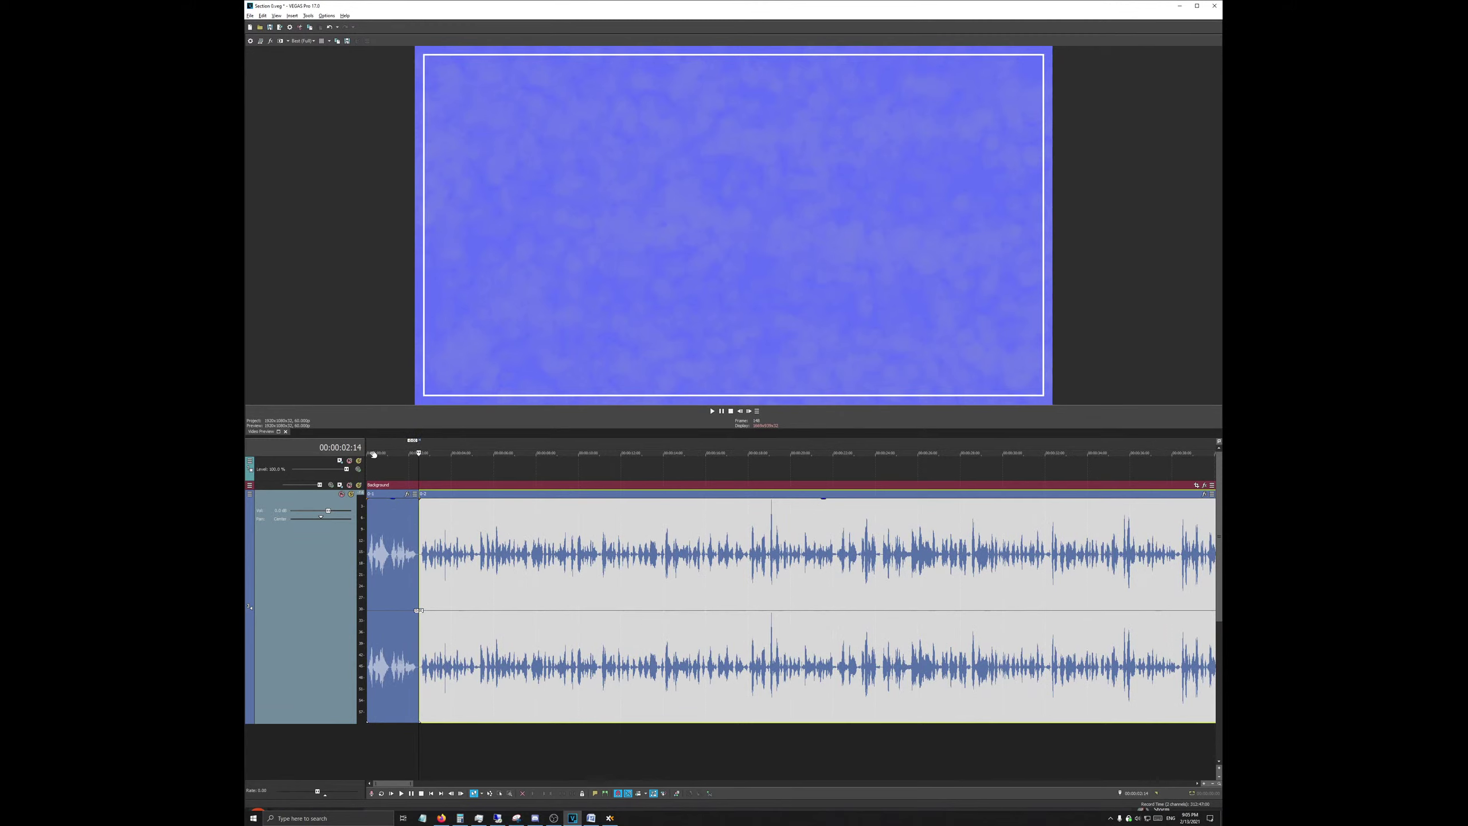
{"action": "left_click", "coordinate": [368, 451]}
{"action": "scroll", "coordinate": [516, 527], "scroll_direction": "up", "scroll_amount": 5}
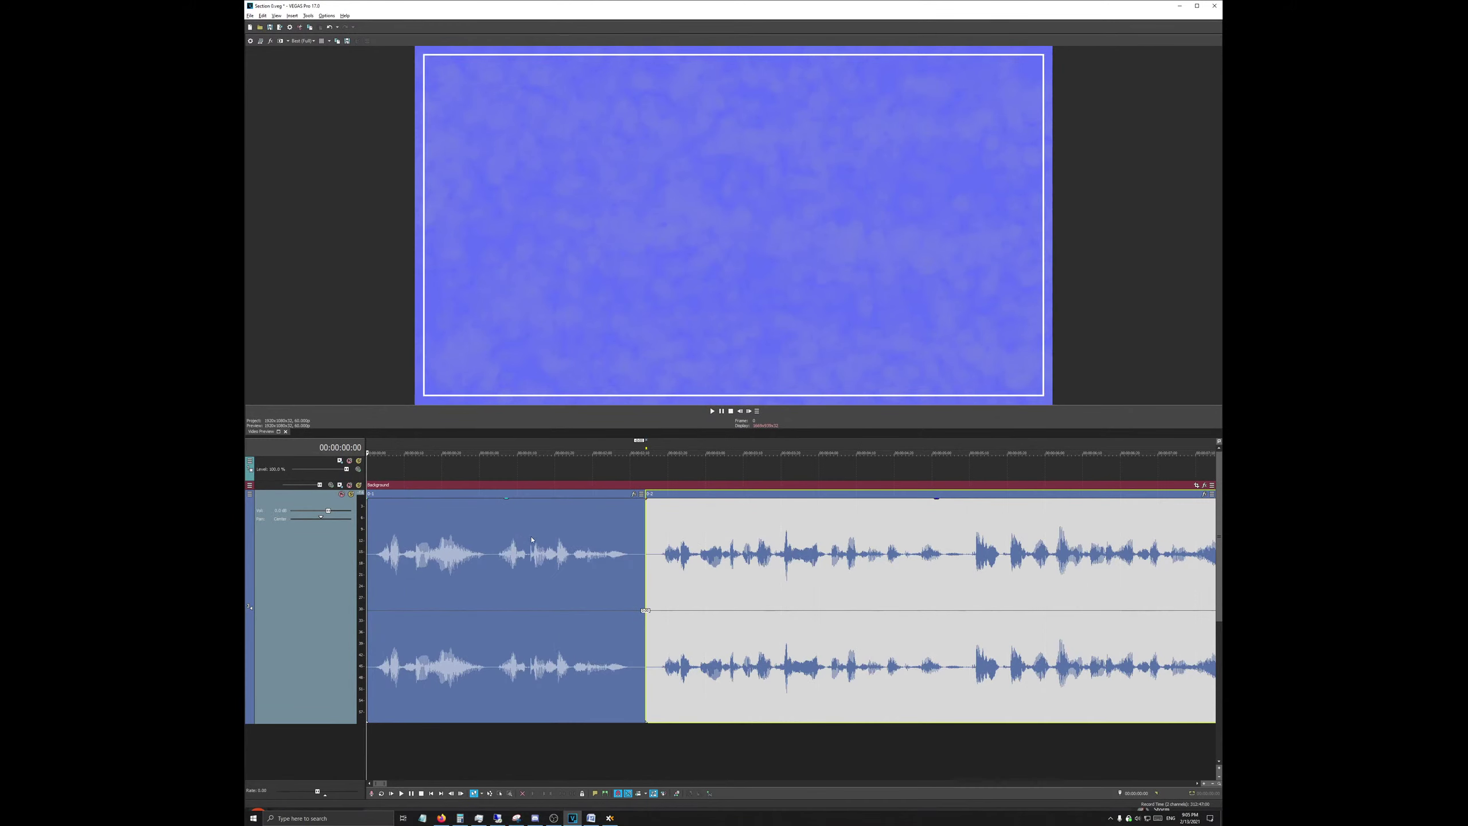
{"action": "key", "text": "space"}
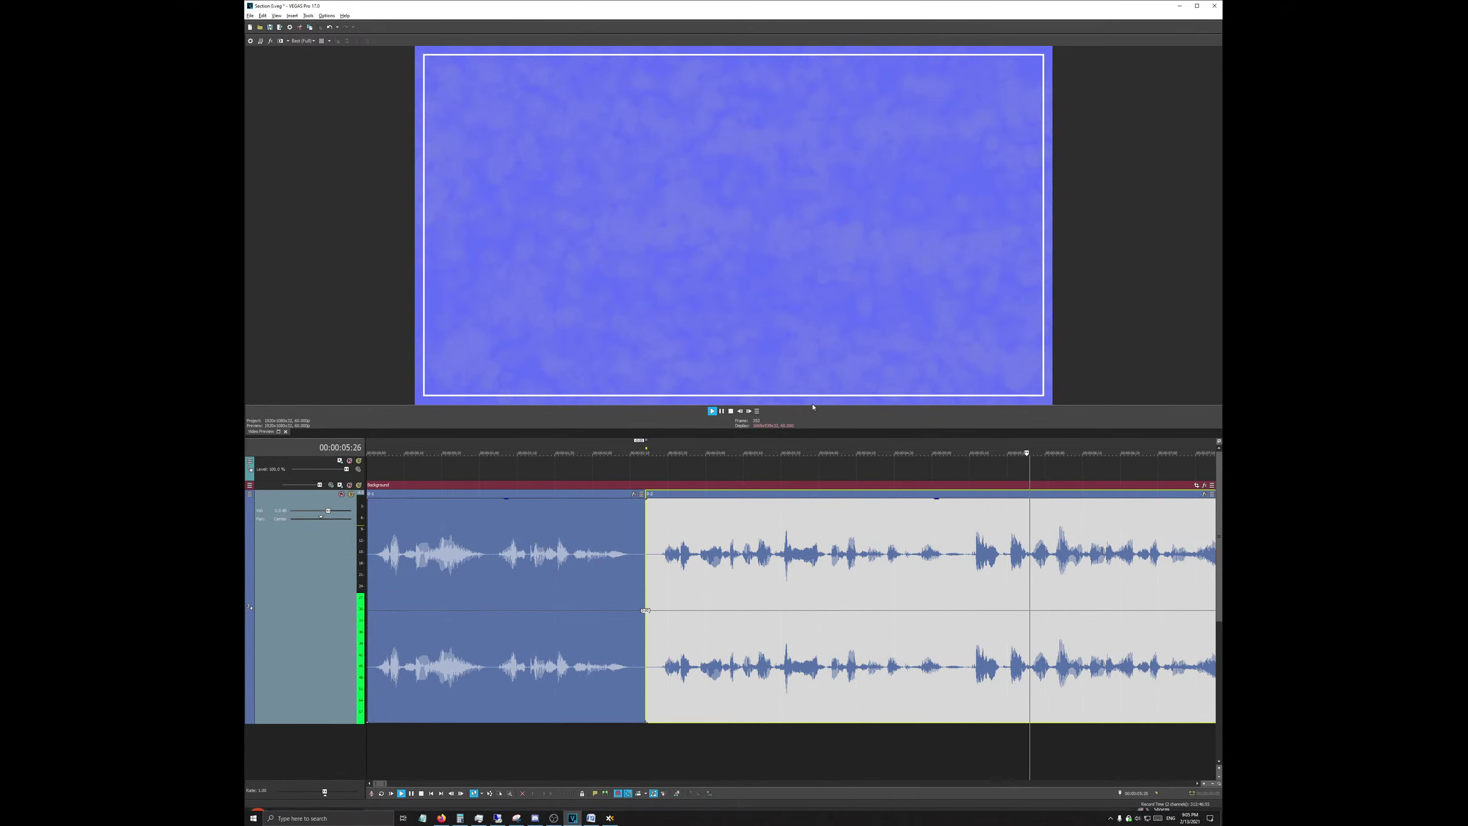
Step: Make the timeline area slightly taller and place the cursor at the join of the first two commentary clips, 00:00:02:14
{"action": "left_click_drag", "start_coordinate": [808, 437], "coordinate": [825, 424]}
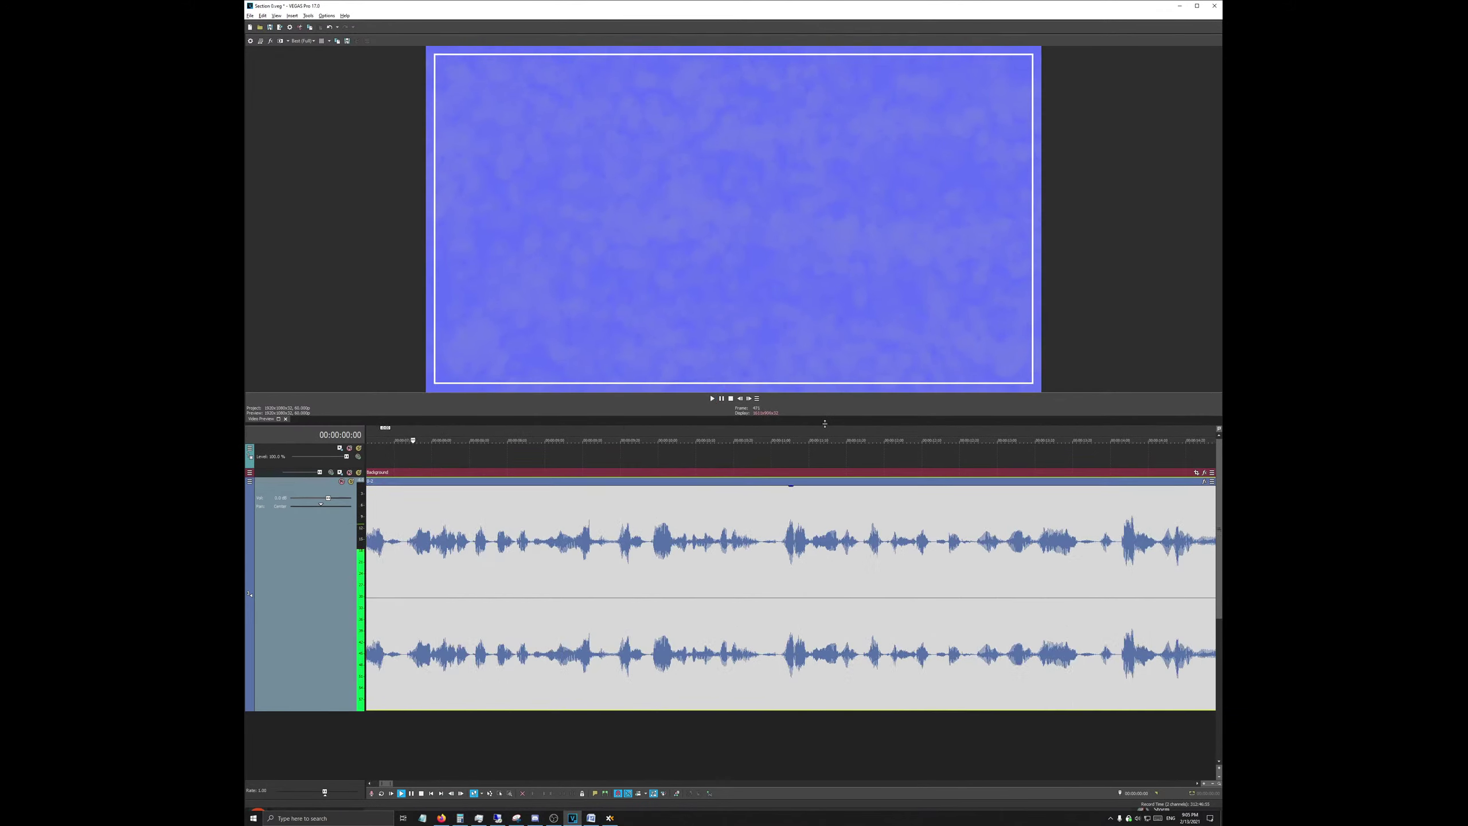
{"action": "left_click", "coordinate": [657, 437]}
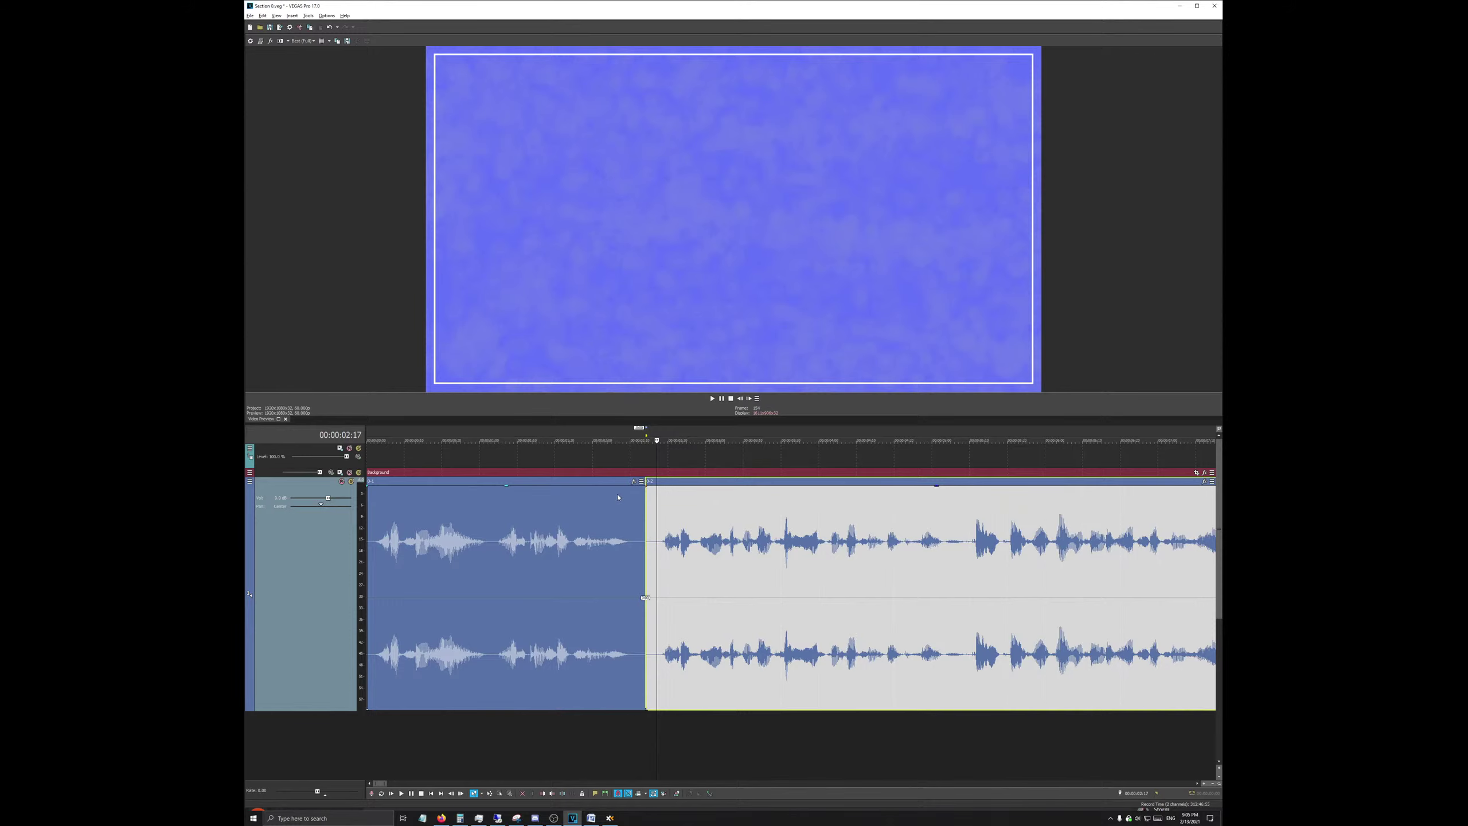
{"action": "scroll", "coordinate": [663, 486], "scroll_direction": "down", "scroll_amount": 2}
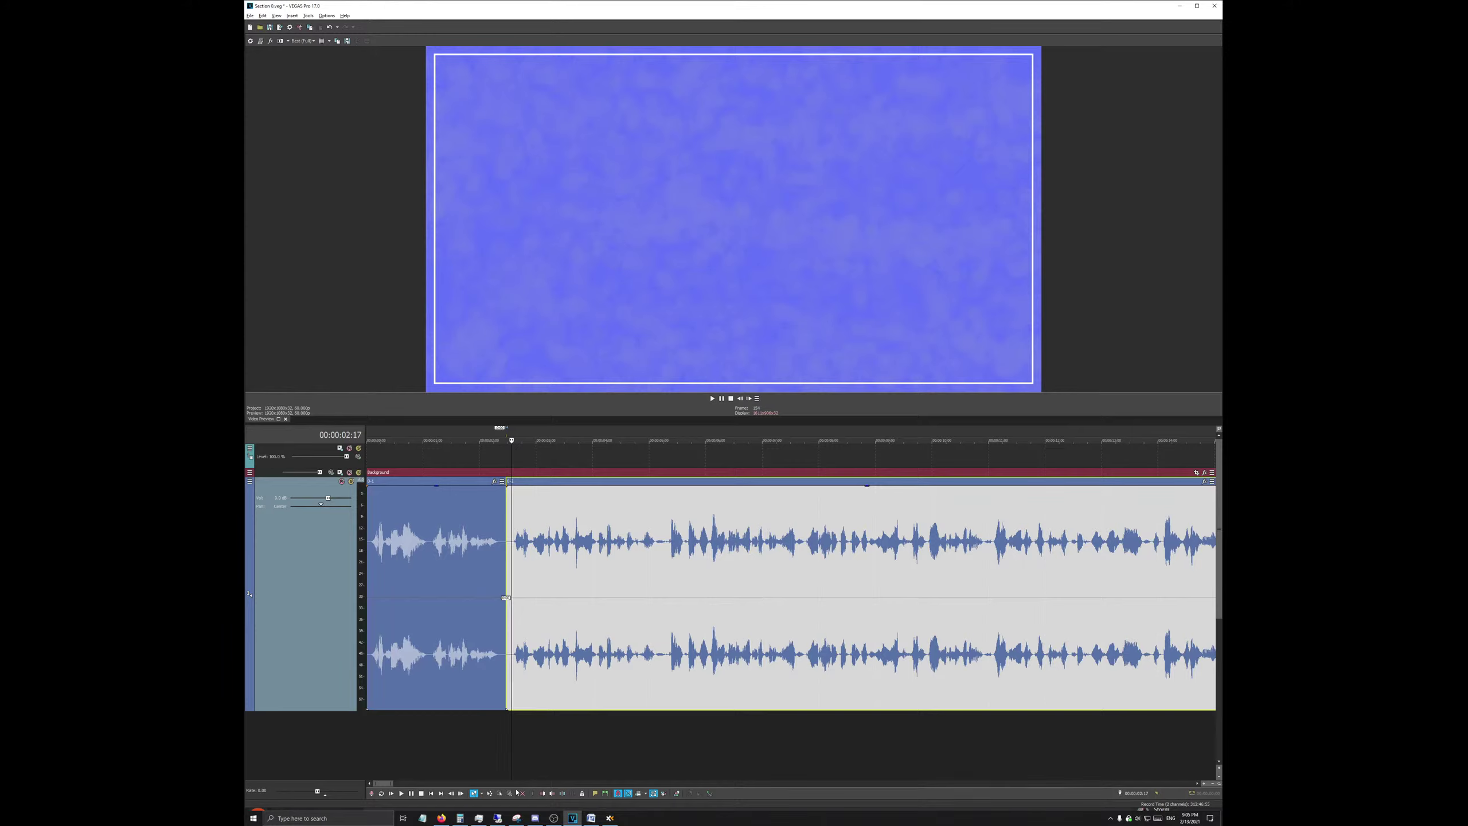
{"action": "scroll", "coordinate": [566, 564], "scroll_direction": "down", "scroll_amount": 2}
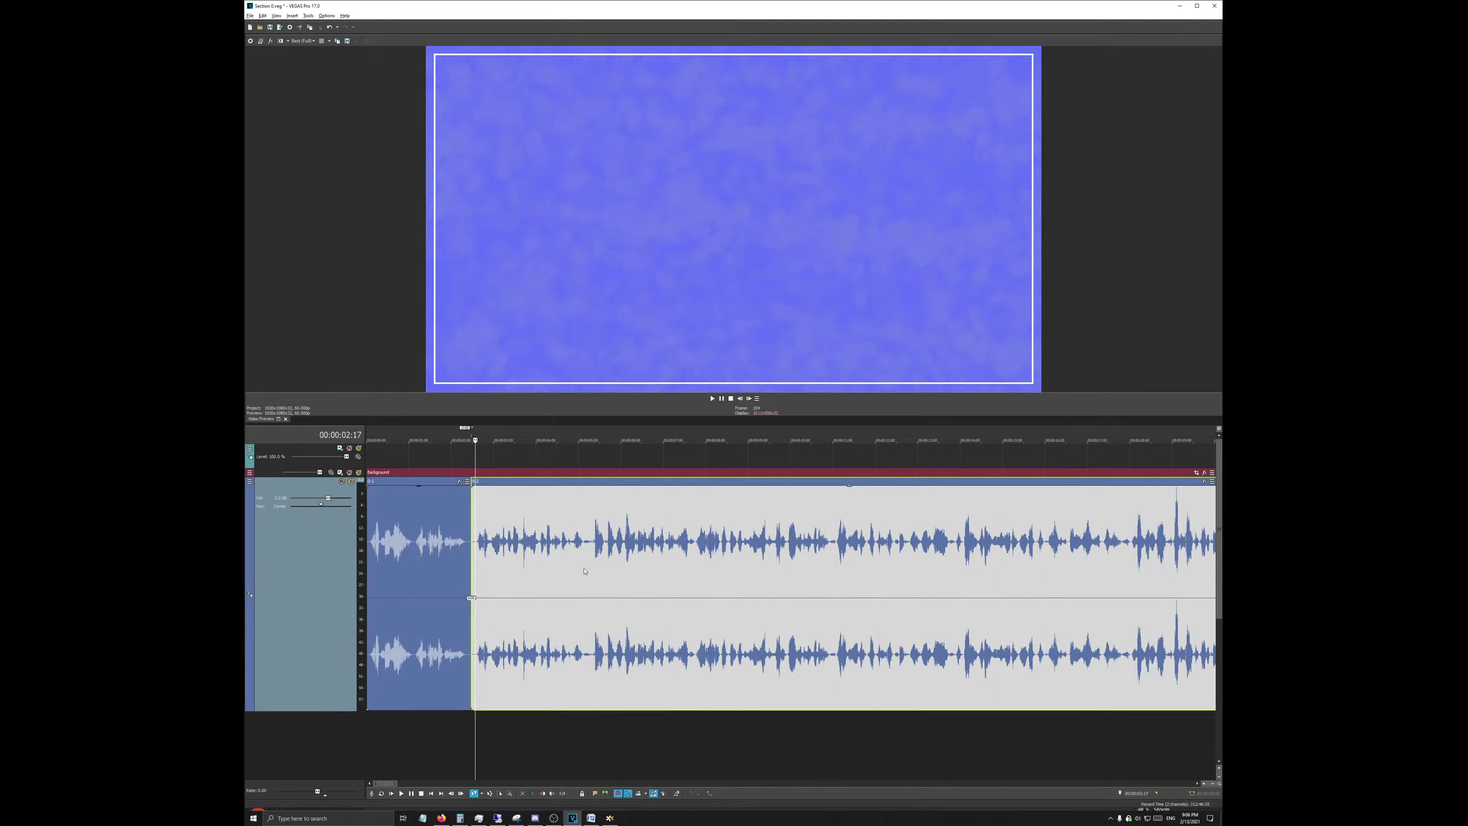
{"action": "scroll", "coordinate": [657, 480], "scroll_direction": "up", "scroll_amount": 4}
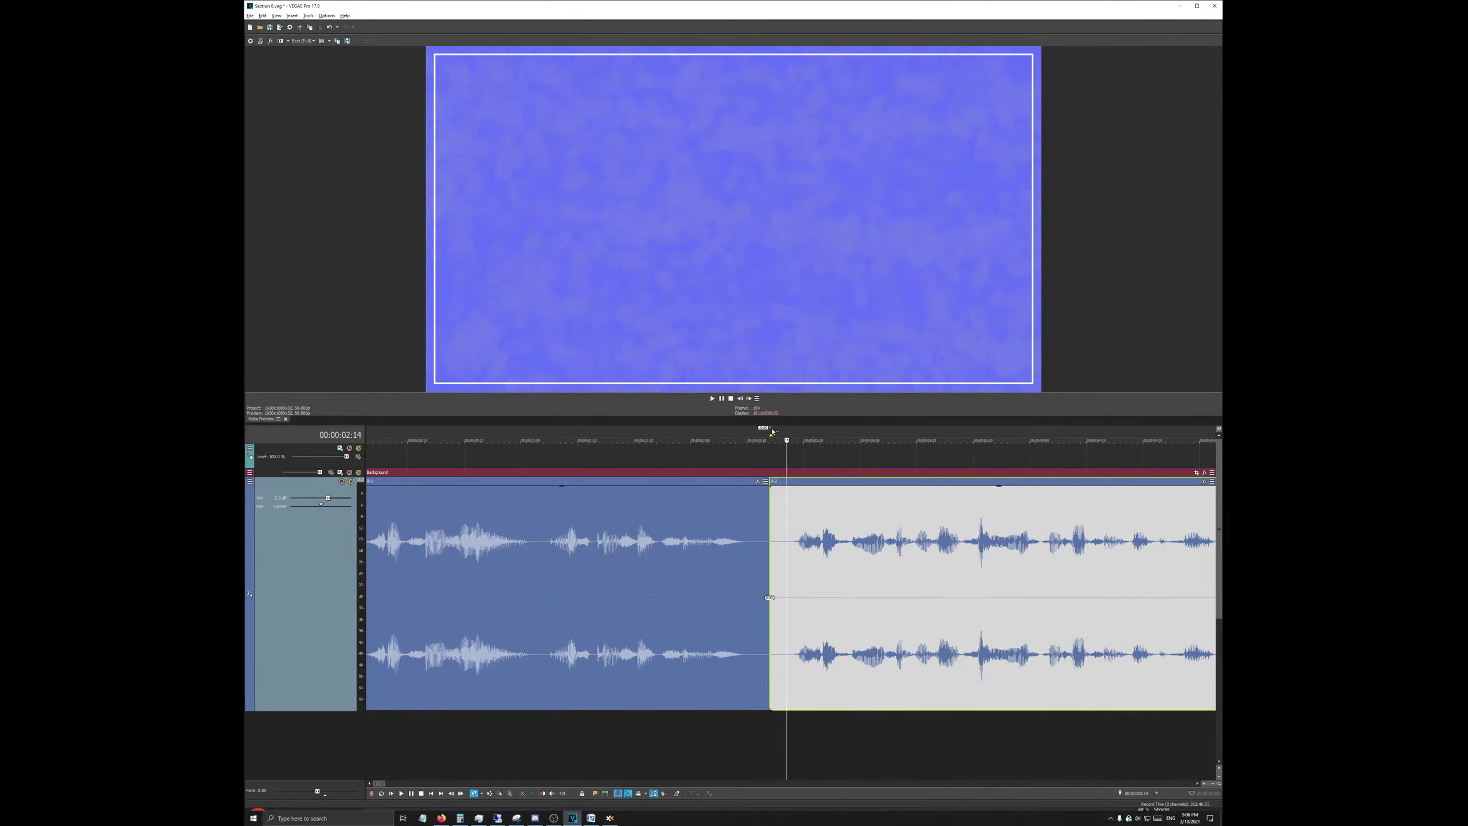
{"action": "left_click", "coordinate": [774, 446]}
{"action": "scroll", "coordinate": [775, 447], "scroll_direction": "down", "scroll_amount": 2}
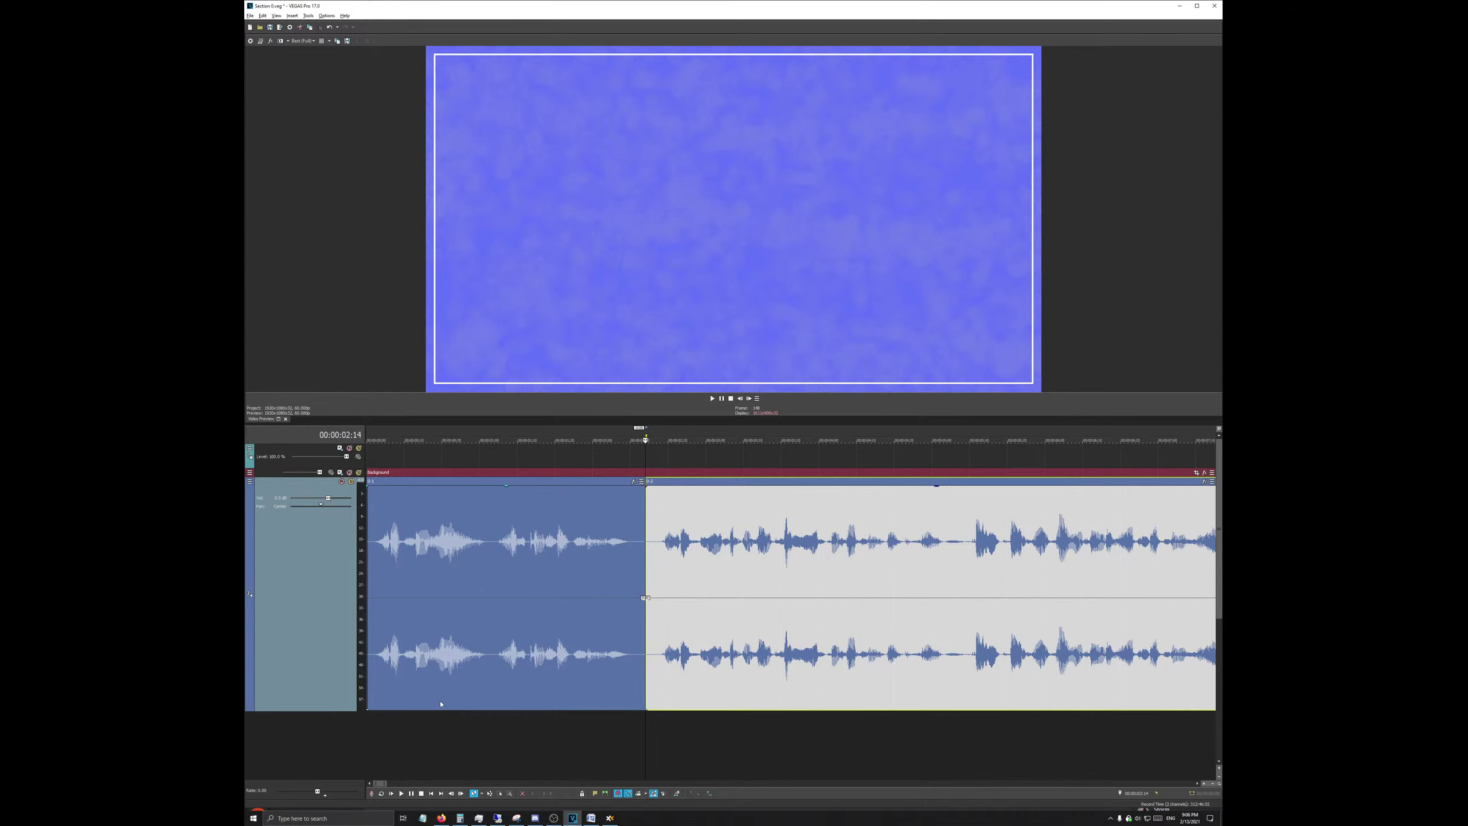
{"action": "scroll", "coordinate": [583, 620], "scroll_direction": "down", "scroll_amount": 1}
{"action": "scroll", "coordinate": [595, 596], "scroll_direction": "down", "scroll_amount": 2}
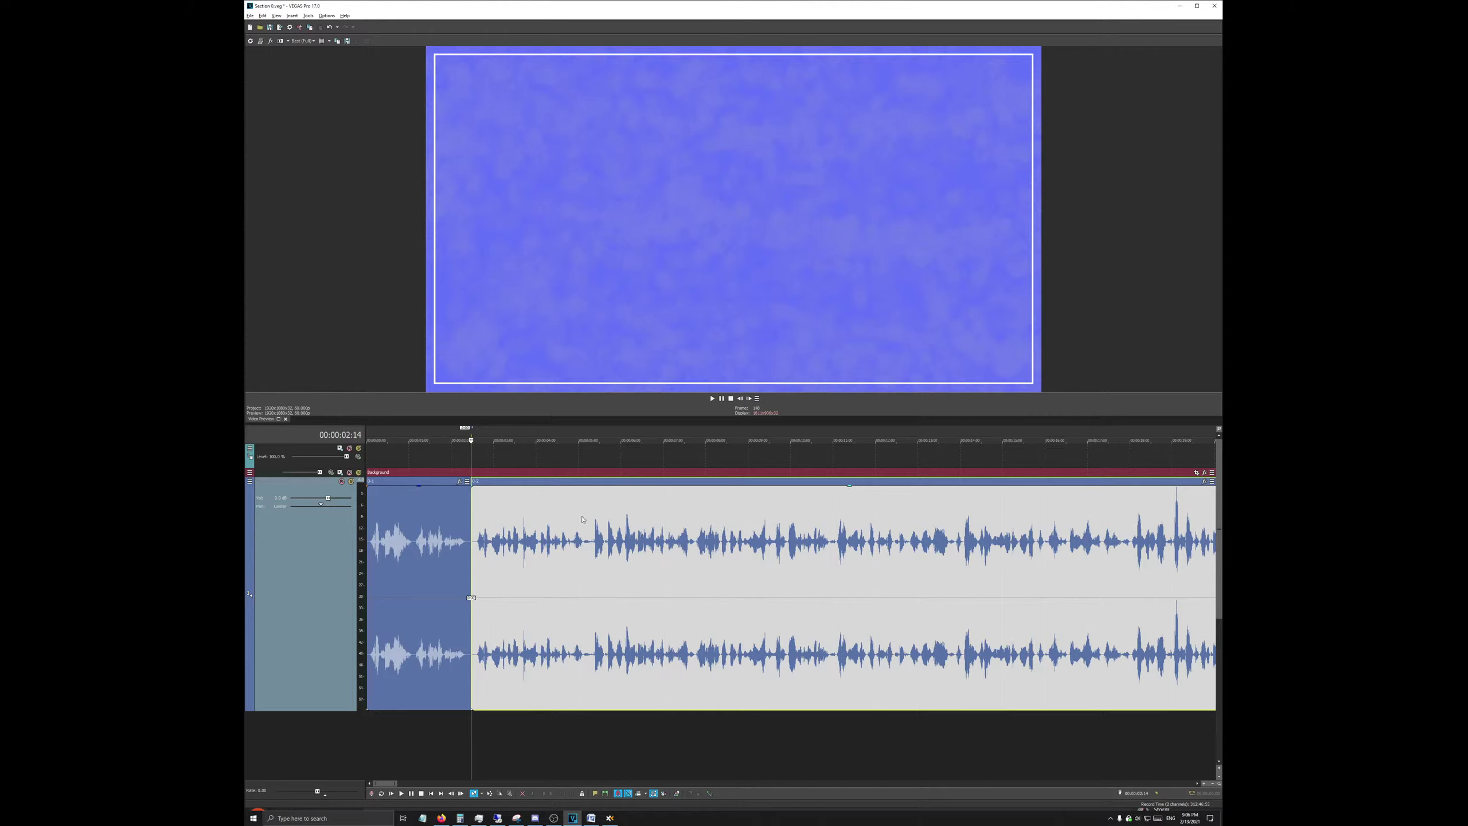
Step: Switch to Firefox, search YouTube for "kirito vs yuuki", open "SAO: Why Kirito Could NEVER, EVER Beat Yuuki In A Fair Duel!" and return to VEGAS Pro
{"action": "left_click", "coordinate": [442, 818]}
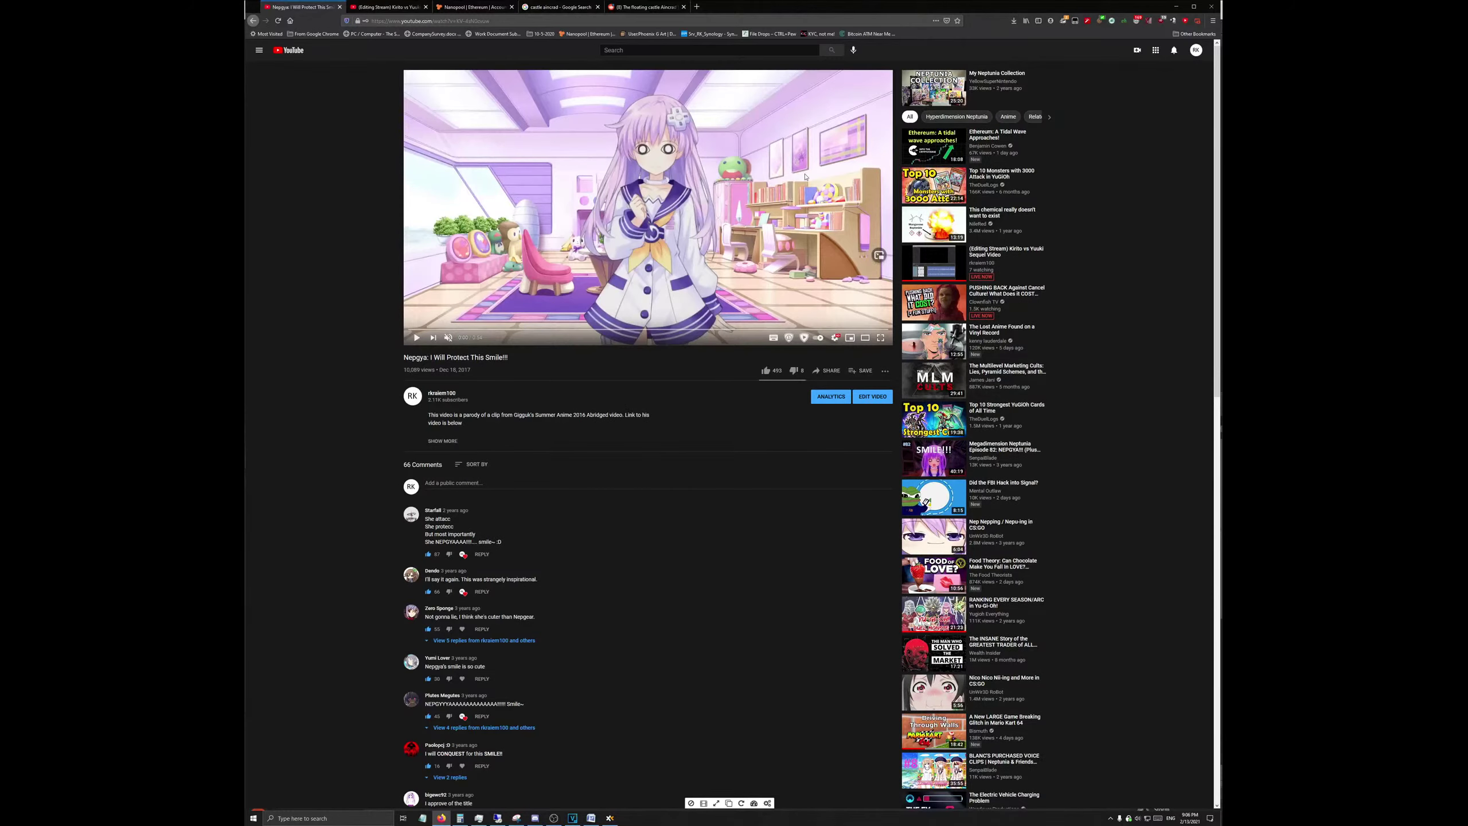
{"action": "type", "text": "k"}
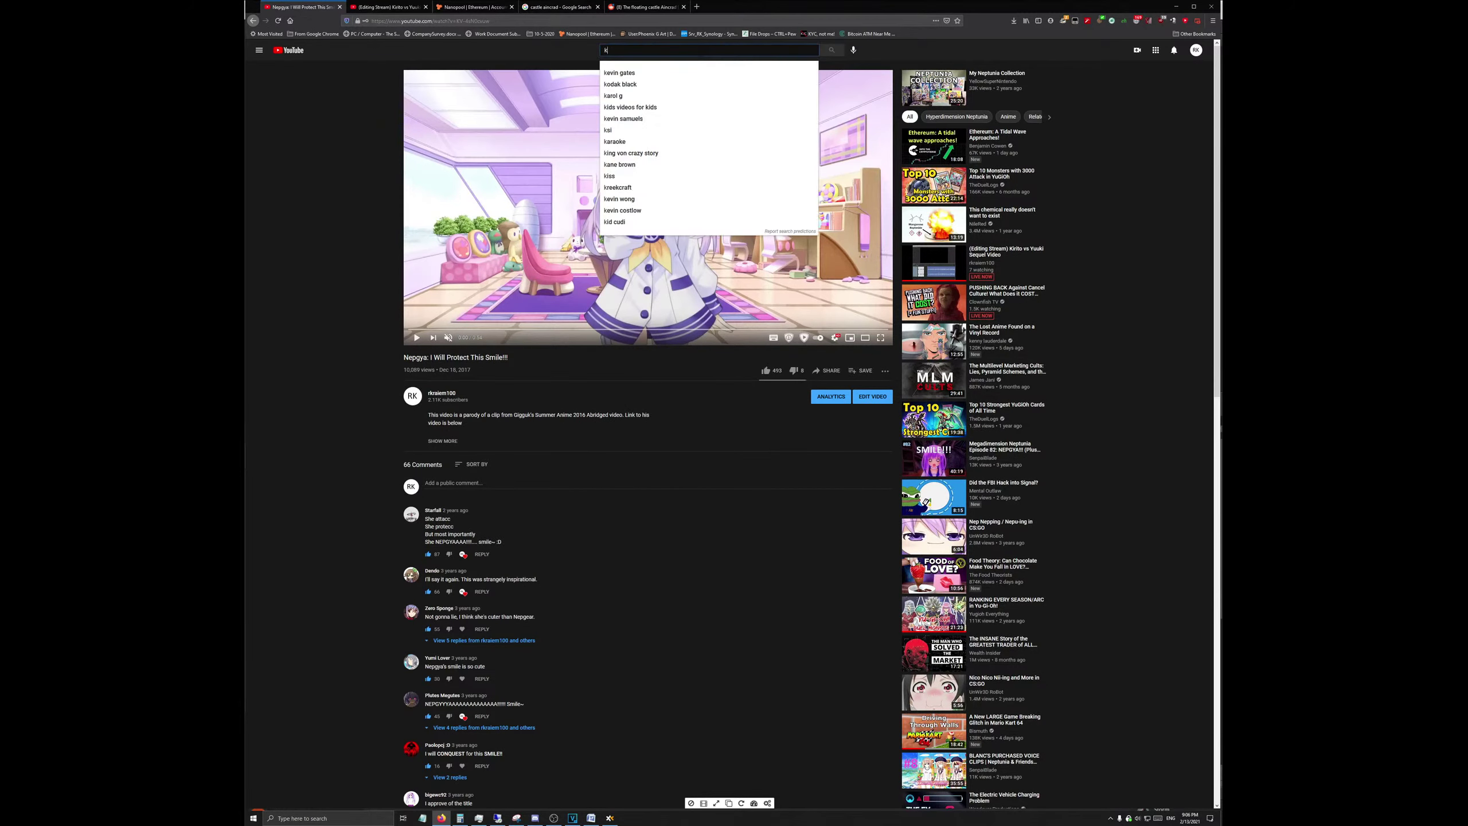
{"action": "type", "text": "irito vs yuuki"}
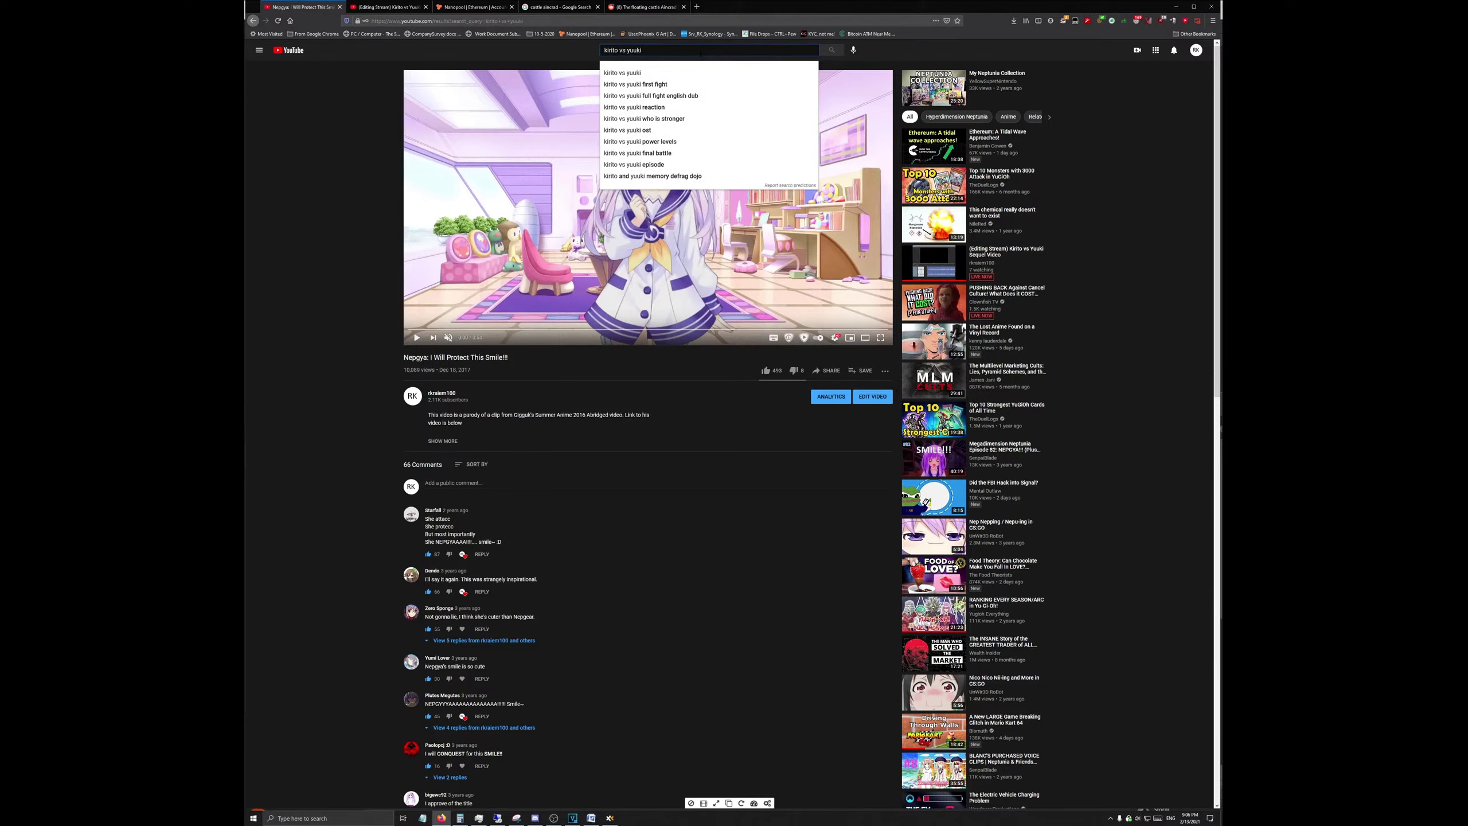
{"action": "key", "text": "Return"}
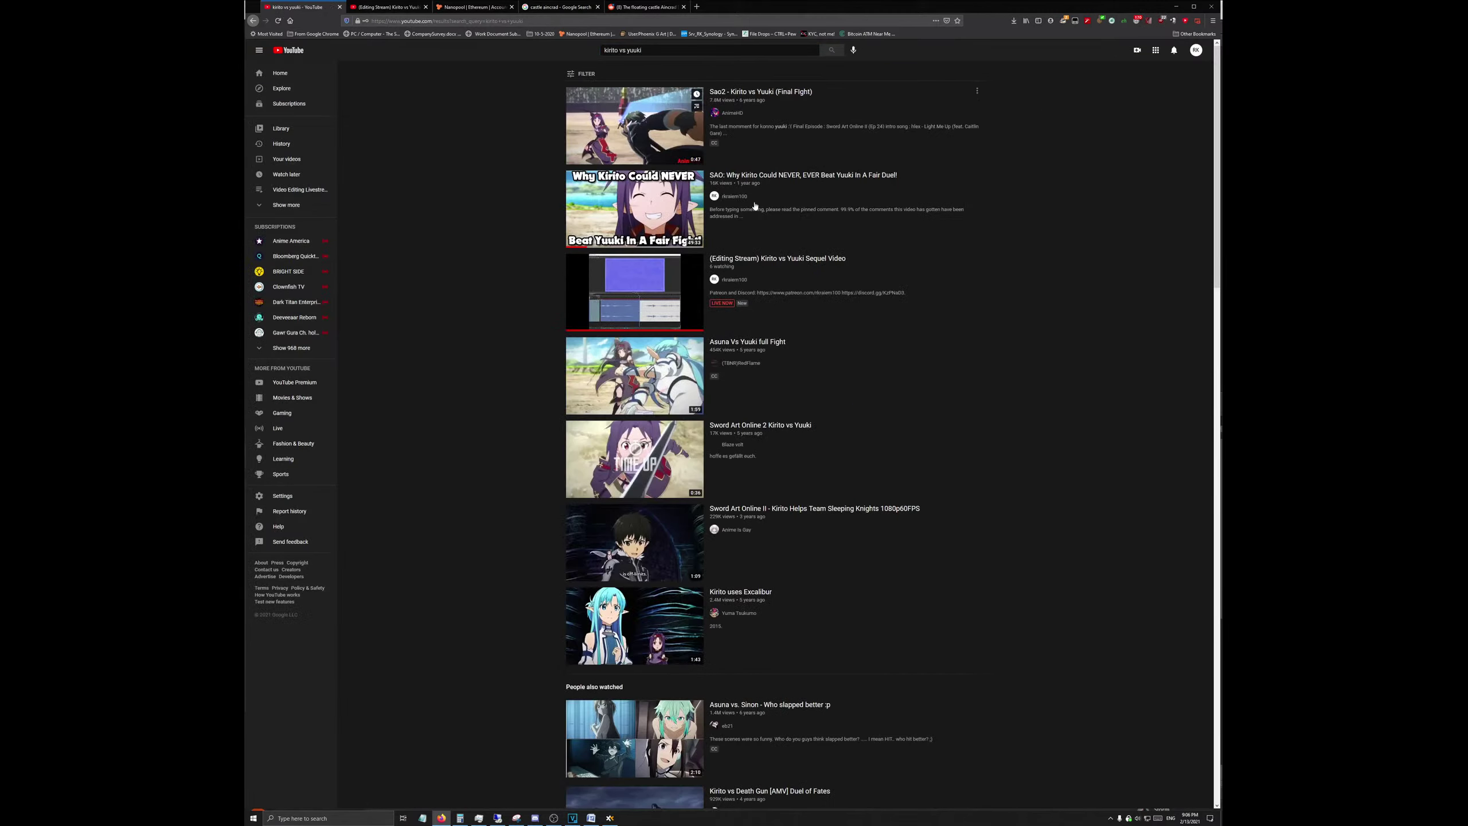
{"action": "left_click", "coordinate": [653, 214]}
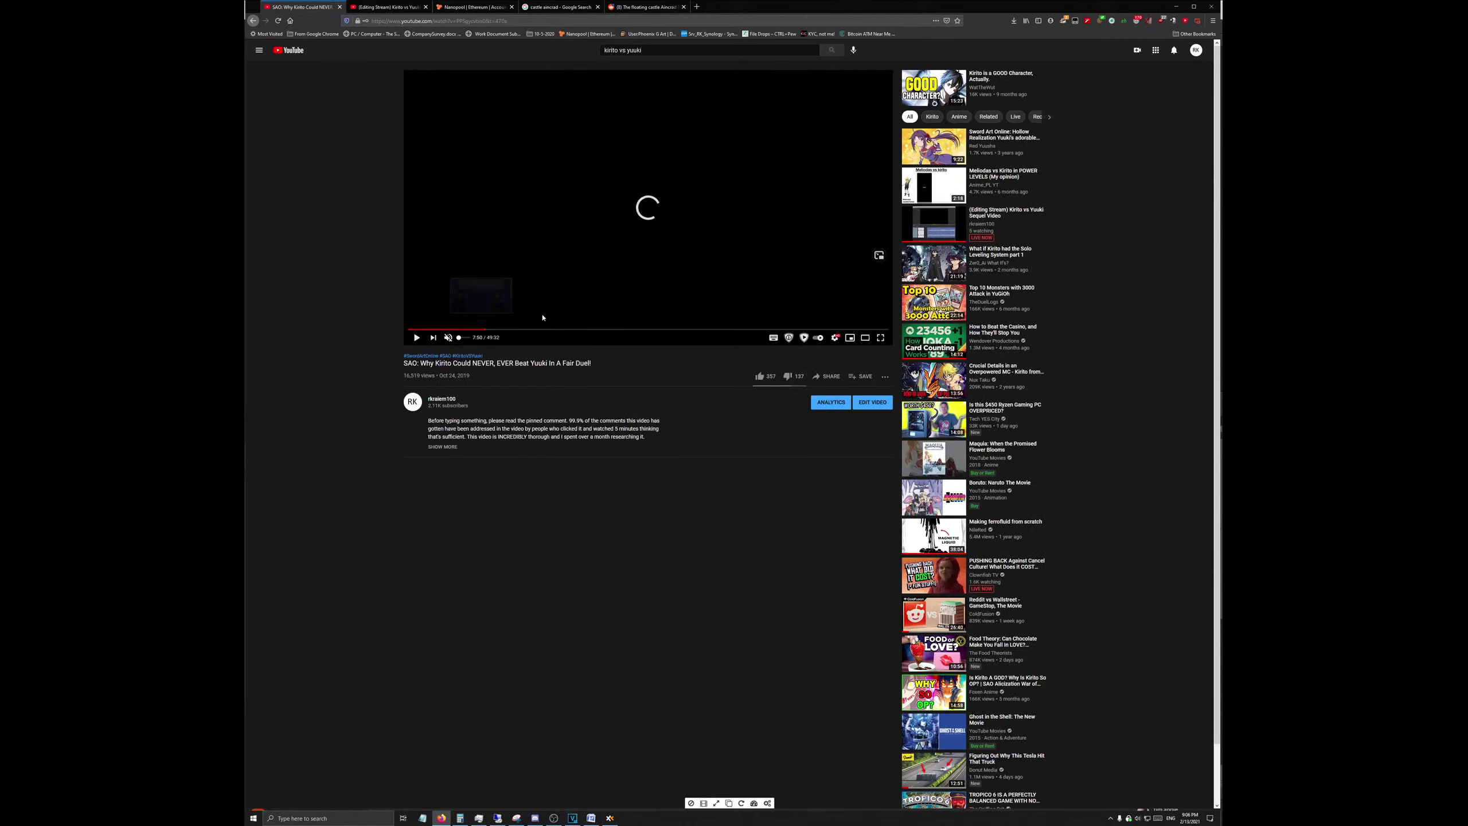
{"action": "left_click", "coordinate": [1173, 6]}
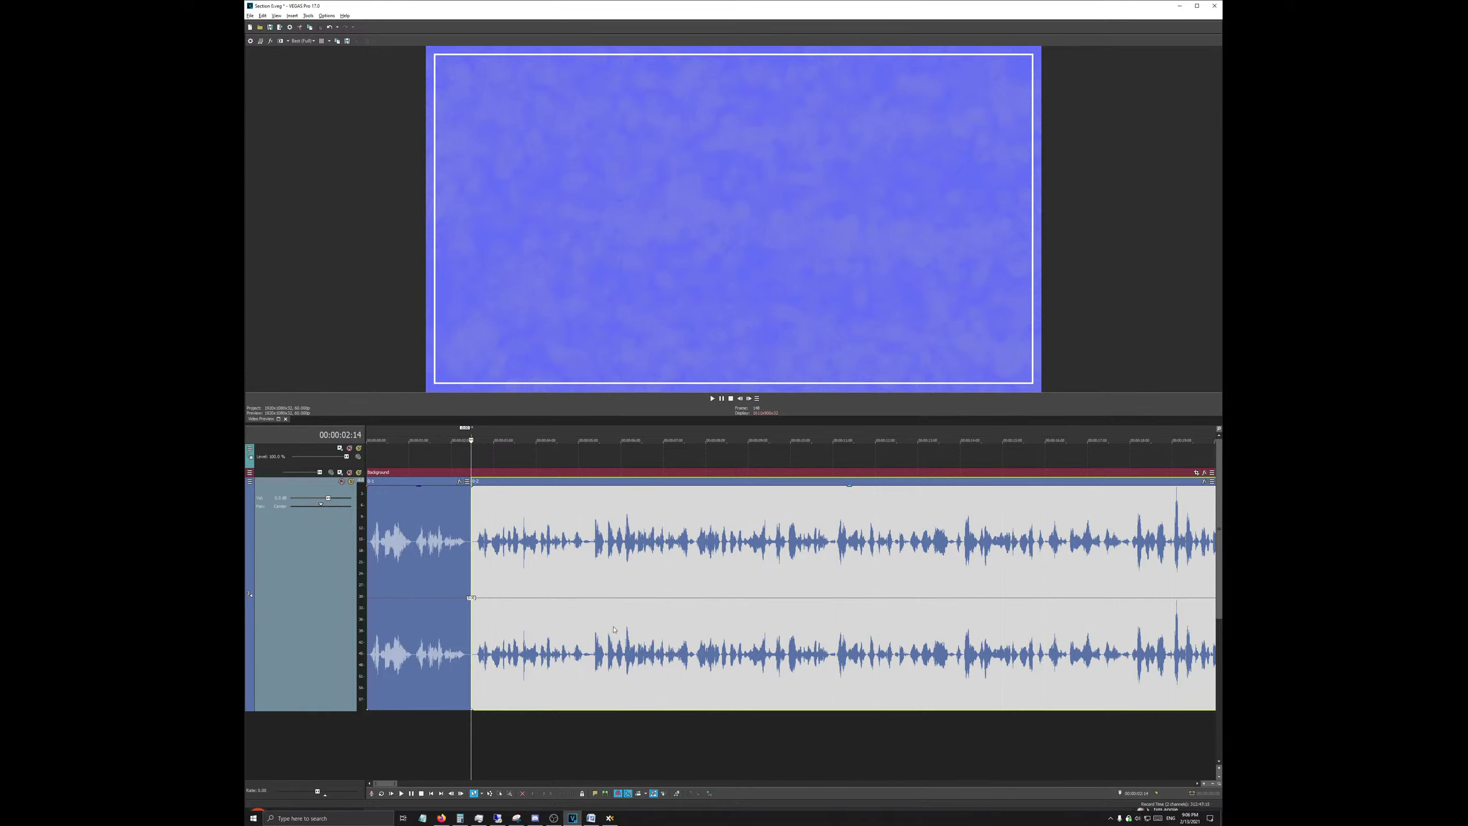
Step: Examine the layout of the whole commentary track, checking the clips that begin around 00:01:15:08 and 00:02:00:21
{"action": "scroll", "coordinate": [526, 692], "scroll_direction": "down", "scroll_amount": 10}
{"action": "scroll", "coordinate": [526, 692], "scroll_direction": "up", "scroll_amount": 10}
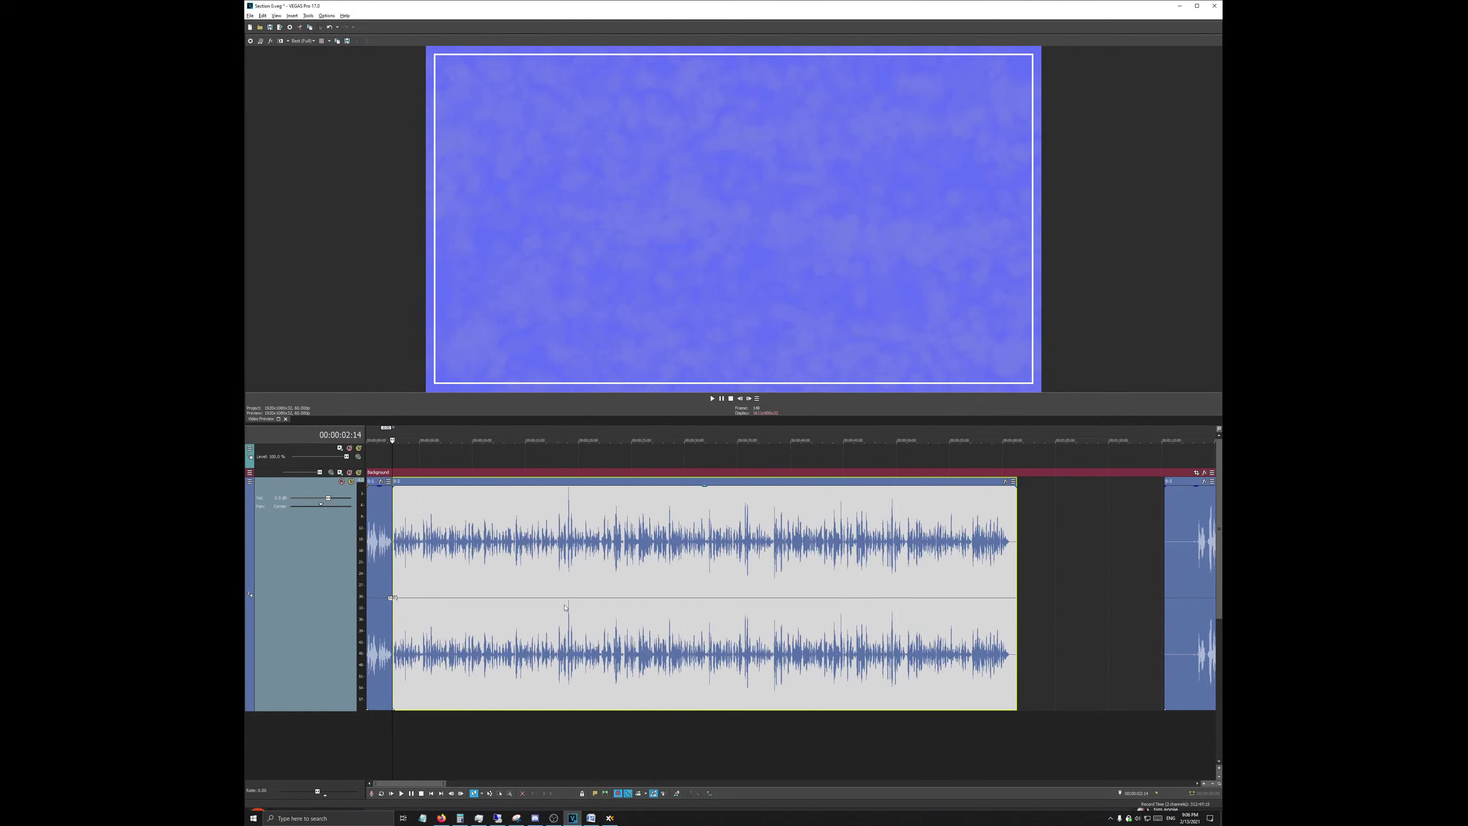
{"action": "scroll", "coordinate": [528, 568], "scroll_direction": "up", "scroll_amount": 5}
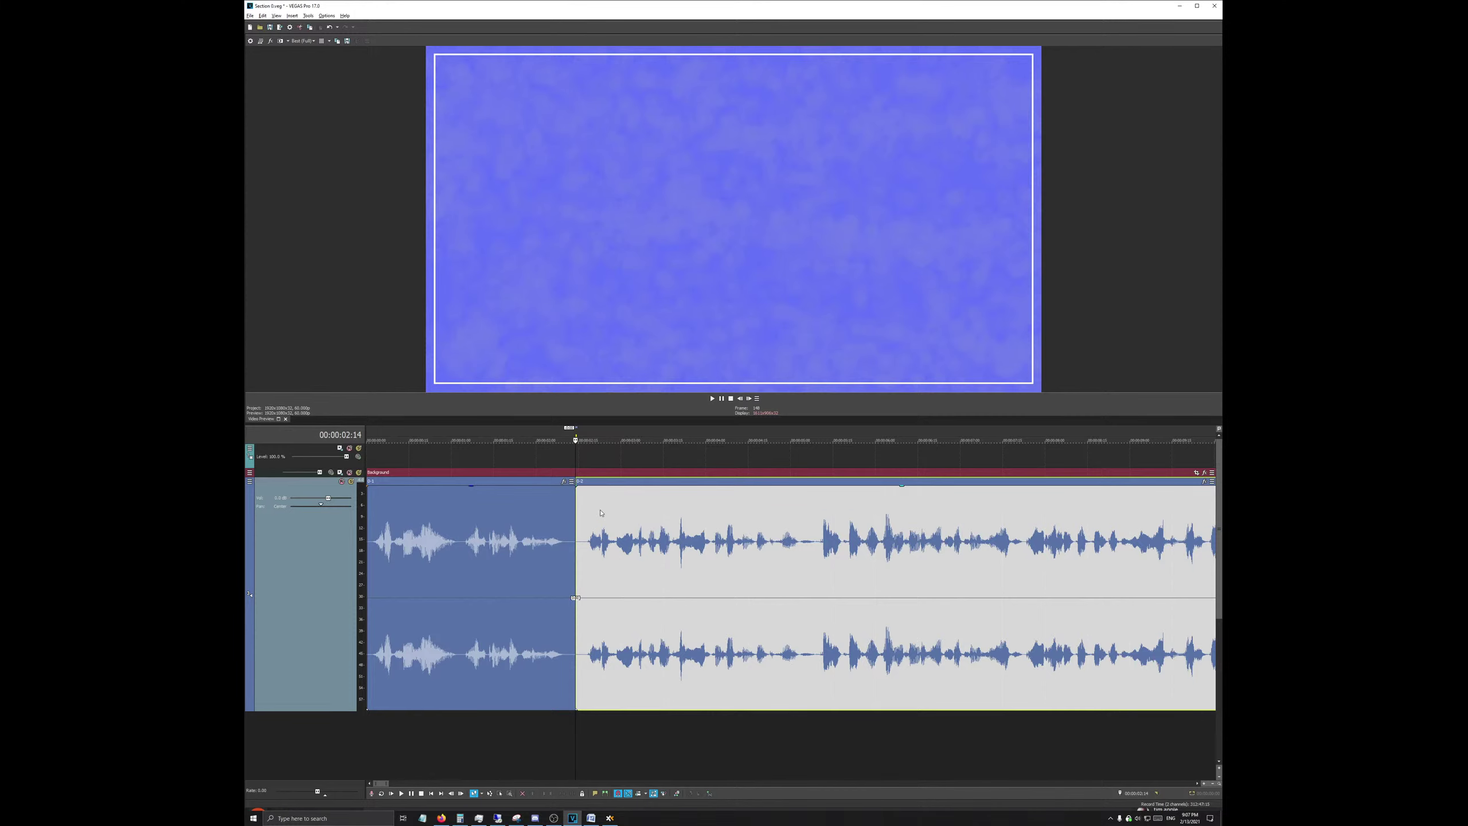
{"action": "scroll", "coordinate": [601, 497], "scroll_direction": "down", "scroll_amount": 3}
{"action": "scroll", "coordinate": [600, 476], "scroll_direction": "down", "scroll_amount": 8}
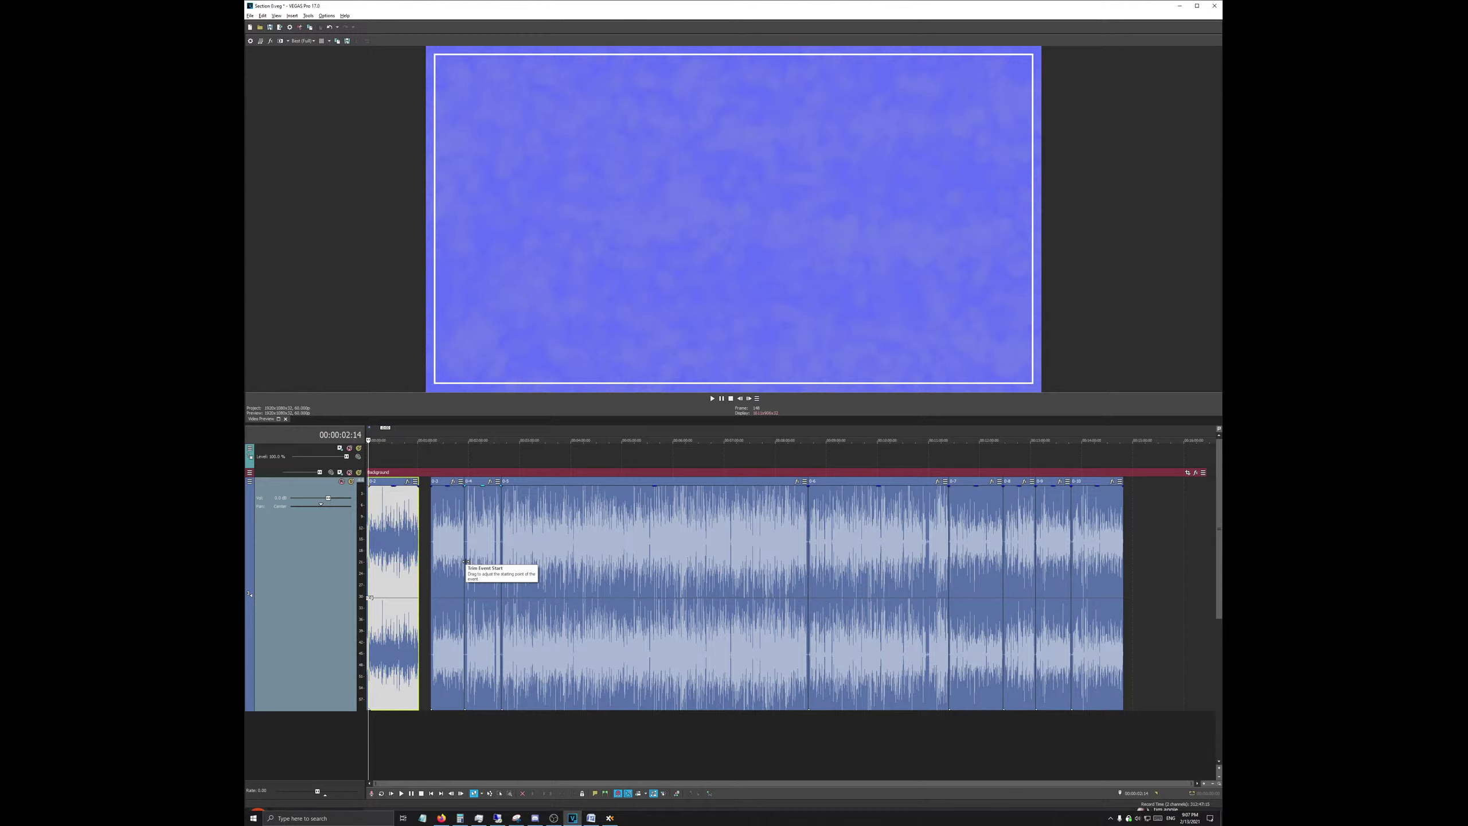
{"action": "left_click", "coordinate": [438, 440]}
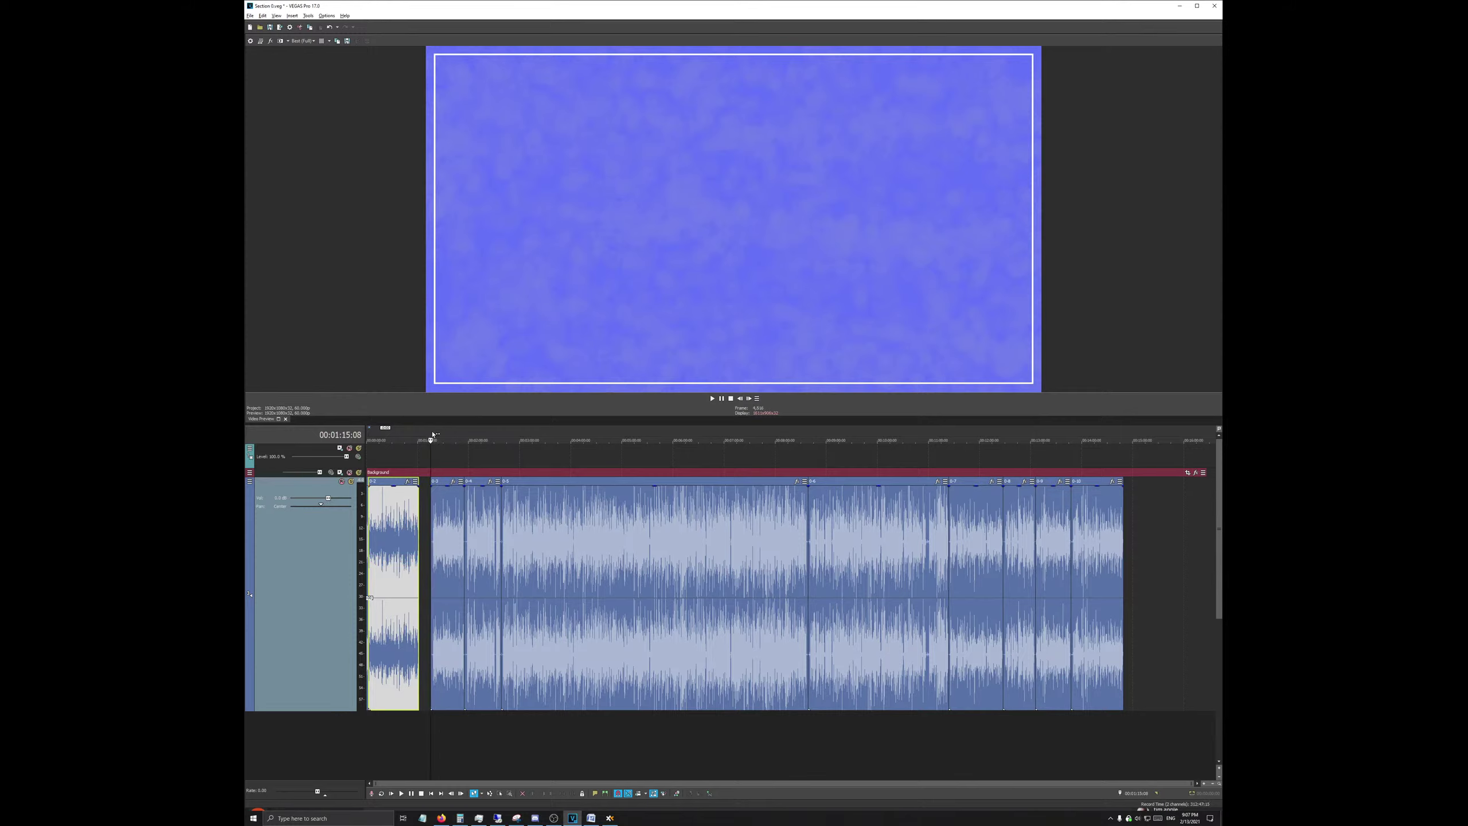
{"action": "left_click", "coordinate": [430, 439]}
{"action": "mouse_move", "coordinate": [442, 817]}
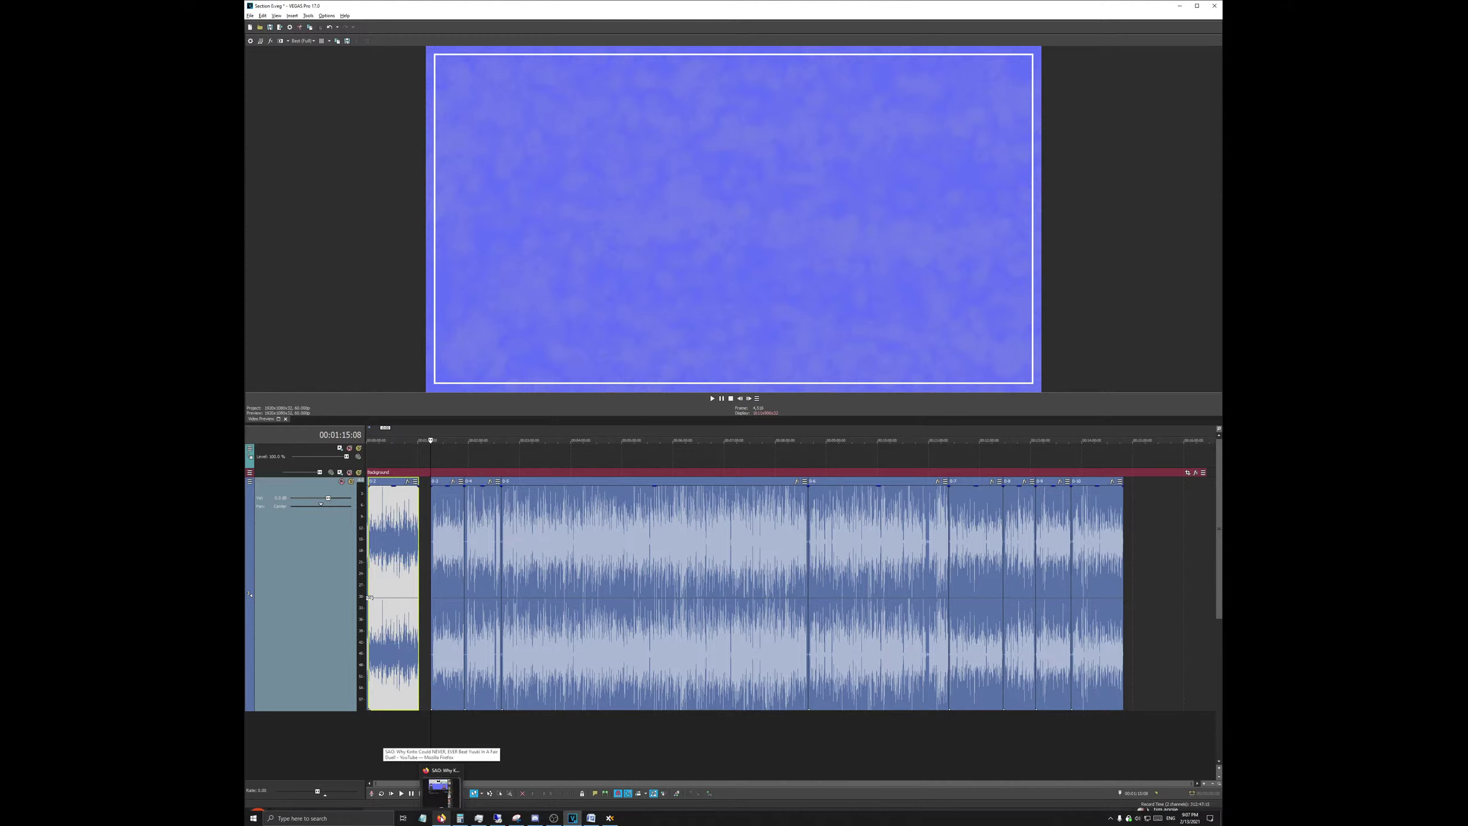
{"action": "left_click", "coordinate": [471, 436]}
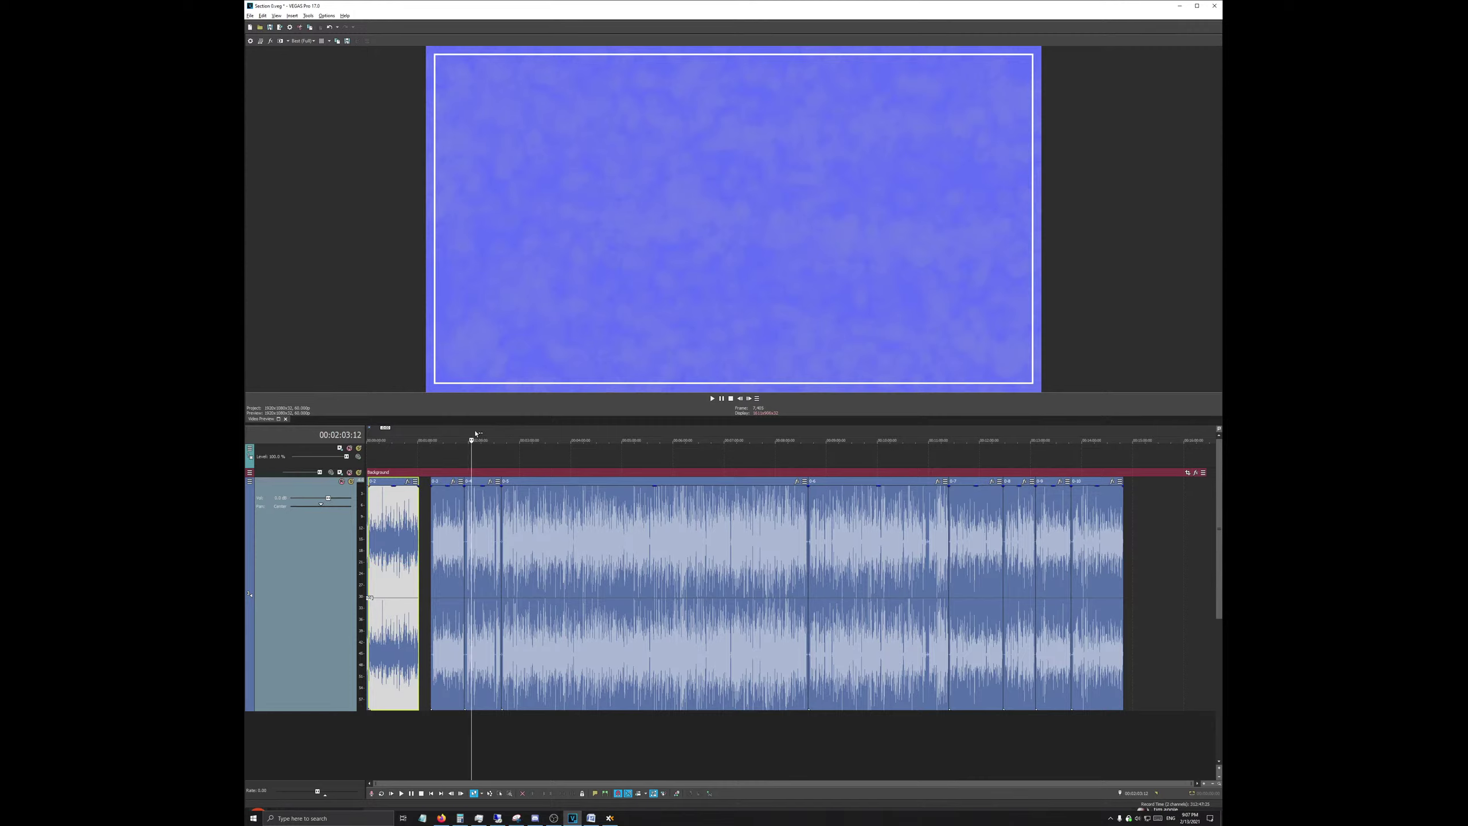
{"action": "left_click", "coordinate": [469, 431]}
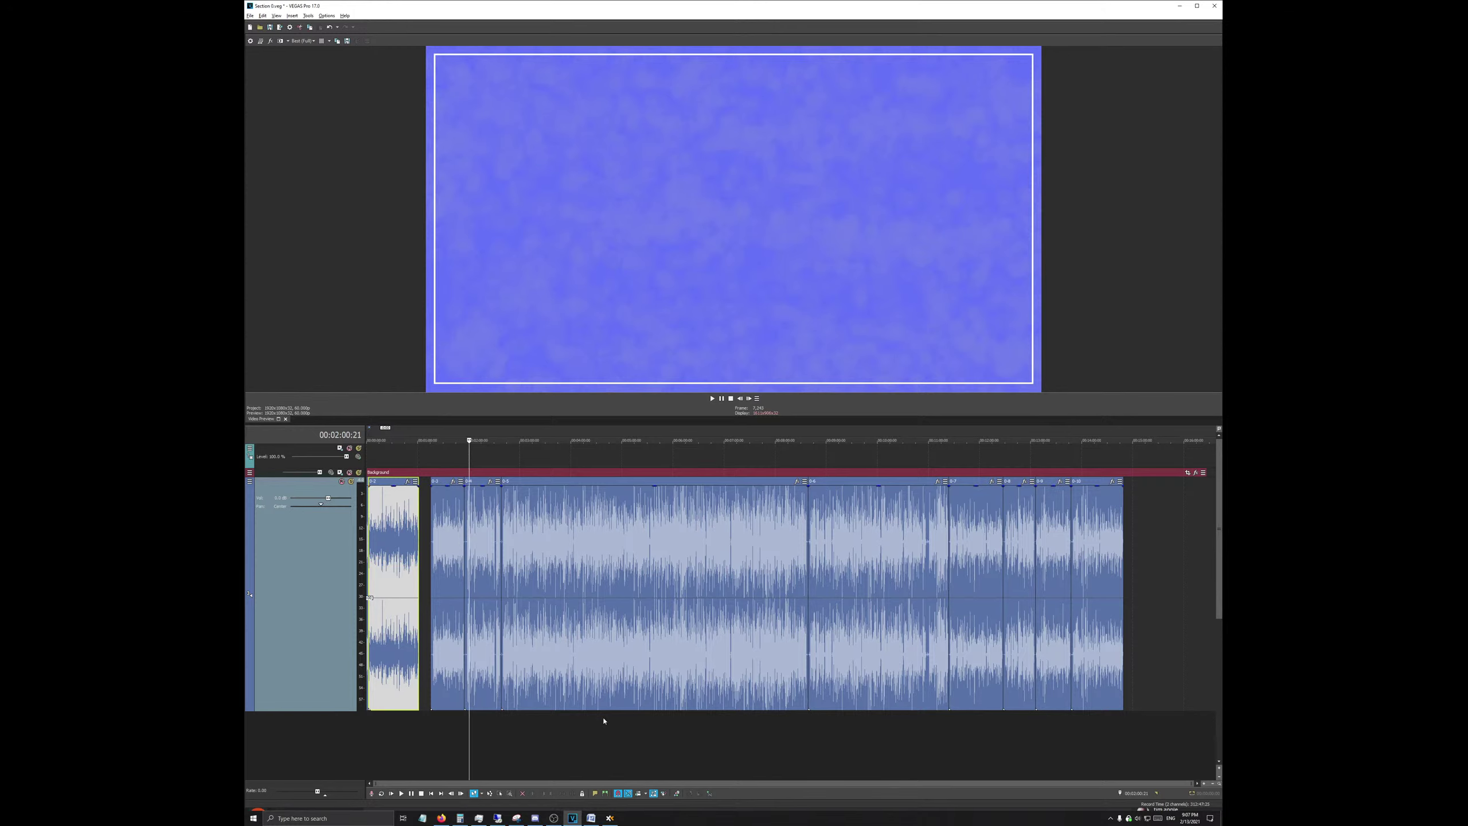
Step: Inspect time spans across the long commentary clip, consulting the script in Microsoft Word, and place the timeline cursor at 00:06:18:09
{"action": "scroll", "coordinate": [593, 658], "scroll_direction": "up", "scroll_amount": 1}
{"action": "scroll", "coordinate": [627, 564], "scroll_direction": "down", "scroll_amount": 1}
{"action": "left_click_drag", "start_coordinate": [522, 453], "coordinate": [809, 437]}
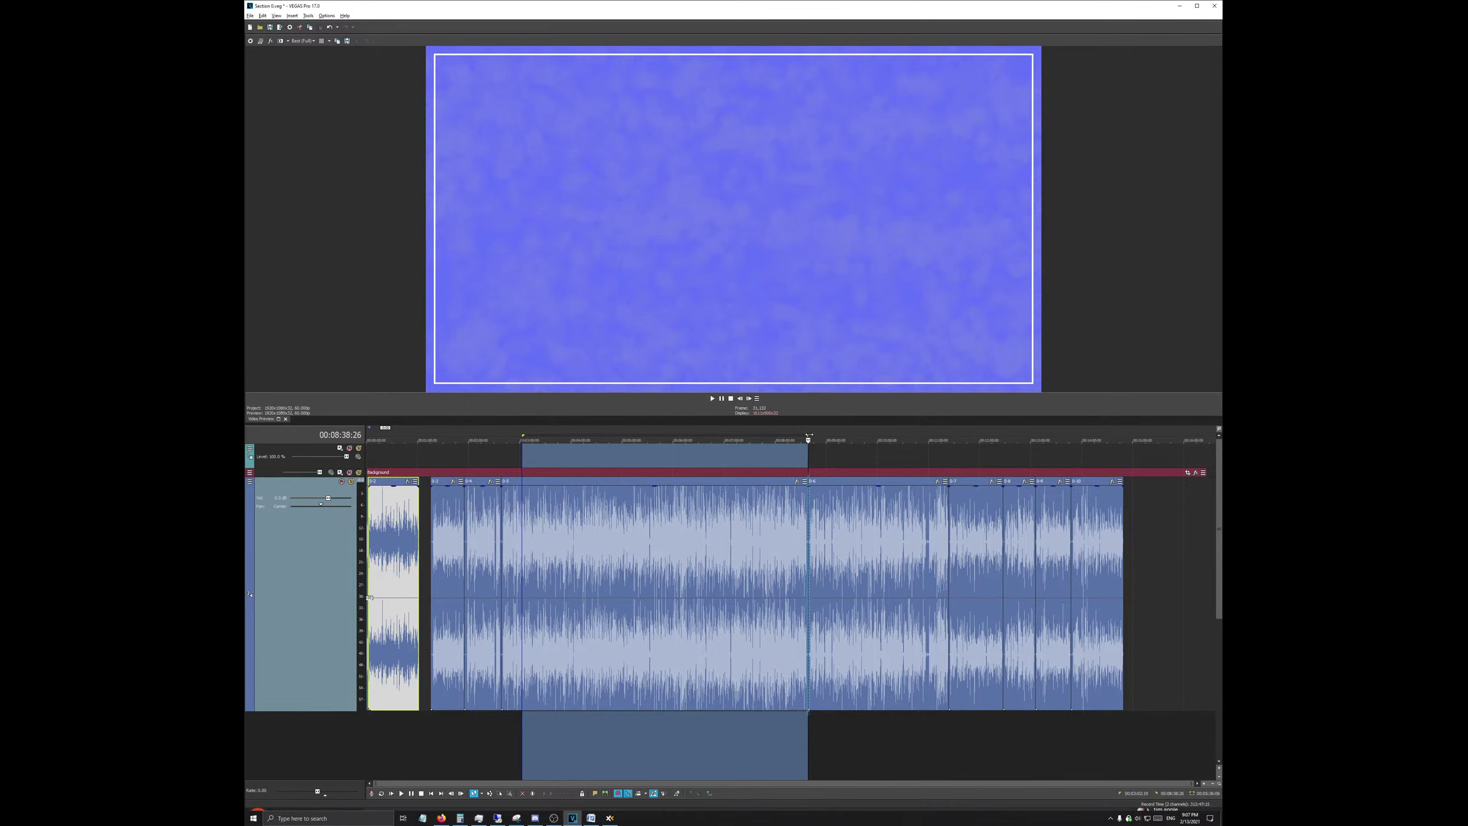
{"action": "left_click", "coordinate": [591, 818]}
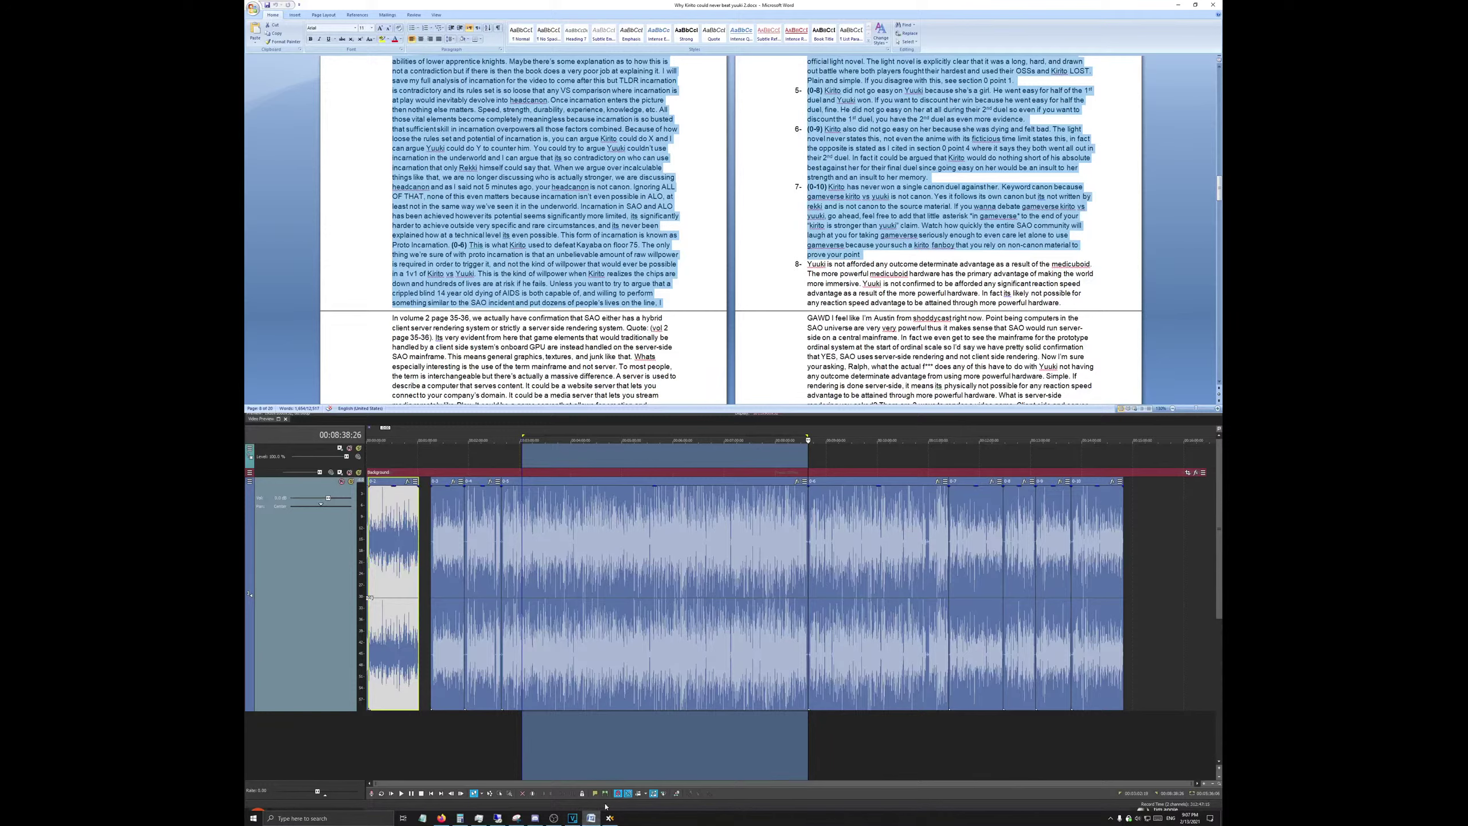
{"action": "left_click", "coordinate": [591, 817]}
{"action": "left_click_drag", "start_coordinate": [478, 438], "coordinate": [708, 459]}
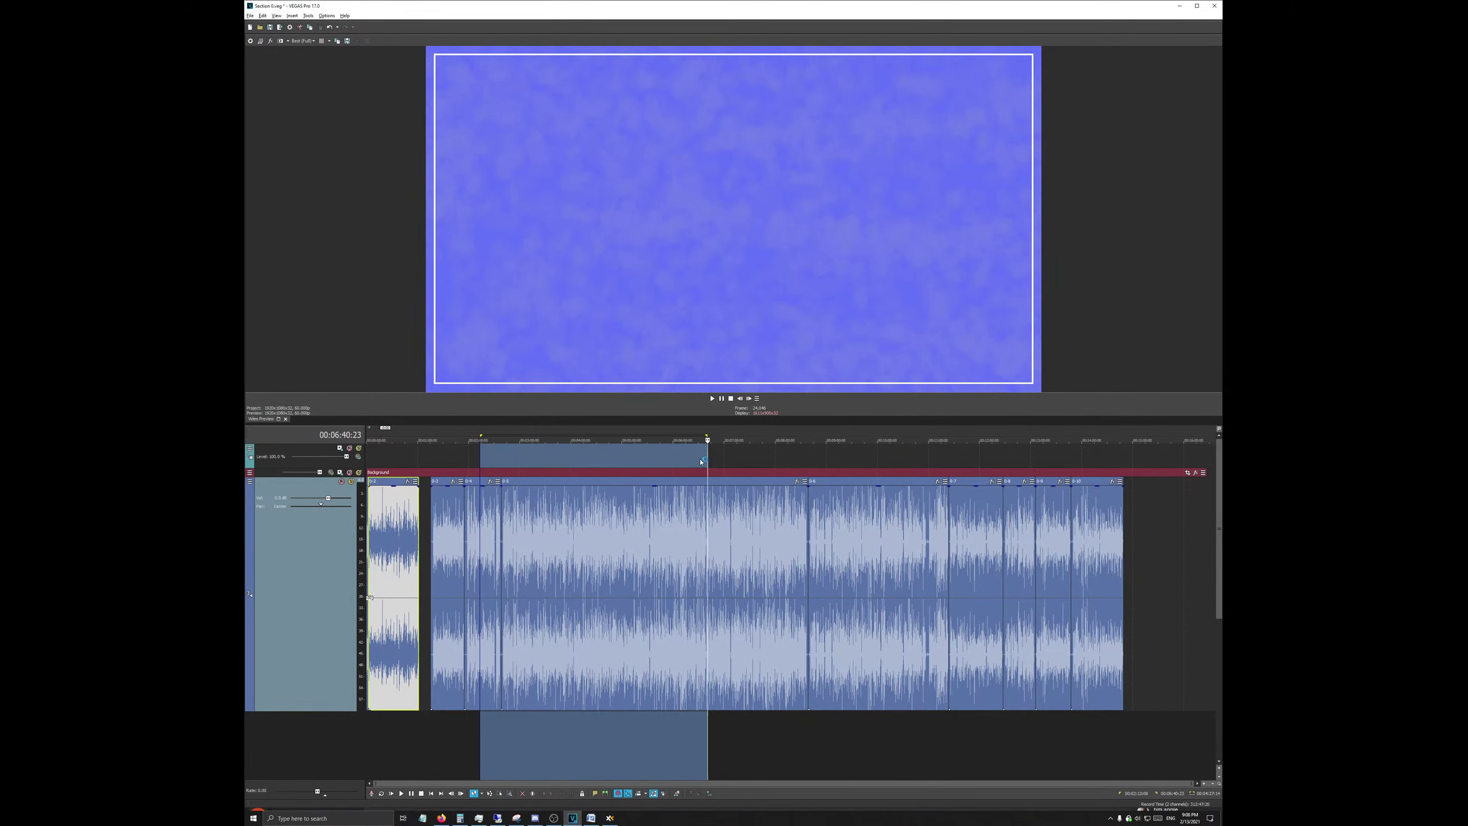
{"action": "left_click", "coordinate": [688, 439]}
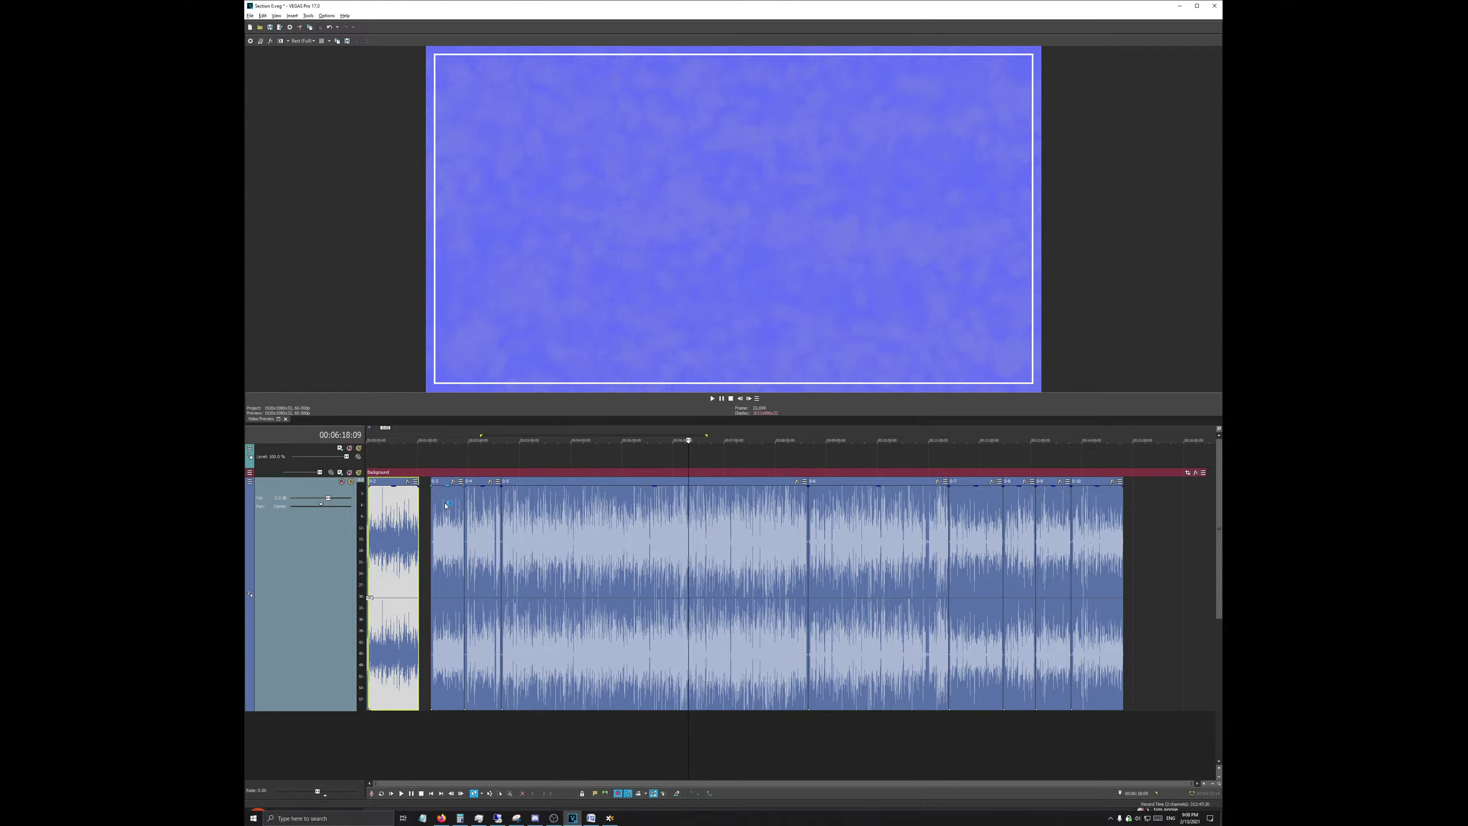
Step: Move the second audio clip earlier so it sits directly against the end of the first clip
{"action": "left_click", "coordinate": [447, 528]}
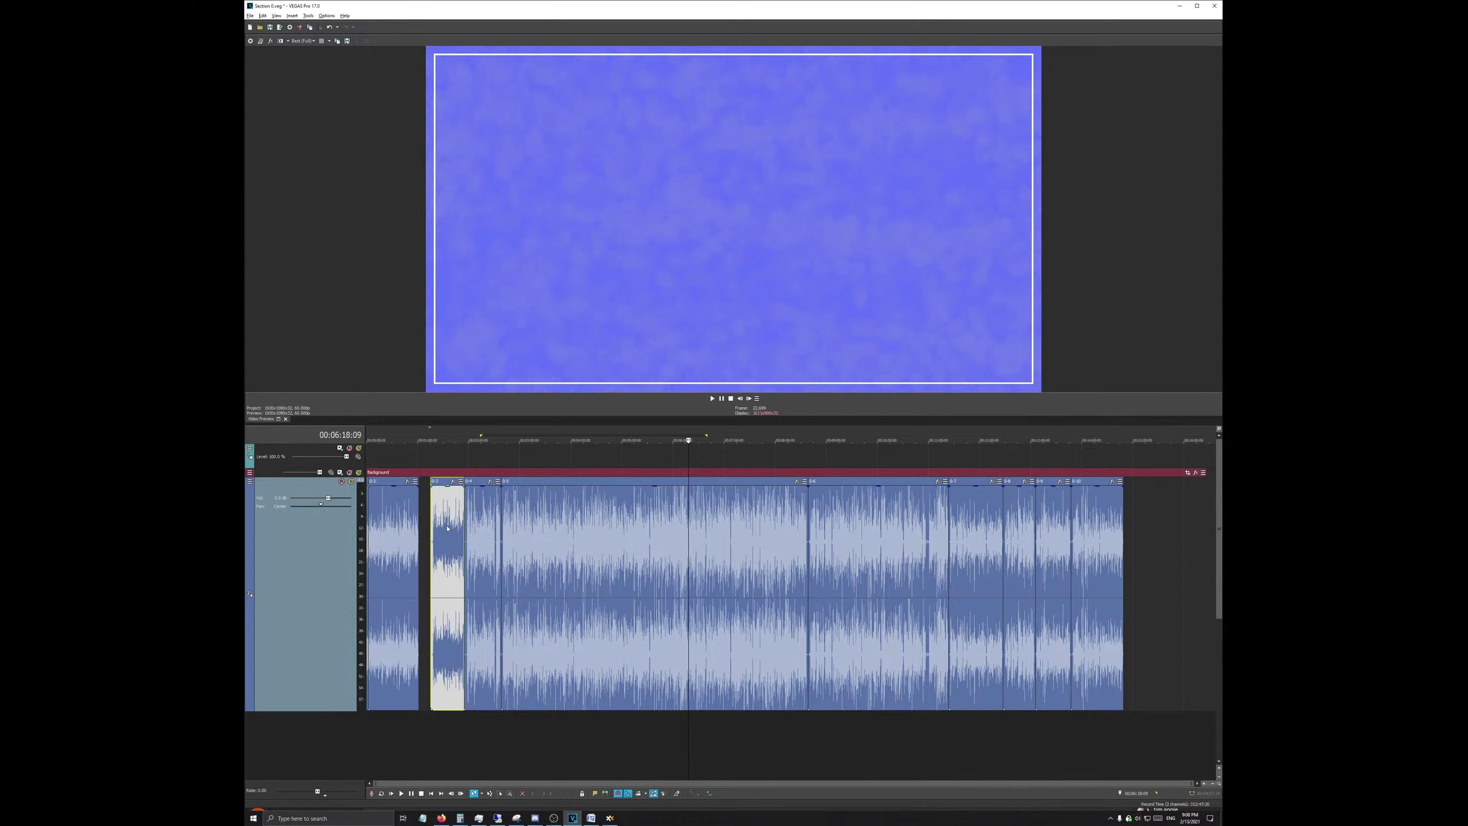
{"action": "left_click_drag", "start_coordinate": [447, 528], "coordinate": [436, 528]}
Step: Play the narration from the start of the timeline and pause after about 14 seconds
{"action": "left_click", "coordinate": [372, 434]}
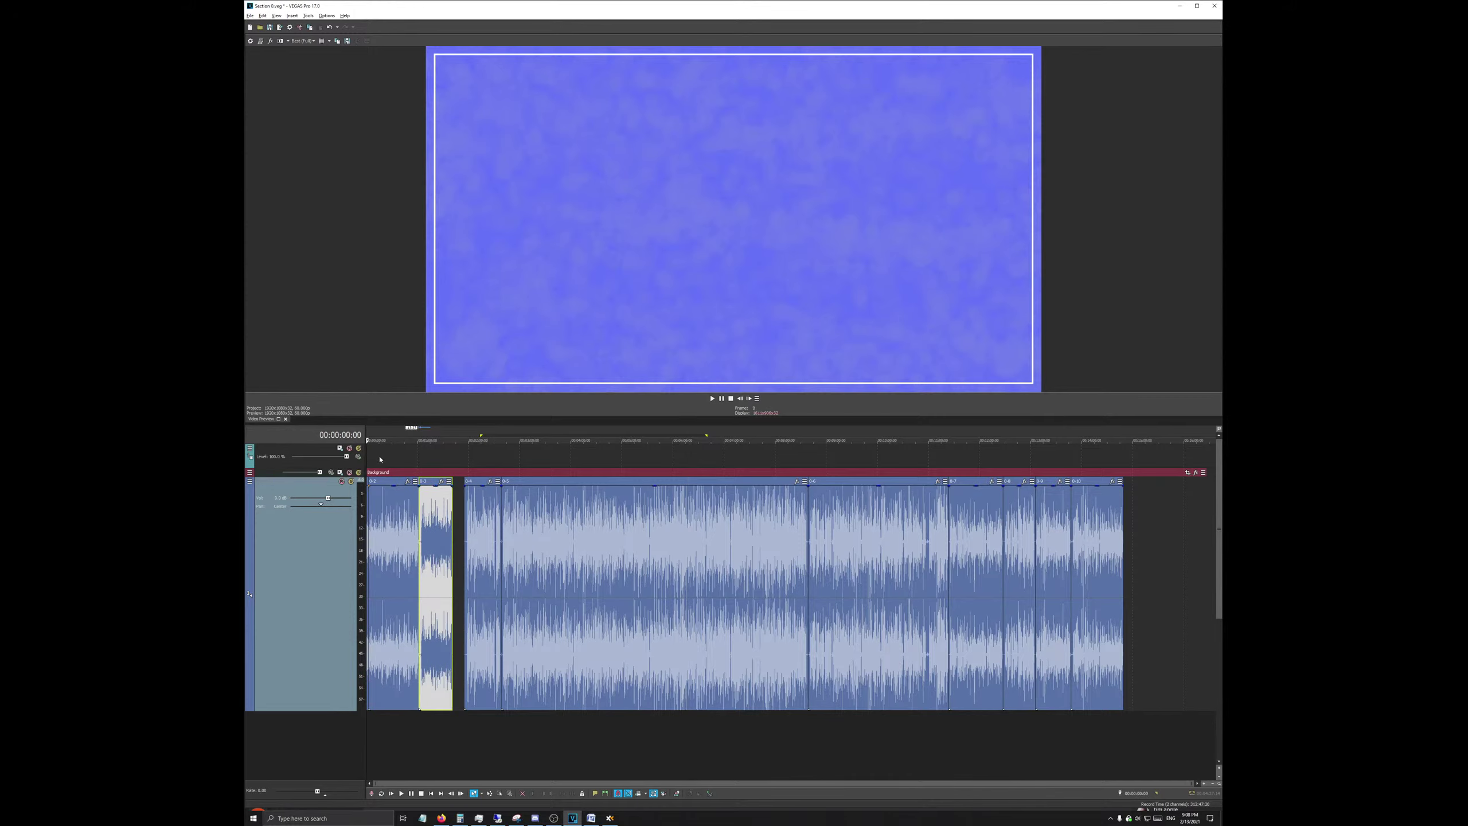
{"action": "scroll", "coordinate": [608, 559], "scroll_direction": "up", "scroll_amount": 5}
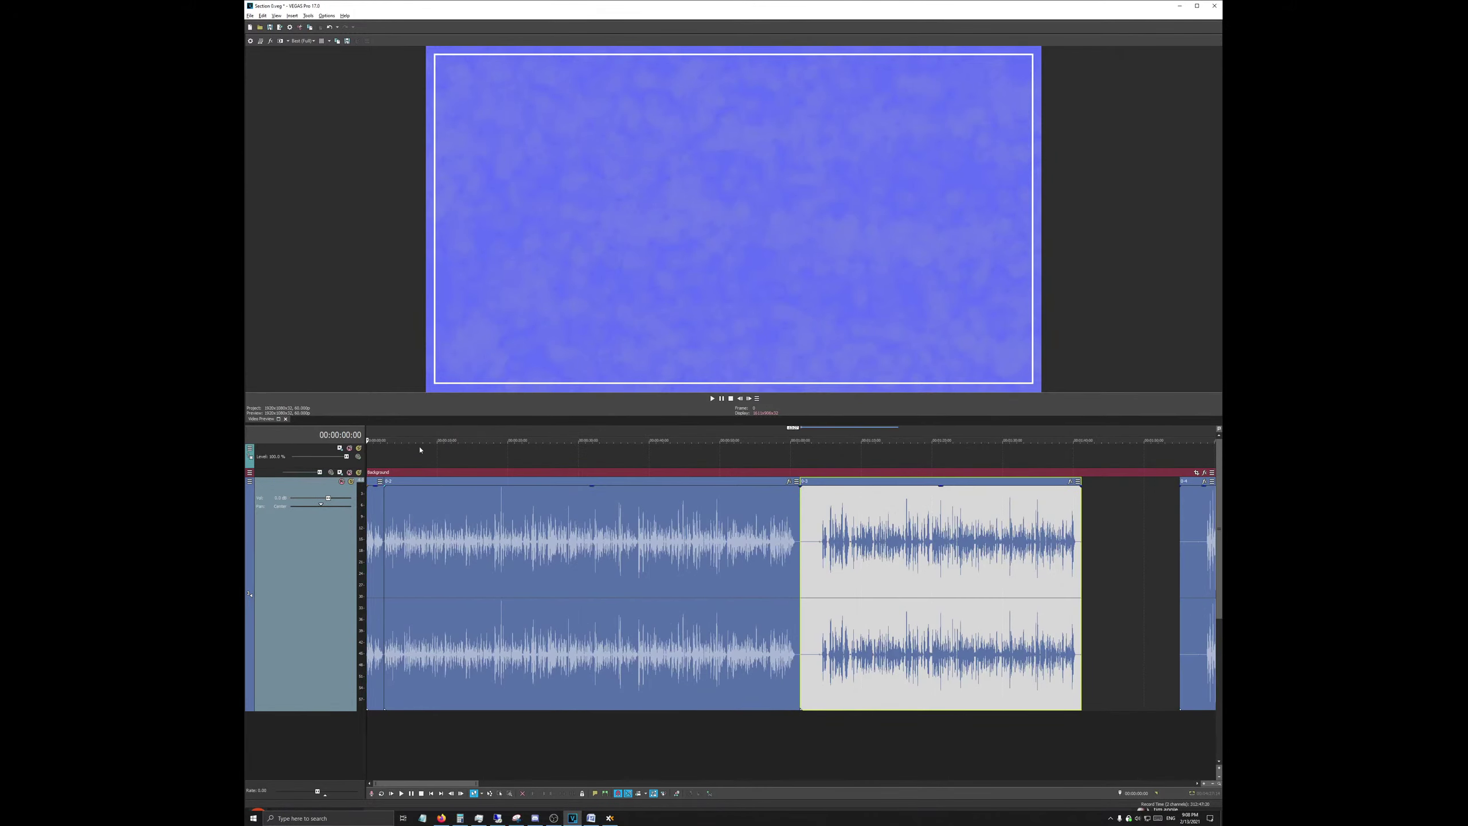
{"action": "key", "text": "space"}
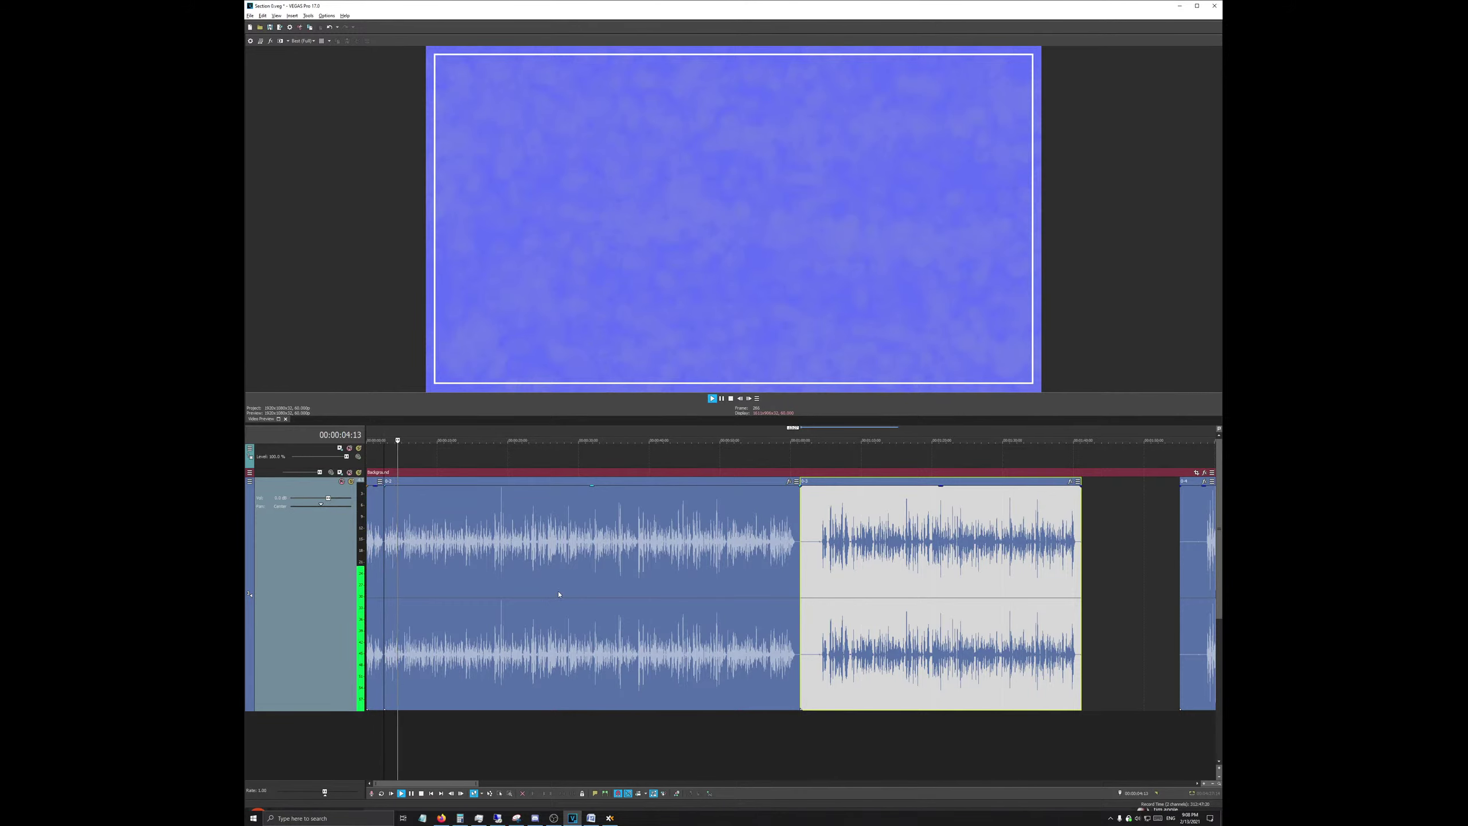
{"action": "scroll", "coordinate": [701, 570], "scroll_direction": "down", "scroll_amount": 3}
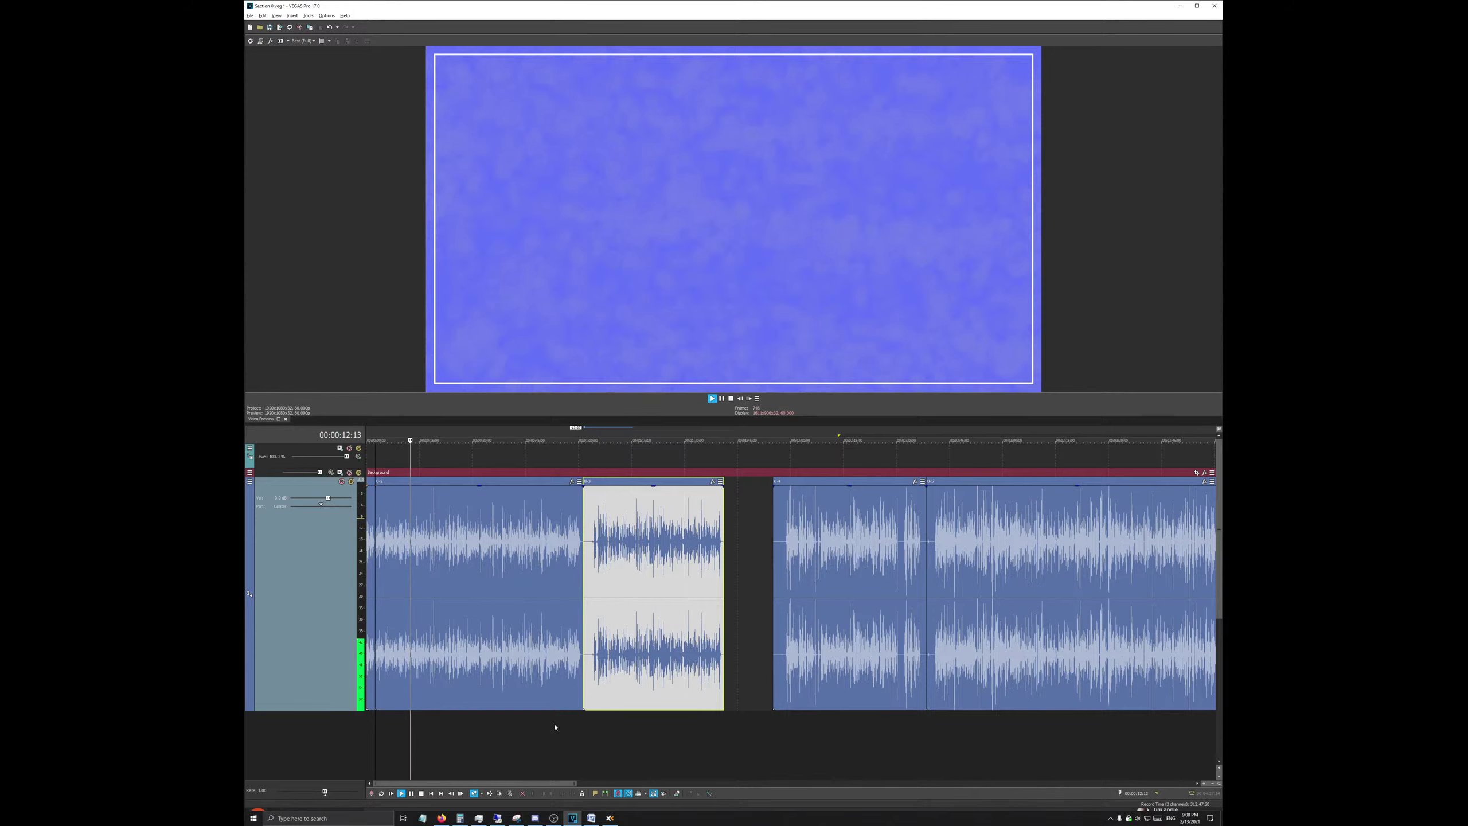
{"action": "left_click", "coordinate": [722, 398]}
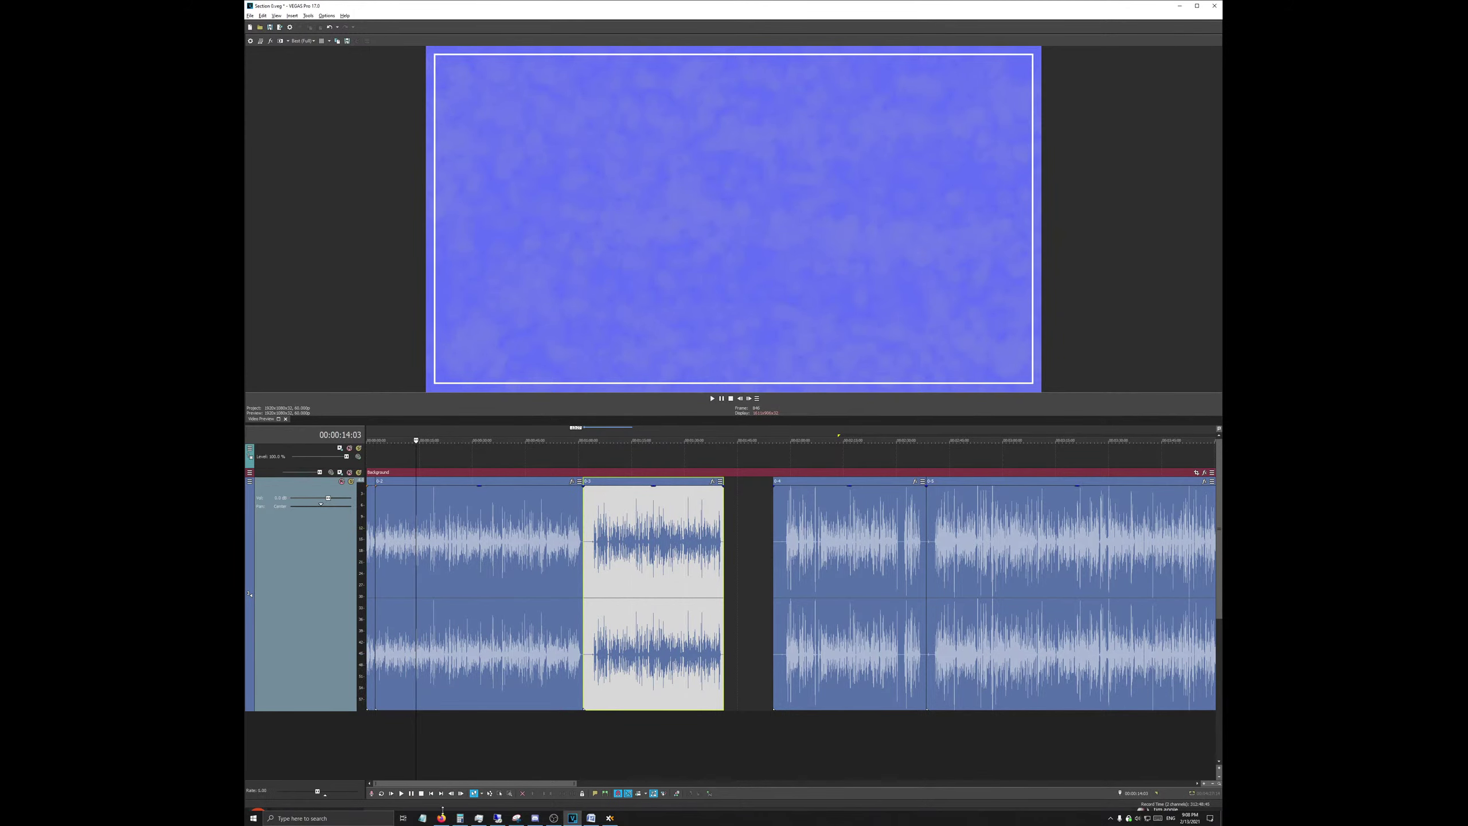
Step: Switch to Firefox, unmute and pause the live stream to check its sound, and inspect the audio mixer in OBS
{"action": "left_click", "coordinate": [442, 818]}
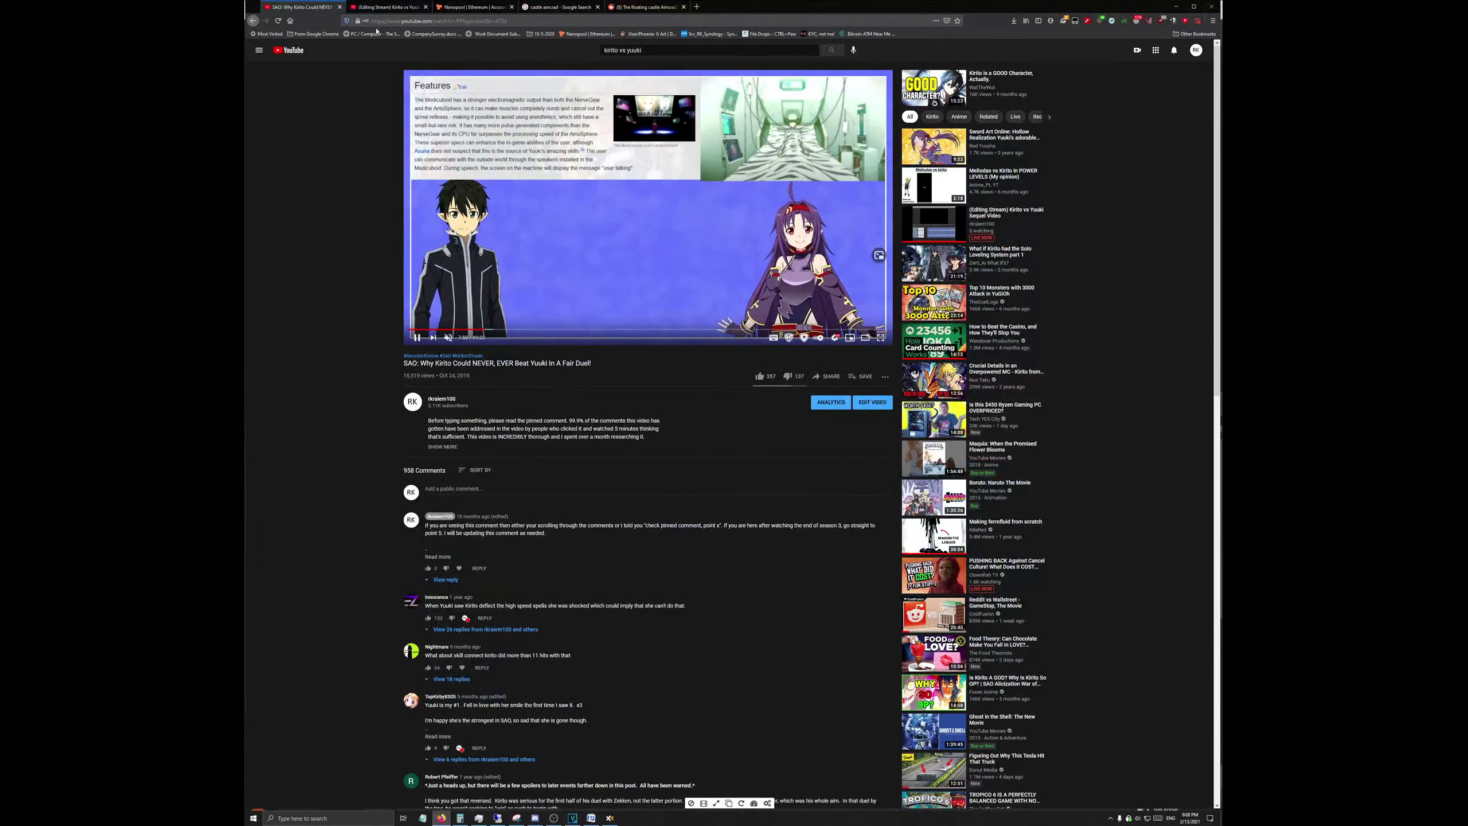
{"action": "left_click", "coordinate": [382, 7]}
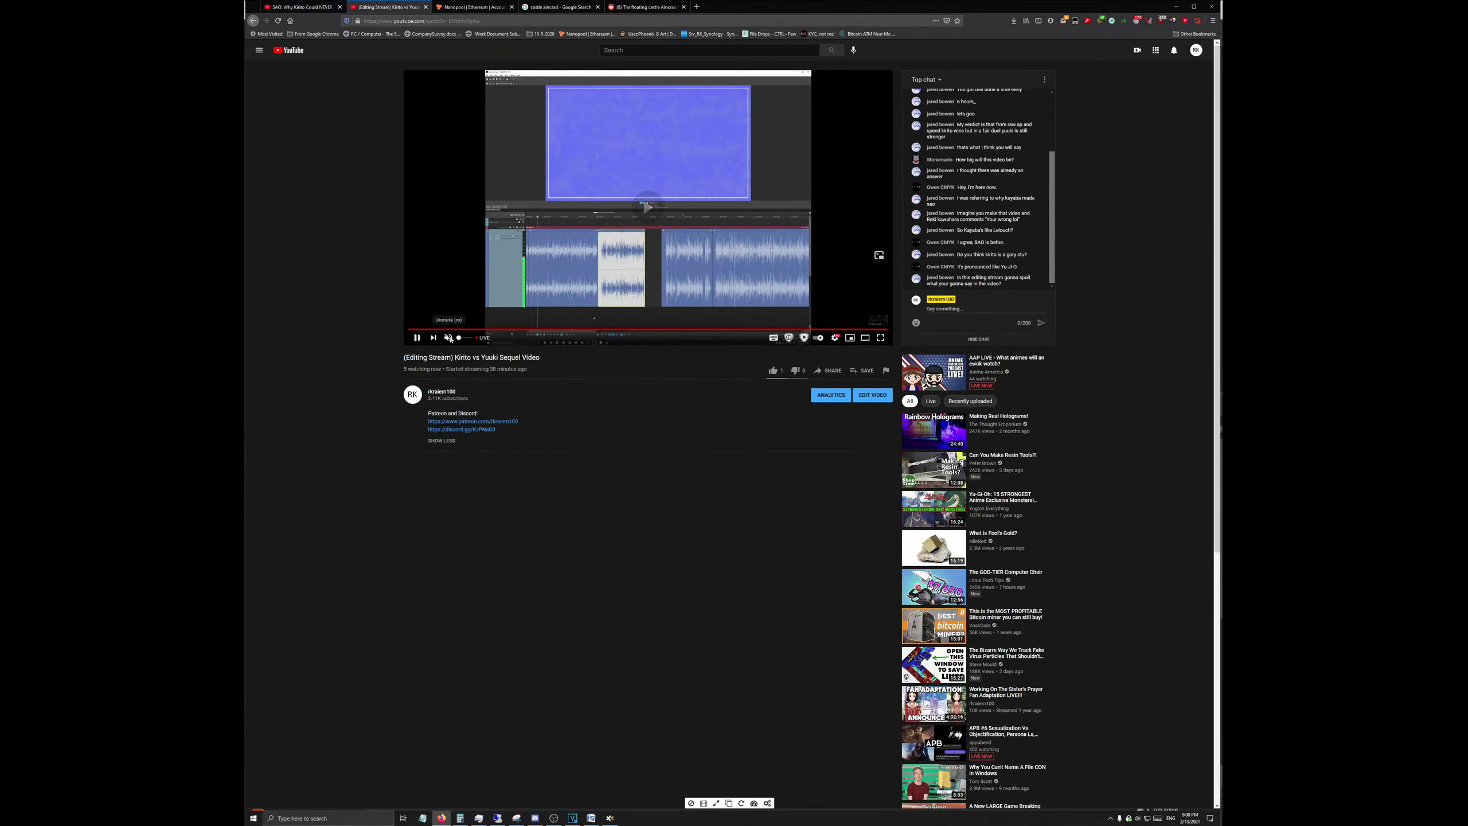
{"action": "left_click", "coordinate": [448, 338]}
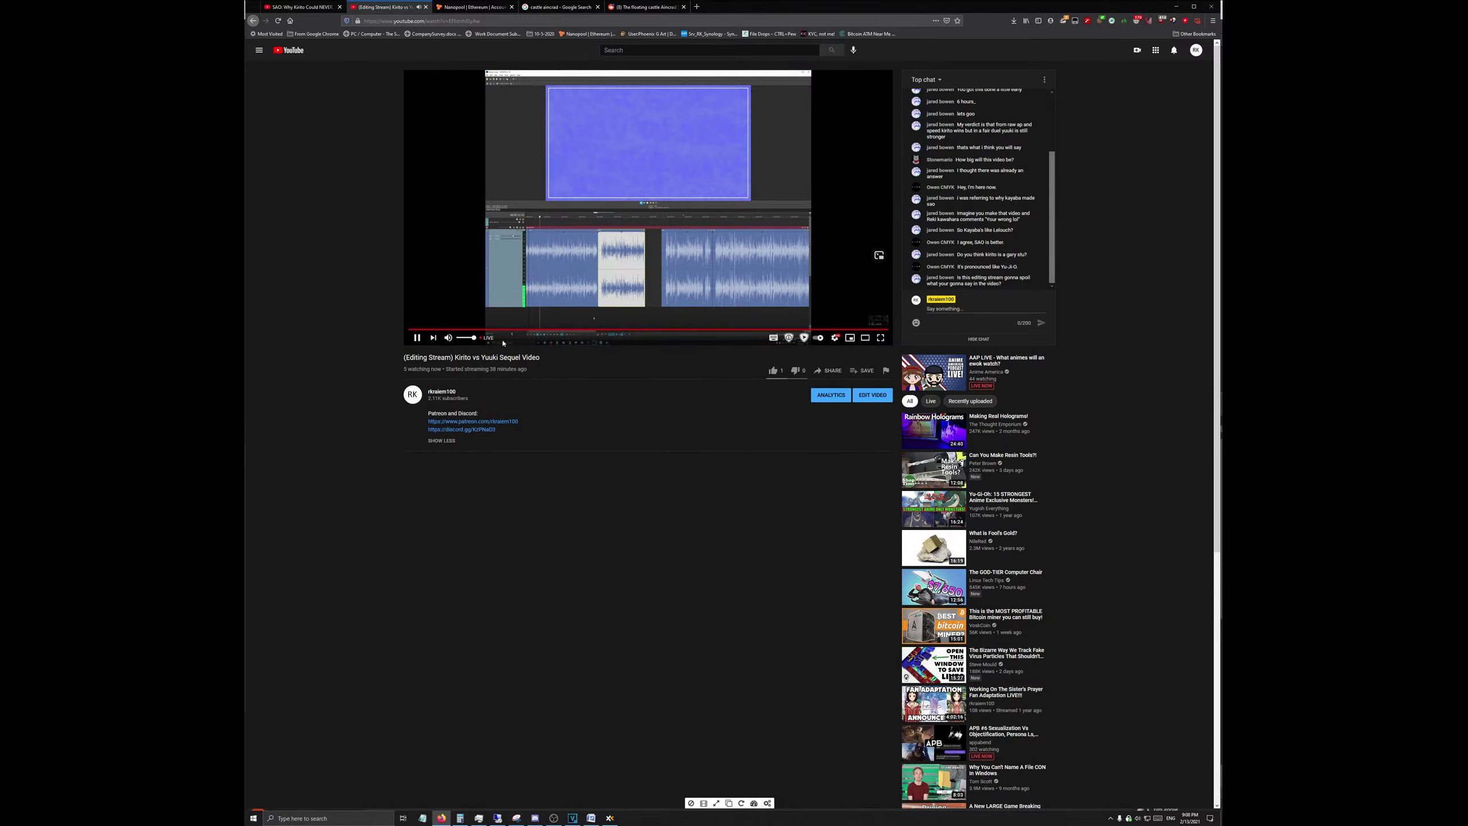
{"action": "left_click", "coordinate": [481, 284]}
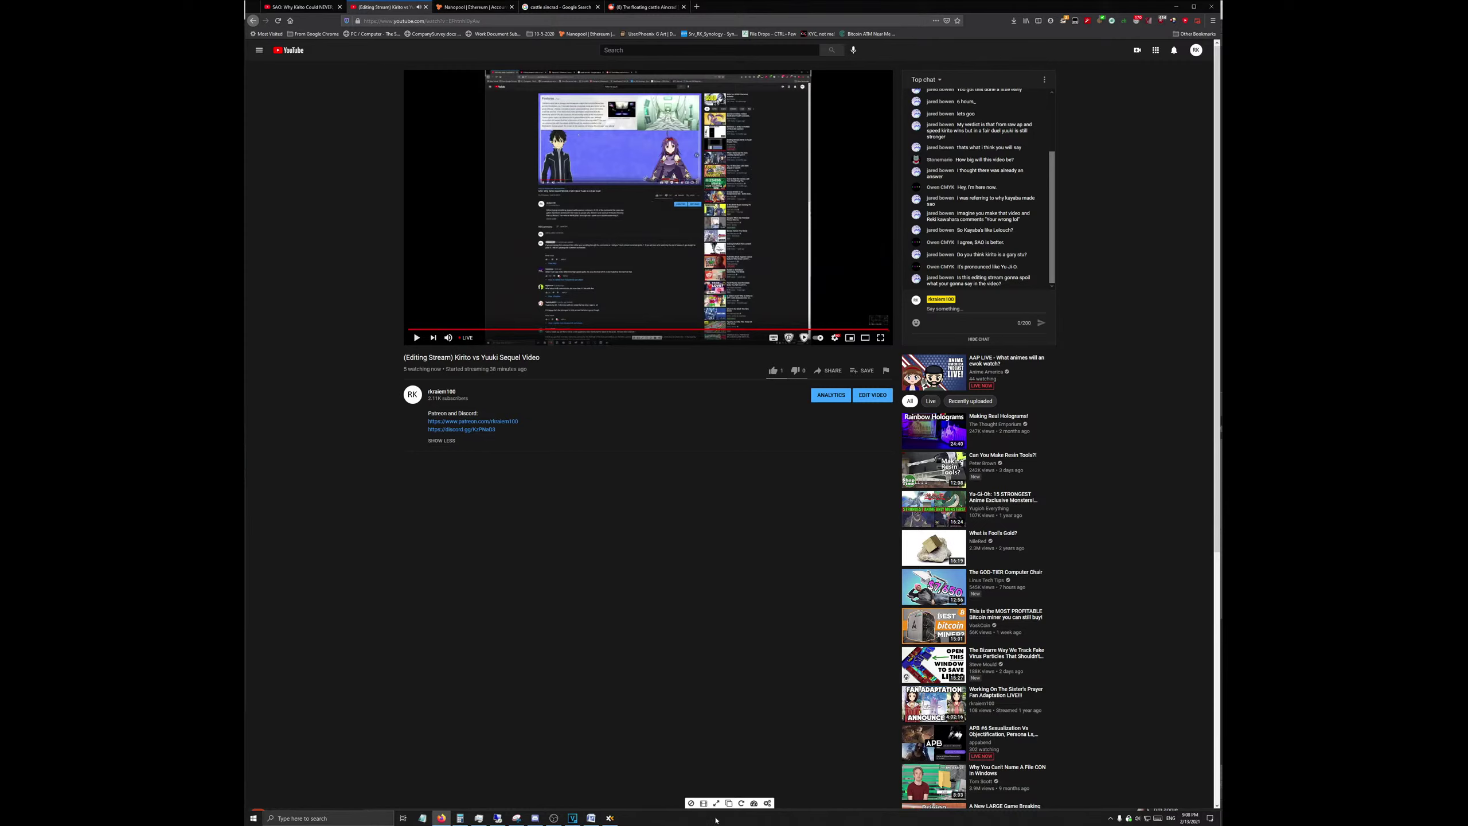
{"action": "left_click", "coordinate": [554, 817]}
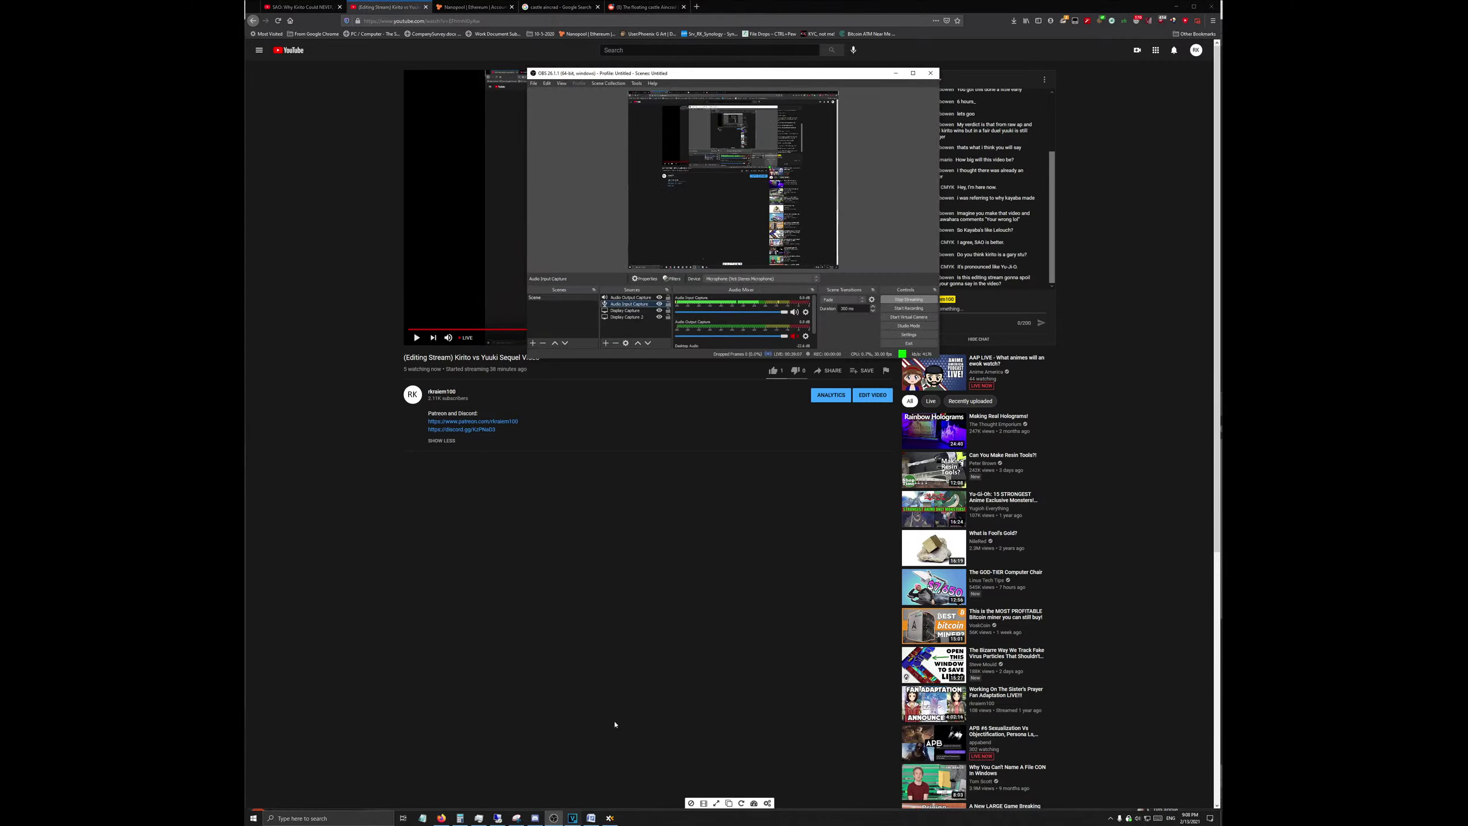
{"action": "scroll", "coordinate": [809, 338], "scroll_direction": "down", "scroll_amount": 2}
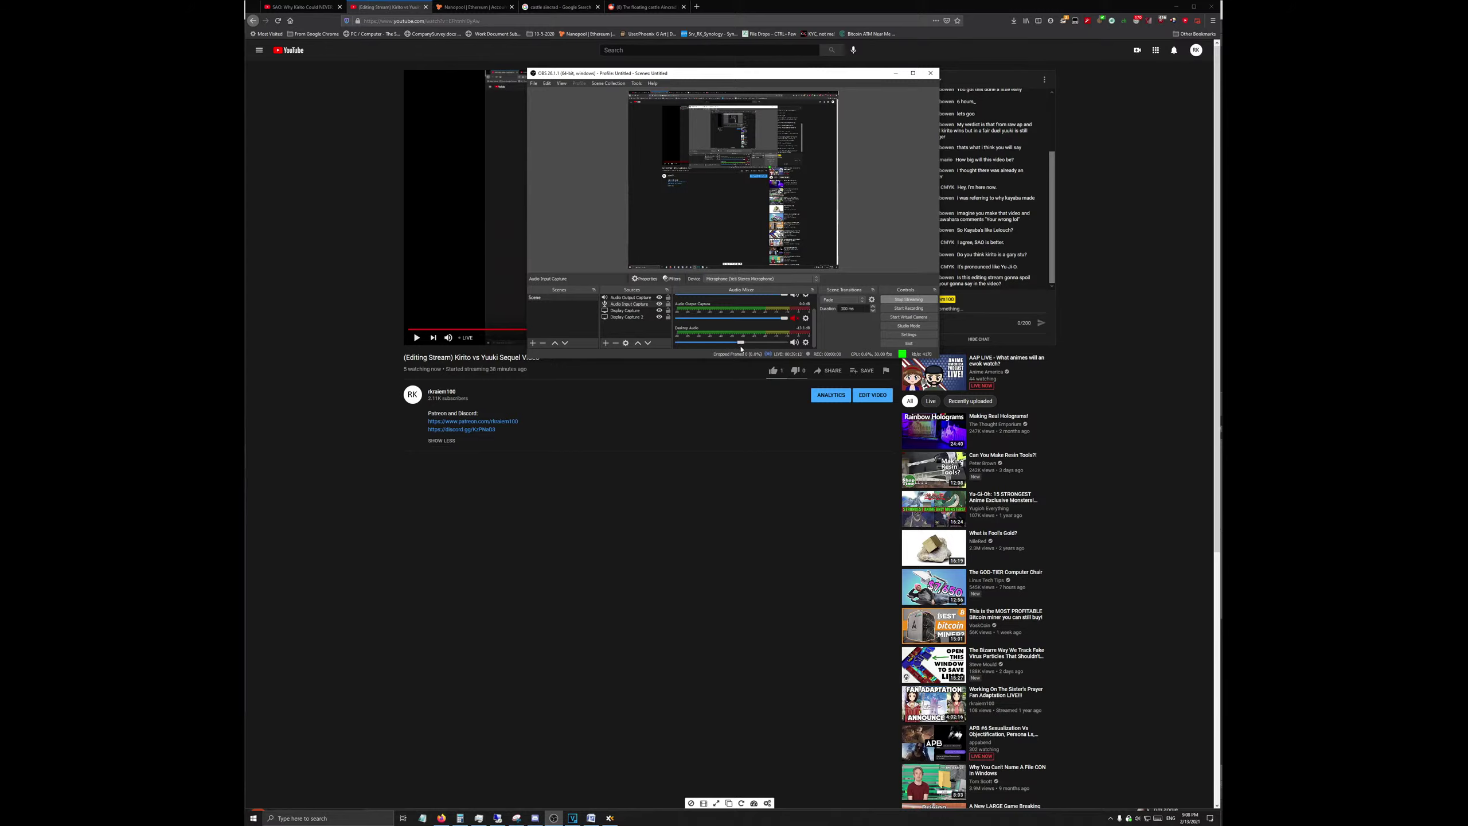
Step: Switch back to VEGAS Pro and listen to the first audio clip from 00:00:11:27
{"action": "left_click", "coordinate": [572, 818]}
{"action": "left_click", "coordinate": [409, 437]}
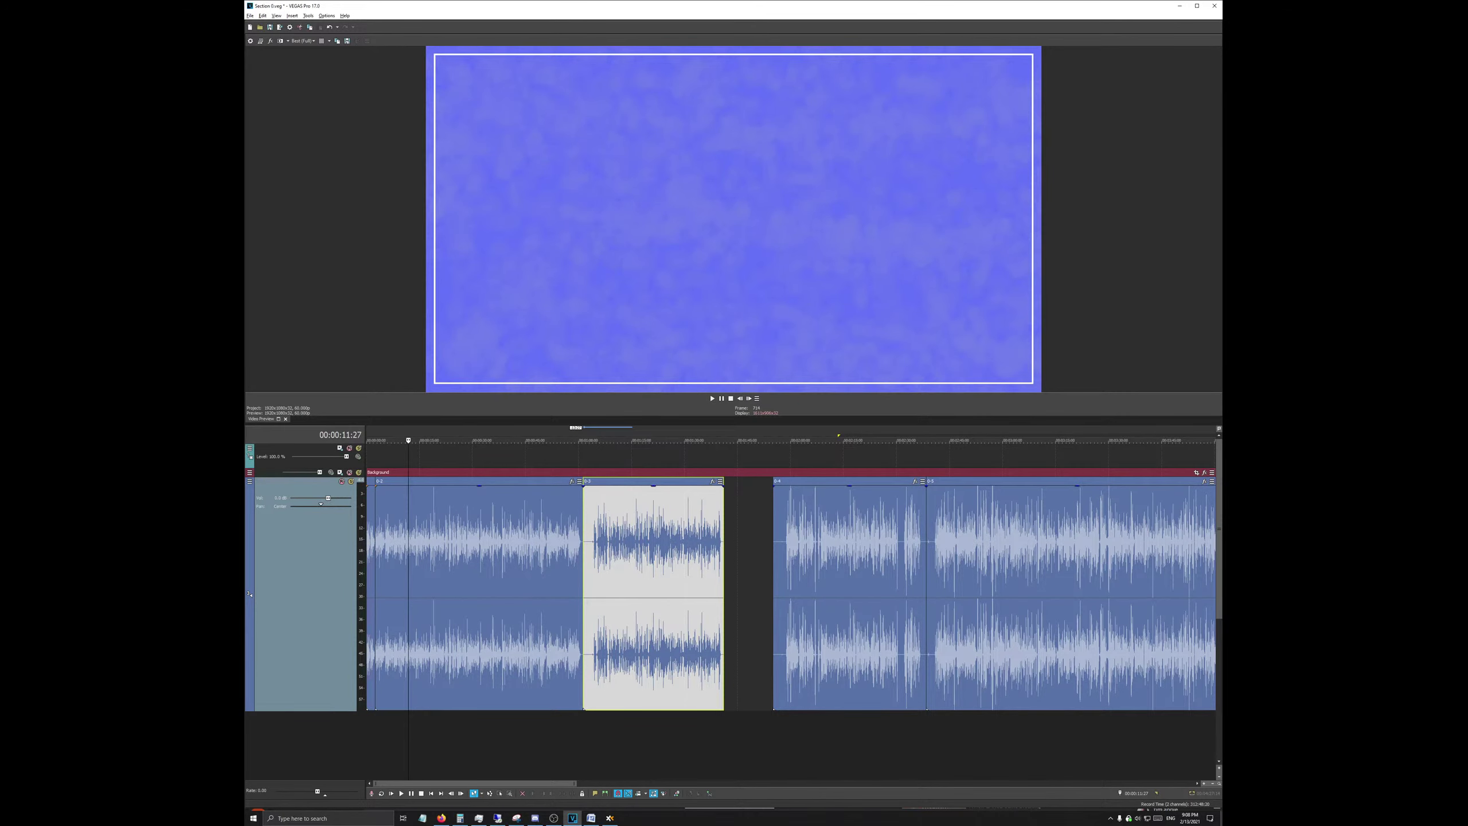
{"action": "key", "text": "space"}
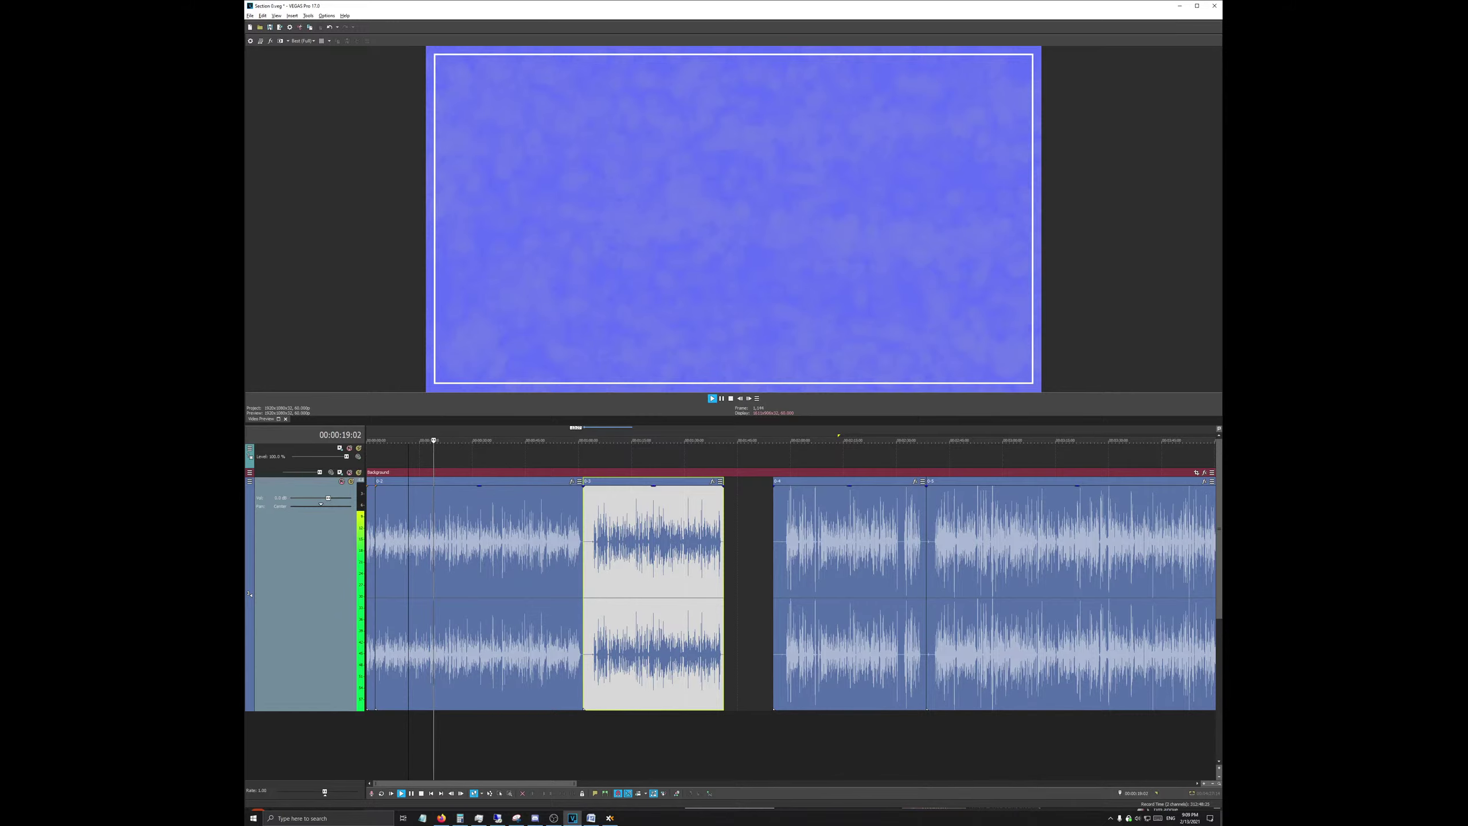
{"action": "key", "text": "space"}
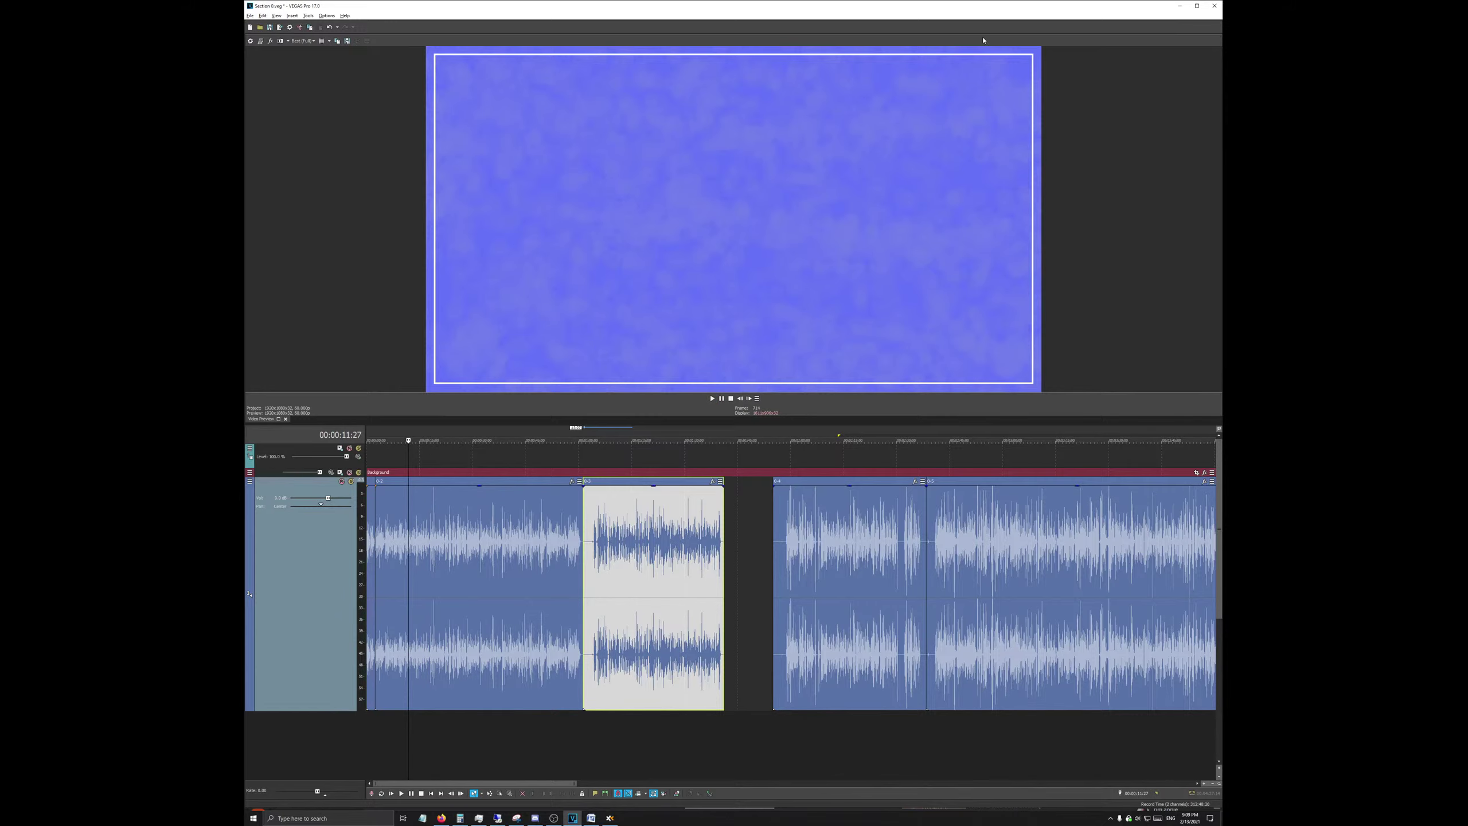
Step: Listen to the first clip's narration from 00:00:15:07 and pause at 00:00:18:03
{"action": "left_click", "coordinate": [421, 439]}
{"action": "scroll", "coordinate": [912, 617], "scroll_direction": "up", "scroll_amount": 5}
{"action": "scroll", "coordinate": [911, 618], "scroll_direction": "up", "scroll_amount": 4}
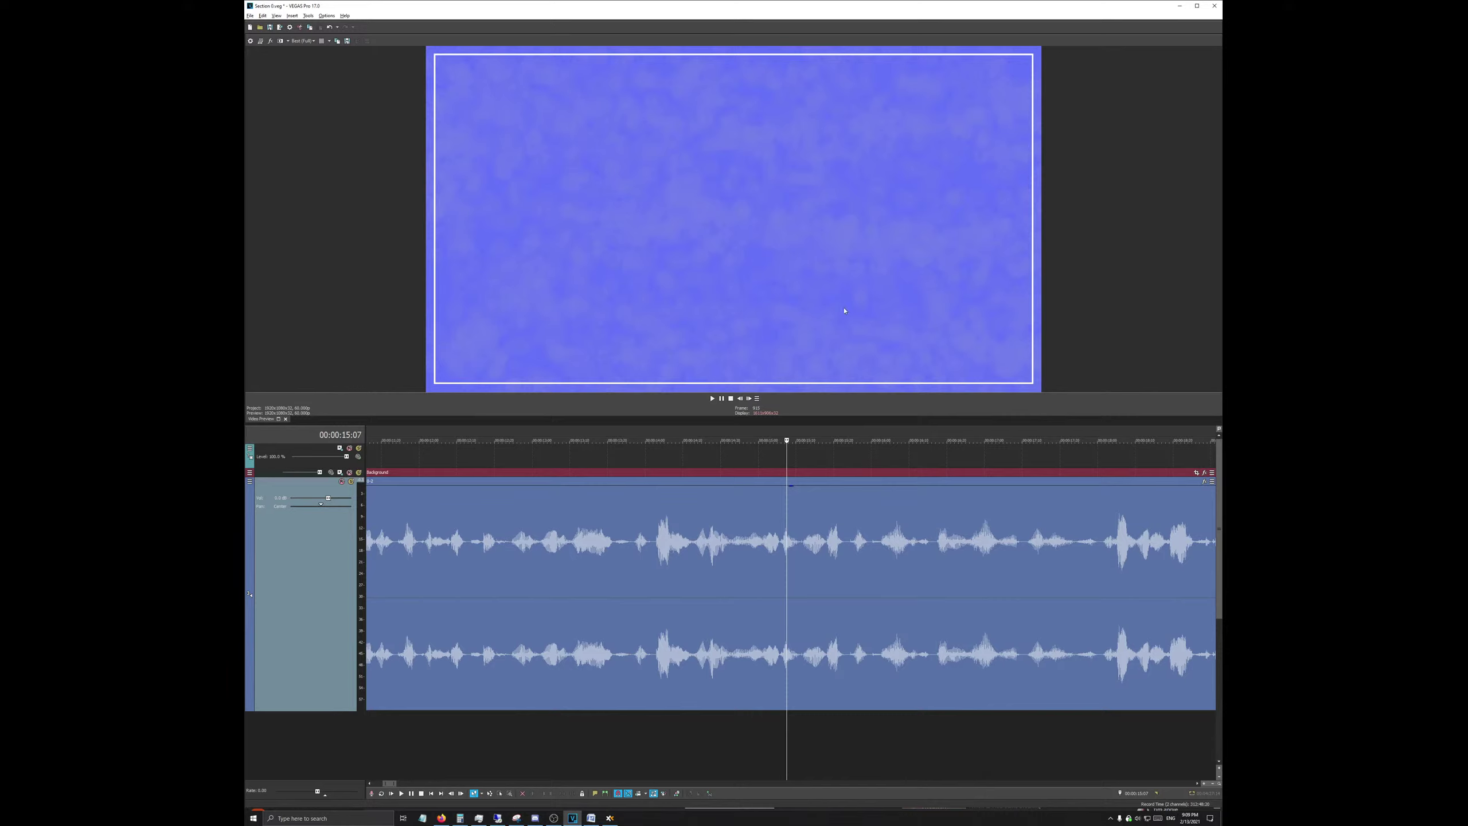
{"action": "scroll", "coordinate": [809, 625], "scroll_direction": "up", "scroll_amount": 5}
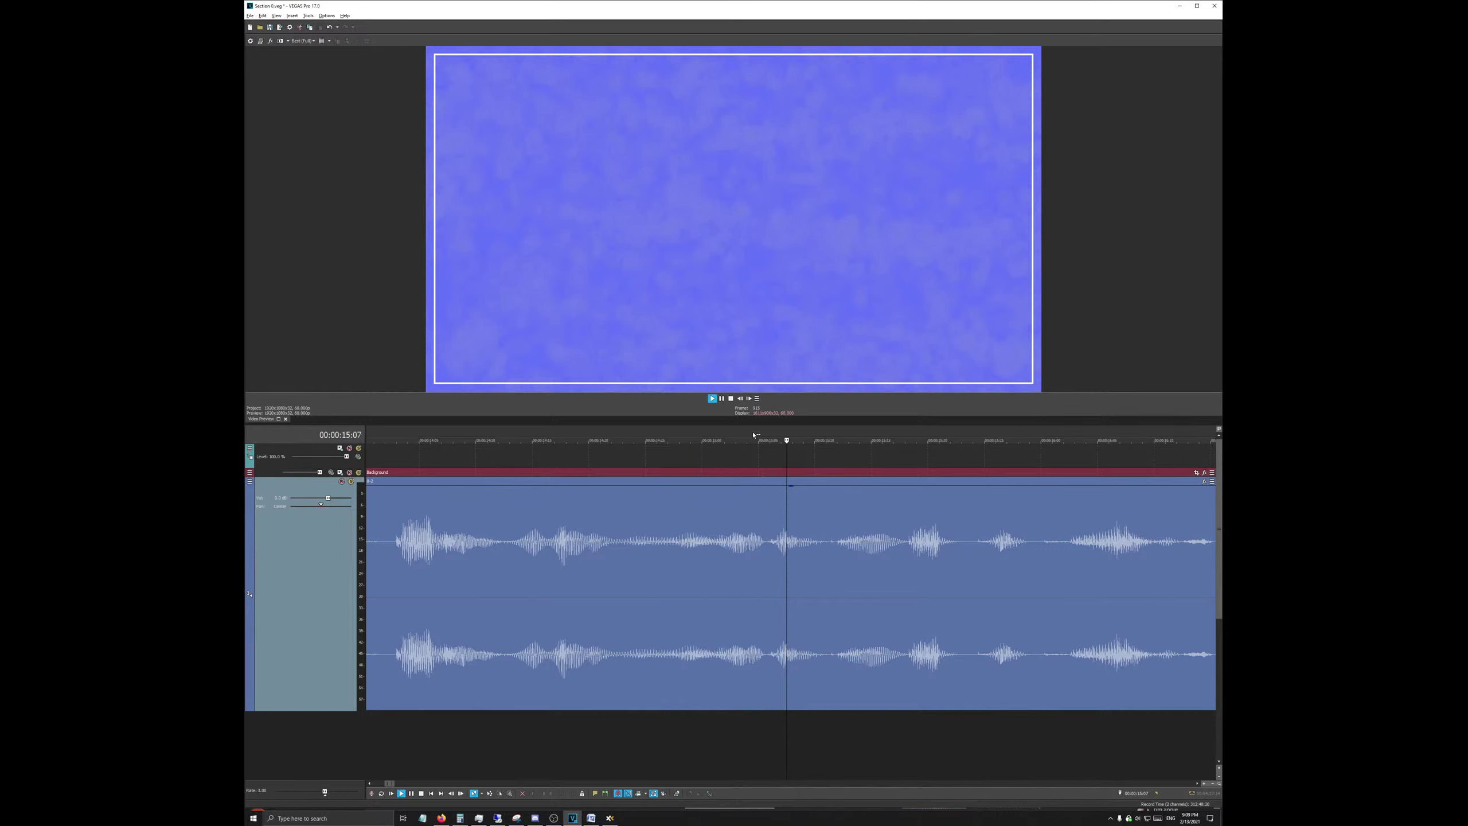
{"action": "key", "text": "space"}
{"action": "scroll", "coordinate": [763, 604], "scroll_direction": "down", "scroll_amount": 6}
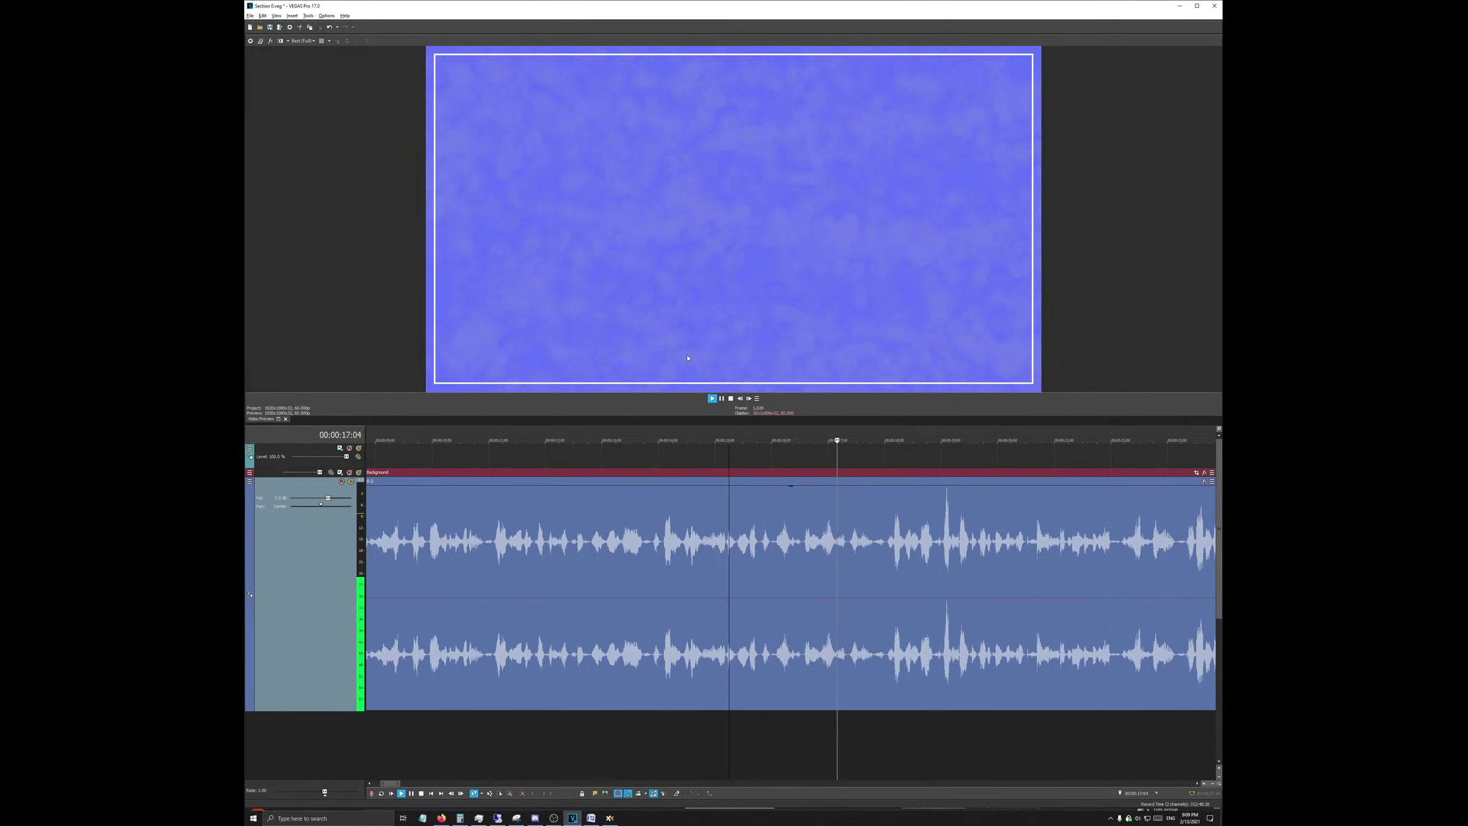
{"action": "left_click", "coordinate": [722, 398]}
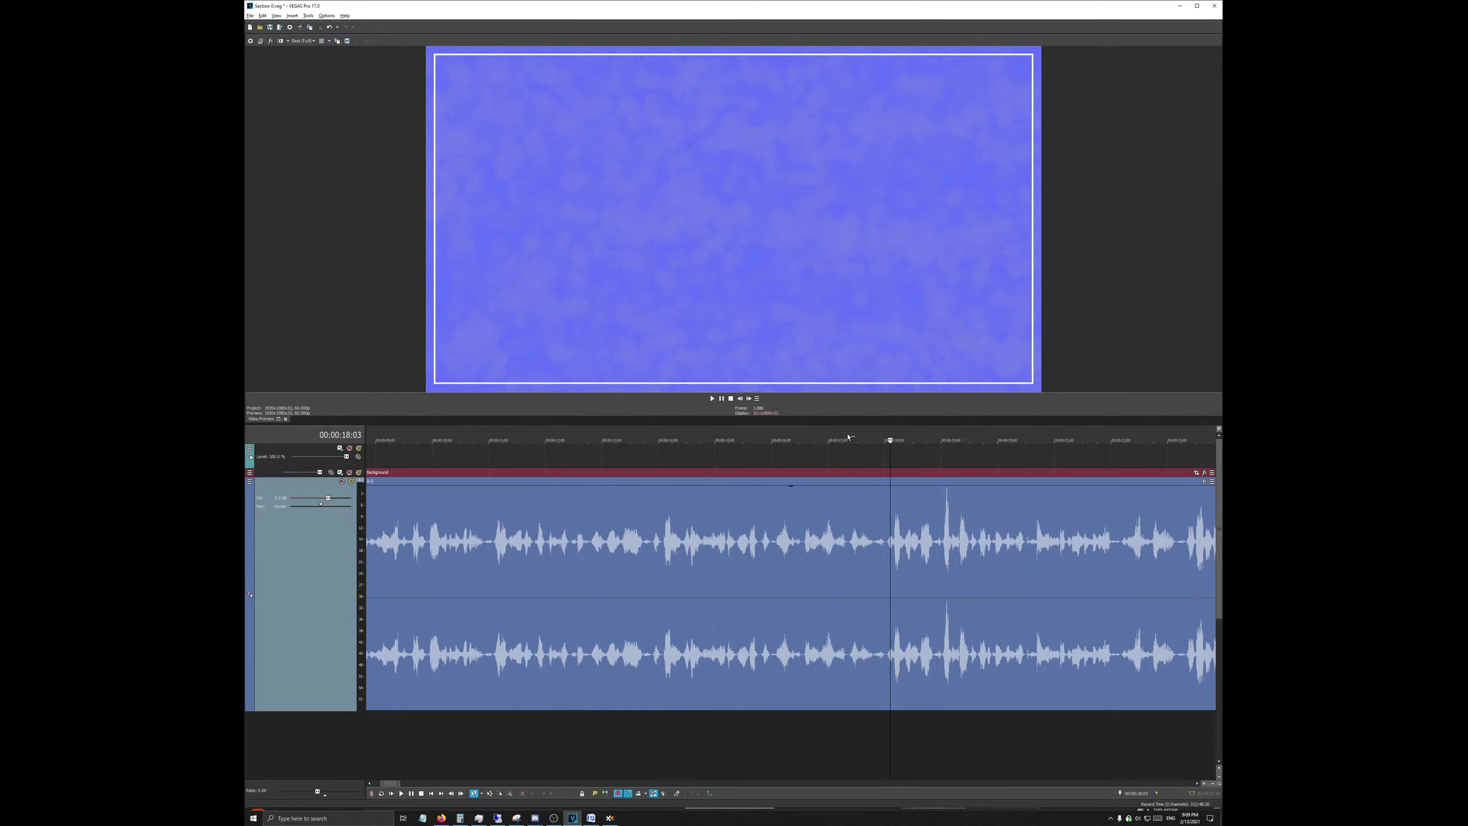
Step: Place the cursor at 00:00:17:10 and play short passages from there to examine the waveform closely
{"action": "left_click", "coordinate": [848, 439]}
{"action": "scroll", "coordinate": [946, 508], "scroll_direction": "up", "scroll_amount": 5}
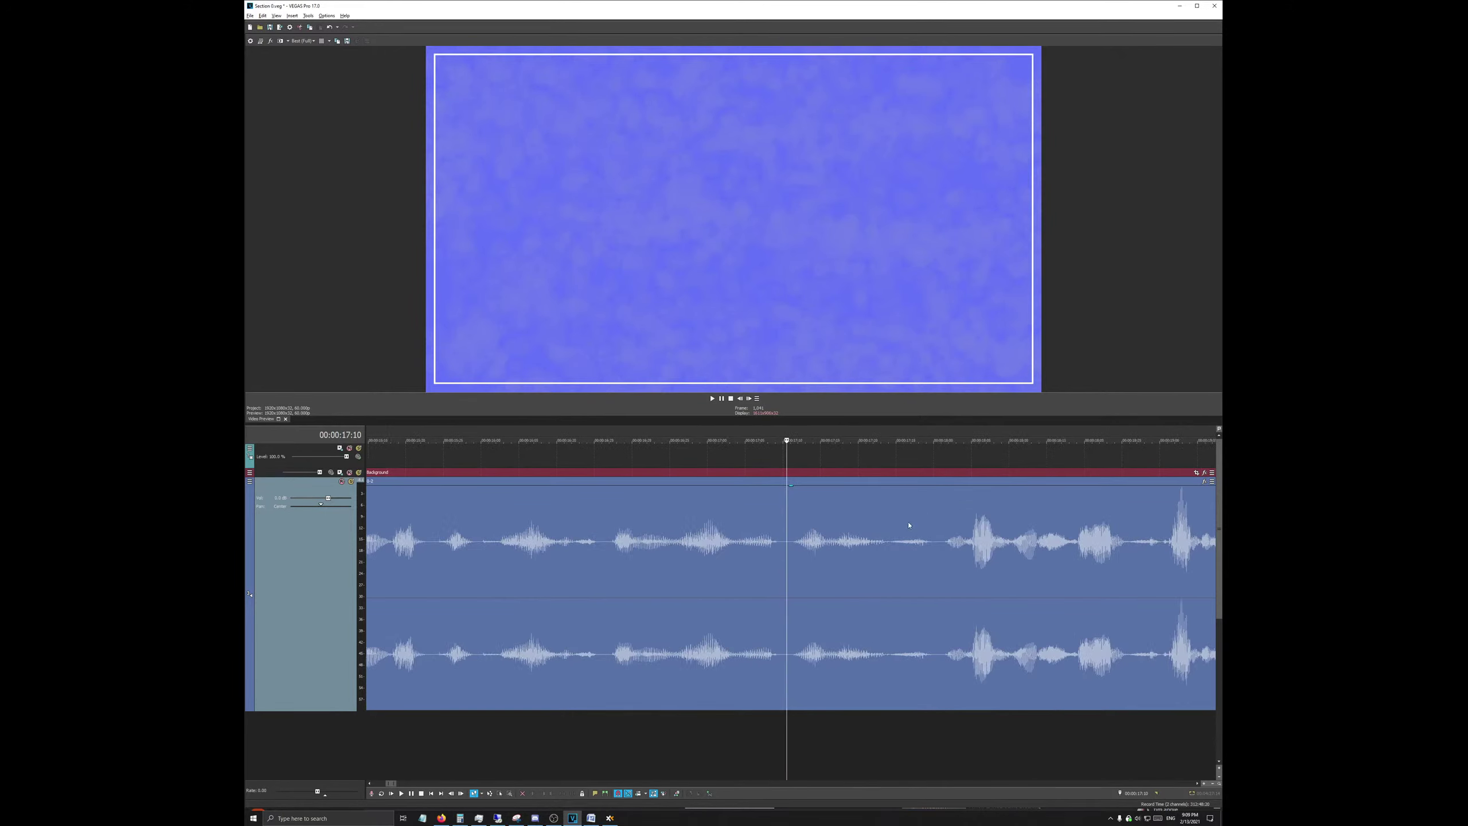
{"action": "scroll", "coordinate": [926, 563], "scroll_direction": "up", "scroll_amount": 4}
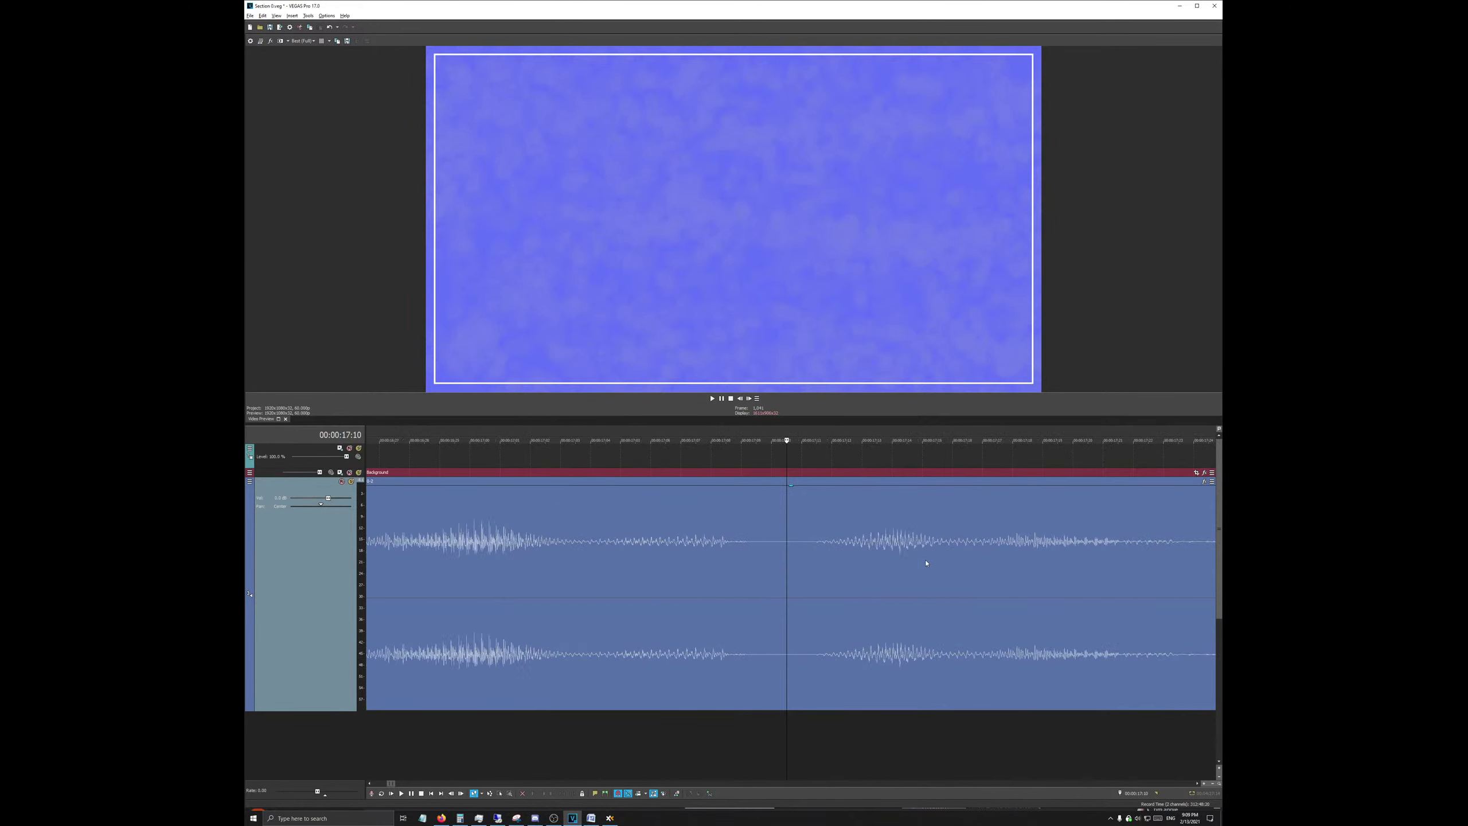
{"action": "scroll", "coordinate": [901, 538], "scroll_direction": "down", "scroll_amount": 3}
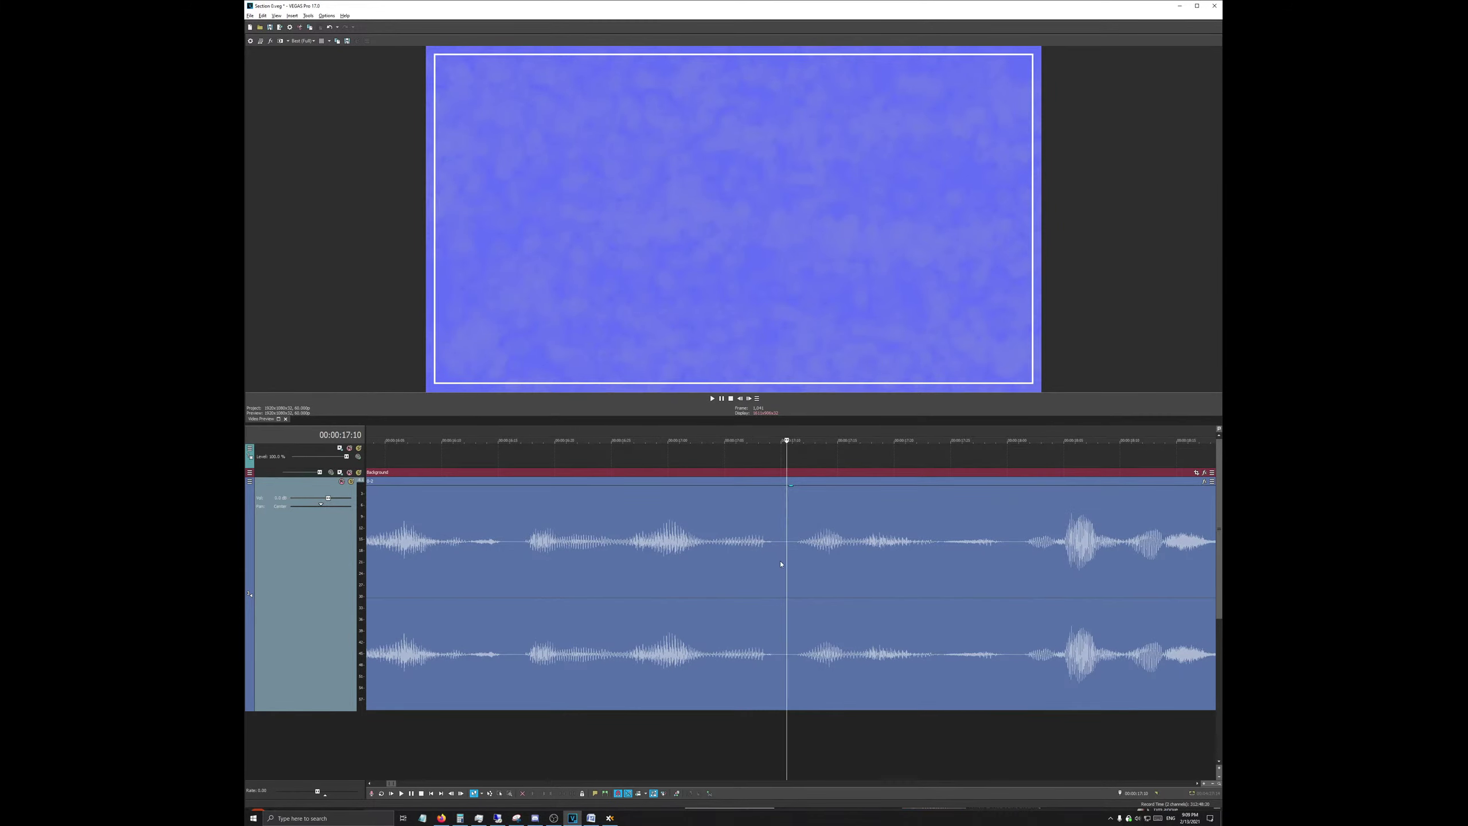
{"action": "key", "text": "space"}
{"action": "key", "text": "space"}
{"action": "key", "text": "space"}
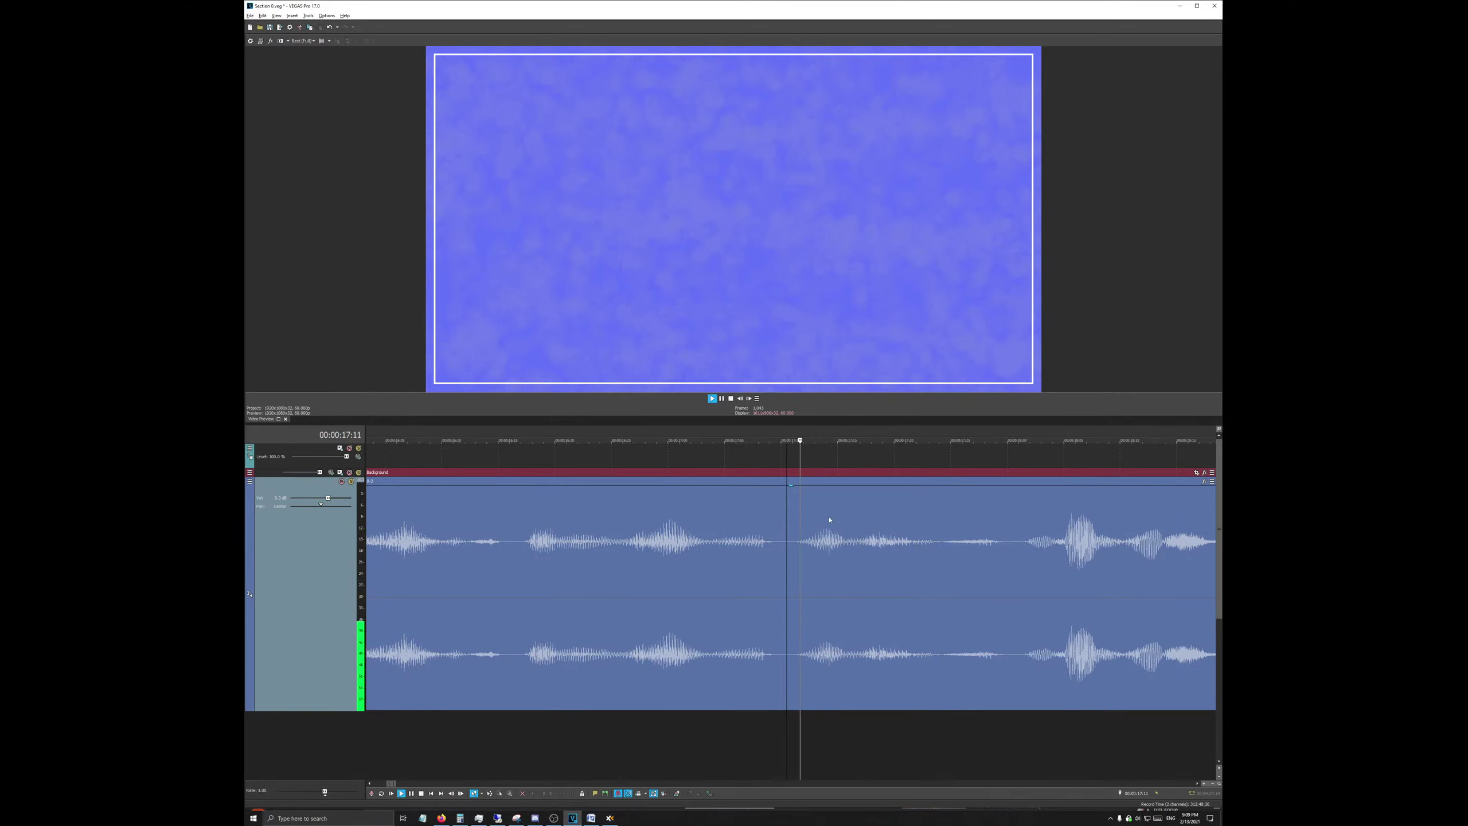
{"action": "key", "text": "space"}
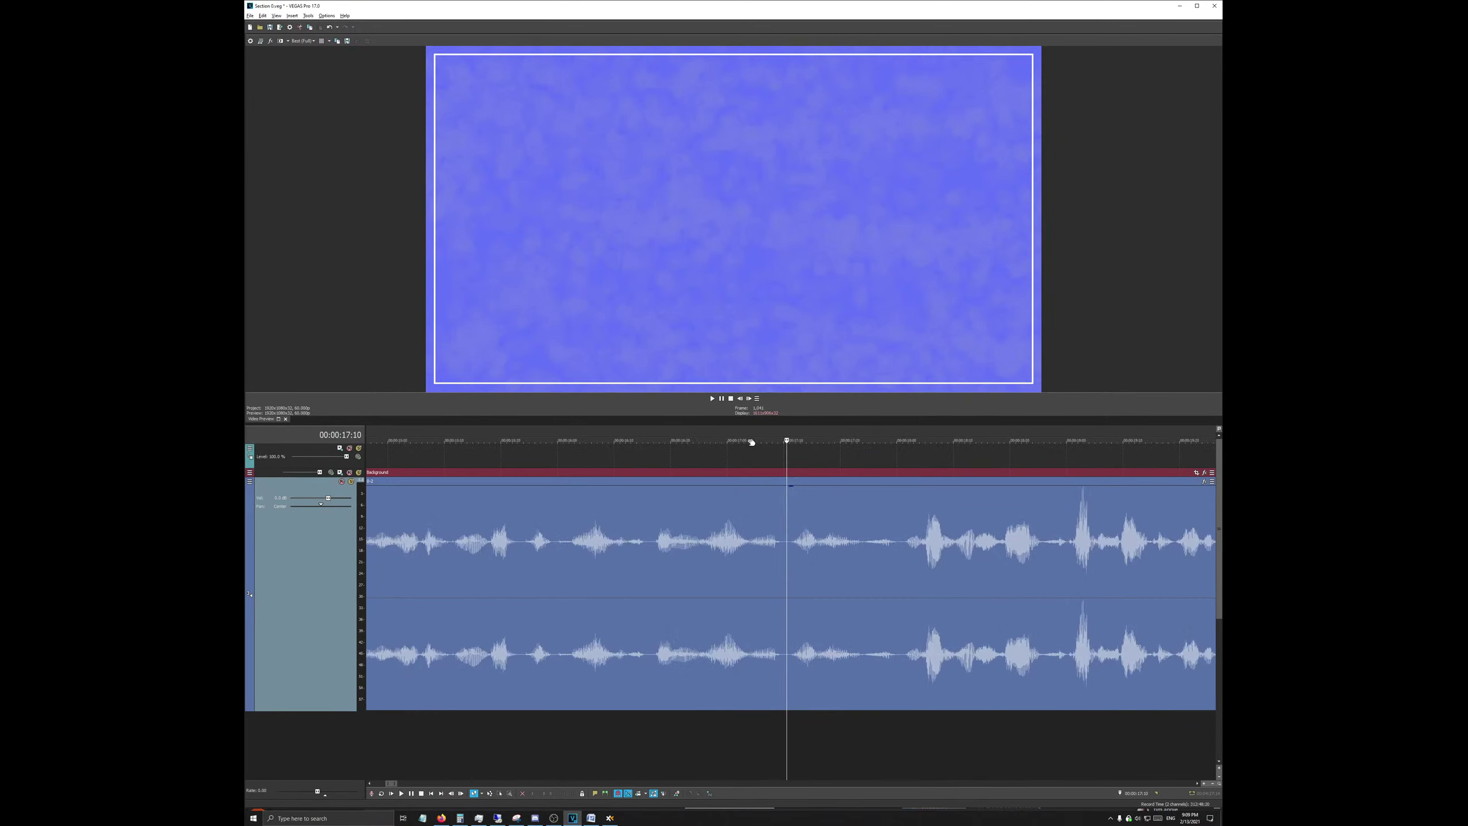
Step: Audition the short sound just before 00:00:17:10, and replay the passage from 00:00:16:17
{"action": "left_click_drag", "start_coordinate": [745, 440], "coordinate": [777, 439]}
{"action": "key", "text": "space"}
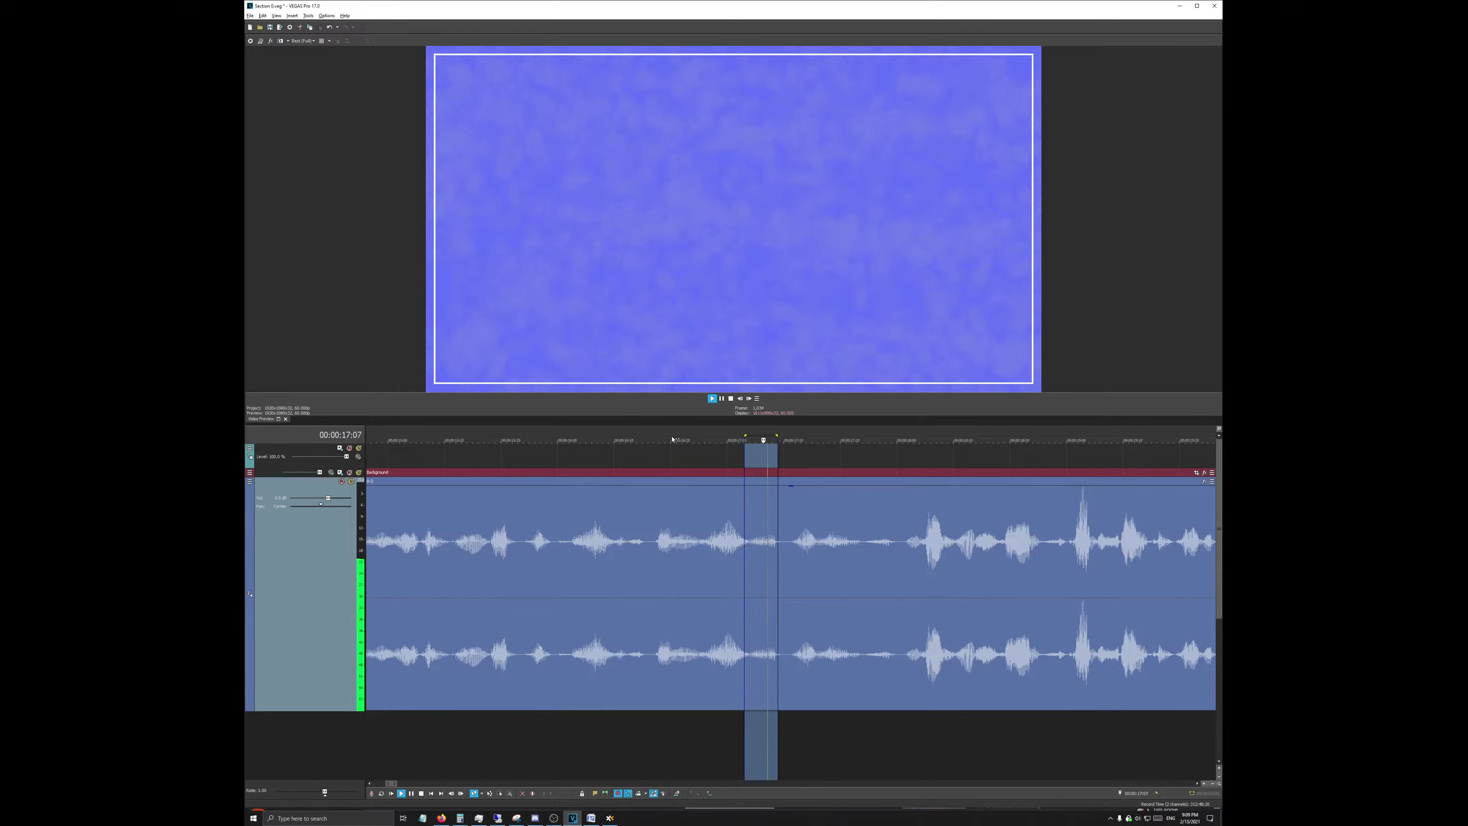
{"action": "left_click", "coordinate": [658, 430]}
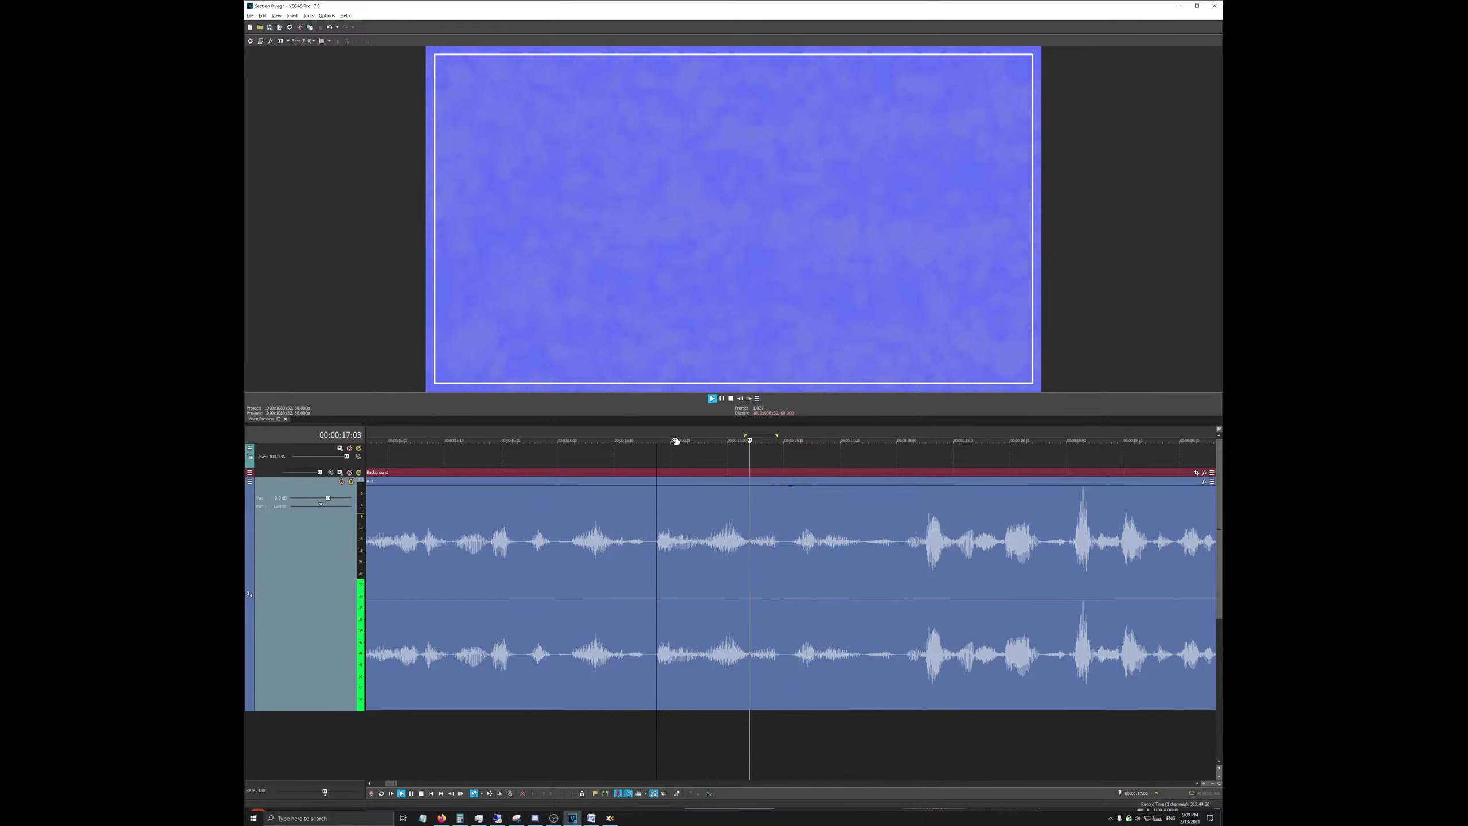
{"action": "key", "text": "space"}
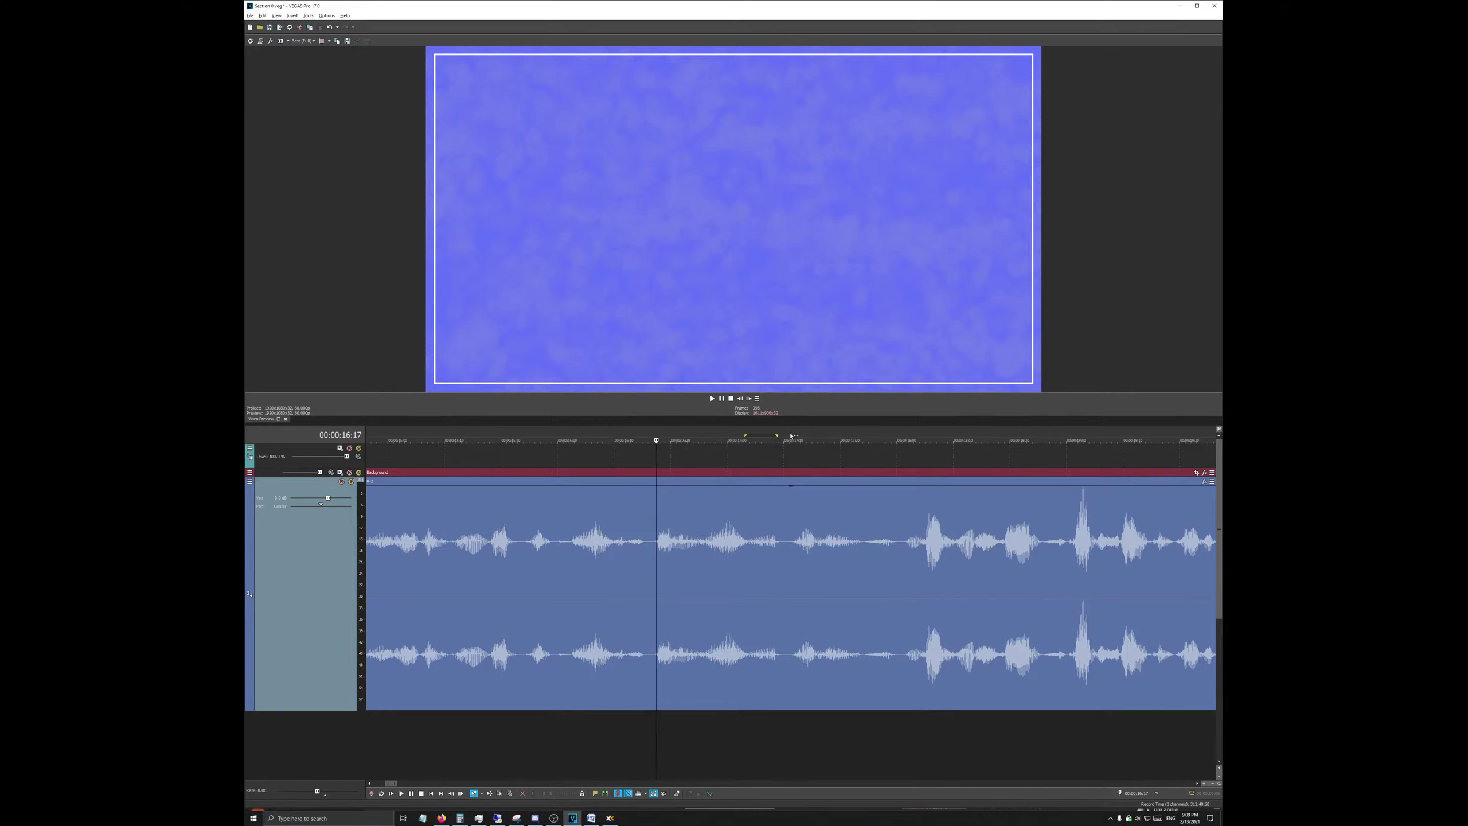
Step: Split the first audio clip around the short sound between about 00:00:17:11 and 00:00:17:16
{"action": "left_click_drag", "start_coordinate": [791, 436], "coordinate": [821, 444]}
{"action": "right_click", "coordinate": [801, 518]}
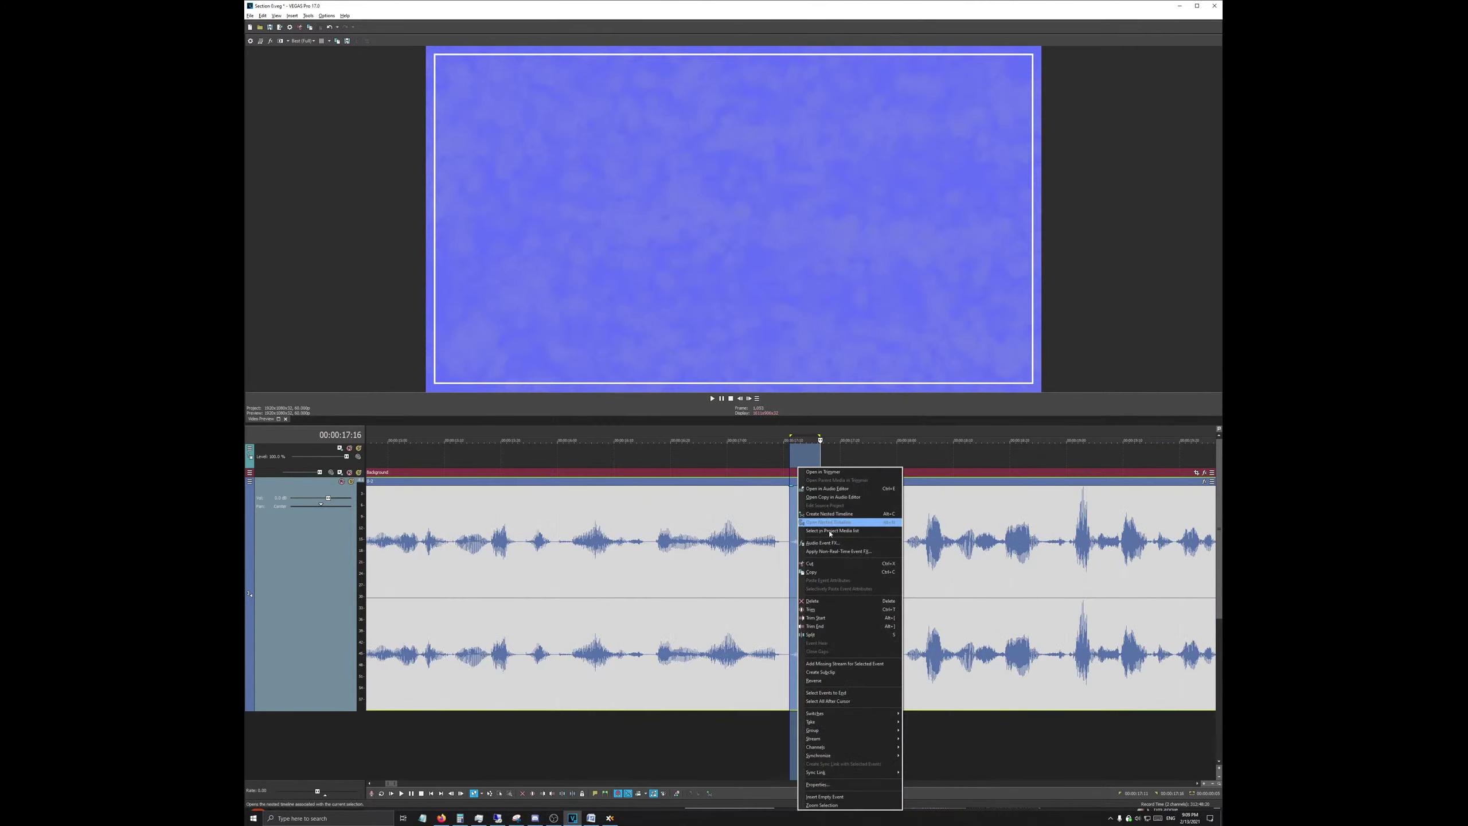
{"action": "left_click", "coordinate": [838, 636]}
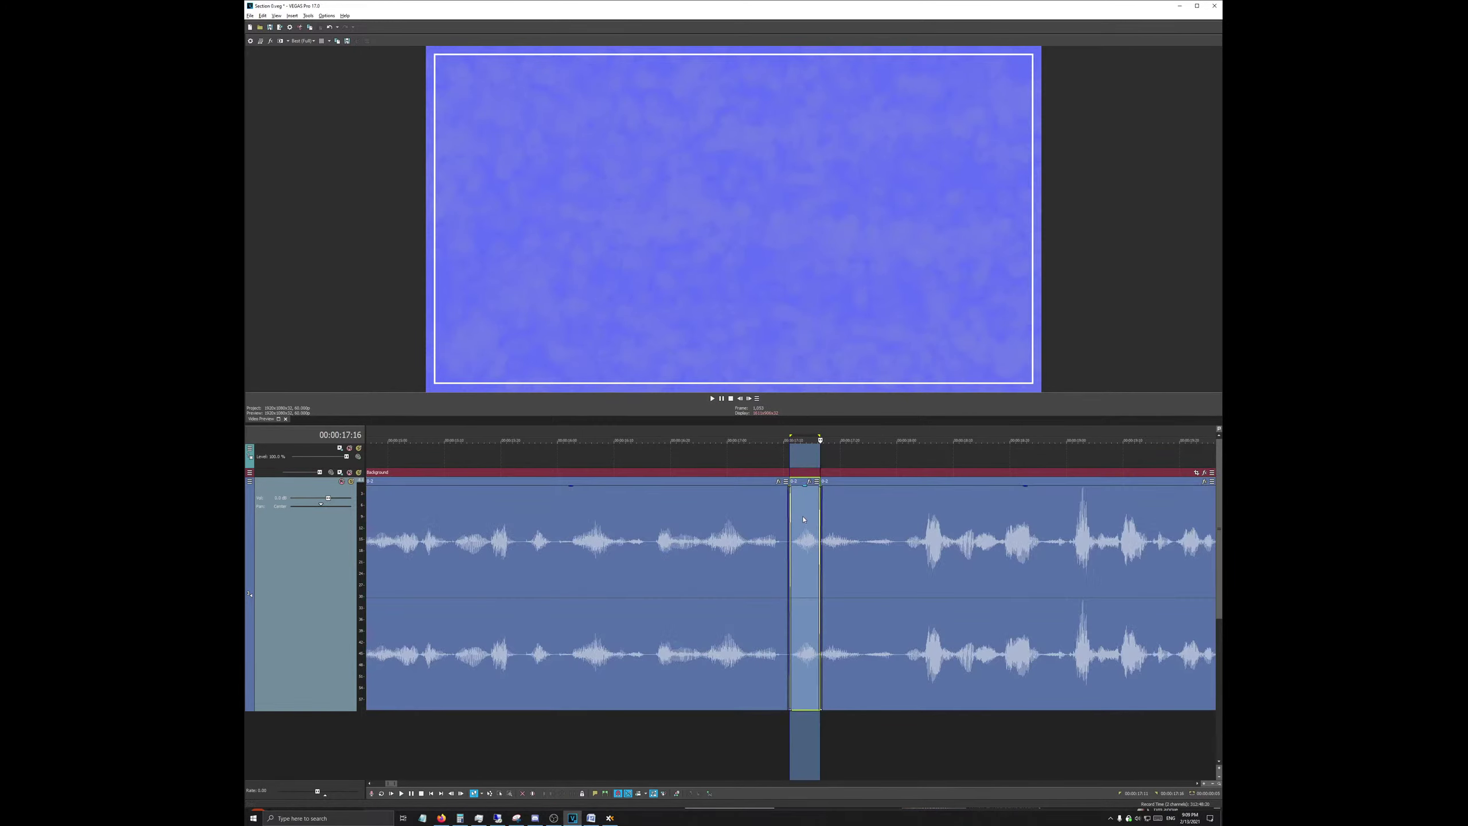
Step: Mute the short split-off segment of the first audio clip
{"action": "right_click", "coordinate": [802, 519]}
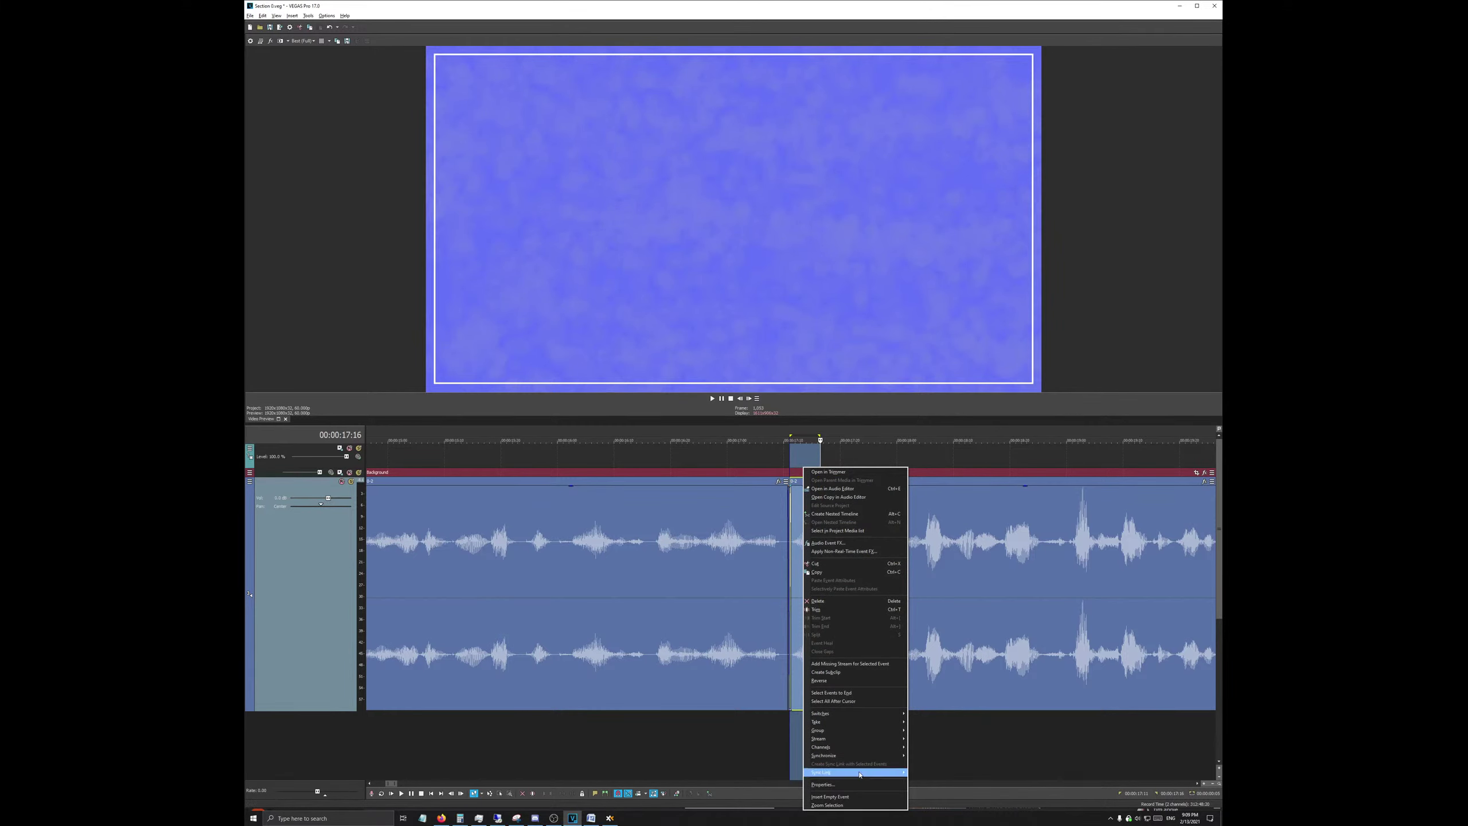
{"action": "mouse_move", "coordinate": [867, 717]}
{"action": "left_click", "coordinate": [921, 713]}
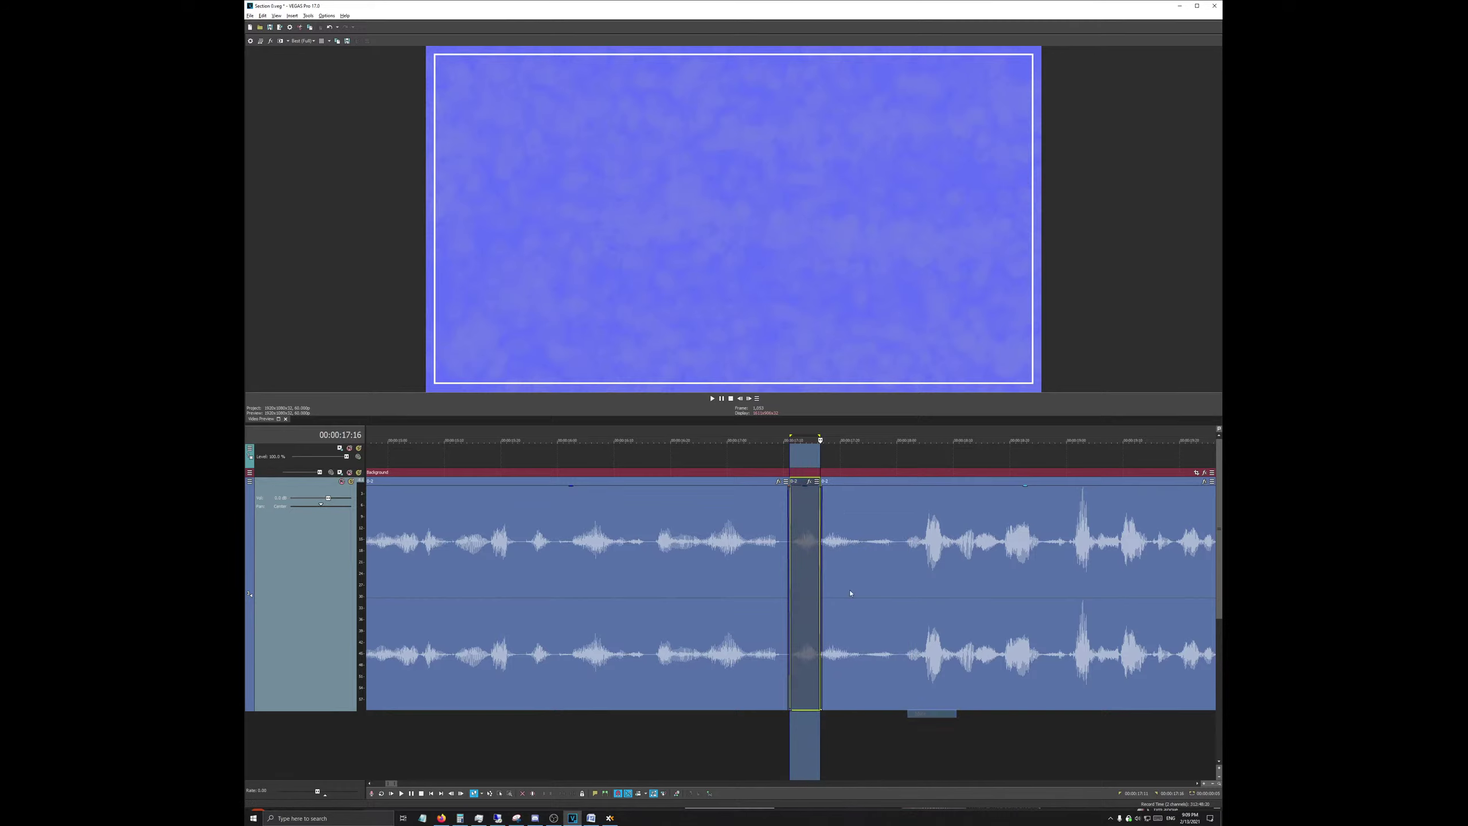
Step: Play the narration from 00:00:16:16 through the muted segment to check the edit
{"action": "left_click", "coordinate": [713, 434]}
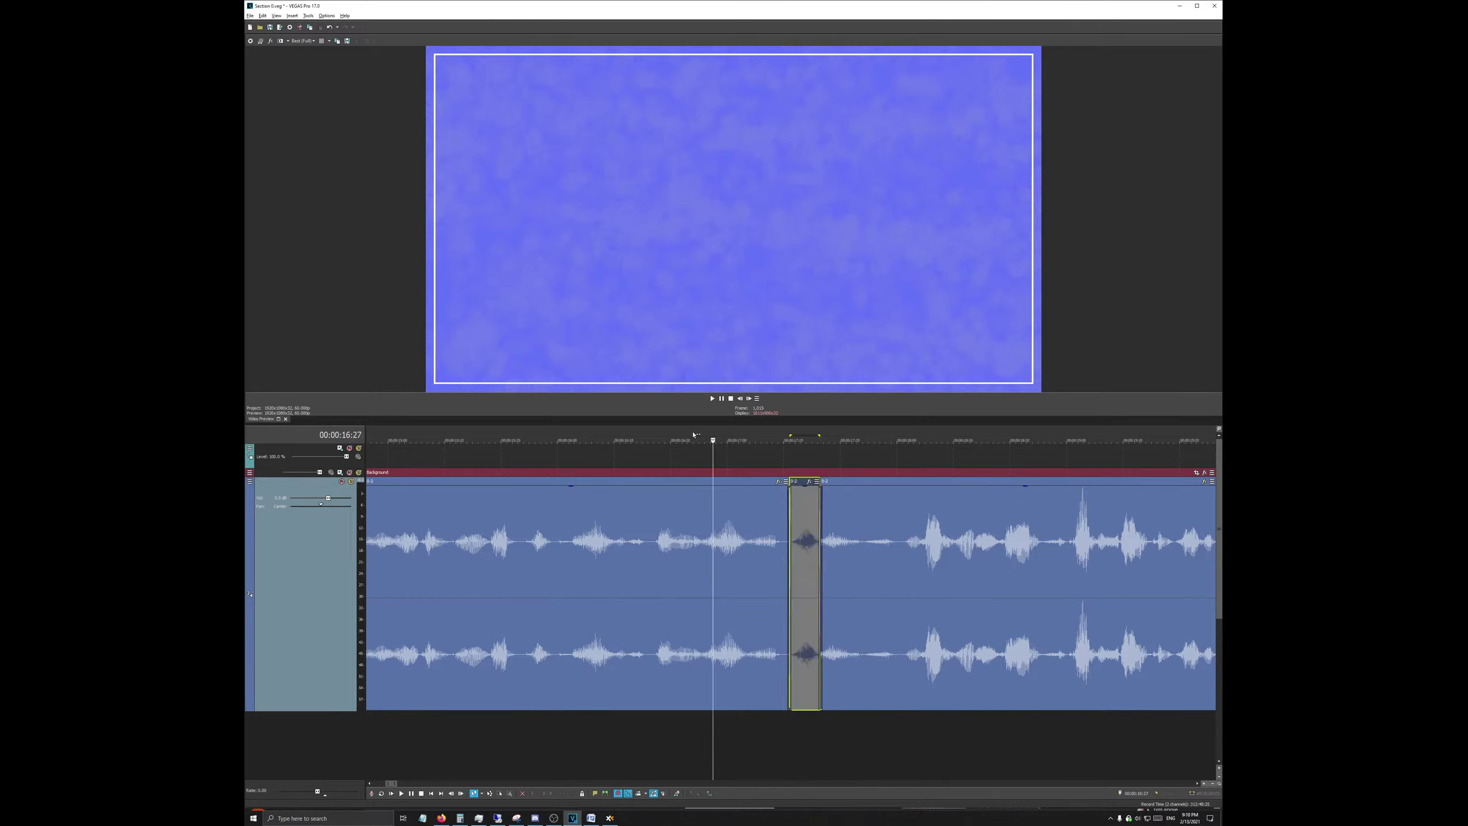
{"action": "left_click", "coordinate": [651, 436]}
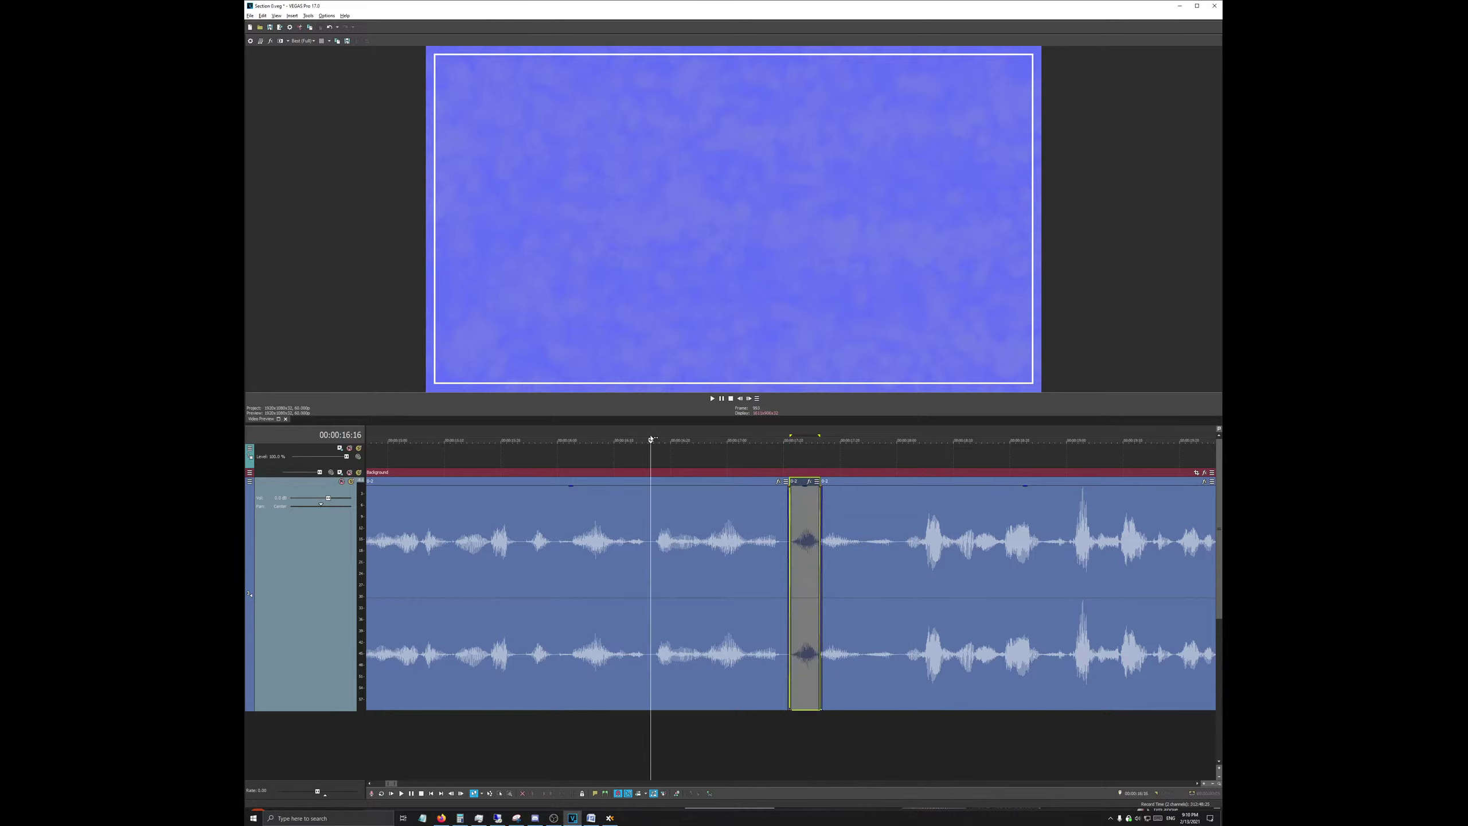
{"action": "key", "text": "space"}
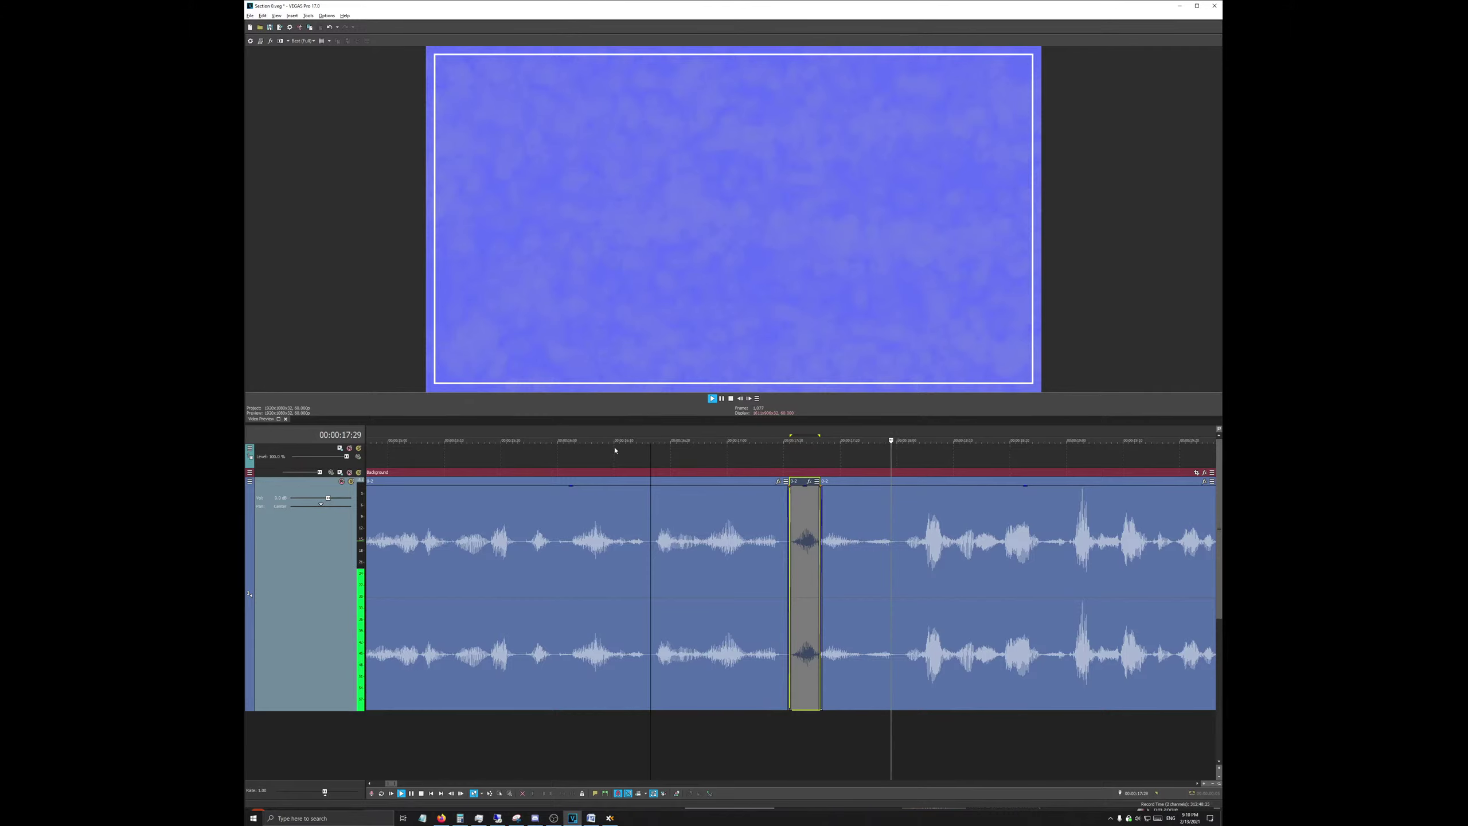
{"action": "key", "text": "space"}
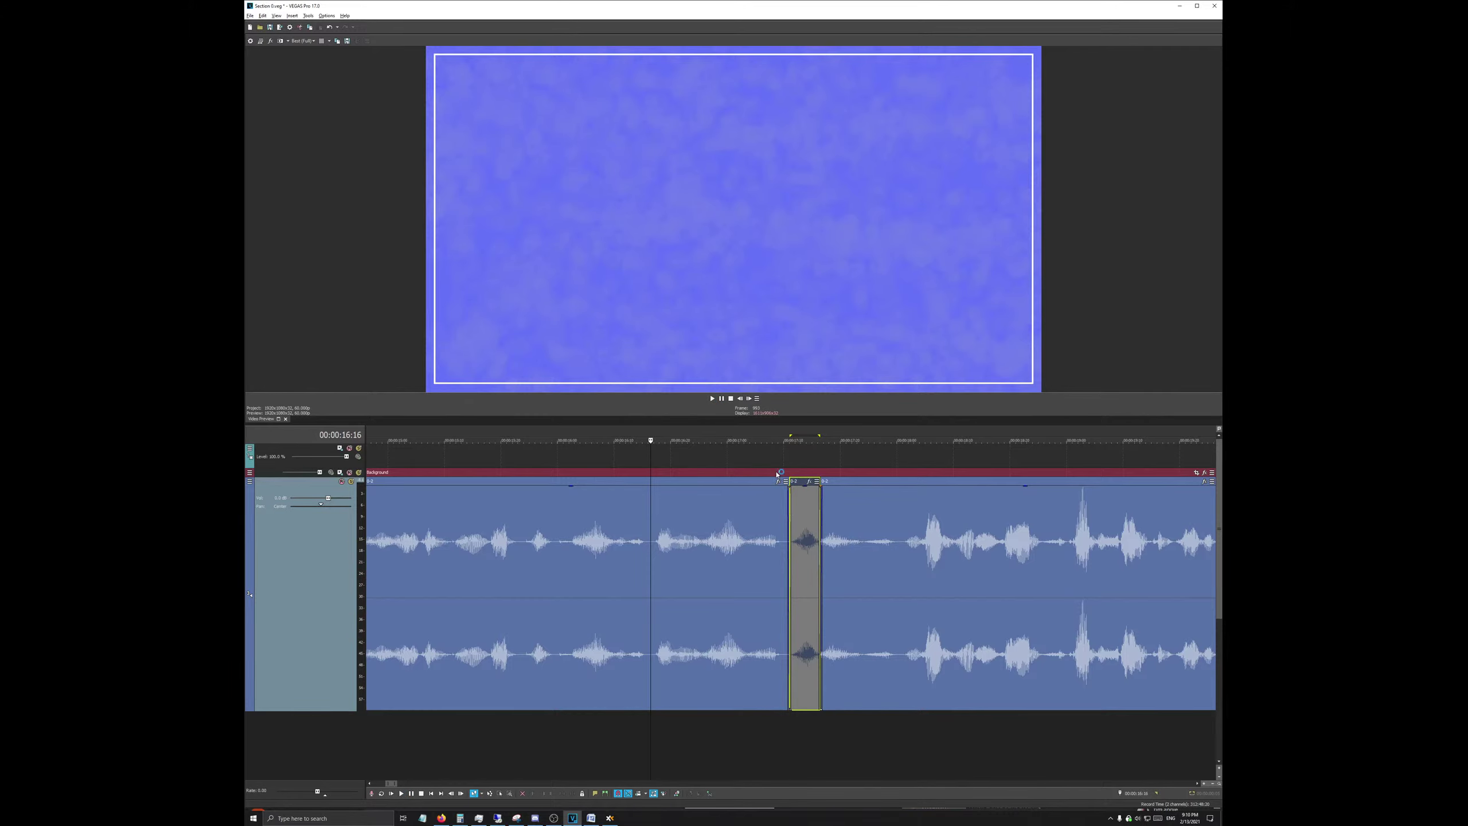
Step: Undo the muting of the short split-off segment, keeping the segment split
{"action": "key", "text": "ctrl+z"}
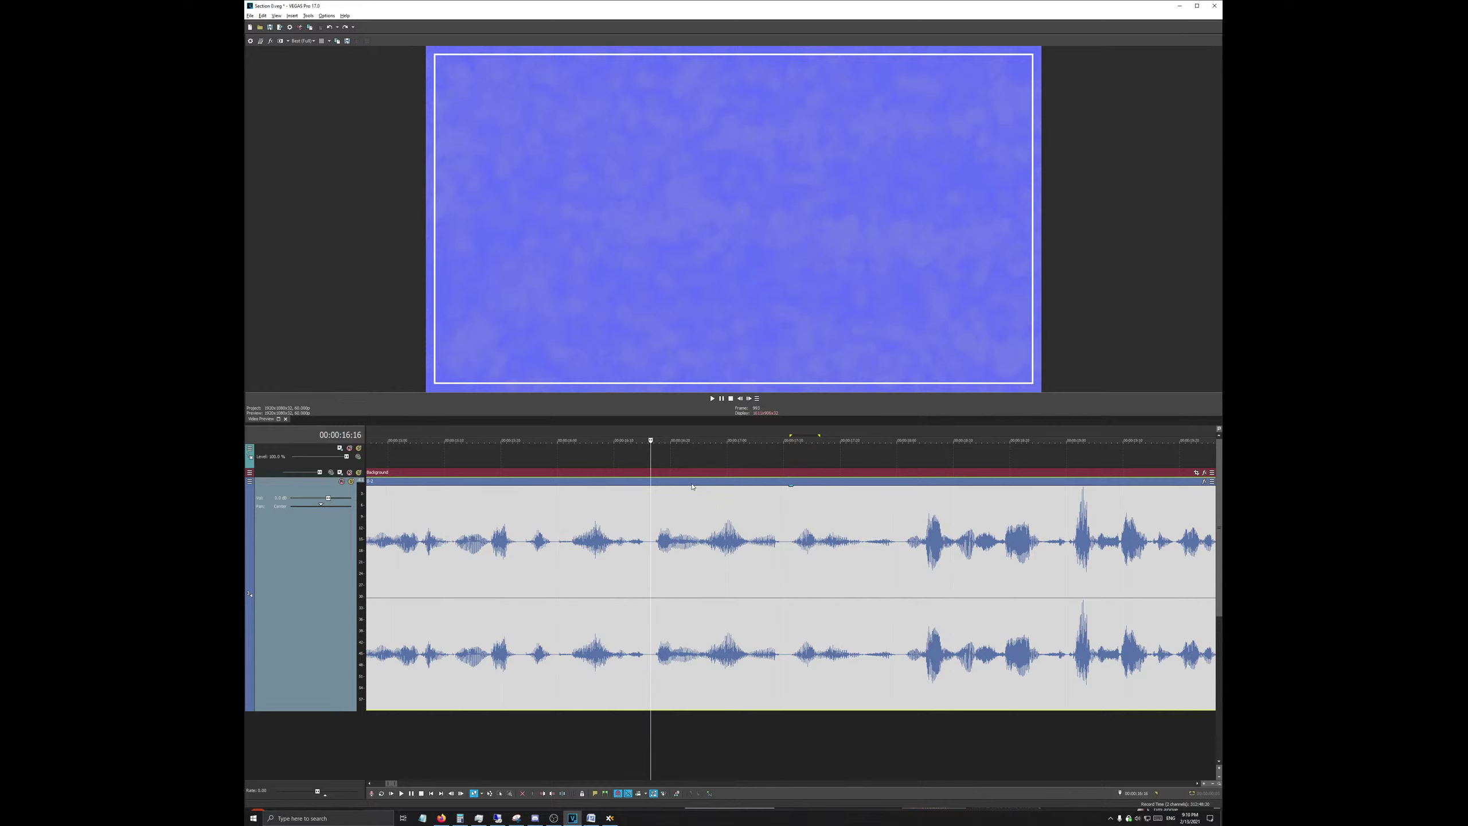
{"action": "key", "text": "s"}
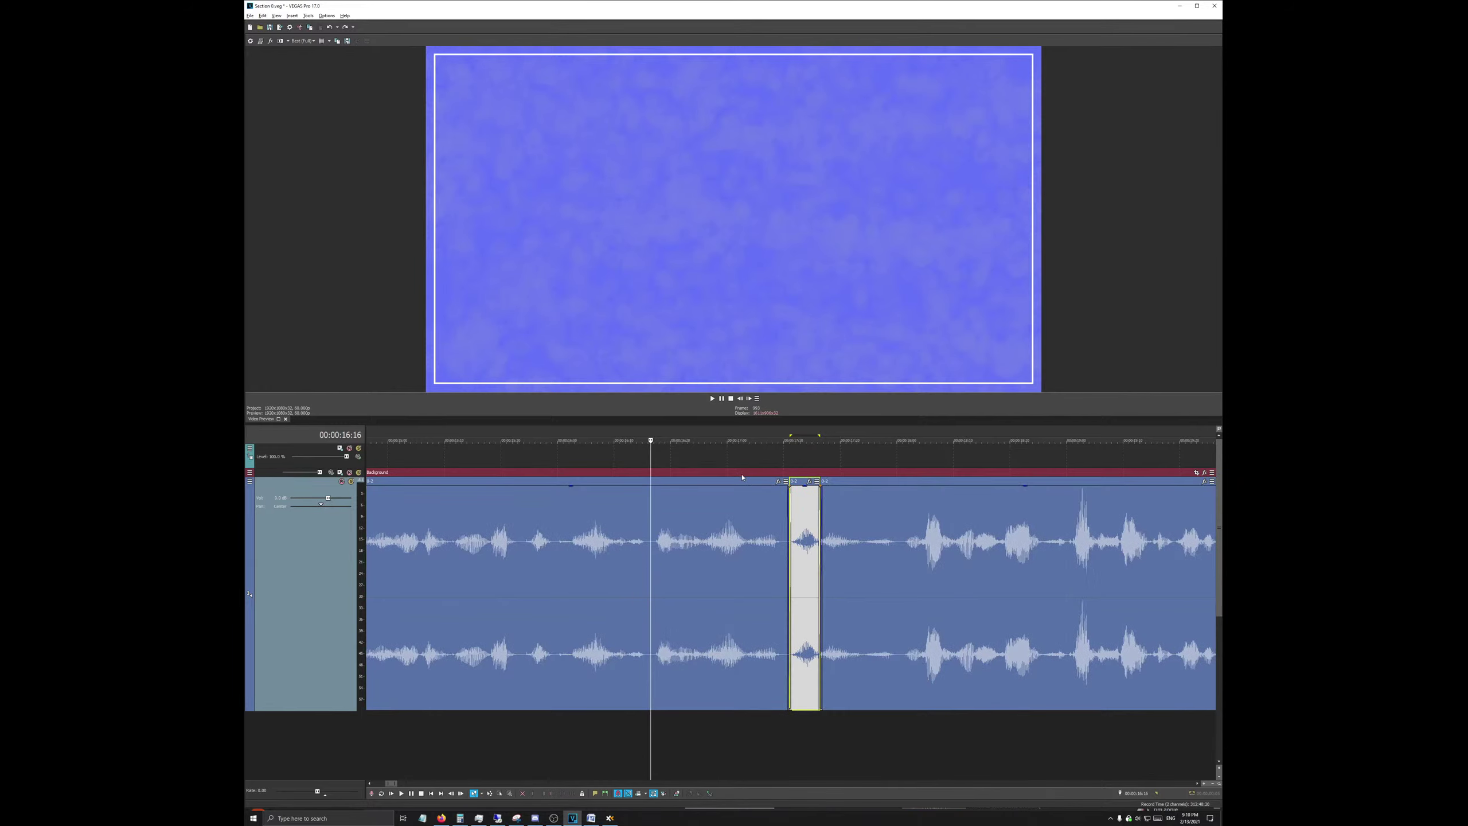
Step: Split the first audio clip at 00:00:17:04 and select the two adjacent short segments together
{"action": "left_click", "coordinate": [759, 440]}
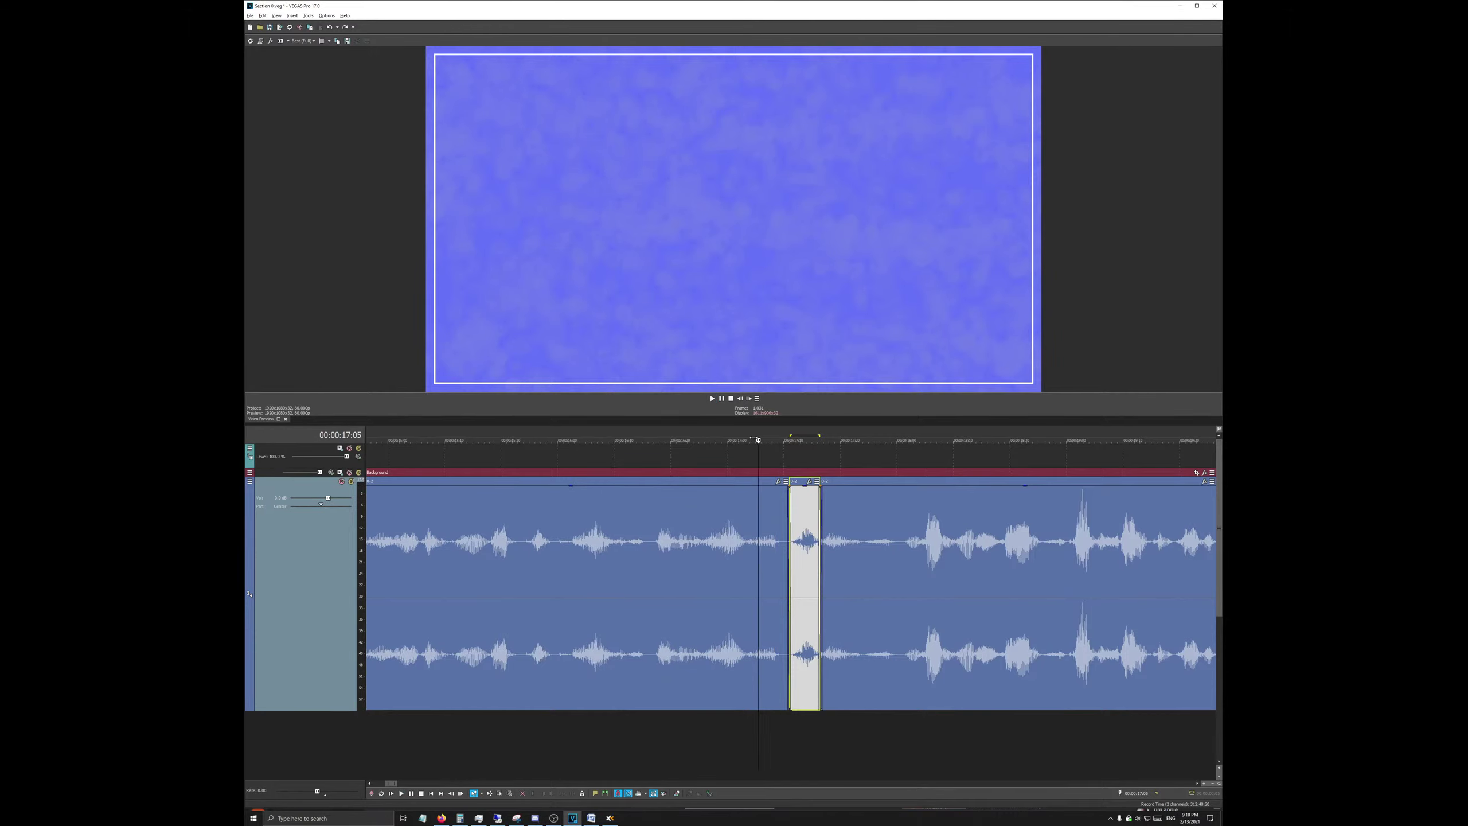
{"action": "left_click", "coordinate": [750, 440]}
{"action": "right_click", "coordinate": [758, 525]}
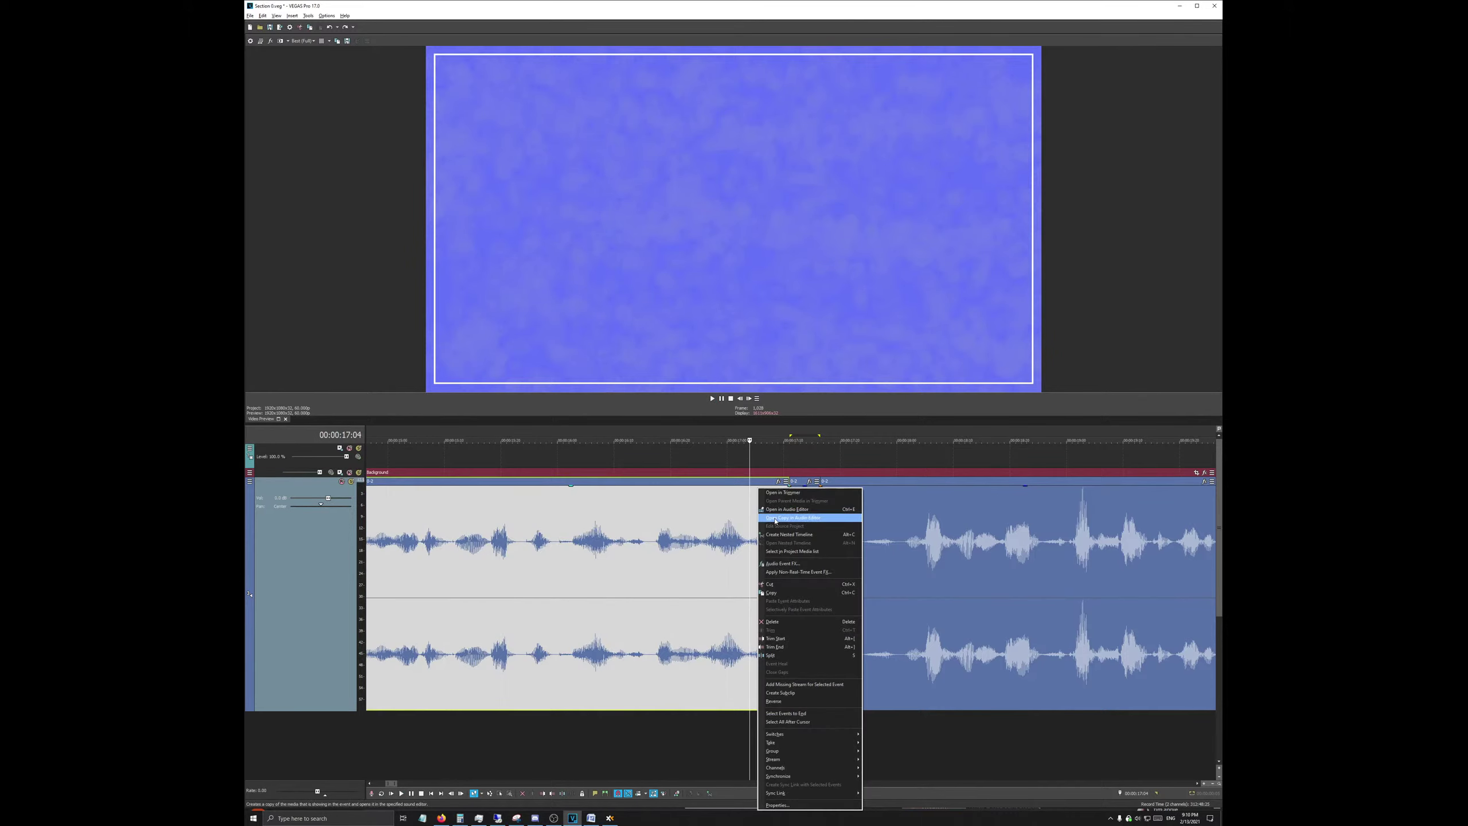
{"action": "left_click", "coordinate": [783, 655]}
{"action": "left_click", "coordinate": [805, 565], "text": "ctrl"}
{"action": "key", "text": "m"}
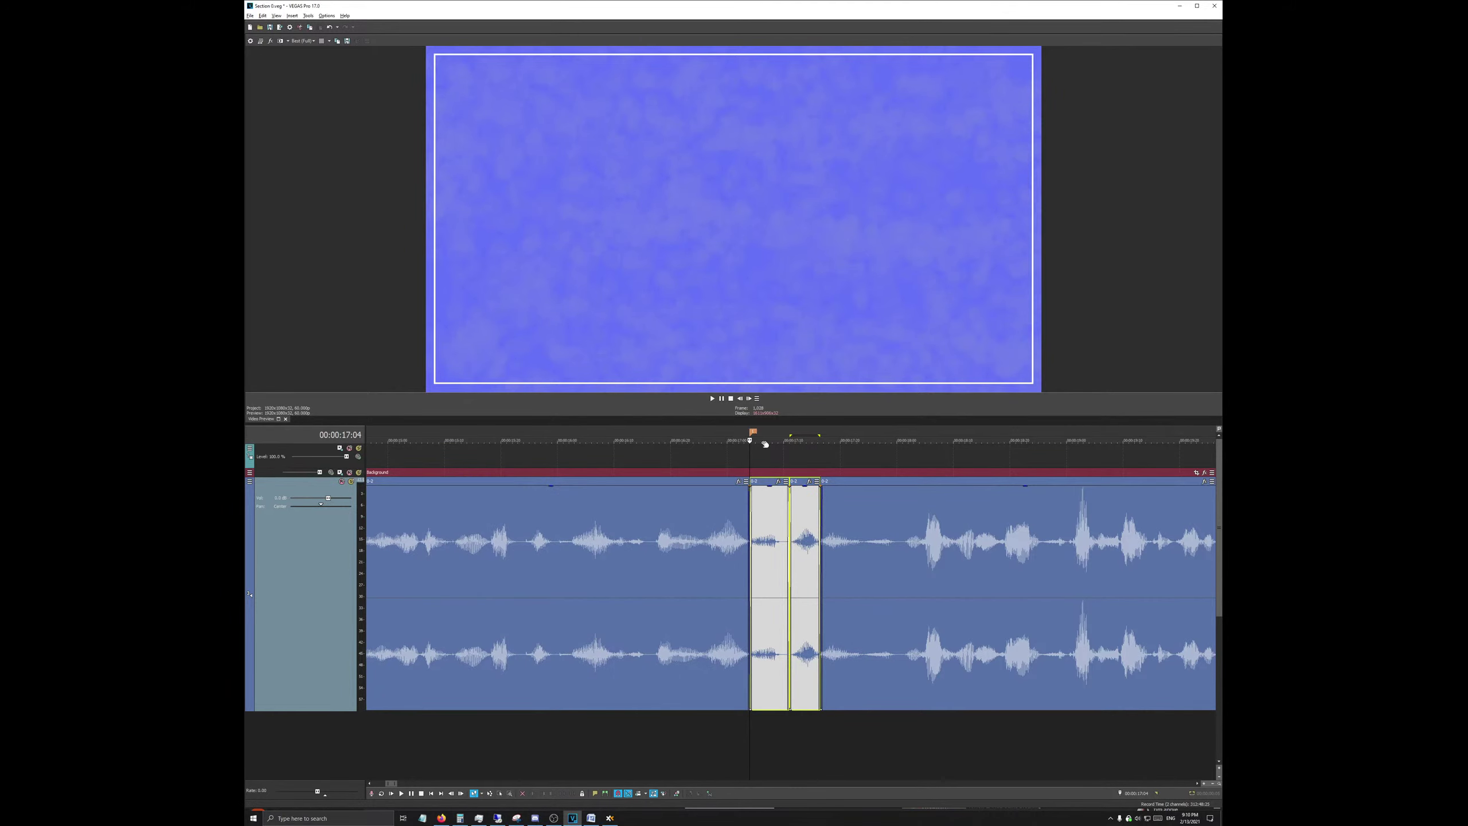
{"action": "right_click", "coordinate": [749, 431]}
{"action": "left_click", "coordinate": [748, 432]}
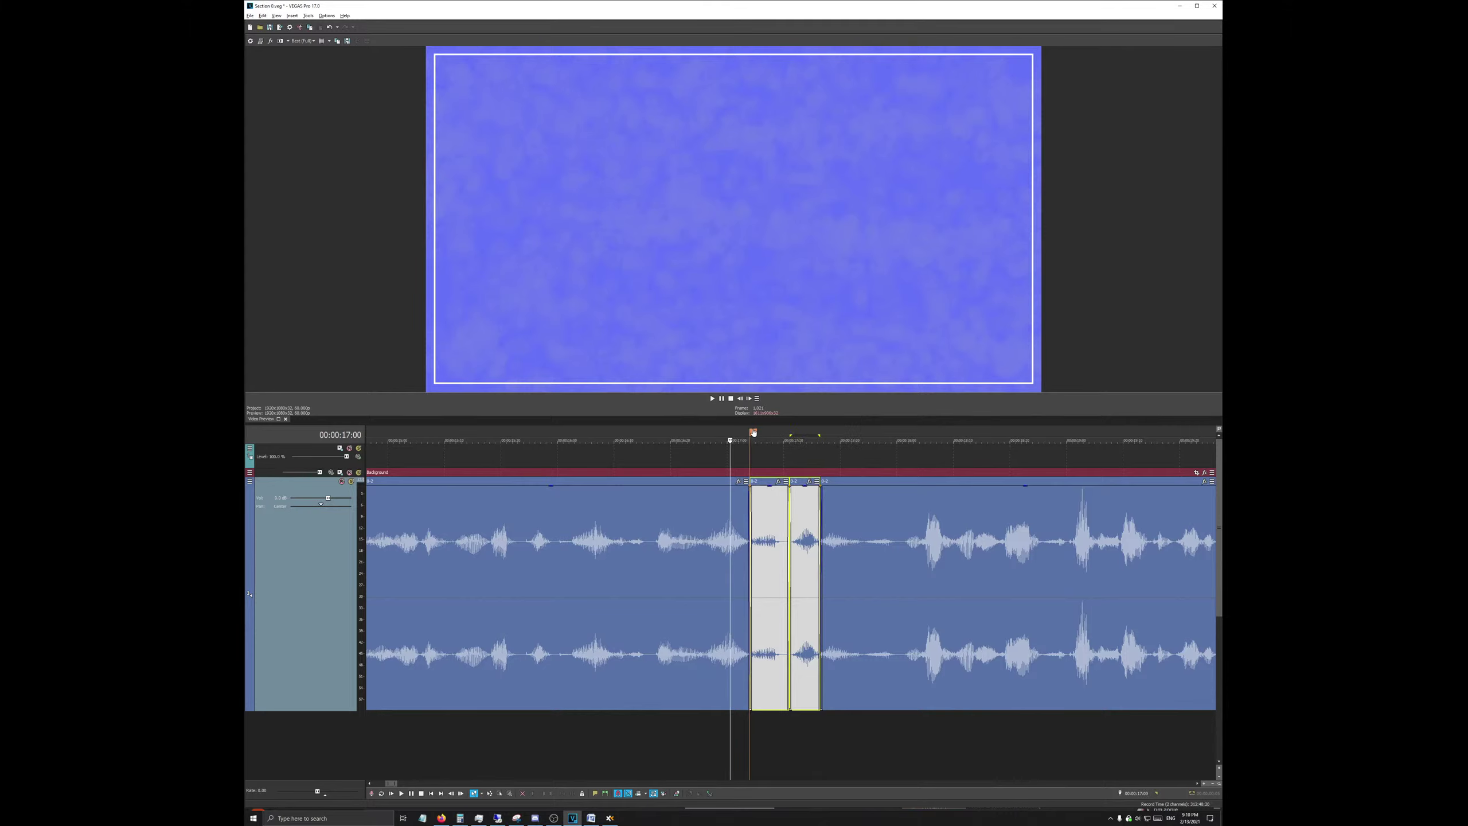
{"action": "right_click", "coordinate": [753, 433]}
{"action": "left_click", "coordinate": [768, 455]}
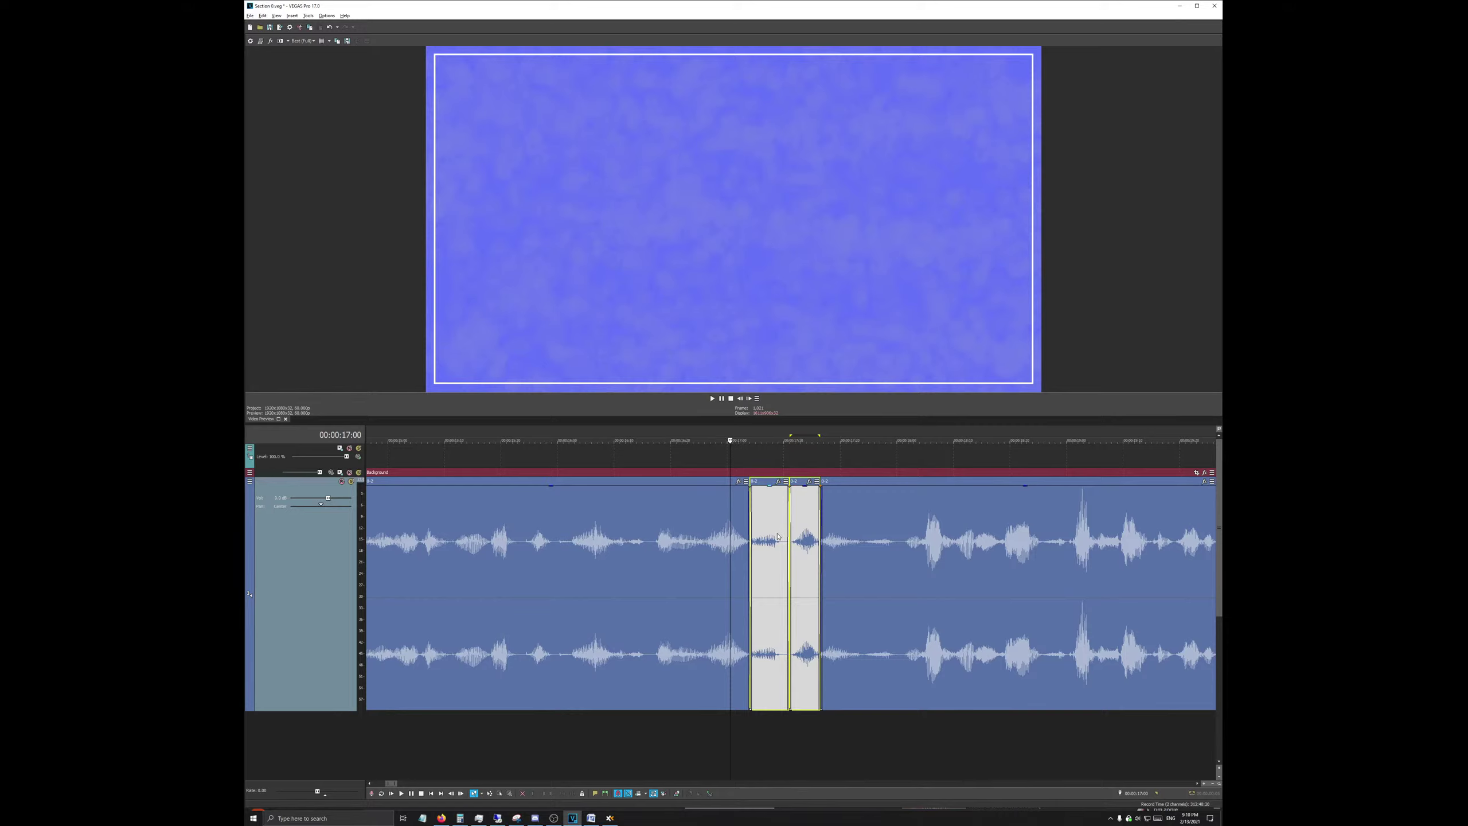
Step: Mute the two selected short segments and play the narration from 00:00:16:17 to check the edit
{"action": "right_click", "coordinate": [778, 536]}
{"action": "mouse_move", "coordinate": [856, 733]}
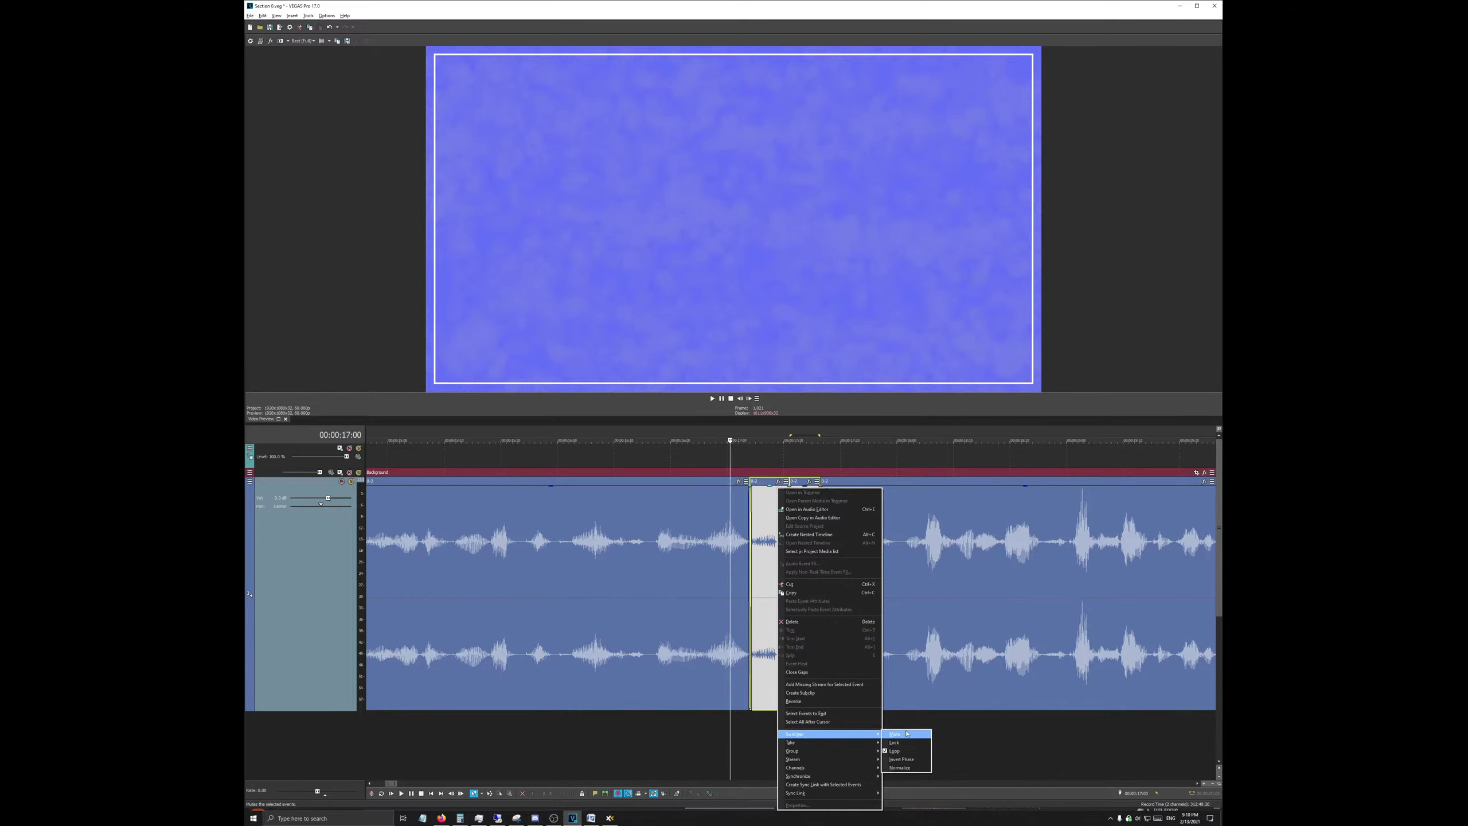
{"action": "left_click", "coordinate": [906, 733]}
{"action": "left_click", "coordinate": [654, 445]}
{"action": "key", "text": "space"}
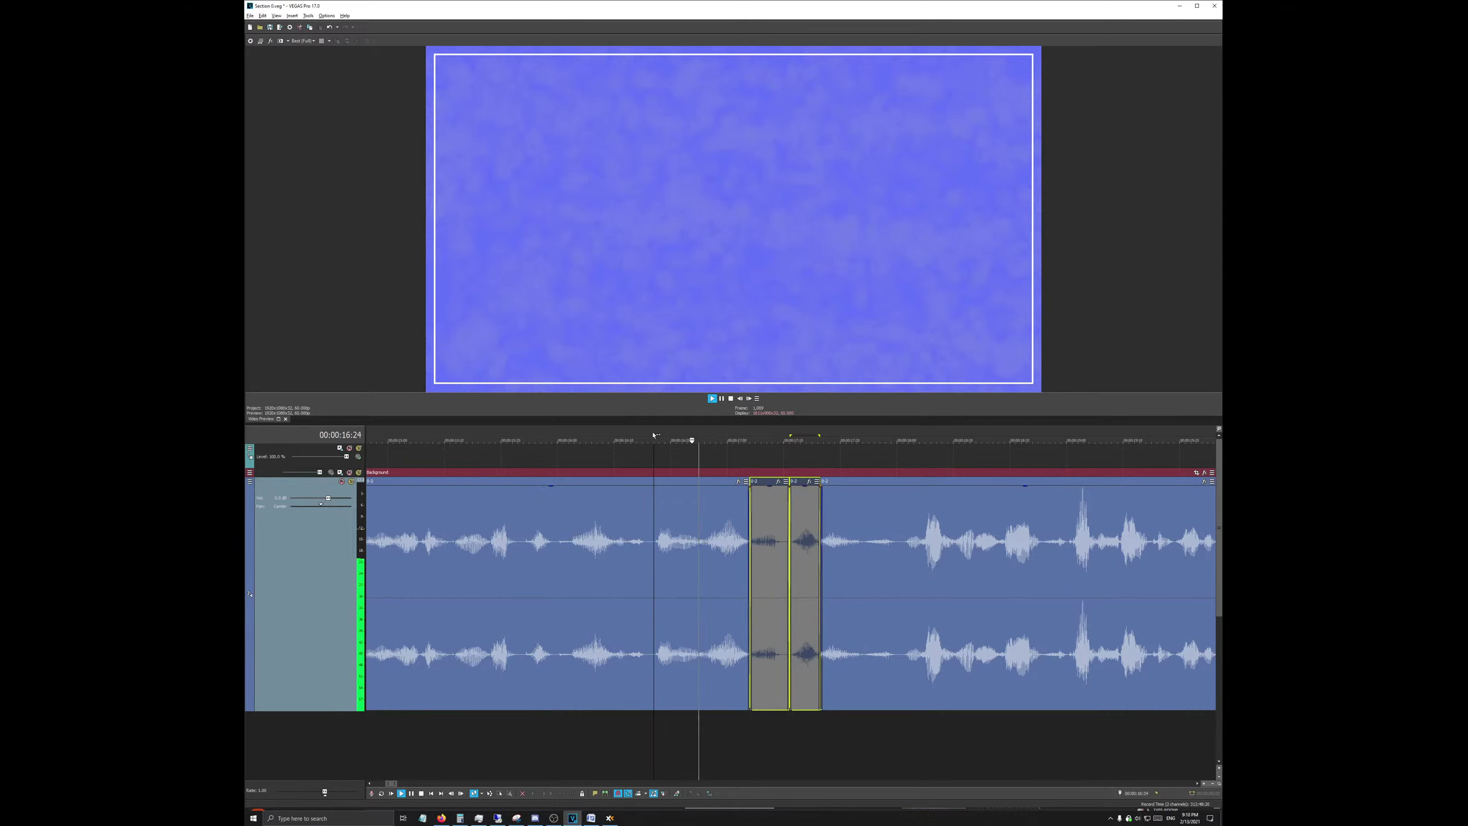
{"action": "key", "text": "space"}
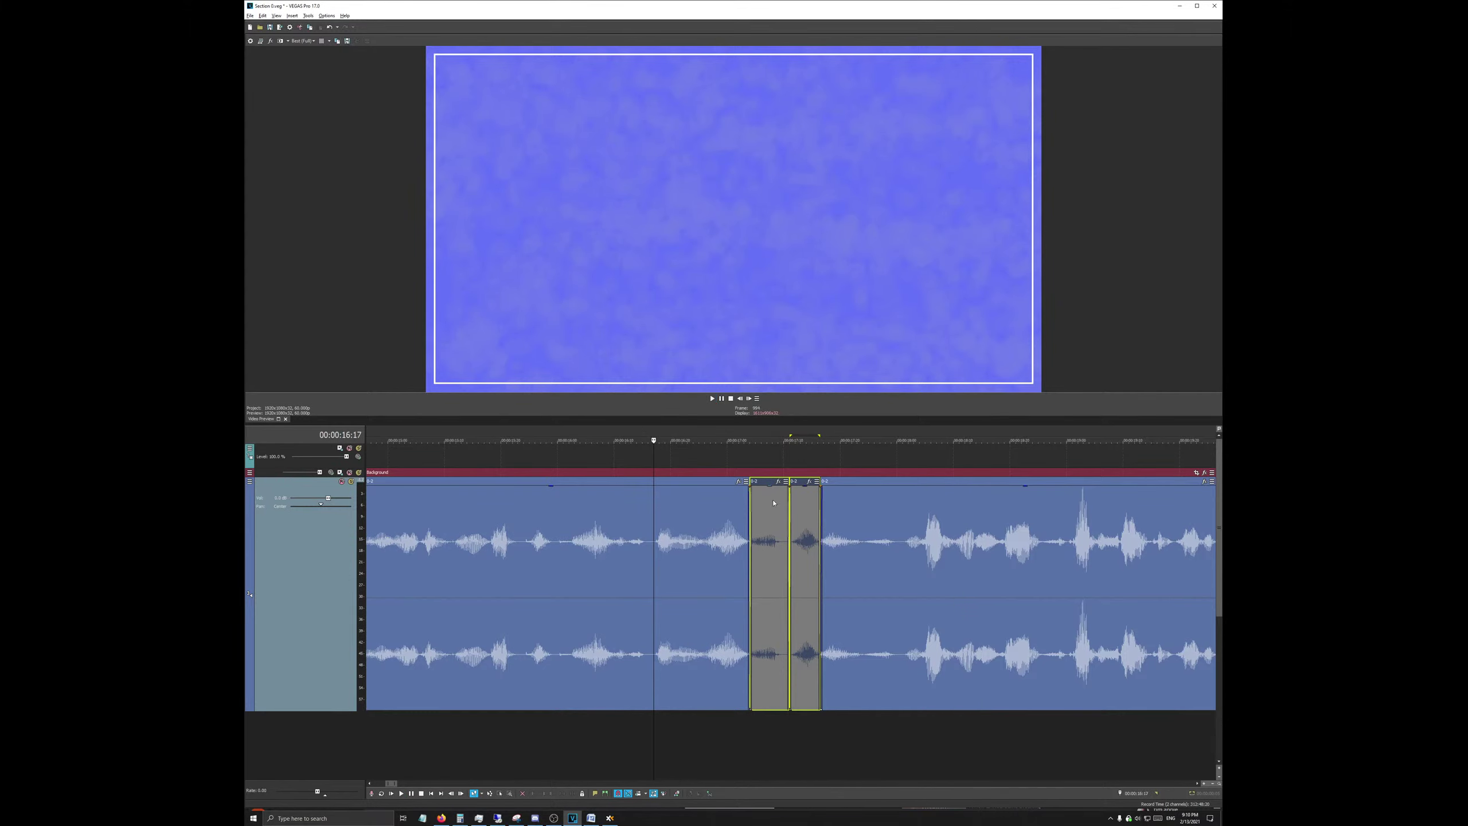
Step: Unmute the two selected short segments
{"action": "right_click", "coordinate": [801, 487]}
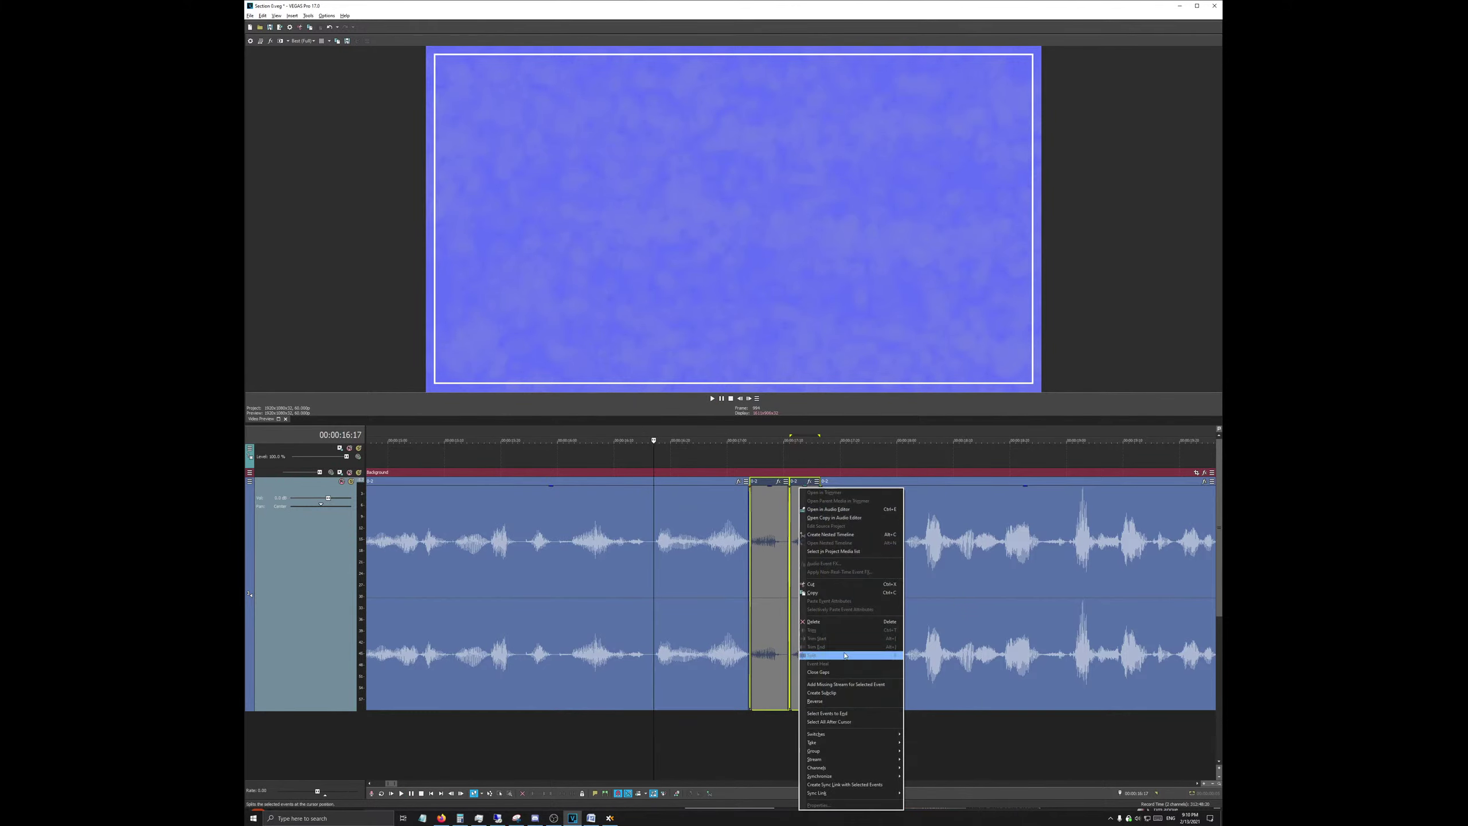
{"action": "mouse_move", "coordinate": [837, 734]}
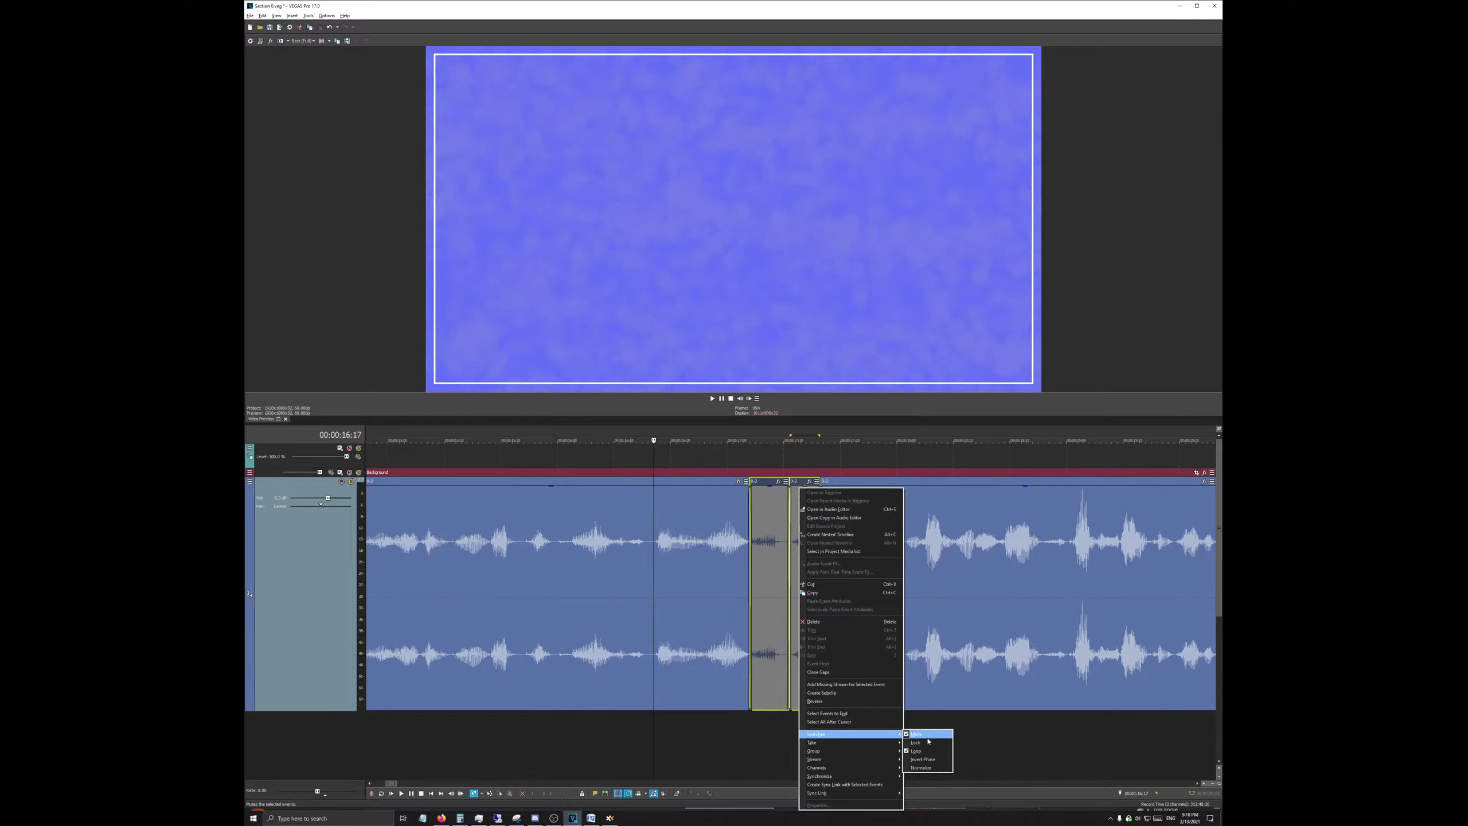
{"action": "left_click", "coordinate": [922, 734]}
Step: Audition the second short segment from 00:00:17:11
{"action": "left_click", "coordinate": [804, 442]}
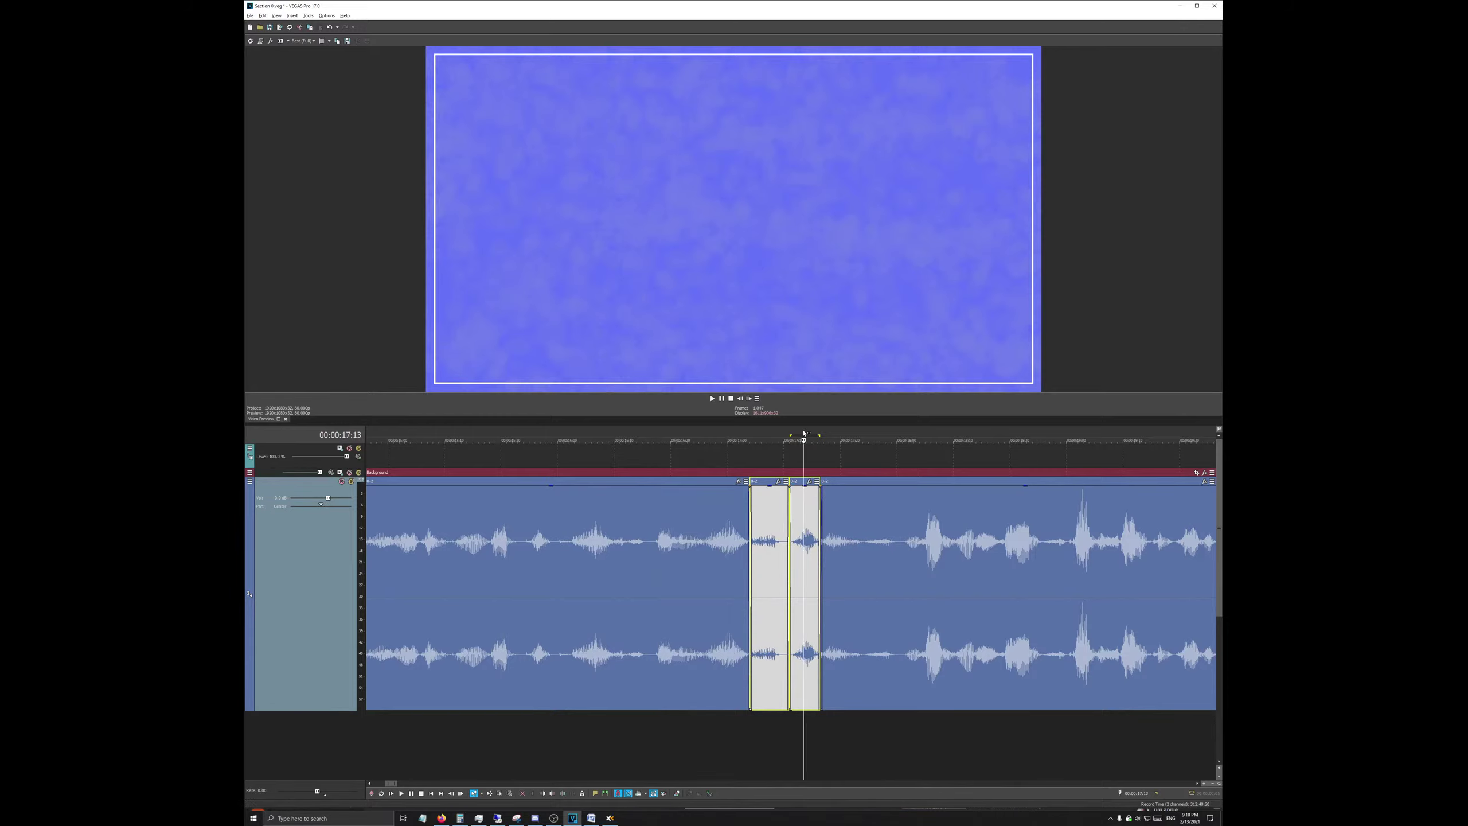
{"action": "left_click", "coordinate": [789, 433]}
{"action": "key", "text": "space"}
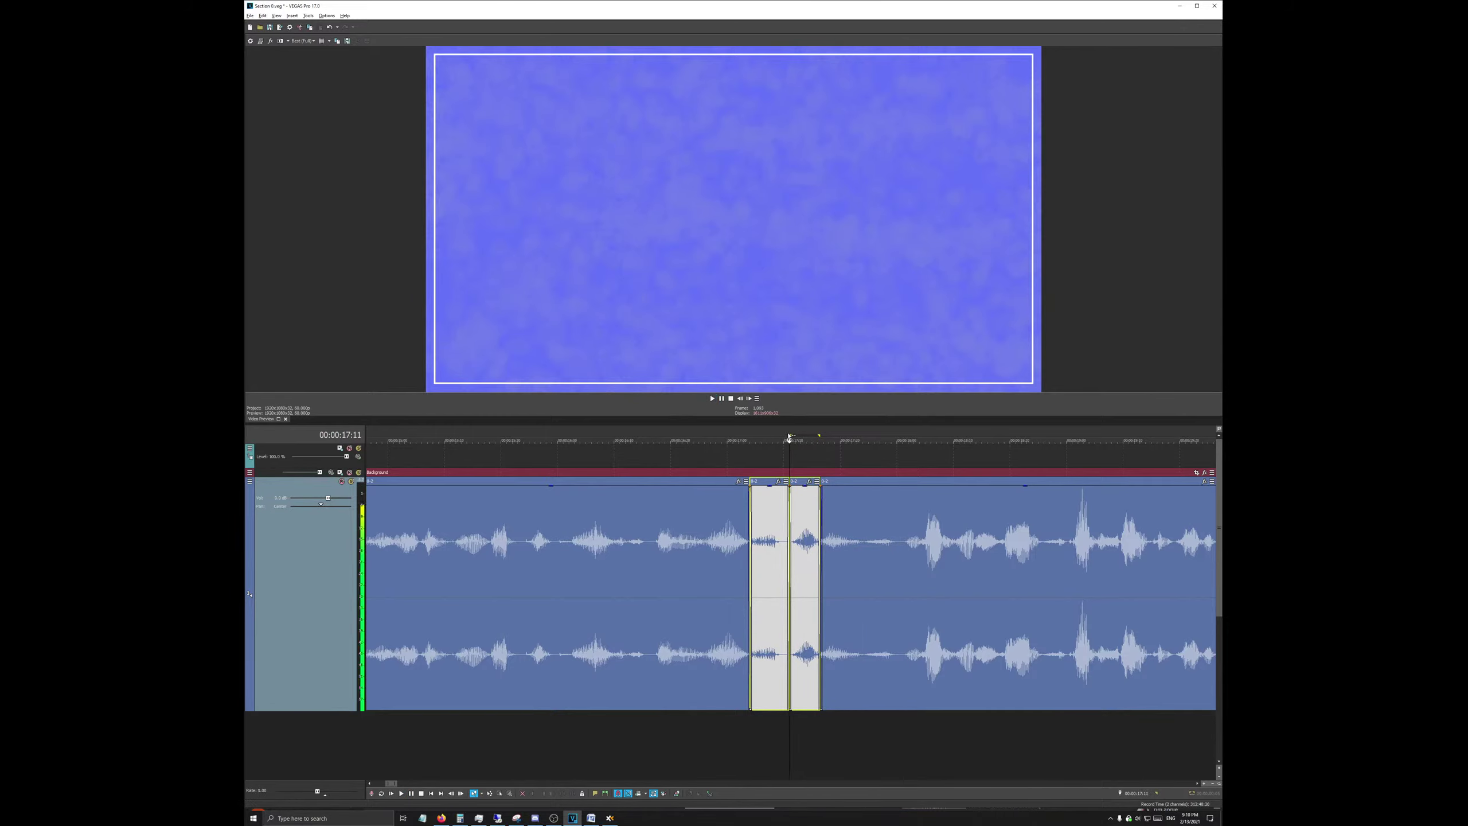
{"action": "key", "text": "space"}
Step: Try to delete both selected short segments from the audio track
{"action": "right_click", "coordinate": [767, 490]}
{"action": "left_click", "coordinate": [796, 621]}
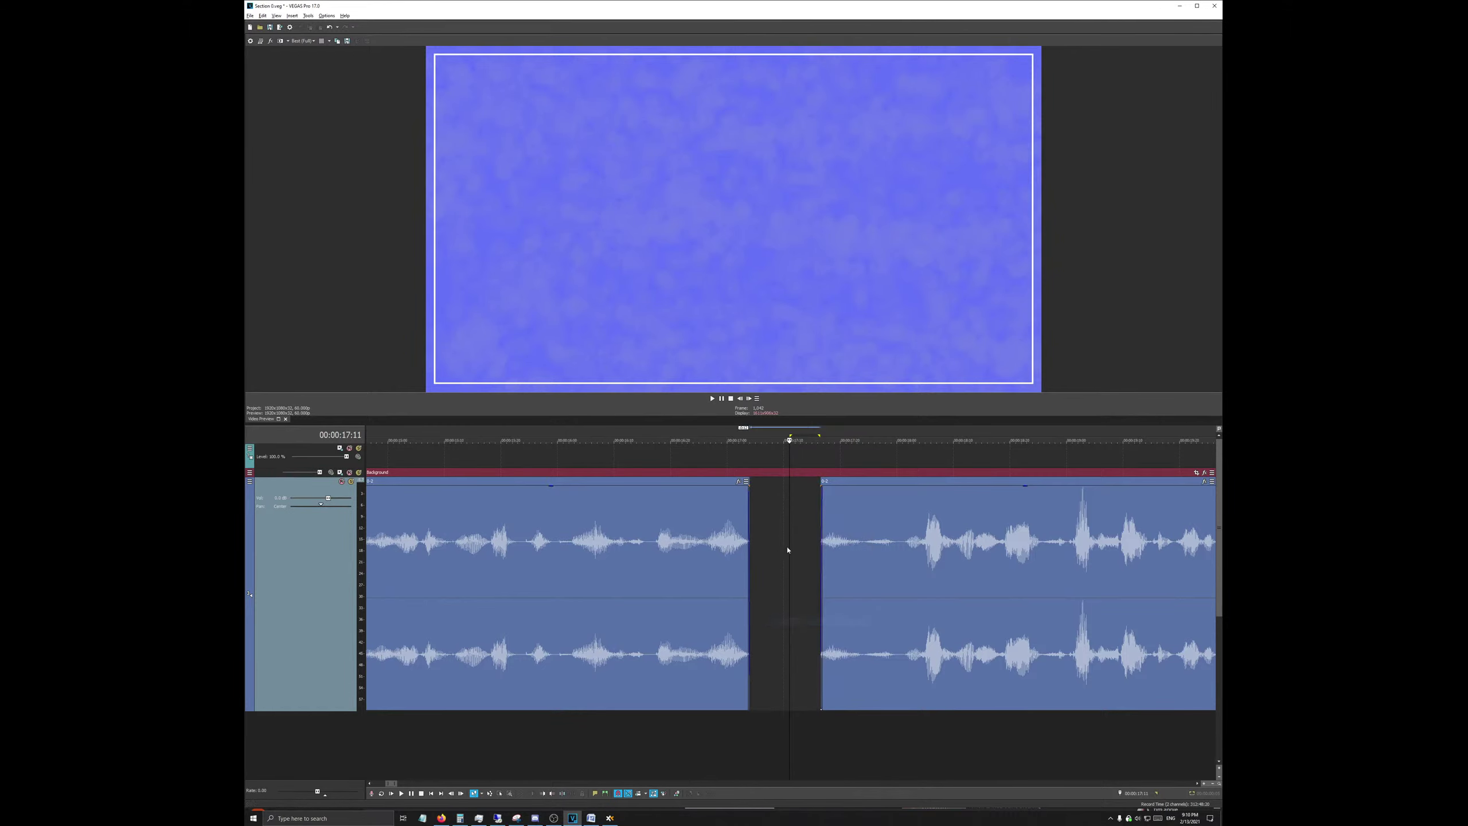
{"action": "double_click", "coordinate": [799, 544]}
Step: Delete the short segment starting at 00:00:17:04 and shift the remaining short segment and the following clip earlier to close the gaps
{"action": "left_click", "coordinate": [778, 533]}
{"action": "right_click", "coordinate": [779, 533]}
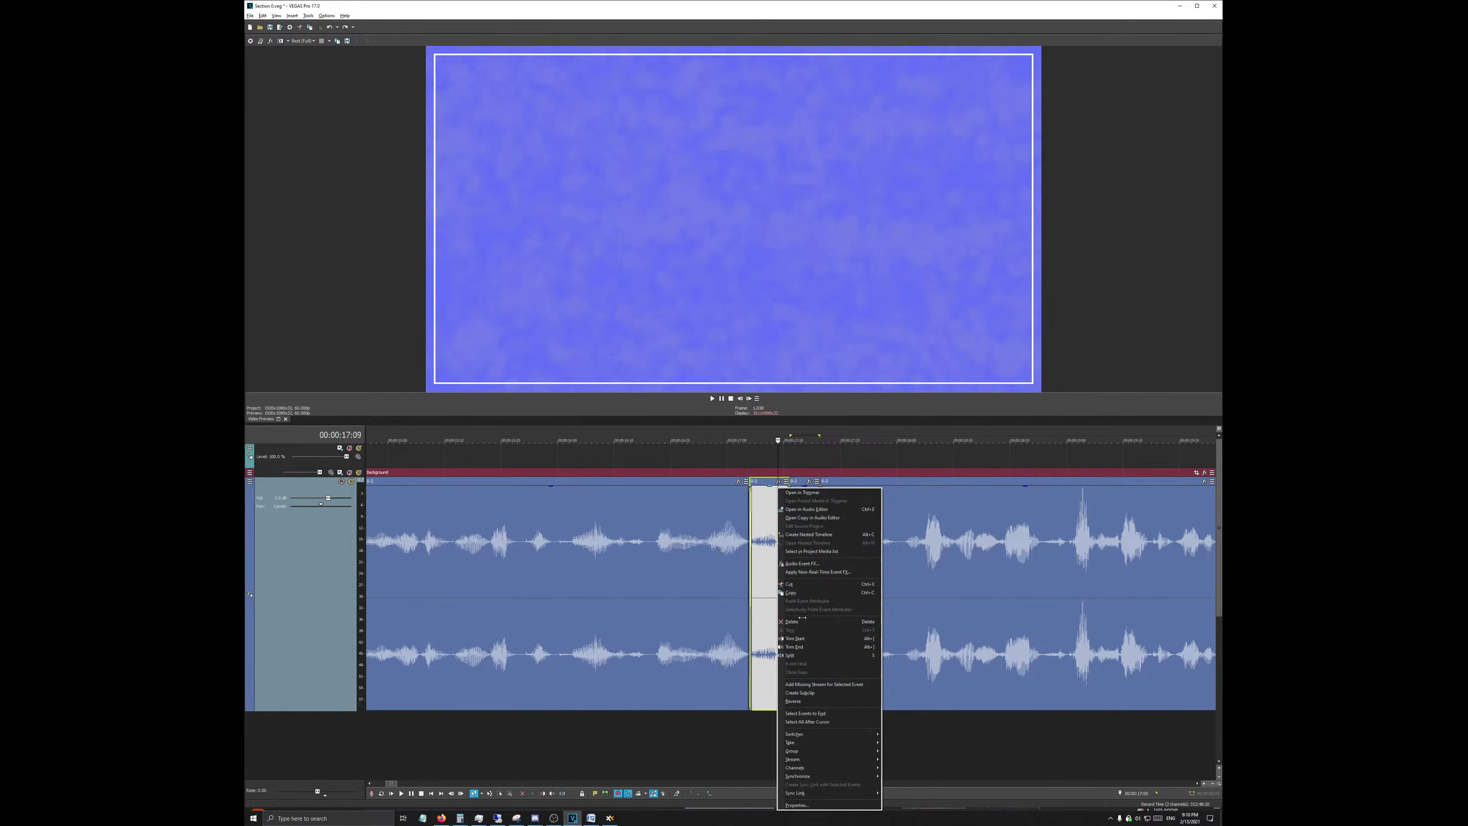
{"action": "left_click", "coordinate": [805, 620]}
{"action": "left_click_drag", "start_coordinate": [804, 607], "coordinate": [763, 603]}
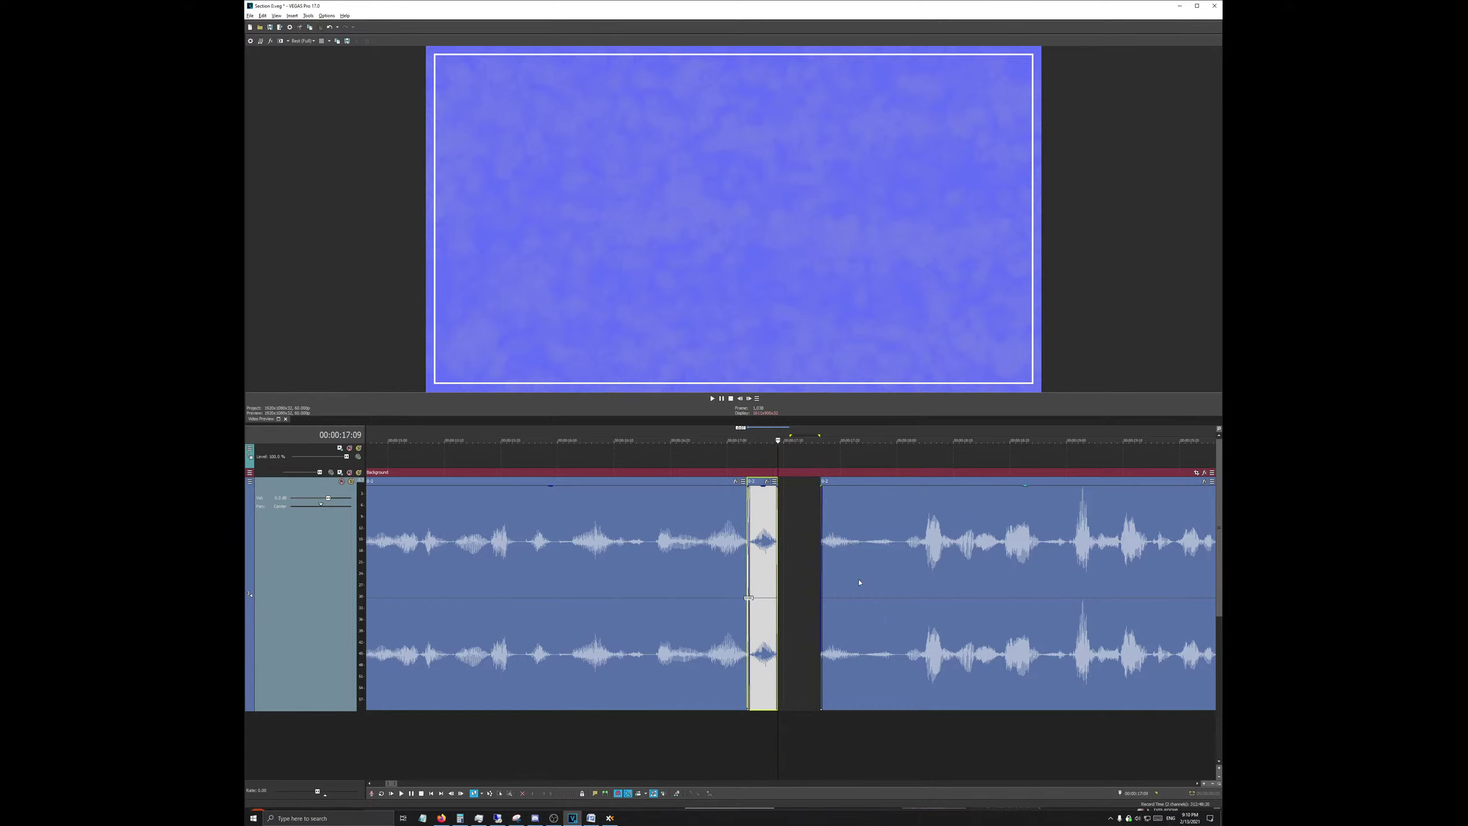
{"action": "left_click_drag", "start_coordinate": [858, 583], "coordinate": [816, 592]}
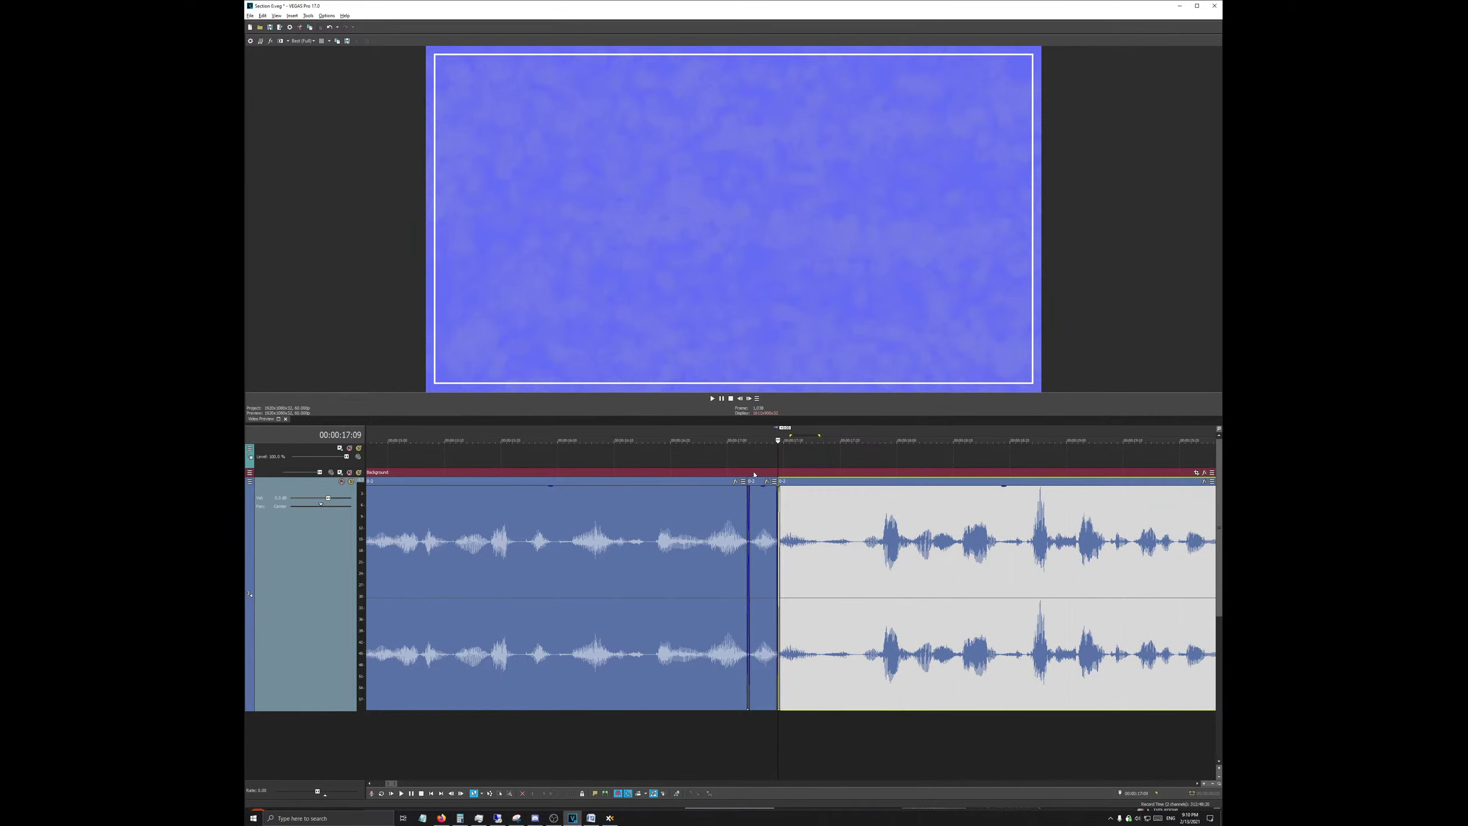
Step: Nudge the remaining short segment slightly later to remove its overlap with the first clip
{"action": "scroll", "coordinate": [829, 524], "scroll_direction": "up", "scroll_amount": 10}
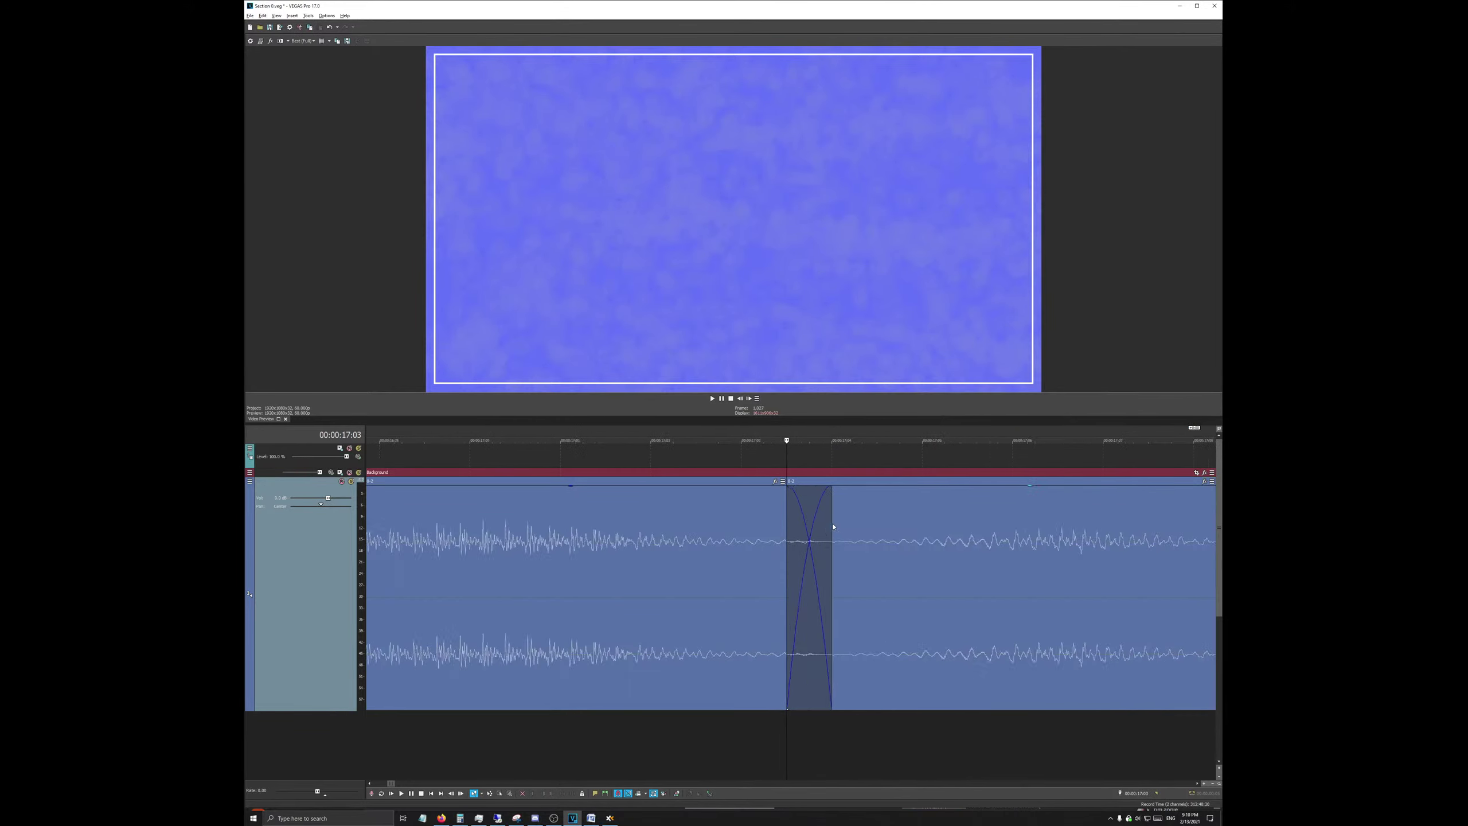
{"action": "left_click_drag", "start_coordinate": [931, 546], "coordinate": [959, 561]}
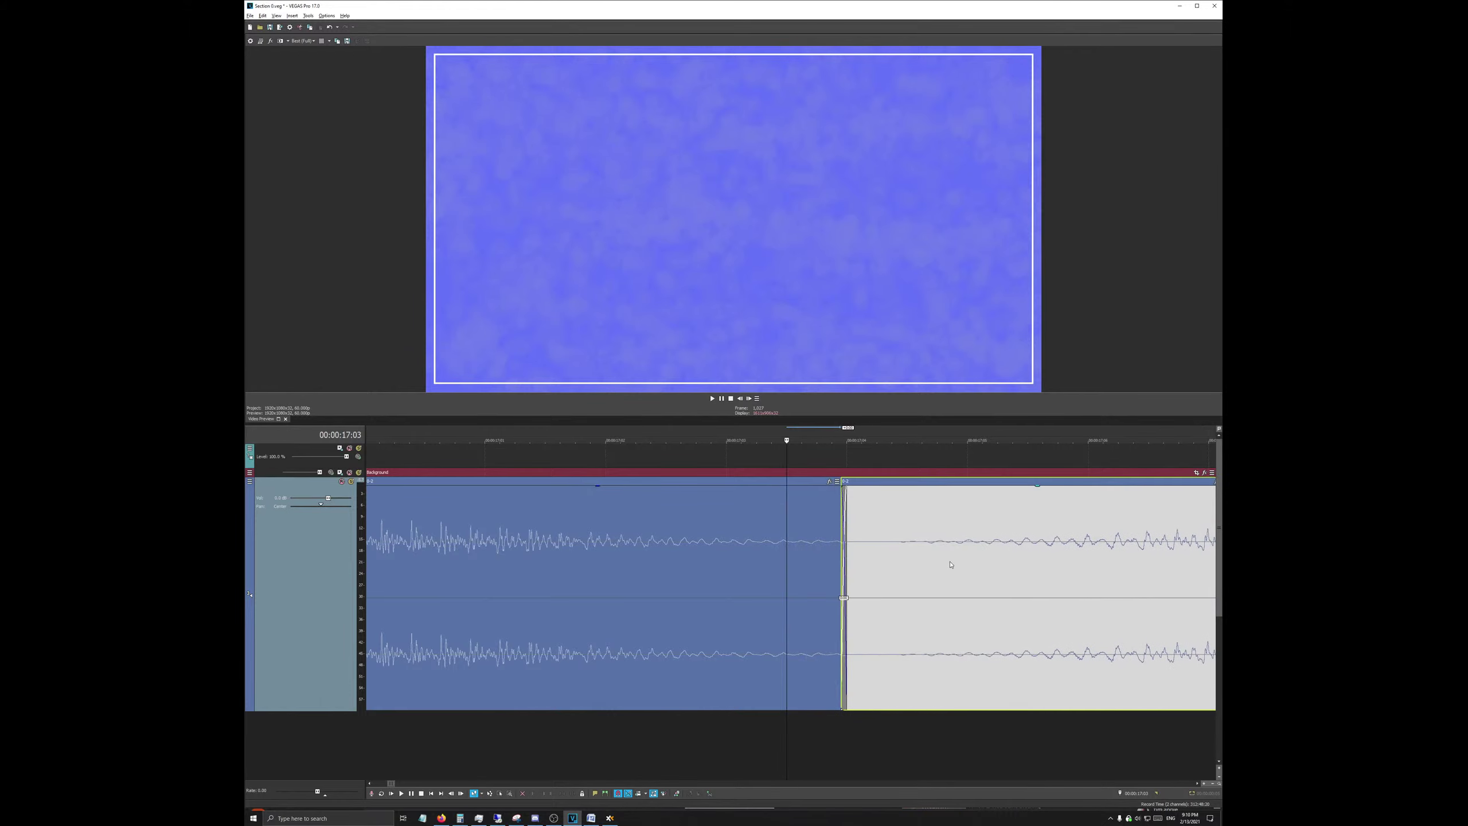
{"action": "scroll", "coordinate": [905, 567], "scroll_direction": "down", "scroll_amount": 2}
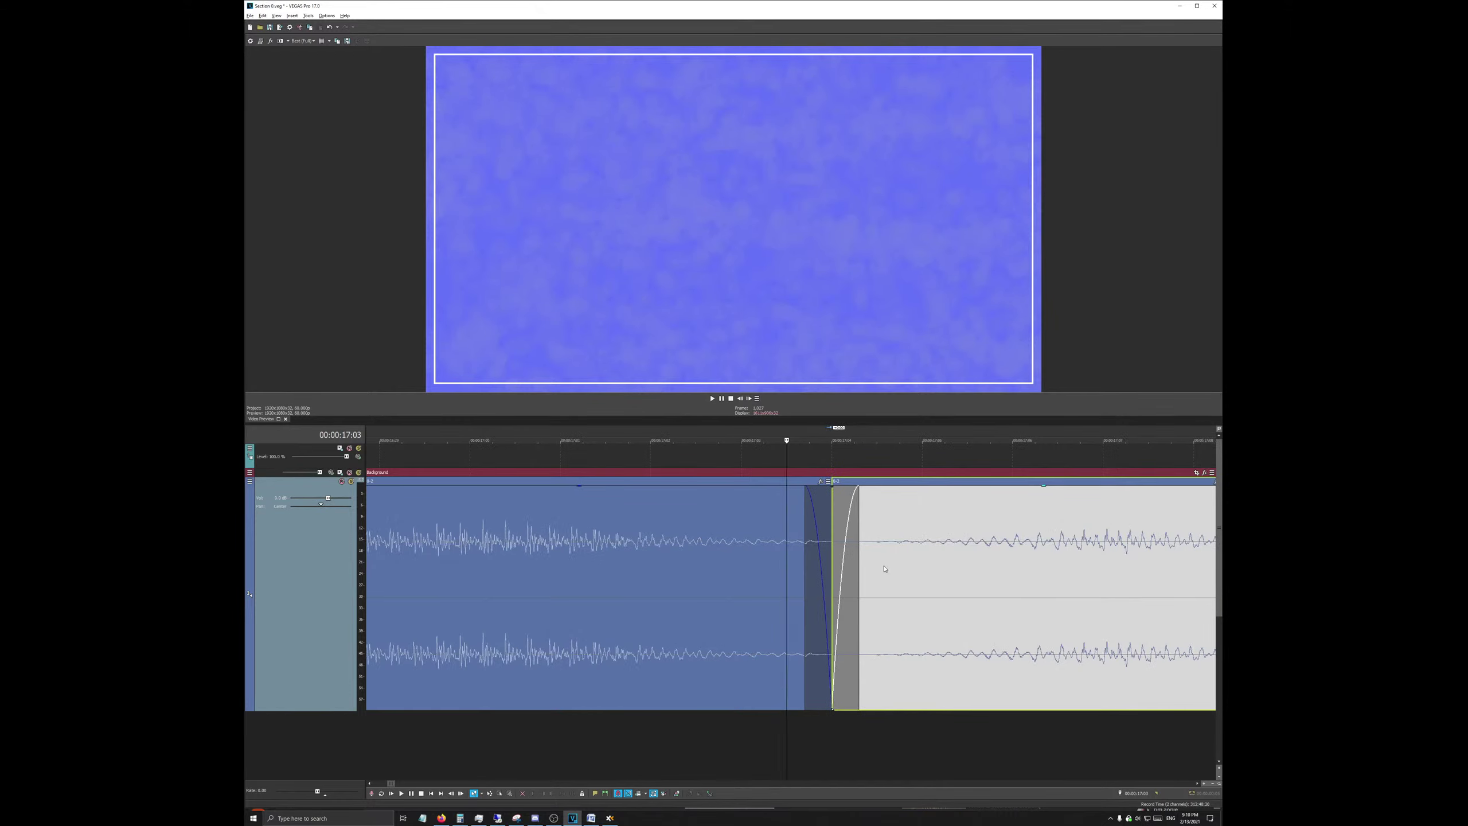
{"action": "scroll", "coordinate": [907, 546], "scroll_direction": "down", "scroll_amount": 4}
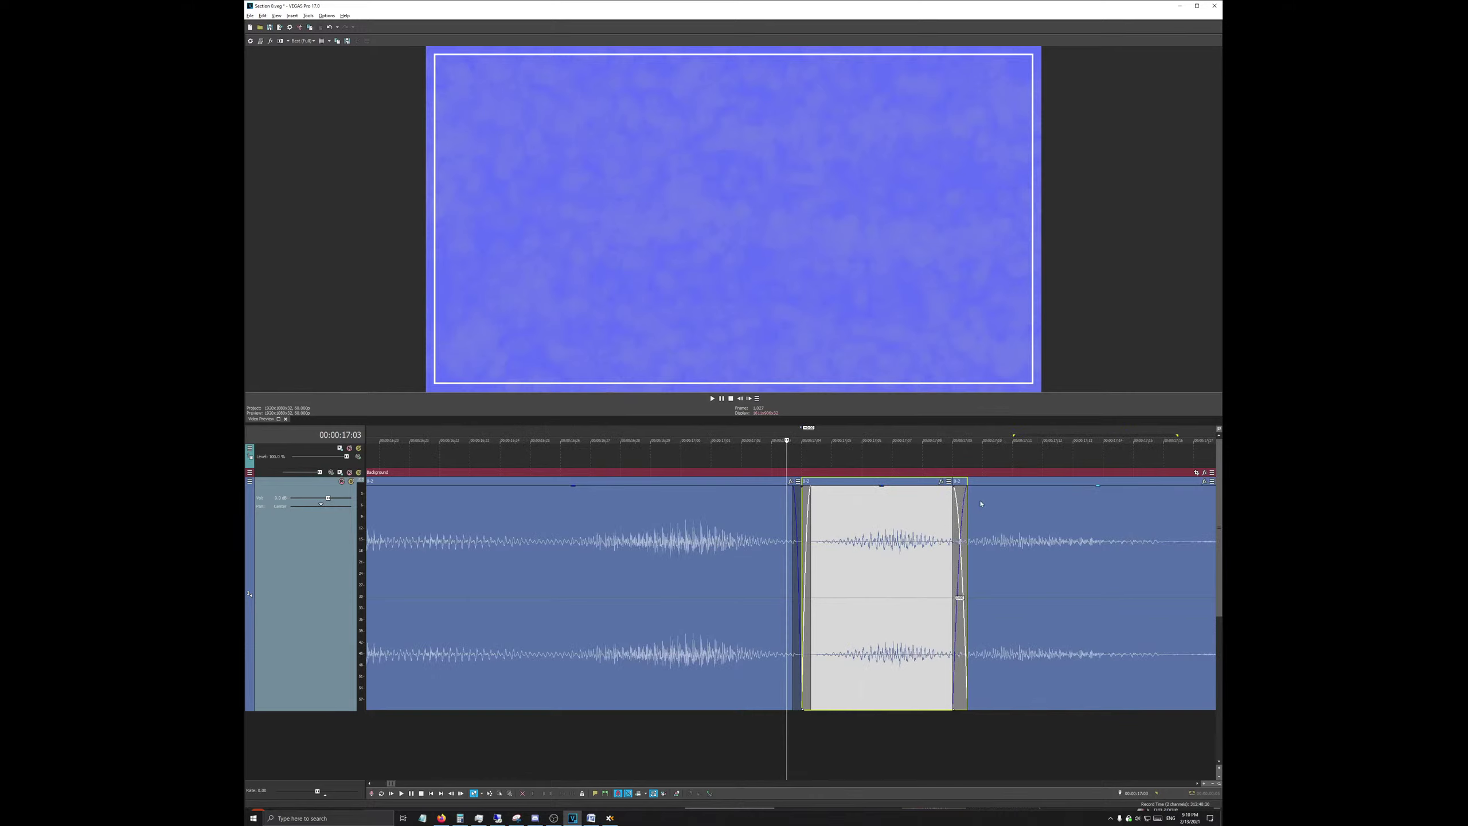
Step: Adjust the join after the short segment by shifting the following clip slightly later to meet the segment's end
{"action": "left_click_drag", "start_coordinate": [865, 525], "coordinate": [852, 529]}
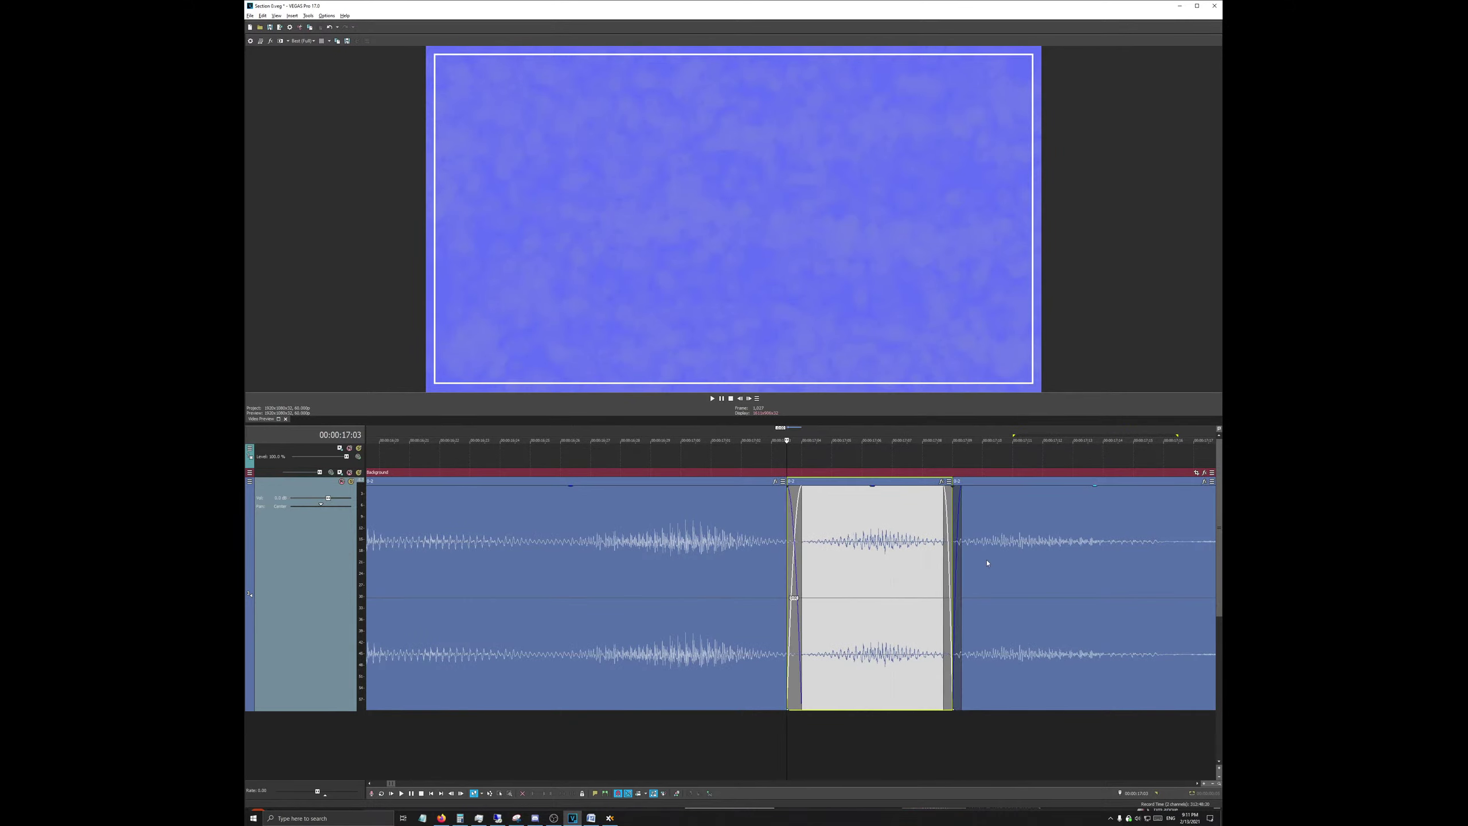
{"action": "mouse_move", "coordinate": [983, 564]}
{"action": "left_mouse_down"}
{"action": "mouse_move", "coordinate": [962, 561]}
{"action": "mouse_move", "coordinate": [996, 550]}
{"action": "left_mouse_up"}
{"action": "left_click", "coordinate": [860, 541]}
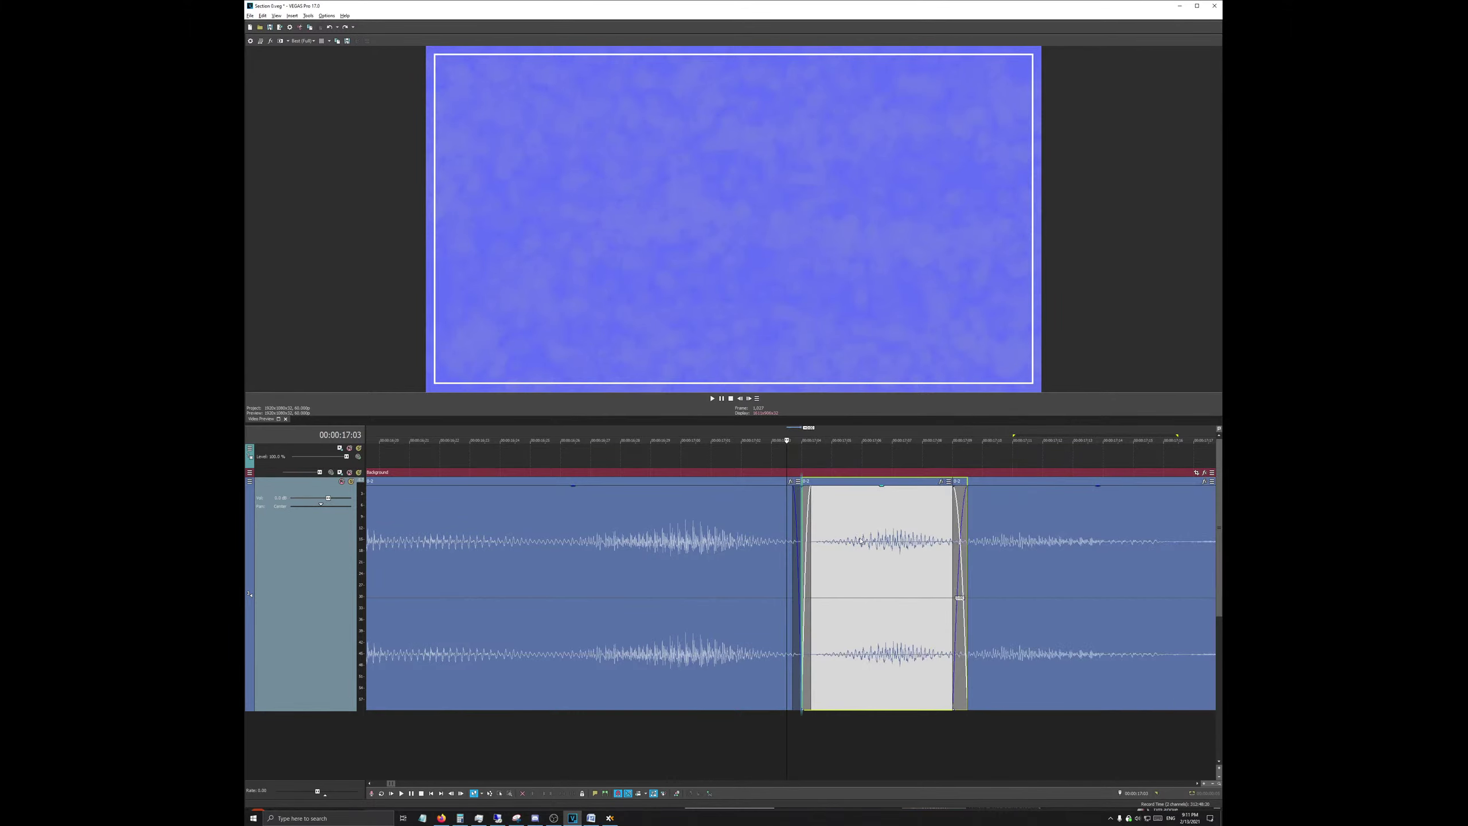
{"action": "left_click", "coordinate": [983, 549]}
{"action": "scroll", "coordinate": [746, 527], "scroll_direction": "down", "scroll_amount": 2}
{"action": "scroll", "coordinate": [745, 526], "scroll_direction": "down", "scroll_amount": 2}
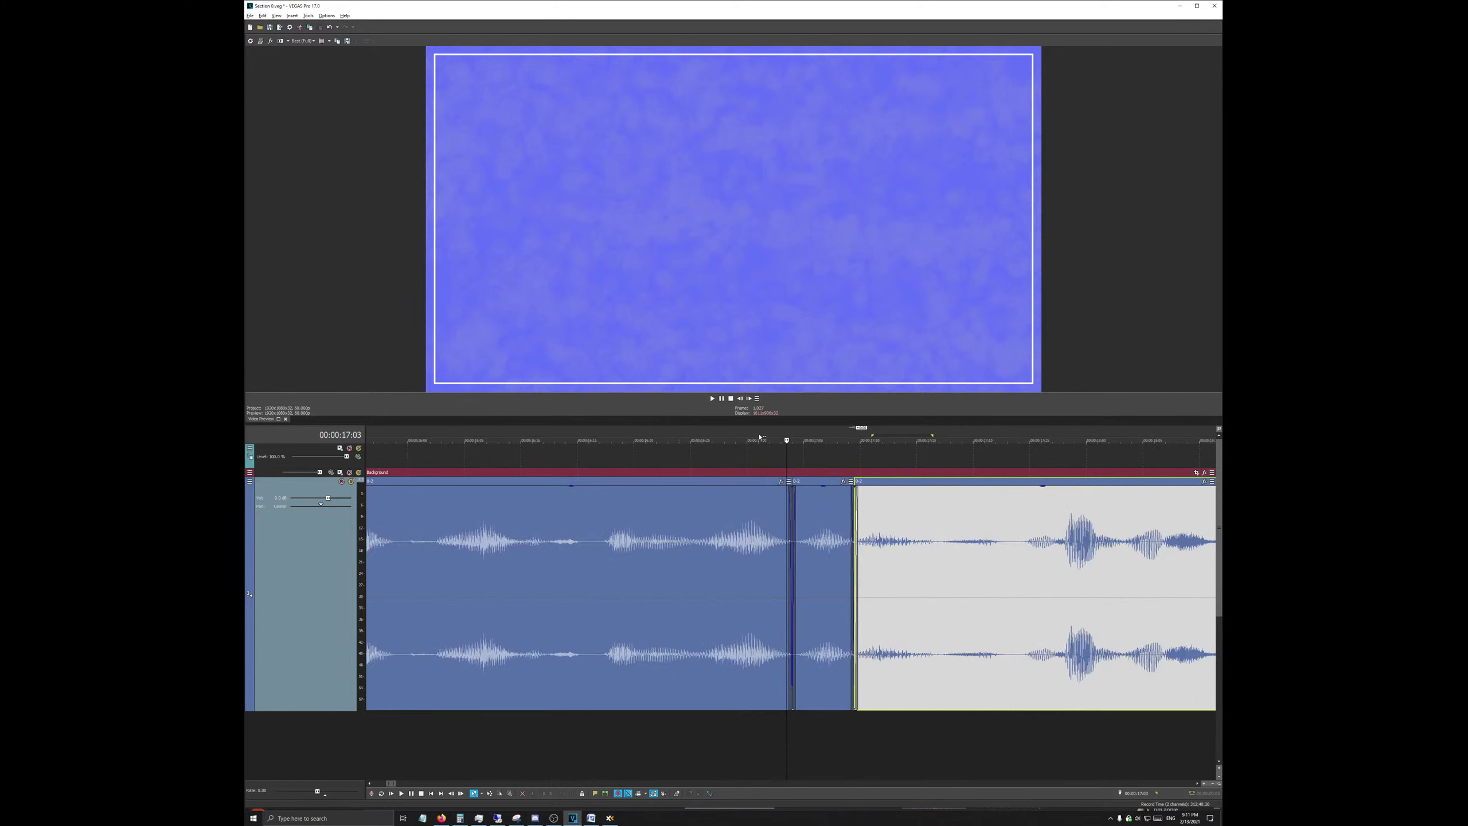
Step: Play the narration from 00:00:16:17 across the new joins to check the edit
{"action": "left_click", "coordinate": [600, 438]}
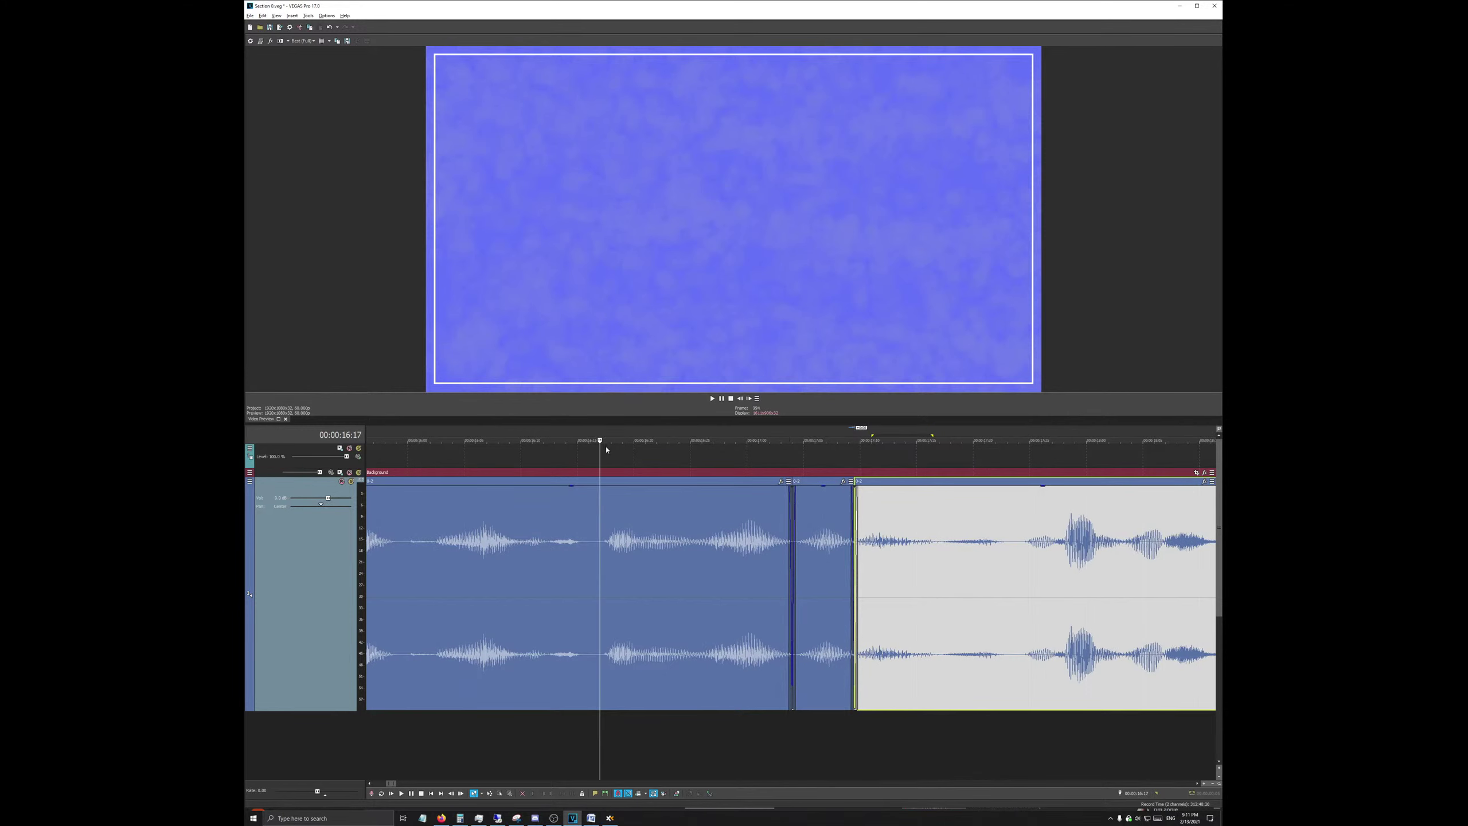
{"action": "key", "text": "space"}
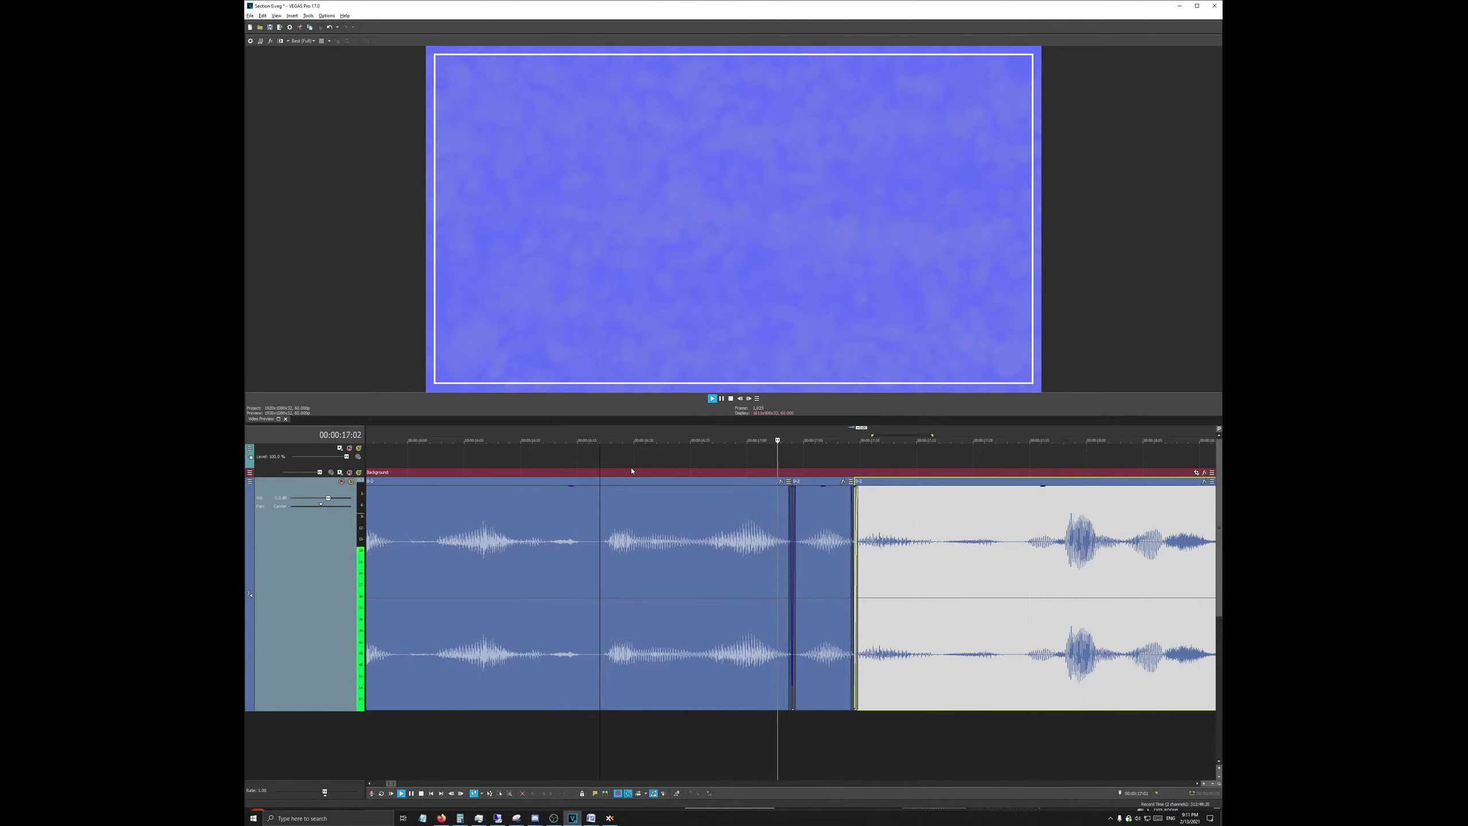
{"action": "key", "text": "space"}
Step: Place the playhead at 00:00:14:03 and save the project
{"action": "scroll", "coordinate": [657, 493], "scroll_direction": "down", "scroll_amount": 2}
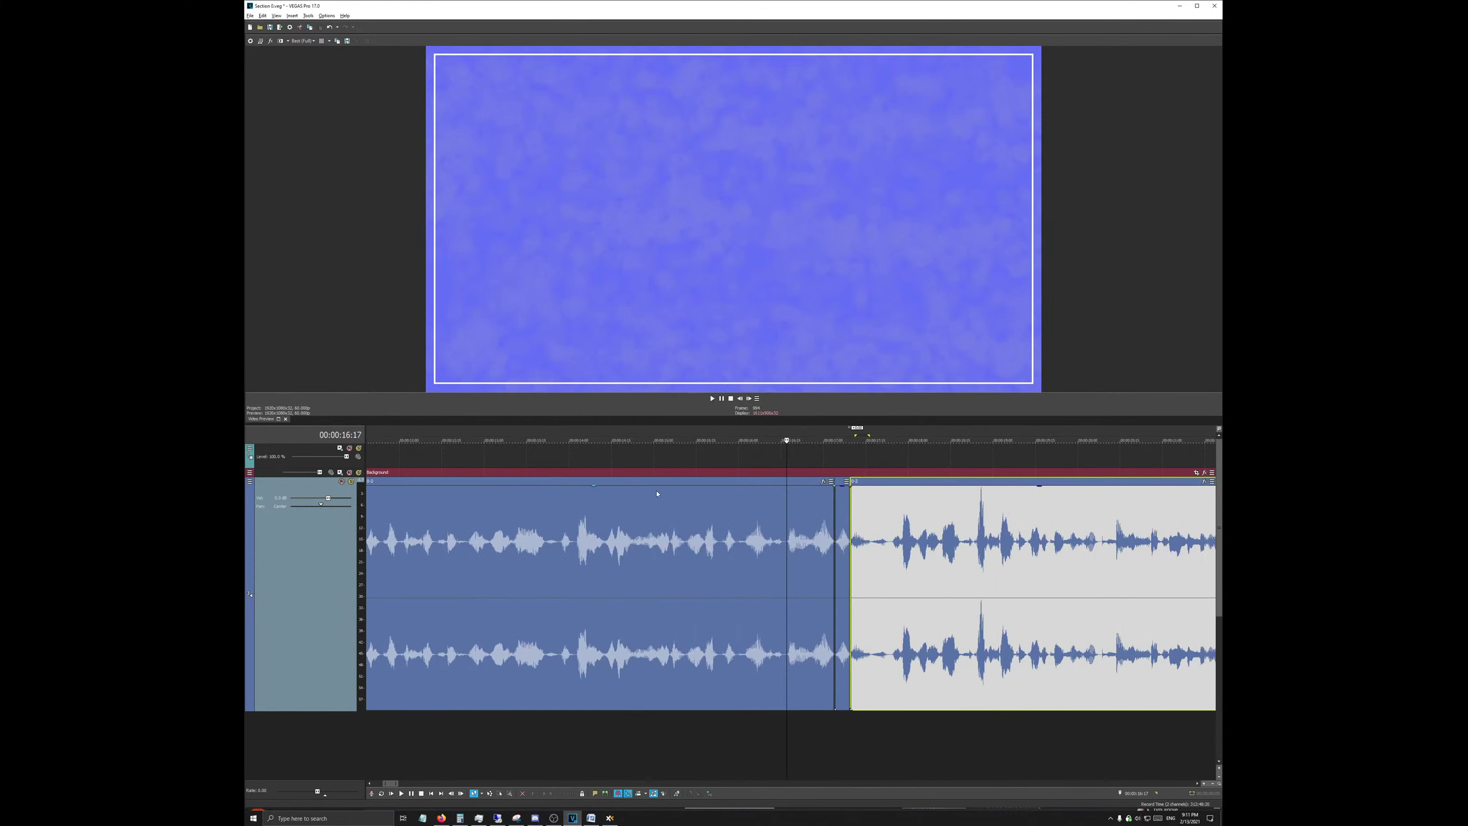
{"action": "left_click", "coordinate": [578, 456]}
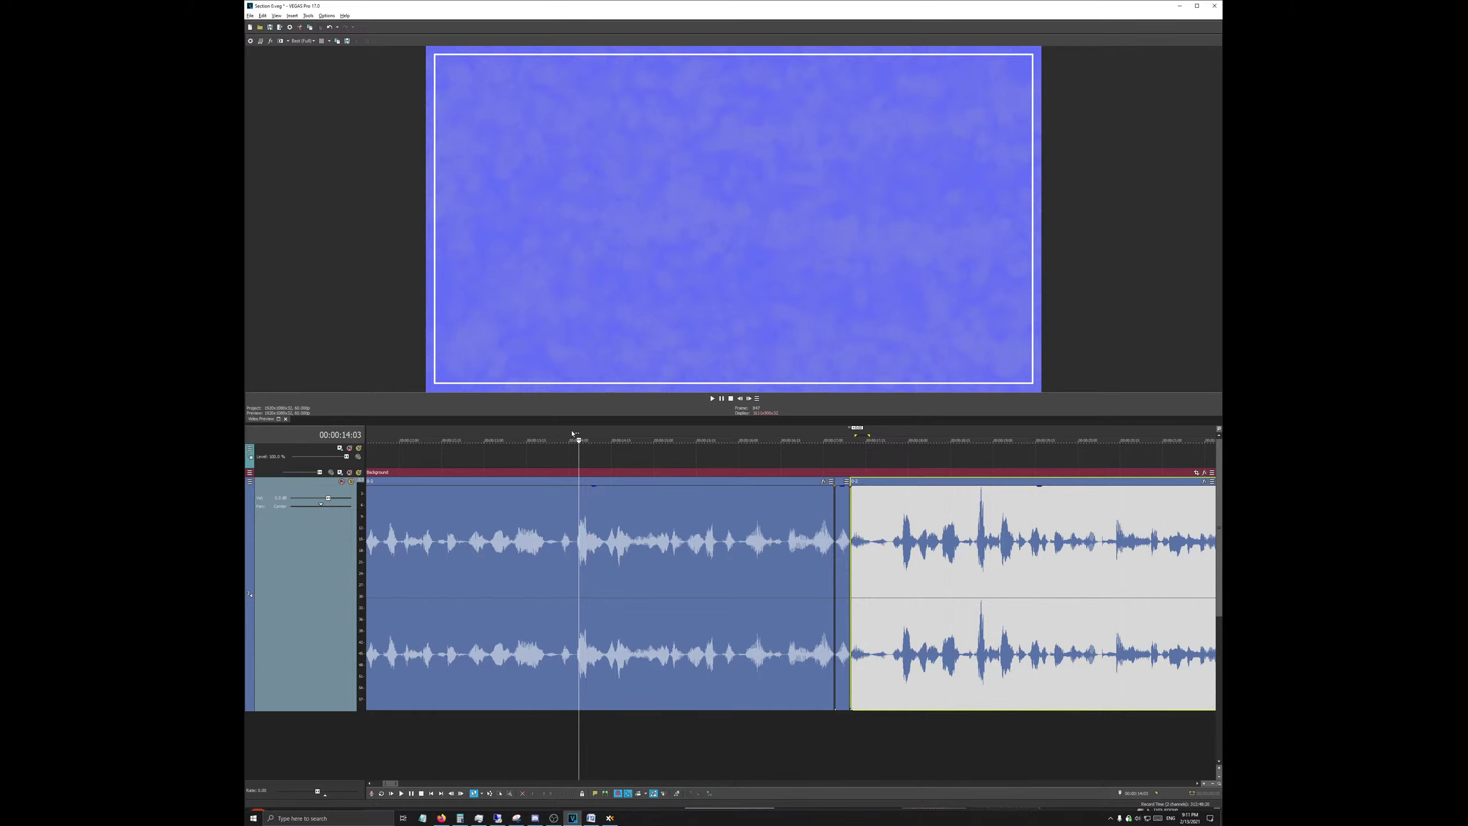
{"action": "scroll", "coordinate": [841, 580], "scroll_direction": "down", "scroll_amount": 3}
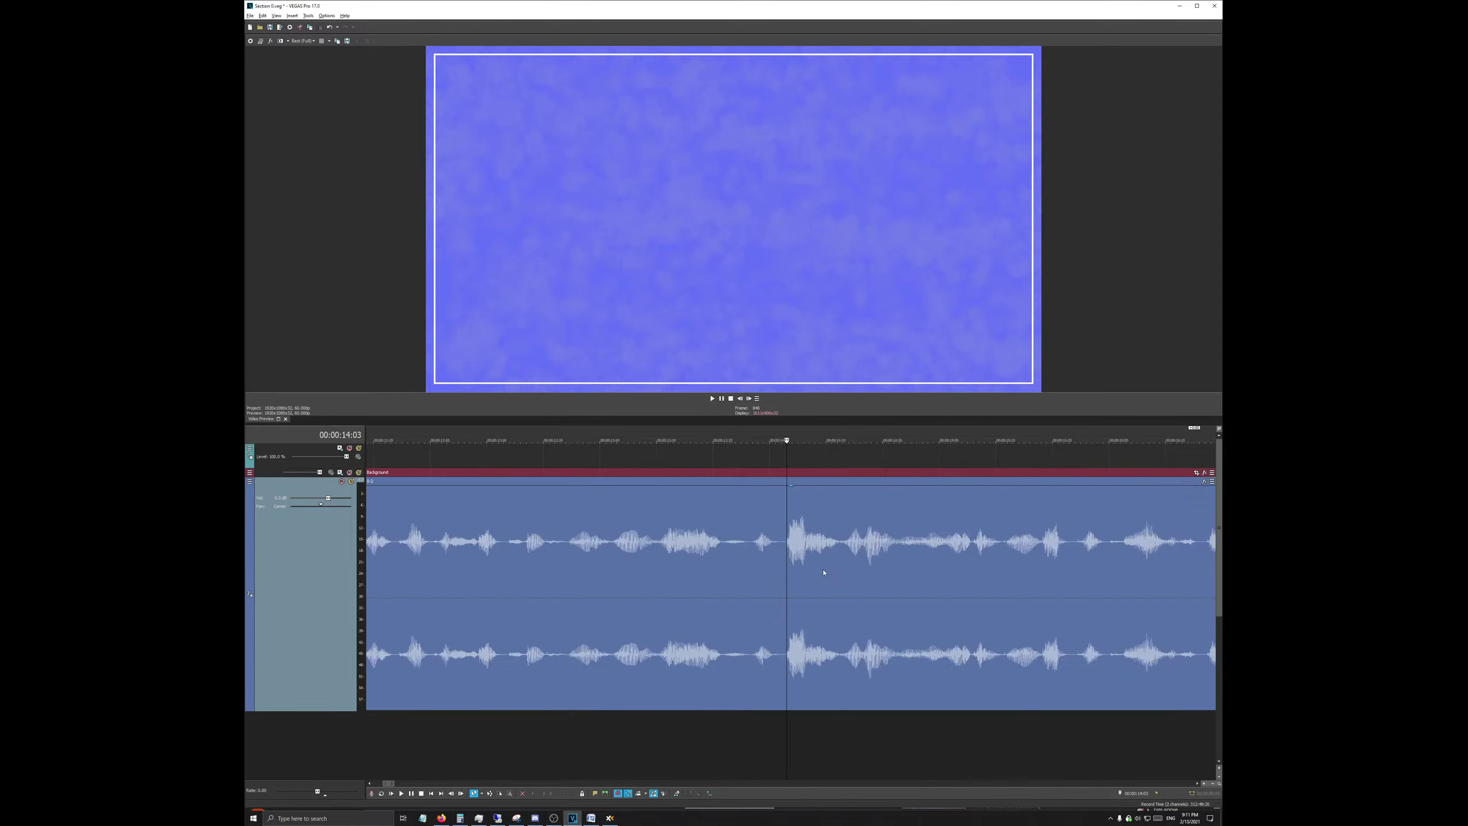
{"action": "scroll", "coordinate": [841, 580], "scroll_direction": "down", "scroll_amount": 2}
{"action": "key", "text": "ctrl+s"}
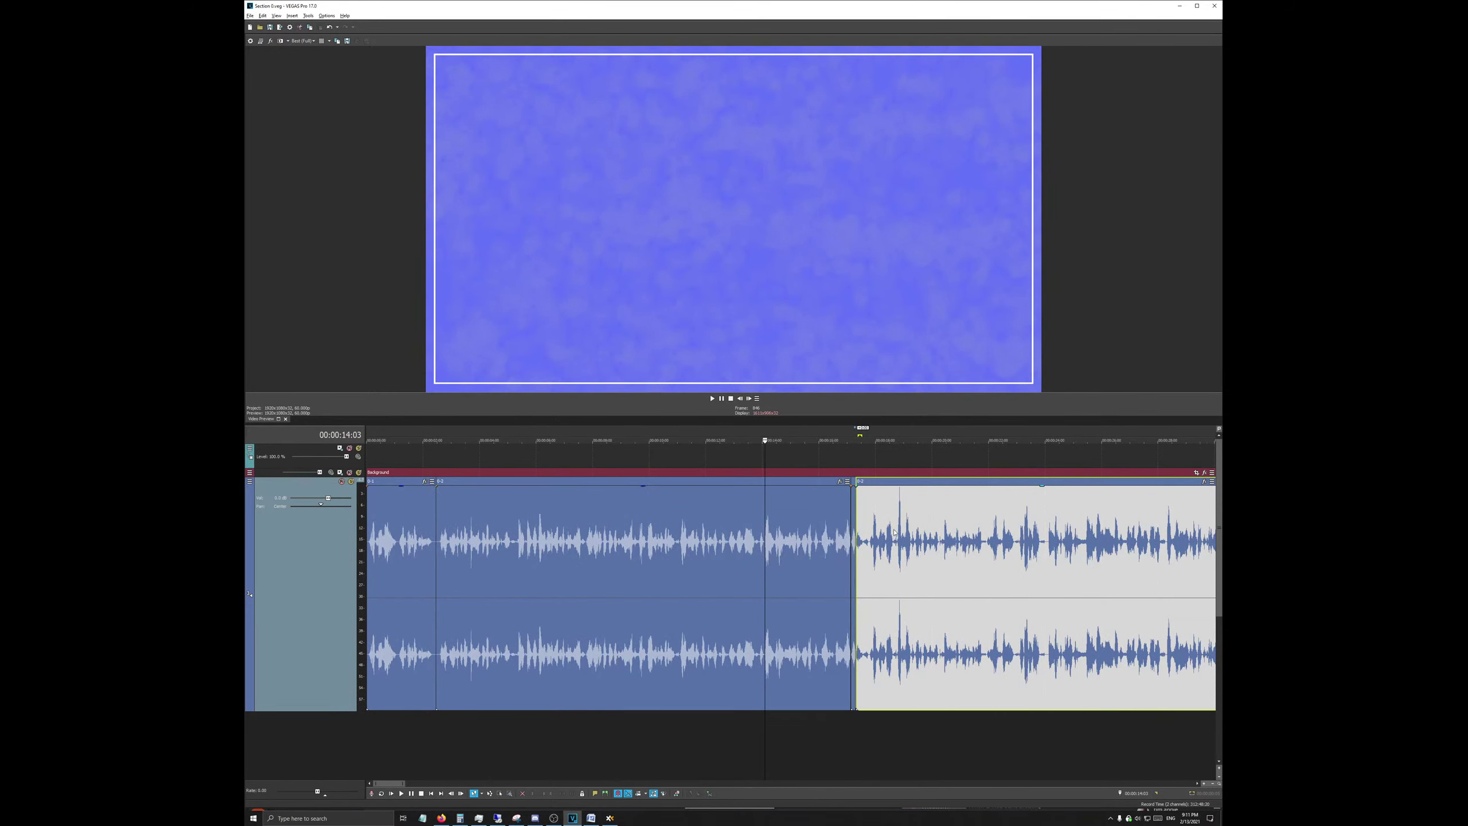
Step: Play the narration from 00:00:14:03 through the edited section and examine the waveform around that starting point
{"action": "key", "text": "space"}
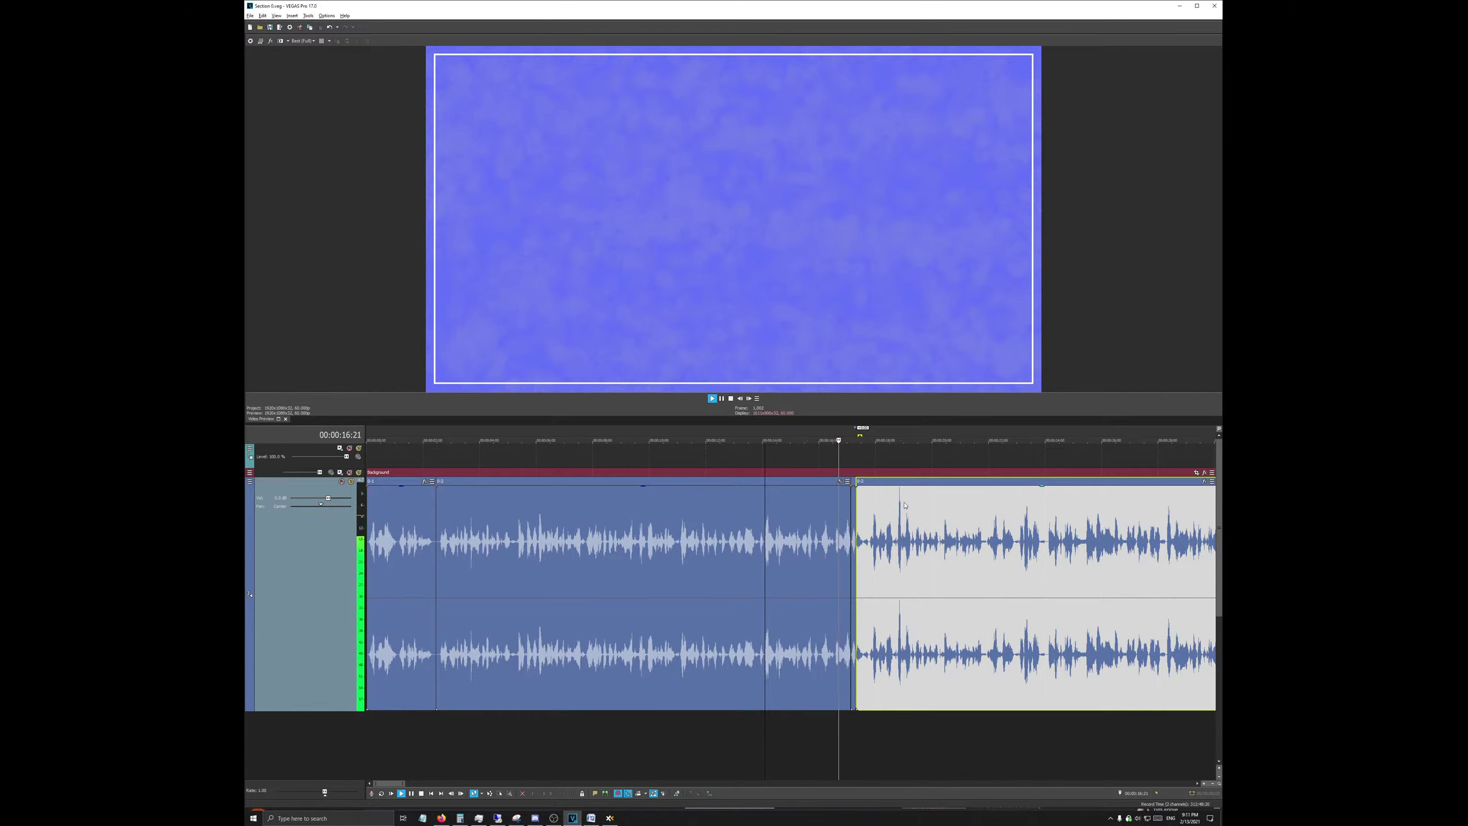
{"action": "key", "text": "space"}
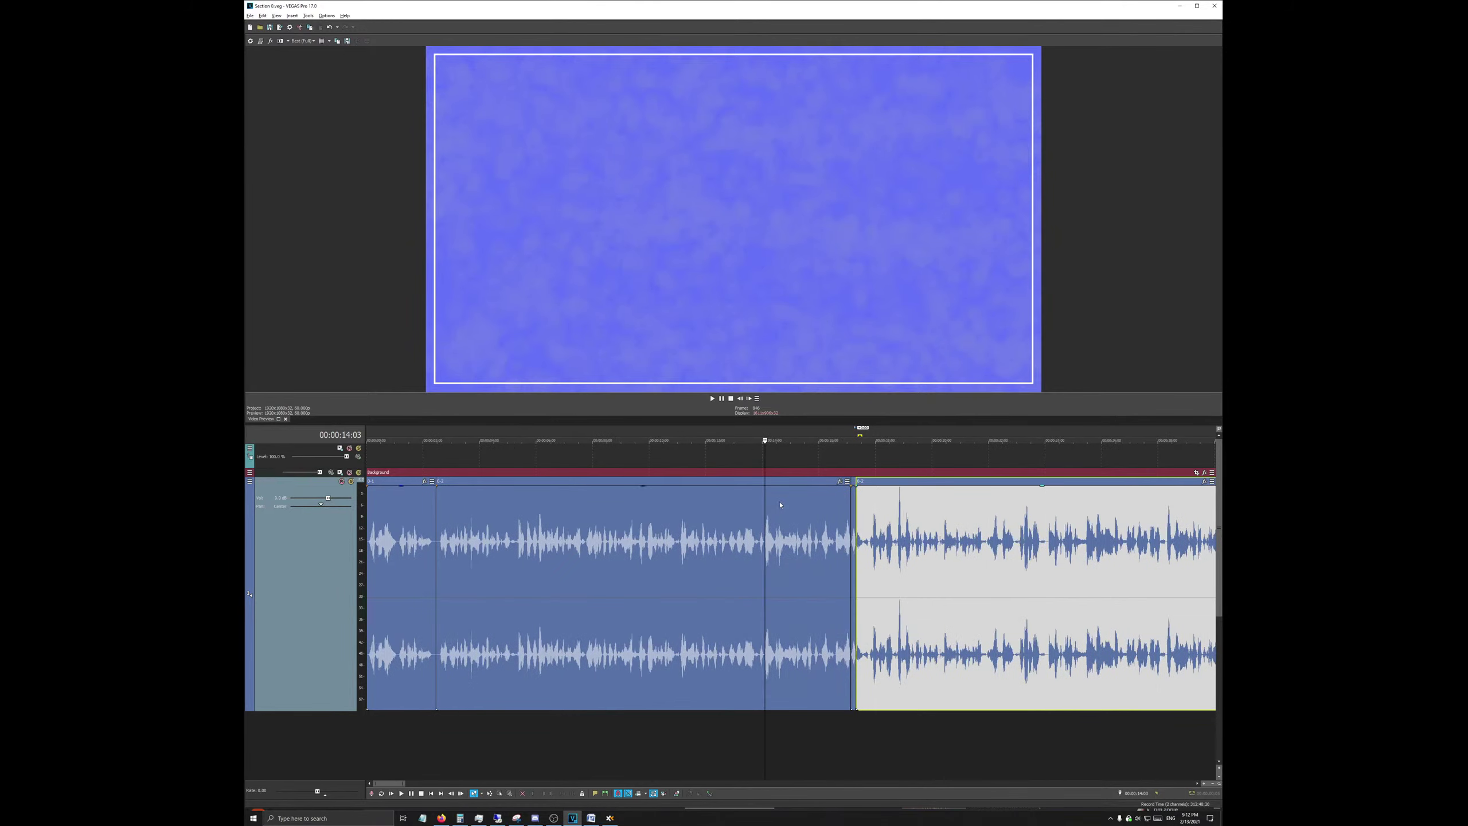
{"action": "scroll", "coordinate": [792, 524], "scroll_direction": "up", "scroll_amount": 10}
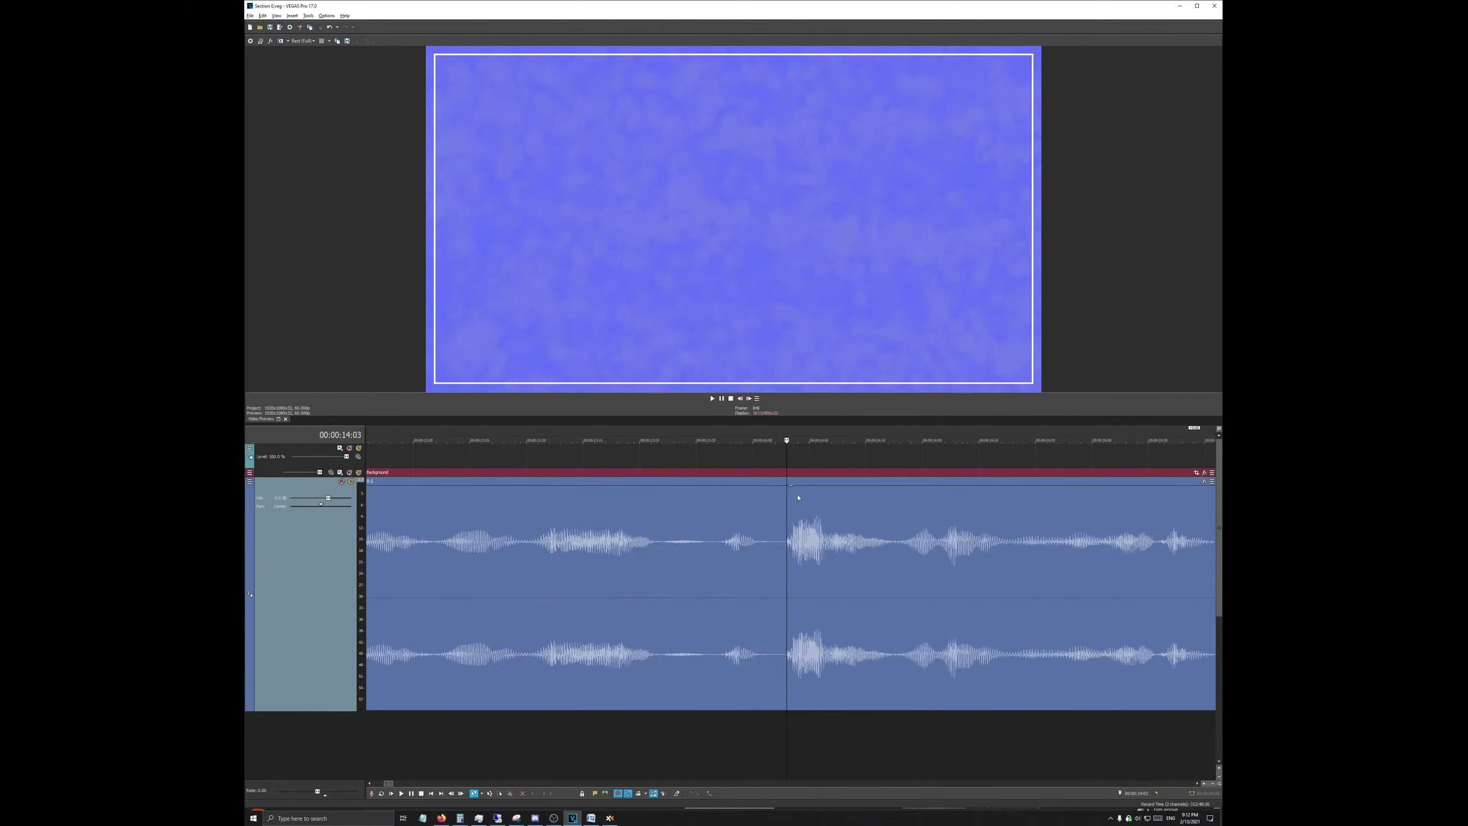
{"action": "scroll", "coordinate": [781, 500], "scroll_direction": "down", "scroll_amount": 4}
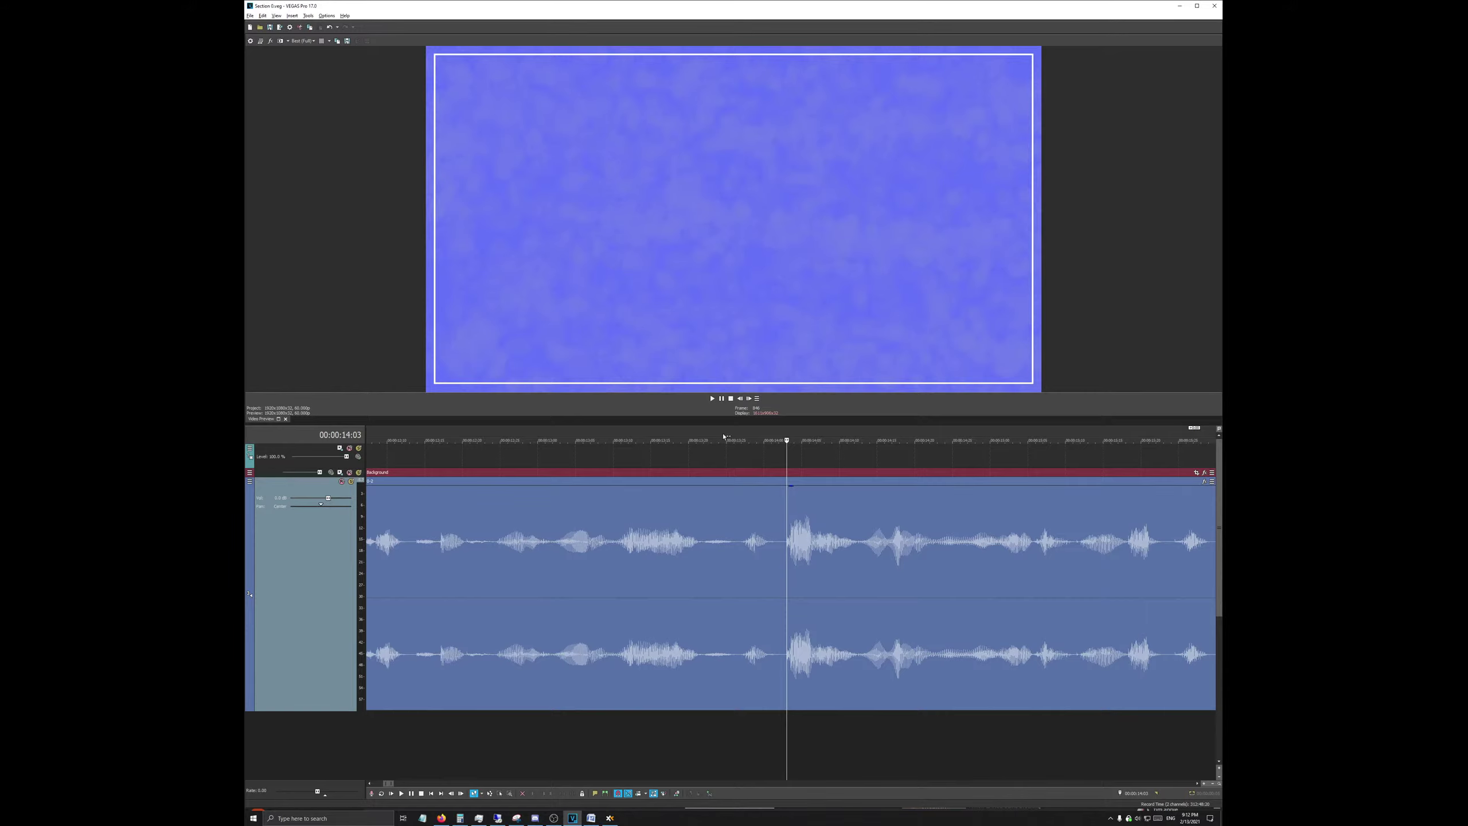
Step: Play the narration from 00:00:12:20 to 00:01:00:24, shifting the following clip slightly earlier to meet the end of the playing clip
{"action": "scroll", "coordinate": [794, 587], "scroll_direction": "down", "scroll_amount": 3}
{"action": "scroll", "coordinate": [735, 527], "scroll_direction": "down", "scroll_amount": 5}
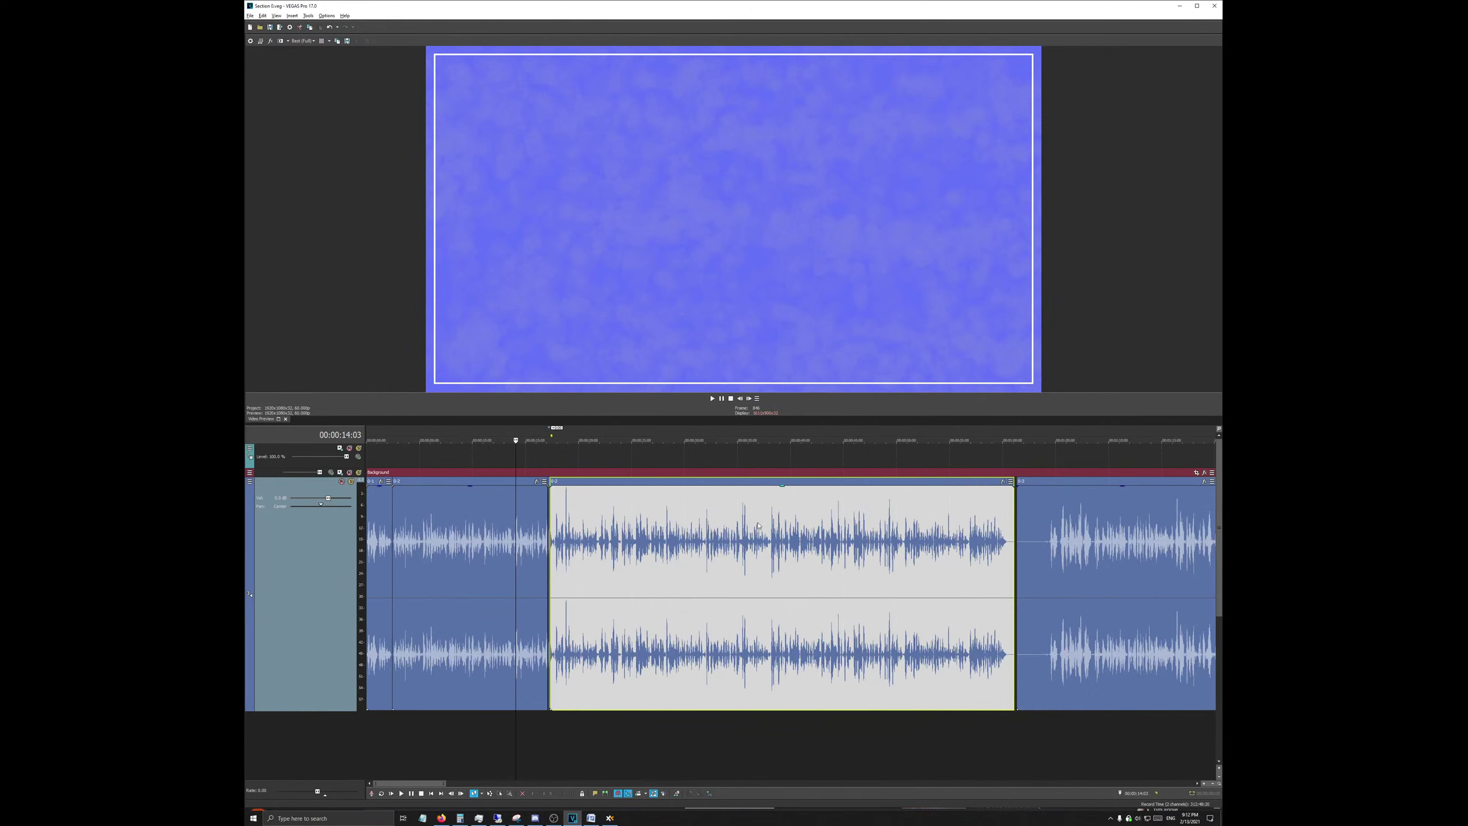
{"action": "left_click", "coordinate": [501, 437]}
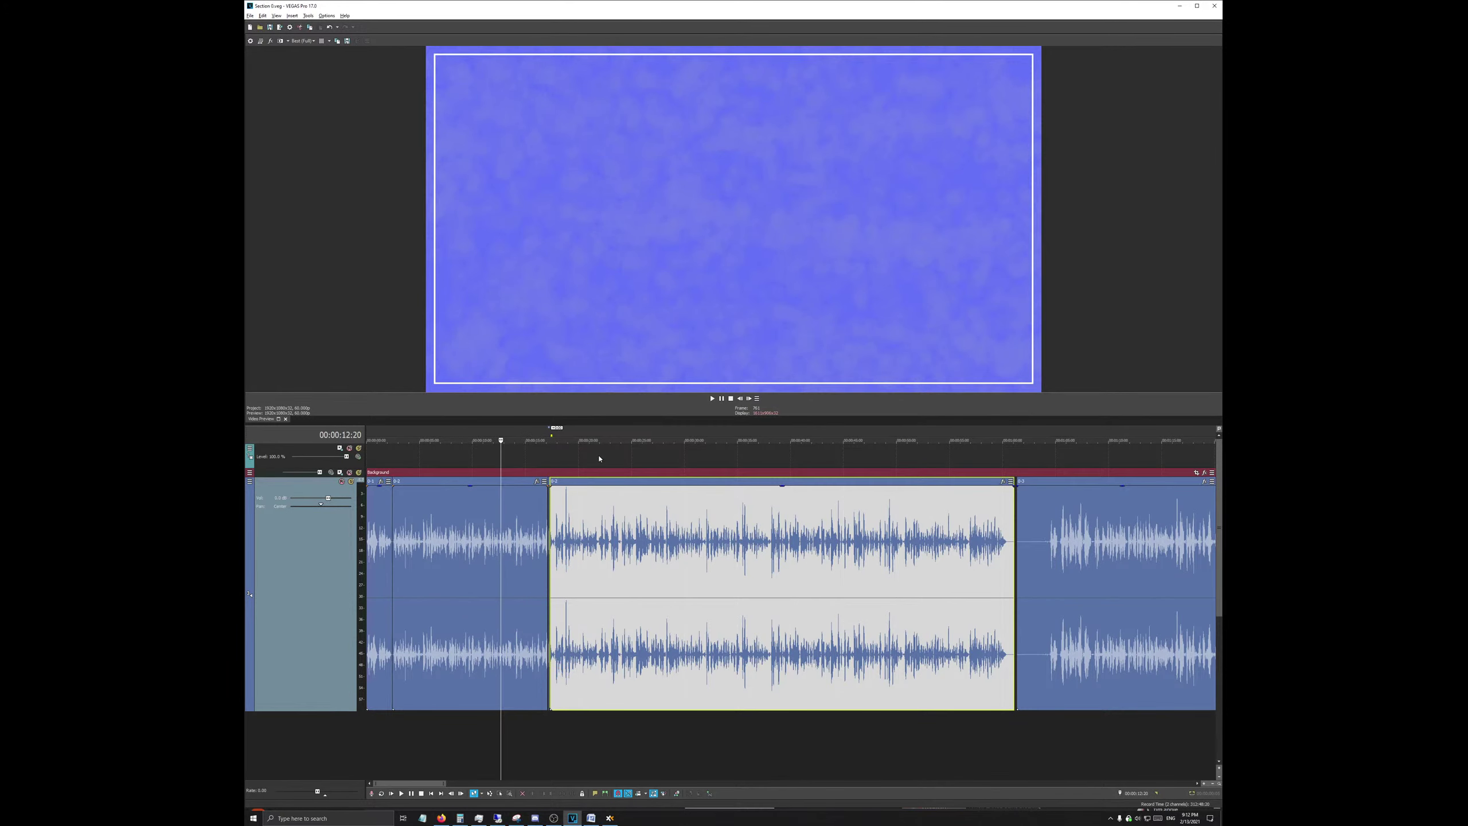
{"action": "key", "text": "space"}
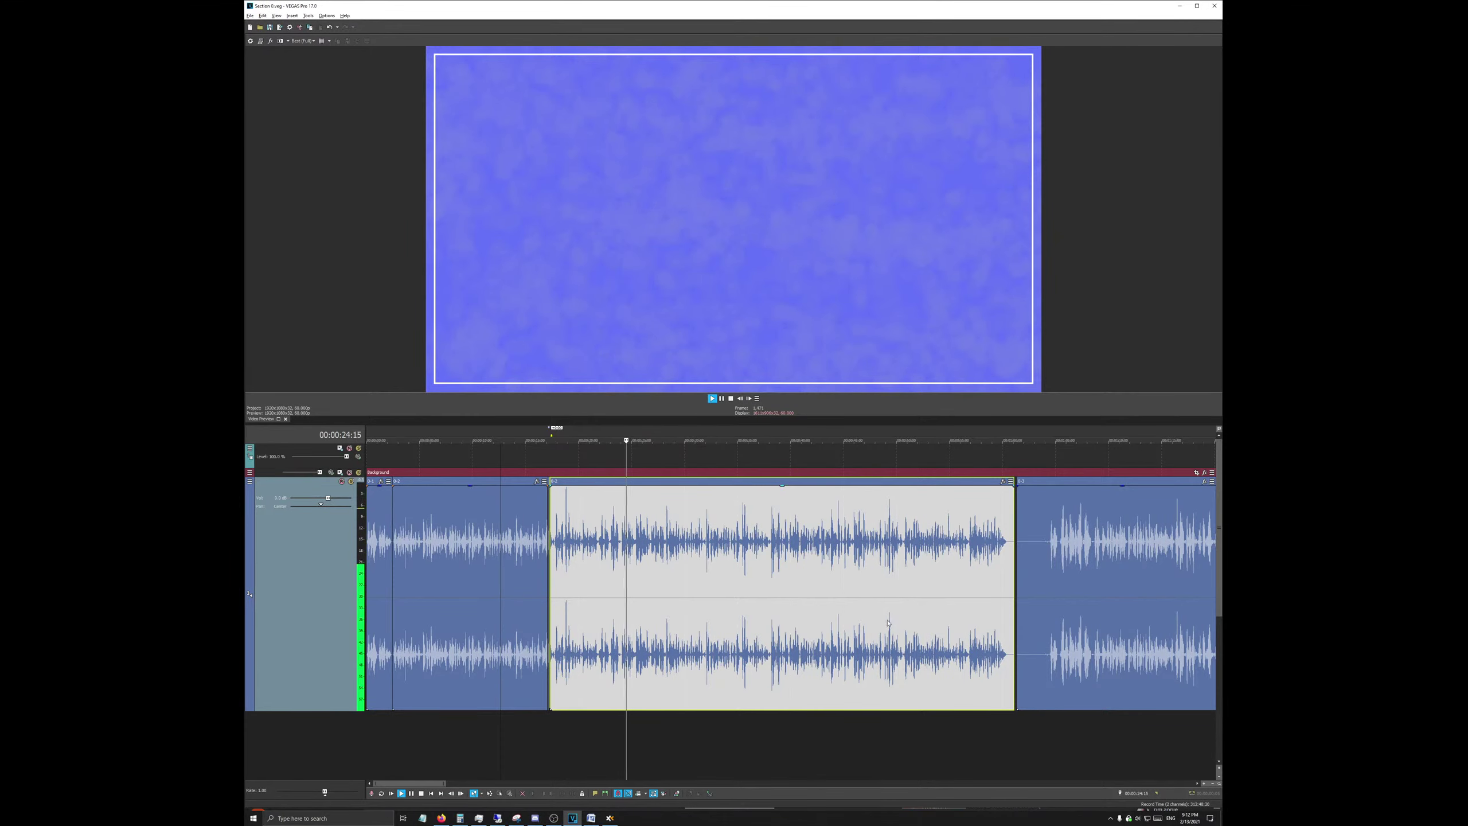
{"action": "left_click", "coordinate": [1076, 608]}
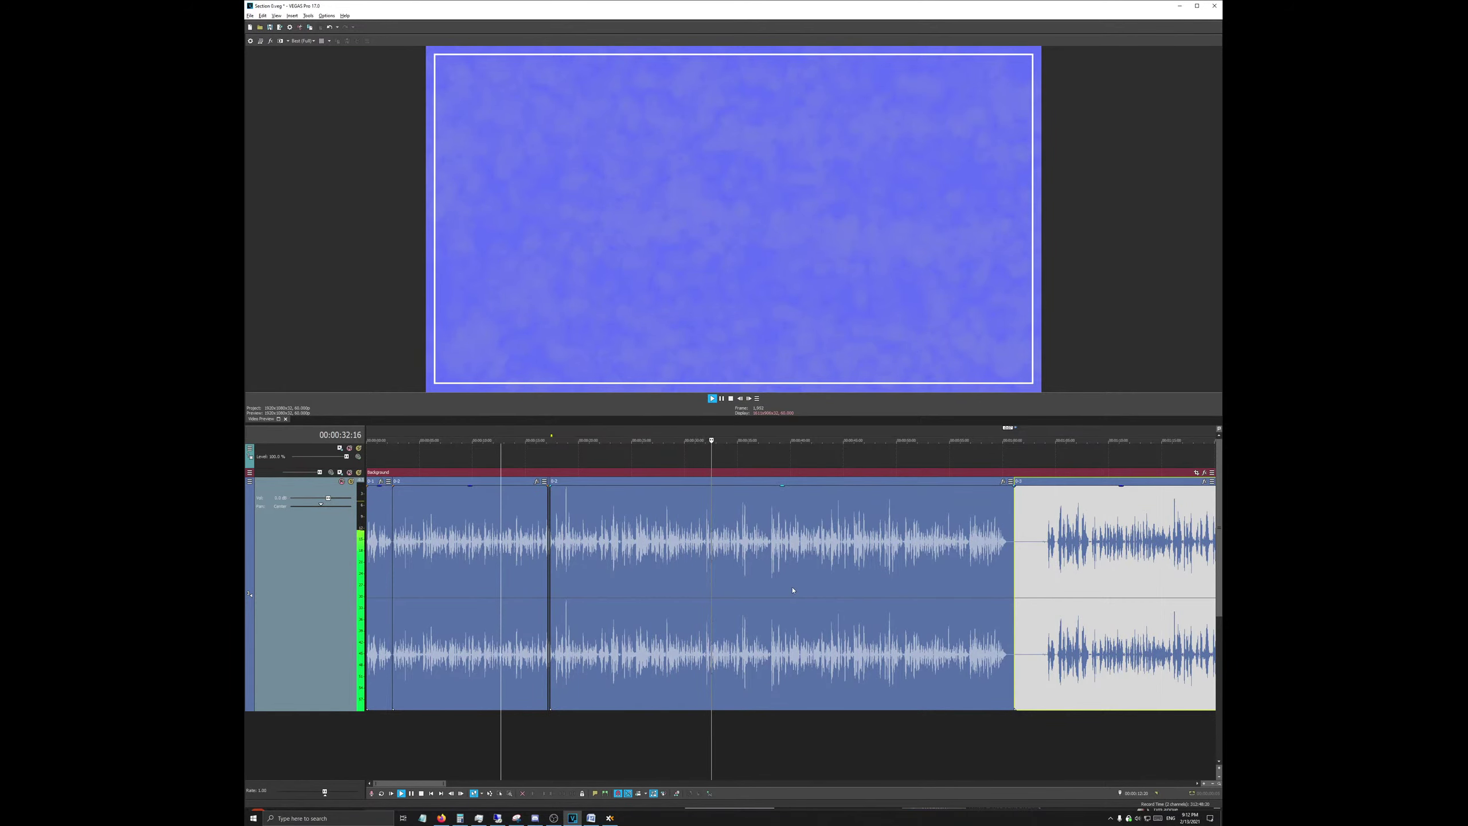
{"action": "scroll", "coordinate": [793, 590], "scroll_direction": "down", "scroll_amount": 4}
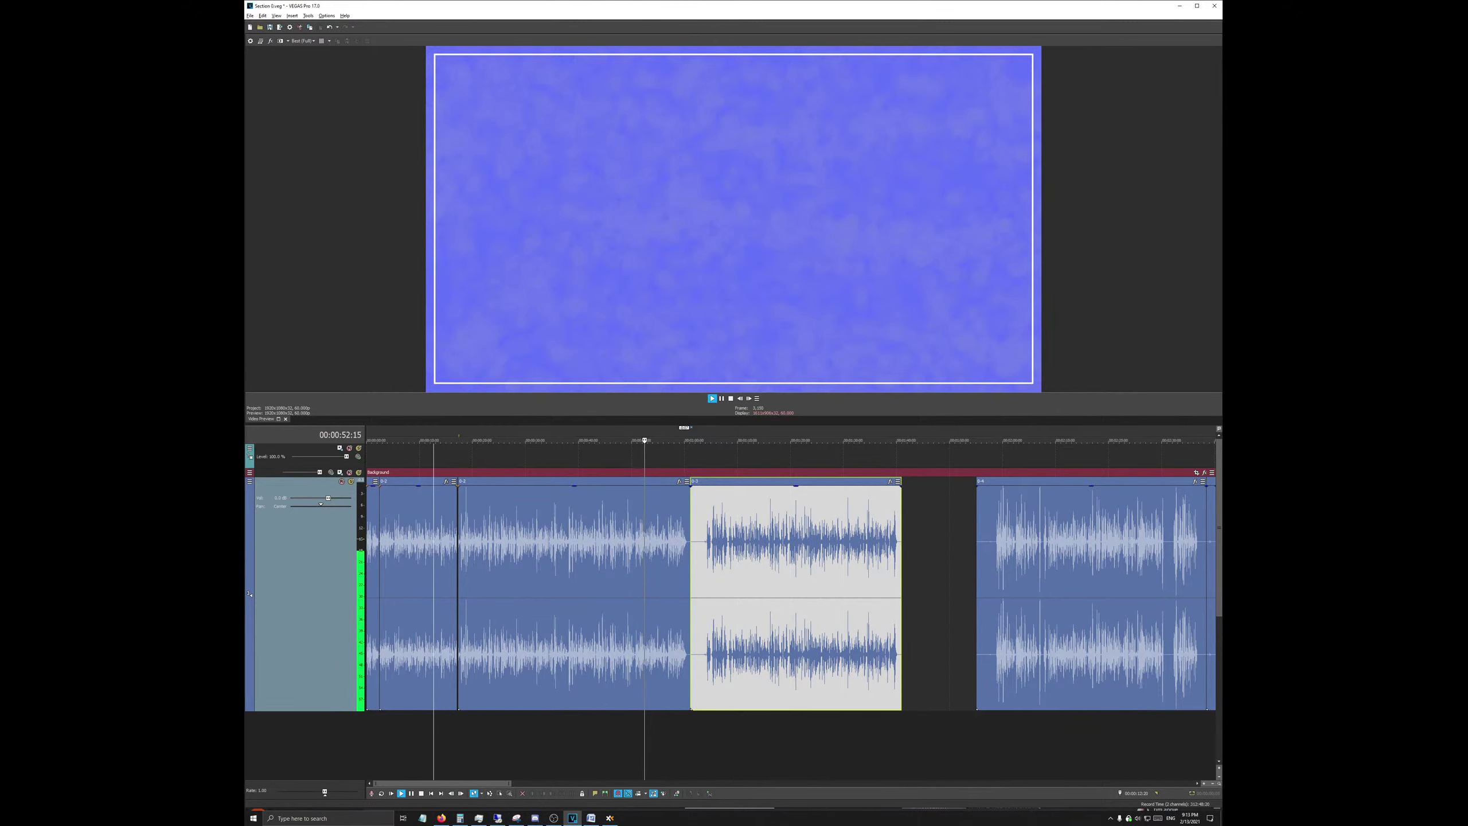
{"action": "left_click", "coordinate": [722, 397]}
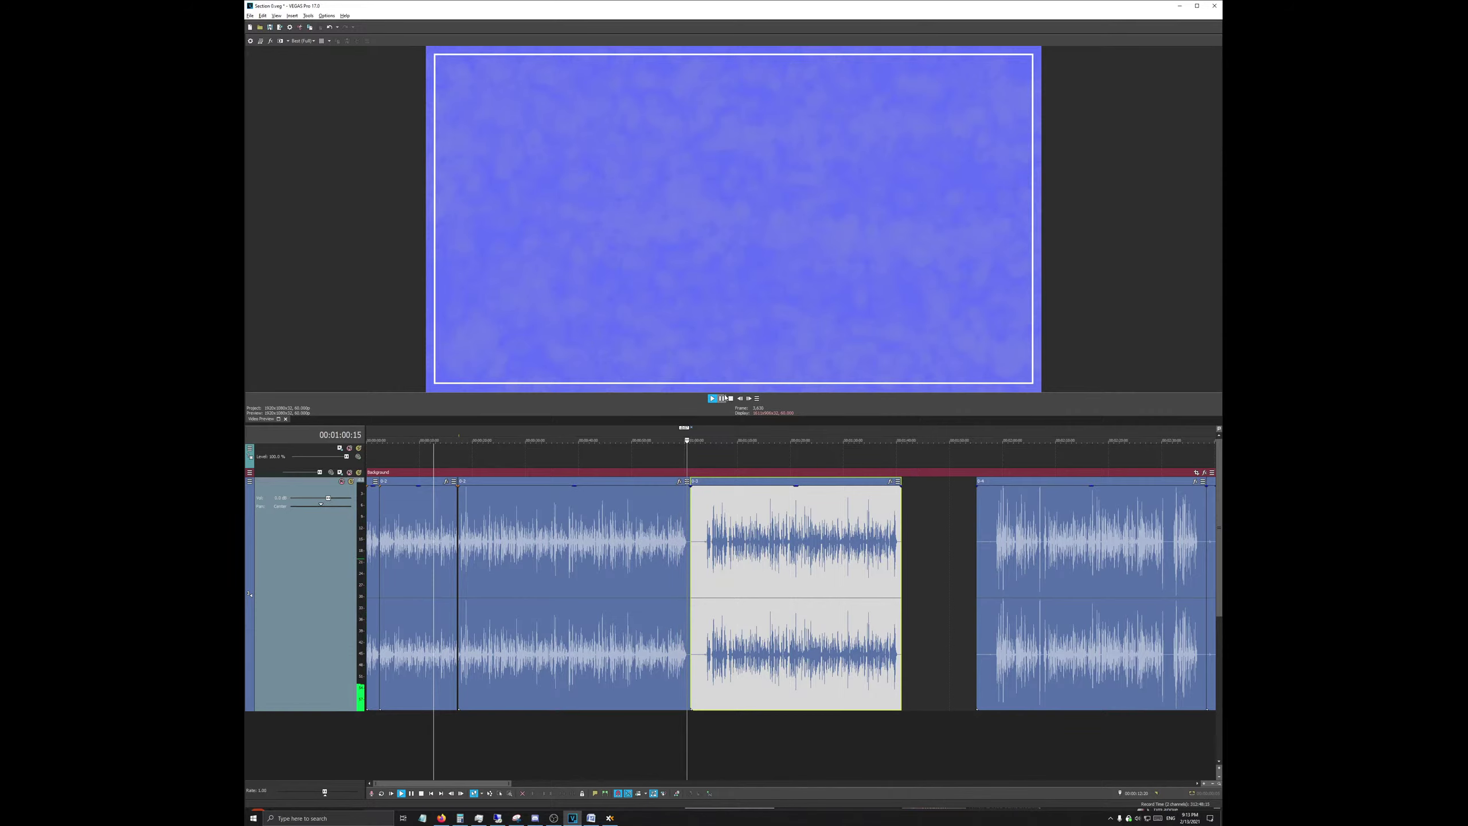
Step: Trim the clip's end at 00:01:00:24, shorten it slightly further into the silence, and move the next clip against its new end
{"action": "scroll", "coordinate": [768, 540], "scroll_direction": "up", "scroll_amount": 5}
{"action": "right_click", "coordinate": [769, 540]}
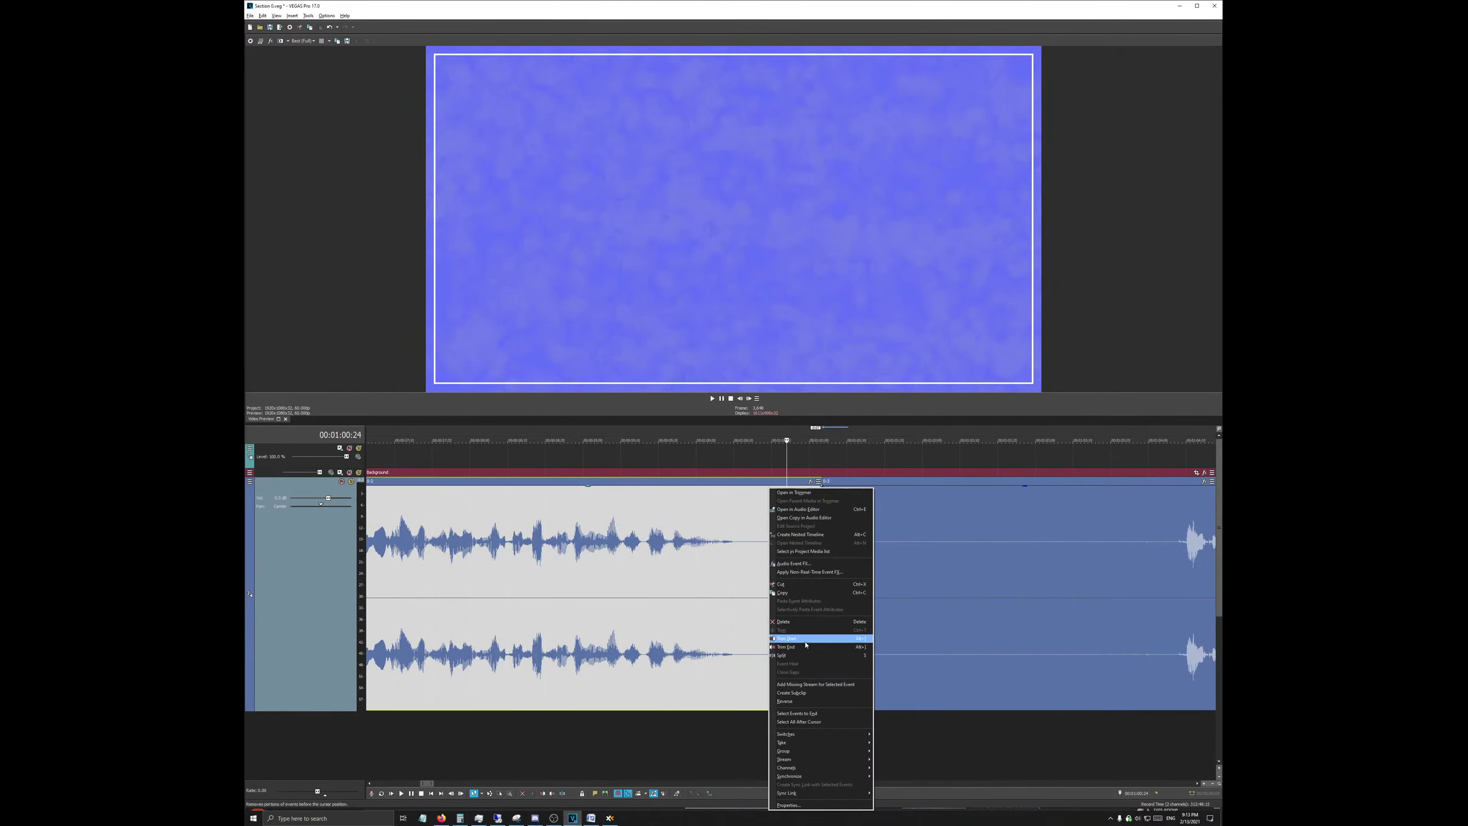
{"action": "left_click", "coordinate": [825, 645]}
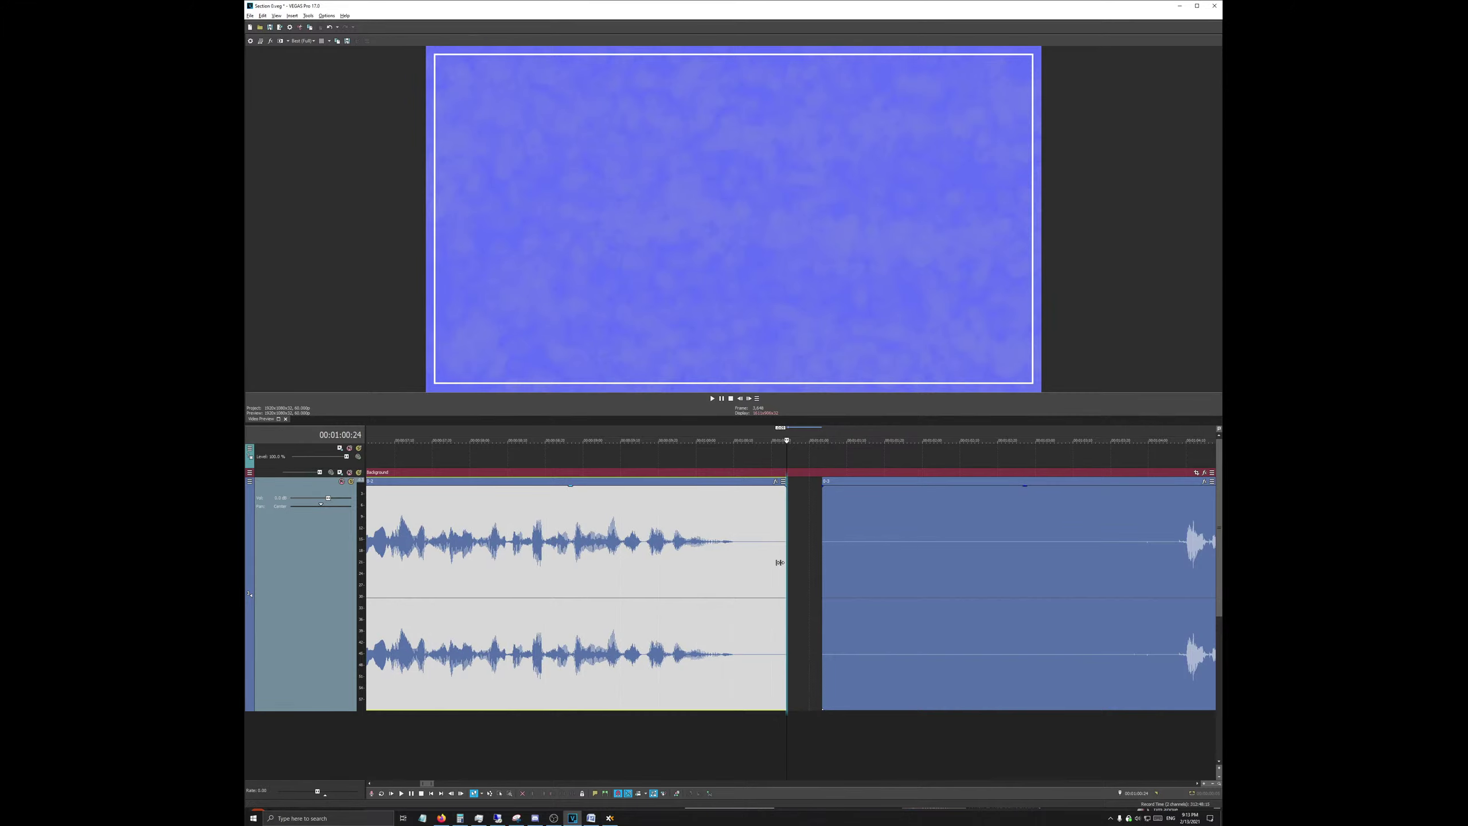
{"action": "left_click_drag", "start_coordinate": [786, 564], "coordinate": [762, 564]}
{"action": "left_click_drag", "start_coordinate": [849, 573], "coordinate": [787, 572]}
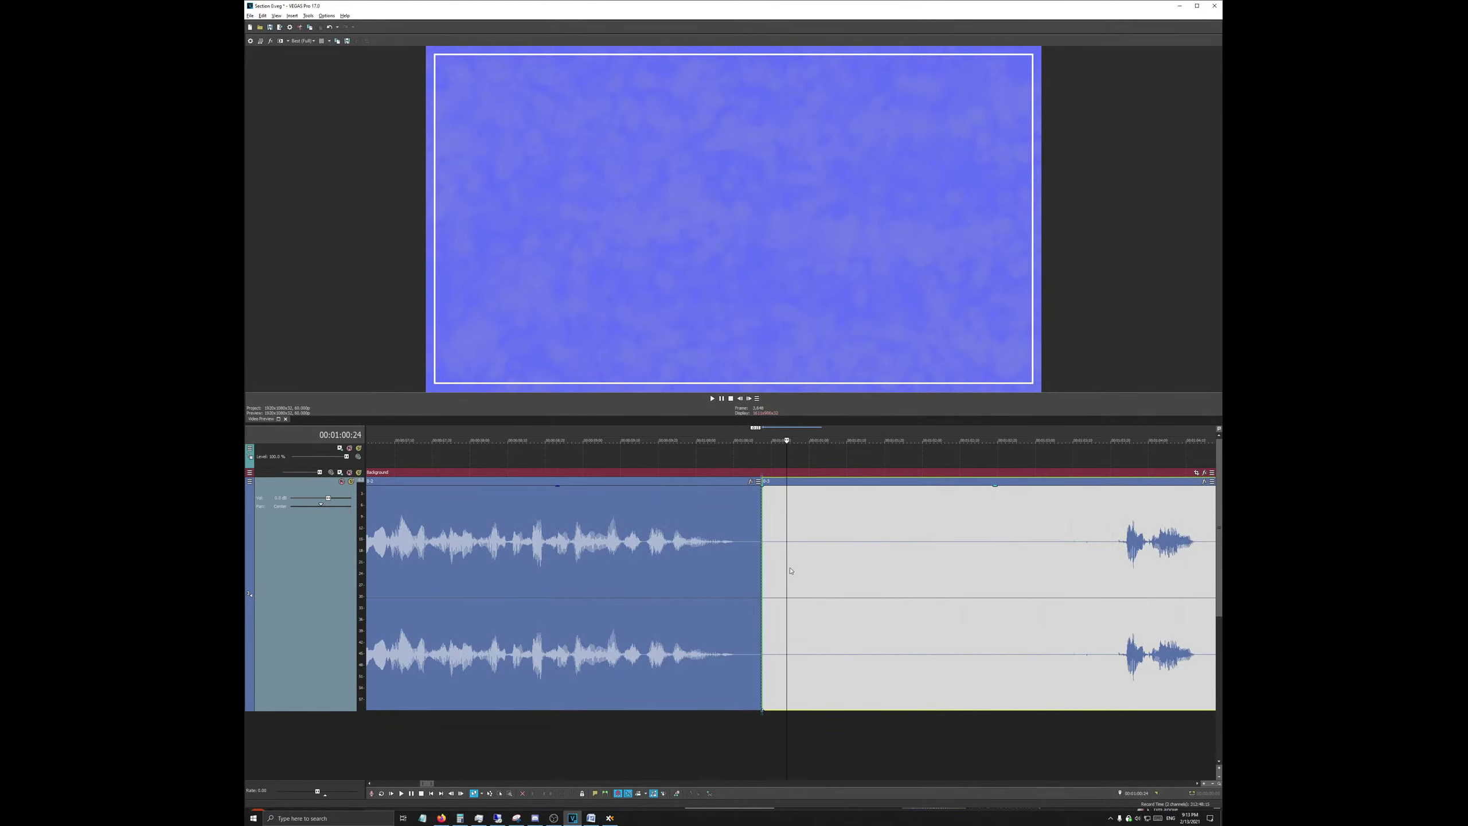
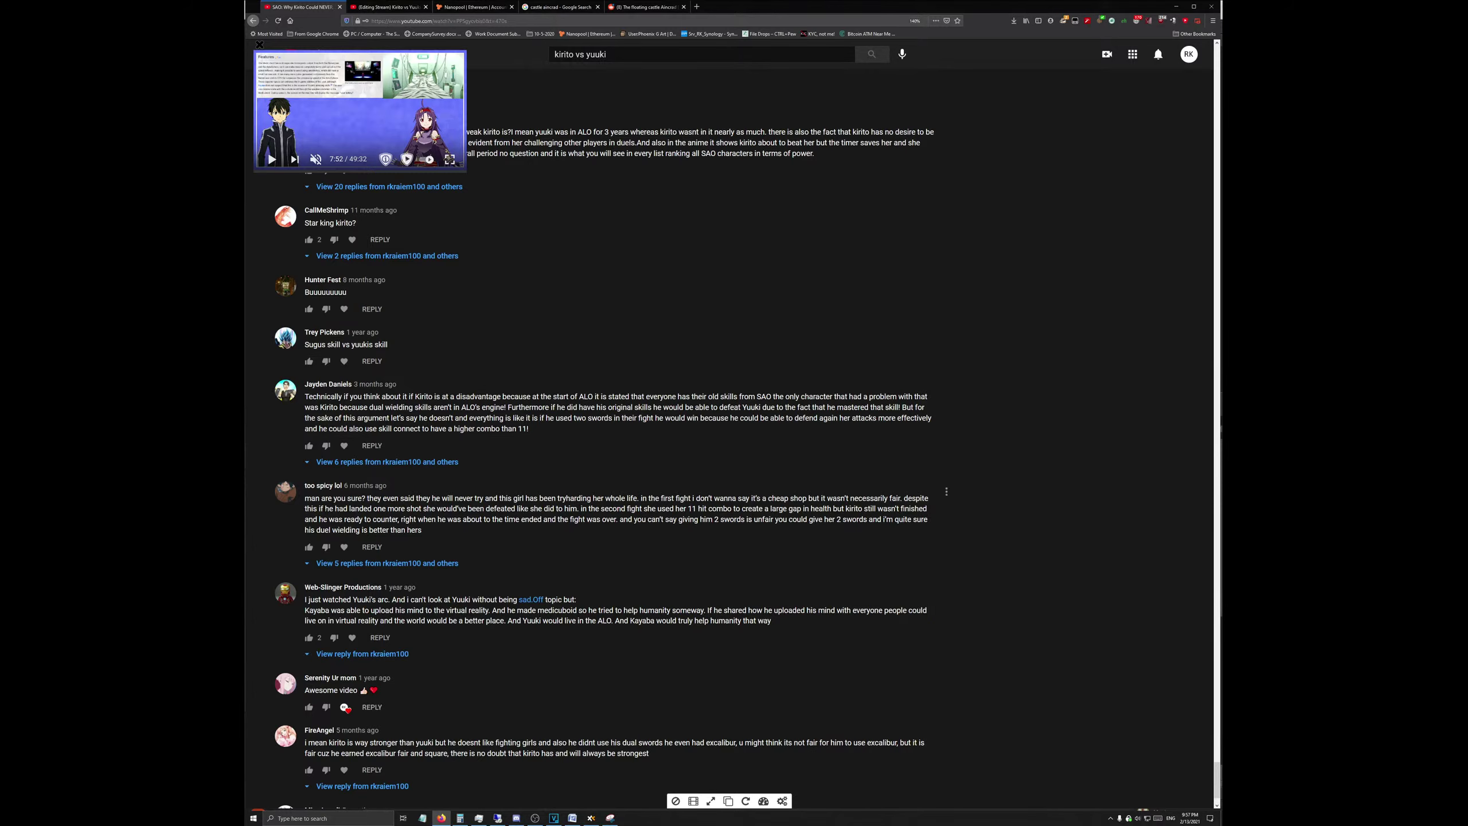
Step: Switch to the browser and read through the viewer comments under the Kirito versus Yuuki YouTube video
{"action": "scroll", "coordinate": [609, 751], "scroll_direction": "down", "scroll_amount": 1}
{"action": "scroll", "coordinate": [284, 618], "scroll_direction": "down", "scroll_amount": 3}
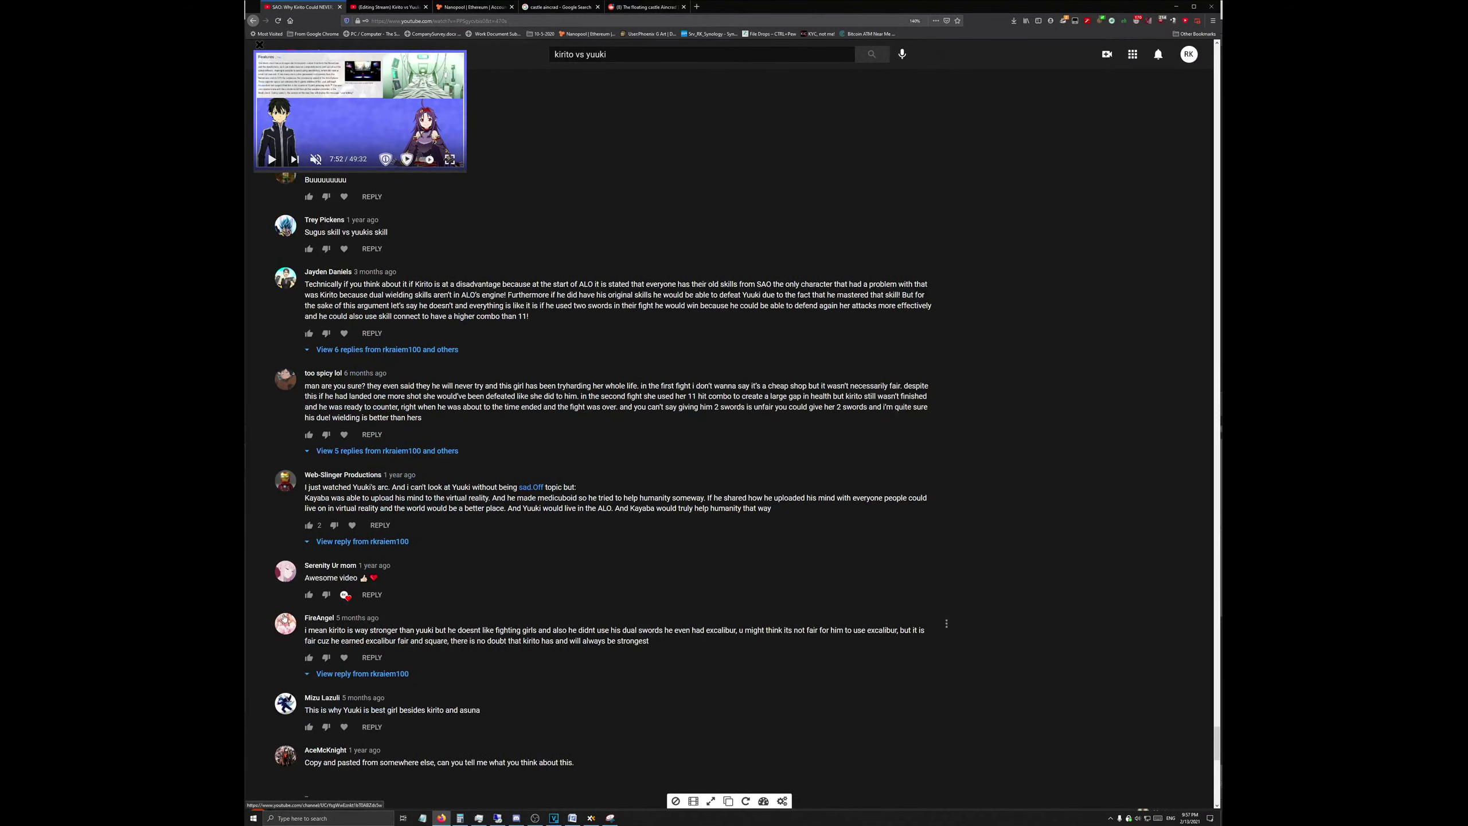
{"action": "scroll", "coordinate": [327, 655], "scroll_direction": "down", "scroll_amount": 2}
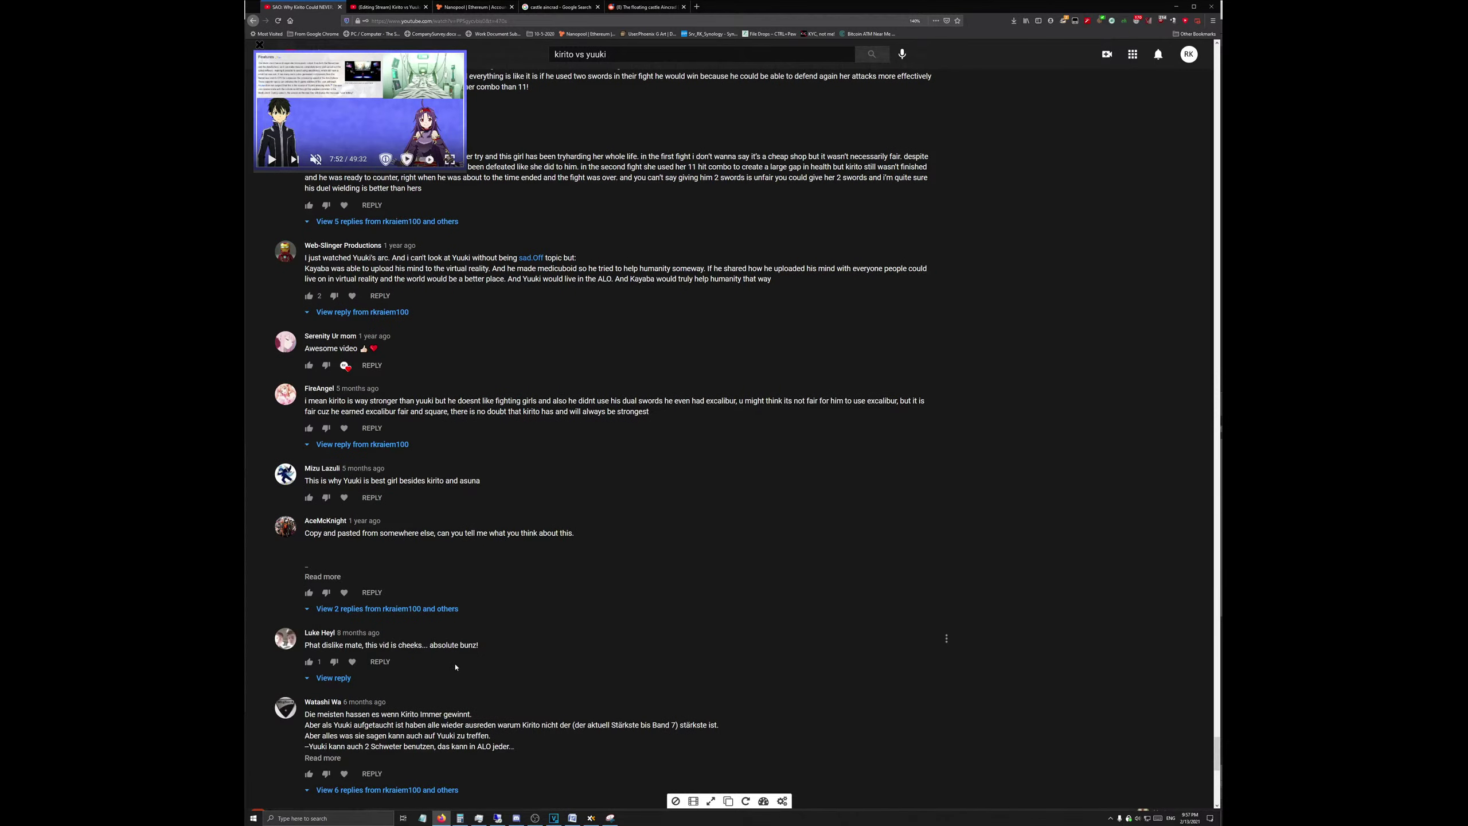
{"action": "scroll", "coordinate": [455, 667], "scroll_direction": "down", "scroll_amount": 2}
{"action": "scroll", "coordinate": [455, 667], "scroll_direction": "down", "scroll_amount": 3}
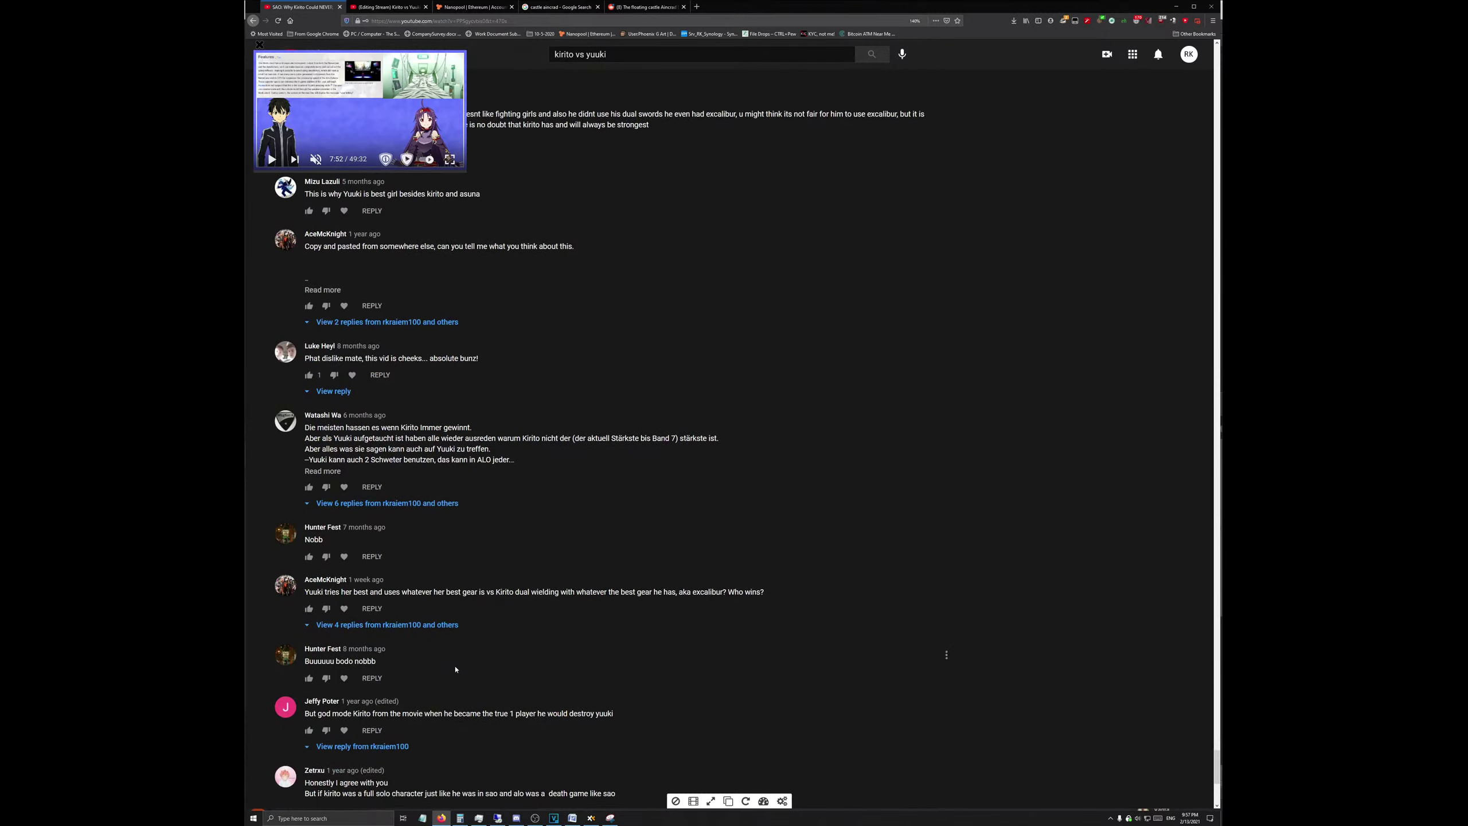
{"action": "scroll", "coordinate": [456, 669], "scroll_direction": "down", "scroll_amount": 1}
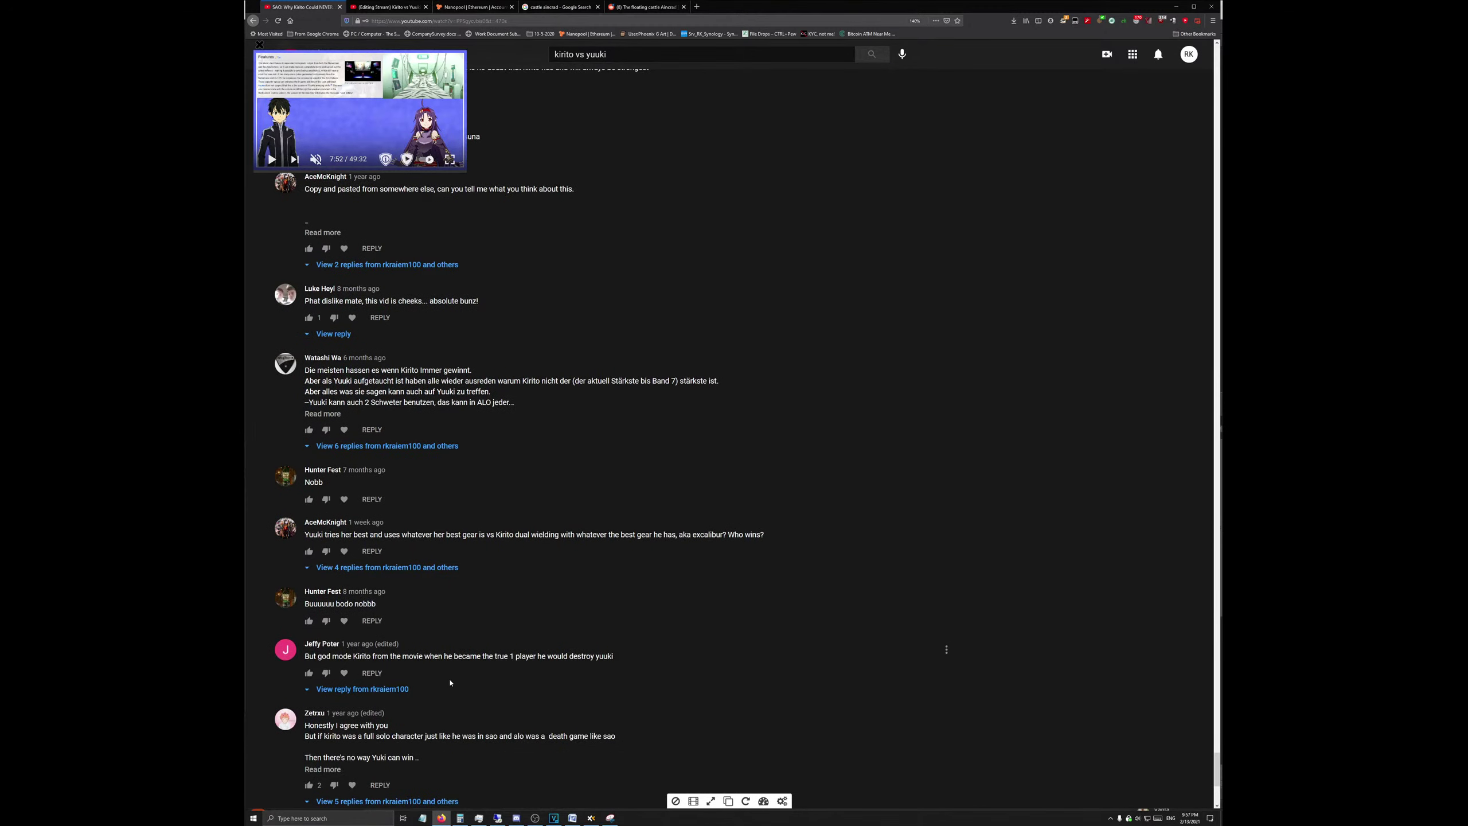
{"action": "scroll", "coordinate": [450, 683], "scroll_direction": "down", "scroll_amount": 1}
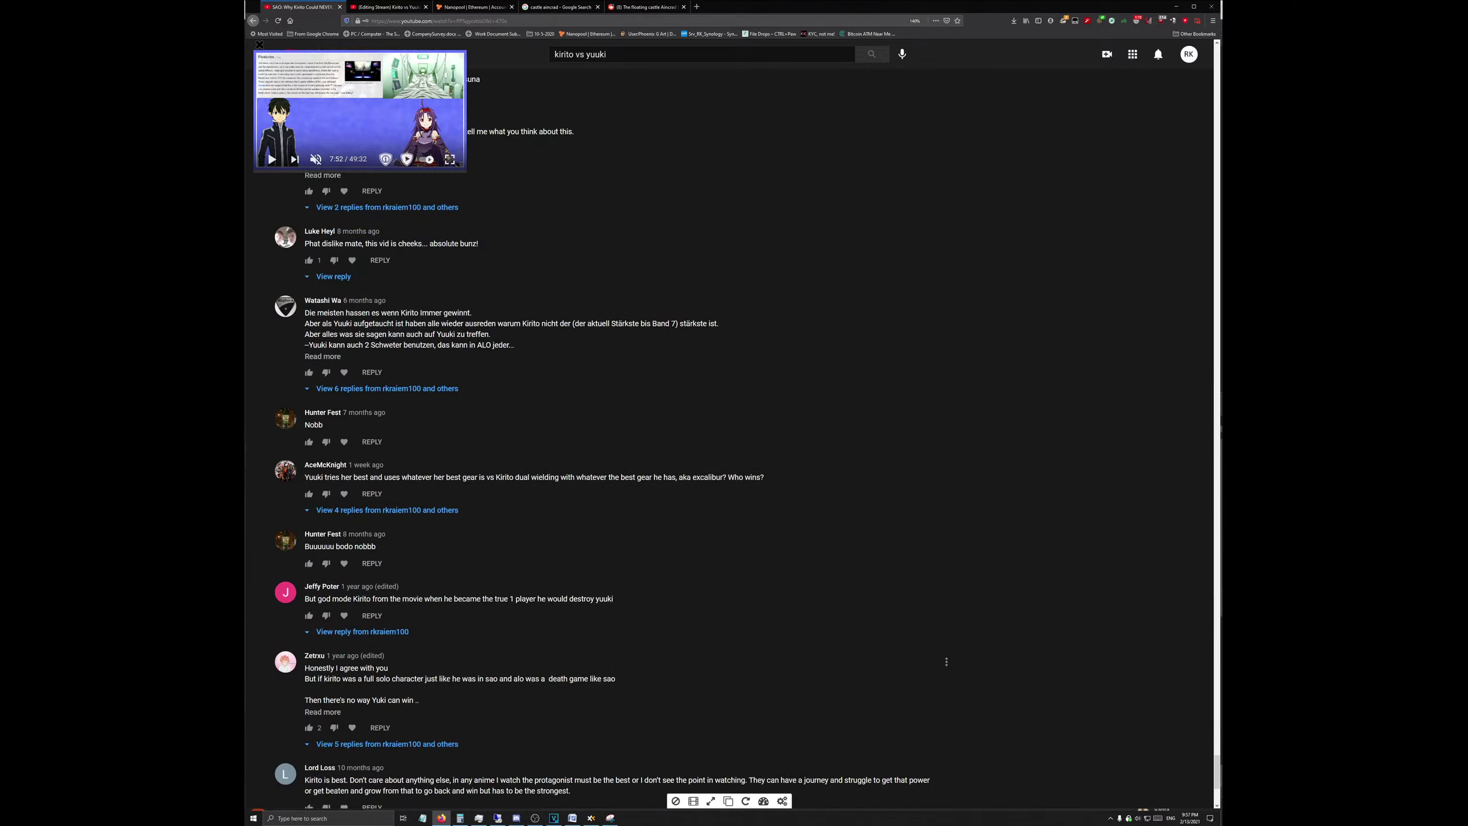
{"action": "scroll", "coordinate": [448, 685], "scroll_direction": "down", "scroll_amount": 2}
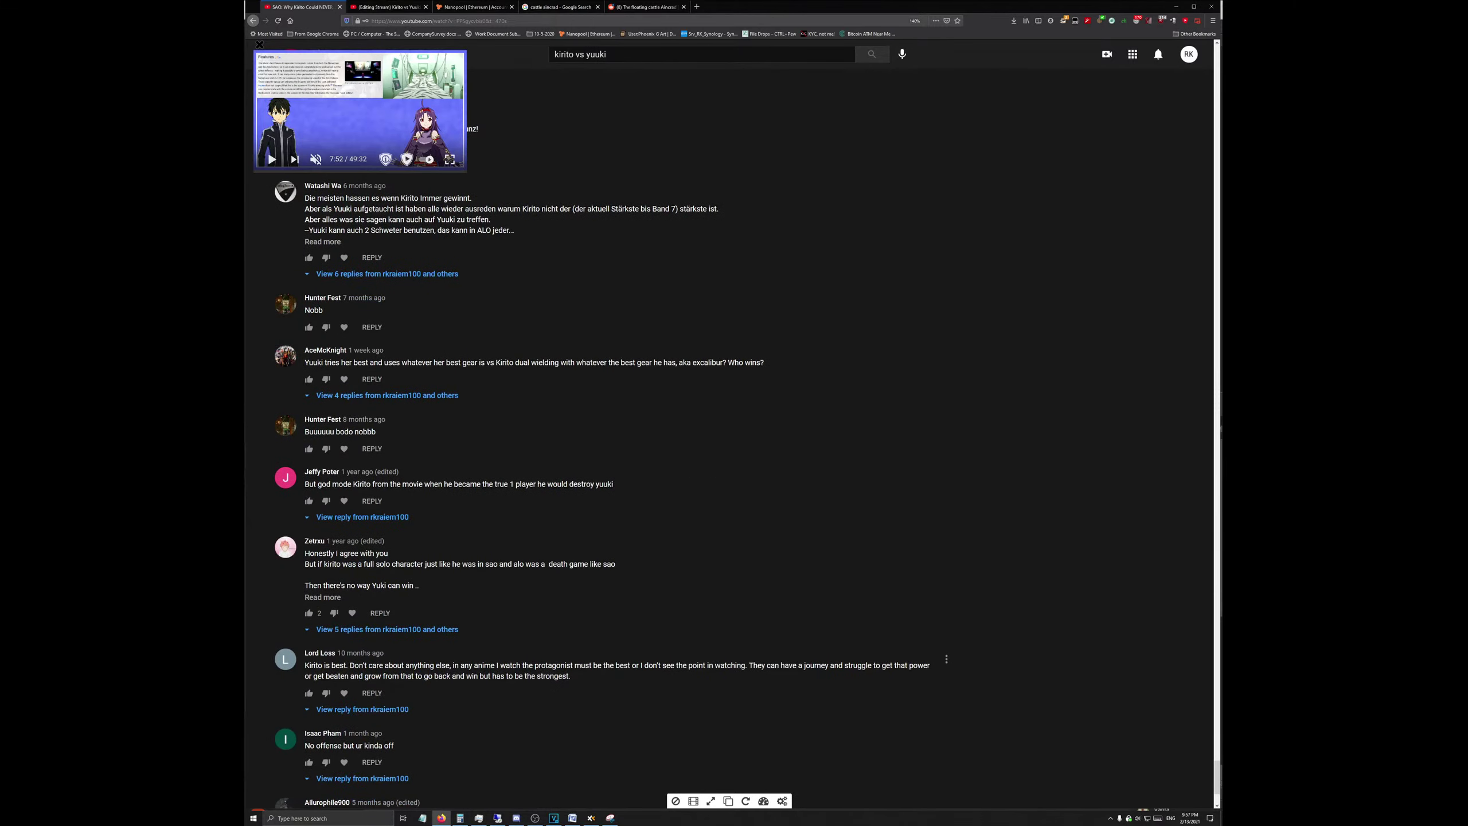
{"action": "scroll", "coordinate": [448, 683], "scroll_direction": "down", "scroll_amount": 1}
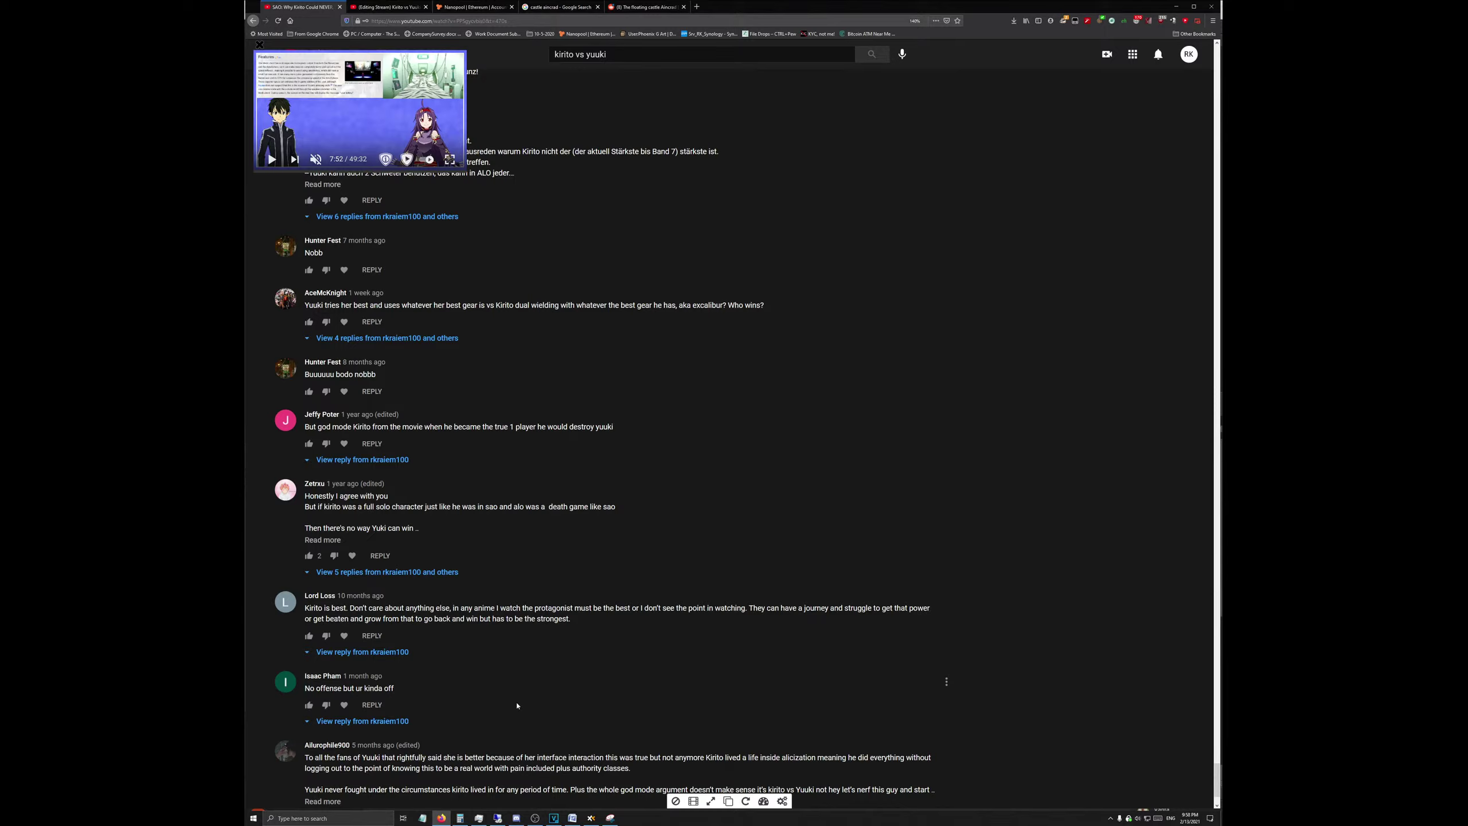
{"action": "scroll", "coordinate": [475, 702], "scroll_direction": "down", "scroll_amount": 3}
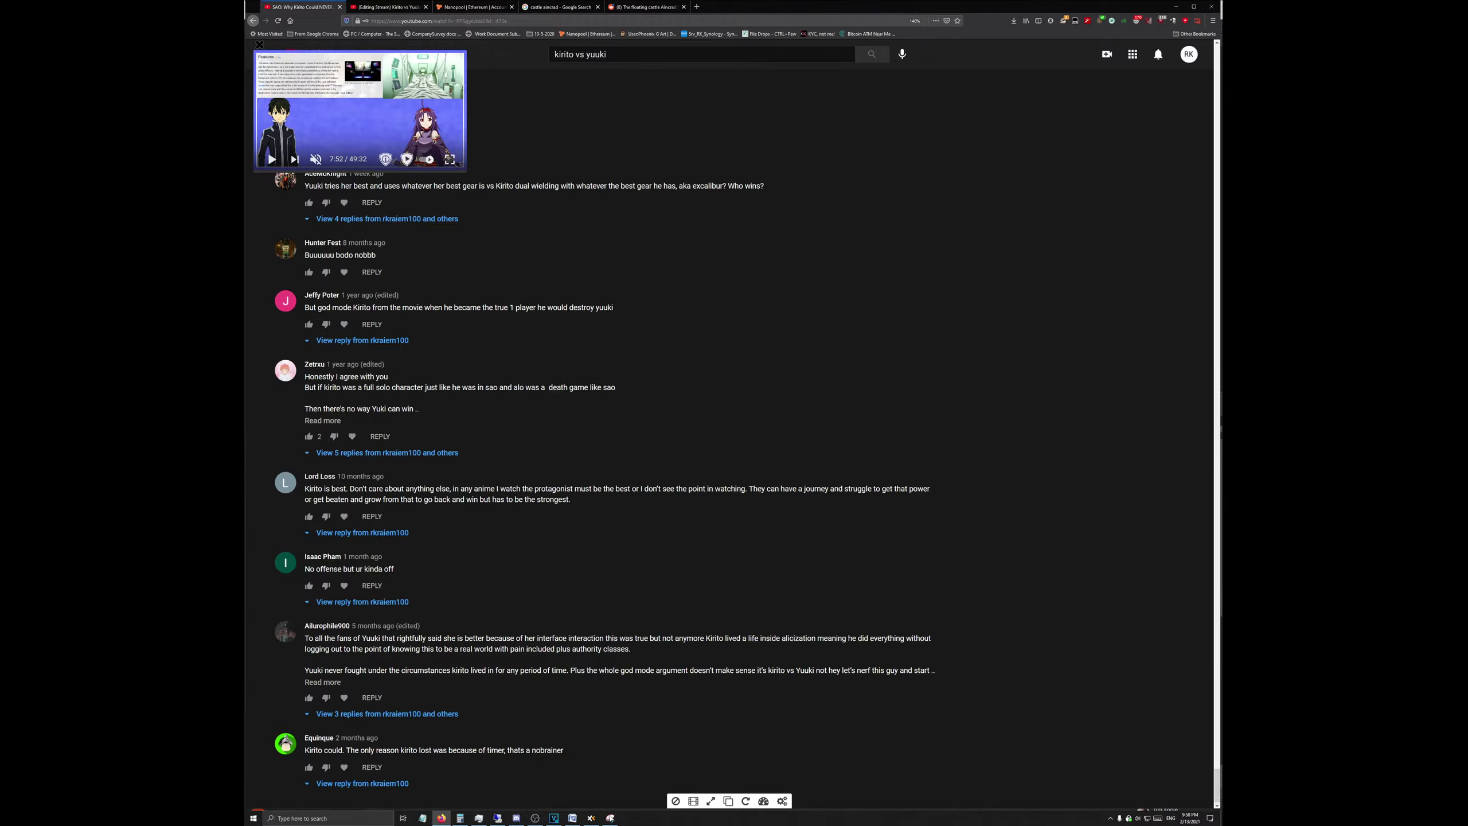
Step: Snip the comment "No offense but ur kinda off" with Snipping Tool and save it as comment 23 in PNG format
{"action": "left_click", "coordinate": [289, 473]}
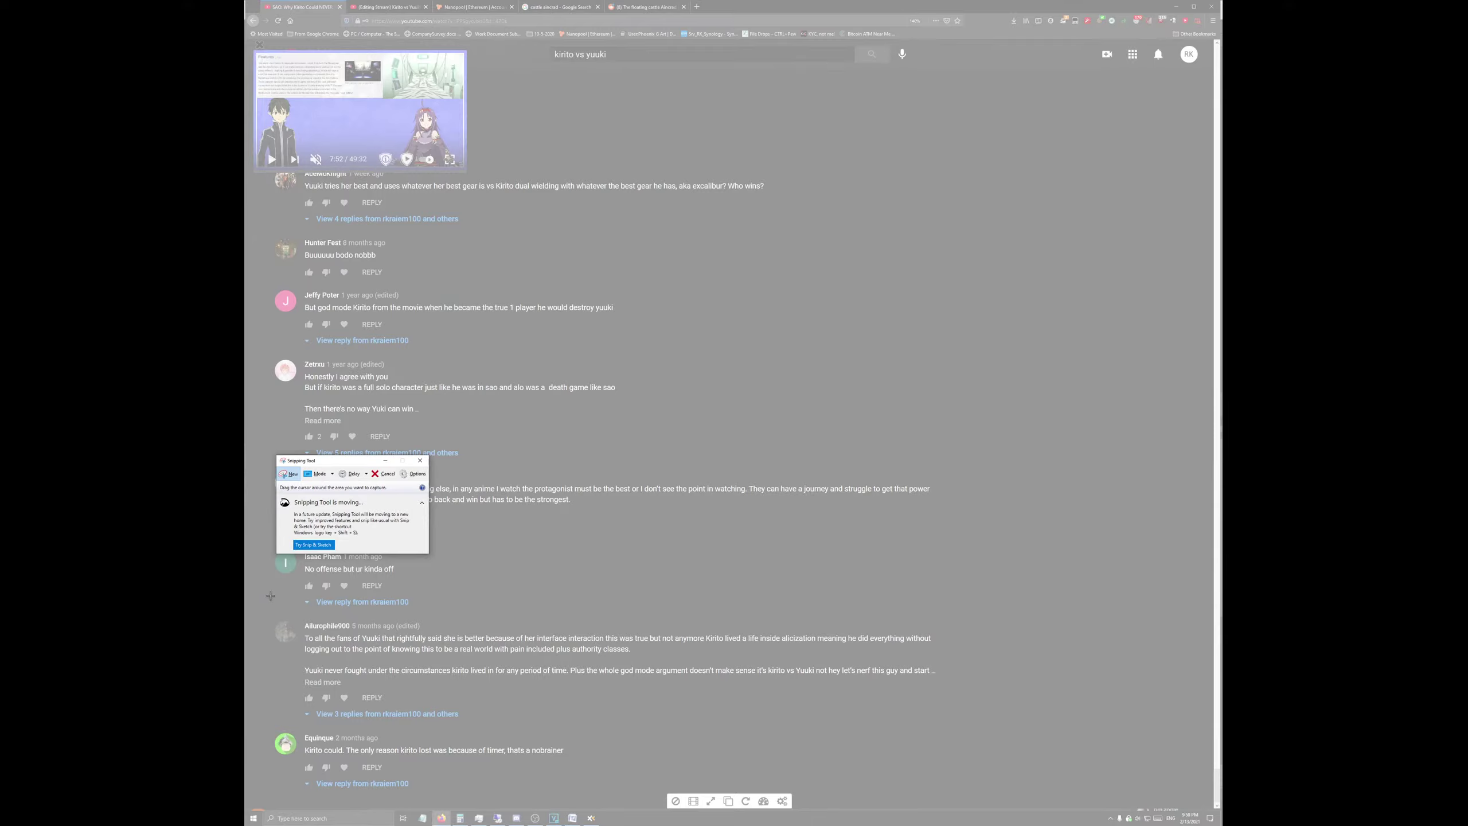
{"action": "left_click_drag", "start_coordinate": [264, 544], "coordinate": [425, 604]}
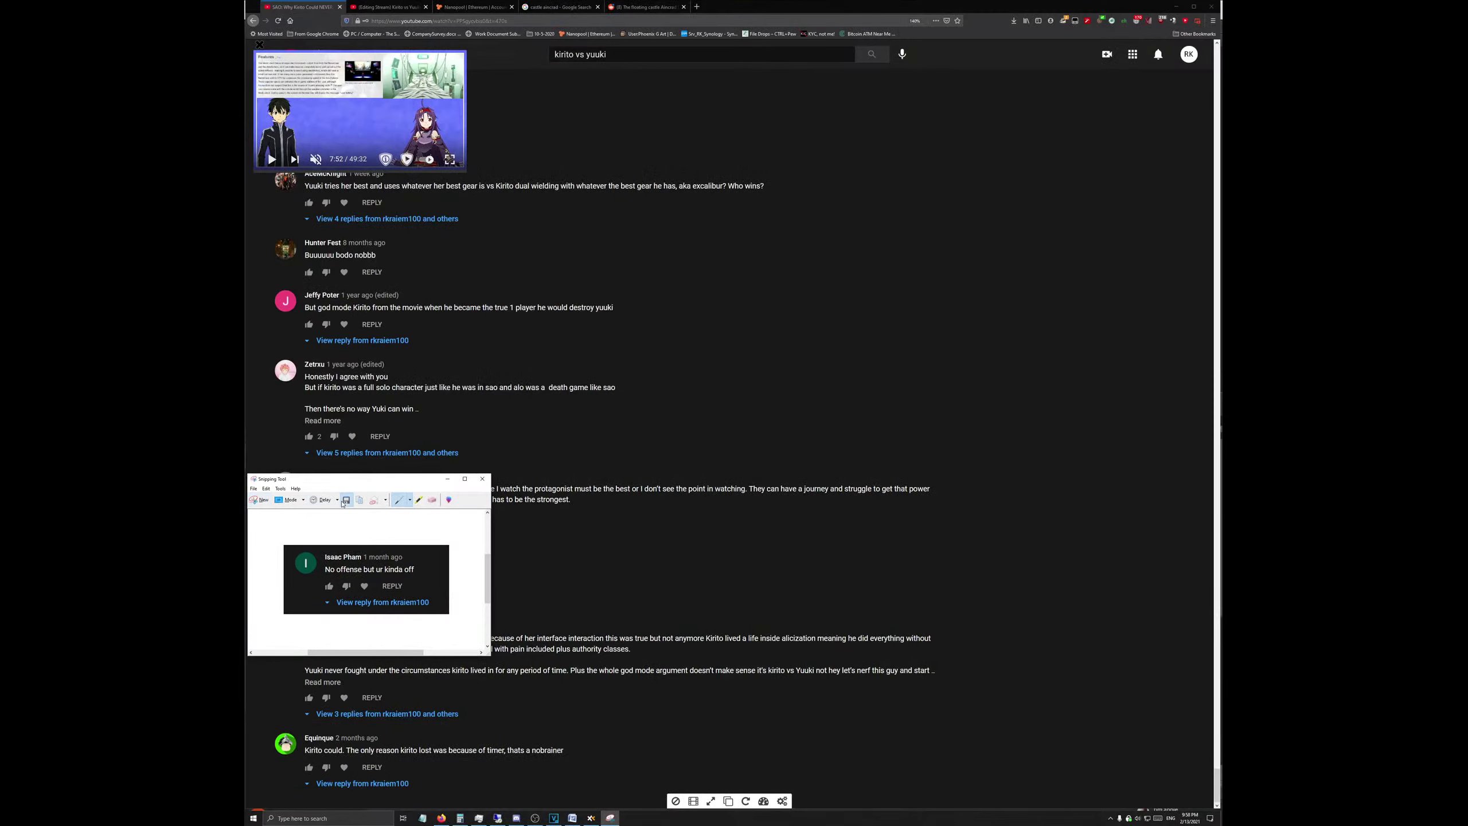
{"action": "left_click", "coordinate": [344, 500]}
{"action": "left_click", "coordinate": [462, 602]}
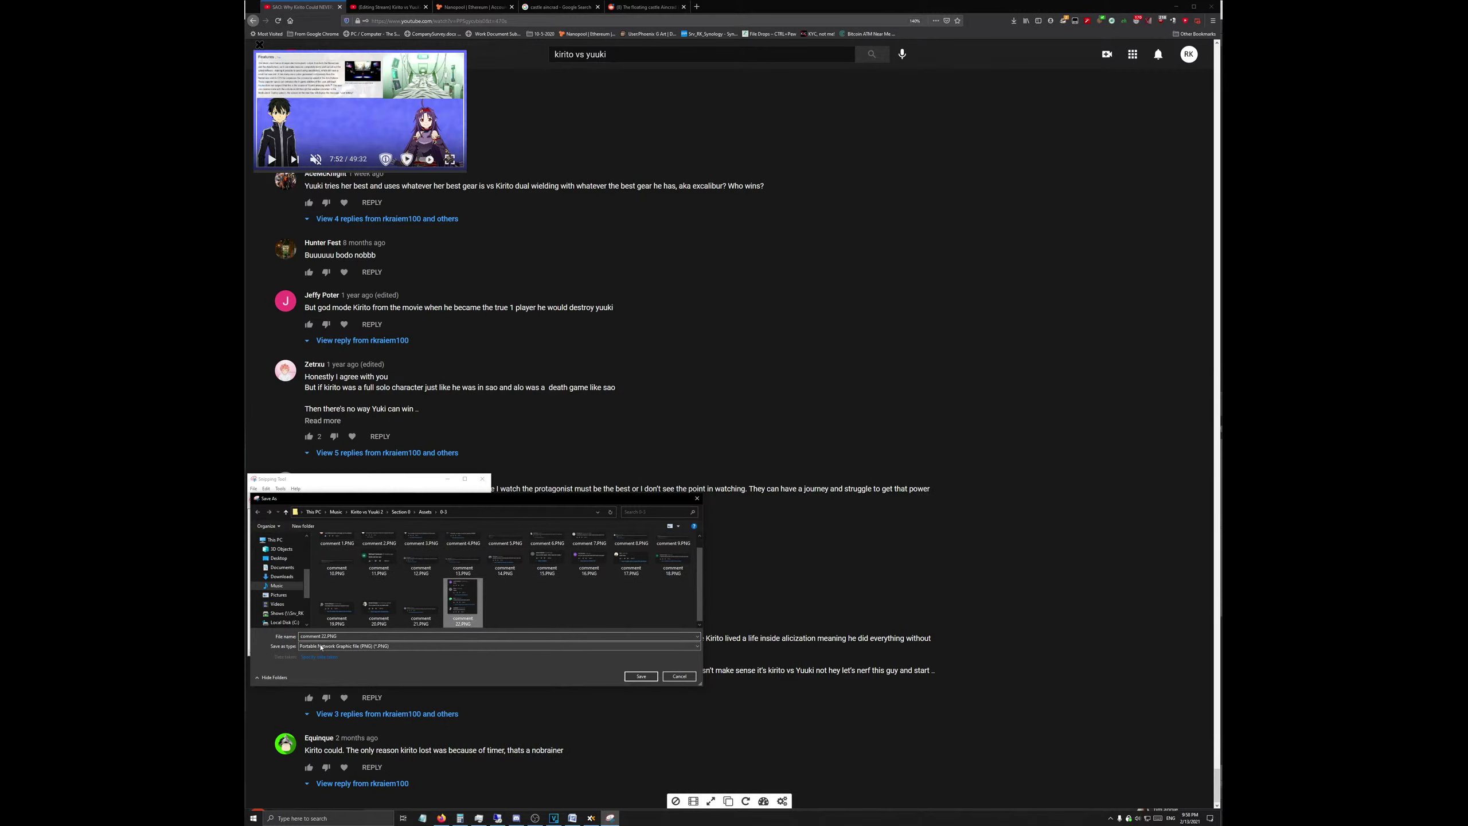
{"action": "double_click", "coordinate": [324, 635]}
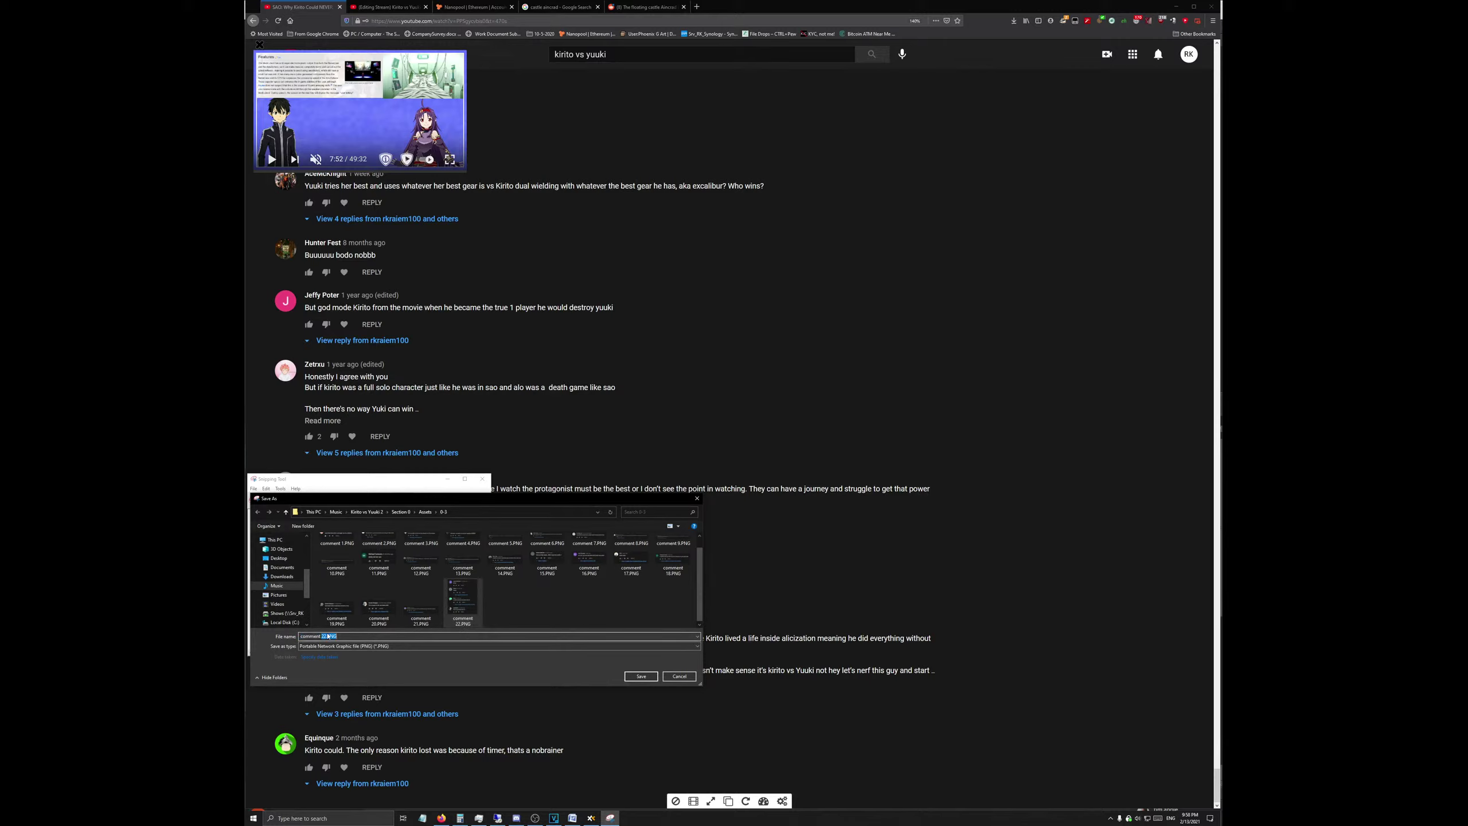
{"action": "left_click", "coordinate": [324, 635]}
{"action": "key", "text": "BackSpace"}
{"action": "type", "text": "3"}
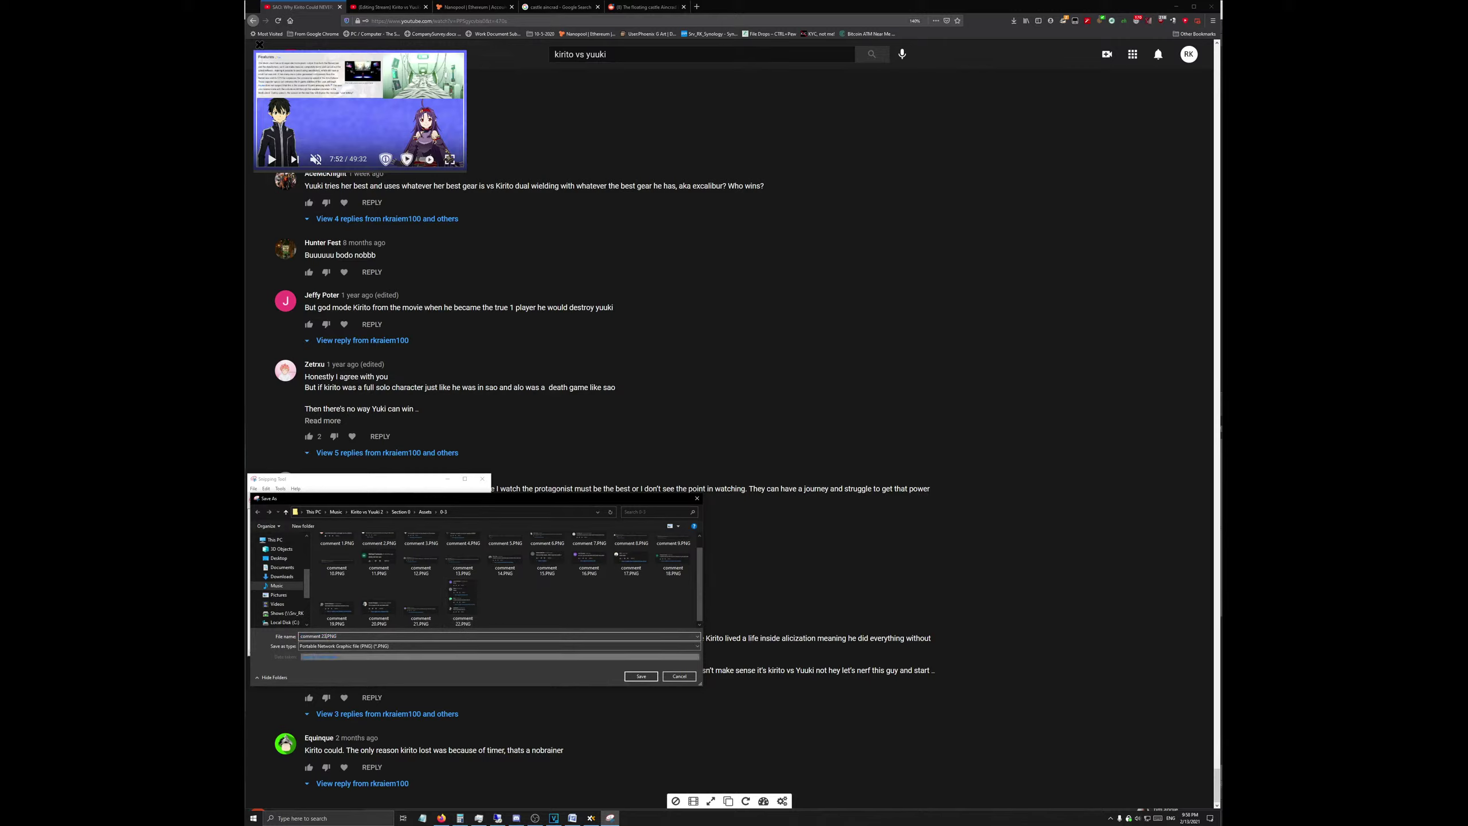
{"action": "key", "text": "Return"}
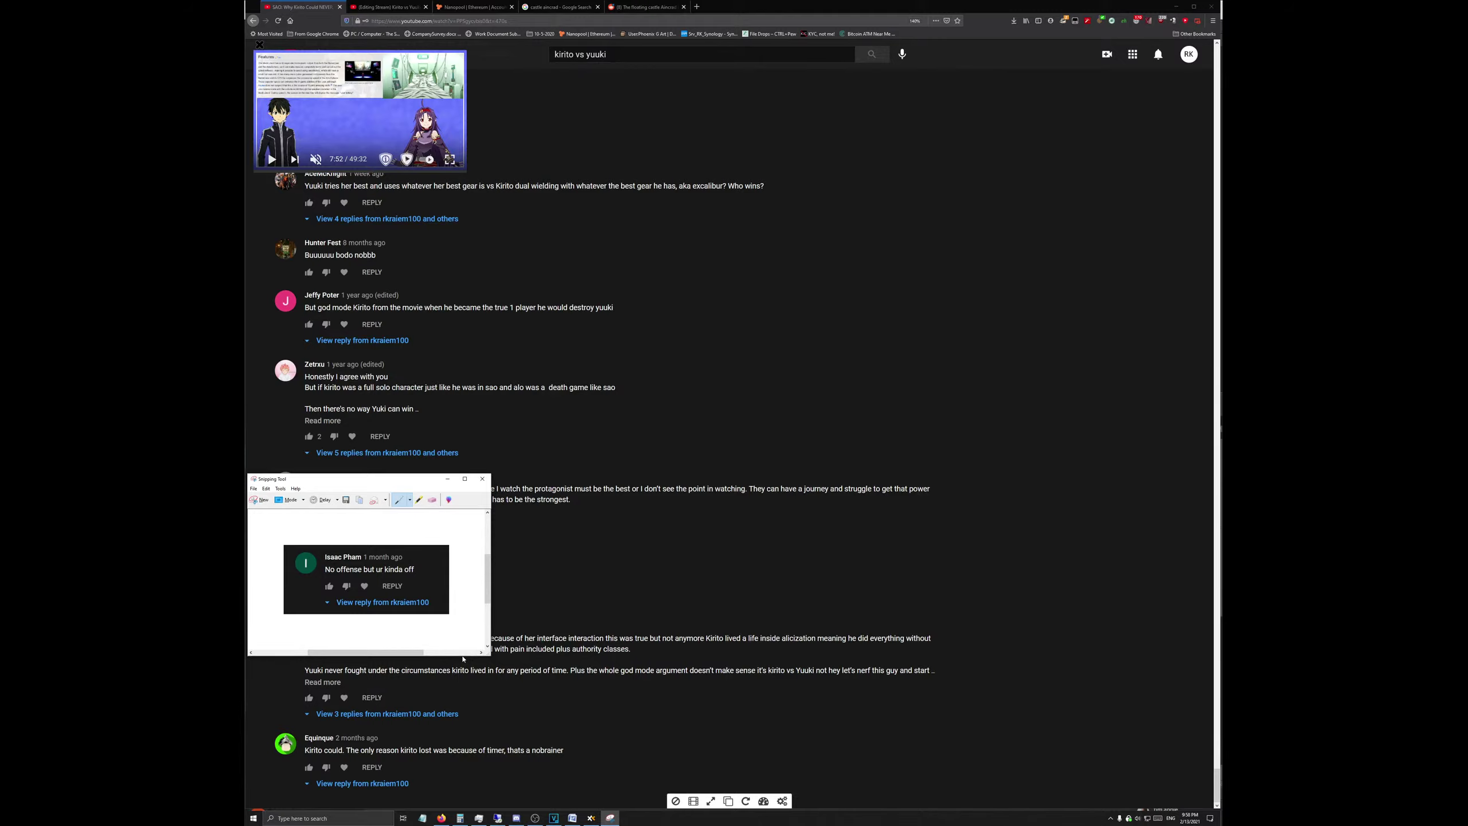
{"action": "middle_click", "coordinate": [577, 582]}
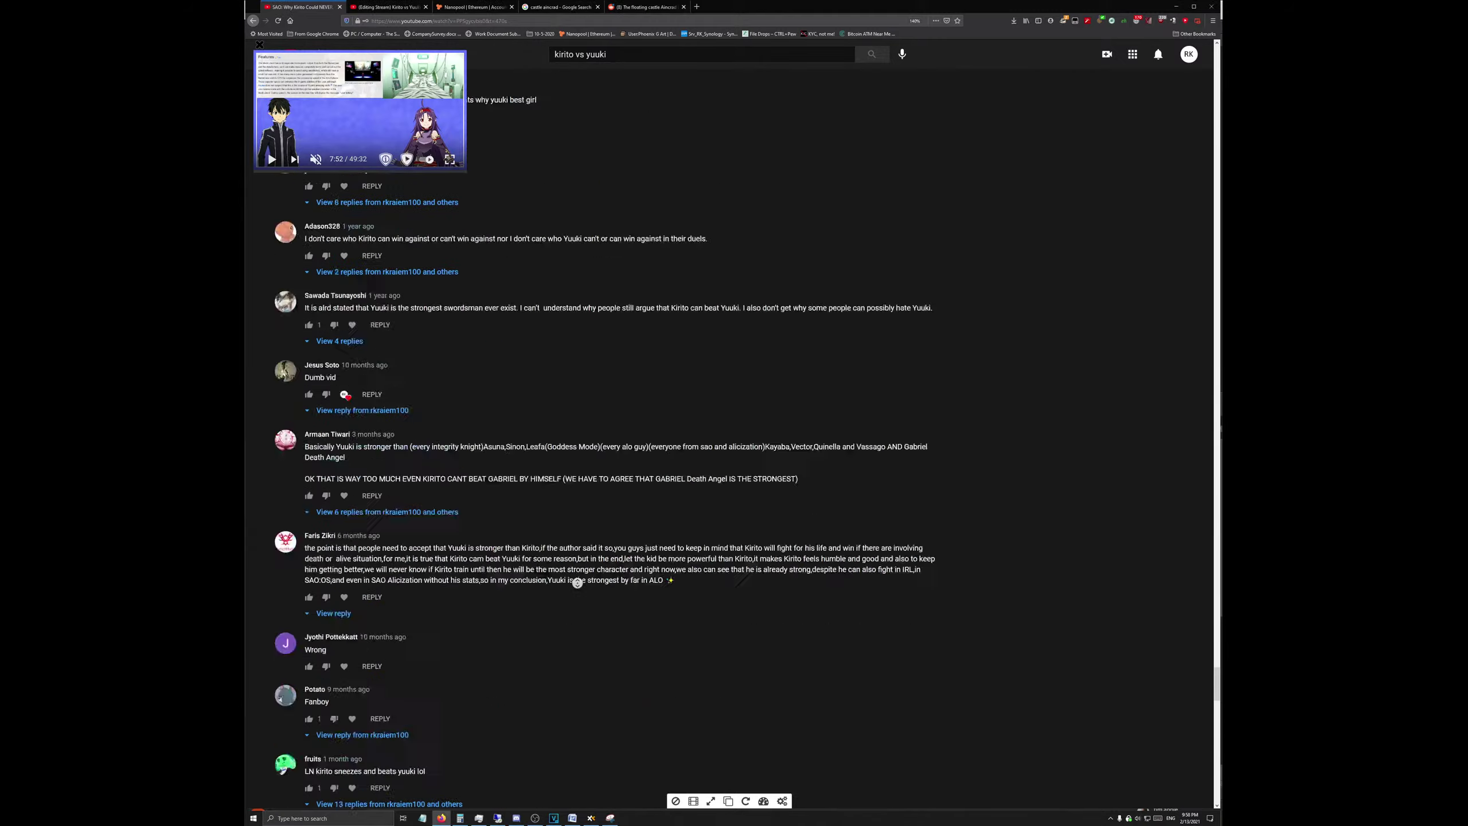
{"action": "left_click", "coordinate": [640, 359]}
{"action": "scroll", "coordinate": [685, 590], "scroll_direction": "up", "scroll_amount": 10}
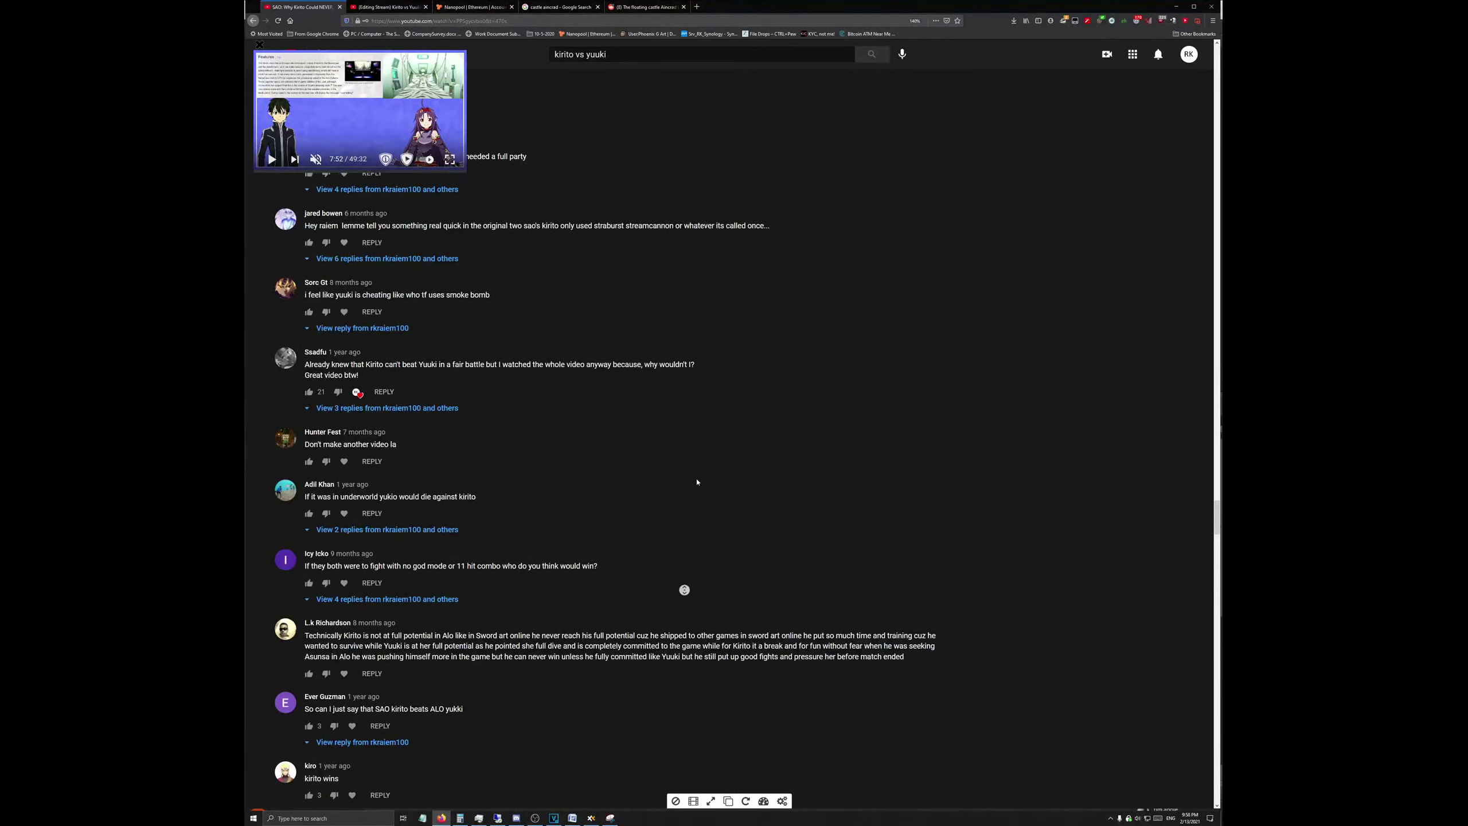
Step: Switch to VEGAS Pro and play the narration from the marker at 00:01:00:17 to check the start of the following clip
{"action": "left_click", "coordinate": [554, 817]}
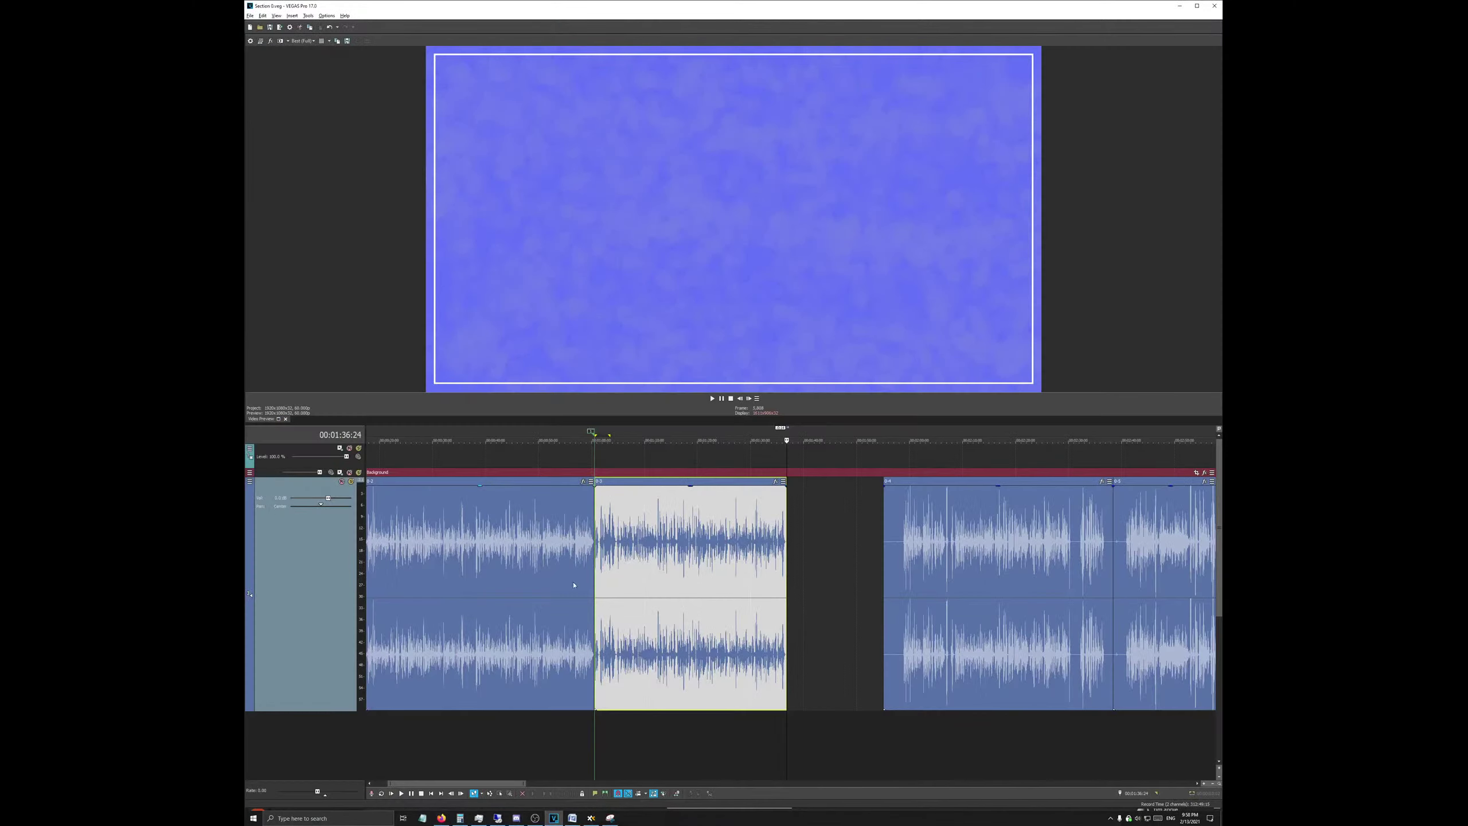
{"action": "scroll", "coordinate": [506, 497], "scroll_direction": "down", "scroll_amount": 3}
{"action": "scroll", "coordinate": [506, 497], "scroll_direction": "up", "scroll_amount": 3}
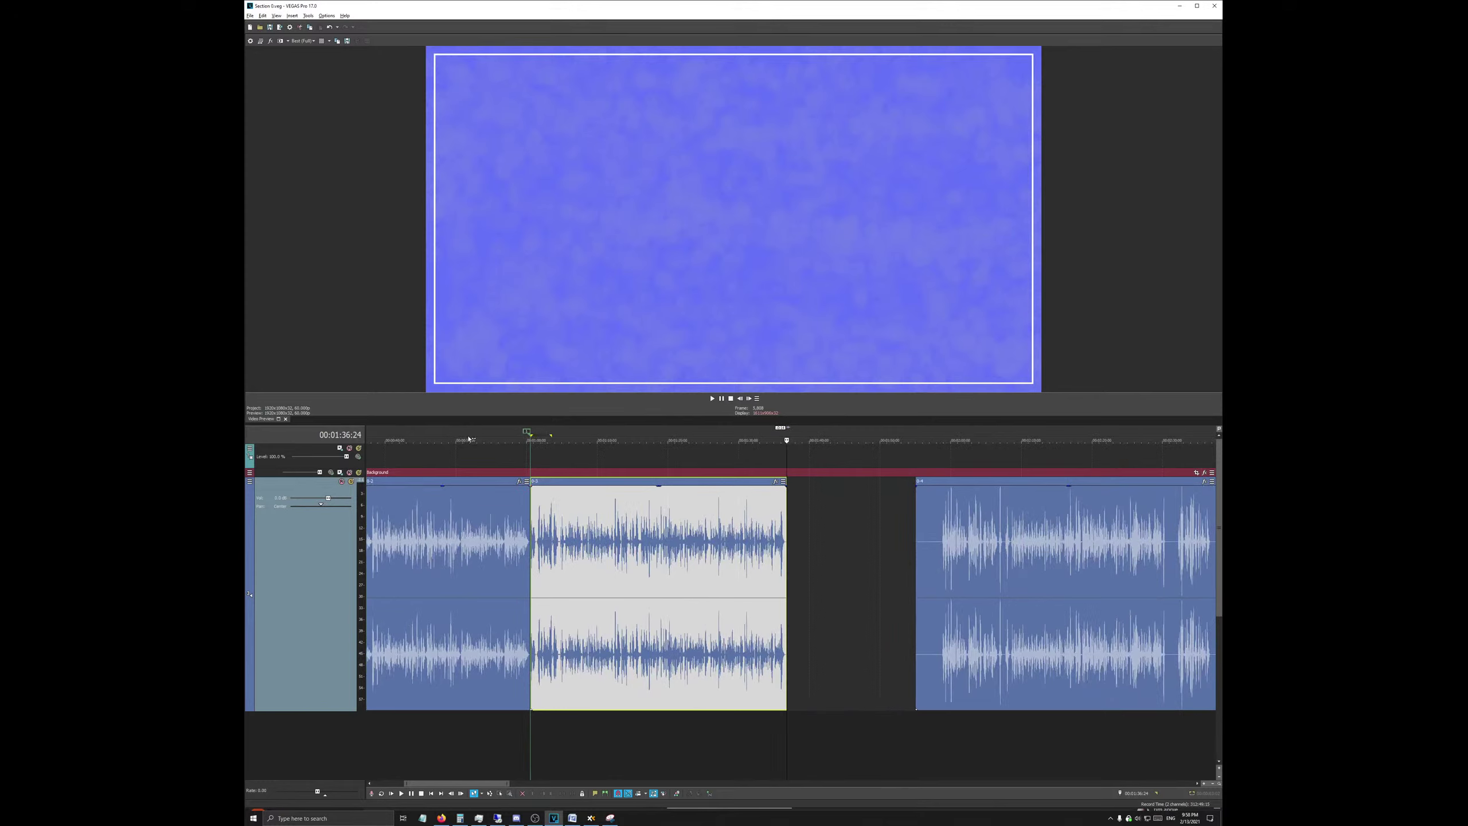
{"action": "left_click", "coordinate": [532, 439]}
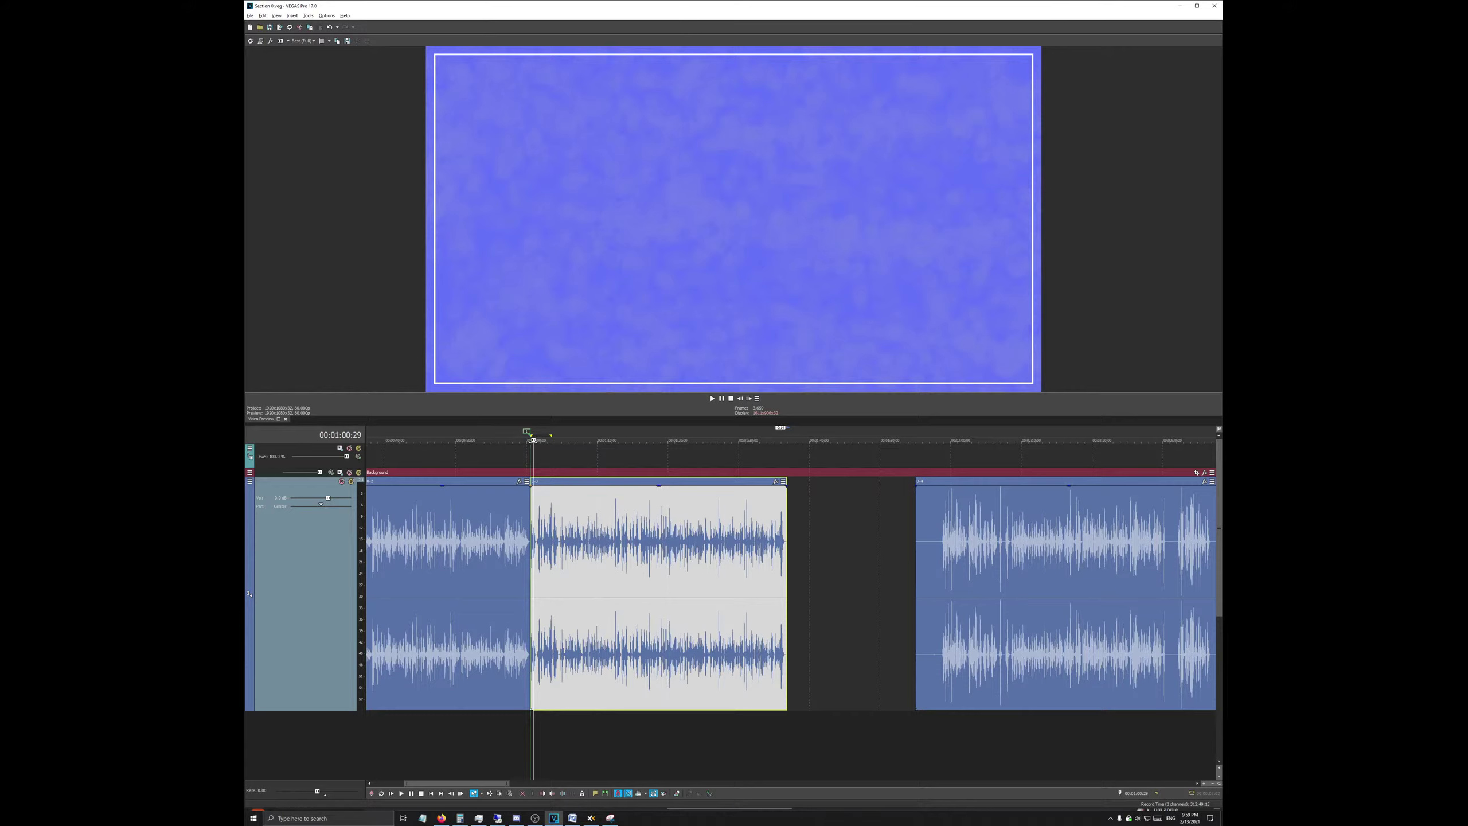
{"action": "left_click", "coordinate": [531, 431]}
{"action": "scroll", "coordinate": [530, 431], "scroll_direction": "up", "scroll_amount": 5}
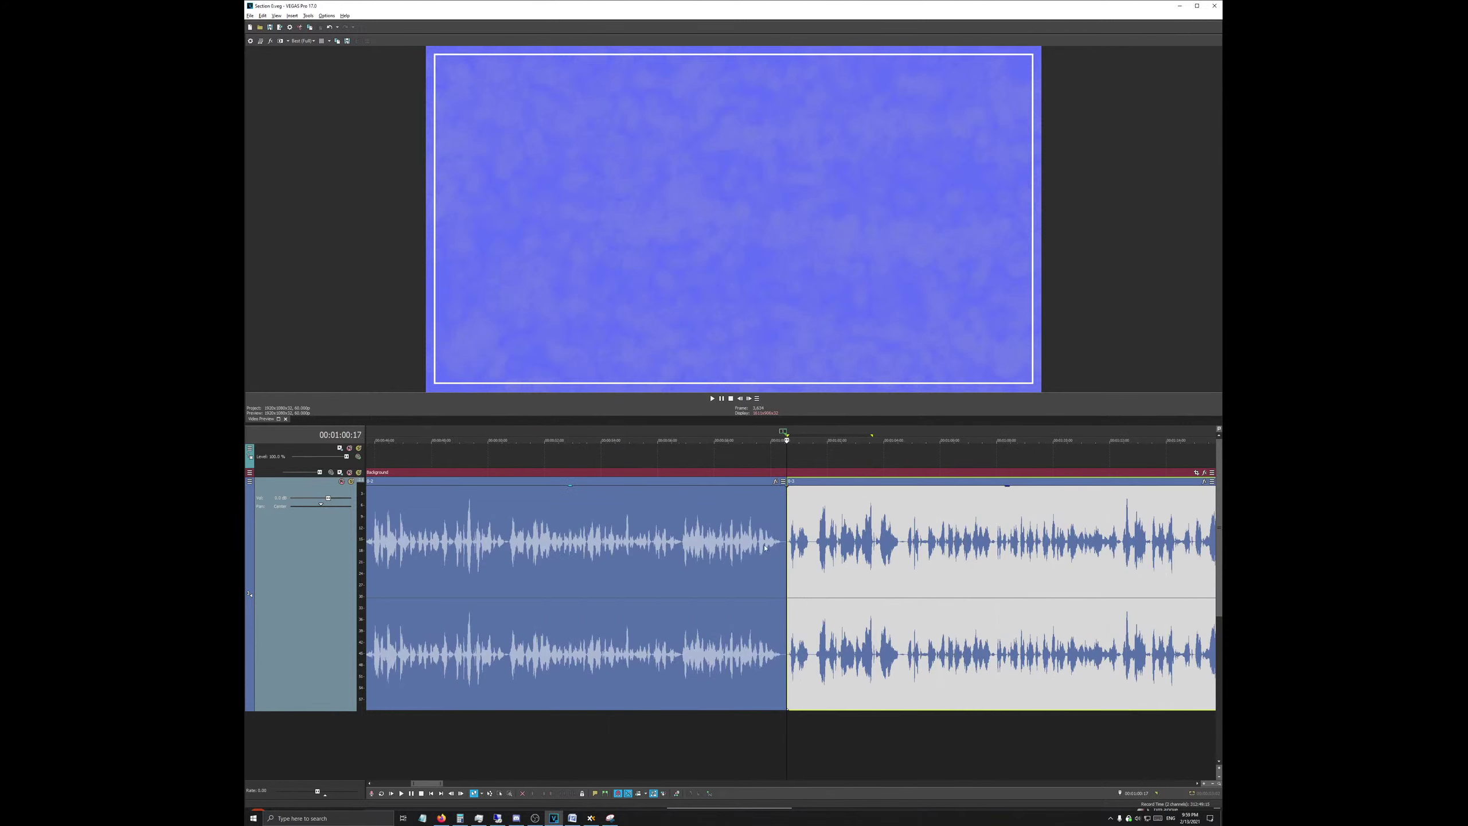
{"action": "key", "text": "space"}
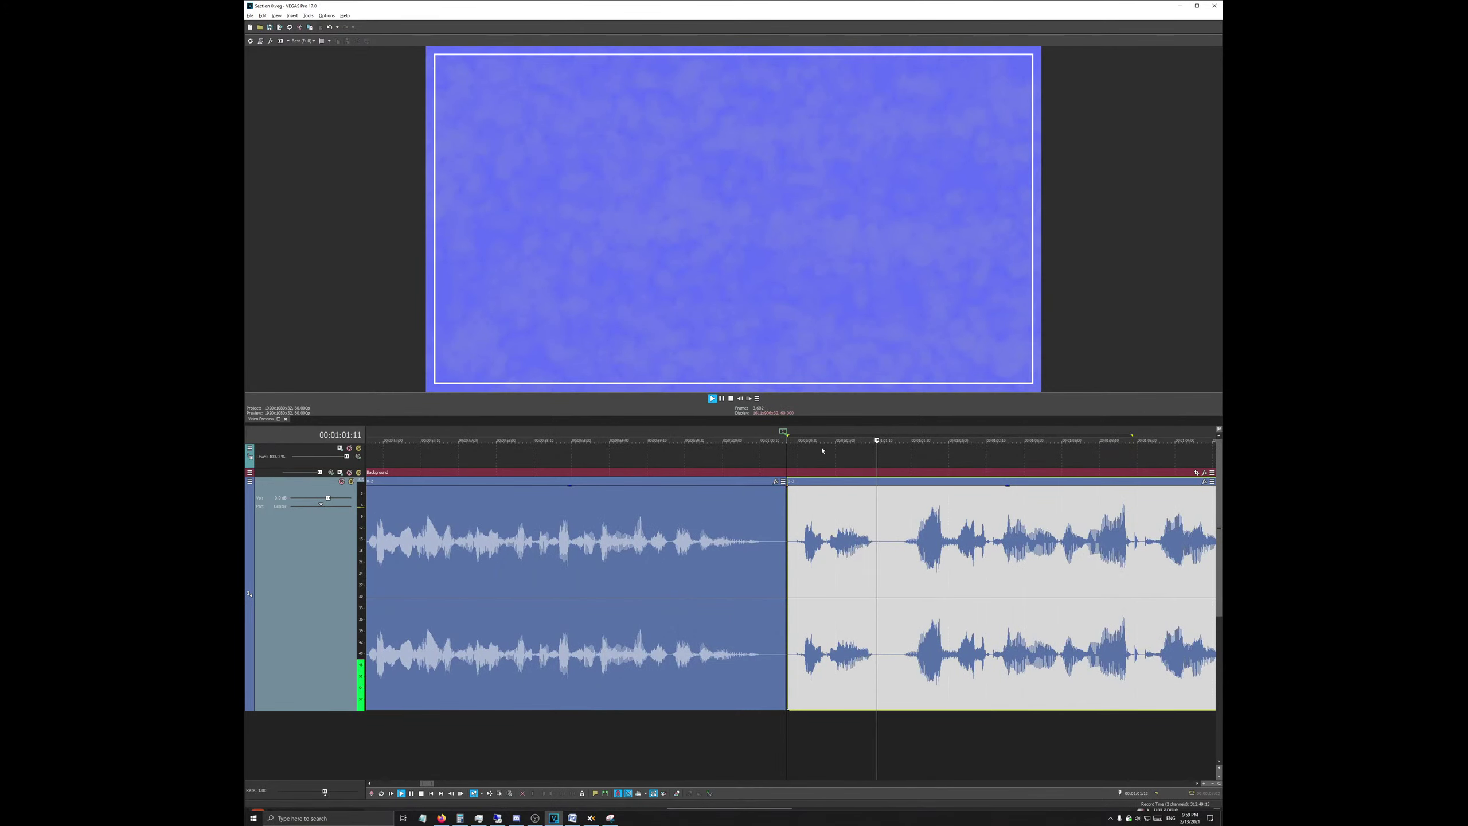
{"action": "scroll", "coordinate": [736, 427], "scroll_direction": "down", "scroll_amount": 5}
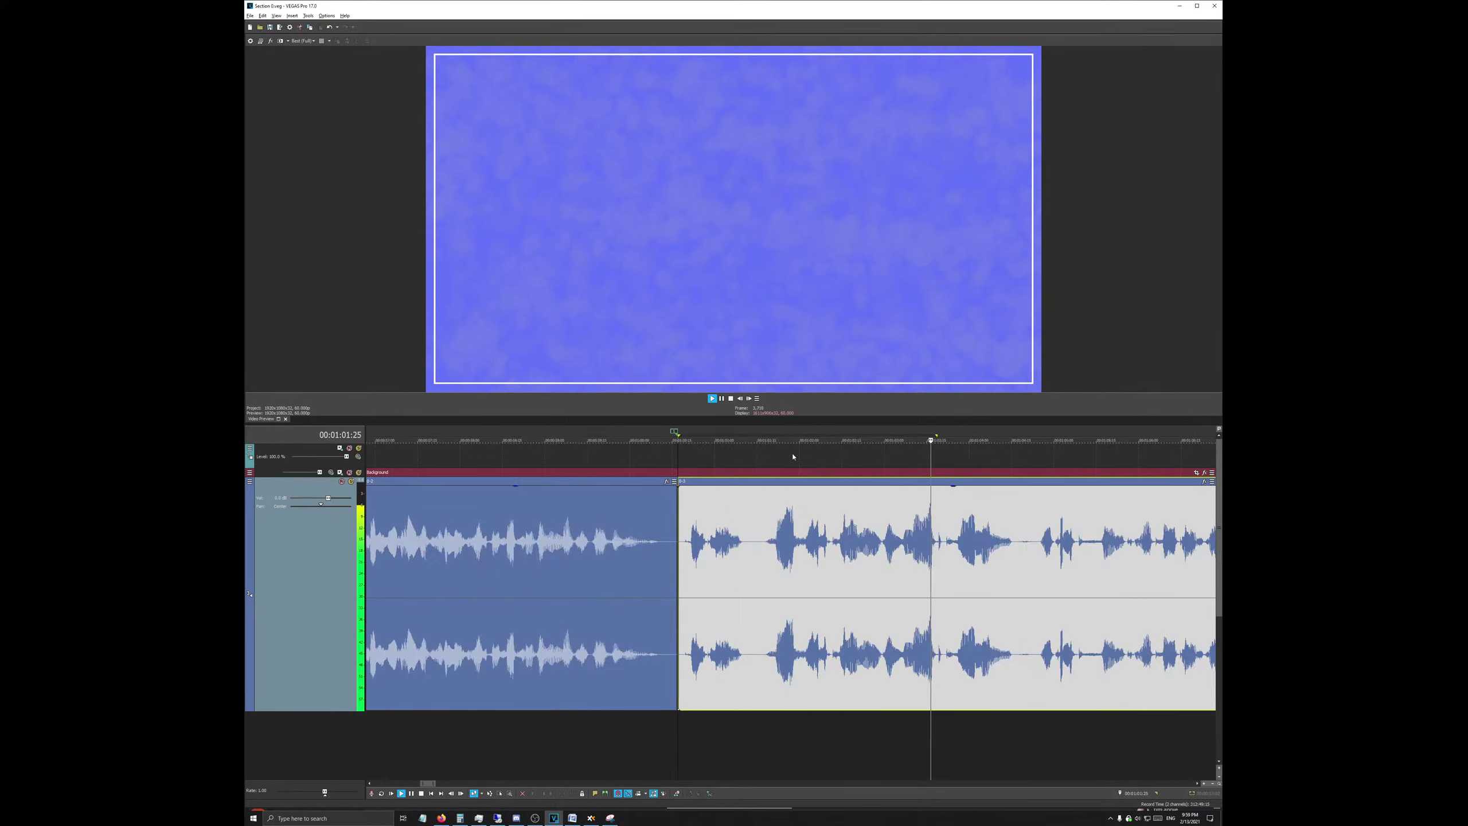
{"action": "left_click", "coordinate": [728, 400]}
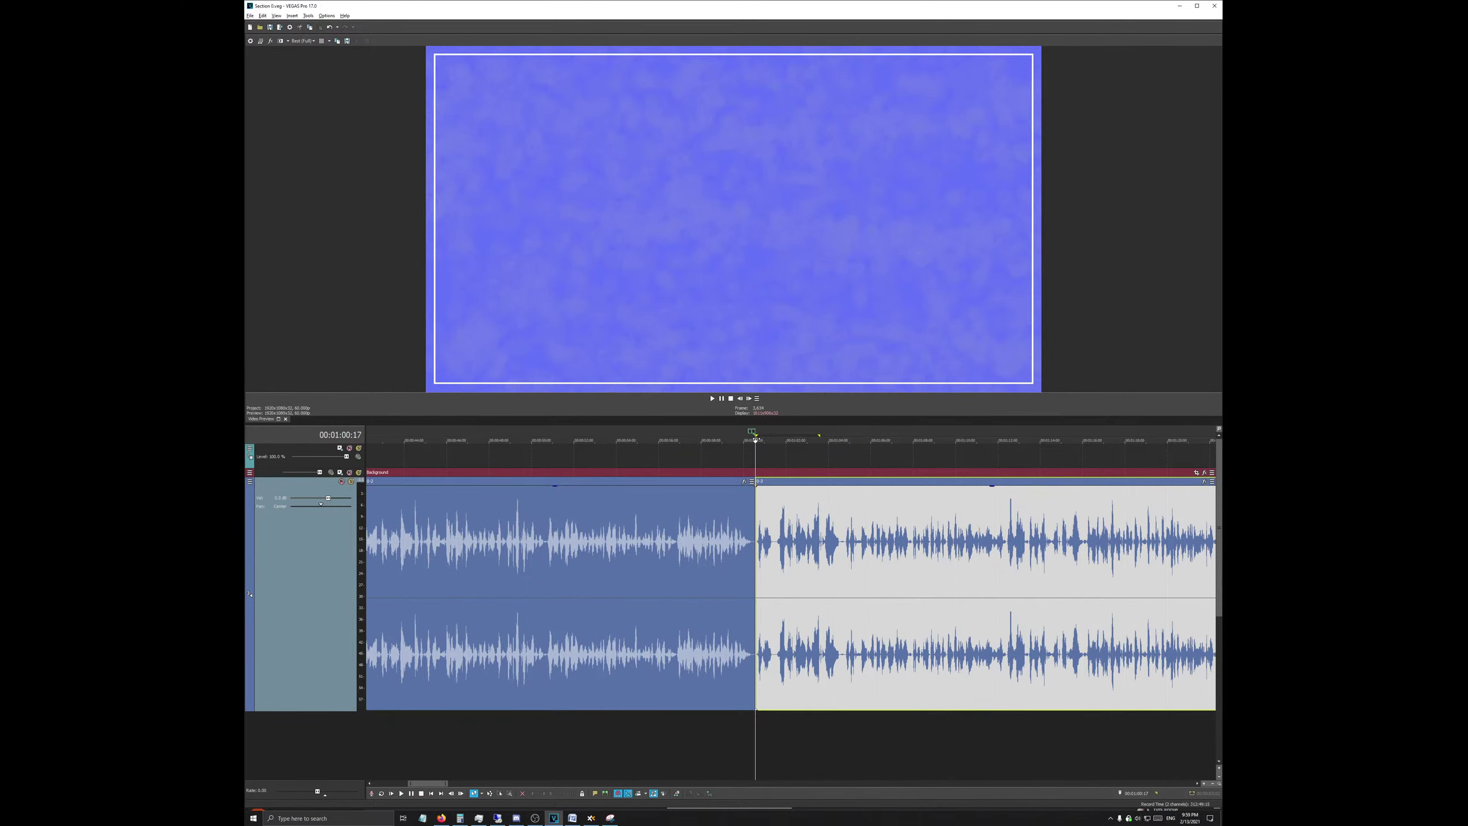
Step: Move the selected narration clip at 00:01:00:17 later so that its end meets the start of the following clip
{"action": "scroll", "coordinate": [670, 492], "scroll_direction": "down", "scroll_amount": 4}
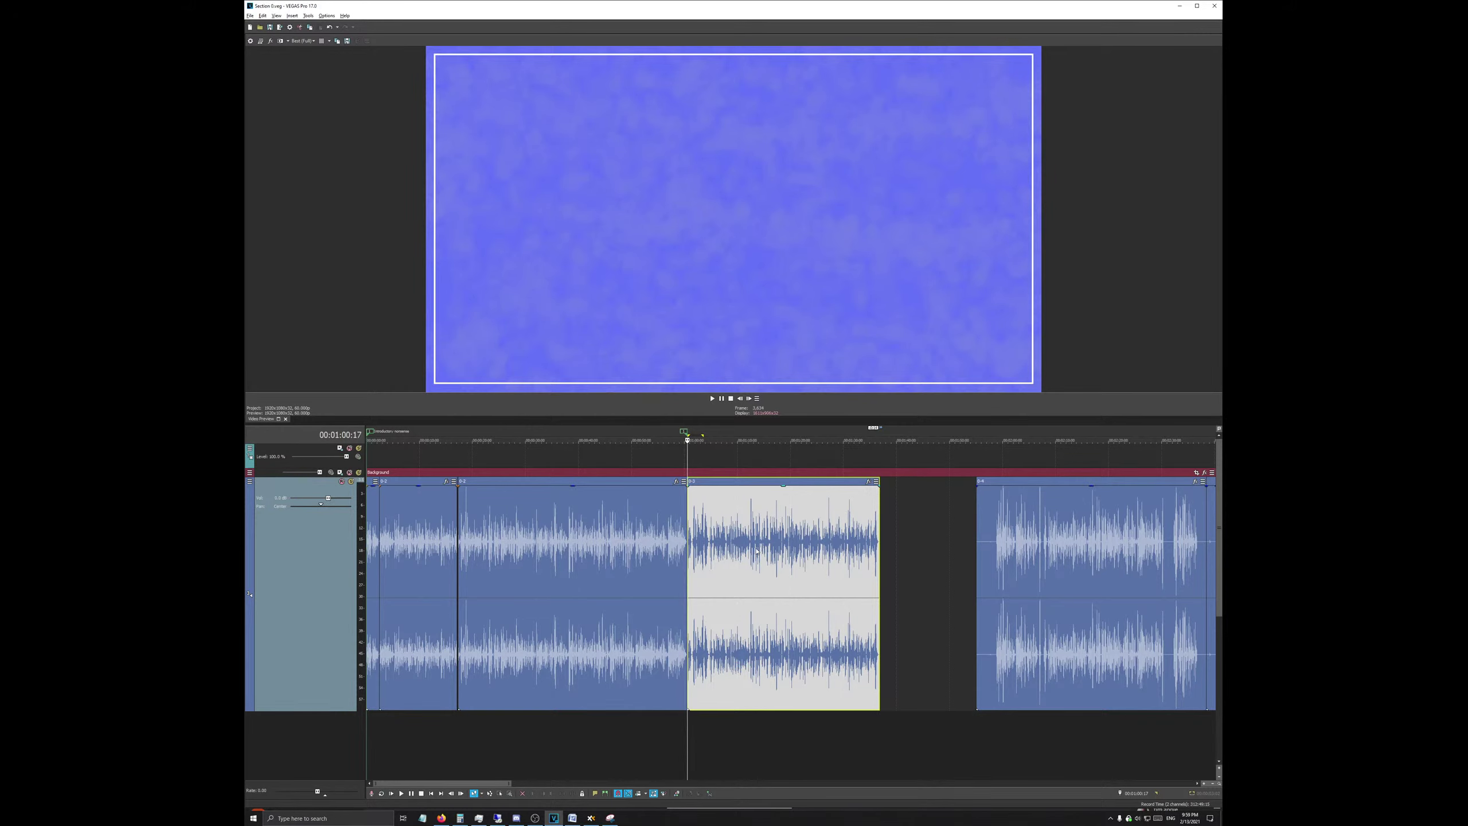
{"action": "left_click_drag", "start_coordinate": [759, 552], "coordinate": [853, 538]}
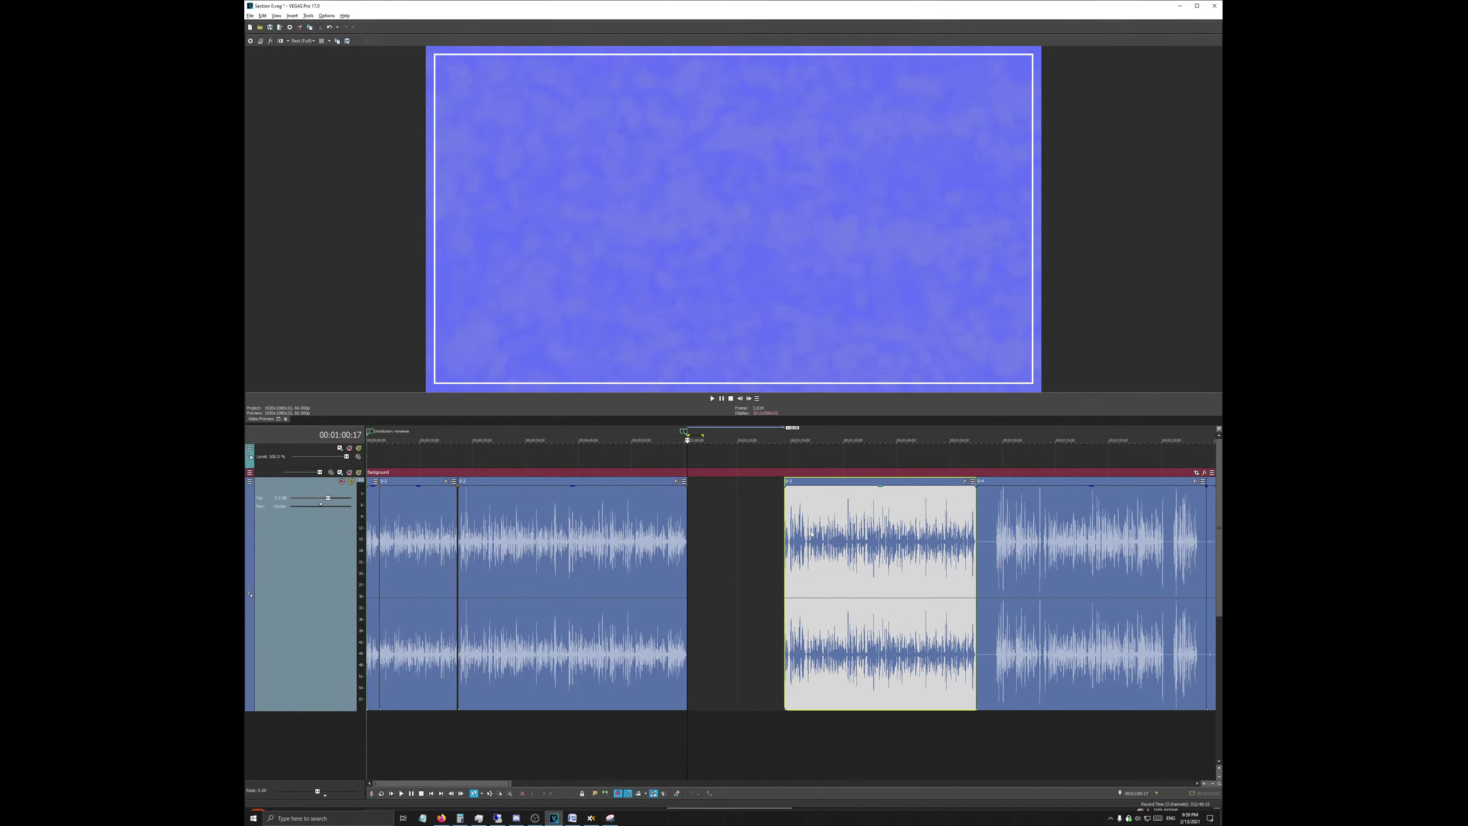
Step: Switch to the browser and search YouTube for "ding sound effect"
{"action": "scroll", "coordinate": [853, 538], "scroll_direction": "down", "scroll_amount": 5}
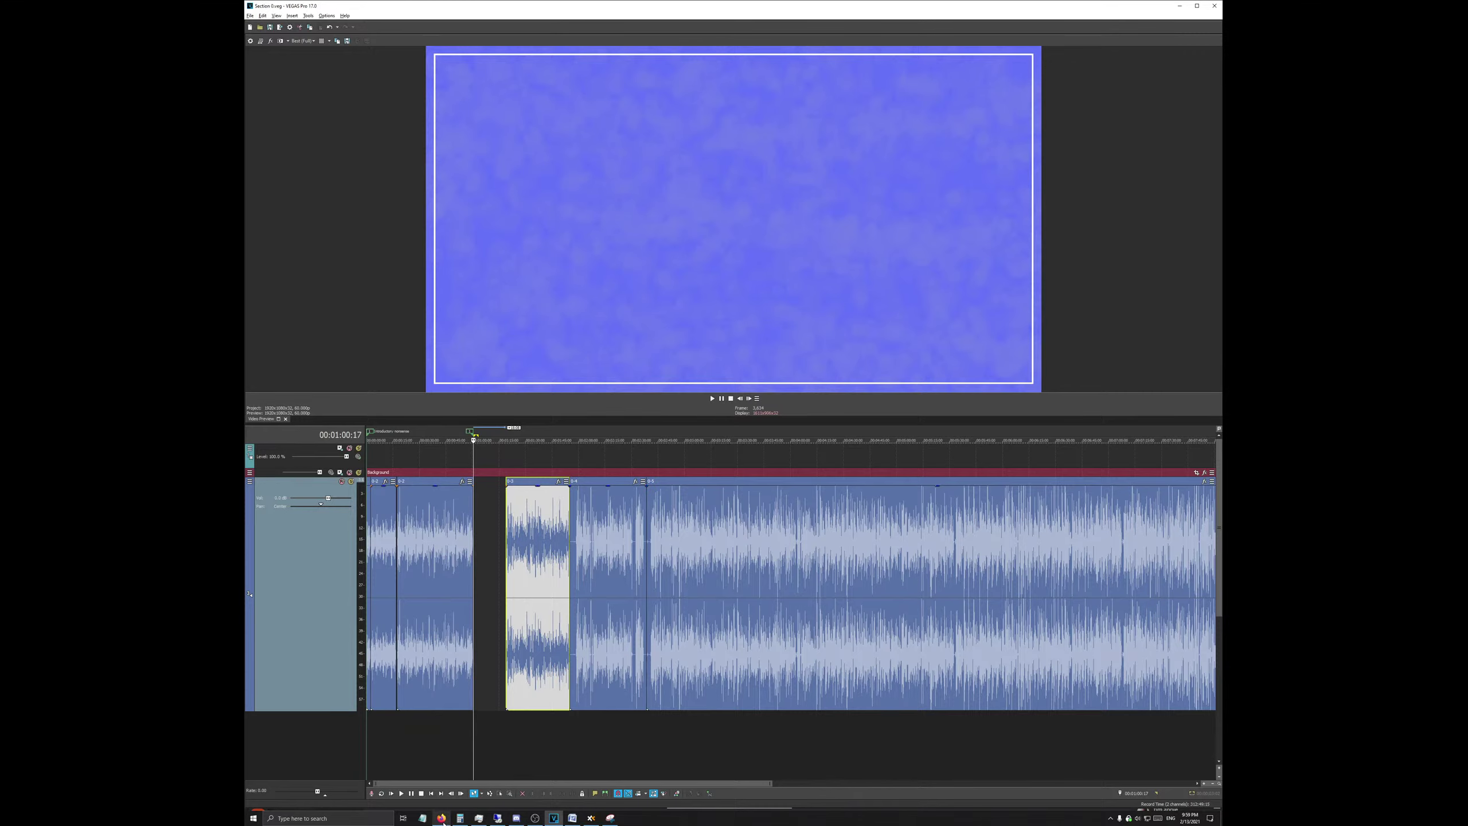
{"action": "mouse_move", "coordinate": [441, 818]}
{"action": "left_click", "coordinate": [431, 787]}
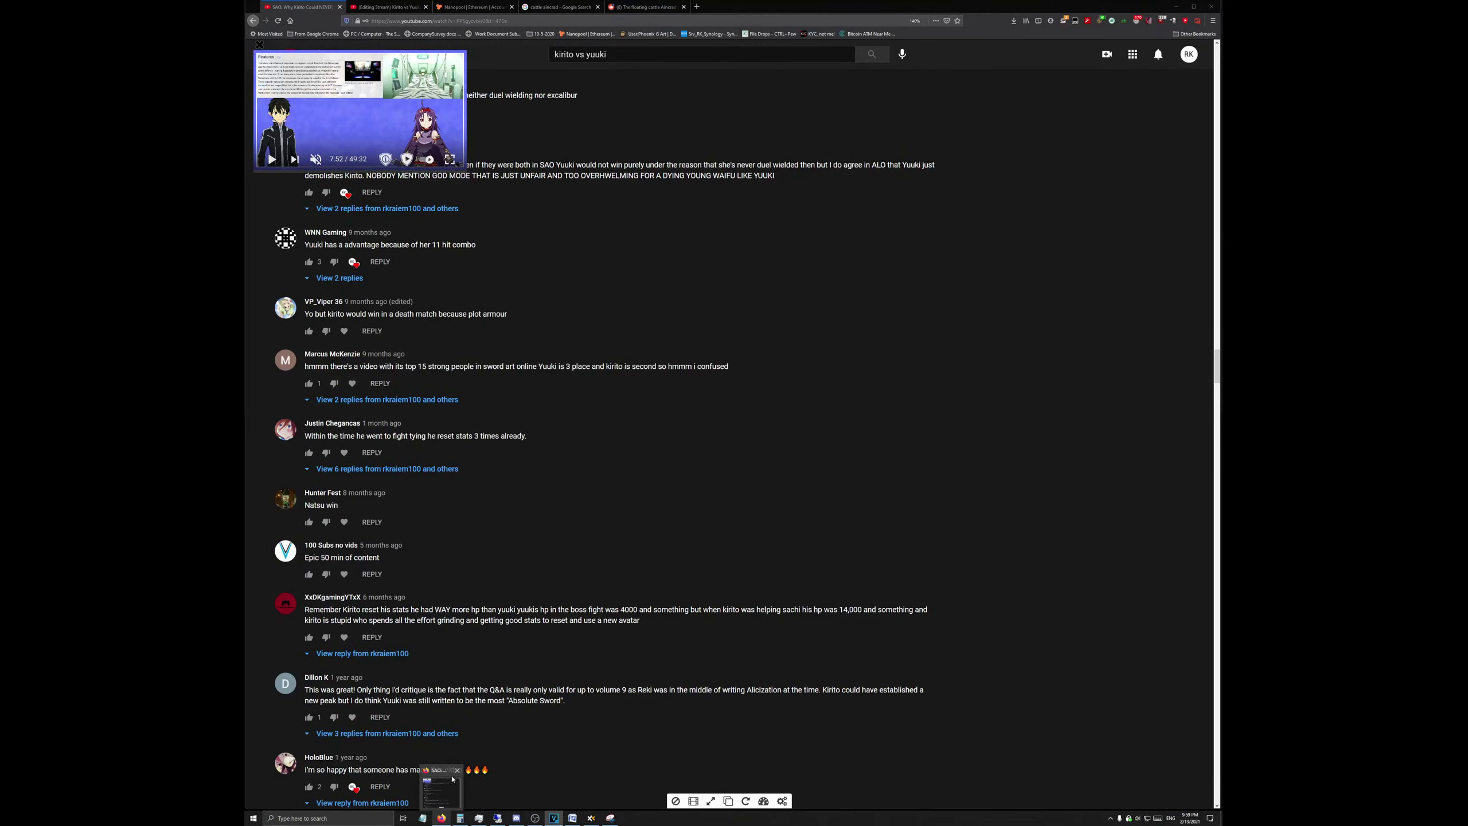
{"action": "type", "text": "/"}
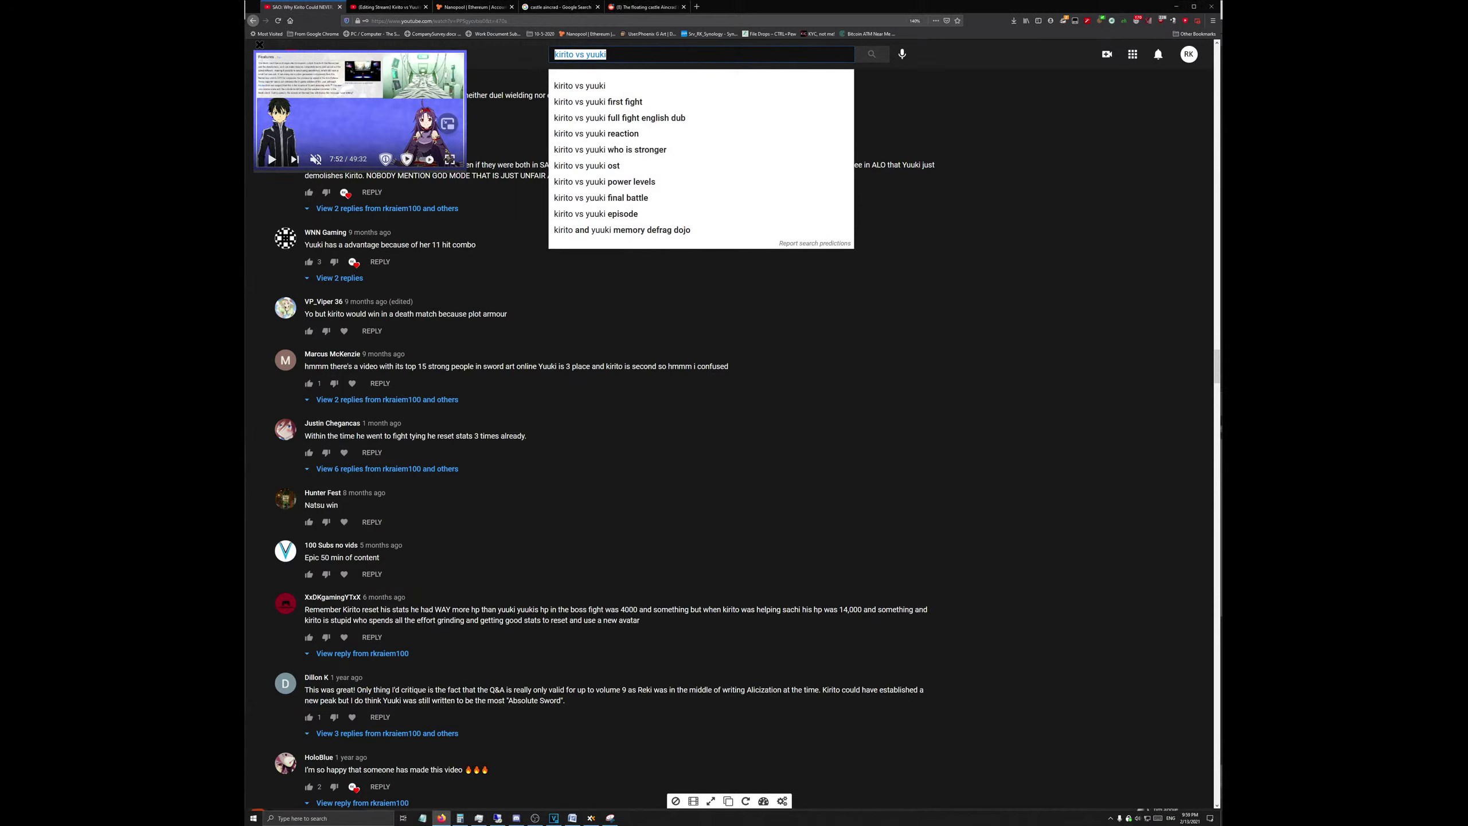
{"action": "type", "text": "ding sound"}
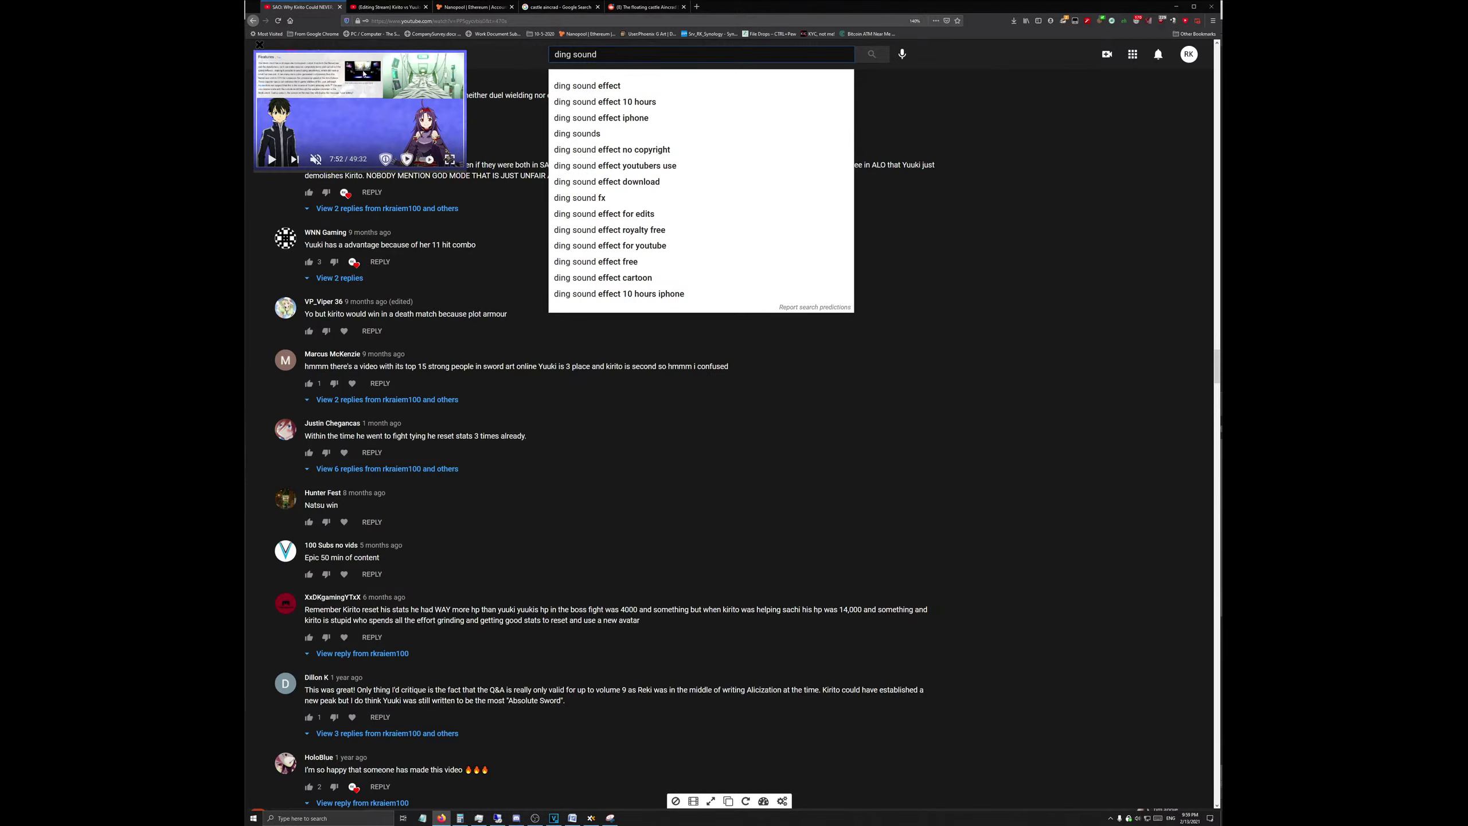
{"action": "key", "text": "Down"}
{"action": "key", "text": "Return"}
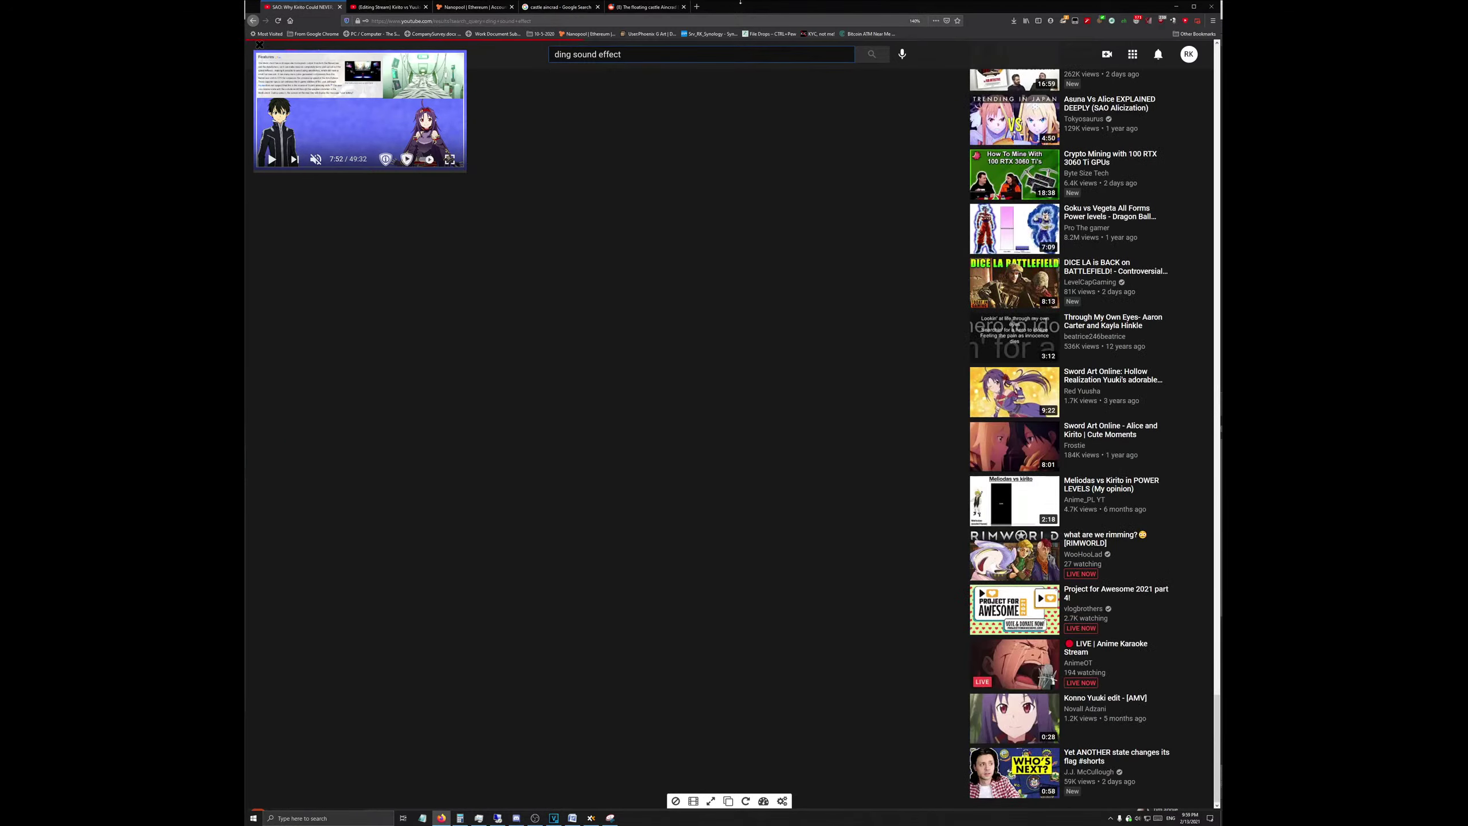
Step: Open the "Ding Sound Effect" video from the results, unmute it to hear the sound, and pause it
{"action": "left_click", "coordinate": [647, 166]}
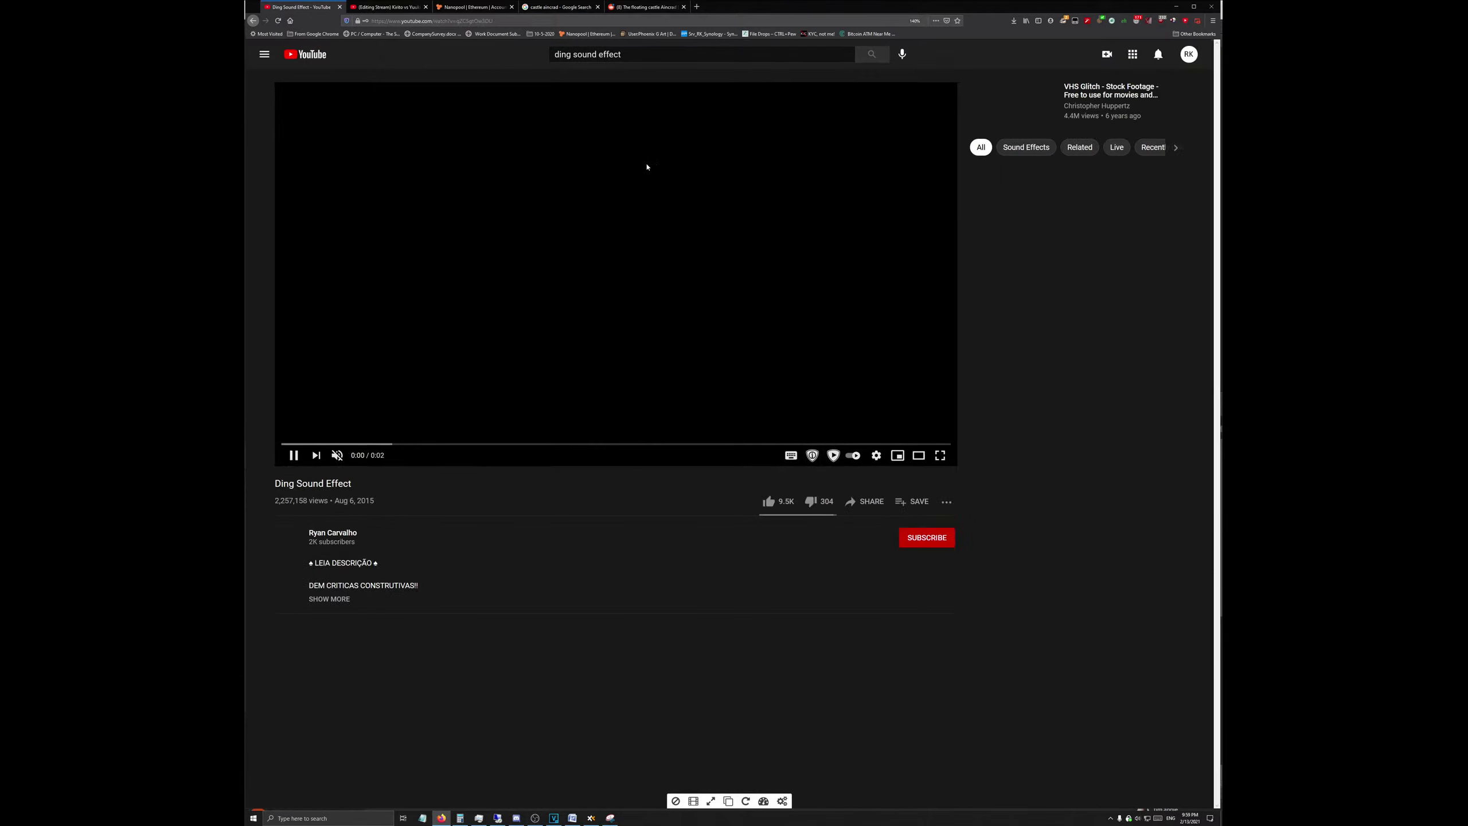
{"action": "left_click", "coordinate": [336, 456]}
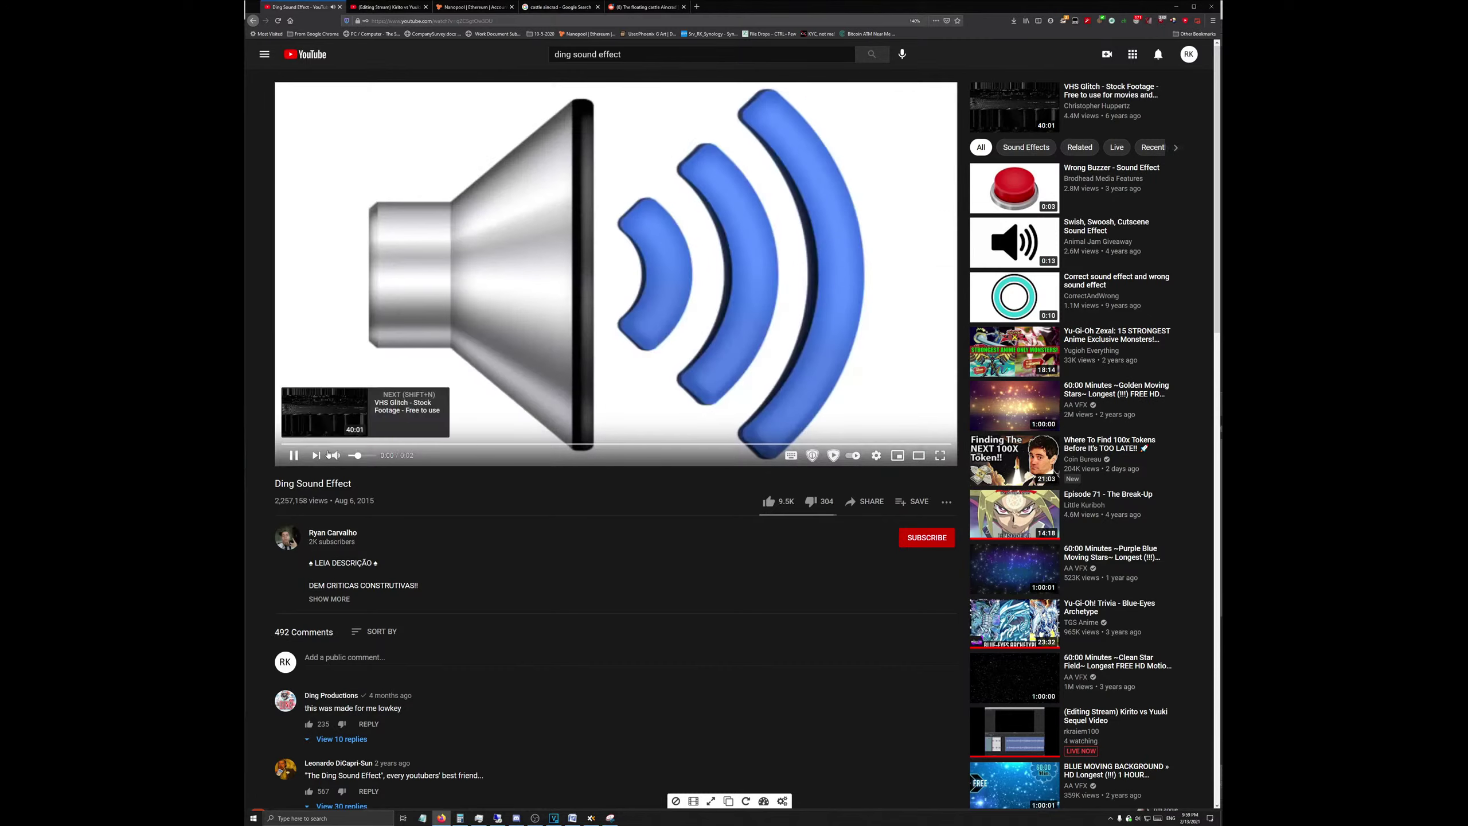
{"action": "key", "text": "k"}
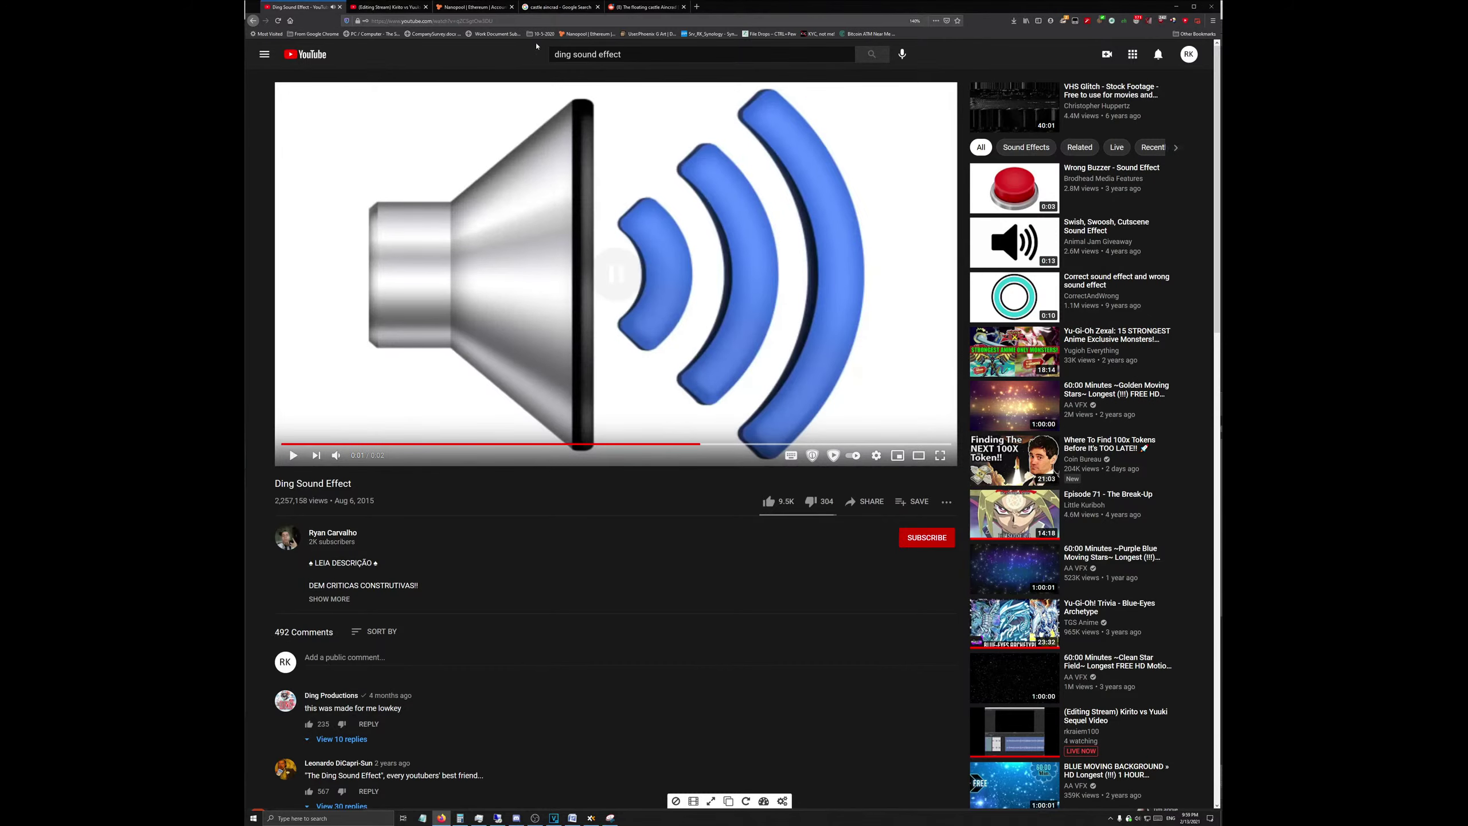
Step: Copy the video's link and paste it into 4K YouTube to MP3 to download the audio
{"action": "key", "text": "ctrl+l"}
{"action": "key", "text": "Escape"}
{"action": "key", "text": "super"}
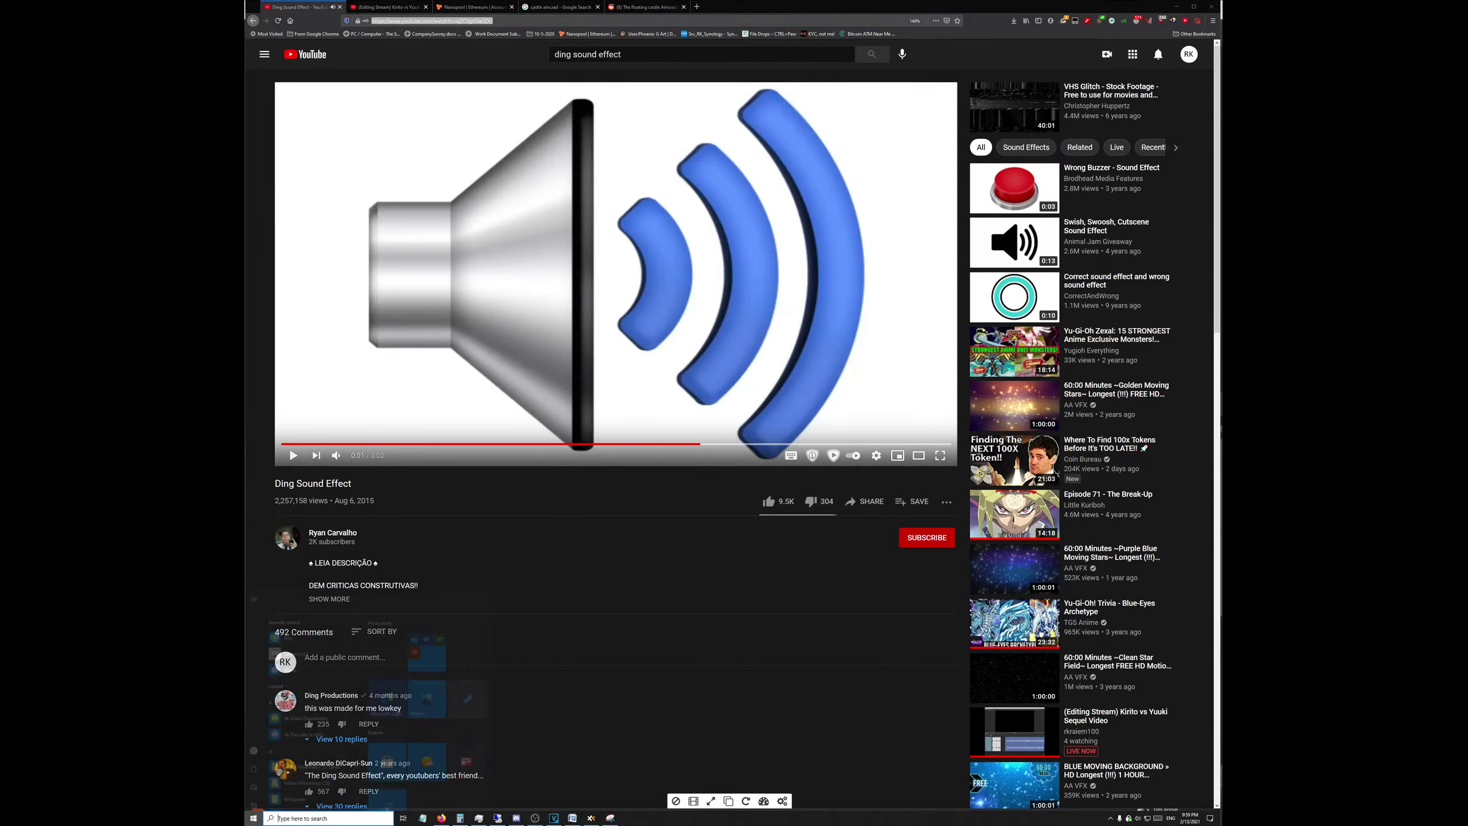
{"action": "type", "text": "4k"}
{"action": "key", "text": "Return"}
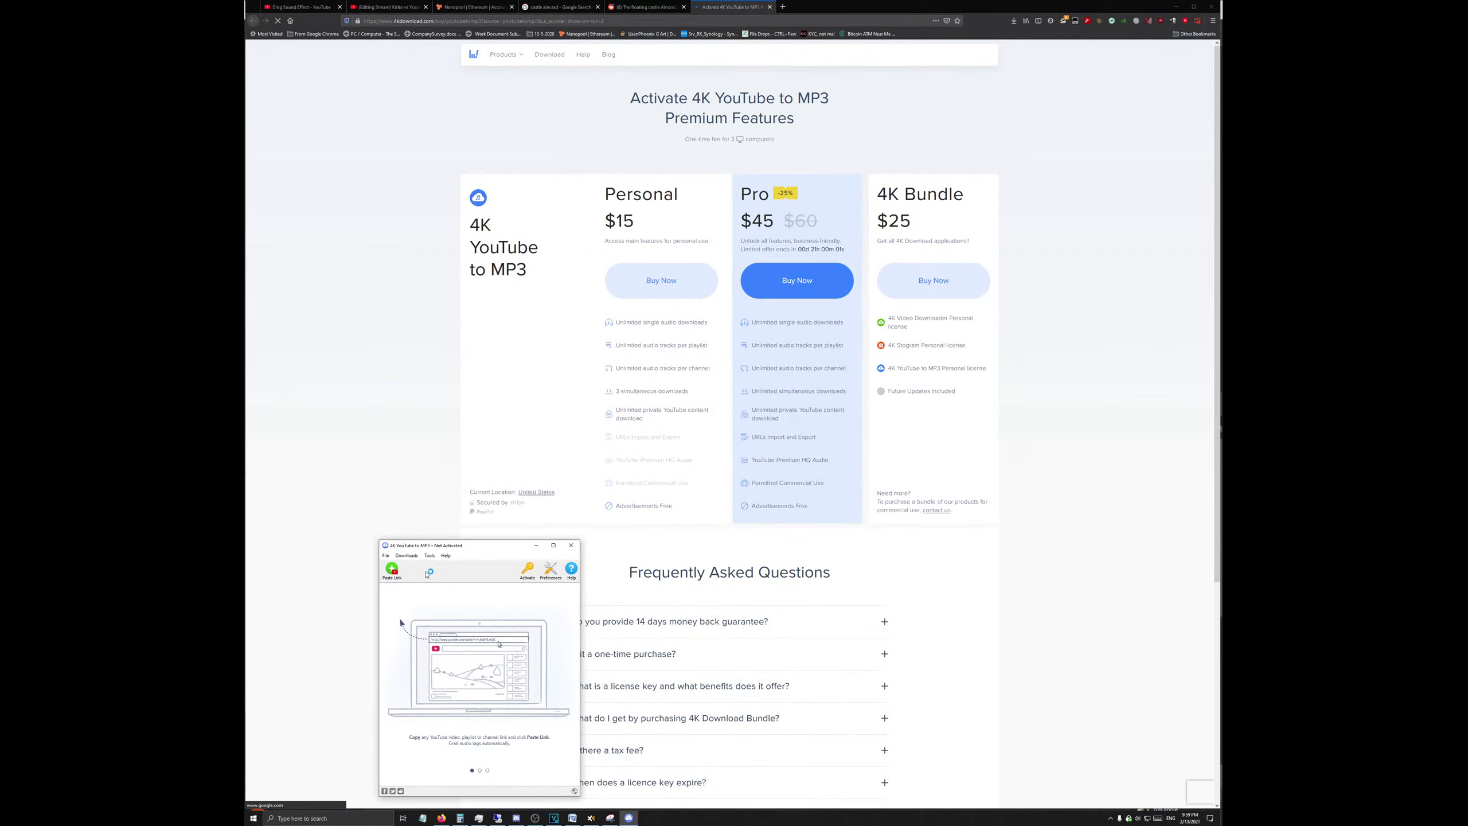
{"action": "left_click", "coordinate": [392, 569]}
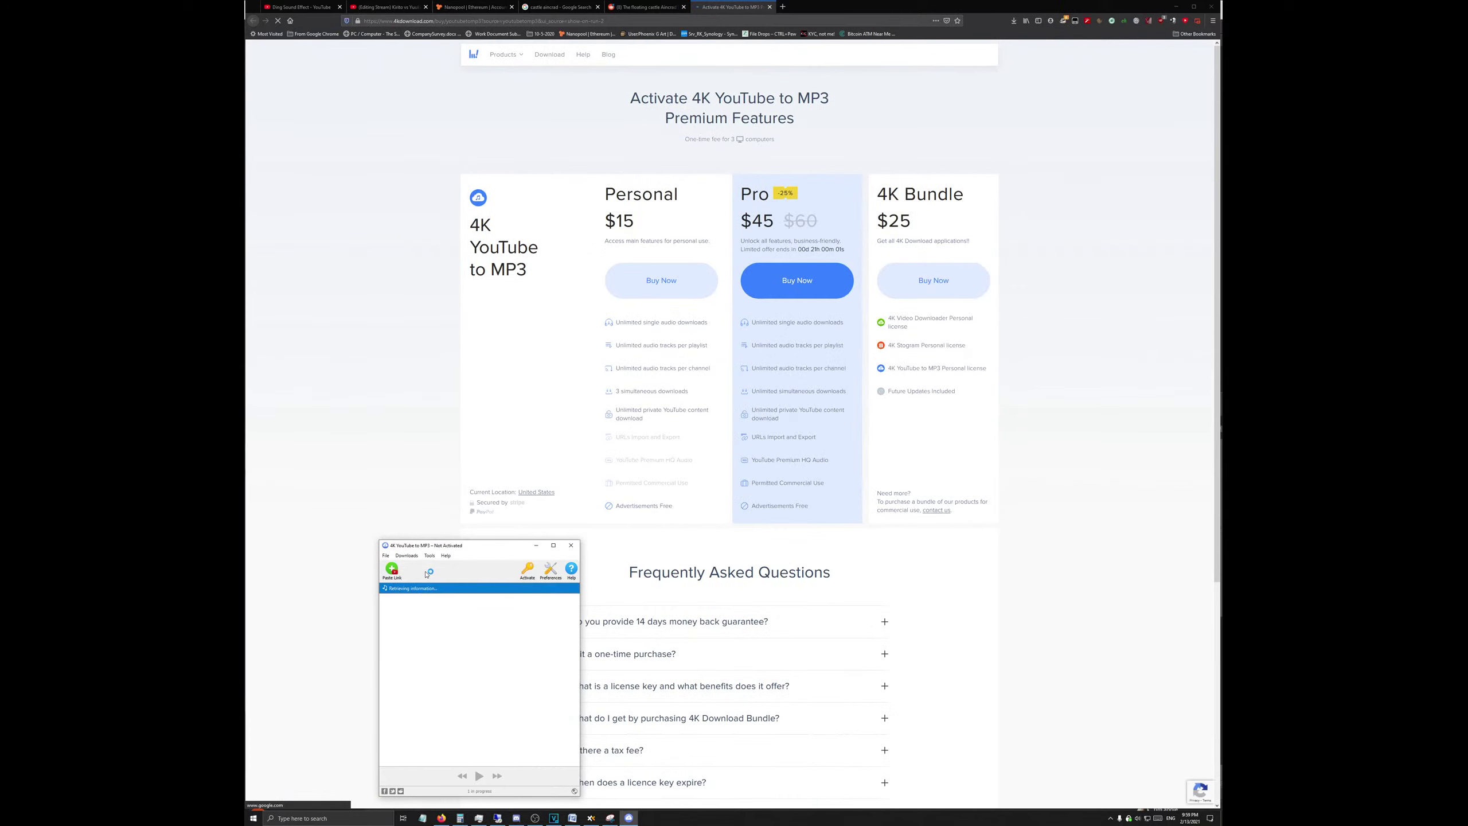
Step: Close the 4K YouTube to MP3 activation page in the browser and return to the downloader
{"action": "left_click", "coordinate": [716, 2]}
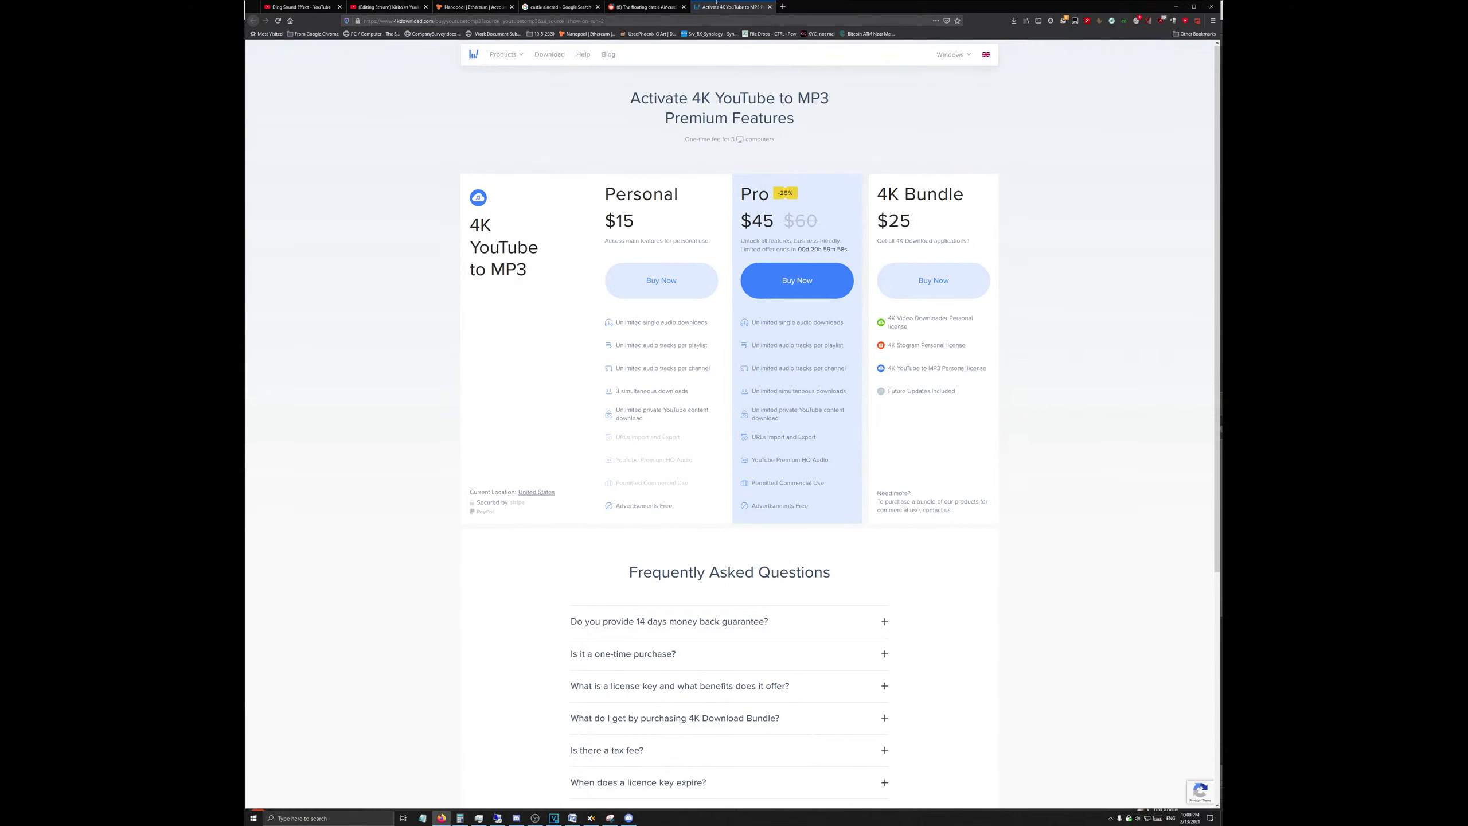
{"action": "key", "text": "ctrl+w"}
{"action": "key", "text": "alt+Tab"}
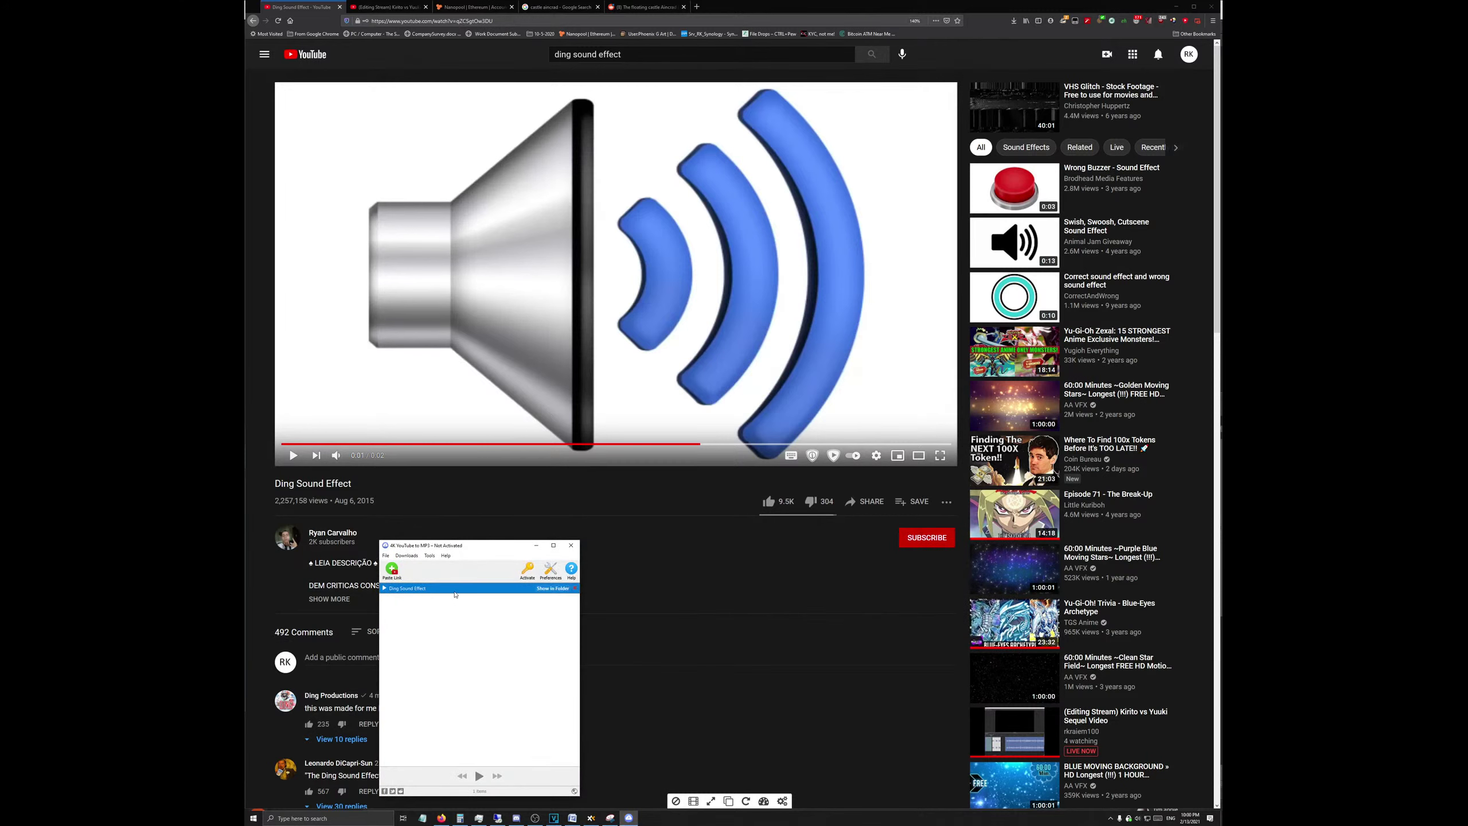
Step: Take the downloaded Ding Sound Effect file from its folder for pasting and start the 4K YouTube to MP3 update
{"action": "right_click", "coordinate": [454, 589]}
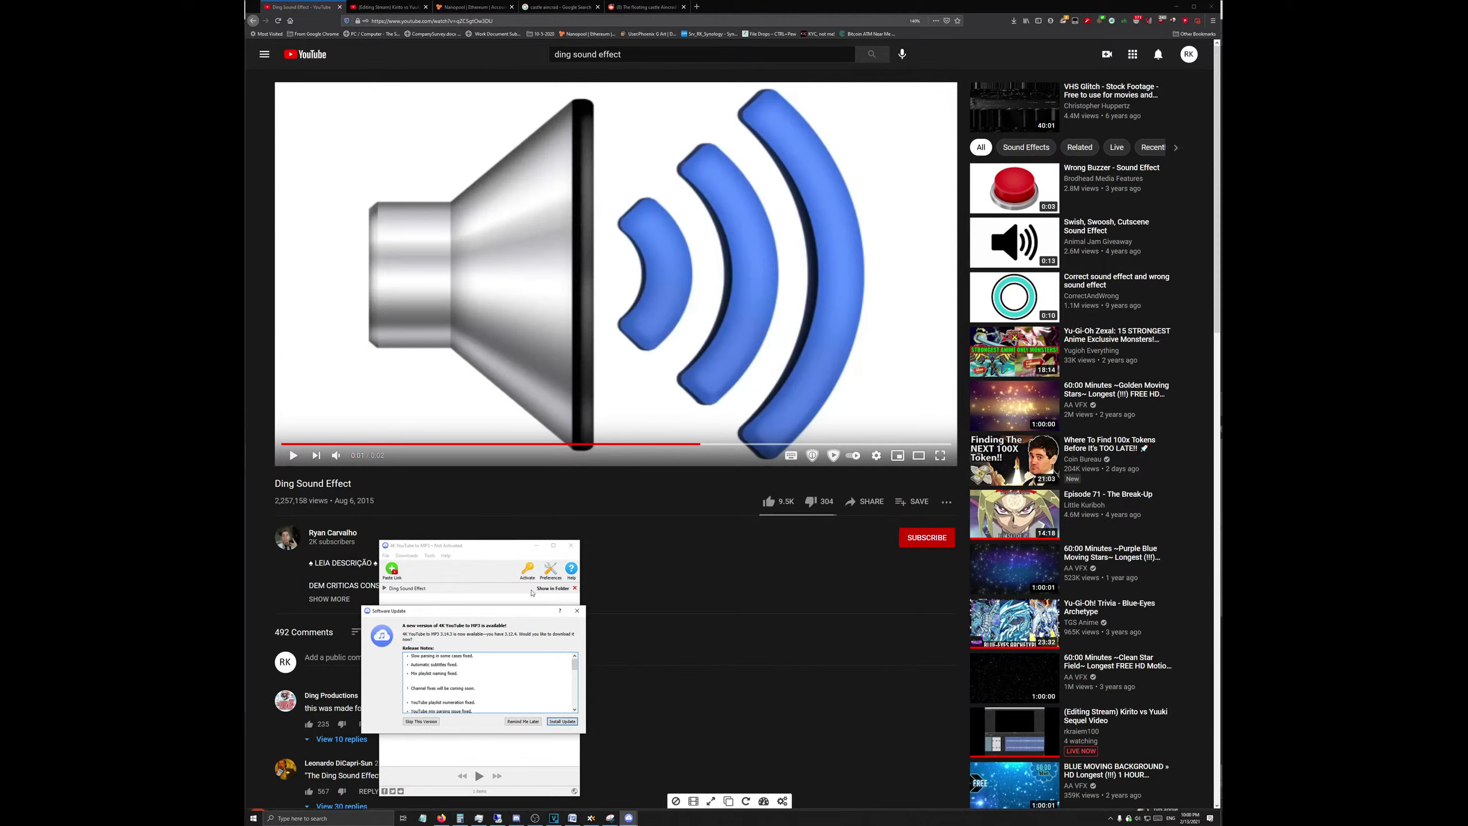
{"action": "left_click", "coordinate": [570, 602]}
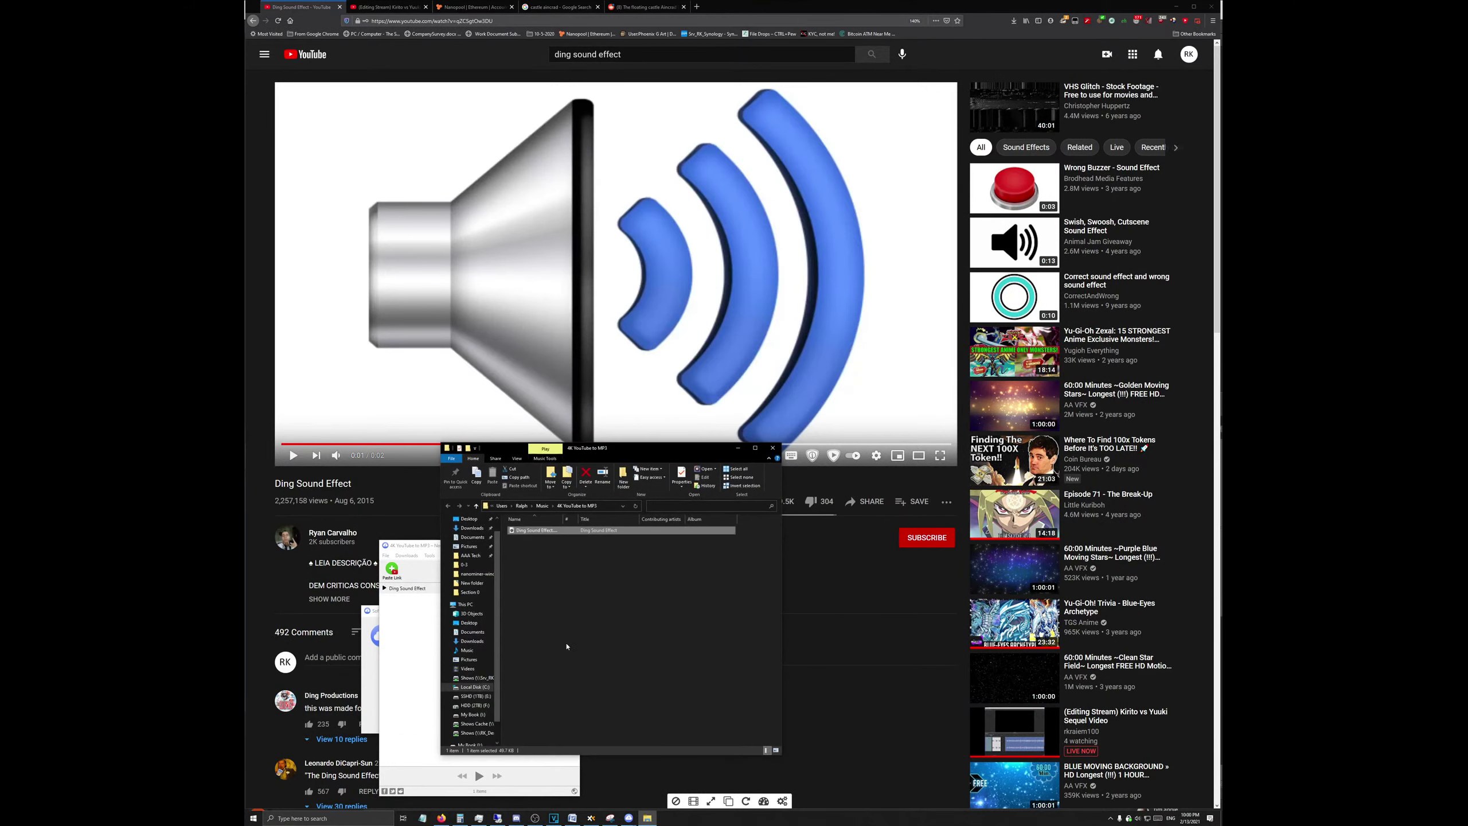
{"action": "left_click", "coordinate": [554, 721]}
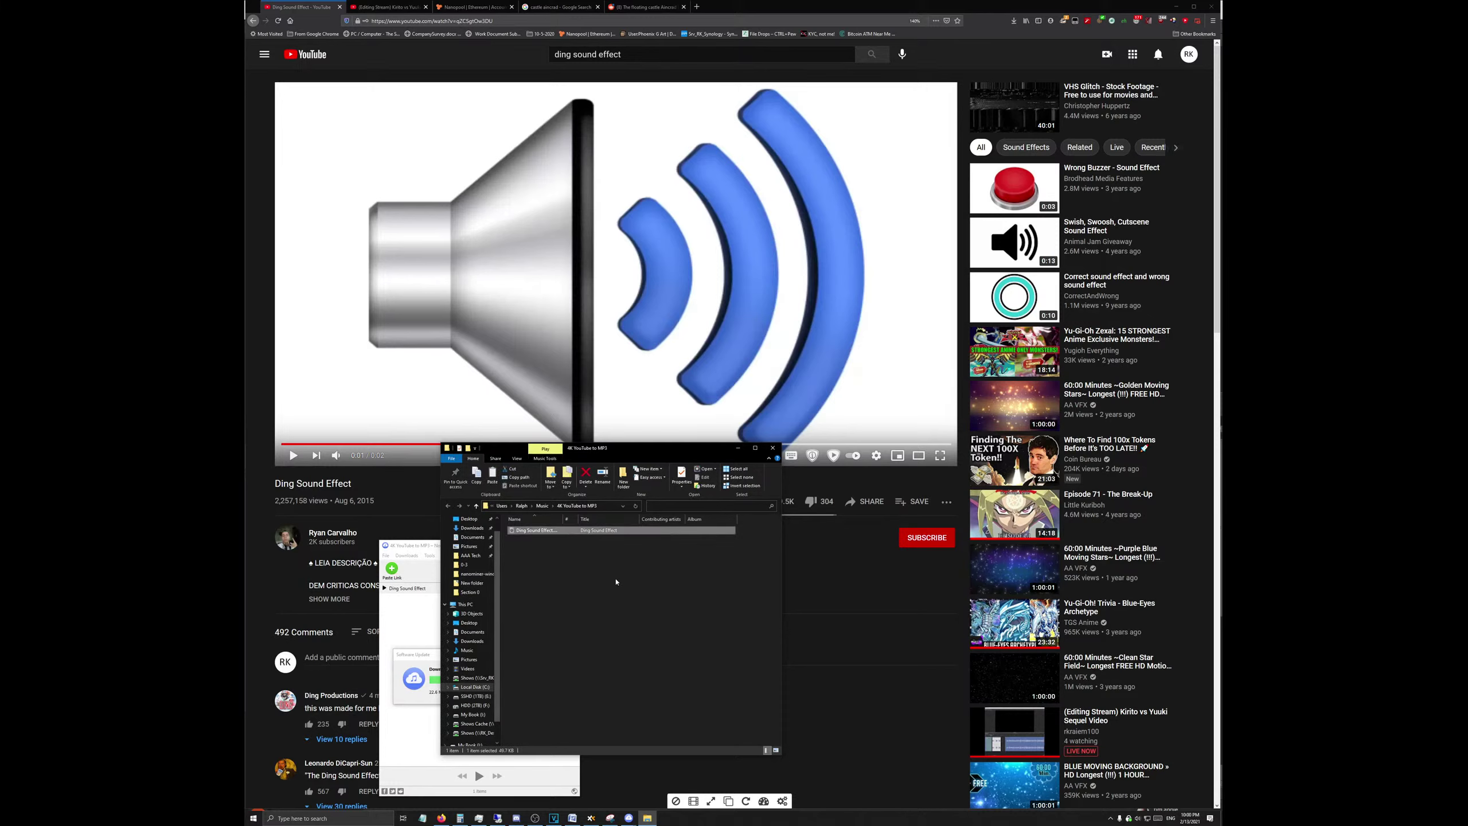
{"action": "left_click", "coordinate": [773, 447]}
Step: Switch to XYplorer and paste the Ding Sound Effect file into the project's Global Assets folder
{"action": "left_click", "coordinate": [591, 818]}
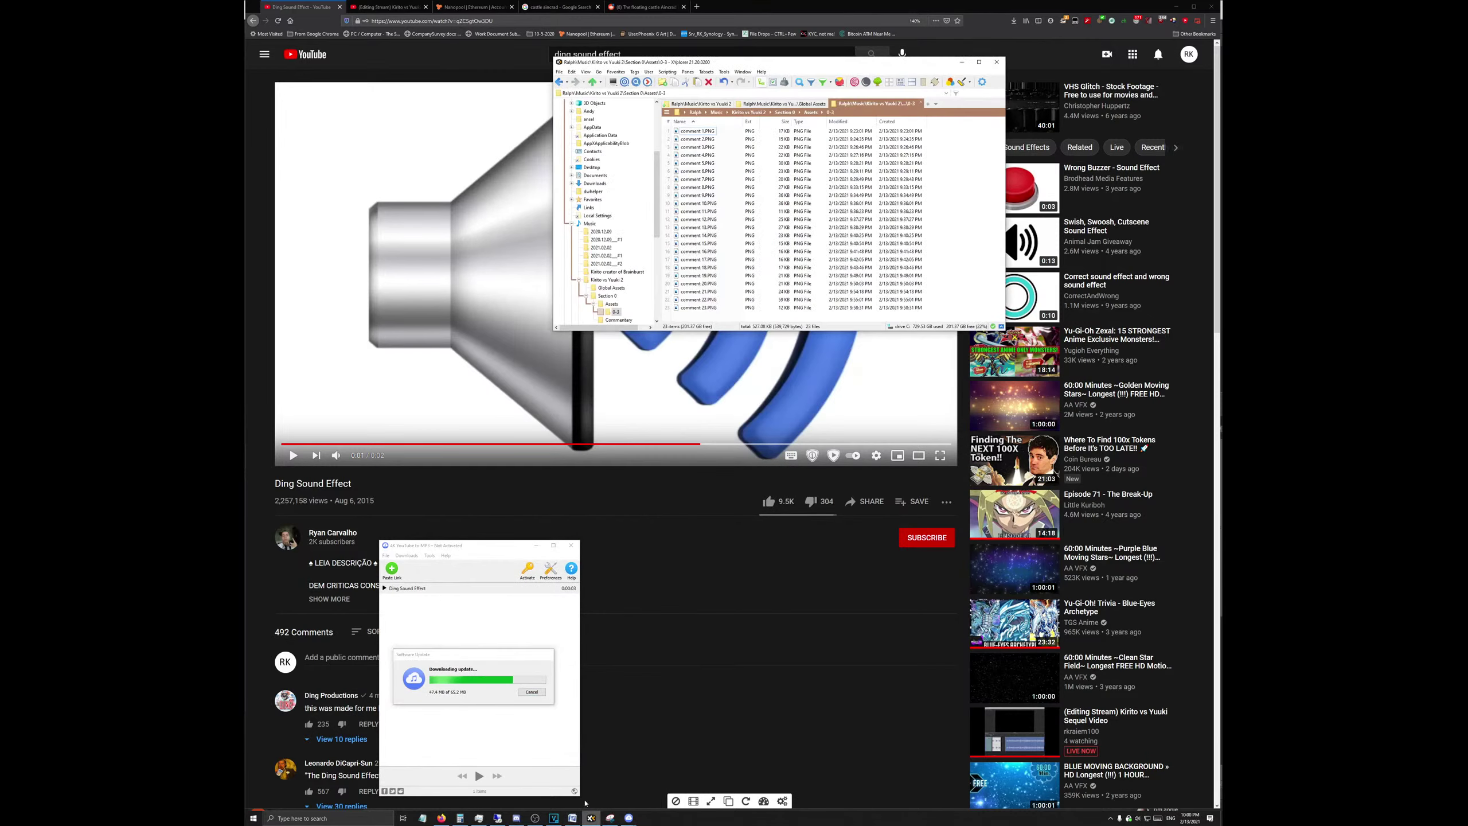
{"action": "left_click", "coordinate": [708, 107]}
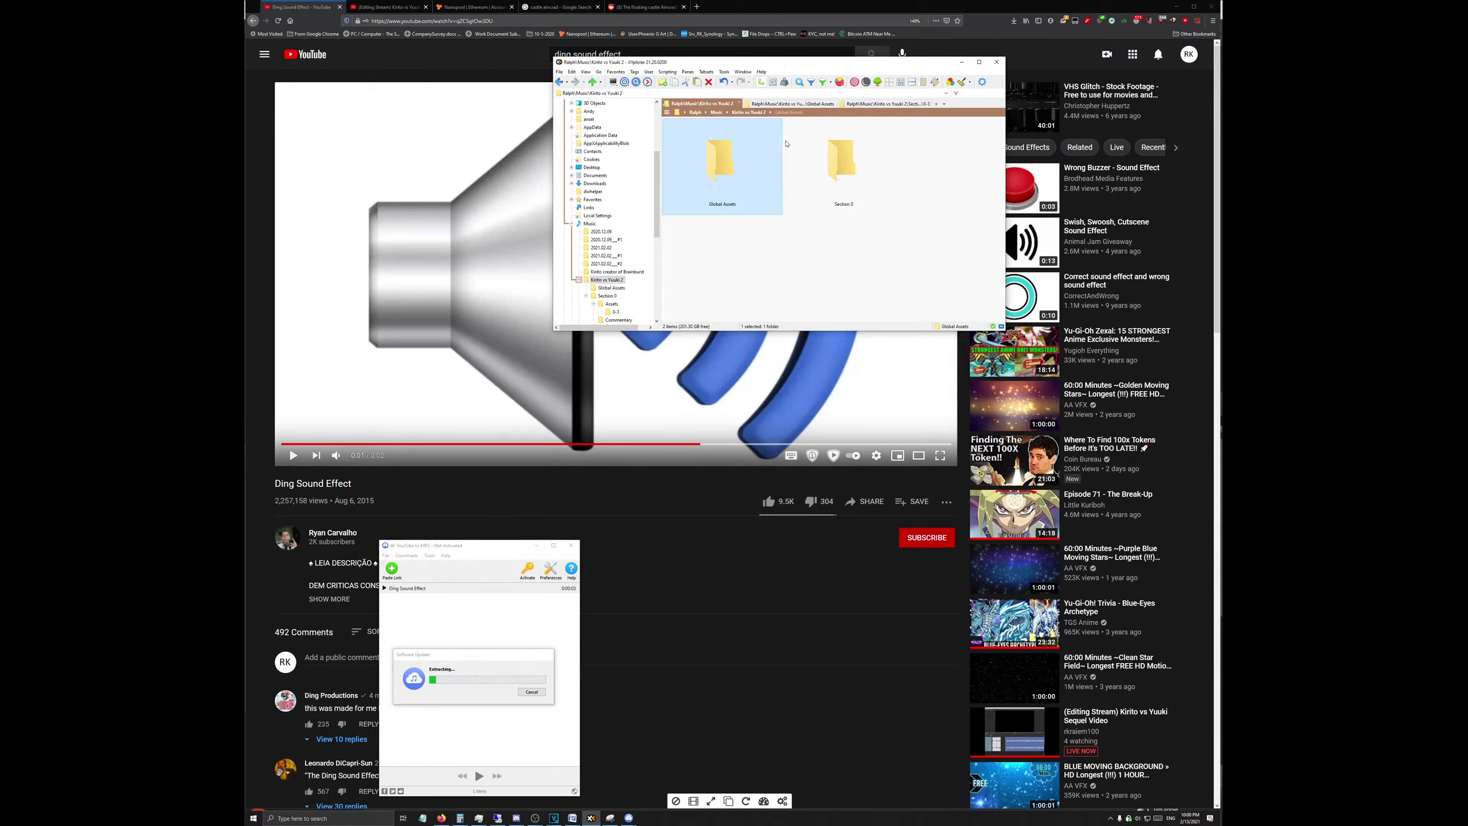
{"action": "double_click", "coordinate": [766, 155]}
{"action": "key", "text": "BackSpace"}
{"action": "double_click", "coordinate": [766, 165]}
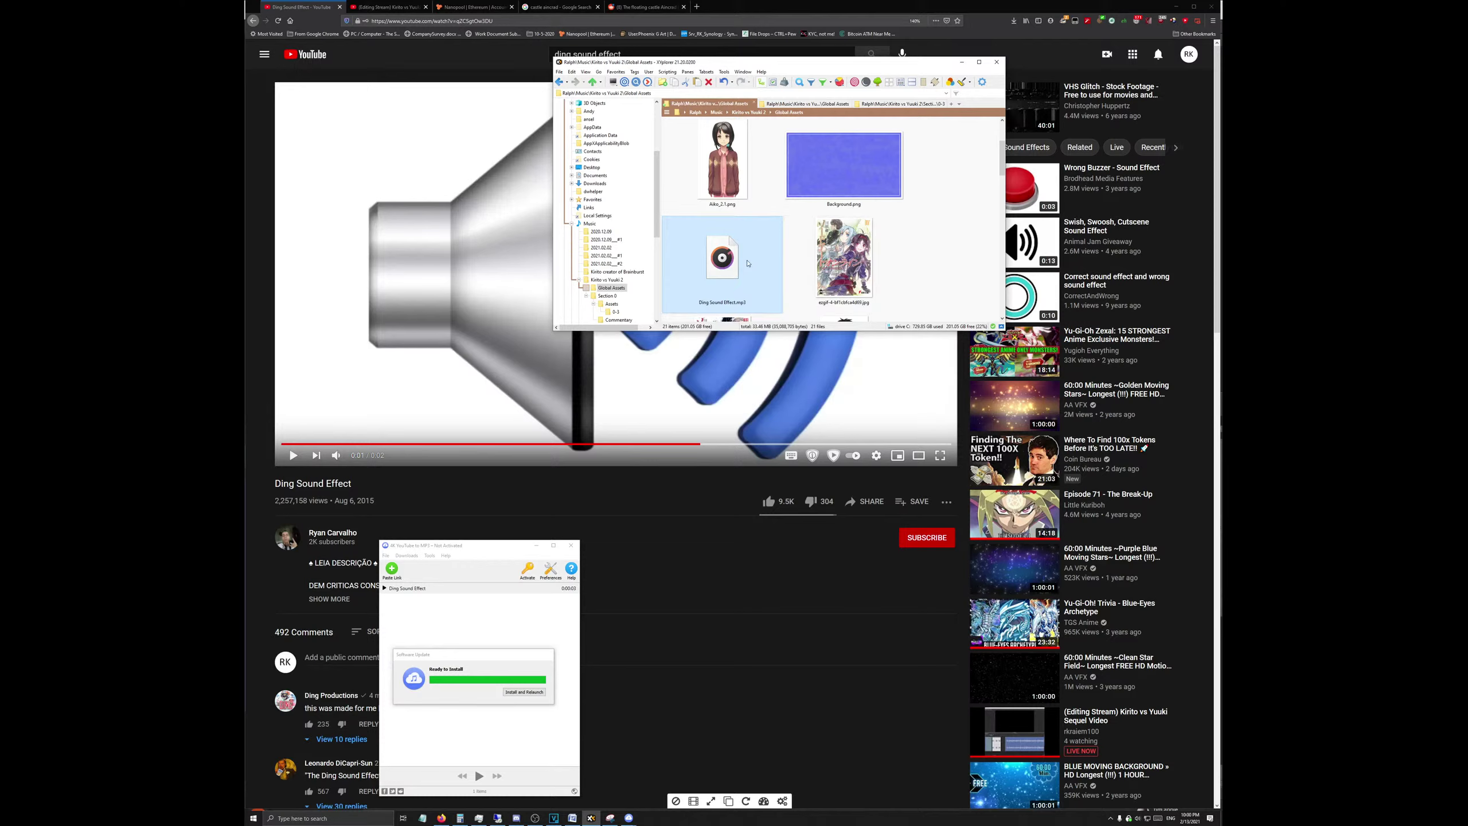
Step: Create two new folders named Images and Audio inside Global Assets
{"action": "right_click", "coordinate": [924, 228]}
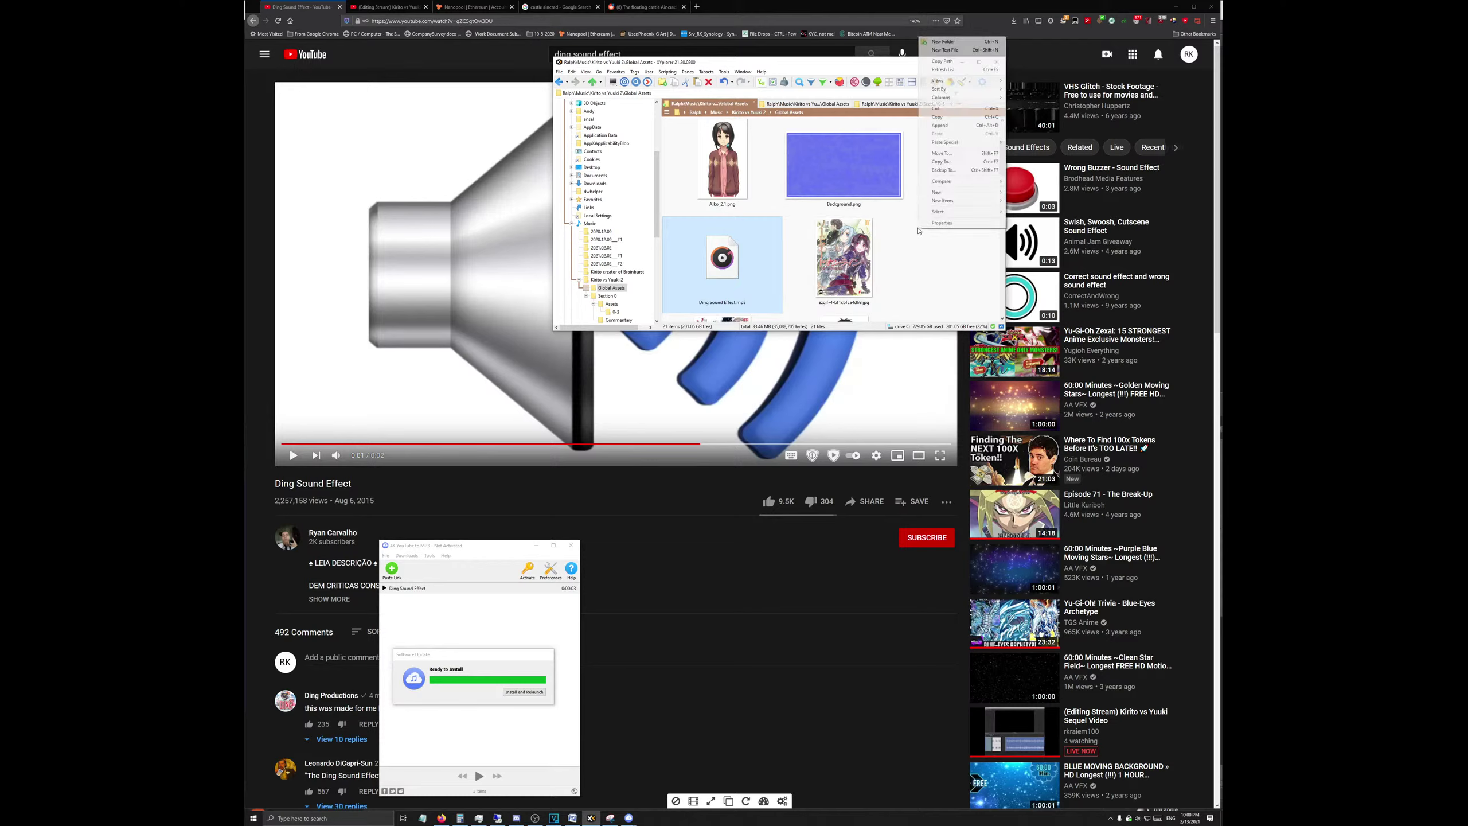
{"action": "left_click", "coordinate": [982, 42]}
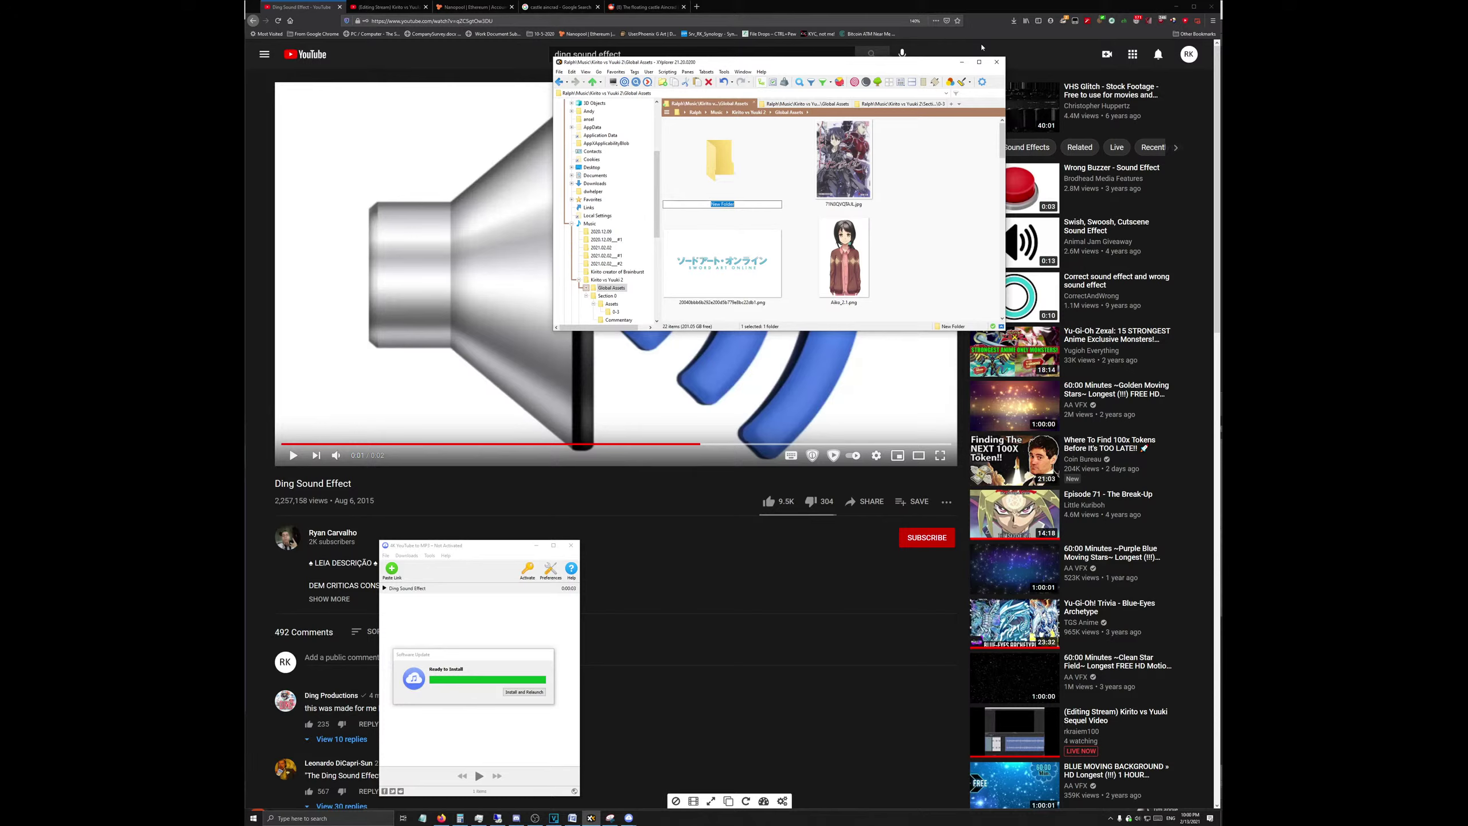
{"action": "type", "text": "Images"}
{"action": "key", "text": "Return"}
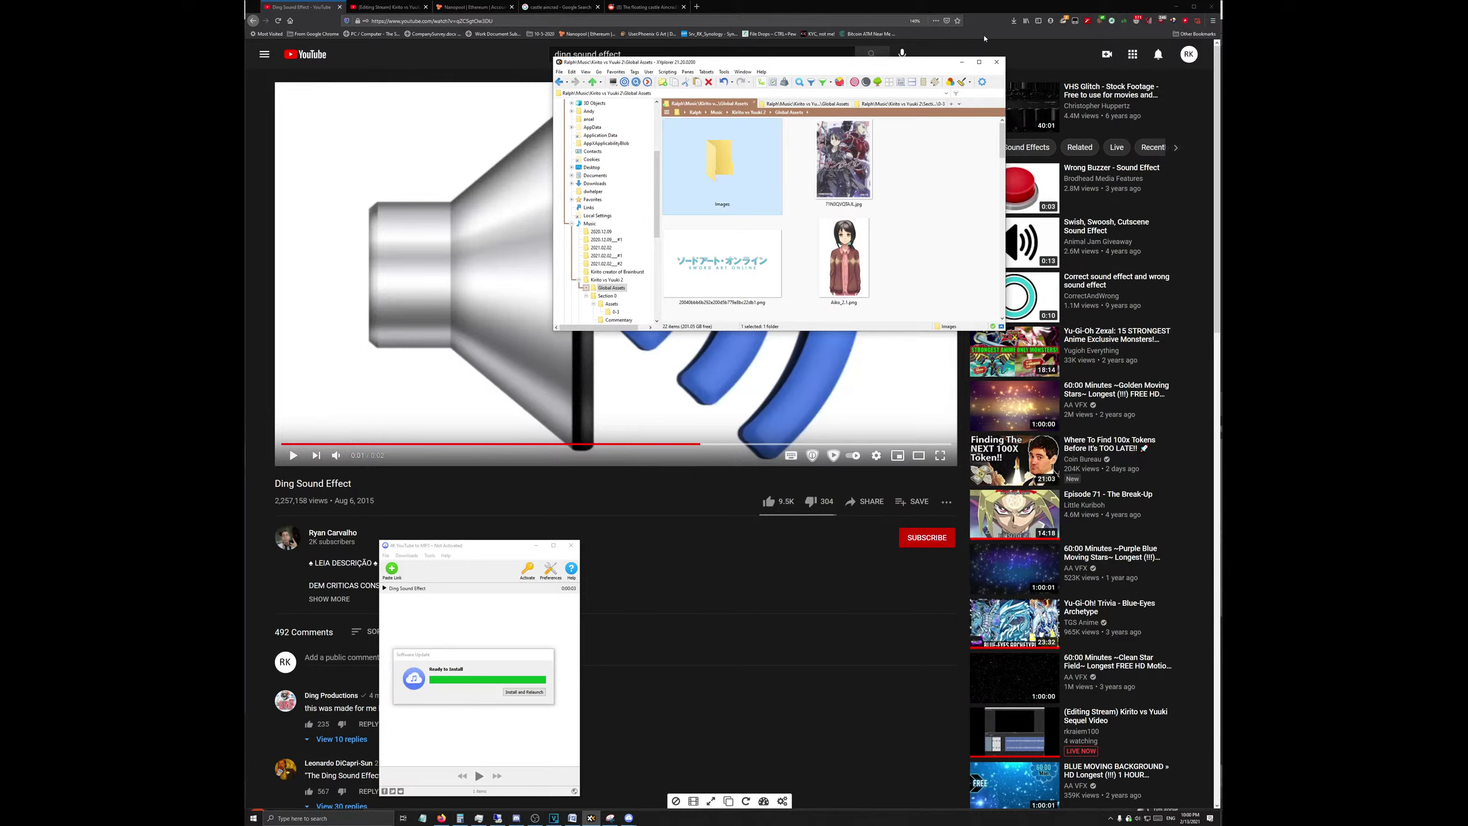
{"action": "right_click", "coordinate": [976, 230]}
{"action": "left_click", "coordinate": [976, 227]}
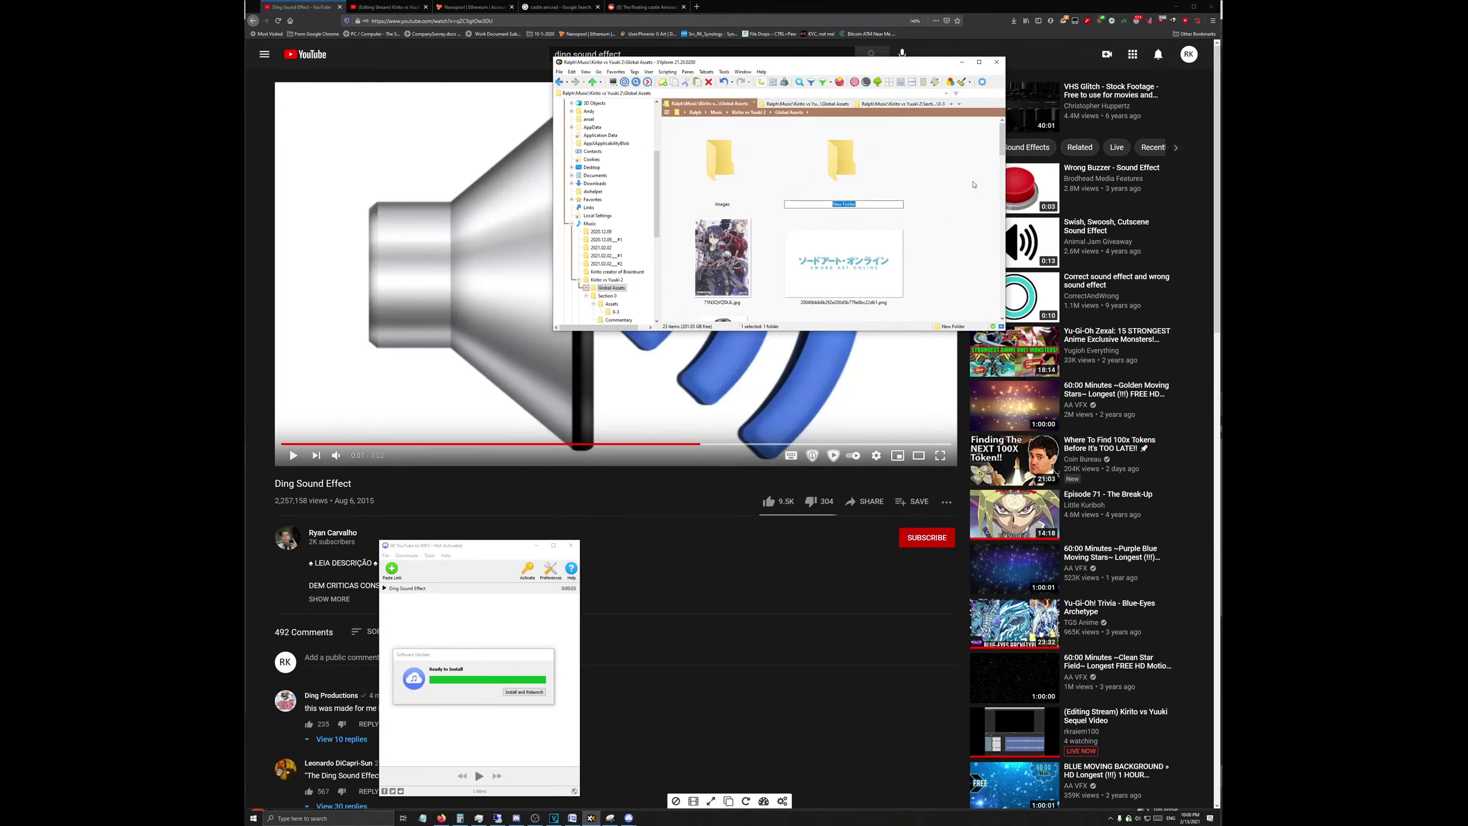
{"action": "type", "text": "Audio"}
{"action": "key", "text": "Return"}
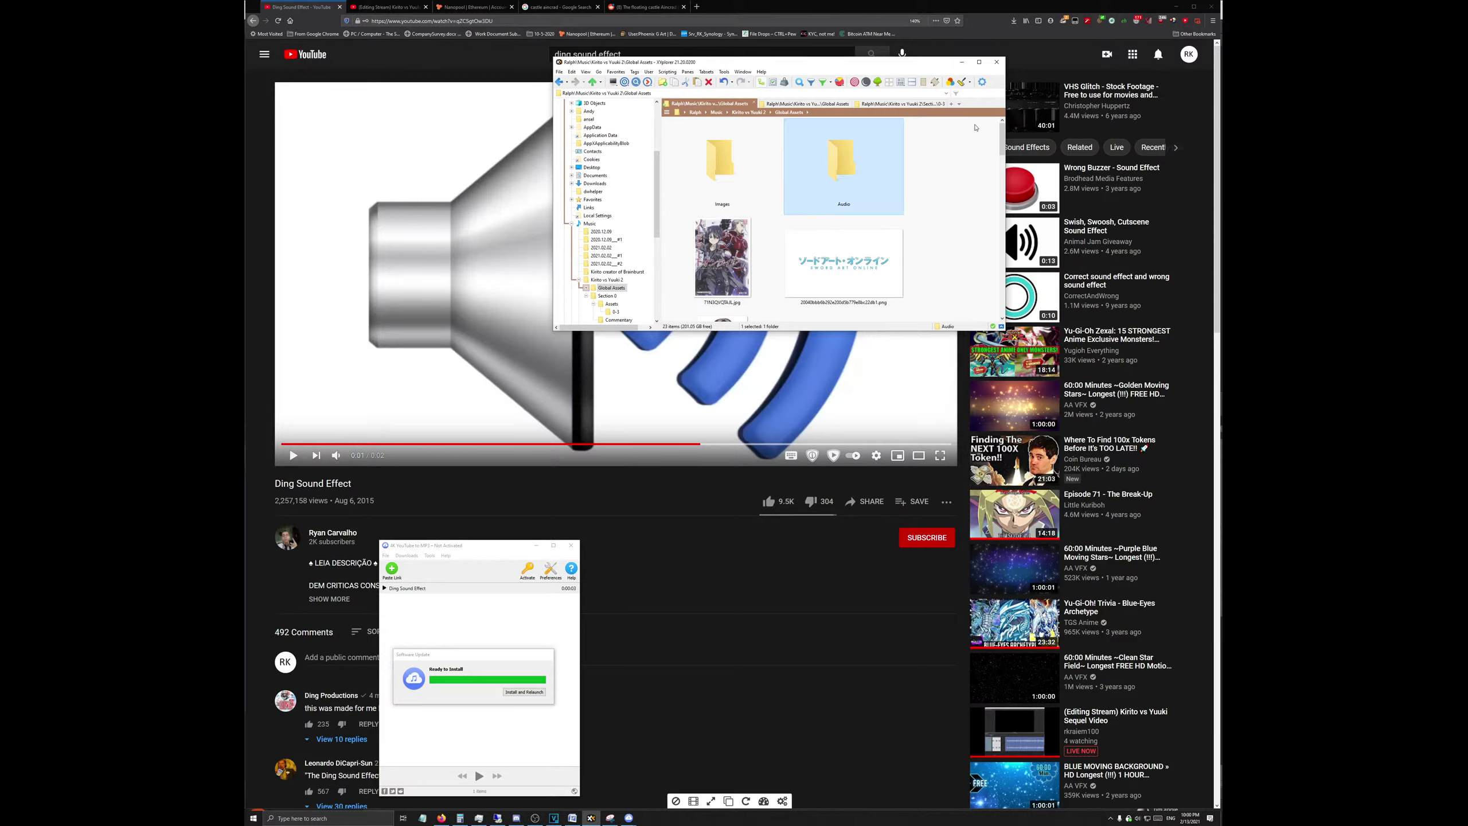
Step: Move Ding Sound Effect.mp3 from Global Assets into the new Audio folder
{"action": "scroll", "coordinate": [838, 219], "scroll_direction": "down", "scroll_amount": 3}
{"action": "left_click", "coordinate": [731, 235]}
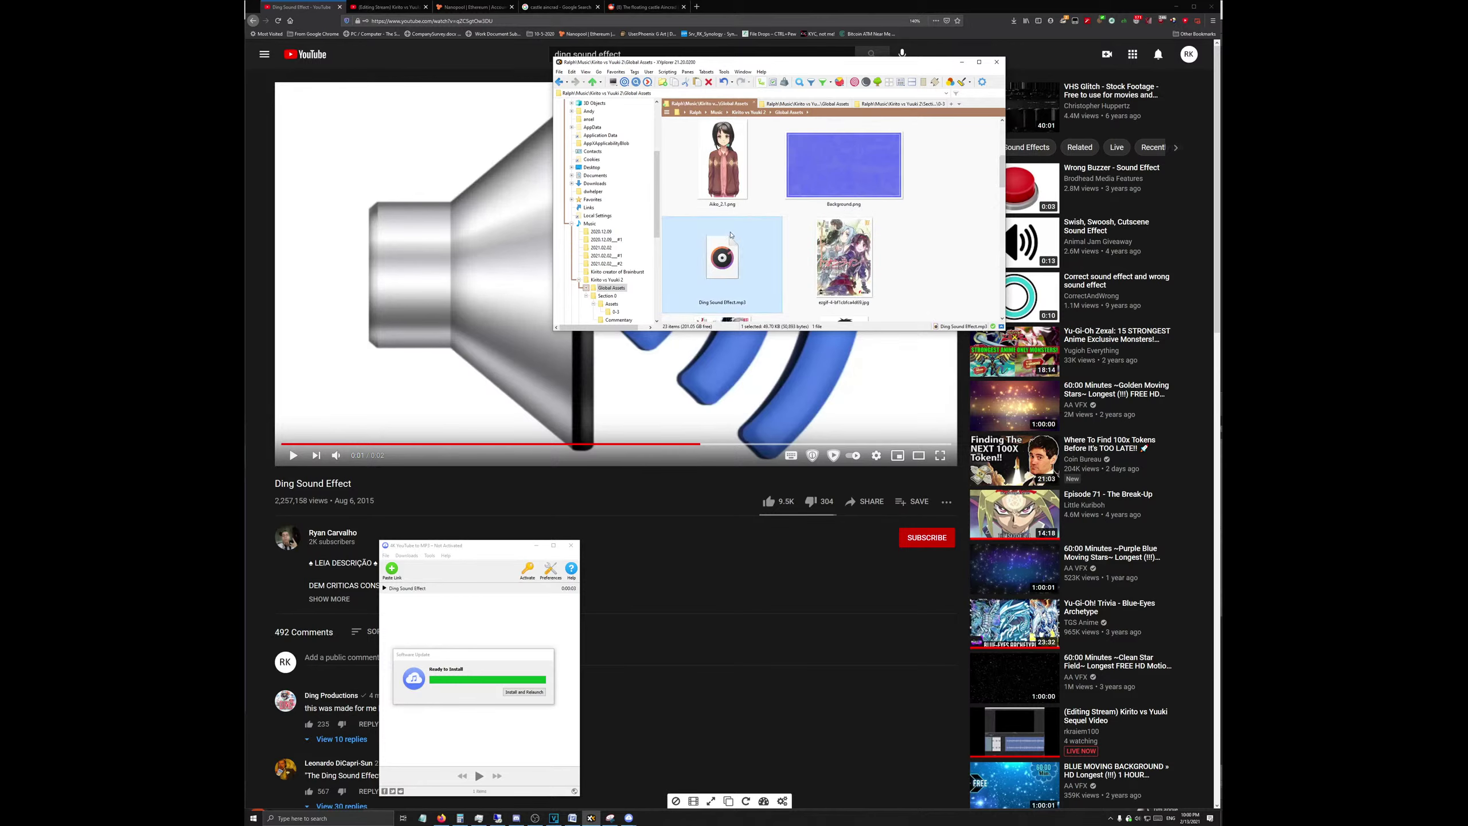
{"action": "scroll", "coordinate": [750, 248], "scroll_direction": "up", "scroll_amount": 2}
{"action": "left_click_drag", "start_coordinate": [842, 168], "coordinate": [768, 246]}
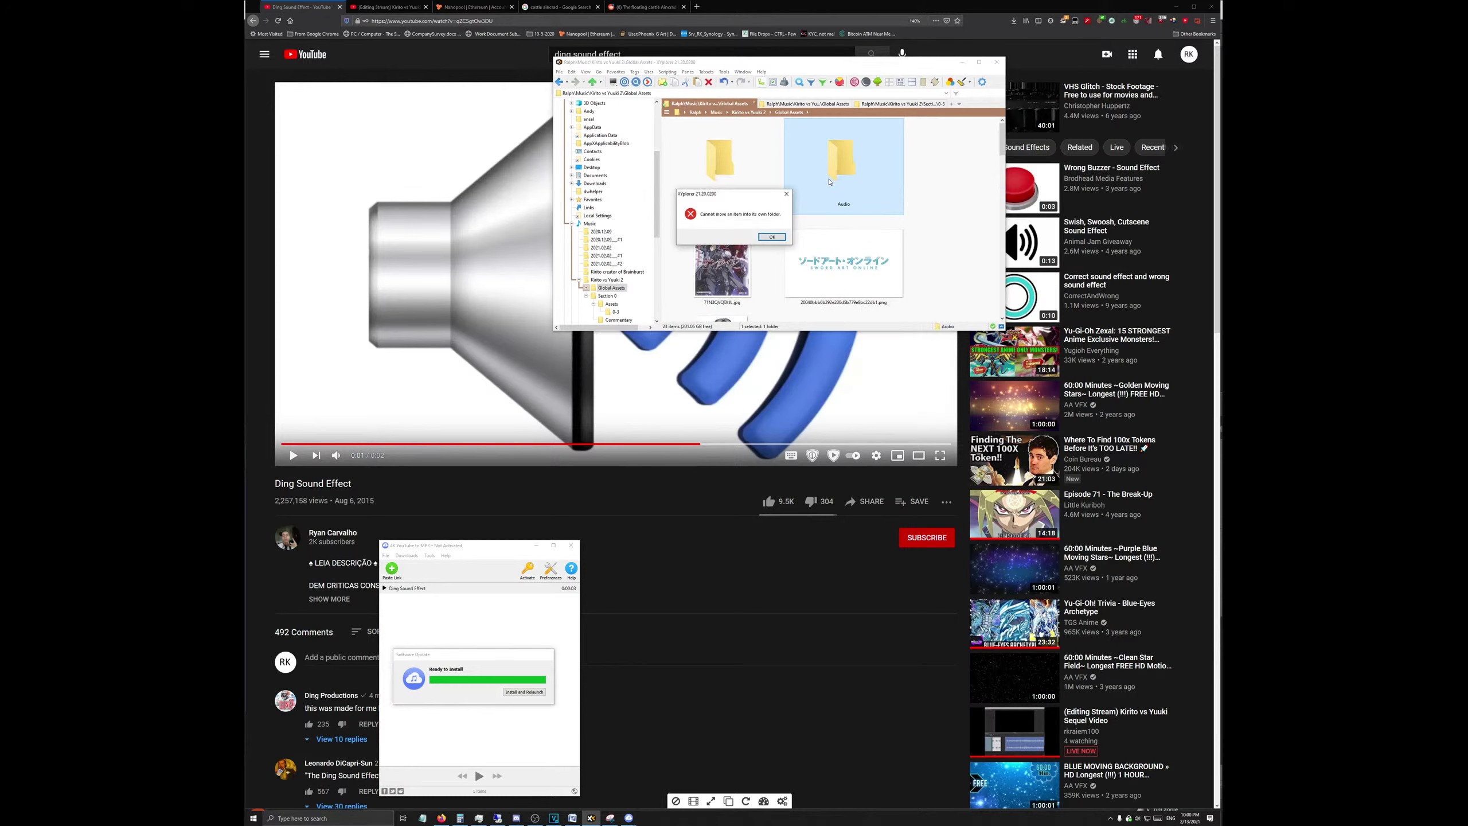
{"action": "left_click", "coordinate": [771, 236]}
{"action": "double_click", "coordinate": [842, 168]}
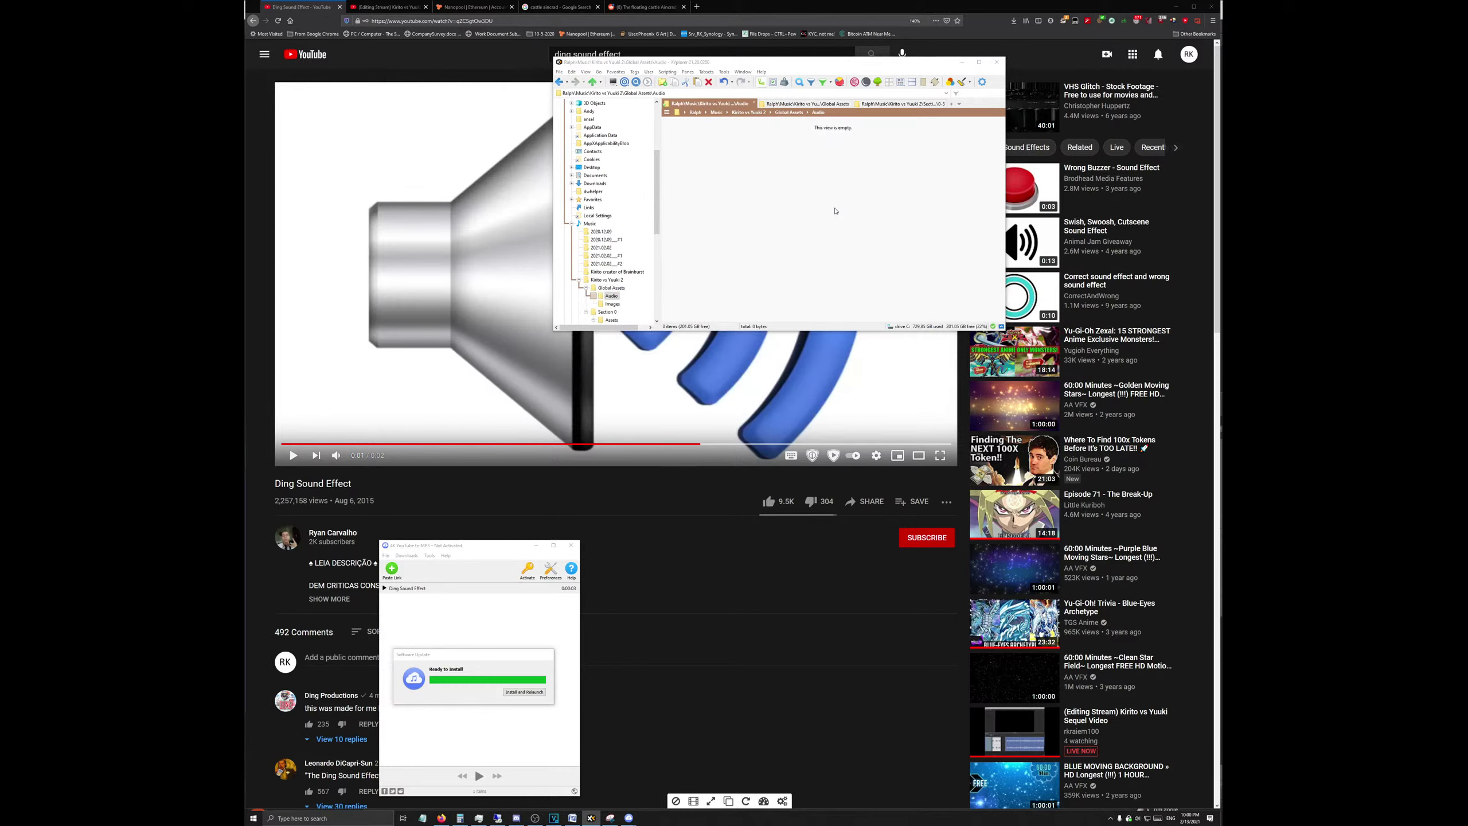
{"action": "left_click", "coordinate": [670, 134]}
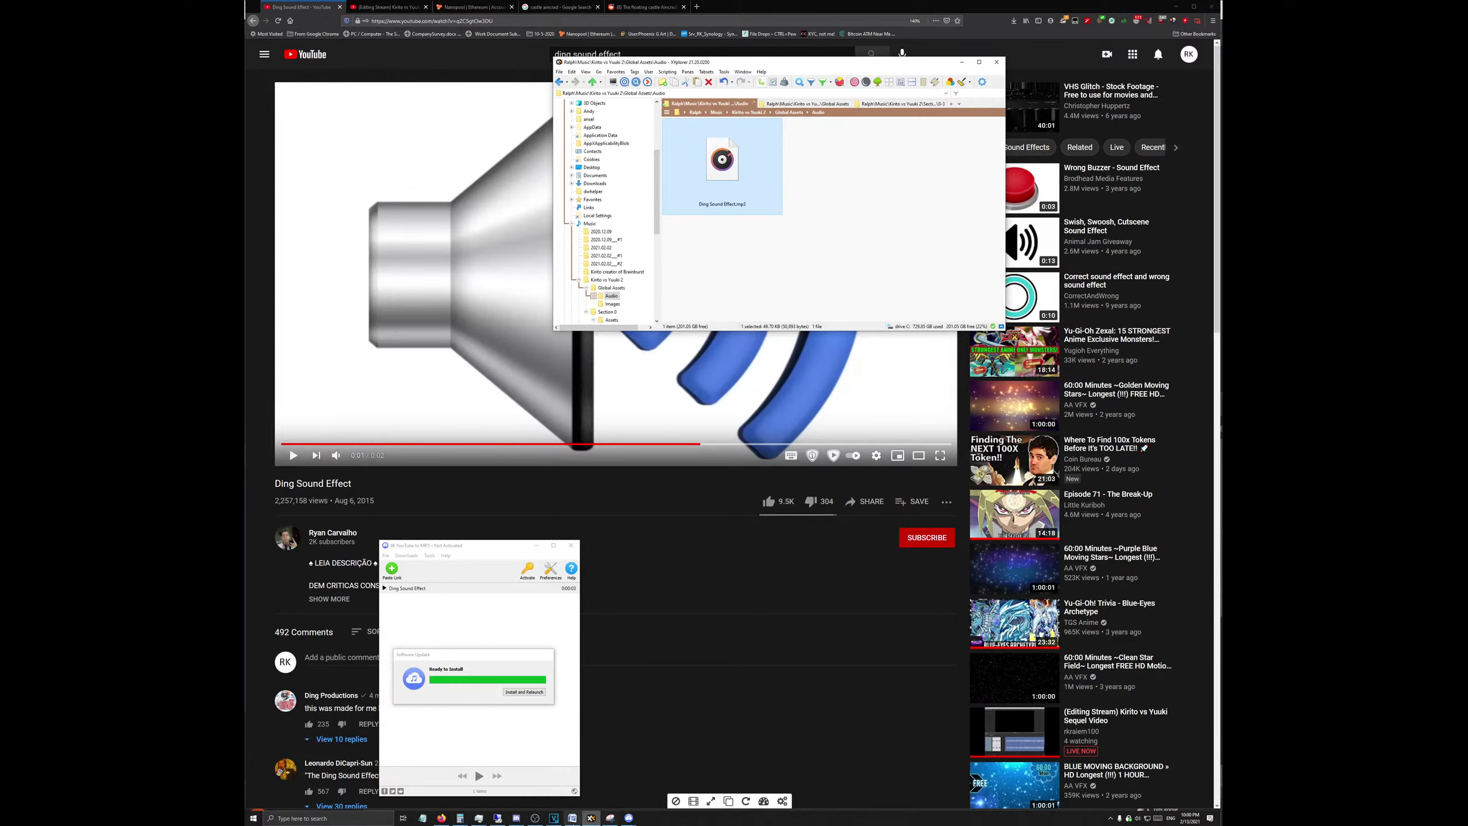
Step: Switch to VEGAS Pro and move the selected narration clip and all following clips later, widening the gap after 00:01:00:17
{"action": "left_click", "coordinate": [554, 818]}
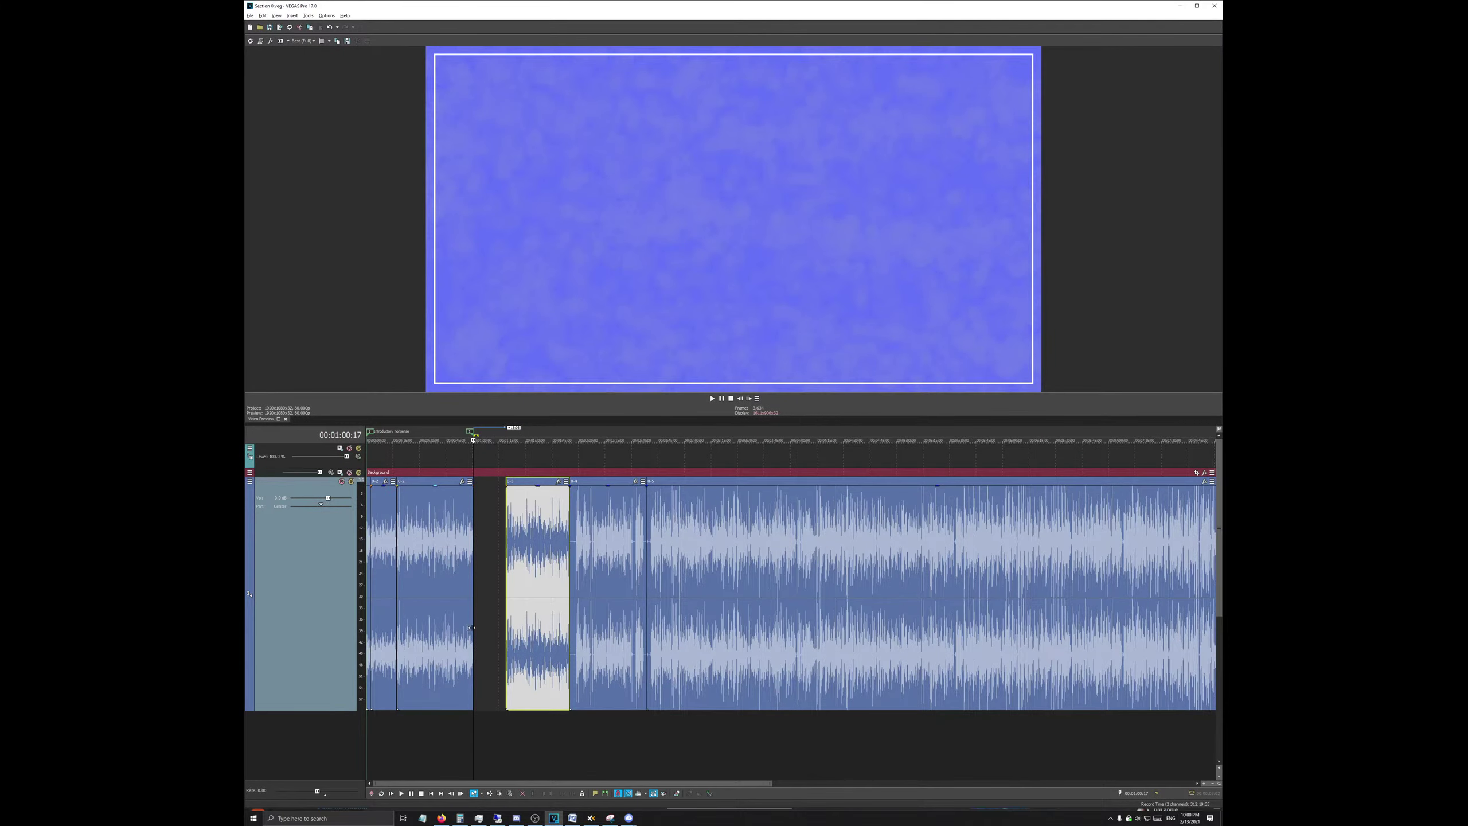
{"action": "scroll", "coordinate": [512, 437], "scroll_direction": "up", "scroll_amount": 3}
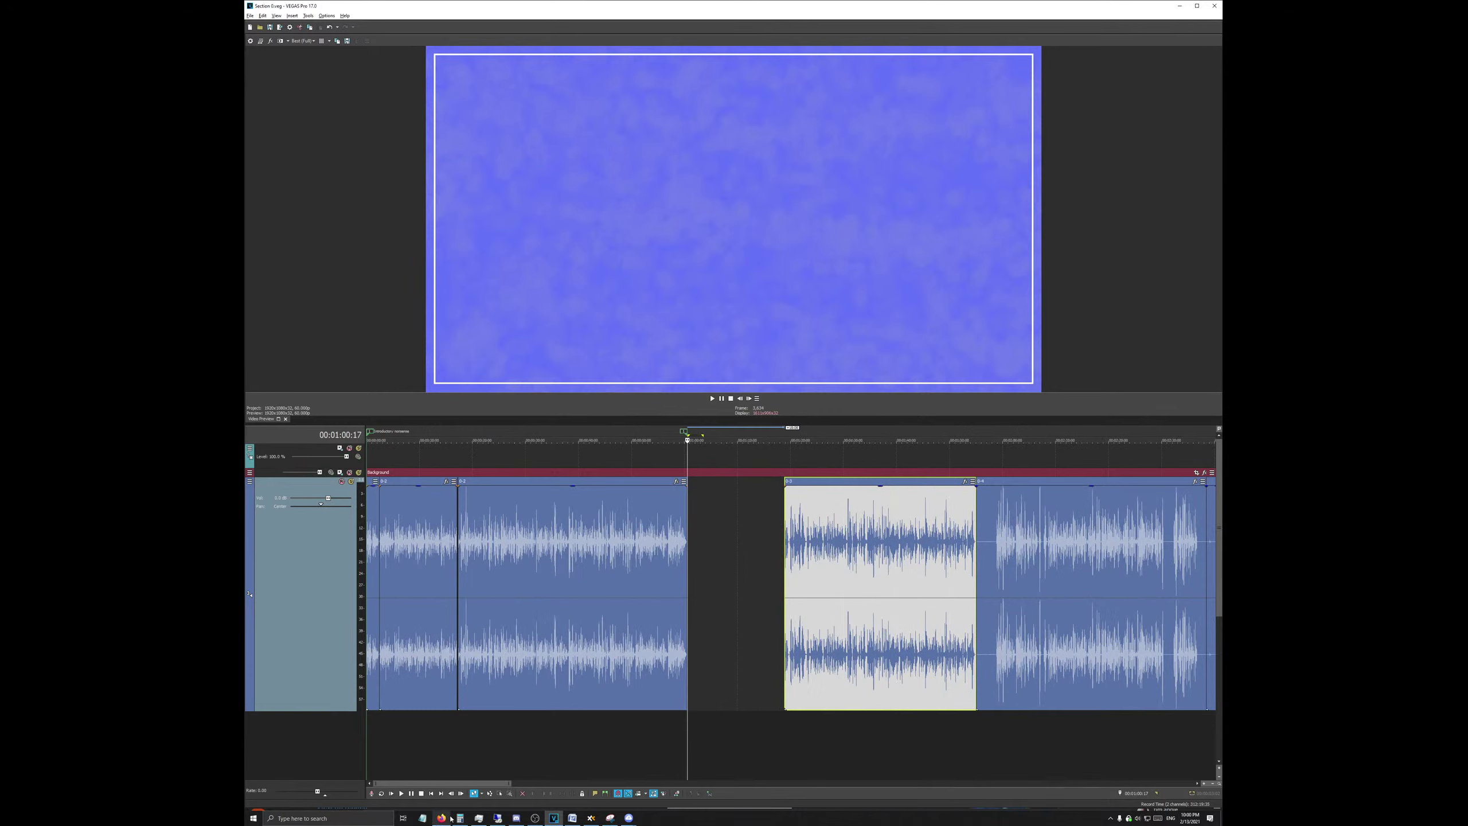
{"action": "scroll", "coordinate": [732, 505], "scroll_direction": "down", "scroll_amount": 3}
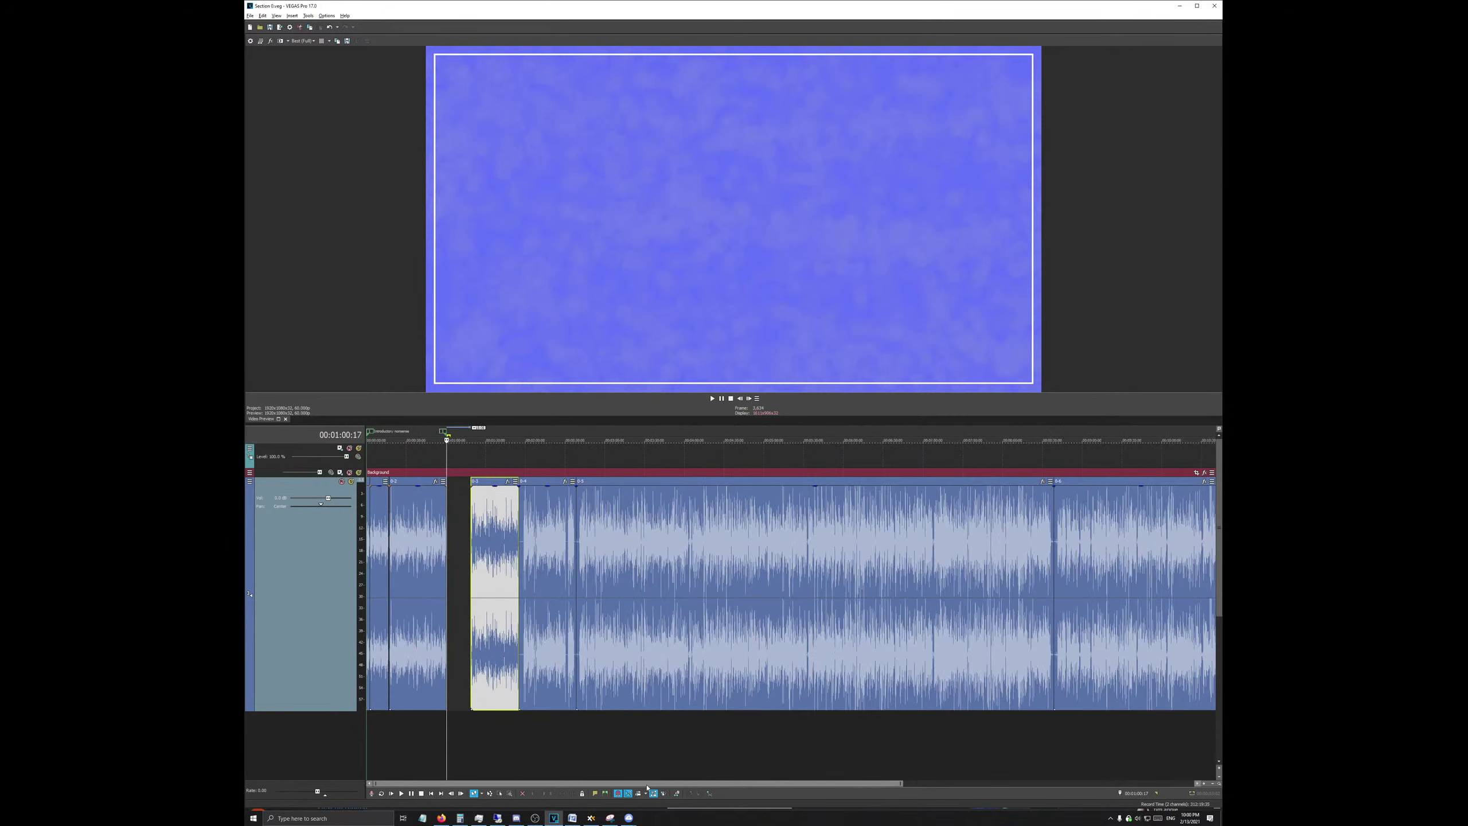
{"action": "left_click_drag", "start_coordinate": [502, 633], "coordinate": [764, 633]}
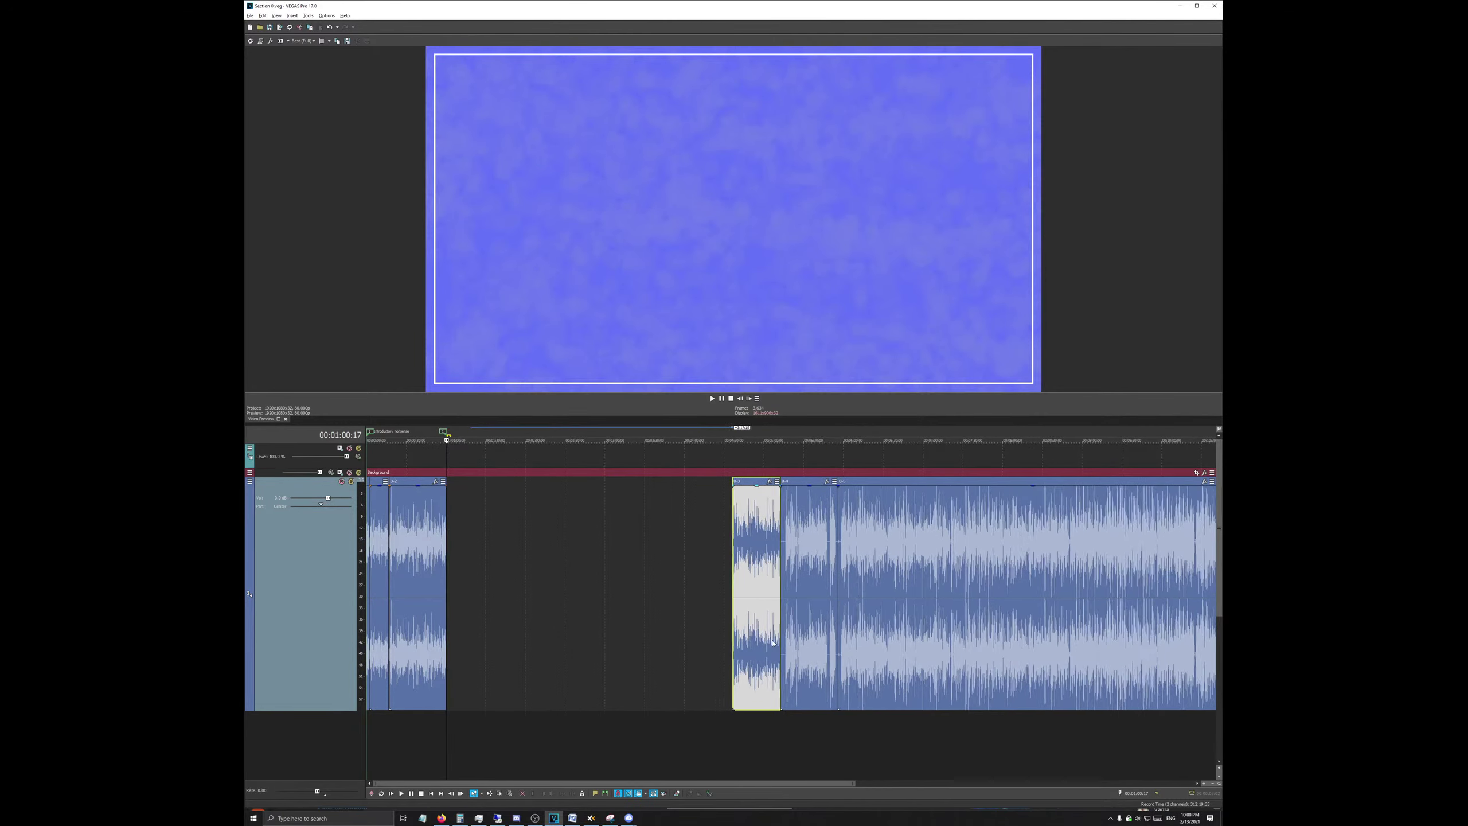
{"action": "scroll", "coordinate": [442, 475], "scroll_direction": "down", "scroll_amount": 3}
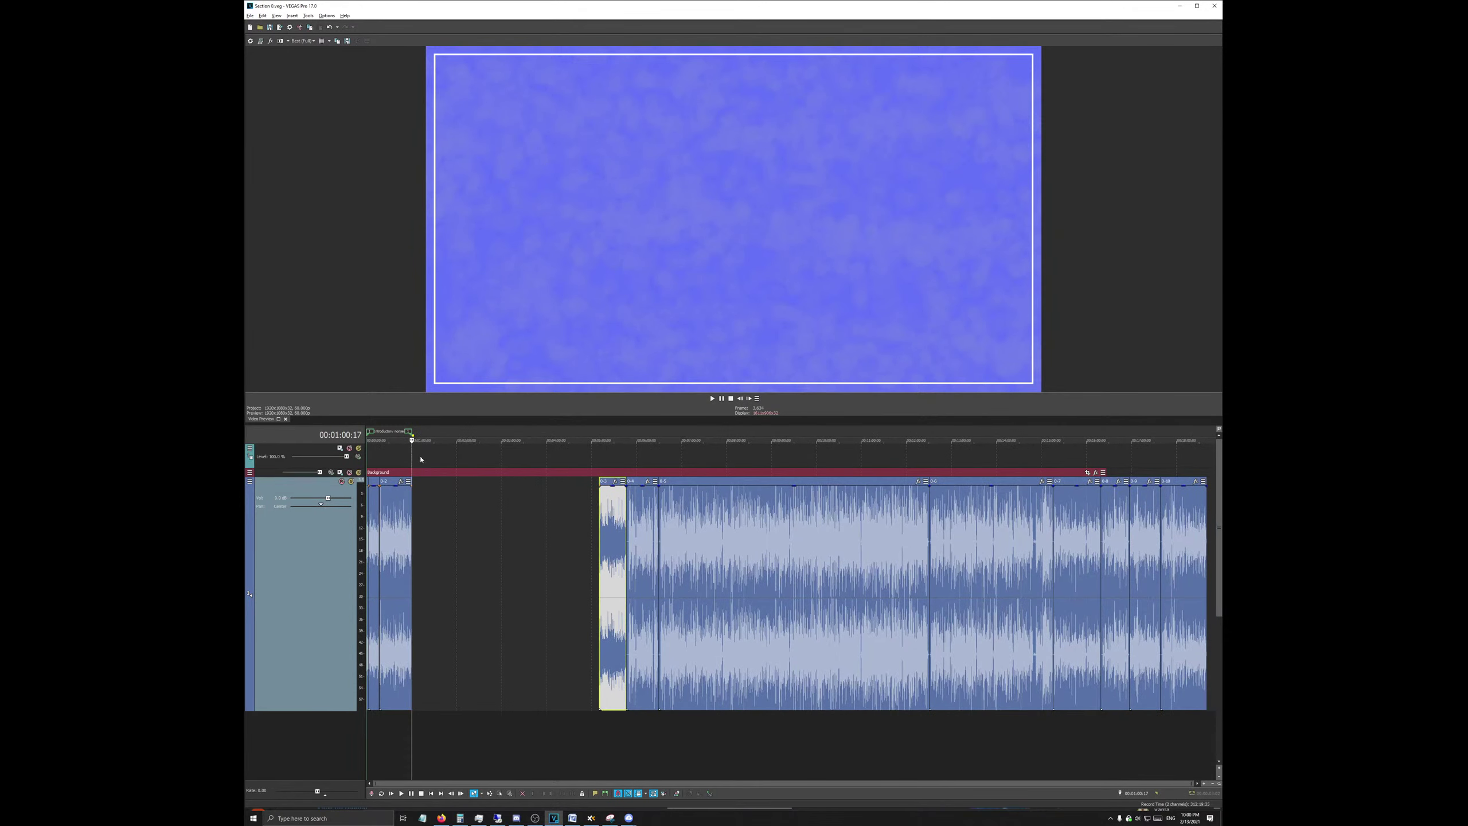
Step: Increase the height of the upper video track and shrink the narration audio track
{"action": "left_click_drag", "start_coordinate": [340, 519], "coordinate": [327, 594]}
{"action": "scroll", "coordinate": [659, 524], "scroll_direction": "up", "scroll_amount": 5}
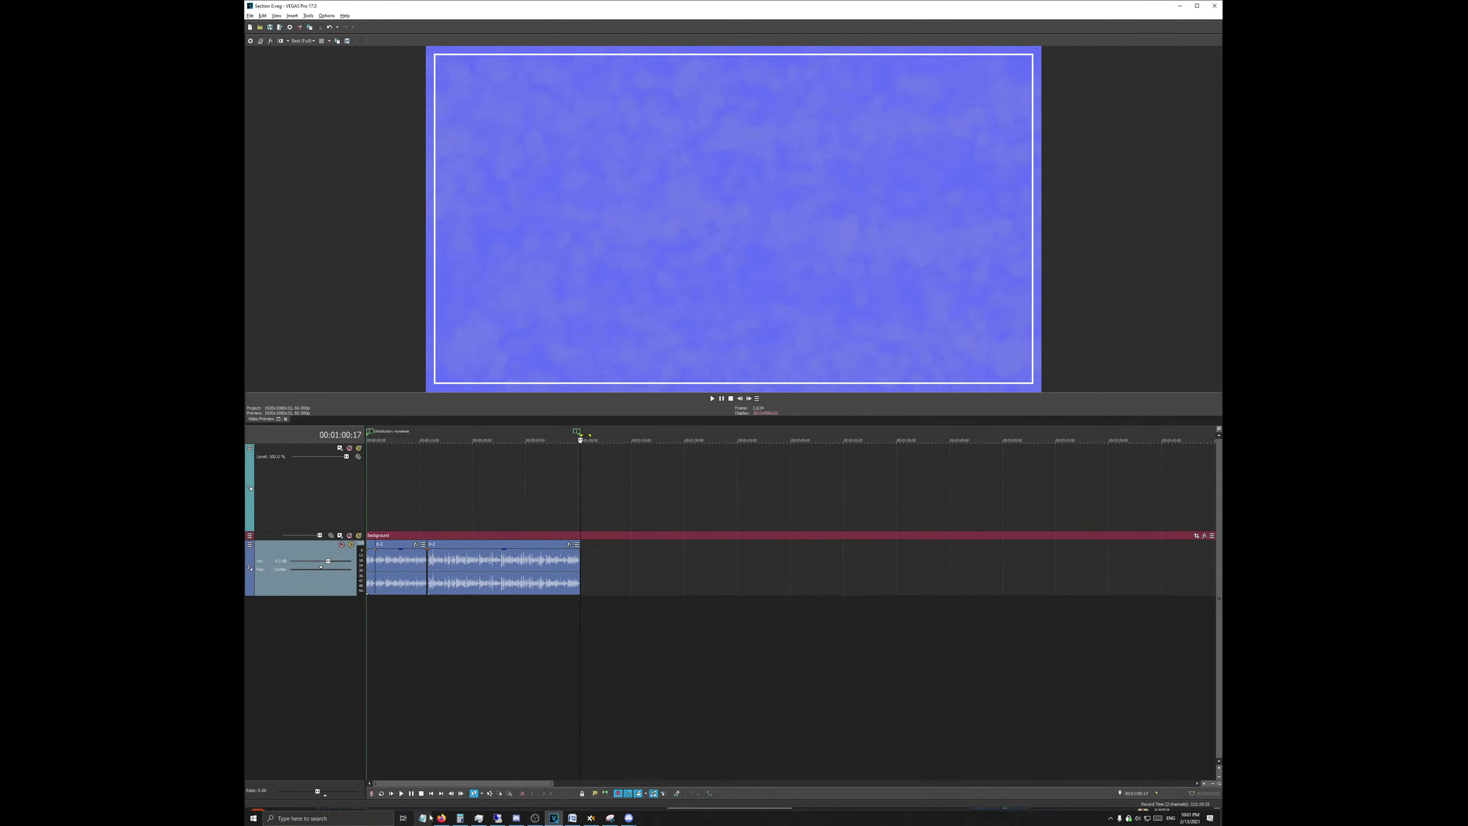
{"action": "mouse_move", "coordinate": [460, 818]}
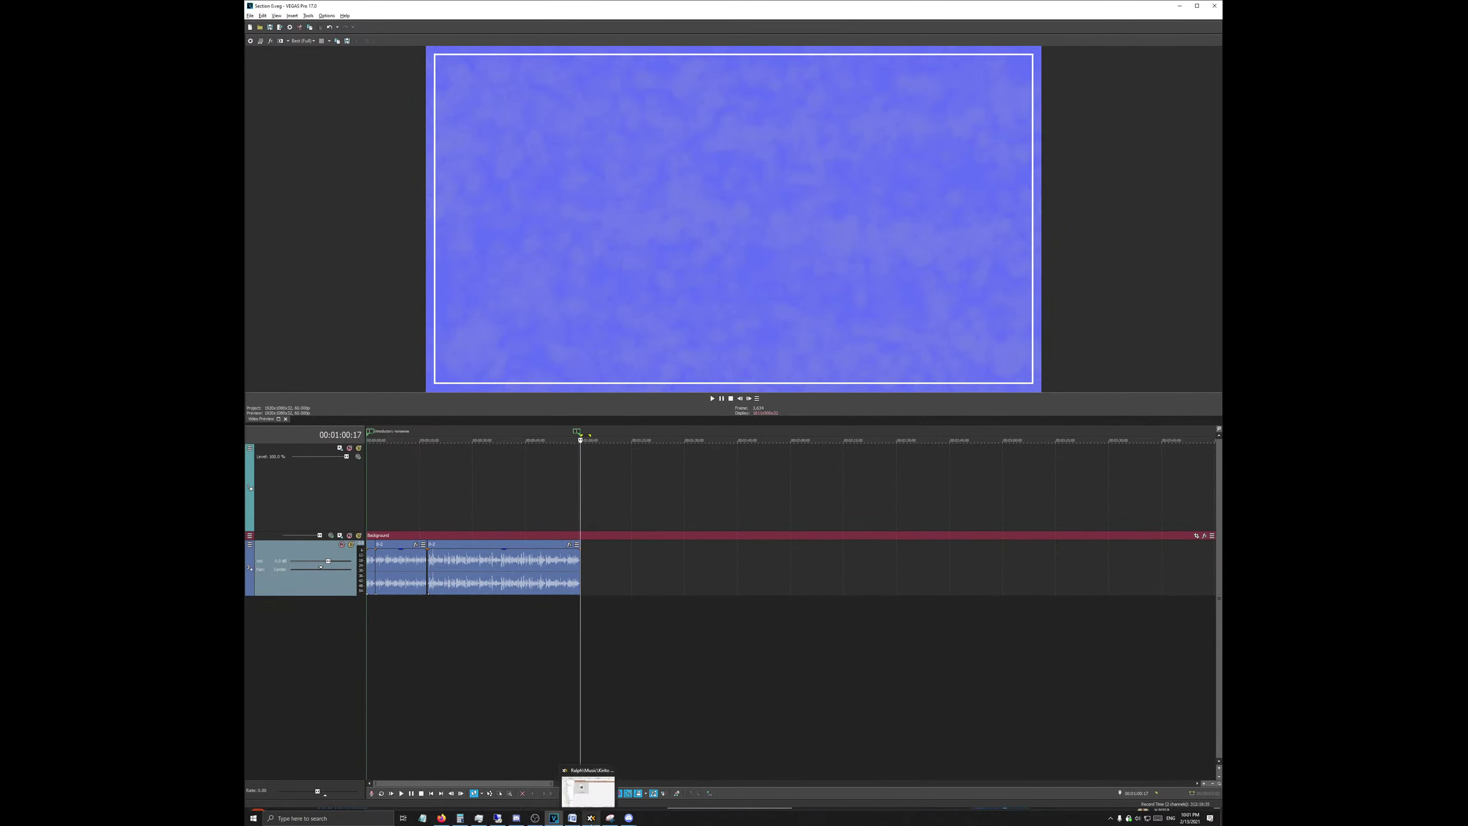
Step: Add Ding Sound Effect.mp3 from the file manager to a new audio track below the narration, starting at 00:01:02:20
{"action": "left_click", "coordinate": [590, 818]}
{"action": "left_click_drag", "start_coordinate": [740, 188], "coordinate": [593, 610]}
{"action": "key", "text": "ctrl+shift+q"}
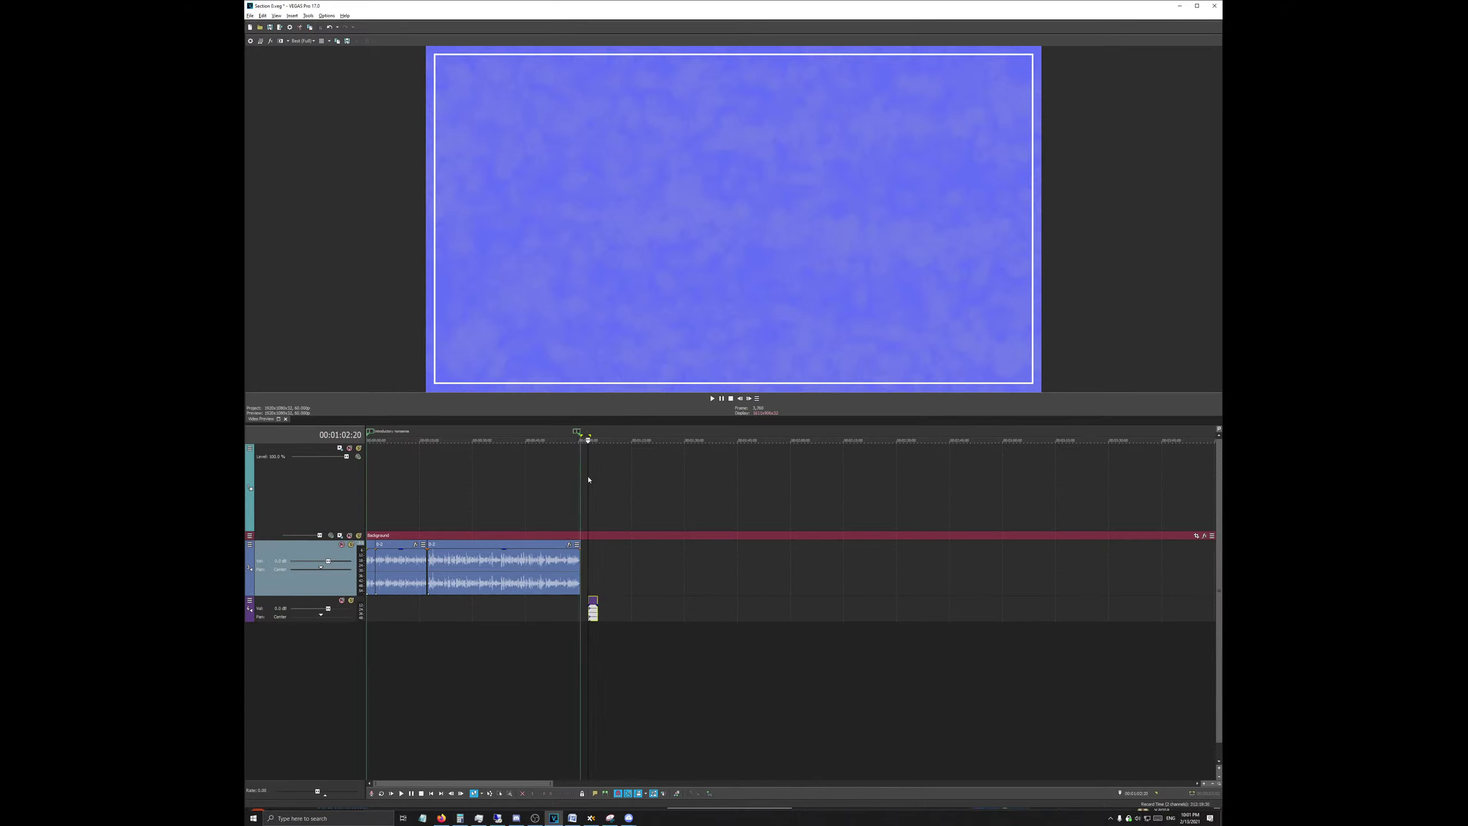
{"action": "key", "text": "Up"}
{"action": "key", "text": "Up"}
{"action": "key", "text": "Up"}
{"action": "key", "text": "ctrl+s"}
Step: Rename the new track holding the ding sound as General Sound Effects
{"action": "left_click", "coordinate": [271, 606]}
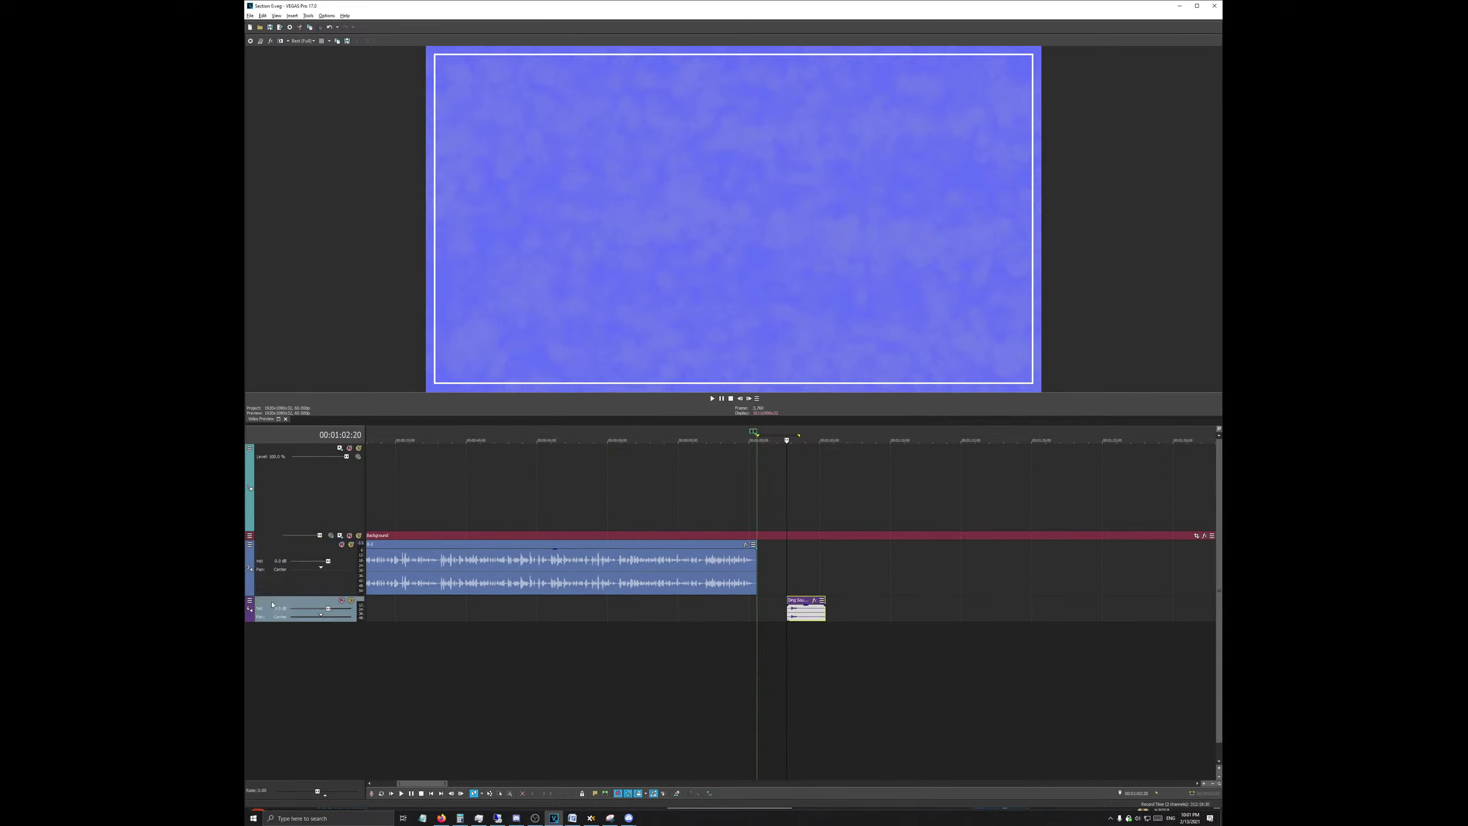
{"action": "right_click", "coordinate": [276, 603]}
{"action": "left_click", "coordinate": [293, 606]}
{"action": "type", "text": "General Sound Effects"}
{"action": "key", "text": "Return"}
Step: Rename the narration audio track as Commentary
{"action": "right_click", "coordinate": [294, 544]}
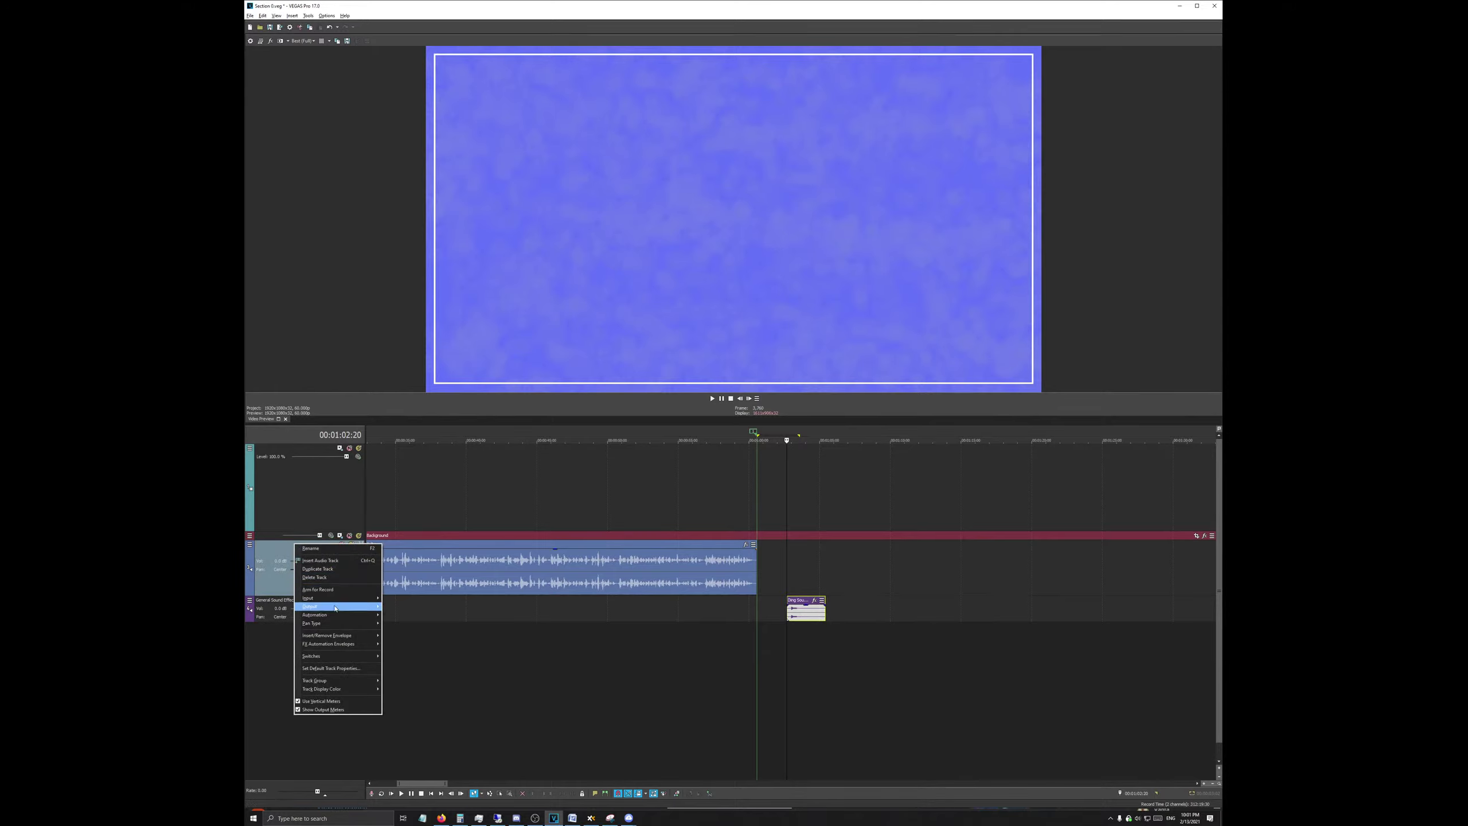
{"action": "left_click", "coordinate": [375, 548]}
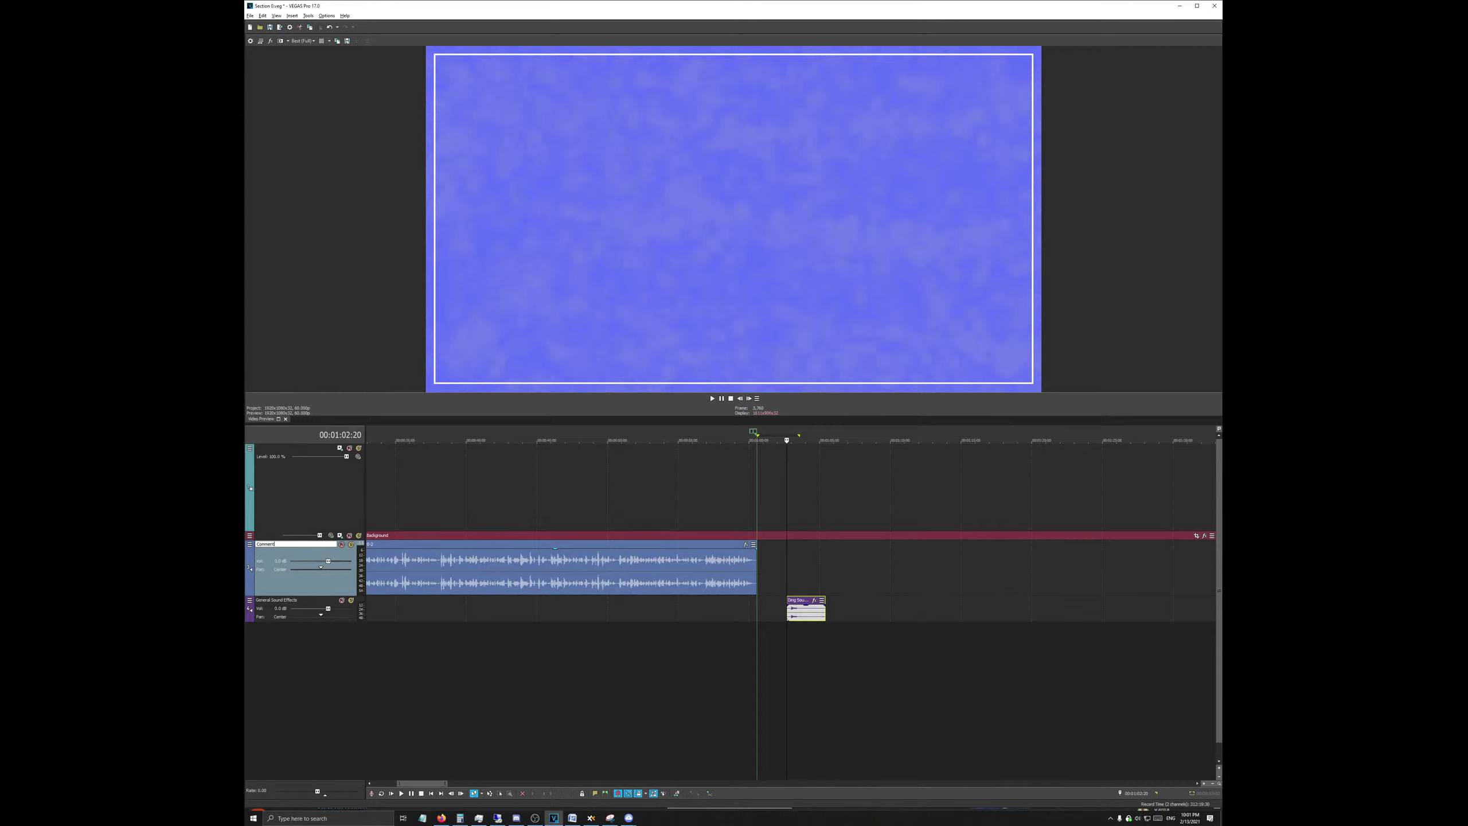
{"action": "key", "text": "Return"}
Step: Play back the start of the first narration clip after the long gap, from 00:05:10:12
{"action": "scroll", "coordinate": [841, 523], "scroll_direction": "down", "scroll_amount": 2}
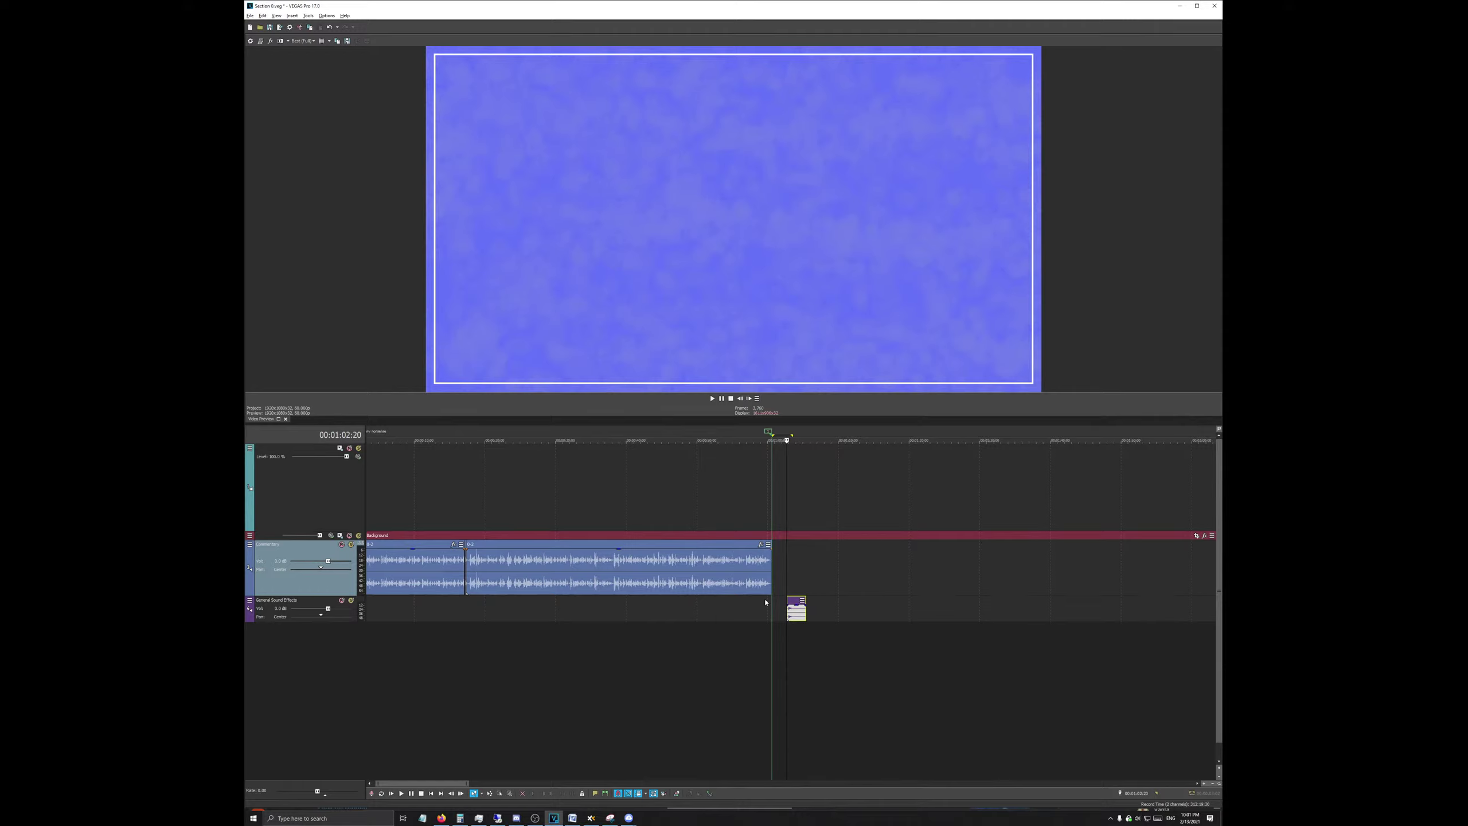
{"action": "scroll", "coordinate": [977, 554], "scroll_direction": "down", "scroll_amount": 4}
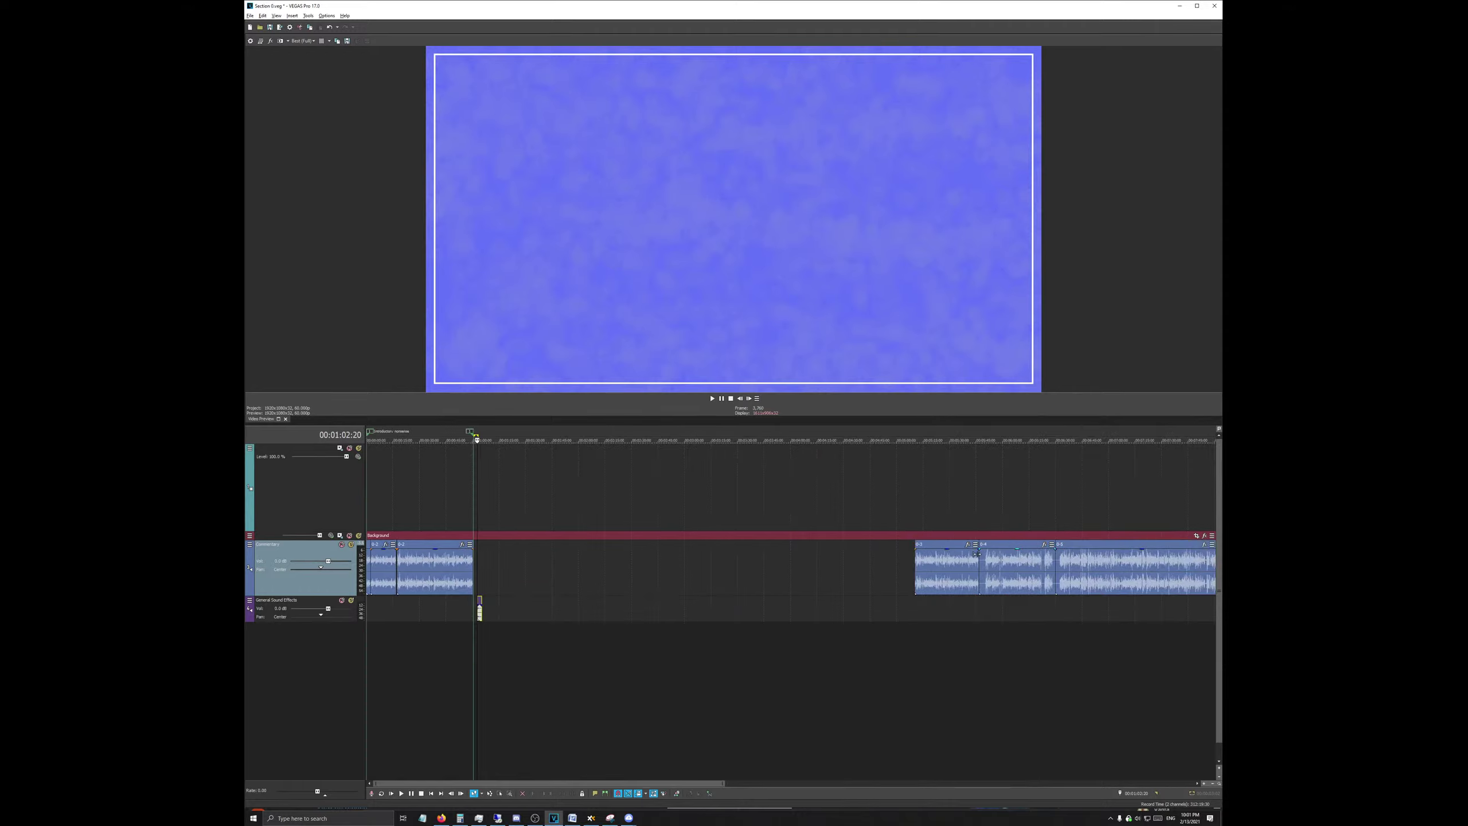
{"action": "left_click", "coordinate": [920, 431]}
{"action": "scroll", "coordinate": [910, 488], "scroll_direction": "up", "scroll_amount": 6}
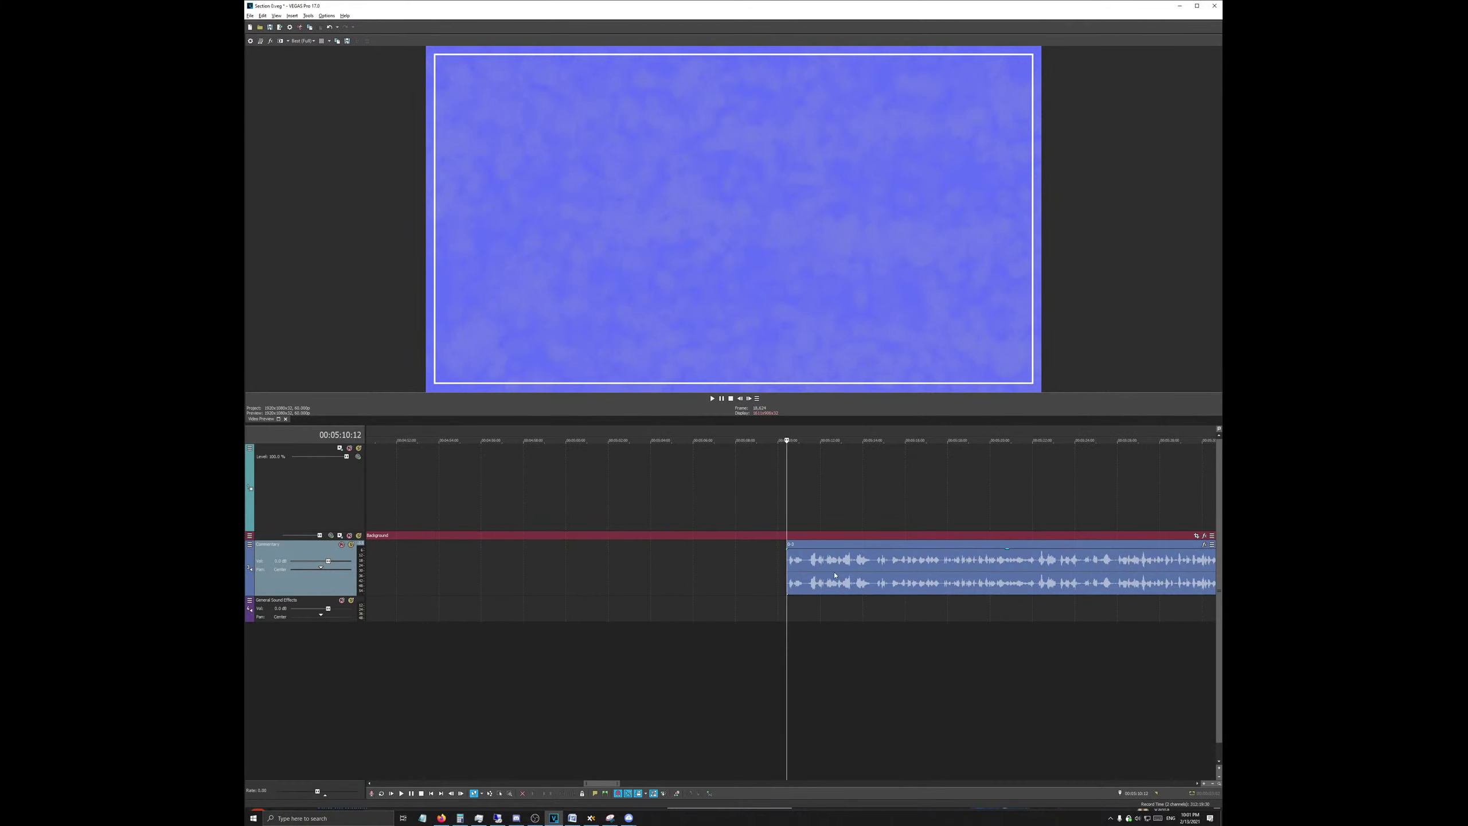
{"action": "key", "text": "space"}
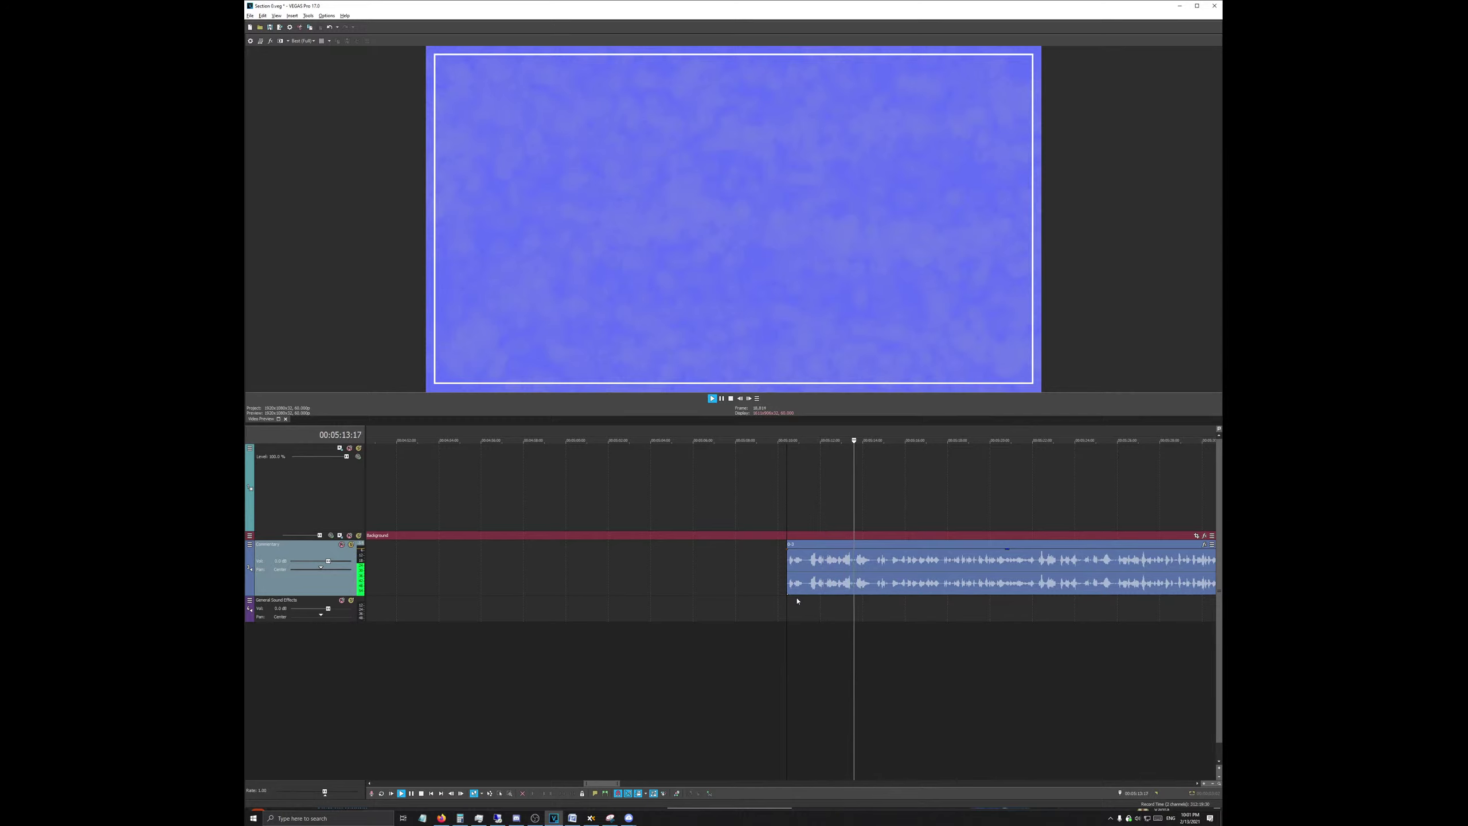
{"action": "key", "text": "space"}
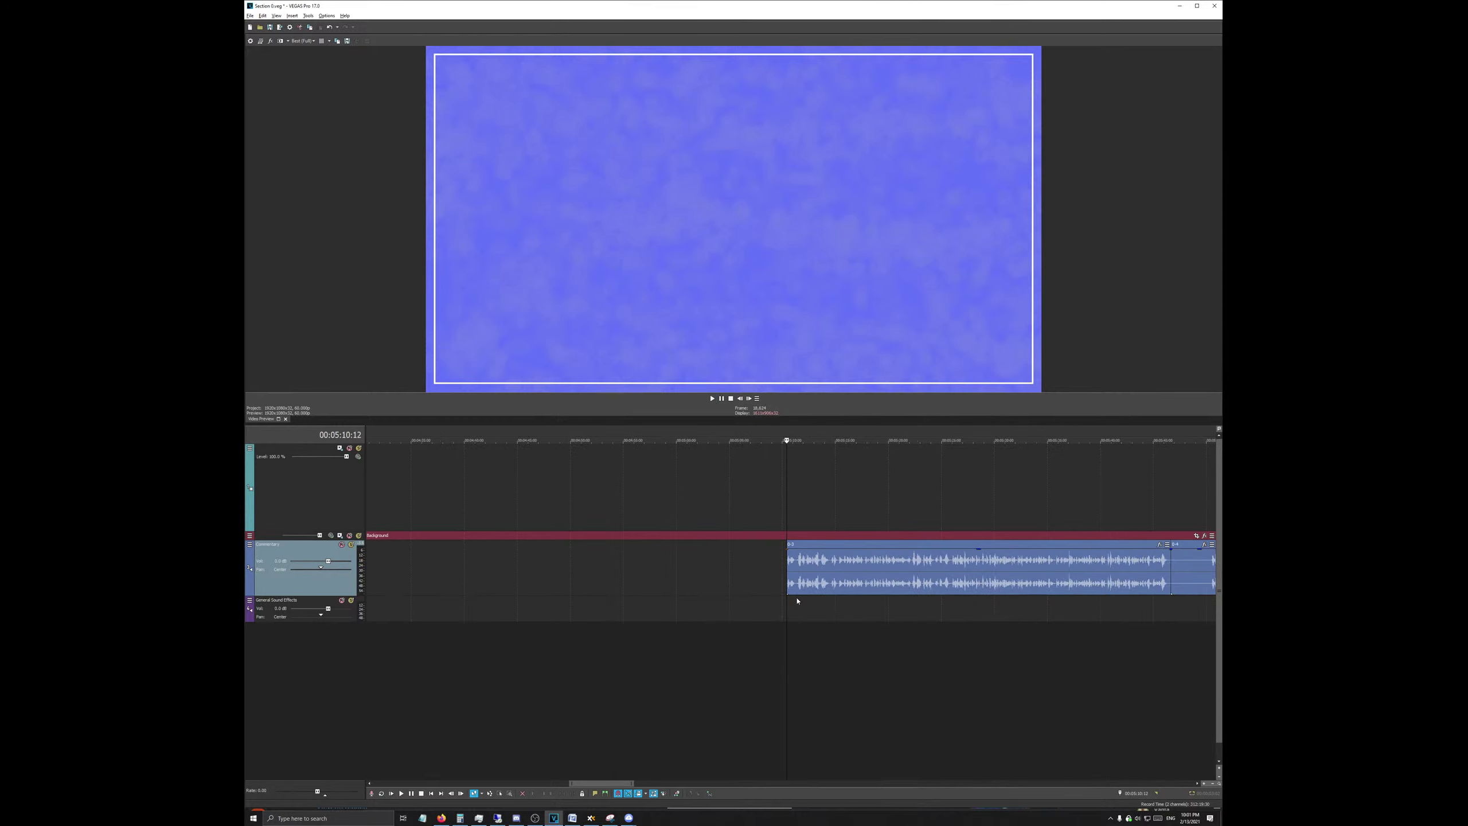
Step: Move the ding sound clip earlier so it starts where the preceding narration clip ends, at 00:01:00:17
{"action": "scroll", "coordinate": [564, 580], "scroll_direction": "down", "scroll_amount": 10}
{"action": "left_click", "coordinate": [451, 440]}
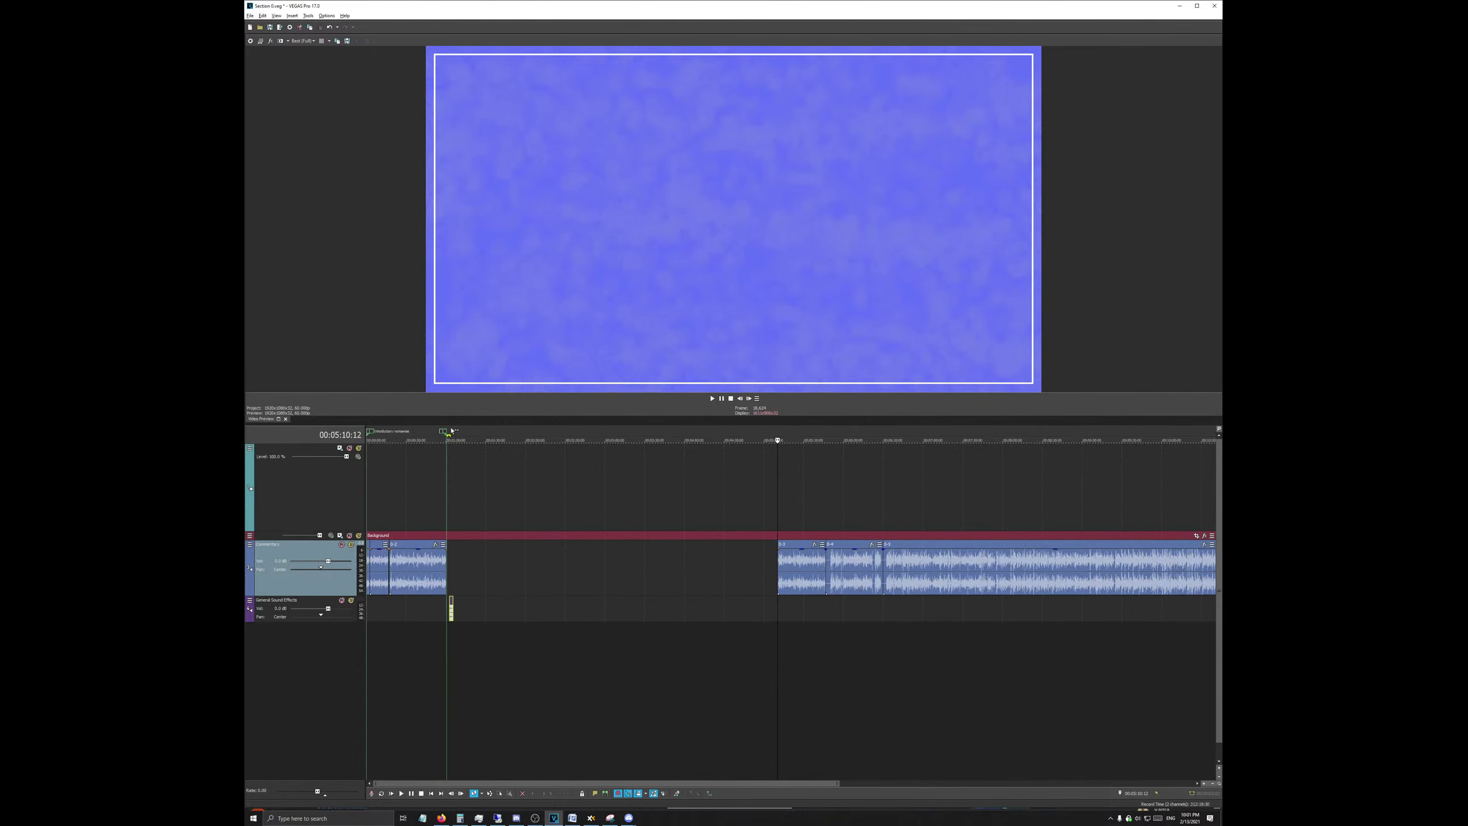
{"action": "scroll", "coordinate": [775, 597], "scroll_direction": "up", "scroll_amount": 8}
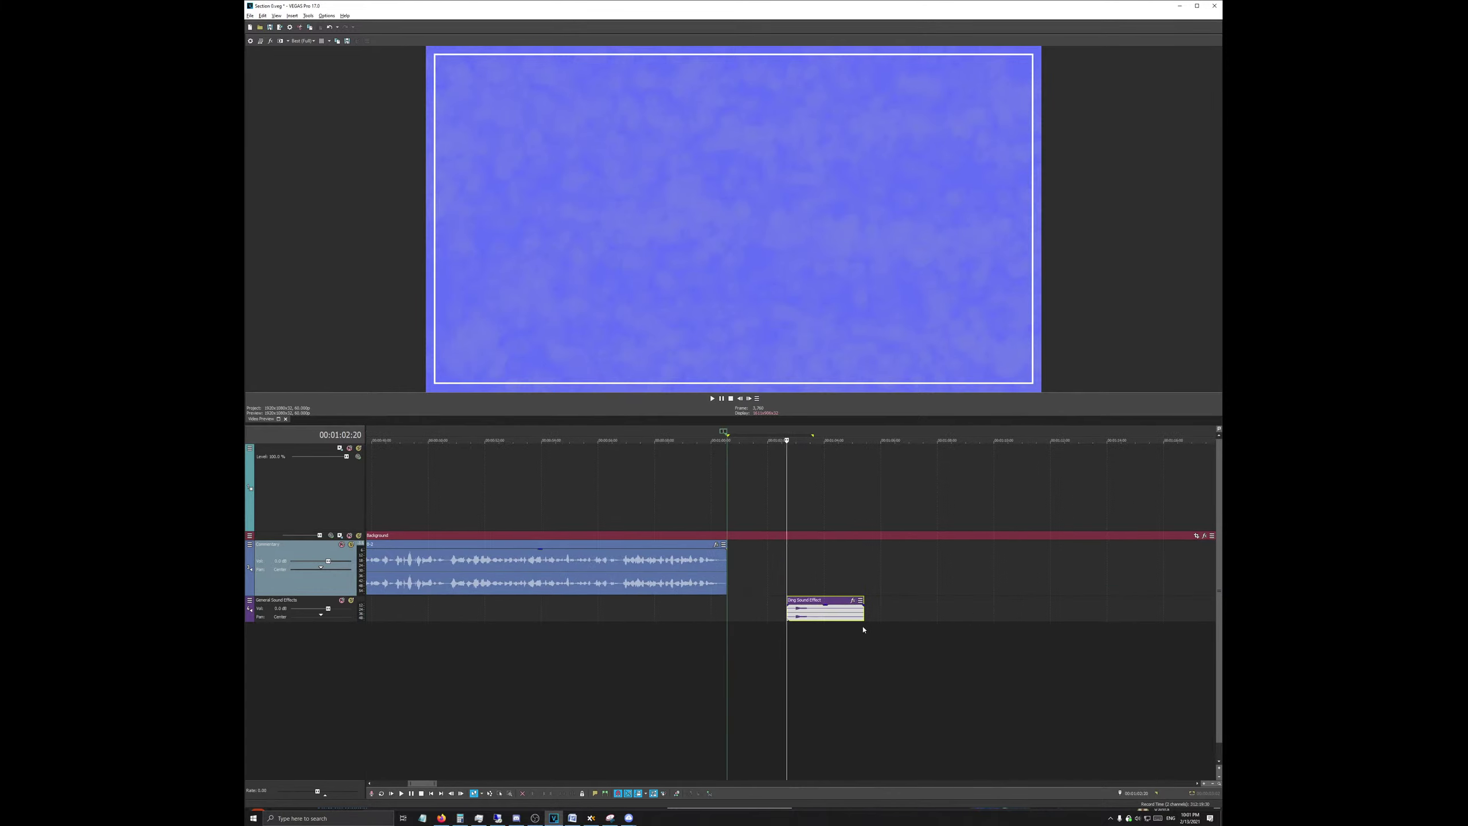
{"action": "left_click_drag", "start_coordinate": [811, 607], "coordinate": [752, 638]}
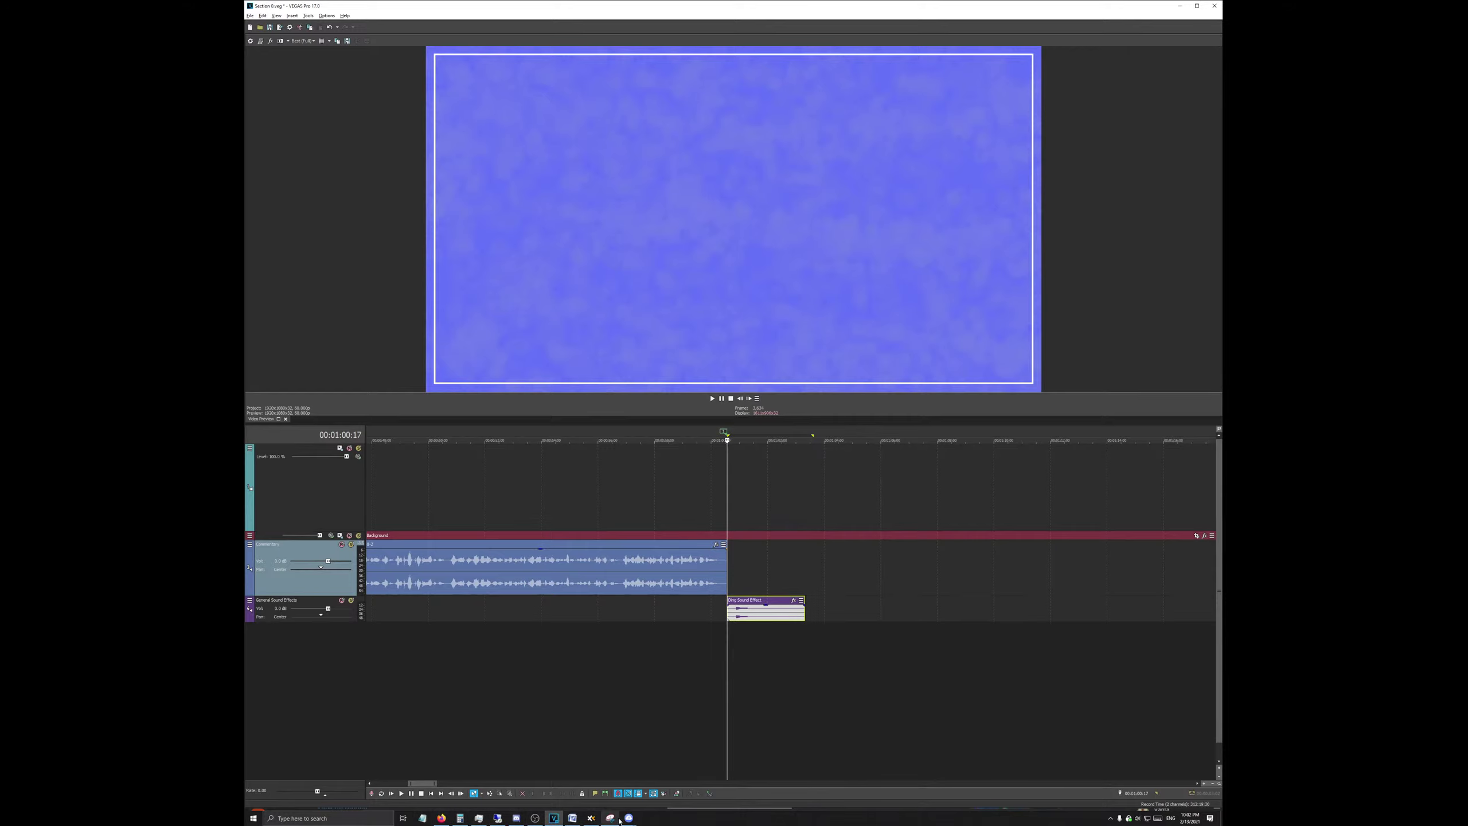
Step: Add comment 1.PNG through comment 23.PNG from the file manager in sequence to the upper video track, starting at 00:01:00:17
{"action": "left_click", "coordinate": [590, 817]}
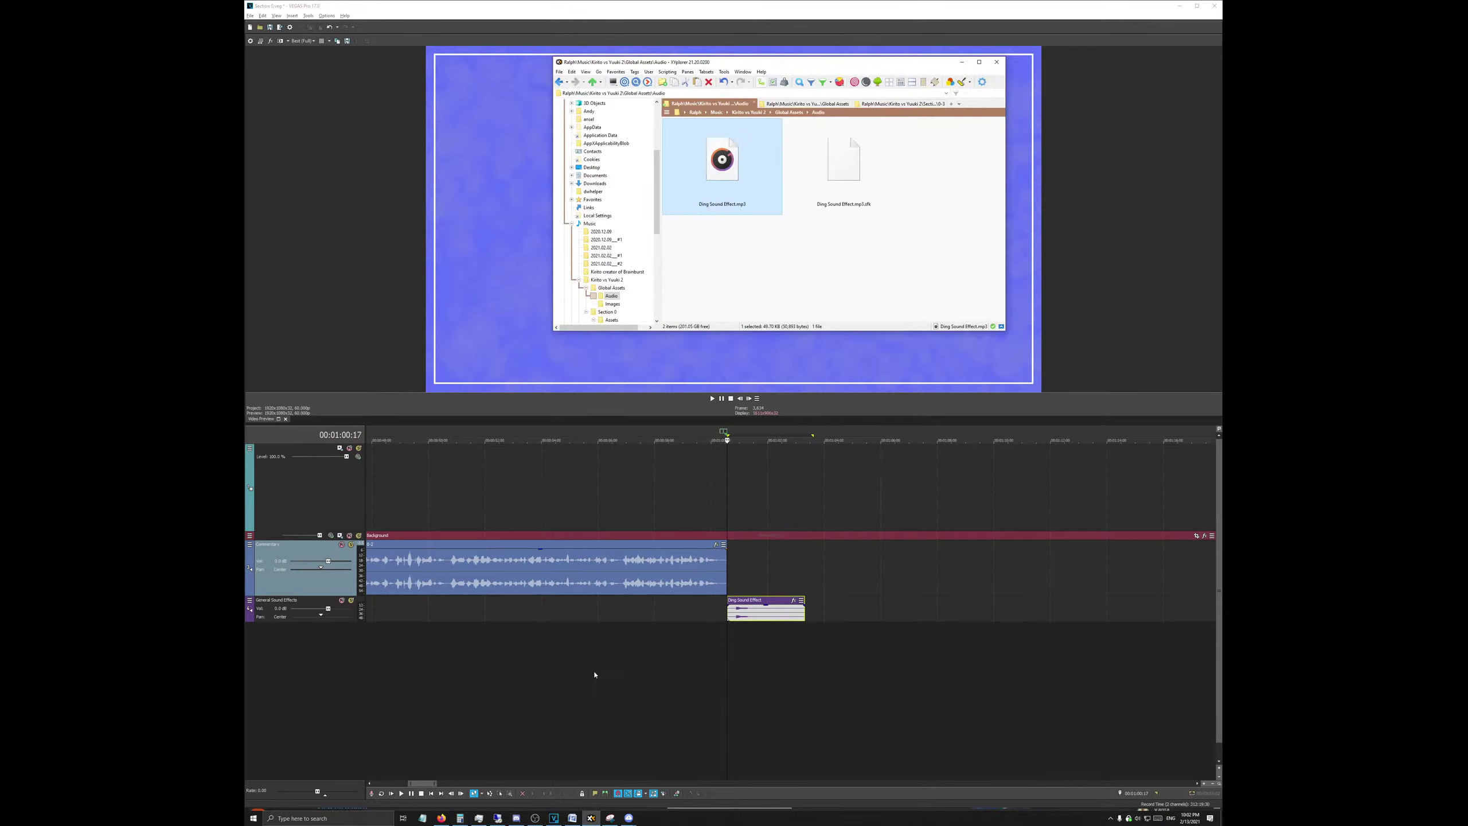
{"action": "left_click", "coordinate": [912, 105]}
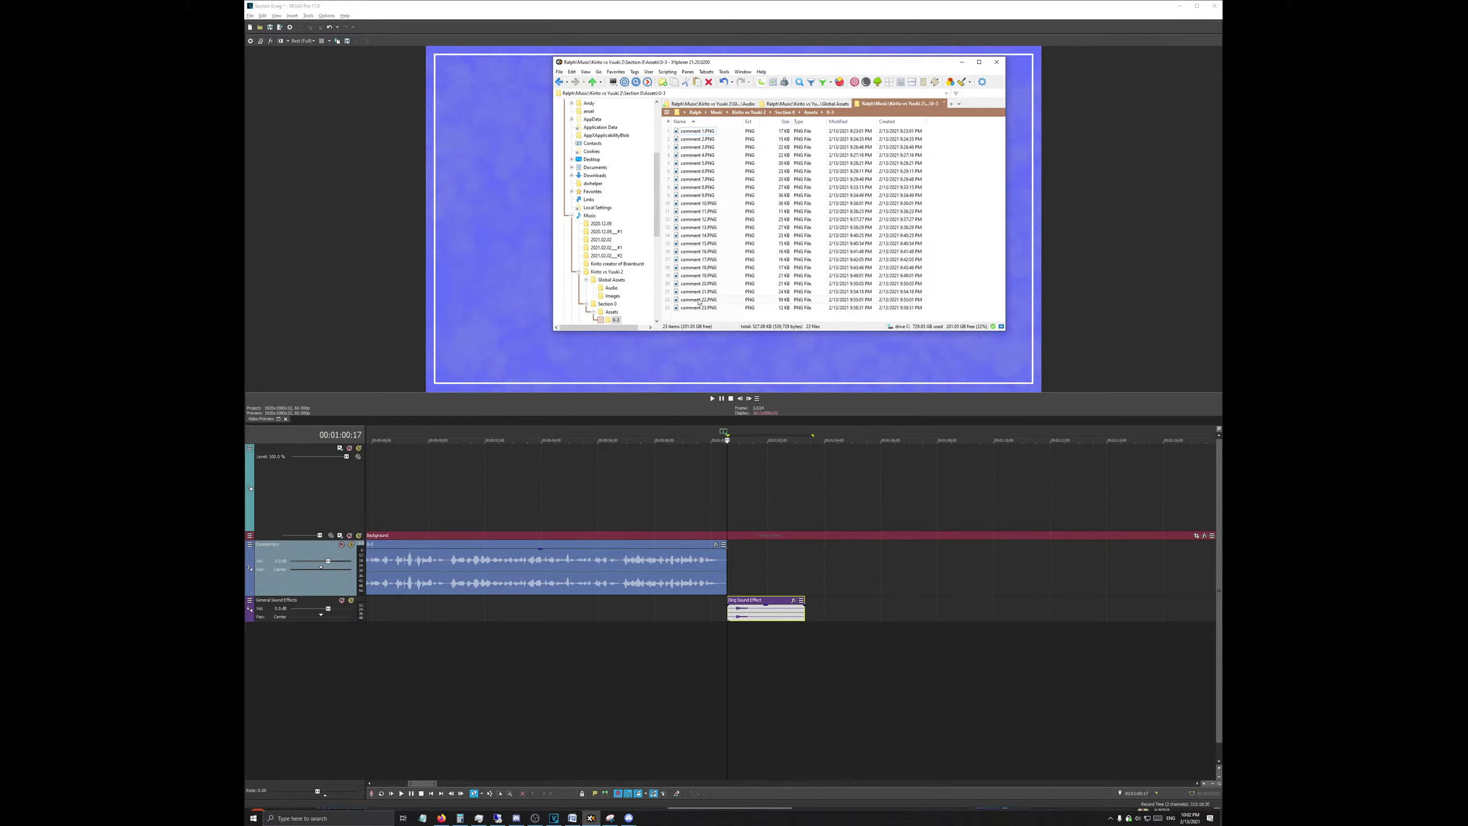
{"action": "left_click_drag", "start_coordinate": [684, 318], "coordinate": [732, 511]}
{"action": "scroll", "coordinate": [732, 511], "scroll_direction": "down", "scroll_amount": 5}
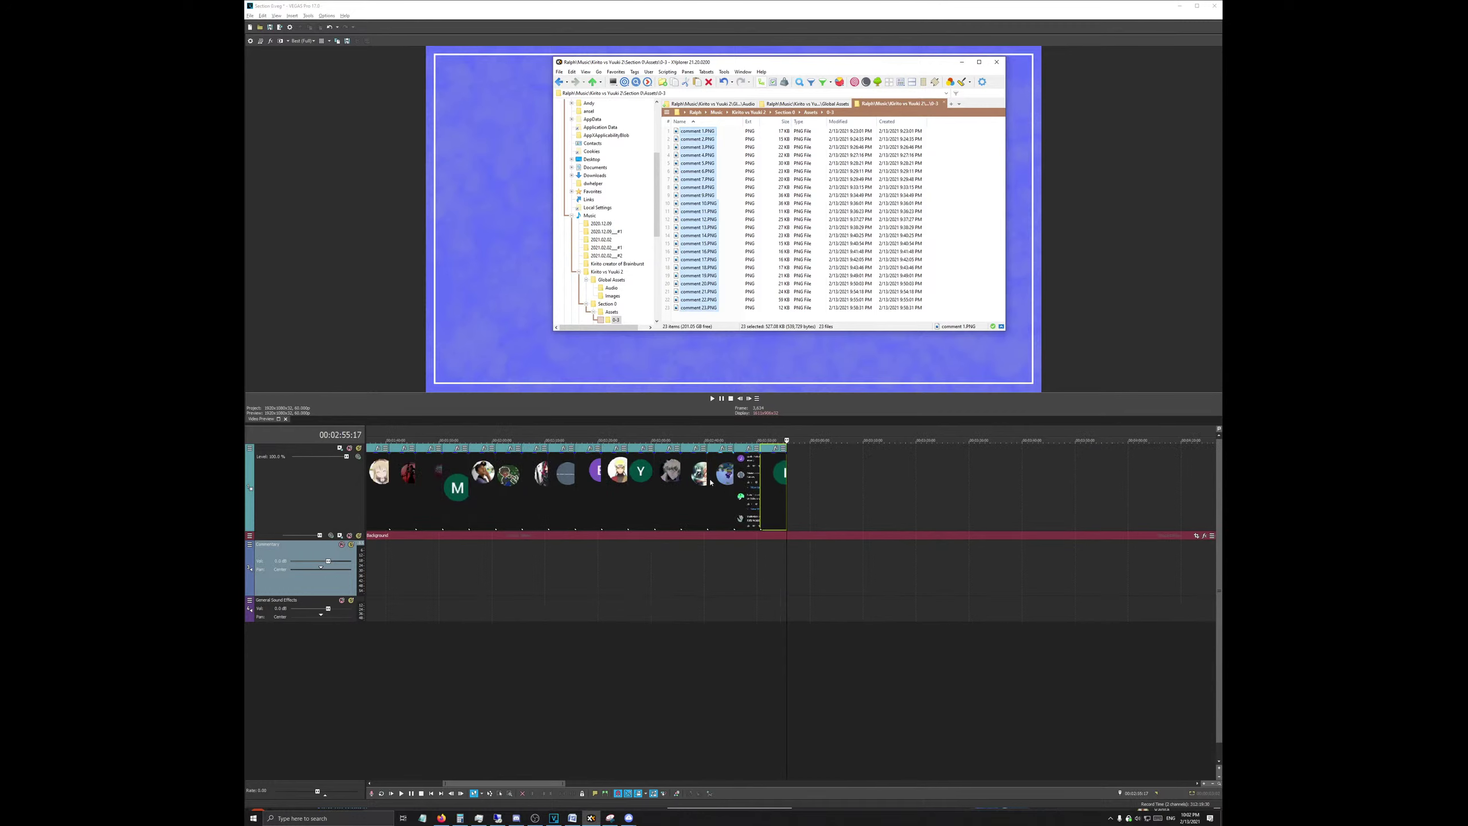
{"action": "scroll", "coordinate": [711, 482], "scroll_direction": "down", "scroll_amount": 5}
{"action": "left_click", "coordinate": [419, 434]}
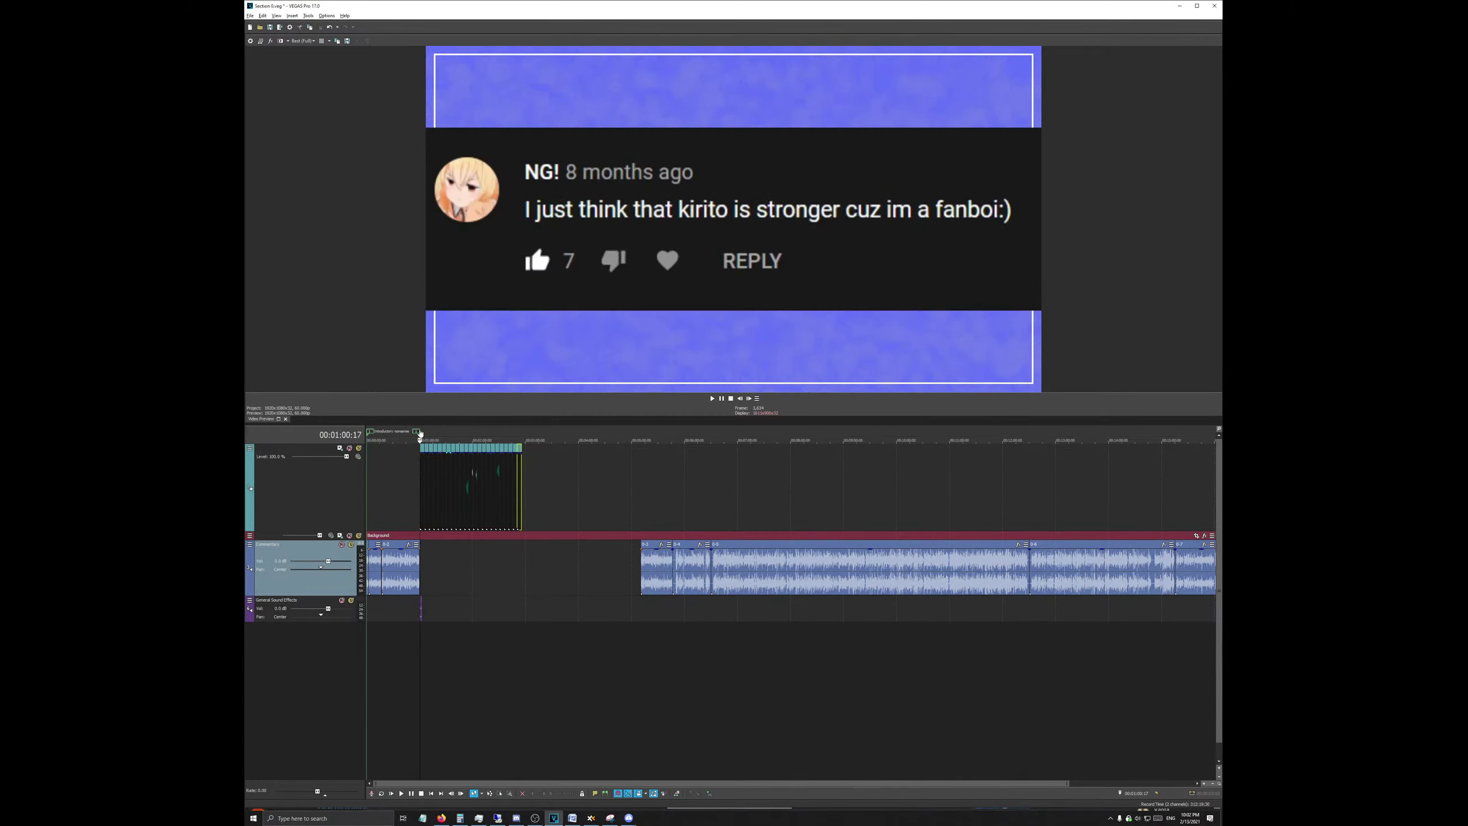
{"action": "scroll", "coordinate": [568, 469], "scroll_direction": "up", "scroll_amount": 5}
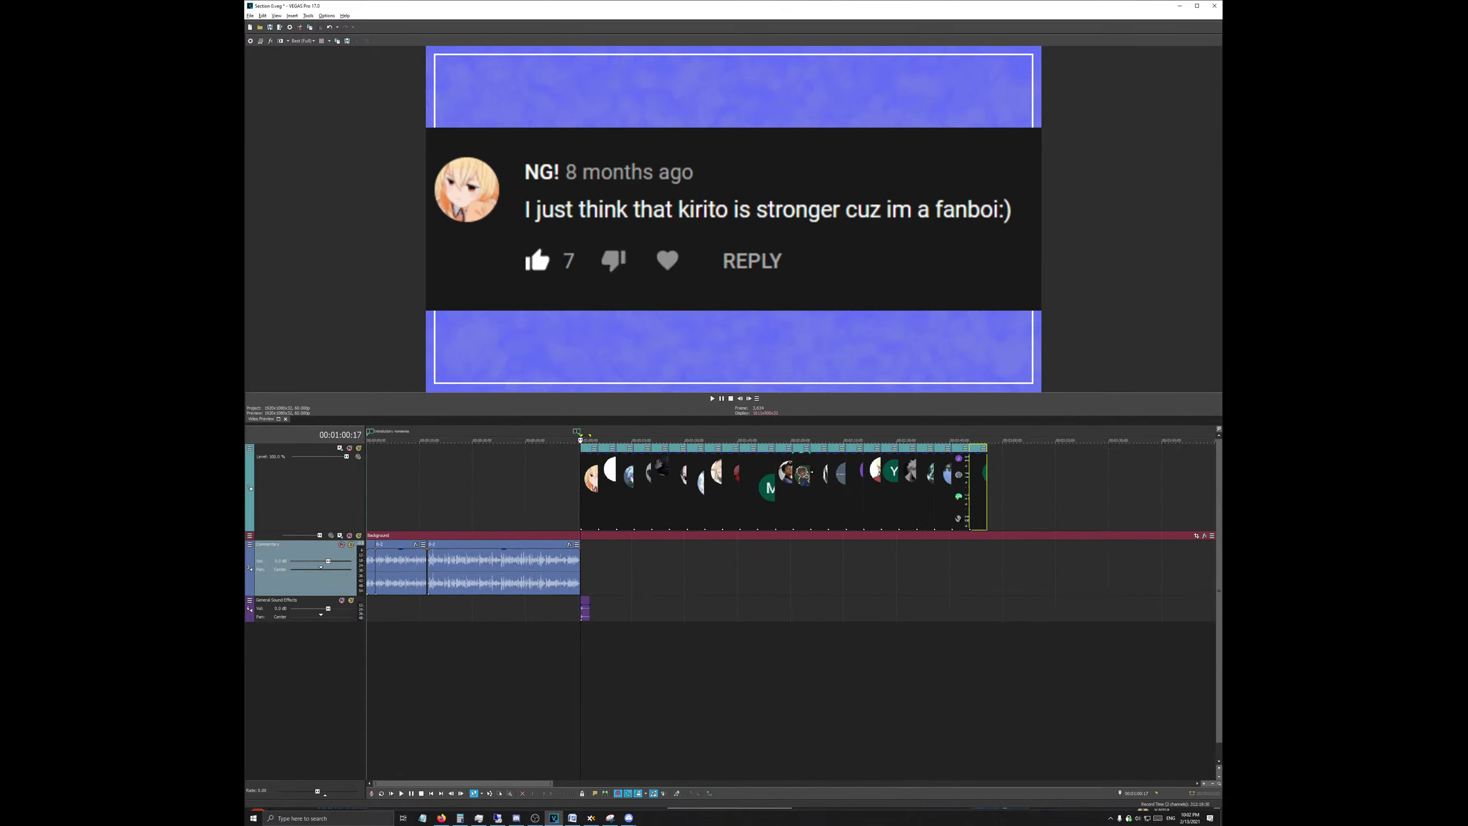
{"action": "scroll", "coordinate": [556, 453], "scroll_direction": "down", "scroll_amount": 2}
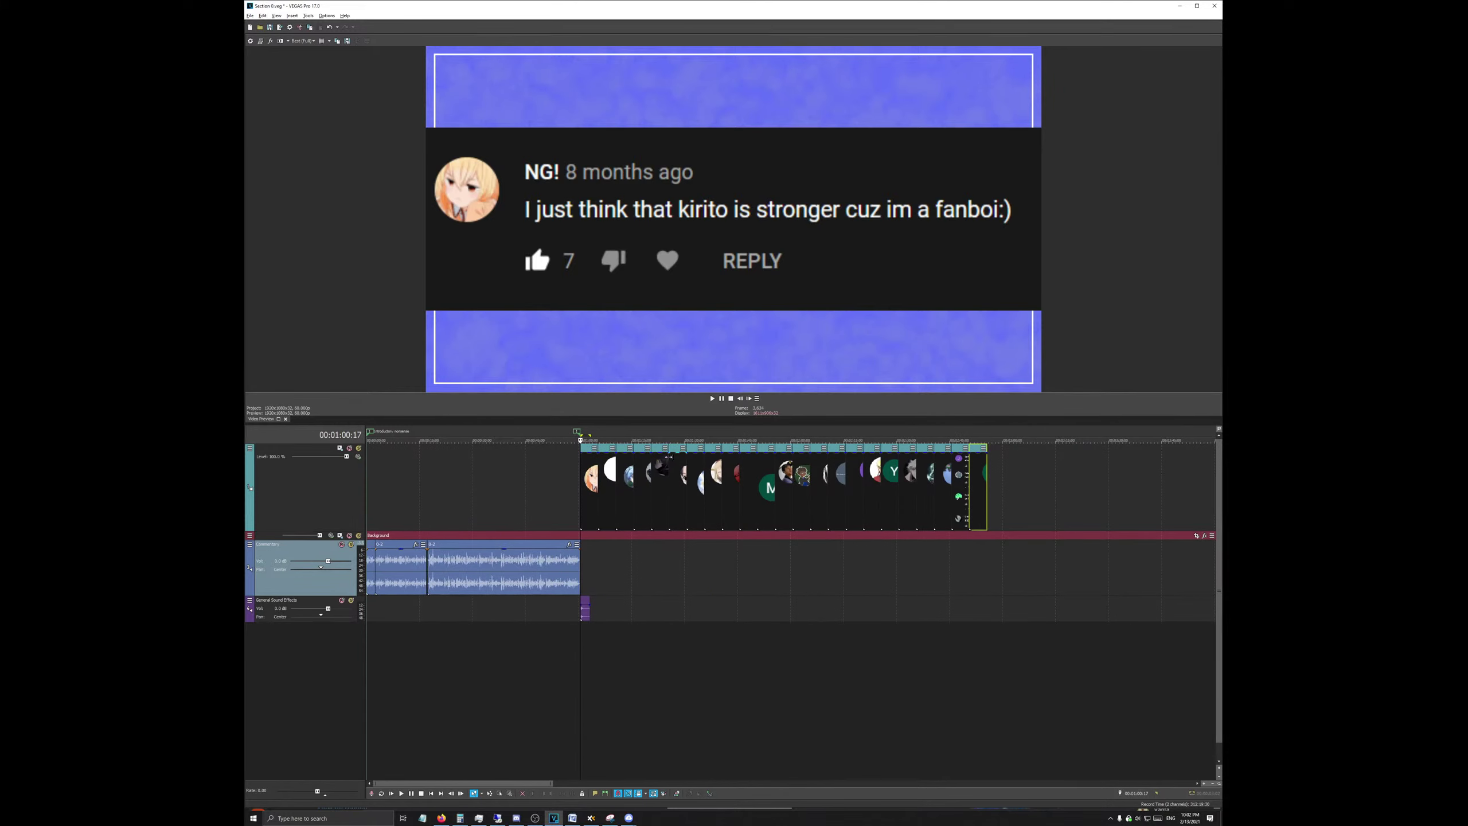
Step: Open Track Motion for the comment screenshots track and rename the video track below it as Background
{"action": "left_click", "coordinate": [339, 448]}
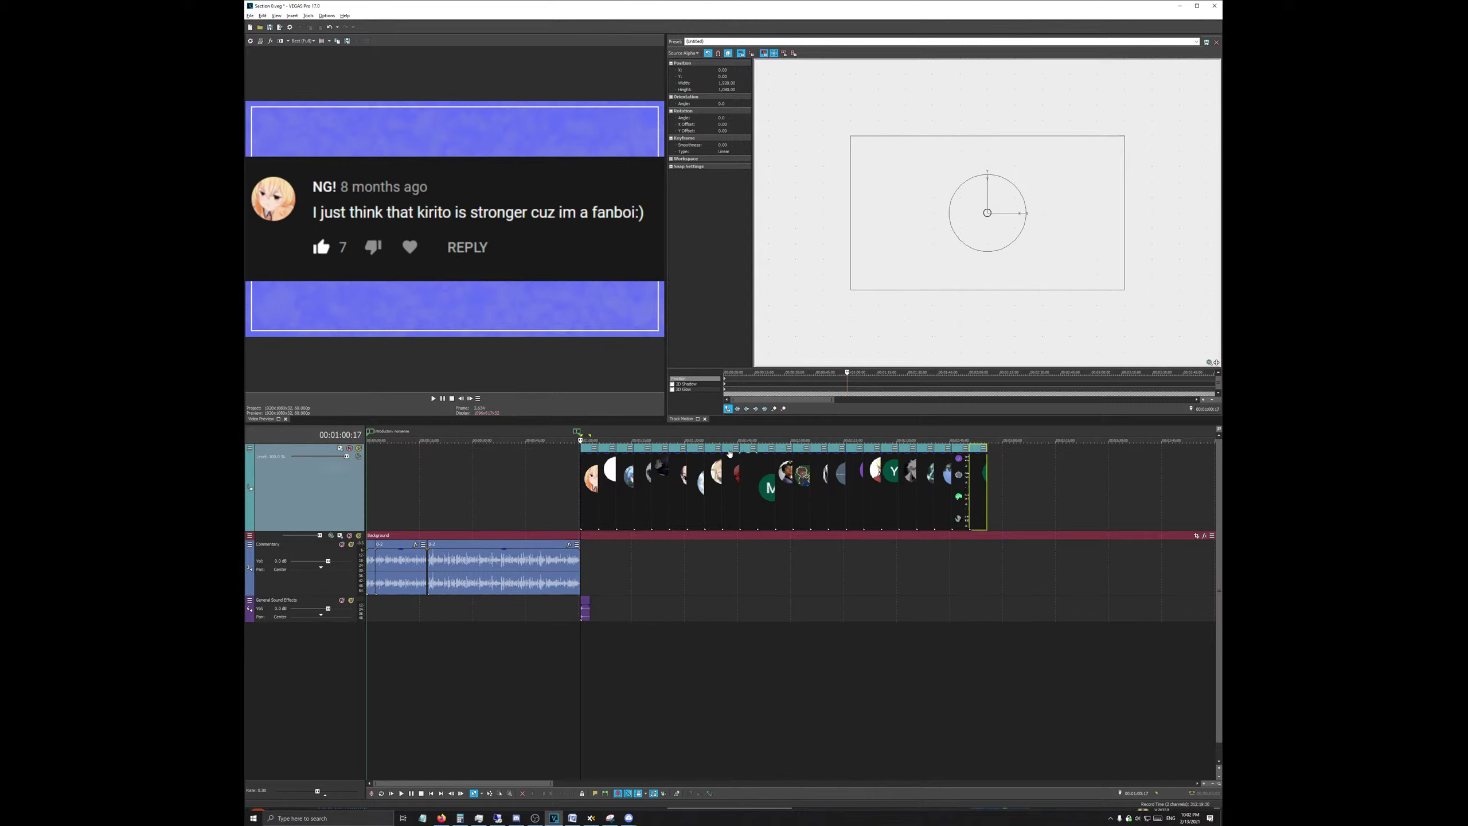
{"action": "right_click", "coordinate": [265, 543]}
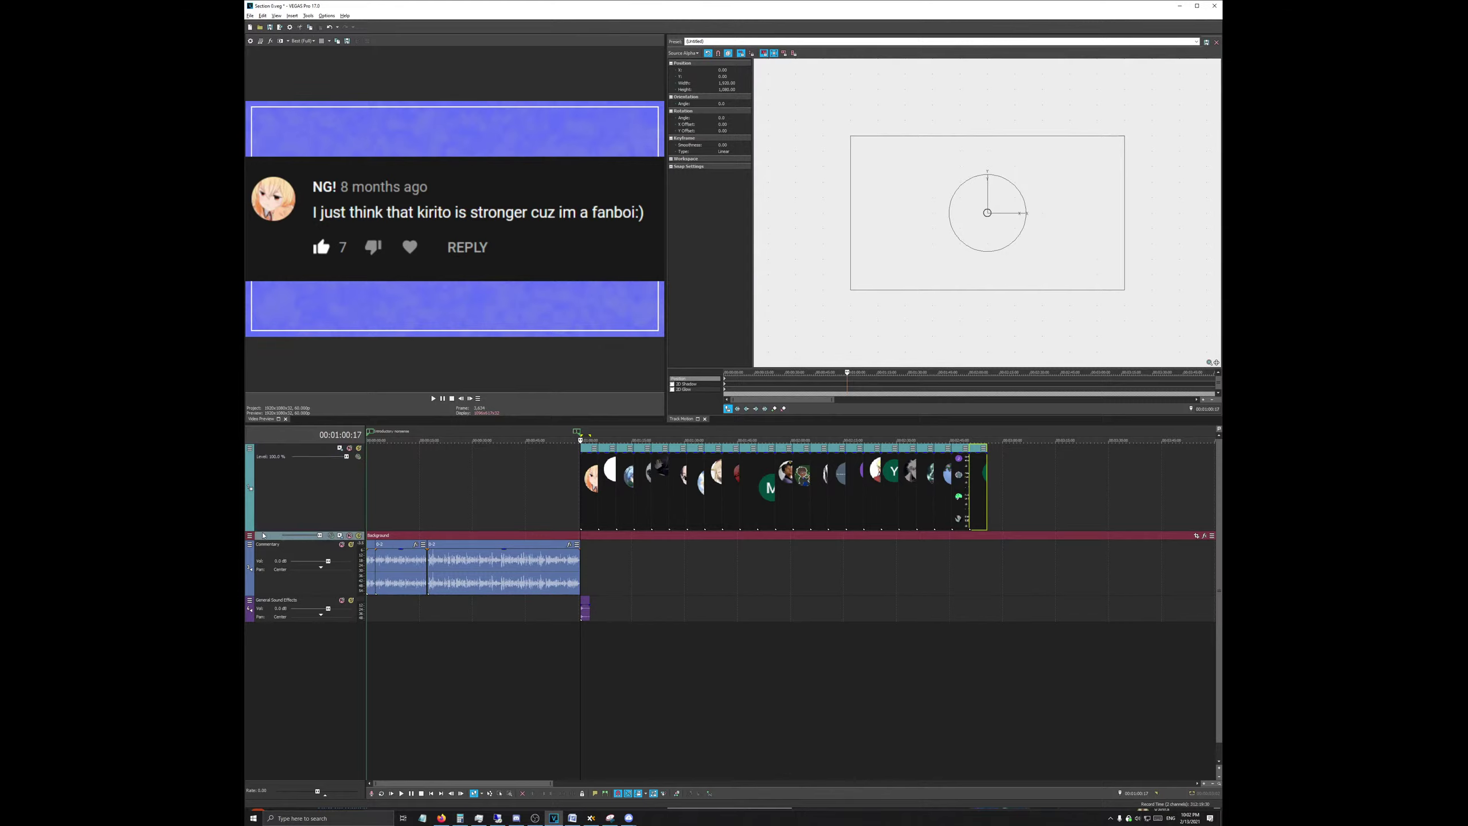
{"action": "left_click", "coordinate": [280, 538]}
{"action": "type", "text": "Background"}
{"action": "key", "text": "Return"}
{"action": "left_click_drag", "start_coordinate": [854, 137], "coordinate": [905, 185]}
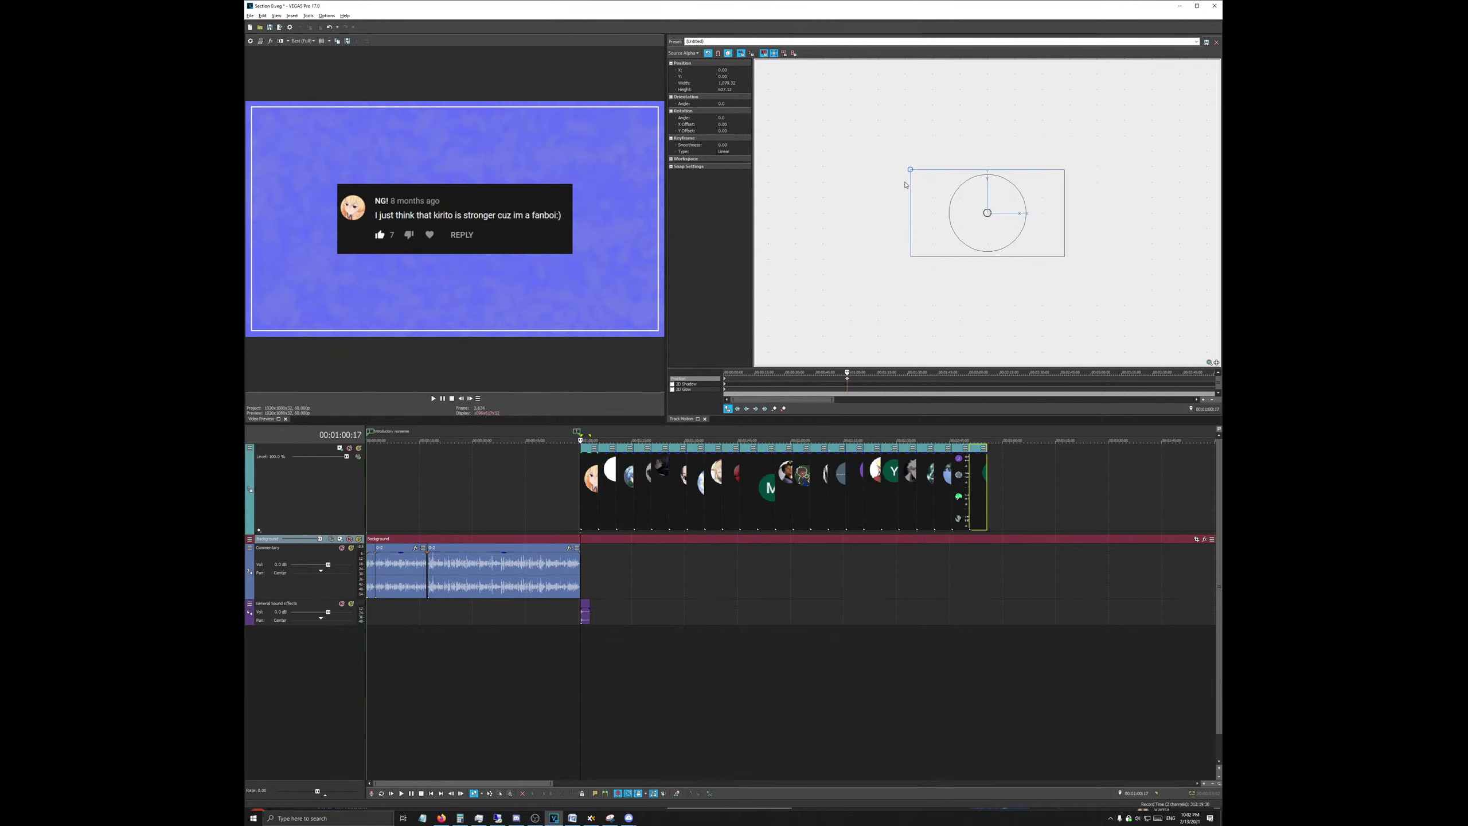
{"action": "left_click", "coordinate": [723, 84]}
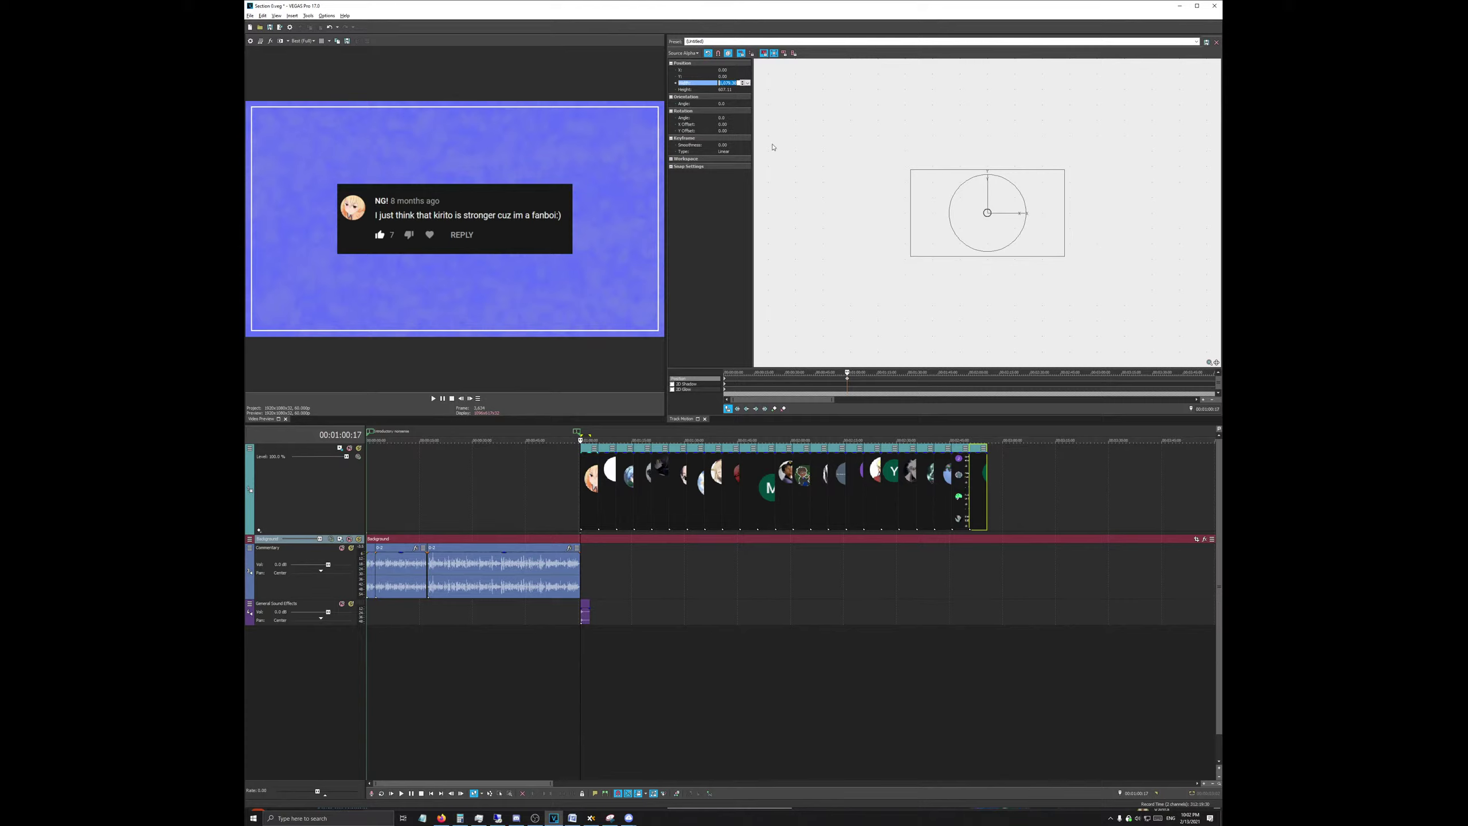
{"action": "left_click", "coordinate": [775, 125]}
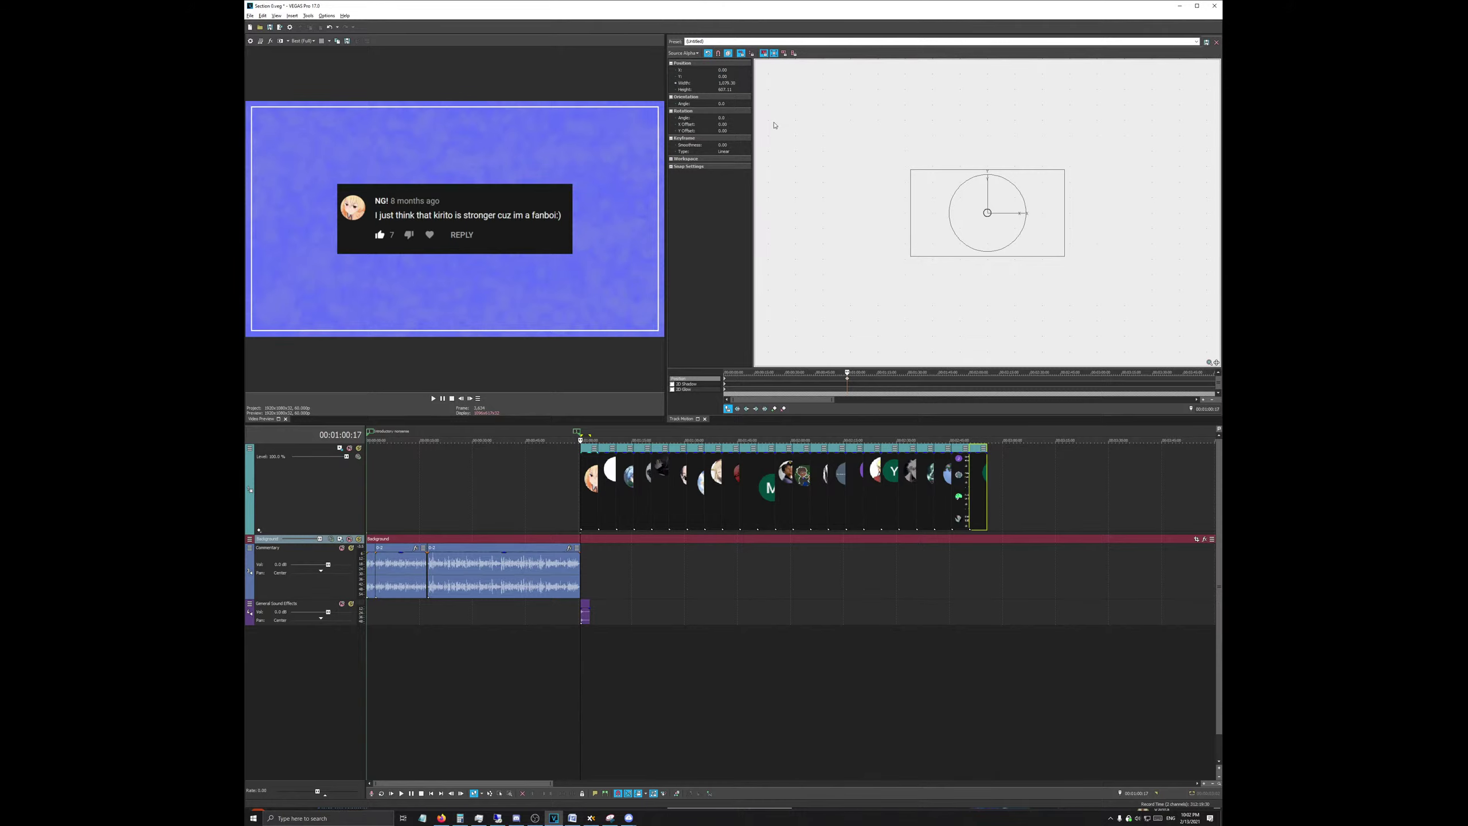
{"action": "key", "text": "ctrl+z"}
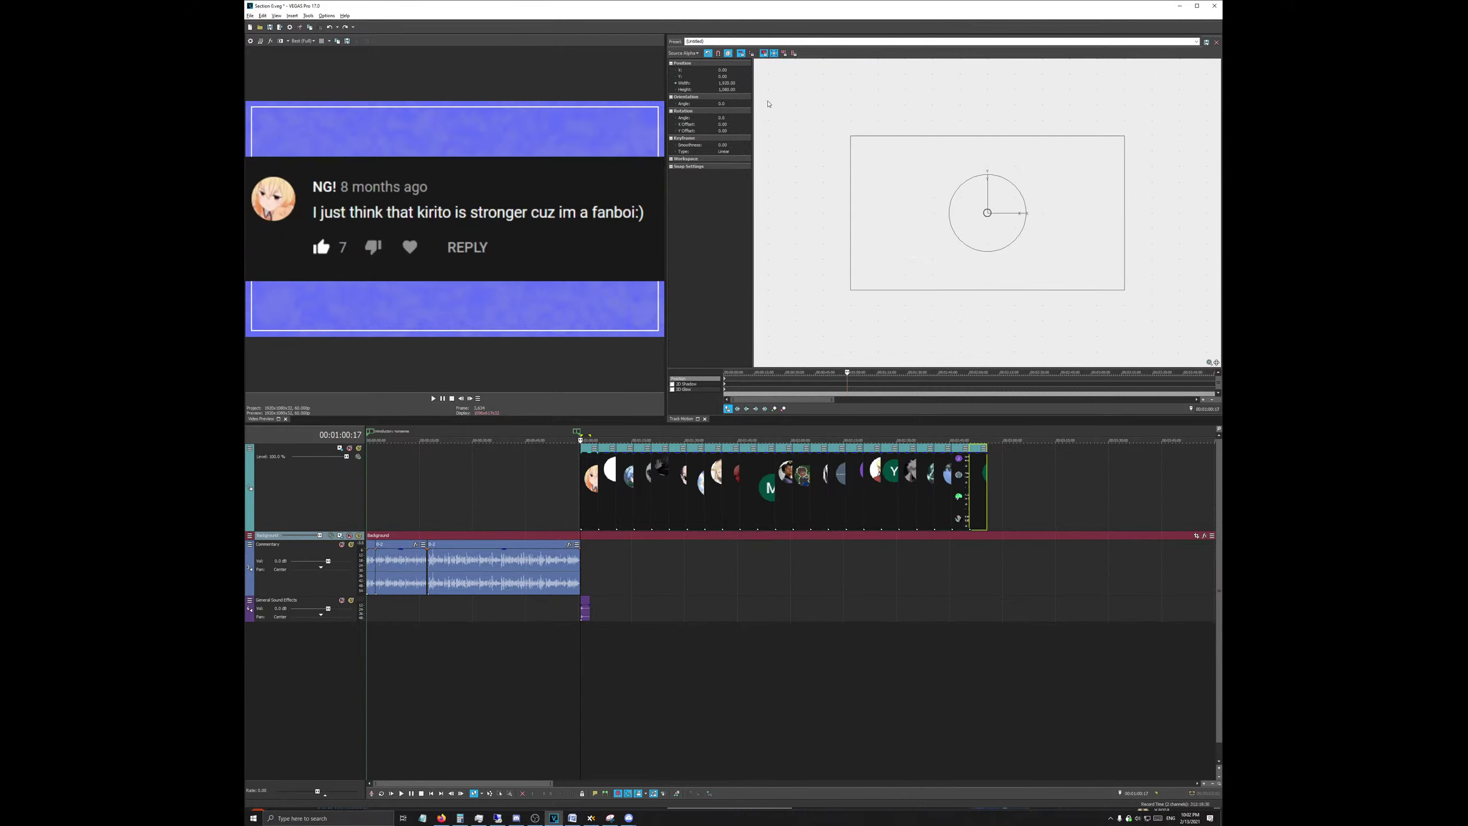
Step: Set the comment screenshots track's width to 960 in Track Motion
{"action": "left_click", "coordinate": [730, 83]}
{"action": "type", "text": "960"}
{"action": "key", "text": "Return"}
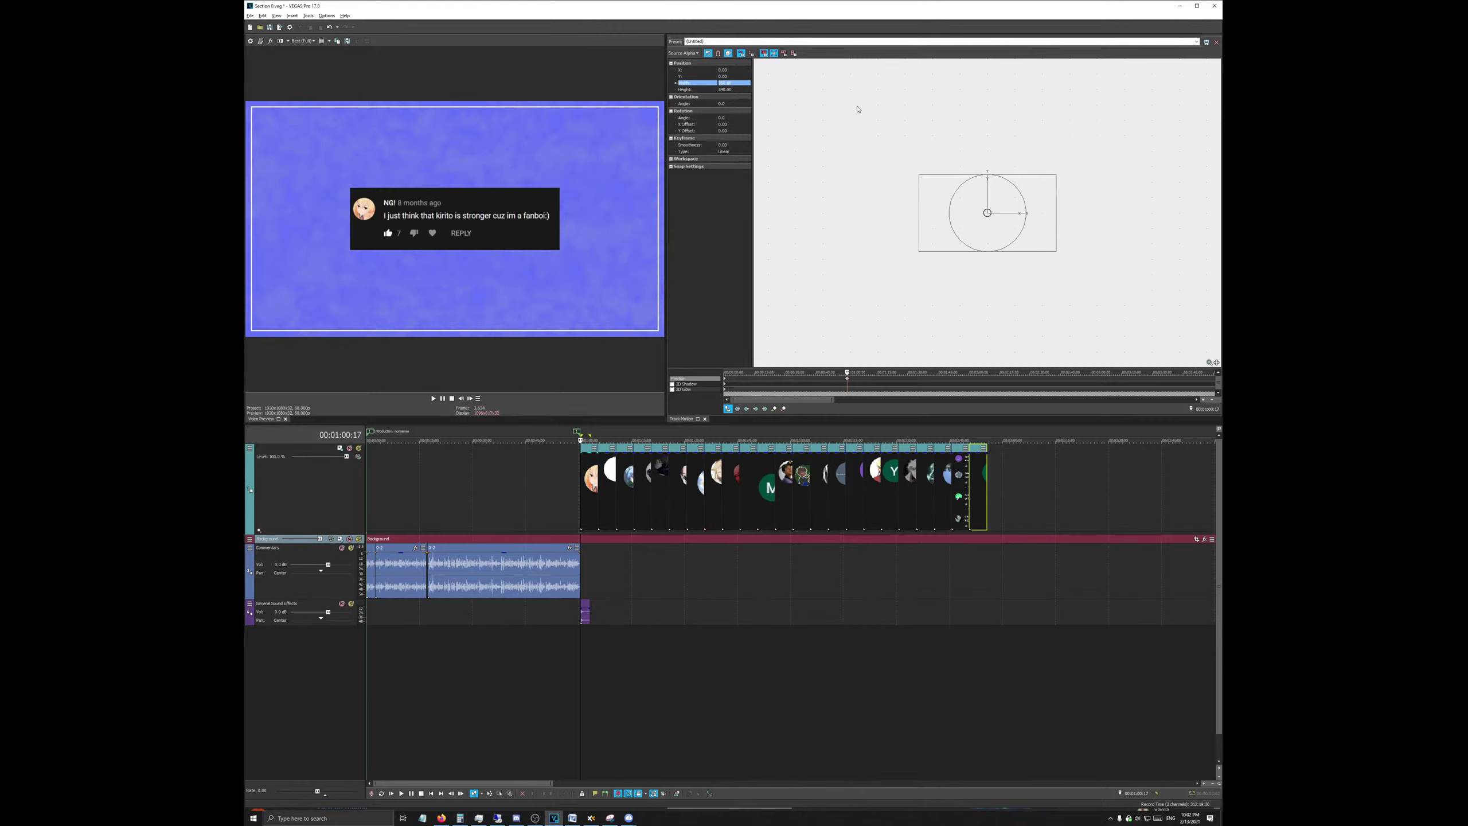
Step: Change the Track Motion position keyframe at 00:01:00:17 to the Hold interpolation type
{"action": "left_click", "coordinate": [617, 430]}
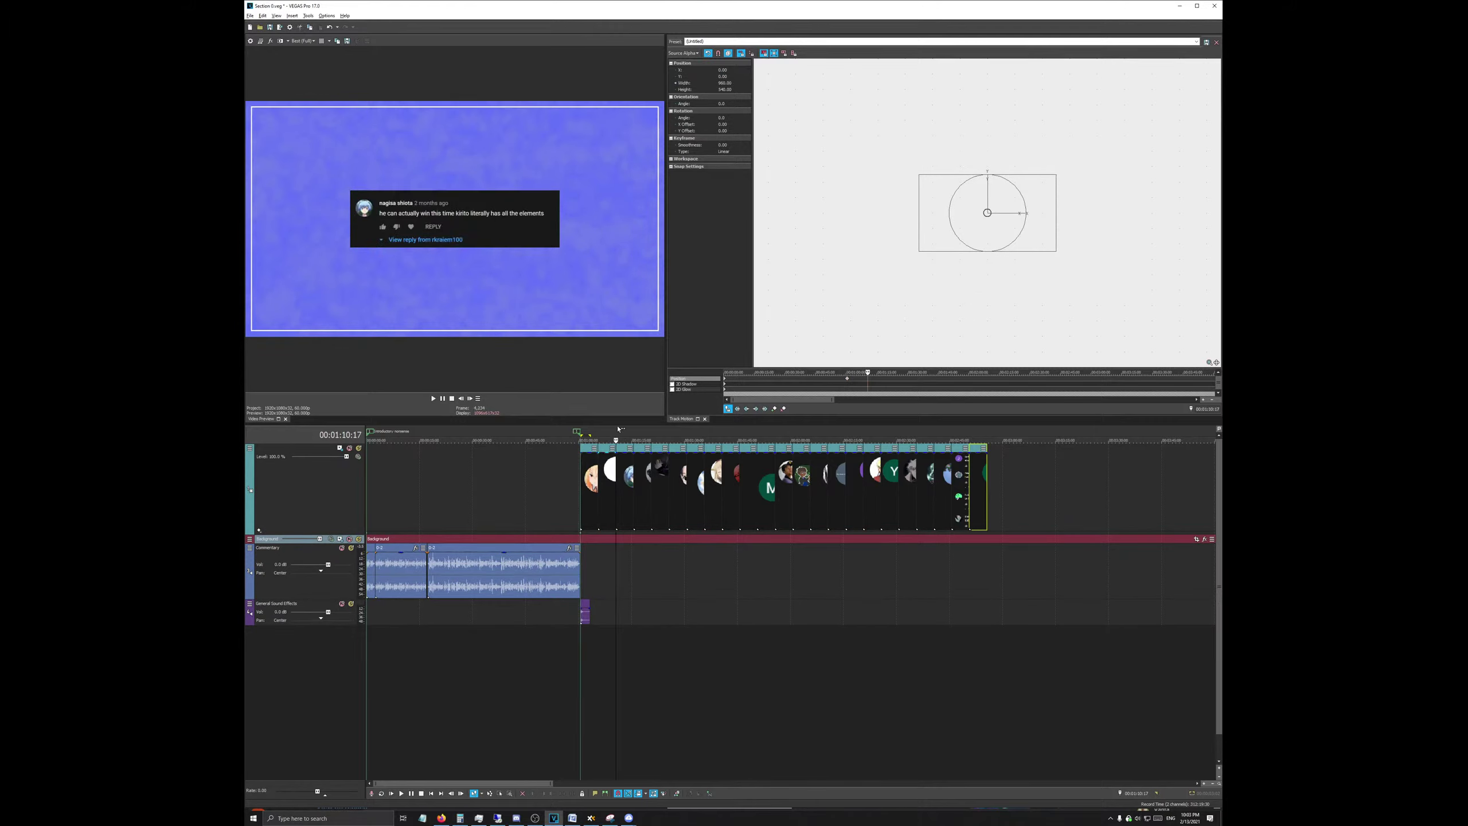
{"action": "right_click", "coordinate": [848, 382]}
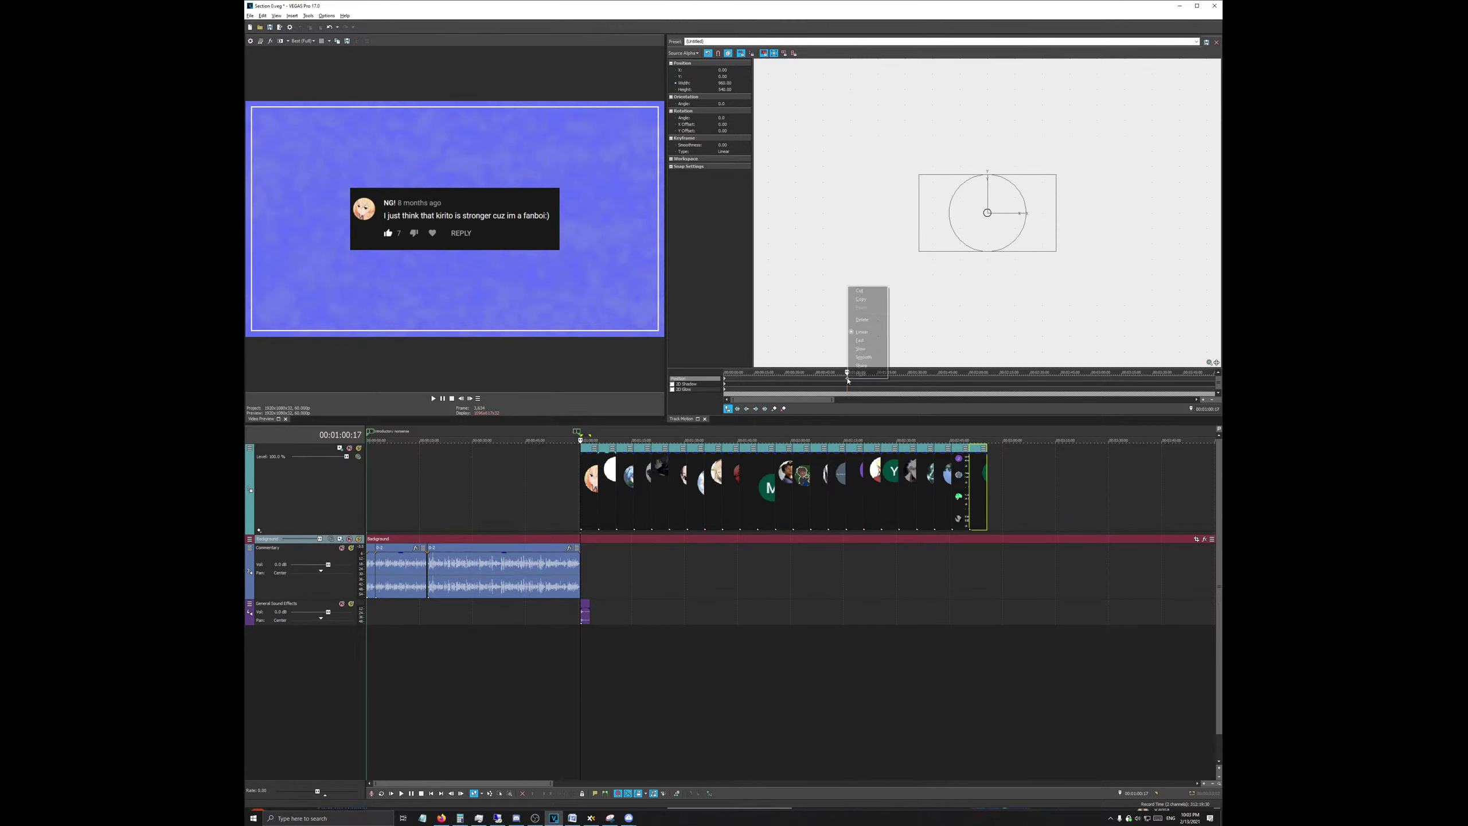
{"action": "left_click", "coordinate": [864, 376]}
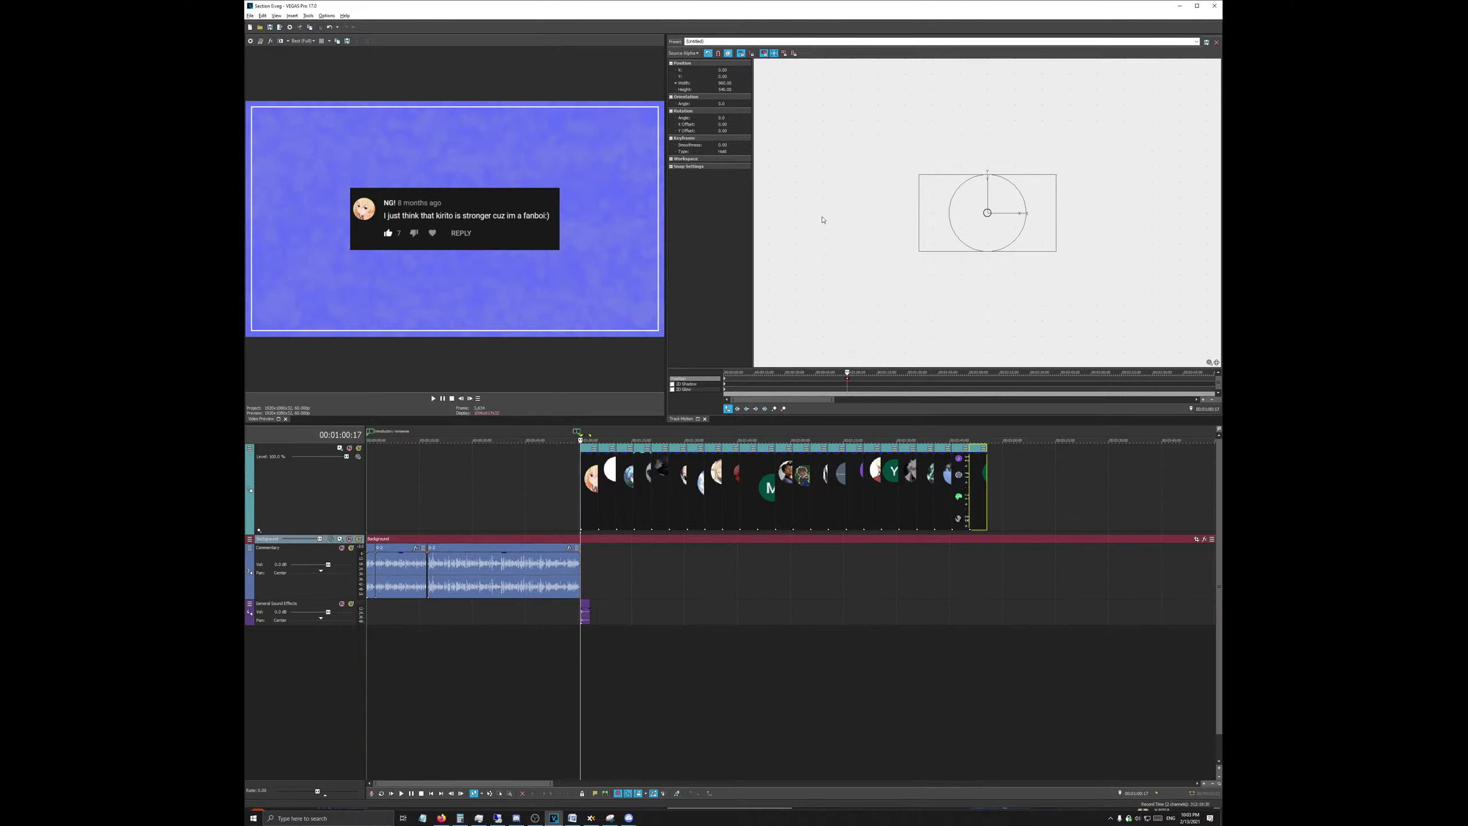
{"action": "scroll", "coordinate": [893, 225], "scroll_direction": "up", "scroll_amount": 5}
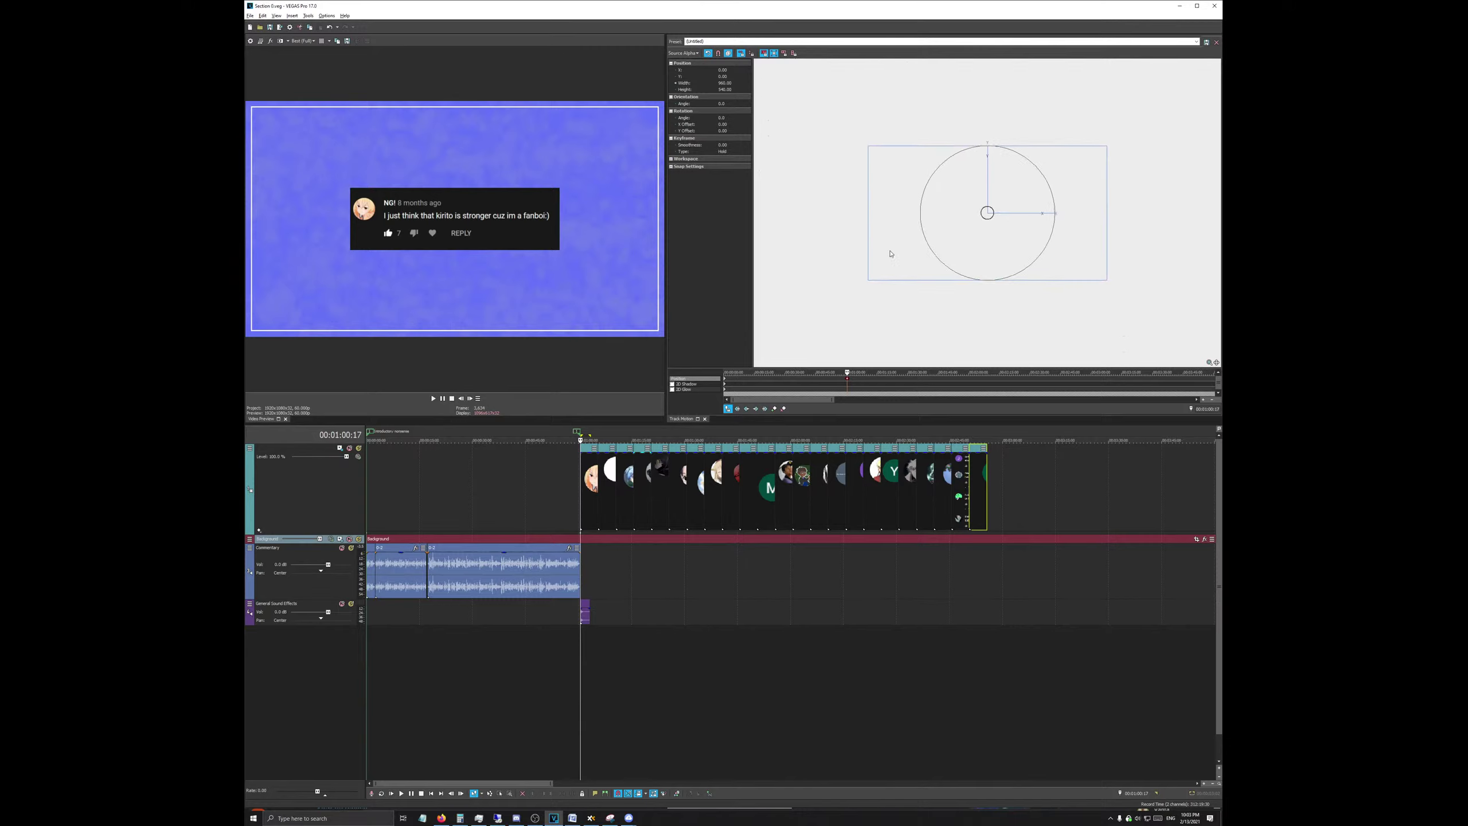
{"action": "scroll", "coordinate": [871, 246], "scroll_direction": "up", "scroll_amount": 1}
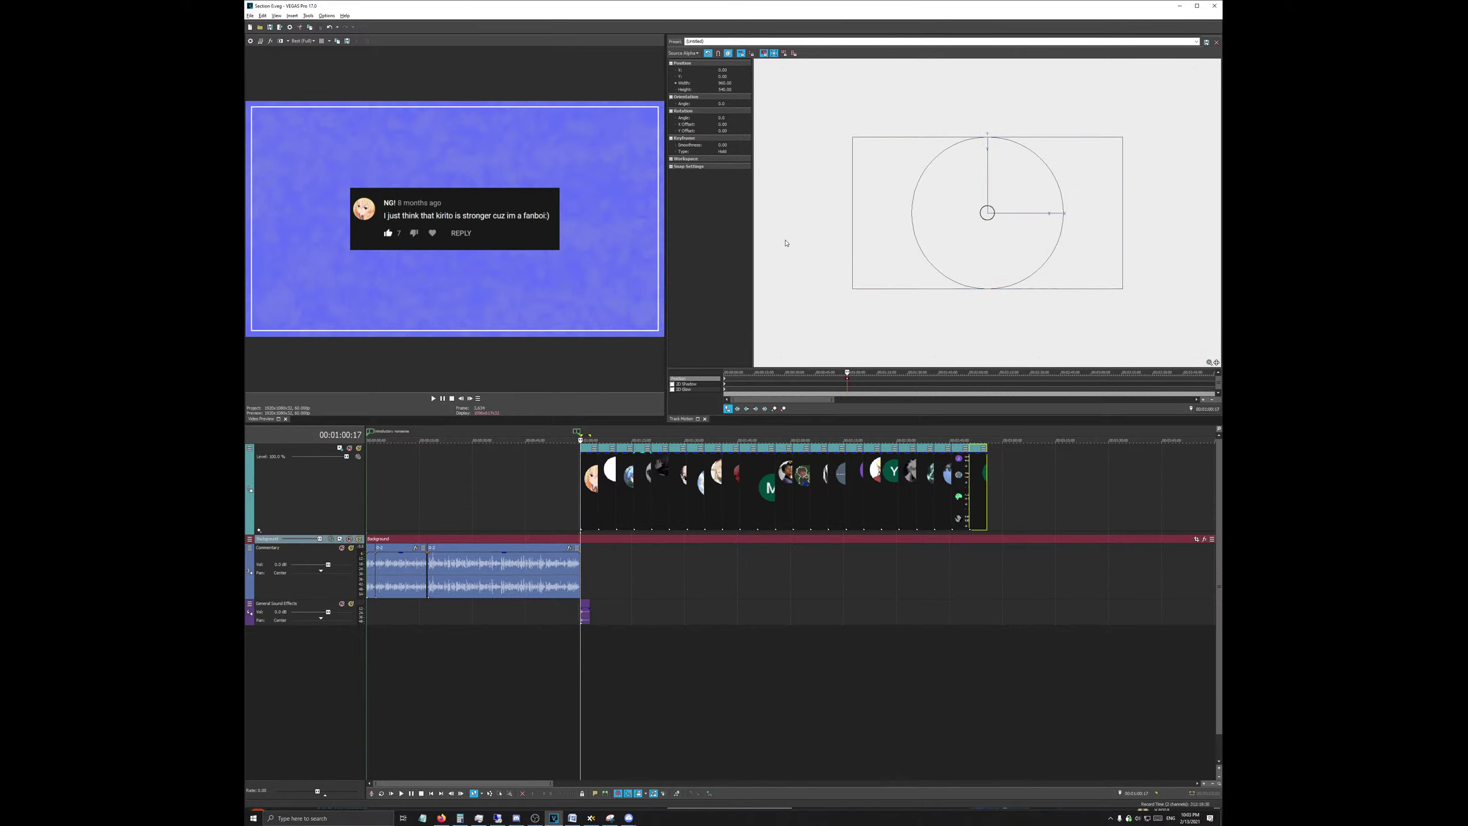
{"action": "scroll", "coordinate": [879, 246], "scroll_direction": "down", "scroll_amount": 2}
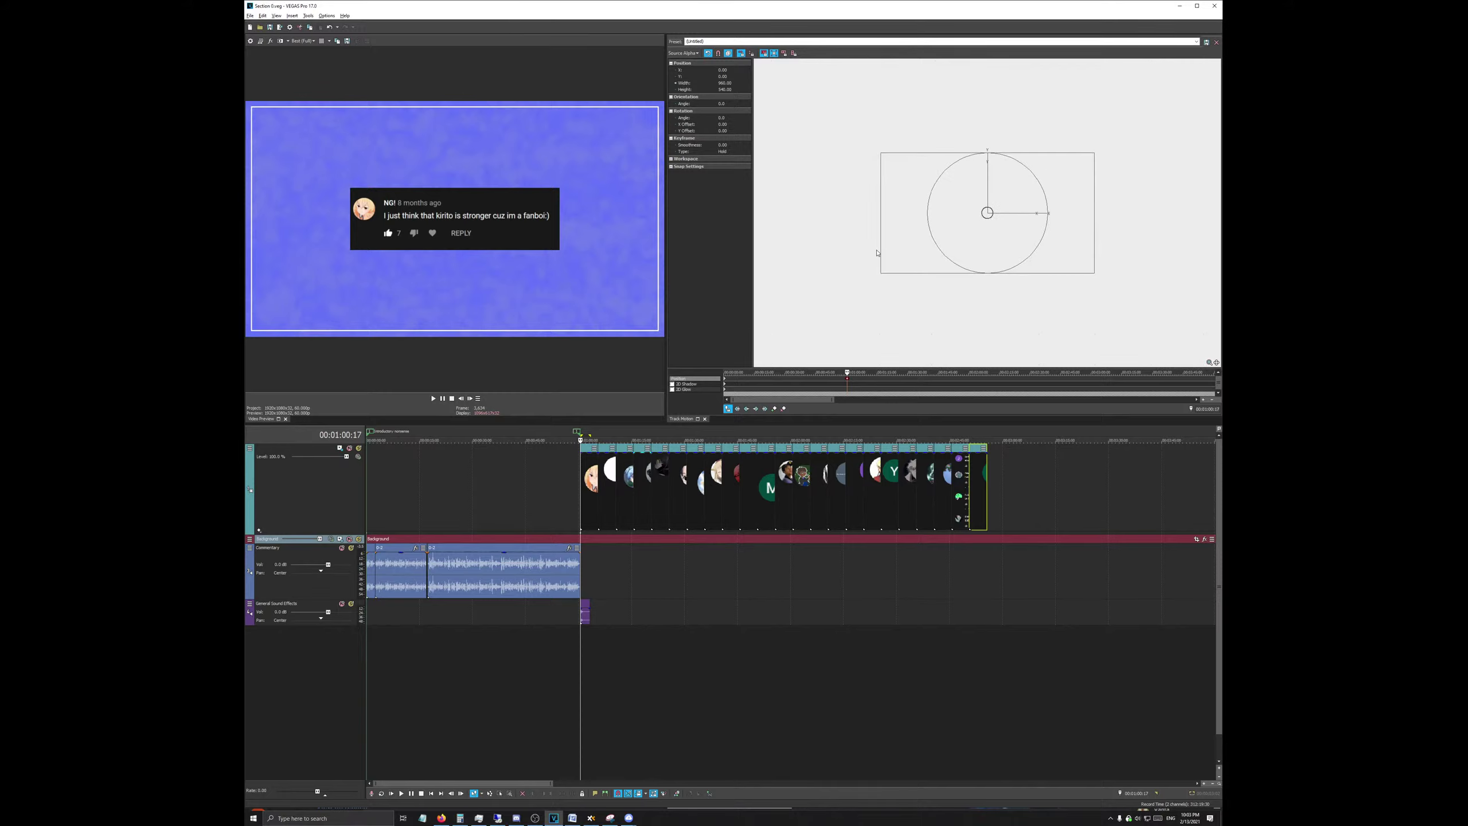
{"action": "scroll", "coordinate": [883, 249], "scroll_direction": "up", "scroll_amount": 3}
{"action": "scroll", "coordinate": [872, 248], "scroll_direction": "up", "scroll_amount": 1}
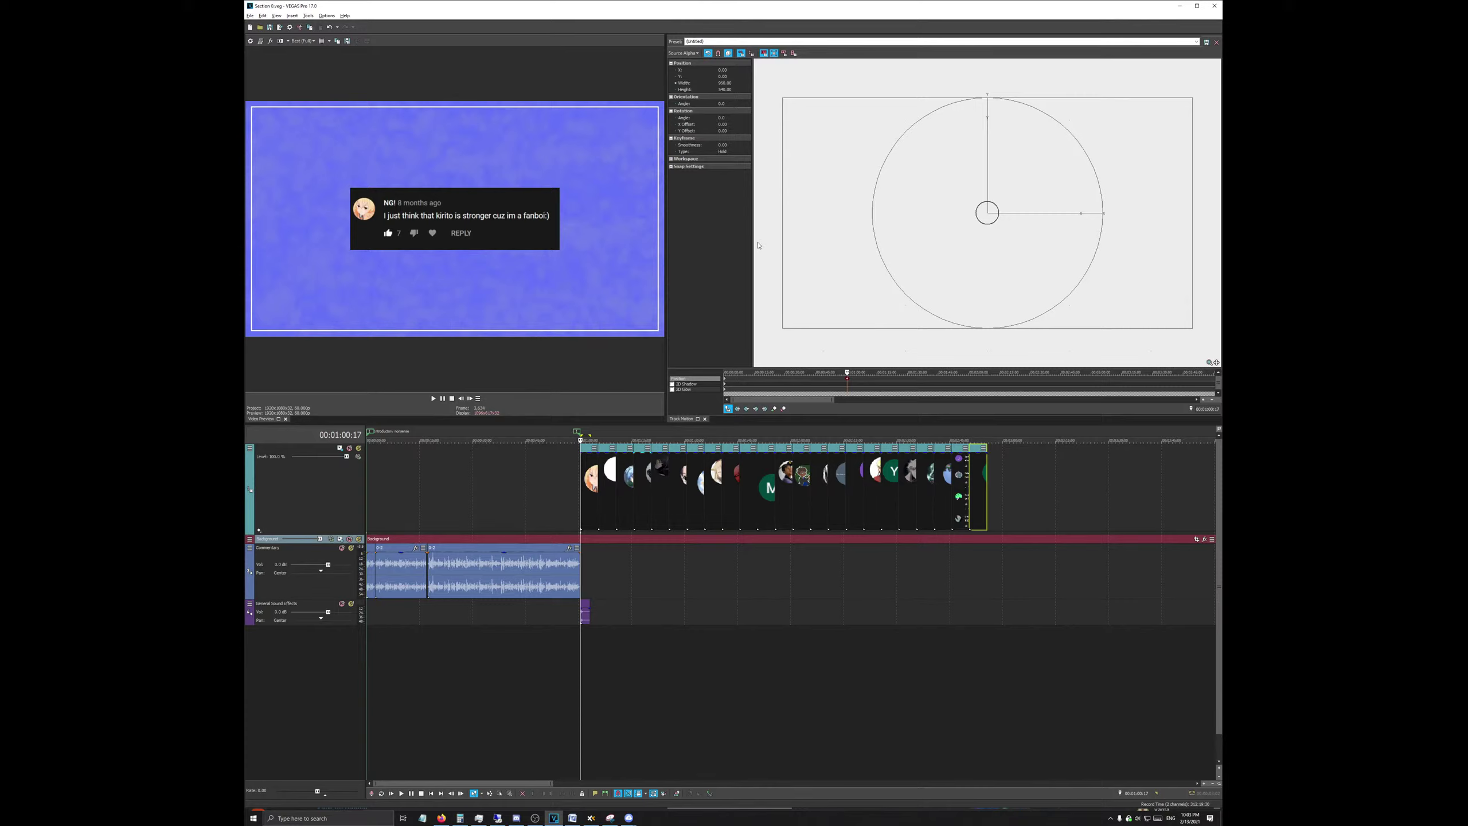
{"action": "scroll", "coordinate": [819, 254], "scroll_direction": "down", "scroll_amount": 1}
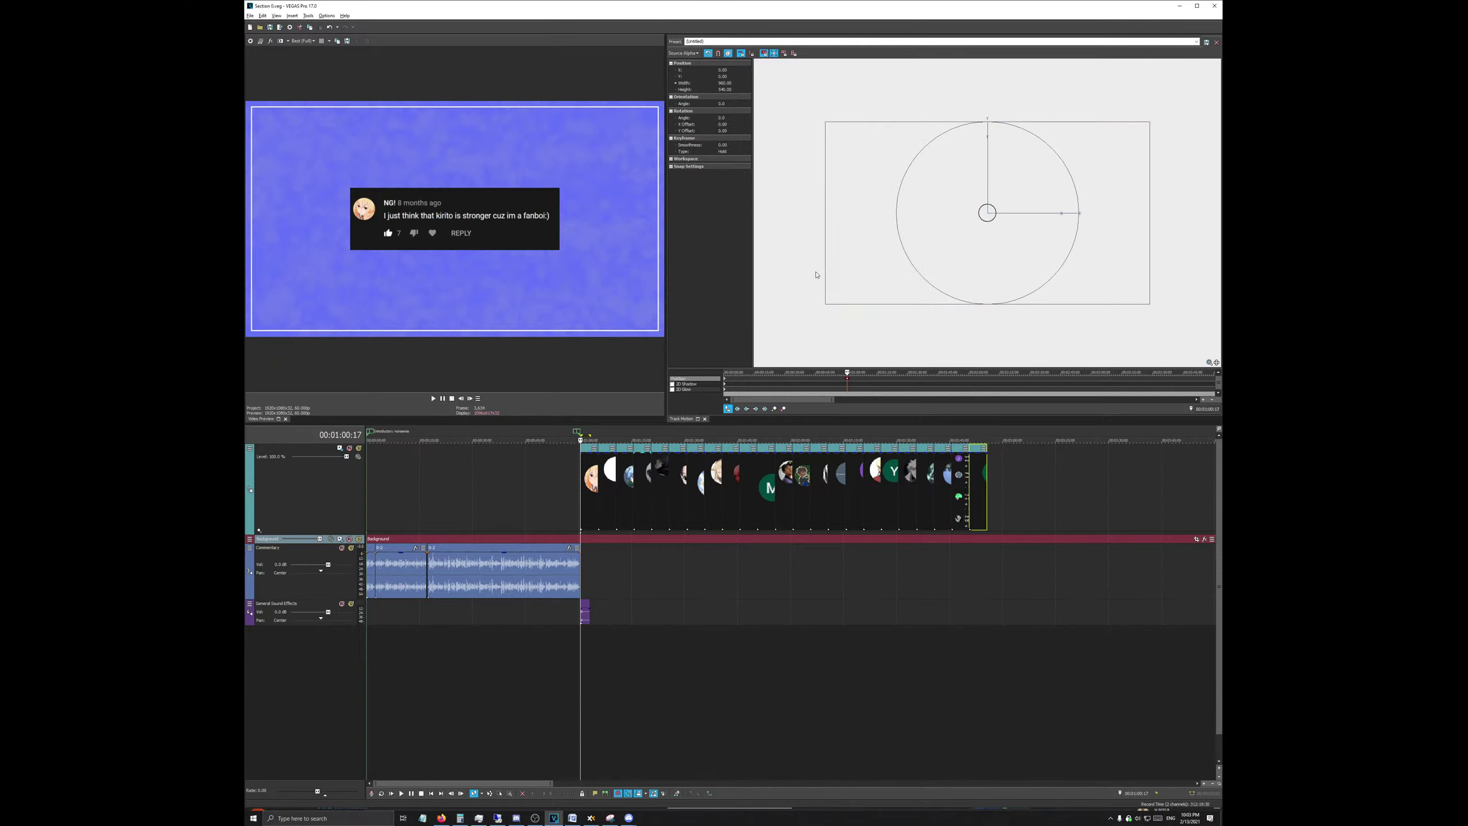
{"action": "left_click_drag", "start_coordinate": [816, 275], "coordinate": [784, 298]}
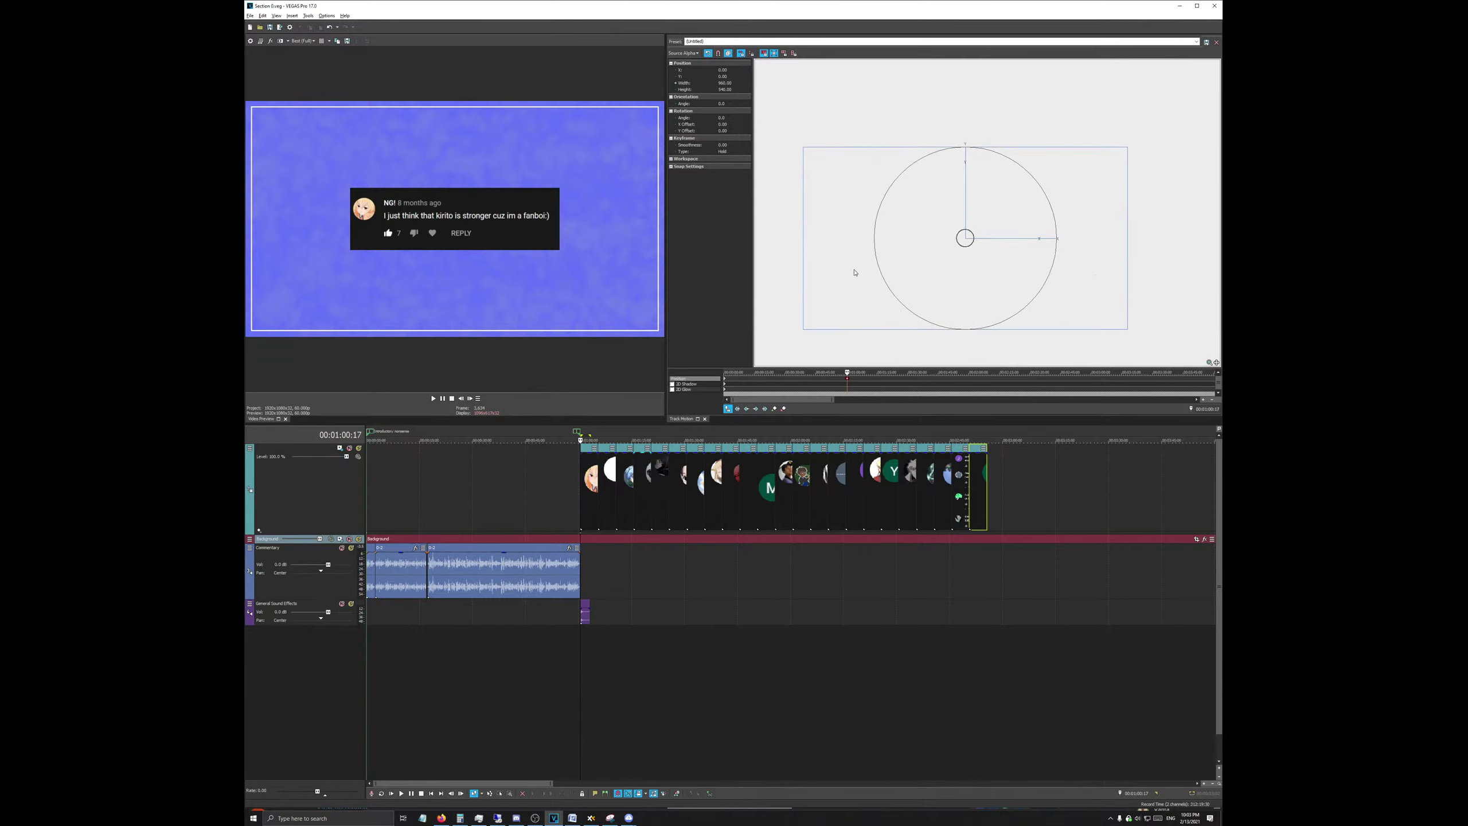
{"action": "left_click_drag", "start_coordinate": [862, 266], "coordinate": [716, 241]}
{"action": "scroll", "coordinate": [931, 226], "scroll_direction": "down", "scroll_amount": 4}
{"action": "key", "text": "ctrl+z"}
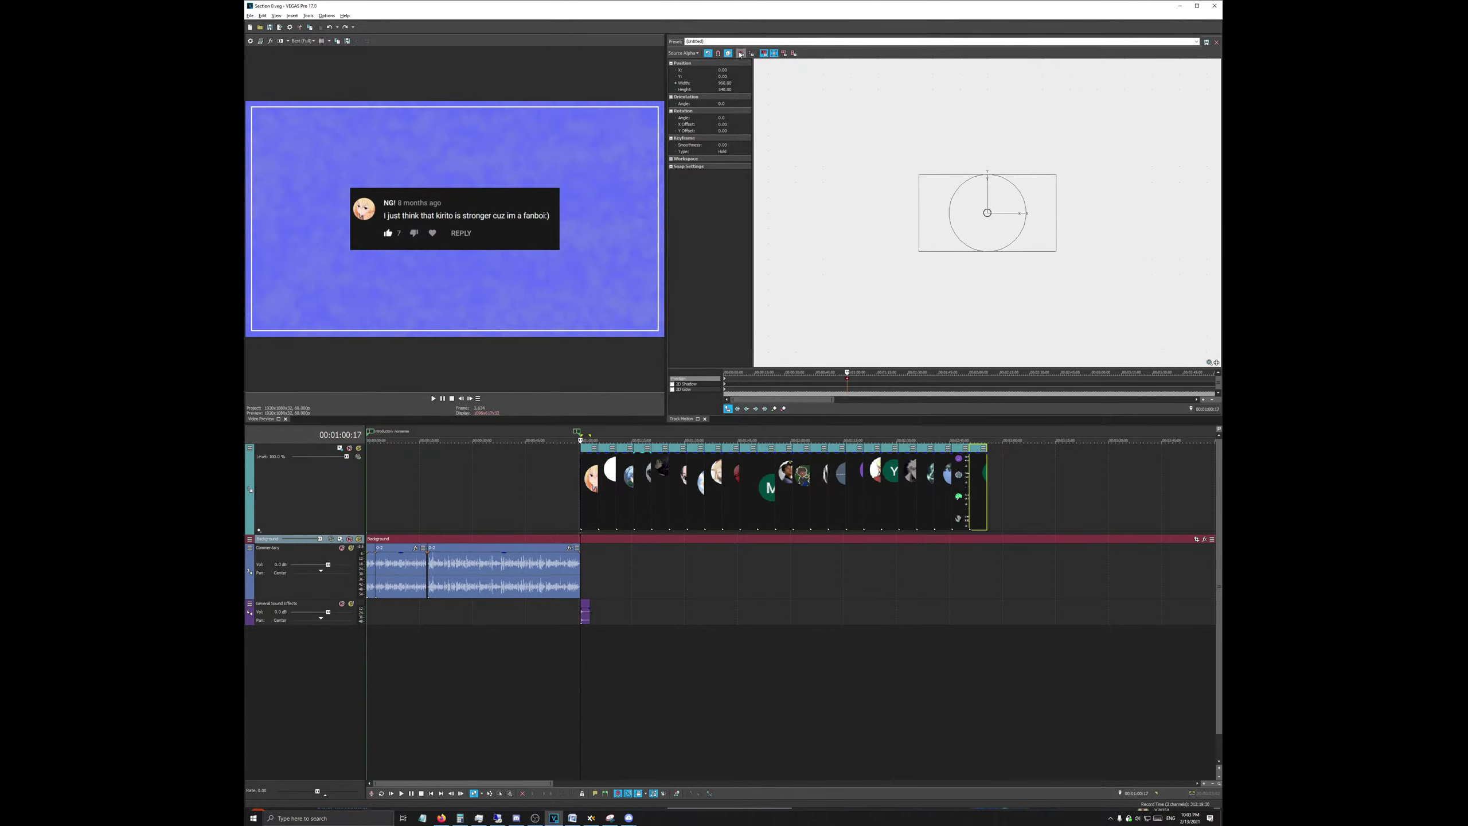
Step: Try moving the comment frame in the Track Motion workspace and undo the moves
{"action": "left_click_drag", "start_coordinate": [930, 226], "coordinate": [672, 287]}
{"action": "left_click_drag", "start_coordinate": [781, 216], "coordinate": [911, 239]}
{"action": "key", "text": "ctrl+z"}
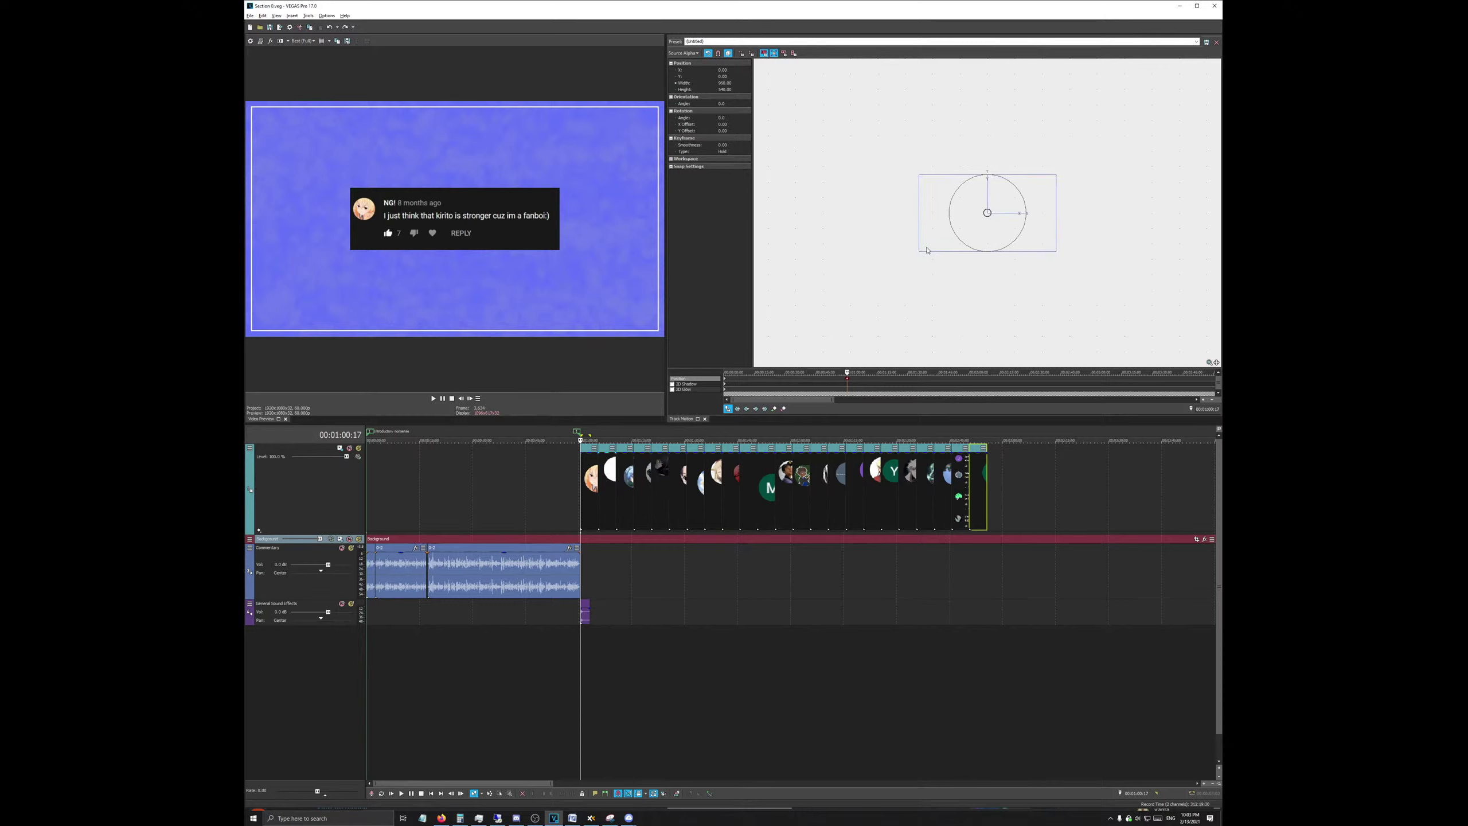
{"action": "left_click_drag", "start_coordinate": [933, 235], "coordinate": [909, 210]}
{"action": "key", "text": "ctrl+z"}
Step: Move the comment frame straight up to Y about 772 at the 00:01:00:17 keyframe and set that keyframe to Smooth
{"action": "left_click", "coordinate": [834, 339]}
{"action": "scroll", "coordinate": [969, 384], "scroll_direction": "up", "scroll_amount": 5}
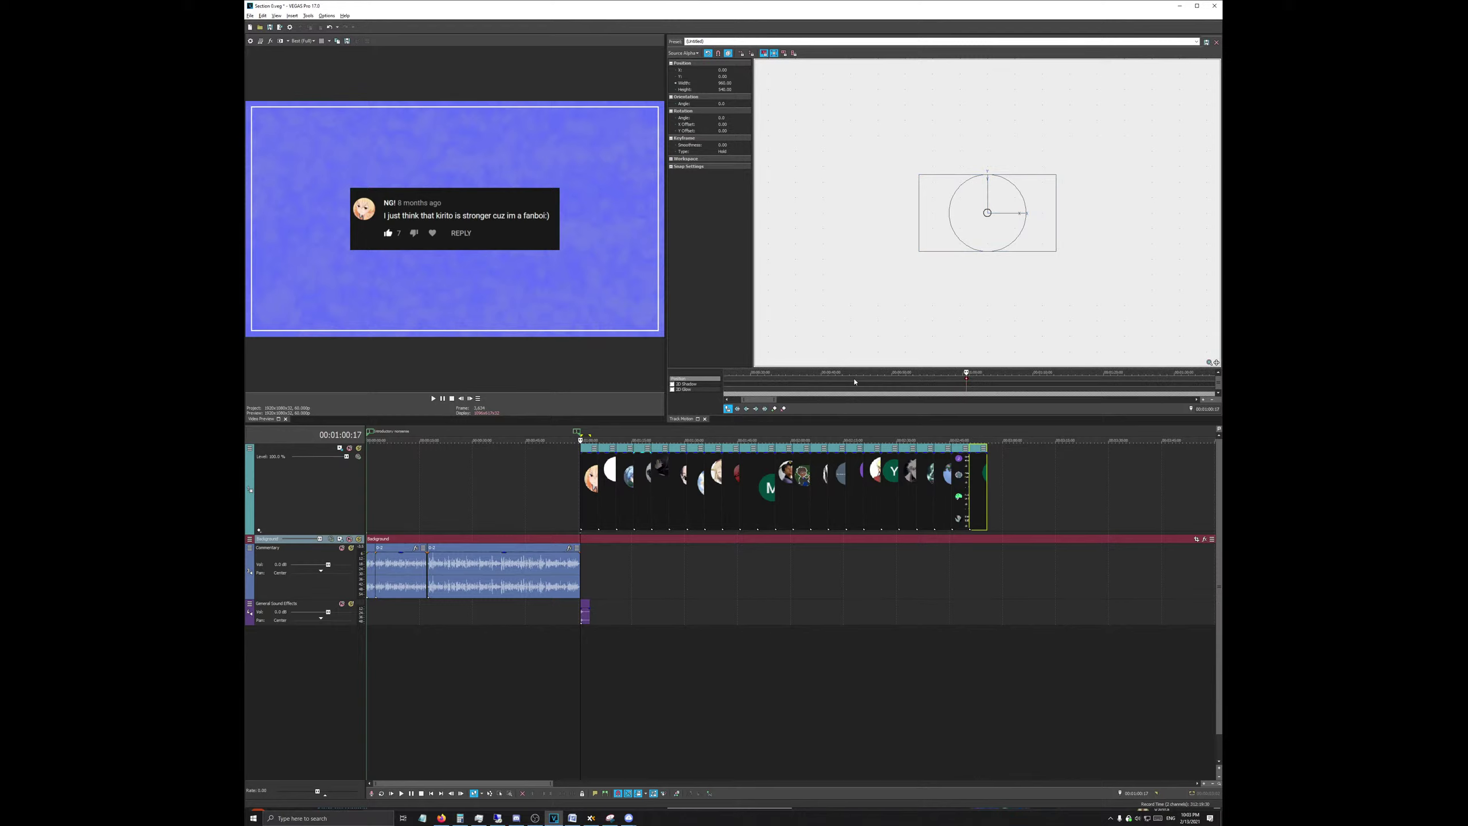
{"action": "right_click", "coordinate": [969, 384]}
{"action": "left_click", "coordinate": [988, 301]}
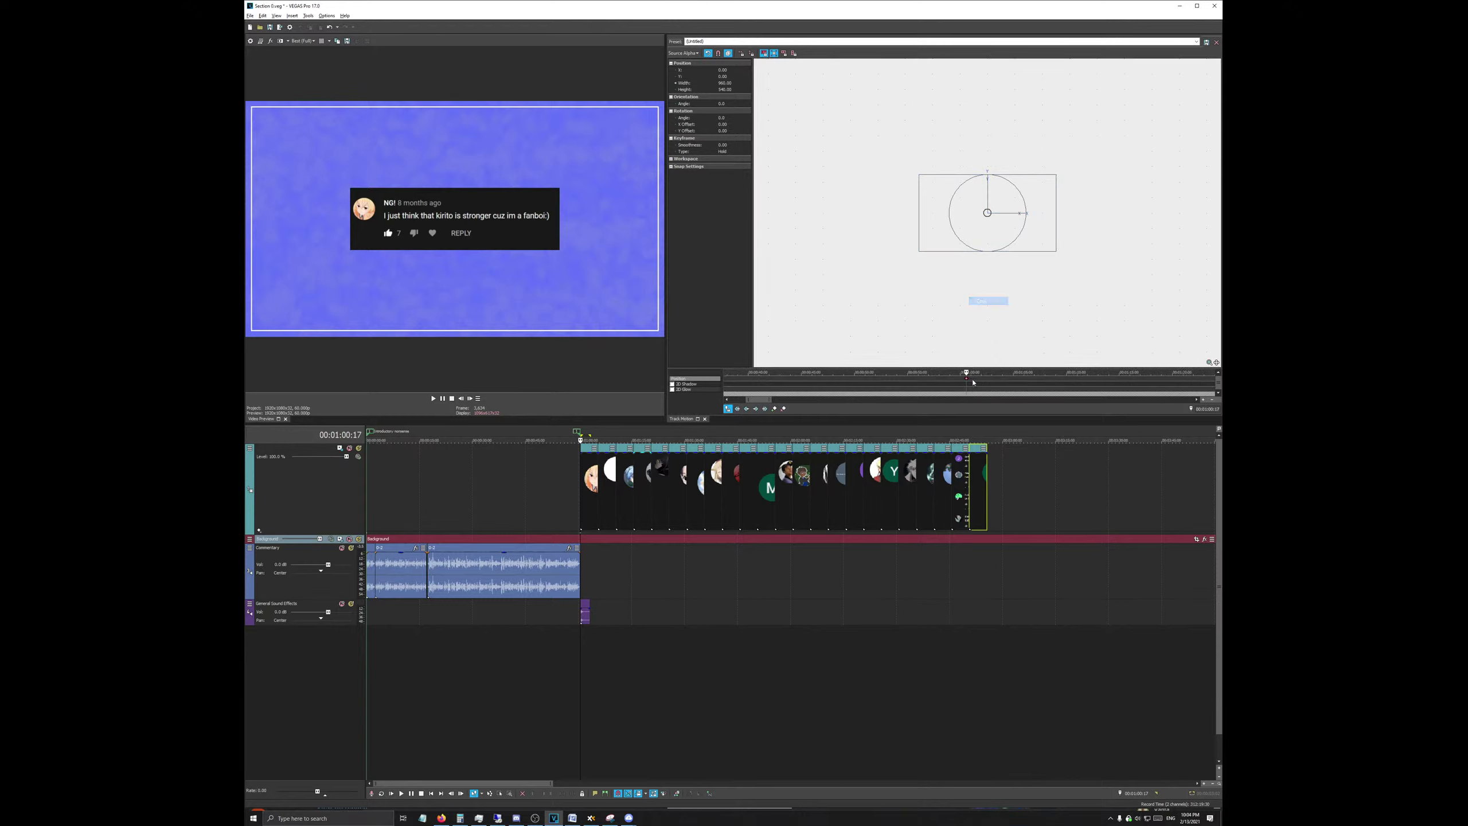
{"action": "left_click", "coordinate": [973, 383]}
{"action": "left_click", "coordinate": [967, 382]}
{"action": "left_click_drag", "start_coordinate": [982, 231], "coordinate": [984, 121]}
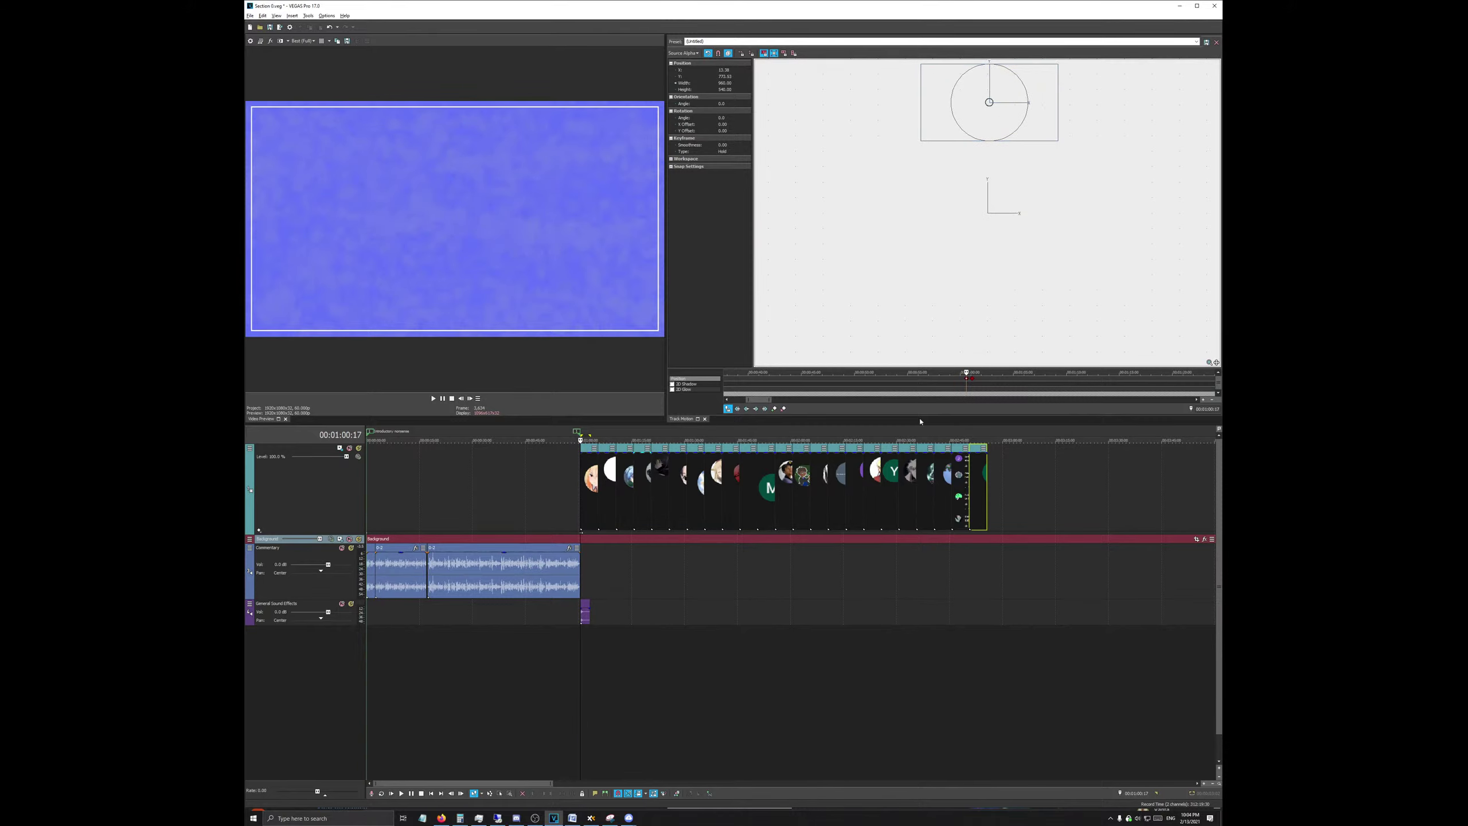
{"action": "right_click", "coordinate": [966, 383]}
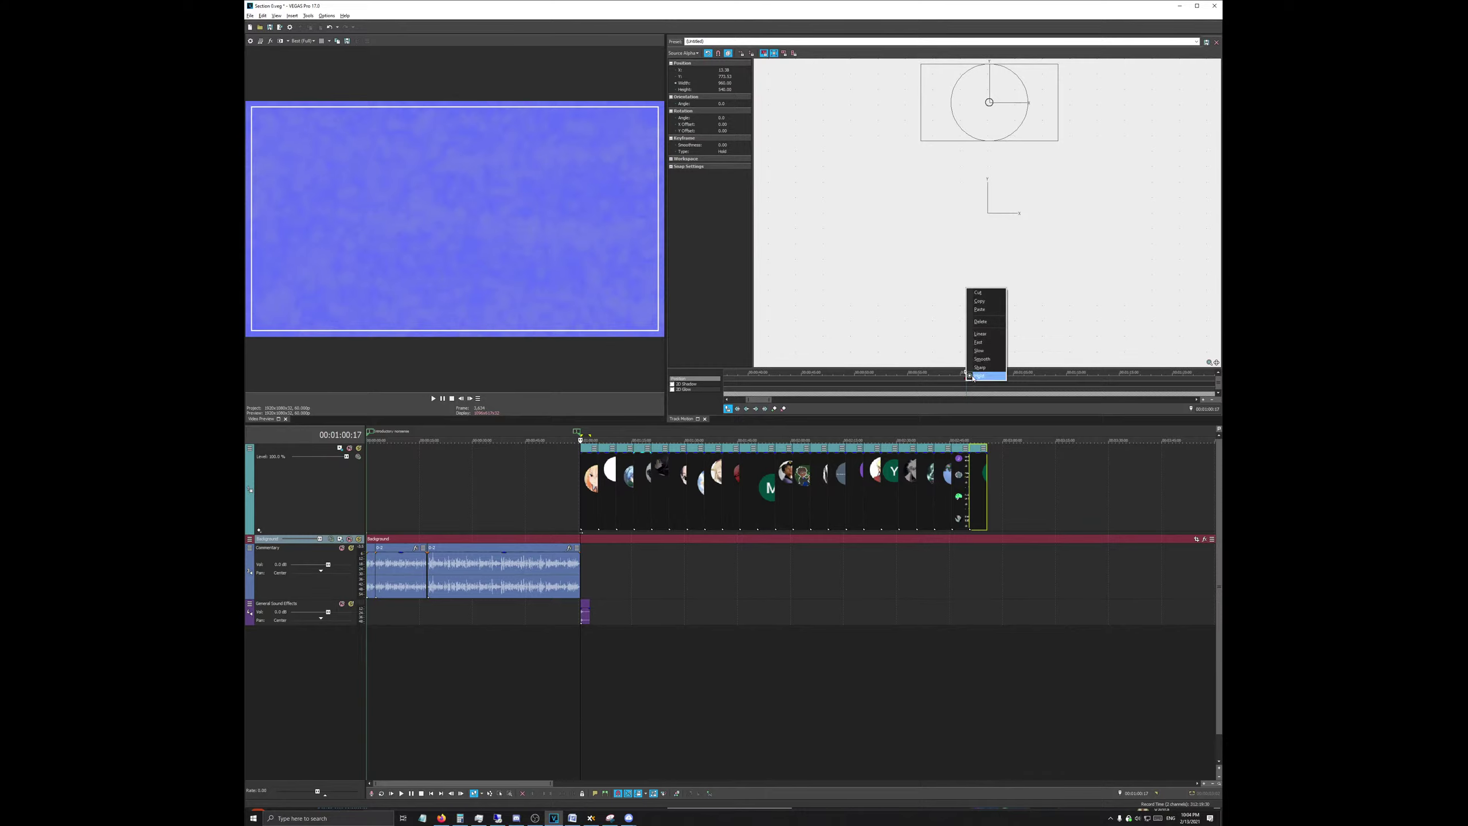
{"action": "left_click", "coordinate": [987, 359]}
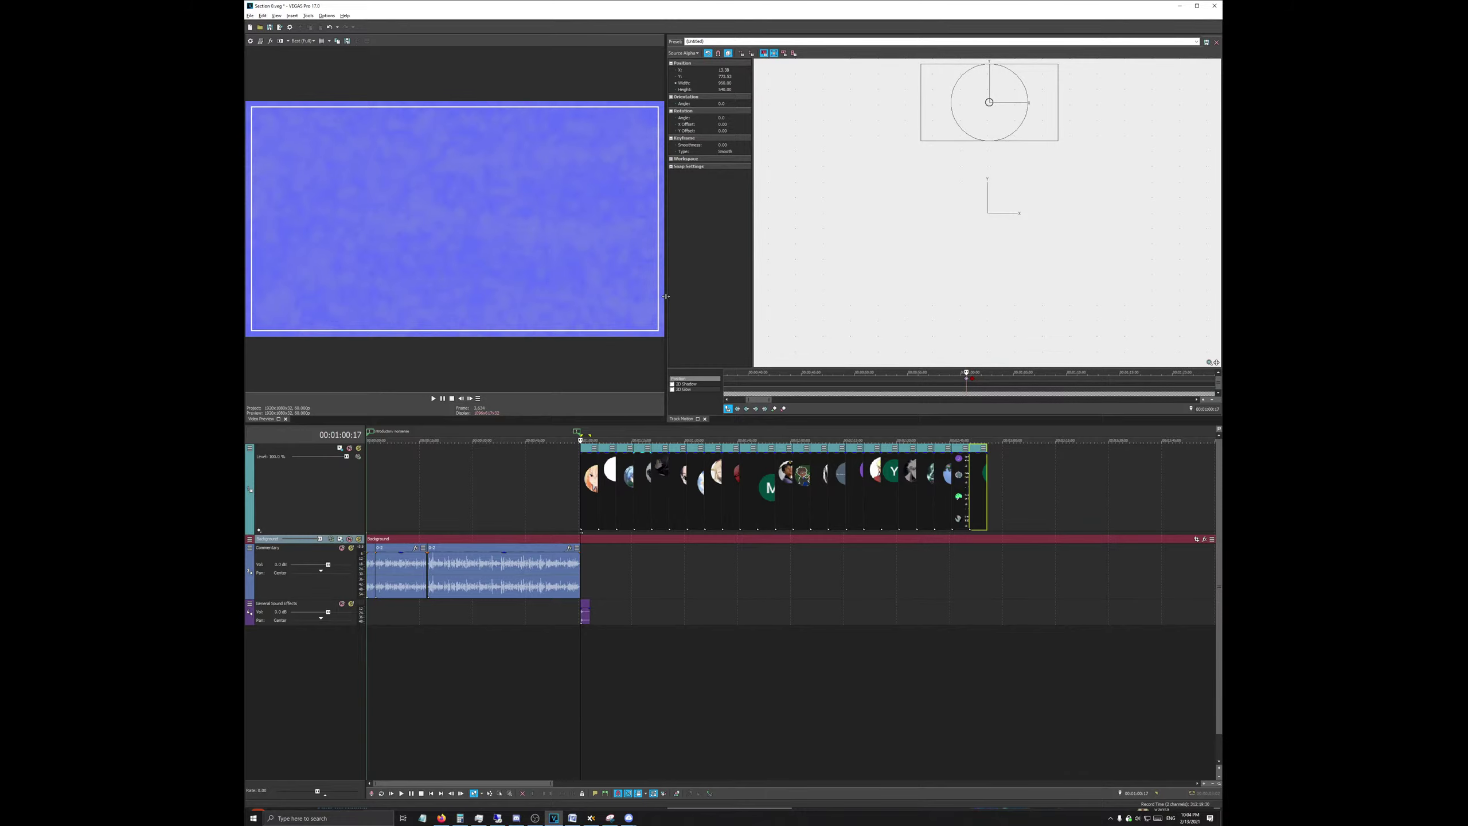
Step: Enlarge the video preview, play the first comment's motion from 00:01:00:17, and restore the Track Motion and timeline layout
{"action": "left_click_drag", "start_coordinate": [666, 295], "coordinate": [1167, 296]}
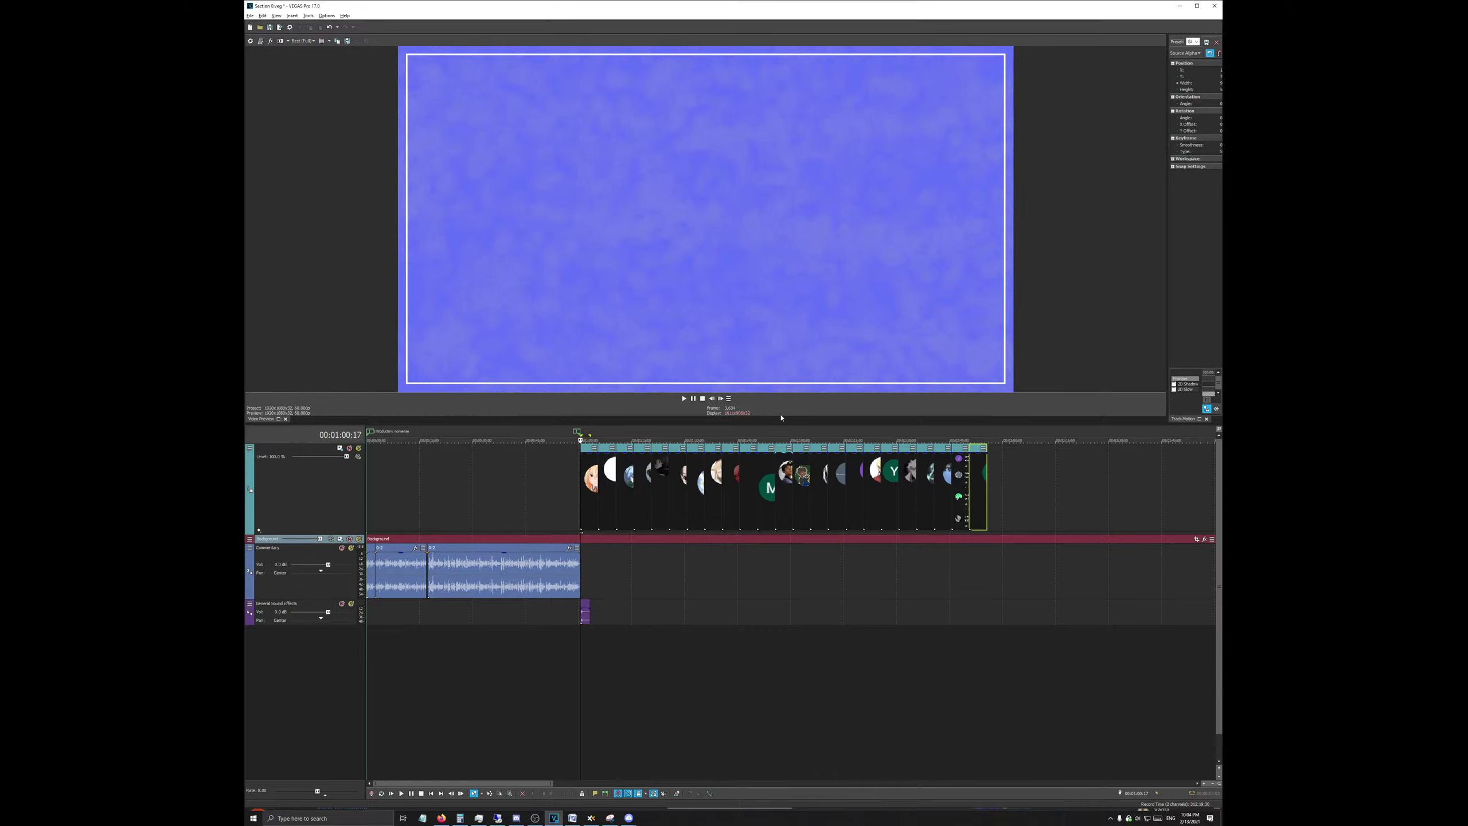
{"action": "left_click_drag", "start_coordinate": [781, 417], "coordinate": [683, 696]}
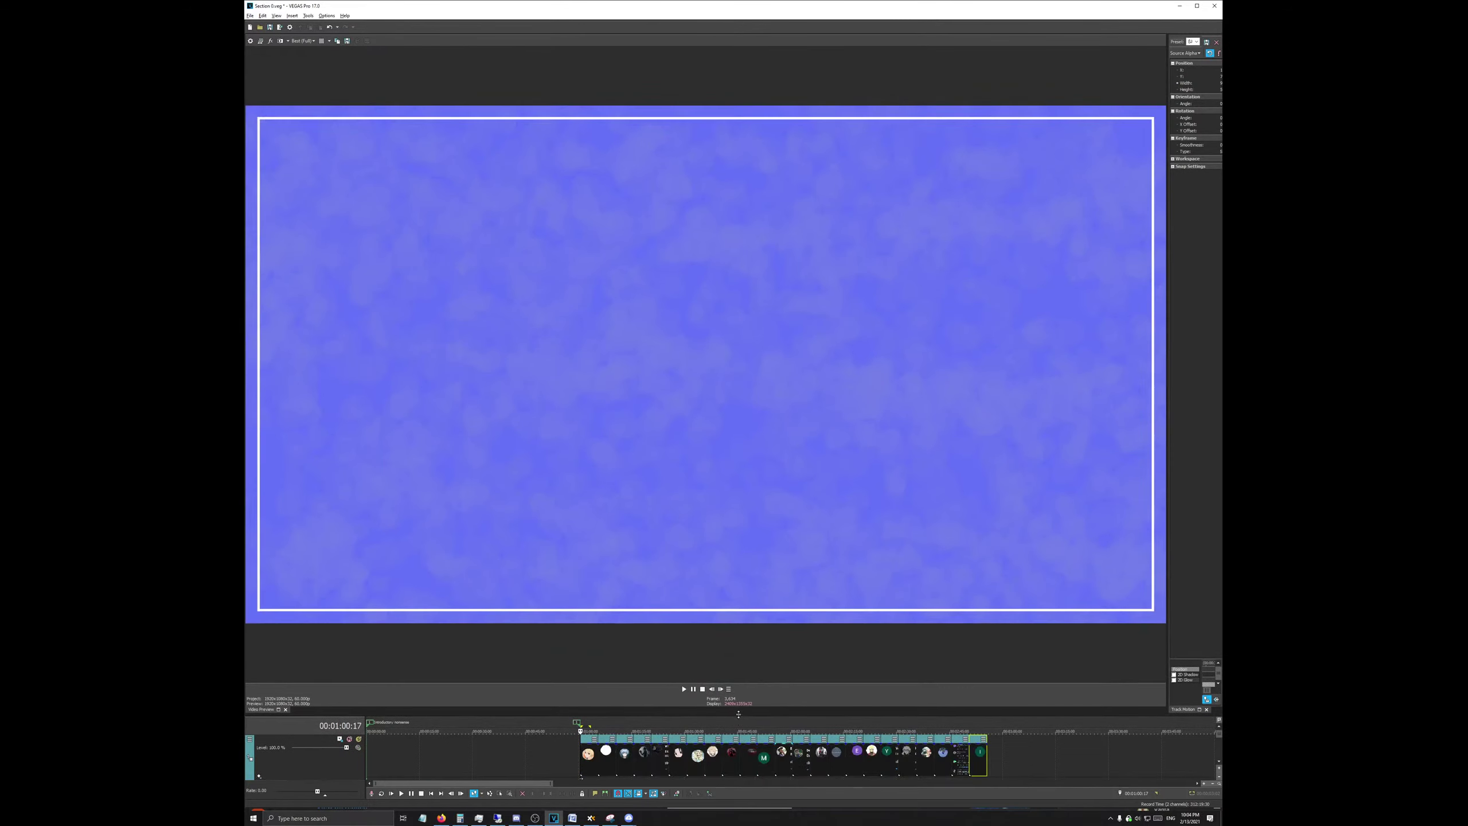
{"action": "left_click", "coordinate": [683, 688]}
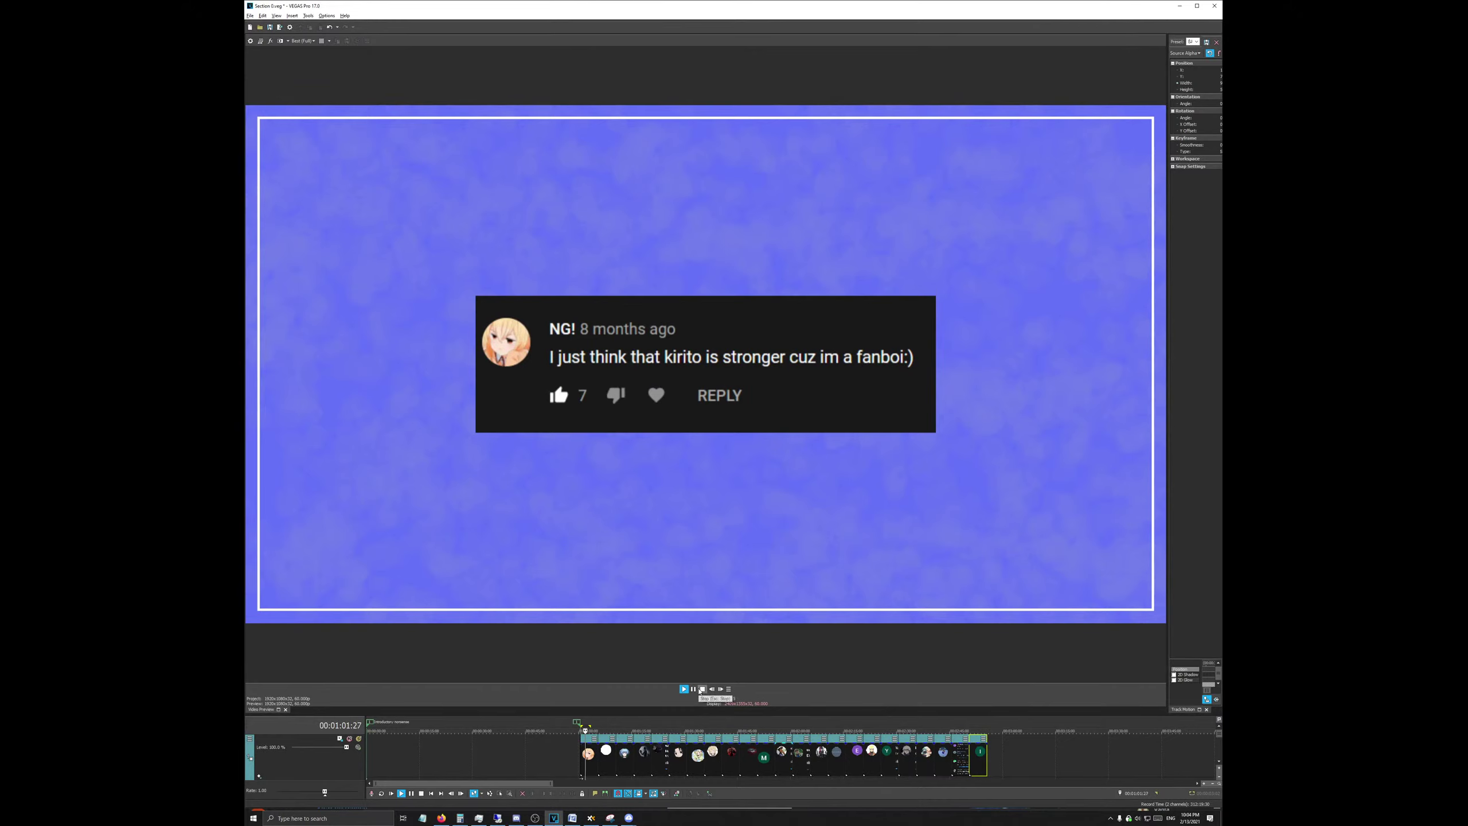
{"action": "left_click", "coordinate": [703, 689]}
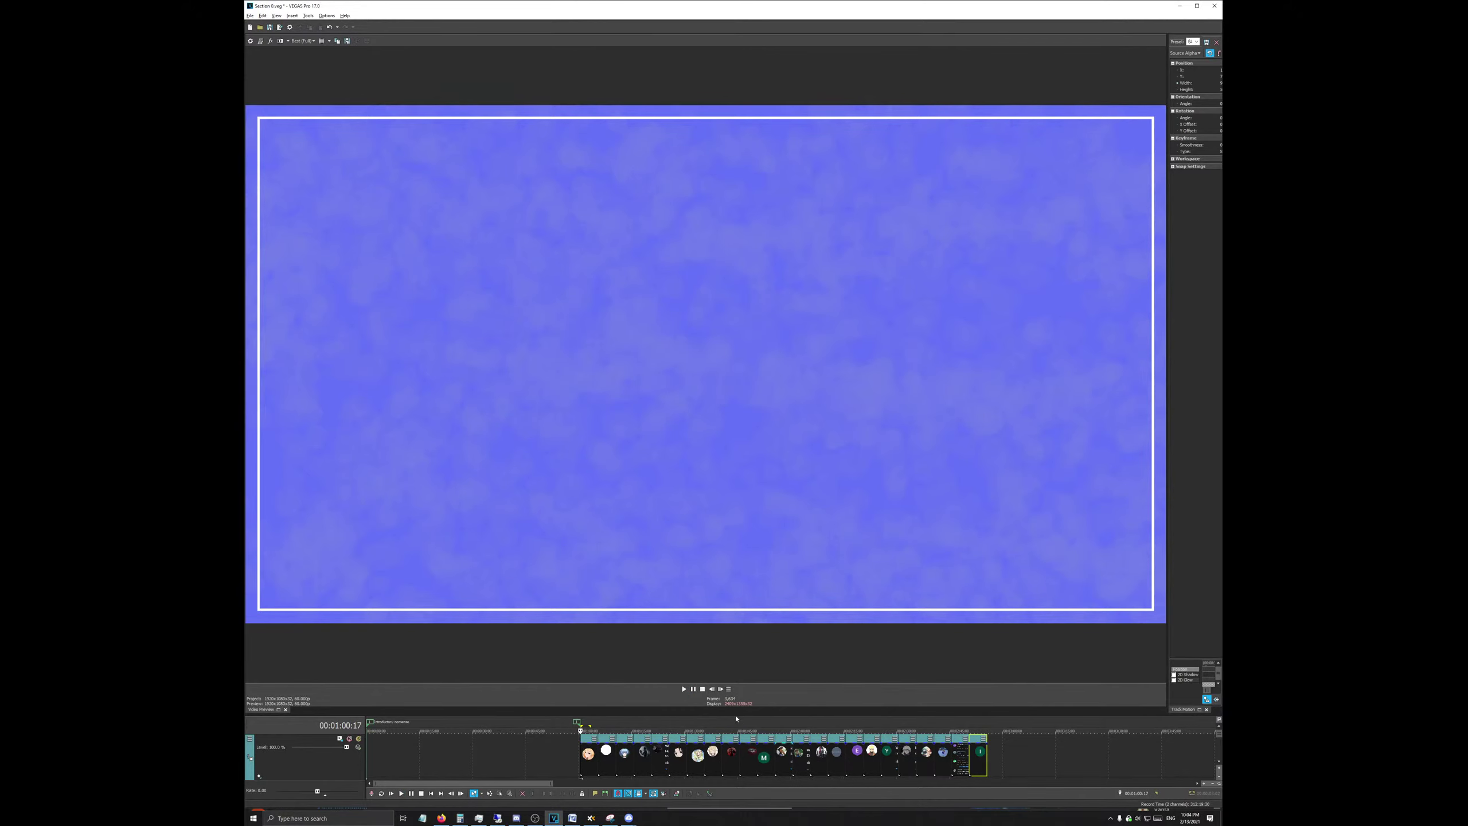
{"action": "left_click_drag", "start_coordinate": [735, 715], "coordinate": [728, 409]}
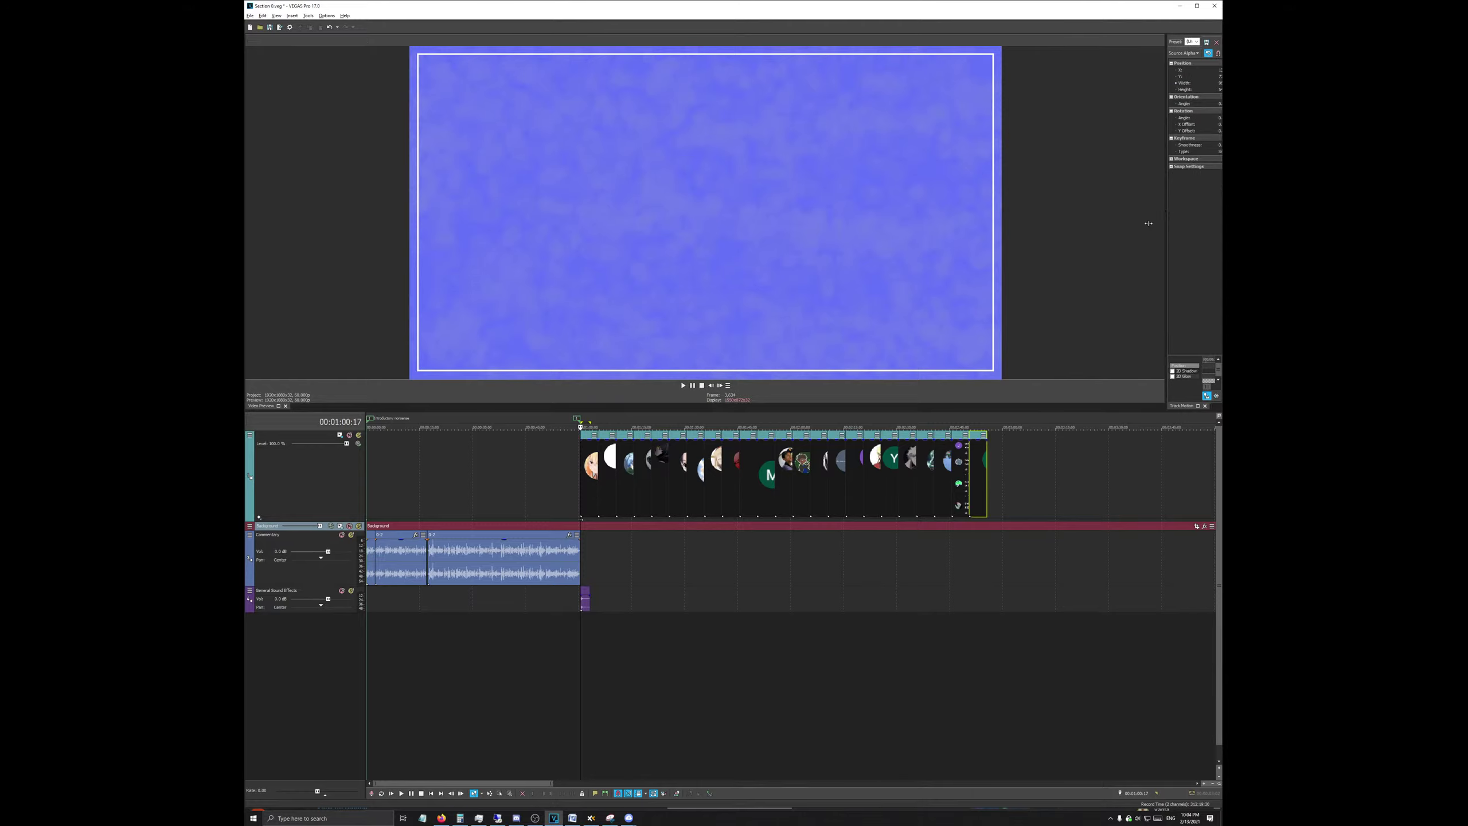
{"action": "left_click_drag", "start_coordinate": [1168, 214], "coordinate": [715, 217]}
{"action": "scroll", "coordinate": [901, 285], "scroll_direction": "down", "scroll_amount": 1}
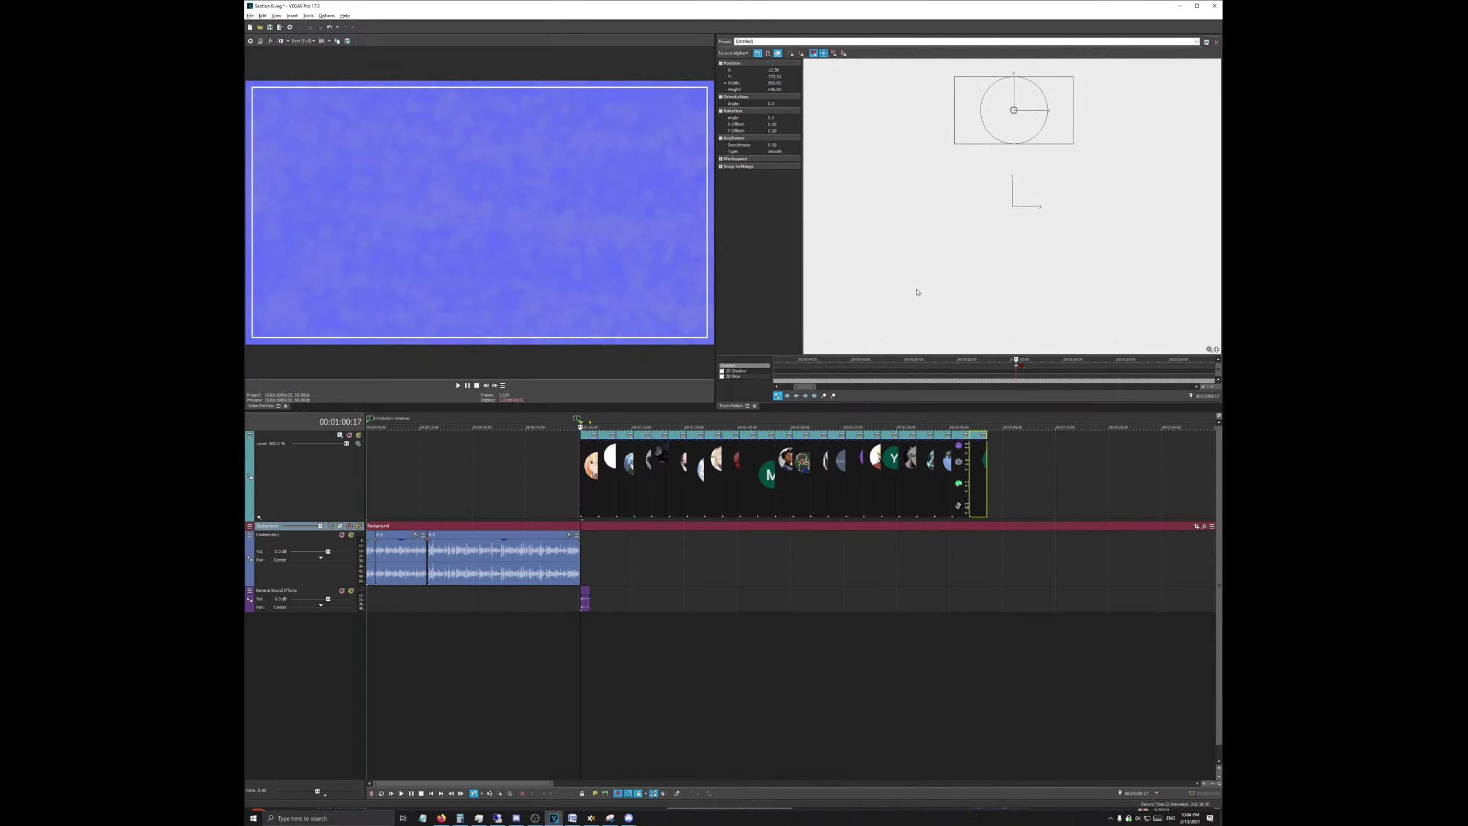
Step: Set the Track Motion position keyframe at 00:01:00:17 back to Hold and try to delete it
{"action": "right_click", "coordinate": [1020, 368]}
{"action": "left_click", "coordinate": [1020, 368]}
{"action": "right_click", "coordinate": [1018, 368]}
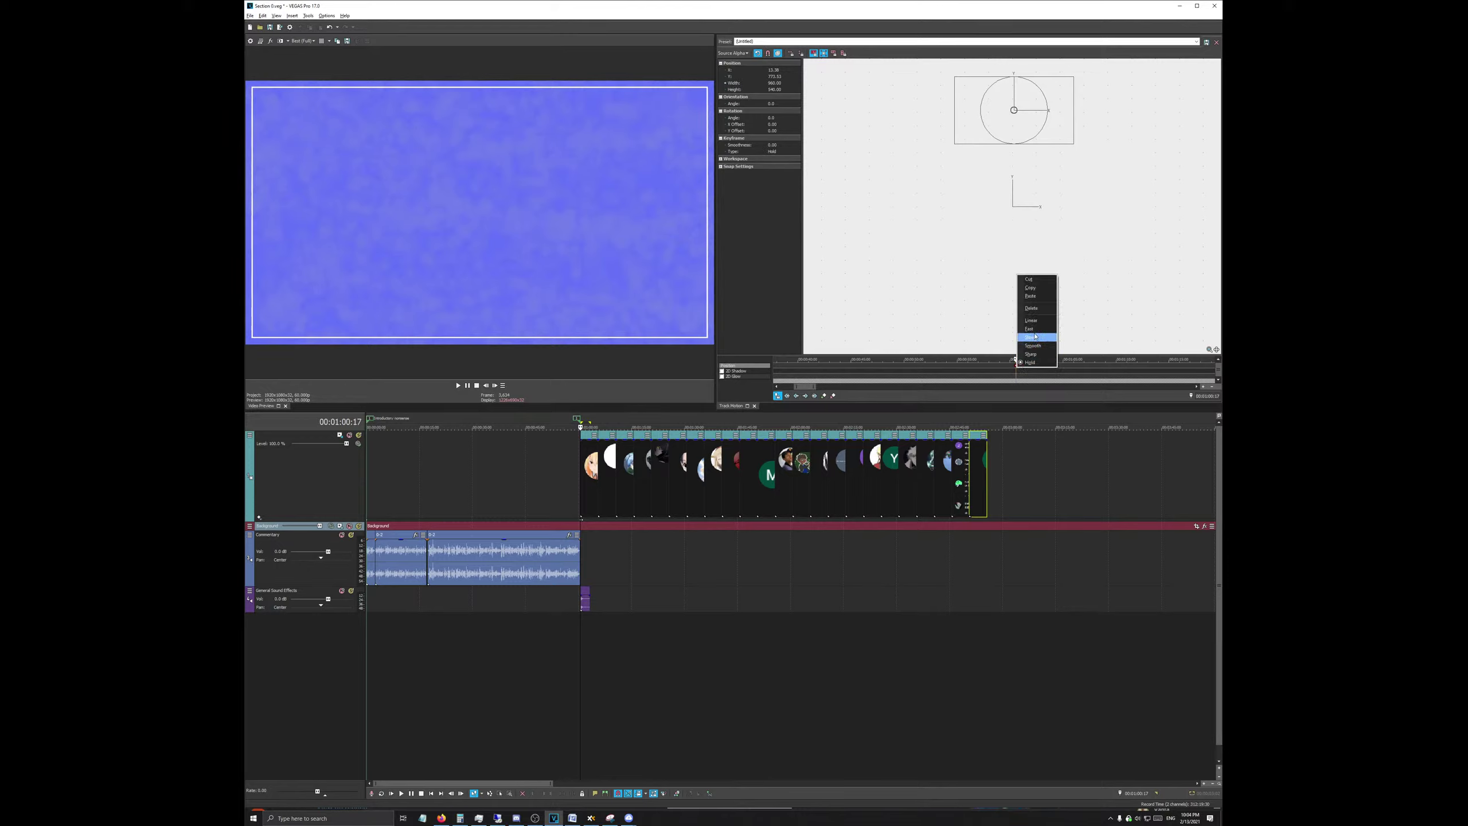
{"action": "left_click", "coordinate": [1026, 363]}
{"action": "right_click", "coordinate": [1021, 370]}
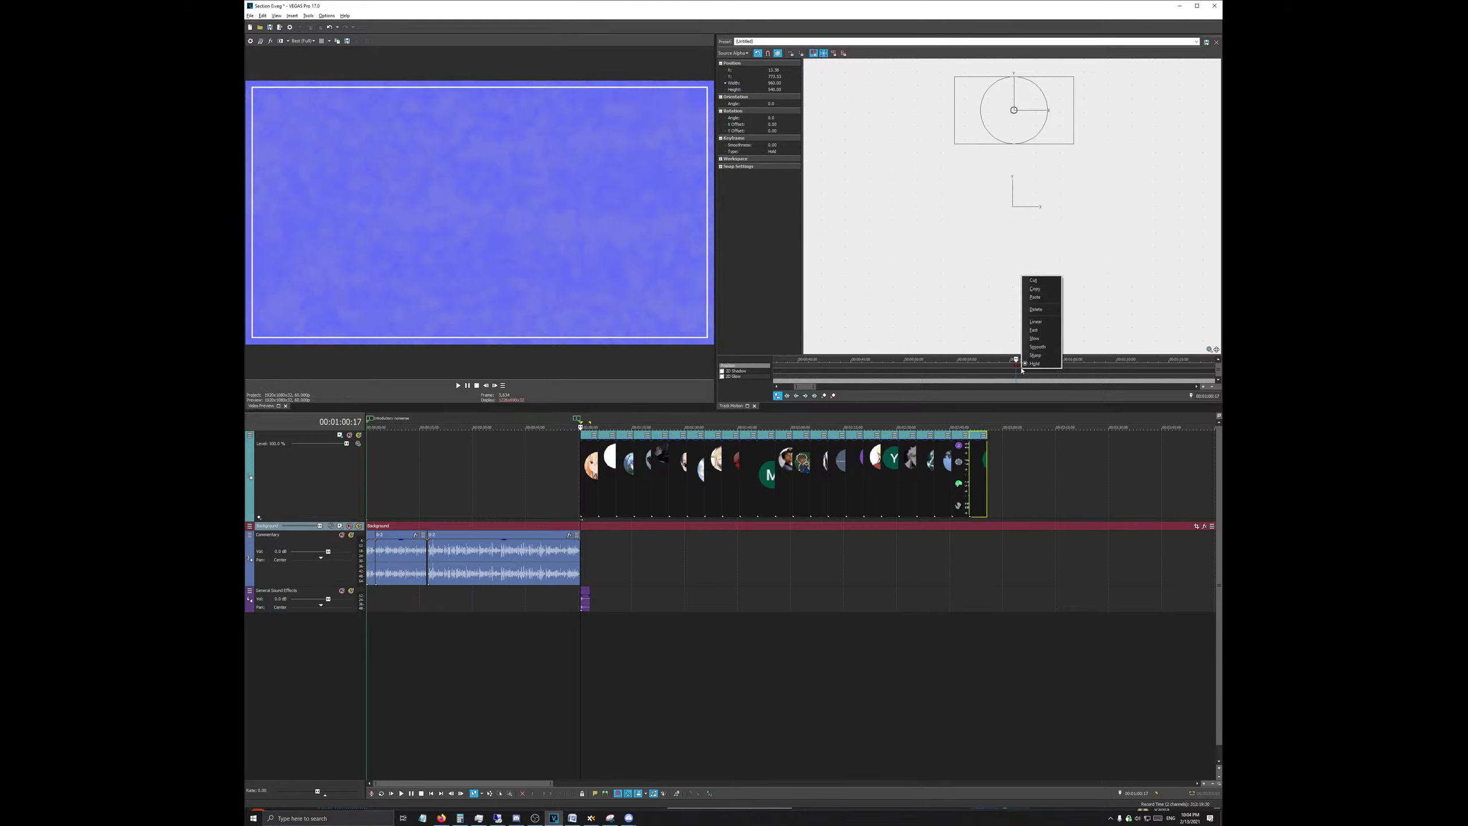
{"action": "left_click", "coordinate": [1039, 309]}
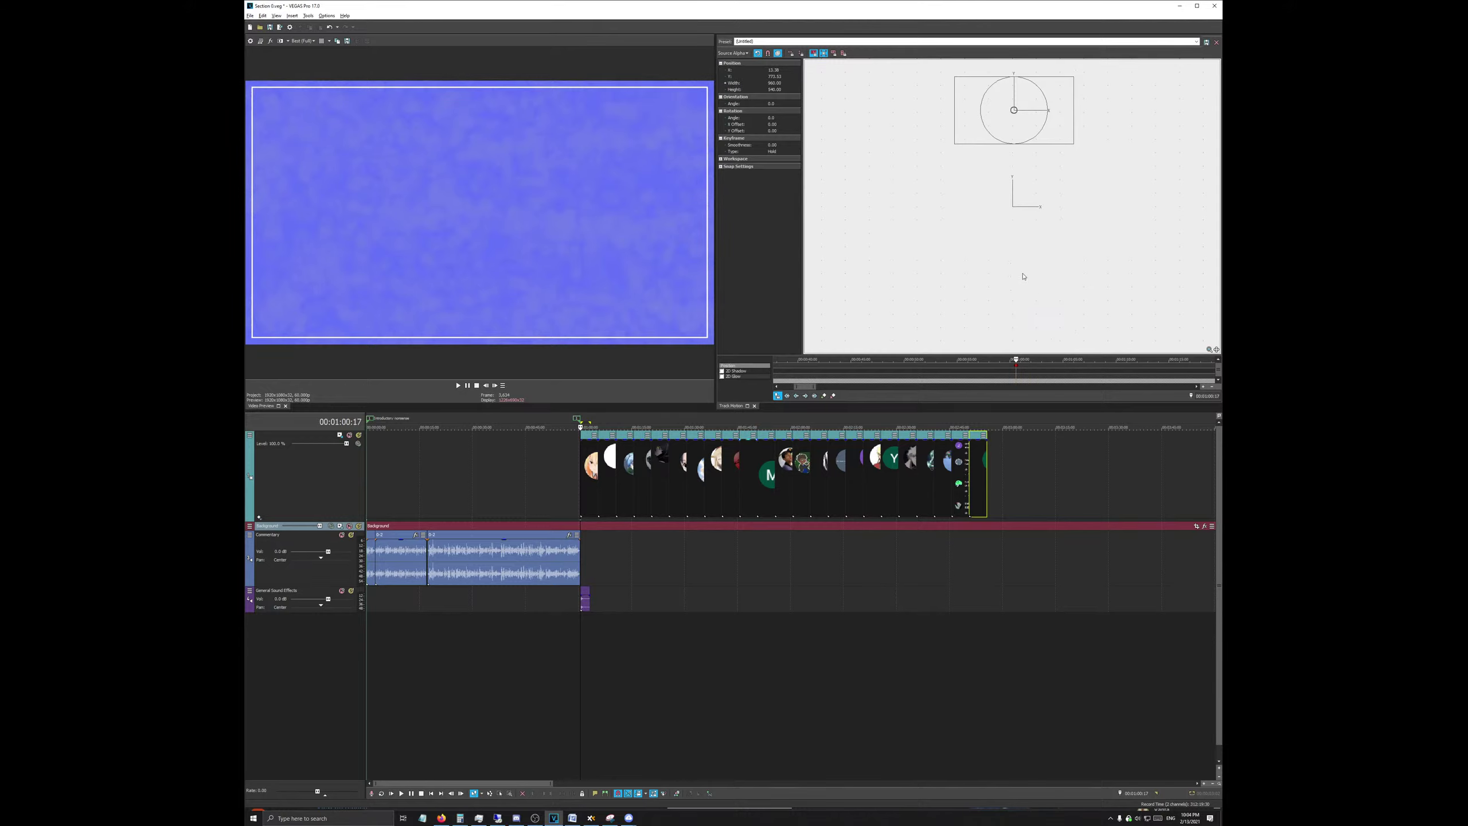
Step: Add a Track Motion position keyframe at 00:01:02:15 and move the comment frame down to slightly above the centre
{"action": "scroll", "coordinate": [659, 482], "scroll_direction": "up", "scroll_amount": 5}
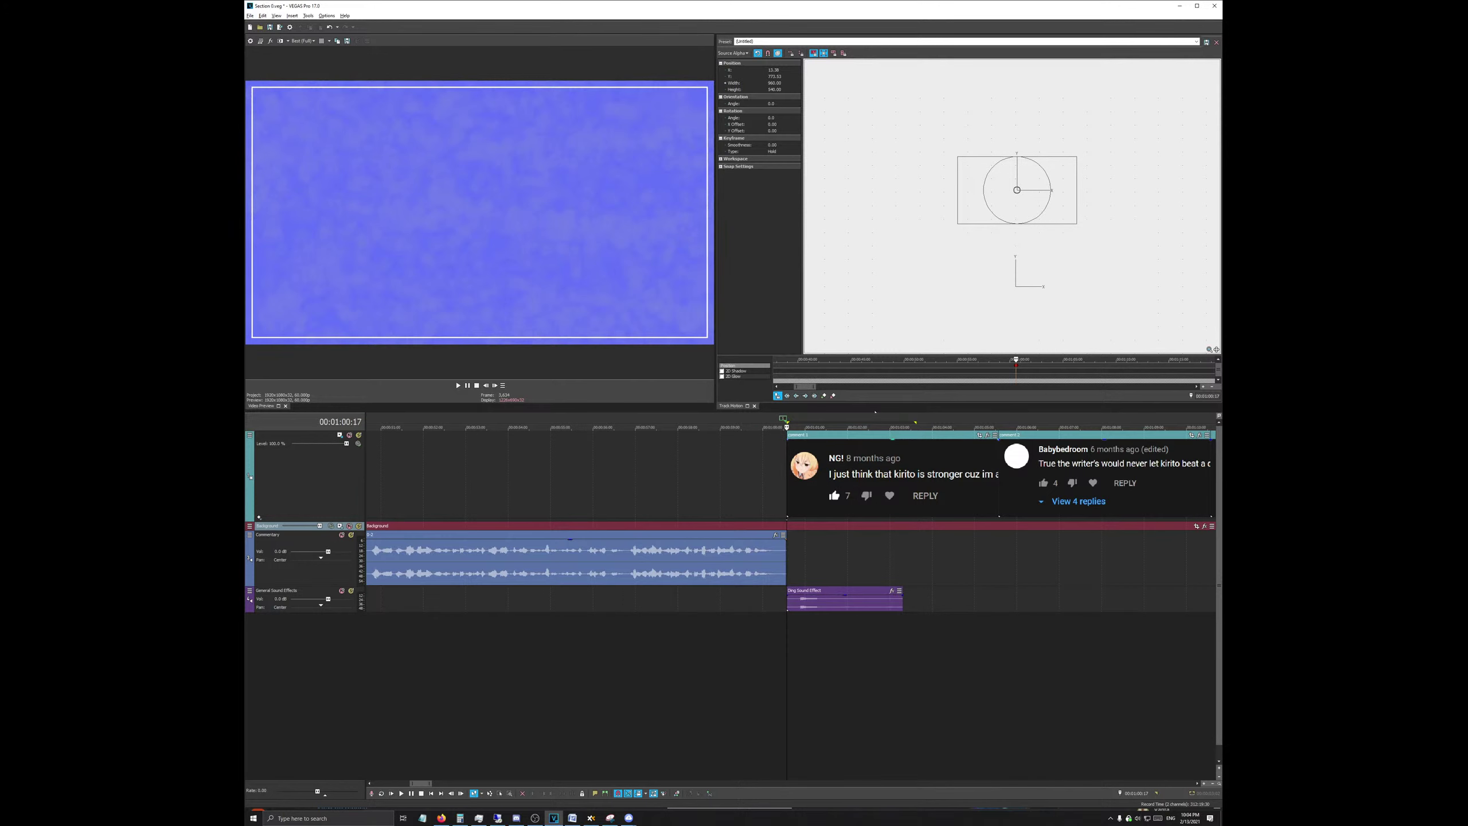
{"action": "left_click", "coordinate": [868, 427]}
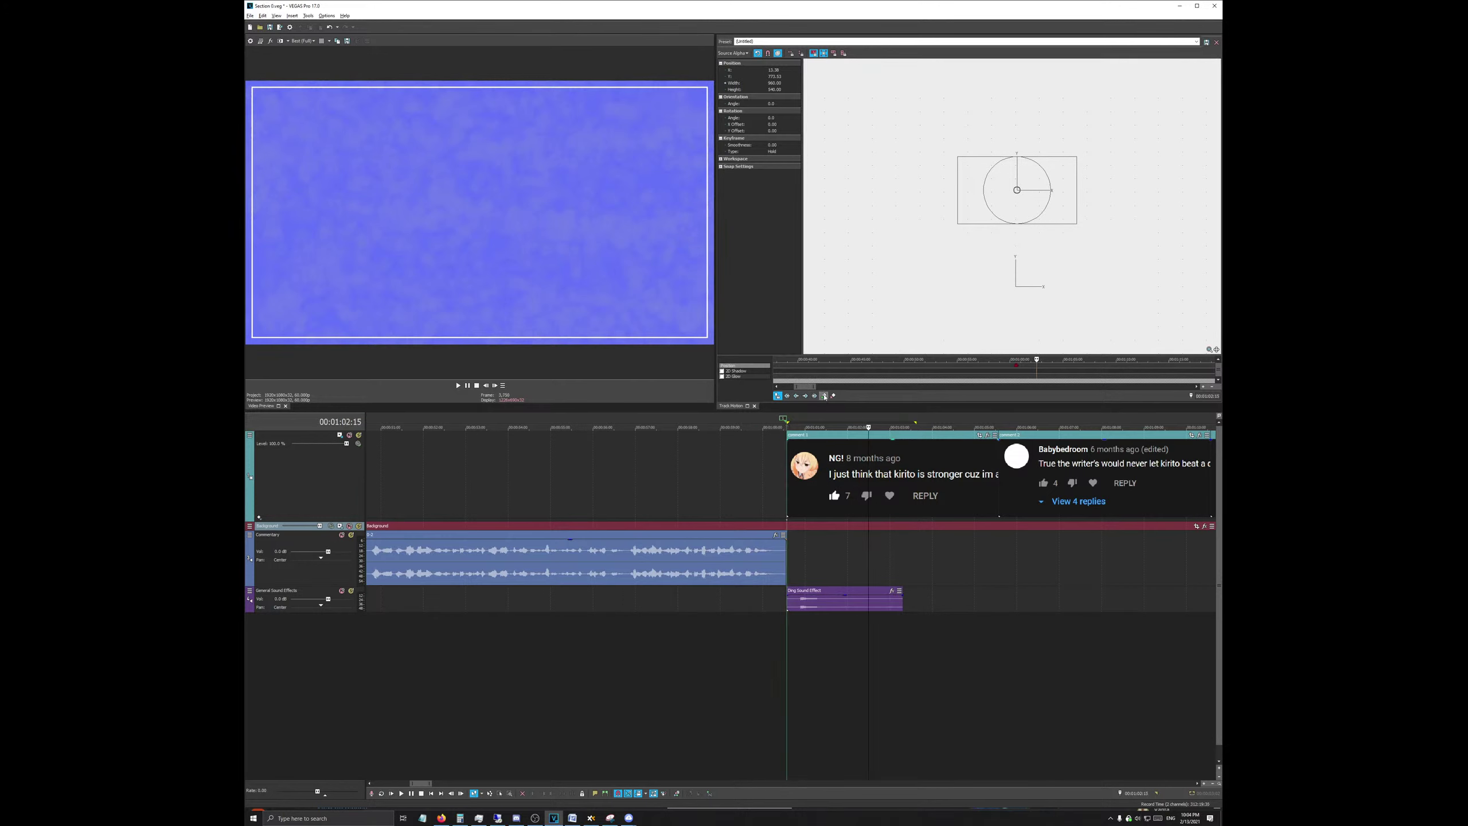
{"action": "left_click", "coordinate": [824, 396]}
{"action": "left_click", "coordinate": [1017, 366]}
{"action": "left_click", "coordinate": [1036, 366]}
{"action": "left_click_drag", "start_coordinate": [974, 203], "coordinate": [968, 280]}
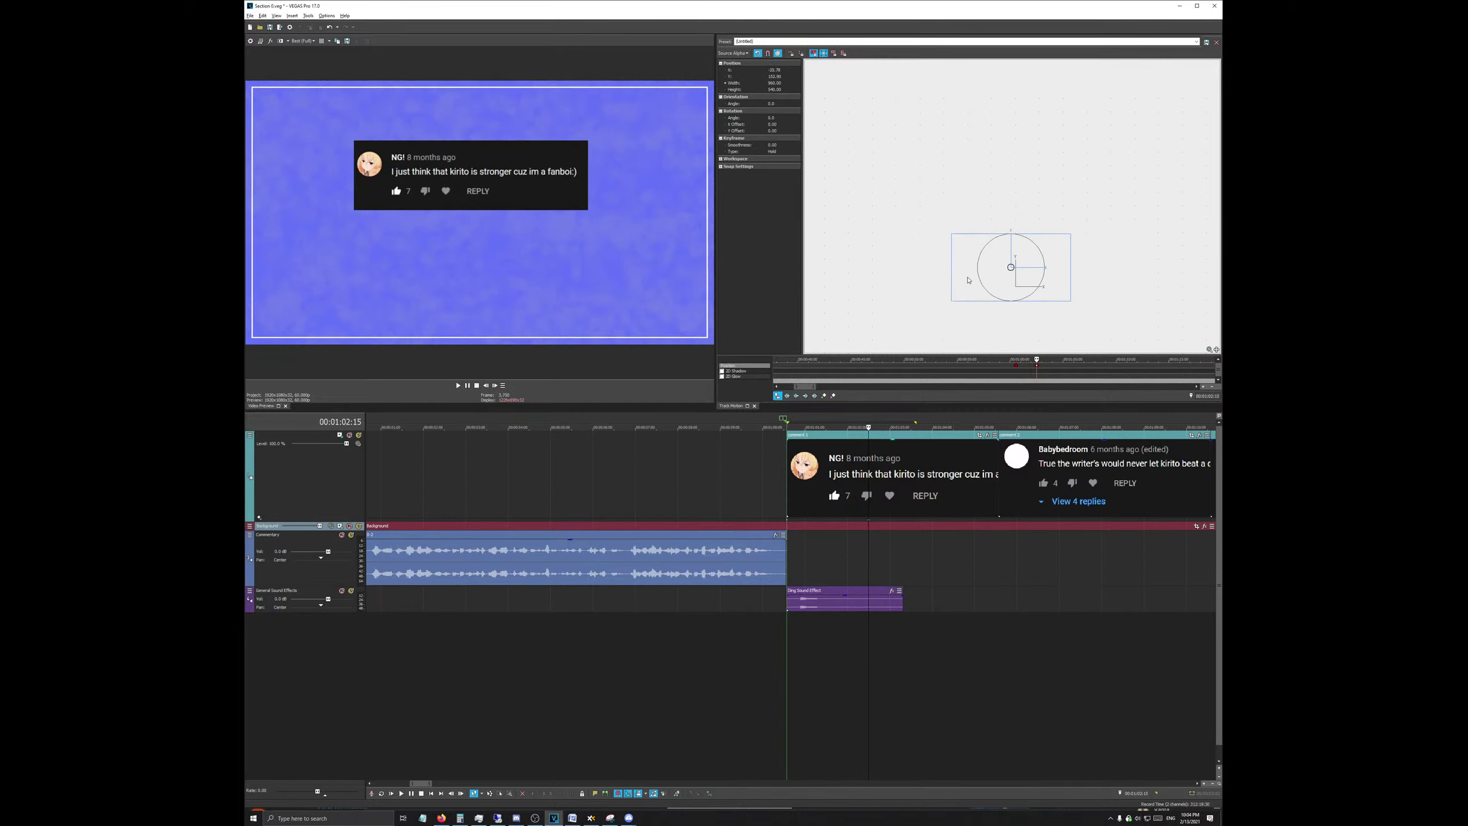
{"action": "left_click", "coordinate": [1016, 367]}
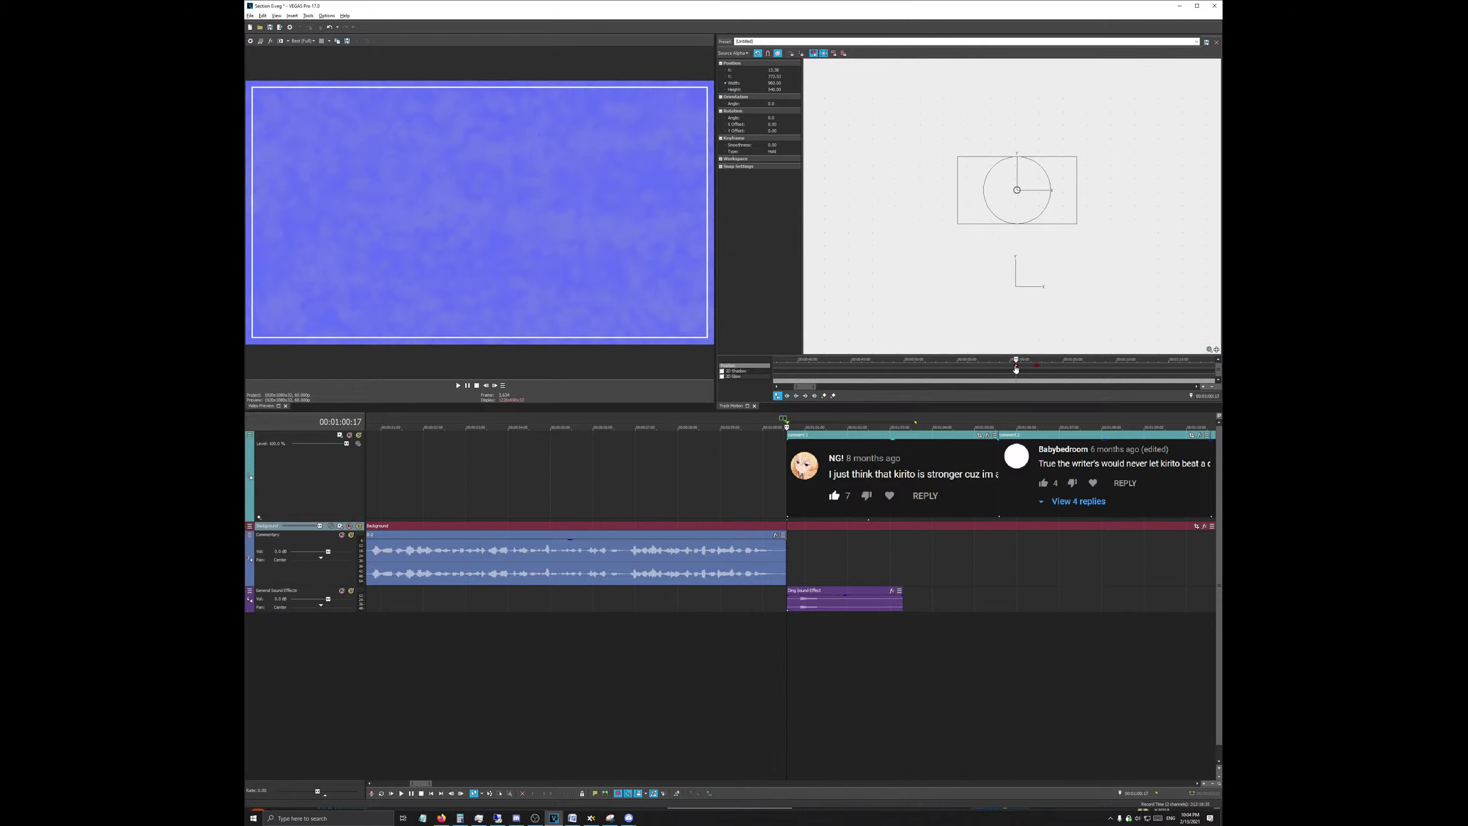
Step: Play the comment's motion from 00:01:00:17 and undo the second Track Motion keyframe
{"action": "left_click", "coordinate": [458, 388]}
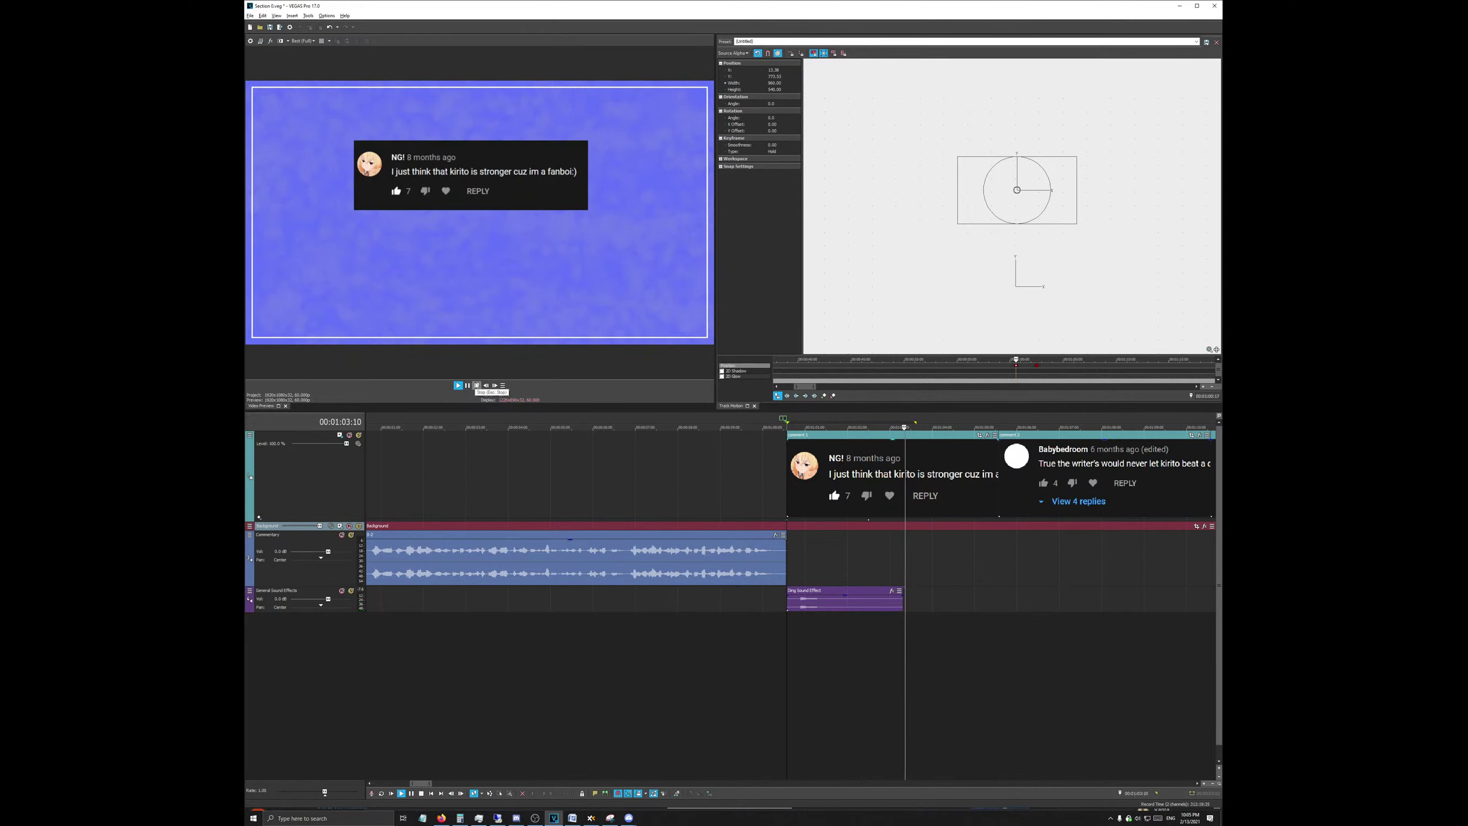
{"action": "key", "text": "space"}
{"action": "key", "text": "ctrl+z"}
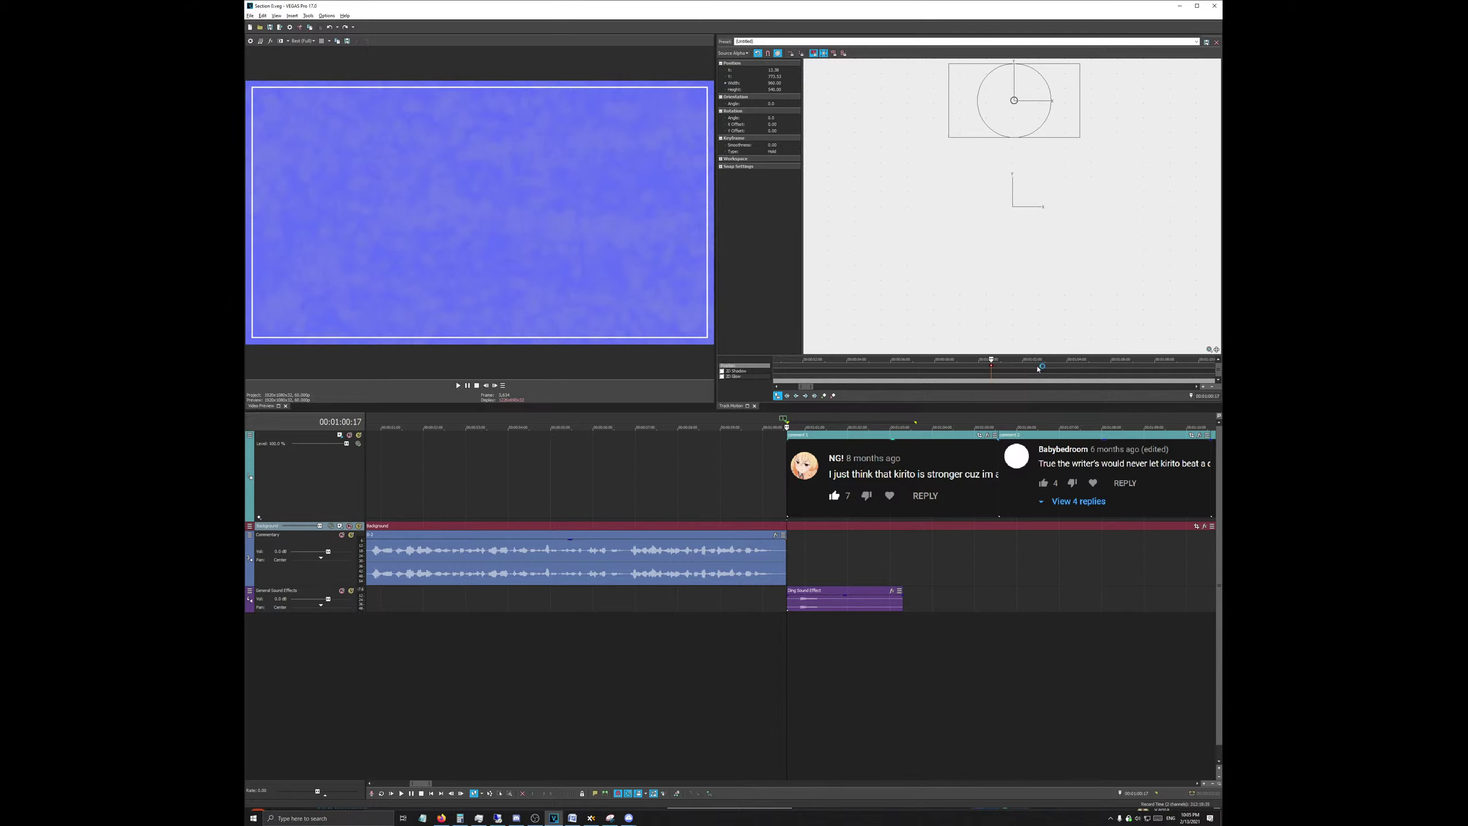
Step: Insert two empty video tracks above the comment screenshots track
{"action": "scroll", "coordinate": [871, 516], "scroll_direction": "down", "scroll_amount": 3}
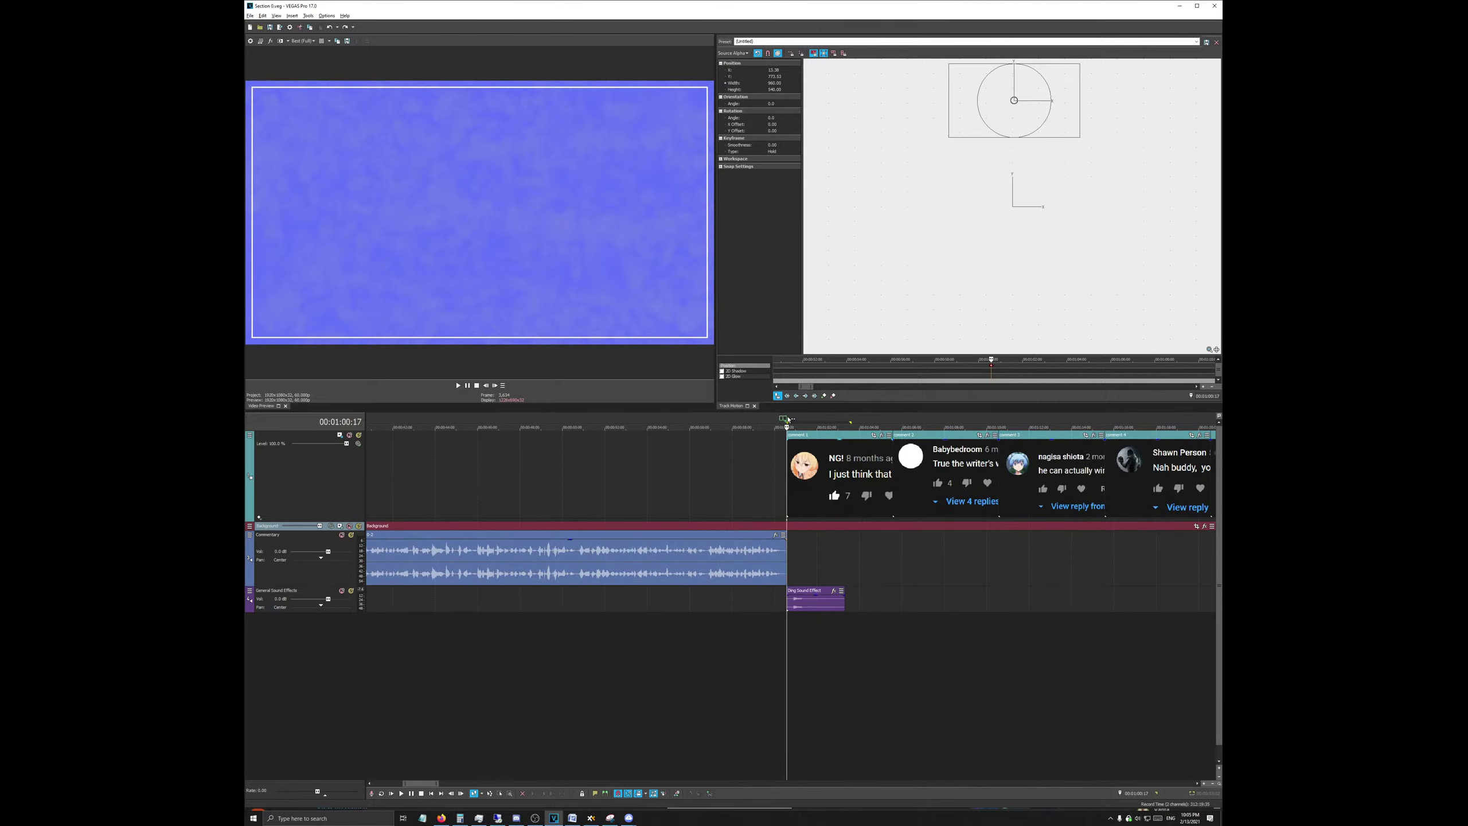
{"action": "scroll", "coordinate": [788, 439], "scroll_direction": "down", "scroll_amount": 8}
{"action": "right_click", "coordinate": [559, 467]}
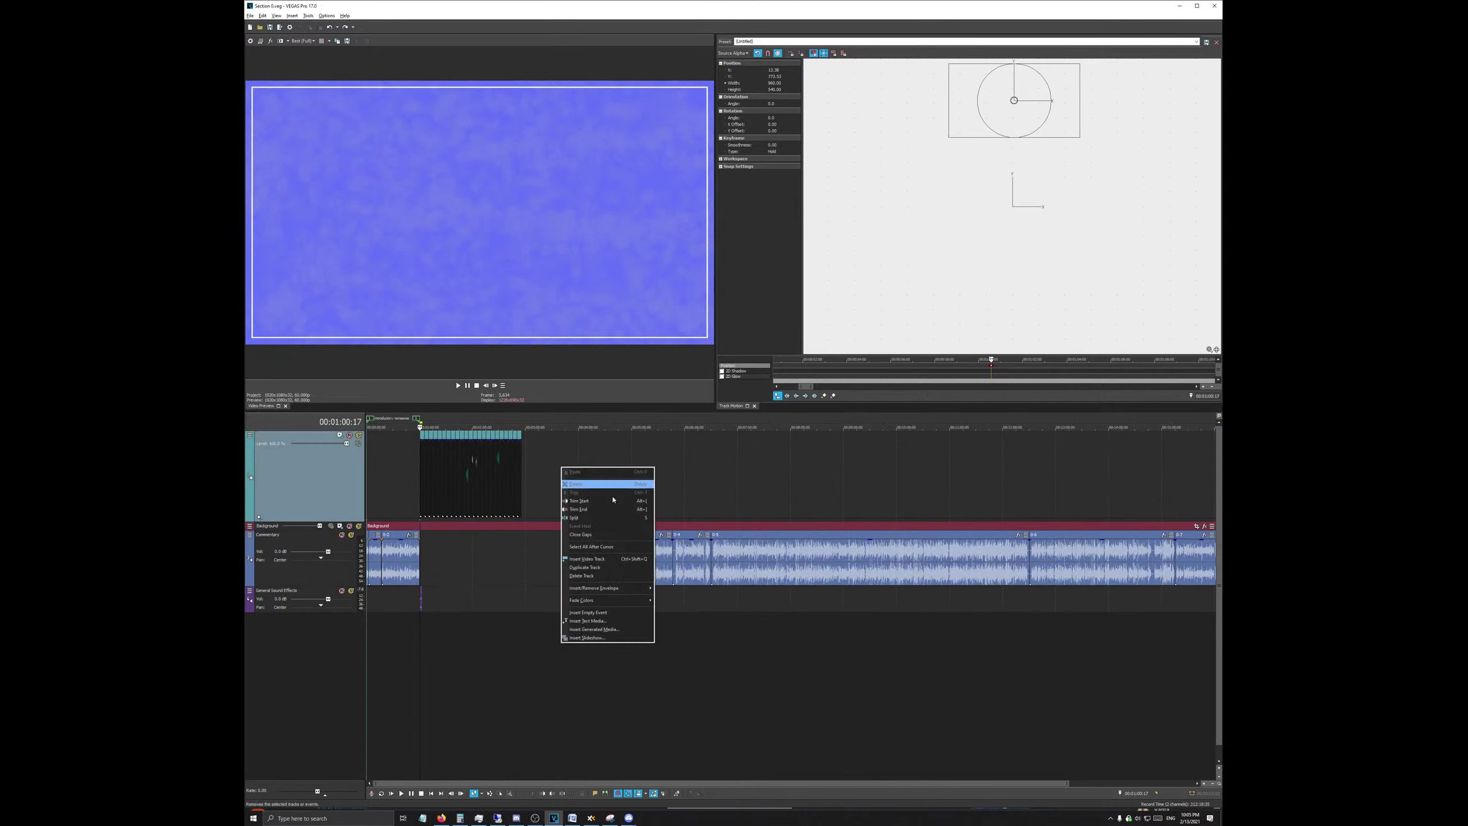
{"action": "left_click", "coordinate": [601, 559]}
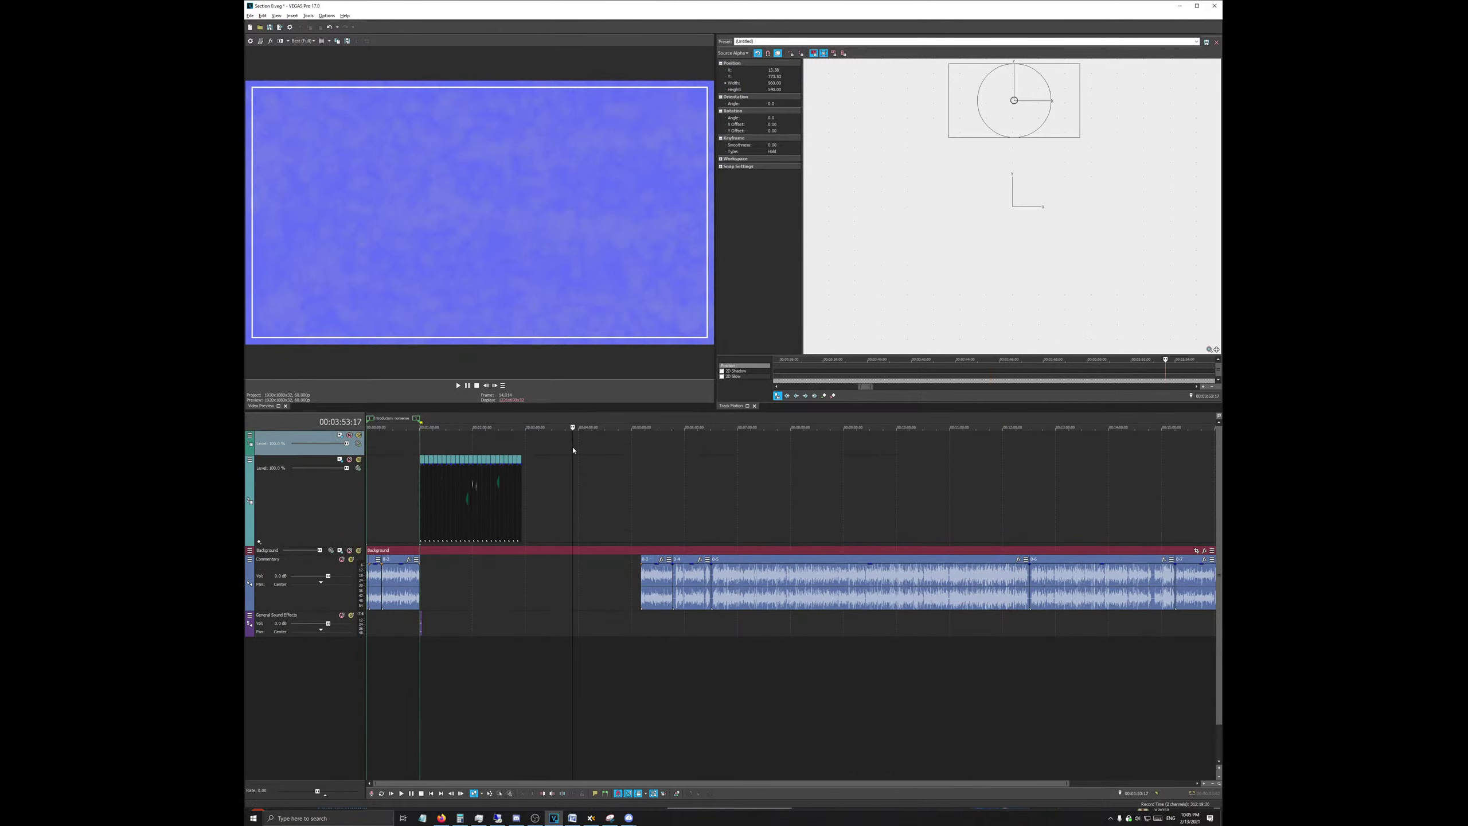
{"action": "left_click", "coordinate": [580, 483]}
{"action": "left_click", "coordinate": [318, 515]}
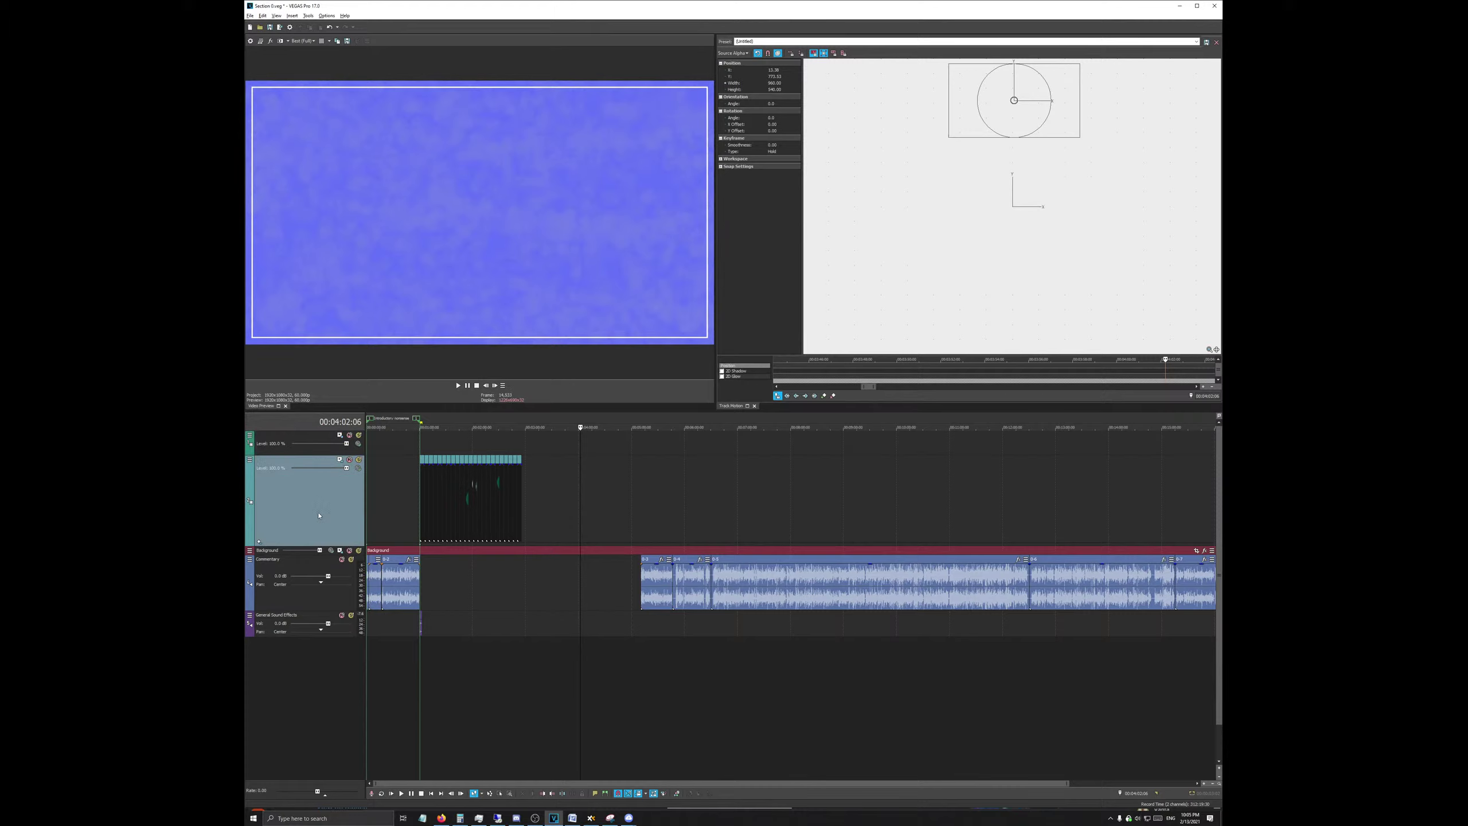
{"action": "left_click", "coordinate": [303, 451]}
{"action": "right_click", "coordinate": [303, 450]}
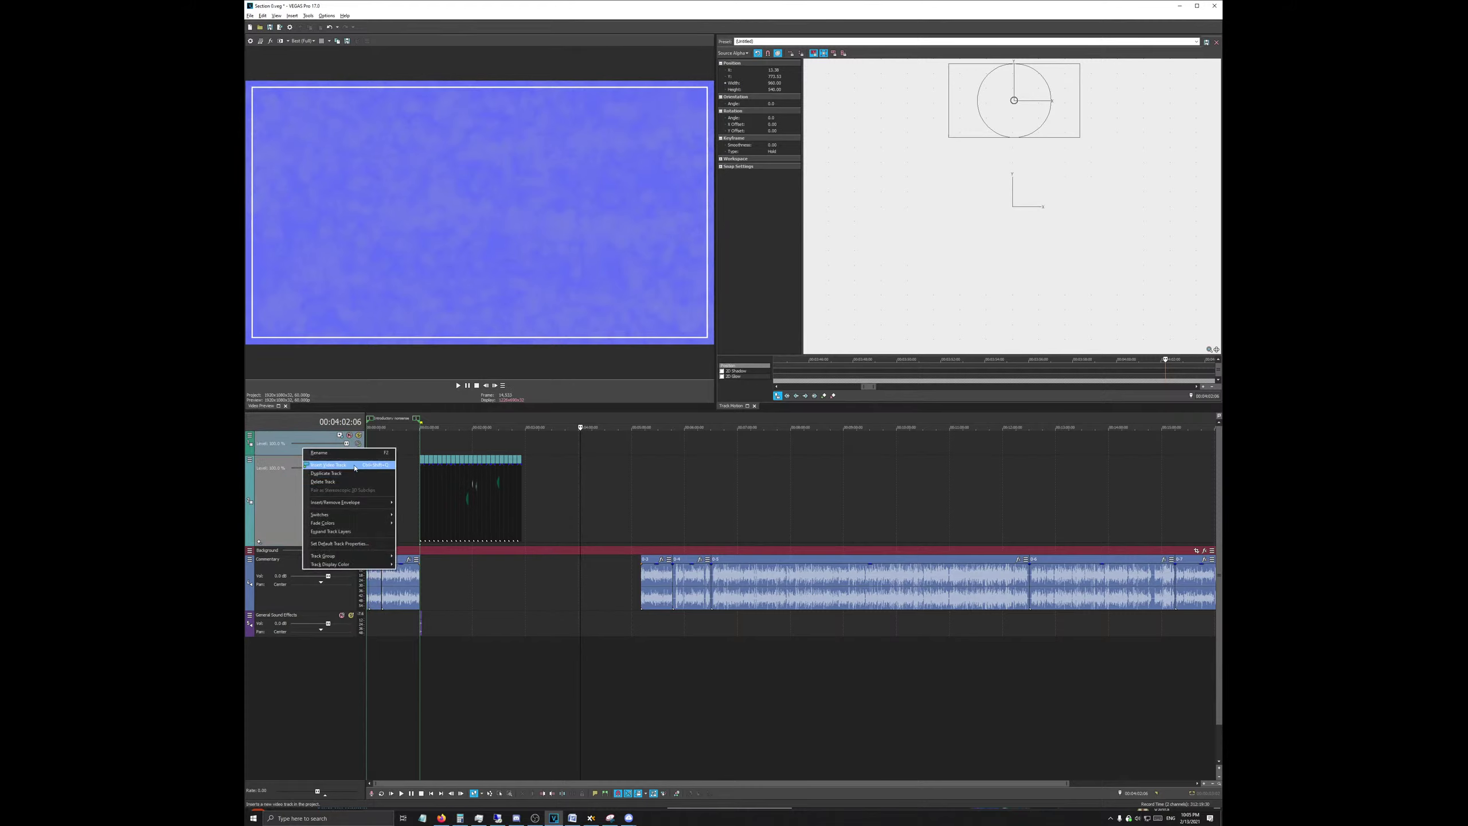
{"action": "left_click", "coordinate": [328, 465]}
Step: Duplicate the two empty video tracks above the comment screenshots track
{"action": "left_click", "coordinate": [303, 521], "text": "ctrl"}
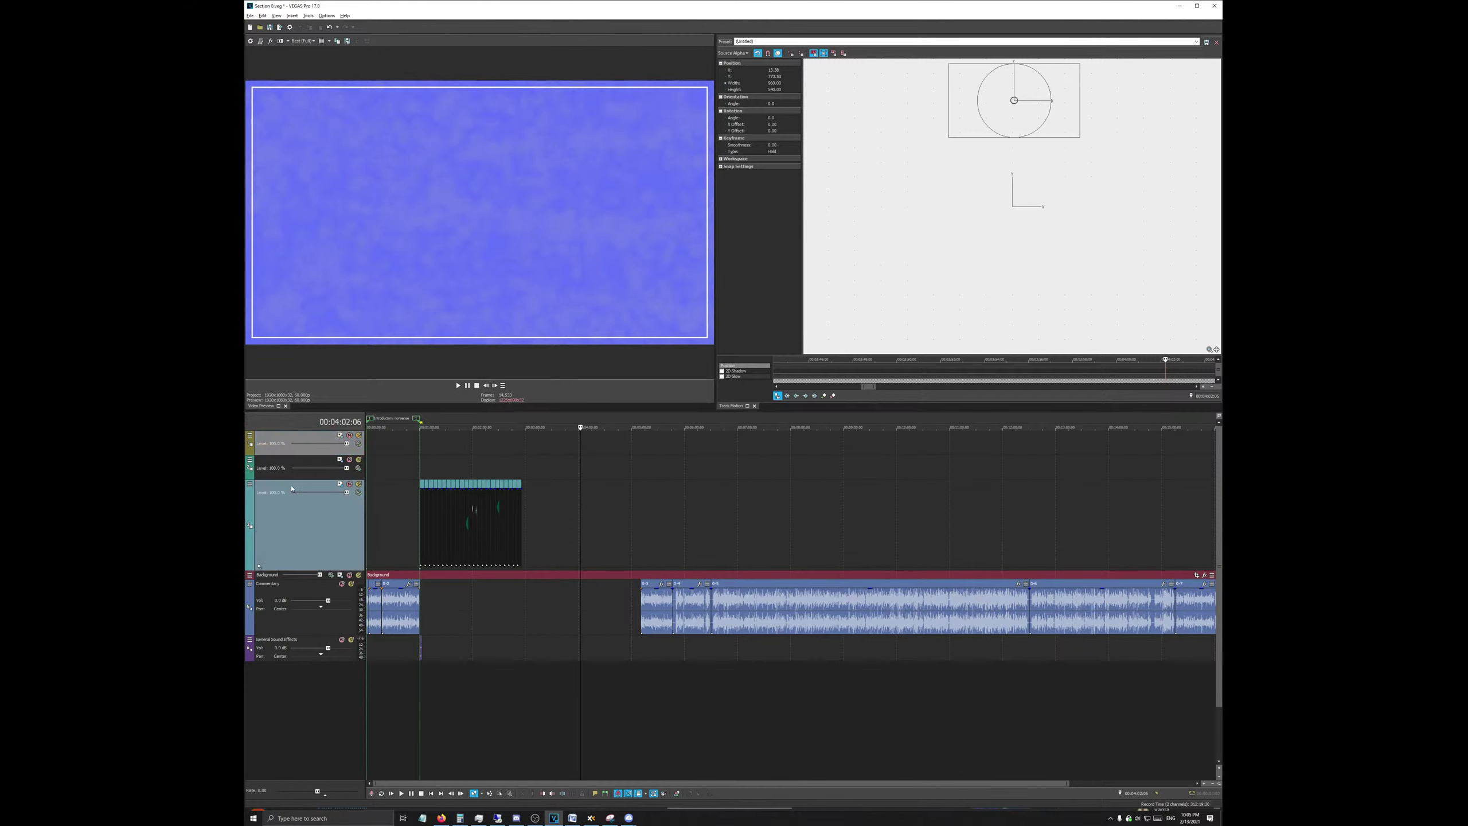
{"action": "left_click", "coordinate": [289, 472], "text": "ctrl"}
{"action": "right_click", "coordinate": [287, 475]}
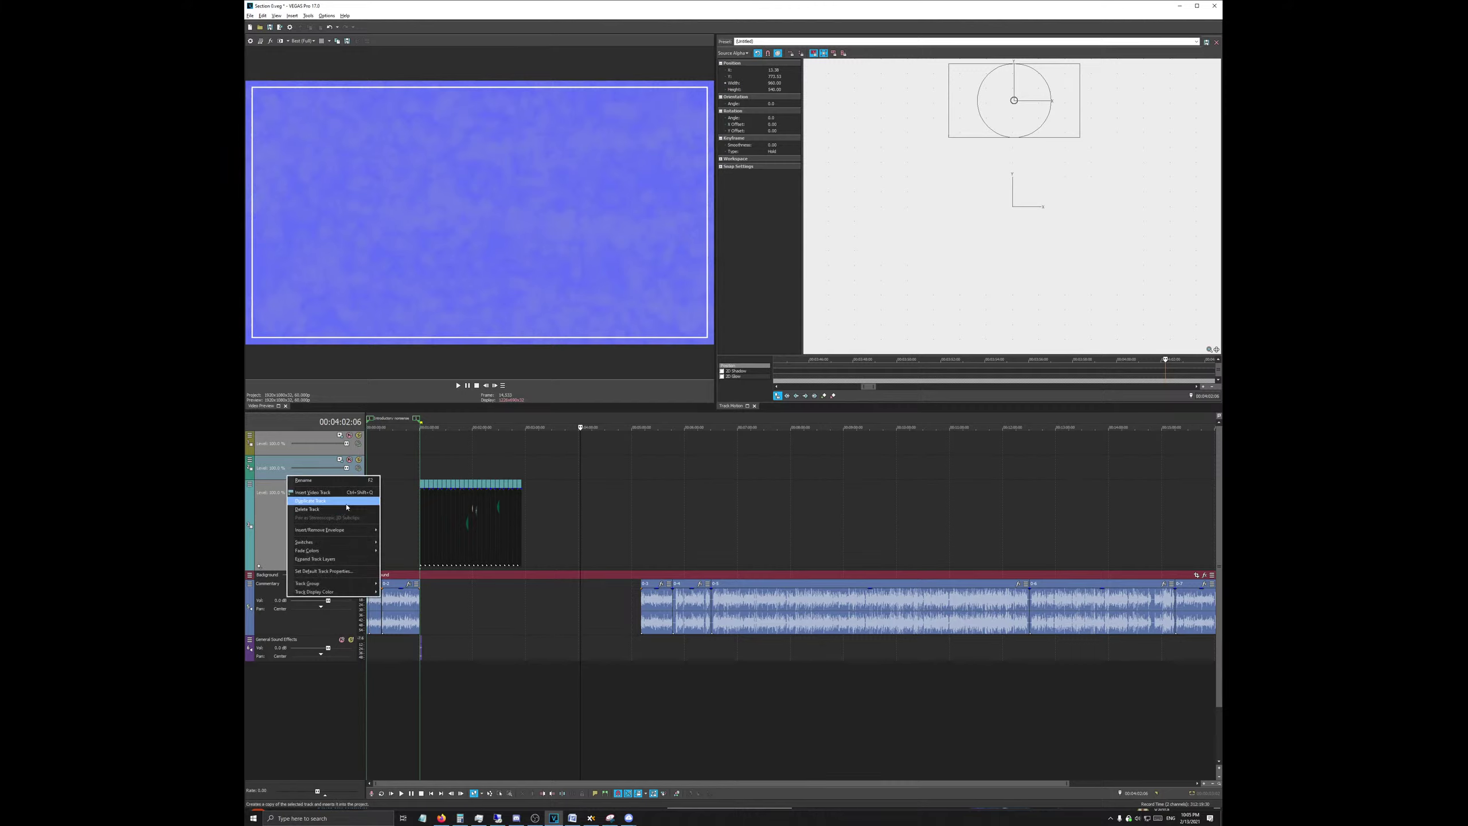
{"action": "key", "text": "Escape"}
{"action": "left_click", "coordinate": [311, 471]}
{"action": "left_click", "coordinate": [316, 450], "text": "ctrl"}
{"action": "right_click", "coordinate": [316, 450]}
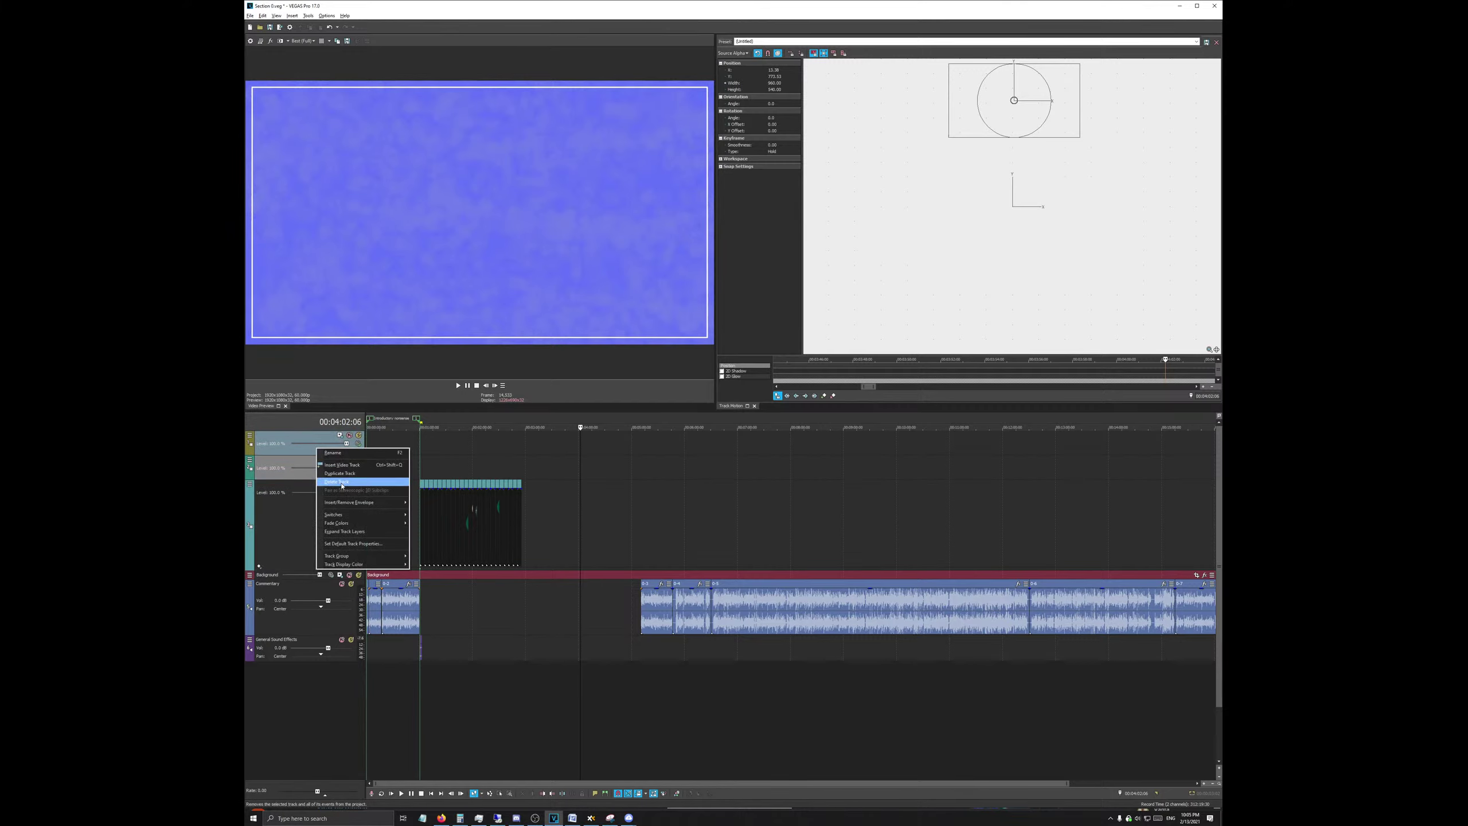
{"action": "left_click", "coordinate": [339, 473]}
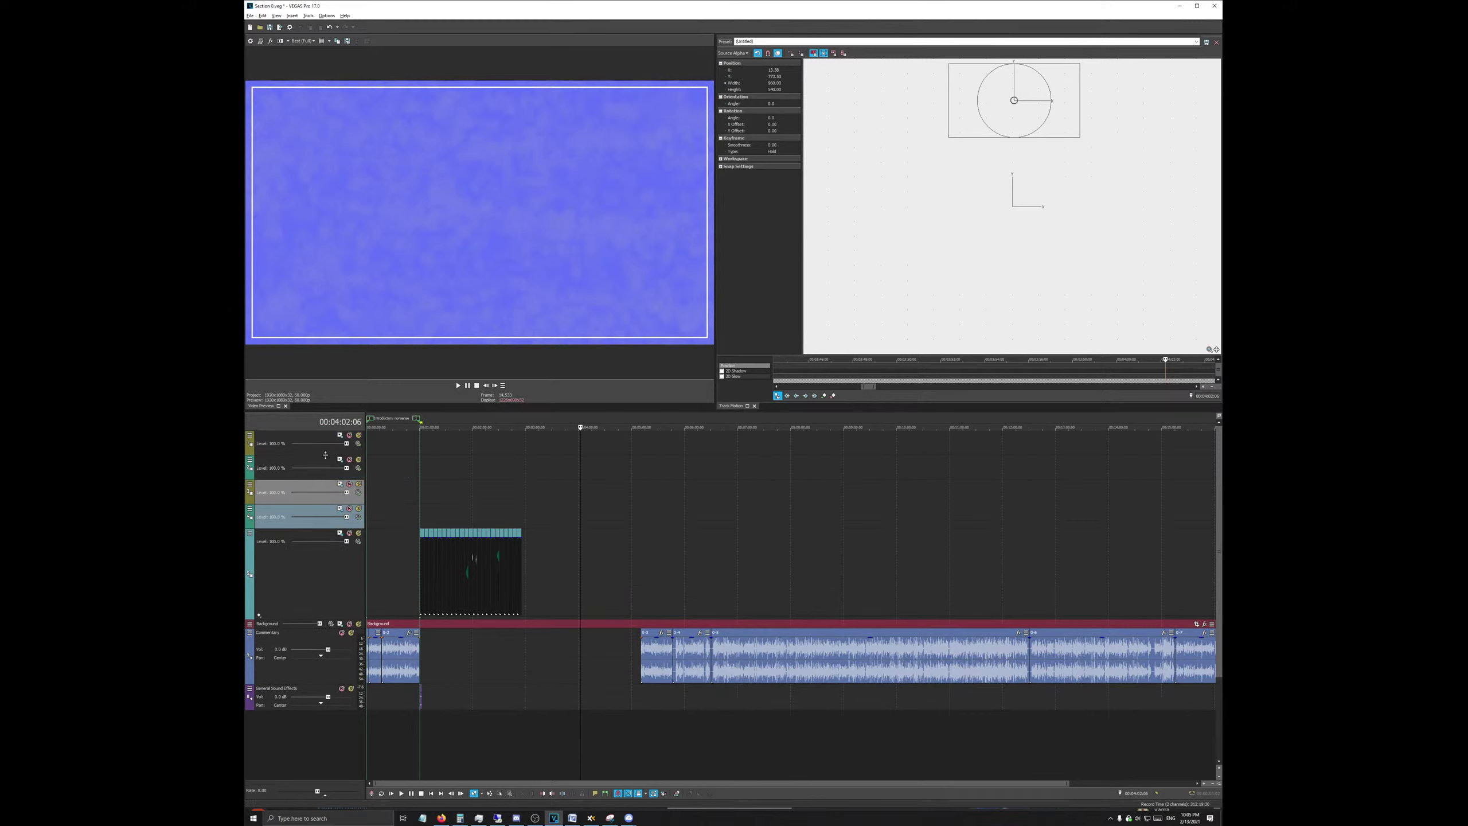
Step: Insert two more empty video tracks, one above the fourth empty track and one at the top of the track list
{"action": "left_click", "coordinate": [323, 451]}
{"action": "left_click", "coordinate": [285, 526]}
{"action": "right_click", "coordinate": [285, 526]}
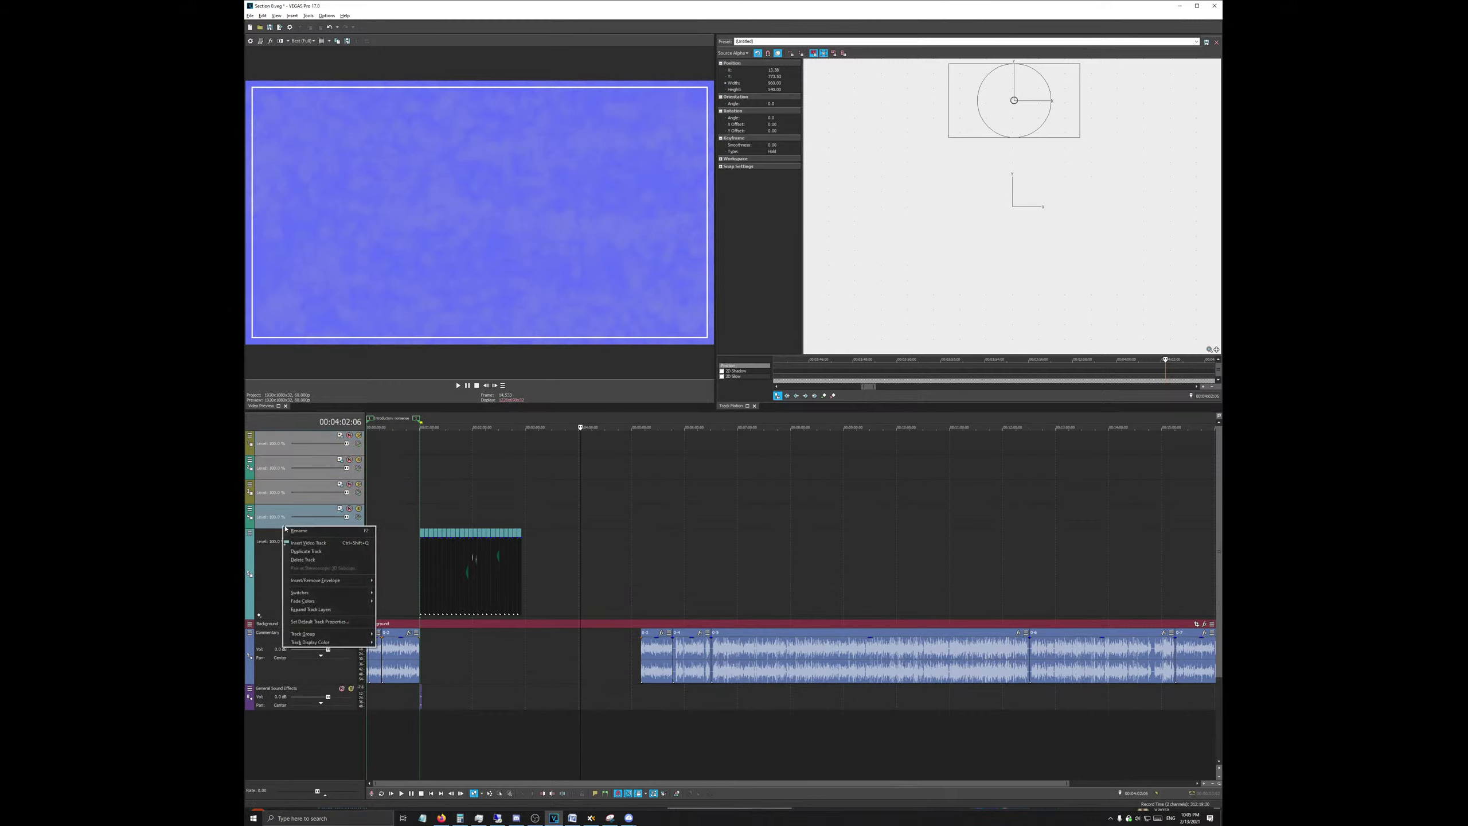
{"action": "left_click", "coordinate": [327, 544]}
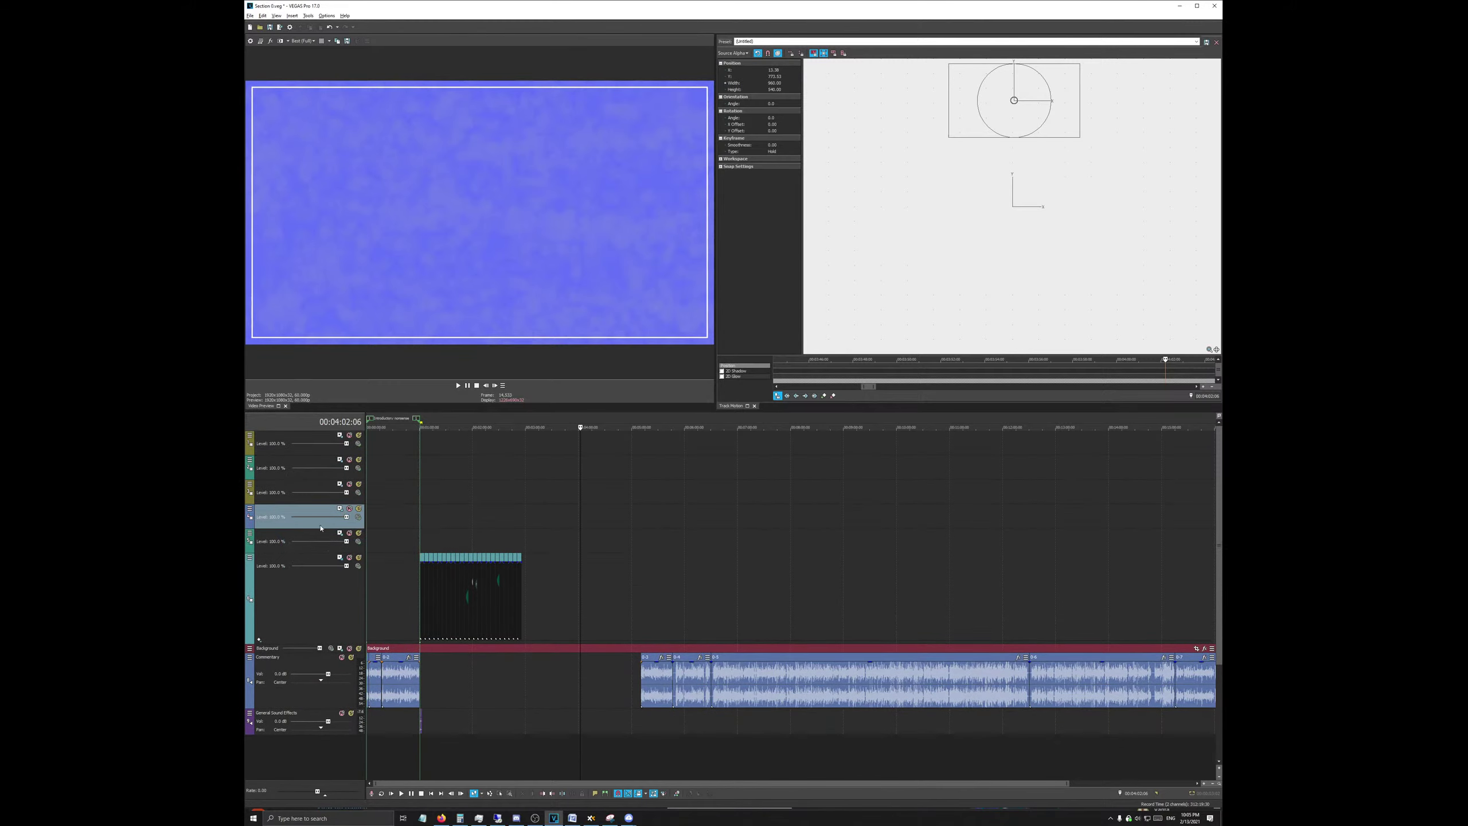
{"action": "left_click", "coordinate": [276, 551]}
{"action": "left_click", "coordinate": [275, 455]}
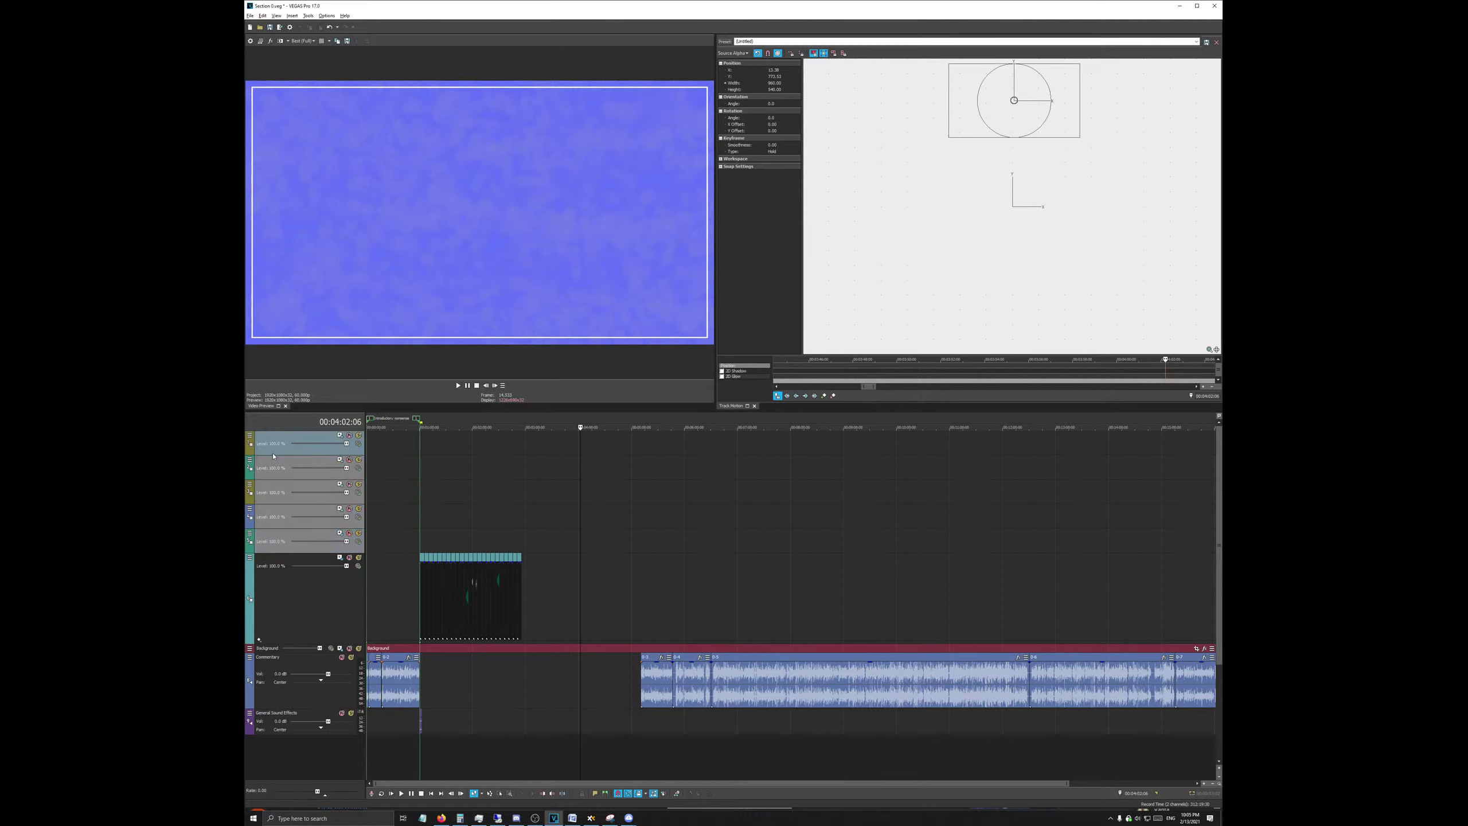
{"action": "right_click", "coordinate": [275, 454]}
{"action": "left_click", "coordinate": [307, 471]}
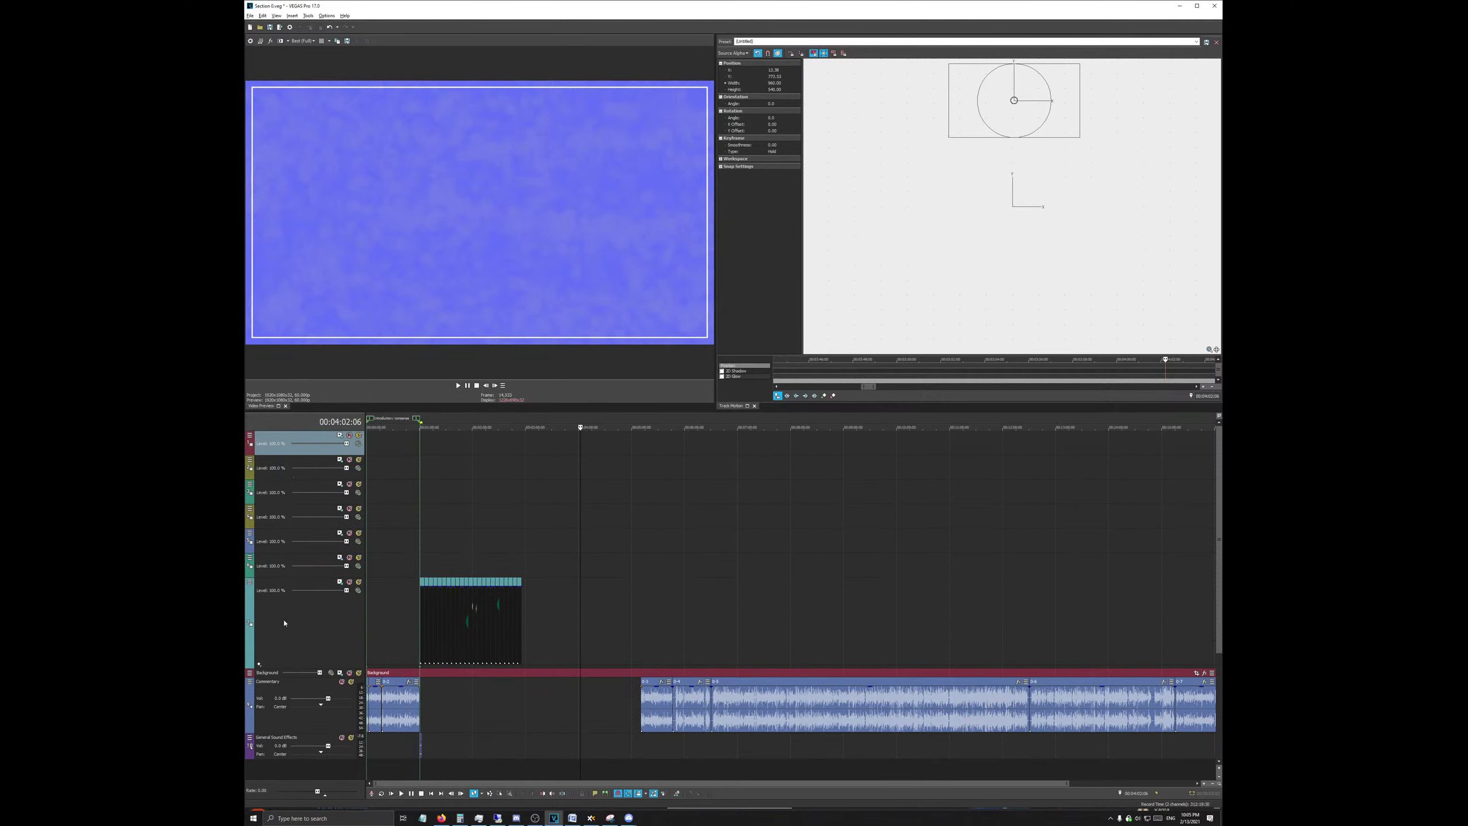
{"action": "scroll", "coordinate": [424, 558], "scroll_direction": "up", "scroll_amount": 4}
{"action": "scroll", "coordinate": [424, 558], "scroll_direction": "down", "scroll_amount": 2}
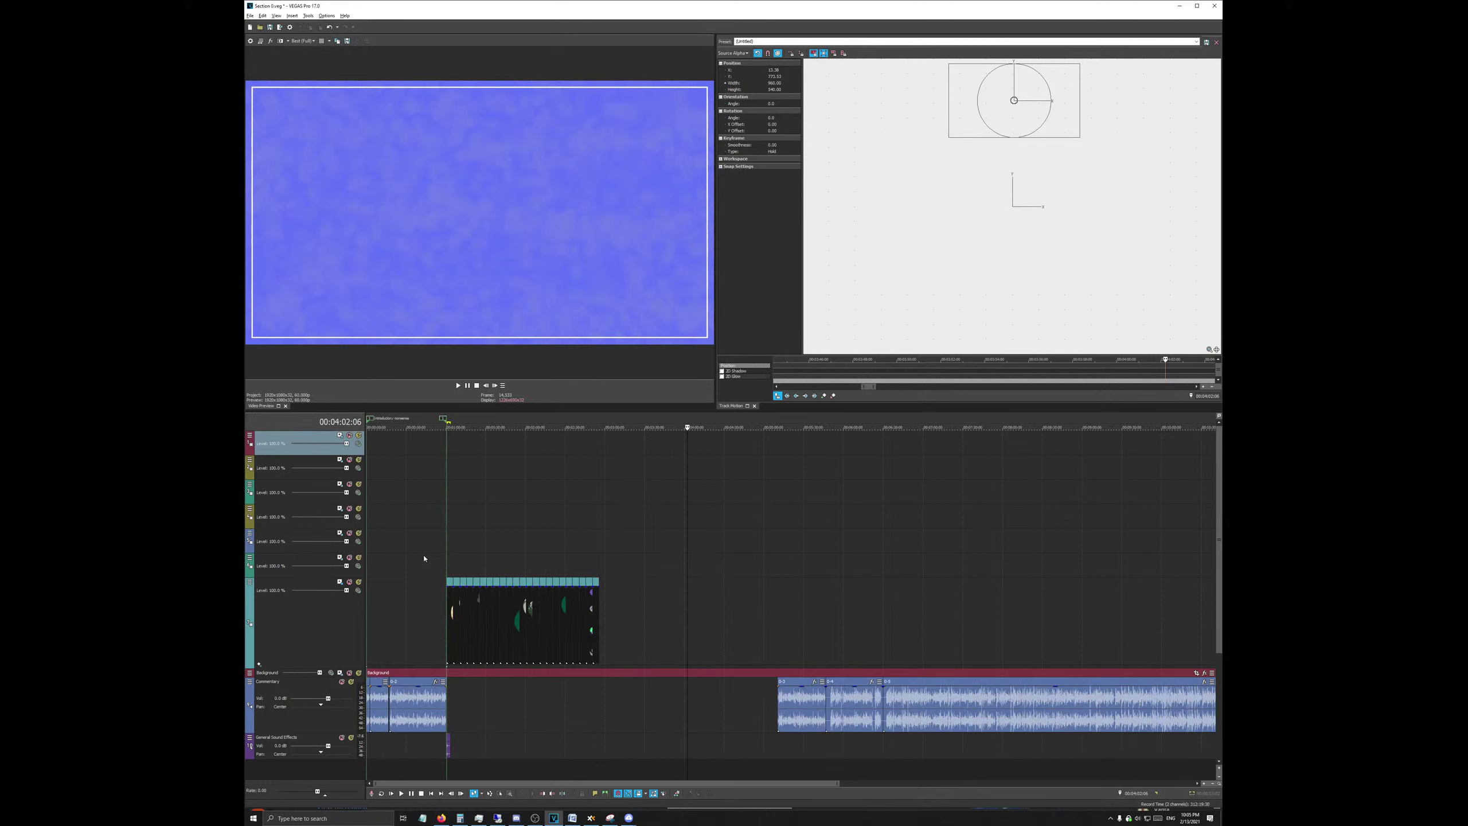
Step: Play the timeline from 00:00:56:10 to review how the first comment enters
{"action": "left_click", "coordinate": [450, 424]}
{"action": "scroll", "coordinate": [575, 633], "scroll_direction": "up", "scroll_amount": 8}
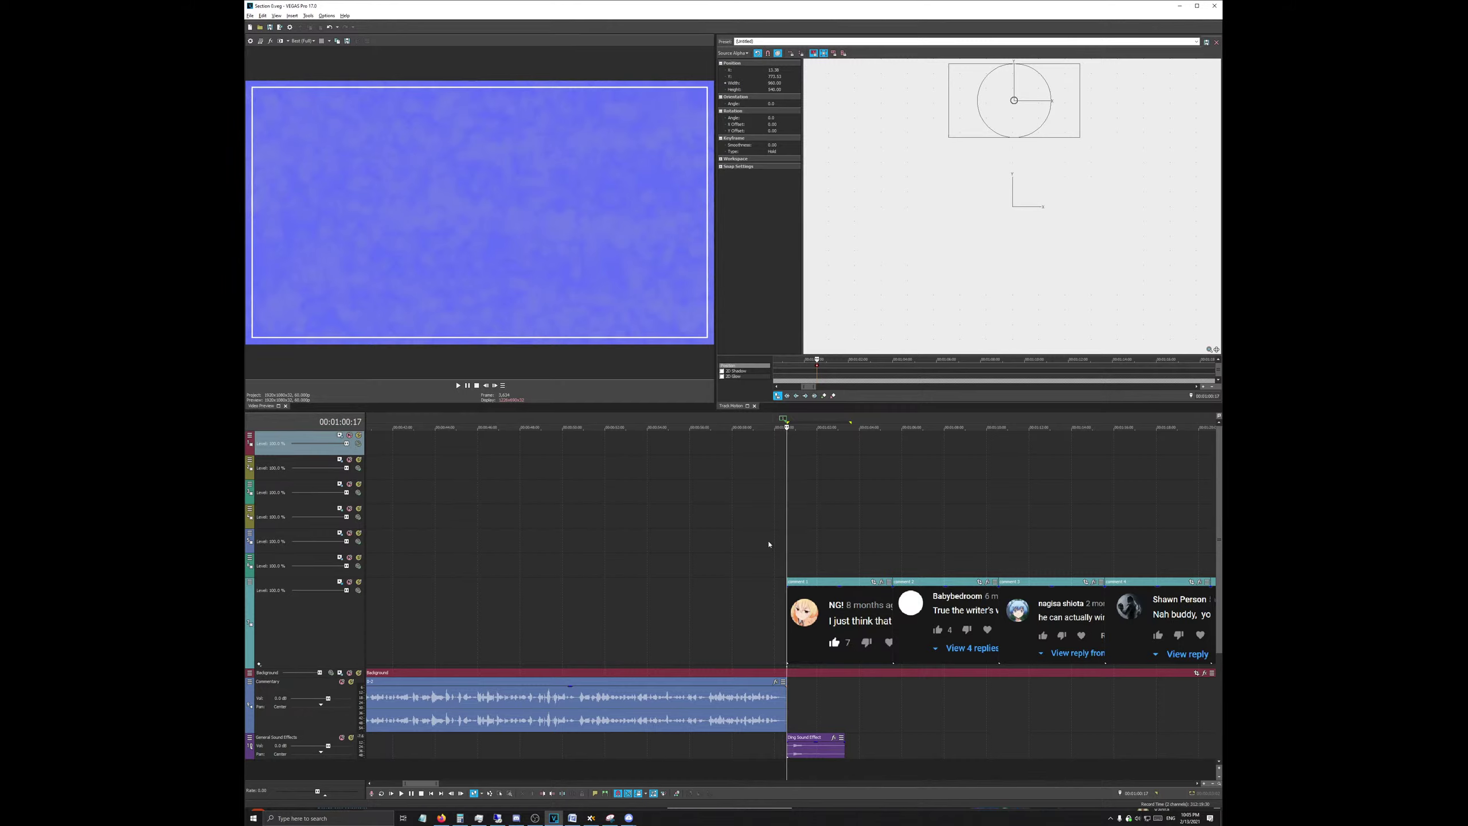
{"action": "left_click", "coordinate": [697, 426]}
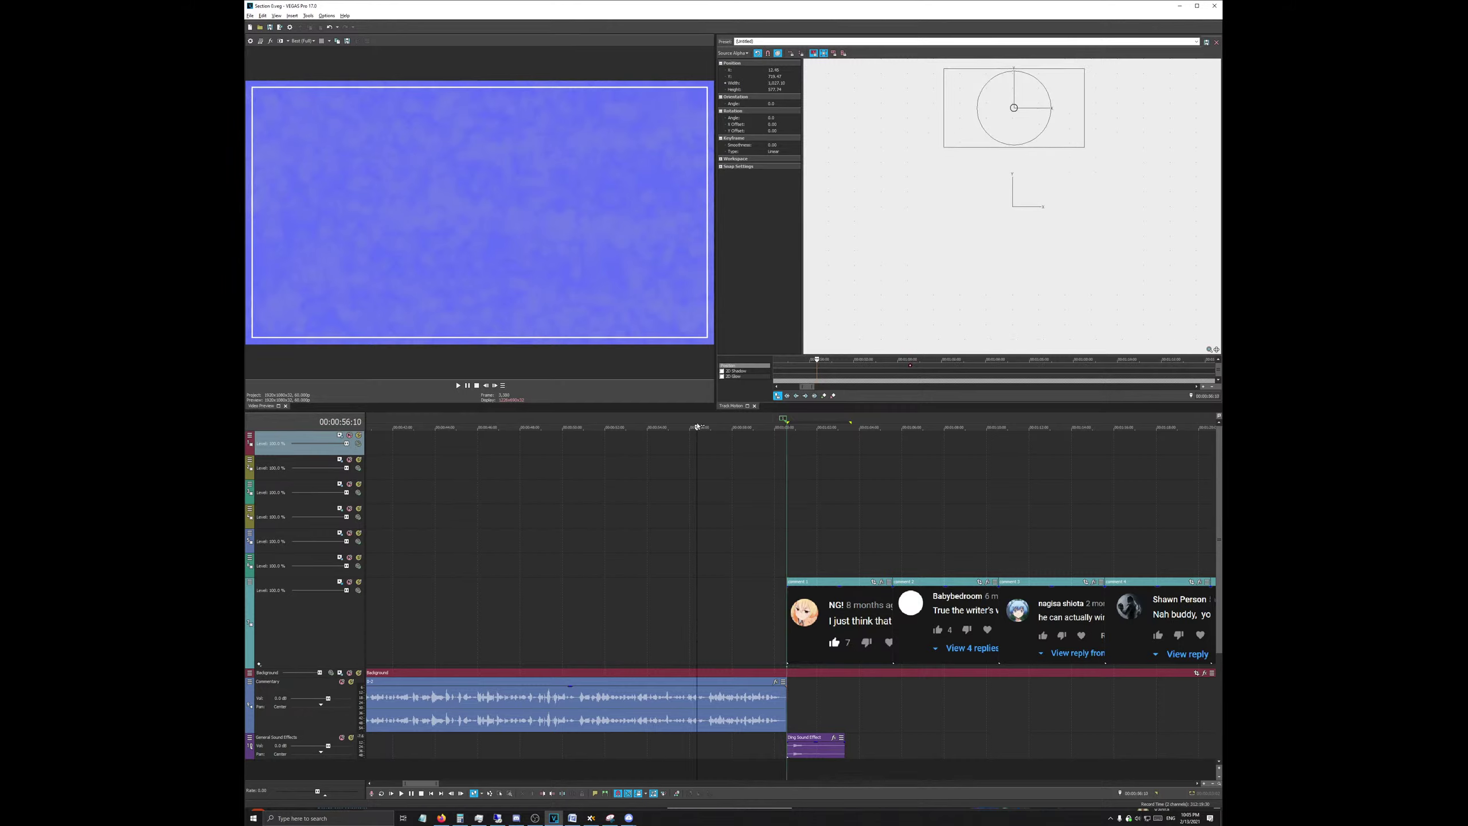
{"action": "key", "text": "space"}
{"action": "left_click", "coordinate": [476, 385]}
{"action": "key", "text": "Home"}
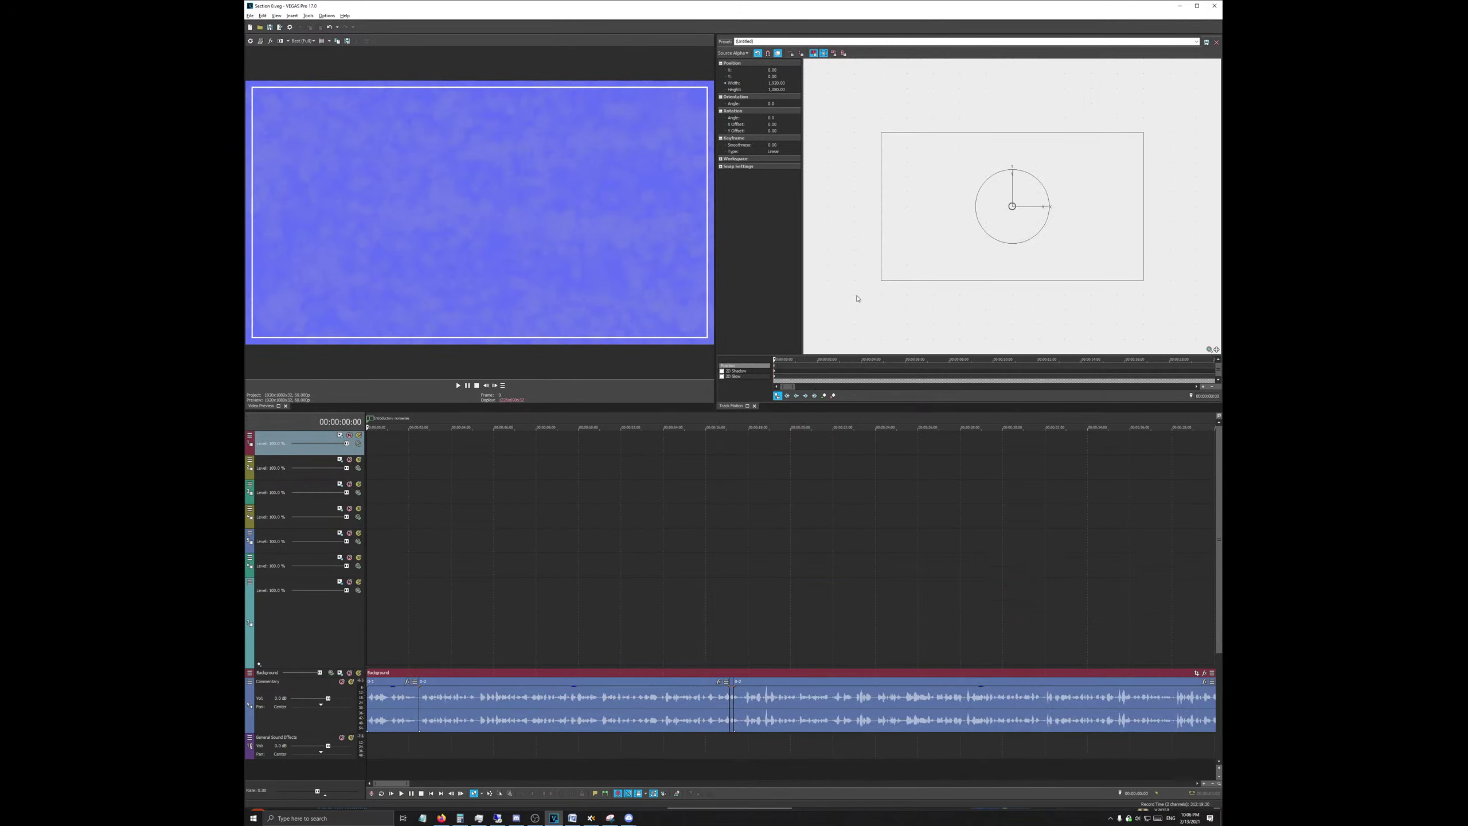
Step: Set the X and Y position of the Track Motion keyframe at 00:01:00:17 to 0
{"action": "scroll", "coordinate": [905, 385], "scroll_direction": "down", "scroll_amount": 10}
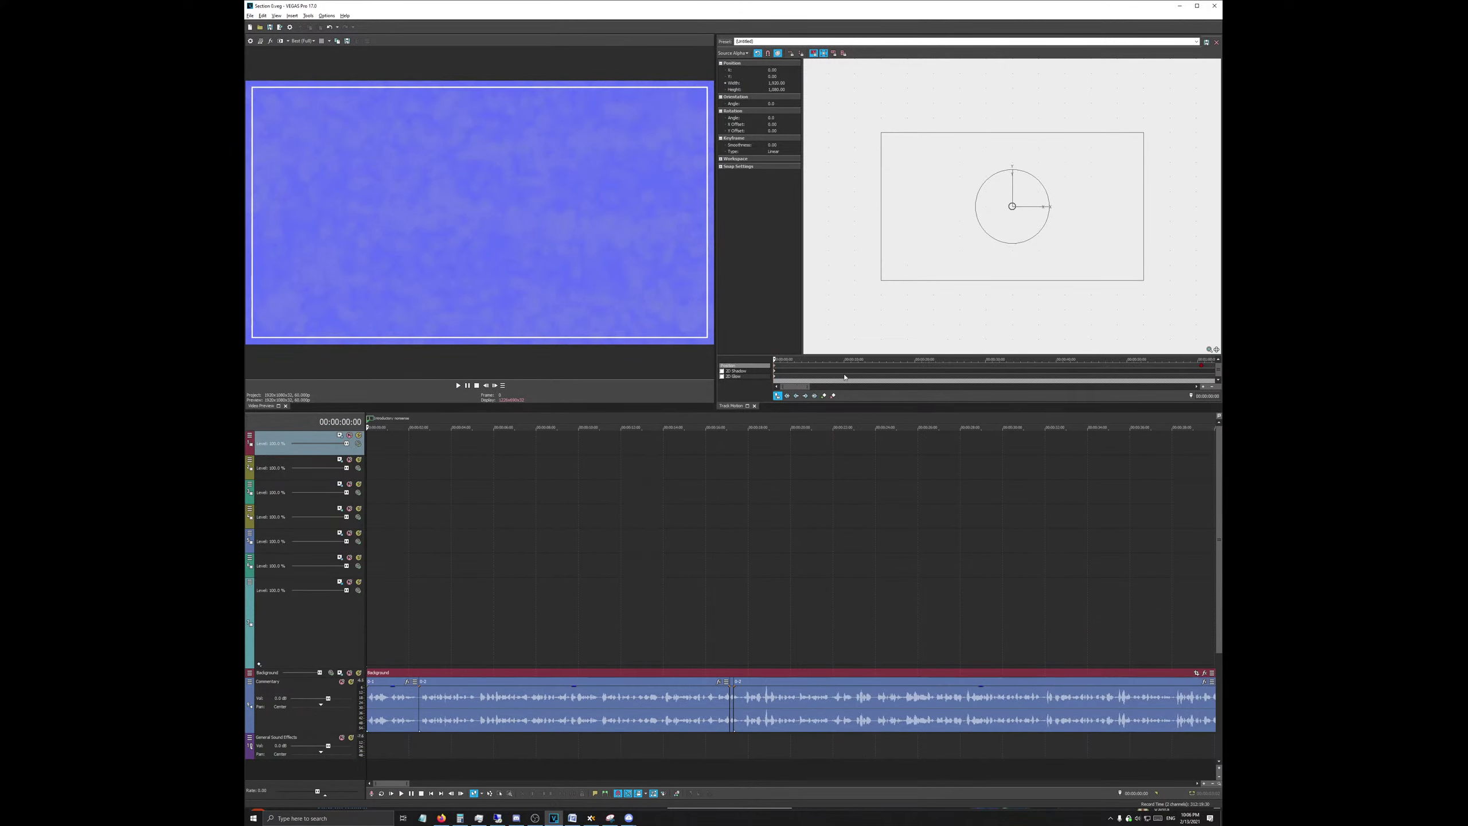
{"action": "left_click", "coordinate": [814, 369]}
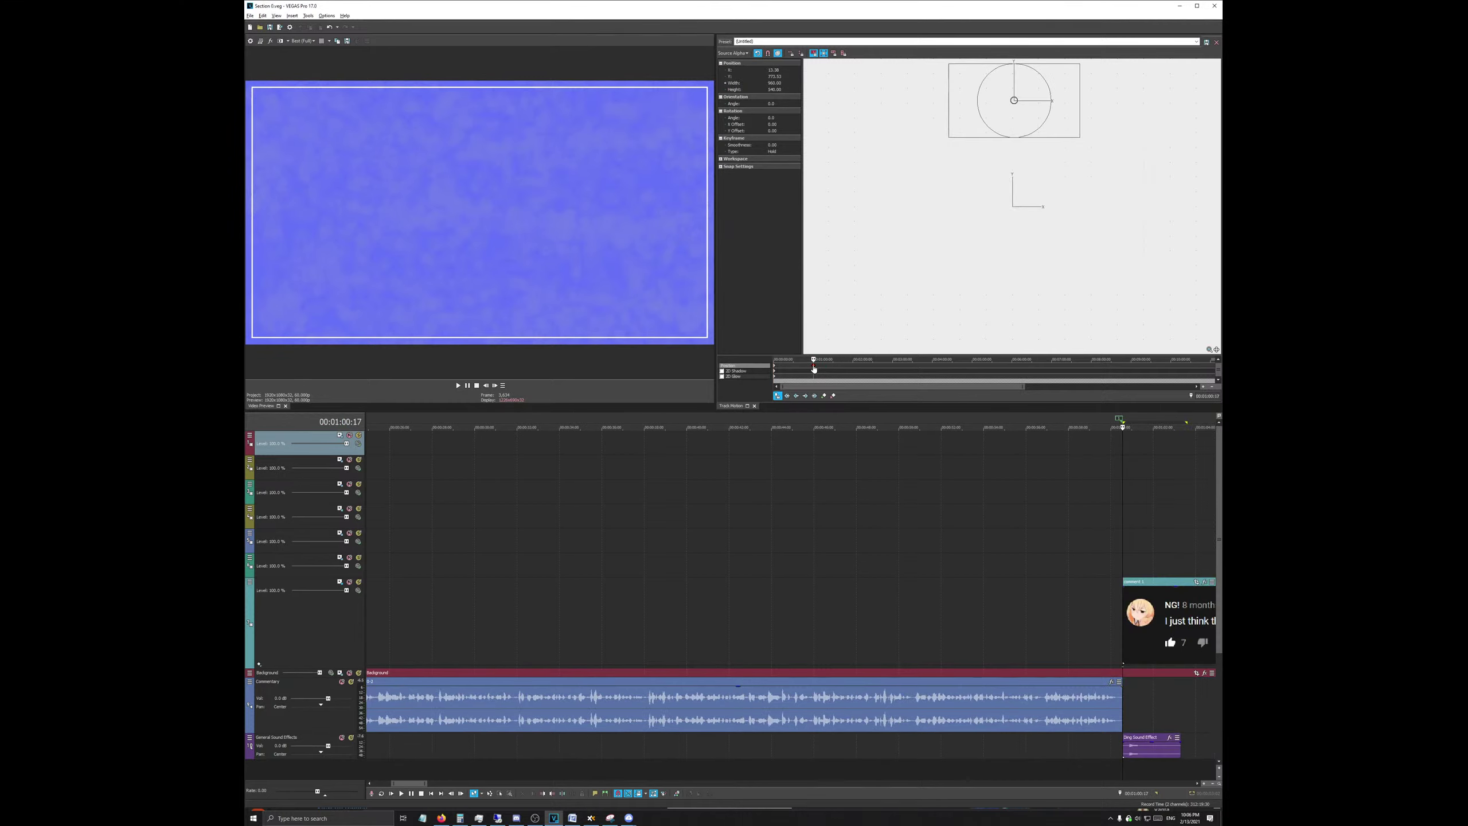
{"action": "left_click", "coordinate": [786, 70]}
{"action": "type", "text": "0"}
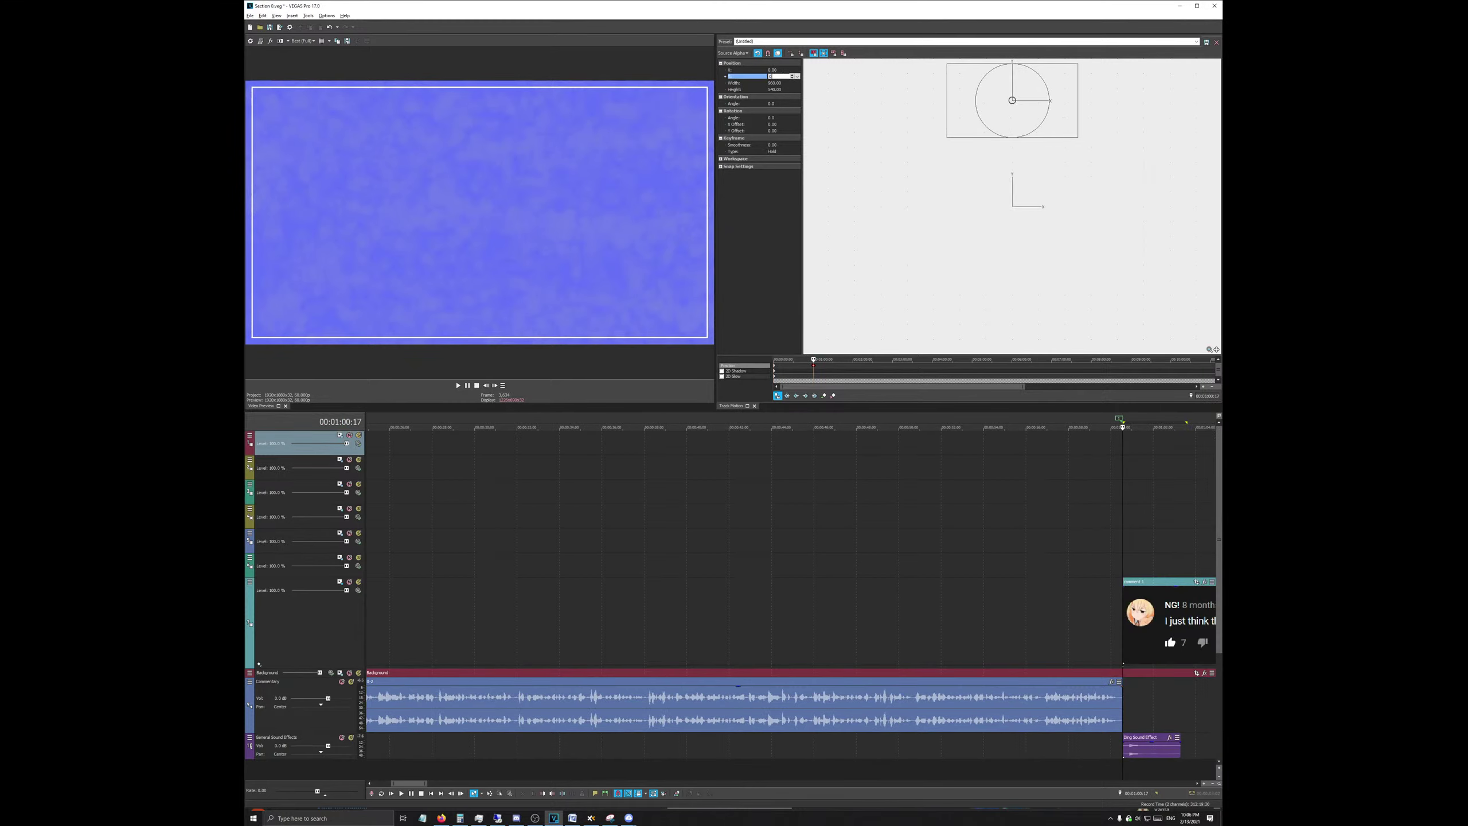
{"action": "key", "text": "Tab"}
{"action": "type", "text": "0"}
{"action": "key", "text": "Tab"}
Step: Play the entrance of the first comment from 00:00:58:25 to check its centred motion
{"action": "scroll", "coordinate": [668, 435], "scroll_direction": "down", "scroll_amount": 6}
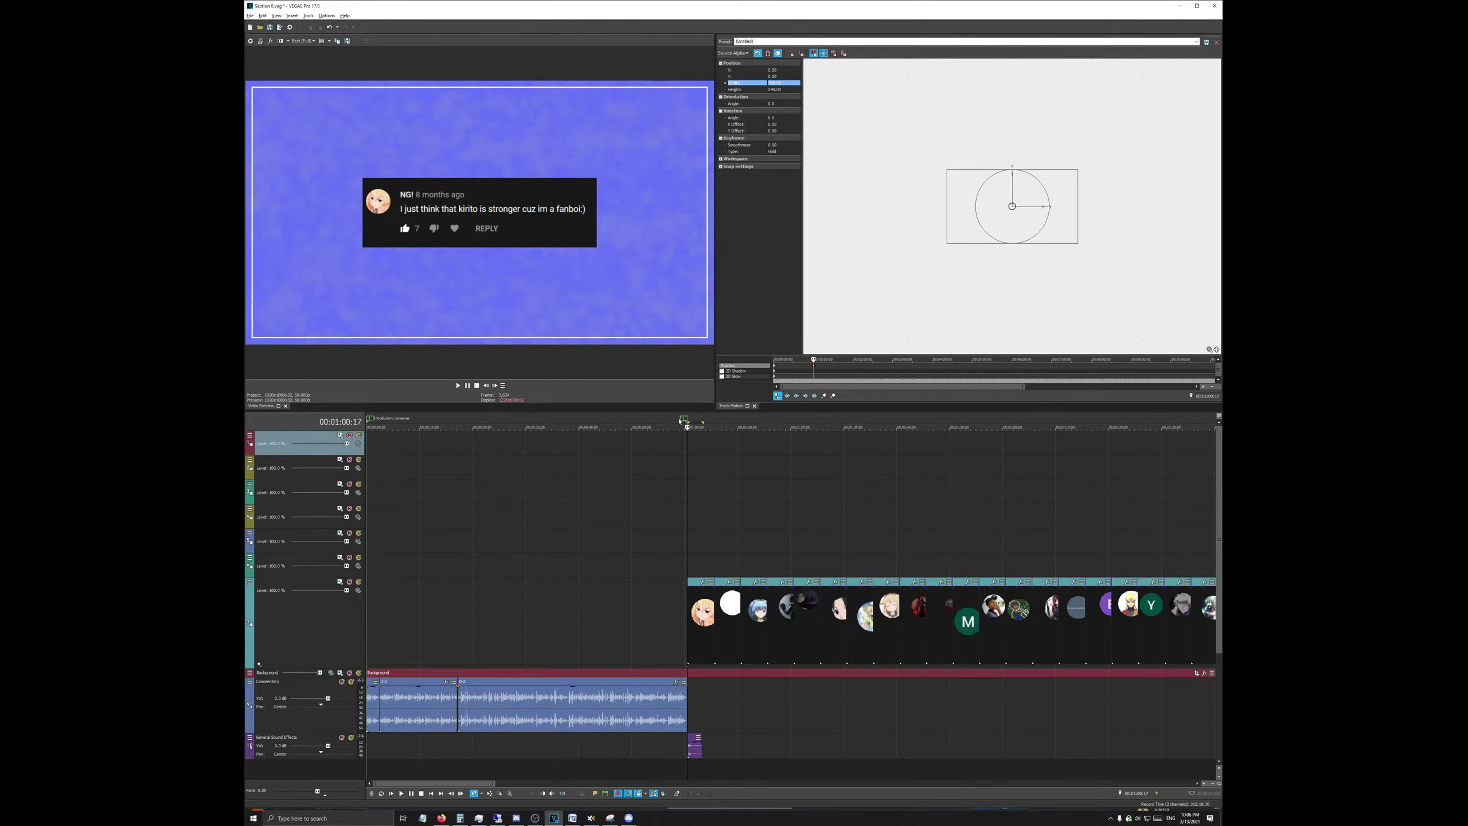
{"action": "left_click", "coordinate": [679, 420]}
{"action": "scroll", "coordinate": [751, 484], "scroll_direction": "up", "scroll_amount": 6}
{"action": "key", "text": "space"}
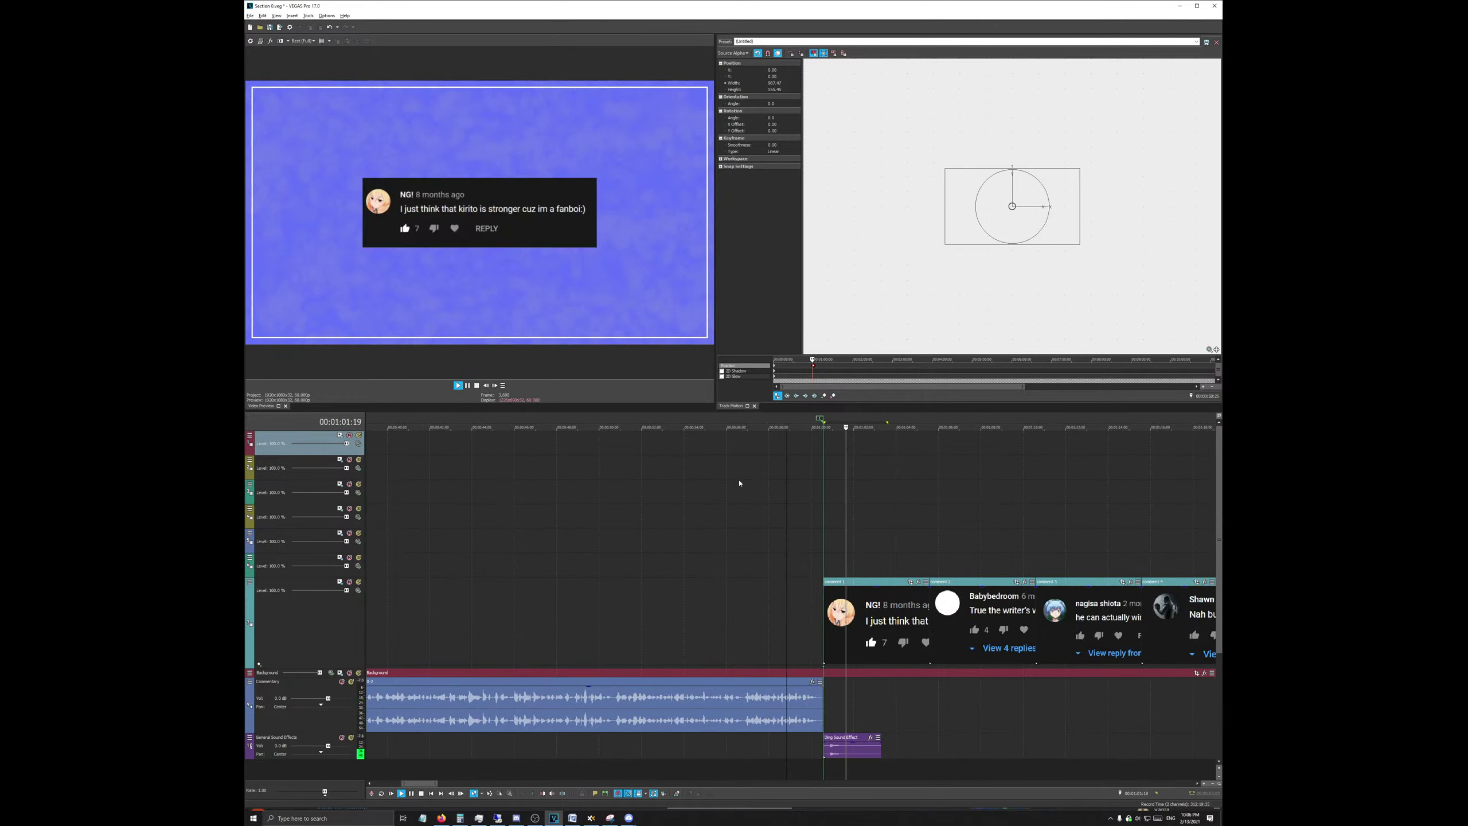
{"action": "key", "text": "space"}
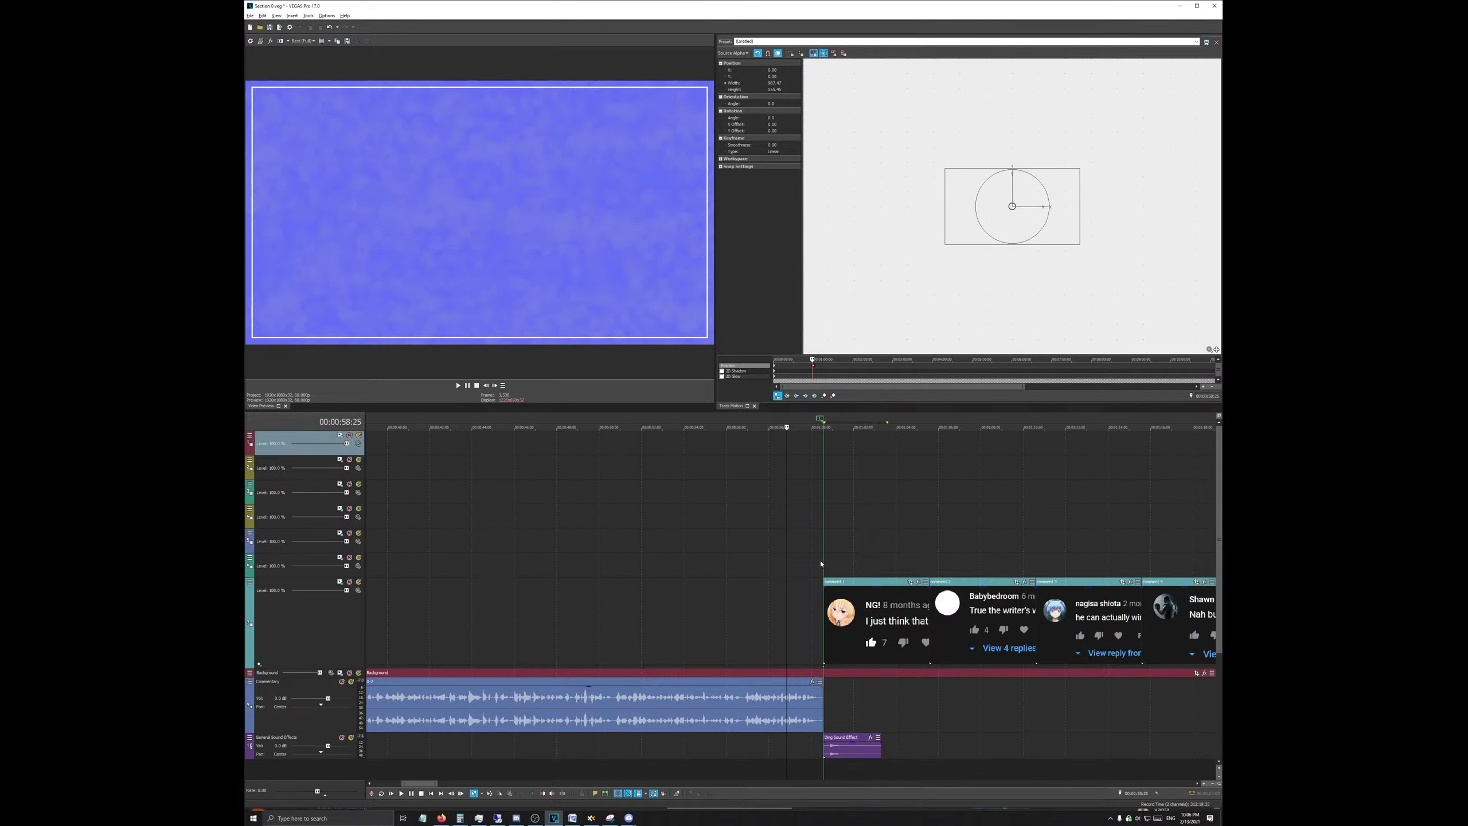
Step: Move all comment screenshots and the ding sound effect later on the timeline, leaving a gap after the commentary clip
{"action": "scroll", "coordinate": [820, 563], "scroll_direction": "down", "scroll_amount": 5}
{"action": "left_click_drag", "start_coordinate": [591, 623], "coordinate": [650, 622]}
{"action": "left_click_drag", "start_coordinate": [584, 752], "coordinate": [644, 748]}
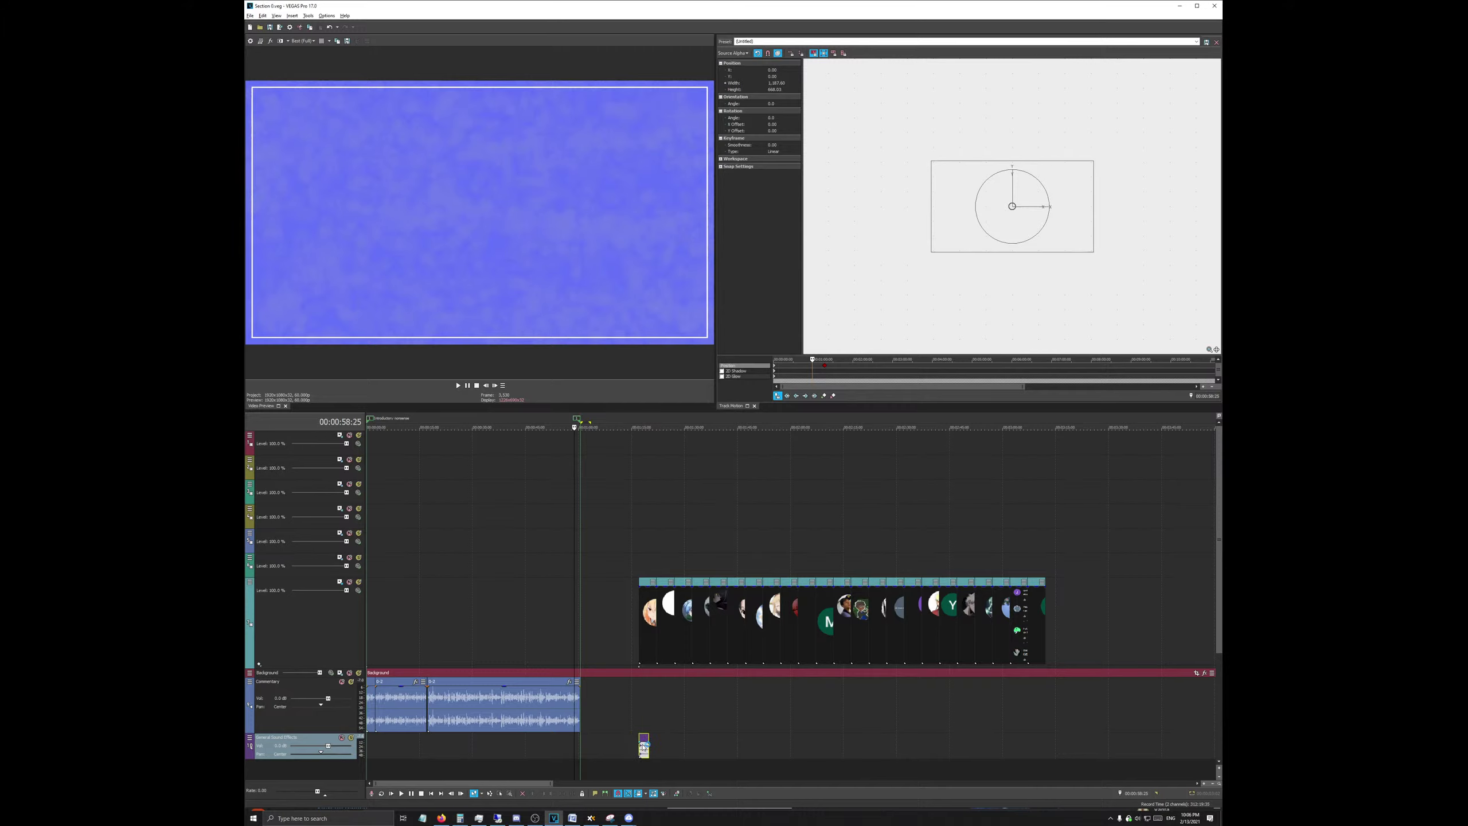
Step: Find the commentary clip that starts after the long gap and listen to it from 00:05:10:12
{"action": "scroll", "coordinate": [717, 727], "scroll_direction": "down", "scroll_amount": 4}
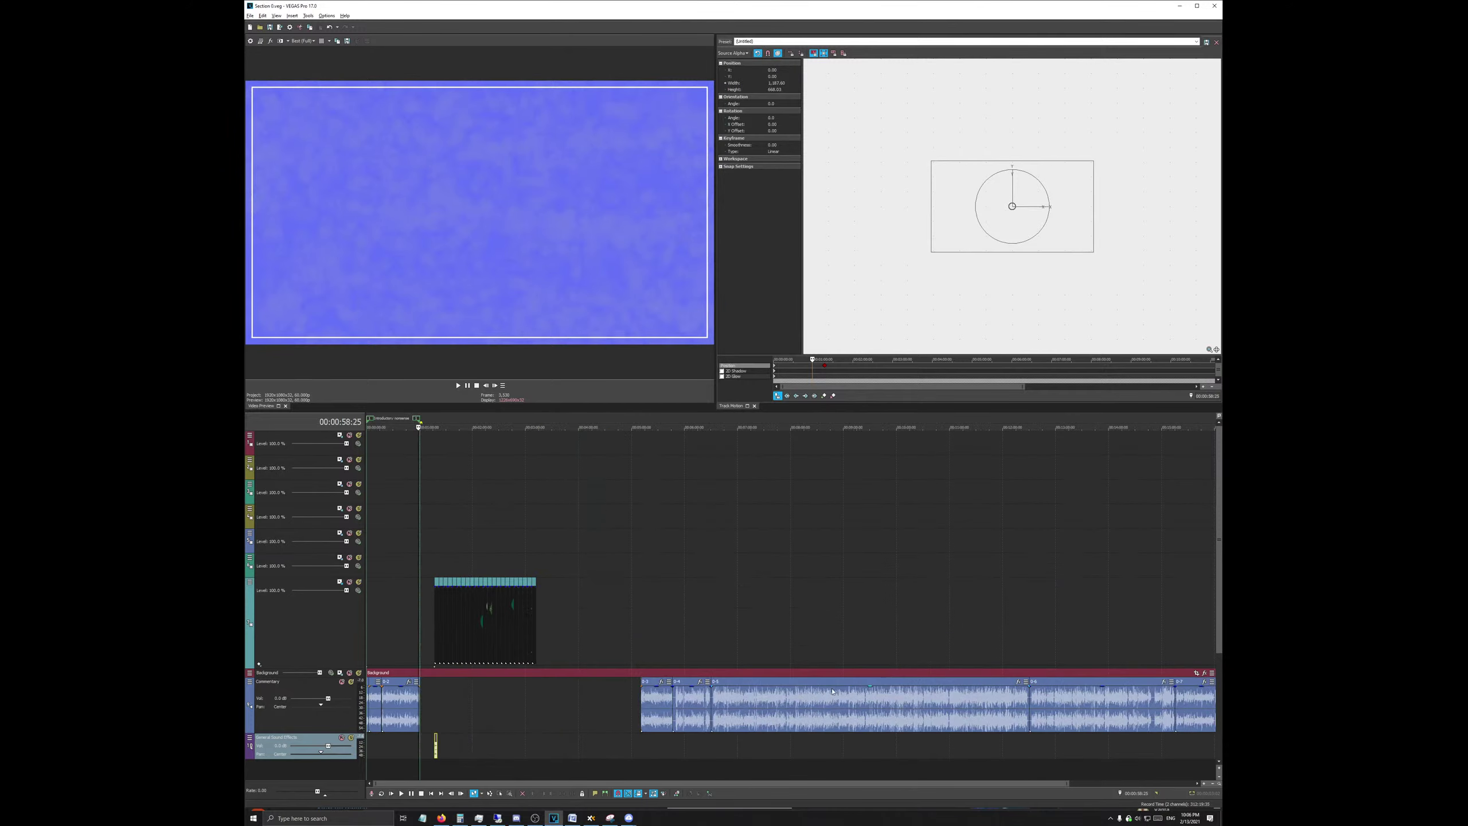
{"action": "scroll", "coordinate": [624, 673], "scroll_direction": "down", "scroll_amount": 1}
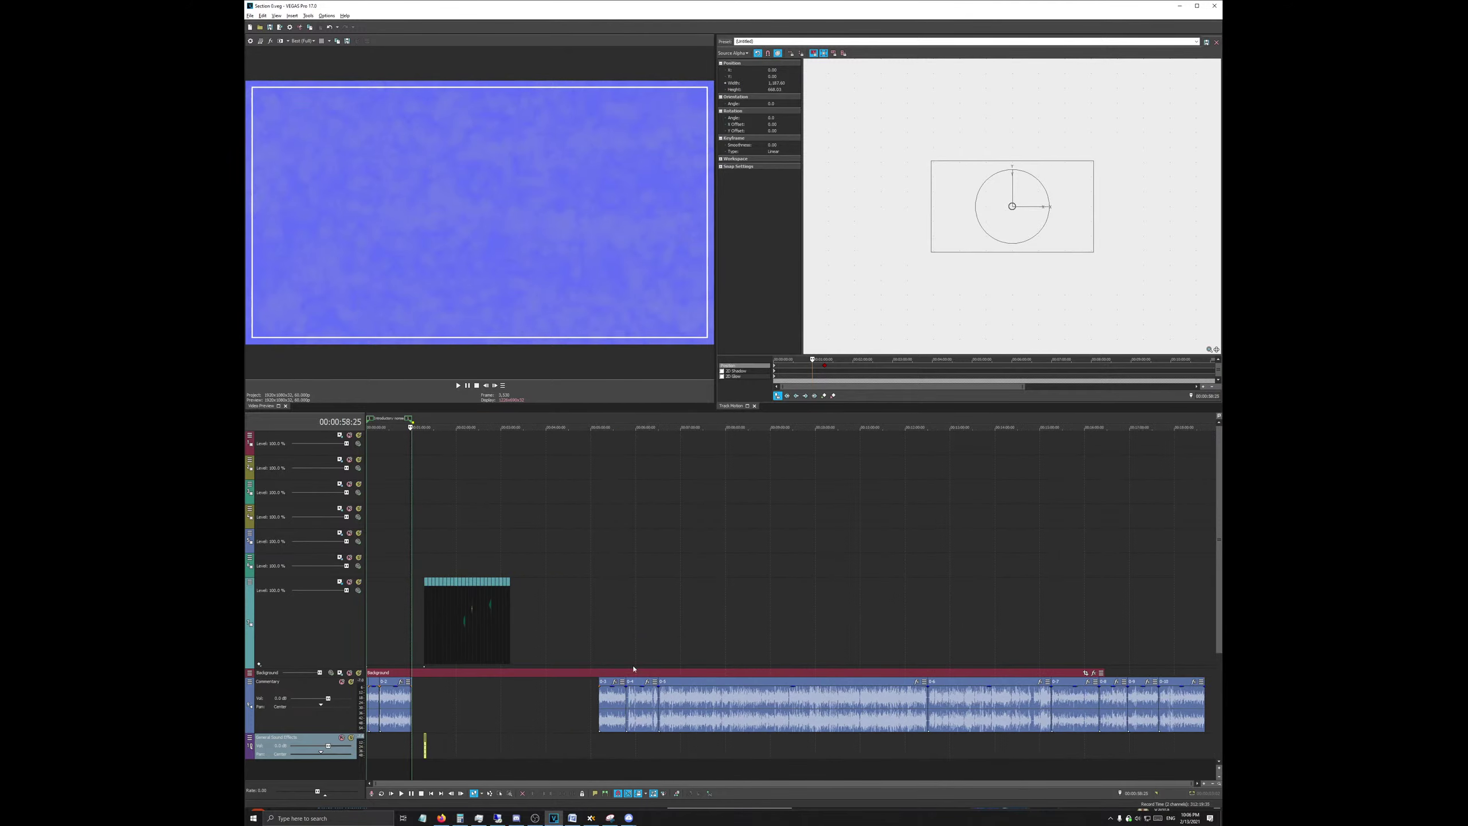
{"action": "left_click", "coordinate": [596, 422]}
{"action": "scroll", "coordinate": [913, 670], "scroll_direction": "up", "scroll_amount": 5}
{"action": "scroll", "coordinate": [913, 670], "scroll_direction": "up", "scroll_amount": 3}
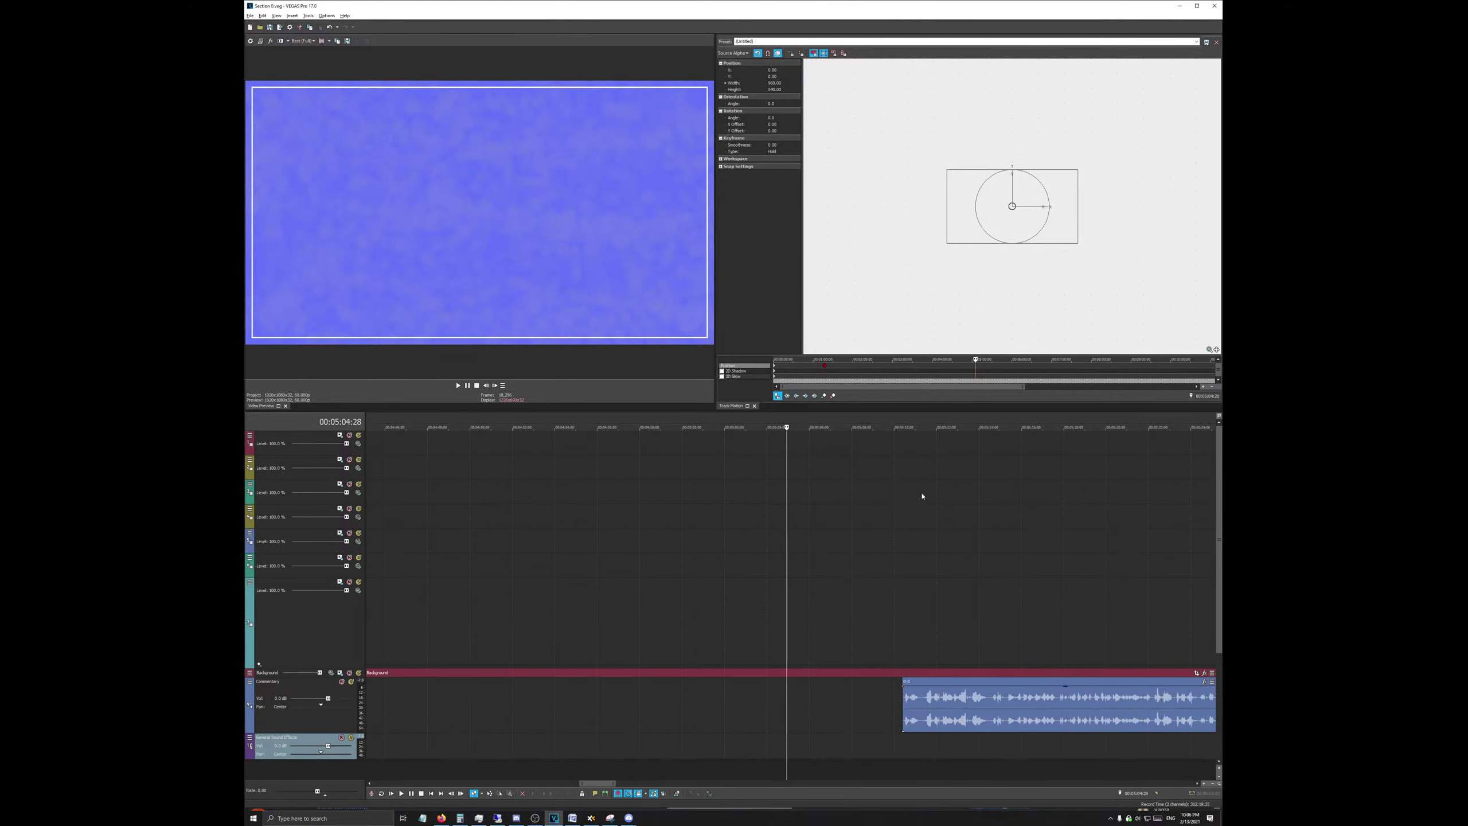
{"action": "left_click", "coordinate": [903, 550]}
{"action": "scroll", "coordinate": [853, 604], "scroll_direction": "up", "scroll_amount": 1}
{"action": "scroll", "coordinate": [854, 604], "scroll_direction": "up", "scroll_amount": 2}
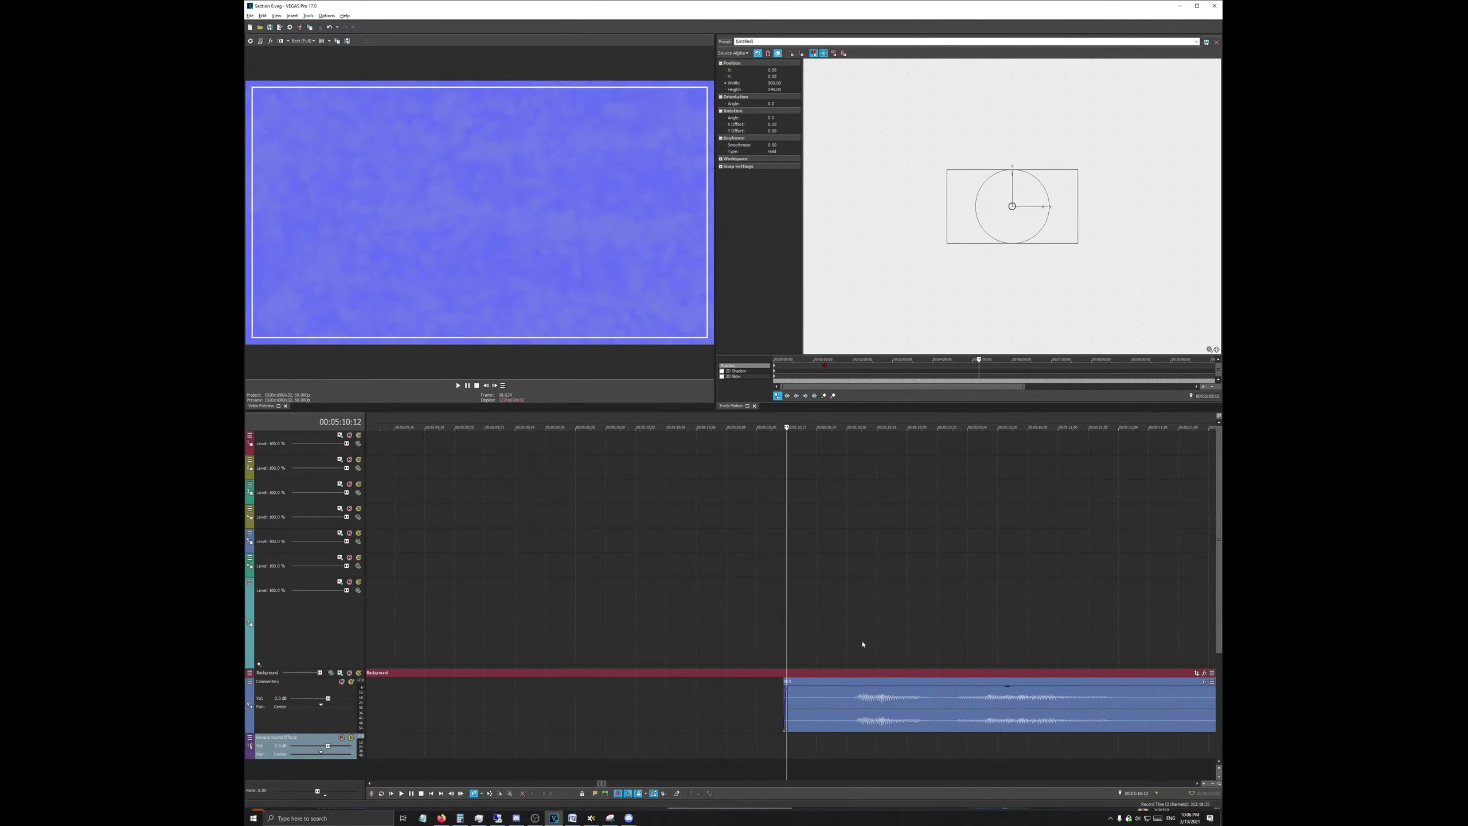
{"action": "key", "text": "space"}
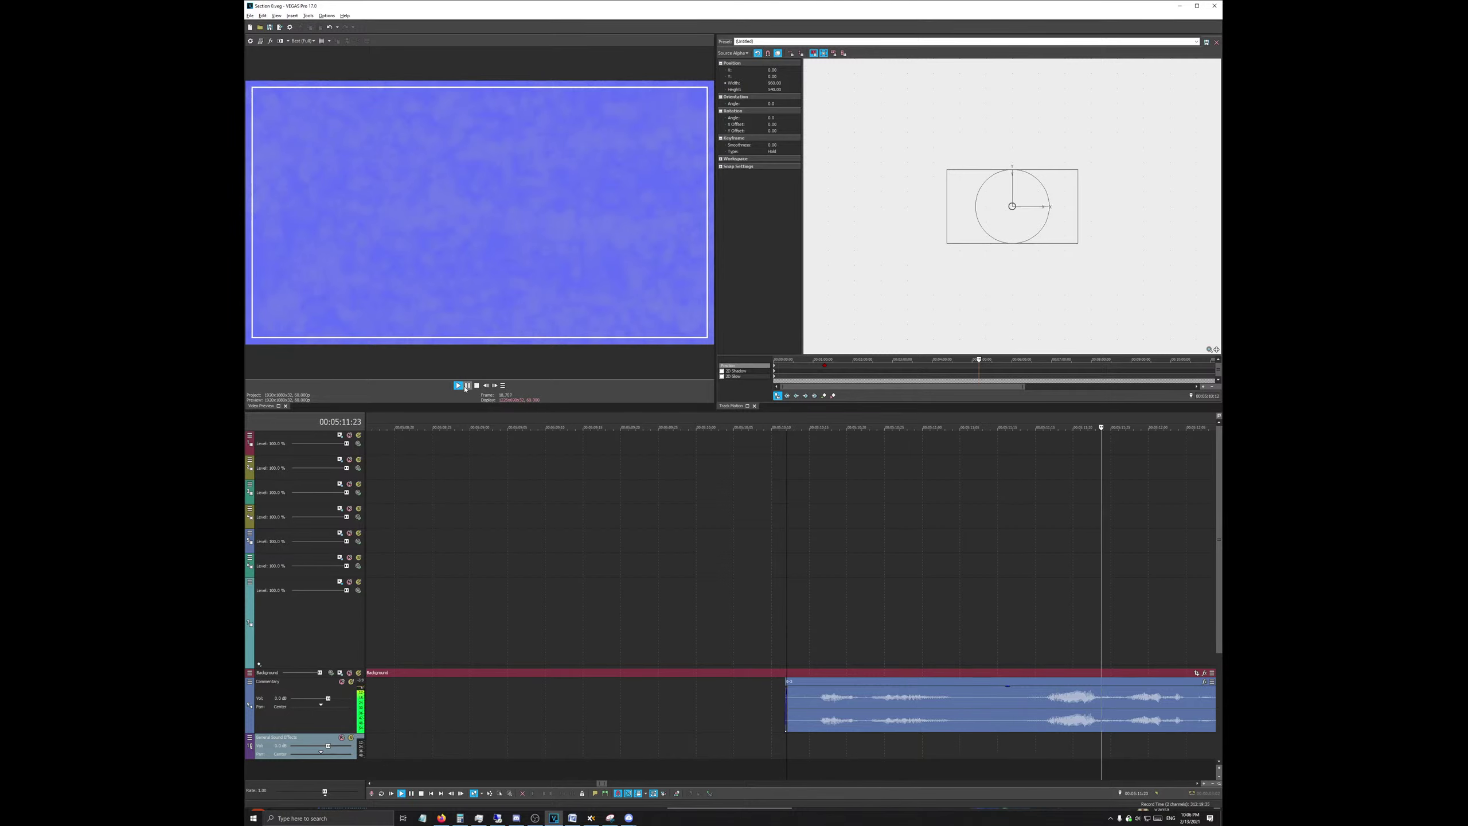
{"action": "key", "text": "space"}
{"action": "scroll", "coordinate": [826, 682], "scroll_direction": "down", "scroll_amount": 5}
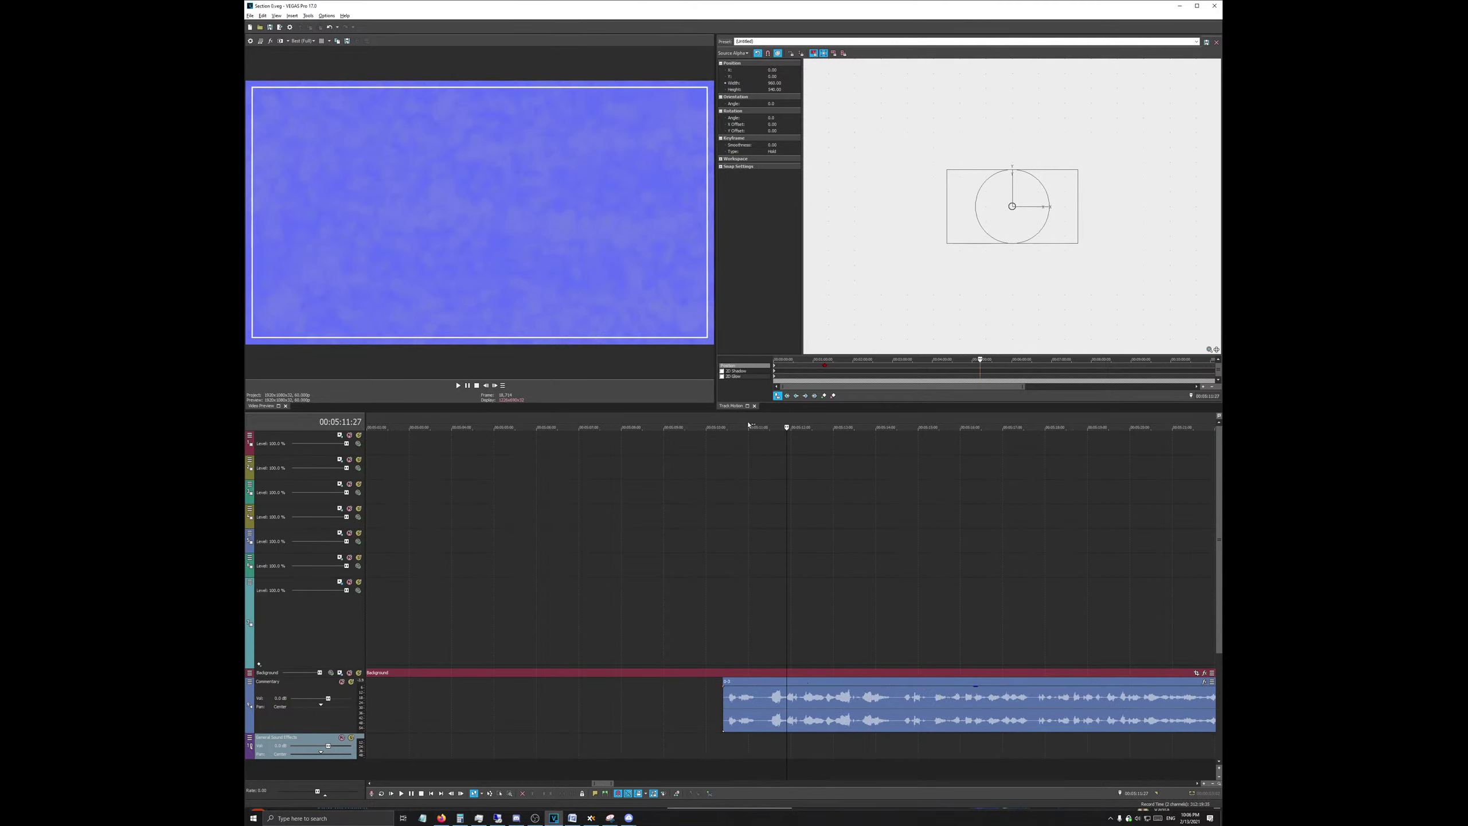
Step: Split the commentary clip after its opening phrase at 00:05:11:13 and cut that phrase out, closing the gap
{"action": "scroll", "coordinate": [839, 551], "scroll_direction": "up", "scroll_amount": 3}
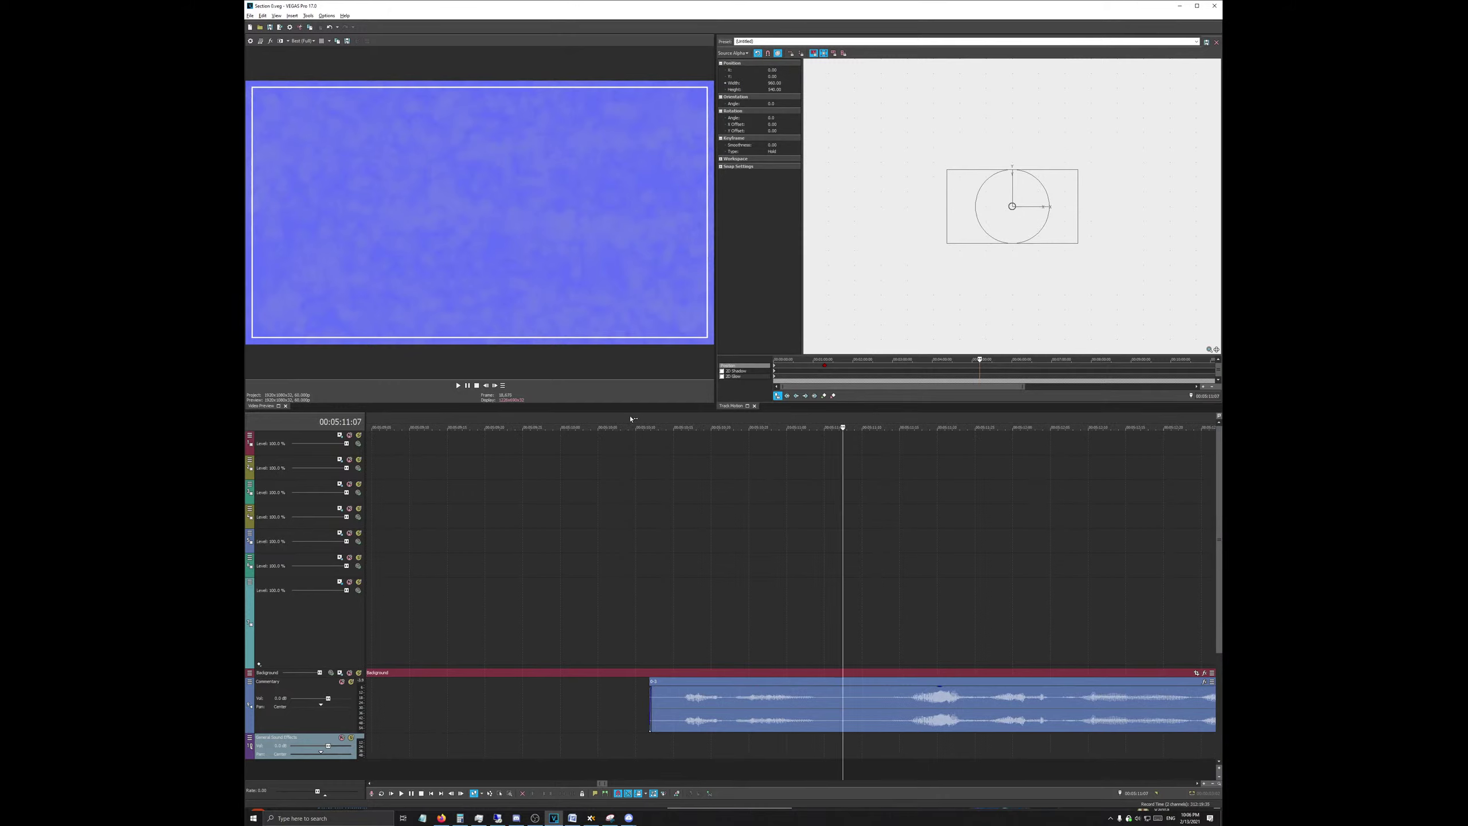
{"action": "left_click_drag", "start_coordinate": [635, 422], "coordinate": [876, 483]}
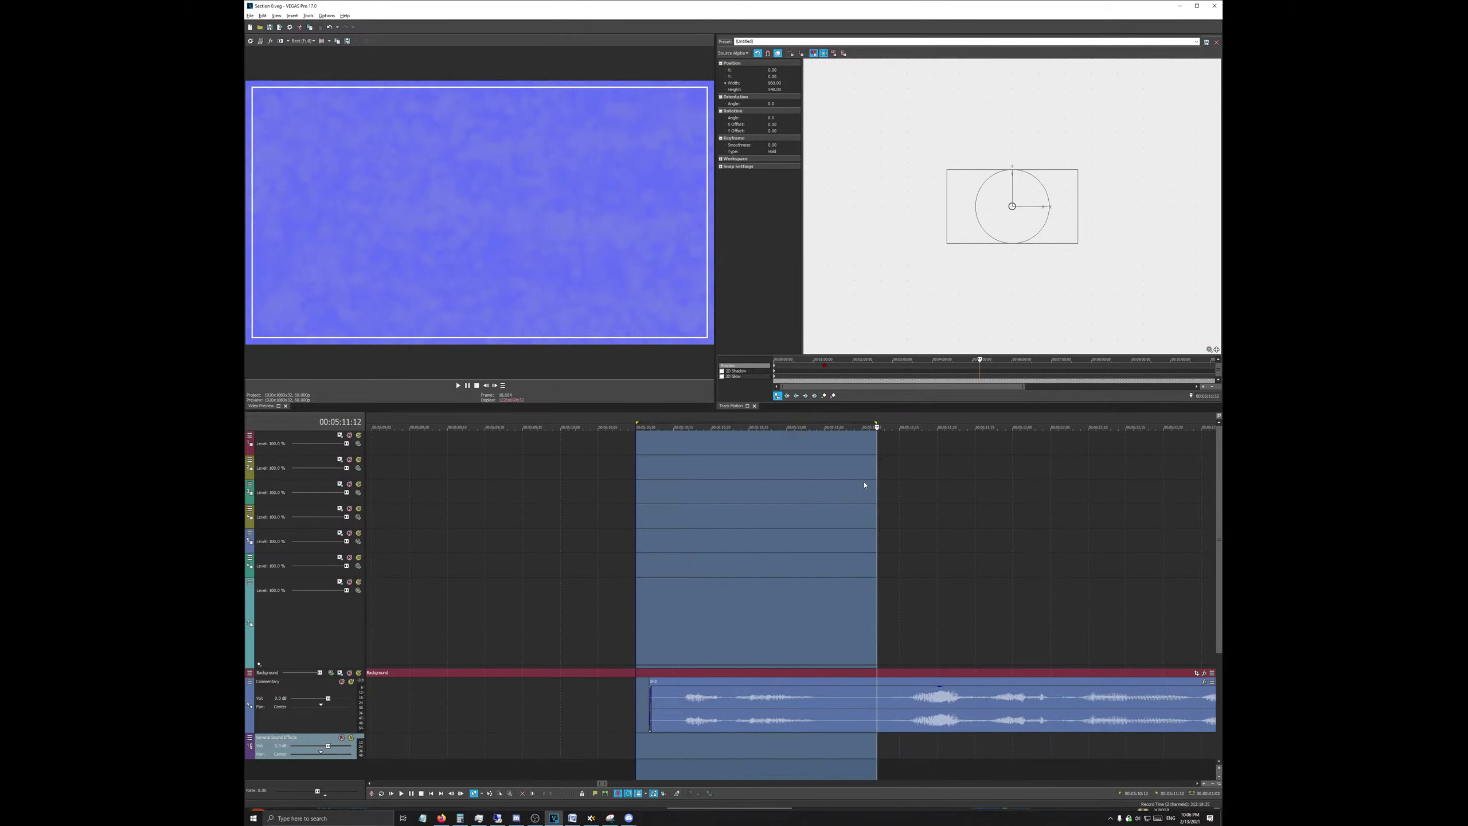
{"action": "key", "text": "space"}
{"action": "left_click_drag", "start_coordinate": [876, 650], "coordinate": [888, 646]}
{"action": "left_click", "coordinate": [853, 691]}
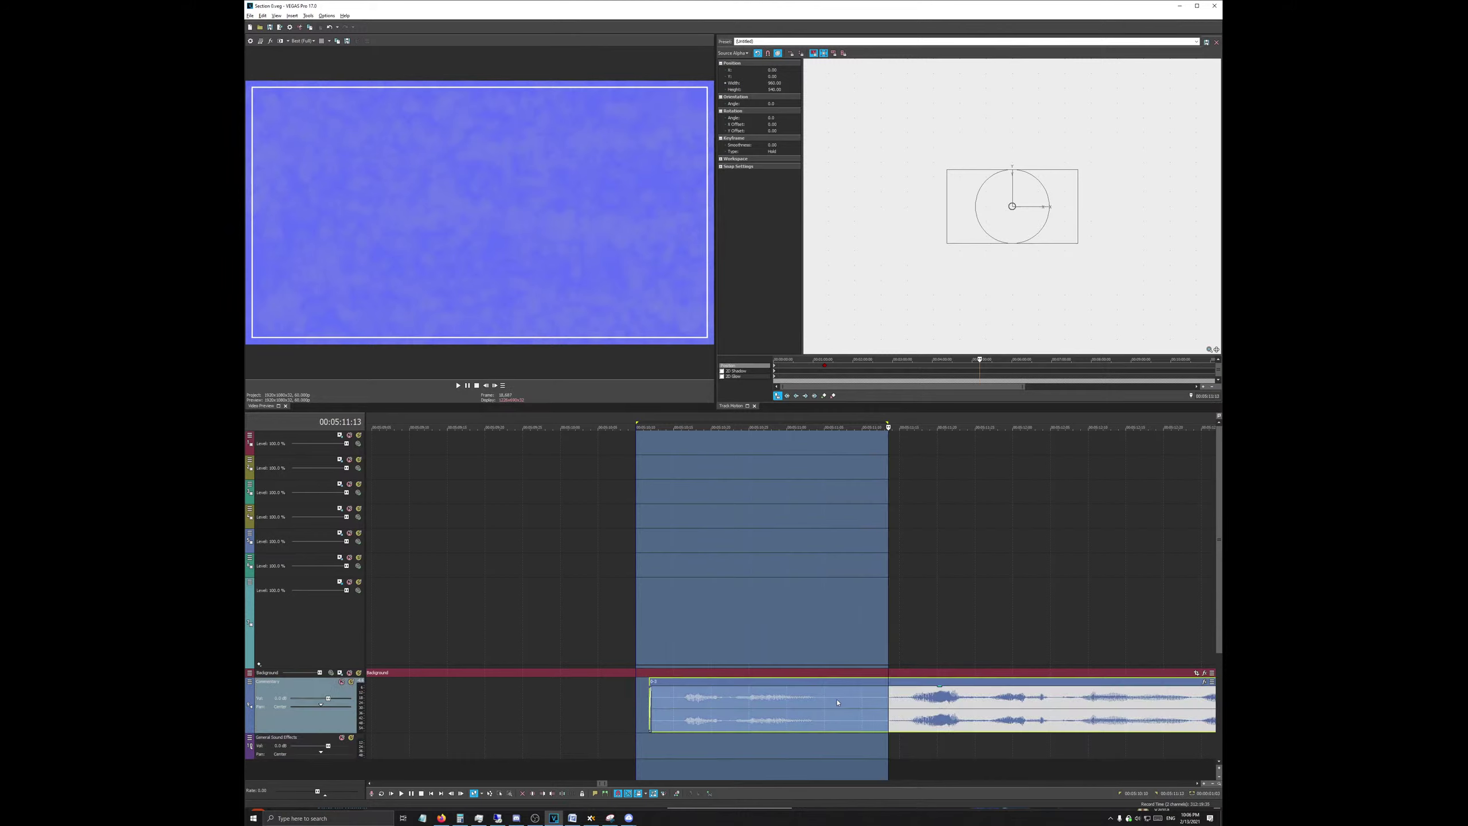
{"action": "right_click", "coordinate": [853, 691]}
{"action": "left_click", "coordinate": [885, 634]}
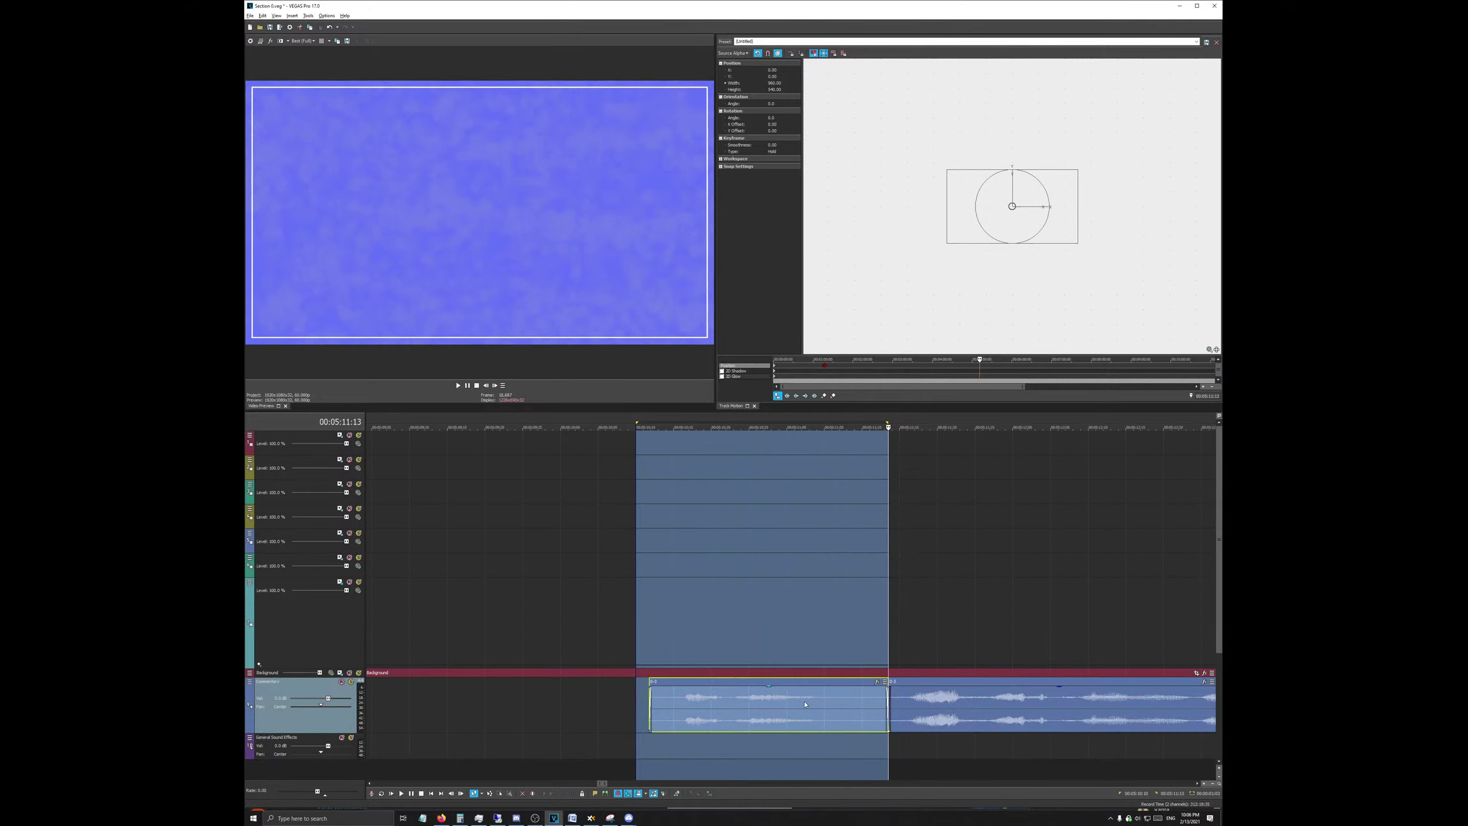
{"action": "left_click", "coordinate": [788, 717]}
{"action": "key", "text": "ctrl+z"}
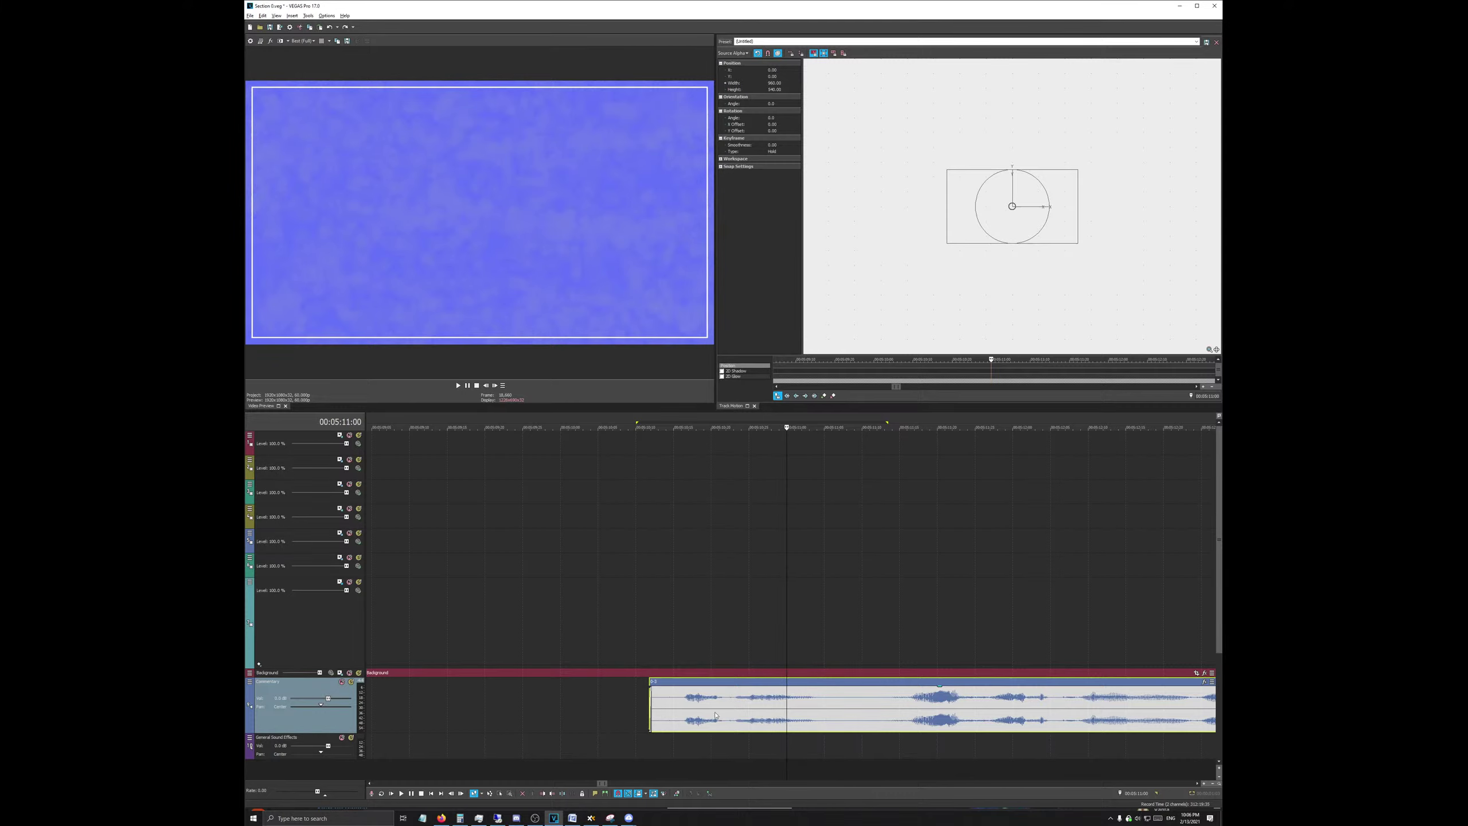
{"action": "key", "text": "ctrl+shift+z"}
{"action": "key", "text": "Delete"}
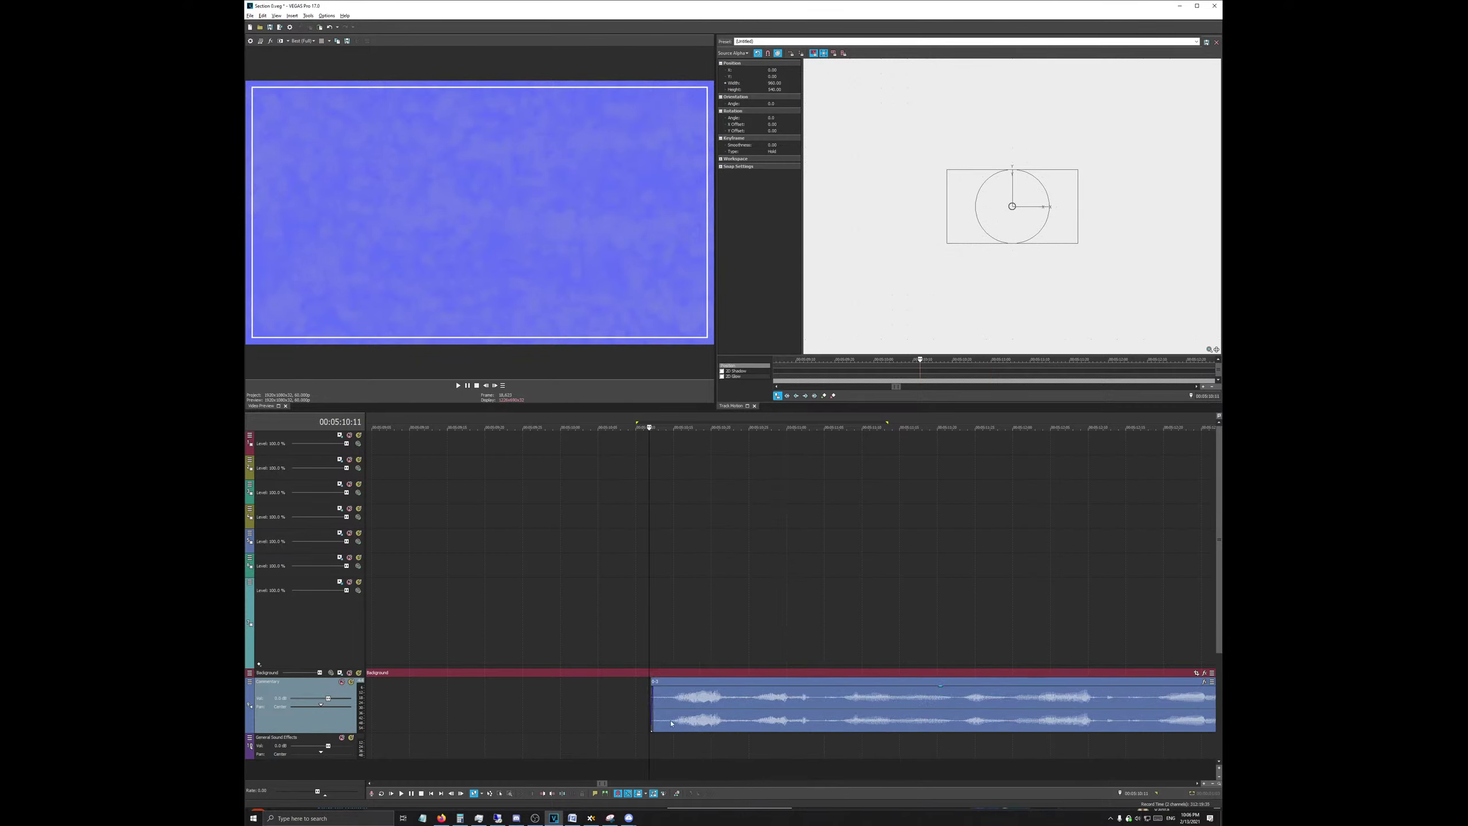
Step: Paste the cut commentary phrase at 00:01:00:17, directly after the earlier commentary clip
{"action": "scroll", "coordinate": [540, 681], "scroll_direction": "down", "scroll_amount": 3}
{"action": "scroll", "coordinate": [491, 681], "scroll_direction": "down", "scroll_amount": 5}
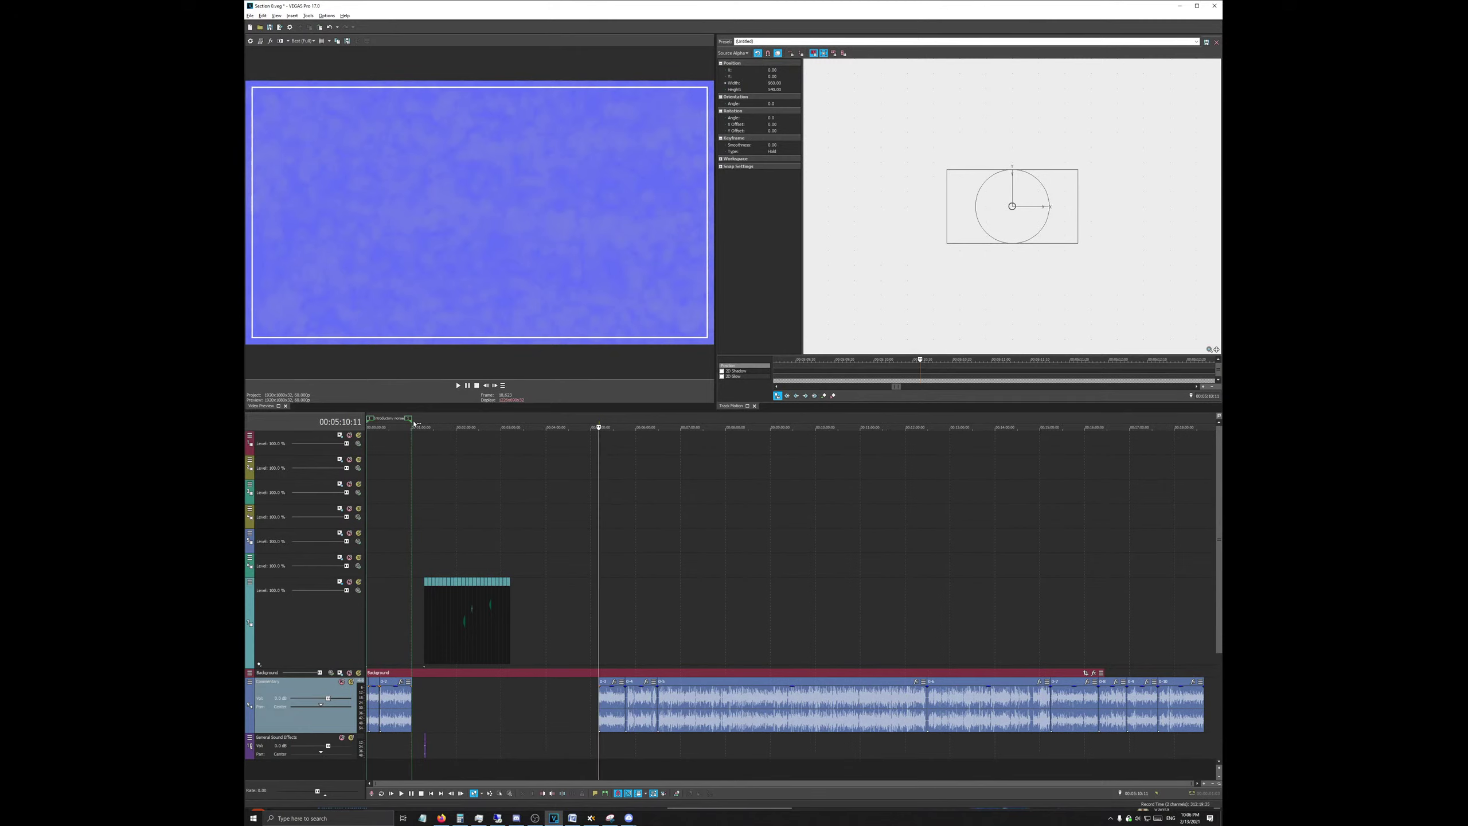
{"action": "left_click", "coordinate": [413, 487]}
{"action": "scroll", "coordinate": [571, 555], "scroll_direction": "up", "scroll_amount": 8}
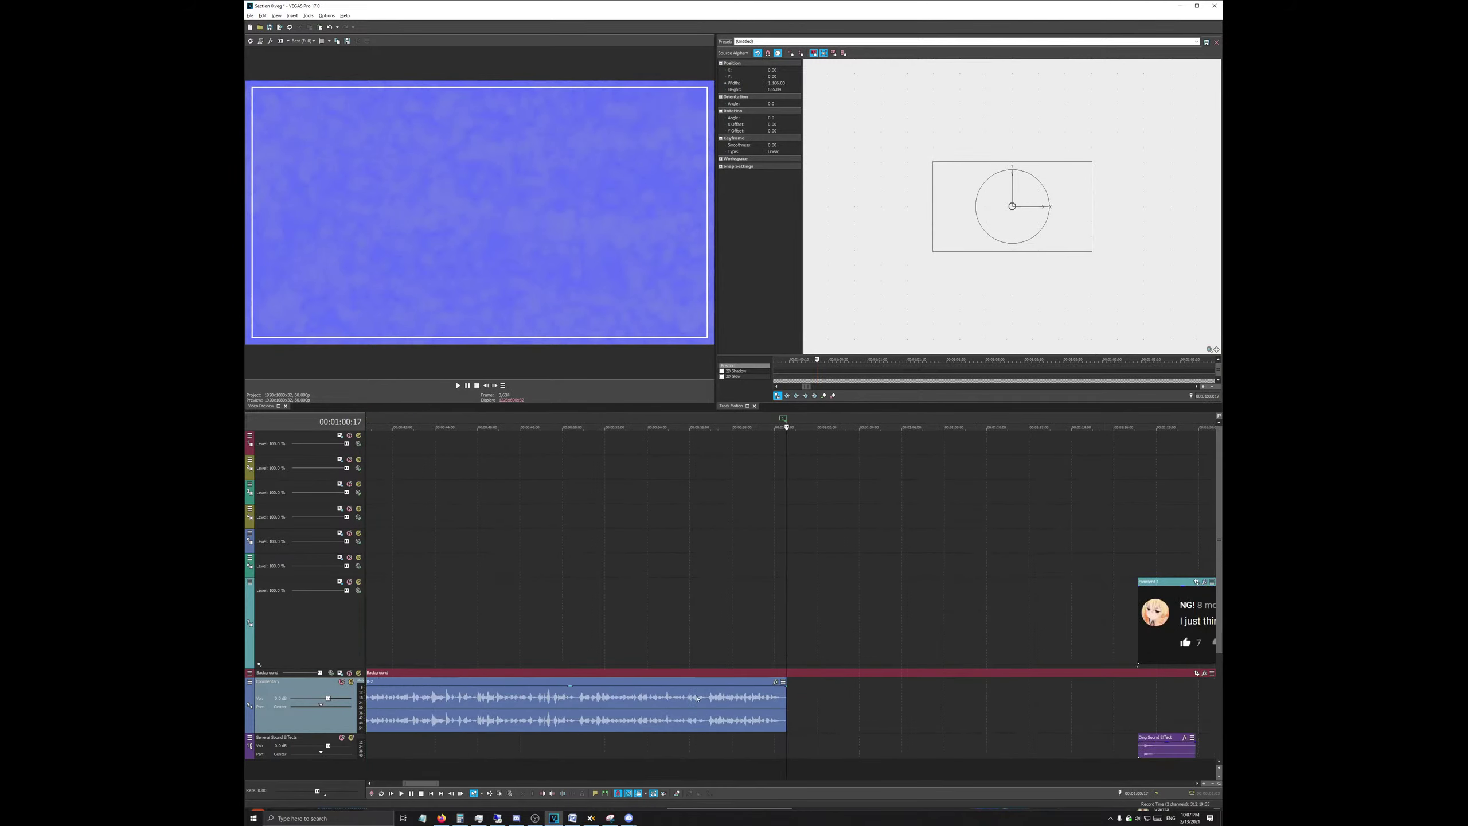
{"action": "left_click", "coordinate": [807, 702]}
{"action": "right_click", "coordinate": [787, 424]}
{"action": "mouse_move", "coordinate": [867, 461]}
{"action": "left_click", "coordinate": [919, 461]}
{"action": "scroll", "coordinate": [878, 534], "scroll_direction": "down", "scroll_amount": 6}
{"action": "scroll", "coordinate": [786, 636], "scroll_direction": "up", "scroll_amount": 6}
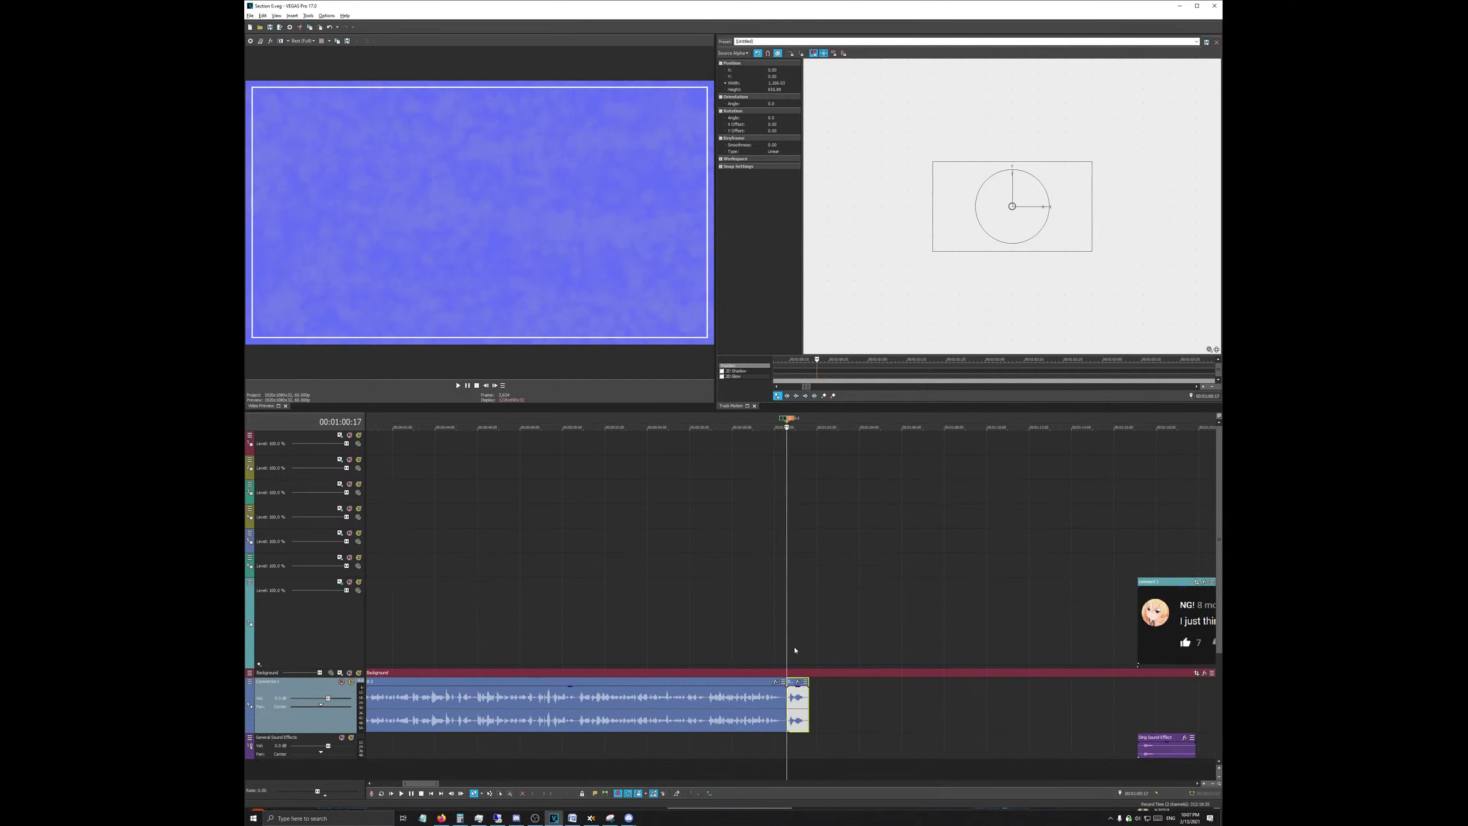
Step: Listen to the pasted phrase and move the ding sound effect and the comment screenshots back to start right at its end
{"action": "key", "text": "space"}
{"action": "key", "text": "space"}
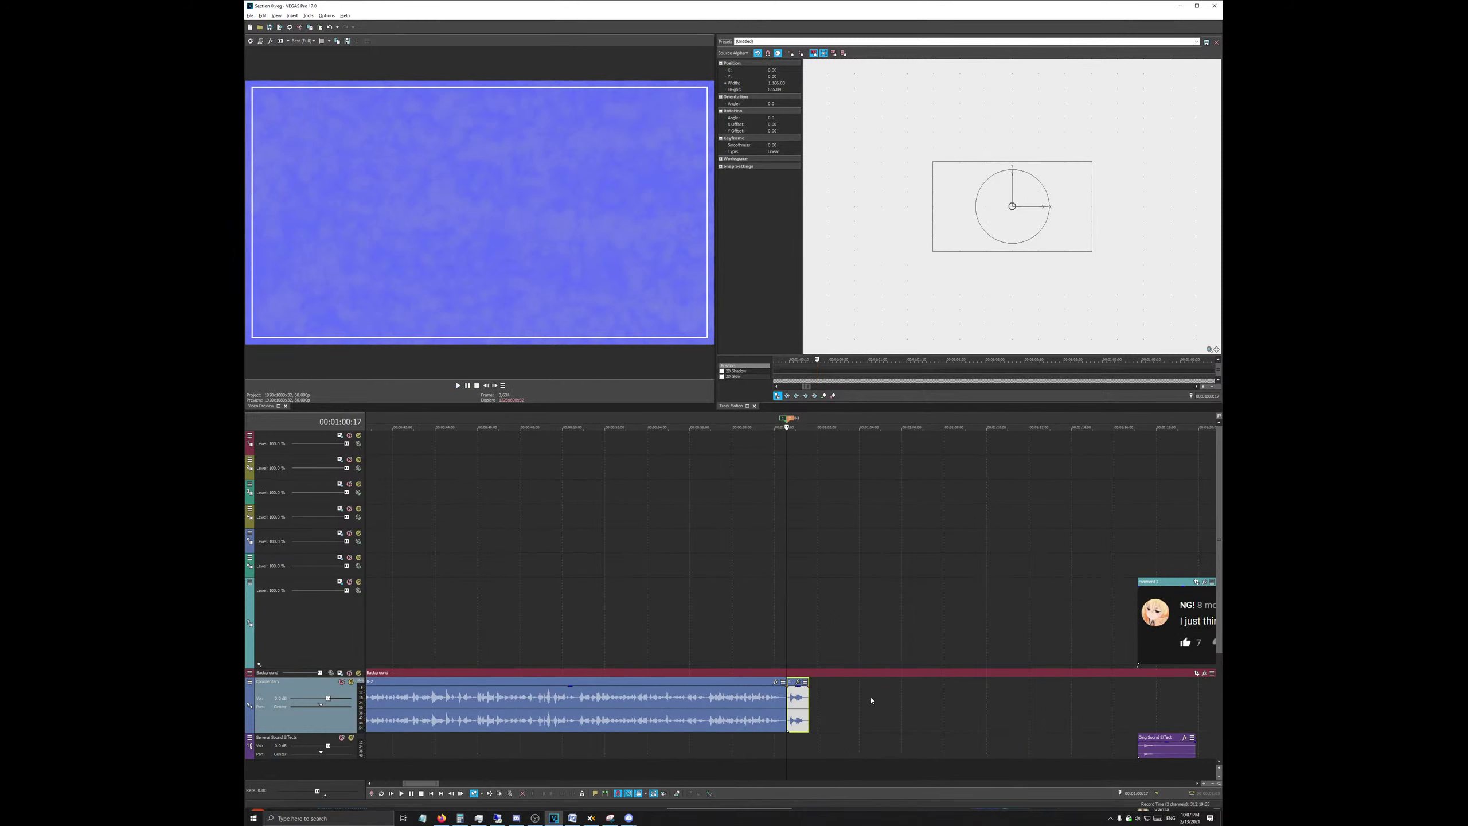
{"action": "left_click_drag", "start_coordinate": [791, 713], "coordinate": [798, 710]}
{"action": "scroll", "coordinate": [877, 677], "scroll_direction": "down", "scroll_amount": 3}
{"action": "left_click_drag", "start_coordinate": [920, 753], "coordinate": [802, 751]}
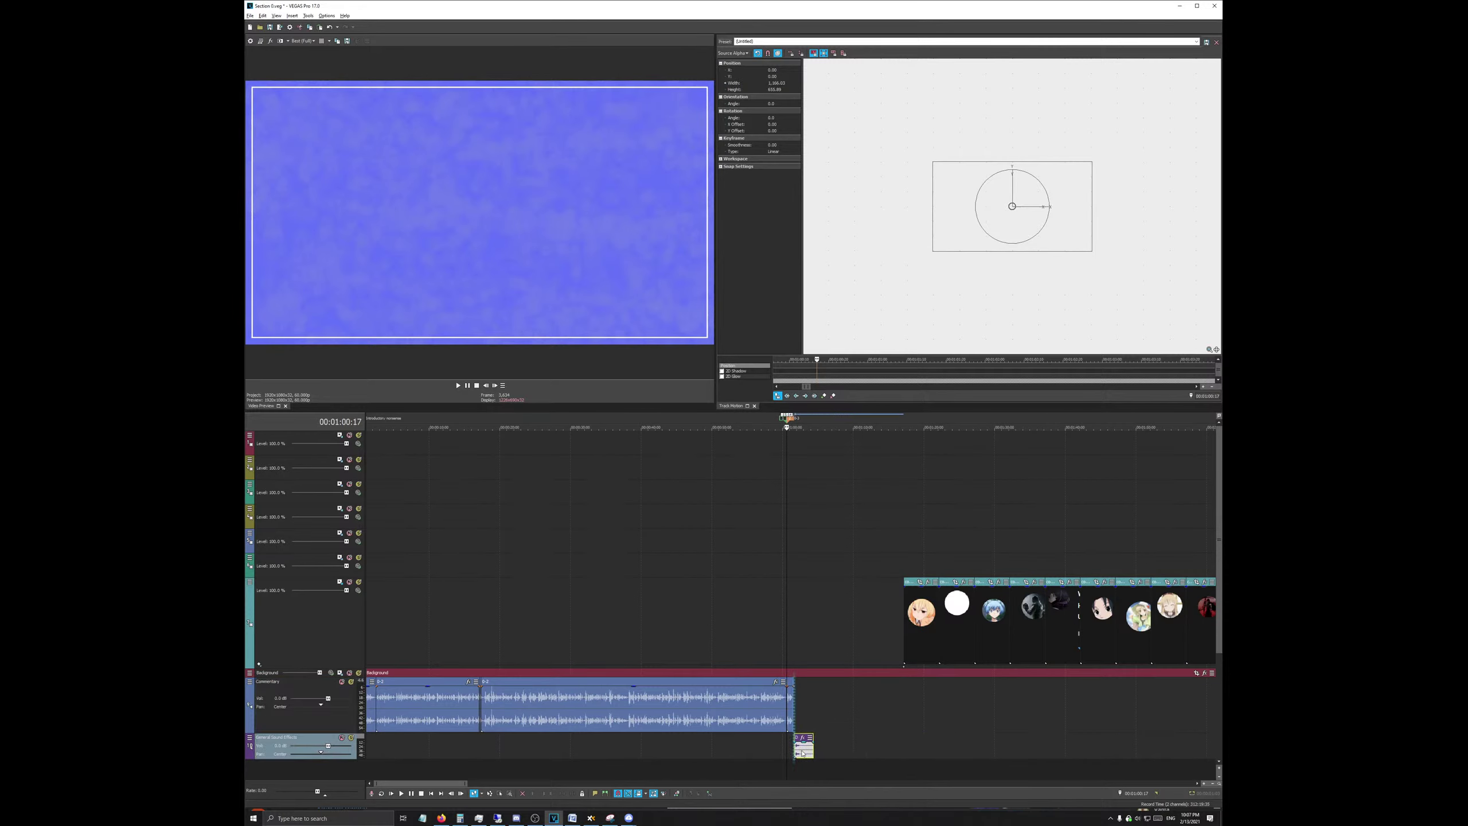
{"action": "left_click_drag", "start_coordinate": [949, 637], "coordinate": [813, 645]}
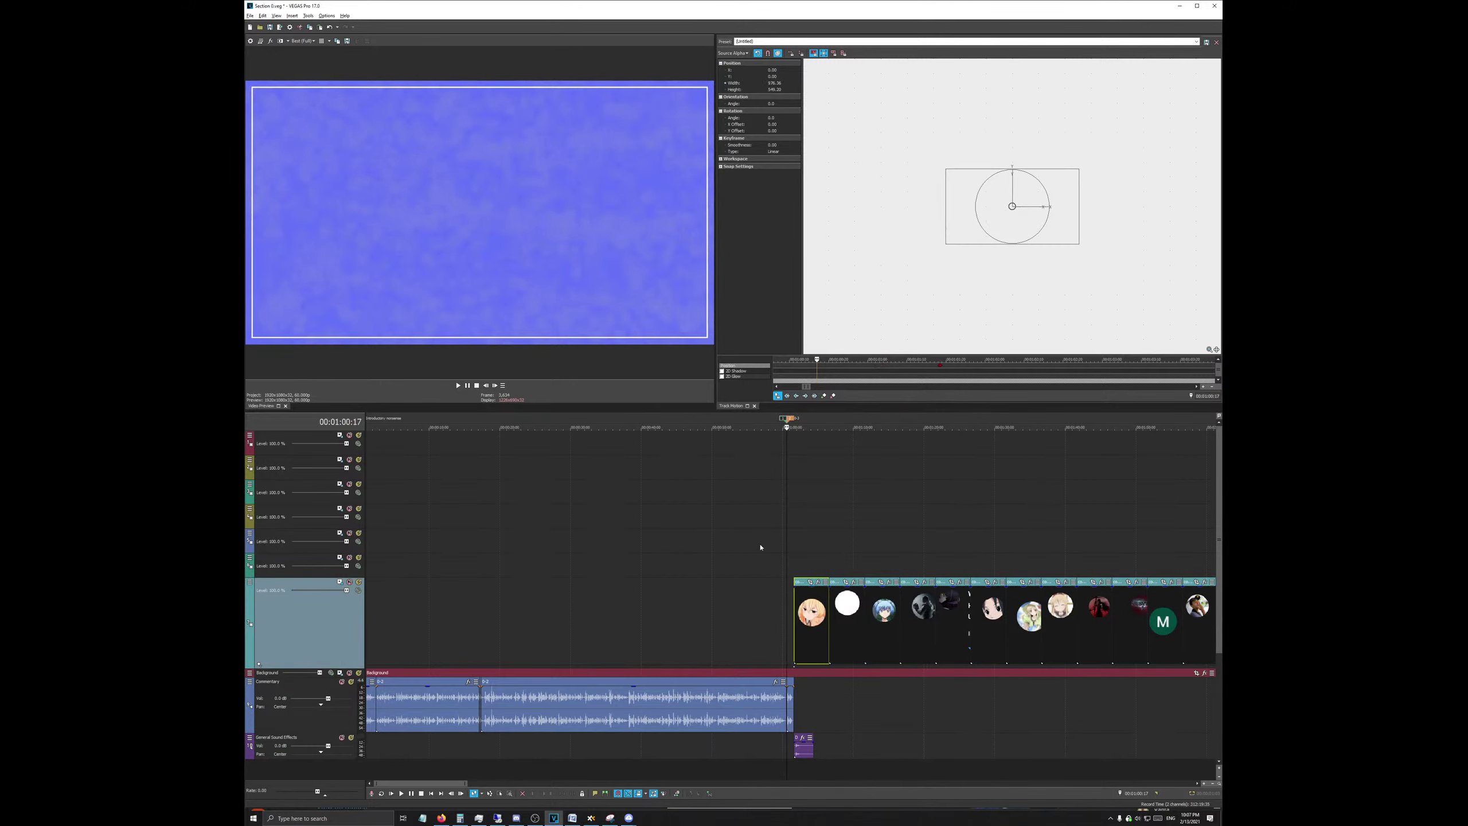
Step: Play from 00:00:56:14 through the pasted phrase and the first comment to check the timing
{"action": "left_click", "coordinate": [758, 427]}
{"action": "key", "text": "space"}
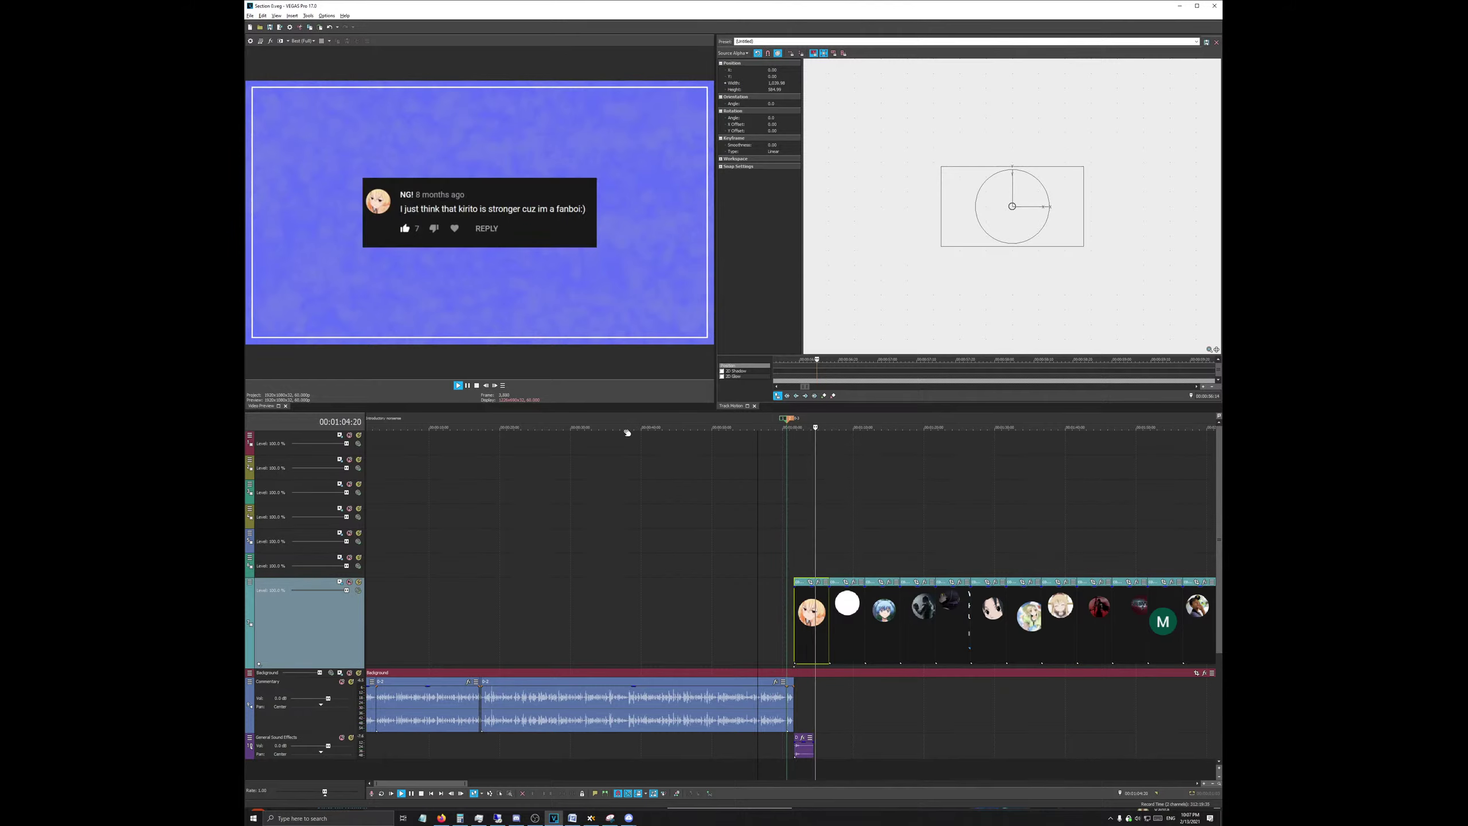
{"action": "key", "text": "space"}
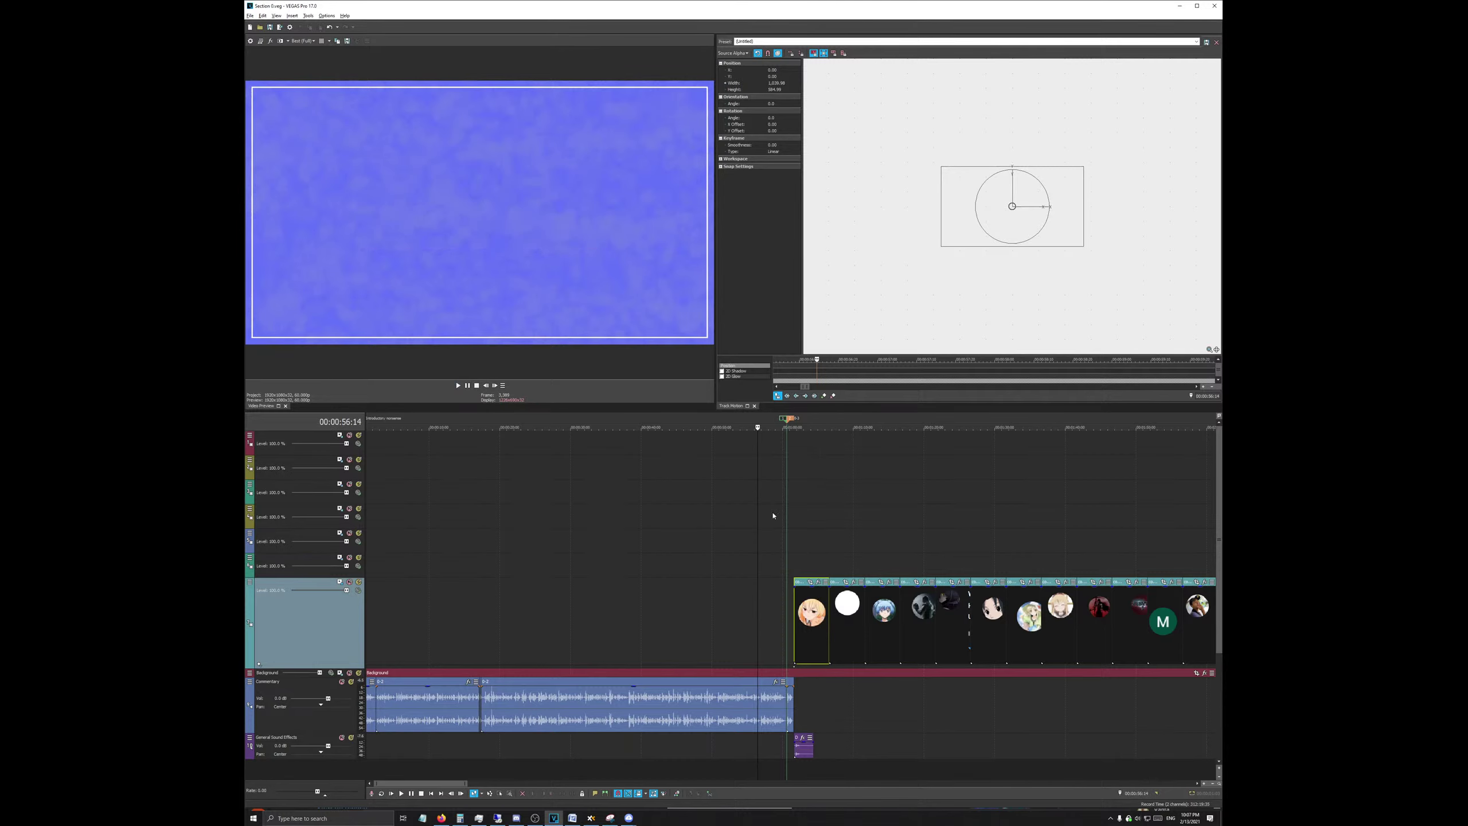
Step: Move the second comment screenshot onto the track directly above, aligned with the first comment's start, and place the playhead at 00:01:01:21
{"action": "left_click", "coordinate": [799, 417]}
{"action": "scroll", "coordinate": [827, 593], "scroll_direction": "up", "scroll_amount": 6}
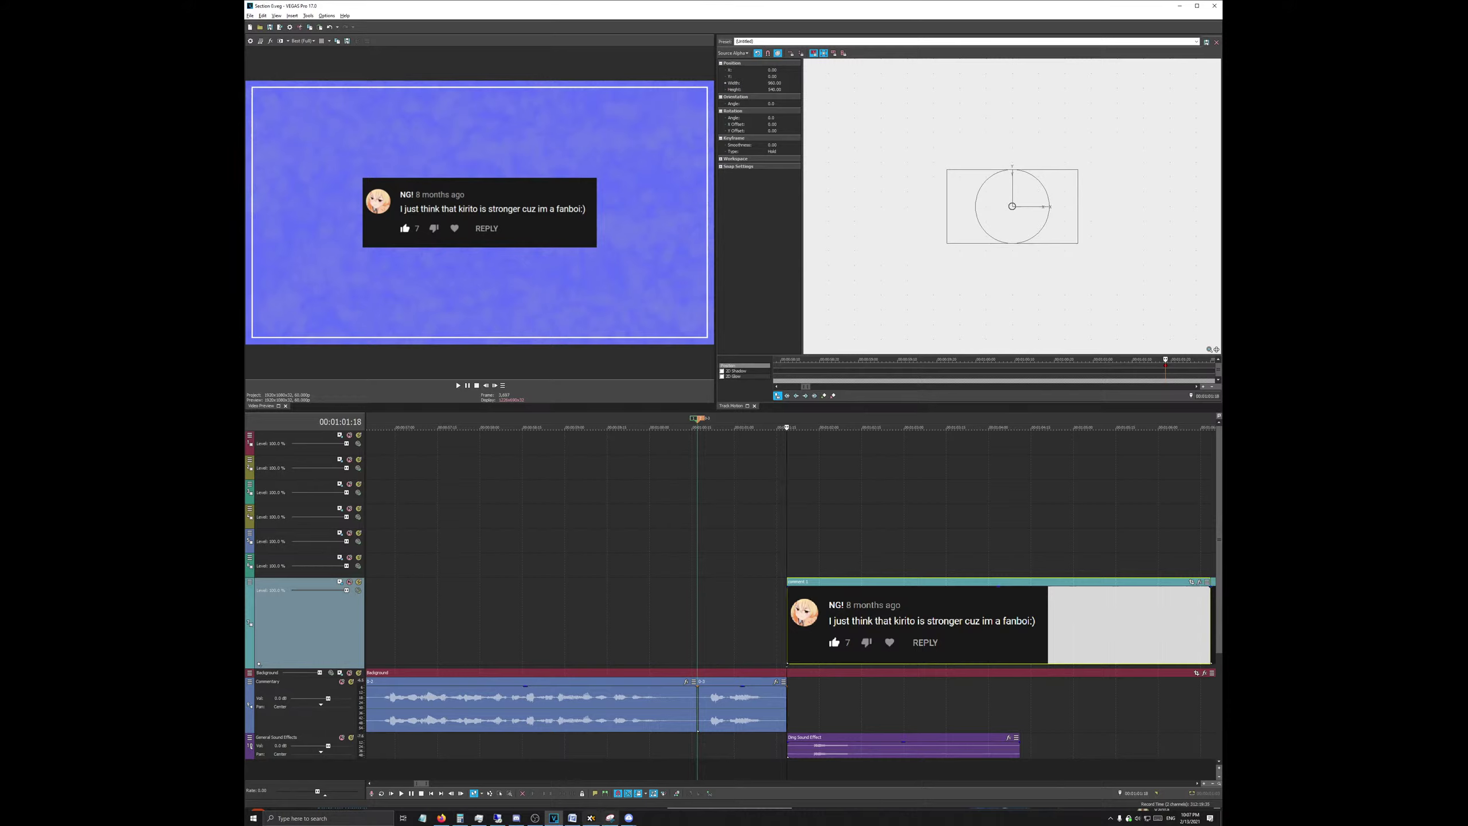
{"action": "scroll", "coordinate": [853, 609], "scroll_direction": "down", "scroll_amount": 5}
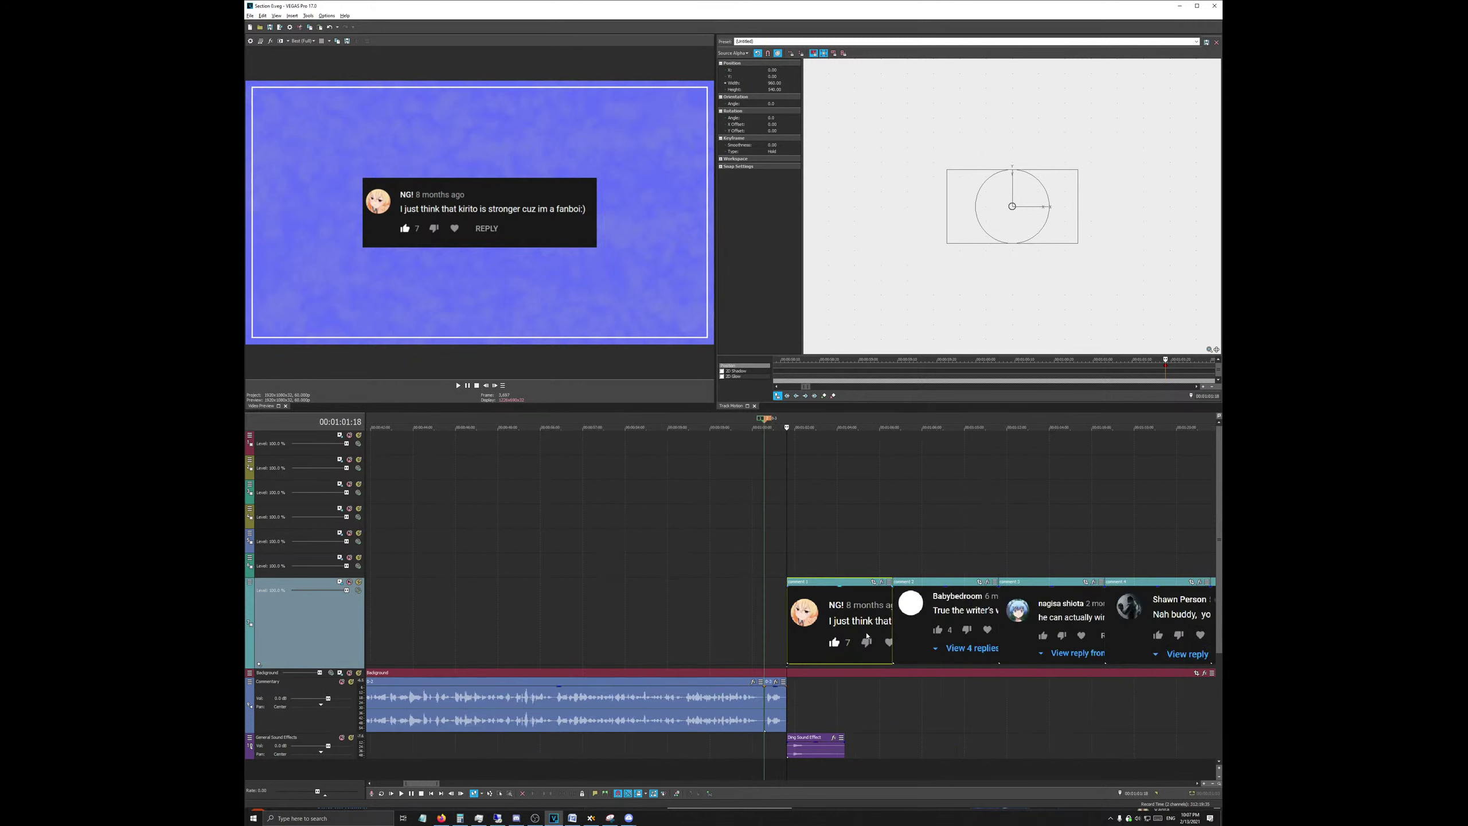
{"action": "left_click", "coordinate": [852, 609]}
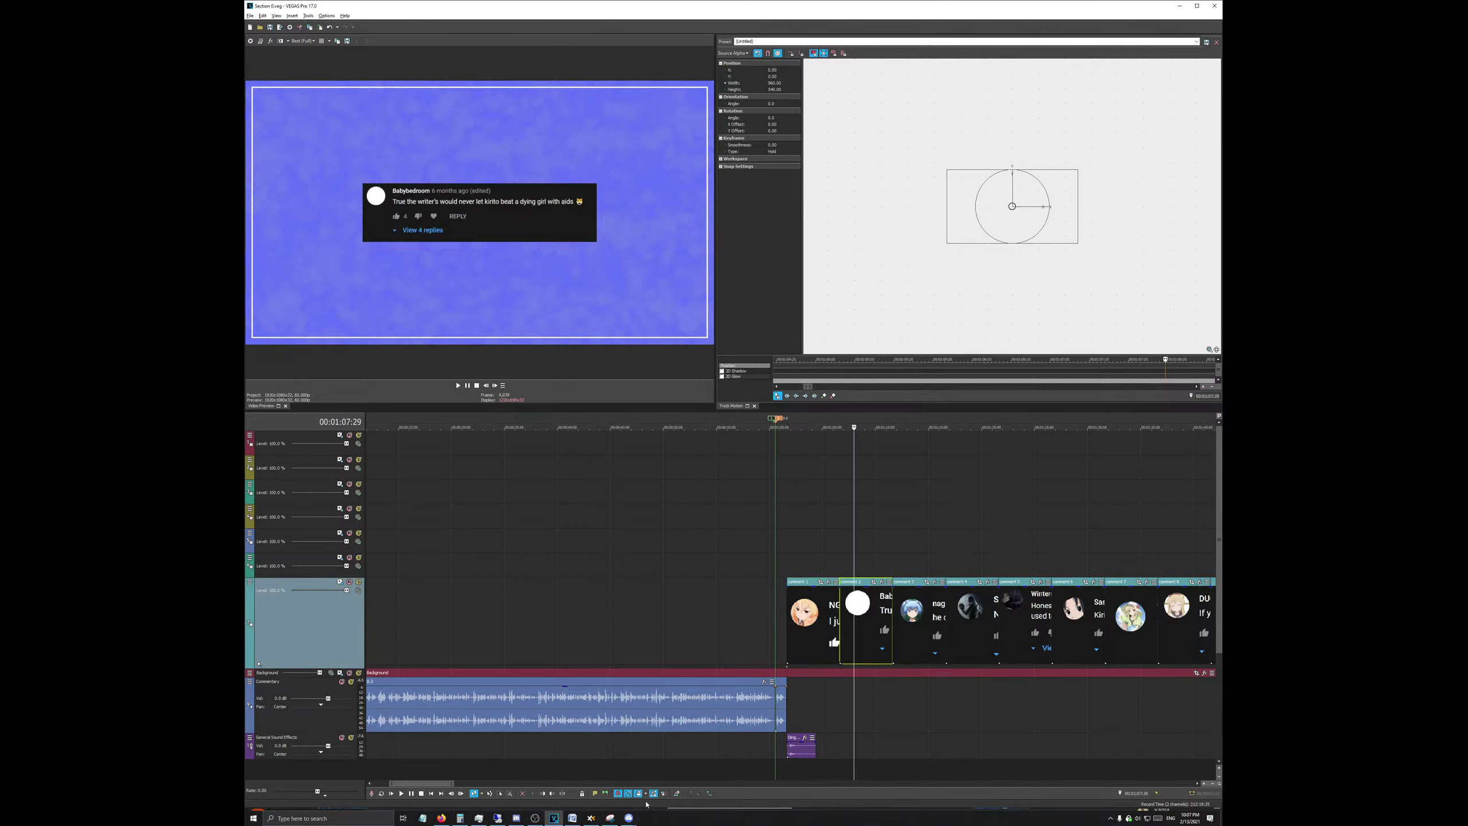
{"action": "left_click_drag", "start_coordinate": [868, 609], "coordinate": [812, 566]}
{"action": "scroll", "coordinate": [578, 425], "scroll_direction": "up", "scroll_amount": 6}
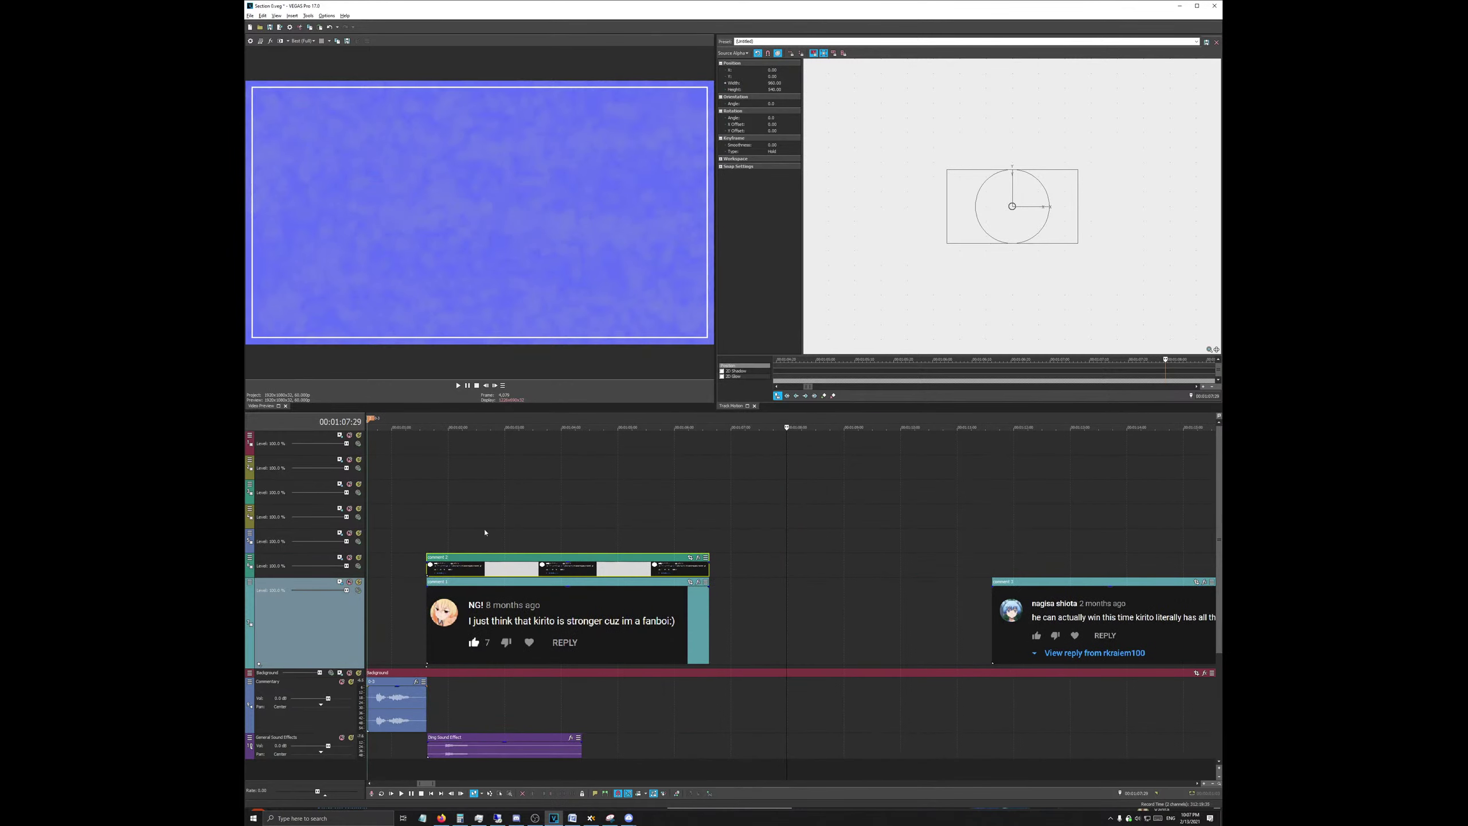
{"action": "left_click", "coordinate": [422, 425]}
{"action": "scroll", "coordinate": [784, 552], "scroll_direction": "up", "scroll_amount": 6}
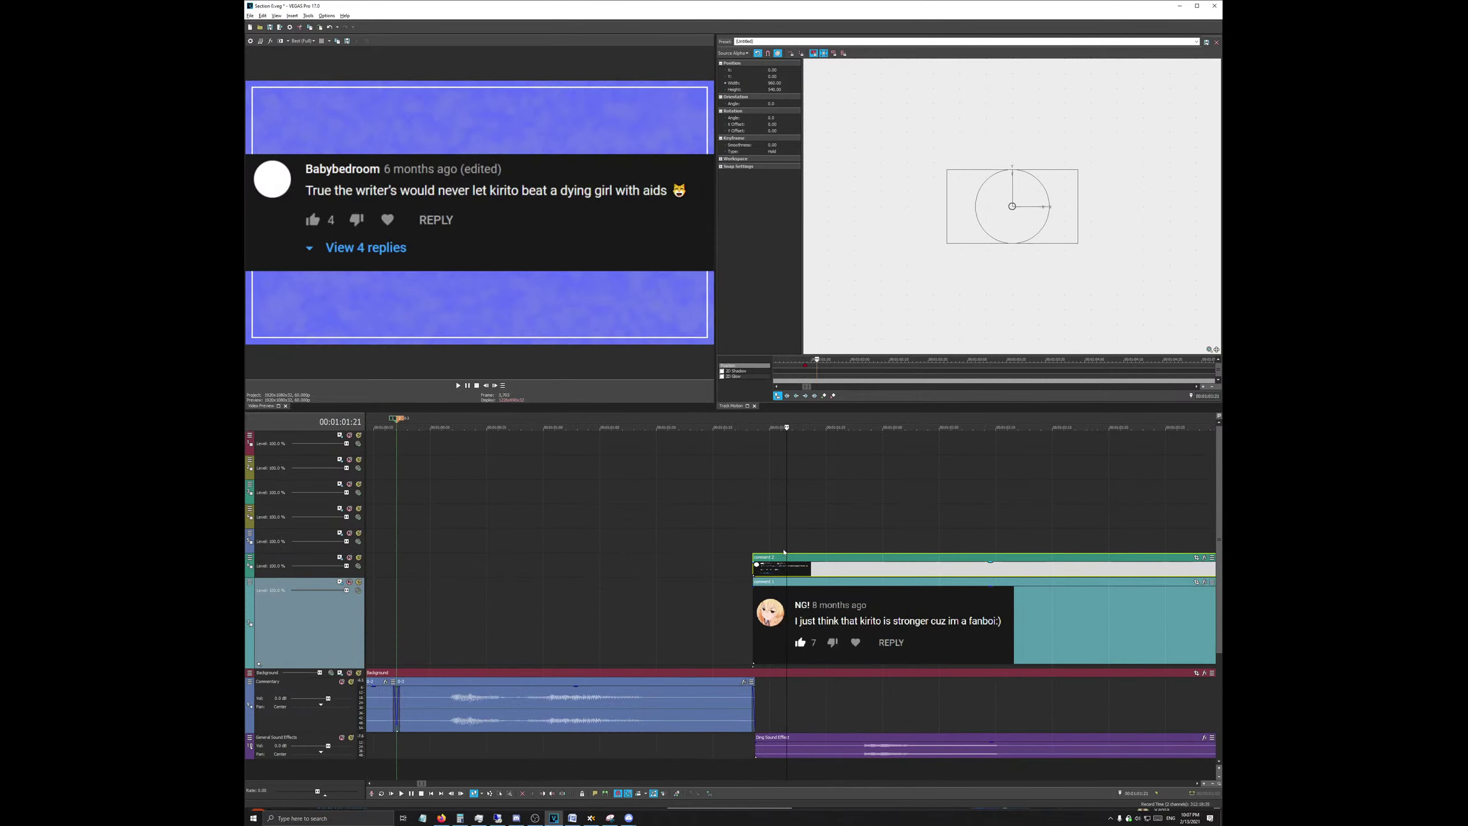
Step: Check the frames around the comment screenshots' start at 00:01:01:18, where the pasted commentary phrase ends
{"action": "left_click", "coordinate": [746, 428]}
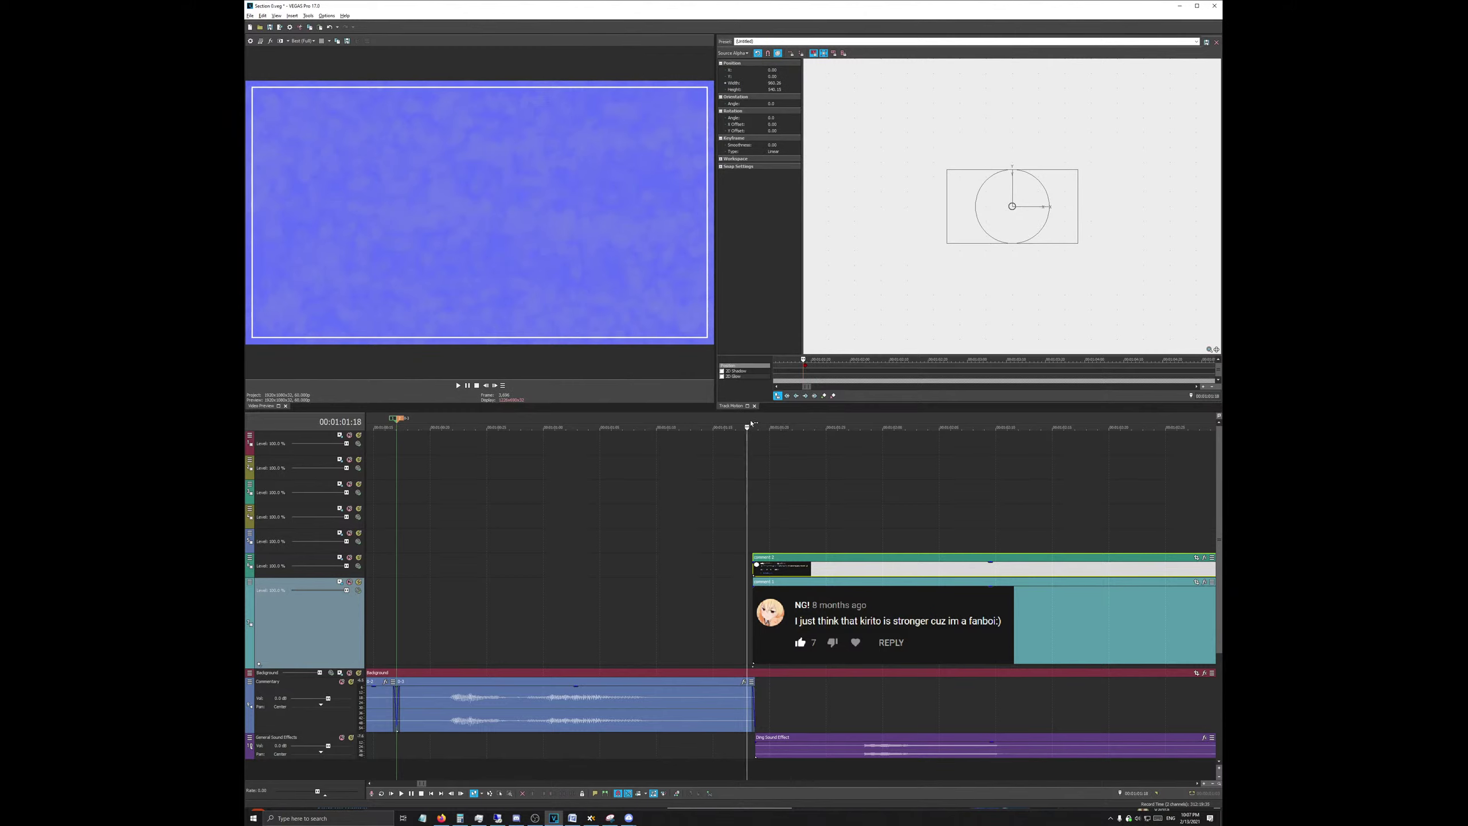
{"action": "left_click", "coordinate": [752, 425]}
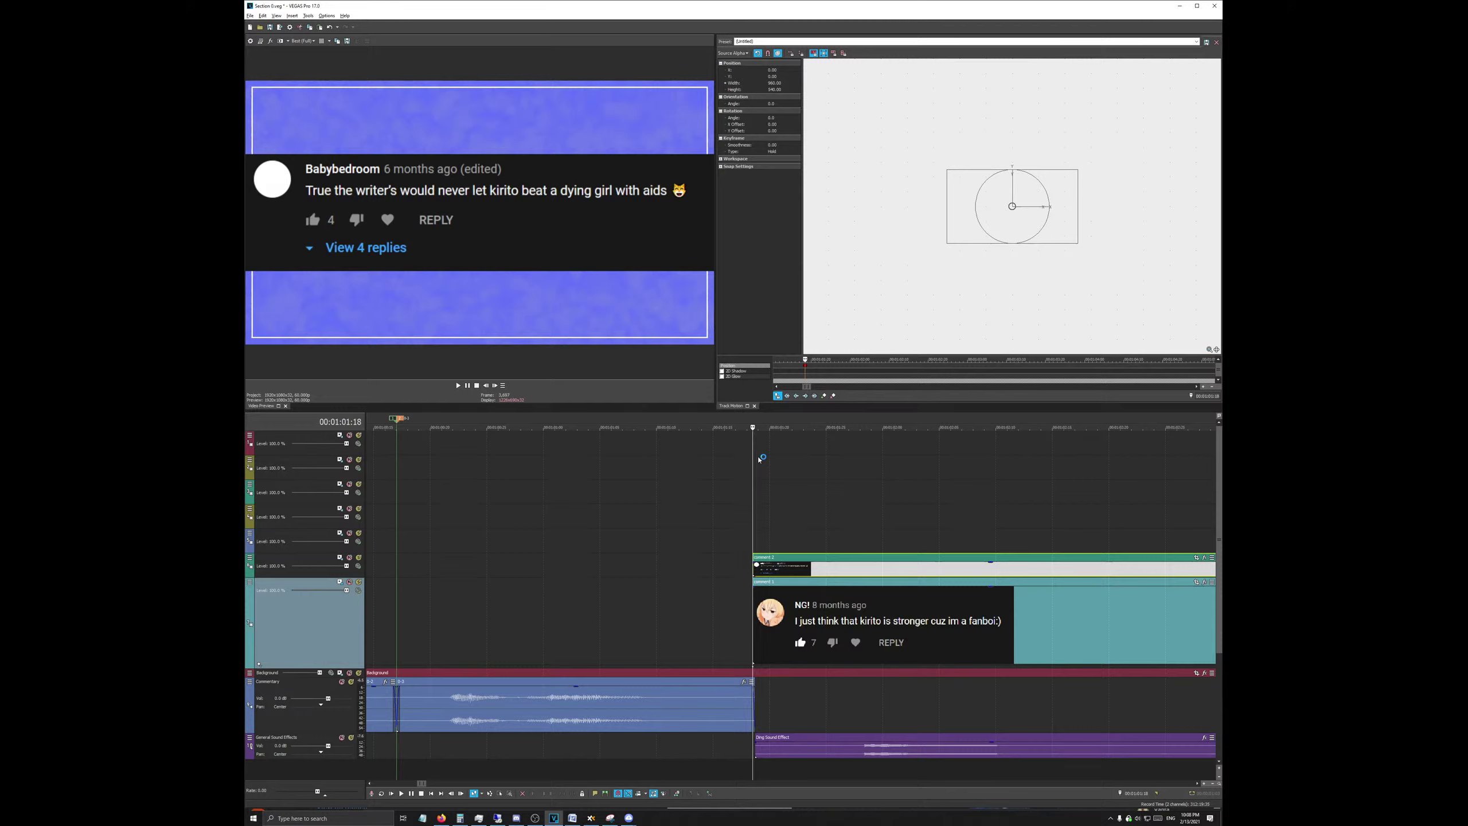
{"action": "left_click", "coordinate": [721, 424]}
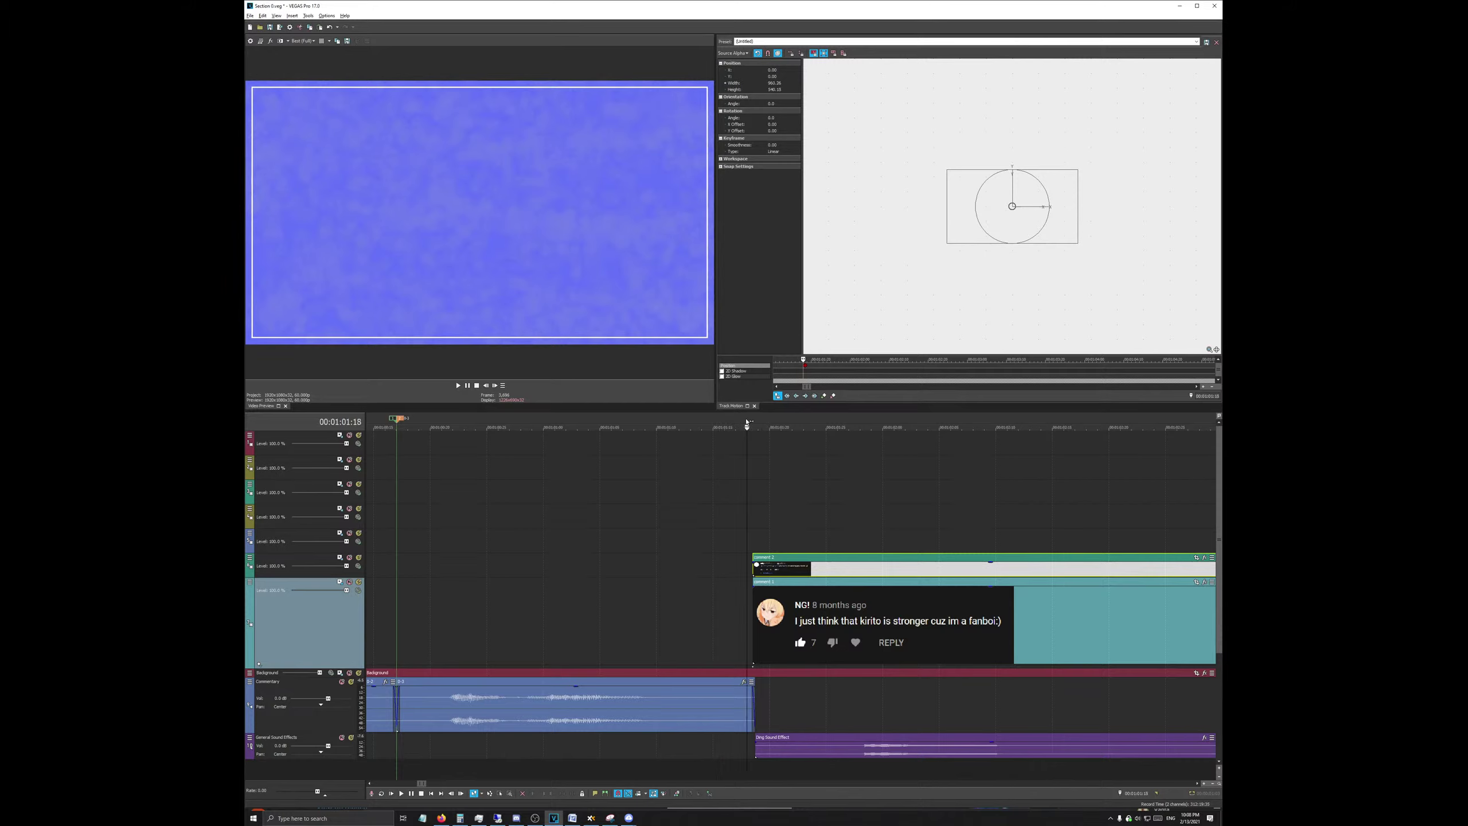
{"action": "left_click", "coordinate": [747, 426]}
{"action": "left_click", "coordinate": [751, 426]}
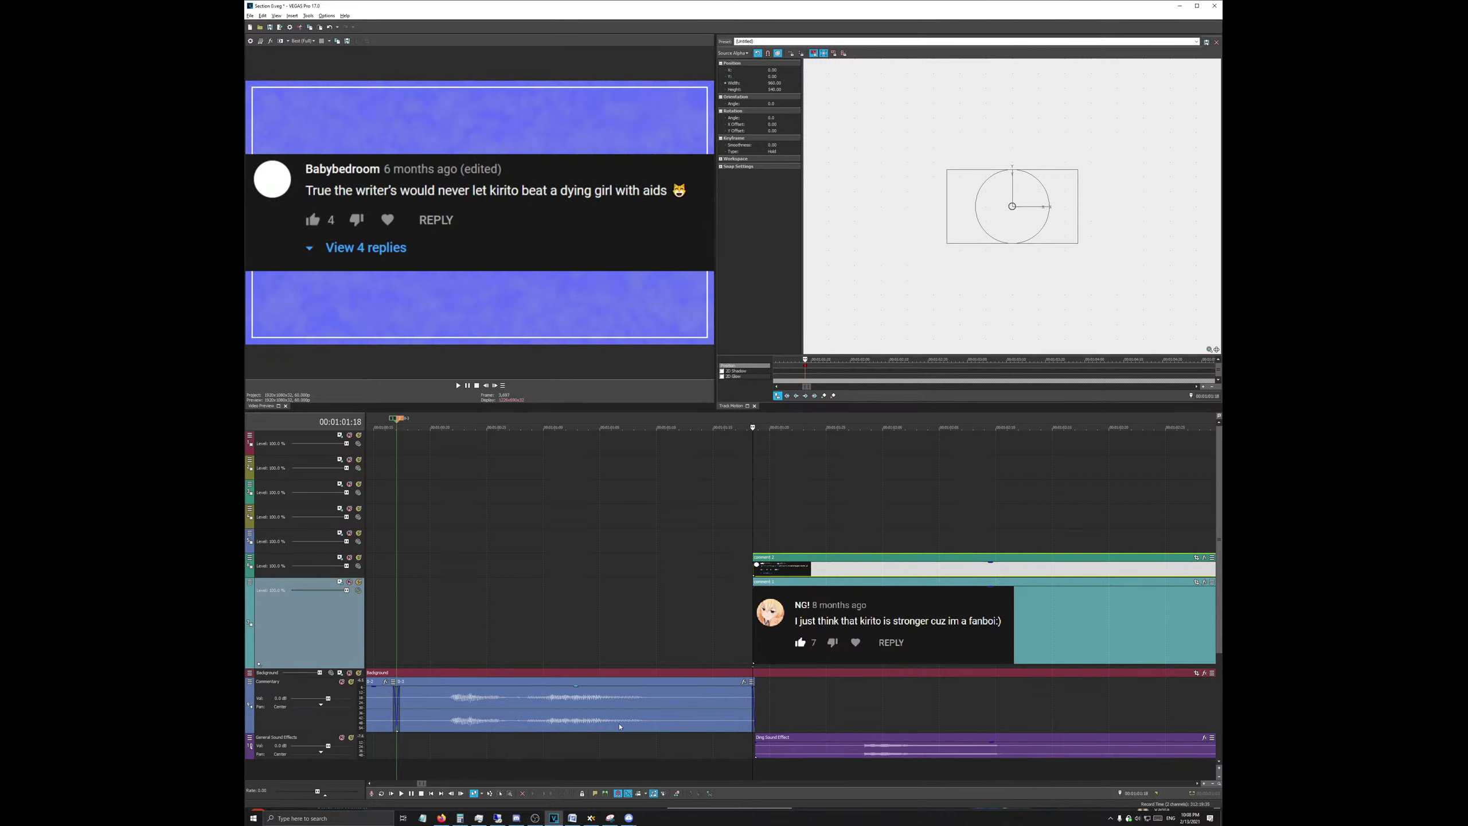
{"action": "key", "text": "space"}
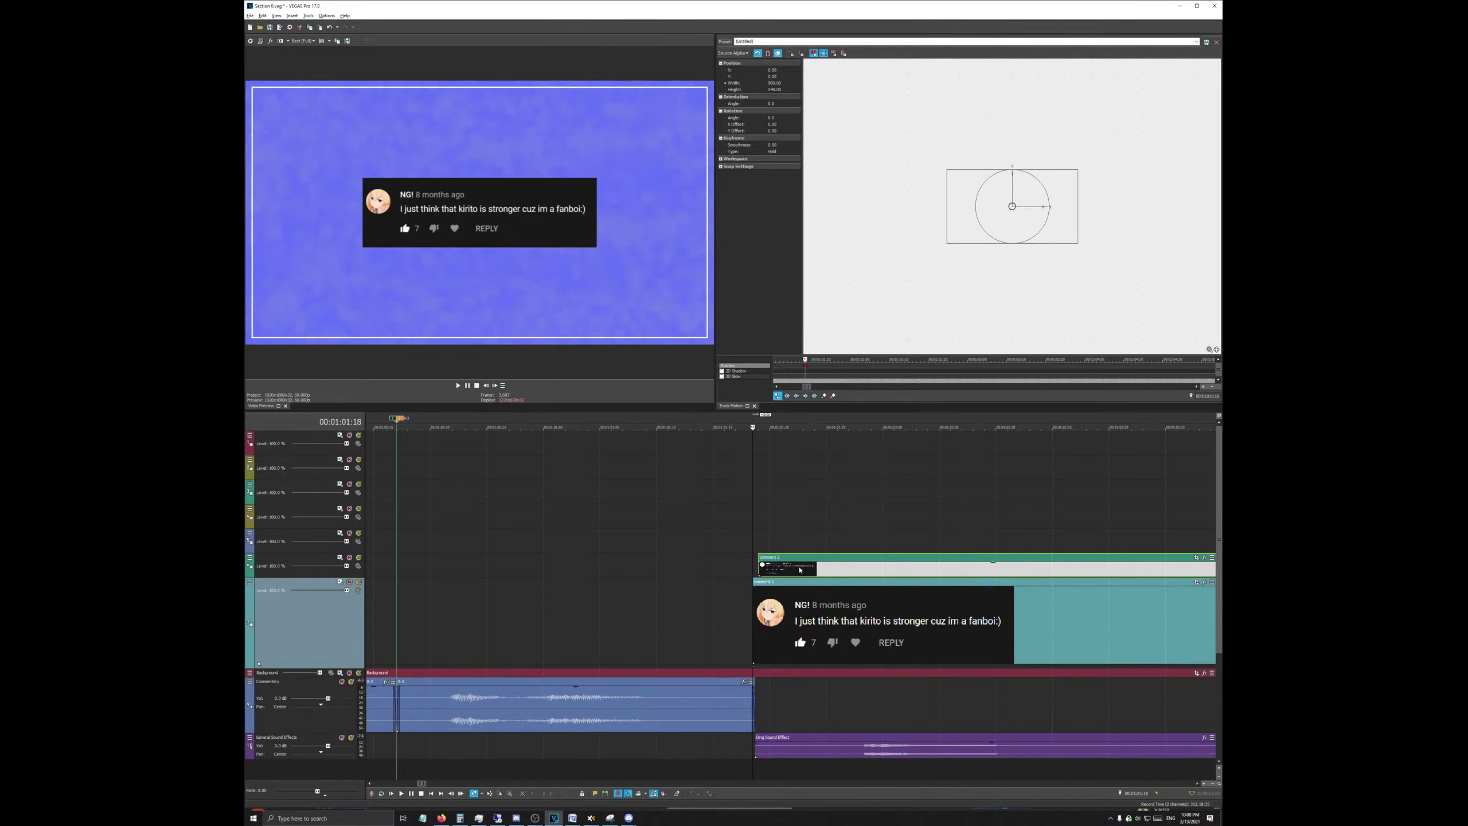
{"action": "key", "text": "space"}
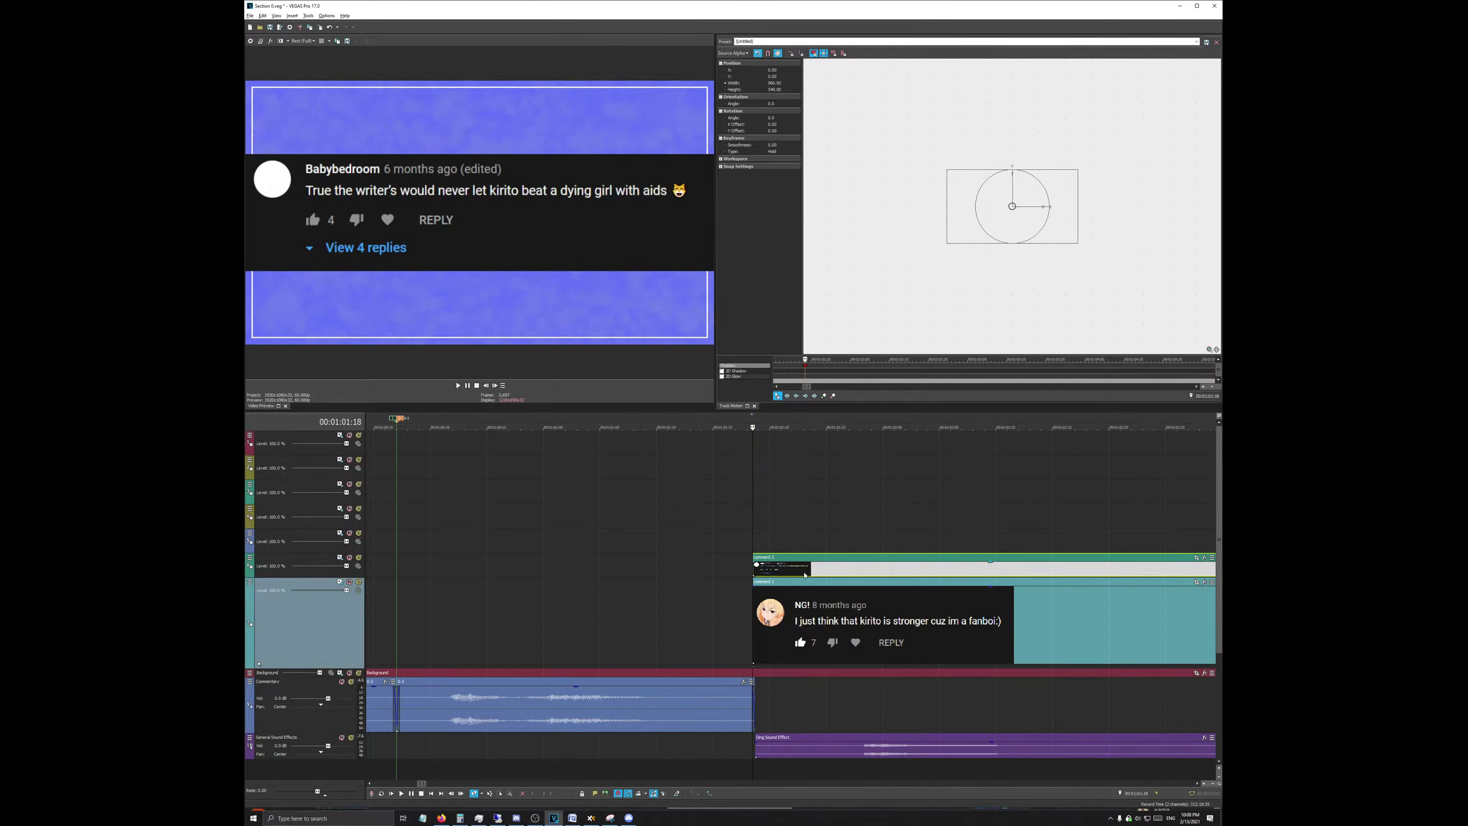
Step: Shift the second comment screenshot later on its track so it begins around the end of the first comment
{"action": "left_click_drag", "start_coordinate": [805, 574], "coordinate": [1211, 574]}
{"action": "scroll", "coordinate": [1091, 594], "scroll_direction": "down", "scroll_amount": 5}
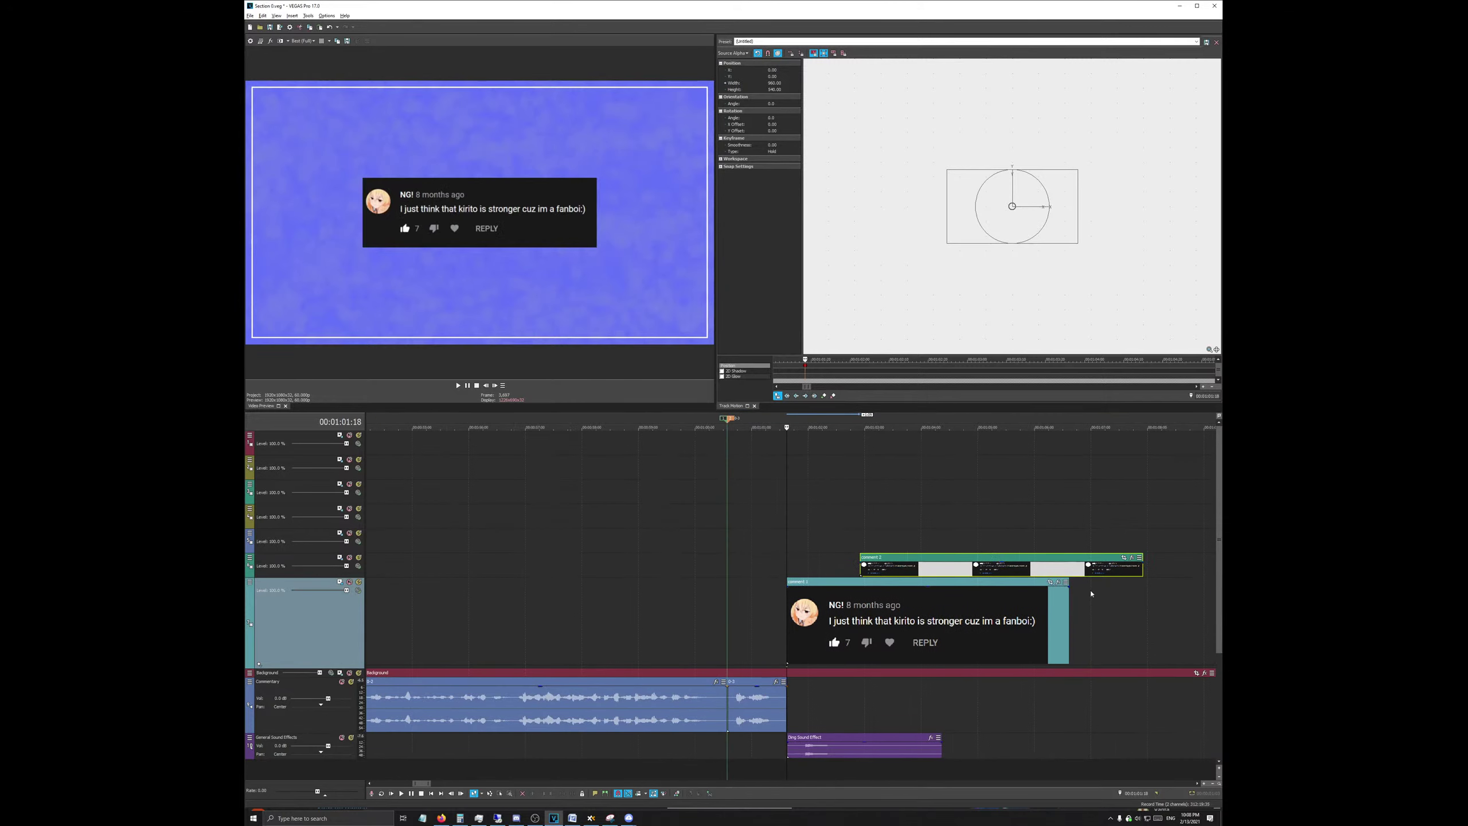
{"action": "scroll", "coordinate": [891, 571], "scroll_direction": "down", "scroll_amount": 2}
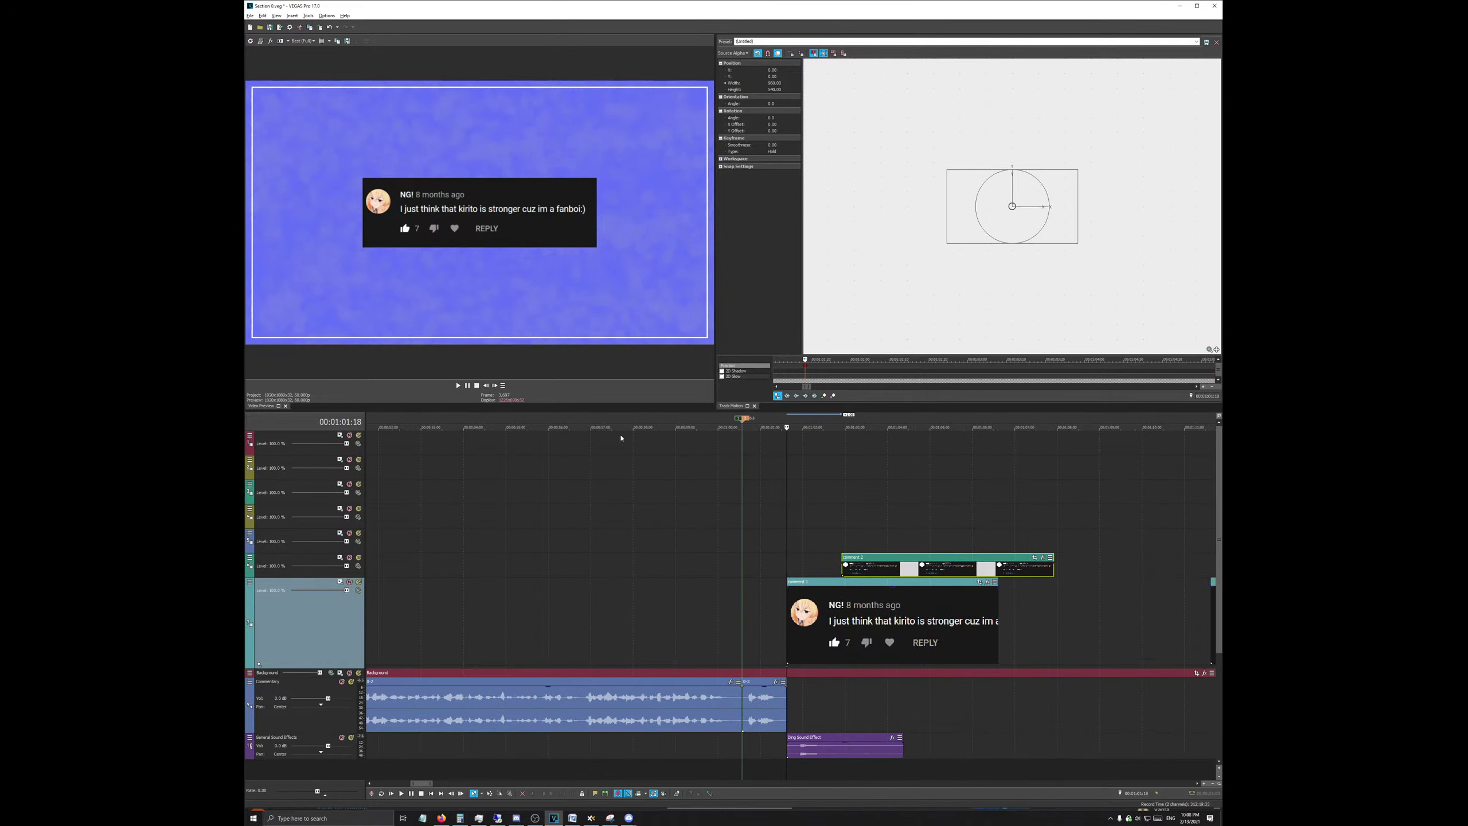
{"action": "left_click", "coordinate": [466, 386]}
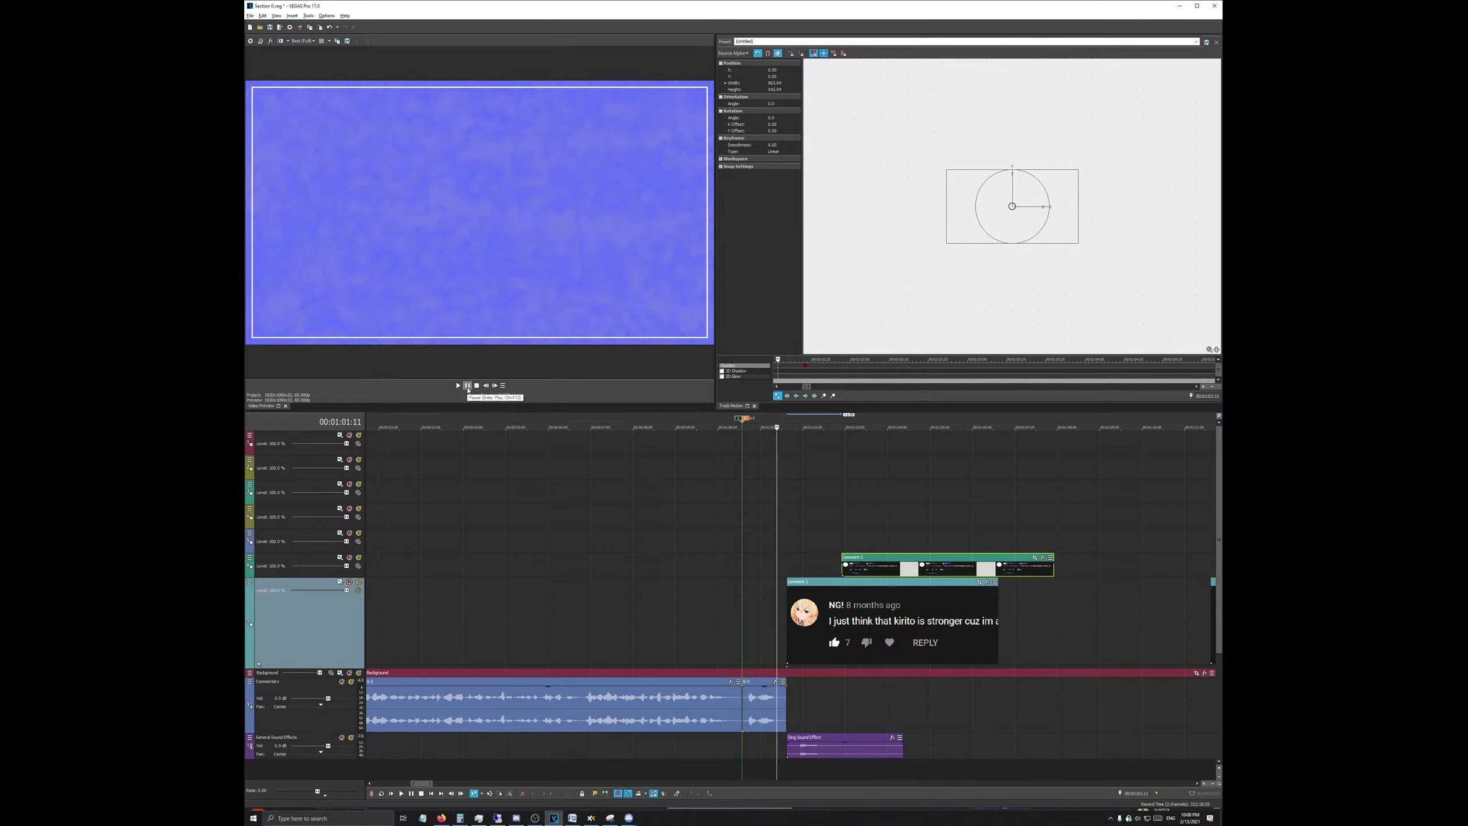
{"action": "left_click", "coordinate": [467, 386]}
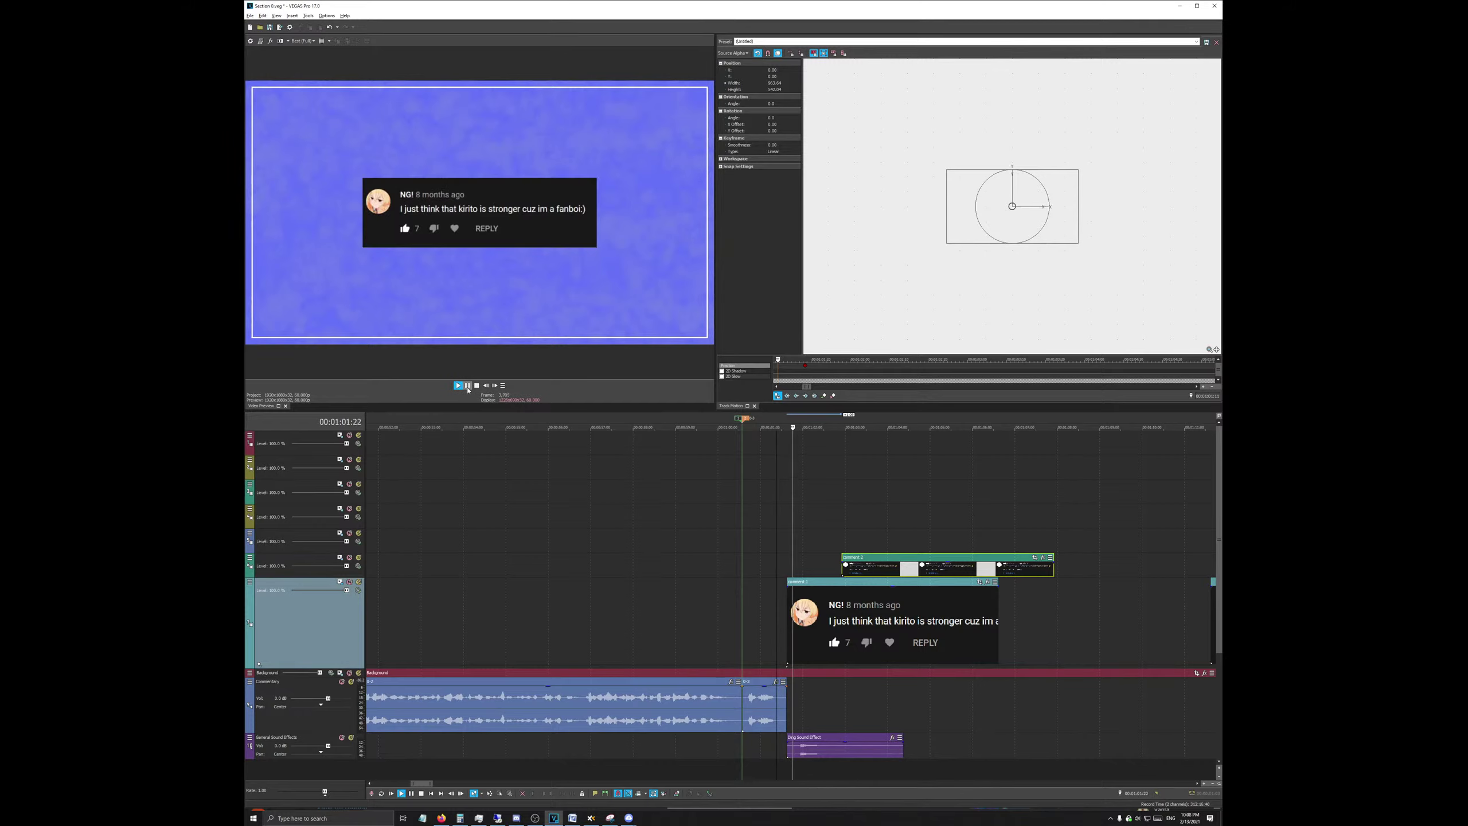
{"action": "left_click_drag", "start_coordinate": [936, 569], "coordinate": [1089, 579]}
Step: Play from 00:01:01:03 and again from 00:01:00:17 through the first comment, pausing at 00:01:03:09 where the next comment should appear
{"action": "left_click", "coordinate": [764, 420]}
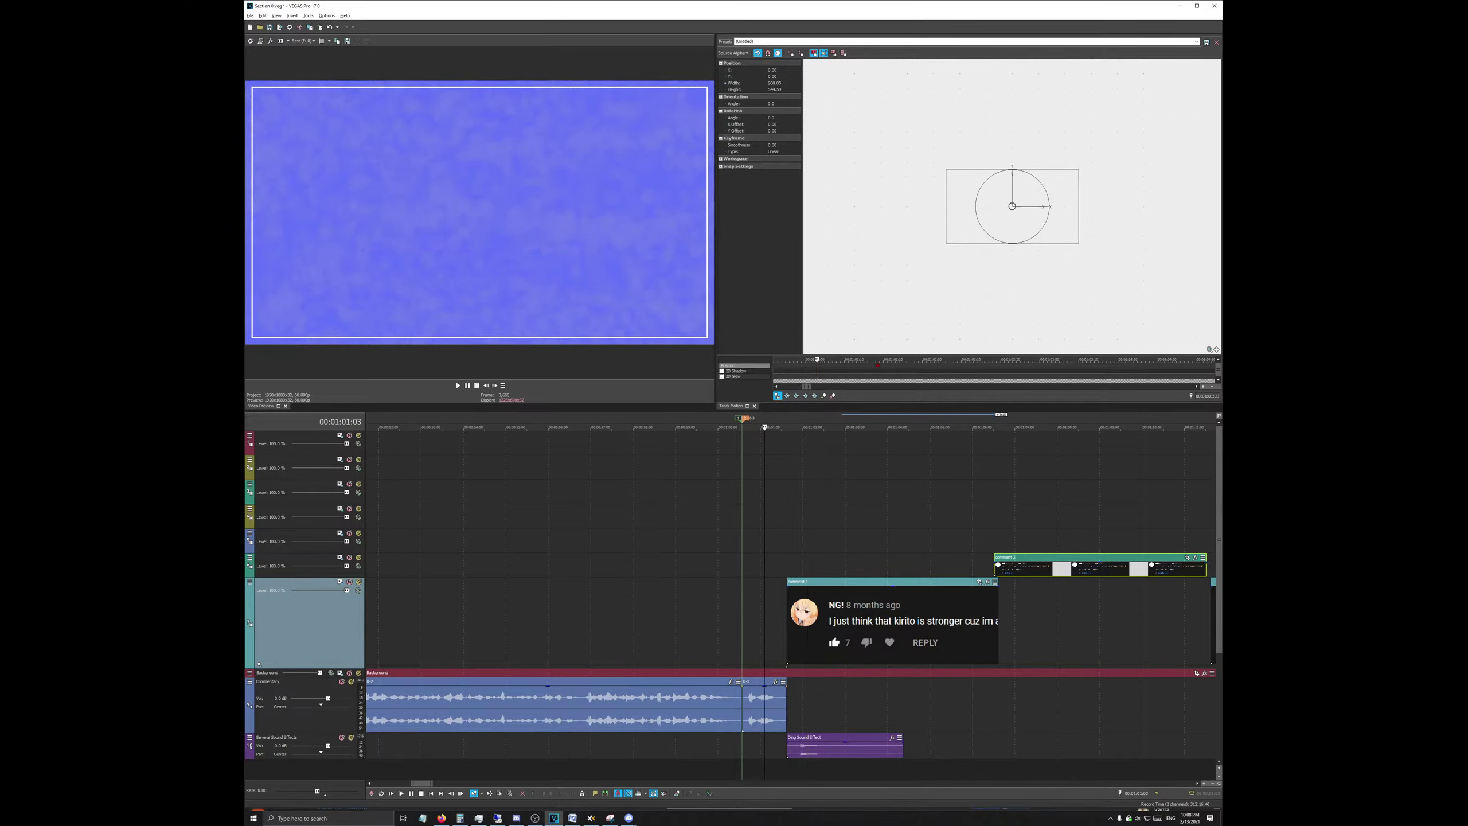
{"action": "left_click", "coordinate": [469, 387]}
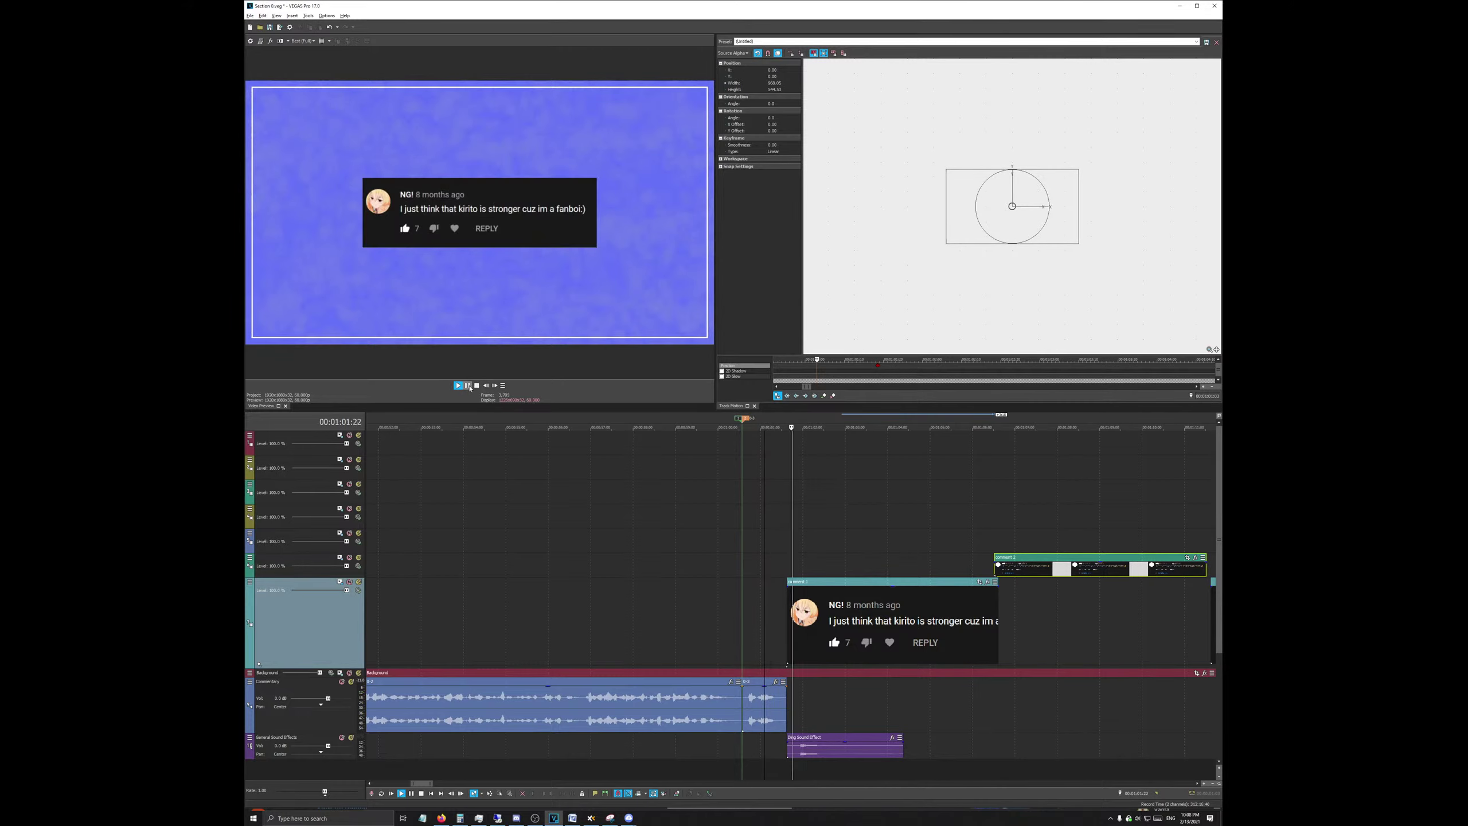
{"action": "key", "text": "Return"}
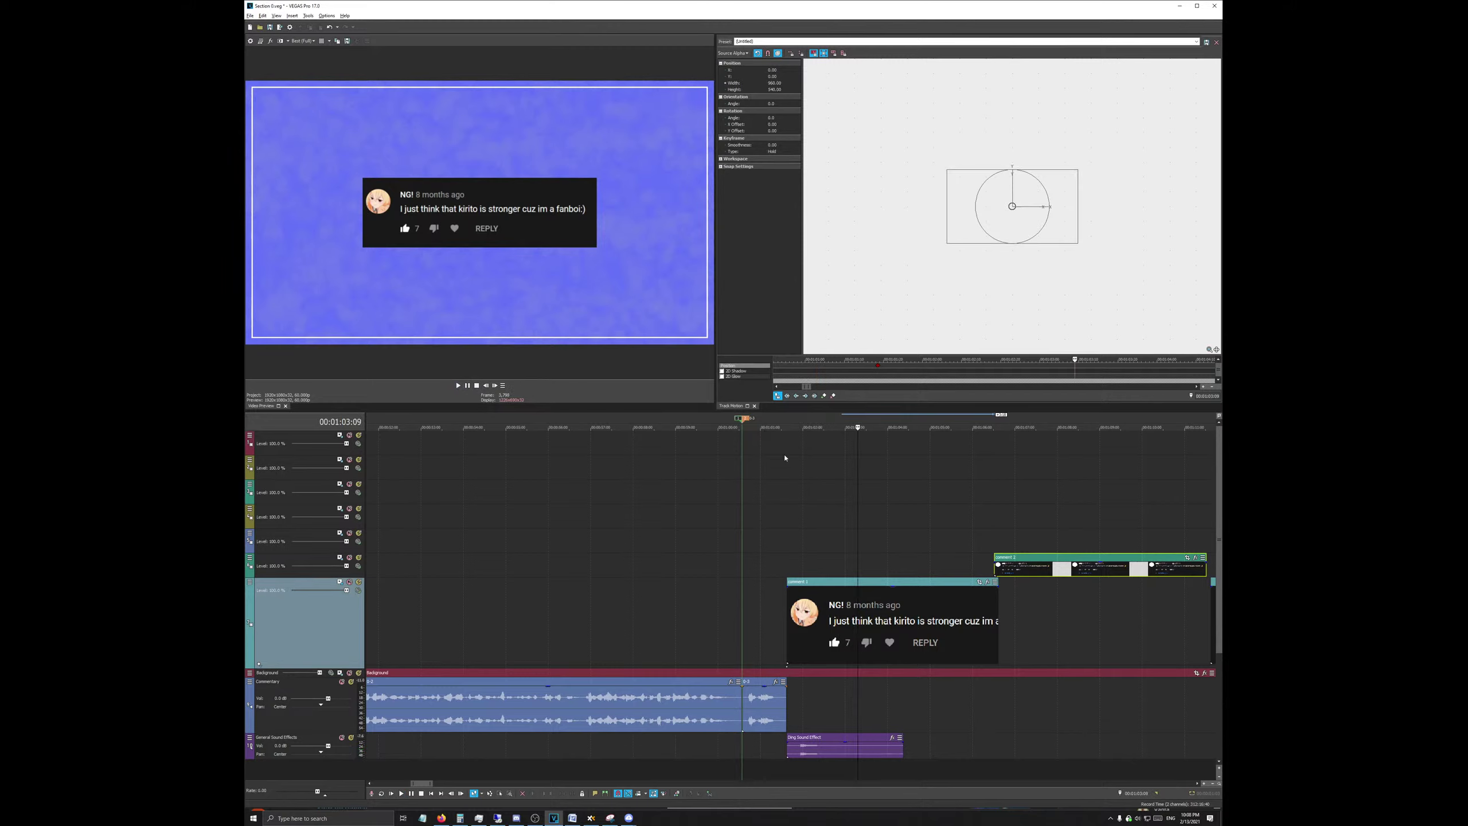
{"action": "left_click", "coordinate": [743, 418]}
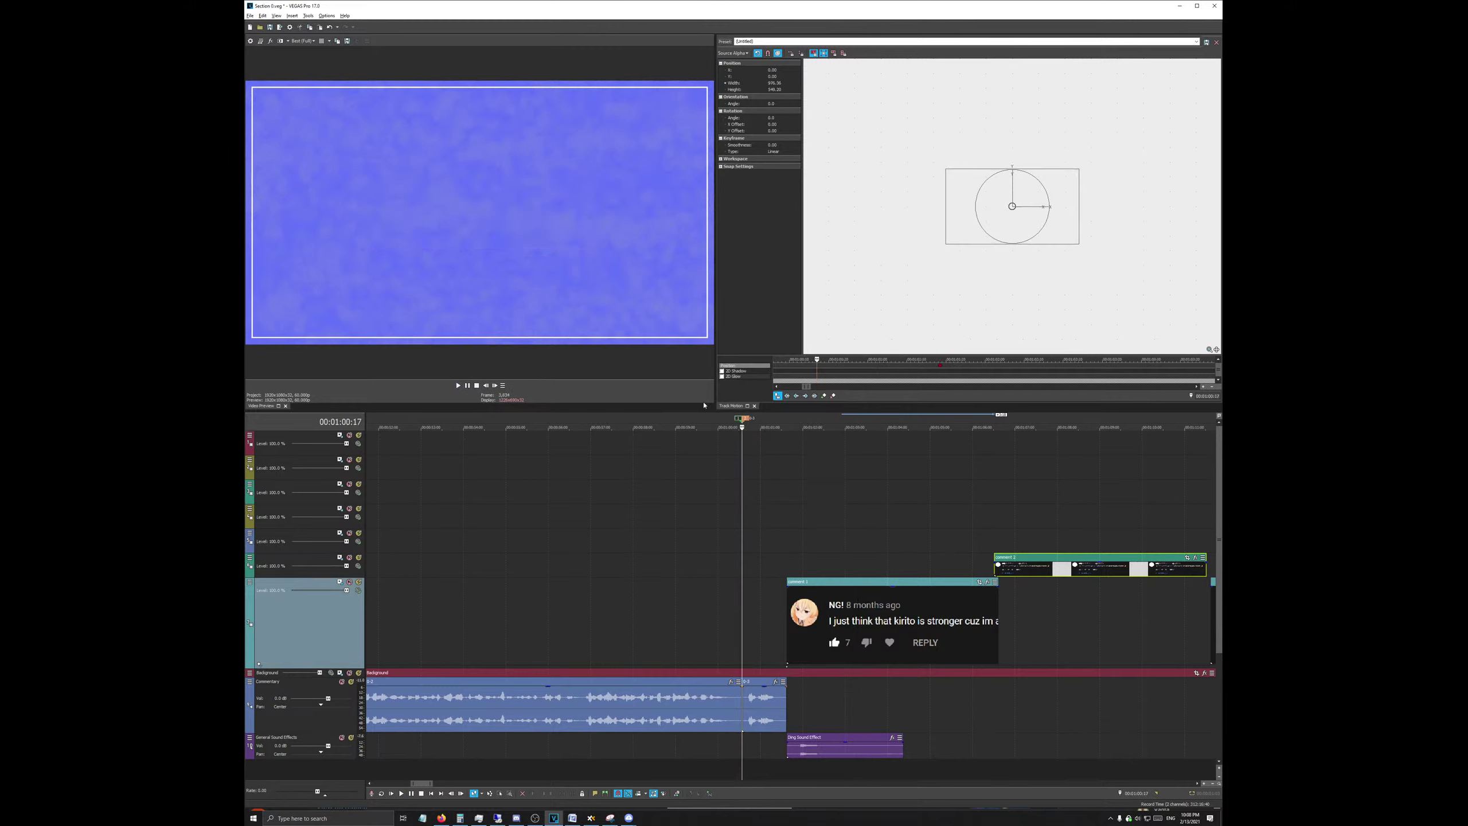
{"action": "left_click", "coordinate": [467, 386]}
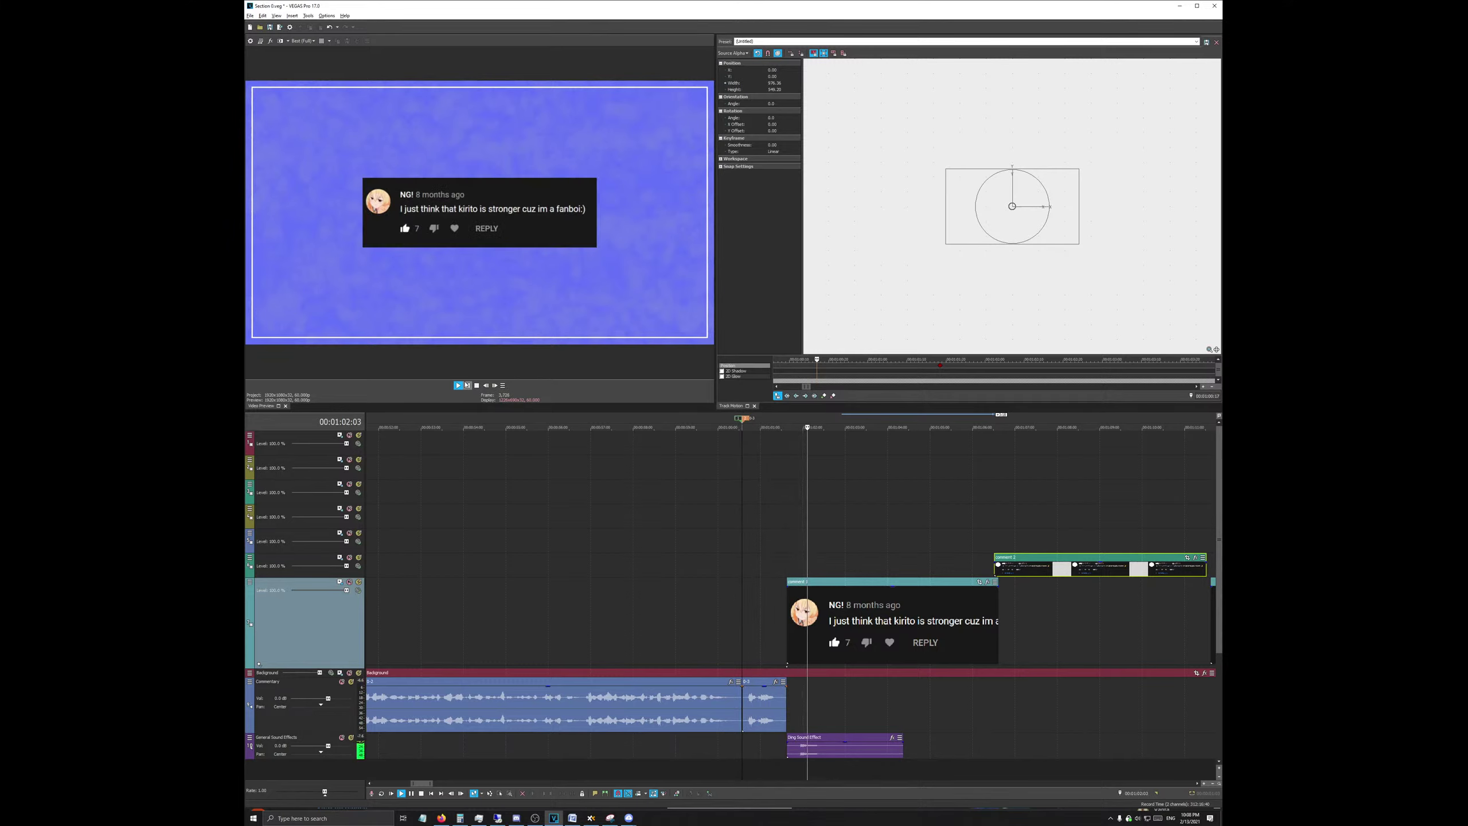
{"action": "left_click", "coordinate": [467, 386]}
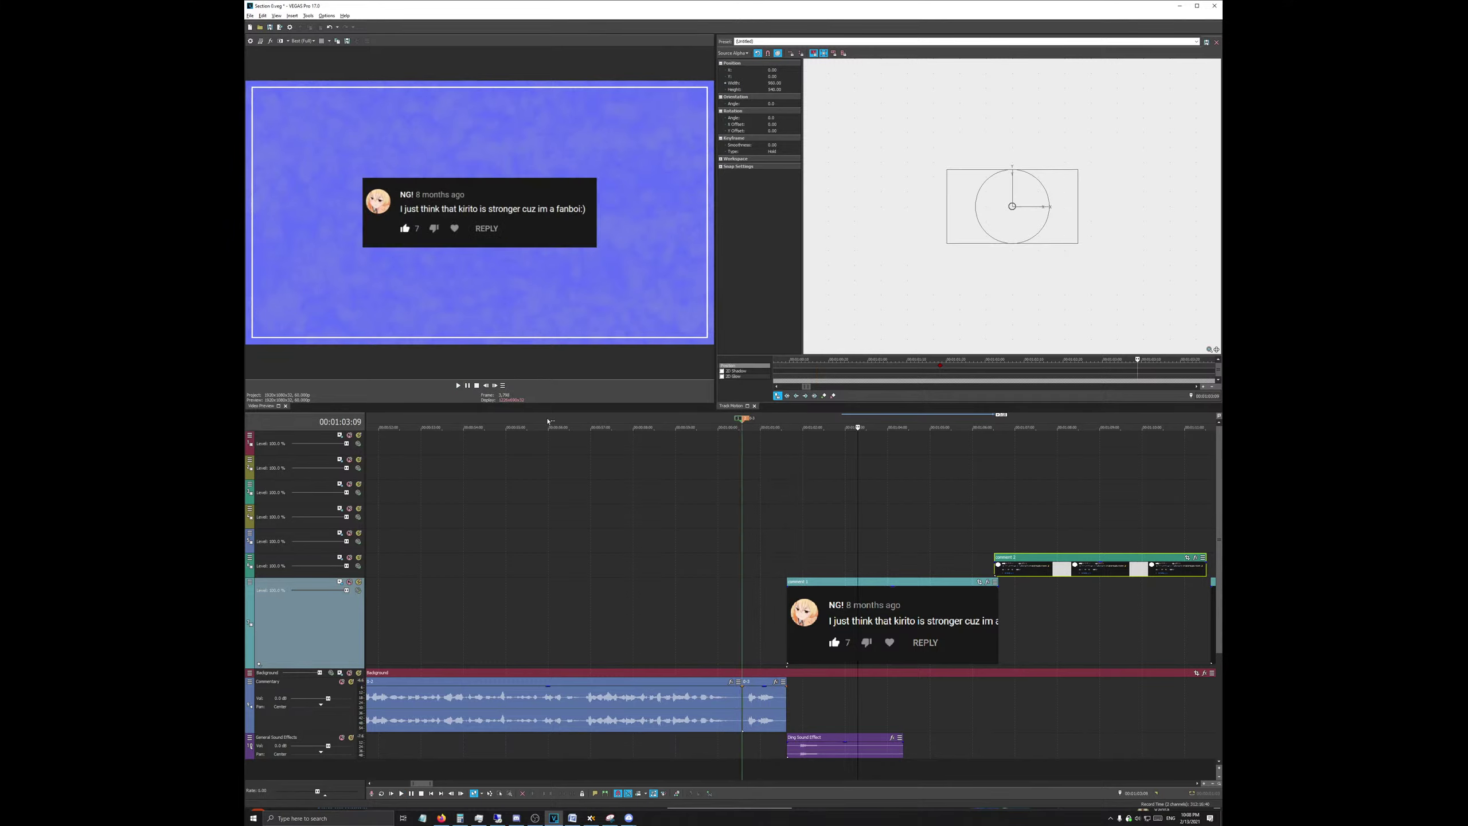
Step: Insert a marker at 00:01:03:09 and move the second comment screenshot to start at it
{"action": "right_click", "coordinate": [896, 618]}
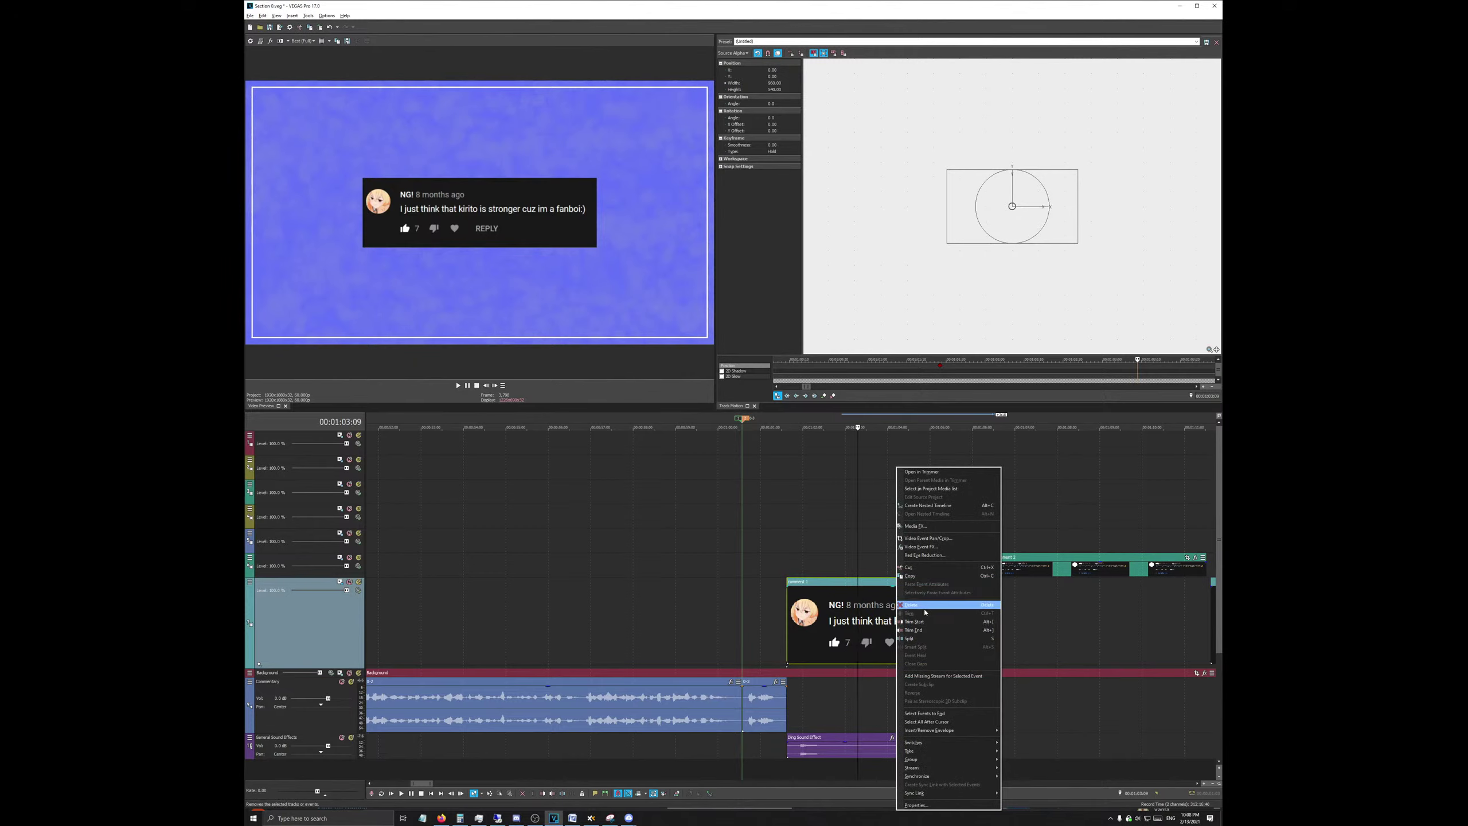
{"action": "right_click", "coordinate": [874, 428]}
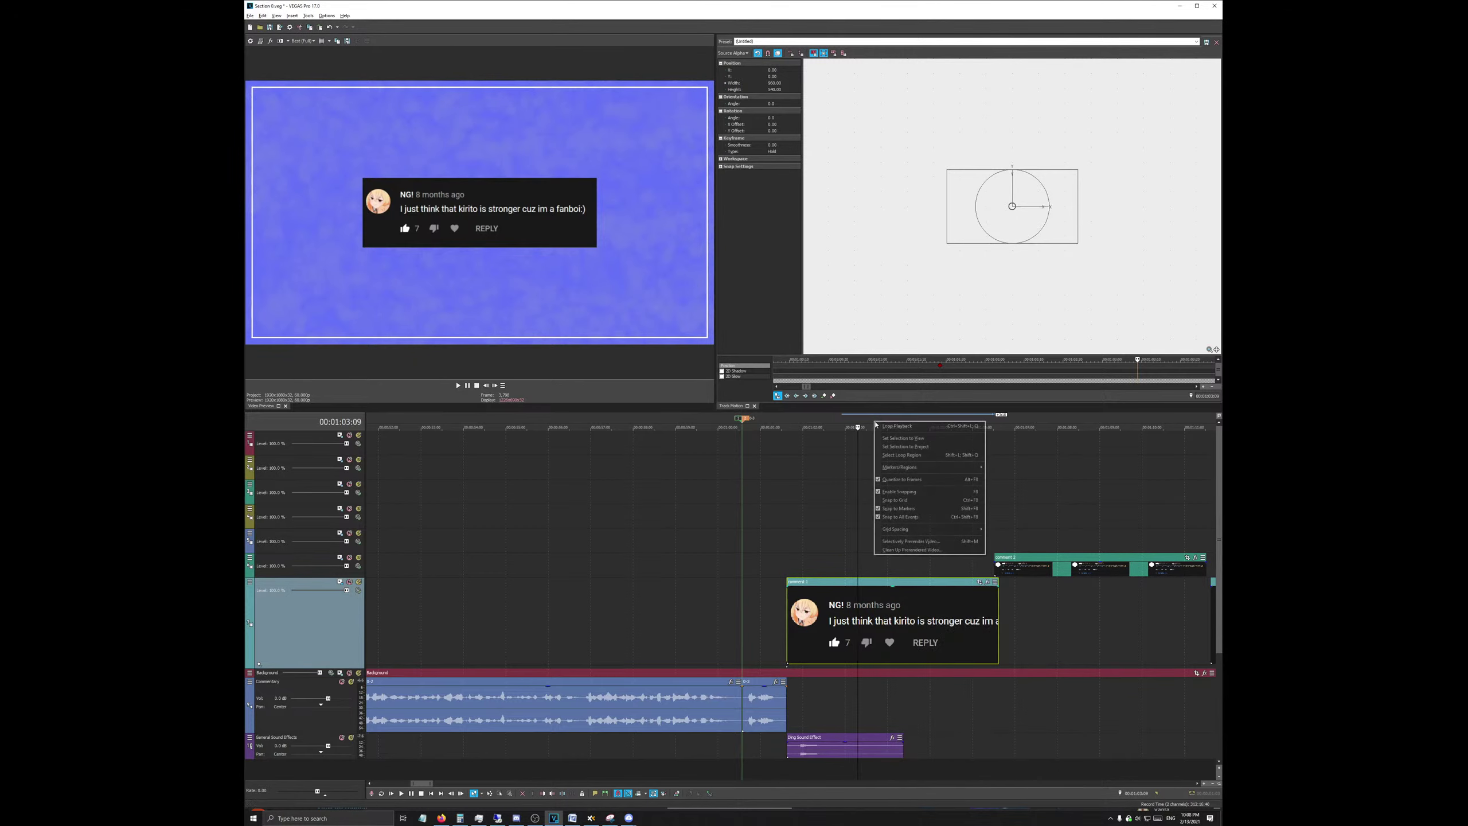
{"action": "left_click", "coordinate": [931, 523]}
{"action": "scroll", "coordinate": [785, 569], "scroll_direction": "down", "scroll_amount": 4}
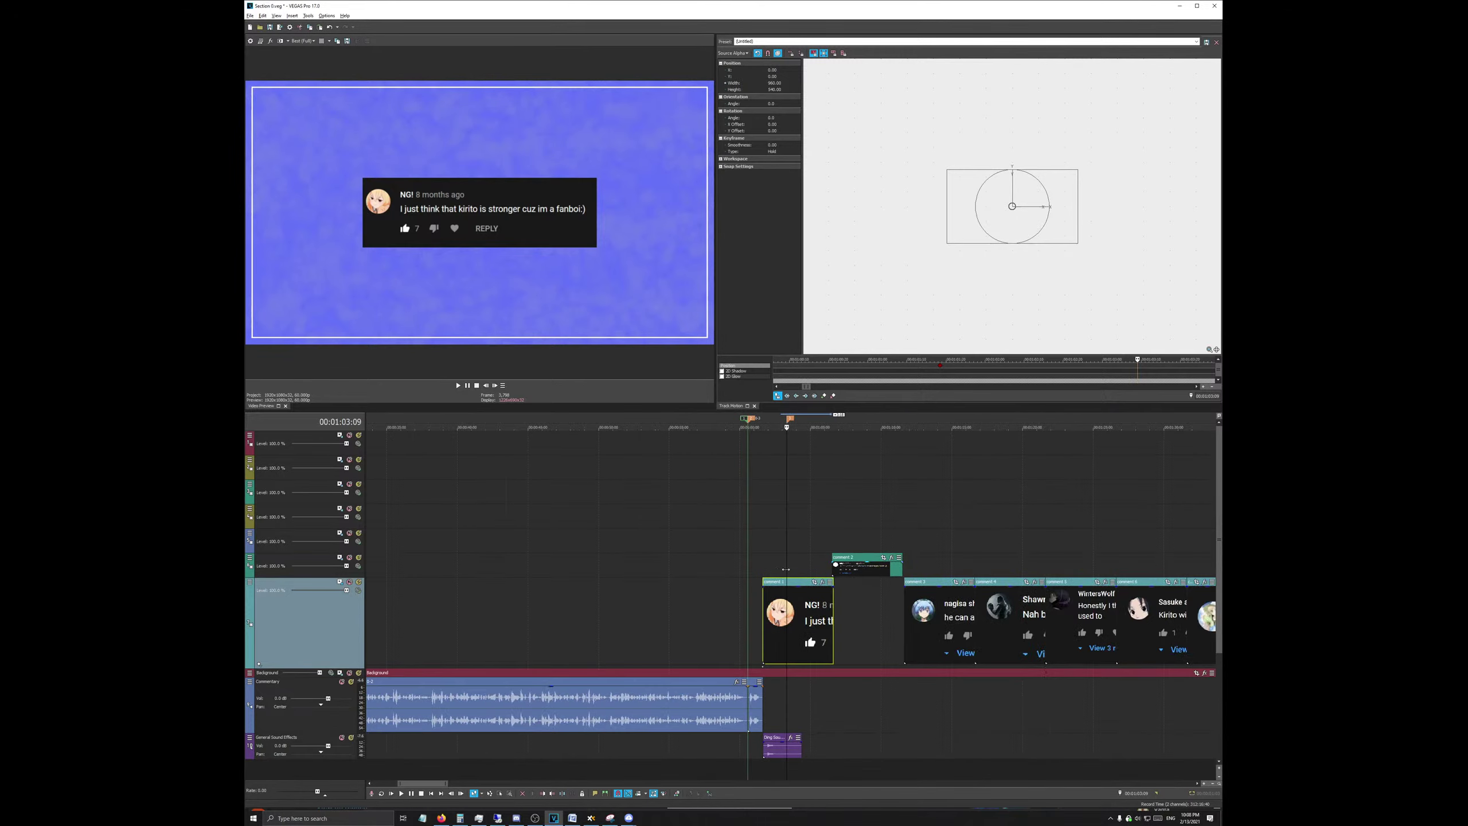
{"action": "left_click_drag", "start_coordinate": [876, 574], "coordinate": [832, 573]}
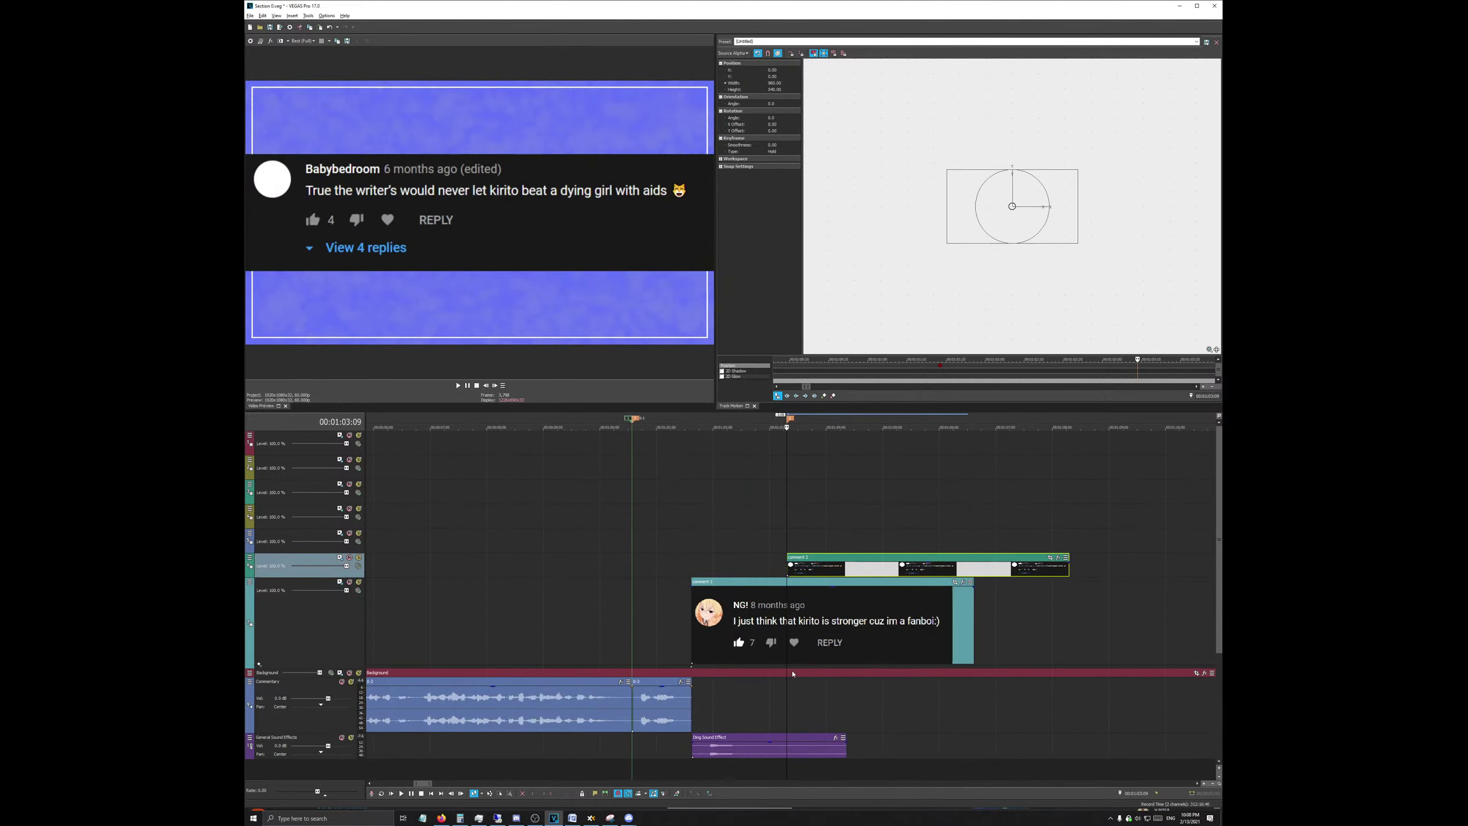
Step: Trim the end of the ding sound effect to the playhead at 00:01:03:09
{"action": "scroll", "coordinate": [812, 682], "scroll_direction": "up", "scroll_amount": 8}
{"action": "scroll", "coordinate": [812, 683], "scroll_direction": "down", "scroll_amount": 4}
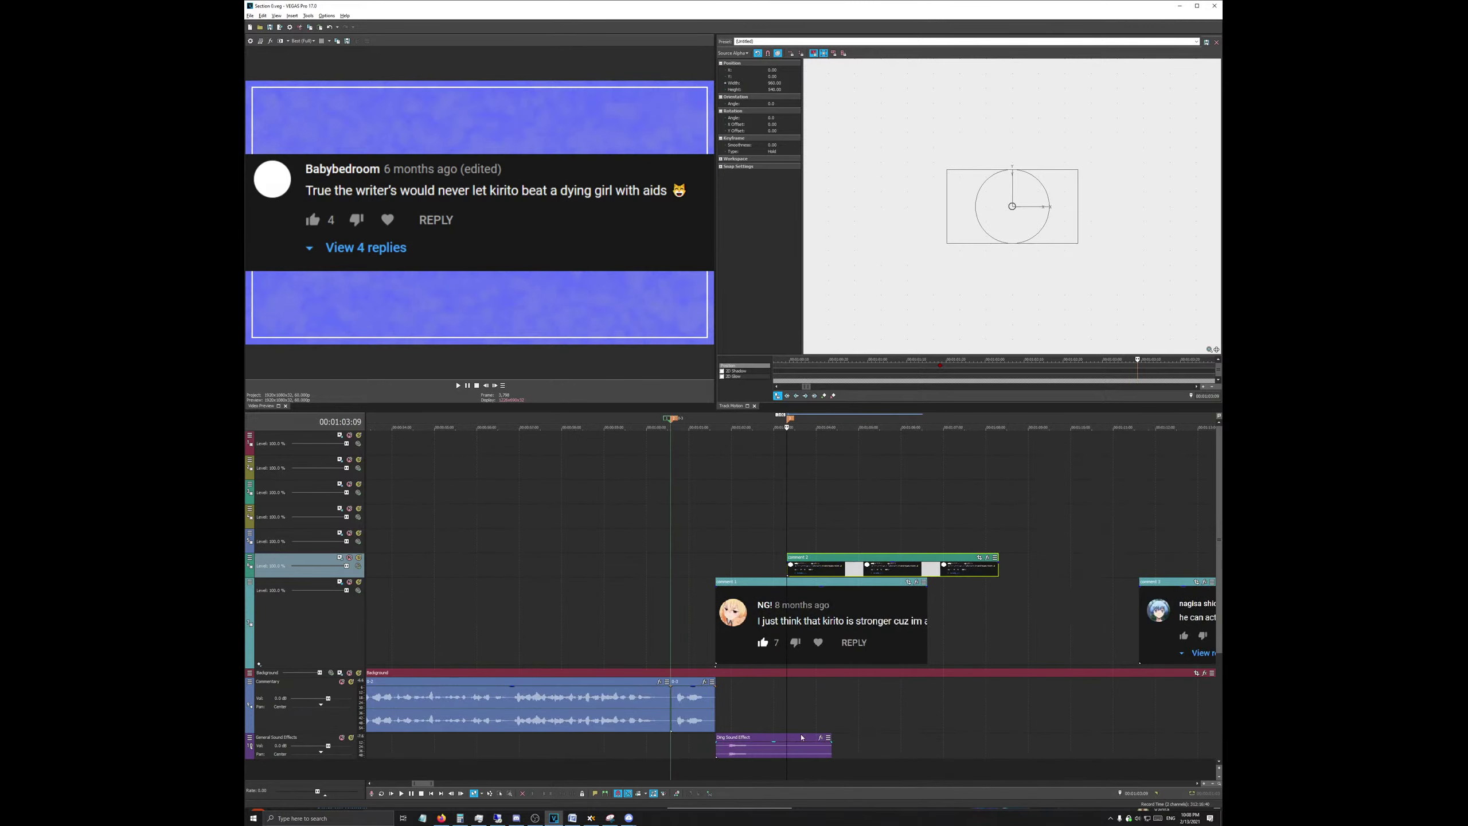
{"action": "scroll", "coordinate": [809, 738], "scroll_direction": "up", "scroll_amount": 3}
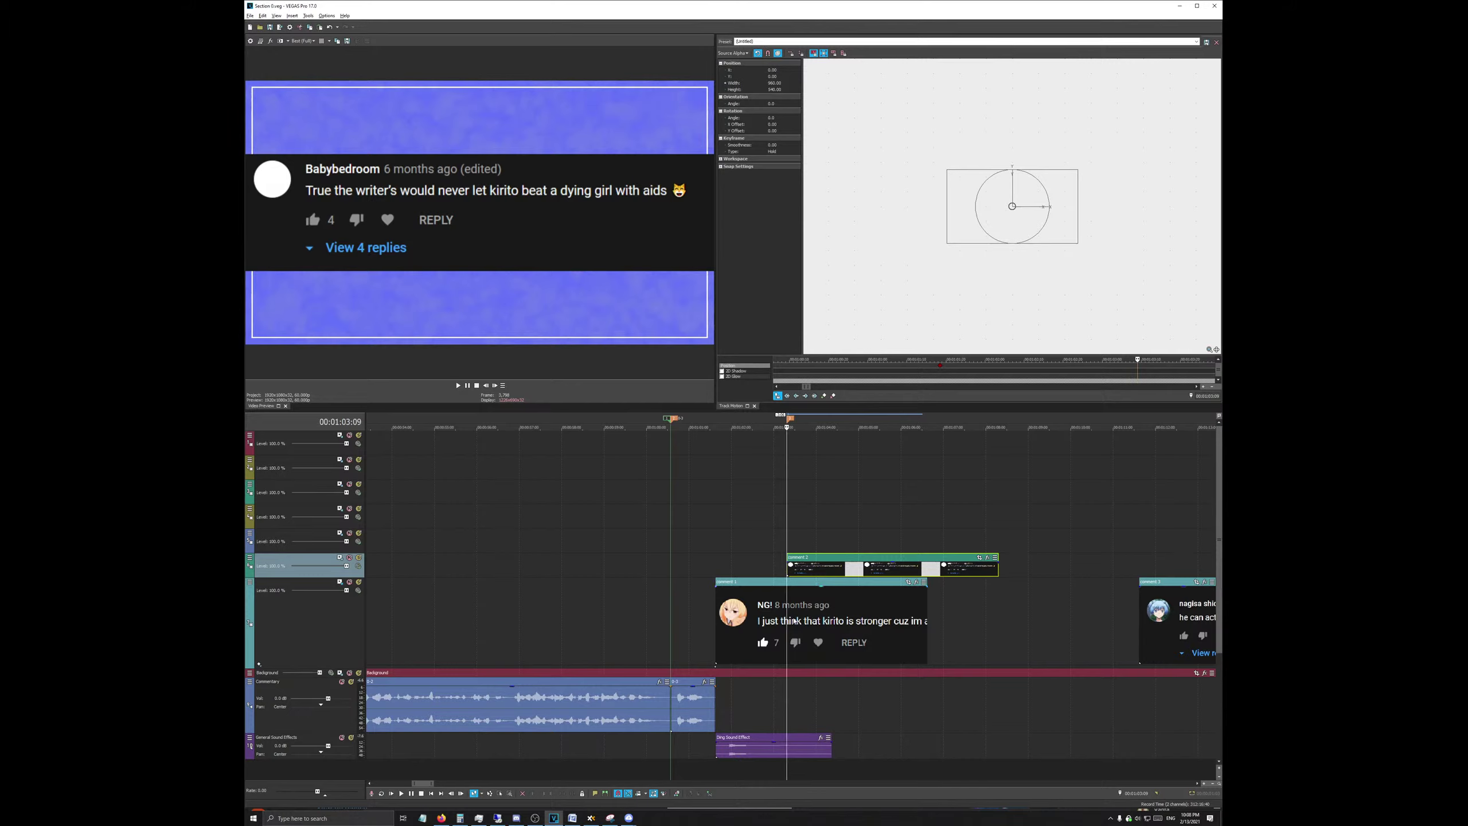
{"action": "right_click", "coordinate": [794, 748]}
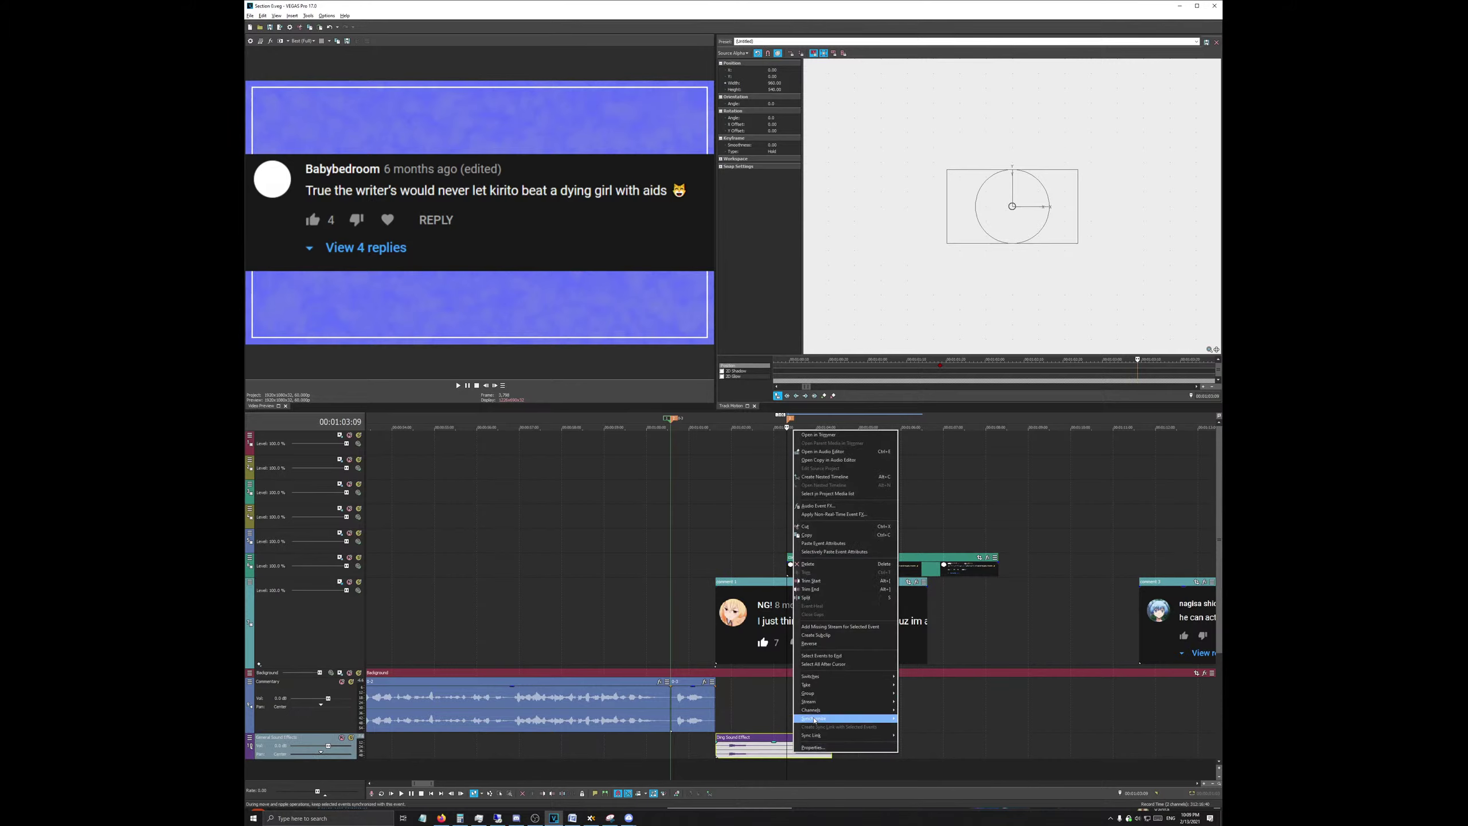
{"action": "left_click", "coordinate": [826, 590]}
Step: Paste a copy of the ding at 00:01:03:09, trim its beginning slightly, and move it back to start at the marker
{"action": "right_click", "coordinate": [737, 747]}
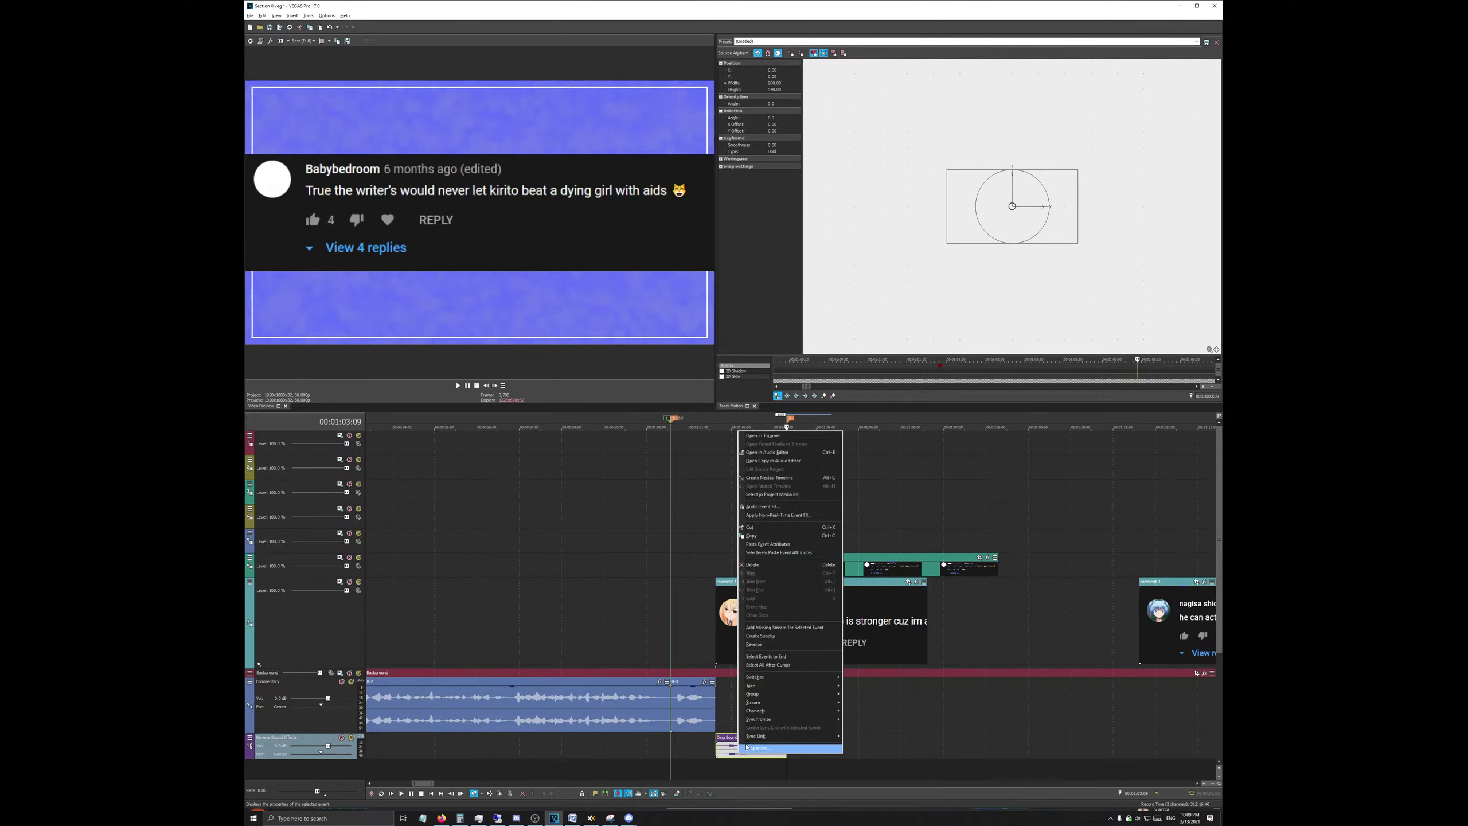
{"action": "left_click", "coordinate": [751, 671]}
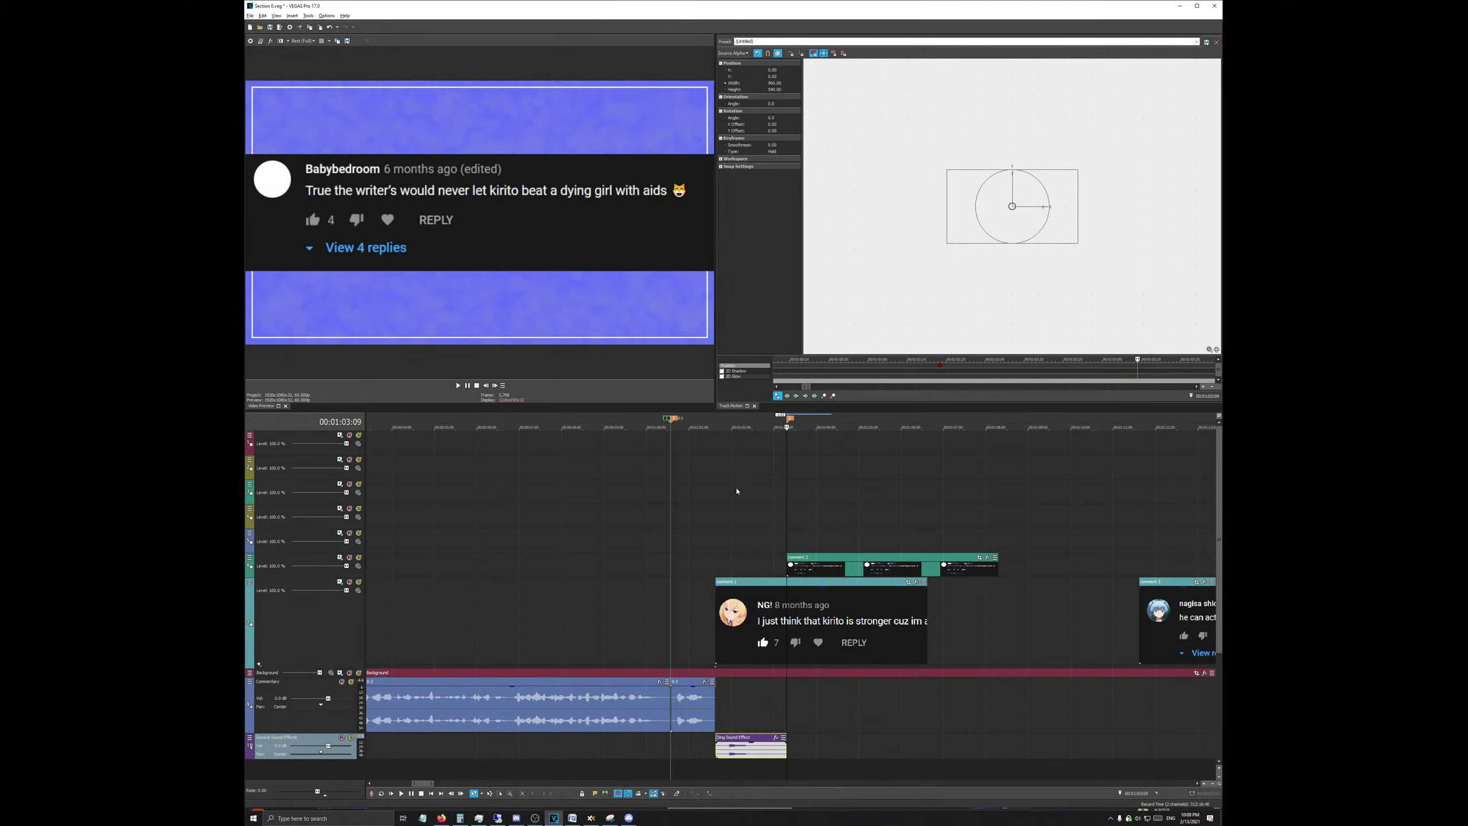
{"action": "key", "text": "ctrl+v"}
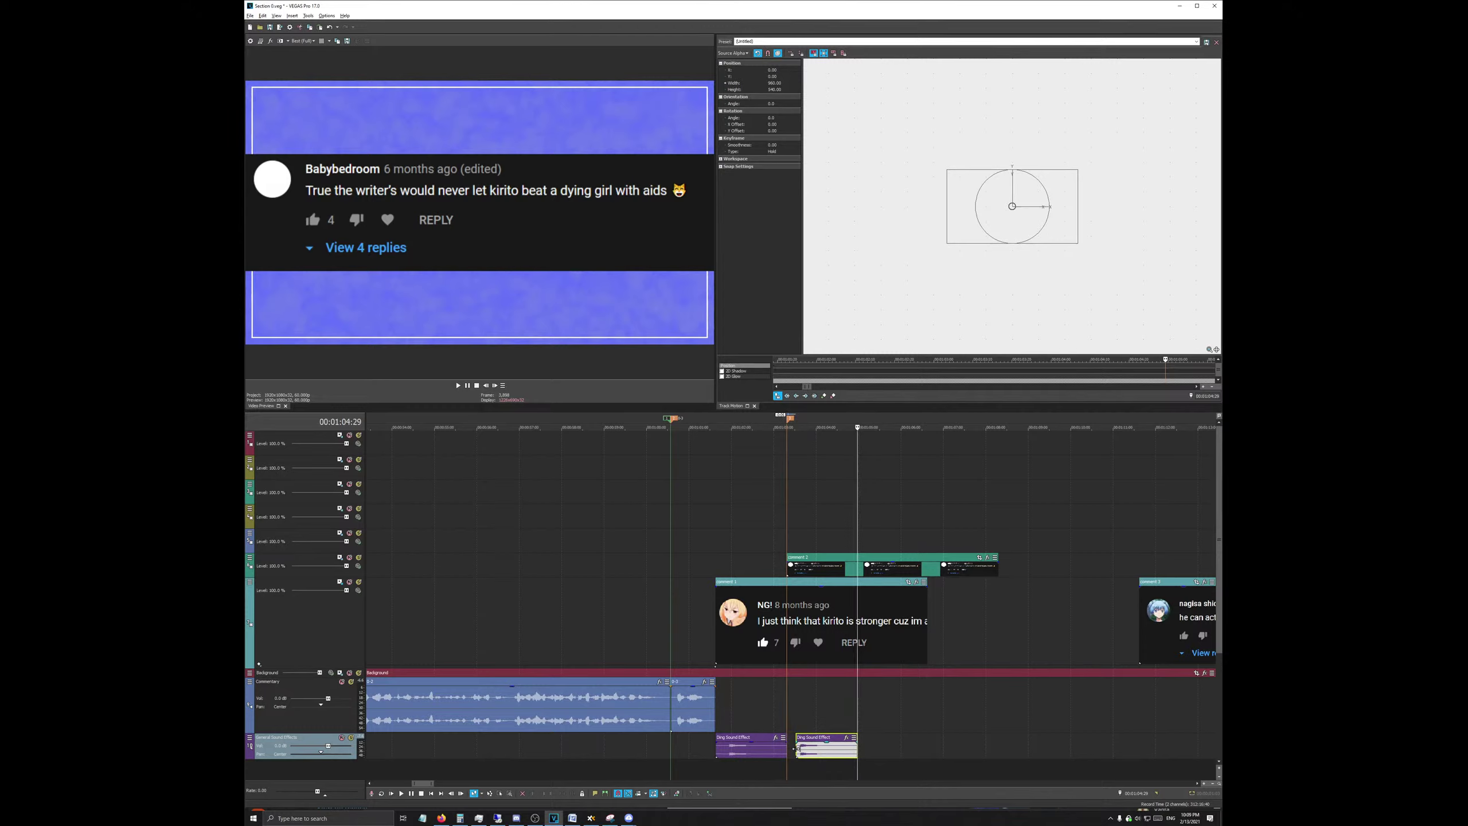
{"action": "left_click_drag", "start_coordinate": [795, 749], "coordinate": [798, 752]}
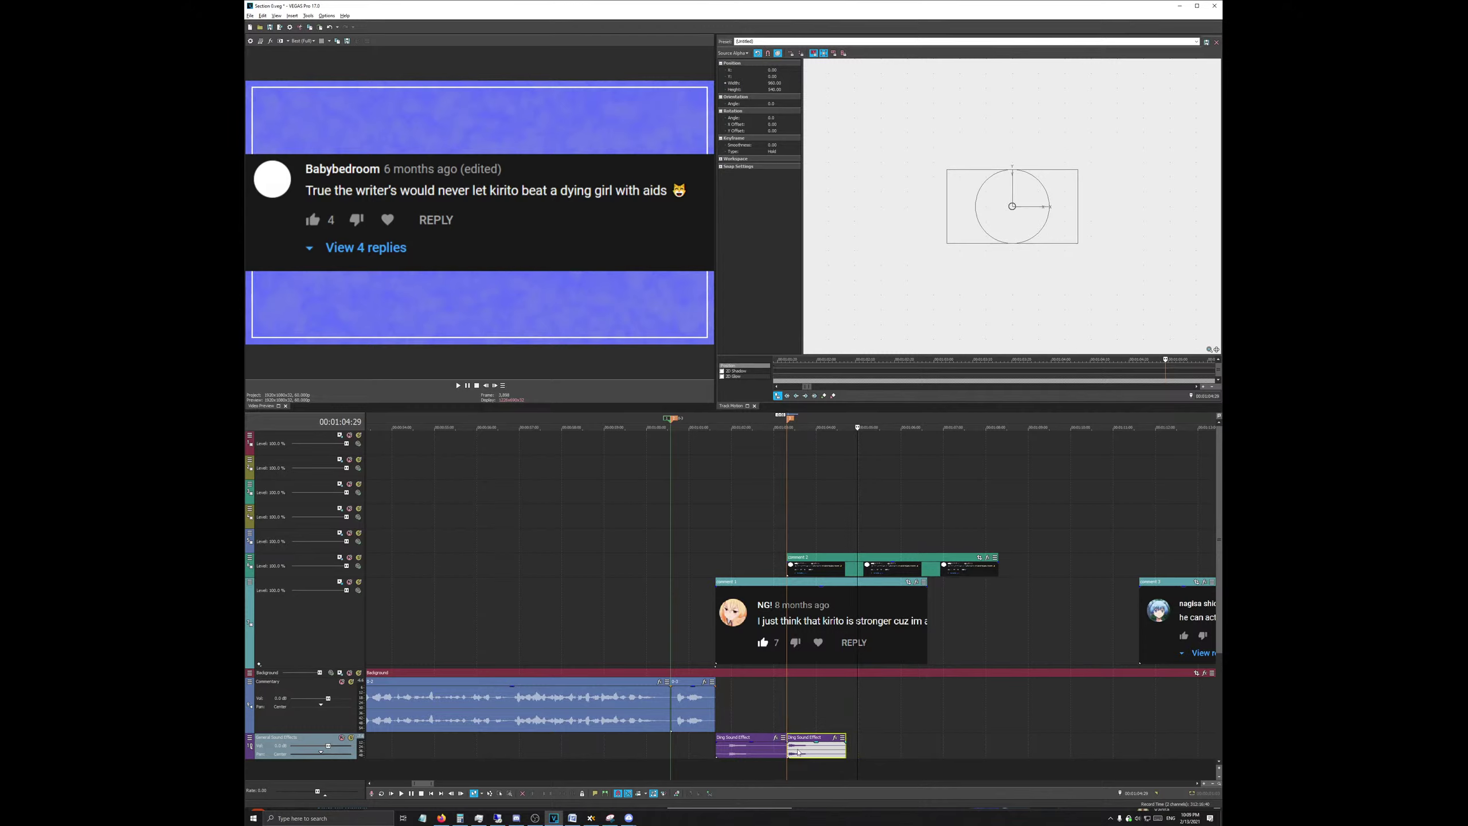
Step: Play from 00:00:59:29 through both comments to check their timing with the ding sounds
{"action": "left_click", "coordinate": [693, 424]}
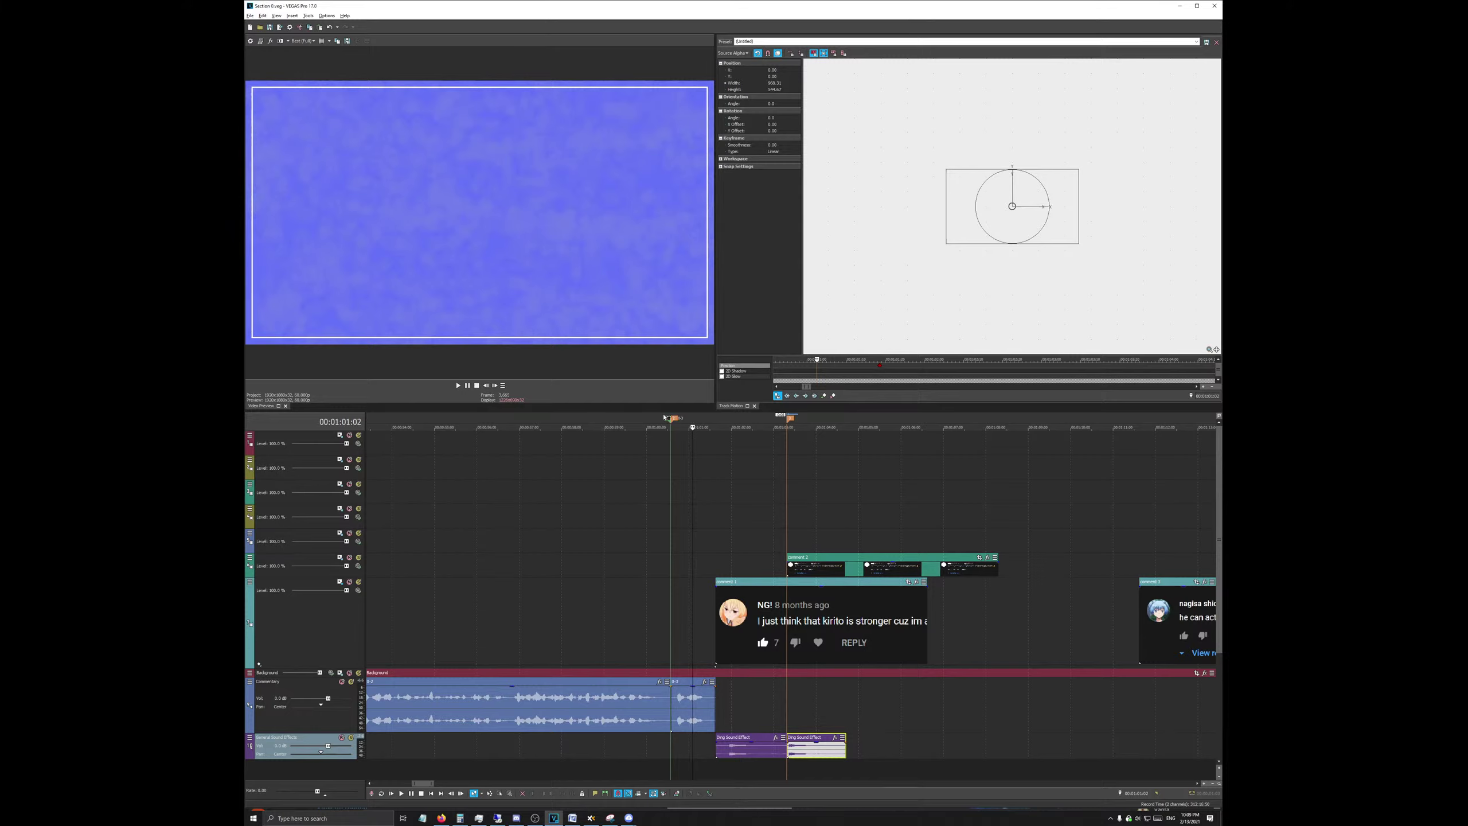
{"action": "left_click", "coordinate": [646, 419]}
{"action": "key", "text": "space"}
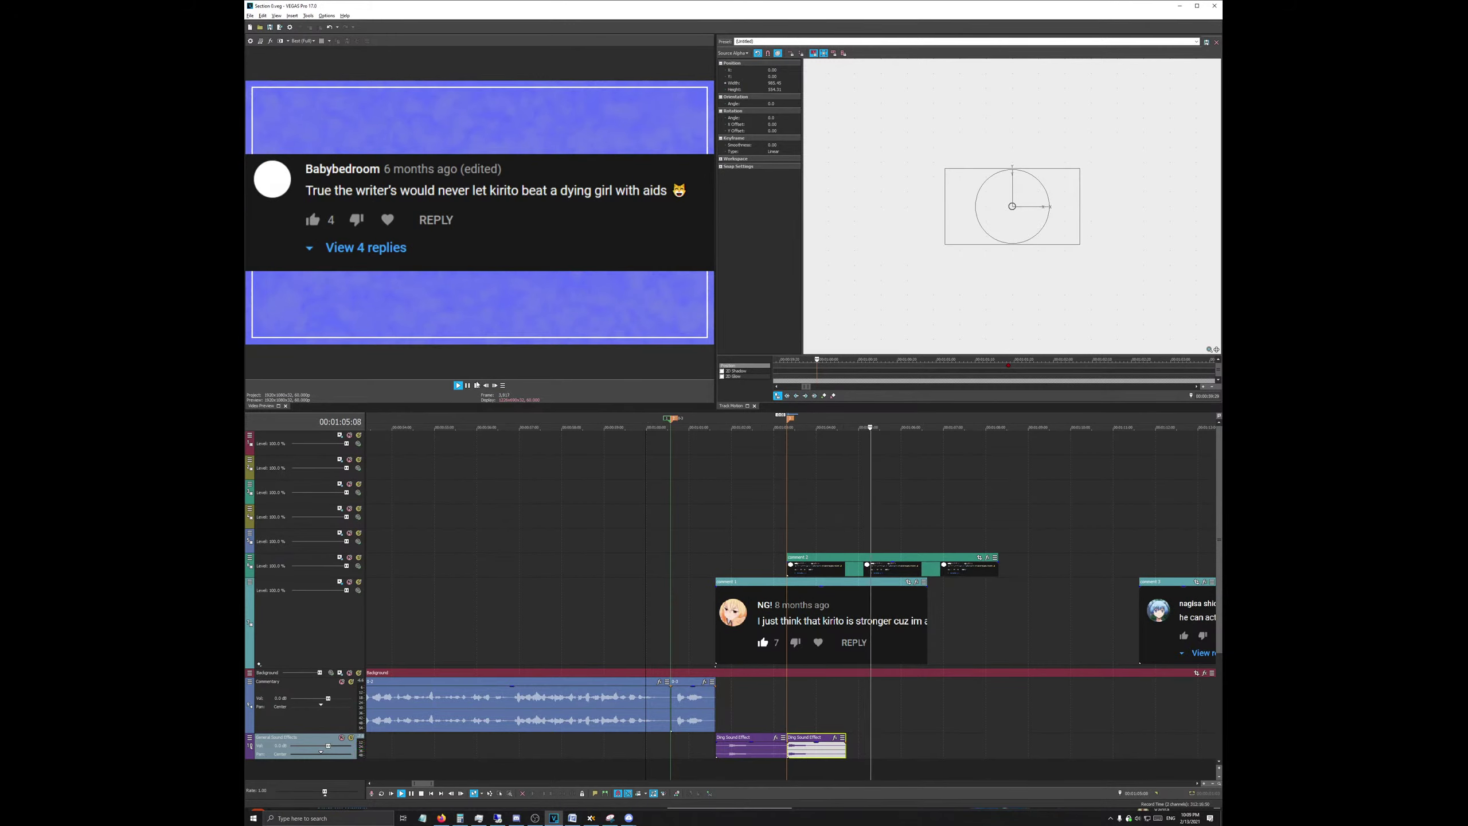
{"action": "key", "text": "space"}
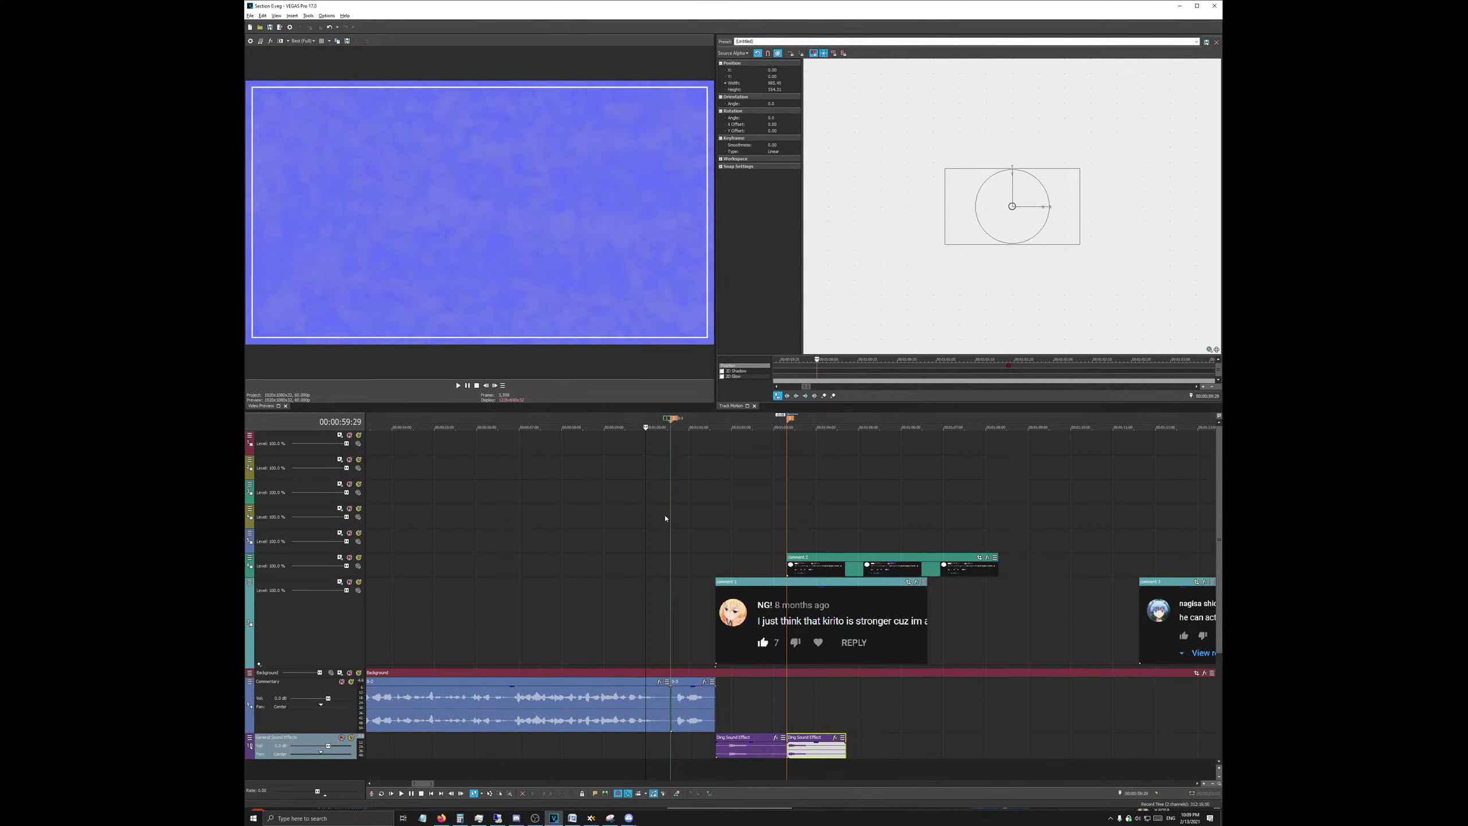
Step: Trim the first ding to run from the first comment's start to 00:01:02:22, and move the second comment screenshot to start there
{"action": "left_click", "coordinate": [763, 422]}
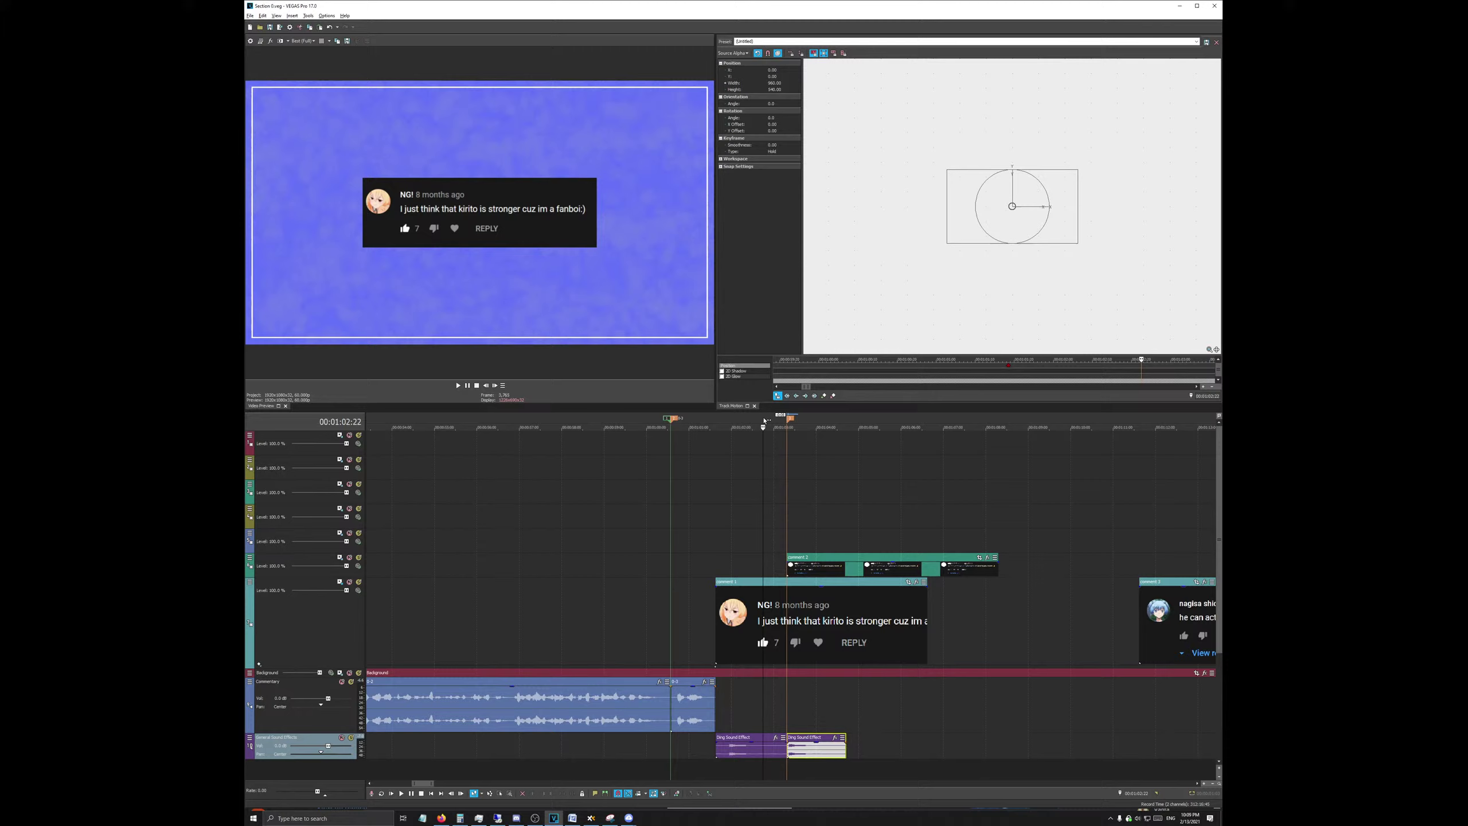
{"action": "right_click", "coordinate": [765, 750]}
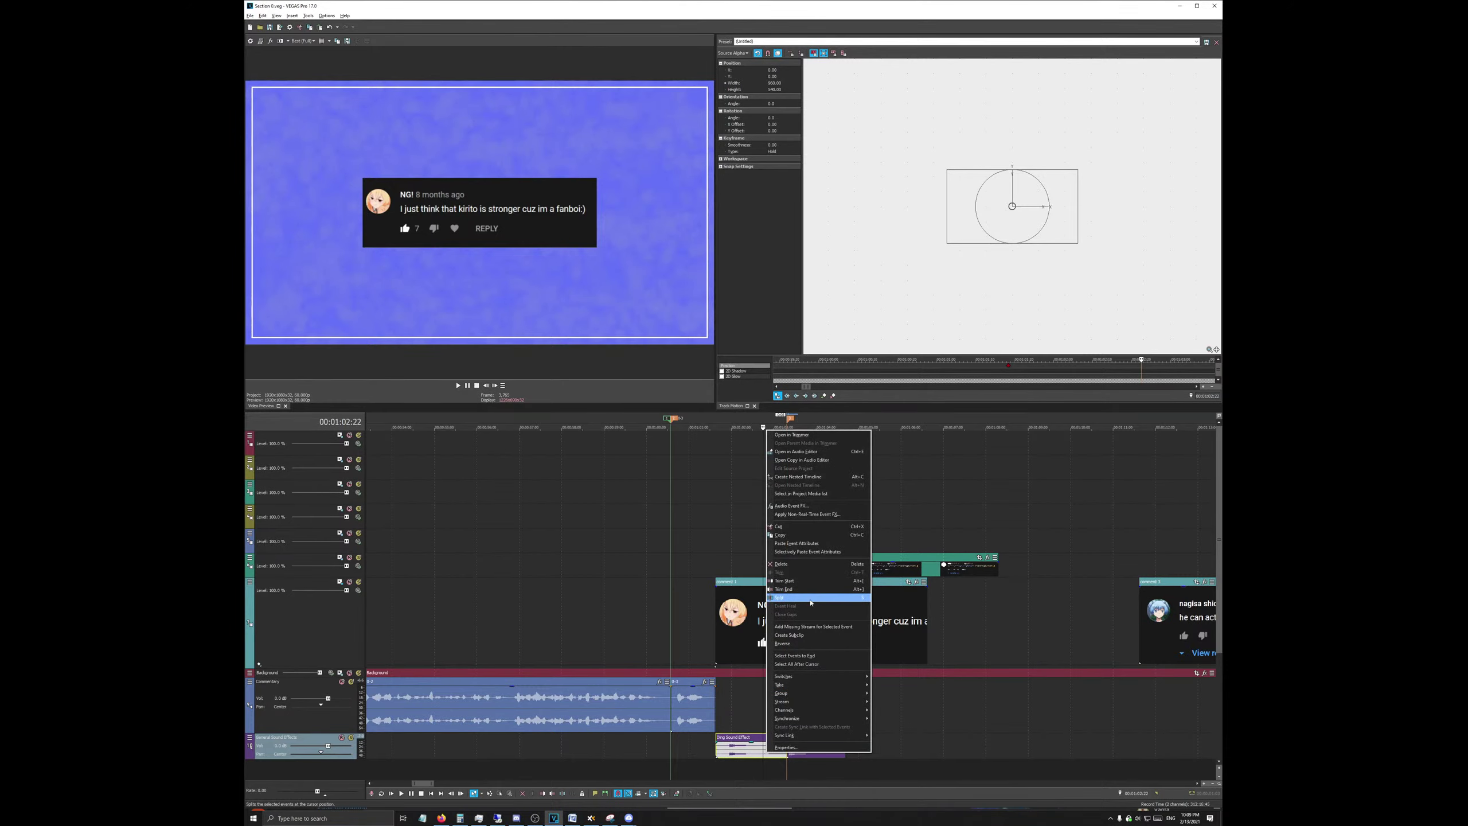
{"action": "left_click", "coordinate": [810, 598]}
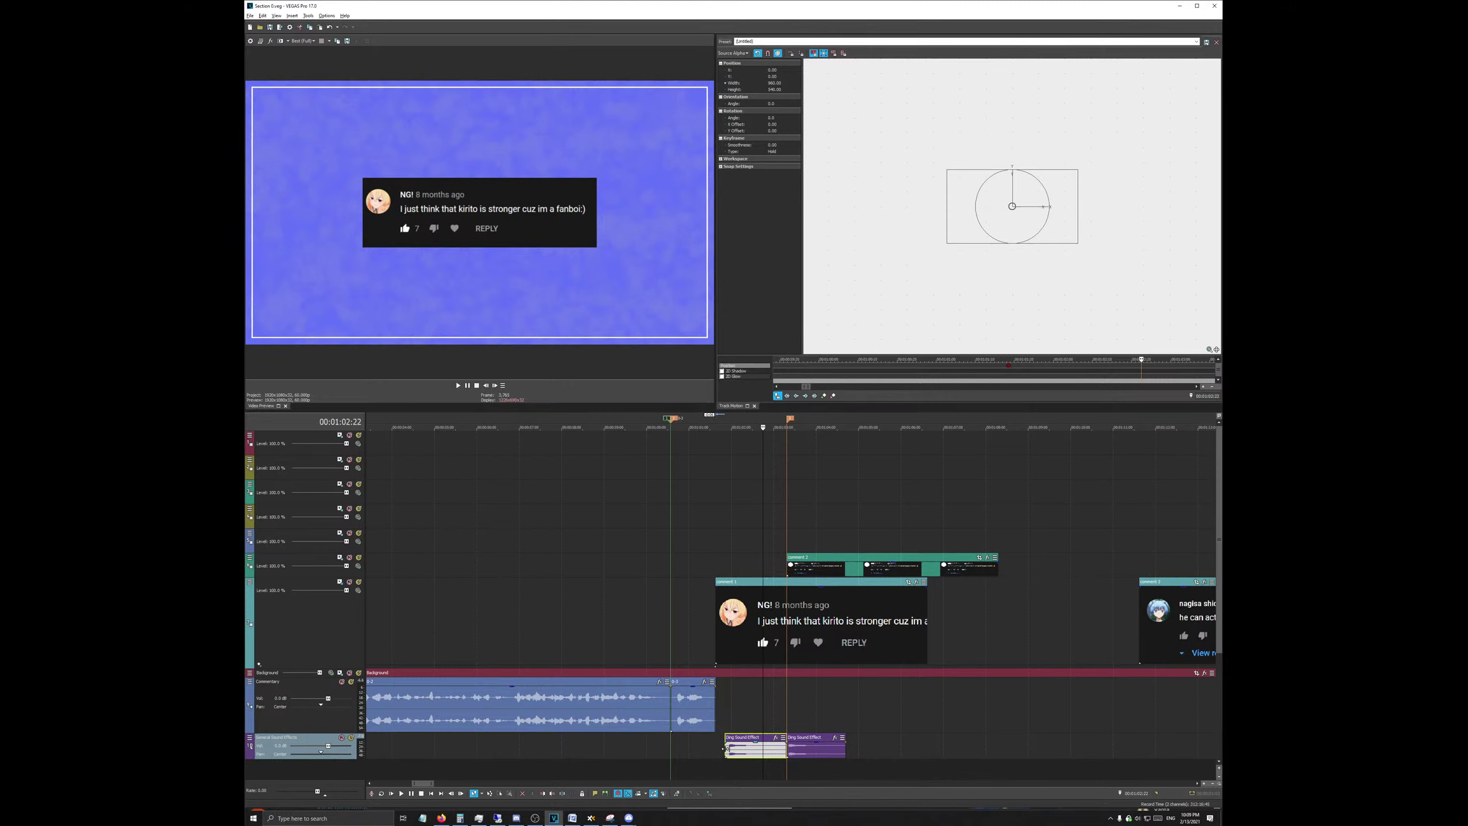
{"action": "left_click_drag", "start_coordinate": [746, 751], "coordinate": [763, 746]}
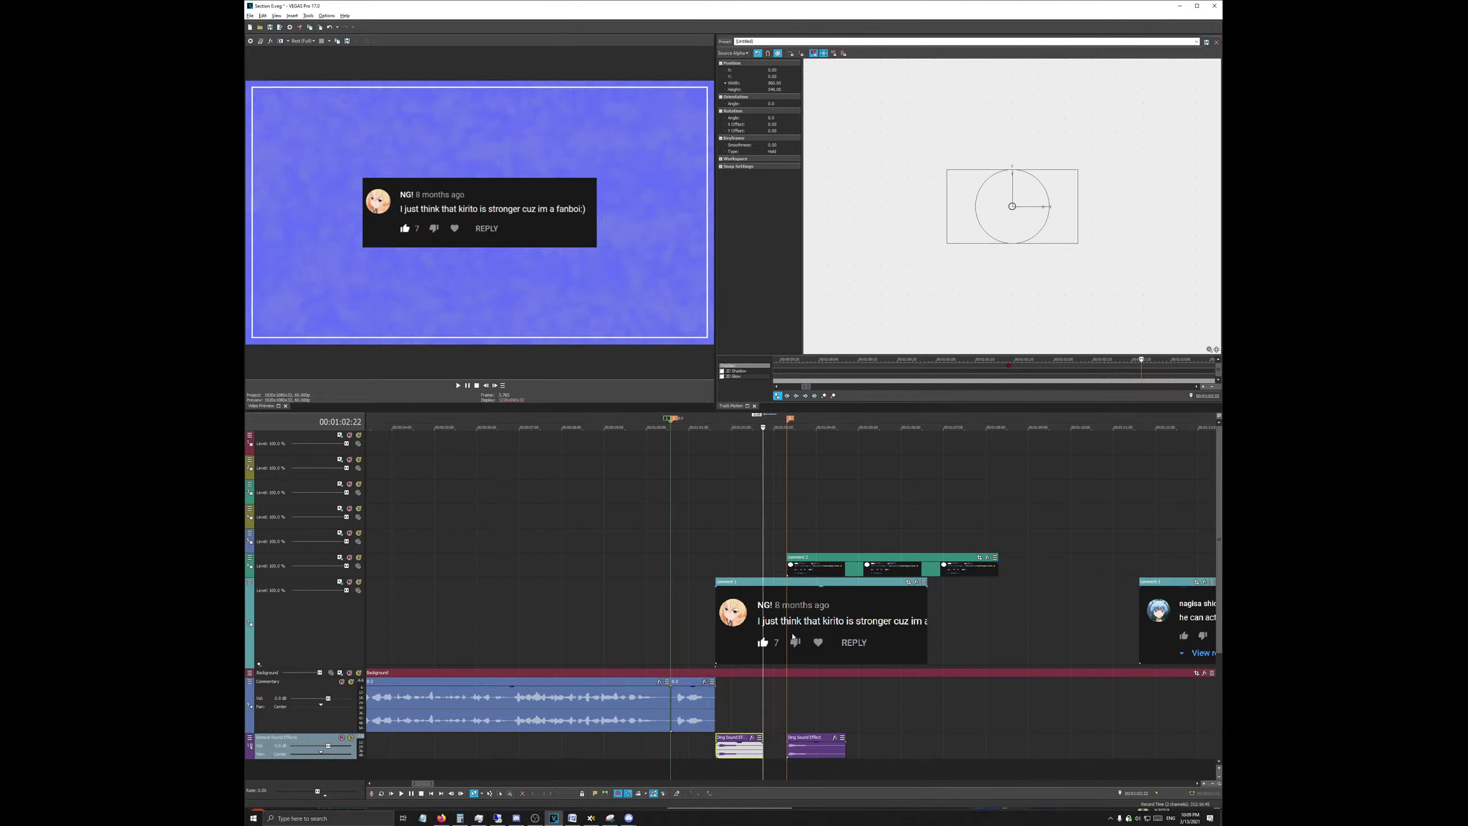
{"action": "left_click_drag", "start_coordinate": [859, 568], "coordinate": [836, 568]}
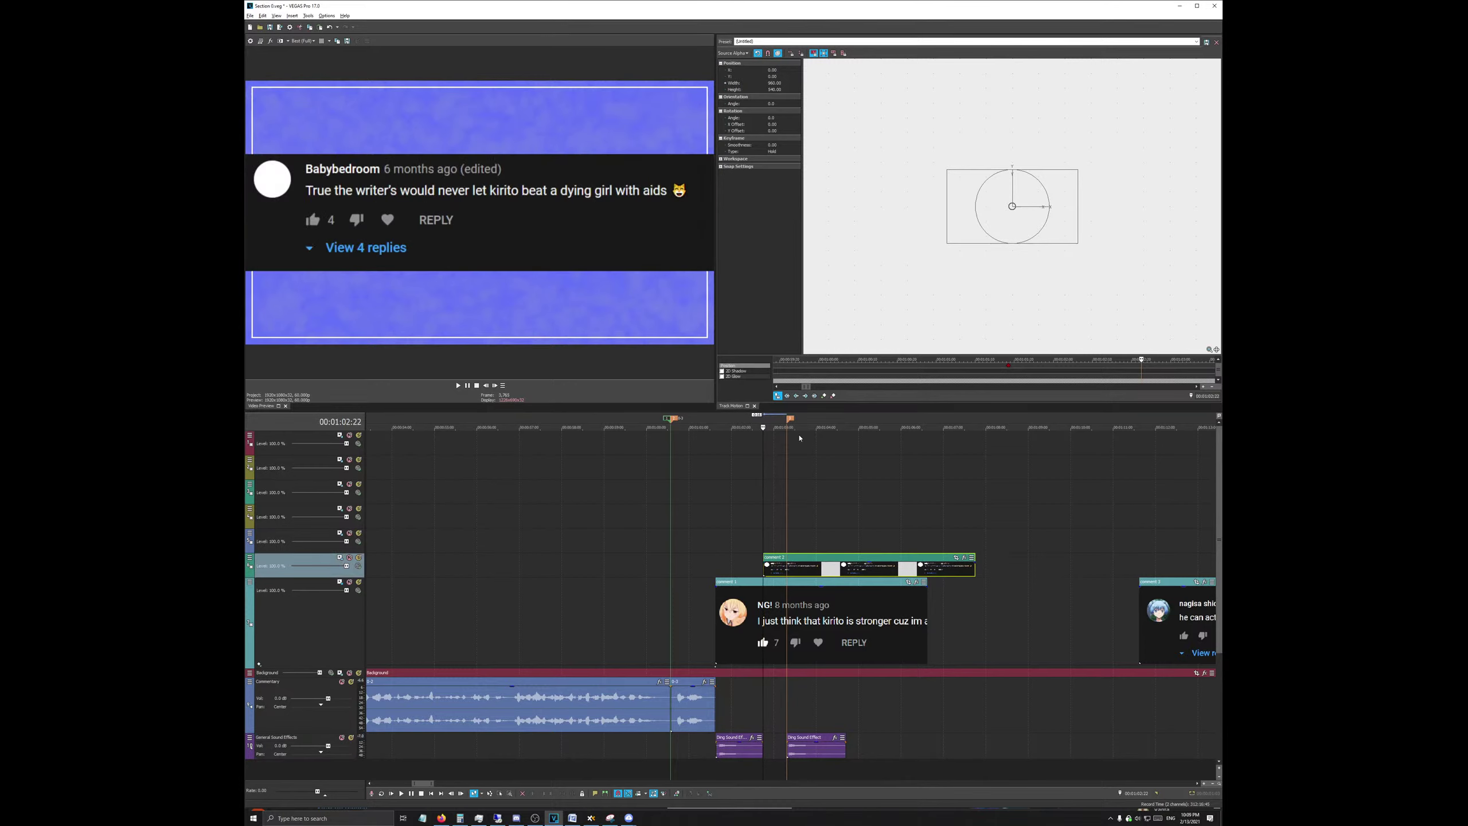
Step: Move the marker and the second ding to start at 00:01:02:22 with the second comment, and play across them
{"action": "left_click_drag", "start_coordinate": [790, 418], "coordinate": [763, 418]}
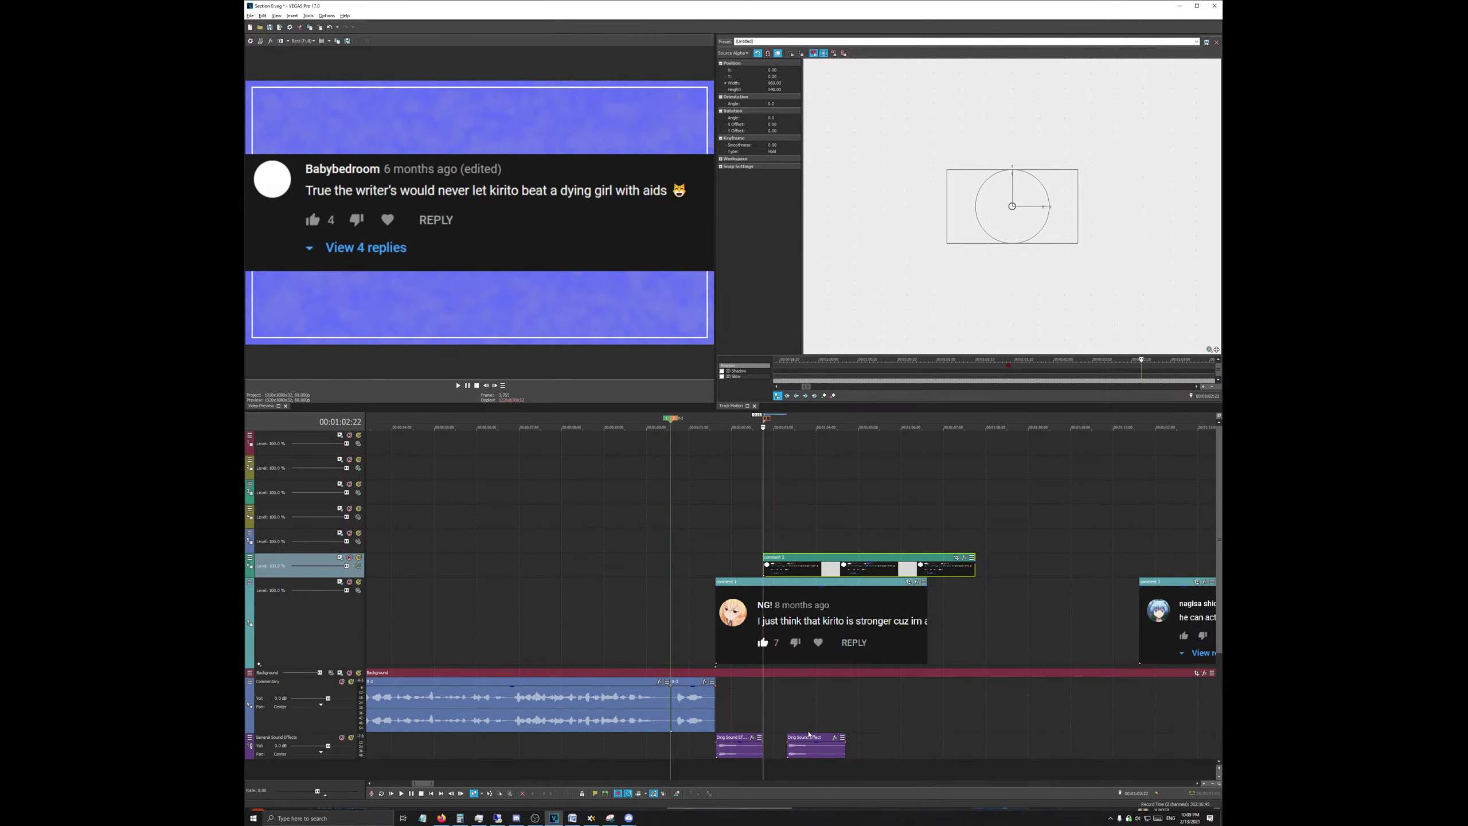
{"action": "left_click_drag", "start_coordinate": [808, 734], "coordinate": [785, 734]}
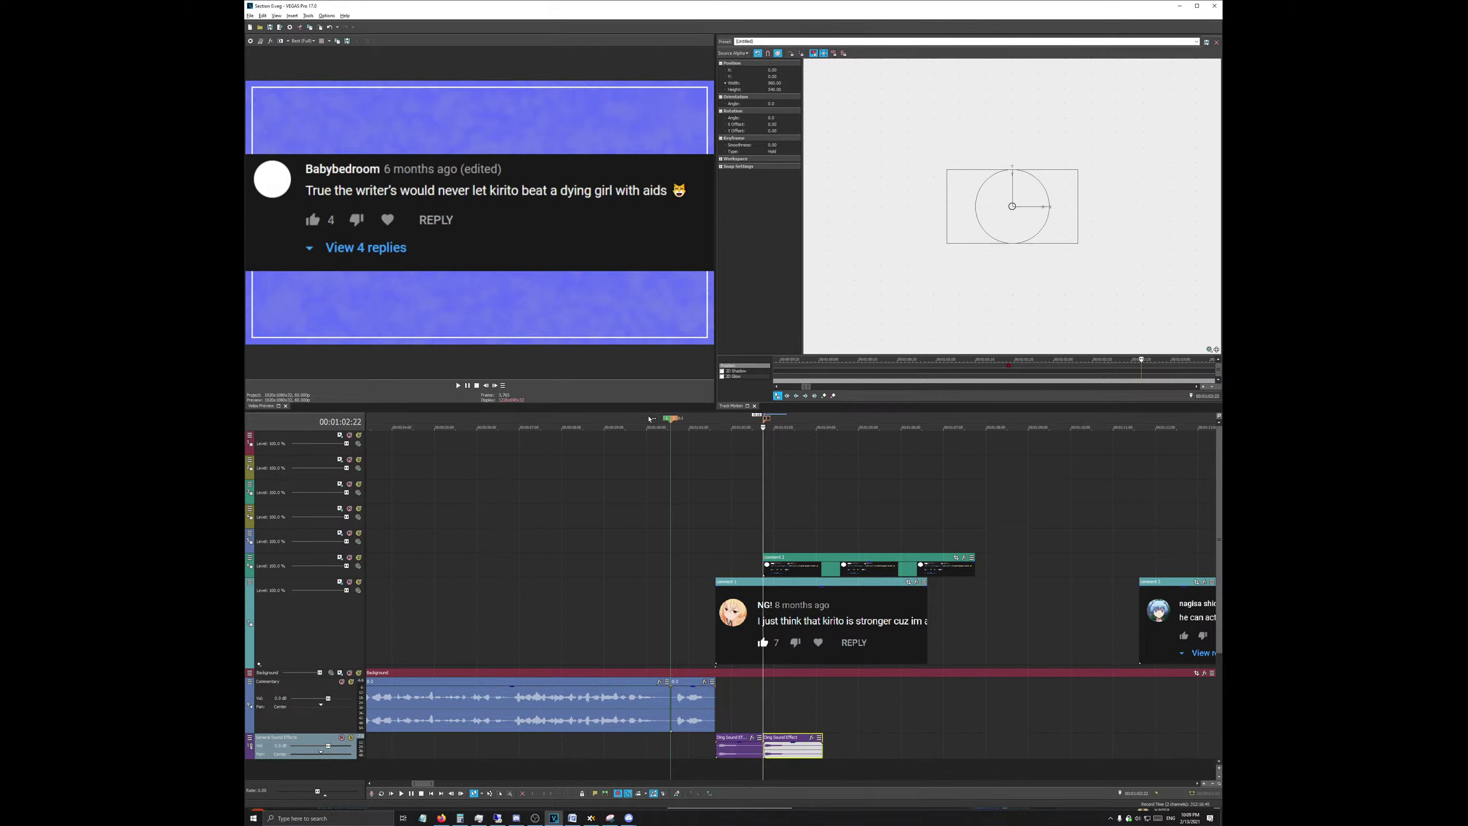
{"action": "left_click", "coordinate": [650, 418]}
{"action": "key", "text": "space"}
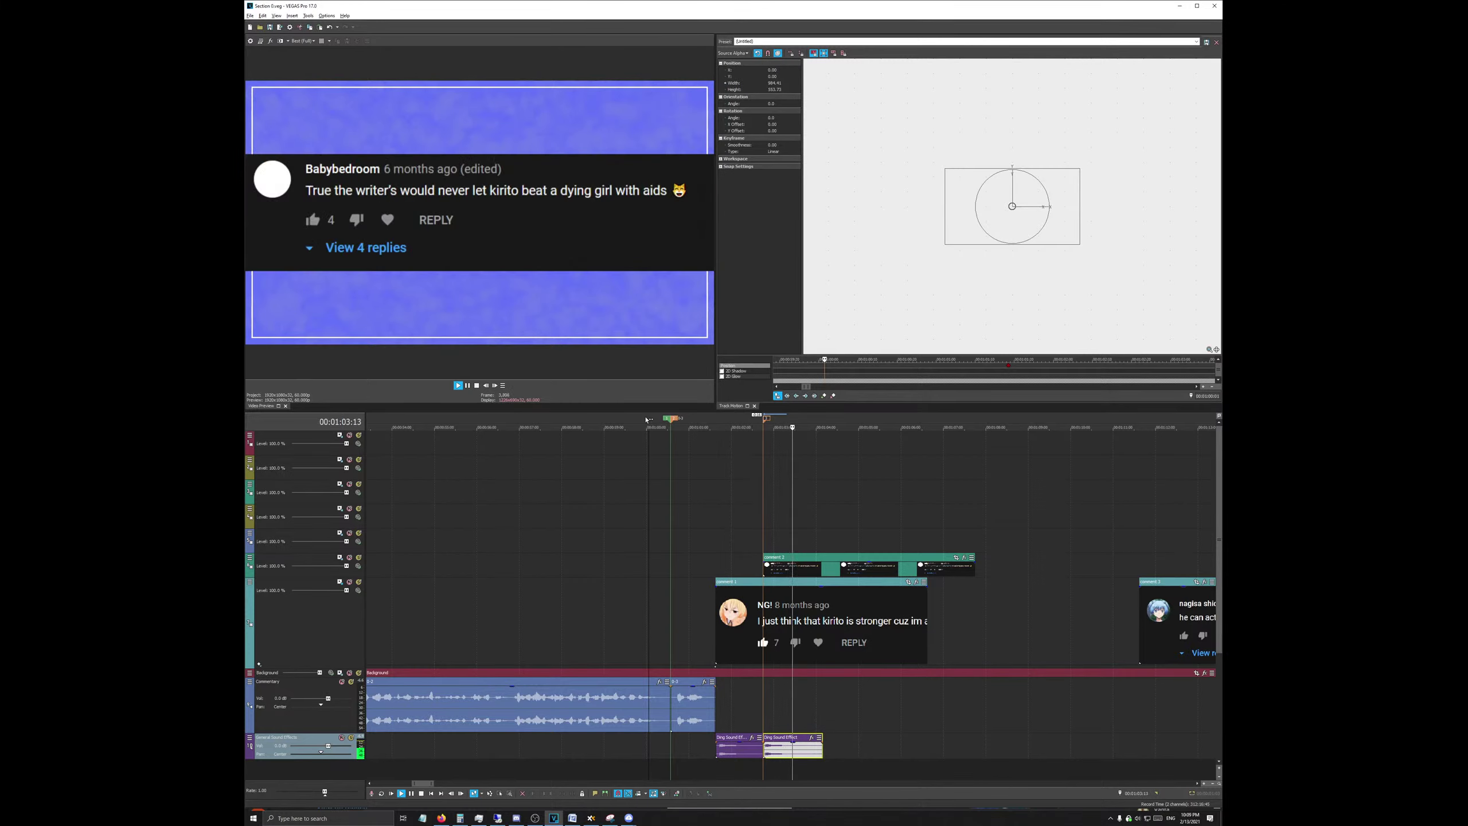
{"action": "key", "text": "space"}
Step: Play from 00:01:02:01 to check the second ding's timing against the second comment's appearance
{"action": "scroll", "coordinate": [767, 588], "scroll_direction": "up", "scroll_amount": 3}
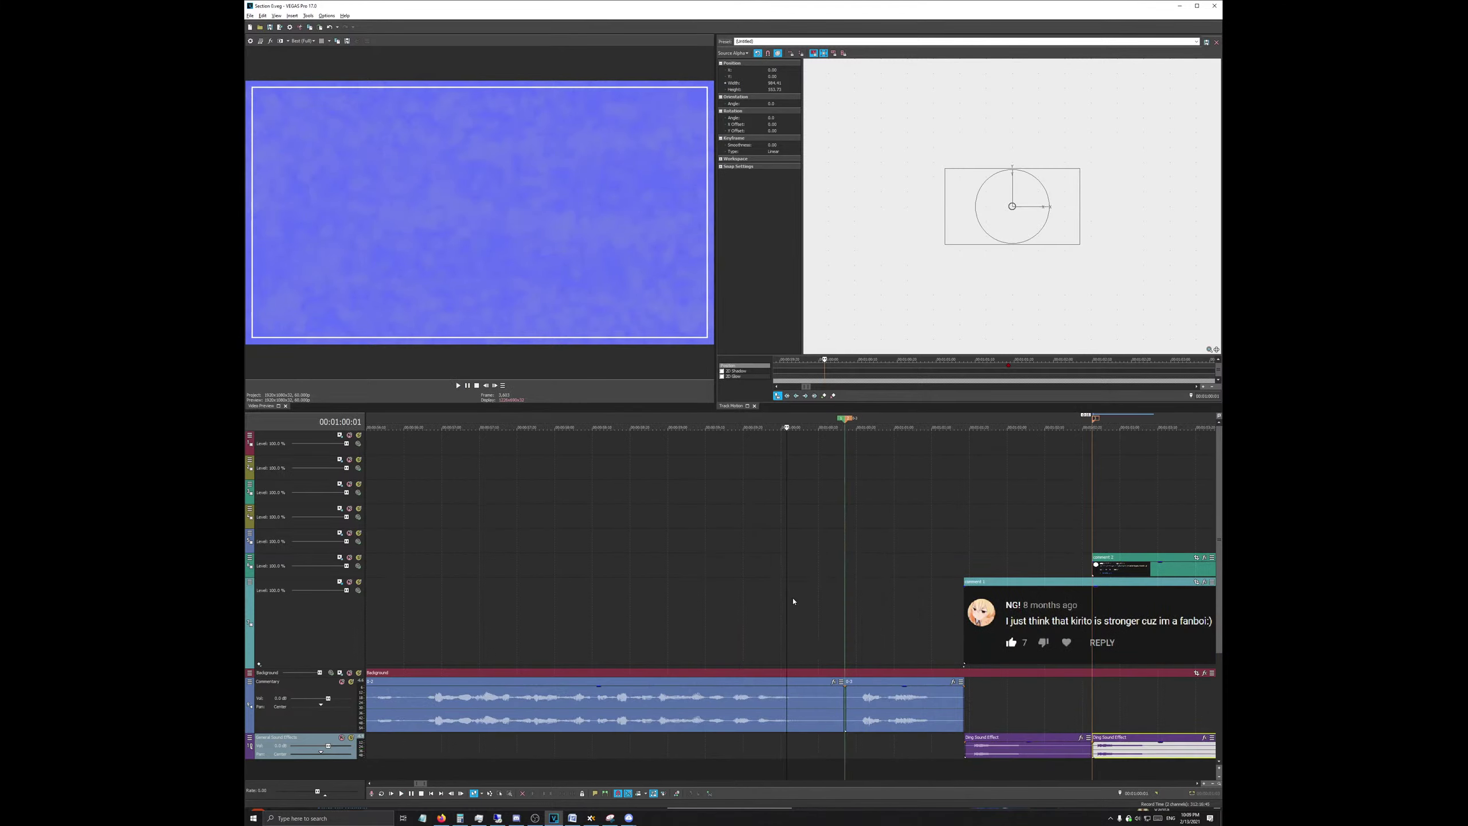
{"action": "scroll", "coordinate": [793, 600], "scroll_direction": "down", "scroll_amount": 2}
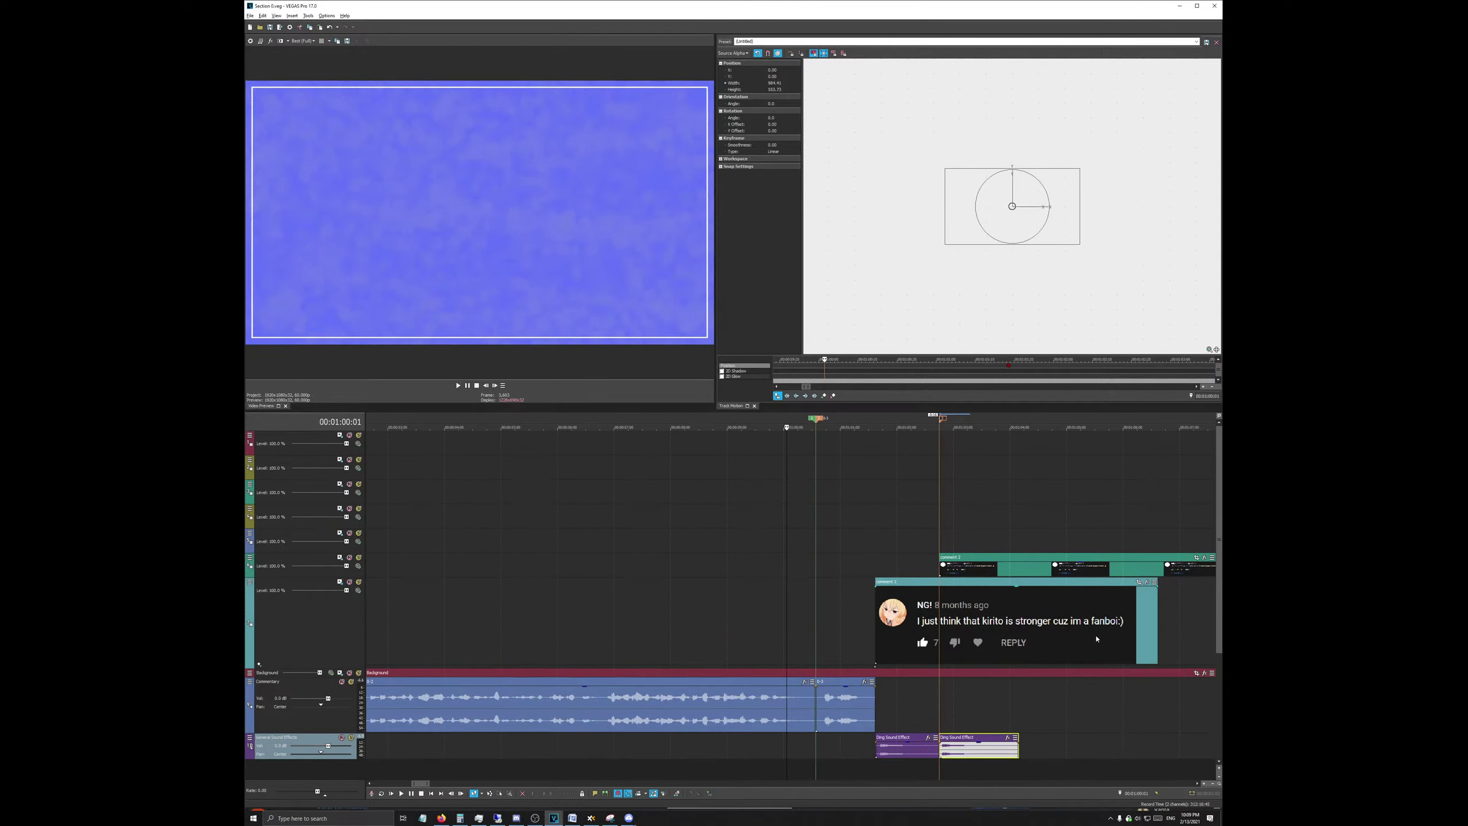
{"action": "left_click", "coordinate": [899, 425]}
{"action": "key", "text": "space"}
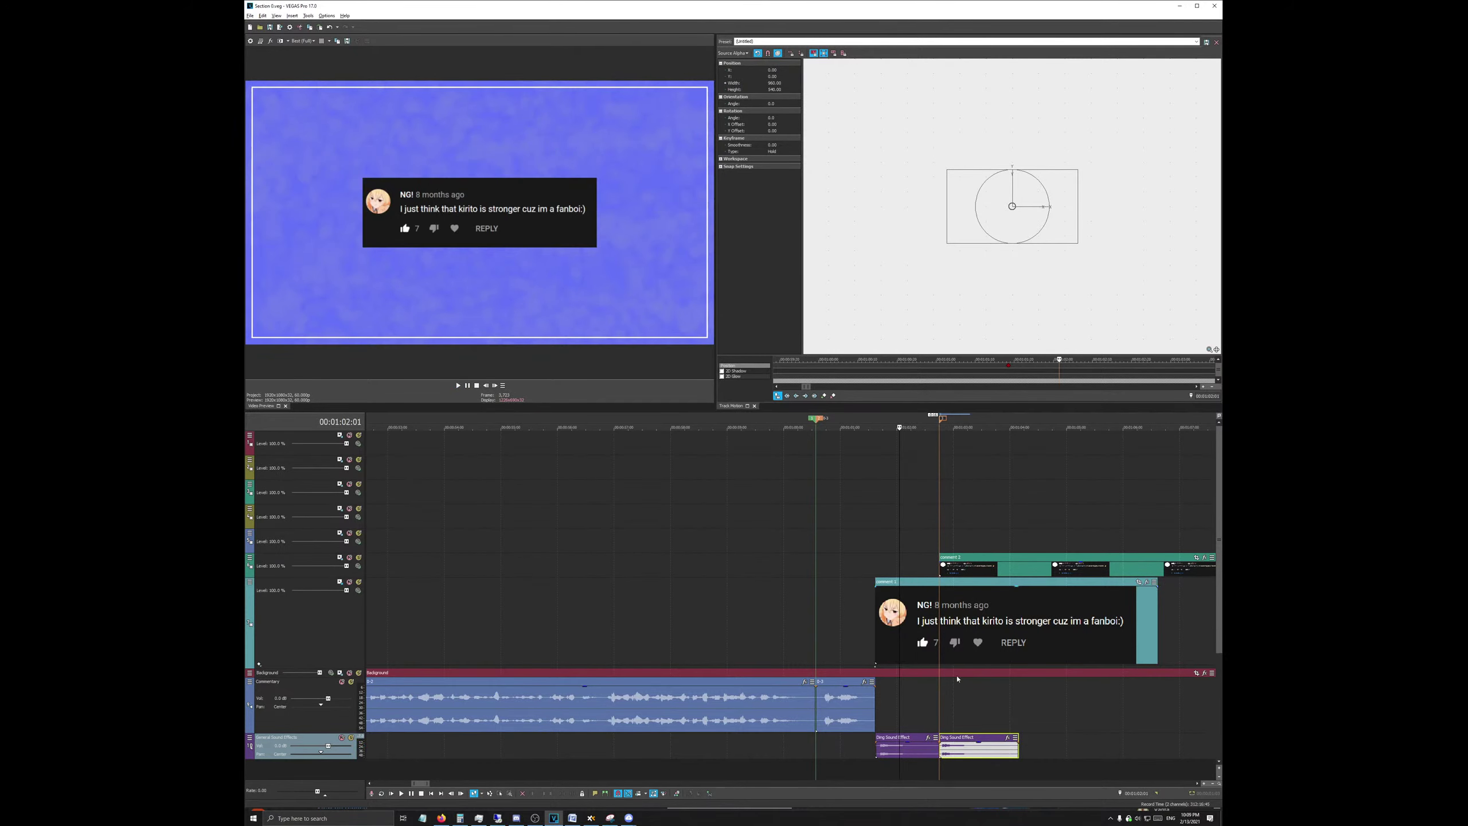
{"action": "scroll", "coordinate": [947, 734], "scroll_direction": "up", "scroll_amount": 3}
{"action": "key", "text": "space"}
{"action": "left_click", "coordinate": [961, 417]}
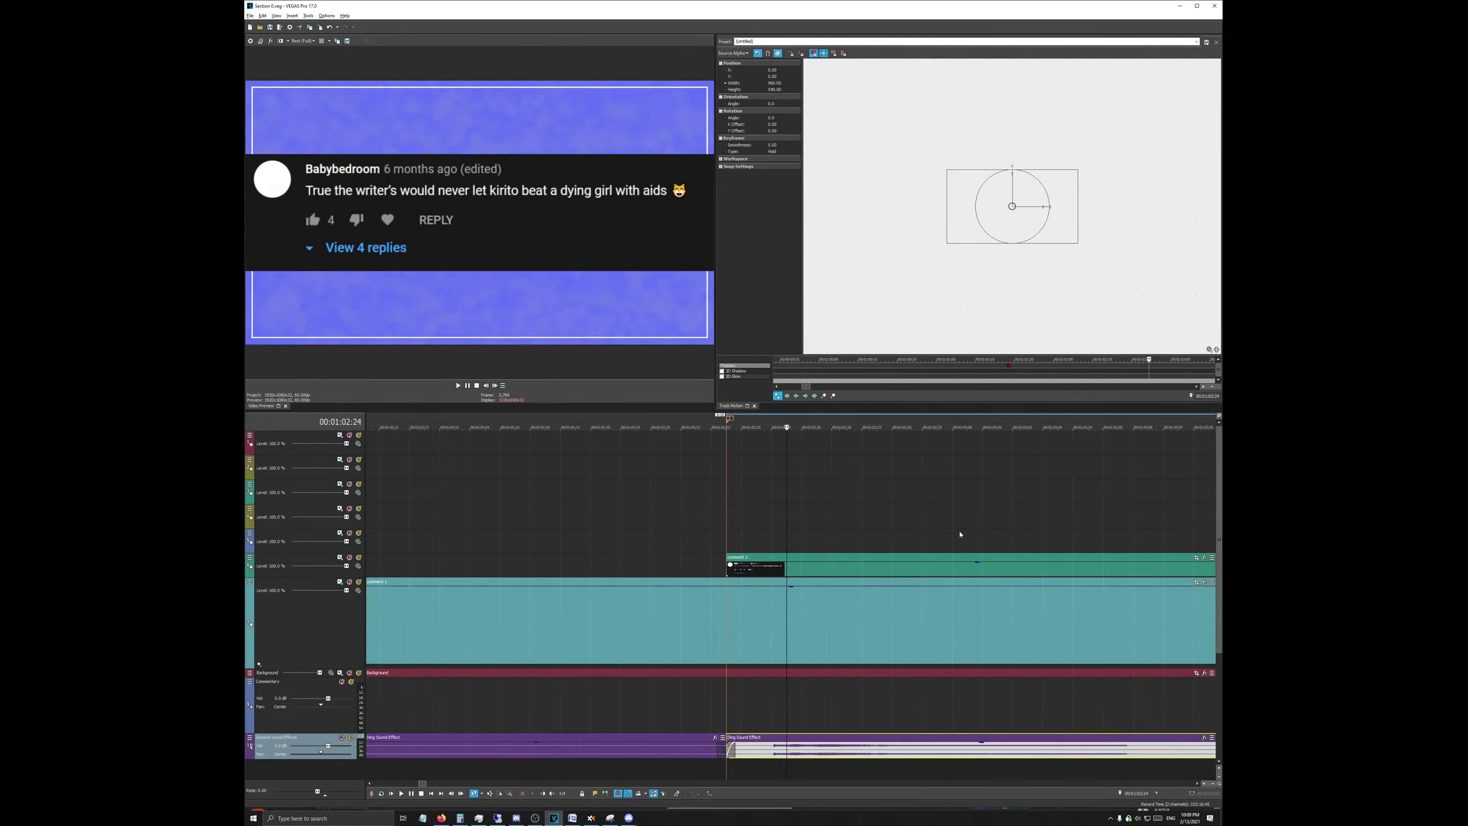
Step: Trim the quiet beginning of the second ding and align its start with the marker at 00:01:02:22
{"action": "scroll", "coordinate": [875, 527], "scroll_direction": "up", "scroll_amount": 4}
{"action": "scroll", "coordinate": [809, 746], "scroll_direction": "down", "scroll_amount": 2}
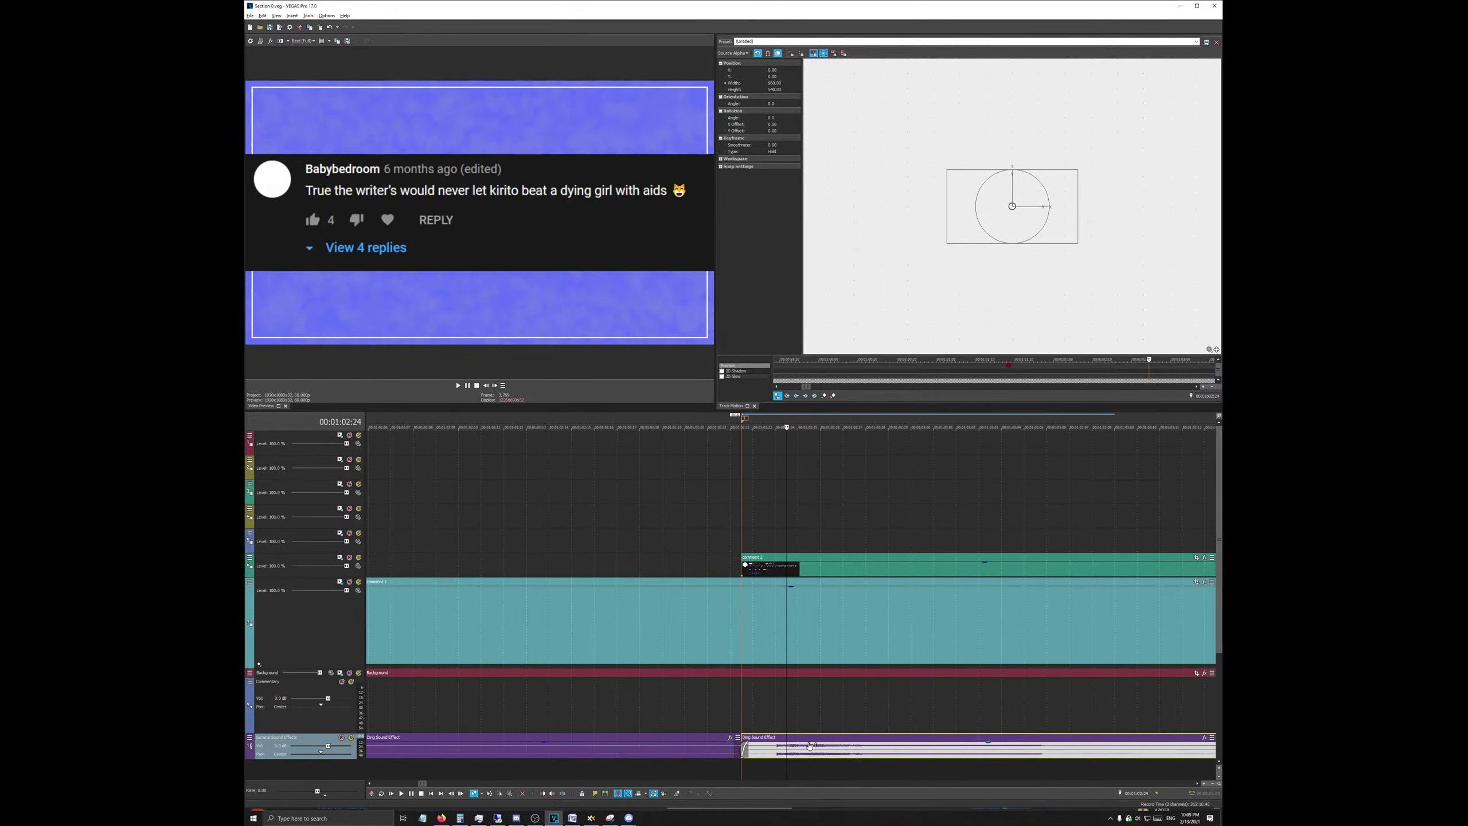
{"action": "left_click_drag", "start_coordinate": [743, 751], "coordinate": [778, 753]}
{"action": "left_click", "coordinate": [717, 453]}
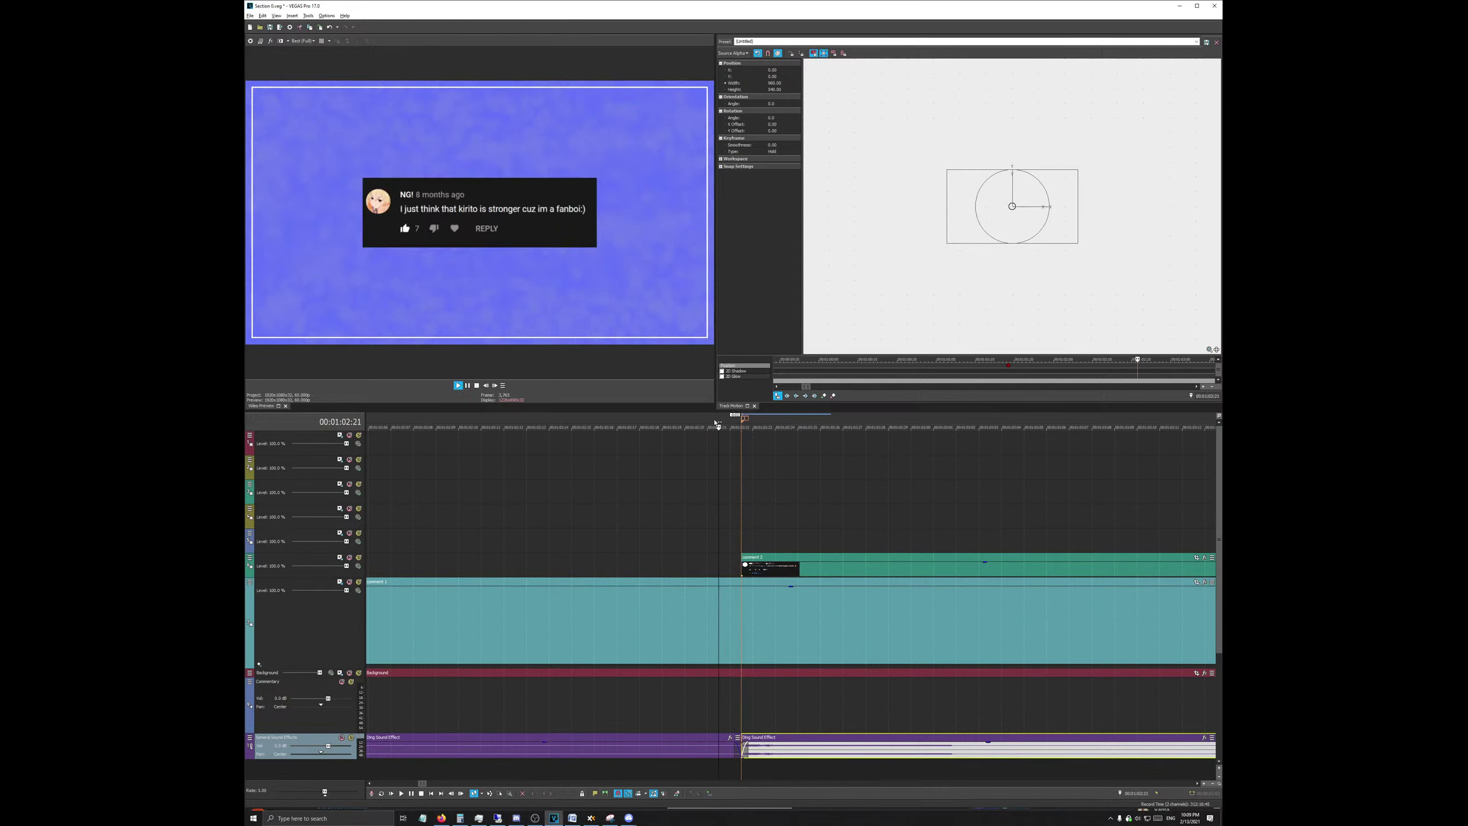
{"action": "left_click", "coordinate": [745, 453]}
{"action": "left_click", "coordinate": [705, 452]}
{"action": "scroll", "coordinate": [838, 746], "scroll_direction": "down", "scroll_amount": 2}
{"action": "mouse_move", "coordinate": [801, 751]}
{"action": "left_mouse_down"}
{"action": "mouse_move", "coordinate": [832, 763]}
{"action": "mouse_move", "coordinate": [816, 747]}
{"action": "left_mouse_up"}
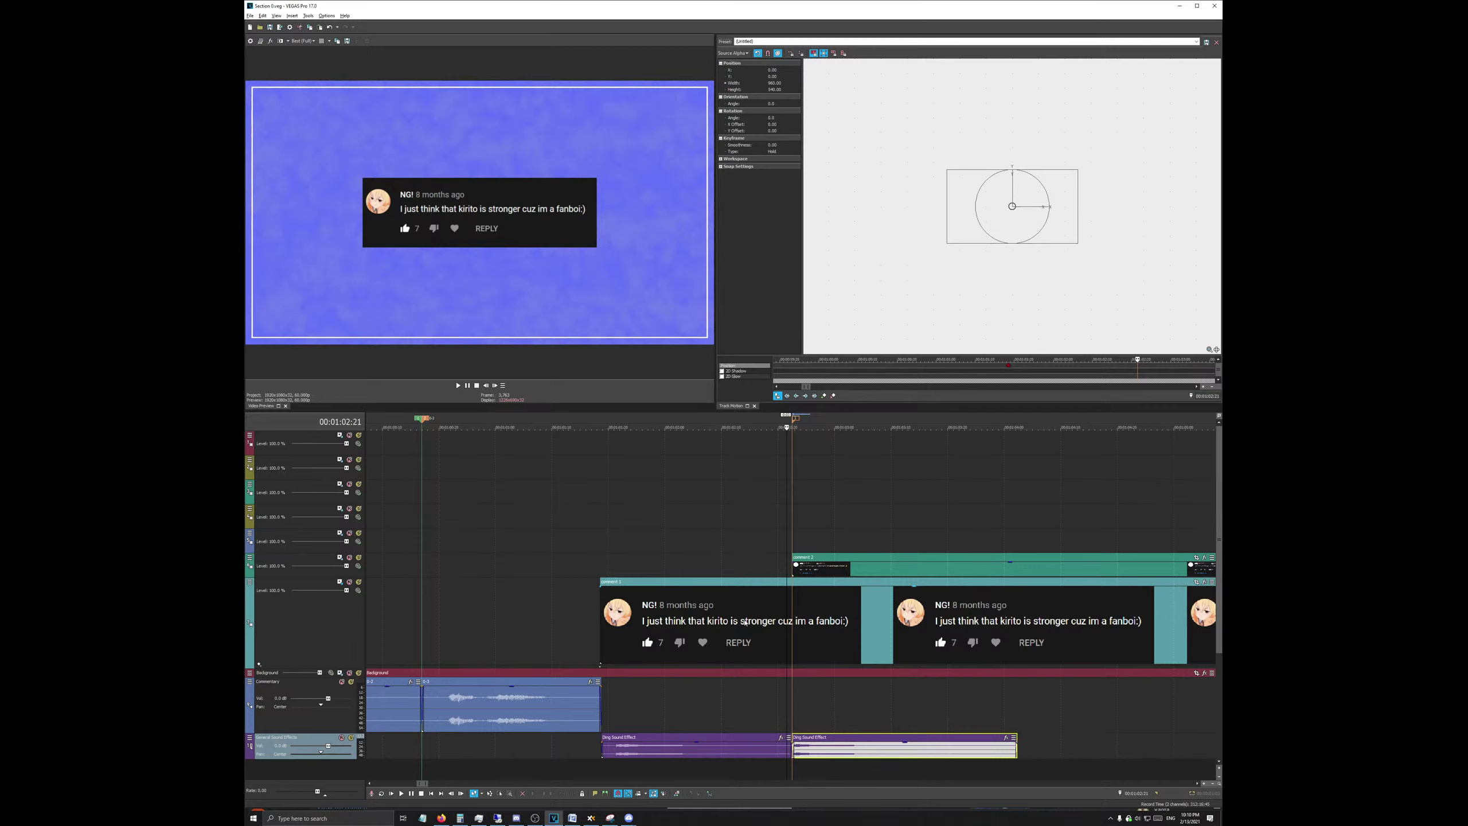
Step: Replay the transition between the first two comments to check the trimmed second ding
{"action": "left_click", "coordinate": [744, 425]}
{"action": "key", "text": "space"}
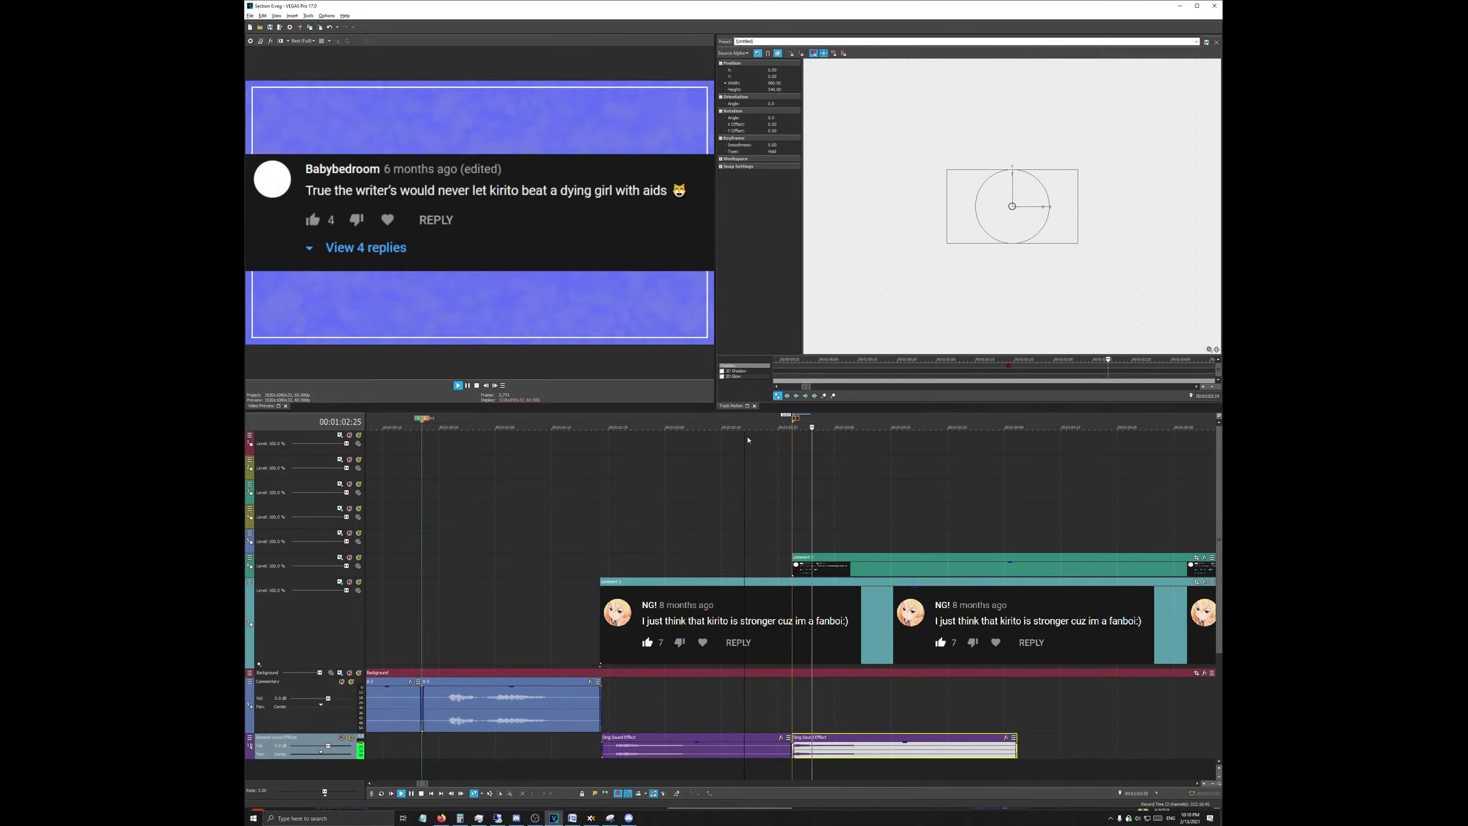
{"action": "key", "text": "space"}
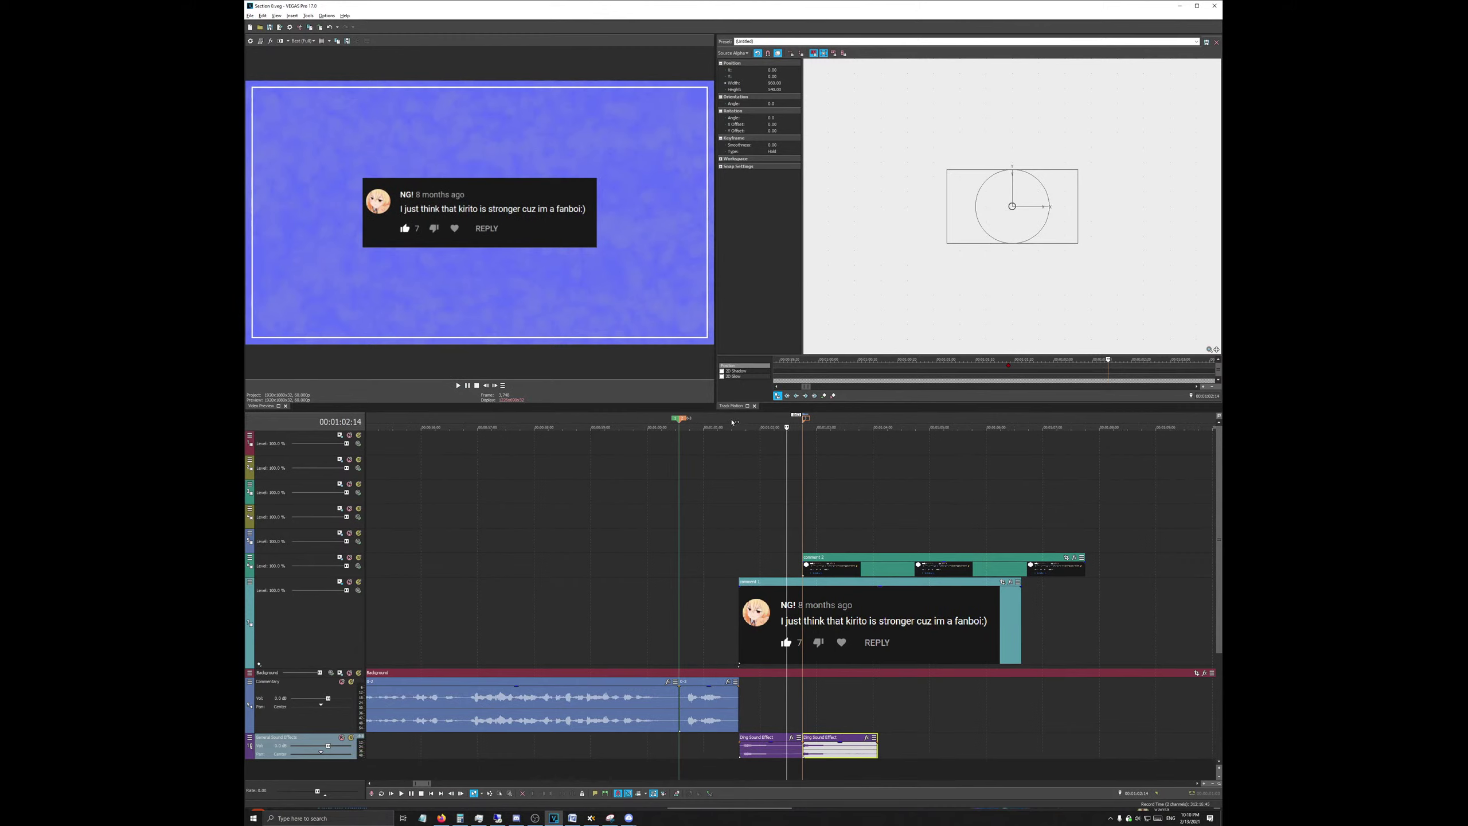
{"action": "left_click", "coordinate": [732, 423]}
{"action": "key", "text": "space"}
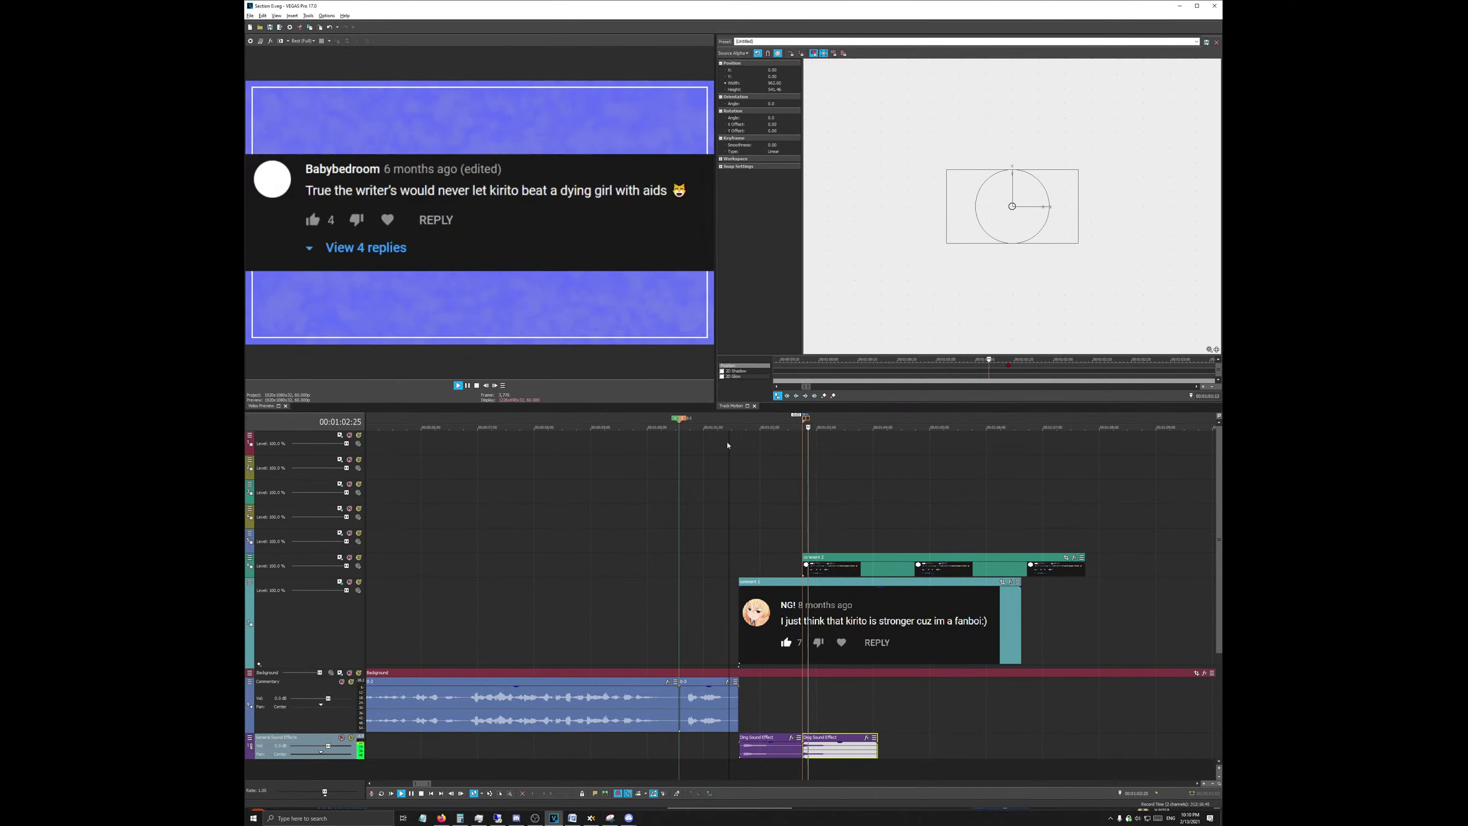
{"action": "key", "text": "space"}
Step: Extend the second ding's beginning slightly, move it back to start at the marker, and play the result from 00:01:01:12
{"action": "left_click_drag", "start_coordinate": [811, 747], "coordinate": [808, 752]}
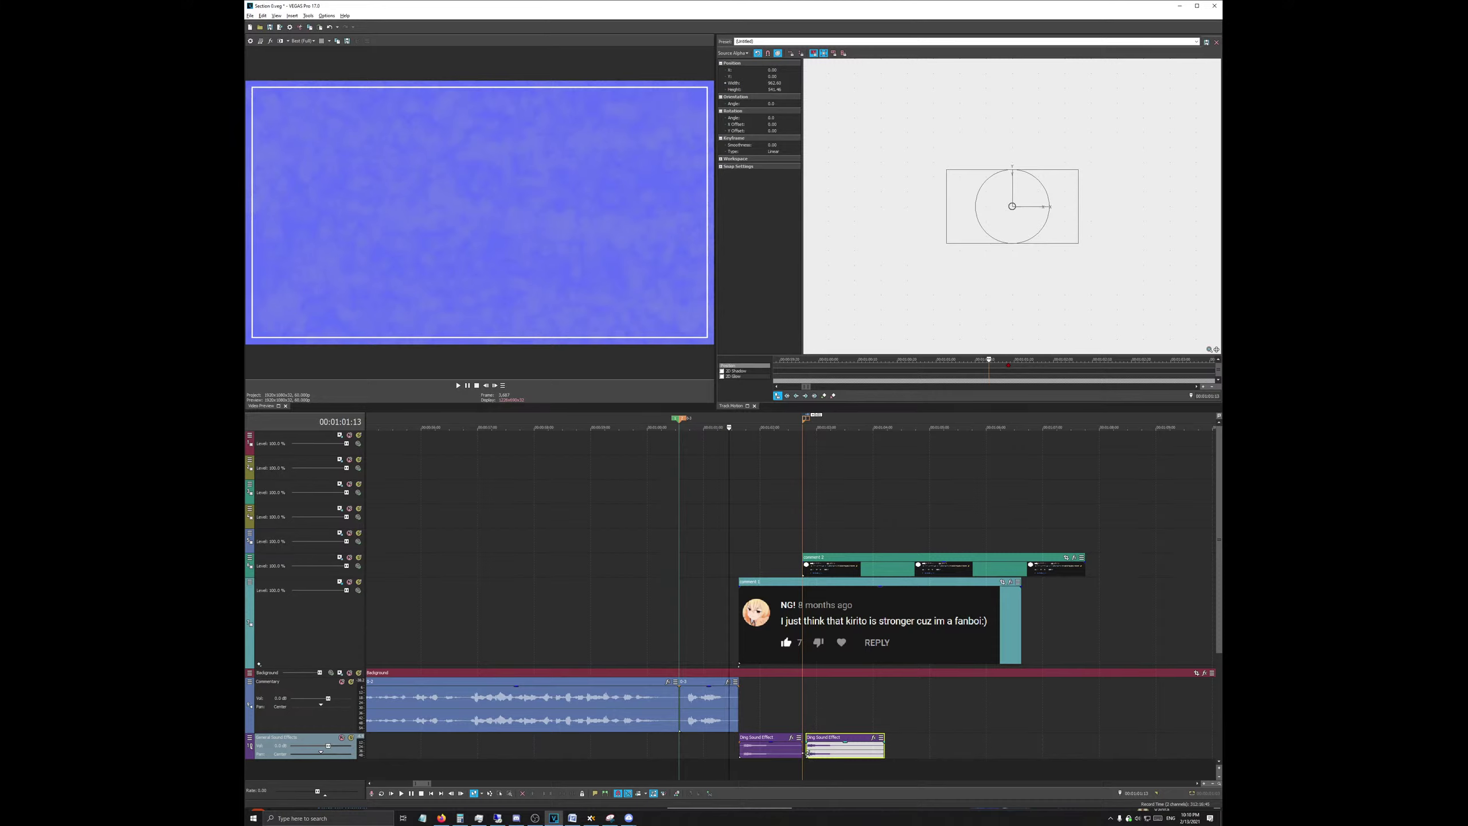
{"action": "scroll", "coordinate": [813, 755], "scroll_direction": "up", "scroll_amount": 4}
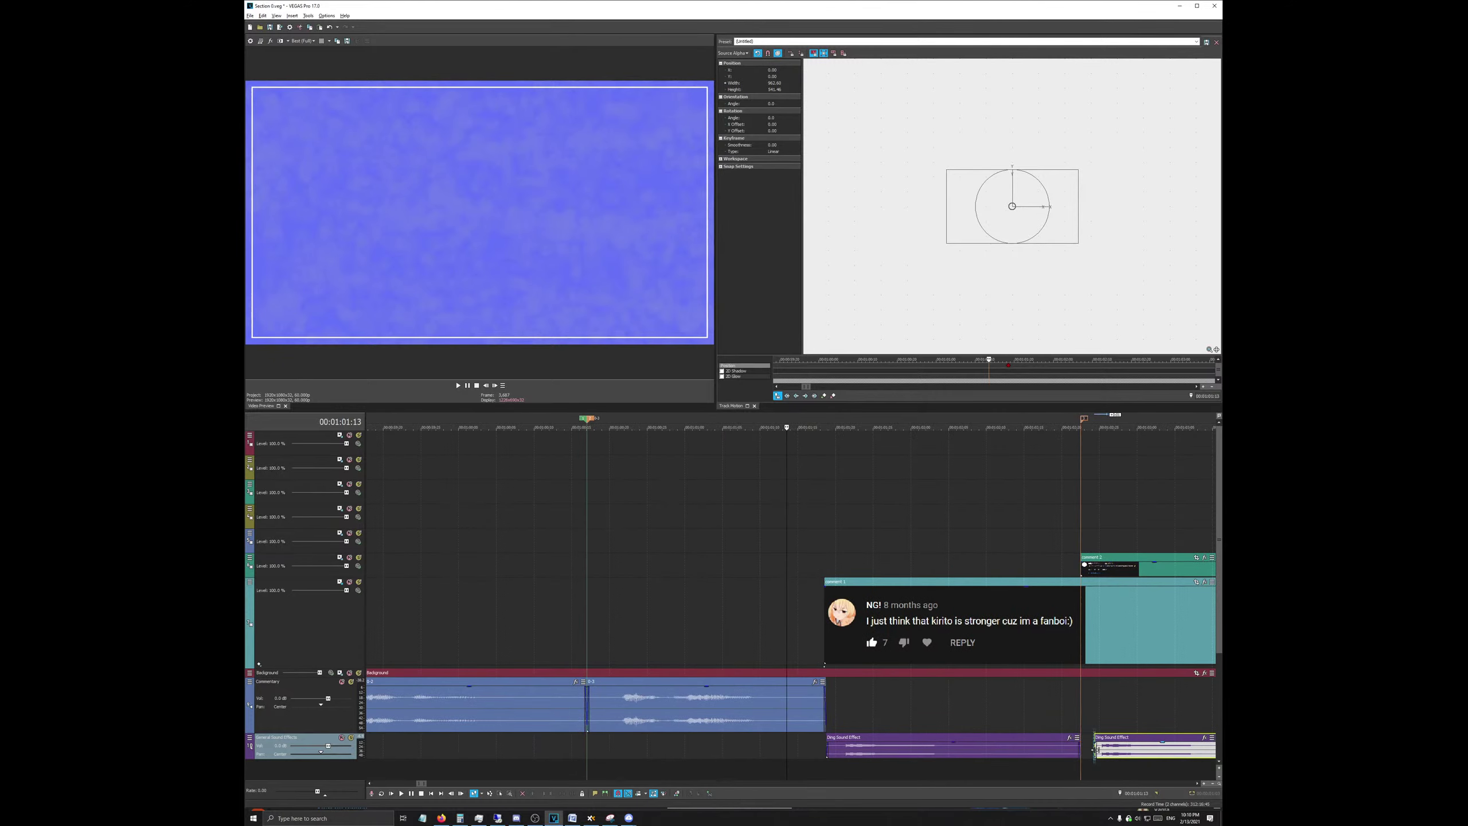
{"action": "left_click_drag", "start_coordinate": [1098, 752], "coordinate": [1082, 751]}
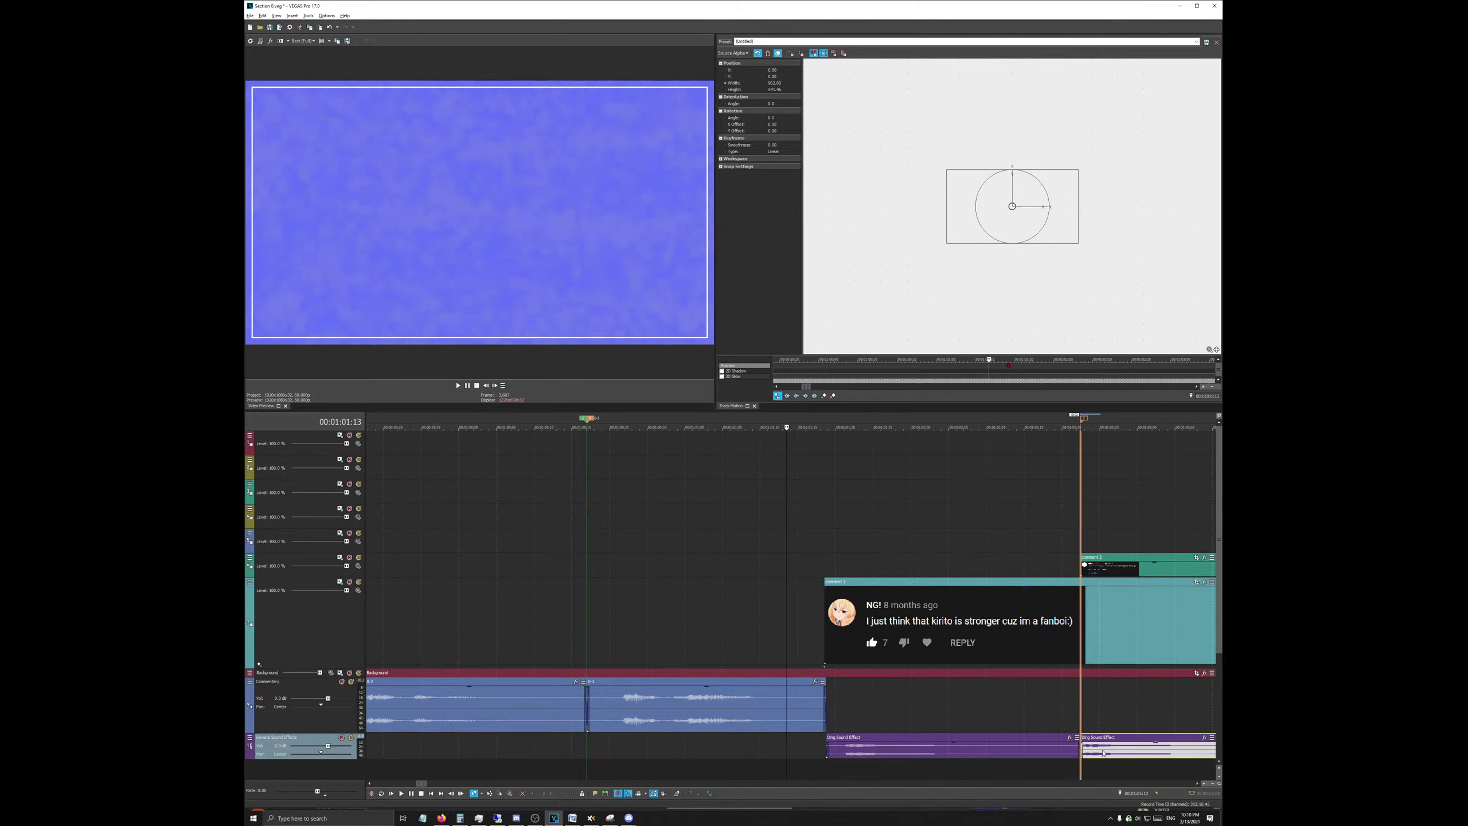
{"action": "scroll", "coordinate": [1067, 750], "scroll_direction": "down", "scroll_amount": 4}
{"action": "scroll", "coordinate": [1068, 750], "scroll_direction": "down", "scroll_amount": 1}
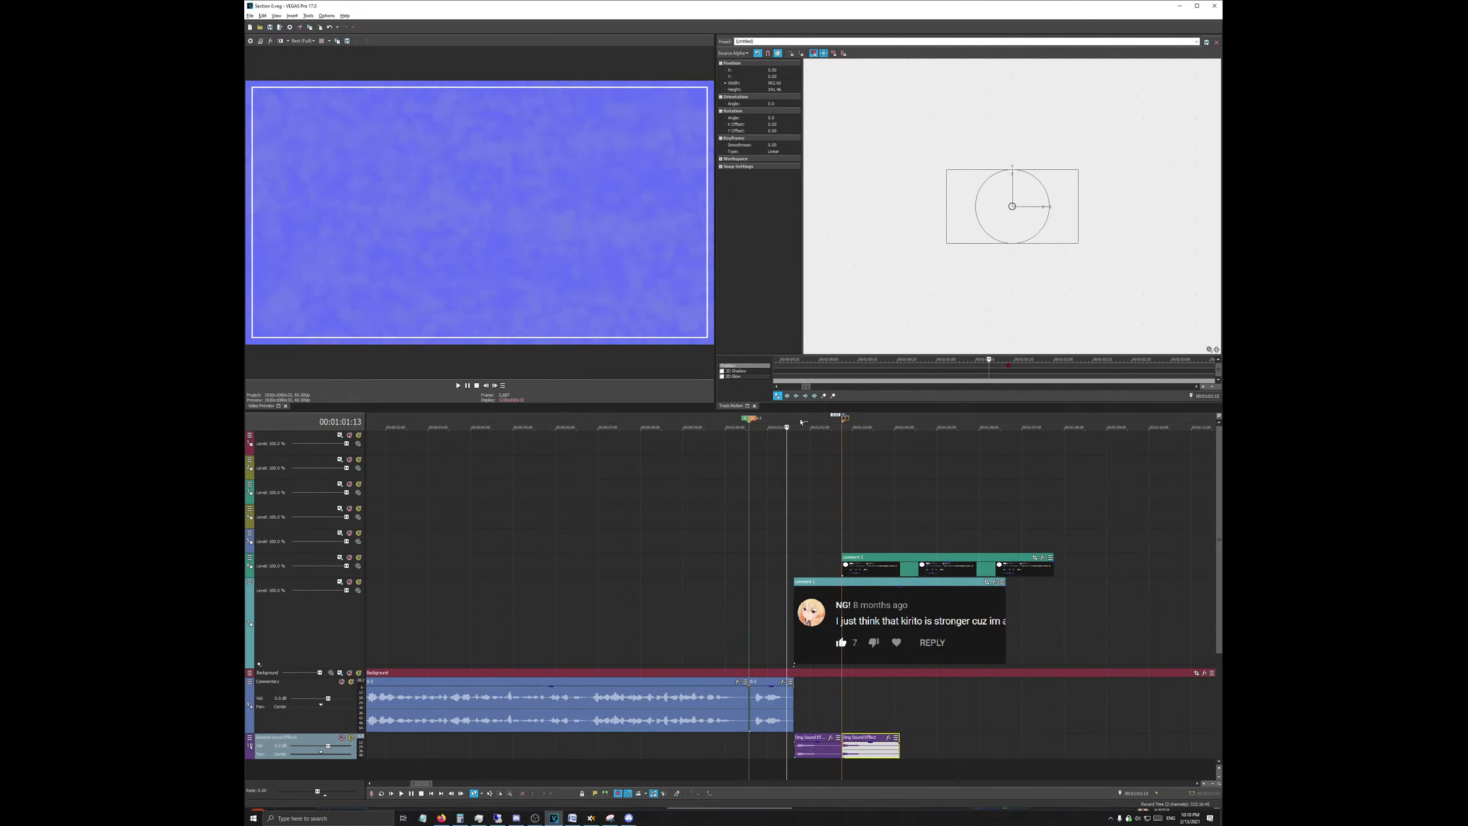
{"action": "key", "text": "space"}
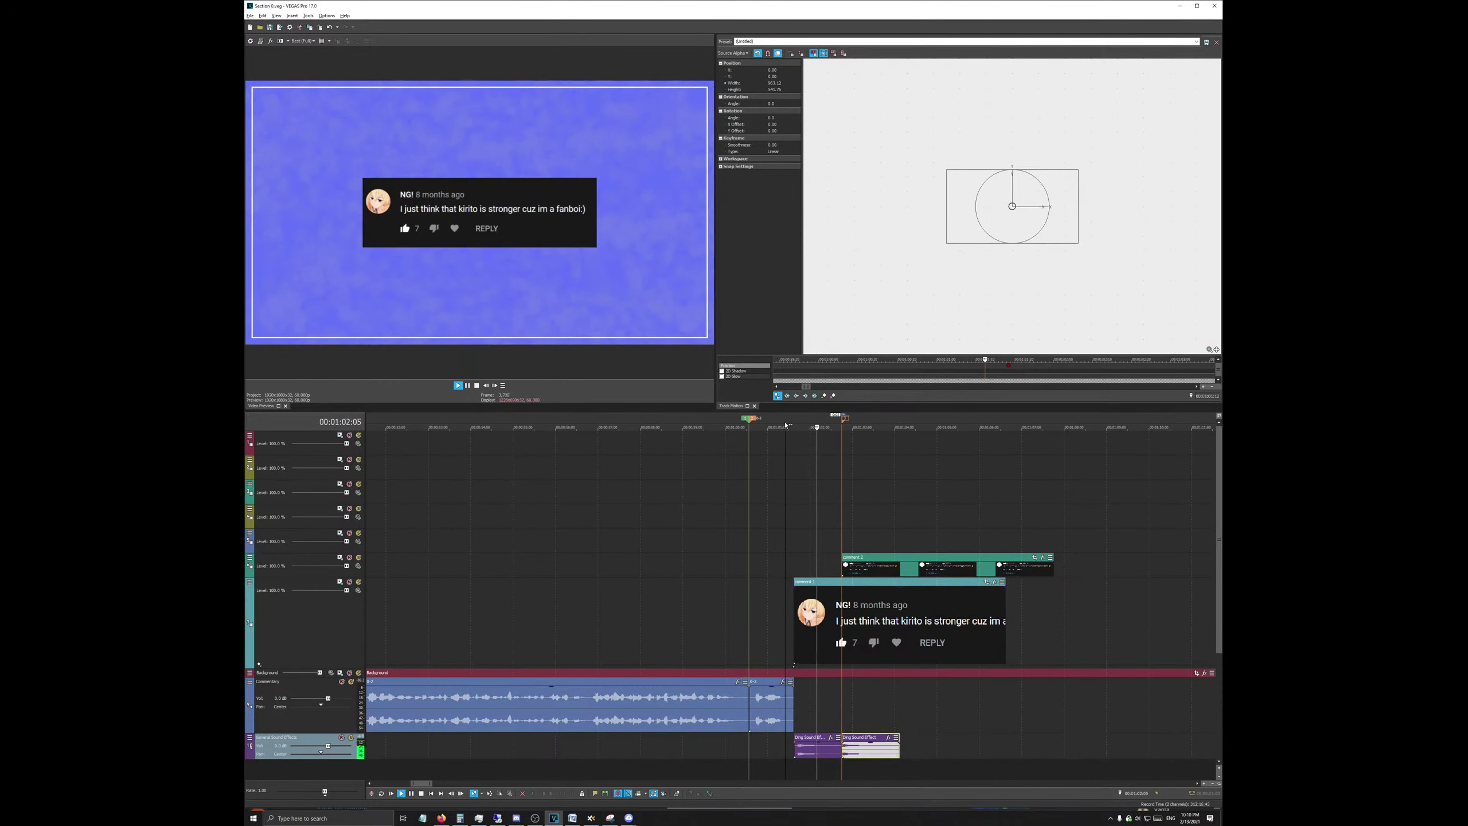
{"action": "key", "text": "space"}
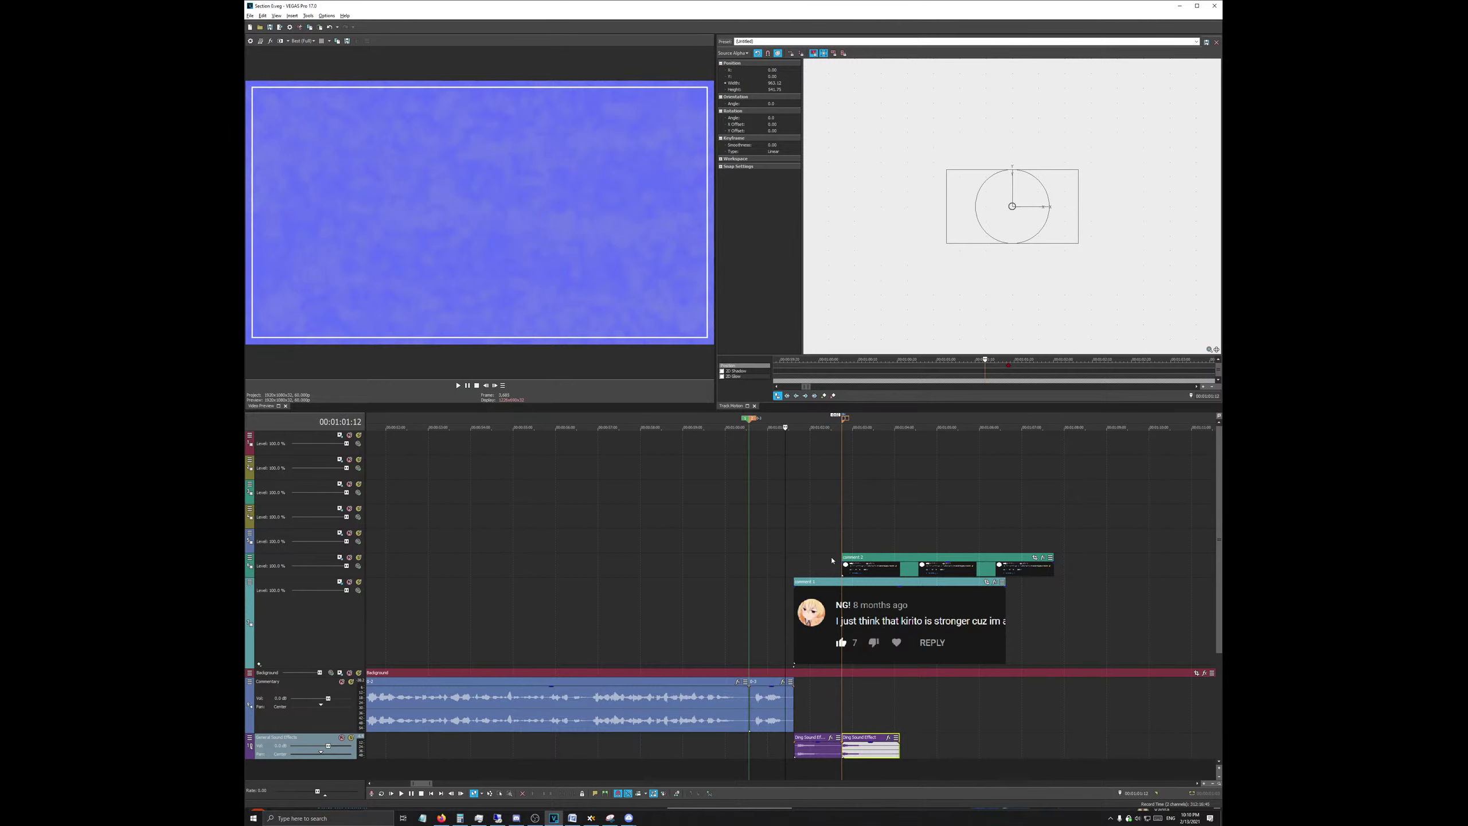
Step: Extend the end of the first comment screenshot to line up with the end of the second comment
{"action": "left_click", "coordinate": [837, 417]}
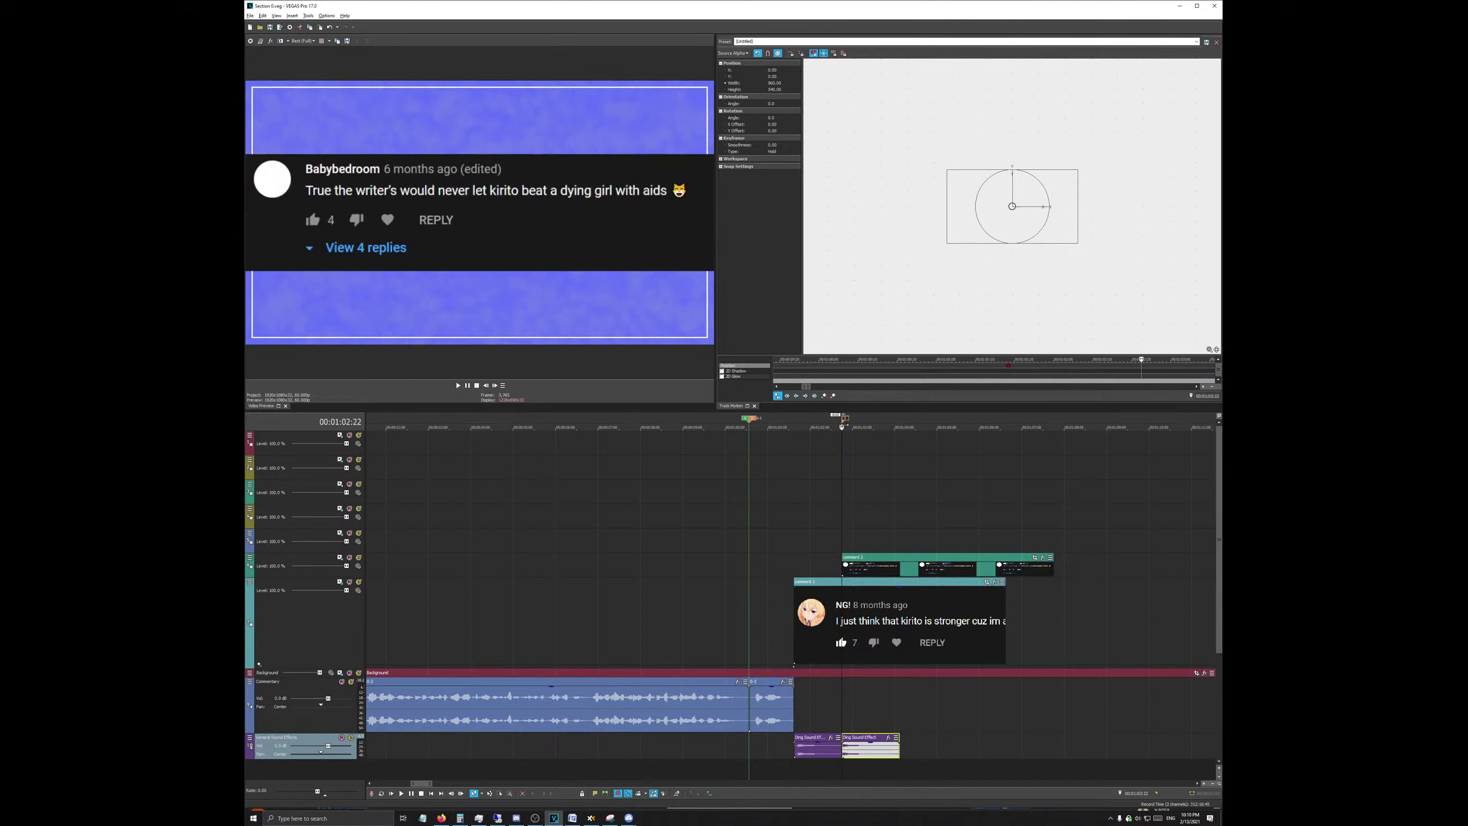
{"action": "scroll", "coordinate": [798, 627], "scroll_direction": "down", "scroll_amount": 3}
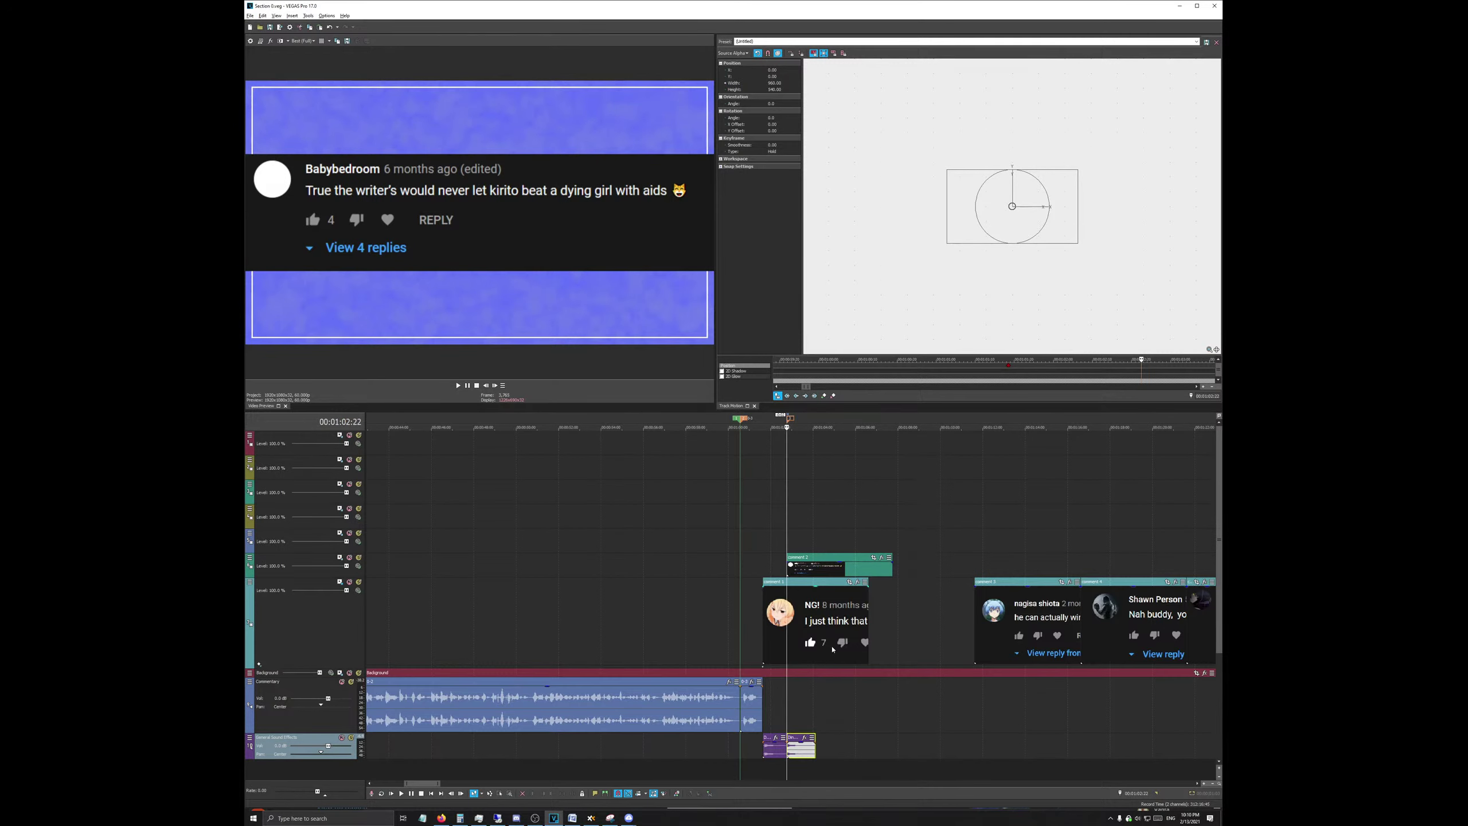
{"action": "left_click_drag", "start_coordinate": [869, 614], "coordinate": [892, 622]}
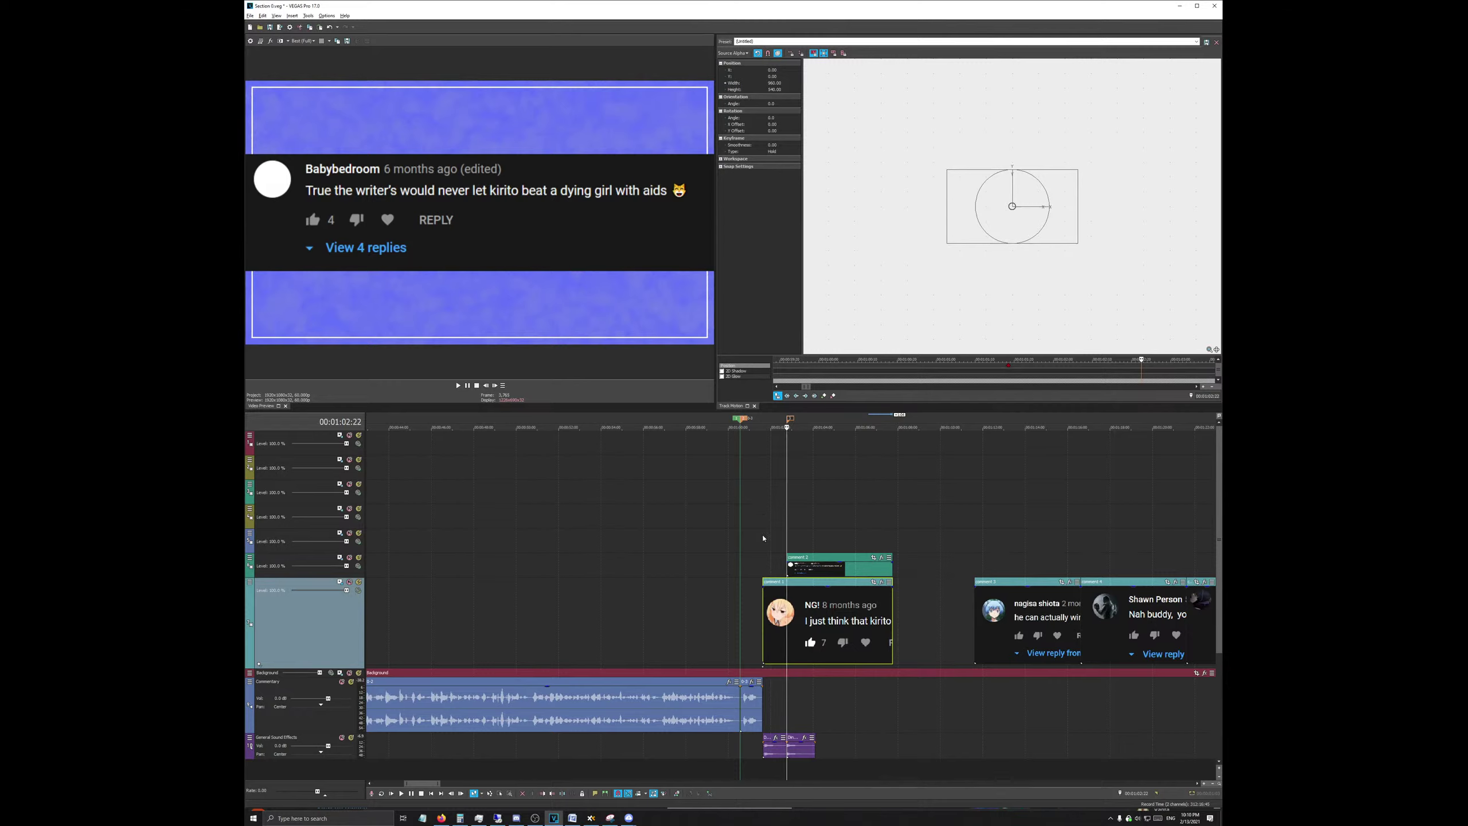
{"action": "left_click_drag", "start_coordinate": [754, 420], "coordinate": [651, 517]}
{"action": "scroll", "coordinate": [651, 517], "scroll_direction": "down", "scroll_amount": 4}
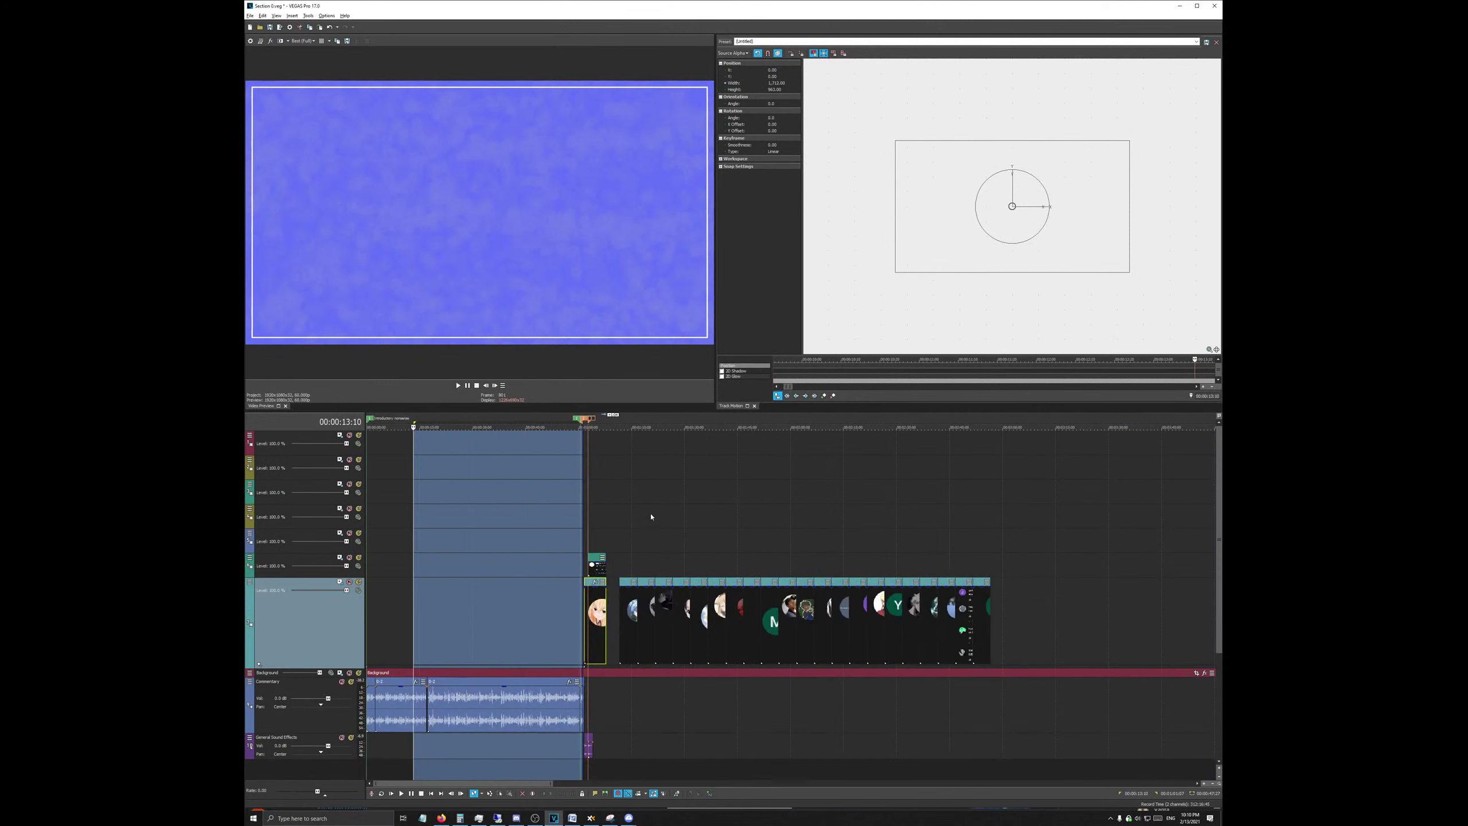
{"action": "left_click", "coordinate": [585, 432]}
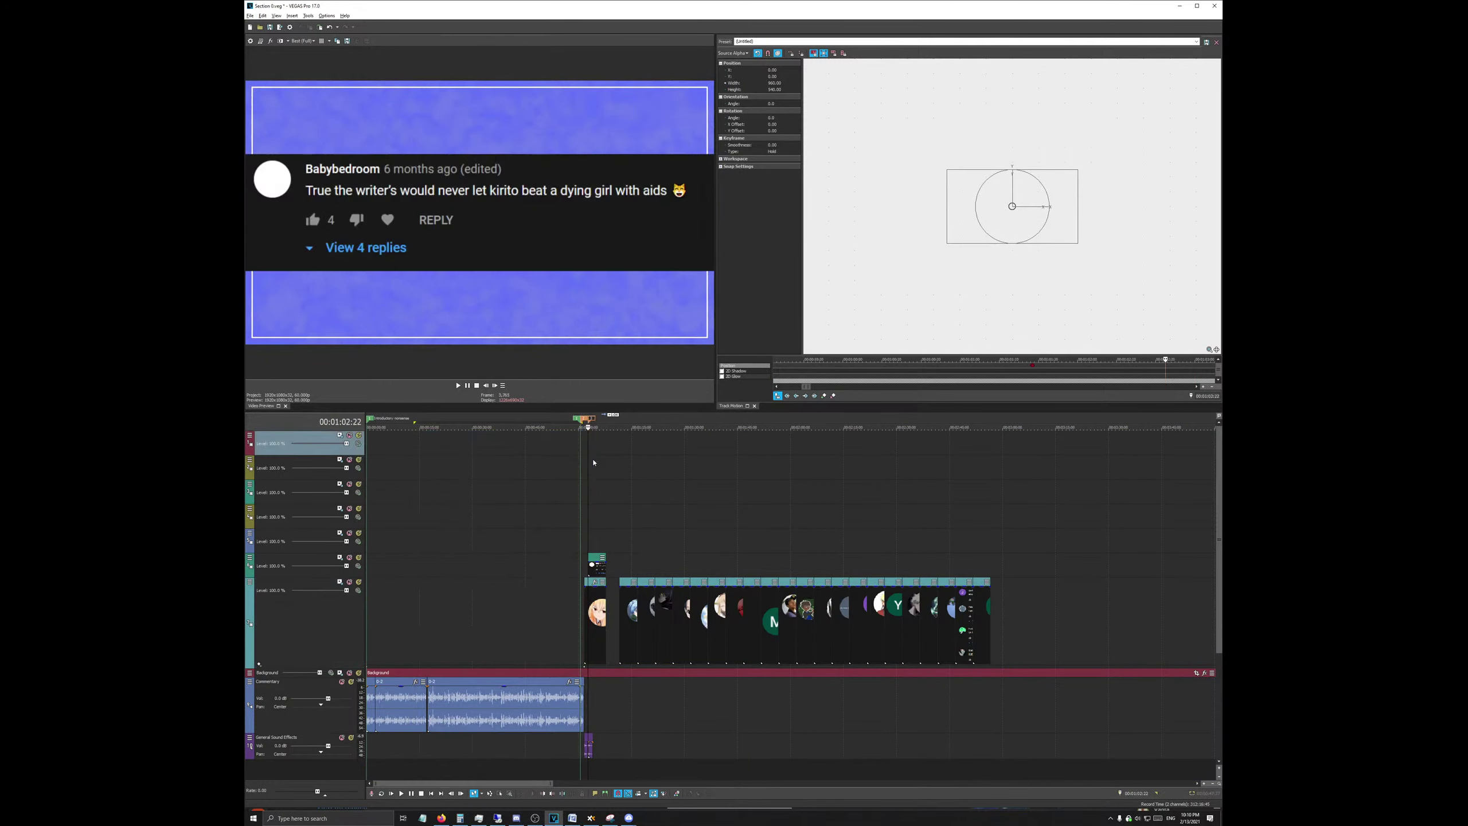
Step: Move the third comment screenshot to the track above the second comment, starting at 00:01:03:06
{"action": "scroll", "coordinate": [558, 492], "scroll_direction": "up", "scroll_amount": 5}
{"action": "left_click", "coordinate": [851, 572]}
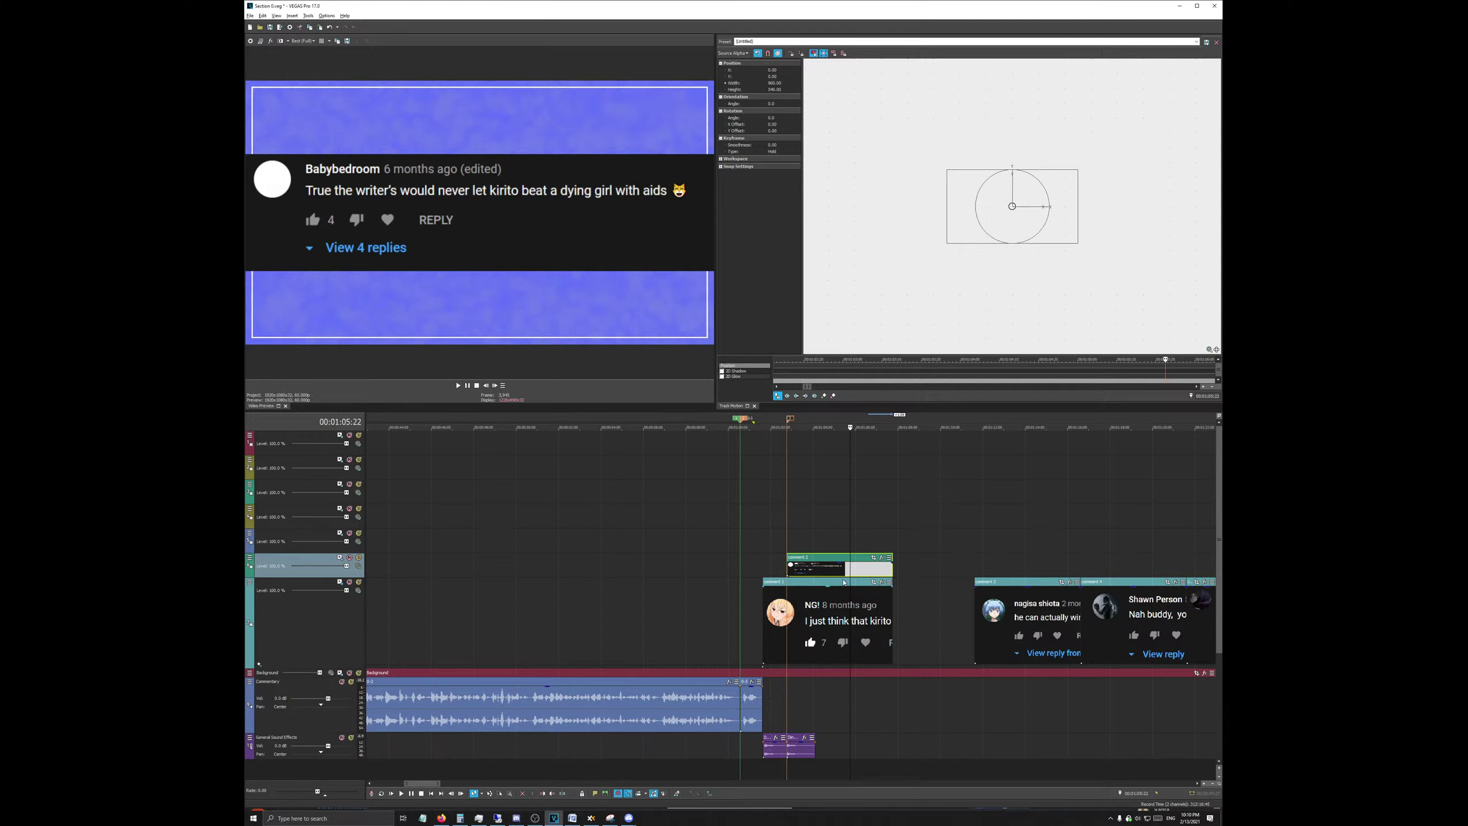
{"action": "left_click_drag", "start_coordinate": [999, 637], "coordinate": [825, 544]}
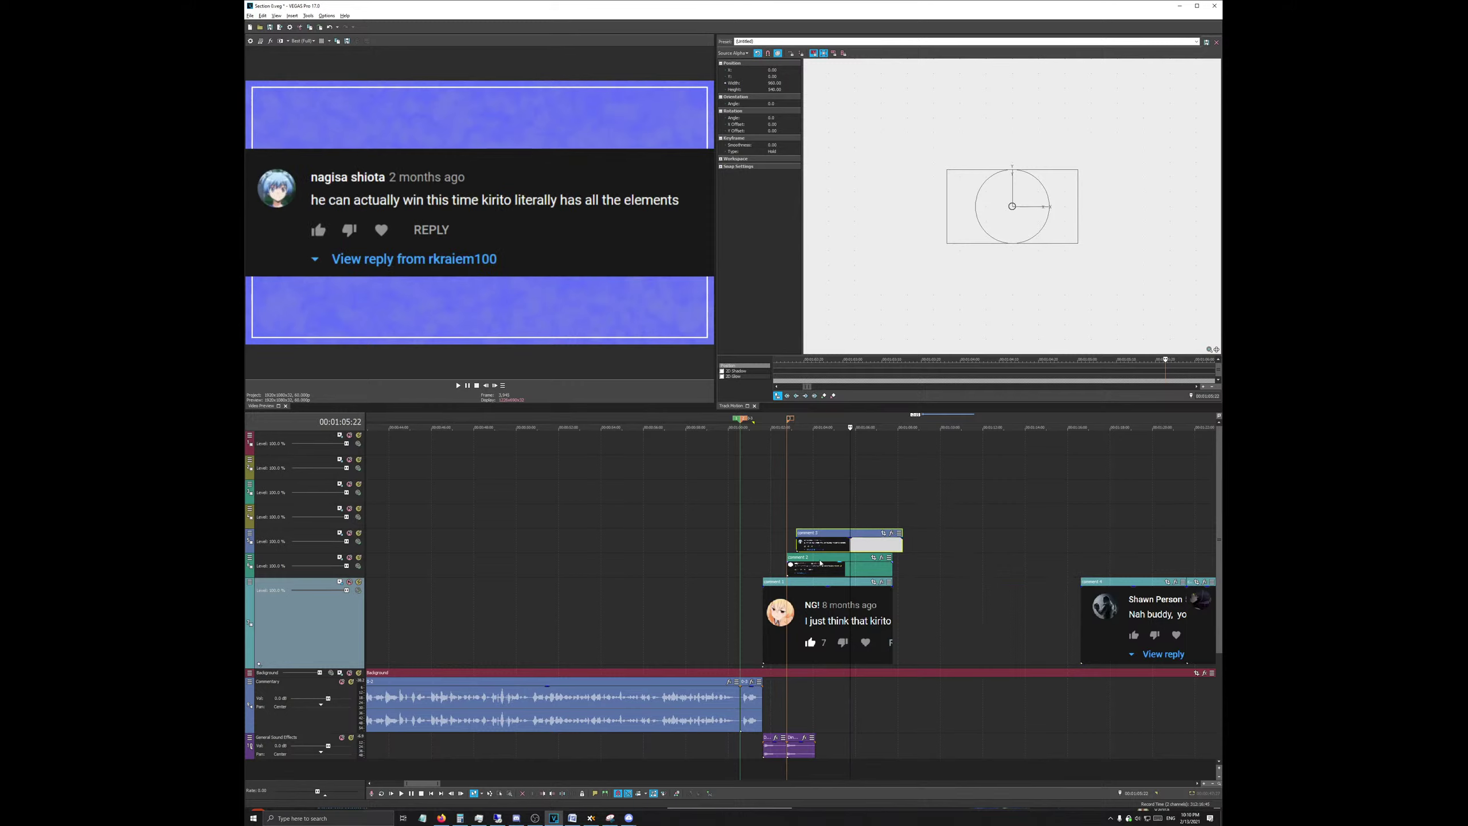
Step: Examine the frames around the starts of the three stacked comments and the end of the commentary to compare their timing
{"action": "left_click", "coordinate": [767, 417]}
{"action": "left_click_drag", "start_coordinate": [760, 421], "coordinate": [763, 426]}
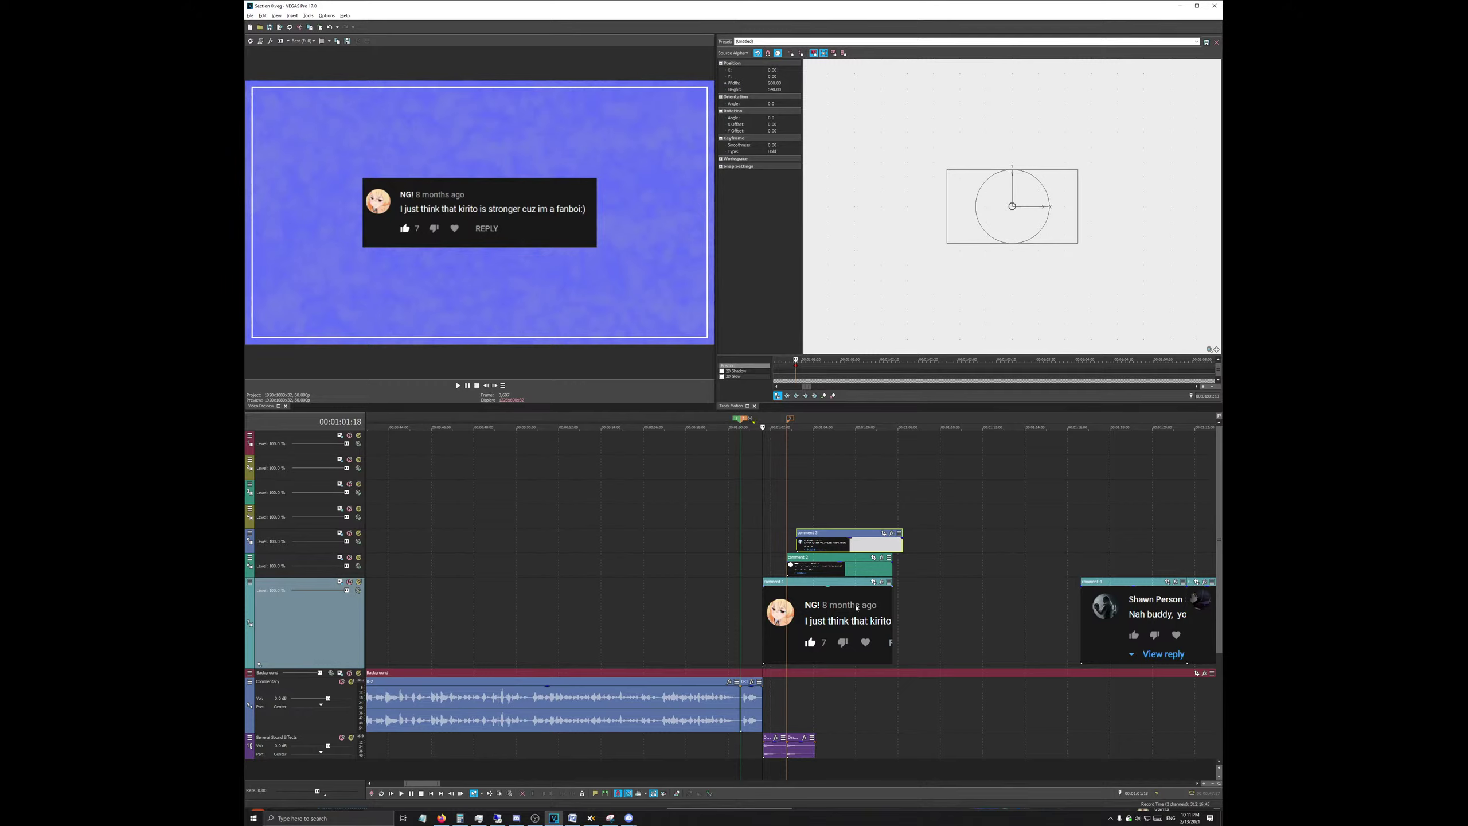
{"action": "left_click", "coordinate": [795, 422]}
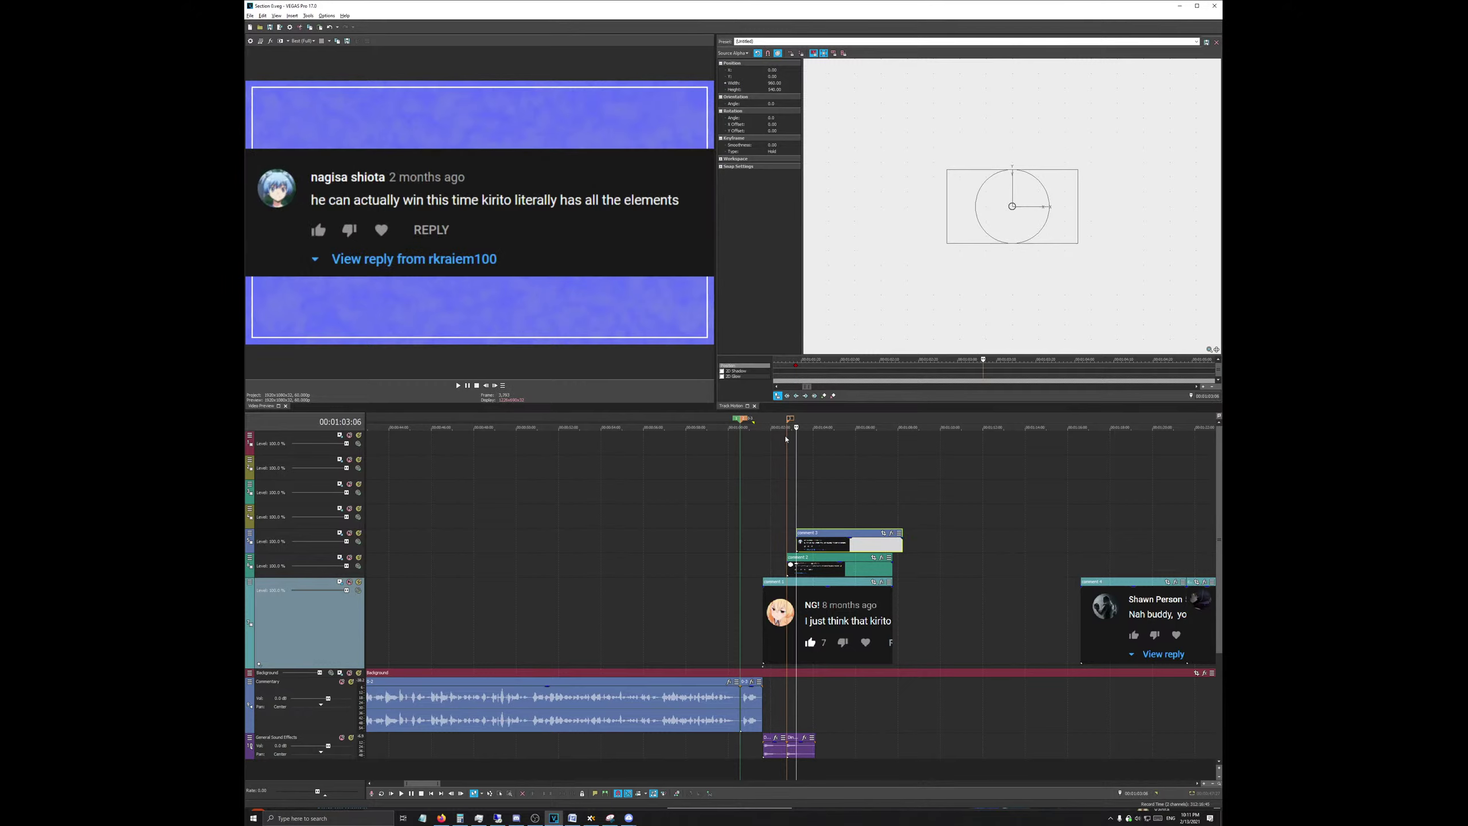
{"action": "scroll", "coordinate": [755, 479], "scroll_direction": "up", "scroll_amount": 5}
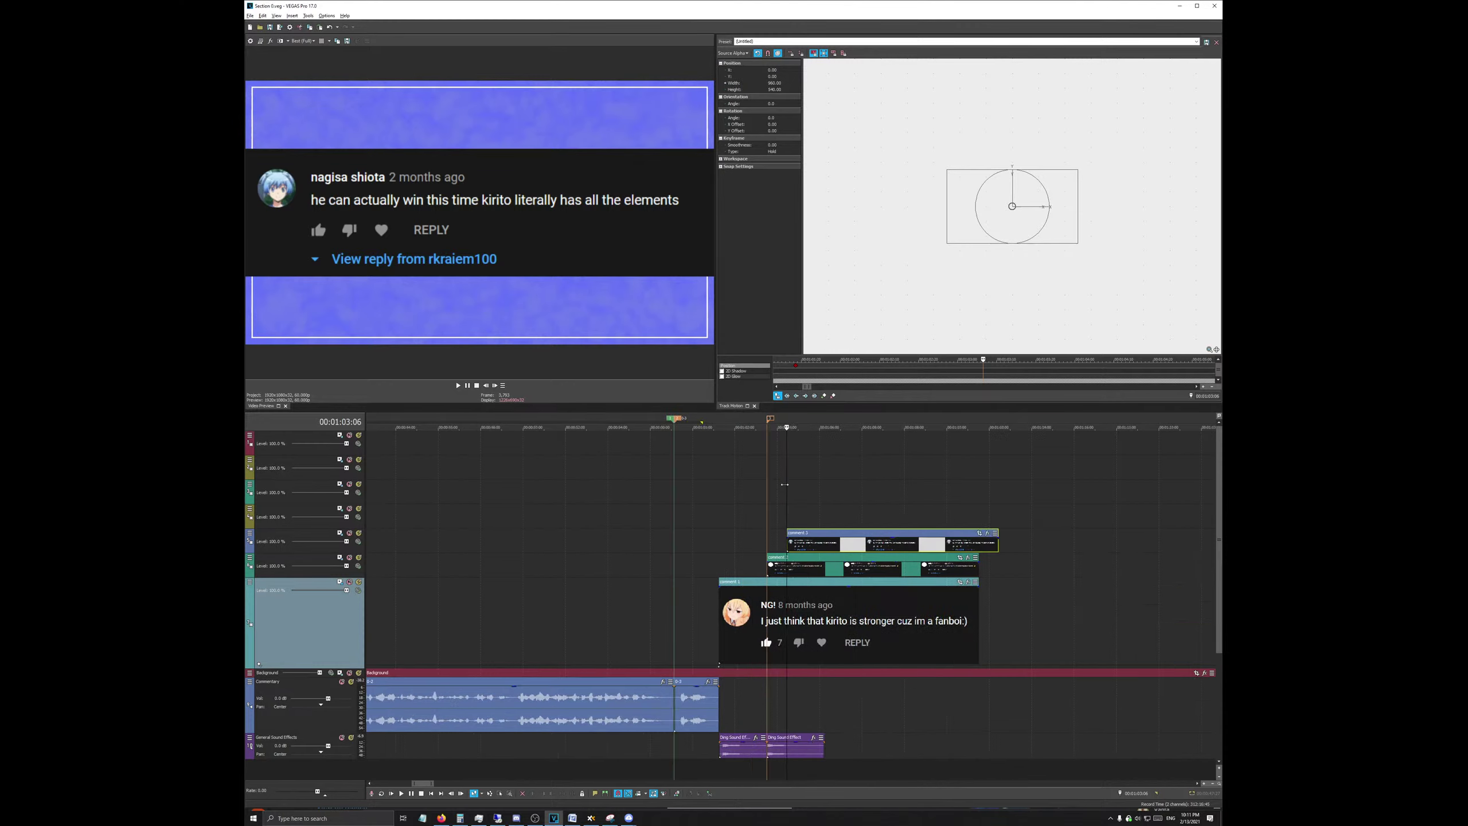
{"action": "left_click", "coordinate": [768, 422]}
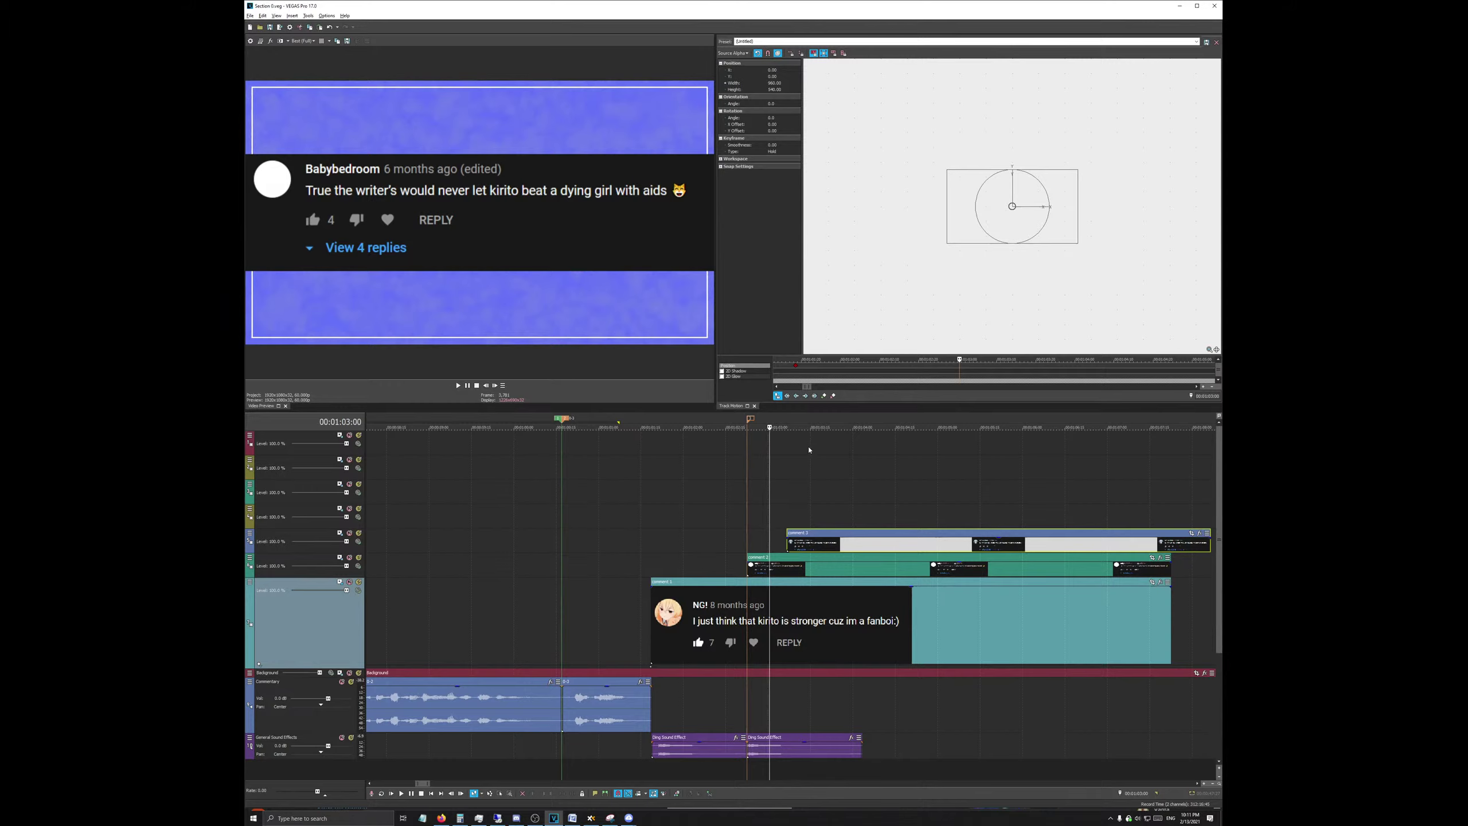
{"action": "left_click", "coordinate": [602, 426]}
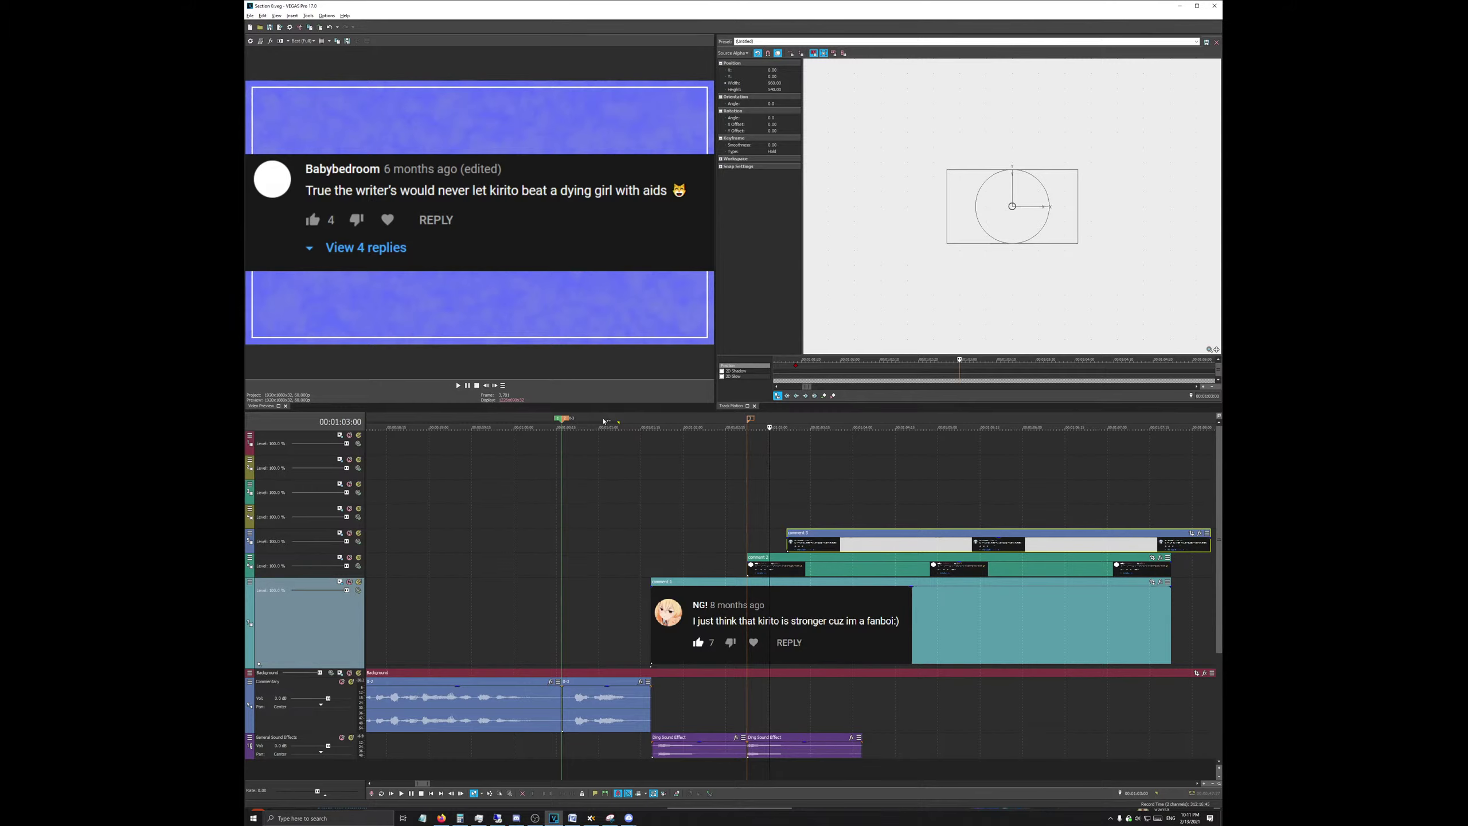
{"action": "left_click", "coordinate": [563, 419]}
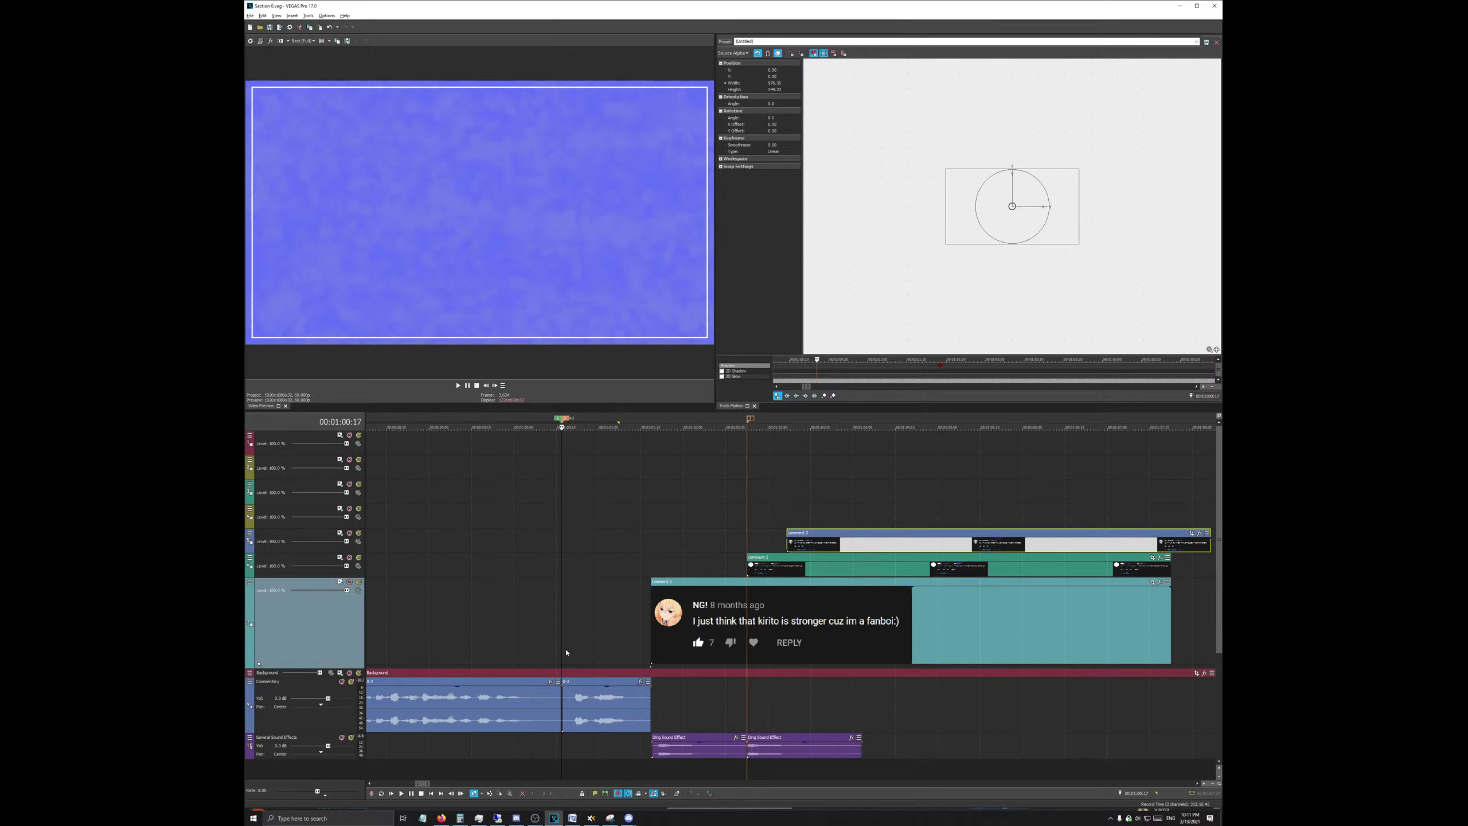
{"action": "scroll", "coordinate": [566, 652], "scroll_direction": "left", "scroll_amount": 5}
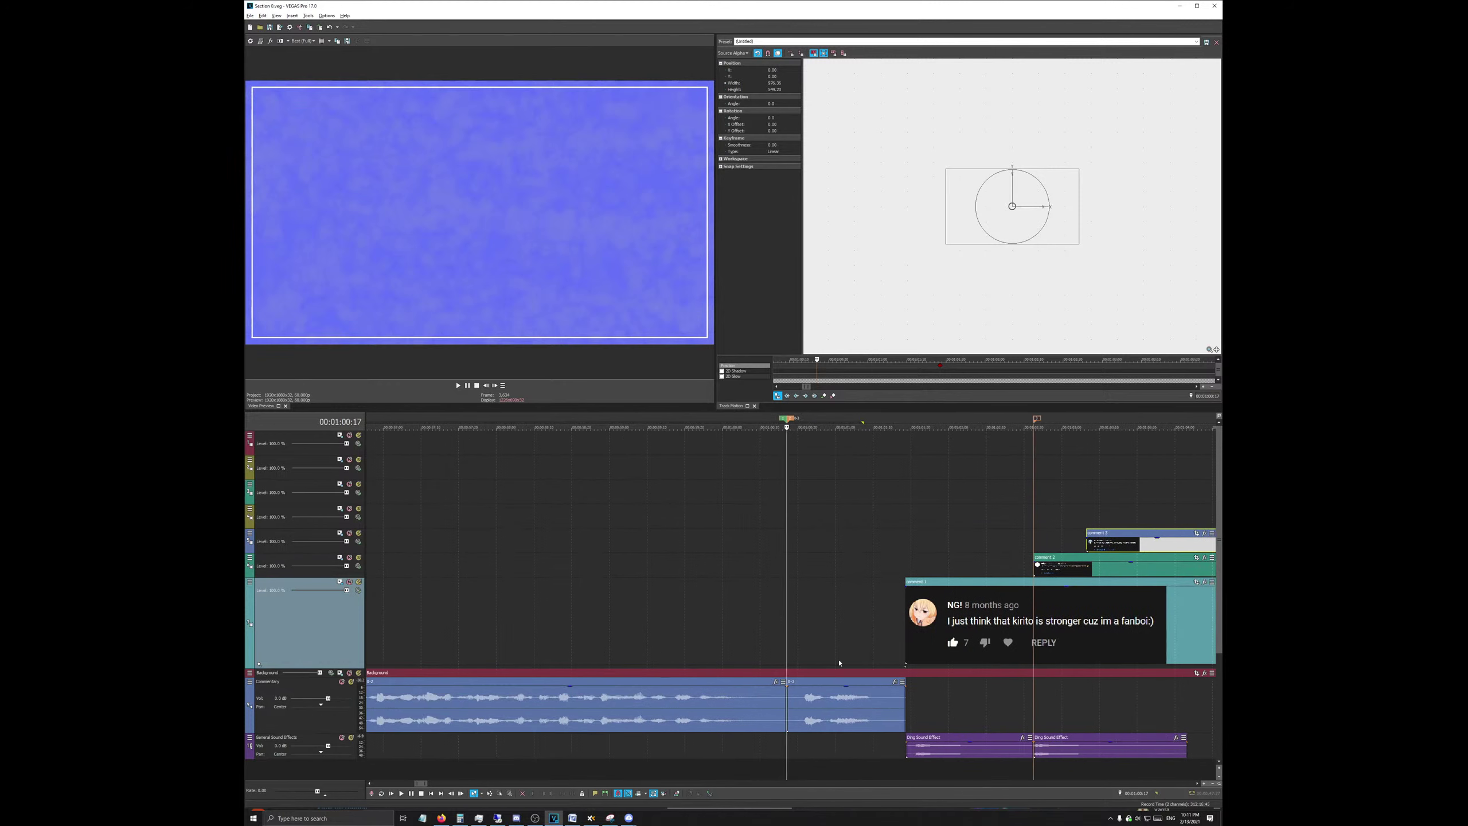
{"action": "scroll", "coordinate": [867, 652], "scroll_direction": "down", "scroll_amount": 5}
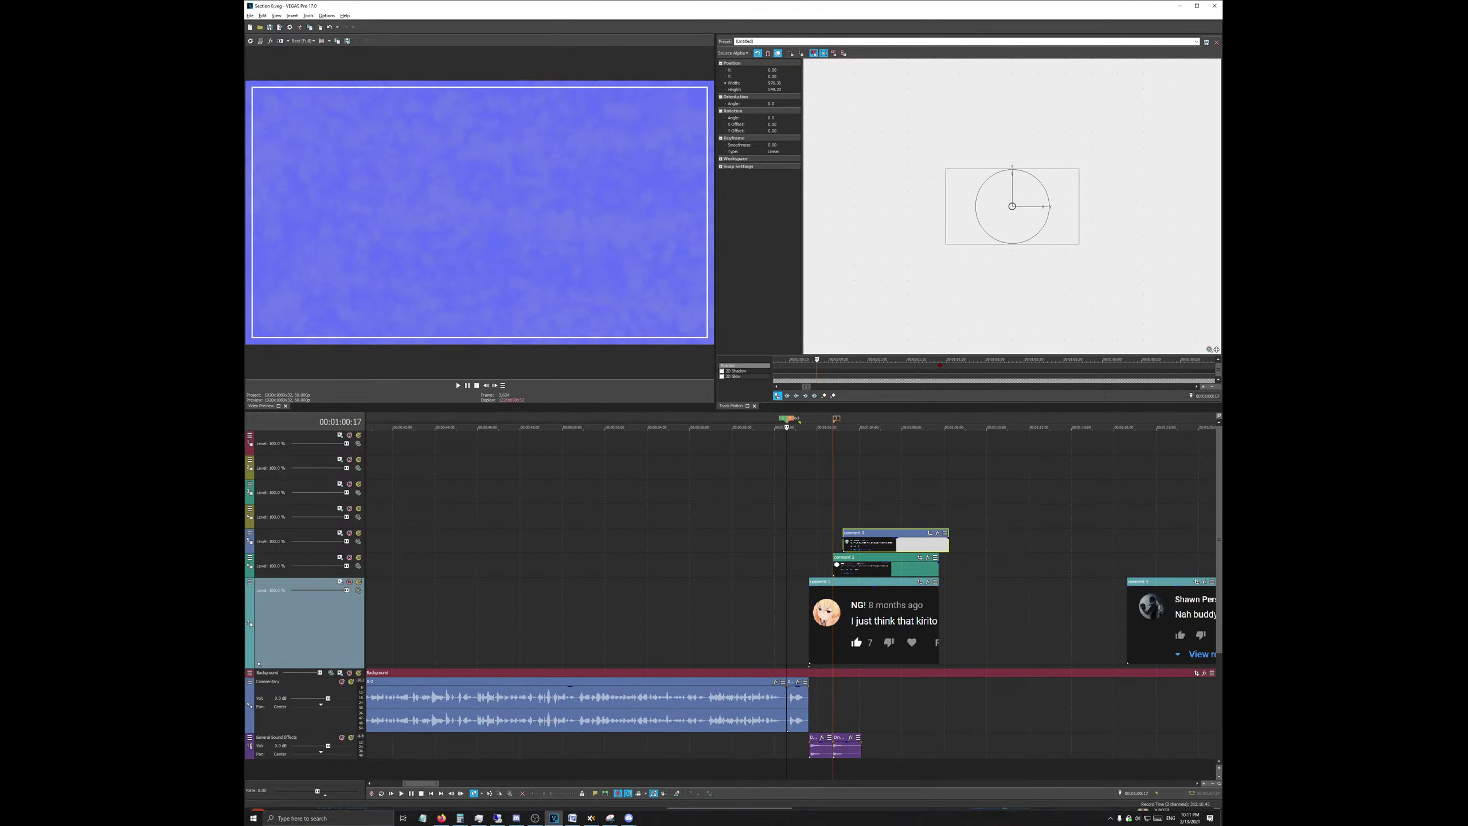
{"action": "left_click", "coordinate": [694, 508]}
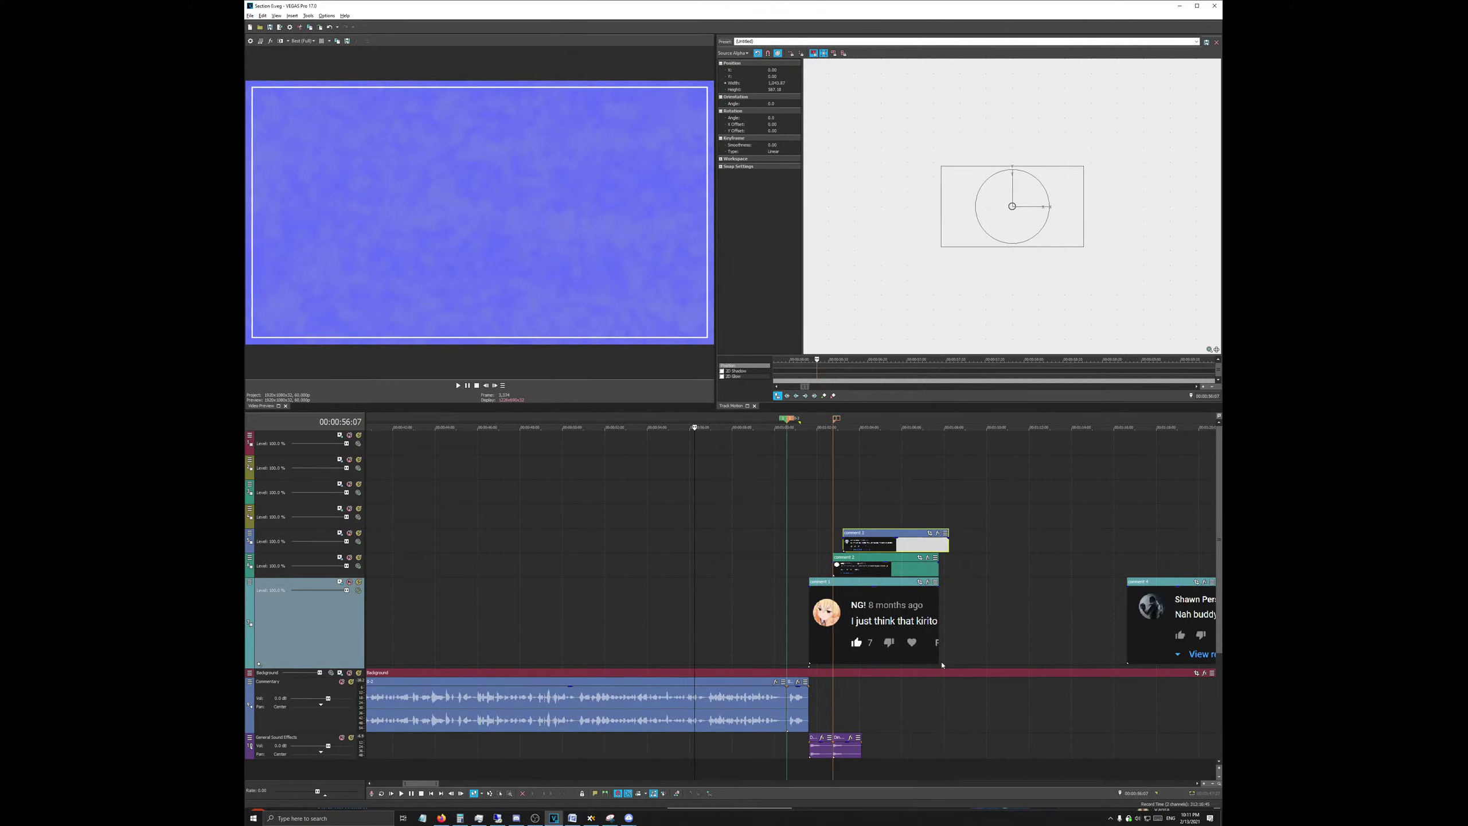
Step: Paste another copy of the ding sound directly after the second ding, starting at 00:01:04:03
{"action": "left_click", "coordinate": [848, 757]}
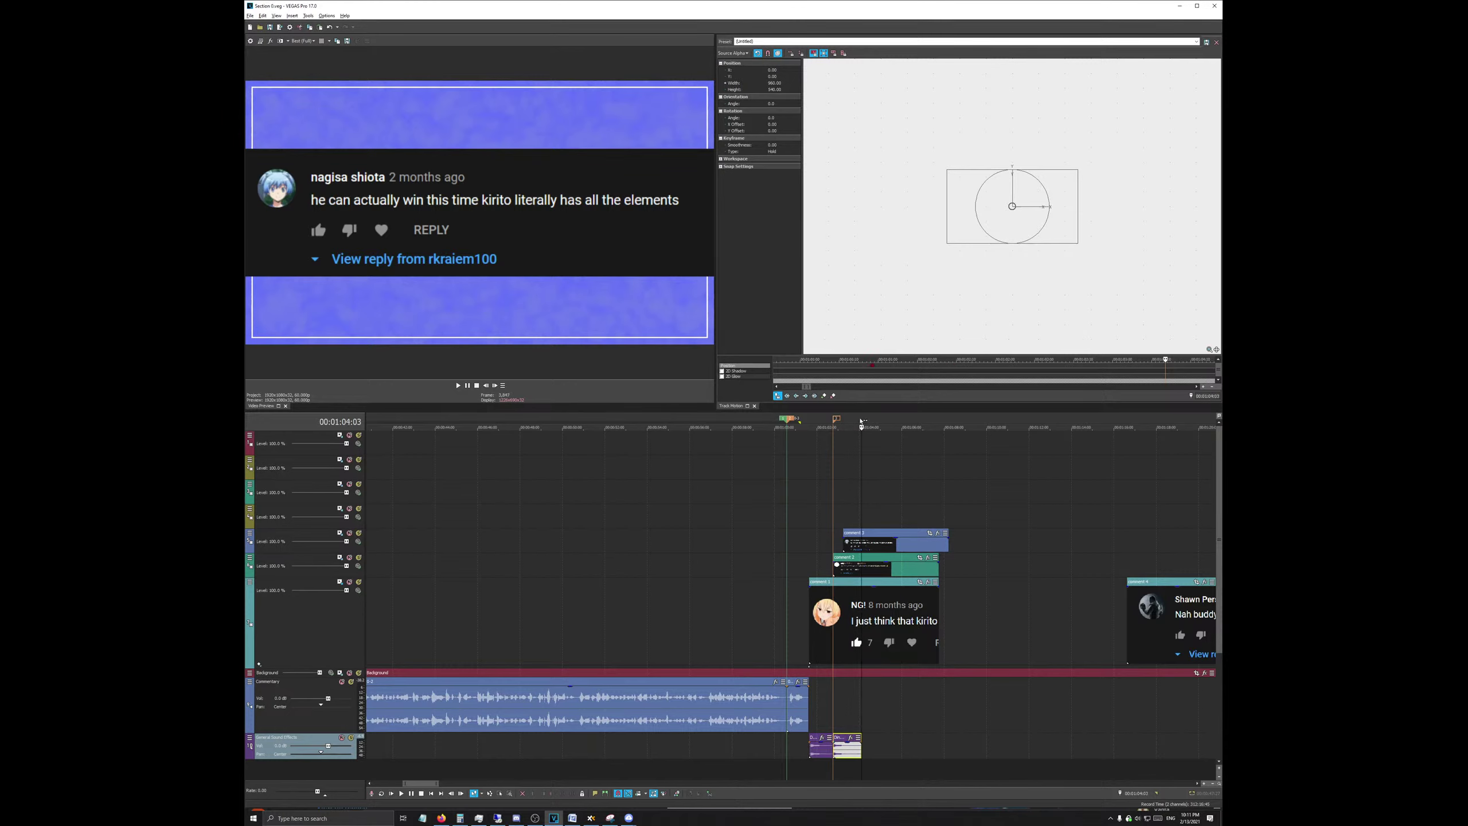
{"action": "key", "text": "ctrl+v"}
{"action": "scroll", "coordinate": [654, 747], "scroll_direction": "up", "scroll_amount": 5}
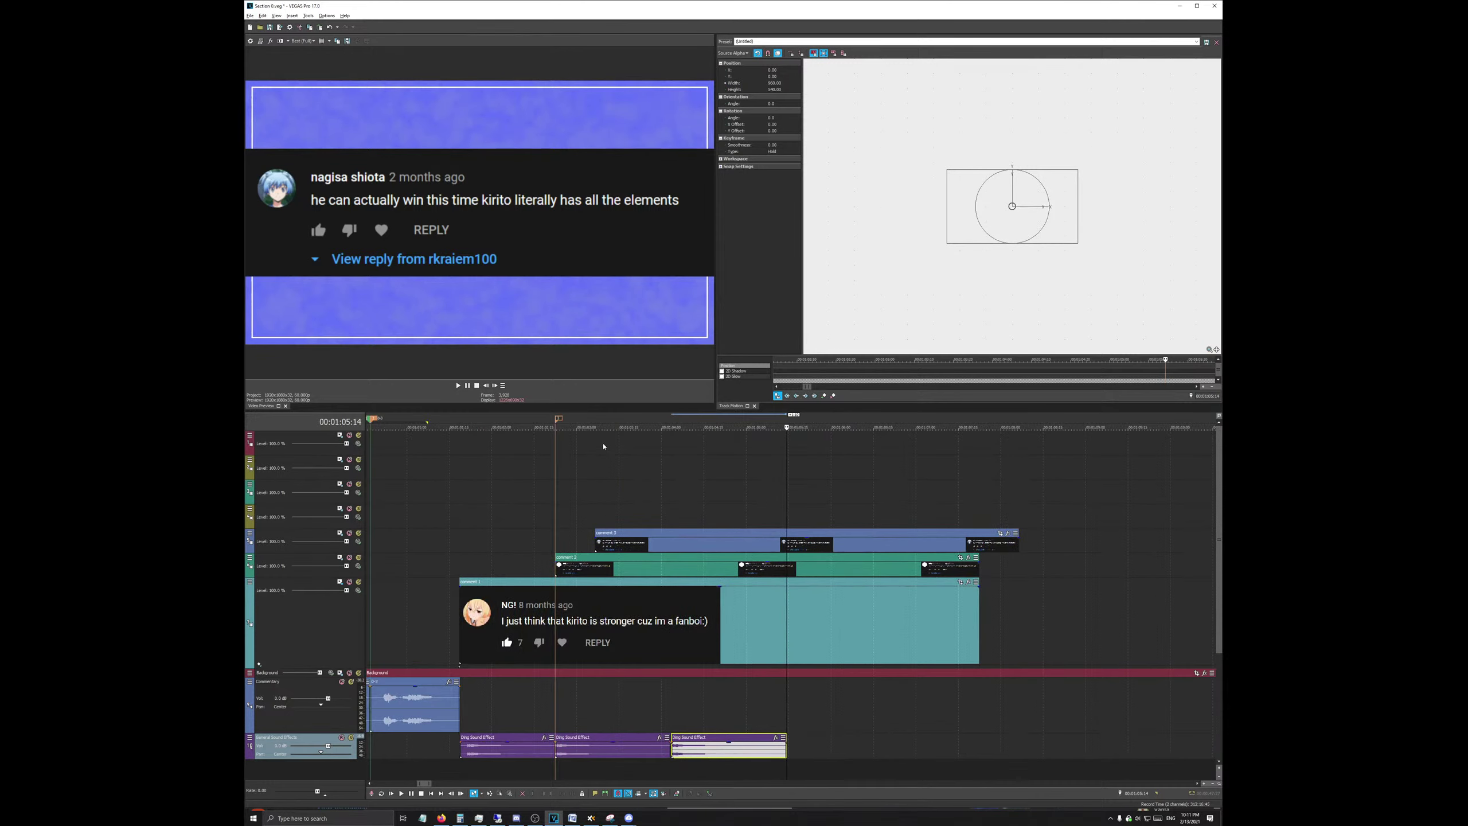
Step: Compare the gaps between the comments' start times and move the third comment to start at 00:01:03:07
{"action": "left_click_drag", "start_coordinate": [603, 544], "coordinate": [620, 543]}
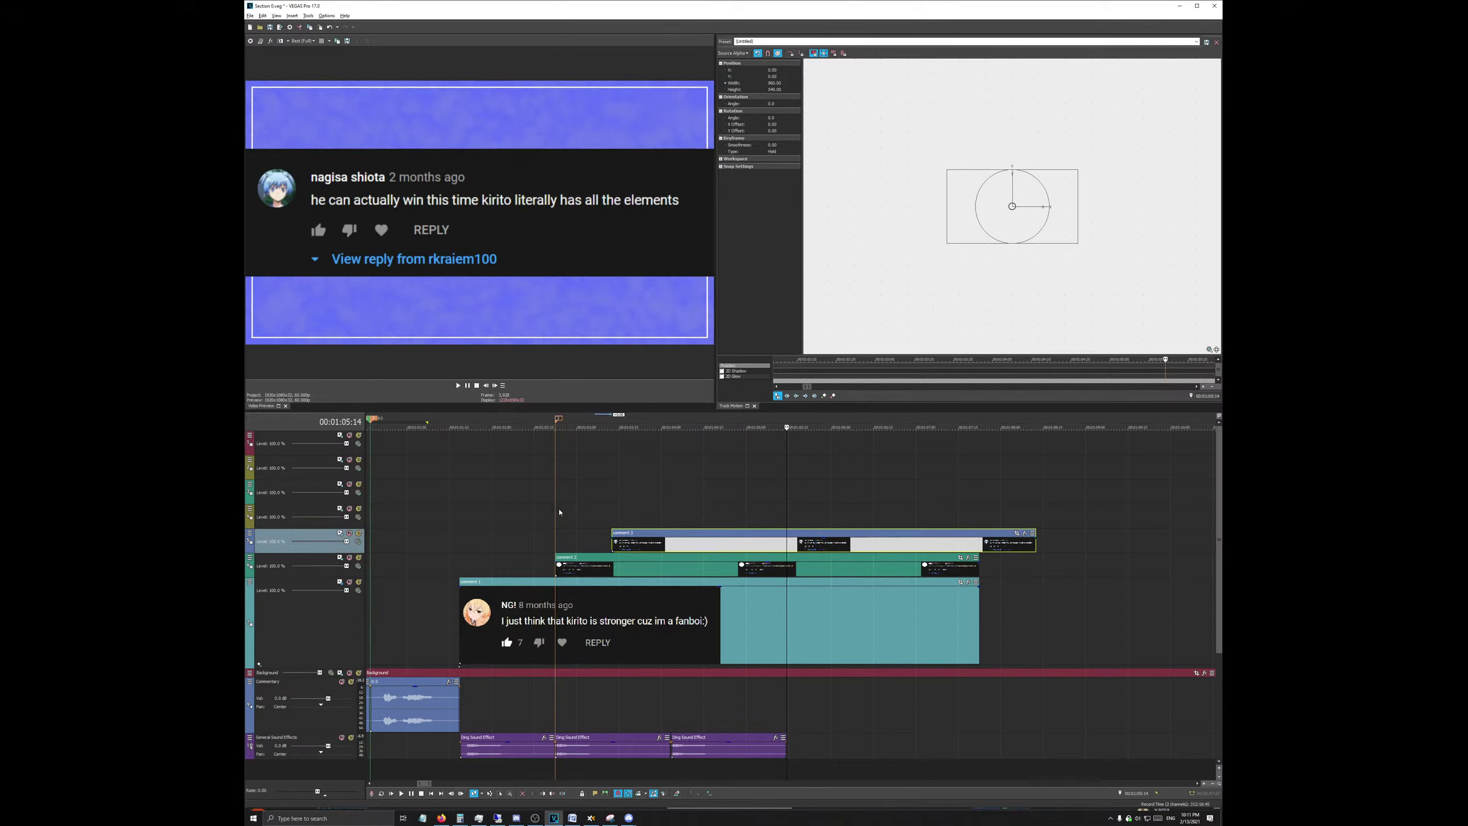
{"action": "left_click_drag", "start_coordinate": [455, 425], "coordinate": [555, 436]}
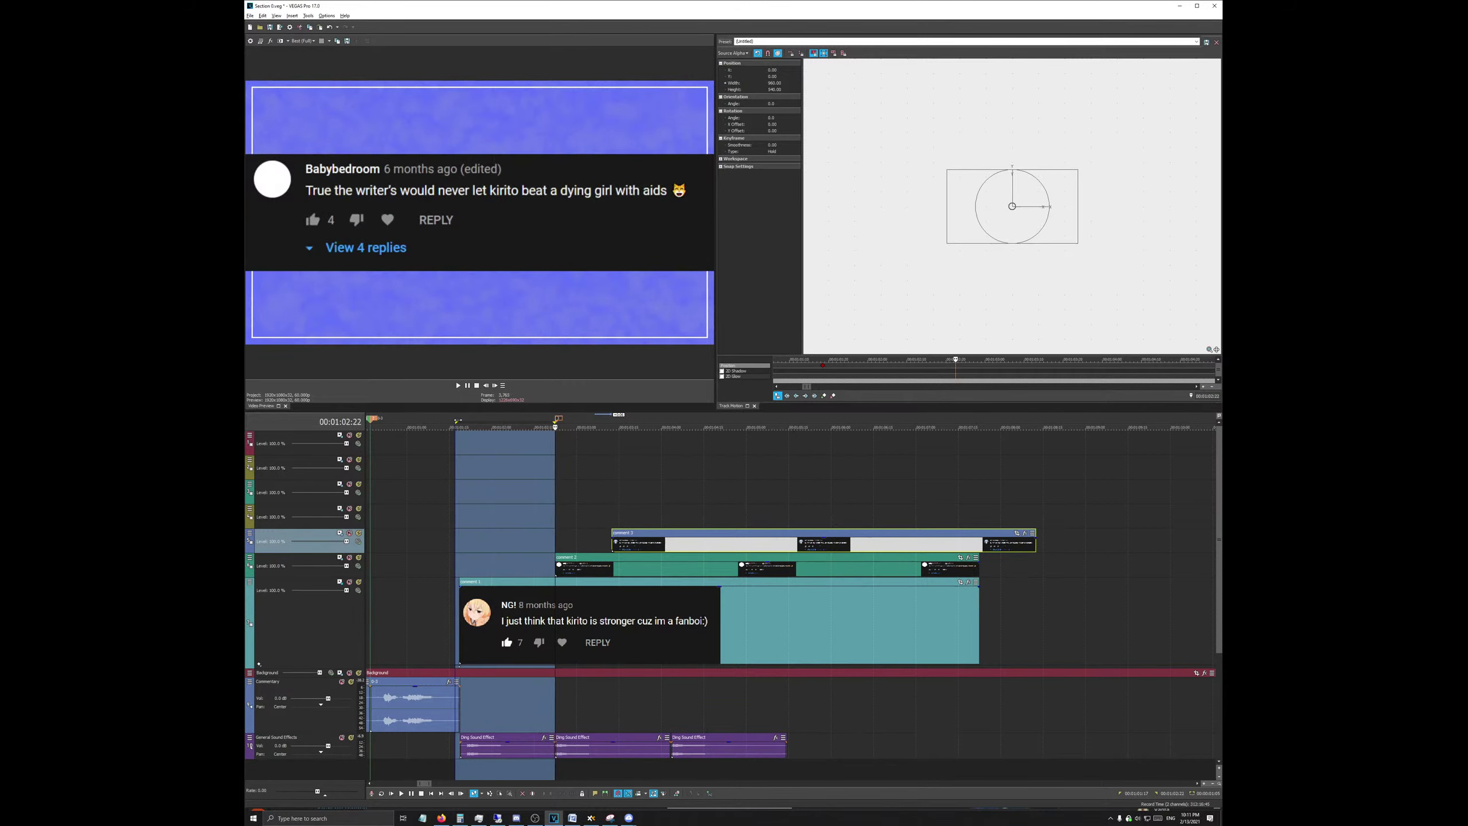
{"action": "left_click_drag", "start_coordinate": [455, 420], "coordinate": [462, 420]}
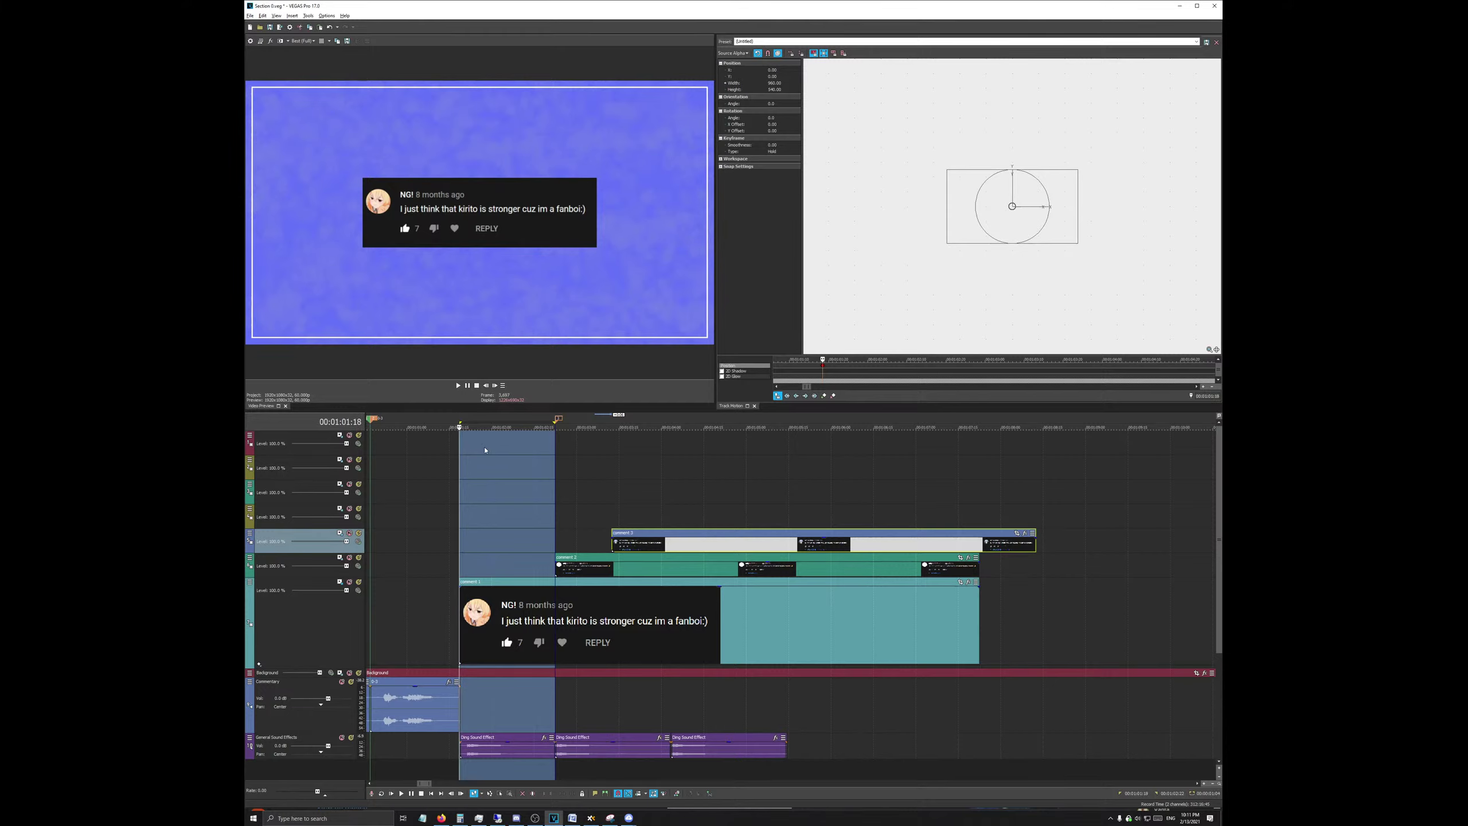
{"action": "left_click", "coordinate": [557, 419]}
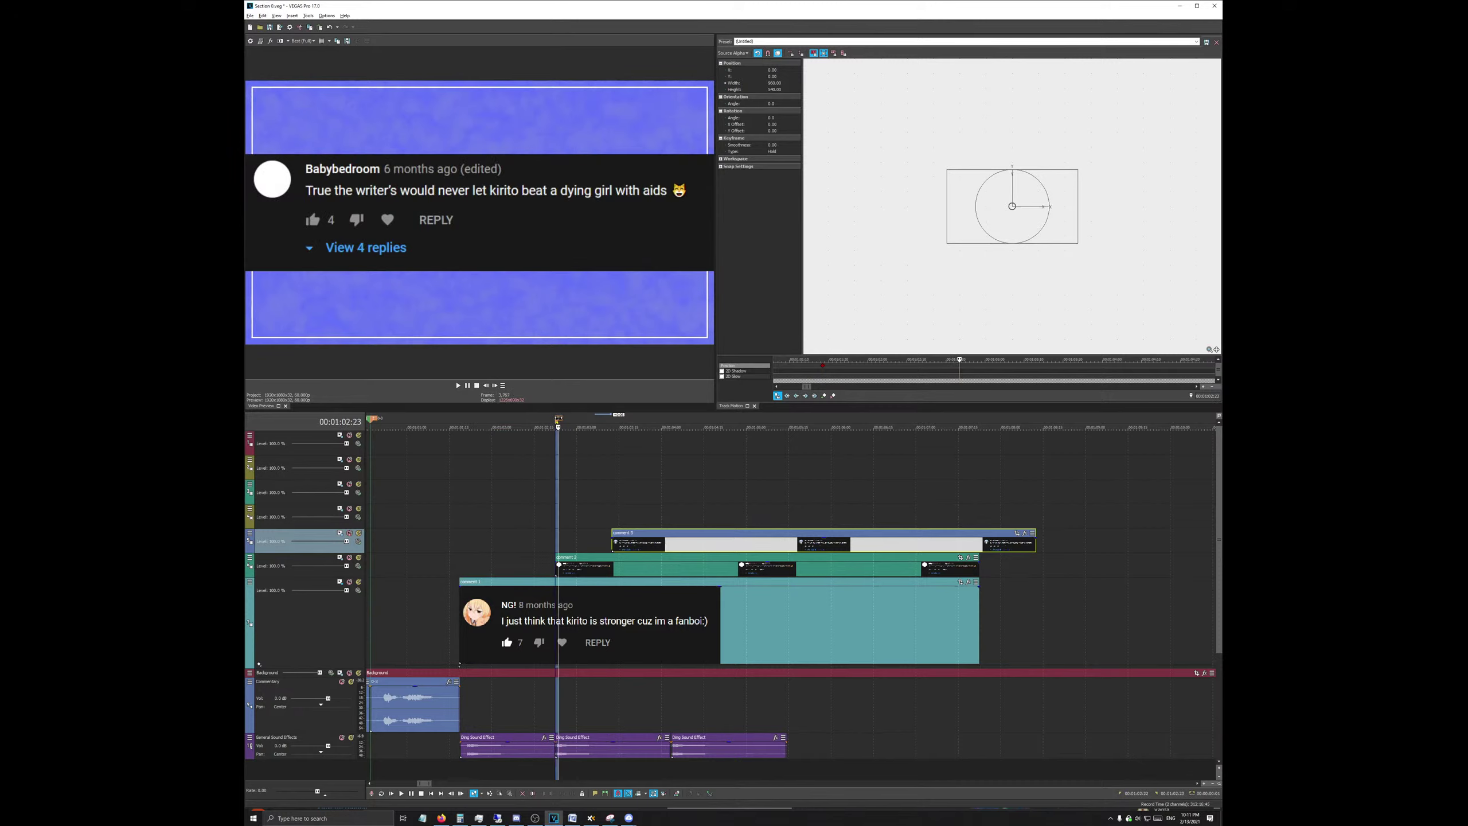
{"action": "left_click_drag", "start_coordinate": [557, 419], "coordinate": [597, 438]}
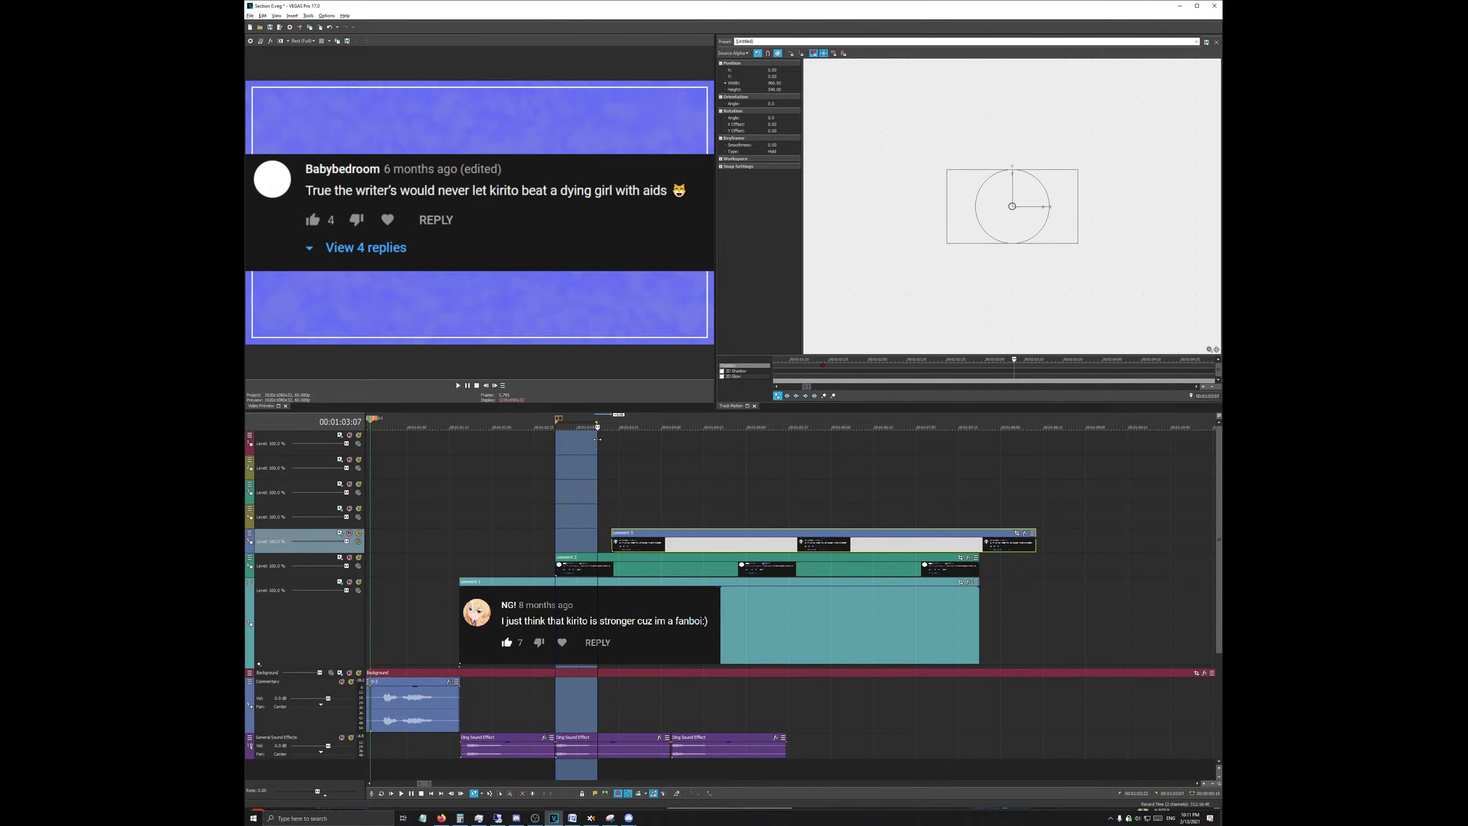
{"action": "left_click_drag", "start_coordinate": [648, 552], "coordinate": [638, 552]}
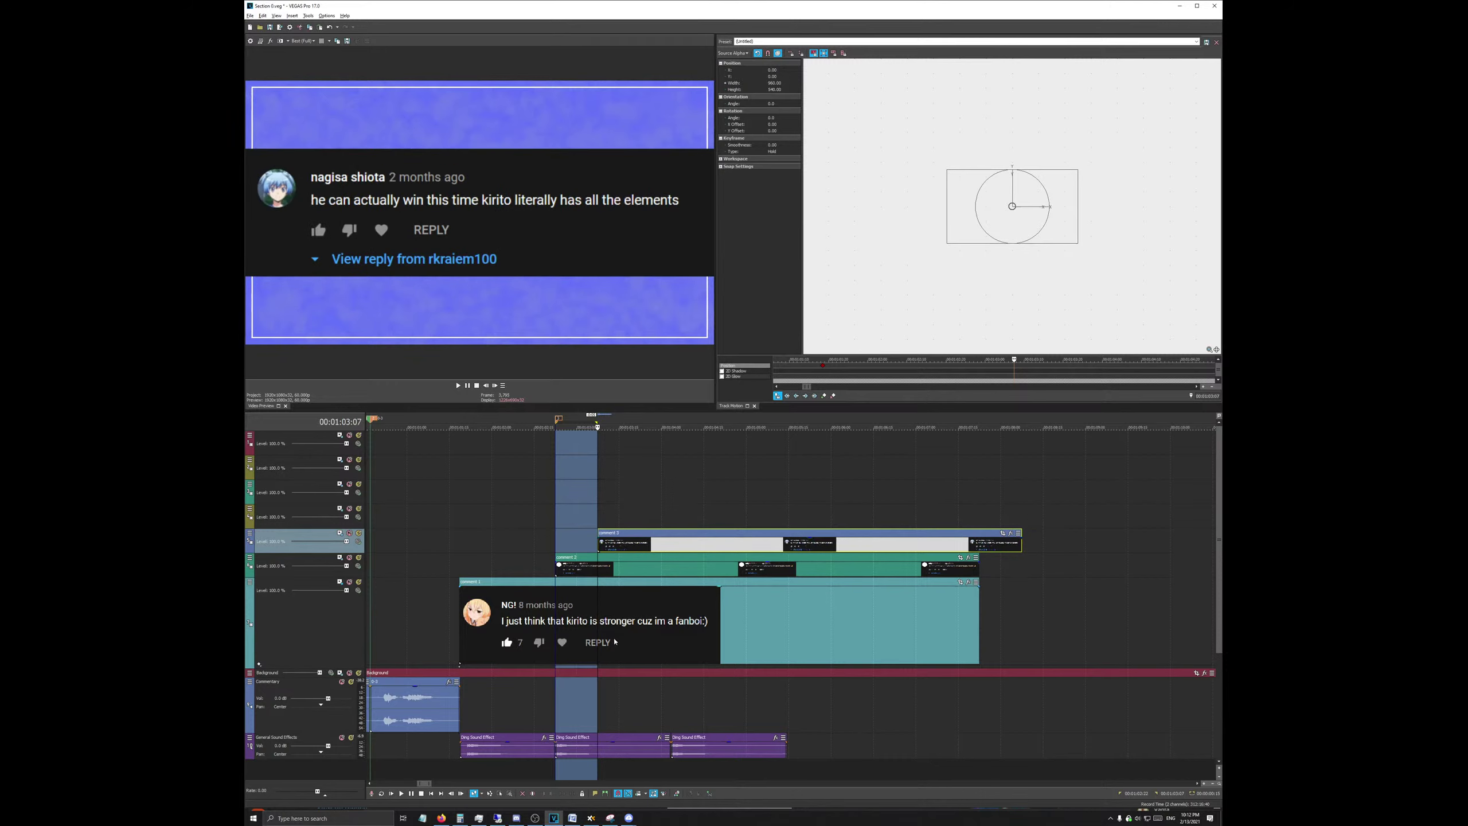
Step: Trim the end of the second ding to the third comment's start at 00:01:03:07
{"action": "left_click", "coordinate": [599, 418]}
{"action": "right_click", "coordinate": [606, 752]}
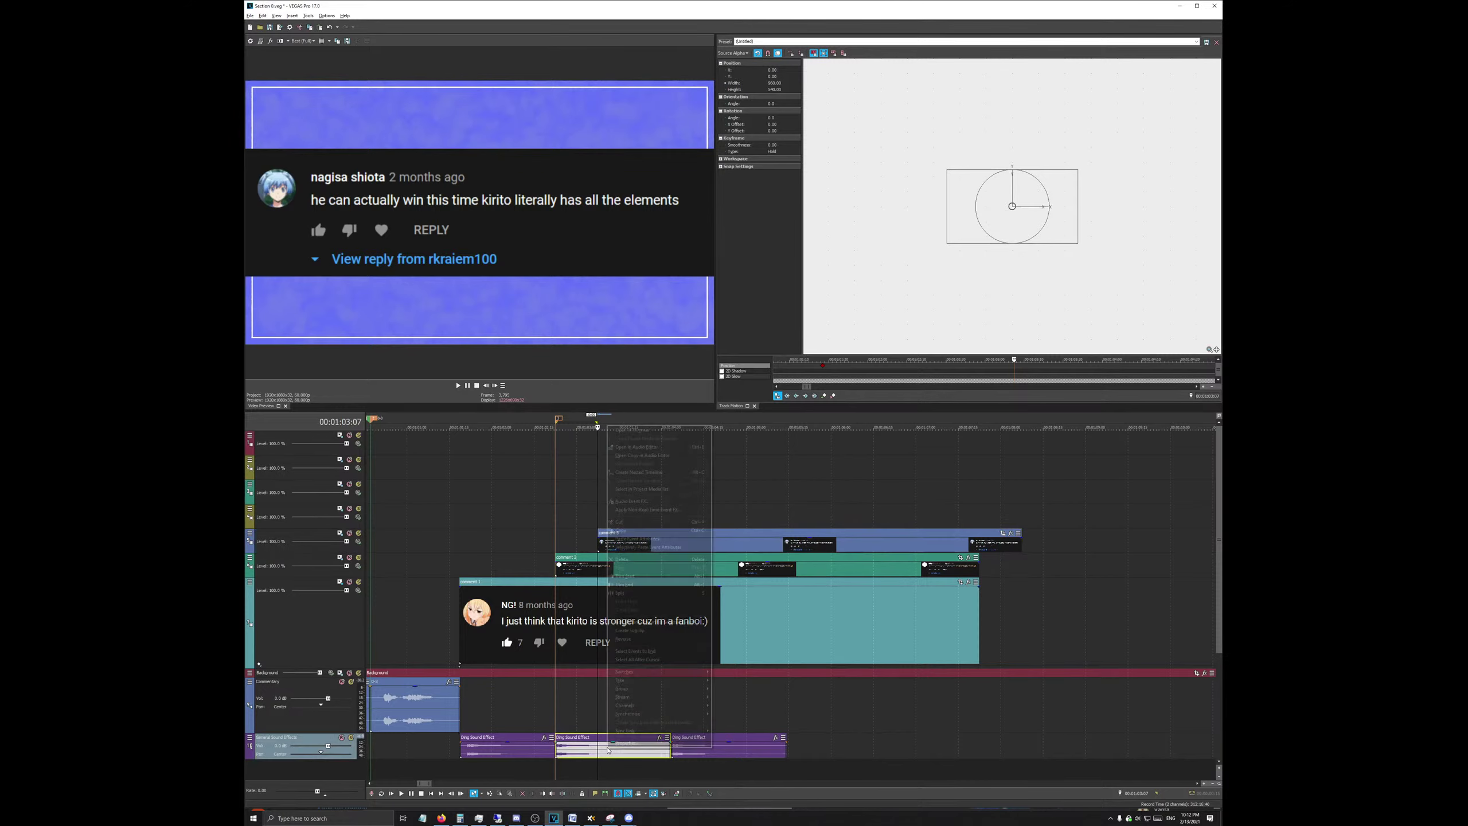
{"action": "left_click", "coordinate": [636, 587]}
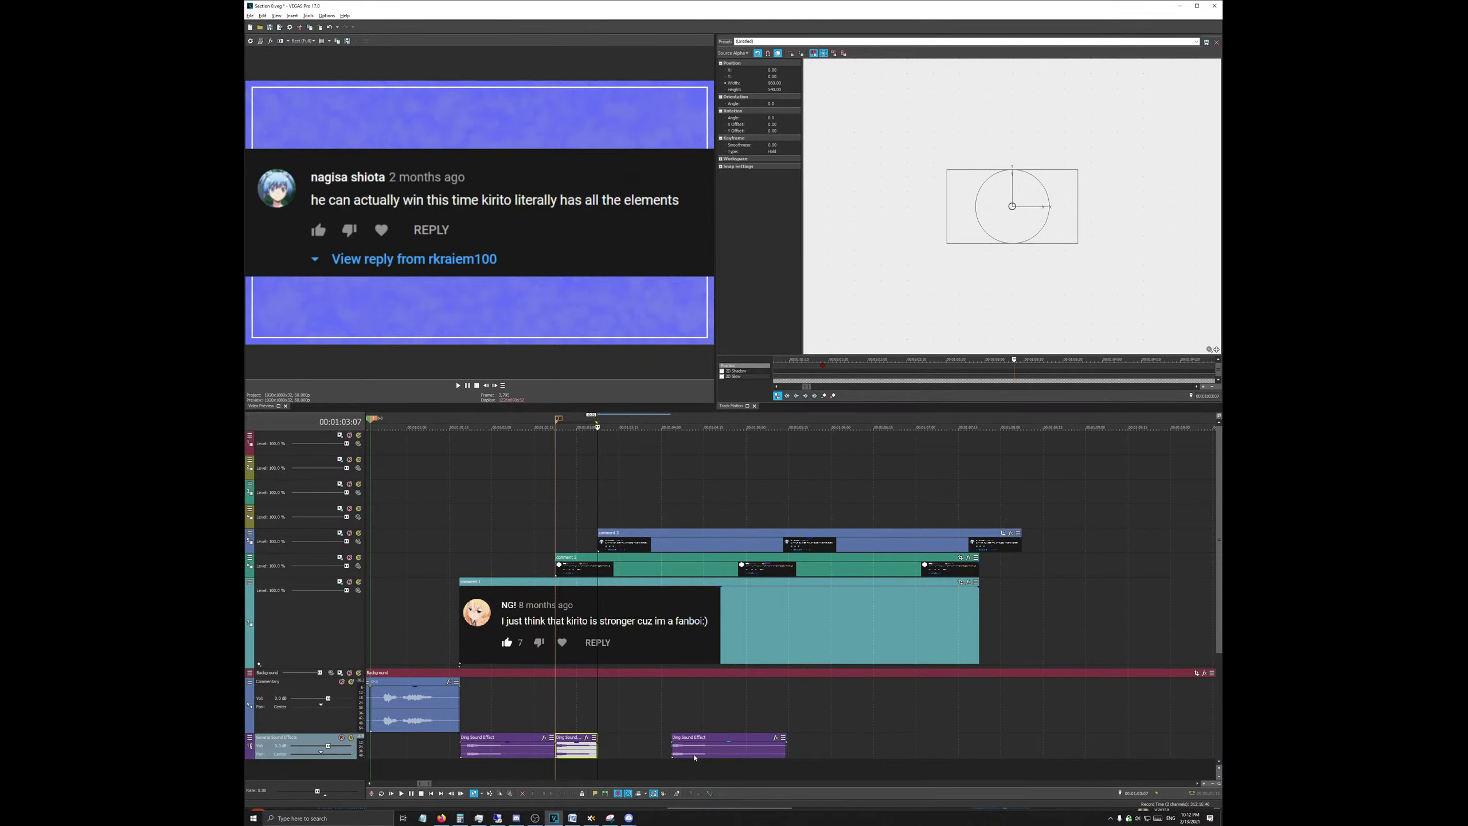
Step: Replace the third ding with a copy of the shortened second ding, starting with the third comment at 00:01:03:07
{"action": "right_click", "coordinate": [570, 755]}
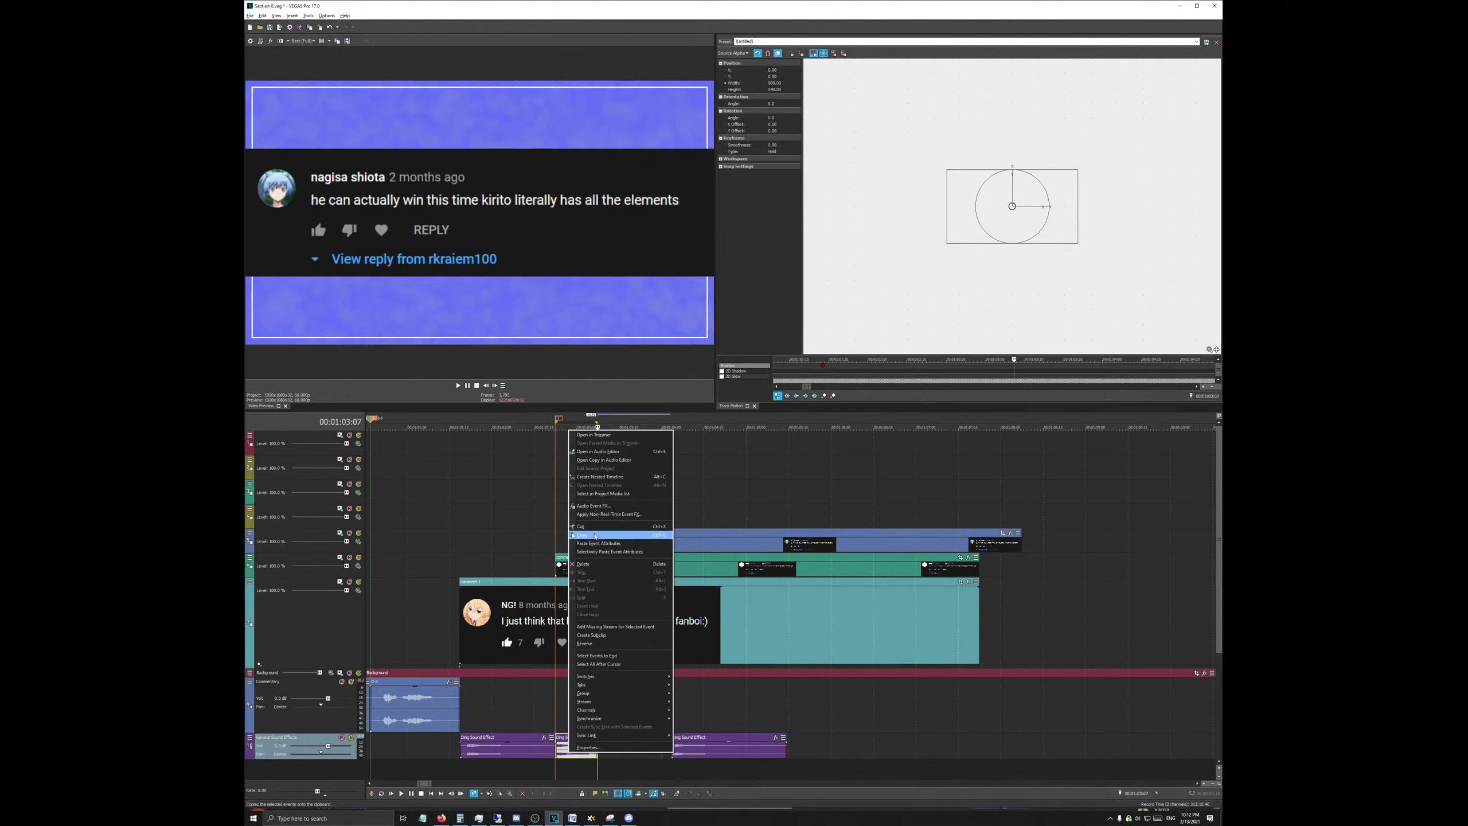
{"action": "left_click", "coordinate": [618, 536]}
{"action": "right_click", "coordinate": [703, 741]}
{"action": "left_click", "coordinate": [717, 549]}
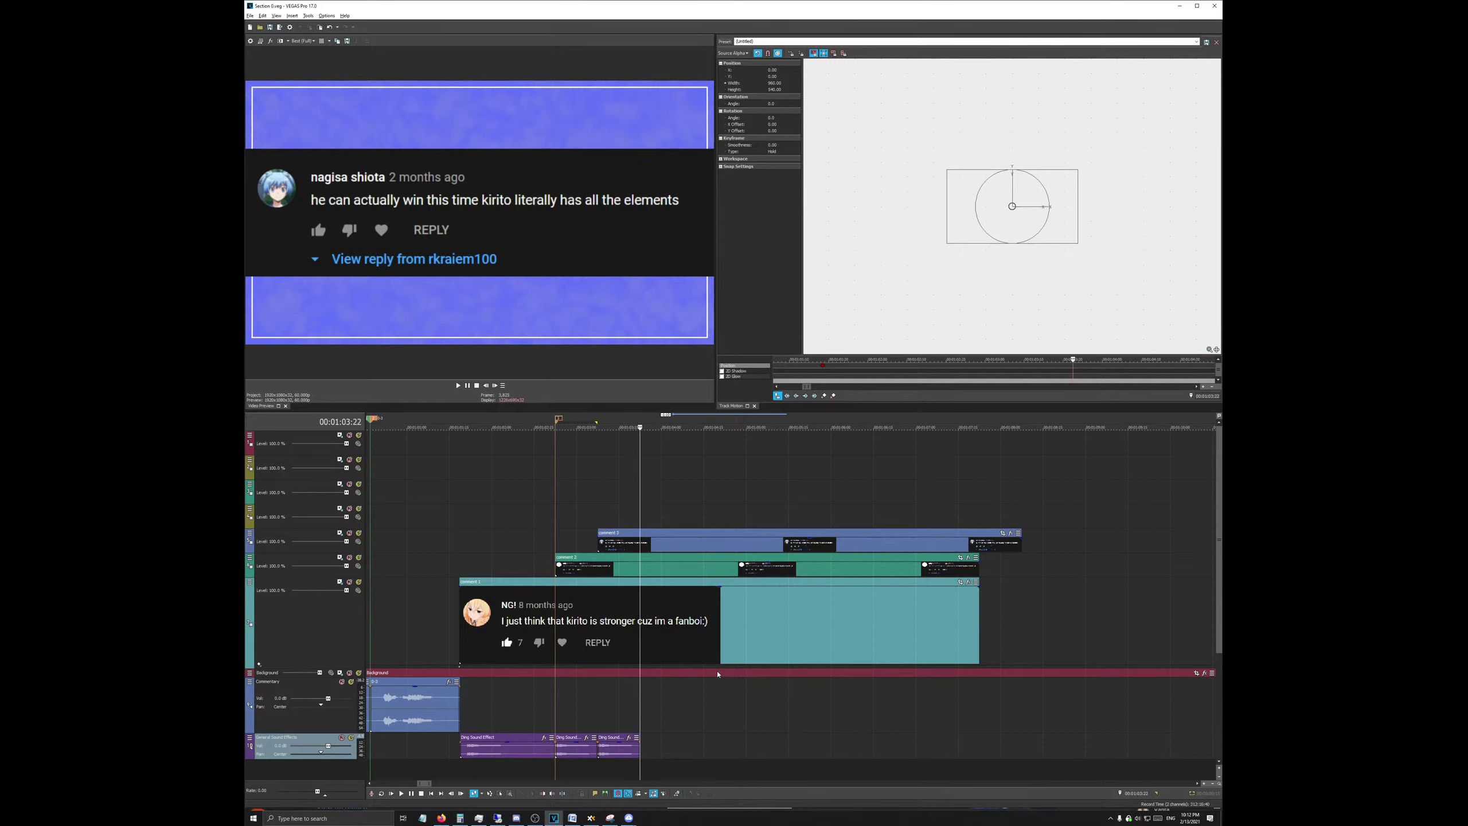
Step: Survey the stacked comments and the remaining screenshots on the timeline, checking the frames just after the first comment appears
{"action": "scroll", "coordinate": [718, 674], "scroll_direction": "down", "scroll_amount": 4}
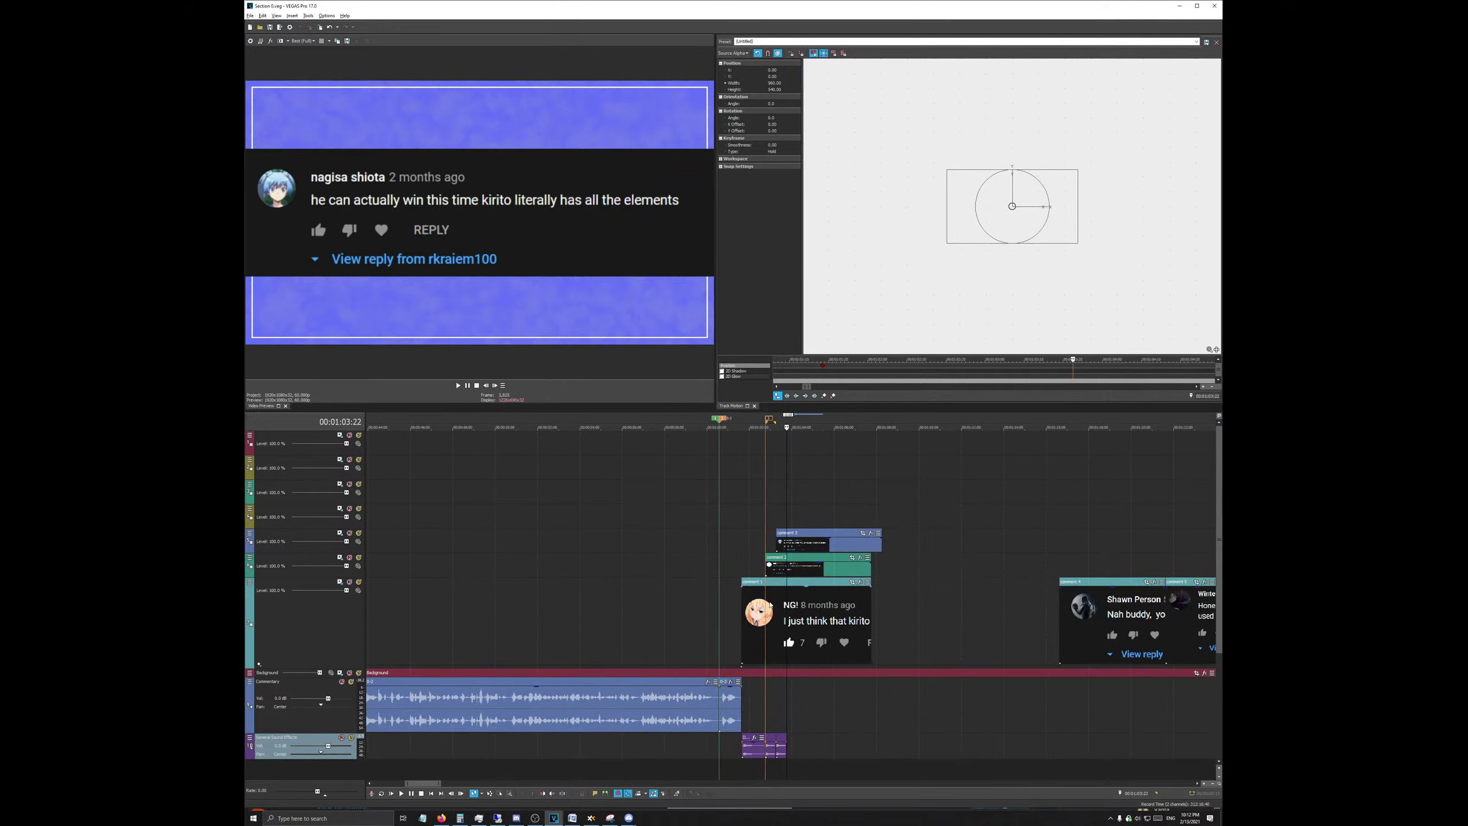
{"action": "scroll", "coordinate": [754, 624], "scroll_direction": "down", "scroll_amount": 5}
{"action": "scroll", "coordinate": [755, 624], "scroll_direction": "up", "scroll_amount": 5}
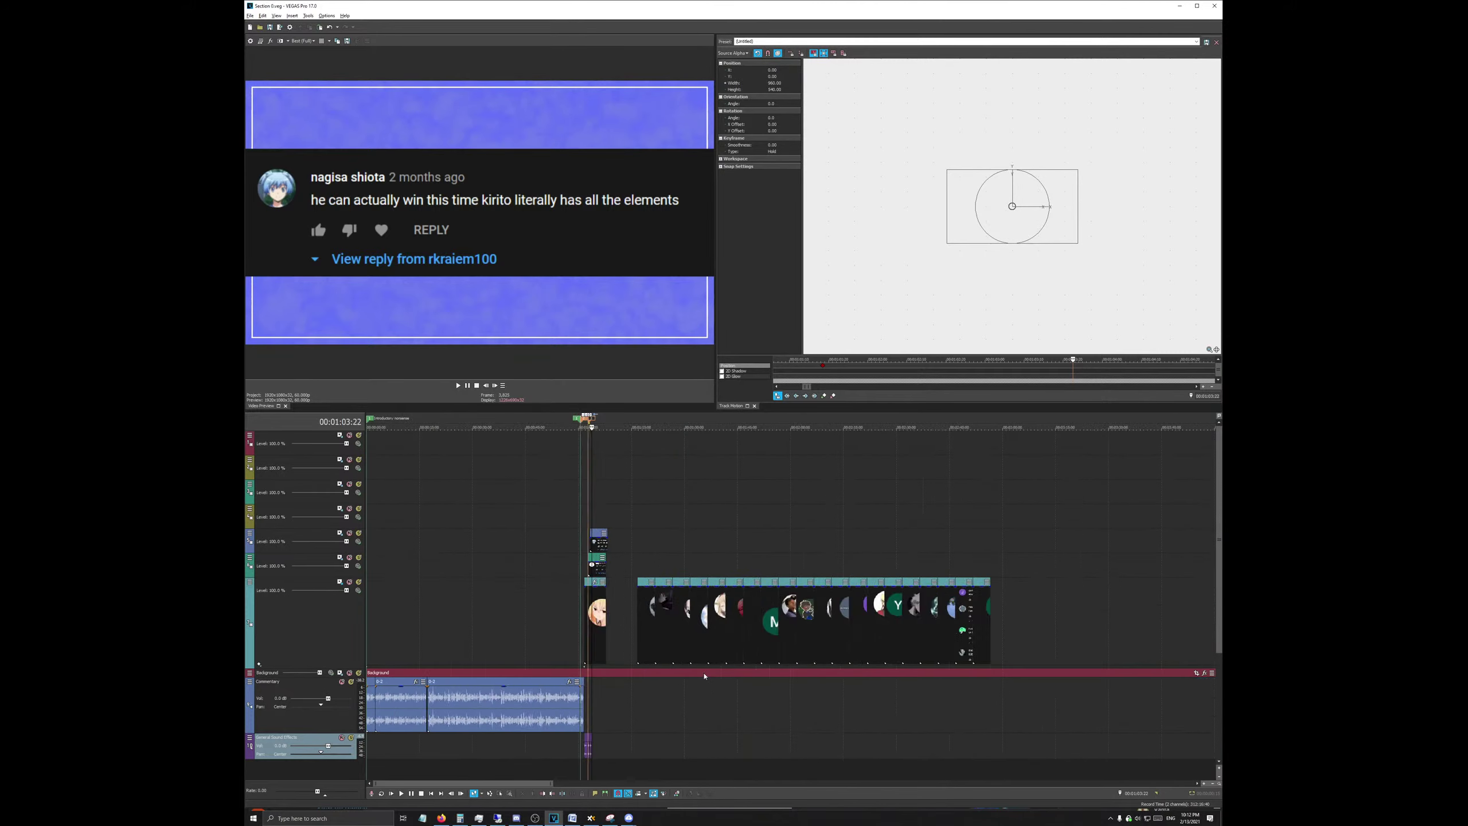
{"action": "scroll", "coordinate": [704, 676], "scroll_direction": "up", "scroll_amount": 3}
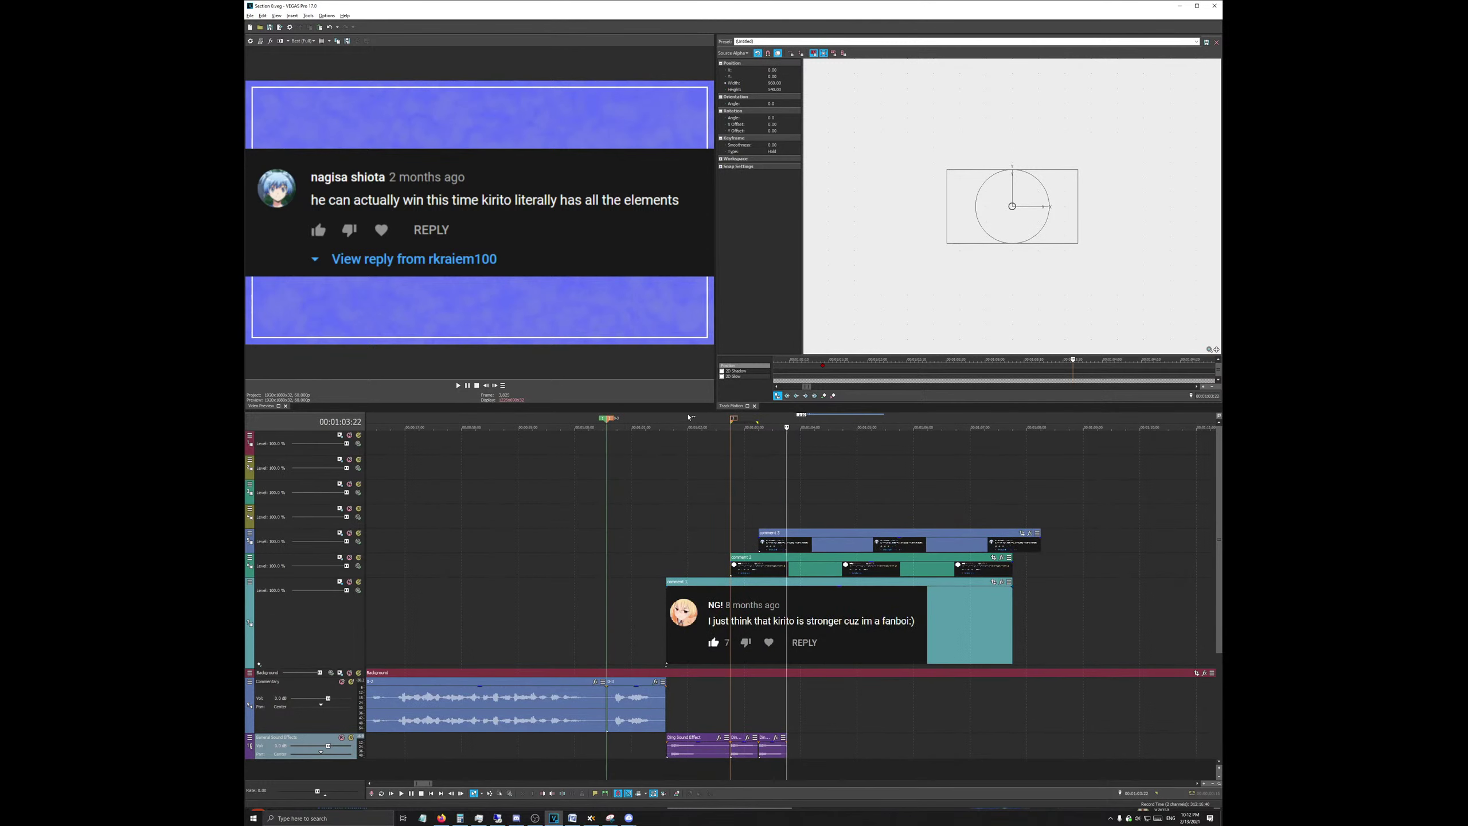
{"action": "left_click", "coordinate": [694, 441]}
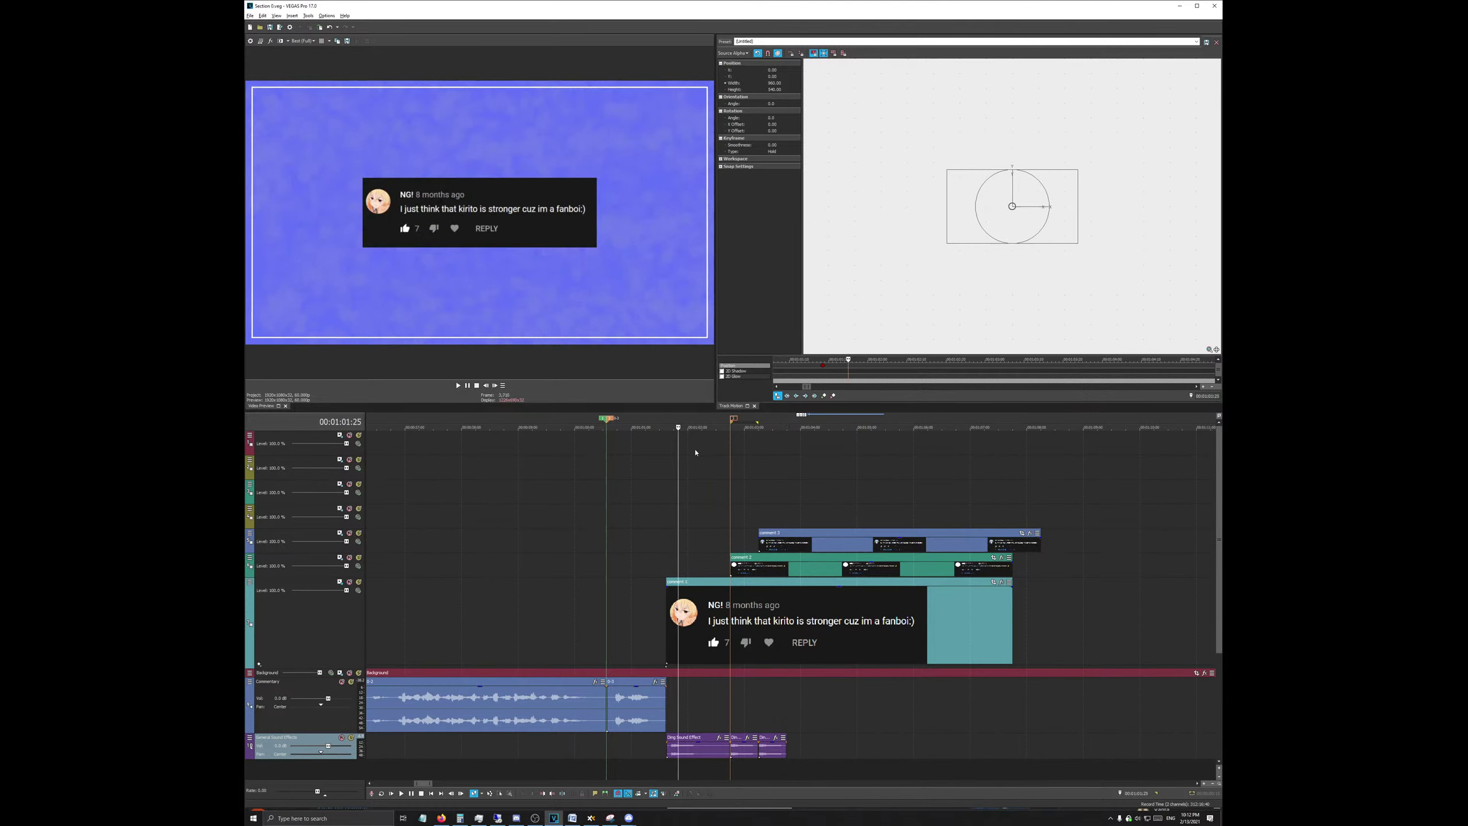
{"action": "left_click", "coordinate": [673, 501]}
{"action": "scroll", "coordinate": [671, 501], "scroll_direction": "down", "scroll_amount": 4}
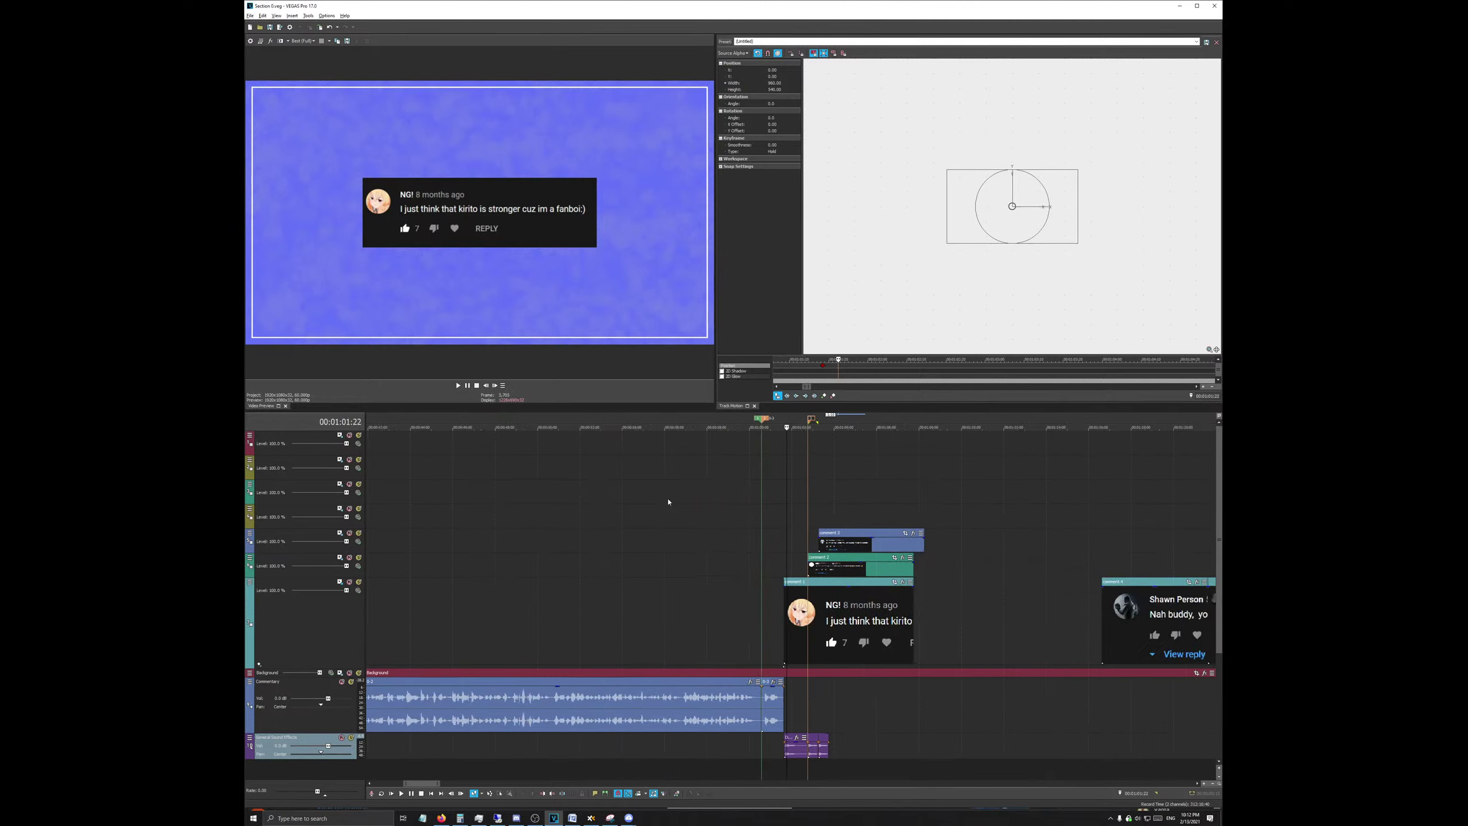
{"action": "mouse_move", "coordinate": [441, 820]}
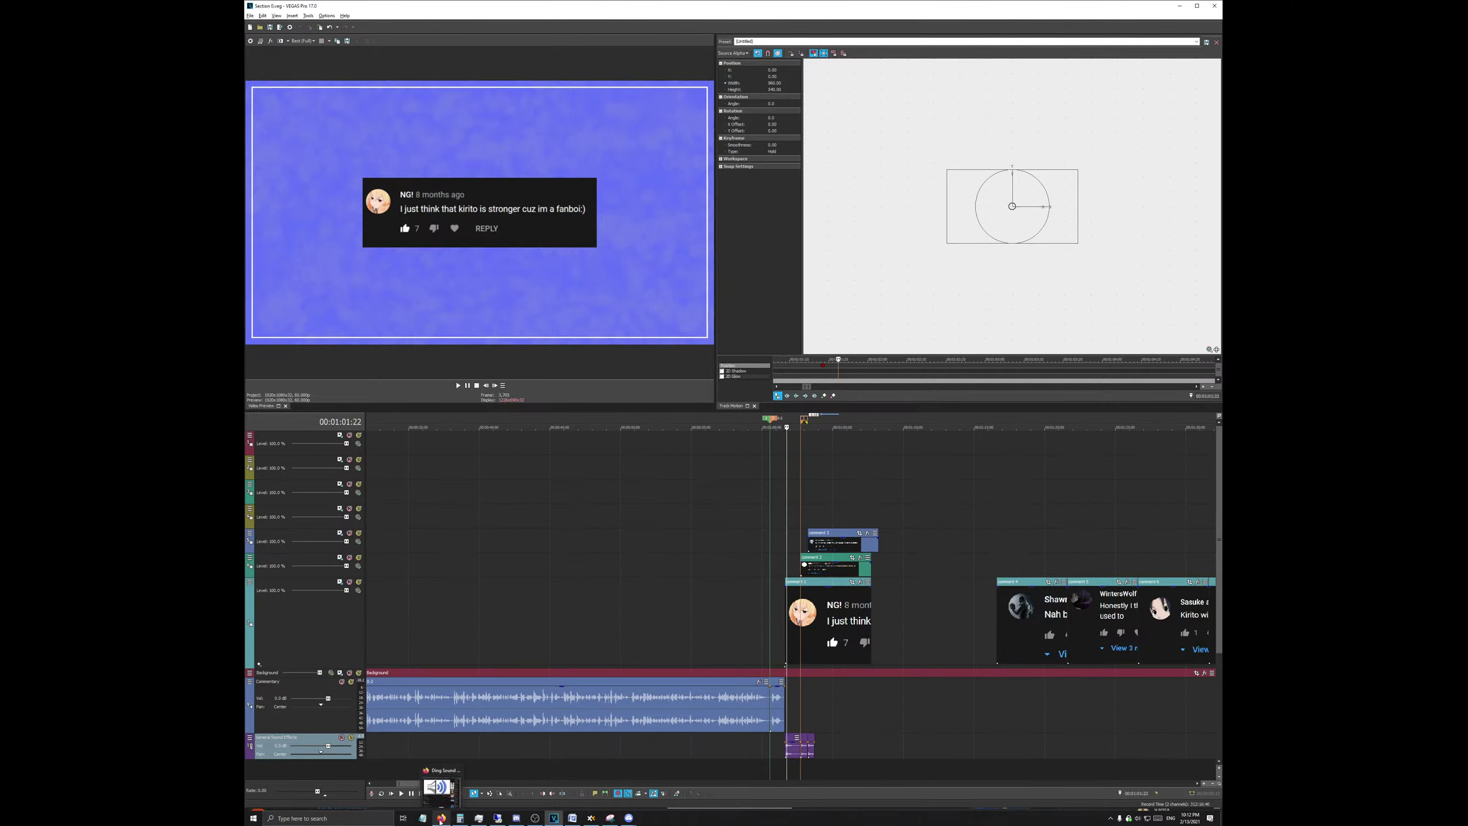
{"action": "scroll", "coordinate": [827, 560], "scroll_direction": "up", "scroll_amount": 4}
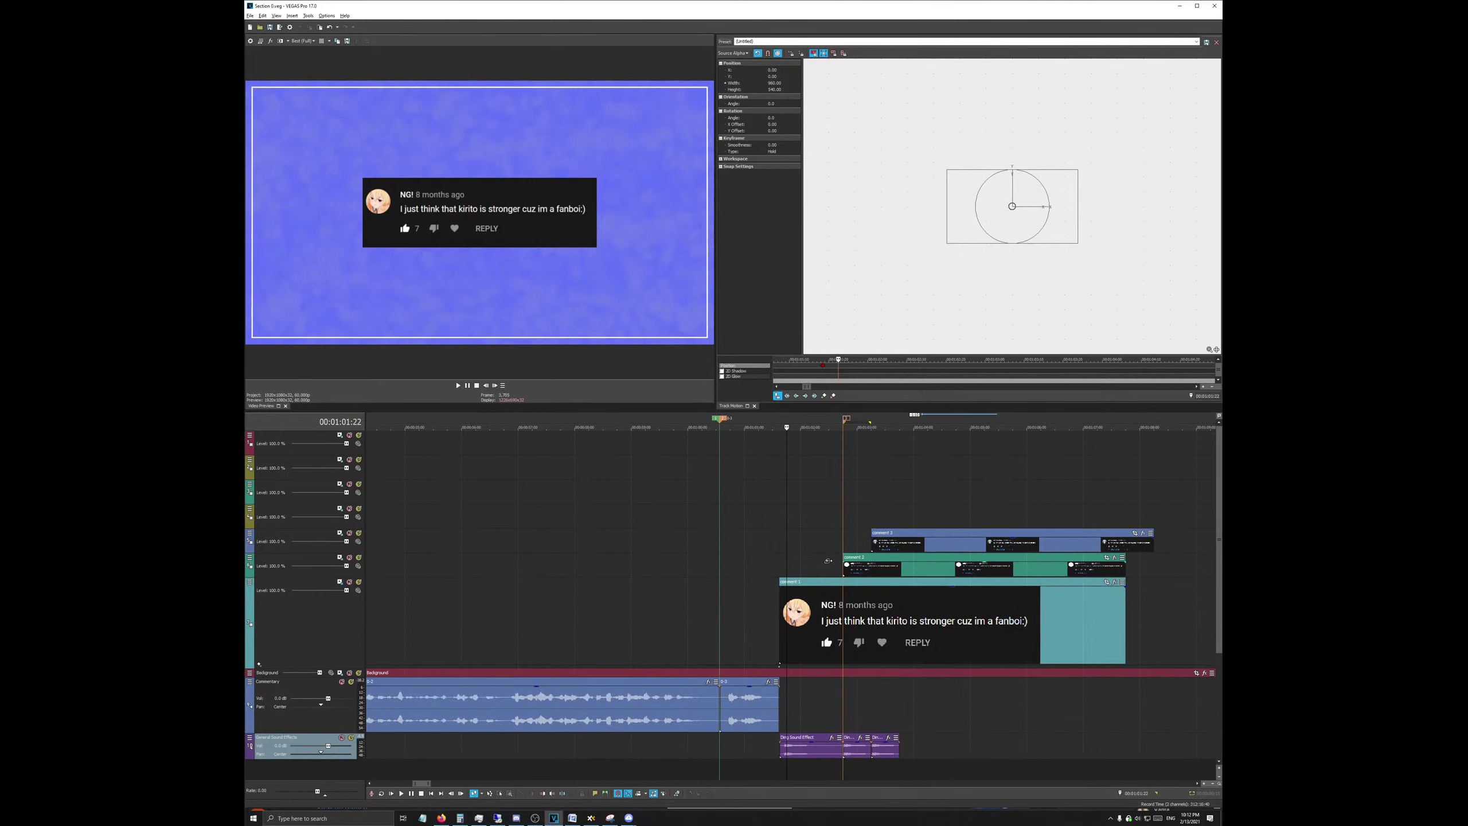
{"action": "left_click", "coordinate": [790, 484]}
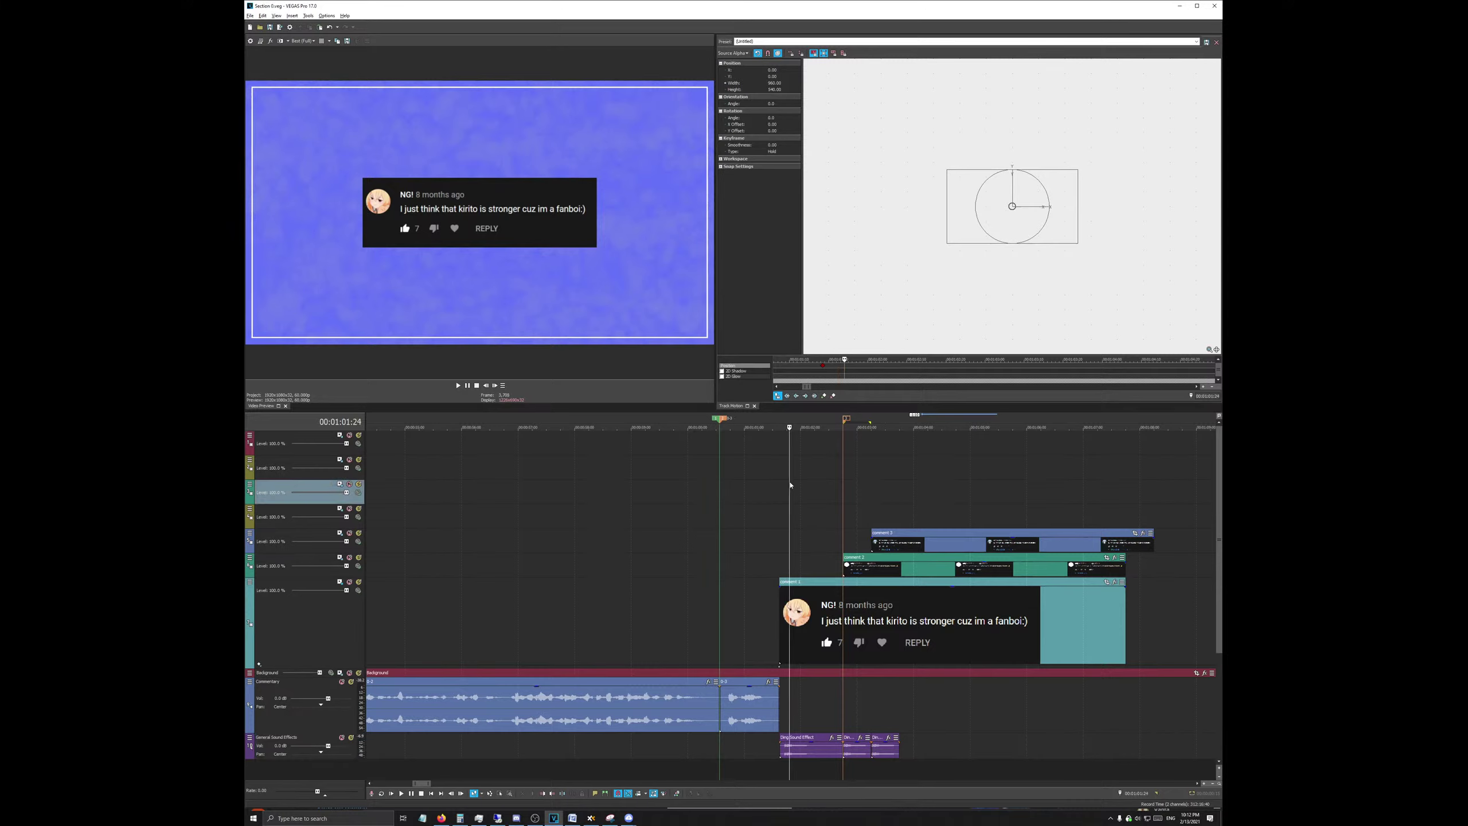
{"action": "scroll", "coordinate": [786, 669], "scroll_direction": "up", "scroll_amount": 2}
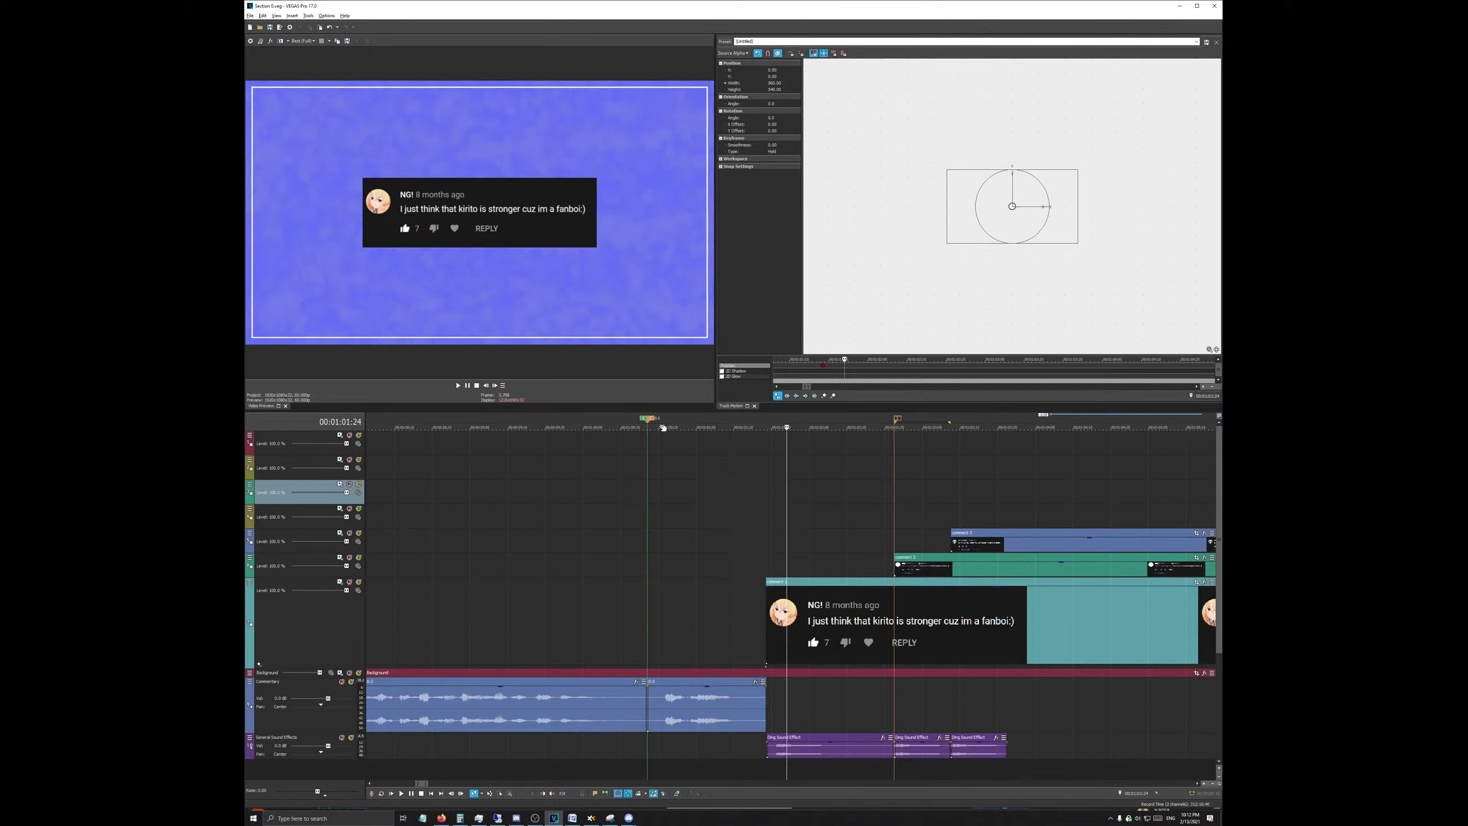
Step: Examine the end of the commentary against the starts of the first comment and its ding at 00:01:01:18
{"action": "left_click", "coordinate": [709, 416]}
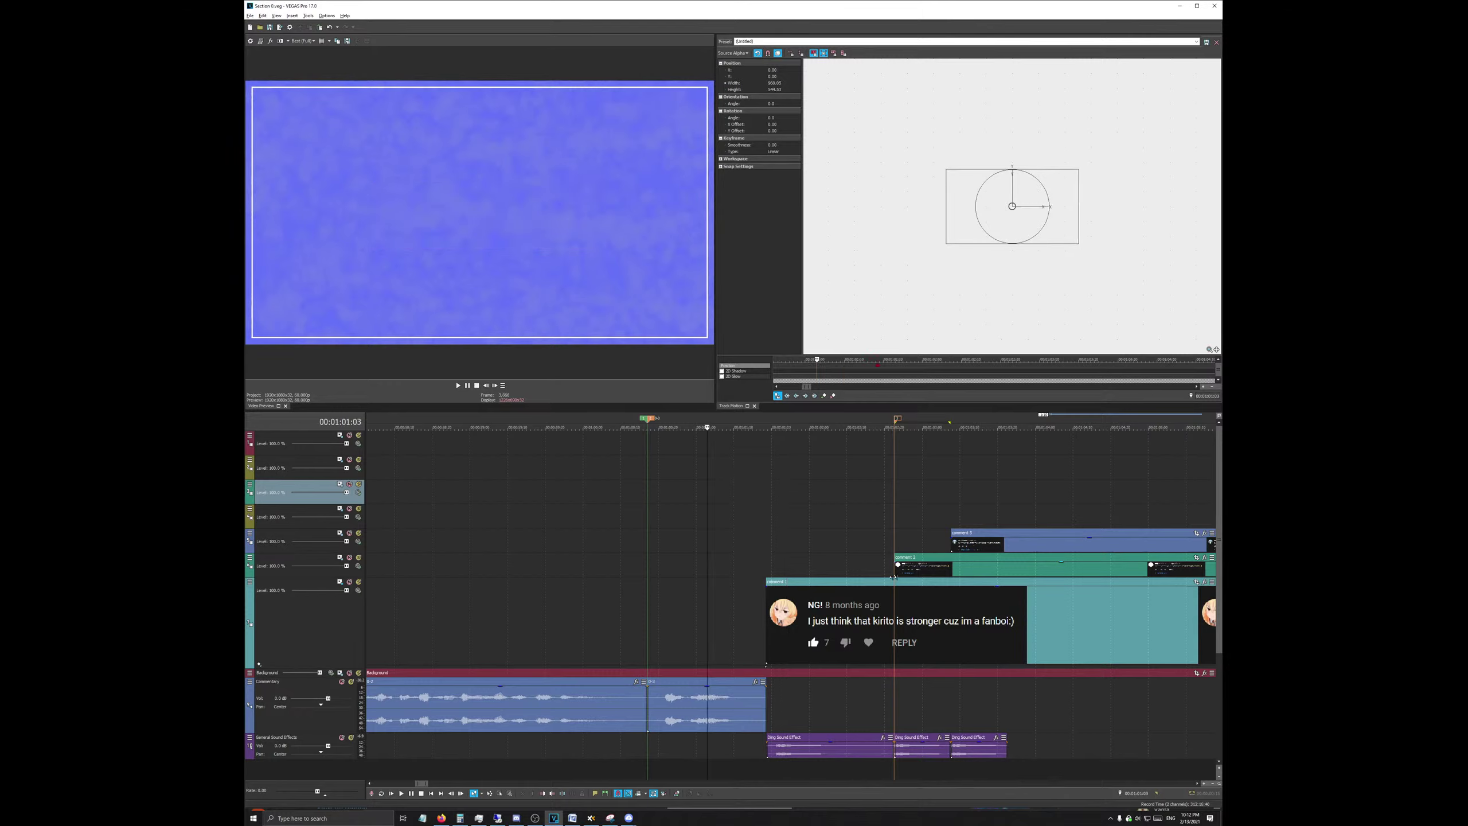
{"action": "scroll", "coordinate": [935, 644], "scroll_direction": "down", "scroll_amount": 3}
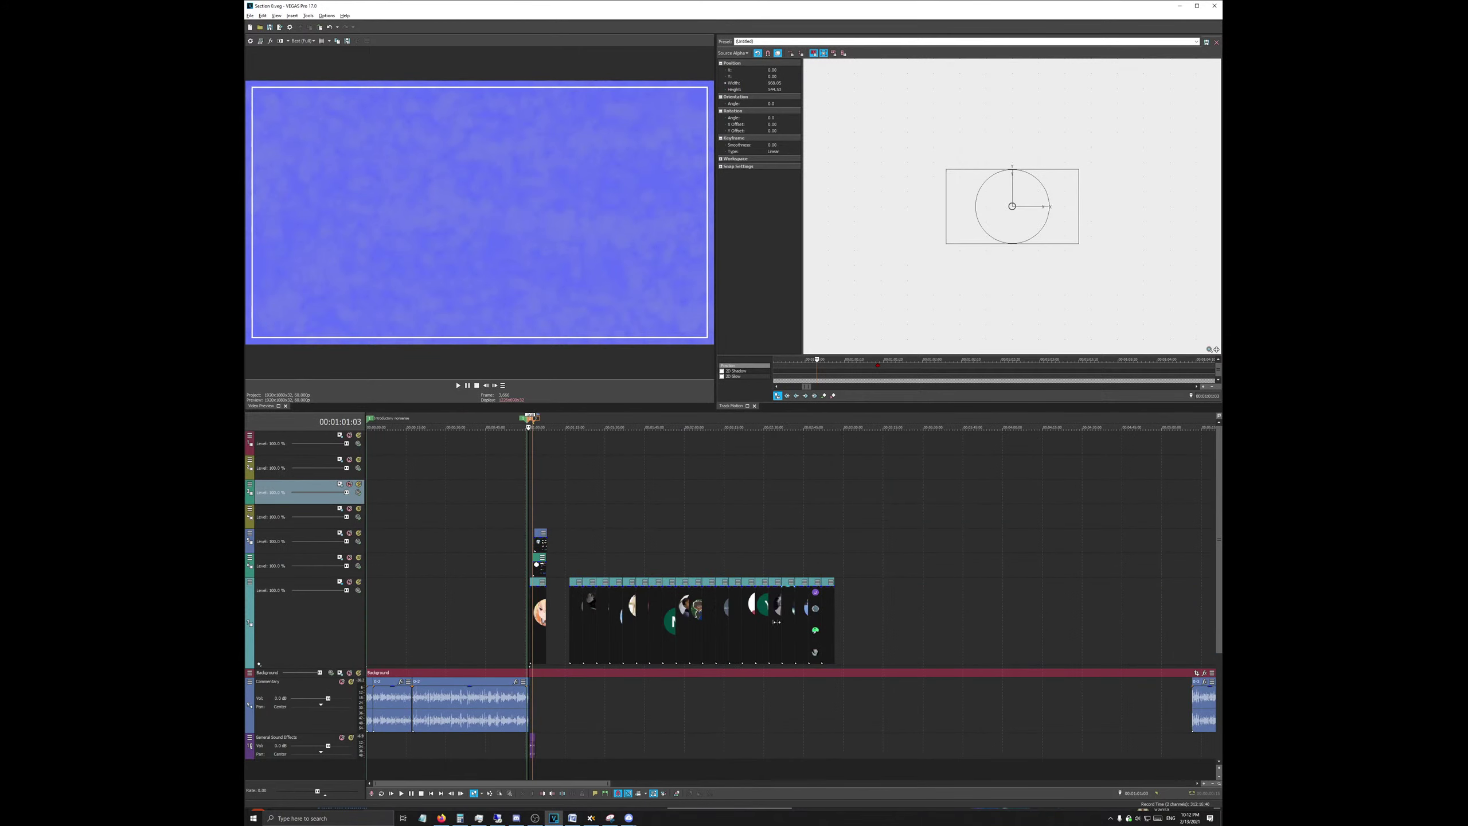
{"action": "scroll", "coordinate": [777, 622], "scroll_direction": "up", "scroll_amount": 3}
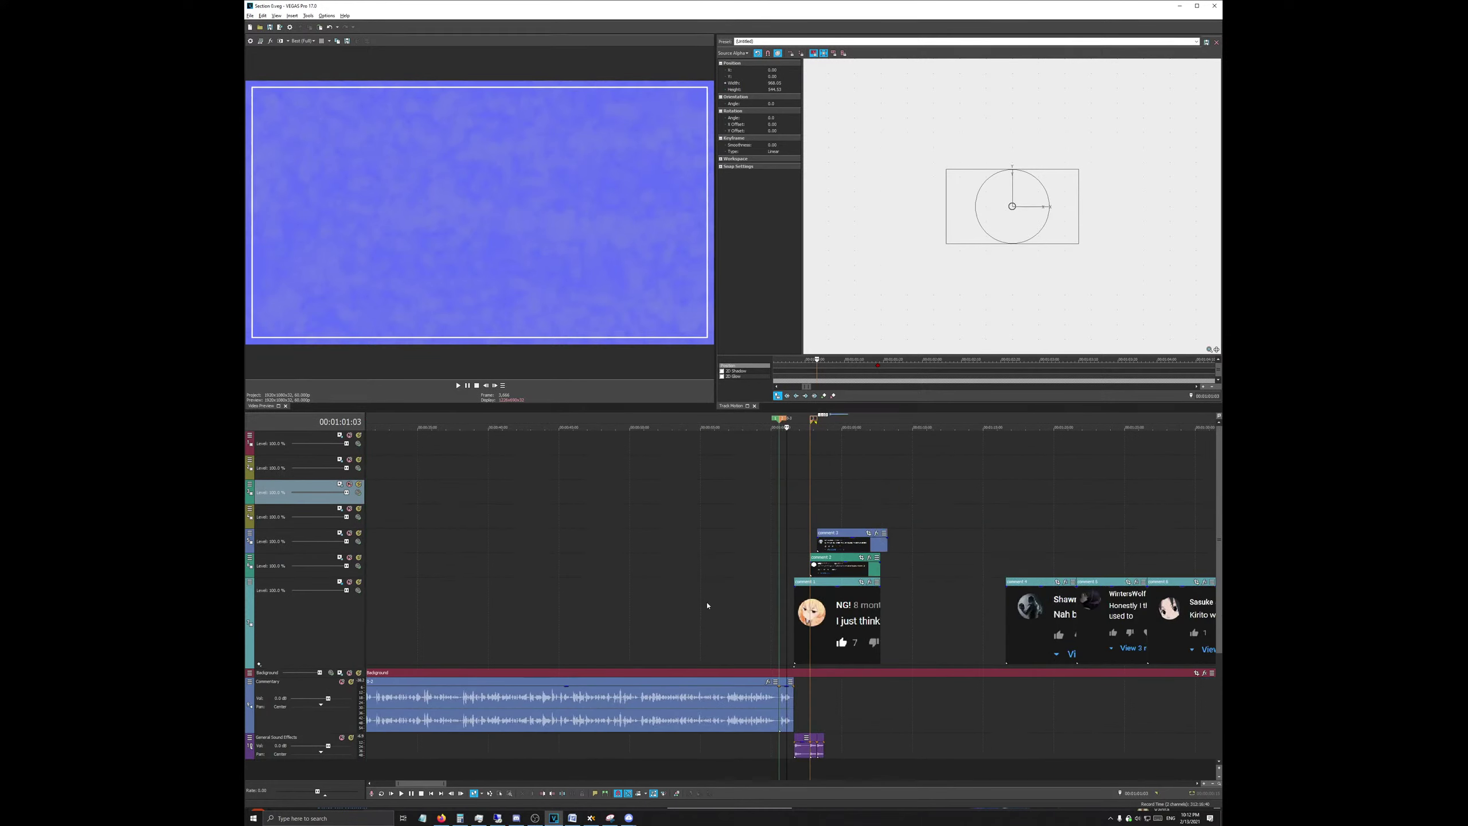
{"action": "left_click", "coordinate": [825, 423]}
{"action": "scroll", "coordinate": [866, 604], "scroll_direction": "up", "scroll_amount": 3}
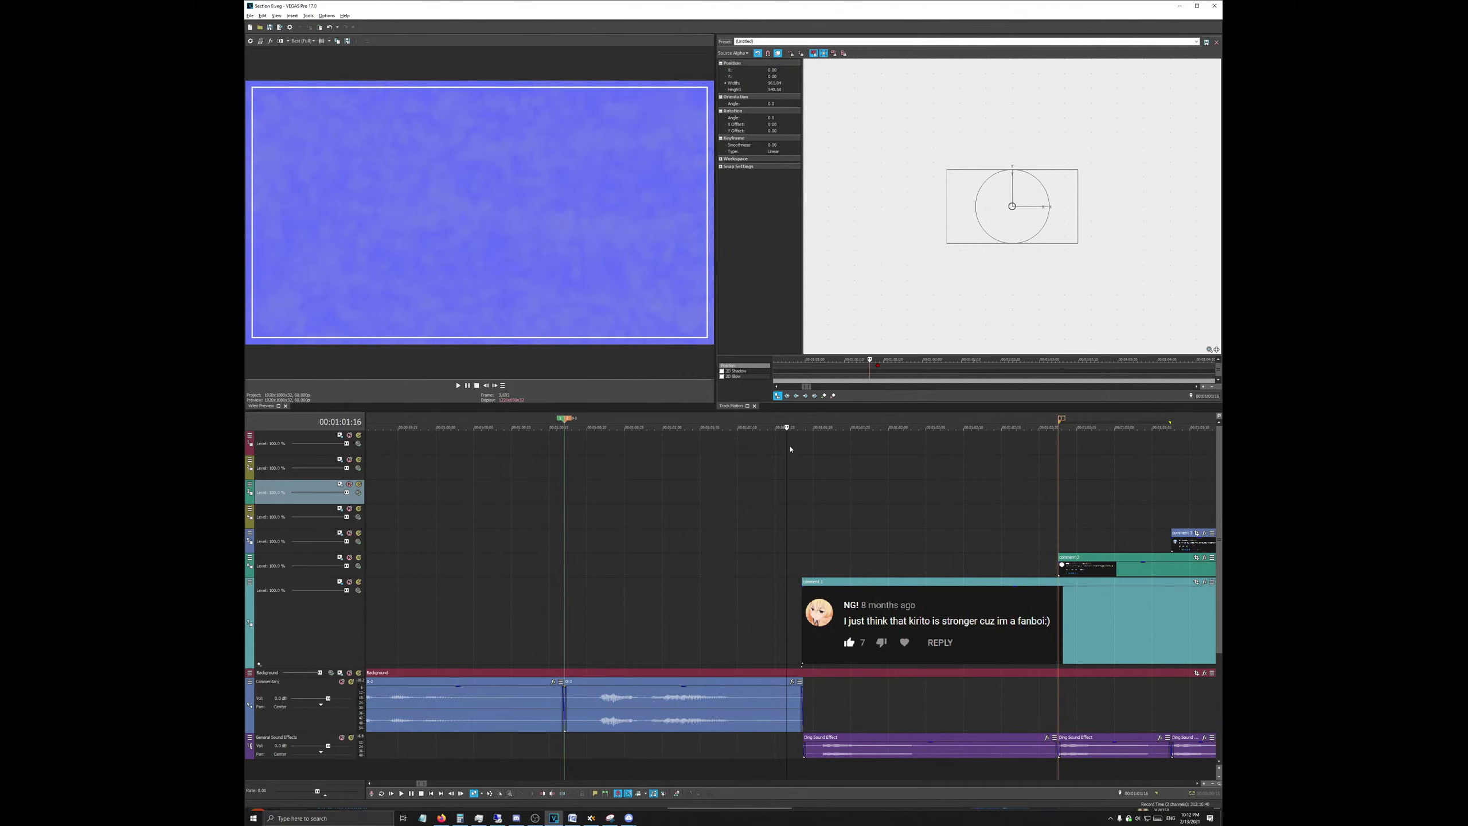
{"action": "left_click", "coordinate": [801, 417]}
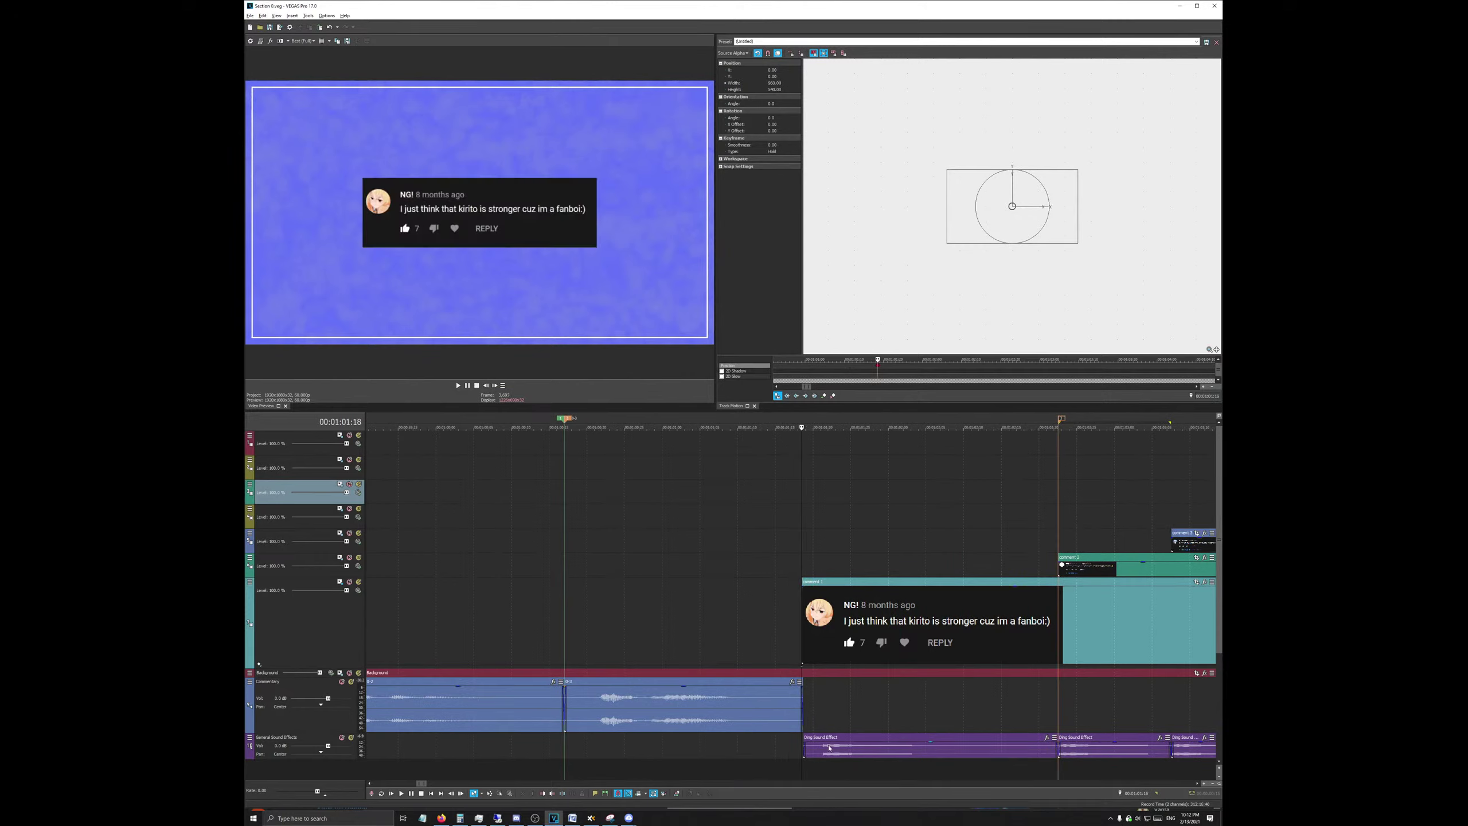
{"action": "scroll", "coordinate": [910, 745], "scroll_direction": "down", "scroll_amount": 2}
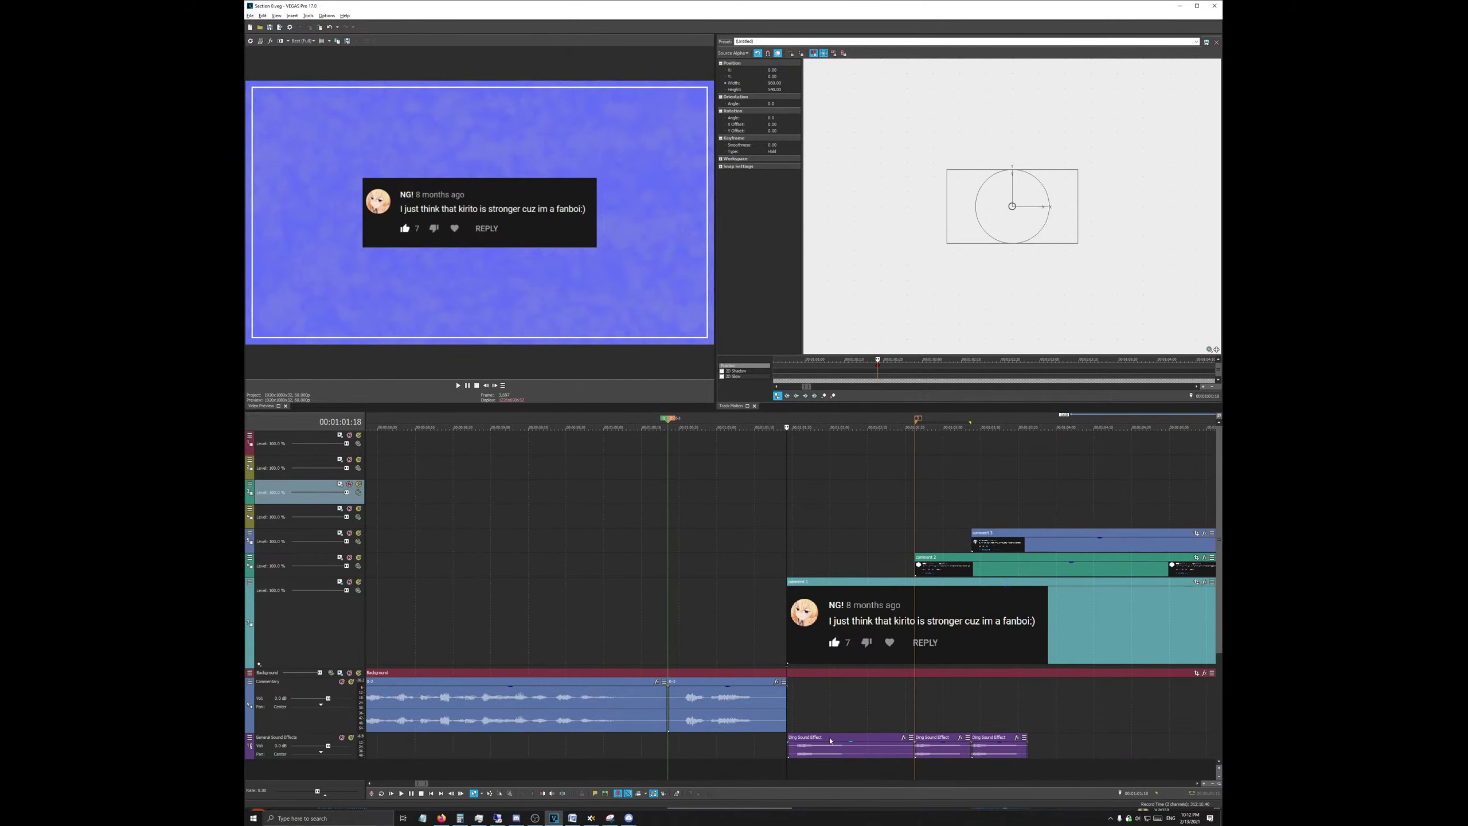
Step: Inspect the three ding sounds and compare their starts with the comments they accompany, ending at the first comment's start
{"action": "left_click", "coordinate": [908, 747]}
{"action": "left_click", "coordinate": [940, 755]}
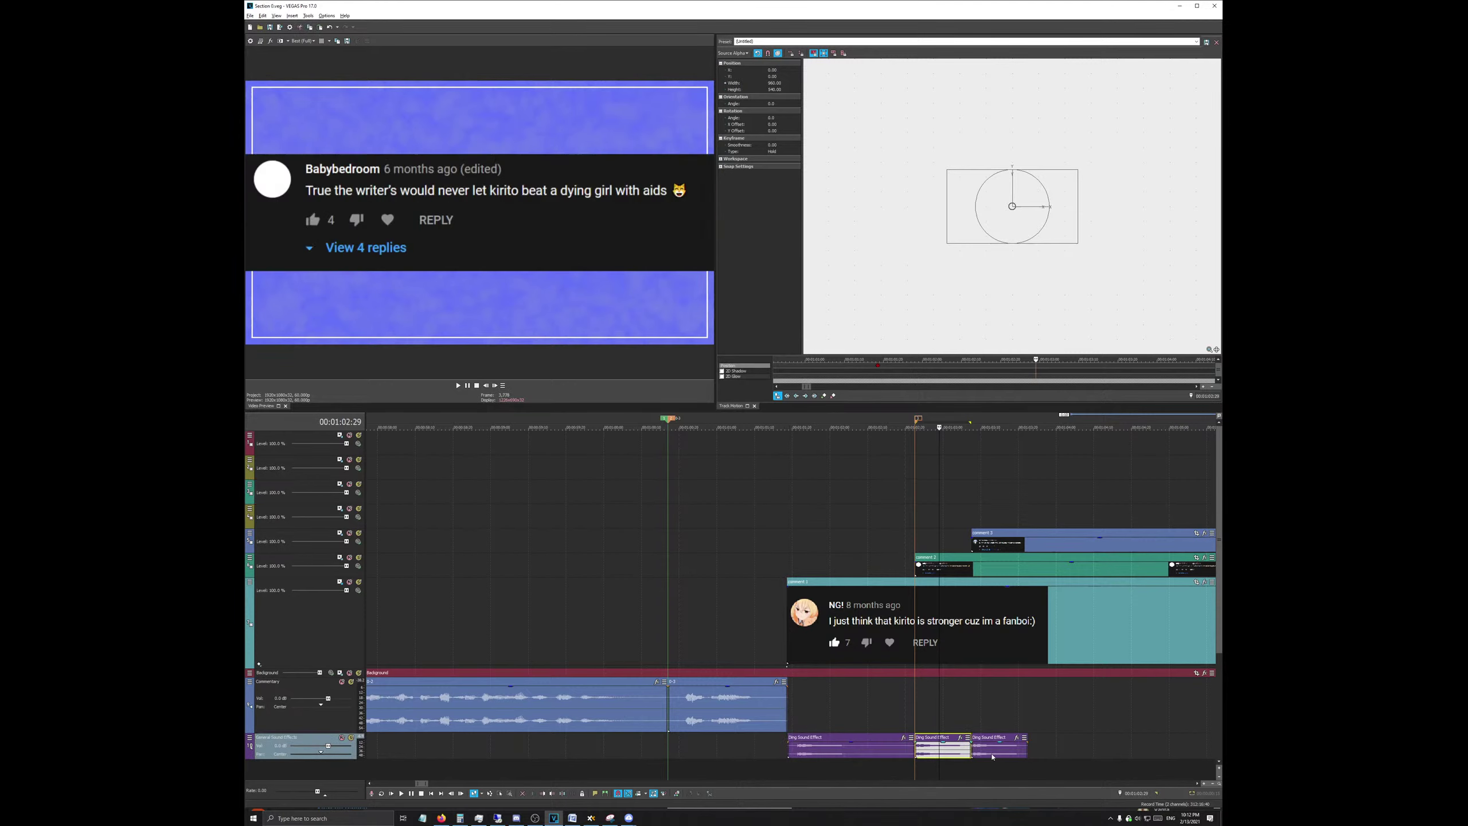
{"action": "left_click", "coordinate": [999, 754]}
{"action": "scroll", "coordinate": [1027, 752], "scroll_direction": "down", "scroll_amount": 1}
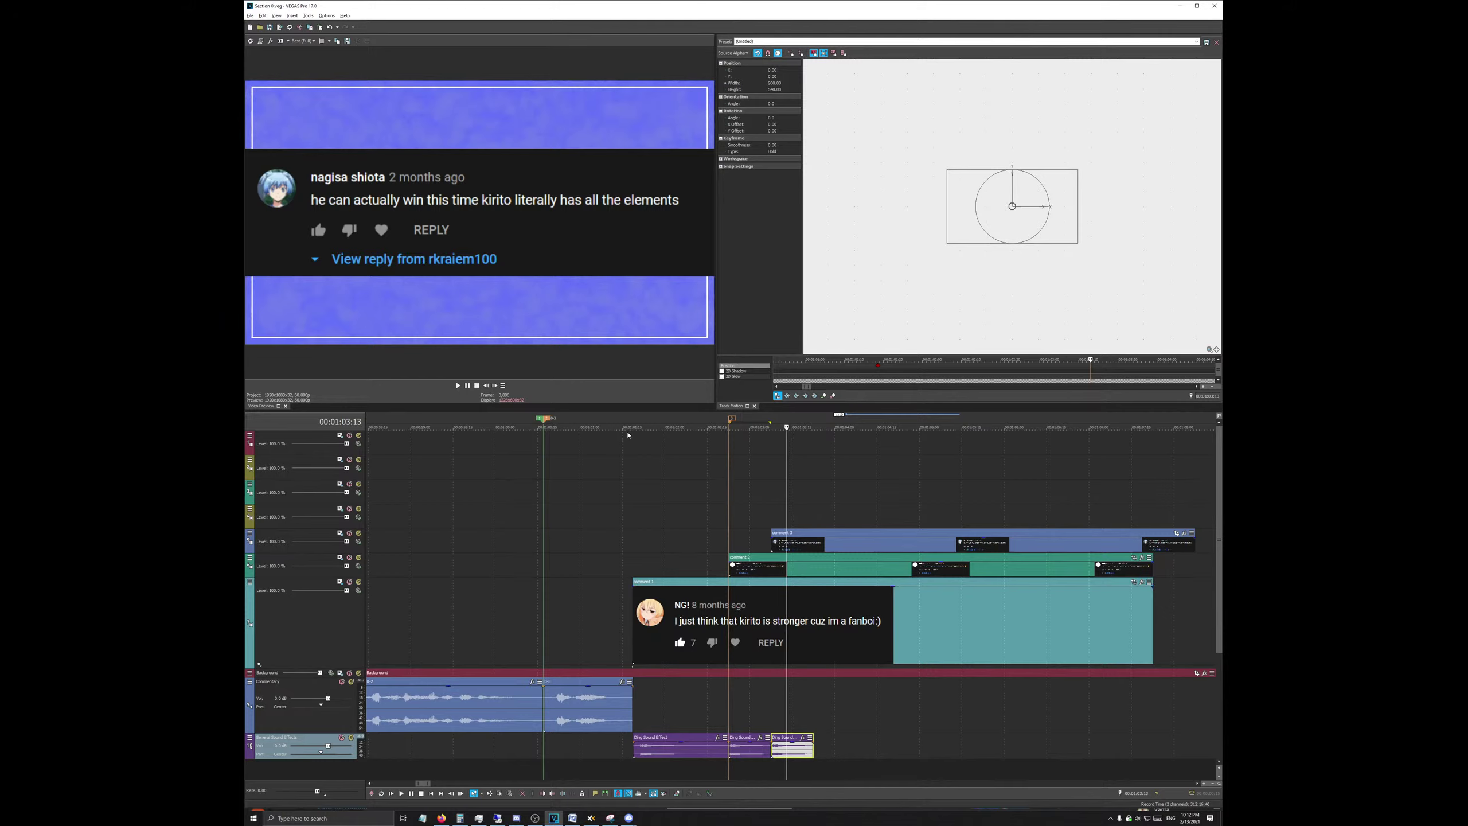
{"action": "left_click", "coordinate": [628, 426]}
{"action": "left_click", "coordinate": [630, 426]}
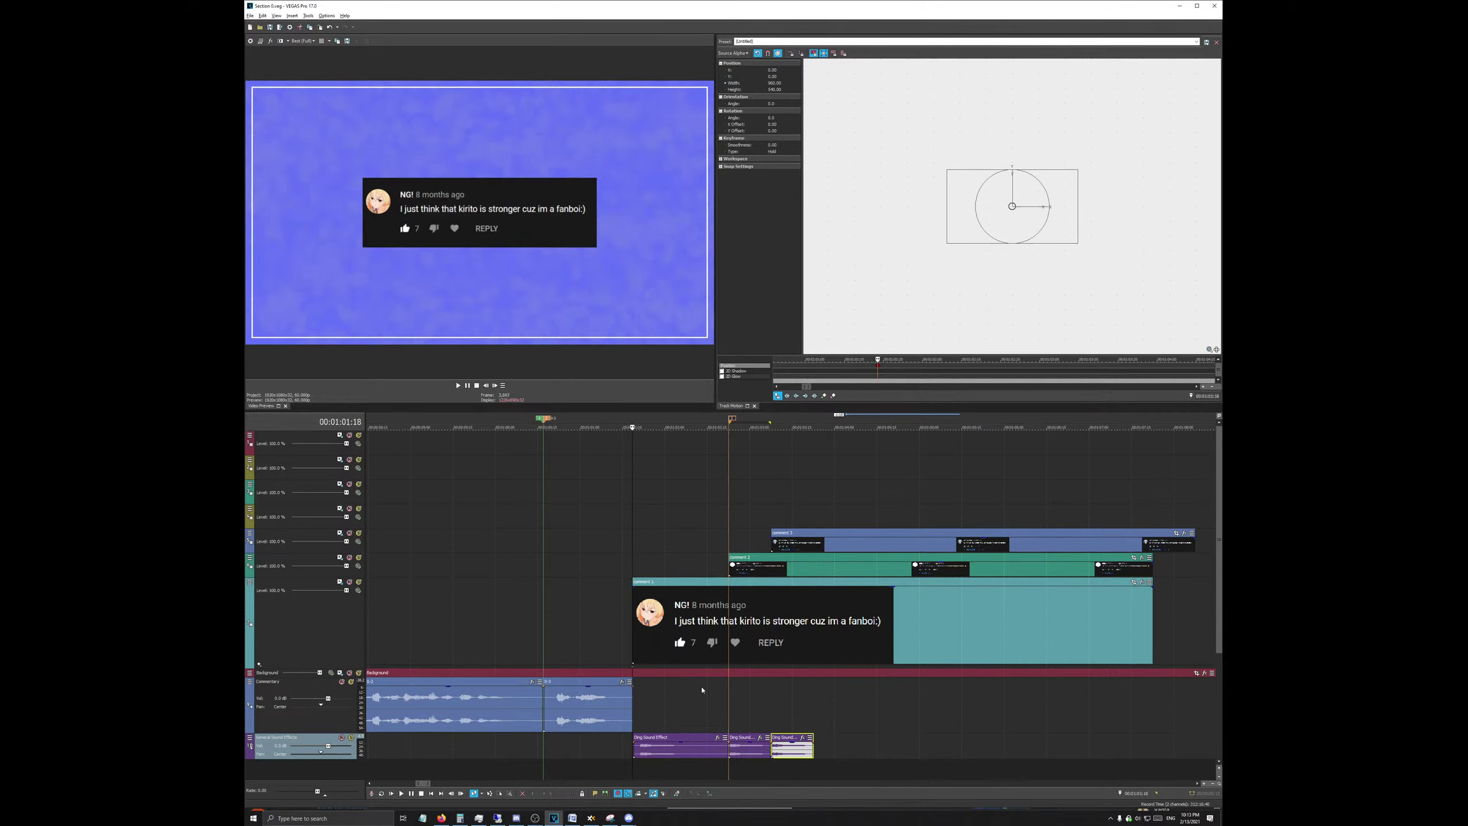
{"action": "scroll", "coordinate": [857, 682], "scroll_direction": "up", "scroll_amount": 2}
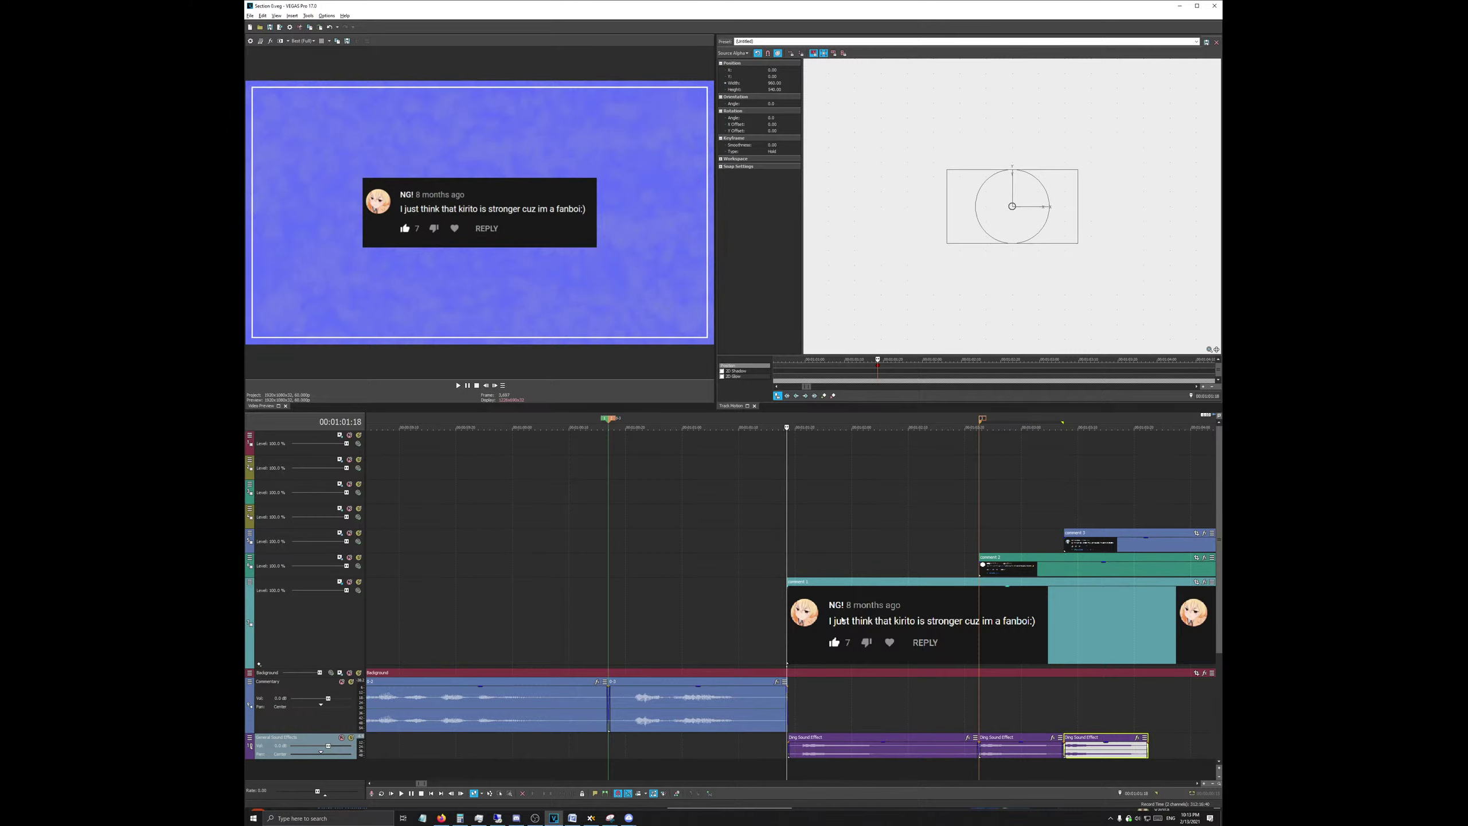
{"action": "left_click", "coordinate": [979, 421]}
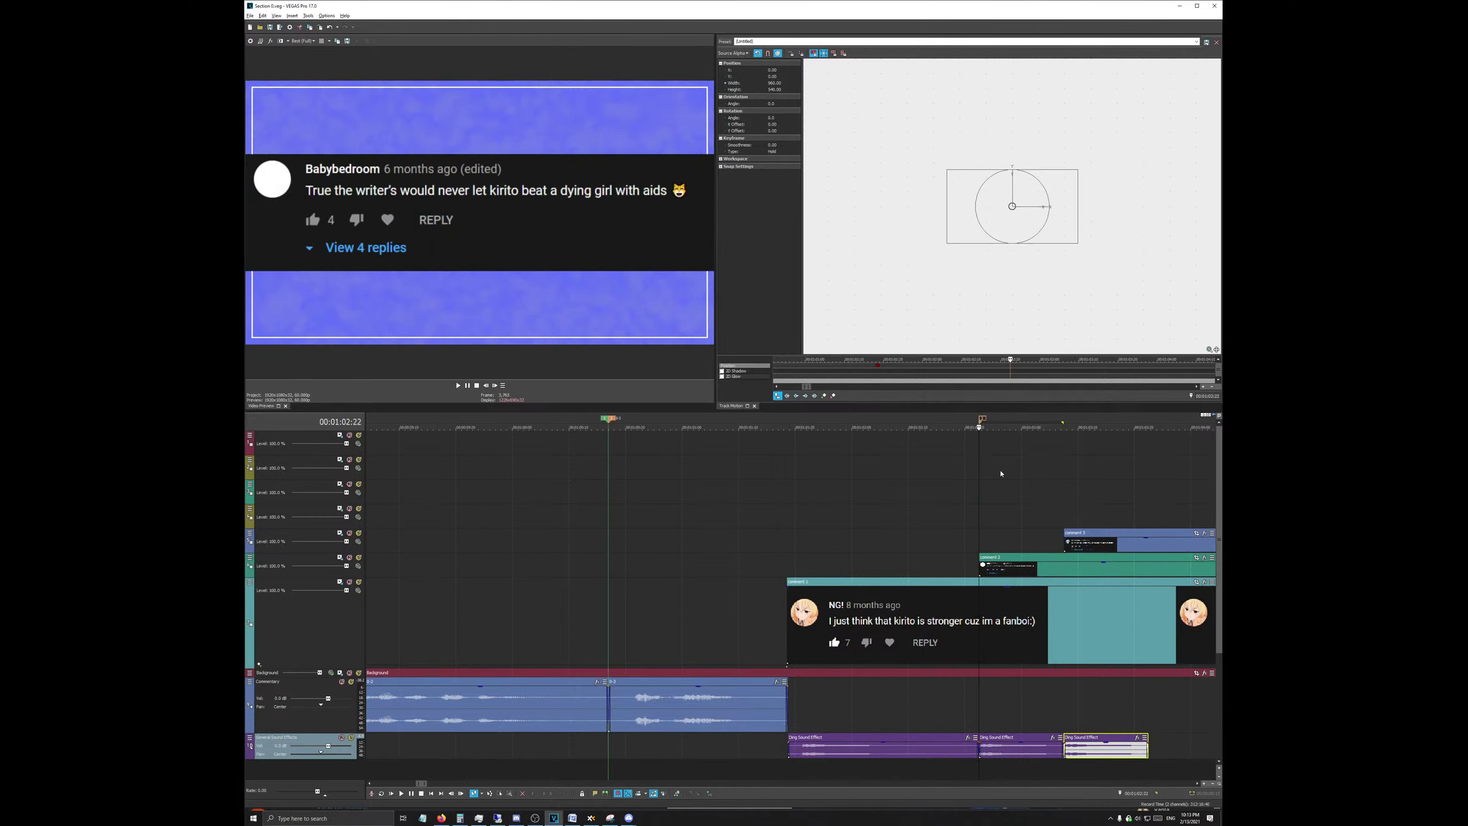
{"action": "scroll", "coordinate": [982, 463], "scroll_direction": "up", "scroll_amount": 5}
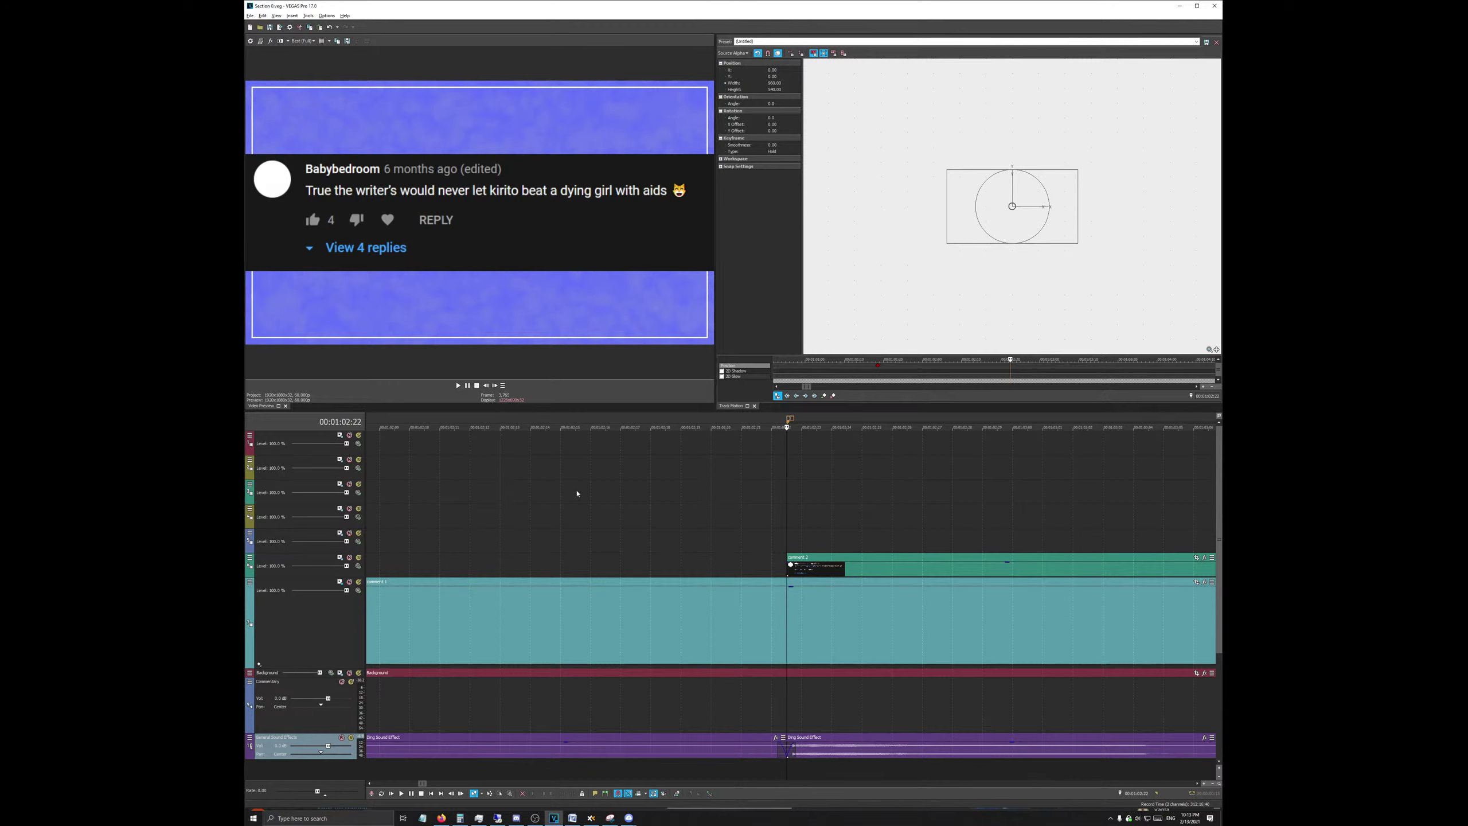
{"action": "scroll", "coordinate": [600, 562], "scroll_direction": "down", "scroll_amount": 5}
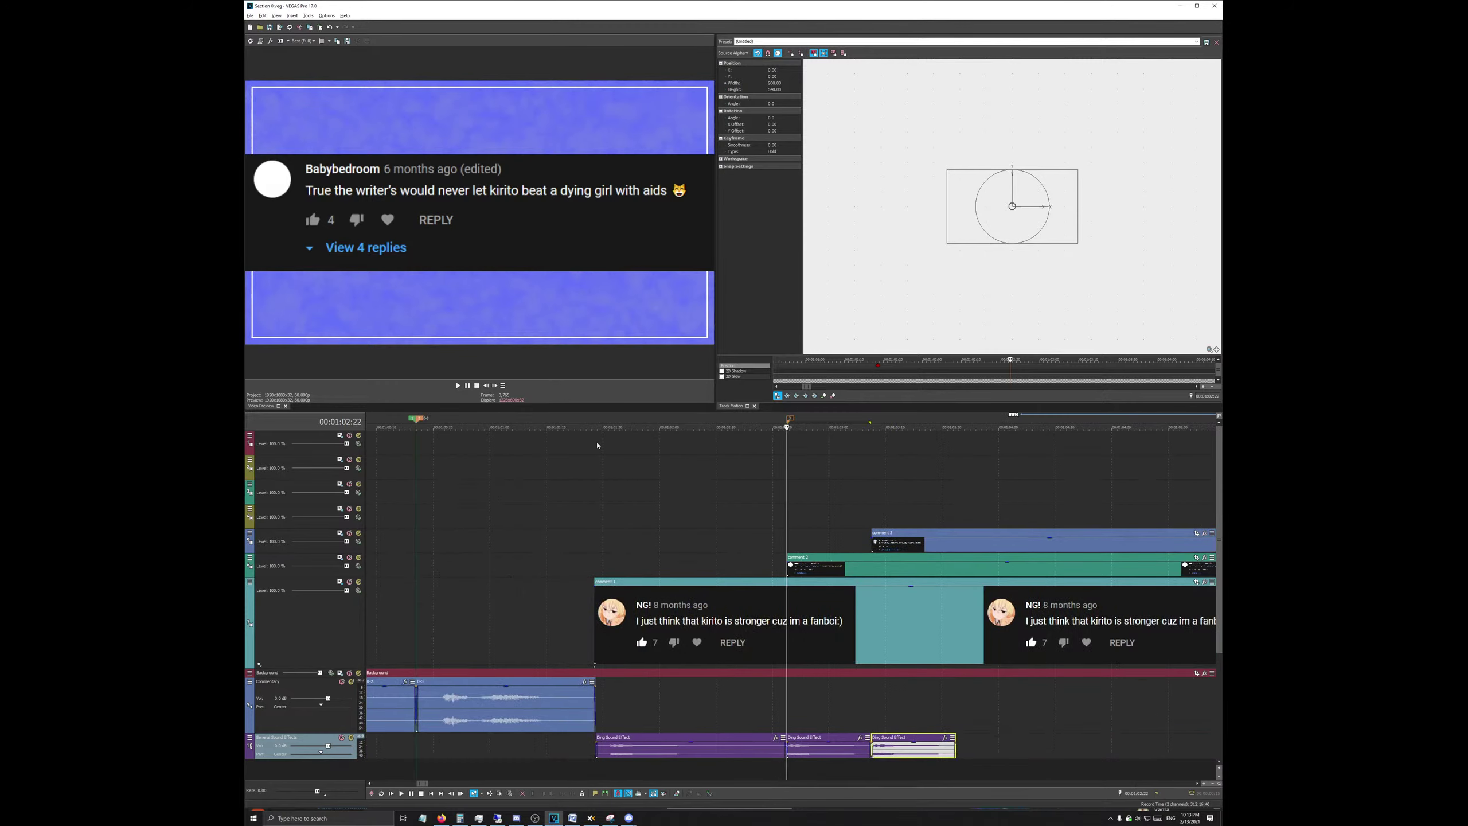
{"action": "left_click", "coordinate": [596, 423]}
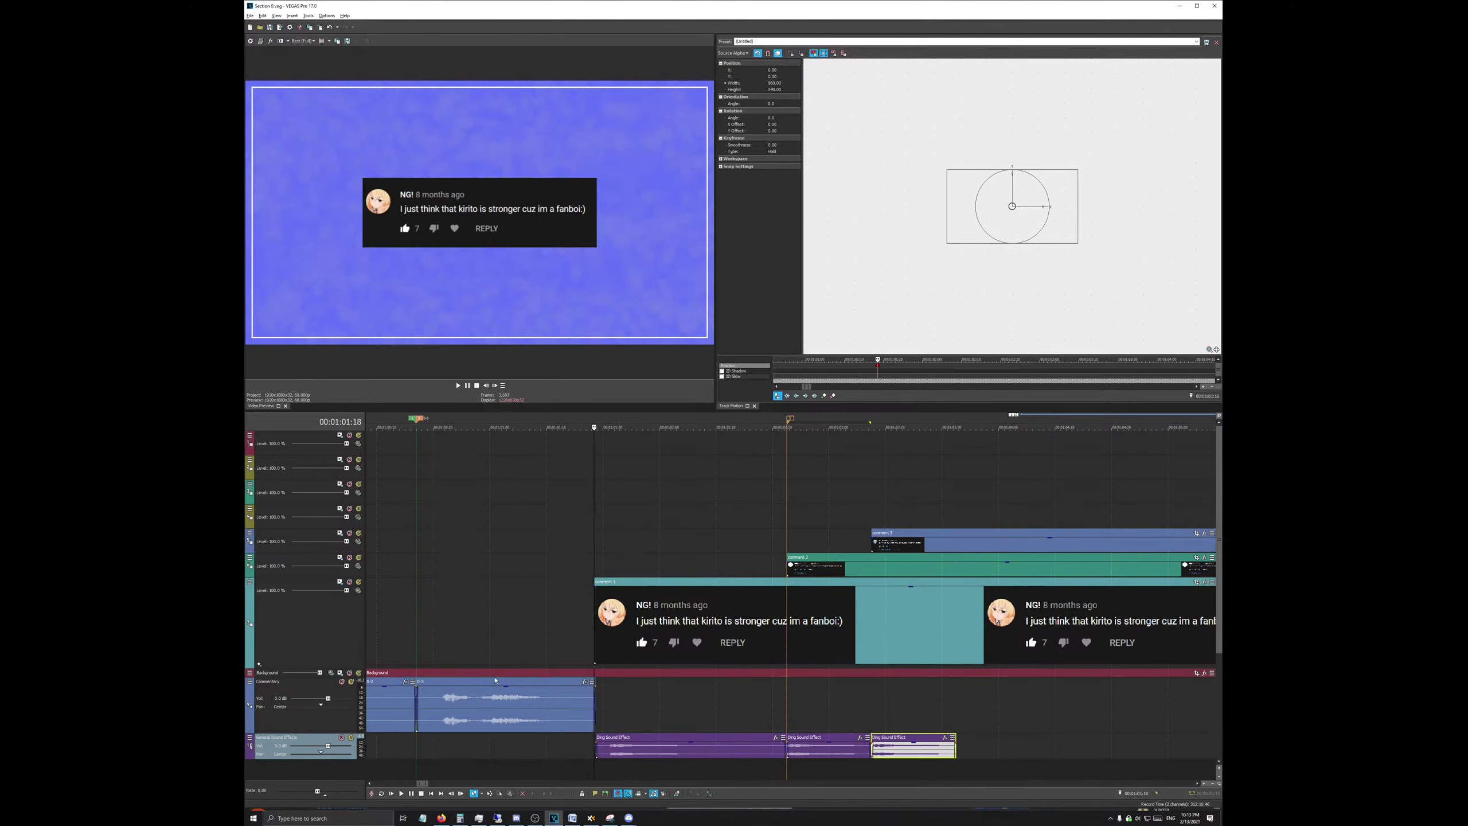
Step: Try to copy the first comment's track motion keyframe to slightly after its start and set the starting keyframe to Fast
{"action": "key", "text": "Up"}
{"action": "key", "text": "Up"}
{"action": "key", "text": "Up"}
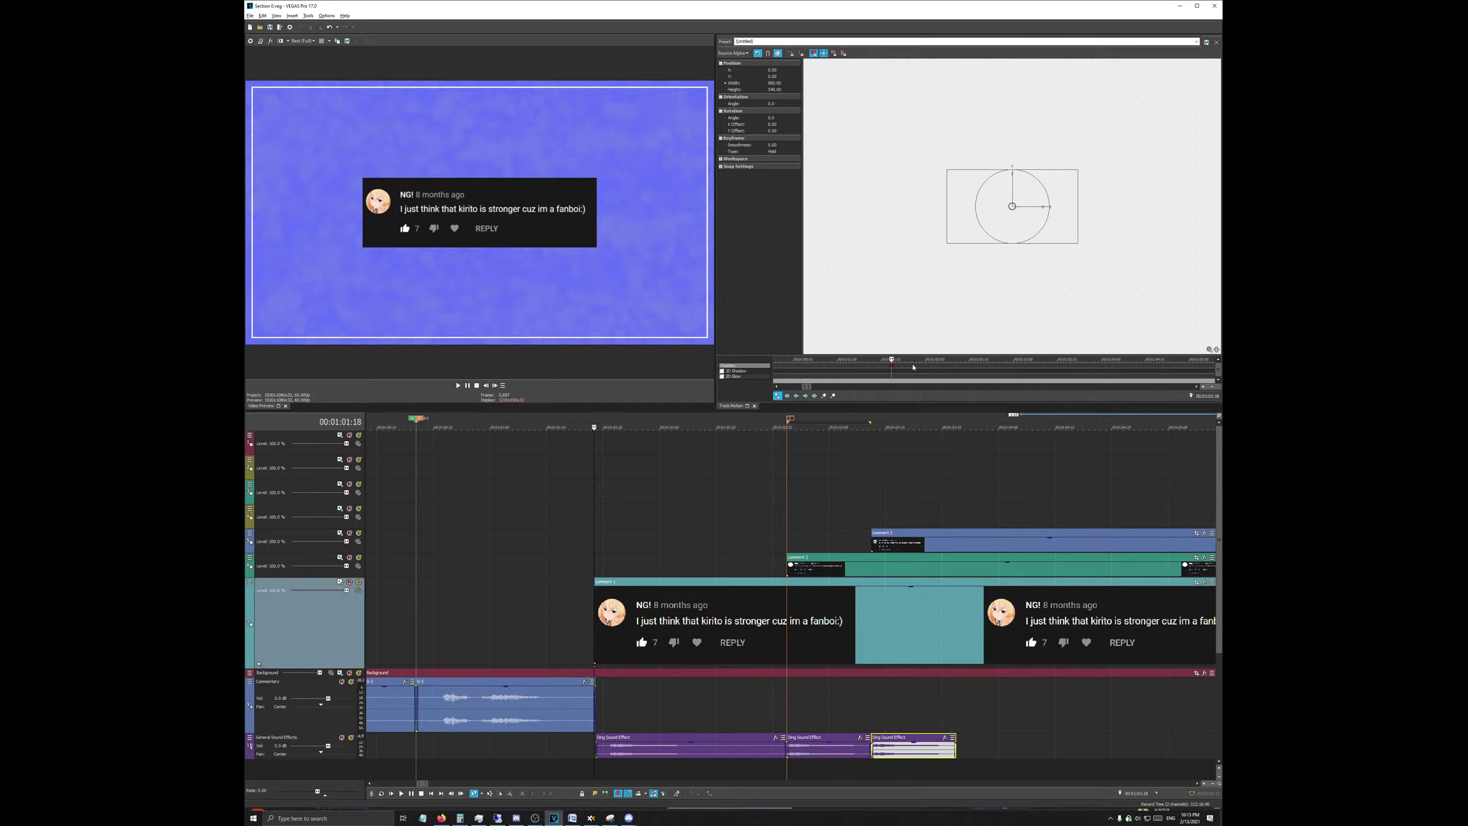
{"action": "right_click", "coordinate": [892, 370]}
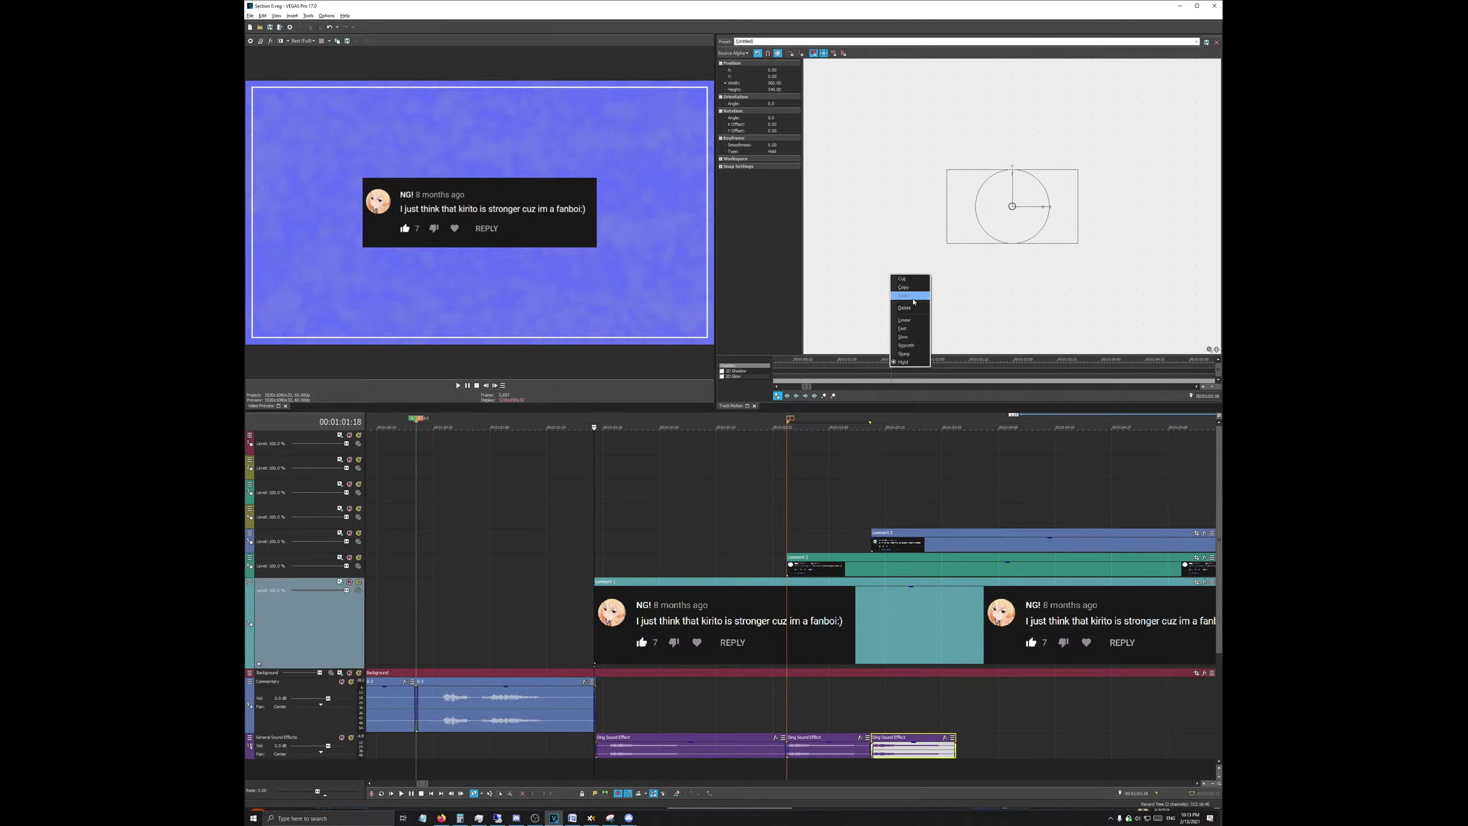
{"action": "left_click", "coordinate": [910, 287]}
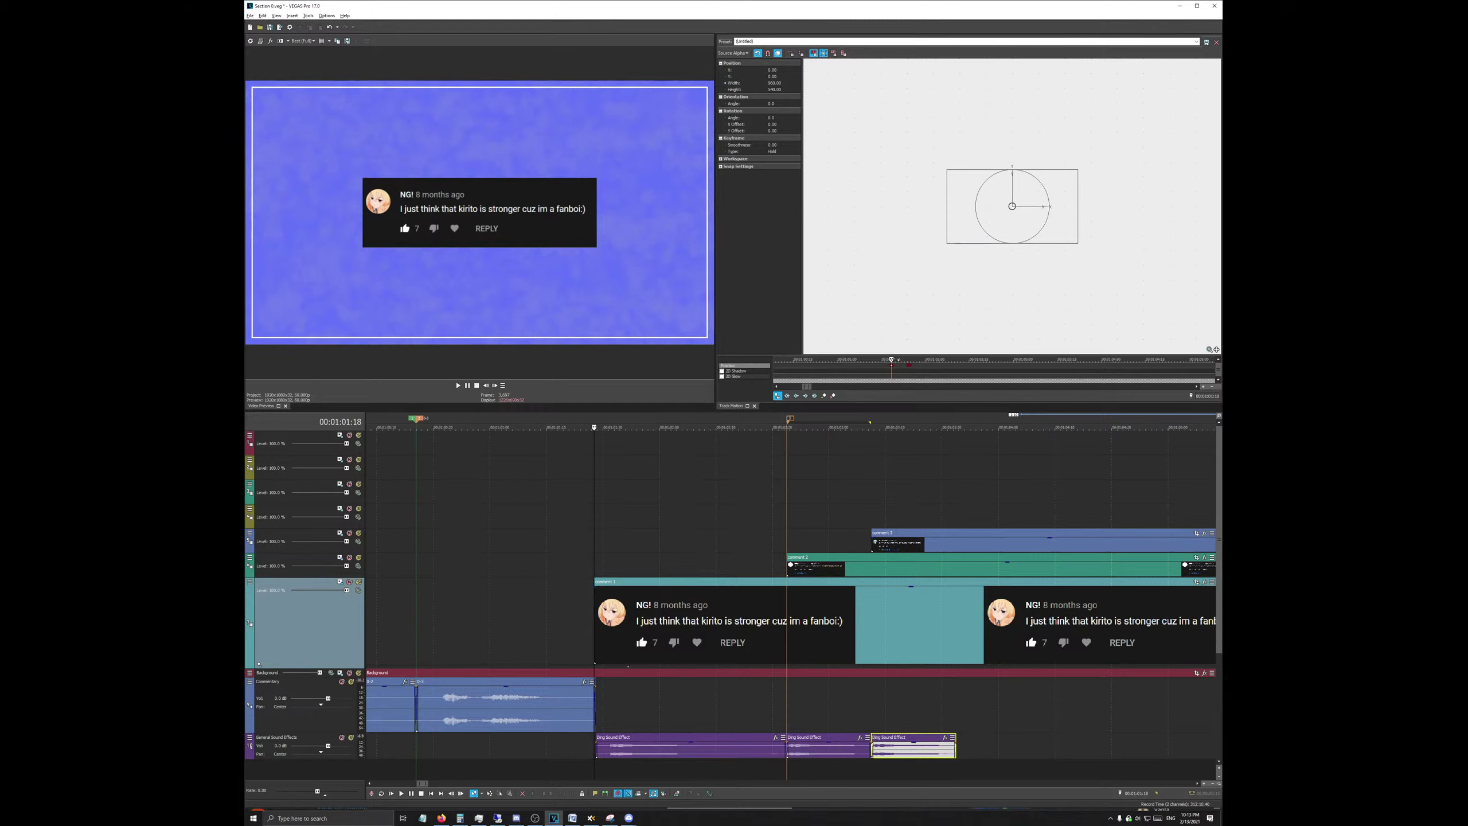
{"action": "right_click", "coordinate": [892, 373]}
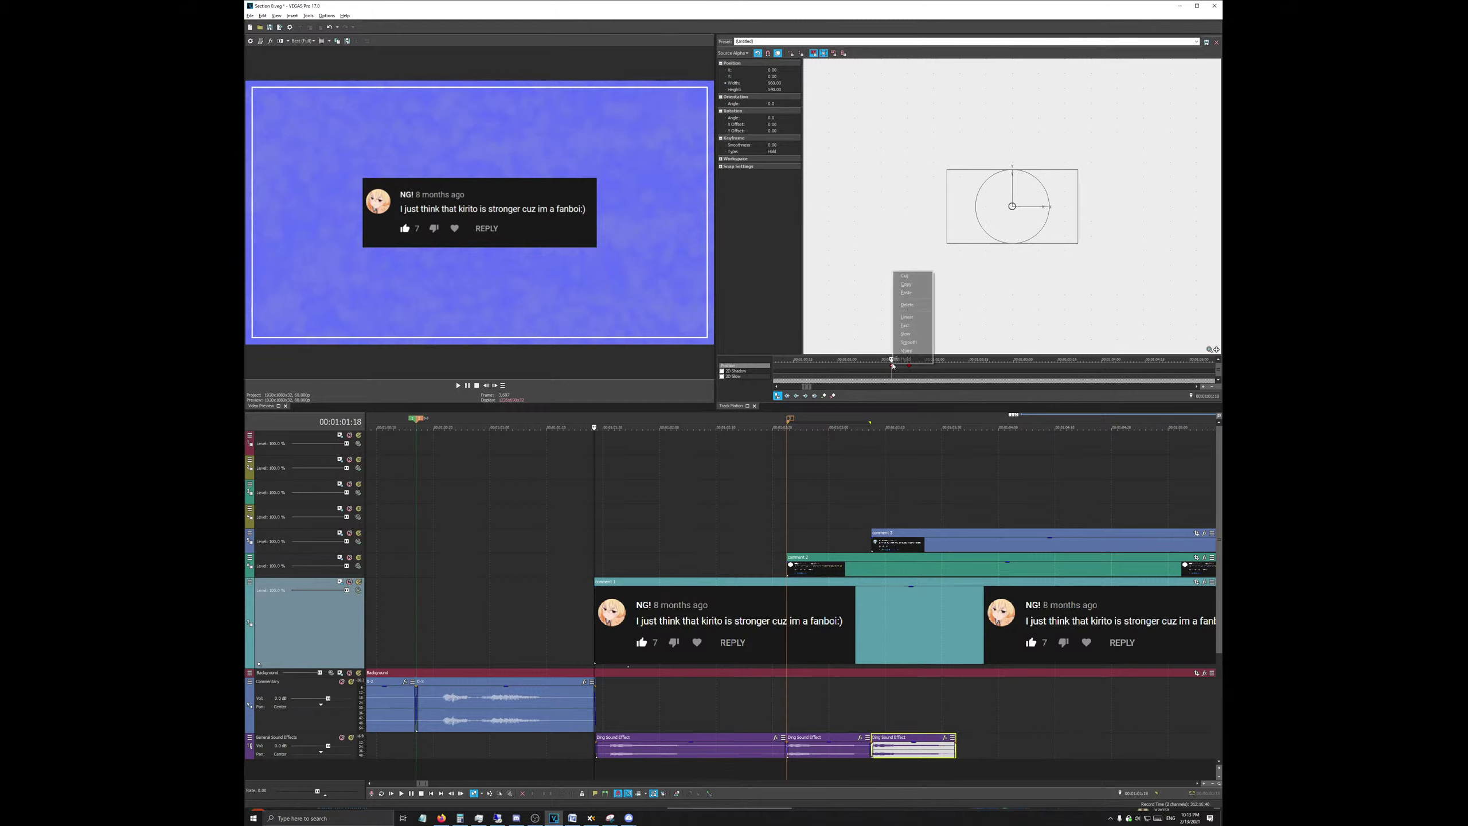
{"action": "left_click", "coordinate": [919, 327]}
Step: Try a slide-in by moving the first comment off-frame to the left at its starting keyframe, preview it, and undo the motion changes
{"action": "left_click_drag", "start_coordinate": [964, 238], "coordinate": [701, 232]}
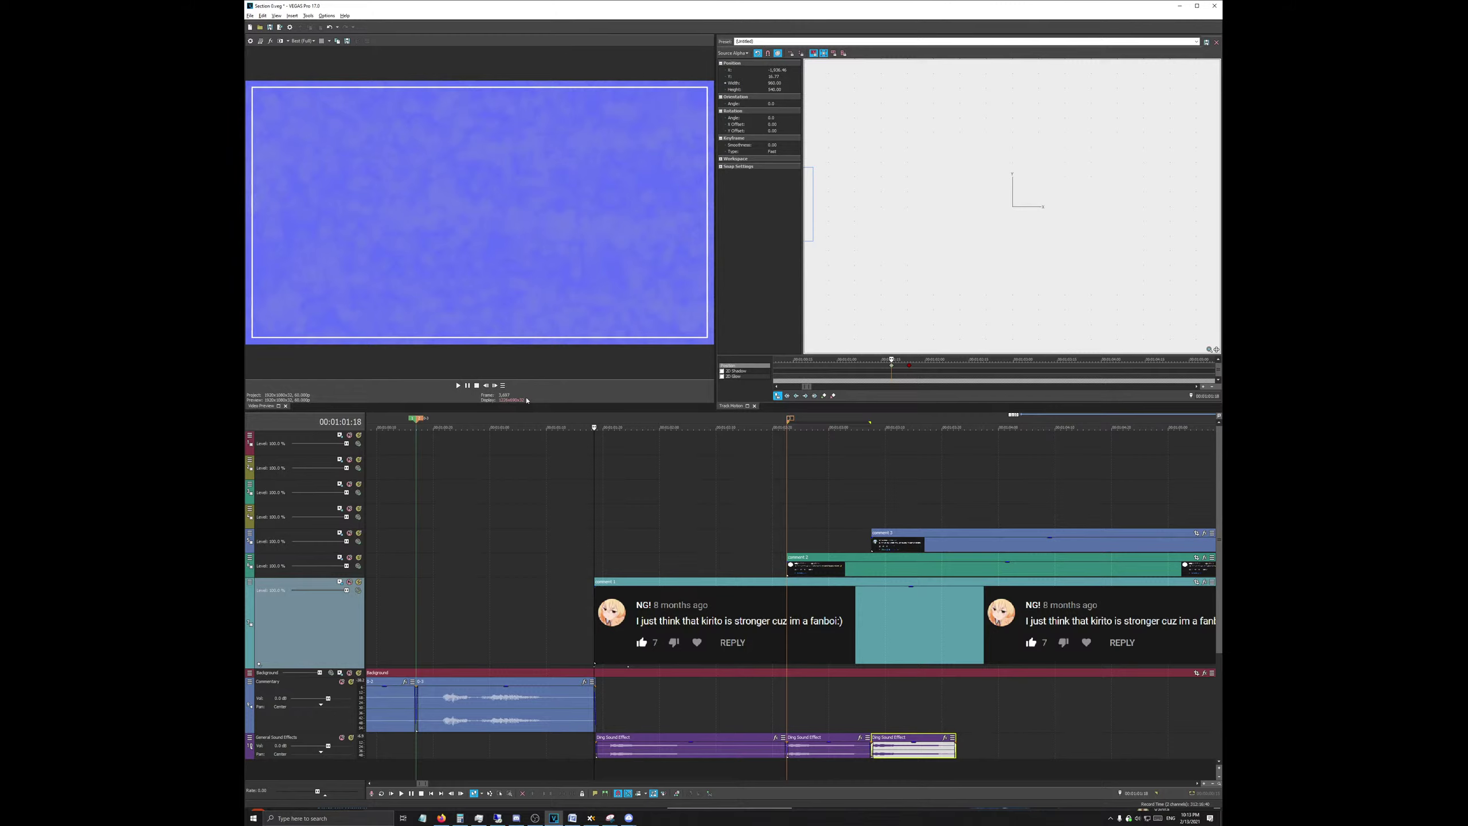
{"action": "left_click", "coordinate": [458, 386]}
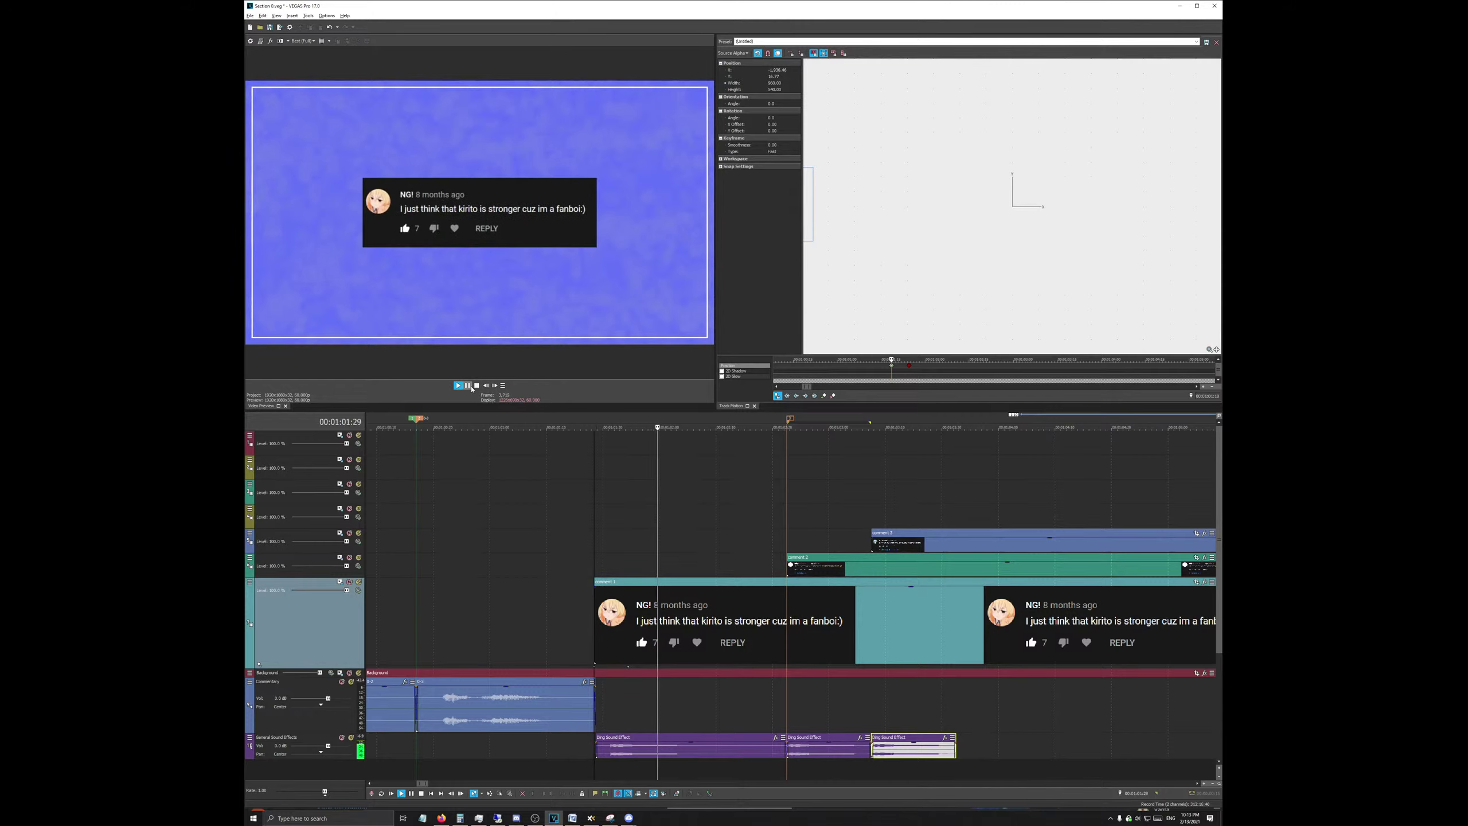
{"action": "left_click", "coordinate": [476, 386]}
{"action": "key", "text": "ctrl+z"}
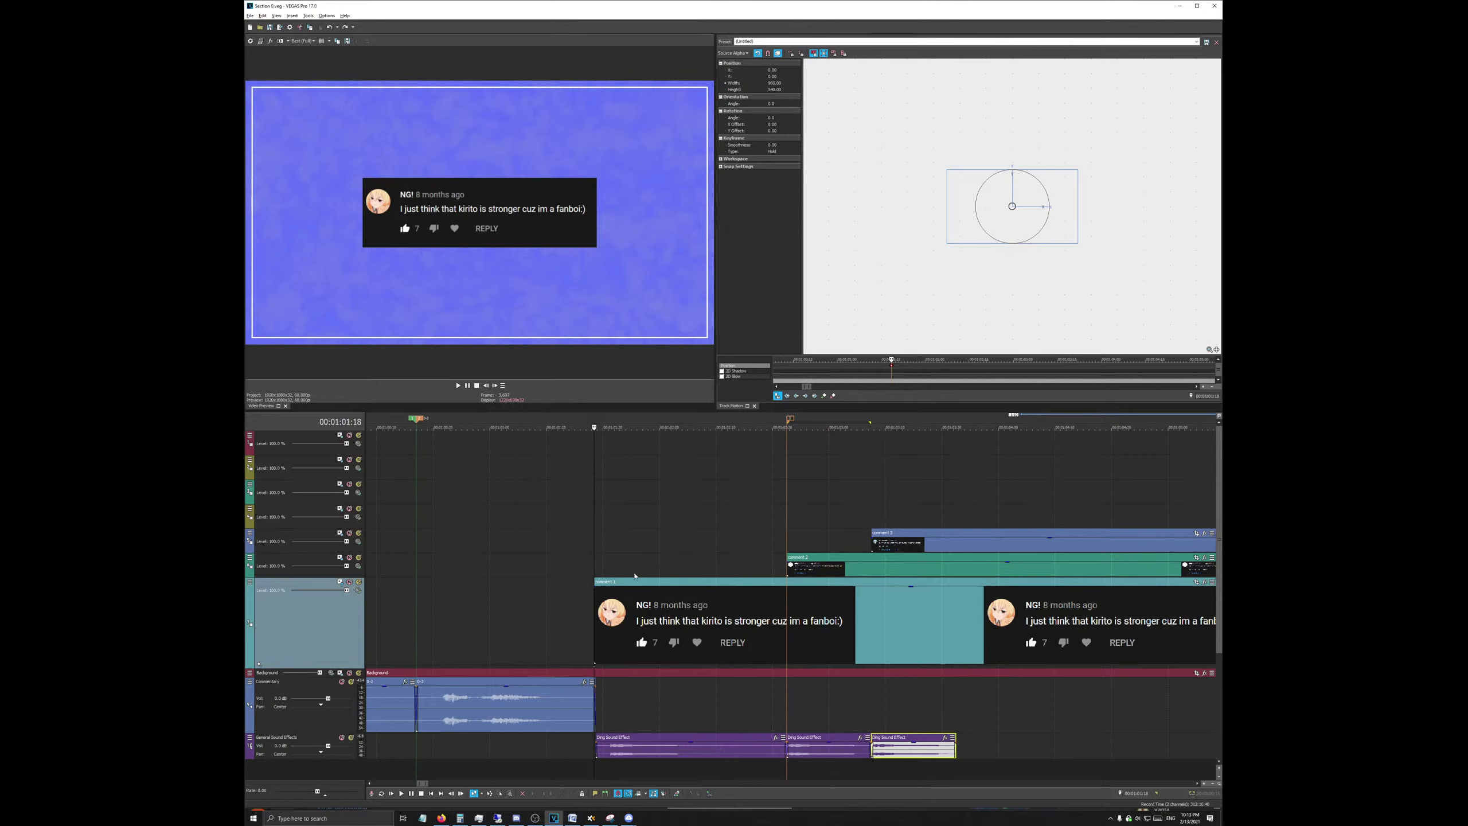
Step: Examine the second and third comments and the remaining screenshots and commentary, finishing on the background just before the first comment
{"action": "left_click", "coordinate": [787, 427]}
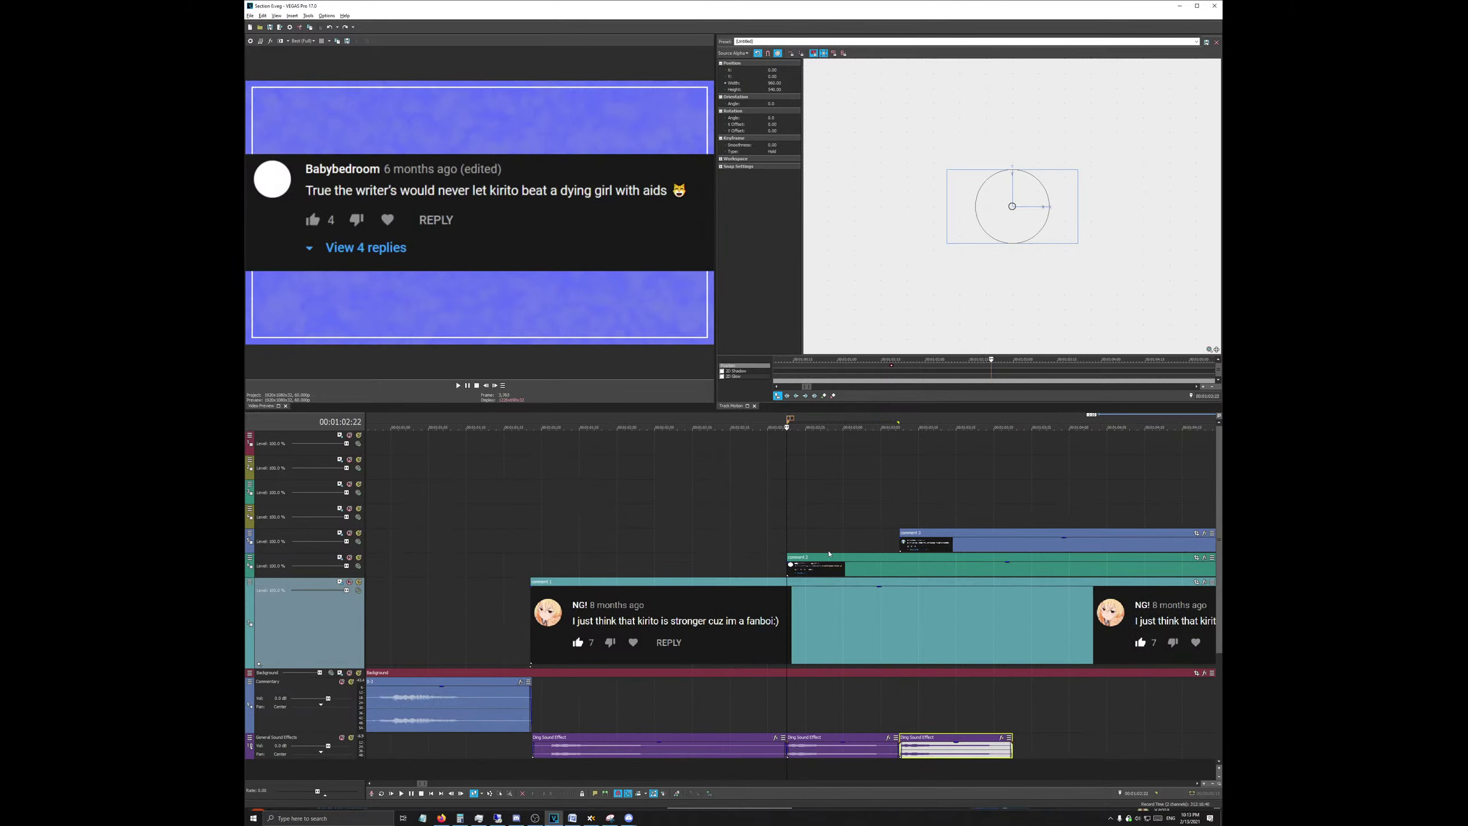
{"action": "scroll", "coordinate": [829, 553], "scroll_direction": "down", "scroll_amount": 2}
{"action": "left_click", "coordinate": [908, 426]}
{"action": "scroll", "coordinate": [925, 486], "scroll_direction": "down", "scroll_amount": 5}
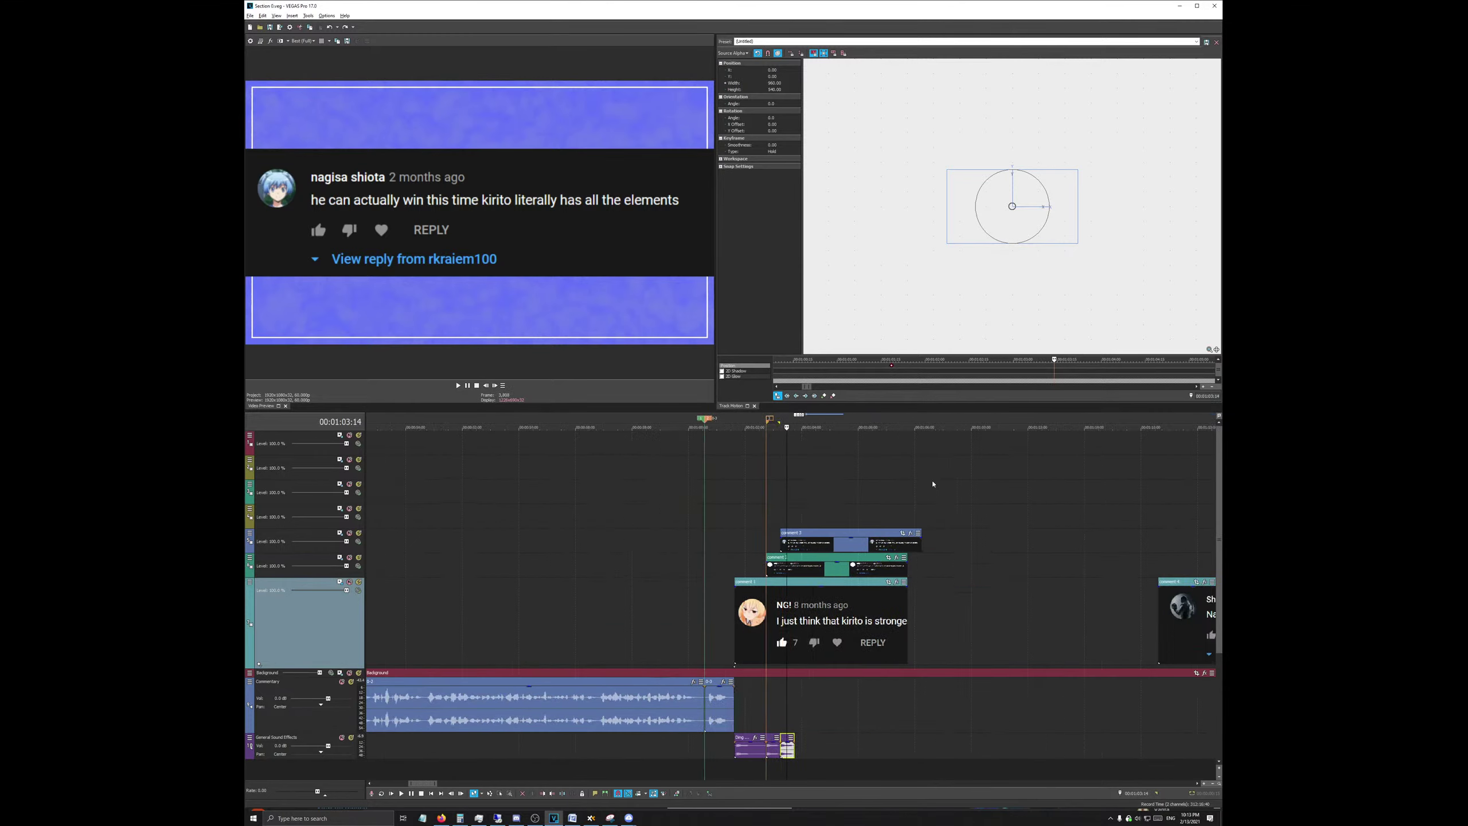
{"action": "scroll", "coordinate": [787, 542], "scroll_direction": "down", "scroll_amount": 3}
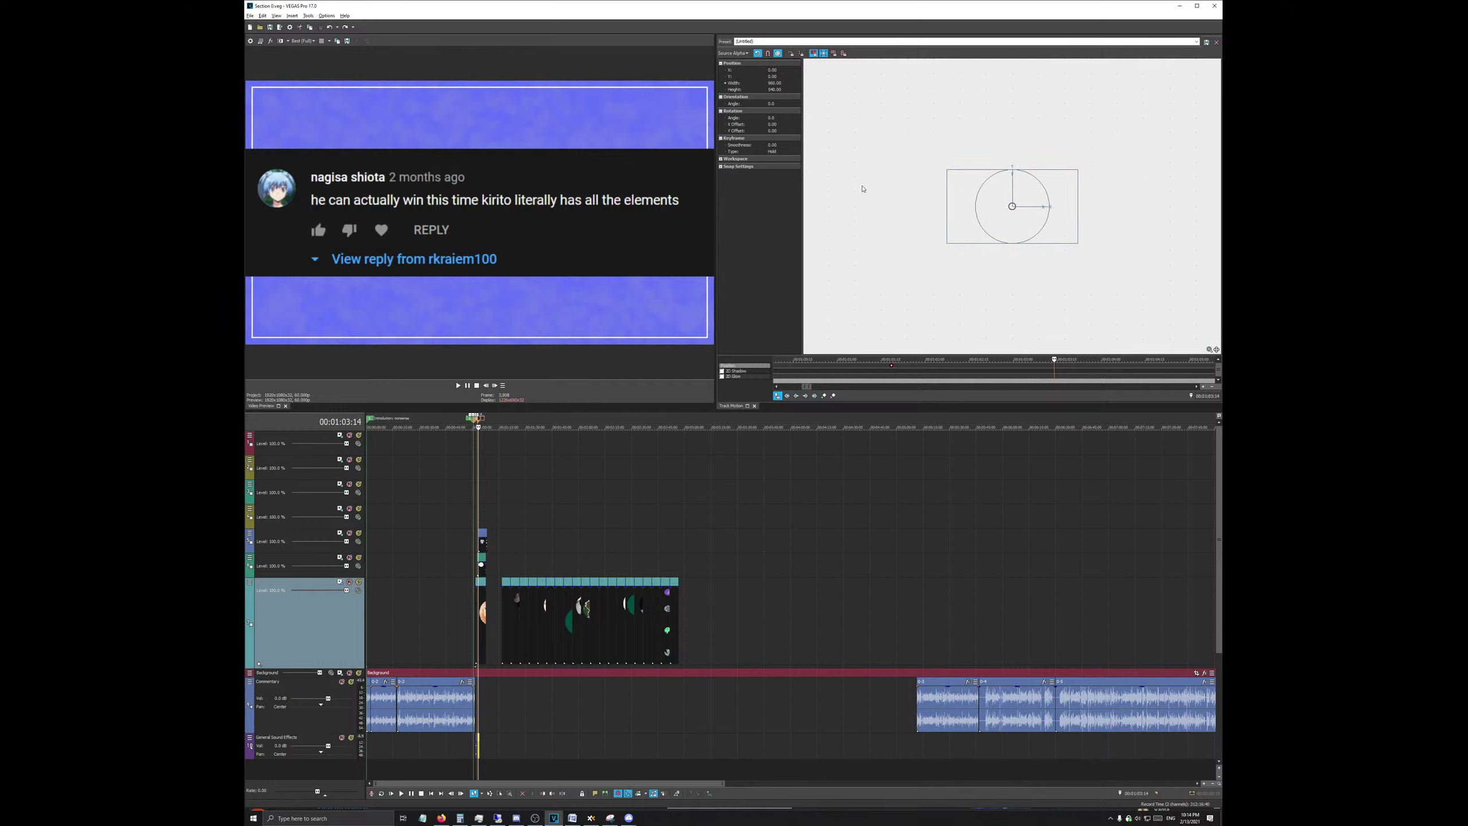
{"action": "scroll", "coordinate": [904, 613], "scroll_direction": "up", "scroll_amount": 5}
{"action": "scroll", "coordinate": [905, 614], "scroll_direction": "up", "scroll_amount": 4}
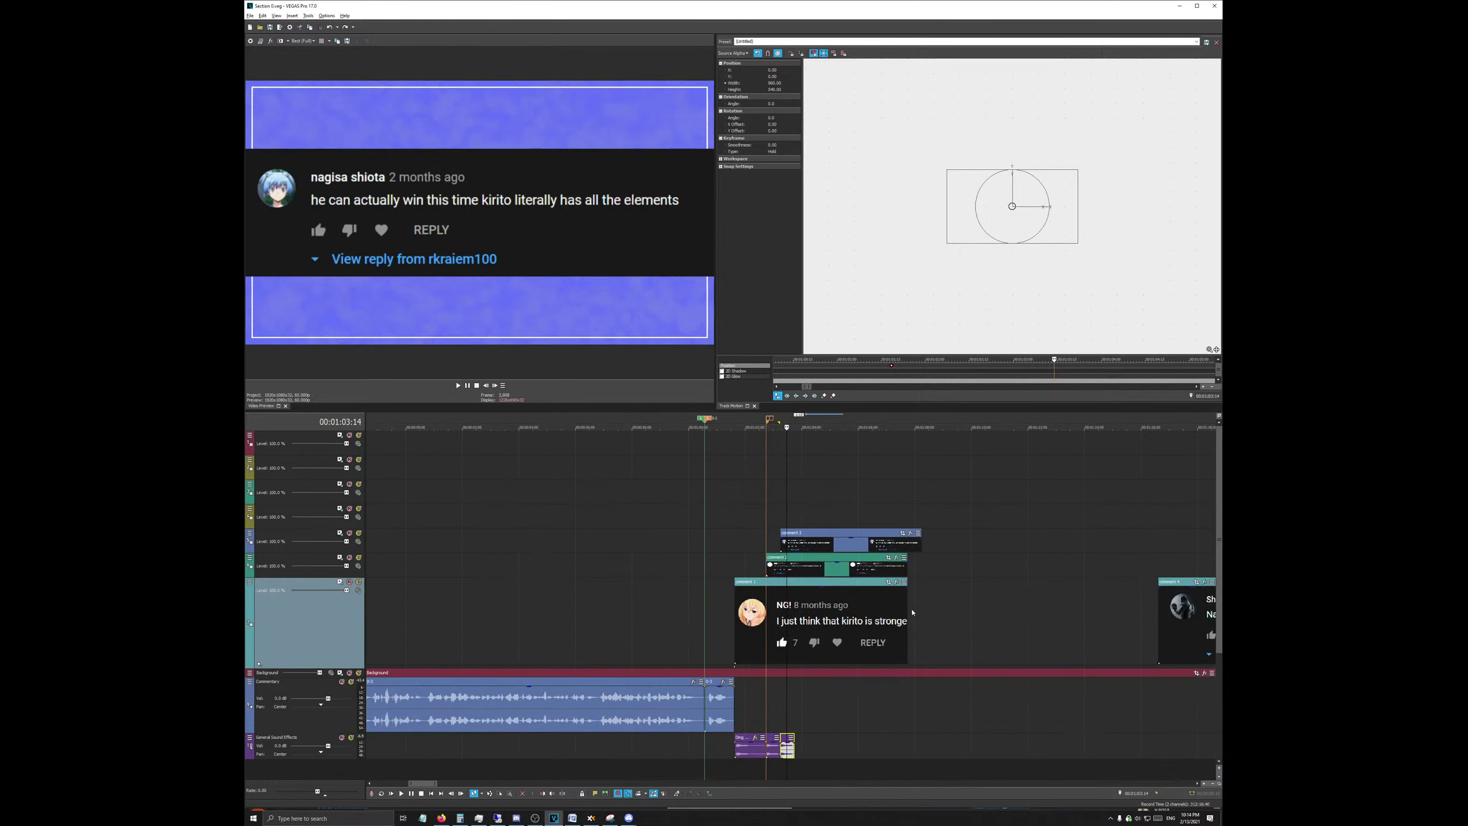
{"action": "left_click", "coordinate": [626, 423]}
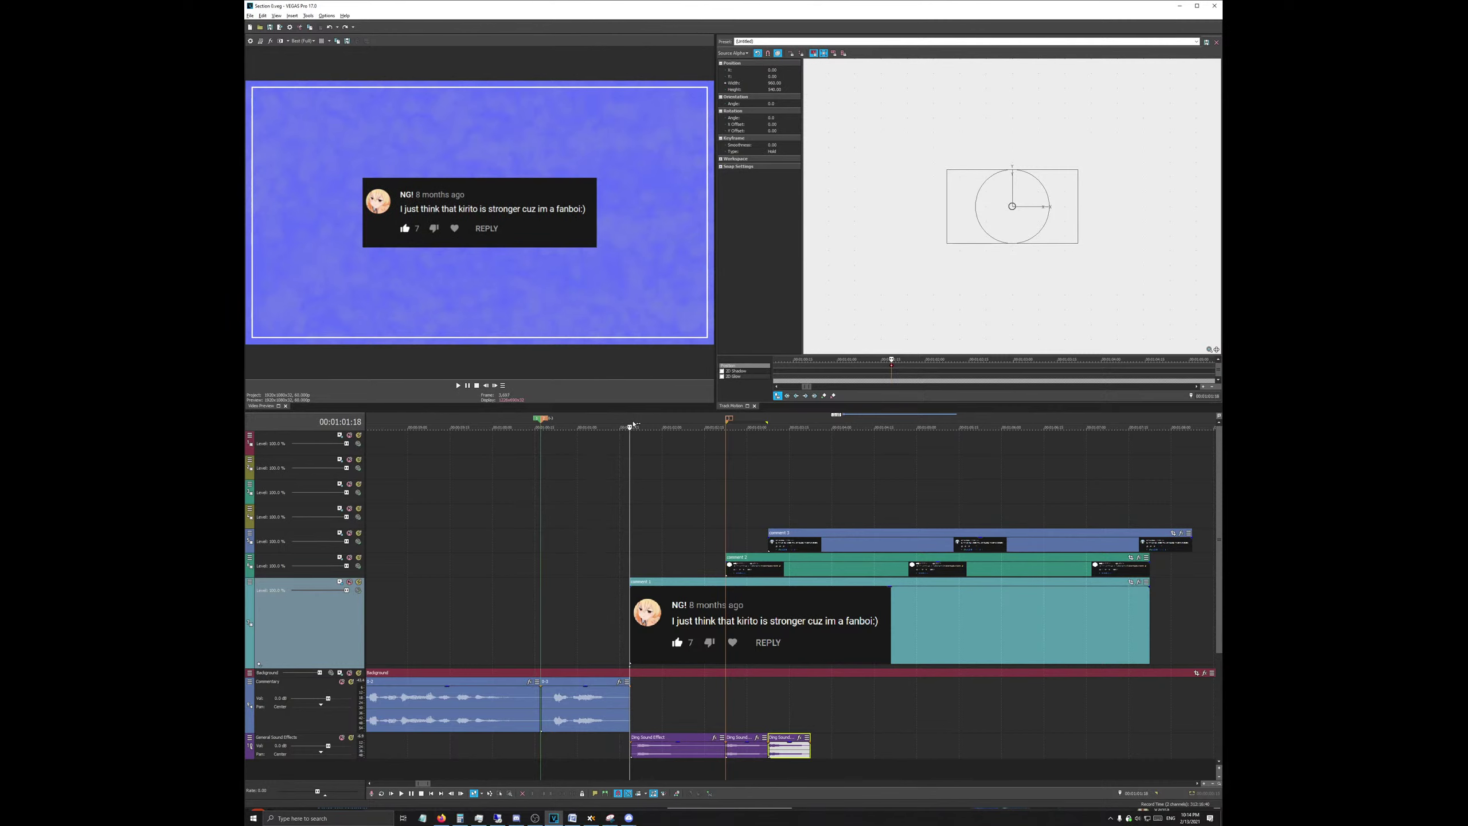
{"action": "left_click", "coordinate": [576, 673]}
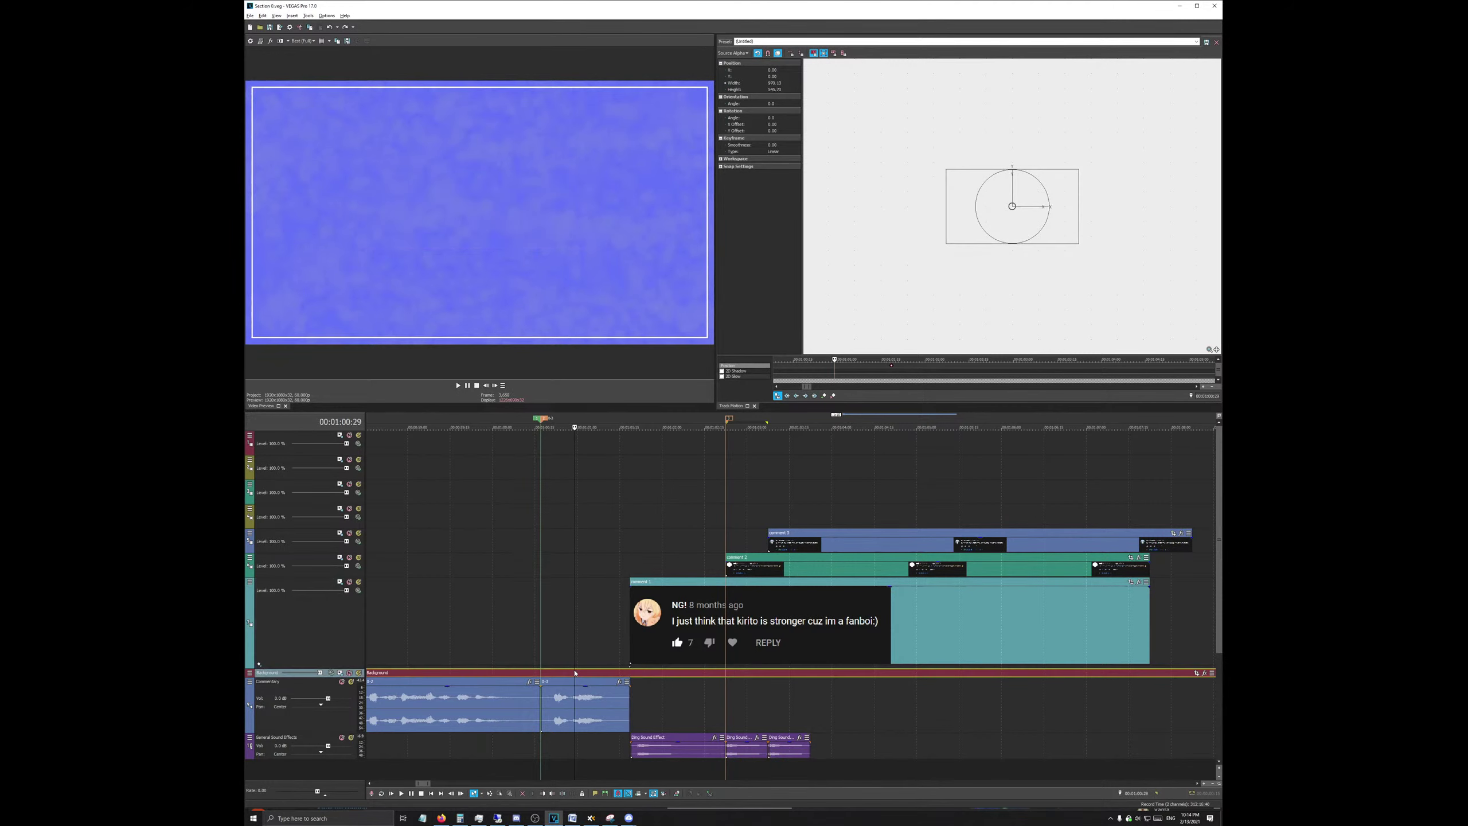
Step: Examine the timeline from the end of the commentary audio through the staggered comment clips and the row of unplaced comment clips
{"action": "scroll", "coordinate": [575, 665], "scroll_direction": "down", "scroll_amount": 4}
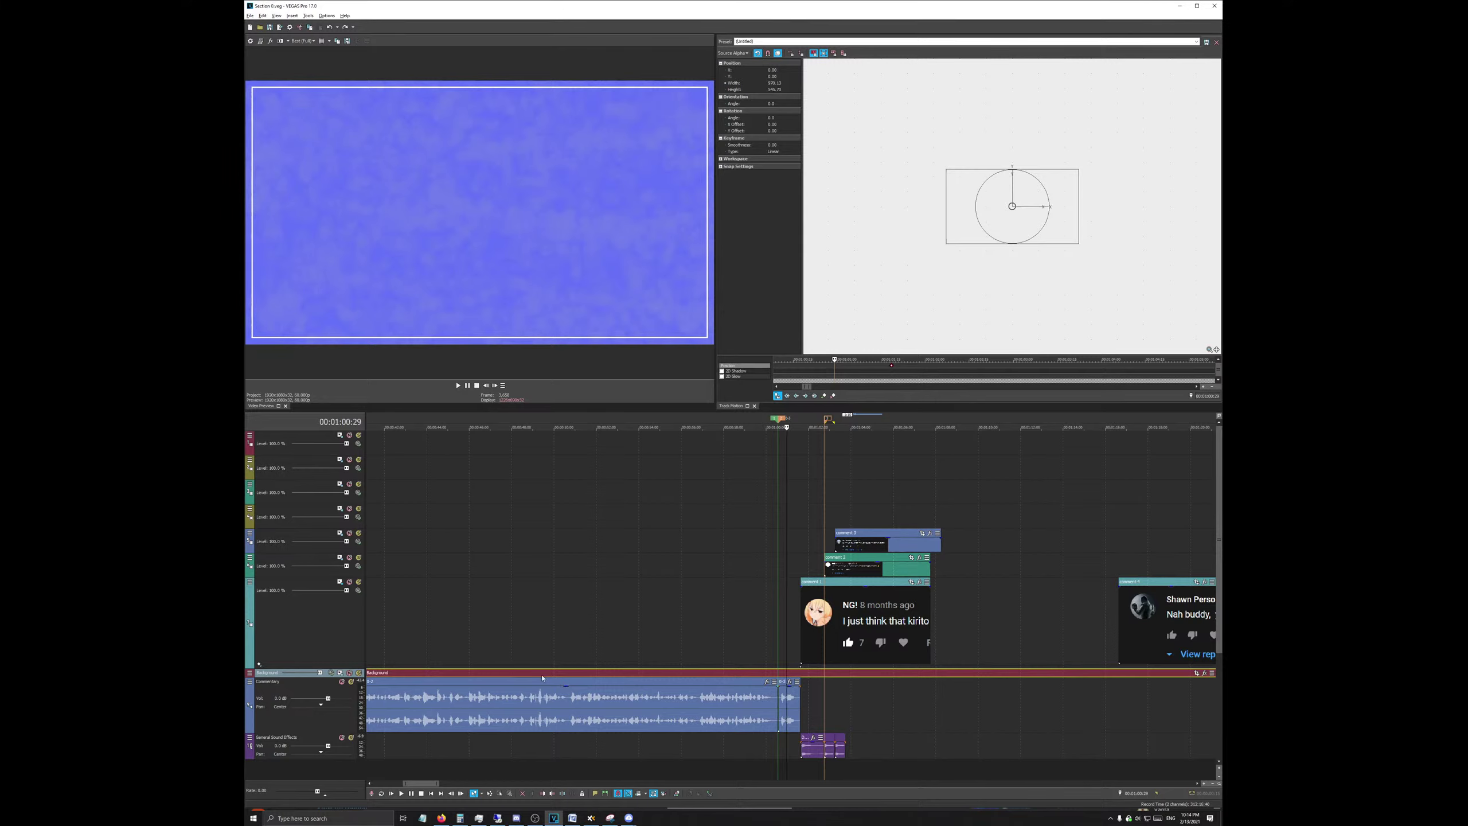
{"action": "scroll", "coordinate": [542, 677], "scroll_direction": "down", "scroll_amount": 6}
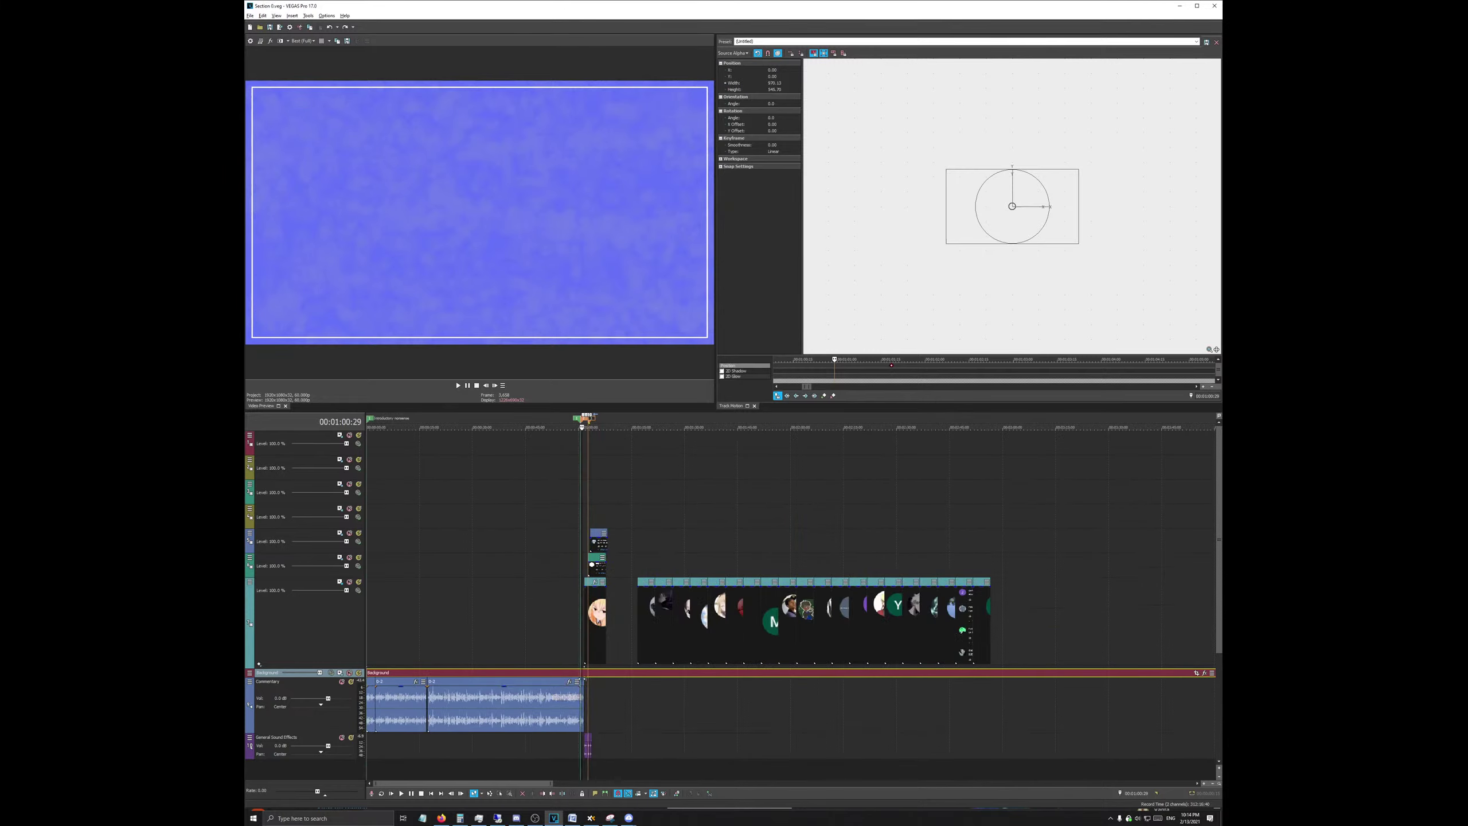
{"action": "scroll", "coordinate": [584, 665], "scroll_direction": "up", "scroll_amount": 6}
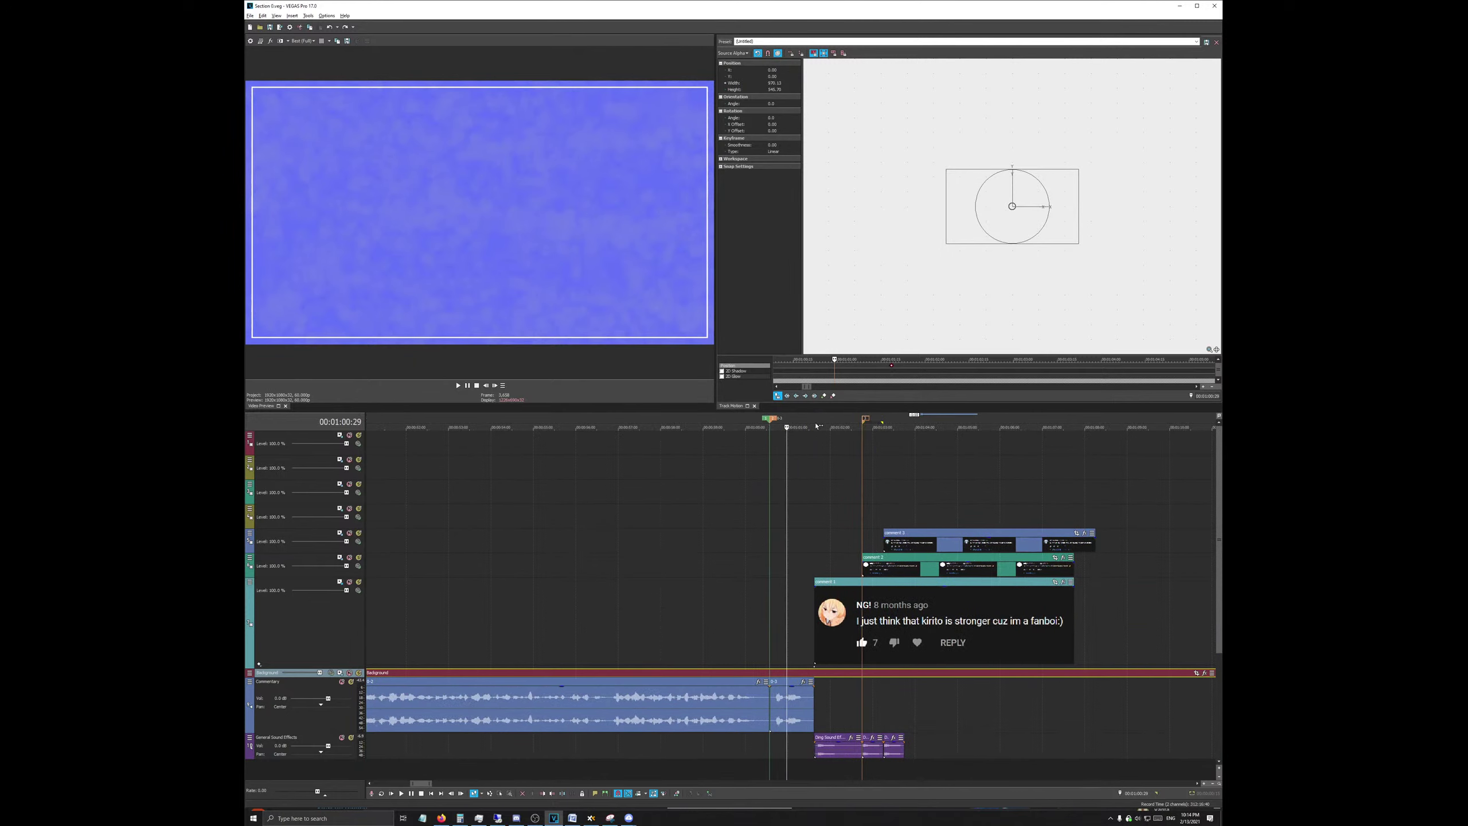
{"action": "left_click", "coordinate": [813, 426]}
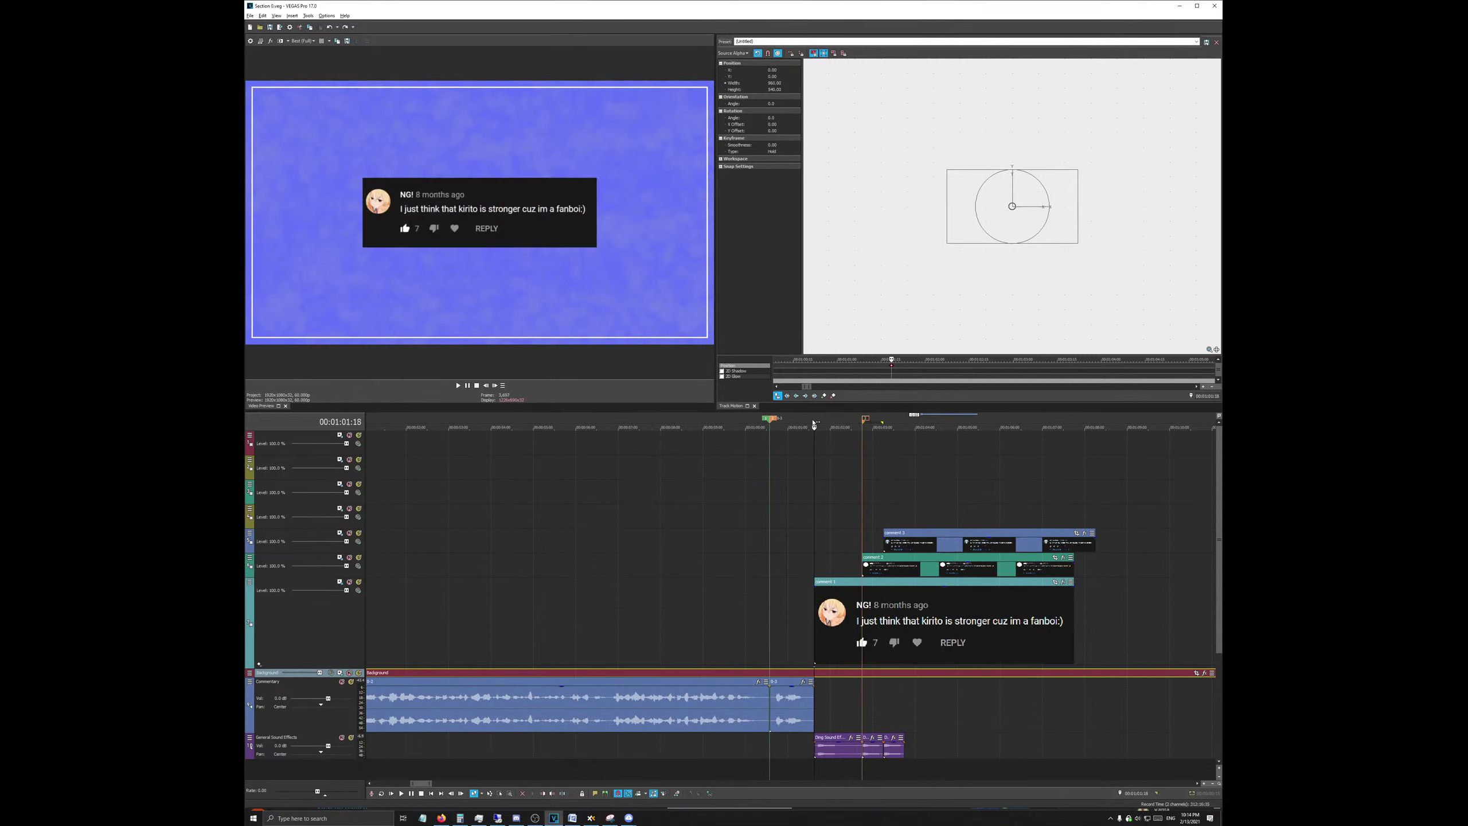
{"action": "scroll", "coordinate": [821, 584], "scroll_direction": "down", "scroll_amount": 2}
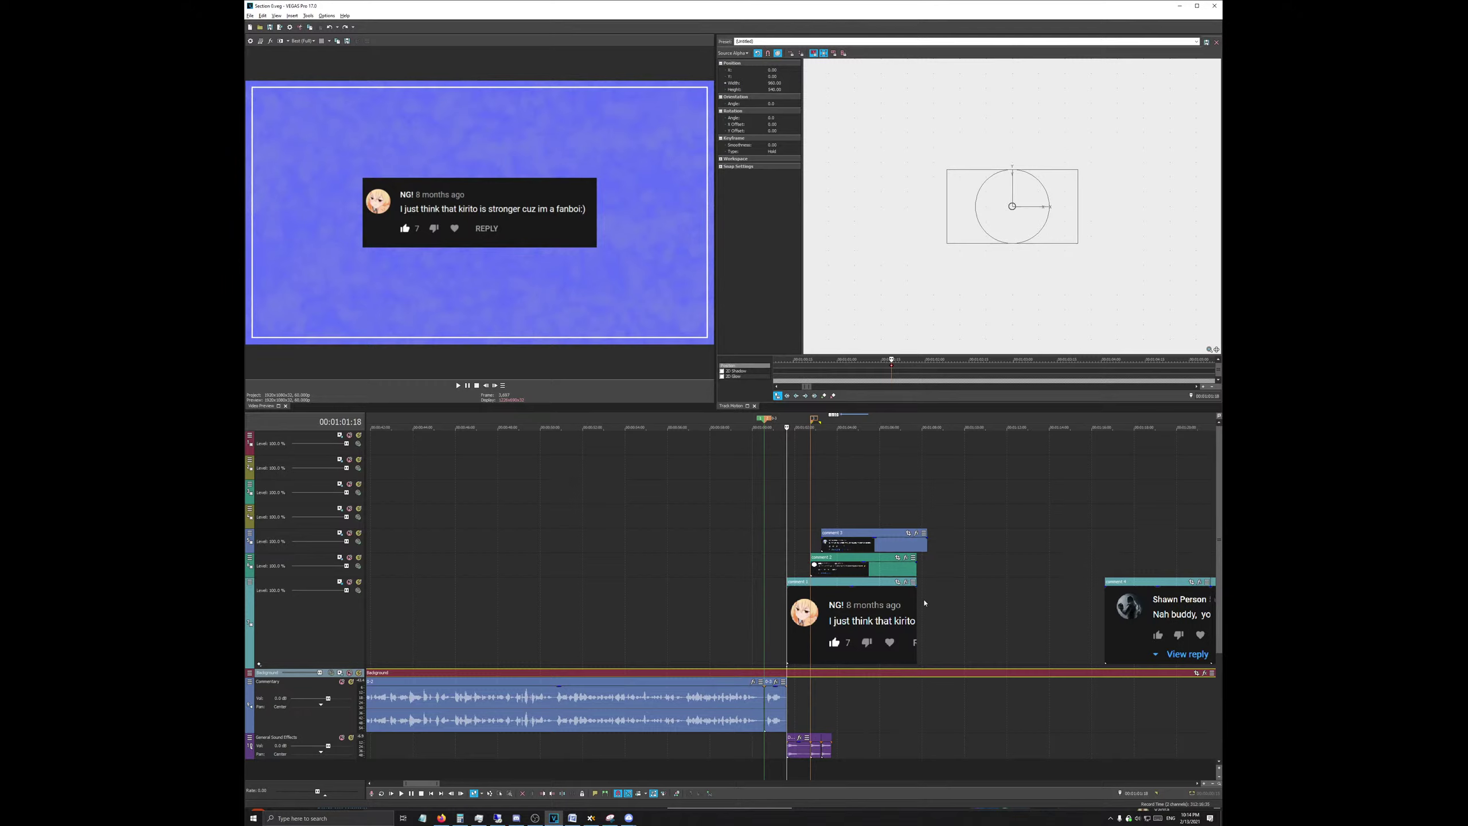
{"action": "scroll", "coordinate": [868, 620], "scroll_direction": "down", "scroll_amount": 6}
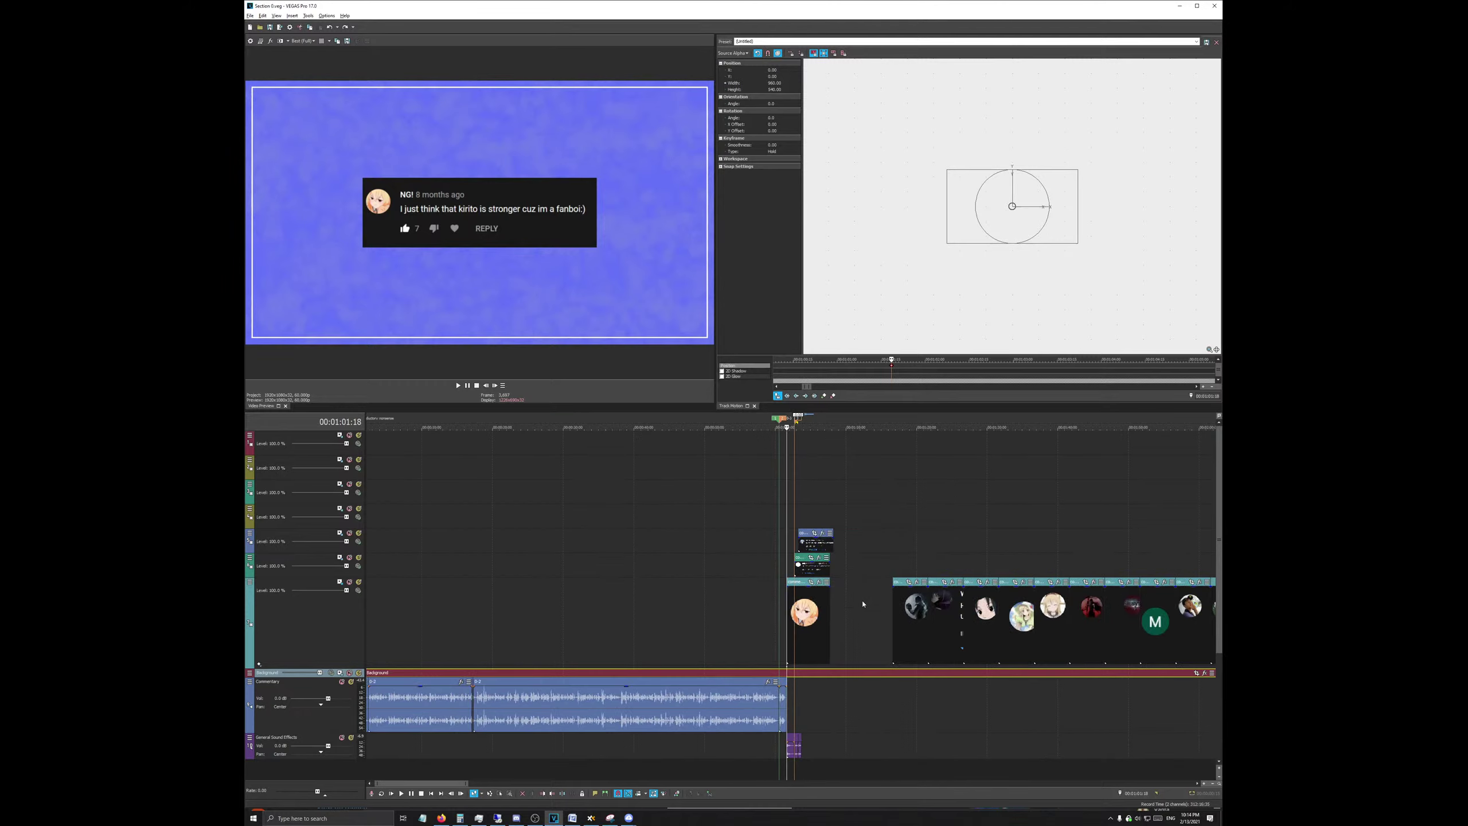
{"action": "scroll", "coordinate": [756, 610], "scroll_direction": "up", "scroll_amount": 6}
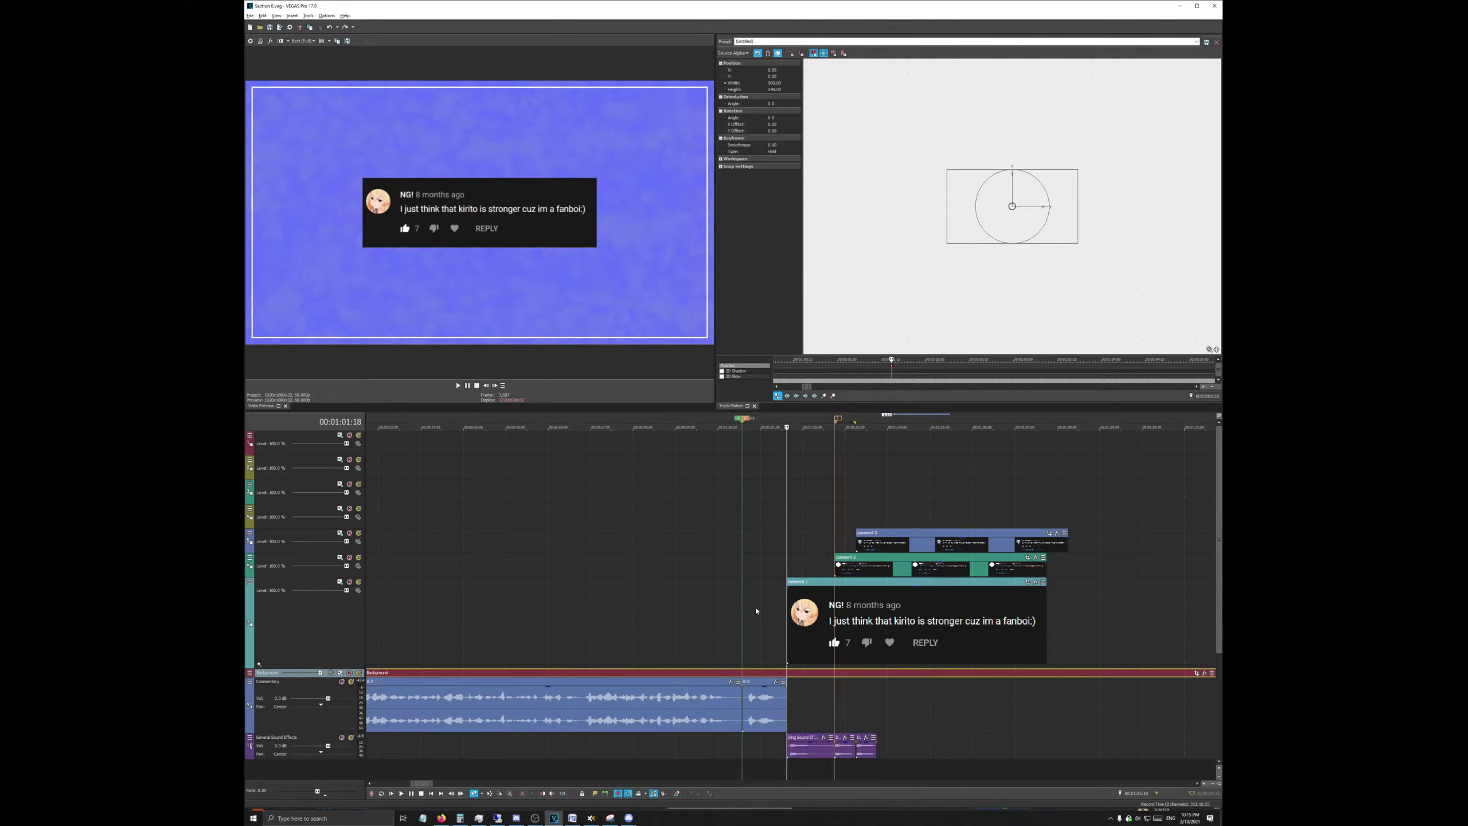
{"action": "scroll", "coordinate": [831, 561], "scroll_direction": "up", "scroll_amount": 5}
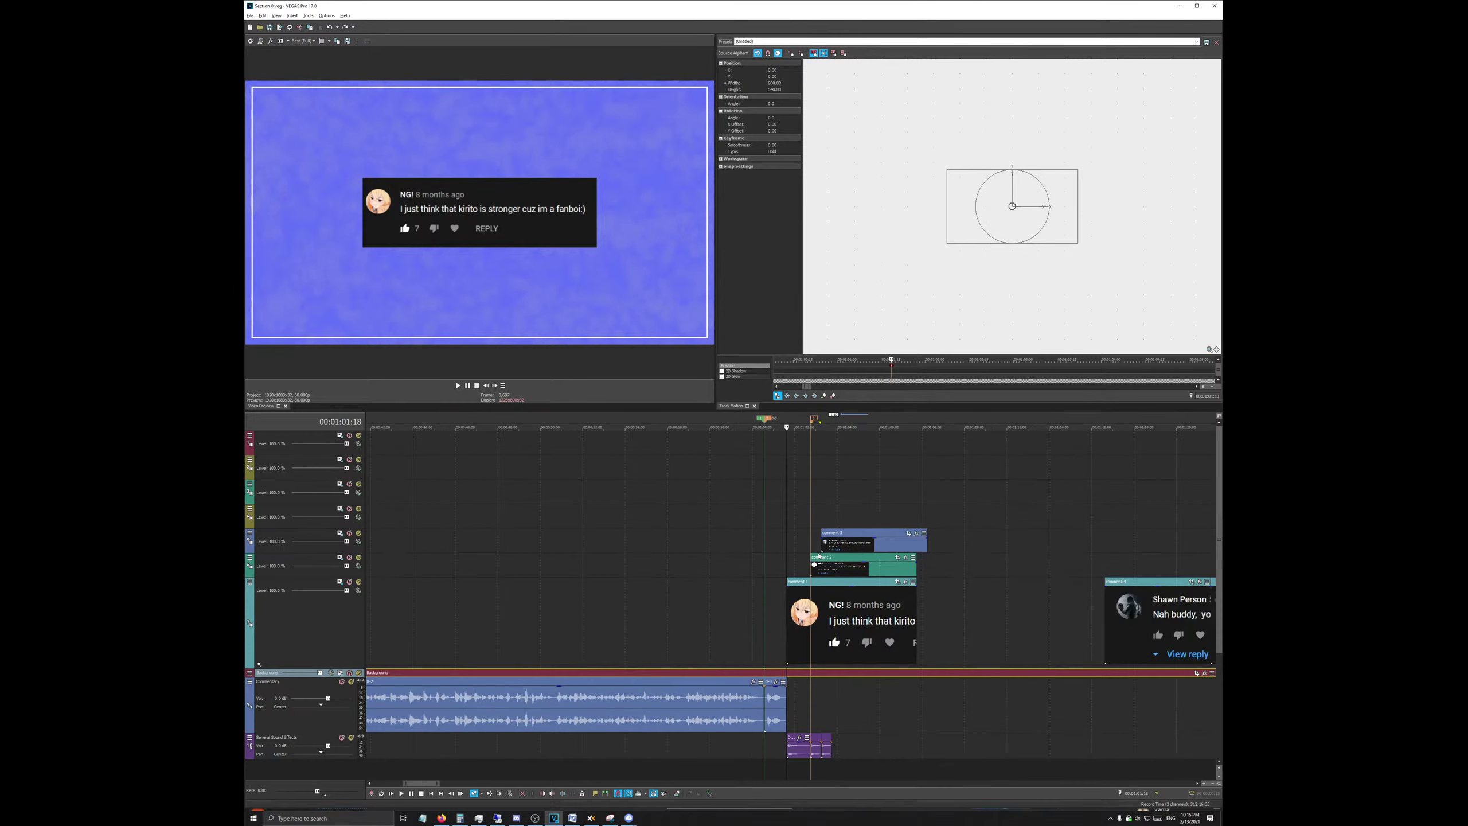
{"action": "scroll", "coordinate": [831, 561], "scroll_direction": "down", "scroll_amount": 3}
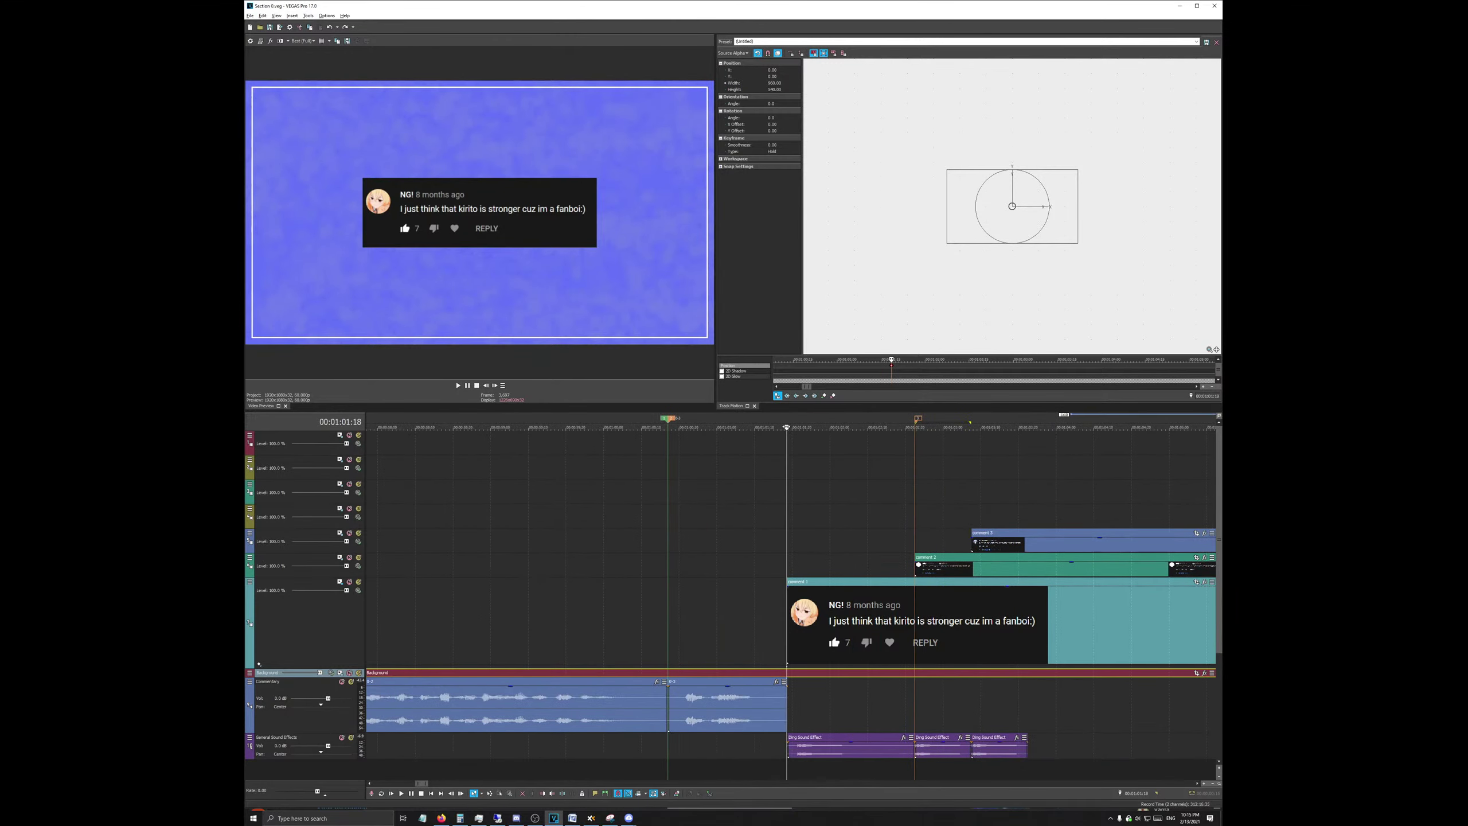
{"action": "left_click_drag", "start_coordinate": [787, 428], "coordinate": [712, 418]}
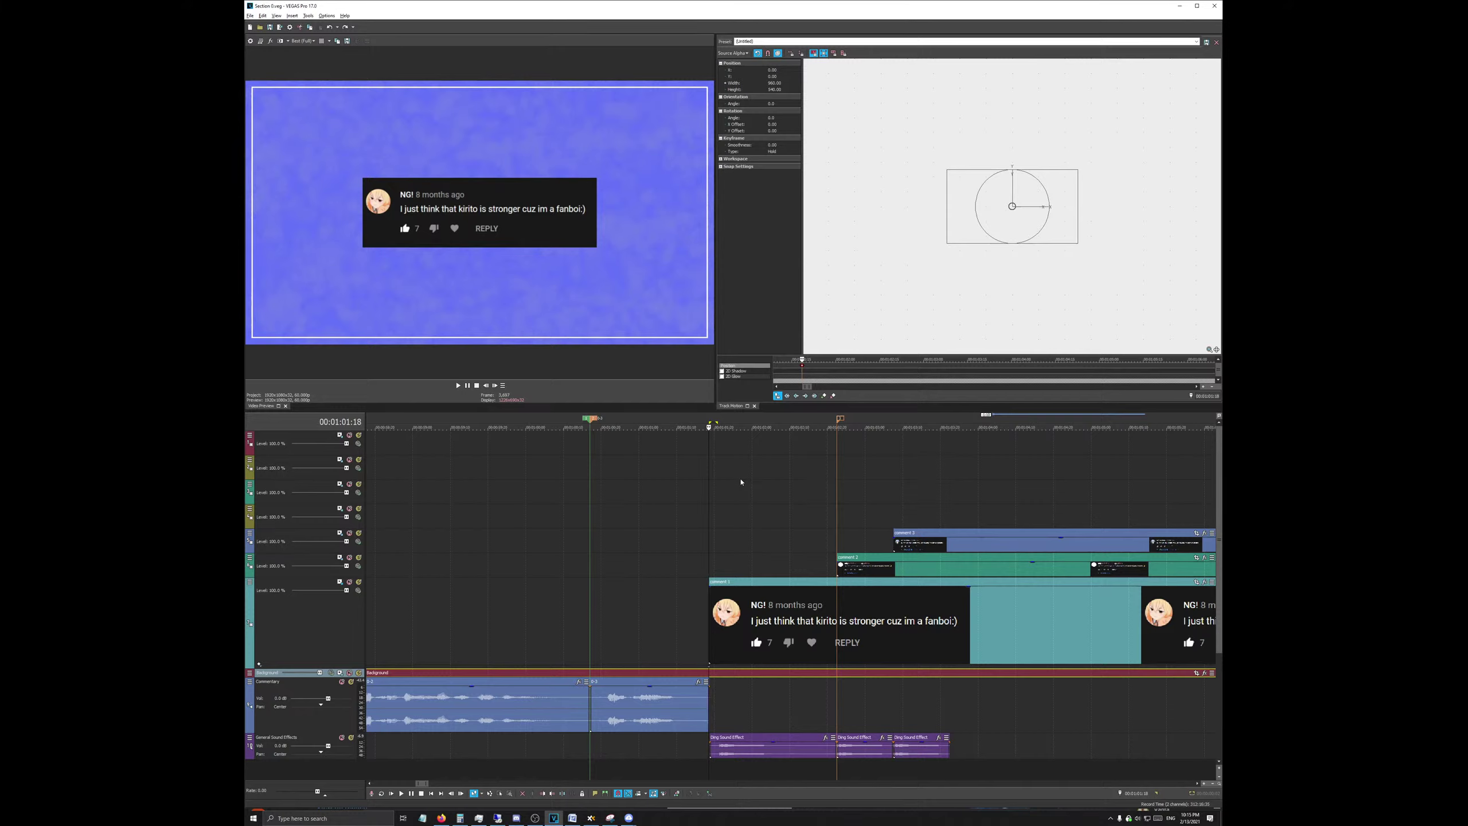
Step: Move the next three unplaced comment clips onto separate tracks above the first three comments, staggering their start times
{"action": "left_click", "coordinate": [786, 593]}
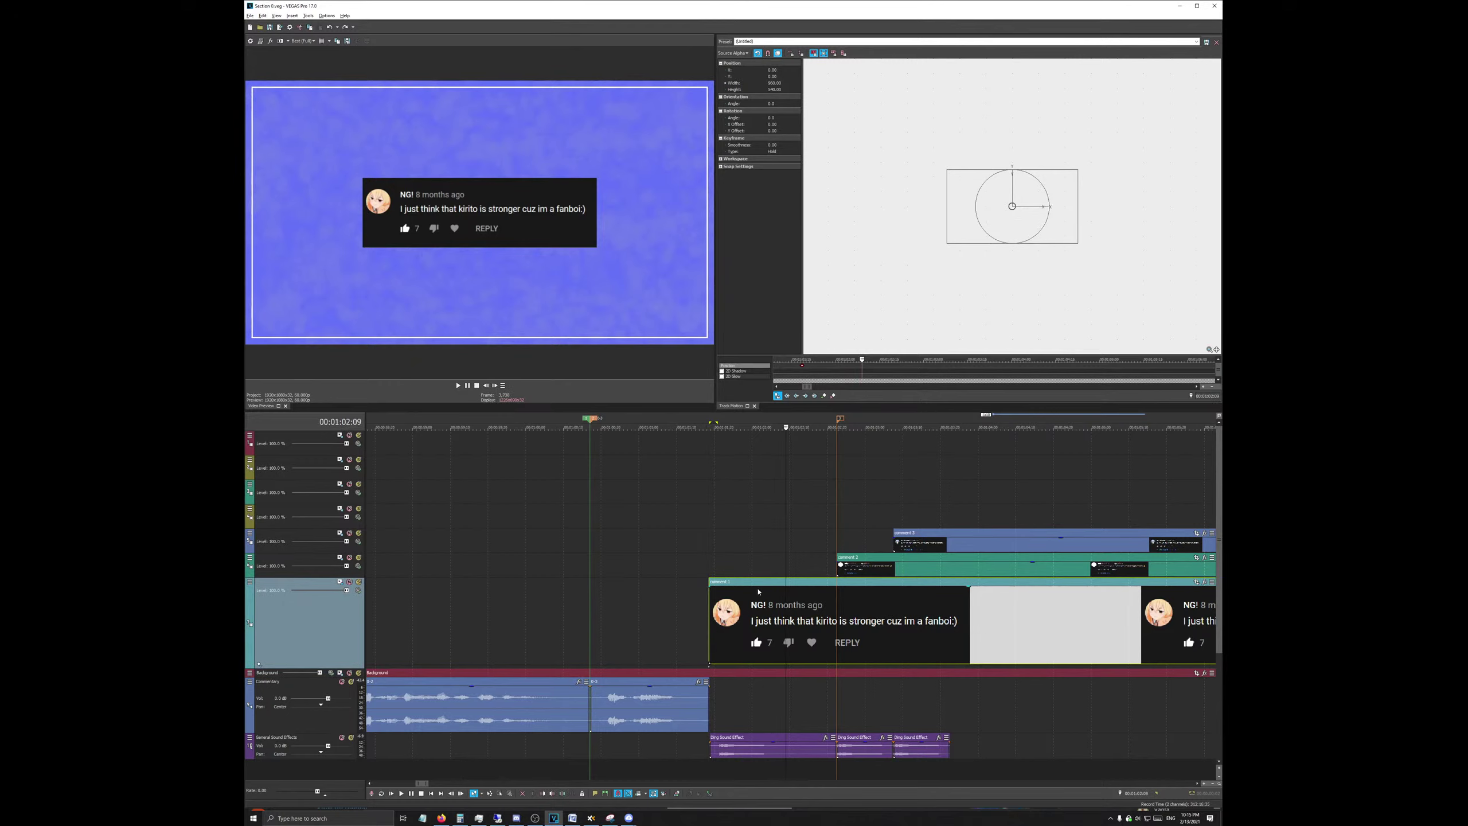
{"action": "scroll", "coordinate": [739, 593], "scroll_direction": "down", "scroll_amount": 10}
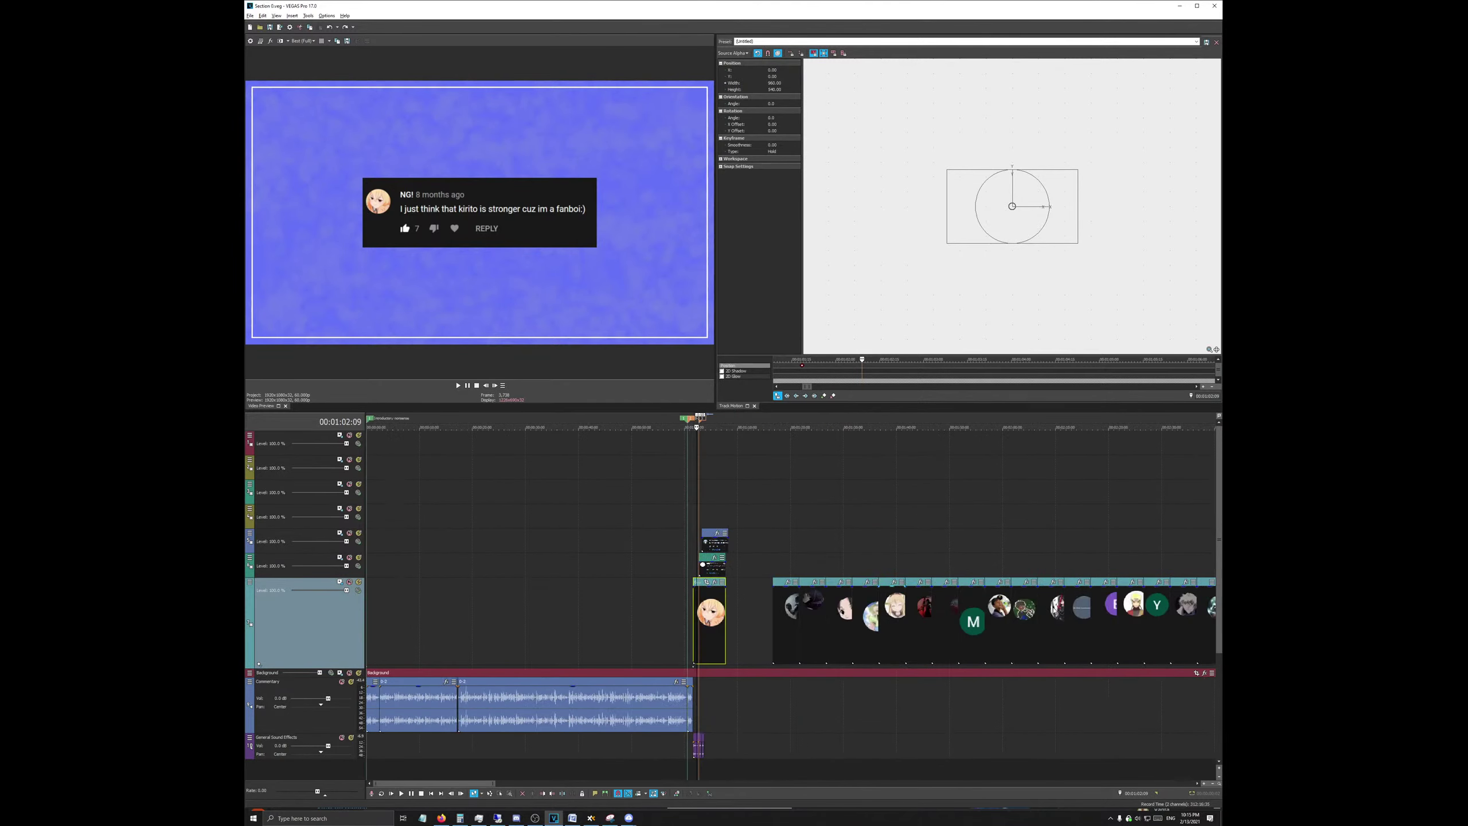
{"action": "scroll", "coordinate": [925, 608], "scroll_direction": "up", "scroll_amount": 10}
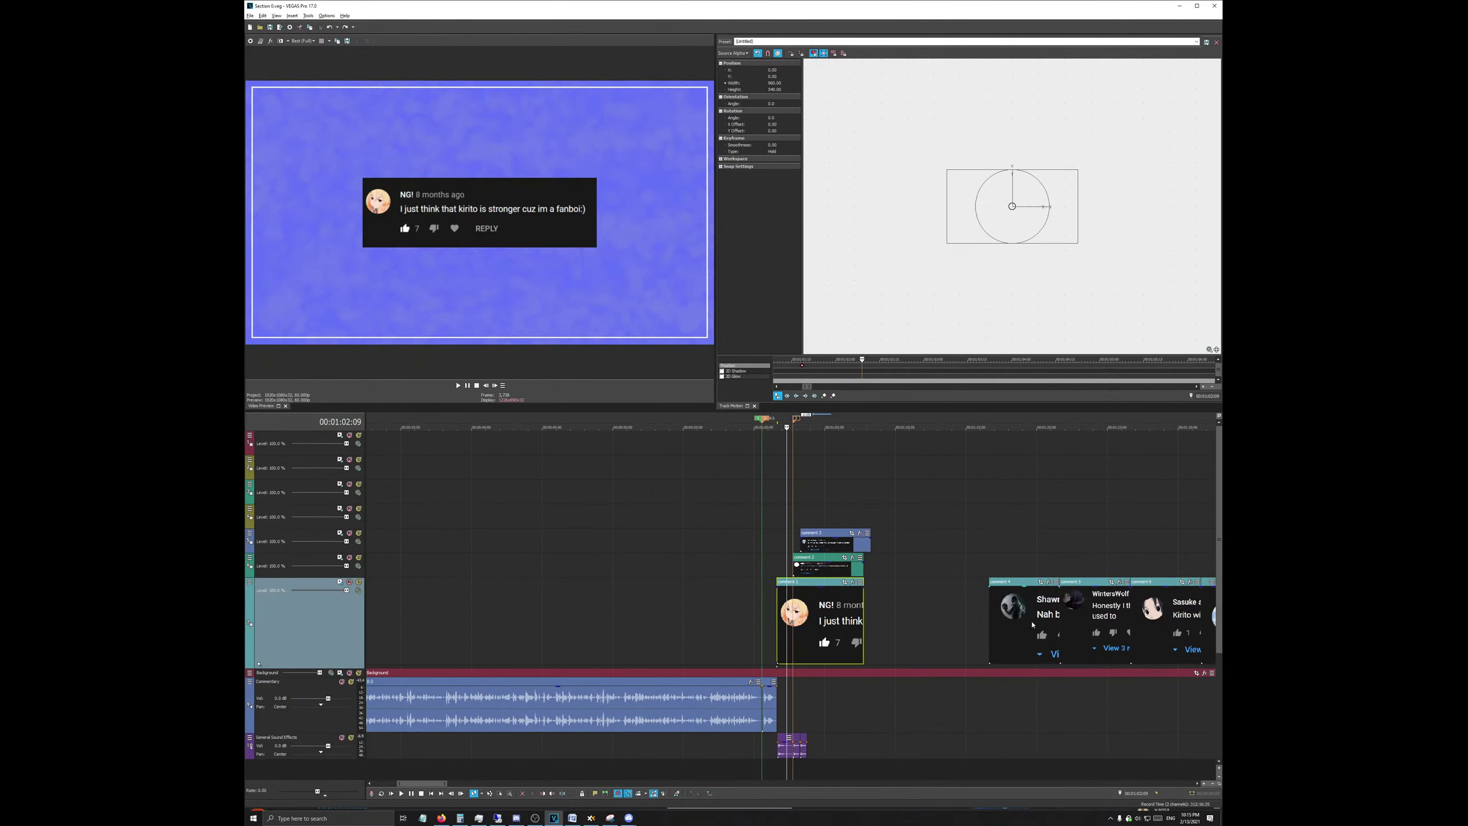
{"action": "left_click_drag", "start_coordinate": [855, 524], "coordinate": [849, 513]}
{"action": "left_click_drag", "start_coordinate": [1082, 622], "coordinate": [847, 469]}
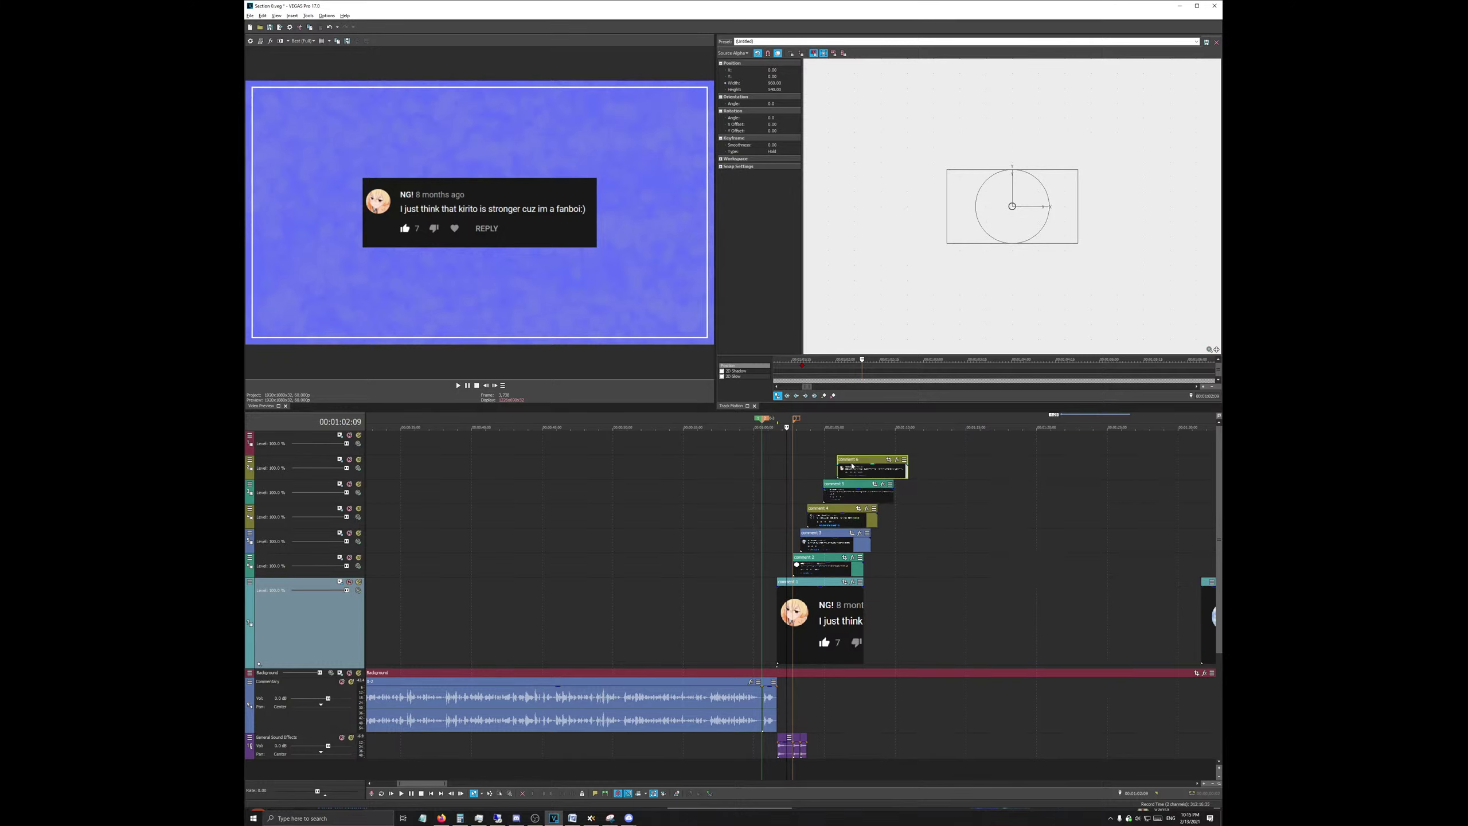
Step: Review the staggered comment sequence, checking how successive comments appear in the preview and where the third ding sound effect sits
{"action": "left_click", "coordinate": [837, 427]}
{"action": "left_click", "coordinate": [783, 426]}
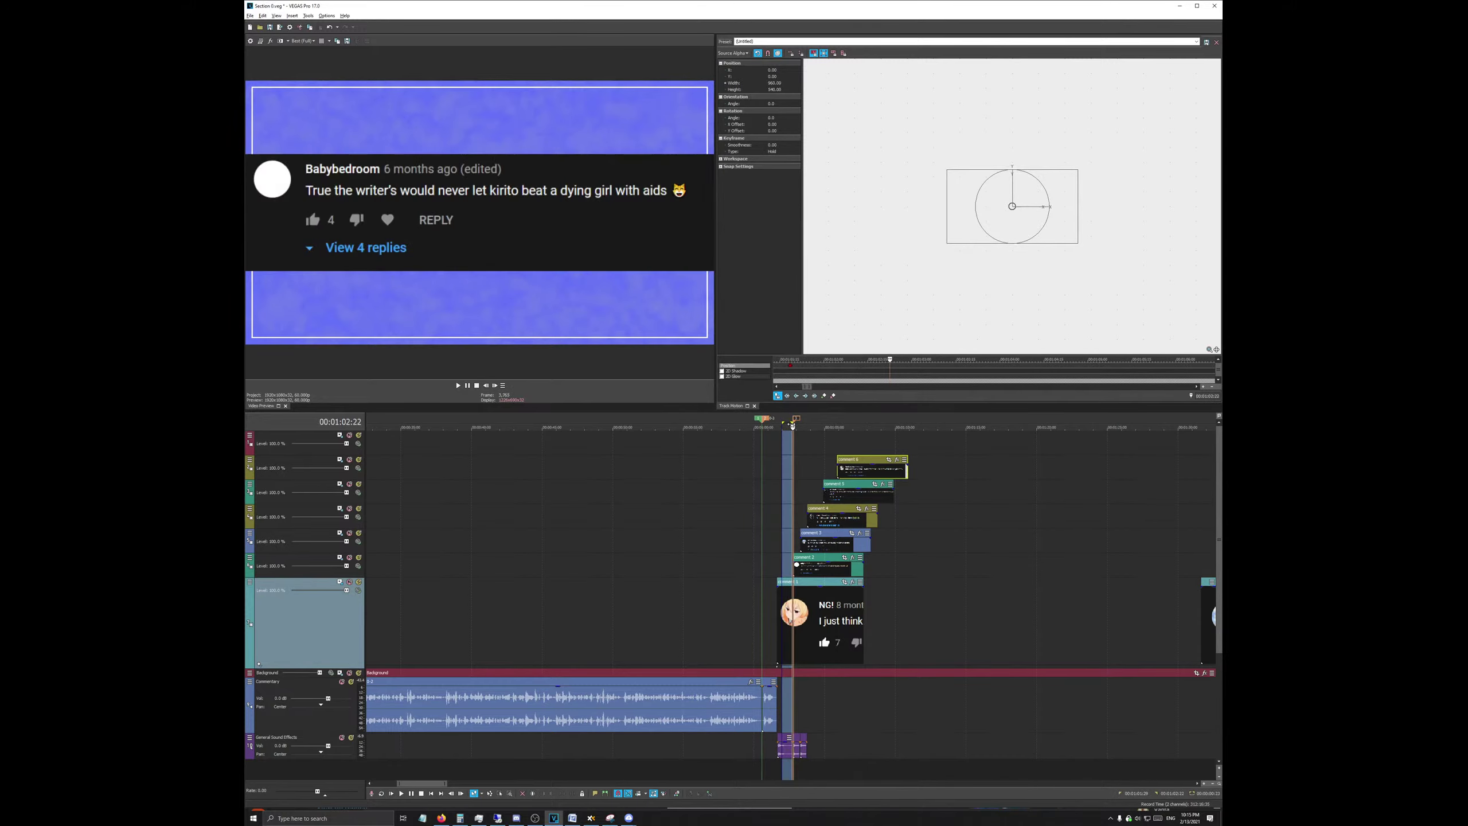
{"action": "key", "text": "space"}
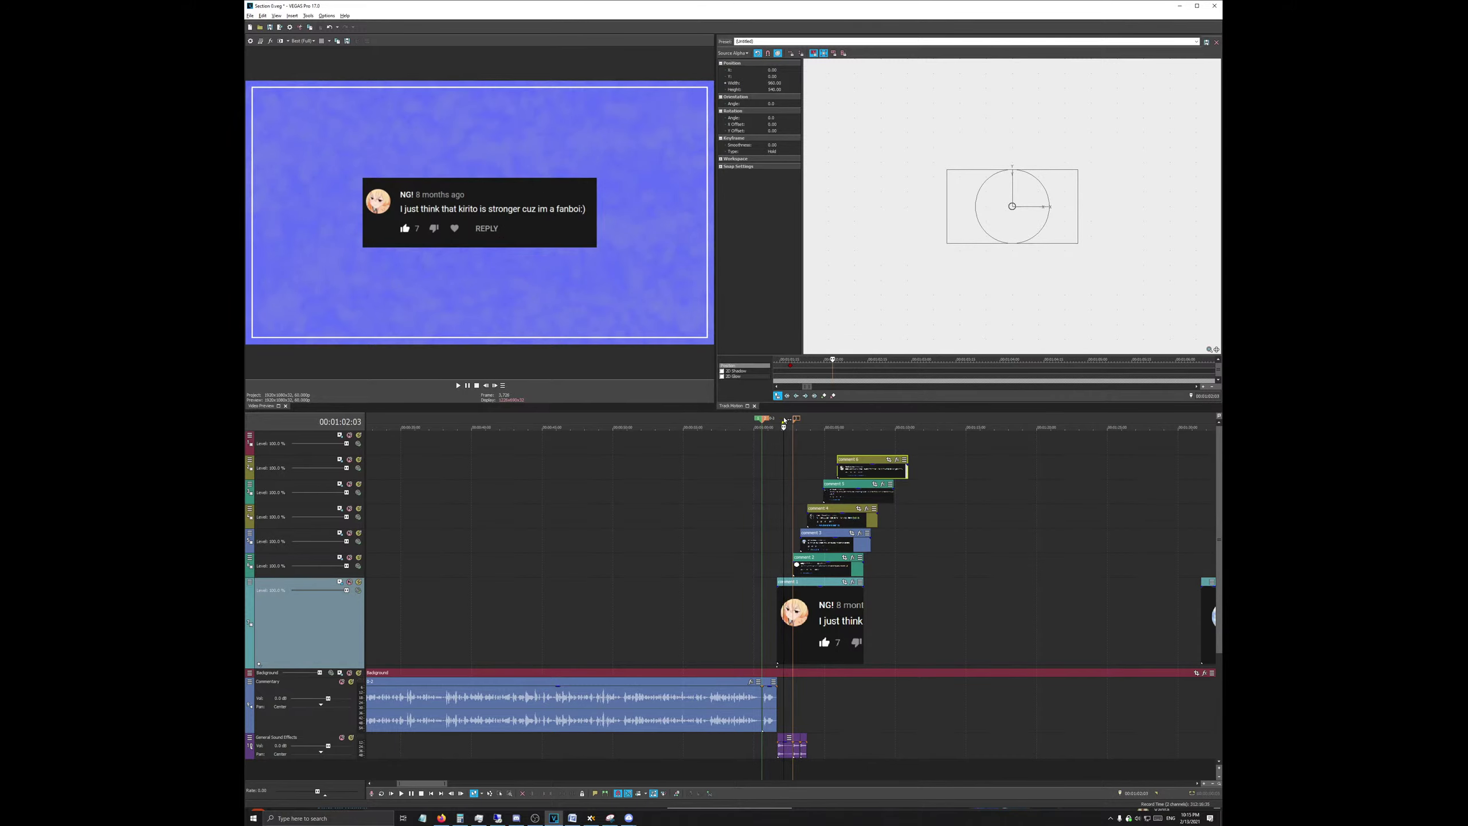
{"action": "left_click", "coordinate": [837, 427]}
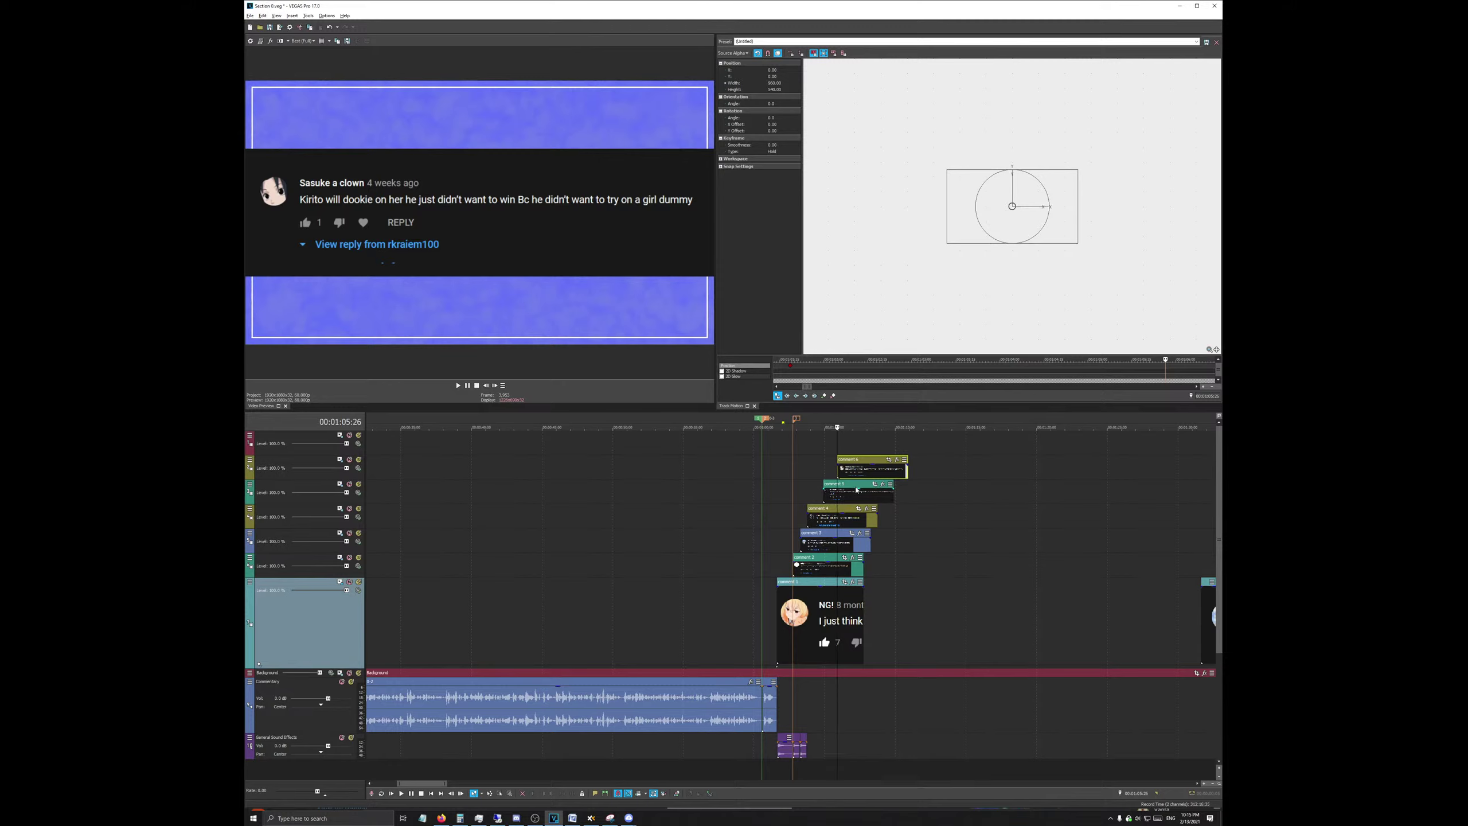
{"action": "scroll", "coordinate": [867, 485], "scroll_direction": "up", "scroll_amount": 4}
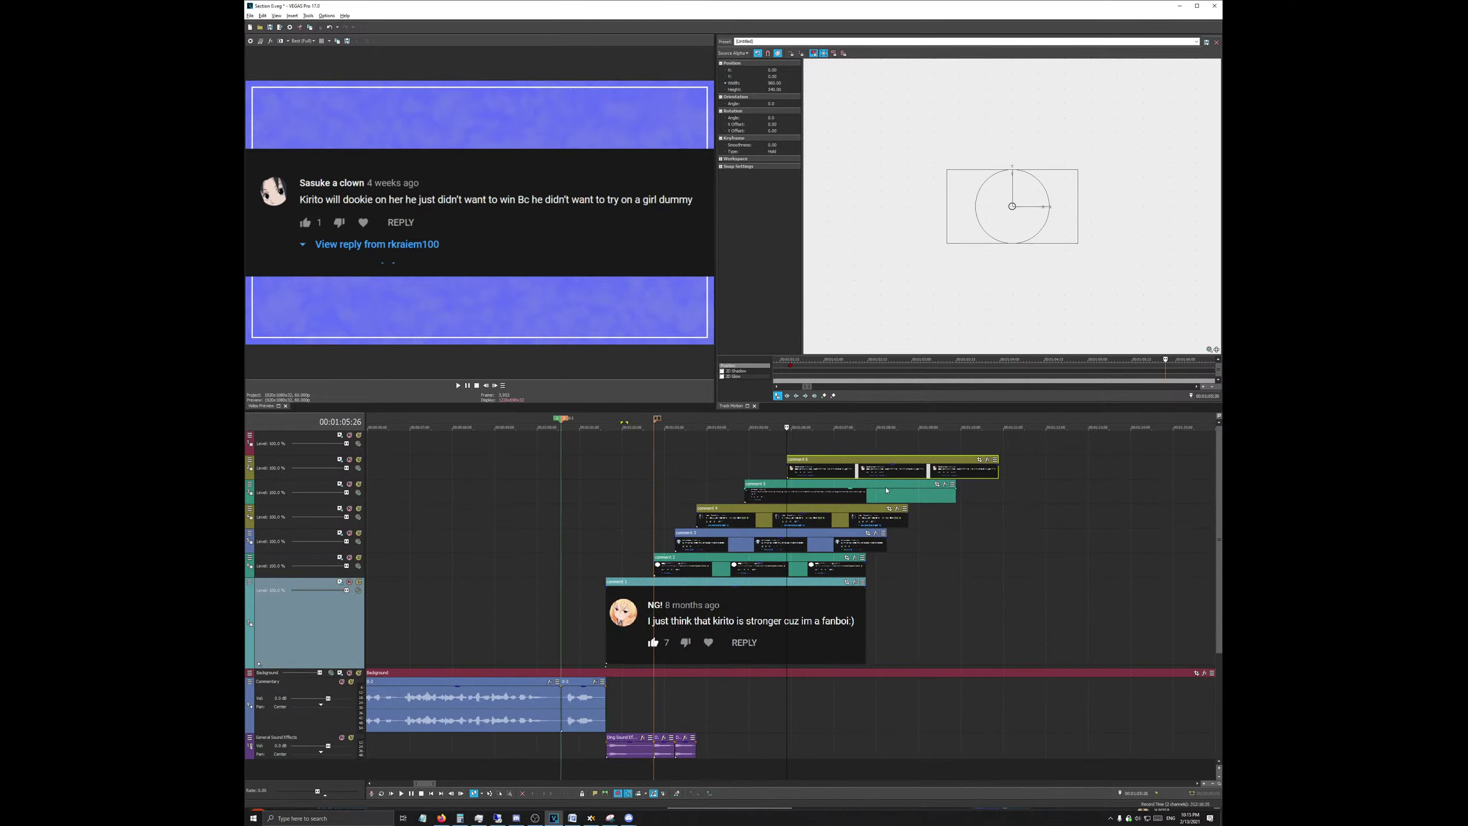
{"action": "scroll", "coordinate": [872, 487], "scroll_direction": "down", "scroll_amount": 2}
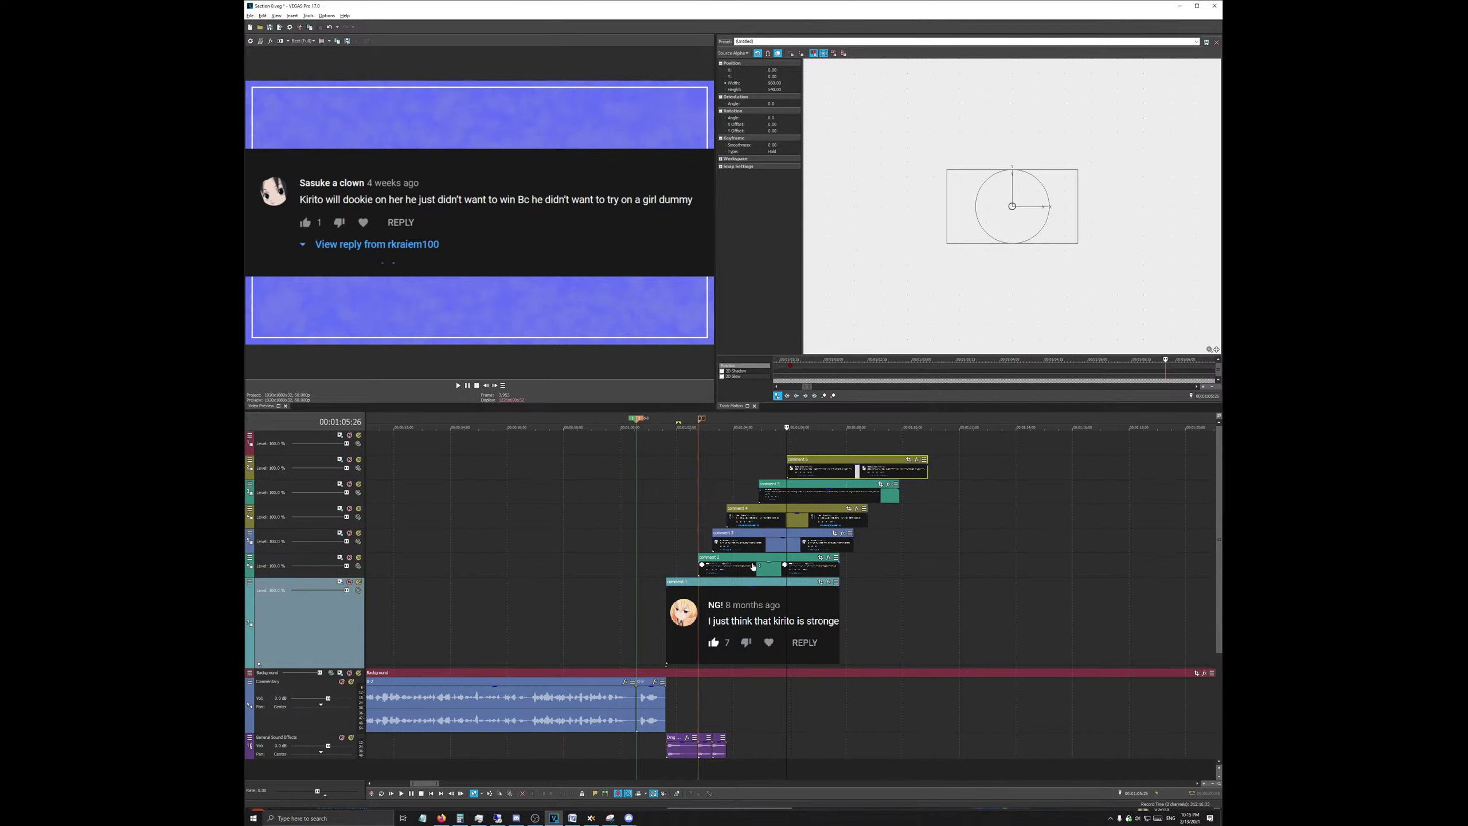
{"action": "left_click", "coordinate": [719, 750]}
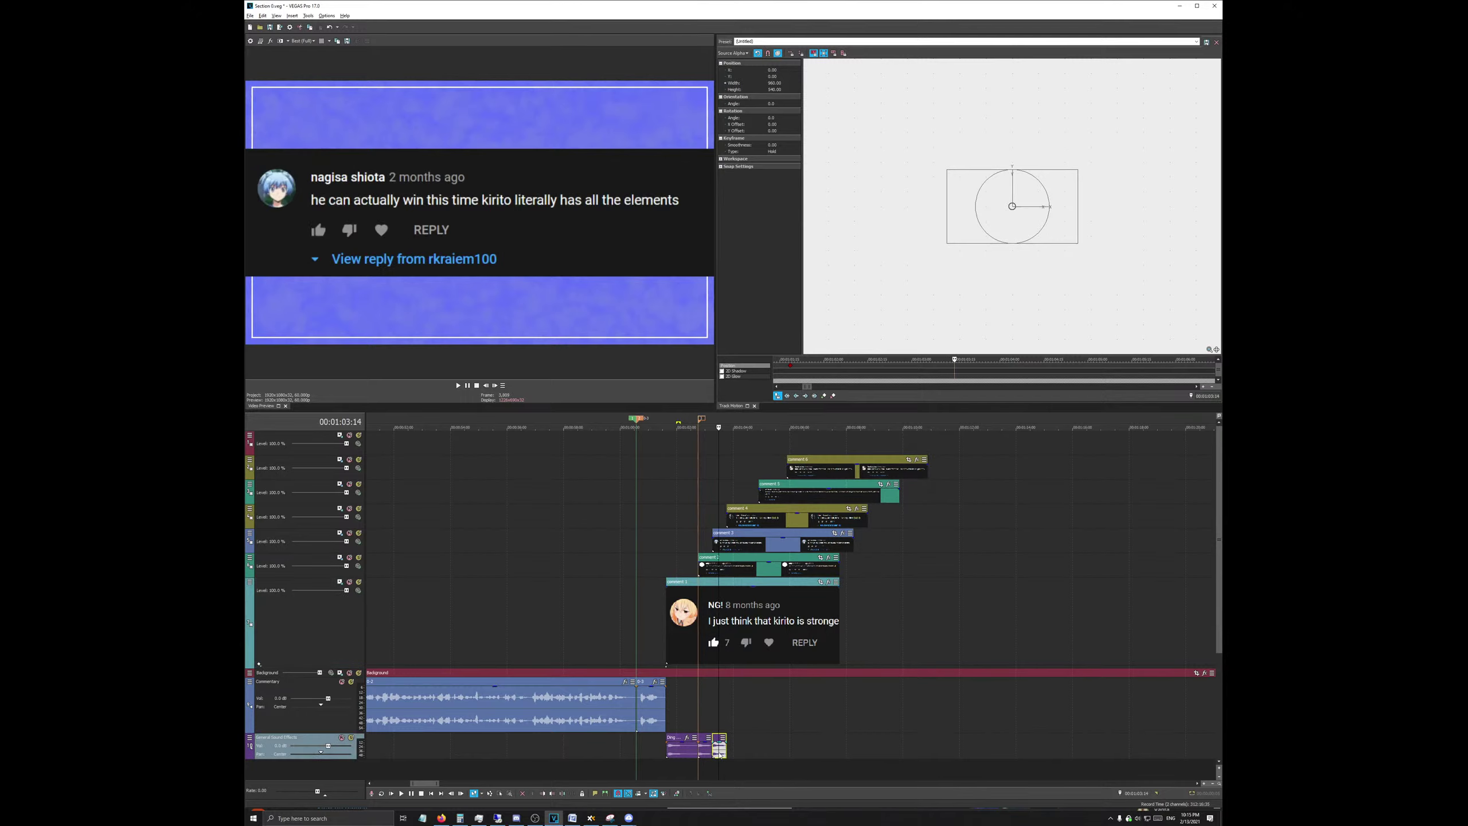
{"action": "left_click", "coordinate": [745, 428]}
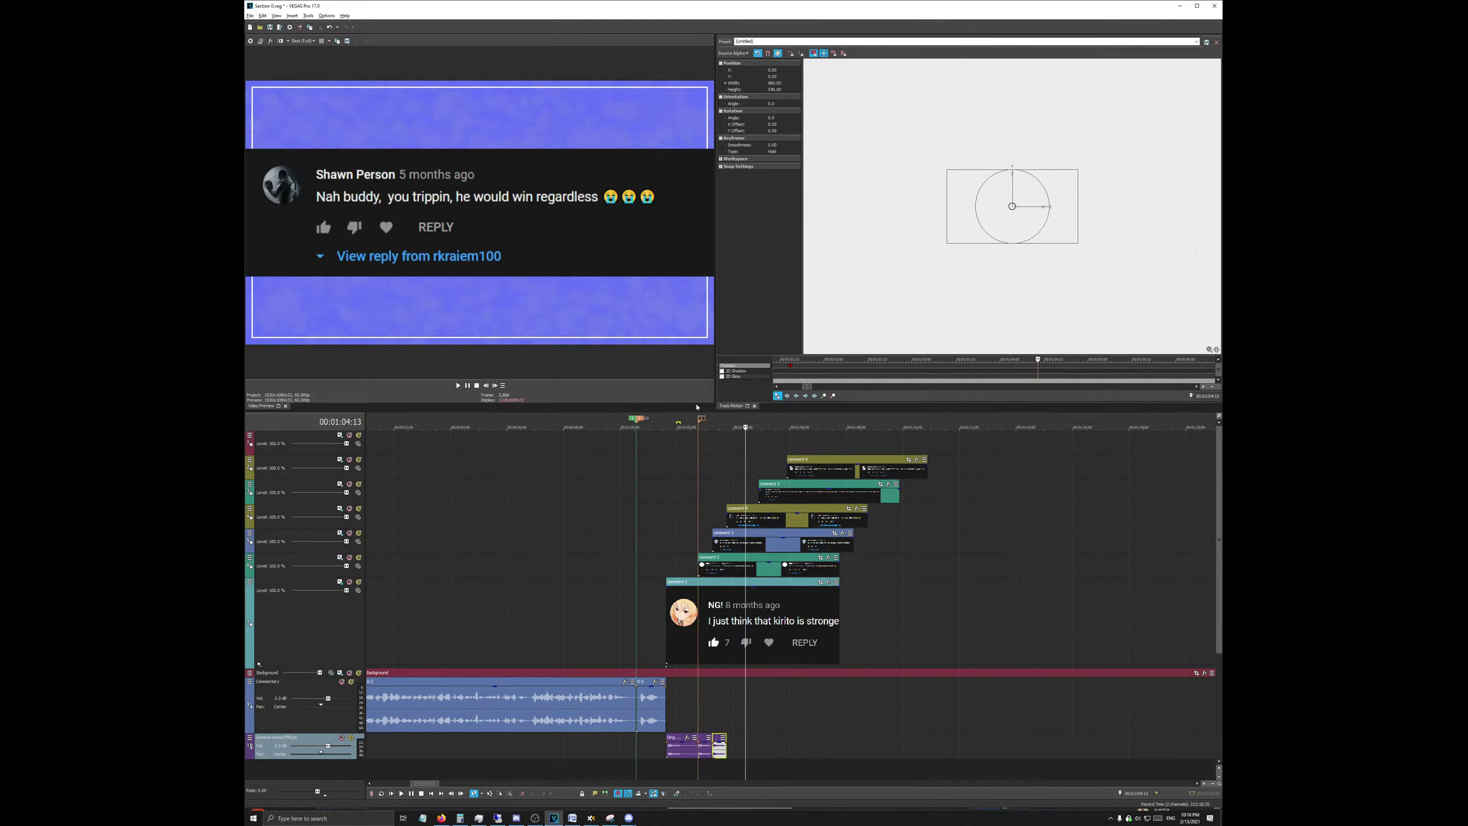
{"action": "scroll", "coordinate": [693, 499], "scroll_direction": "down", "scroll_amount": 5}
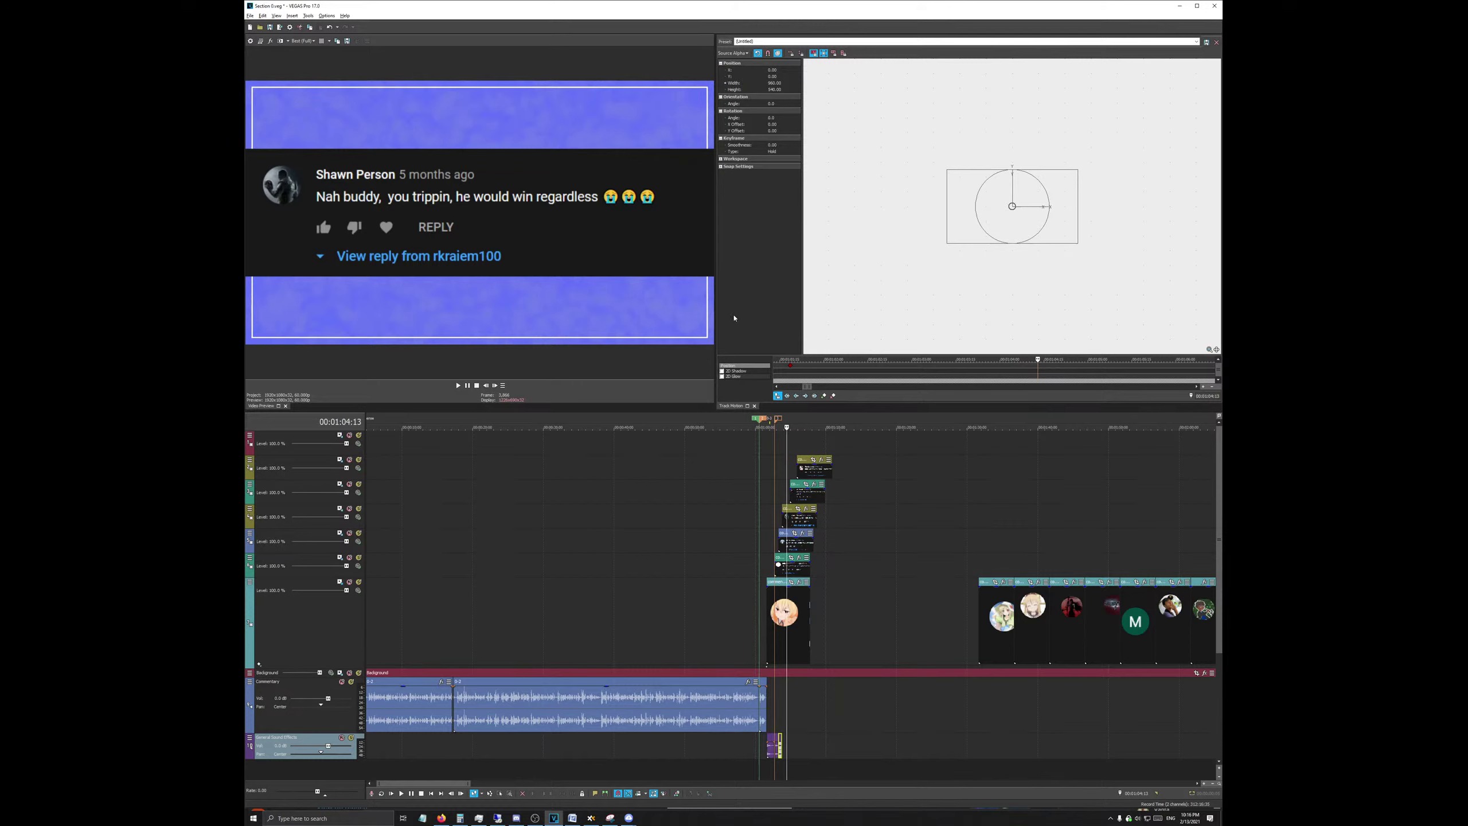
{"action": "scroll", "coordinate": [903, 698], "scroll_direction": "up", "scroll_amount": 4}
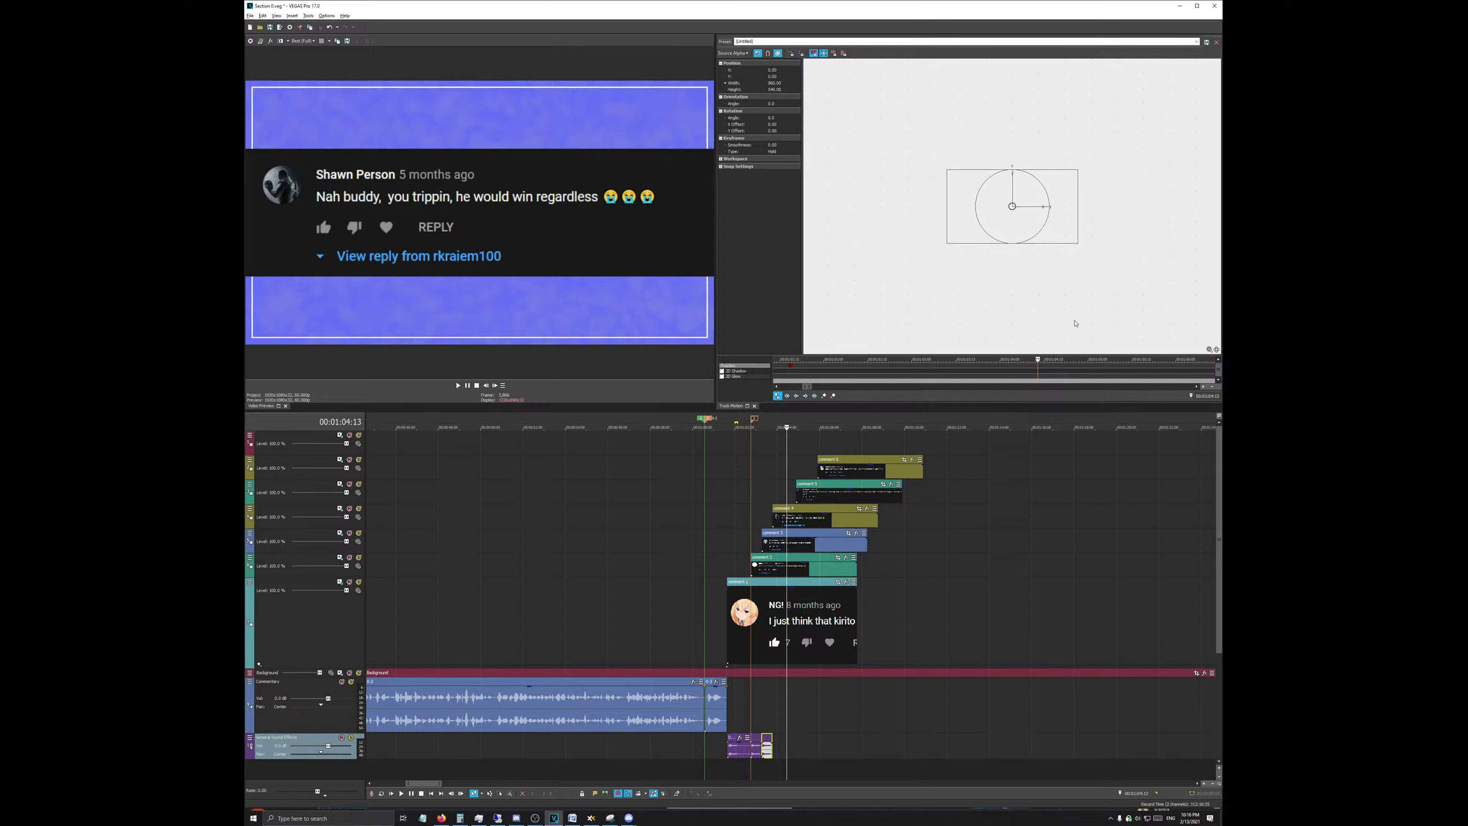
Step: Preview the first comment at 00:01:02:00 with the Background track temporarily muted
{"action": "left_click", "coordinate": [735, 422]}
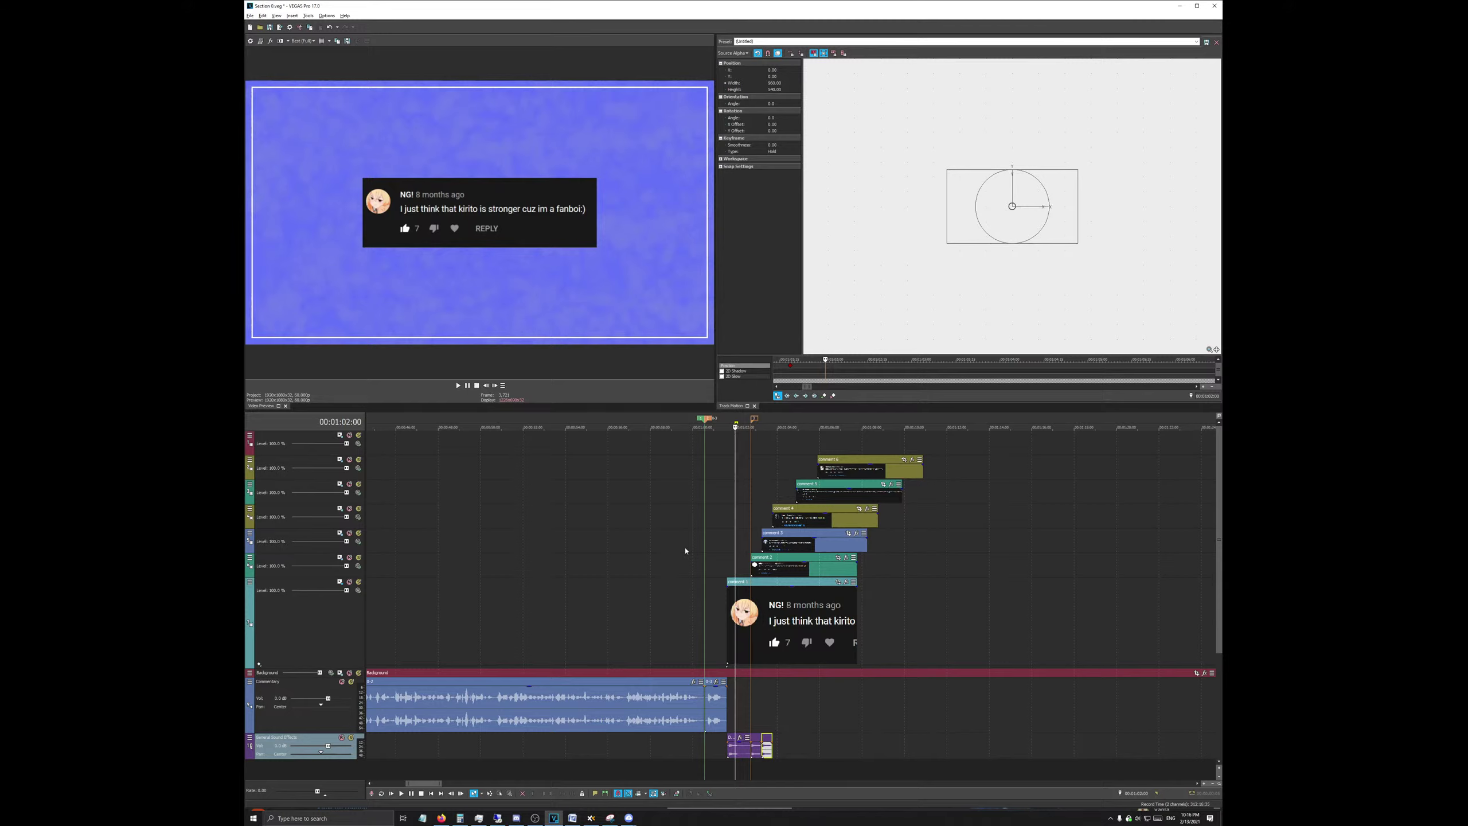
{"action": "left_click", "coordinate": [349, 672]}
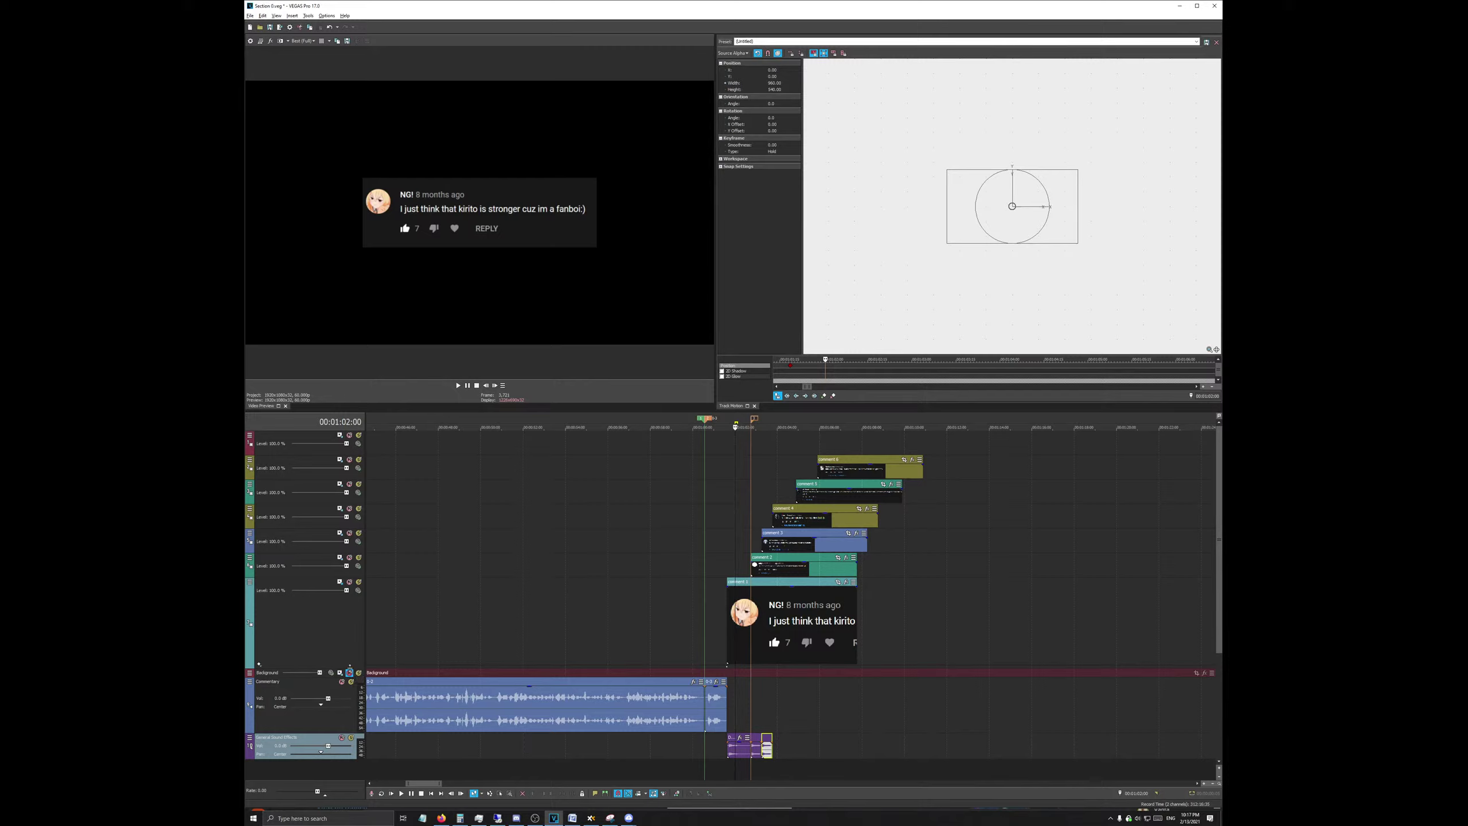
{"action": "left_click", "coordinate": [349, 672]}
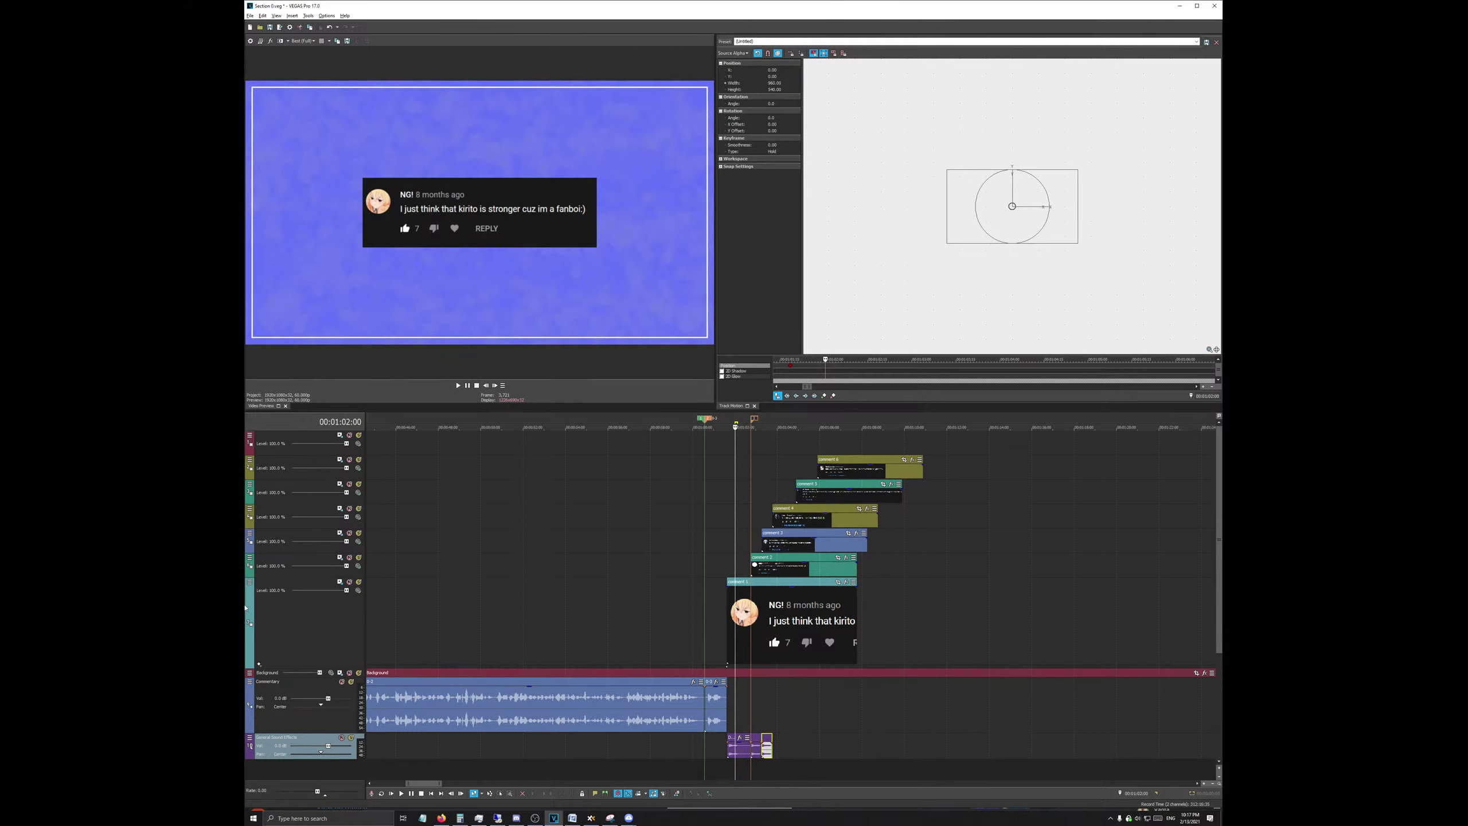
{"action": "left_click", "coordinate": [246, 816]}
{"action": "type", "text": "paint"}
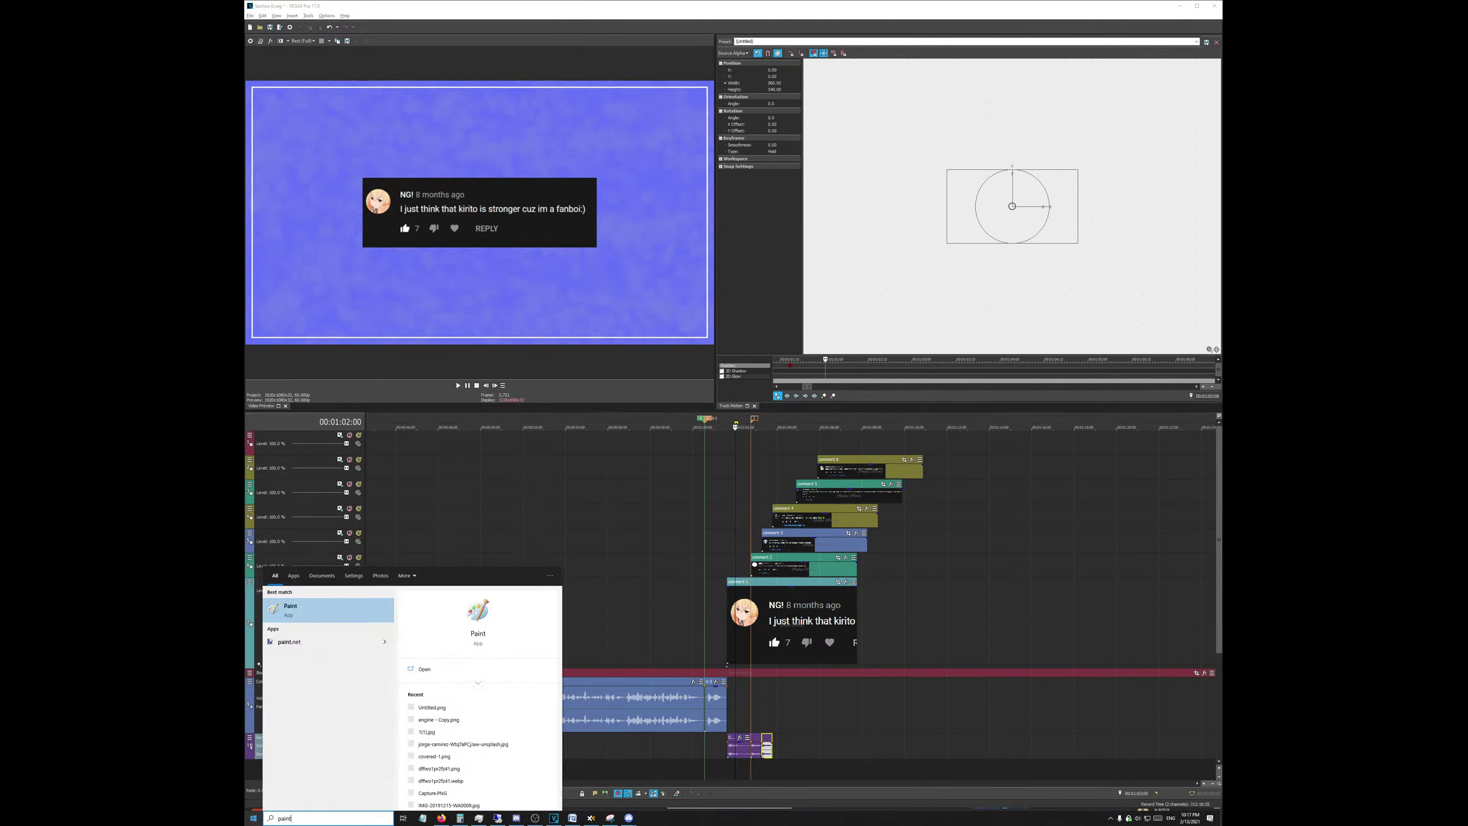
{"action": "key", "text": "Return"}
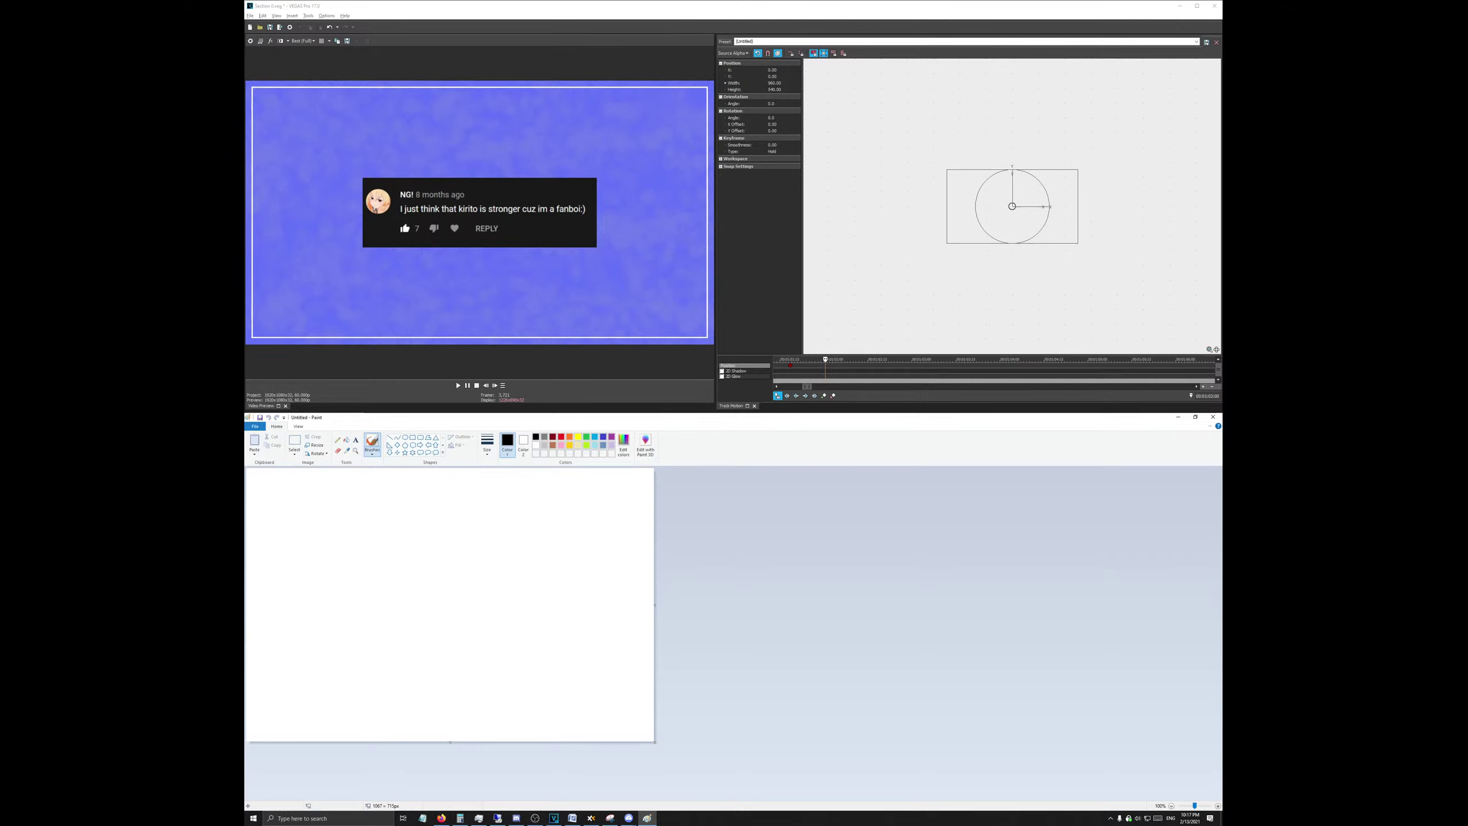
{"action": "left_click", "coordinate": [1212, 416]}
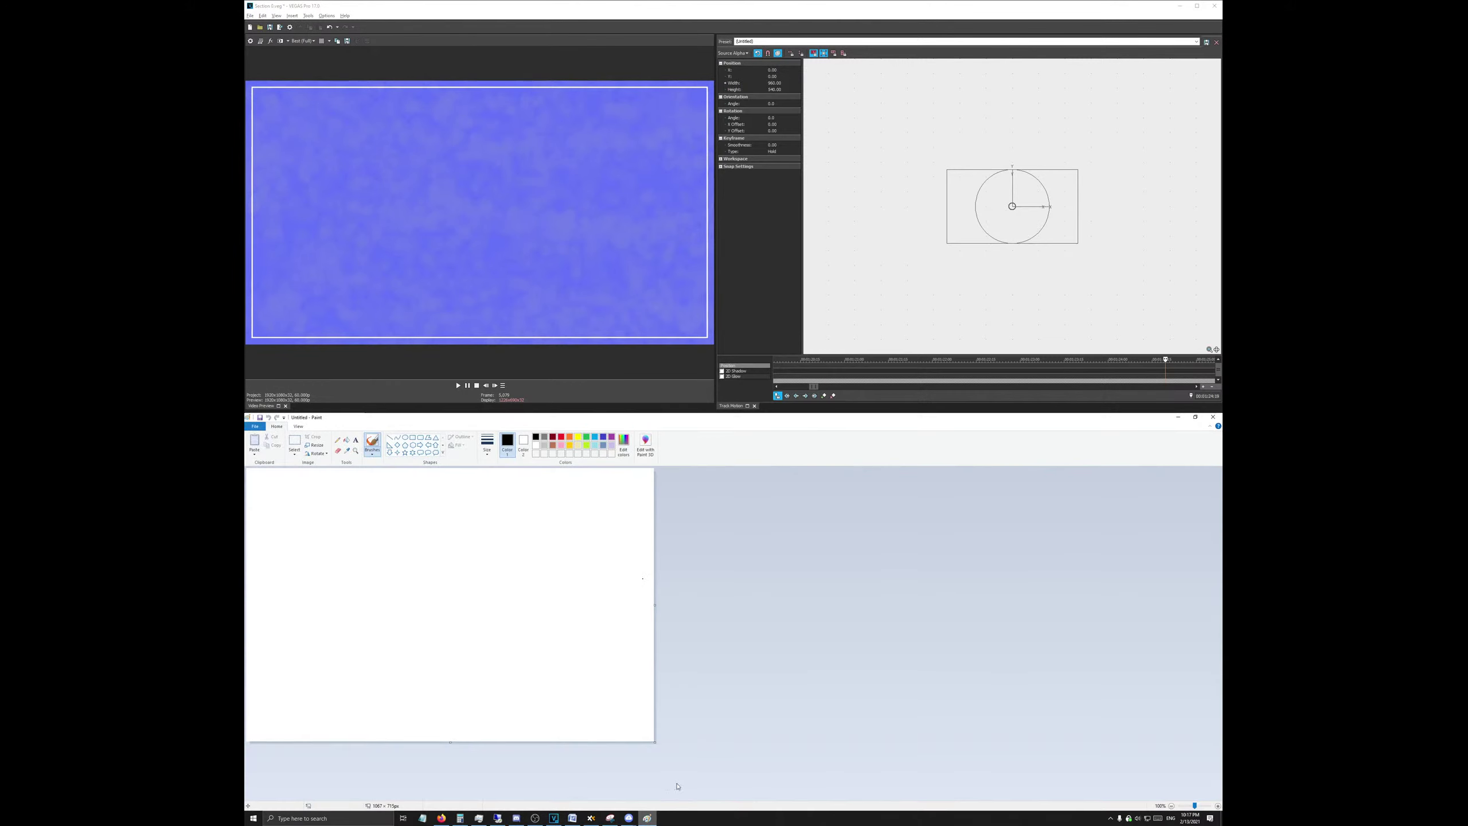
{"action": "left_click", "coordinate": [646, 818]}
{"action": "left_click", "coordinate": [1213, 417]}
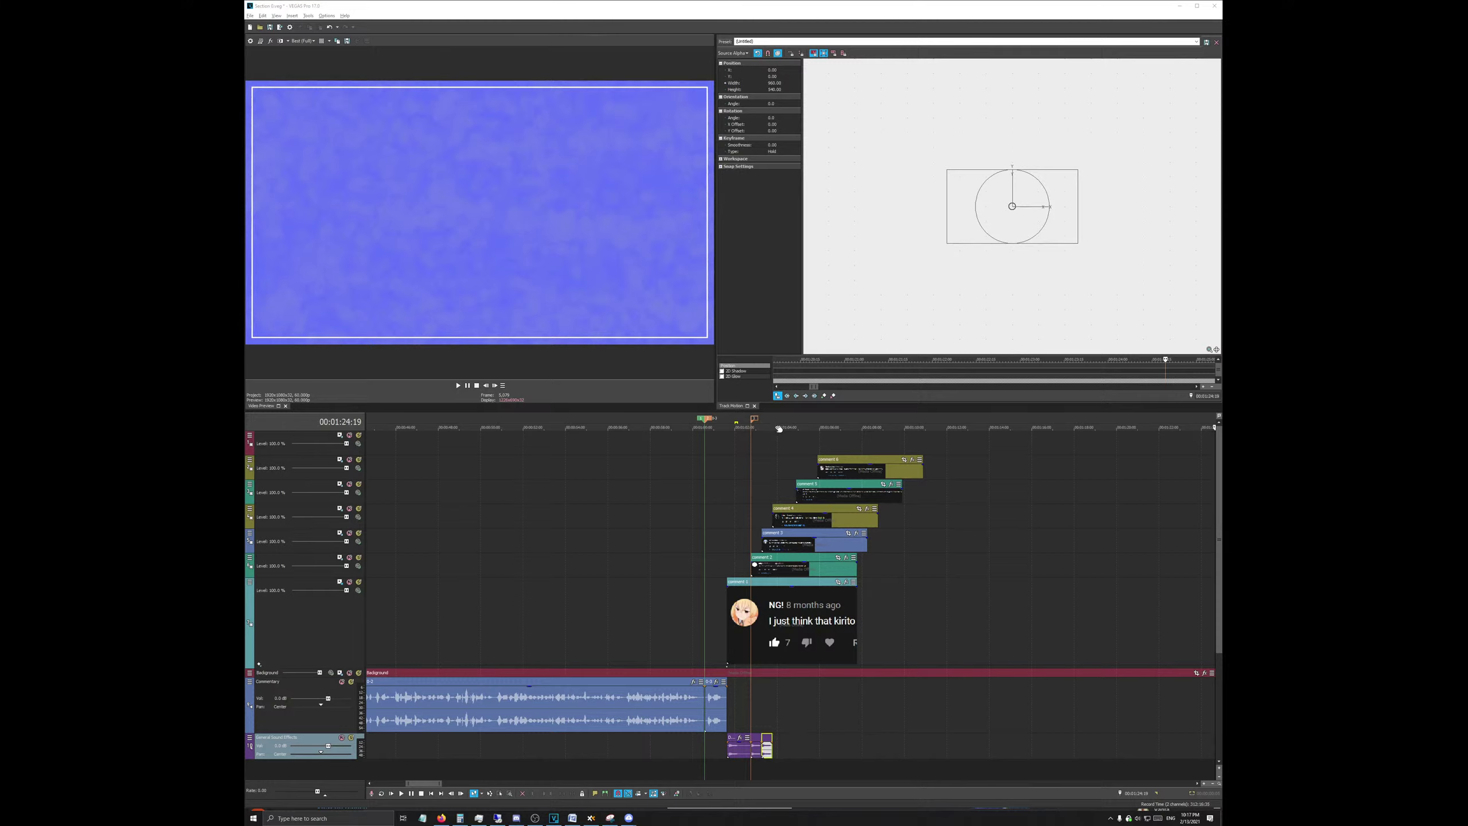
Step: Inspect the frames just before and during the first comment, and the point where the third comment is displayed
{"action": "left_click", "coordinate": [724, 422]}
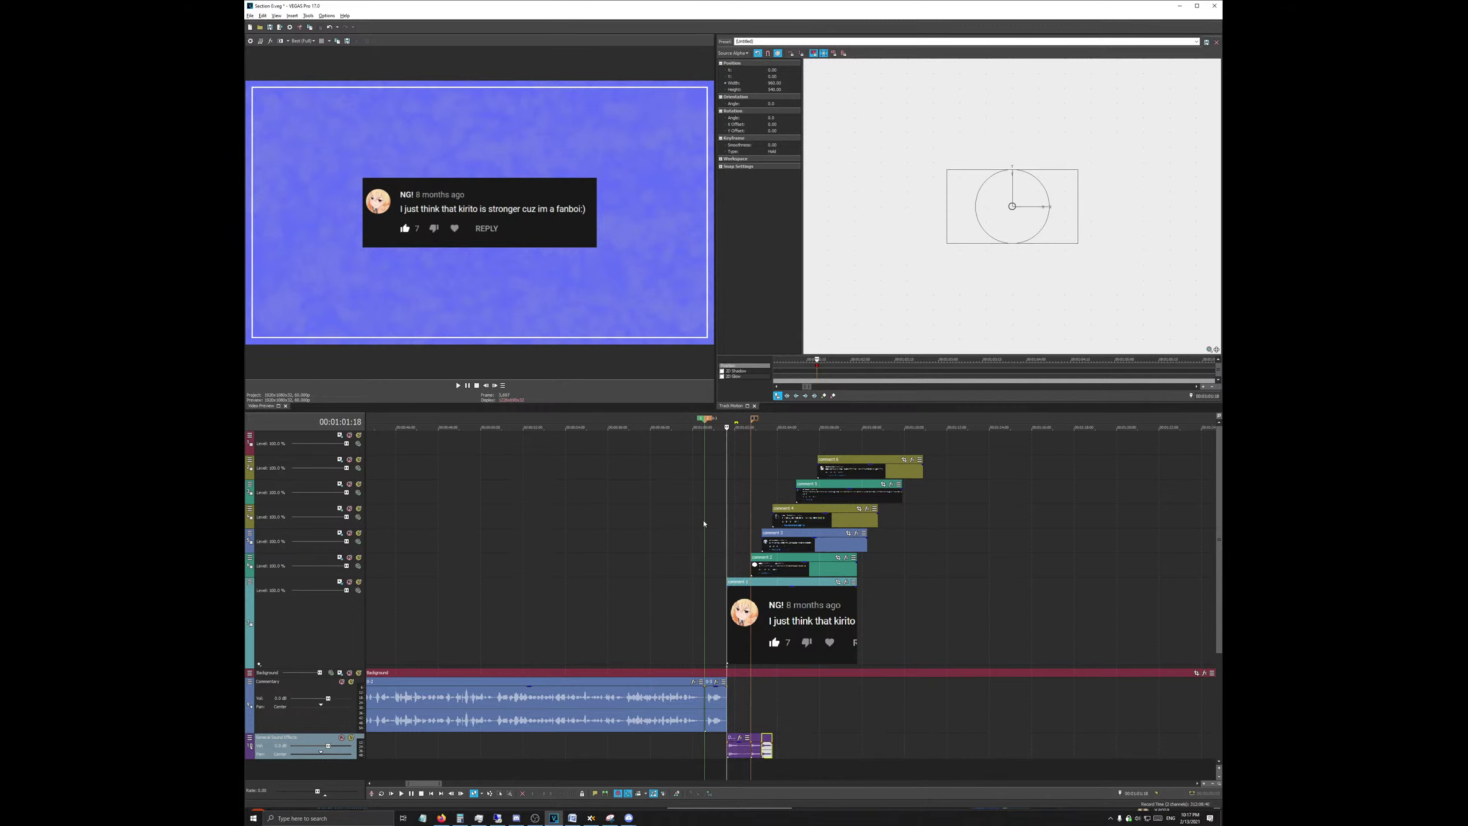
{"action": "left_click", "coordinate": [253, 818]}
{"action": "left_click", "coordinate": [253, 818]}
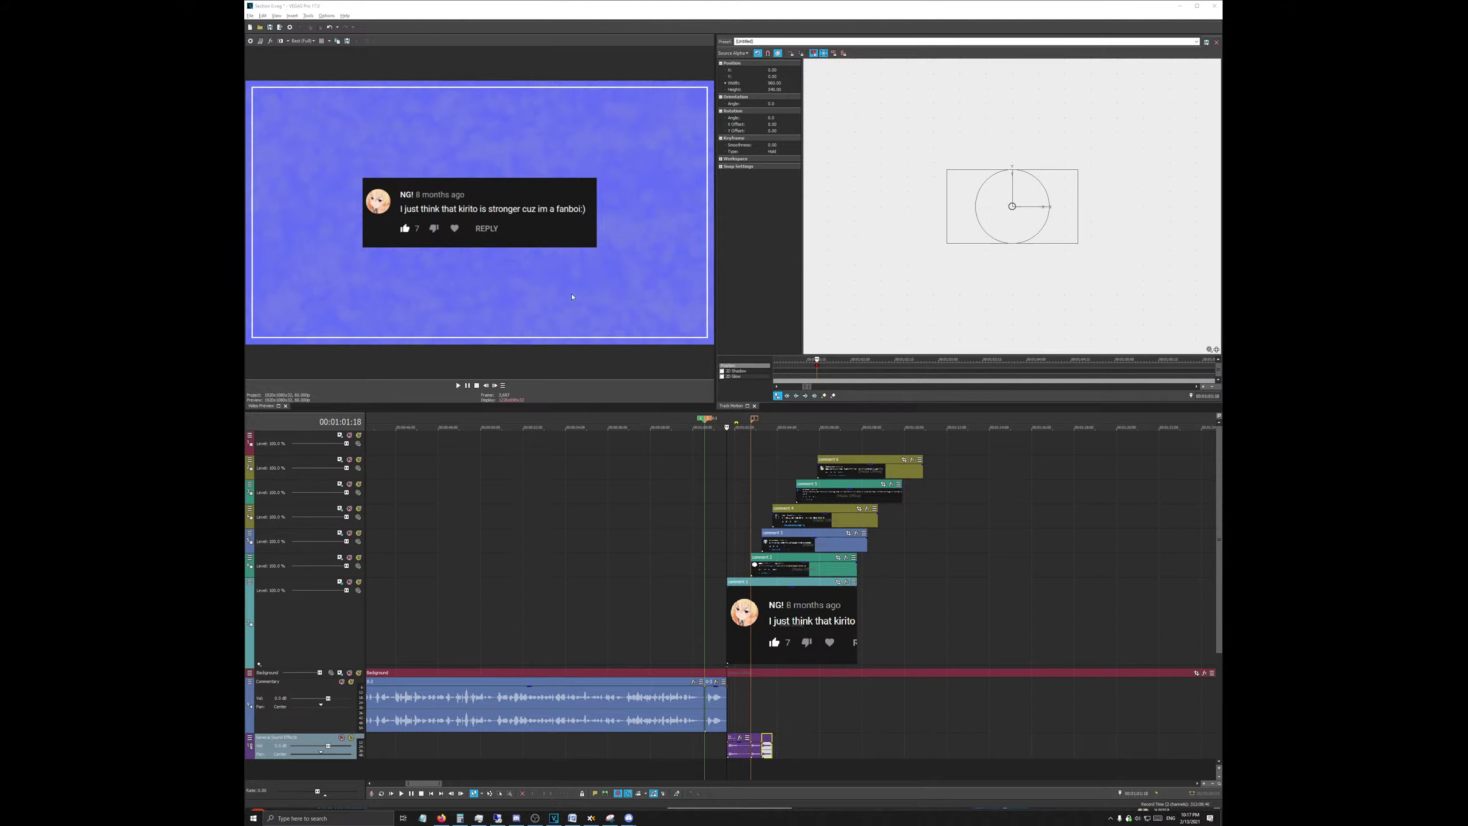
{"action": "left_click", "coordinate": [723, 424]}
{"action": "scroll", "coordinate": [723, 424], "scroll_direction": "up", "scroll_amount": 5}
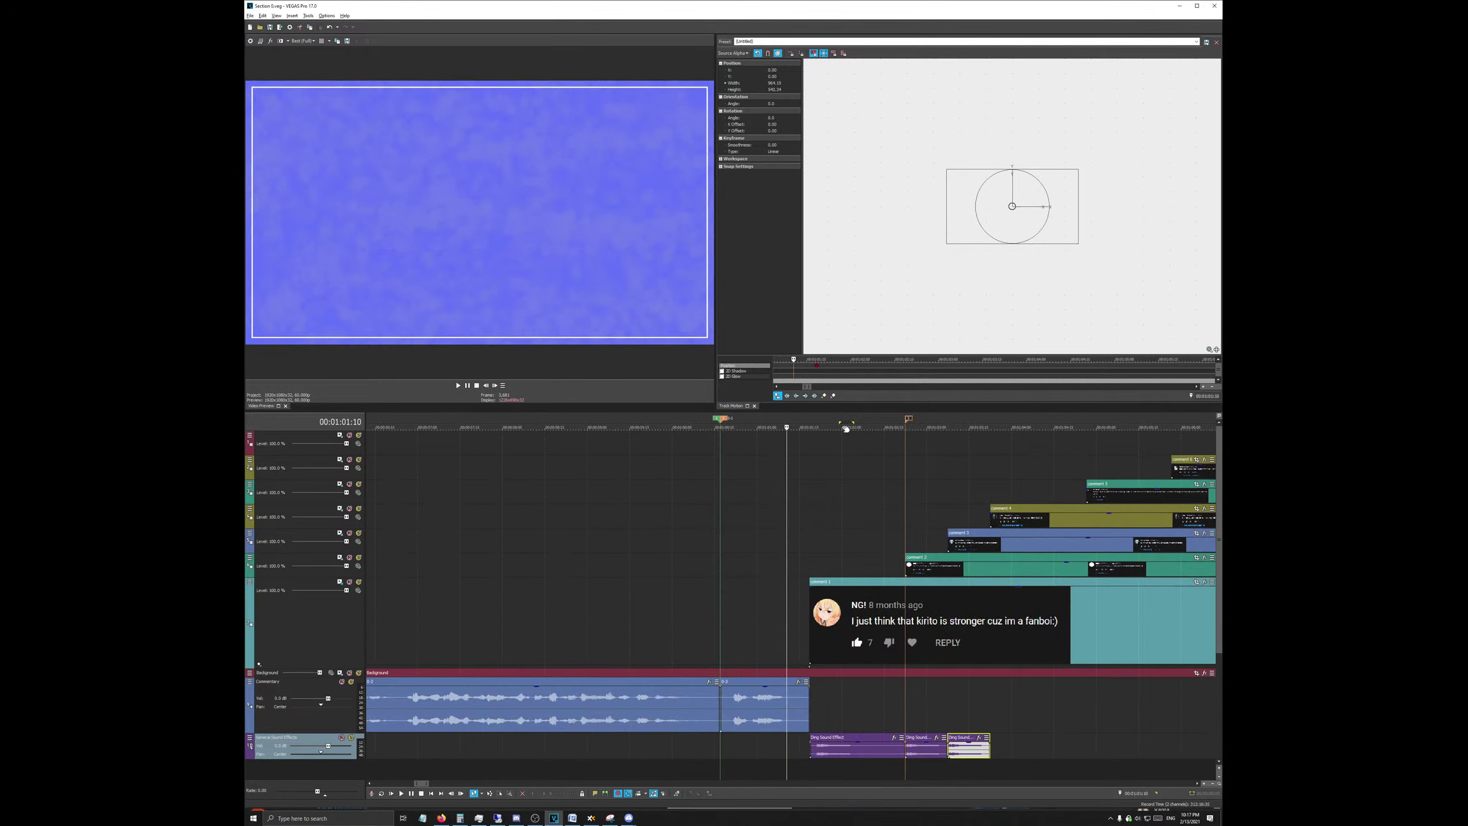
{"action": "left_click", "coordinate": [843, 417]}
{"action": "scroll", "coordinate": [832, 428], "scroll_direction": "down", "scroll_amount": 5}
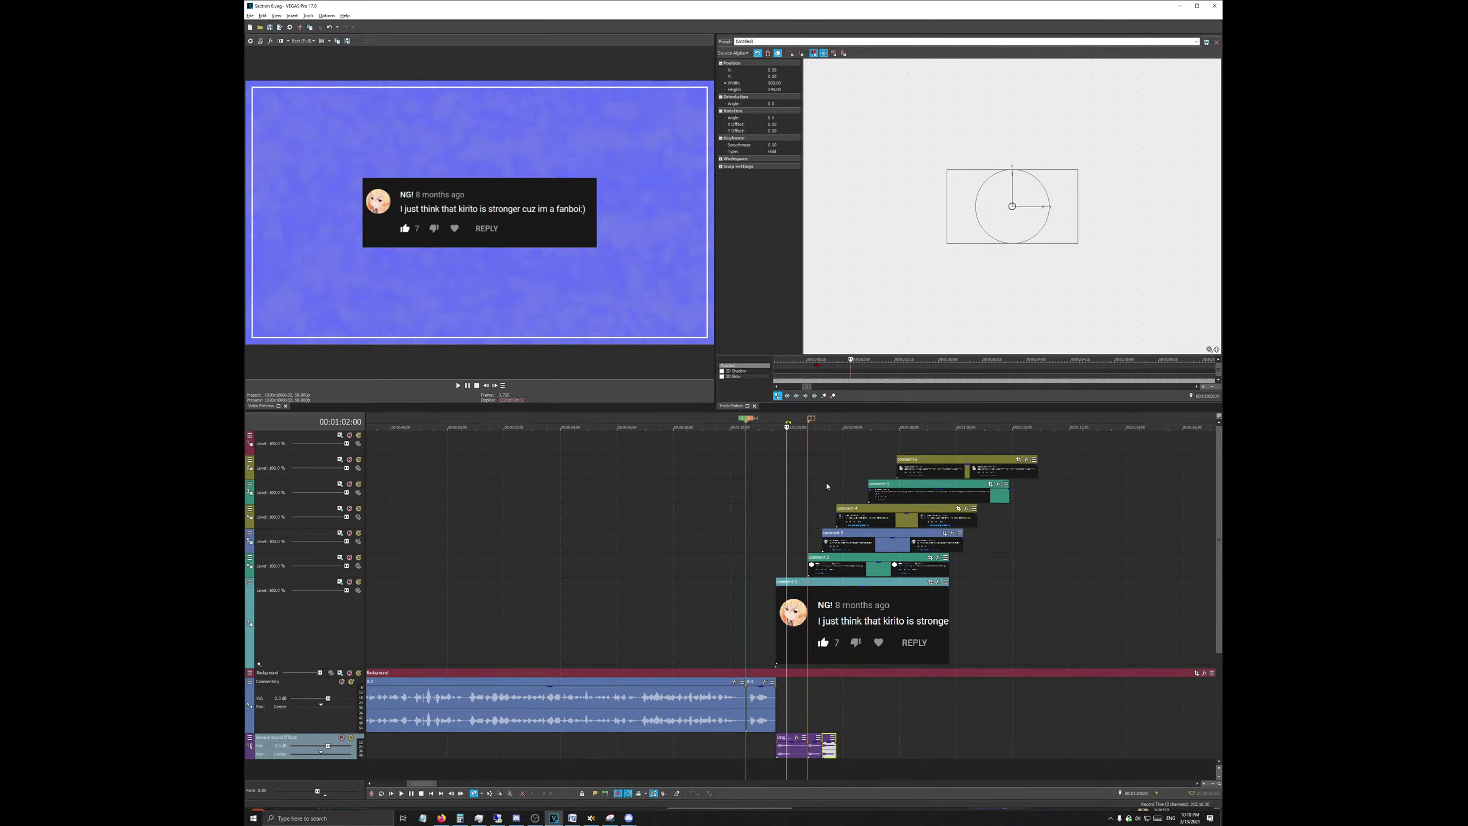
{"action": "left_click", "coordinate": [832, 427]}
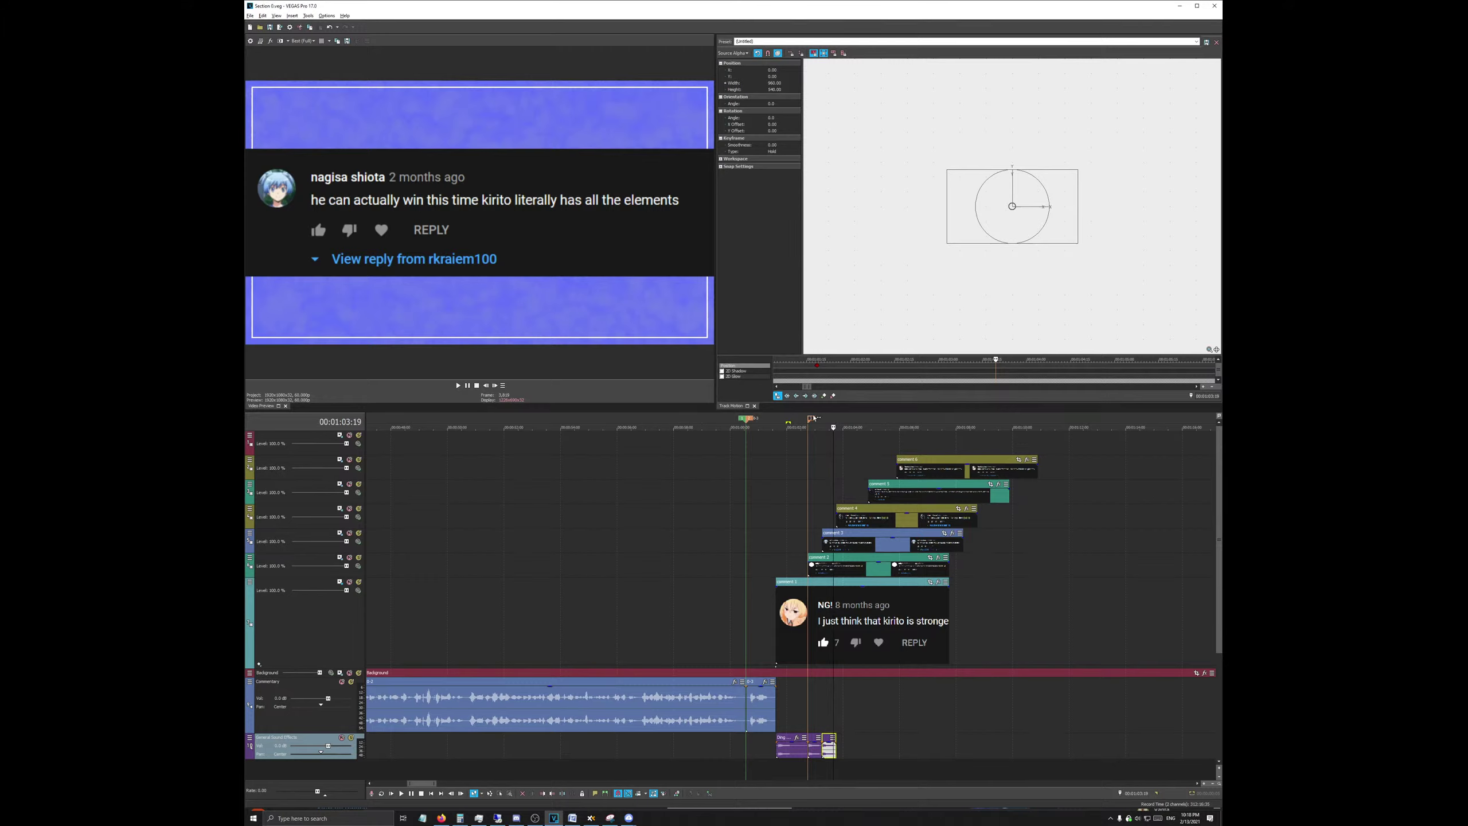
Step: Move the next unplaced comment clip onto the empty top track, starting shortly after the sixth comment
{"action": "left_click", "coordinate": [812, 427]}
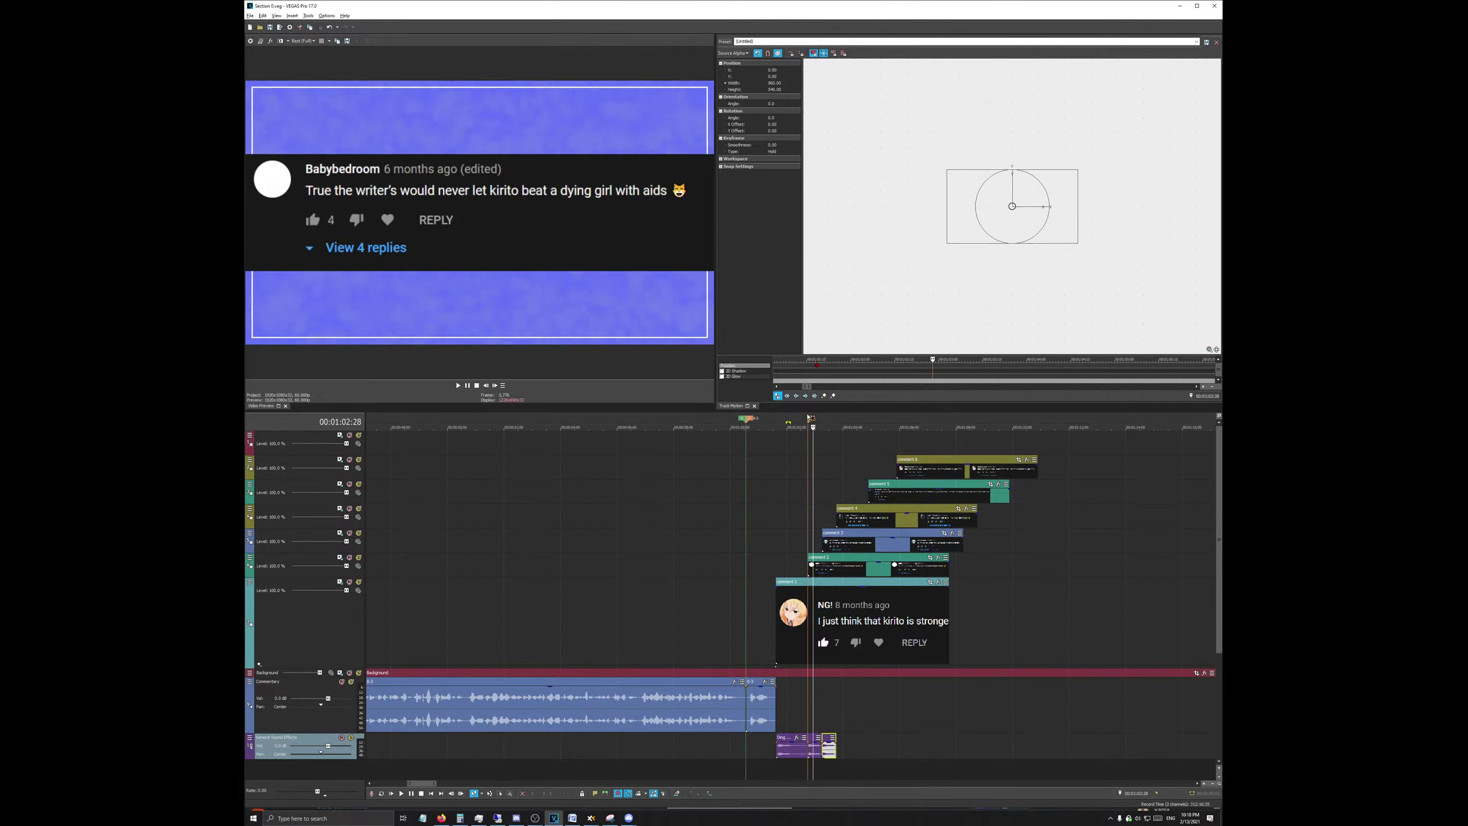
{"action": "left_click", "coordinate": [808, 427]}
{"action": "scroll", "coordinate": [889, 576], "scroll_direction": "down", "scroll_amount": 3}
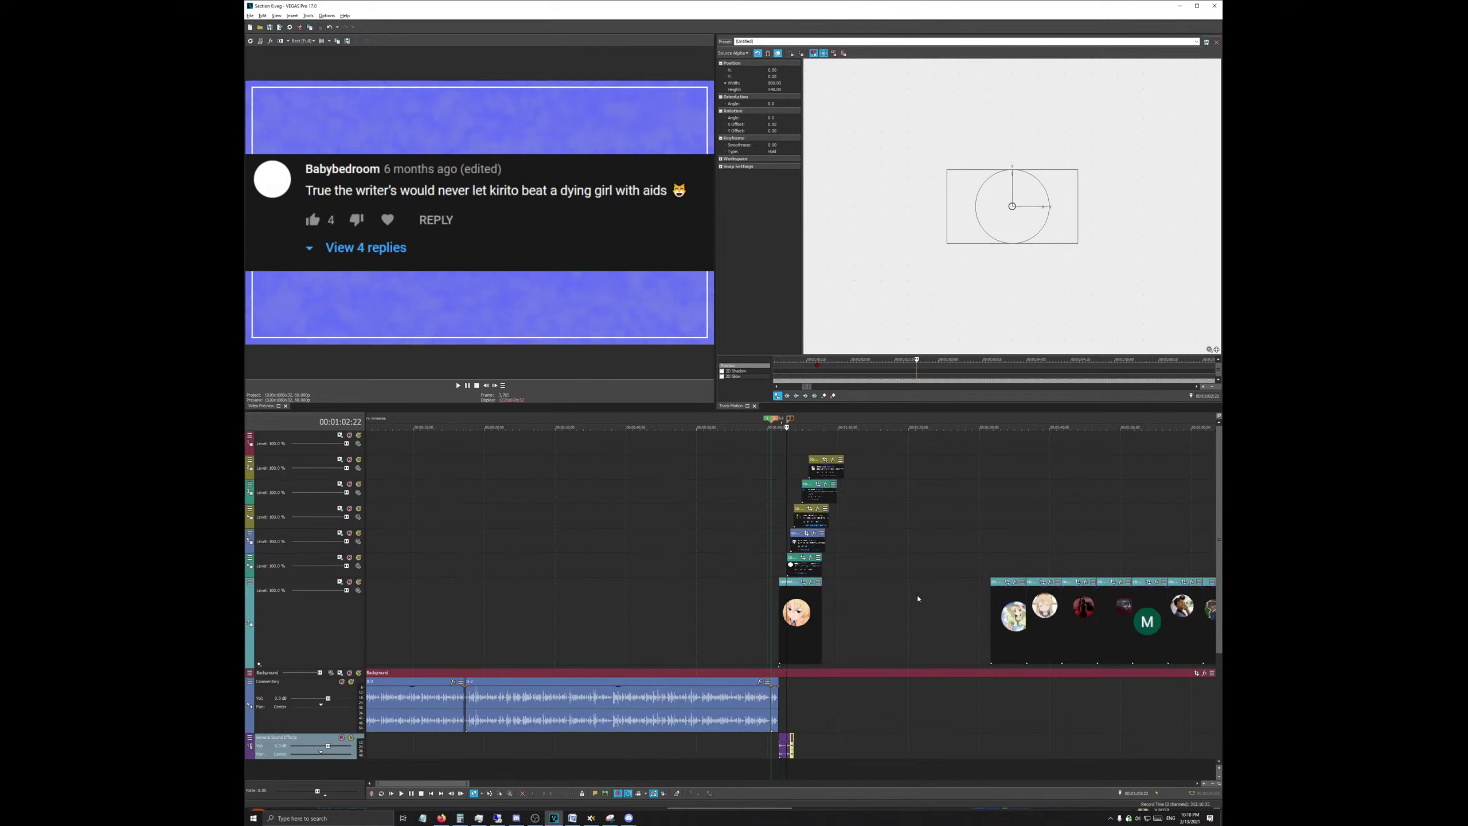
{"action": "left_click", "coordinate": [994, 586]}
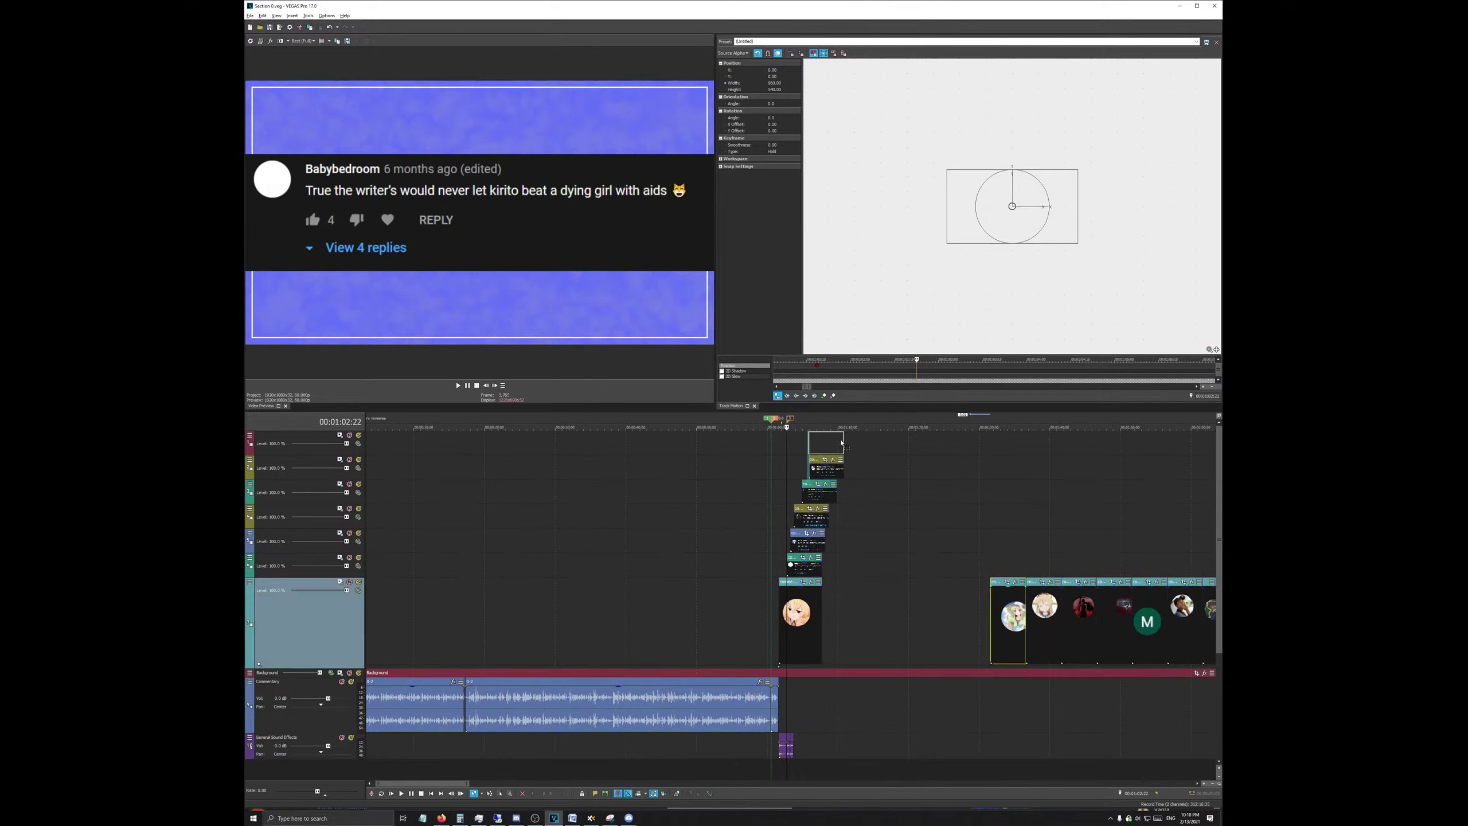
{"action": "key", "text": "Delete"}
{"action": "scroll", "coordinate": [824, 452], "scroll_direction": "up", "scroll_amount": 4}
{"action": "scroll", "coordinate": [824, 452], "scroll_direction": "down", "scroll_amount": 5}
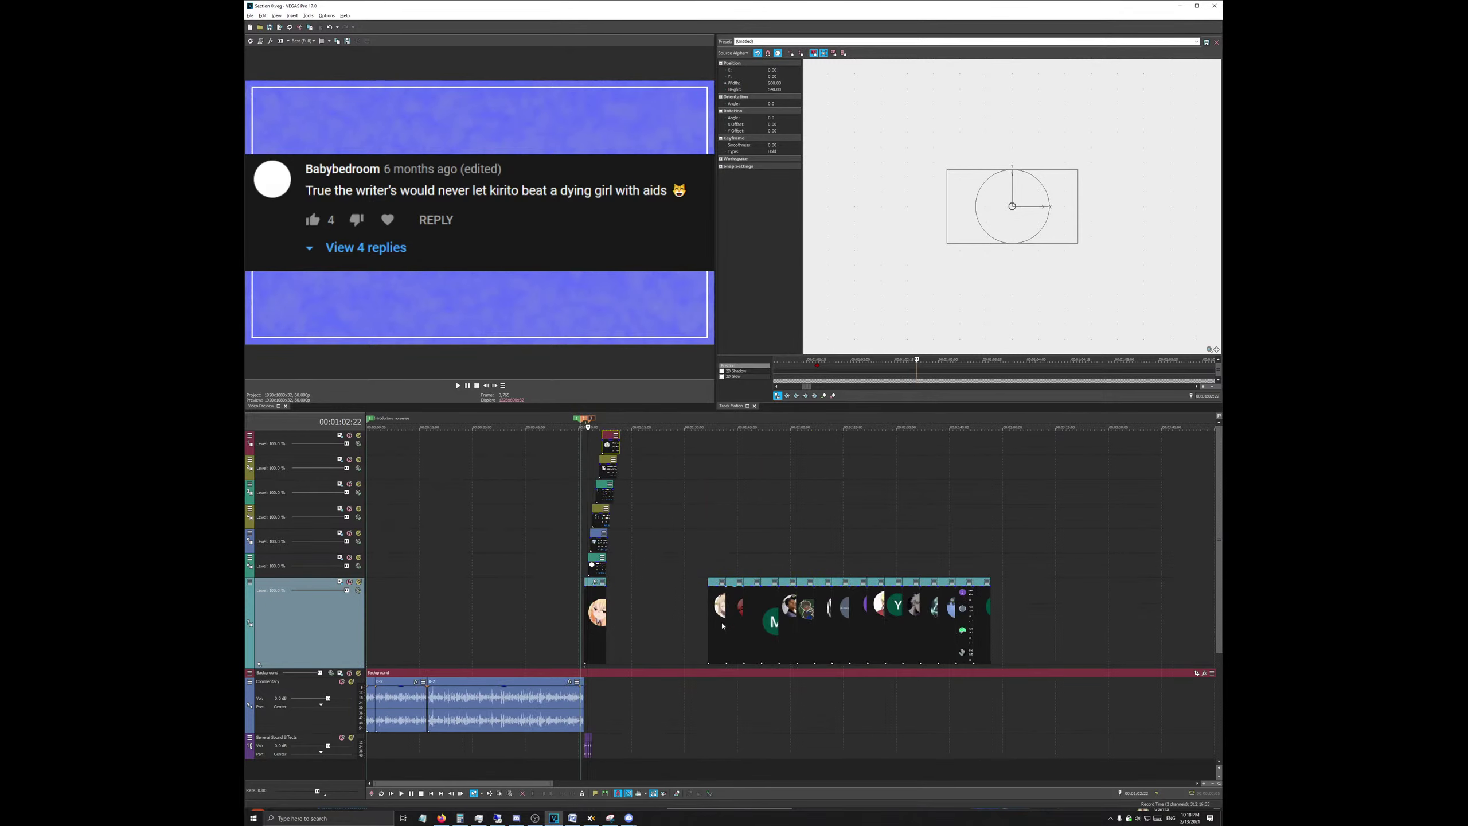
Step: Play the start of the second comment from 00:01:02:22 to hear it with its ding sound effect
{"action": "scroll", "coordinate": [765, 430], "scroll_direction": "up", "scroll_amount": 5}
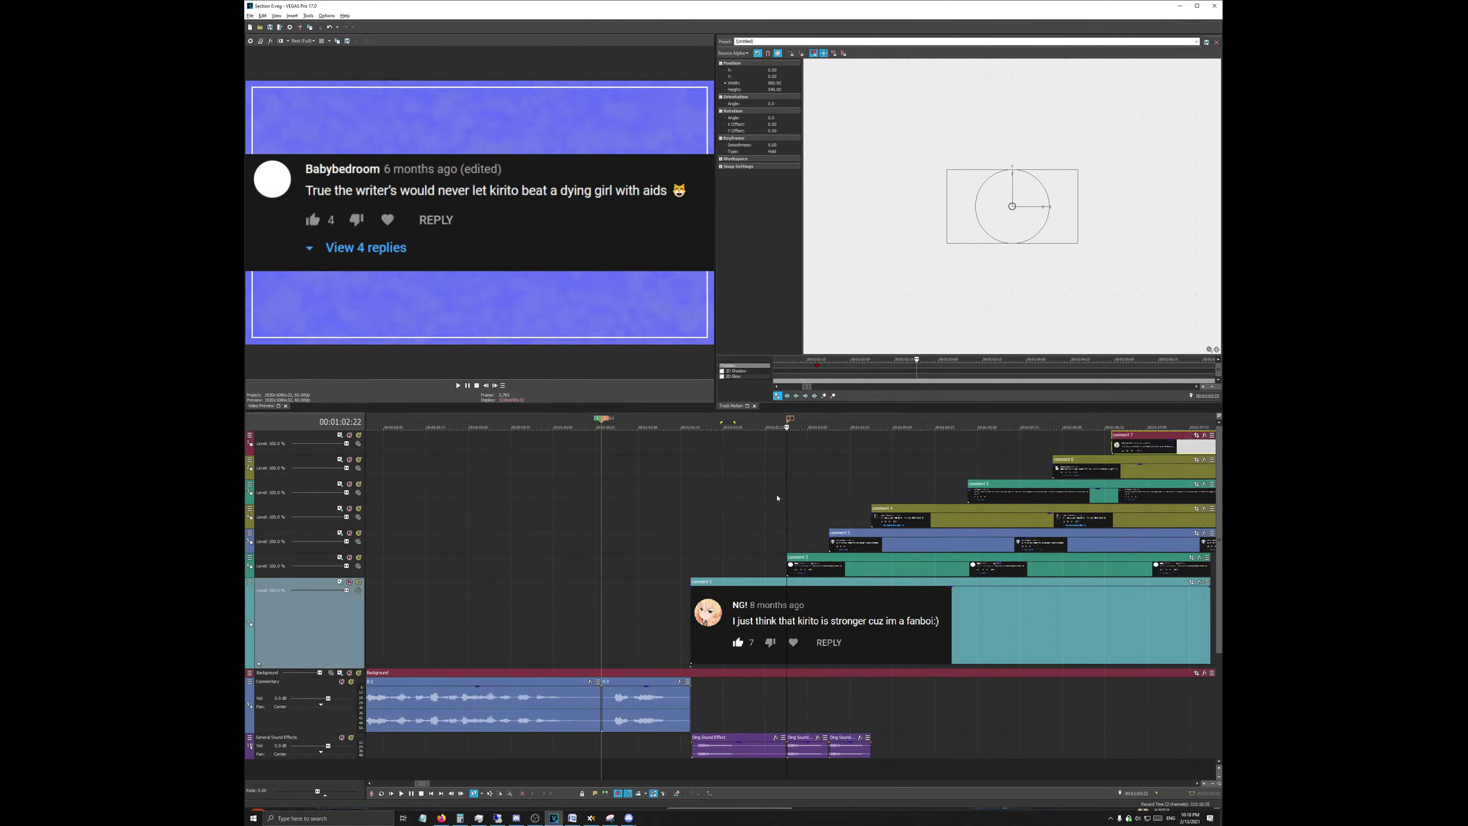
{"action": "scroll", "coordinate": [839, 468], "scroll_direction": "down", "scroll_amount": 4}
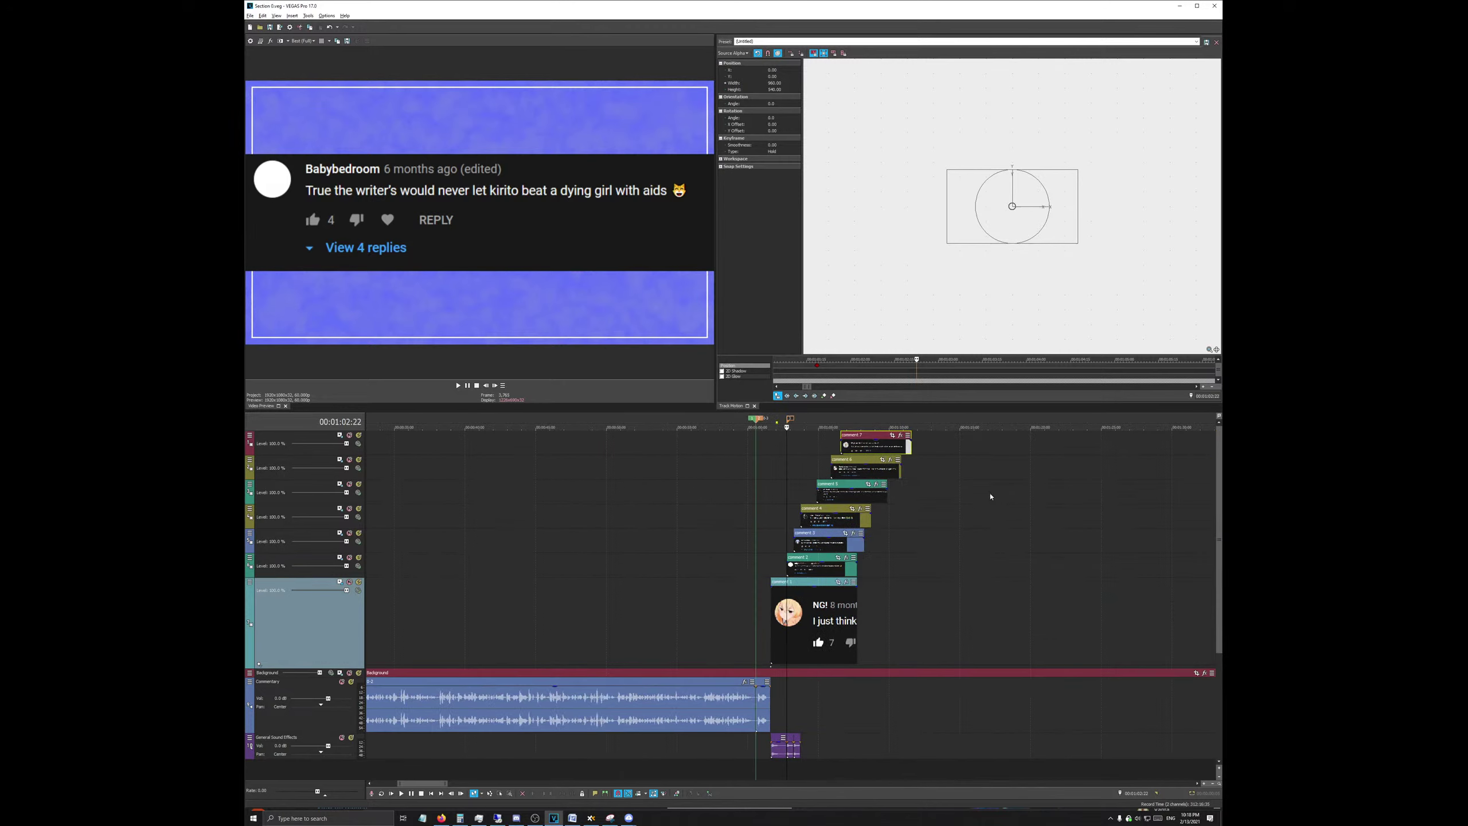
{"action": "scroll", "coordinate": [840, 468], "scroll_direction": "up", "scroll_amount": 3}
{"action": "scroll", "coordinate": [839, 468], "scroll_direction": "up", "scroll_amount": 3}
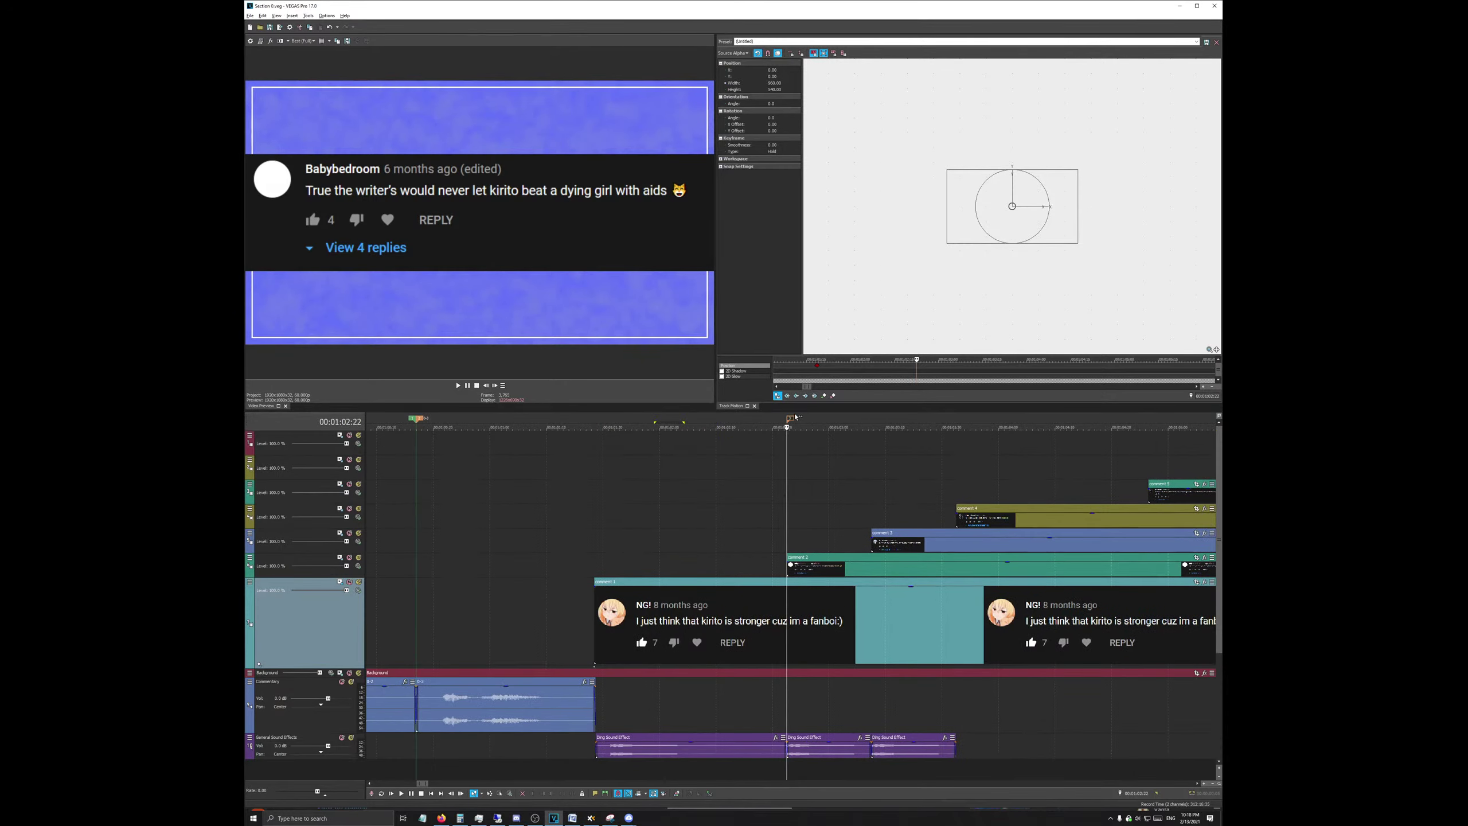
{"action": "key", "text": "space"}
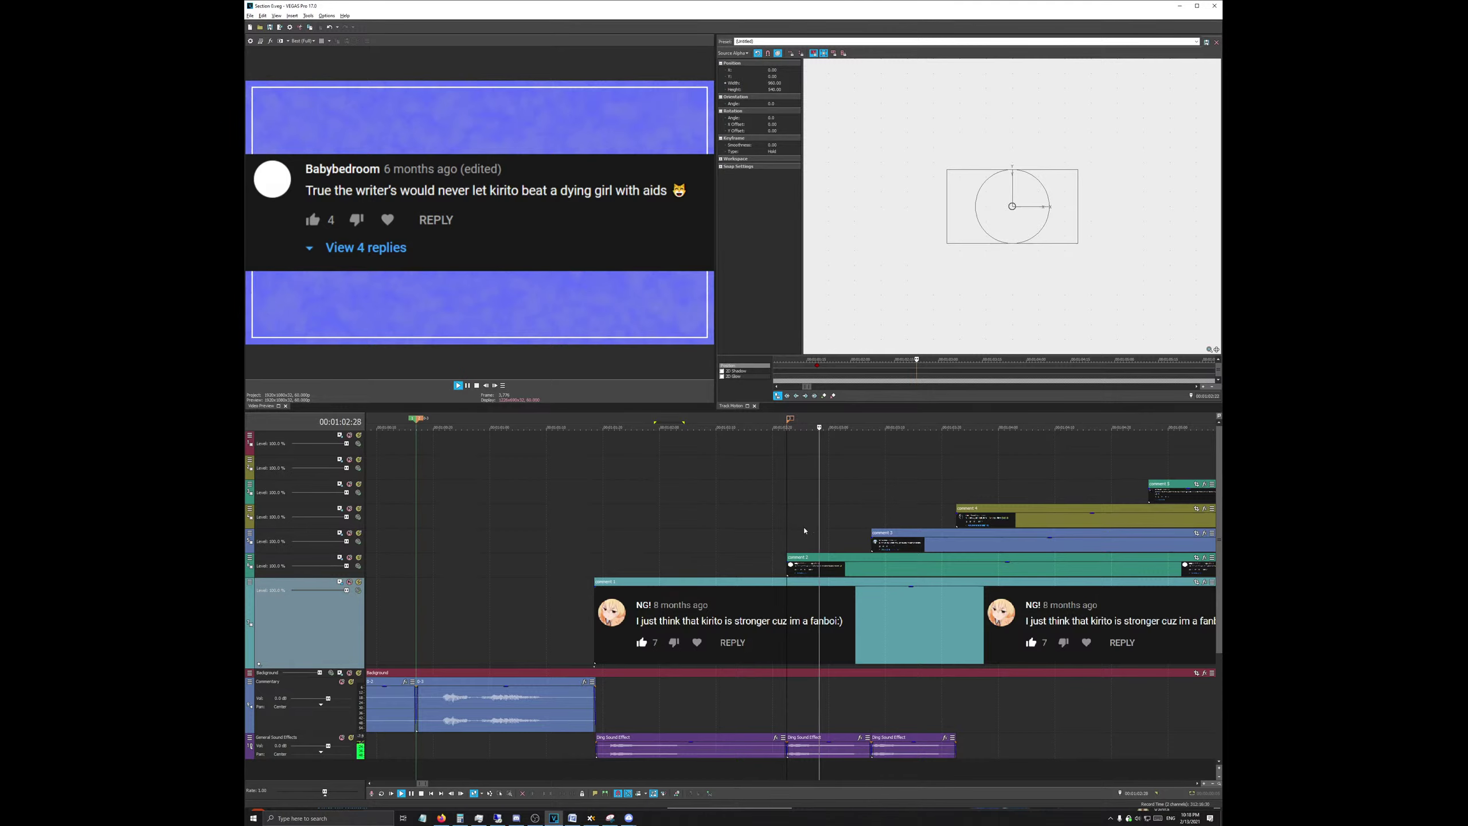
{"action": "key", "text": "space"}
Step: Paste ten copies of the third ding sound effect back to back on the sound effects track, starting at 00:01:03:22
{"action": "scroll", "coordinate": [860, 533], "scroll_direction": "down", "scroll_amount": 5}
{"action": "left_click", "coordinate": [829, 755]}
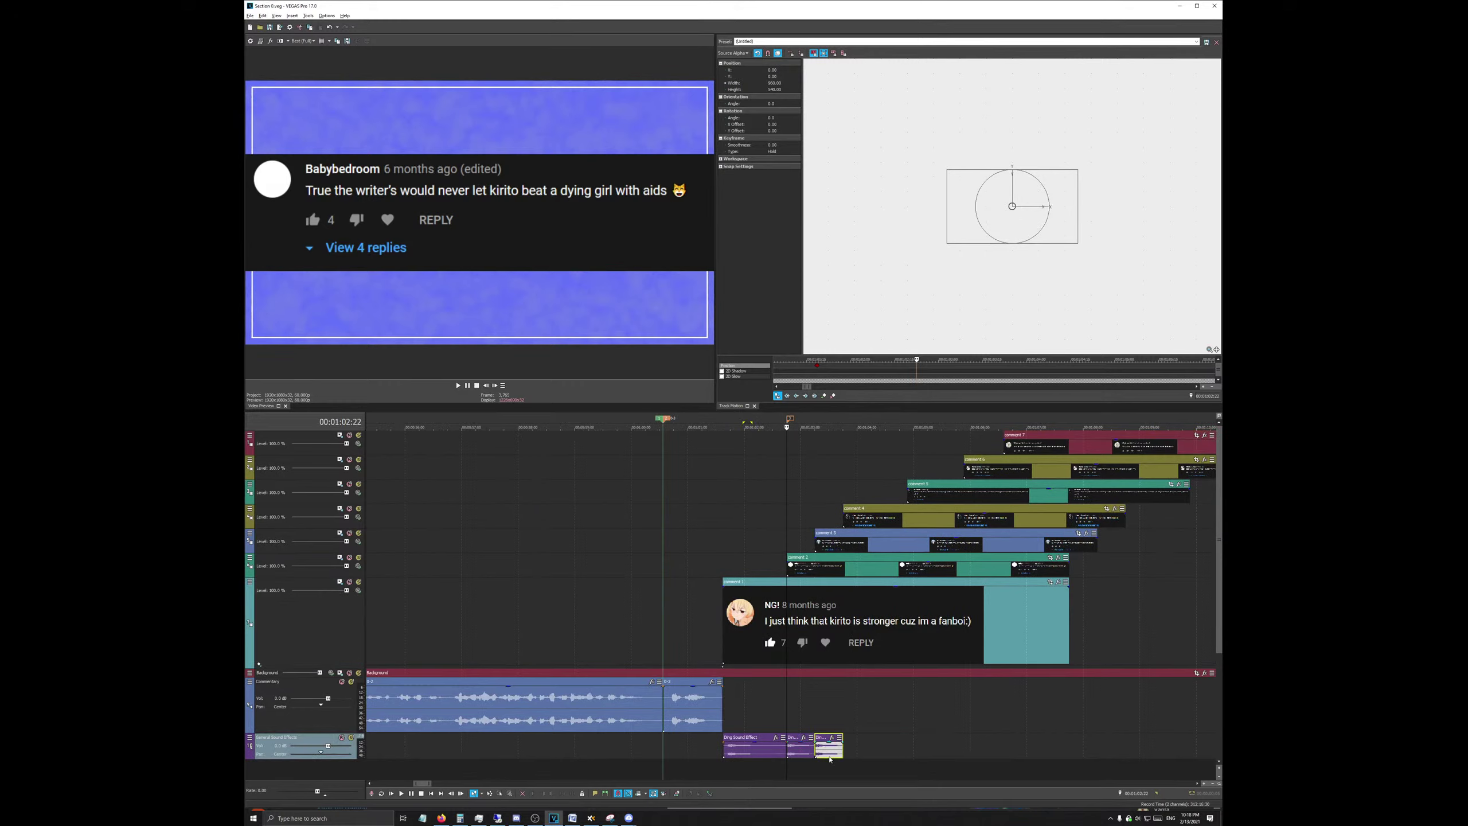
{"action": "left_click", "coordinate": [851, 425]}
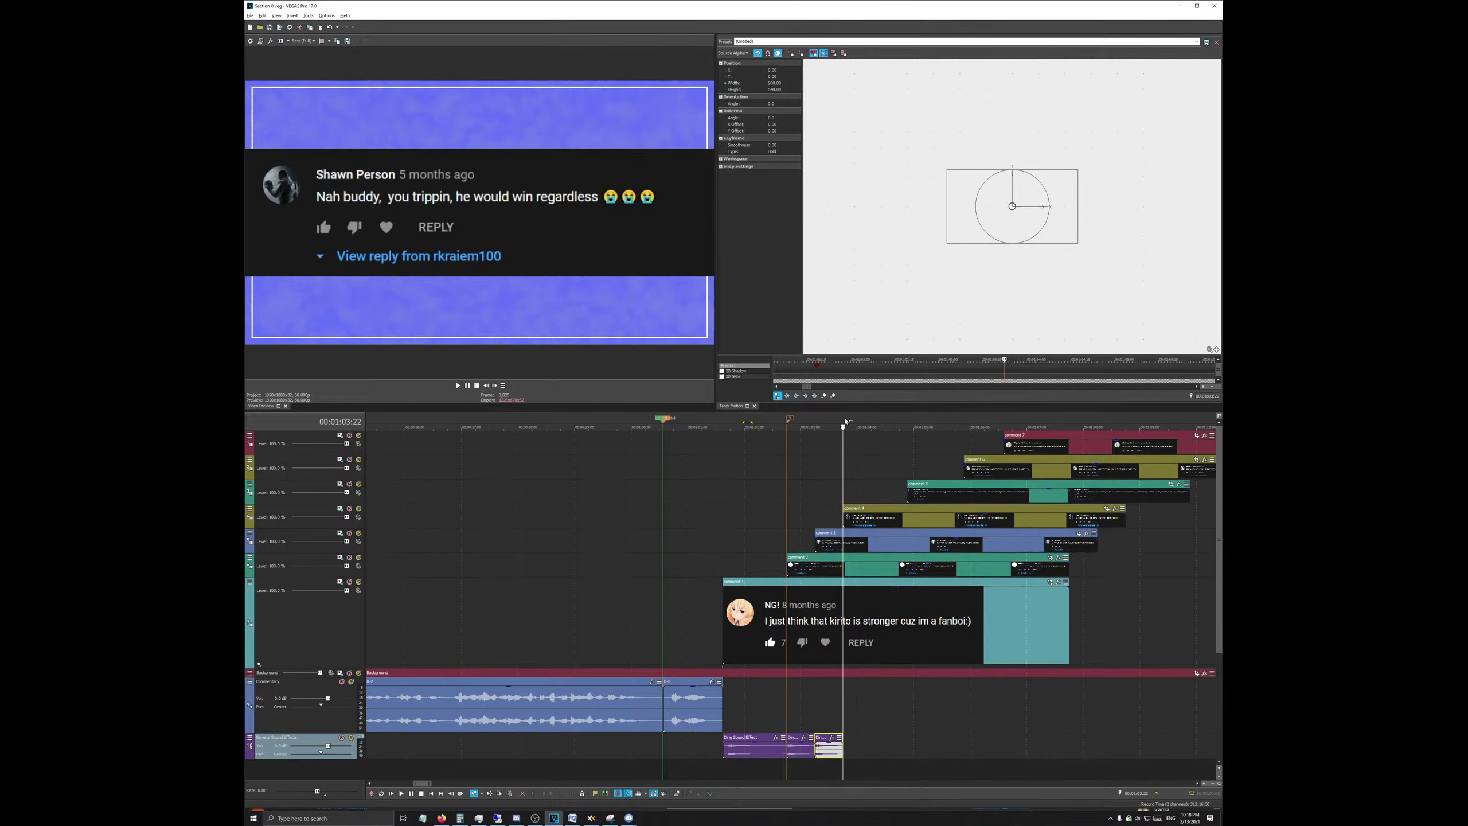
{"action": "key", "text": "ctrl+v"}
{"action": "key", "text": "ctrl+v"}
{"action": "key", "text": "ctrl+v"}
{"action": "key", "text": "ctrl+v"}
{"action": "key", "text": "ctrl+v"}
{"action": "key", "text": "ctrl+v"}
{"action": "key", "text": "ctrl+v"}
{"action": "key", "text": "ctrl+v"}
{"action": "key", "text": "ctrl+v"}
{"action": "key", "text": "ctrl+v"}
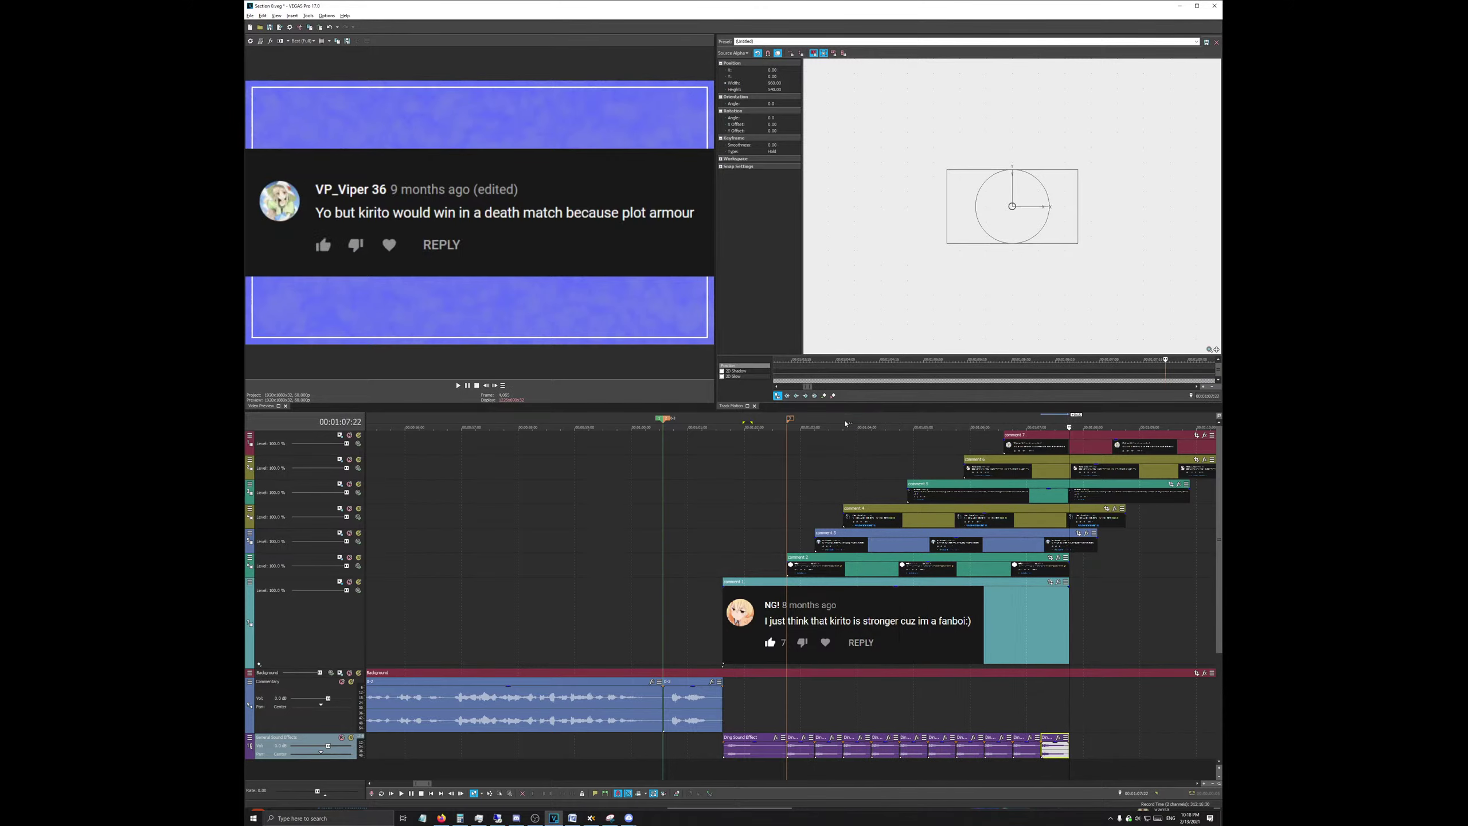
Step: Extend the end of the first comment clip well past the last ding sound effect and the other comments
{"action": "scroll", "coordinate": [848, 433], "scroll_direction": "down", "scroll_amount": 5}
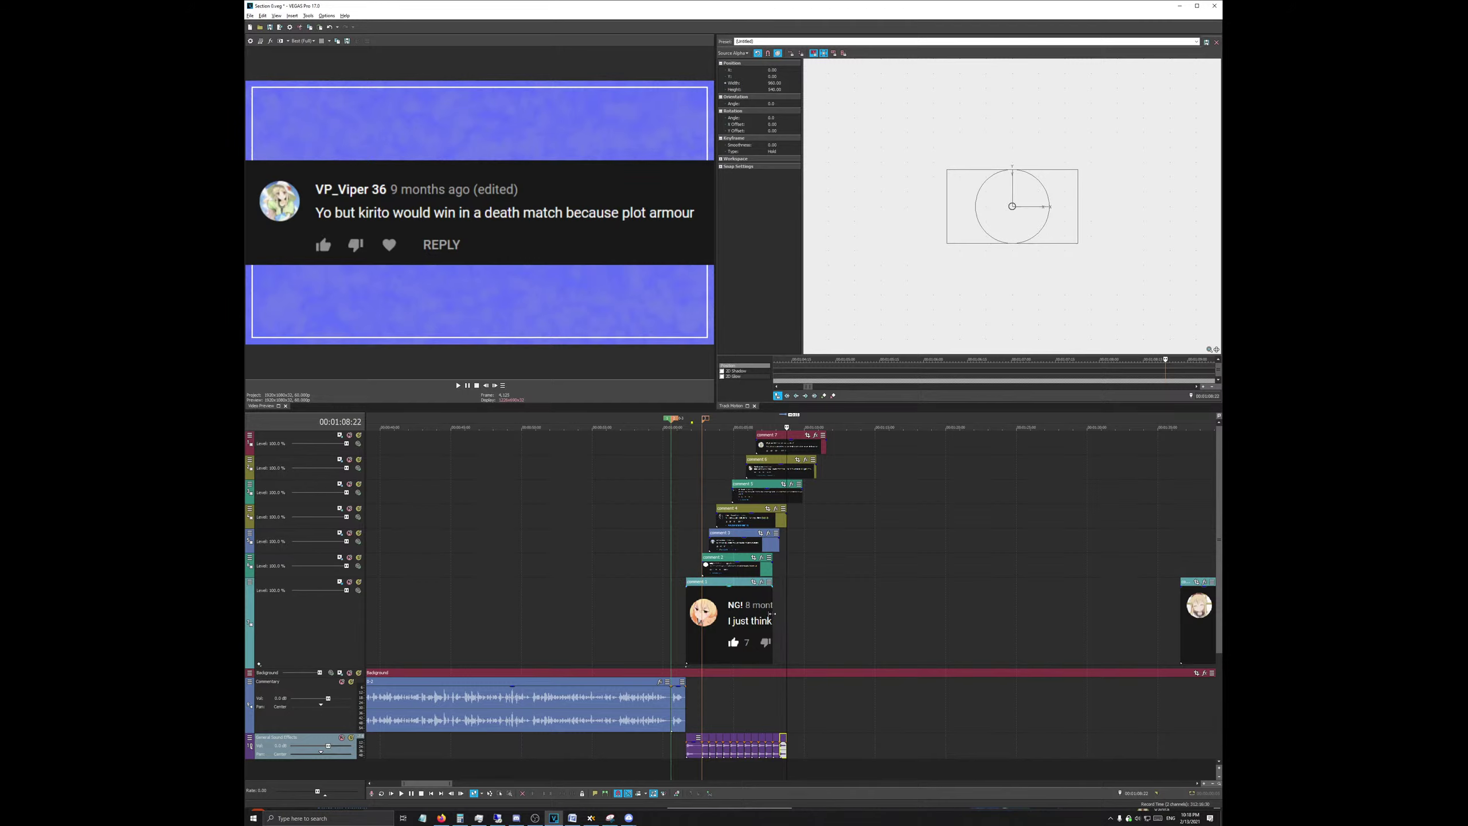
{"action": "left_click_drag", "start_coordinate": [773, 621], "coordinate": [884, 621]}
{"action": "scroll", "coordinate": [754, 749], "scroll_direction": "up", "scroll_amount": 5}
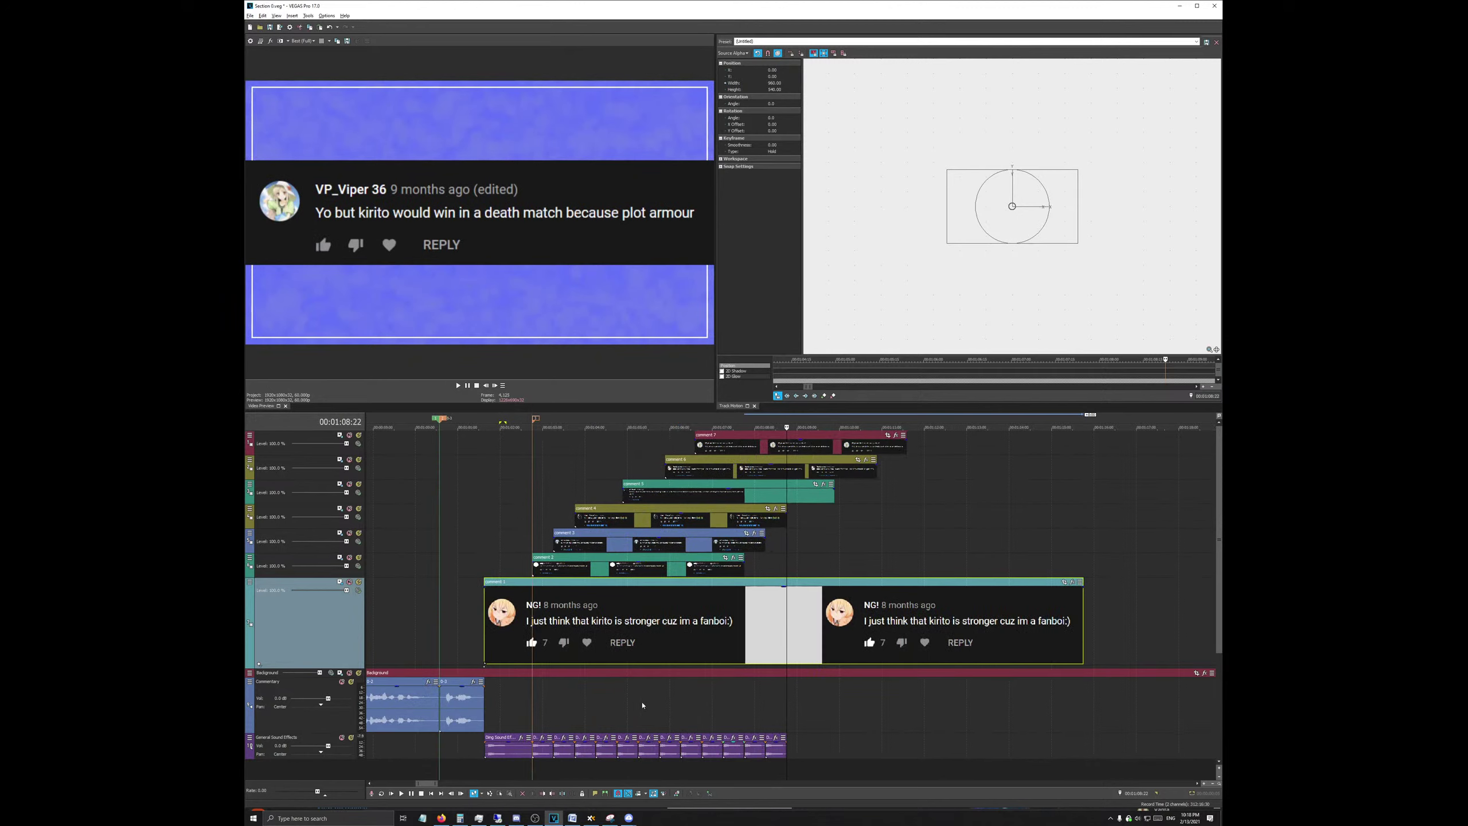
Step: Check the first three ding sound effects against their comments, marking the third ding's time range, and play the sequence
{"action": "left_click", "coordinate": [511, 752]}
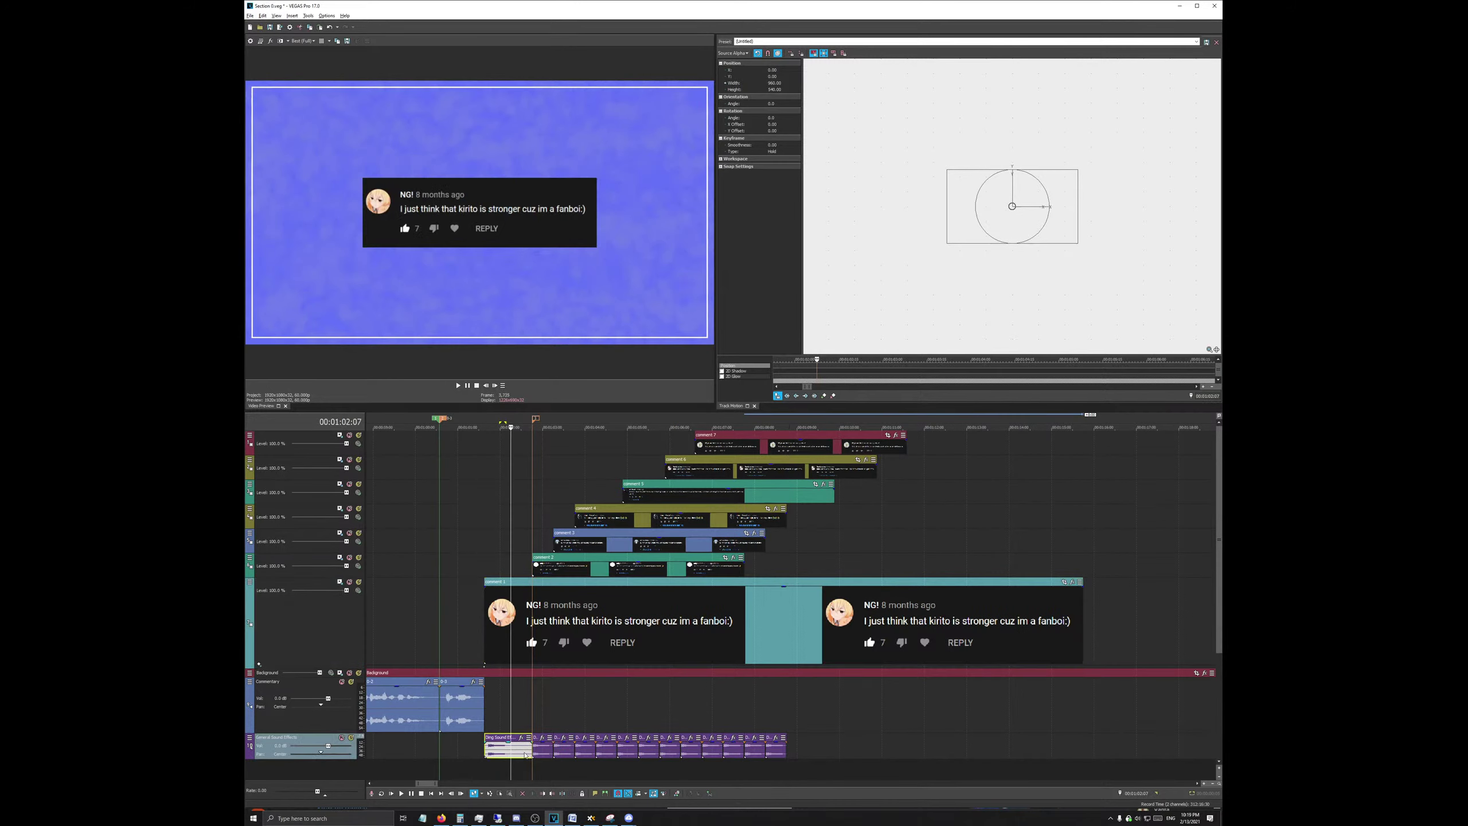
{"action": "left_click", "coordinate": [539, 750]}
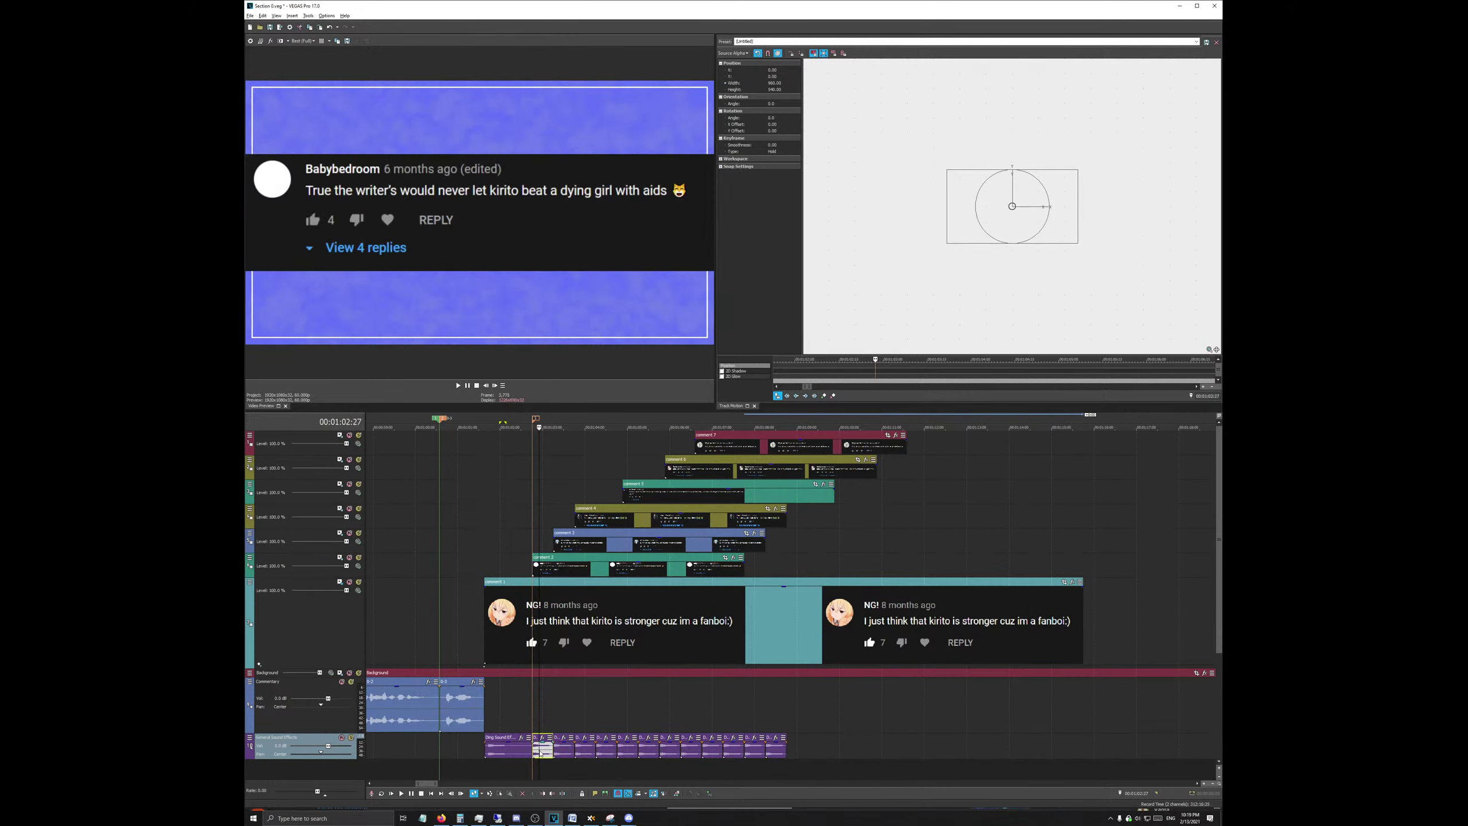
{"action": "left_click", "coordinate": [562, 750]}
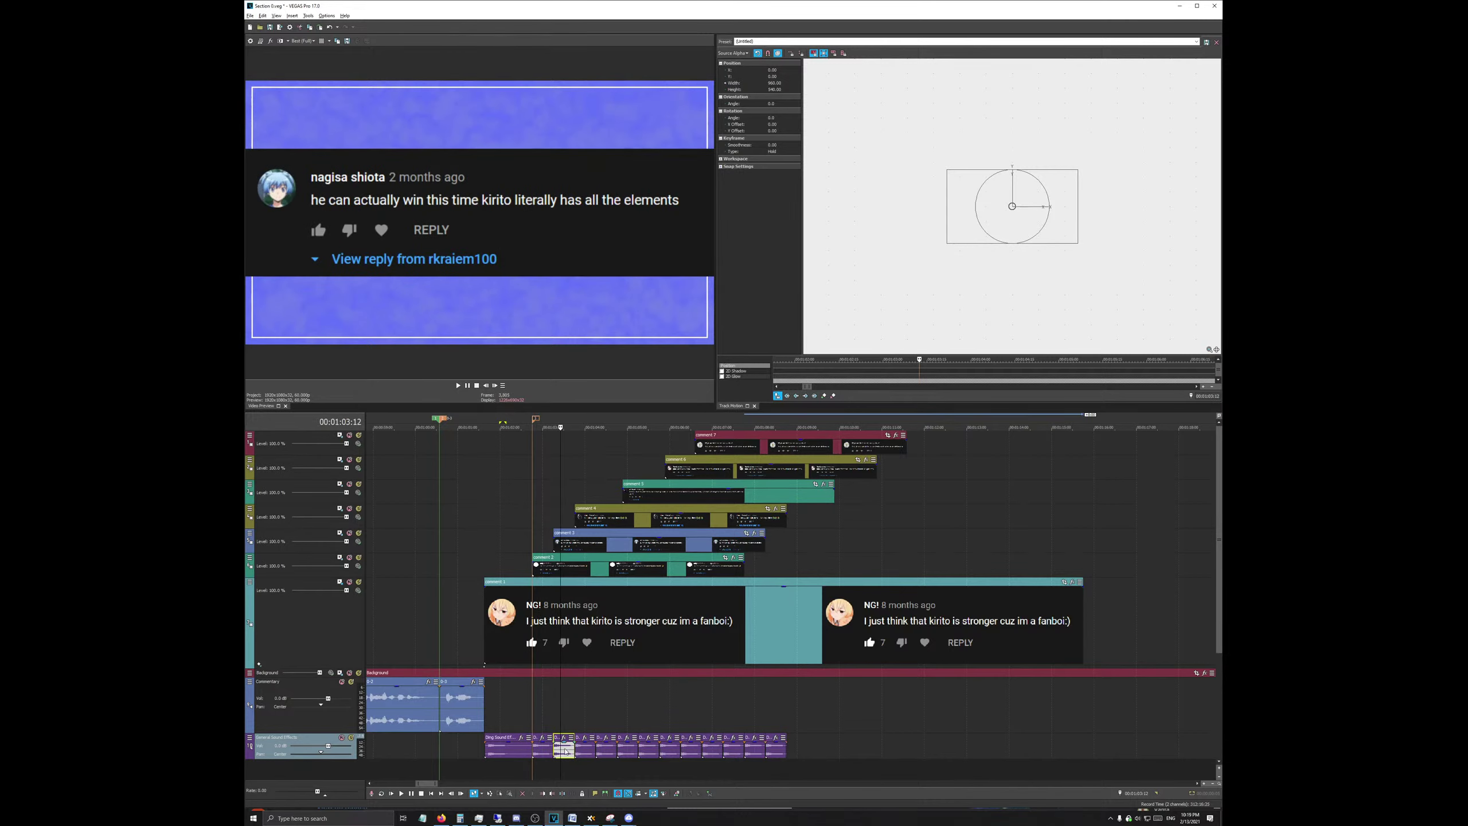
{"action": "left_click_drag", "start_coordinate": [552, 730], "coordinate": [576, 723]}
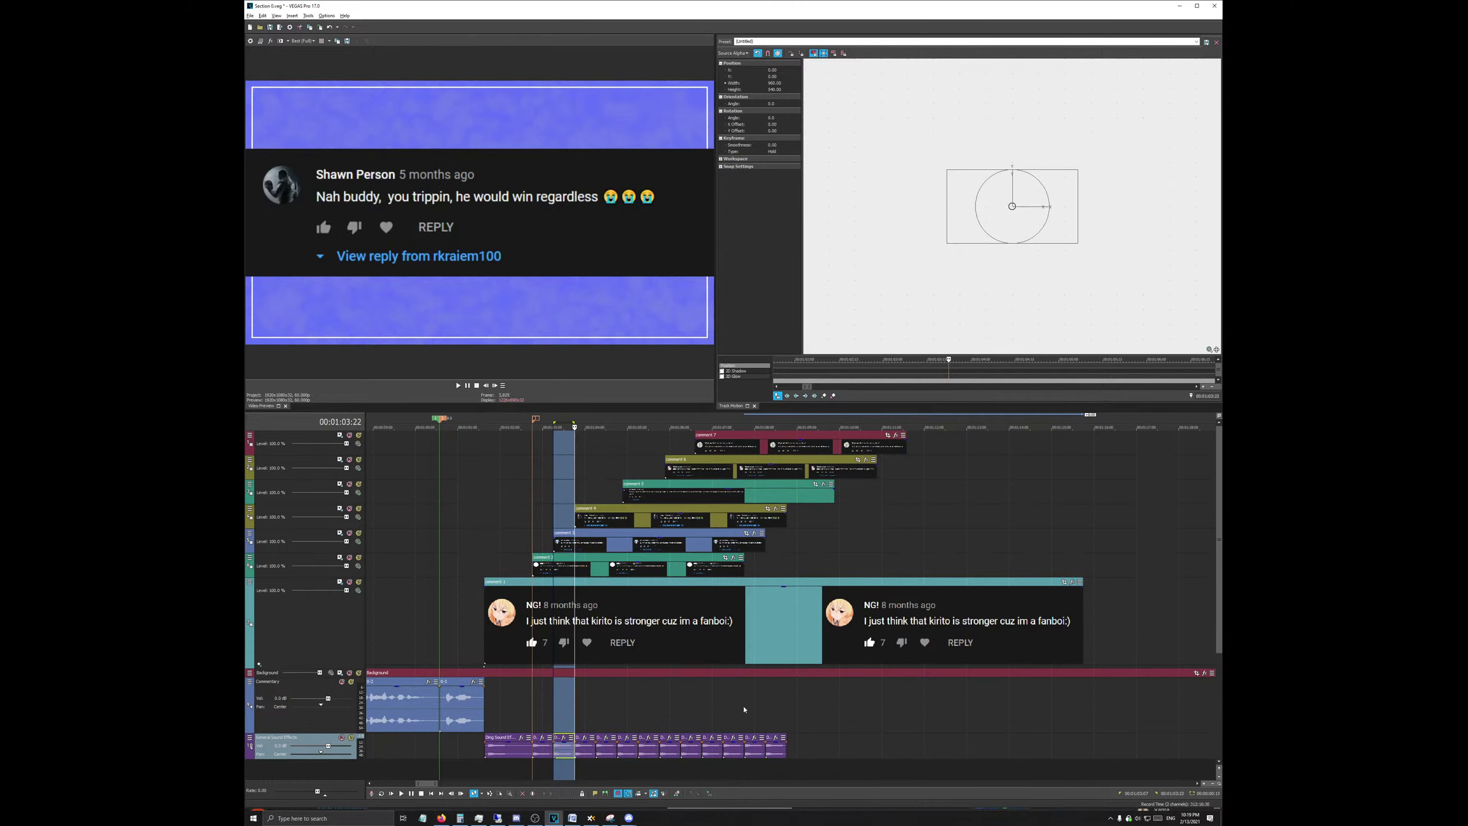
{"action": "left_click", "coordinate": [743, 705]}
{"action": "key", "text": "space"}
{"action": "scroll", "coordinate": [1006, 613], "scroll_direction": "down", "scroll_amount": 3}
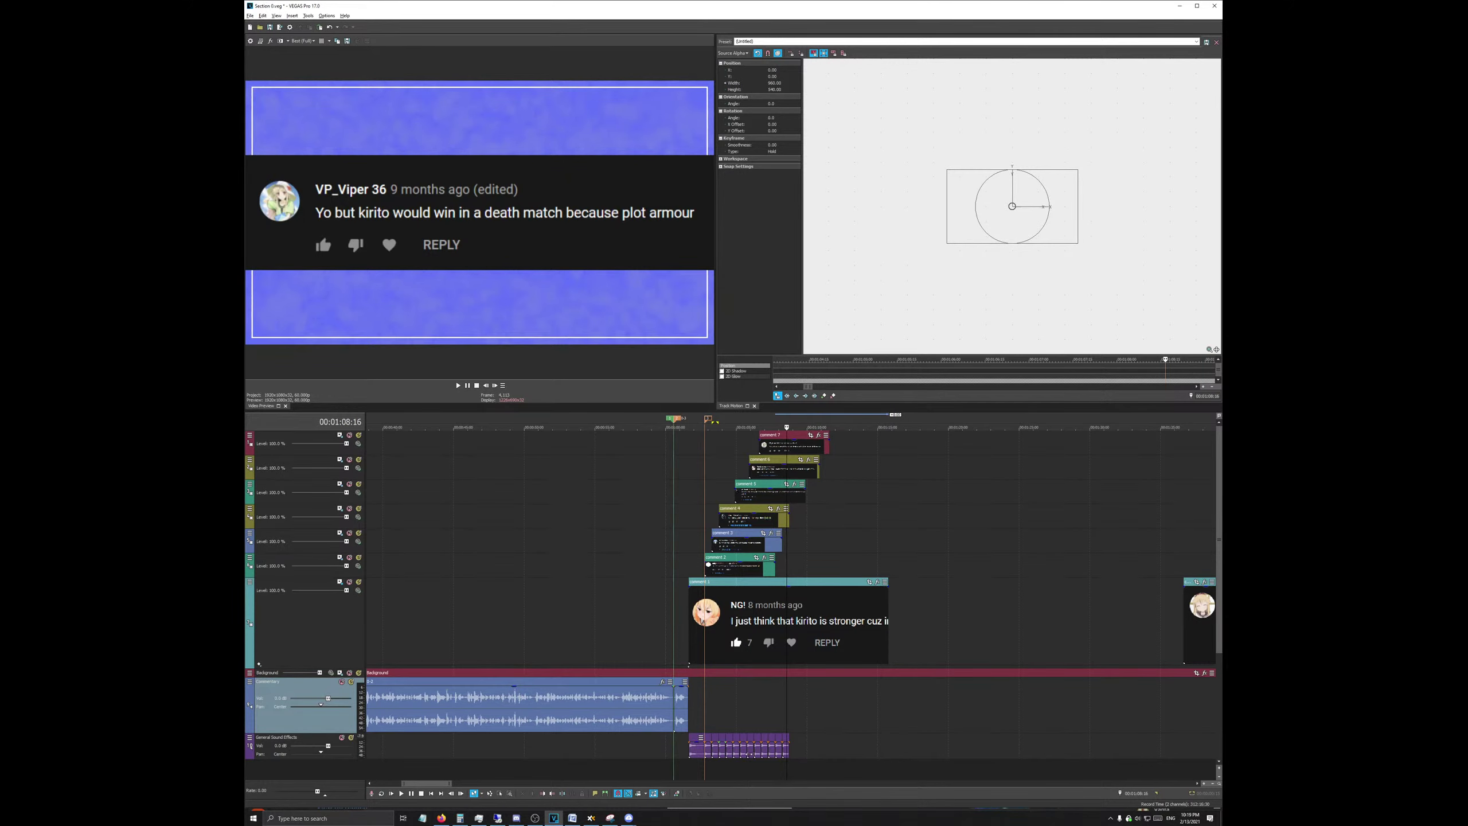
{"action": "scroll", "coordinate": [768, 732], "scroll_direction": "up", "scroll_amount": 2}
{"action": "scroll", "coordinate": [795, 694], "scroll_direction": "down", "scroll_amount": 2}
Step: Widen the video preview area by narrowing the track motion area beside it
{"action": "left_click", "coordinate": [715, 421]}
{"action": "scroll", "coordinate": [690, 425], "scroll_direction": "up", "scroll_amount": 3}
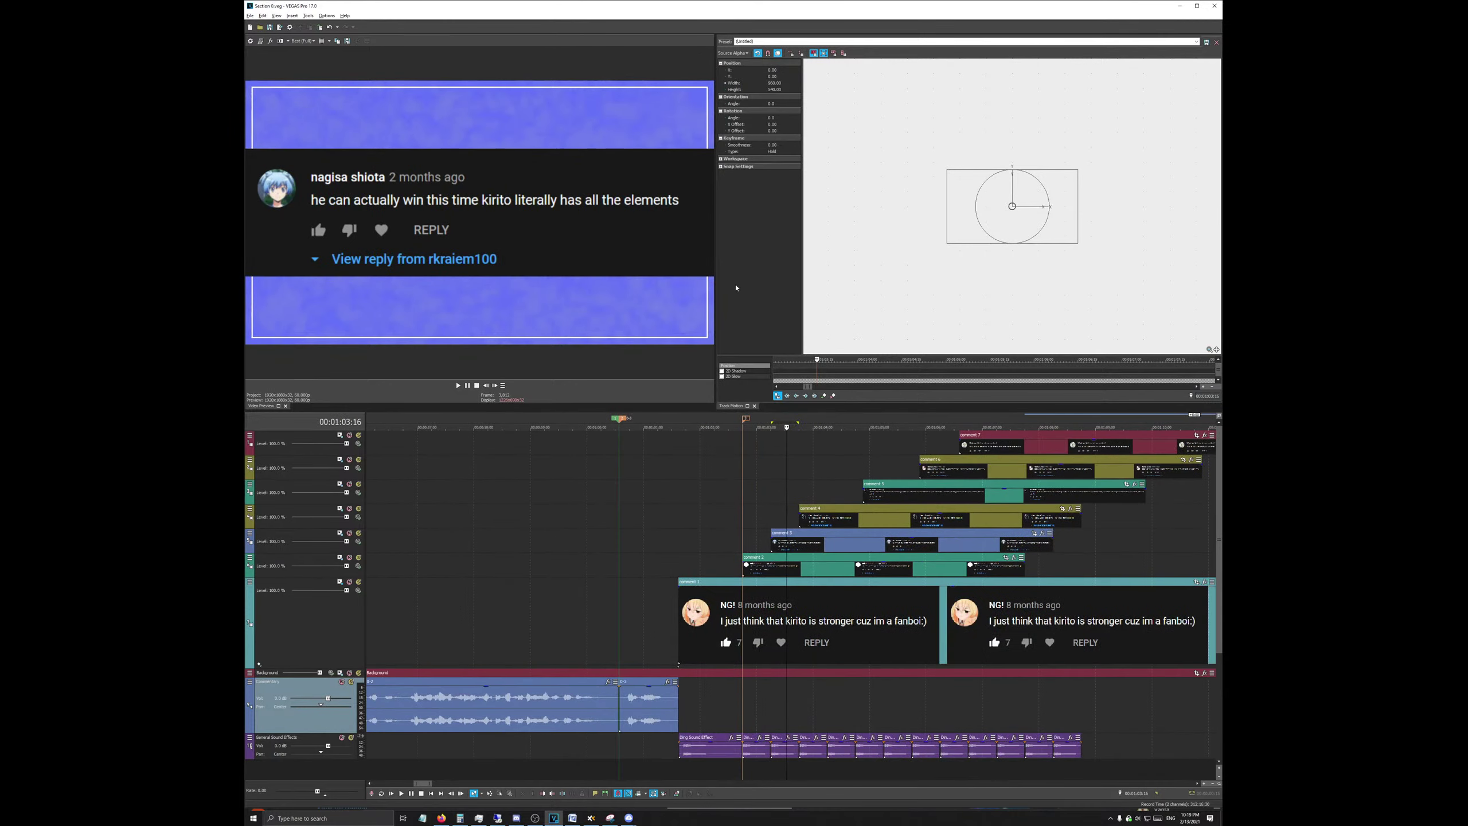
{"action": "left_click_drag", "start_coordinate": [723, 298], "coordinate": [1107, 298]}
{"action": "scroll", "coordinate": [867, 742], "scroll_direction": "up", "scroll_amount": 3}
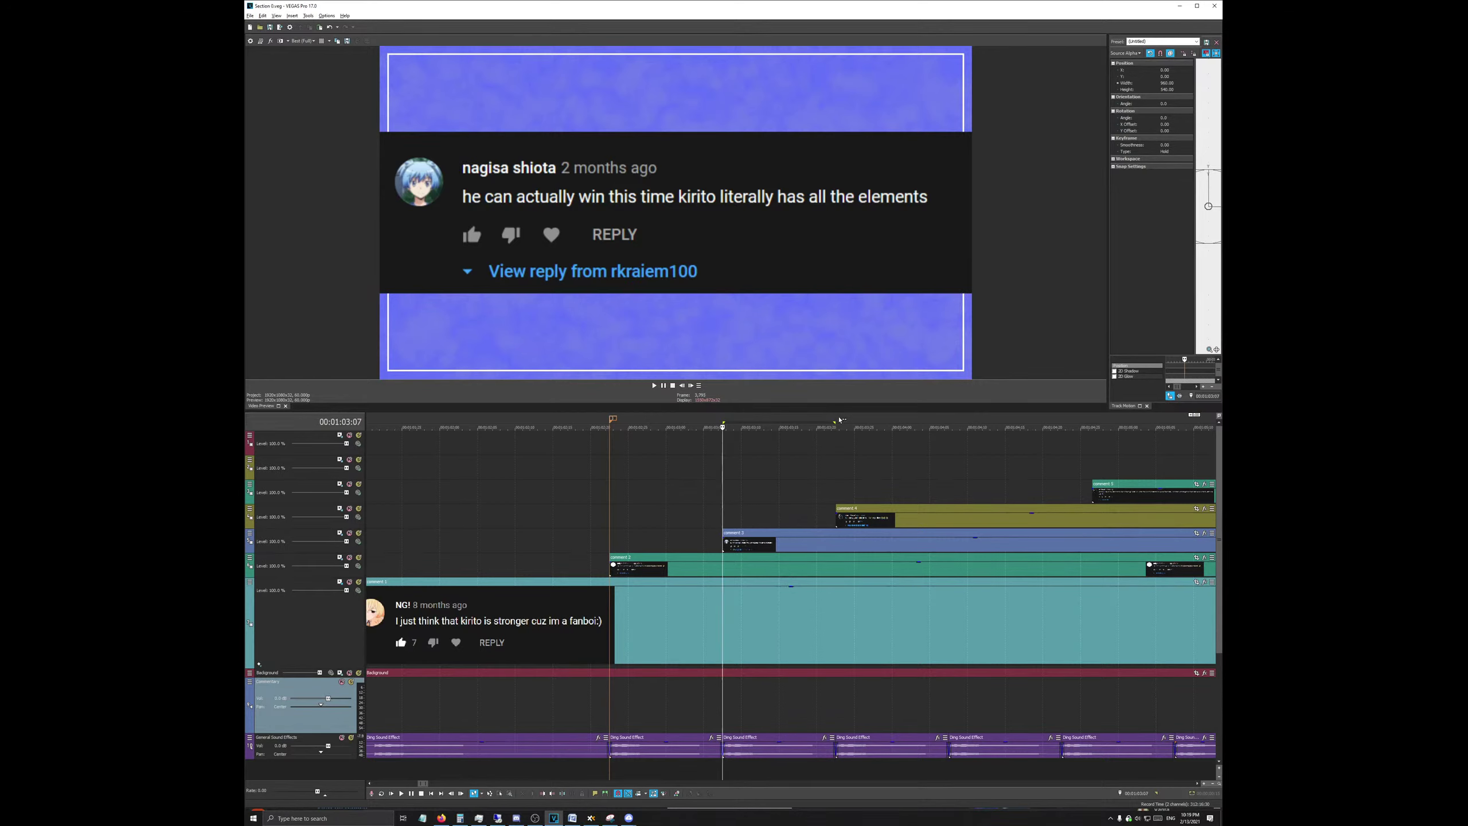
Step: Inspect how the start of the fourth comment lines up with its ding sound effect at 00:01:03:22
{"action": "left_click", "coordinate": [839, 426]}
{"action": "scroll", "coordinate": [840, 548], "scroll_direction": "up", "scroll_amount": 3}
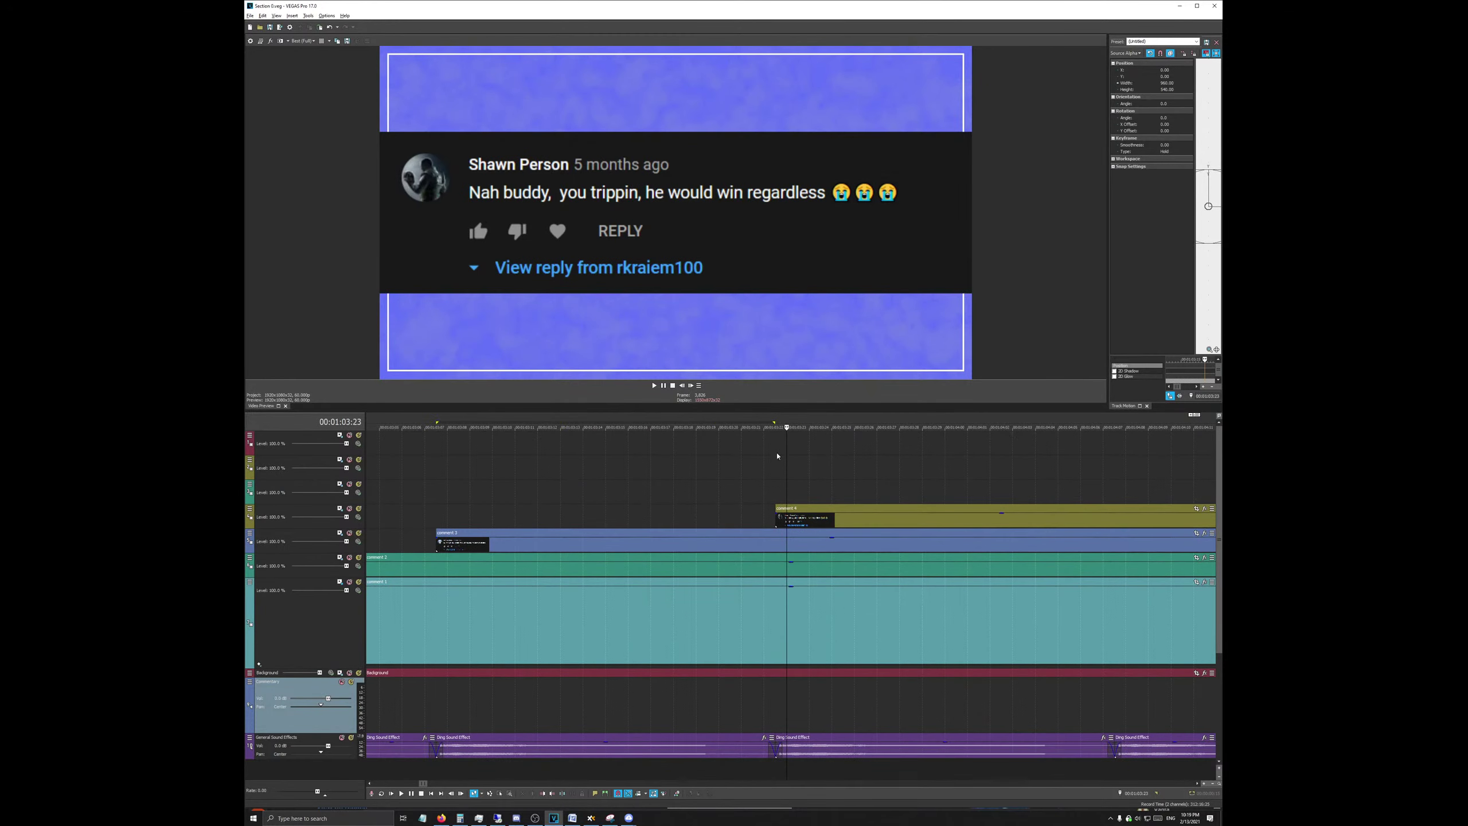
{"action": "left_click", "coordinate": [778, 457]}
{"action": "scroll", "coordinate": [778, 457], "scroll_direction": "up", "scroll_amount": 2}
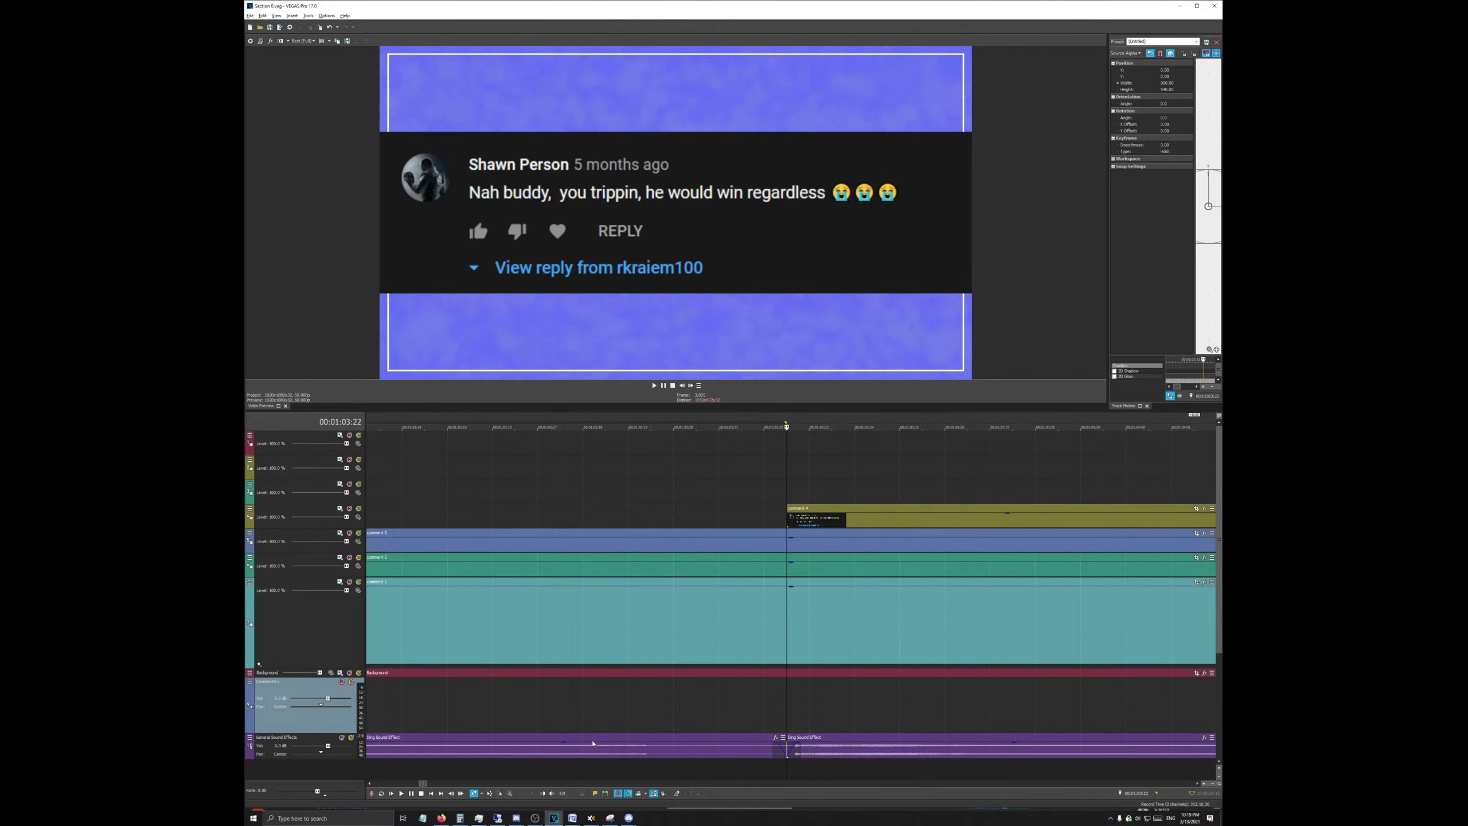
{"action": "scroll", "coordinate": [325, 747], "scroll_direction": "down", "scroll_amount": 4}
{"action": "scroll", "coordinate": [844, 562], "scroll_direction": "down", "scroll_amount": 4}
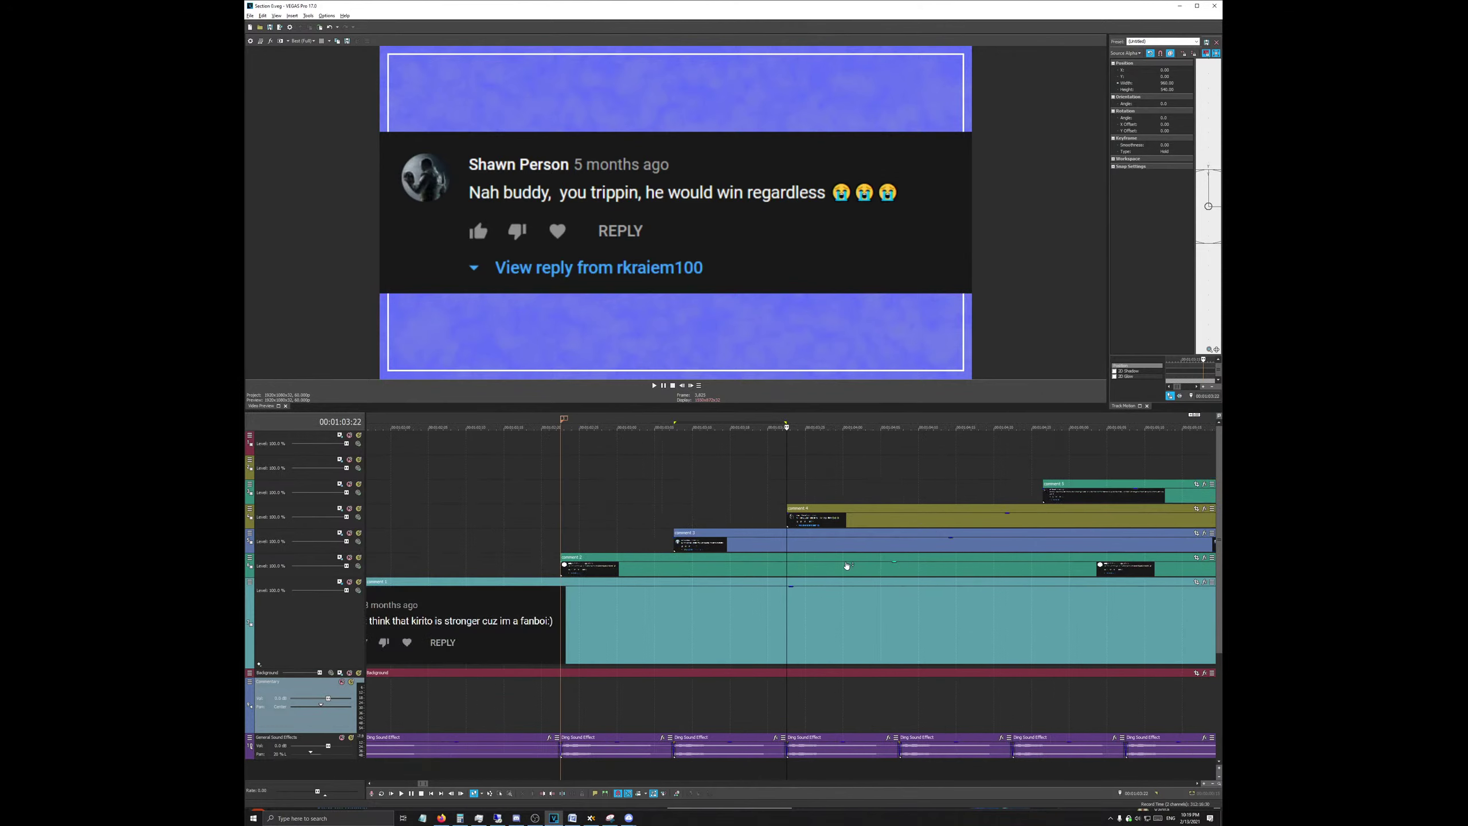
Step: Move the fifth, sixth and seventh comment clips earlier to start with successive dings at 00:01:04:07, 00:01:04:22 and 00:01:05:07
{"action": "left_click", "coordinate": [899, 452]}
{"action": "left_click_drag", "start_coordinate": [1045, 490], "coordinate": [928, 508]}
{"action": "scroll", "coordinate": [928, 507], "scroll_direction": "down", "scroll_amount": 5}
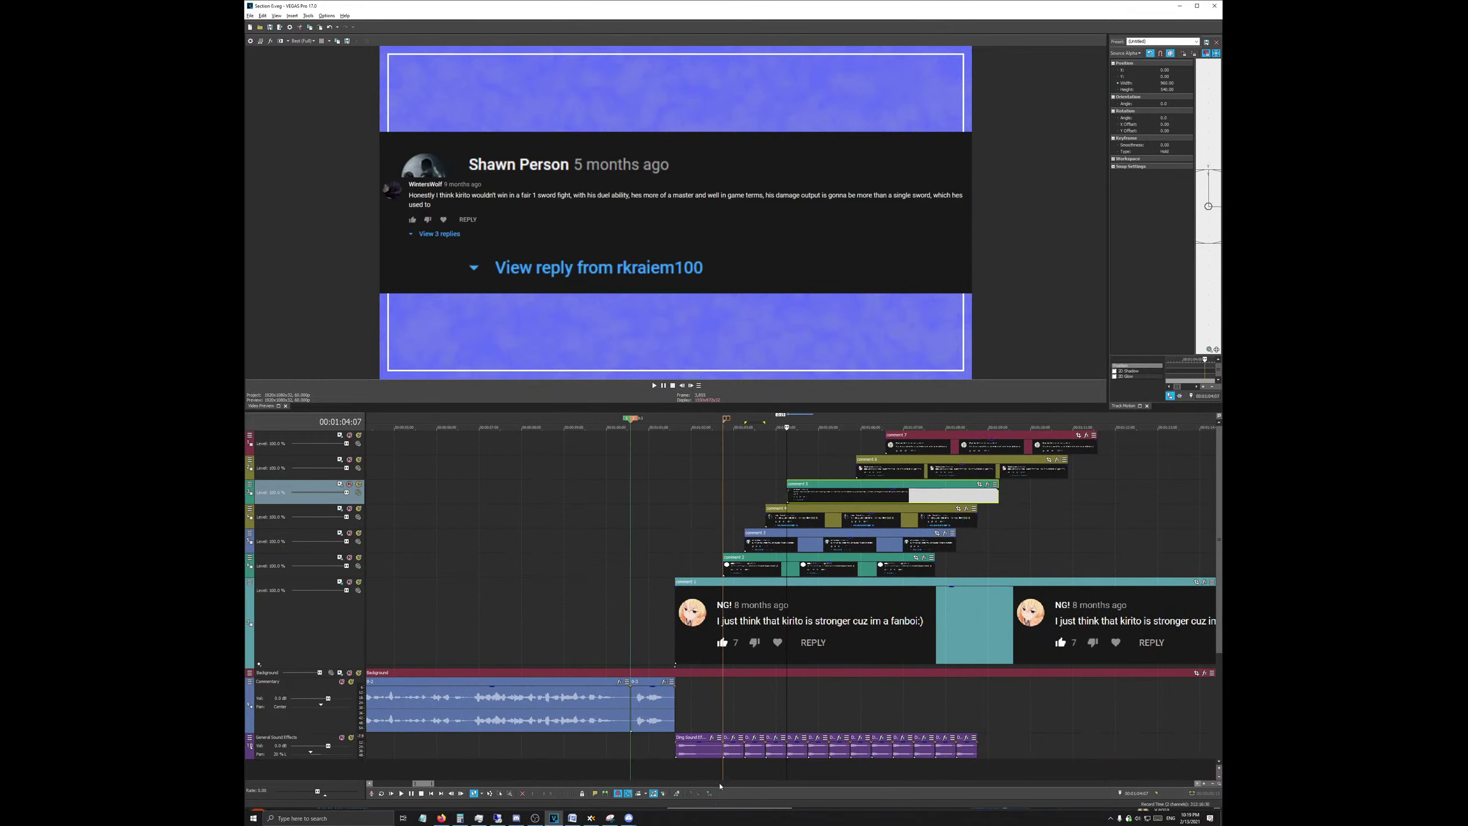
{"action": "left_click", "coordinate": [807, 750]}
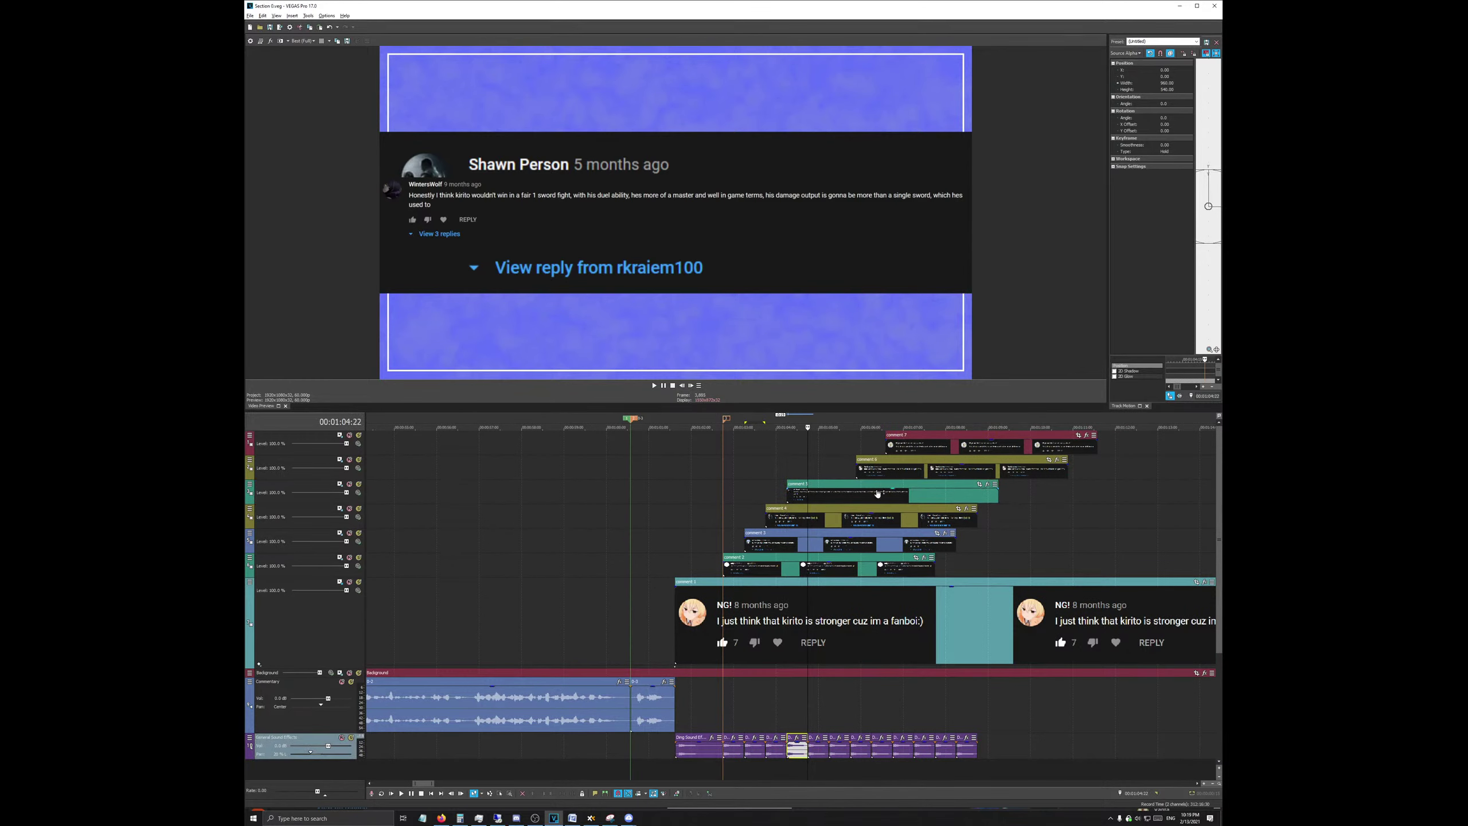
{"action": "left_click_drag", "start_coordinate": [885, 467], "coordinate": [836, 467]}
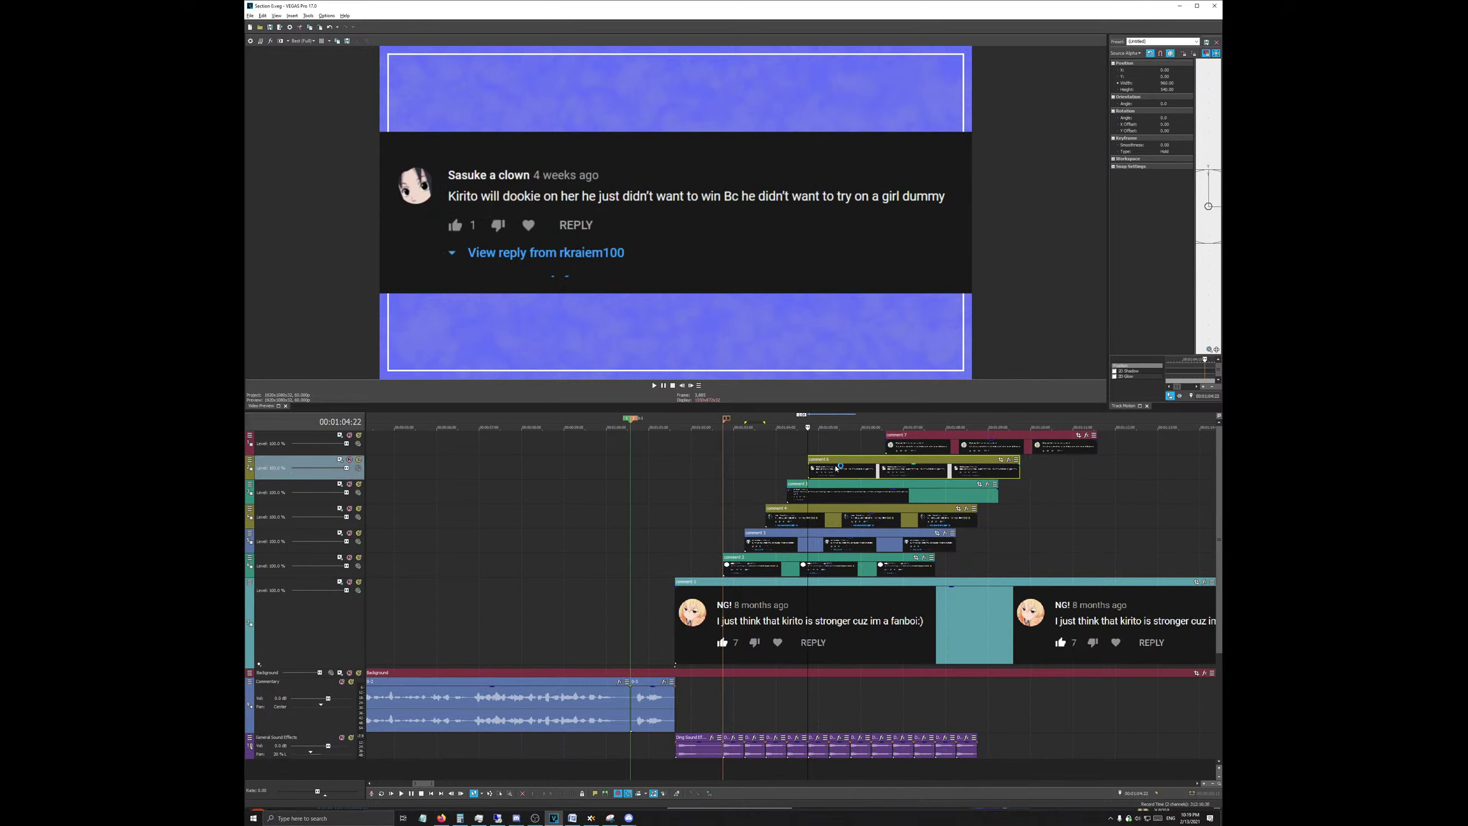
{"action": "left_click", "coordinate": [828, 750]}
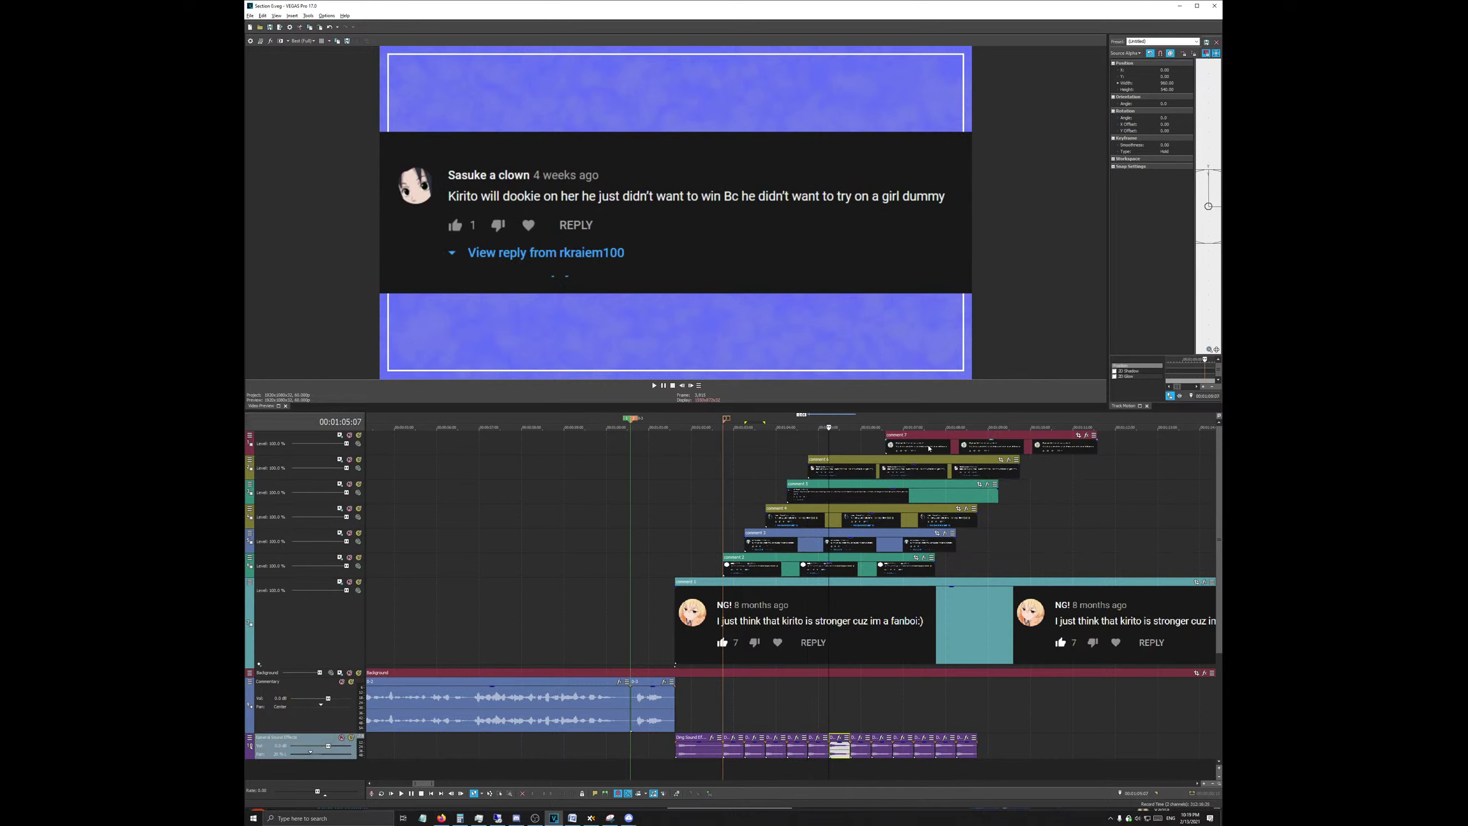
{"action": "left_click_drag", "start_coordinate": [925, 454], "coordinate": [867, 459]}
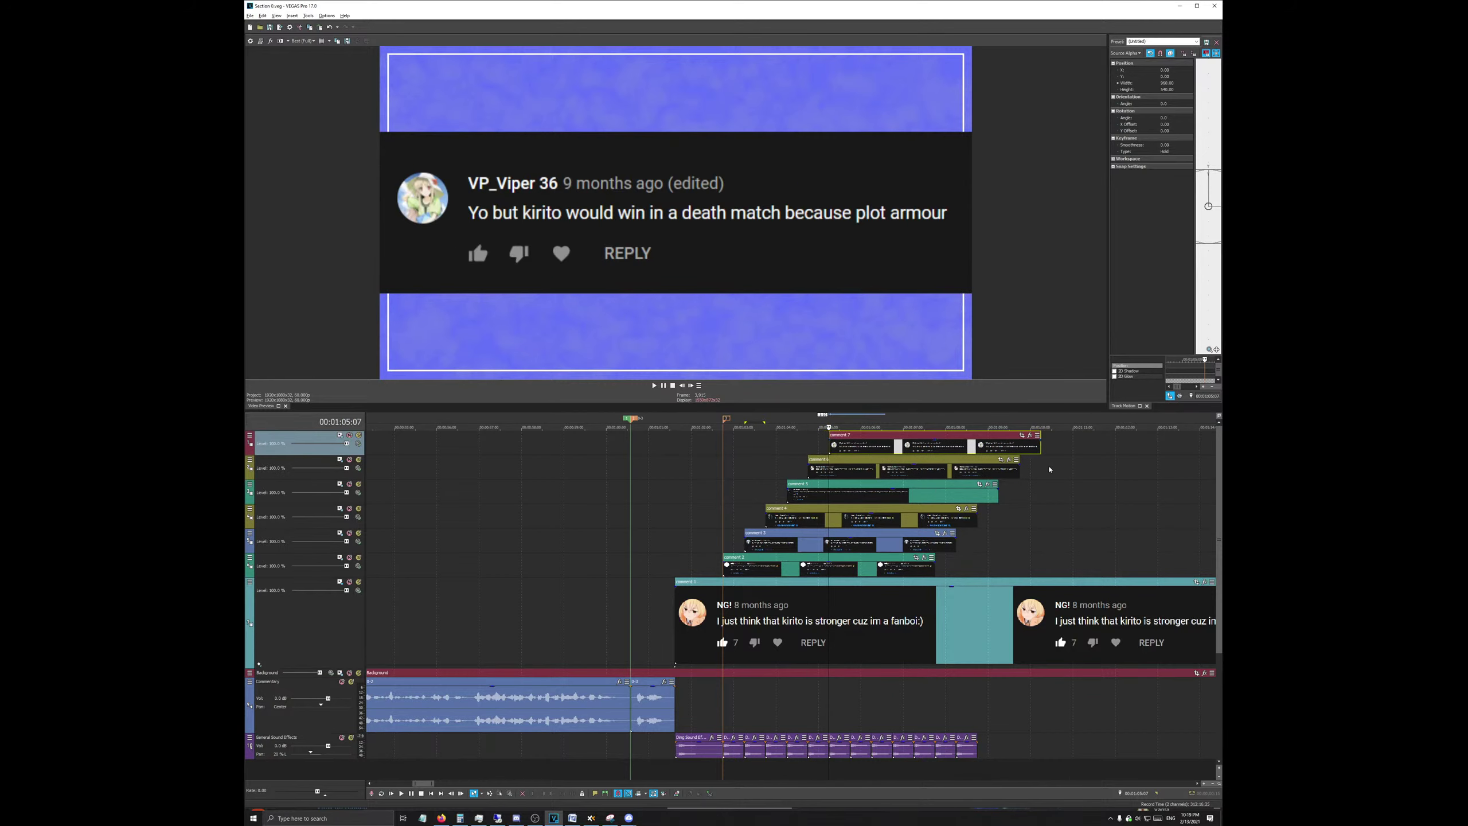
Step: Insert an empty video track above the seventh comment's track
{"action": "right_click", "coordinate": [1082, 447]}
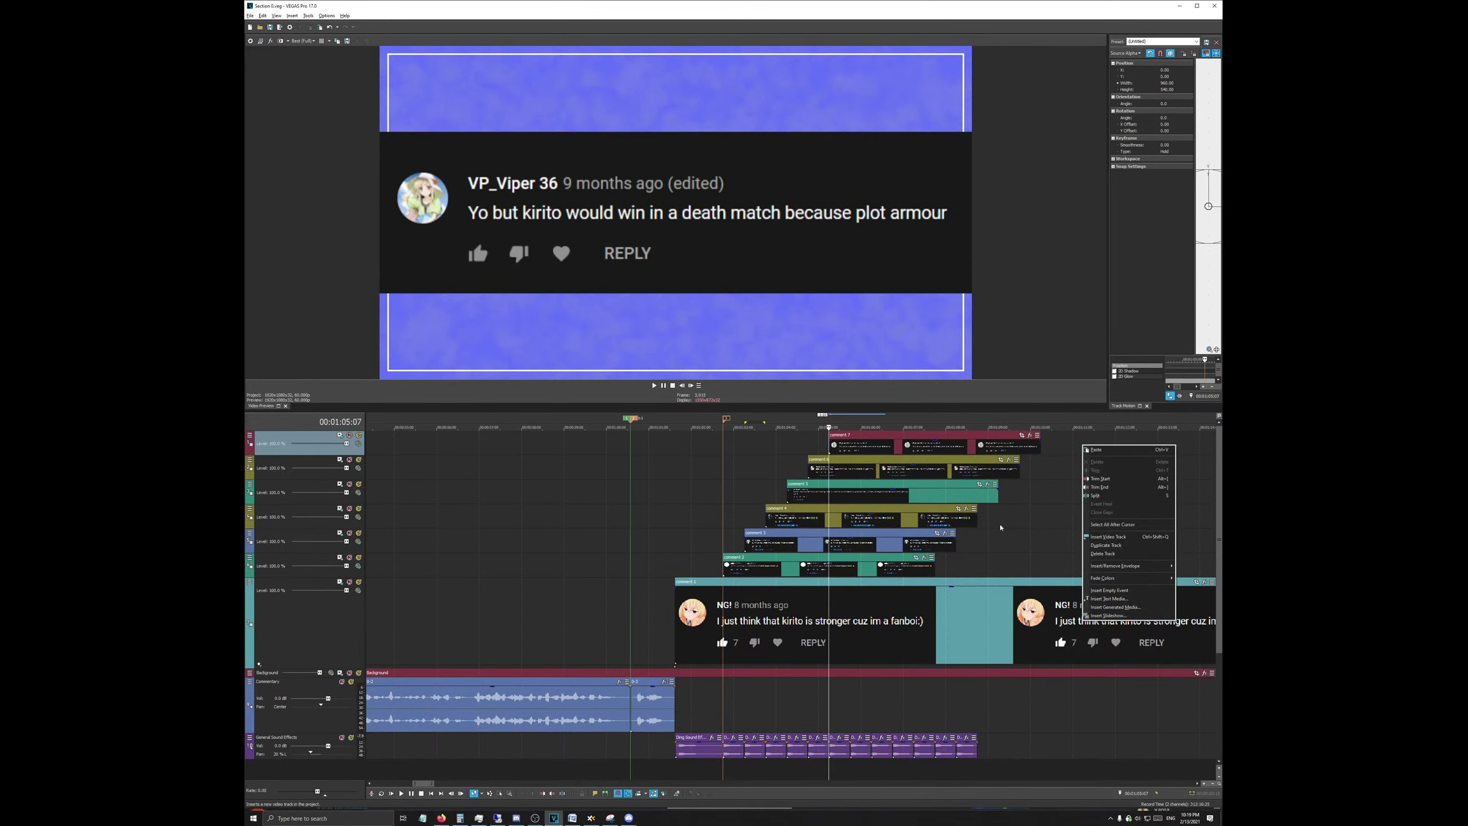
{"action": "left_click", "coordinate": [1034, 461]}
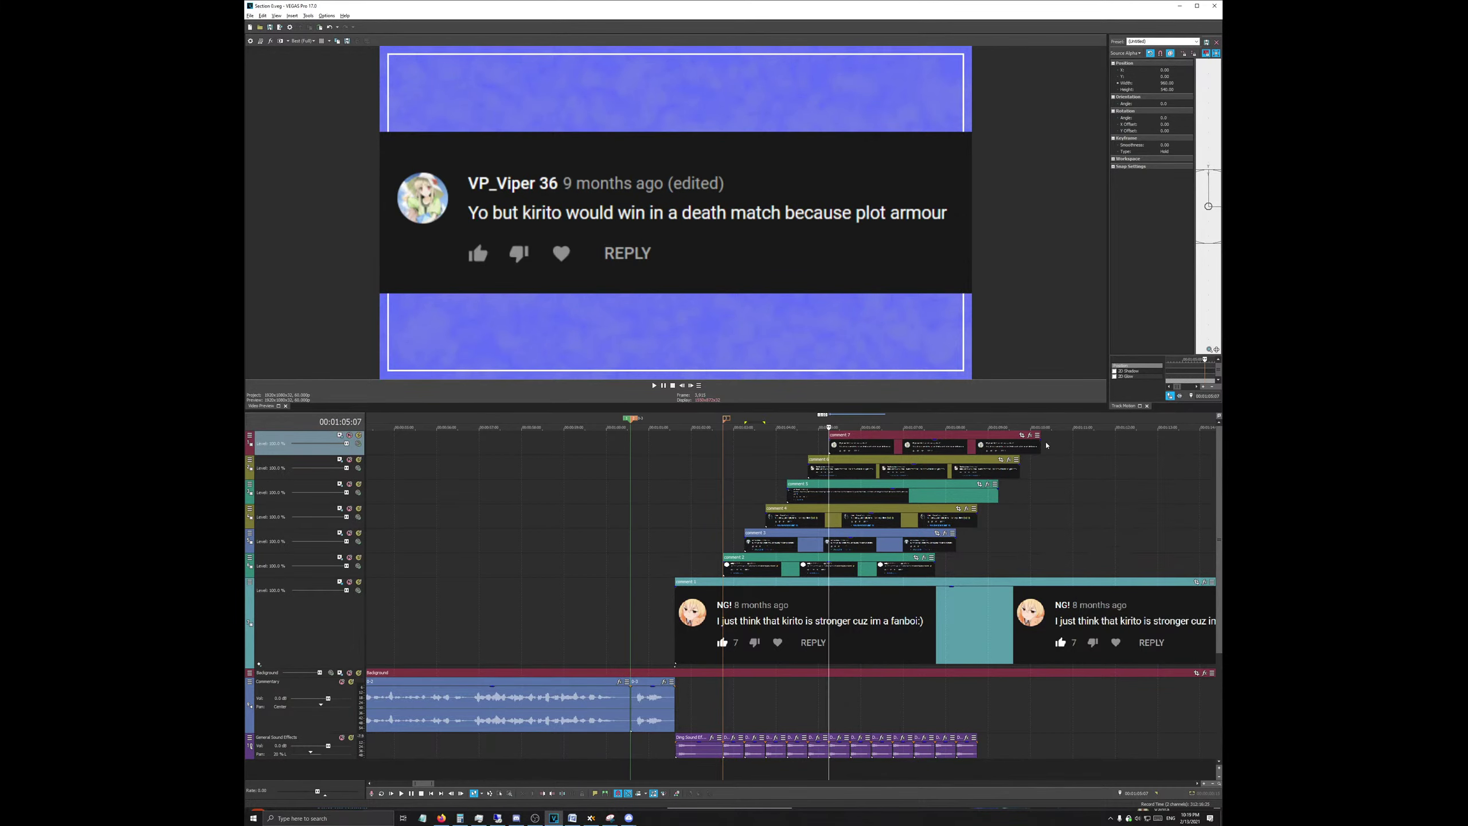
{"action": "scroll", "coordinate": [1034, 461], "scroll_direction": "down", "scroll_amount": 2}
{"action": "scroll", "coordinate": [1034, 461], "scroll_direction": "down", "scroll_amount": 2}
{"action": "right_click", "coordinate": [806, 440]}
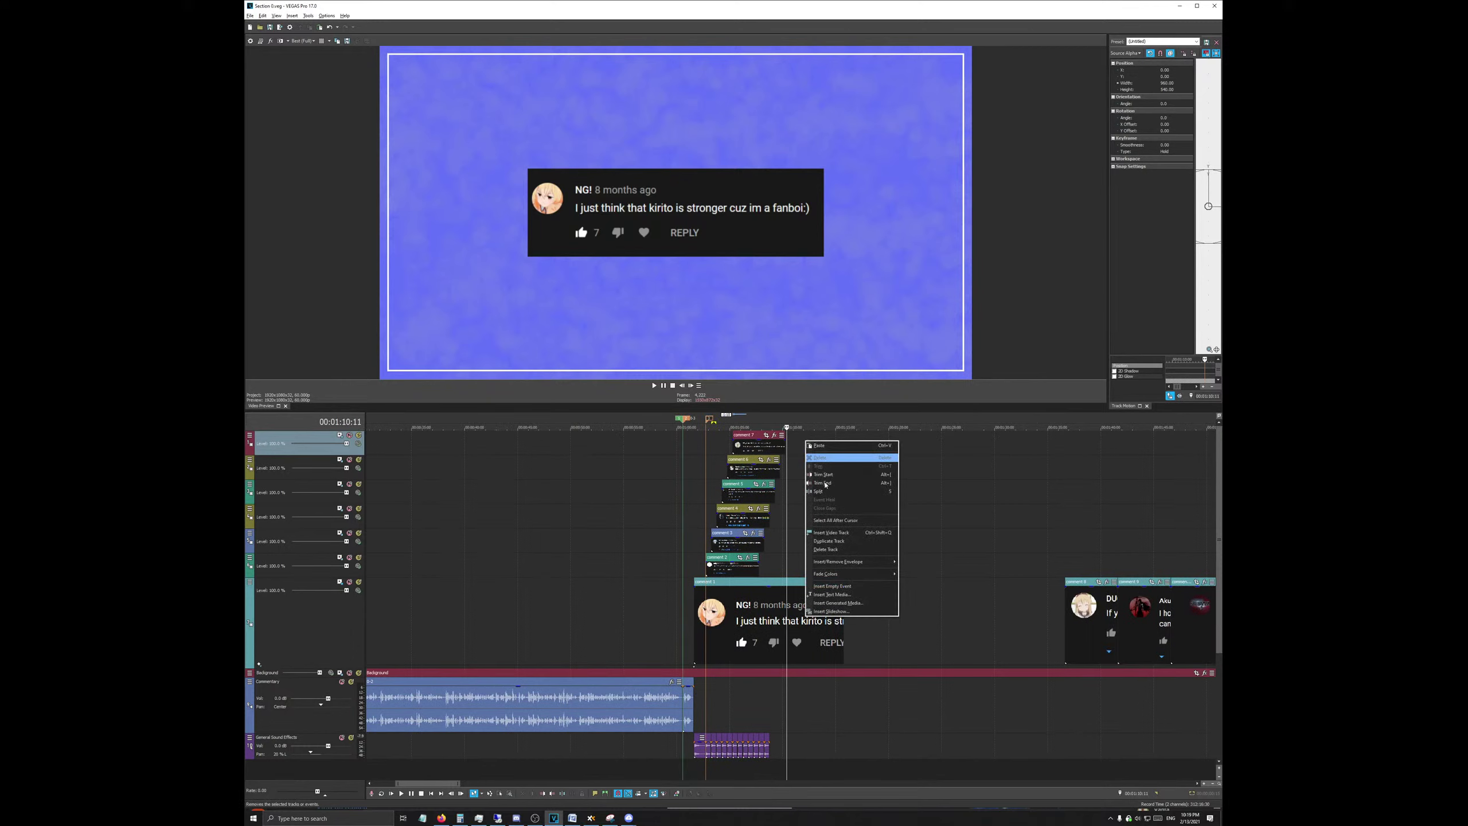
{"action": "left_click", "coordinate": [852, 536]}
Step: Duplicate the empty top video track until there are four empty tracks above the comments
{"action": "right_click", "coordinate": [836, 444]}
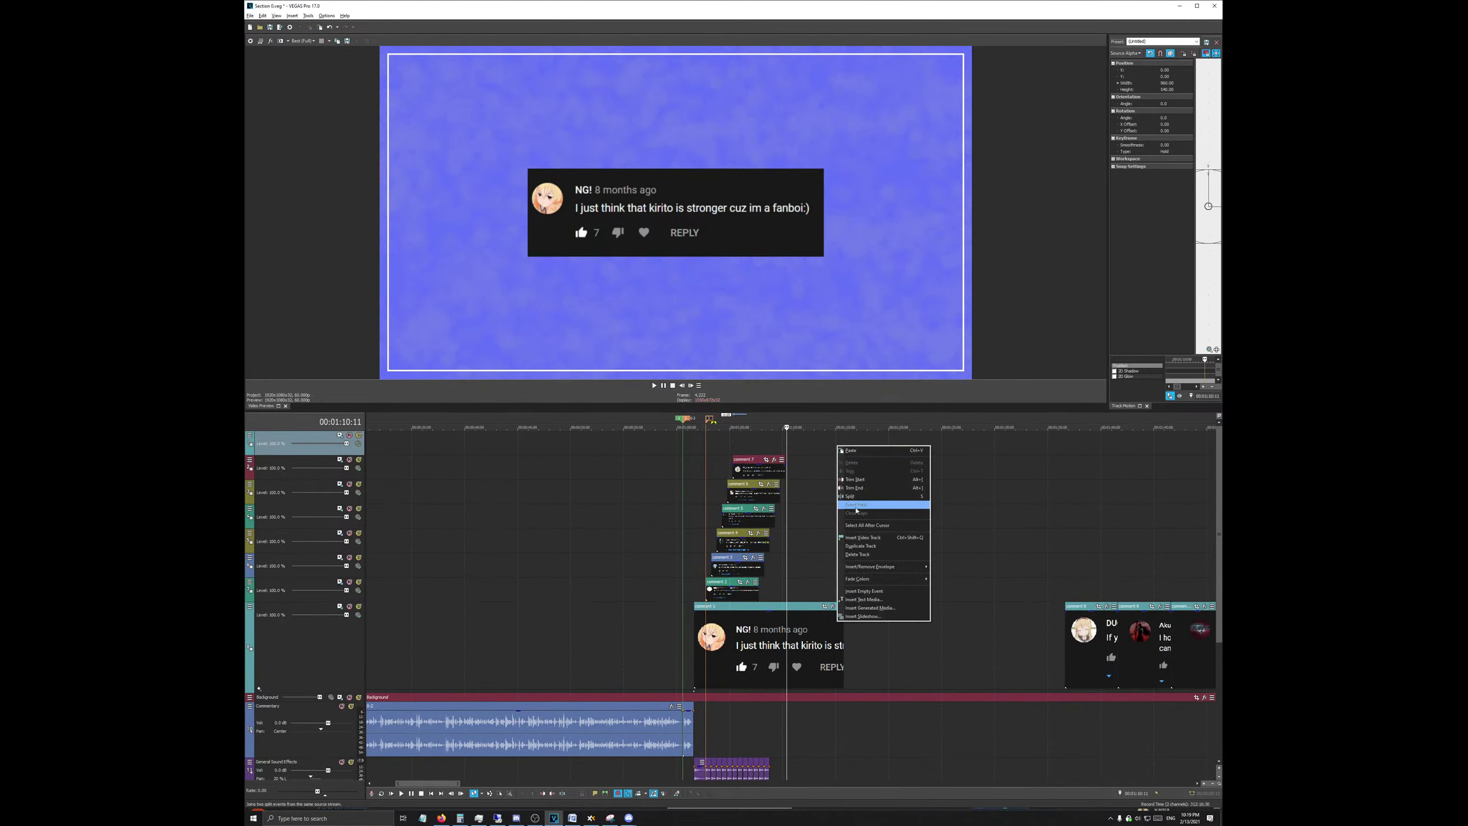
{"action": "left_click", "coordinate": [866, 546]}
{"action": "scroll", "coordinate": [852, 514], "scroll_direction": "down", "scroll_amount": 1}
{"action": "right_click", "coordinate": [792, 448]}
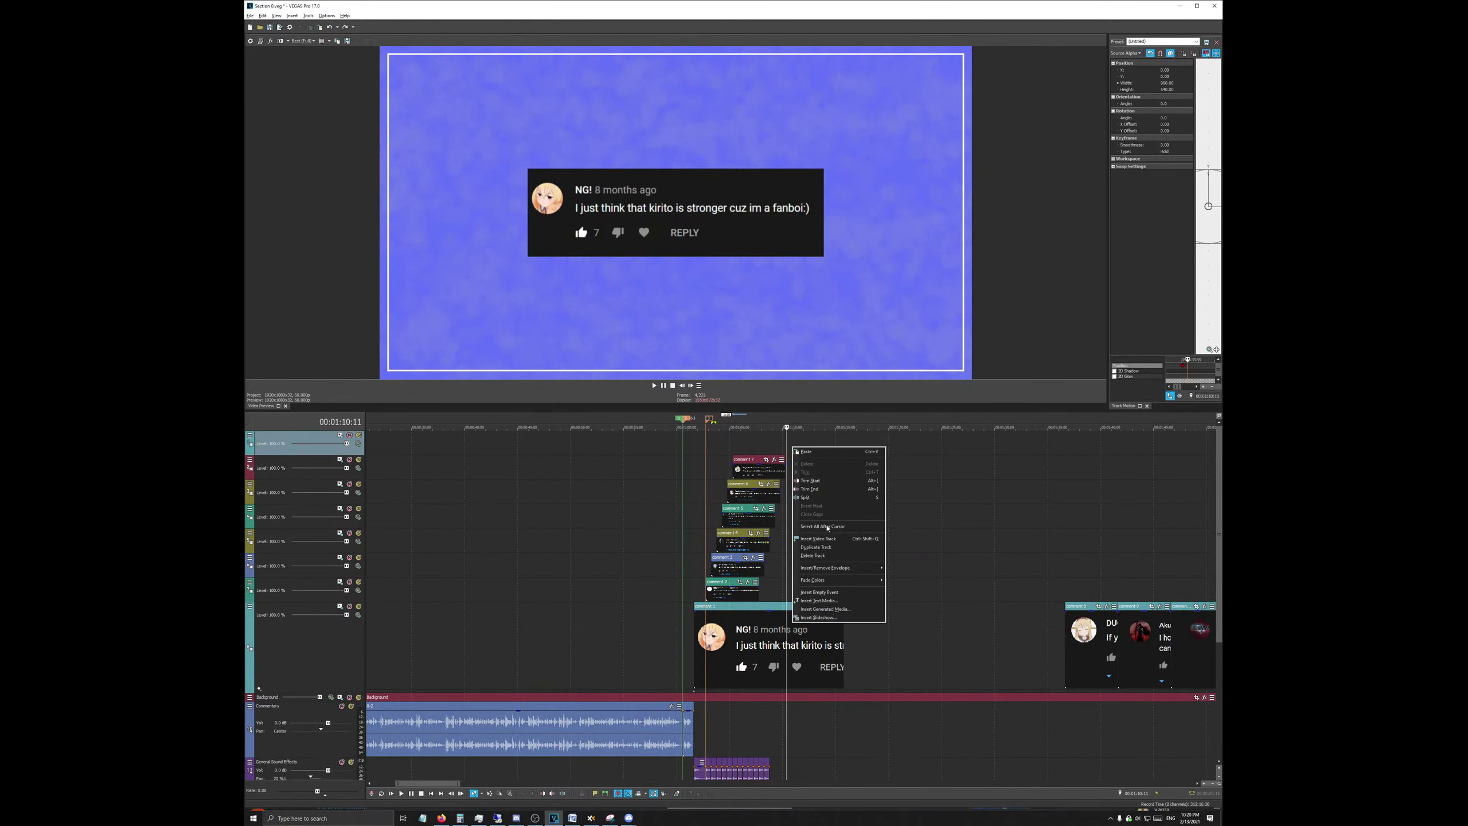
{"action": "left_click", "coordinate": [831, 547]}
{"action": "right_click", "coordinate": [835, 455]}
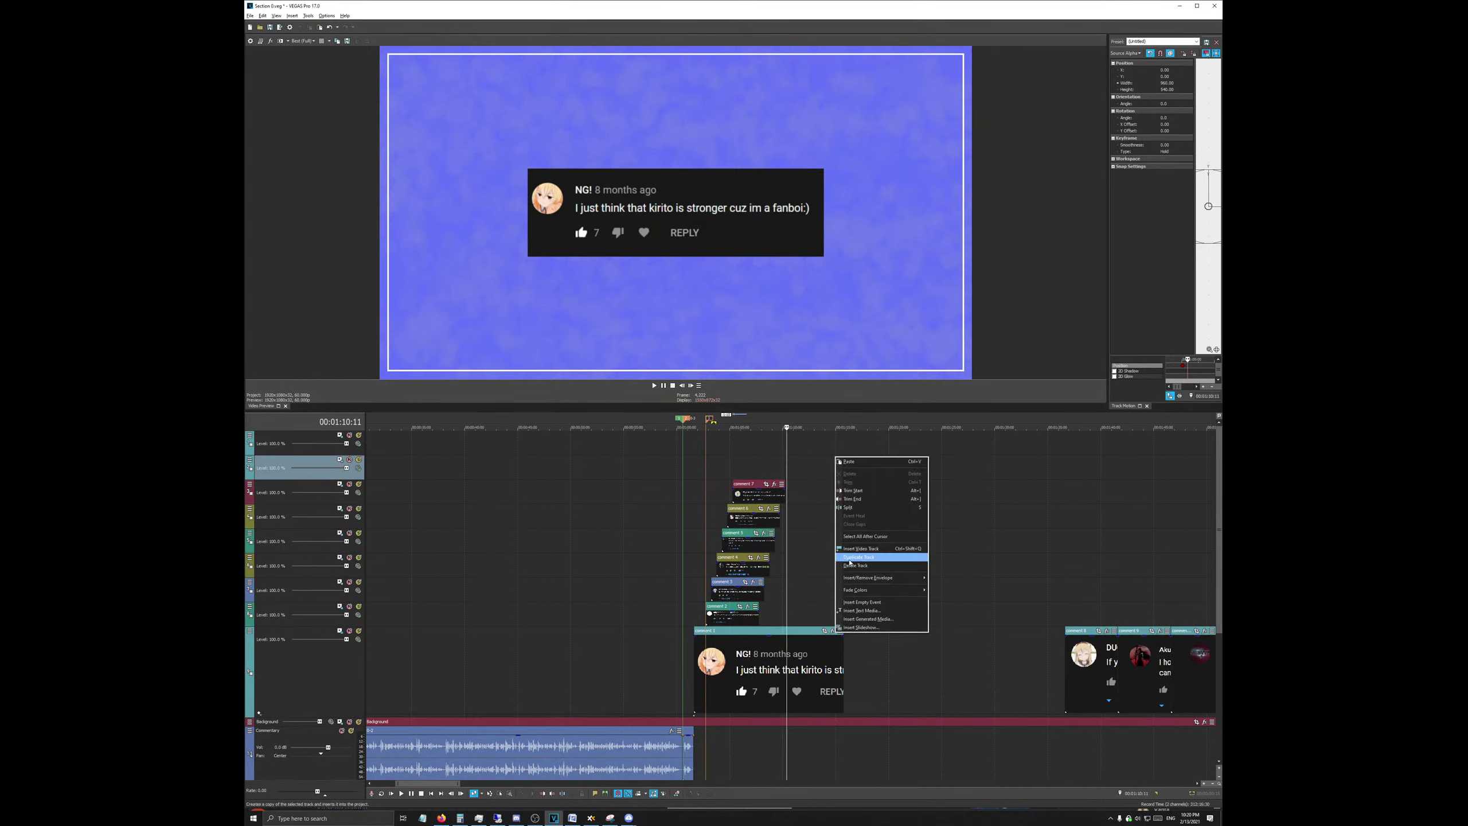
{"action": "left_click", "coordinate": [856, 556]}
{"action": "right_click", "coordinate": [855, 464]}
{"action": "left_click", "coordinate": [870, 558]}
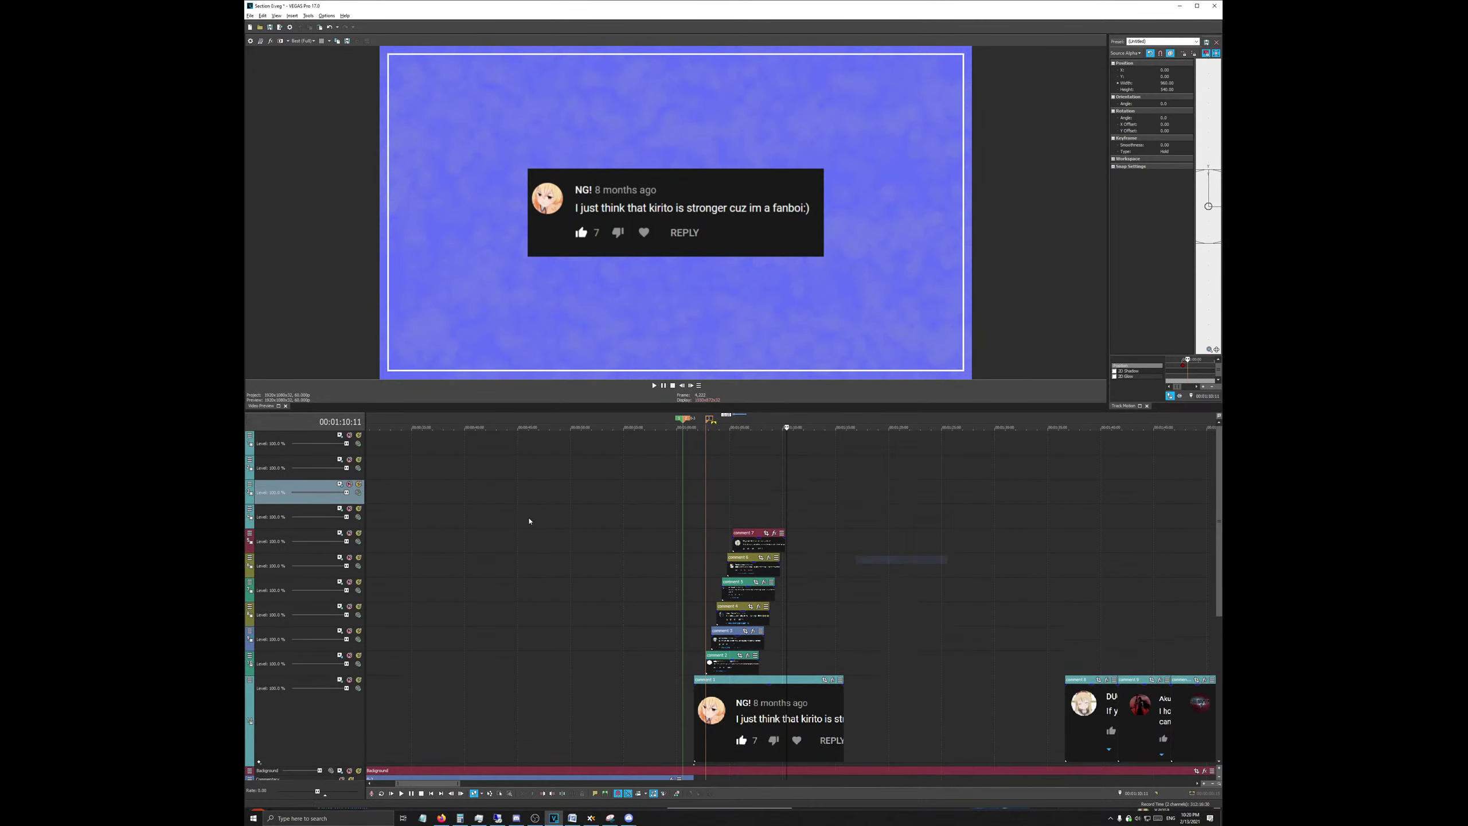
Step: Duplicate the four empty top video tracks together to get eight empty tracks above the comments
{"action": "left_click", "coordinate": [293, 522]}
{"action": "left_click", "coordinate": [289, 441], "text": "shift"}
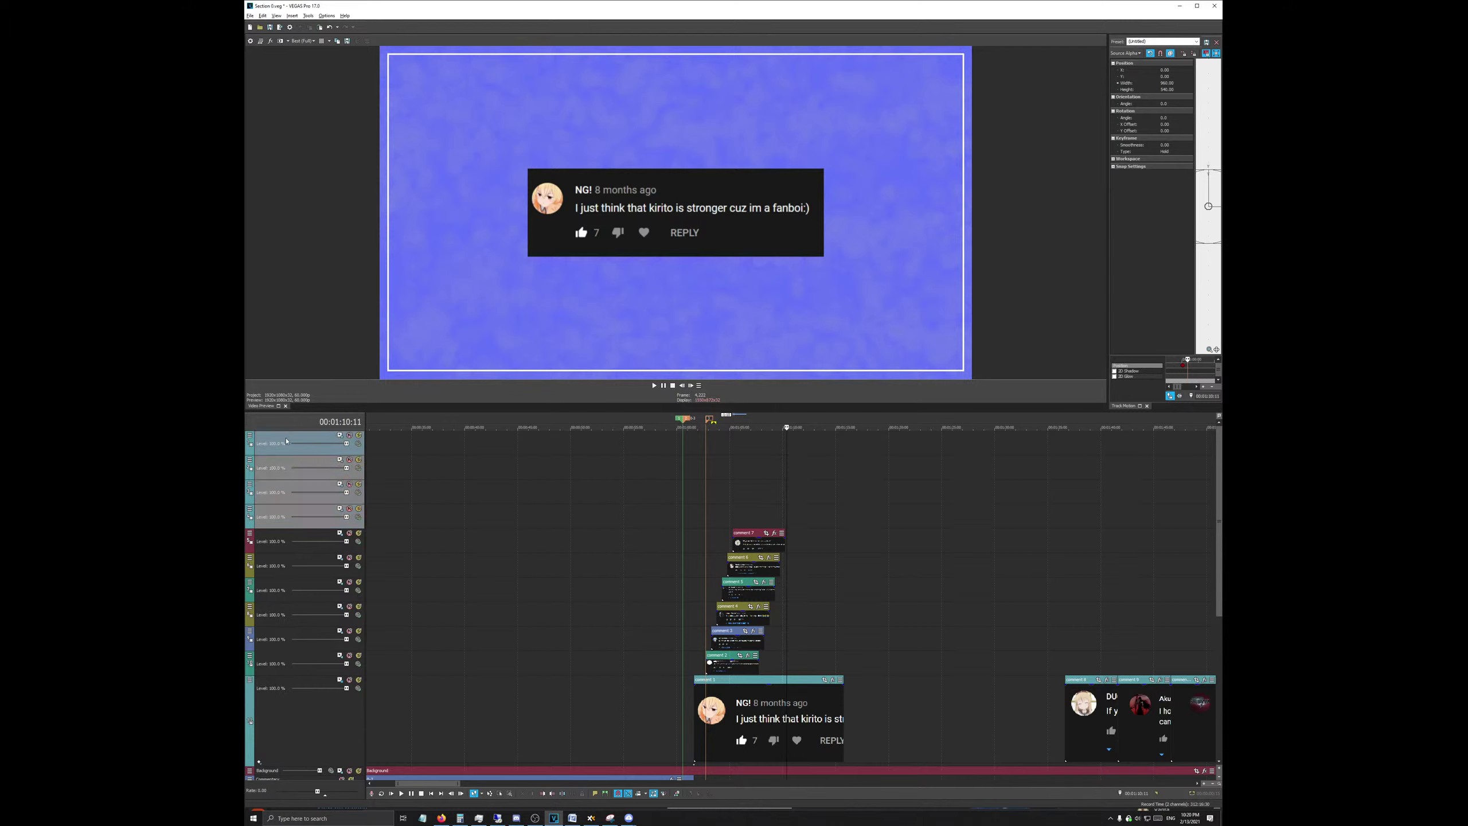
{"action": "right_click", "coordinate": [288, 439]}
{"action": "left_click", "coordinate": [349, 465]}
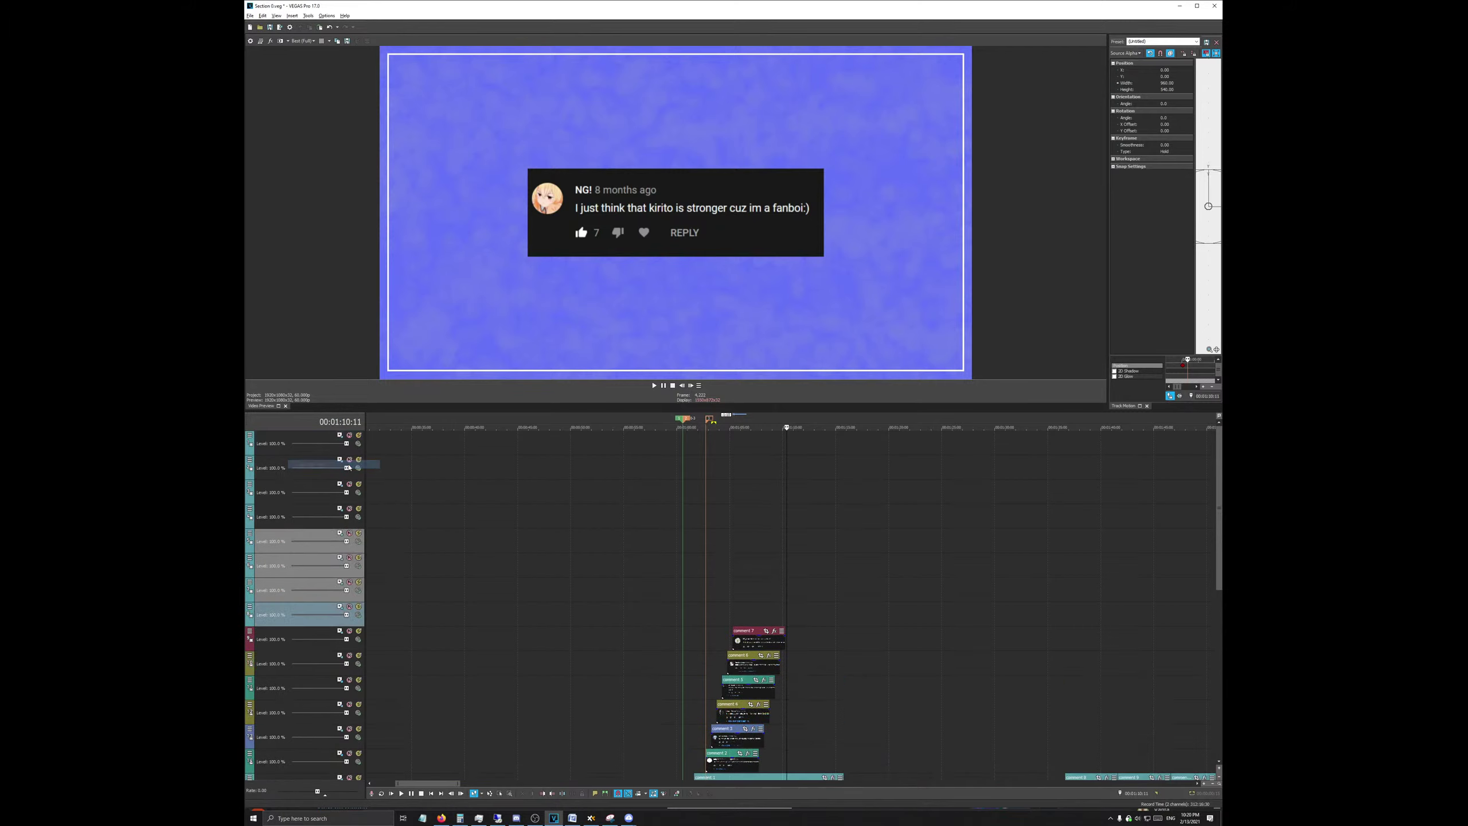
Step: Move the eighth comment clip from the first comment's track to the empty track directly above the seventh comment
{"action": "scroll", "coordinate": [838, 658], "scroll_direction": "down", "scroll_amount": 5}
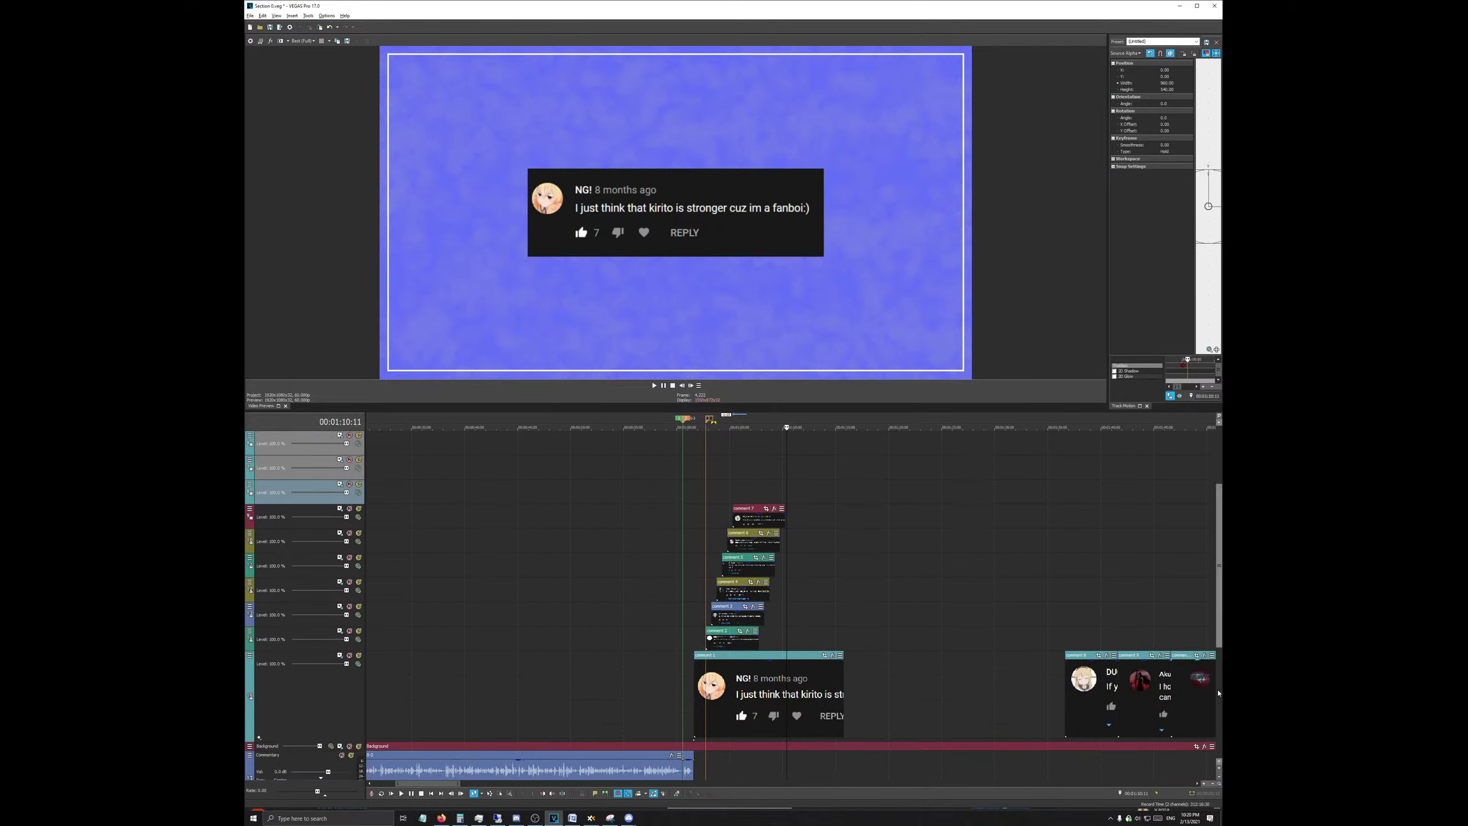
{"action": "left_click_drag", "start_coordinate": [1084, 682], "coordinate": [782, 492]}
{"action": "scroll", "coordinate": [777, 626], "scroll_direction": "down", "scroll_amount": 2}
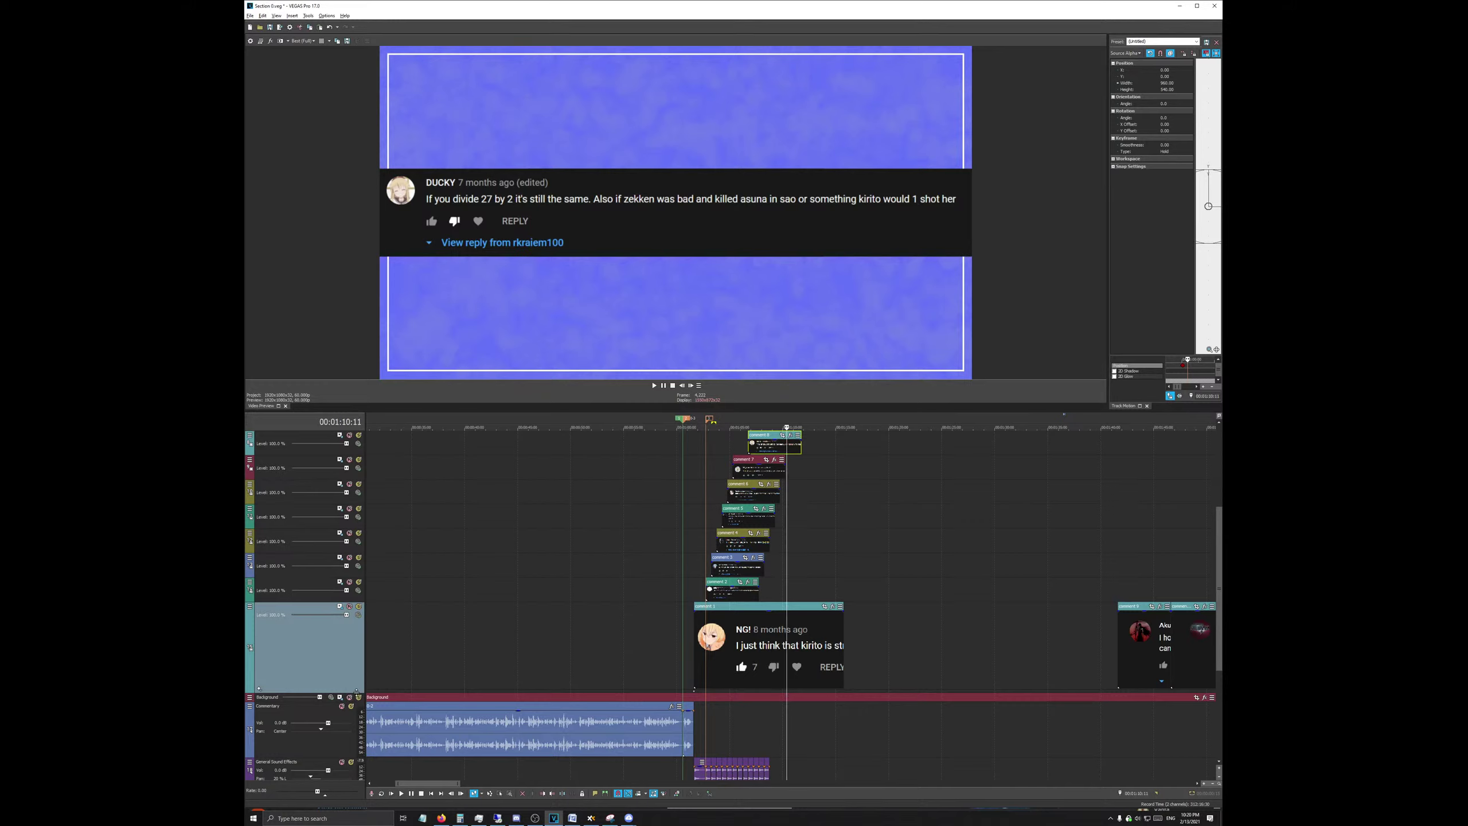
Step: Shrink the first comment's track and the rest of the timeline tracks to their minimum height
{"action": "left_click_drag", "start_coordinate": [357, 692], "coordinate": [364, 614]}
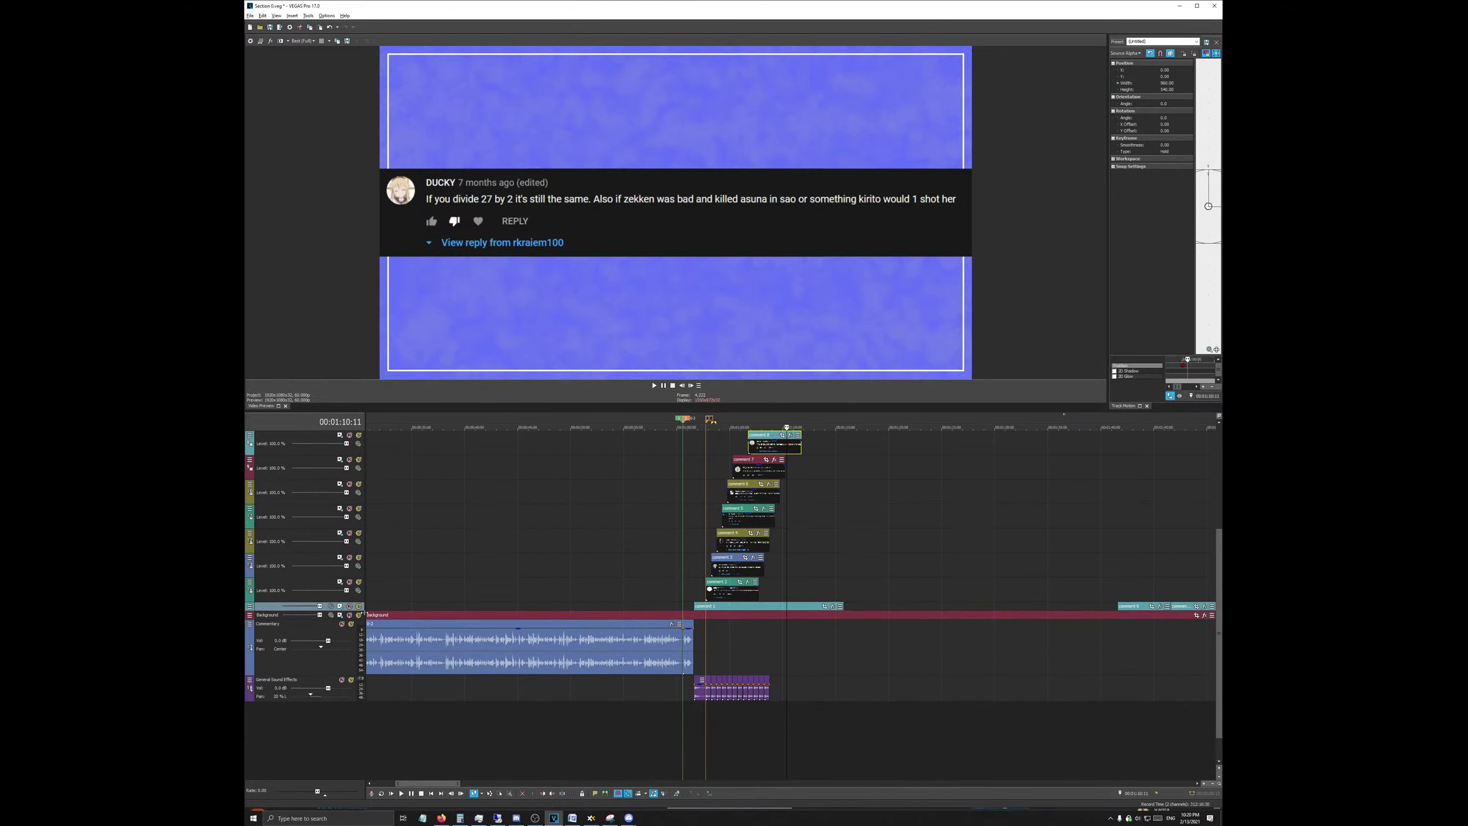
{"action": "scroll", "coordinate": [730, 523], "scroll_direction": "up", "scroll_amount": 5}
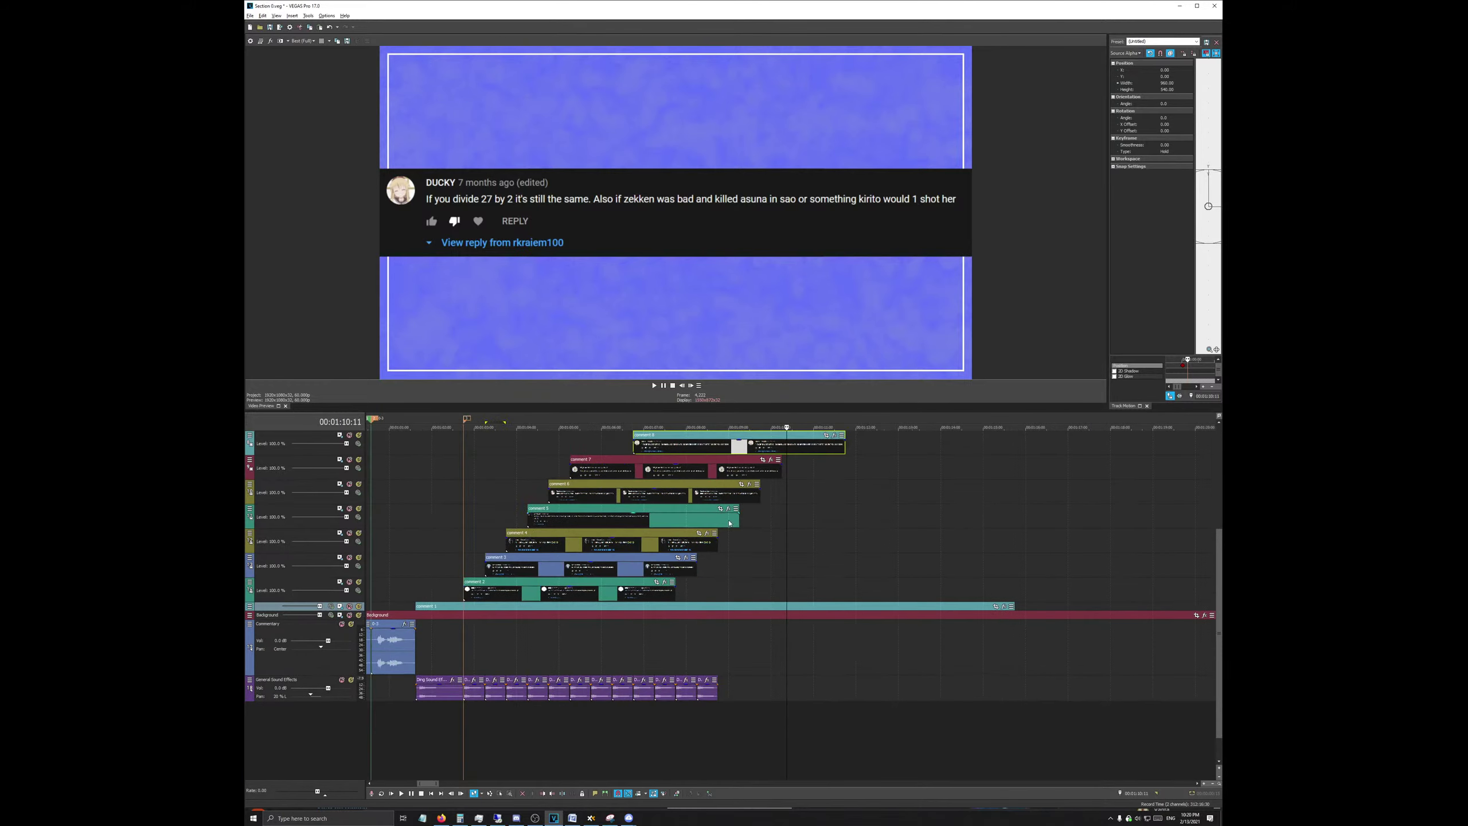
{"action": "scroll", "coordinate": [688, 445], "scroll_direction": "up", "scroll_amount": 2}
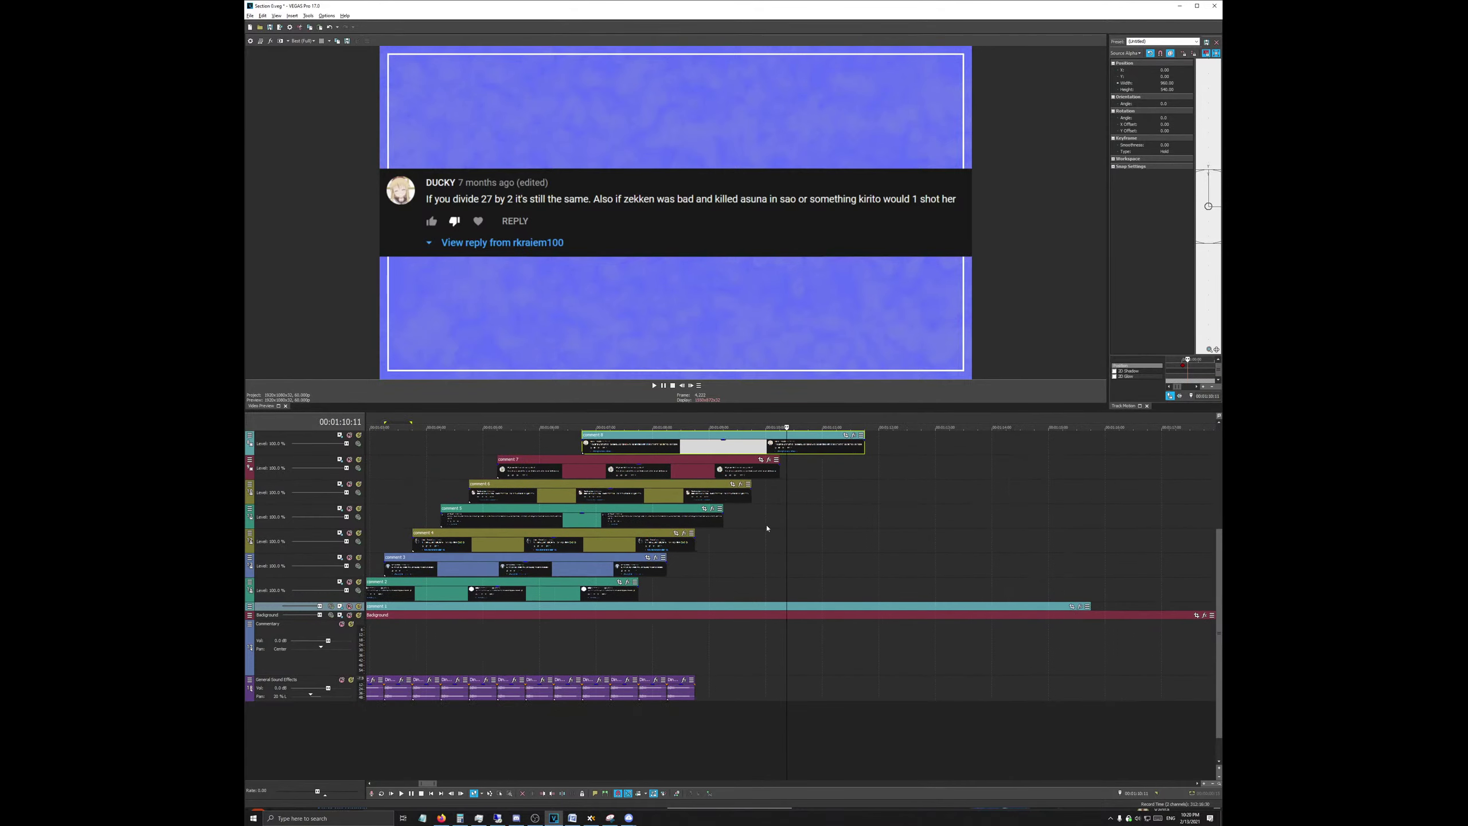
{"action": "left_click_drag", "start_coordinate": [347, 602], "coordinate": [358, 517]}
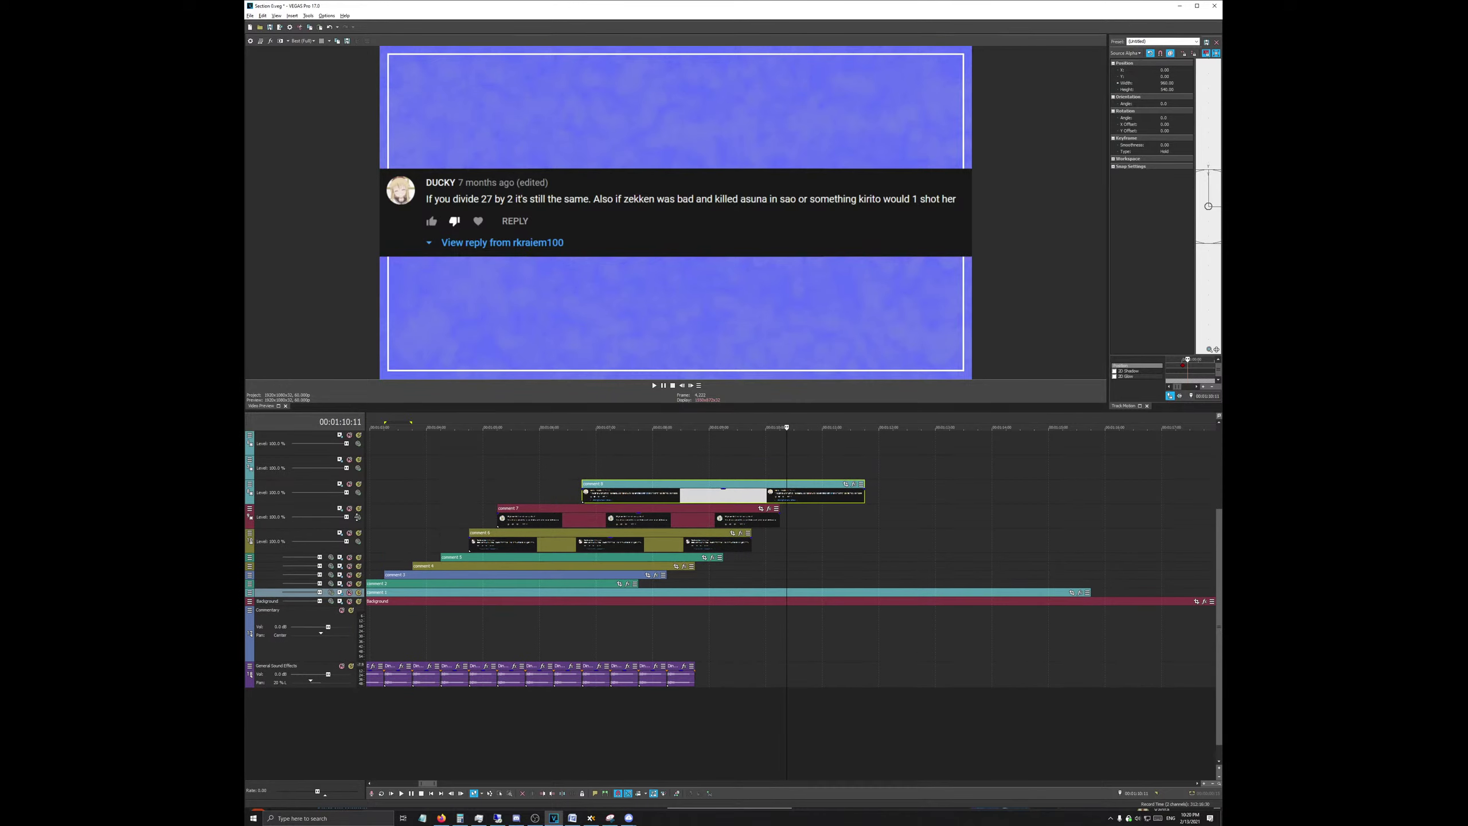
{"action": "left_click", "coordinate": [1220, 780]}
{"action": "scroll", "coordinate": [706, 611], "scroll_direction": "up", "scroll_amount": 3}
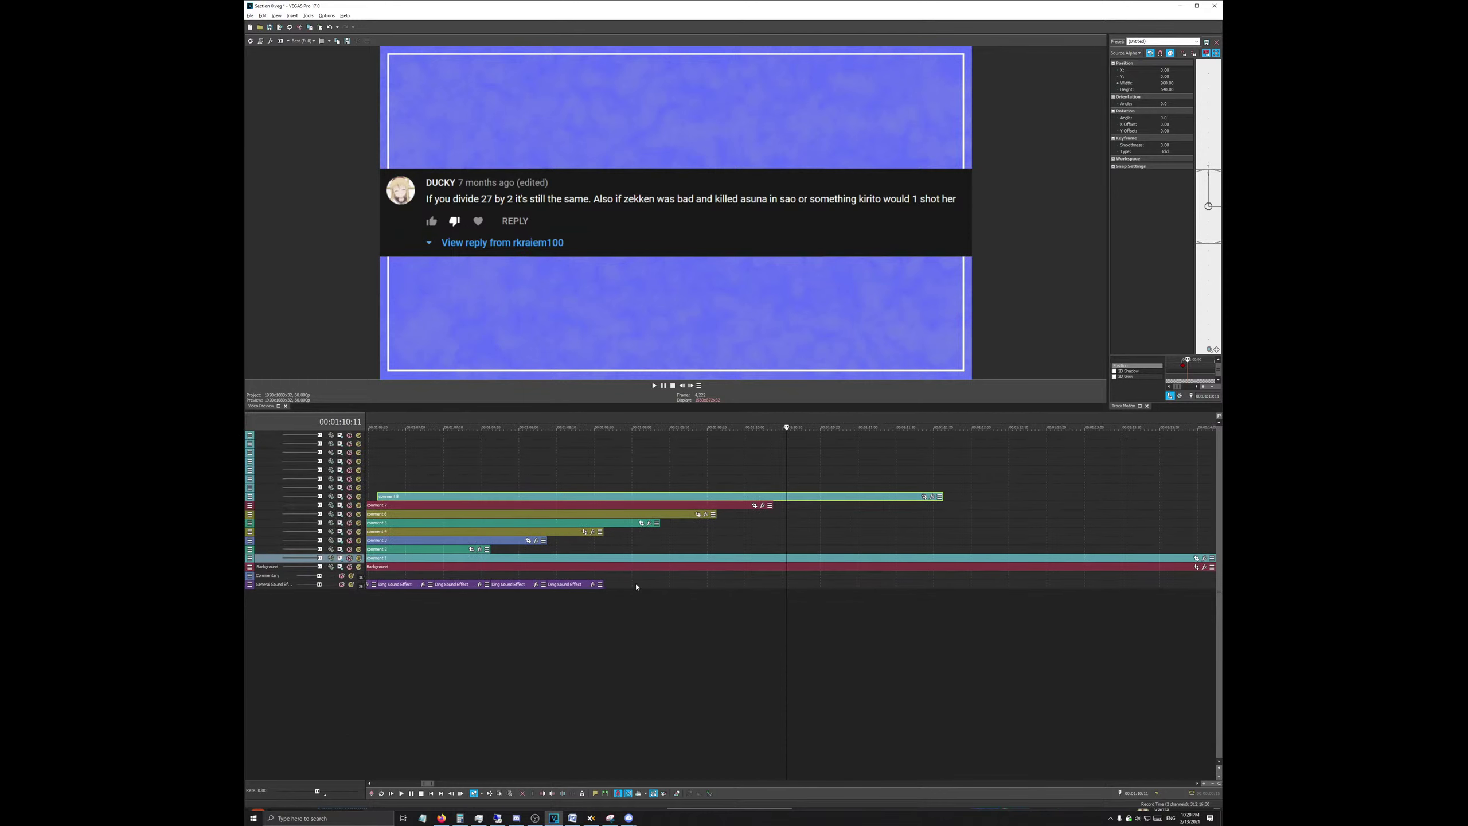
Step: Shift the eighth comment clip earlier to start with its ding at 00:01:05:22
{"action": "scroll", "coordinate": [544, 568], "scroll_direction": "down", "scroll_amount": 8}
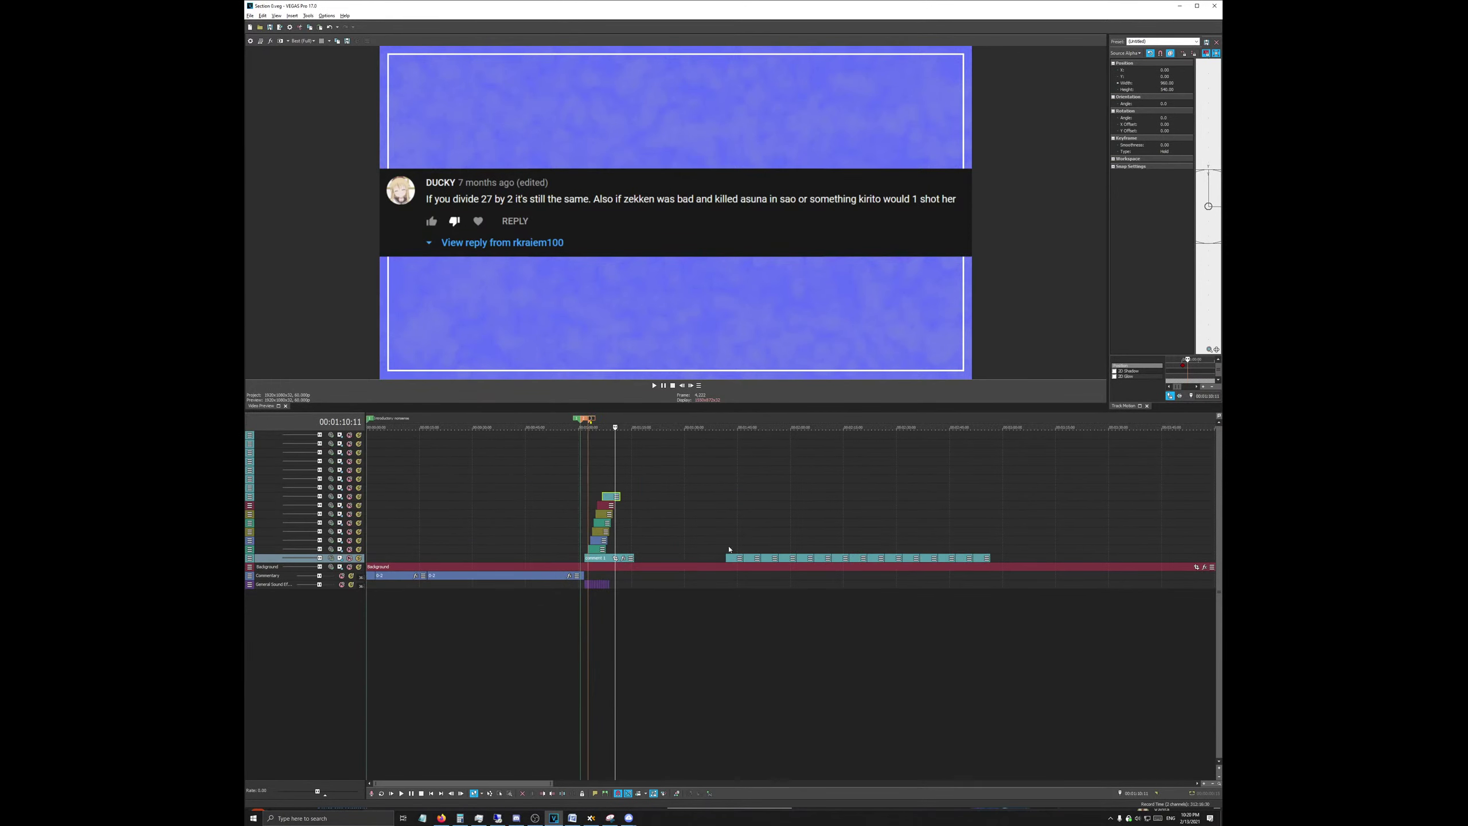
{"action": "scroll", "coordinate": [631, 535], "scroll_direction": "up", "scroll_amount": 3}
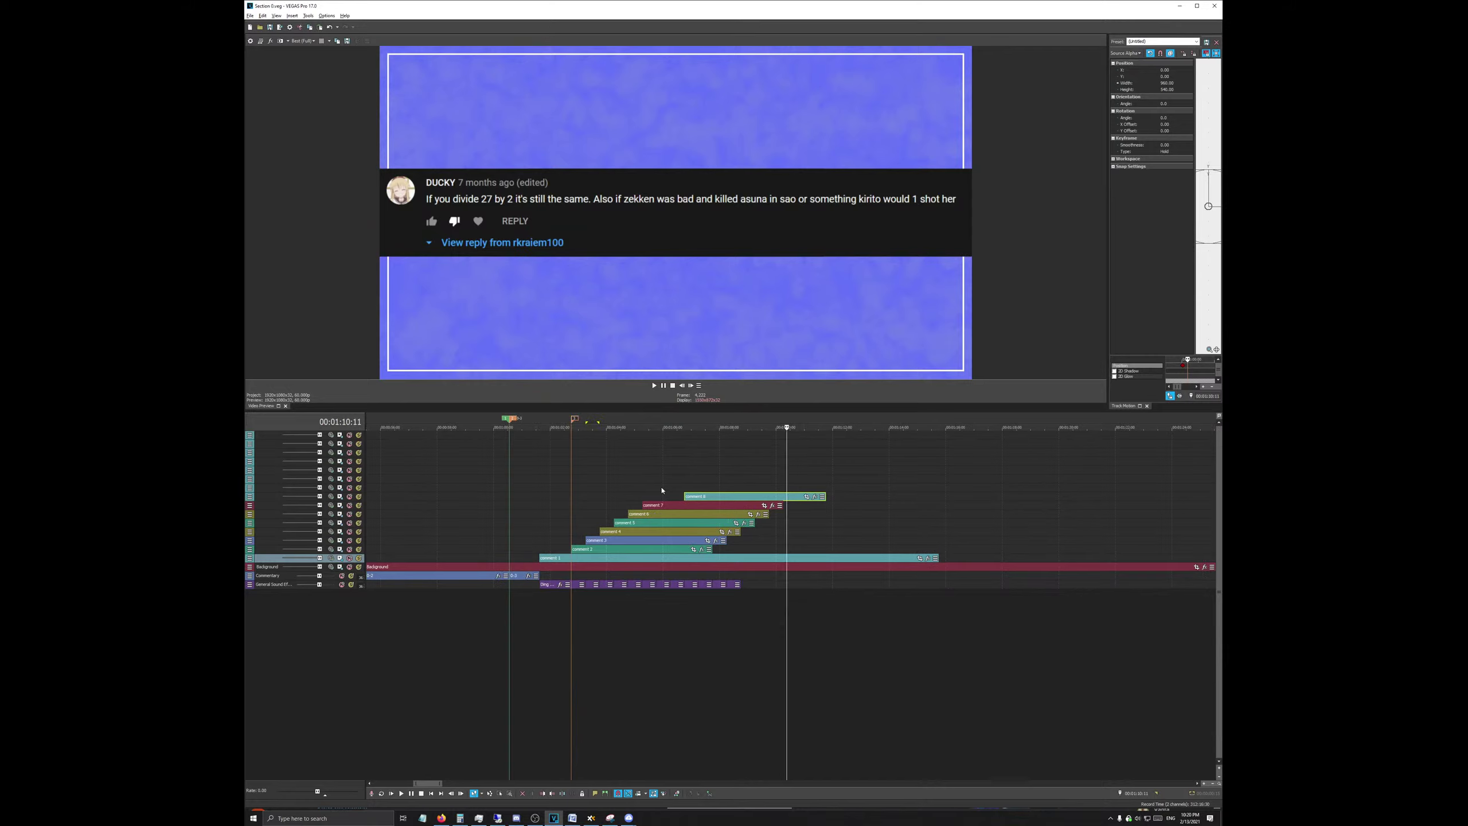
{"action": "left_click", "coordinate": [642, 426]}
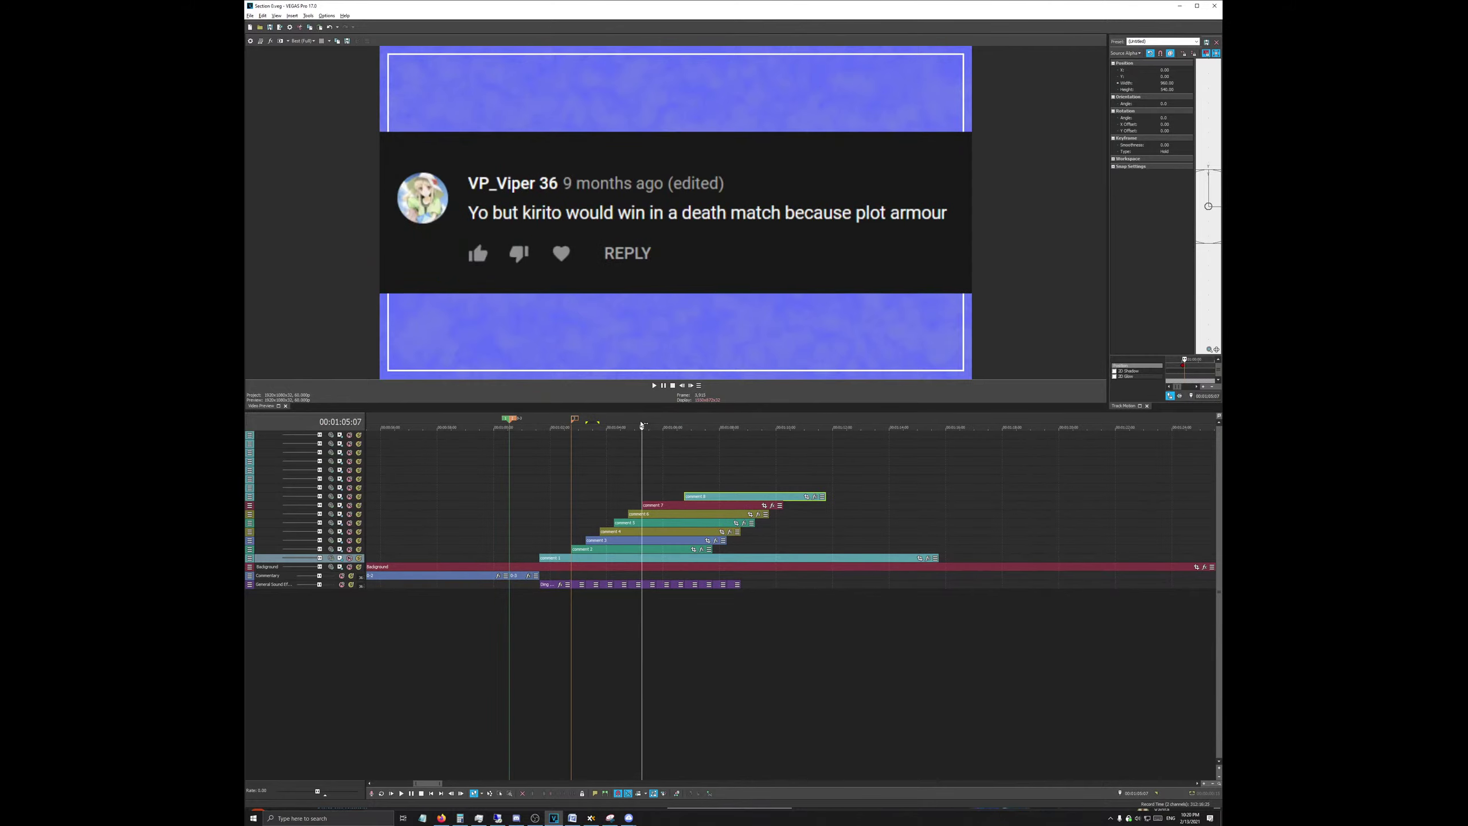
{"action": "left_click", "coordinate": [656, 584]}
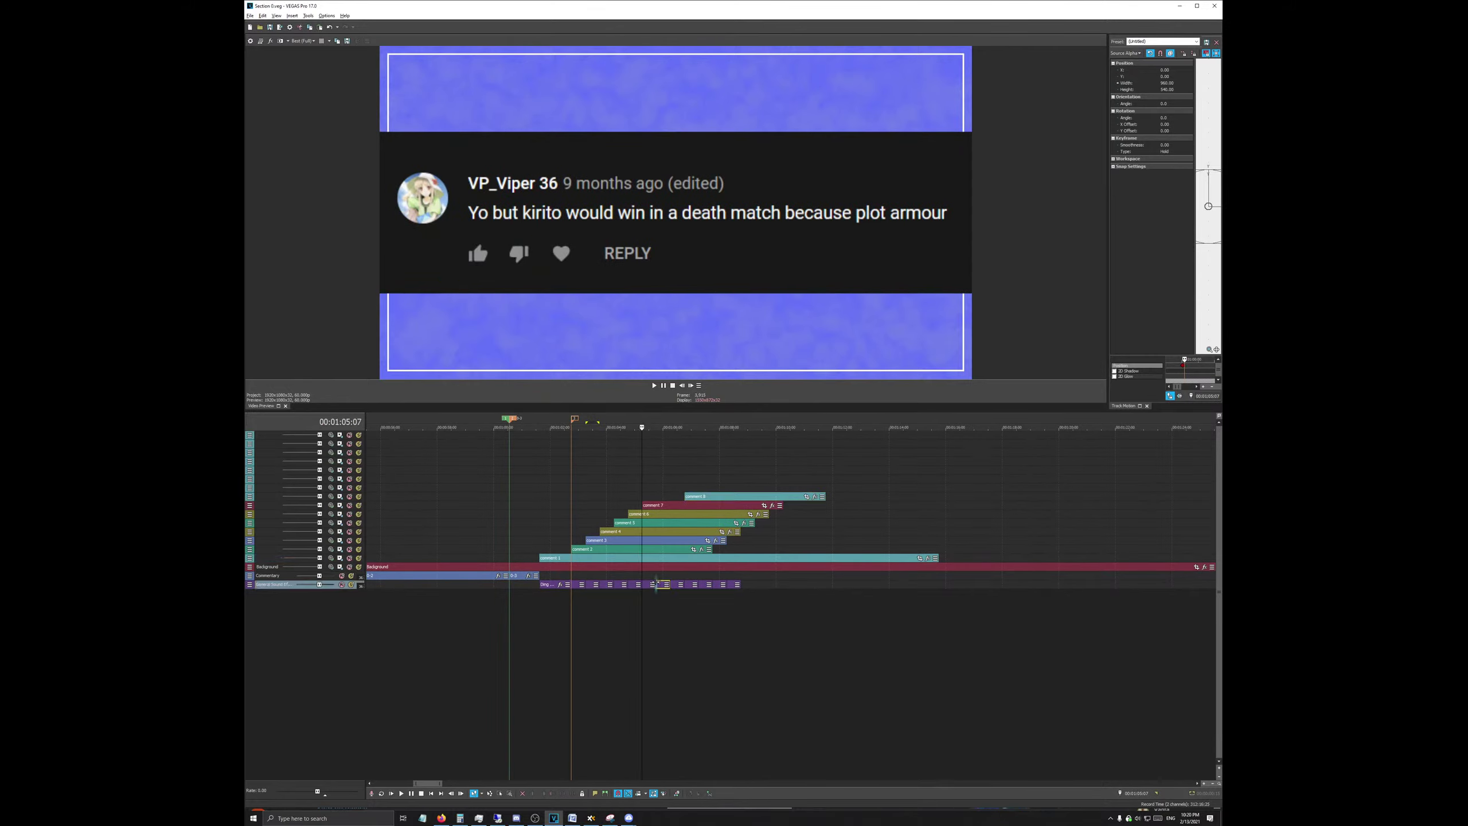
{"action": "left_click_drag", "start_coordinate": [708, 496], "coordinate": [679, 499]}
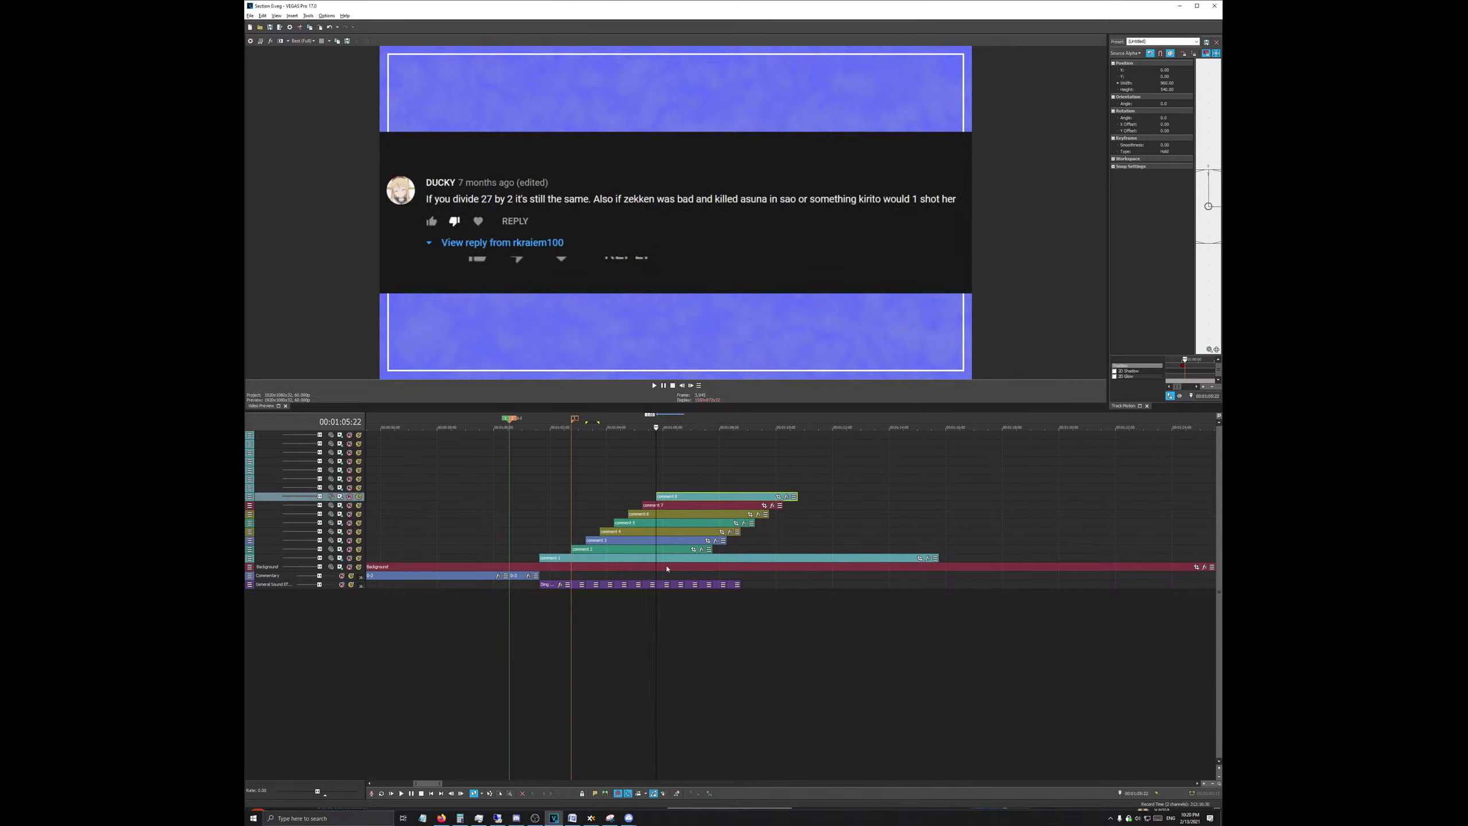
Step: Move the ninth to thirteenth comment clips onto successive empty tracks above the eighth, each starting with the next ding
{"action": "scroll", "coordinate": [848, 575], "scroll_direction": "down", "scroll_amount": 3}
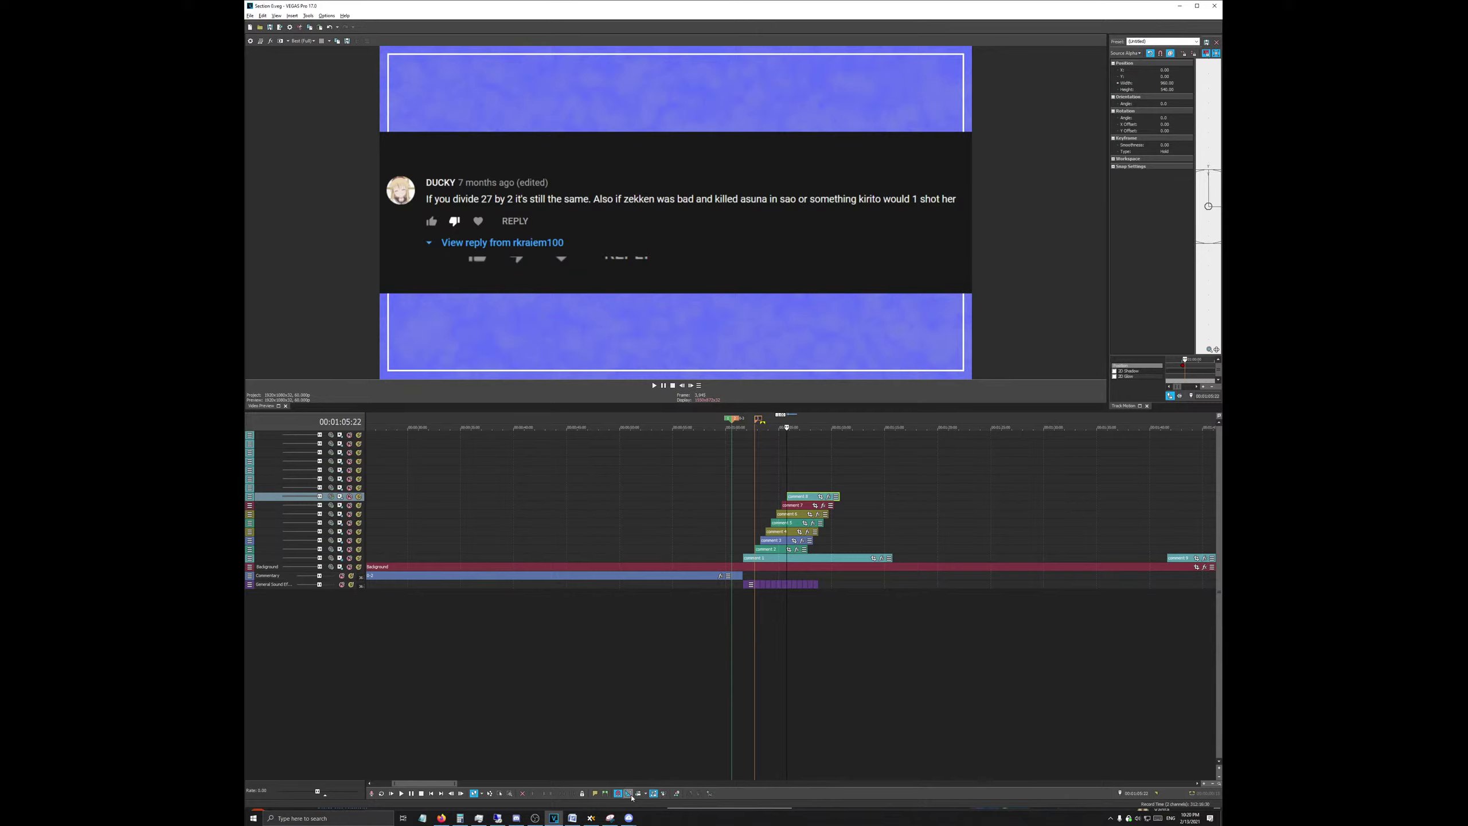
{"action": "left_click_drag", "start_coordinate": [1174, 558], "coordinate": [828, 482]}
{"action": "left_click_drag", "start_coordinate": [1060, 559], "coordinate": [815, 469]}
{"action": "left_click", "coordinate": [812, 427]}
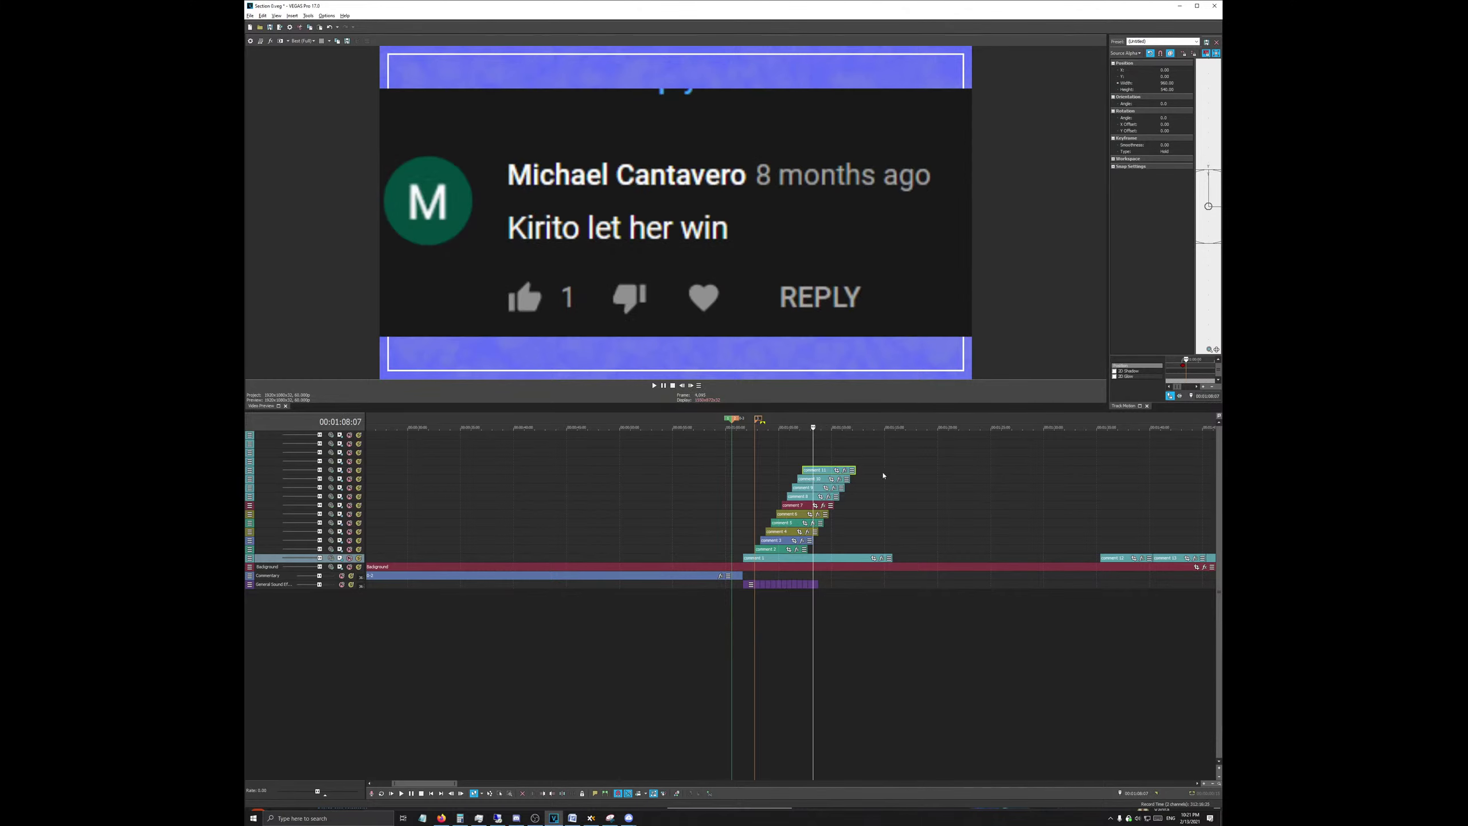
{"action": "scroll", "coordinate": [781, 549], "scroll_direction": "up", "scroll_amount": 2}
{"action": "scroll", "coordinate": [781, 550], "scroll_direction": "down", "scroll_amount": 4}
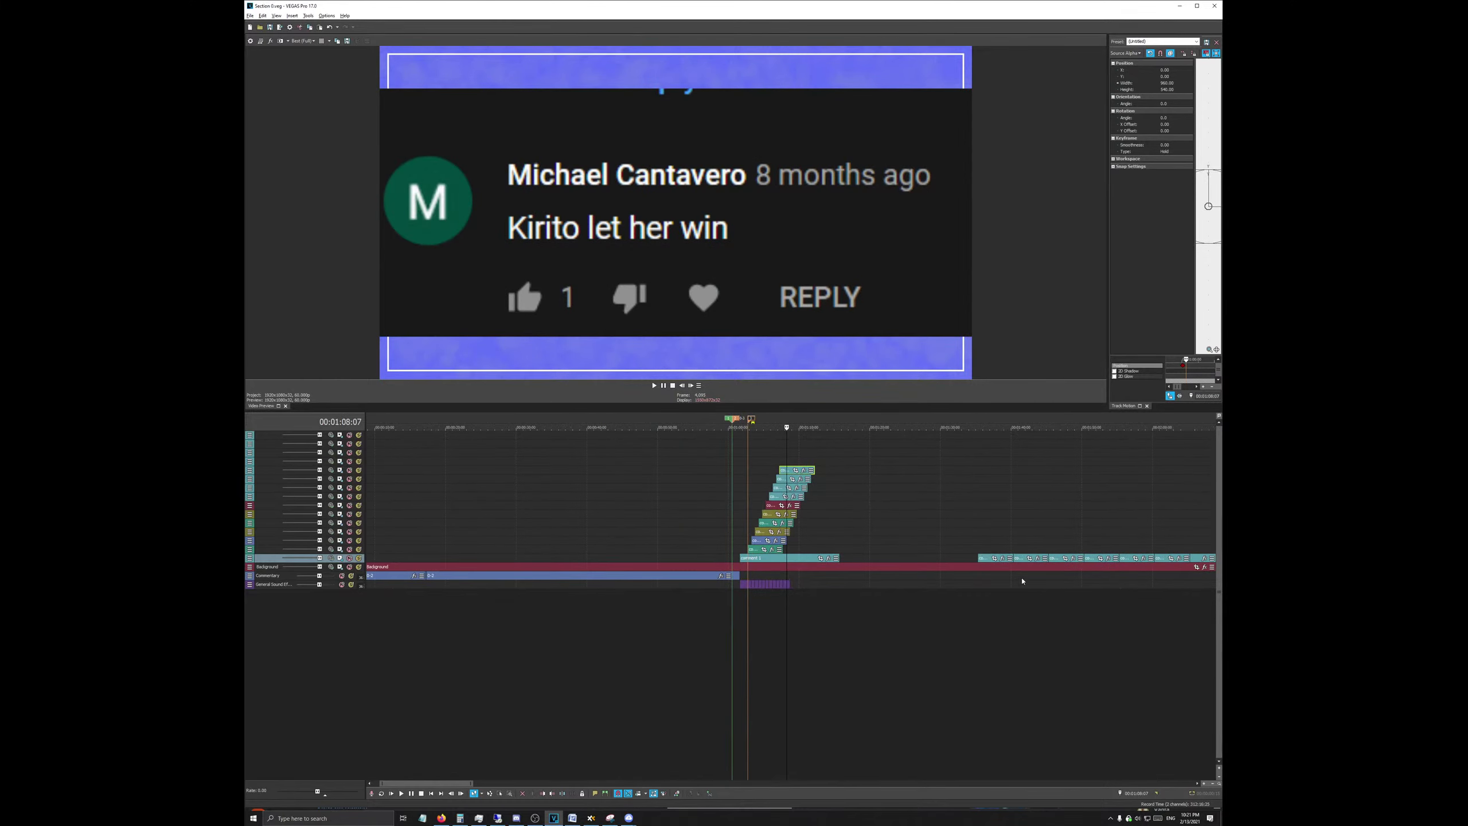
{"action": "mouse_move", "coordinate": [785, 472]}
{"action": "left_mouse_down"}
{"action": "mouse_move", "coordinate": [825, 490]}
{"action": "mouse_move", "coordinate": [792, 461]}
{"action": "left_mouse_up"}
{"action": "left_click_drag", "start_coordinate": [1030, 557], "coordinate": [794, 452]}
Step: Duplicate the two remaining empty top tracks, and the resulting four again, to get eight empty tracks
{"action": "left_click", "coordinate": [803, 442]}
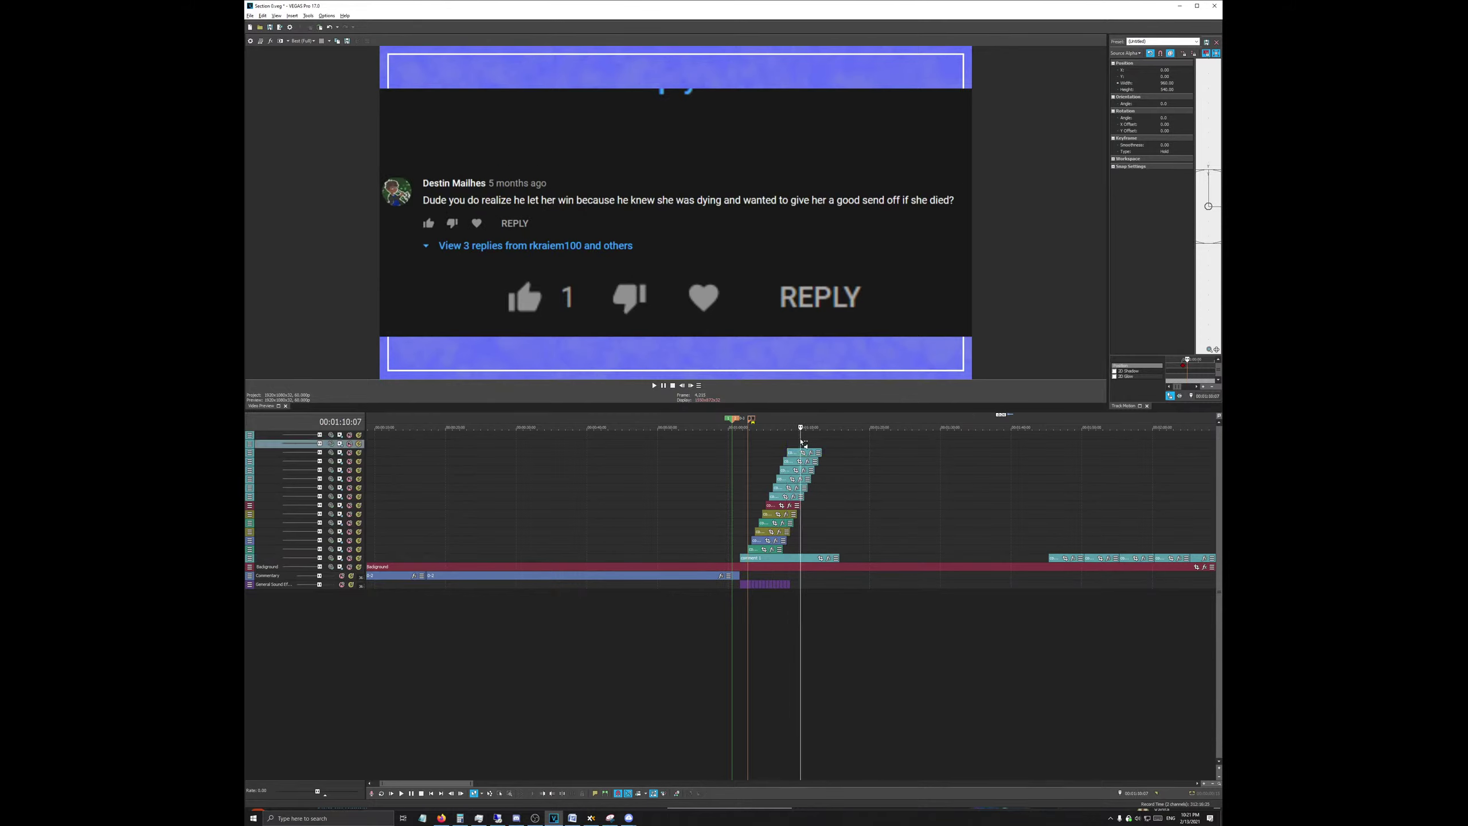
{"action": "left_click", "coordinate": [797, 442]}
{"action": "left_click", "coordinate": [273, 437], "text": "ctrl"}
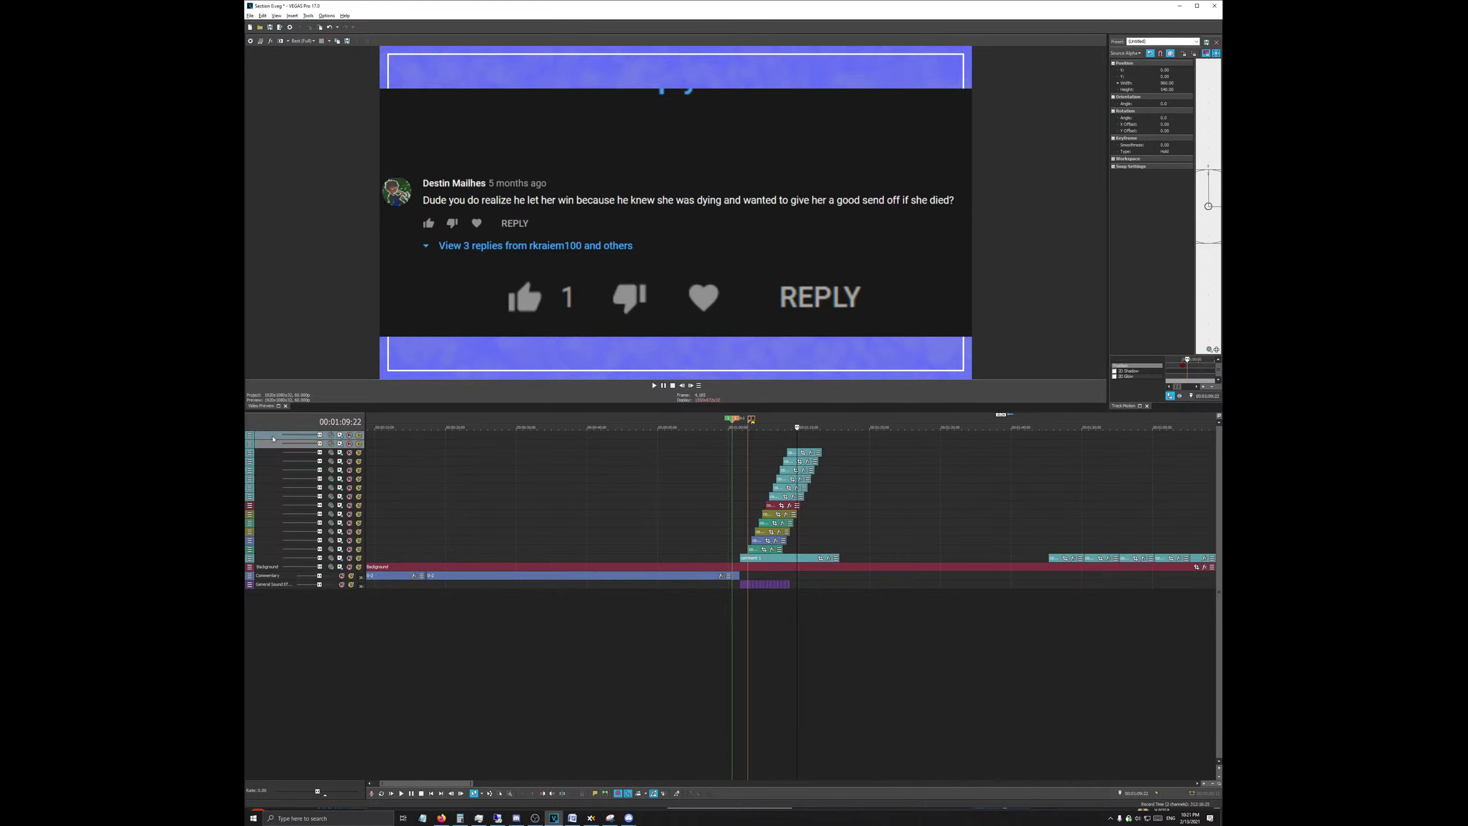
{"action": "right_click", "coordinate": [273, 438]}
{"action": "left_click", "coordinate": [267, 446]}
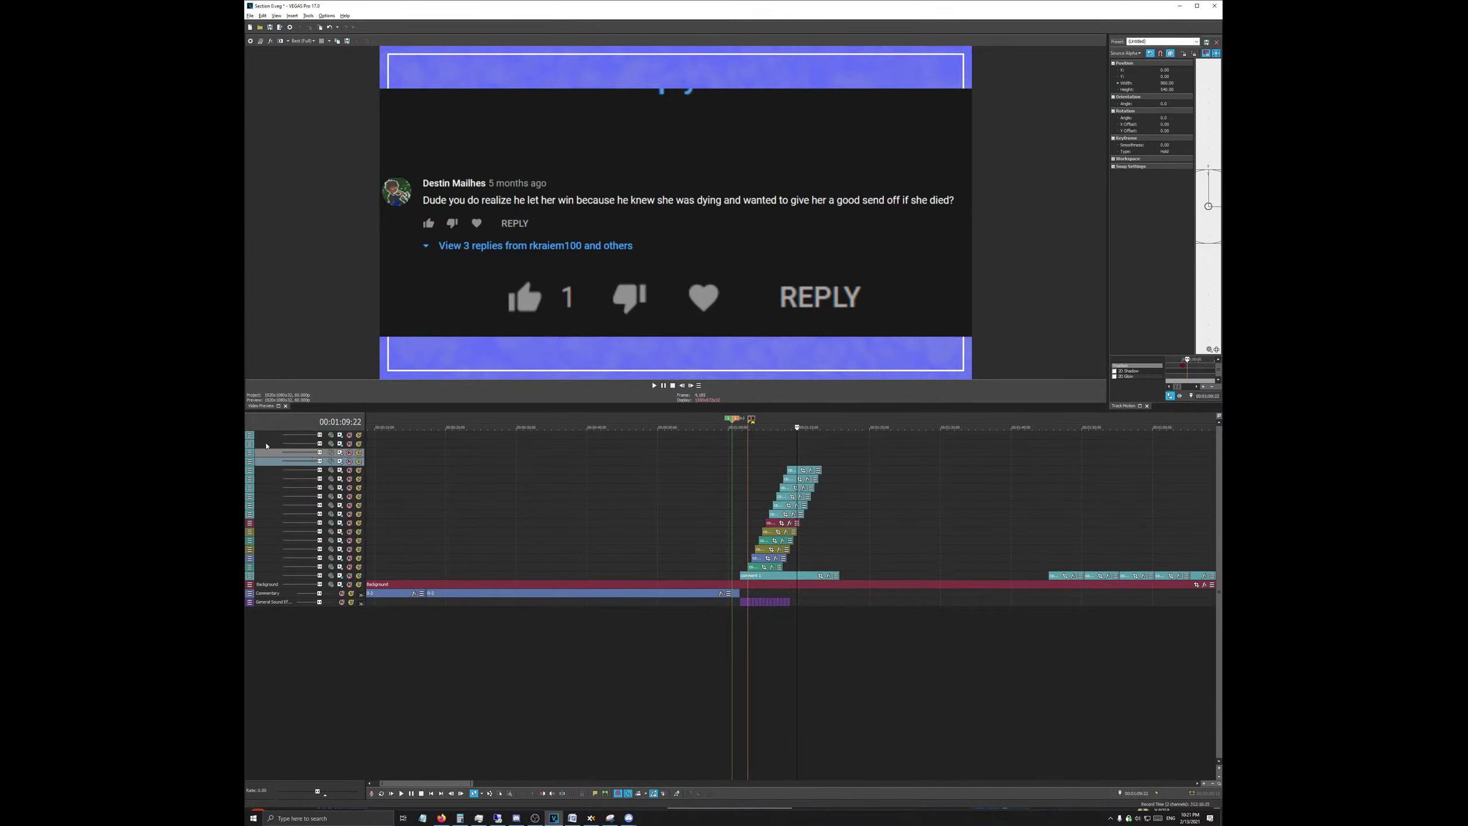
{"action": "right_click", "coordinate": [267, 435]}
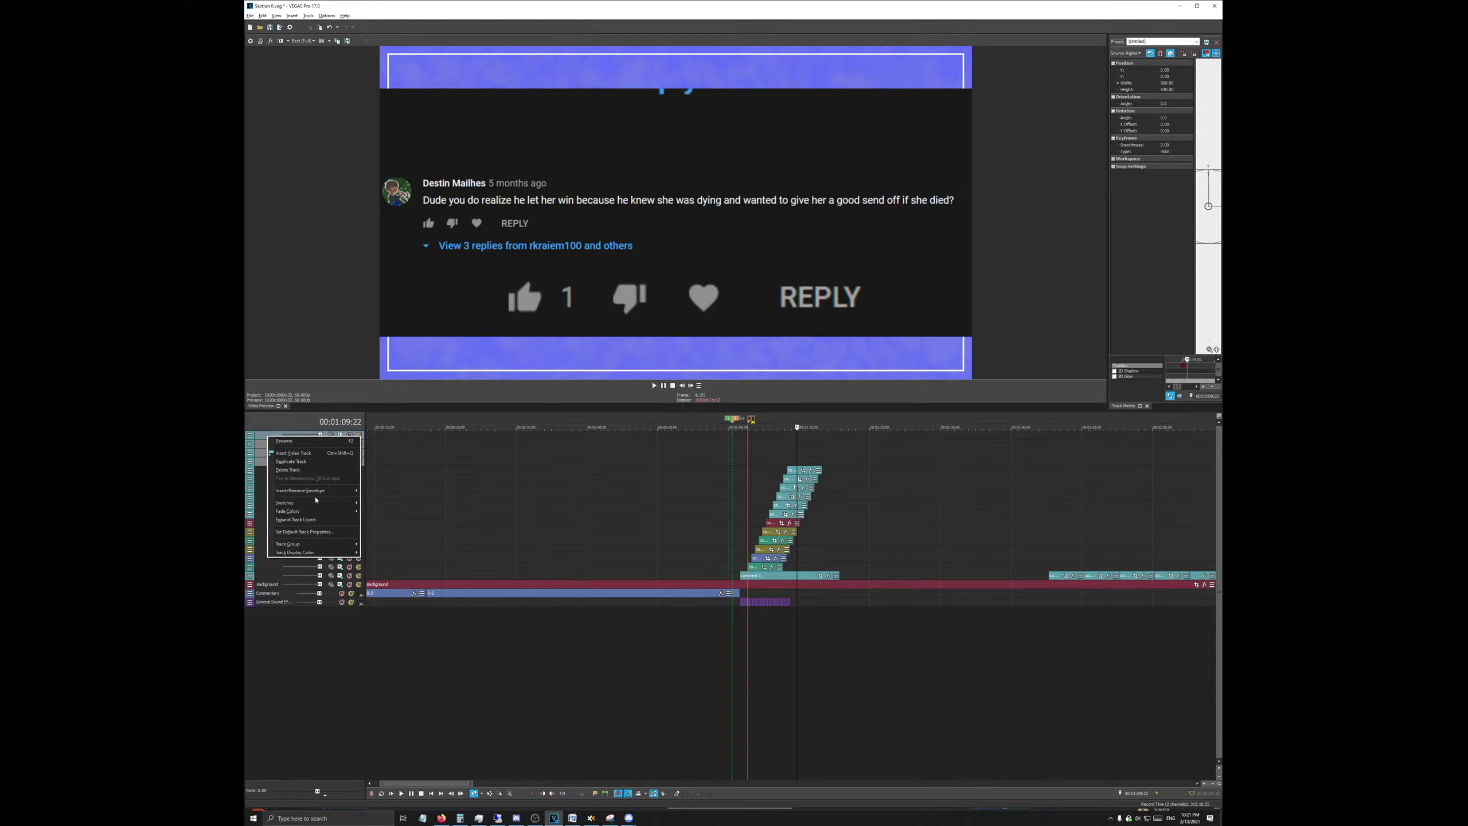
{"action": "left_click", "coordinate": [306, 463]}
Step: Duplicate all eight empty top tracks together to get sixteen empty tracks above the thirteenth comment
{"action": "left_click", "coordinate": [268, 437]}
{"action": "right_click", "coordinate": [267, 437]}
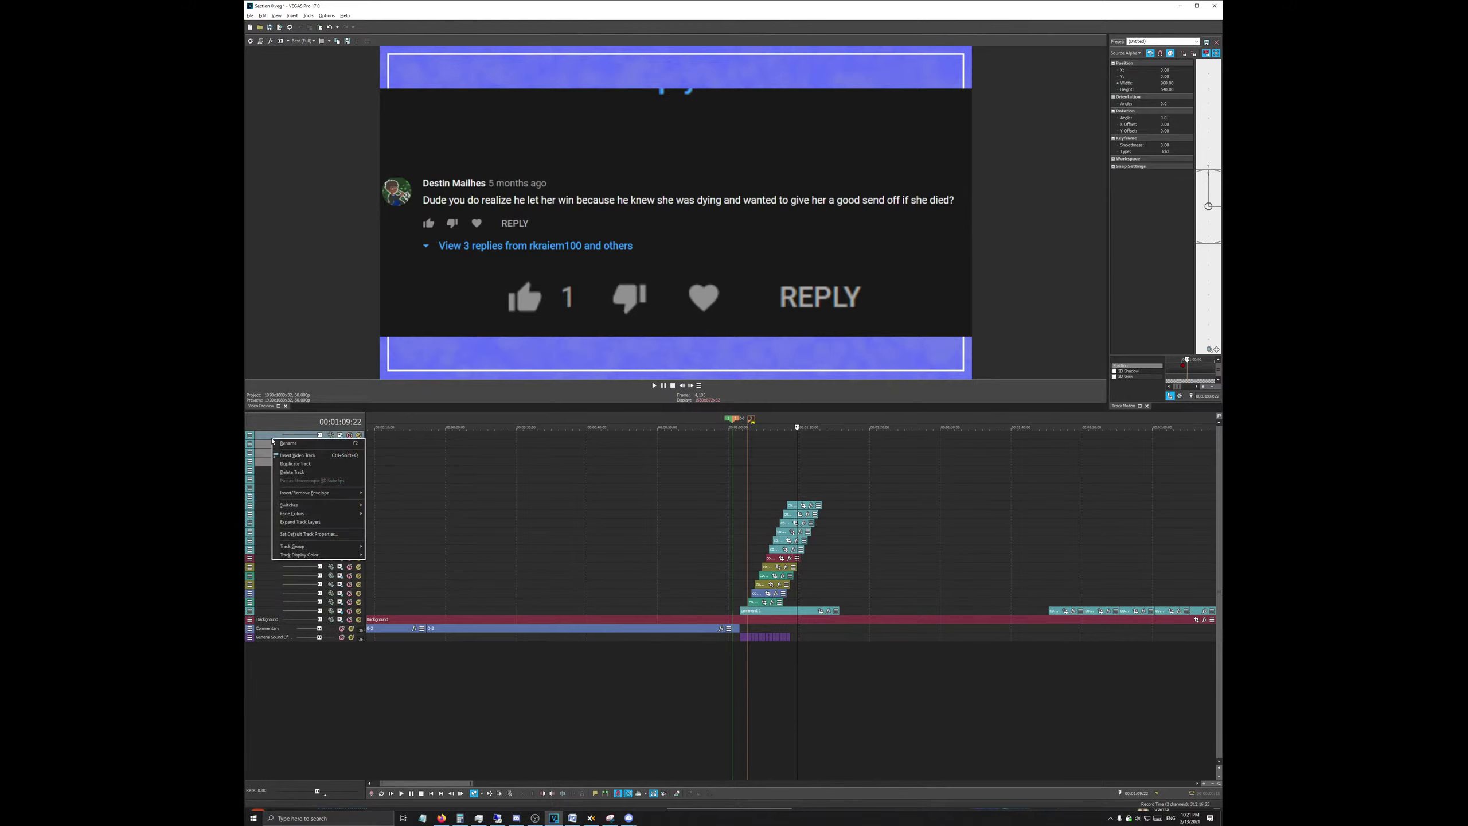
{"action": "key", "text": "Escape"}
{"action": "left_click", "coordinate": [646, 502]}
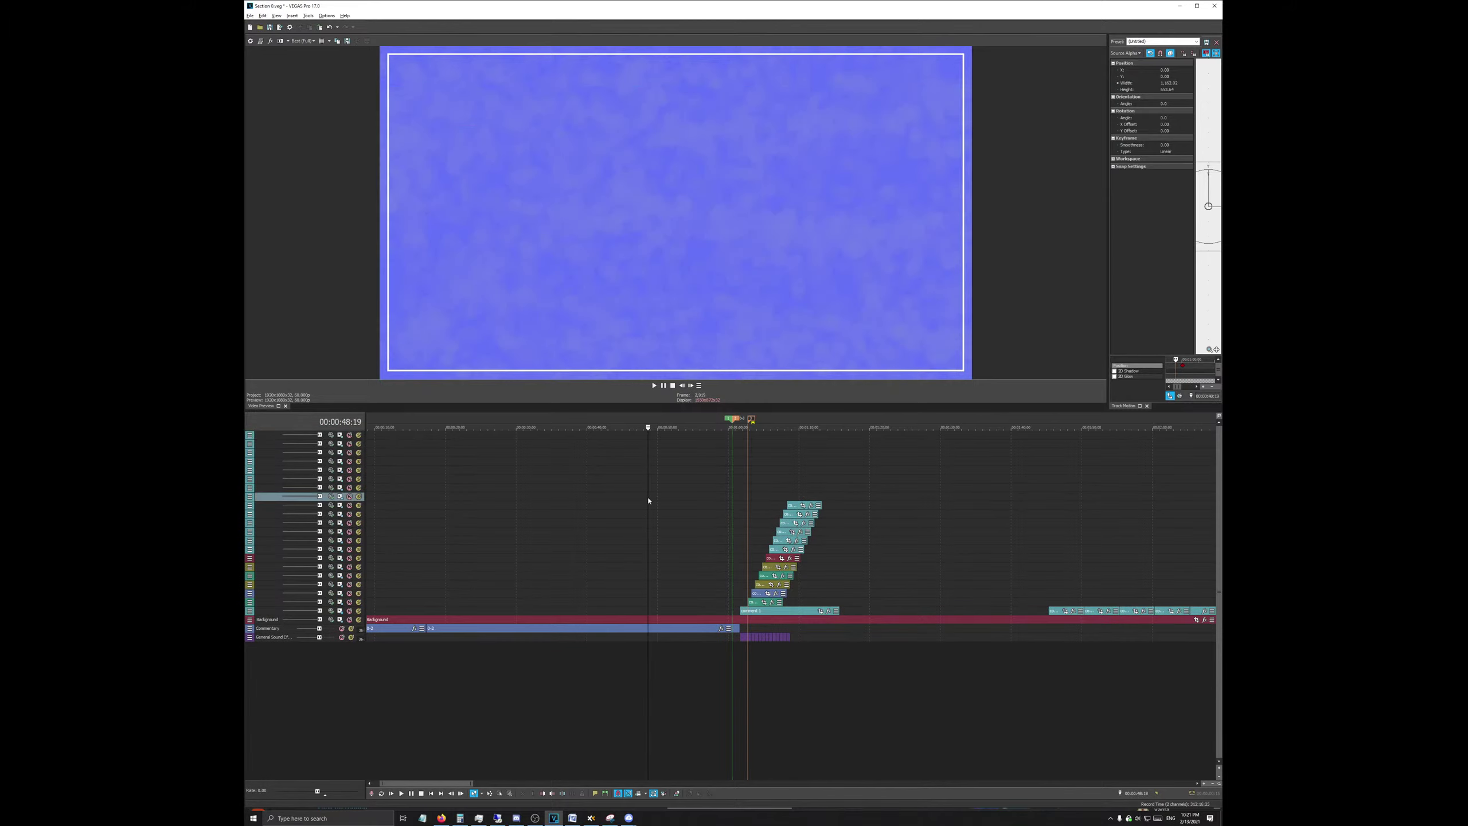
{"action": "left_click", "coordinate": [274, 437], "text": "shift"}
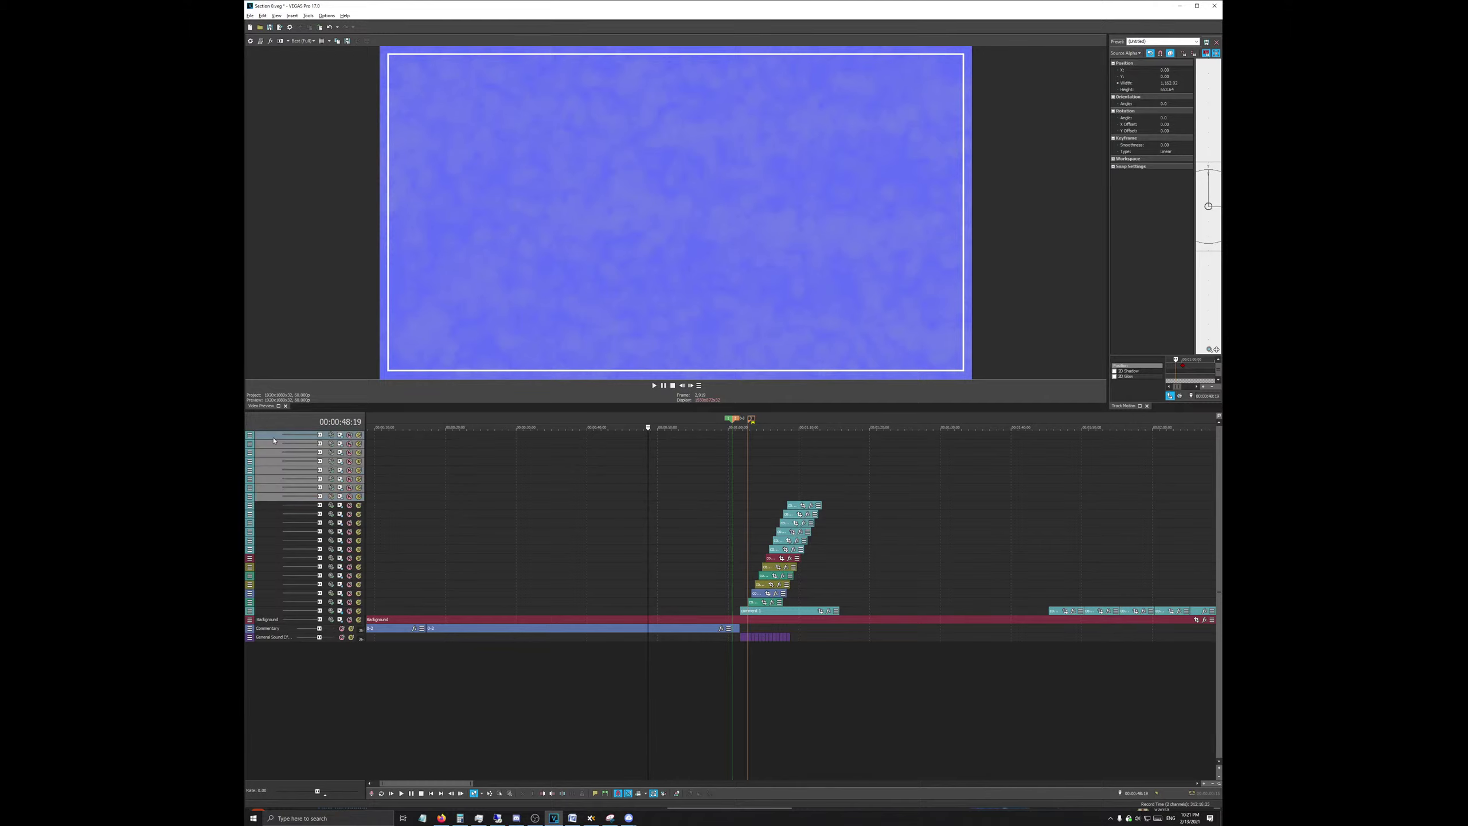
{"action": "right_click", "coordinate": [274, 438]}
{"action": "left_click", "coordinate": [287, 464]}
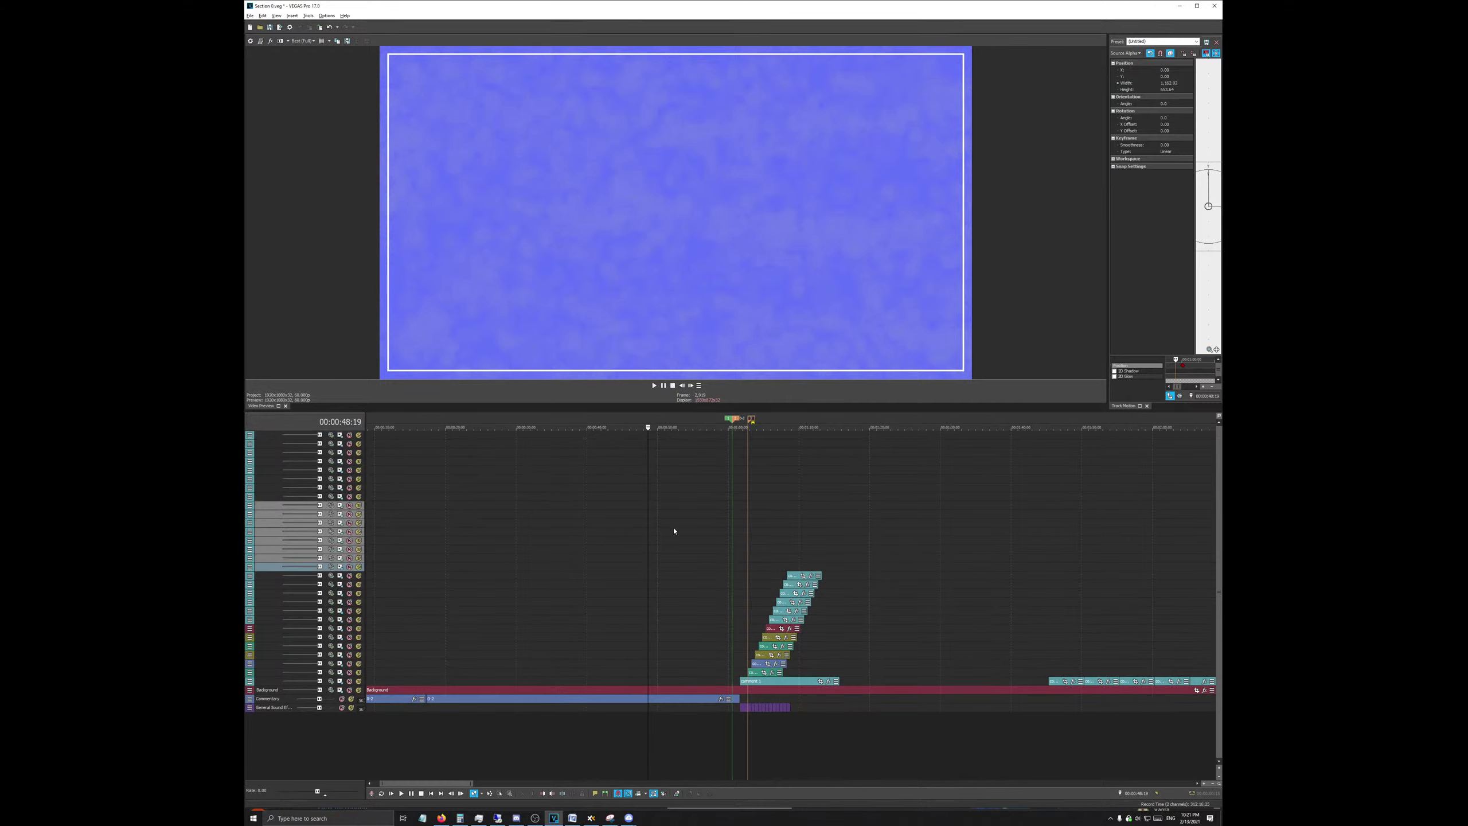
Step: Copy the last eleven ding sound effects and paste them directly after the final ding at 00:01:08:22
{"action": "left_click", "coordinate": [797, 421]}
{"action": "scroll", "coordinate": [820, 501], "scroll_direction": "up", "scroll_amount": 5}
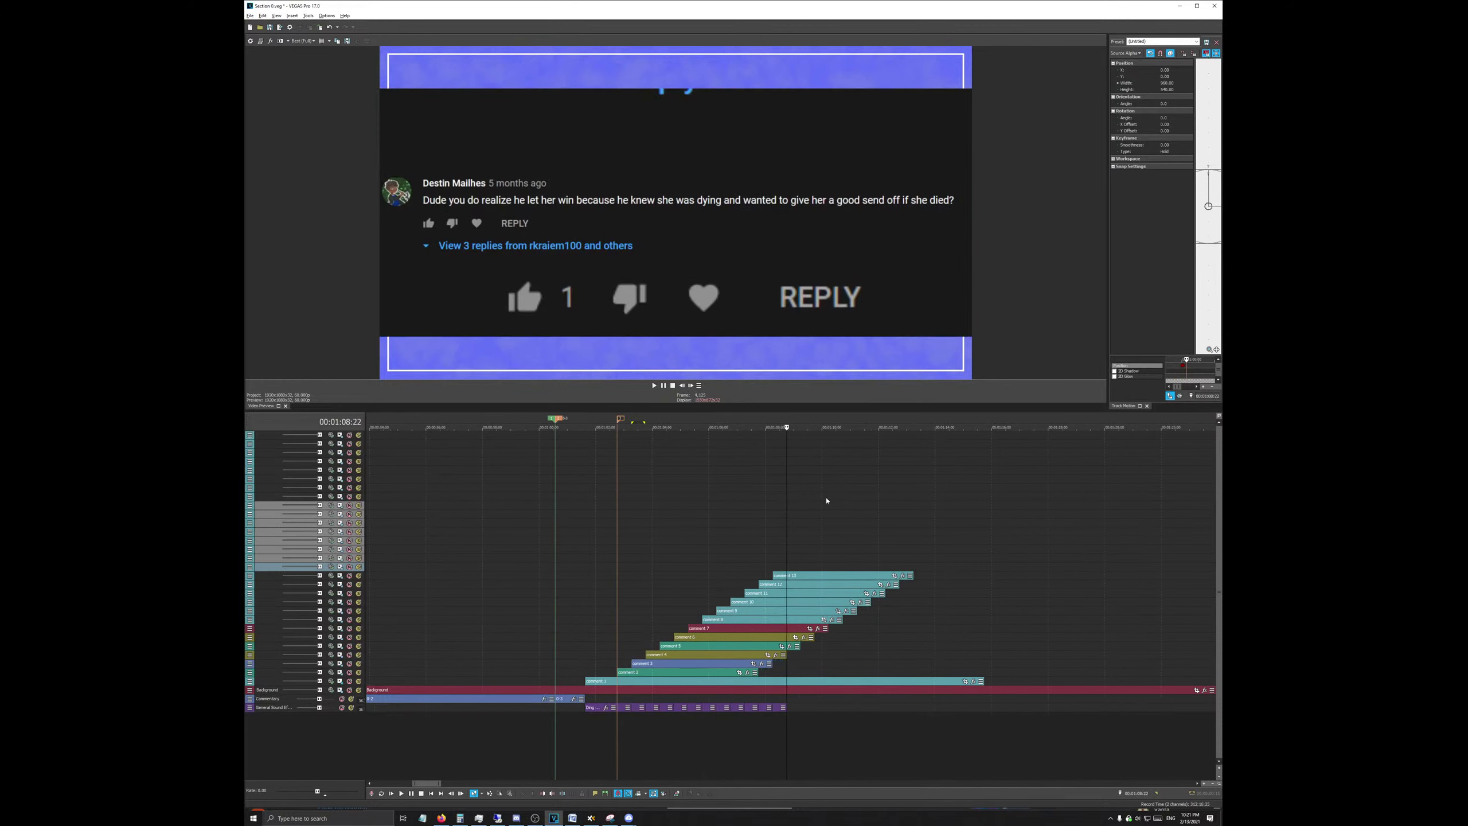
{"action": "left_click", "coordinate": [767, 710]}
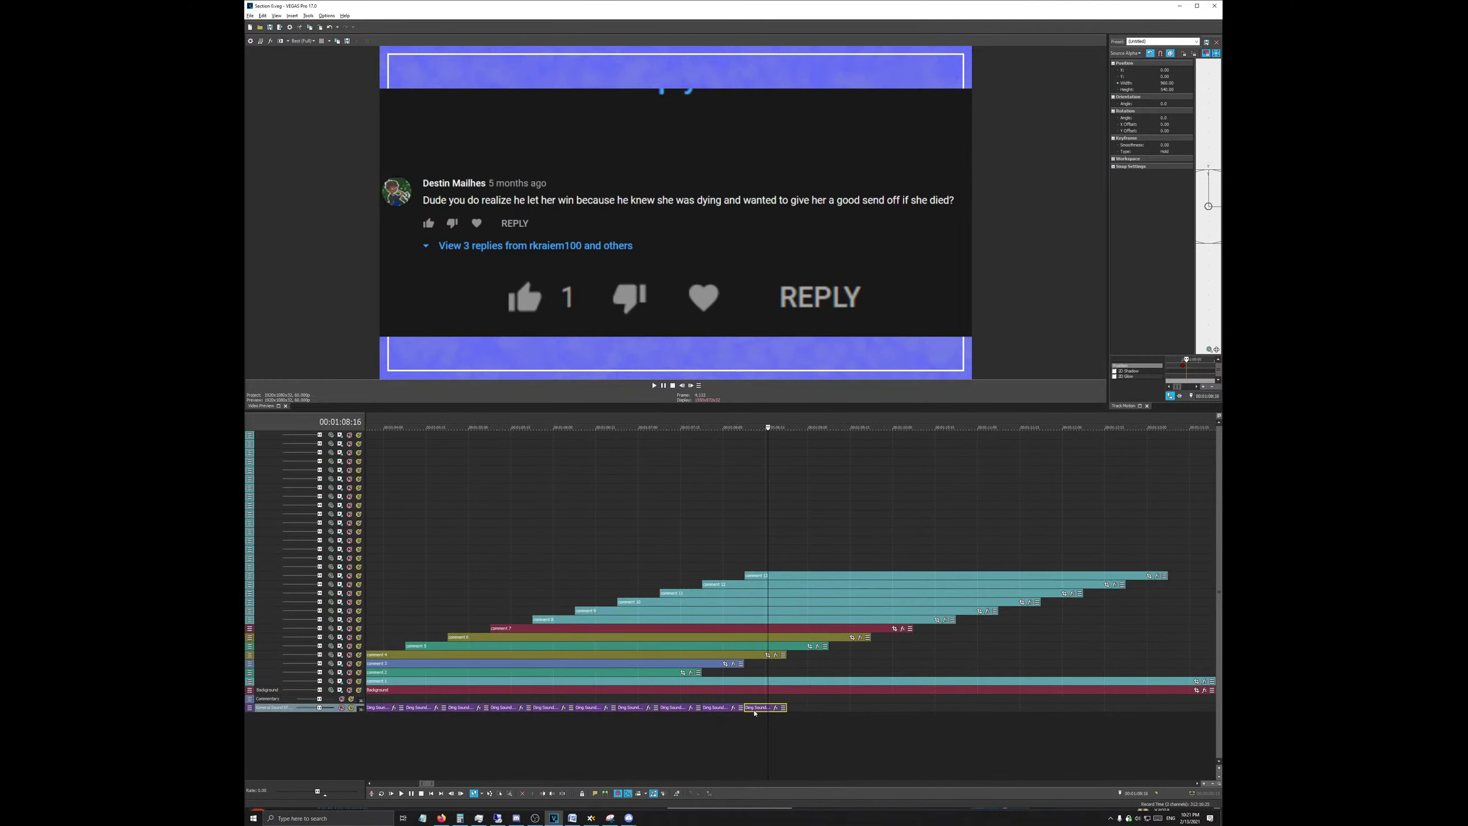
{"action": "scroll", "coordinate": [485, 716], "scroll_direction": "down", "scroll_amount": 3}
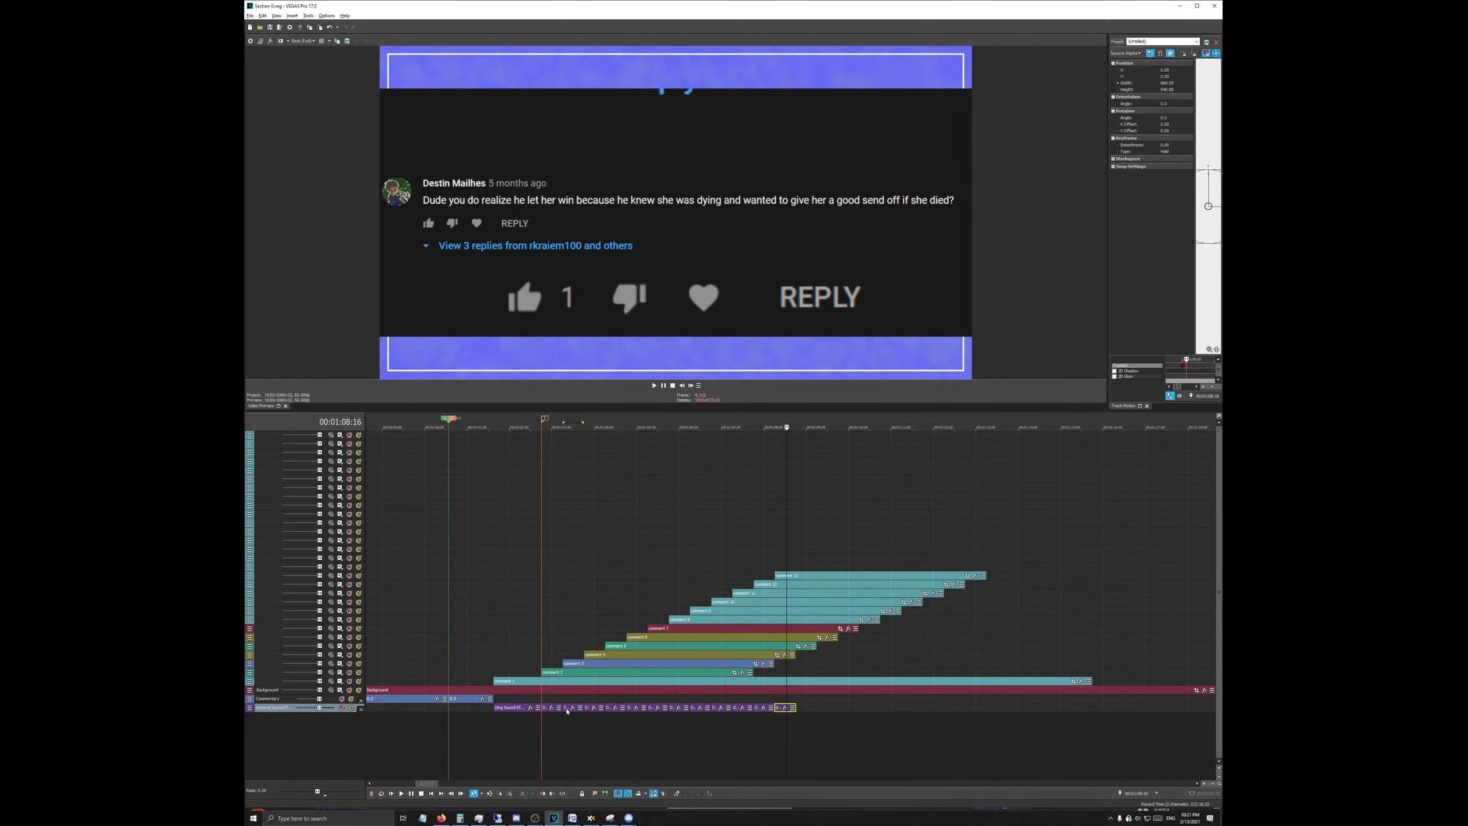
{"action": "left_click", "coordinate": [572, 710], "text": "shift"}
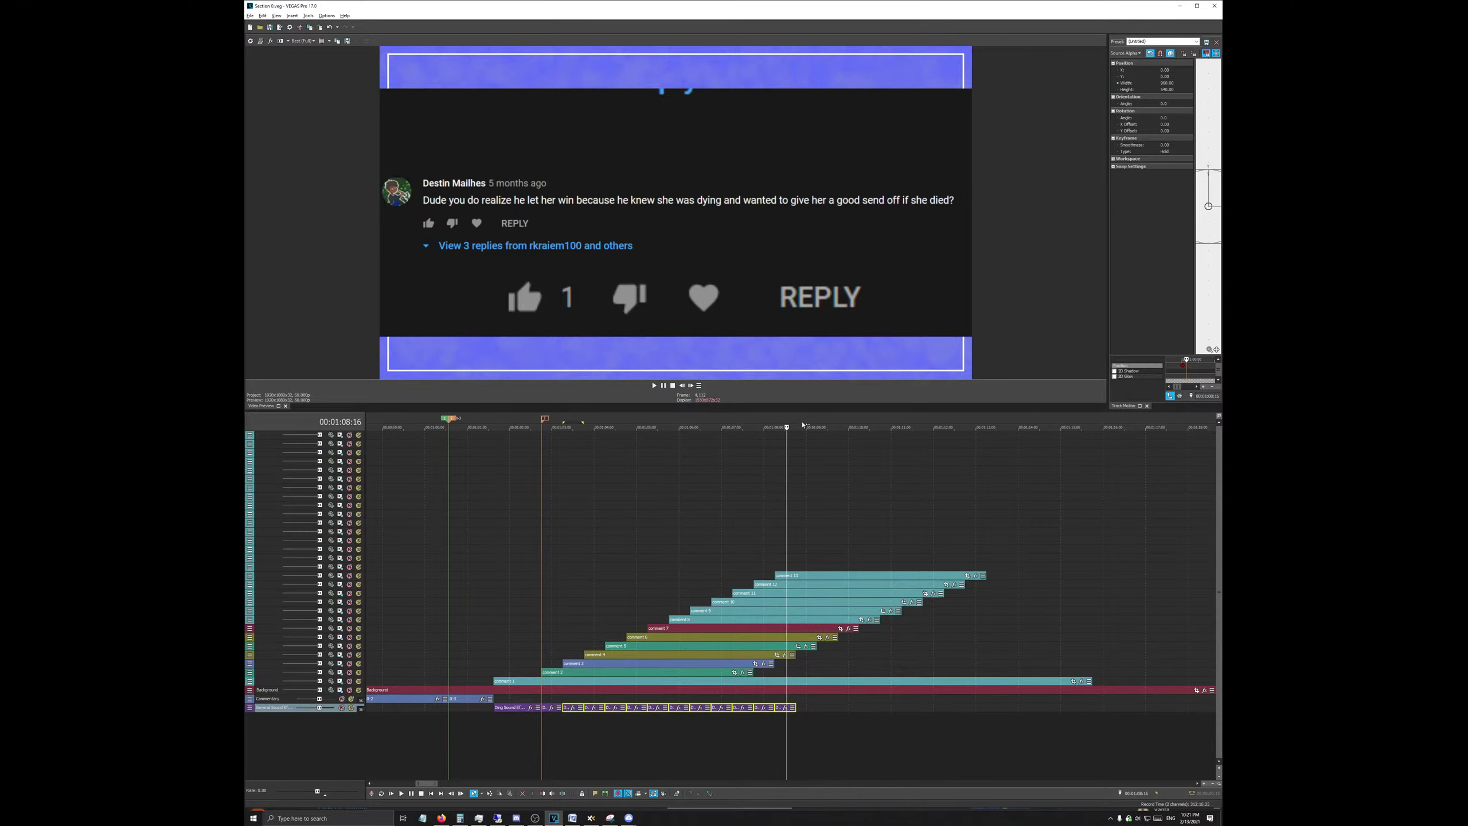
{"action": "left_click", "coordinate": [802, 427]}
{"action": "left_click_drag", "start_coordinate": [800, 426], "coordinate": [1029, 426]}
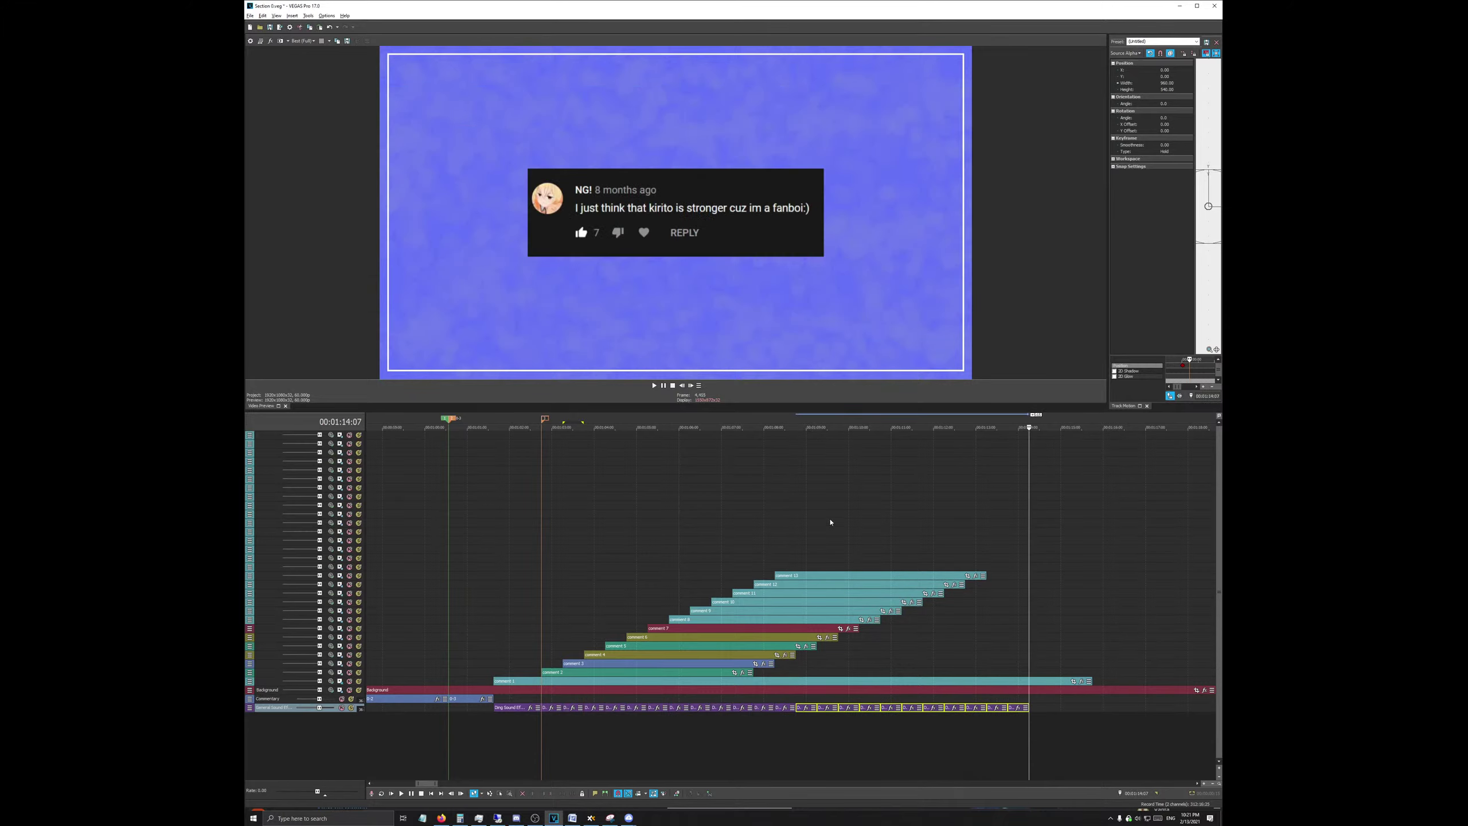
Step: Paste the eleven copied ding sound effects once more at 00:01:14:07 to extend the series
{"action": "scroll", "coordinate": [870, 629], "scroll_direction": "down", "scroll_amount": 3}
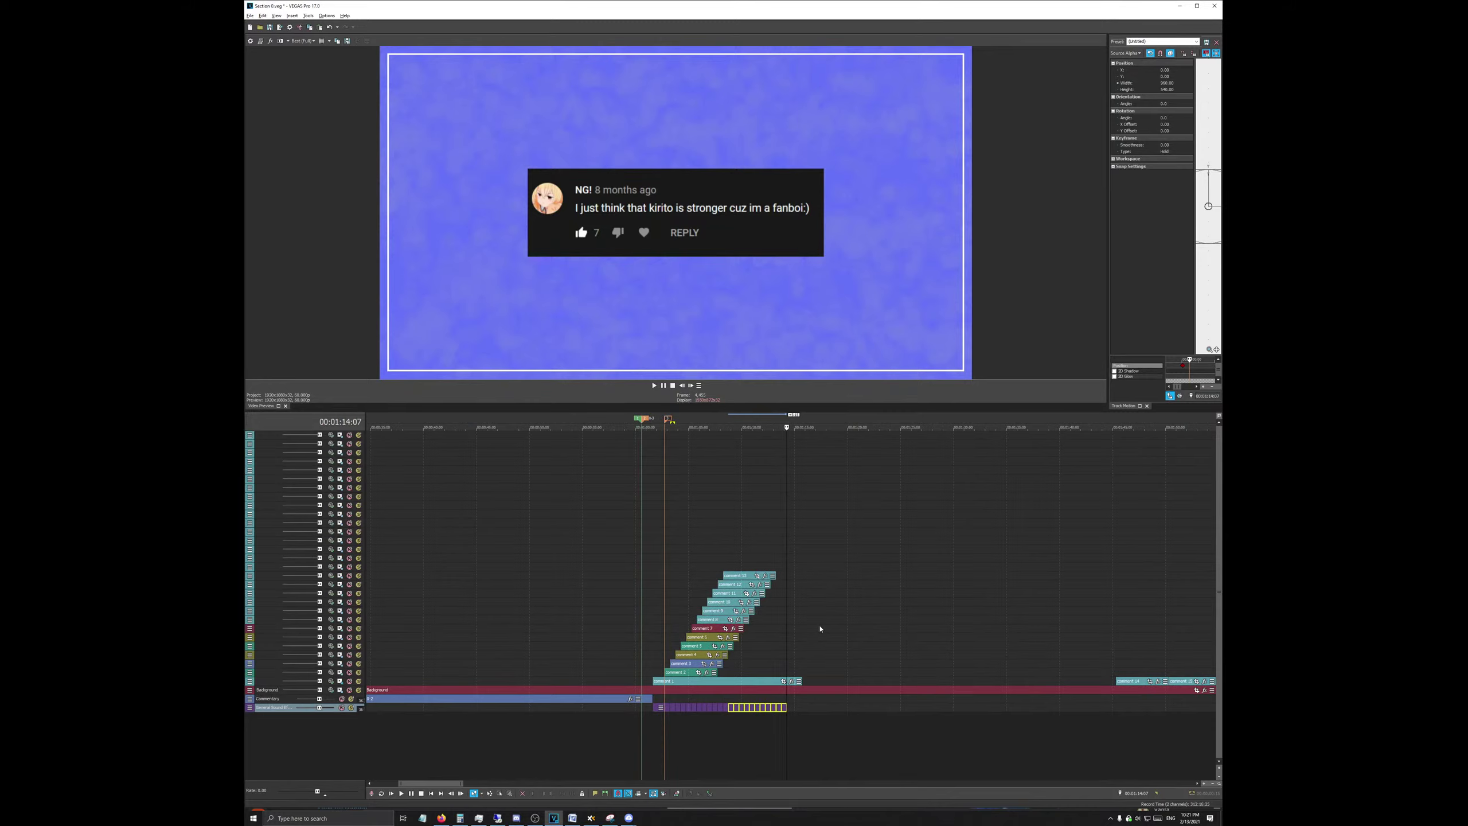
{"action": "key", "text": "ctrl+v"}
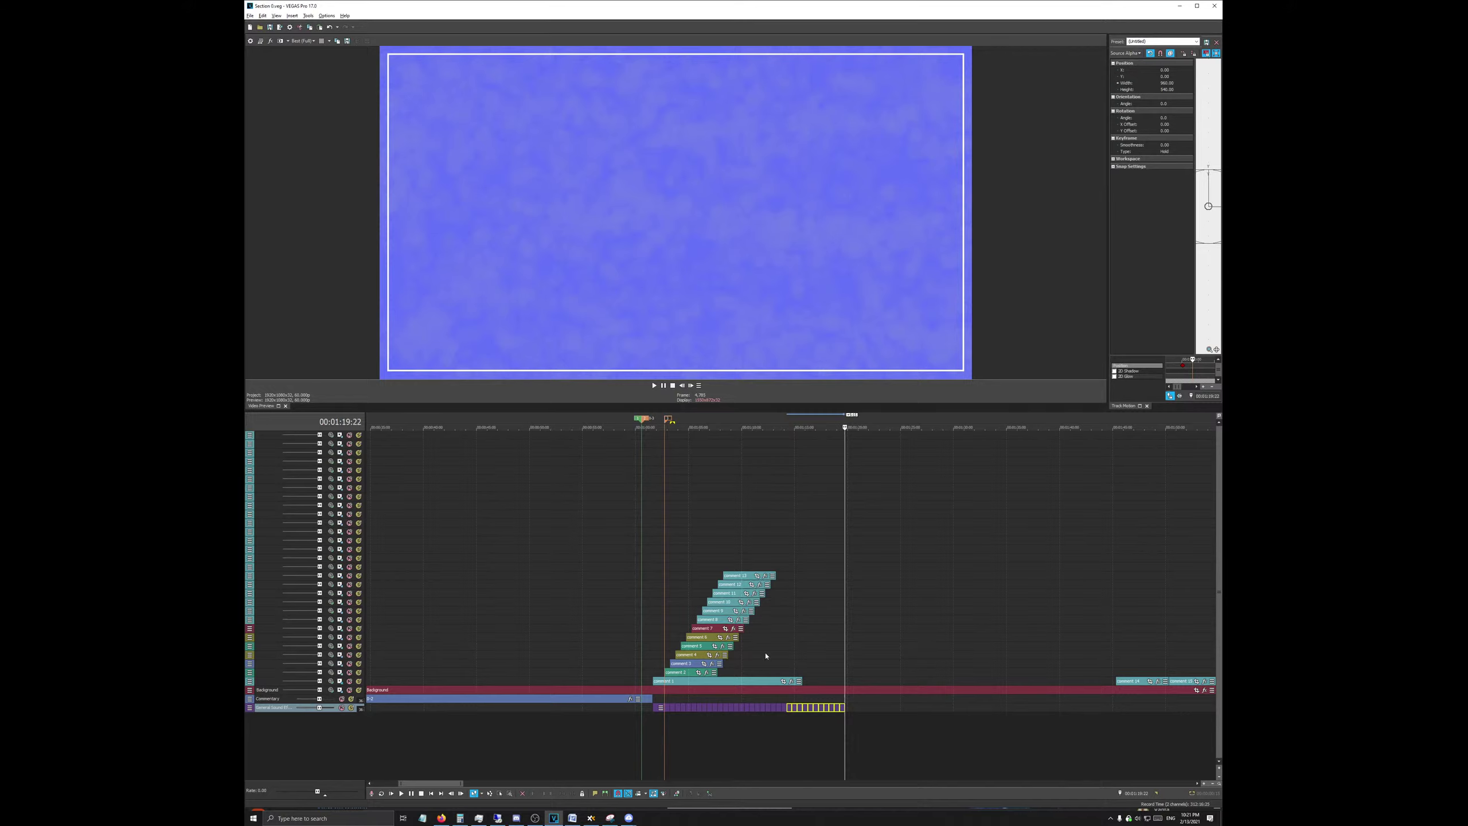
{"action": "scroll", "coordinate": [794, 662], "scroll_direction": "down", "scroll_amount": 2}
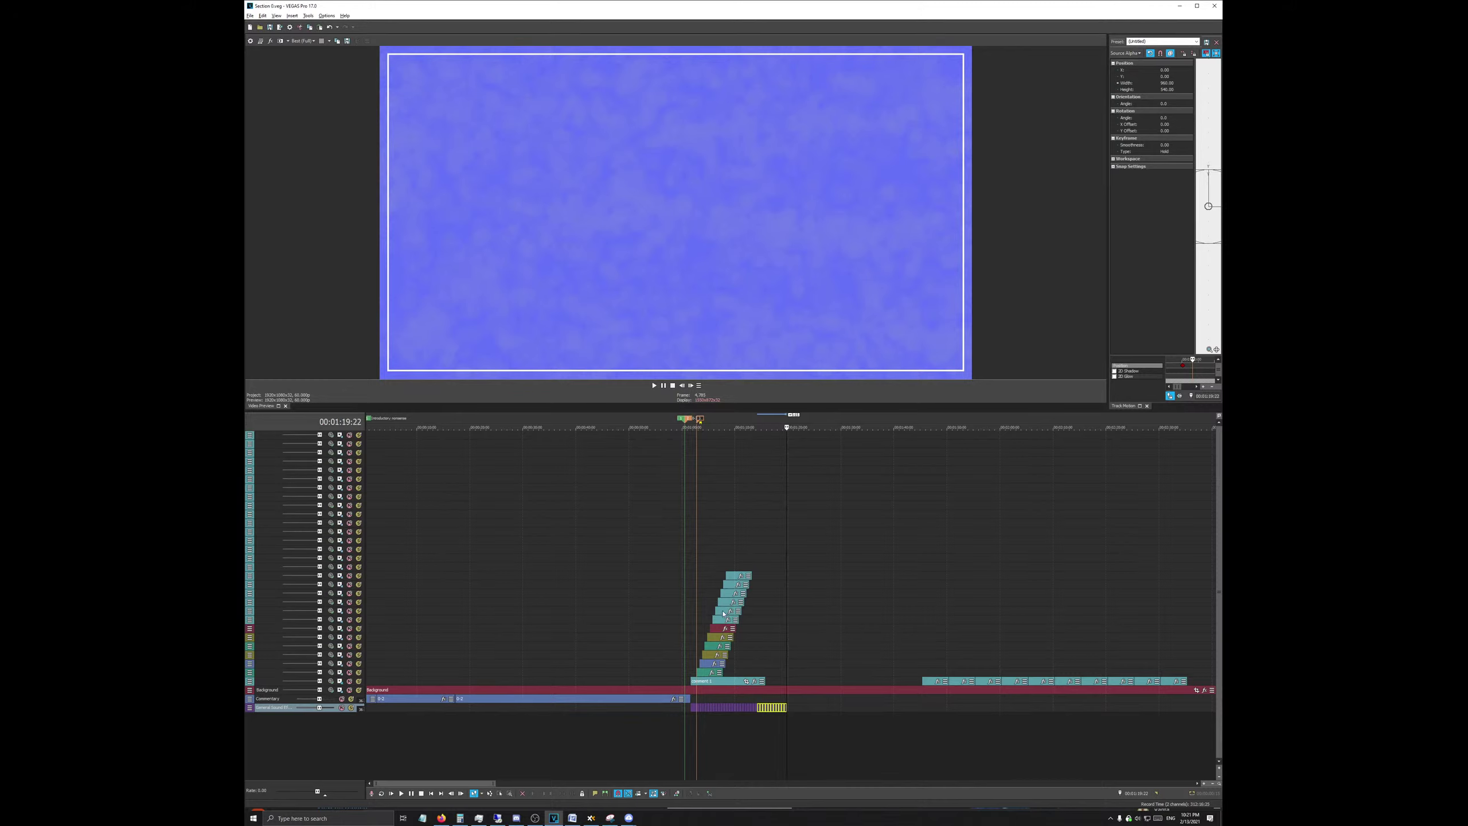
{"action": "left_click", "coordinate": [735, 416]}
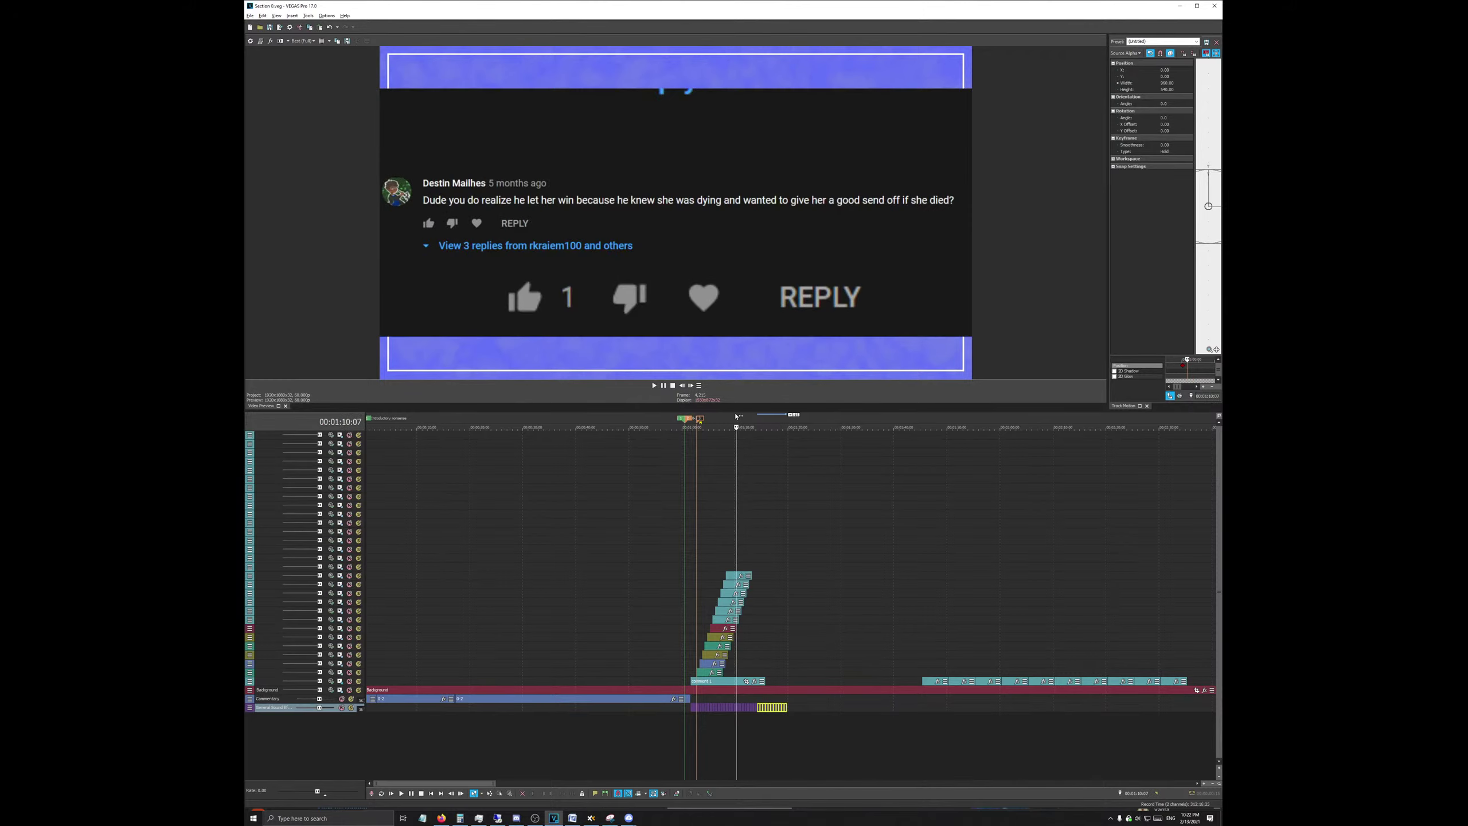
{"action": "scroll", "coordinate": [737, 469], "scroll_direction": "up", "scroll_amount": 2}
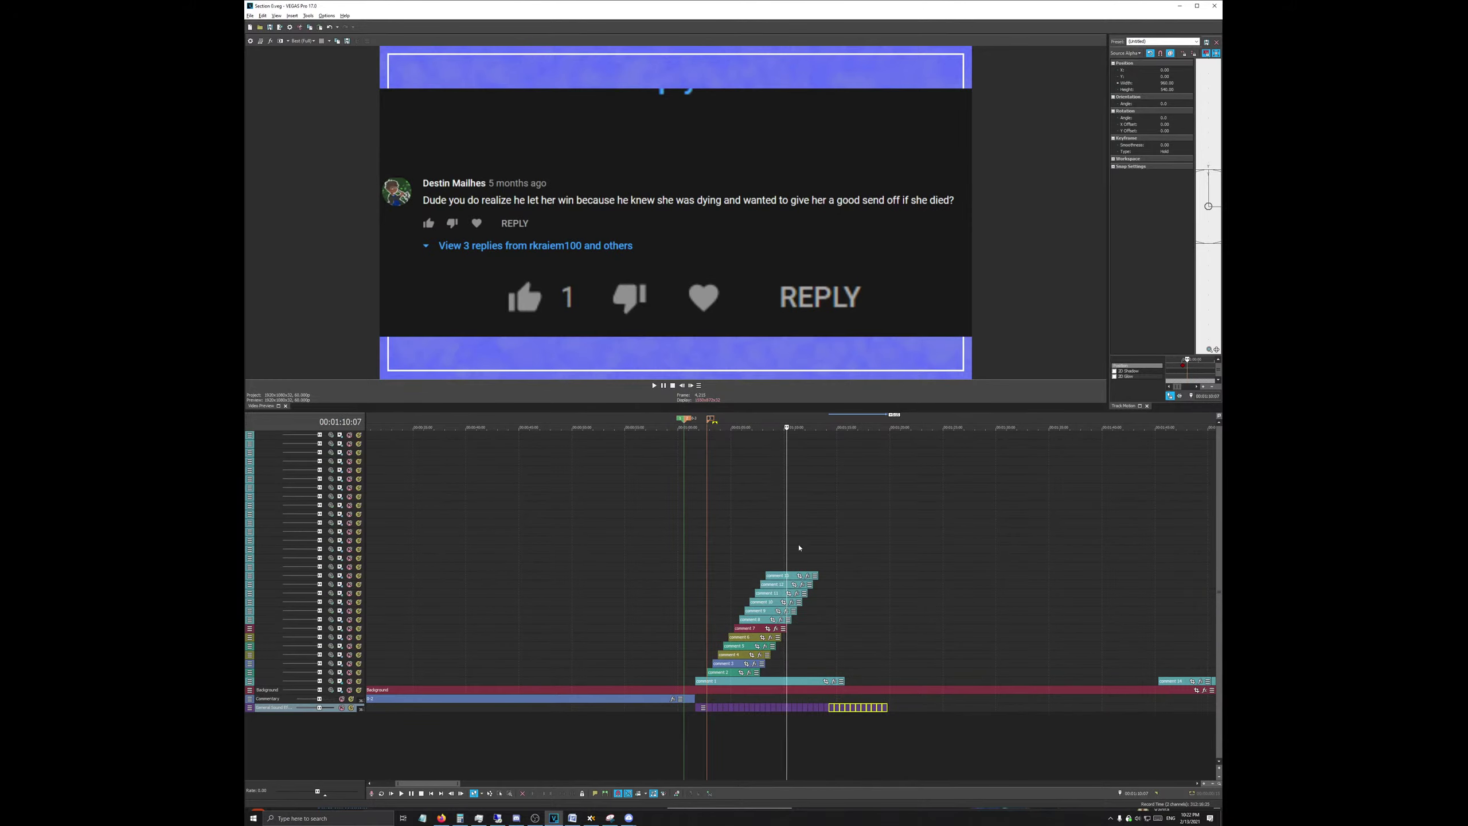
Step: Move the next three comment screenshots onto the empty tracks directly above the thirteenth comment, continuing the staggered staircase
{"action": "scroll", "coordinate": [791, 580], "scroll_direction": "down", "scroll_amount": 2}
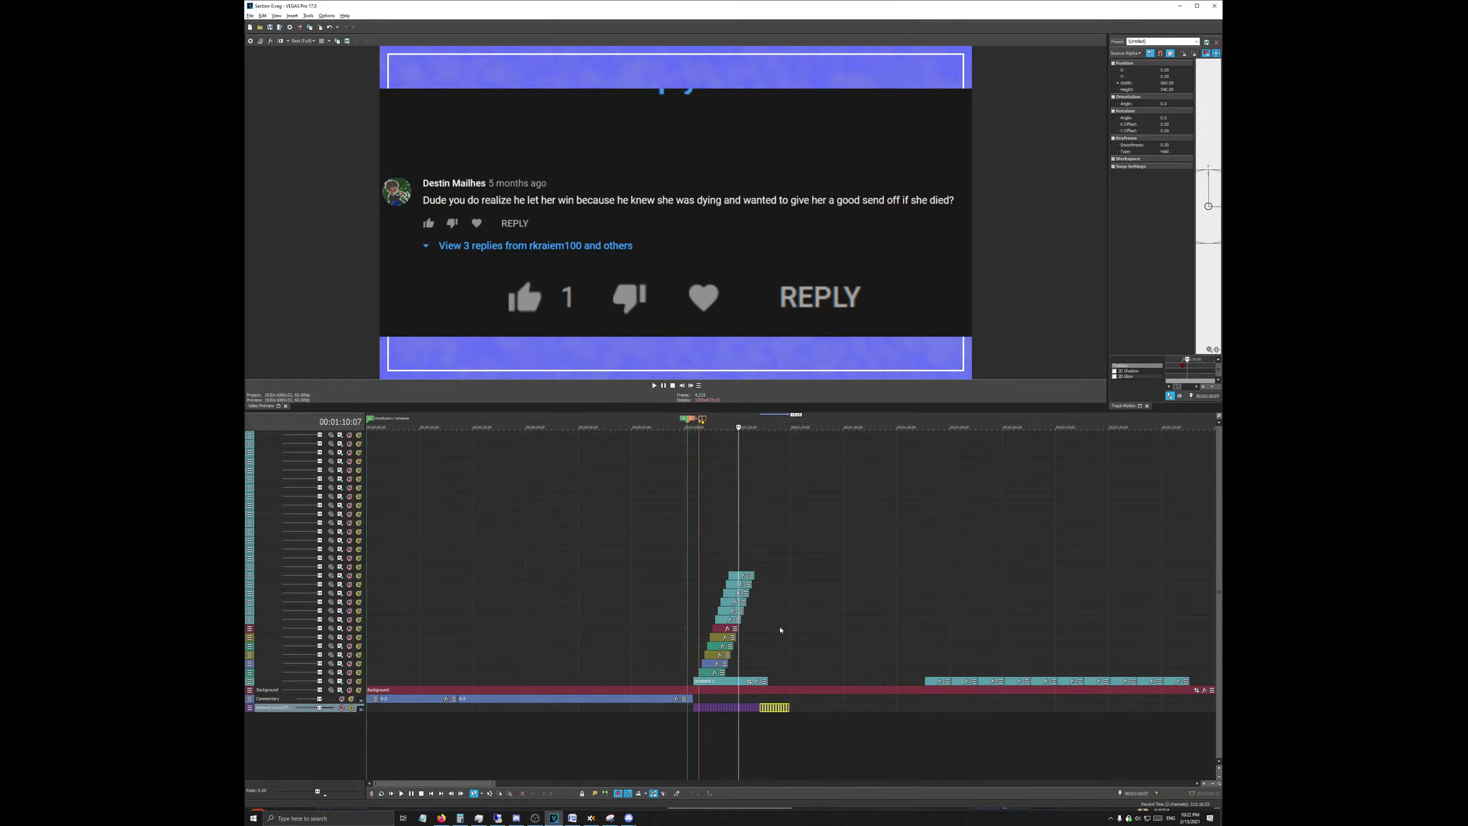
{"action": "scroll", "coordinate": [934, 684], "scroll_direction": "up", "scroll_amount": 1}
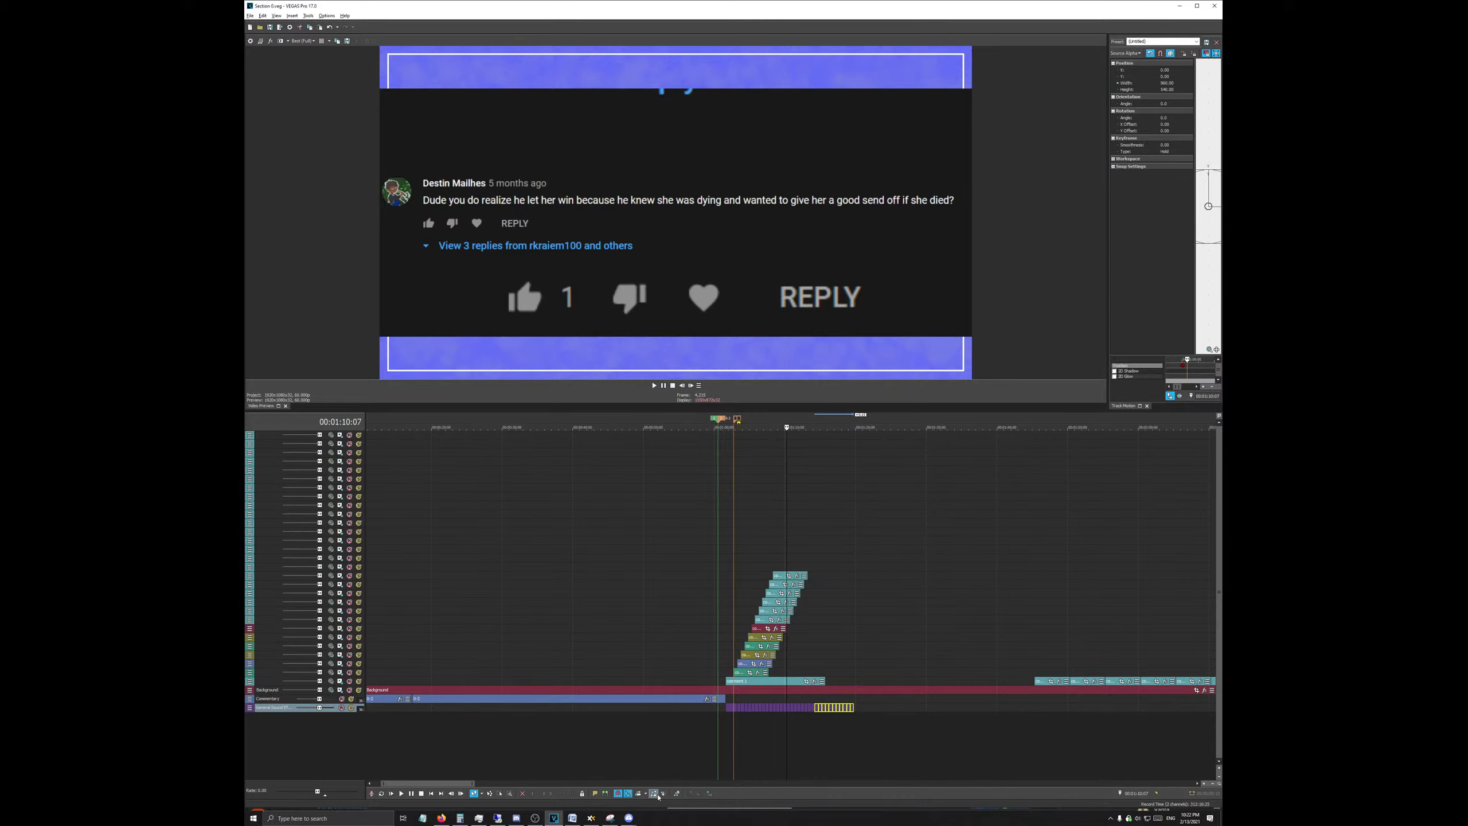
{"action": "left_click_drag", "start_coordinate": [1047, 684], "coordinate": [881, 687]}
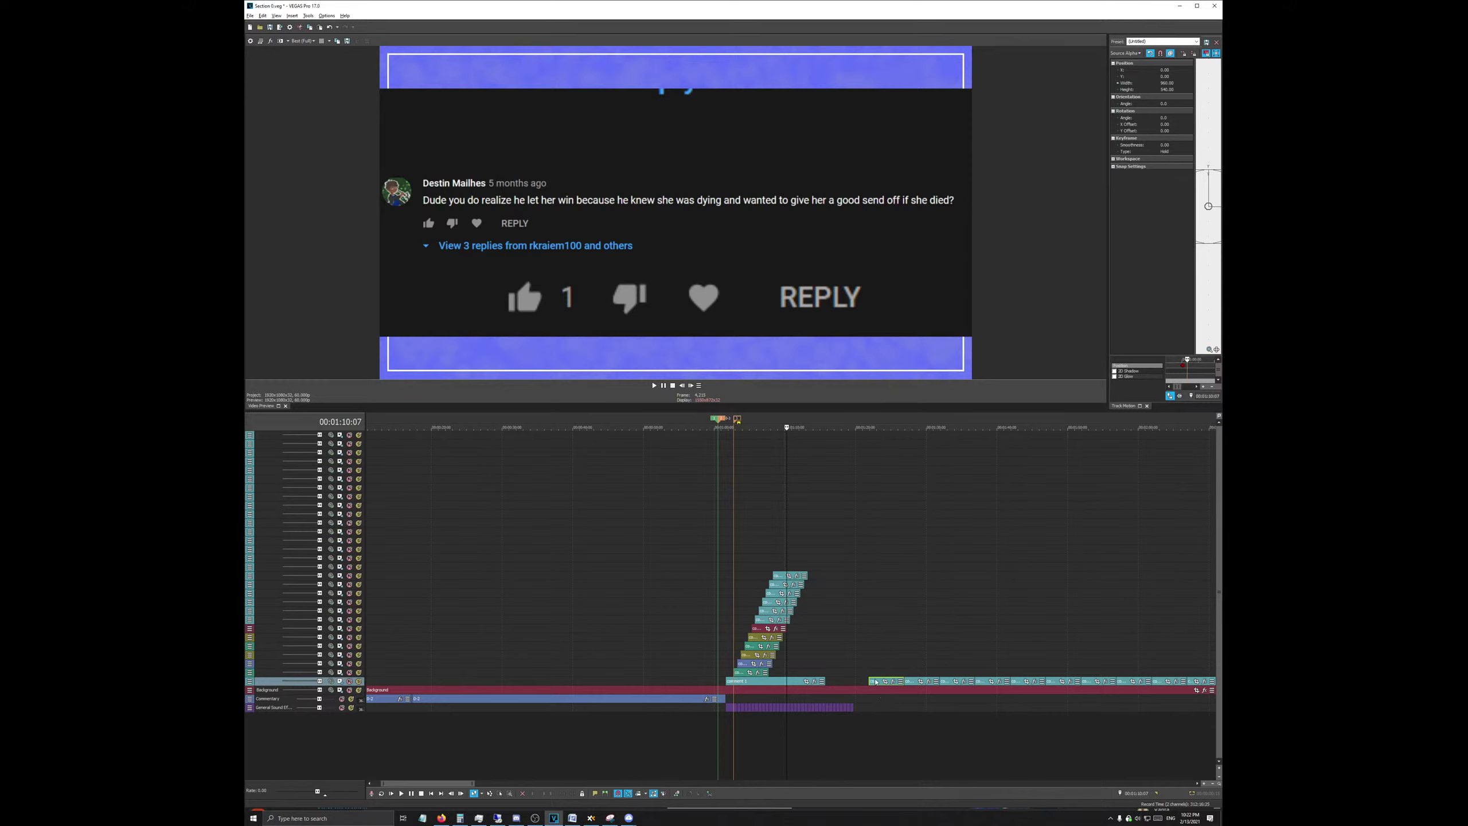
{"action": "left_click_drag", "start_coordinate": [789, 575], "coordinate": [786, 567]}
{"action": "left_click_drag", "start_coordinate": [916, 689], "coordinate": [793, 558]}
{"action": "left_click_drag", "start_coordinate": [952, 684], "coordinate": [792, 550]}
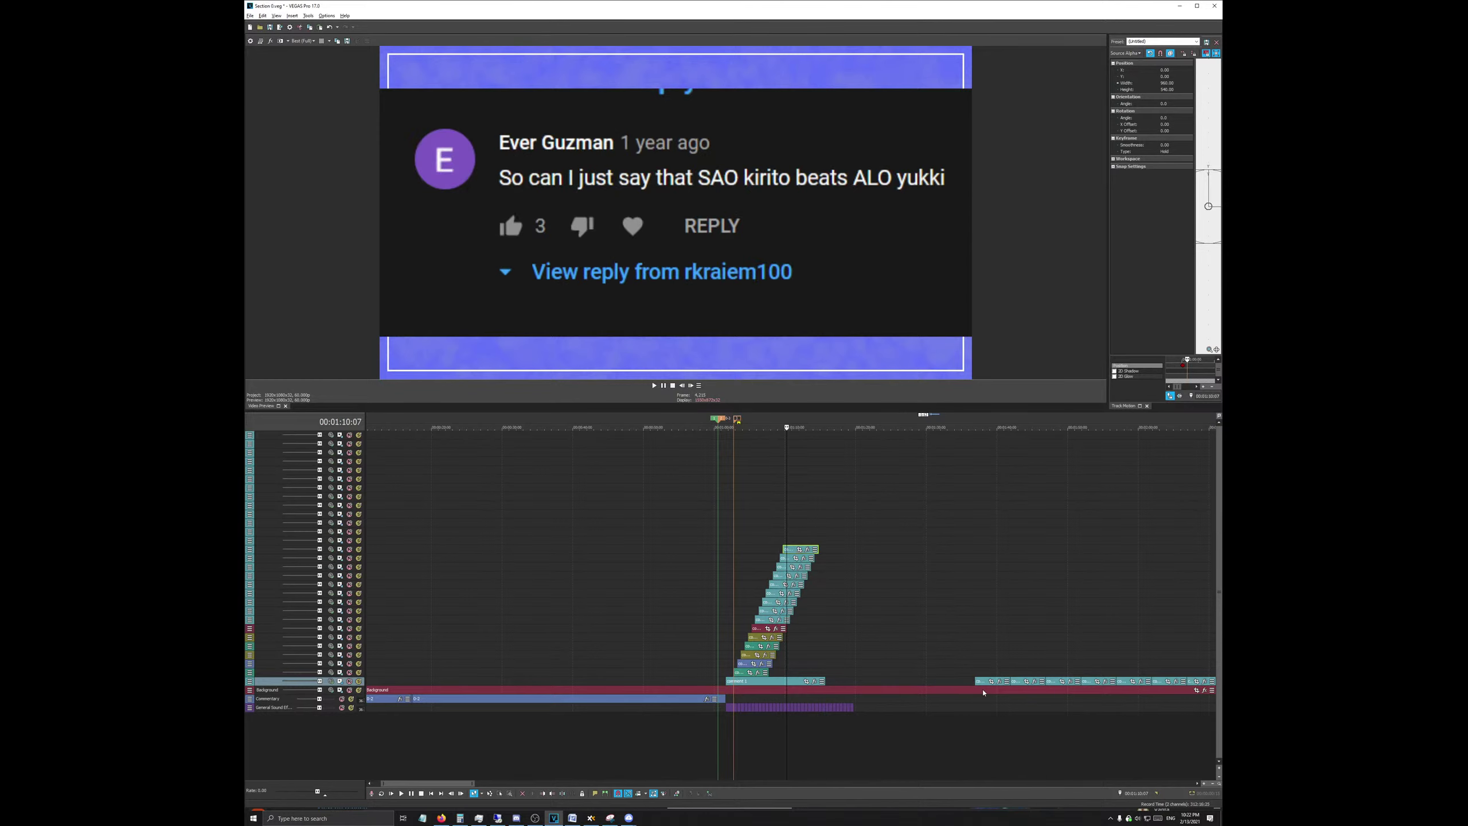
Step: Place the next five comment screenshots on successive tracks above the sixteenth comment, each starting slightly after the one below
{"action": "left_click_drag", "start_coordinate": [983, 683], "coordinate": [811, 545]}
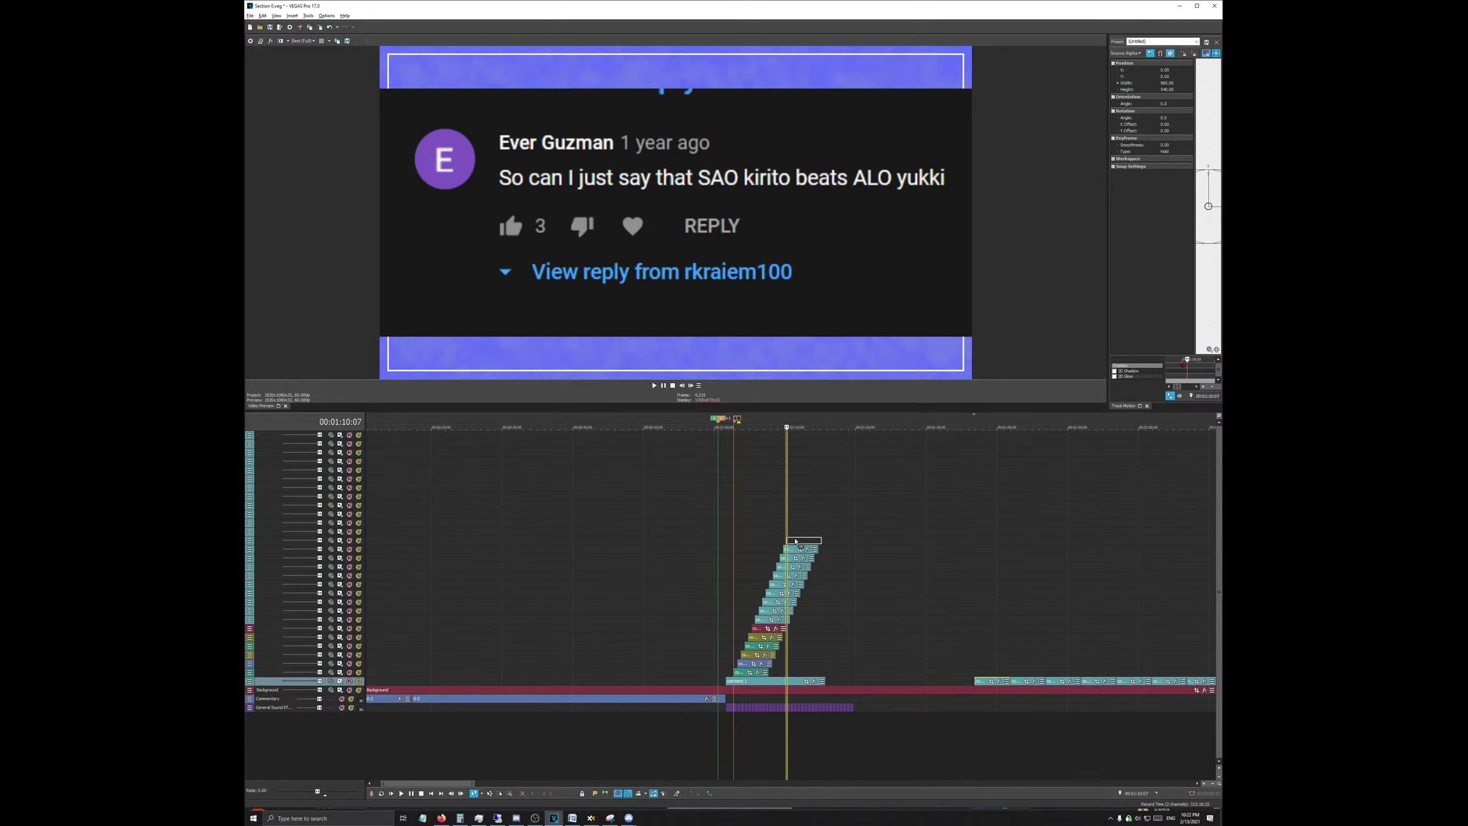
{"action": "scroll", "coordinate": [811, 545], "scroll_direction": "up", "scroll_amount": 5}
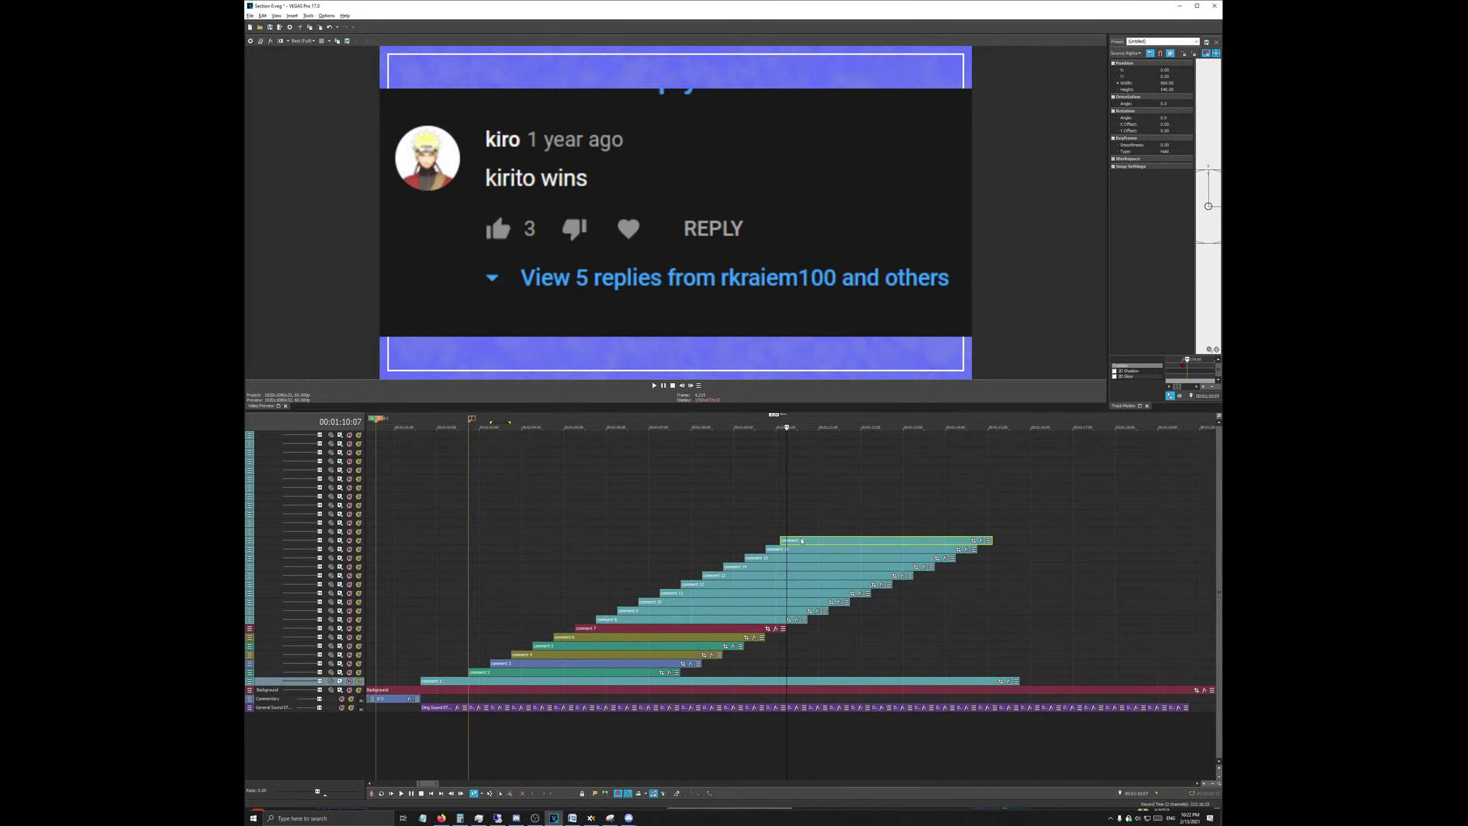
{"action": "scroll", "coordinate": [895, 606], "scroll_direction": "down", "scroll_amount": 6}
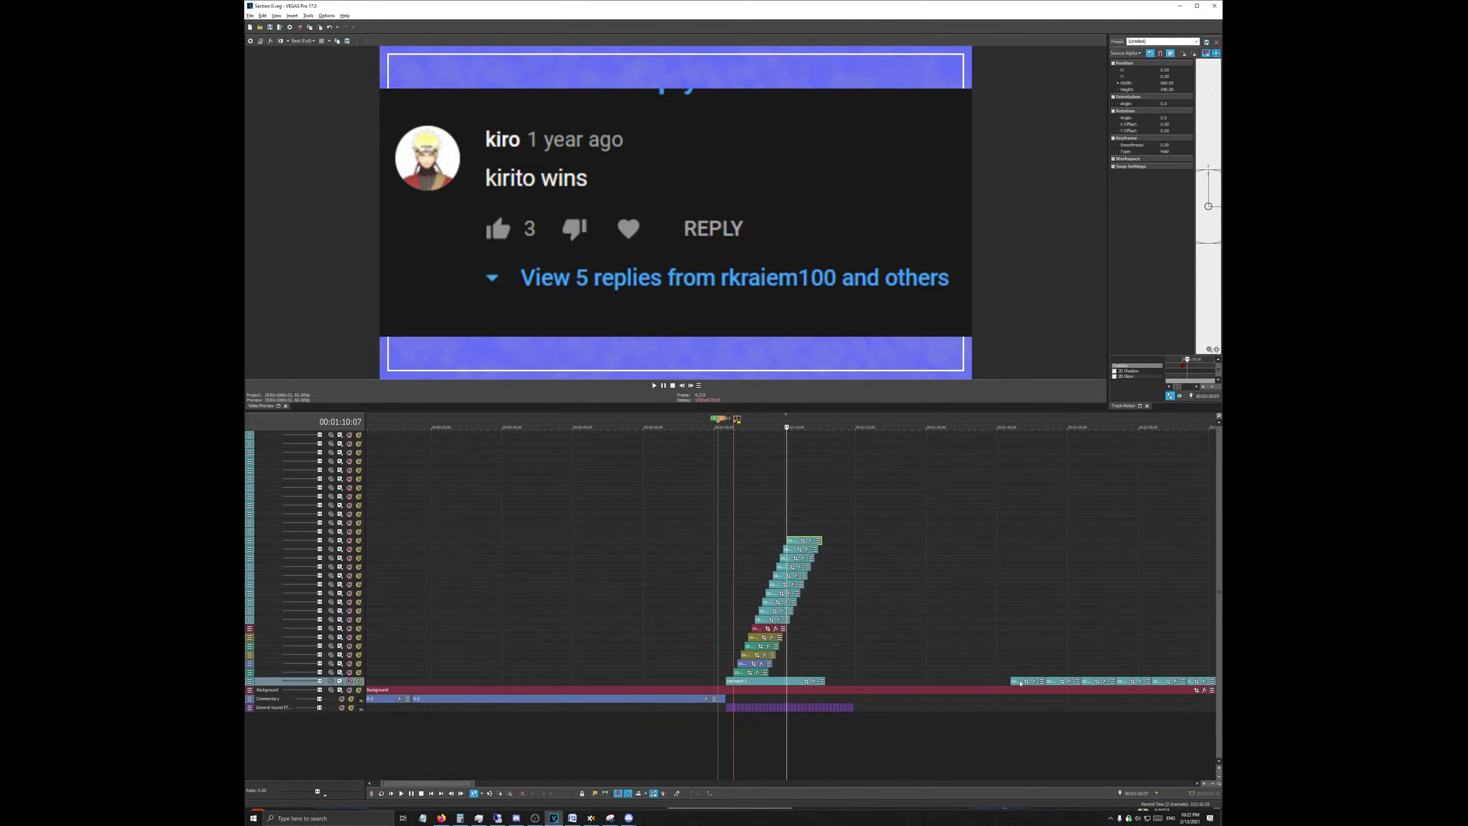
{"action": "left_click_drag", "start_coordinate": [926, 613], "coordinate": [794, 529]}
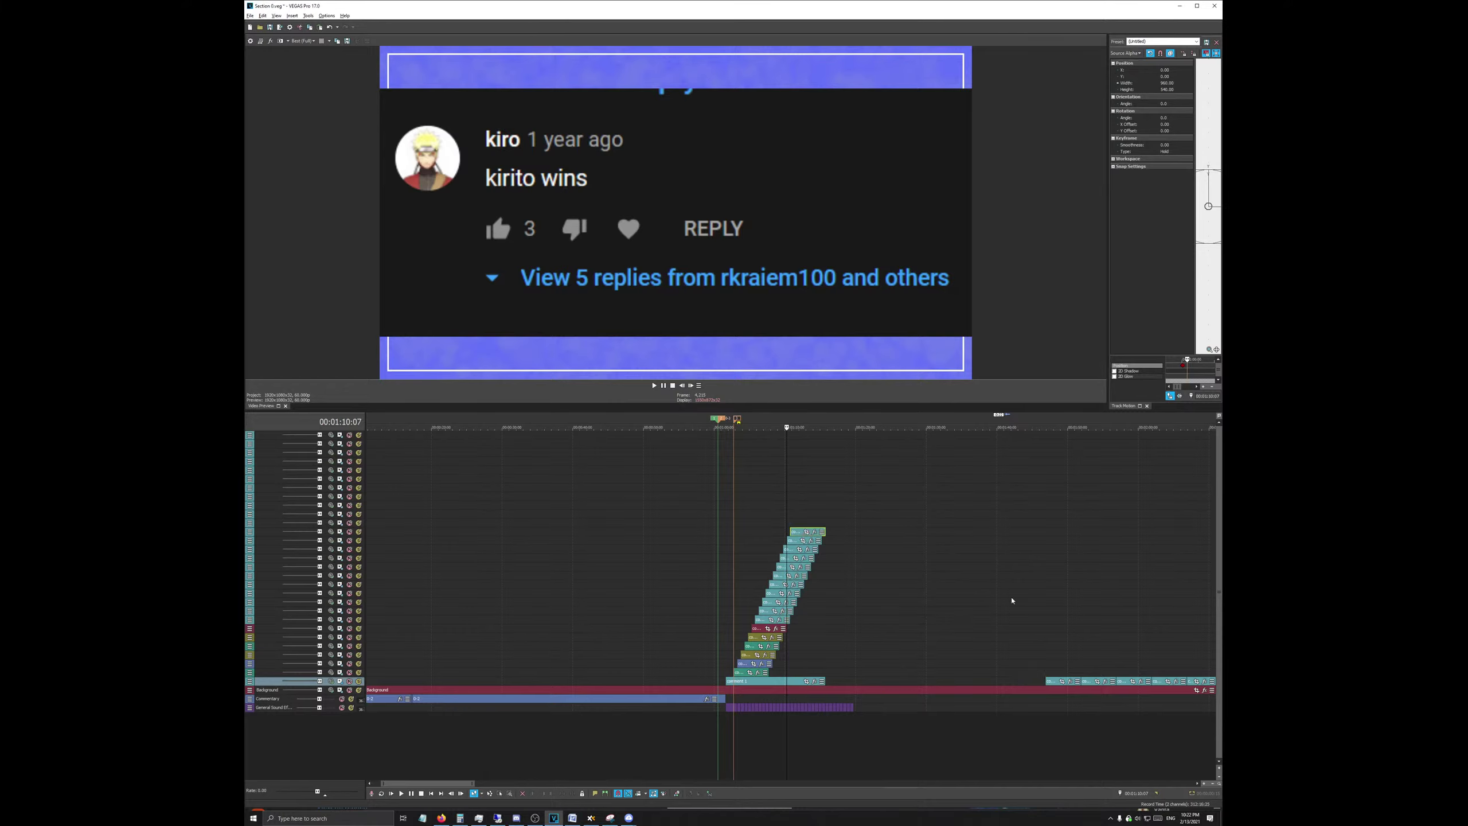
{"action": "left_click_drag", "start_coordinate": [1061, 675], "coordinate": [755, 513]}
{"action": "scroll", "coordinate": [821, 560], "scroll_direction": "down", "scroll_amount": 2}
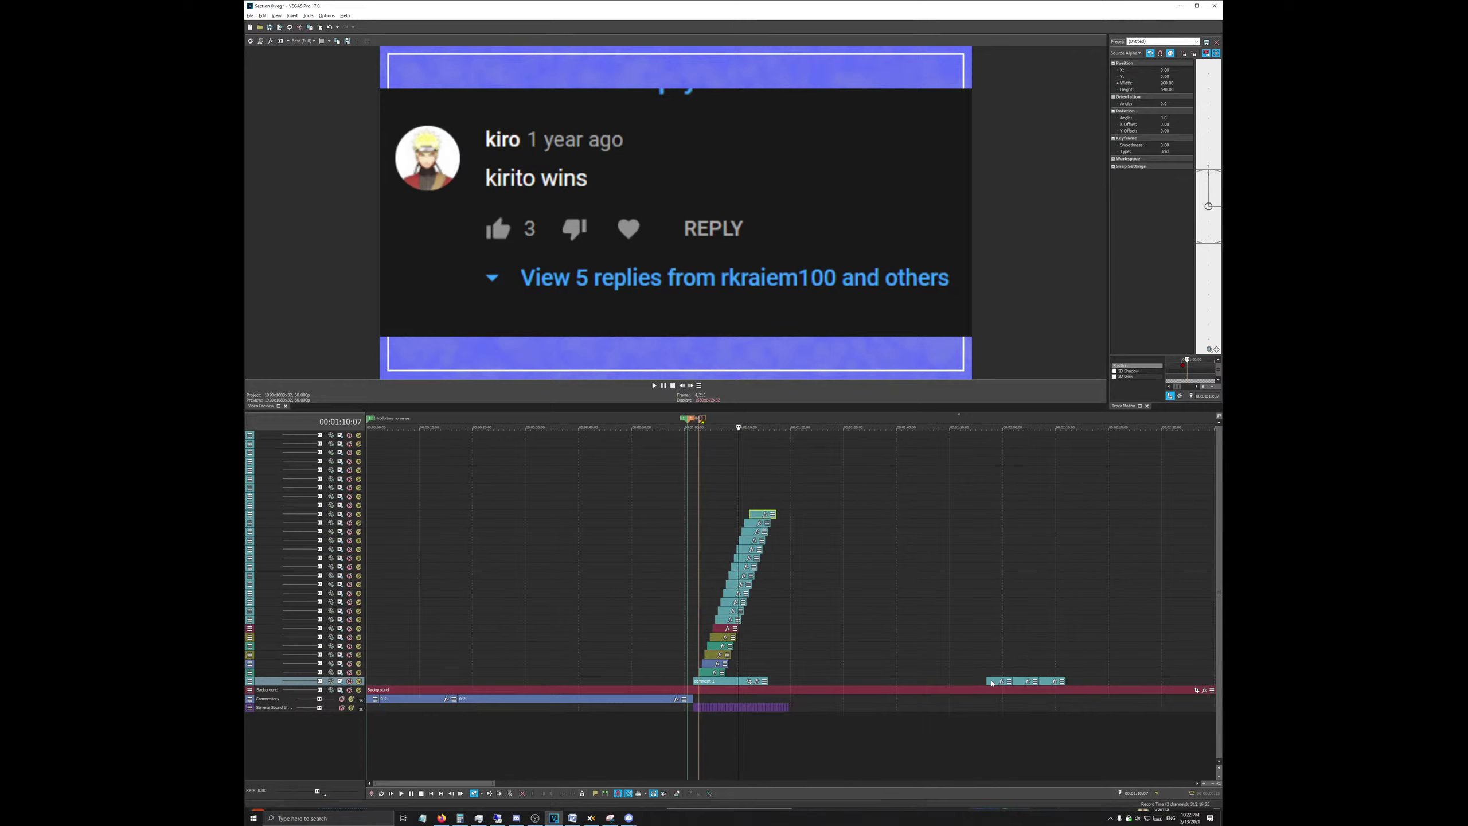
{"action": "left_click_drag", "start_coordinate": [996, 681], "coordinate": [760, 506]}
{"action": "left_click", "coordinate": [263, 16]}
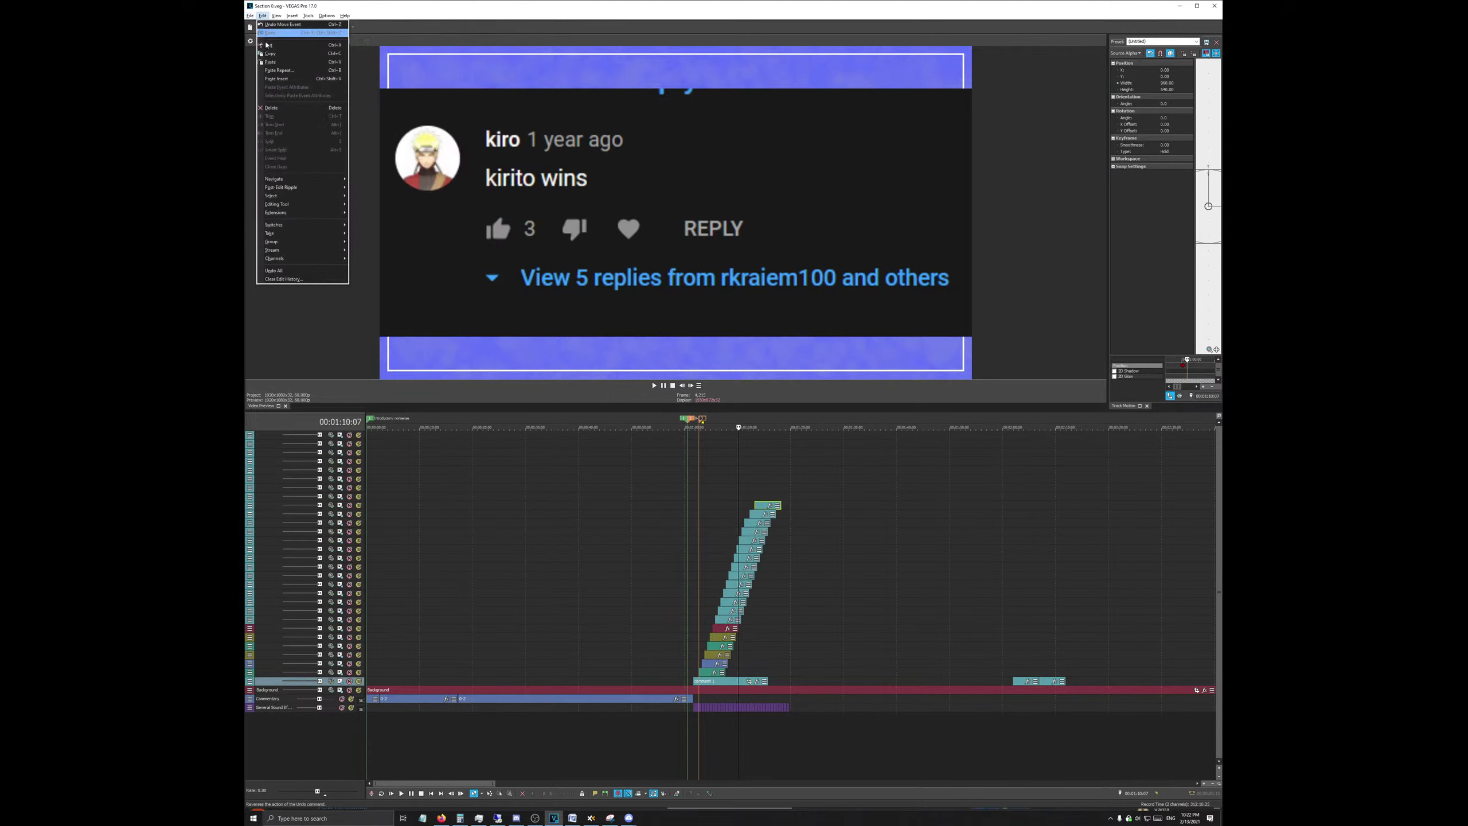
{"action": "mouse_move", "coordinate": [323, 202]}
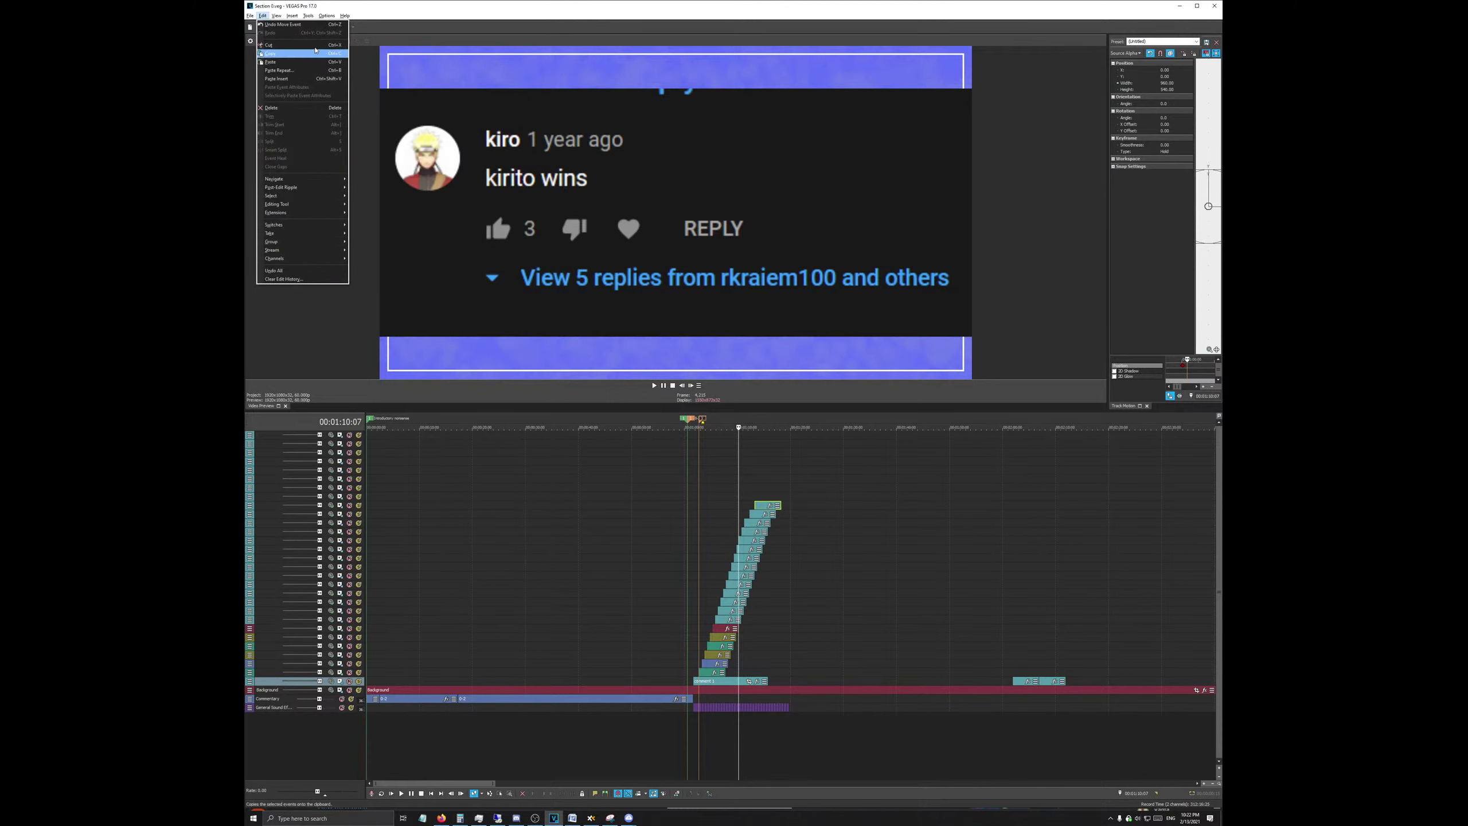
{"action": "mouse_move", "coordinate": [306, 17]}
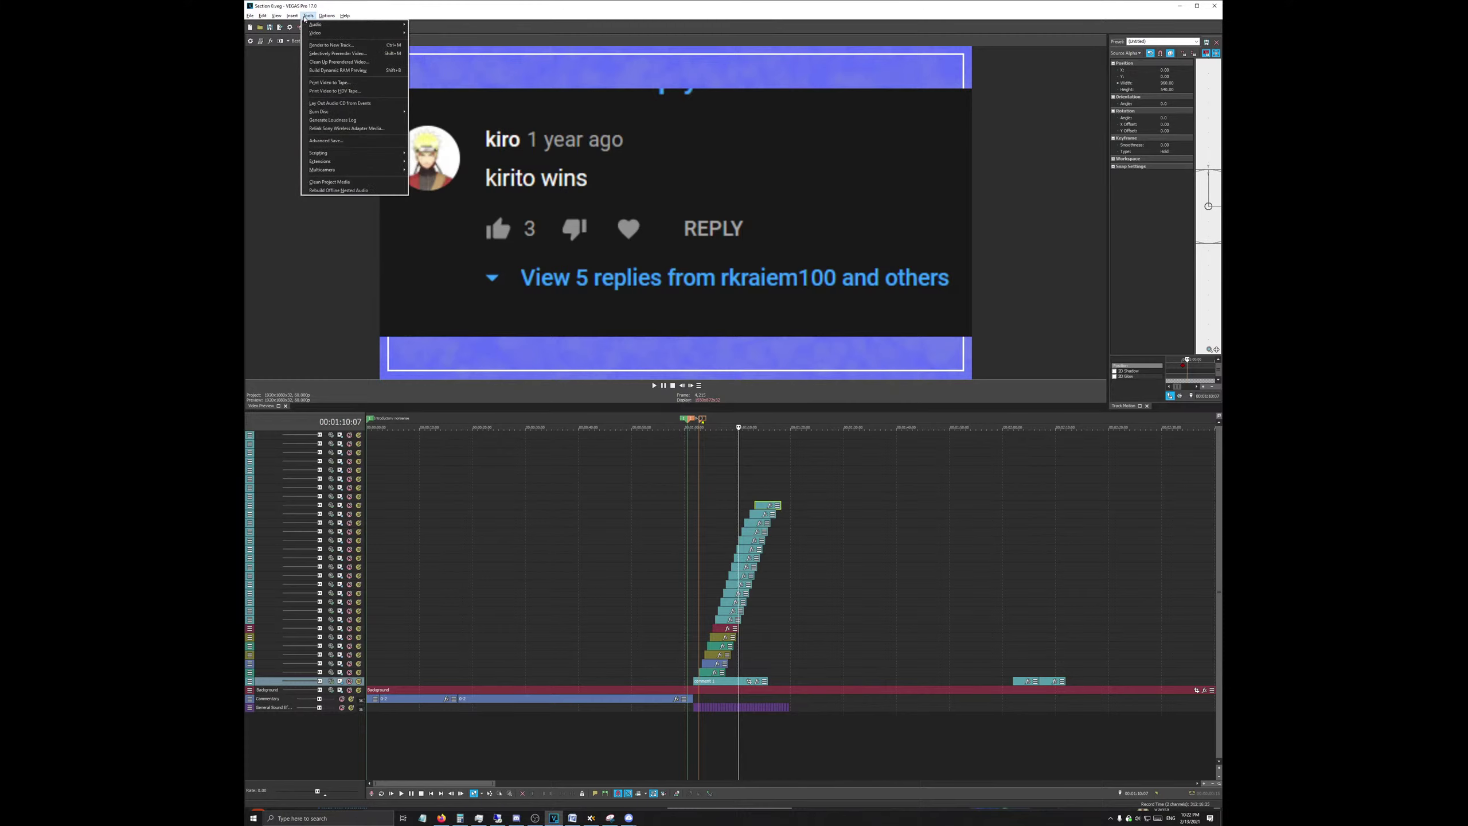
{"action": "mouse_move", "coordinate": [353, 153]}
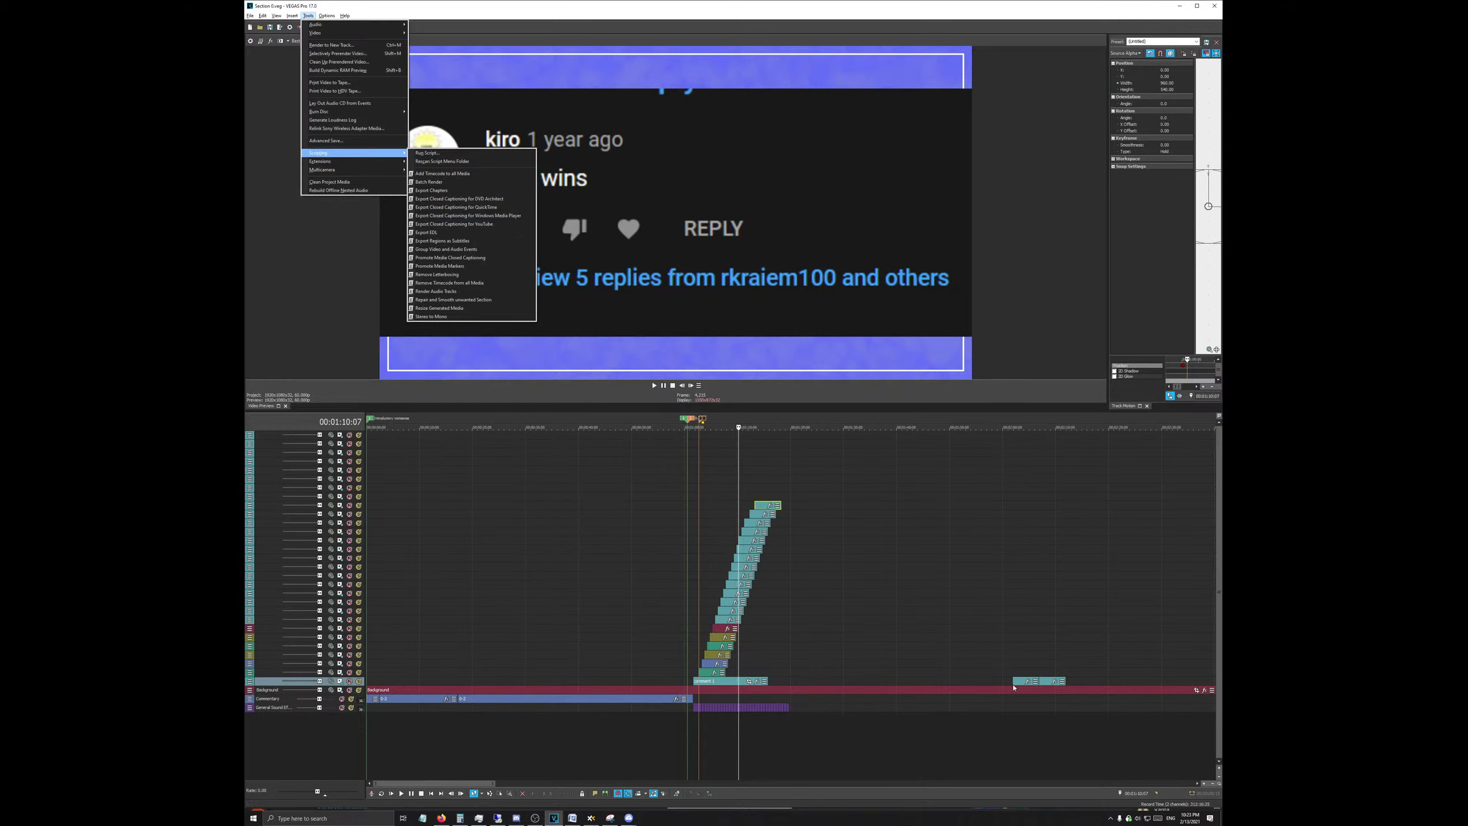
Step: Move the last two comment screenshots onto the next two tracks to finish the top of the staircase
{"action": "left_click_drag", "start_coordinate": [1017, 685], "coordinate": [774, 502]}
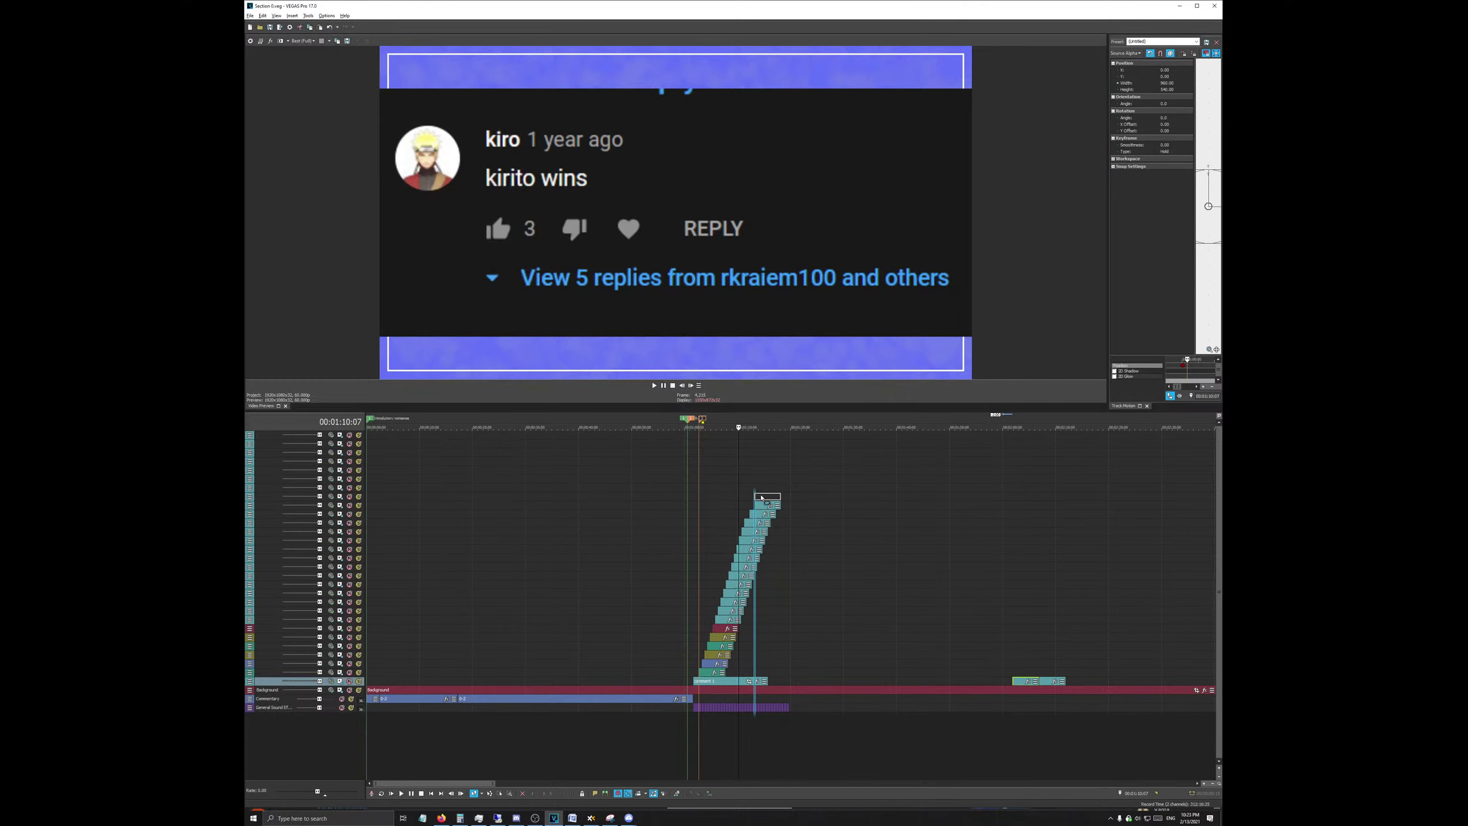
{"action": "left_click", "coordinate": [799, 494]}
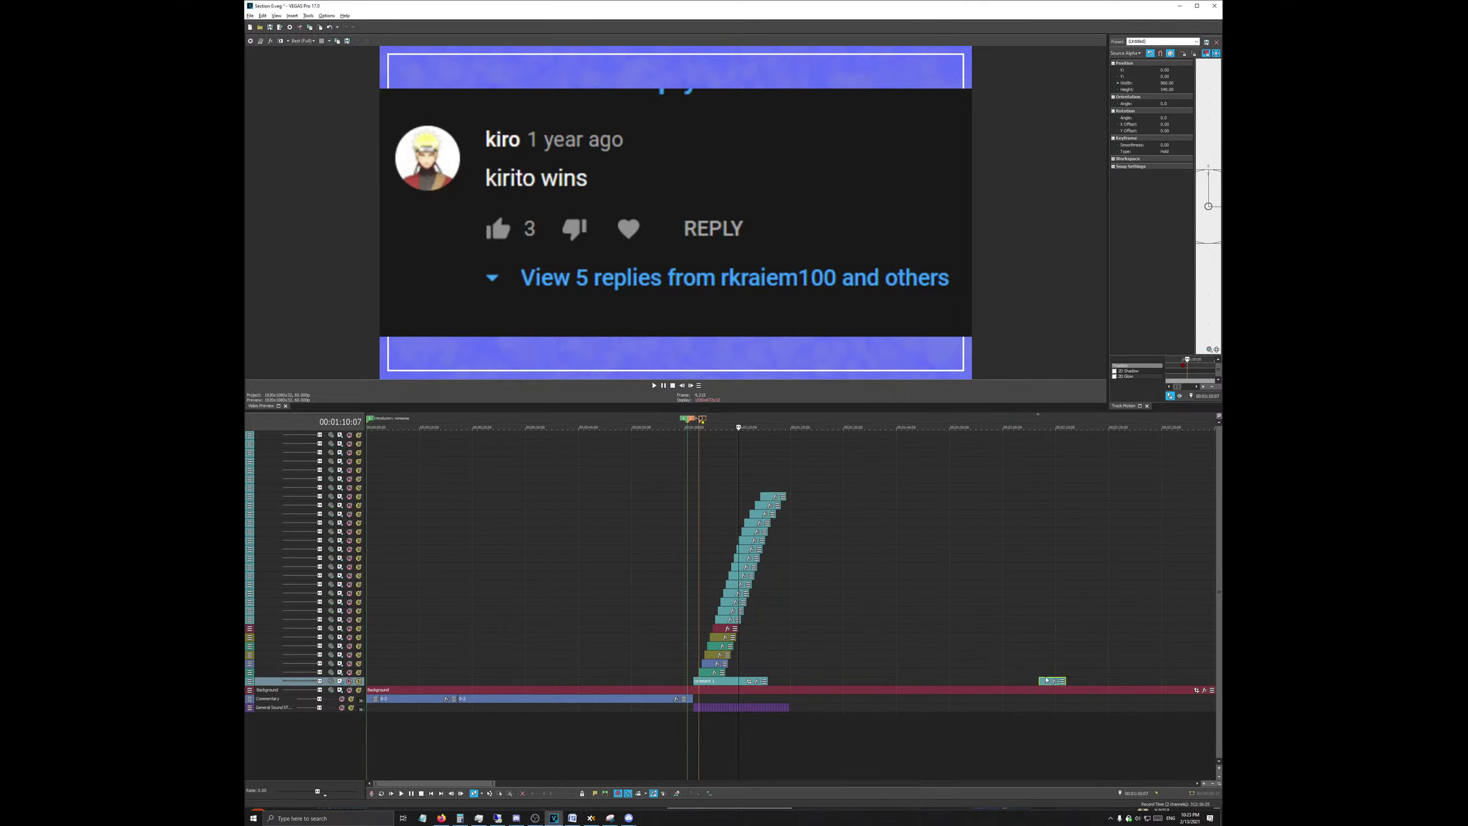
{"action": "left_click_drag", "start_coordinate": [799, 494], "coordinate": [769, 487]}
{"action": "scroll", "coordinate": [828, 519], "scroll_direction": "up", "scroll_amount": 2}
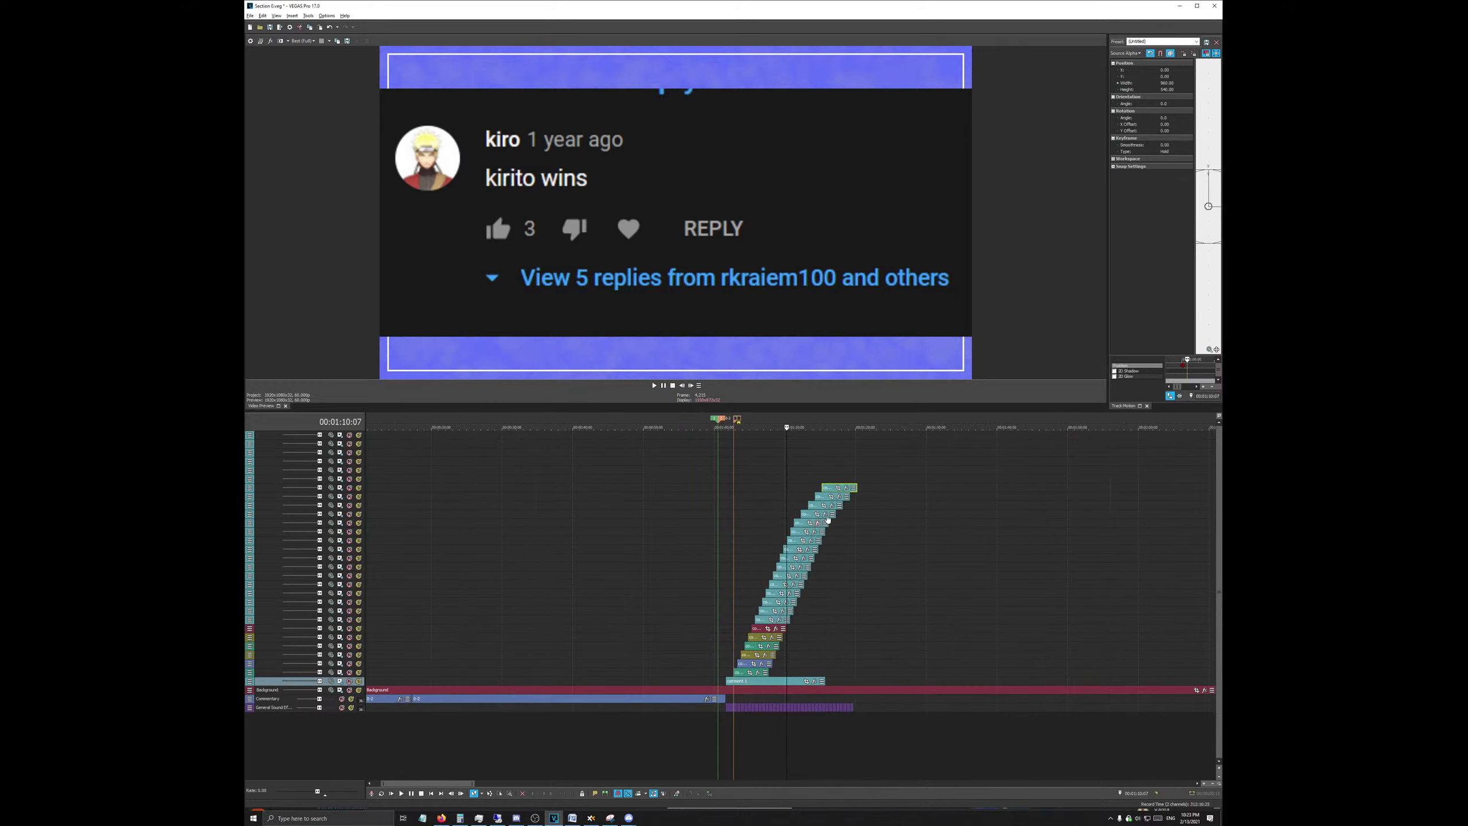
Step: Delete the six empty tracks above the final comment
{"action": "left_click", "coordinate": [822, 484]}
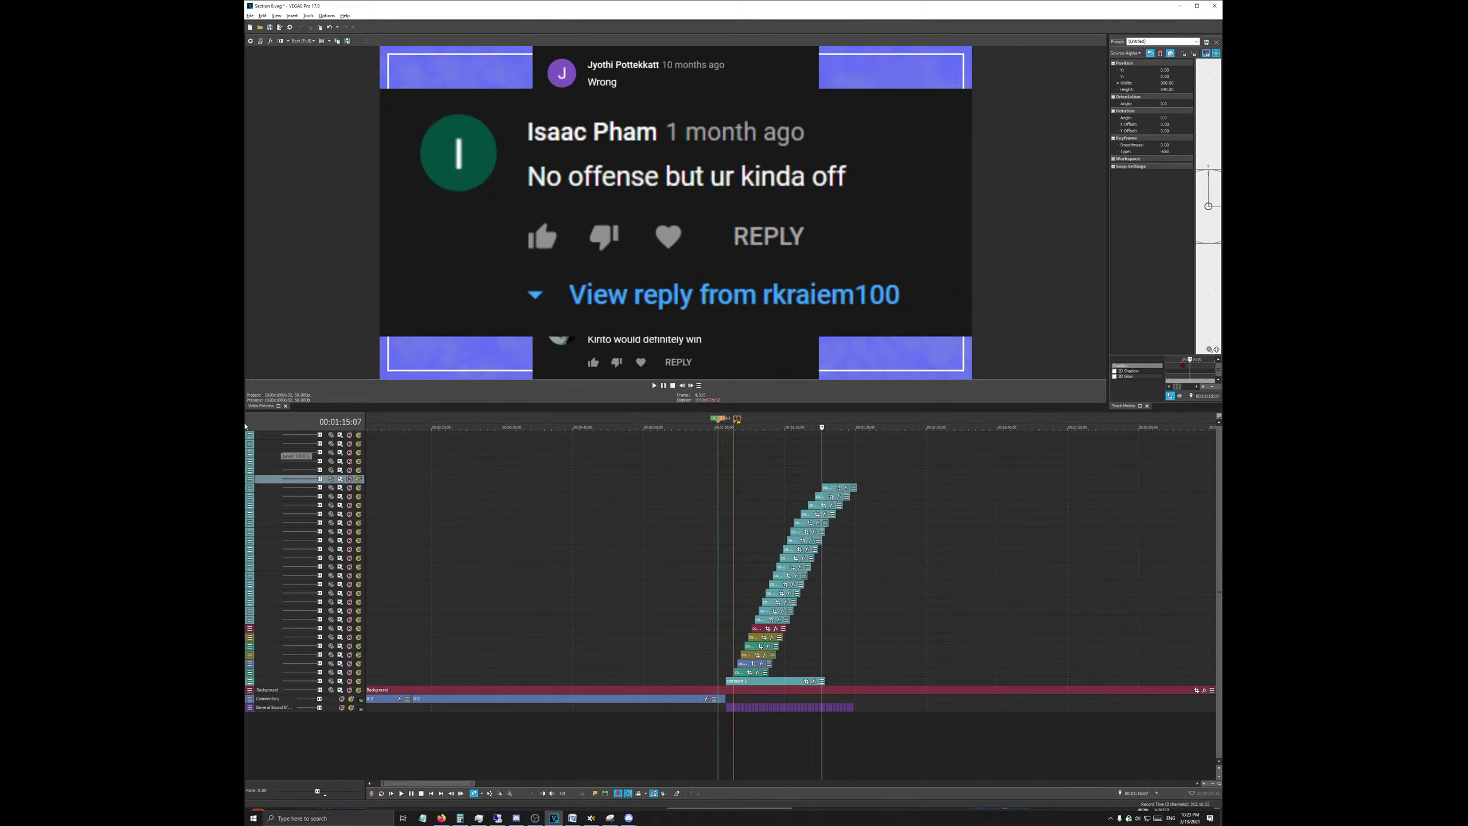
{"action": "right_click", "coordinate": [261, 438]}
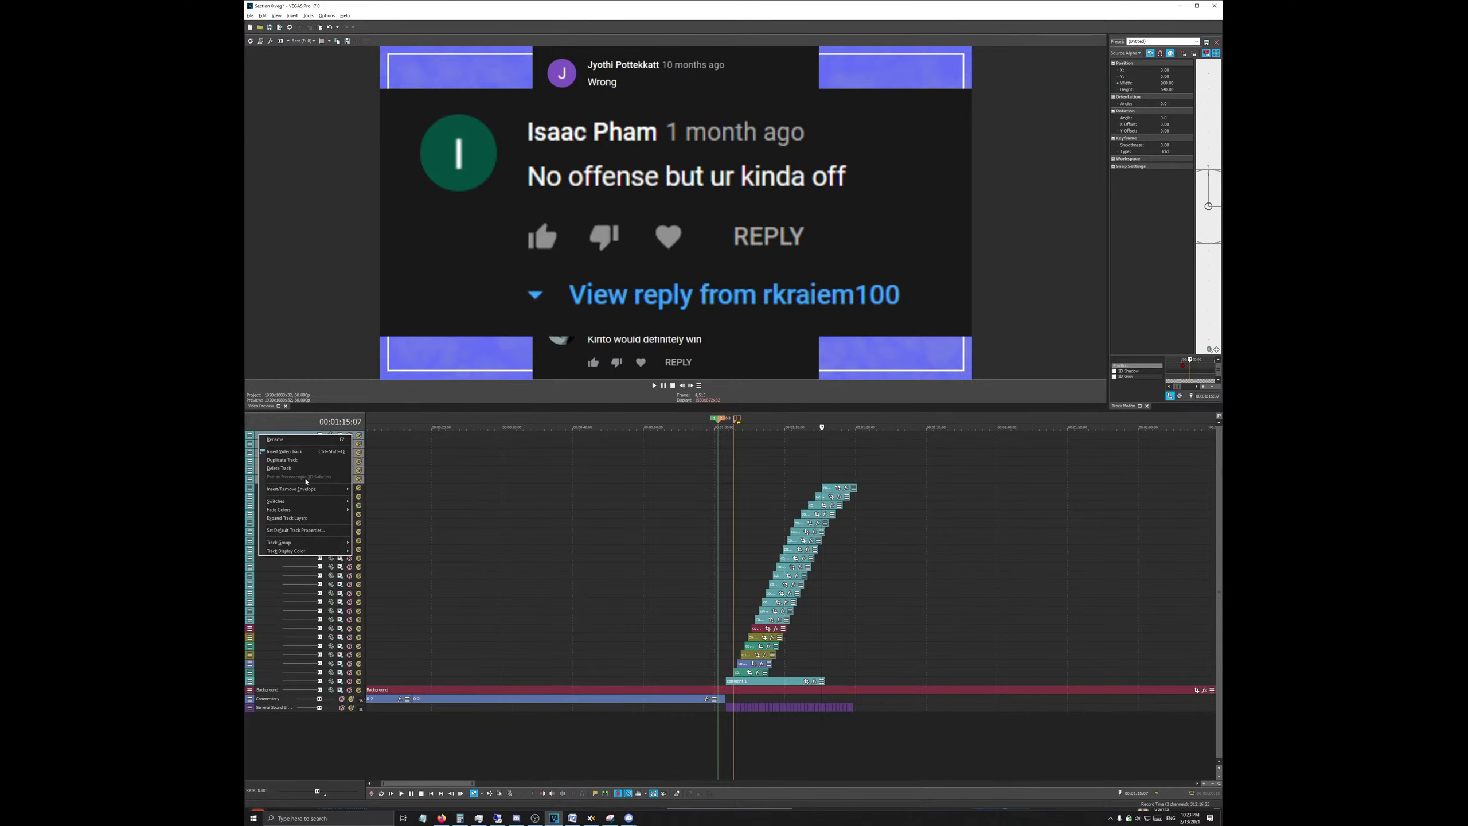
{"action": "left_click", "coordinate": [283, 468]}
{"action": "scroll", "coordinate": [827, 524], "scroll_direction": "up", "scroll_amount": 4}
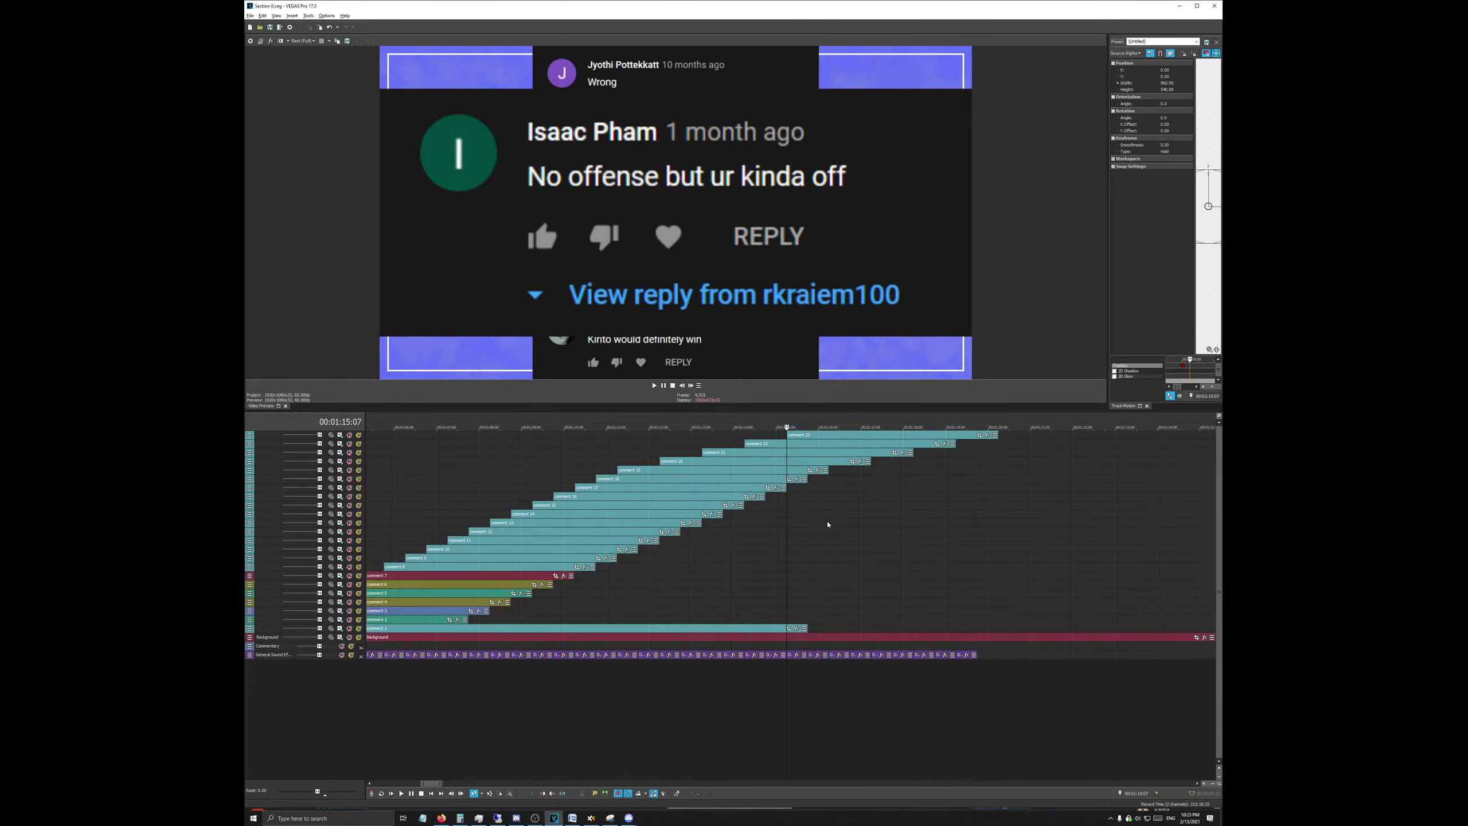
Step: Delete all ding sound effects from 00:01:15:22 onward
{"action": "scroll", "coordinate": [827, 524], "scroll_direction": "down", "scroll_amount": 3}
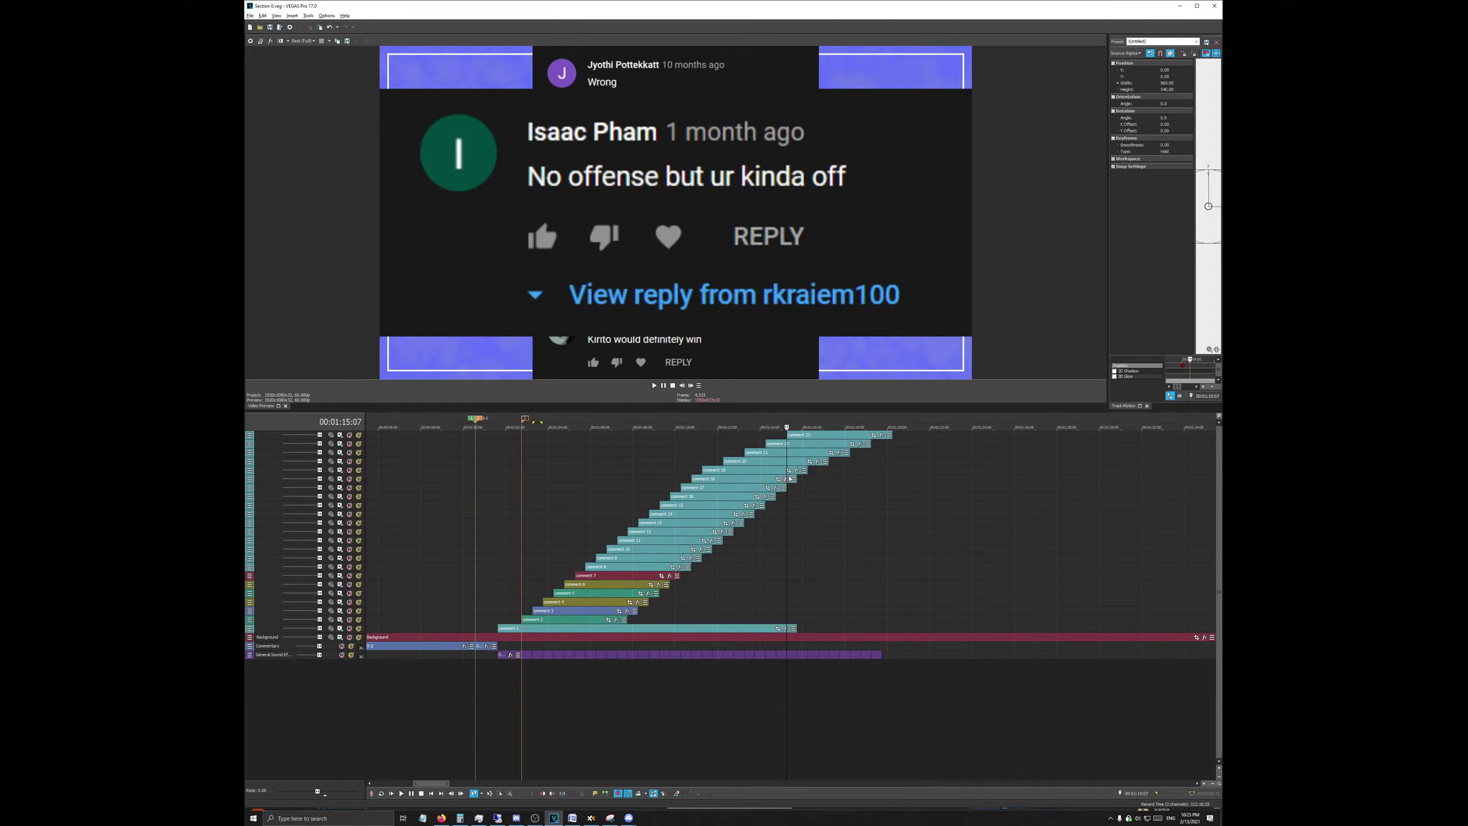
{"action": "left_click", "coordinate": [799, 653]}
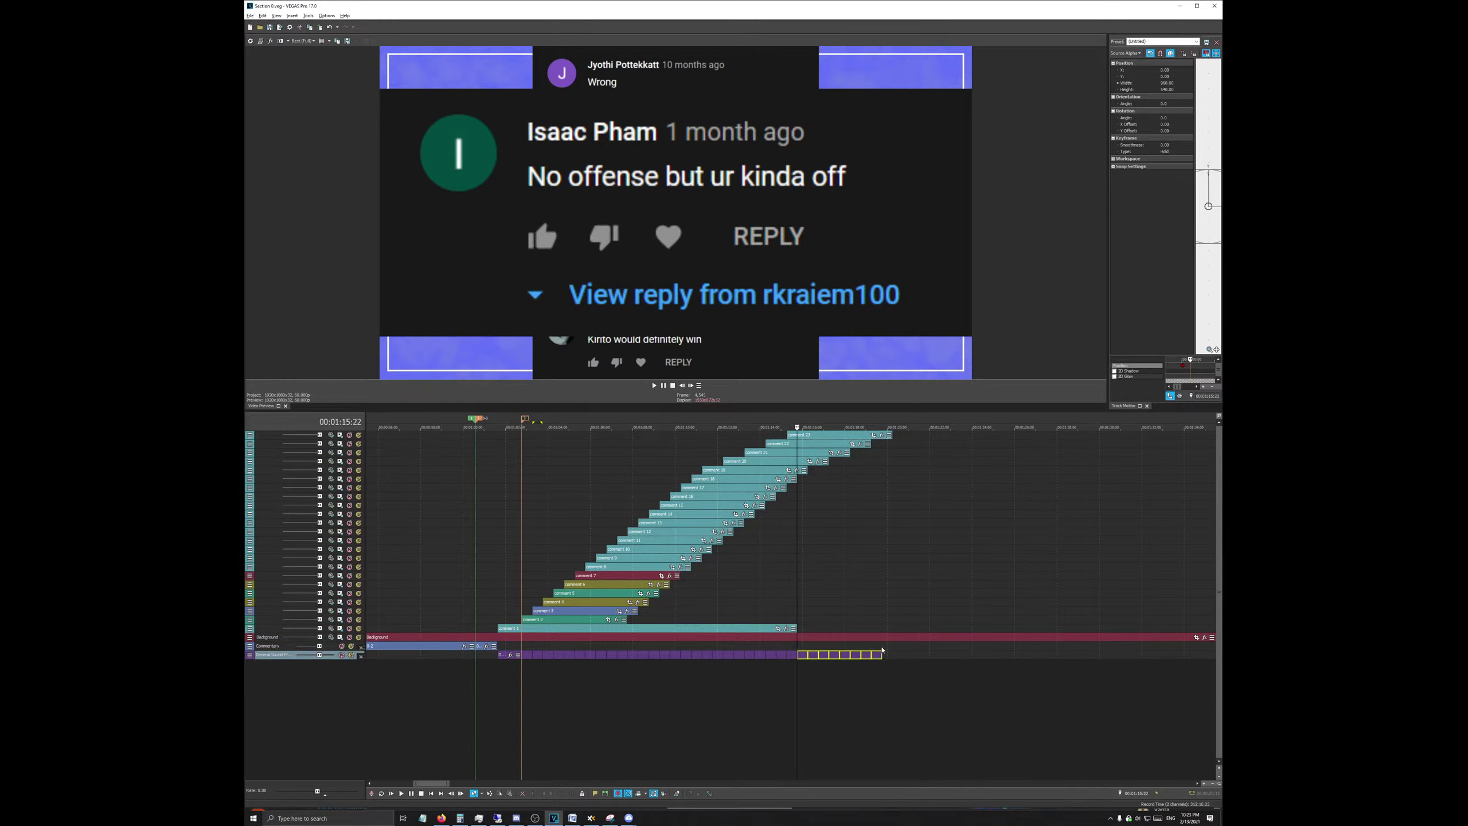
{"action": "key", "text": "Delete"}
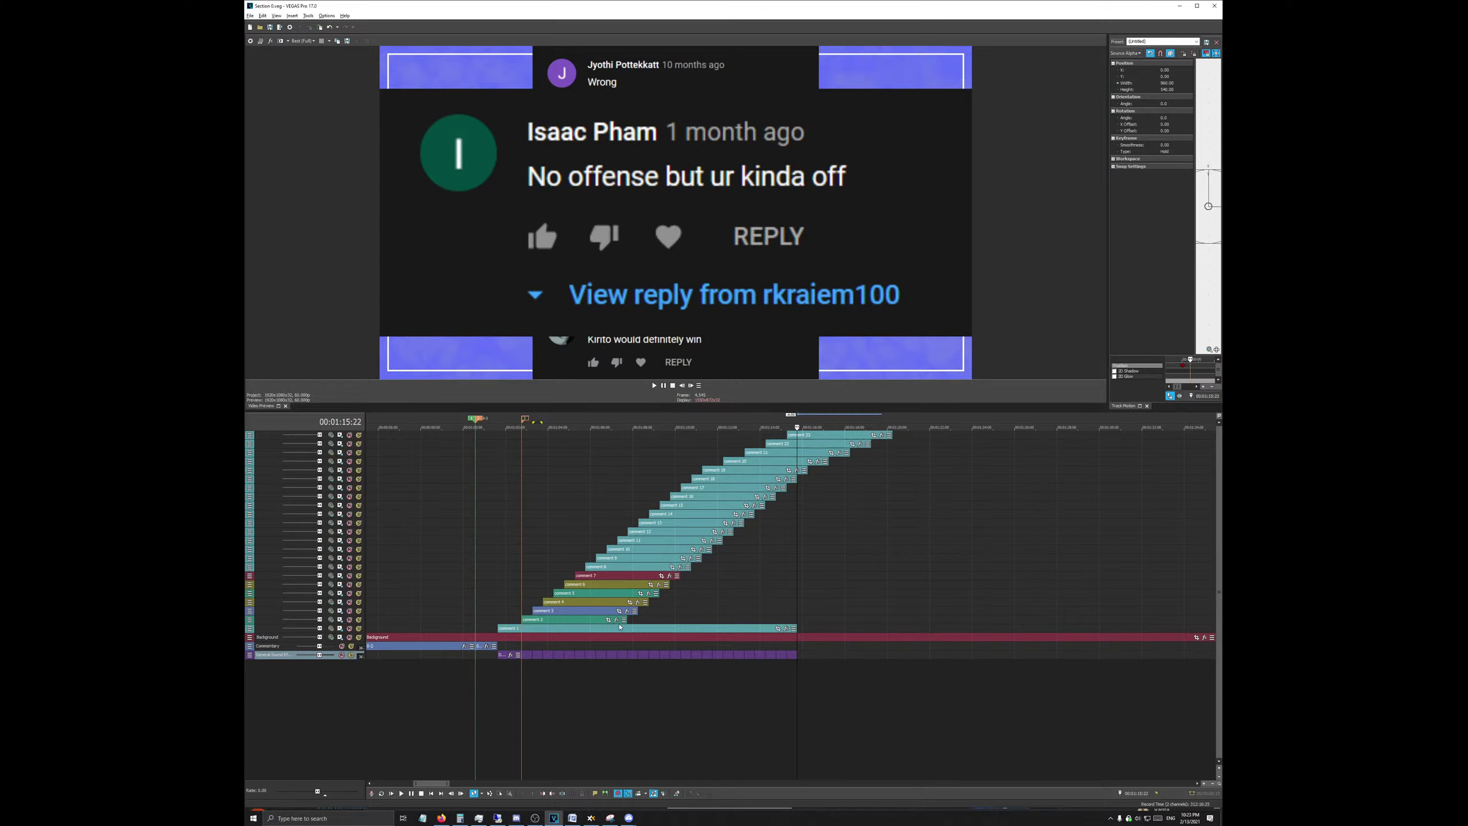
Step: Extend the ends of the second through seventeenth comments to 00:01:15:22 and shorten the topmost comment
{"action": "left_click_drag", "start_coordinate": [626, 621], "coordinate": [797, 620]}
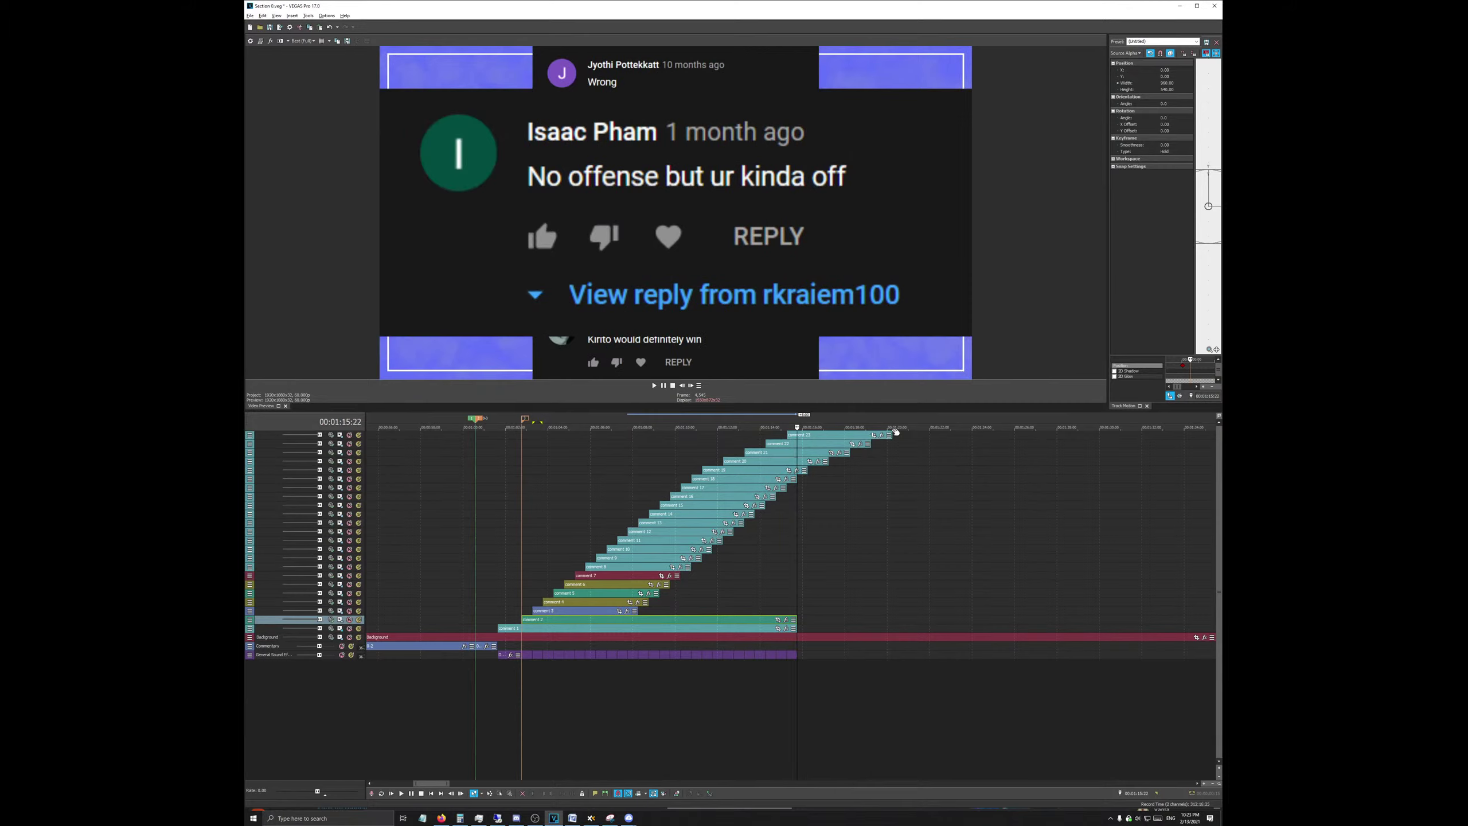
{"action": "left_click_drag", "start_coordinate": [893, 434], "coordinate": [817, 440]}
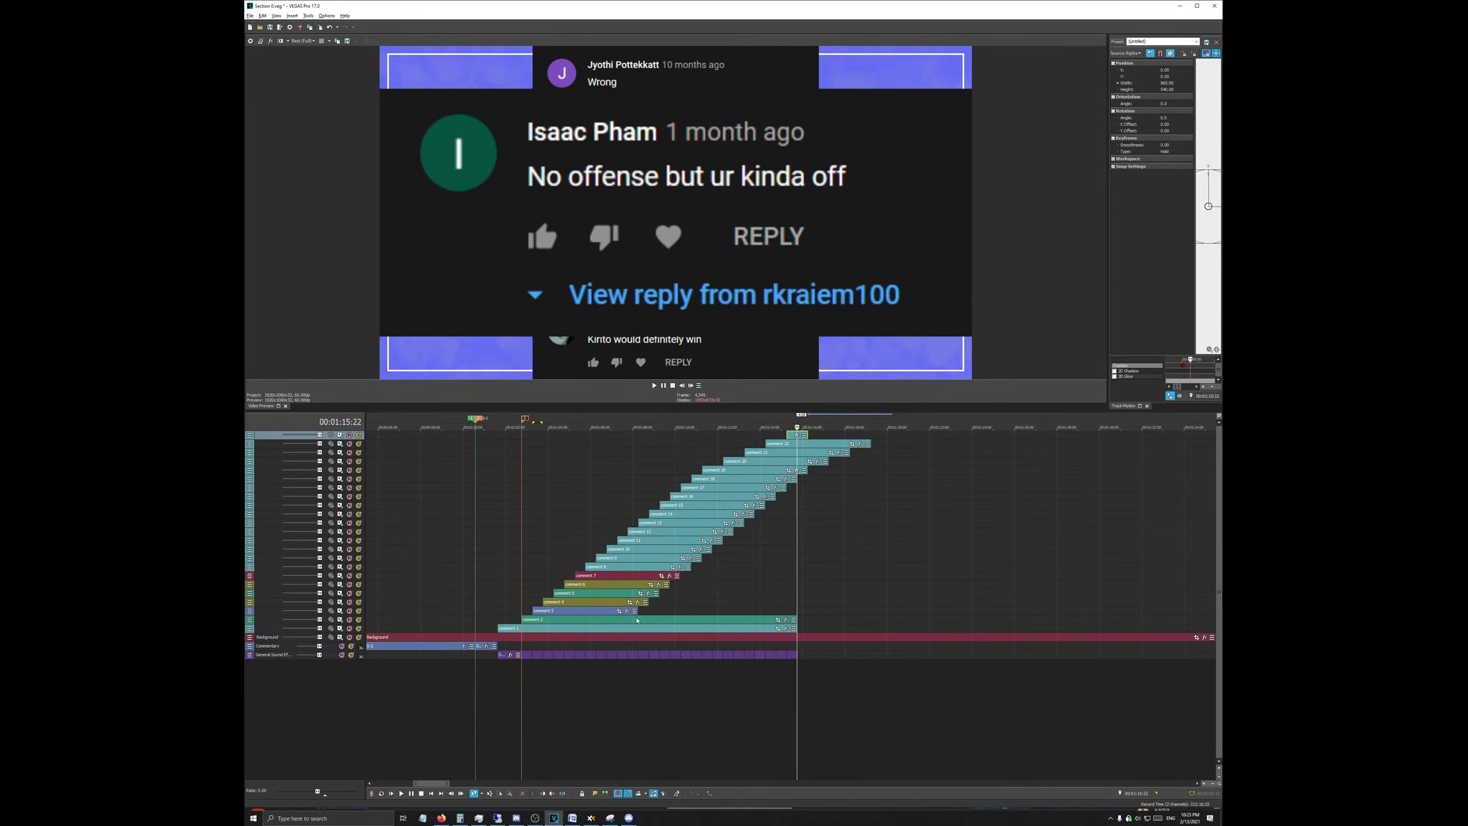
{"action": "left_click_drag", "start_coordinate": [637, 613], "coordinate": [797, 612]}
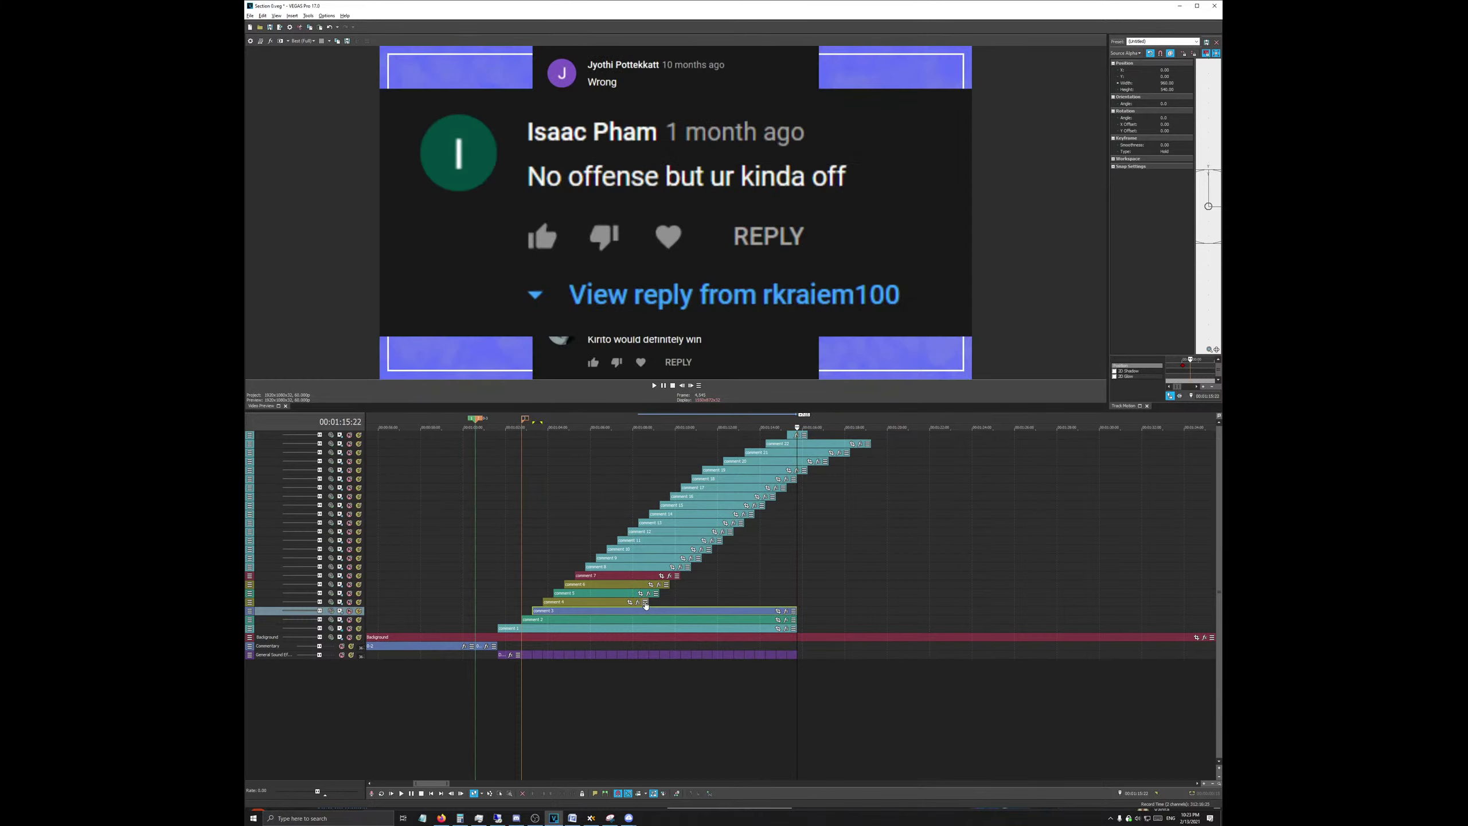
{"action": "left_click_drag", "start_coordinate": [646, 602], "coordinate": [796, 602]}
{"action": "left_click_drag", "start_coordinate": [657, 594], "coordinate": [796, 593]}
{"action": "left_click_drag", "start_coordinate": [669, 584], "coordinate": [797, 585]}
{"action": "left_click_drag", "start_coordinate": [683, 575], "coordinate": [796, 575]}
{"action": "left_click_drag", "start_coordinate": [690, 567], "coordinate": [797, 567]}
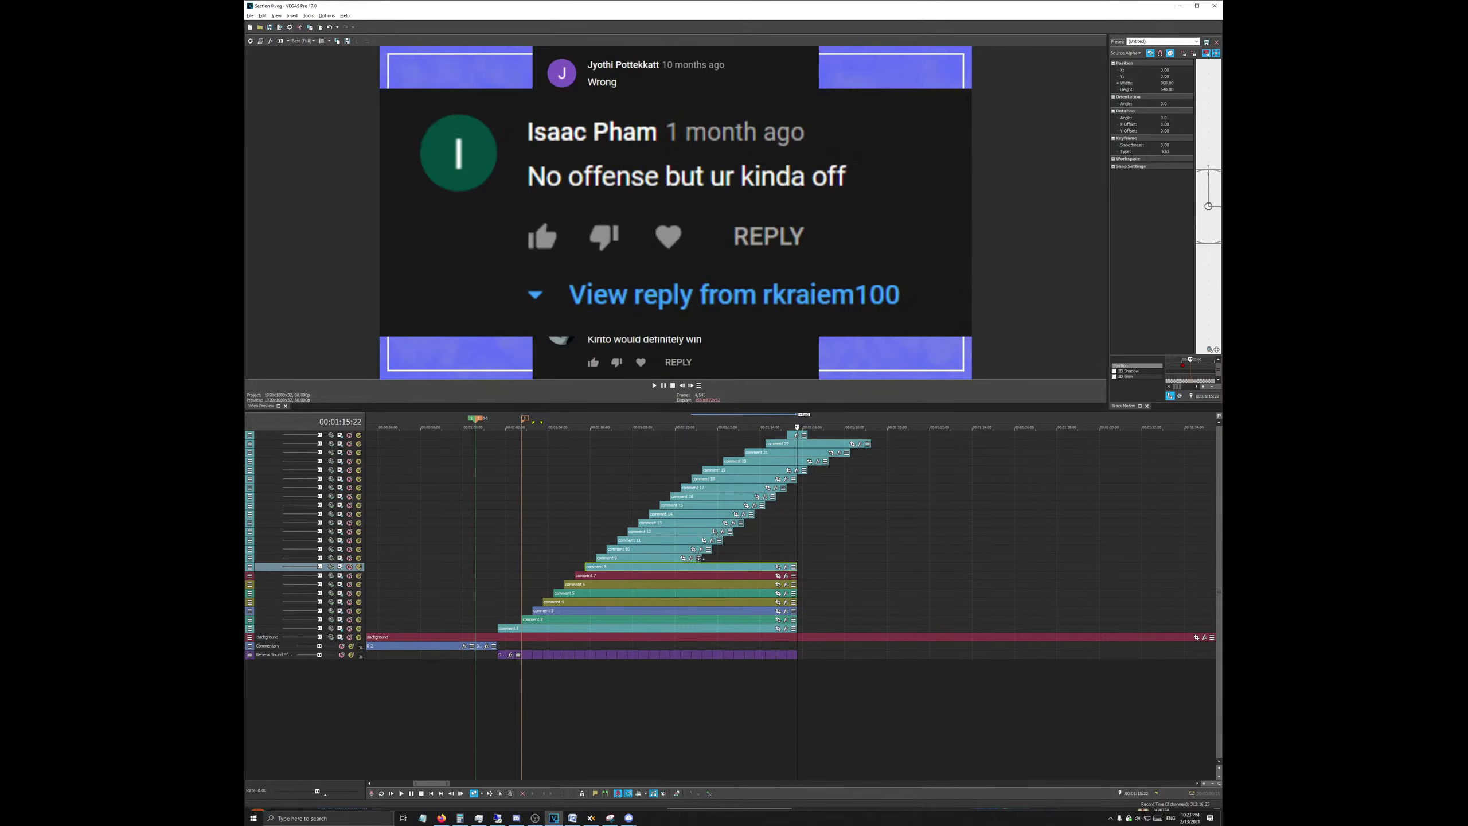
{"action": "left_click_drag", "start_coordinate": [702, 558], "coordinate": [804, 486]}
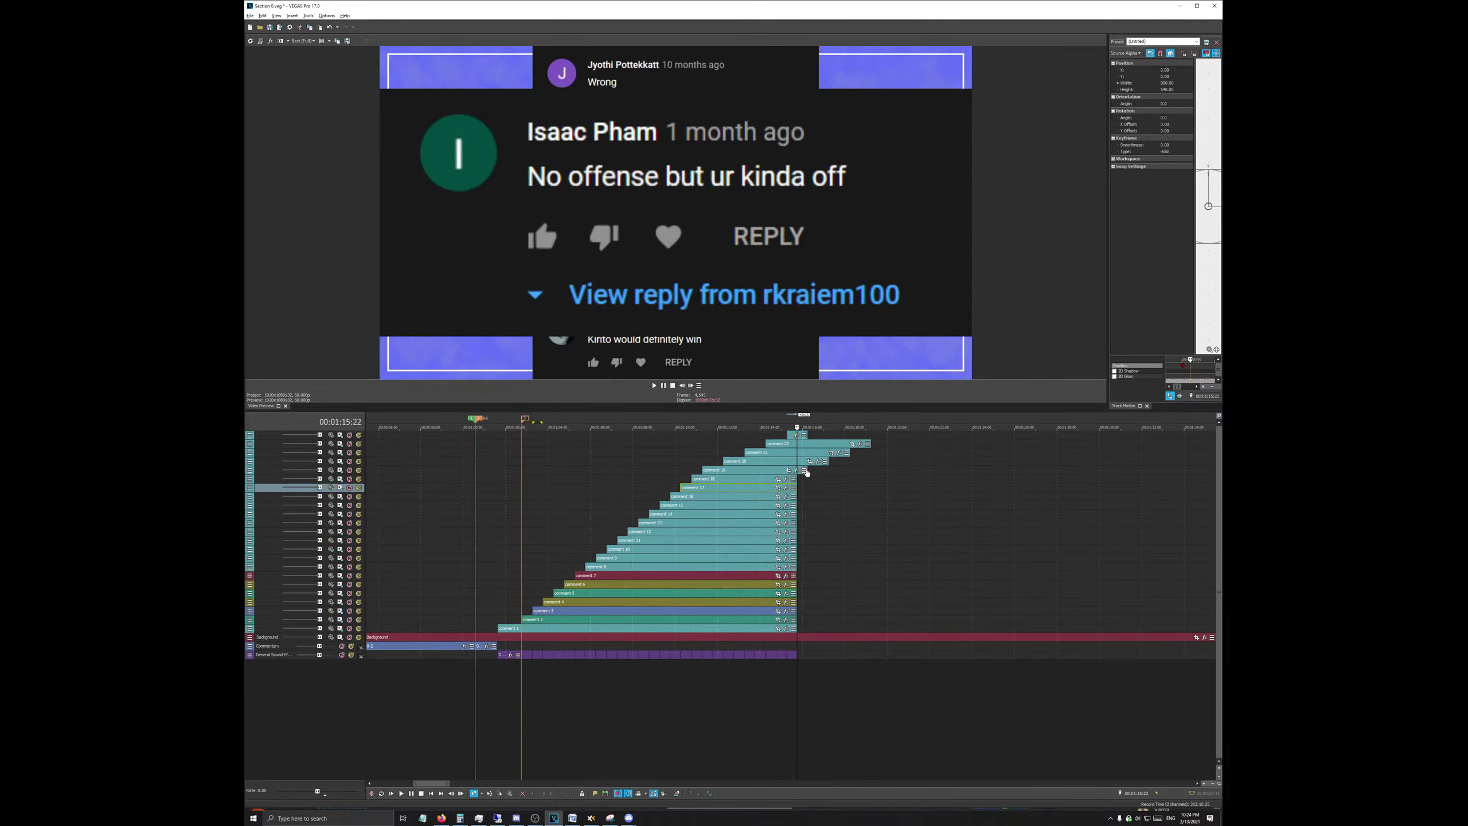
Step: Trim the ends of the top five comments at 00:01:15:22 so they align with the comments below
{"action": "left_click", "coordinate": [798, 443]}
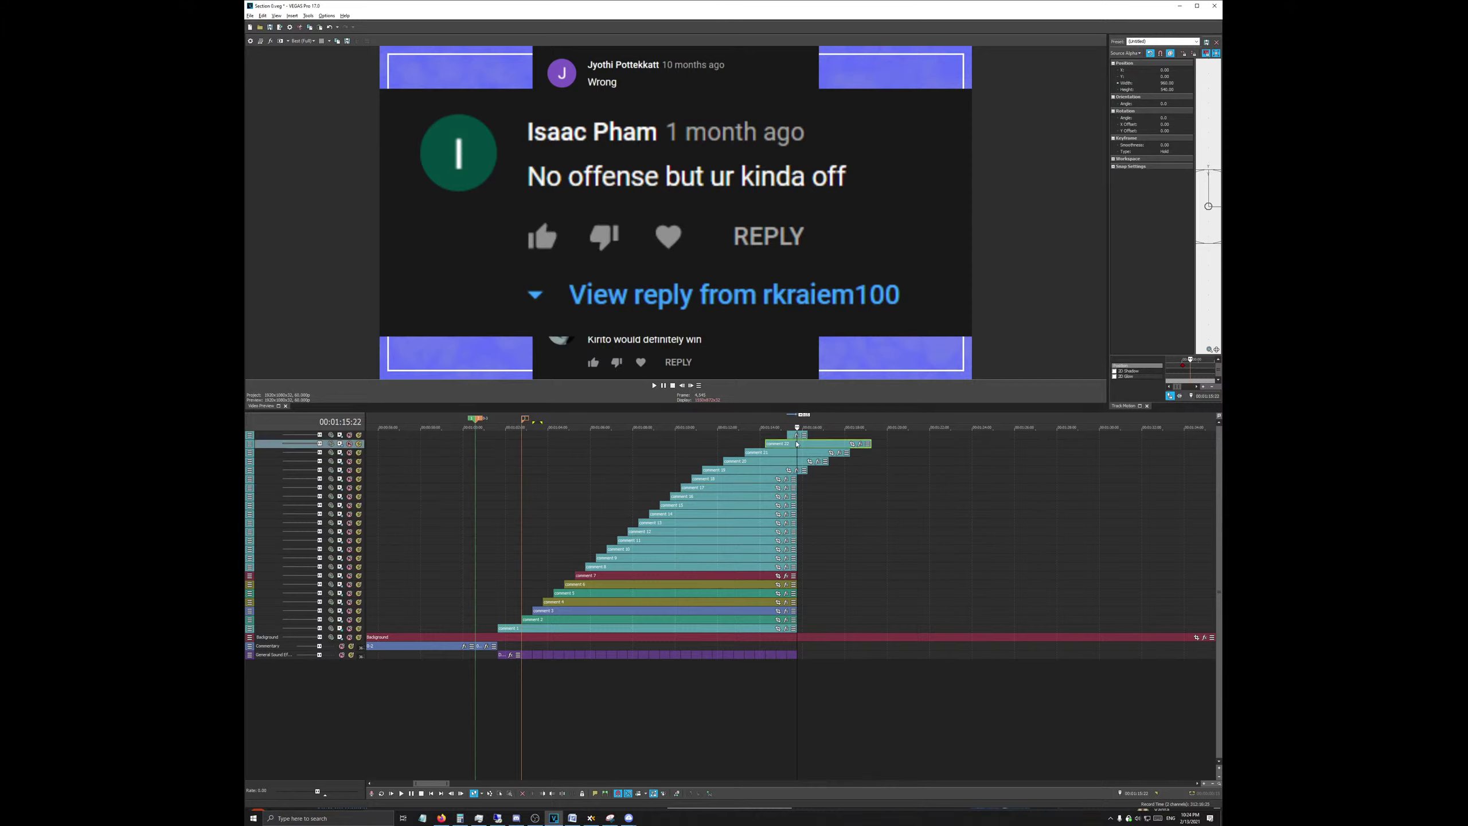
{"action": "left_click", "coordinate": [783, 470], "text": "shift"}
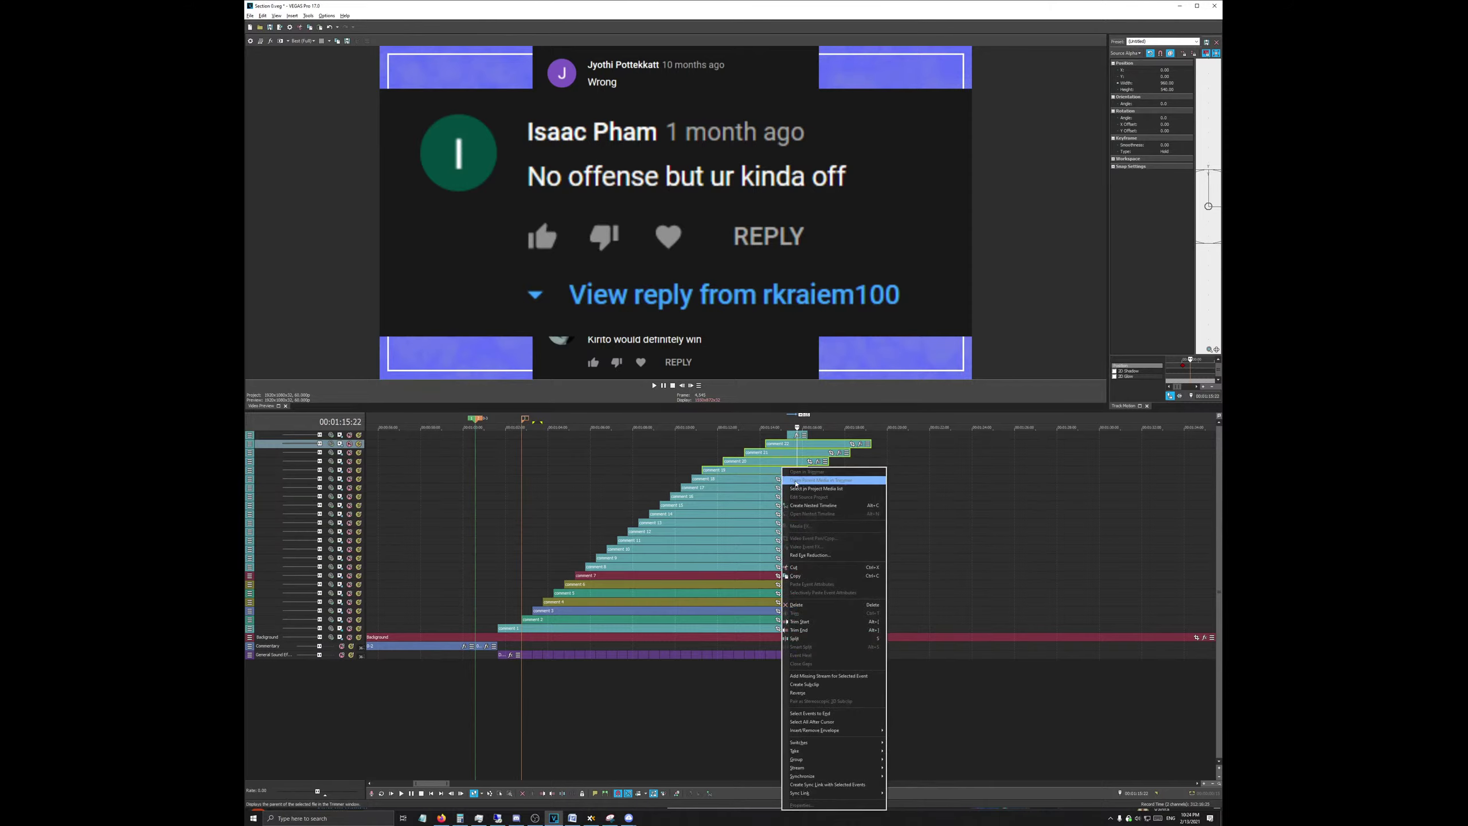
{"action": "right_click", "coordinate": [782, 468]}
{"action": "left_click", "coordinate": [829, 630]}
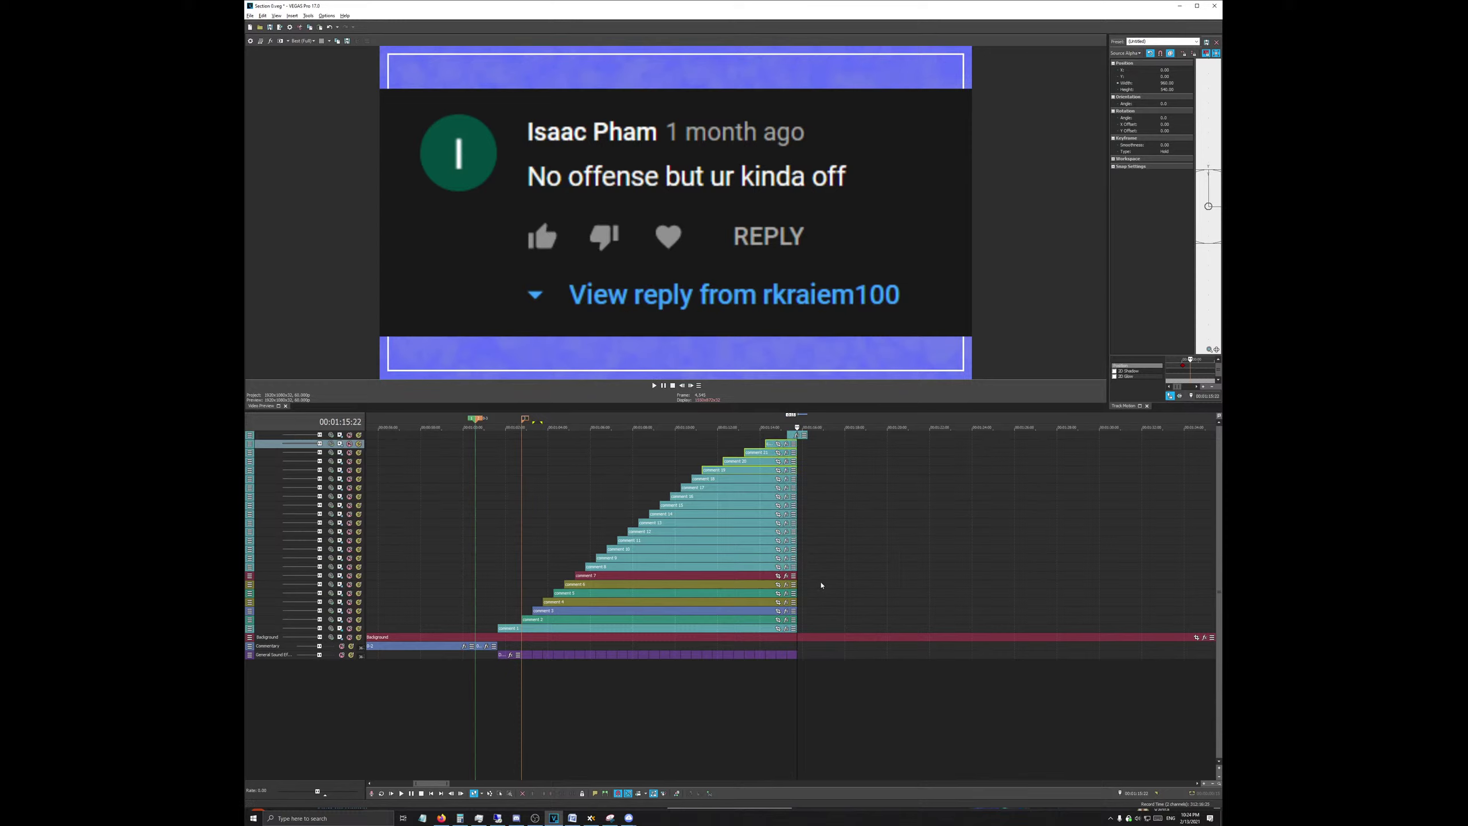
{"action": "right_click", "coordinate": [792, 438]}
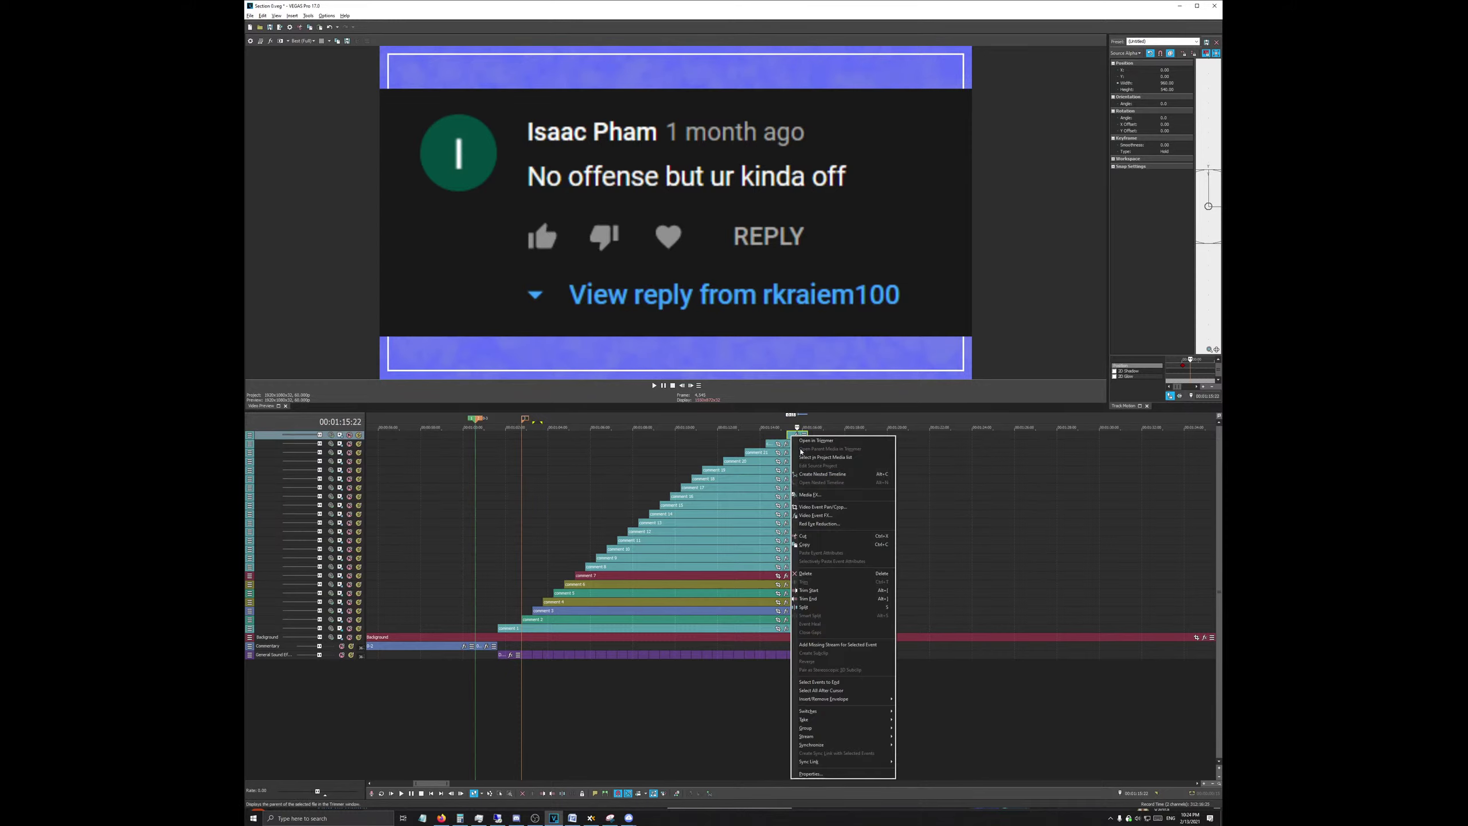
{"action": "left_click", "coordinate": [825, 599]}
{"action": "scroll", "coordinate": [838, 583], "scroll_direction": "down", "scroll_amount": 4}
{"action": "scroll", "coordinate": [832, 583], "scroll_direction": "up", "scroll_amount": 4}
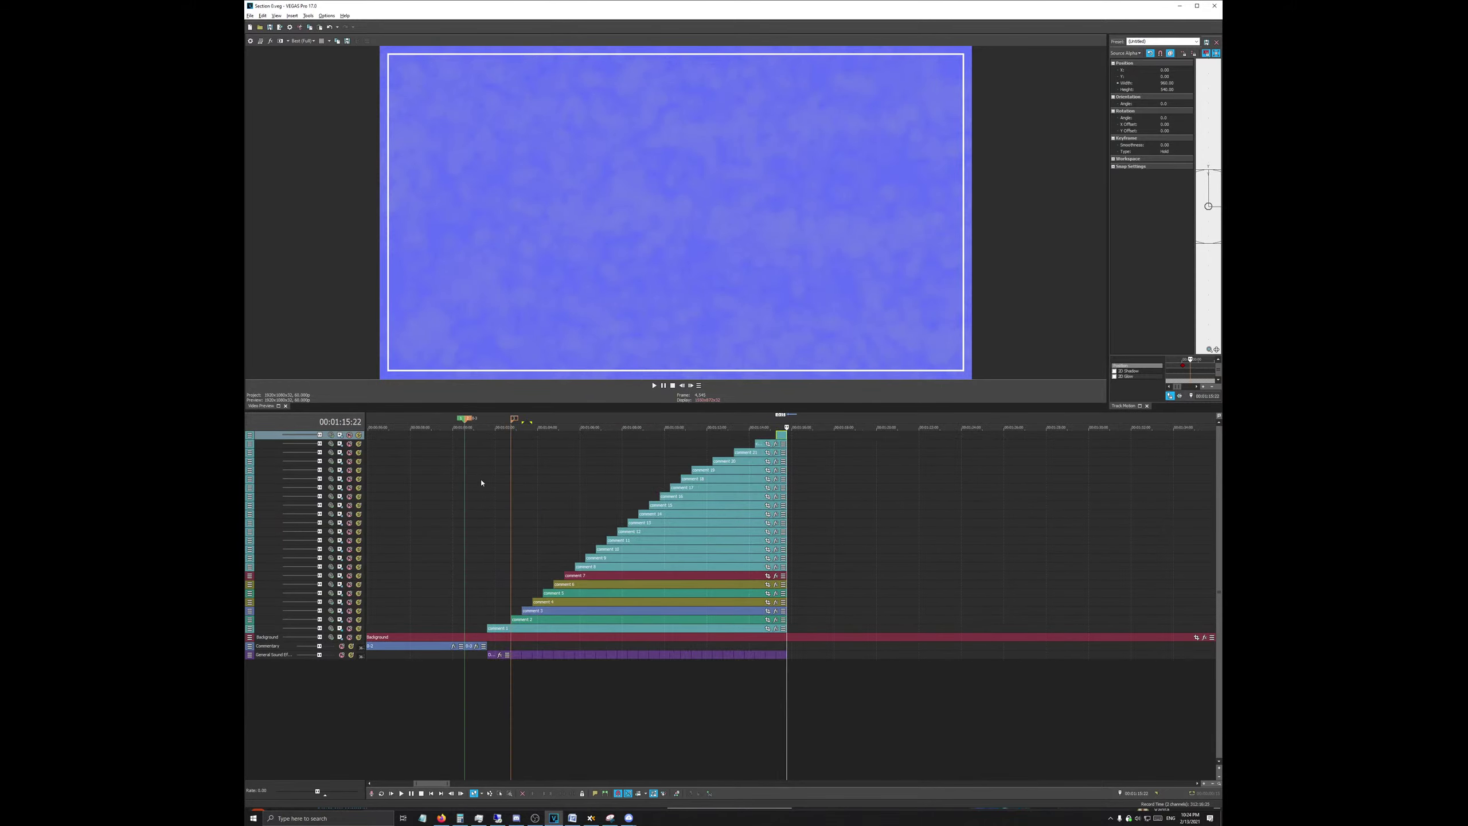
Step: Play back the comment section from 00:01:00:04 to check the pop-up timing and ding sounds
{"action": "left_click", "coordinate": [456, 426]}
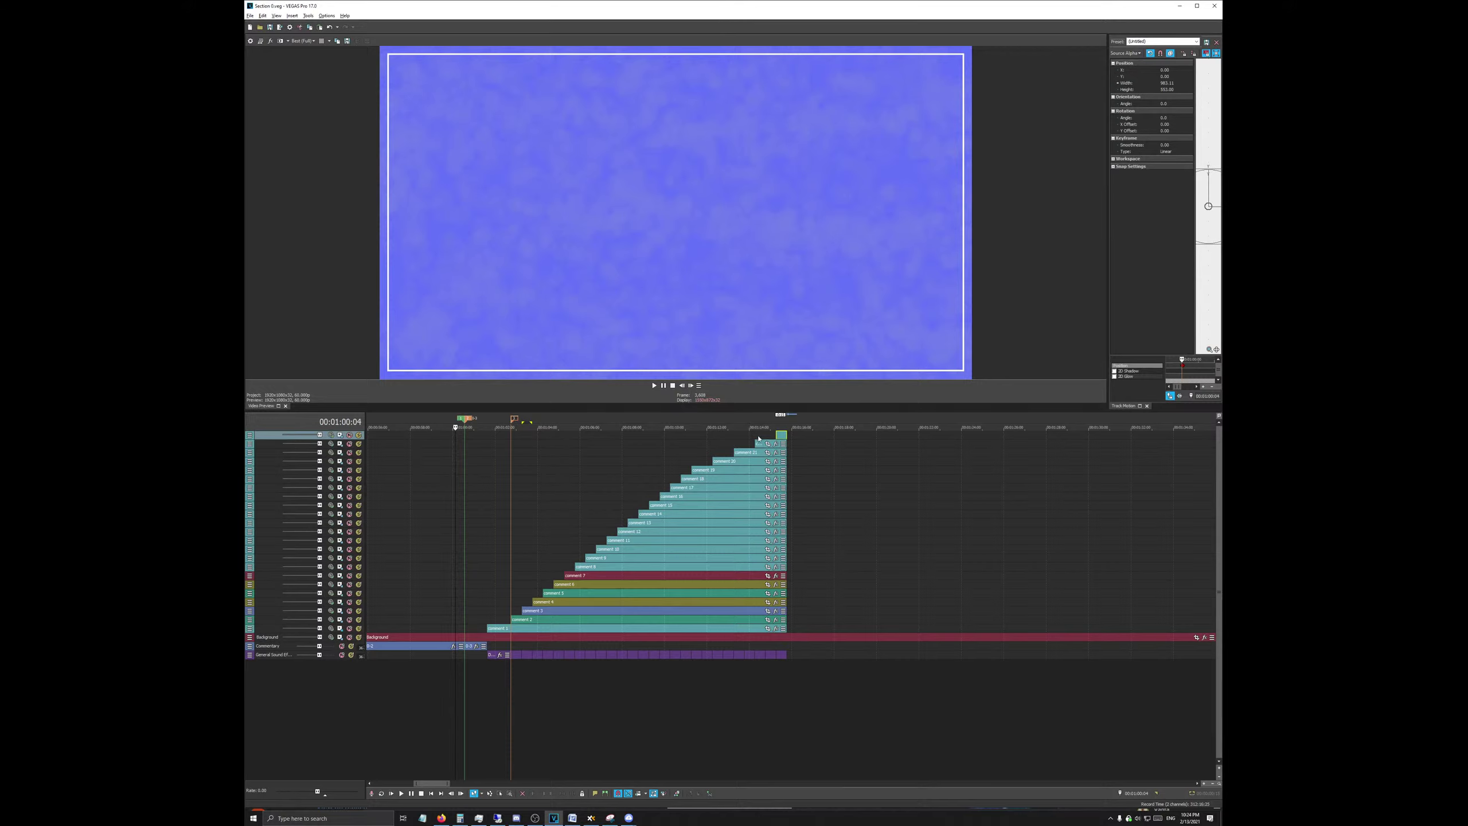
{"action": "key", "text": "space"}
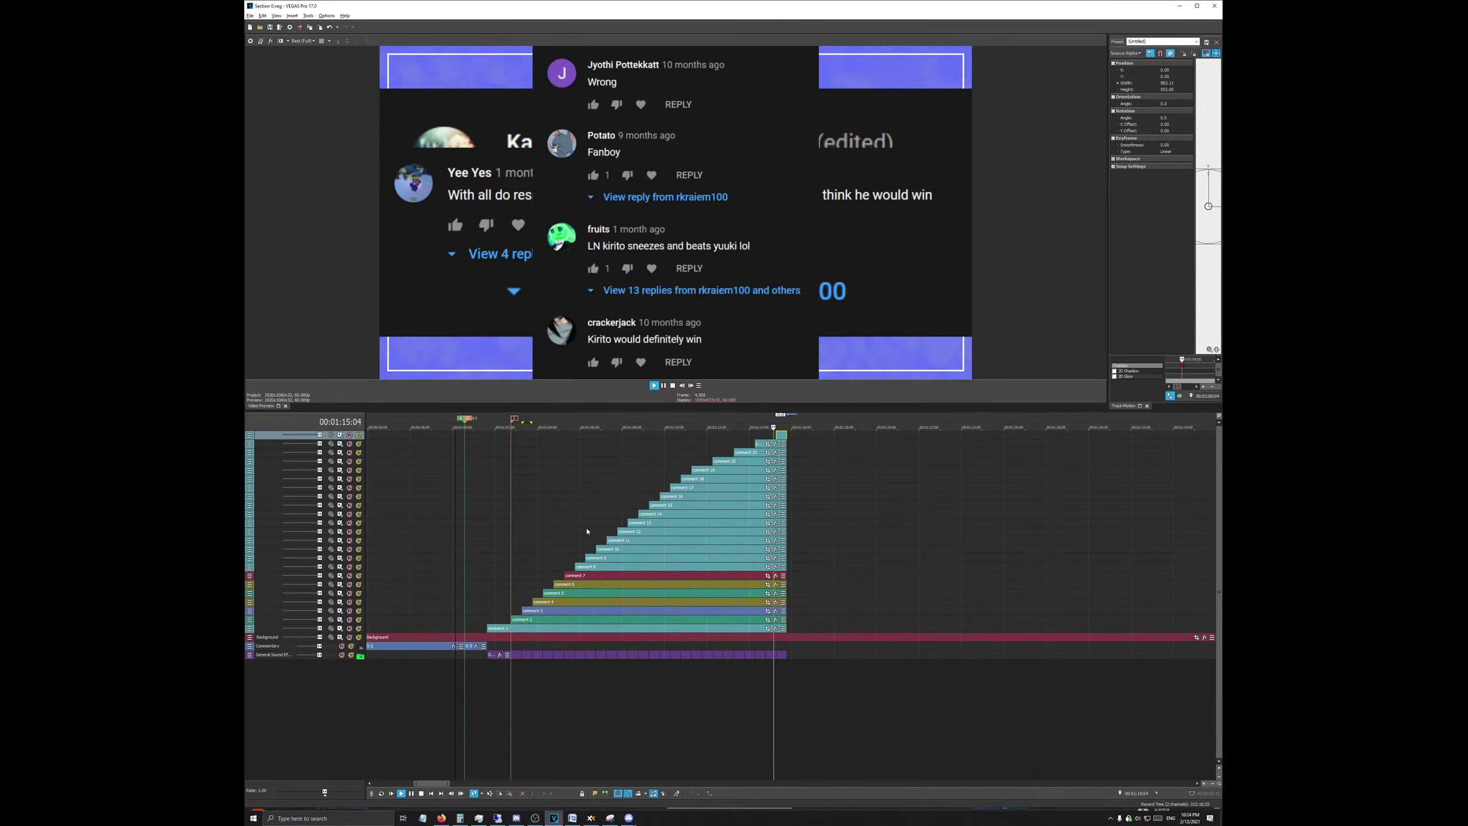
{"action": "key", "text": "space"}
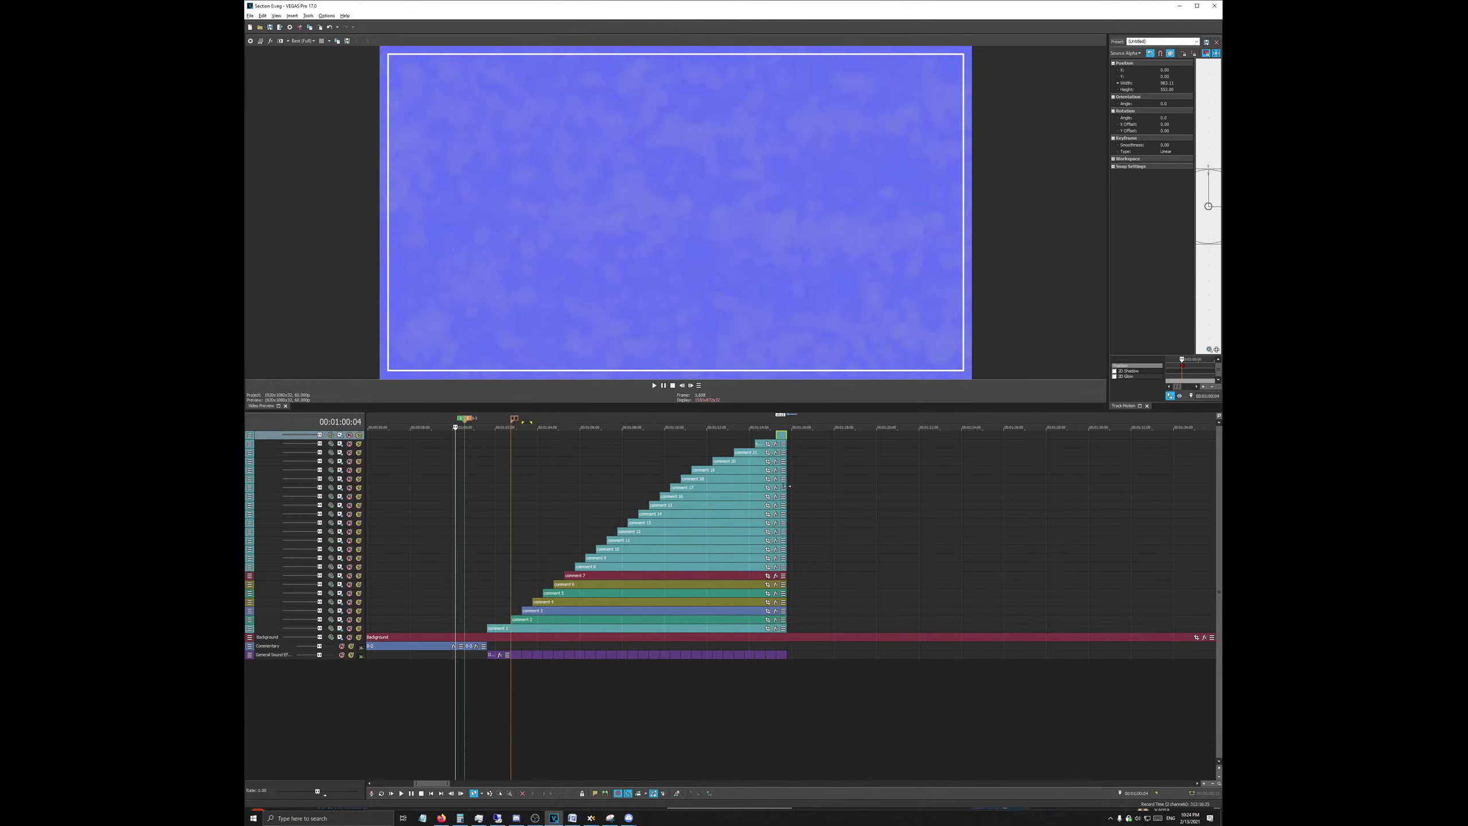
Step: Preview the comments on screen at 00:01:10:22, 00:01:12:22 and 00:01:03:22
{"action": "left_click", "coordinate": [682, 421]}
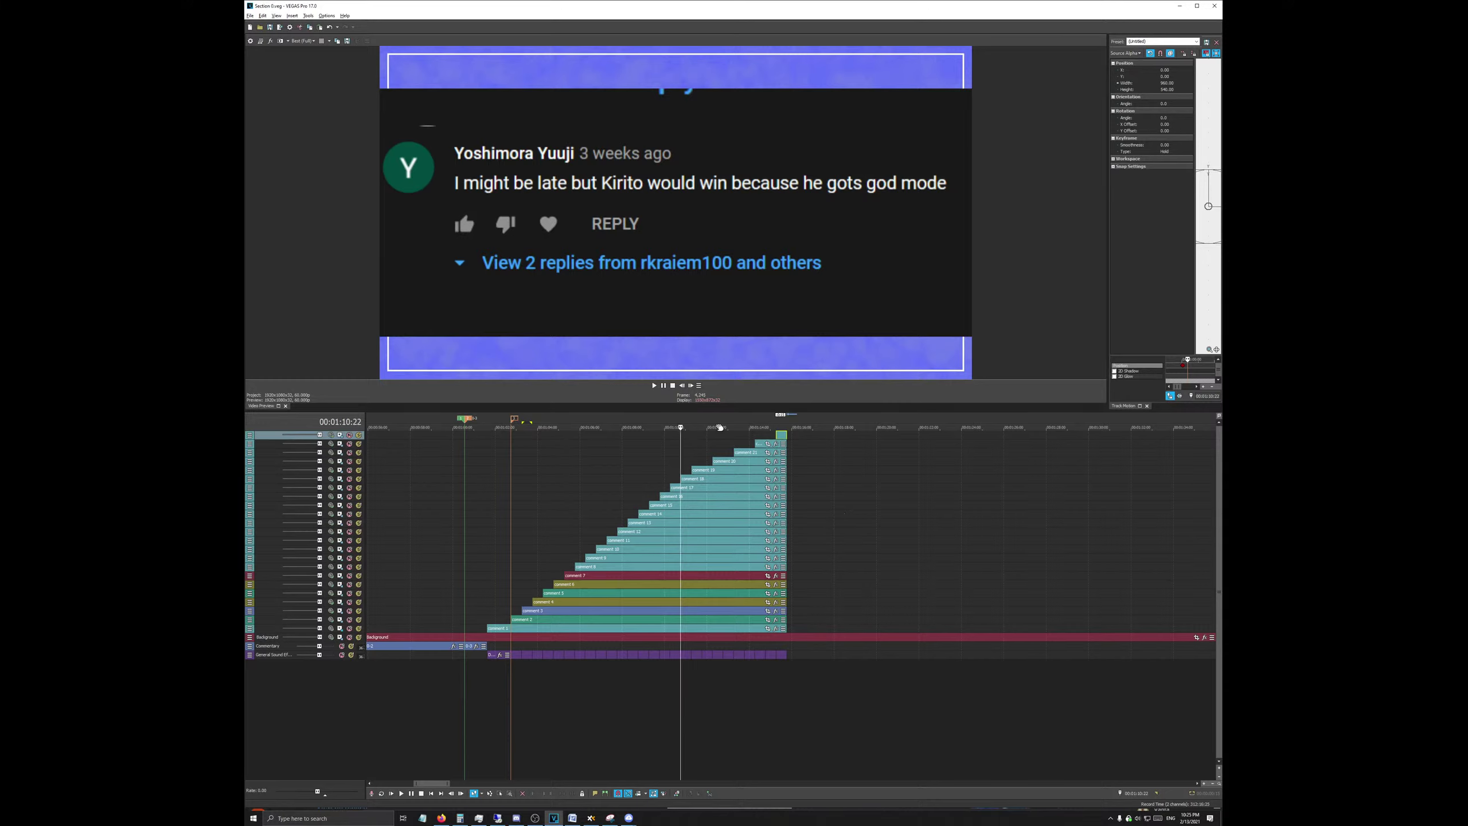
{"action": "left_click", "coordinate": [724, 417]}
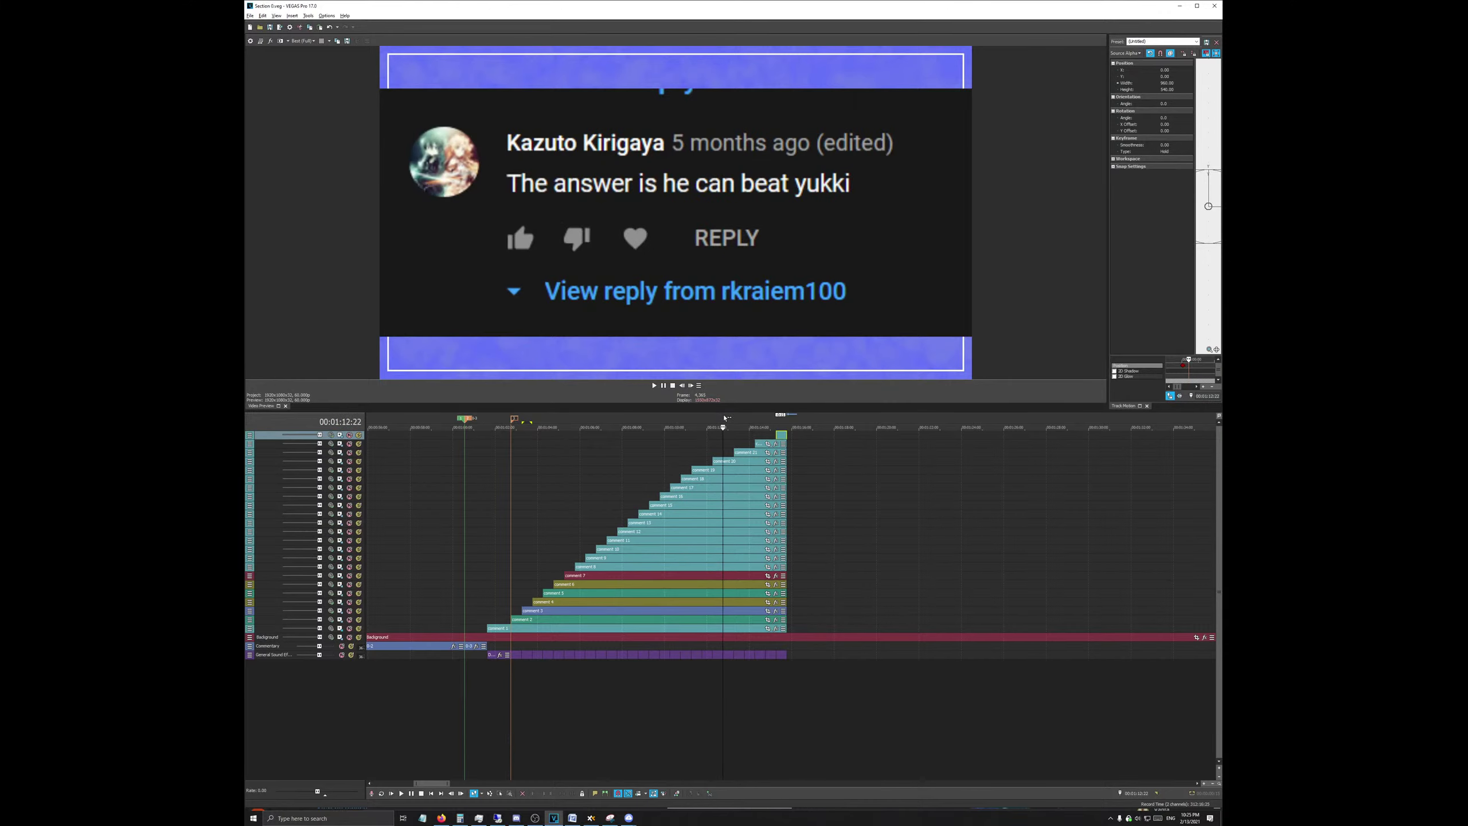
{"action": "scroll", "coordinate": [707, 559], "scroll_direction": "down", "scroll_amount": 5}
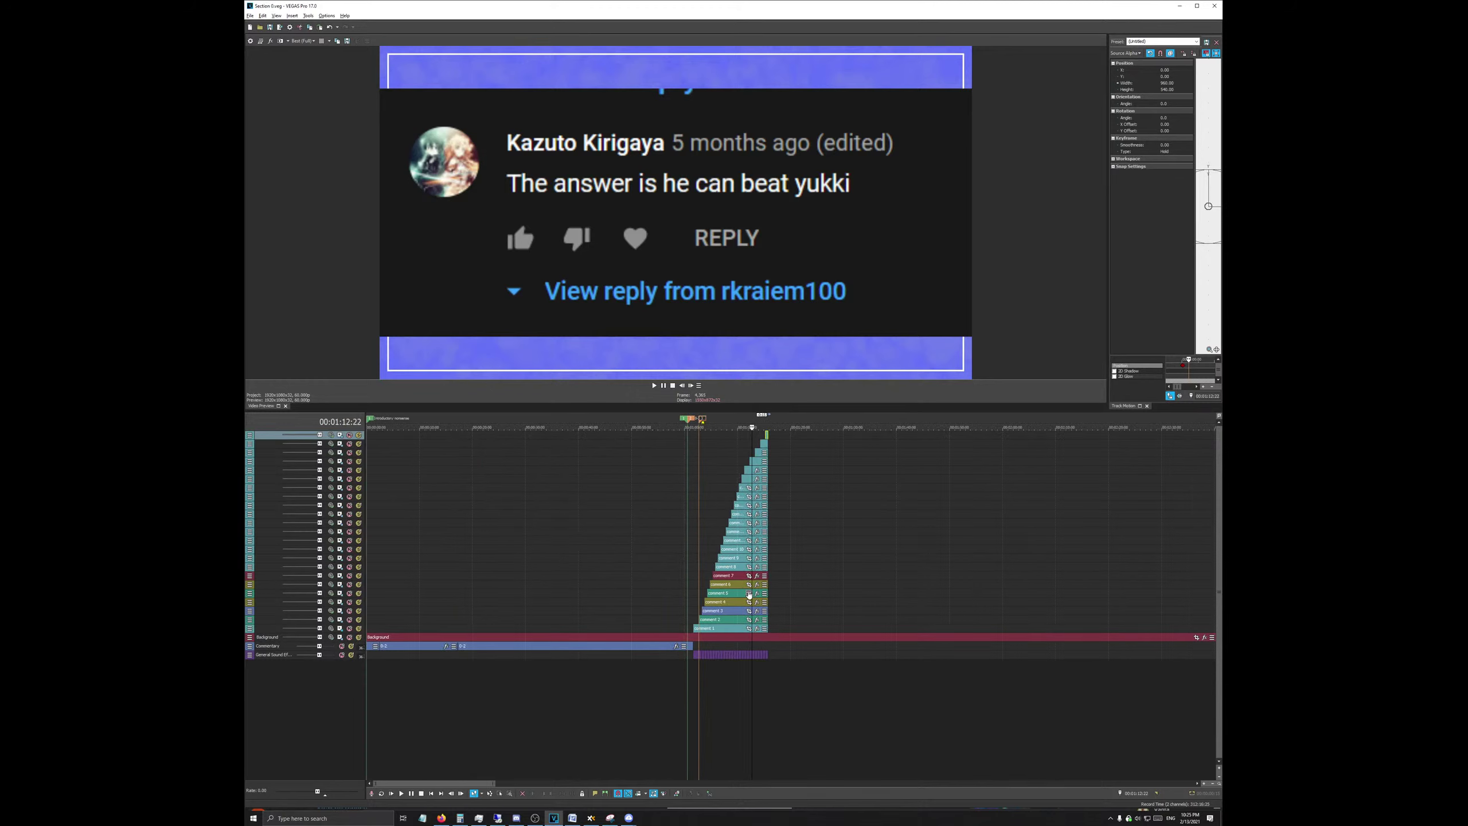
{"action": "scroll", "coordinate": [741, 580], "scroll_direction": "up", "scroll_amount": 6}
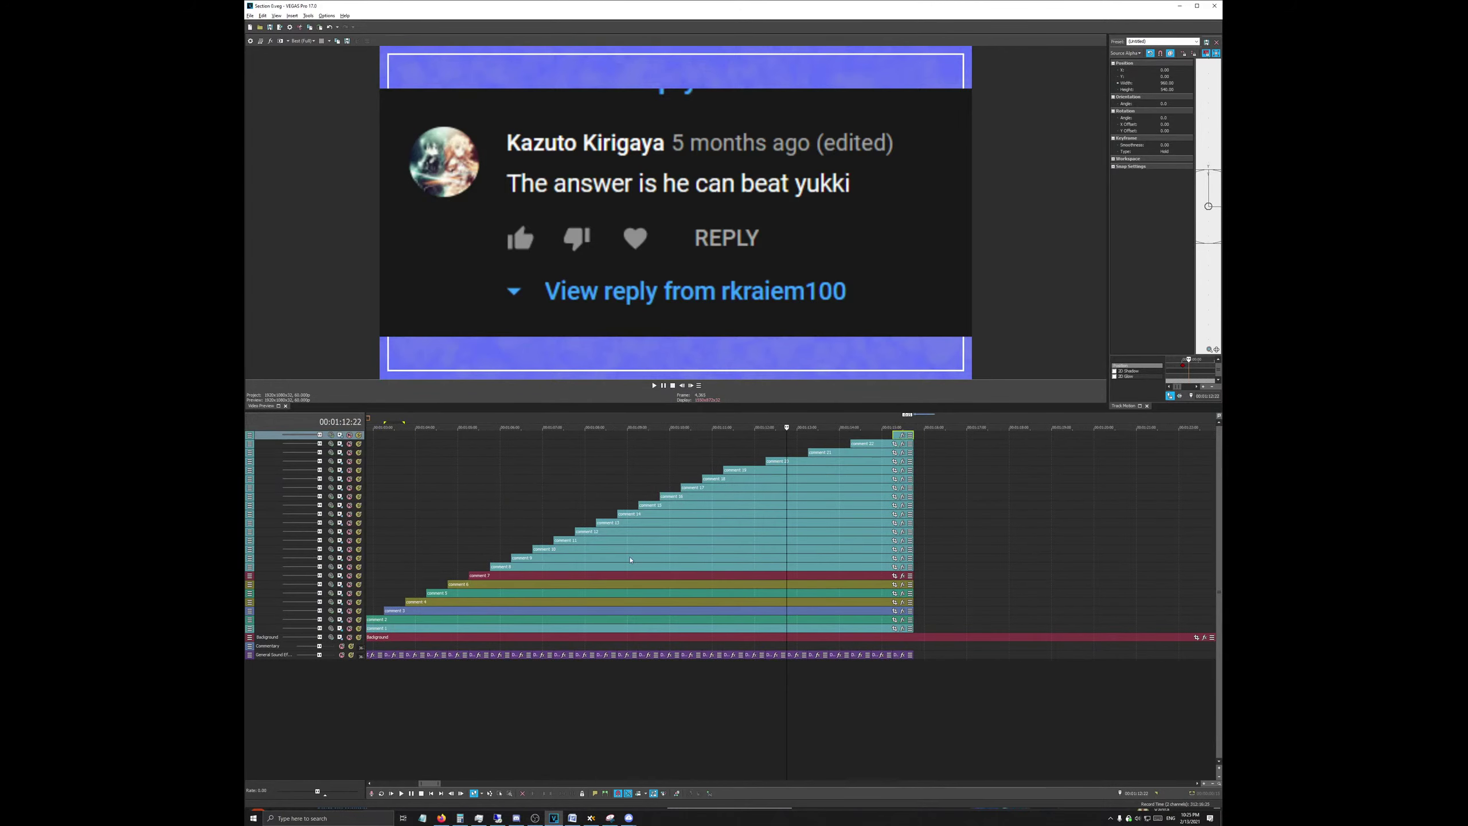
{"action": "scroll", "coordinate": [595, 561], "scroll_direction": "down", "scroll_amount": 3}
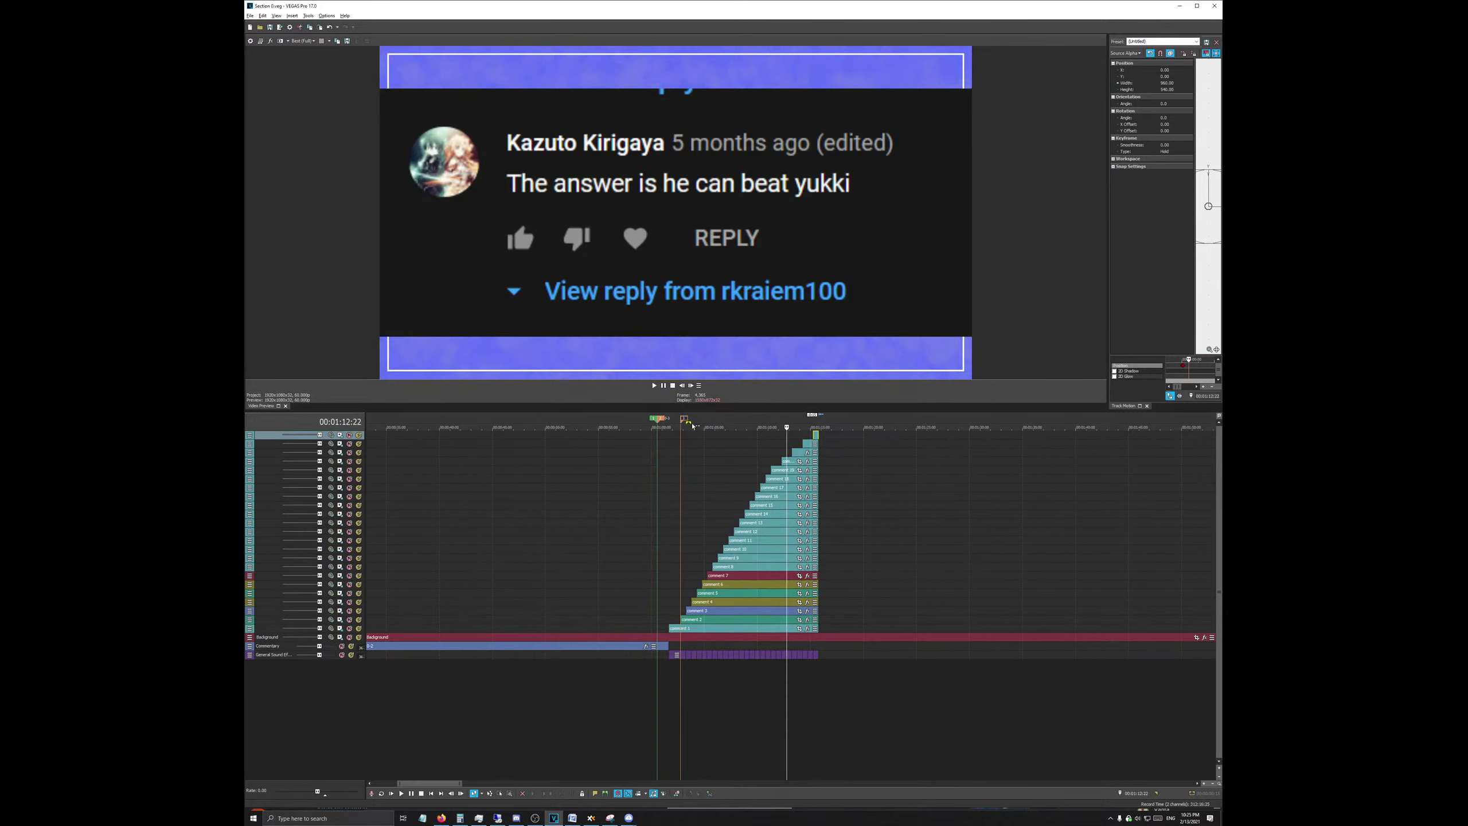
{"action": "left_click", "coordinate": [697, 601]}
{"action": "scroll", "coordinate": [800, 548], "scroll_direction": "up", "scroll_amount": 5}
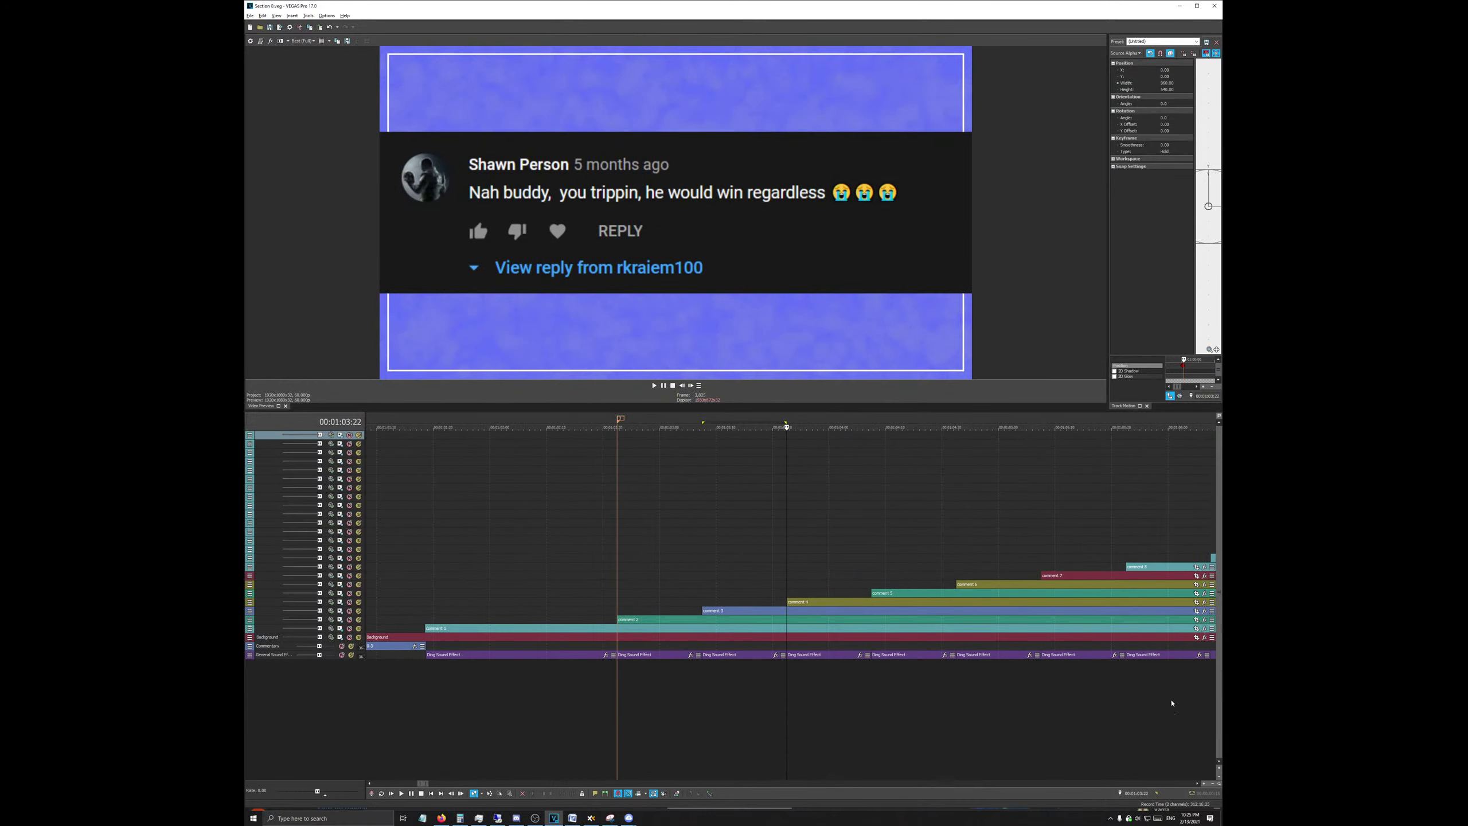
Step: Increase the height of all timeline tracks to show the comment thumbnails and audio waveforms
{"action": "left_click", "coordinate": [1220, 771]}
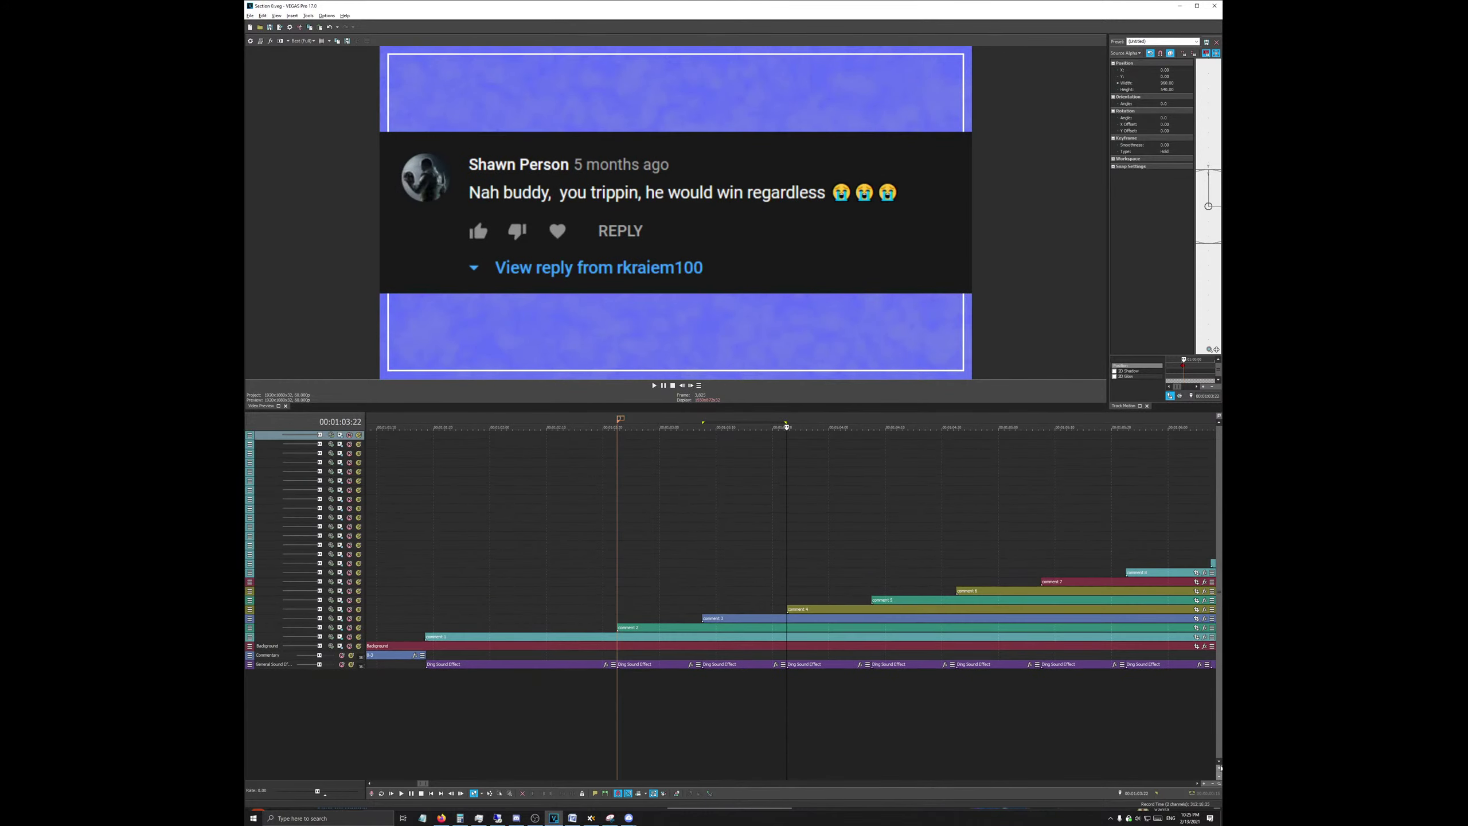
{"action": "left_click", "coordinate": [1220, 771]}
{"action": "scroll", "coordinate": [1033, 706], "scroll_direction": "down", "scroll_amount": 3}
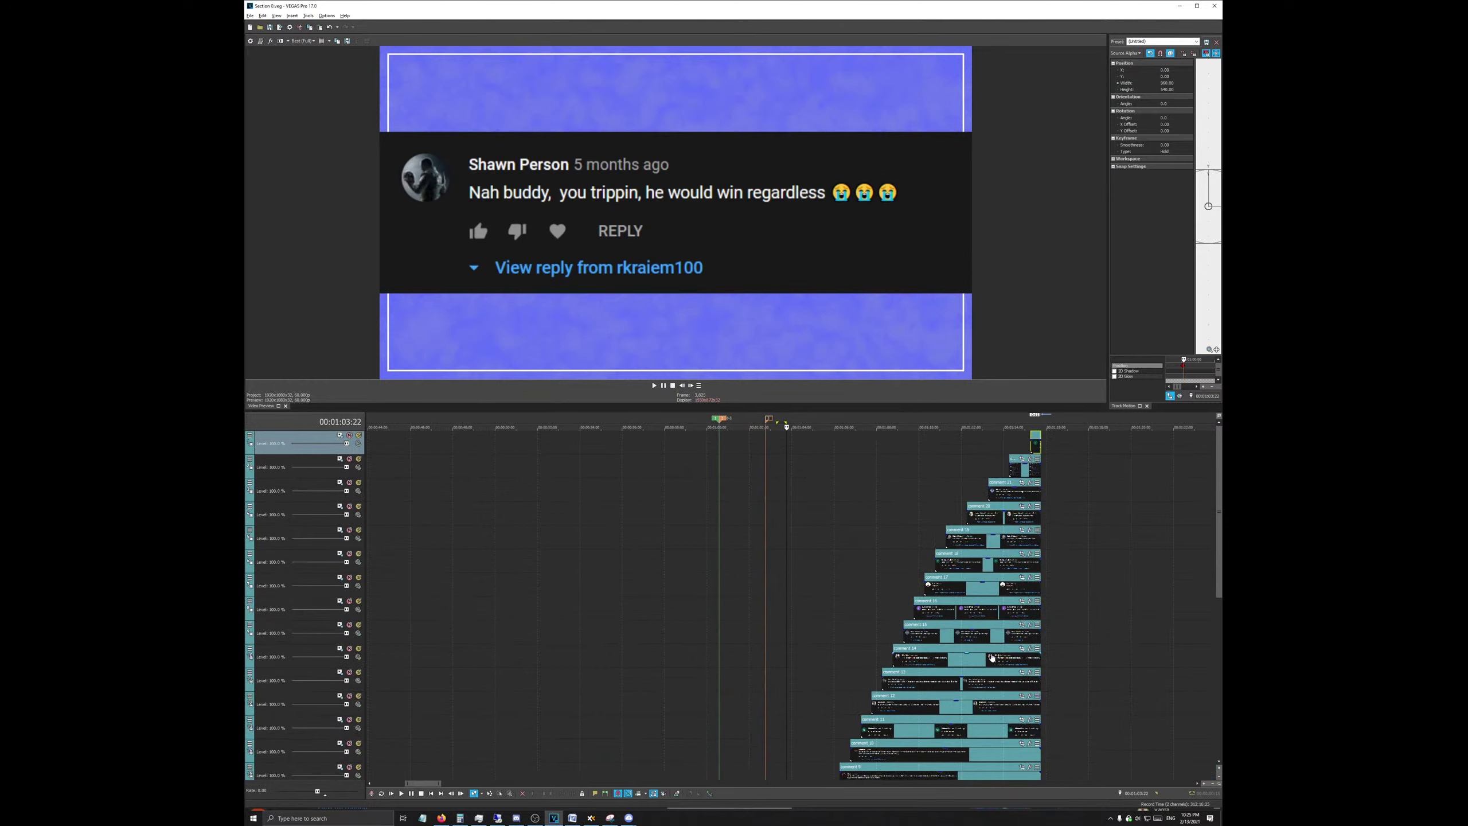
{"action": "scroll", "coordinate": [992, 657], "scroll_direction": "down", "scroll_amount": 5}
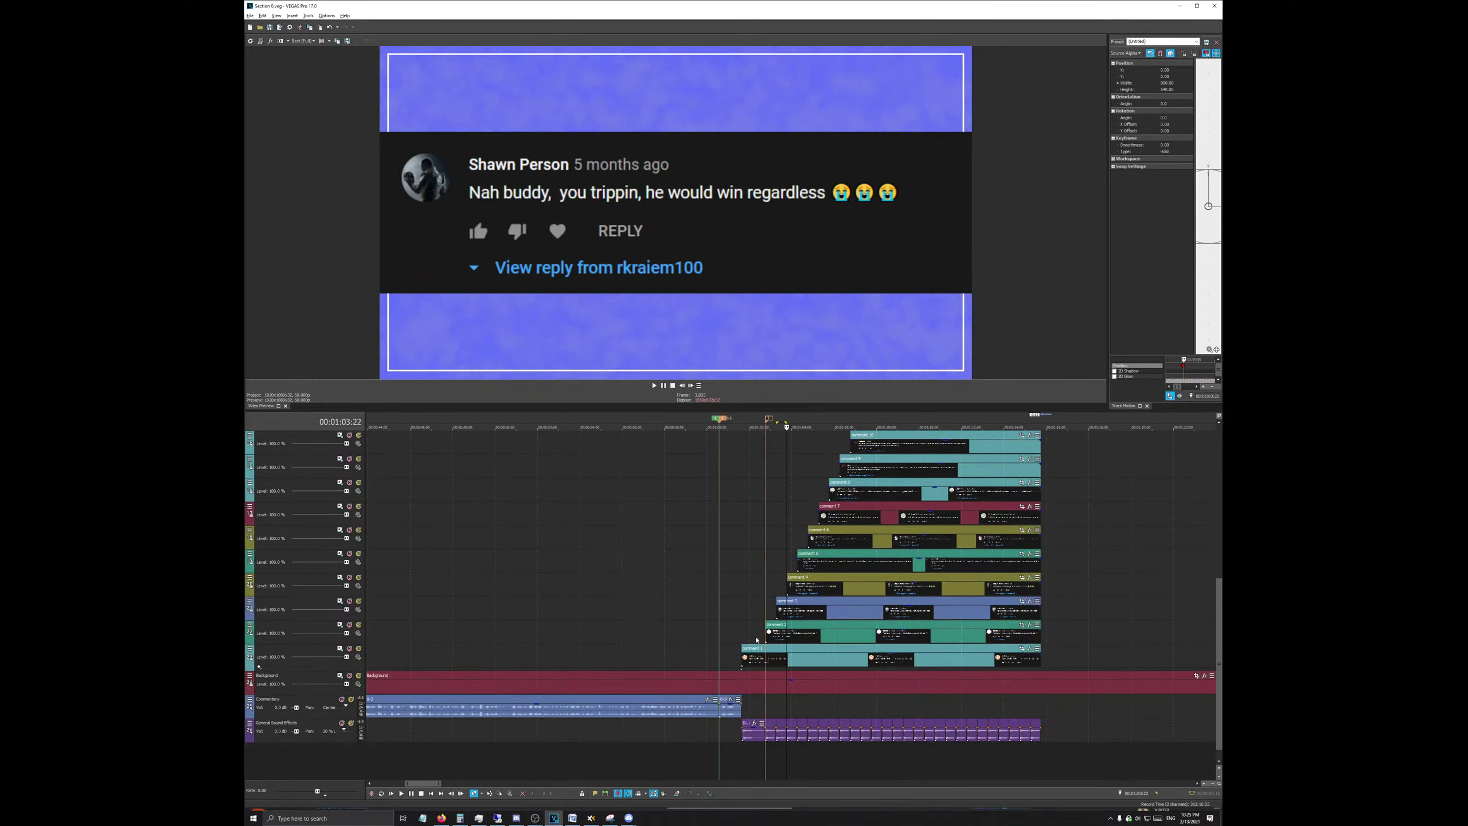
{"action": "right_click", "coordinate": [267, 513]}
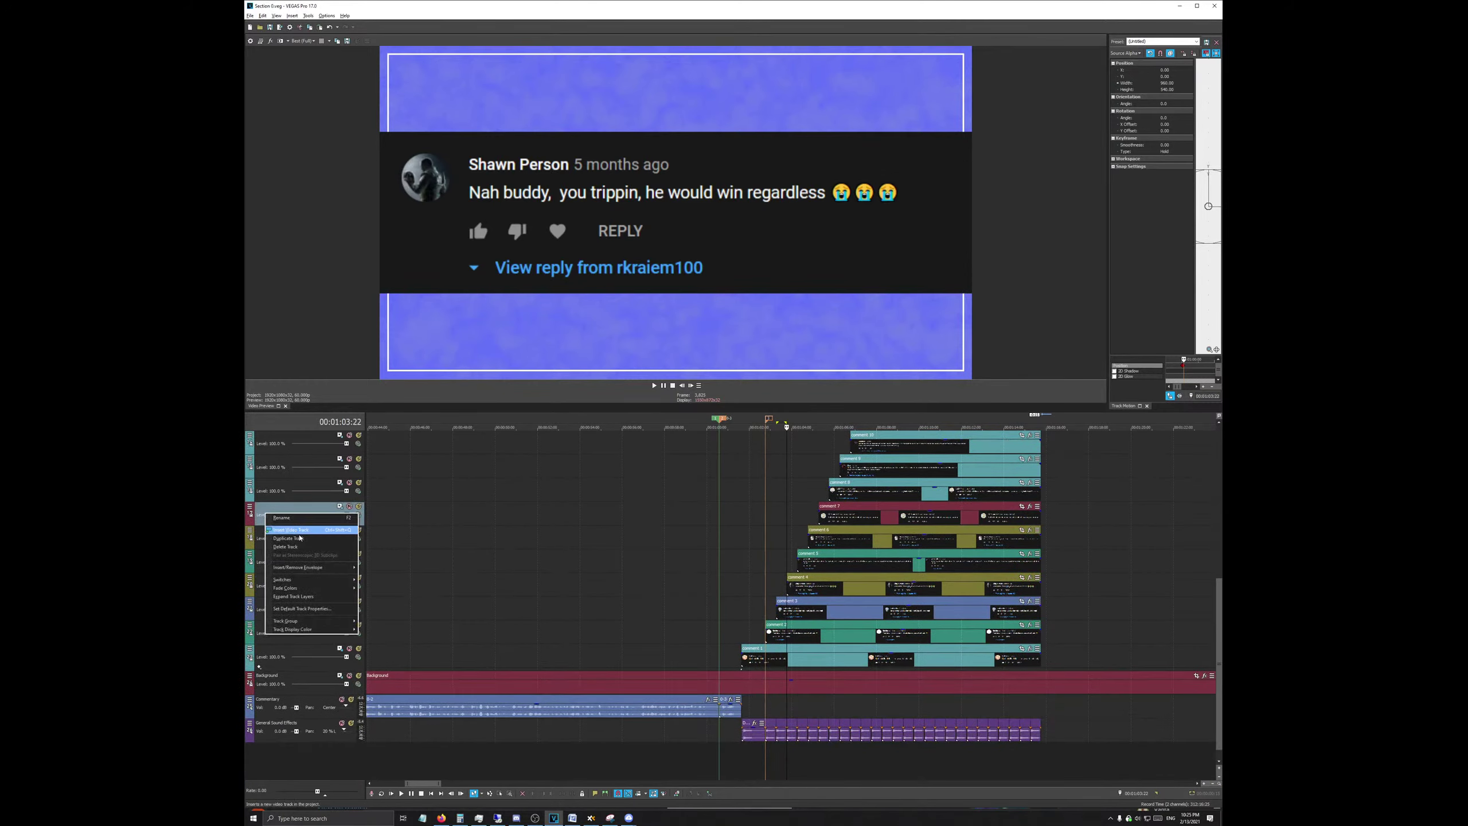
{"action": "mouse_move", "coordinate": [328, 567]}
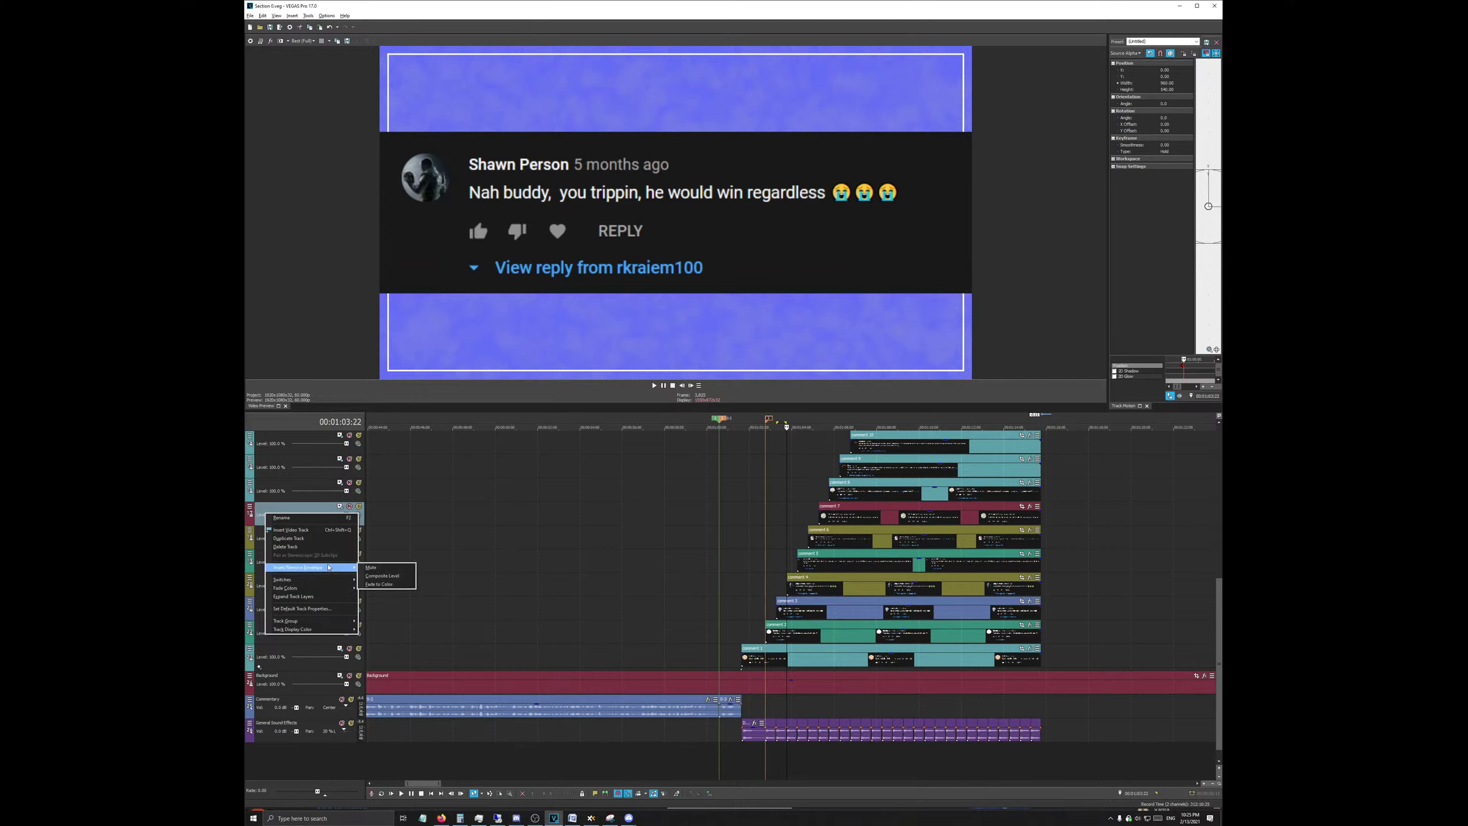
{"action": "left_click", "coordinate": [435, 514]}
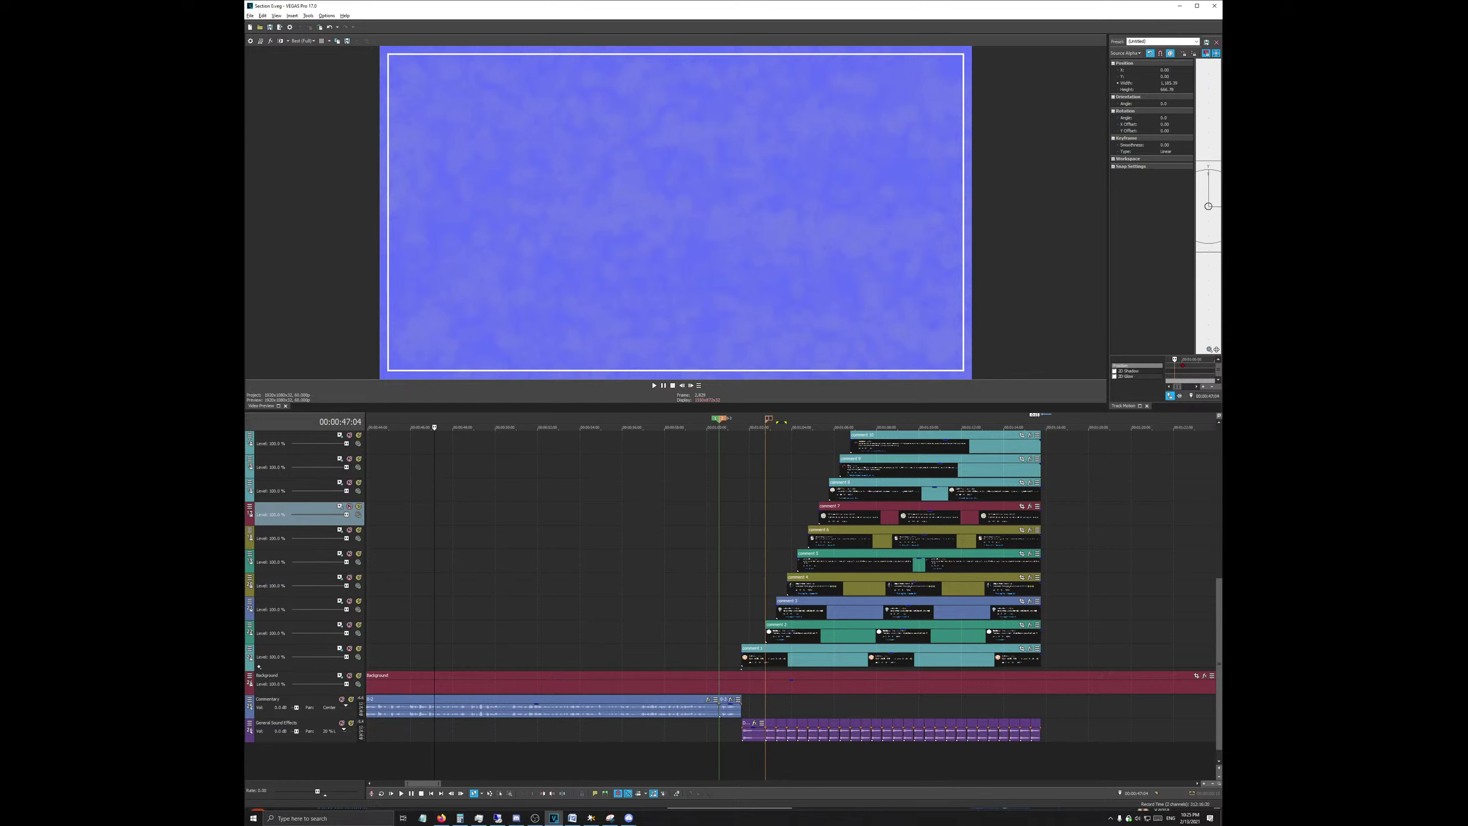
Step: Examine the start of the comment section around 00:01:01:18, where the commentary ends and the first comment and ding sound begin
{"action": "mouse_move", "coordinate": [497, 817]}
{"action": "scroll", "coordinate": [856, 495], "scroll_direction": "up", "scroll_amount": 5}
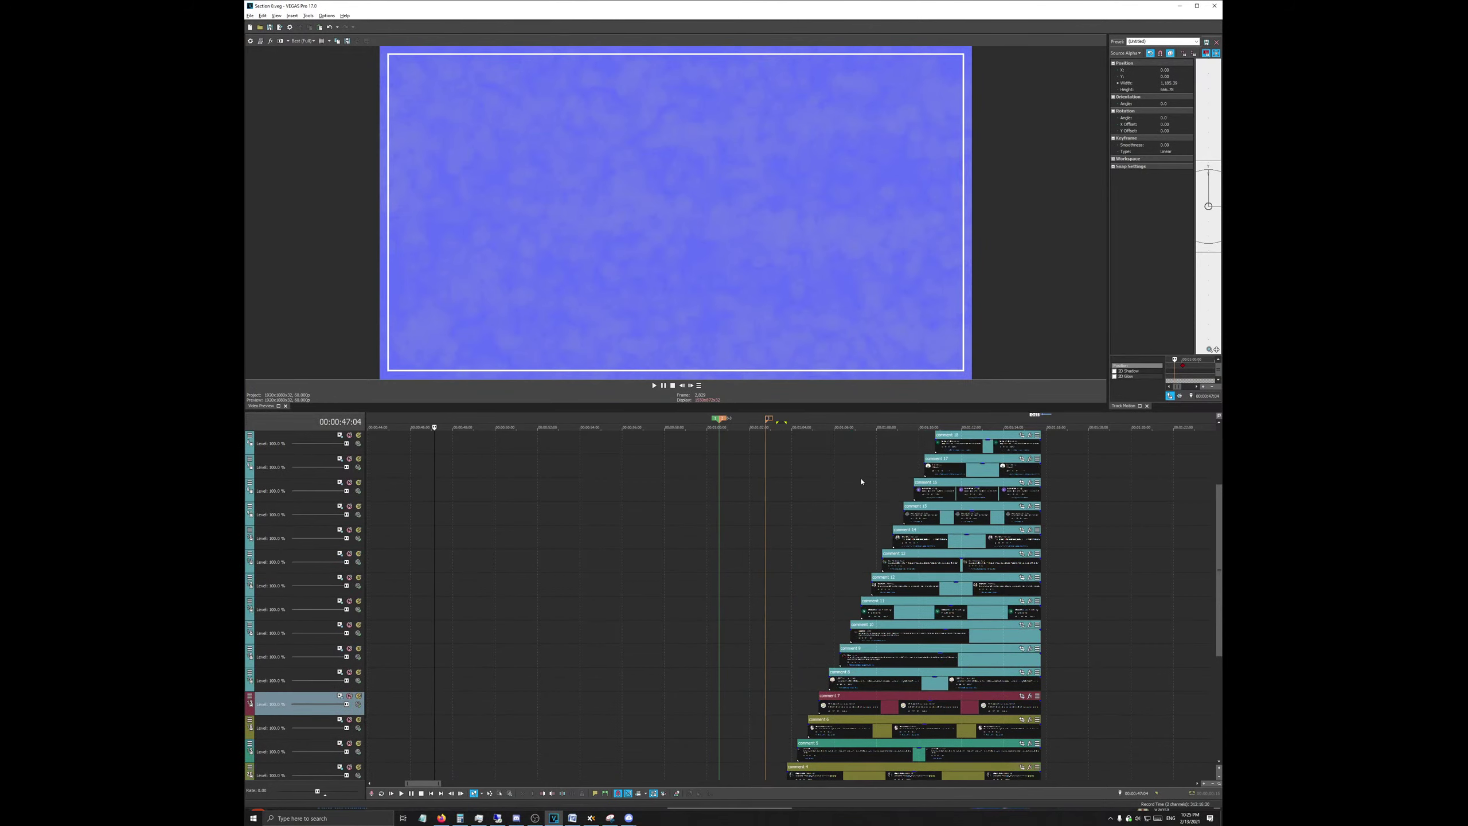
{"action": "scroll", "coordinate": [857, 522], "scroll_direction": "down", "scroll_amount": 5}
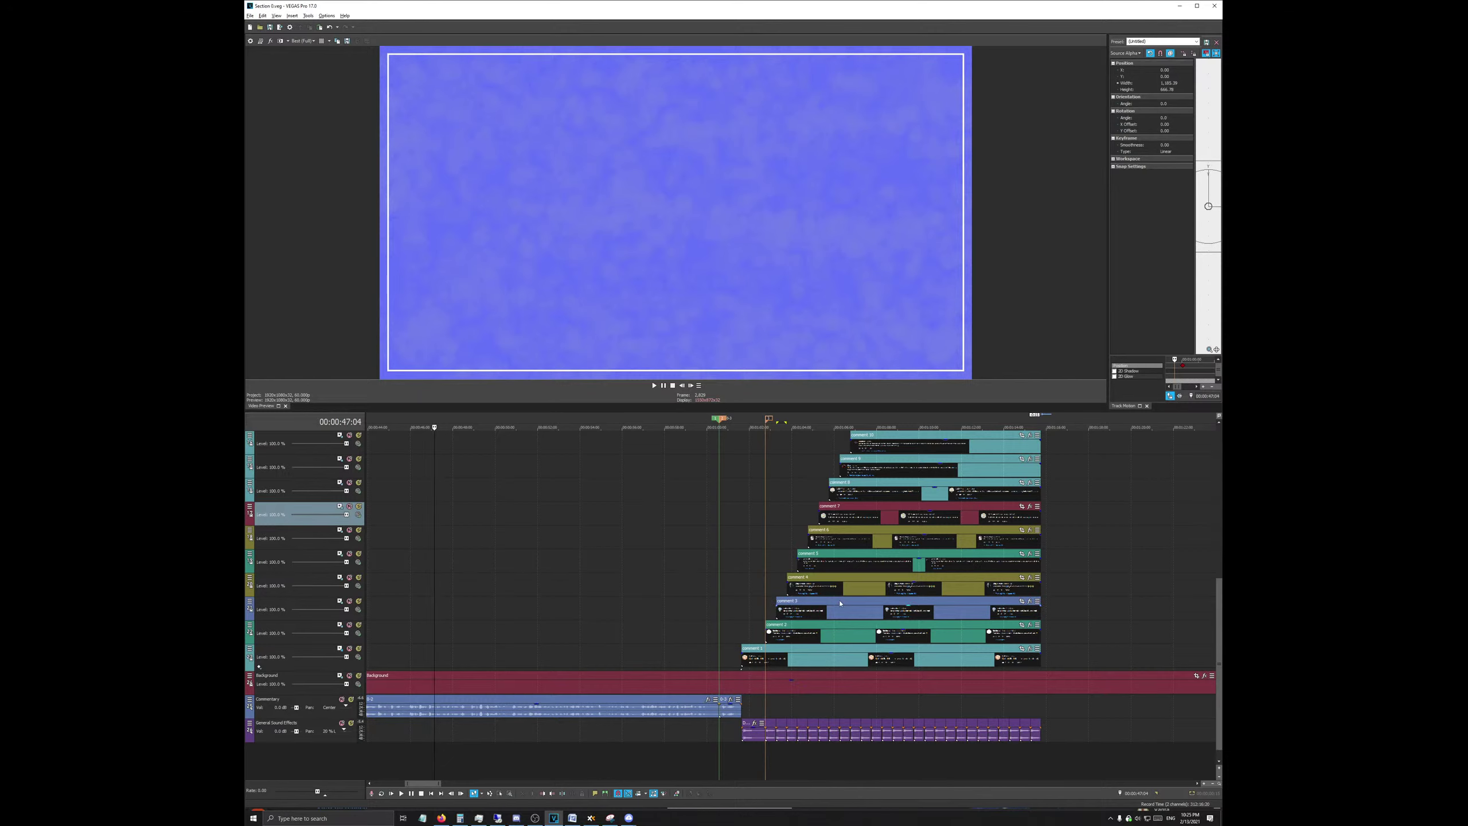
{"action": "scroll", "coordinate": [839, 604], "scroll_direction": "down", "scroll_amount": 4}
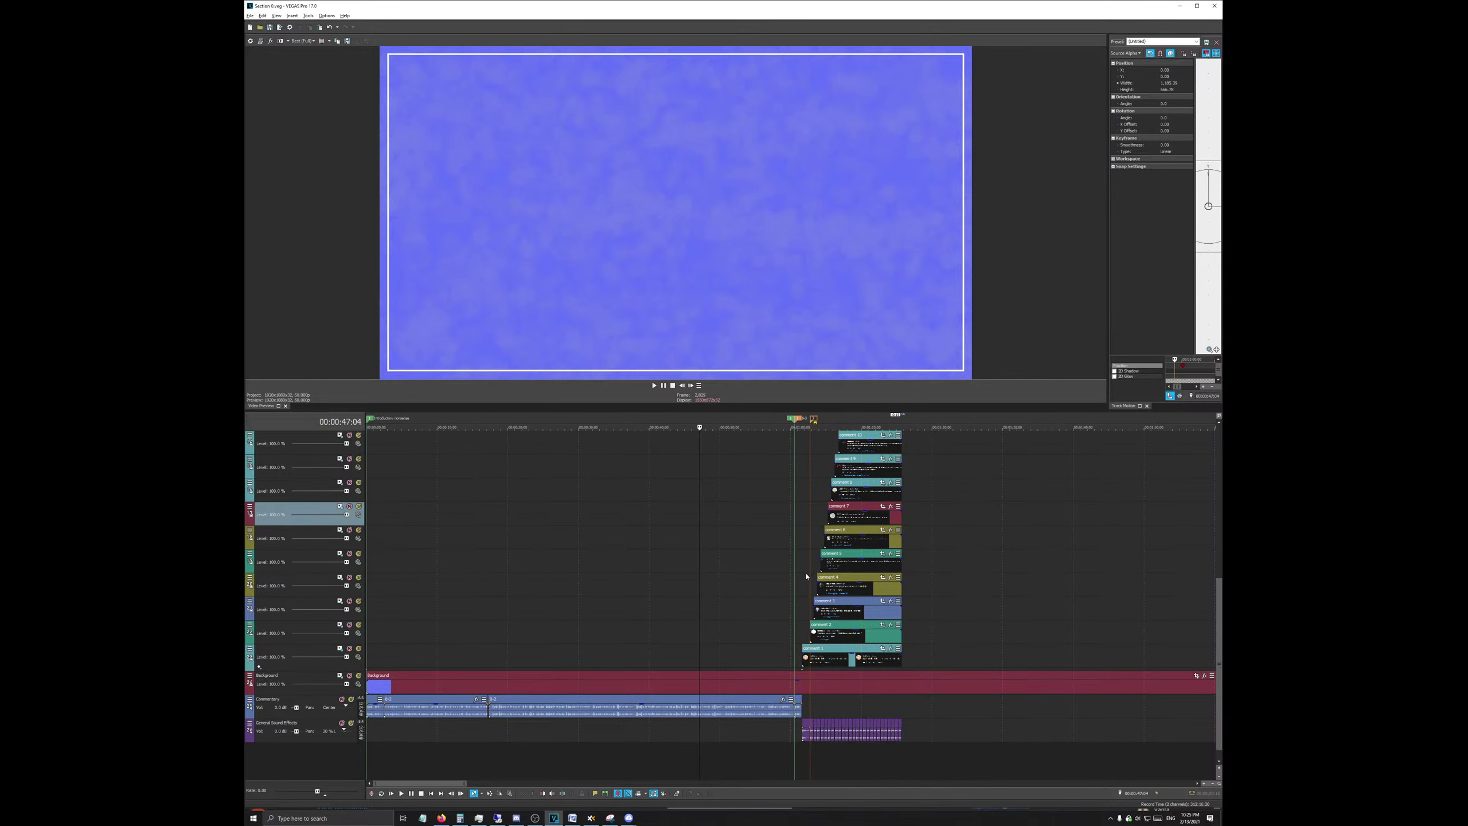
{"action": "scroll", "coordinate": [845, 590], "scroll_direction": "down", "scroll_amount": 2}
{"action": "scroll", "coordinate": [750, 557], "scroll_direction": "up", "scroll_amount": 5}
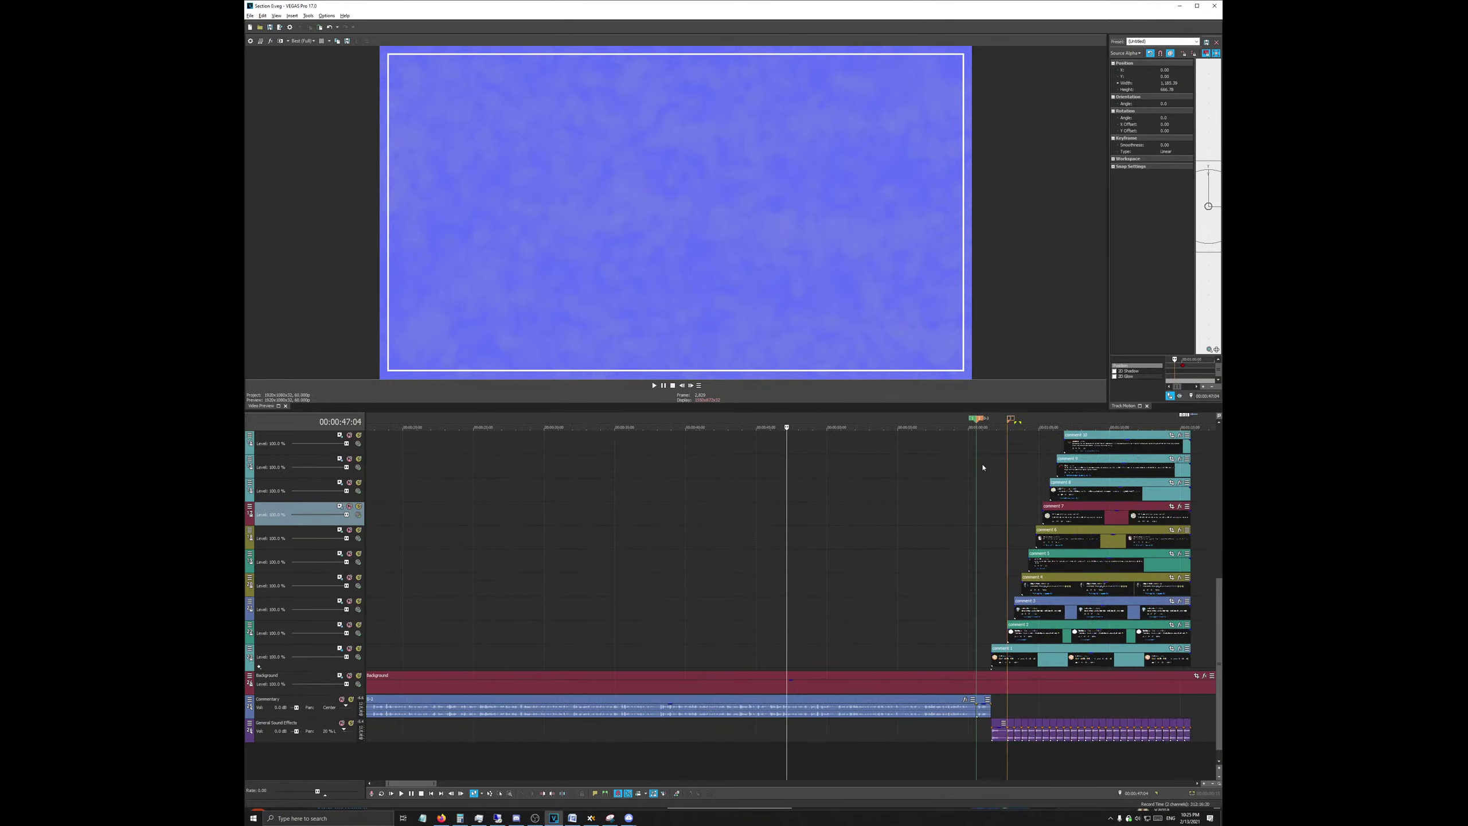
{"action": "left_click", "coordinate": [997, 424]}
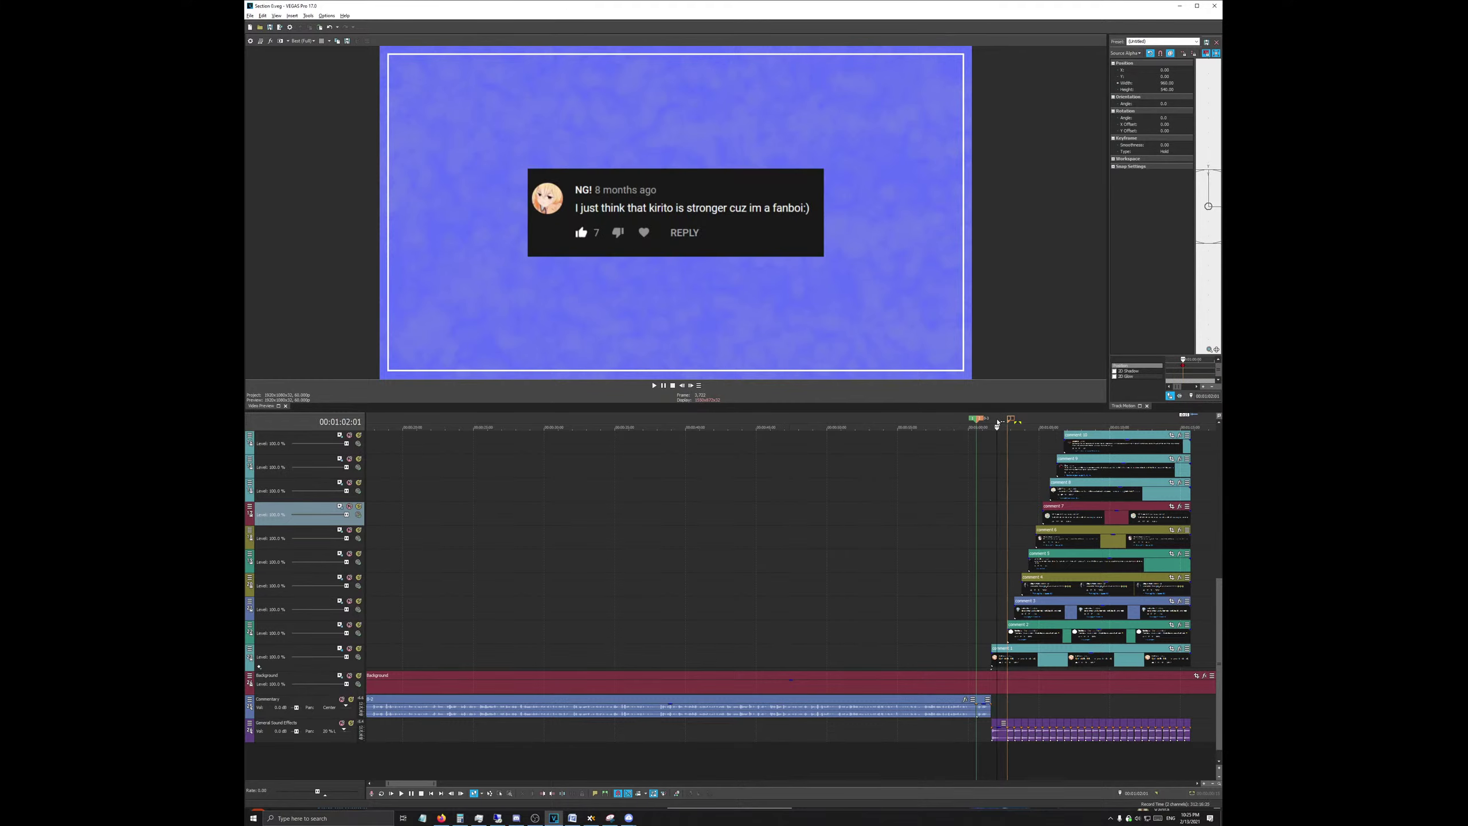
{"action": "mouse_move", "coordinate": [554, 818]}
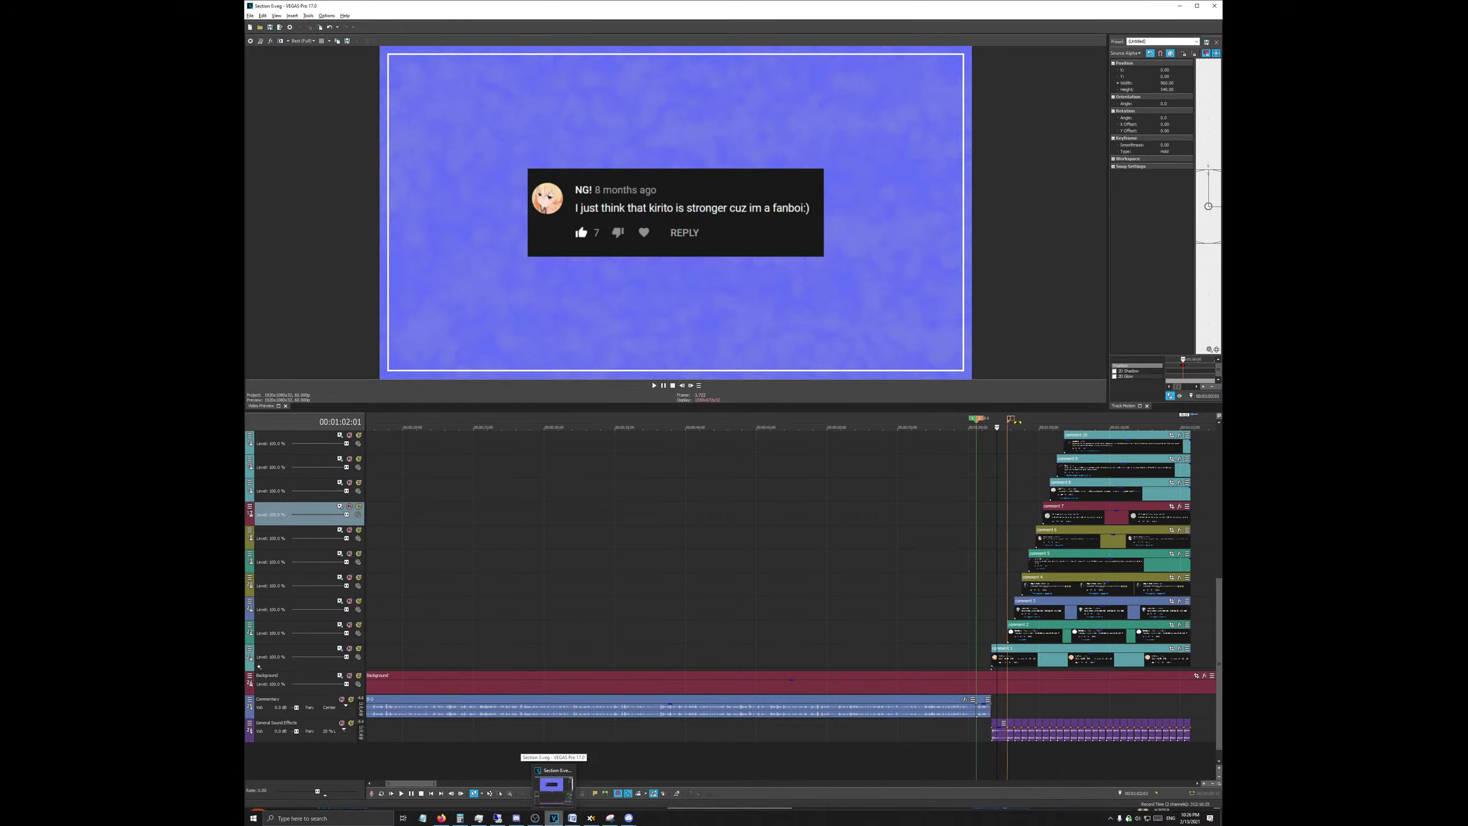
{"action": "scroll", "coordinate": [878, 606], "scroll_direction": "down", "scroll_amount": 3}
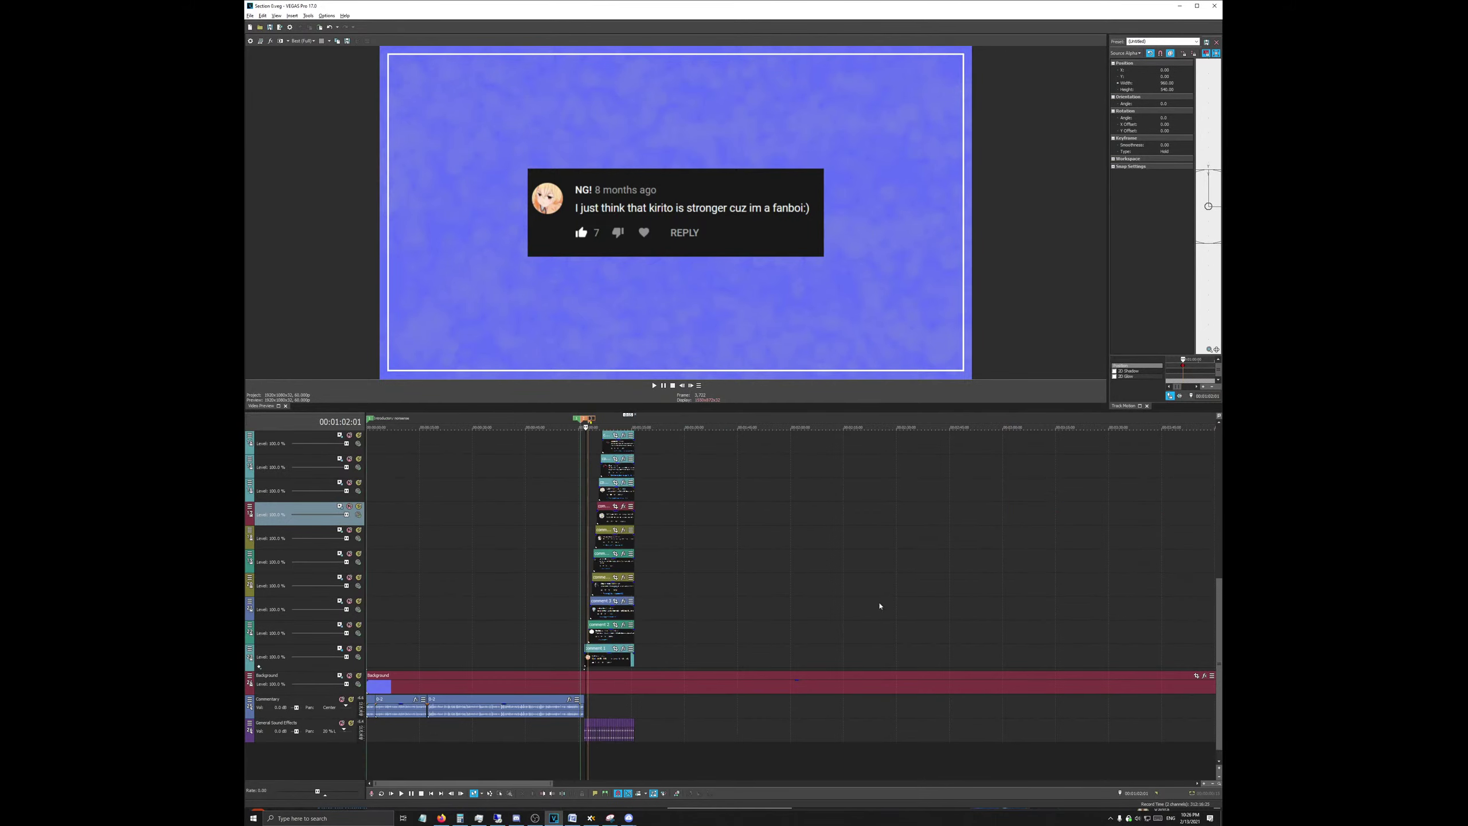
{"action": "scroll", "coordinate": [883, 562], "scroll_direction": "up", "scroll_amount": 3}
{"action": "scroll", "coordinate": [883, 562], "scroll_direction": "up", "scroll_amount": 4}
{"action": "left_click", "coordinate": [746, 426]}
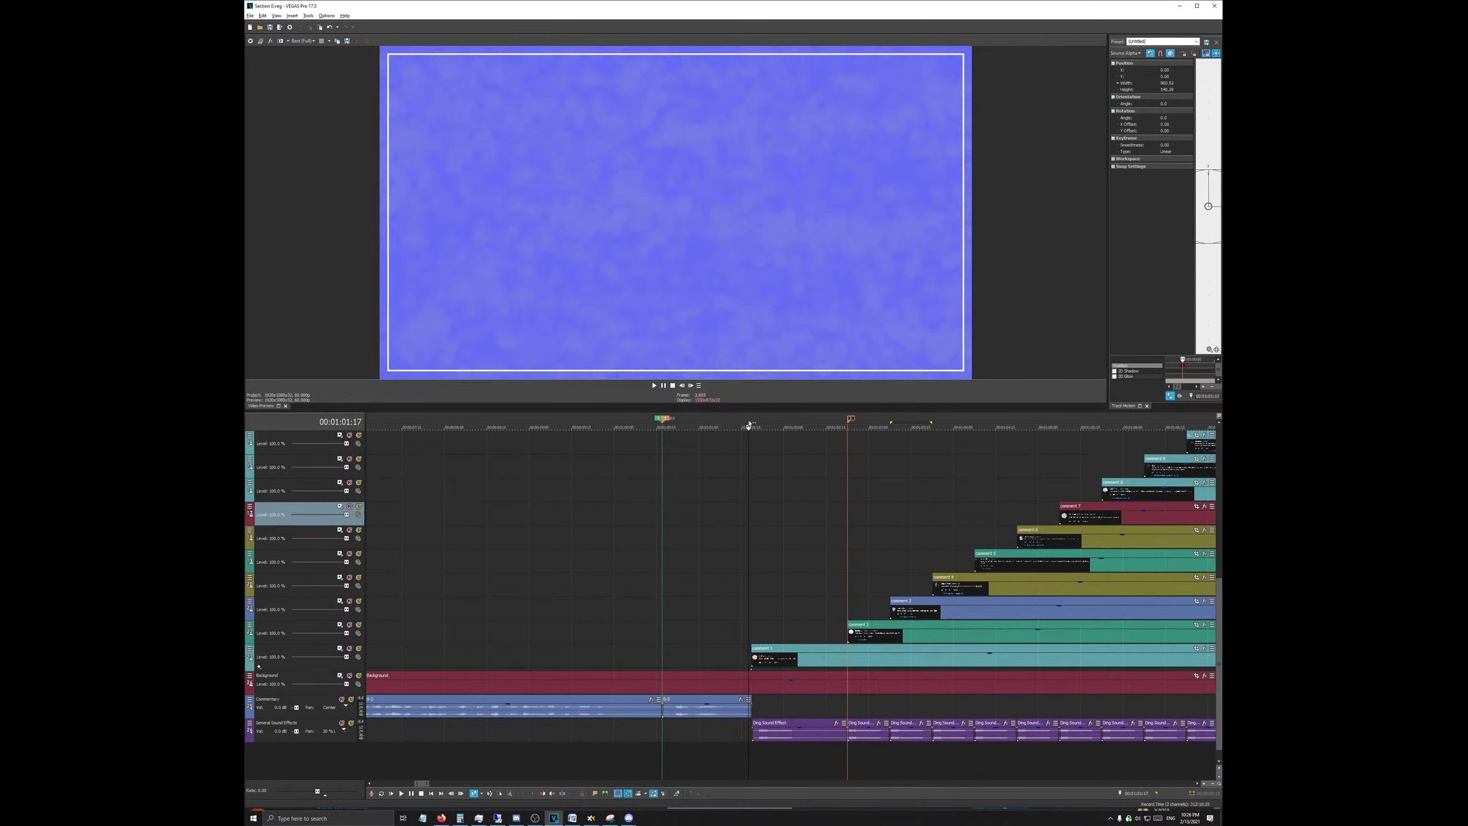
{"action": "left_click", "coordinate": [751, 425]}
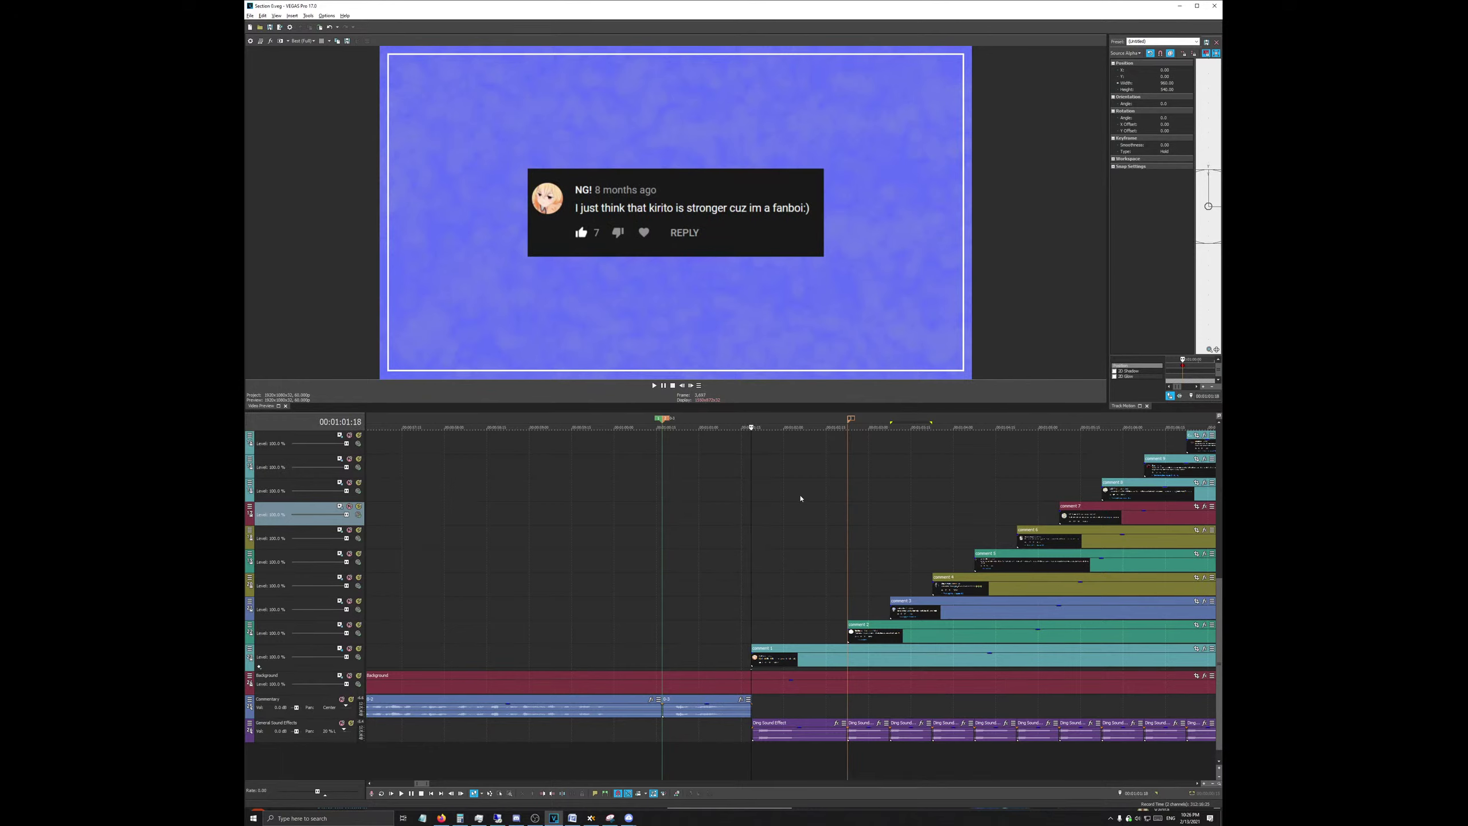
{"action": "scroll", "coordinate": [801, 498], "scroll_direction": "down", "scroll_amount": 5}
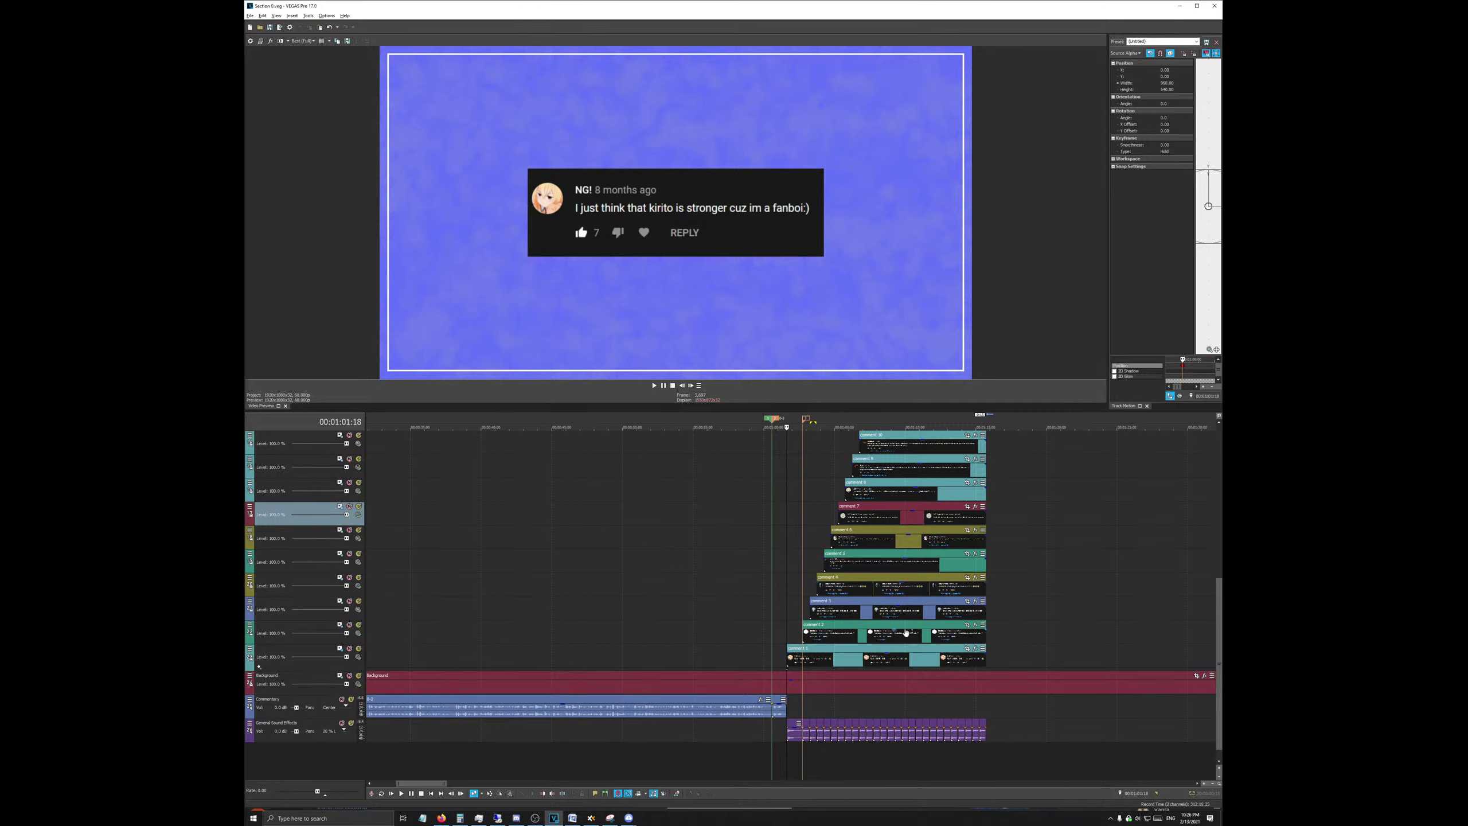
{"action": "scroll", "coordinate": [923, 705], "scroll_direction": "up", "scroll_amount": 5}
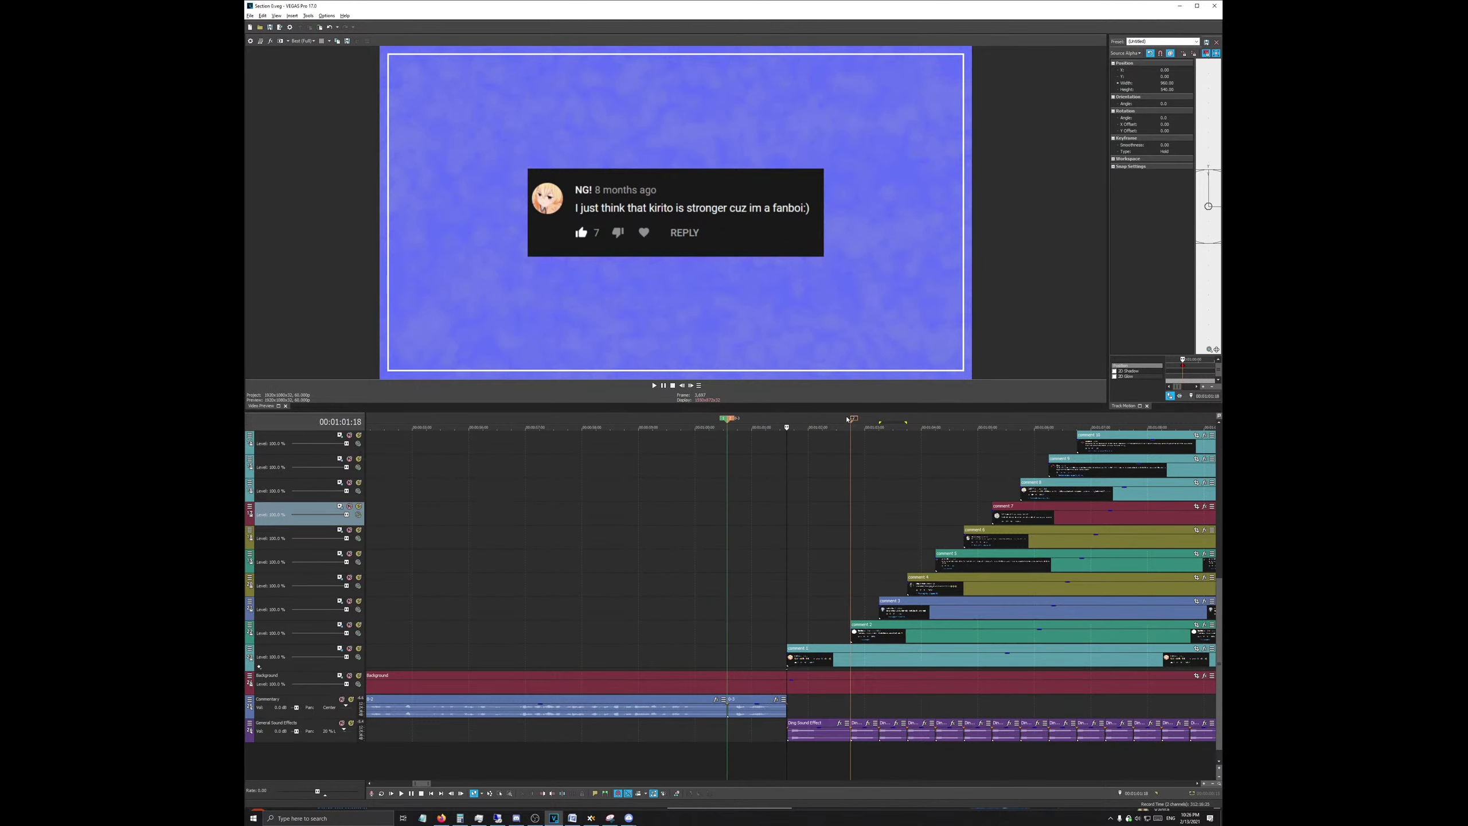
Step: Examine the spacing between the first three comments, checking the frames at 00:01:02:22, 00:01:03:02 and 00:01:02:29
{"action": "left_click", "coordinate": [847, 552]}
{"action": "scroll", "coordinate": [881, 486], "scroll_direction": "up", "scroll_amount": 4}
{"action": "scroll", "coordinate": [881, 485], "scroll_direction": "up", "scroll_amount": 2}
{"action": "scroll", "coordinate": [873, 474], "scroll_direction": "down", "scroll_amount": 4}
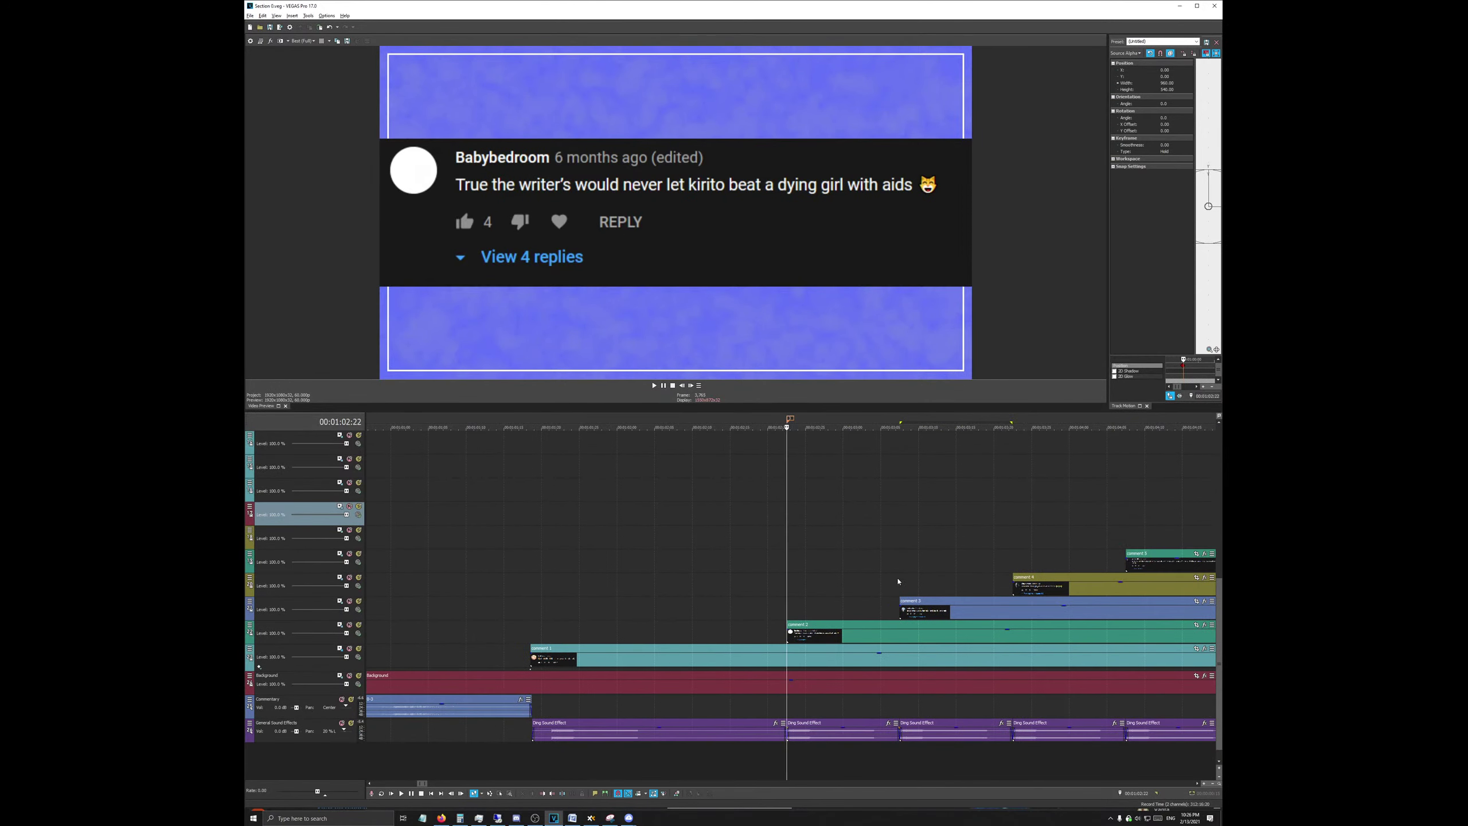
{"action": "left_click", "coordinate": [863, 425]}
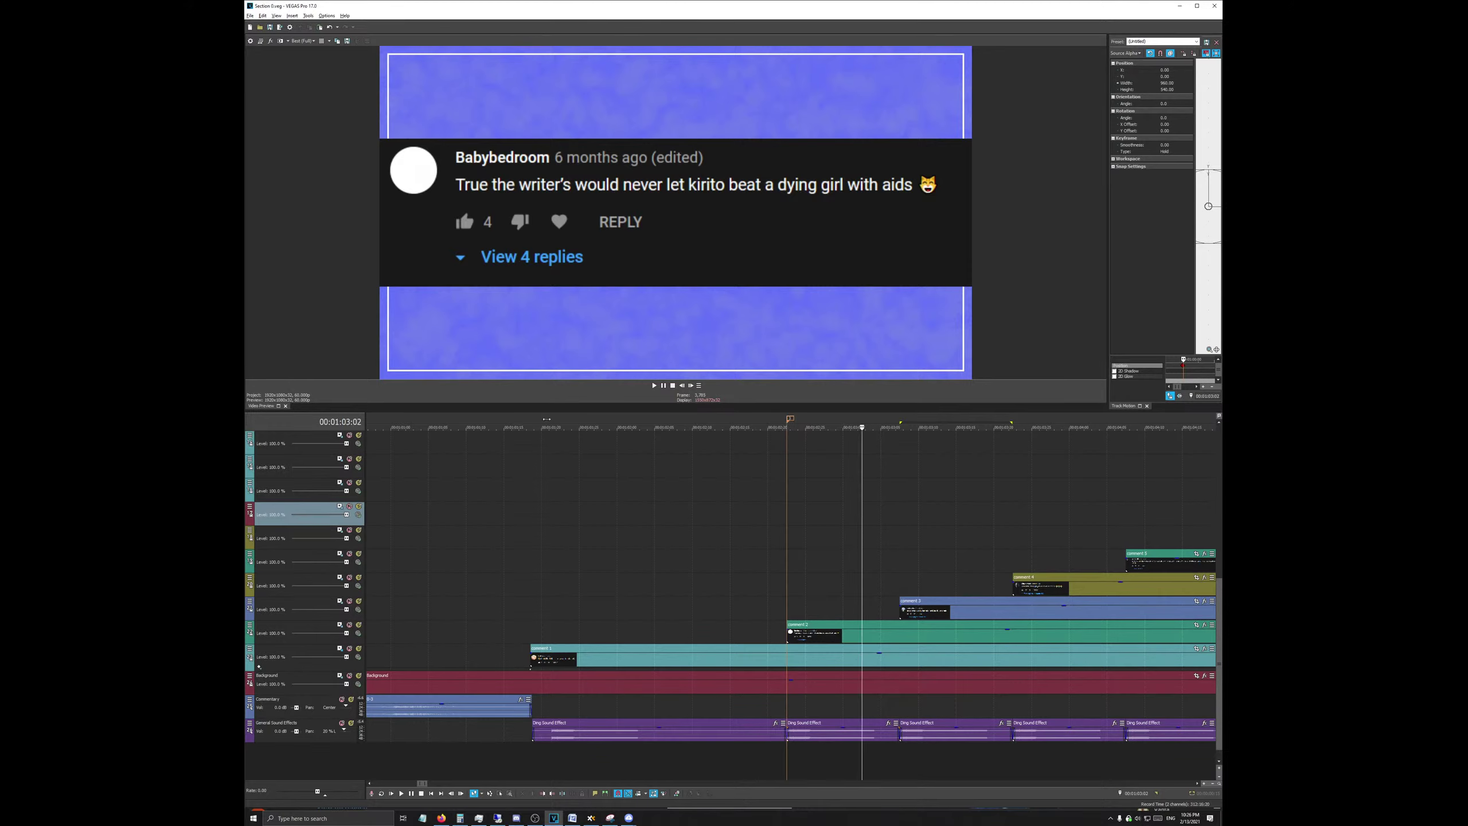
{"action": "left_click_drag", "start_coordinate": [546, 418], "coordinate": [786, 421]}
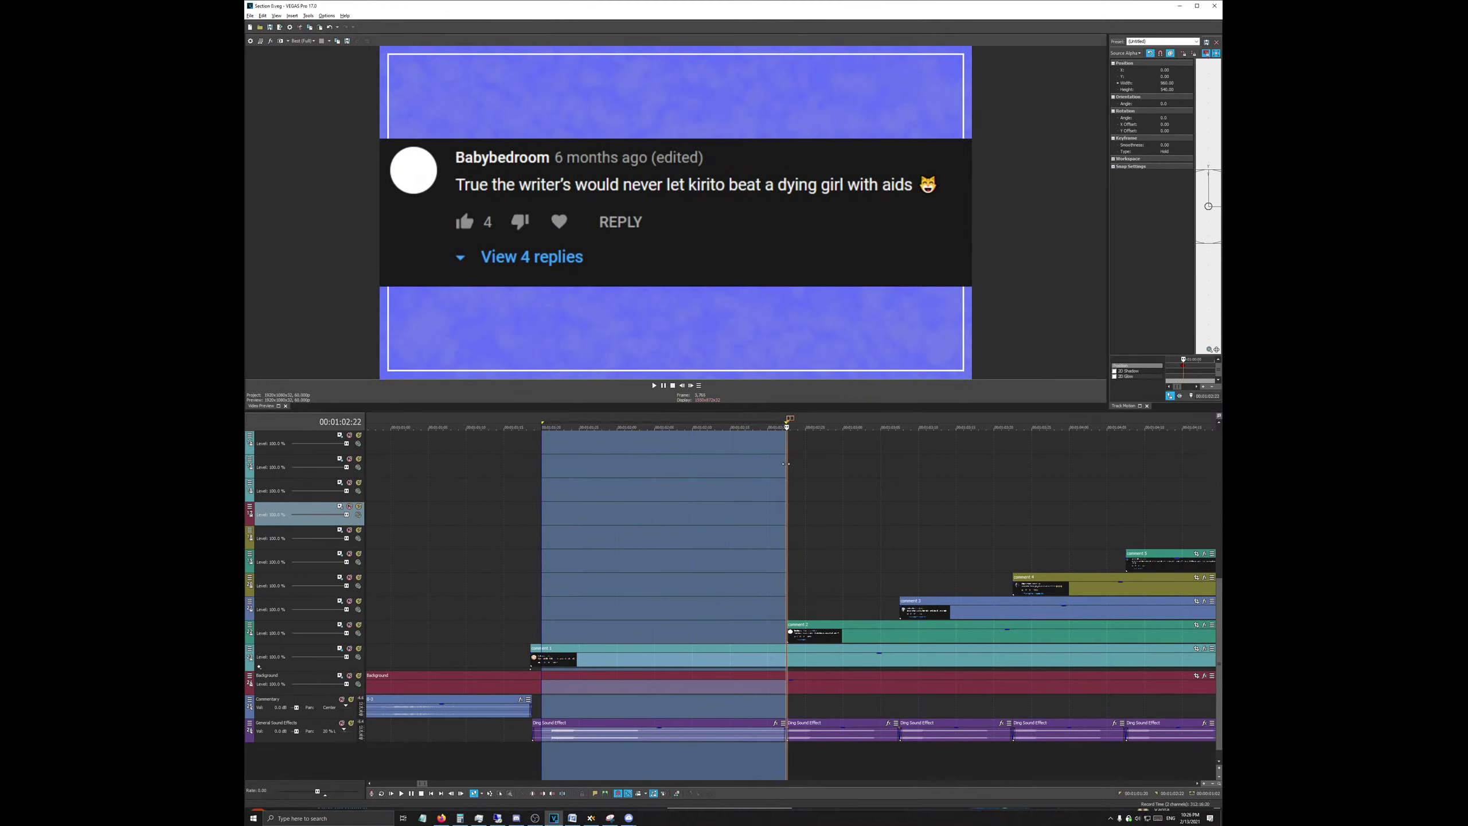
{"action": "double_click", "coordinate": [795, 420]}
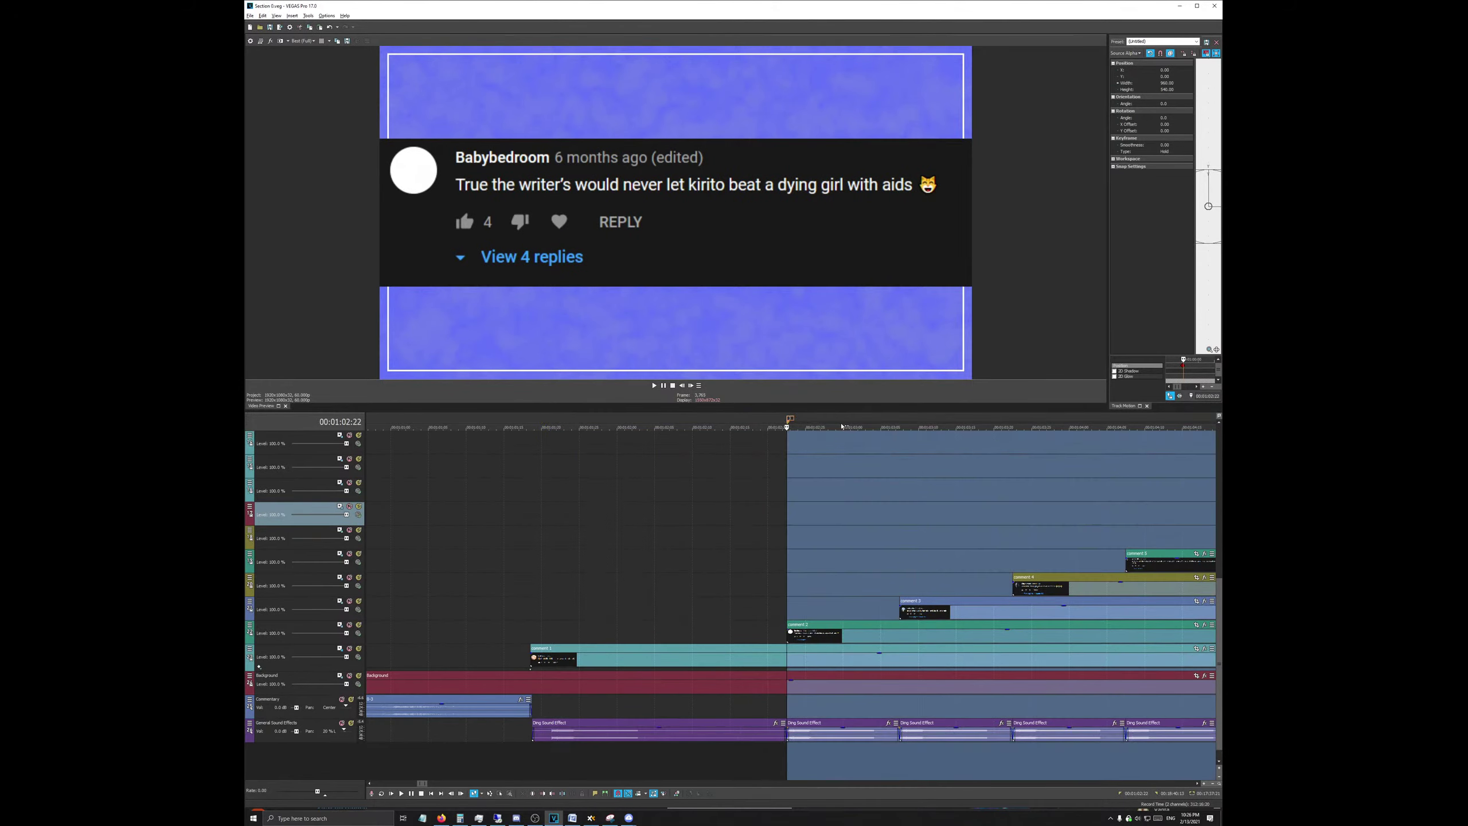
{"action": "left_click", "coordinate": [841, 426]}
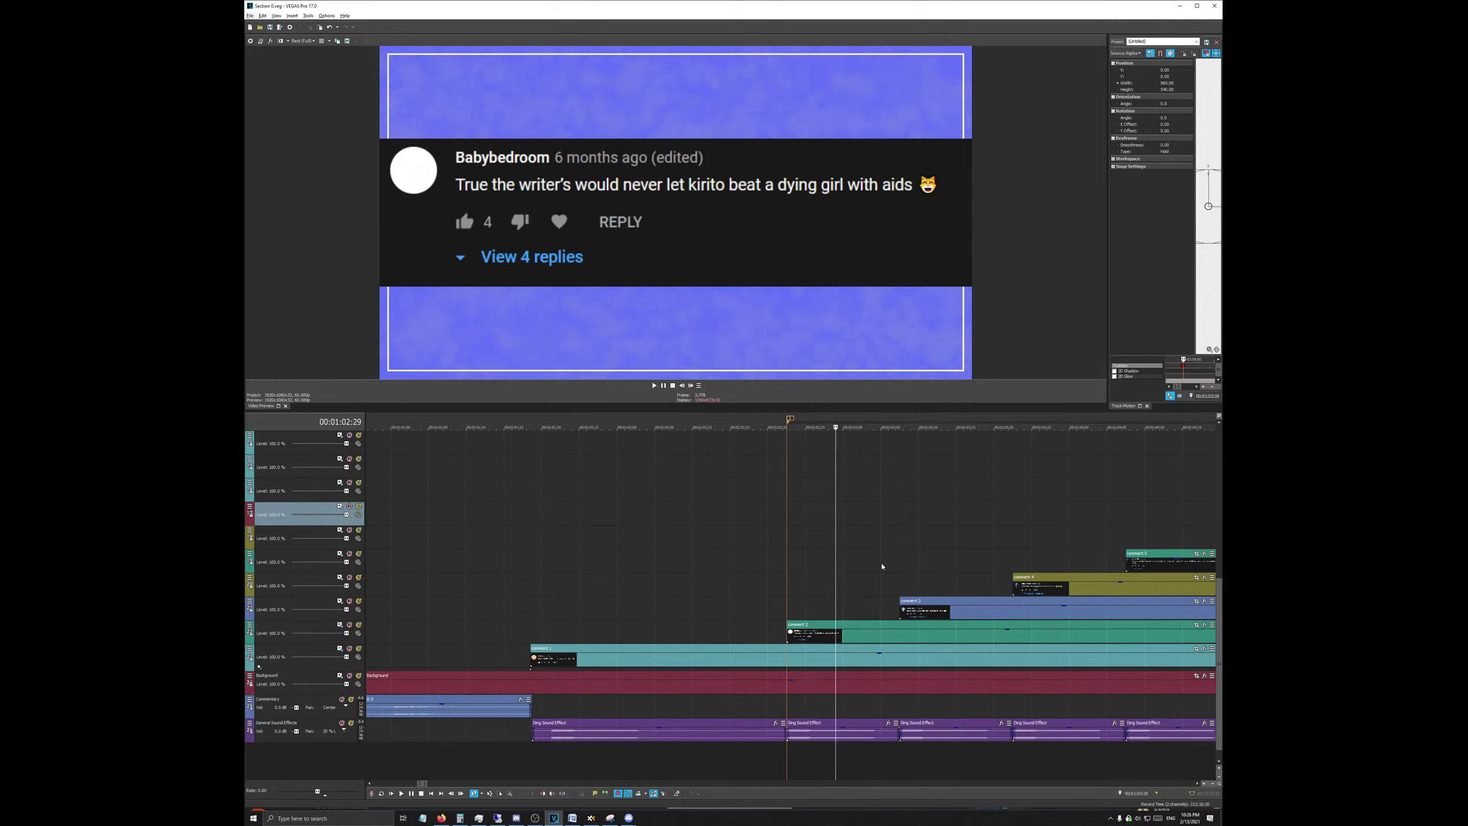
Step: Trim the second comment's ding sound effect to end at 00:01:03:00
{"action": "scroll", "coordinate": [881, 566], "scroll_direction": "up", "scroll_amount": 2}
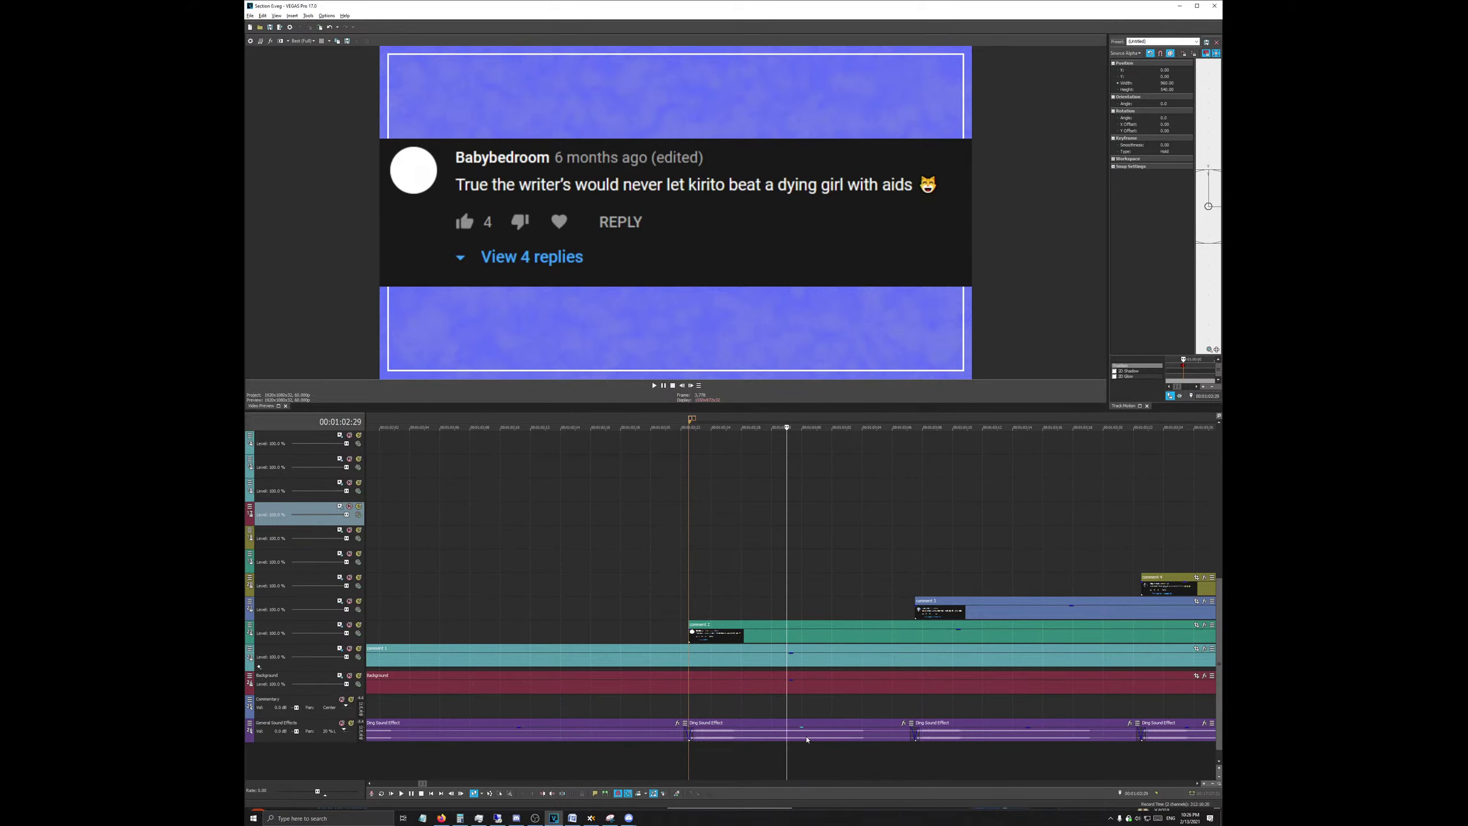
{"action": "left_click", "coordinate": [796, 420]}
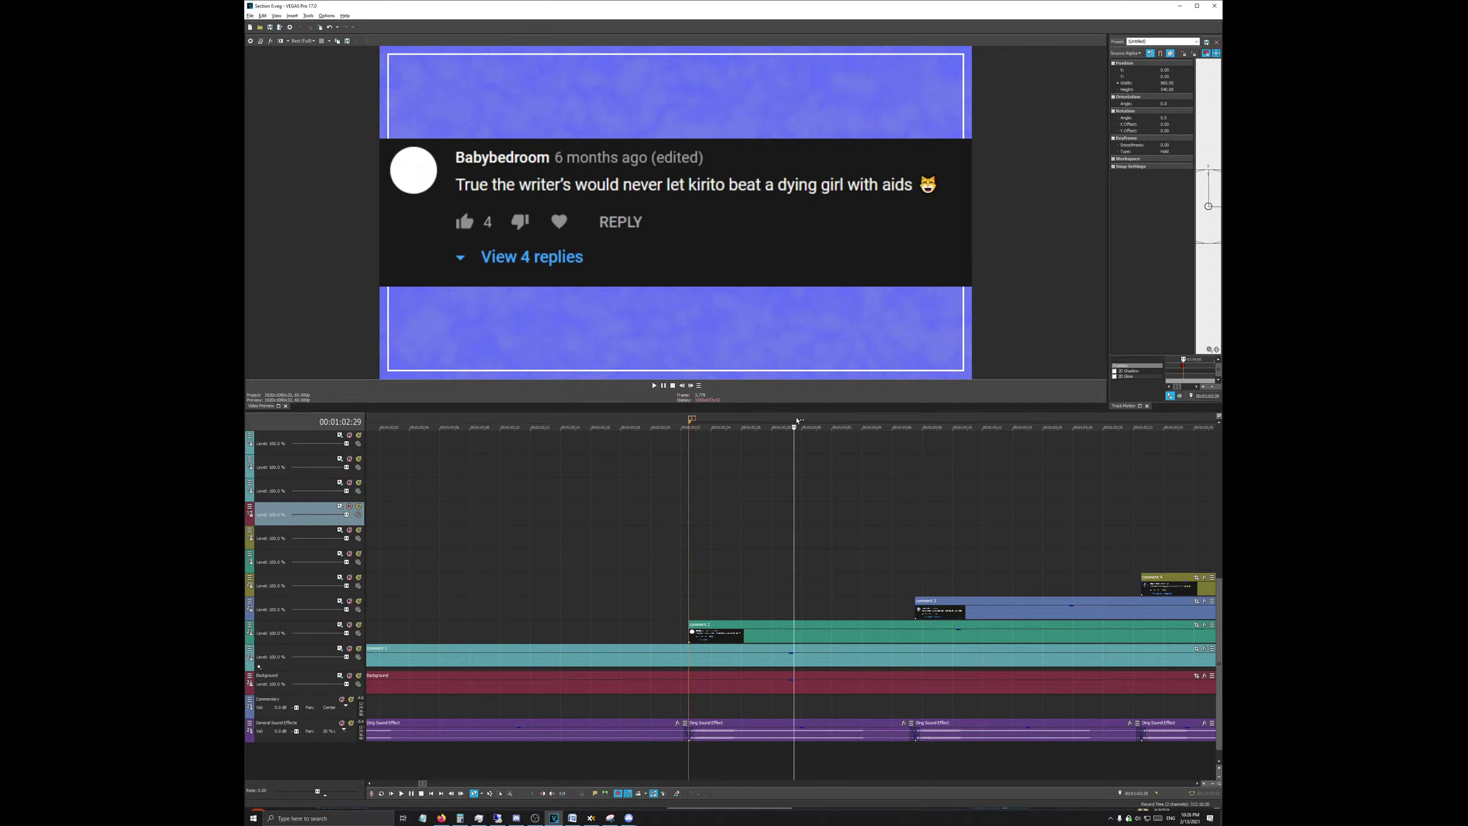
{"action": "left_click", "coordinate": [809, 420]}
{"action": "right_click", "coordinate": [832, 722]}
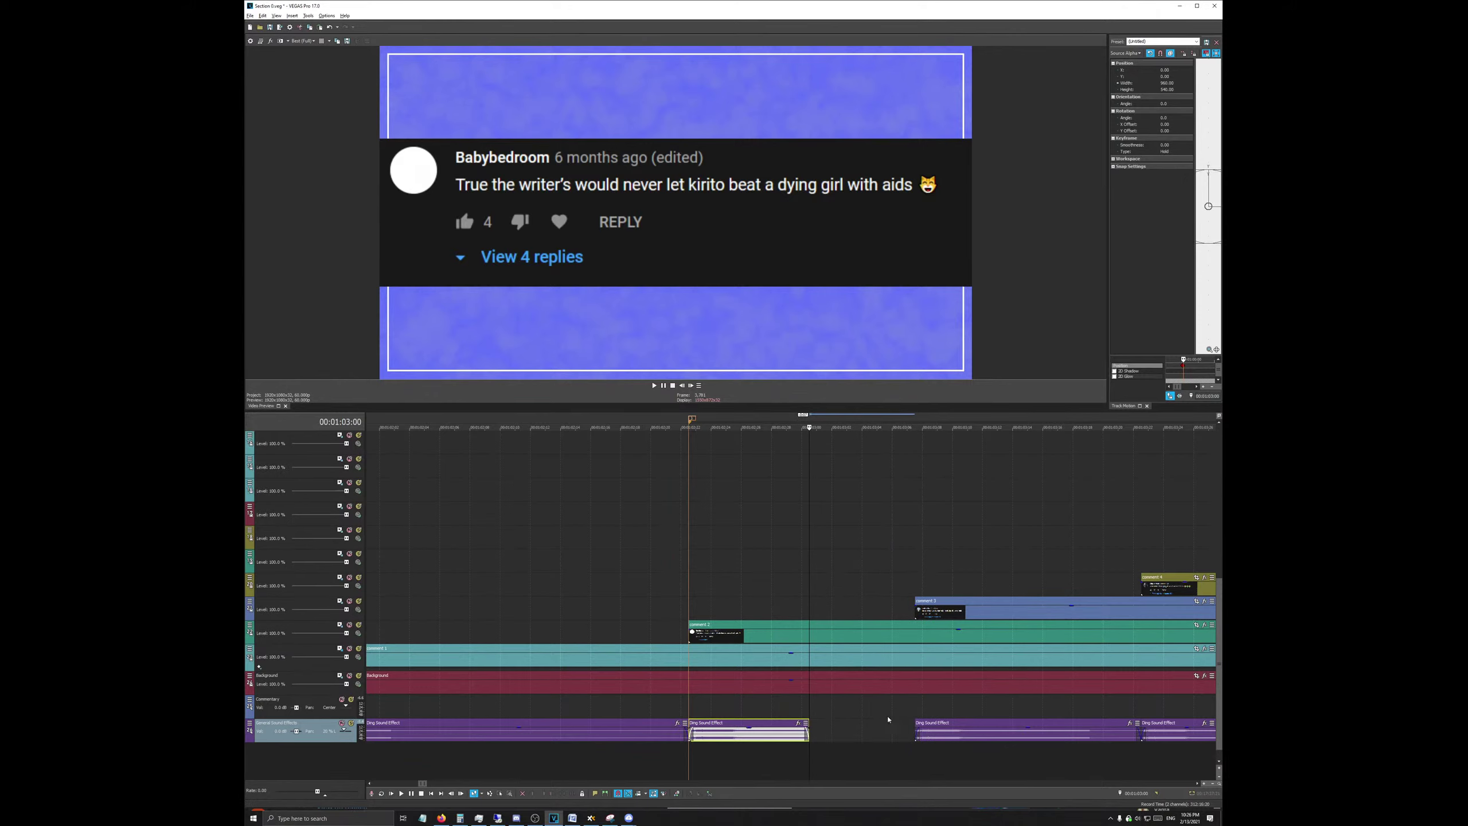
Step: Move the third comment earlier so it starts at 00:01:03:00, at the end of the shortened ding sound
{"action": "scroll", "coordinate": [883, 725], "scroll_direction": "down", "scroll_amount": 1}
{"action": "scroll", "coordinate": [810, 665], "scroll_direction": "down", "scroll_amount": 2}
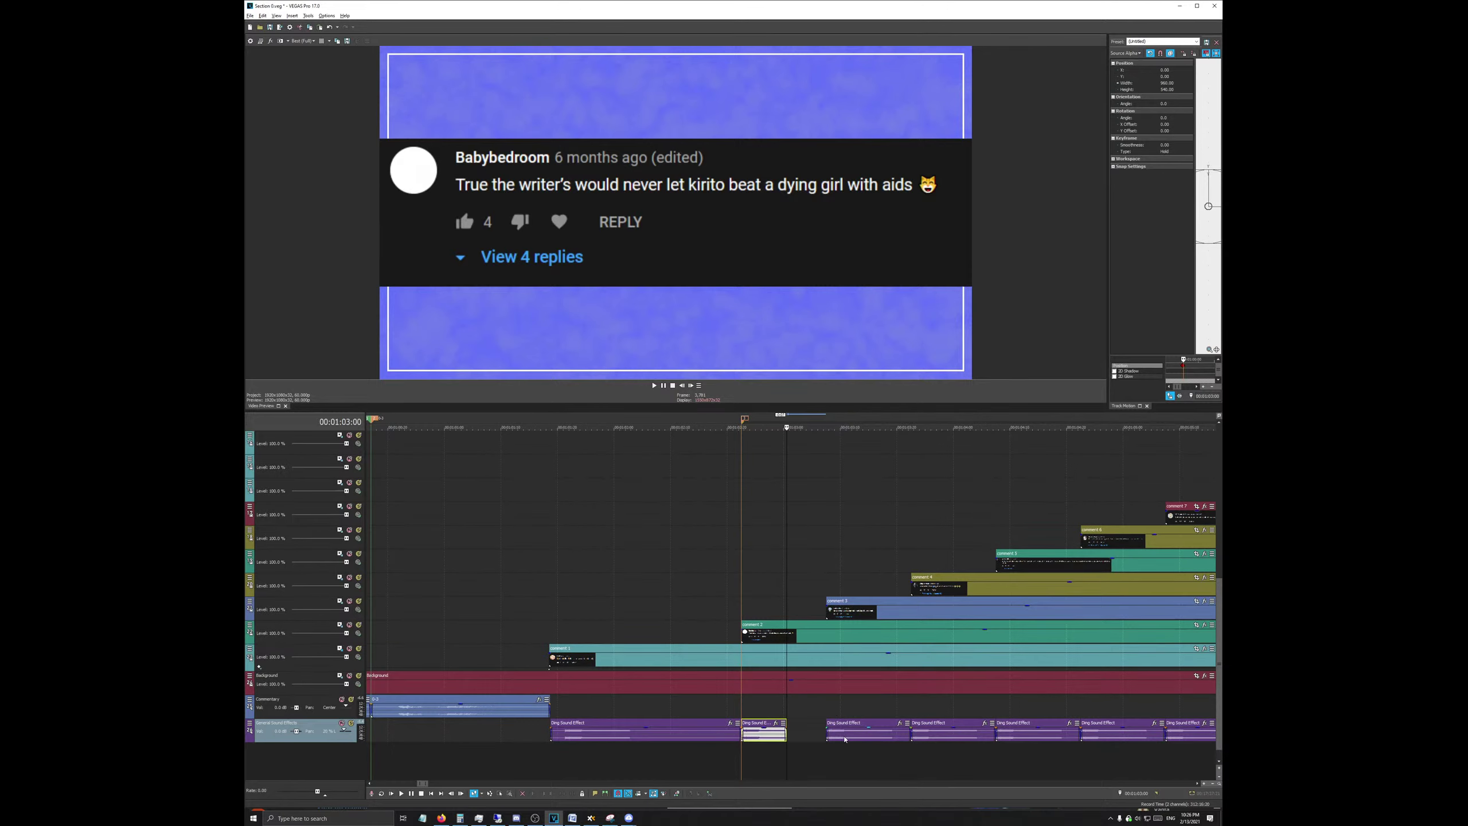
{"action": "mouse_move", "coordinate": [844, 738]}
{"action": "left_mouse_down"}
{"action": "mouse_move", "coordinate": [820, 735]}
{"action": "mouse_move", "coordinate": [842, 734]}
{"action": "left_mouse_up"}
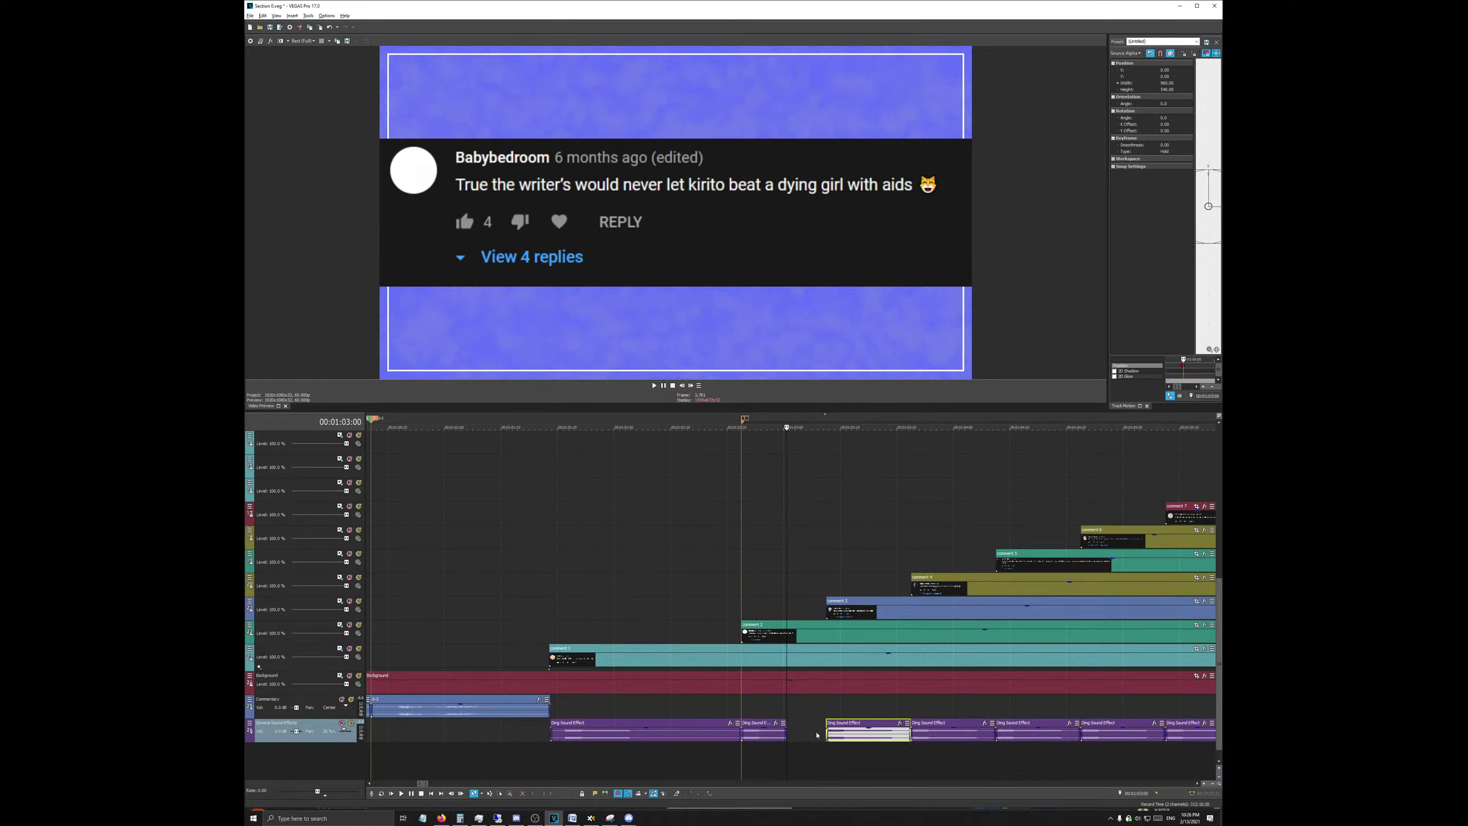
{"action": "left_click", "coordinate": [765, 735]}
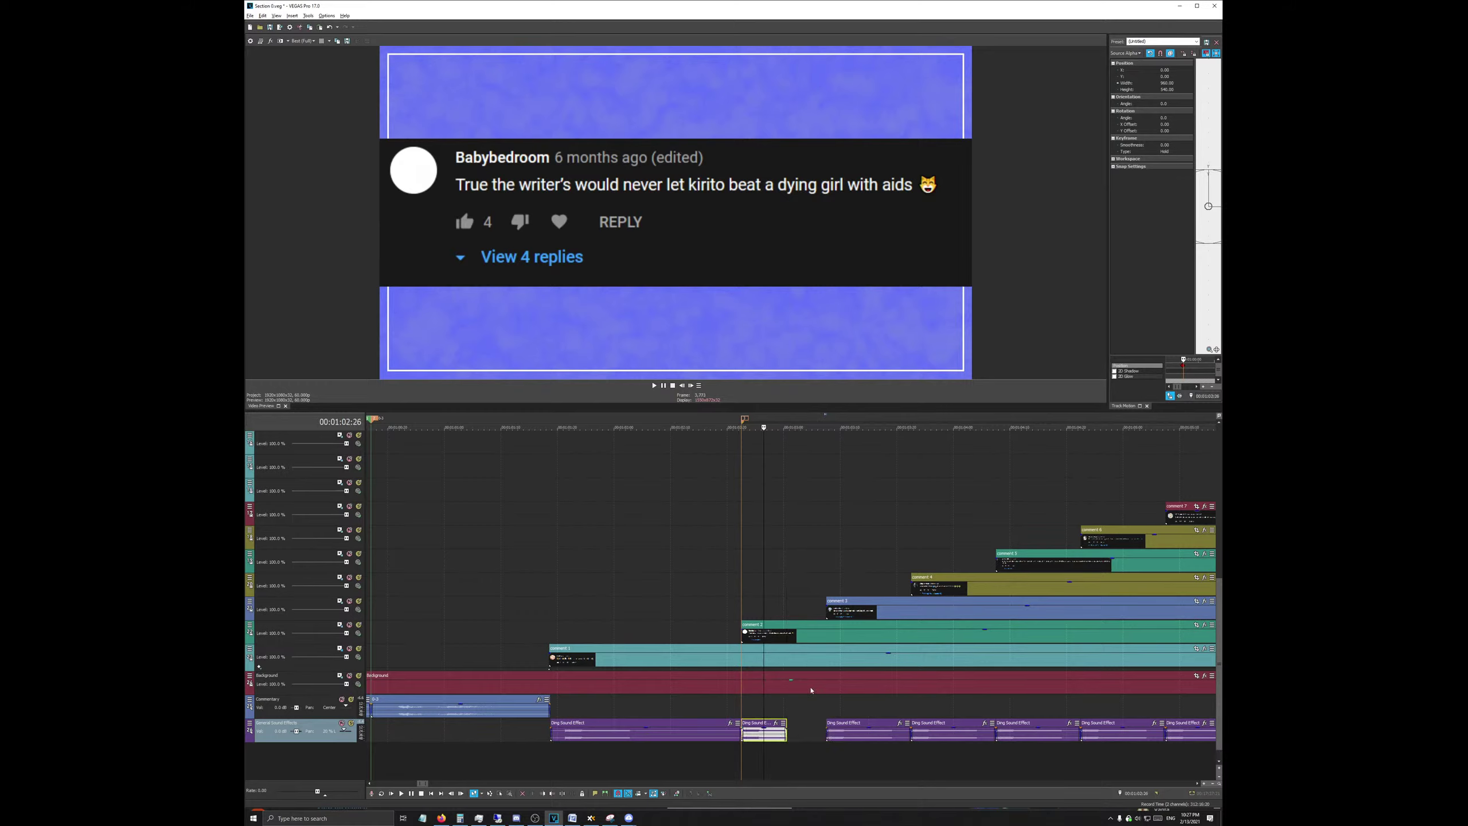
{"action": "left_click_drag", "start_coordinate": [850, 615], "coordinate": [812, 621]}
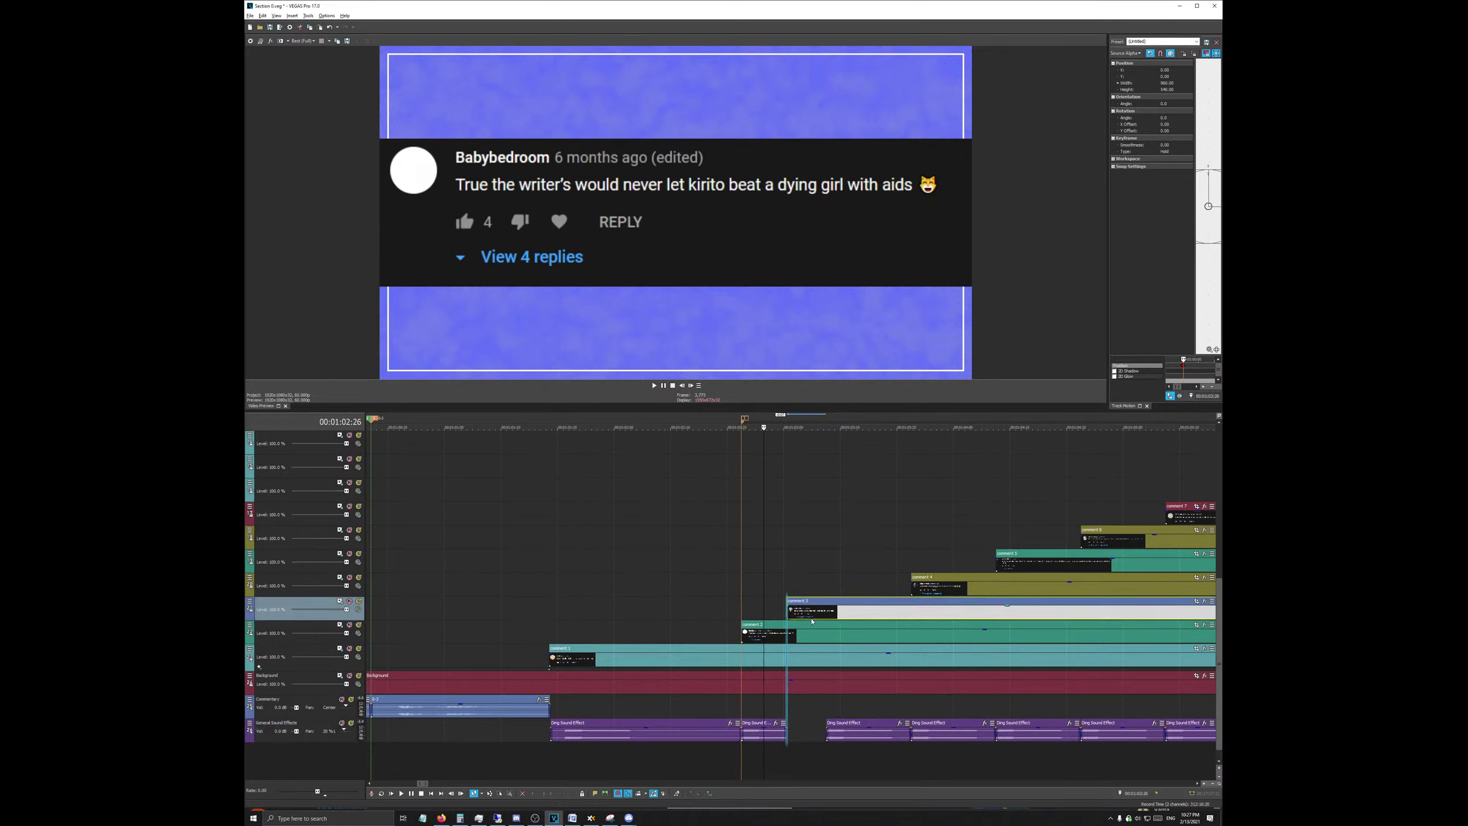
Step: Undo the third comment's separate move and move it to 00:01:03:00 with auto ripple shifting all following comments and dings along
{"action": "key", "text": "ctrl+z"}
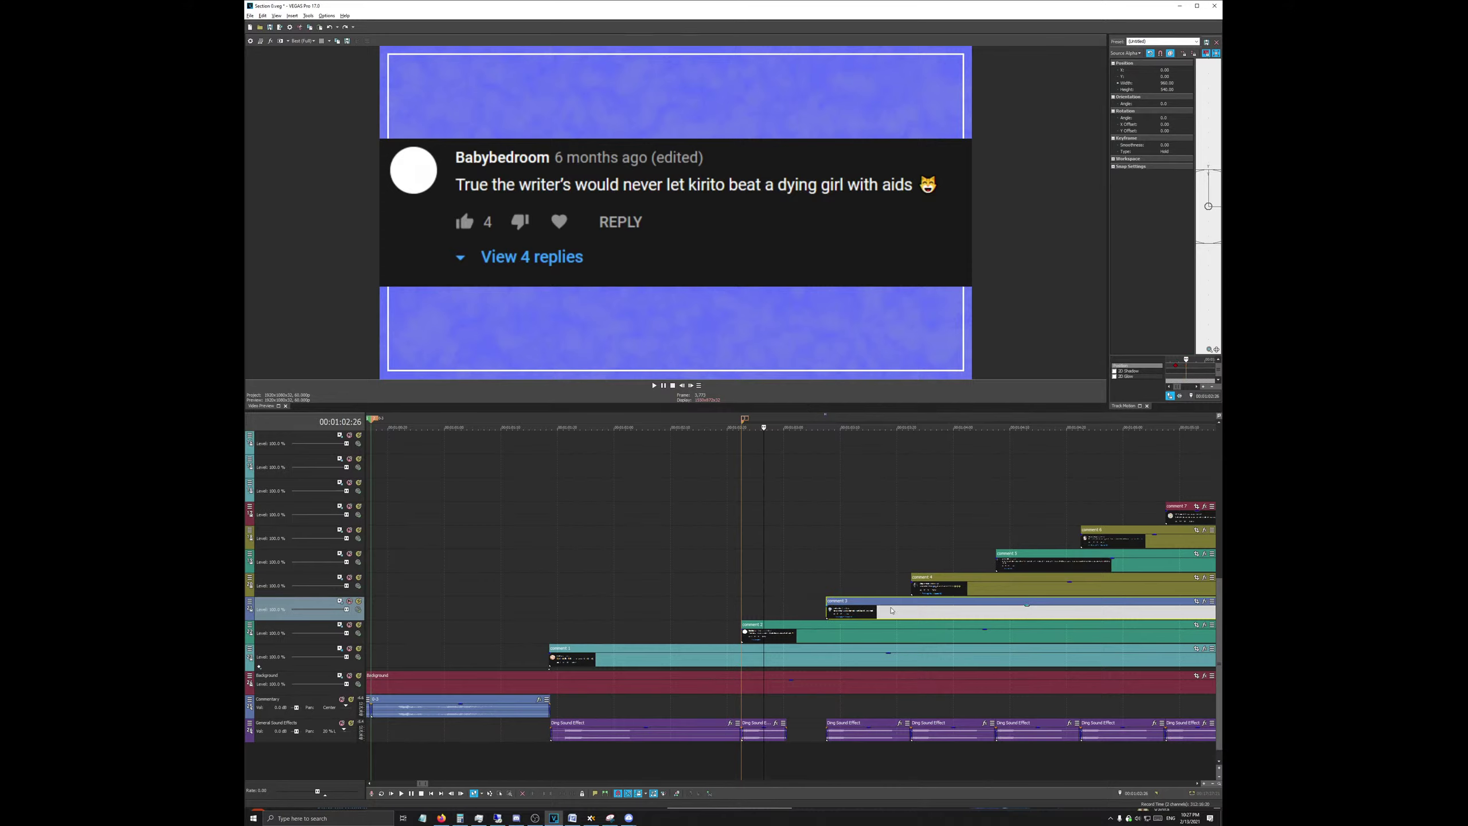
{"action": "left_click", "coordinate": [645, 797]}
{"action": "left_click", "coordinate": [676, 775]}
{"action": "left_click_drag", "start_coordinate": [843, 615], "coordinate": [805, 611]}
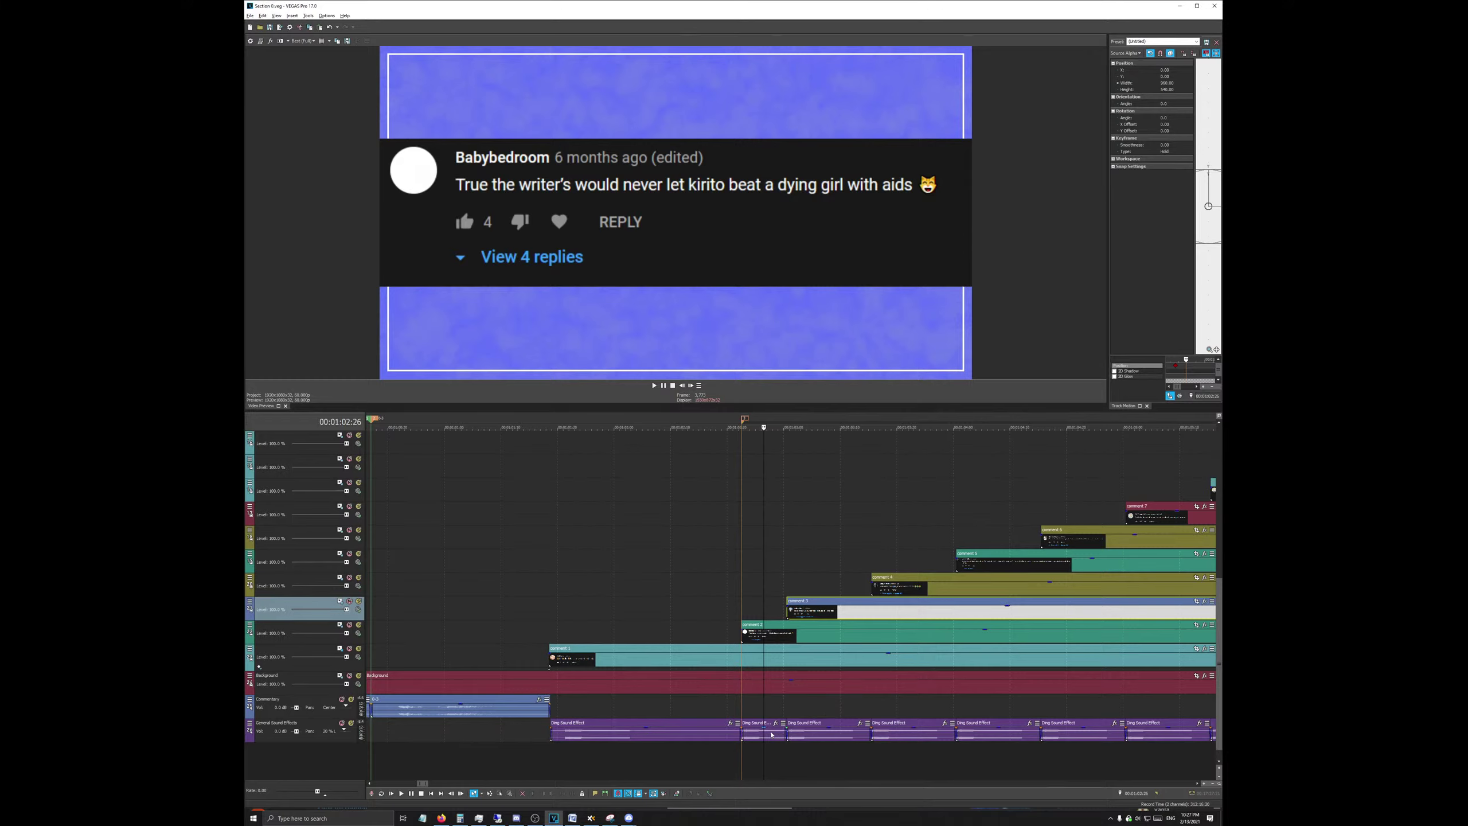
Step: Replace the third comment's ding sound effect with a copy of the second comment's shortened ding, starting at 00:01:03:00
{"action": "left_click", "coordinate": [832, 733]}
{"action": "key", "text": "Delete"}
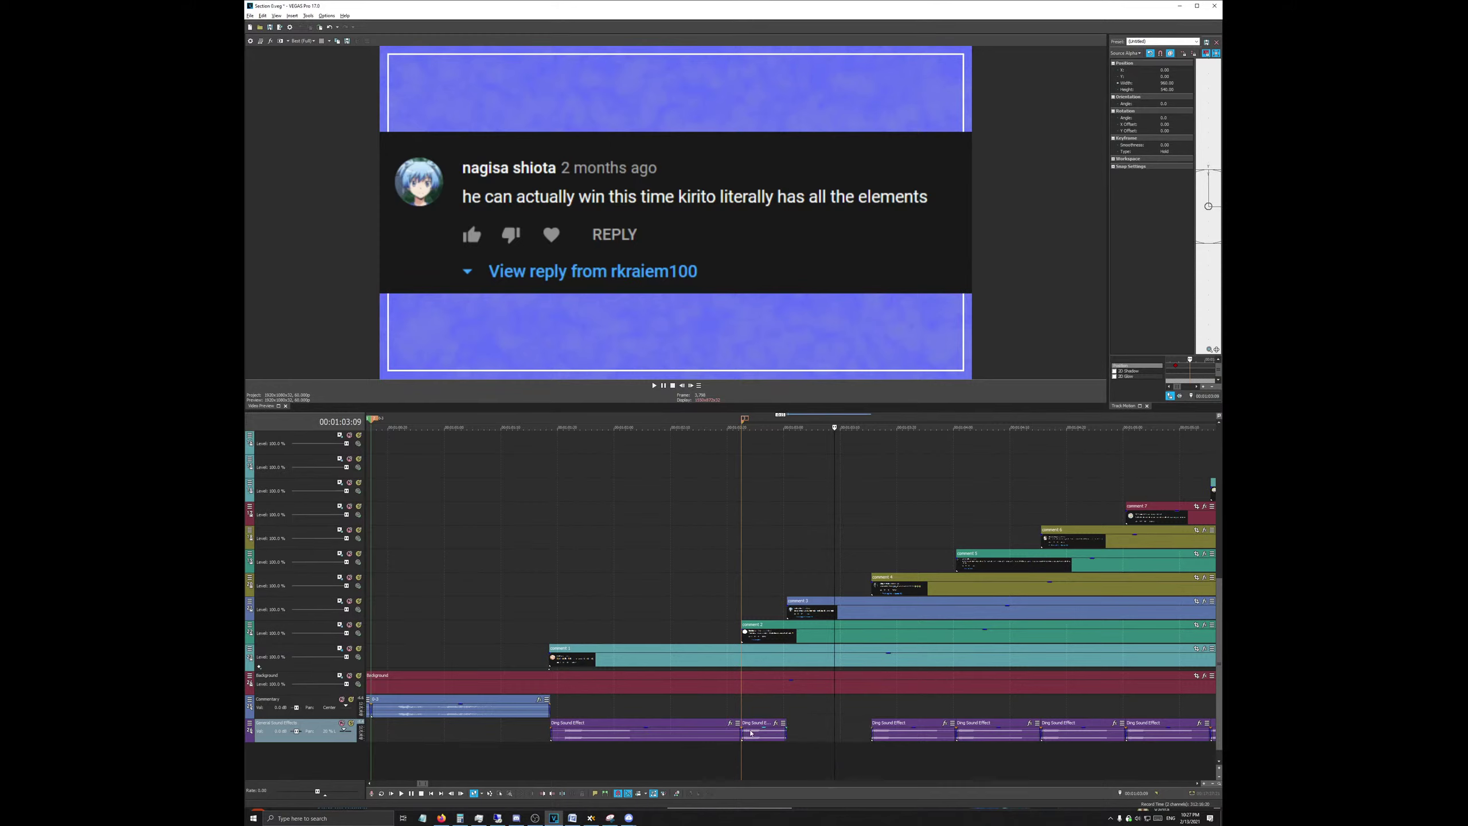
{"action": "right_click", "coordinate": [751, 732]}
{"action": "left_click", "coordinate": [803, 596]}
{"action": "left_click", "coordinate": [785, 416]}
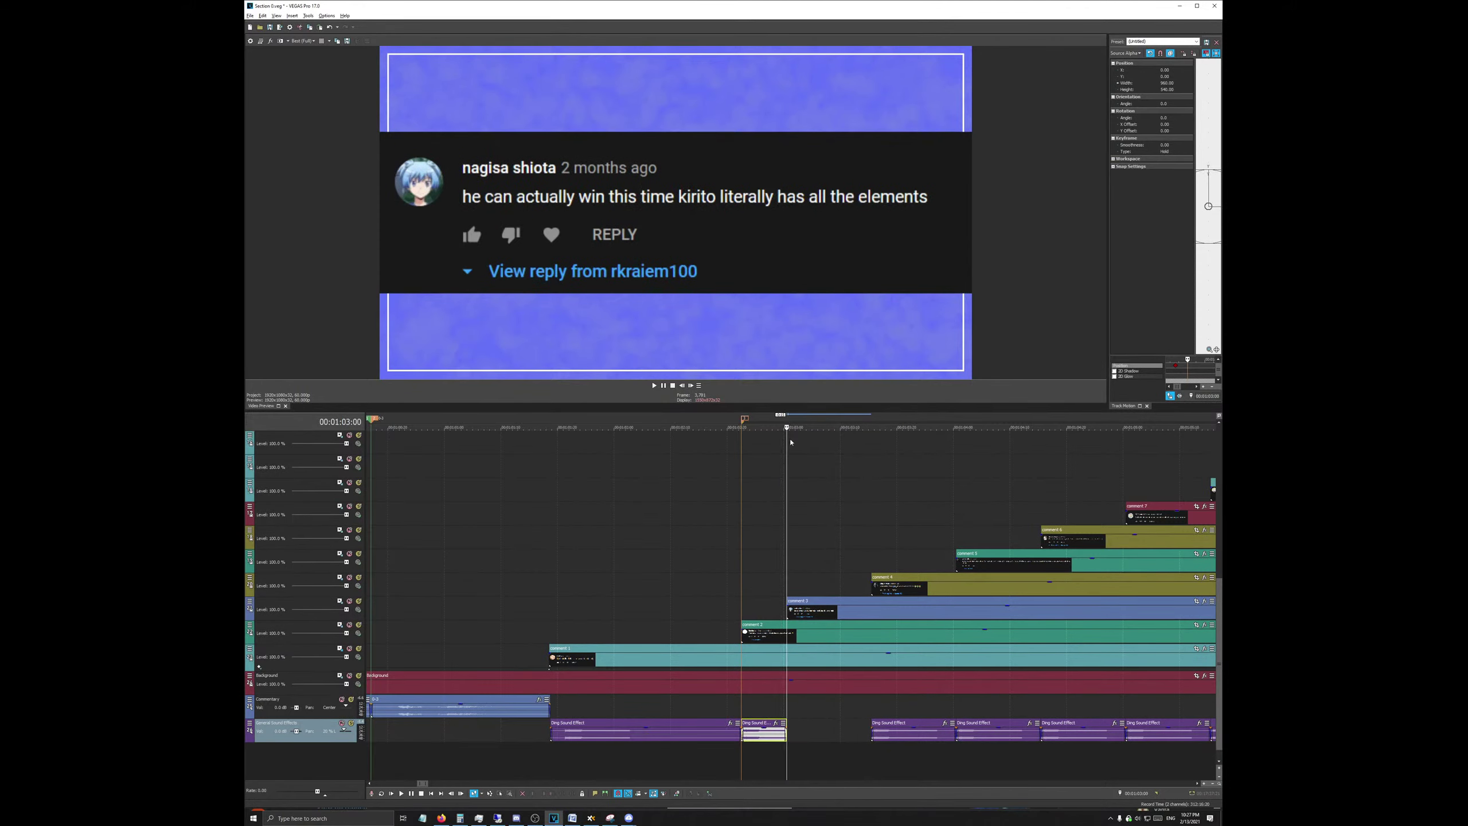
{"action": "key", "text": "ctrl+v"}
Step: Trim the third ding to end at about 00:01:03:05 and place a duplicate of it directly behind it
{"action": "left_click_drag", "start_coordinate": [832, 735], "coordinate": [815, 738]}
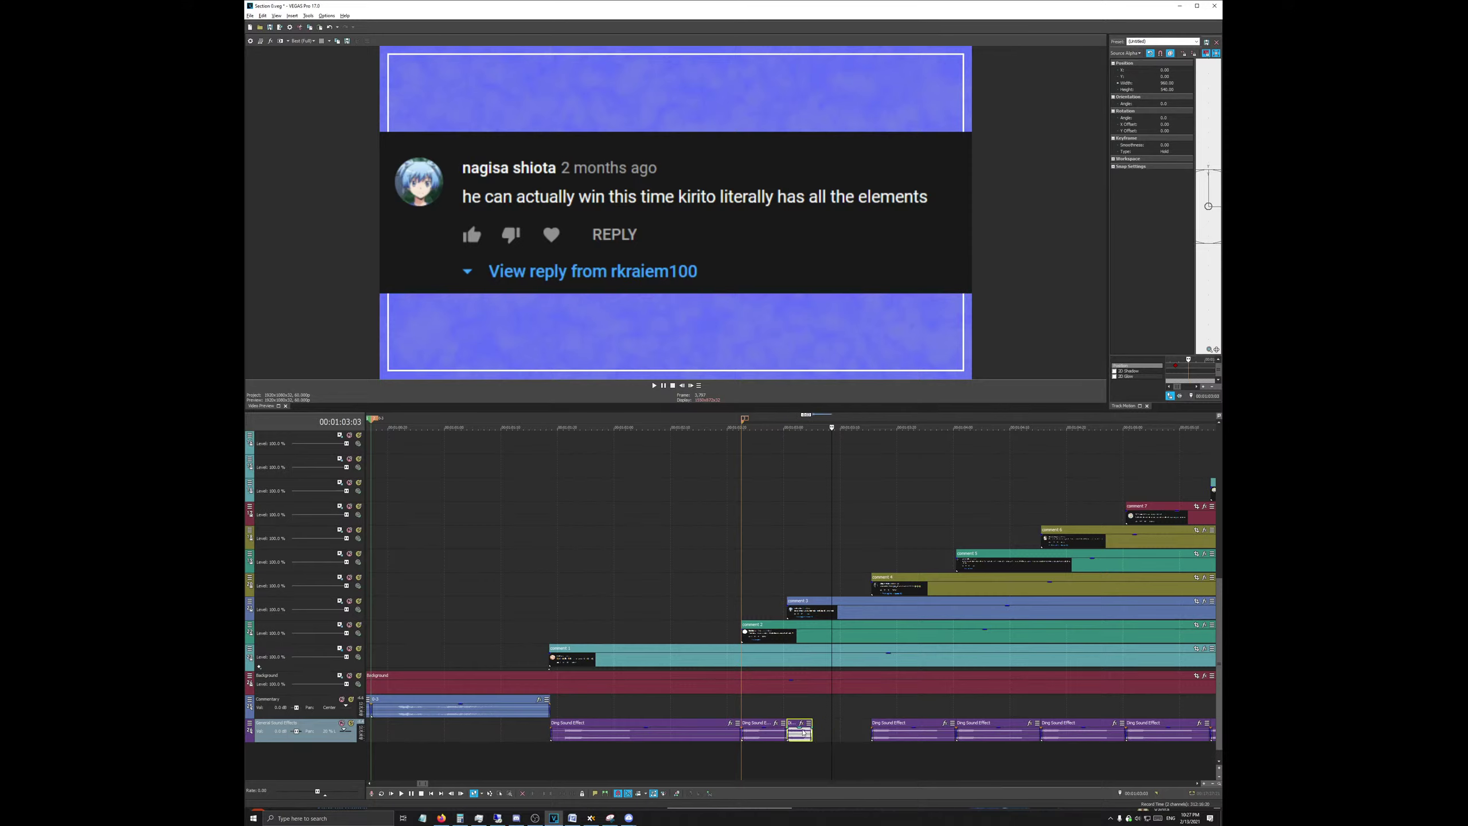
{"action": "left_click_drag", "start_coordinate": [803, 733], "coordinate": [832, 736]}
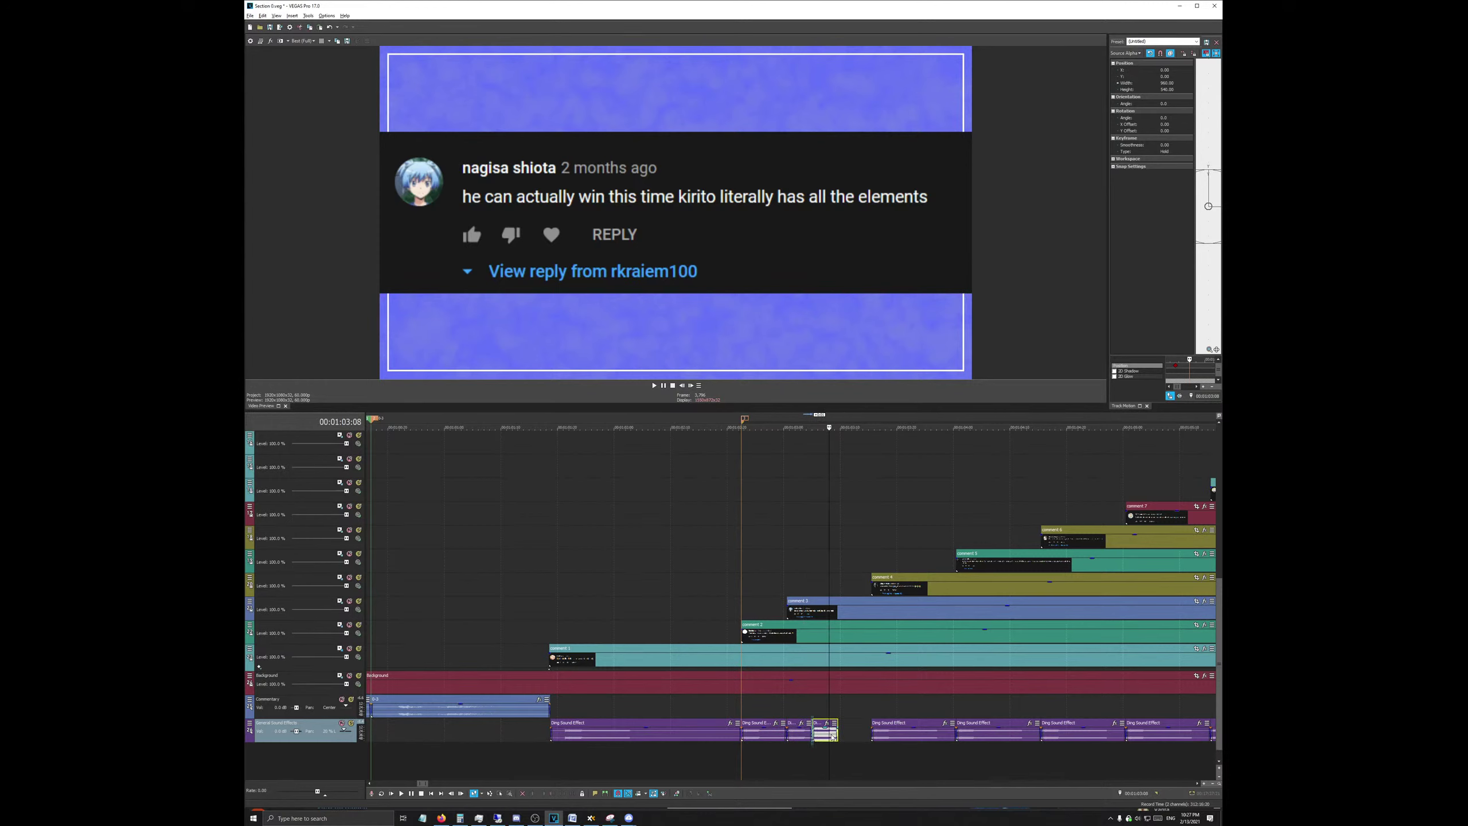
Step: Delete all the remaining long ding sound effects that follow the fourth ding
{"action": "left_click", "coordinate": [890, 738]}
{"action": "scroll", "coordinate": [902, 741], "scroll_direction": "down", "scroll_amount": 5}
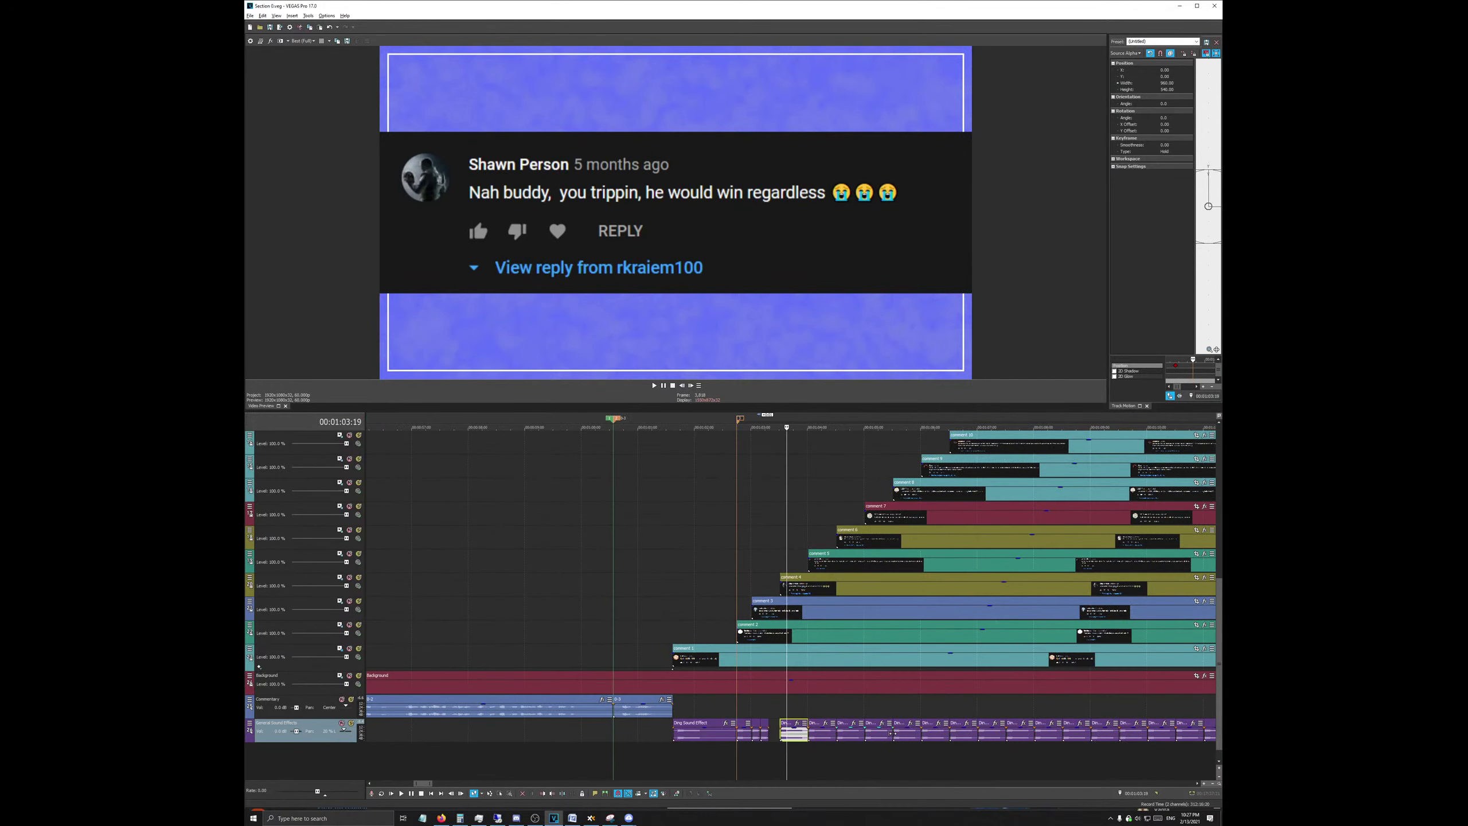
{"action": "left_click", "coordinate": [1037, 738]}
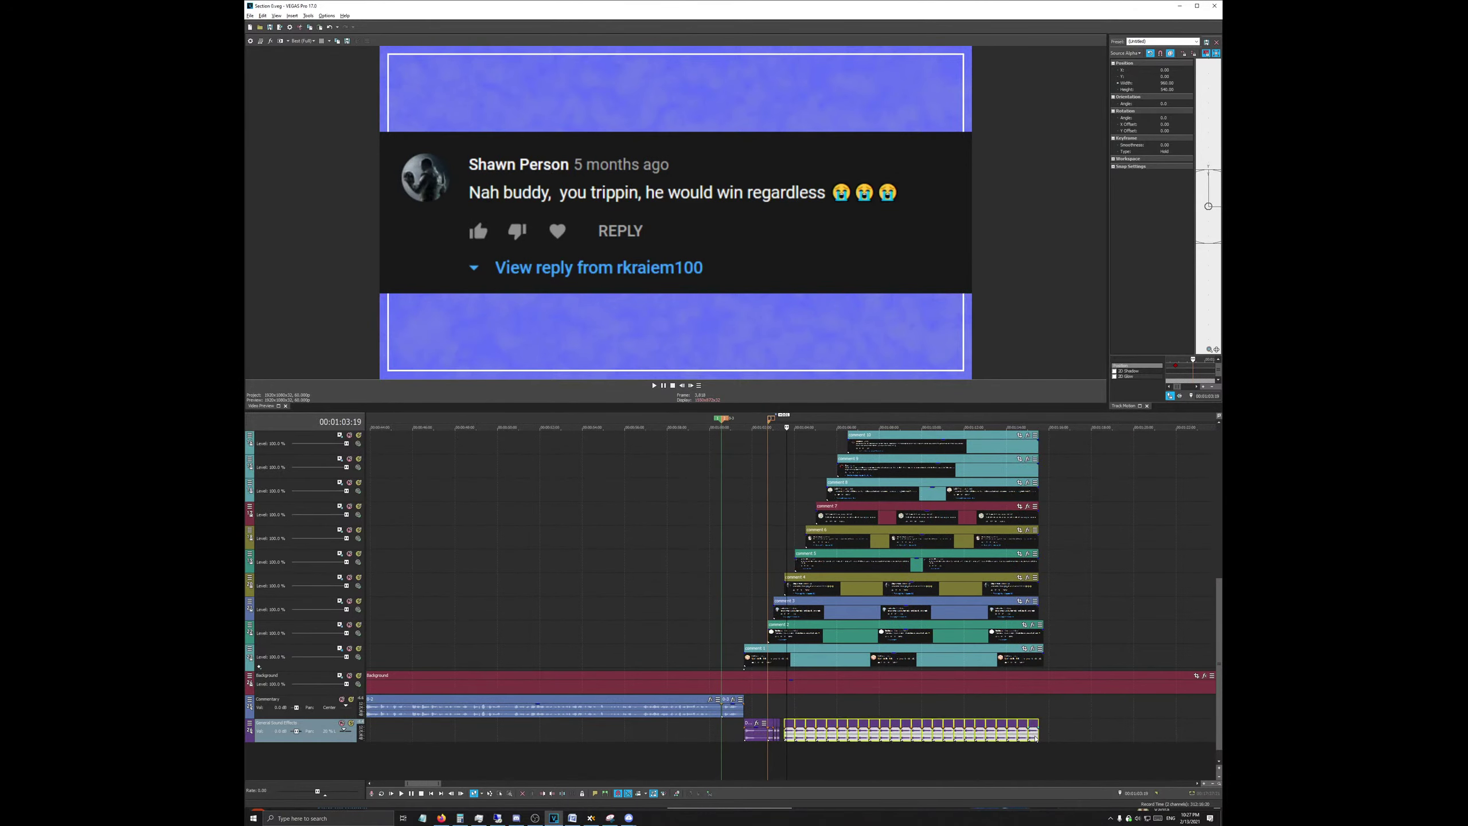
{"action": "key", "text": "Delete"}
Step: Trim the fourth ding sound effect slightly shorter so it ends at about 00:01:03:09
{"action": "scroll", "coordinate": [853, 706], "scroll_direction": "up", "scroll_amount": 3}
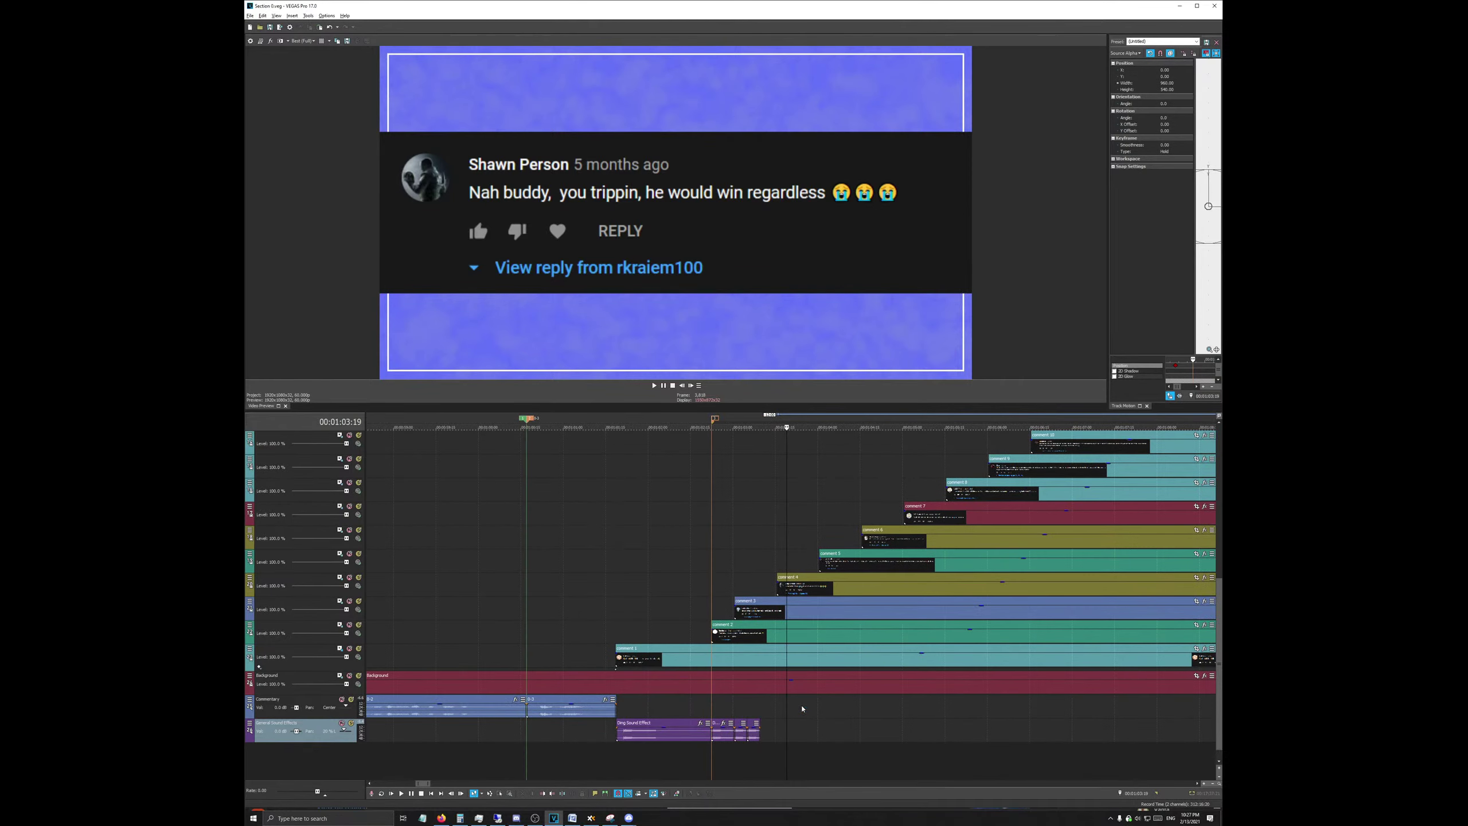
{"action": "scroll", "coordinate": [747, 739], "scroll_direction": "up", "scroll_amount": 2}
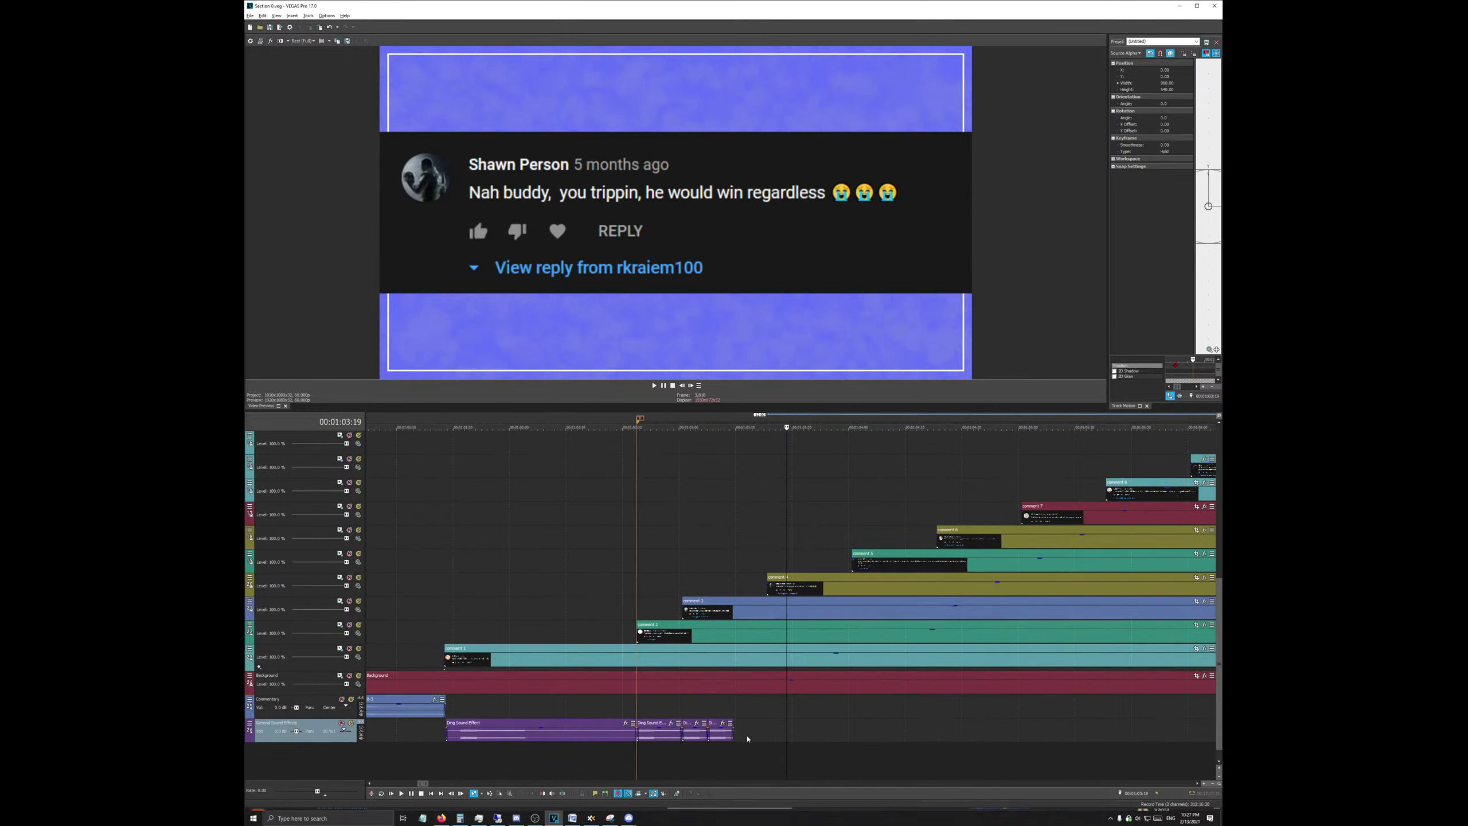
{"action": "scroll", "coordinate": [718, 705], "scroll_direction": "up", "scroll_amount": 3}
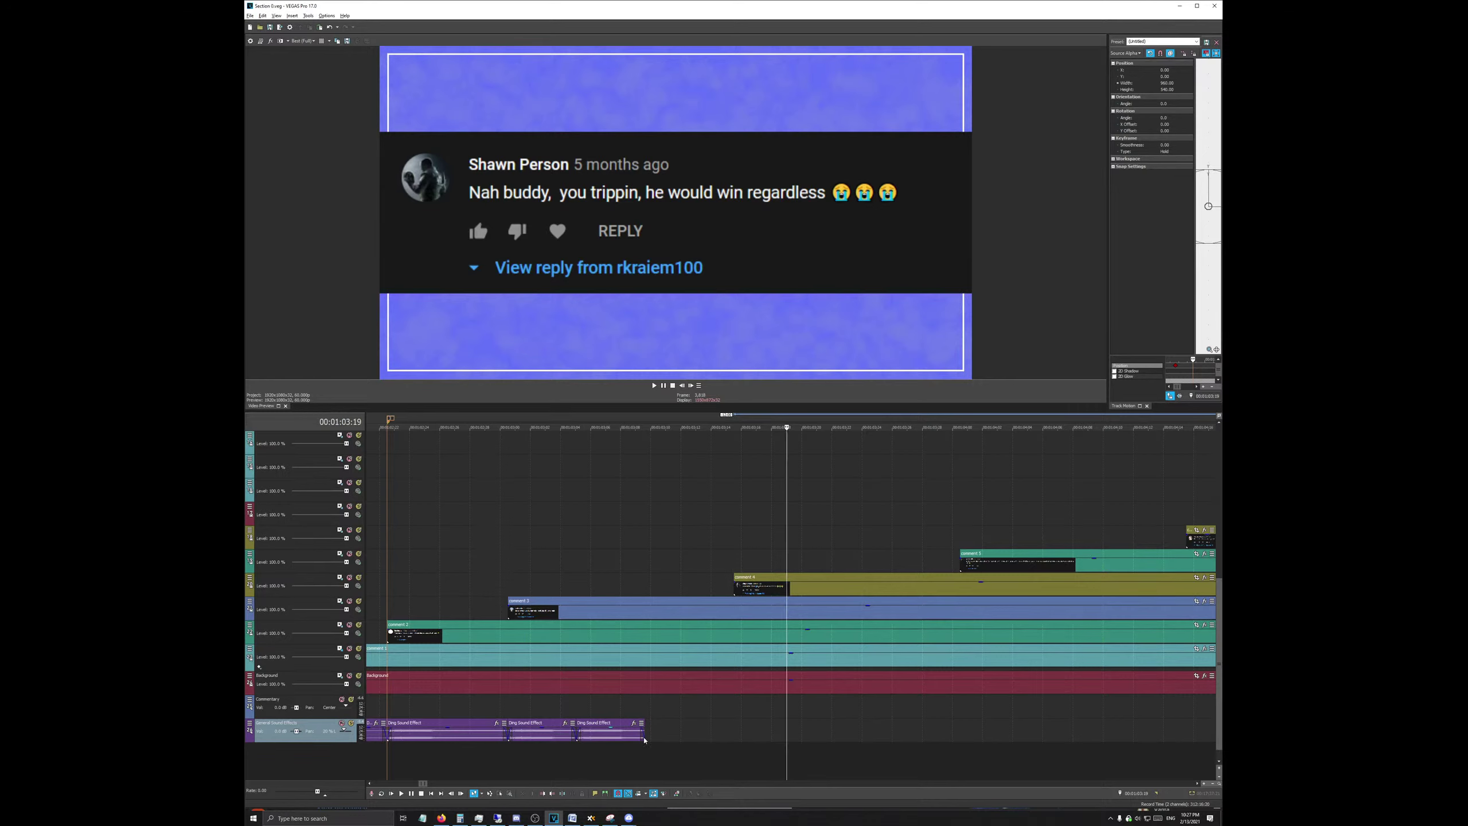
{"action": "scroll", "coordinate": [663, 762], "scroll_direction": "down", "scroll_amount": 2}
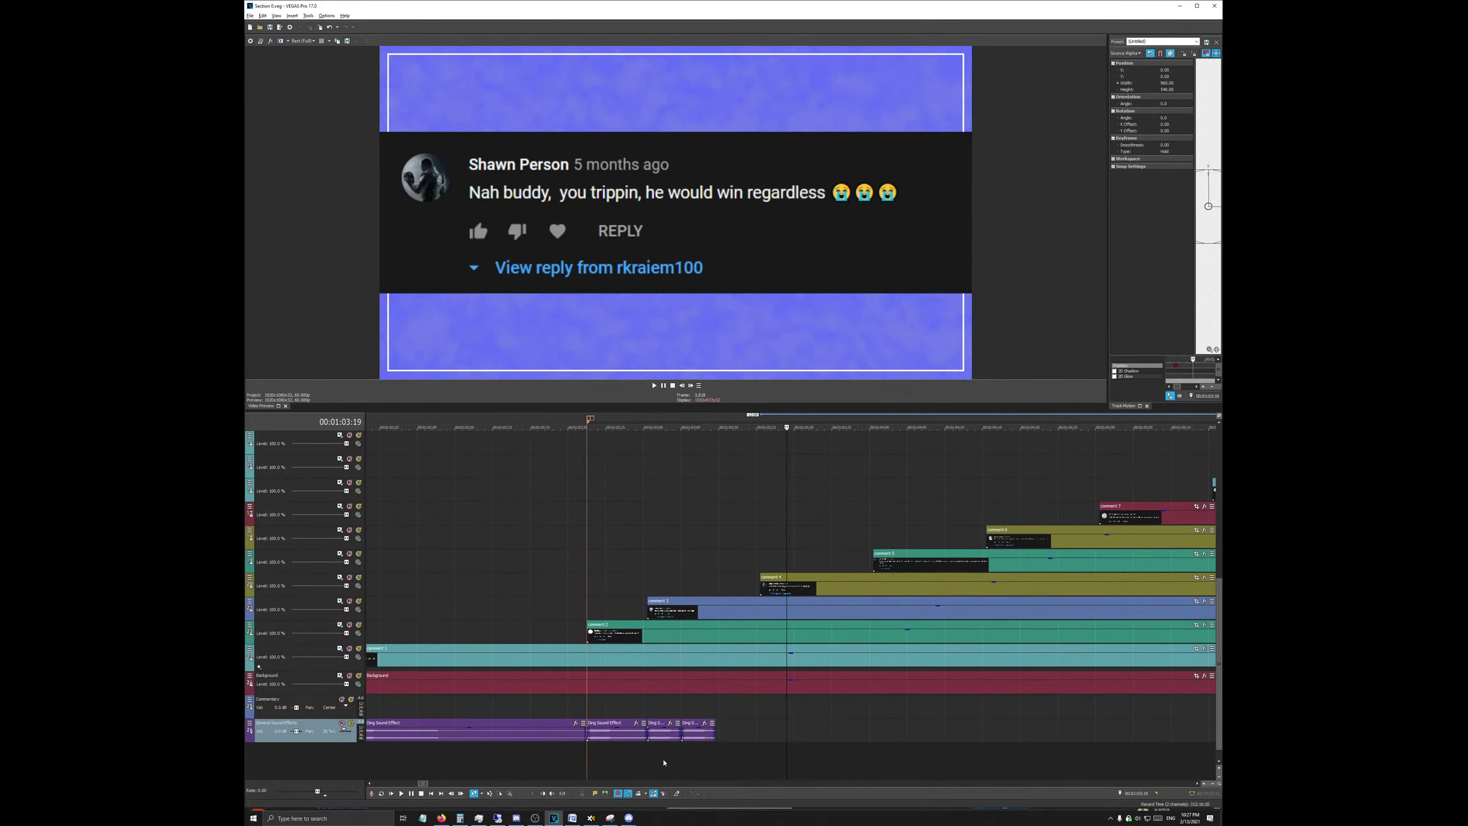
{"action": "left_click_drag", "start_coordinate": [716, 733], "coordinate": [713, 734]}
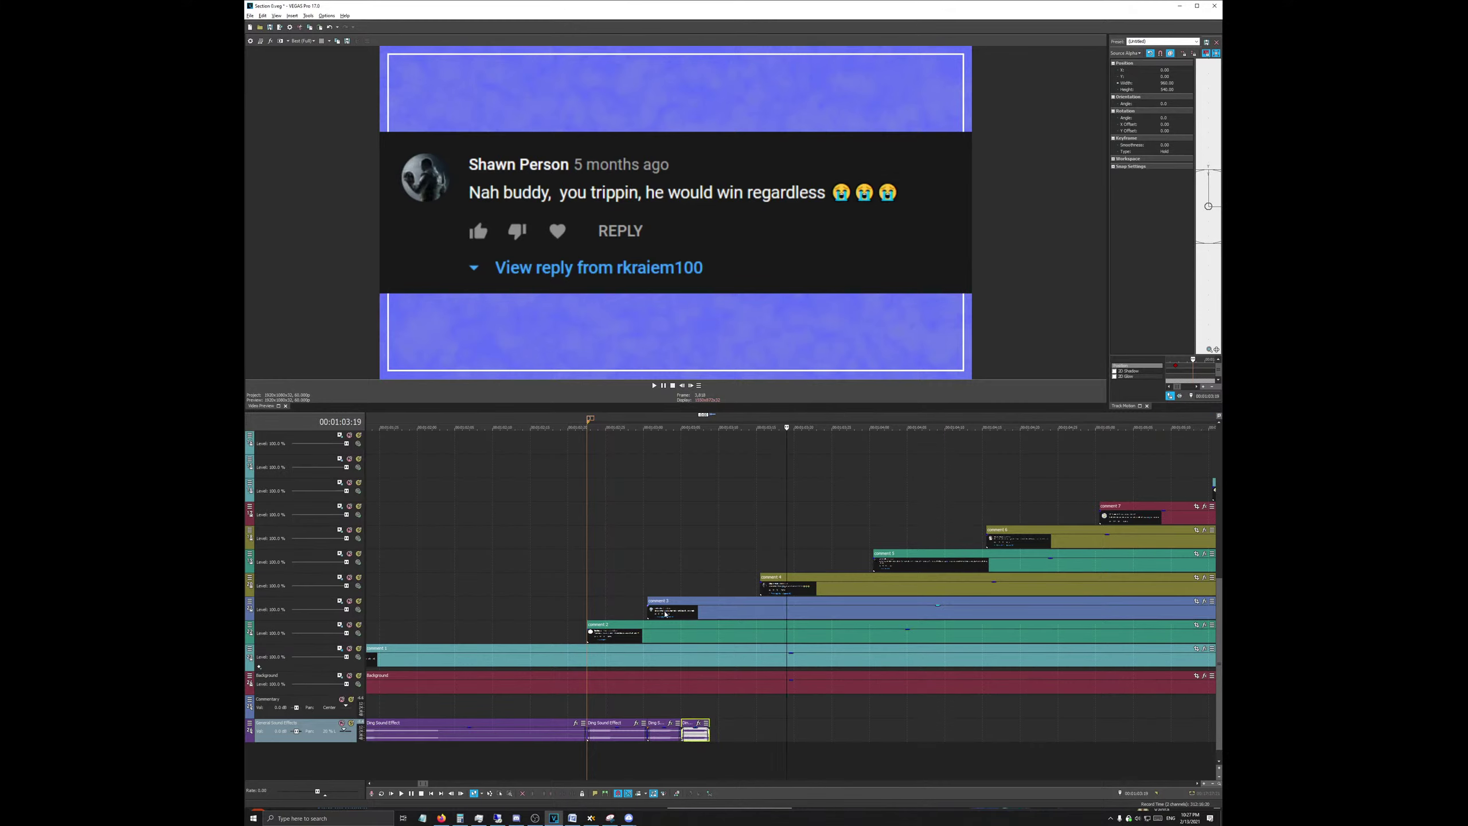
Step: Move the fourth comment, together with all comments after it, to start at 00:01:03:05 at the end of the third ding
{"action": "left_click", "coordinate": [665, 615]}
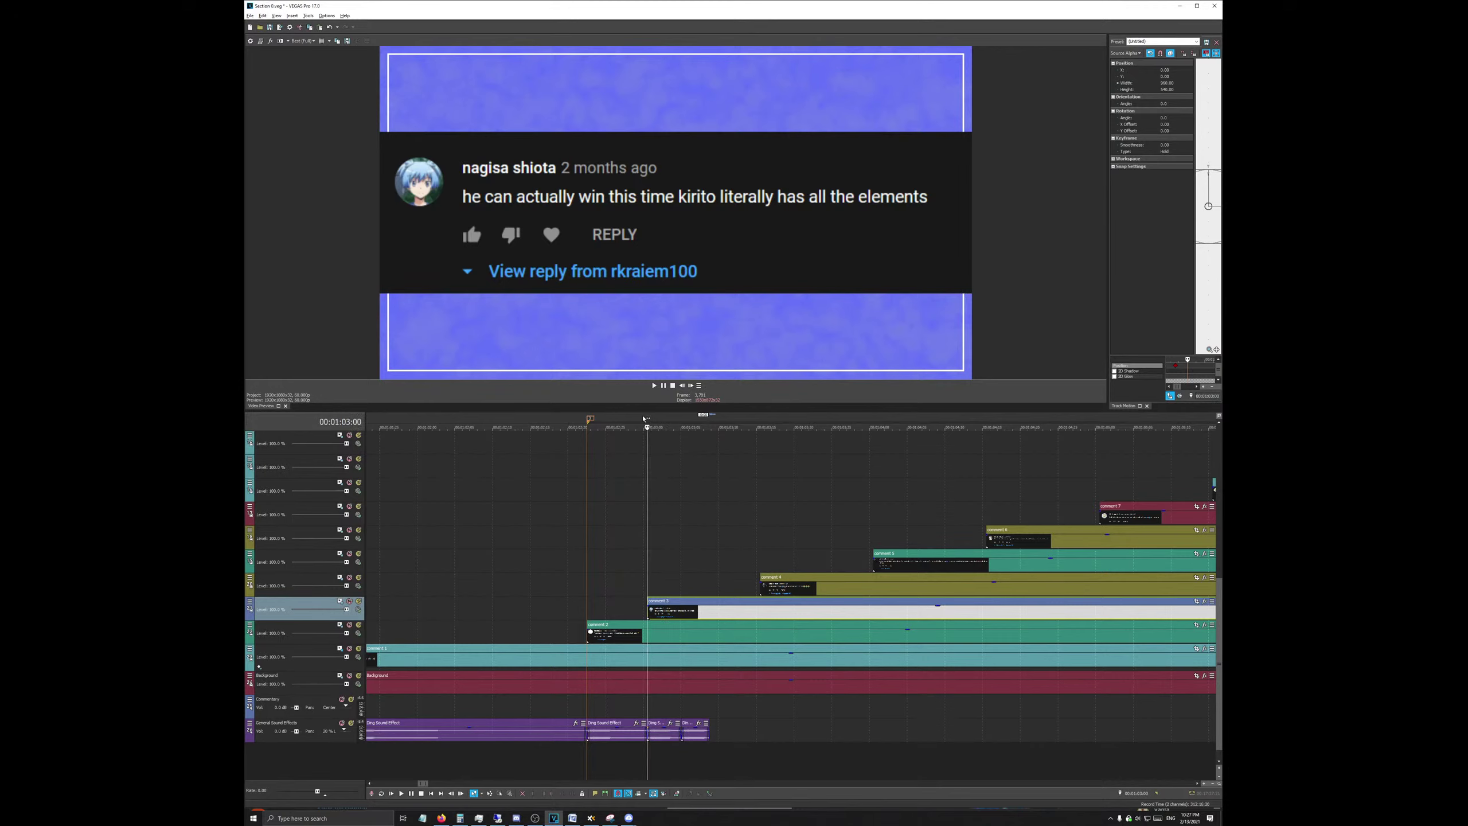
{"action": "left_click_drag", "start_coordinate": [646, 424], "coordinate": [648, 422]}
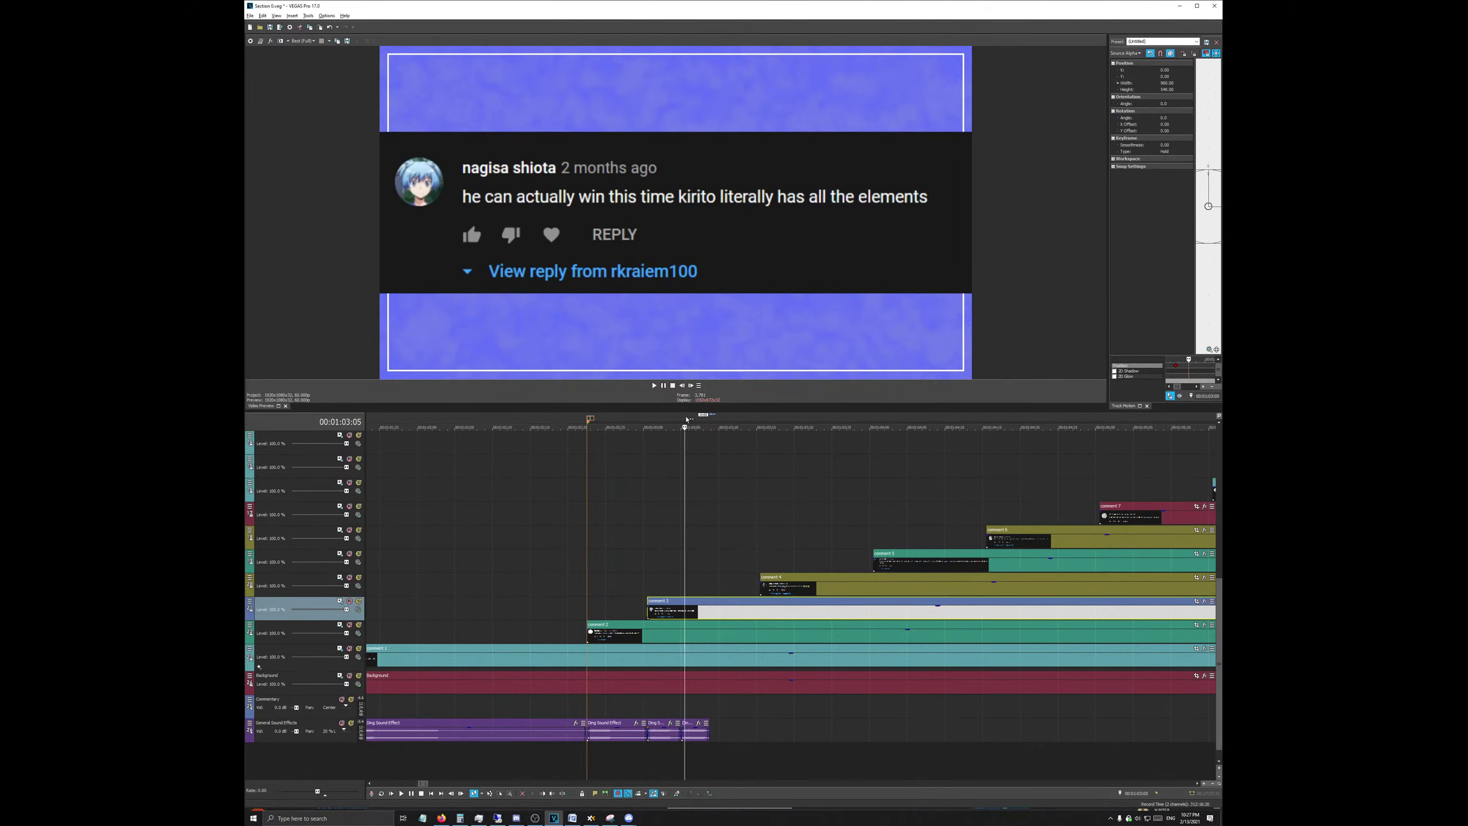
{"action": "left_click", "coordinate": [682, 417]}
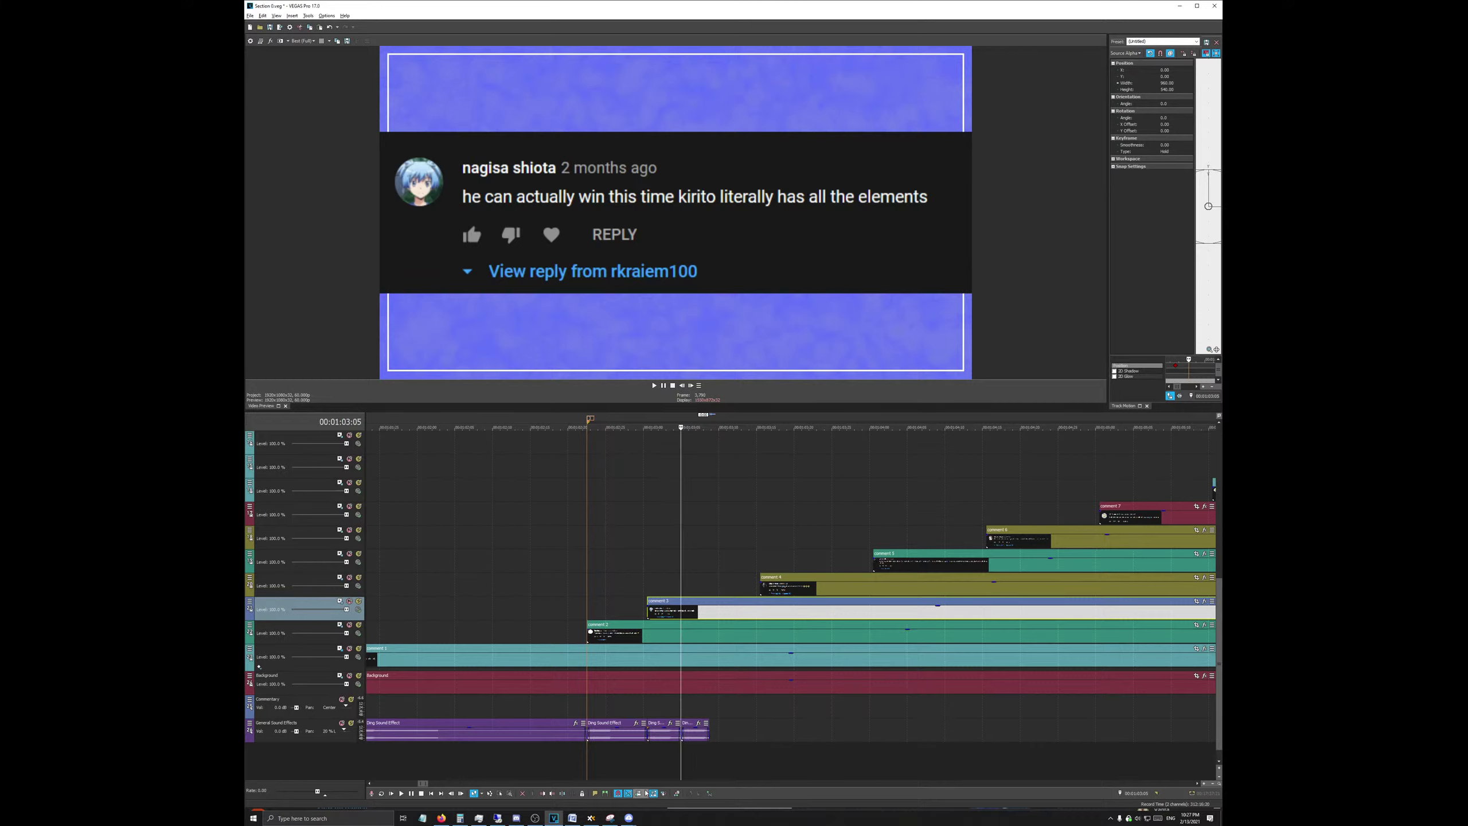
{"action": "left_click_drag", "start_coordinate": [778, 586], "coordinate": [699, 601]}
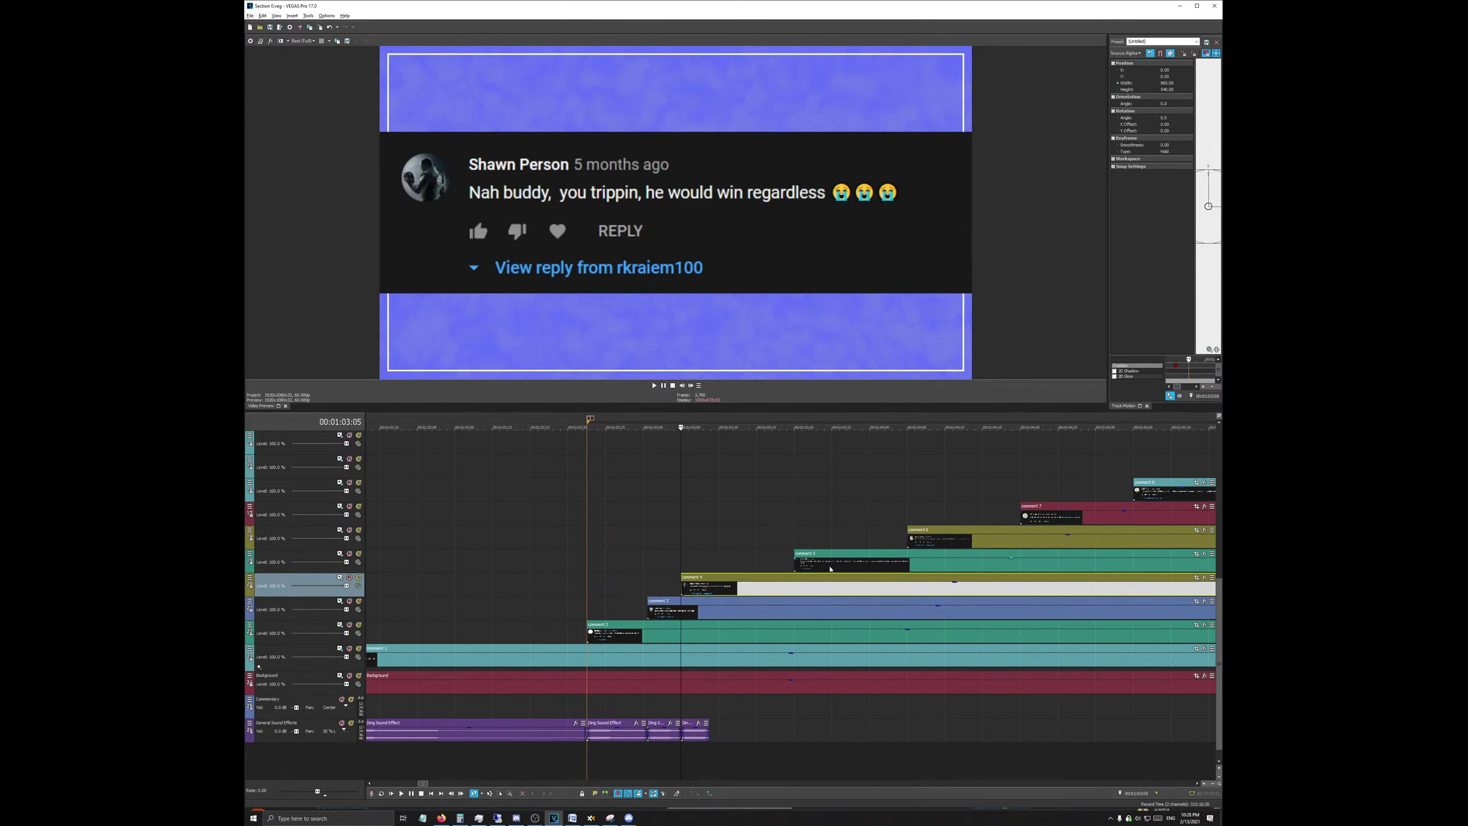
Step: Copy the shortened fourth ding sound effect and set the cursor at its end, 00:01:03:09
{"action": "scroll", "coordinate": [832, 570], "scroll_direction": "down", "scroll_amount": 10}
{"action": "scroll", "coordinate": [867, 578], "scroll_direction": "up", "scroll_amount": 3}
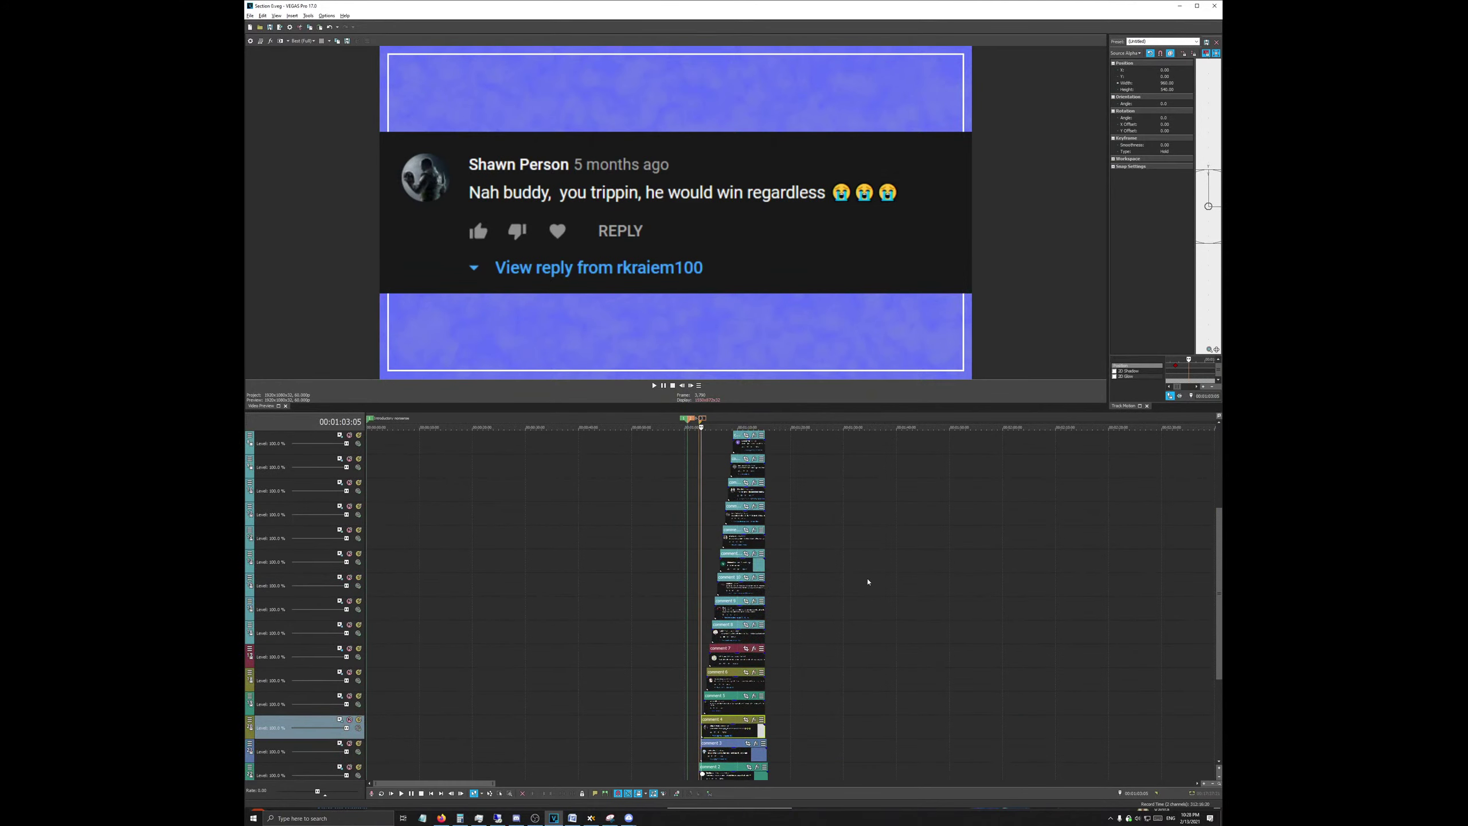
{"action": "scroll", "coordinate": [843, 602], "scroll_direction": "down", "scroll_amount": 6}
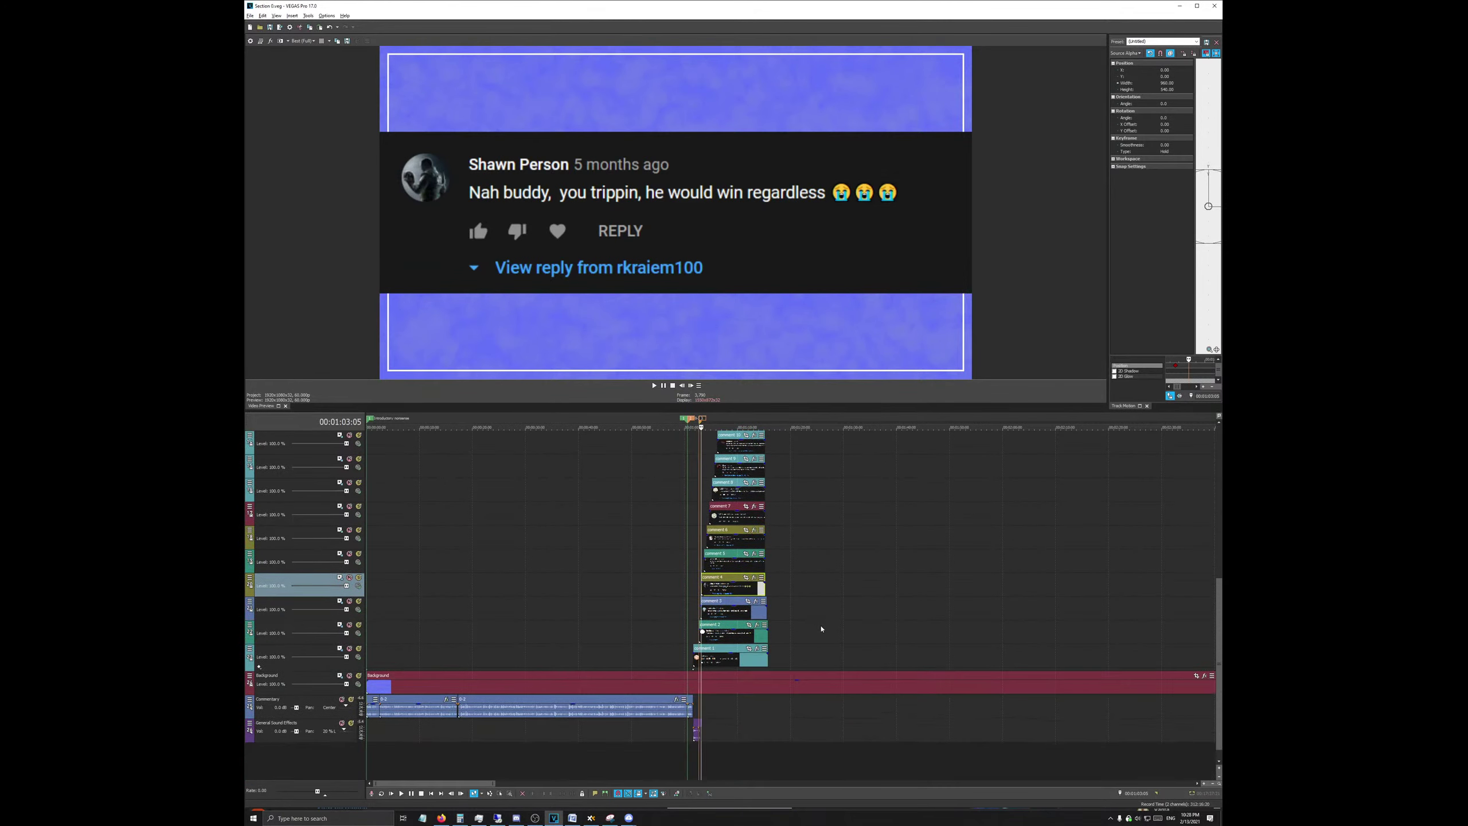
{"action": "scroll", "coordinate": [821, 629], "scroll_direction": "up", "scroll_amount": 8}
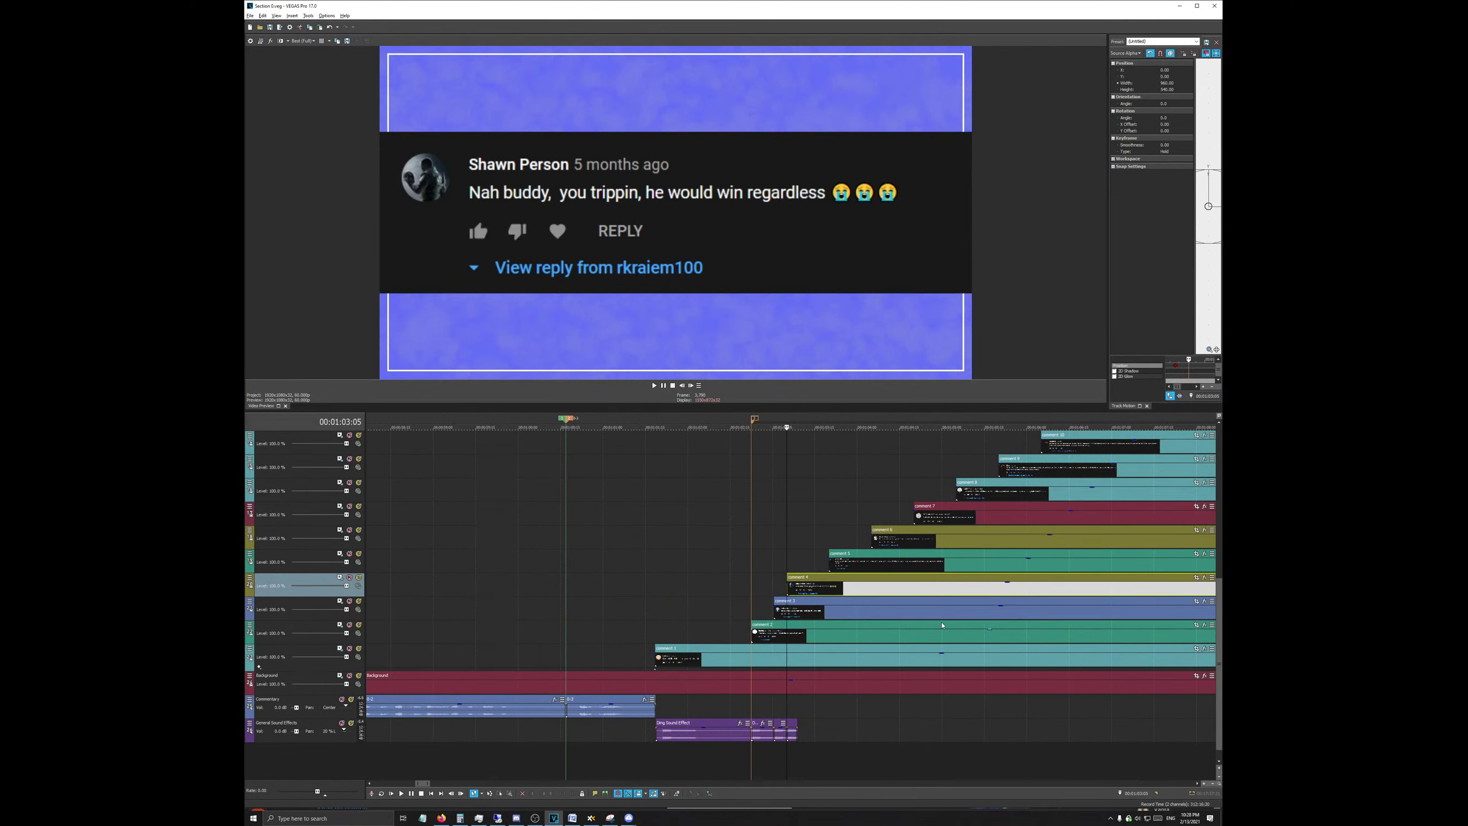
{"action": "scroll", "coordinate": [945, 629], "scroll_direction": "up", "scroll_amount": 2}
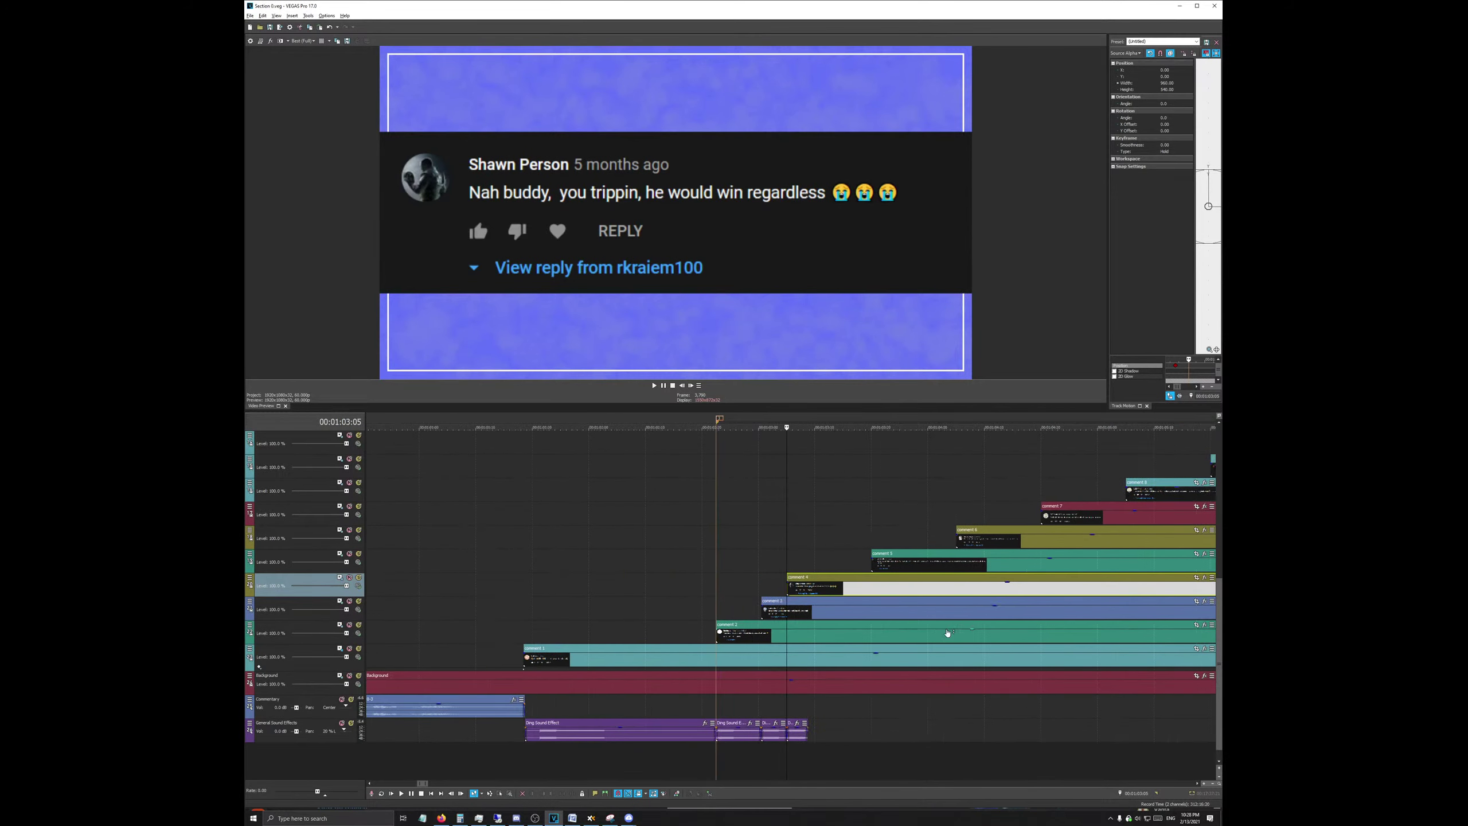
{"action": "scroll", "coordinate": [948, 632], "scroll_direction": "up", "scroll_amount": 2}
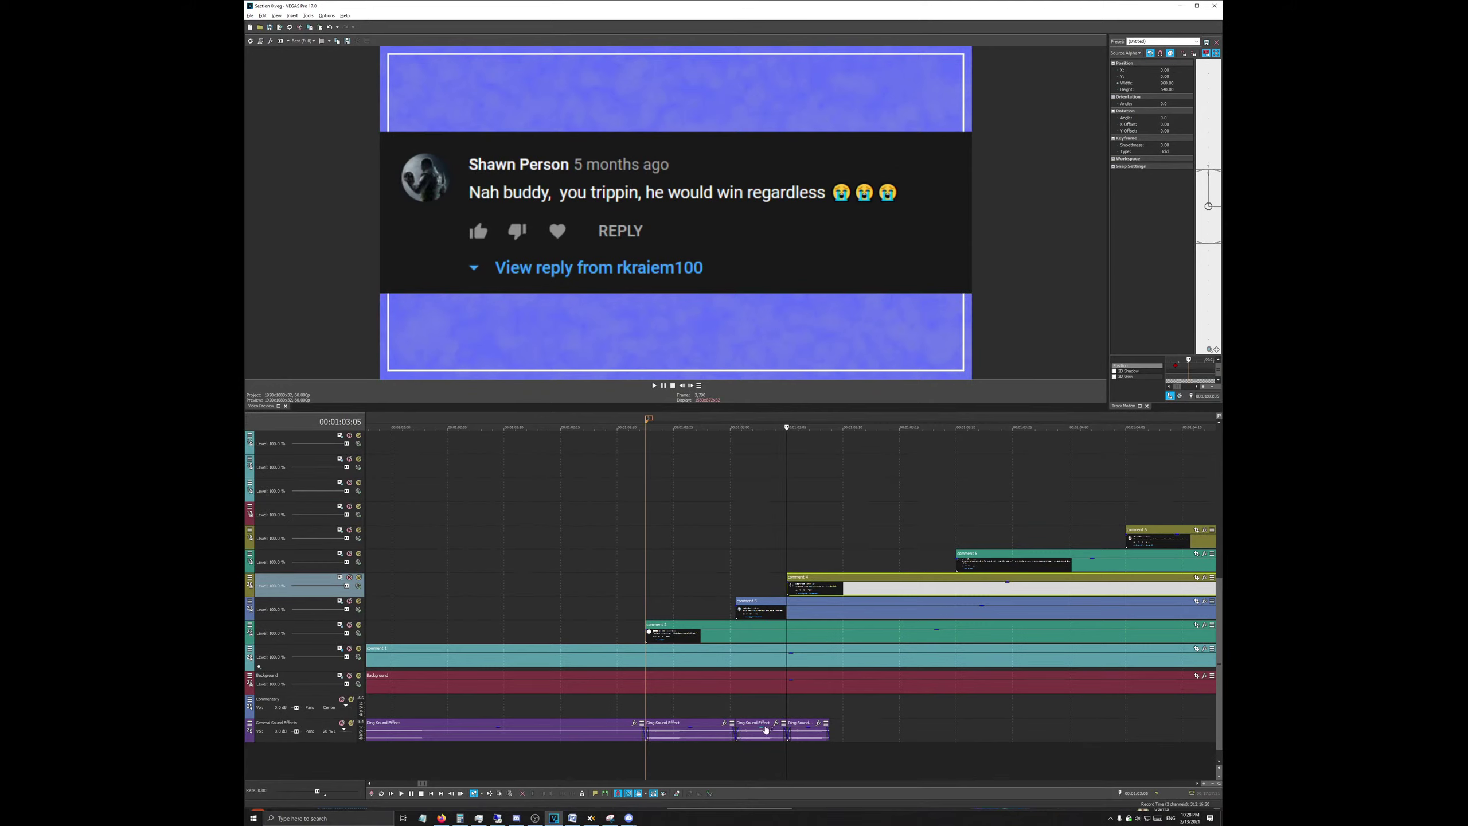
{"action": "scroll", "coordinate": [734, 656], "scroll_direction": "down", "scroll_amount": 12}
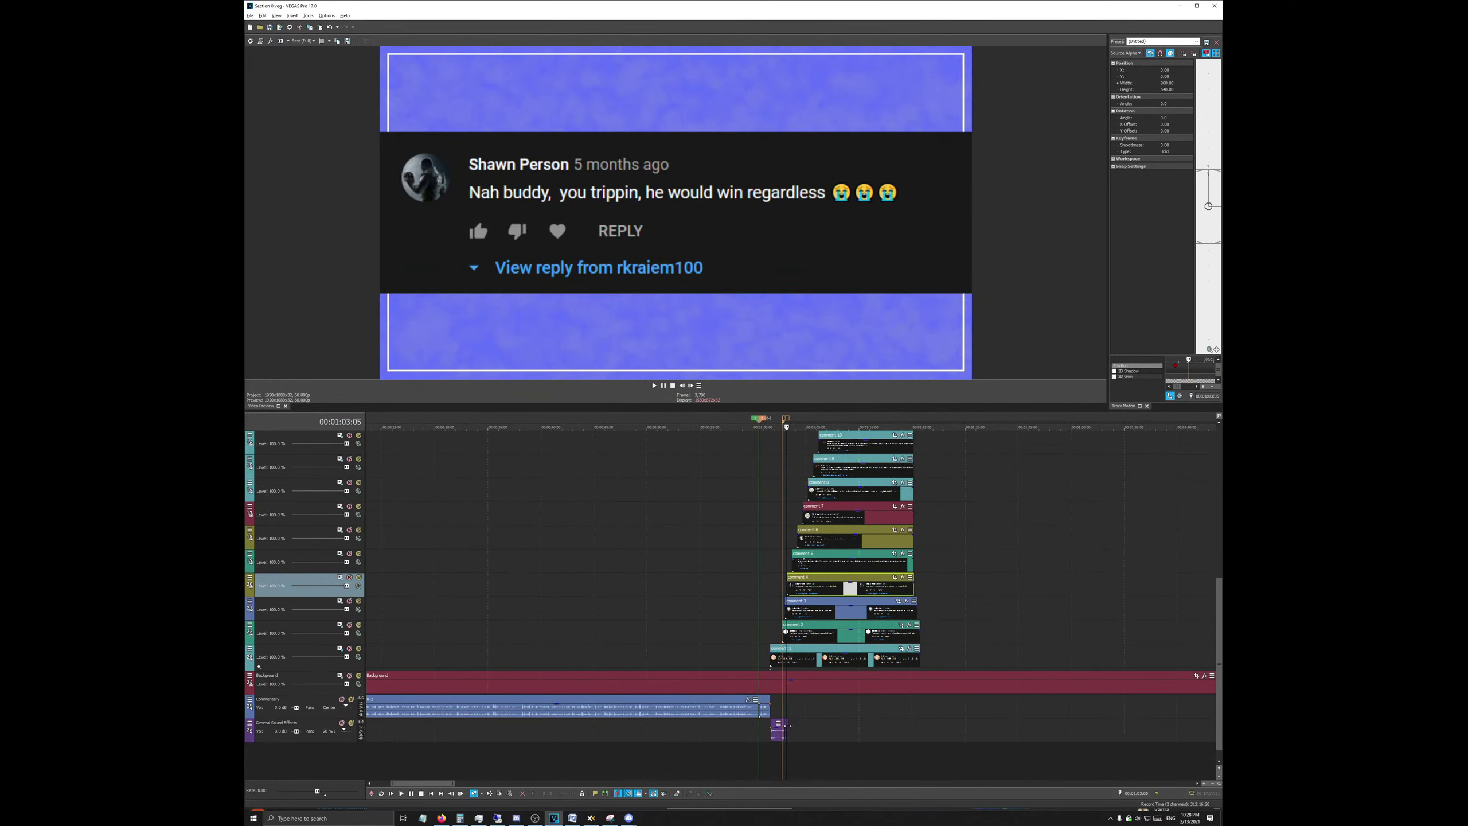
{"action": "scroll", "coordinate": [858, 713], "scroll_direction": "up", "scroll_amount": 12}
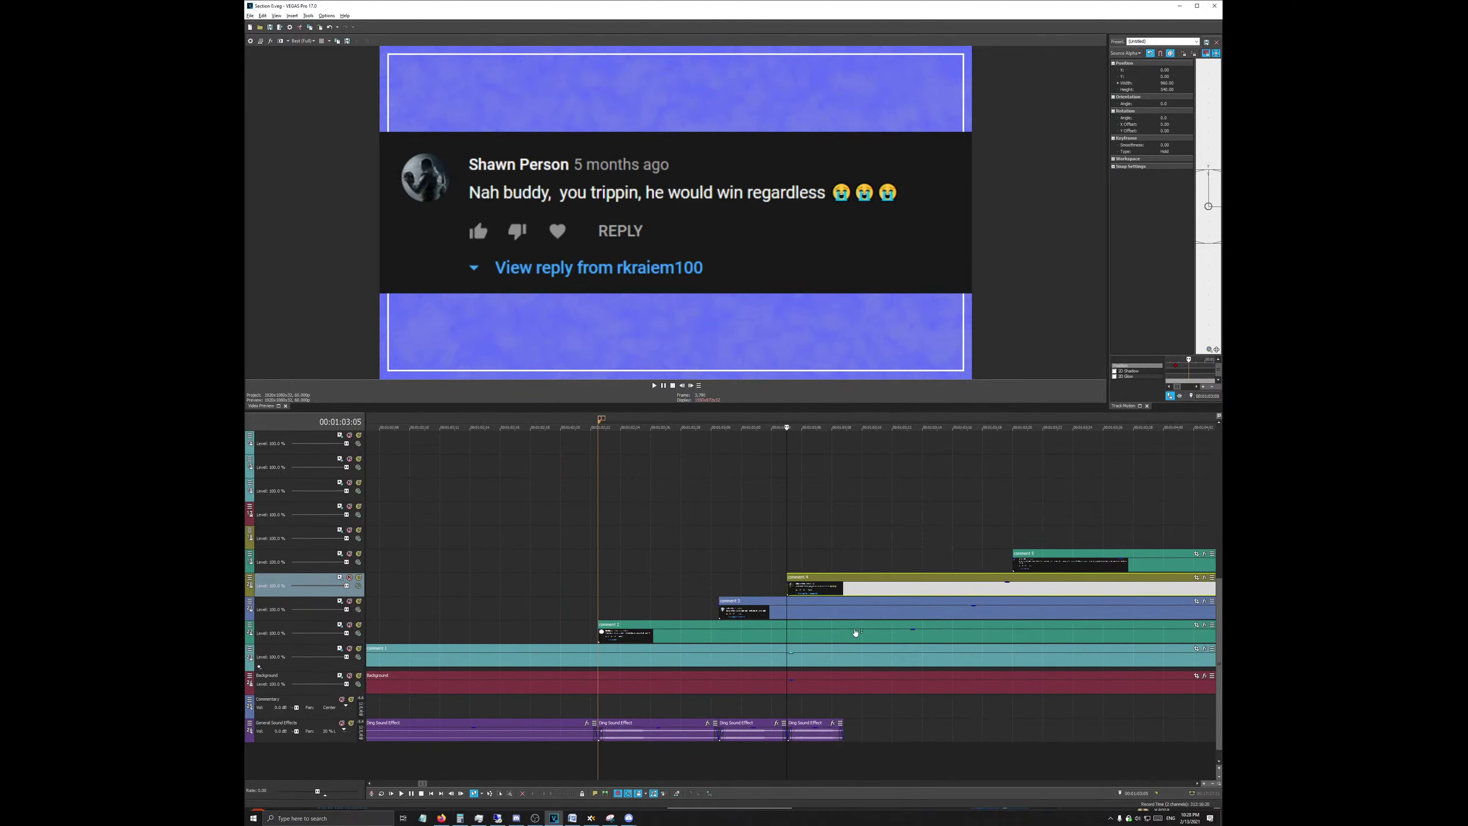
{"action": "left_click", "coordinate": [803, 738]}
{"action": "scroll", "coordinate": [807, 735], "scroll_direction": "down", "scroll_amount": 10}
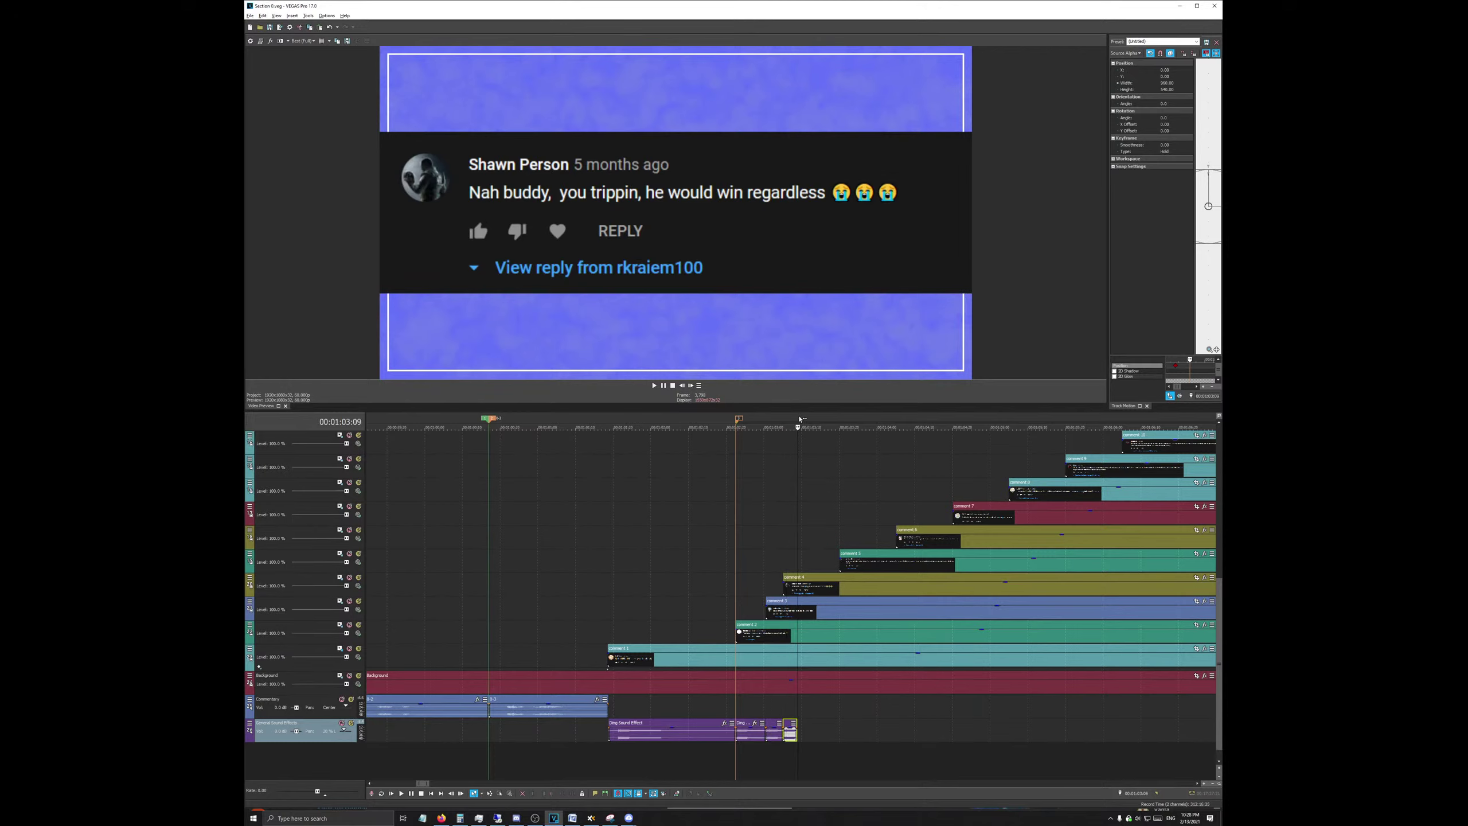
{"action": "key", "text": "ctrl+v"}
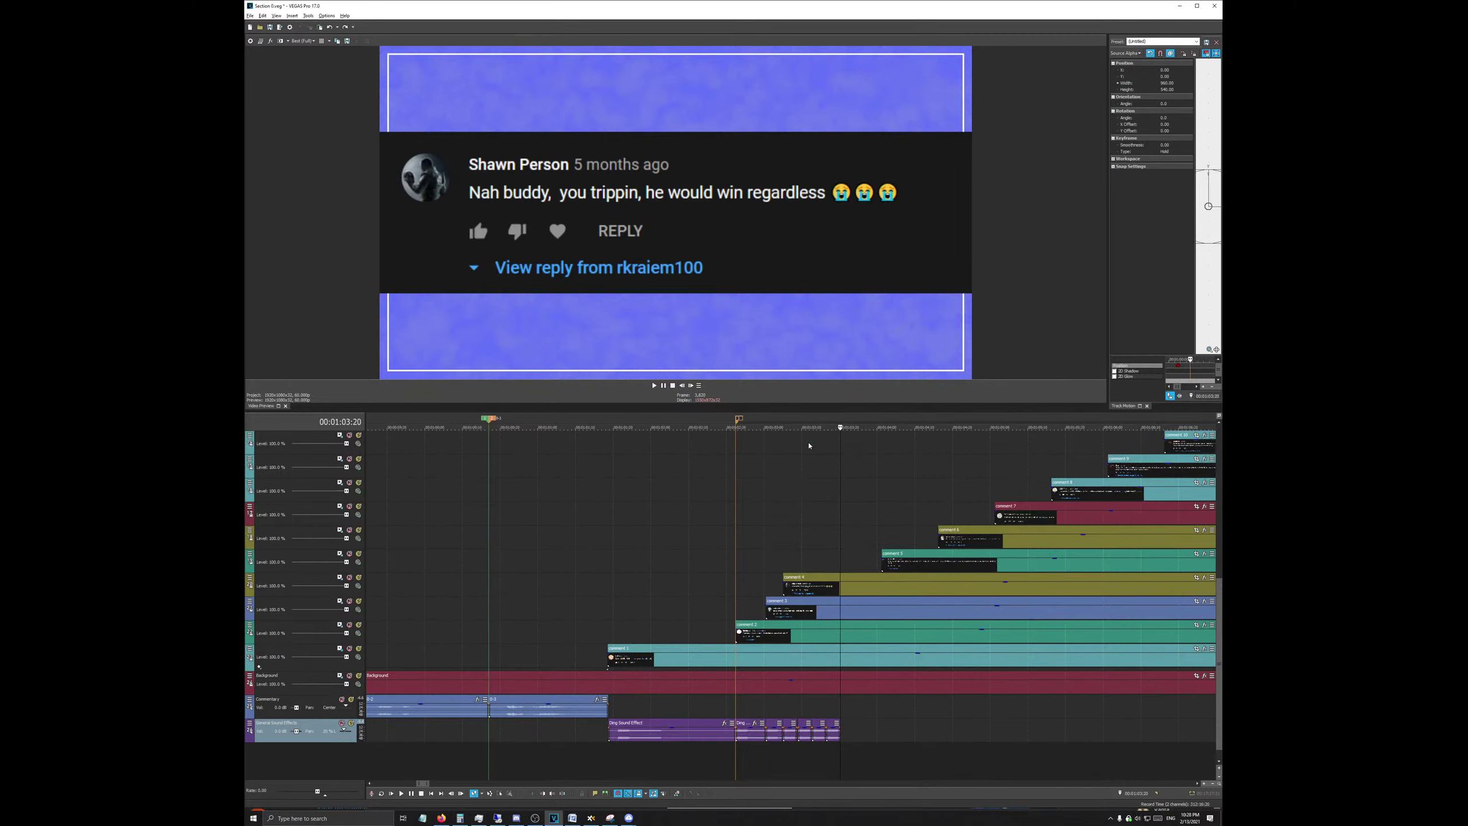
{"action": "key", "text": "ctrl+z"}
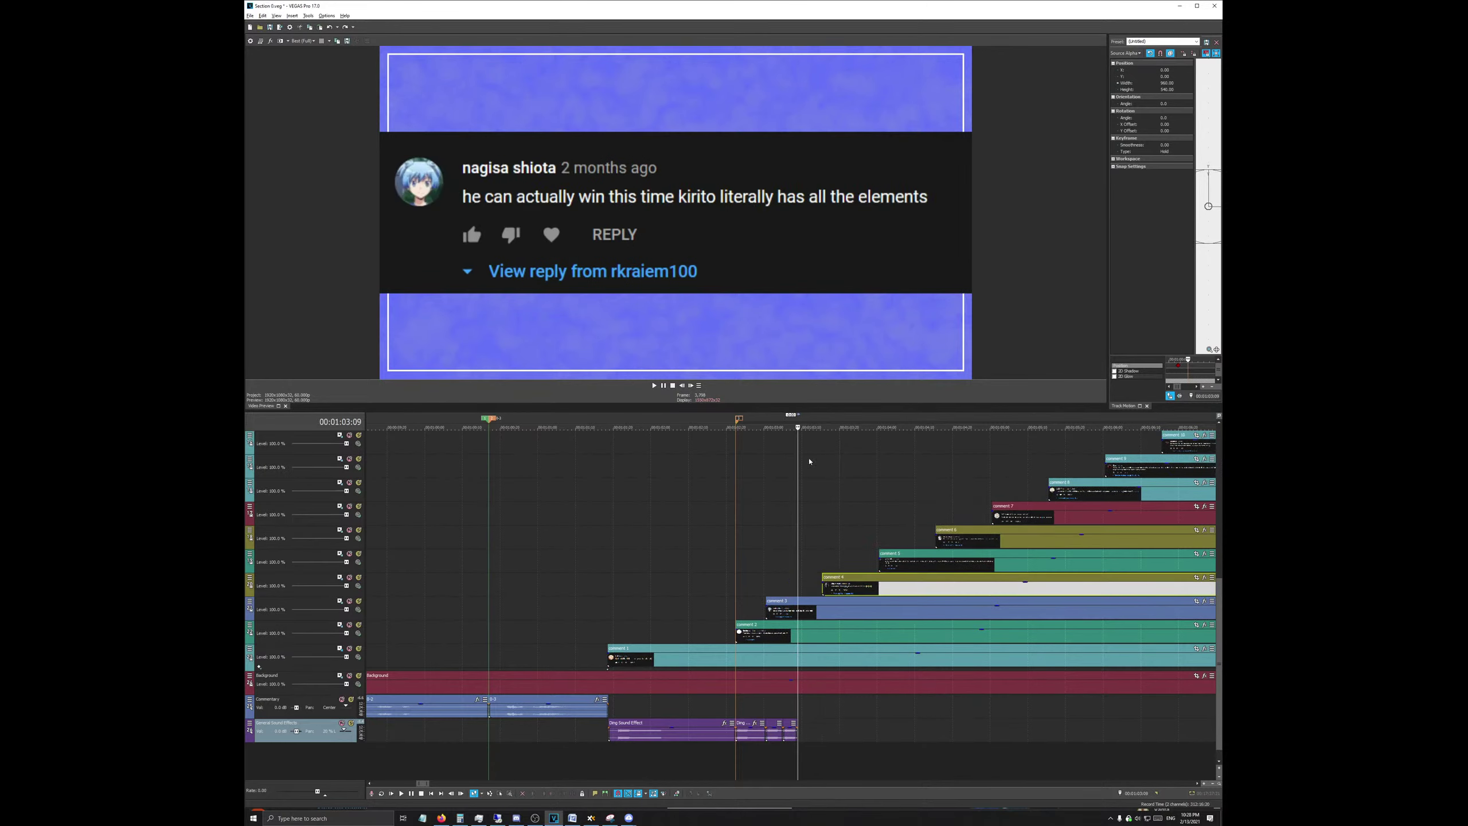
{"action": "key", "text": "ctrl+z"}
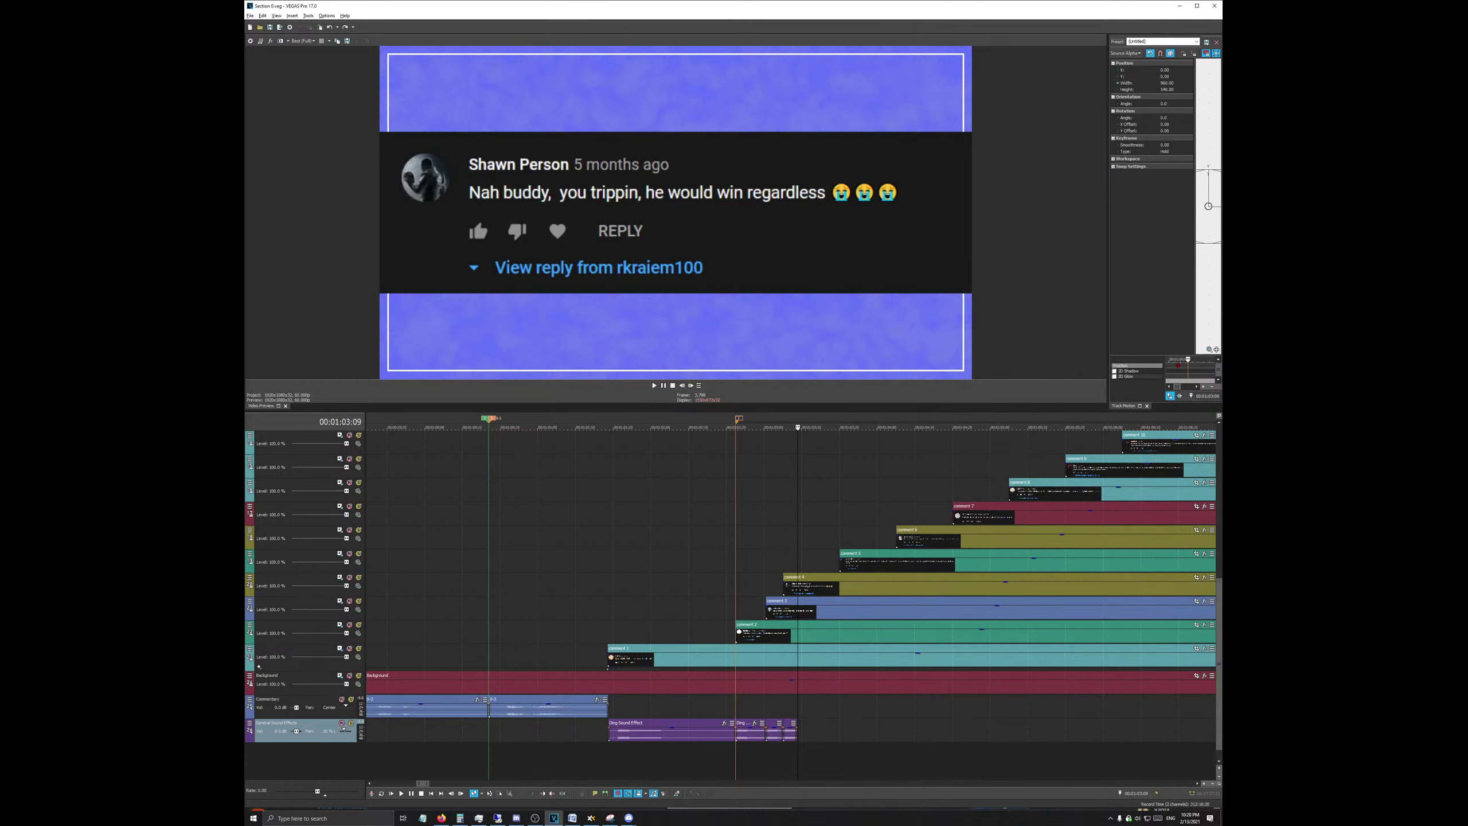
Step: Paste the short ding repeatedly end to end from 00:01:03:09 to about 00:01:09:12, leaving the comments where they are
{"action": "key", "text": "ctrl+v"}
{"action": "key", "text": "ctrl+v"}
{"action": "key", "text": "ctrl+v"}
{"action": "key", "text": "ctrl+v"}
{"action": "key", "text": "ctrl+v"}
{"action": "key", "text": "ctrl+v"}
{"action": "key", "text": "ctrl+v"}
{"action": "key", "text": "ctrl+v"}
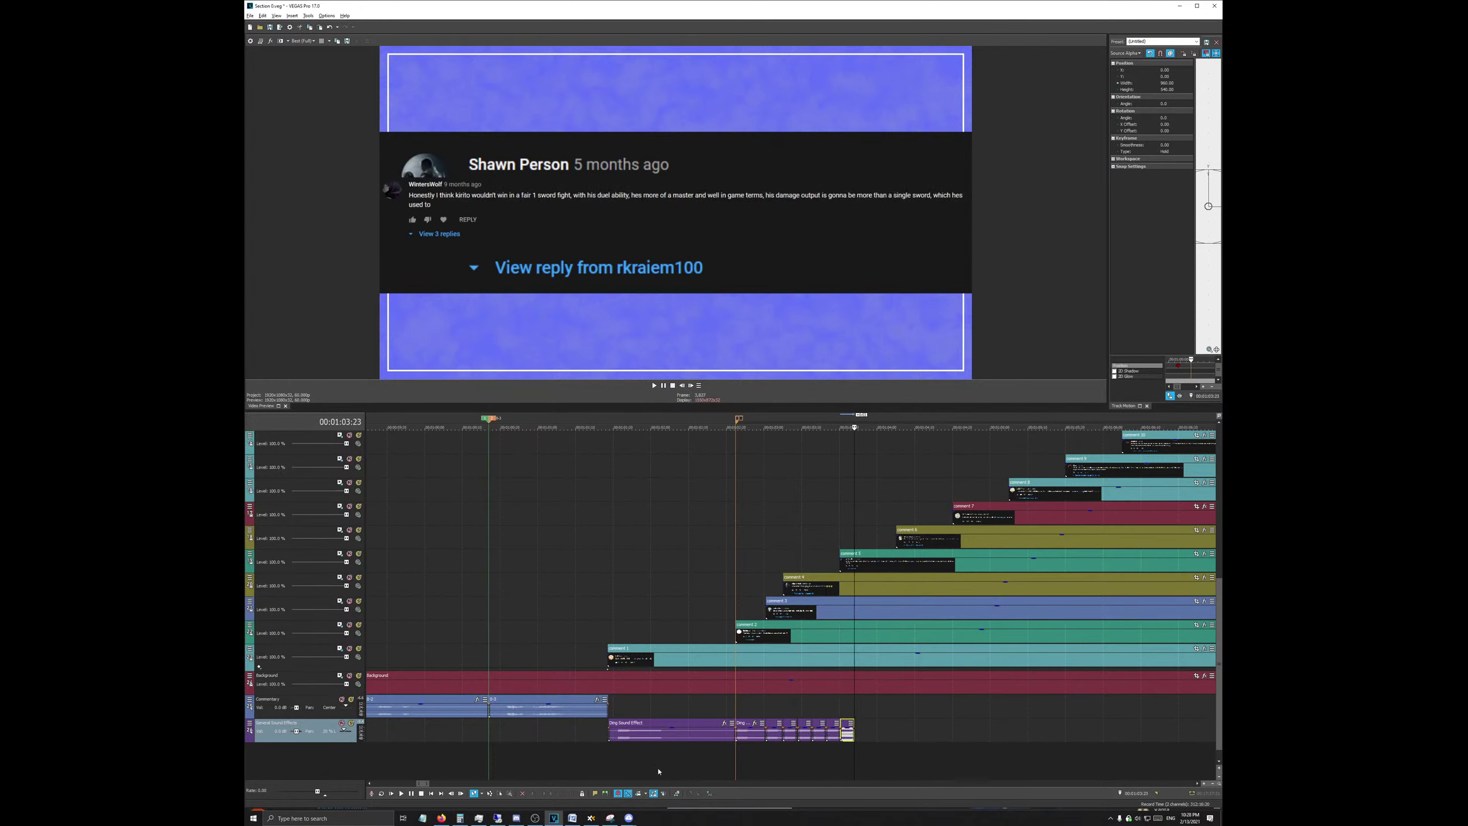
{"action": "key", "text": "ctrl+v"}
{"action": "key", "text": "ctrl+v"}
{"action": "key", "text": "ctrl+v"}
{"action": "key", "text": "ctrl+v"}
{"action": "key", "text": "ctrl+v"}
{"action": "key", "text": "ctrl+v"}
{"action": "key", "text": "ctrl+v"}
{"action": "key", "text": "ctrl+v"}
{"action": "key", "text": "ctrl+v"}
{"action": "key", "text": "ctrl+v"}
{"action": "key", "text": "ctrl+v"}
{"action": "key", "text": "ctrl+v"}
{"action": "key", "text": "ctrl+v"}
{"action": "key", "text": "ctrl+v"}
{"action": "key", "text": "ctrl+v"}
{"action": "key", "text": "ctrl+v"}
{"action": "key", "text": "ctrl+v"}
{"action": "key", "text": "ctrl+v"}
{"action": "key", "text": "ctrl+v"}
{"action": "key", "text": "ctrl+v"}
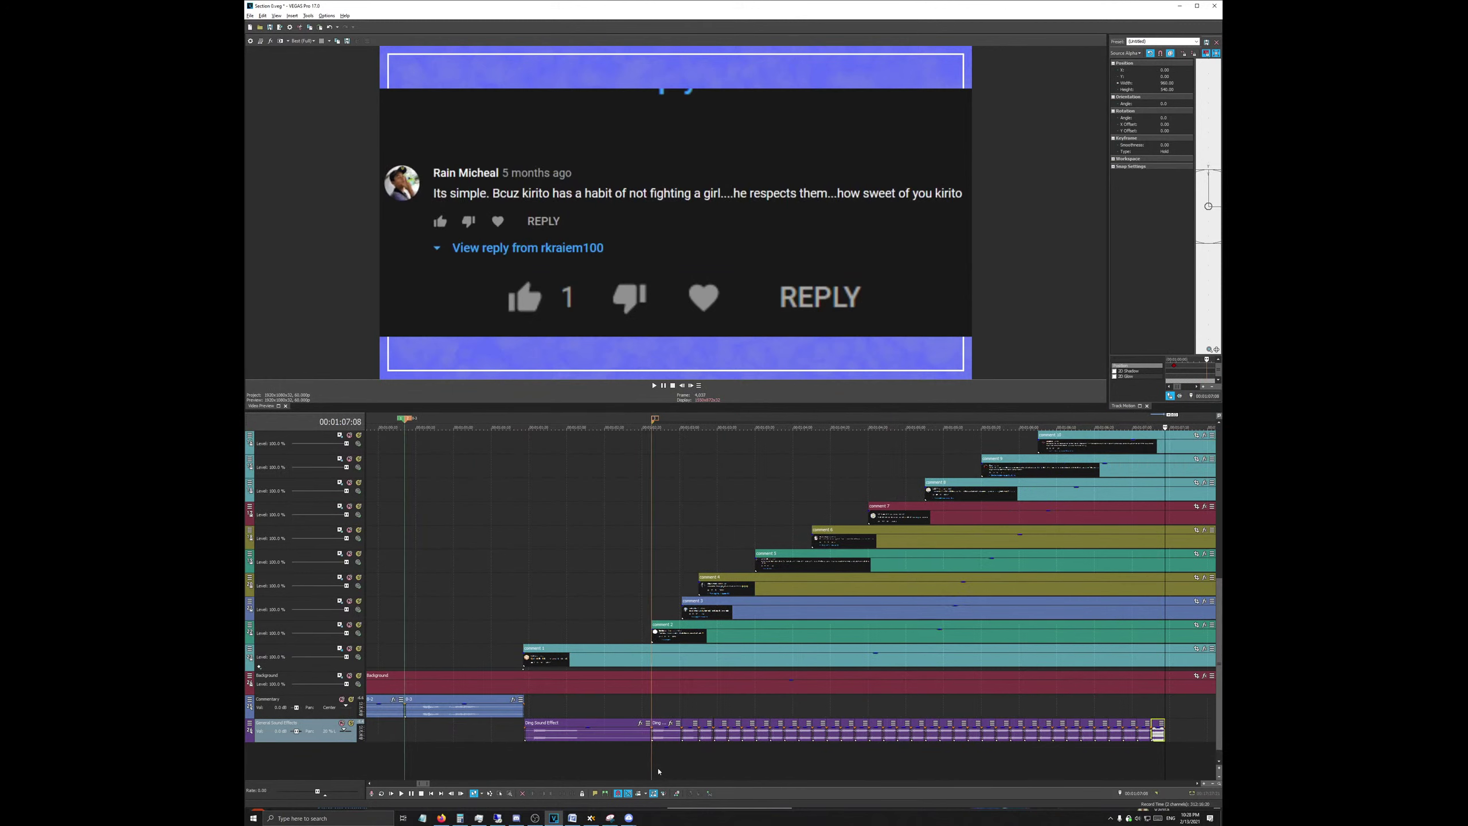
{"action": "key", "text": "ctrl+v"}
{"action": "key", "text": "ctrl+v"}
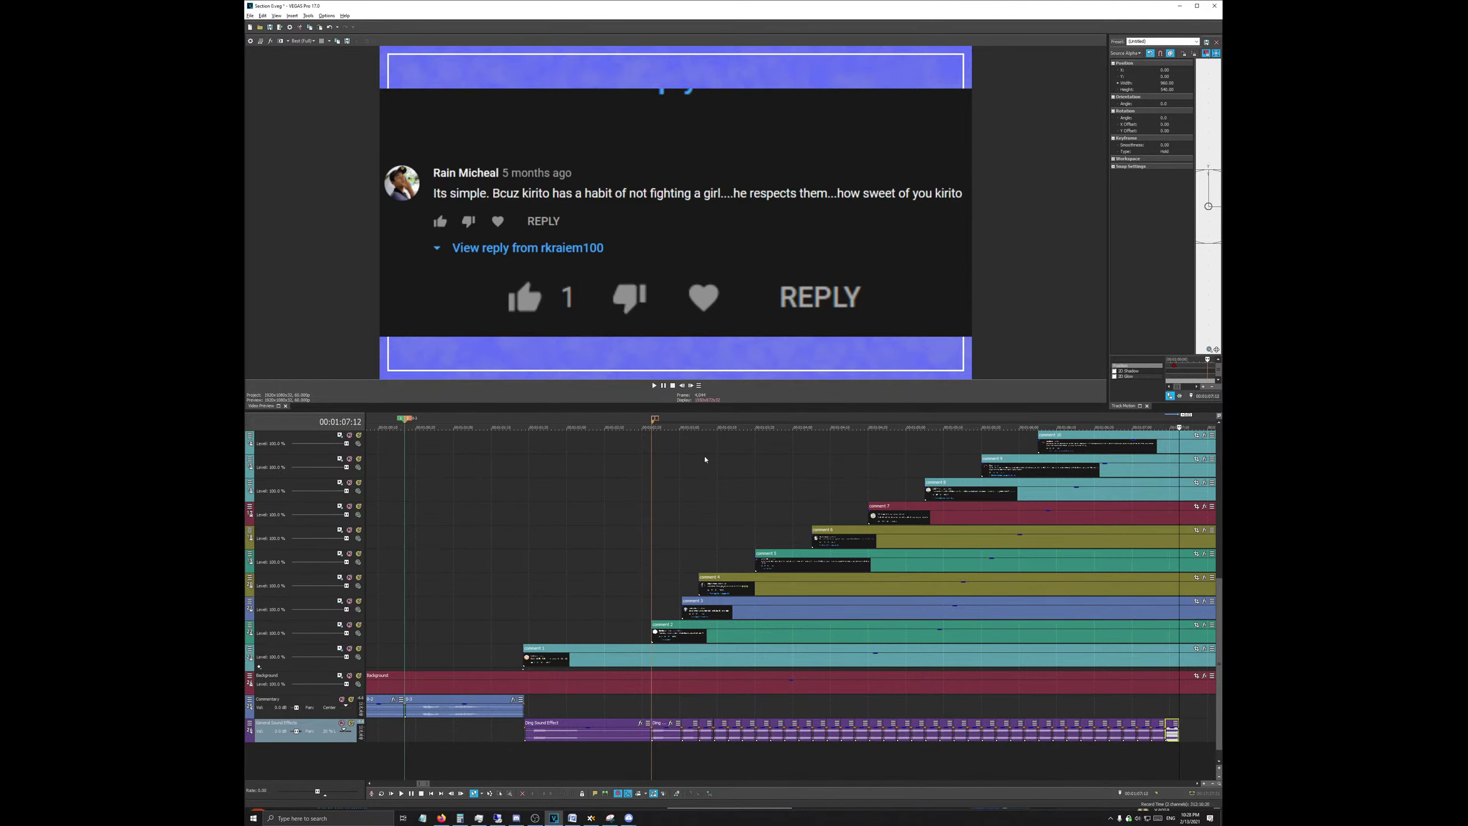
{"action": "key", "text": "ctrl+v"}
{"action": "key", "text": "ctrl+v"}
{"action": "key", "text": "ctrl+v"}
{"action": "key", "text": "ctrl+v"}
{"action": "key", "text": "ctrl+v"}
{"action": "key", "text": "ctrl+v"}
{"action": "key", "text": "ctrl+v"}
{"action": "key", "text": "ctrl+v"}
{"action": "key", "text": "ctrl+v"}
{"action": "key", "text": "ctrl+v"}
{"action": "key", "text": "ctrl+v"}
{"action": "key", "text": "ctrl+v"}
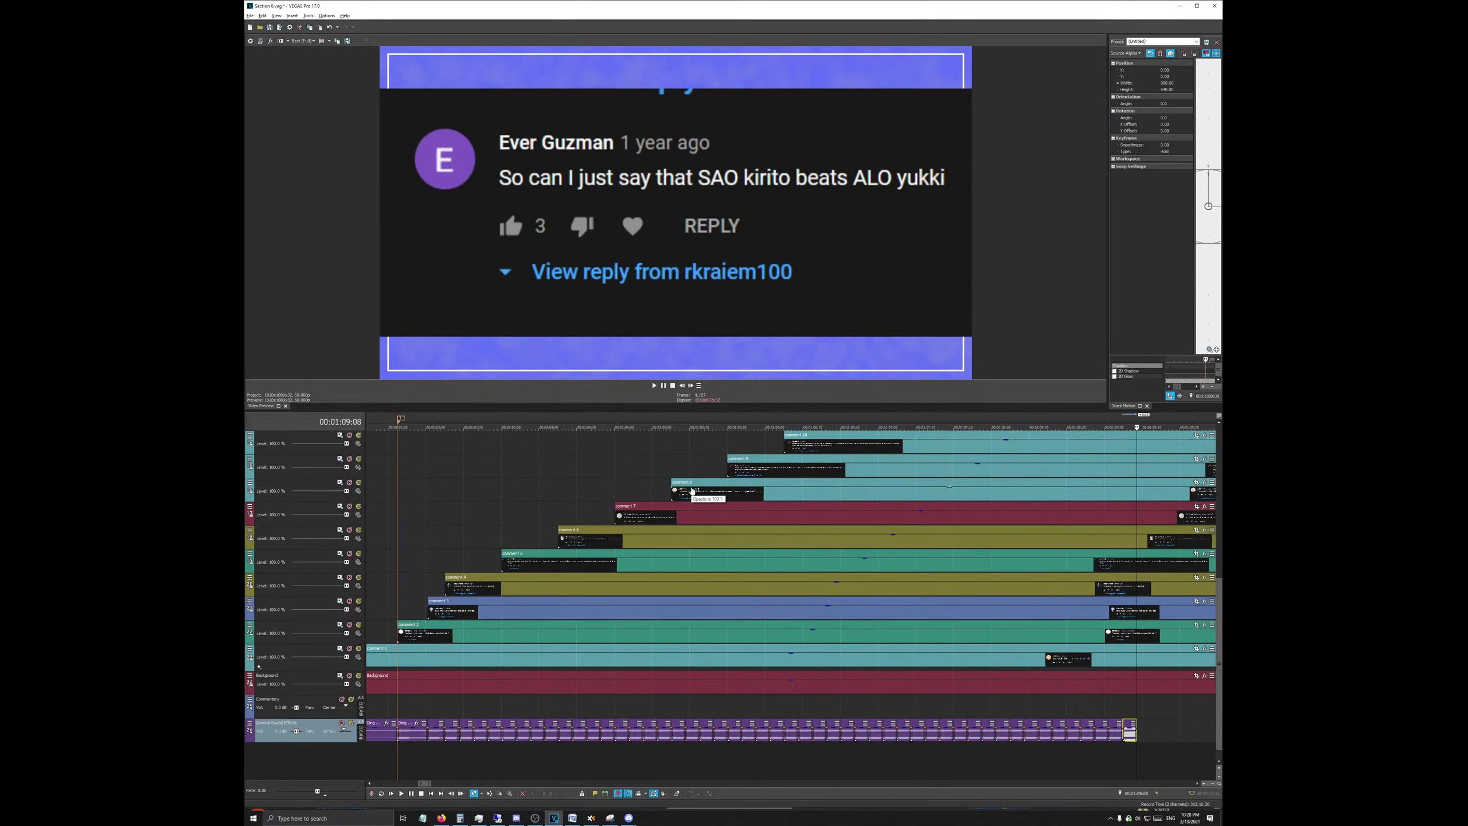
Step: Examine how the comments line up with the row of short dings, returning to the fourth comment's start at 00:01:03:05
{"action": "scroll", "coordinate": [687, 493], "scroll_direction": "down", "scroll_amount": 6}
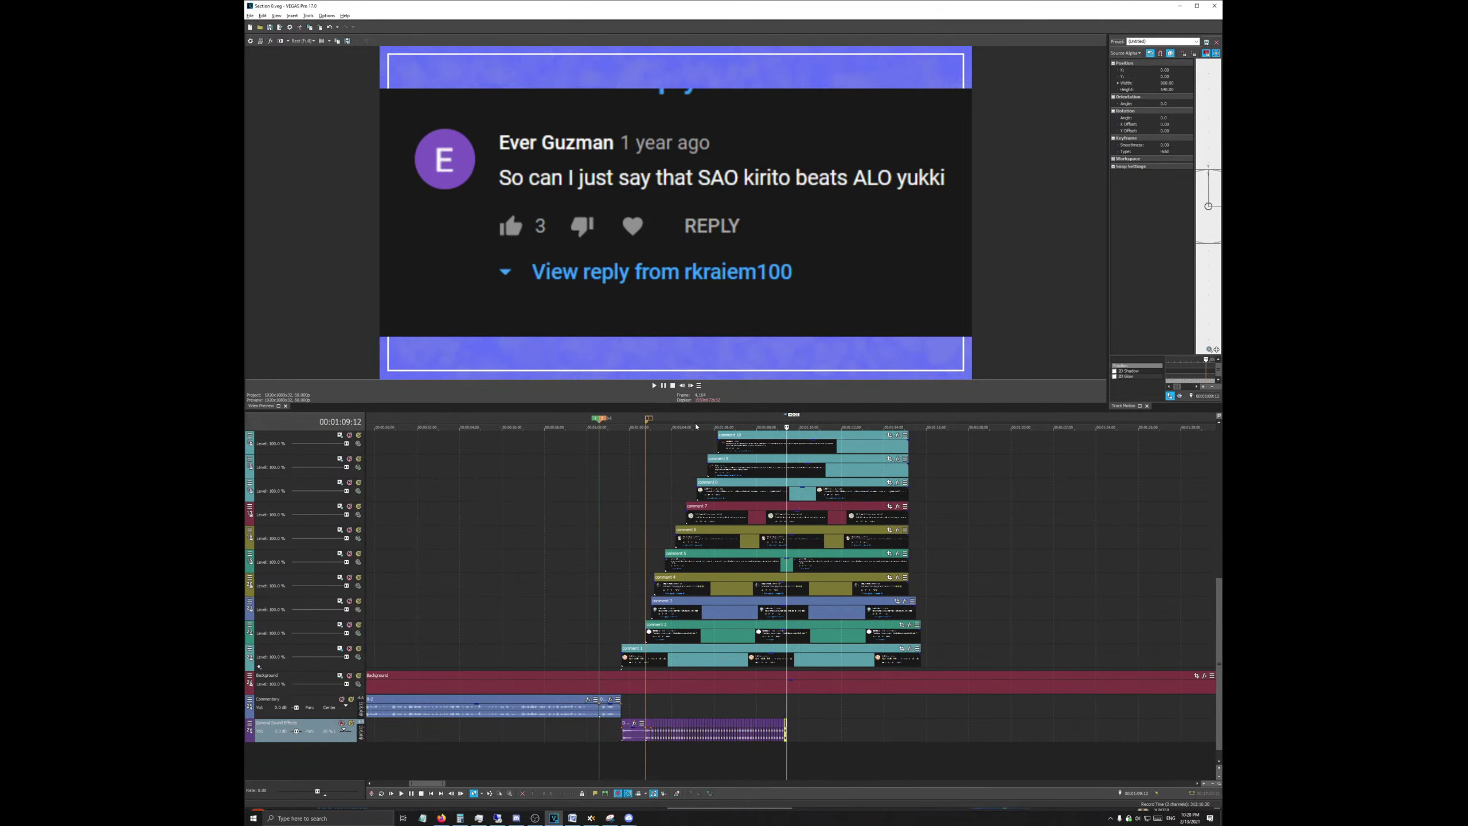
{"action": "left_click", "coordinate": [682, 422]}
{"action": "scroll", "coordinate": [664, 546], "scroll_direction": "up", "scroll_amount": 6}
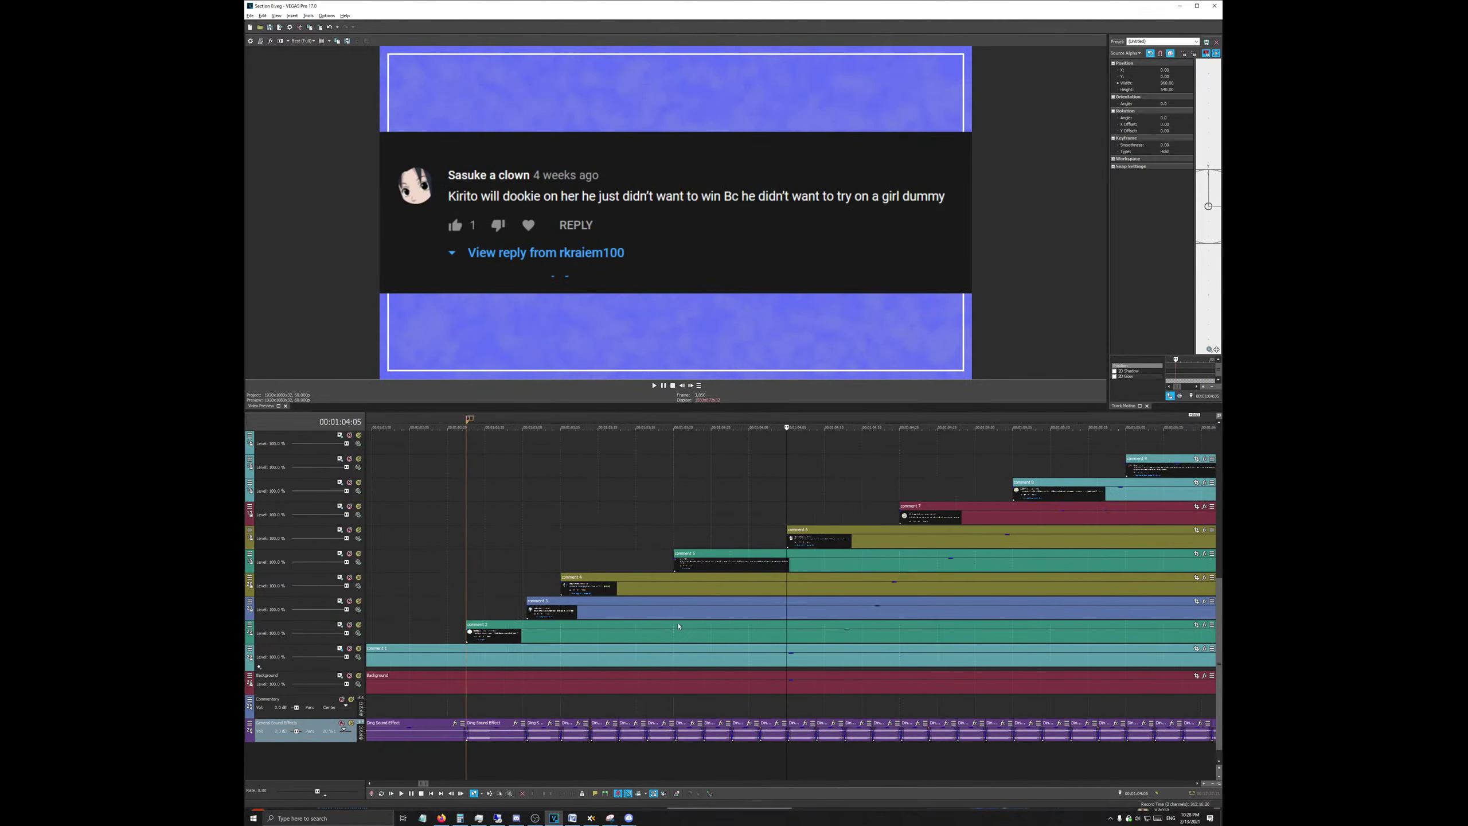
{"action": "left_click", "coordinate": [616, 418]}
{"action": "scroll", "coordinate": [842, 562], "scroll_direction": "up", "scroll_amount": 2}
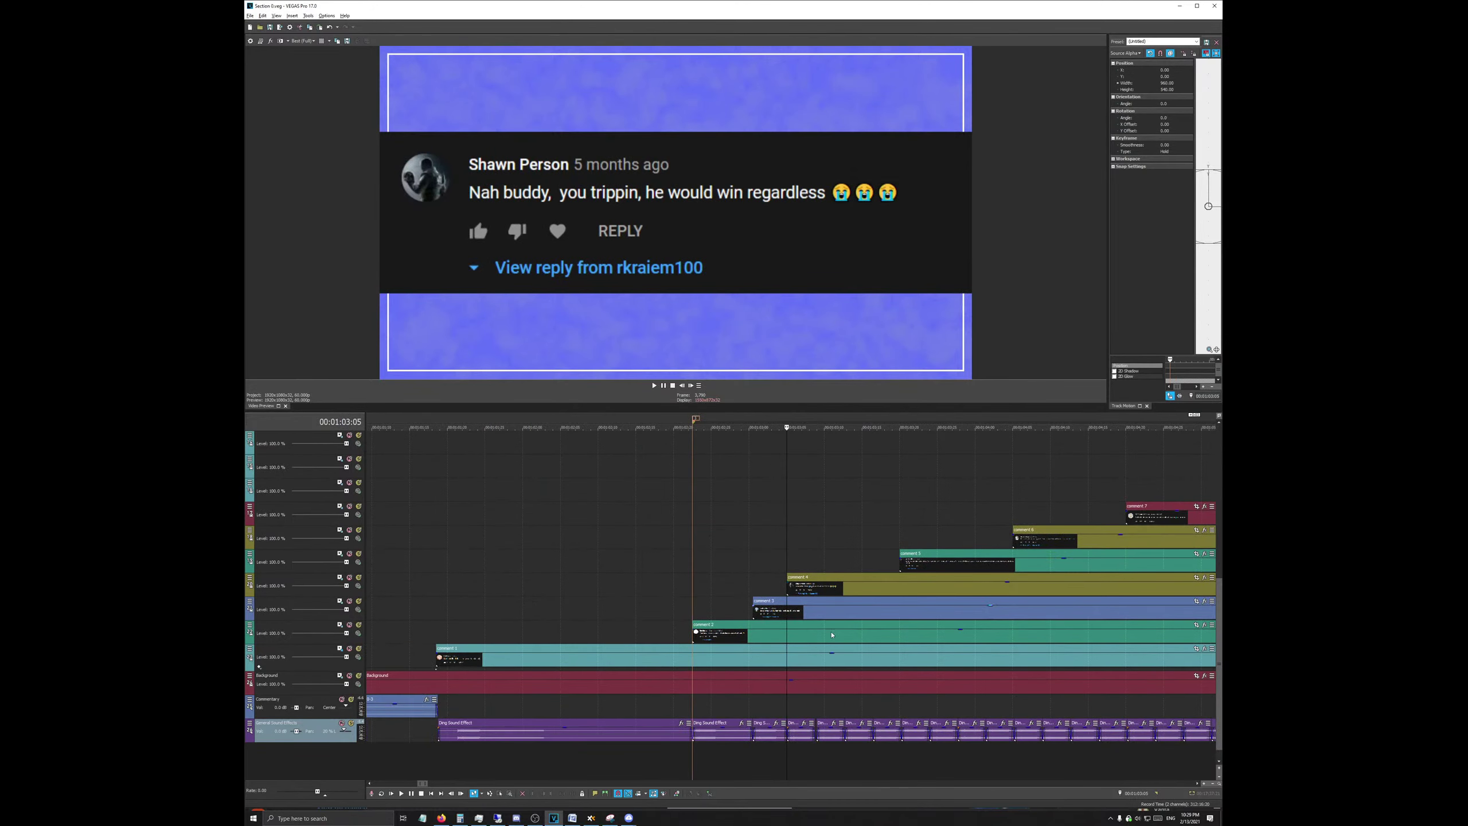
Step: Extend the end of the fourth ding sound effect to 00:01:03:09 so it meets the following ding
{"action": "scroll", "coordinate": [829, 738], "scroll_direction": "up", "scroll_amount": 1}
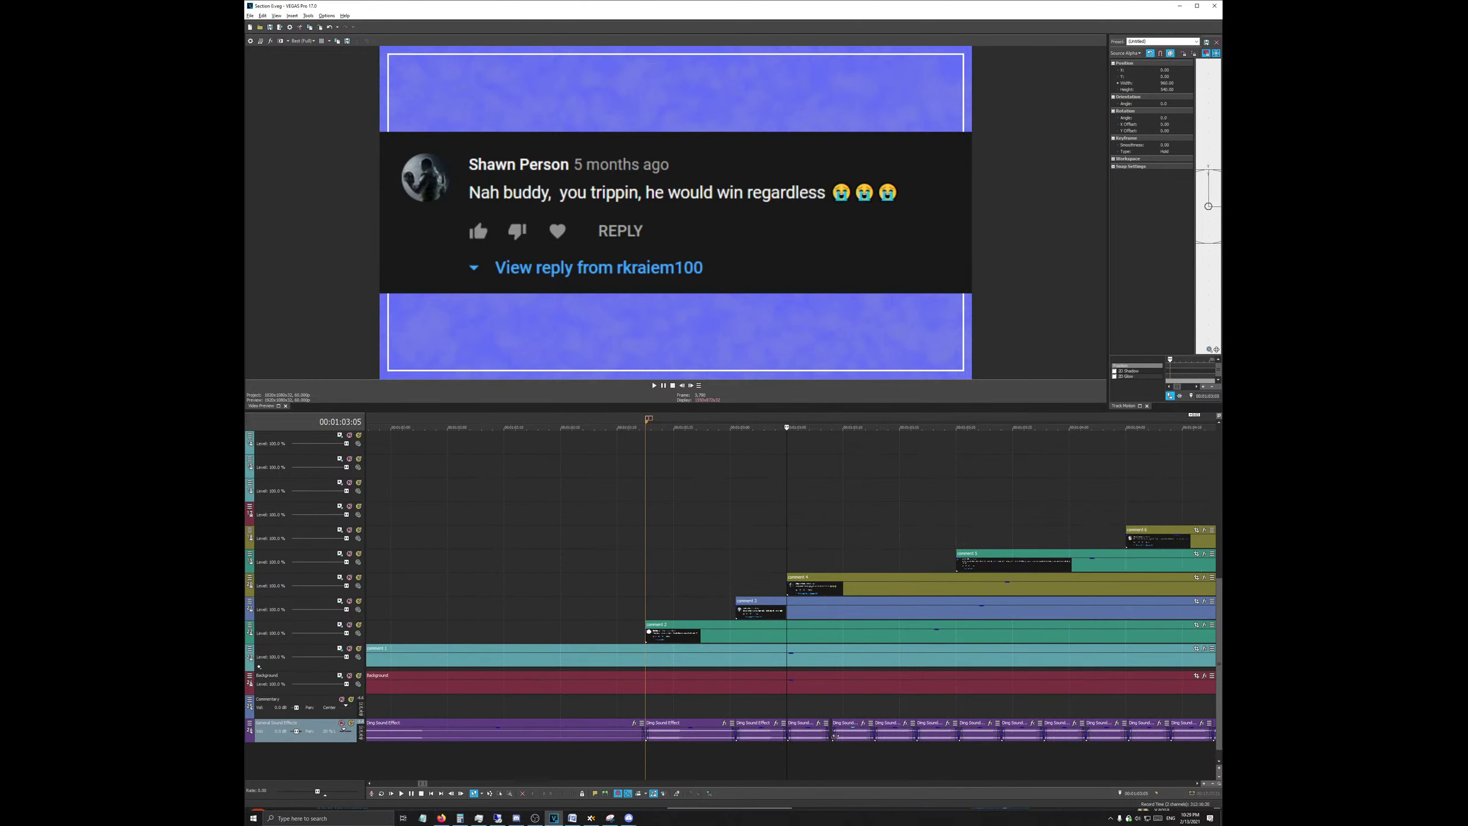
{"action": "left_click", "coordinate": [827, 735]}
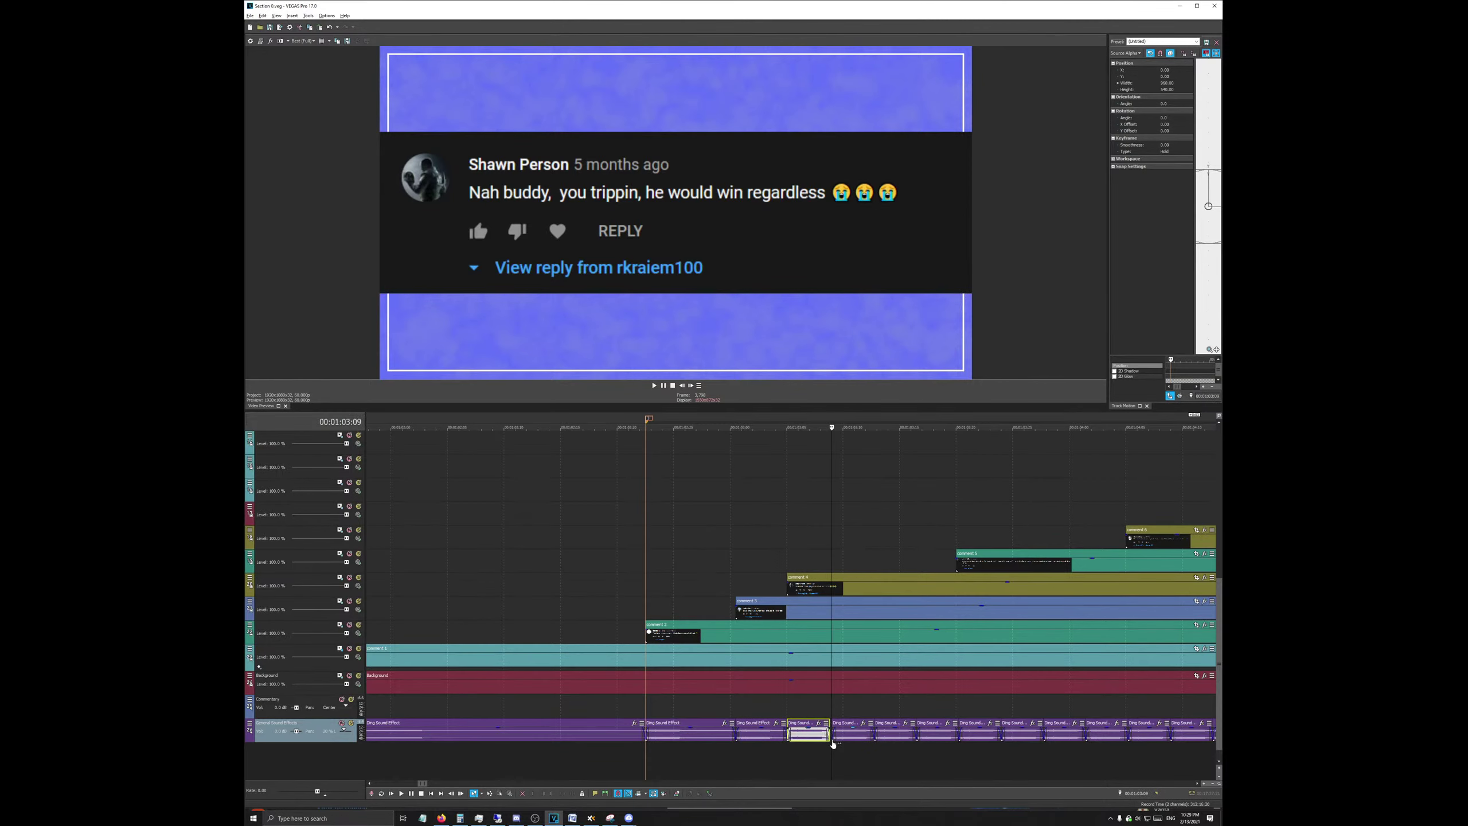
{"action": "scroll", "coordinate": [828, 734], "scroll_direction": "up", "scroll_amount": 2}
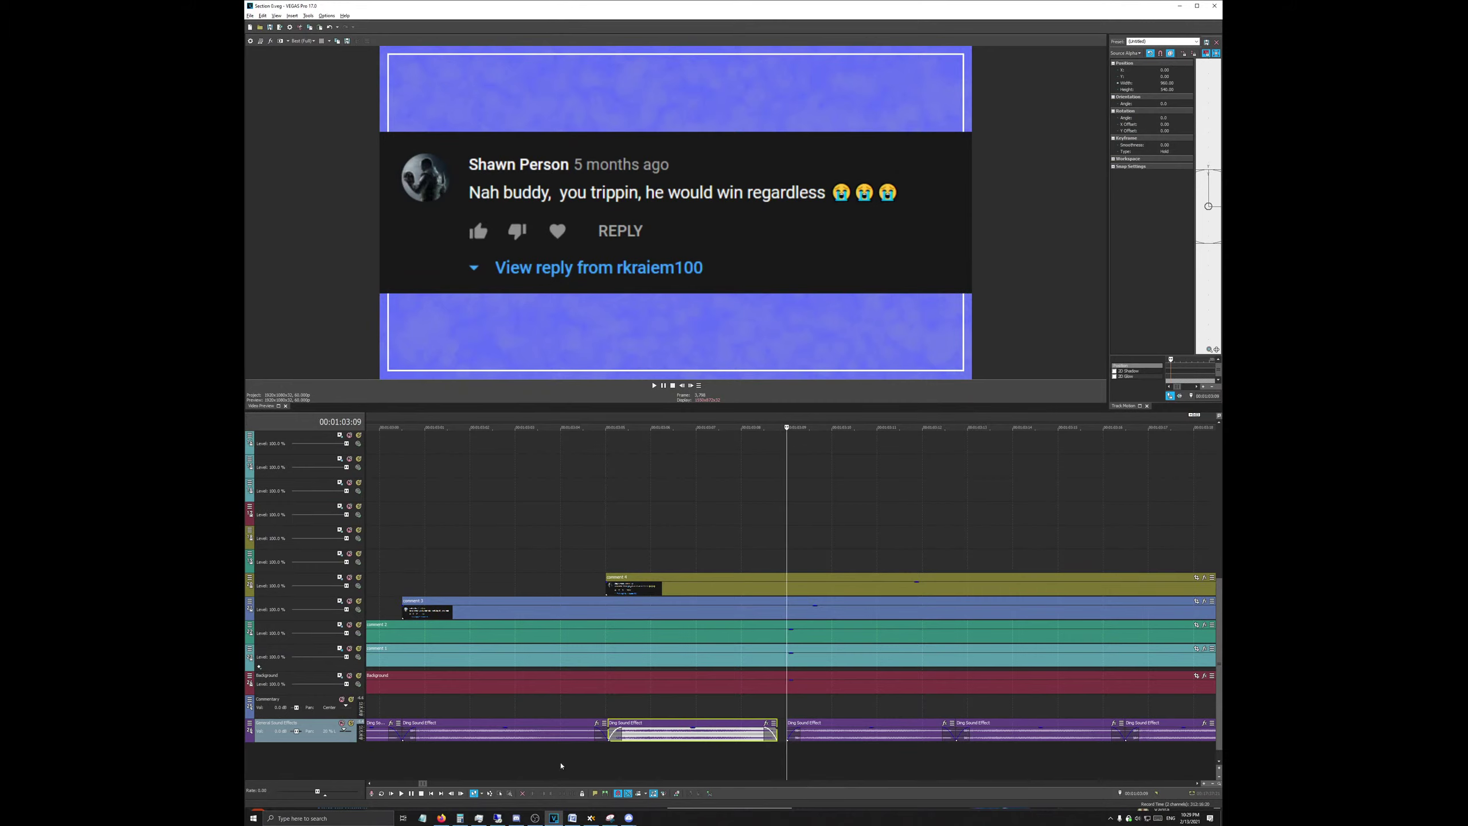
{"action": "left_click", "coordinate": [682, 386]}
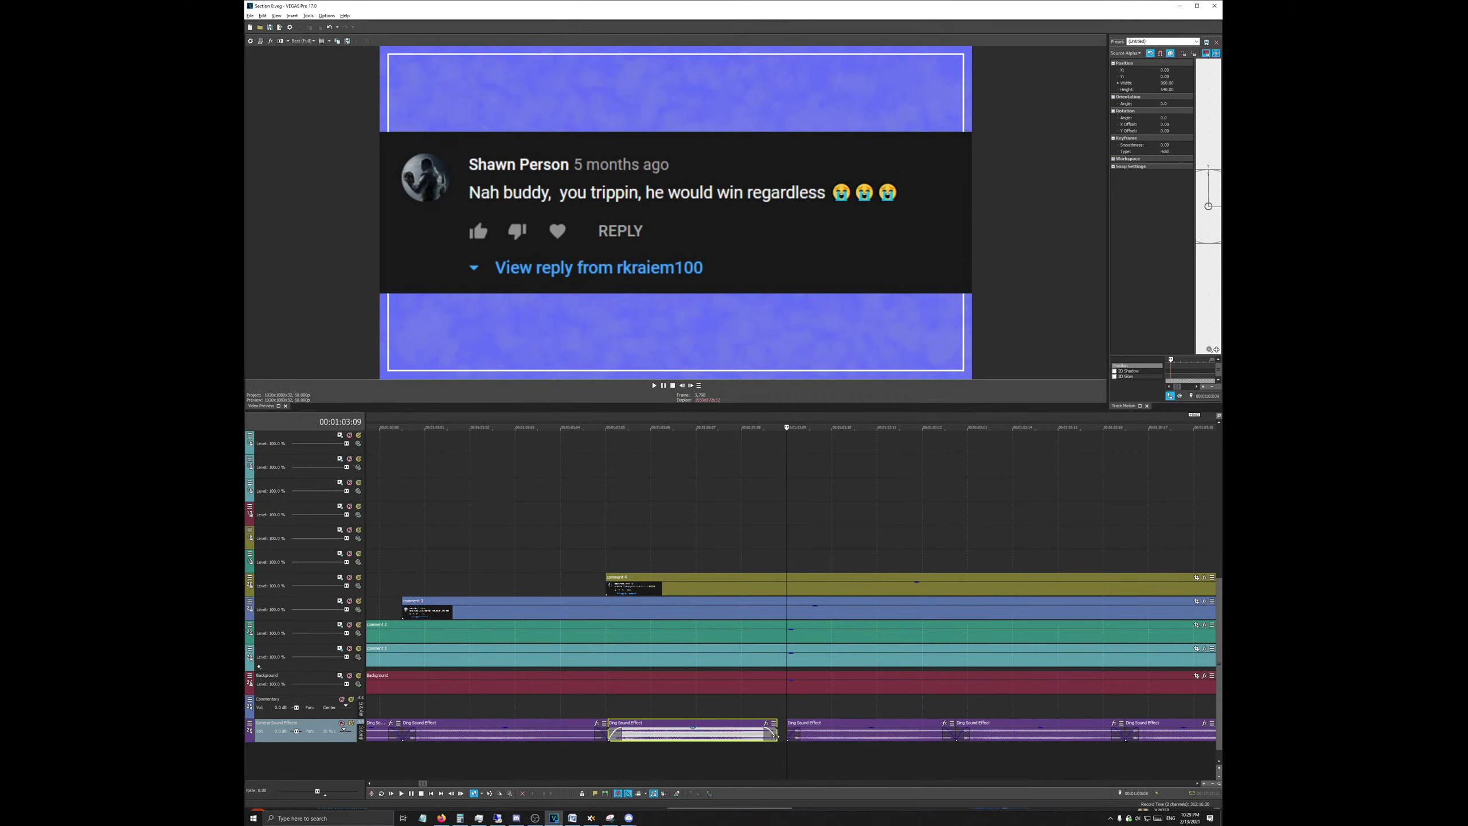
{"action": "left_click_drag", "start_coordinate": [777, 734], "coordinate": [787, 733]}
{"action": "scroll", "coordinate": [802, 740], "scroll_direction": "down", "scroll_amount": 2}
{"action": "scroll", "coordinate": [802, 741], "scroll_direction": "up", "scroll_amount": 4}
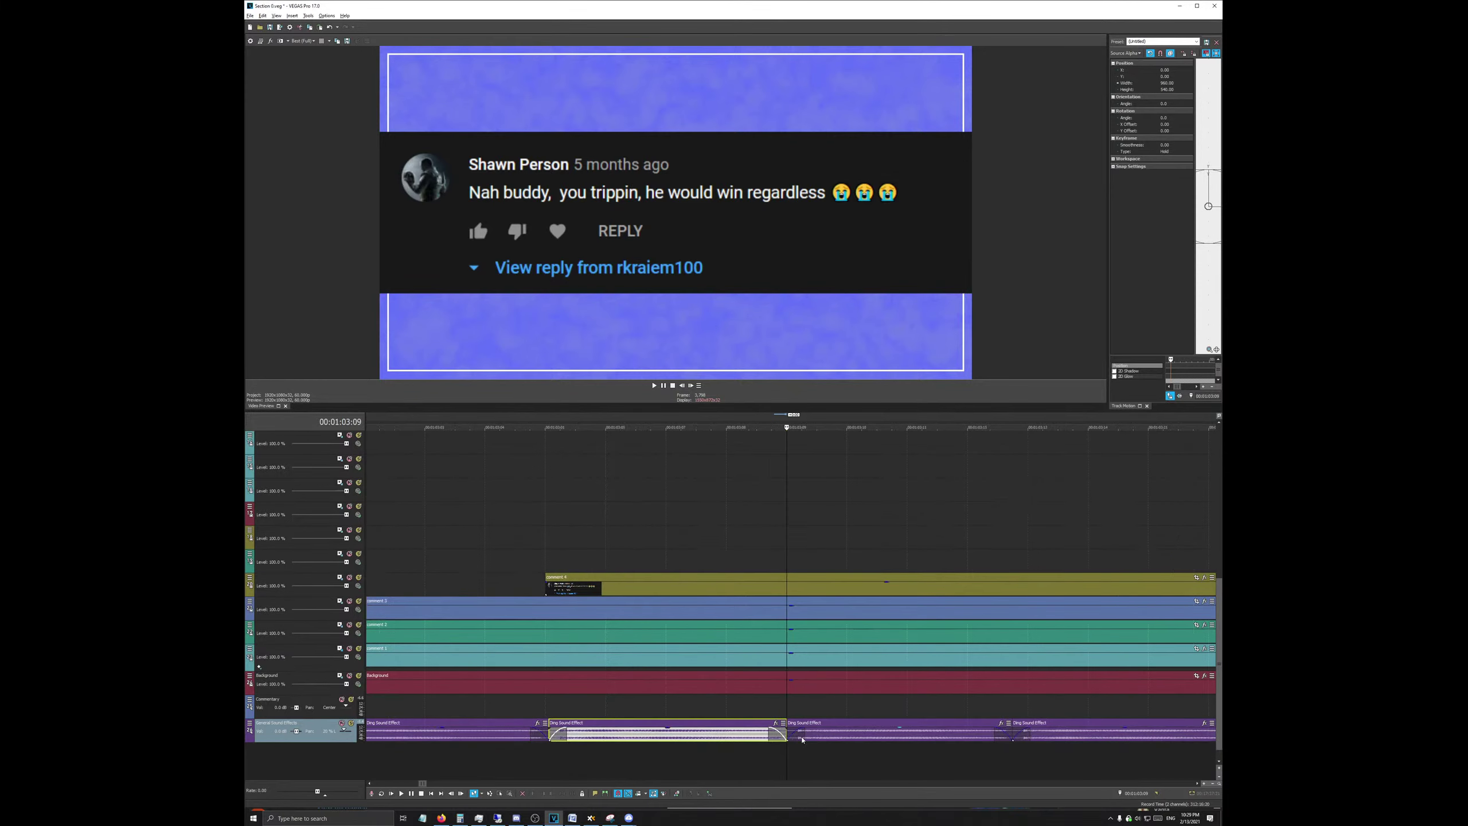
{"action": "scroll", "coordinate": [802, 740], "scroll_direction": "down", "scroll_amount": 3}
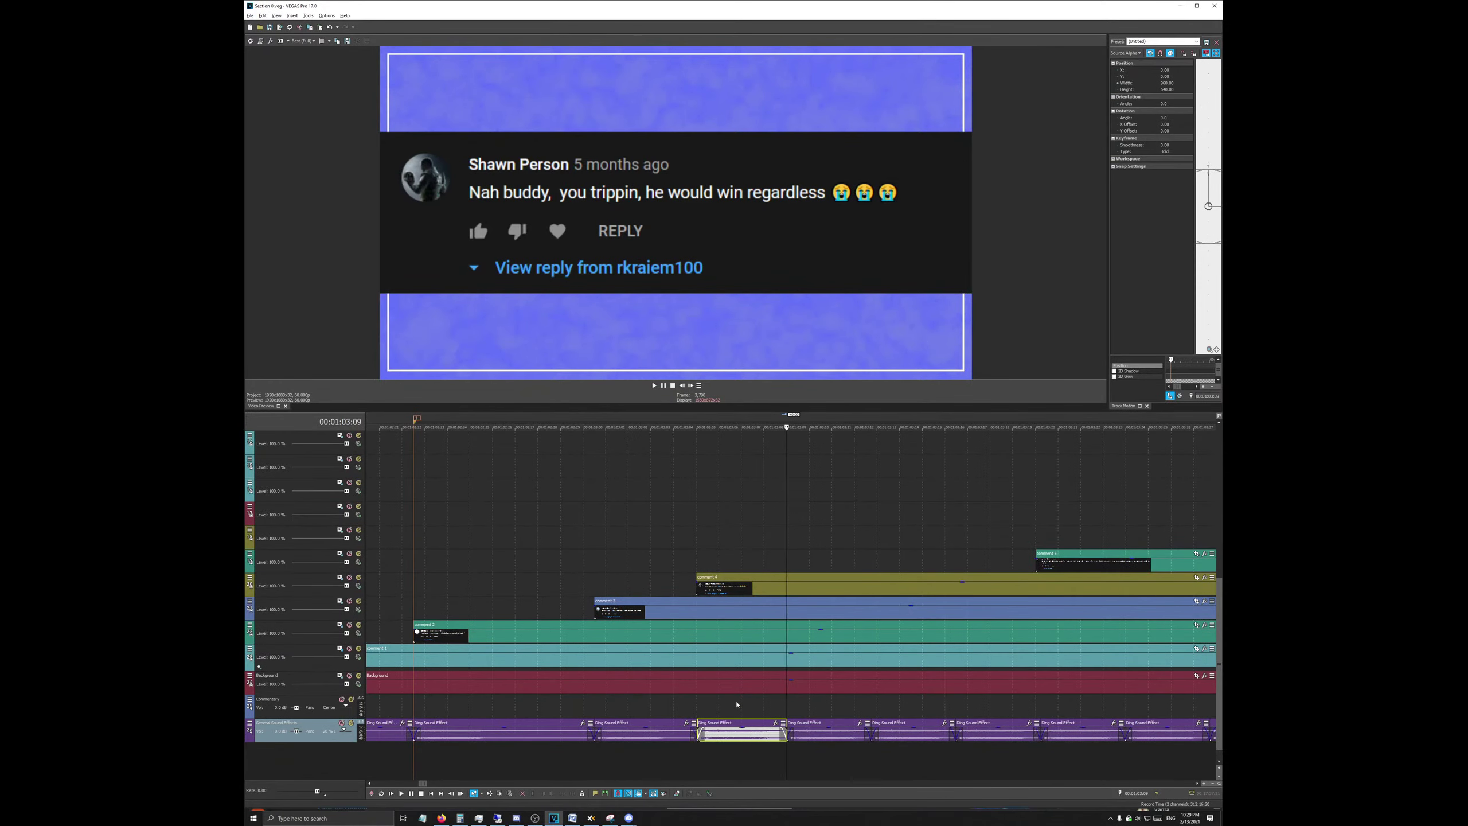
Step: Move only the fifth comment so it starts at 00:01:03:09, at the end of the fourth ding
{"action": "scroll", "coordinate": [736, 704], "scroll_direction": "down", "scroll_amount": 3}
{"action": "left_click_drag", "start_coordinate": [902, 570], "coordinate": [842, 567]}
{"action": "key", "text": "ctrl+z"}
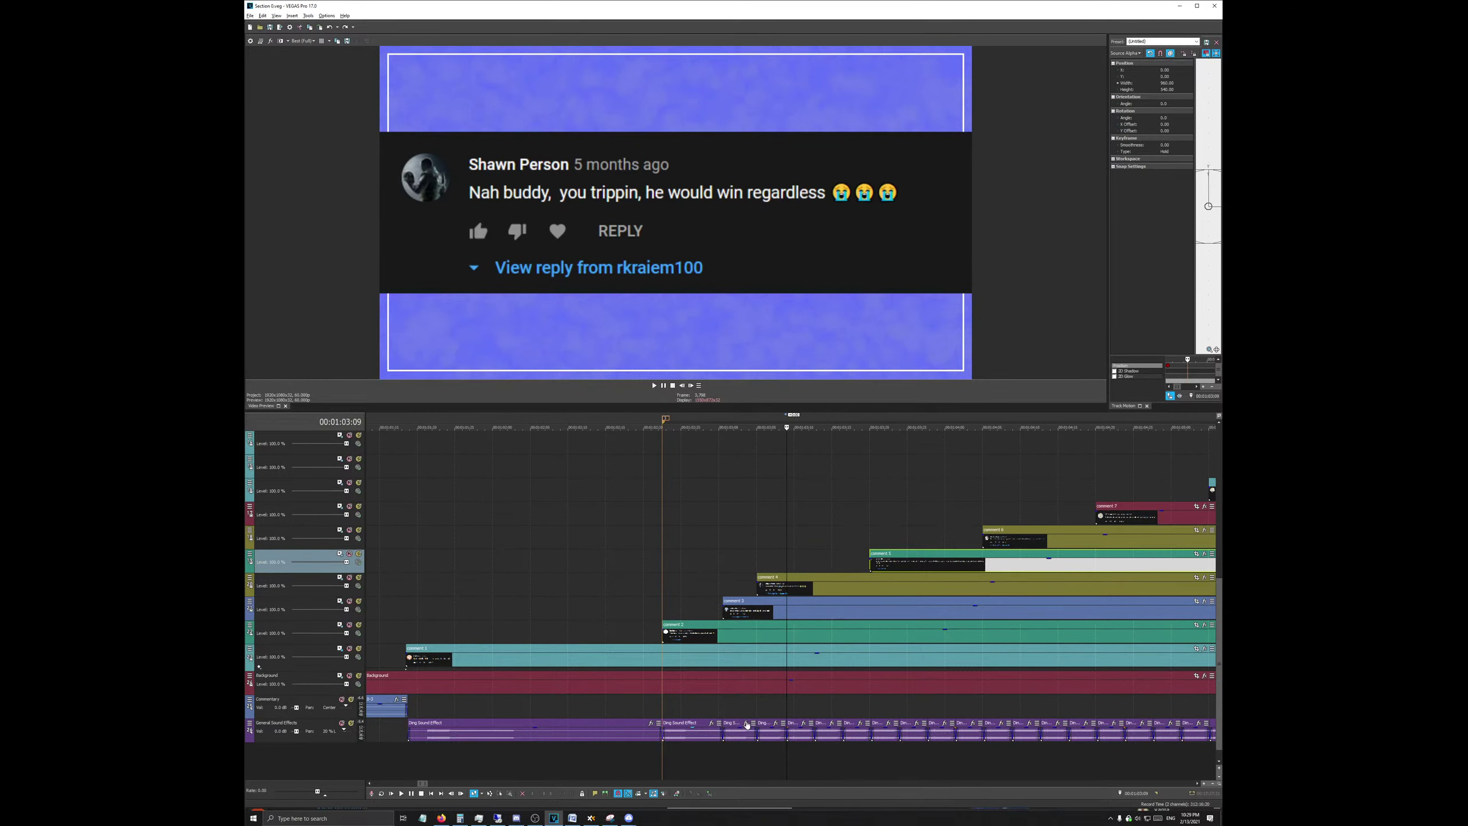
{"action": "left_click_drag", "start_coordinate": [885, 565], "coordinate": [803, 565]}
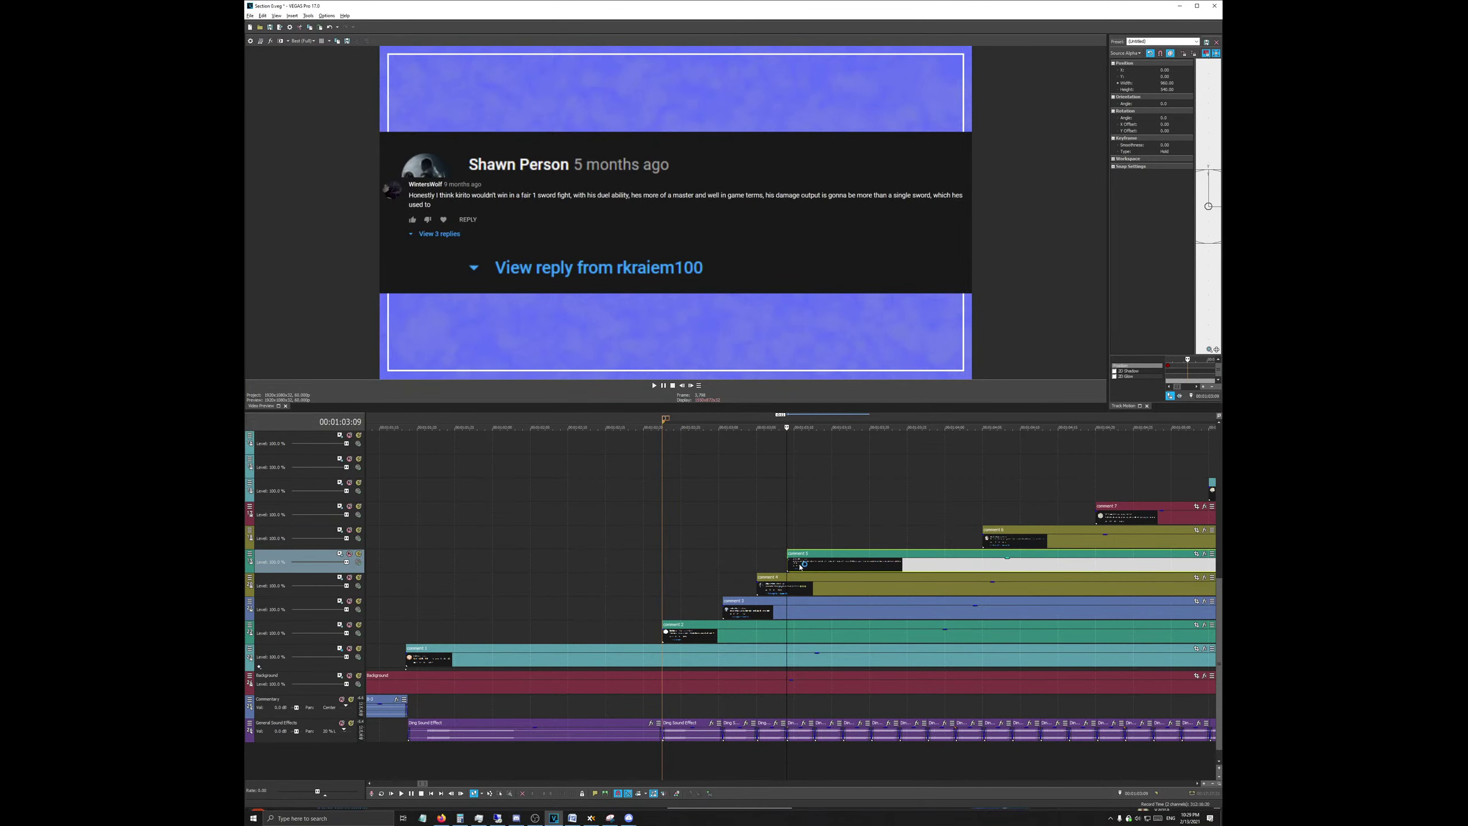
{"action": "scroll", "coordinate": [920, 558], "scroll_direction": "down", "scroll_amount": 2}
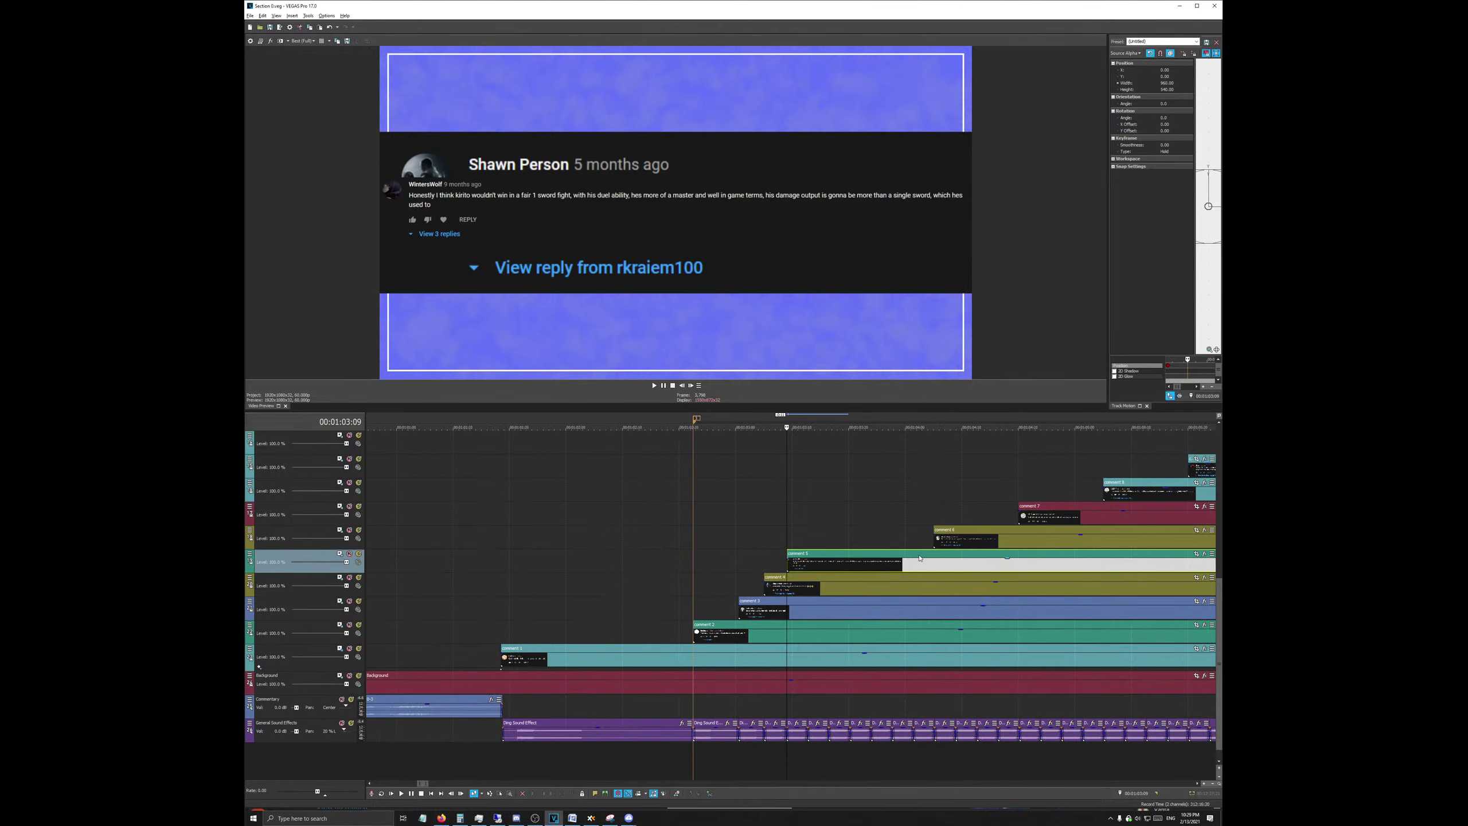
Step: Trim the end of the fifth ding sound effect to the cursor at 00:01:03:12
{"action": "left_click", "coordinate": [806, 734]}
{"action": "scroll", "coordinate": [966, 539], "scroll_direction": "up", "scroll_amount": 3}
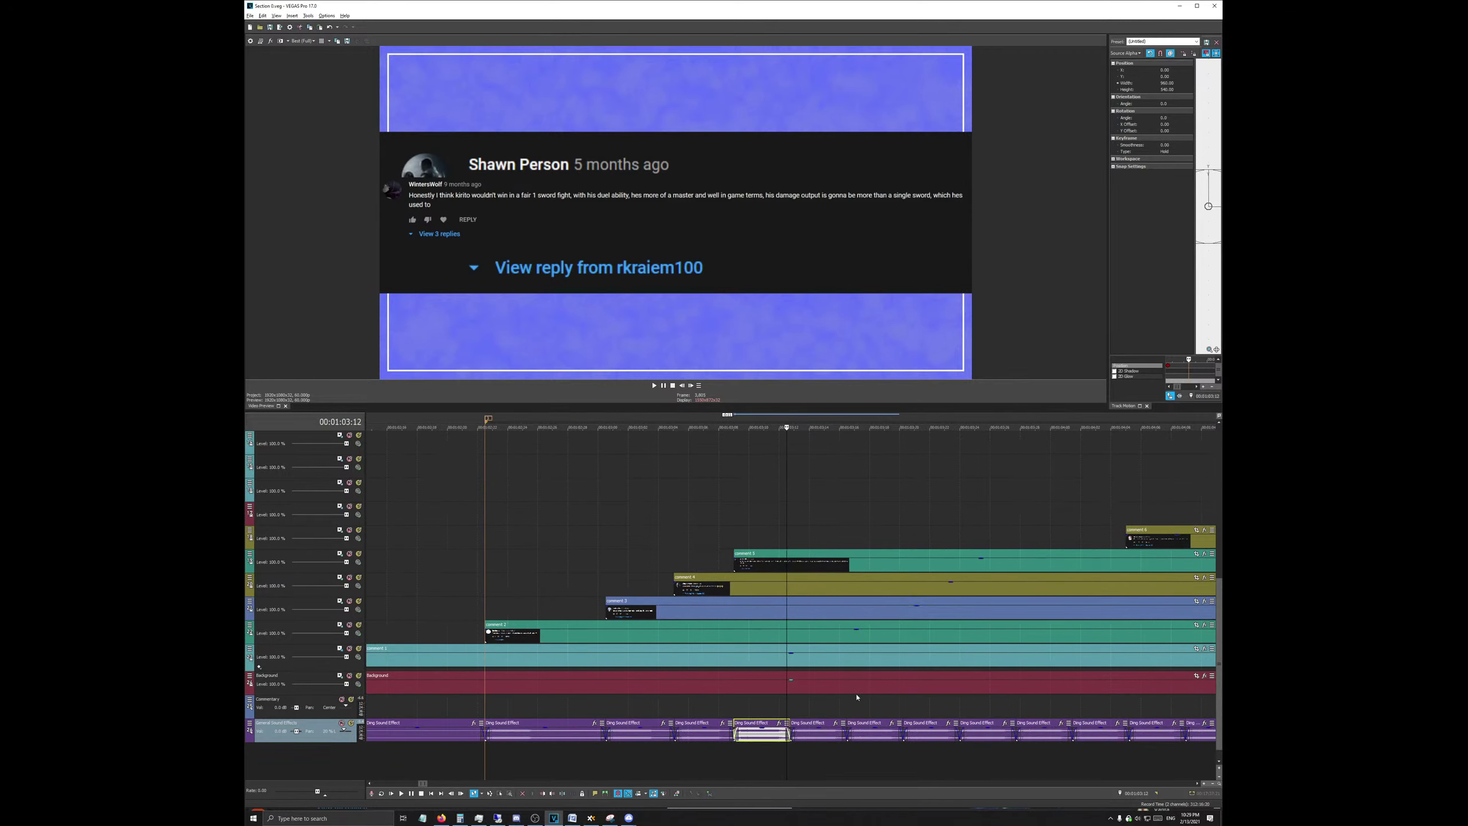
{"action": "left_click", "coordinate": [795, 708]}
{"action": "scroll", "coordinate": [798, 724], "scroll_direction": "up", "scroll_amount": 3}
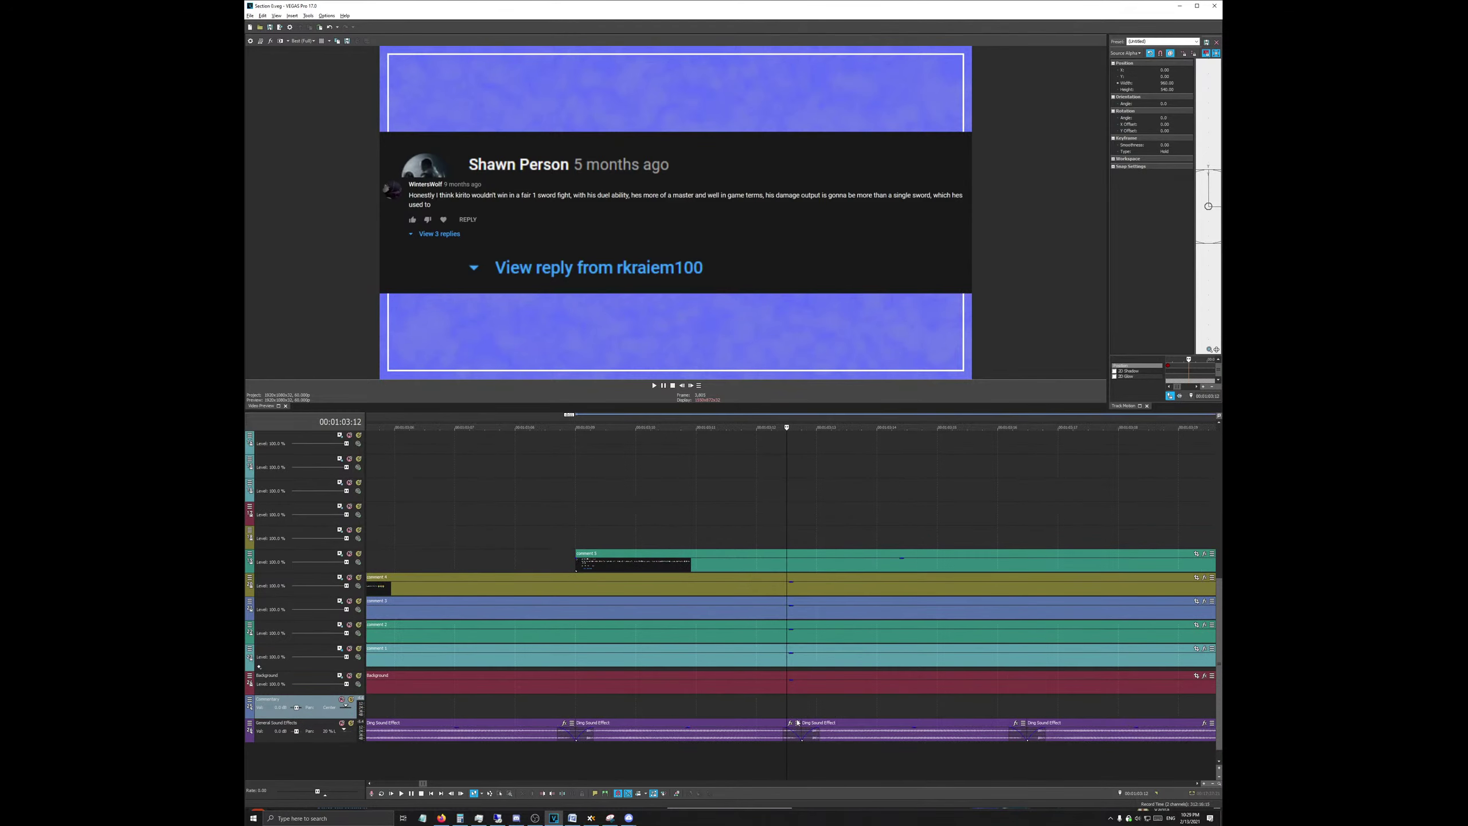
{"action": "scroll", "coordinate": [740, 732], "scroll_direction": "down", "scroll_amount": 3}
{"action": "right_click", "coordinate": [757, 742]}
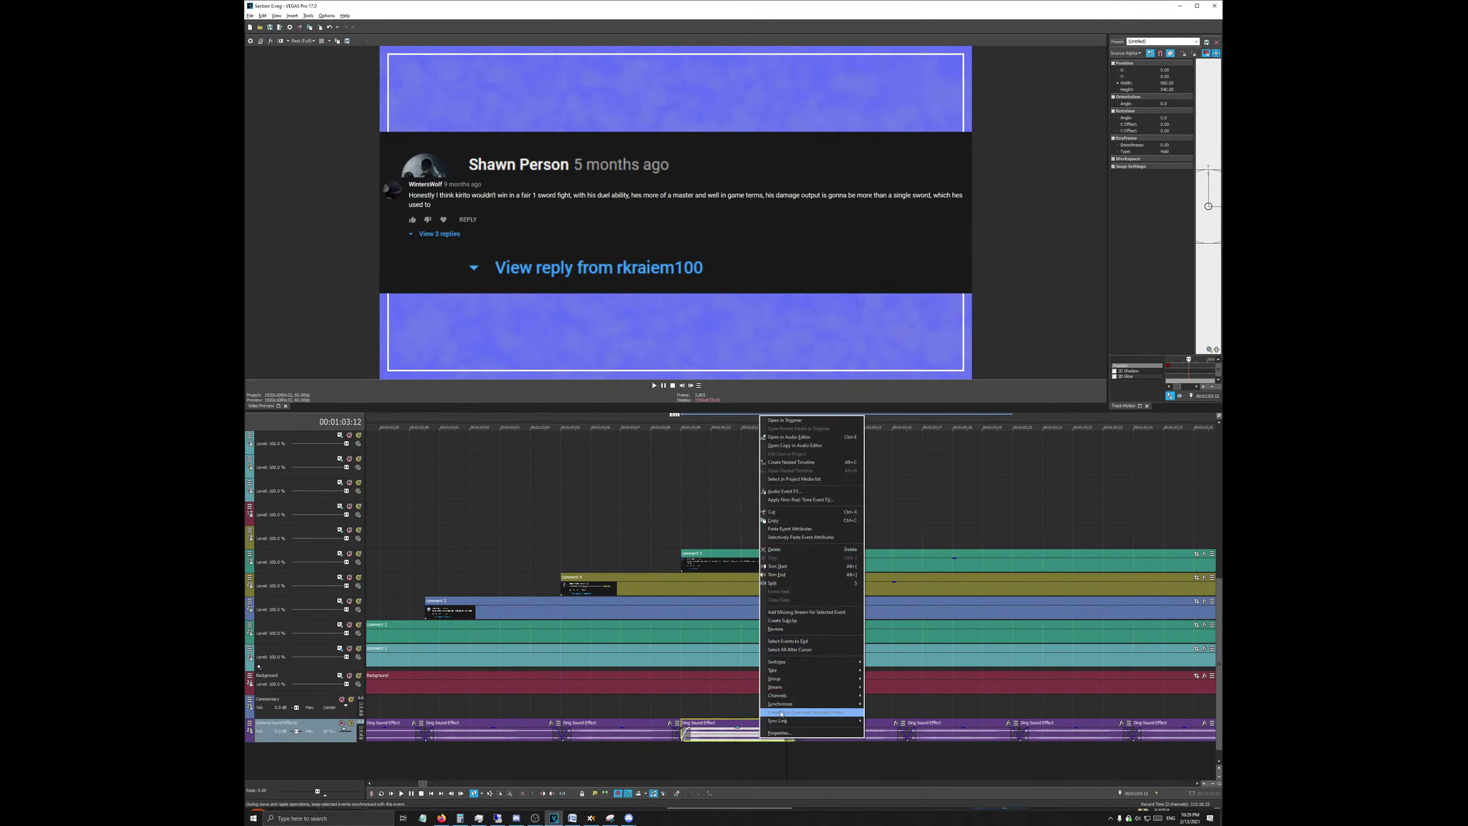
{"action": "left_click", "coordinate": [792, 575]}
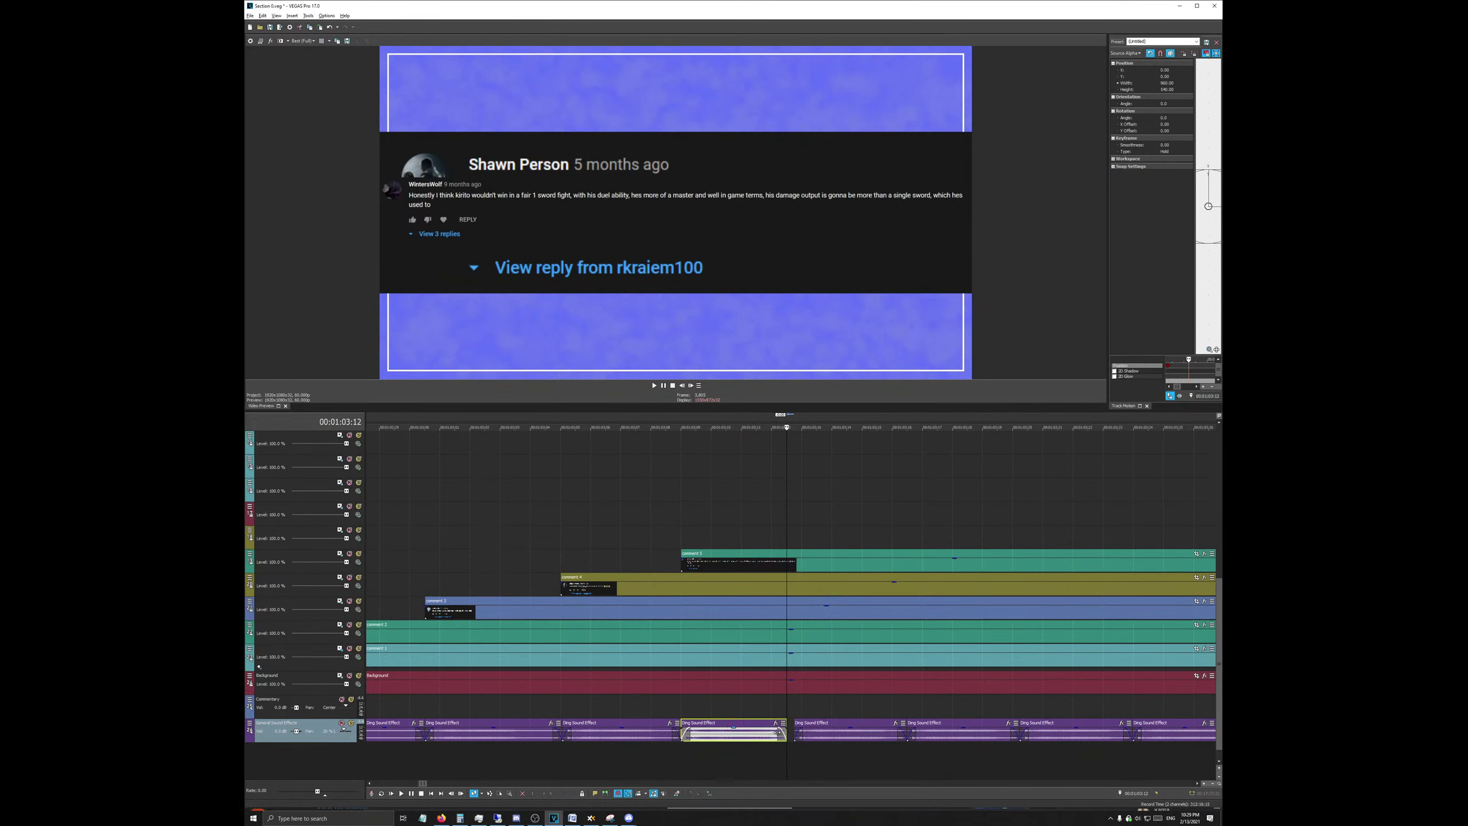
Step: Delete every ding sound effect after the fifth one, through the end of the row at about 00:01:09:12
{"action": "scroll", "coordinate": [827, 742], "scroll_direction": "down", "scroll_amount": 6}
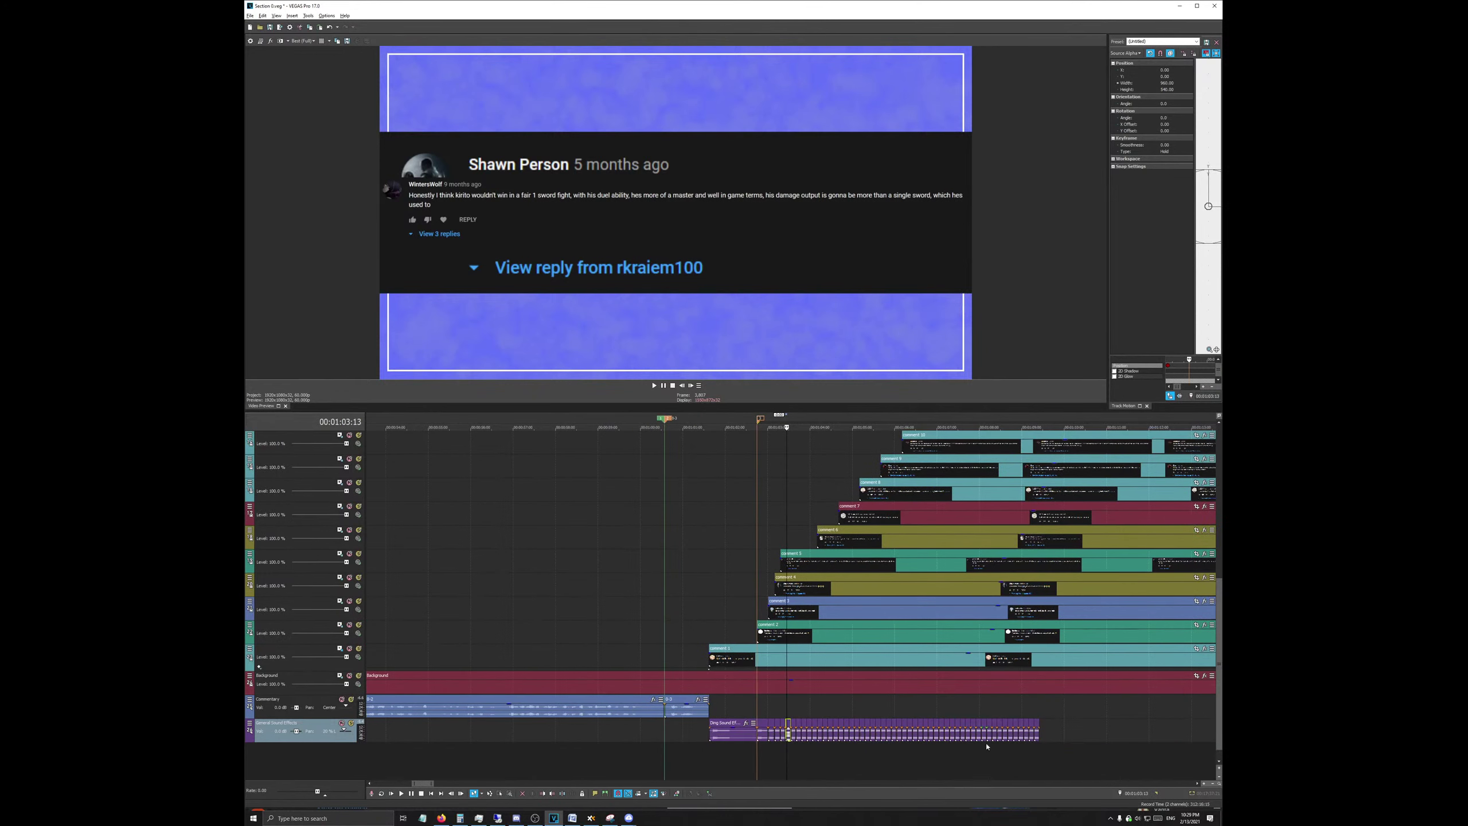
{"action": "left_click_drag", "start_coordinate": [786, 758], "coordinate": [1034, 764]}
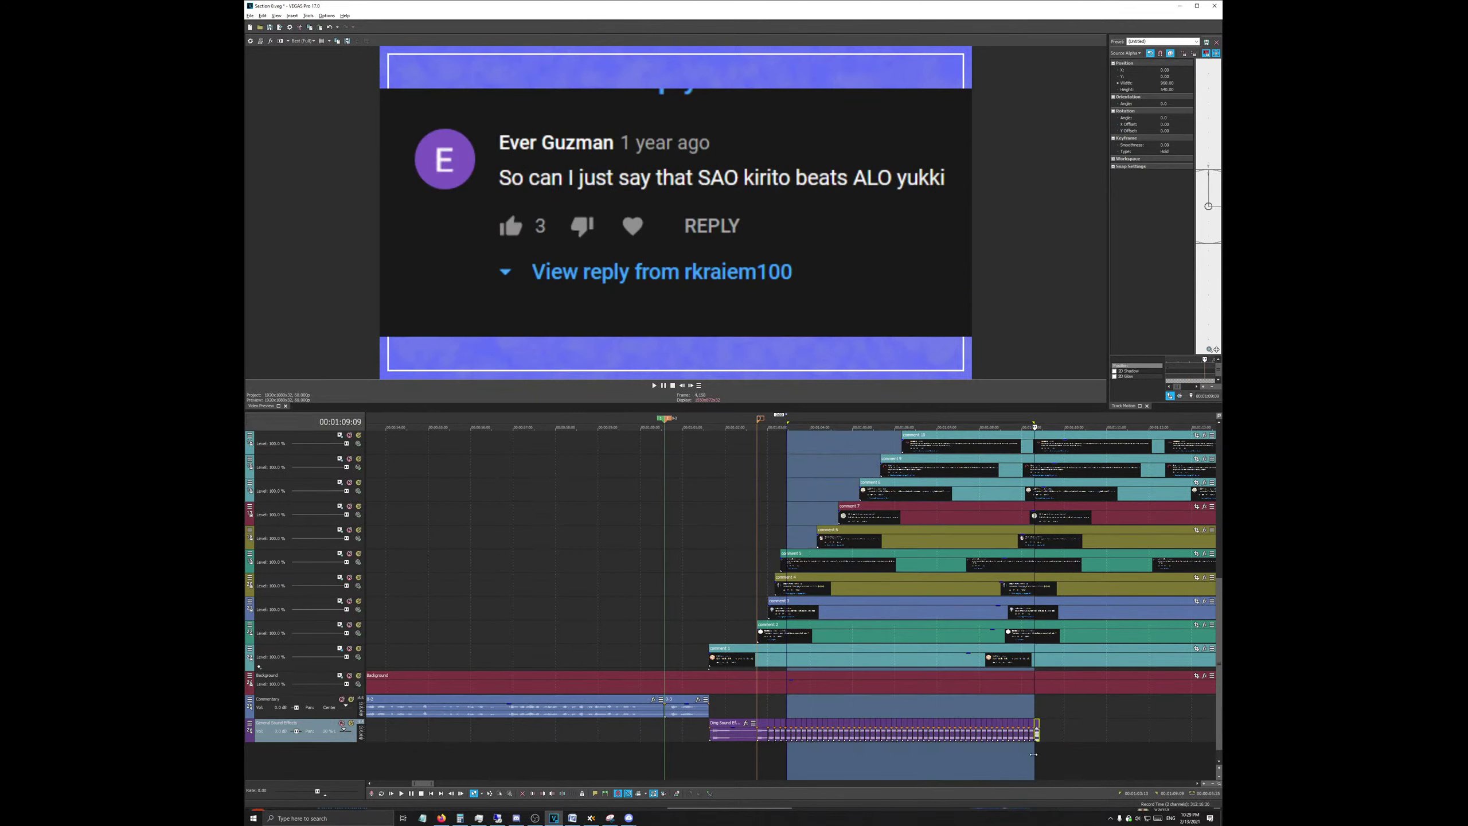
{"action": "scroll", "coordinate": [722, 738], "scroll_direction": "up", "scroll_amount": 4}
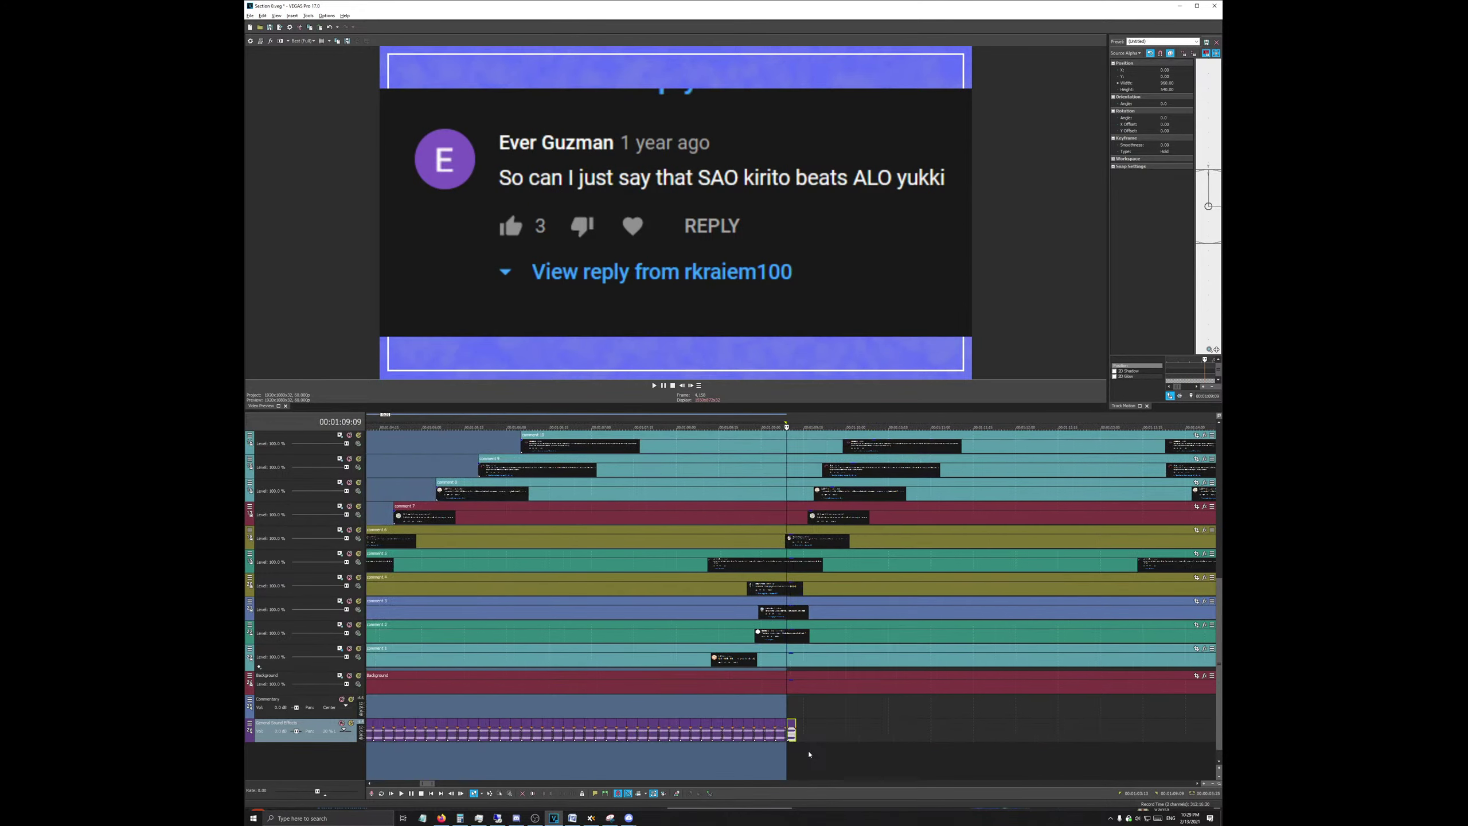
{"action": "left_click", "coordinate": [791, 737]}
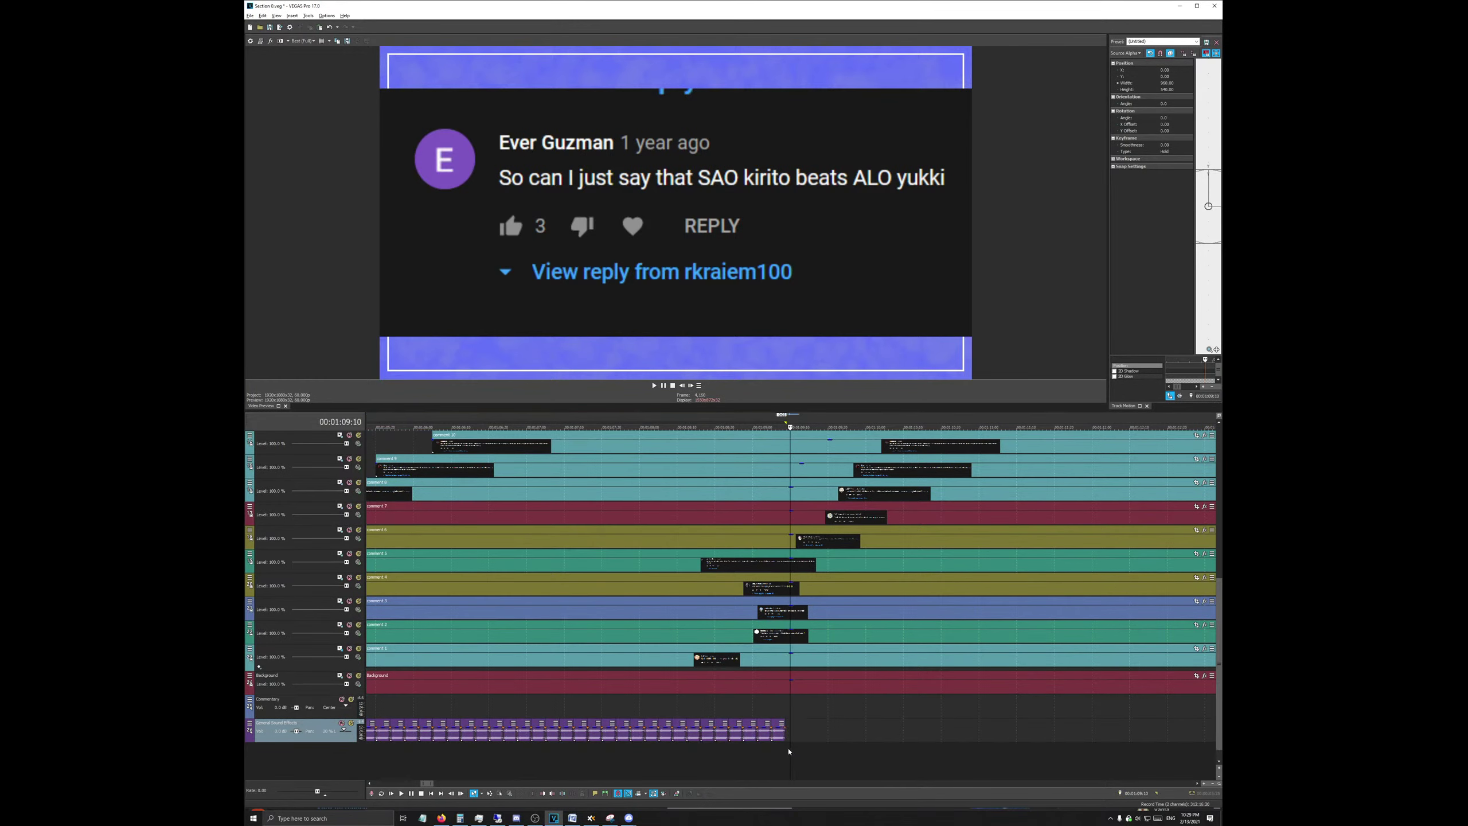
{"action": "scroll", "coordinate": [633, 740], "scroll_direction": "down", "scroll_amount": 5}
{"action": "left_click", "coordinate": [664, 733]}
{"action": "scroll", "coordinate": [694, 735], "scroll_direction": "up", "scroll_amount": 10}
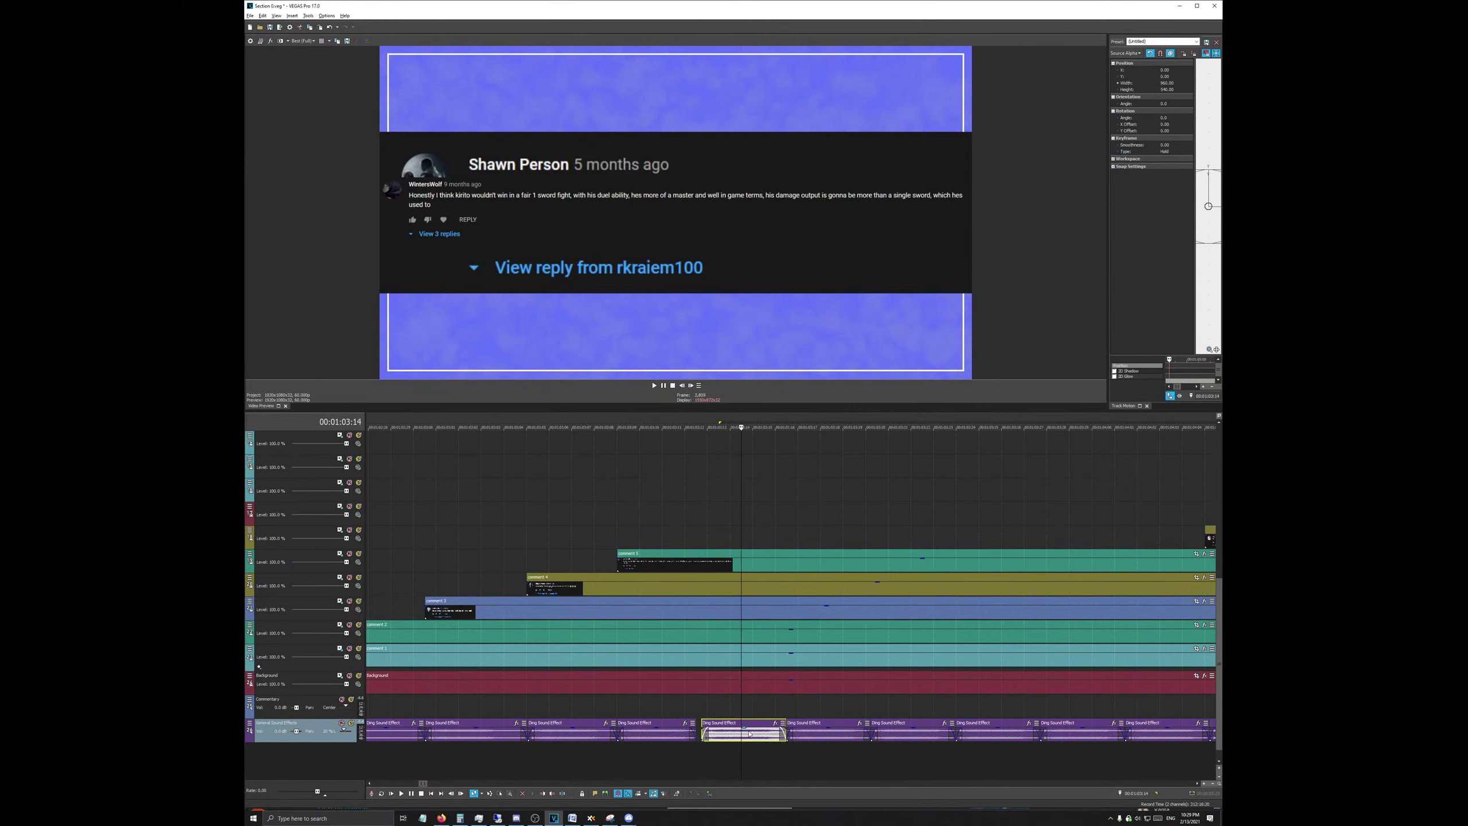
{"action": "scroll", "coordinate": [742, 740], "scroll_direction": "down", "scroll_amount": 10}
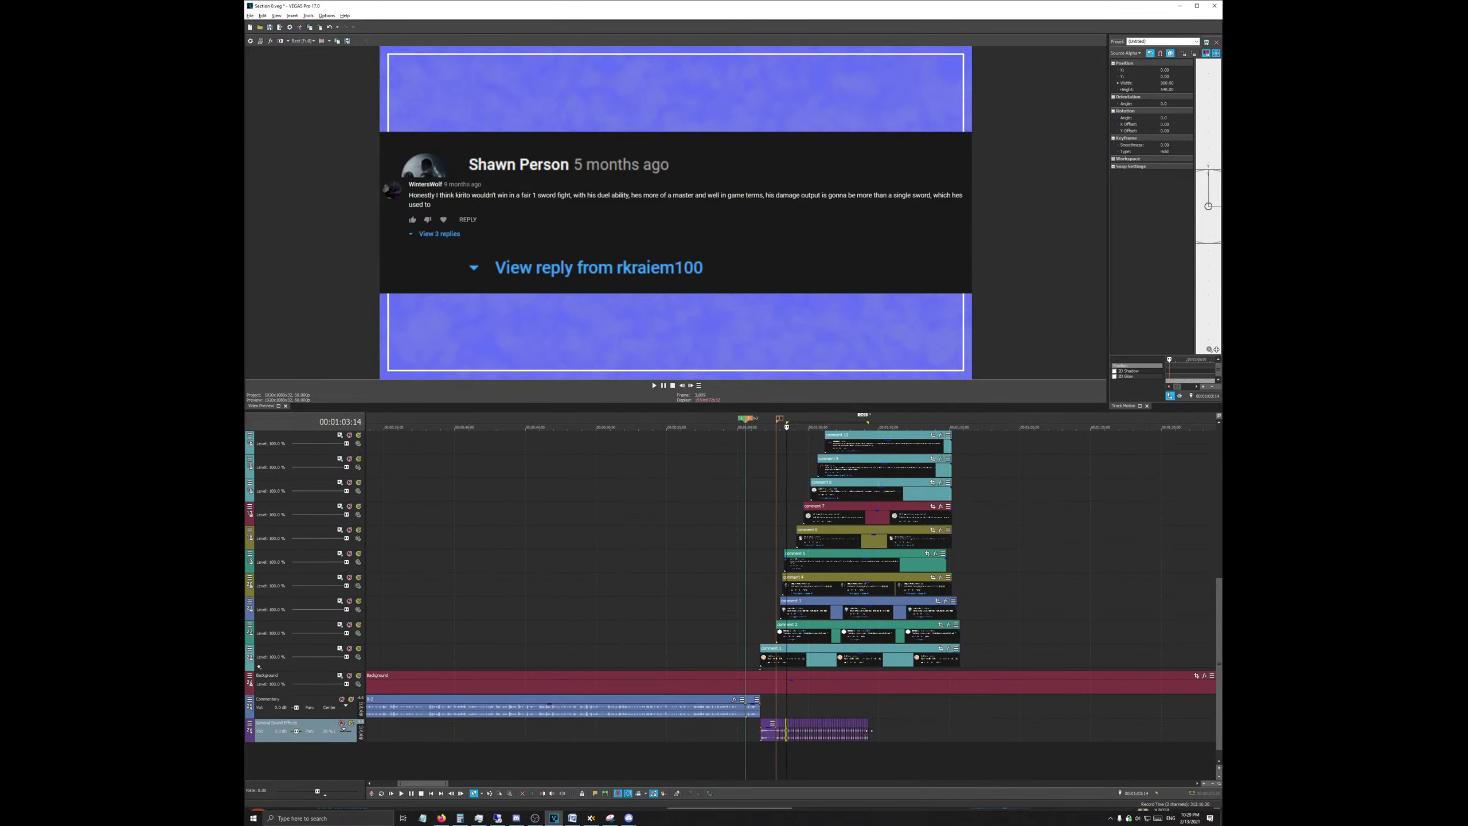
{"action": "left_click", "coordinate": [867, 738]}
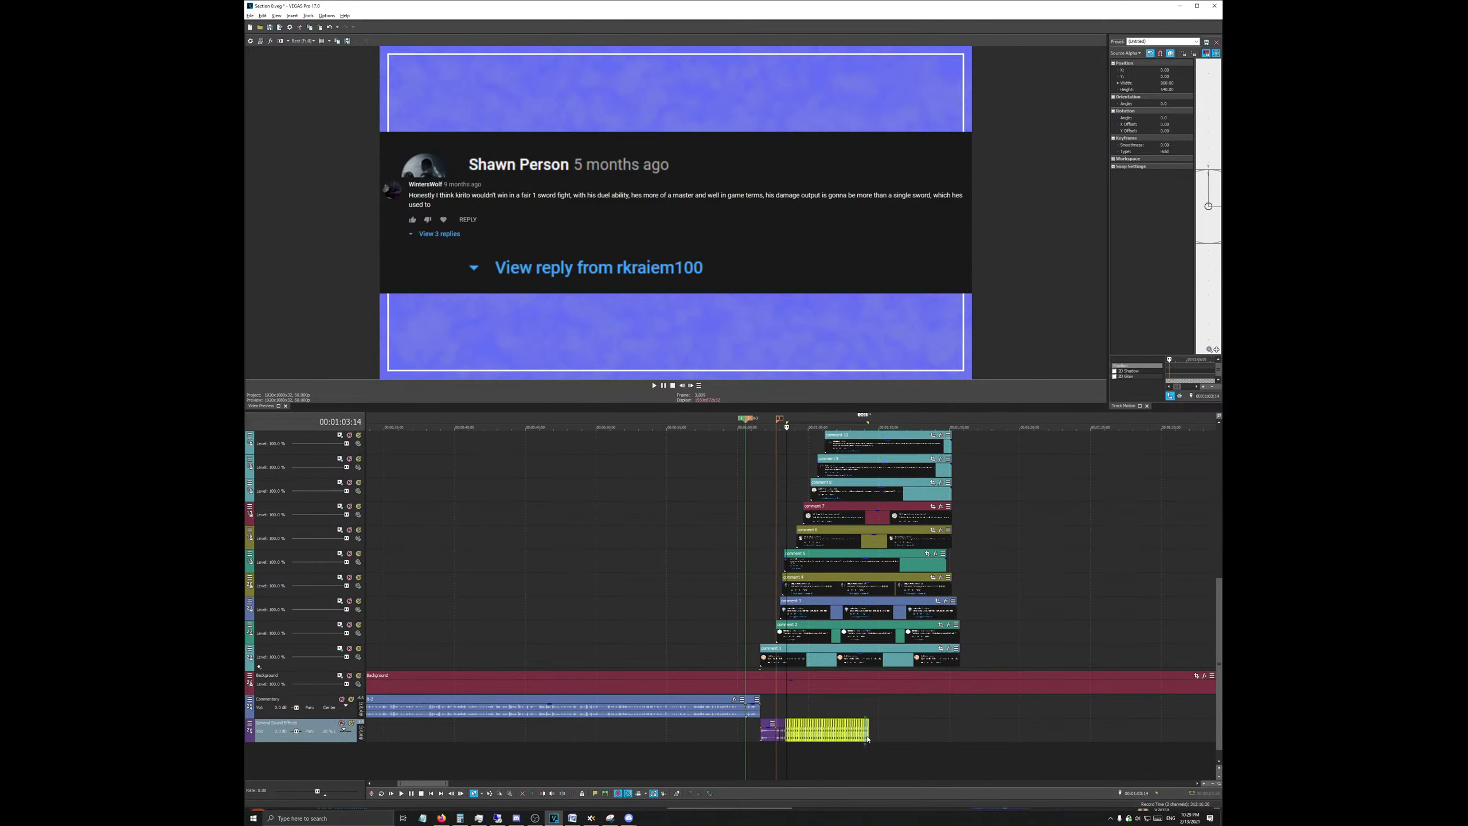
{"action": "key", "text": "Delete"}
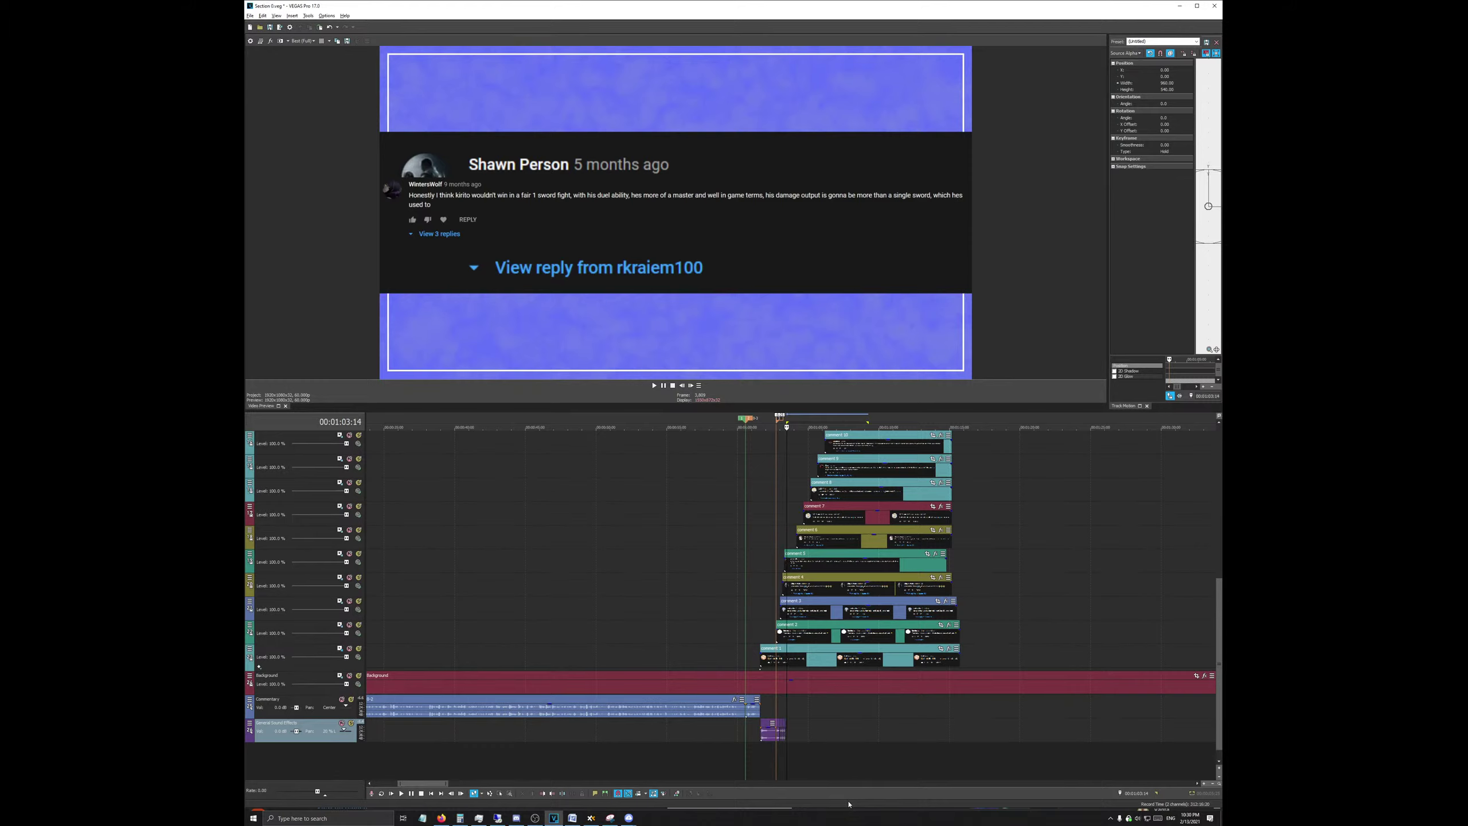
Step: Copy the trimmed fifth ding and paste the copy directly at its end, 00:01:03:12
{"action": "scroll", "coordinate": [820, 751], "scroll_direction": "up", "scroll_amount": 10}
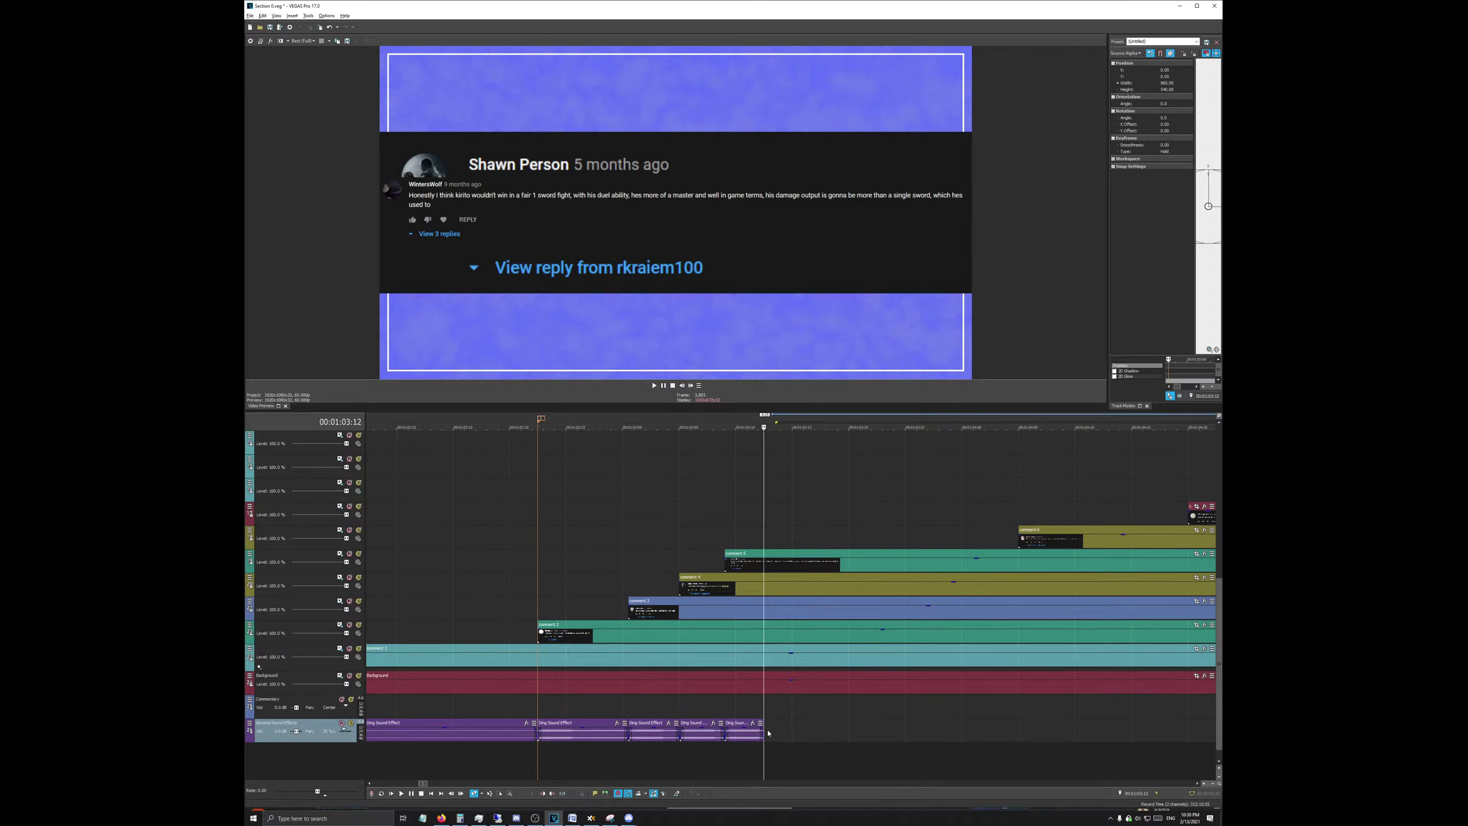
{"action": "left_click", "coordinate": [742, 733]}
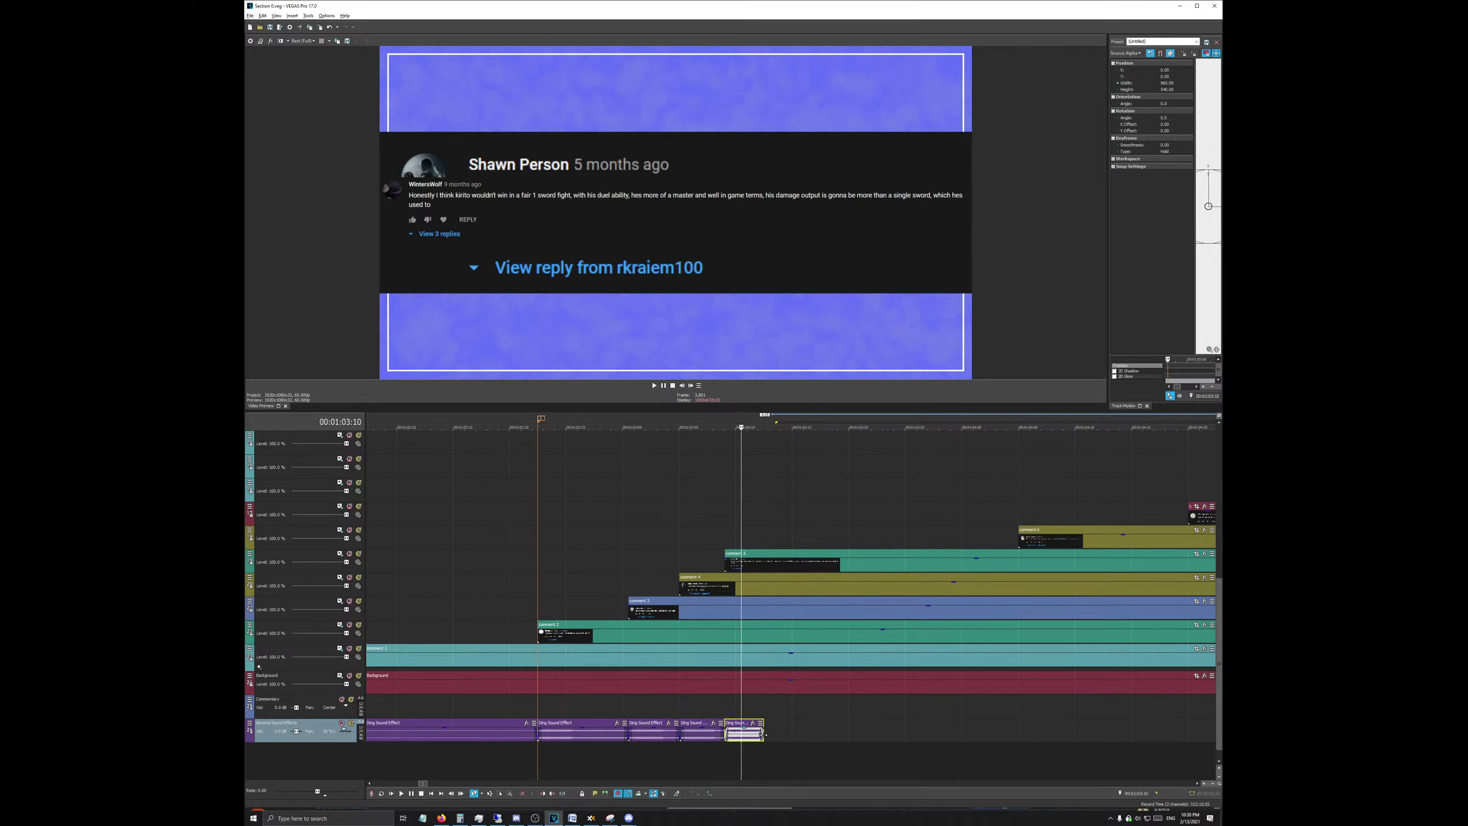
{"action": "left_click", "coordinate": [764, 733]}
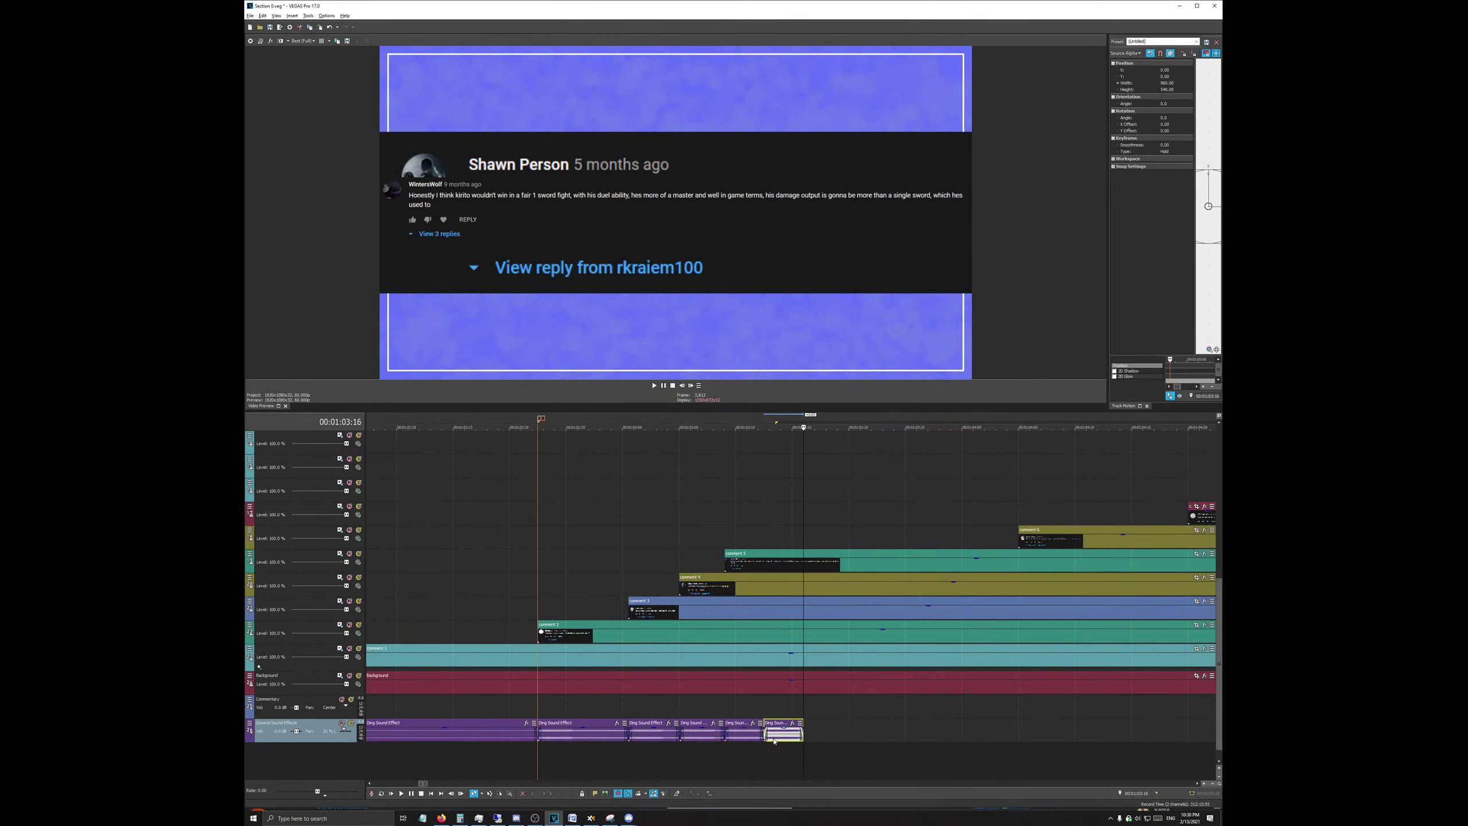
Step: Paste the copied ding repeatedly end to end from 00:01:03:16 to 00:01:12:08 on the sound effects track
{"action": "scroll", "coordinate": [774, 741], "scroll_direction": "up", "scroll_amount": 3}
{"action": "key", "text": "ctrl+v"}
{"action": "key", "text": "ctrl+v"}
{"action": "key", "text": "ctrl+v"}
{"action": "key", "text": "ctrl+v"}
{"action": "key", "text": "ctrl+v"}
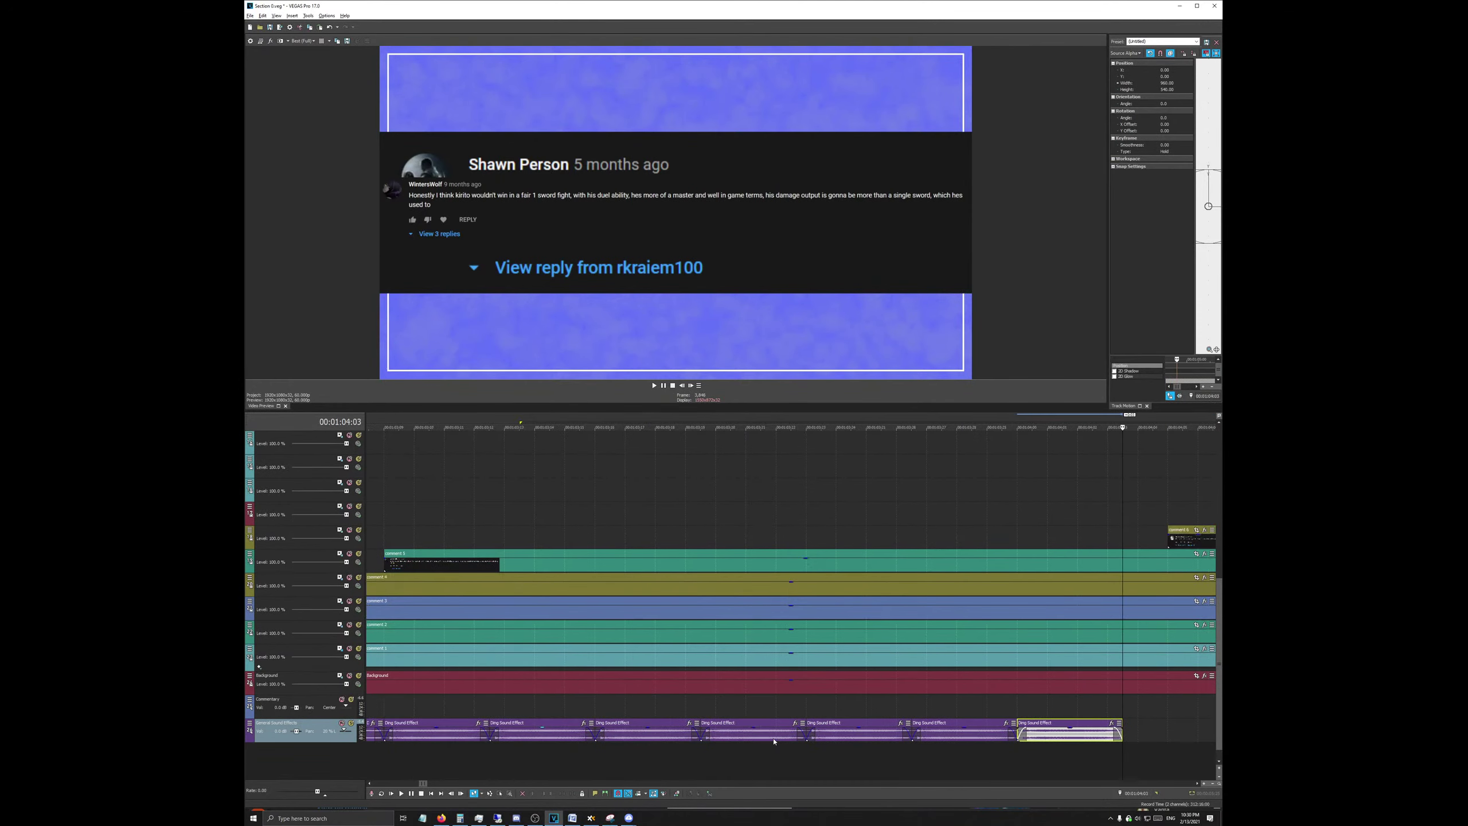
{"action": "key", "text": "ctrl+v"}
{"action": "key", "text": "ctrl+v"}
{"action": "key", "text": "ctrl+v"}
{"action": "key", "text": "ctrl+v"}
{"action": "key", "text": "ctrl+v"}
{"action": "key", "text": "ctrl+v"}
{"action": "key", "text": "ctrl+v"}
{"action": "key", "text": "ctrl+v"}
{"action": "key", "text": "ctrl+v"}
{"action": "key", "text": "ctrl+v"}
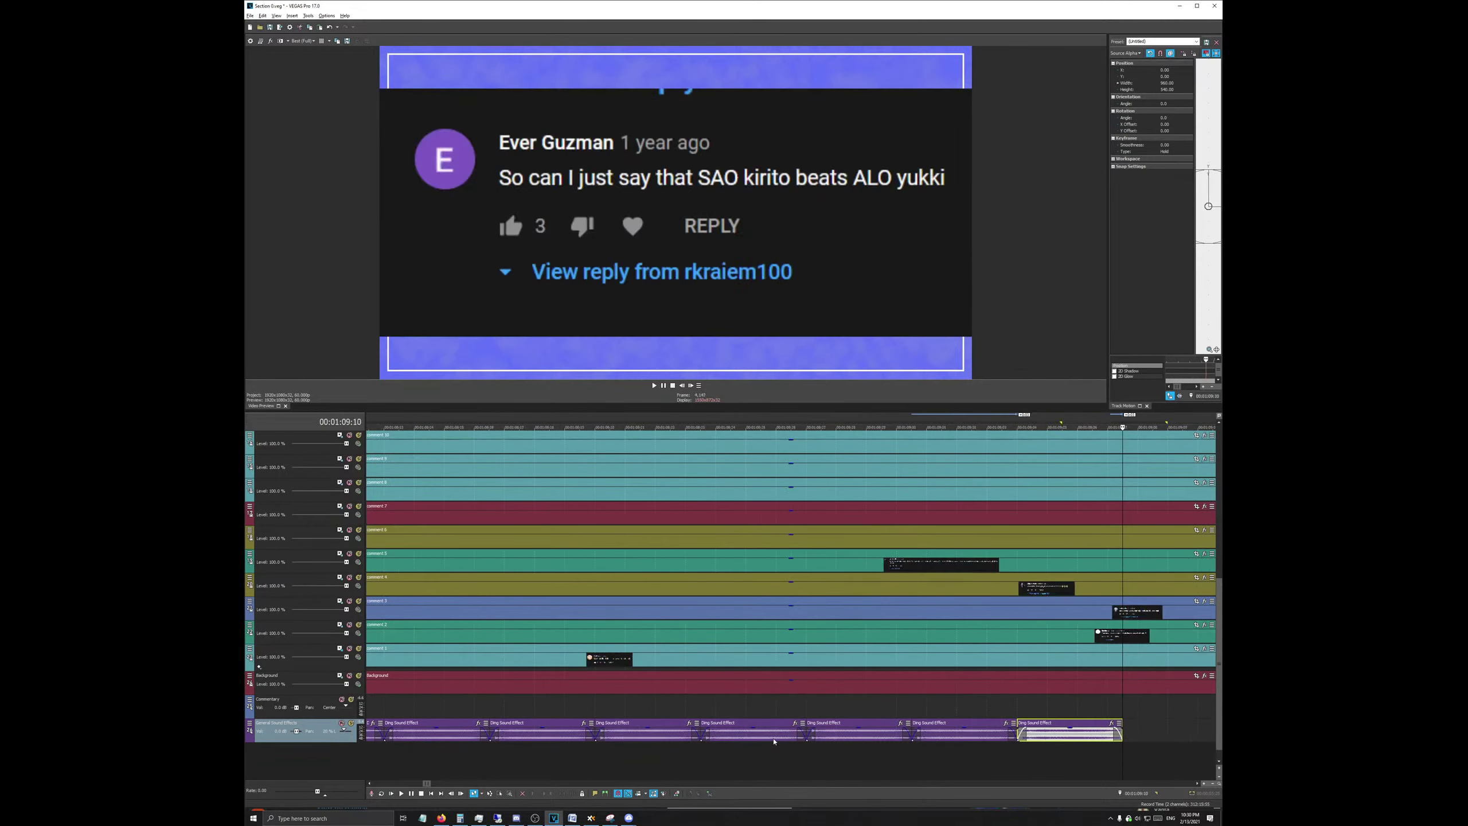
{"action": "key", "text": "ctrl+v"}
{"action": "key", "text": "ctrl+v"}
{"action": "key", "text": "ctrl+v"}
{"action": "key", "text": "ctrl+v"}
{"action": "key", "text": "ctrl+v"}
{"action": "key", "text": "ctrl+v"}
{"action": "scroll", "coordinate": [749, 739], "scroll_direction": "down", "scroll_amount": 5}
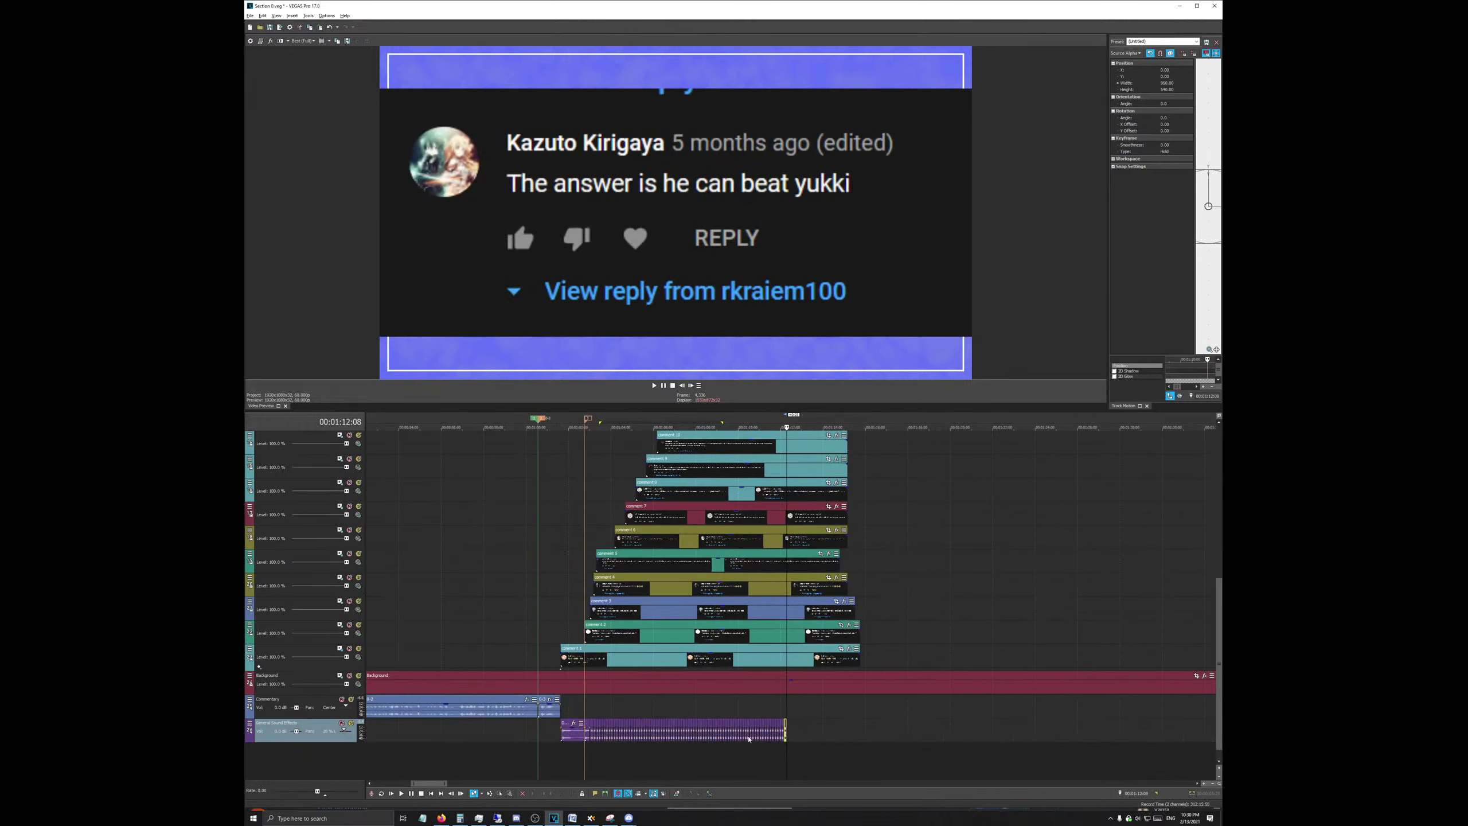
Step: Move the sixth comment to start at 00:01:03:12, at the end of the fifth ding
{"action": "left_click", "coordinate": [598, 420]}
{"action": "scroll", "coordinate": [889, 688], "scroll_direction": "up", "scroll_amount": 5}
{"action": "scroll", "coordinate": [889, 688], "scroll_direction": "up", "scroll_amount": 3}
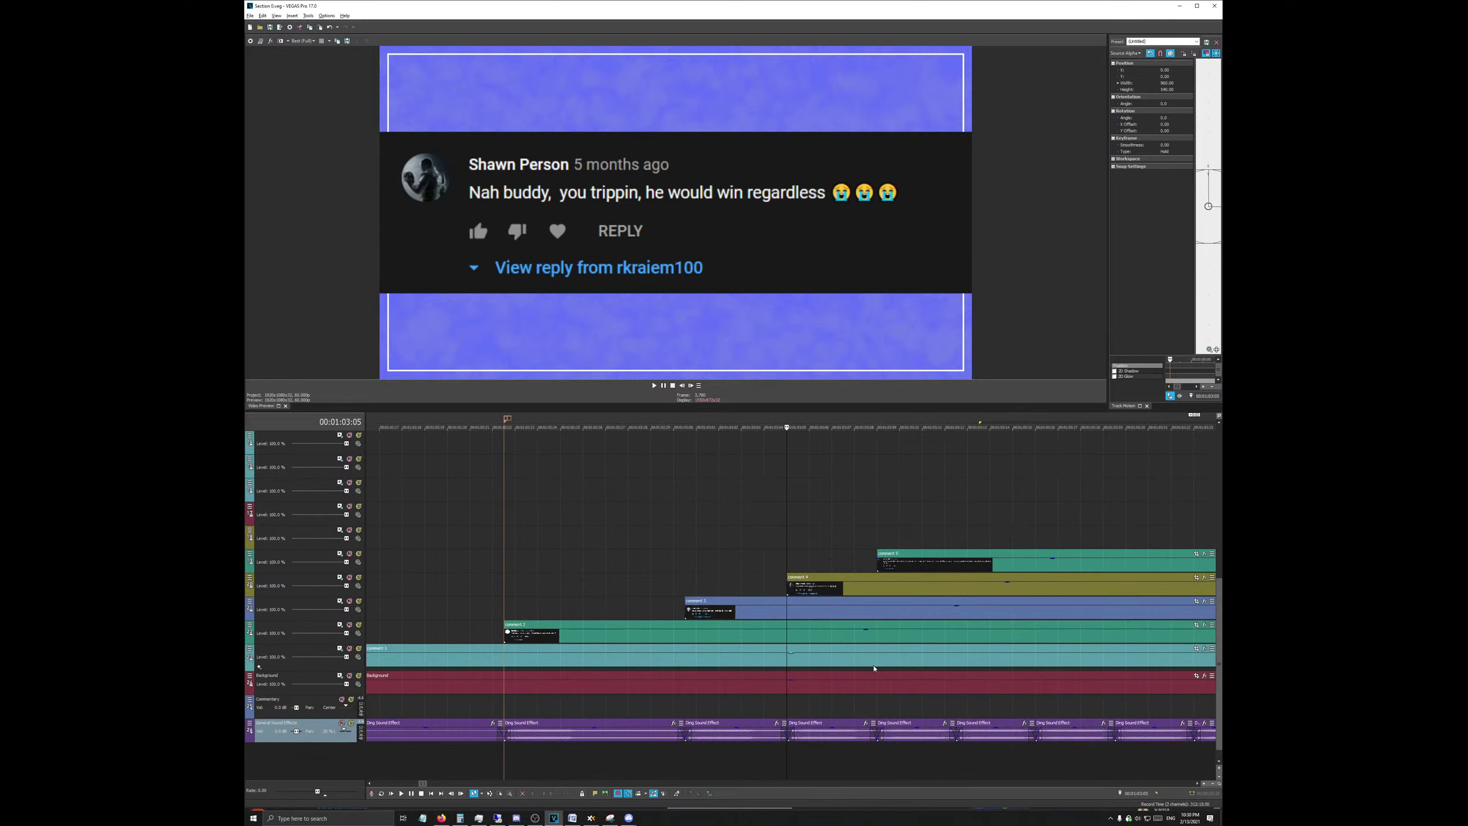
{"action": "left_click", "coordinate": [875, 736]}
{"action": "scroll", "coordinate": [816, 731], "scroll_direction": "down", "scroll_amount": 3}
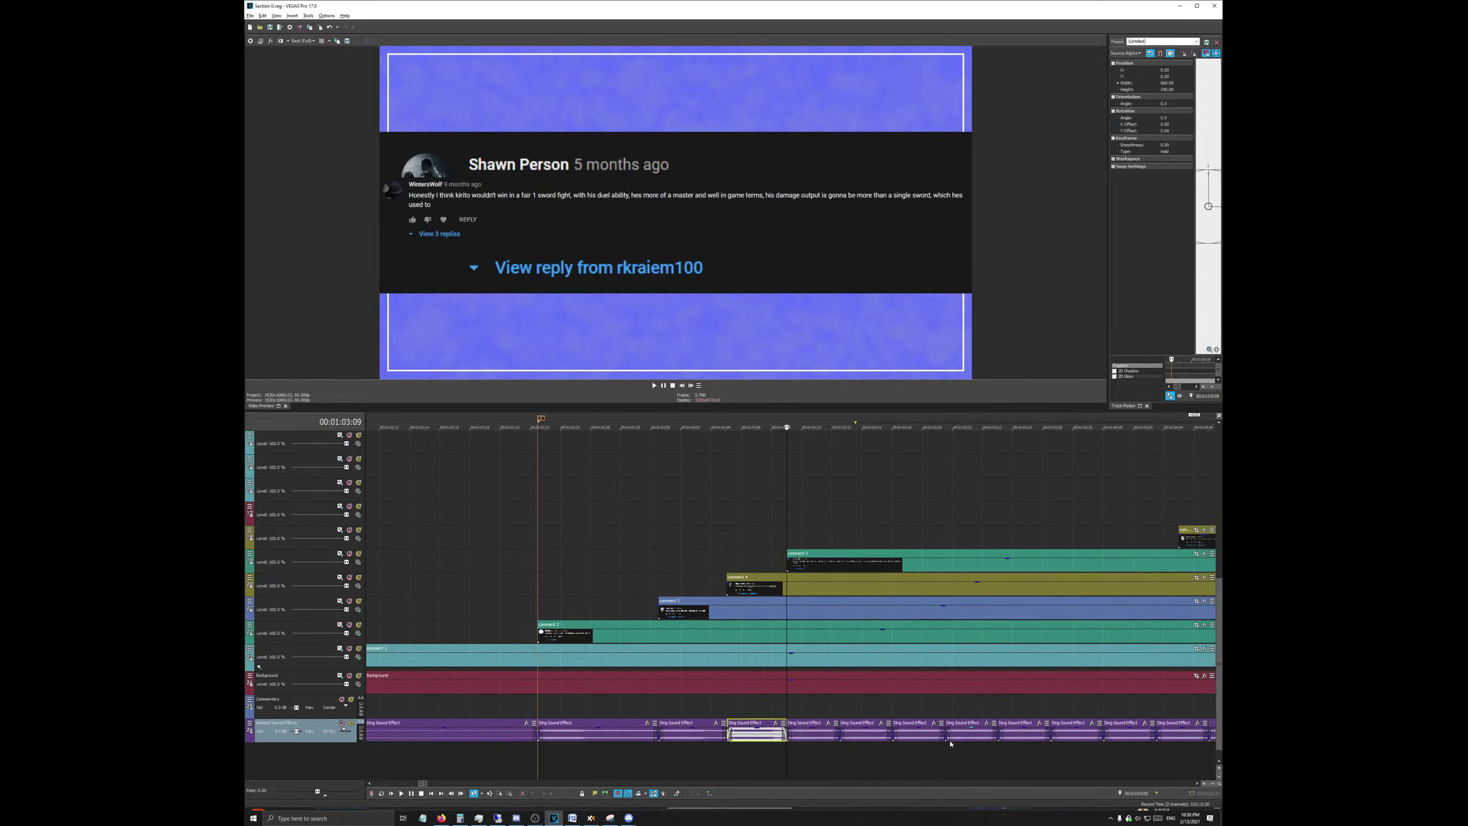
{"action": "scroll", "coordinate": [946, 676], "scroll_direction": "down", "scroll_amount": 2}
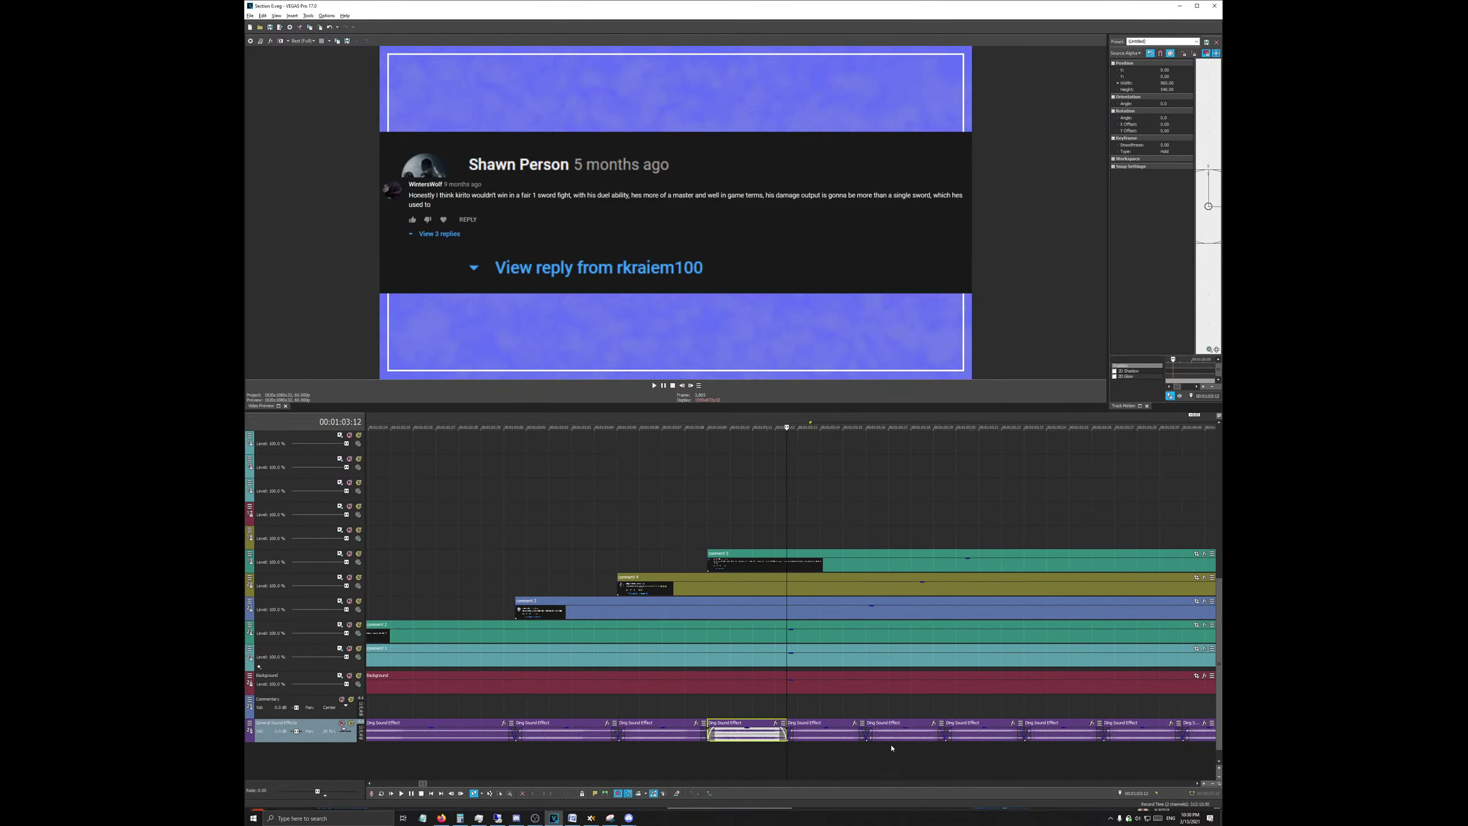
{"action": "scroll", "coordinate": [946, 676], "scroll_direction": "up", "scroll_amount": 2}
{"action": "left_click_drag", "start_coordinate": [1076, 546], "coordinate": [819, 548]}
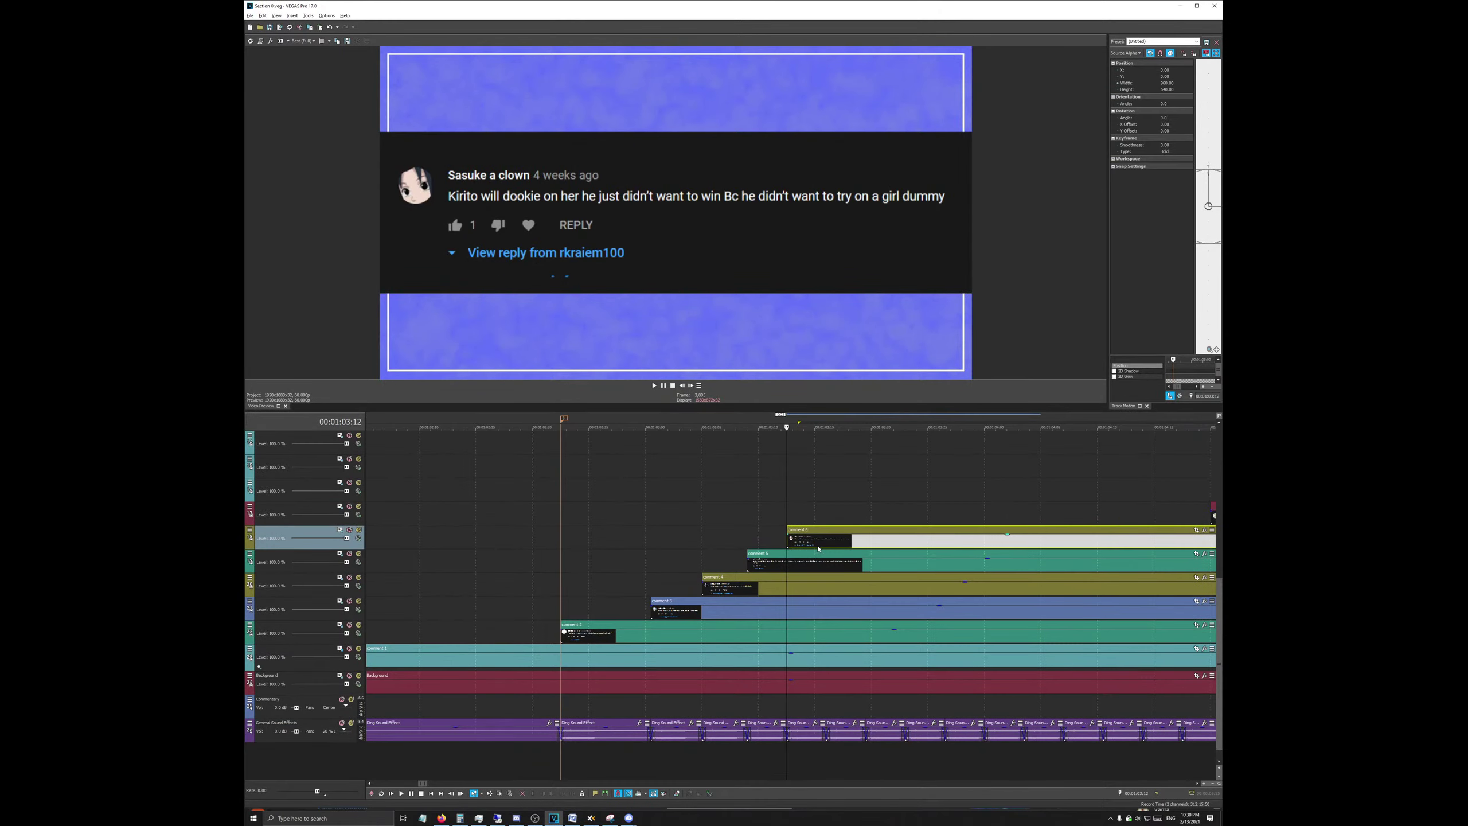
Step: Move the seventh comment to start at 00:01:03:16 and the eighth at 00:01:03:19, each at the end of the preceding ding
{"action": "left_click", "coordinate": [830, 731]}
{"action": "scroll", "coordinate": [847, 673], "scroll_direction": "down", "scroll_amount": 2}
{"action": "left_click", "coordinate": [1044, 516]}
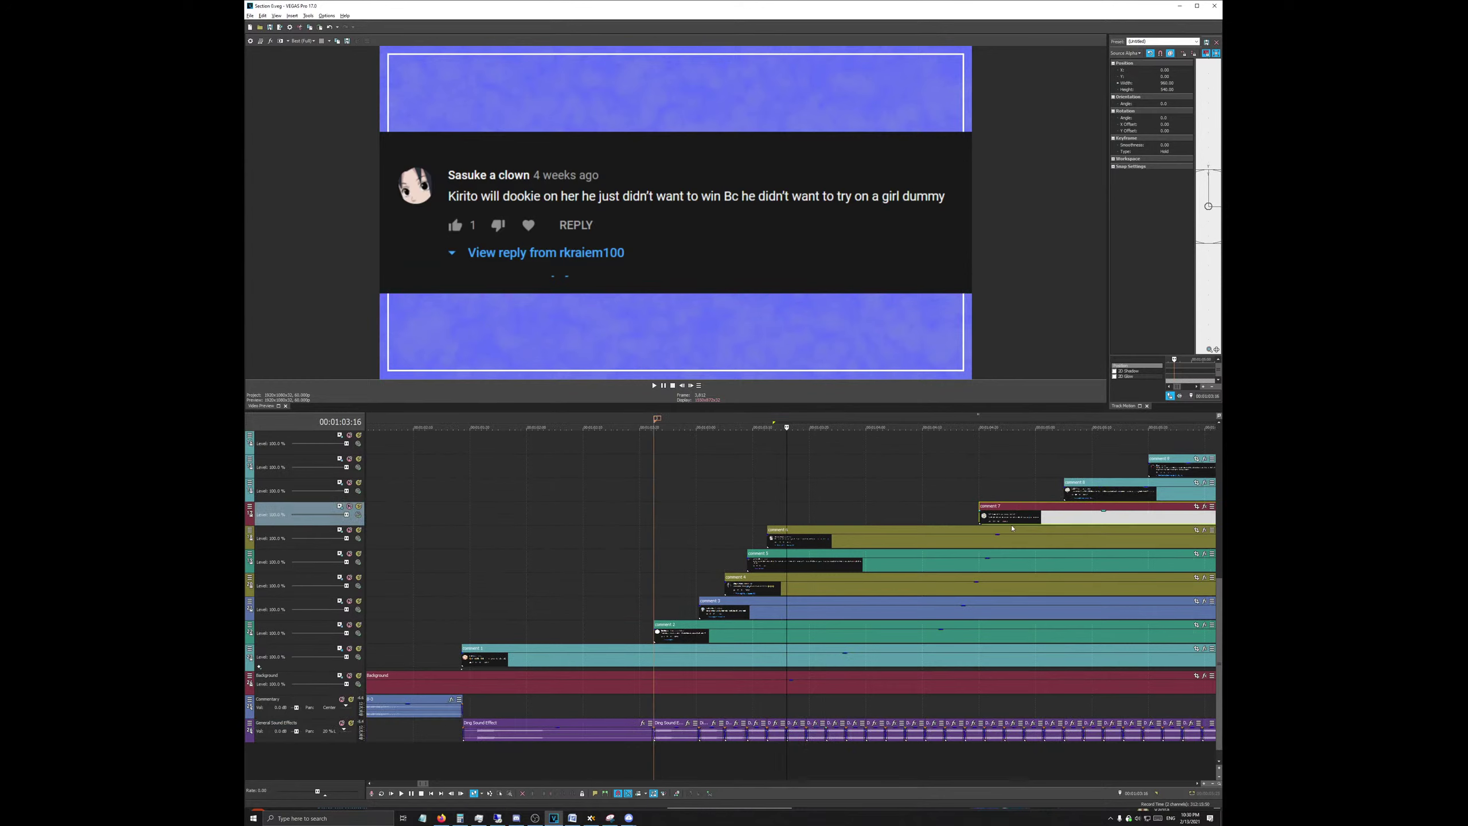
{"action": "left_click_drag", "start_coordinate": [1044, 516], "coordinate": [843, 520]}
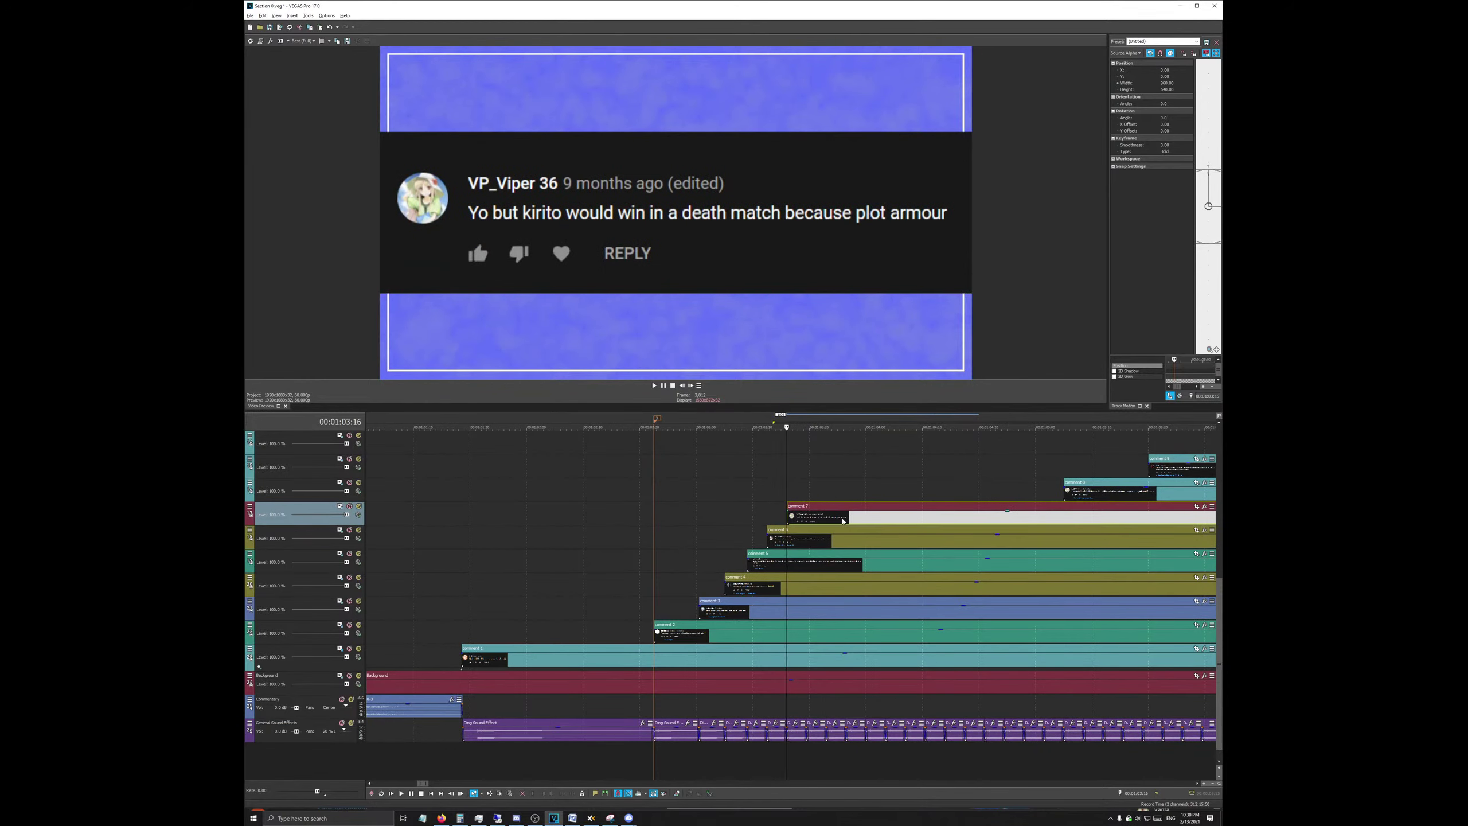
{"action": "left_click", "coordinate": [806, 732]}
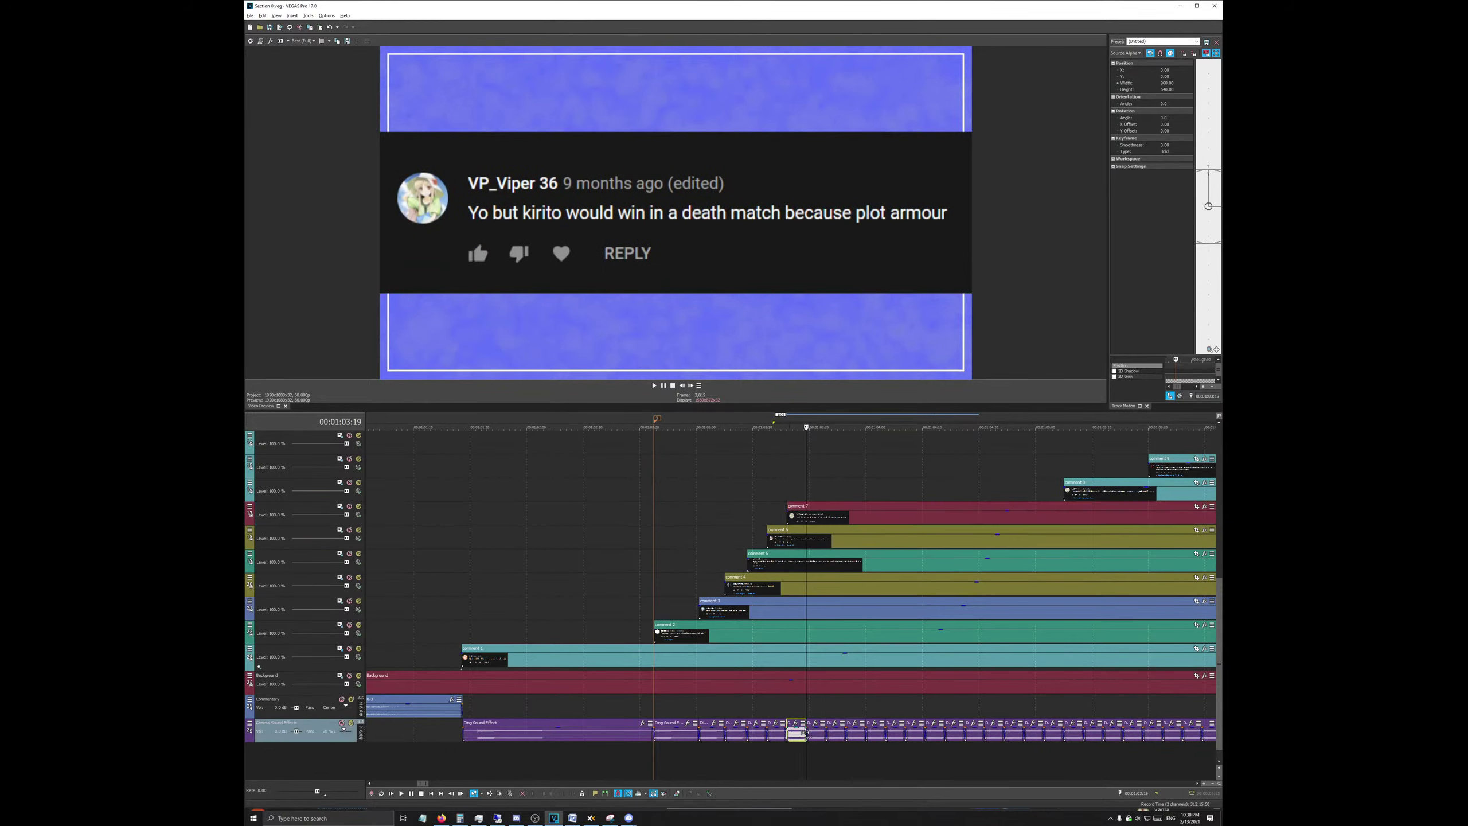
{"action": "left_click_drag", "start_coordinate": [1068, 491], "coordinate": [811, 494]}
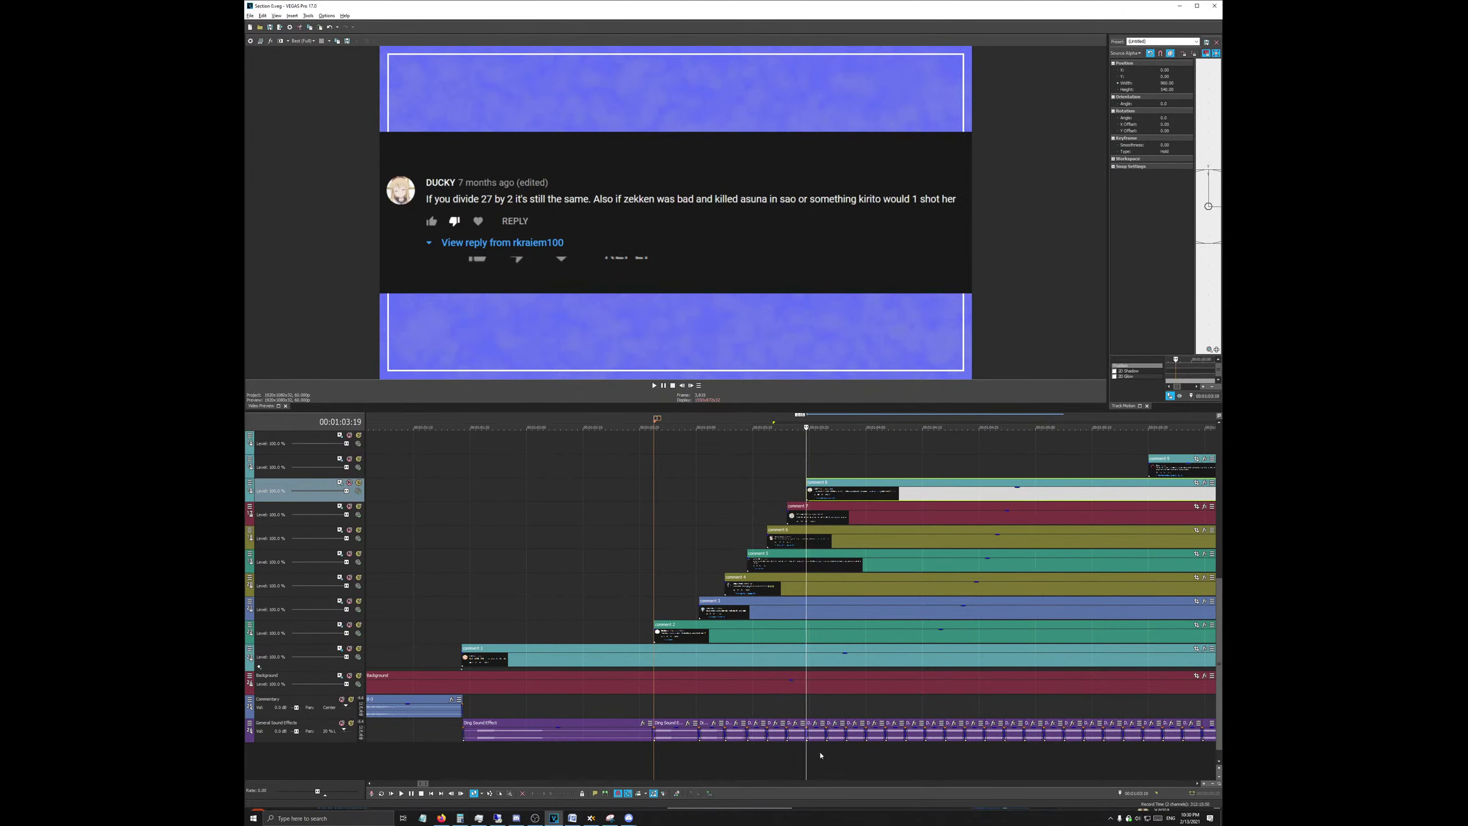
Step: Move the ninth comment to start at 00:01:03:23 and the tenth at 00:01:03:26, each at the end of the preceding ding
{"action": "left_click", "coordinate": [827, 734]}
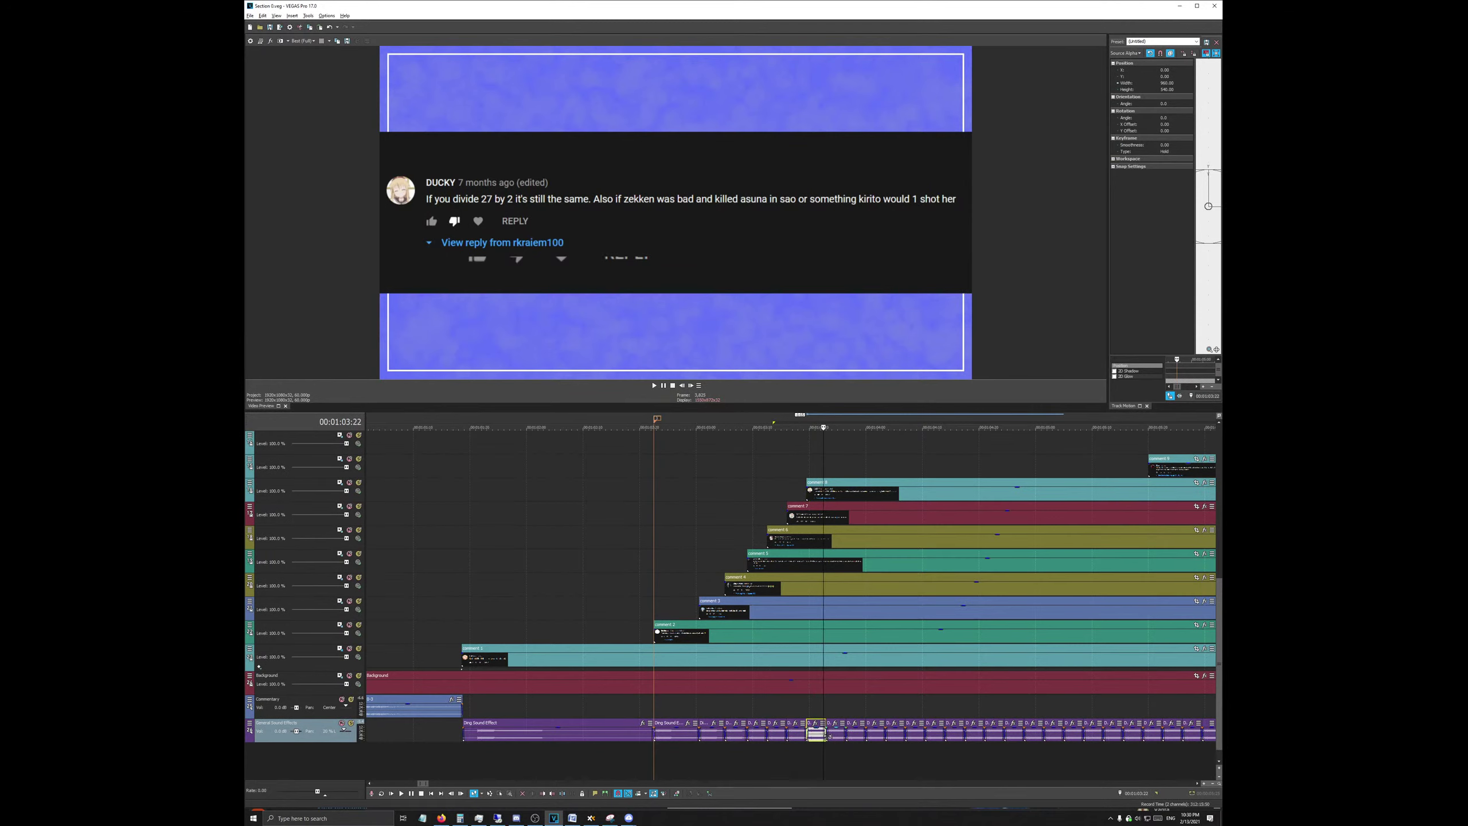
{"action": "scroll", "coordinate": [1019, 457], "scroll_direction": "down", "scroll_amount": 2}
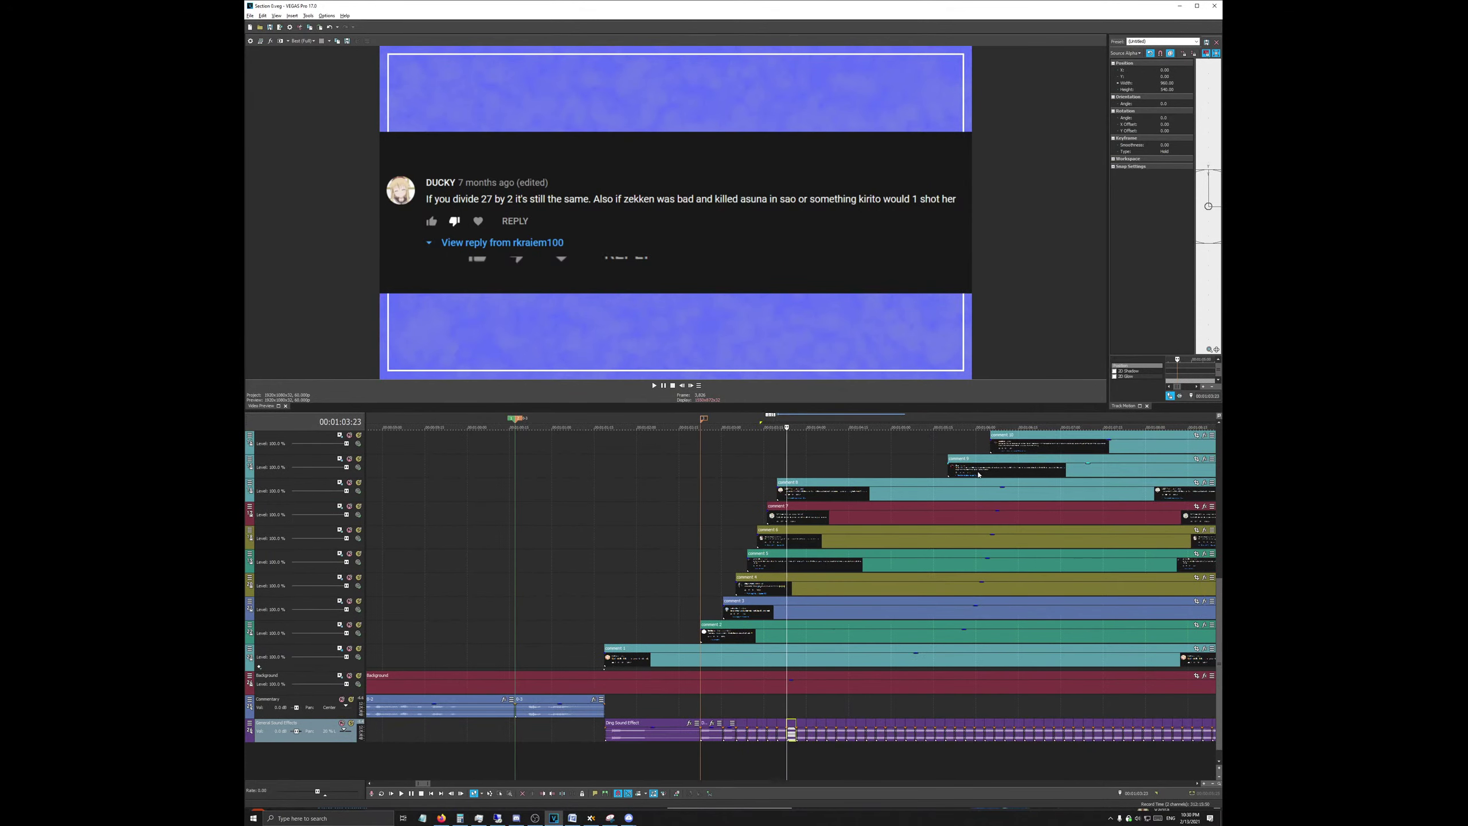
{"action": "left_click_drag", "start_coordinate": [1019, 461], "coordinate": [850, 489]}
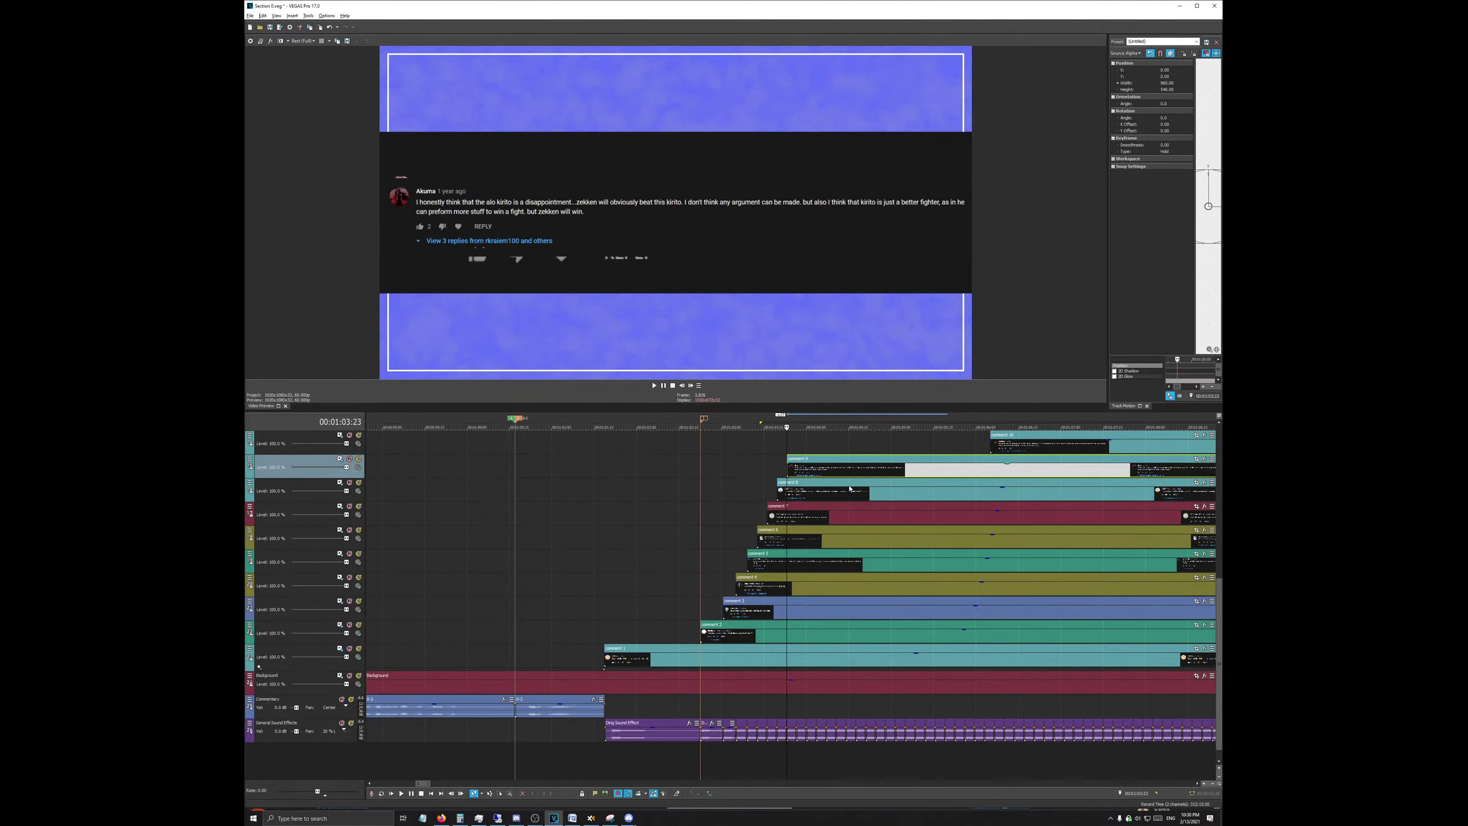
{"action": "left_click", "coordinate": [791, 732]}
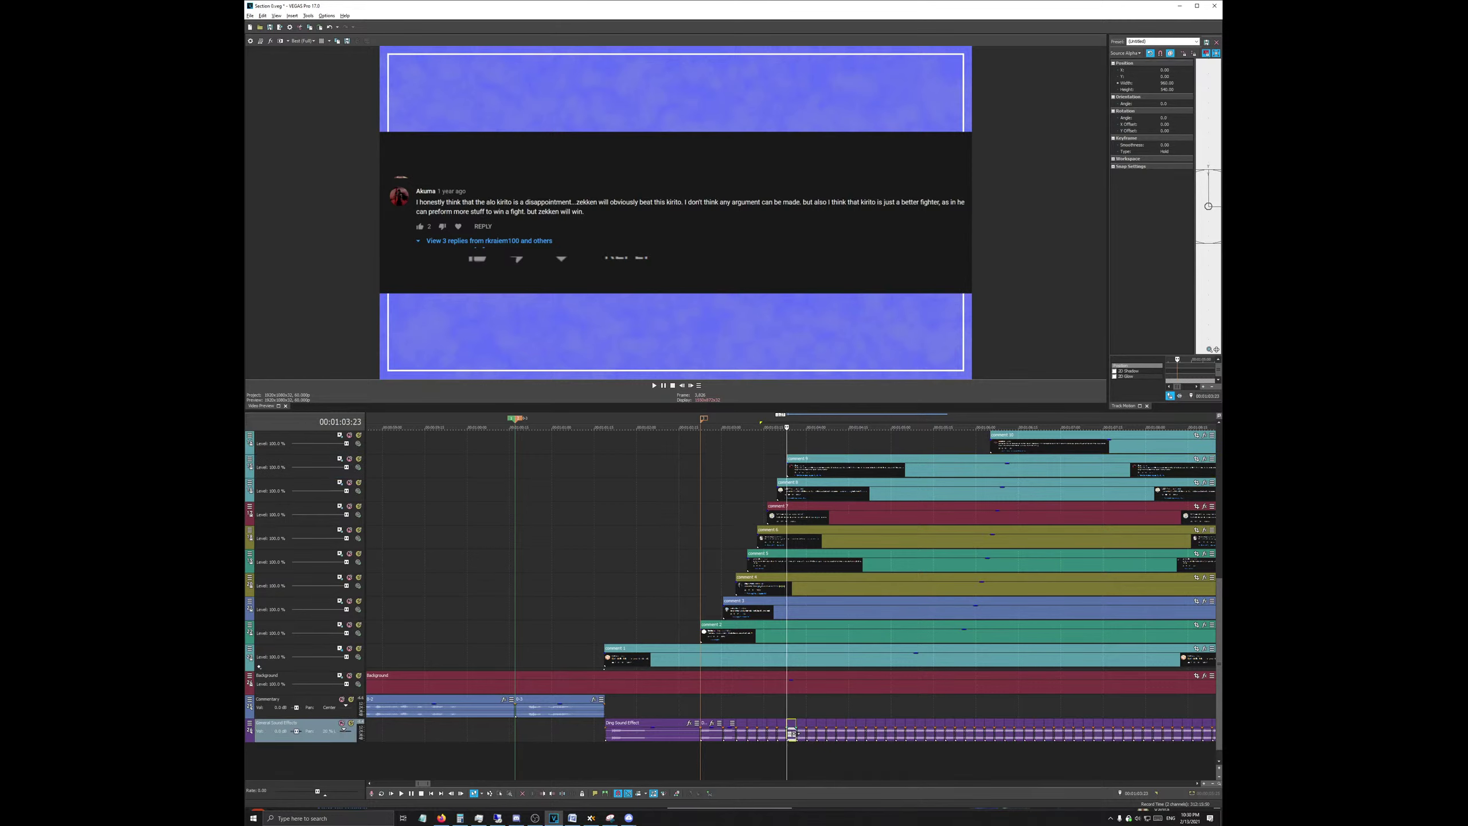
{"action": "scroll", "coordinate": [809, 734], "scroll_direction": "up", "scroll_amount": 2}
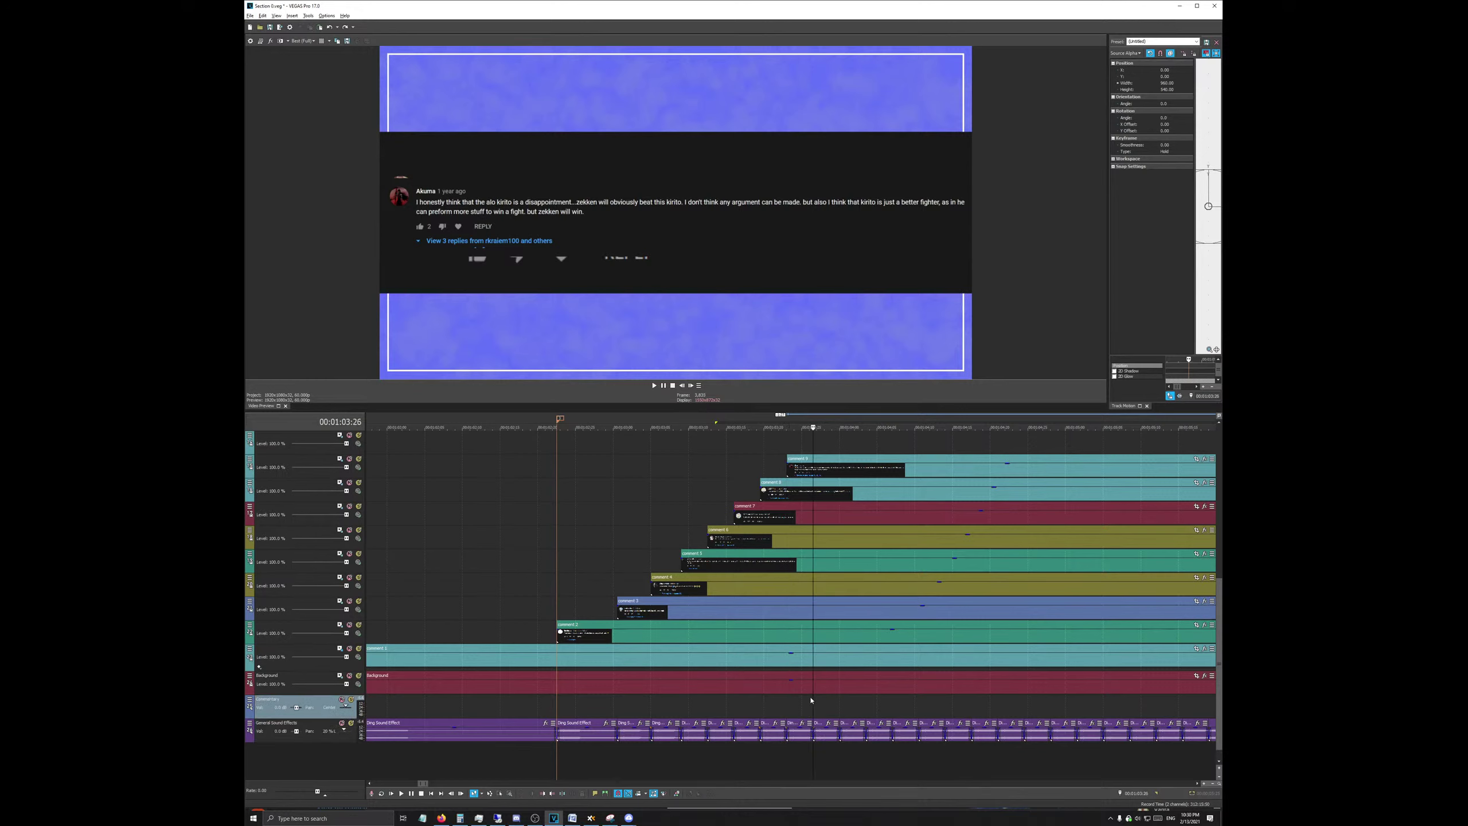
{"action": "scroll", "coordinate": [867, 665], "scroll_direction": "down", "scroll_amount": 3}
{"action": "scroll", "coordinate": [945, 608], "scroll_direction": "up", "scroll_amount": 1}
{"action": "left_click_drag", "start_coordinate": [970, 467], "coordinate": [842, 468]}
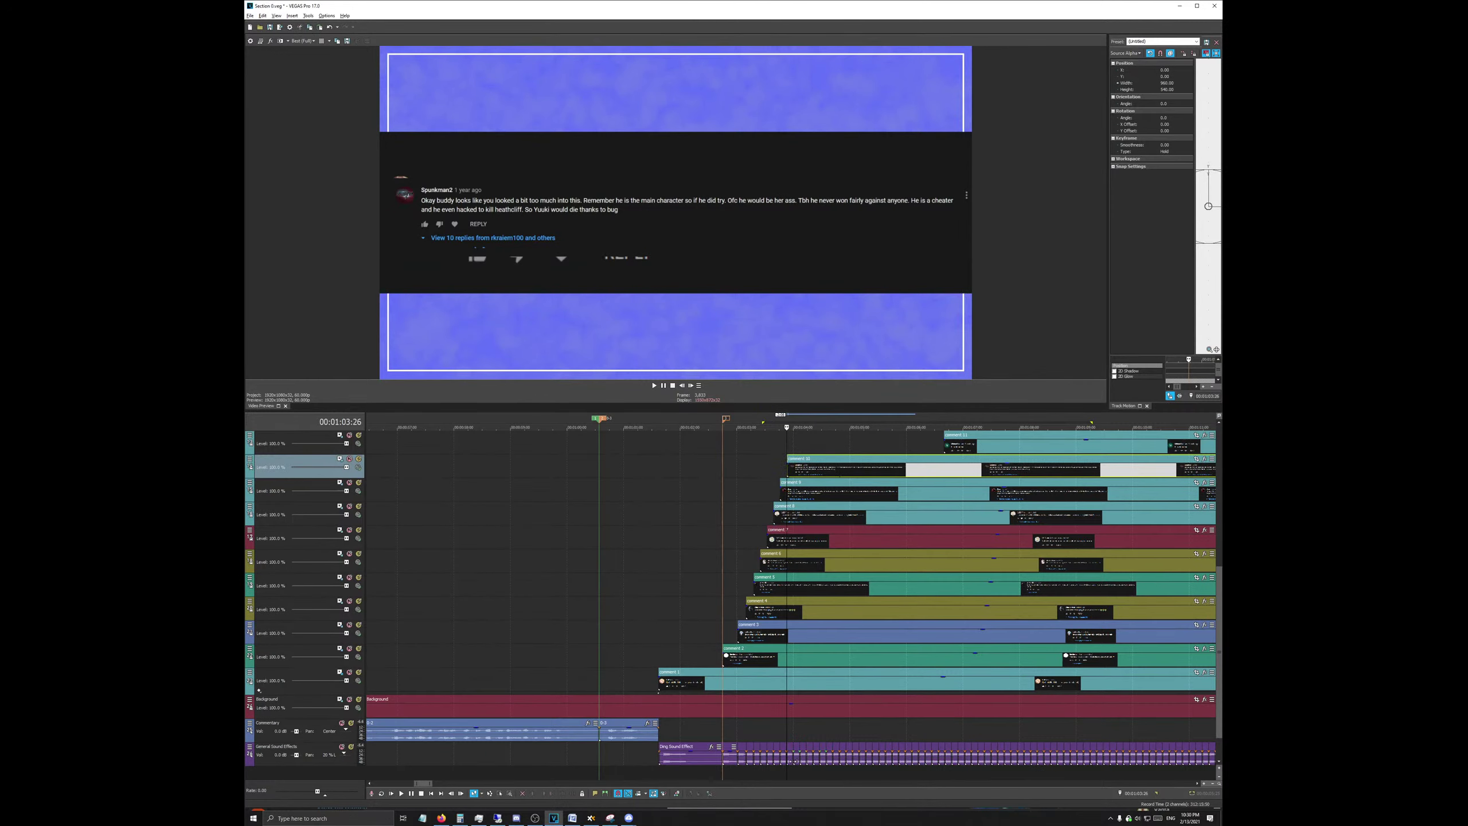
Step: Move the eleventh comment to start at 00:01:04:00 and the twelfth at 00:01:04:03, in line with their dings
{"action": "left_click", "coordinate": [793, 734]}
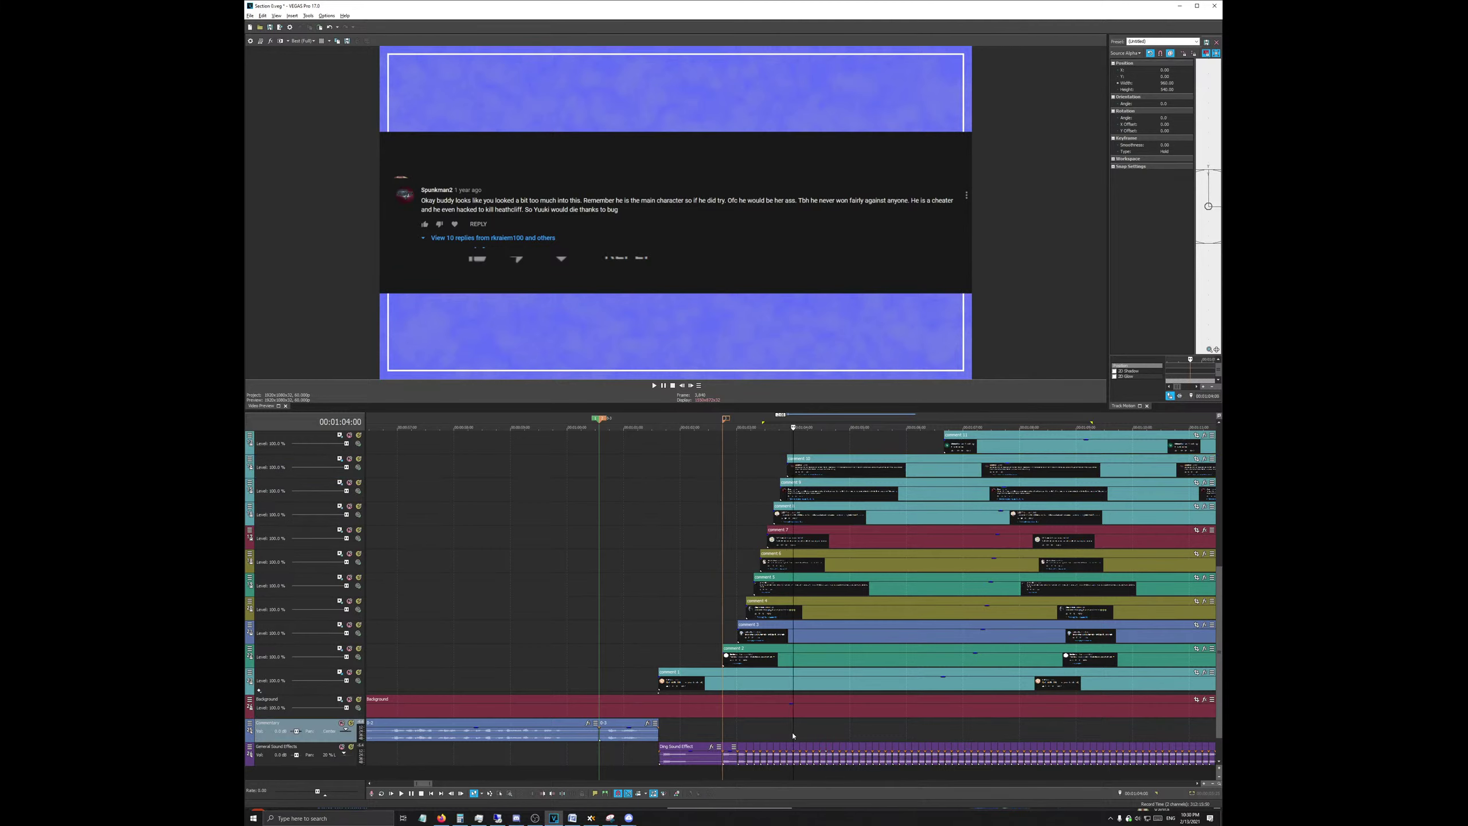
{"action": "left_click_drag", "start_coordinate": [972, 497], "coordinate": [805, 474]}
{"action": "left_click", "coordinate": [873, 471]}
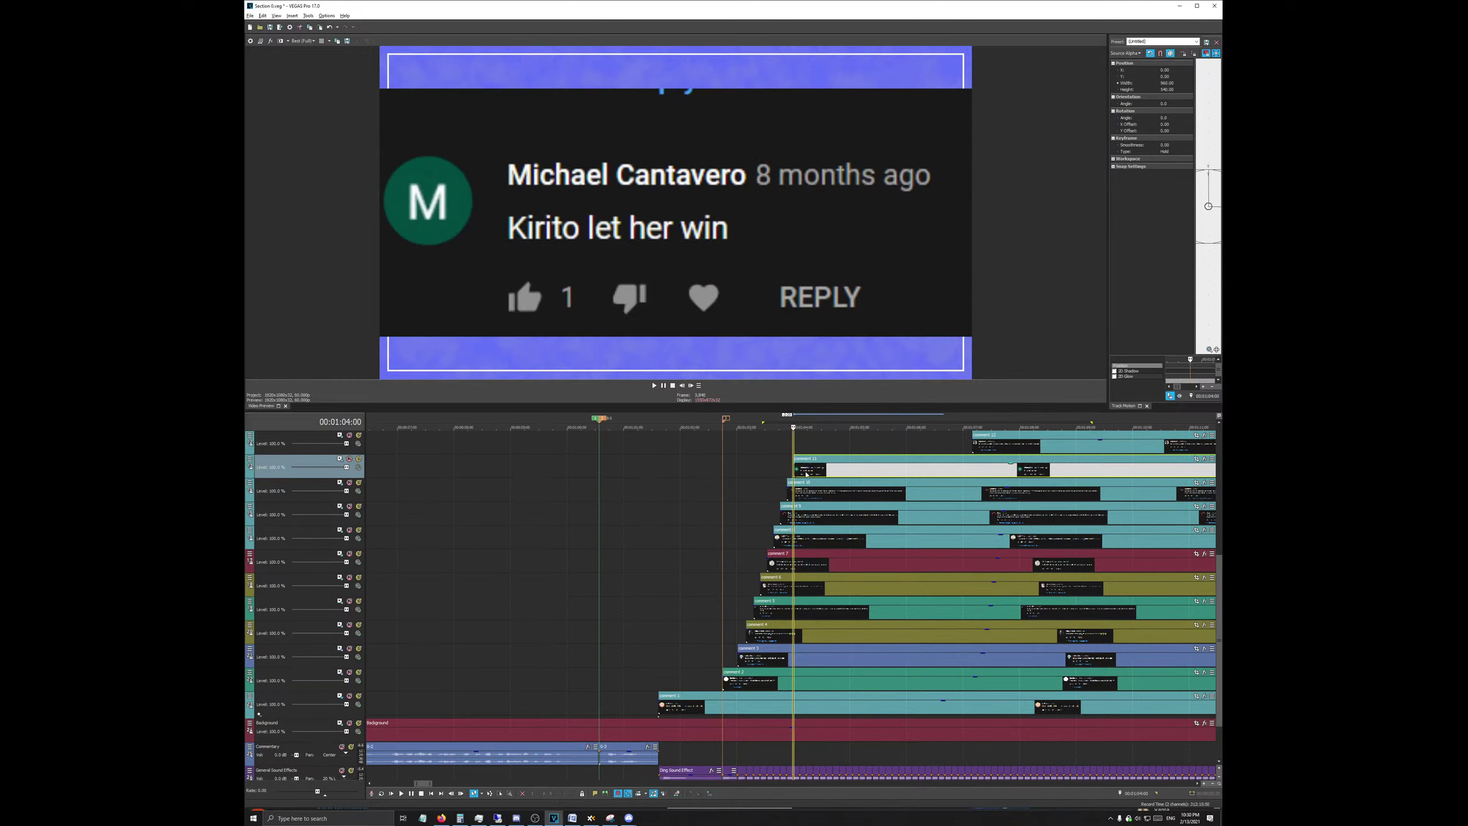
{"action": "scroll", "coordinate": [804, 740], "scroll_direction": "down", "scroll_amount": 1}
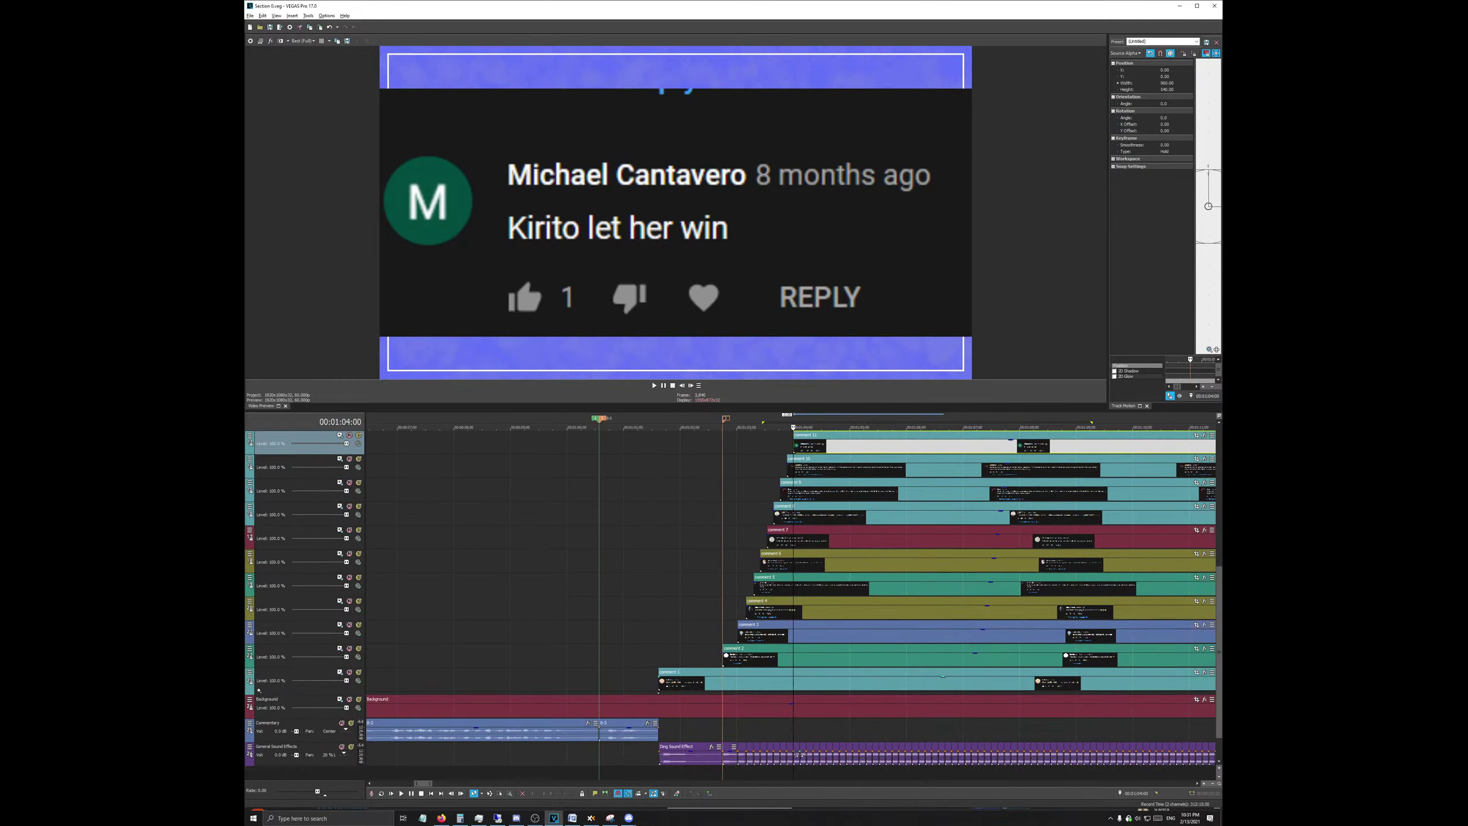
{"action": "left_click", "coordinate": [799, 755]}
{"action": "scroll", "coordinate": [928, 539], "scroll_direction": "up", "scroll_amount": 3}
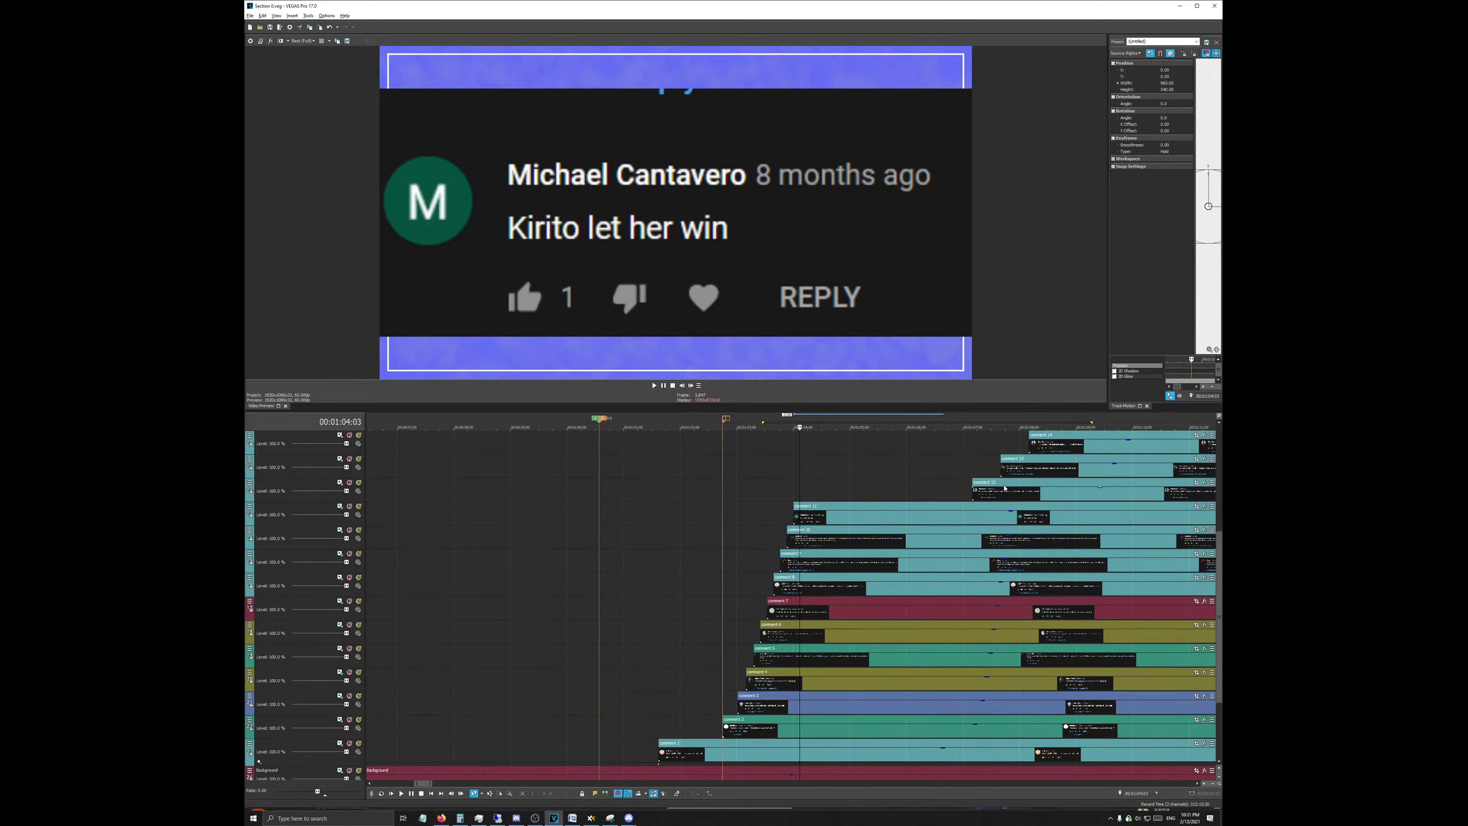
{"action": "left_click_drag", "start_coordinate": [1005, 488], "coordinate": [829, 503]}
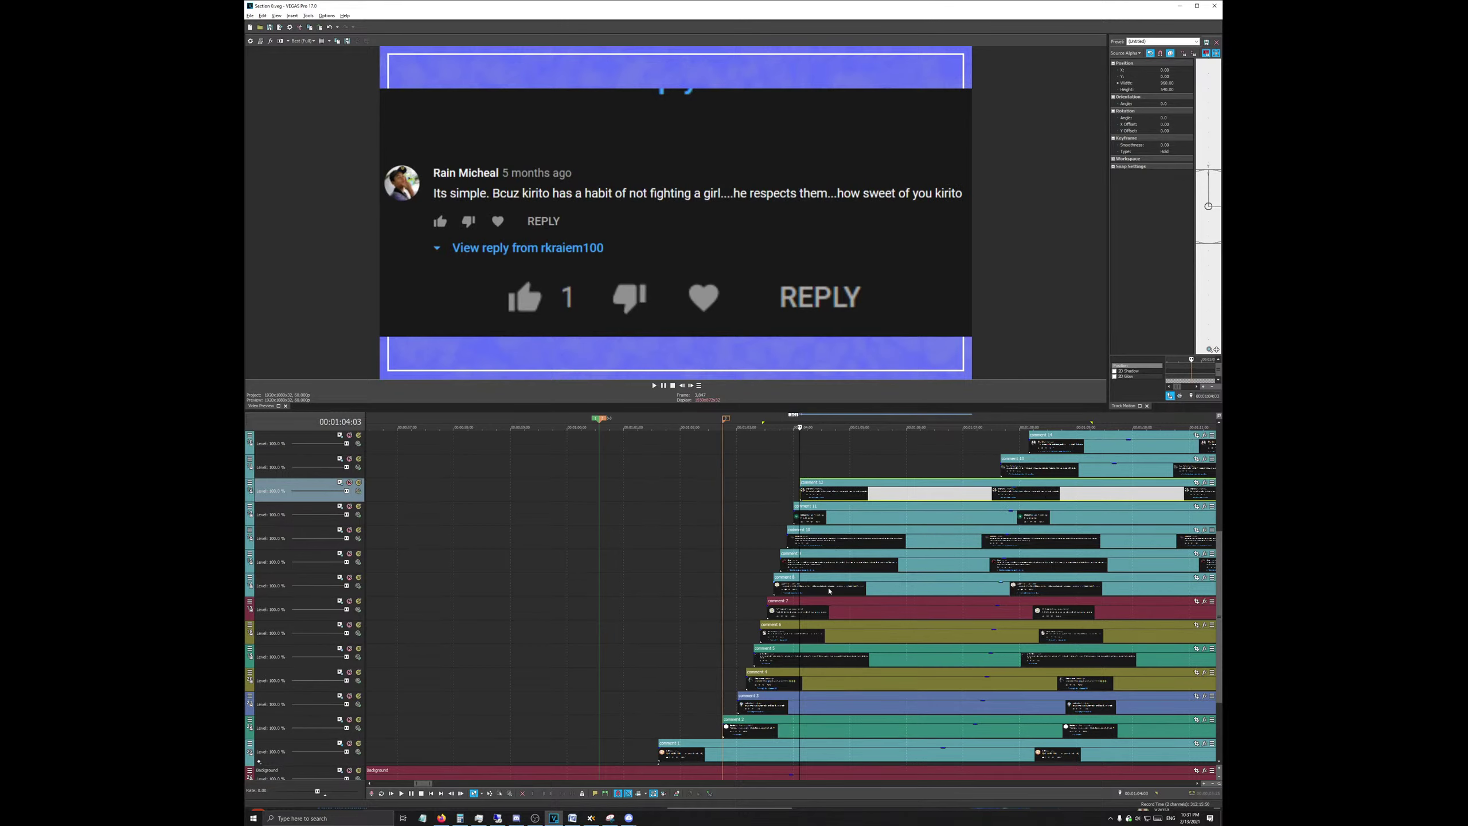
{"action": "scroll", "coordinate": [815, 627], "scroll_direction": "down", "scroll_amount": 3}
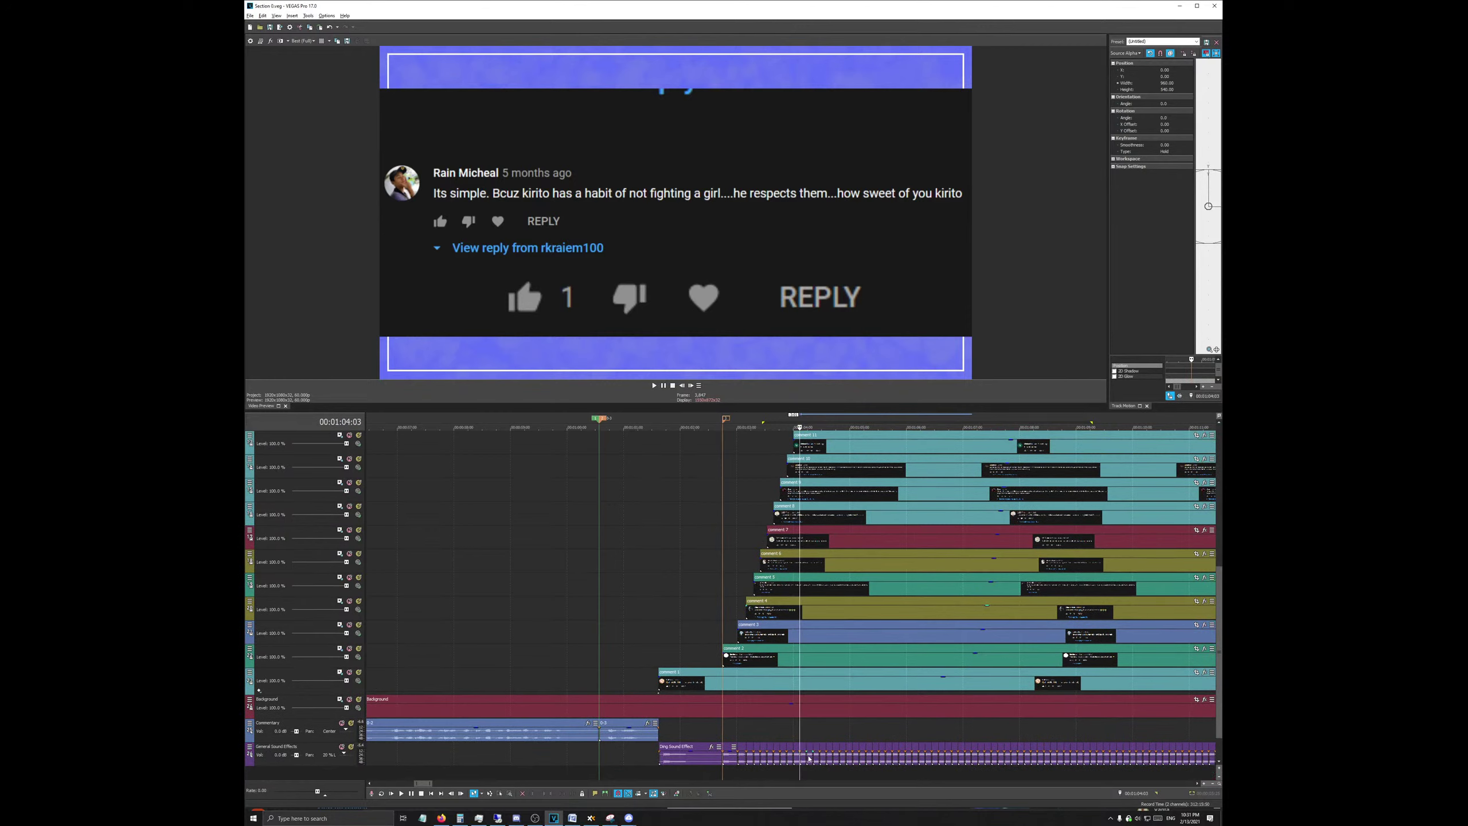
Step: Play back the comment sequence from 00:01:01:03 and stop the playback
{"action": "left_click", "coordinate": [807, 755]}
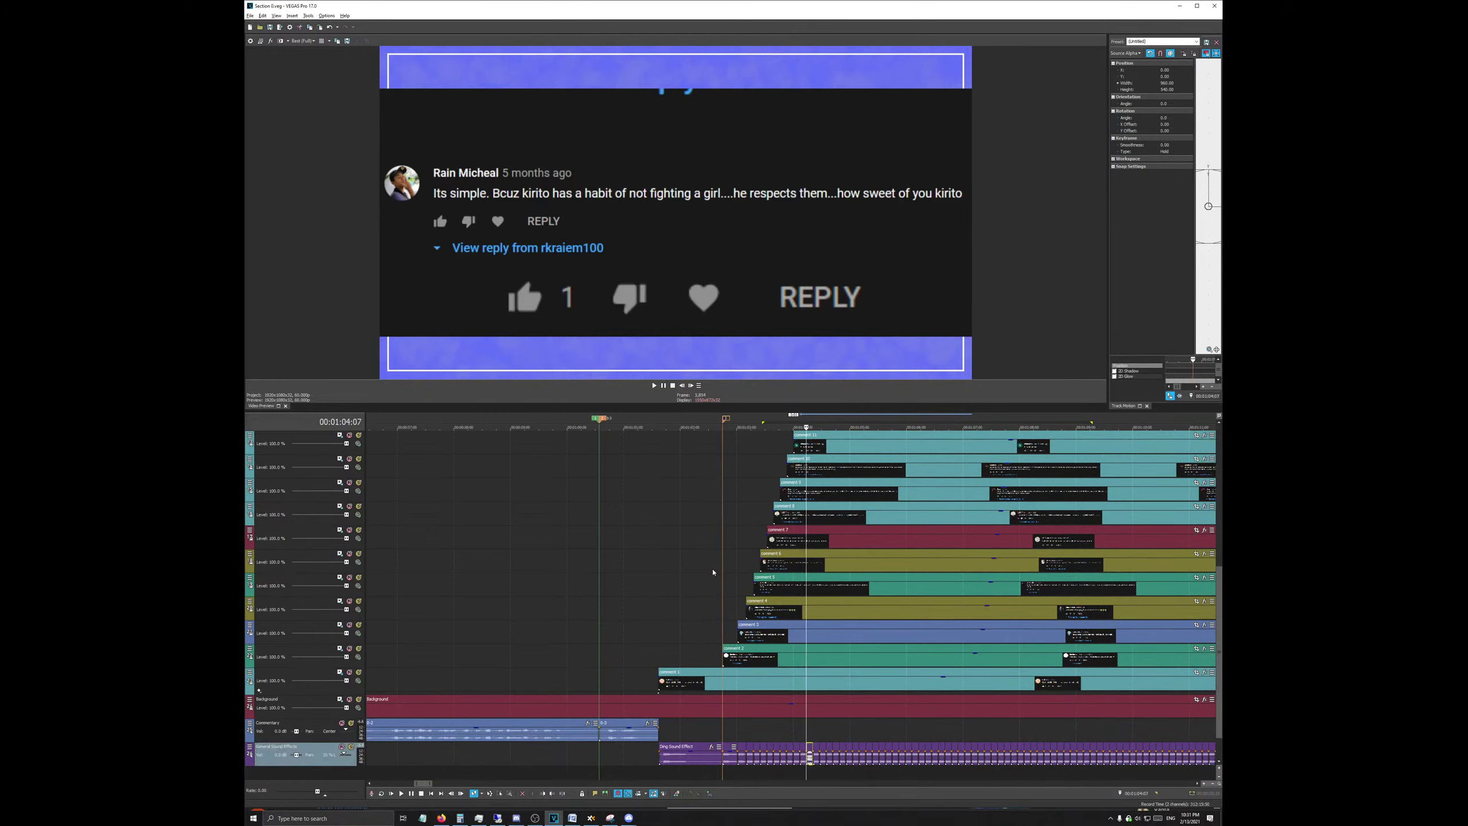
{"action": "left_click", "coordinate": [632, 422]}
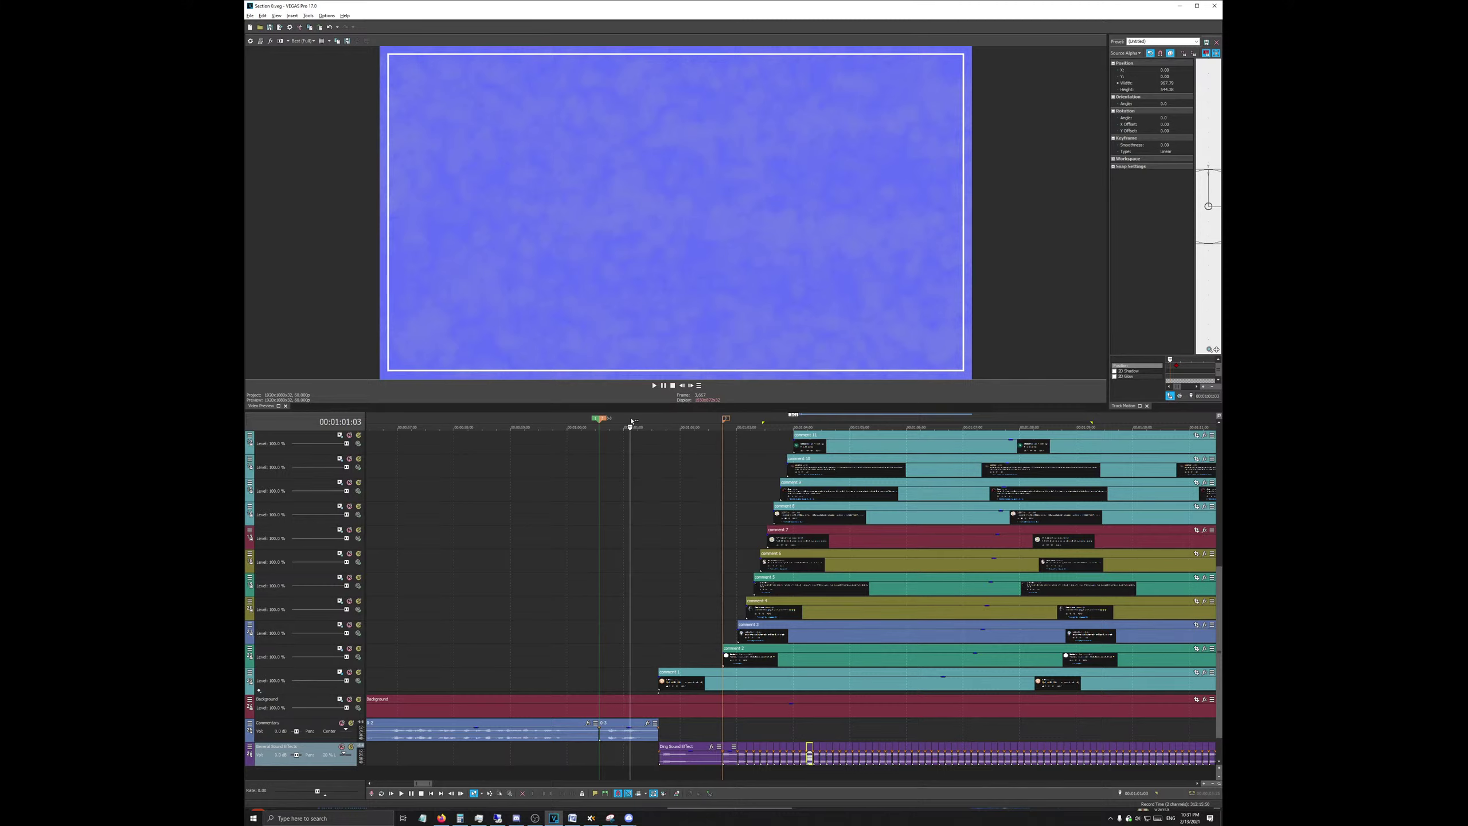
{"action": "key", "text": "space"}
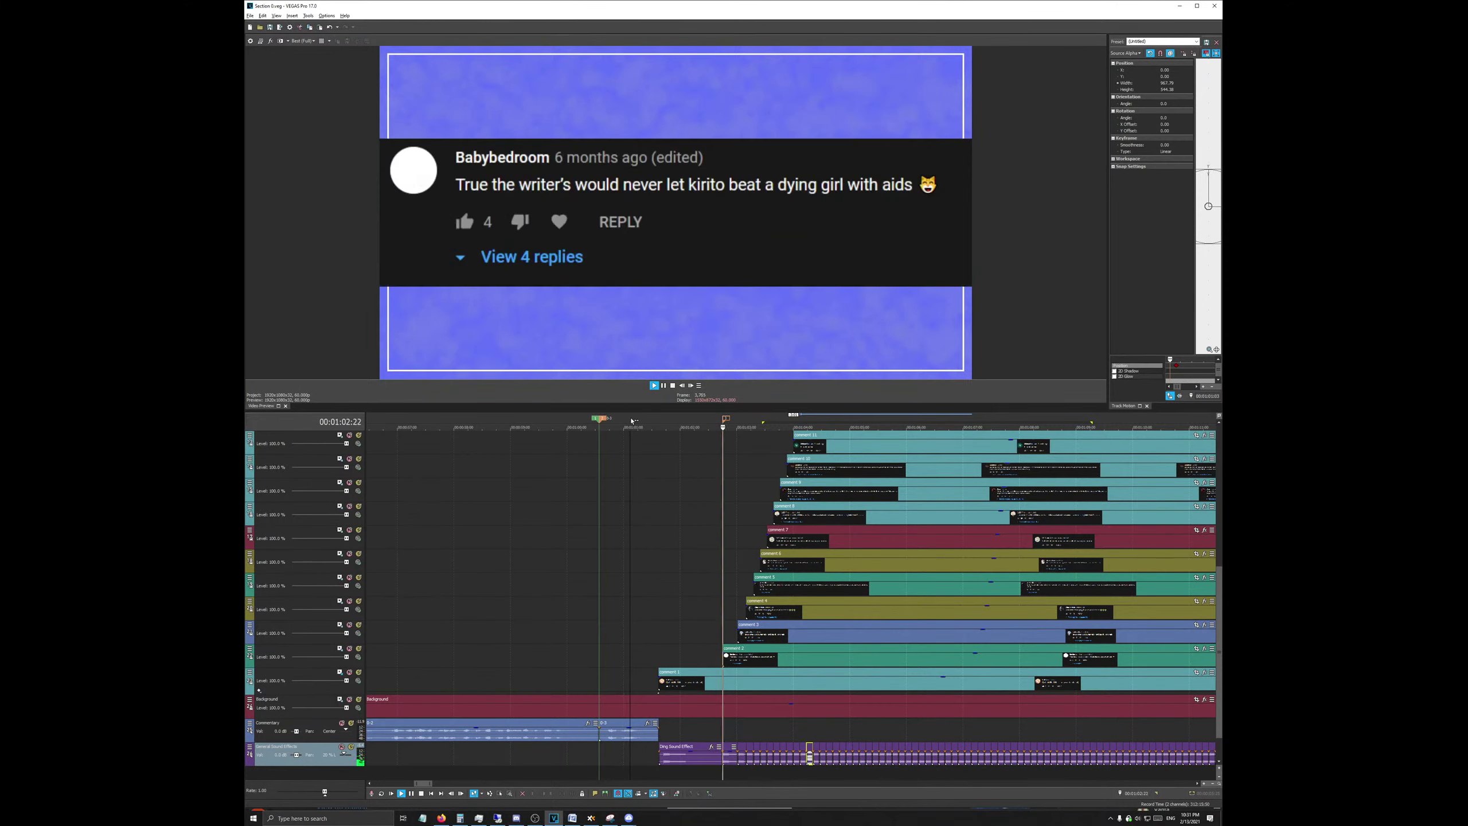
{"action": "left_click", "coordinate": [672, 386]}
Step: Set the video preview quality to Best (Half) and replay the comment sequence twice from 00:00:59:22
{"action": "left_click", "coordinate": [303, 41]}
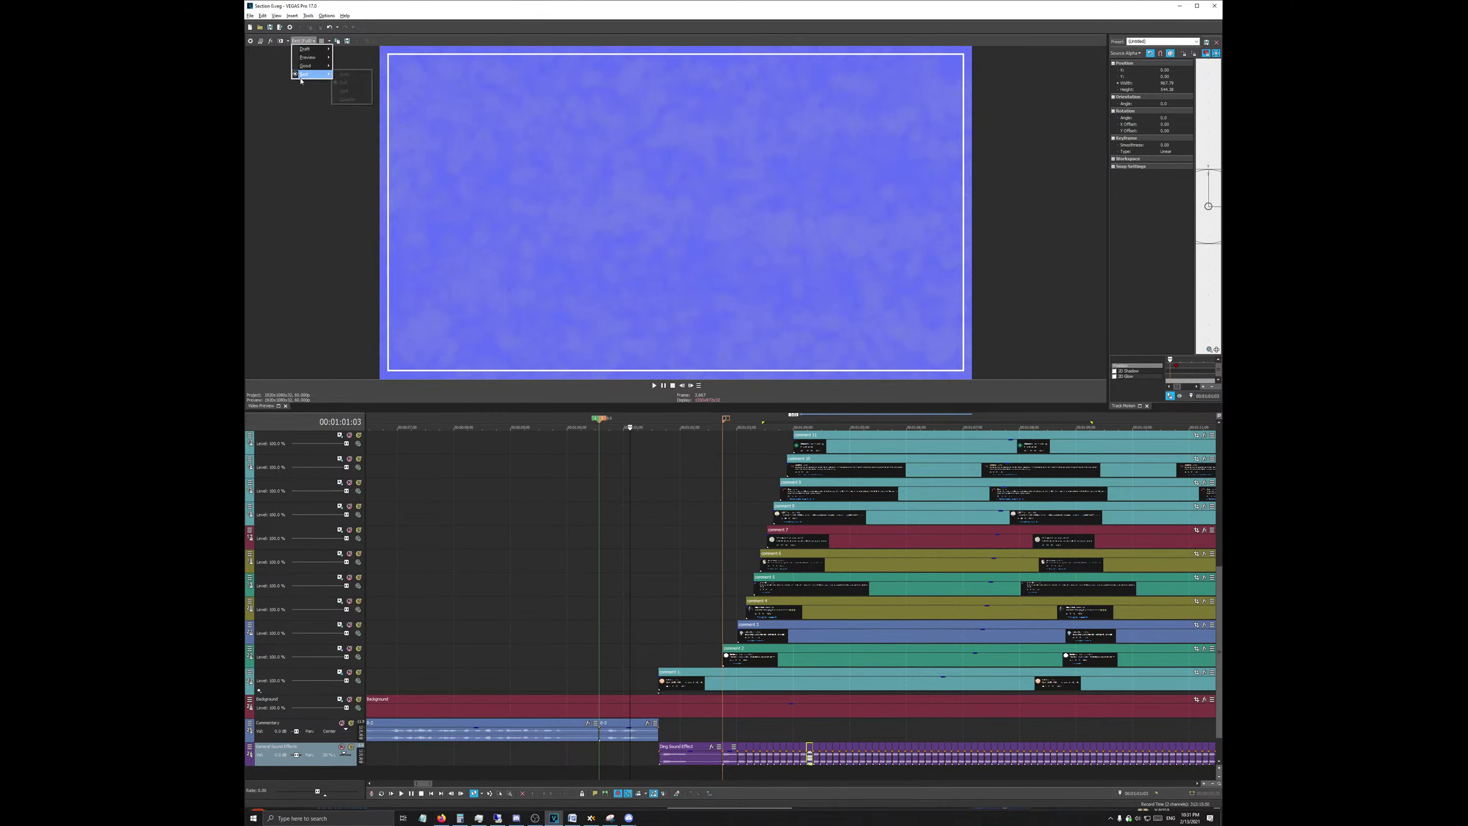
{"action": "left_click", "coordinate": [351, 90]}
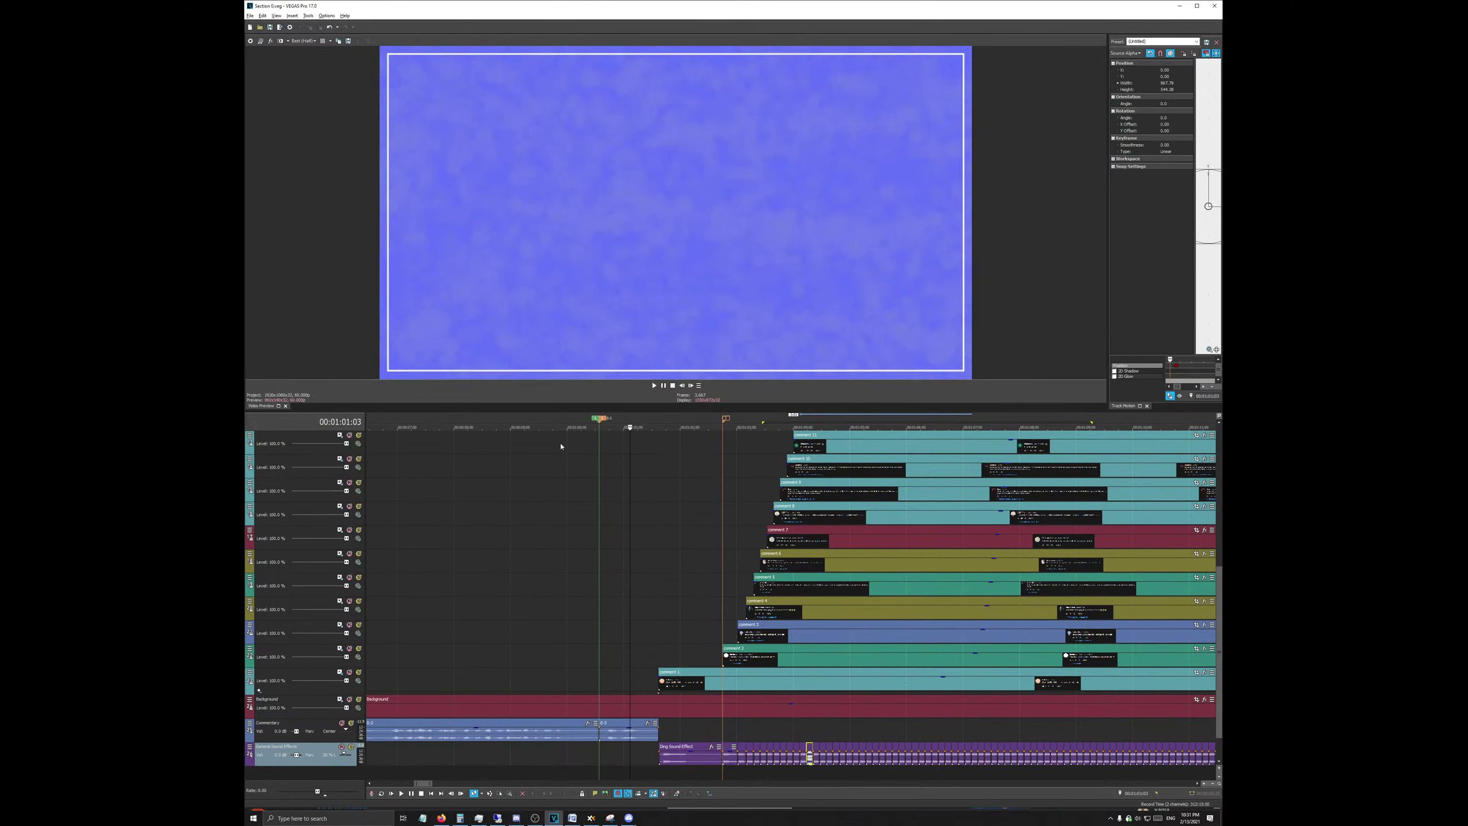
{"action": "key", "text": "space"}
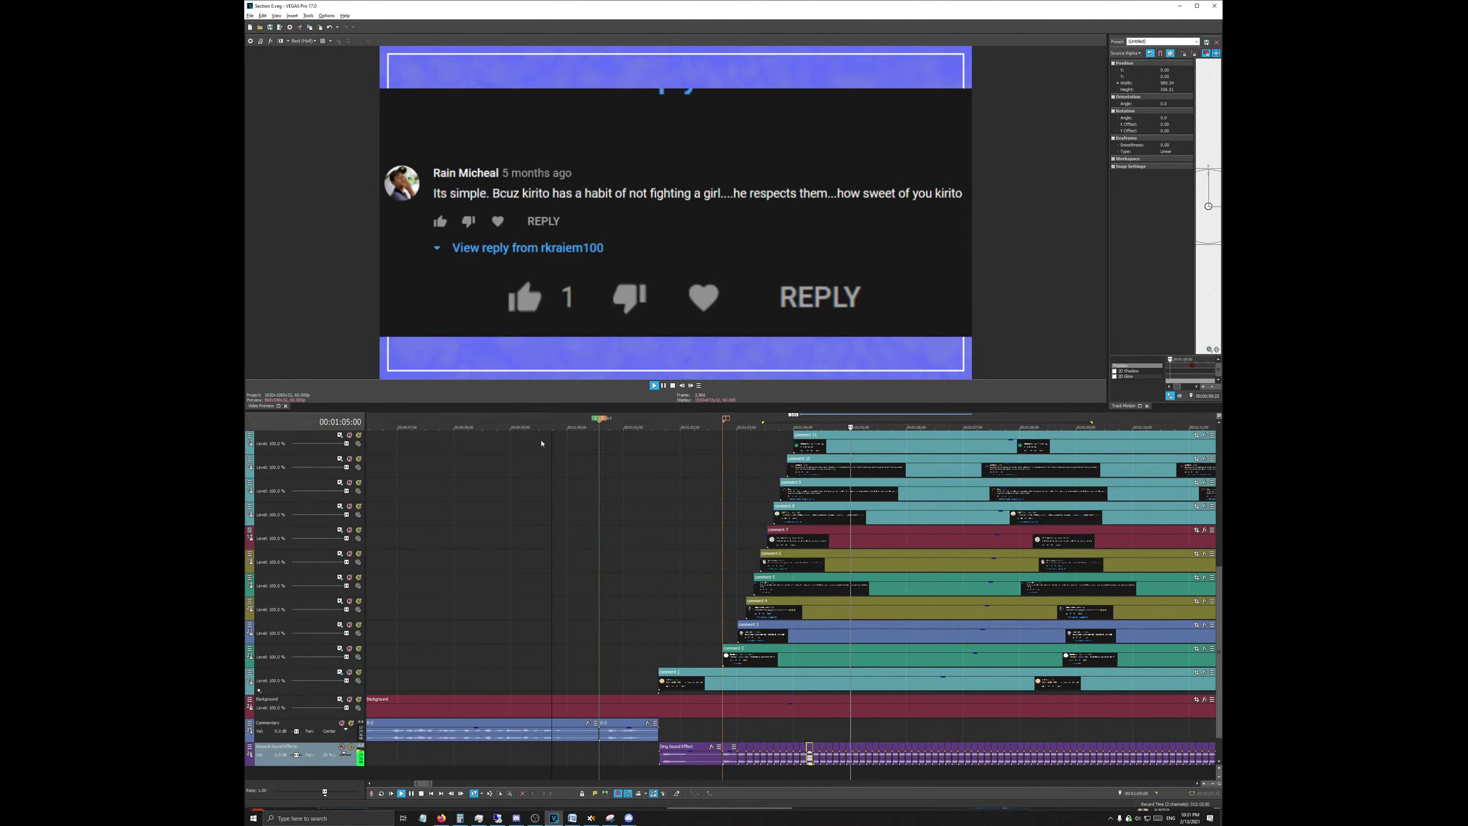
{"action": "key", "text": "space"}
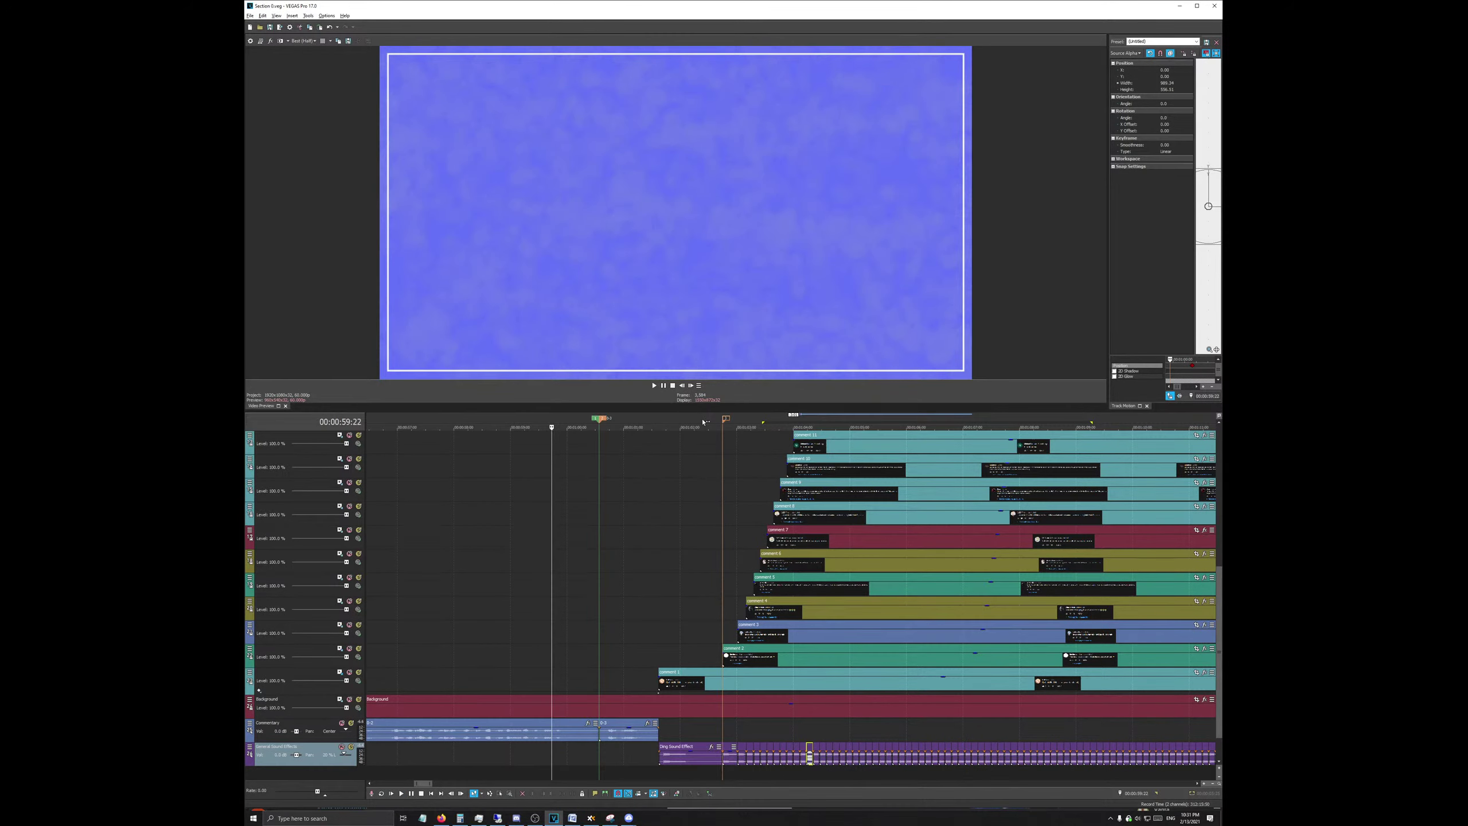
{"action": "key", "text": "space"}
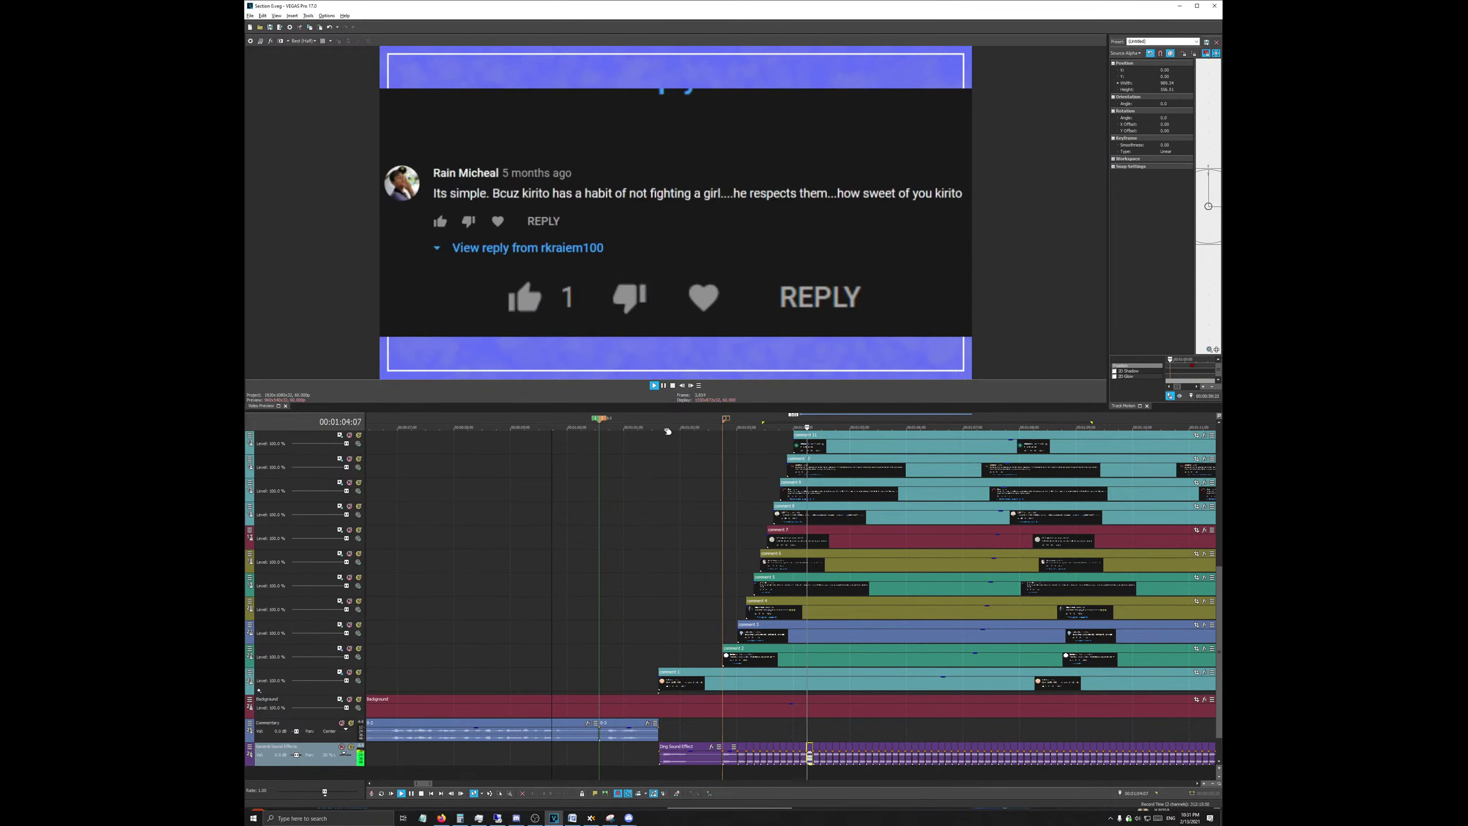
{"action": "key", "text": "space"}
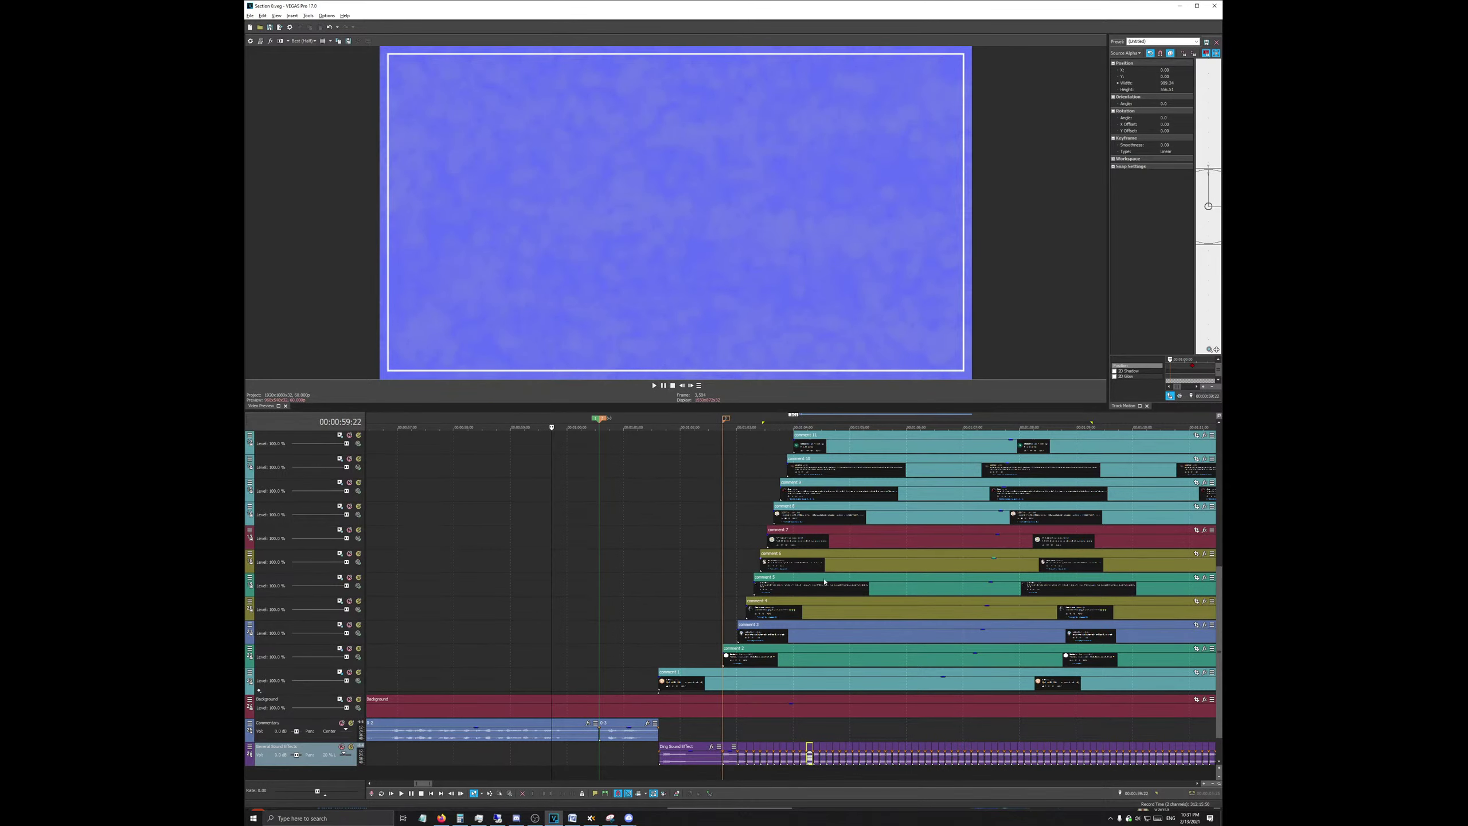
Step: Check the preview of the stacked comments at 00:01:03:12, 00:01:02:13 and 00:01:02:27
{"action": "scroll", "coordinate": [846, 618], "scroll_direction": "down", "scroll_amount": 3}
{"action": "scroll", "coordinate": [943, 596], "scroll_direction": "up", "scroll_amount": 3}
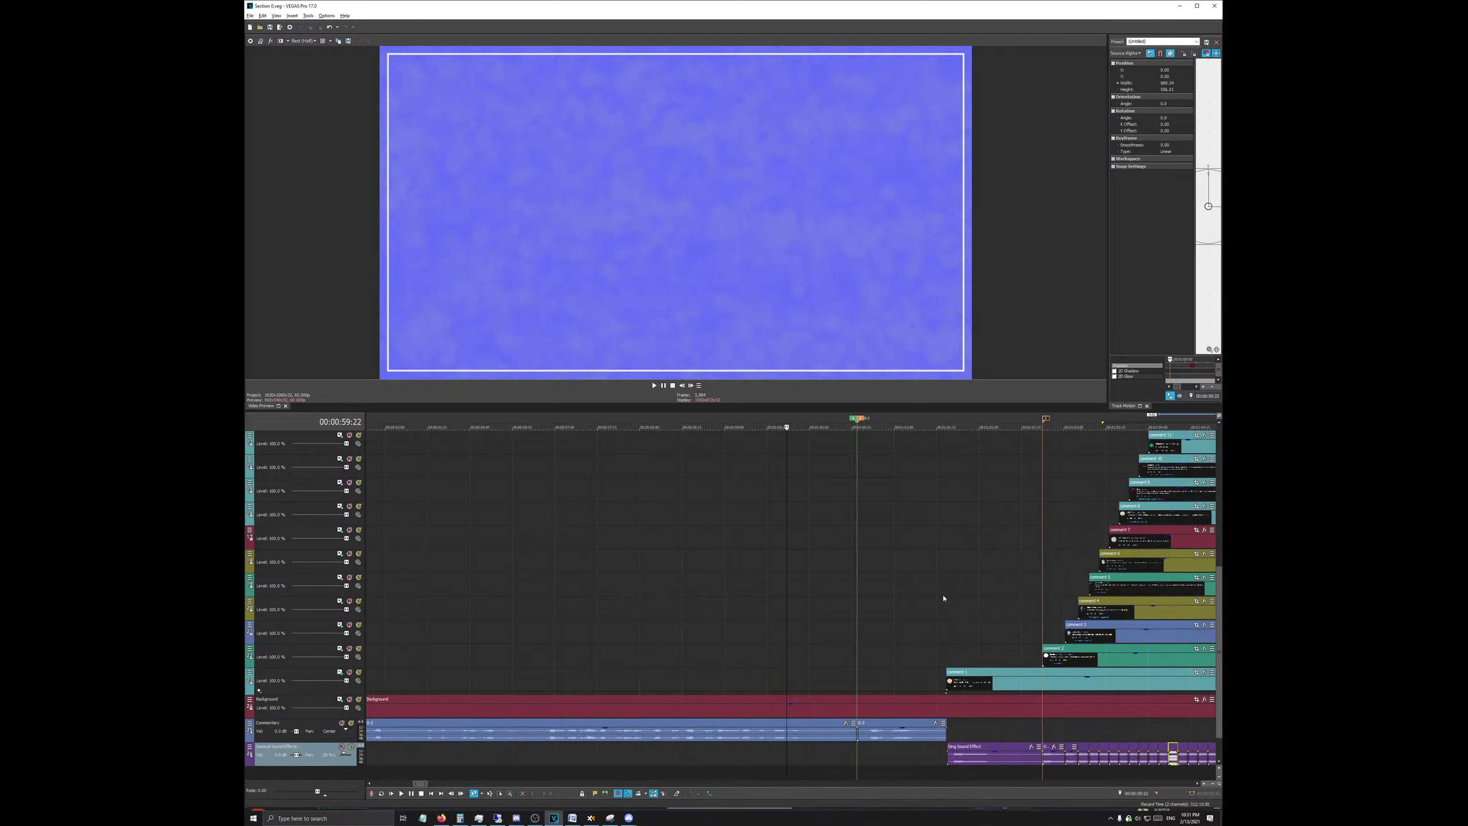
{"action": "scroll", "coordinate": [944, 596], "scroll_direction": "down", "scroll_amount": 3}
{"action": "left_click", "coordinate": [893, 419]}
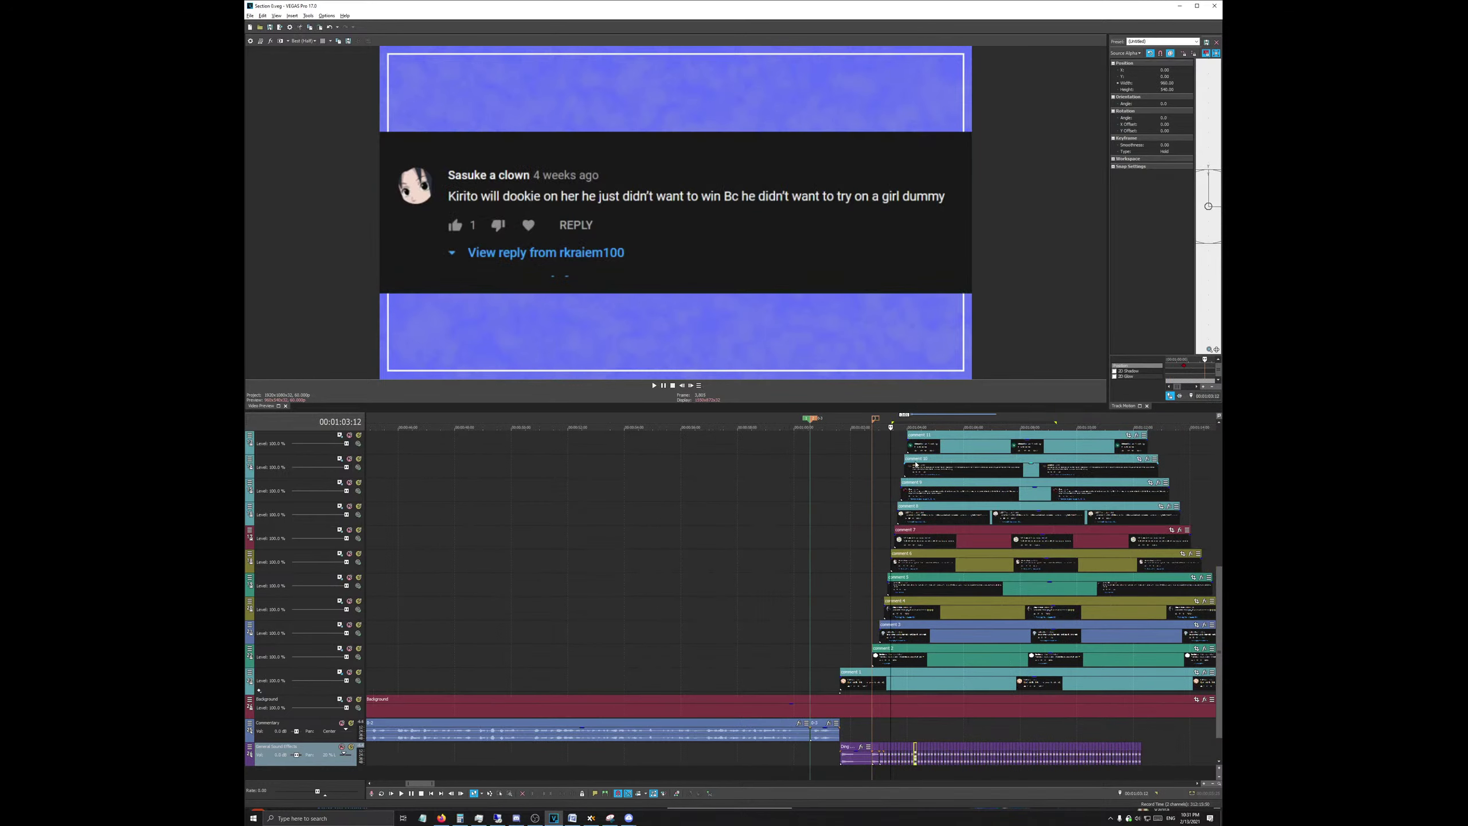
{"action": "scroll", "coordinate": [795, 450], "scroll_direction": "up", "scroll_amount": 5}
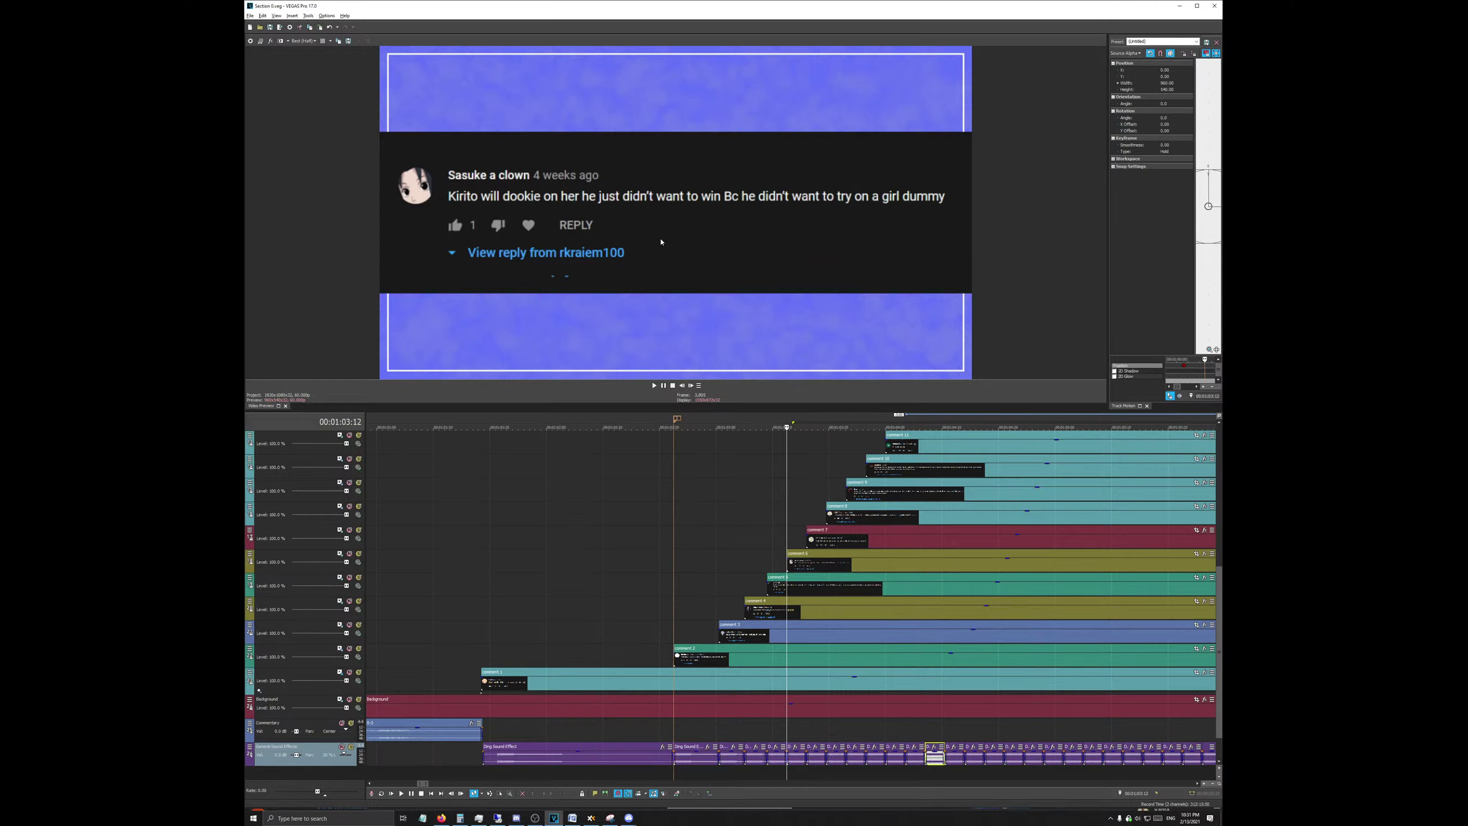
{"action": "left_click", "coordinate": [622, 427]}
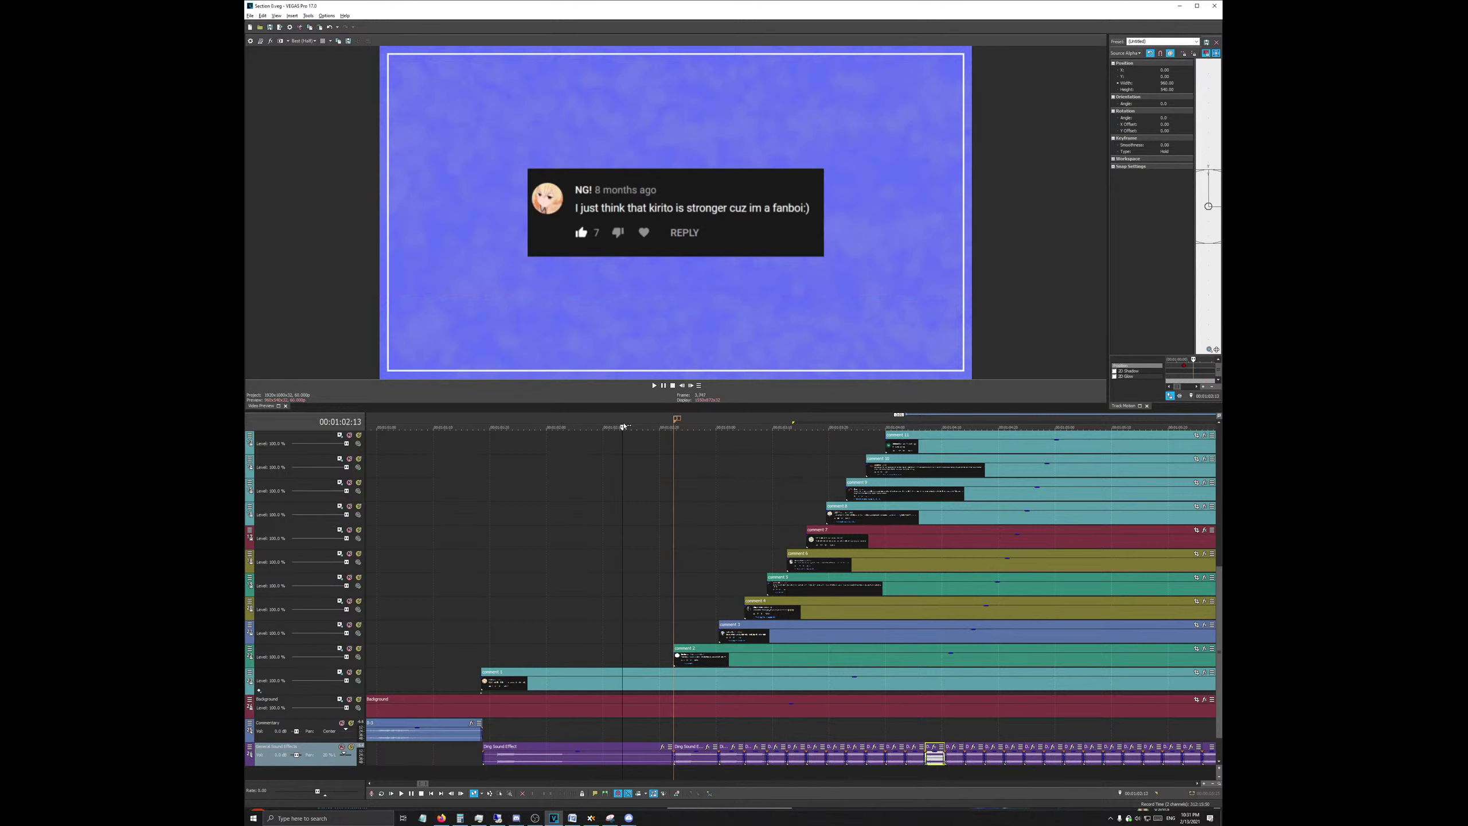
{"action": "left_click", "coordinate": [699, 426]}
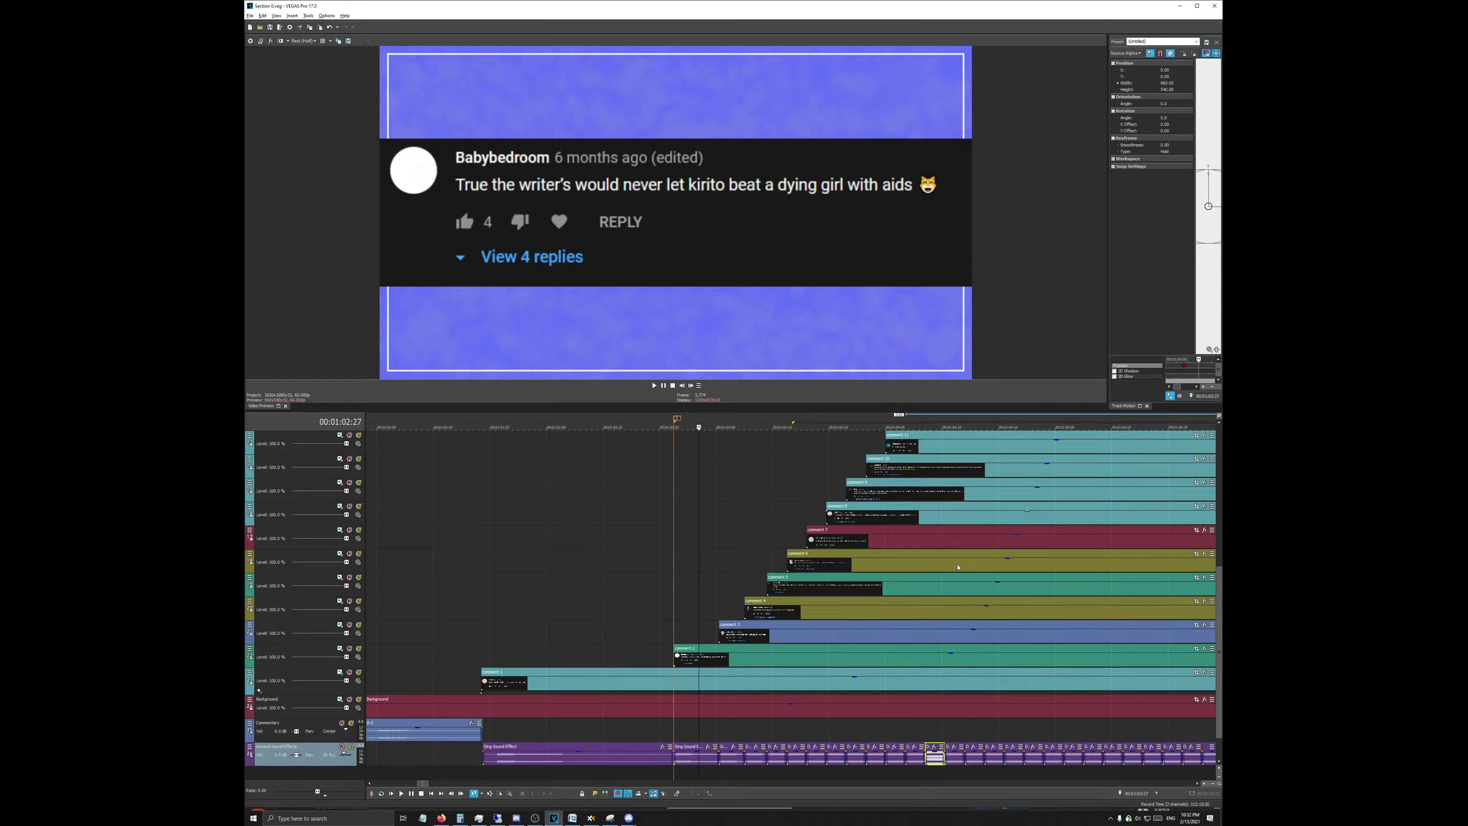
Step: Move the thirteenth comment to start at 00:01:04:10
{"action": "scroll", "coordinate": [829, 544], "scroll_direction": "down", "scroll_amount": 4}
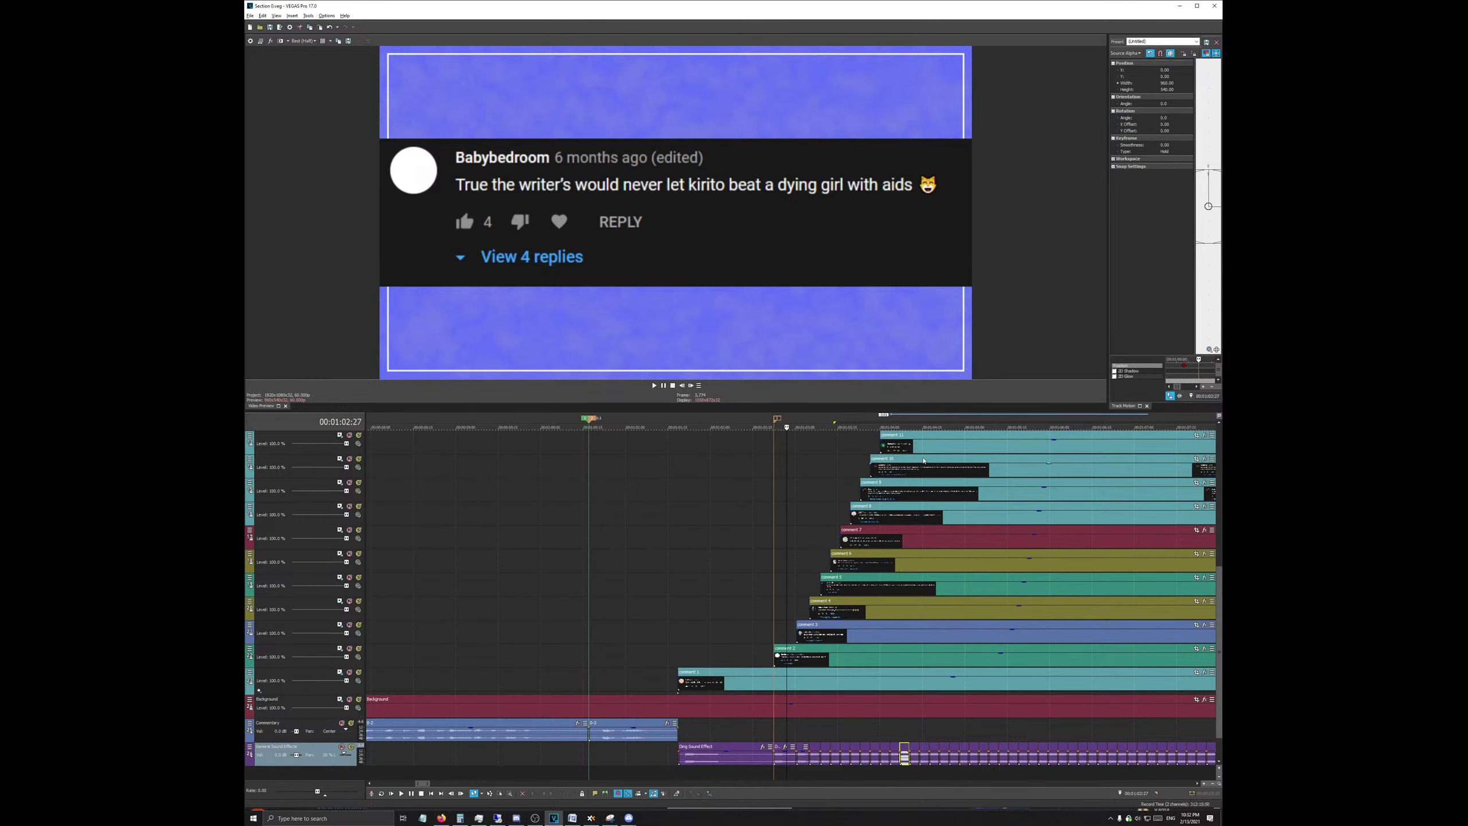
{"action": "scroll", "coordinate": [960, 588], "scroll_direction": "up", "scroll_amount": 1}
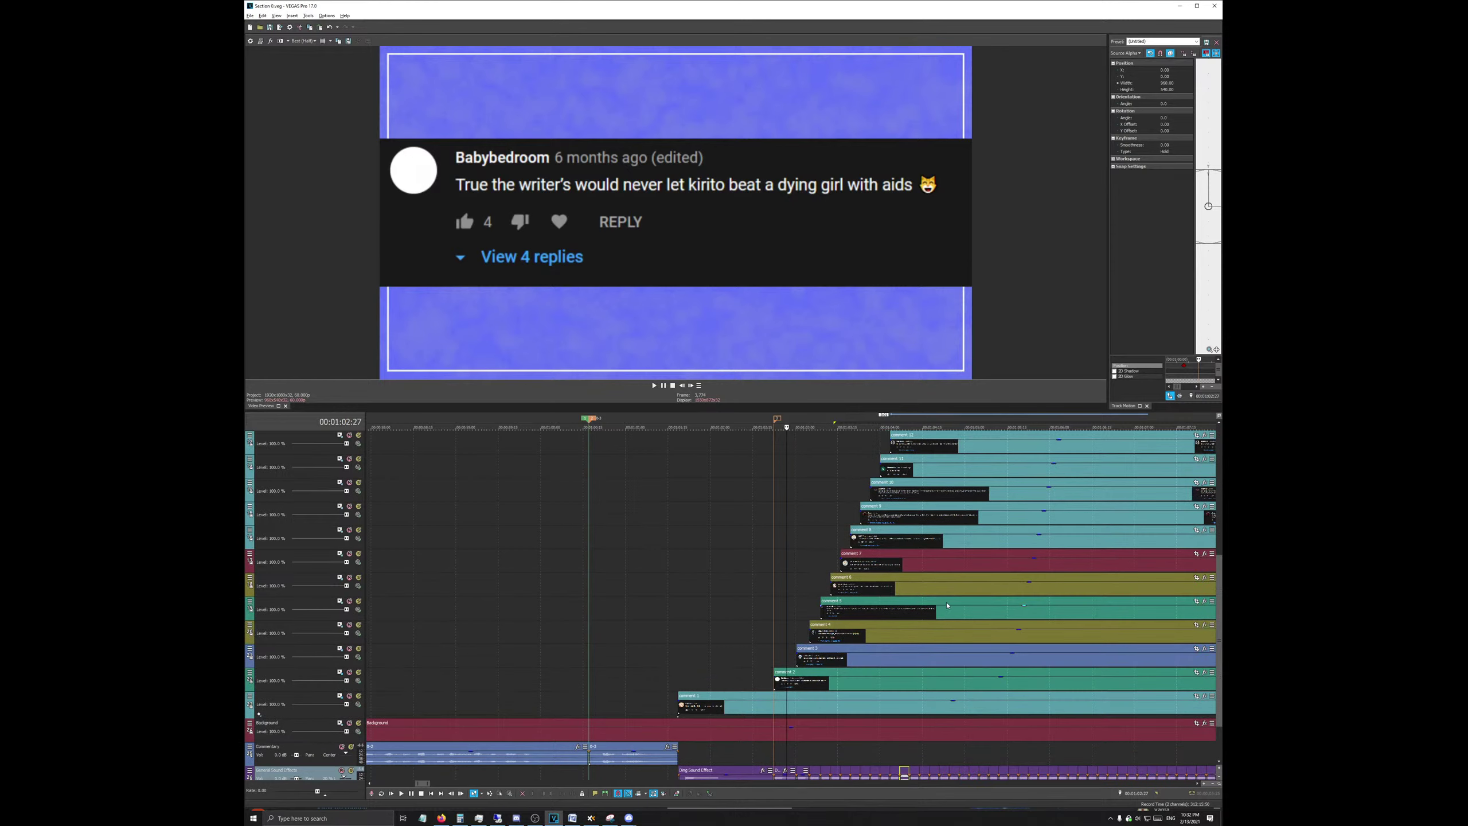
{"action": "scroll", "coordinate": [887, 719], "scroll_direction": "down", "scroll_amount": 2}
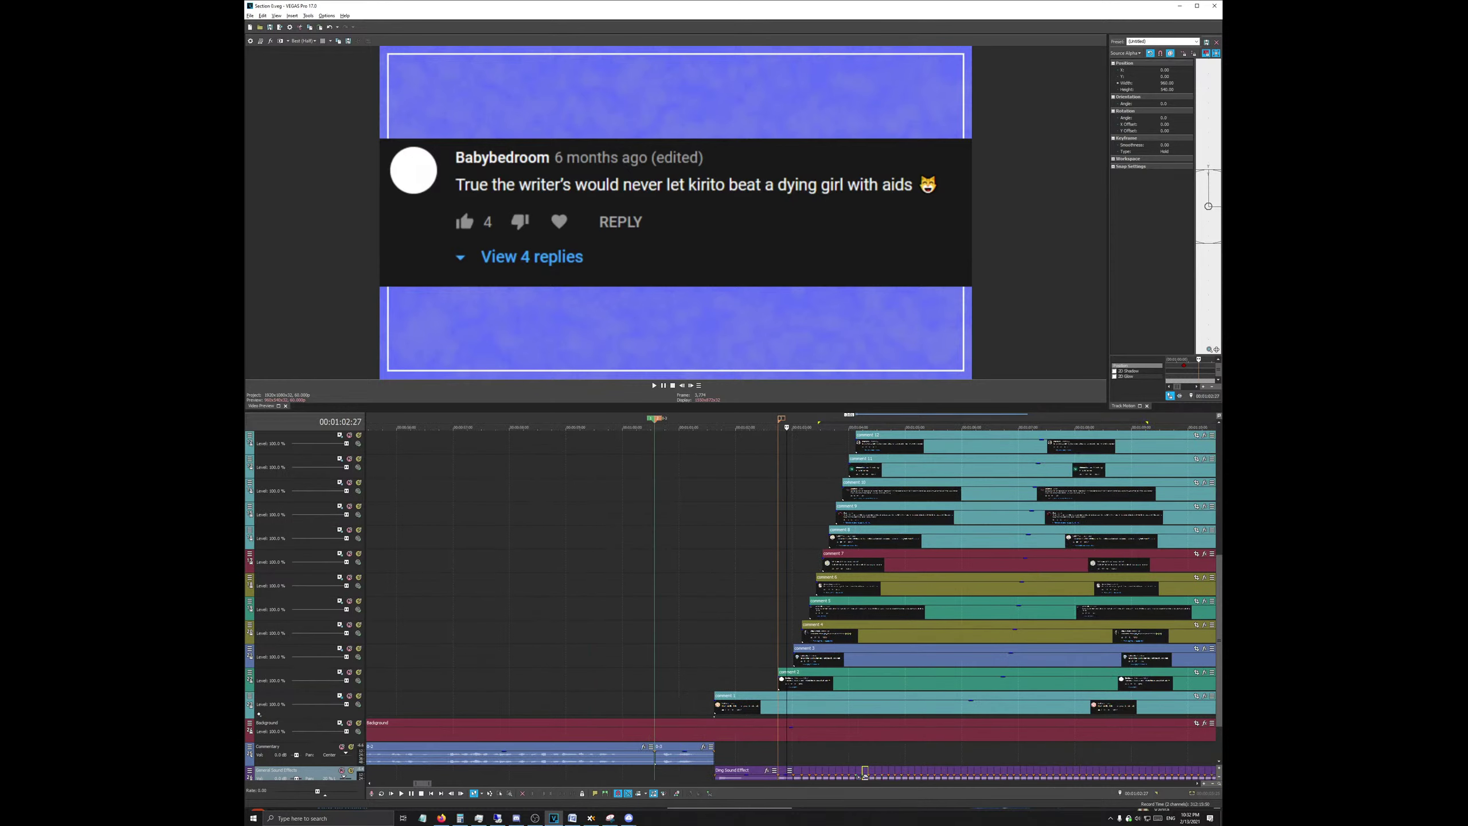
{"action": "left_click", "coordinate": [860, 776]}
{"action": "left_click", "coordinate": [856, 418]}
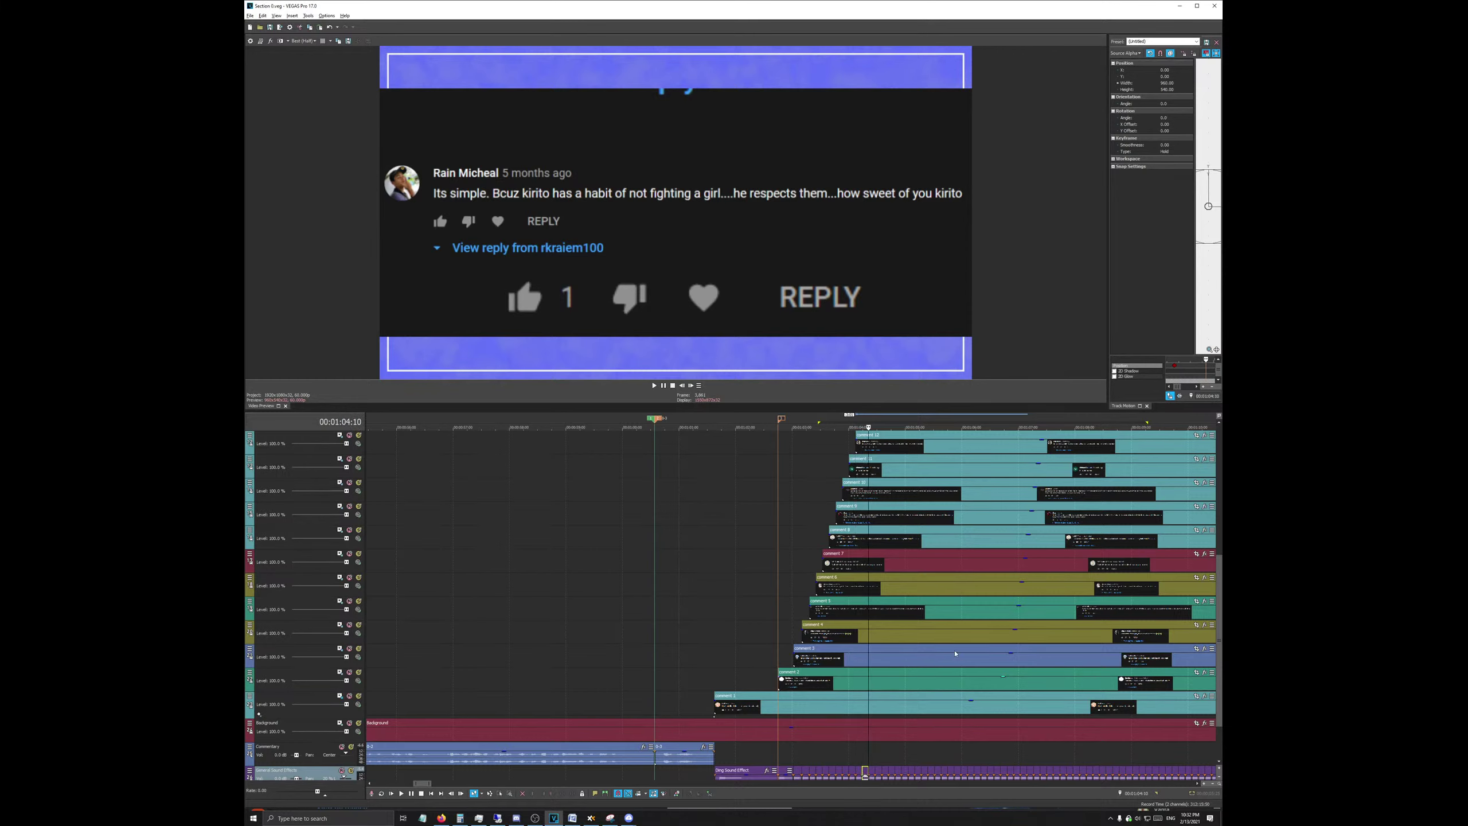
{"action": "scroll", "coordinate": [983, 578], "scroll_direction": "up", "scroll_amount": 2}
{"action": "left_click", "coordinate": [1067, 474]}
{"action": "left_click_drag", "start_coordinate": [1067, 474], "coordinate": [896, 475]}
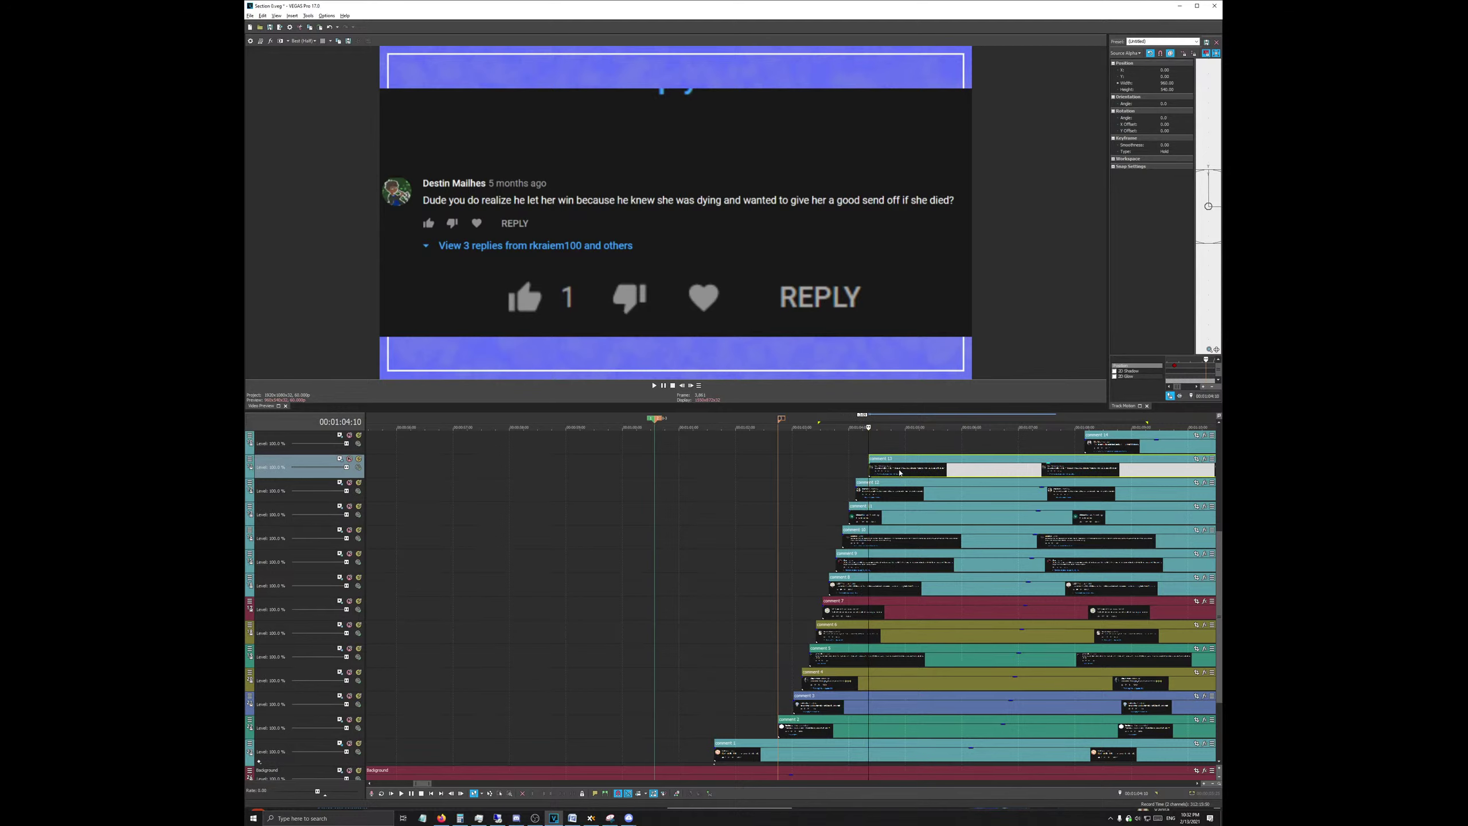
Step: Move the fourteenth comment to start at 00:01:04:14, in line with its ding
{"action": "scroll", "coordinate": [884, 636], "scroll_direction": "down", "scroll_amount": 3}
{"action": "left_click", "coordinate": [874, 767]}
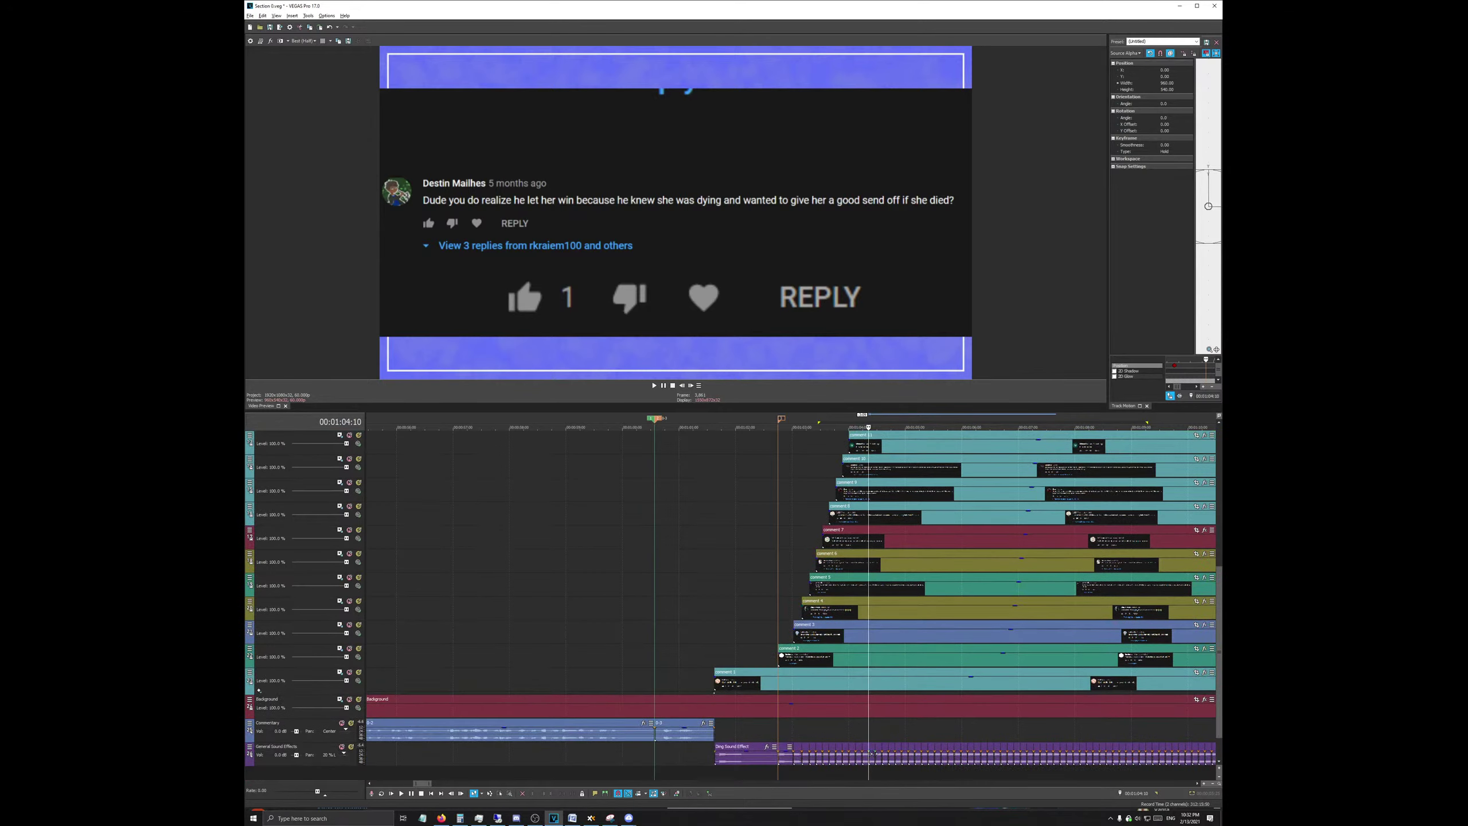
{"action": "scroll", "coordinate": [1081, 526], "scroll_direction": "up", "scroll_amount": 5}
{"action": "scroll", "coordinate": [1081, 526], "scroll_direction": "up", "scroll_amount": 1}
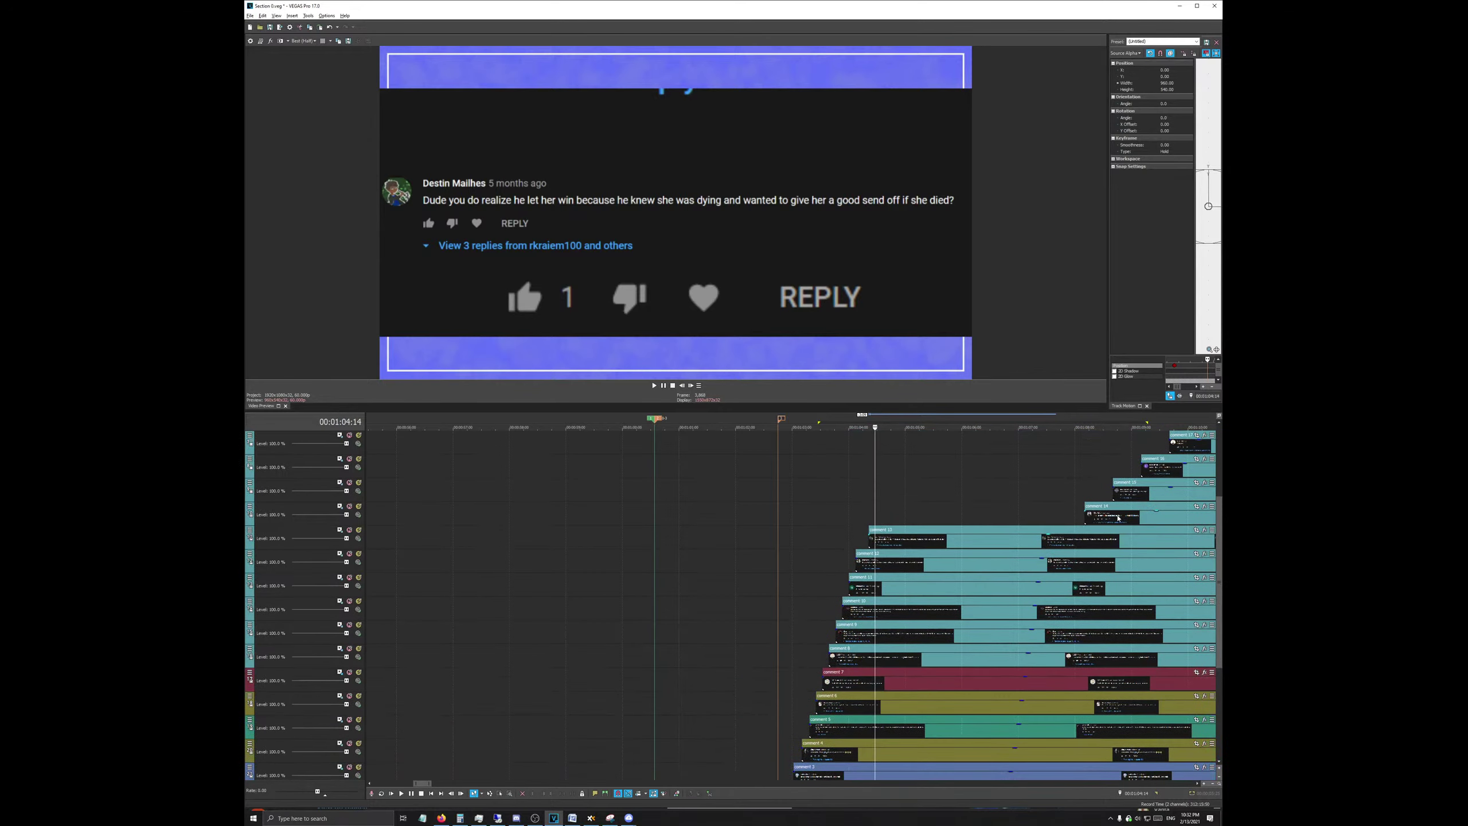
{"action": "left_click_drag", "start_coordinate": [1133, 508], "coordinate": [925, 508]}
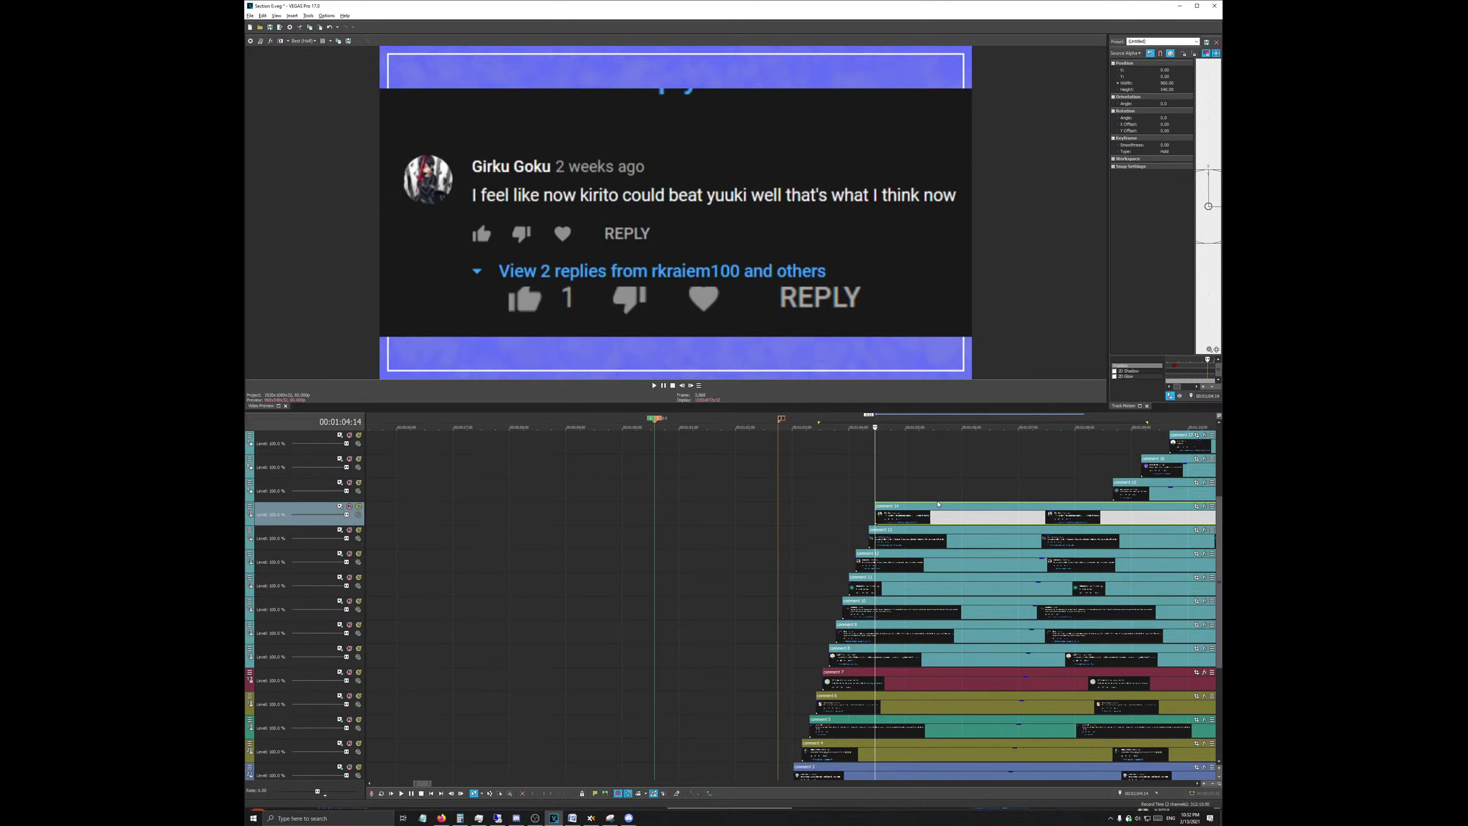
Step: Shift the fifteenth through twenty-second comments earlier as a group so that the fifteenth starts at 00:01:05:02
{"action": "scroll", "coordinate": [959, 507], "scroll_direction": "down", "scroll_amount": 3}
{"action": "left_click", "coordinate": [909, 492]}
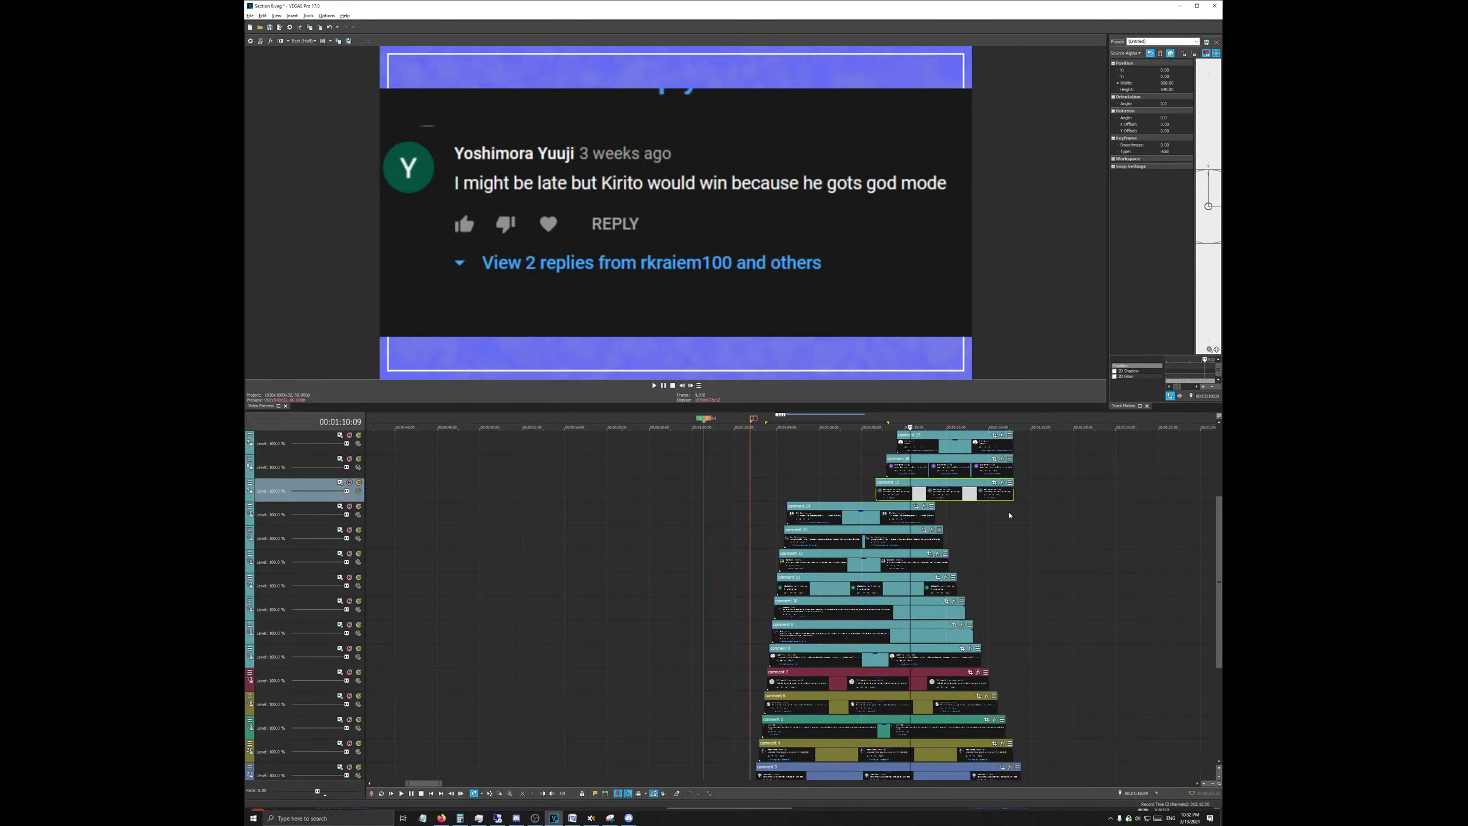
{"action": "scroll", "coordinate": [964, 504], "scroll_direction": "up", "scroll_amount": 5}
{"action": "left_click", "coordinate": [991, 458], "text": "shift"}
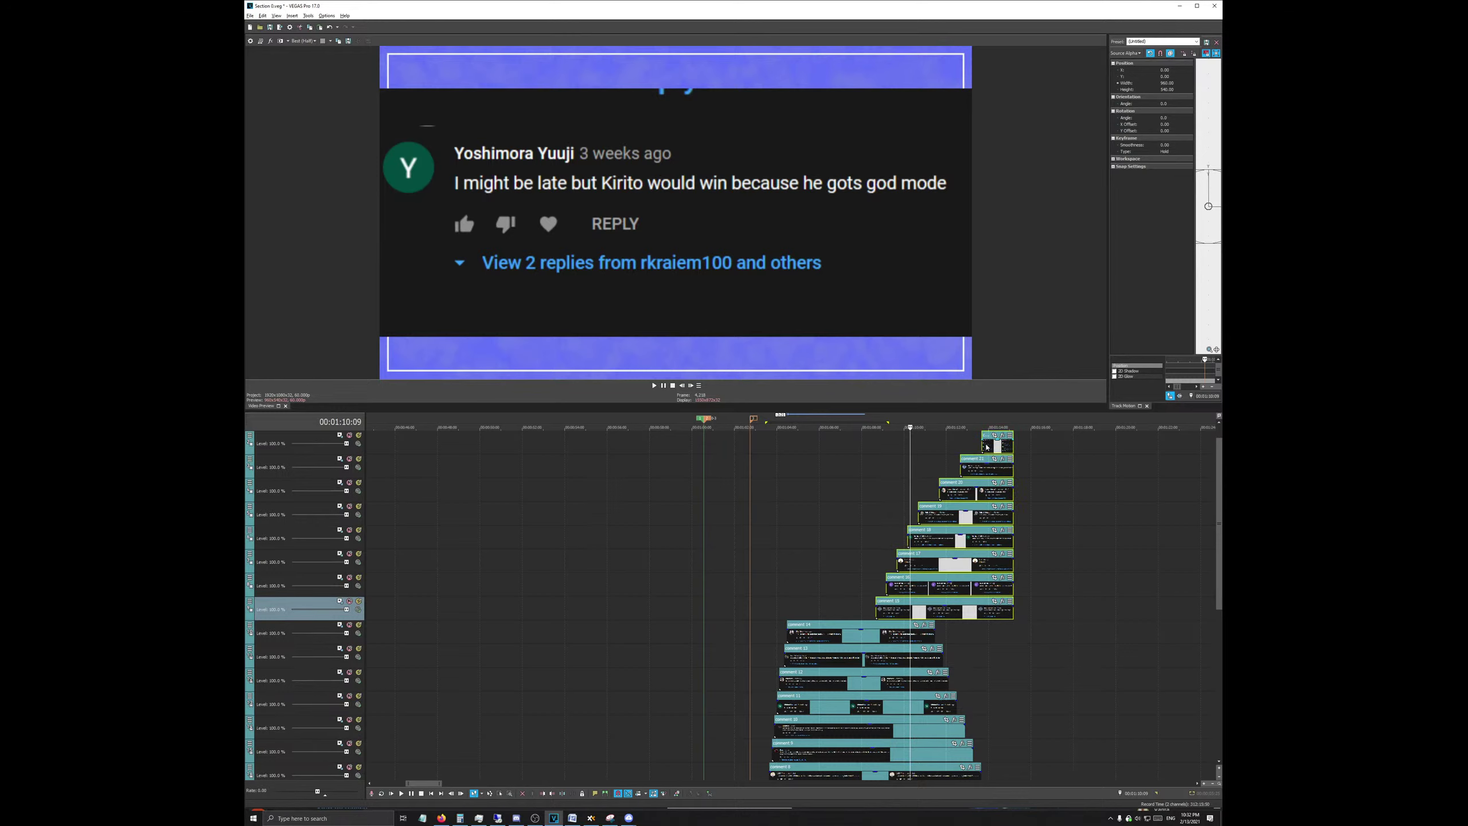
{"action": "left_click_drag", "start_coordinate": [991, 458], "coordinate": [913, 456]}
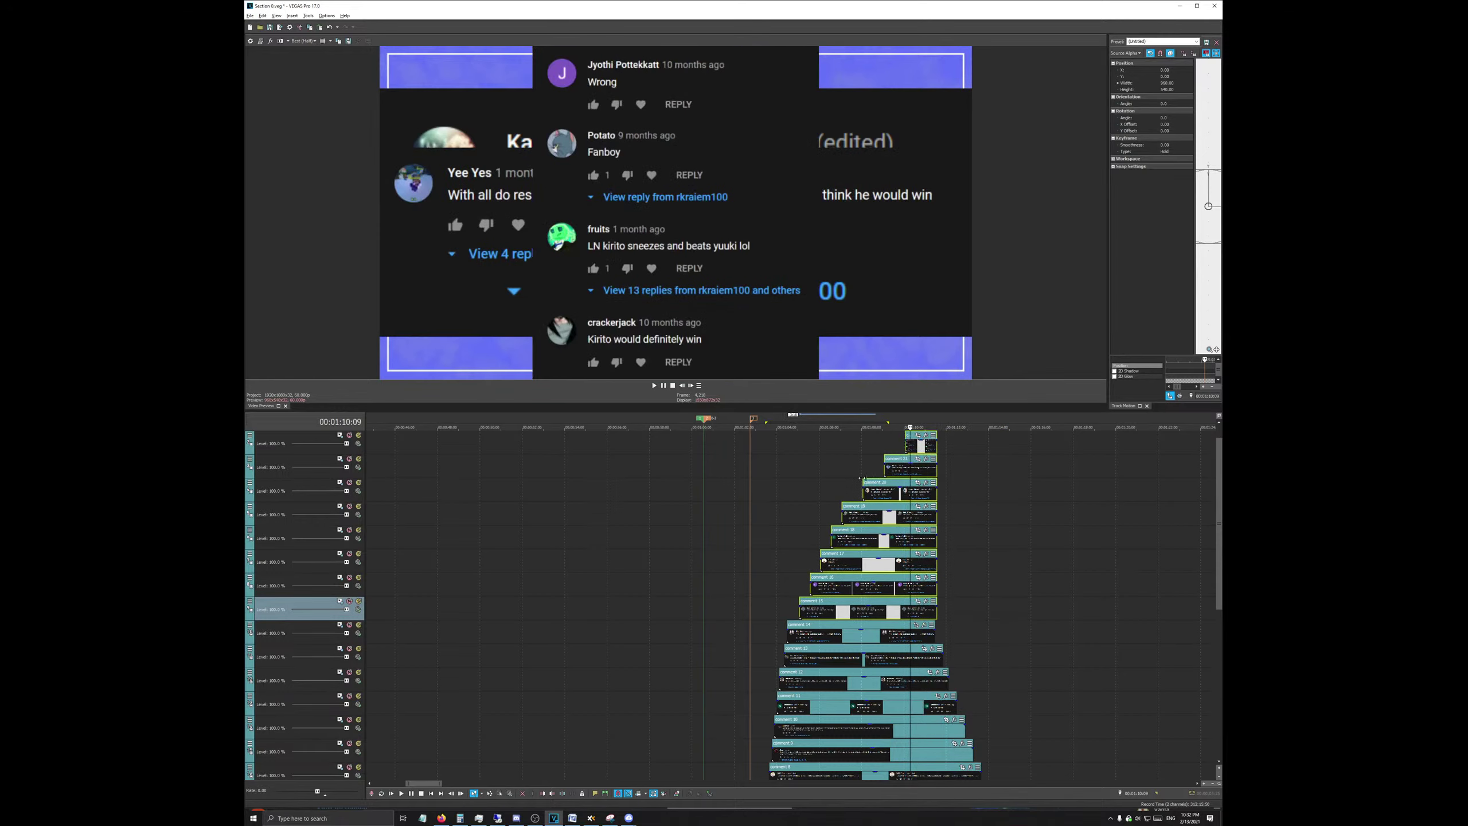
{"action": "left_click", "coordinate": [797, 420]}
{"action": "scroll", "coordinate": [748, 612], "scroll_direction": "up", "scroll_amount": 4}
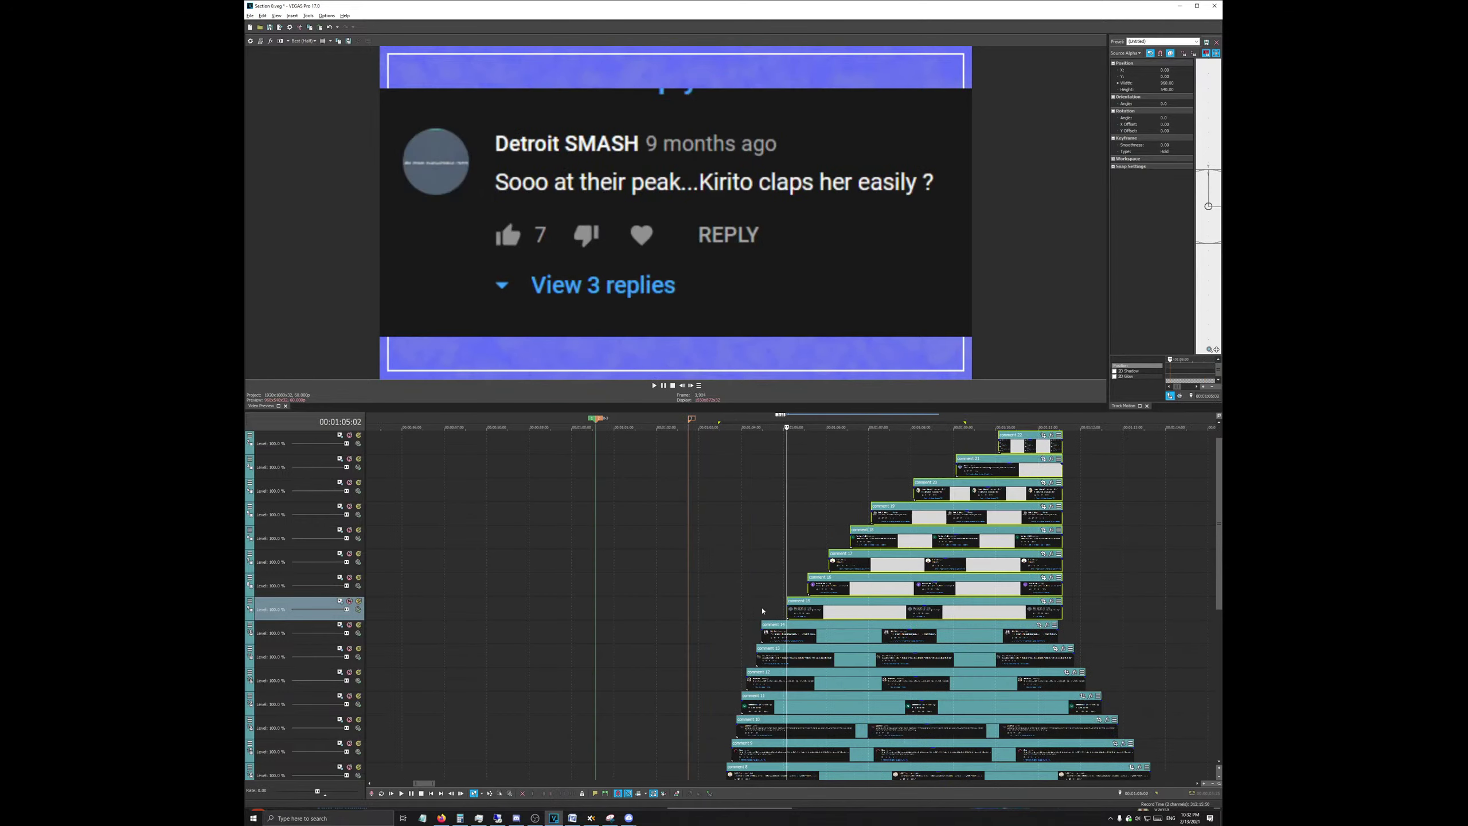
Step: Move the thirteenth comment to start at 00:01:04:07 and the fourteenth and fifteenth to the next two dings
{"action": "scroll", "coordinate": [748, 612], "scroll_direction": "down", "scroll_amount": 7}
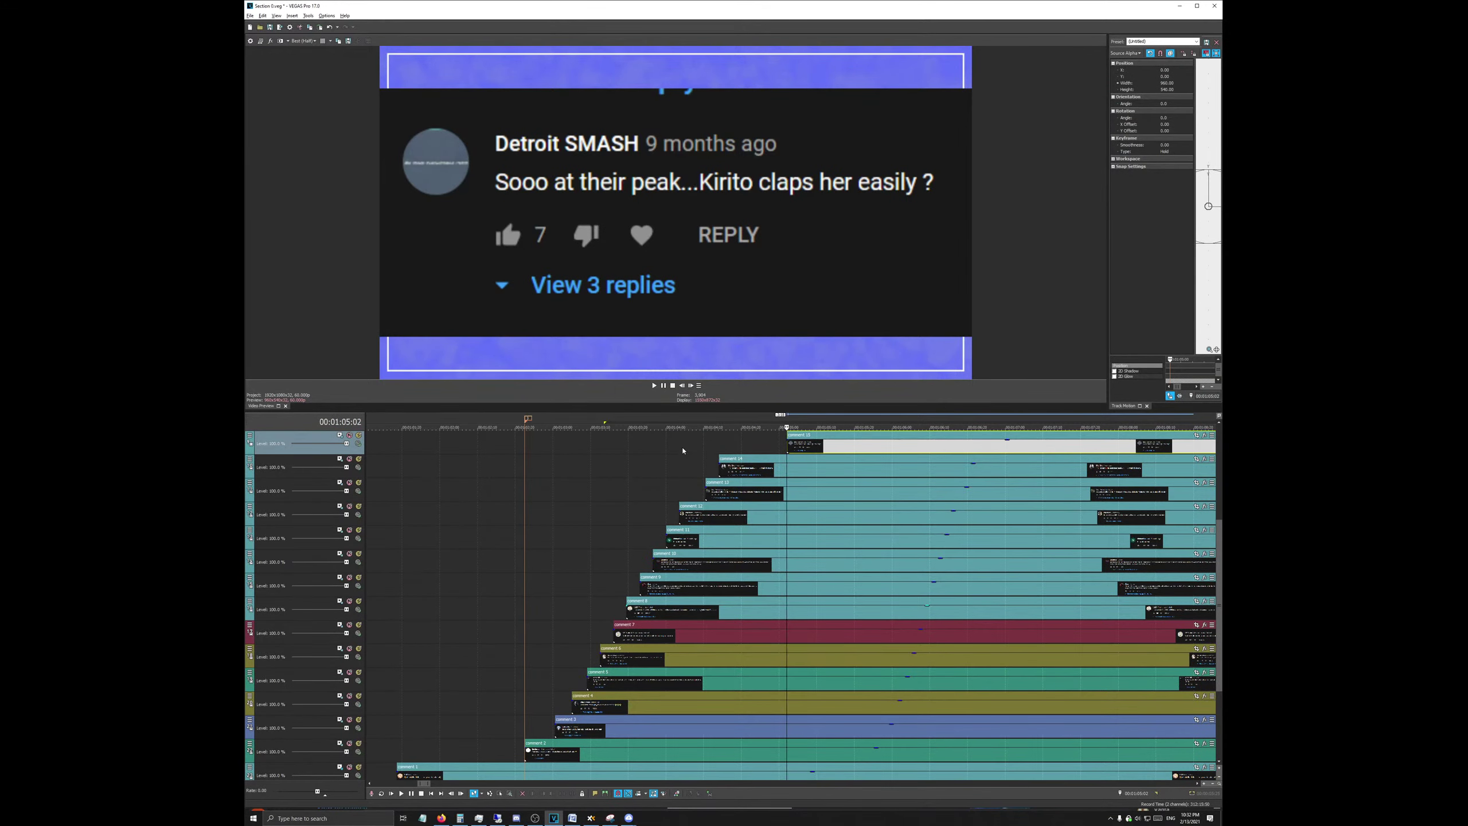
{"action": "left_click", "coordinate": [692, 422]}
{"action": "scroll", "coordinate": [699, 519], "scroll_direction": "down", "scroll_amount": 5}
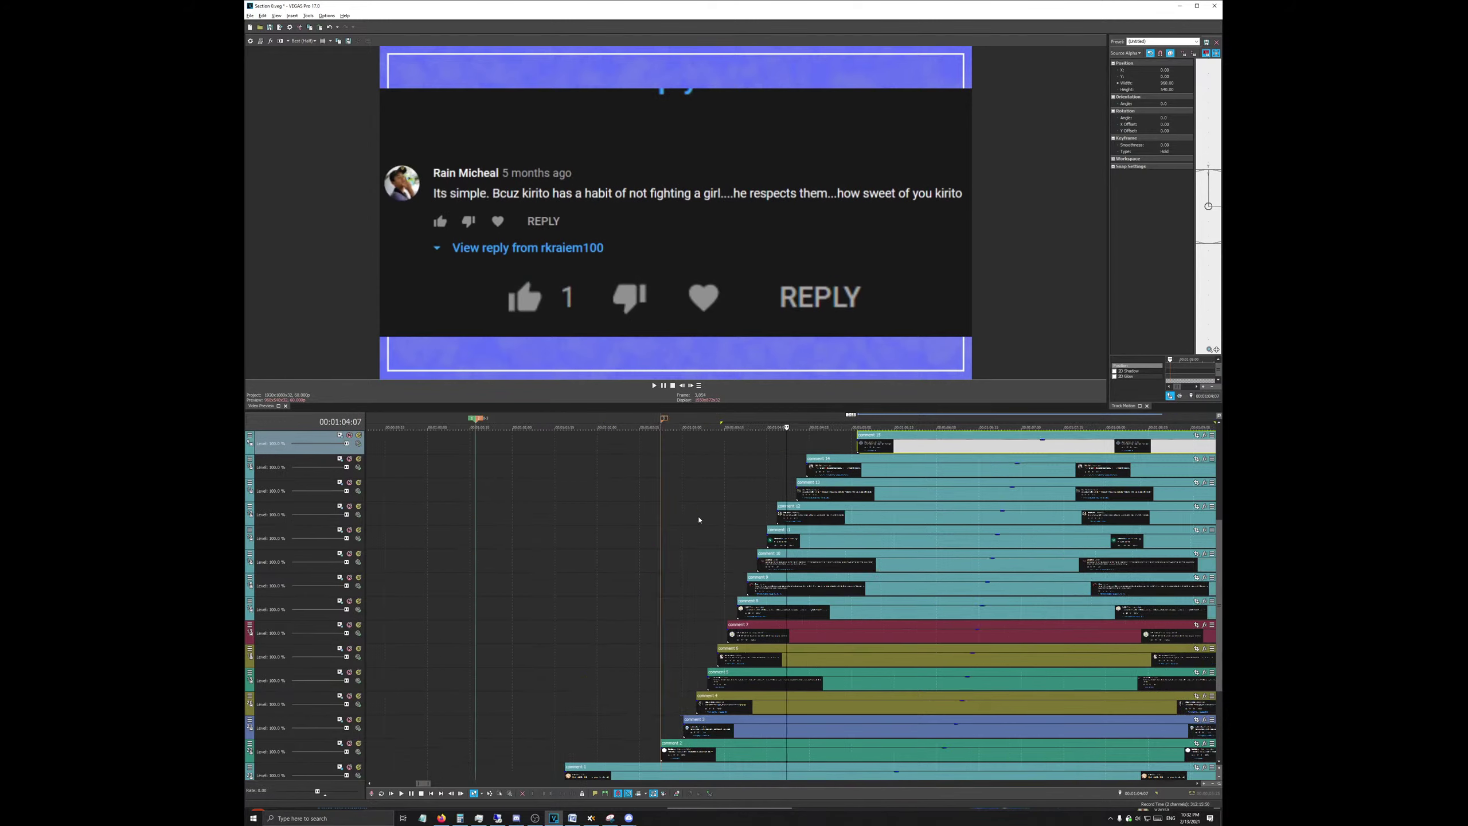
{"action": "scroll", "coordinate": [799, 733], "scroll_direction": "down", "scroll_amount": 3}
{"action": "scroll", "coordinate": [799, 733], "scroll_direction": "down", "scroll_amount": 1}
{"action": "scroll", "coordinate": [806, 717], "scroll_direction": "up", "scroll_amount": 5}
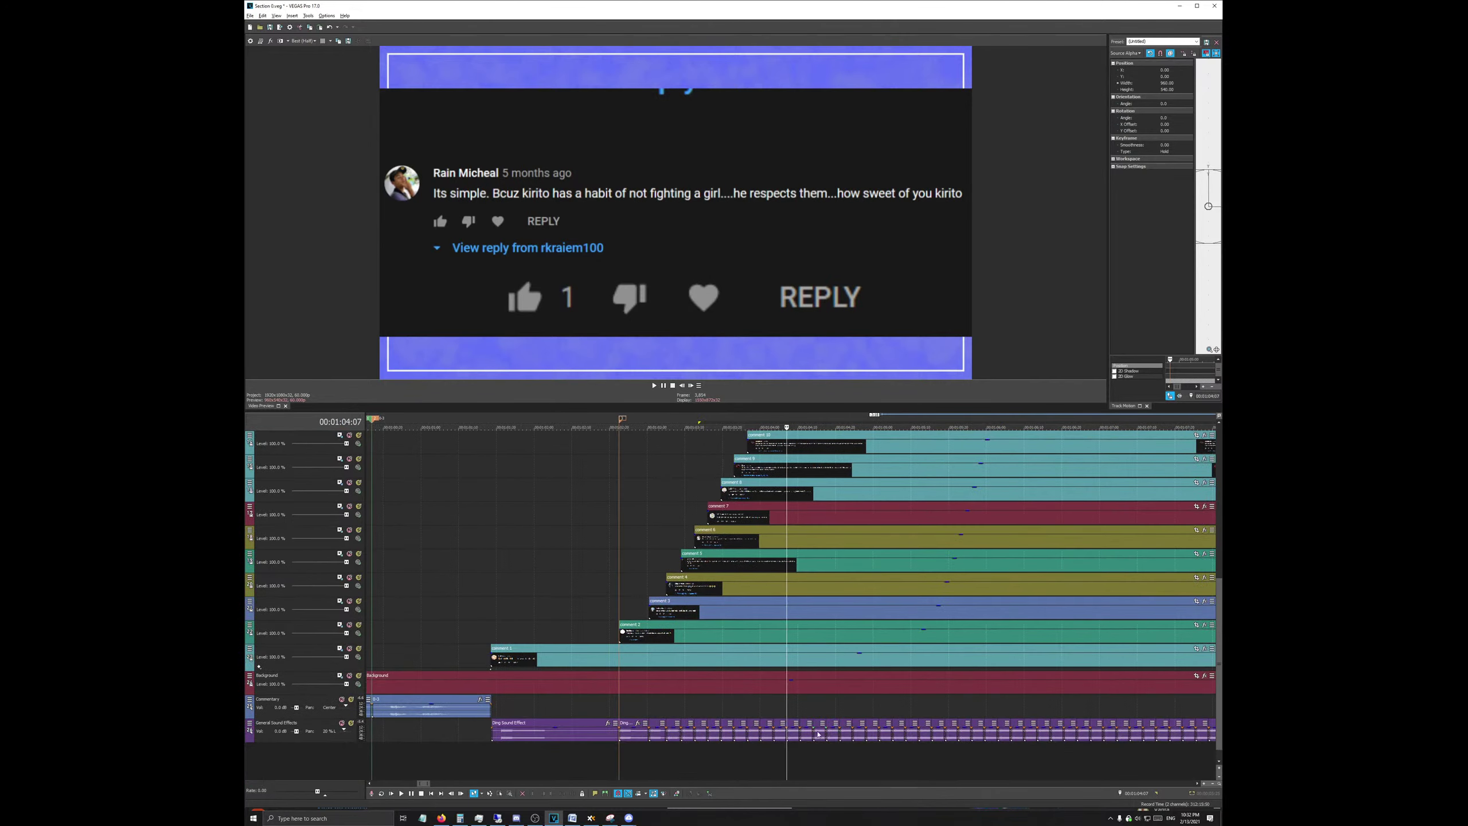
{"action": "scroll", "coordinate": [815, 704], "scroll_direction": "up", "scroll_amount": 5}
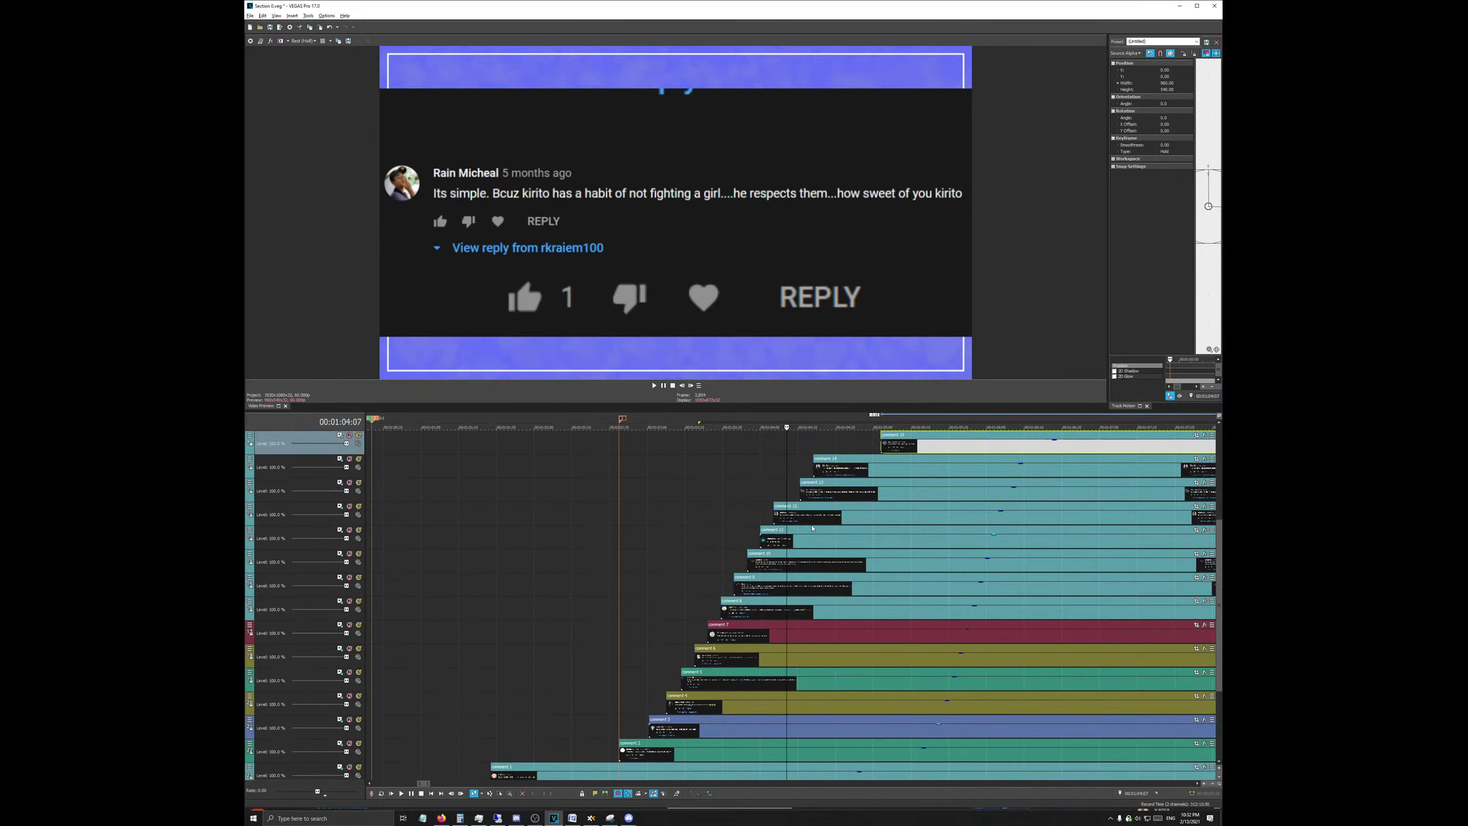
{"action": "left_click", "coordinate": [813, 490]}
{"action": "mouse_move", "coordinate": [810, 495]}
{"action": "left_mouse_down"}
{"action": "mouse_move", "coordinate": [797, 494]}
{"action": "mouse_move", "coordinate": [832, 473]}
{"action": "mouse_move", "coordinate": [809, 473]}
{"action": "mouse_move", "coordinate": [827, 471]}
{"action": "mouse_move", "coordinate": [913, 491]}
{"action": "mouse_move", "coordinate": [829, 491]}
{"action": "left_mouse_up"}
{"action": "scroll", "coordinate": [836, 474], "scroll_direction": "up", "scroll_amount": 2}
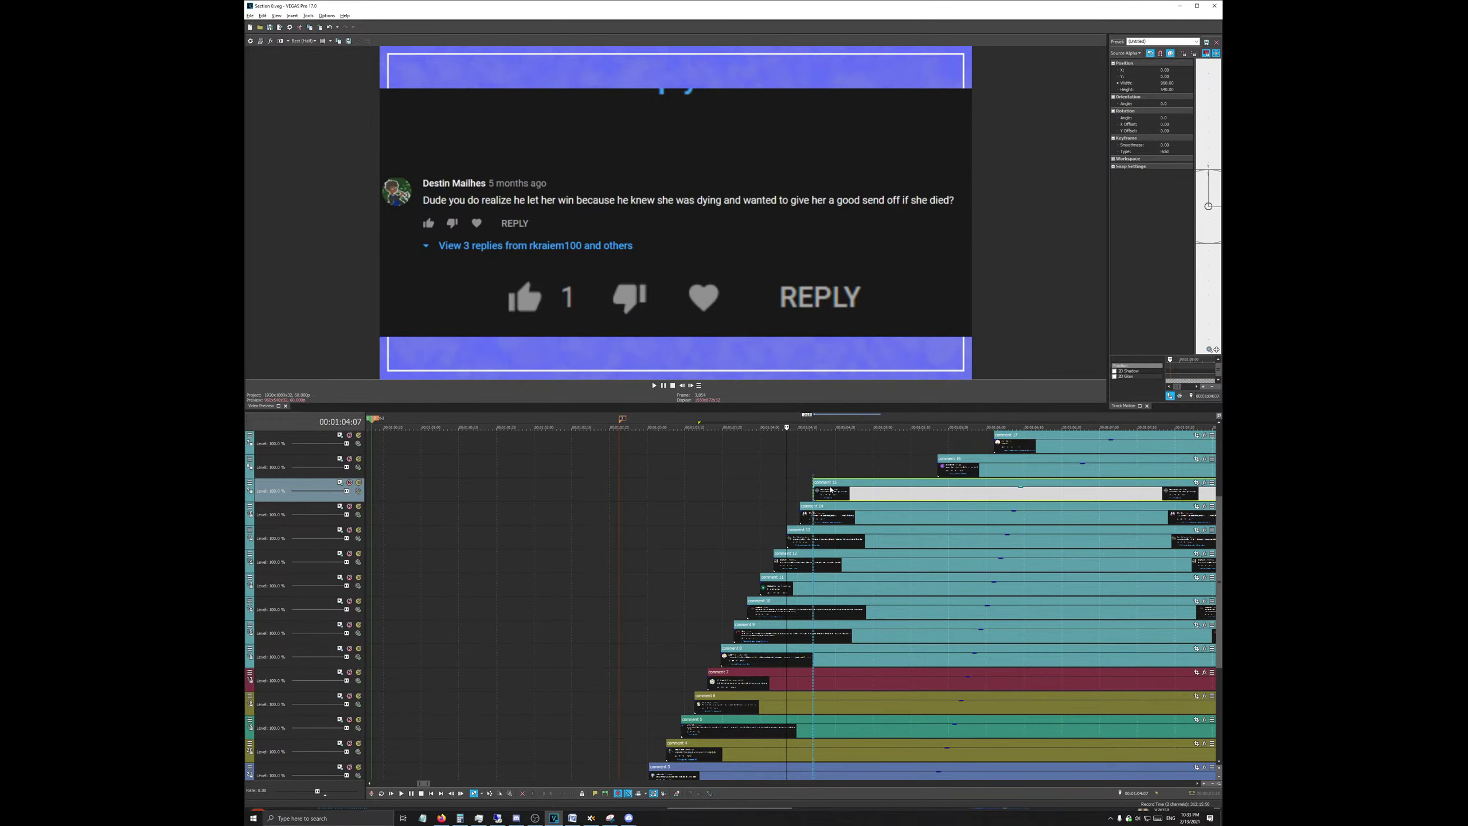
Step: Move the sixteenth and seventeenth comments earlier onto the next two dings, continuing the even staircase
{"action": "left_click_drag", "start_coordinate": [965, 473], "coordinate": [884, 471]}
{"action": "scroll", "coordinate": [953, 491], "scroll_direction": "up", "scroll_amount": 3}
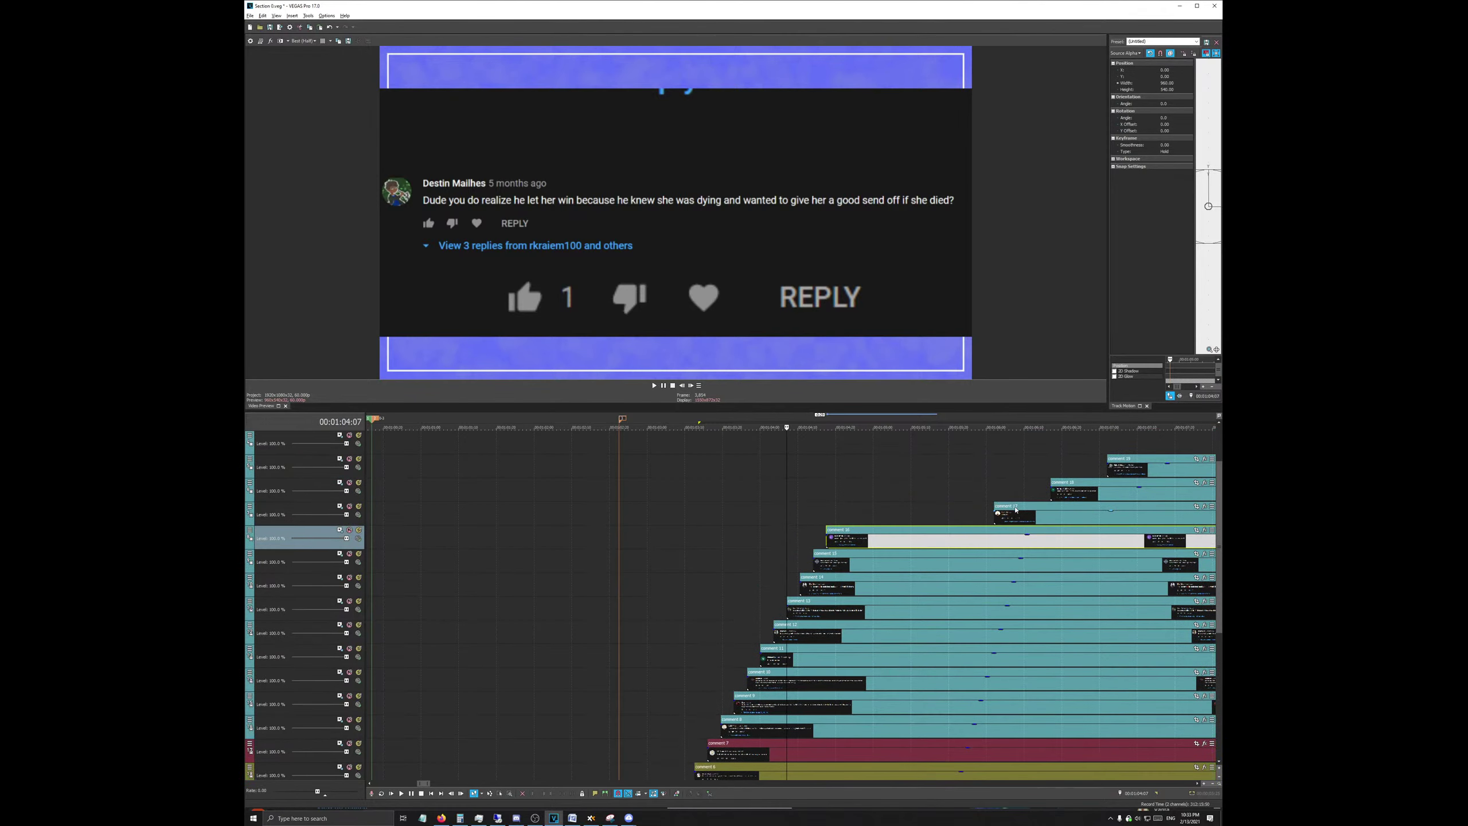
{"action": "left_click", "coordinate": [1002, 507]}
{"action": "left_click_drag", "start_coordinate": [1020, 526], "coordinate": [868, 518]}
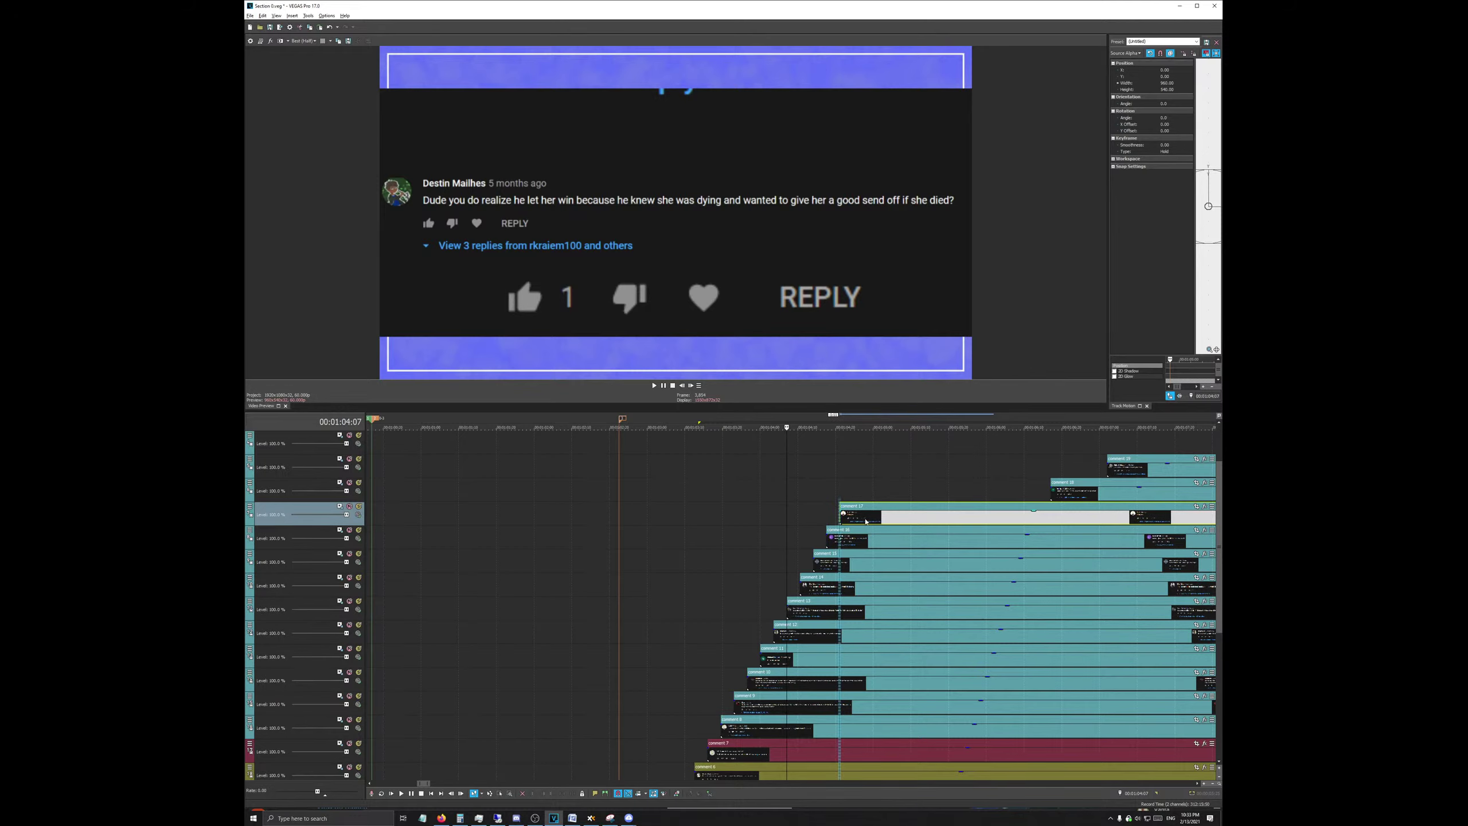
Step: Move the eighteenth and nineteenth comments earlier so each starts one ding after the comment before it
{"action": "scroll", "coordinate": [916, 563], "scroll_direction": "down", "scroll_amount": 2}
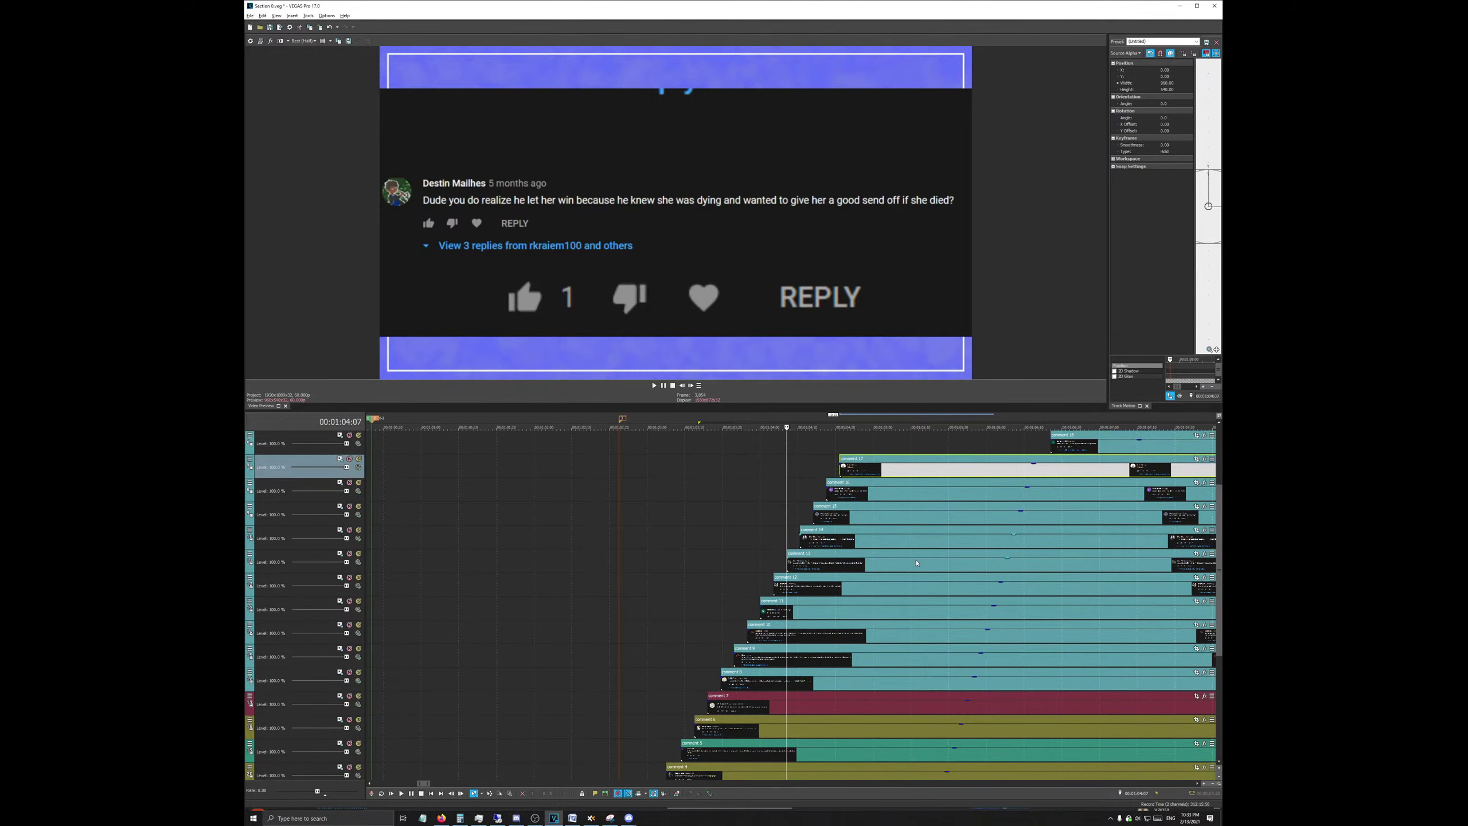
{"action": "scroll", "coordinate": [916, 563], "scroll_direction": "down", "scroll_amount": 3}
{"action": "scroll", "coordinate": [913, 566], "scroll_direction": "down", "scroll_amount": 3}
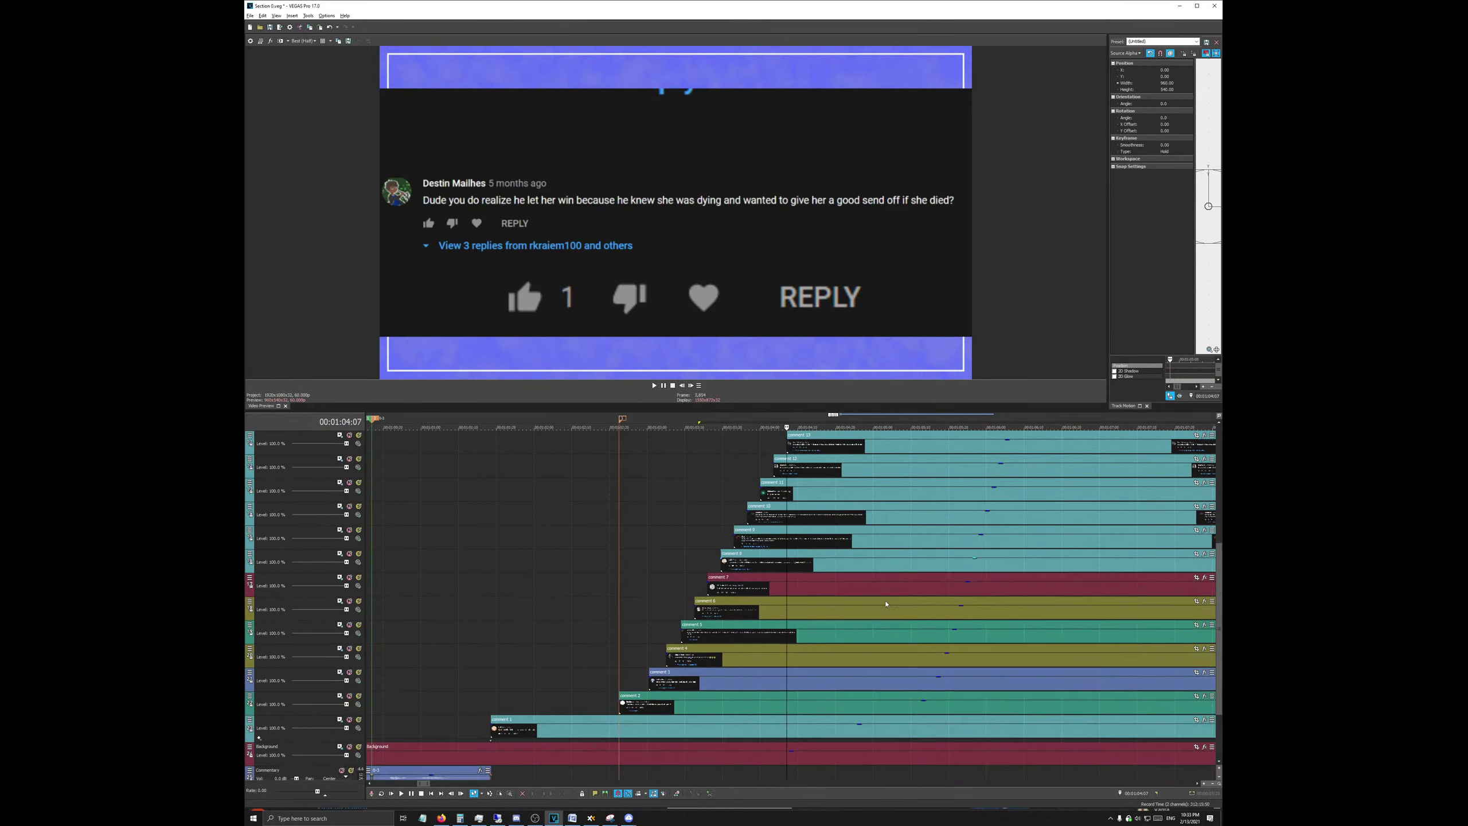
{"action": "scroll", "coordinate": [838, 646], "scroll_direction": "up", "scroll_amount": 10}
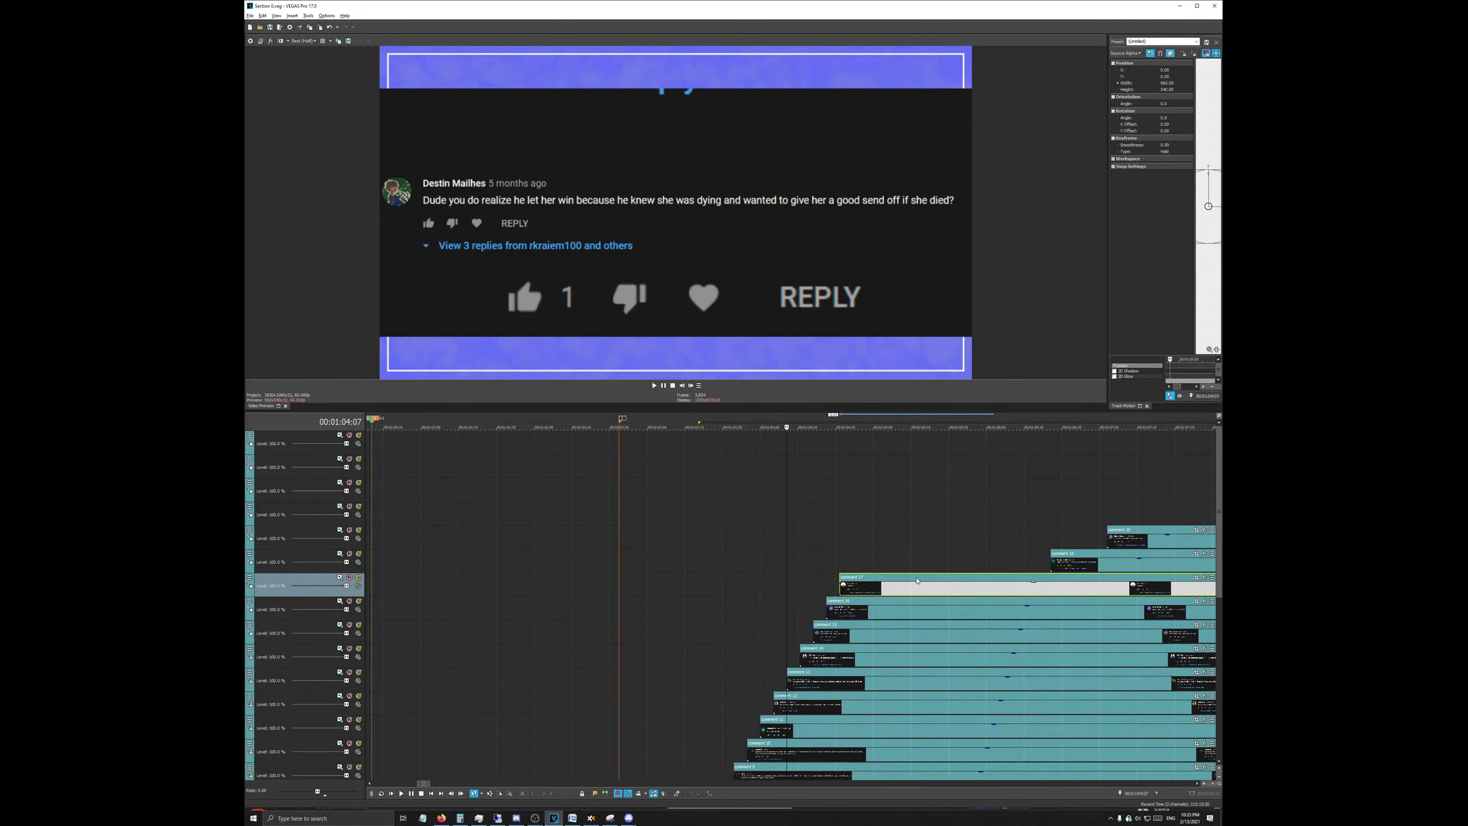
{"action": "scroll", "coordinate": [909, 580], "scroll_direction": "down", "scroll_amount": 2}
{"action": "left_click_drag", "start_coordinate": [904, 564], "coordinate": [830, 568]}
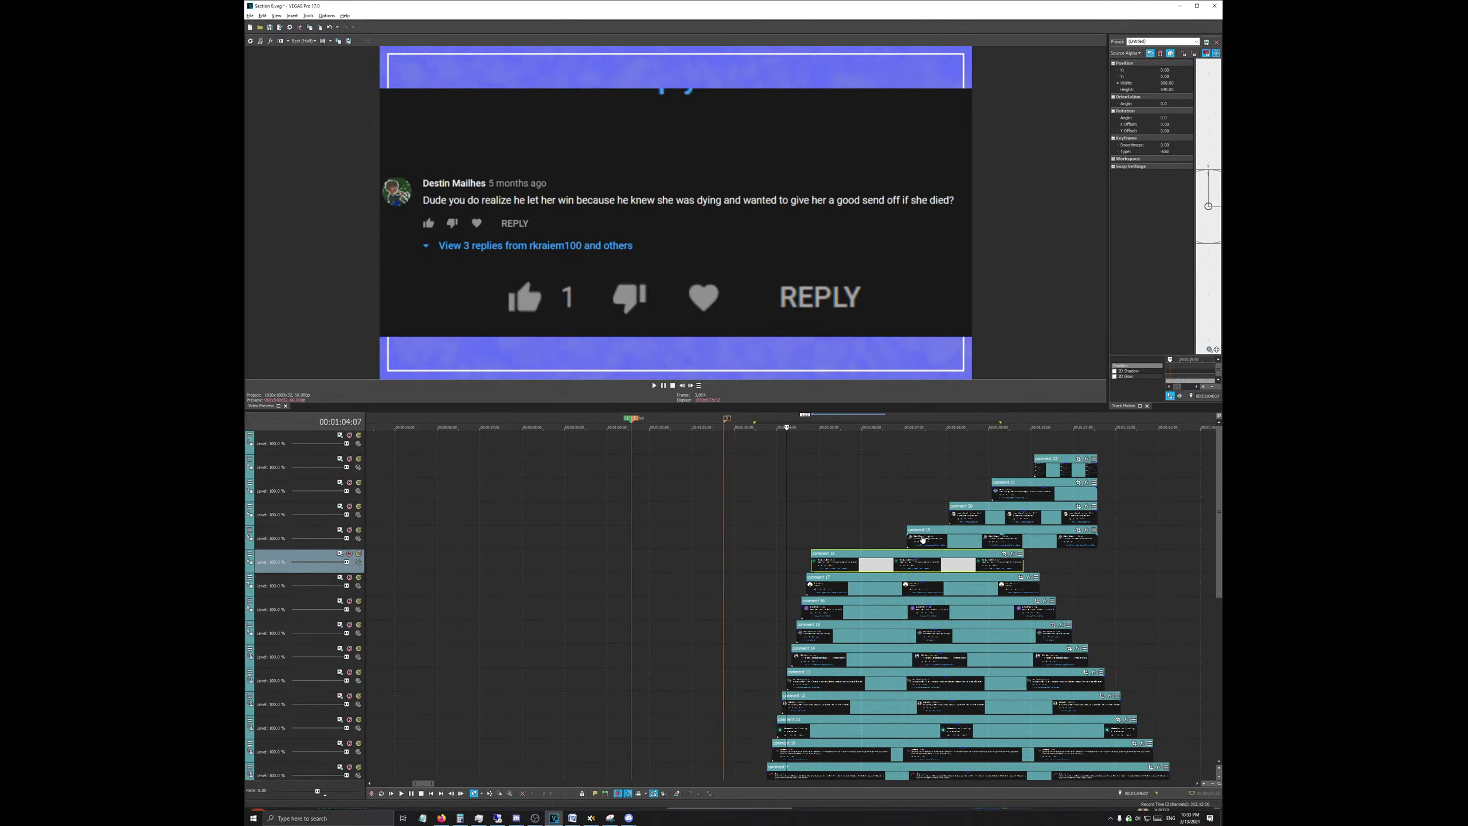
{"action": "left_click_drag", "start_coordinate": [923, 540], "coordinate": [843, 538]}
Step: Move the twentieth, twenty-first and twenty-second comments earlier, each starting one ding after the previous comment
{"action": "left_click_drag", "start_coordinate": [953, 517], "coordinate": [825, 524]}
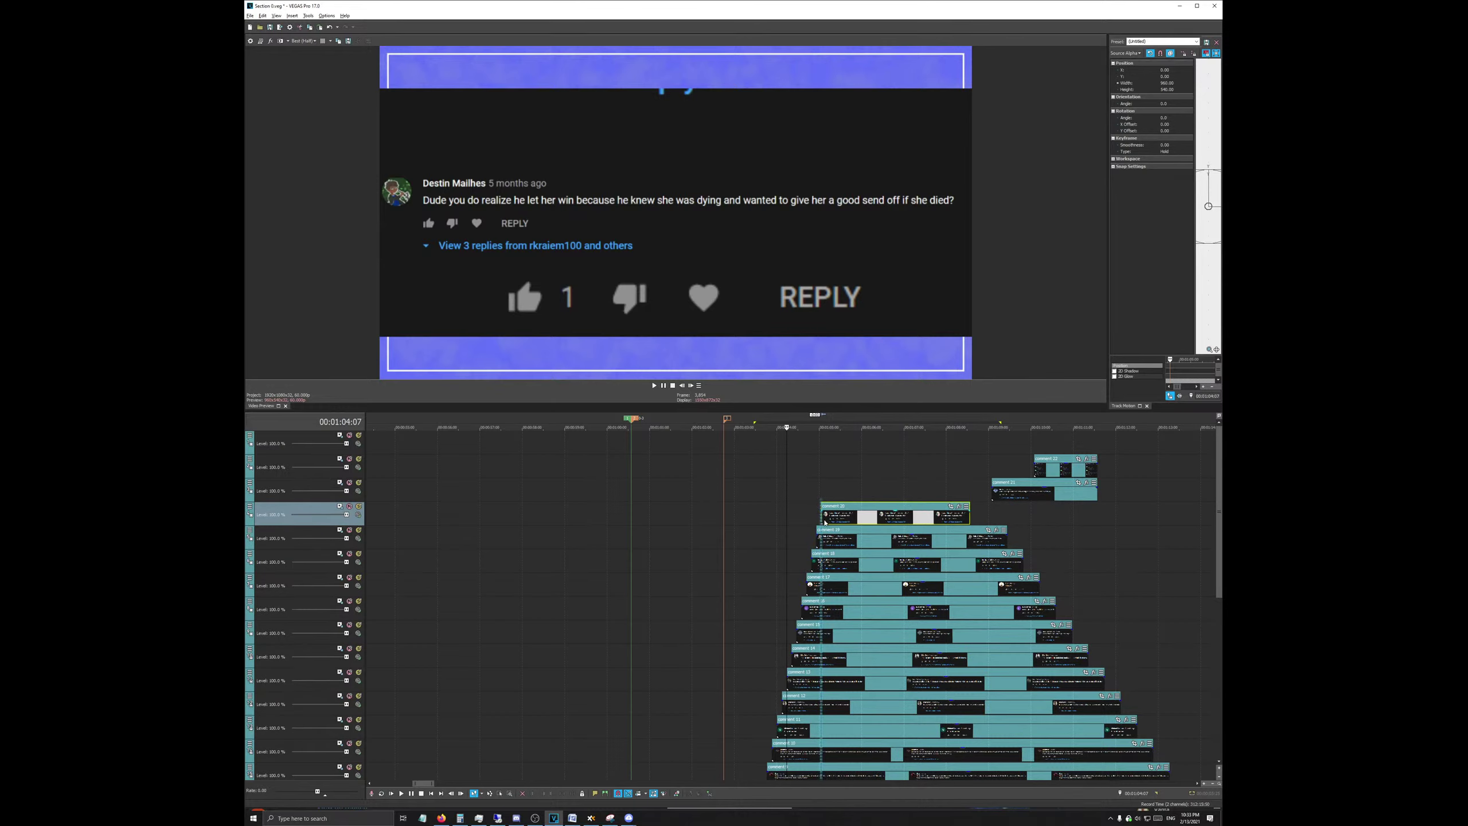
{"action": "left_click_drag", "start_coordinate": [863, 501], "coordinate": [828, 502]}
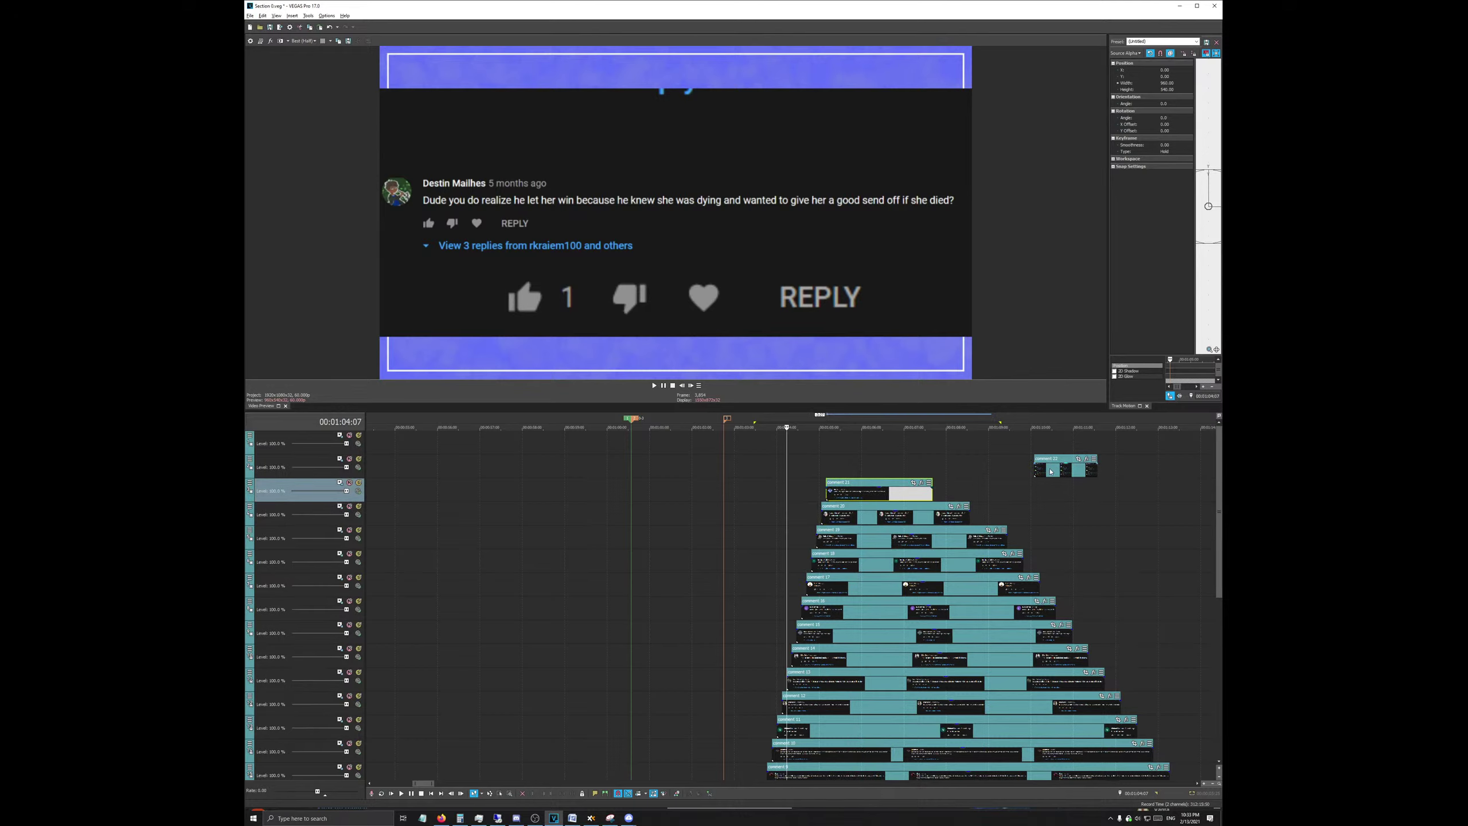
{"action": "left_click_drag", "start_coordinate": [1041, 471], "coordinate": [846, 471]}
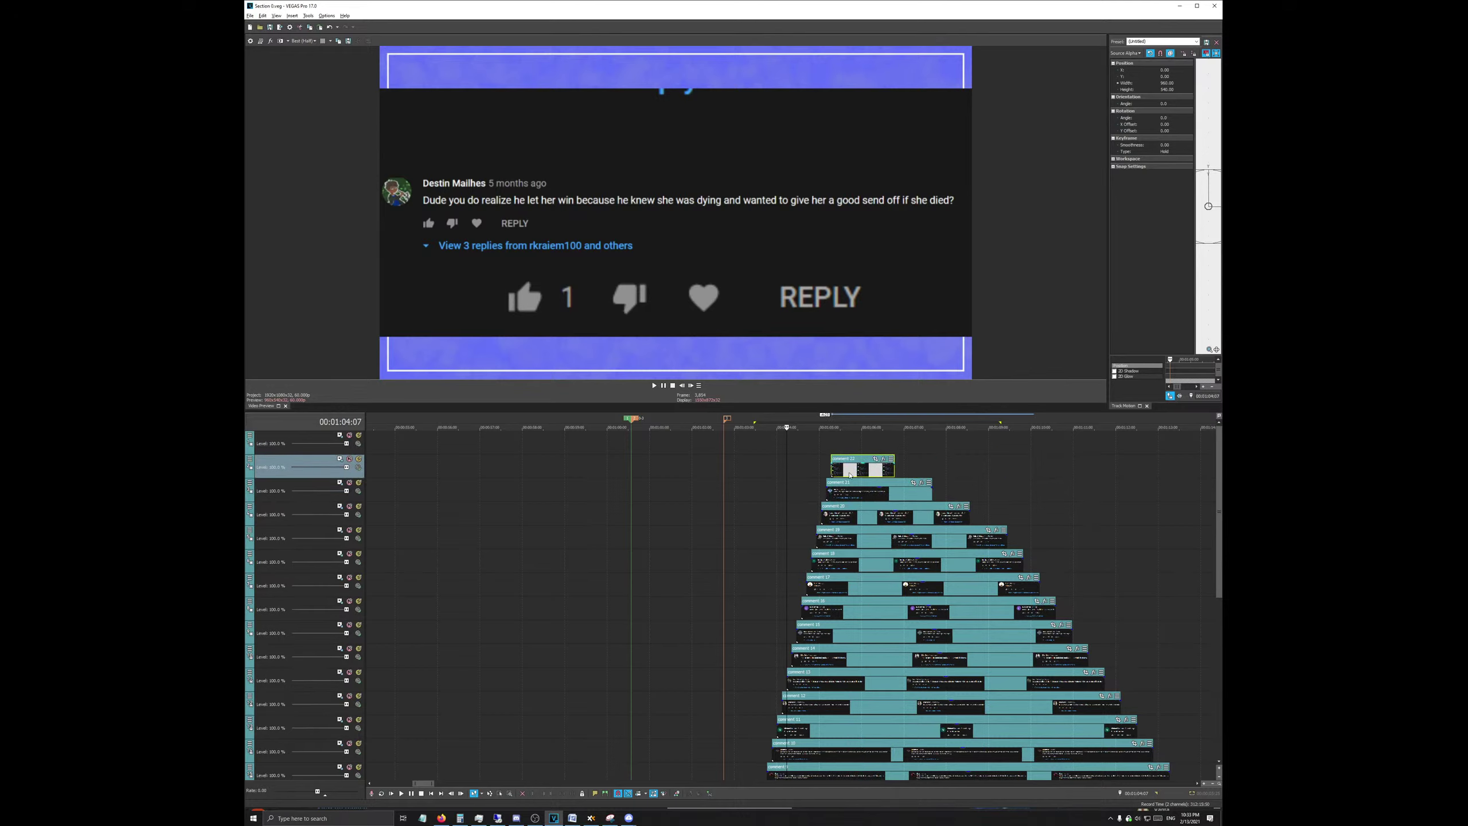
{"action": "scroll", "coordinate": [849, 475], "scroll_direction": "down", "scroll_amount": 4}
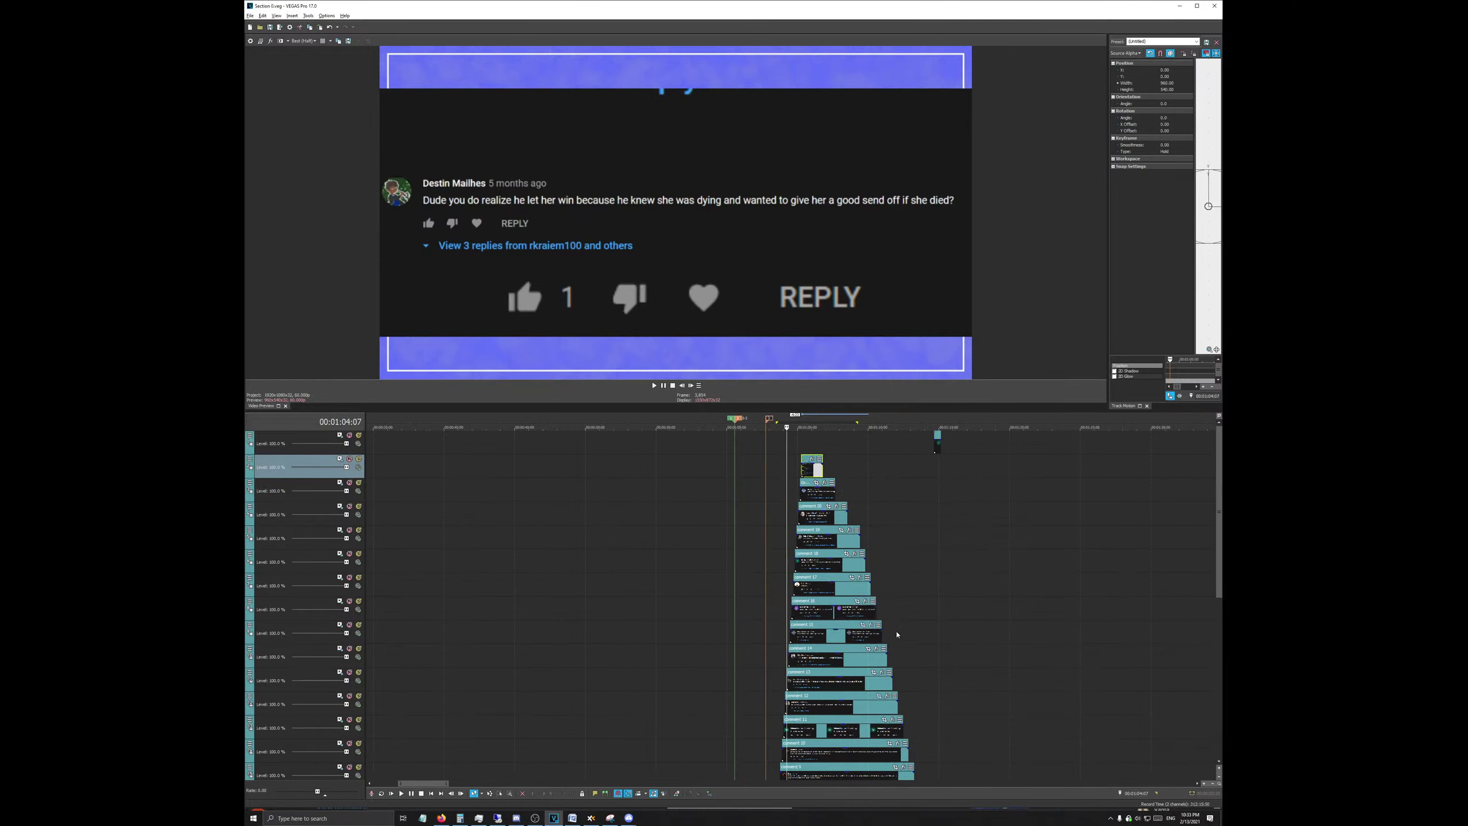
Step: Raise the Dynamic RAM Preview maximum in the video preferences, keeping the NVIDIA GPU acceleration, and accept the notice
{"action": "left_click", "coordinate": [290, 26]}
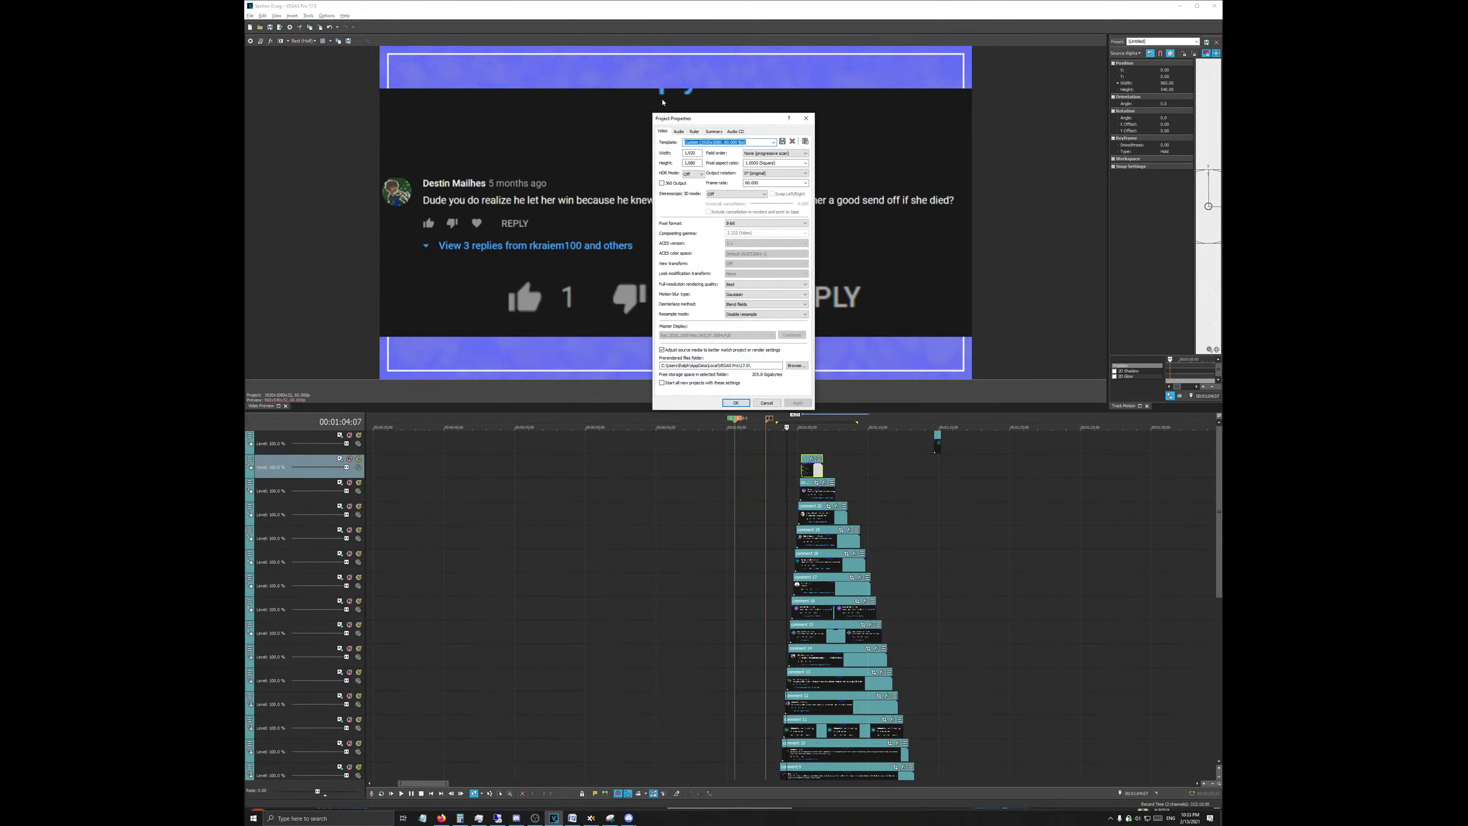
{"action": "left_click", "coordinate": [806, 118]}
{"action": "left_click", "coordinate": [326, 16]}
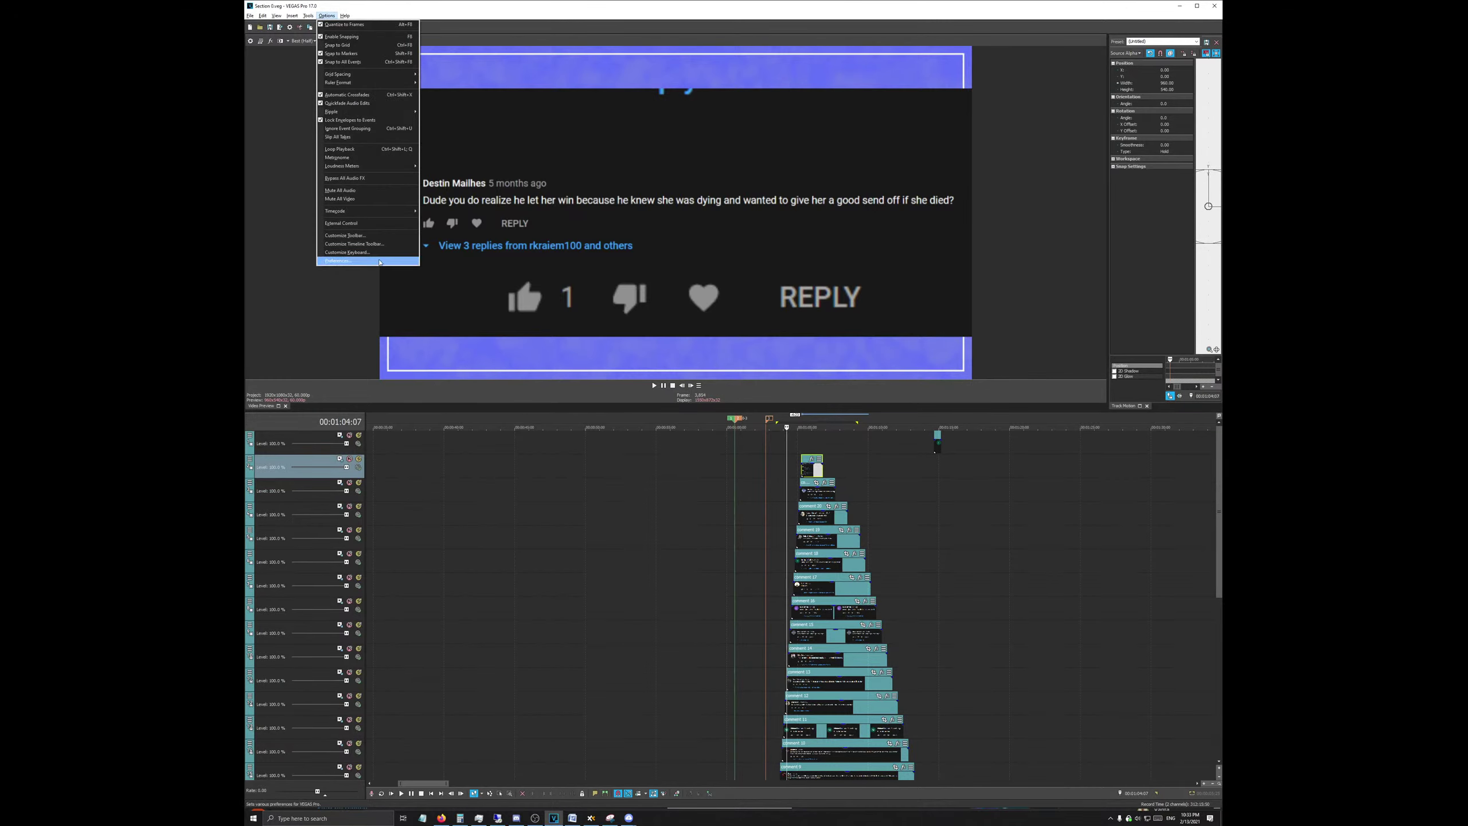
{"action": "left_click", "coordinate": [342, 260]}
{"action": "left_click", "coordinate": [681, 181]}
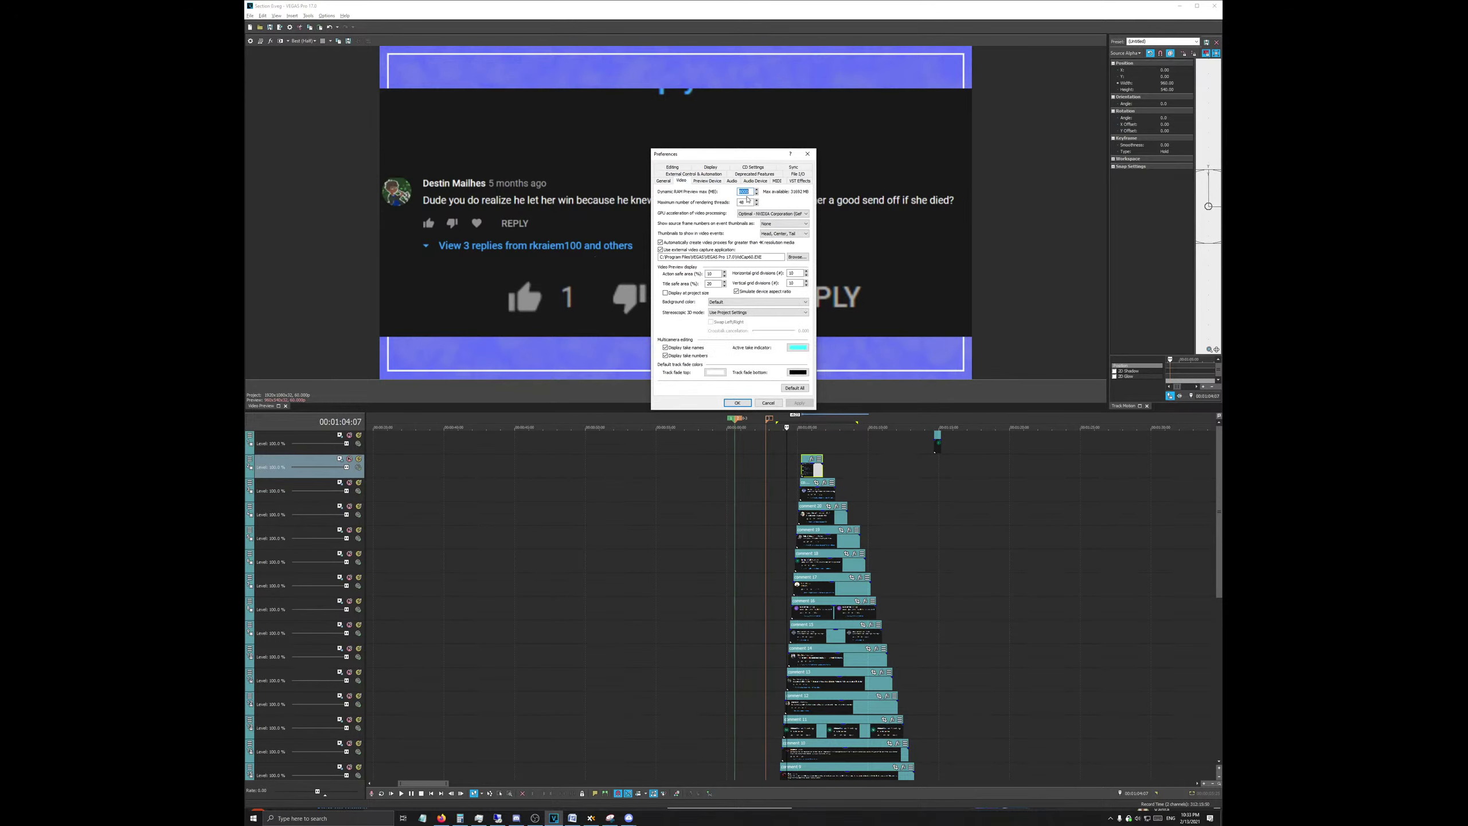
{"action": "left_click", "coordinate": [780, 215]}
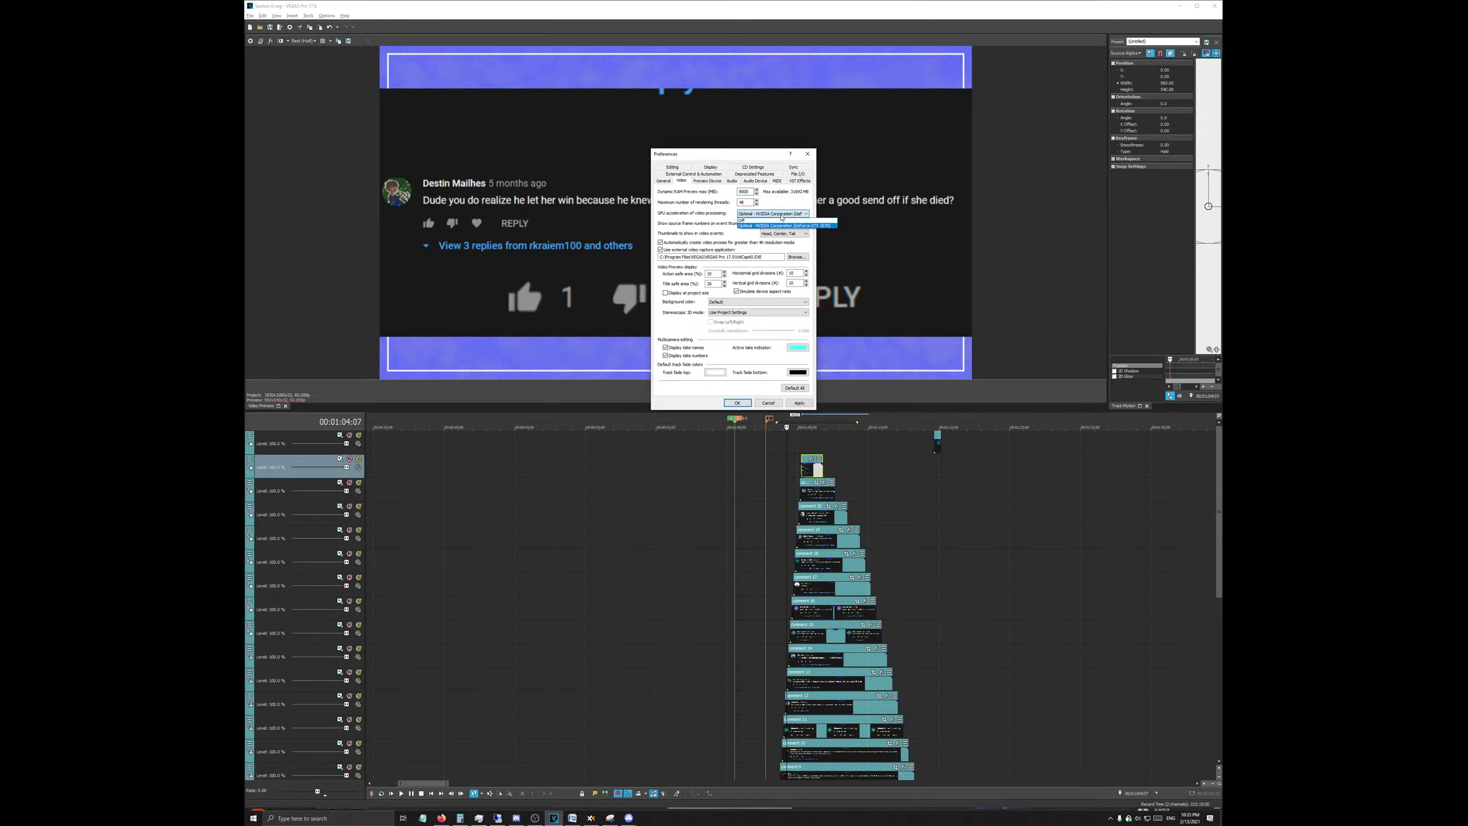
{"action": "left_click", "coordinate": [781, 217]}
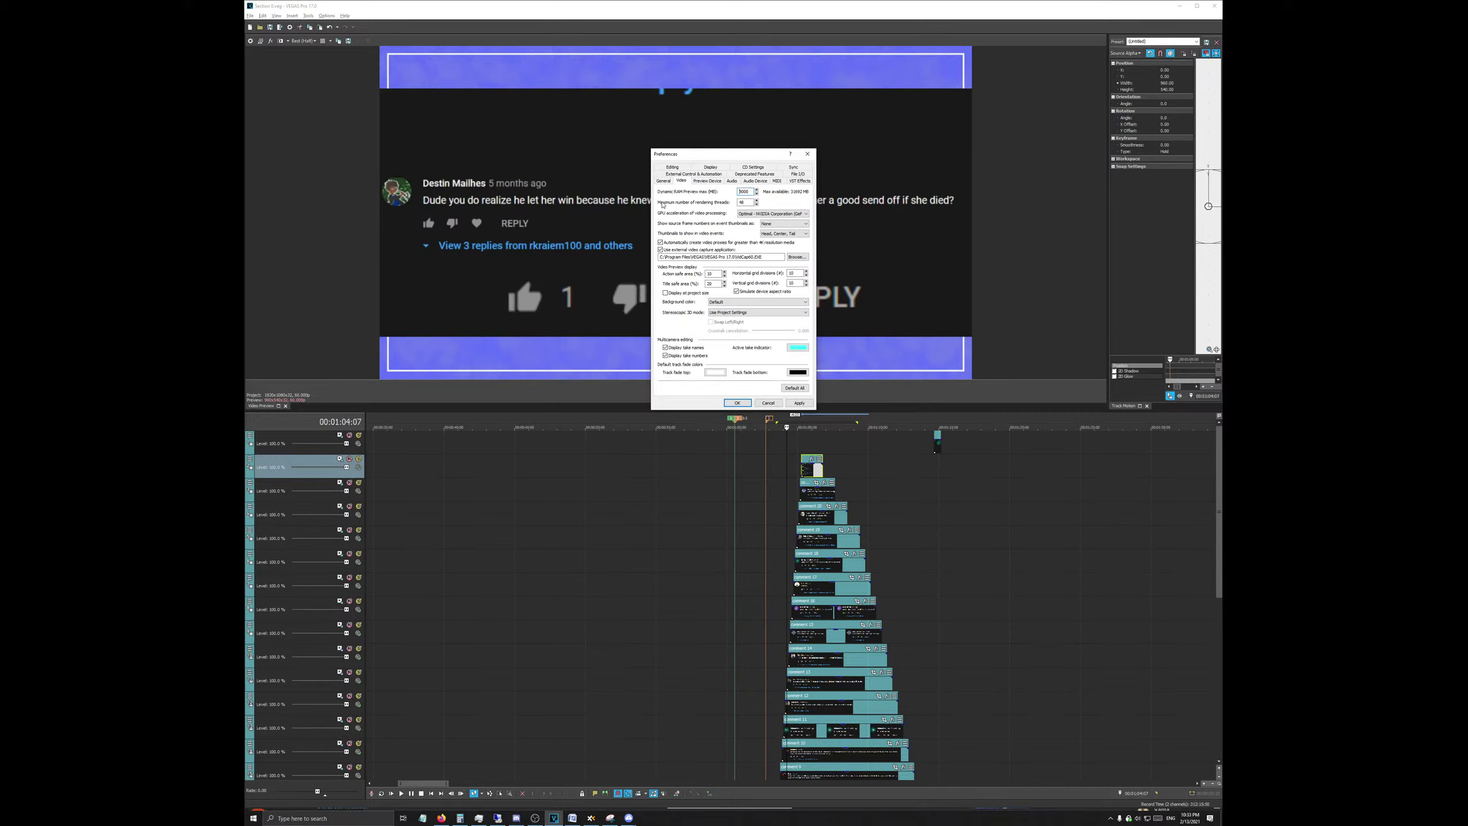
{"action": "type", "text": "16"}
{"action": "left_click", "coordinate": [738, 402]}
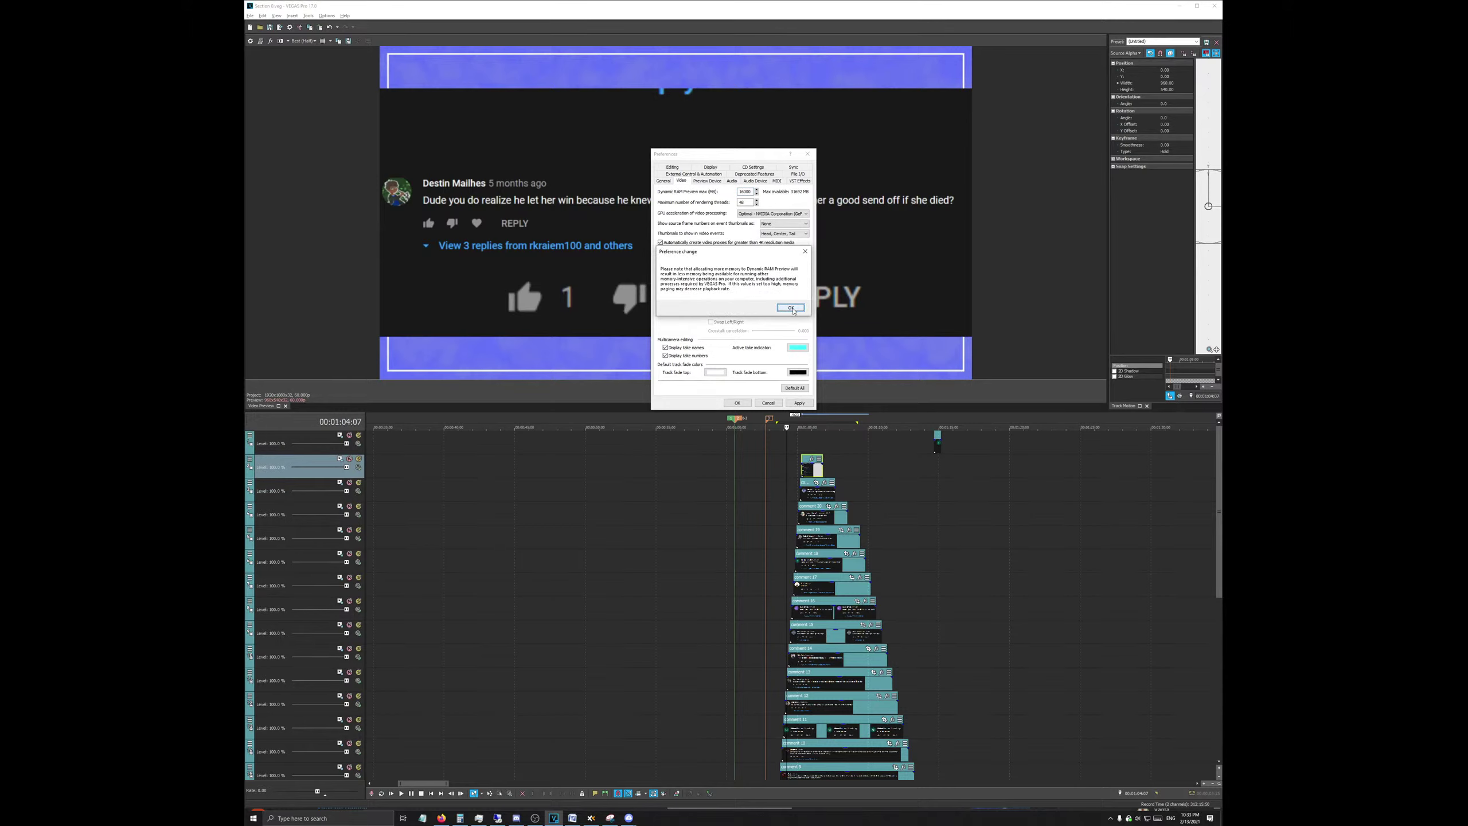
{"action": "left_click", "coordinate": [790, 308]}
Step: Check the computer's memory usage in Task Manager and view the project properties in VEGAS Pro
{"action": "left_click", "coordinate": [480, 818]}
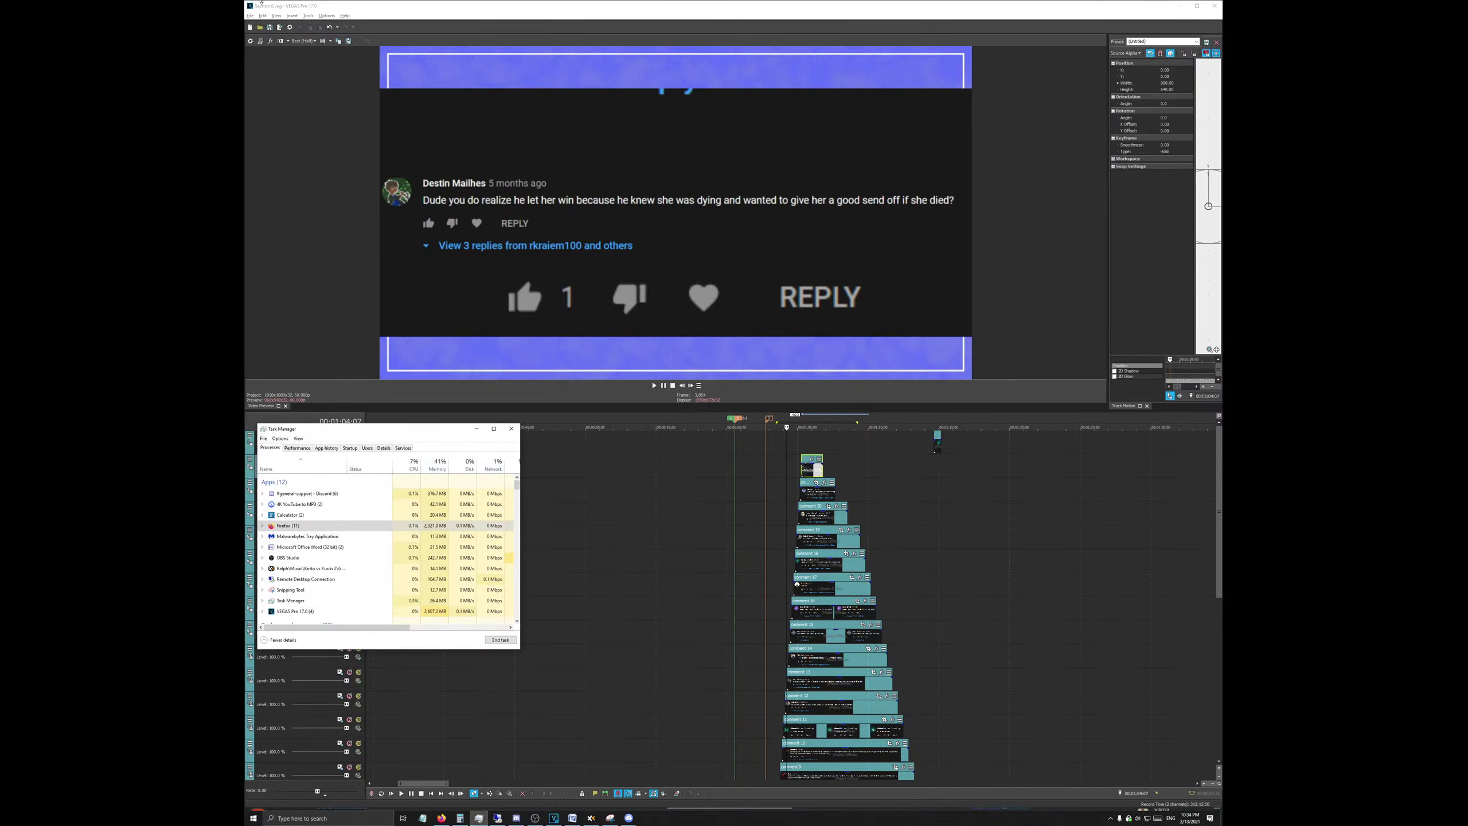
{"action": "left_click", "coordinate": [289, 26]}
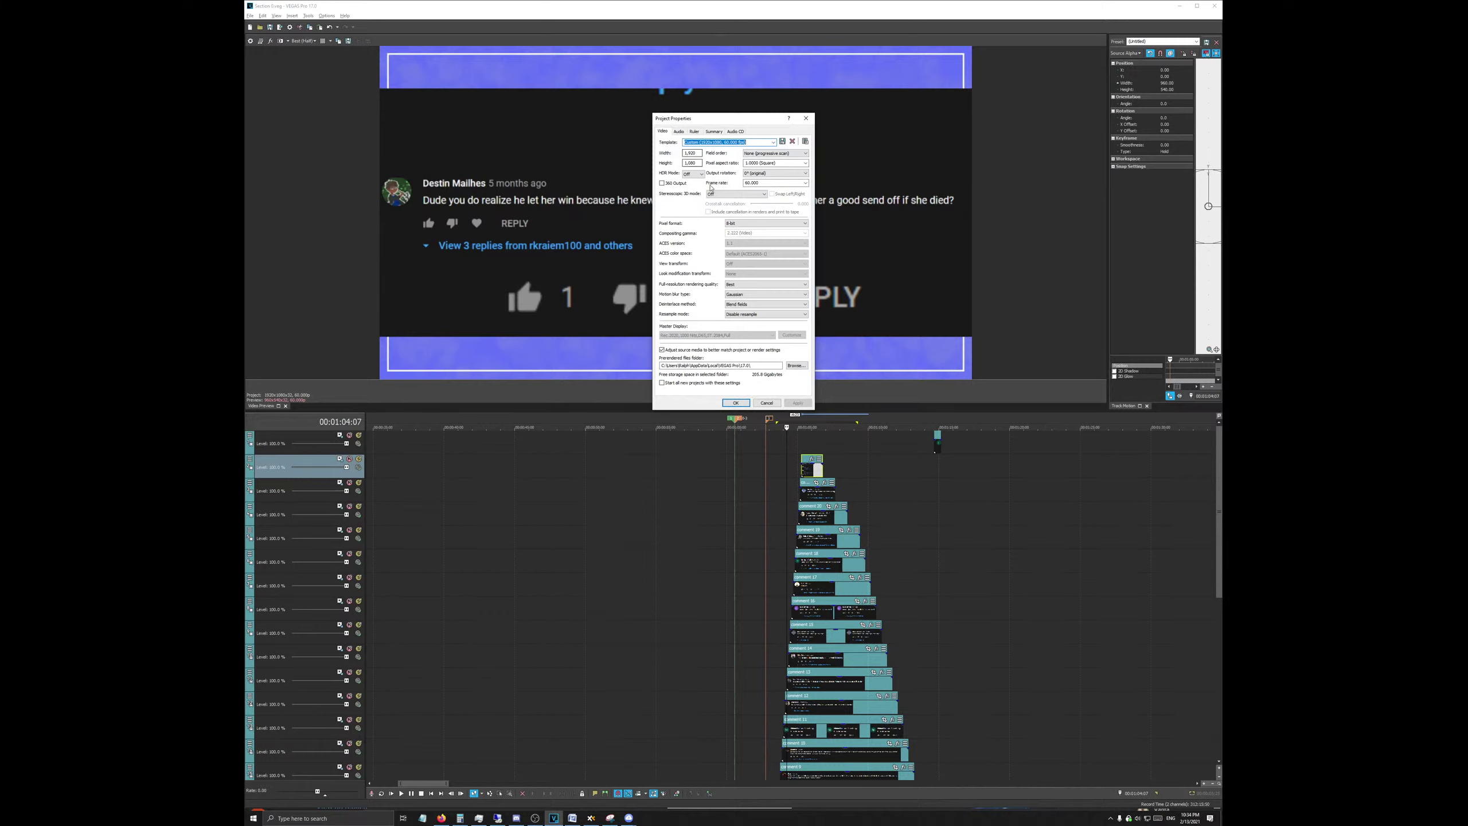
{"action": "left_click", "coordinate": [805, 118]}
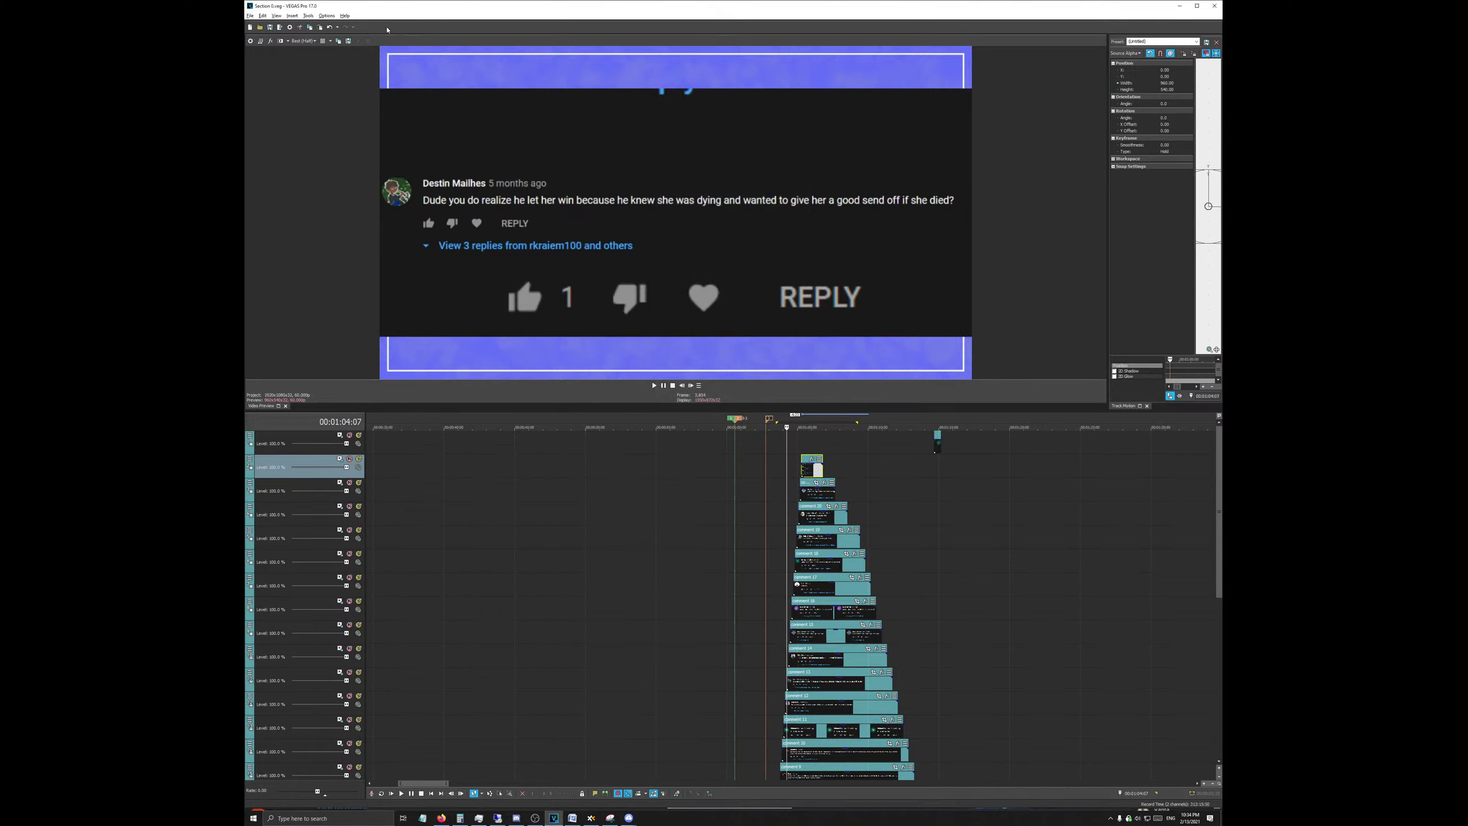
Step: Set the Dynamic RAM Preview maximum to 6000 MB in the video preferences and accept the notice
{"action": "left_click", "coordinate": [327, 16]}
{"action": "left_click", "coordinate": [339, 261]}
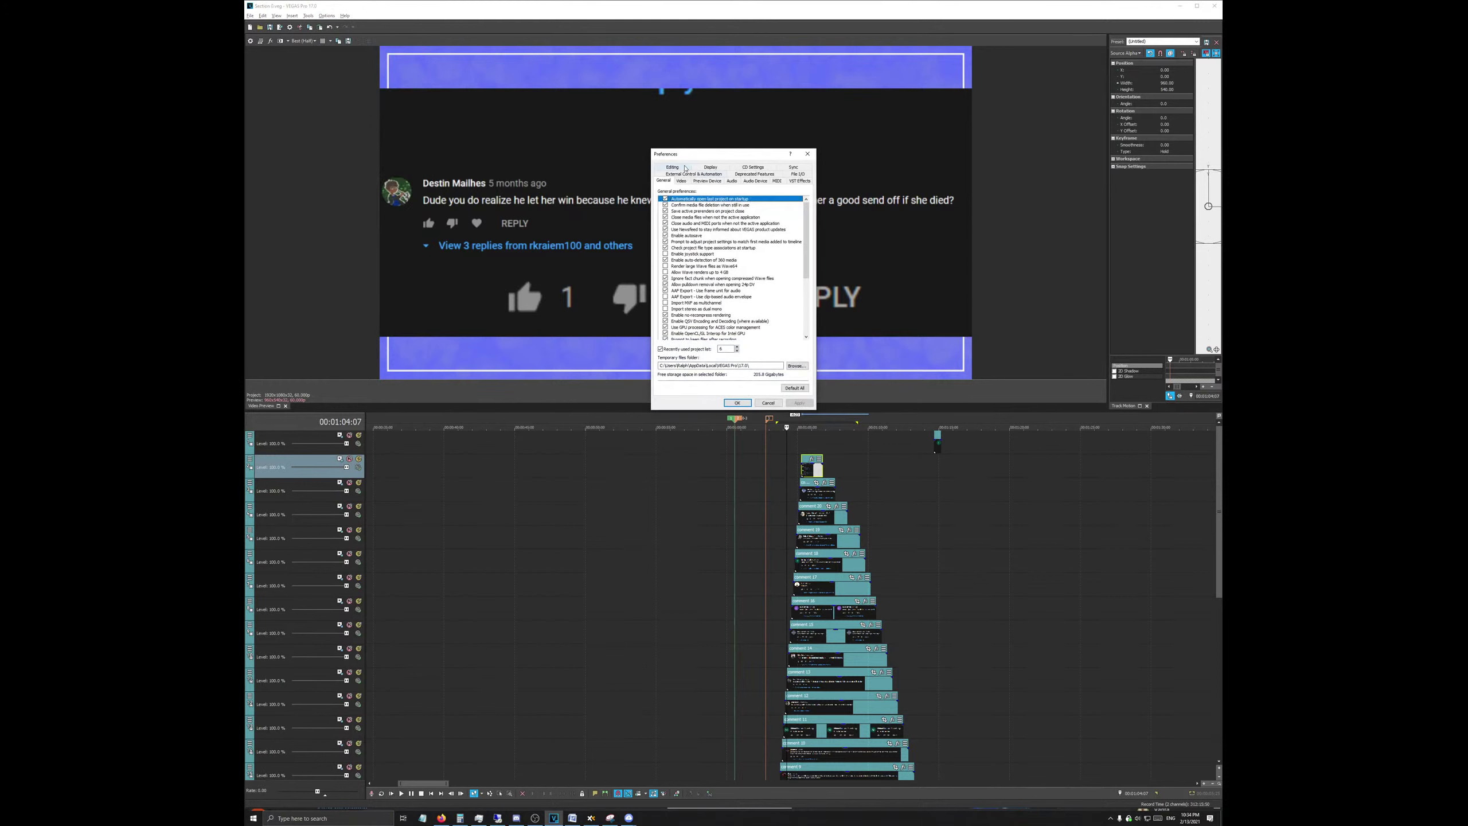
{"action": "left_click", "coordinate": [680, 180]}
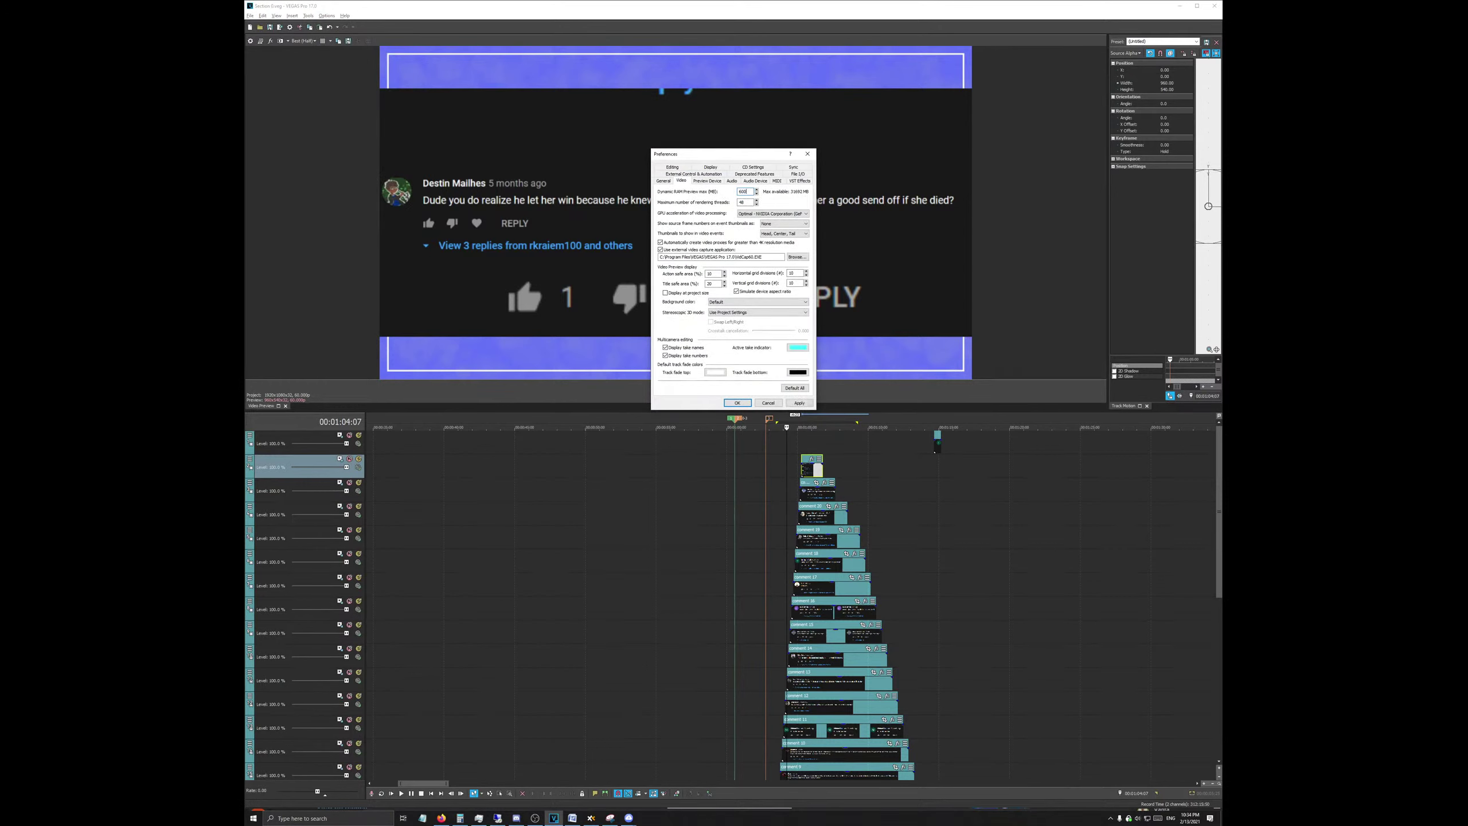
{"action": "type", "text": "6000"}
{"action": "key", "text": "Return"}
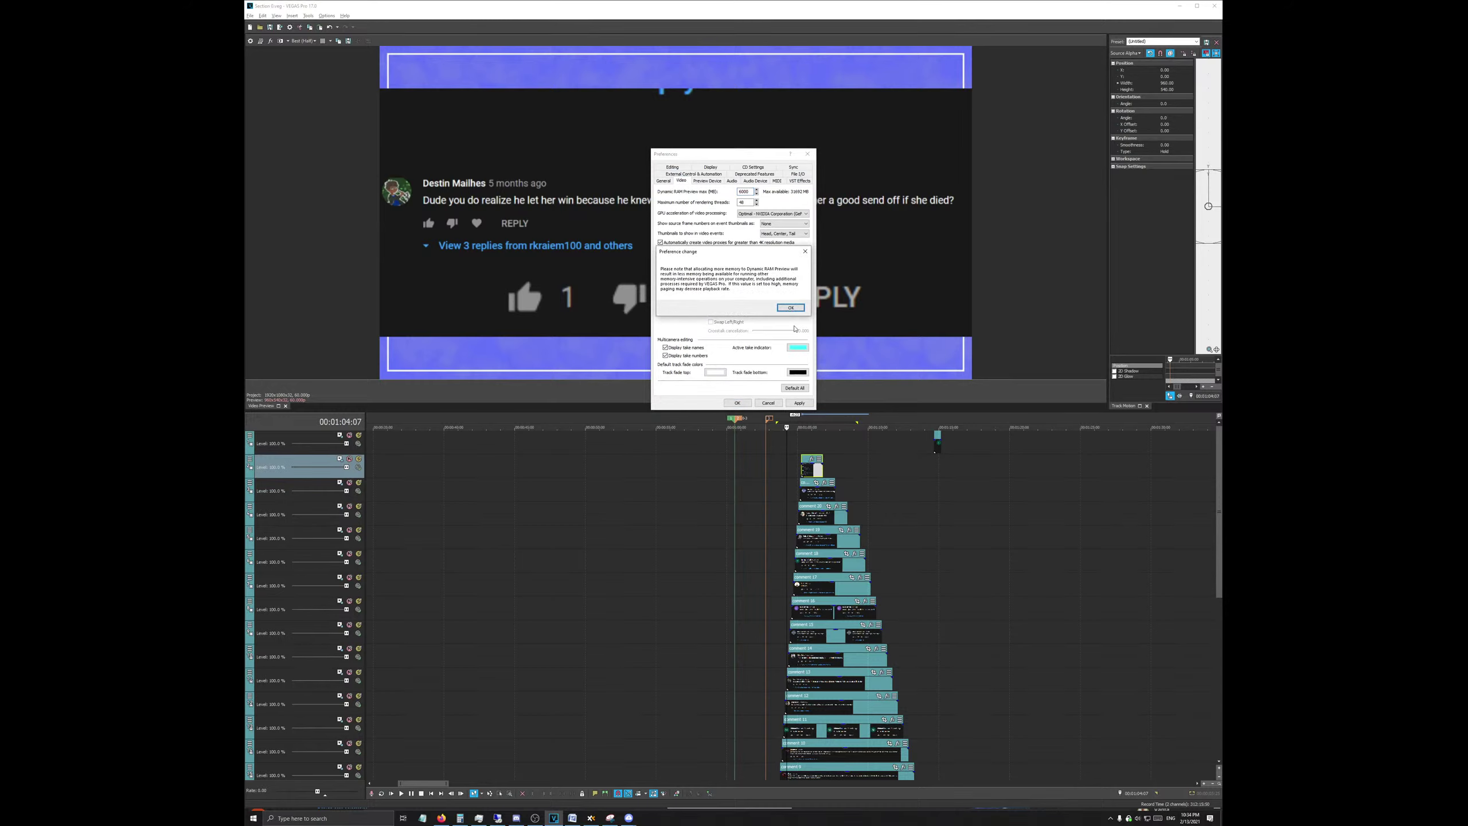
{"action": "left_click", "coordinate": [790, 306]}
Step: Reopen the video preferences, go to the maximum number of rendering threads, and apply the settings
{"action": "left_click", "coordinate": [326, 16]}
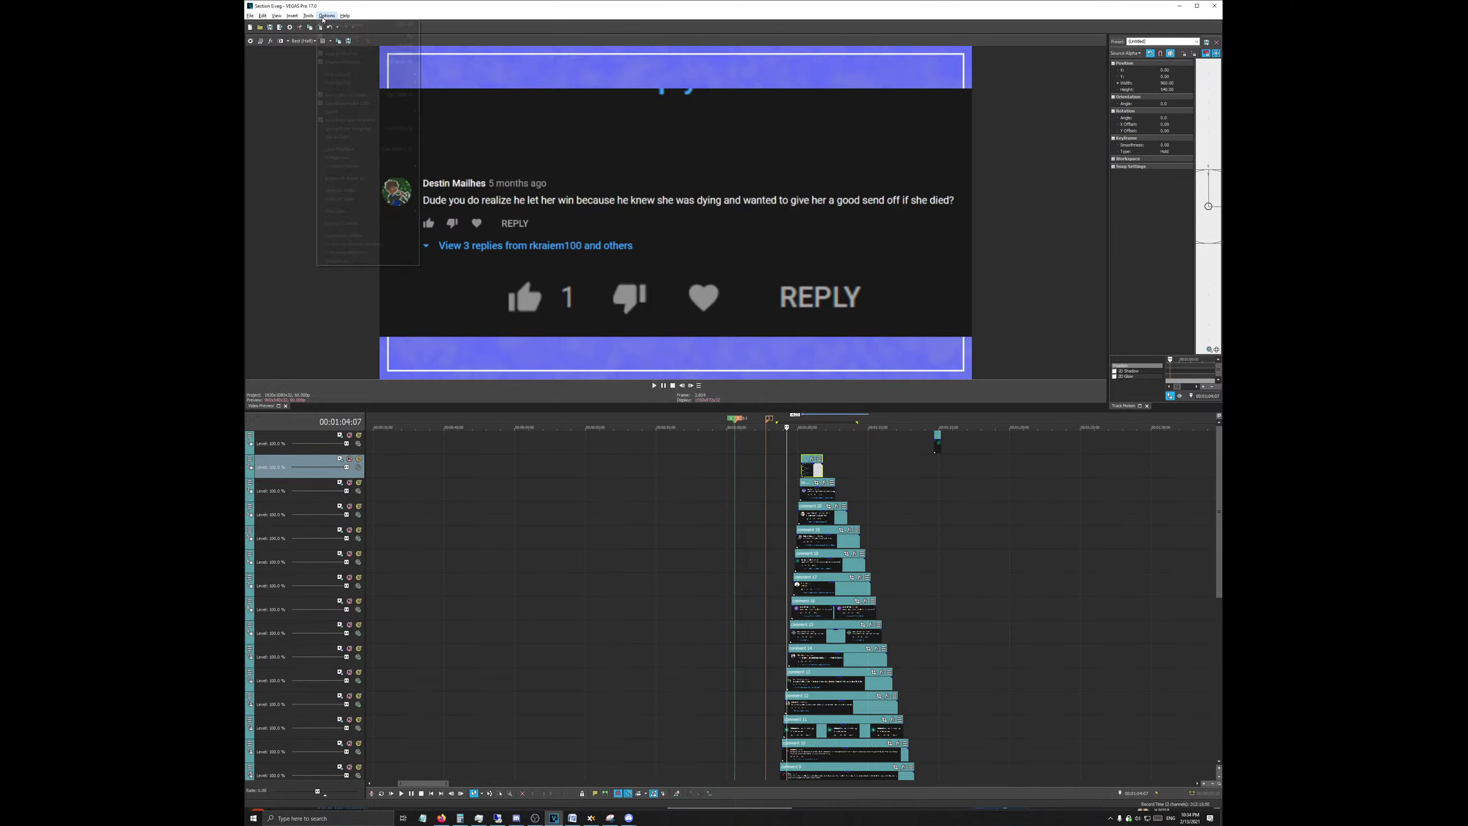
{"action": "left_click", "coordinate": [338, 260]}
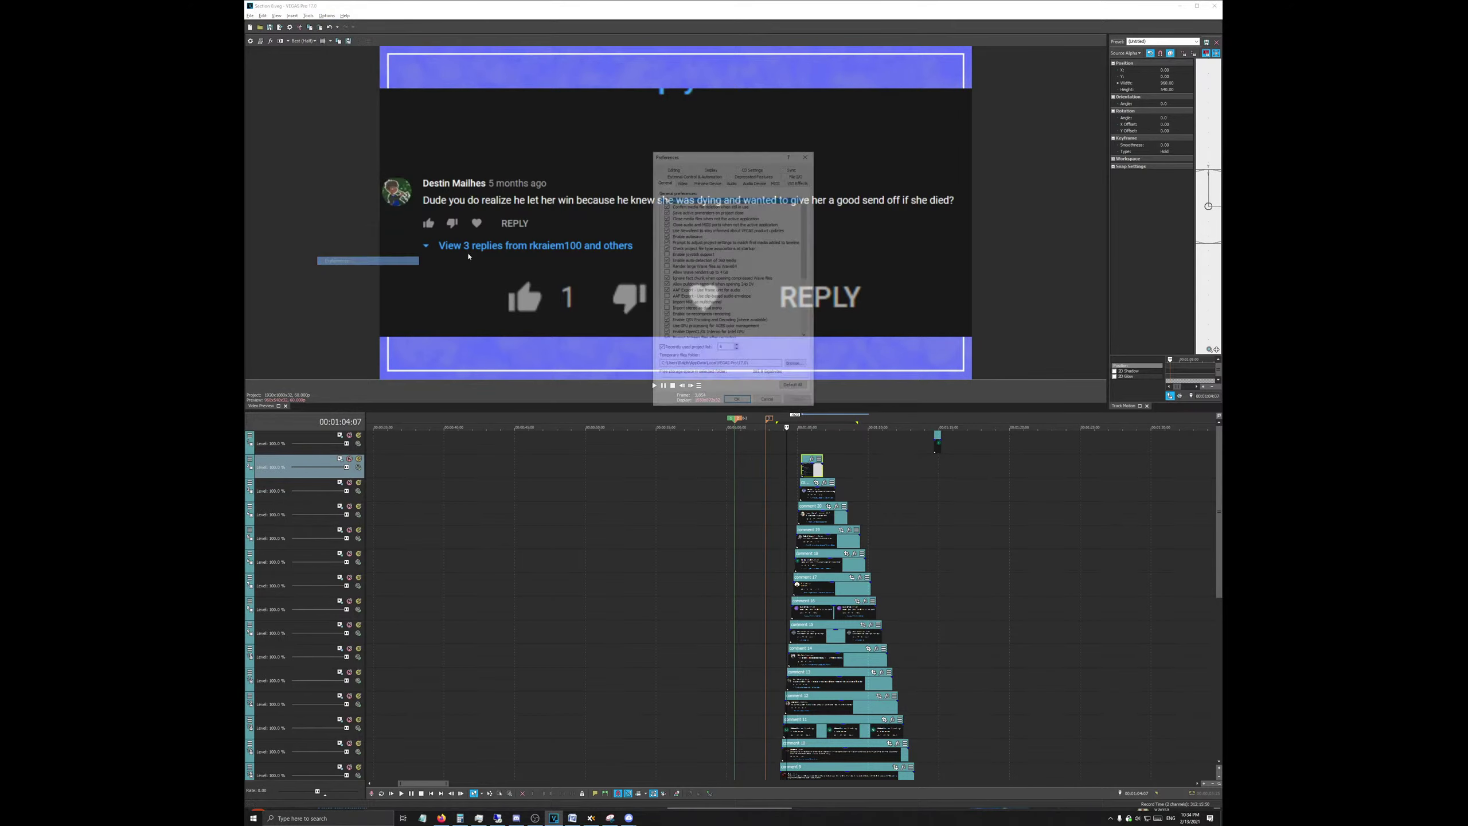
{"action": "left_click", "coordinate": [689, 182]}
{"action": "key", "text": "Tab"}
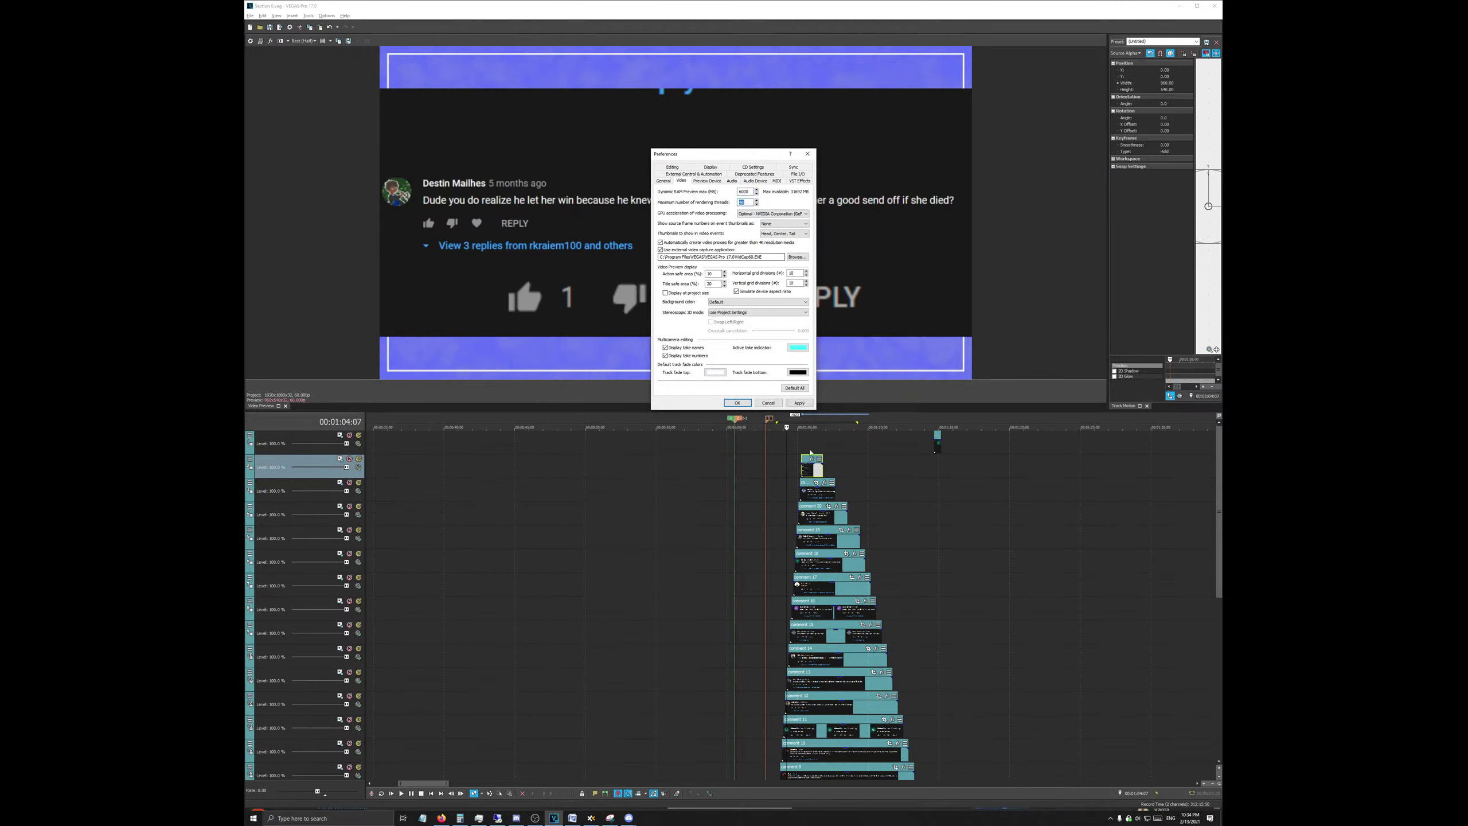
{"action": "left_click", "coordinate": [800, 402]}
{"action": "left_click", "coordinate": [738, 403]}
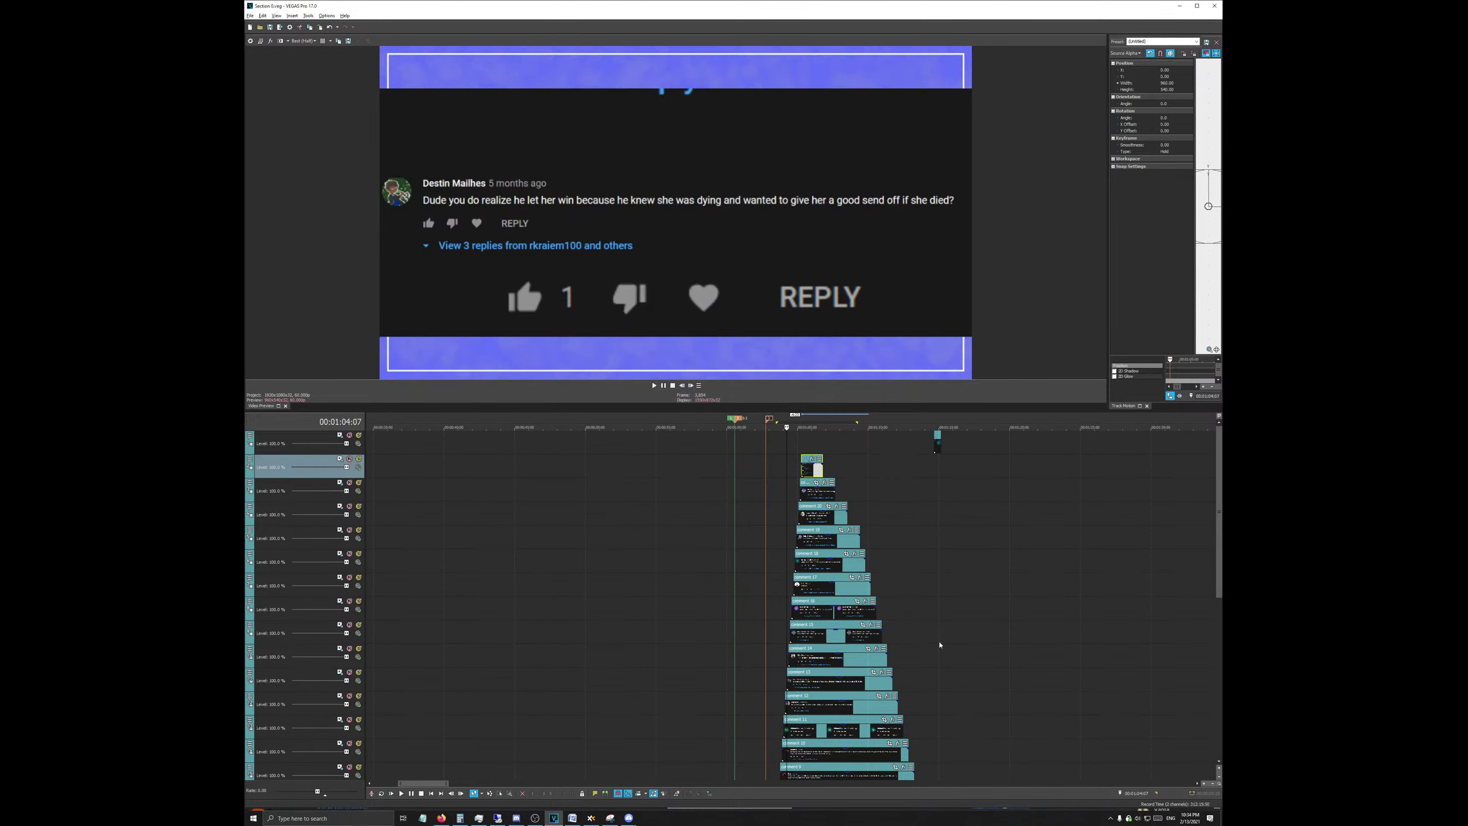
Step: Extend the comment 3 to comment 7 clips so they end together with comments 1 and 2 at 00:01:15:22
{"action": "scroll", "coordinate": [876, 752], "scroll_direction": "down", "scroll_amount": 3}
{"action": "scroll", "coordinate": [876, 751], "scroll_direction": "down", "scroll_amount": 4}
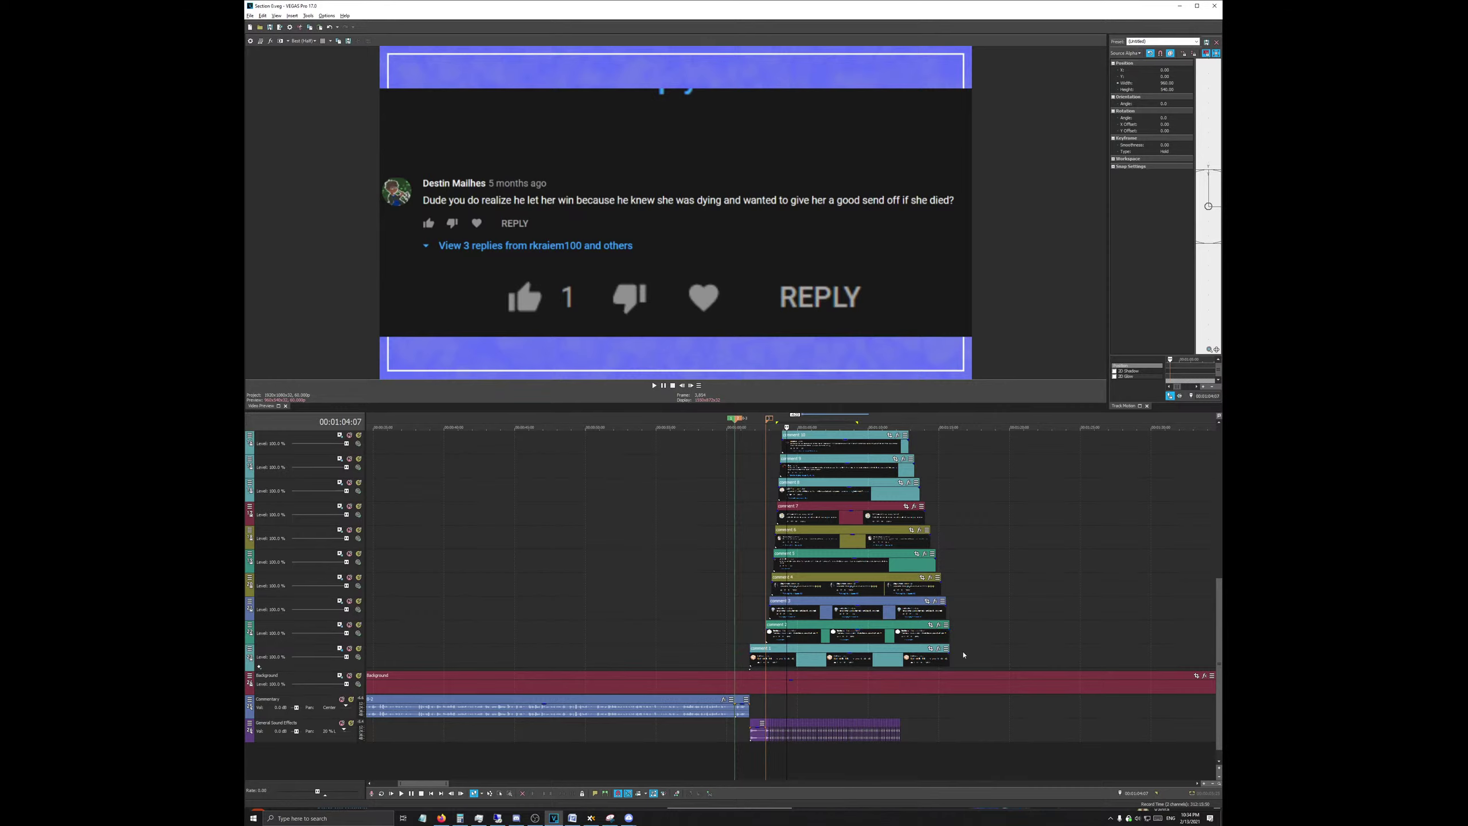
{"action": "left_click", "coordinate": [950, 584]}
{"action": "scroll", "coordinate": [950, 584], "scroll_direction": "up", "scroll_amount": 6}
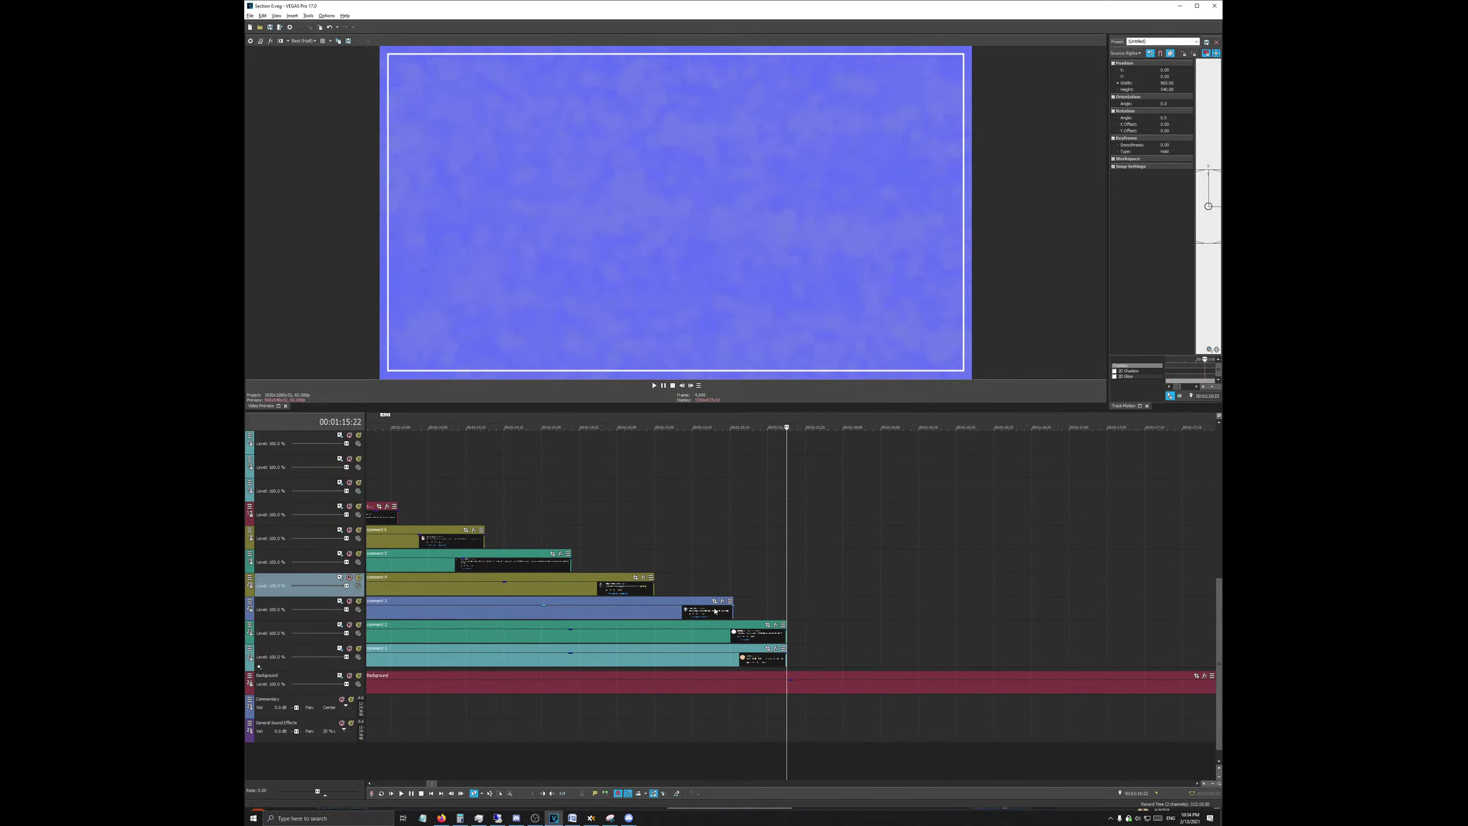
{"action": "left_click_drag", "start_coordinate": [732, 615], "coordinate": [787, 538]}
{"action": "scroll", "coordinate": [786, 607], "scroll_direction": "down", "scroll_amount": 6}
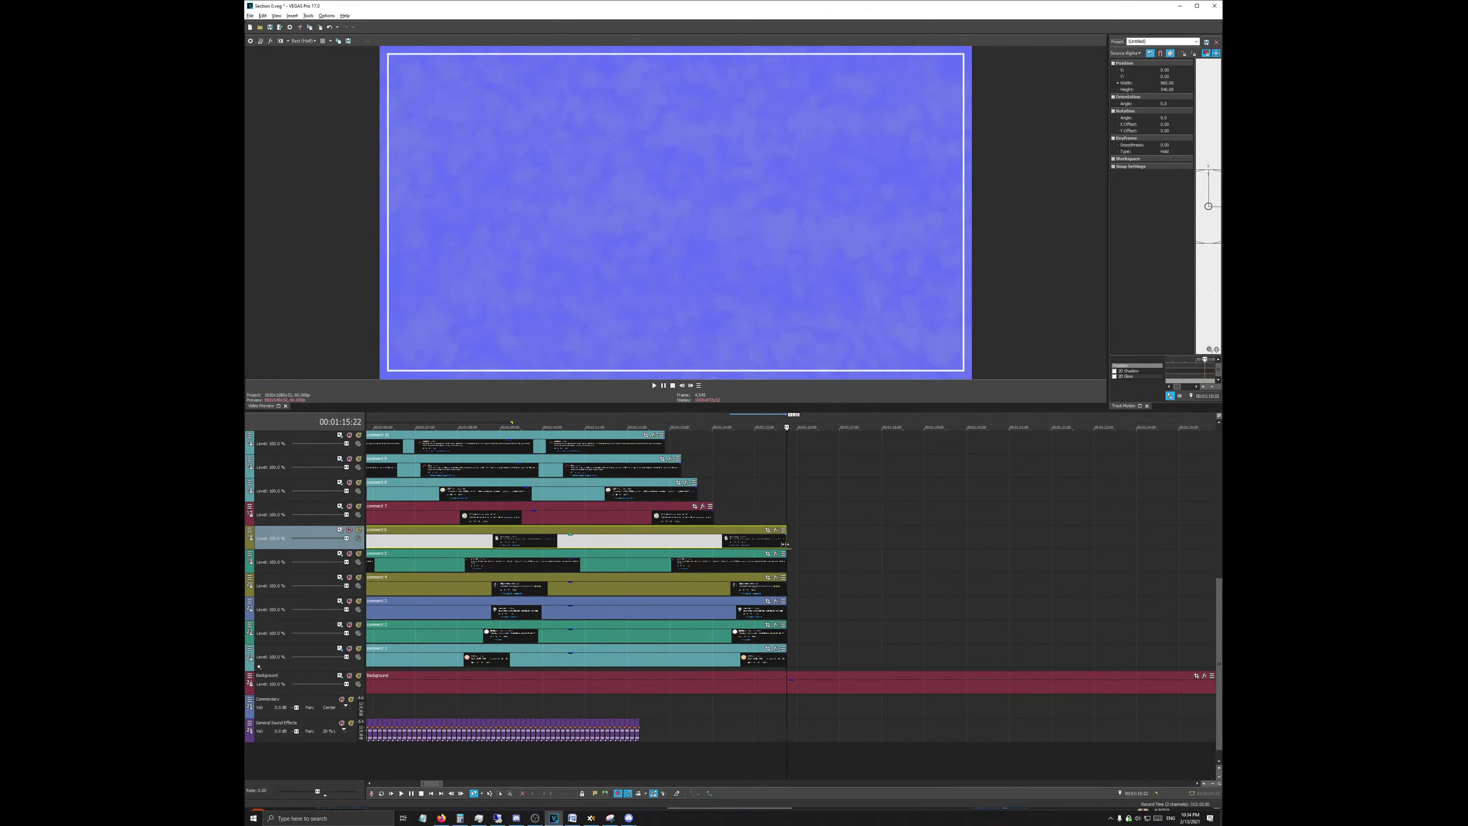
{"action": "scroll", "coordinate": [722, 578], "scroll_direction": "up", "scroll_amount": 3}
{"action": "left_click_drag", "start_coordinate": [714, 587], "coordinate": [785, 580]}
Step: Stretch the comment 8 to comment 13 clips to the same end point as the comment clips below them
{"action": "scroll", "coordinate": [751, 590], "scroll_direction": "up", "scroll_amount": 6}
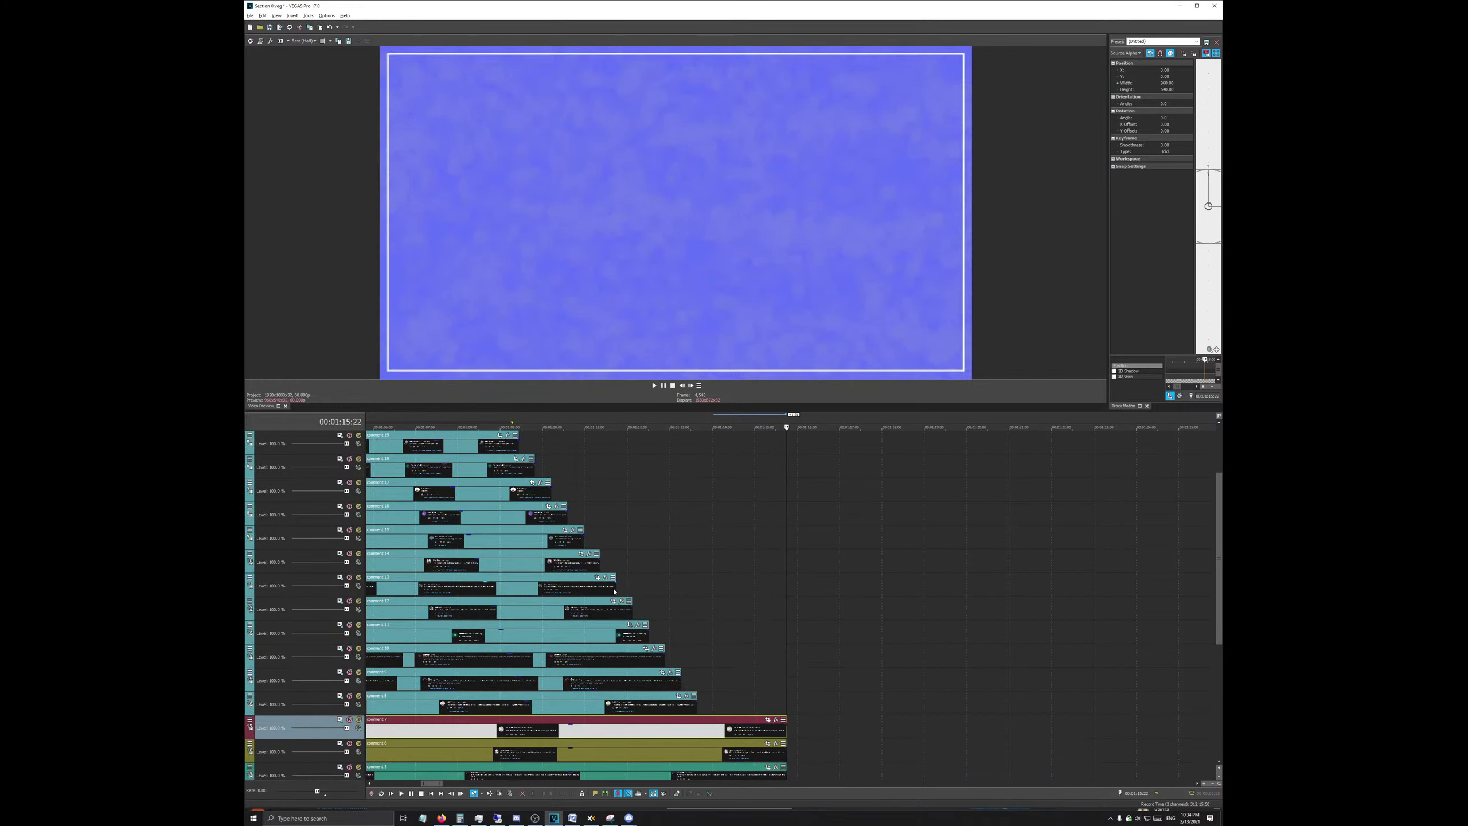
{"action": "left_click_drag", "start_coordinate": [614, 588], "coordinate": [786, 587]}
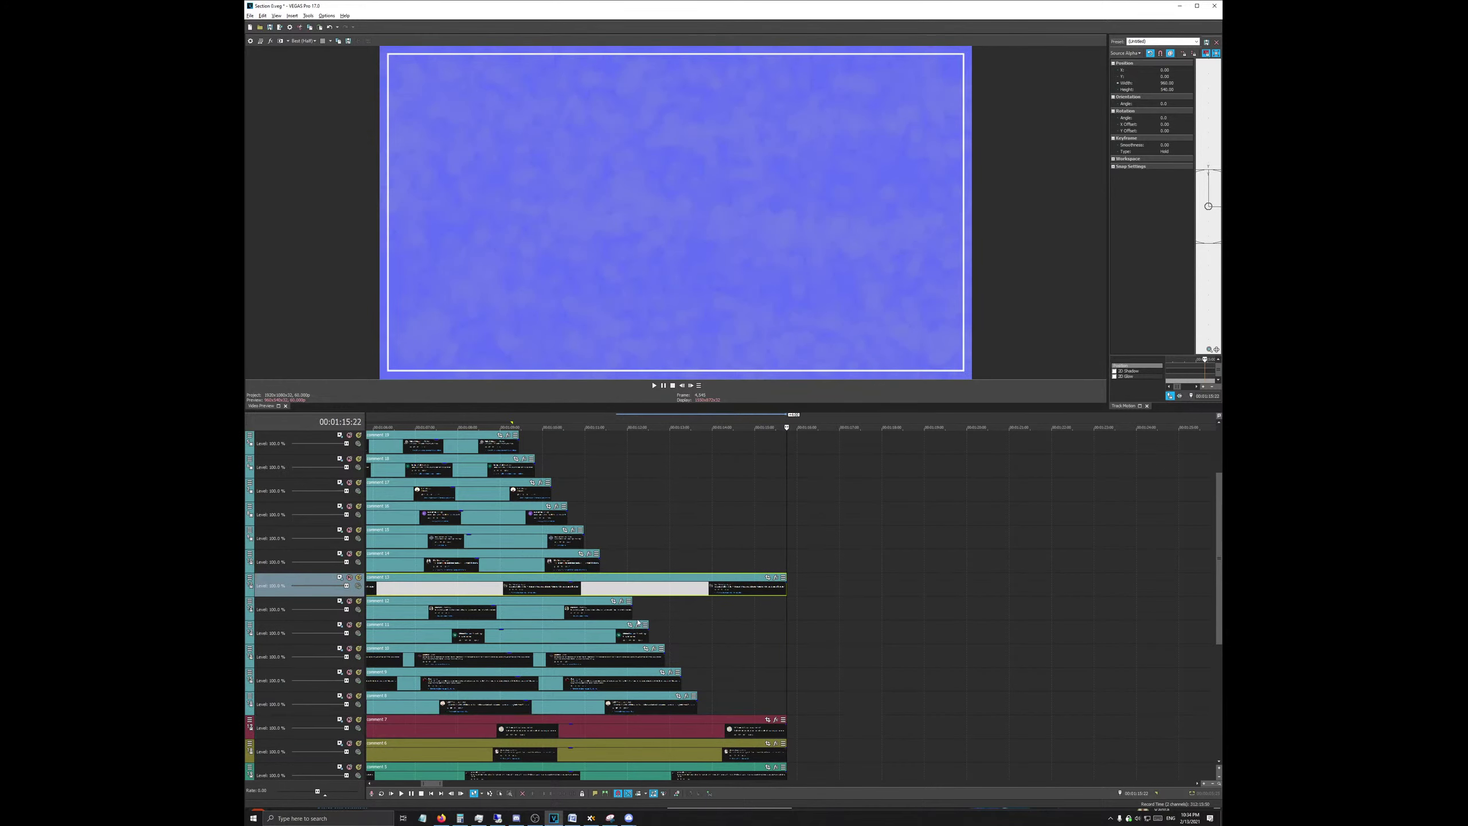
{"action": "left_click_drag", "start_coordinate": [630, 615], "coordinate": [786, 612]}
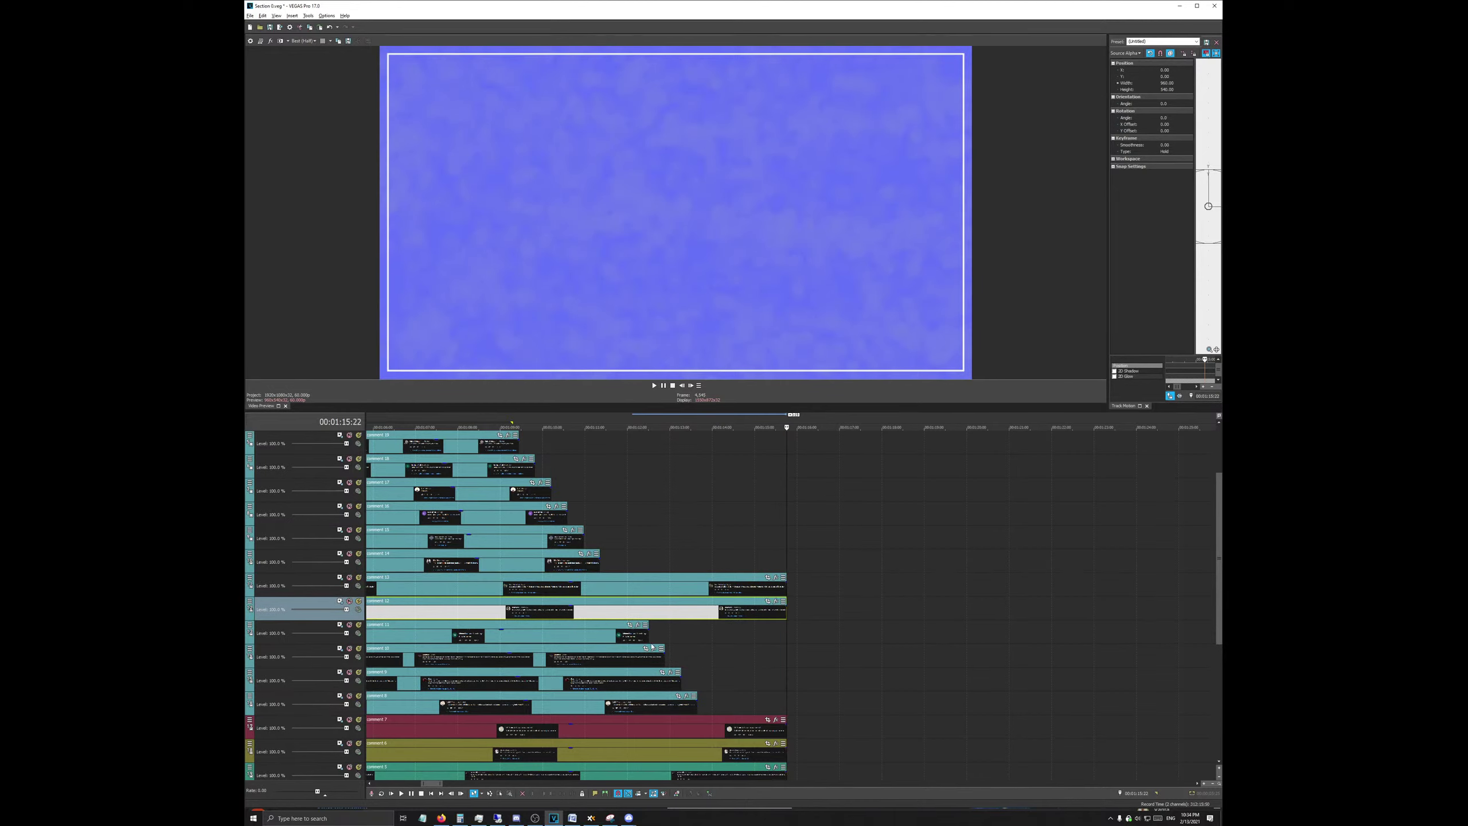
{"action": "left_click_drag", "start_coordinate": [647, 634], "coordinate": [786, 634]}
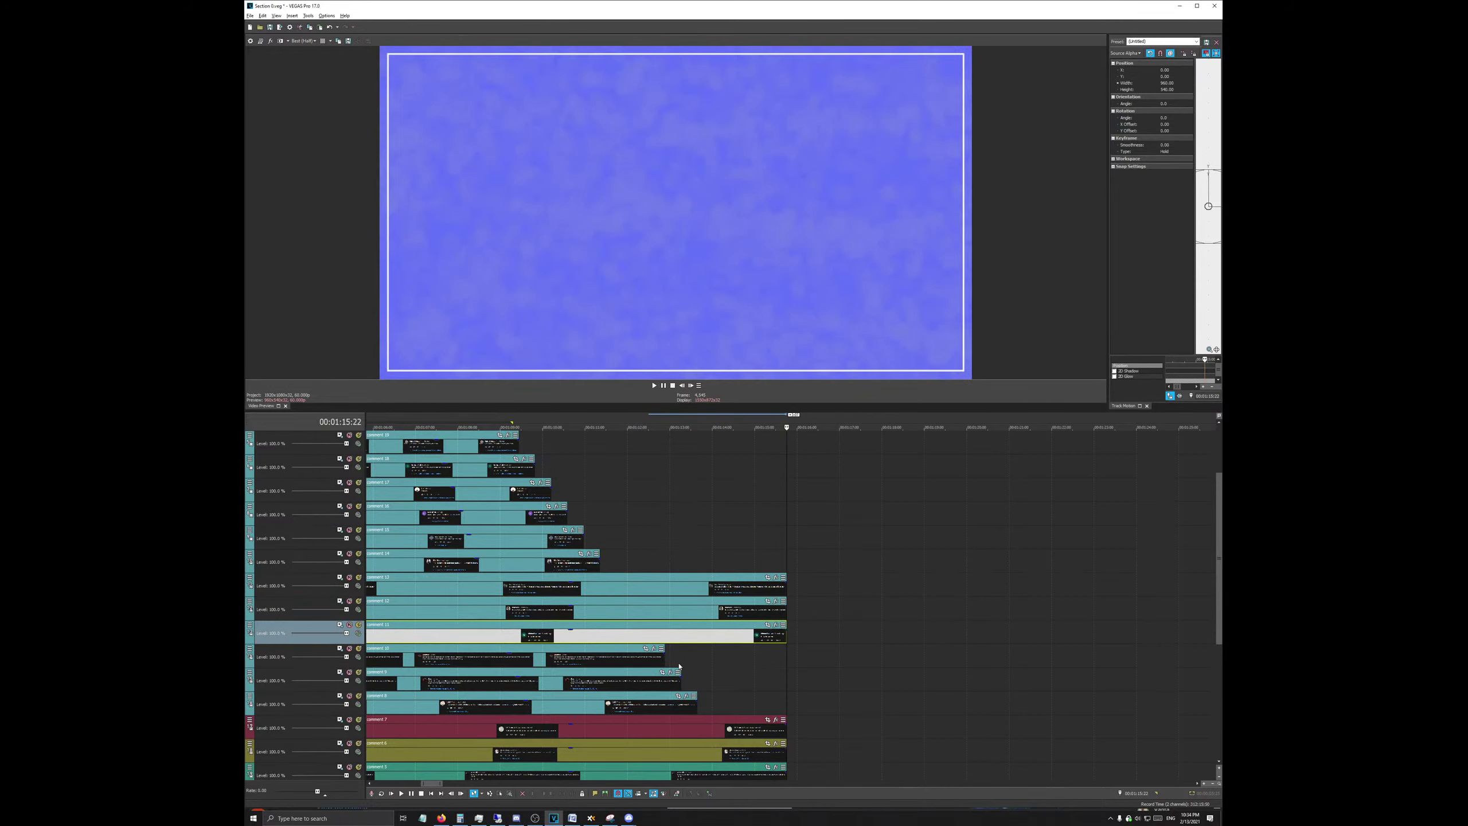
{"action": "left_click_drag", "start_coordinate": [663, 657], "coordinate": [787, 657]}
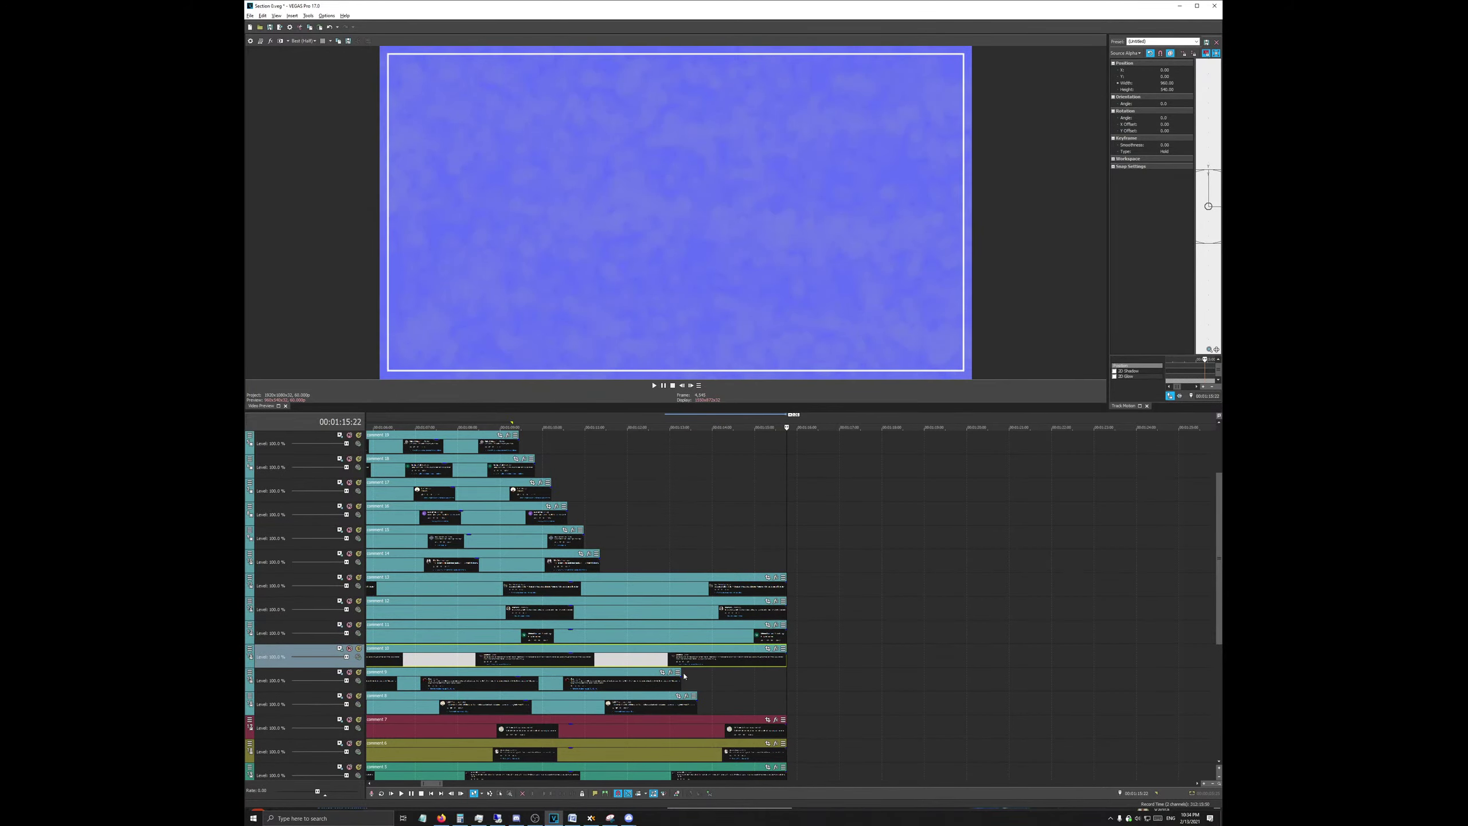
{"action": "left_click_drag", "start_coordinate": [683, 675], "coordinate": [786, 676]}
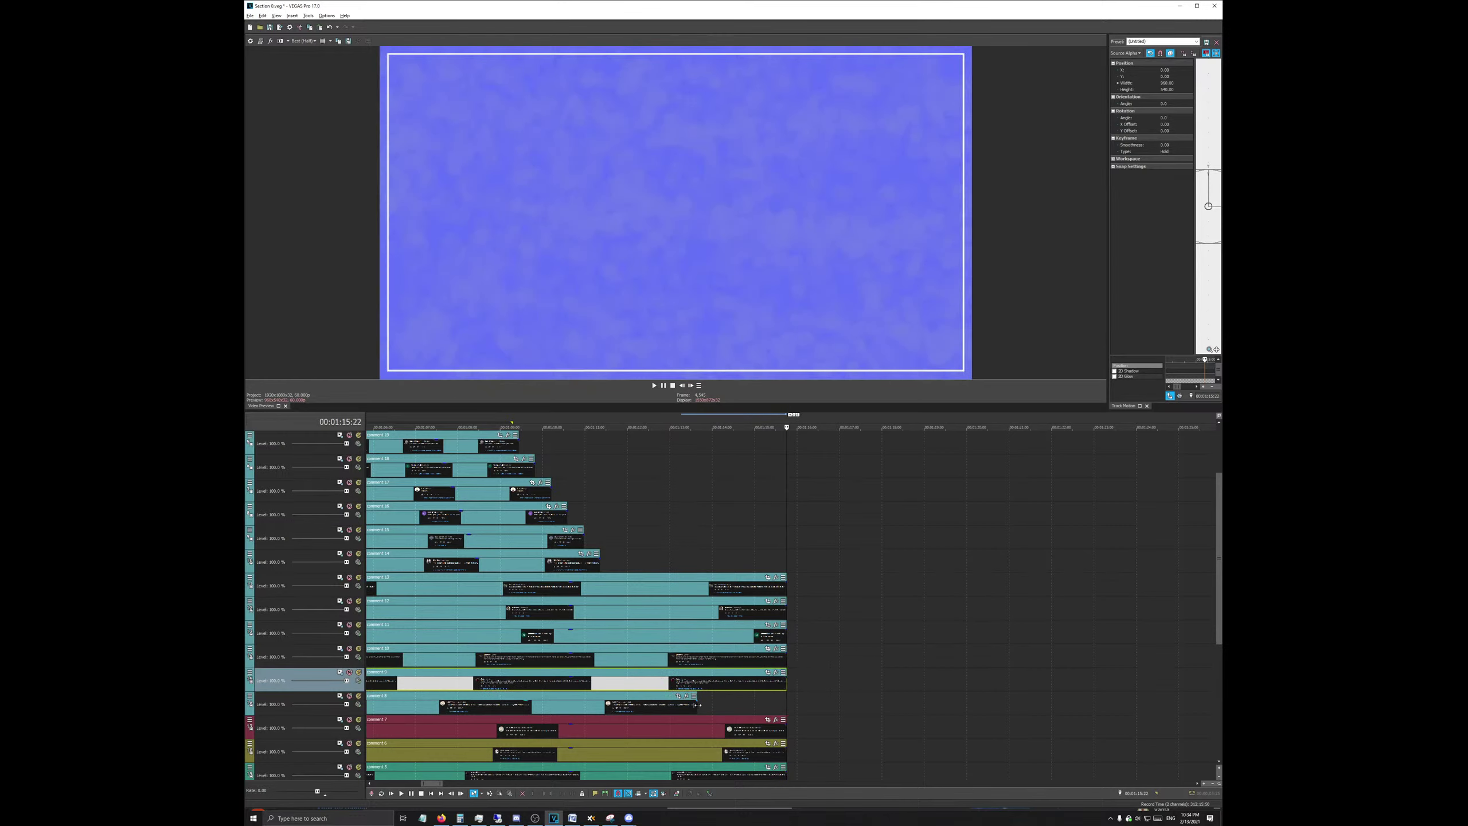
{"action": "left_click_drag", "start_coordinate": [696, 704], "coordinate": [785, 710]}
Step: Lengthen the comment 14 to comment 17 clips so they reach the shared end of the comment section
{"action": "scroll", "coordinate": [691, 709], "scroll_direction": "up", "scroll_amount": 4}
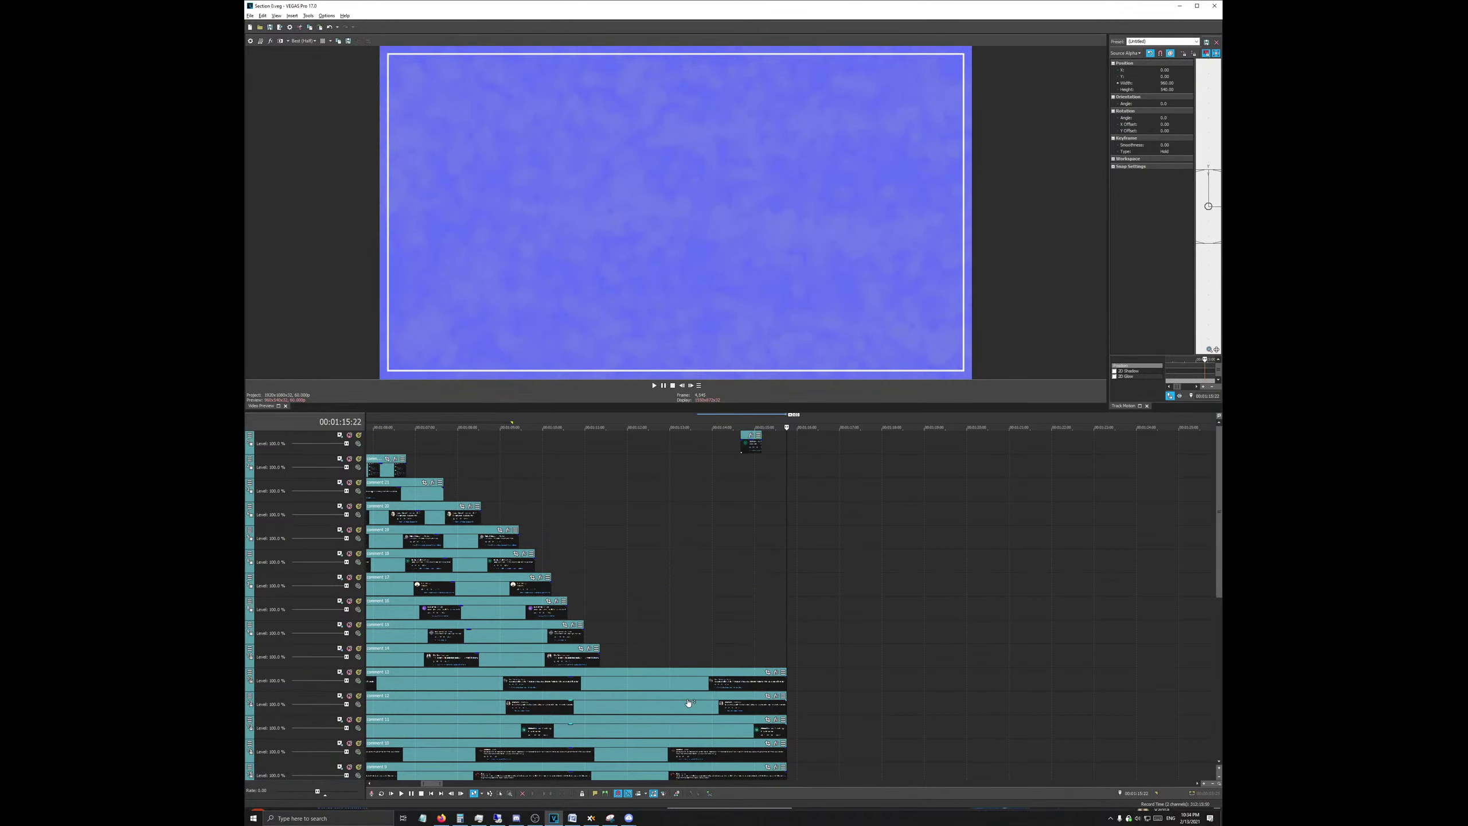
{"action": "left_click_drag", "start_coordinate": [597, 651], "coordinate": [786, 653]}
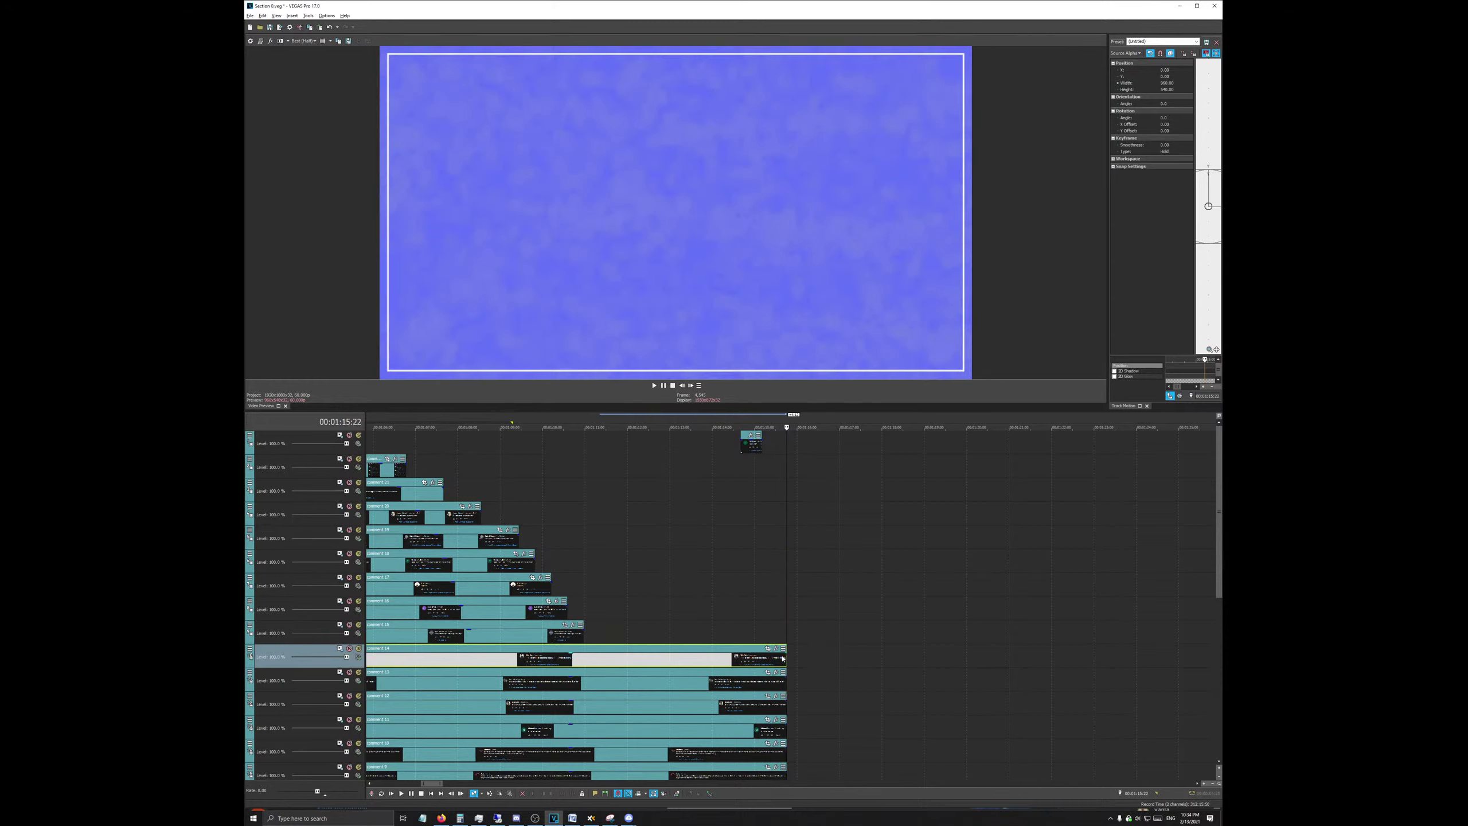
{"action": "scroll", "coordinate": [625, 699], "scroll_direction": "down", "scroll_amount": 6}
{"action": "scroll", "coordinate": [625, 699], "scroll_direction": "down", "scroll_amount": 9}
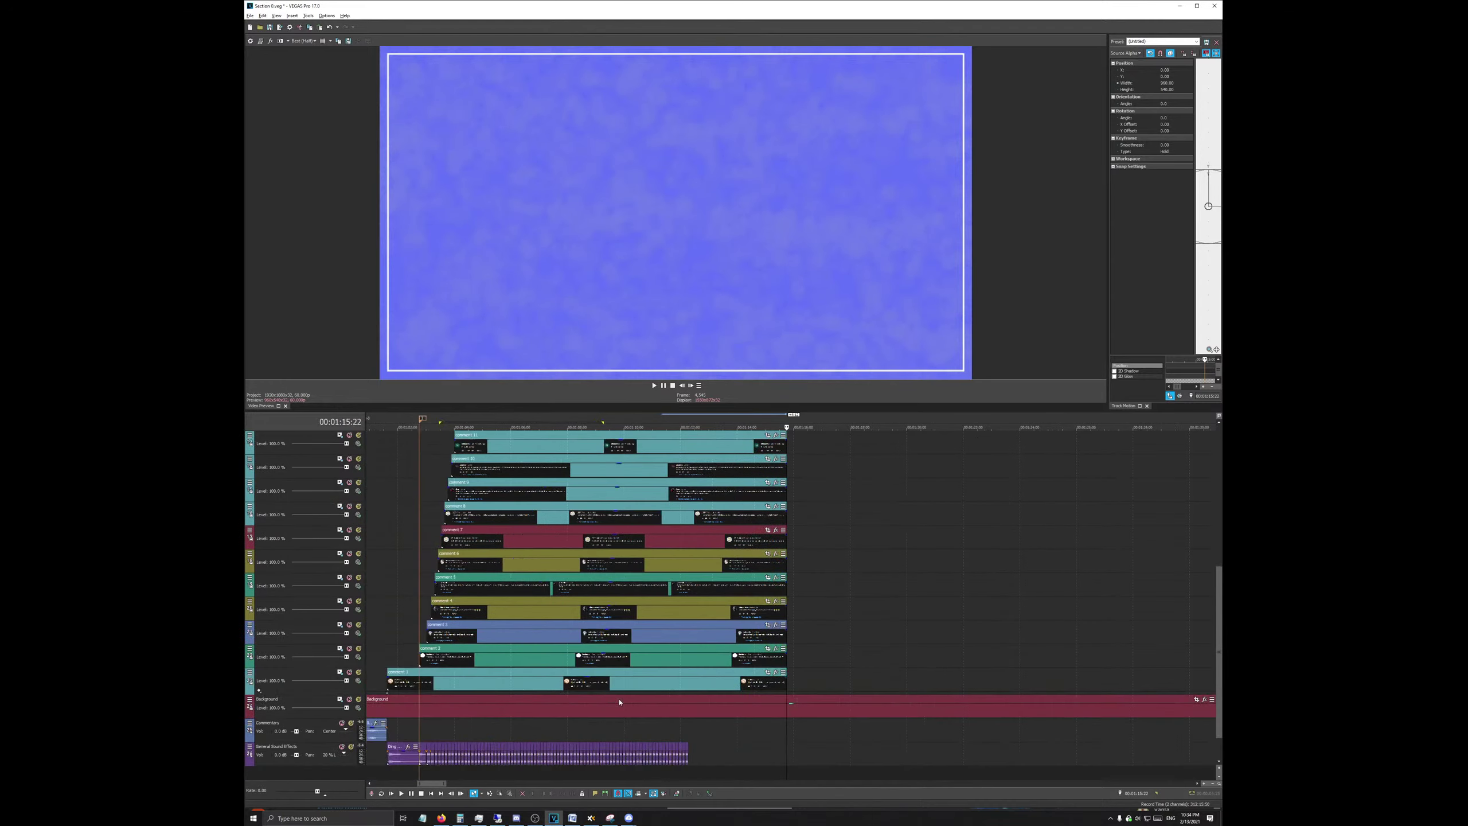
{"action": "left_click", "coordinate": [694, 708]}
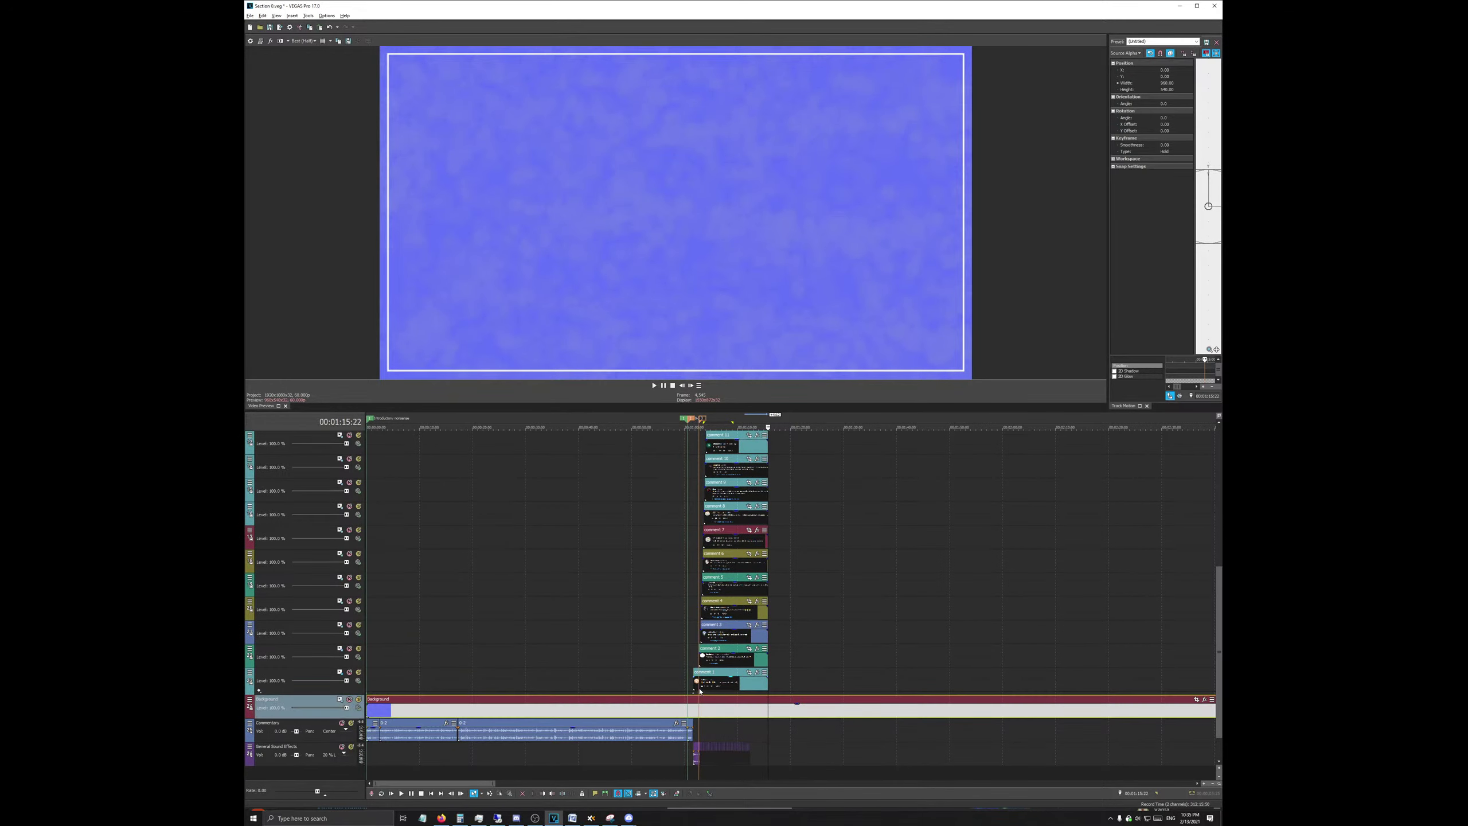
{"action": "left_click", "coordinate": [698, 645]}
{"action": "scroll", "coordinate": [695, 636], "scroll_direction": "down", "scroll_amount": 4}
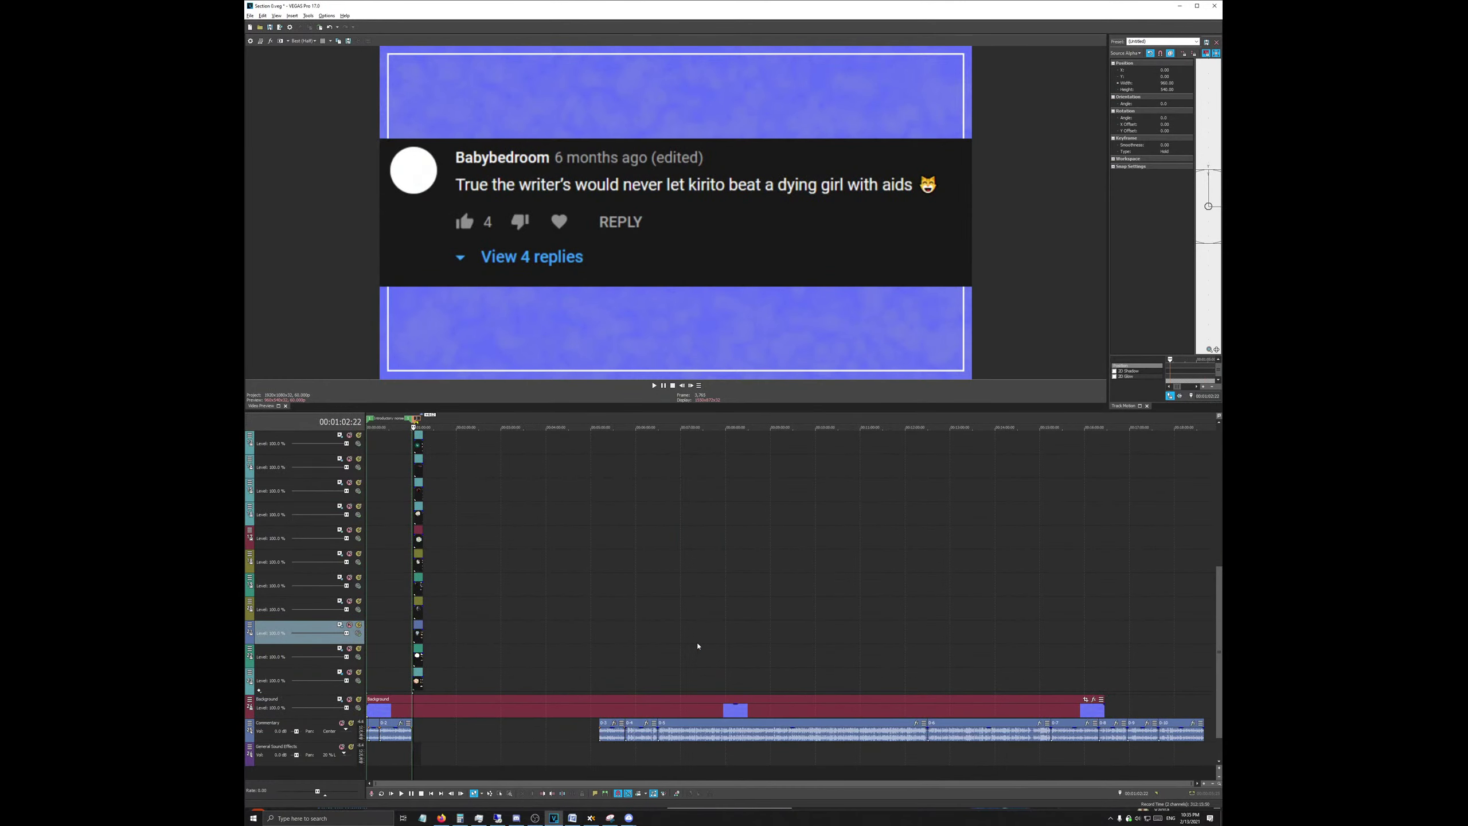
{"action": "scroll", "coordinate": [582, 618], "scroll_direction": "up", "scroll_amount": 3}
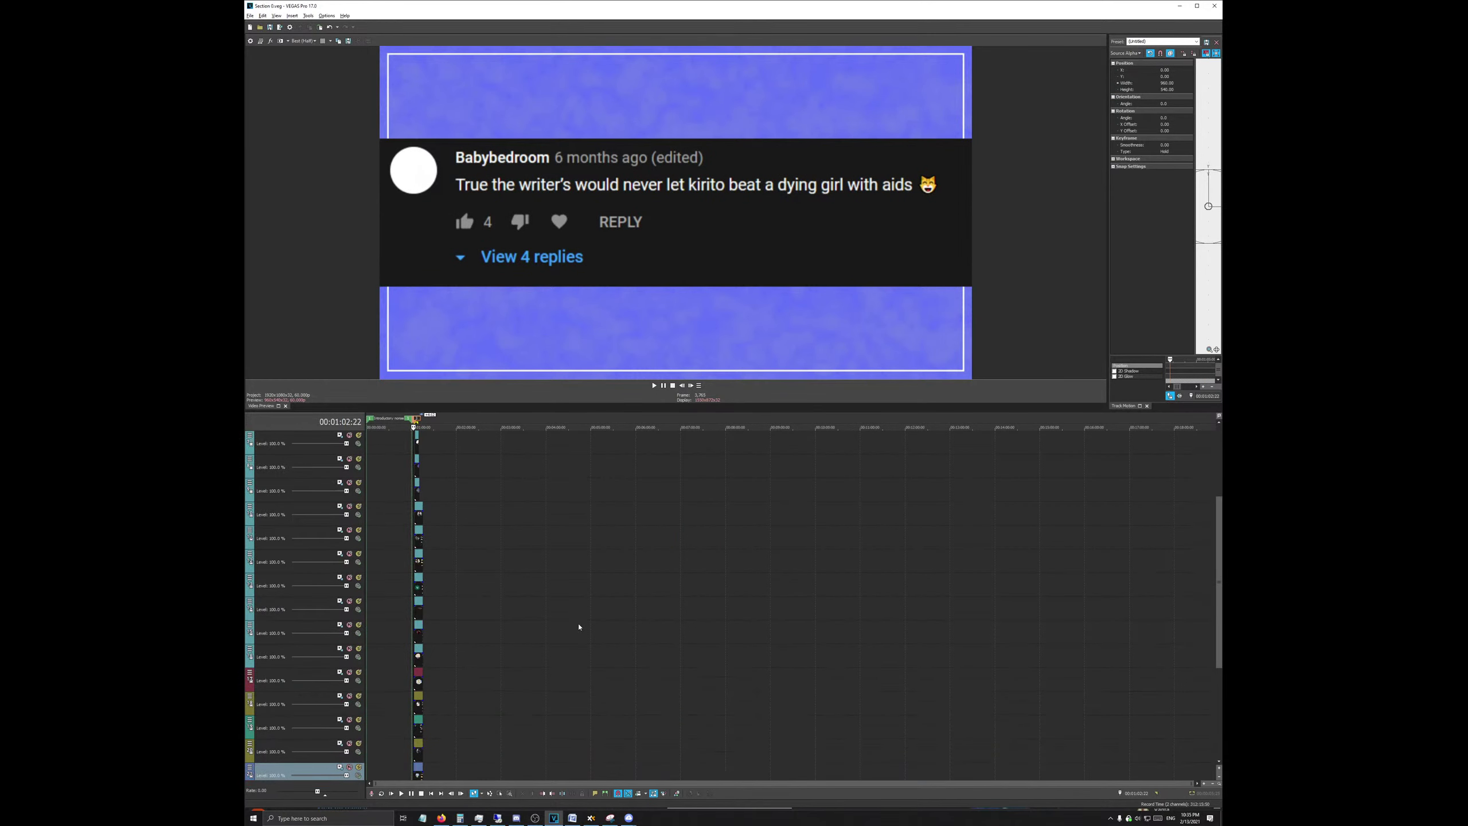
{"action": "scroll", "coordinate": [579, 627], "scroll_direction": "up", "scroll_amount": 5}
{"action": "scroll", "coordinate": [650, 603], "scroll_direction": "up", "scroll_amount": 3}
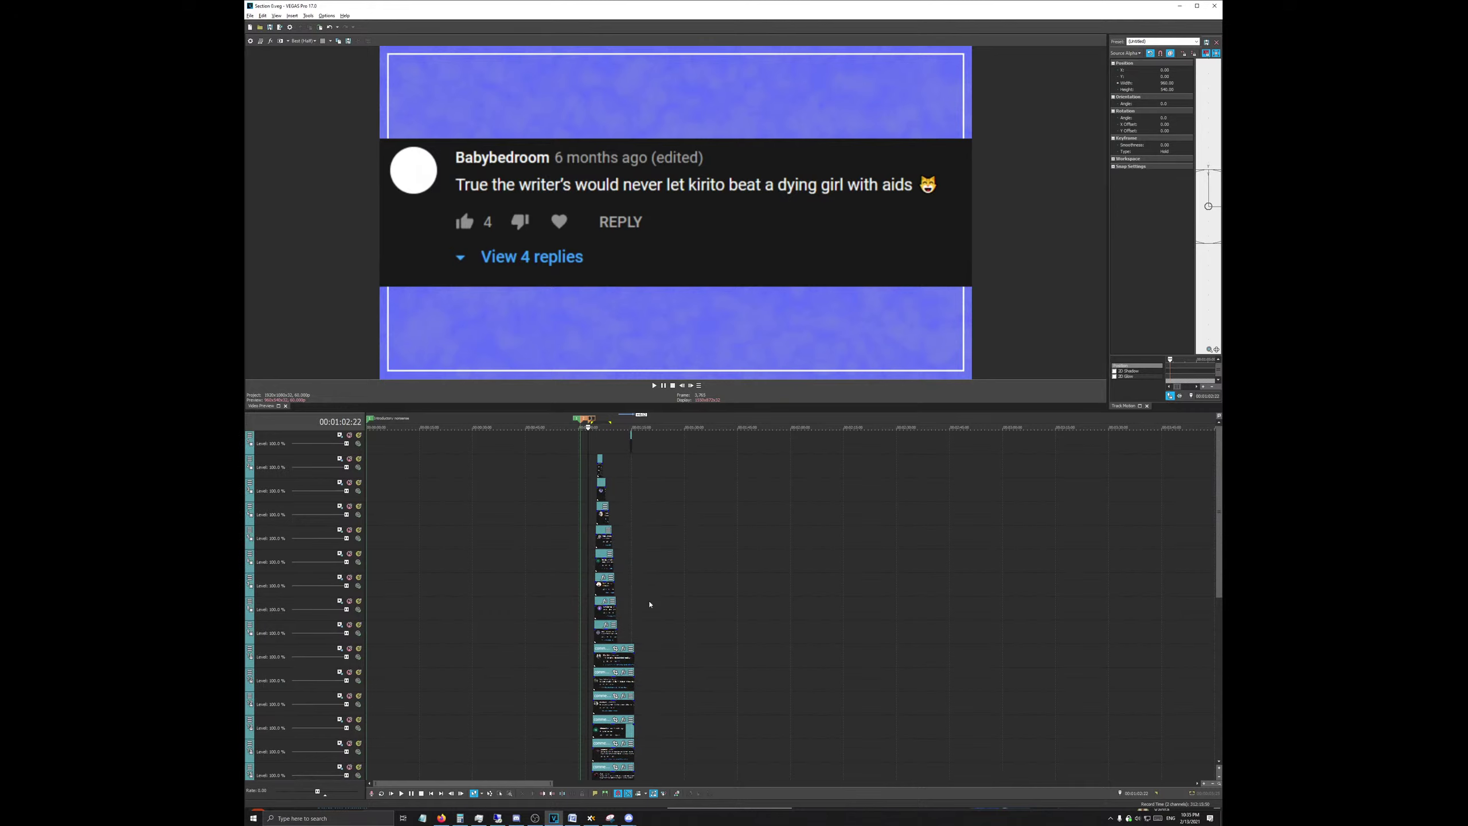
{"action": "left_click_drag", "start_coordinate": [617, 633], "coordinate": [634, 586]}
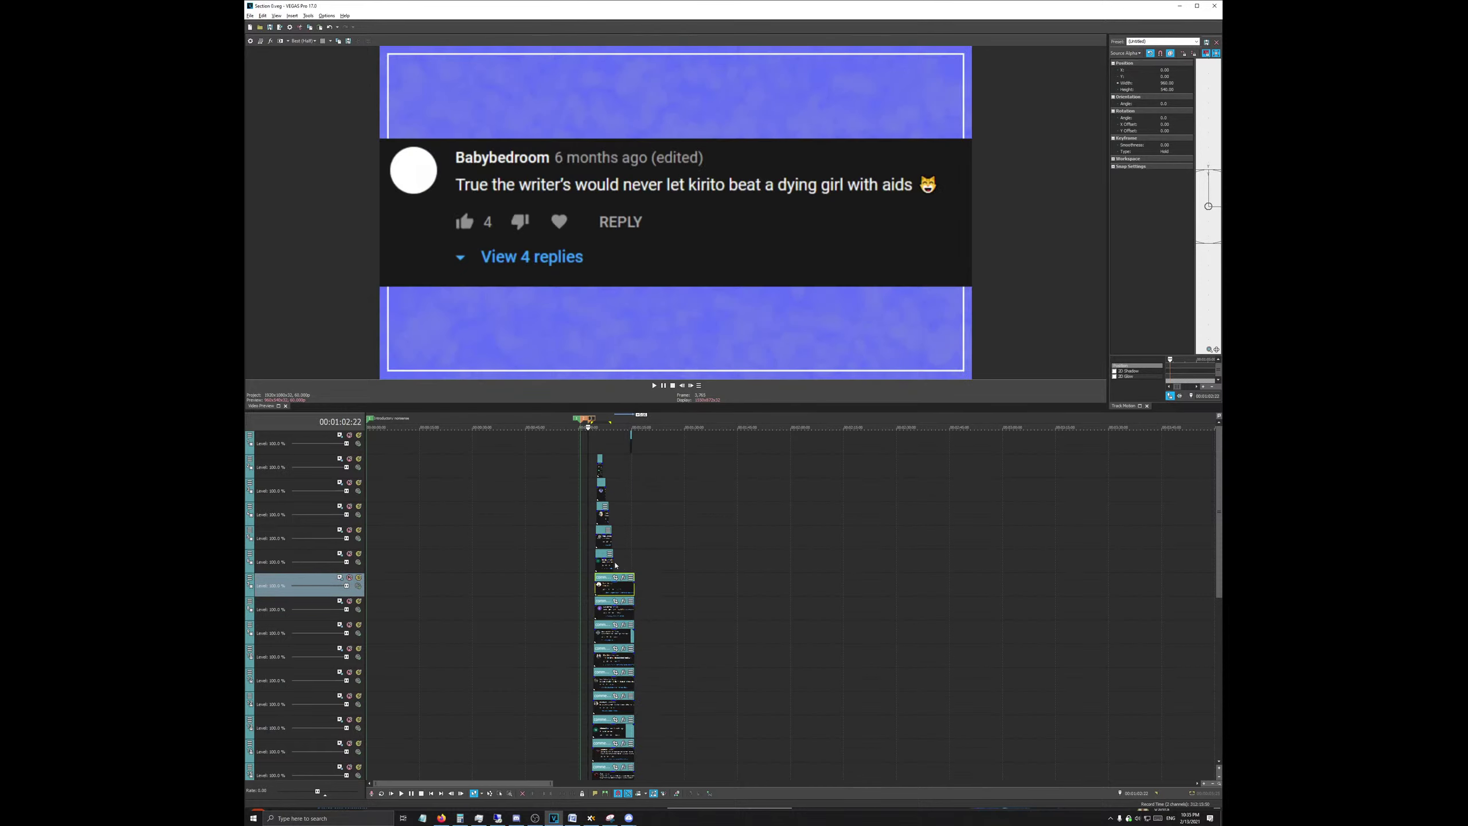
Step: Move the stray comment clip on the topmost track back so it starts just after the comment 22 clip's start
{"action": "scroll", "coordinate": [616, 564], "scroll_direction": "up", "scroll_amount": 4}
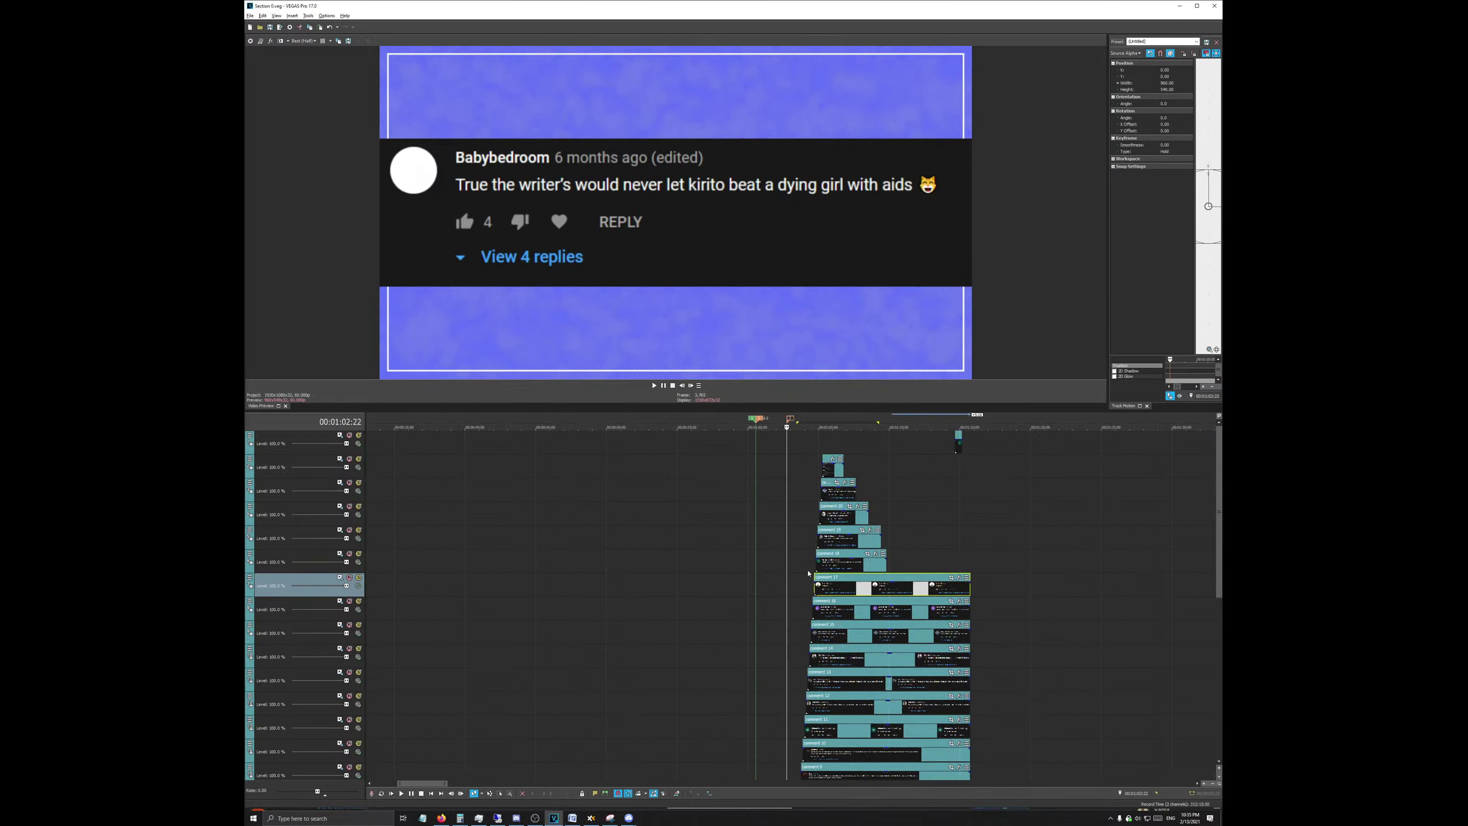
{"action": "left_click", "coordinate": [959, 442]}
{"action": "left_click_drag", "start_coordinate": [962, 443], "coordinate": [835, 445]}
Step: Extend the comment clips on the six topmost tracks to the shared end point and save the project
{"action": "left_click", "coordinate": [951, 426]}
{"action": "scroll", "coordinate": [838, 463], "scroll_direction": "up", "scroll_amount": 3}
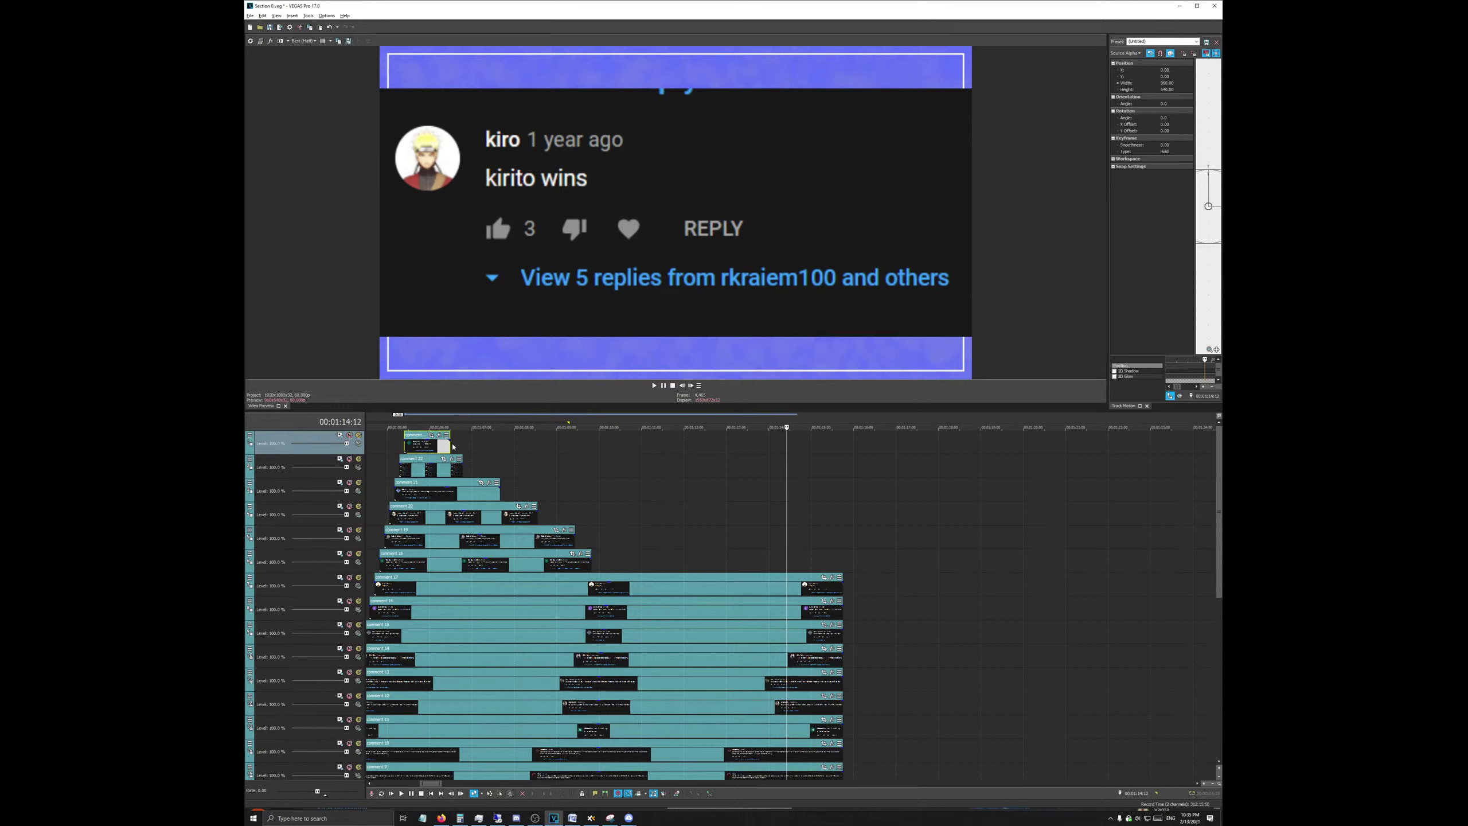
{"action": "left_click_drag", "start_coordinate": [453, 450], "coordinate": [843, 463]}
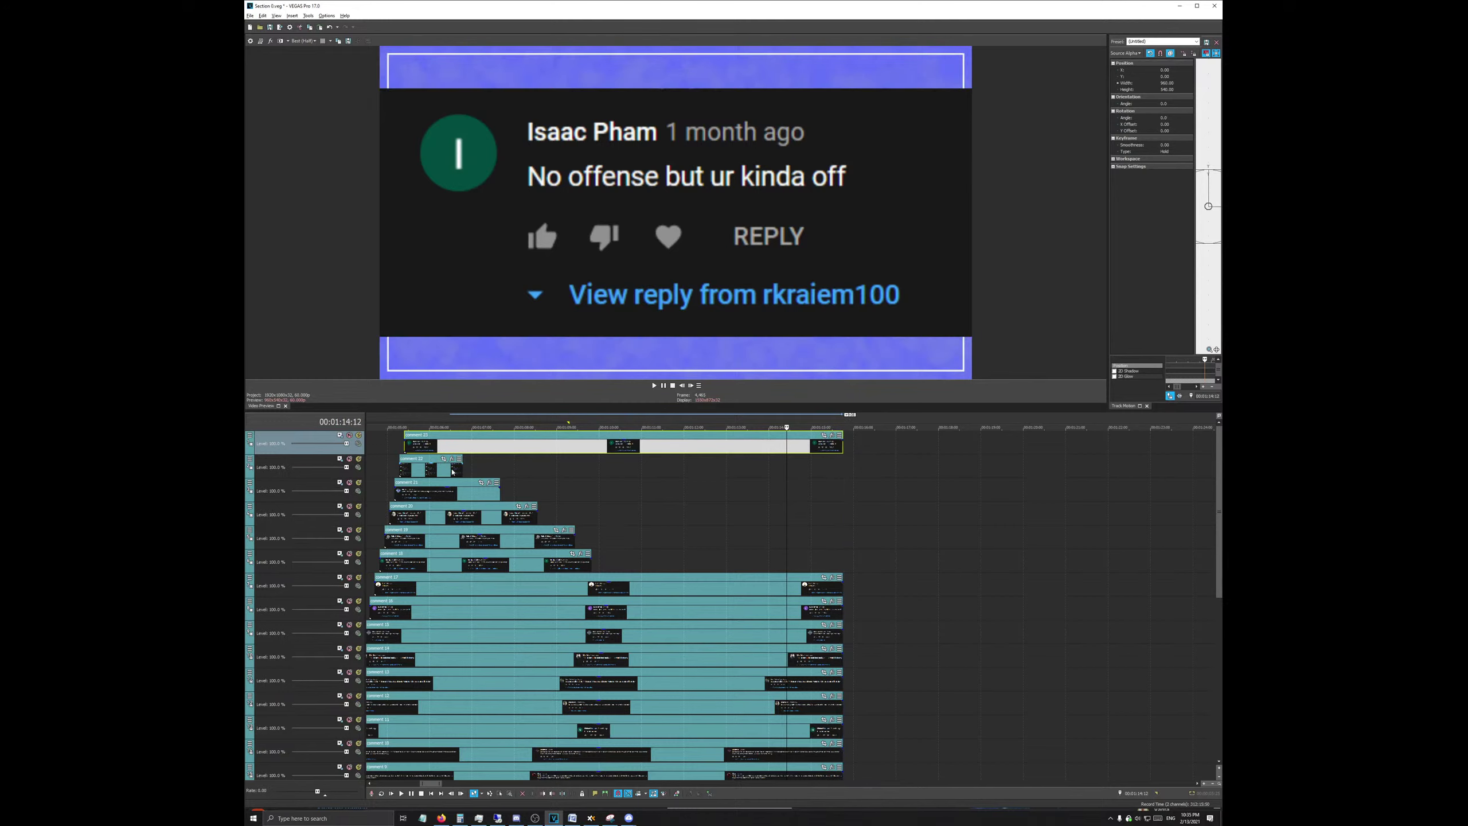
{"action": "left_click_drag", "start_coordinate": [468, 475], "coordinate": [839, 483]}
{"action": "left_click_drag", "start_coordinate": [500, 490], "coordinate": [843, 502]}
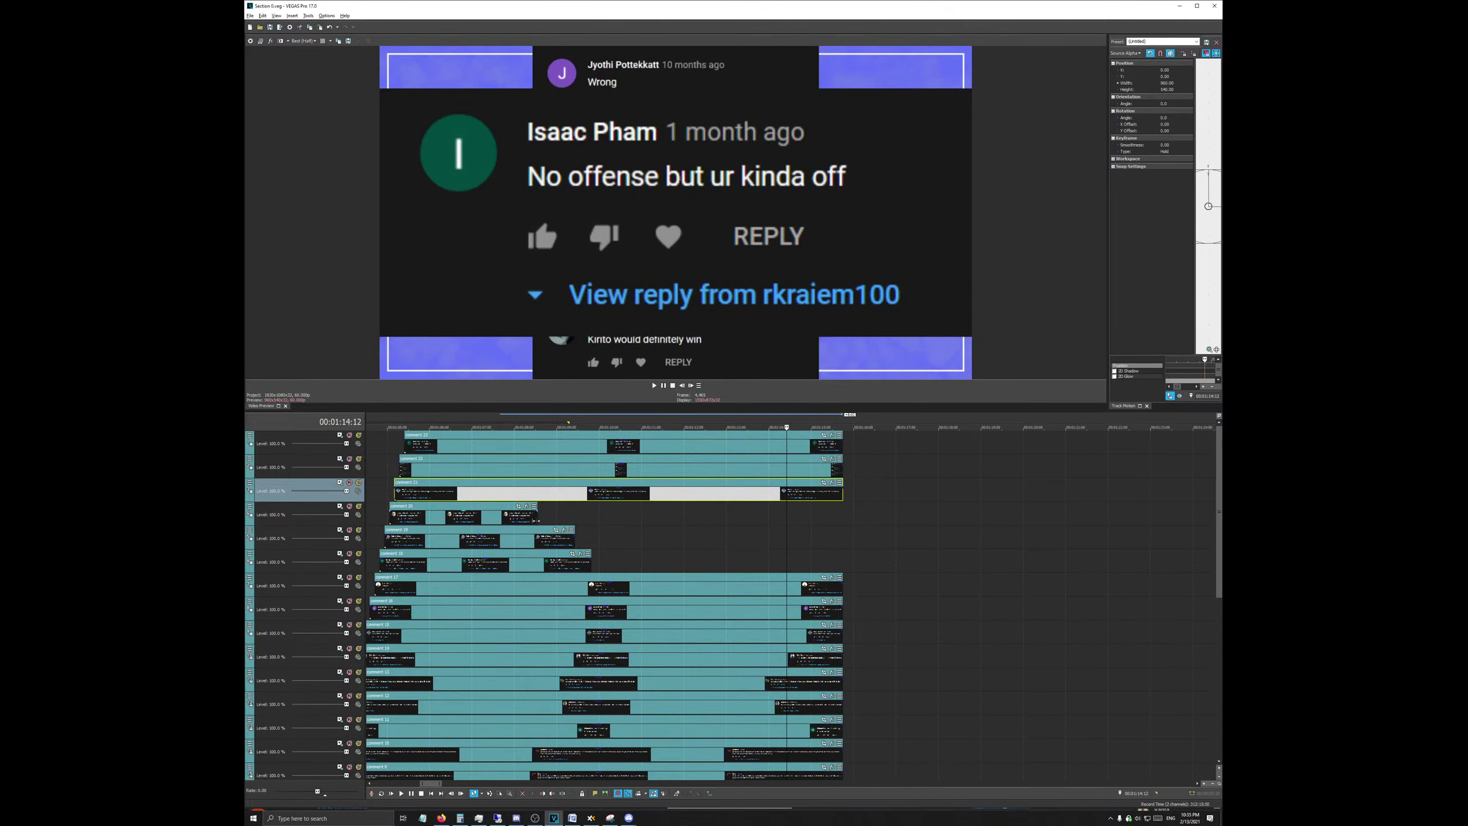
{"action": "left_click_drag", "start_coordinate": [535, 520], "coordinate": [842, 521]}
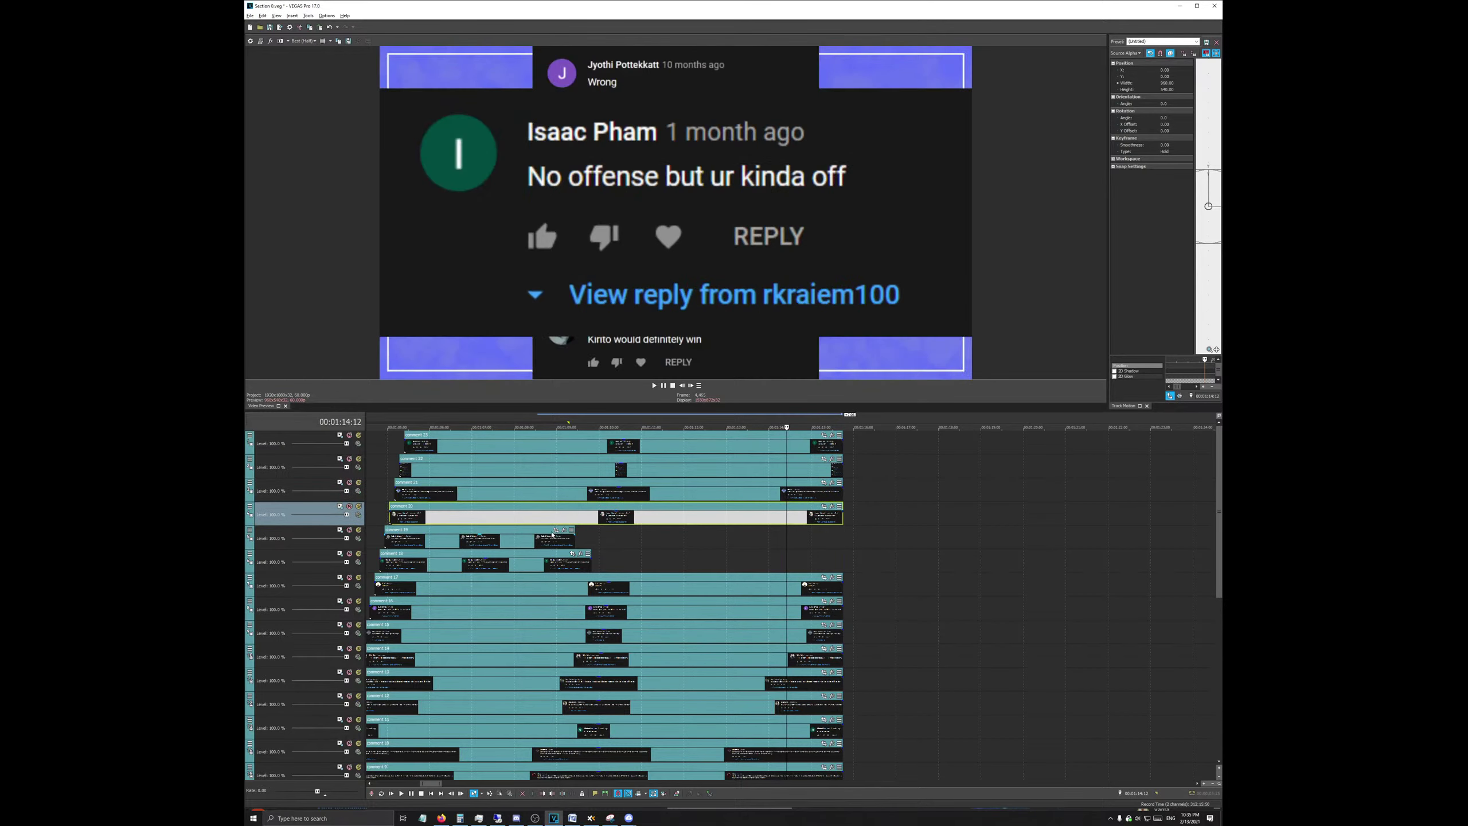
{"action": "left_click_drag", "start_coordinate": [575, 540], "coordinate": [842, 540]}
{"action": "left_click_drag", "start_coordinate": [591, 564], "coordinate": [842, 567]}
{"action": "key", "text": "ctrl+s"}
Step: Change the comment 2 track's display color to the teal used by the comment 1 track
{"action": "scroll", "coordinate": [266, 727], "scroll_direction": "down", "scroll_amount": 10}
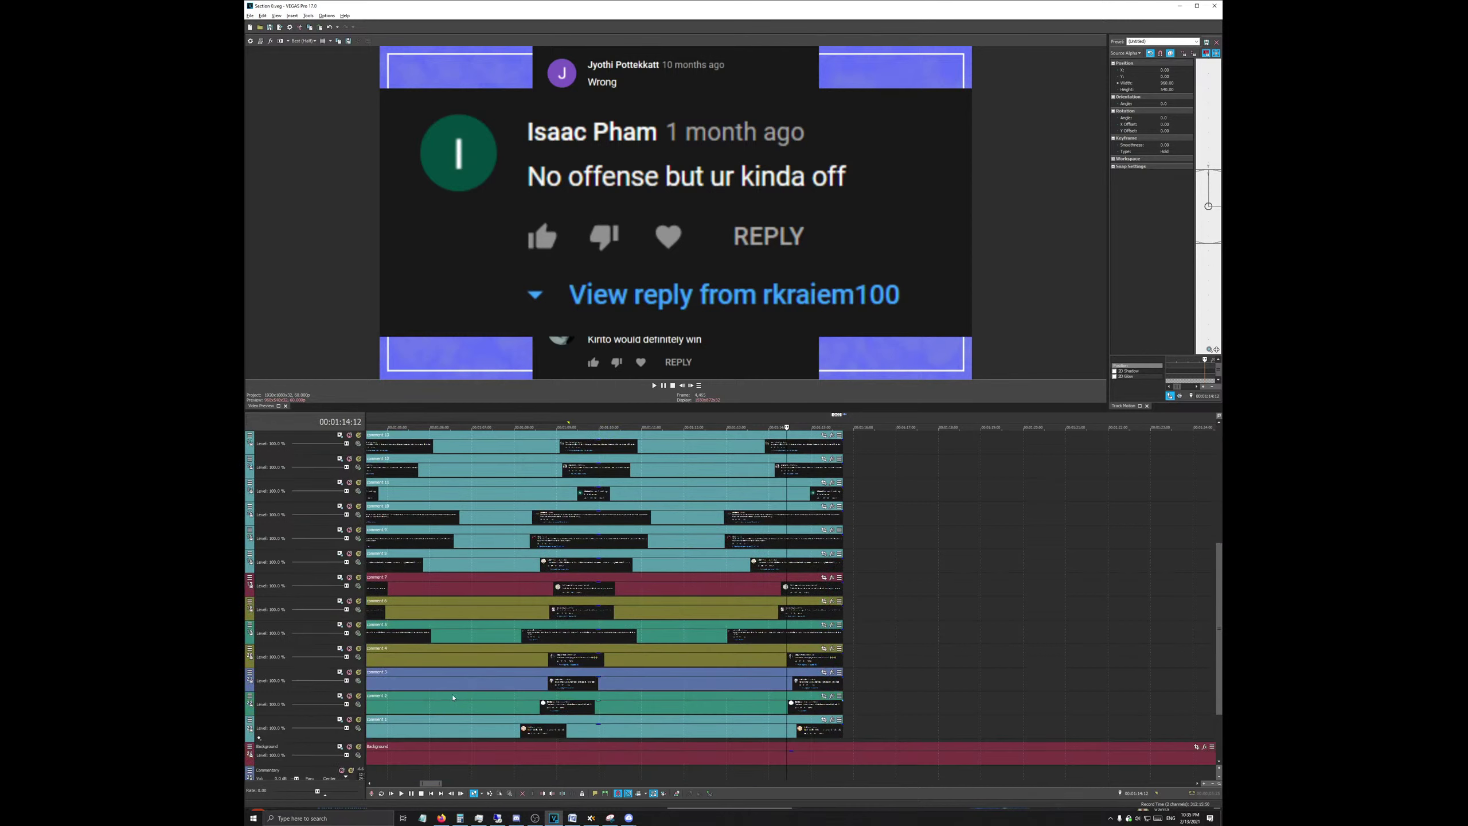
{"action": "right_click", "coordinate": [253, 698]}
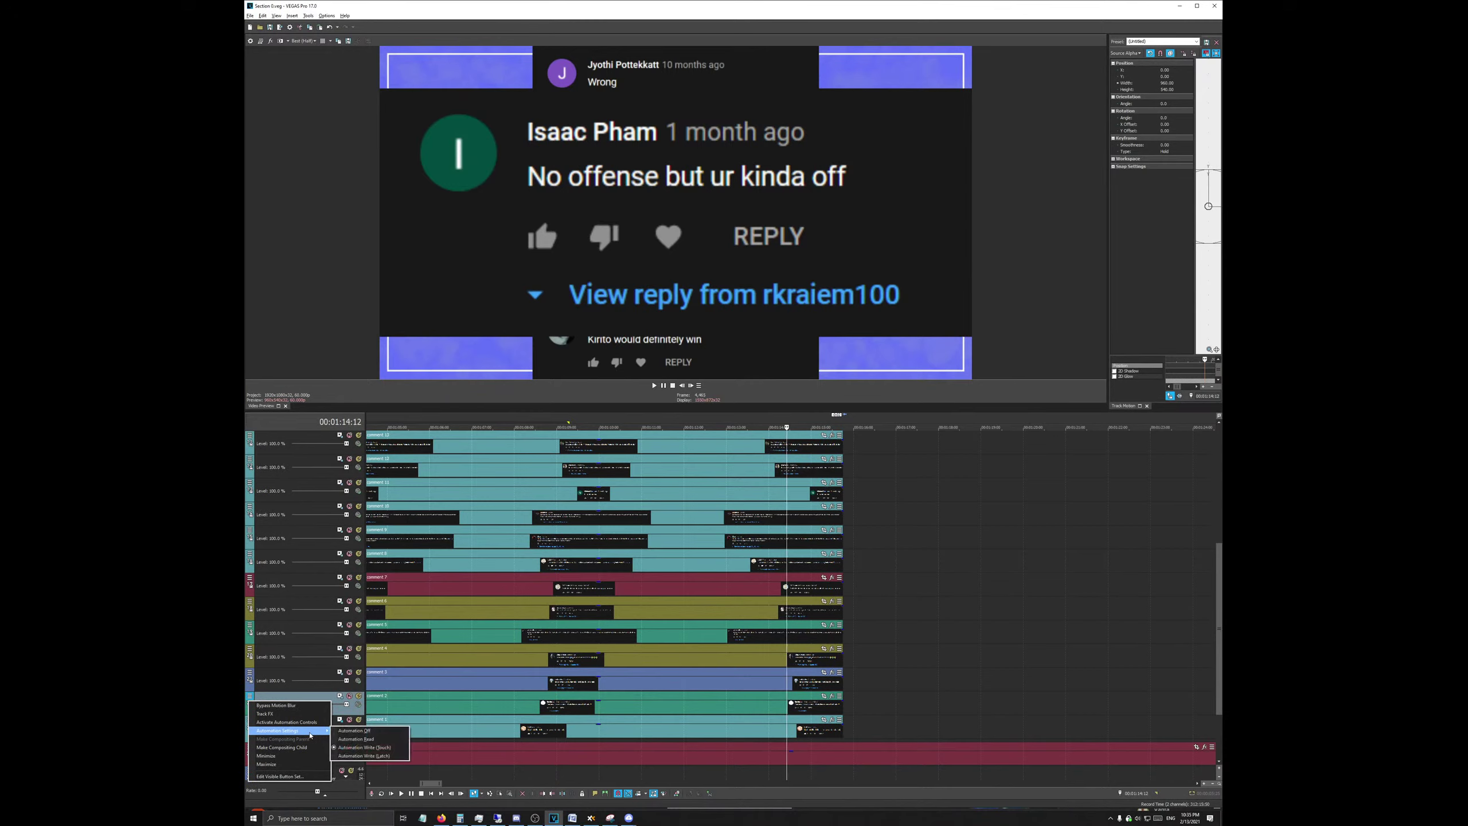
{"action": "left_click", "coordinate": [312, 757]}
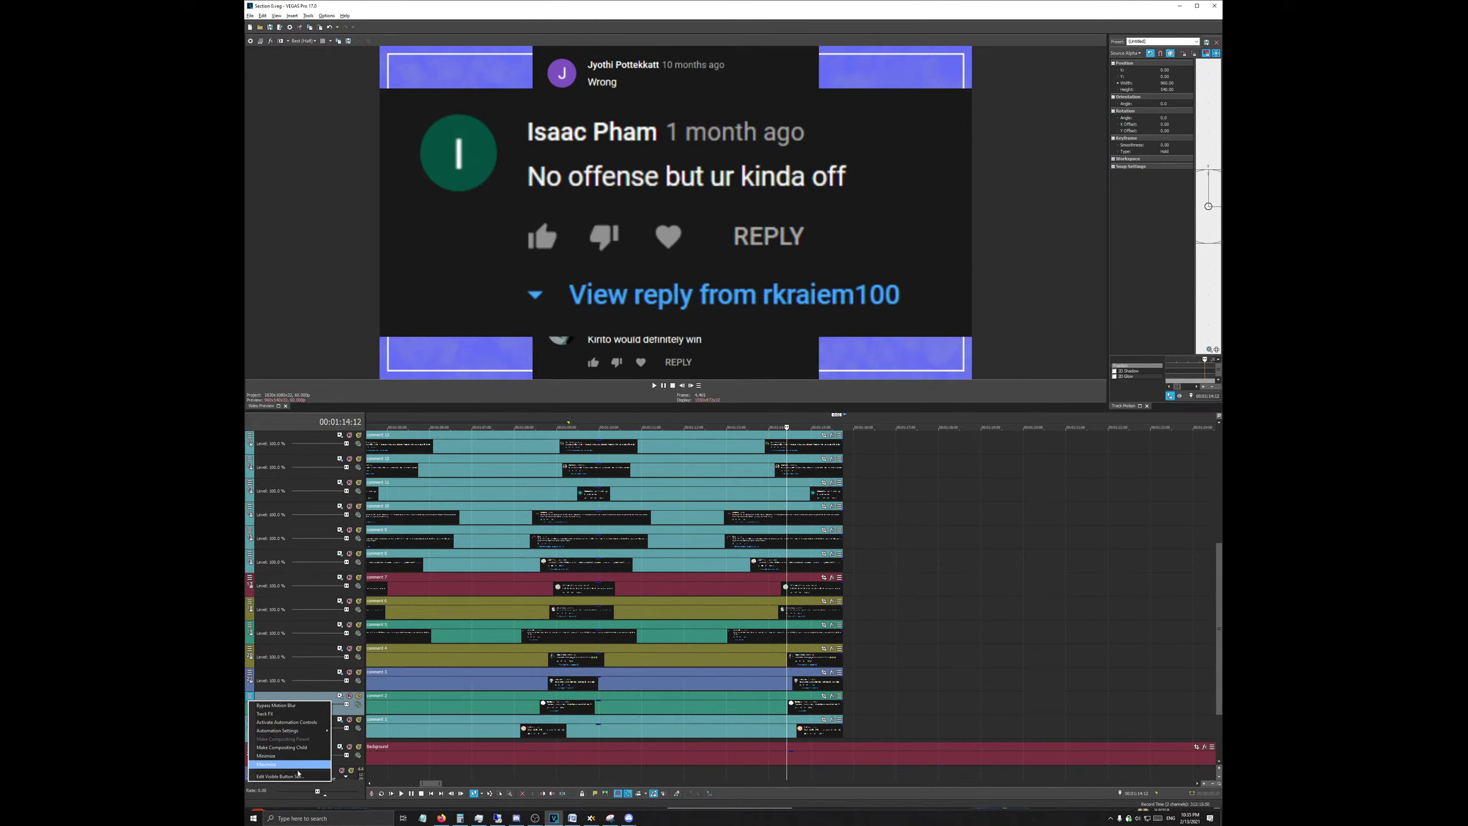
{"action": "right_click", "coordinate": [250, 701]}
{"action": "mouse_move", "coordinate": [331, 690]}
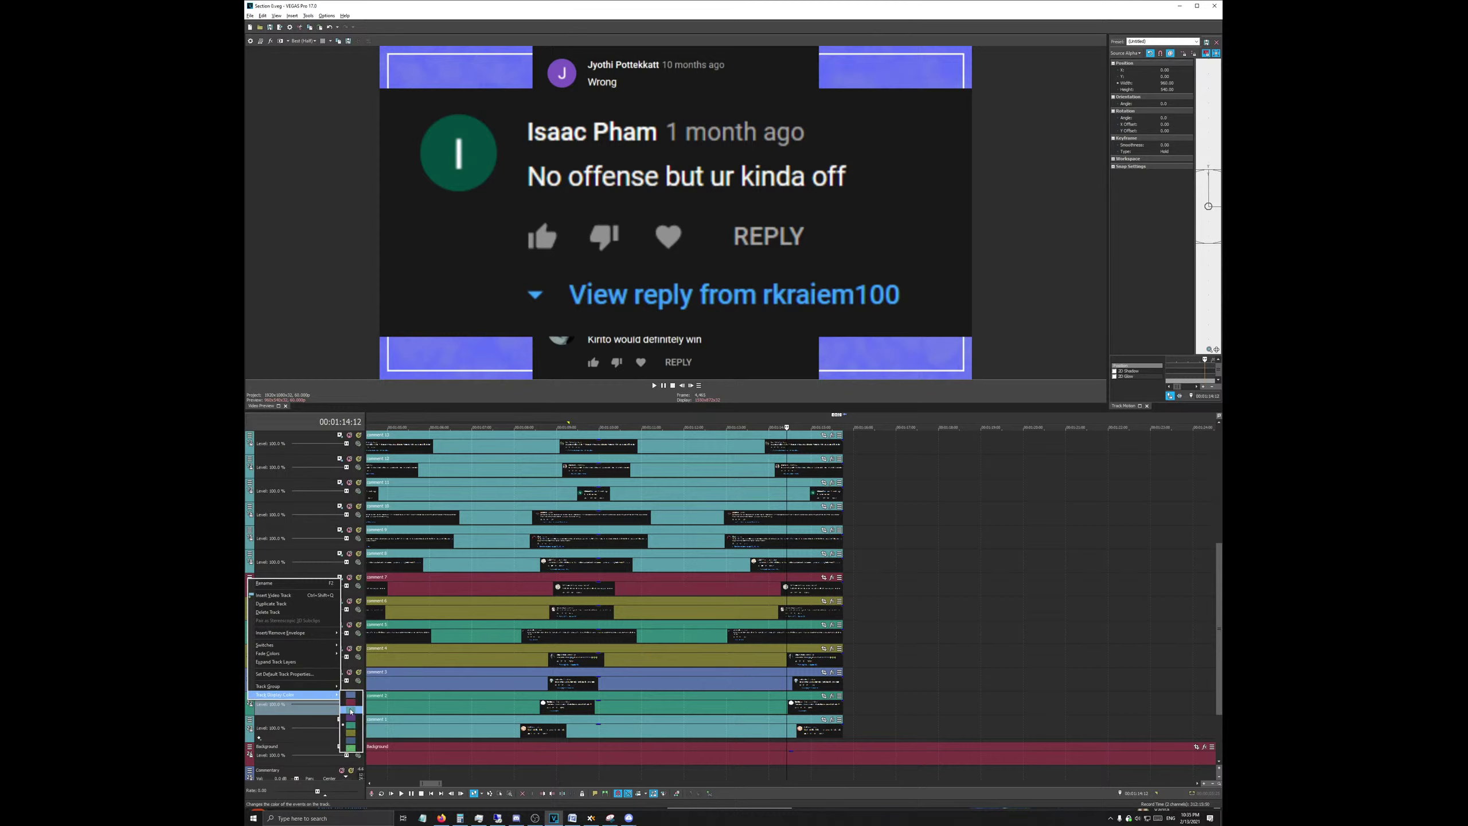
{"action": "left_click", "coordinate": [358, 712]}
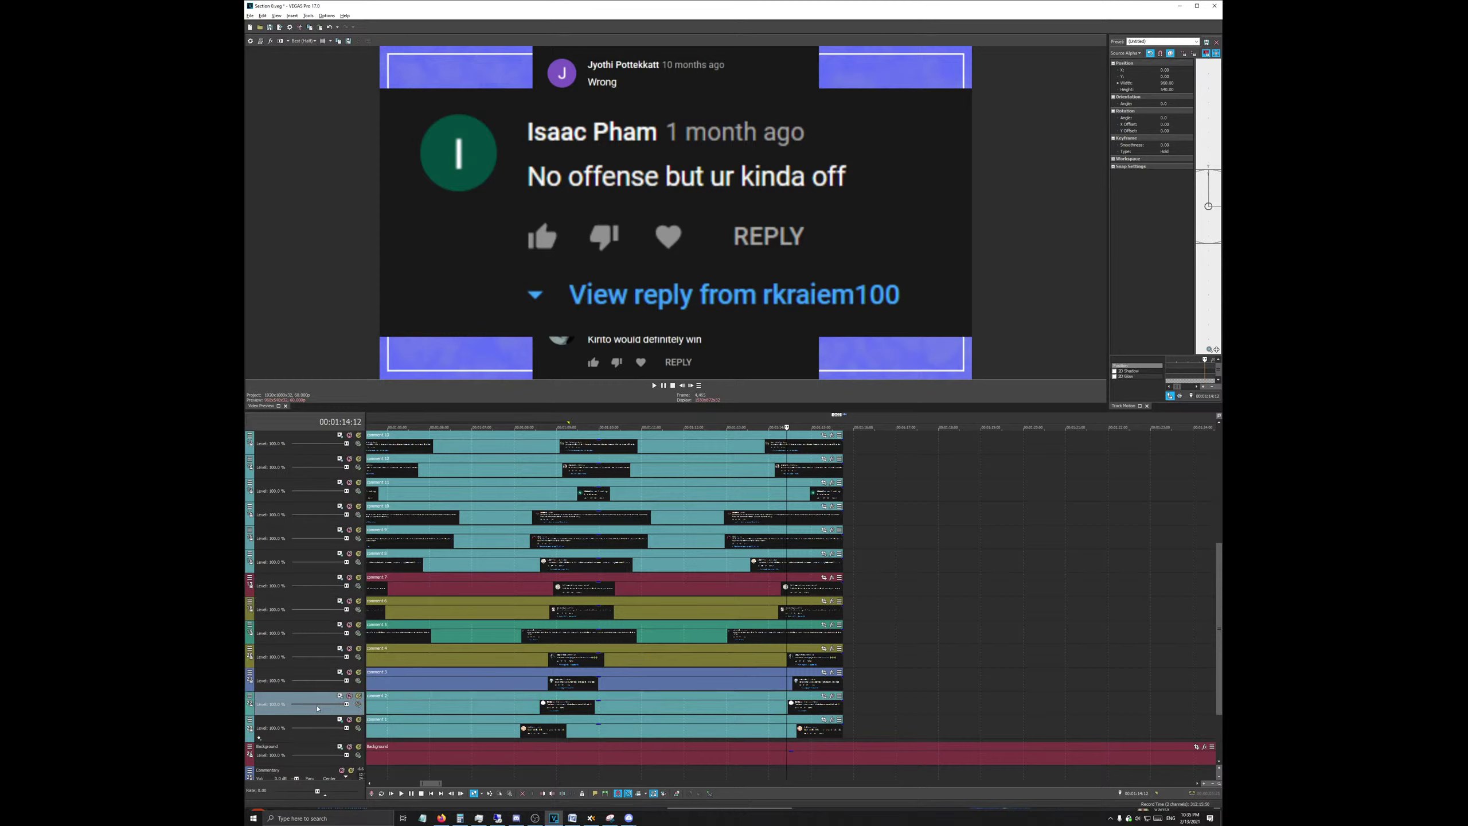
Step: Select the comment 2 and comment 3 tracks, try grouping them, and undo the grouping
{"action": "scroll", "coordinate": [347, 717], "scroll_direction": "up", "scroll_amount": 1}
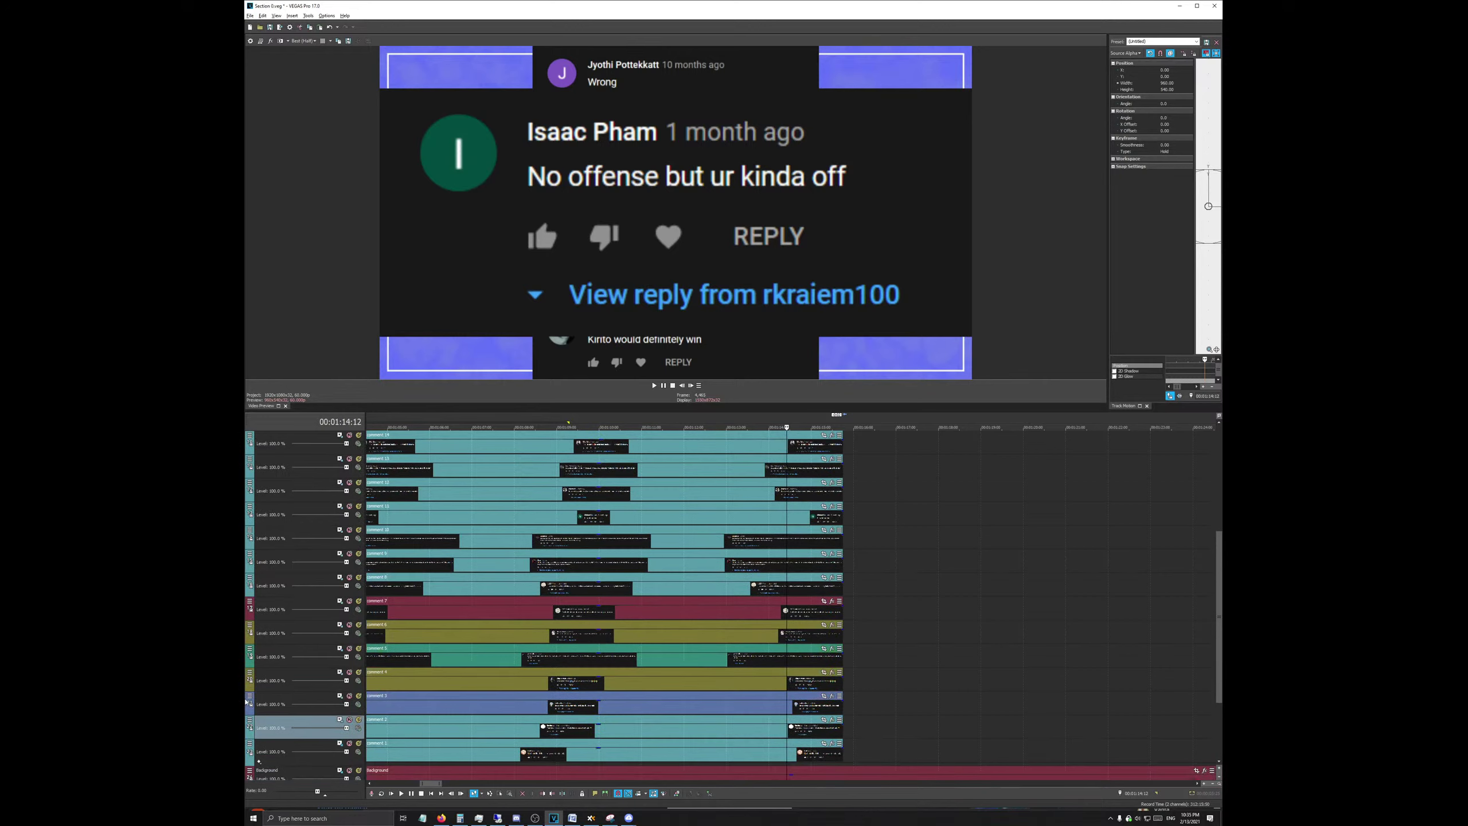
{"action": "right_click", "coordinate": [254, 706]}
{"action": "mouse_move", "coordinate": [335, 694]}
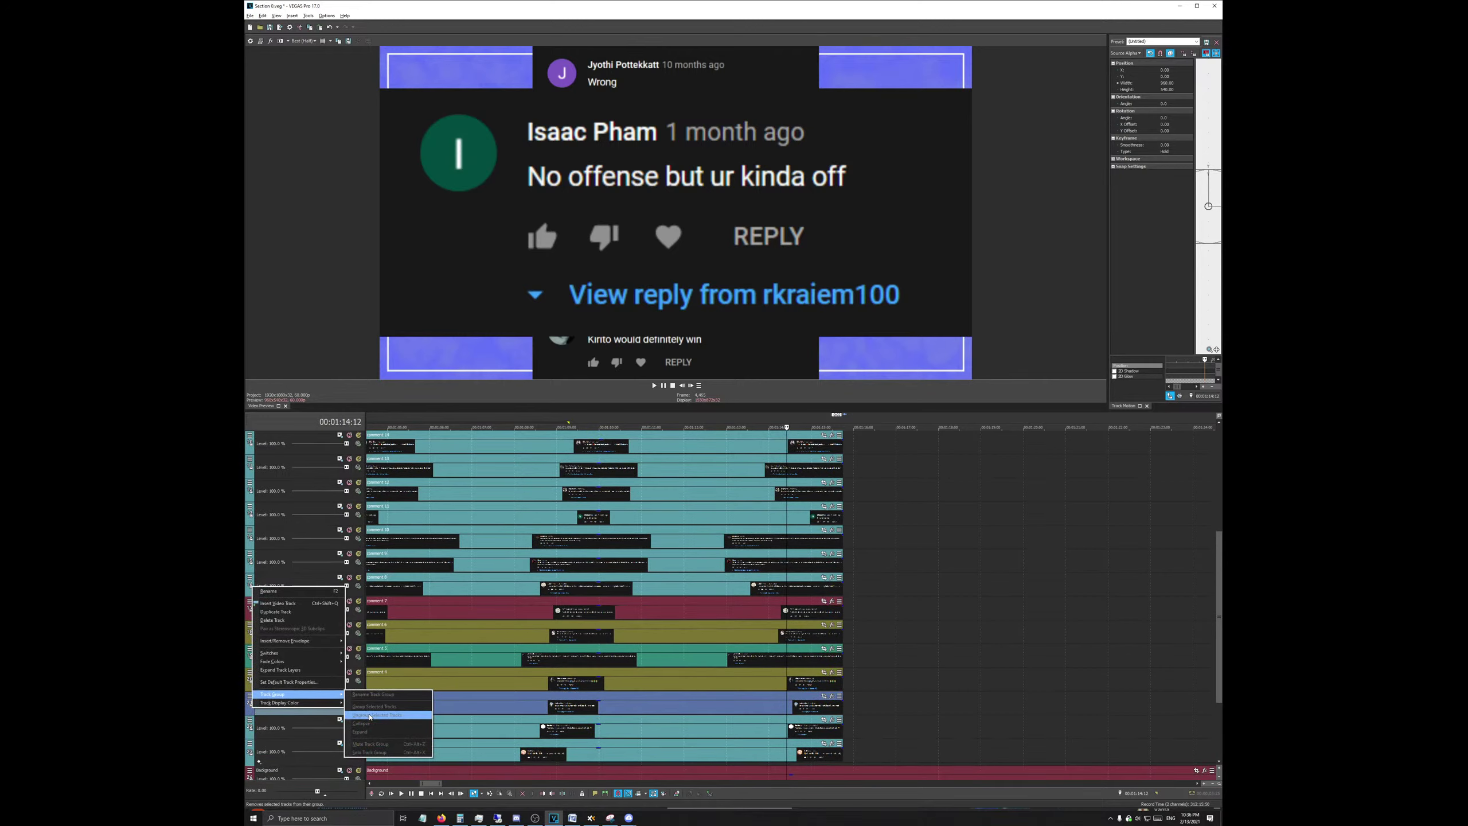
{"action": "left_click", "coordinate": [282, 728], "text": "shift"}
{"action": "right_click", "coordinate": [281, 727]}
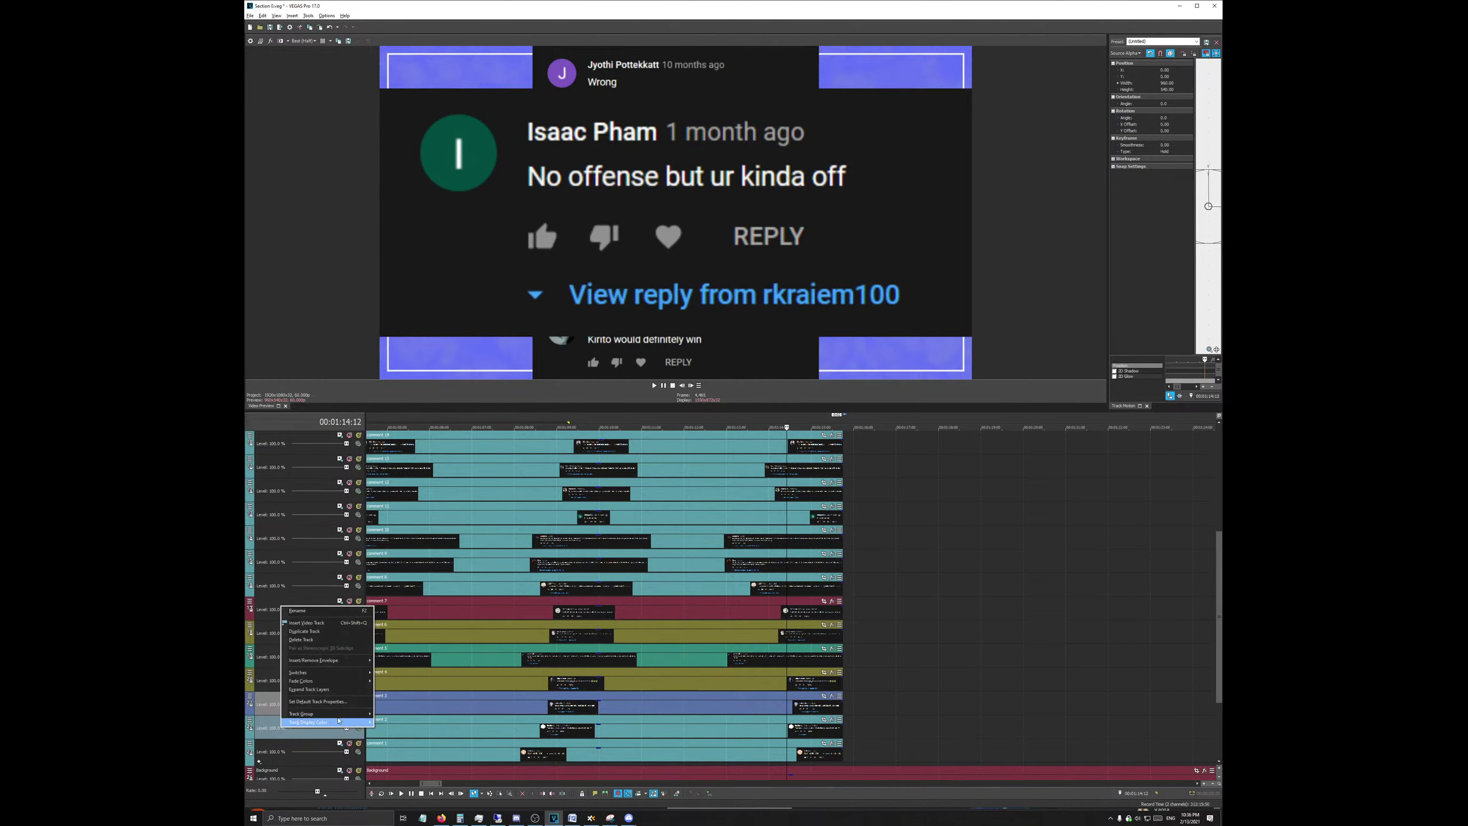
{"action": "mouse_move", "coordinate": [347, 713]}
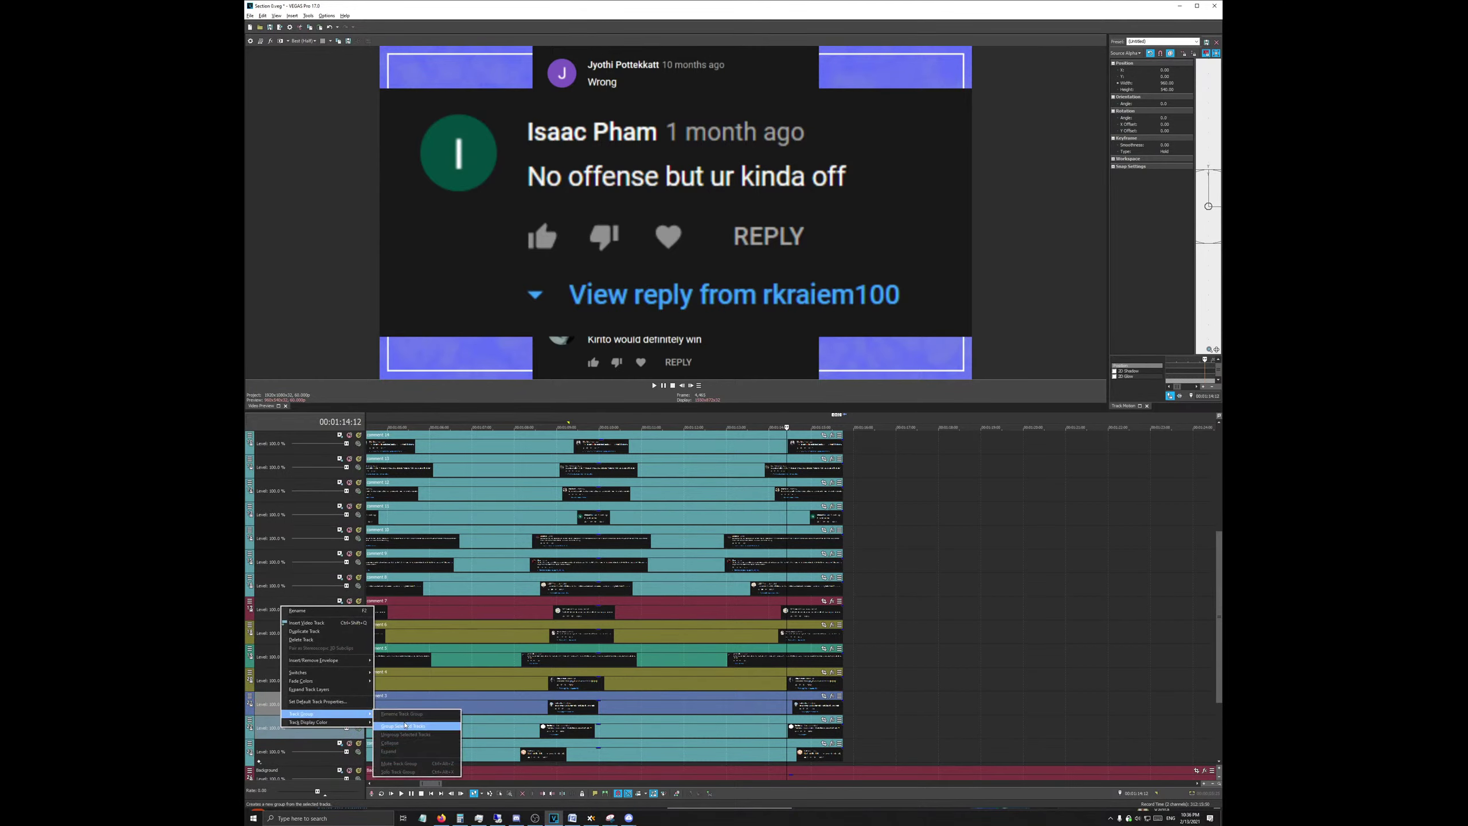
{"action": "left_click", "coordinate": [405, 722]}
{"action": "key", "text": "ctrl+z"}
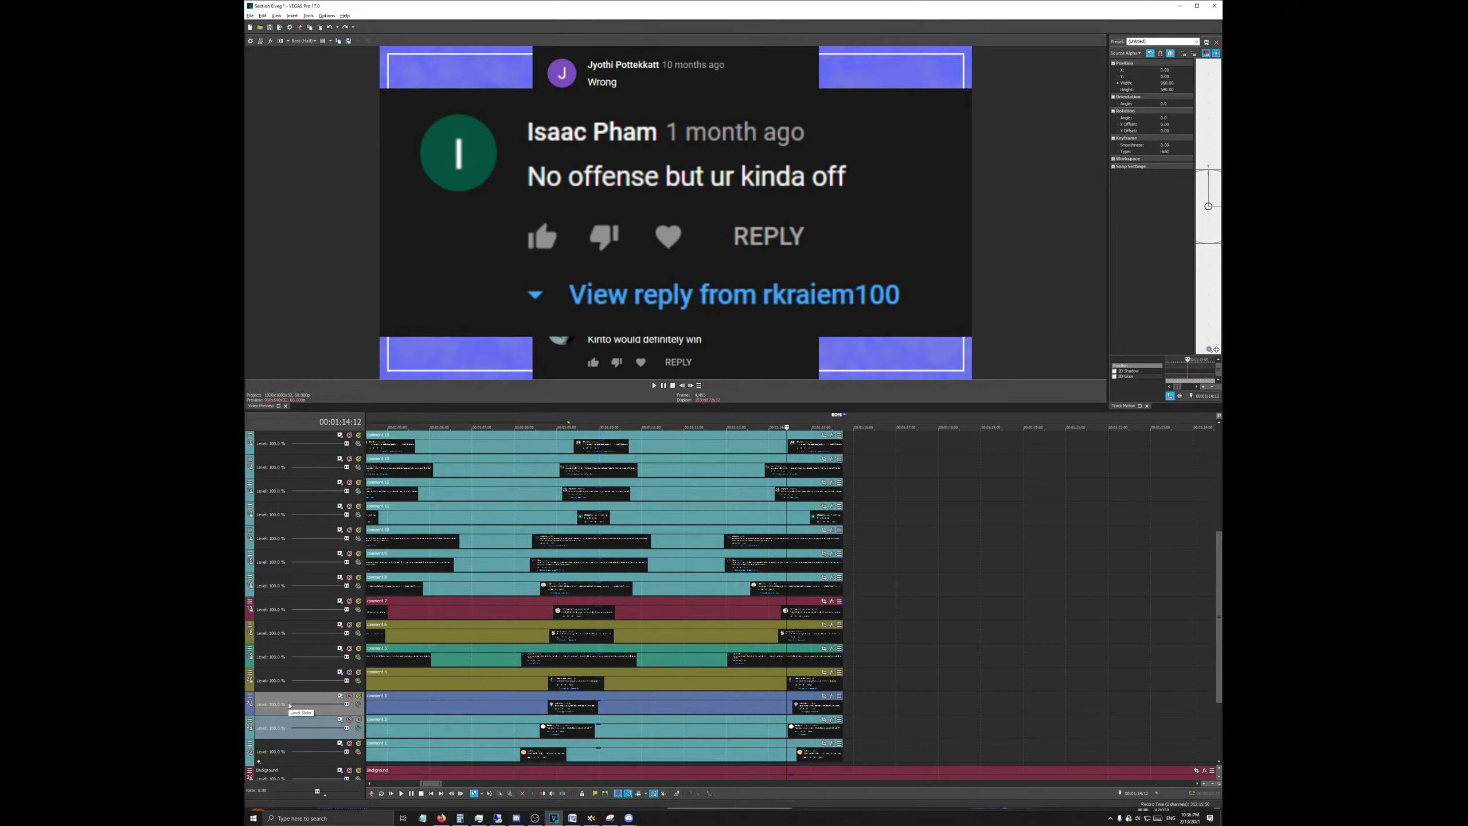
Step: Set the display color of the selected comment 2 and comment 3 tracks to teal
{"action": "right_click", "coordinate": [277, 705]}
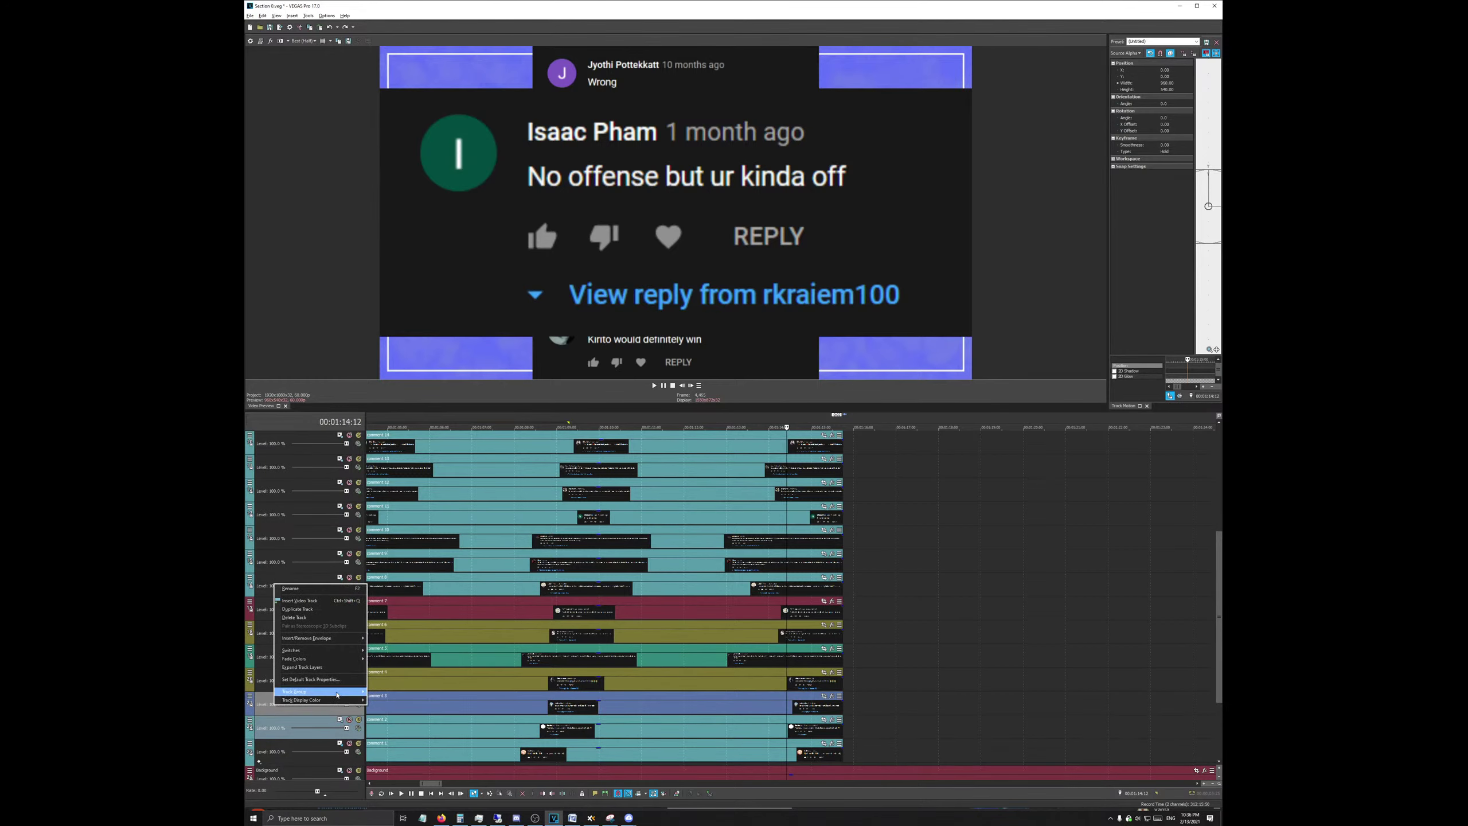
{"action": "mouse_move", "coordinate": [347, 702]}
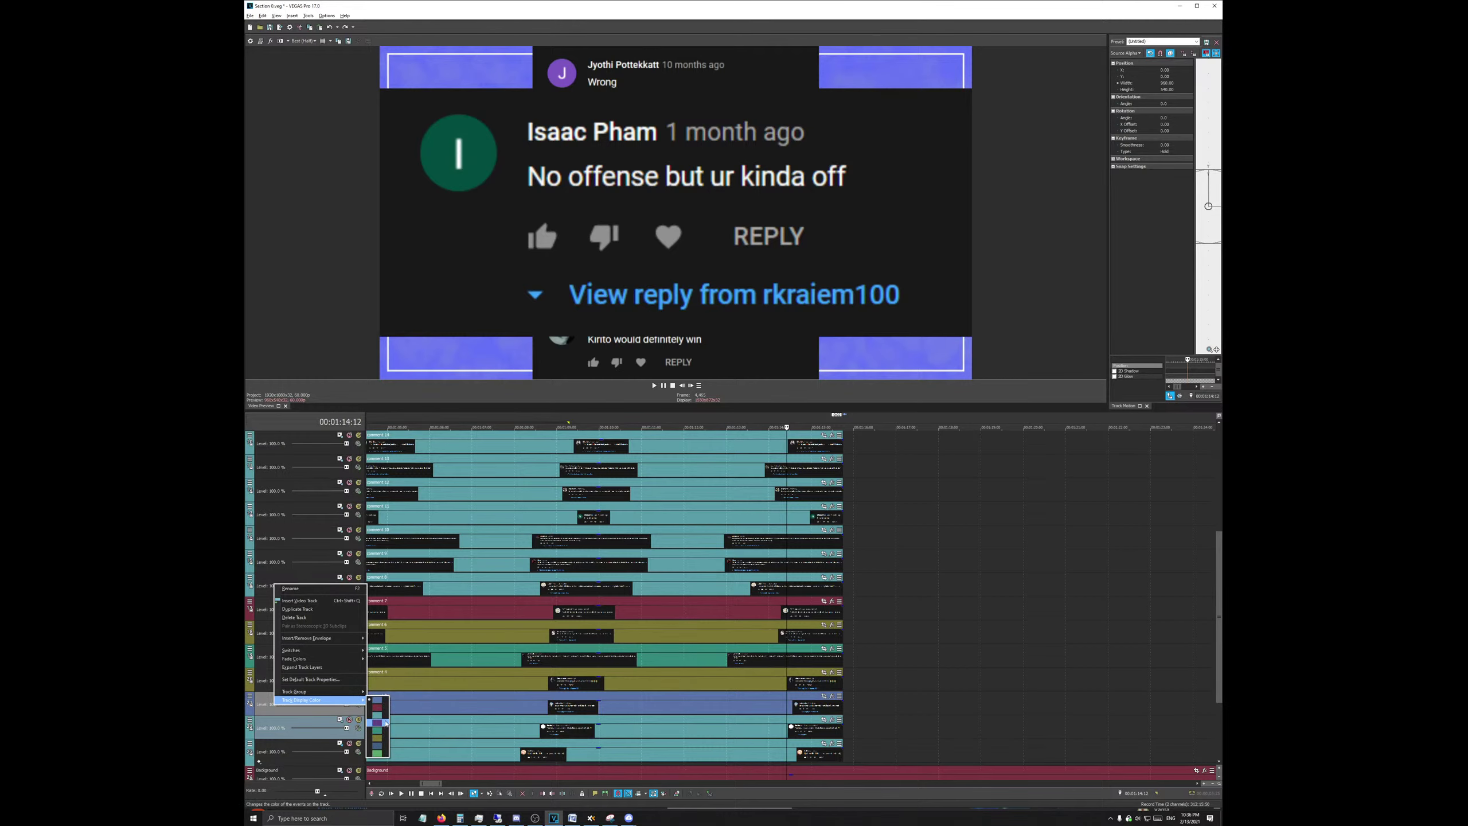
{"action": "left_click", "coordinate": [387, 718]}
{"action": "scroll", "coordinate": [468, 758], "scroll_direction": "down", "scroll_amount": 6}
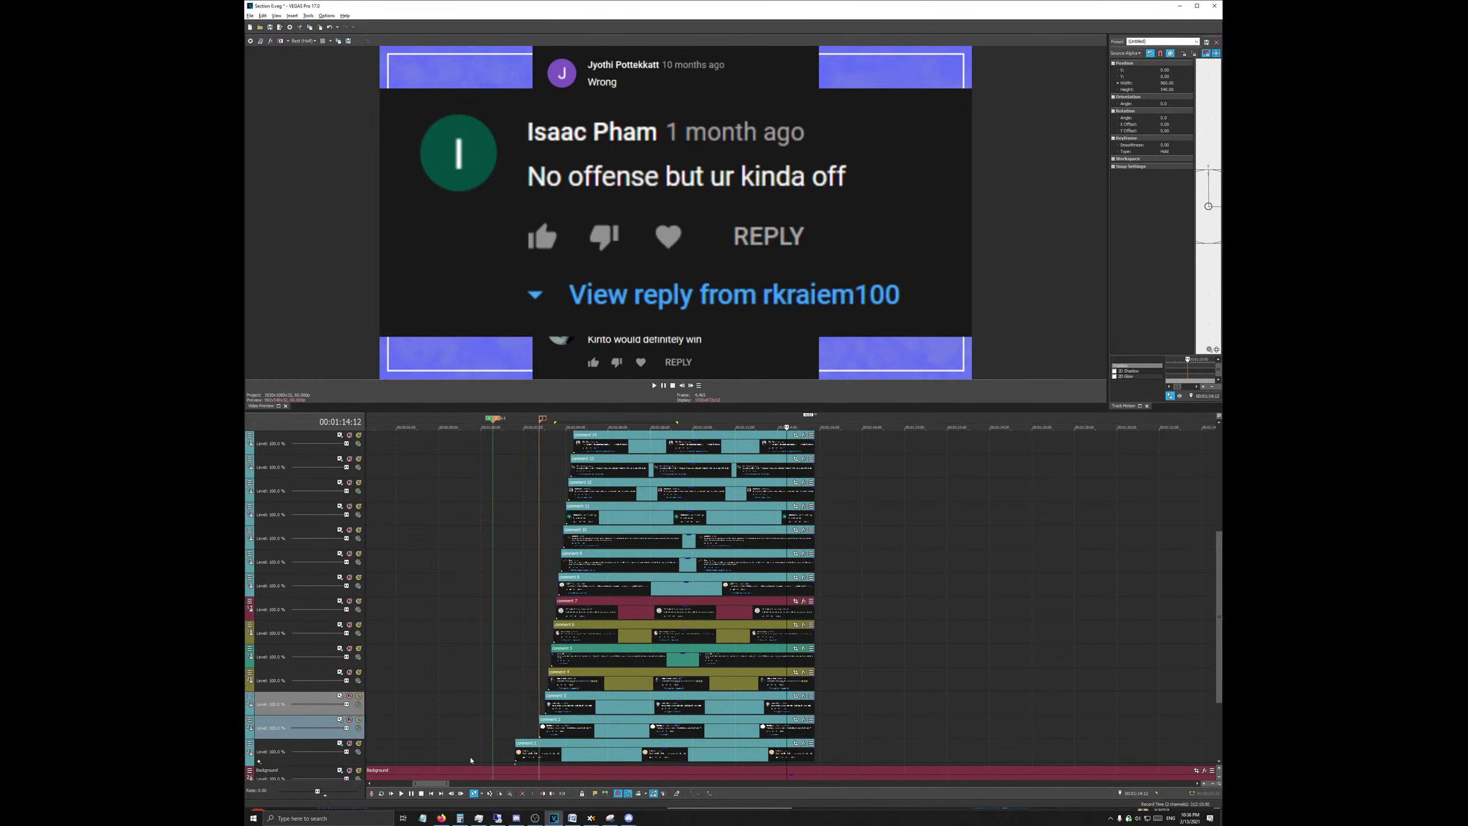
Step: Change the display colors of the comment 4 and comment 5 tracks to the teal of the other comment tracks
{"action": "scroll", "coordinate": [470, 754], "scroll_direction": "up", "scroll_amount": 6}
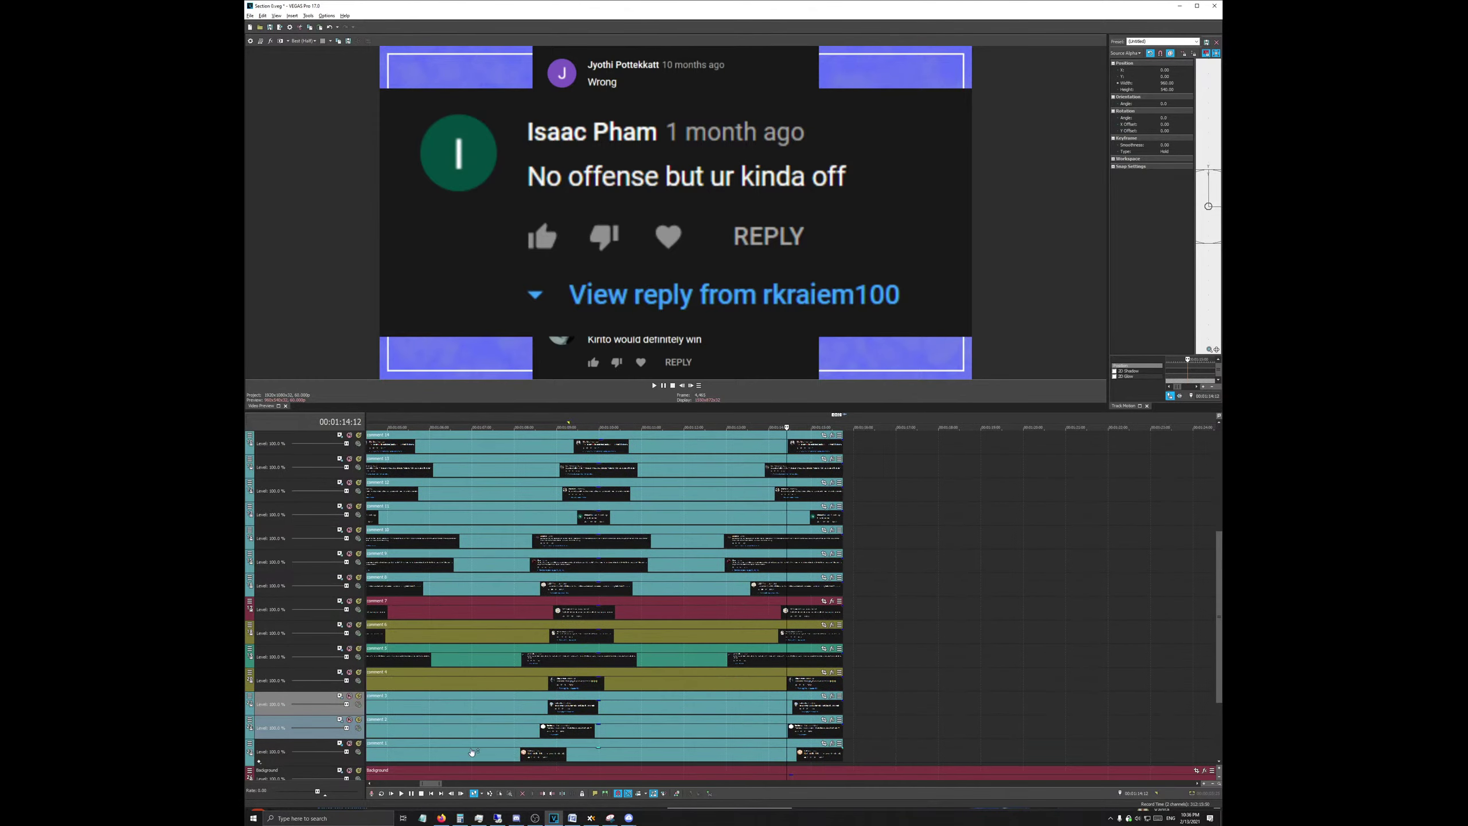
{"action": "right_click", "coordinate": [295, 682]}
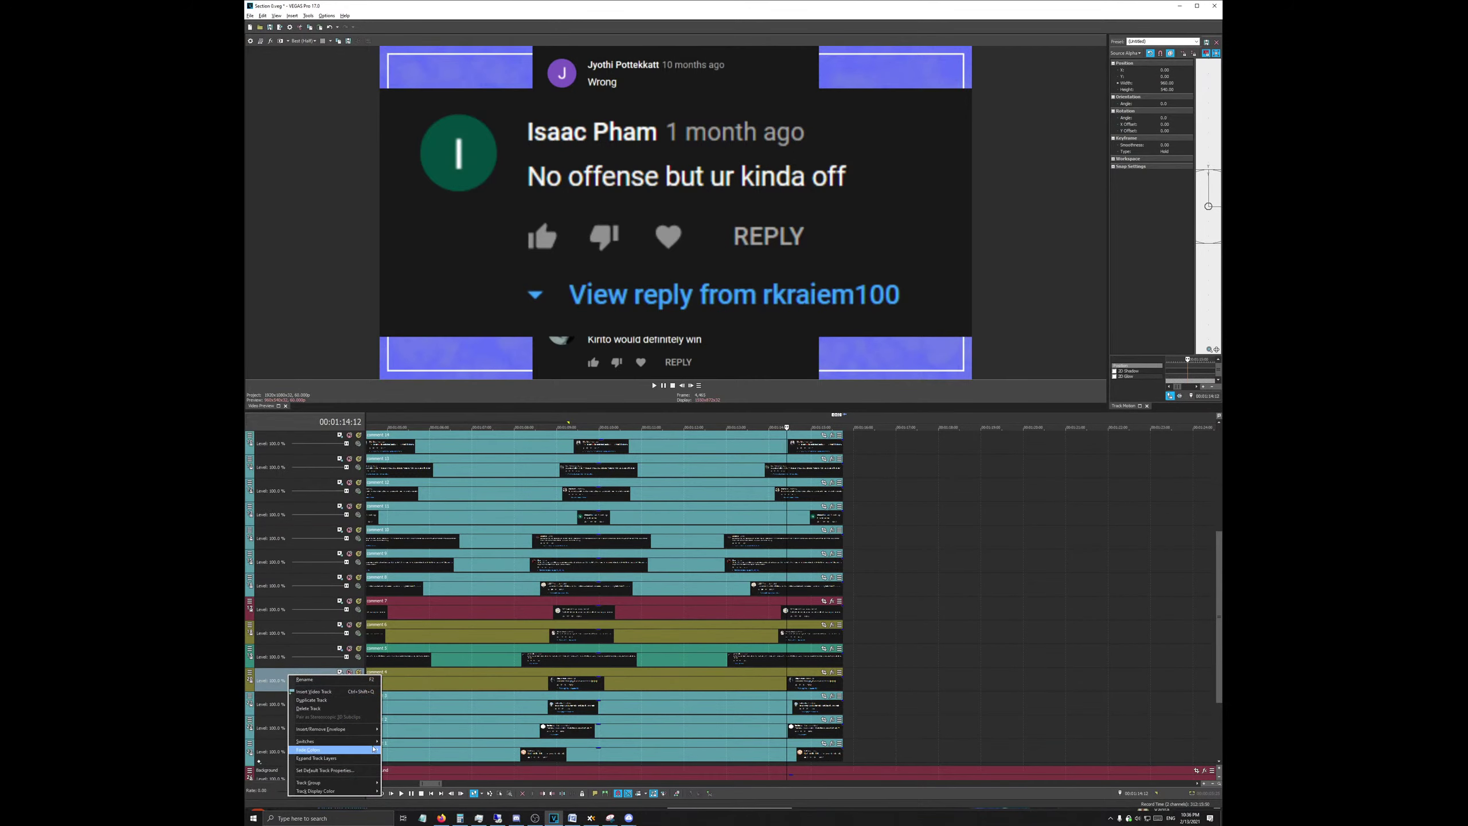
{"action": "mouse_move", "coordinate": [376, 789]}
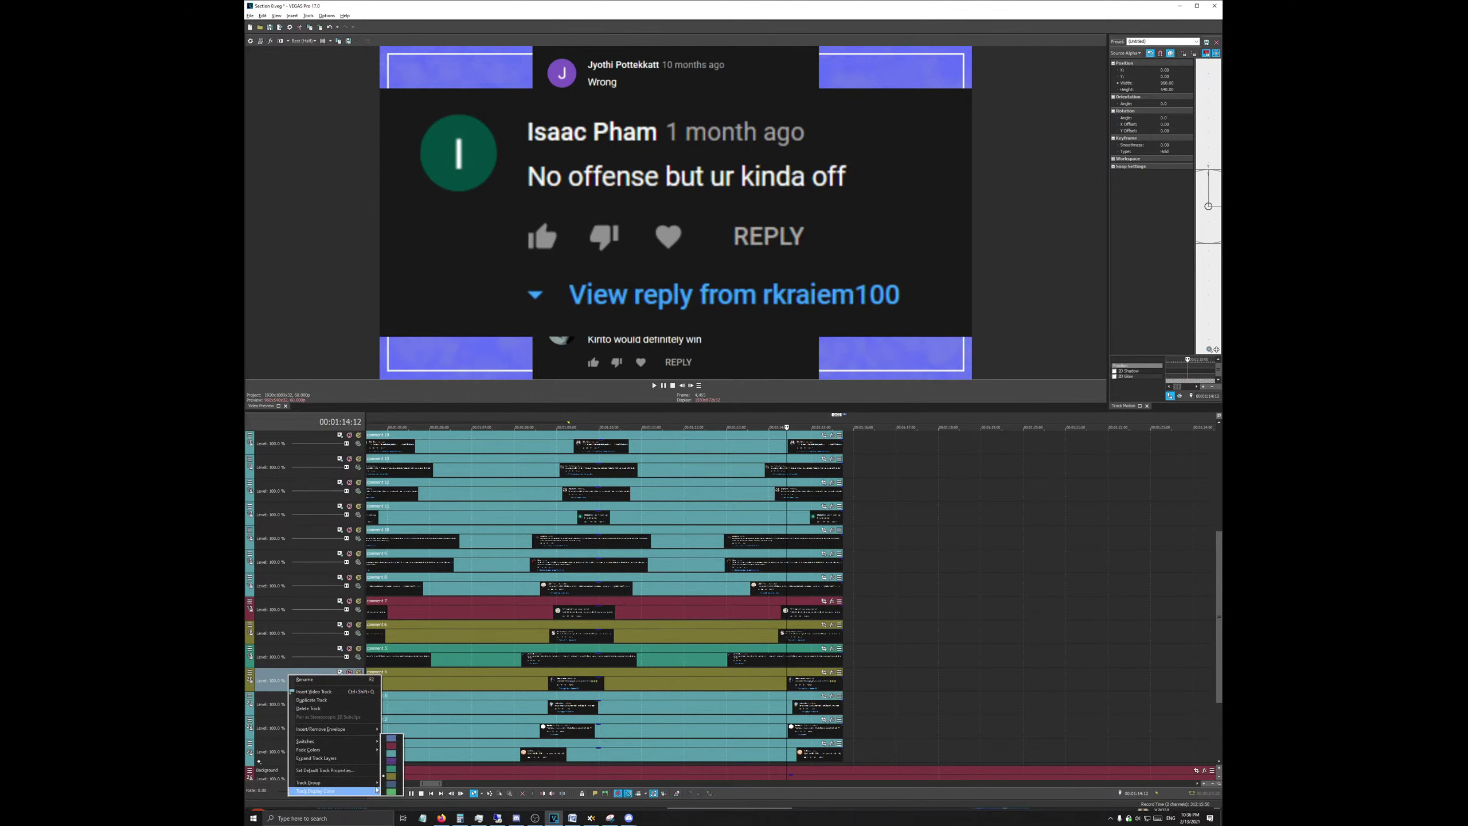
{"action": "left_click", "coordinate": [391, 753]}
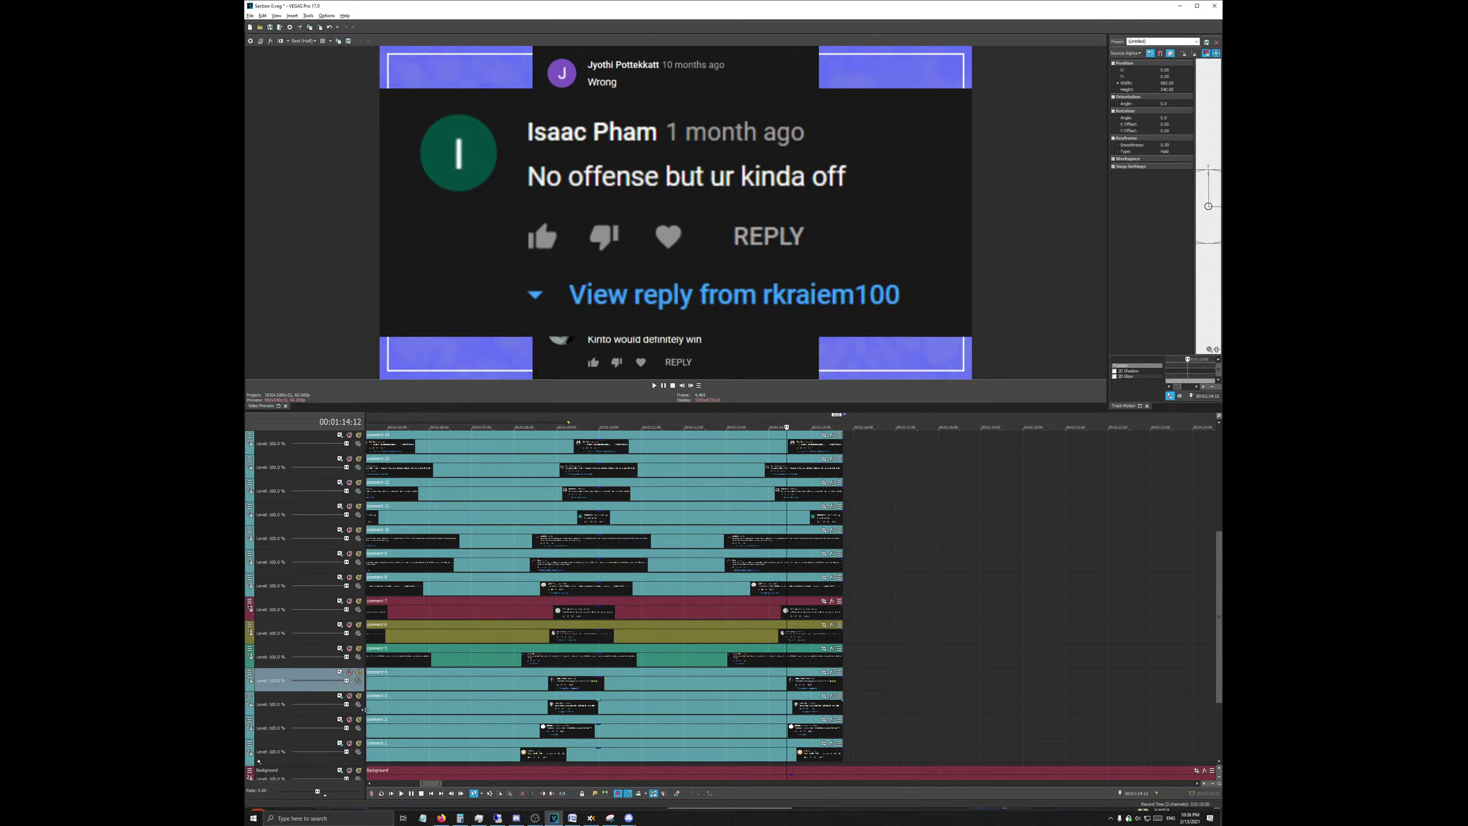
{"action": "left_click", "coordinate": [313, 651]}
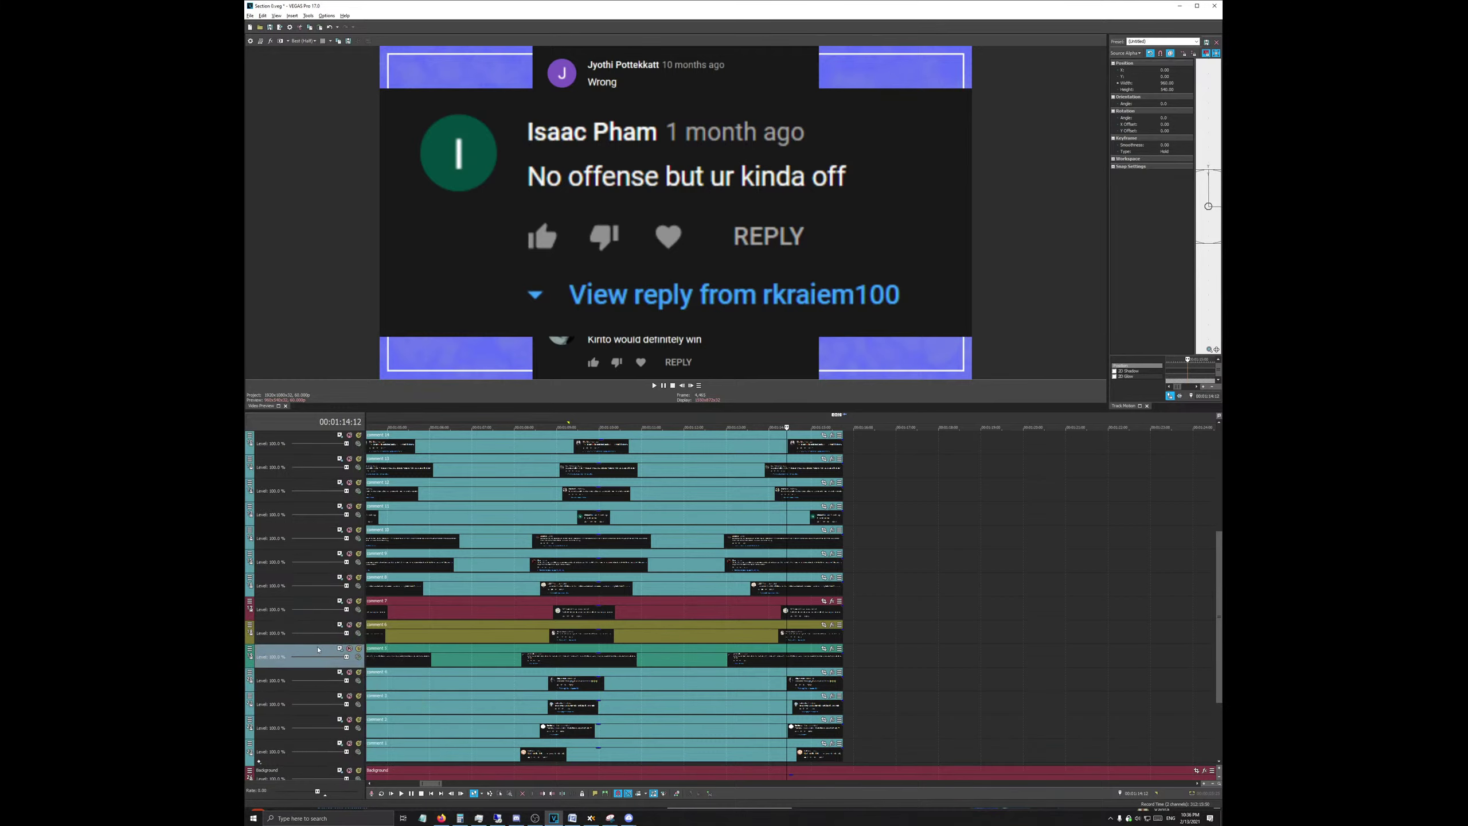
{"action": "right_click", "coordinate": [319, 648]}
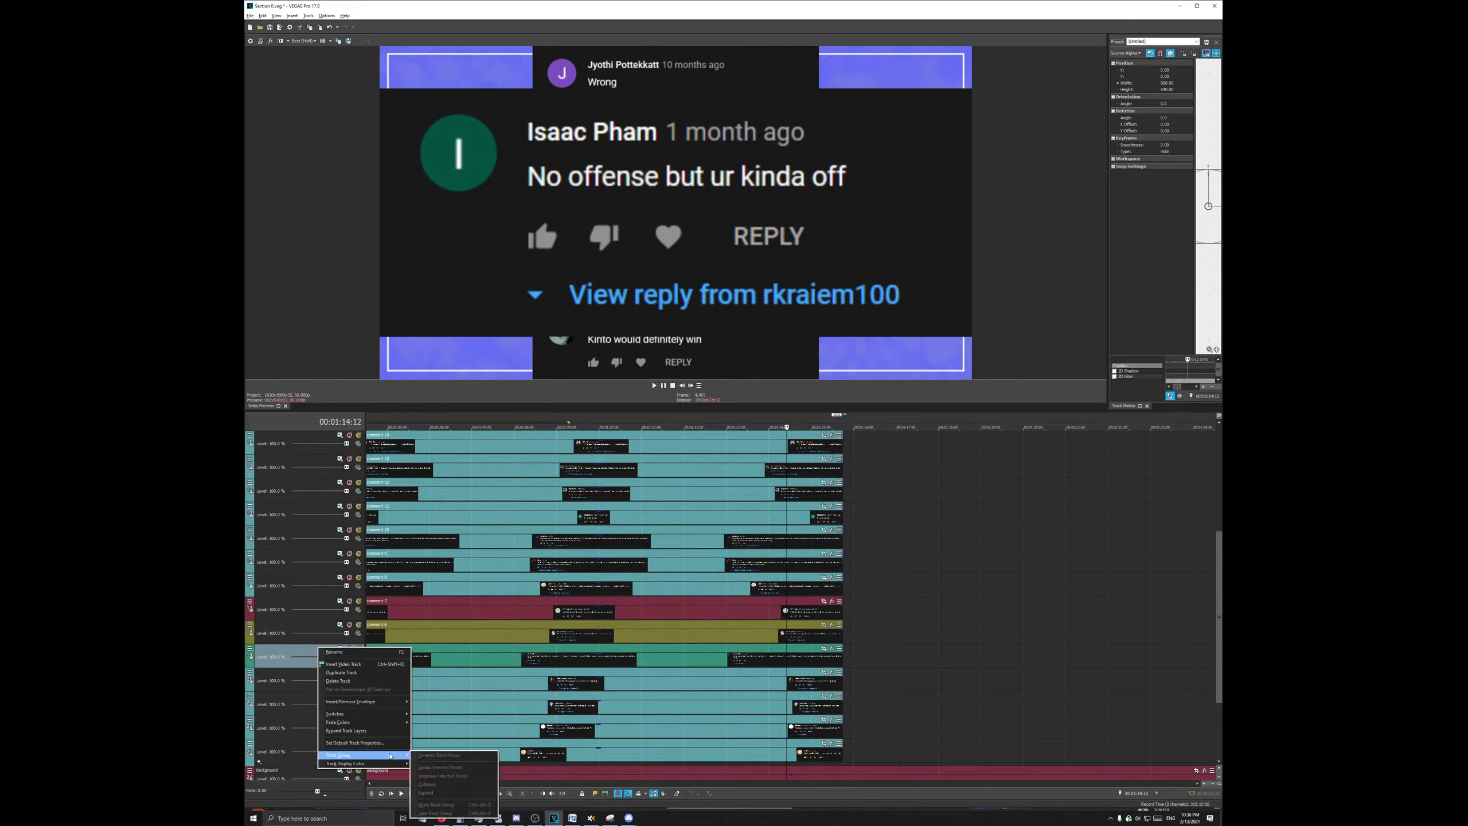
{"action": "mouse_move", "coordinate": [370, 763]}
{"action": "left_click", "coordinate": [423, 779]}
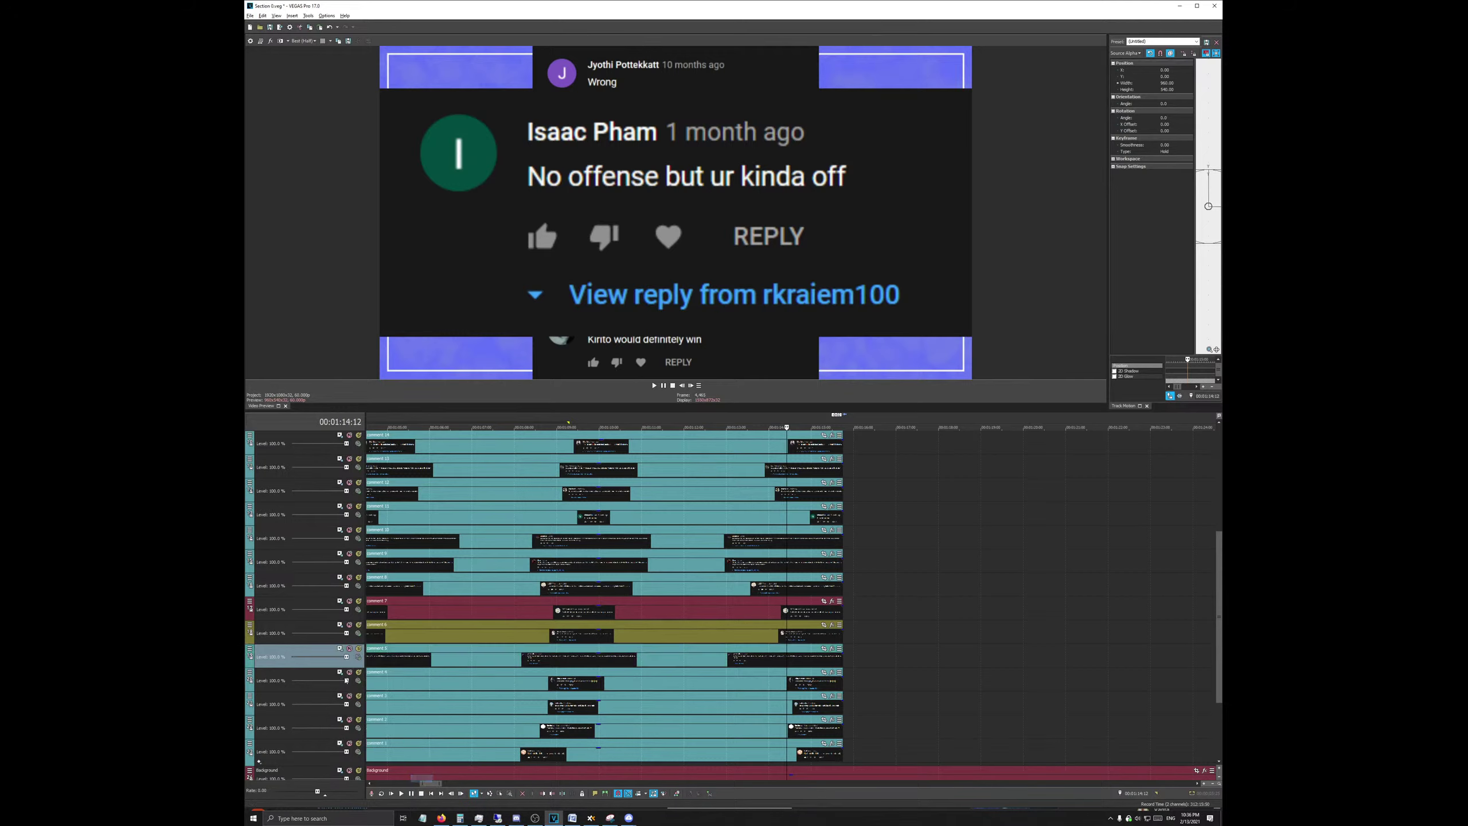
Step: Change the display colors of the olive comment 6 track and the red comment 7 track to teal
{"action": "right_click", "coordinate": [308, 628]}
{"action": "mouse_move", "coordinate": [370, 743]}
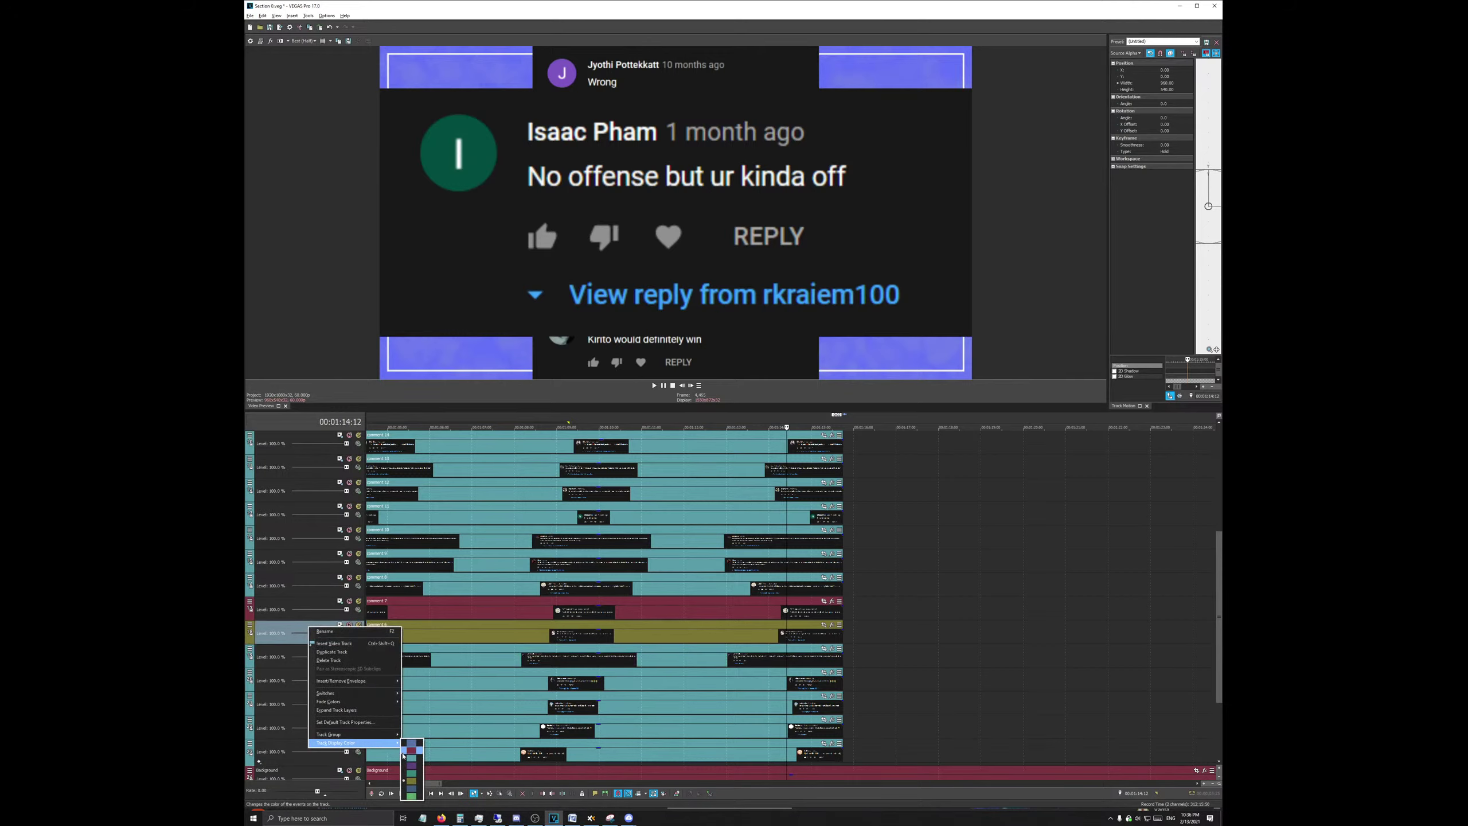
{"action": "left_click", "coordinate": [413, 762]}
{"action": "right_click", "coordinate": [306, 611]}
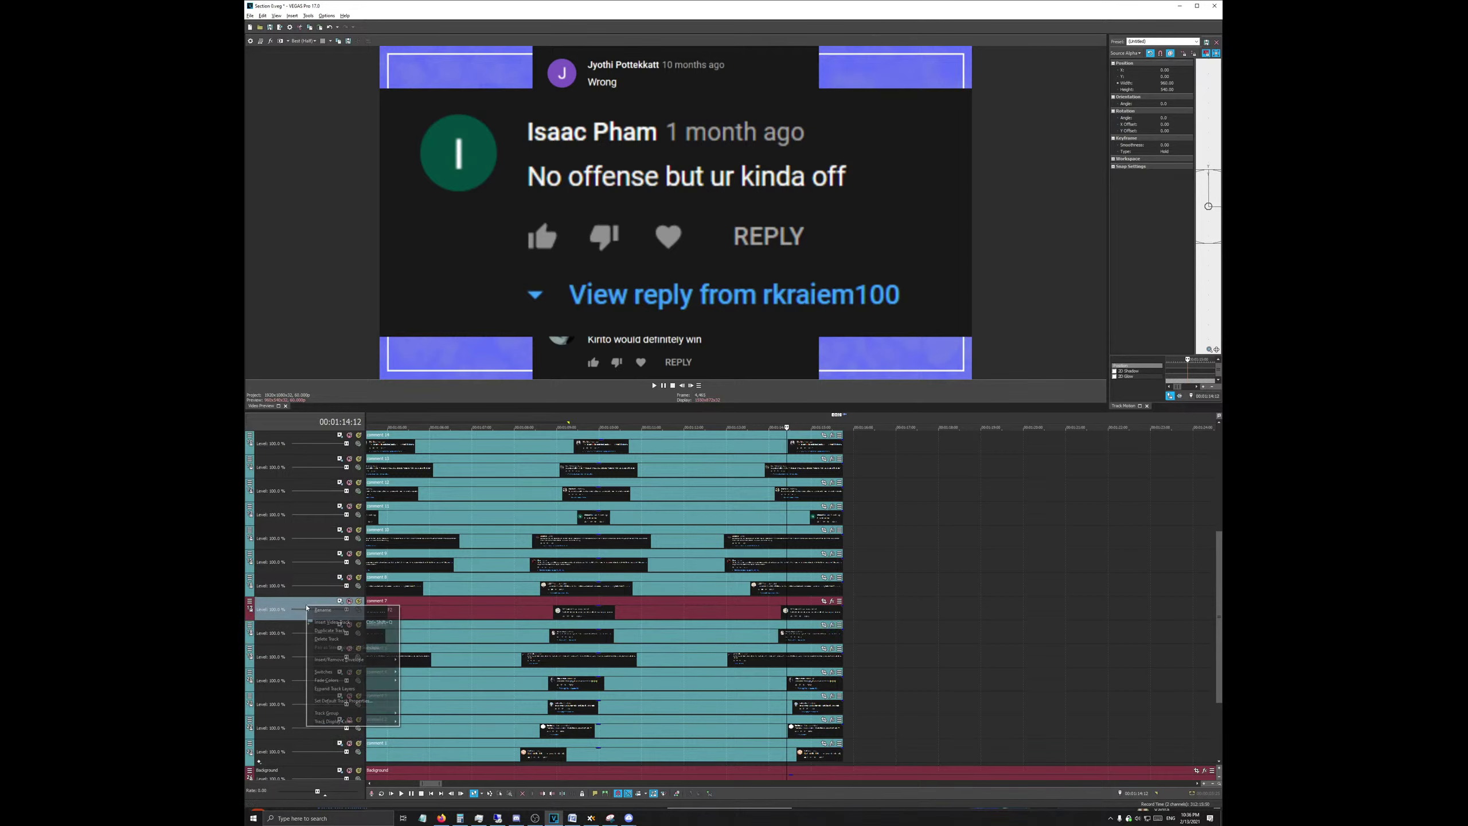
{"action": "mouse_move", "coordinate": [358, 721]}
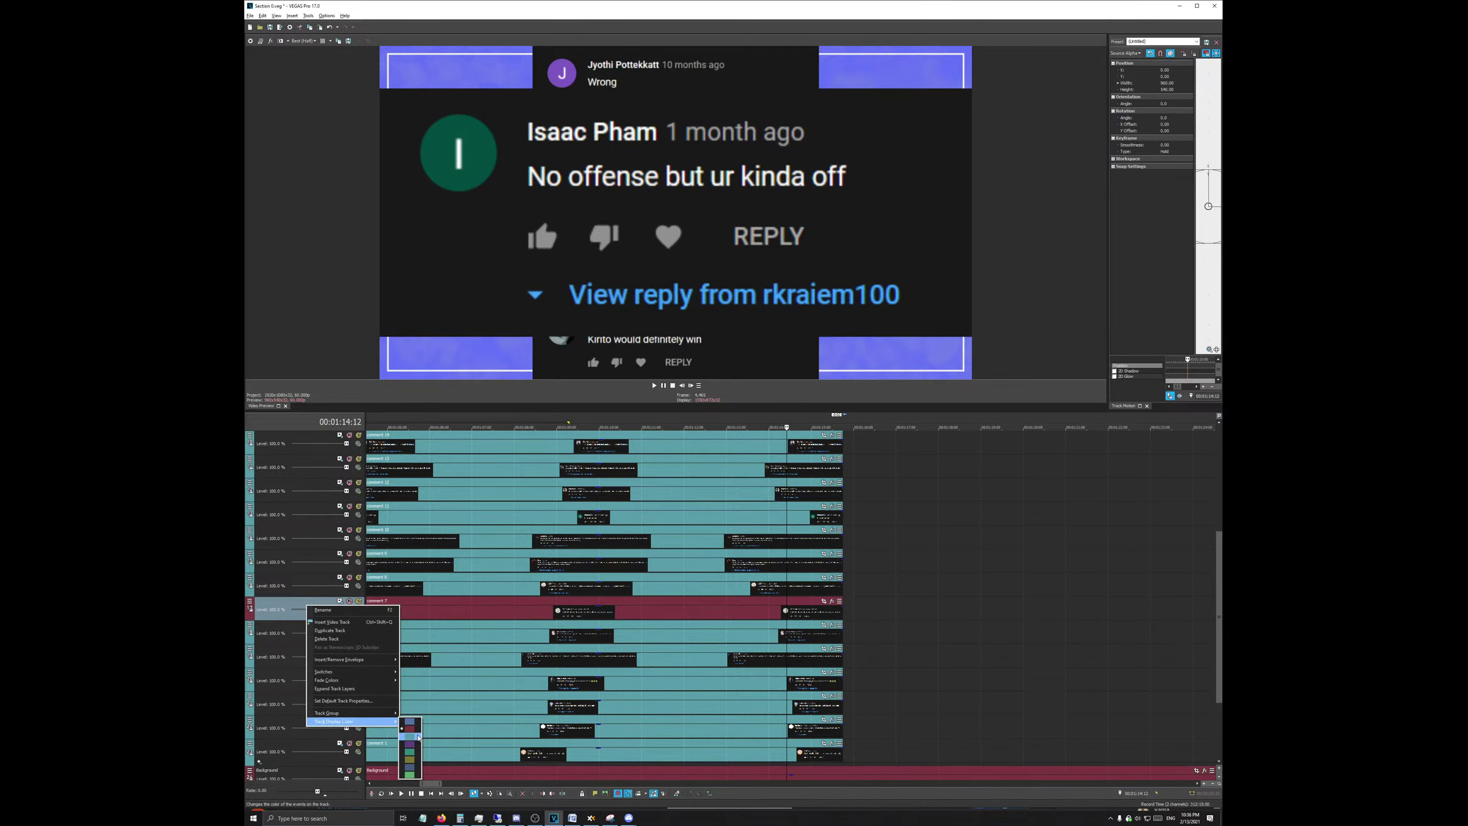
{"action": "left_click", "coordinate": [412, 762]}
Step: Select all comment tracks from comment 1 up to the topmost one and combine them into one track group
{"action": "scroll", "coordinate": [395, 664], "scroll_direction": "down", "scroll_amount": 4}
{"action": "scroll", "coordinate": [505, 680], "scroll_direction": "down", "scroll_amount": 2}
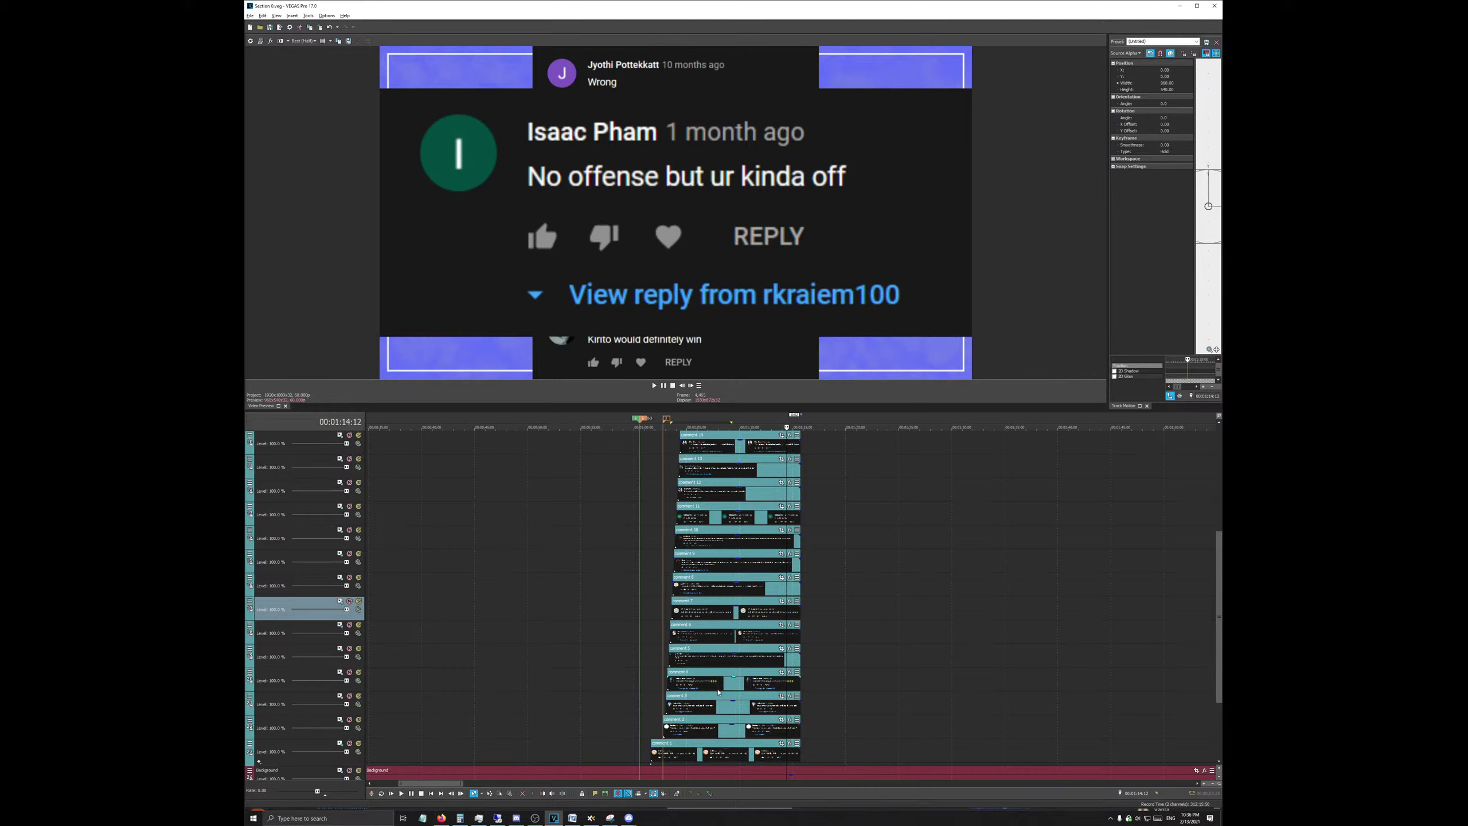
{"action": "left_click", "coordinate": [308, 752]}
{"action": "scroll", "coordinate": [508, 667], "scroll_direction": "up", "scroll_amount": 3}
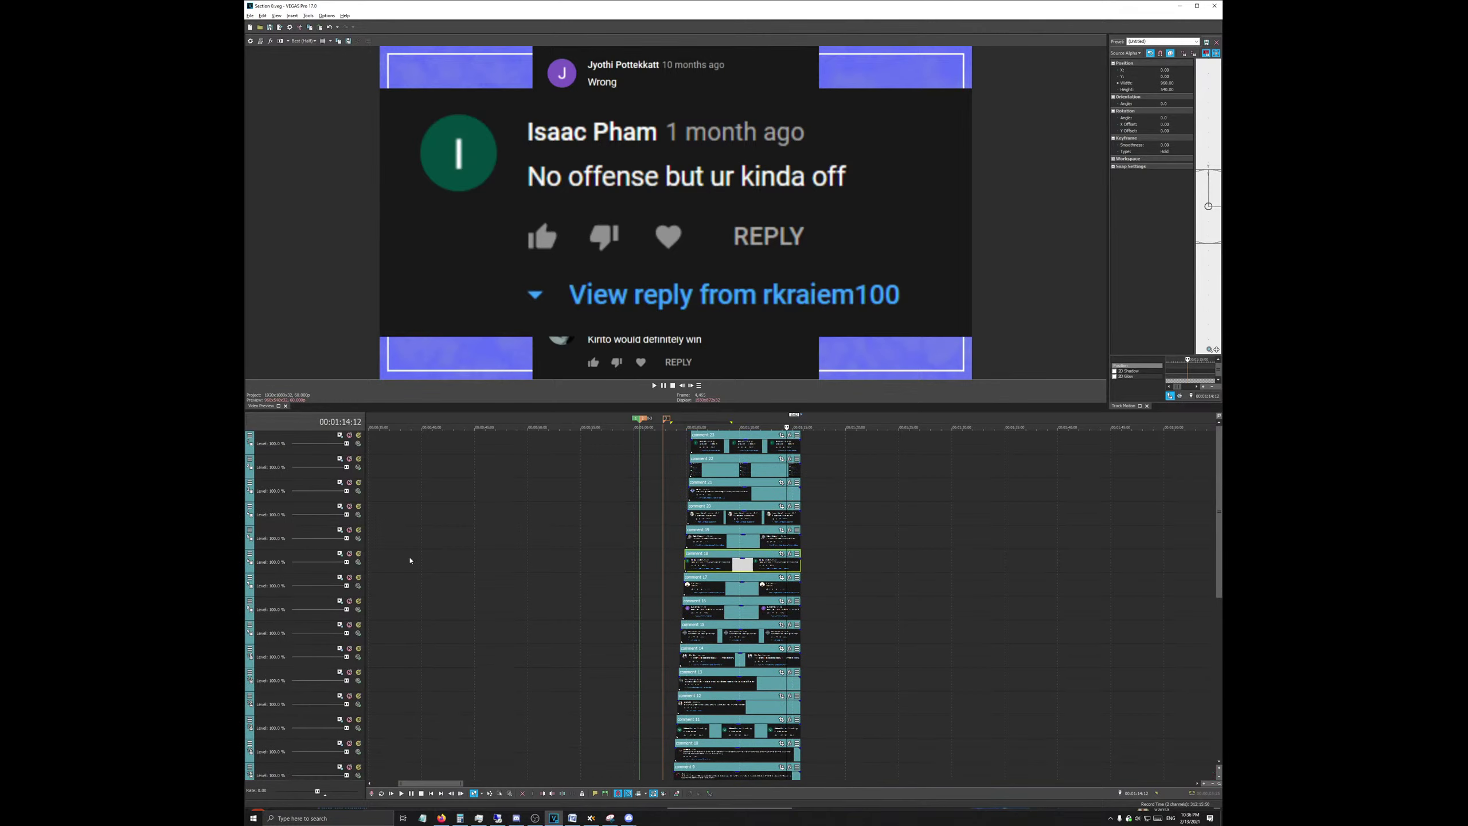
{"action": "left_click", "coordinate": [294, 441], "text": "shift"}
{"action": "right_click", "coordinate": [293, 441]}
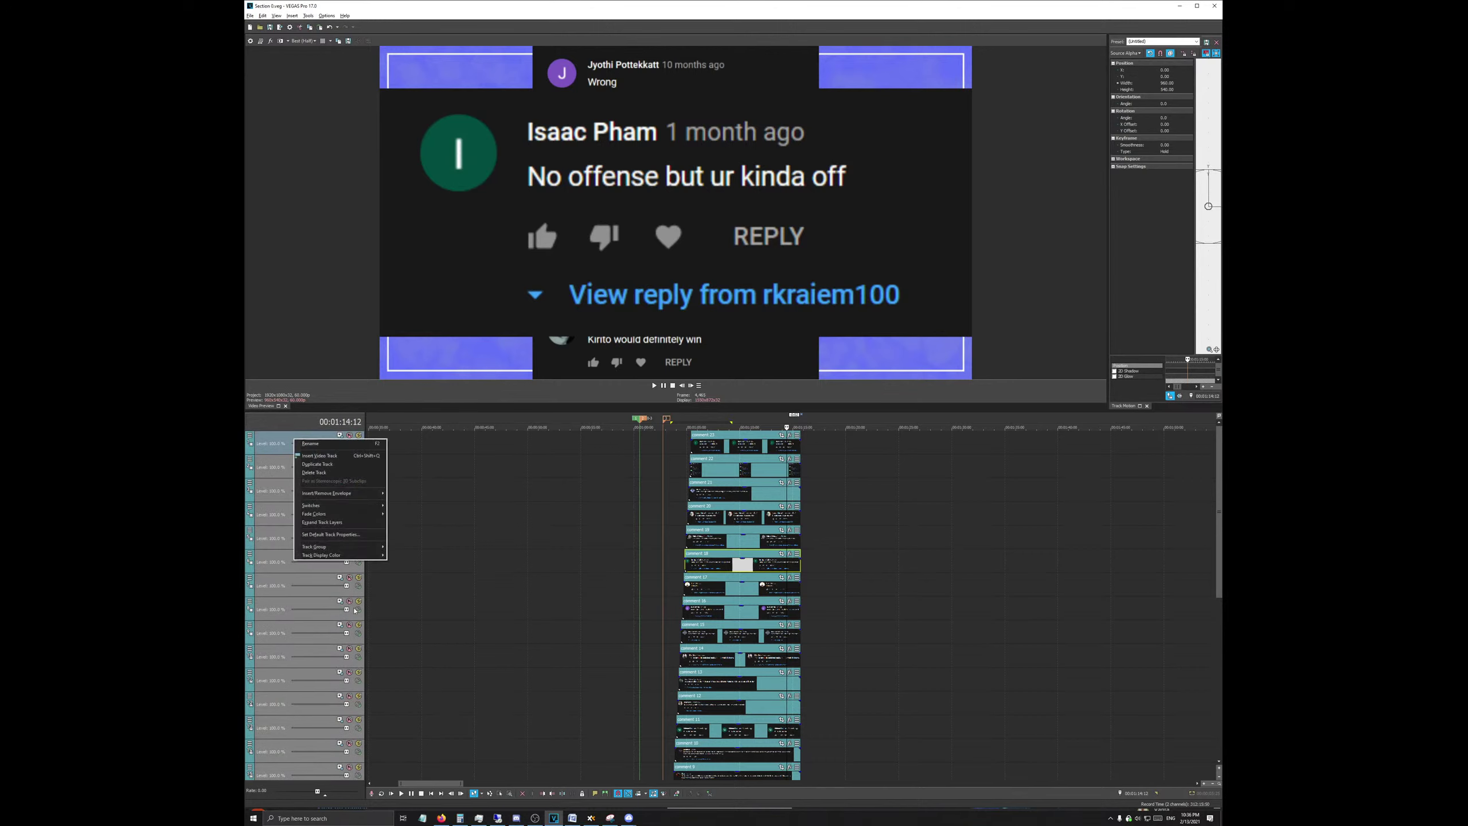
{"action": "mouse_move", "coordinate": [347, 546]}
{"action": "left_click", "coordinate": [433, 559]}
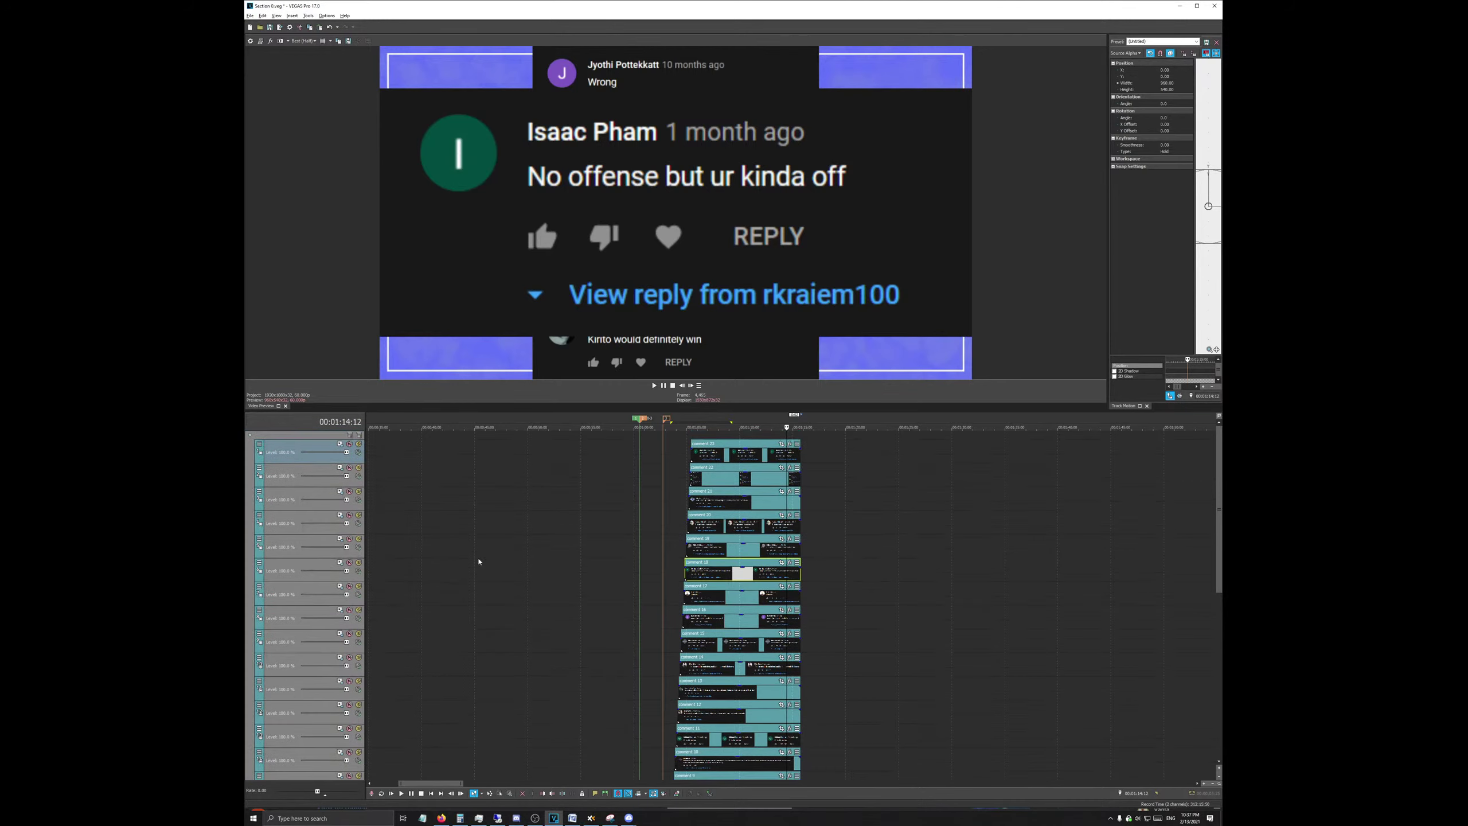
Step: Rename the track group holding the comment tracks as "Comments"
{"action": "right_click", "coordinate": [259, 438]}
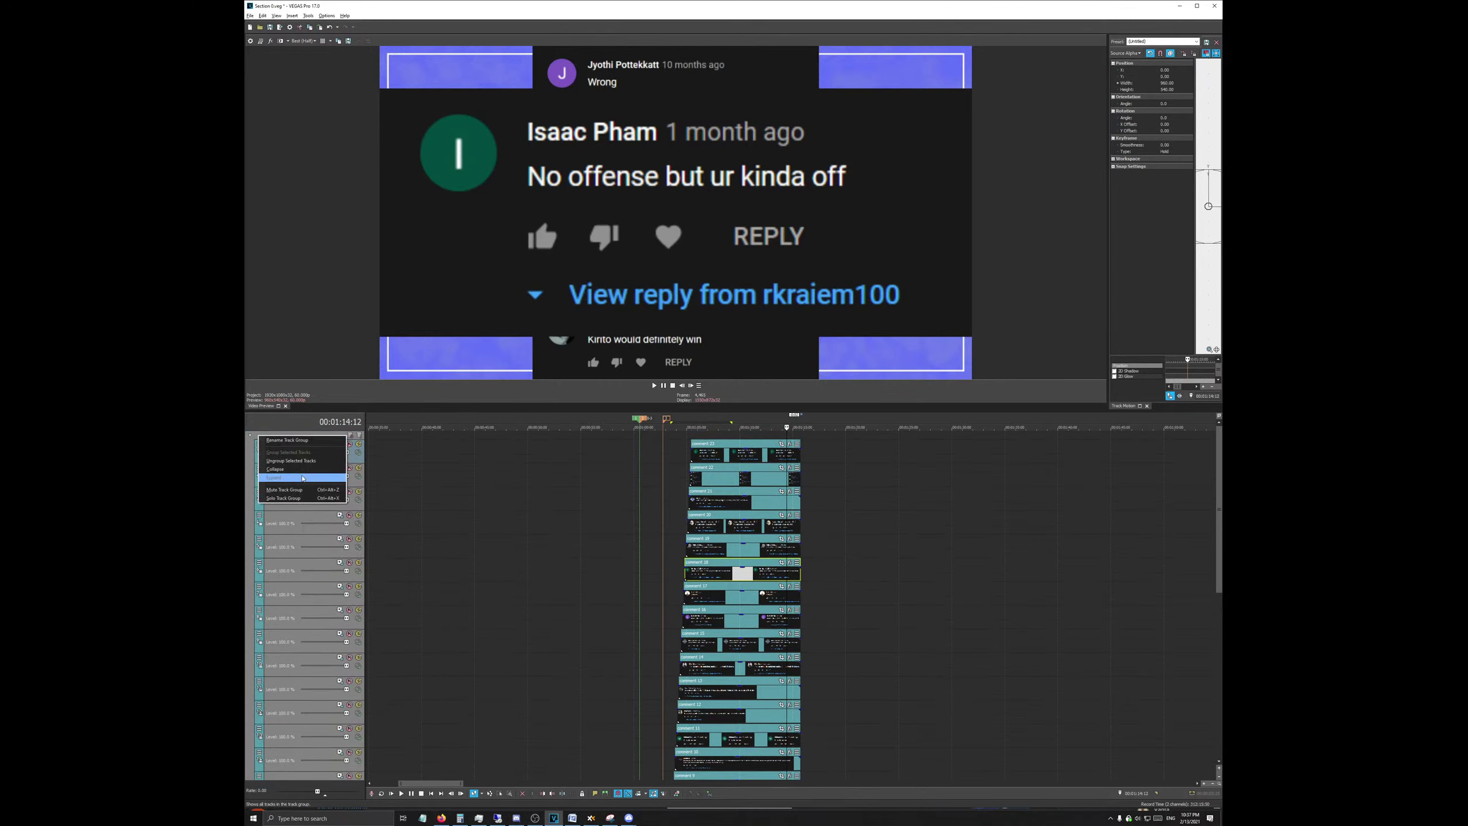
{"action": "left_click", "coordinate": [316, 453]}
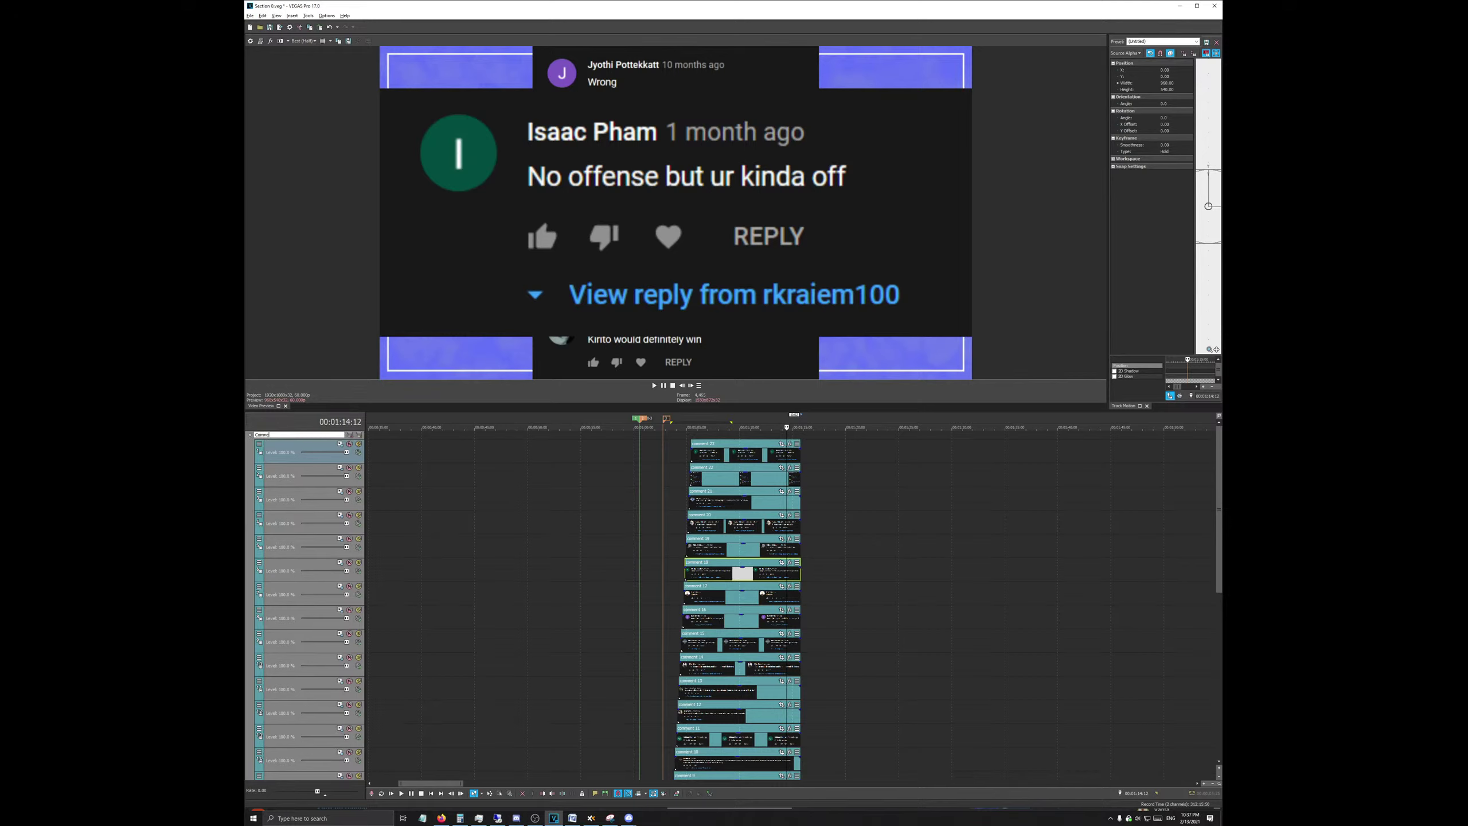
{"action": "type", "text": "nts"}
{"action": "key", "text": "Return"}
Step: Toggle mute and solo on the Comments track group to check their effect on the preview
{"action": "left_click", "coordinate": [350, 435]}
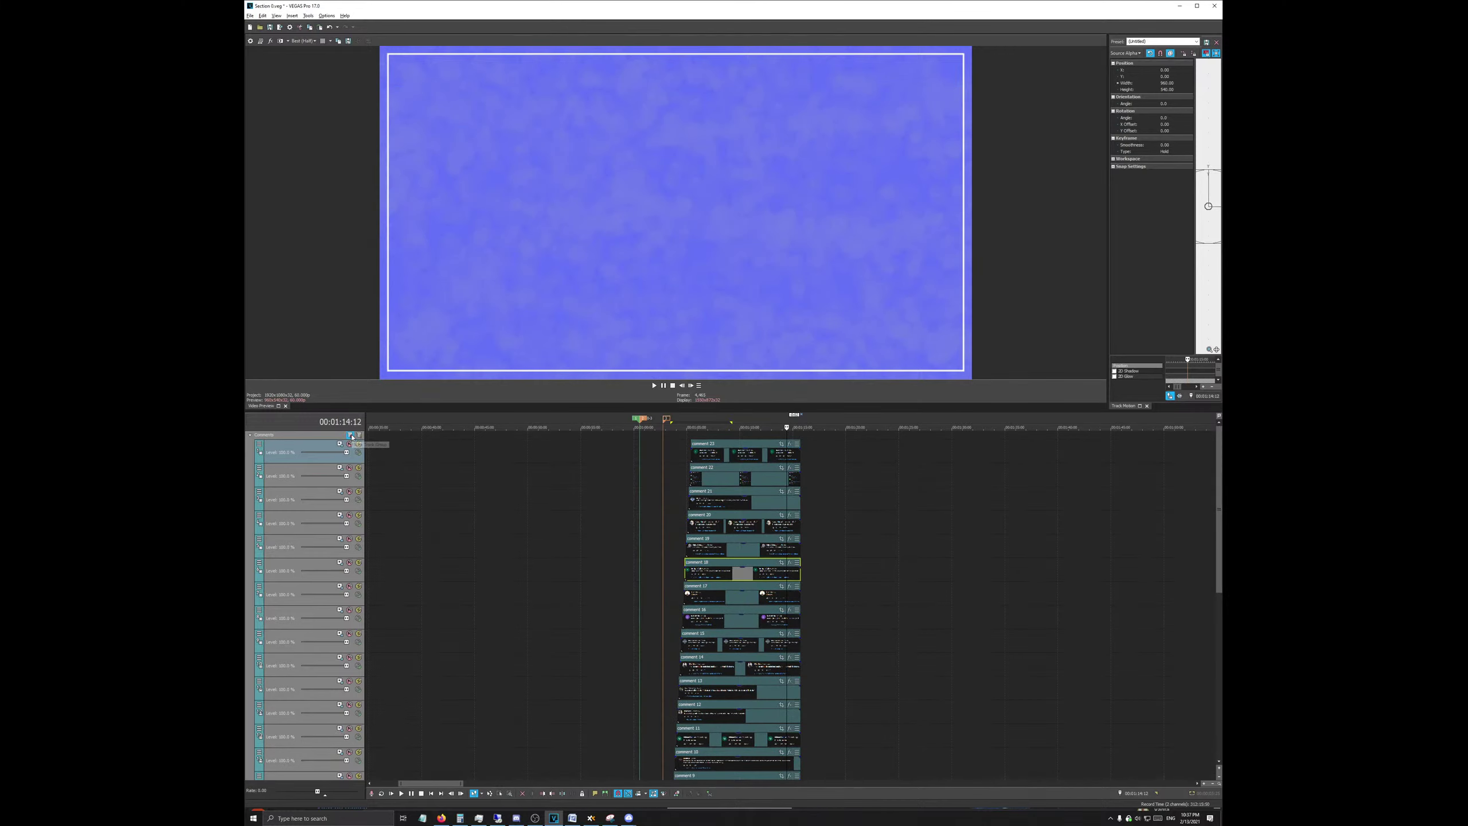
{"action": "left_click", "coordinate": [359, 435]}
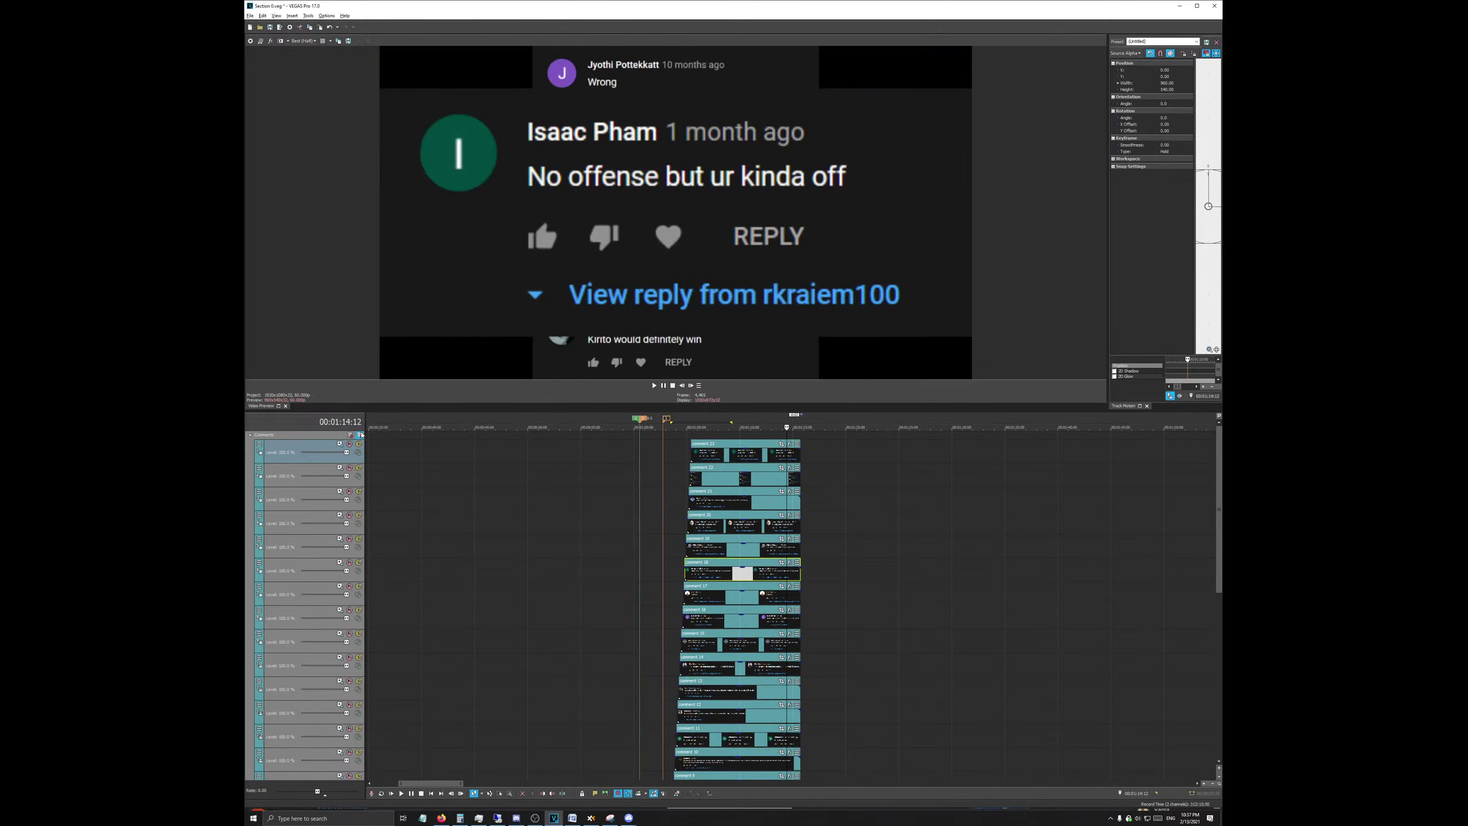
{"action": "scroll", "coordinate": [500, 520], "scroll_direction": "down", "scroll_amount": 1}
{"action": "scroll", "coordinate": [500, 523], "scroll_direction": "down", "scroll_amount": 6}
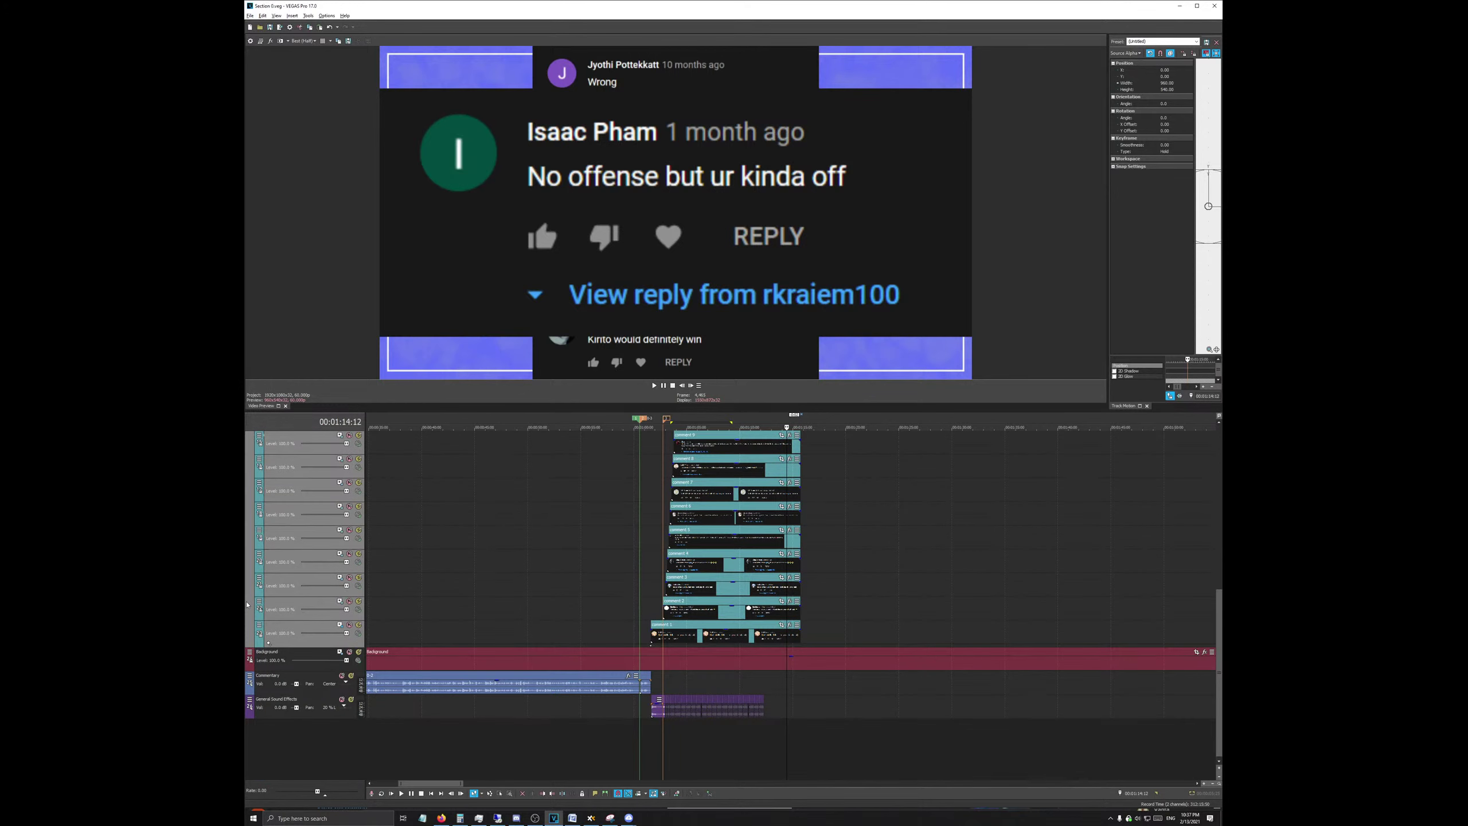
{"action": "scroll", "coordinate": [690, 577], "scroll_direction": "up", "scroll_amount": 3}
{"action": "scroll", "coordinate": [530, 535], "scroll_direction": "down", "scroll_amount": 5}
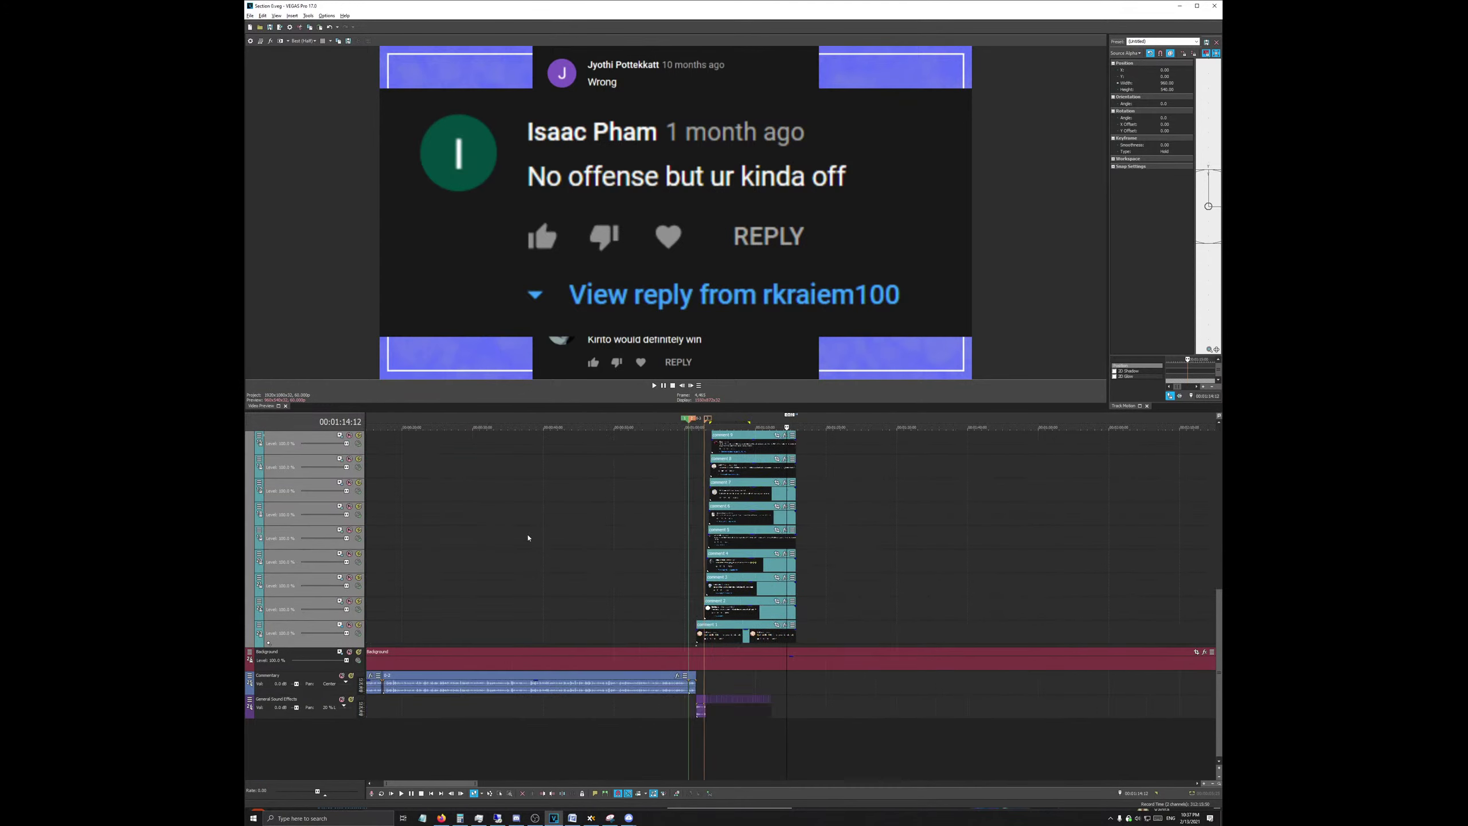
Step: Collapse the Comments track group and expand it again to check how the timeline folds
{"action": "scroll", "coordinate": [370, 514], "scroll_direction": "up", "scroll_amount": 7}
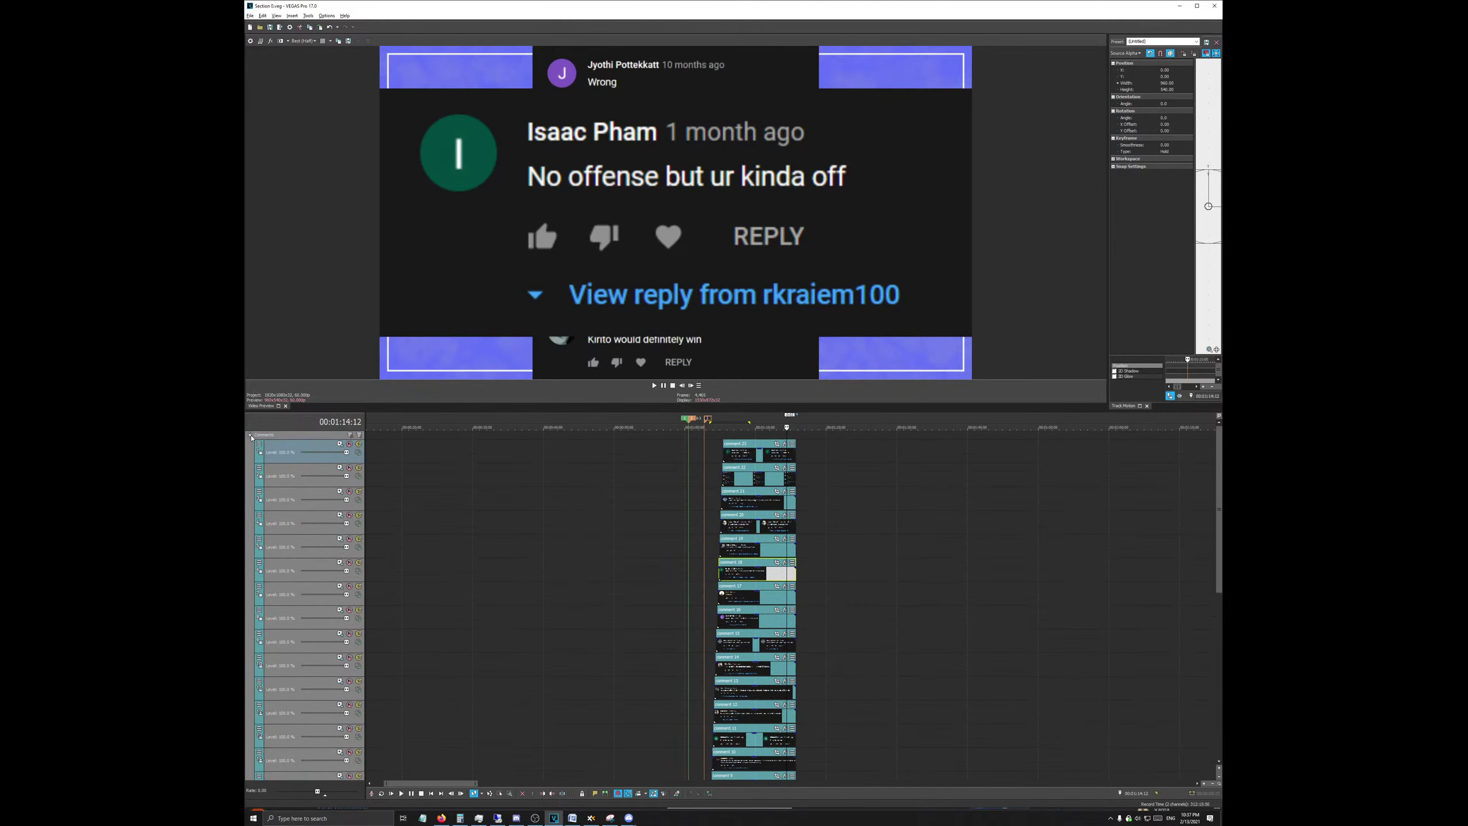
{"action": "left_click", "coordinate": [251, 436]}
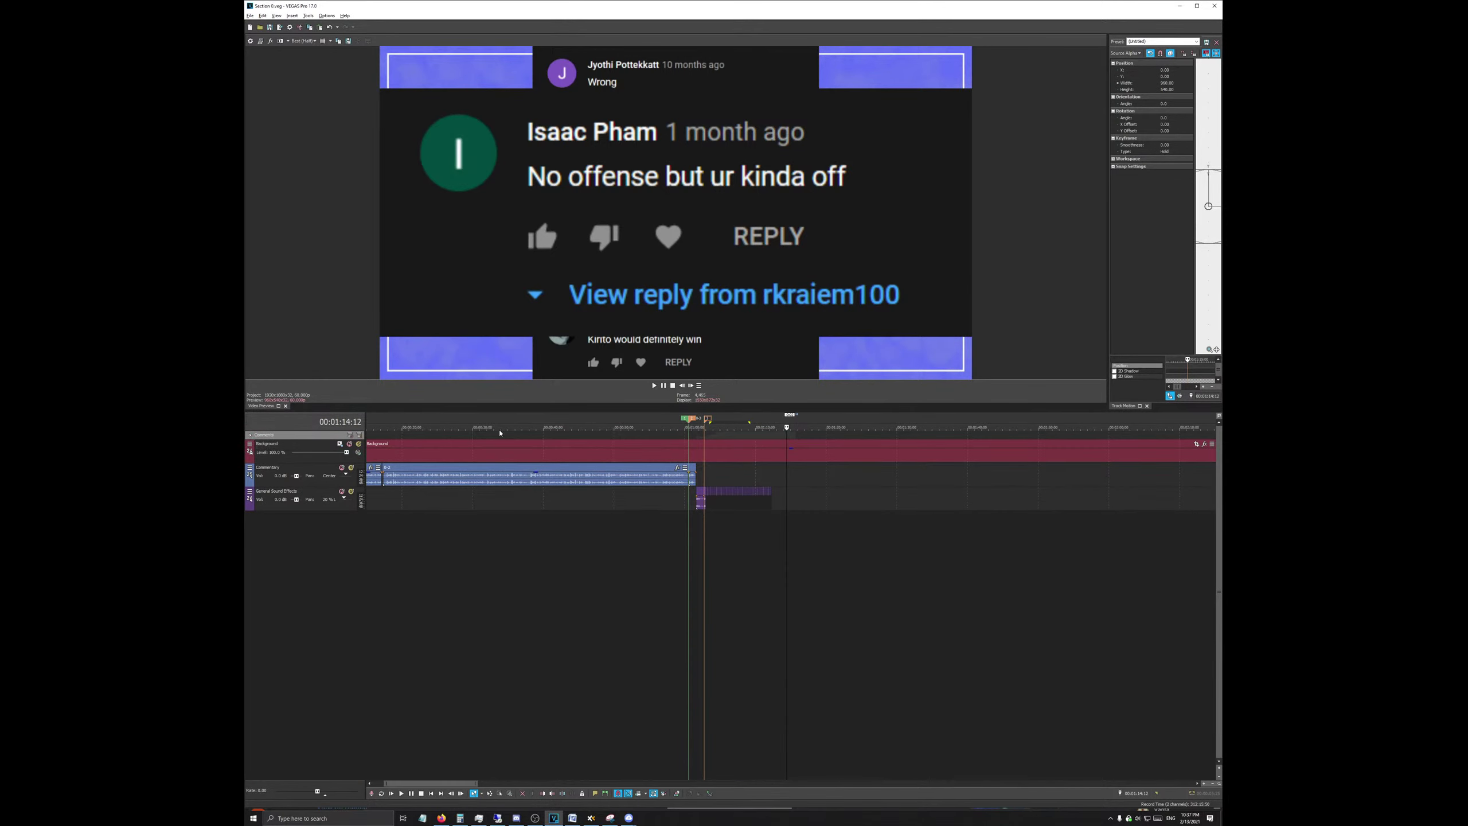
{"action": "right_click", "coordinate": [311, 440]}
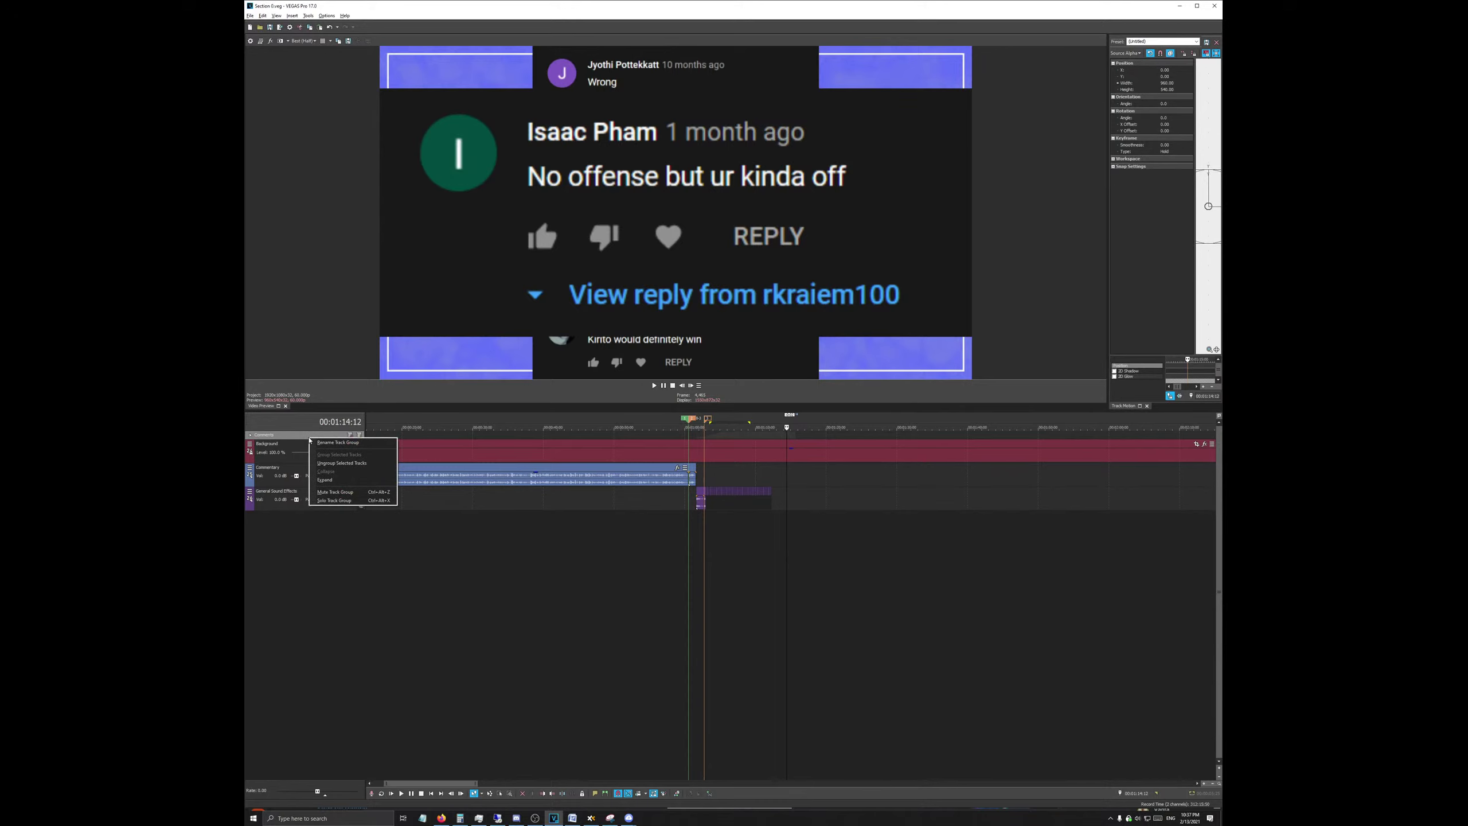
{"action": "left_click", "coordinate": [250, 436]}
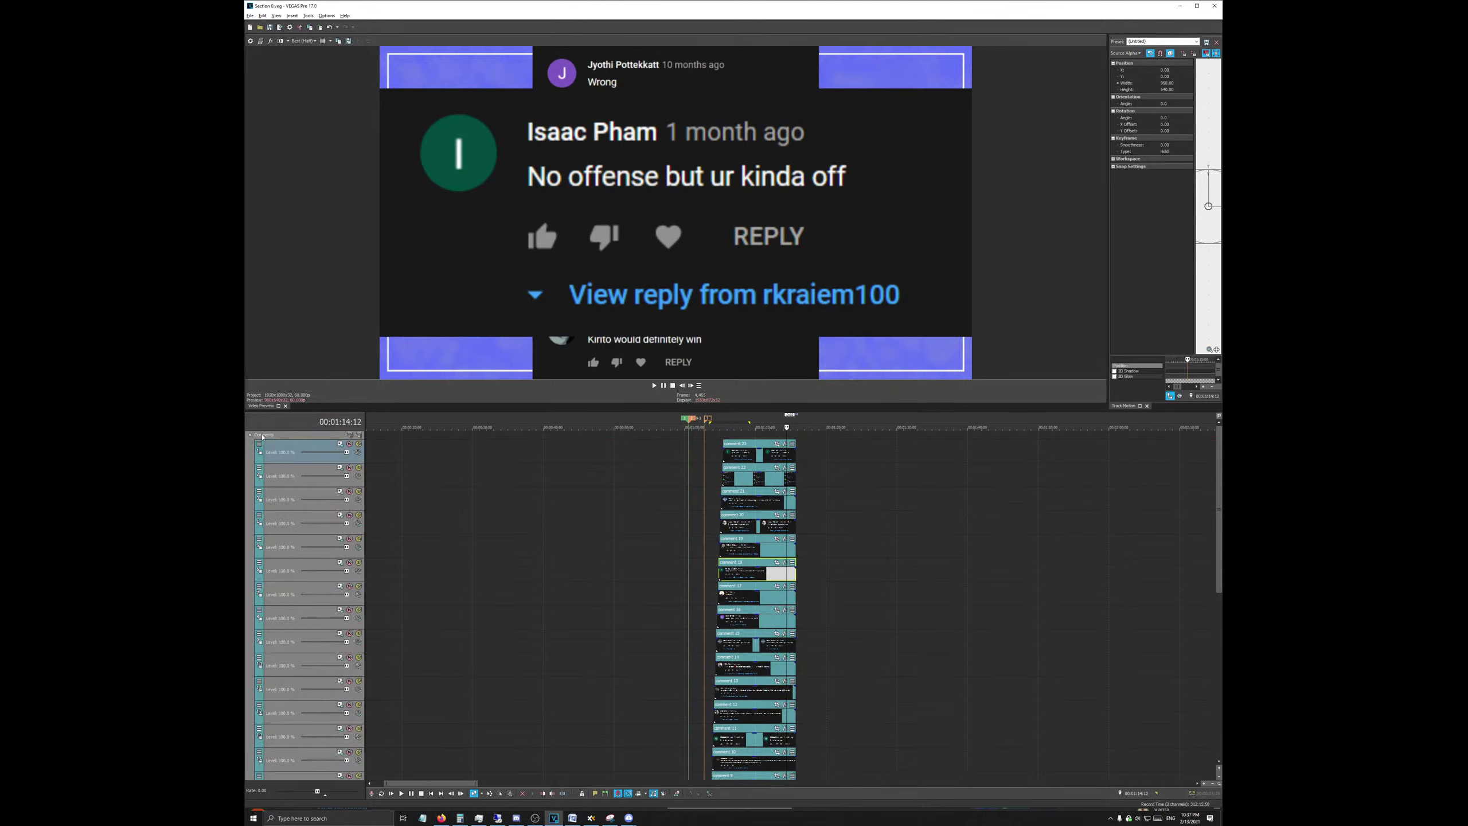
Step: Rename the Comments track group with a longer, more descriptive name
{"action": "right_click", "coordinate": [263, 436]}
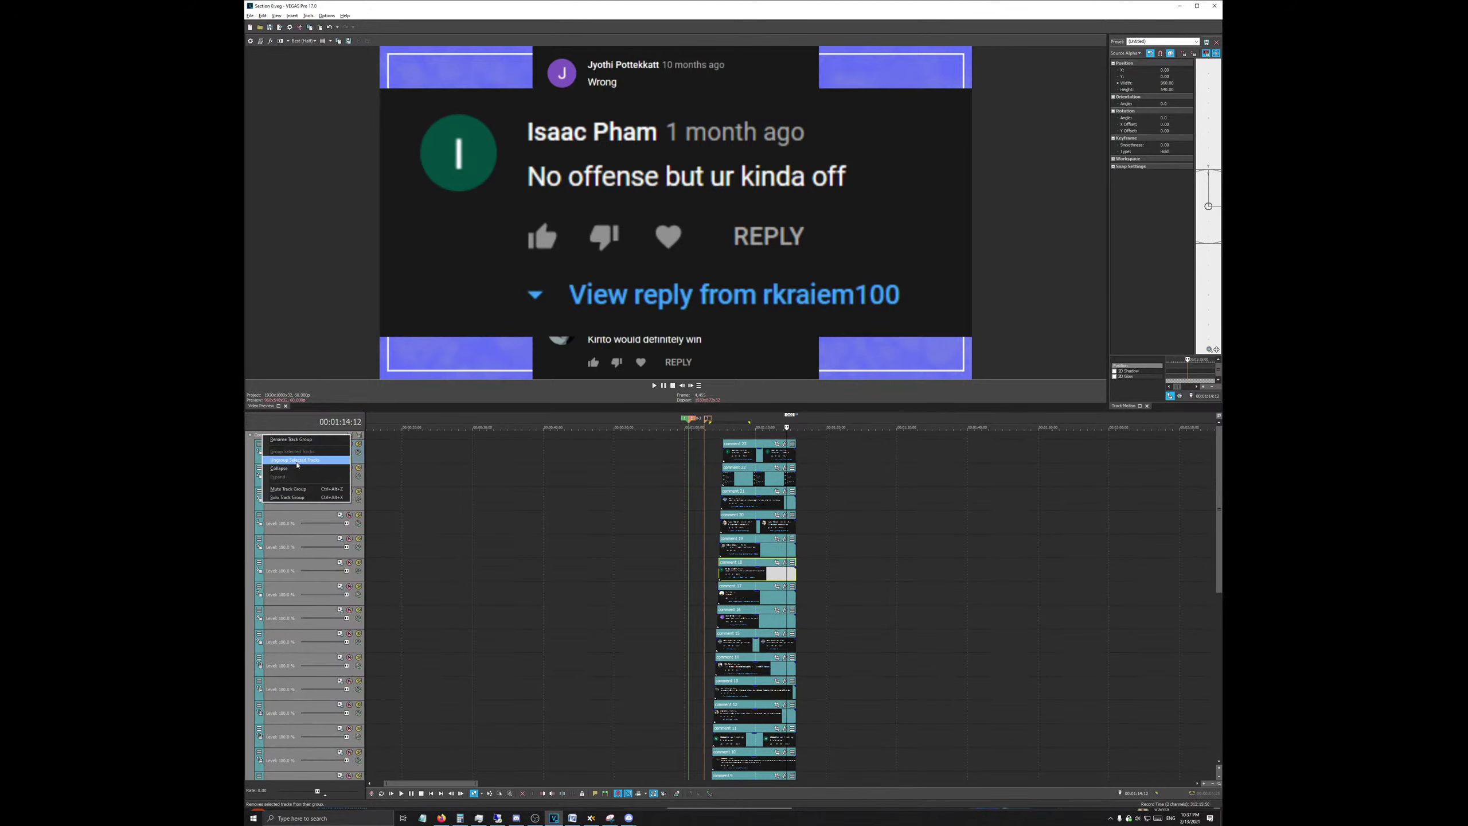
{"action": "left_click", "coordinate": [298, 439]}
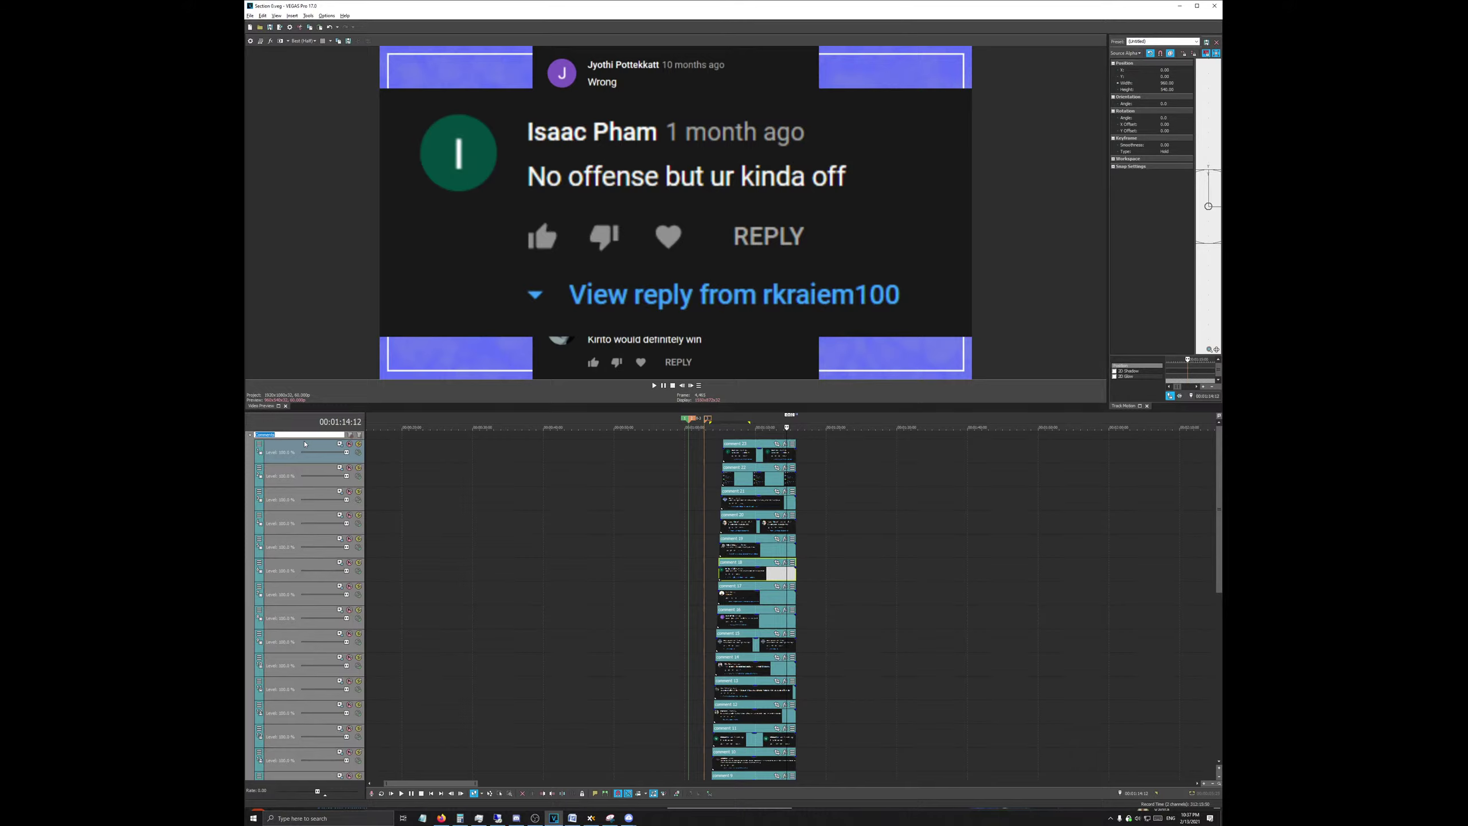
{"action": "type", "text": "0"}
{"action": "type", "text": "s"}
{"action": "key", "text": "Return"}
Step: Collapse and re-expand the renamed track group, and look over its comment tracks on the timeline
{"action": "left_click", "coordinate": [248, 435]}
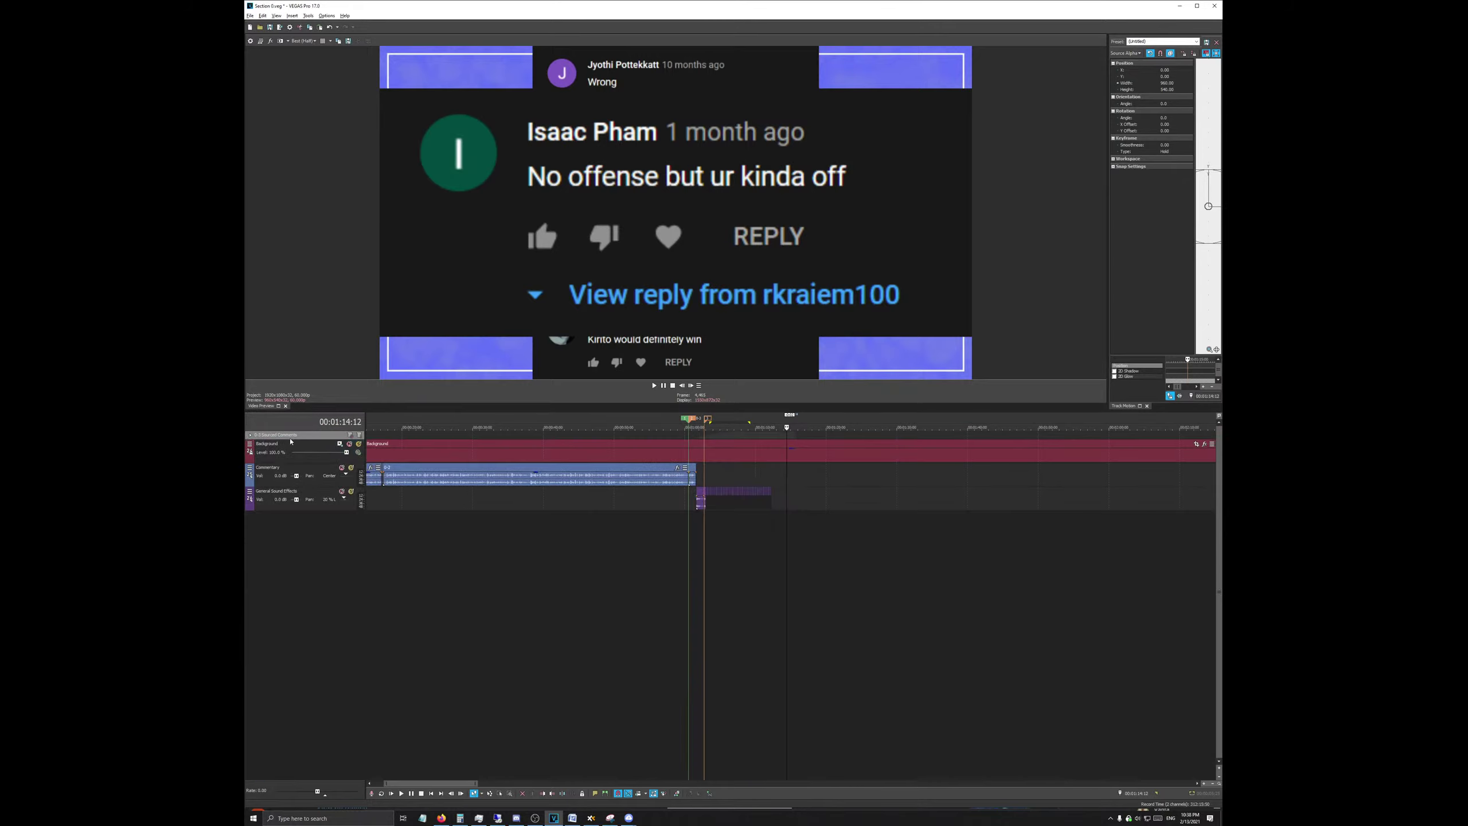
{"action": "left_click", "coordinate": [249, 434]}
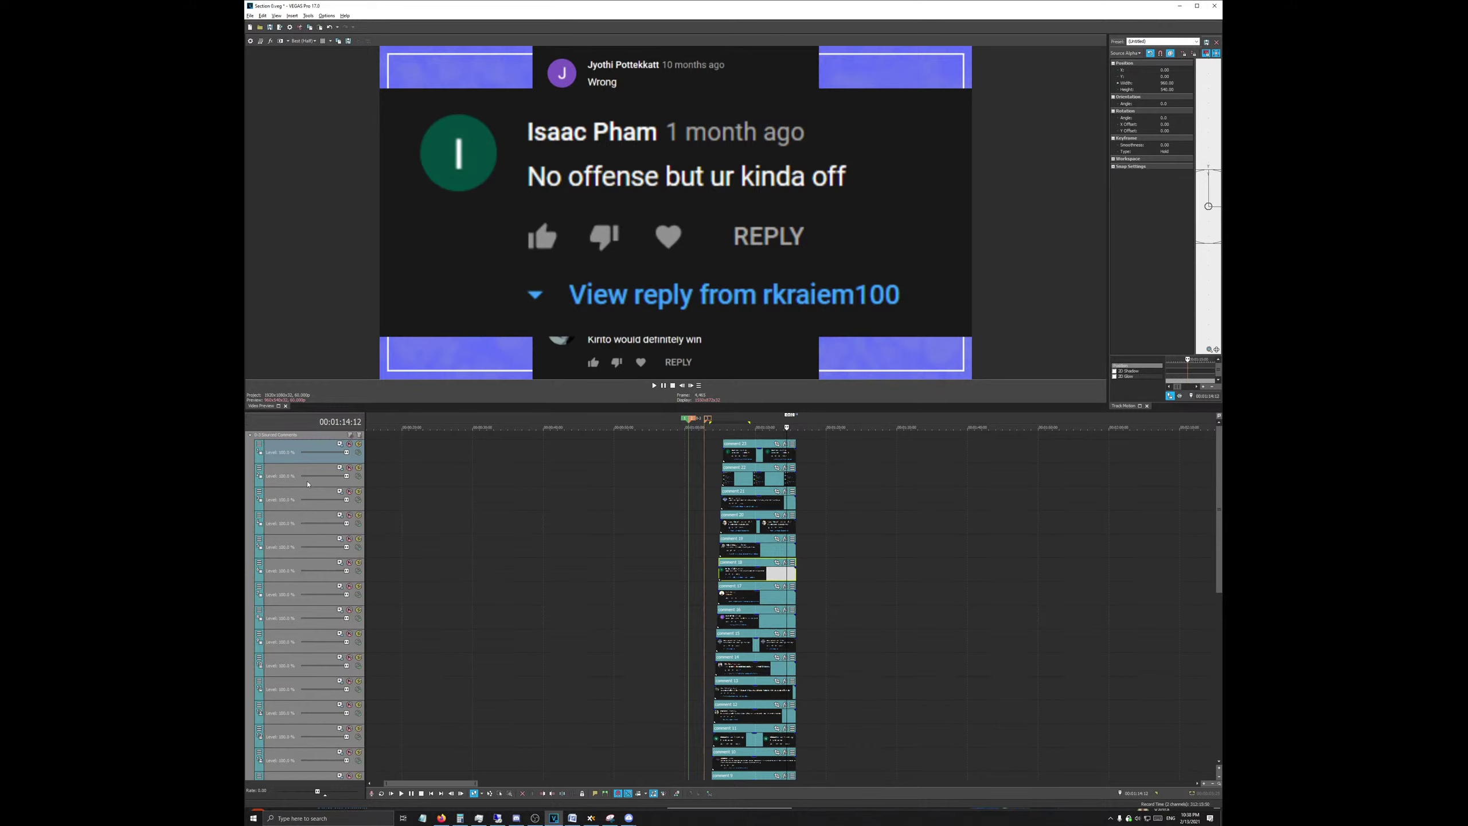
{"action": "scroll", "coordinate": [797, 593], "scroll_direction": "right", "scroll_amount": 3}
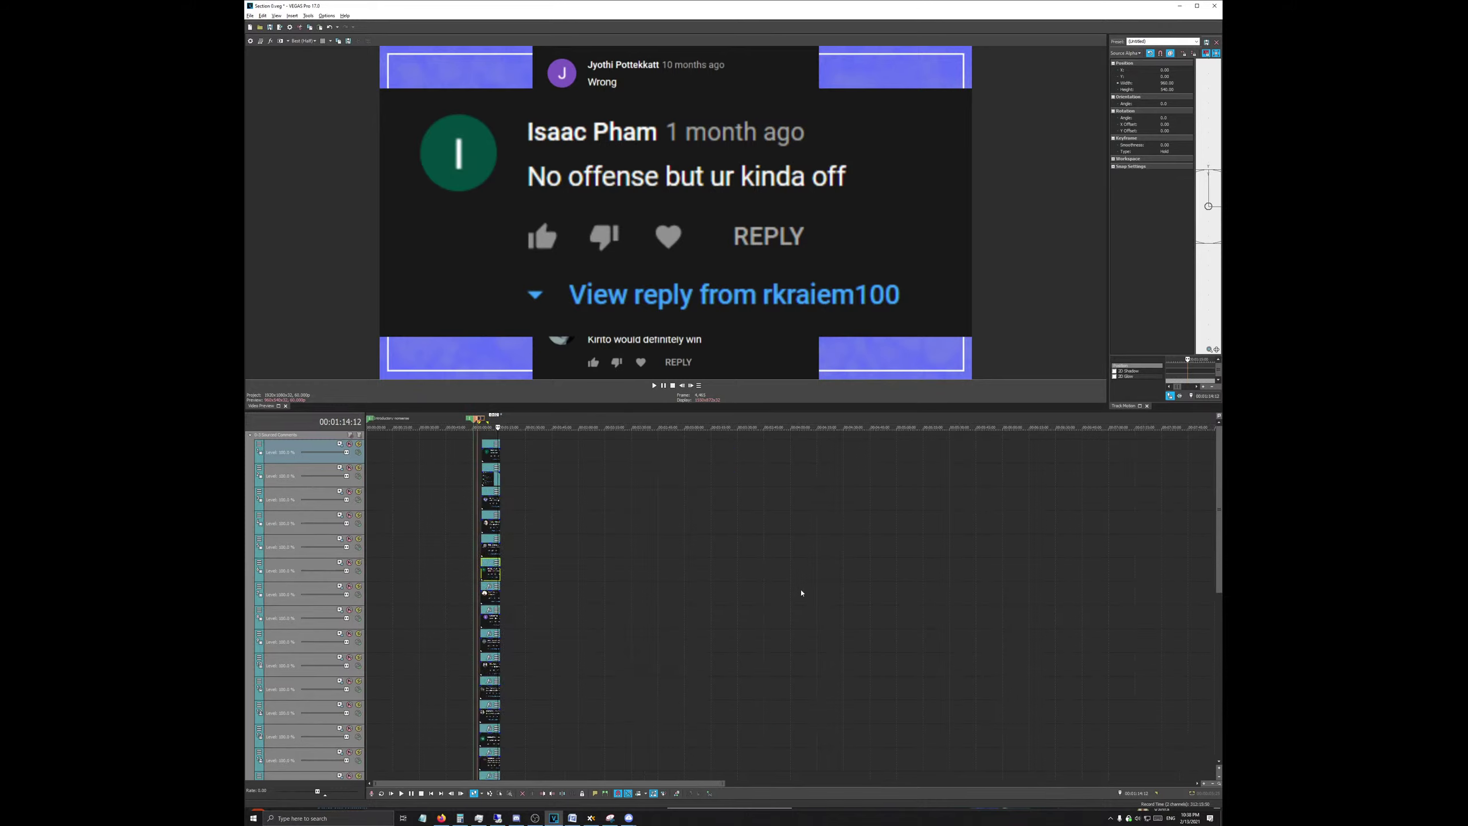
{"action": "scroll", "coordinate": [655, 590], "scroll_direction": "left", "scroll_amount": 3}
{"action": "scroll", "coordinate": [733, 581], "scroll_direction": "down", "scroll_amount": 1}
{"action": "scroll", "coordinate": [732, 581], "scroll_direction": "down", "scroll_amount": 12}
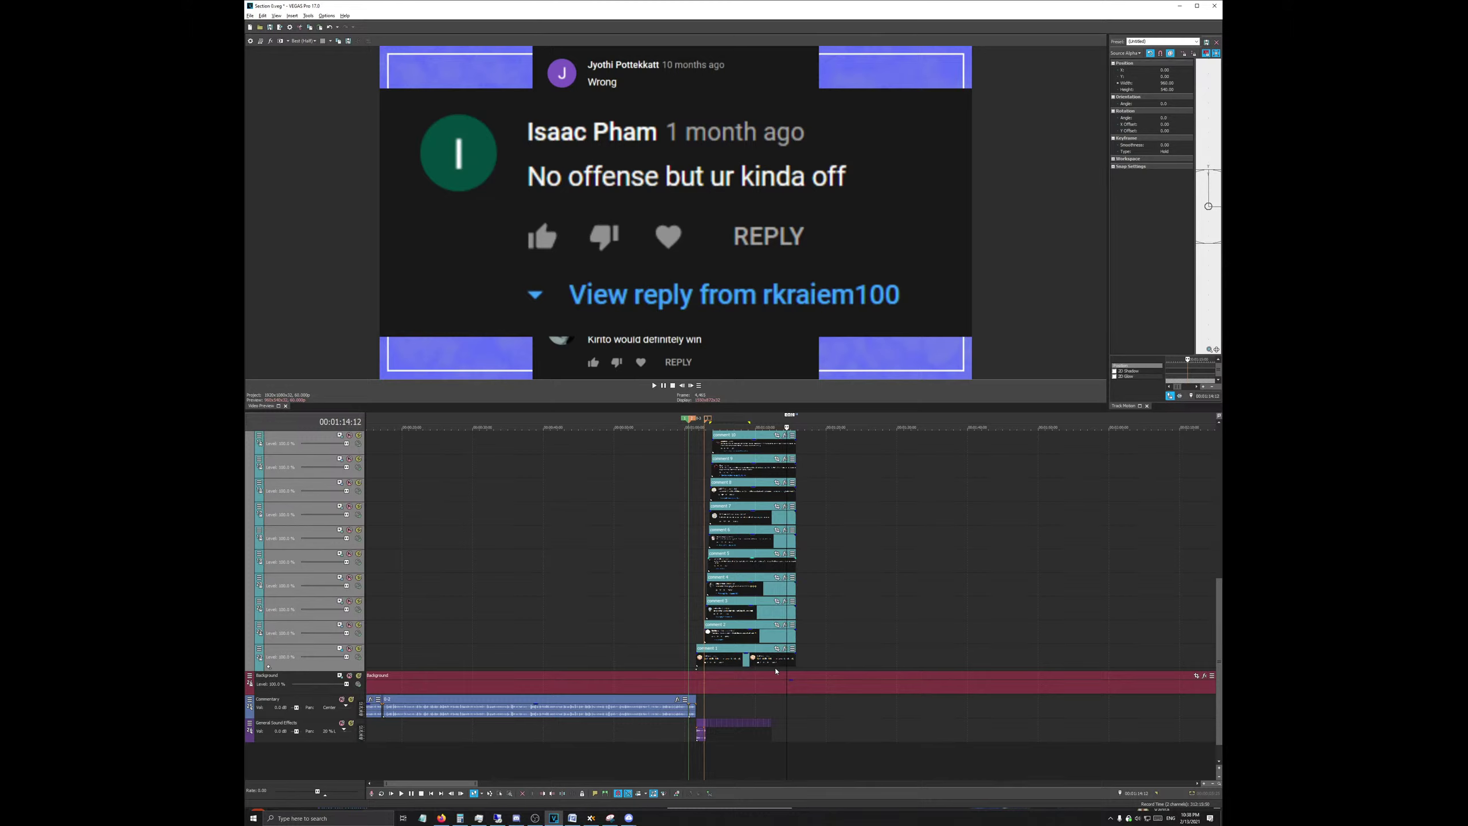
{"action": "scroll", "coordinate": [763, 666], "scroll_direction": "up", "scroll_amount": 2}
{"action": "scroll", "coordinate": [746, 607], "scroll_direction": "up", "scroll_amount": 13}
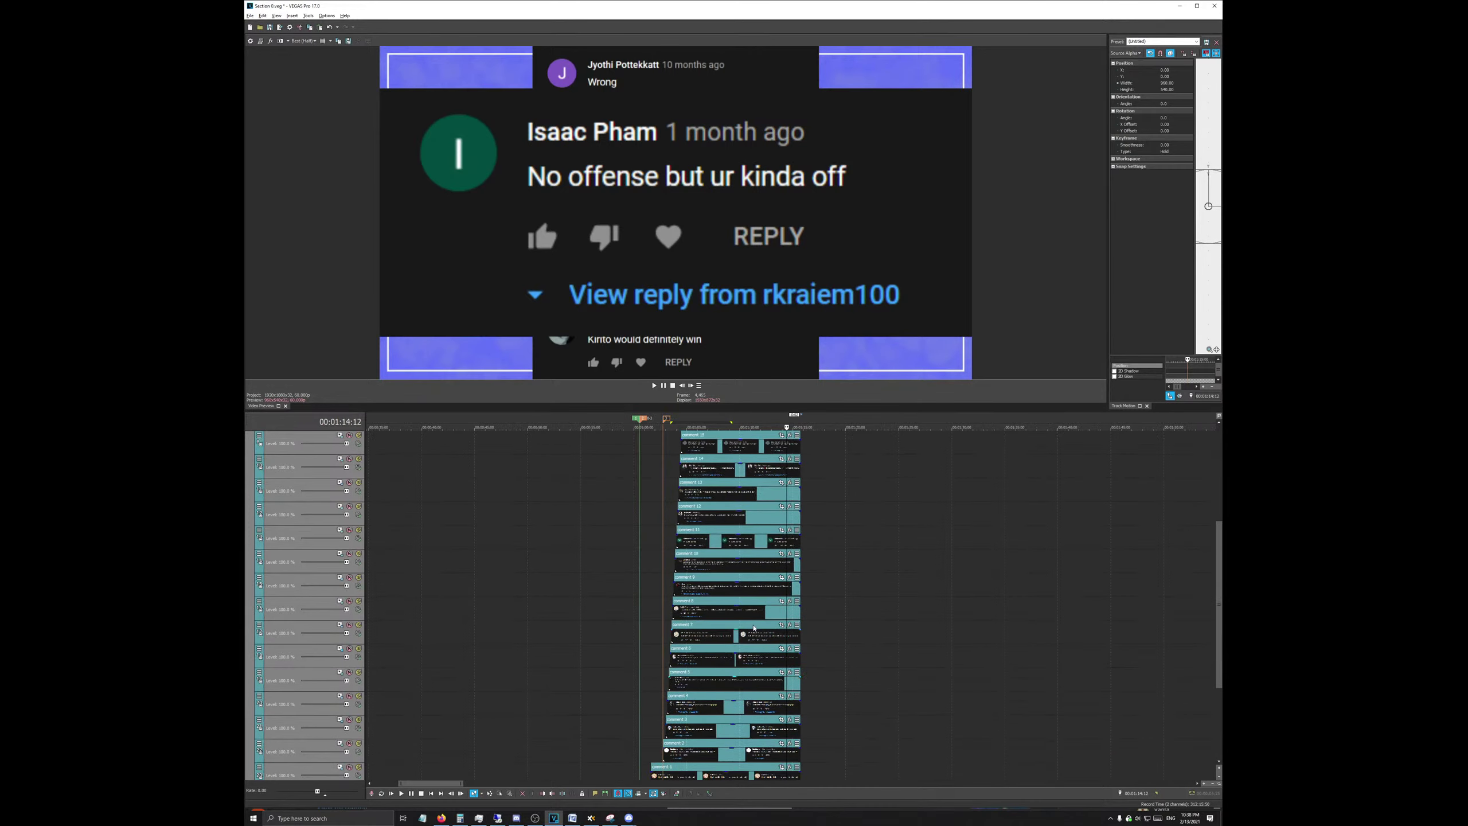
Step: Delete the repeated sound-effect events after 00:01:05:15 on the General Sound Effects track
{"action": "left_click", "coordinate": [688, 420]}
{"action": "key", "text": "space"}
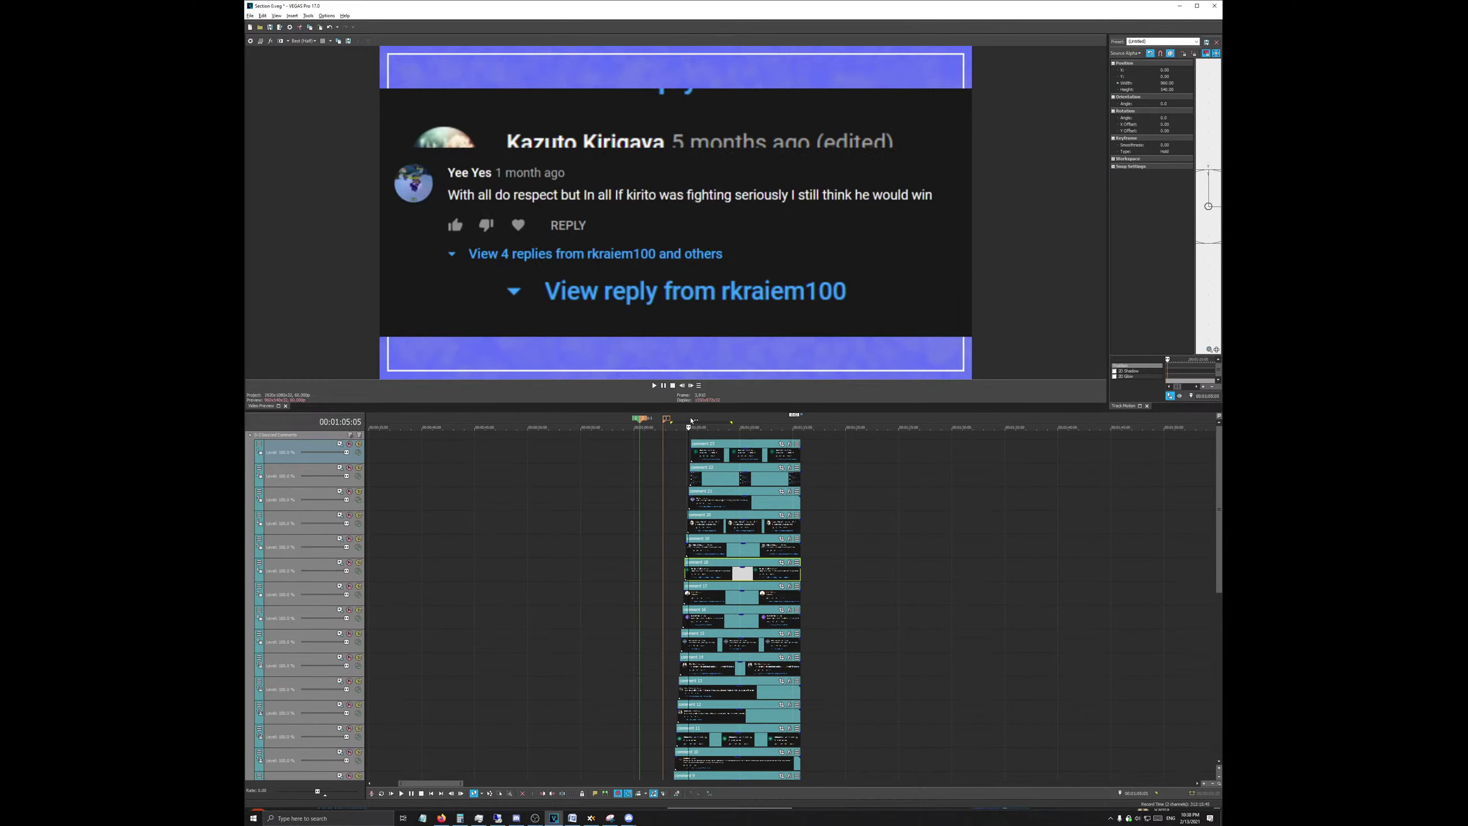
{"action": "scroll", "coordinate": [690, 421], "scroll_direction": "up", "scroll_amount": 5}
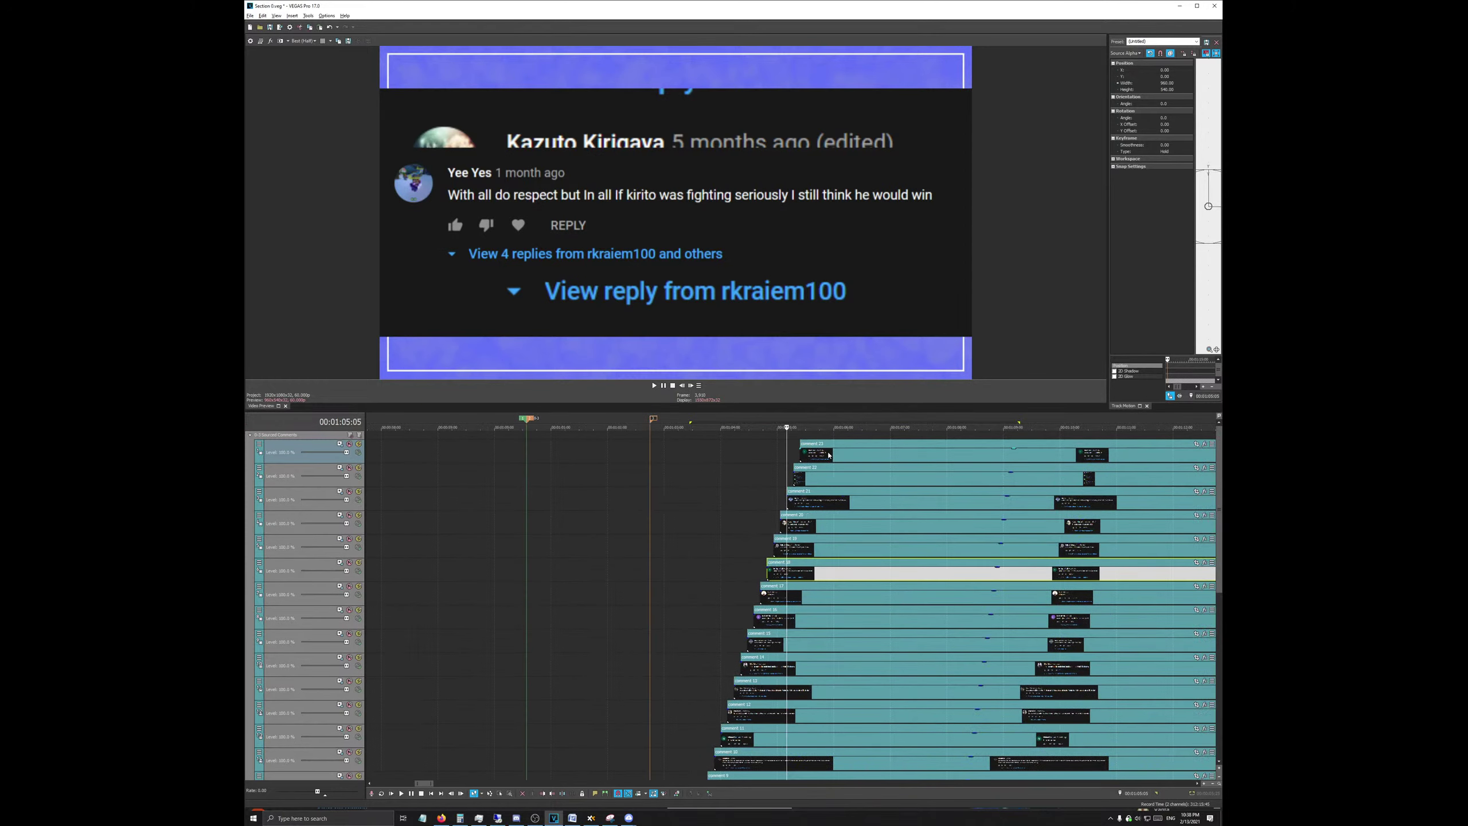
{"action": "scroll", "coordinate": [832, 692], "scroll_direction": "down", "scroll_amount": 7}
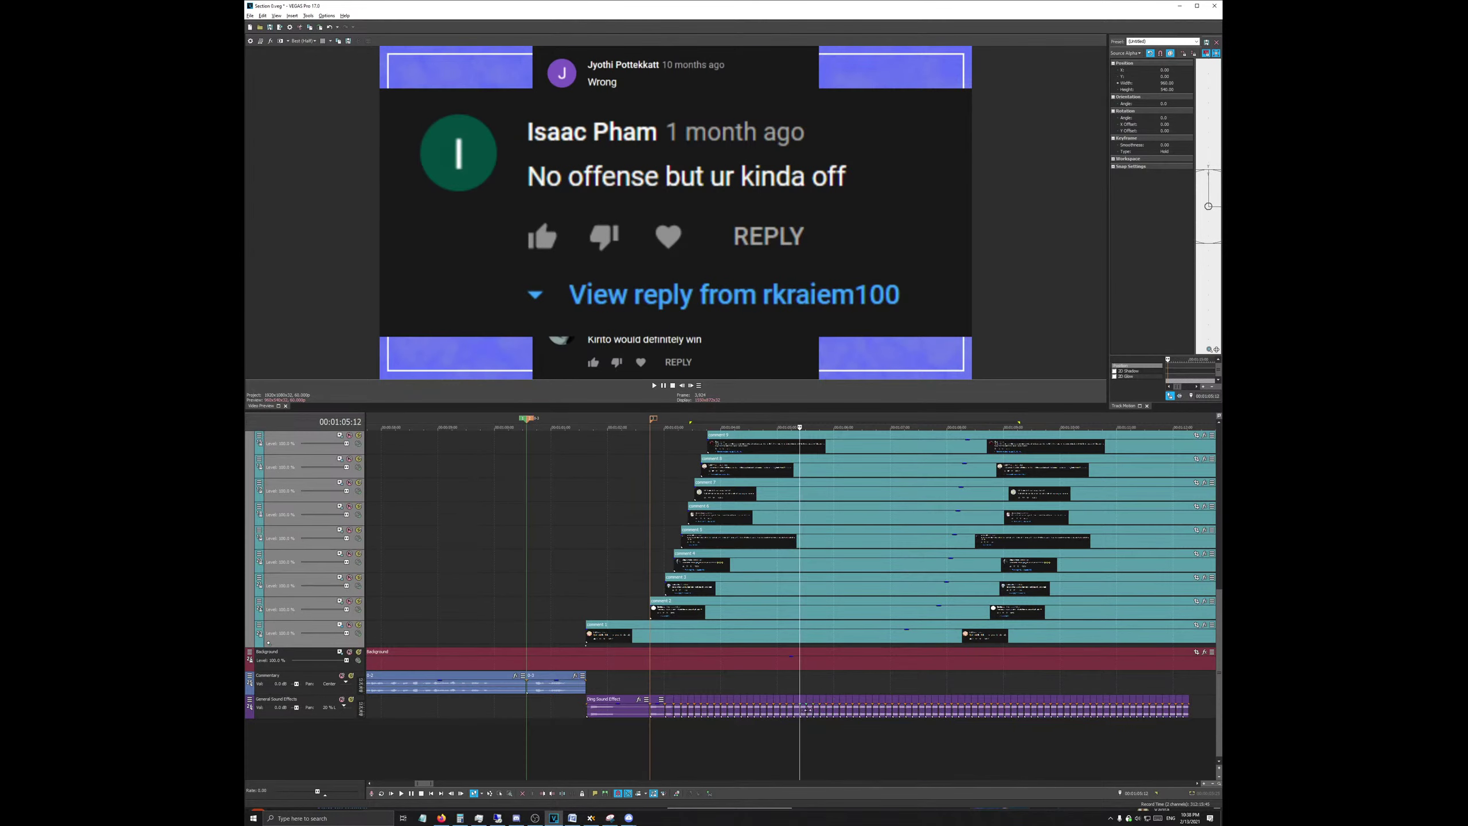
{"action": "left_click", "coordinate": [809, 708]}
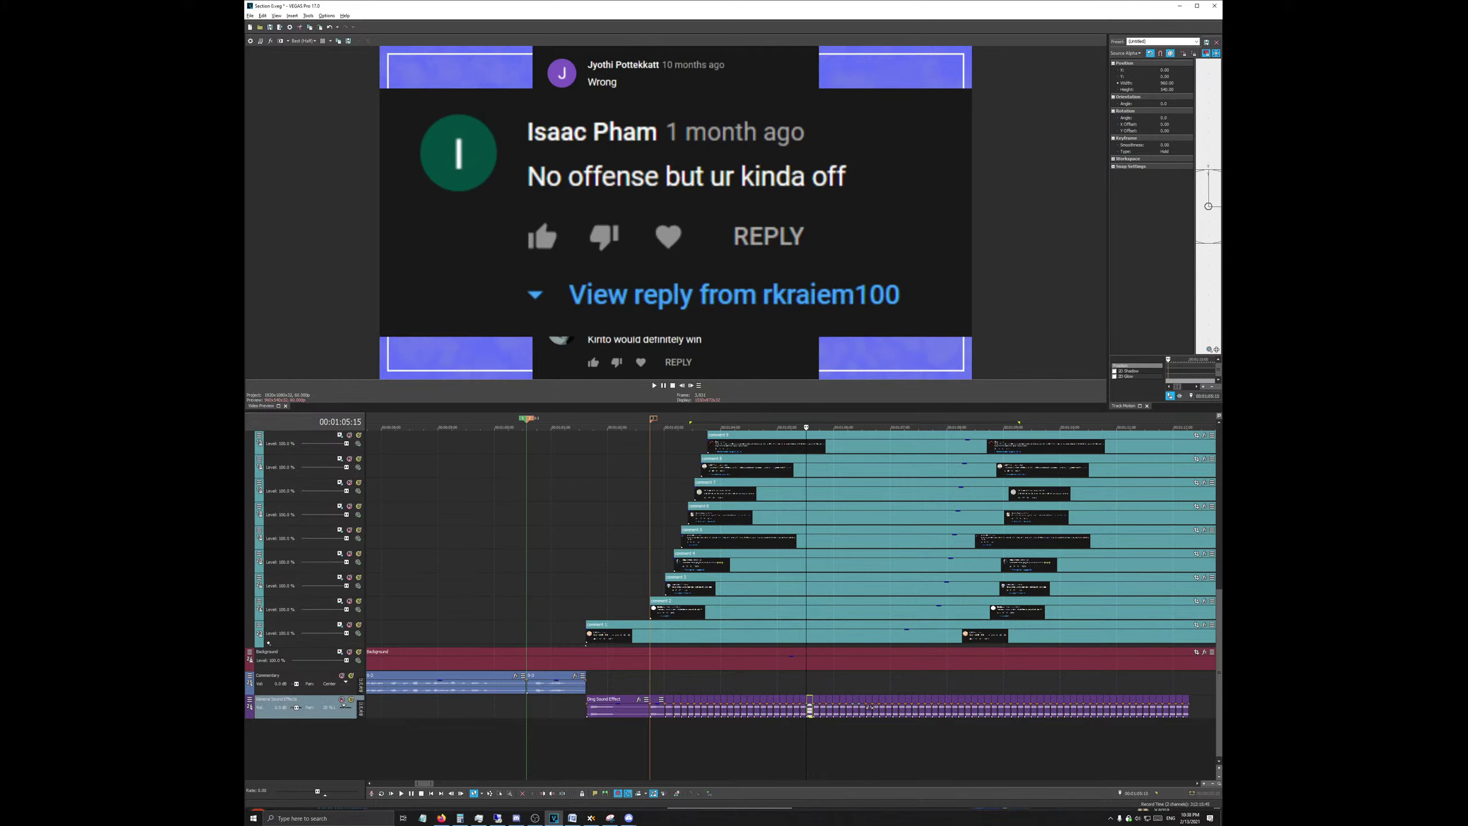
{"action": "scroll", "coordinate": [1061, 724], "scroll_direction": "down", "scroll_amount": 2}
{"action": "left_click", "coordinate": [1071, 710], "text": "shift"}
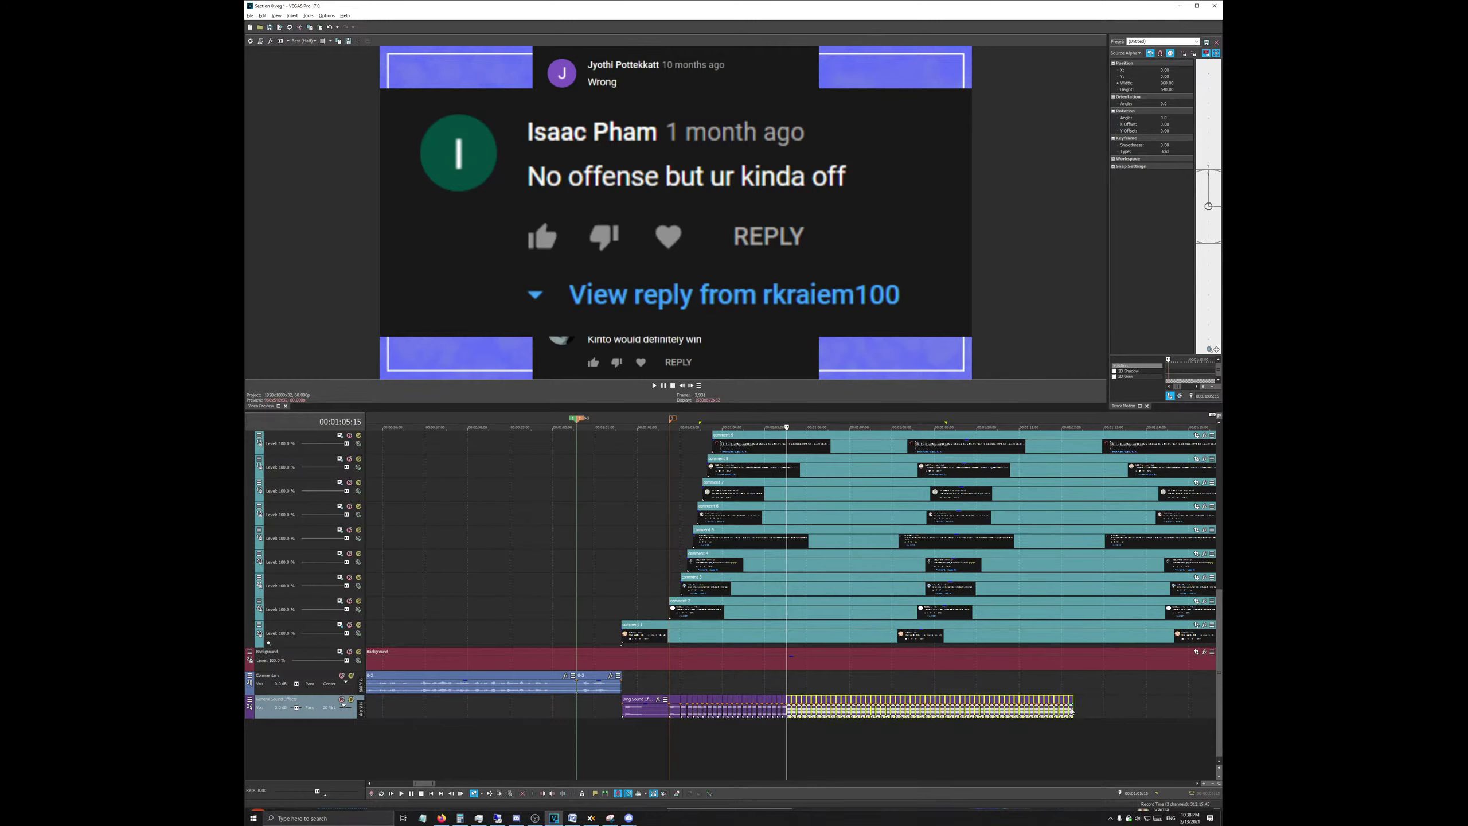
{"action": "key", "text": "Delete"}
Step: Play back from 00:00:57:04 to check the shortened sound effects against the appearing comments
{"action": "scroll", "coordinate": [853, 708], "scroll_direction": "down", "scroll_amount": 3}
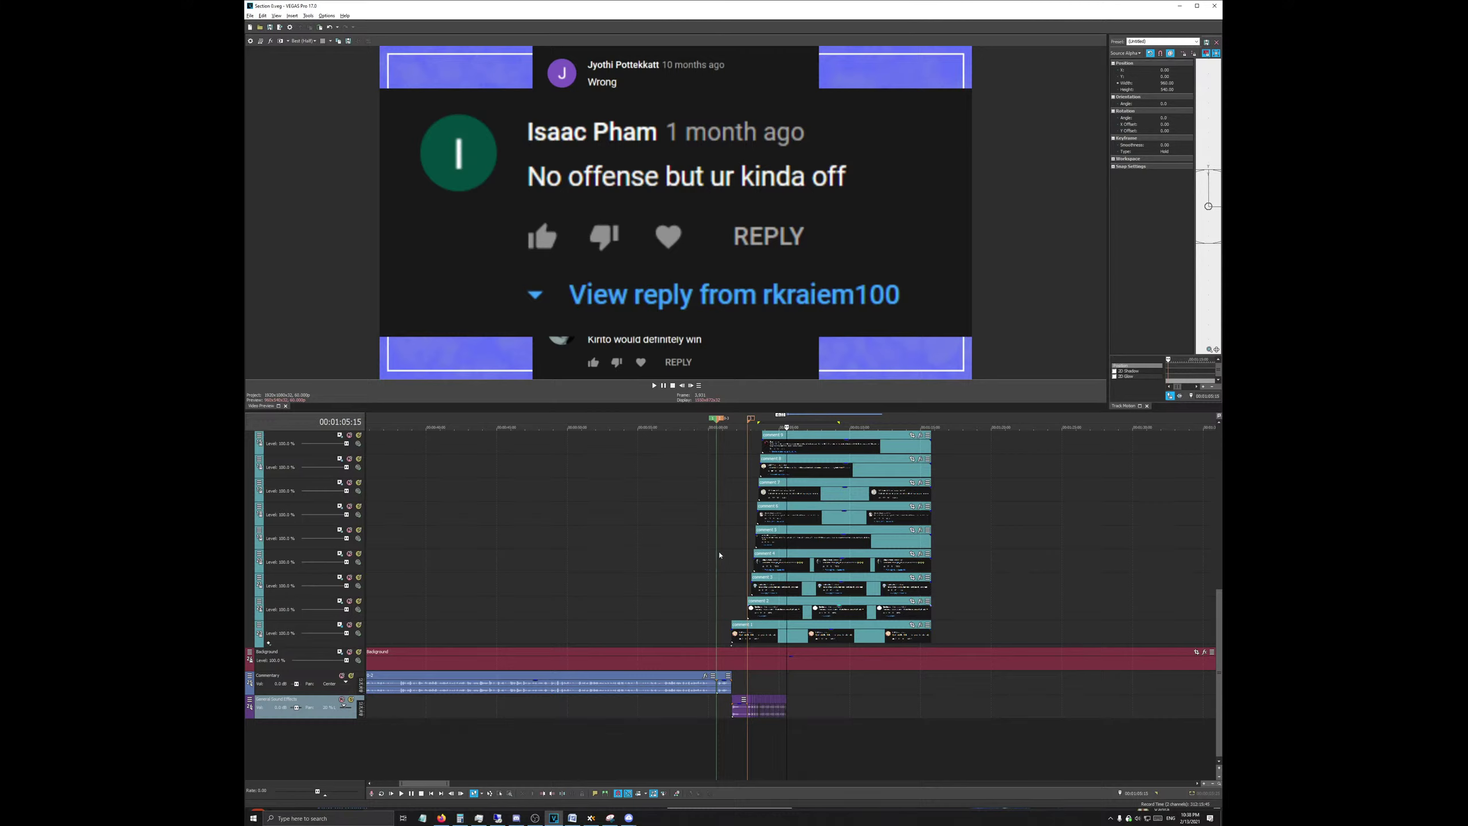
{"action": "left_click", "coordinate": [669, 477]}
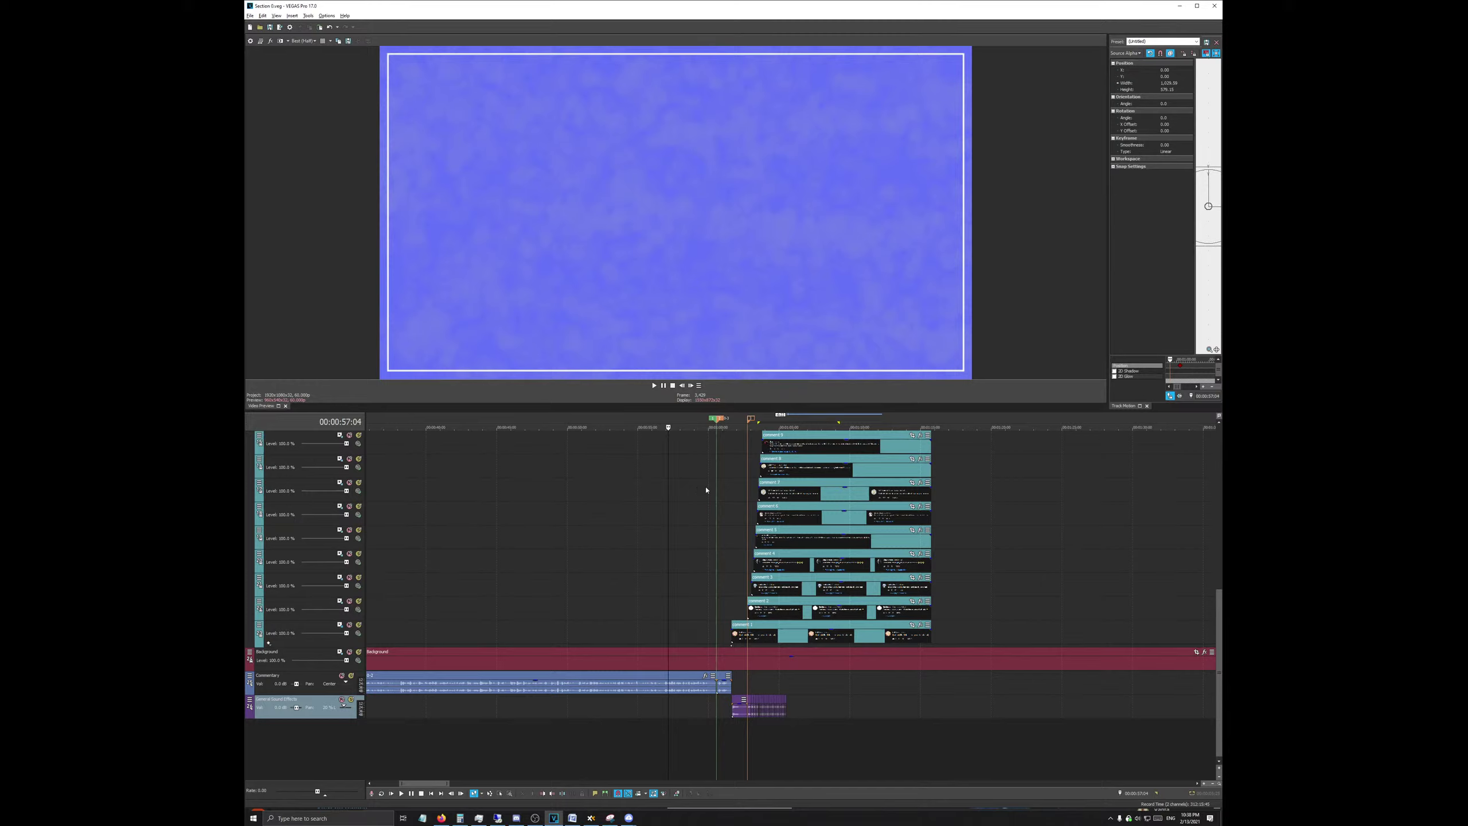
{"action": "key", "text": "space"}
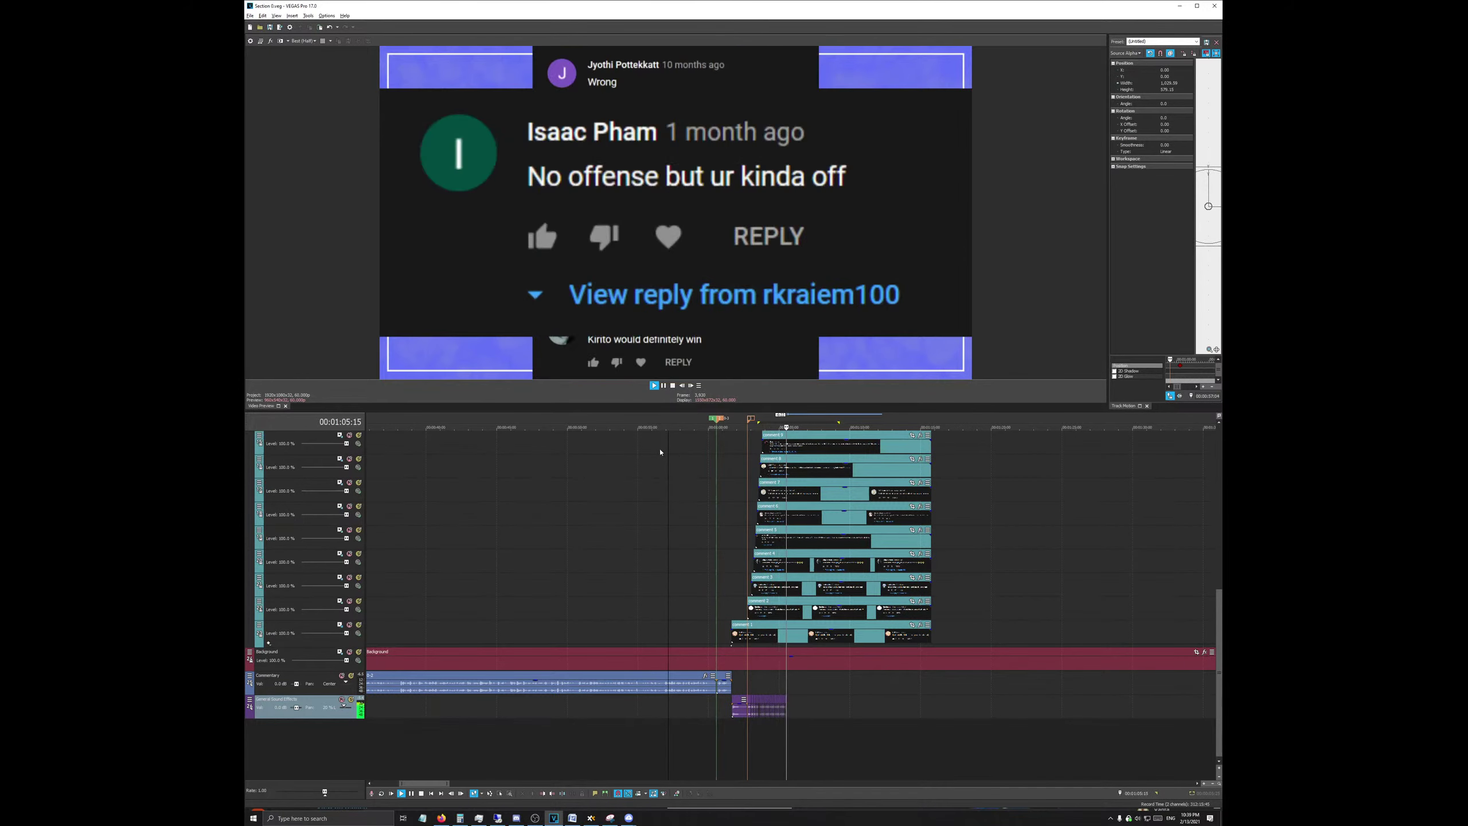
{"action": "key", "text": "space"}
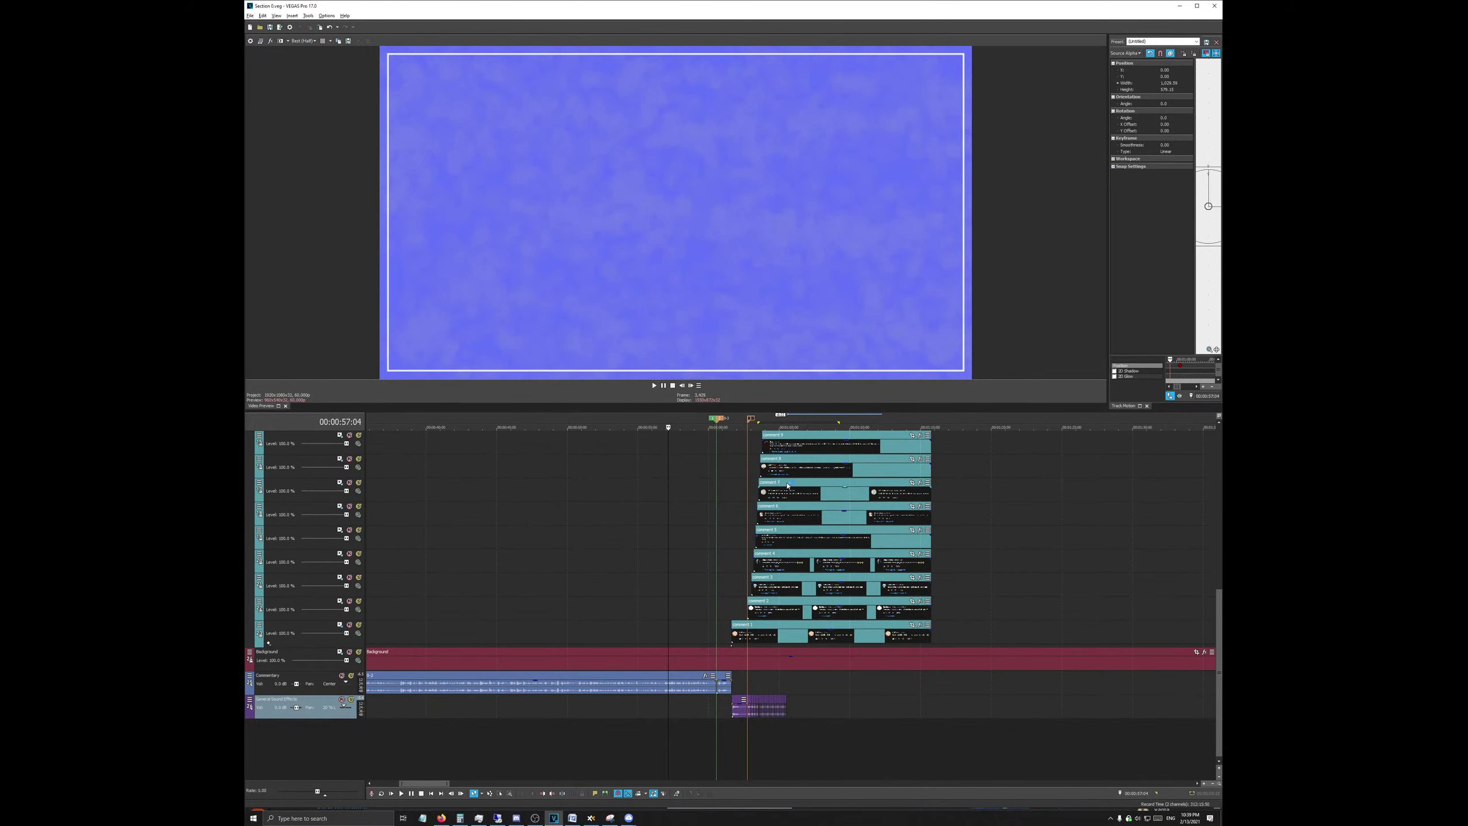
Step: Move the distant commentary clip back along its track to start shortly after the comment sound effects end
{"action": "scroll", "coordinate": [860, 601], "scroll_direction": "down", "scroll_amount": 5}
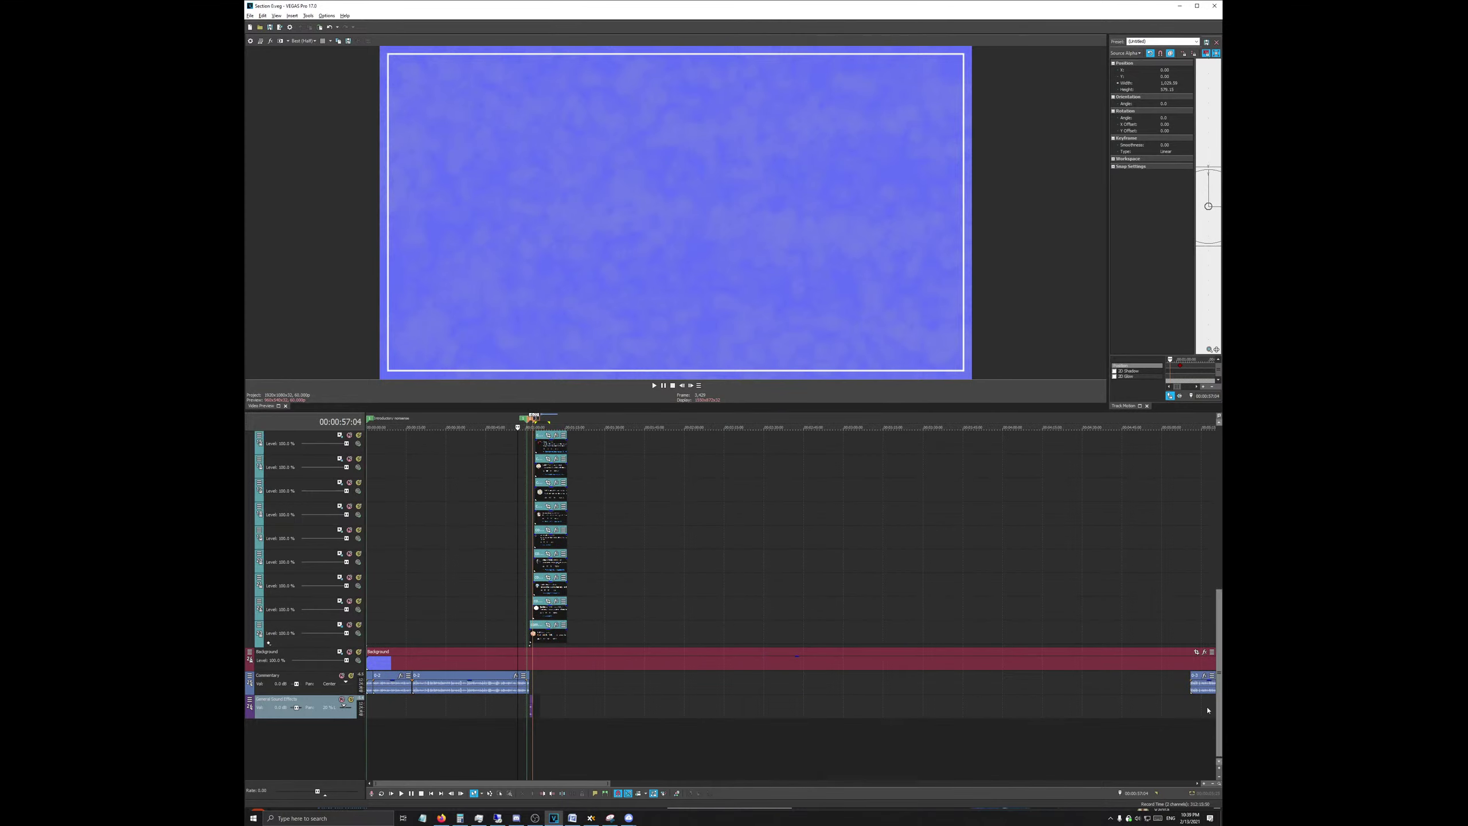
{"action": "left_click_drag", "start_coordinate": [1195, 685], "coordinate": [541, 696]}
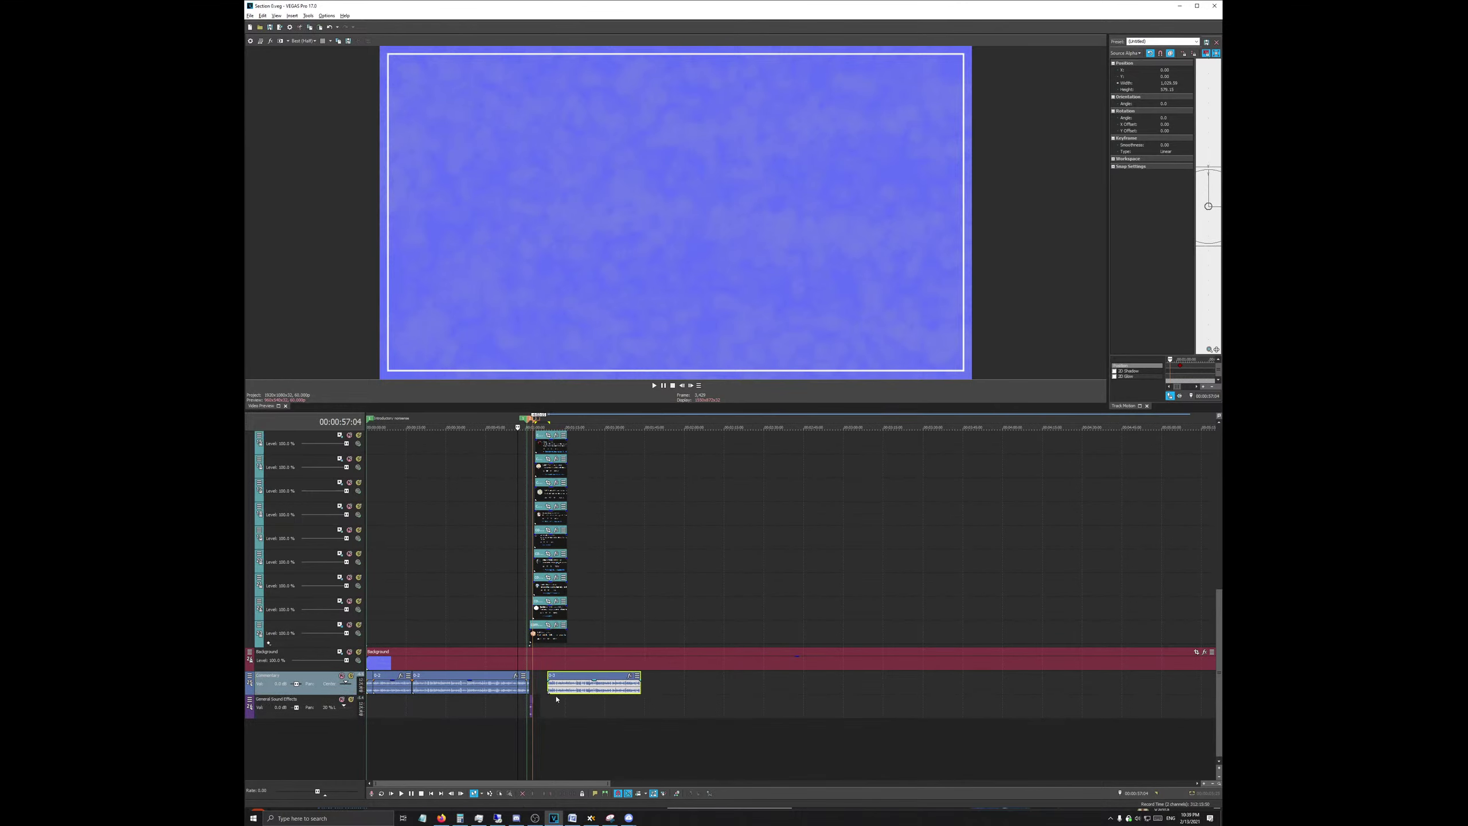
{"action": "scroll", "coordinate": [1024, 695], "scroll_direction": "up", "scroll_amount": 4}
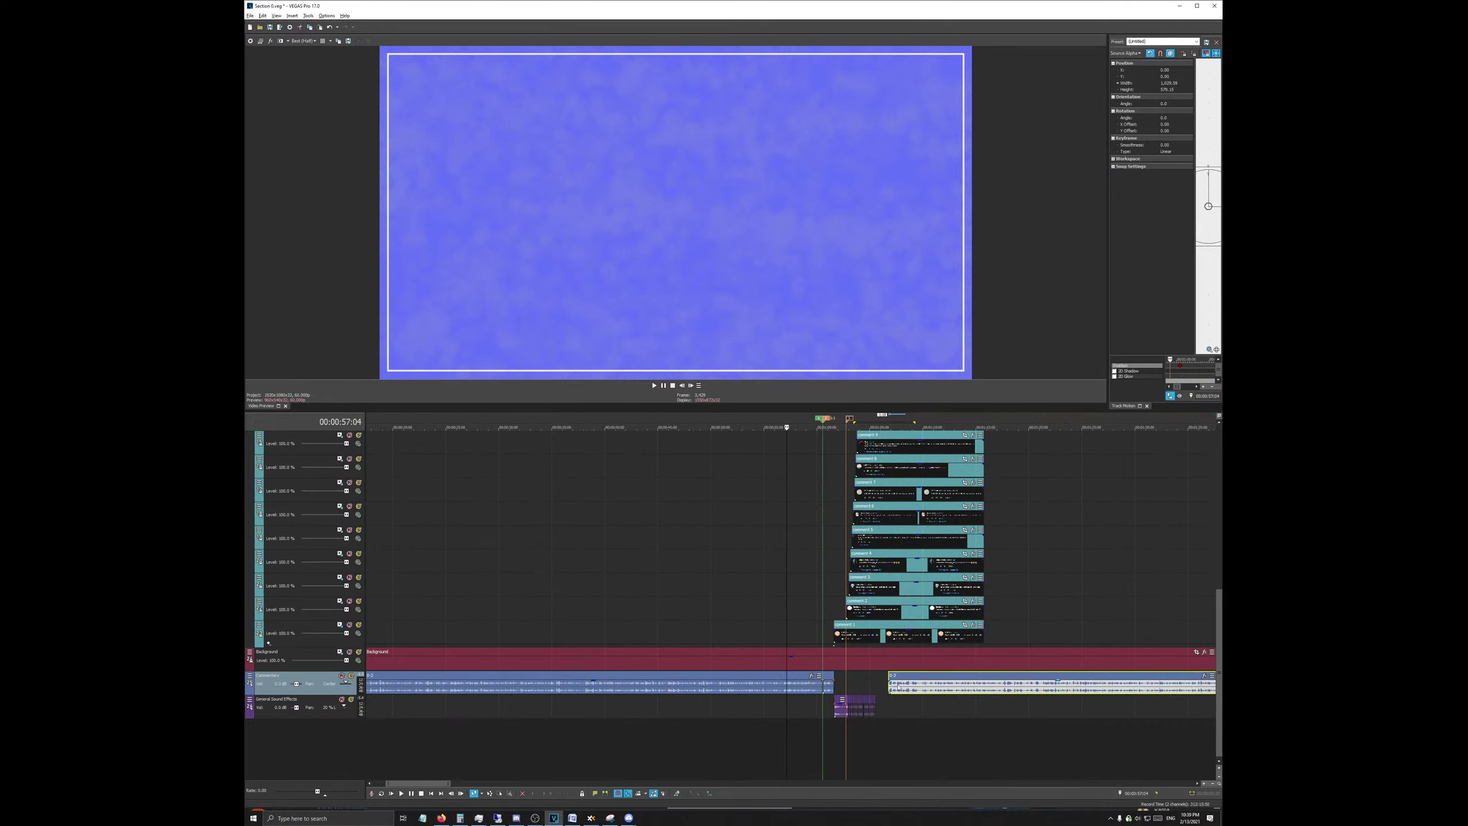
{"action": "left_click_drag", "start_coordinate": [923, 688], "coordinate": [899, 687]}
Step: Play back the section from about 00:00:56 to check the timing of the moved commentary clip
{"action": "left_click", "coordinate": [783, 423]}
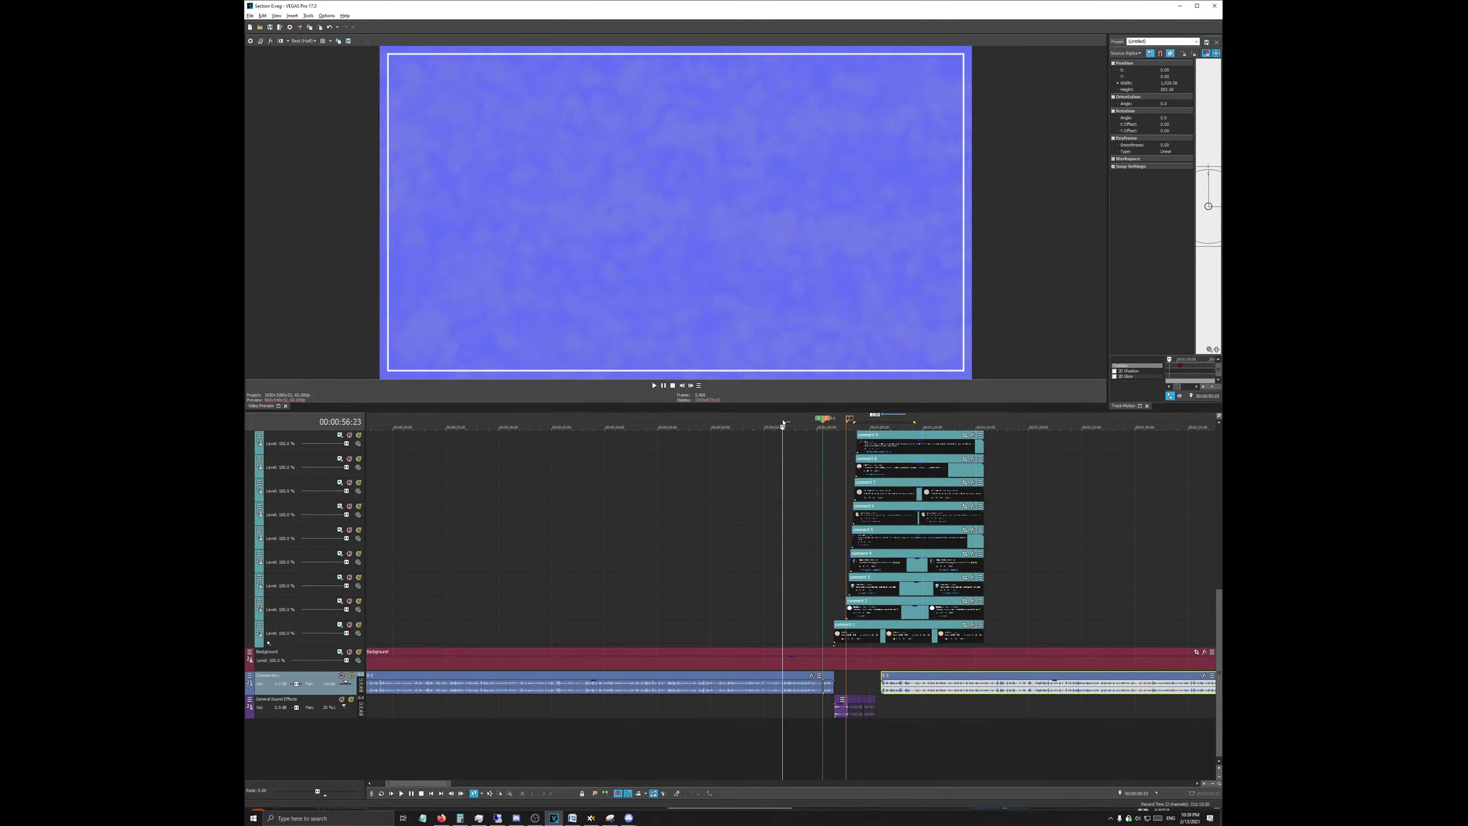
{"action": "key", "text": "space"}
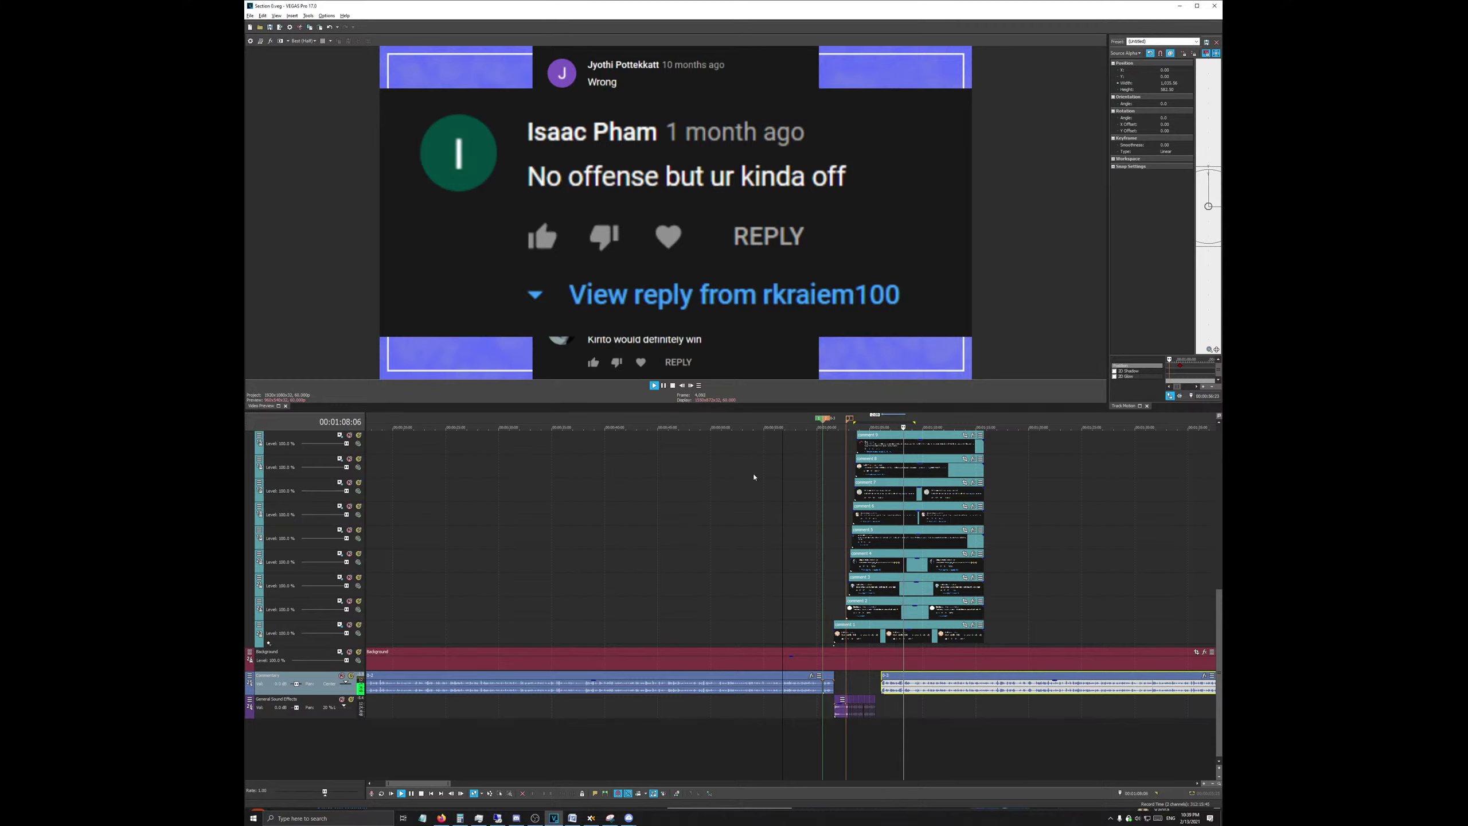
{"action": "key", "text": "space"}
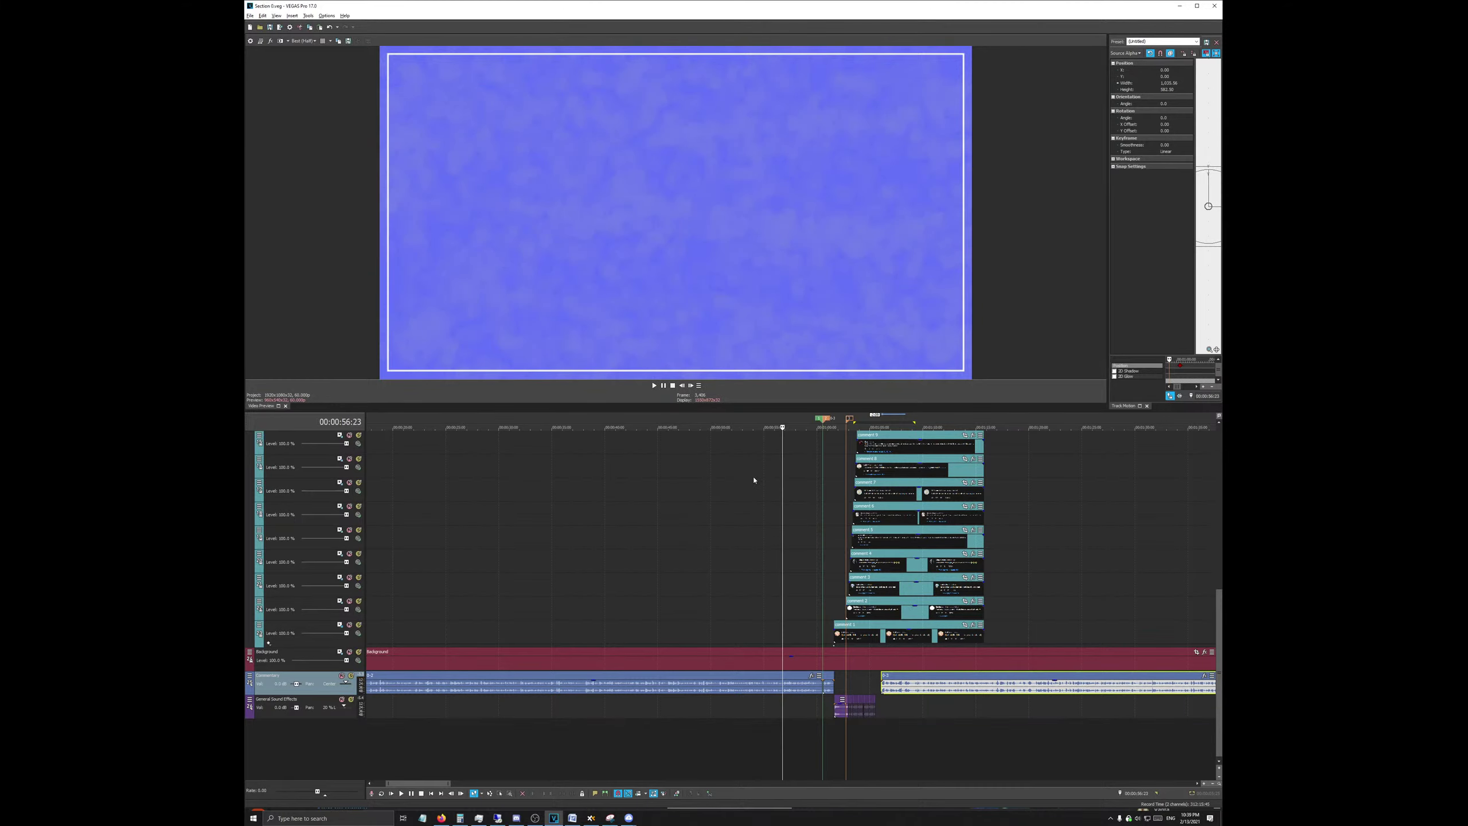
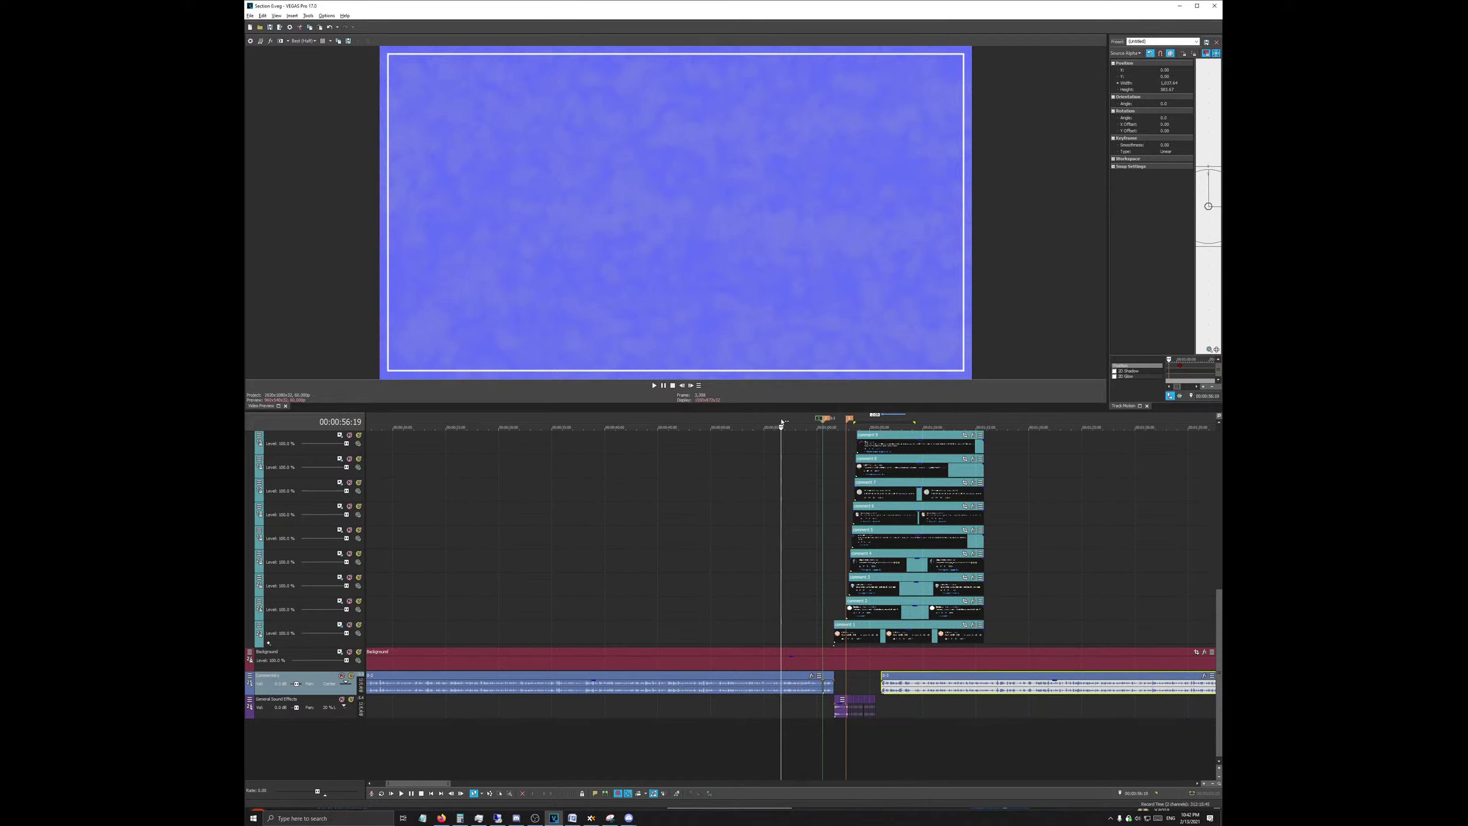
{"action": "key", "text": "space"}
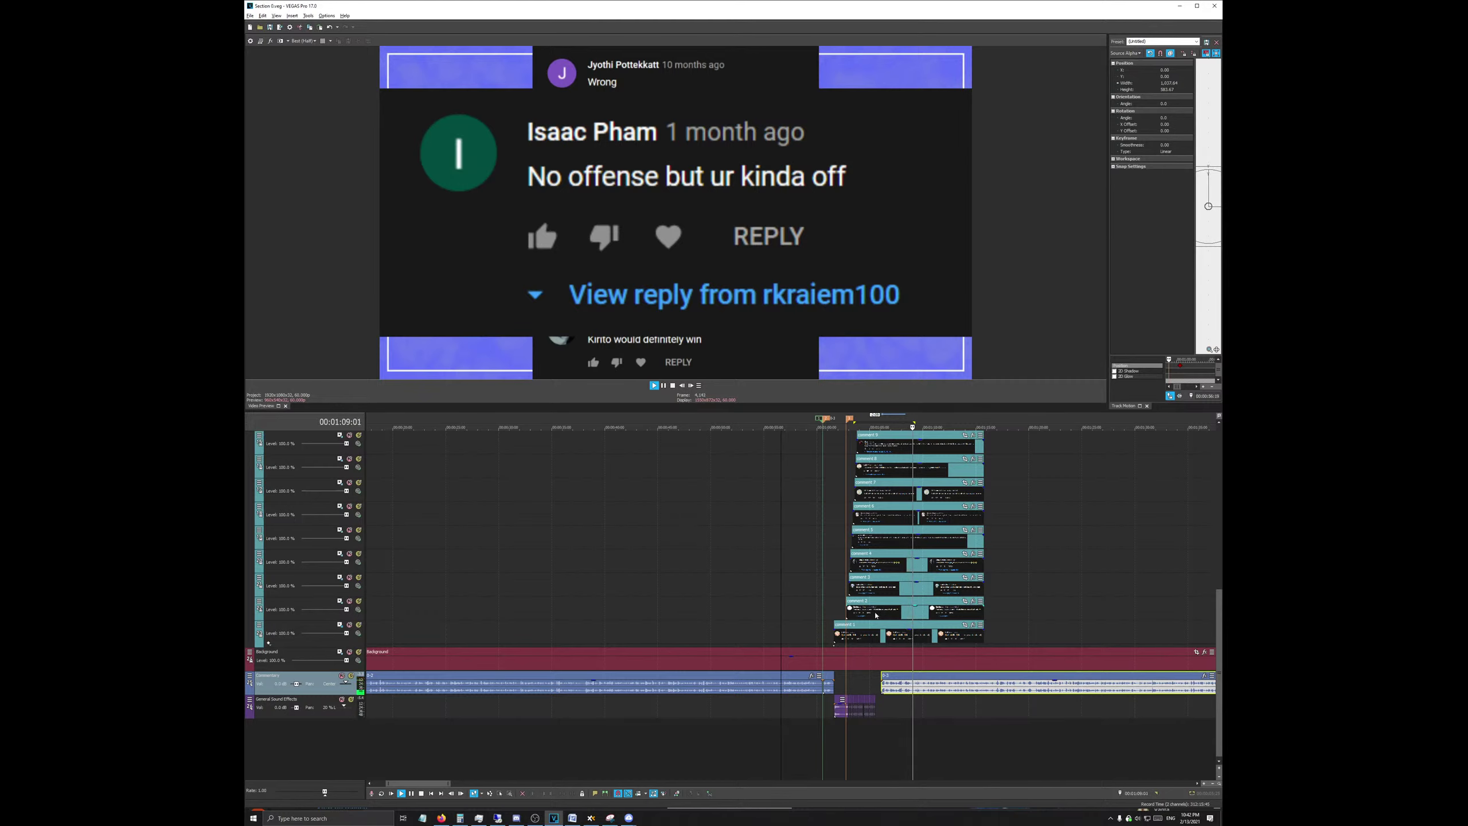
{"action": "key", "text": "space"}
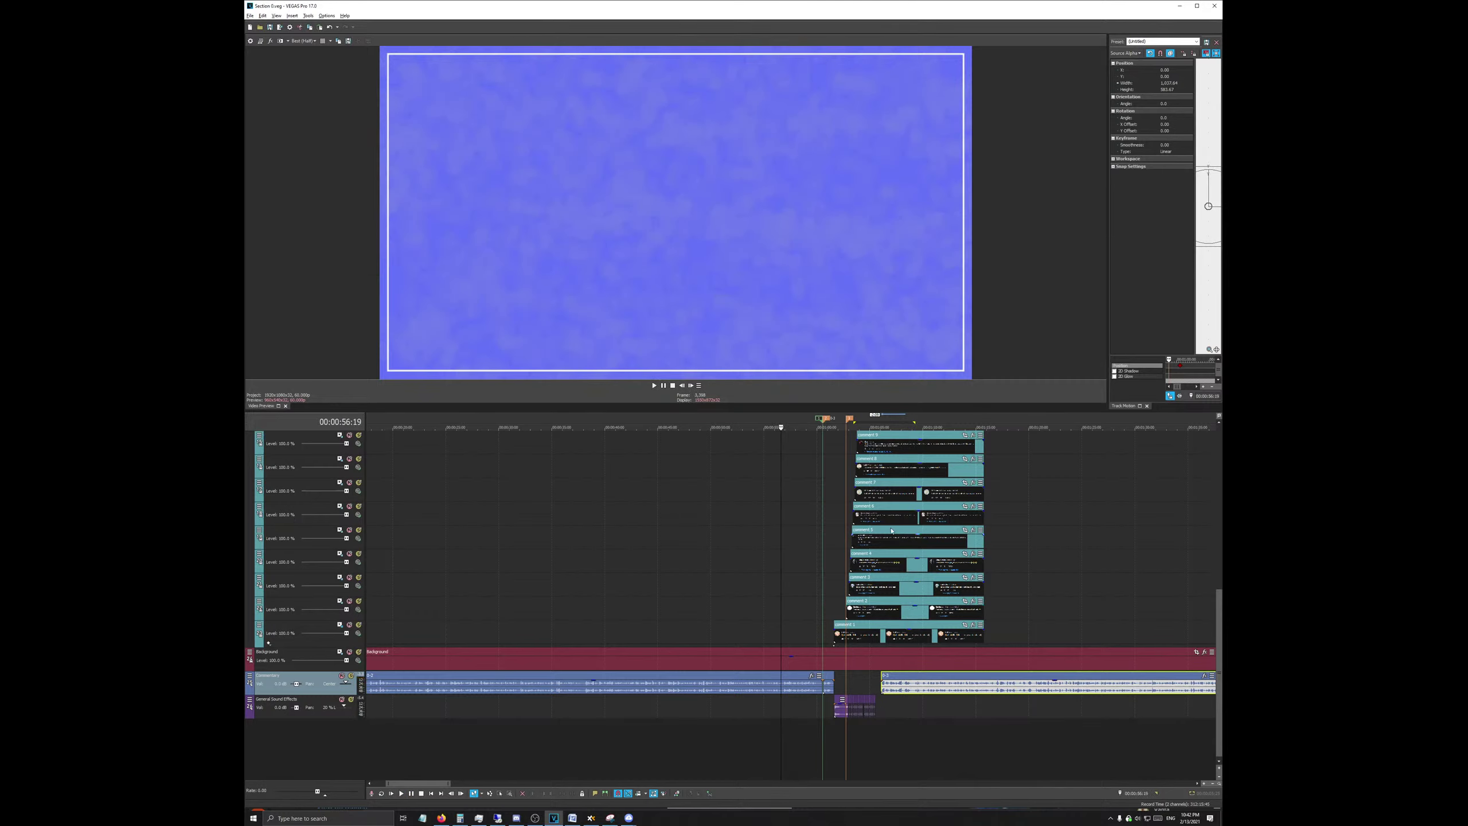
Step: Move the commentary clip that follows the comment sound effects farther along its track, away from the comment sequence
{"action": "scroll", "coordinate": [927, 682], "scroll_direction": "down", "scroll_amount": 8}
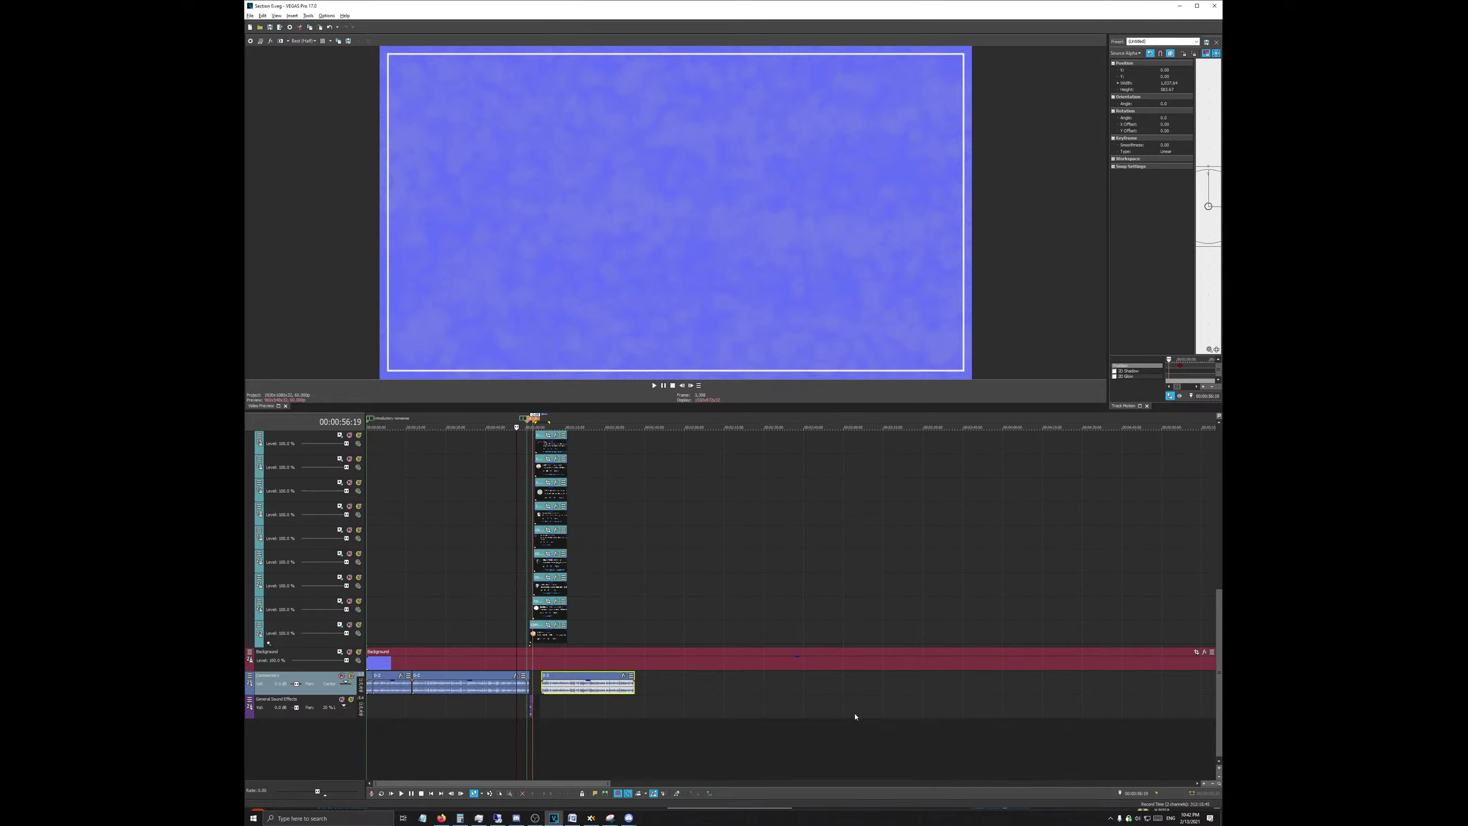
{"action": "scroll", "coordinate": [826, 728], "scroll_direction": "down", "scroll_amount": 3}
{"action": "scroll", "coordinate": [804, 736], "scroll_direction": "up", "scroll_amount": 8}
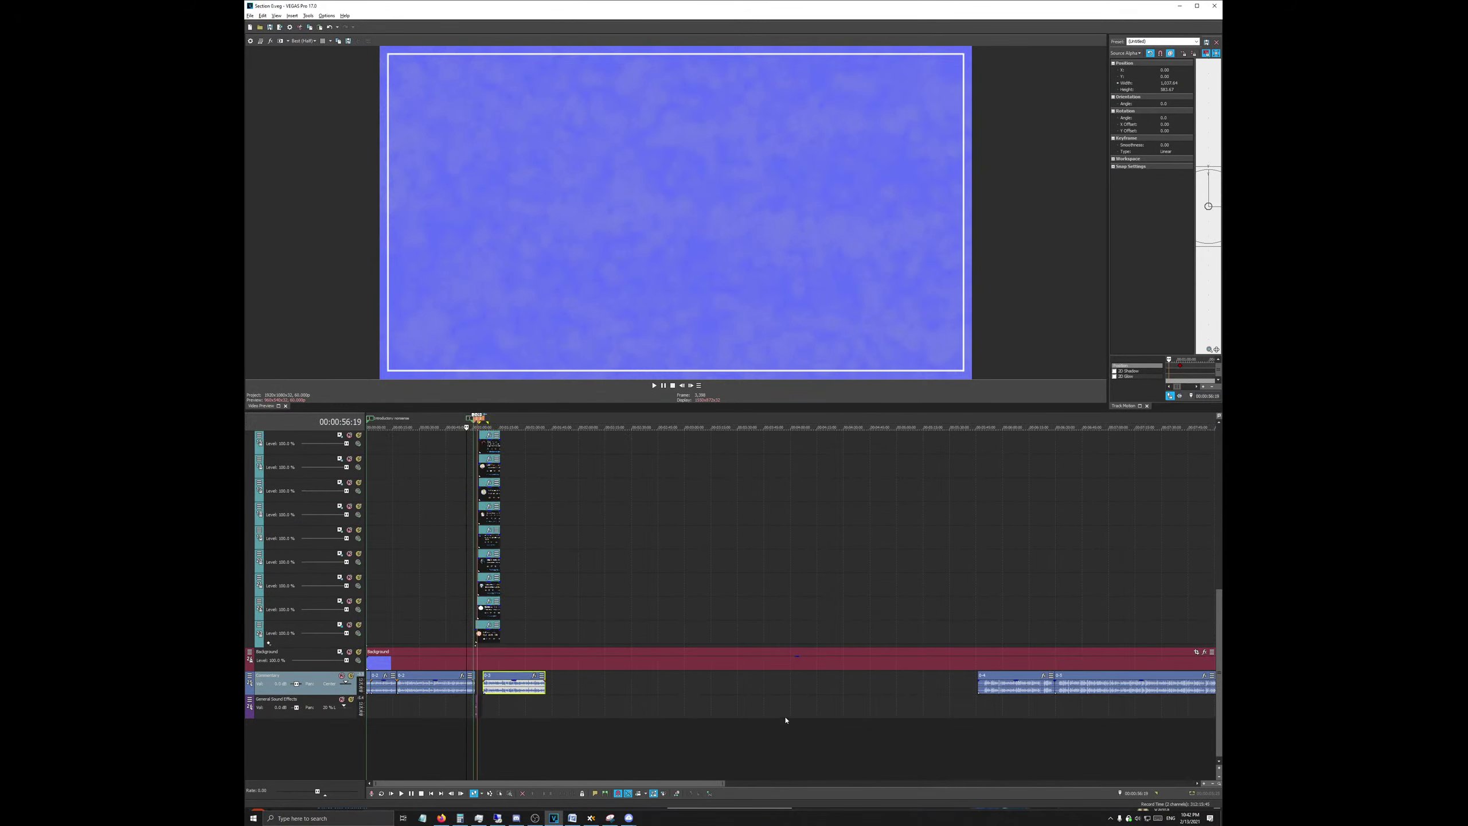
{"action": "scroll", "coordinate": [838, 648], "scroll_direction": "down", "scroll_amount": 2}
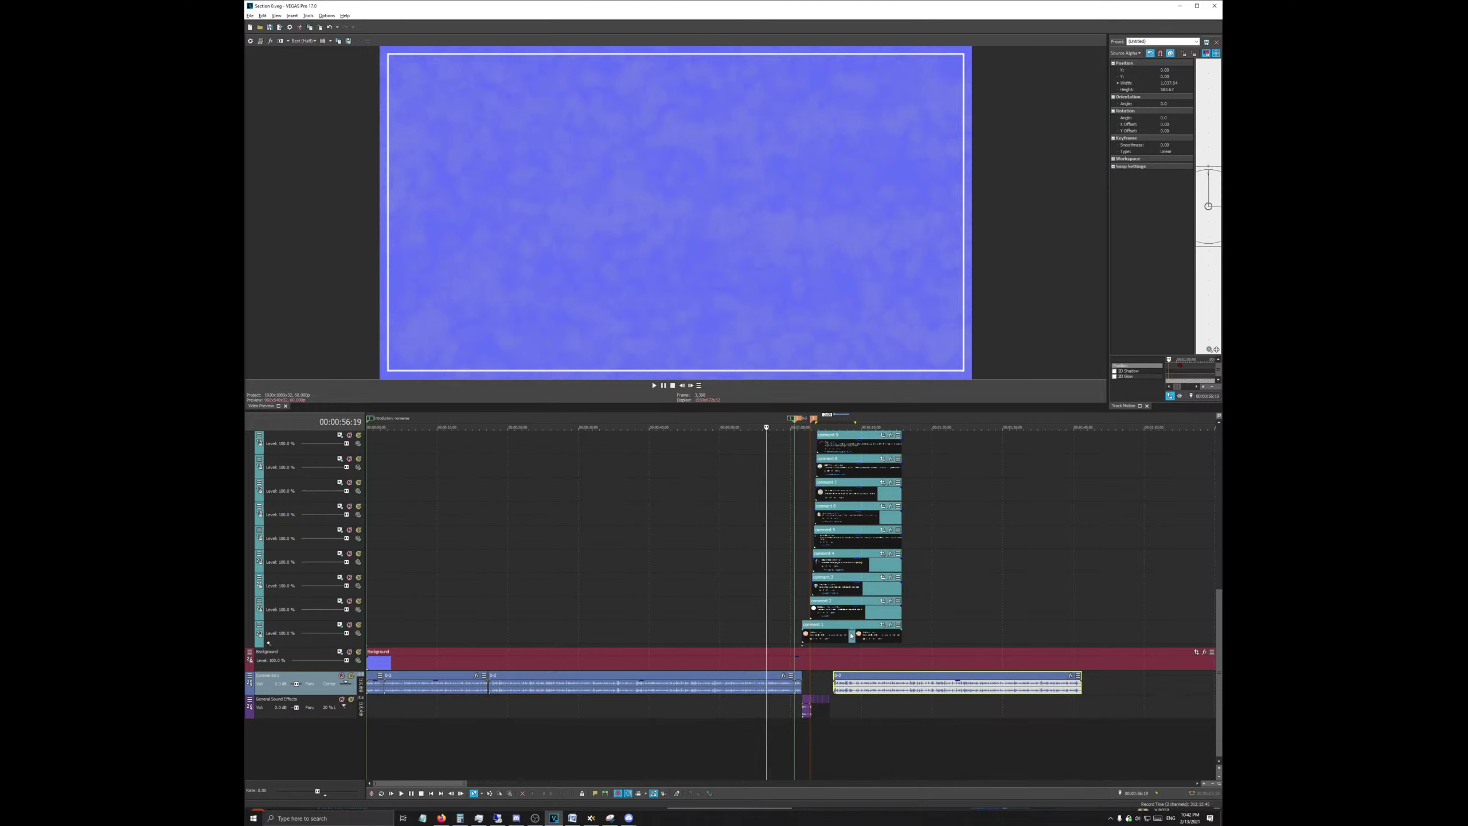
{"action": "scroll", "coordinate": [932, 550], "scroll_direction": "up", "scroll_amount": 2}
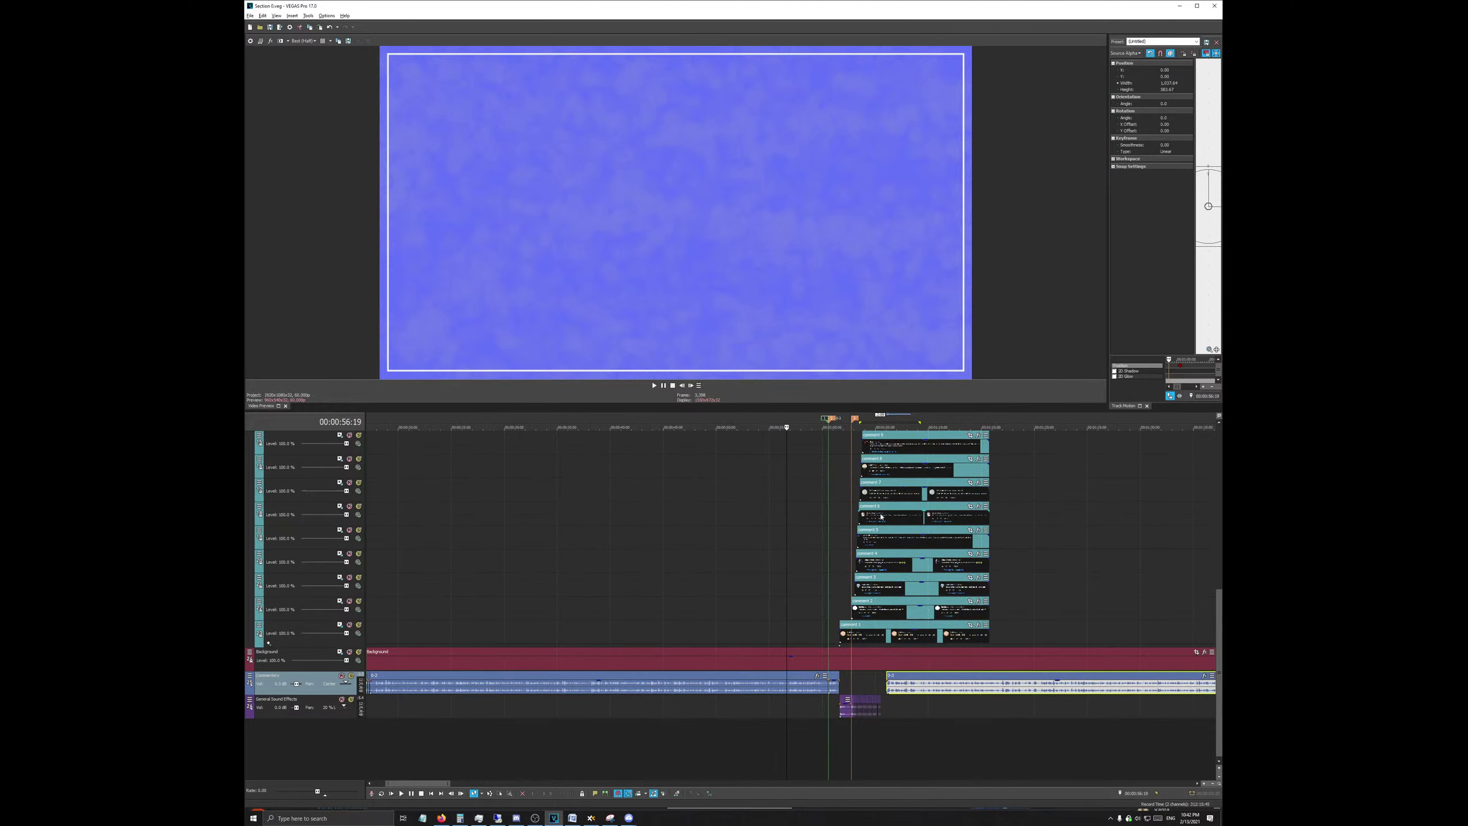
{"action": "left_click", "coordinate": [846, 418]}
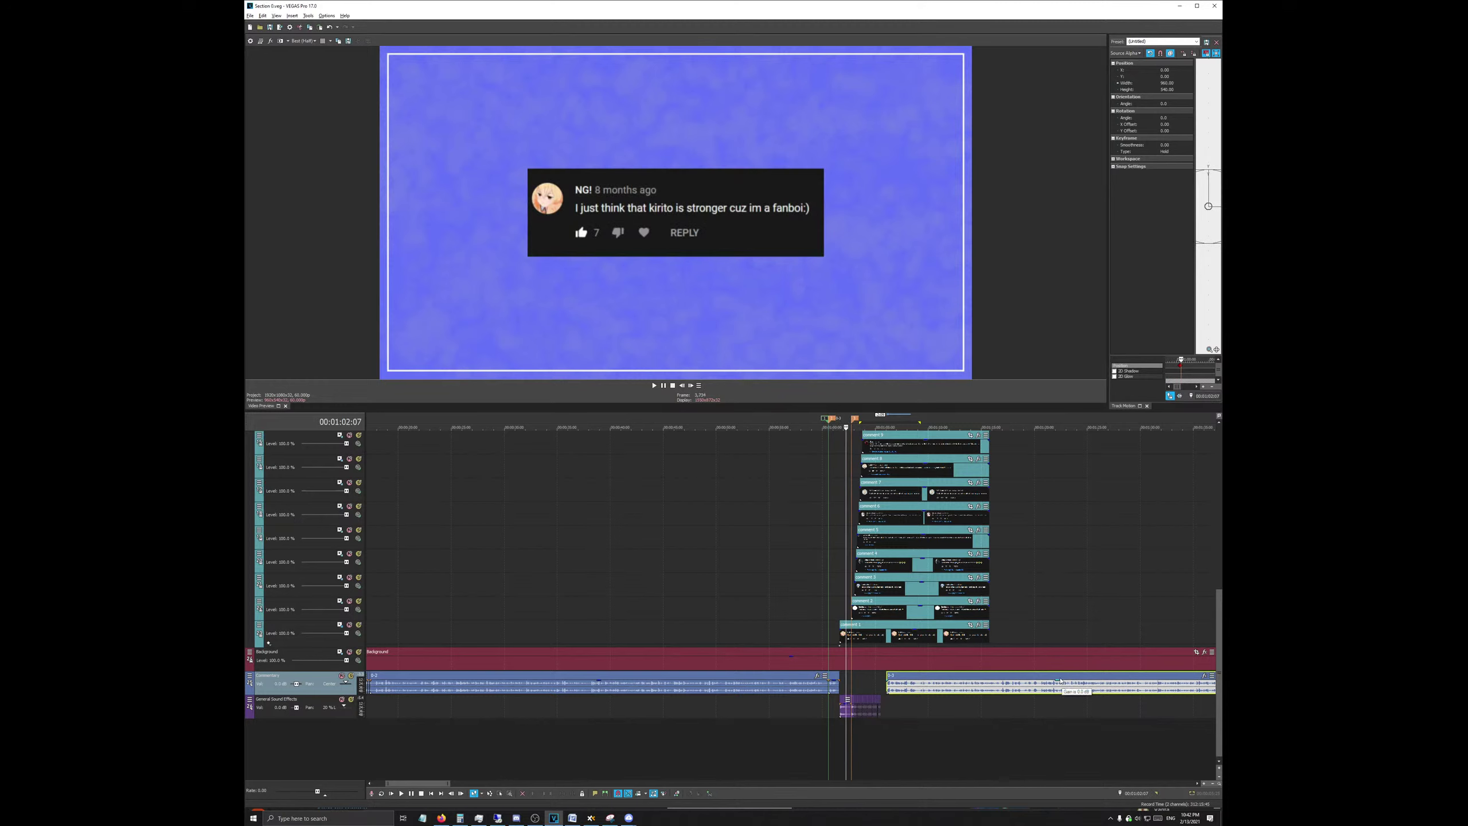
{"action": "scroll", "coordinate": [1040, 653], "scroll_direction": "up", "scroll_amount": 3}
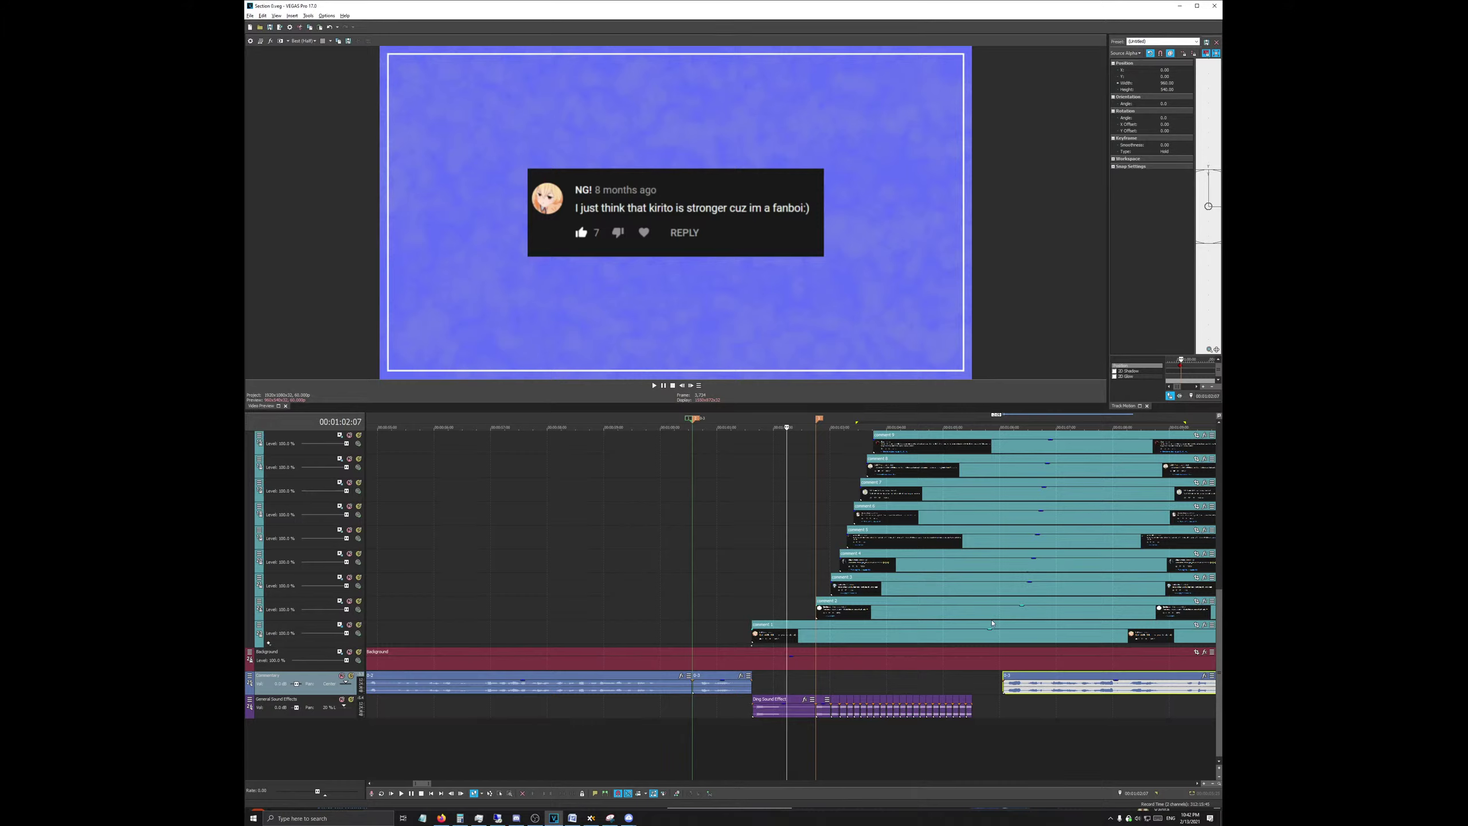
{"action": "scroll", "coordinate": [989, 623], "scroll_direction": "down", "scroll_amount": 10}
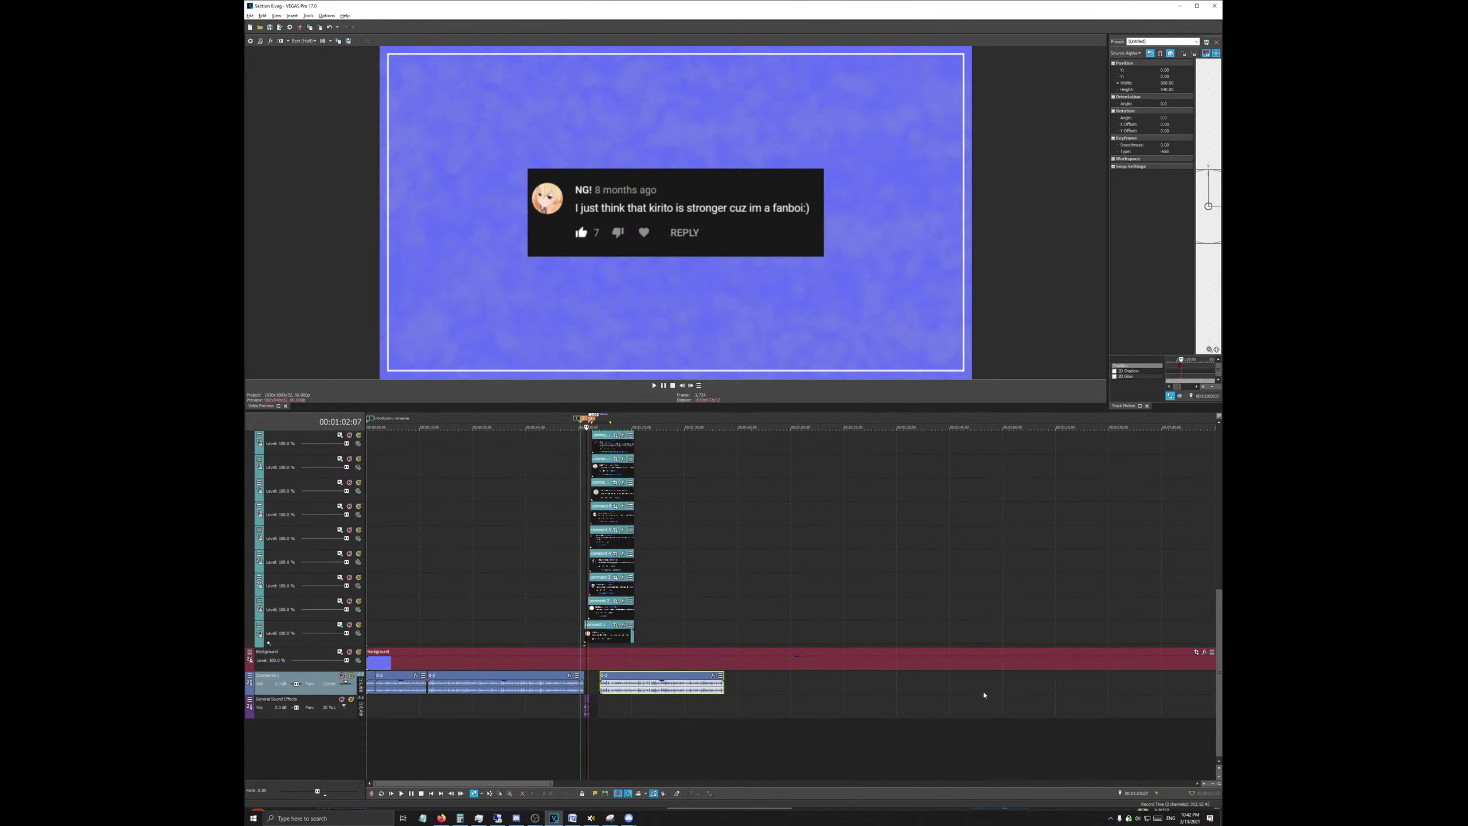
{"action": "left_click_drag", "start_coordinate": [438, 687], "coordinate": [658, 694]}
{"action": "scroll", "coordinate": [815, 650], "scroll_direction": "up", "scroll_amount": 10}
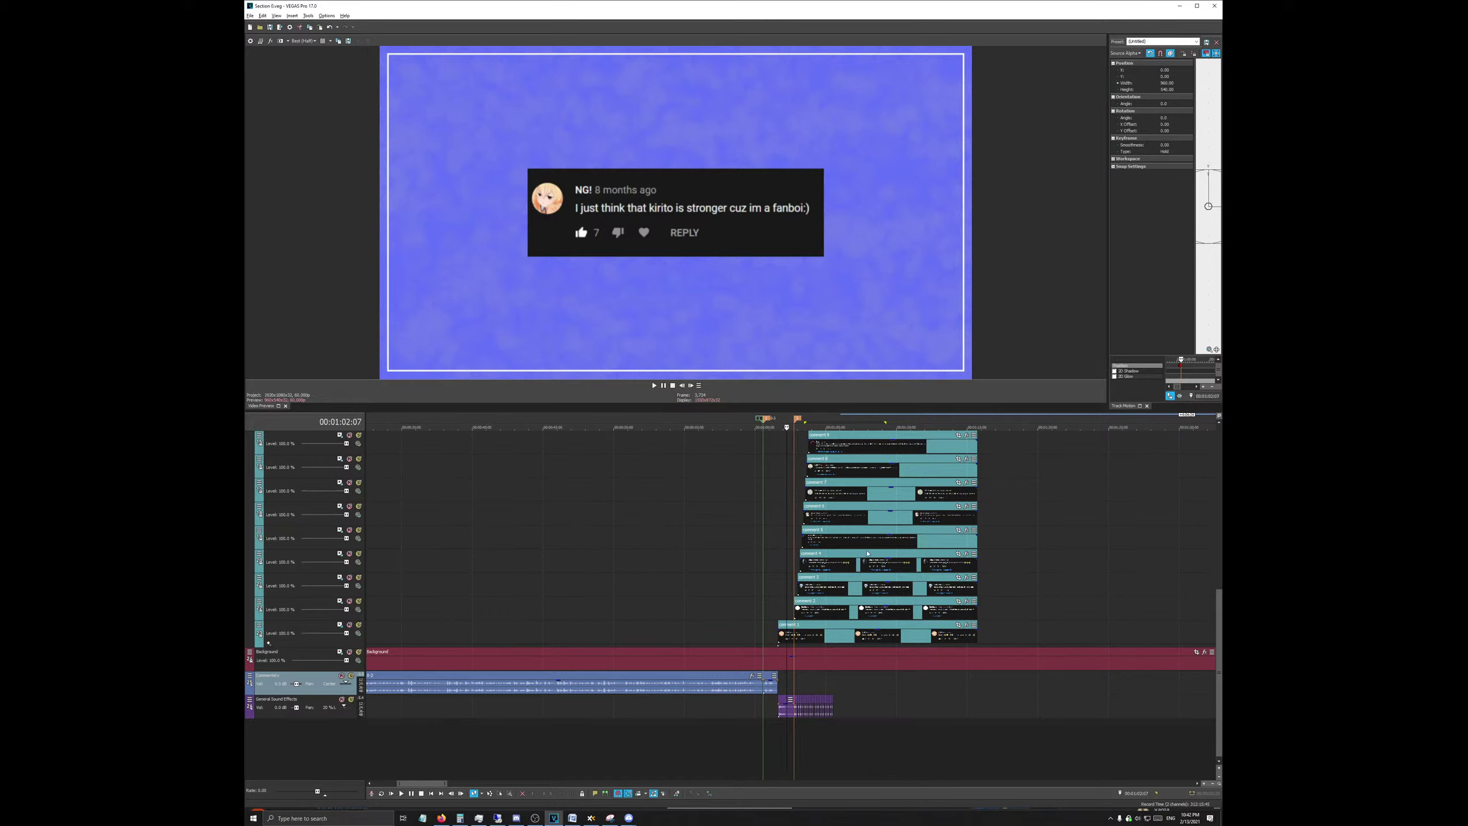
Step: Open Track Motion for the first comment's track at its clip start, 00:01:01:18, and enlarge the Track Motion area
{"action": "scroll", "coordinate": [912, 539], "scroll_direction": "up", "scroll_amount": 3}
{"action": "scroll", "coordinate": [912, 539], "scroll_direction": "up", "scroll_amount": 6}
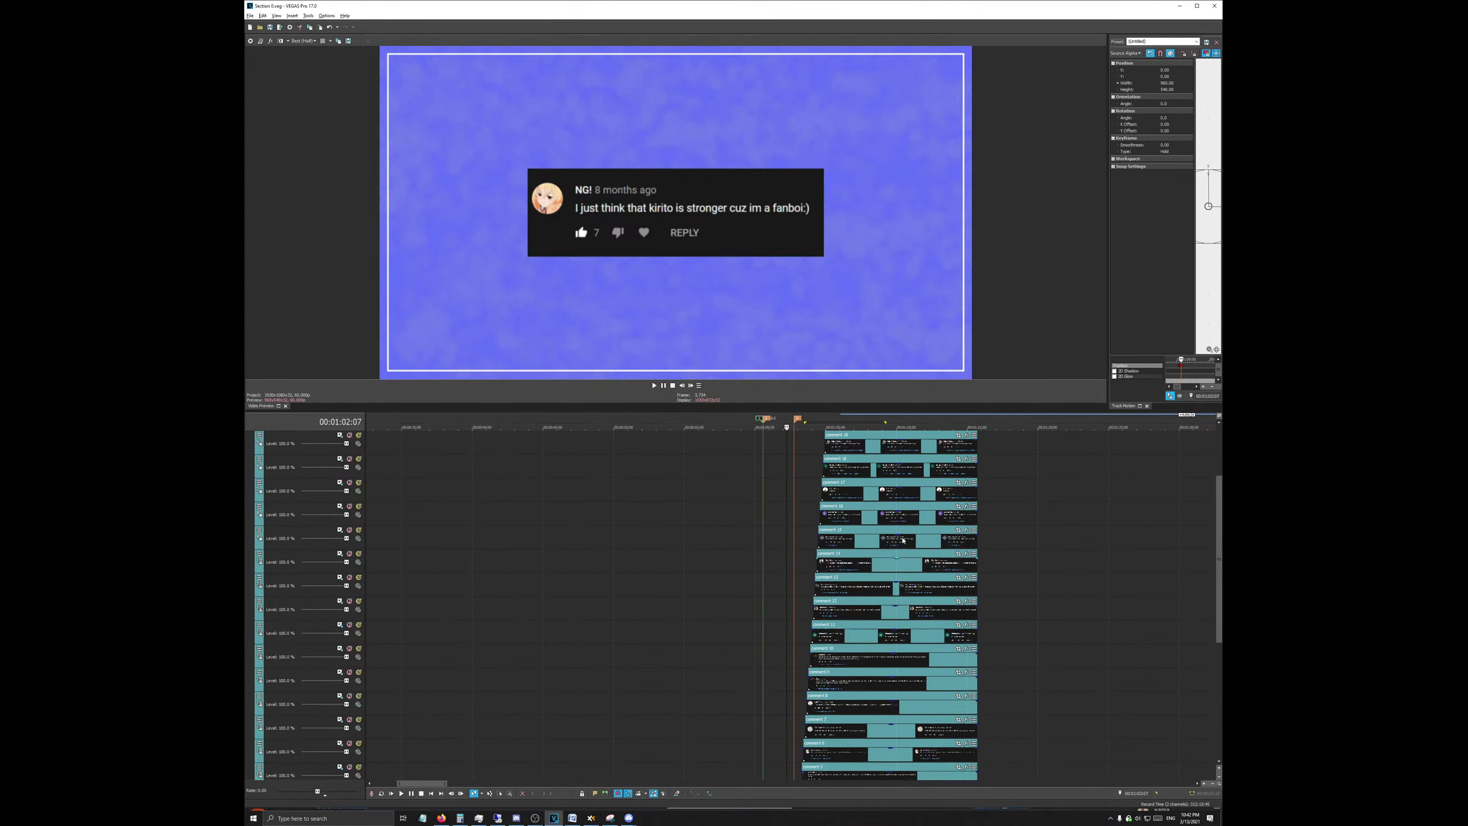
{"action": "scroll", "coordinate": [842, 493], "scroll_direction": "down", "scroll_amount": 9}
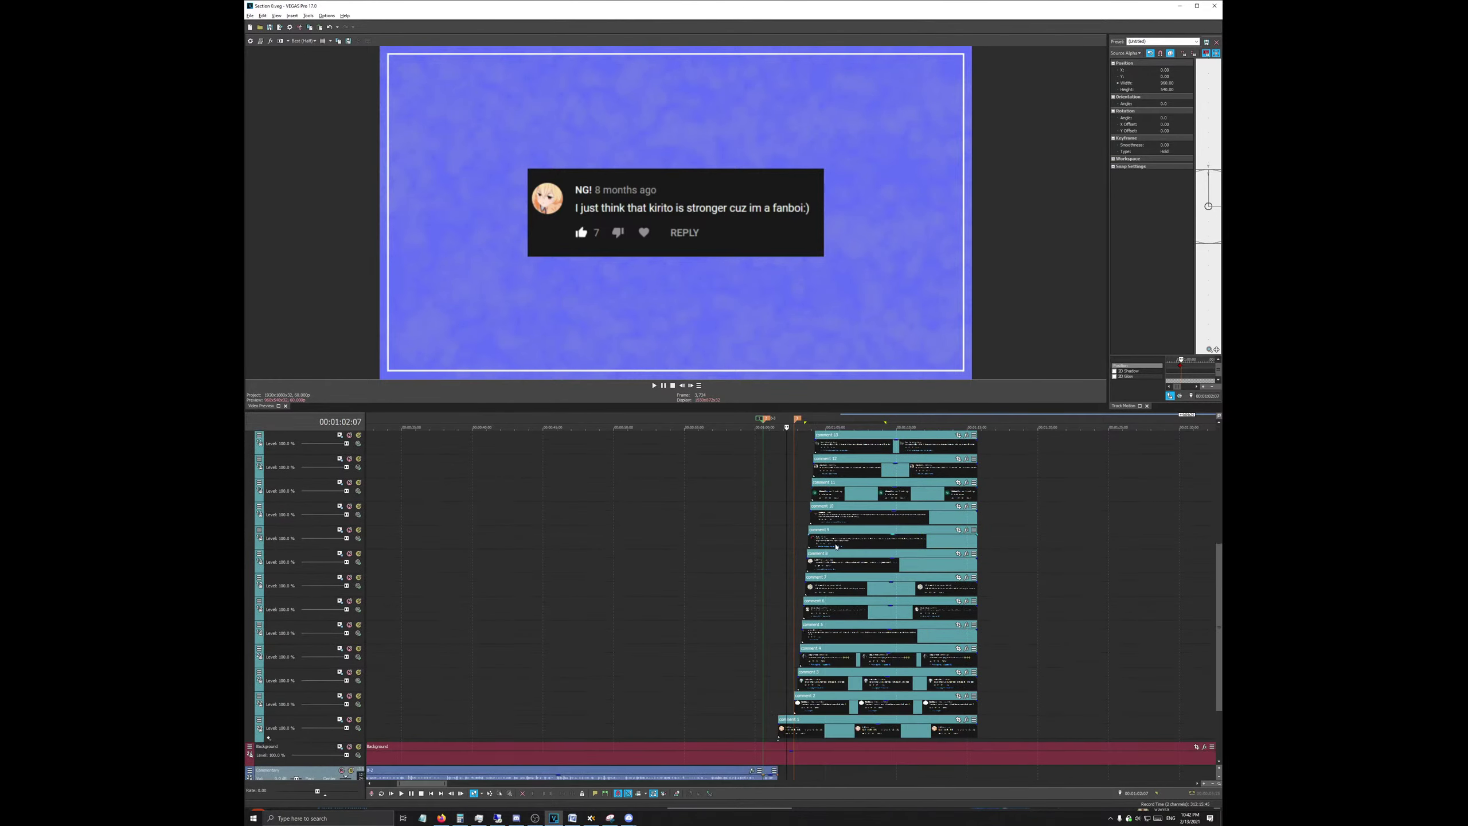
{"action": "scroll", "coordinate": [871, 600], "scroll_direction": "down", "scroll_amount": 5}
{"action": "scroll", "coordinate": [773, 701], "scroll_direction": "up", "scroll_amount": 5}
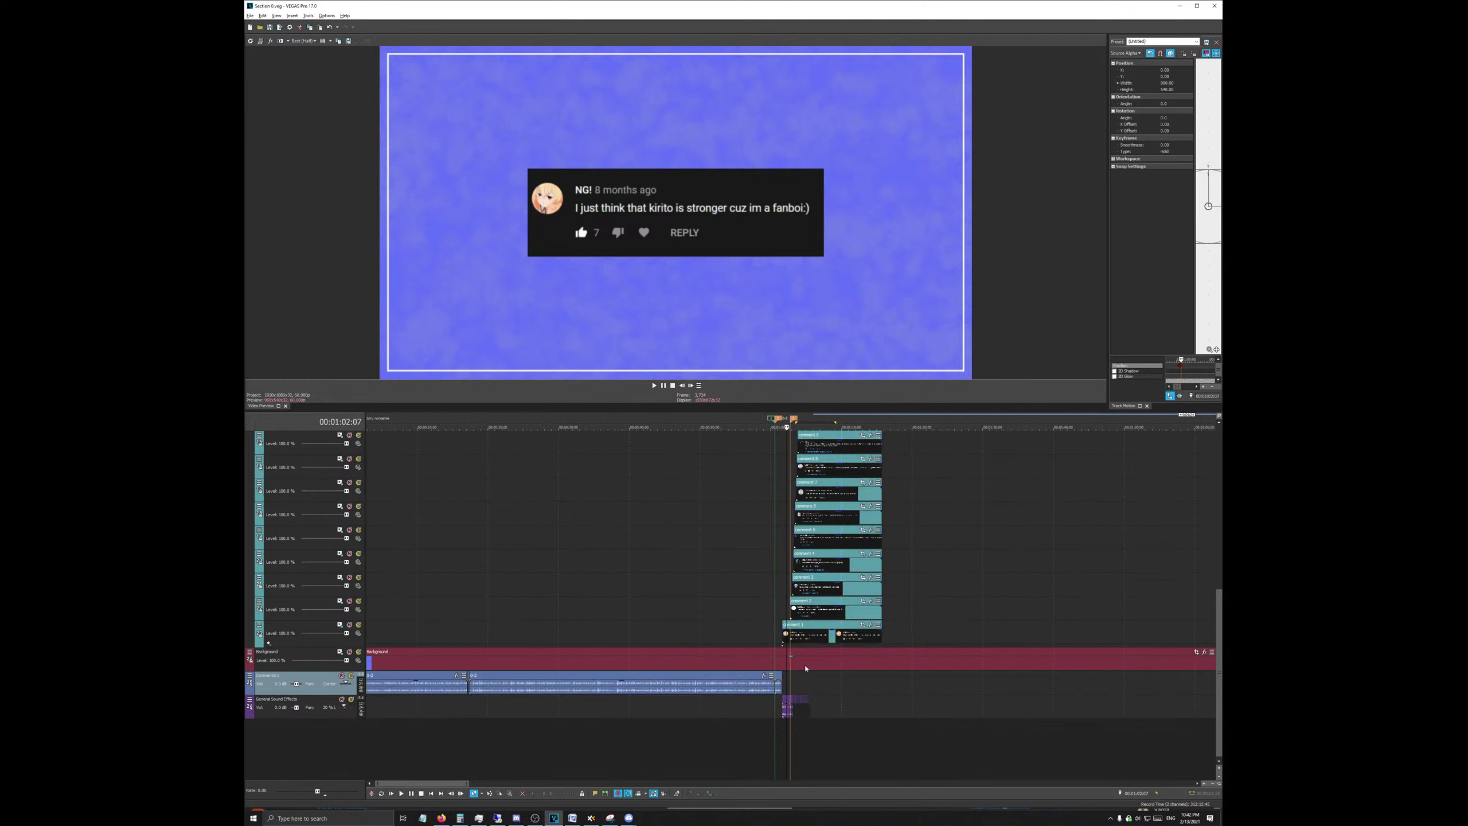
{"action": "scroll", "coordinate": [814, 674], "scroll_direction": "up", "scroll_amount": 4}
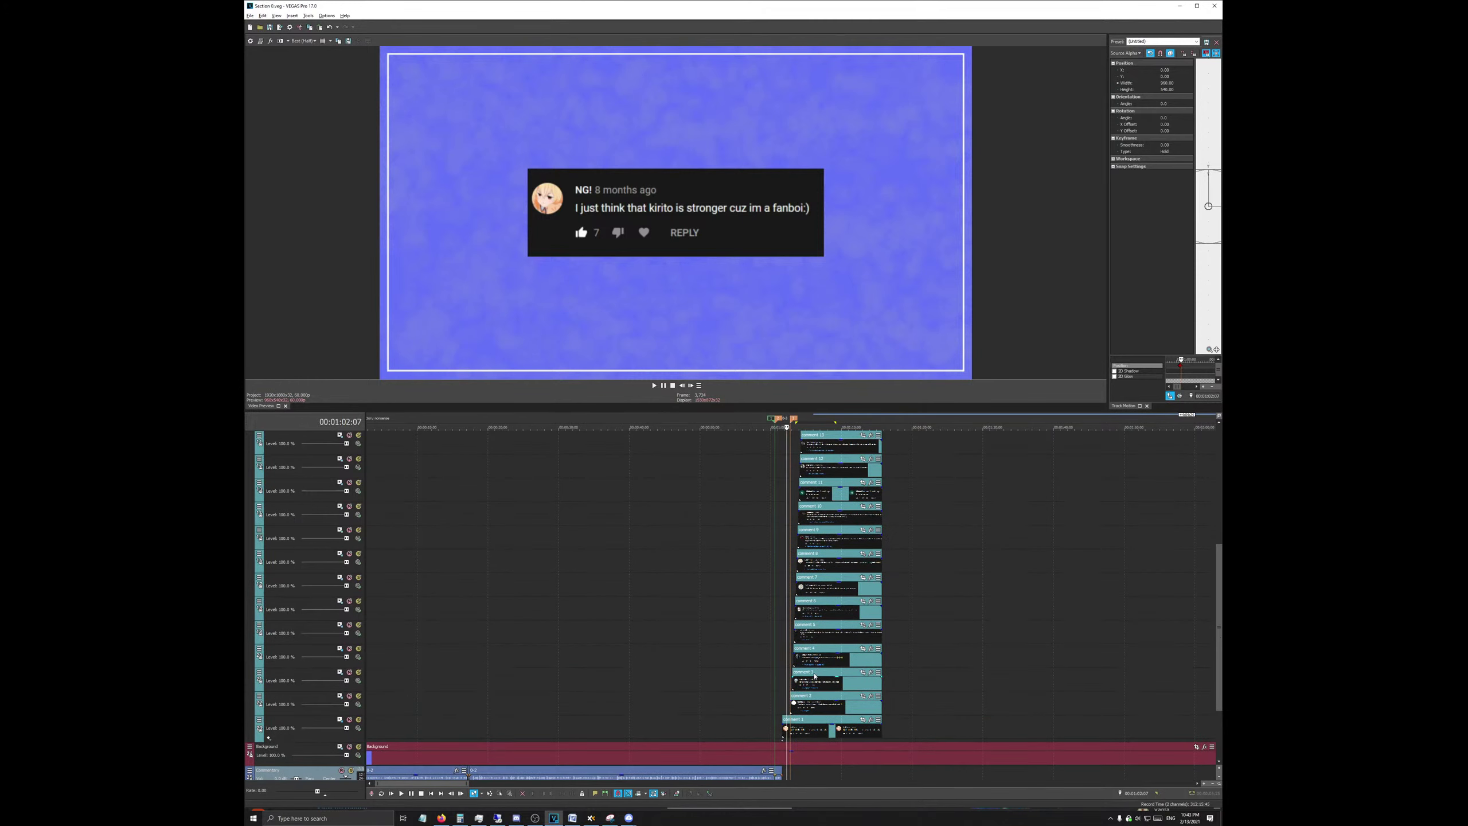
{"action": "scroll", "coordinate": [815, 674], "scroll_direction": "down", "scroll_amount": 2}
{"action": "scroll", "coordinate": [780, 600], "scroll_direction": "up", "scroll_amount": 5}
{"action": "left_click", "coordinate": [768, 421]}
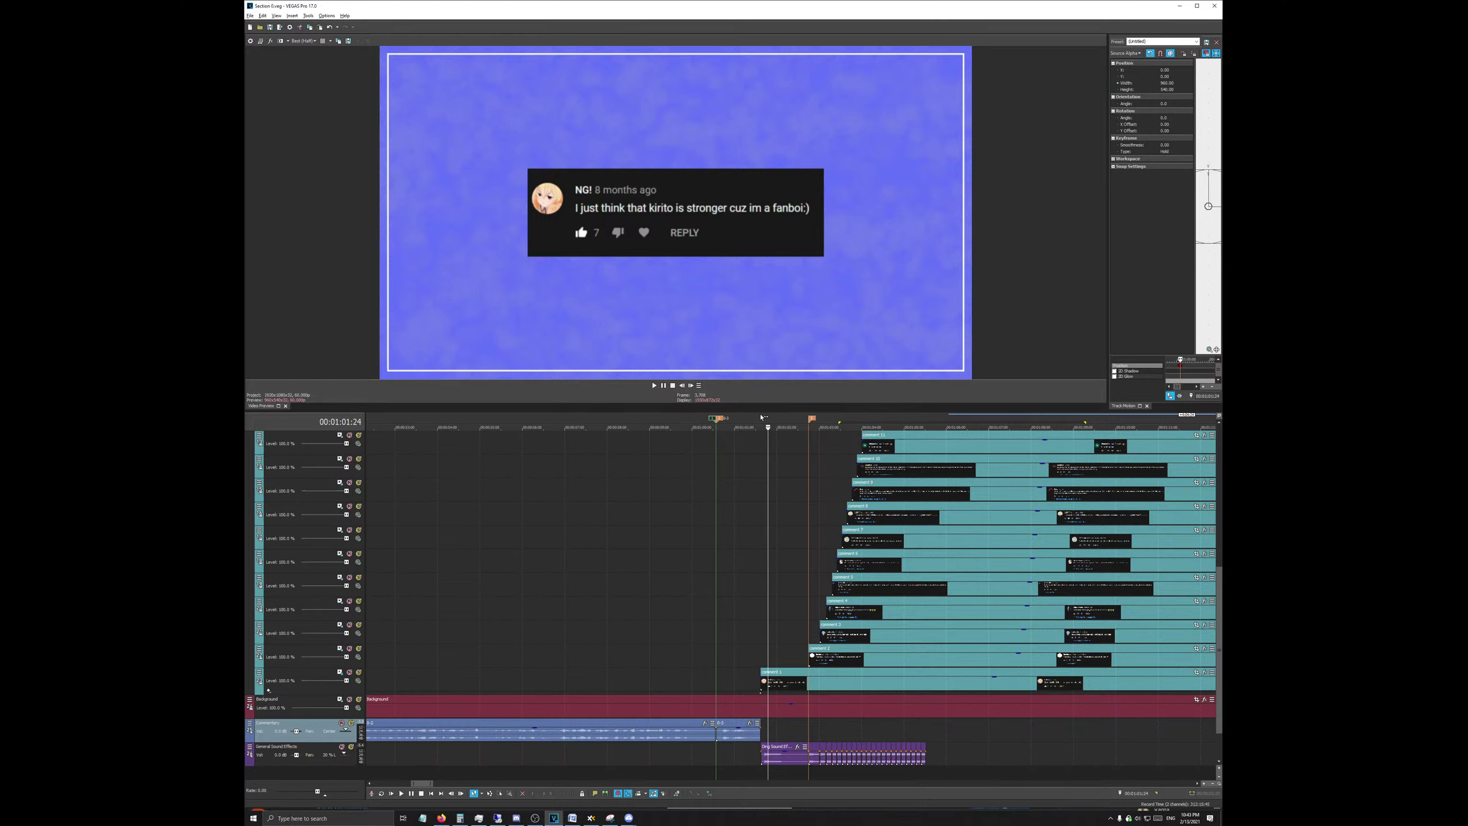
{"action": "left_click", "coordinate": [761, 418]}
{"action": "left_click", "coordinate": [341, 675]}
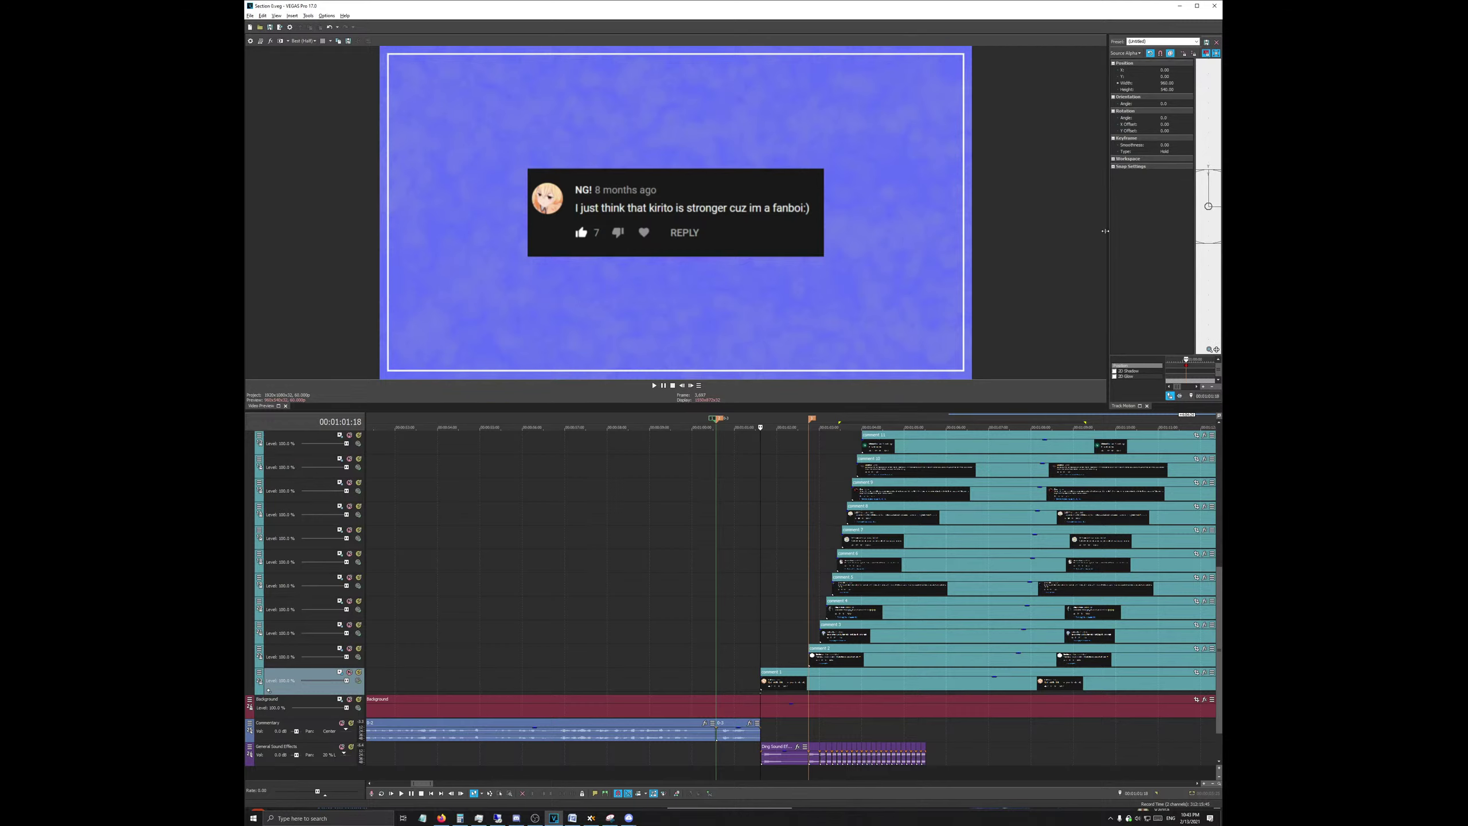
{"action": "left_click_drag", "start_coordinate": [1105, 230], "coordinate": [765, 256]}
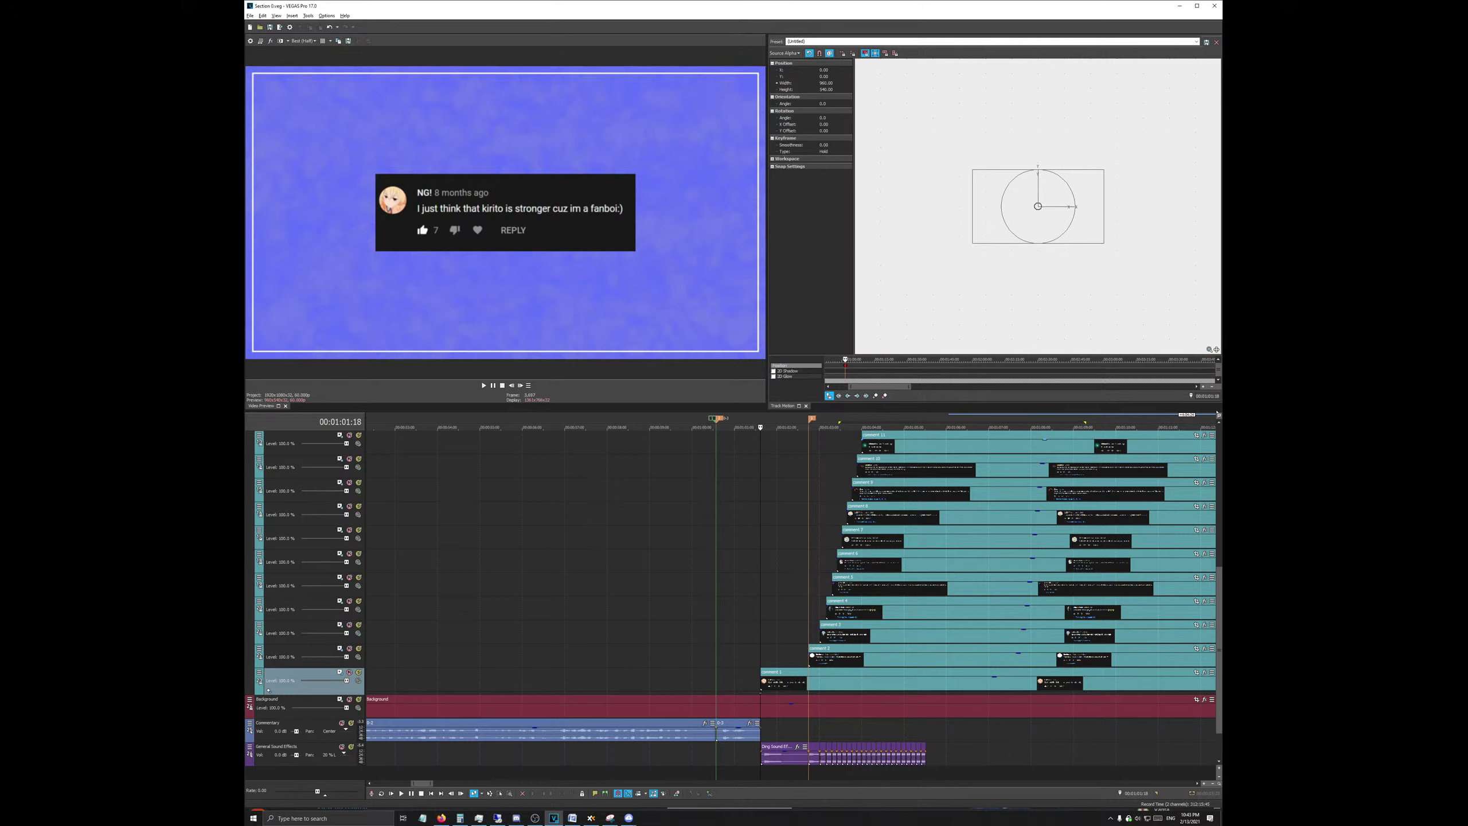
Step: Try a Track Motion width of 1080 for the first comment and undo it
{"action": "scroll", "coordinate": [935, 562], "scroll_direction": "down", "scroll_amount": 8}
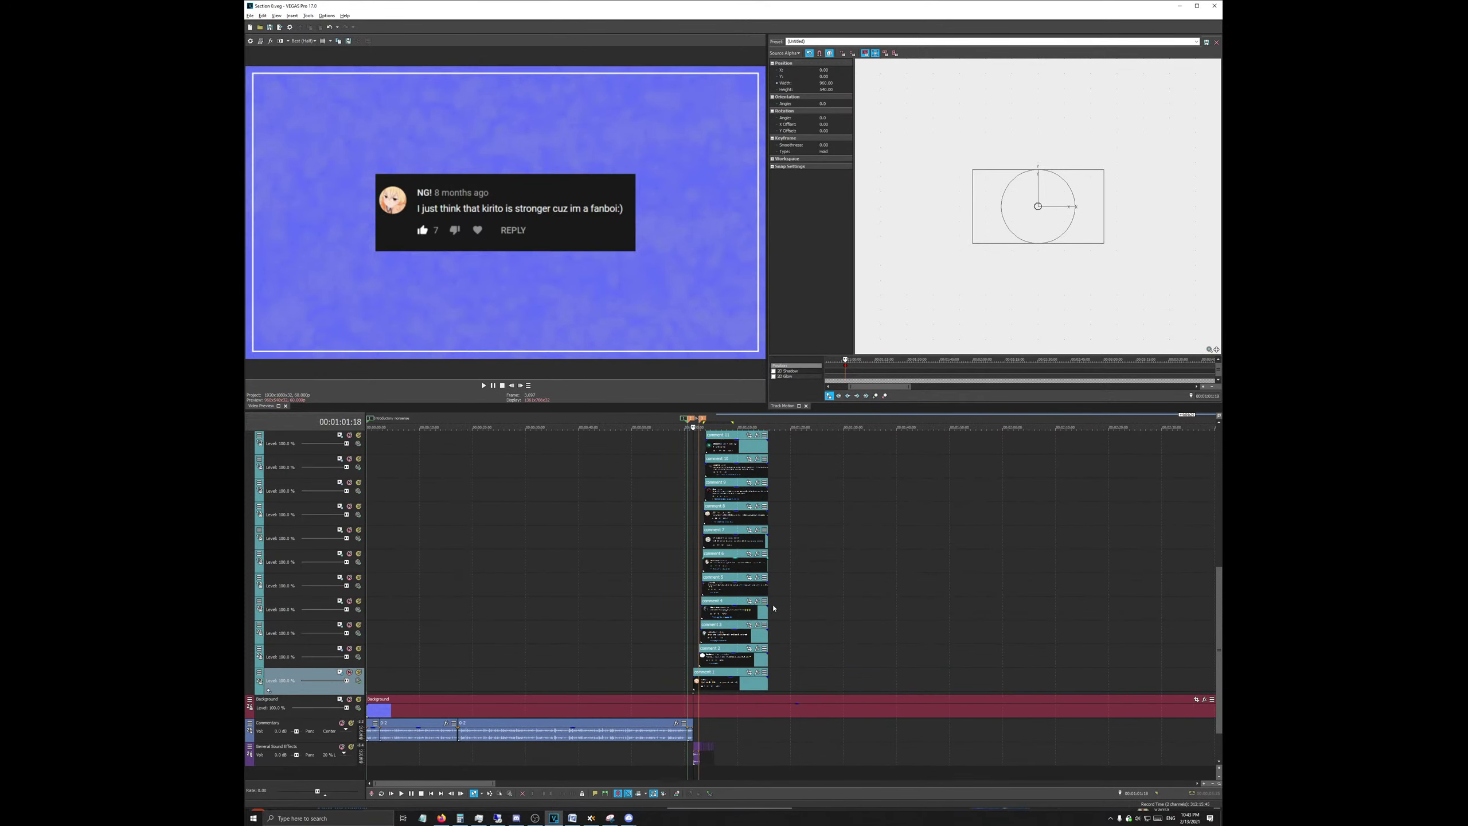
{"action": "scroll", "coordinate": [774, 608], "scroll_direction": "up", "scroll_amount": 7}
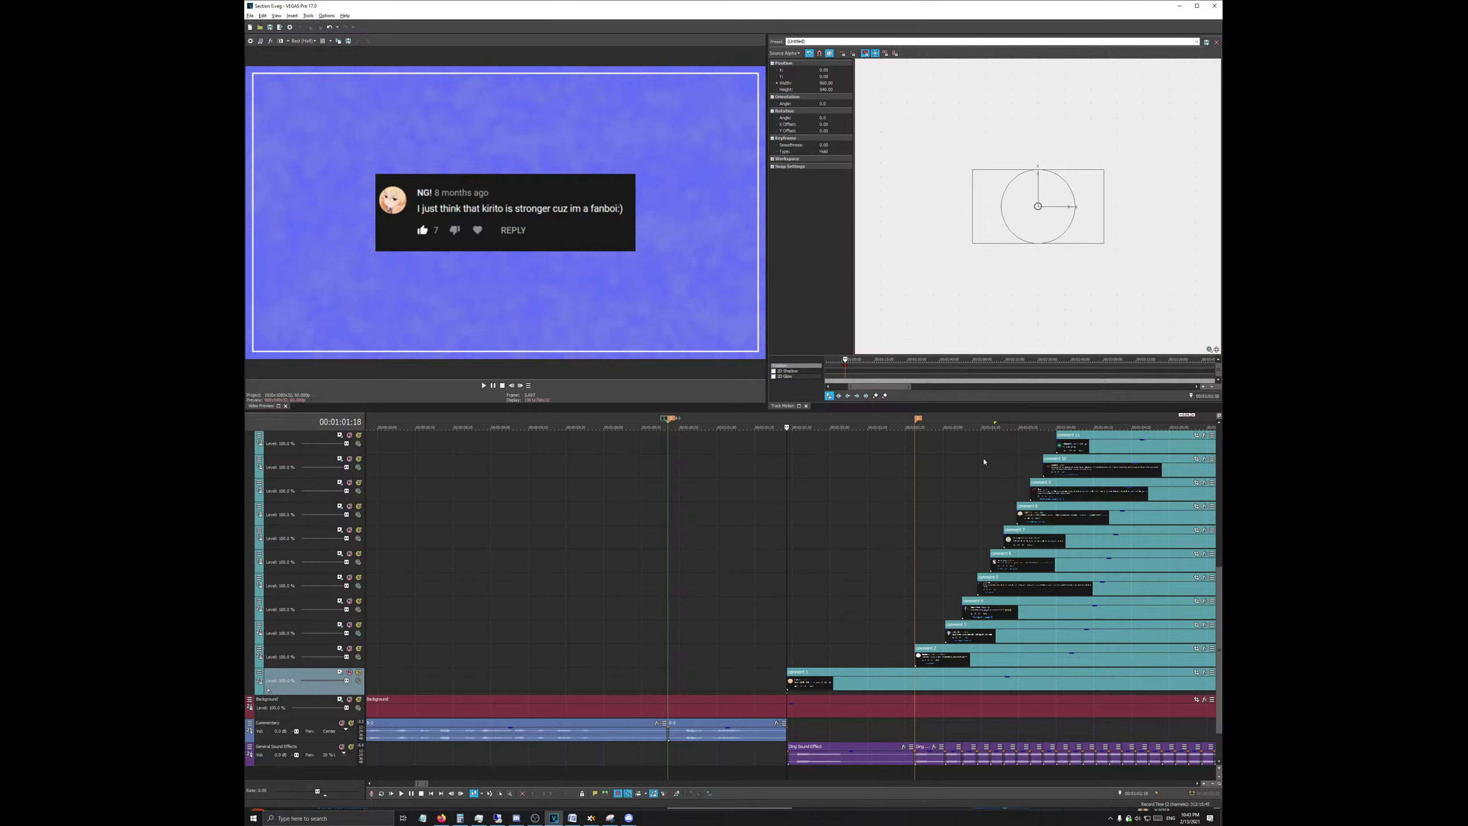
{"action": "left_click", "coordinate": [825, 85]}
{"action": "type", "text": "1080"}
{"action": "key", "text": "Return"}
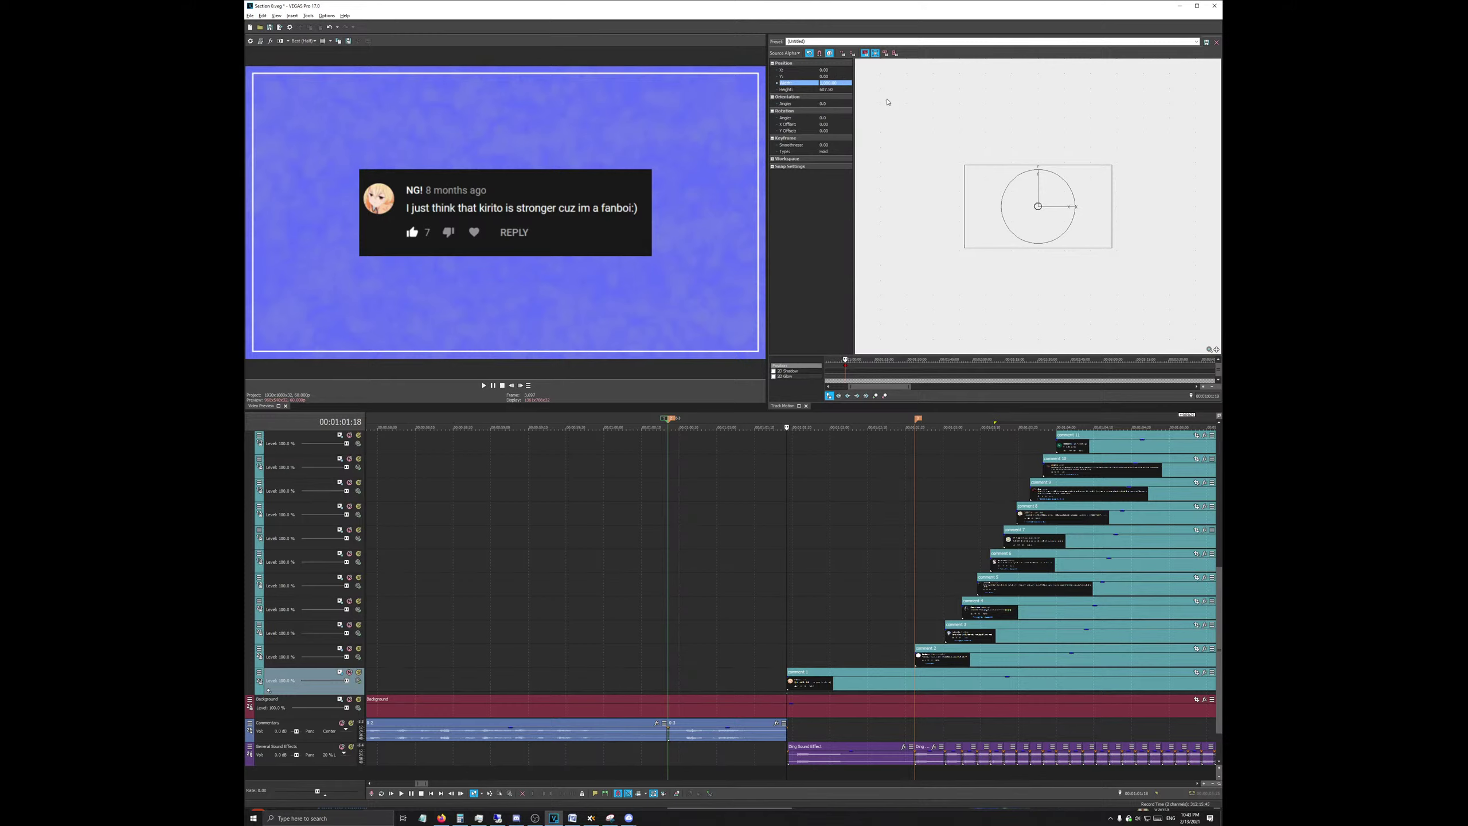
{"action": "key", "text": "ctrl+z"}
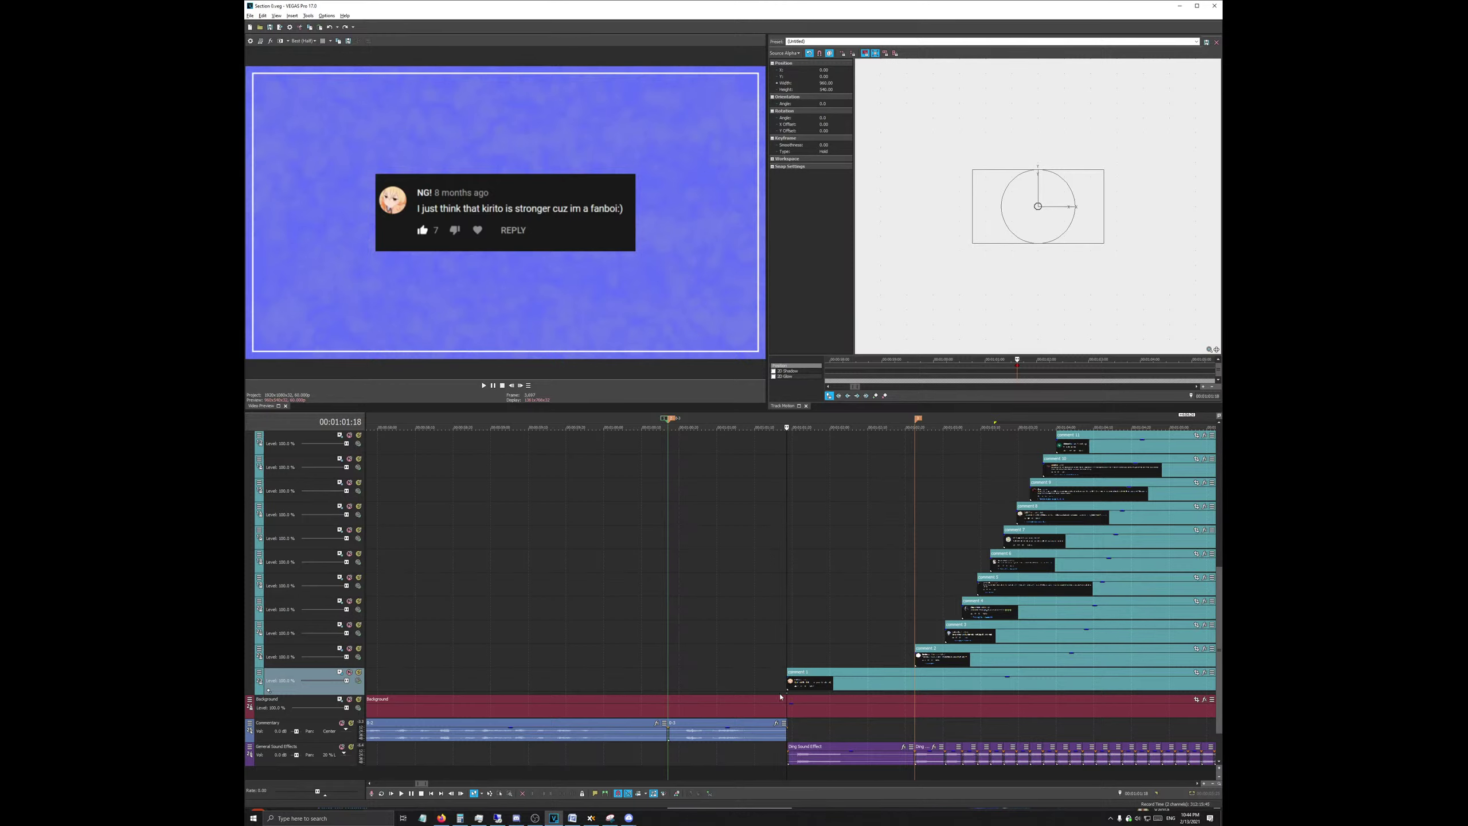
Step: Select the first comment's Track Motion keyframe at 00:01:01:18 and enlarge its frame to a width of 1280
{"action": "scroll", "coordinate": [923, 511], "scroll_direction": "down", "scroll_amount": 3}
{"action": "scroll", "coordinate": [858, 375], "scroll_direction": "down", "scroll_amount": 5}
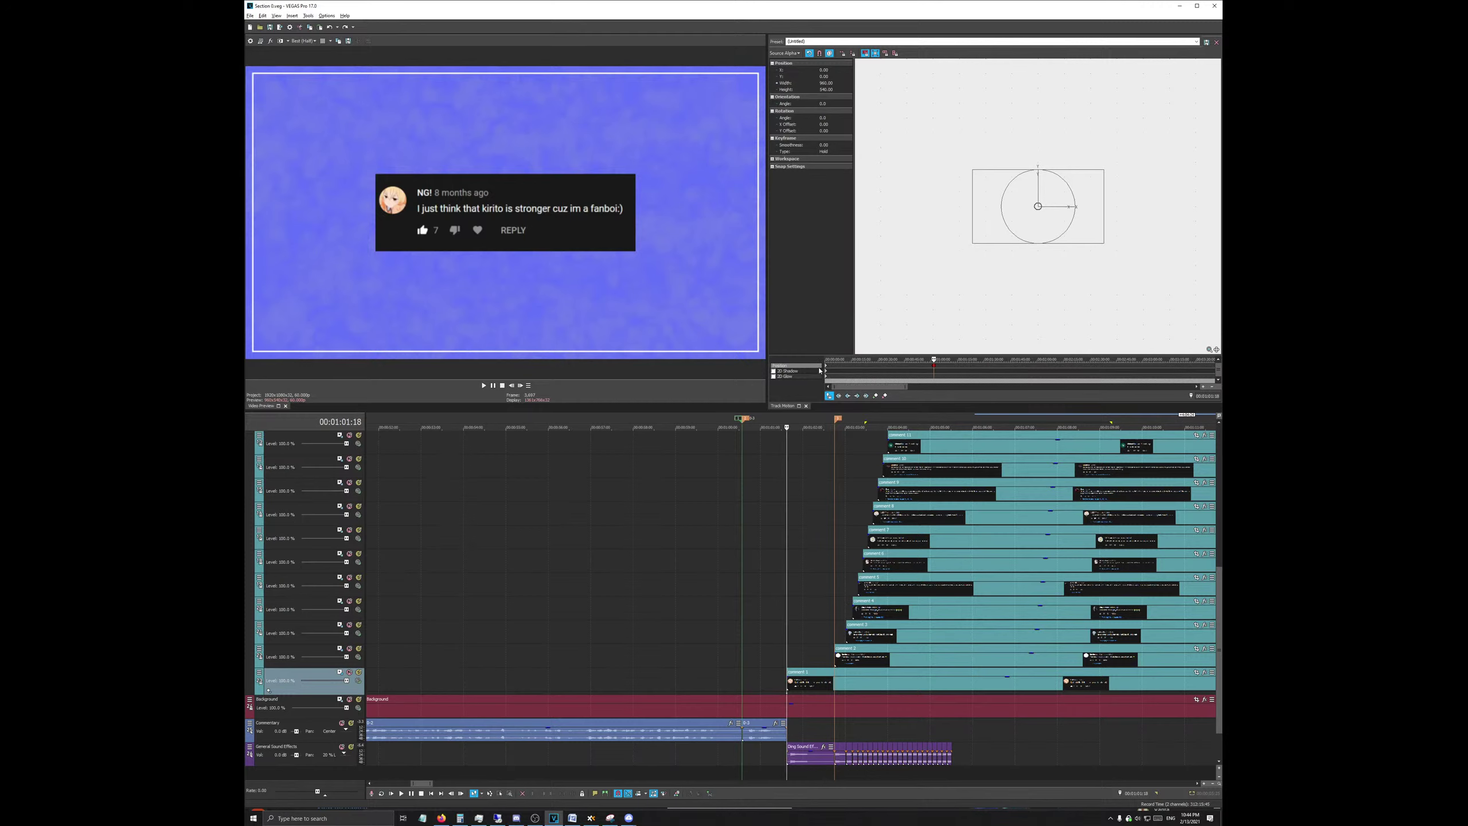
{"action": "left_click", "coordinate": [827, 367]}
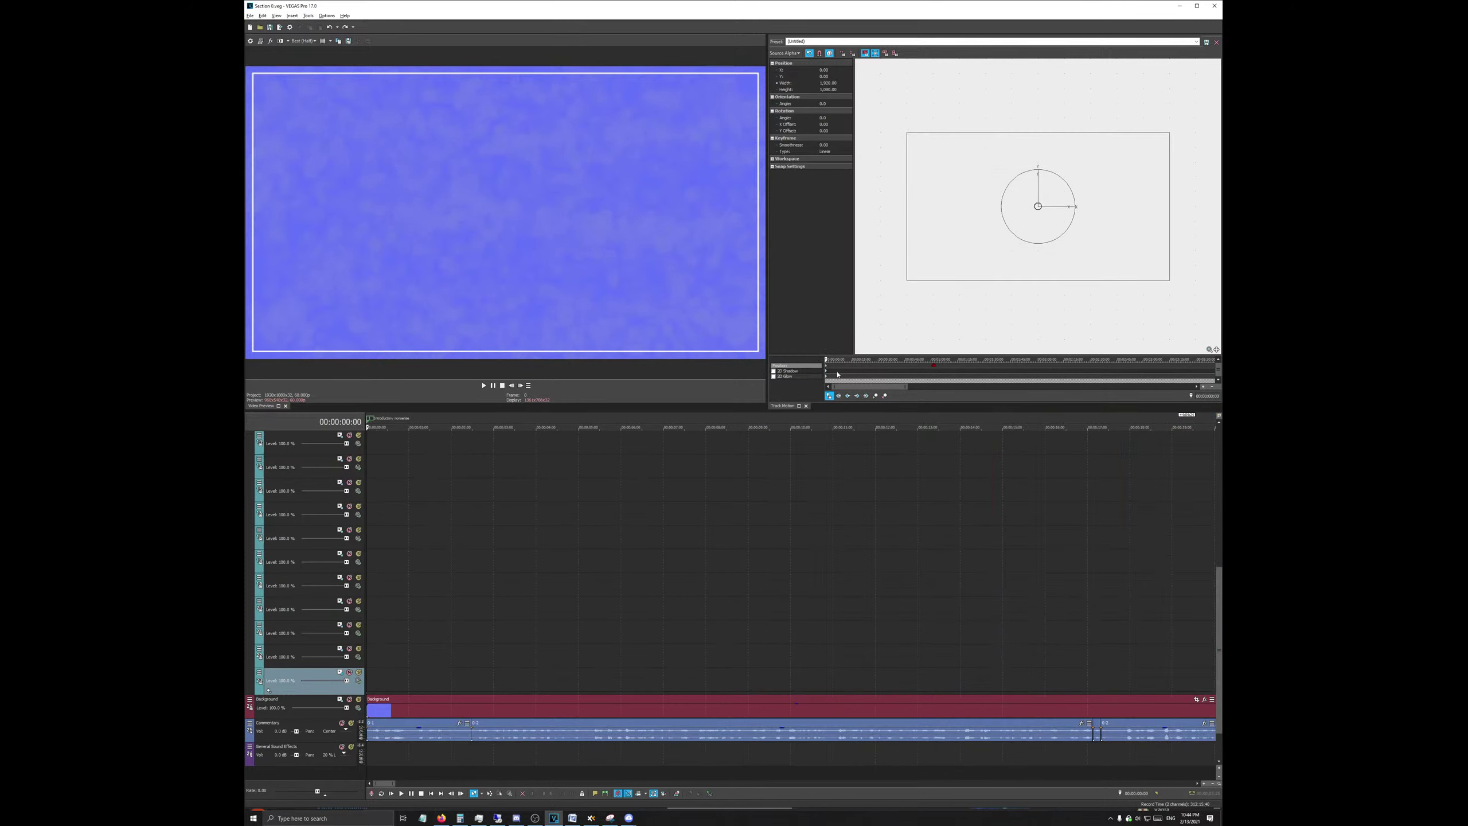
{"action": "left_click", "coordinate": [933, 366]}
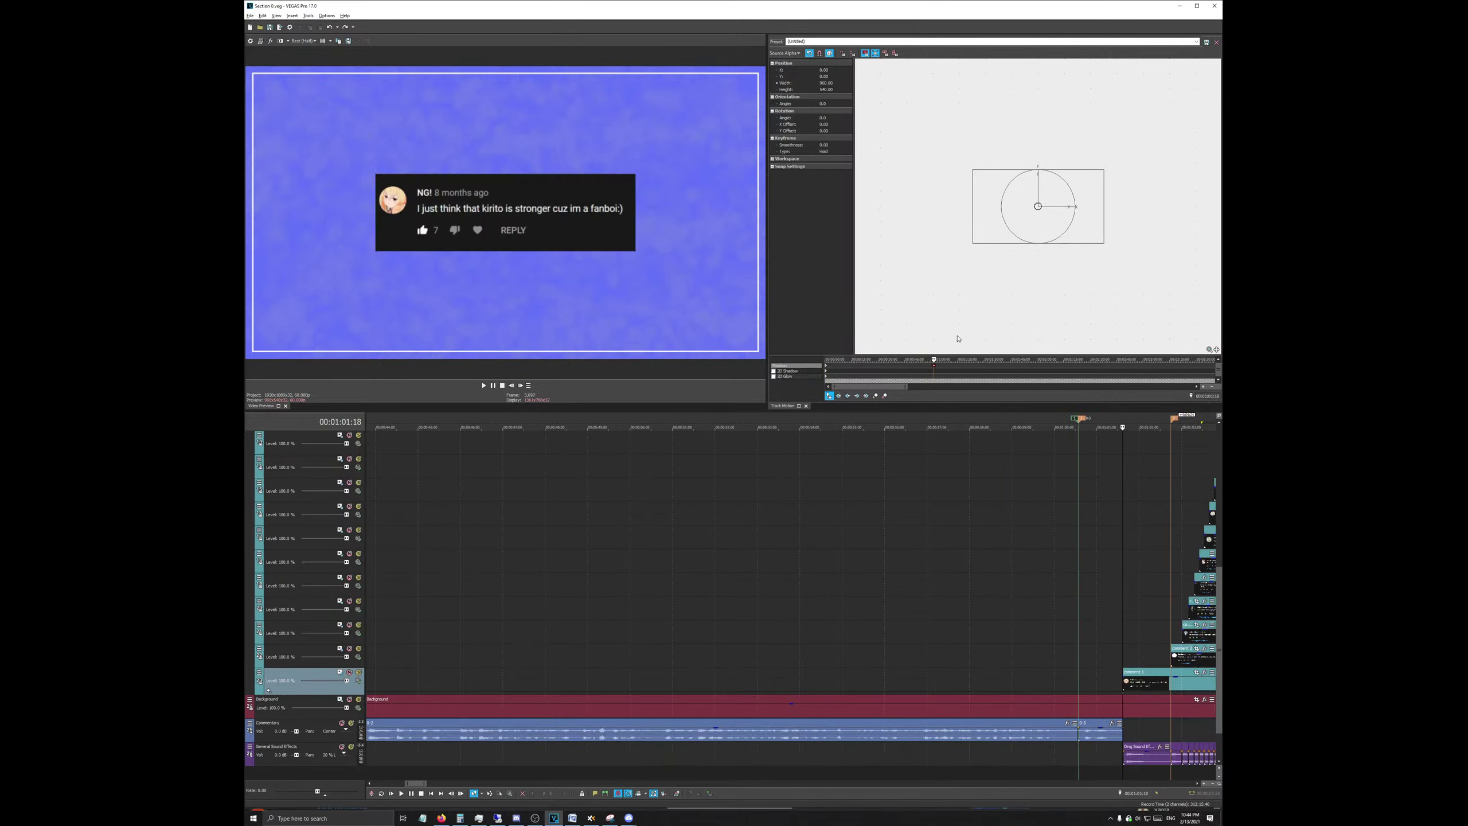
{"action": "scroll", "coordinate": [880, 572], "scroll_direction": "right", "scroll_amount": 3}
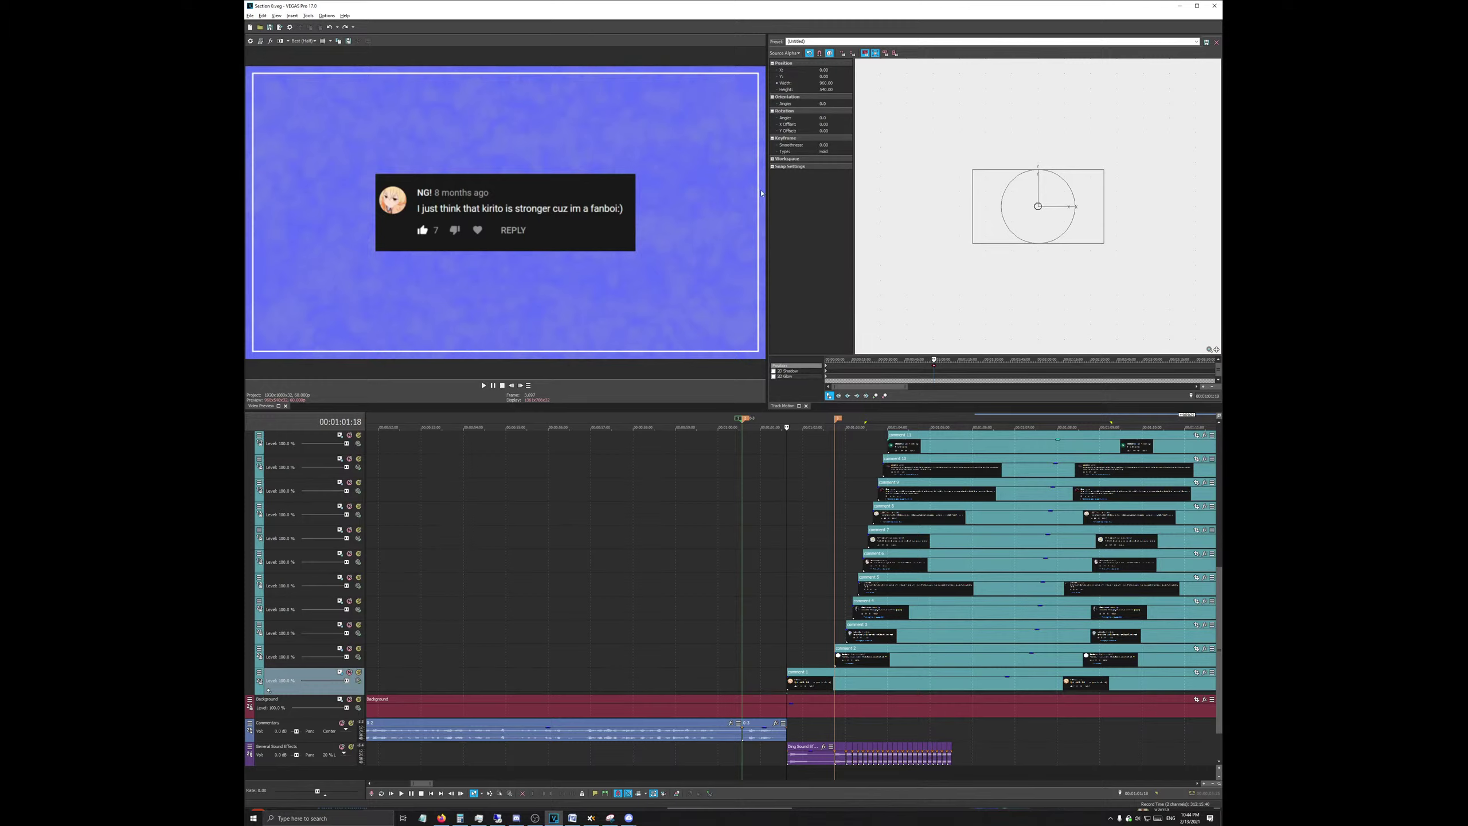
{"action": "left_click_drag", "start_coordinate": [970, 242], "coordinate": [950, 256]}
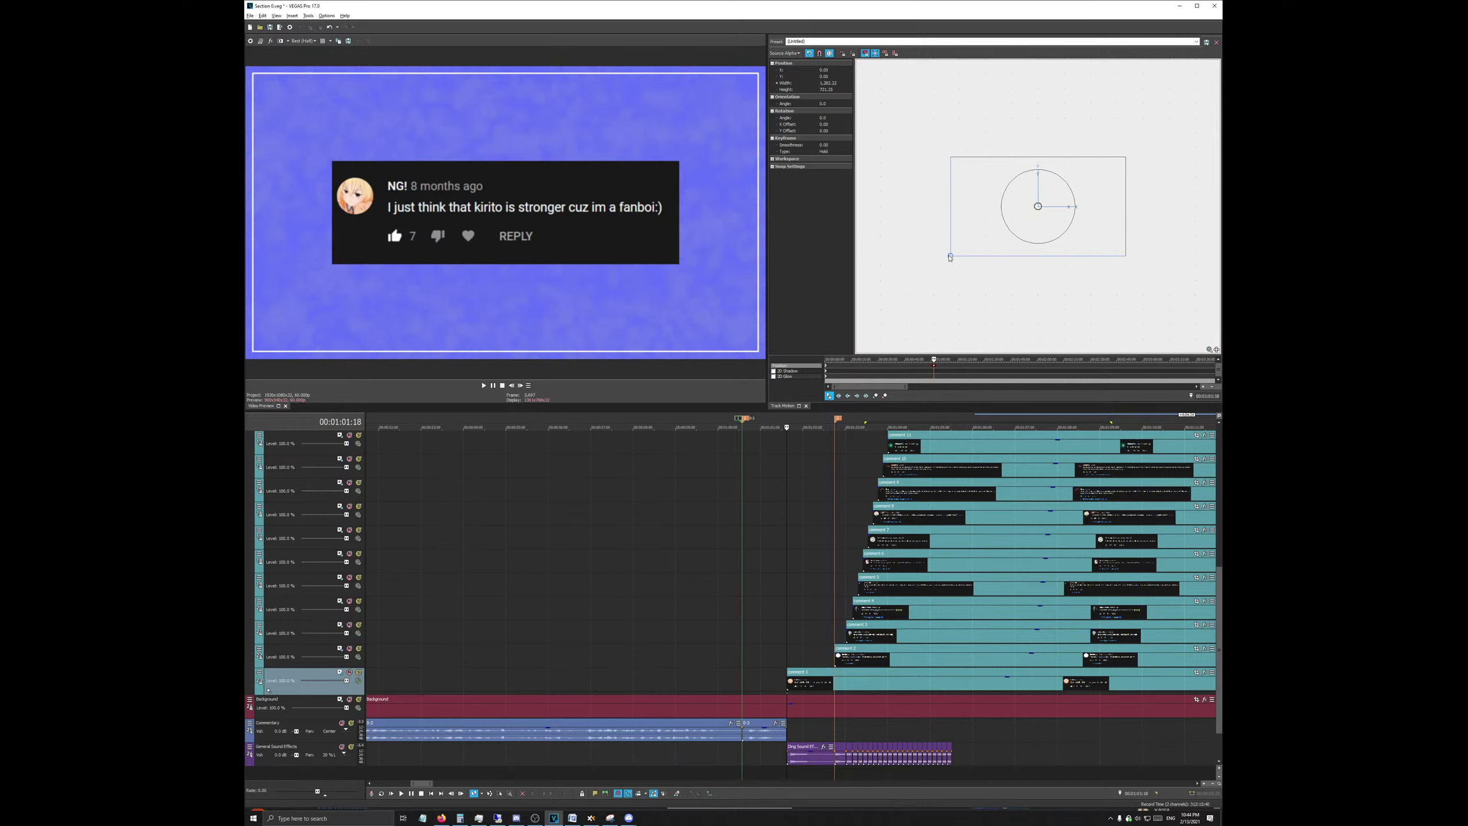
{"action": "left_click", "coordinate": [829, 82]}
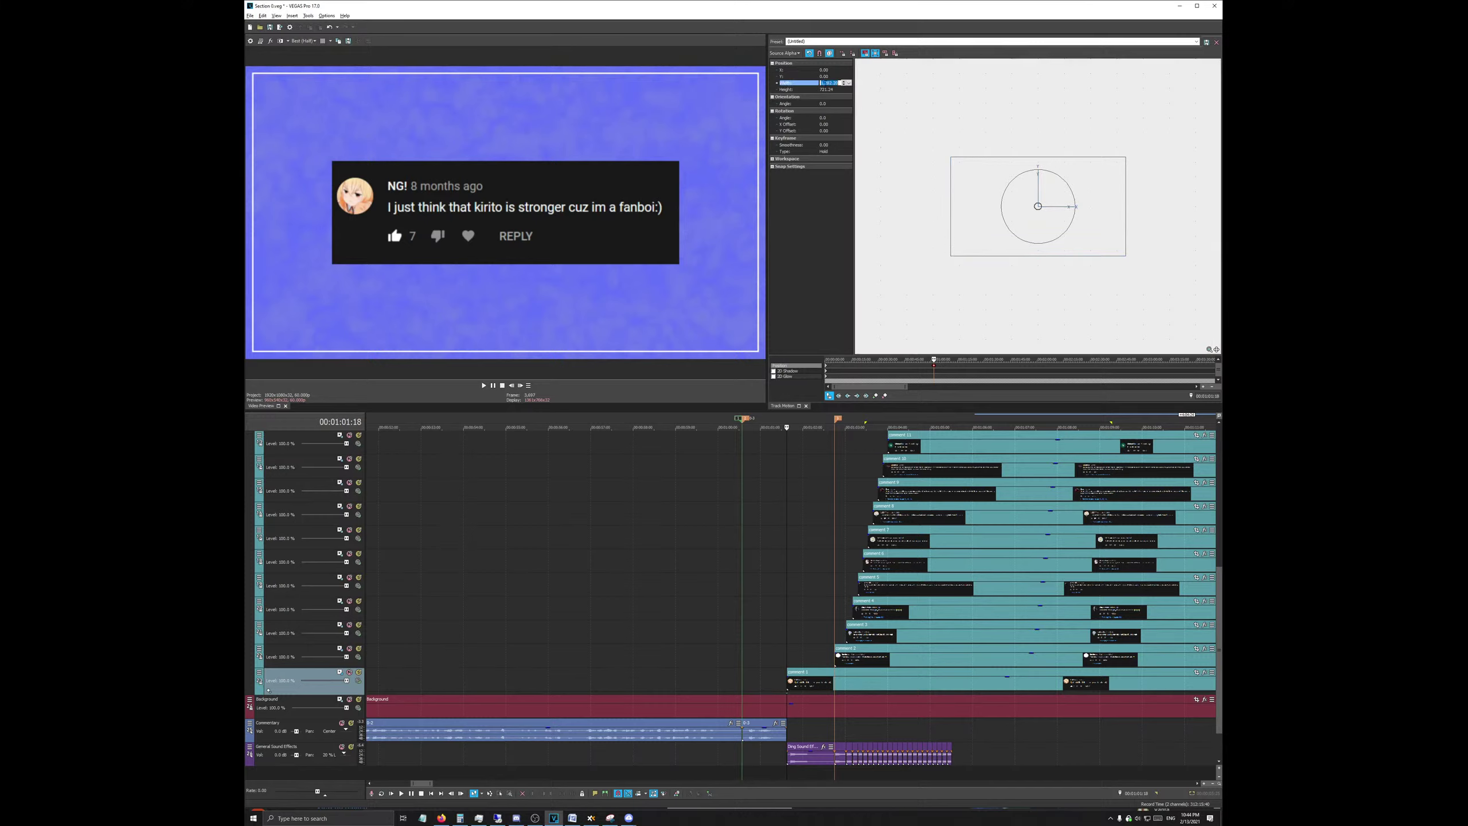
{"action": "type", "text": "18"}
{"action": "key", "text": "Return"}
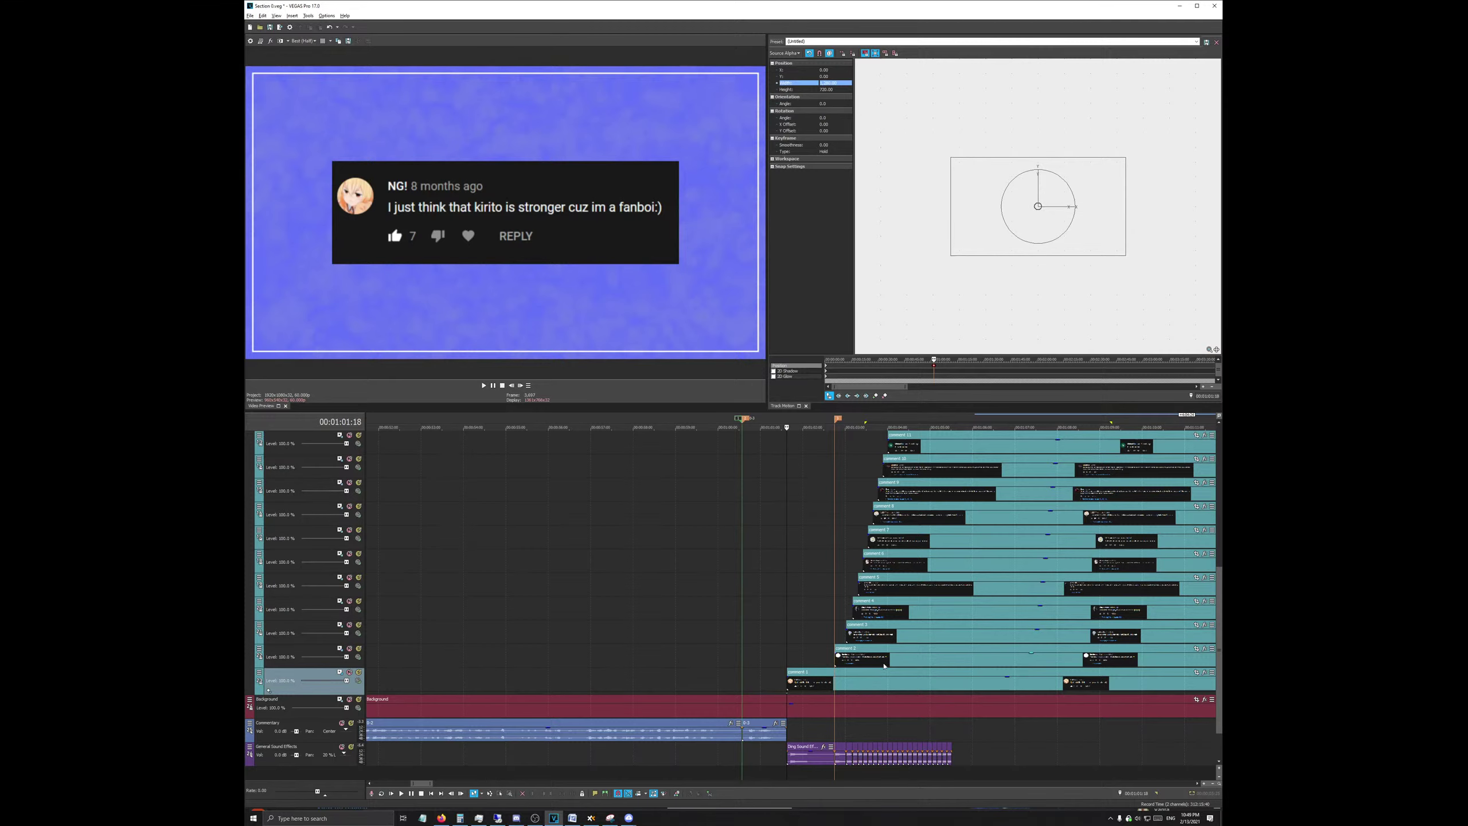
Step: Delete the timeline marker at the start of the second comment, 00:01:02:22
{"action": "scroll", "coordinate": [883, 666], "scroll_direction": "down", "scroll_amount": 3}
{"action": "scroll", "coordinate": [855, 603], "scroll_direction": "down", "scroll_amount": 2}
{"action": "scroll", "coordinate": [875, 573], "scroll_direction": "up", "scroll_amount": 6}
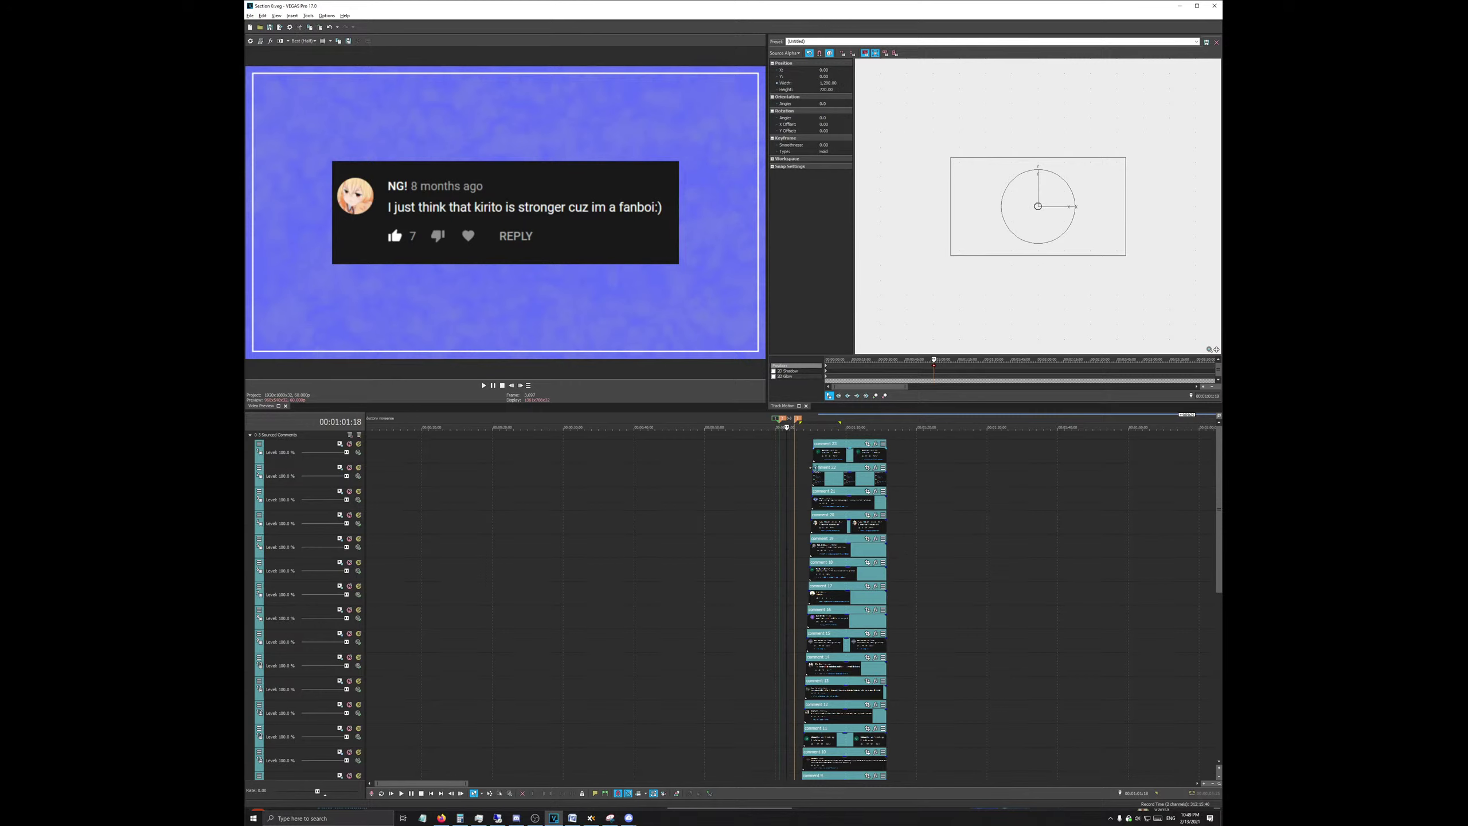
{"action": "scroll", "coordinate": [856, 550], "scroll_direction": "down", "scroll_amount": 6}
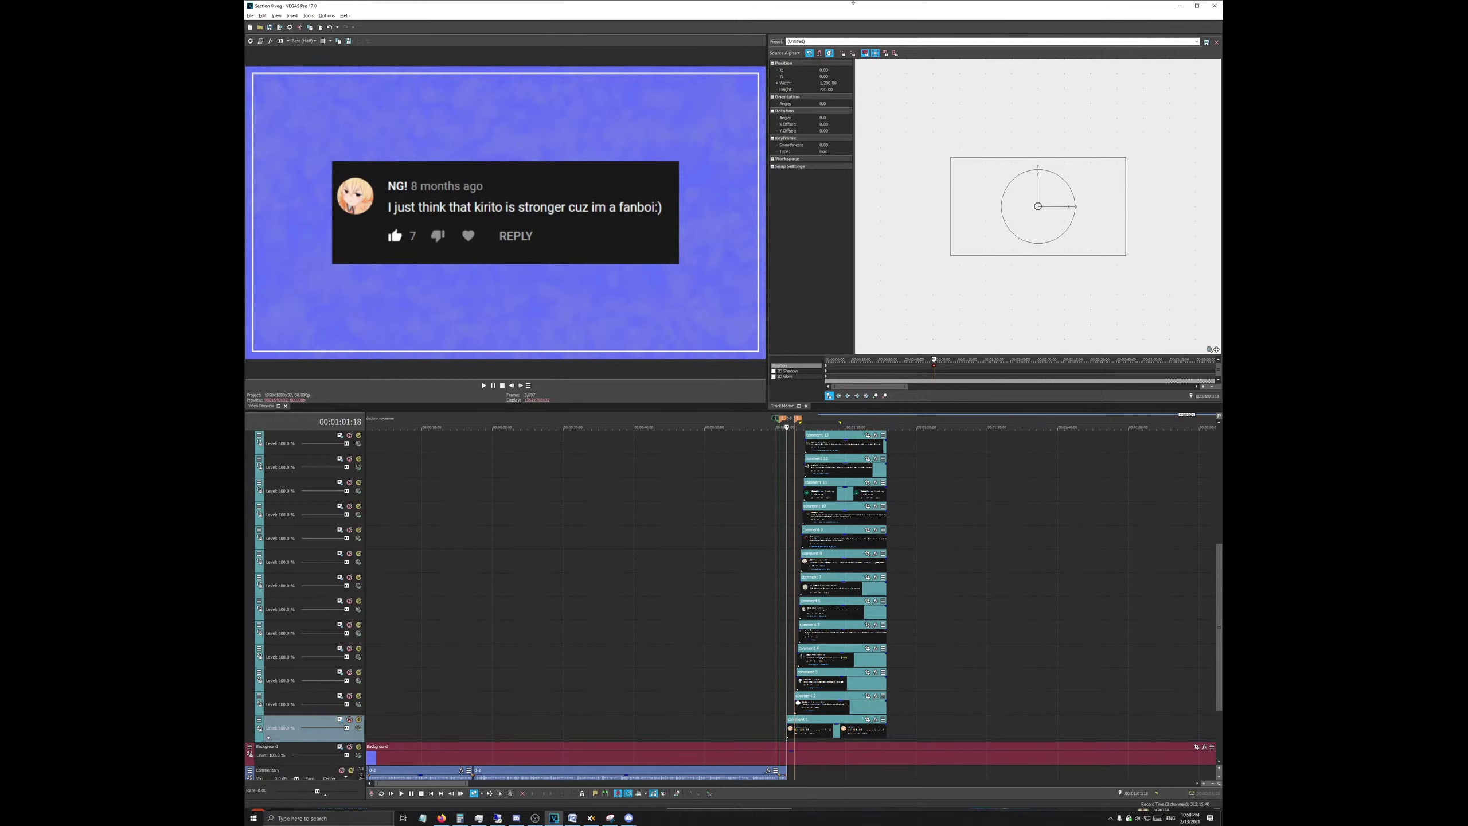
{"action": "scroll", "coordinate": [838, 441], "scroll_direction": "up", "scroll_amount": 5}
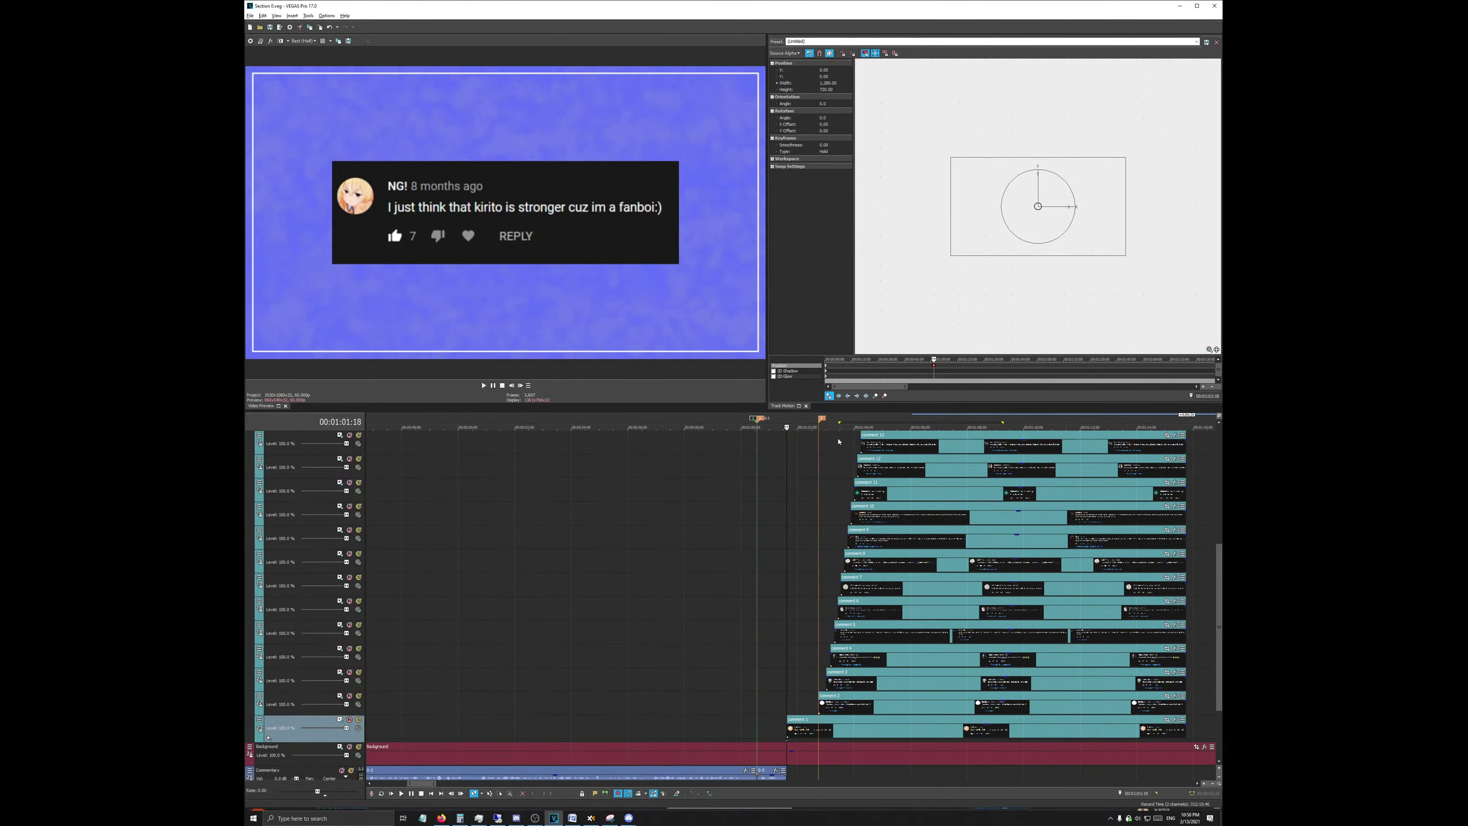
{"action": "left_click", "coordinate": [820, 418]}
{"action": "right_click", "coordinate": [821, 418]}
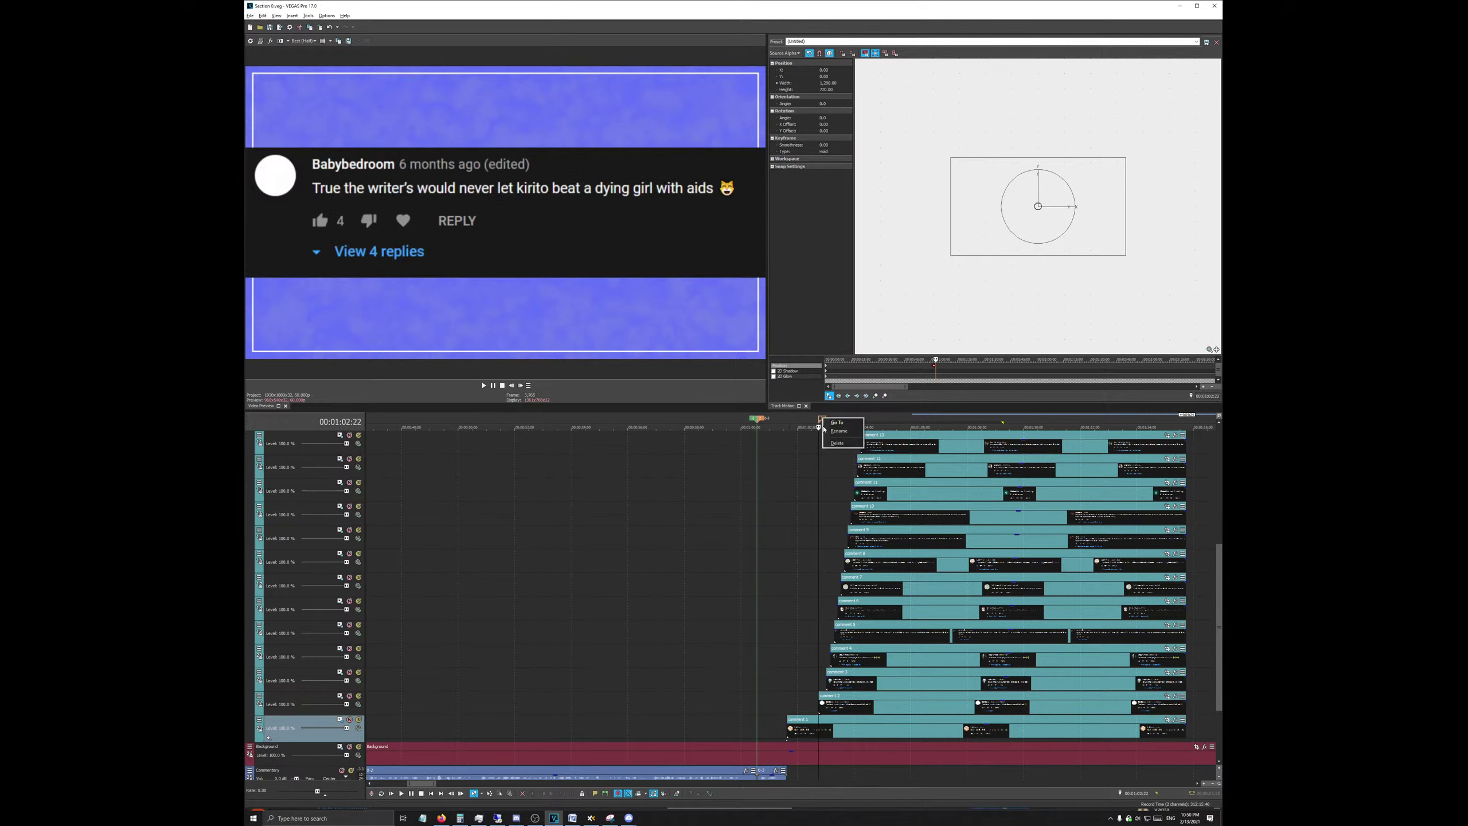
{"action": "left_click", "coordinate": [837, 443]}
Step: Open Track Motion for the second comment's track at 00:01:02:22 and set the width to 1280
{"action": "scroll", "coordinate": [830, 660], "scroll_direction": "up", "scroll_amount": 4}
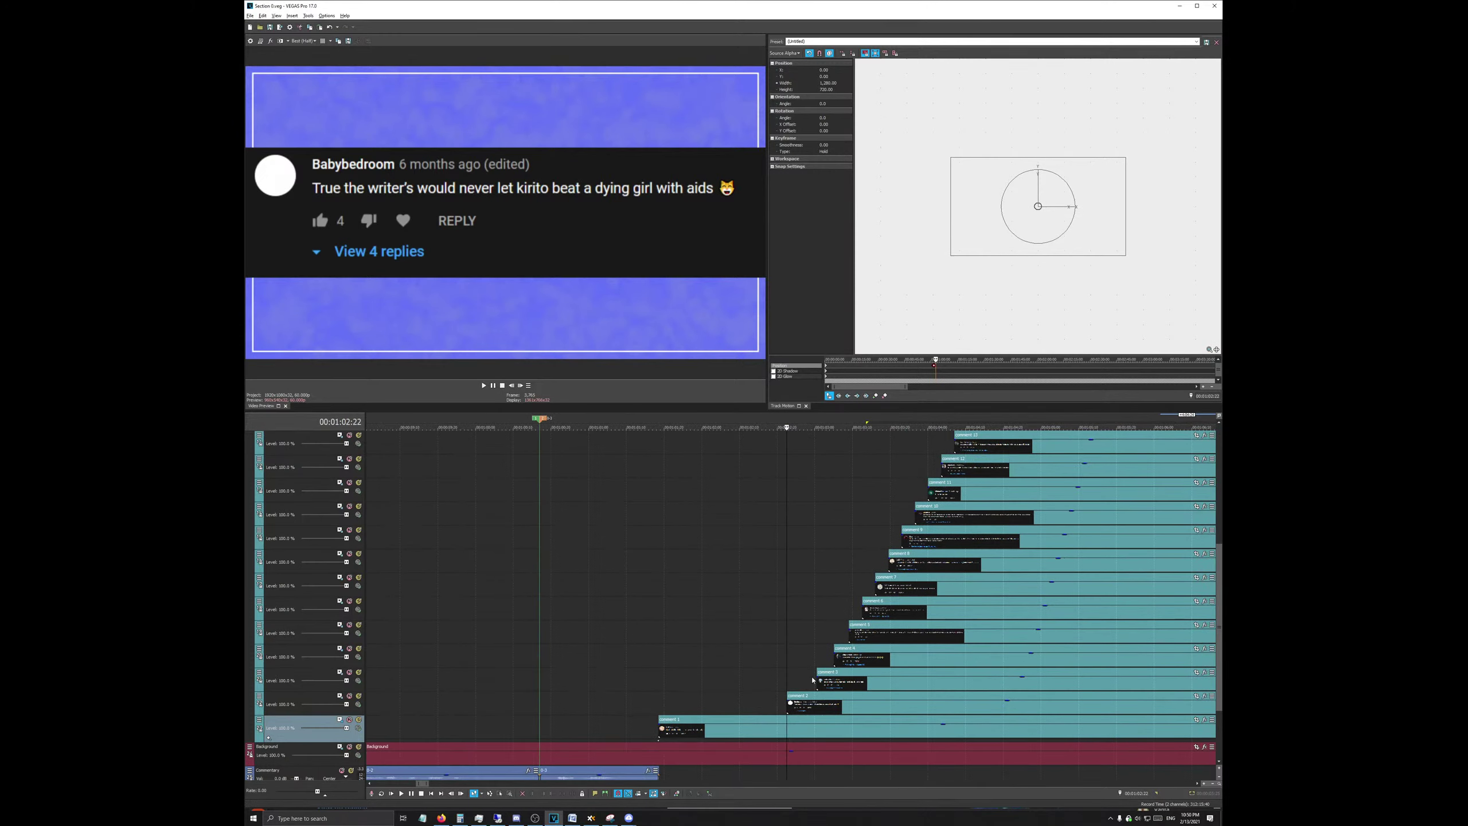
{"action": "left_click", "coordinate": [341, 702]}
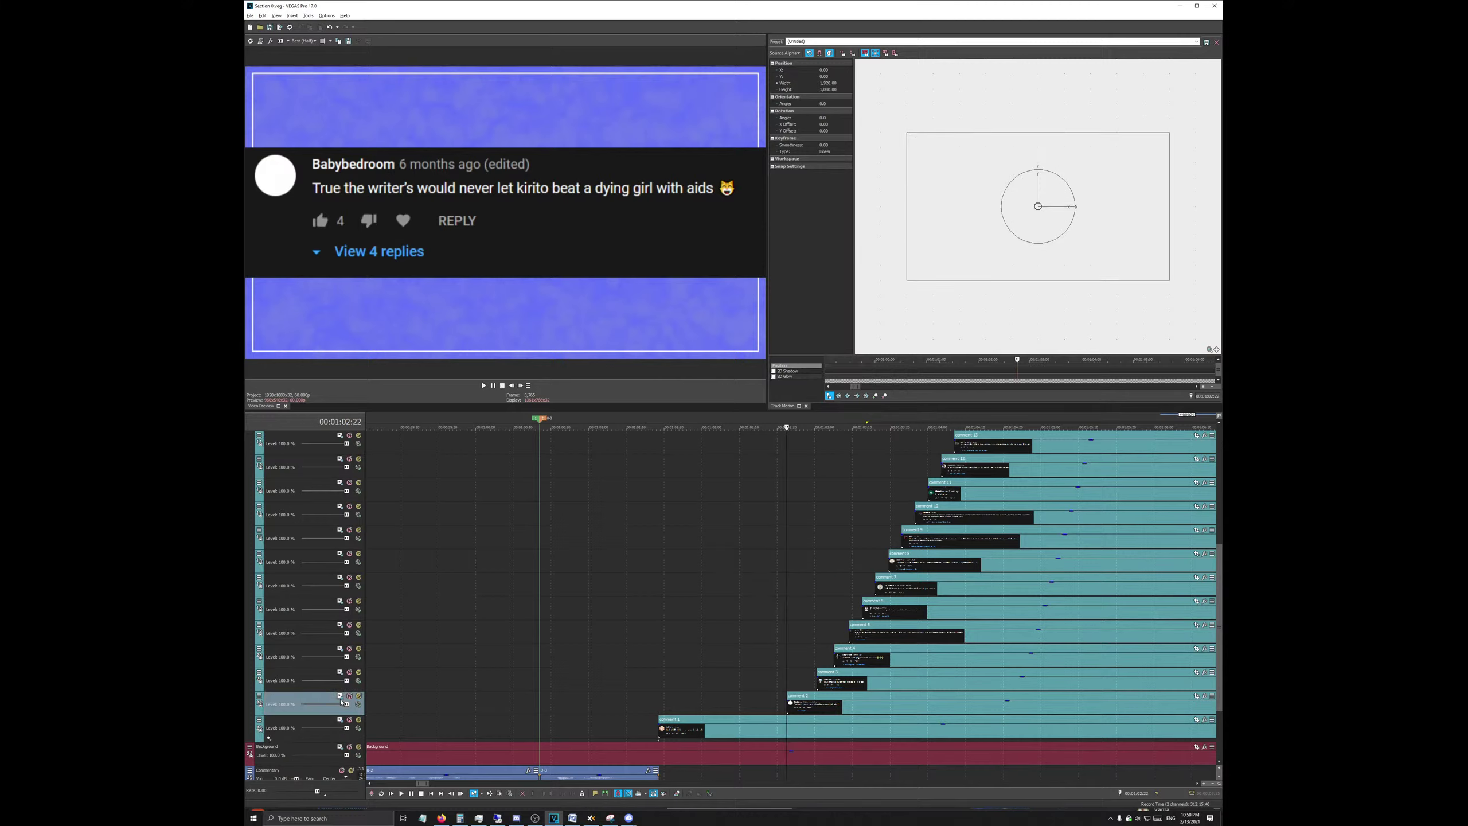
{"action": "double_click", "coordinate": [826, 83]}
{"action": "type", "text": "1280"}
{"action": "key", "text": "Return"}
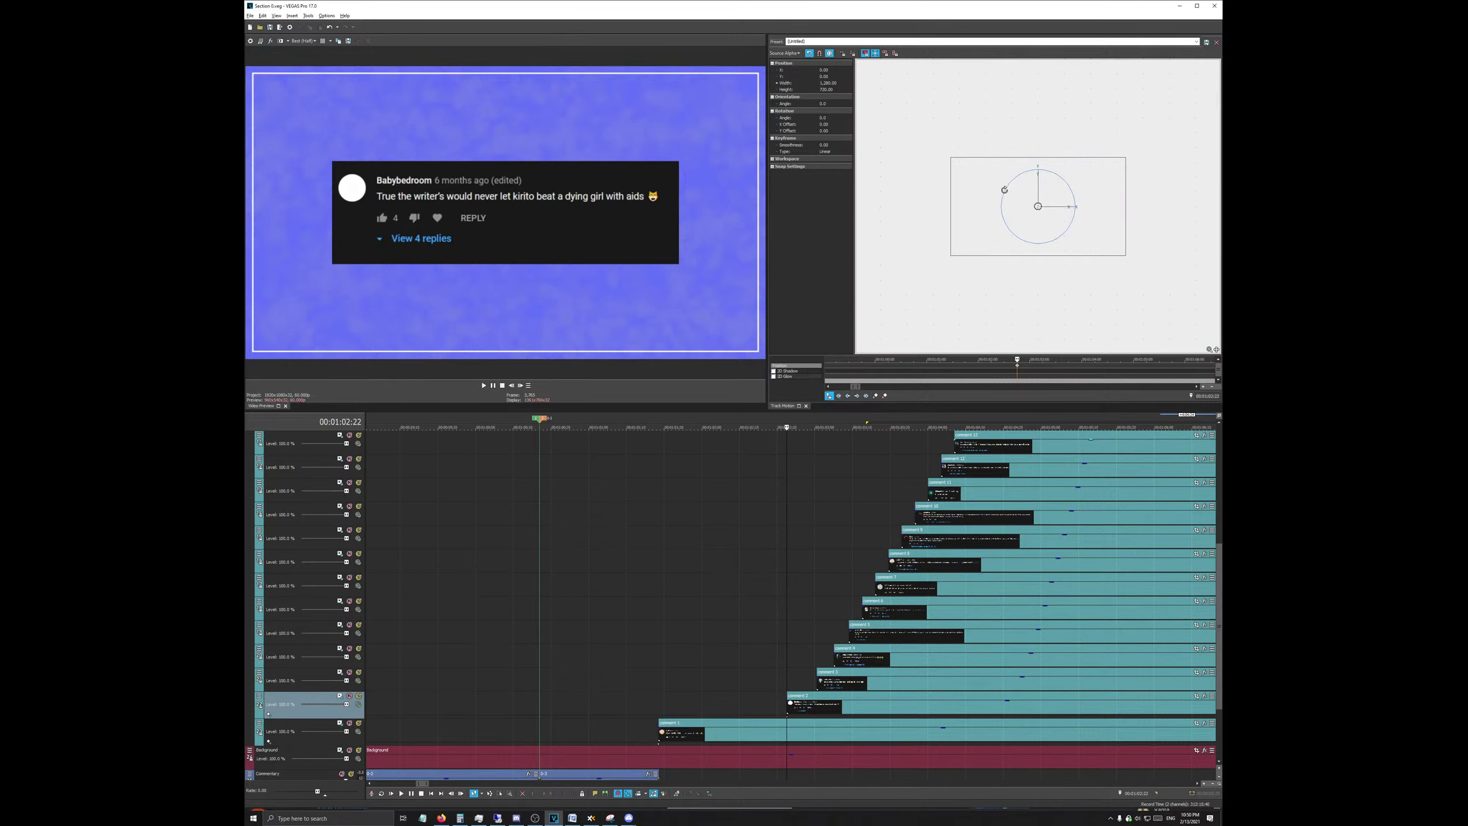
Step: Tilt the second comment about 7 degrees clockwise, move it to the upper-left of the frame, and set its Track Motion keyframe to Hold
{"action": "mouse_move", "coordinate": [1003, 187]}
{"action": "left_mouse_down"}
{"action": "mouse_move", "coordinate": [1012, 203]}
{"action": "mouse_move", "coordinate": [993, 168]}
{"action": "left_mouse_up"}
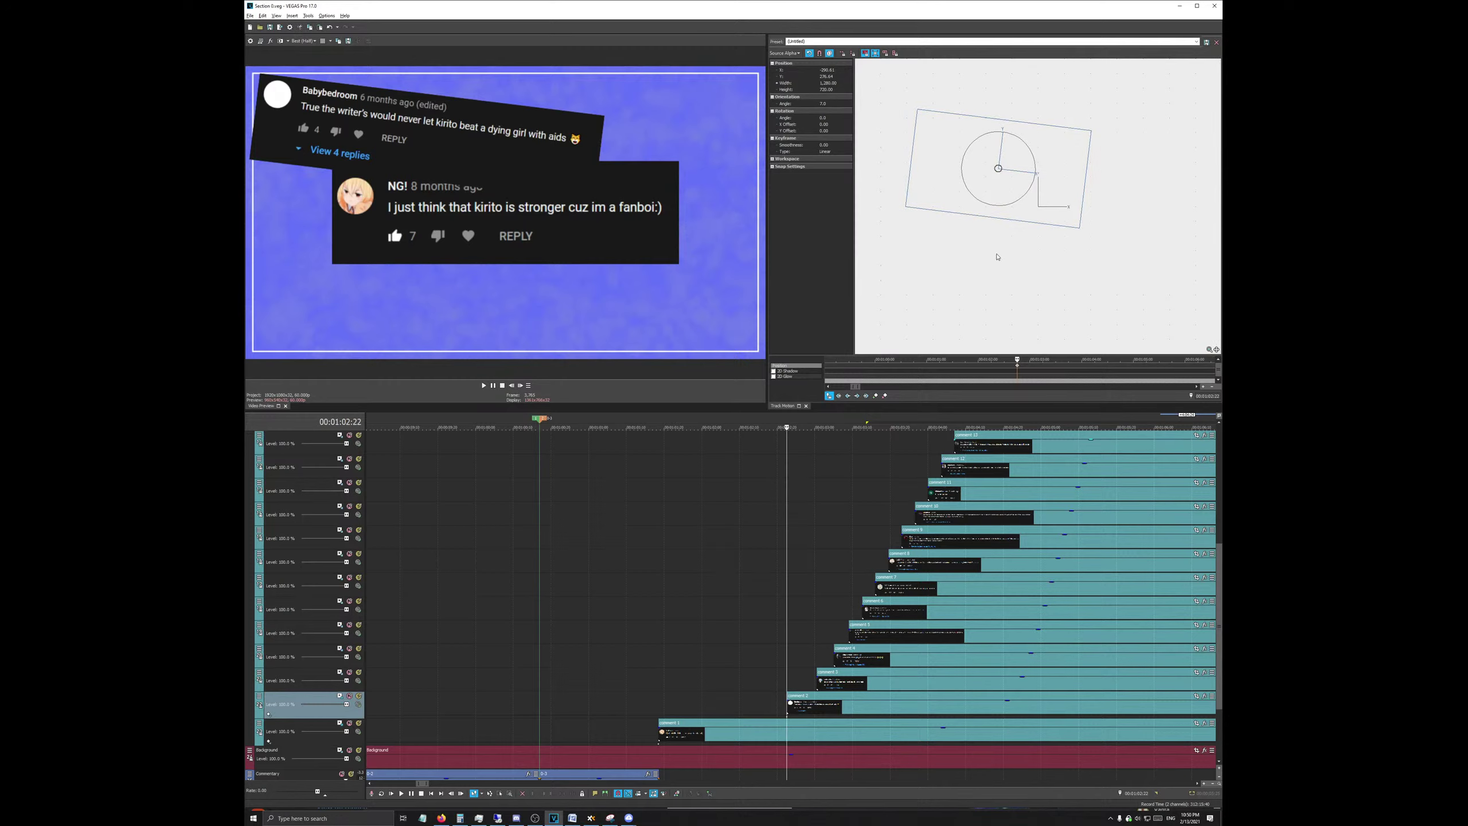
{"action": "right_click", "coordinate": [1017, 361]}
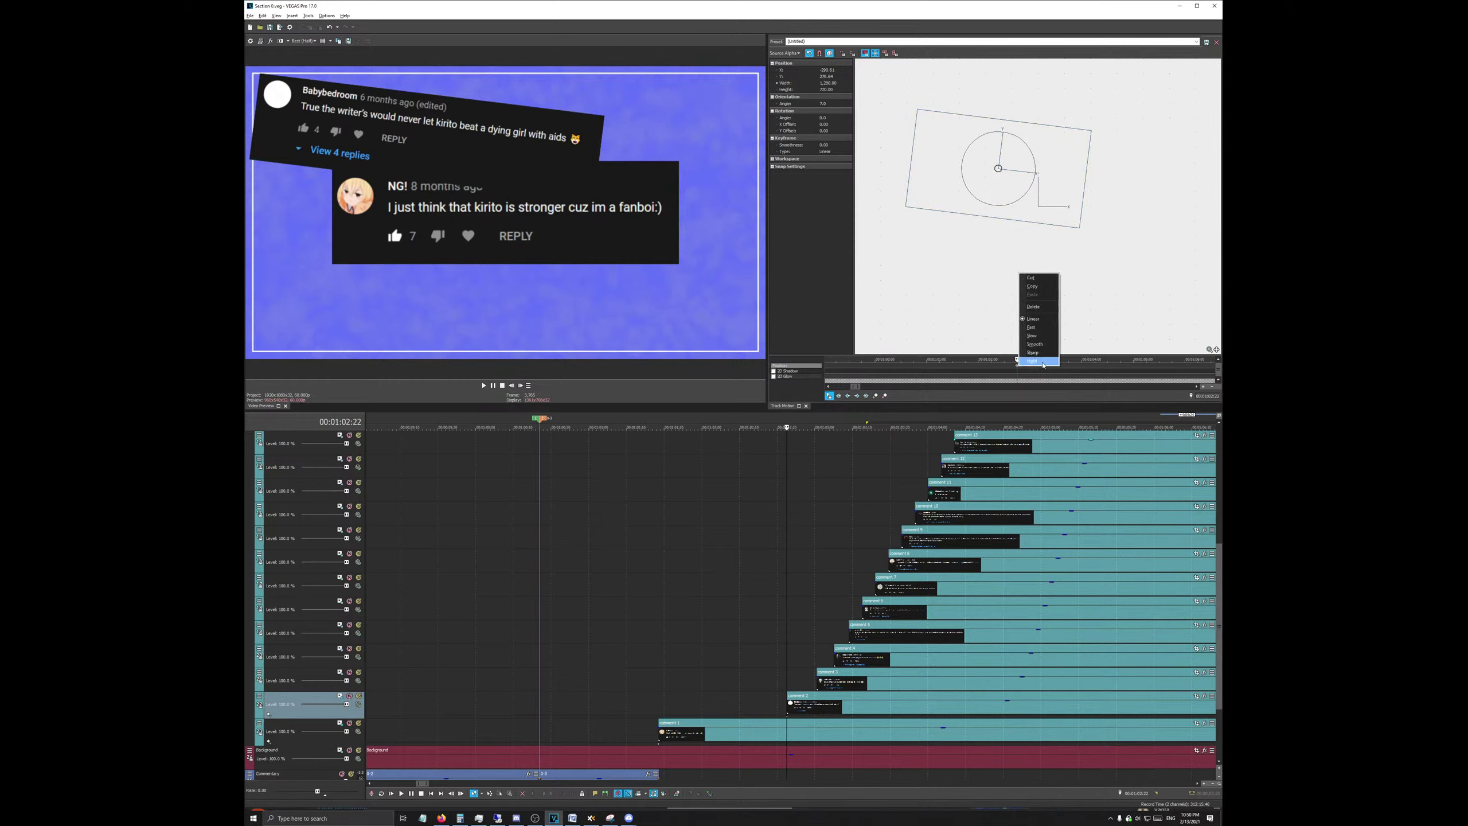
{"action": "left_click", "coordinate": [1043, 362]}
Step: Play the sequence from 00:01:01:10 to check how the first comment appears
{"action": "scroll", "coordinate": [811, 626], "scroll_direction": "down", "scroll_amount": 3}
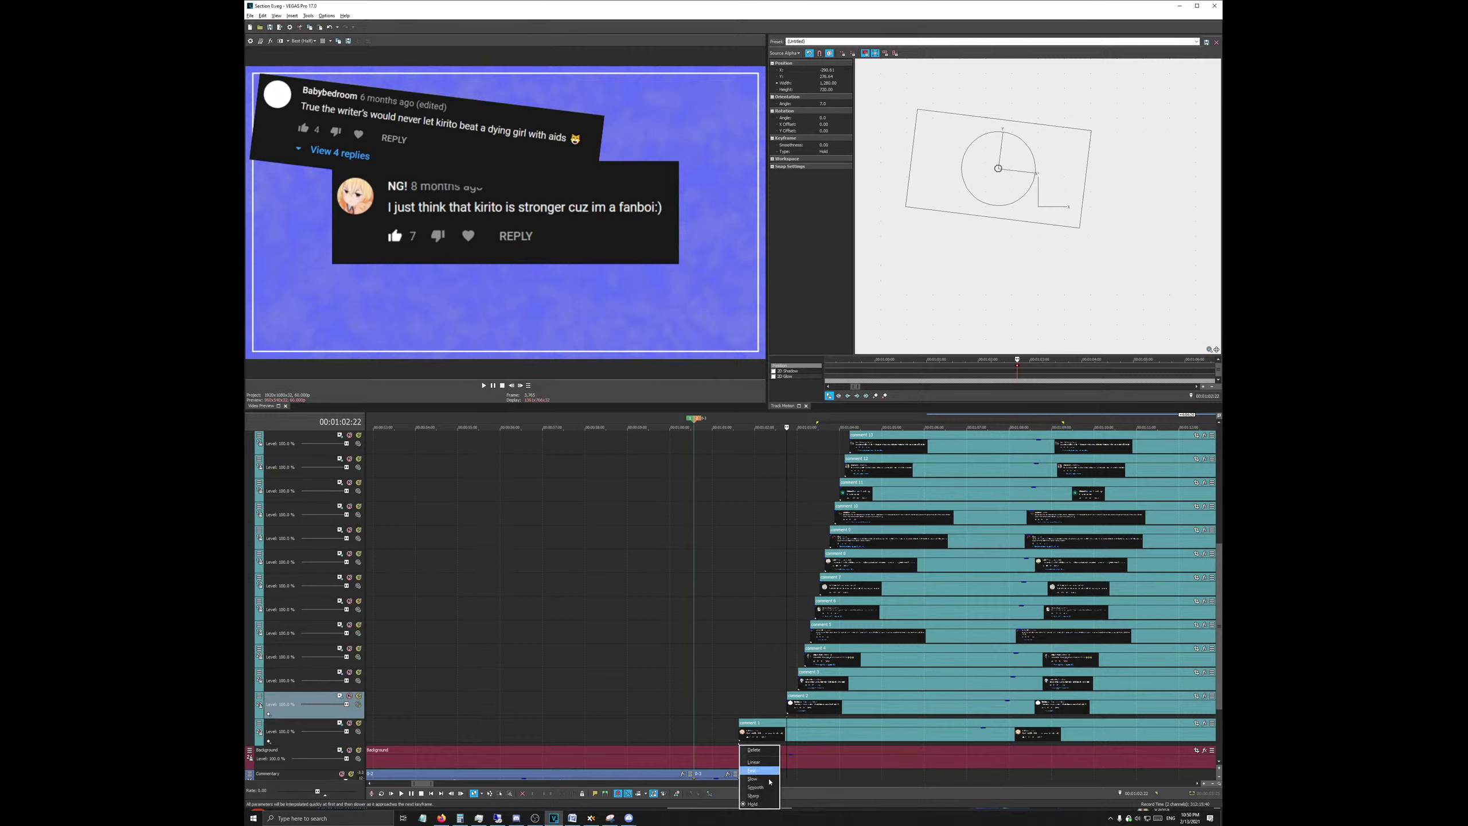
{"action": "left_click", "coordinate": [750, 547]}
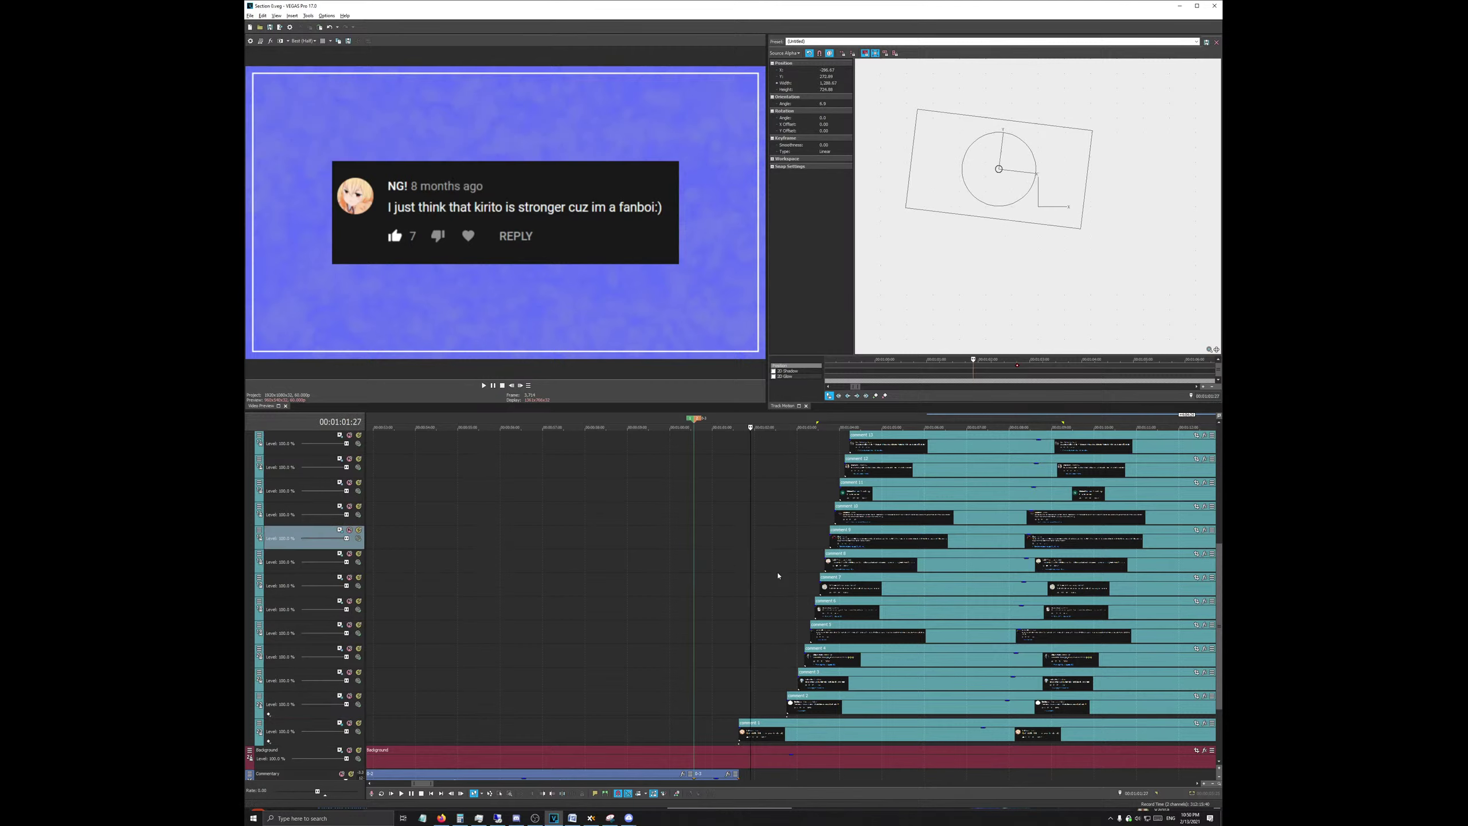
{"action": "left_click", "coordinate": [727, 423]}
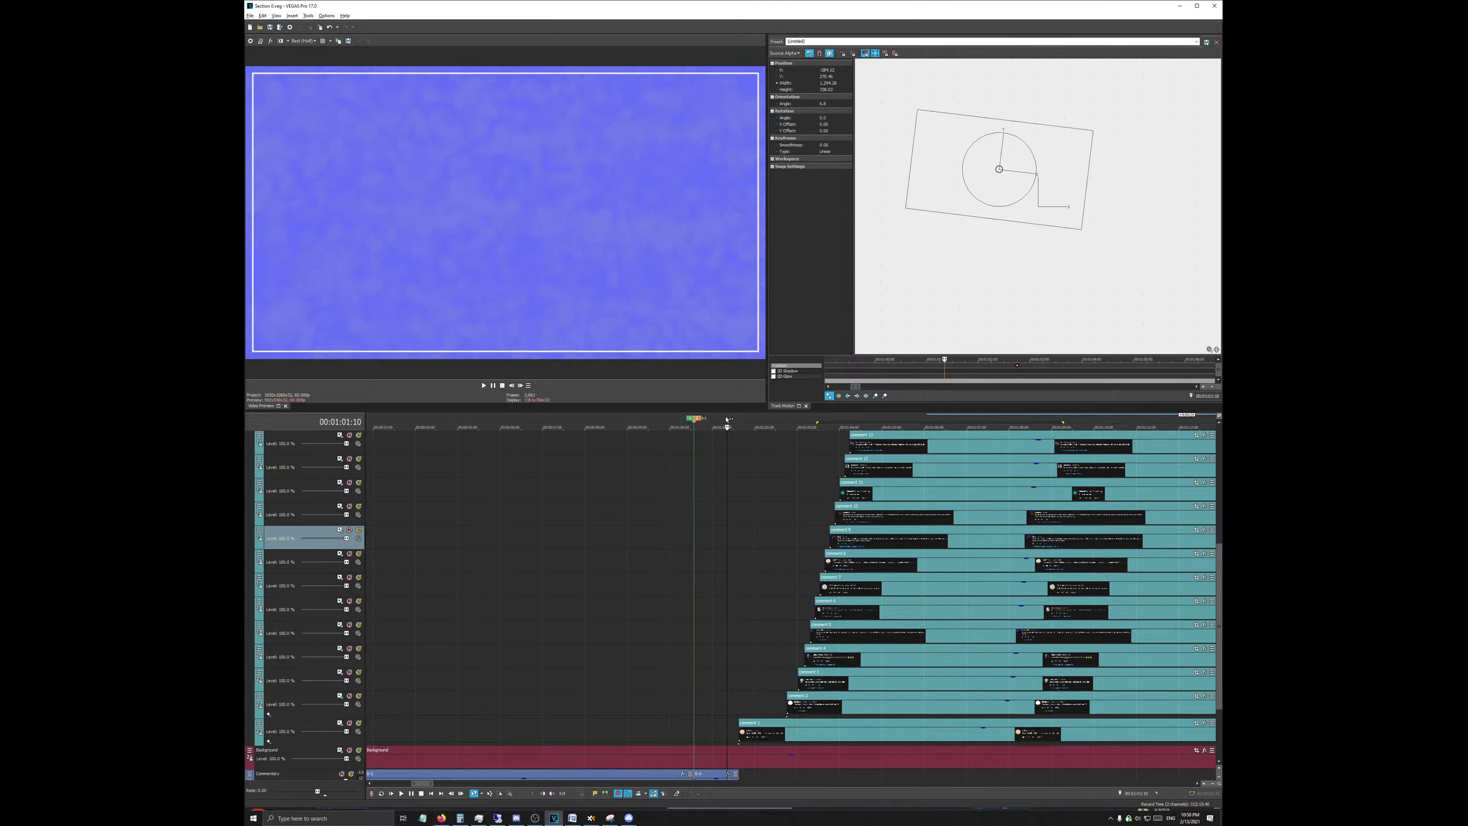
{"action": "key", "text": "space"}
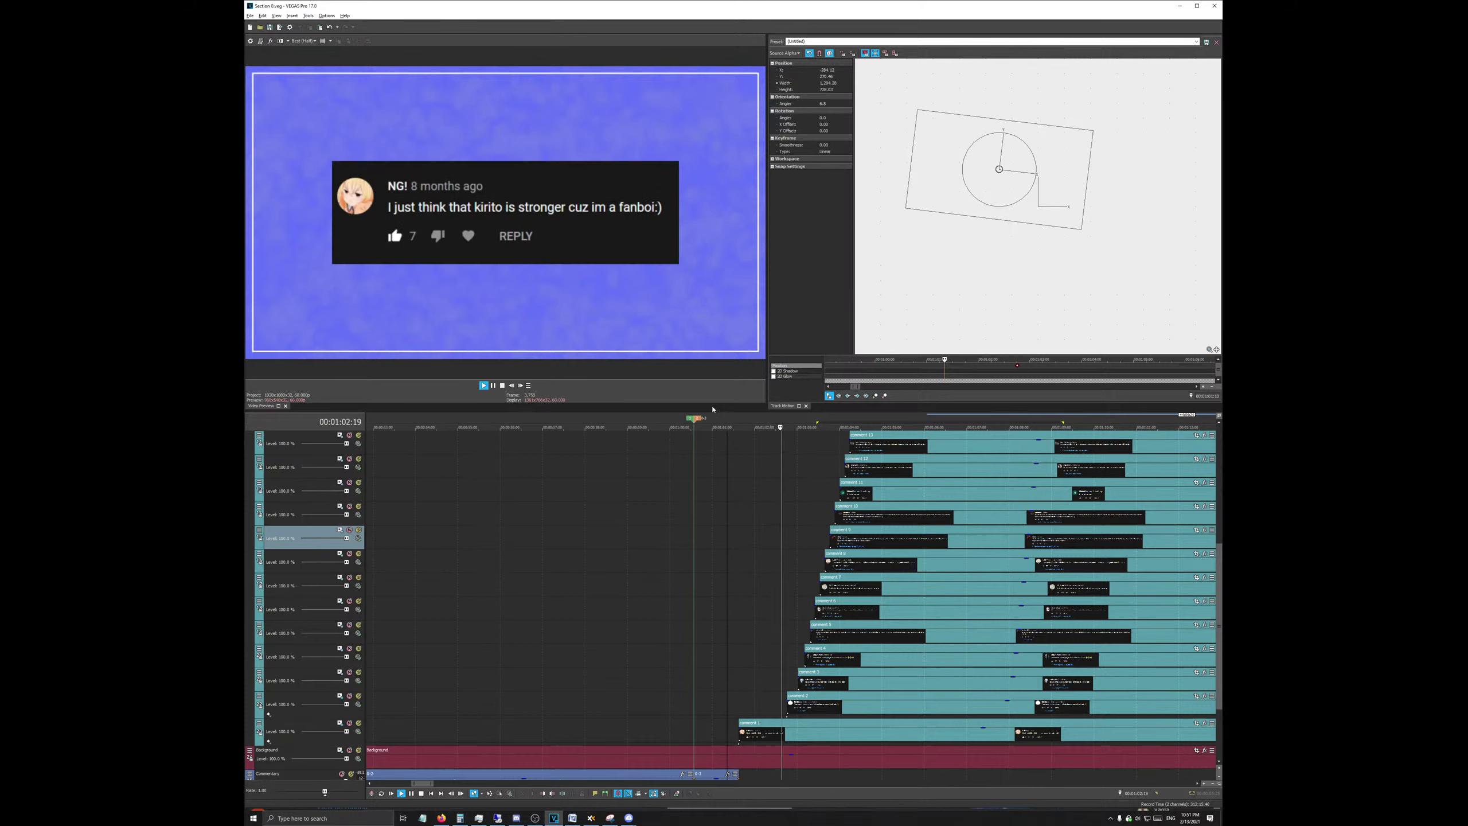
{"action": "key", "text": "space"}
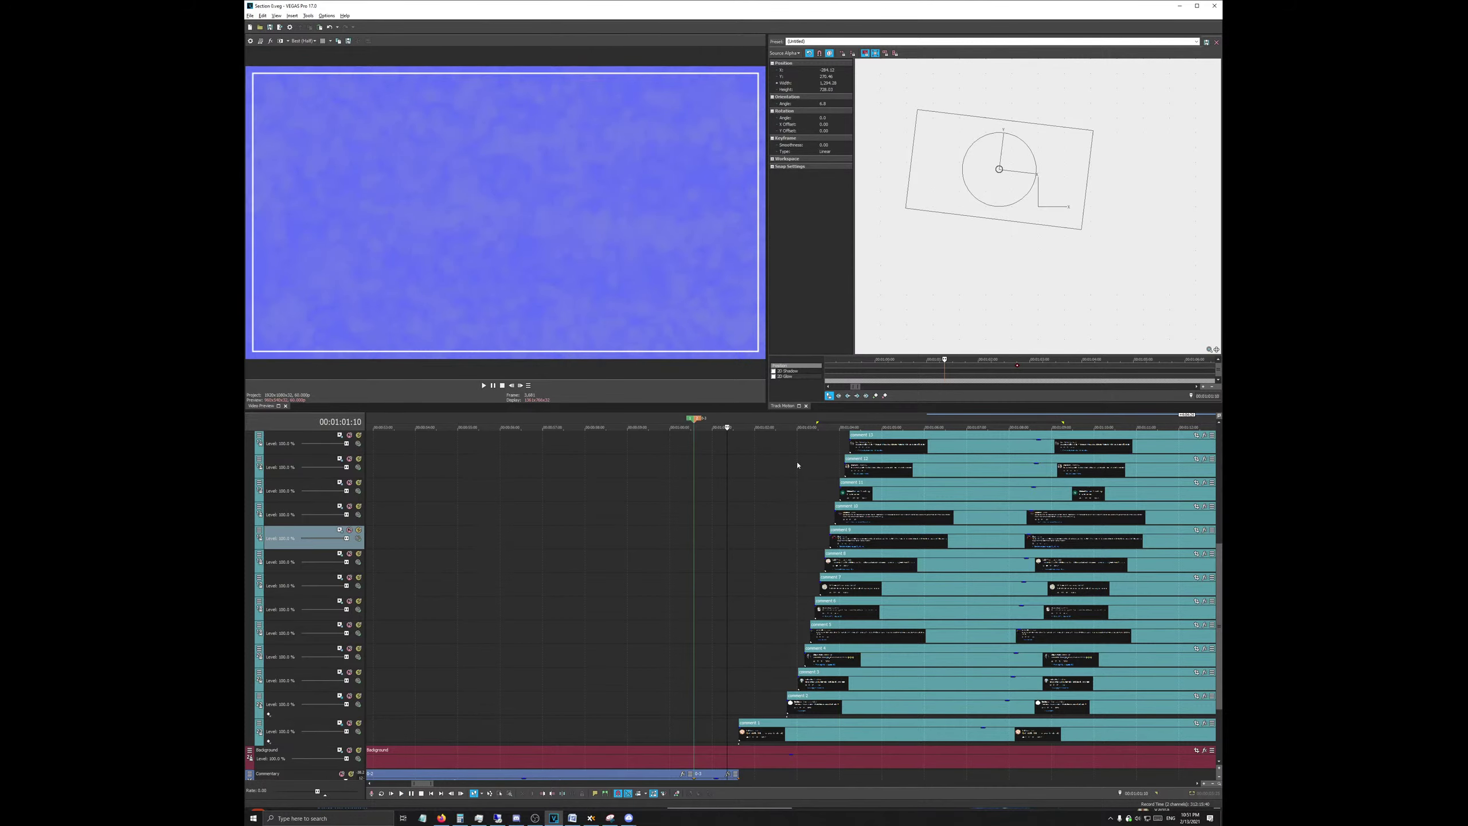
Step: Open Track Motion for the third comment's track at 00:01:03:00 and set the keyframe there to Hold
{"action": "left_click", "coordinate": [804, 422]}
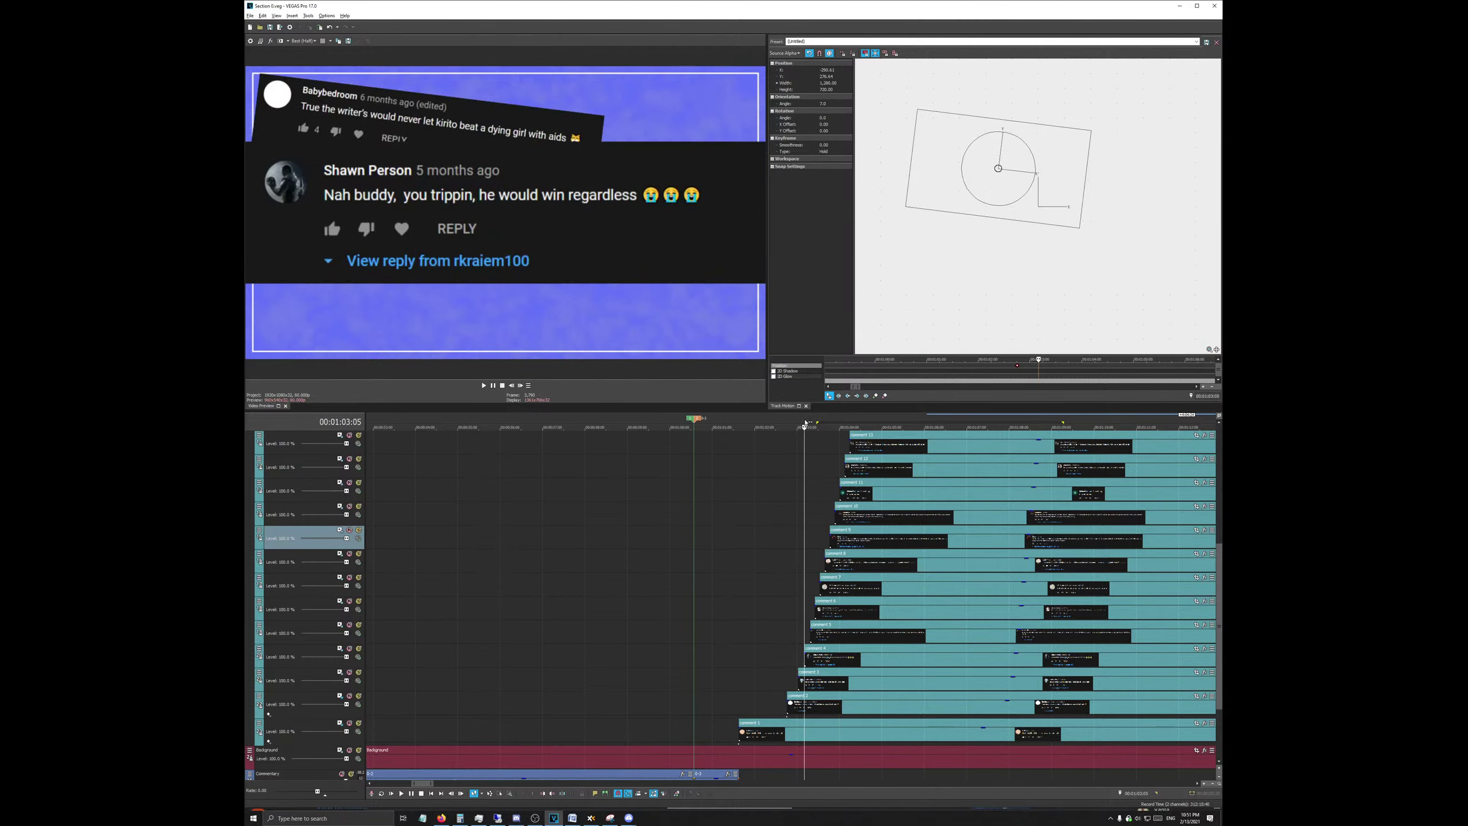
{"action": "left_click", "coordinate": [797, 422]}
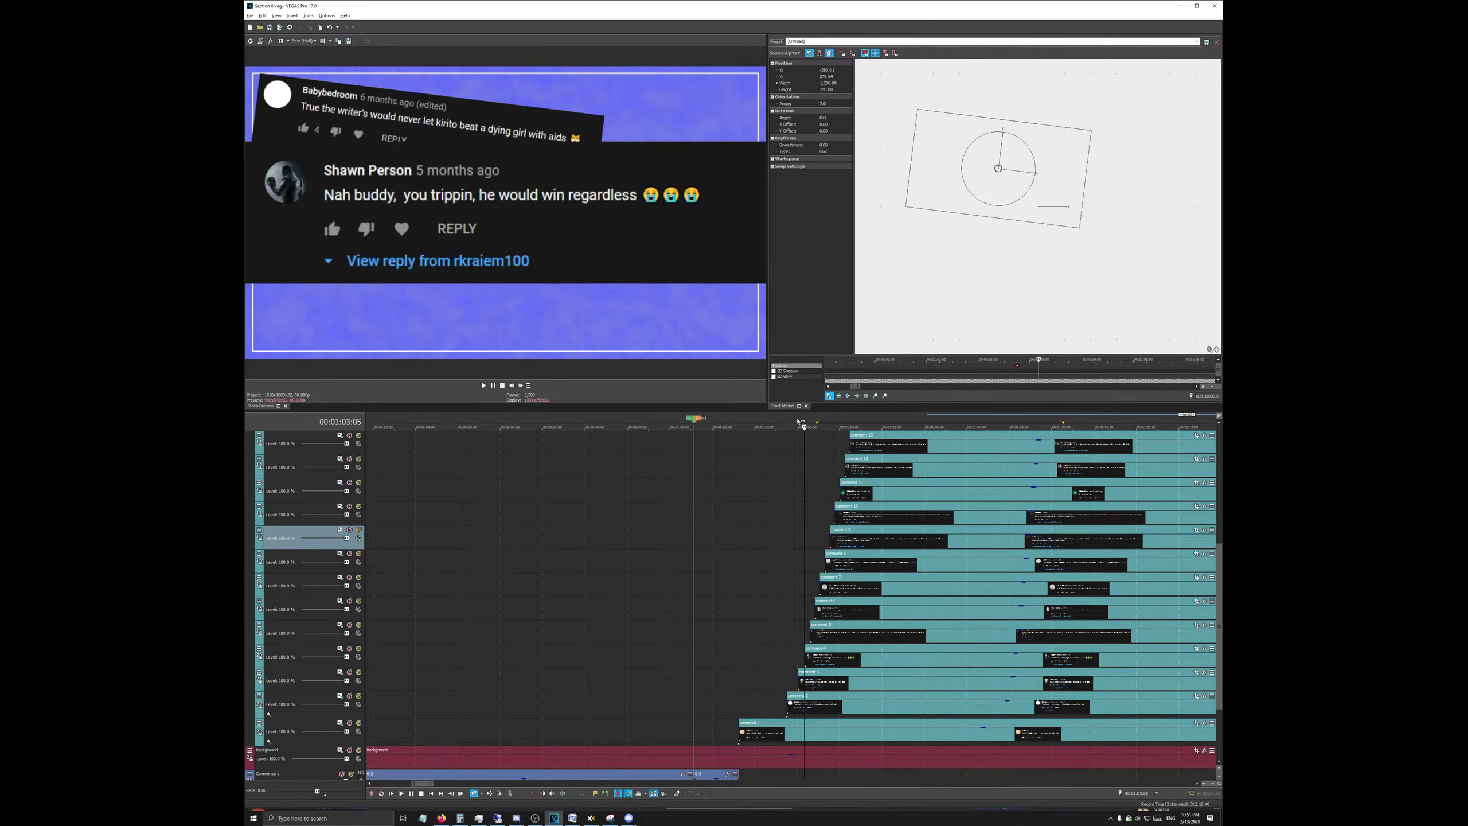
{"action": "left_click", "coordinate": [341, 697]}
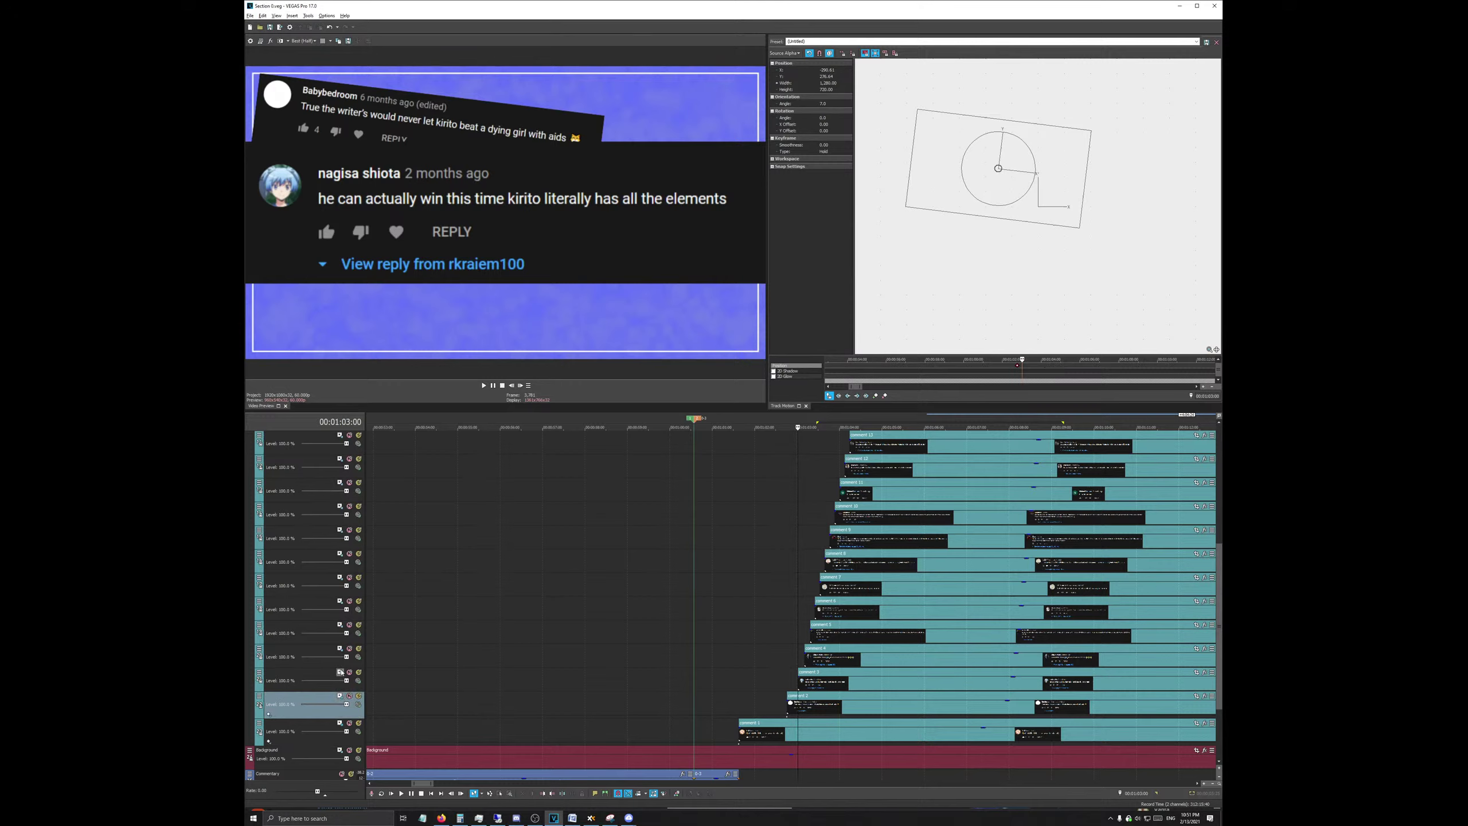
{"action": "left_click", "coordinate": [342, 671]}
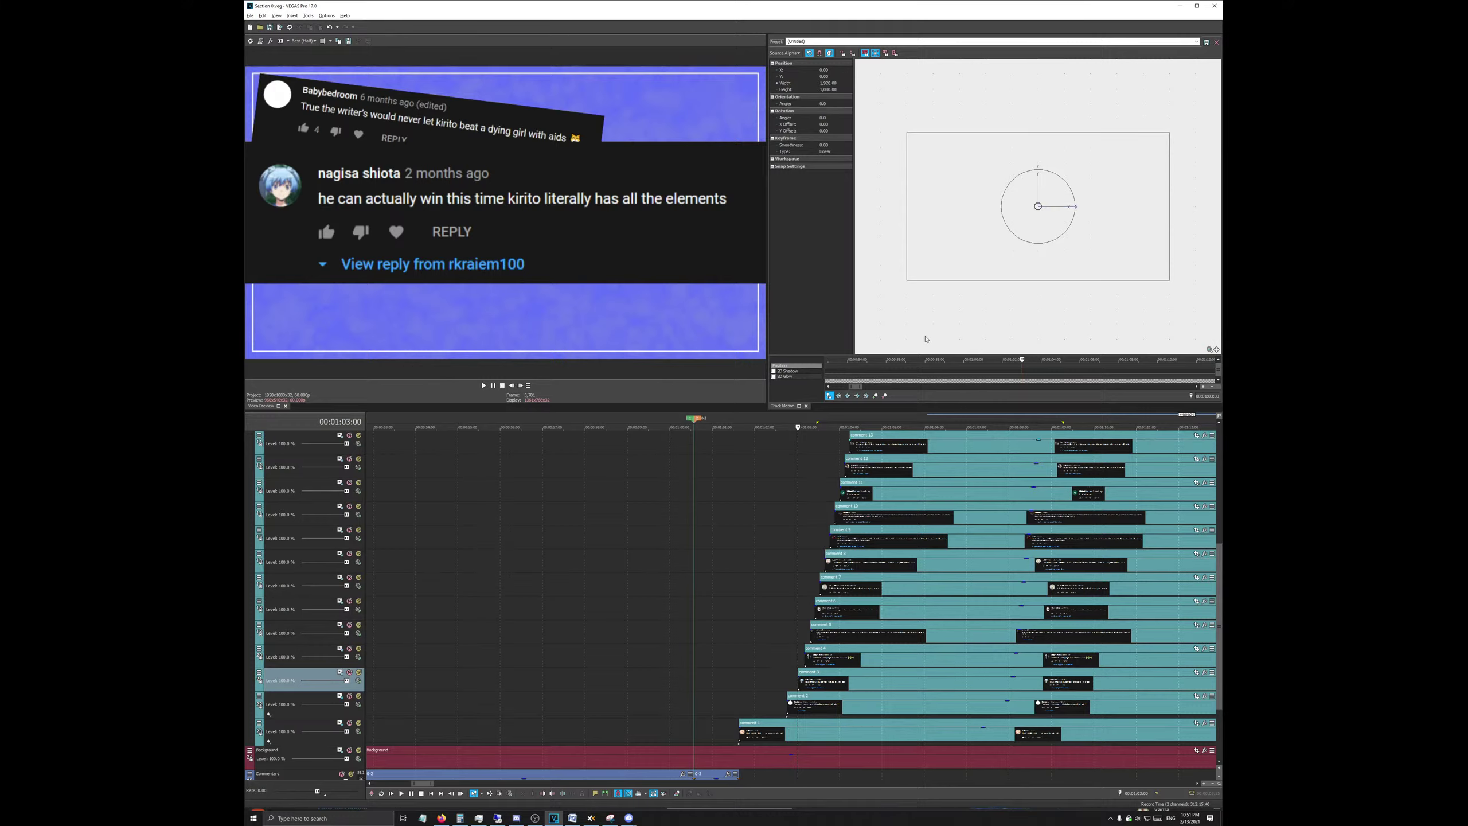
{"action": "left_click", "coordinate": [875, 396]}
{"action": "right_click", "coordinate": [1023, 366]}
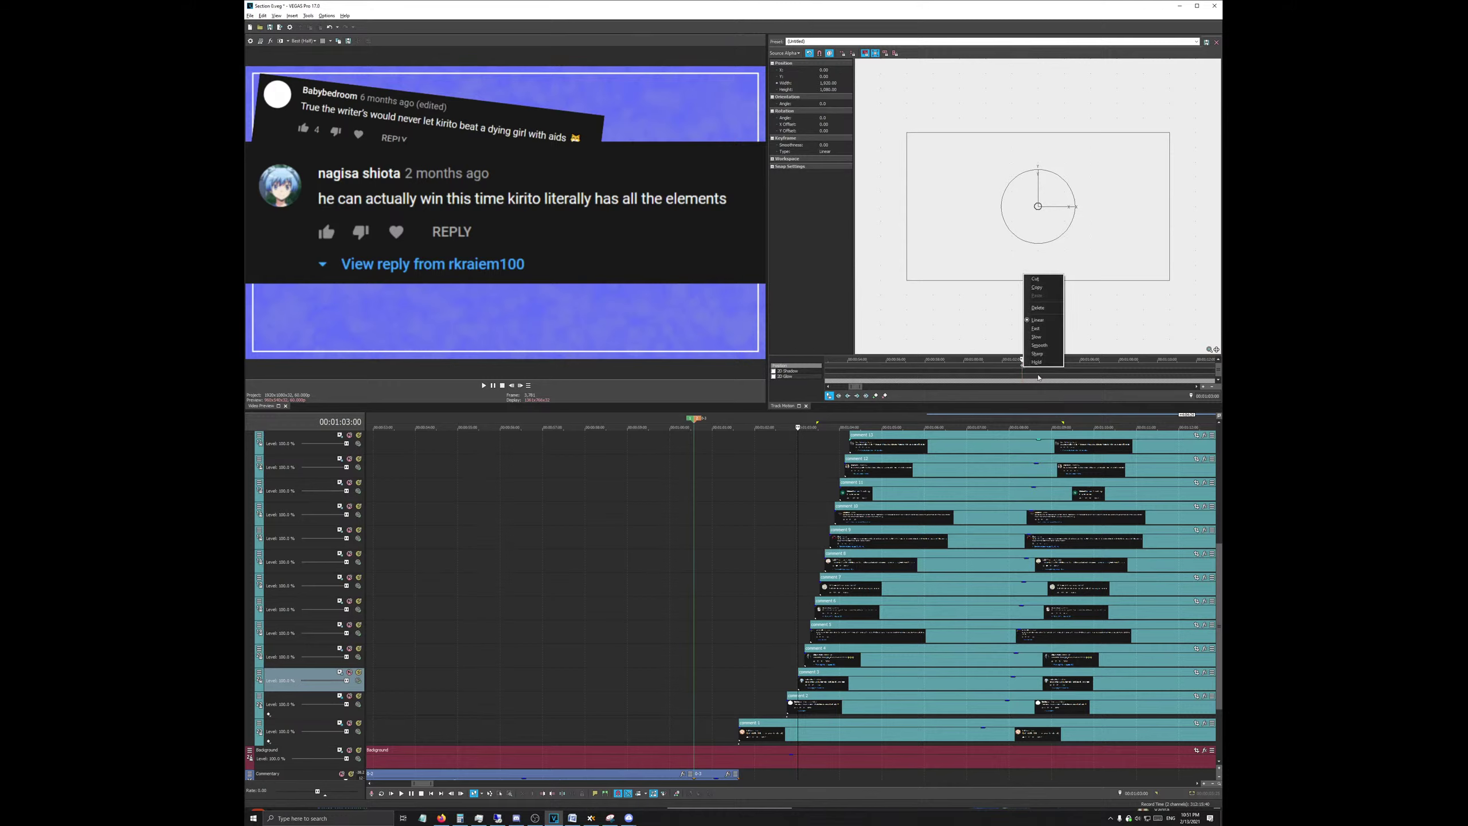
{"action": "left_click", "coordinate": [1038, 363]}
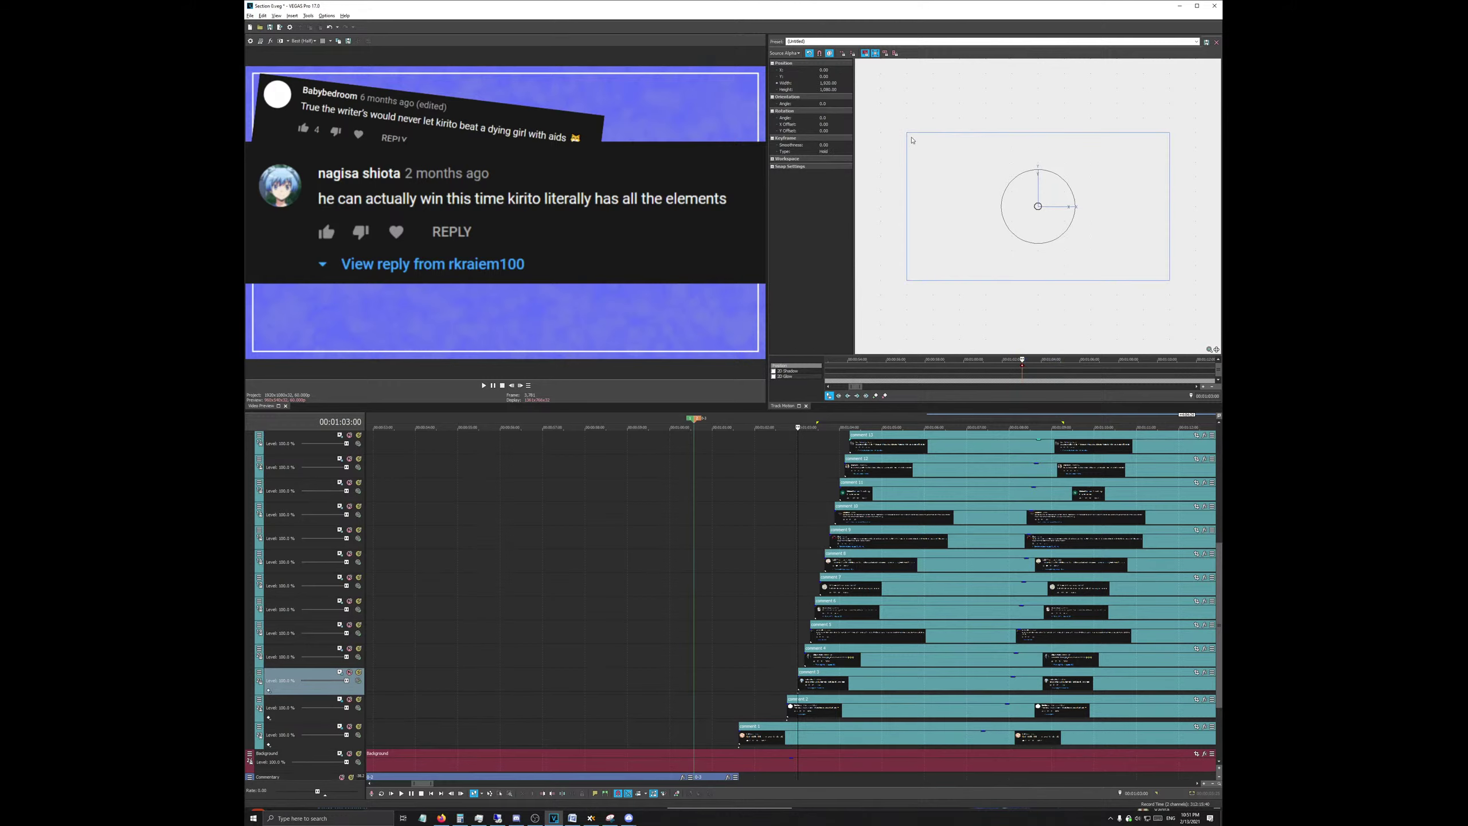
Step: Shrink the third comment to about 1,546 wide, tilt it about 22 degrees counterclockwise, and place it in the lower-left of the frame
{"action": "left_click_drag", "start_coordinate": [906, 134], "coordinate": [1001, 244]}
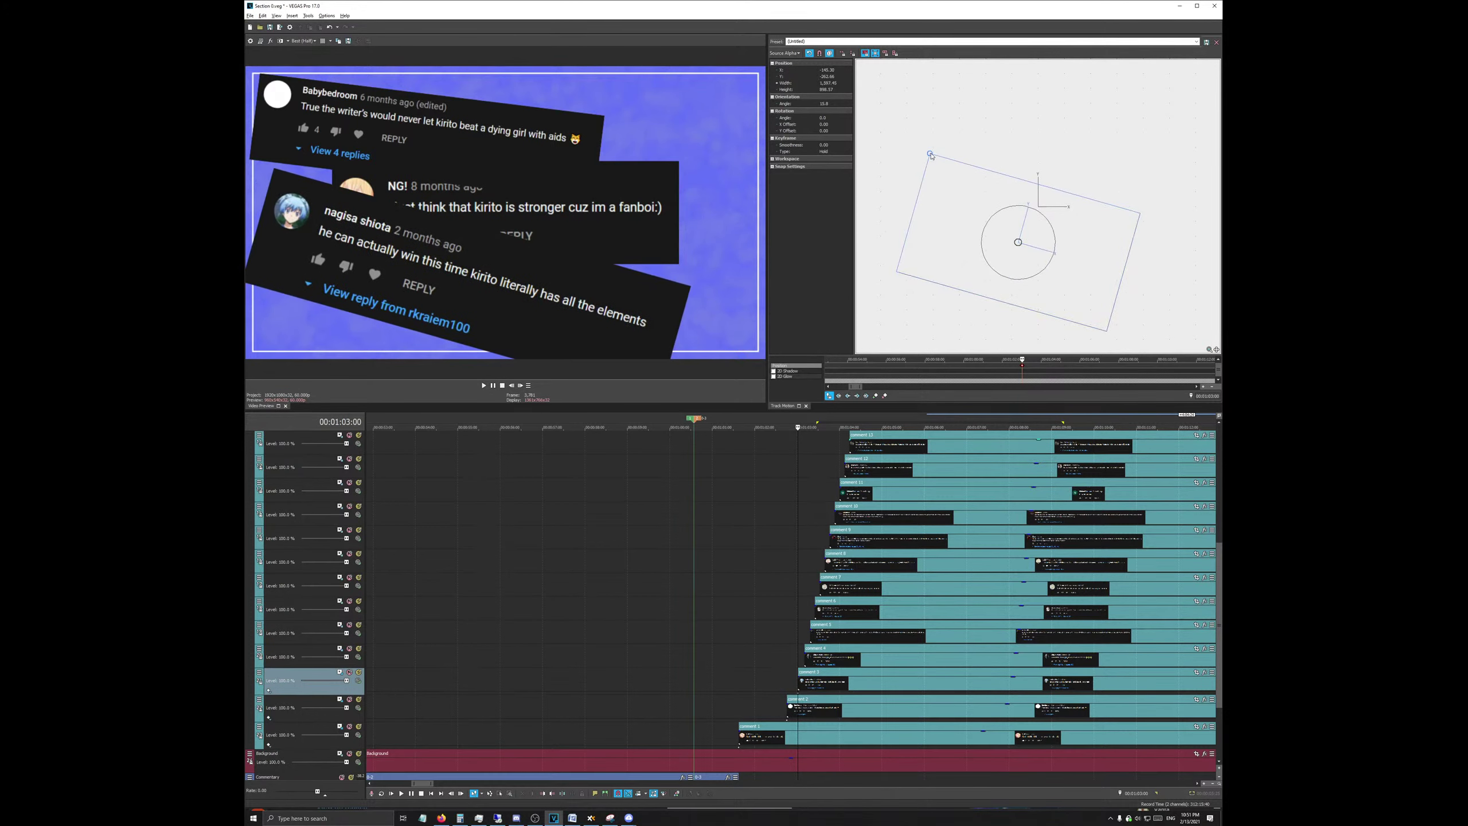
{"action": "left_click_drag", "start_coordinate": [929, 153], "coordinate": [924, 194]}
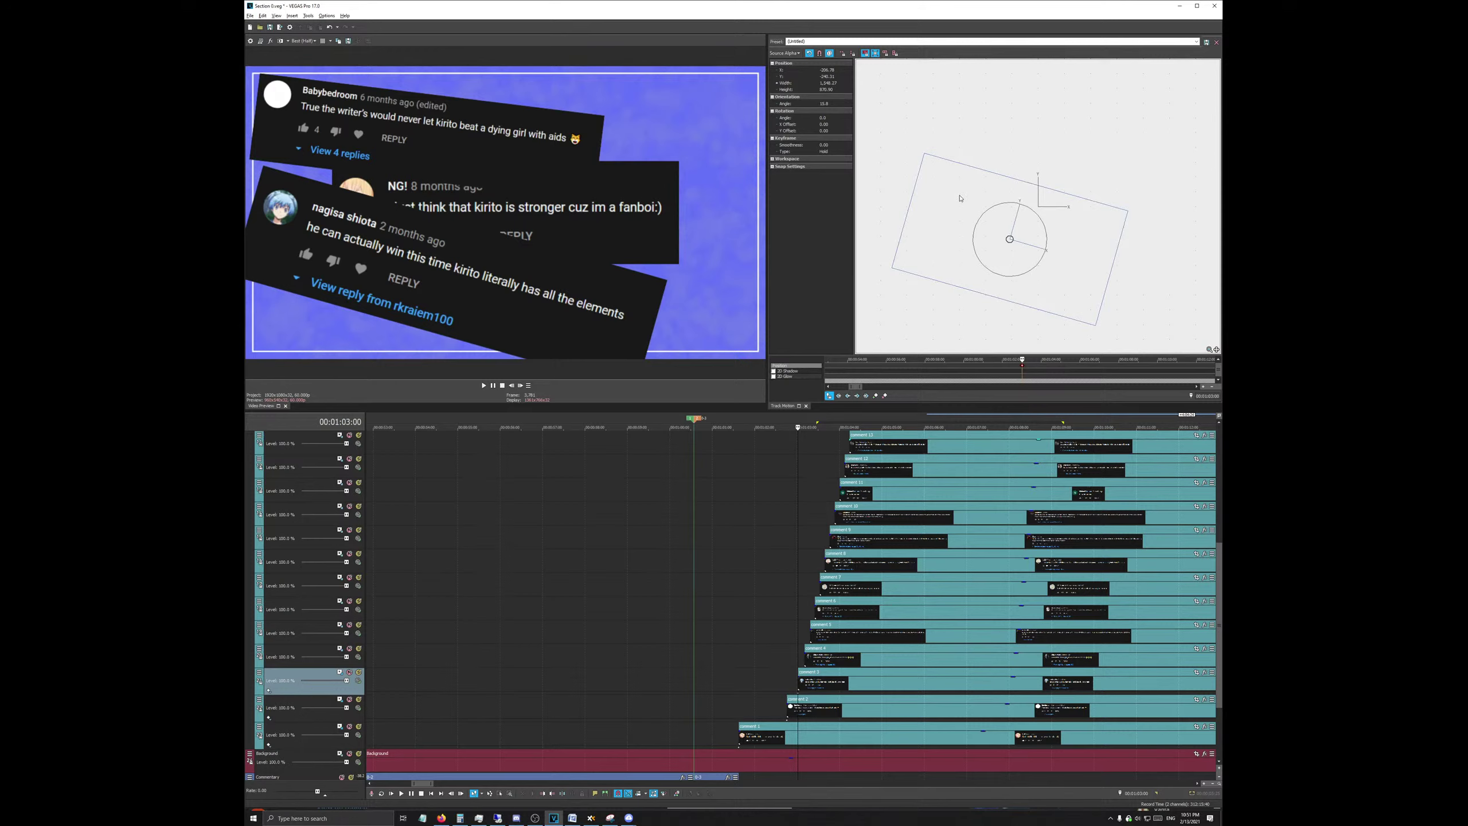
{"action": "left_click_drag", "start_coordinate": [1007, 202], "coordinate": [954, 244]}
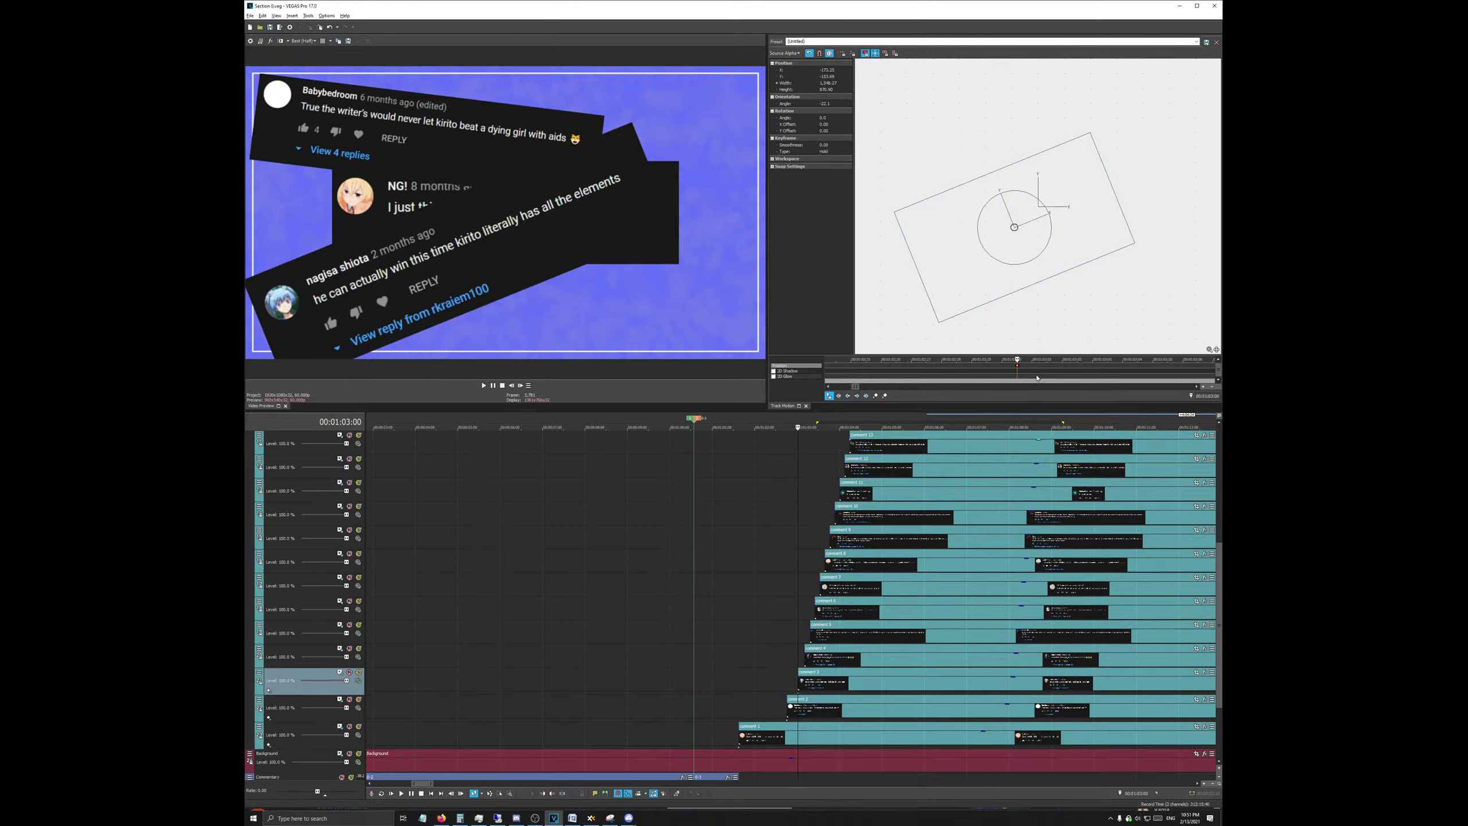
Step: Move the playhead to the start of the fourth comment, 00:01:03:05
{"action": "left_click", "coordinate": [803, 641]}
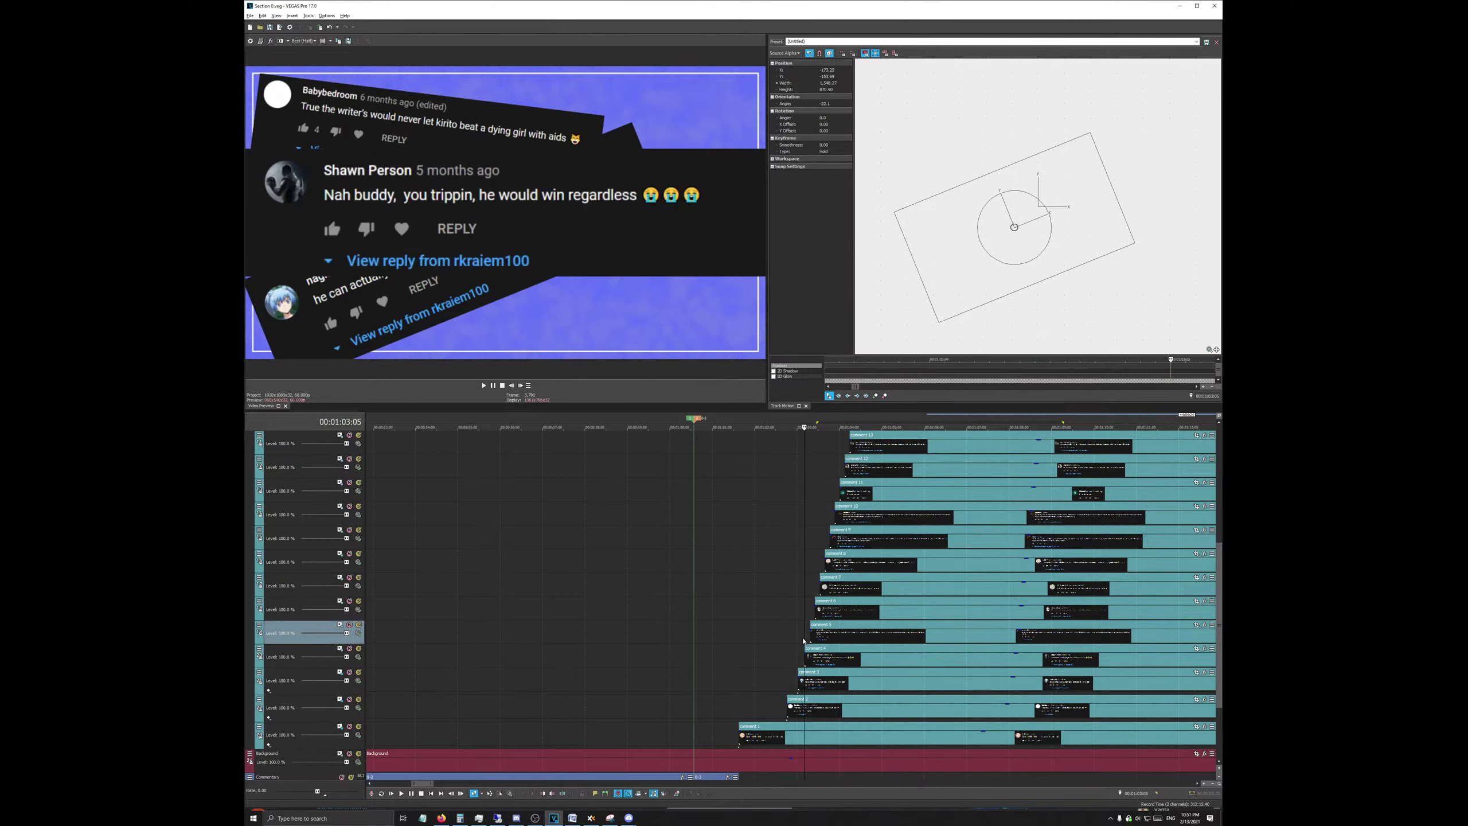
{"action": "scroll", "coordinate": [731, 678], "scroll_direction": "up", "scroll_amount": 5}
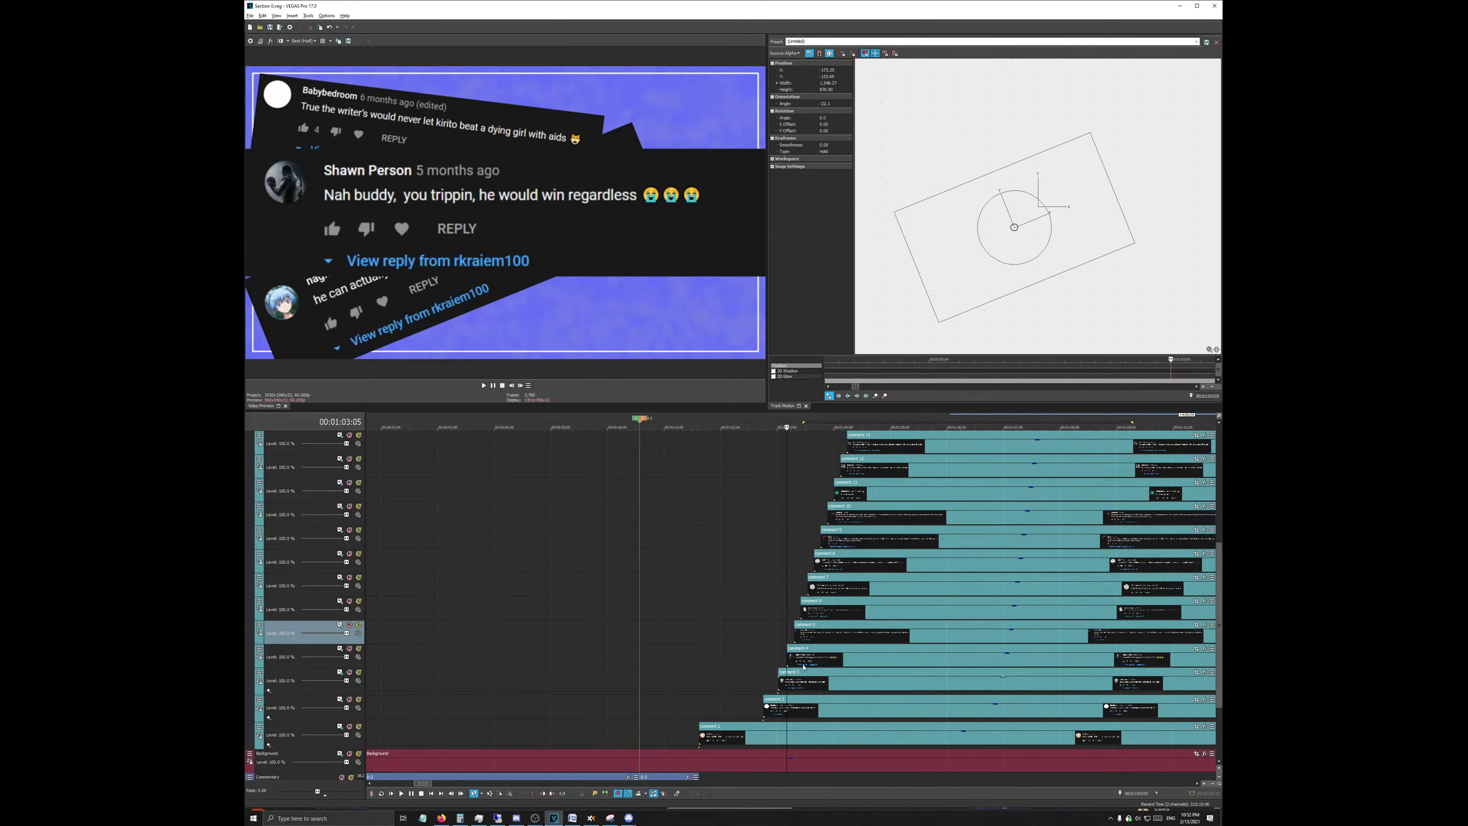
{"action": "left_click", "coordinate": [339, 625]}
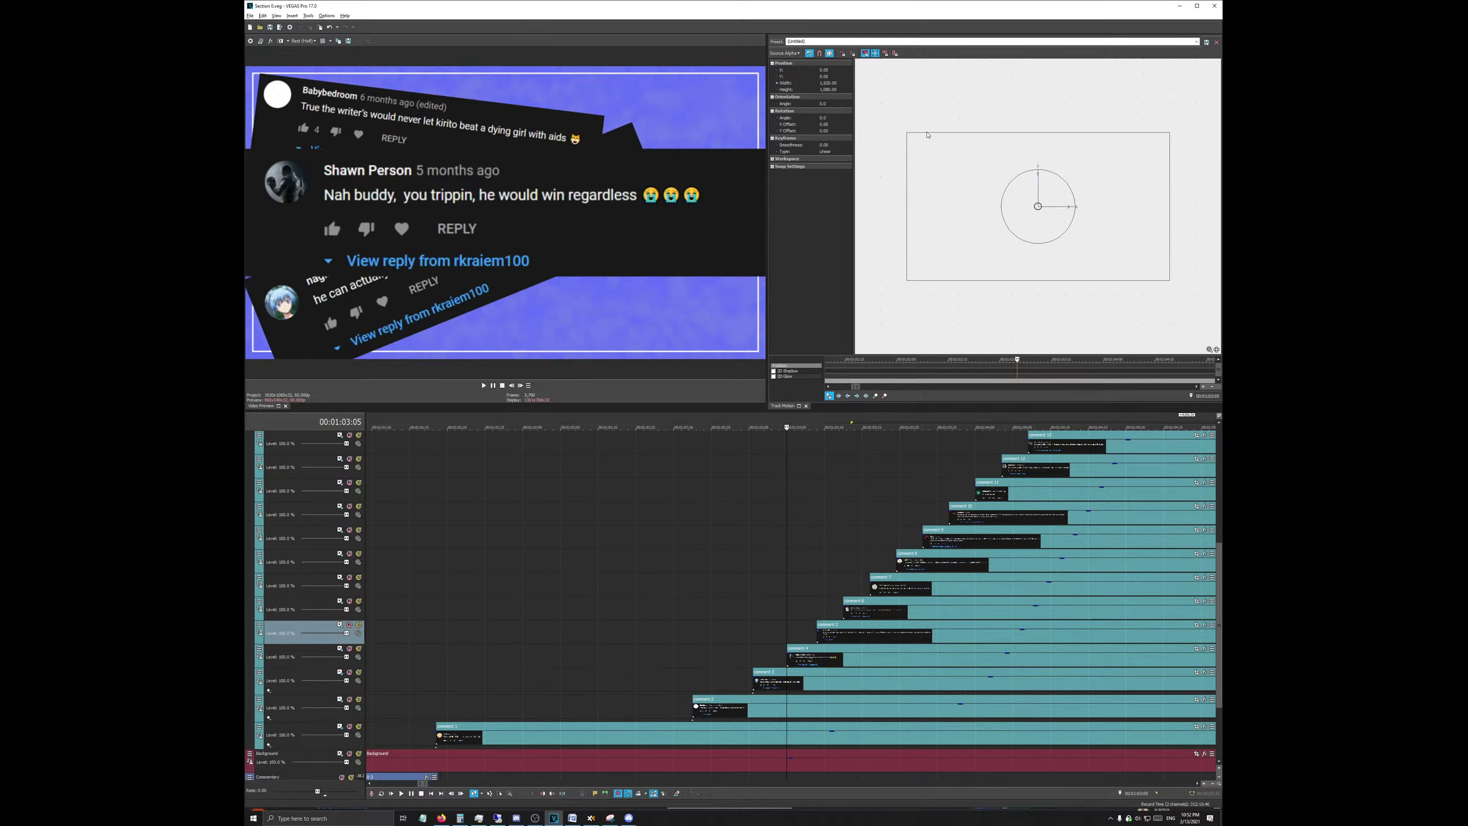
{"action": "left_click_drag", "start_coordinate": [906, 133], "coordinate": [940, 158]}
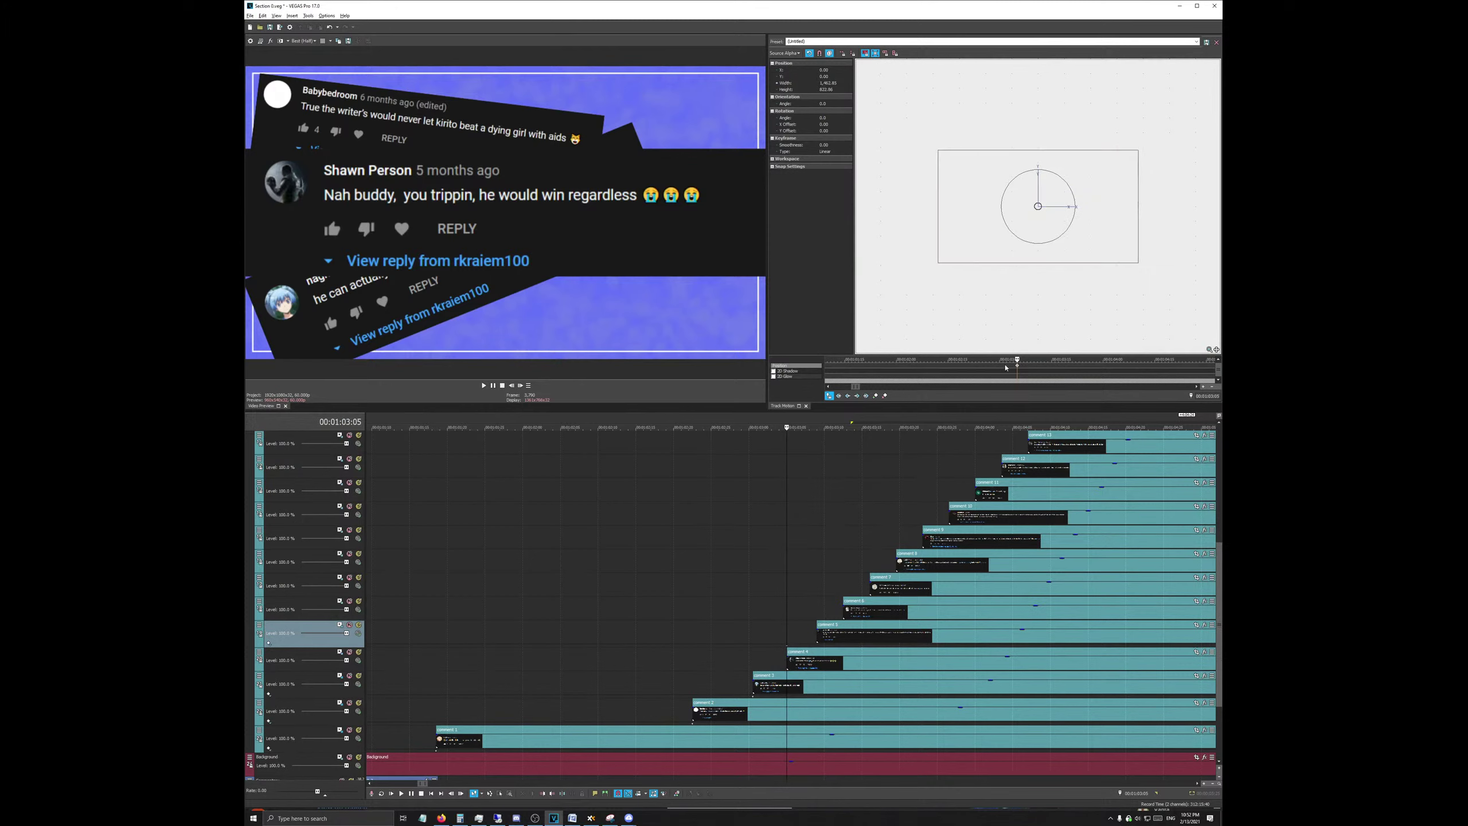
{"action": "right_click", "coordinate": [1018, 370]}
{"action": "left_click", "coordinate": [1034, 341]}
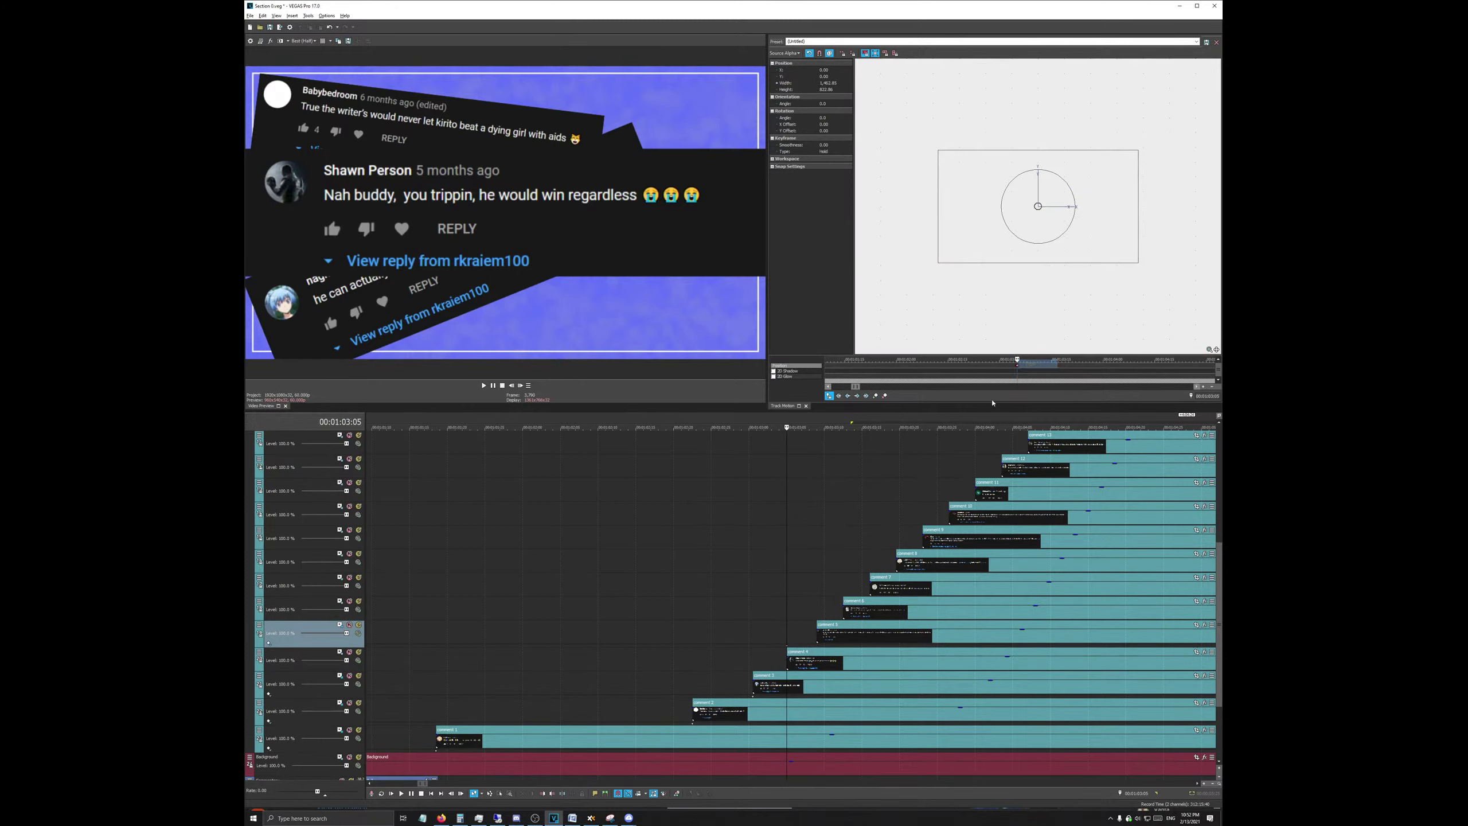
{"action": "scroll", "coordinate": [836, 621], "scroll_direction": "up", "scroll_amount": 3}
{"action": "scroll", "coordinate": [794, 643], "scroll_direction": "down", "scroll_amount": 2}
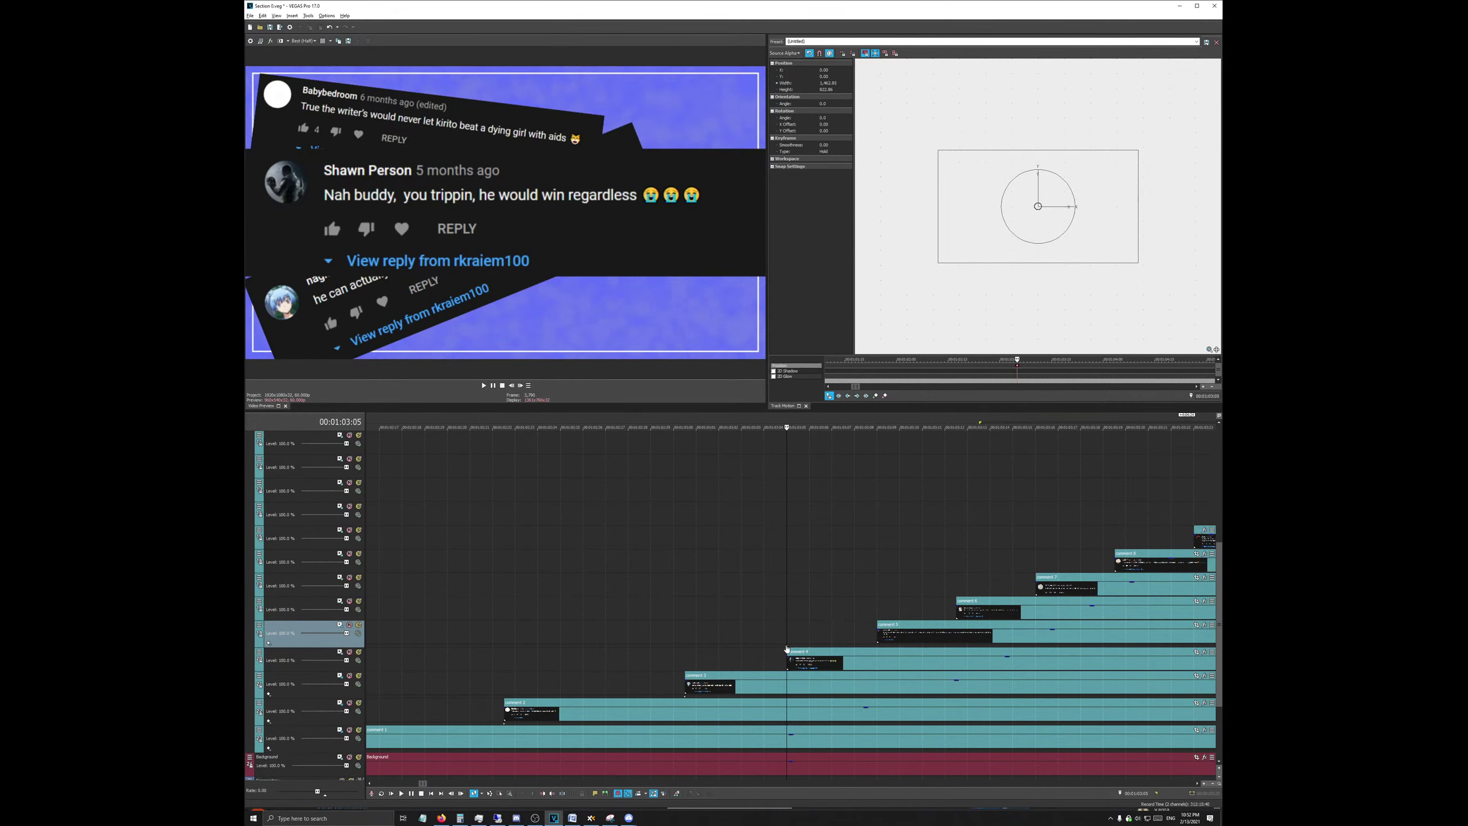
{"action": "right_click", "coordinate": [786, 648]}
{"action": "left_click", "coordinate": [807, 665]}
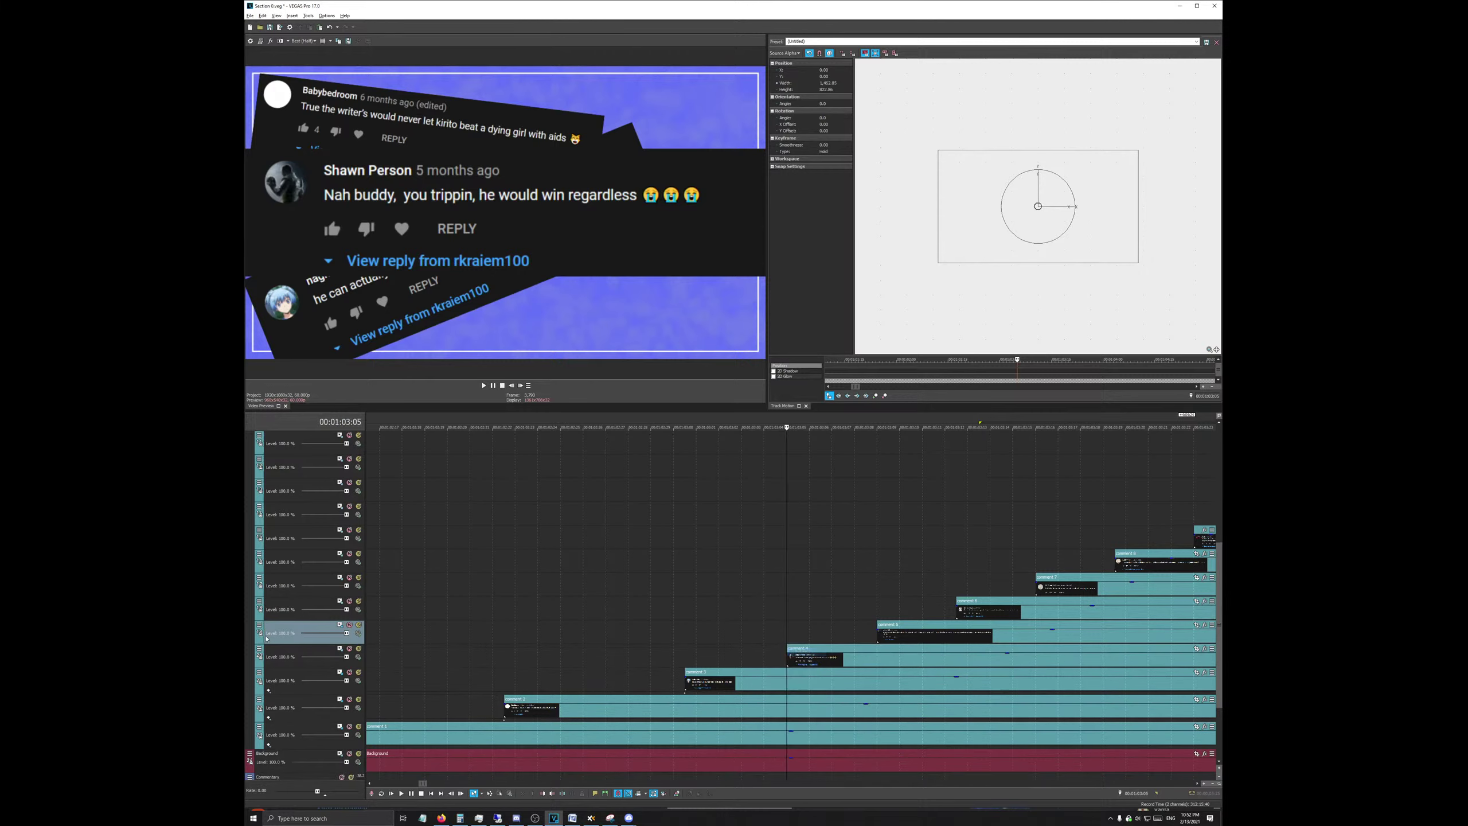
Step: In Track Motion, shrink the fourth comment to about 1,464 wide, tilt it about 6 degrees clockwise, and place it in the lower-right of the frame
{"action": "left_click", "coordinate": [337, 652]}
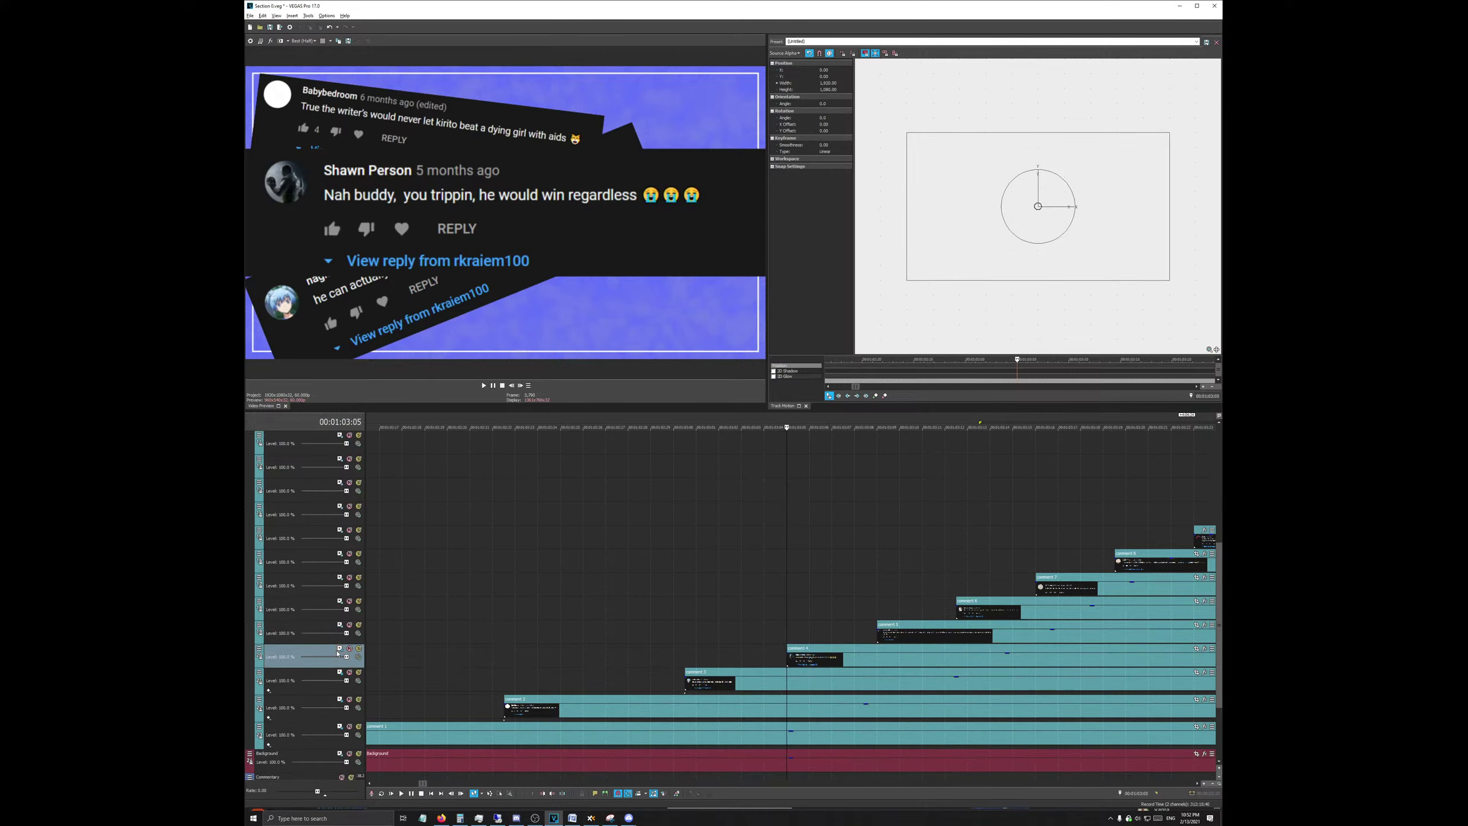
{"action": "left_click", "coordinate": [907, 133]}
{"action": "left_click_drag", "start_coordinate": [906, 133], "coordinate": [1038, 236]}
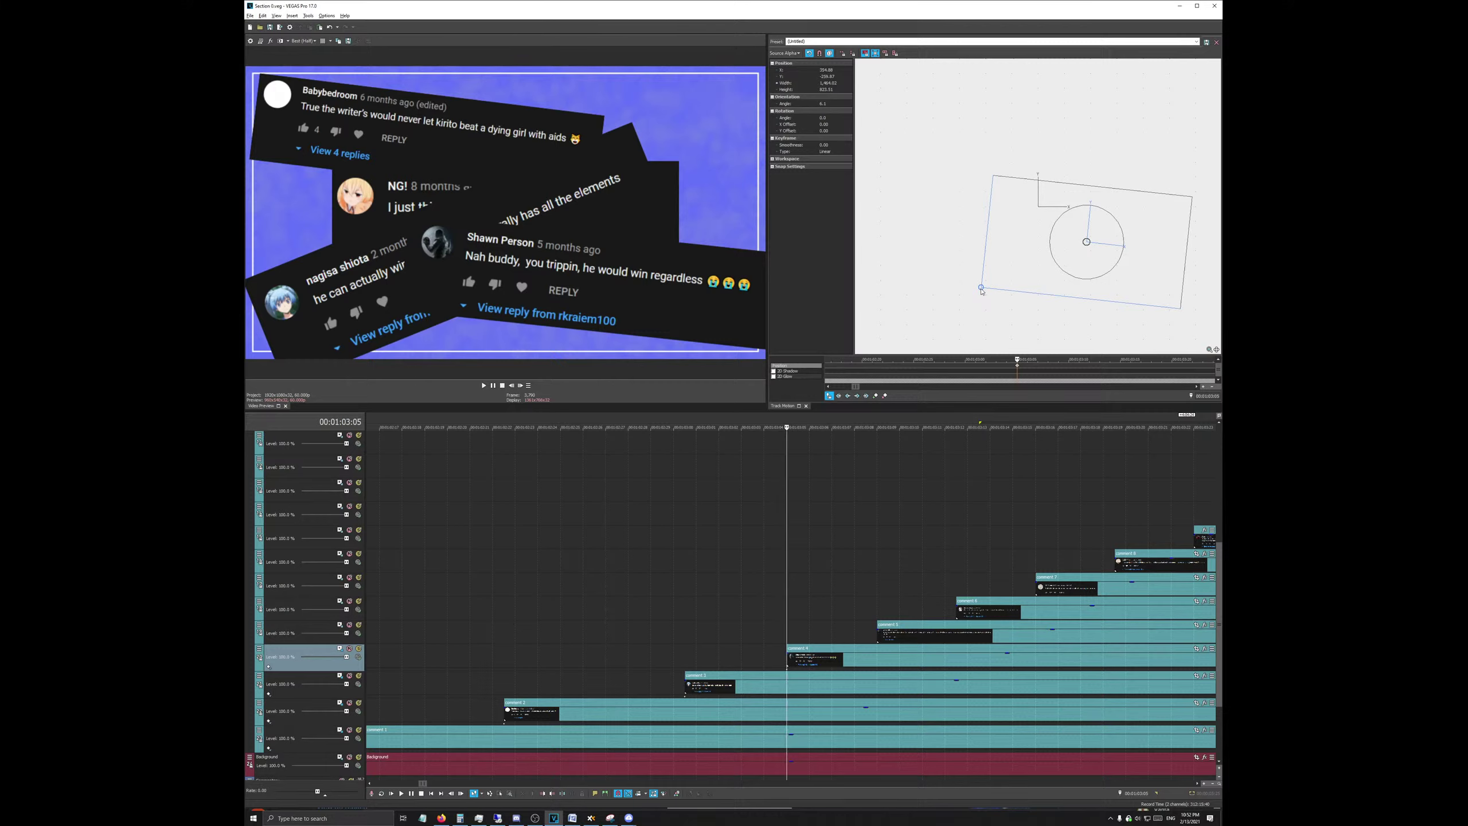
Step: Set the fourth comment's Track Motion keyframe at 00:01:03:05 to Hold
{"action": "right_click", "coordinate": [1017, 368]}
{"action": "left_click", "coordinate": [1021, 362]}
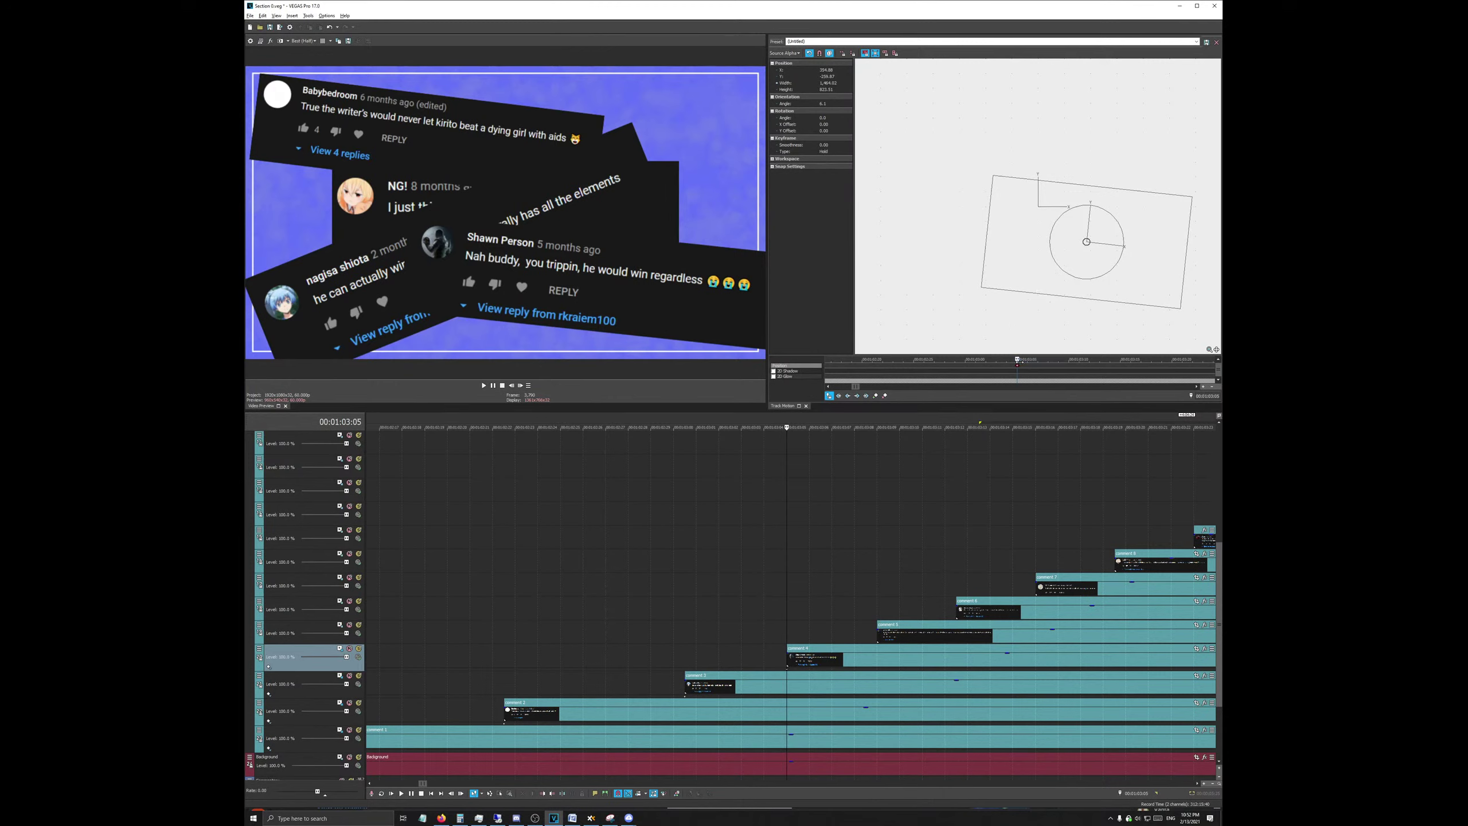
{"action": "right_click", "coordinate": [1017, 367]}
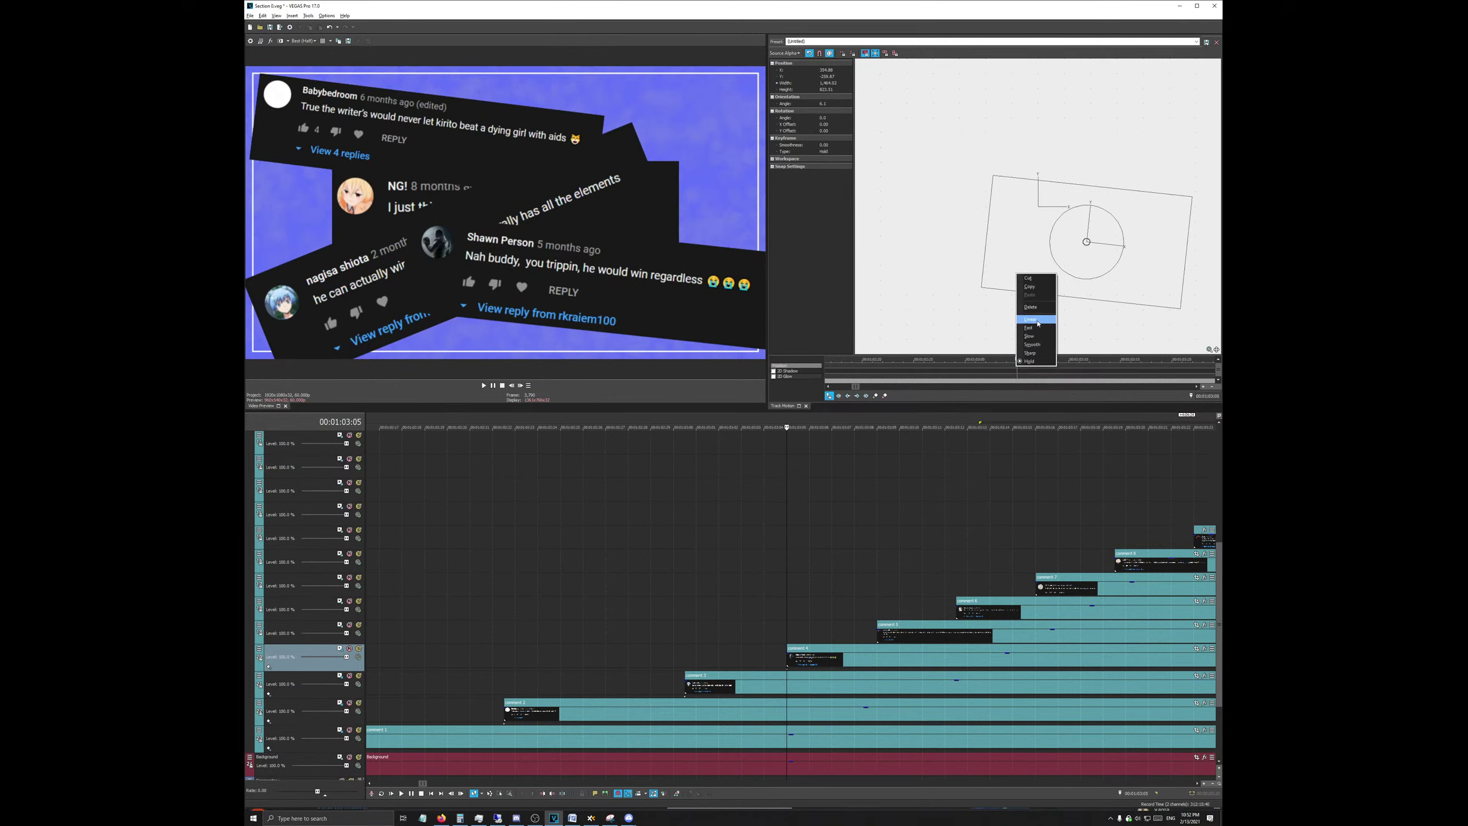
{"action": "left_click", "coordinate": [905, 271]}
Step: Compare the comment arrangement at 00:01:03:05 with the frame at 00:01:08:25
{"action": "scroll", "coordinate": [965, 321], "scroll_direction": "down", "scroll_amount": 1}
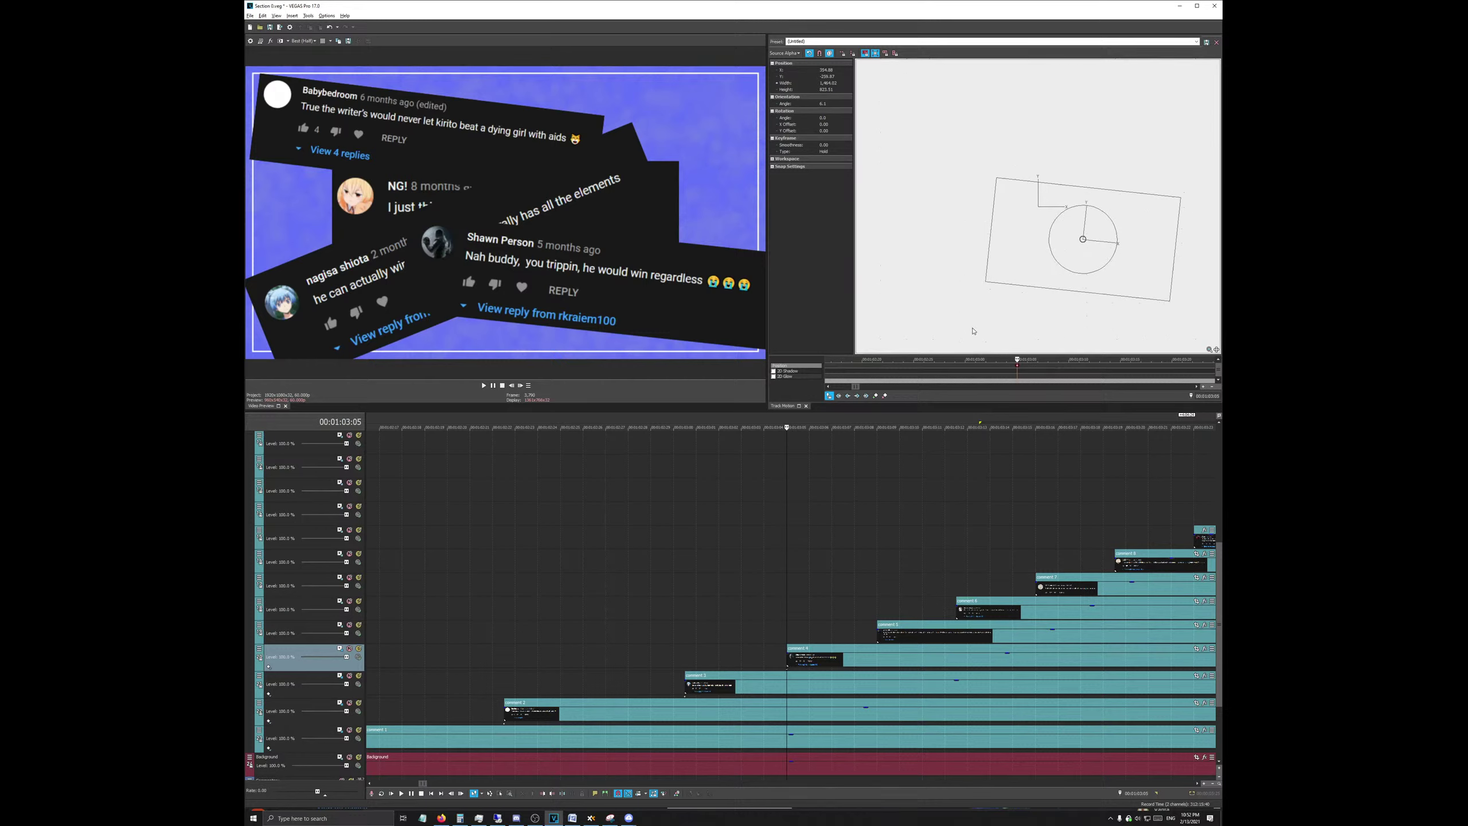
{"action": "scroll", "coordinate": [1012, 370], "scroll_direction": "down", "scroll_amount": 5}
{"action": "scroll", "coordinate": [993, 543], "scroll_direction": "down", "scroll_amount": 8}
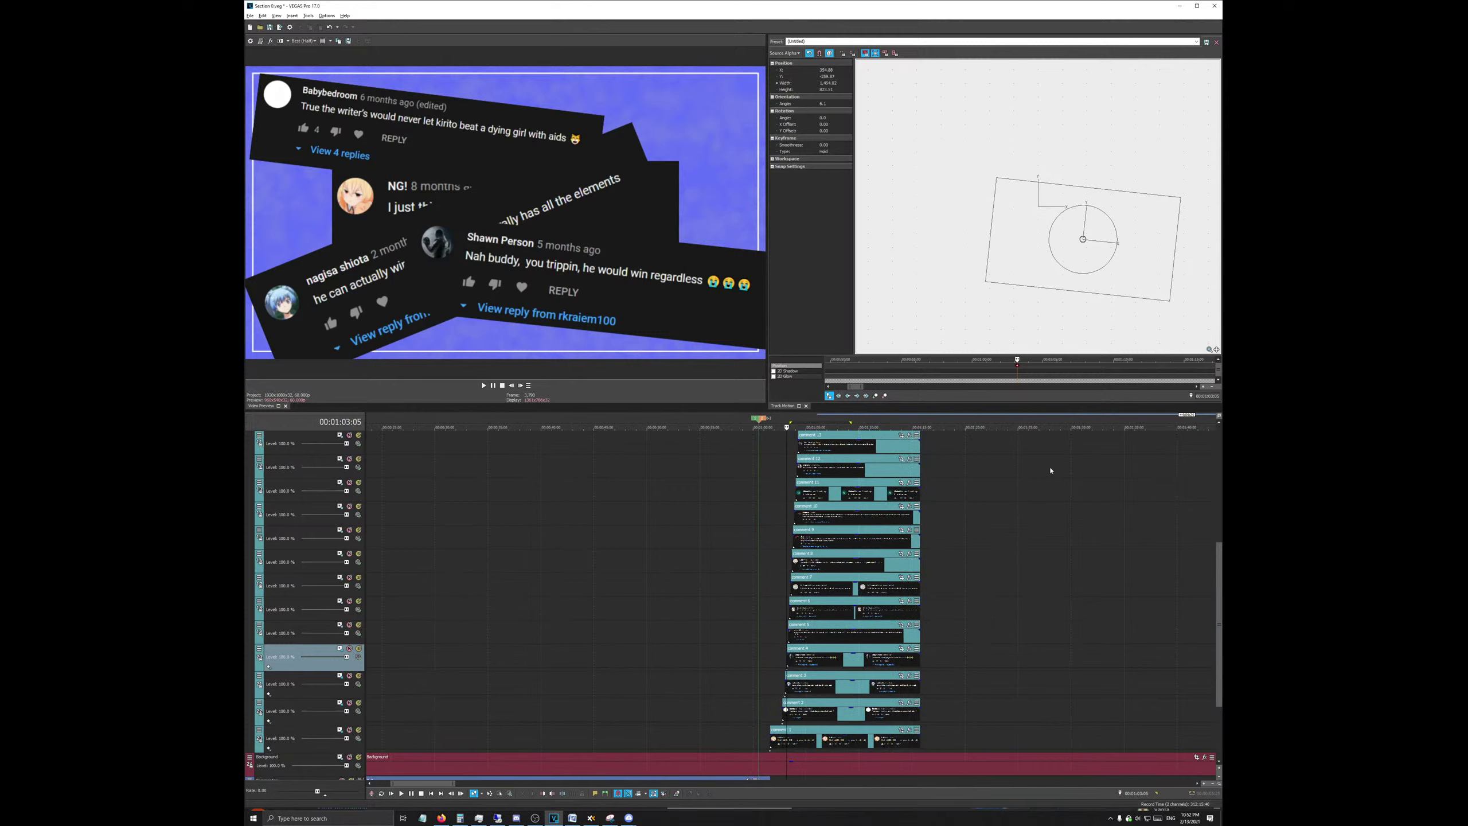
{"action": "left_click", "coordinate": [1098, 359]}
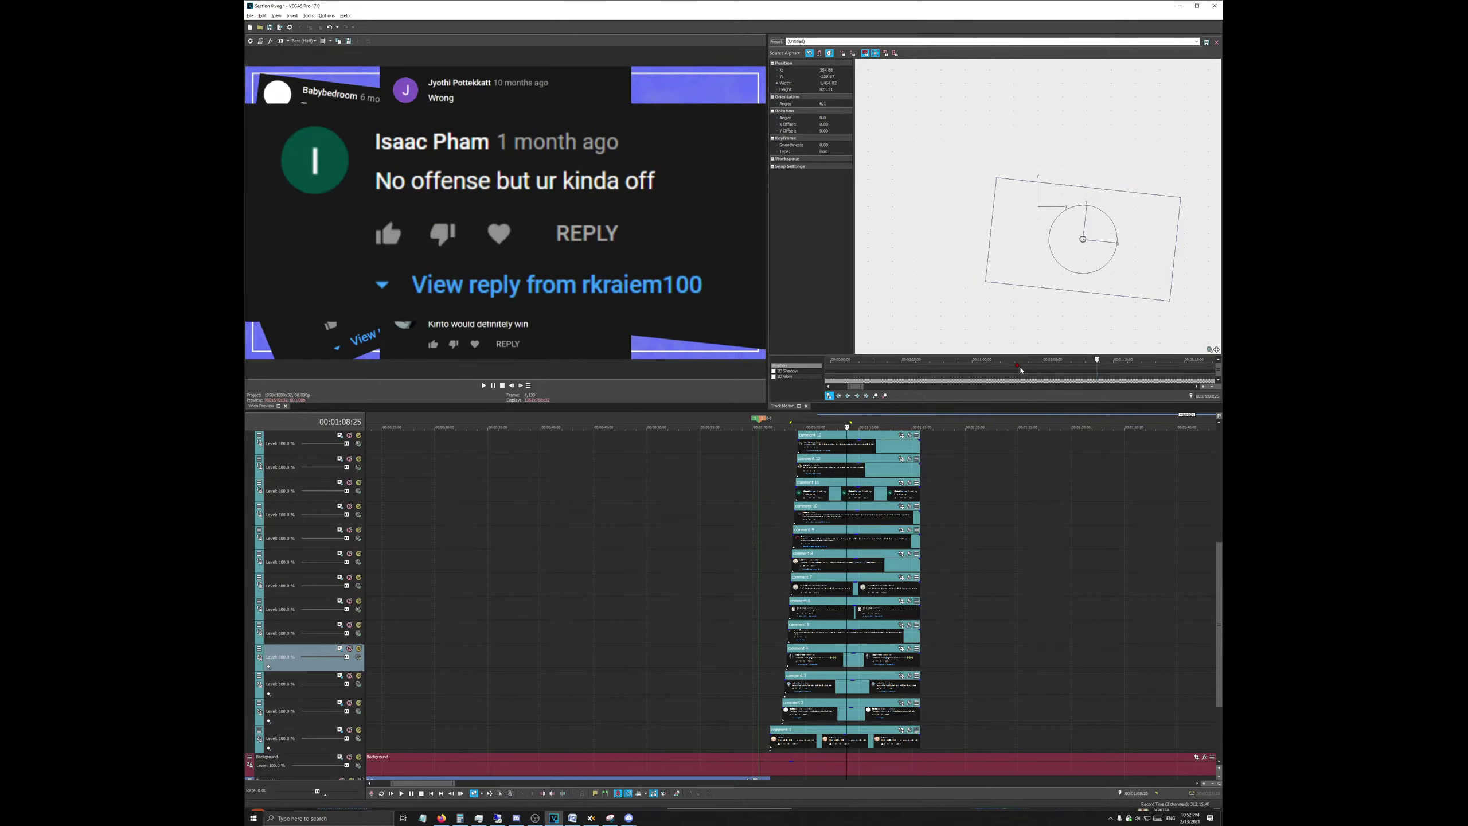
{"action": "left_click", "coordinate": [1019, 368]}
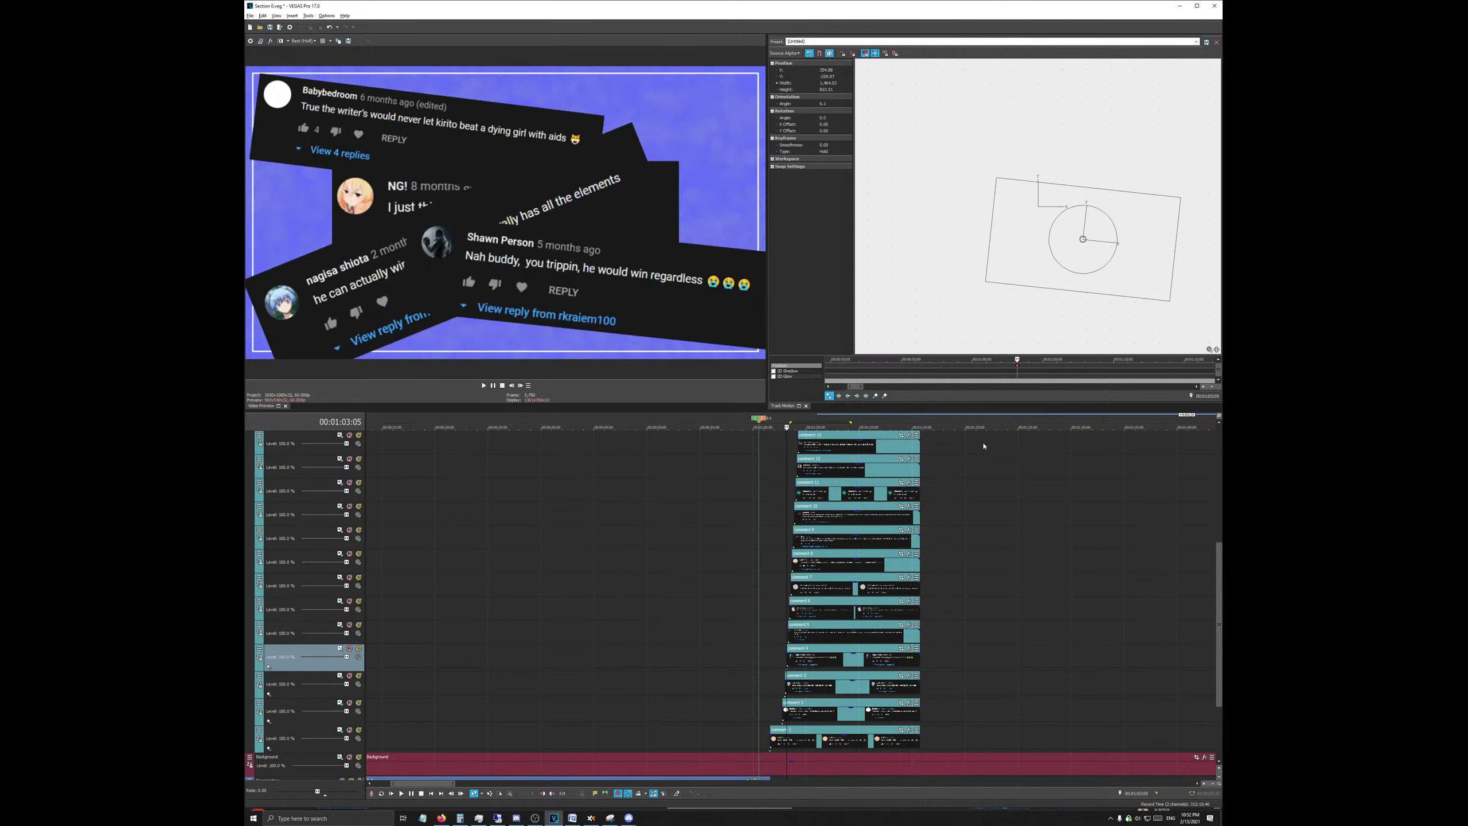
{"action": "right_click", "coordinate": [1095, 368]}
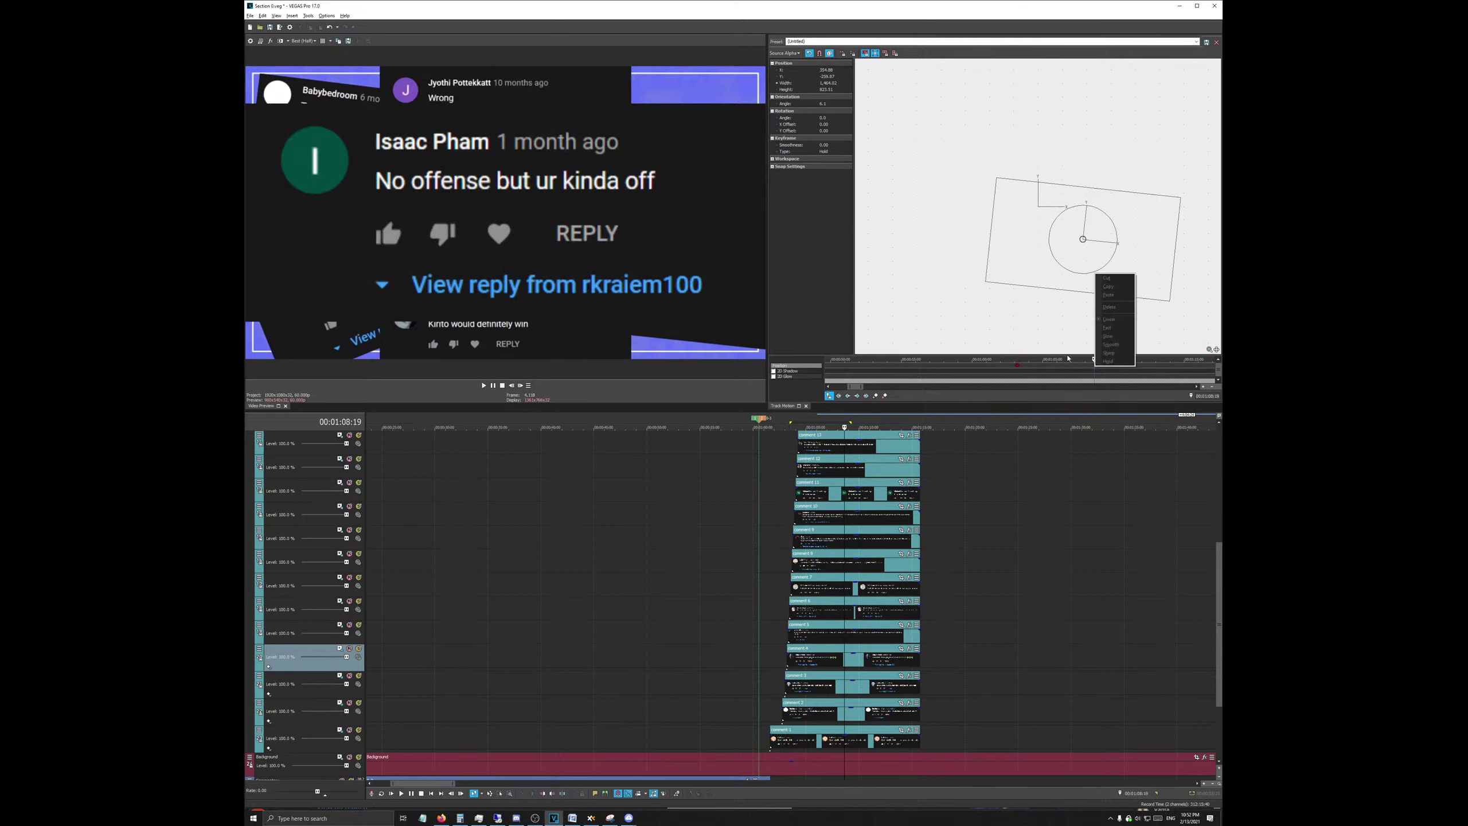
{"action": "left_click", "coordinate": [869, 399]}
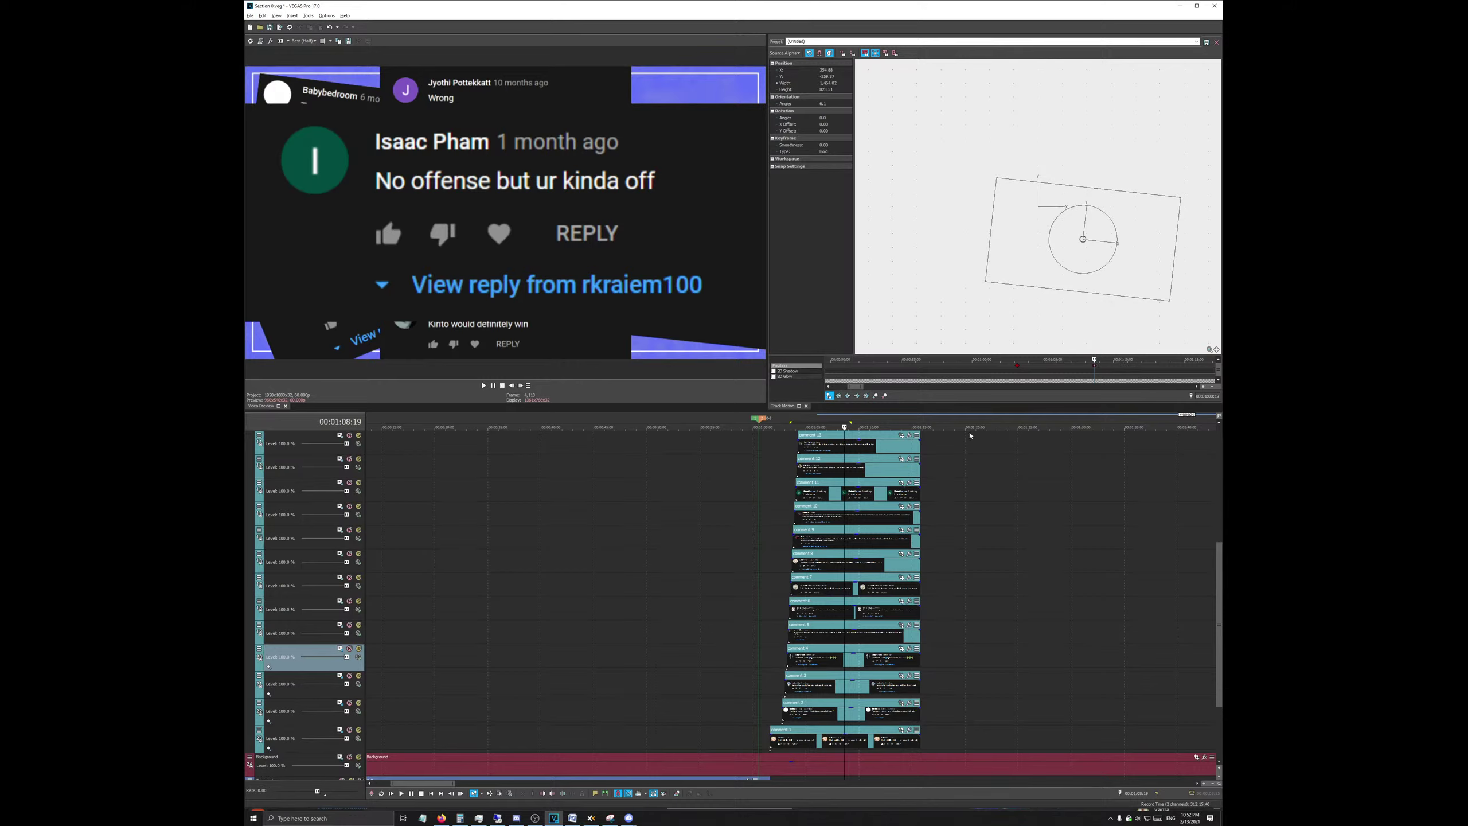
Step: Add Capture.PNG from the Section 0 folder to the first comment's track at 00:01:24:19
{"action": "left_click", "coordinate": [1013, 635]}
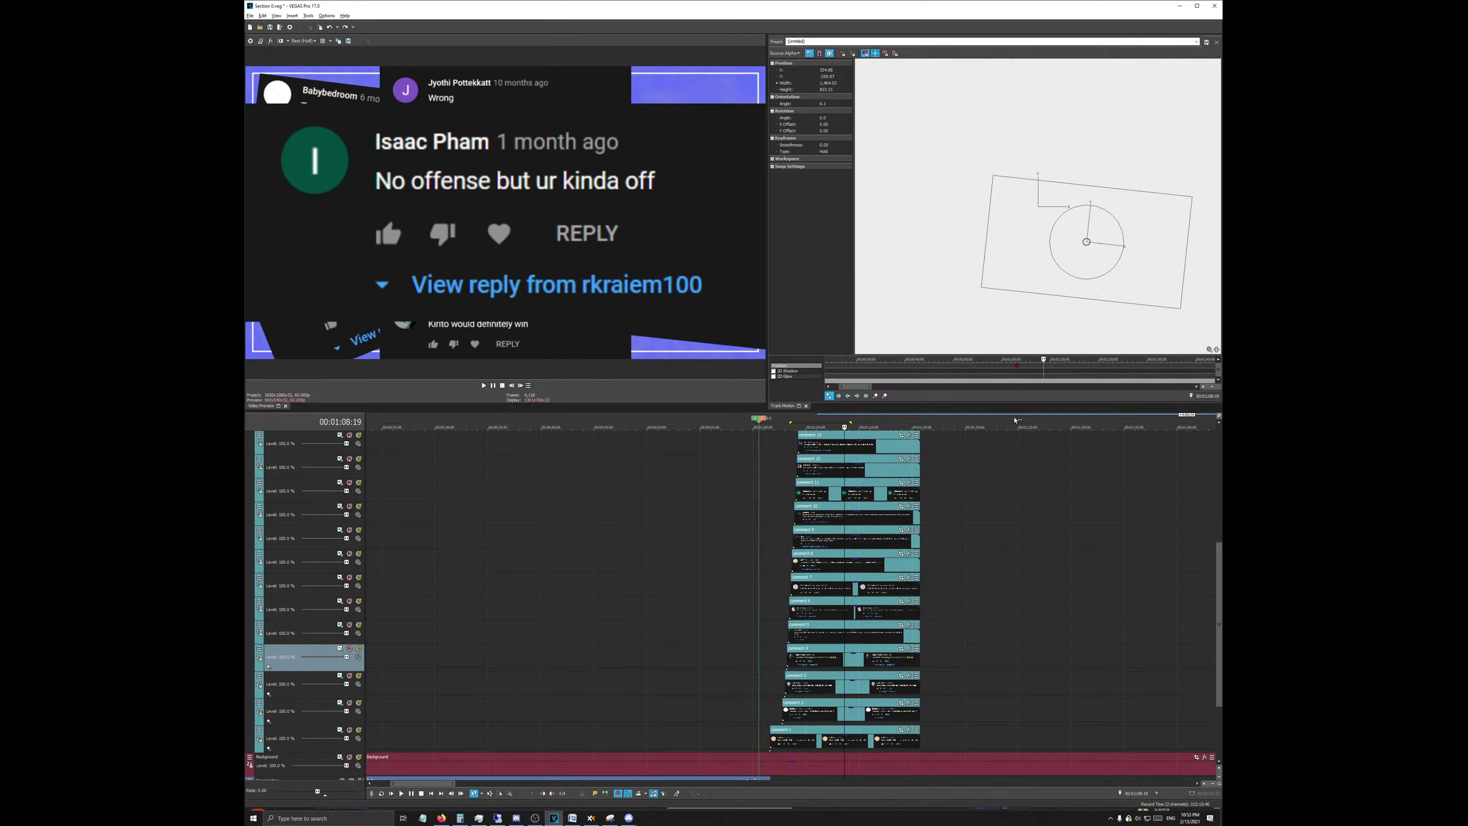
{"action": "left_click", "coordinate": [591, 818]}
{"action": "key", "text": "BackSpace"}
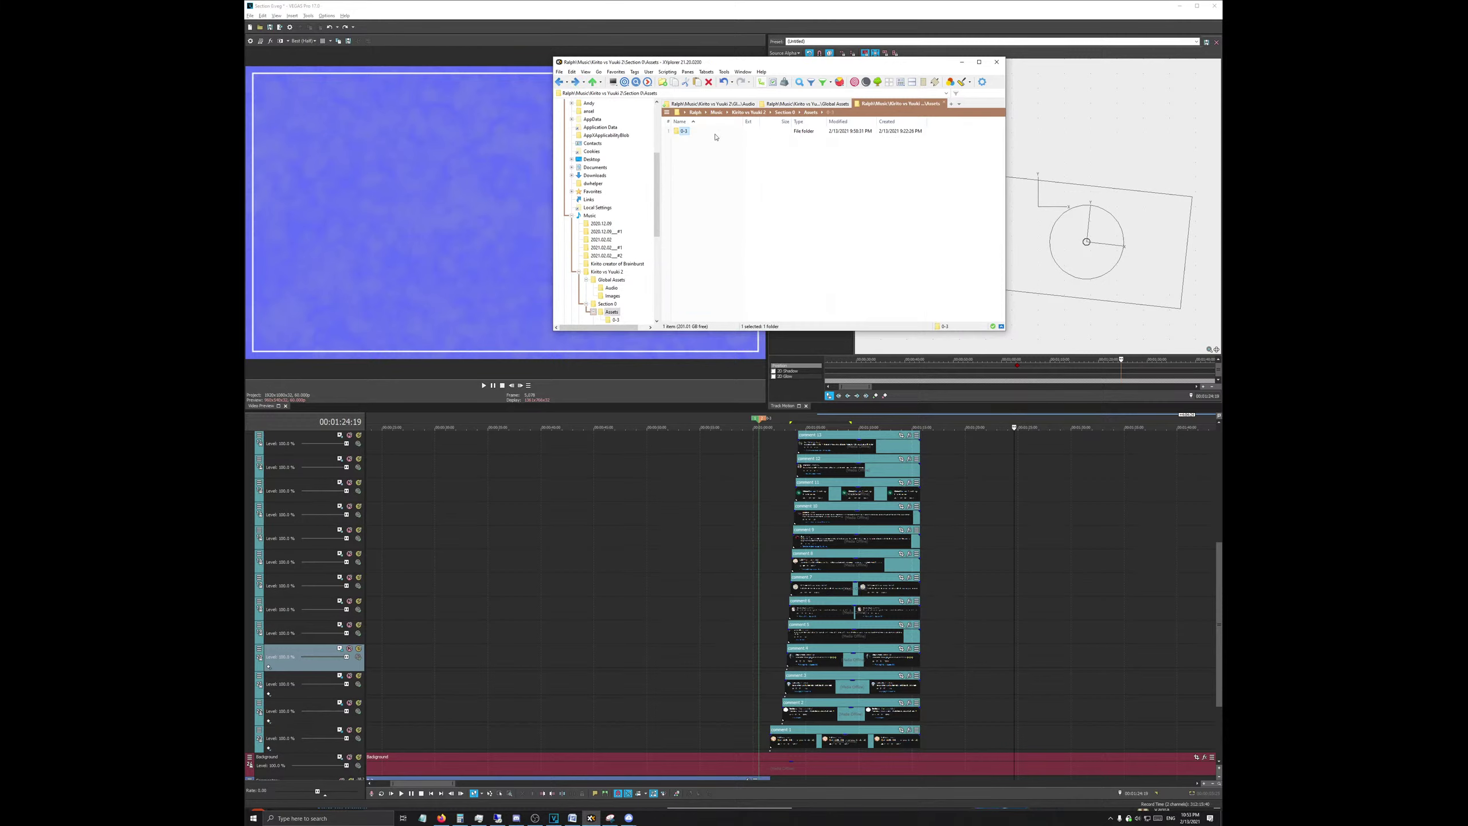
{"action": "key", "text": "BackSpace"}
{"action": "left_click", "coordinate": [698, 148]}
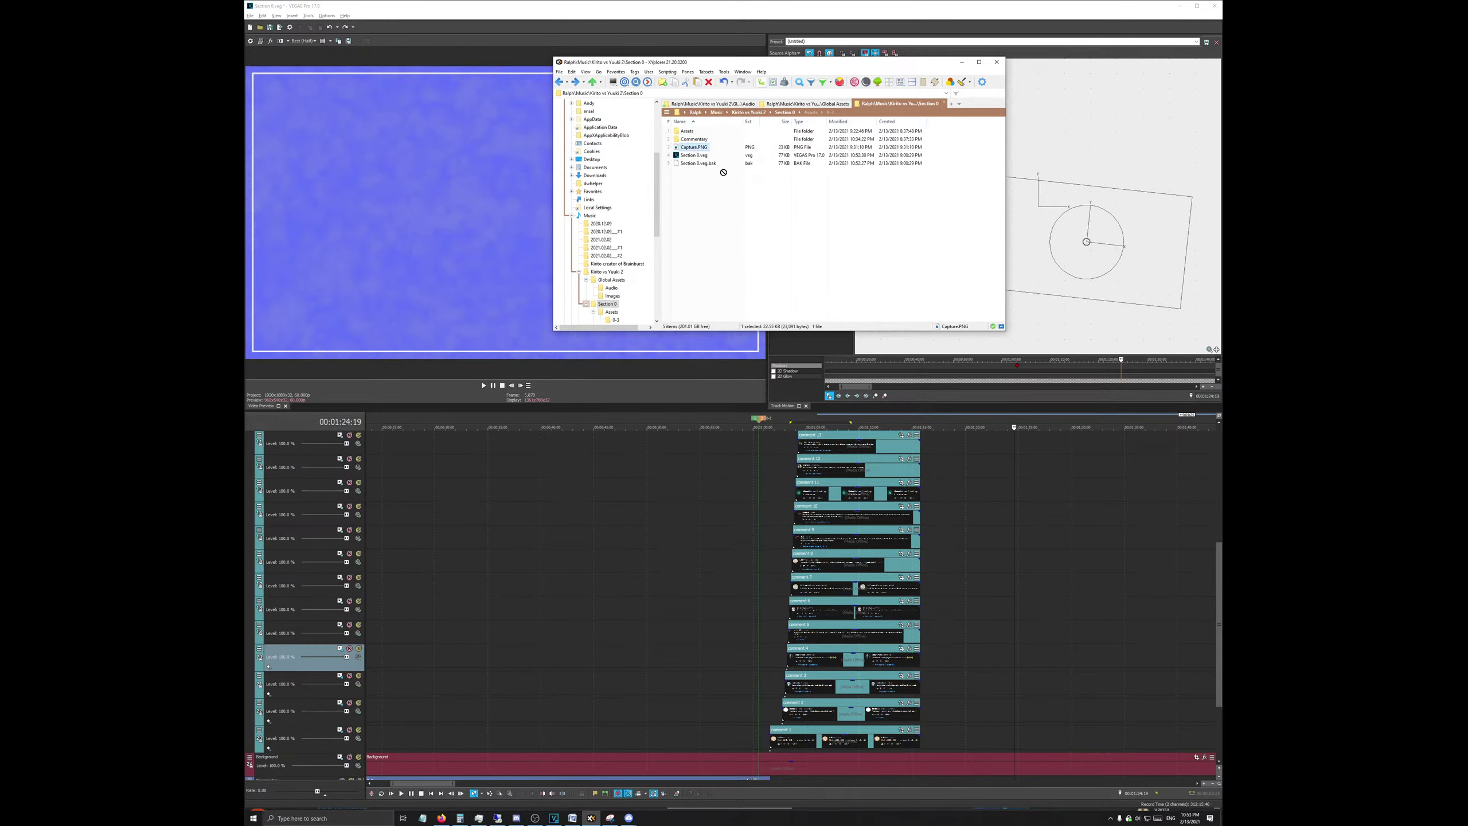
{"action": "left_click_drag", "start_coordinate": [723, 173], "coordinate": [1017, 744]}
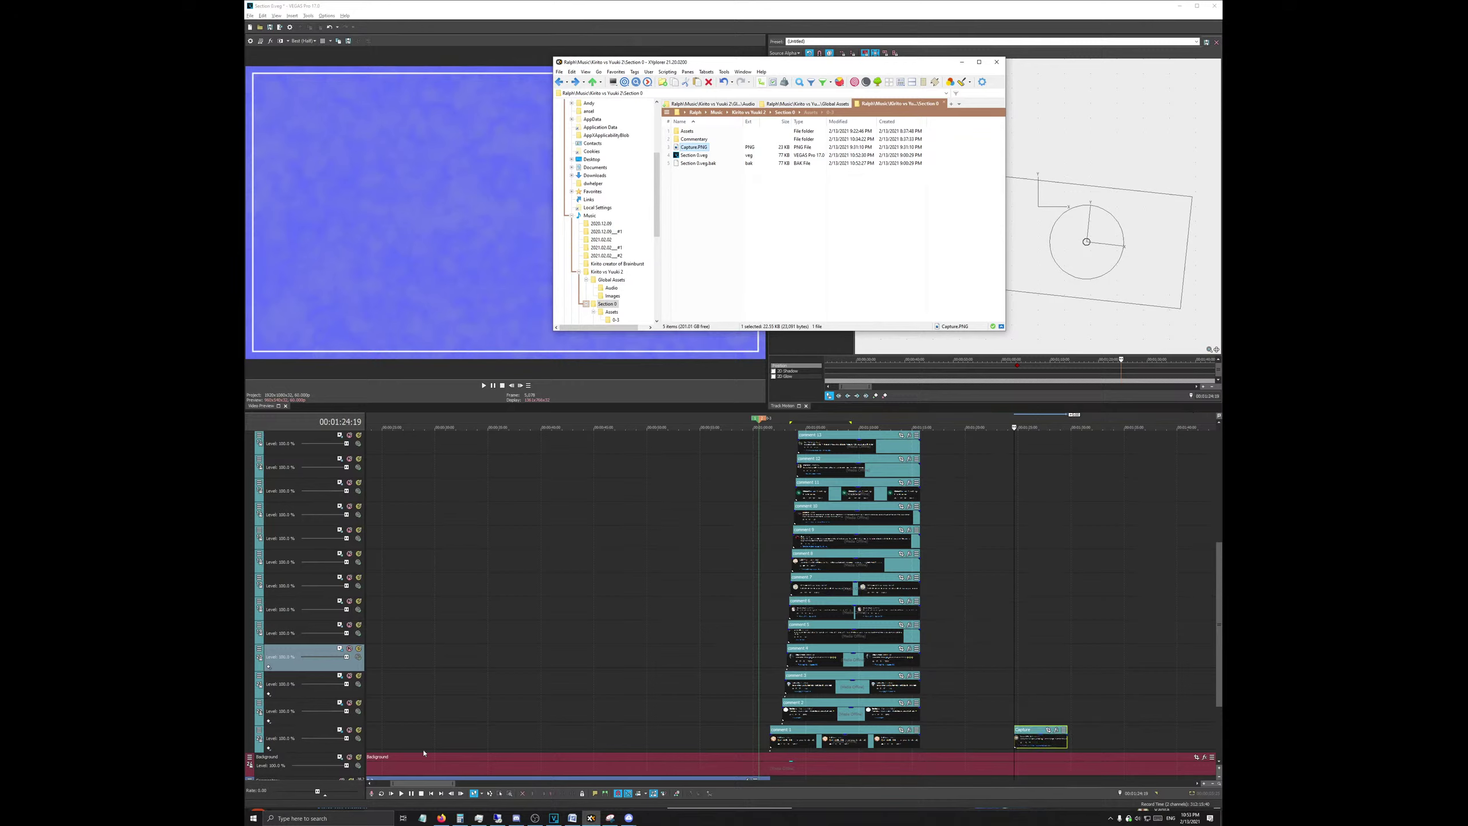
Step: In the first comment track's Track Motion, move the image to the upper part of the frame at 00:01:25:00
{"action": "left_click", "coordinate": [340, 731]}
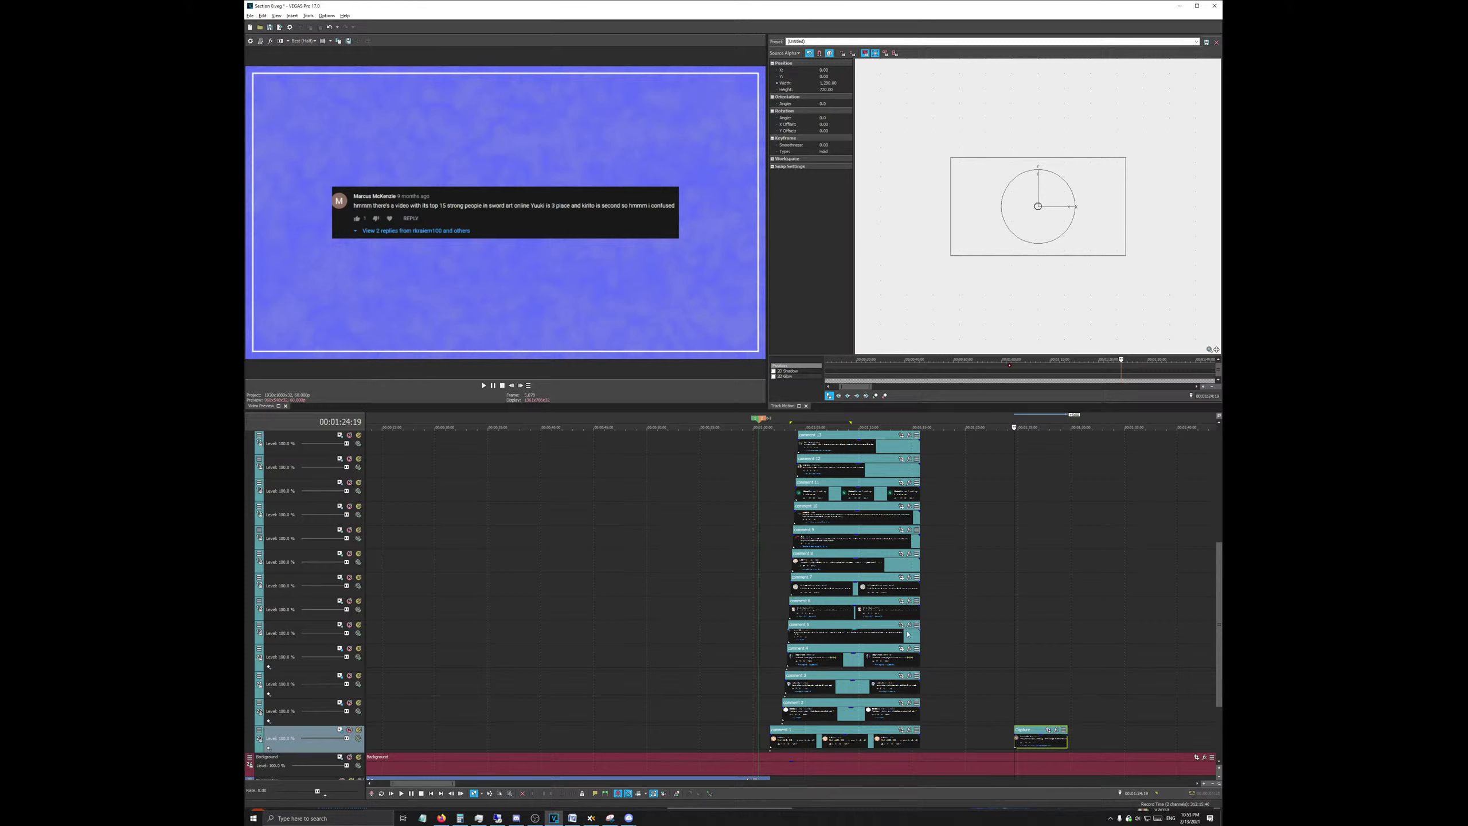
{"action": "left_click", "coordinate": [793, 419]}
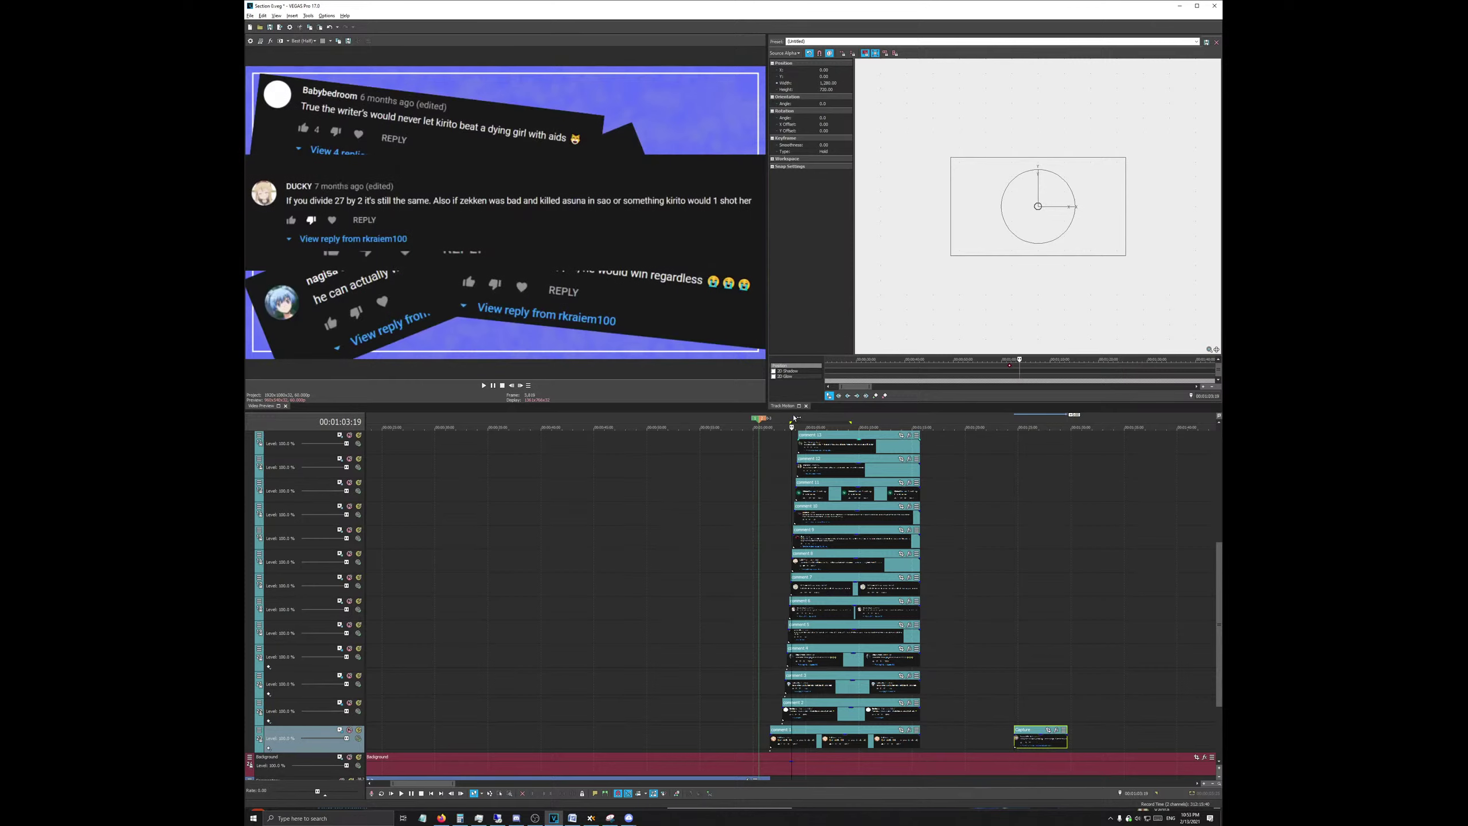
{"action": "left_click", "coordinate": [1017, 417]}
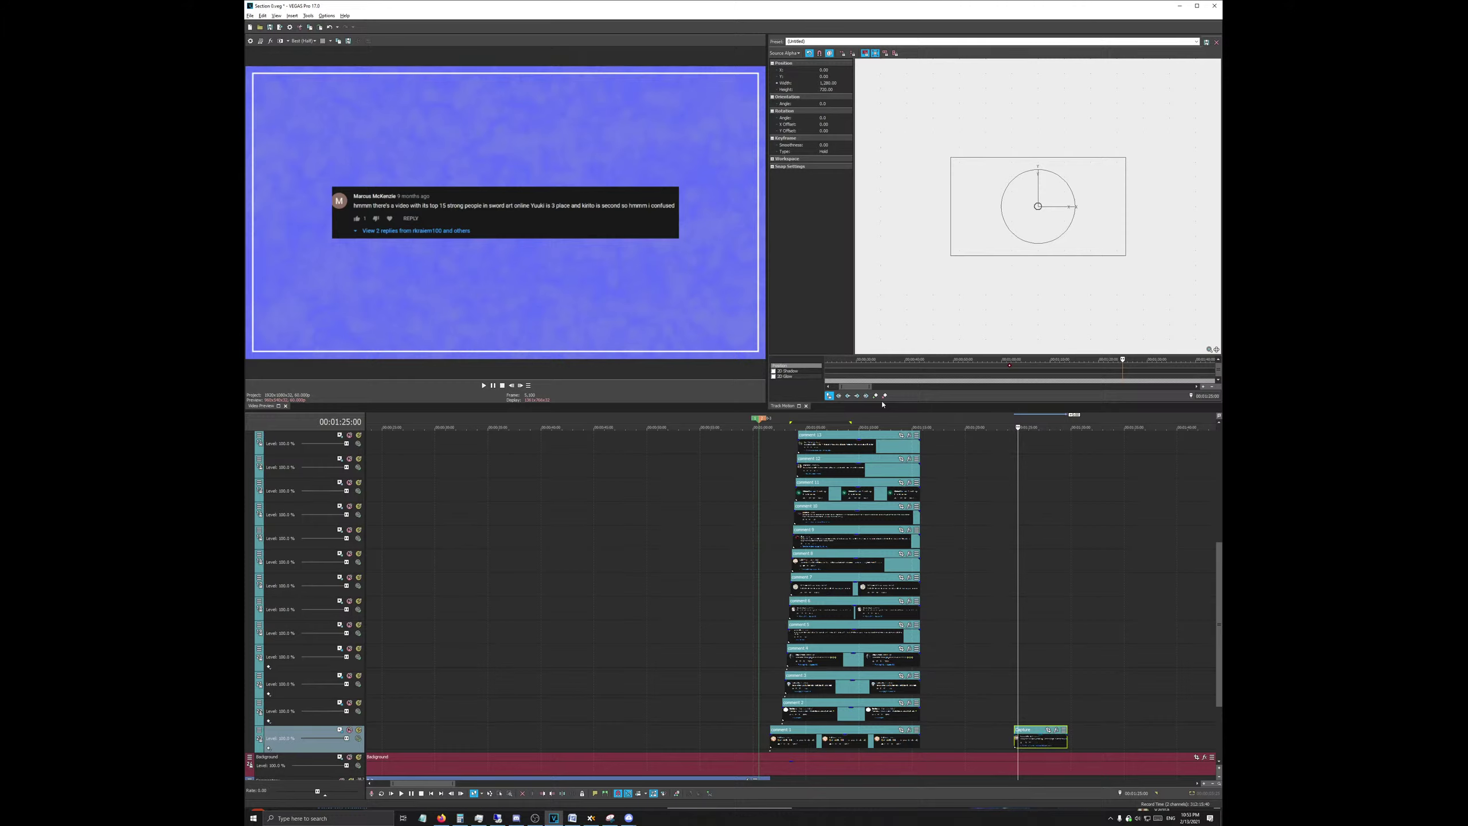
{"action": "left_click_drag", "start_coordinate": [957, 219], "coordinate": [961, 178]}
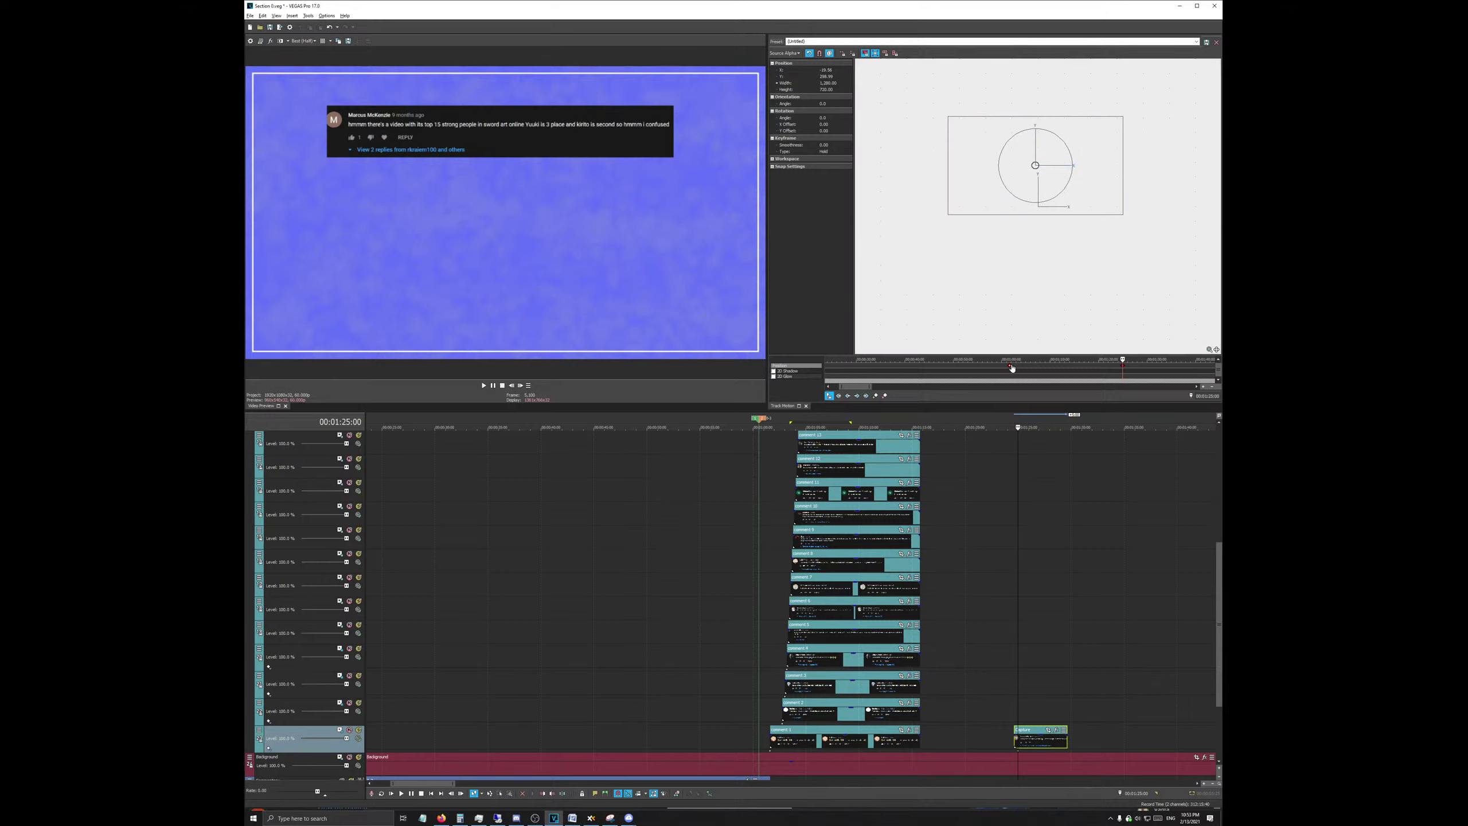
Step: Set the first comment track's opening Track Motion keyframe to Linear and preview the motion between 00:00:59:28 and 00:01:24:15
{"action": "right_click", "coordinate": [1032, 314]}
{"action": "left_click", "coordinate": [1034, 325]}
{"action": "left_click", "coordinate": [777, 421]}
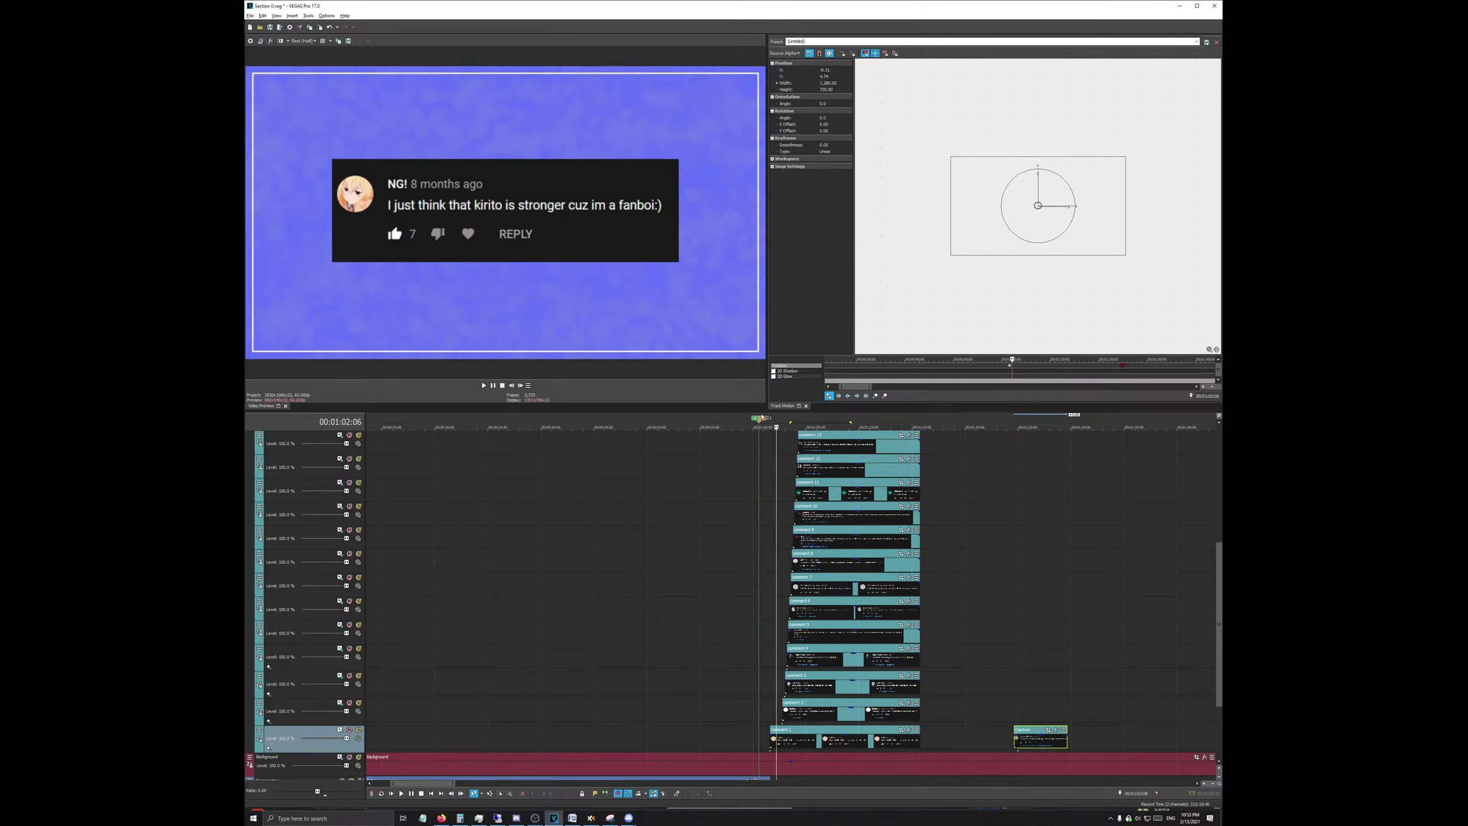
{"action": "left_click", "coordinate": [754, 431]}
{"action": "key", "text": "space"}
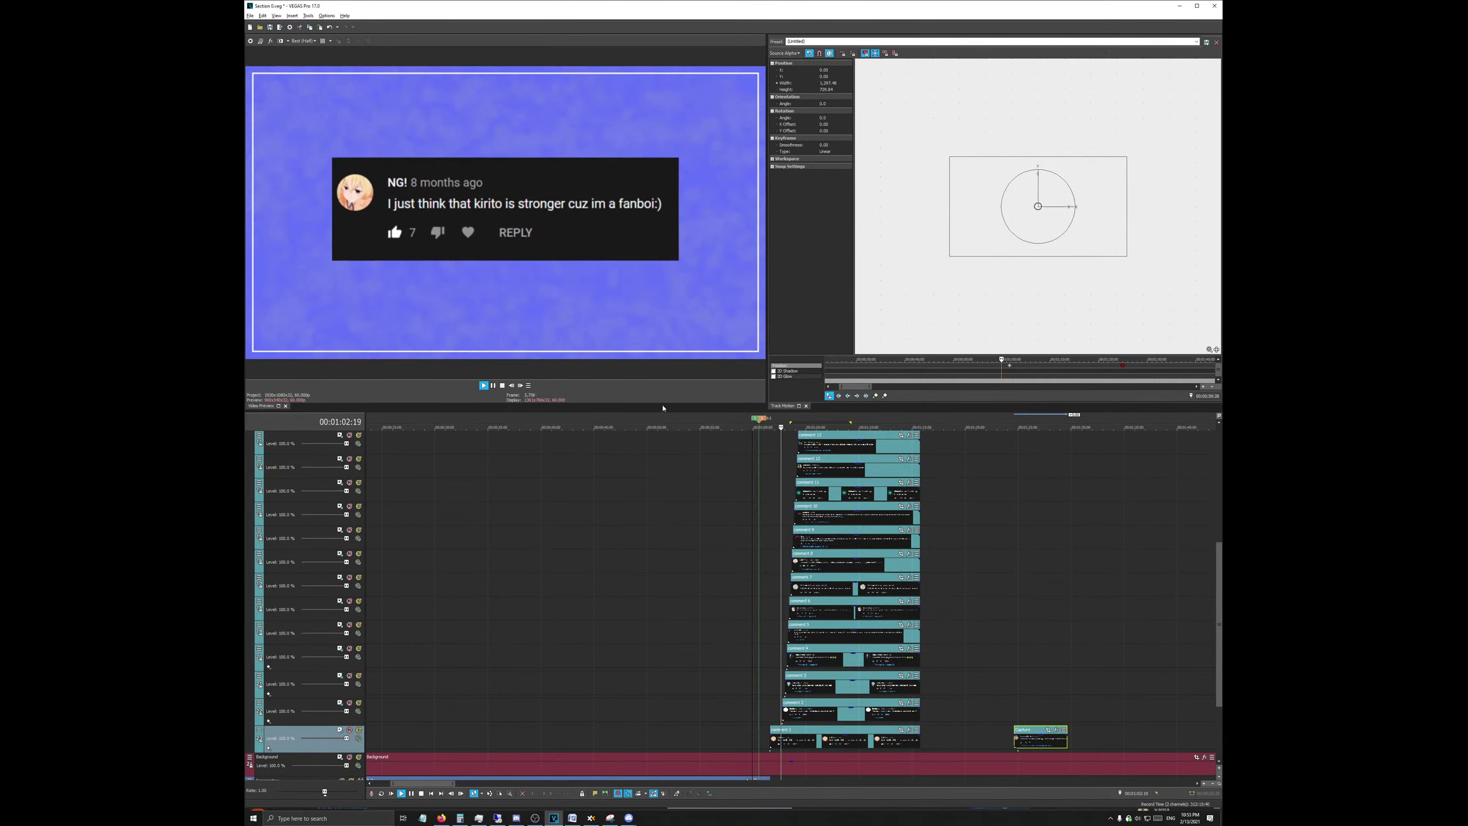
{"action": "key", "text": "space"}
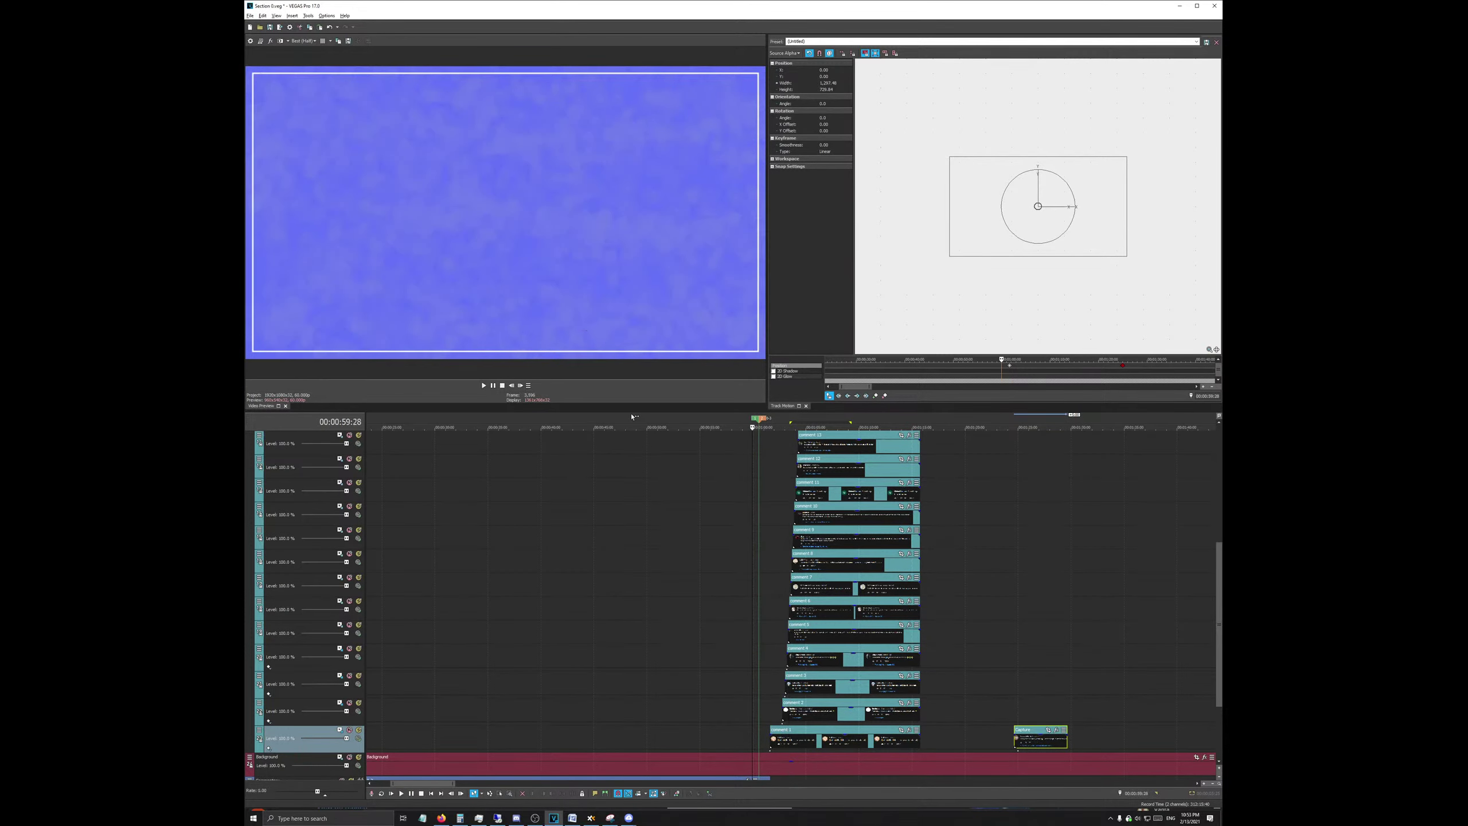
{"action": "right_click", "coordinate": [769, 750]}
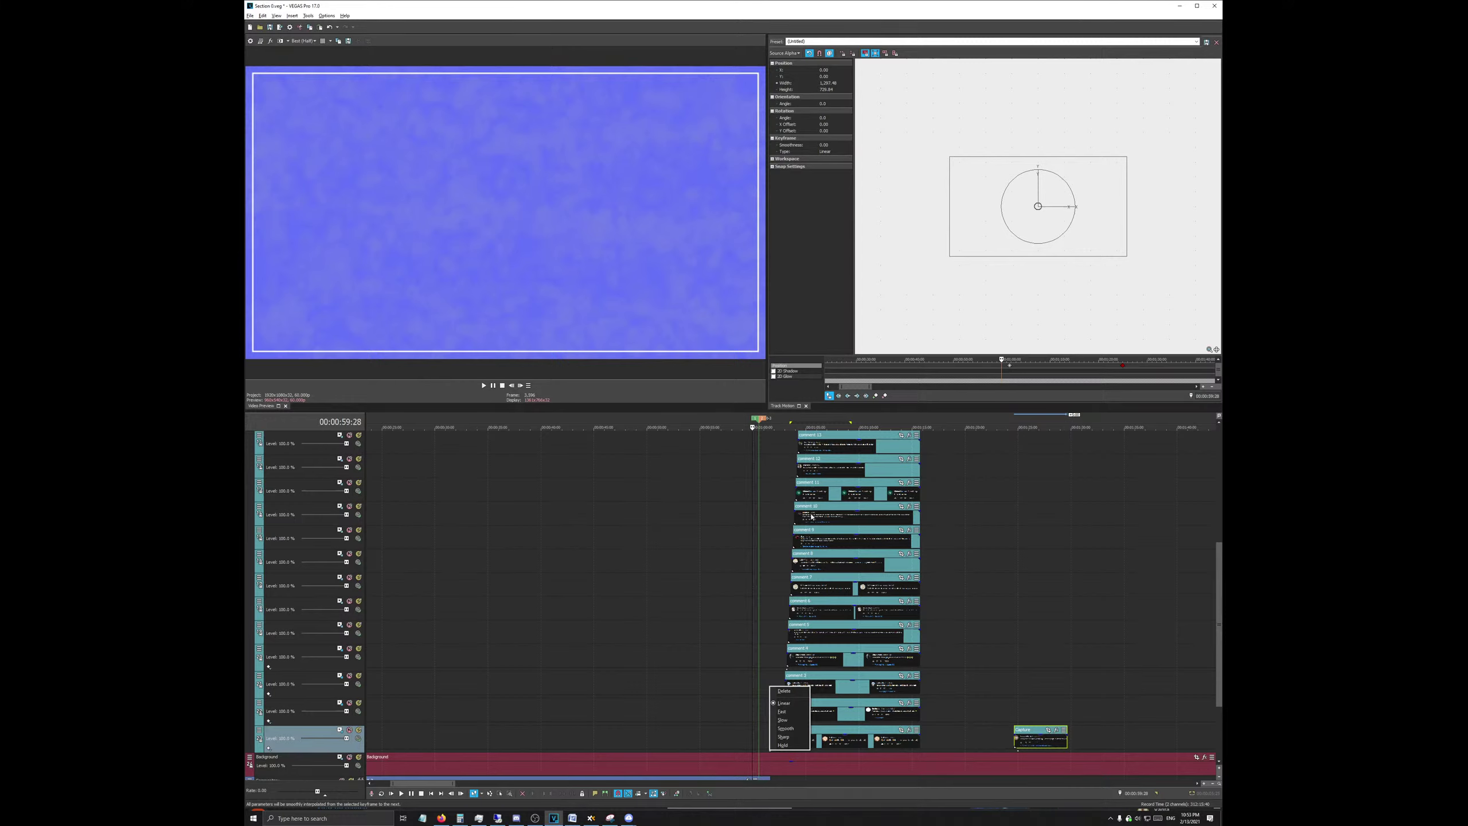
{"action": "left_click", "coordinate": [779, 519]}
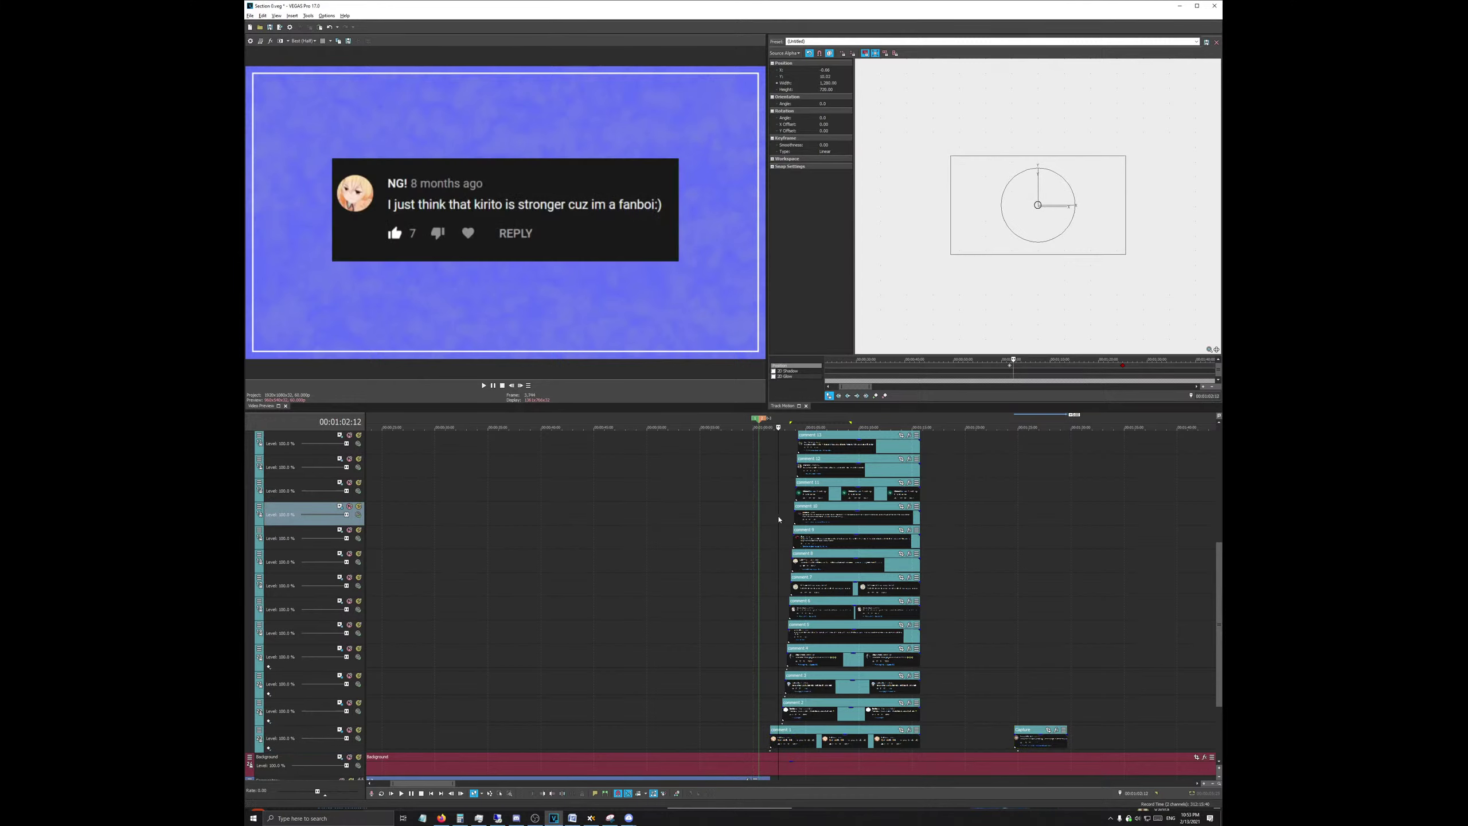
{"action": "left_click", "coordinate": [1121, 367]}
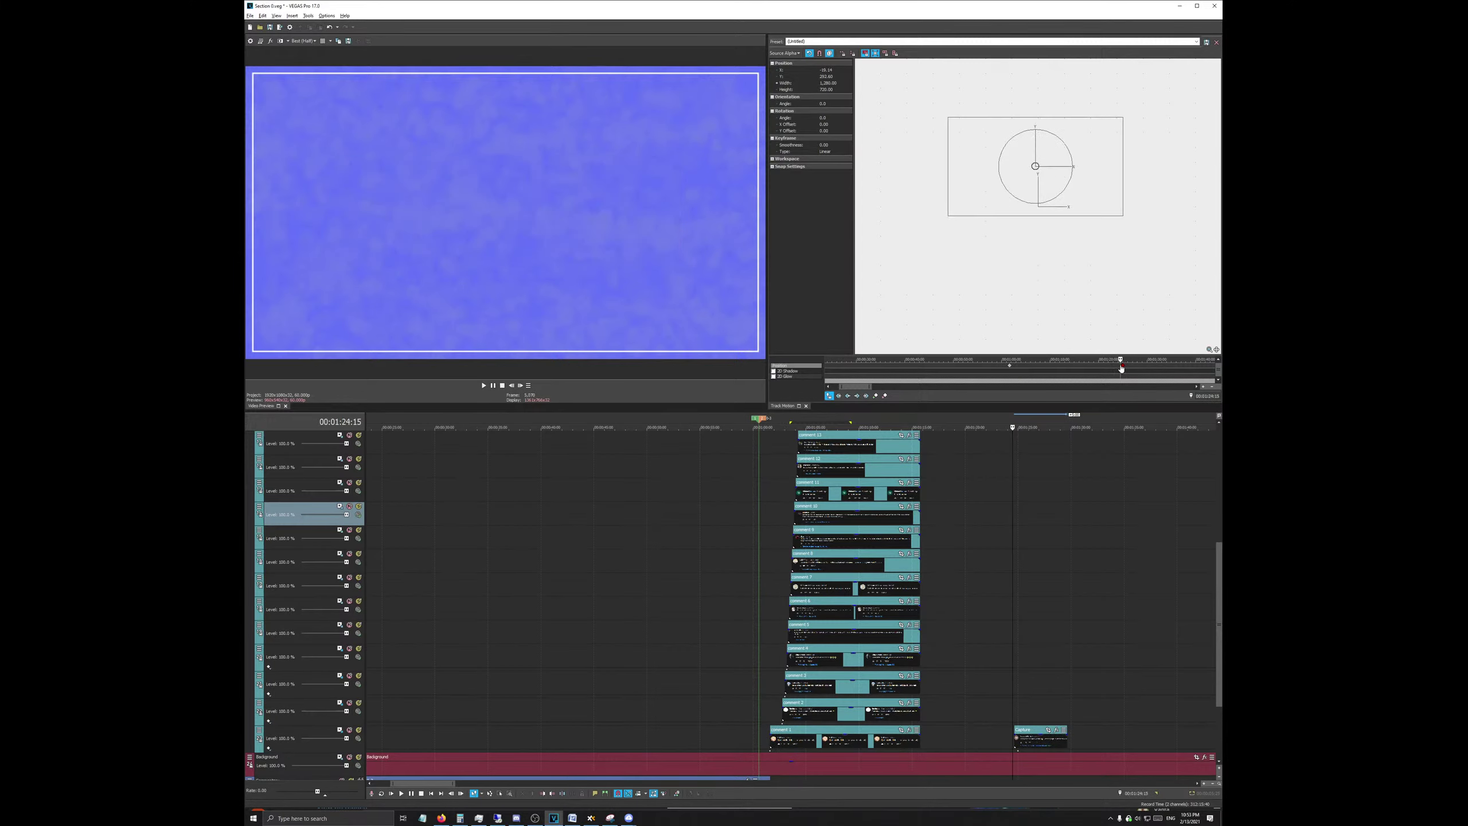
Step: Add a Track Motion keyframe with the centred position at 00:01:24:24, just before the raised-position keyframe
{"action": "right_click", "coordinate": [1010, 366]}
{"action": "left_click", "coordinate": [1026, 287]}
{"action": "scroll", "coordinate": [1121, 374], "scroll_direction": "up", "scroll_amount": 3}
{"action": "scroll", "coordinate": [1123, 376], "scroll_direction": "up", "scroll_amount": 2}
{"action": "left_click", "coordinate": [1030, 365]}
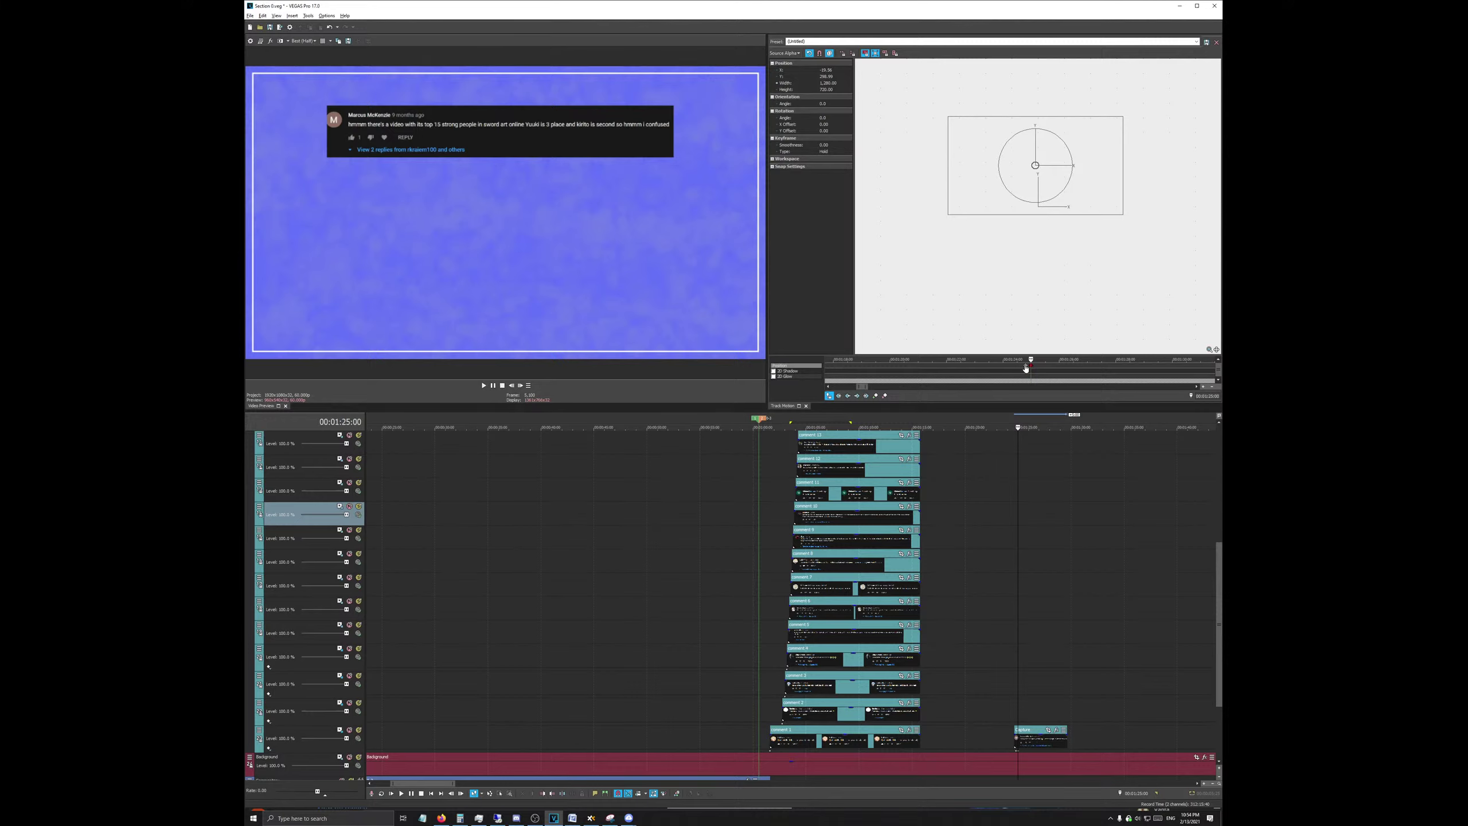
{"action": "left_click", "coordinate": [1026, 367]}
{"action": "scroll", "coordinate": [1017, 371], "scroll_direction": "up", "scroll_amount": 3}
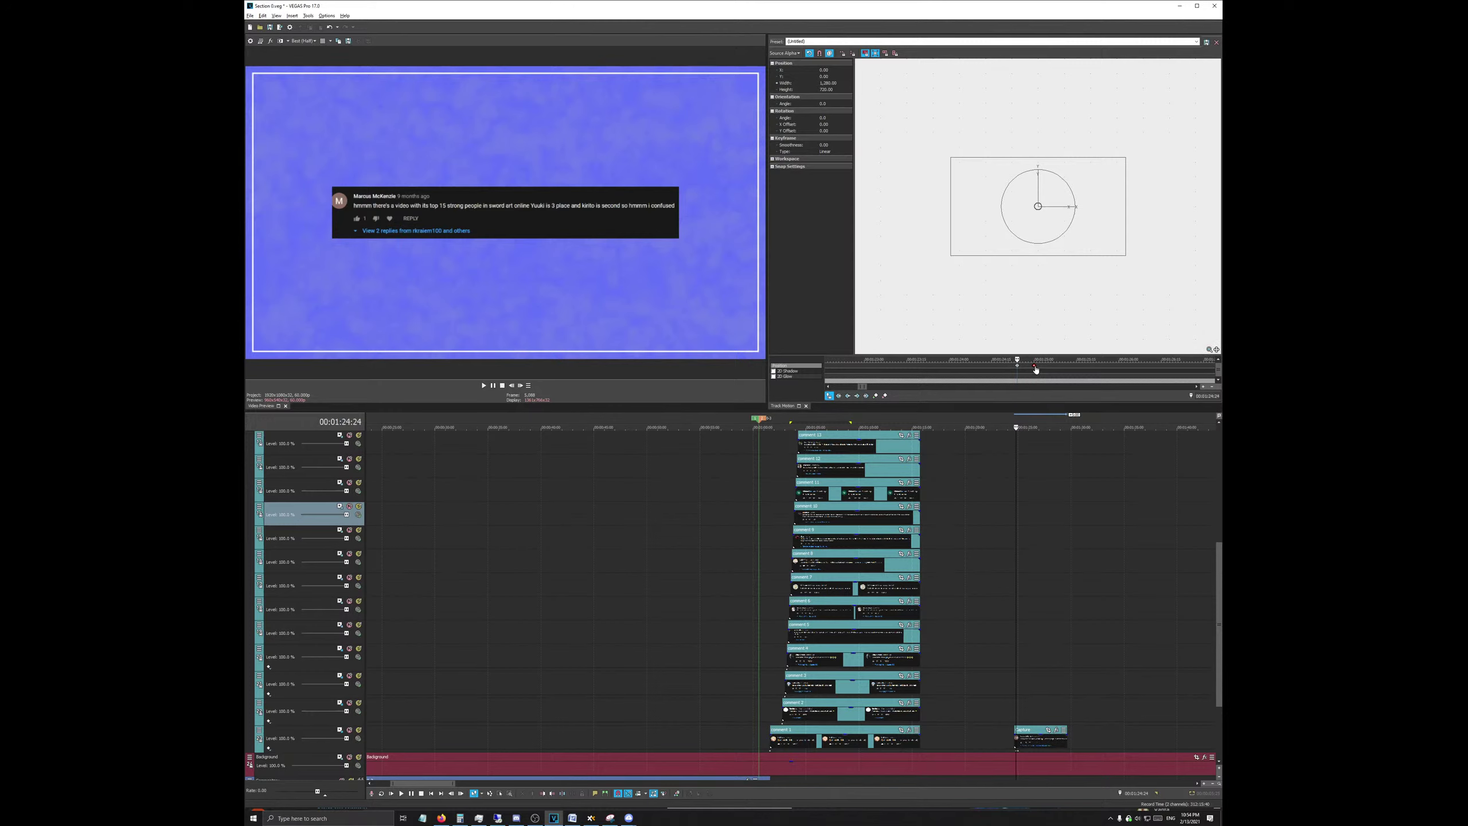
{"action": "left_click", "coordinate": [1036, 367]}
Step: Shift the centred keyframe to 00:01:24:29 and compare its position with the keyframe at 00:01:25:00
{"action": "left_click", "coordinate": [511, 386]}
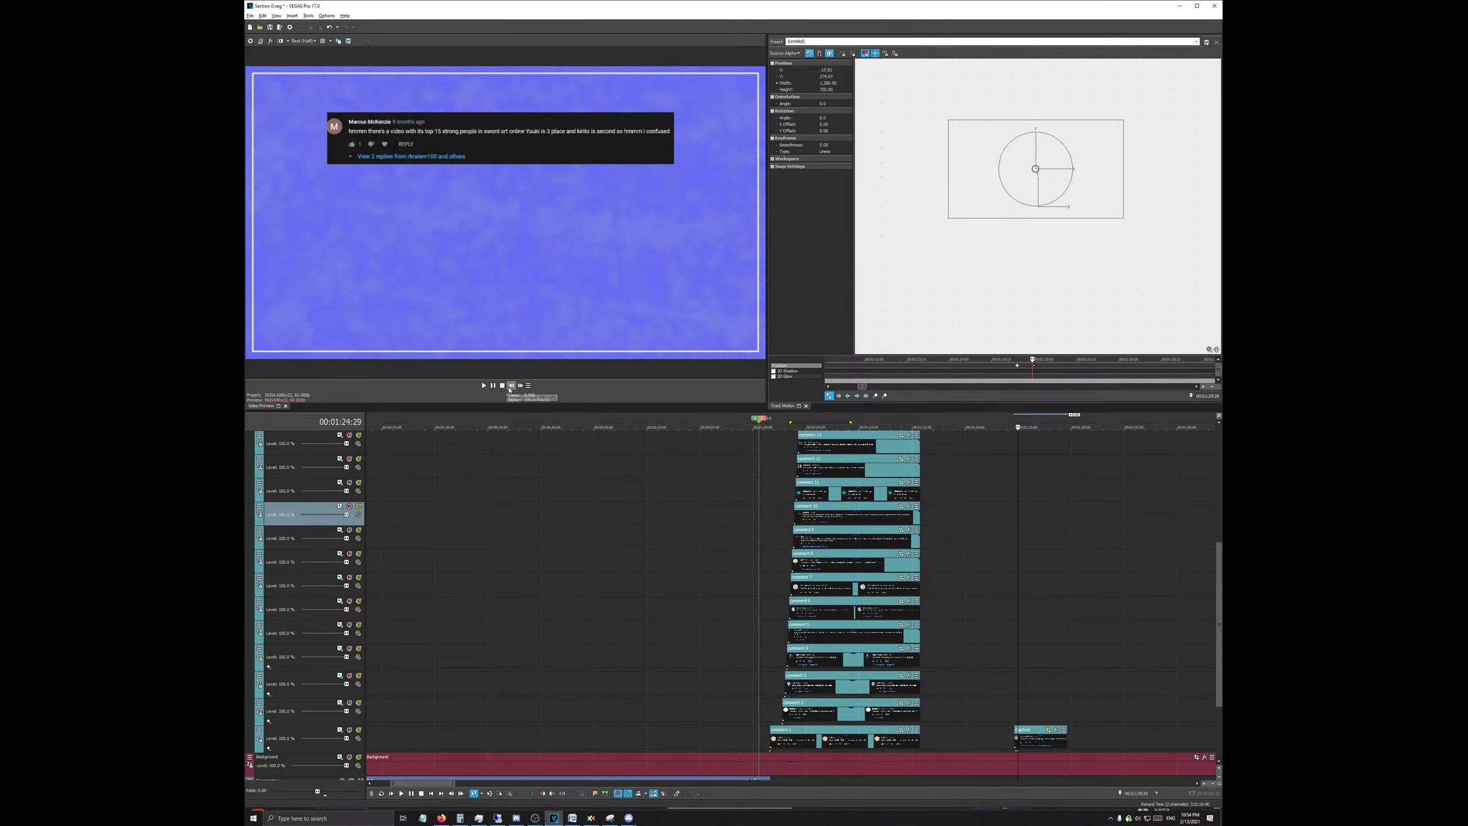
{"action": "scroll", "coordinate": [1017, 376], "scroll_direction": "up", "scroll_amount": 2}
{"action": "left_click_drag", "start_coordinate": [954, 368], "coordinate": [1019, 373]}
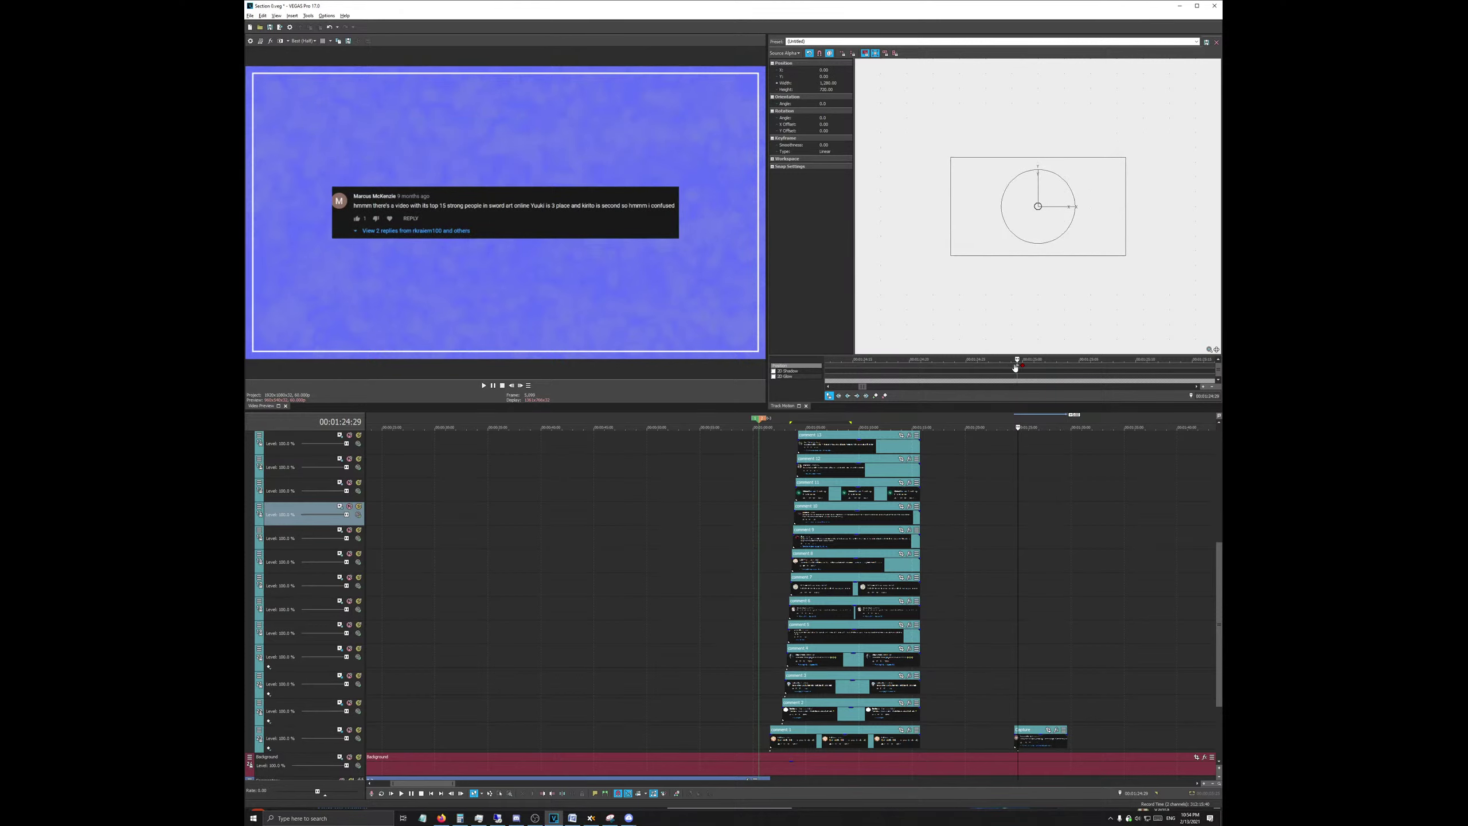
{"action": "scroll", "coordinate": [910, 369], "scroll_direction": "down", "scroll_amount": 4}
{"action": "scroll", "coordinate": [1017, 367], "scroll_direction": "up", "scroll_amount": 4}
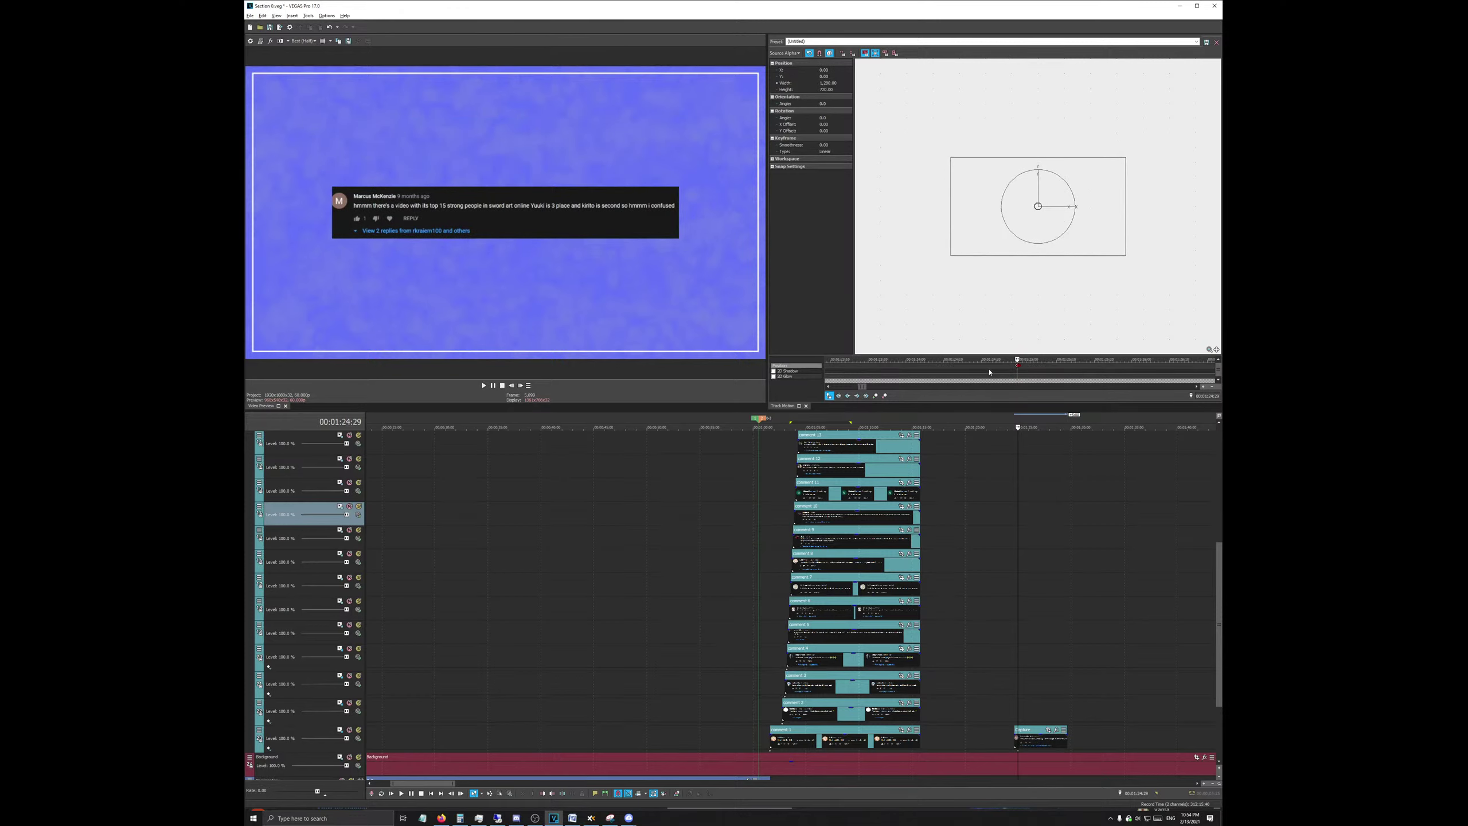
{"action": "left_click", "coordinate": [1039, 368]}
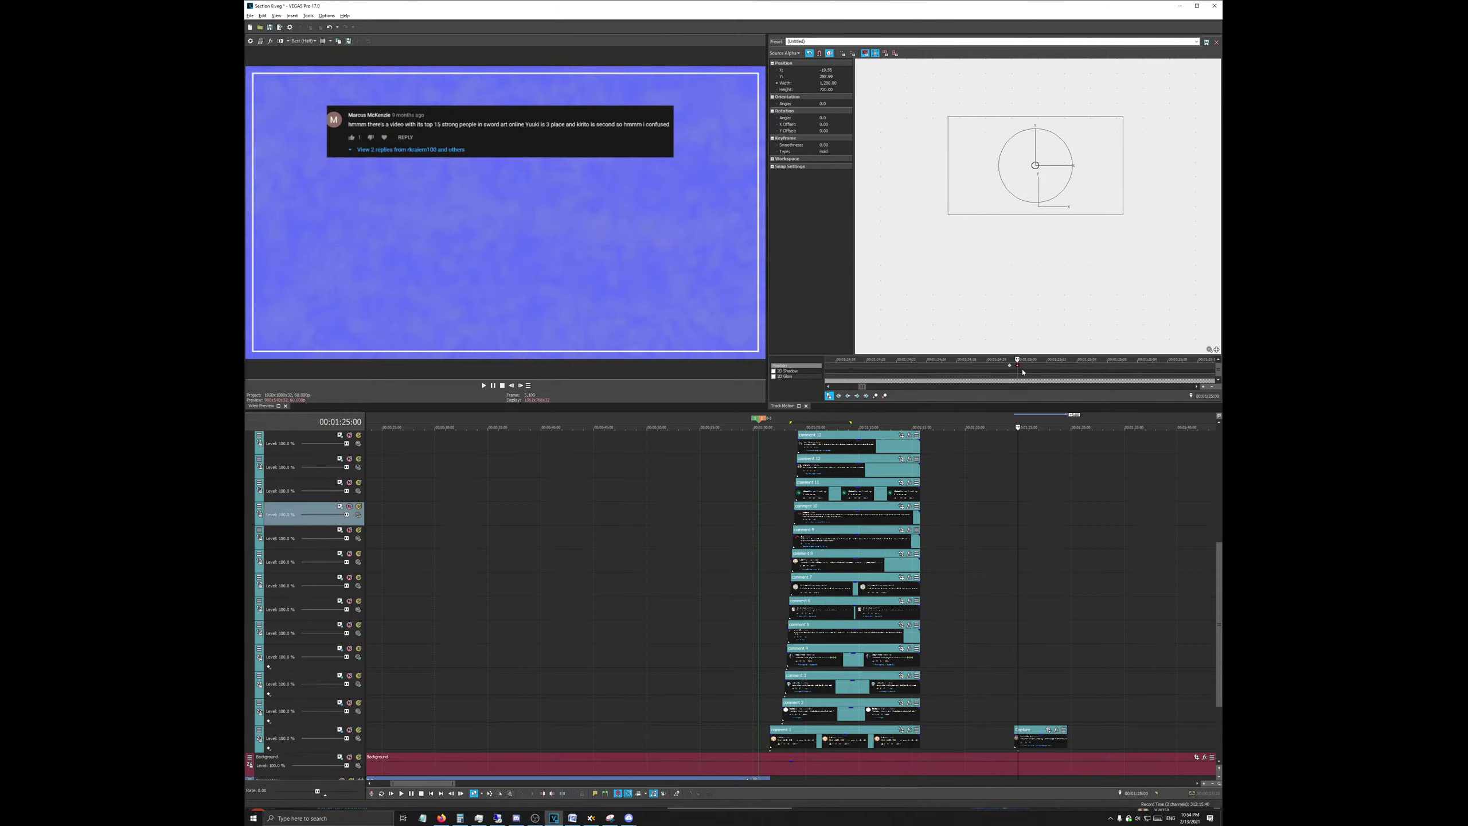
{"action": "scroll", "coordinate": [1017, 366], "scroll_direction": "down", "scroll_amount": 2}
{"action": "scroll", "coordinate": [961, 371], "scroll_direction": "down", "scroll_amount": 4}
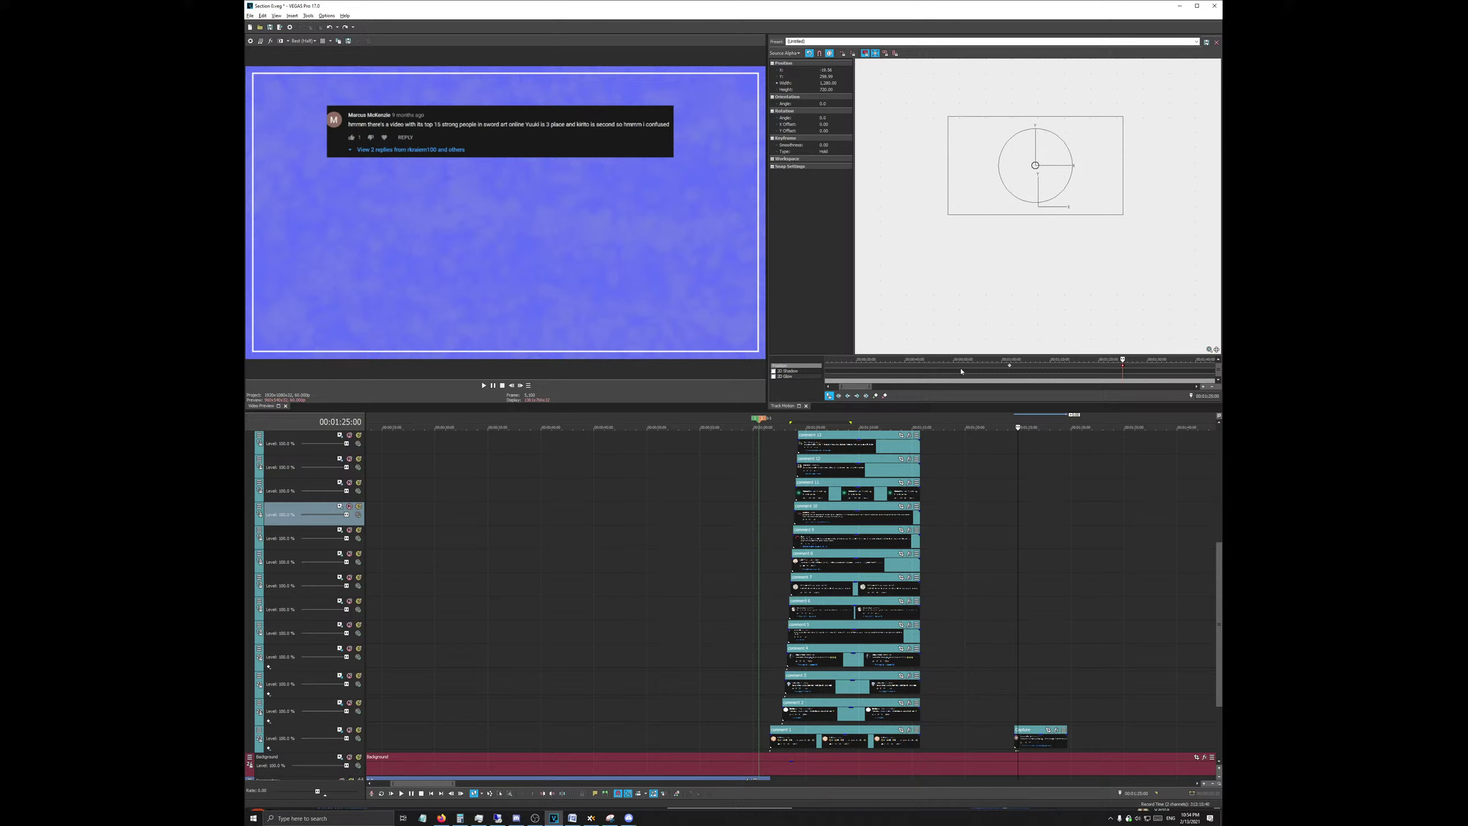
Step: Set the first comment's keyframe at 00:01:01:18 to Hold and delete the Capture image from its track
{"action": "right_click", "coordinate": [1010, 366]}
{"action": "left_click", "coordinate": [981, 322]}
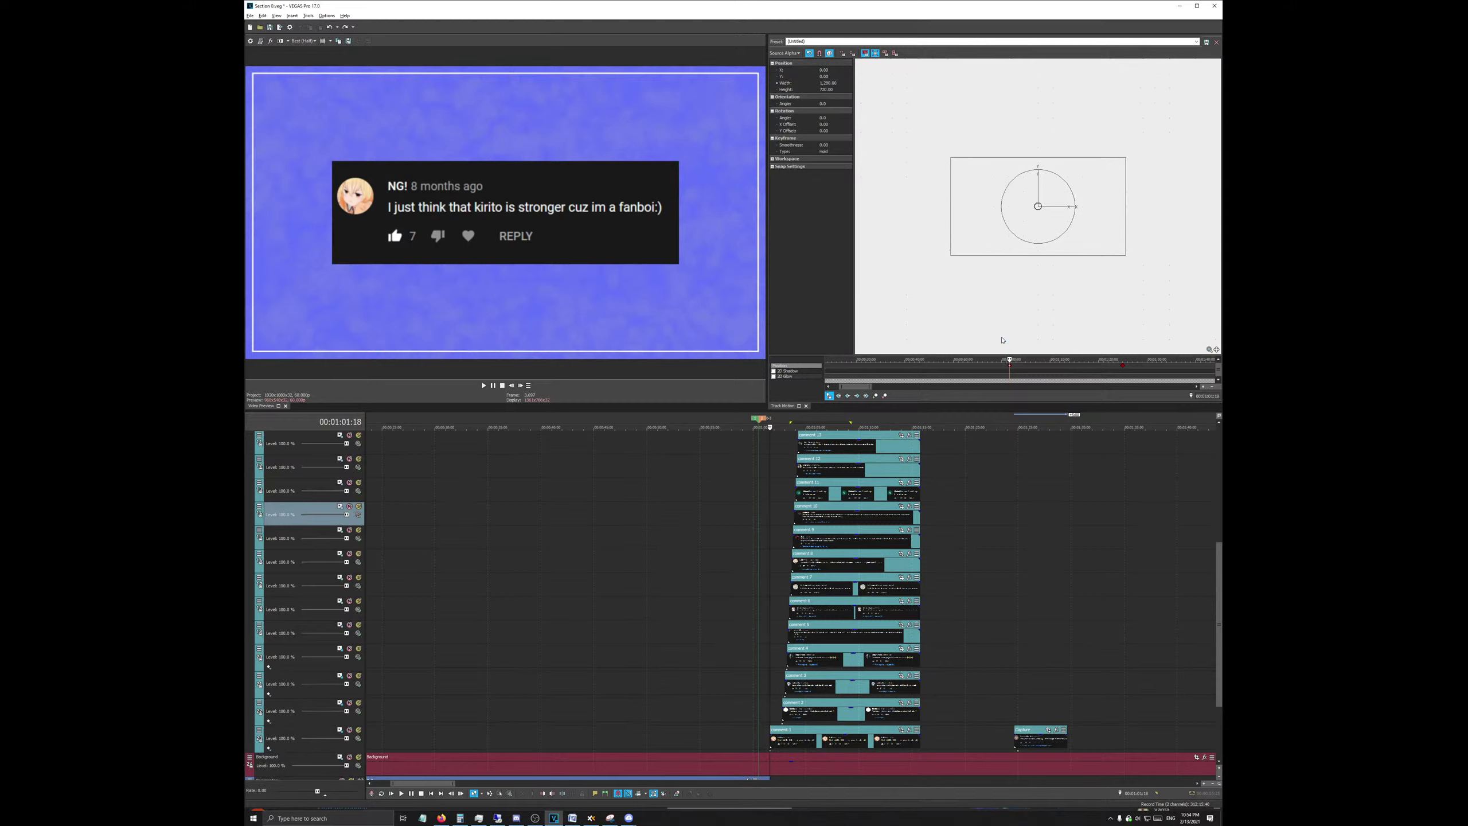
{"action": "right_click", "coordinate": [1026, 737]}
{"action": "left_click", "coordinate": [1039, 605]}
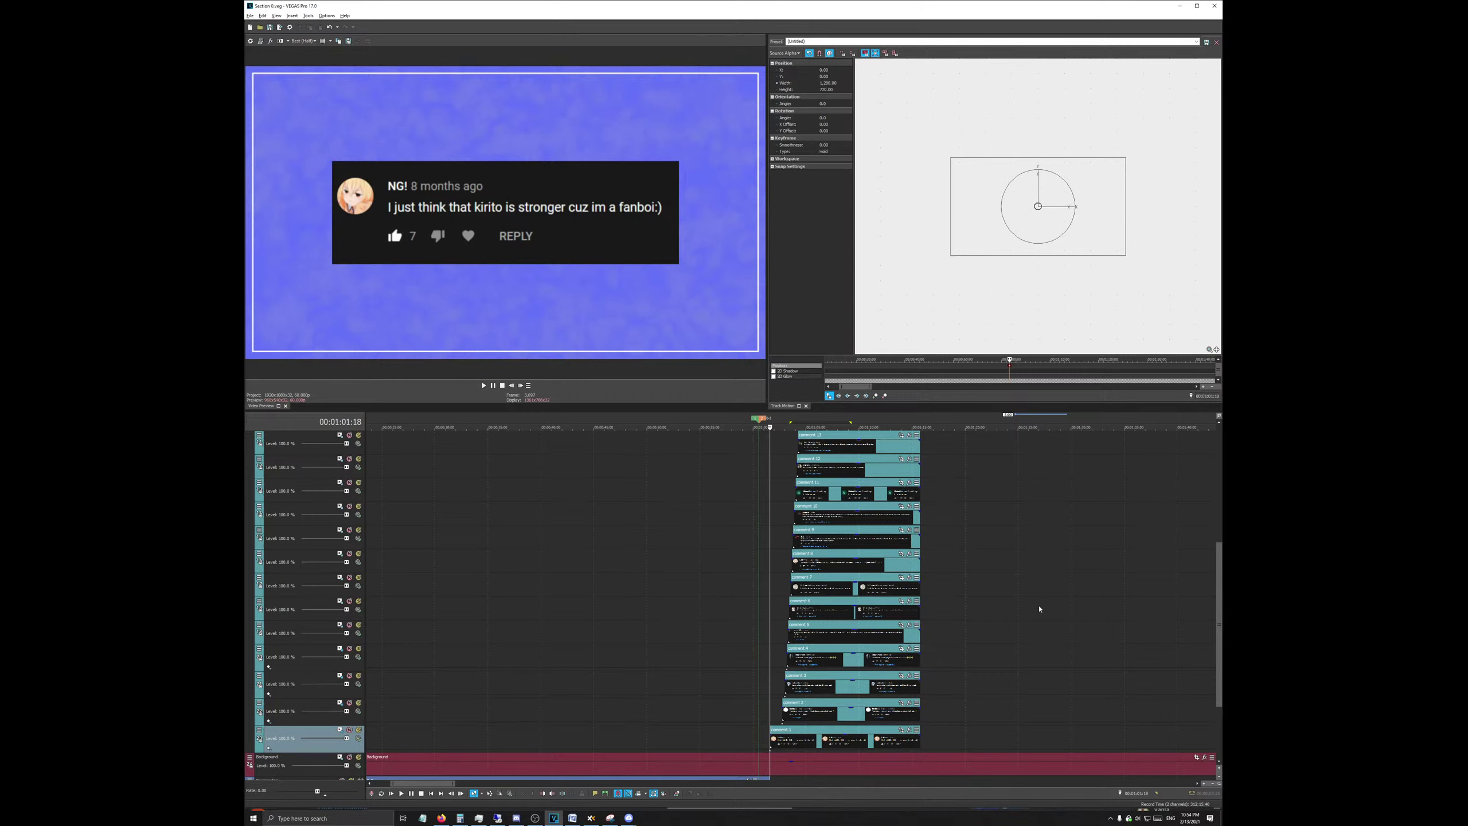
{"action": "scroll", "coordinate": [1039, 609], "scroll_direction": "down", "scroll_amount": 5}
{"action": "scroll", "coordinate": [780, 613], "scroll_direction": "up", "scroll_amount": 8}
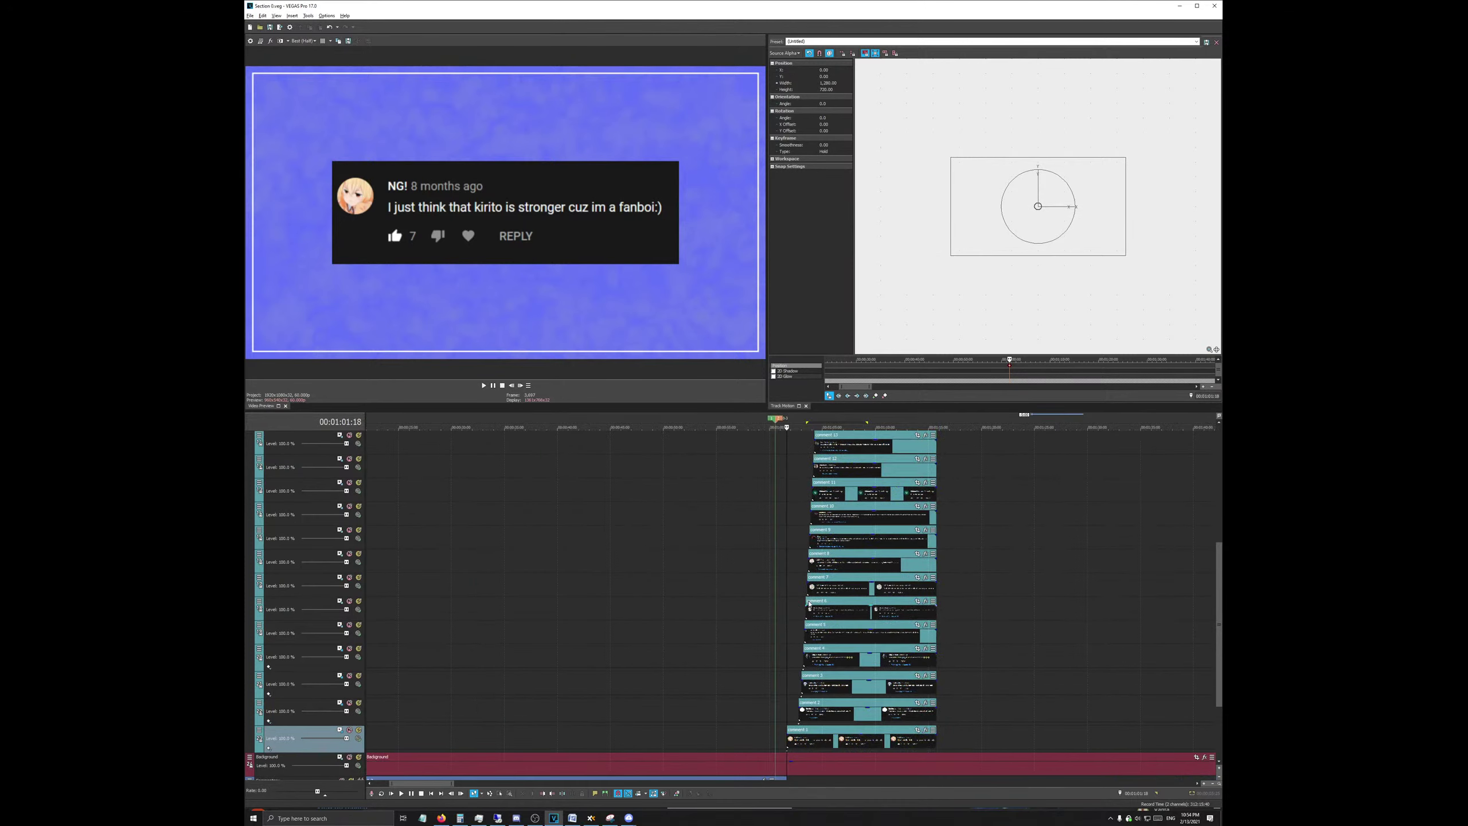
{"action": "scroll", "coordinate": [871, 628], "scroll_direction": "down", "scroll_amount": 5}
{"action": "scroll", "coordinate": [878, 678], "scroll_direction": "up", "scroll_amount": 5}
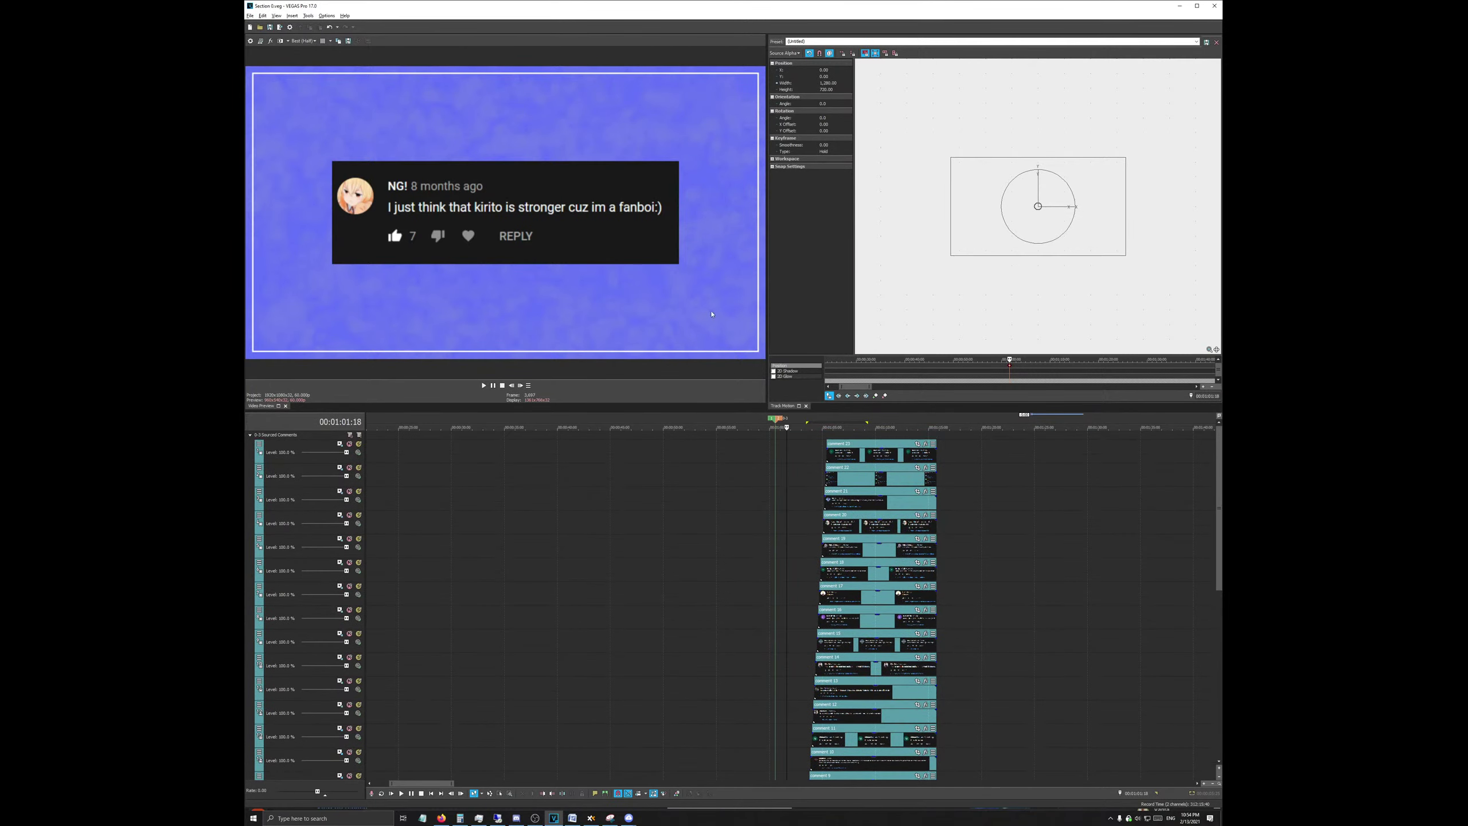
Step: Switch to Firefox to read the live chat of the Kirito vs Yuuki editing stream, and return to VEGAS Pro
{"action": "left_click", "coordinate": [1179, 6]}
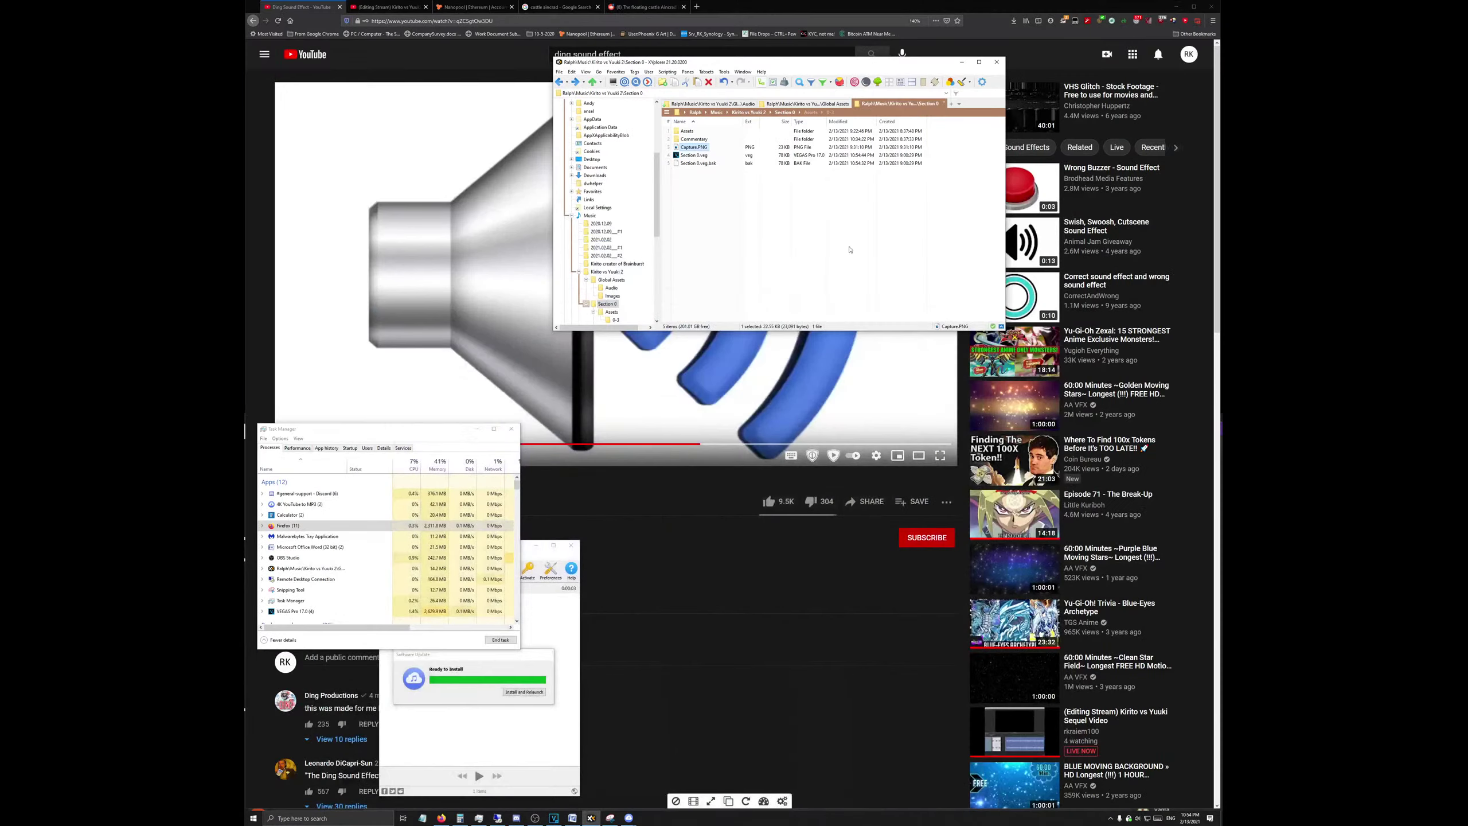
{"action": "left_click", "coordinate": [392, 5]}
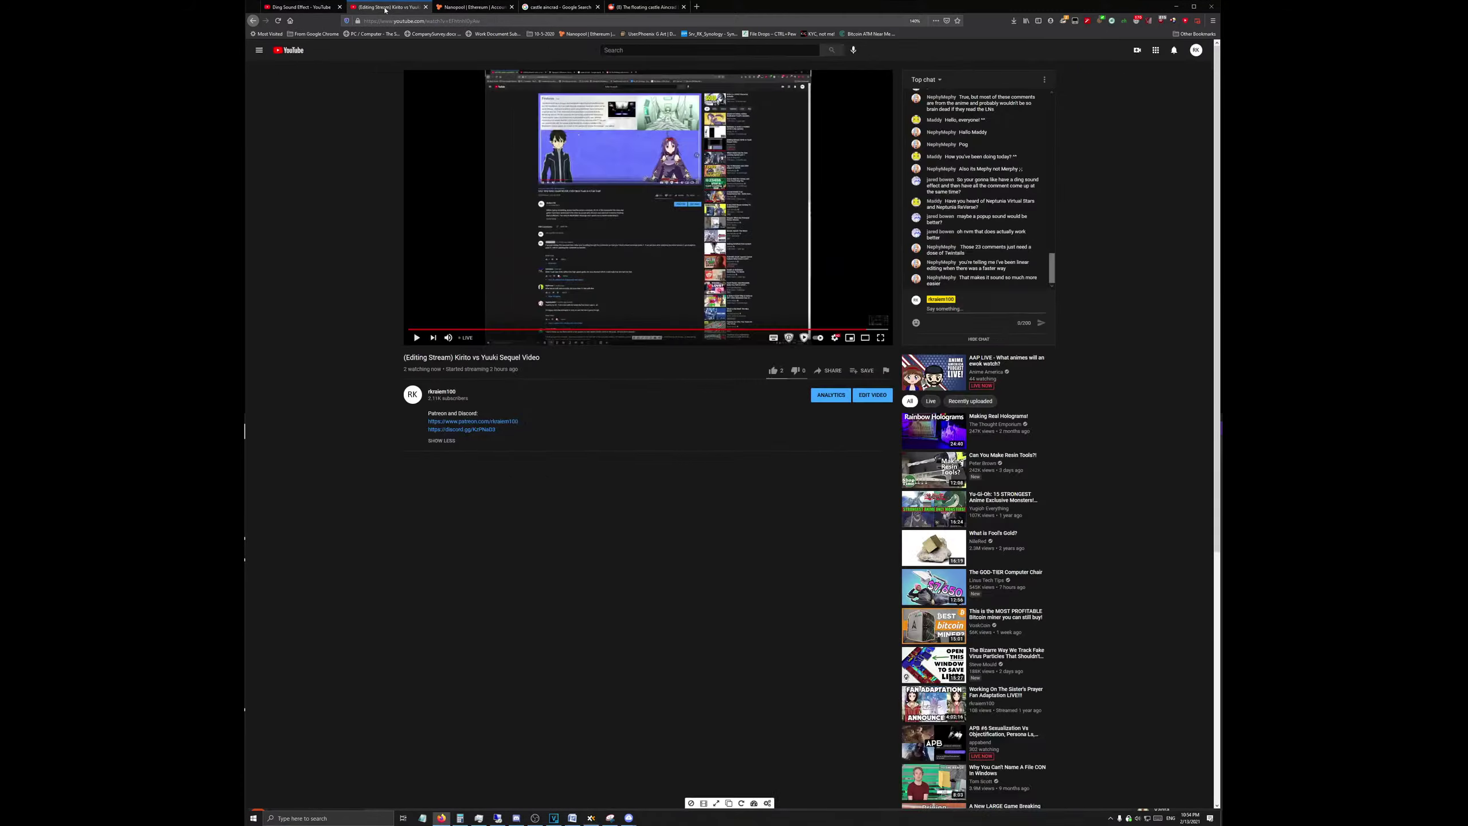
{"action": "key", "text": "alt+Tab"}
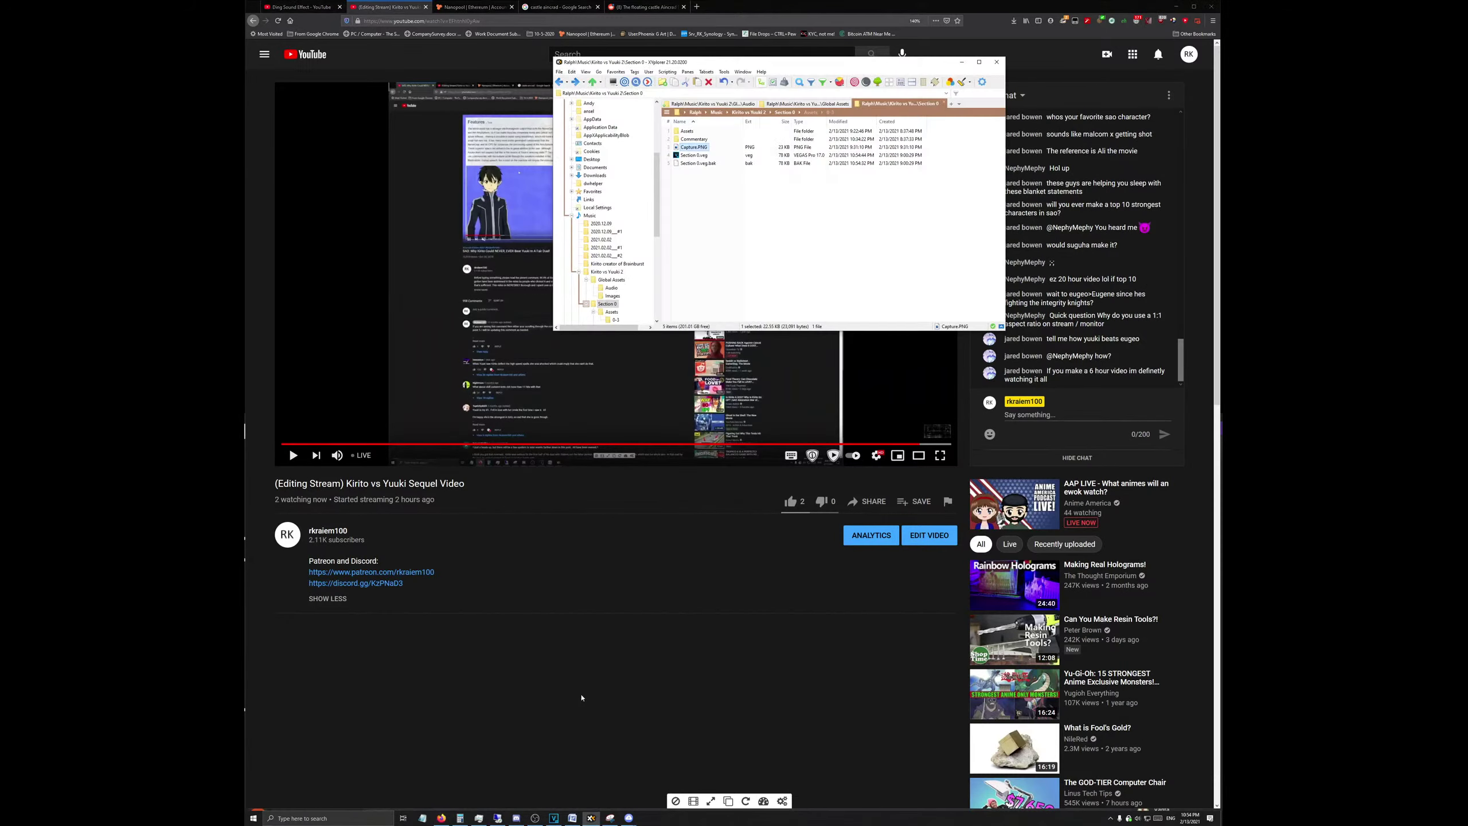
{"action": "key", "text": "alt+Tab"}
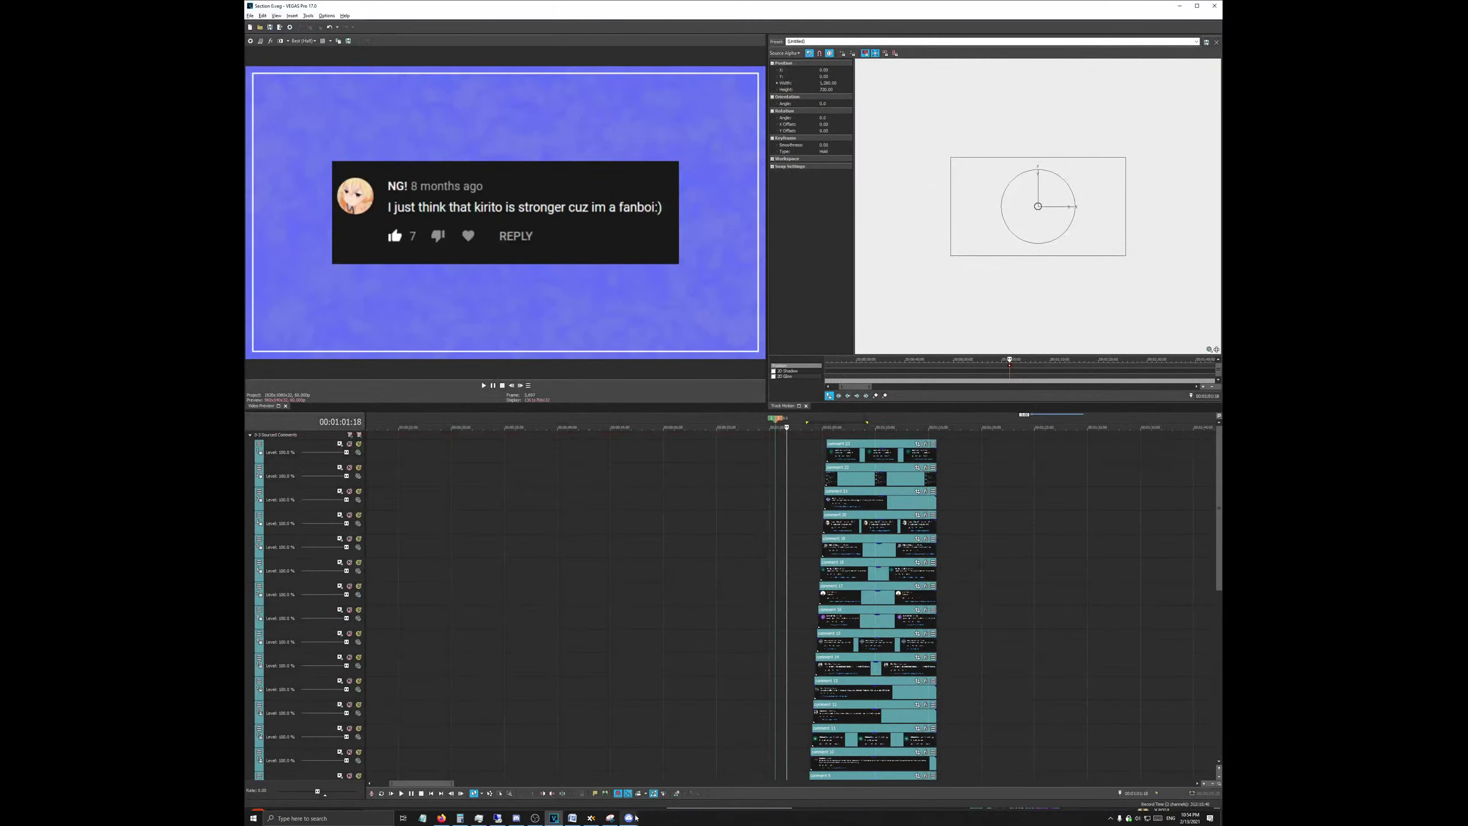
Step: Install the pending 4K YouTube to MP3 update, close its thank-you page and return to VEGAS Pro
{"action": "mouse_move", "coordinate": [629, 818]}
{"action": "left_click", "coordinate": [657, 792]}
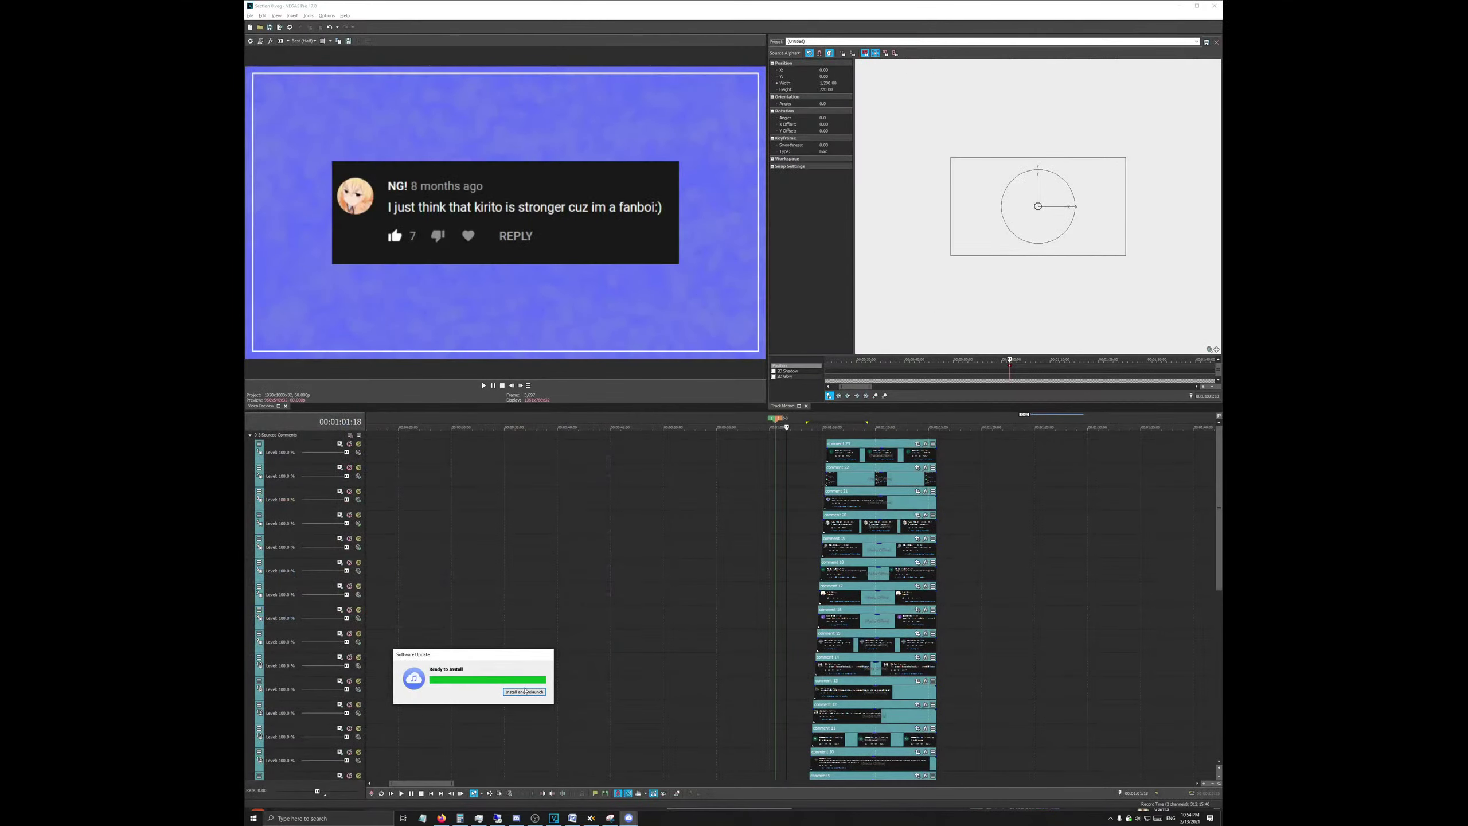
{"action": "left_click", "coordinate": [524, 691]}
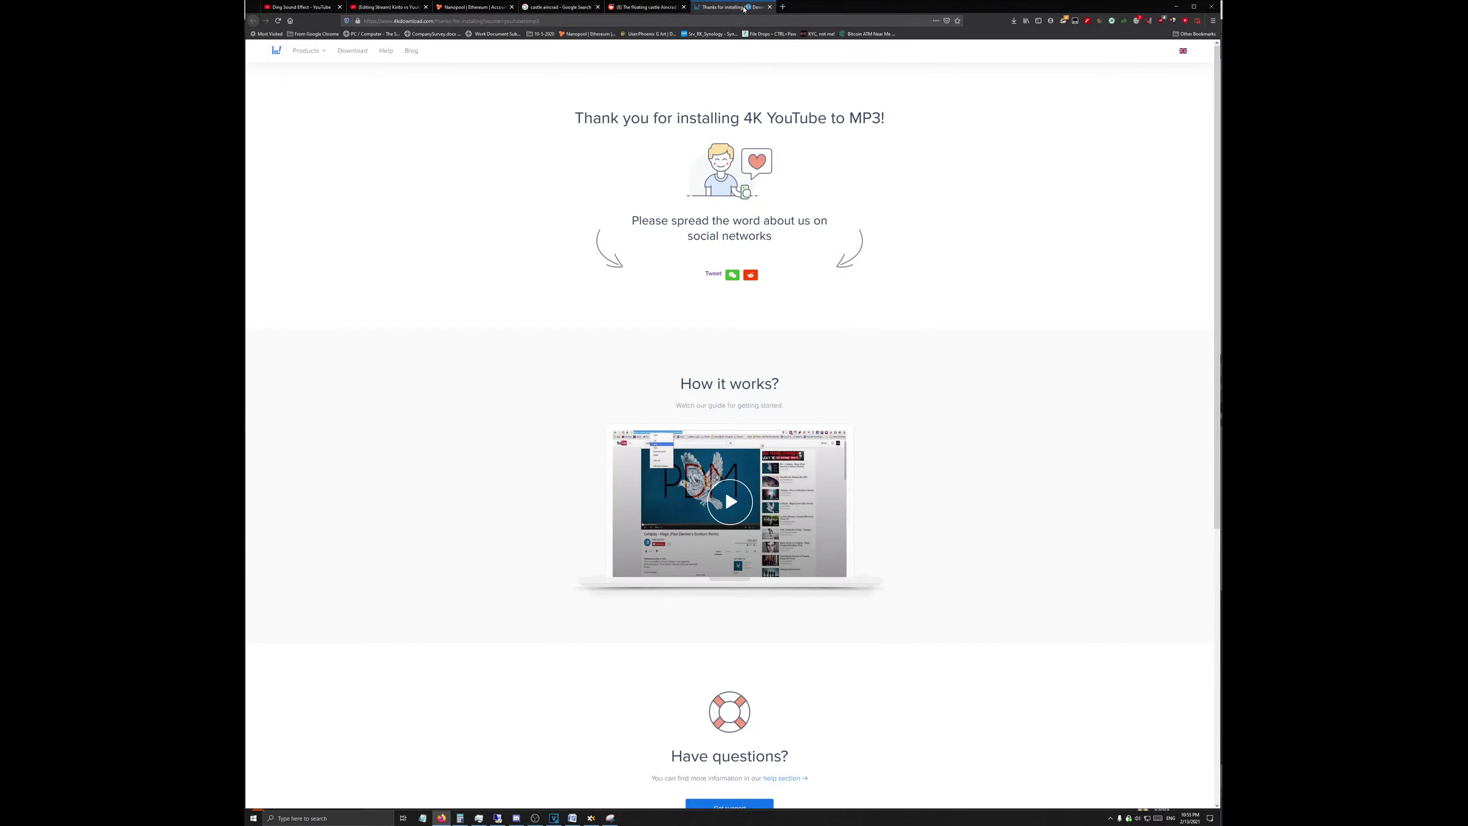
{"action": "left_click", "coordinate": [769, 6]}
{"action": "left_click", "coordinate": [1176, 7]}
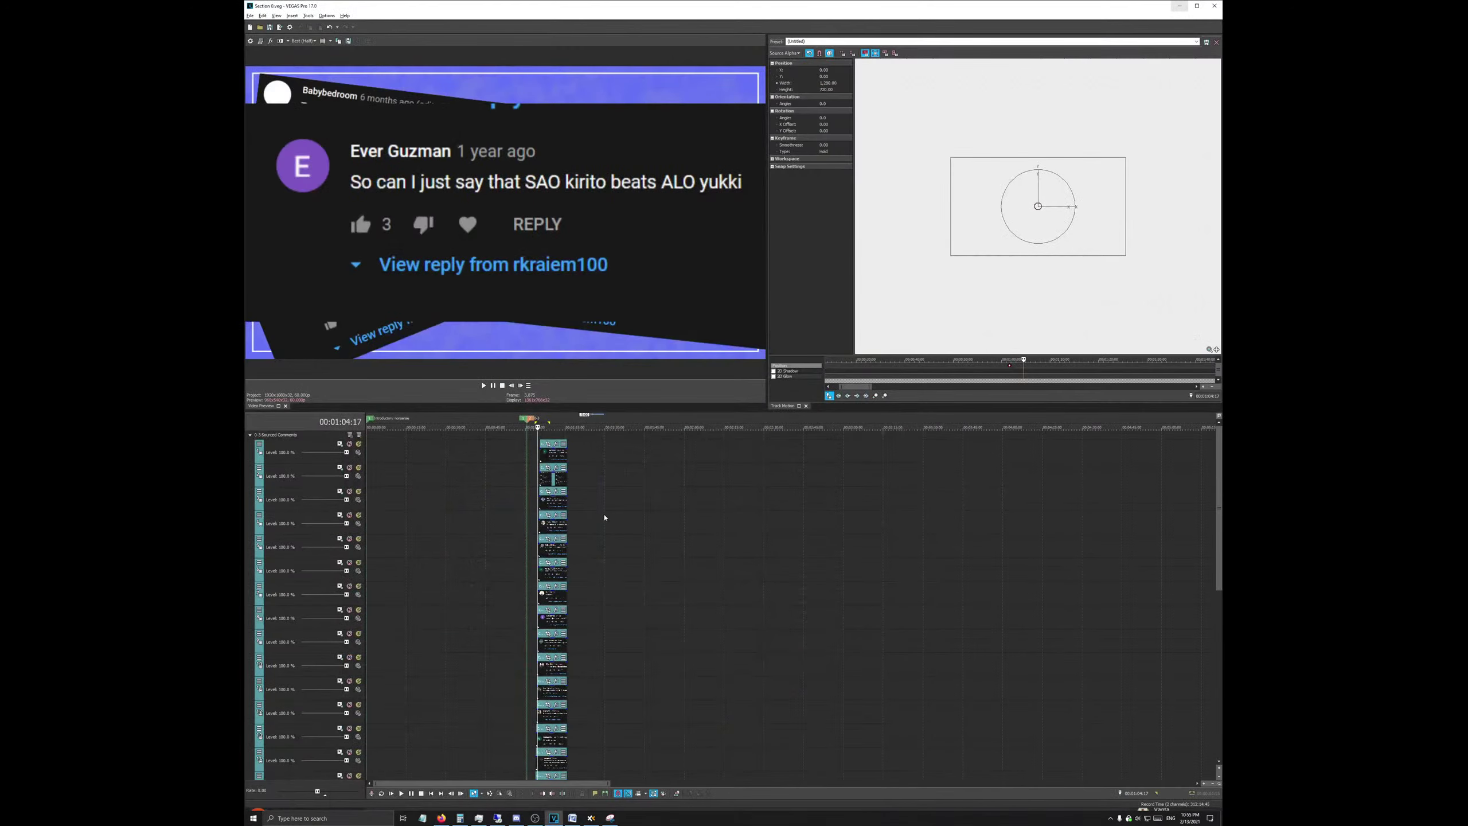
Step: Move the playhead to the start of the fifth comment, 00:01:03:09
{"action": "scroll", "coordinate": [604, 518], "scroll_direction": "down", "scroll_amount": 5}
{"action": "scroll", "coordinate": [712, 596], "scroll_direction": "up", "scroll_amount": 5}
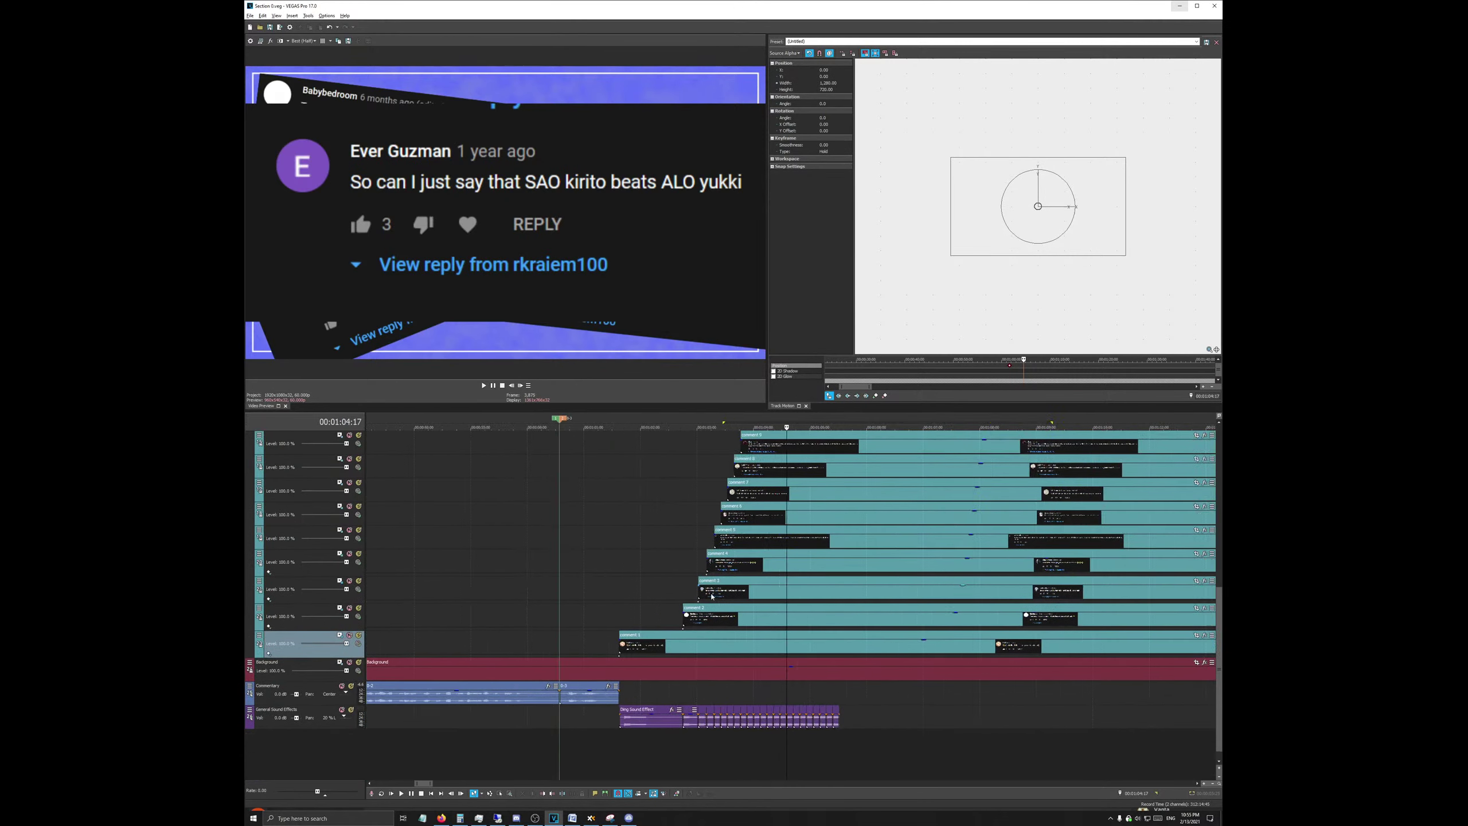
{"action": "scroll", "coordinate": [711, 596], "scroll_direction": "down", "scroll_amount": 5}
{"action": "left_click", "coordinate": [679, 508]}
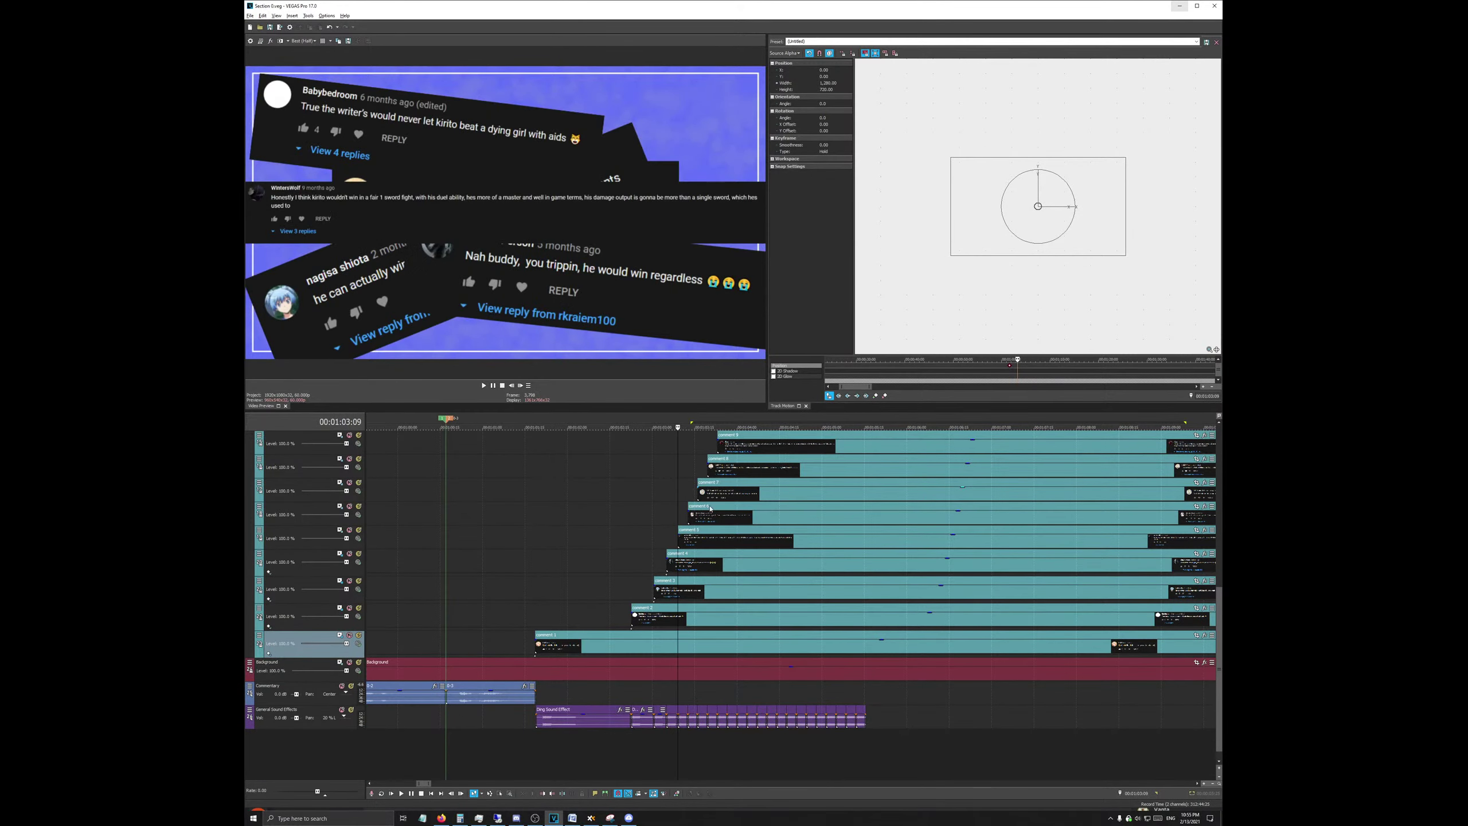
{"action": "scroll", "coordinate": [711, 507], "scroll_direction": "up", "scroll_amount": 4}
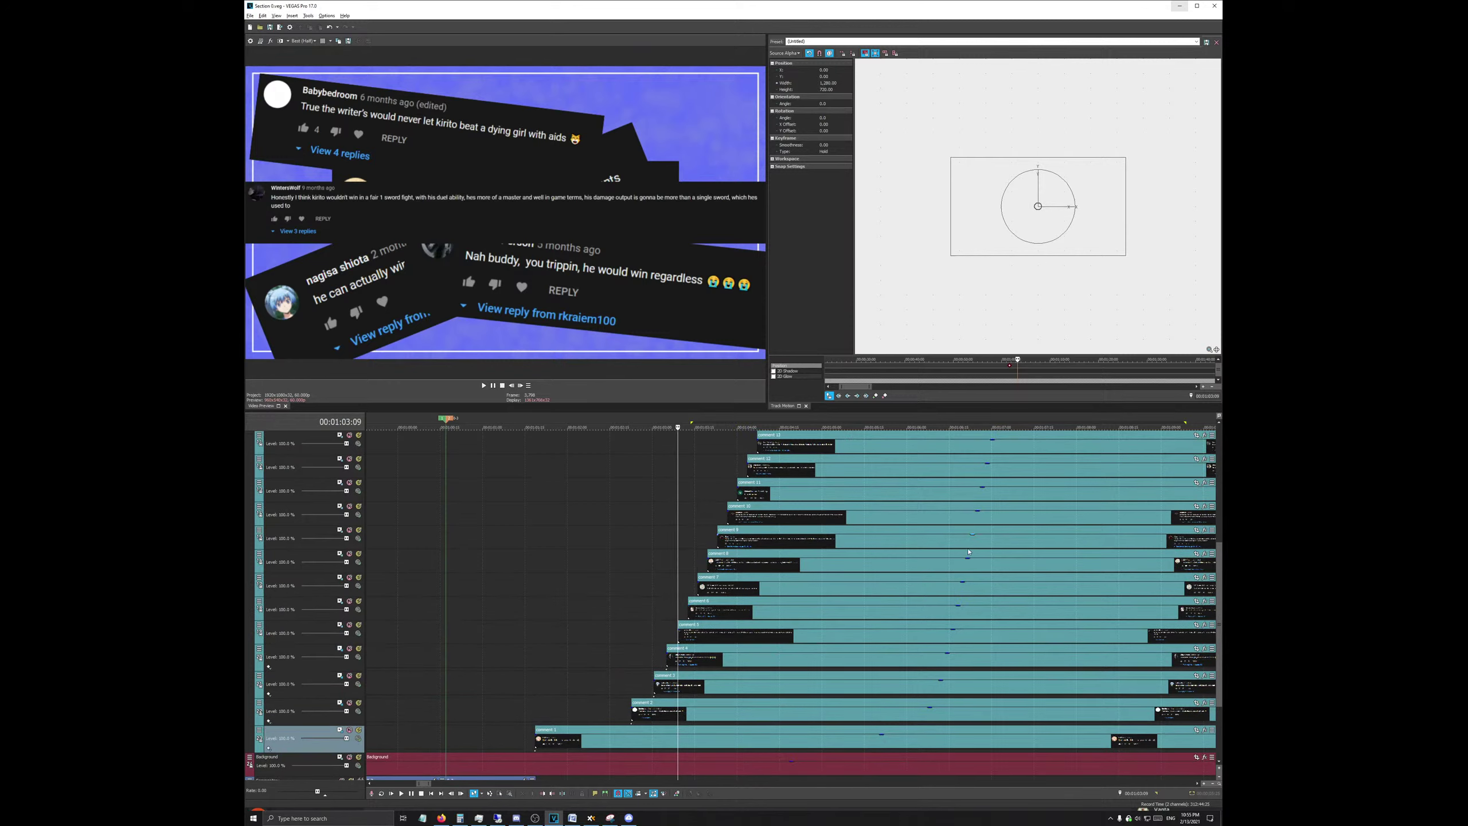
Step: Shrink the fifth comment into the upper-right area of the frame in Track Motion and set its keyframe to Hold
{"action": "left_click", "coordinate": [337, 628]}
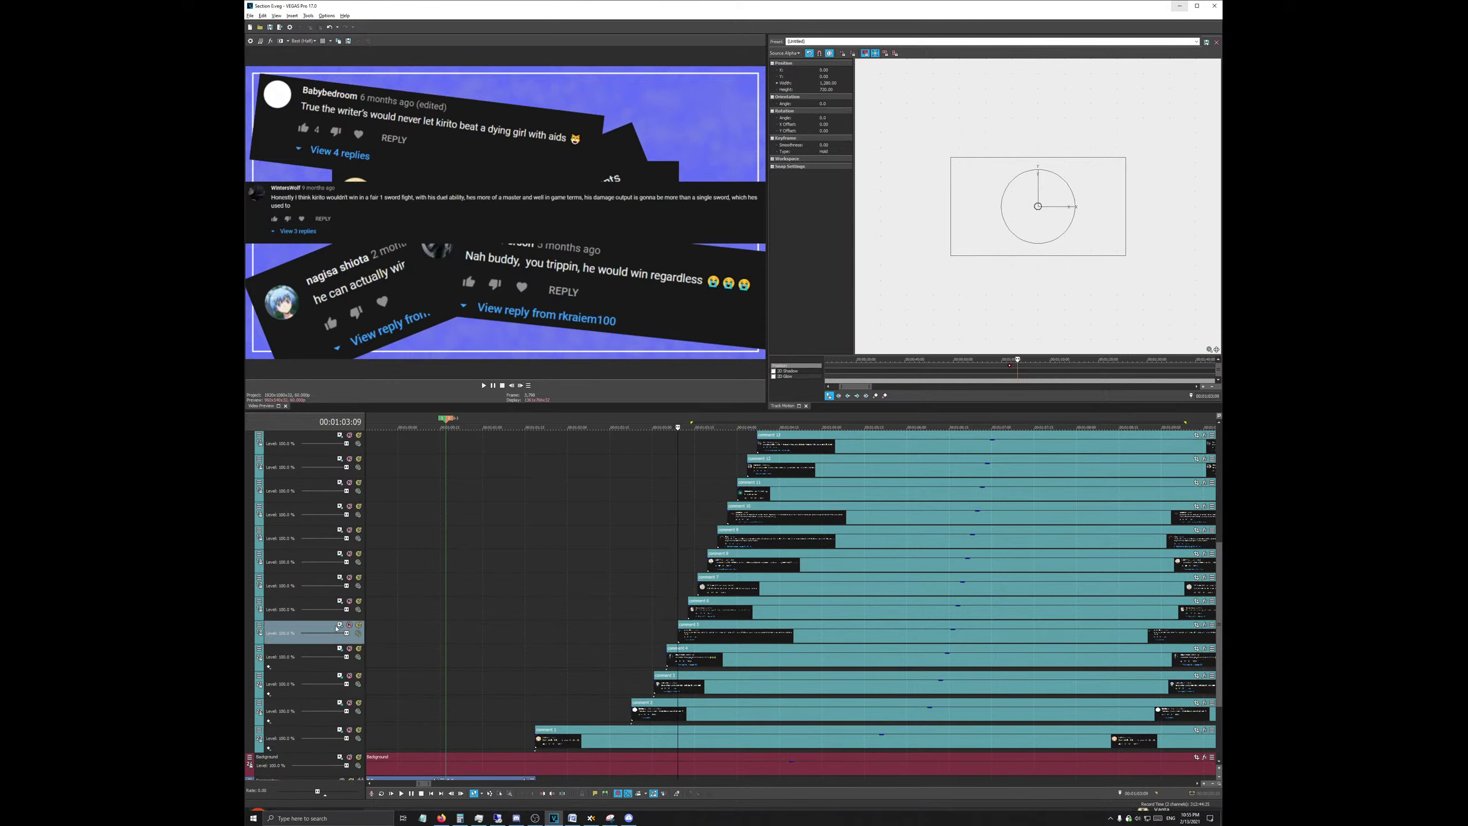
{"action": "left_click", "coordinate": [340, 624]}
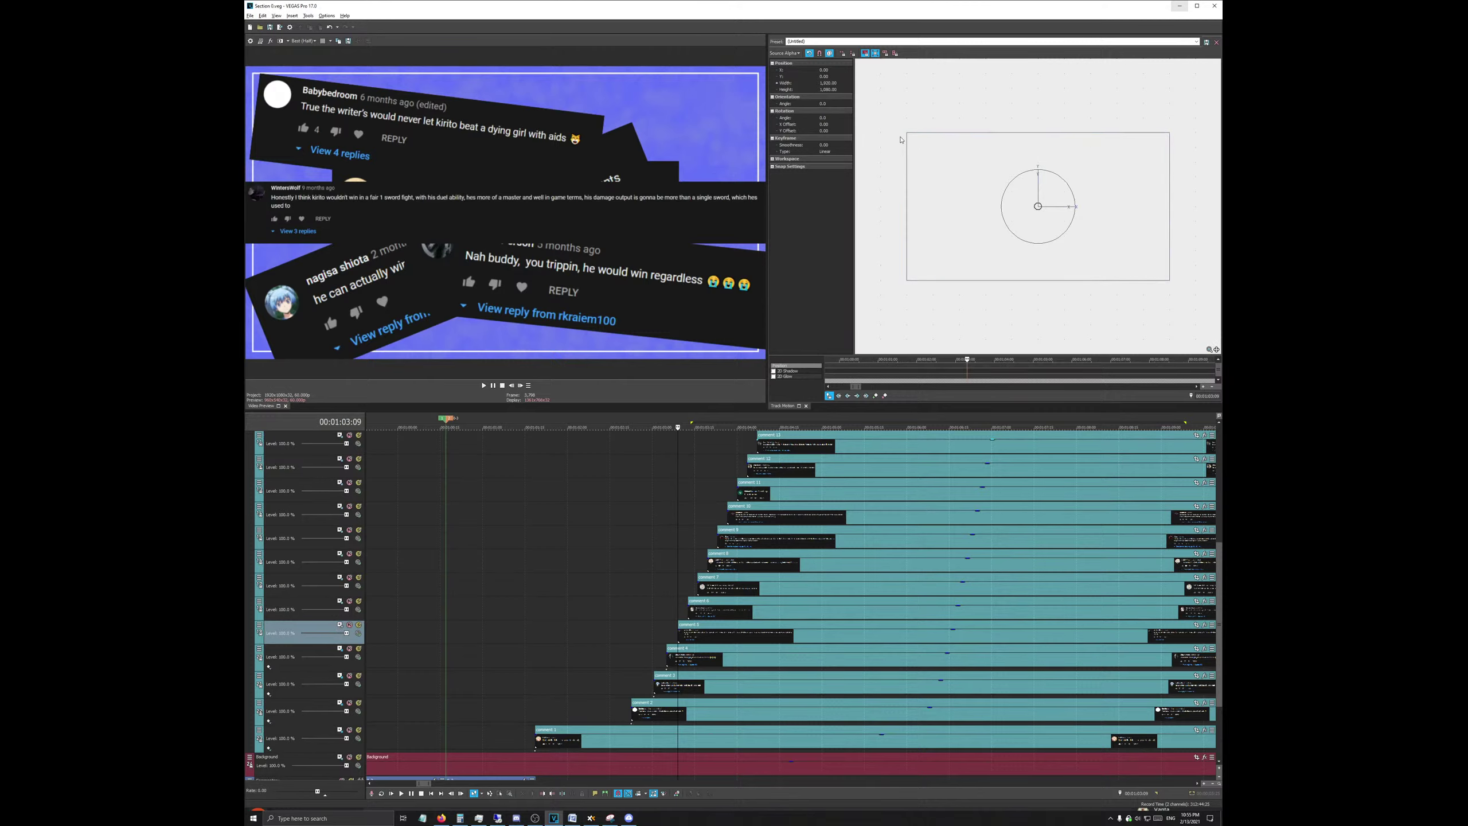
{"action": "left_click_drag", "start_coordinate": [932, 137], "coordinate": [976, 142]}
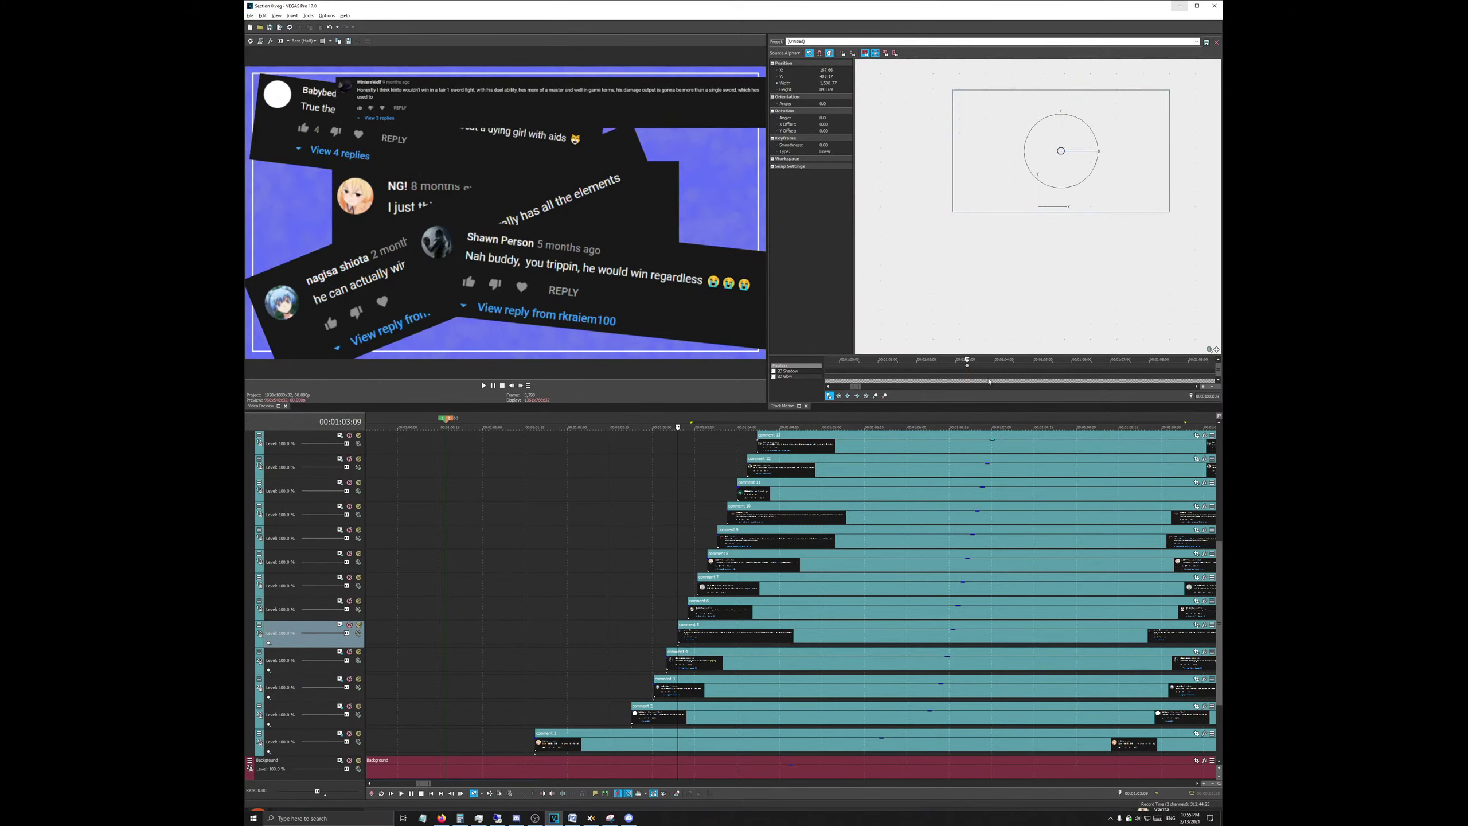
{"action": "right_click", "coordinate": [966, 364]}
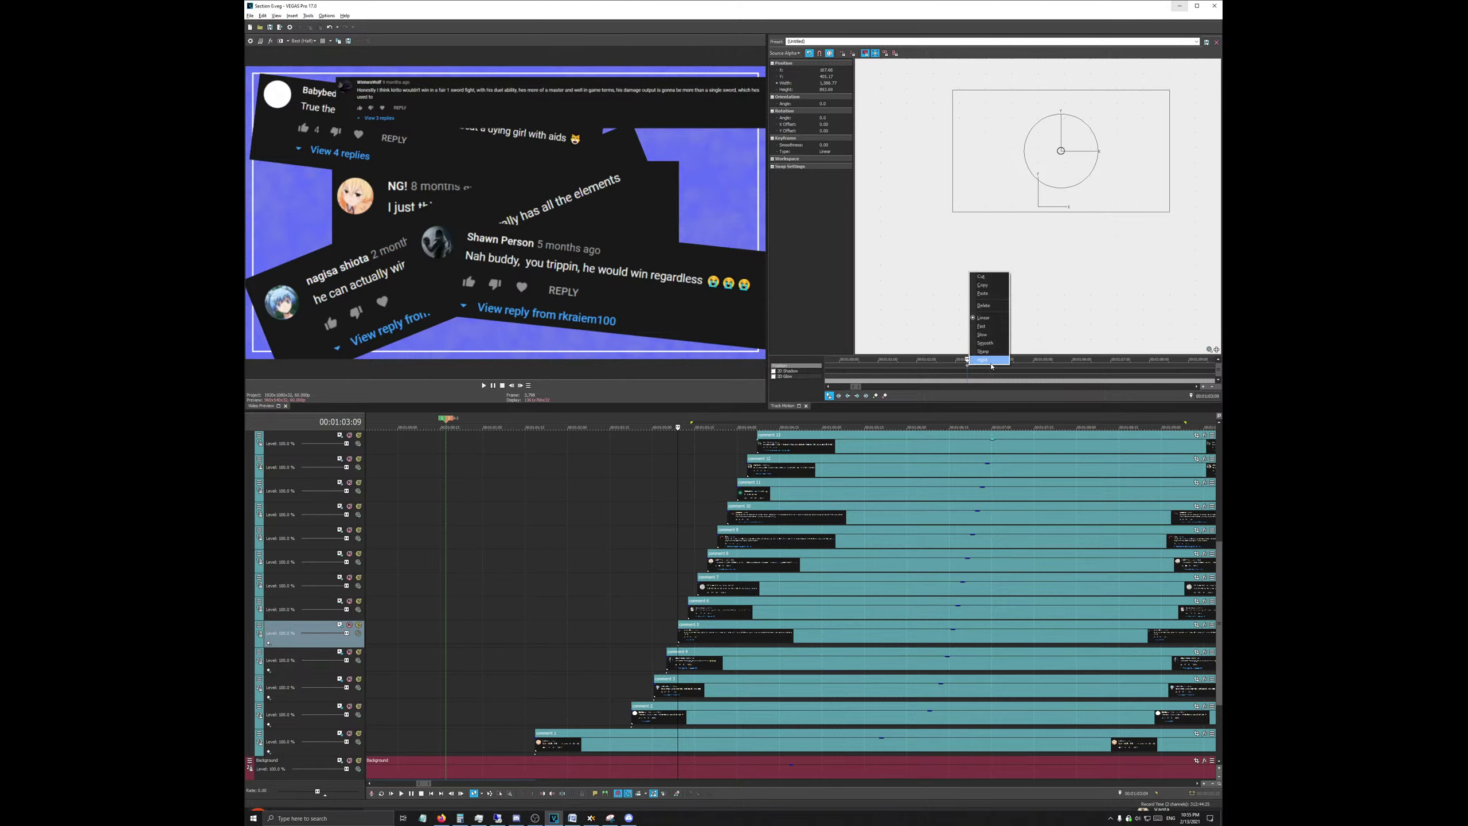
{"action": "left_click", "coordinate": [988, 367]}
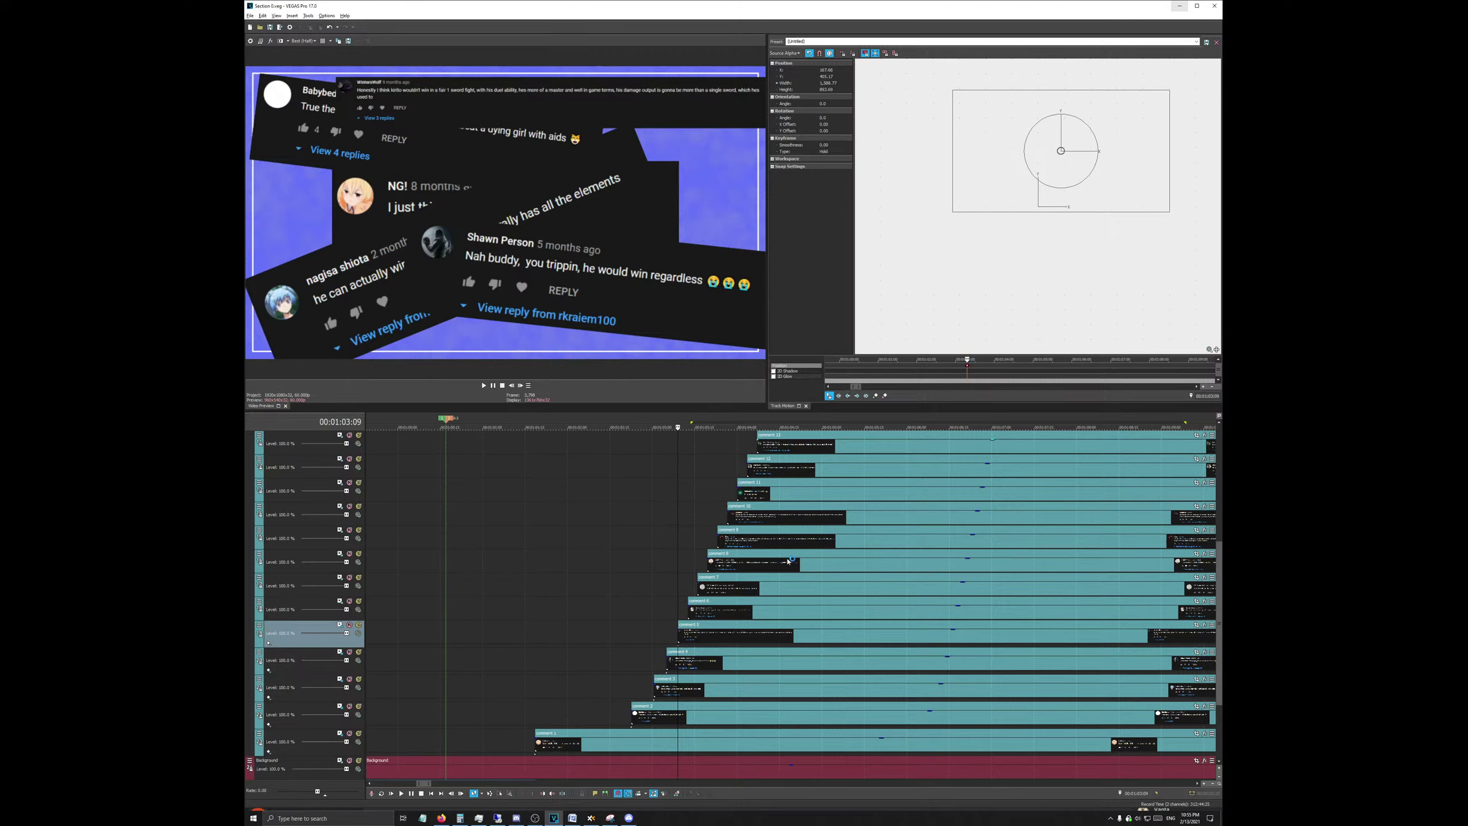
Step: At 00:01:03:12, shrink the sixth comment, tilt it clockwise in the frame's upper right, and set its Track Motion keyframe to Hold
{"action": "left_click", "coordinate": [337, 601]}
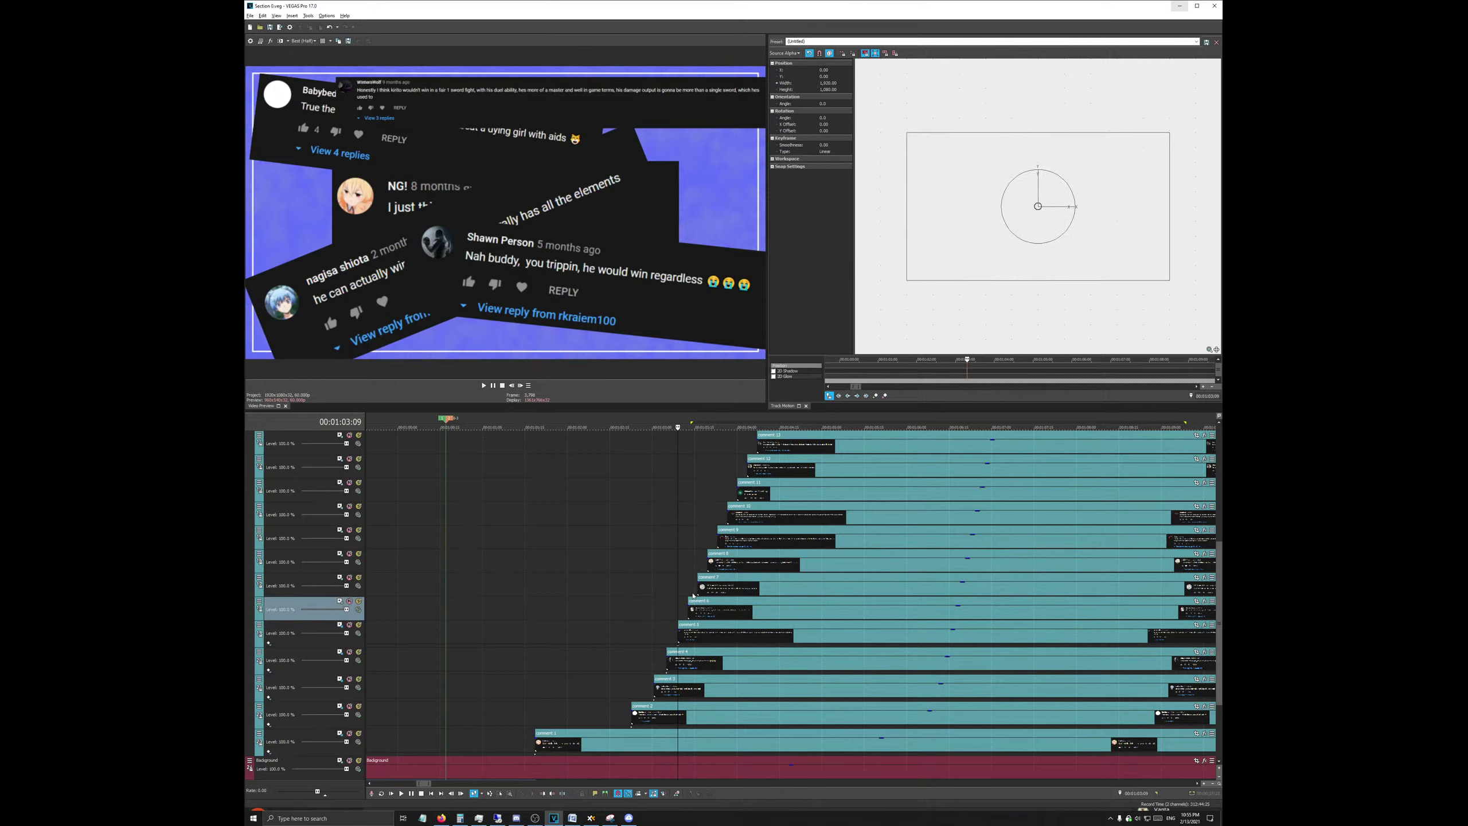
{"action": "left_click", "coordinate": [687, 588]}
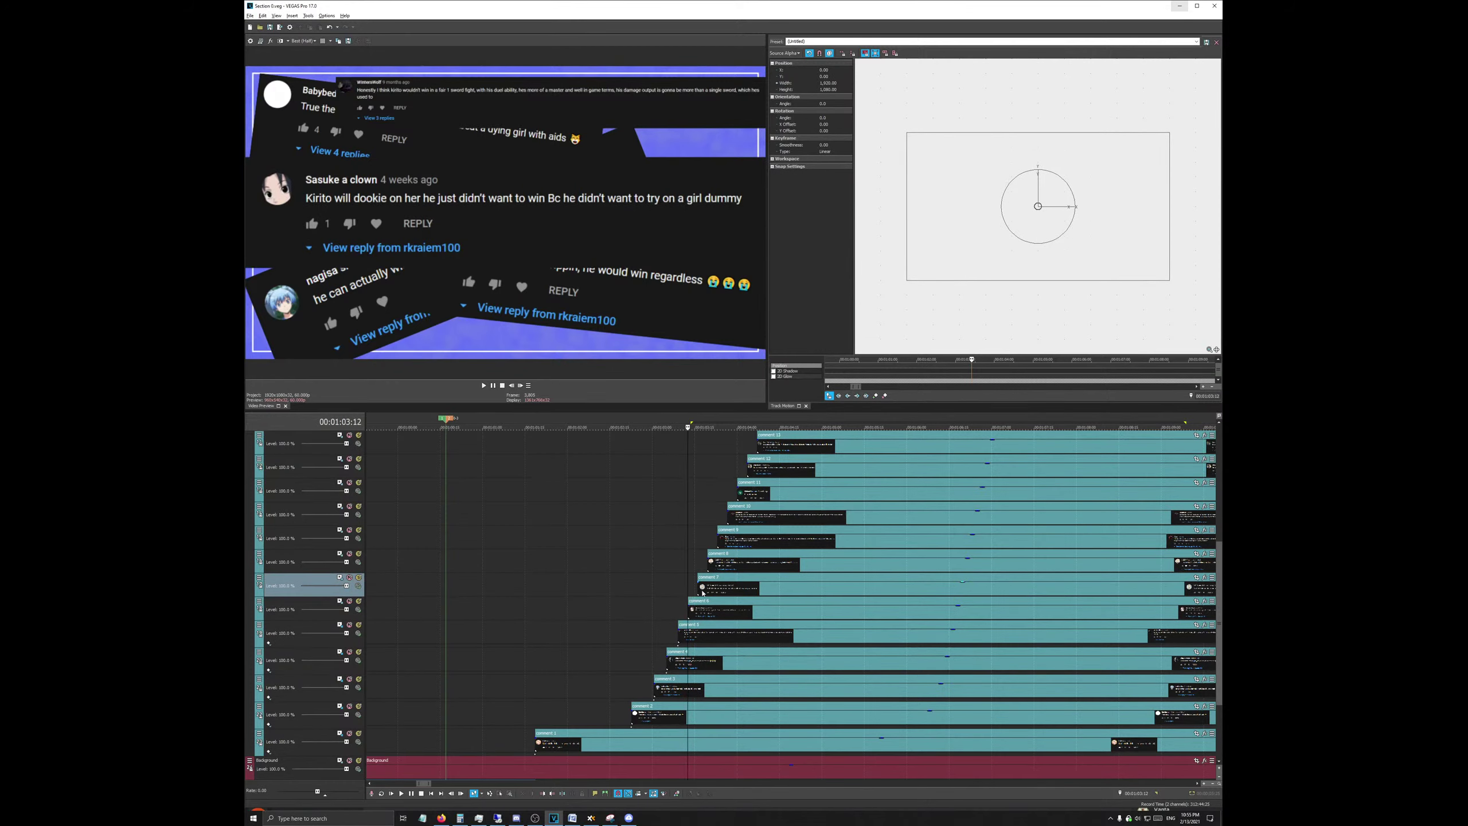
{"action": "left_click_drag", "start_coordinate": [957, 230], "coordinate": [961, 247]}
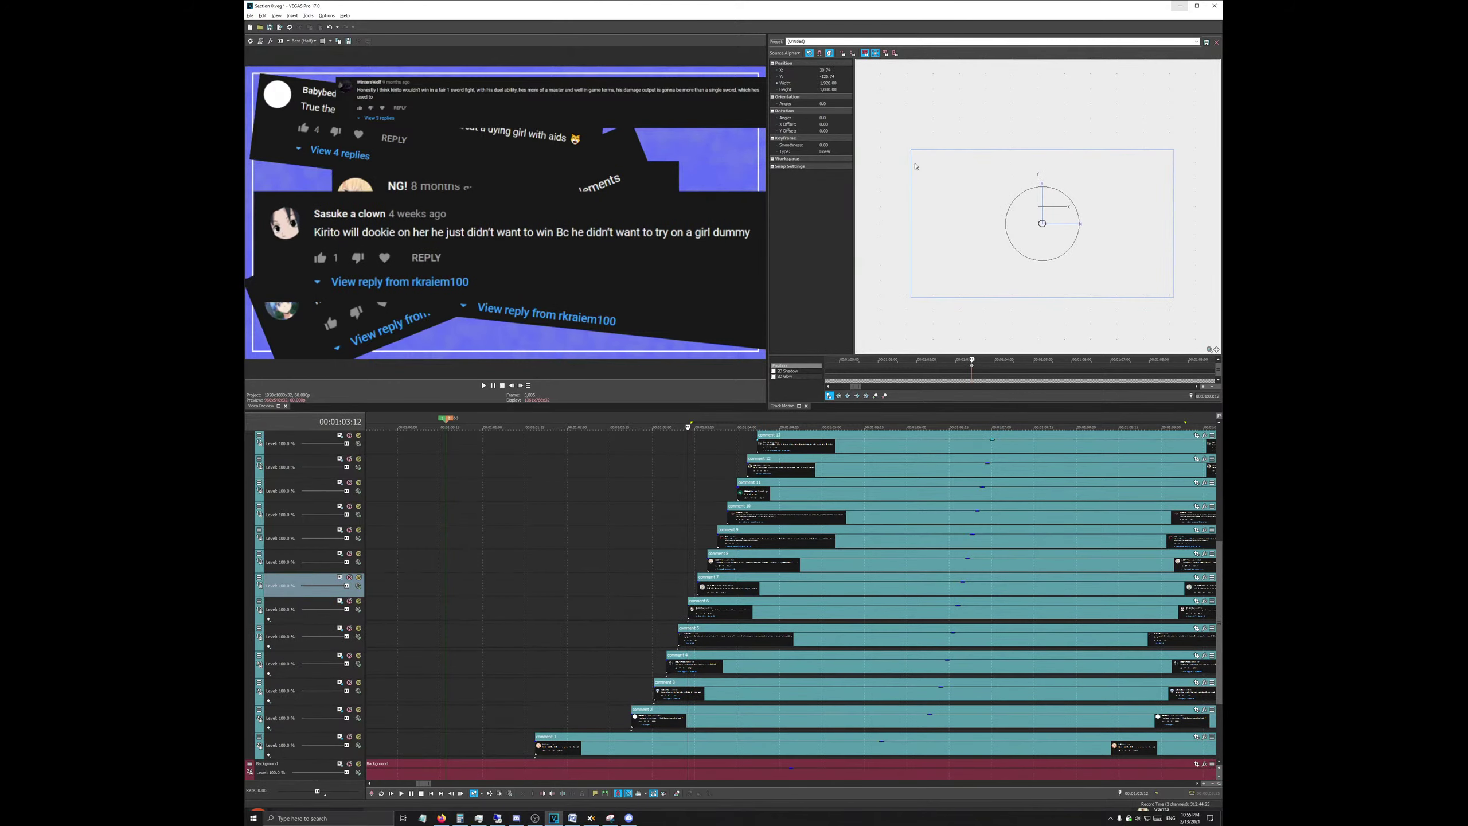
{"action": "left_click_drag", "start_coordinate": [912, 152], "coordinate": [942, 174]}
{"action": "left_click_drag", "start_coordinate": [1007, 213], "coordinate": [1018, 177]}
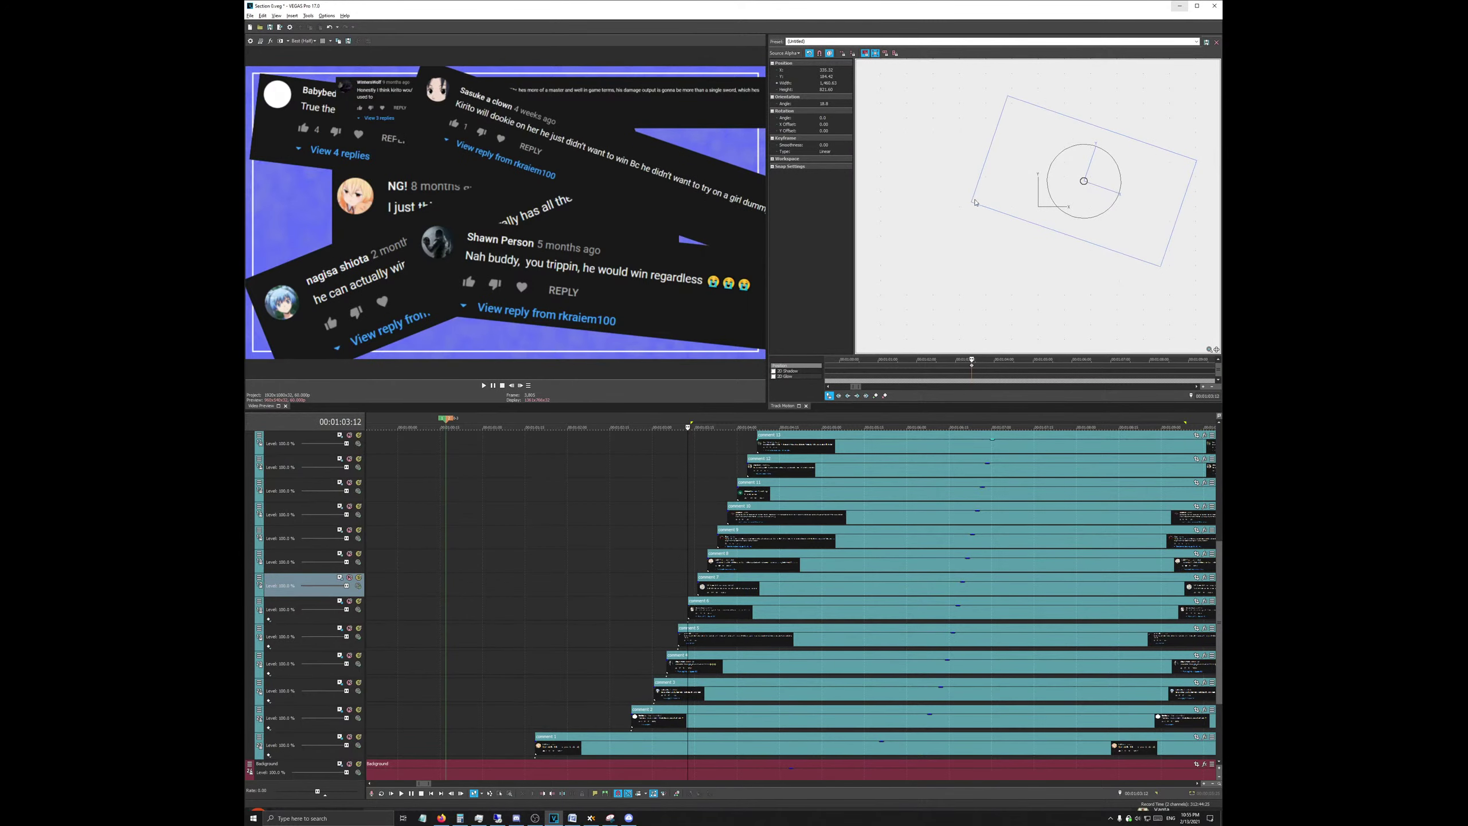
{"action": "left_click_drag", "start_coordinate": [1026, 175], "coordinate": [1021, 169]}
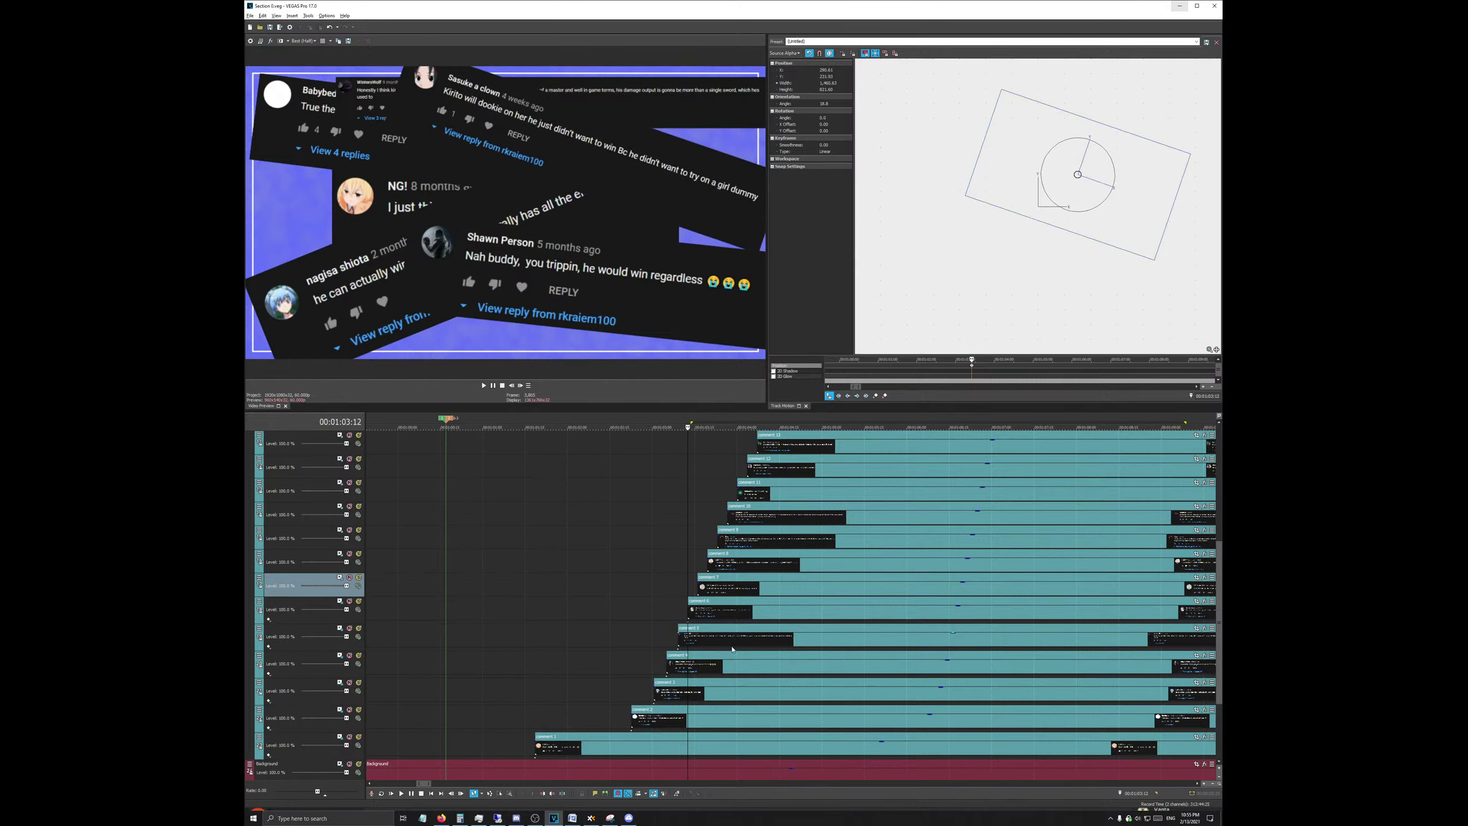
{"action": "right_click", "coordinate": [971, 365]}
{"action": "left_click", "coordinate": [986, 362]}
Step: At 00:01:03:16, shrink the seventh comment, tilt it clockwise in the frame's lower left, and set its Track Motion keyframe to Hold
{"action": "left_click", "coordinate": [696, 592]}
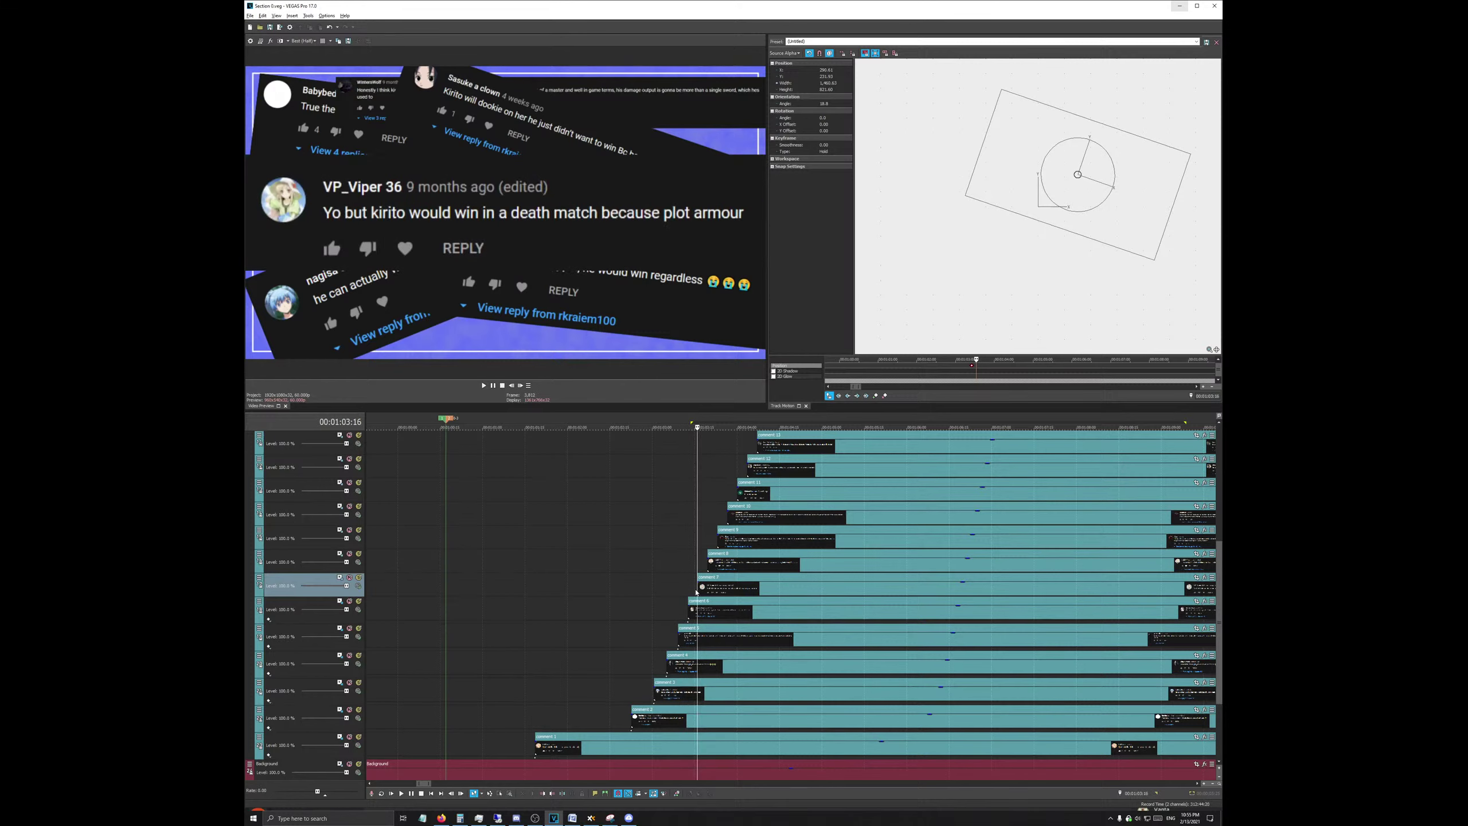
{"action": "left_click", "coordinate": [340, 577]}
{"action": "left_click_drag", "start_coordinate": [951, 214], "coordinate": [963, 235]}
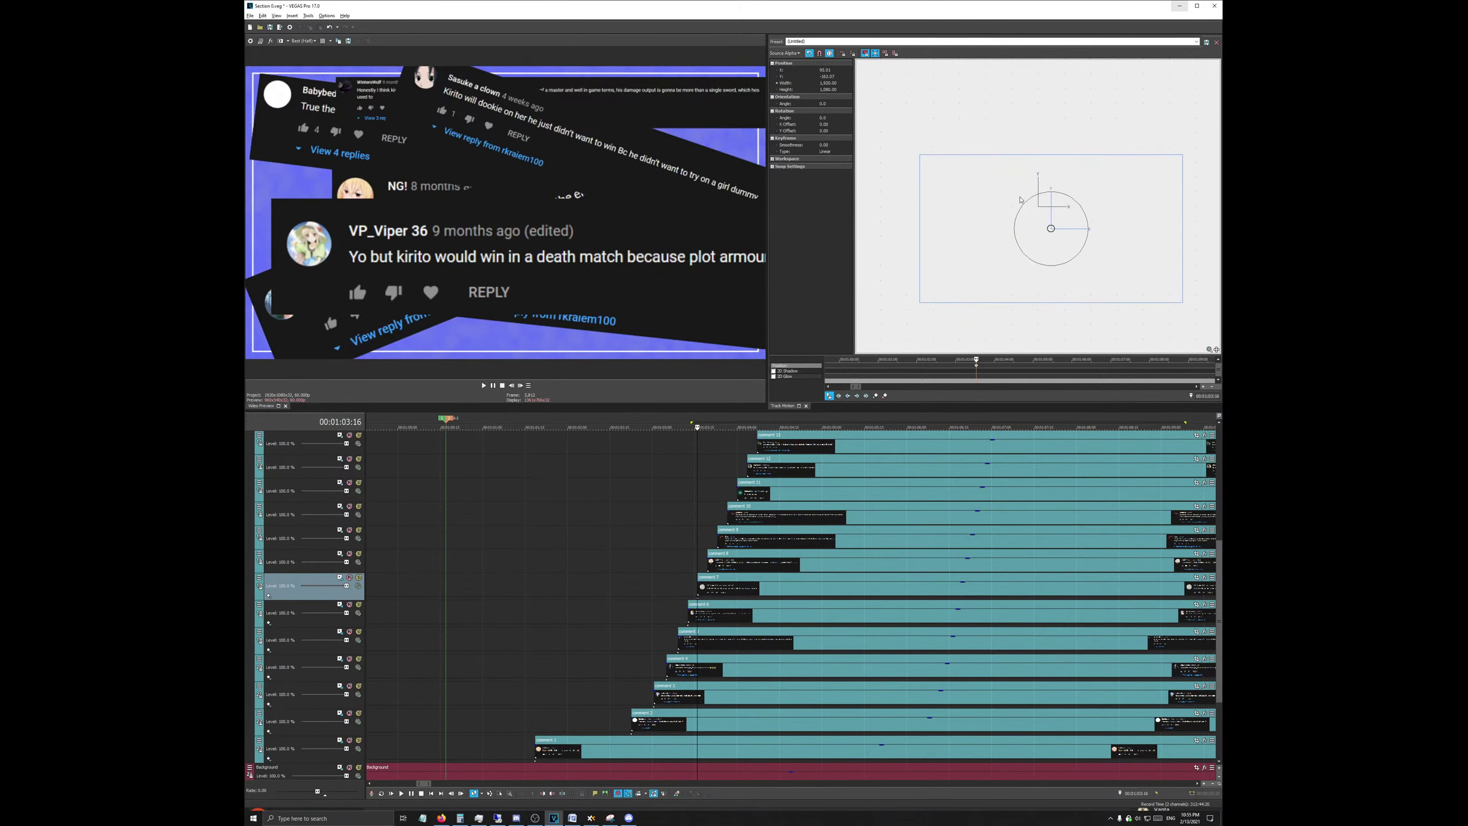
{"action": "left_click_drag", "start_coordinate": [1029, 198], "coordinate": [975, 195]}
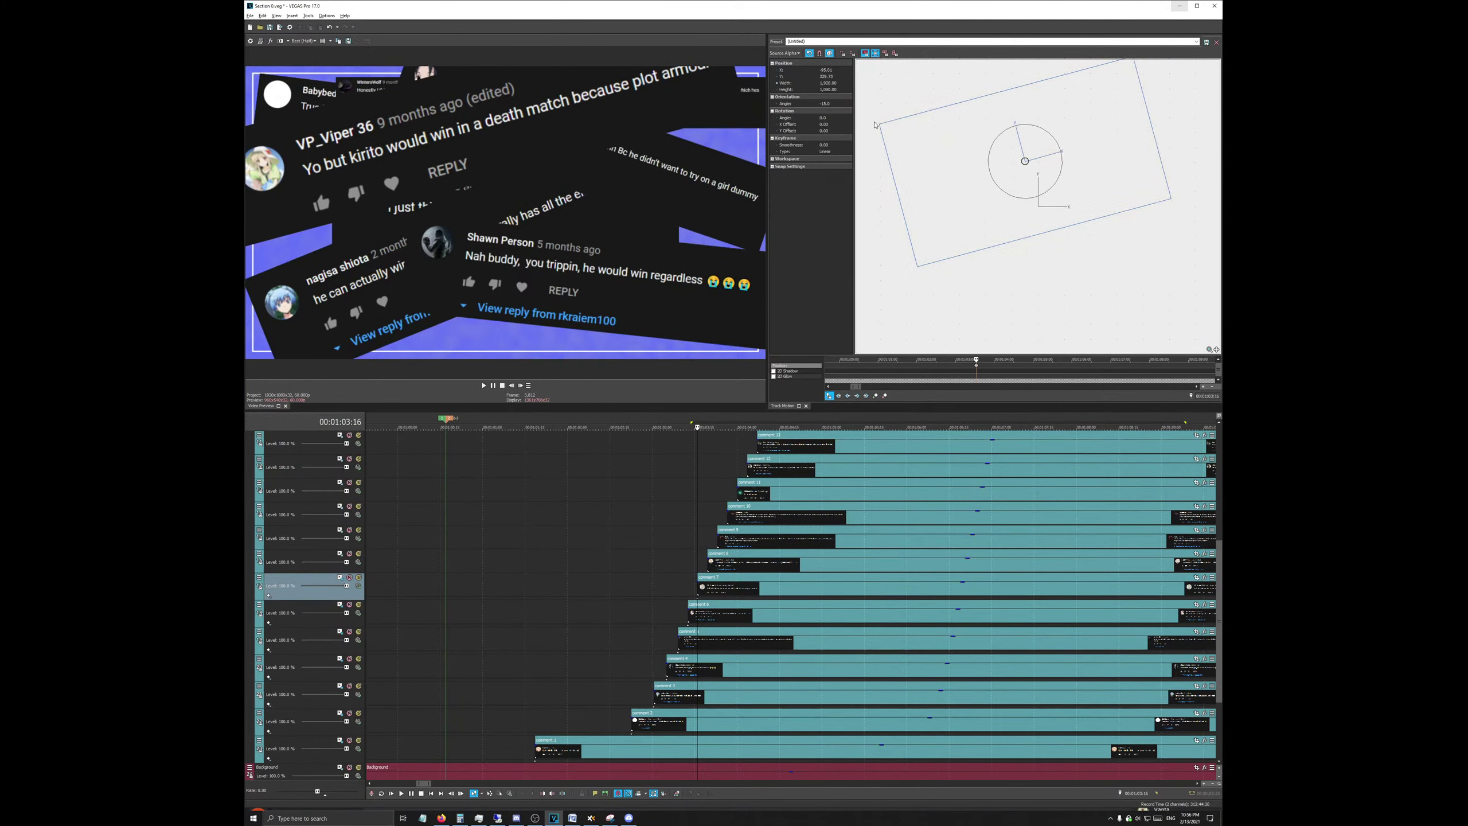
{"action": "left_click_drag", "start_coordinate": [879, 126], "coordinate": [962, 245]}
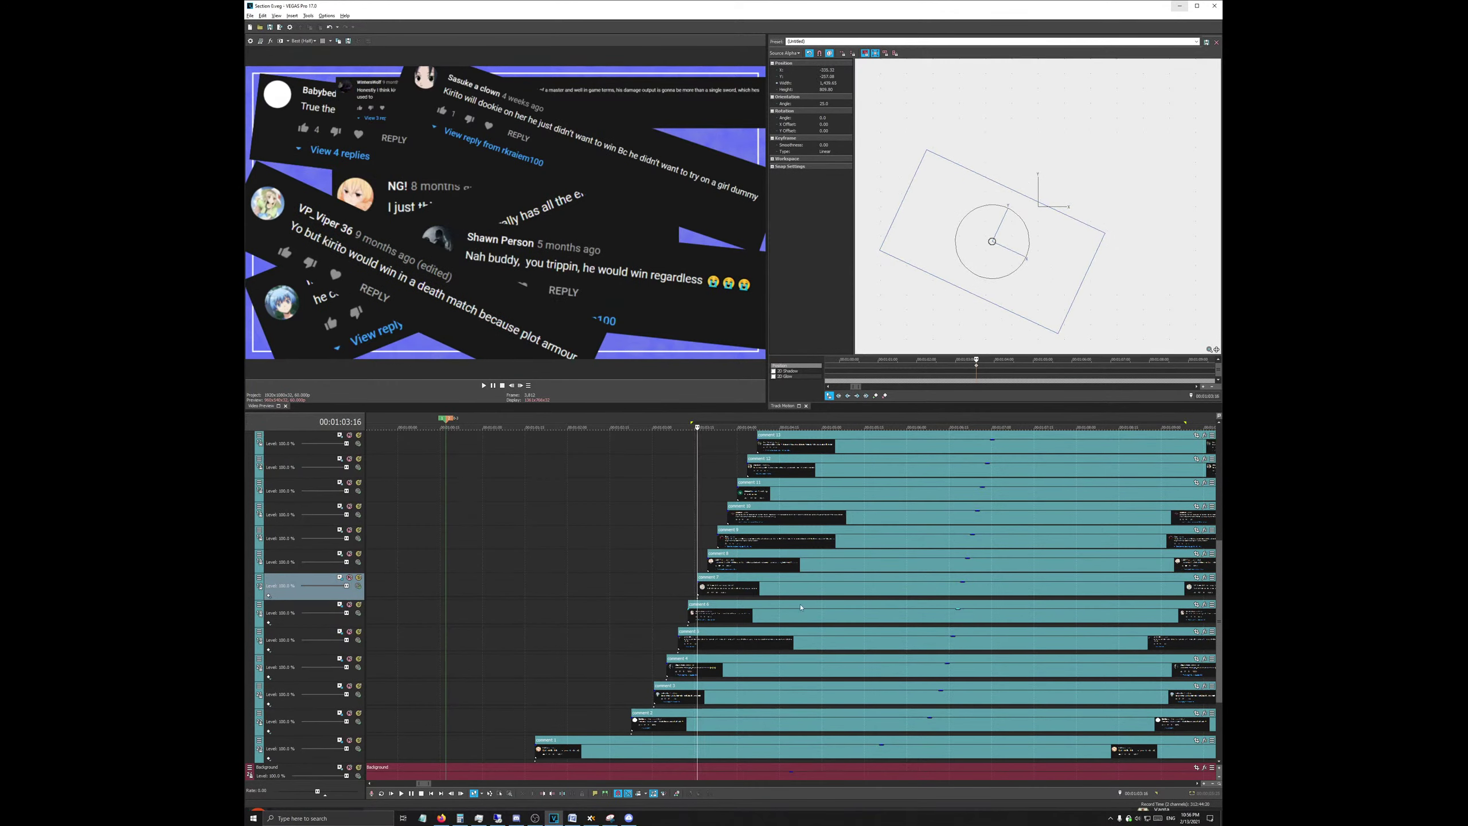
{"action": "right_click", "coordinate": [977, 361]}
{"action": "left_click", "coordinate": [1010, 360]}
Step: At 00:01:03:19, shrink the eighth comment, tilt it counterclockwise in the frame's upper left, and set its Track Motion keyframe to Hold
{"action": "left_click", "coordinate": [707, 559]}
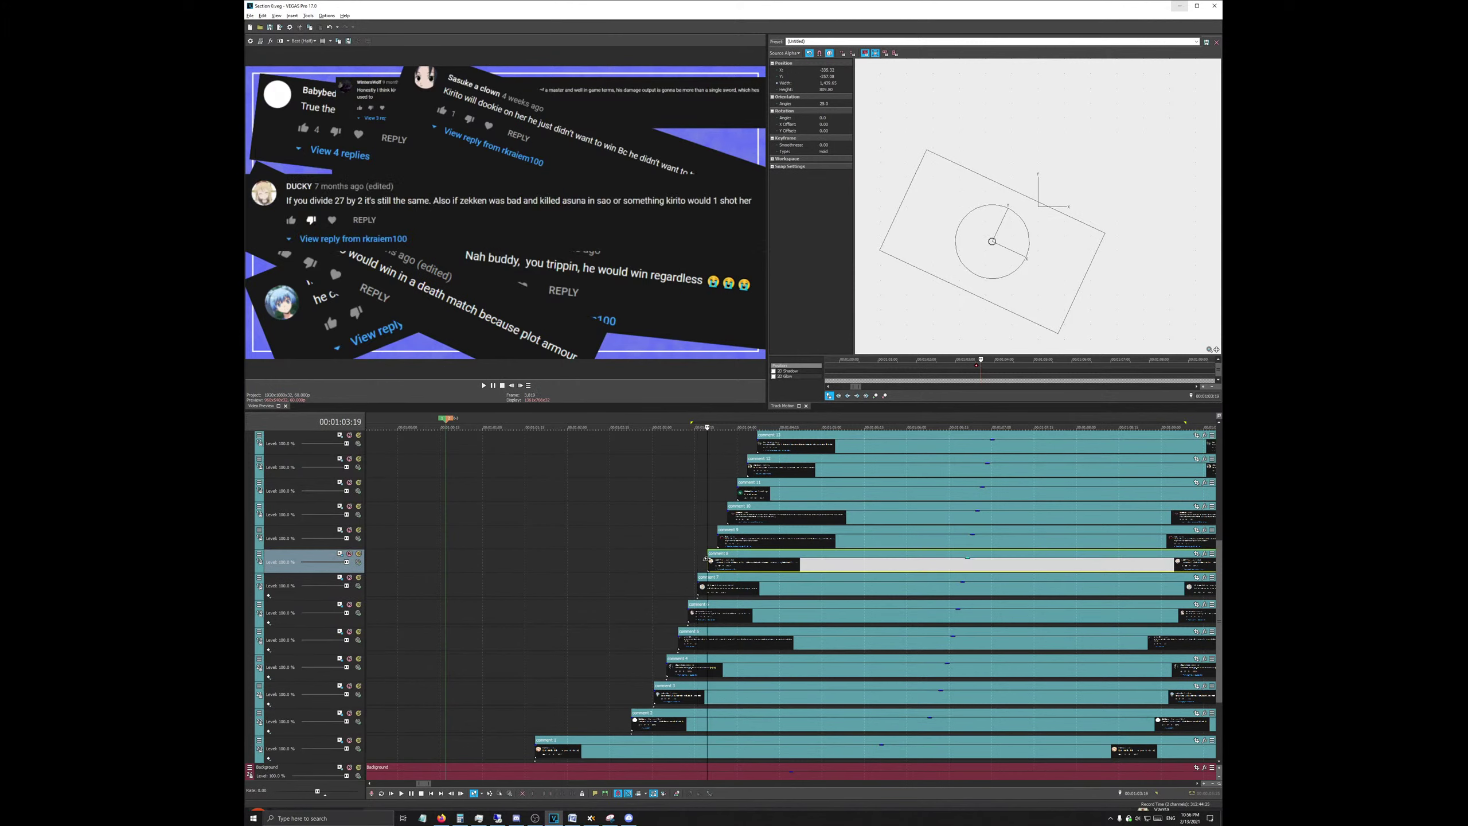
{"action": "left_click", "coordinate": [341, 553]}
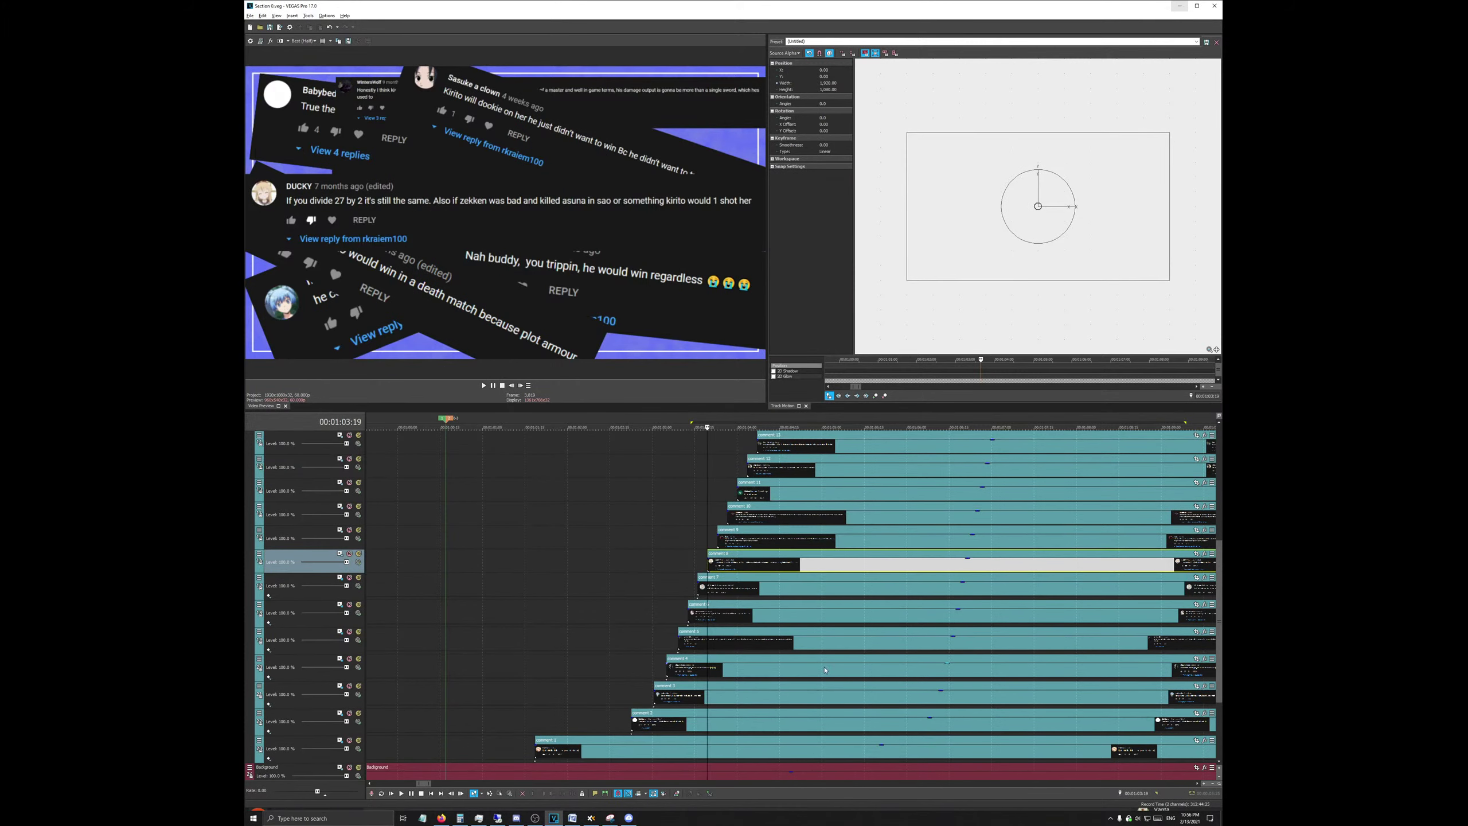
{"action": "scroll", "coordinate": [824, 670], "scroll_direction": "left", "scroll_amount": 3}
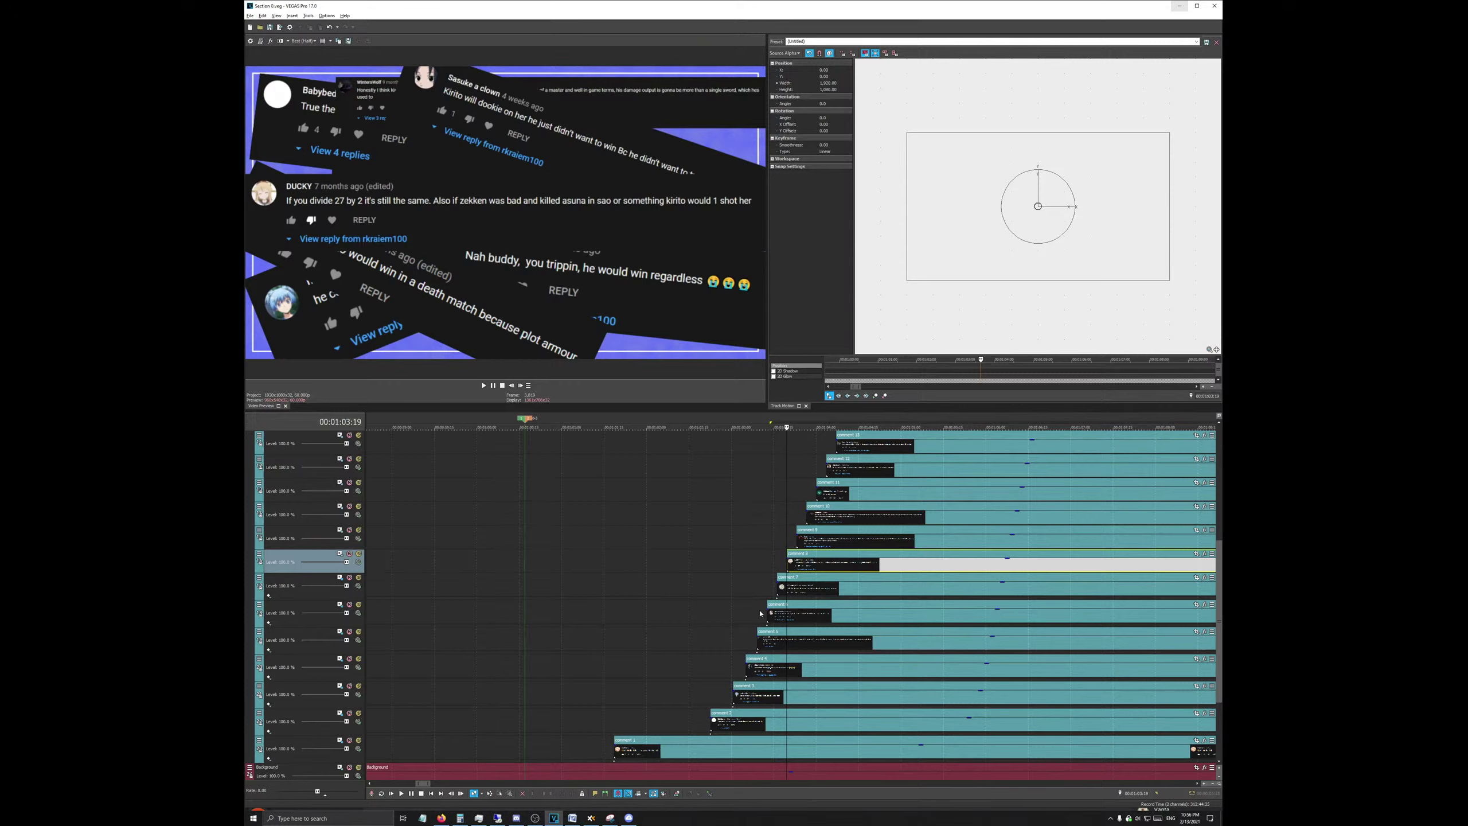
{"action": "left_click", "coordinate": [340, 553]}
{"action": "left_click_drag", "start_coordinate": [910, 140], "coordinate": [937, 151]}
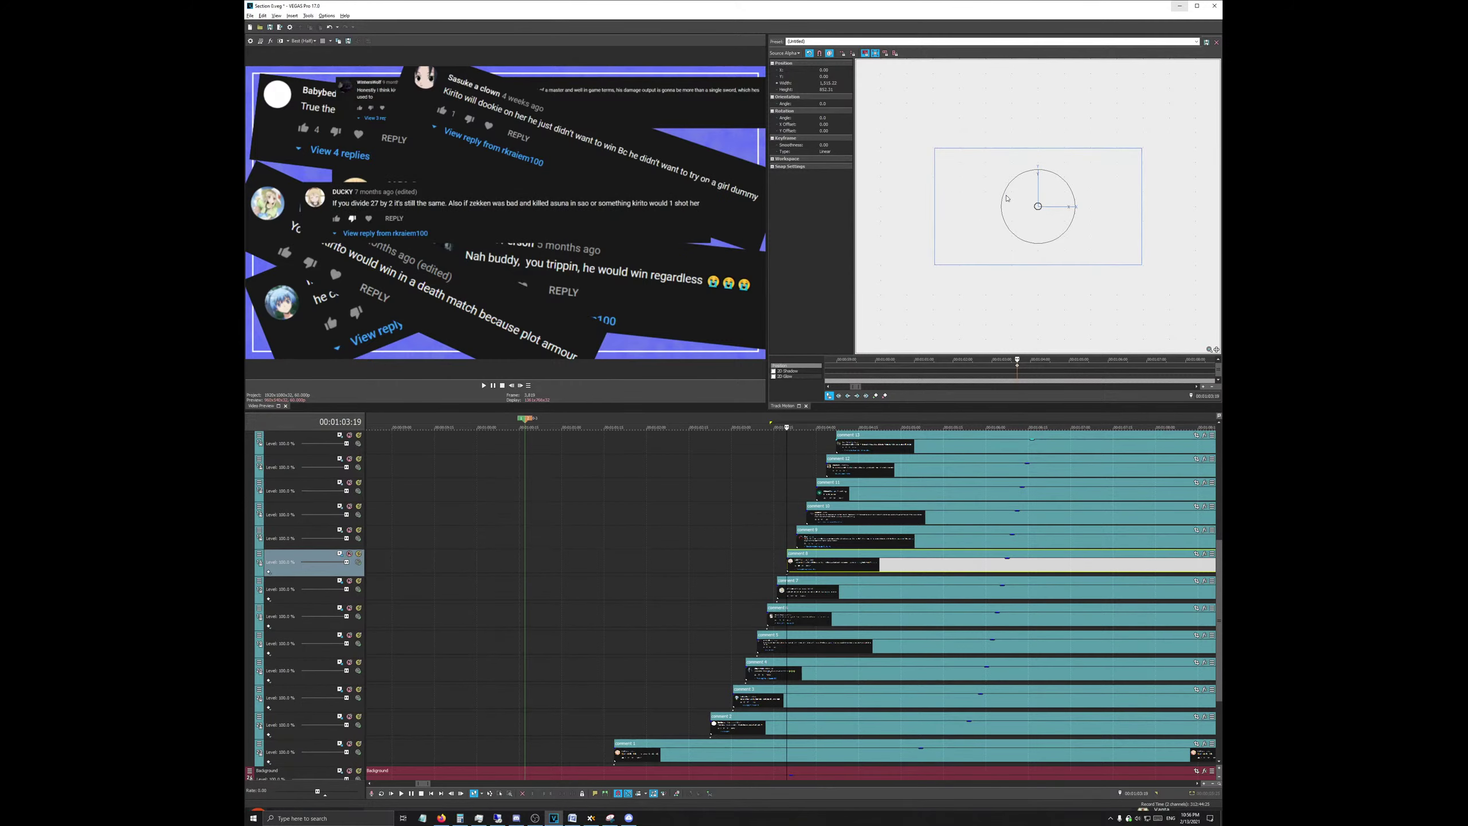
{"action": "left_click_drag", "start_coordinate": [1007, 198], "coordinate": [951, 183]}
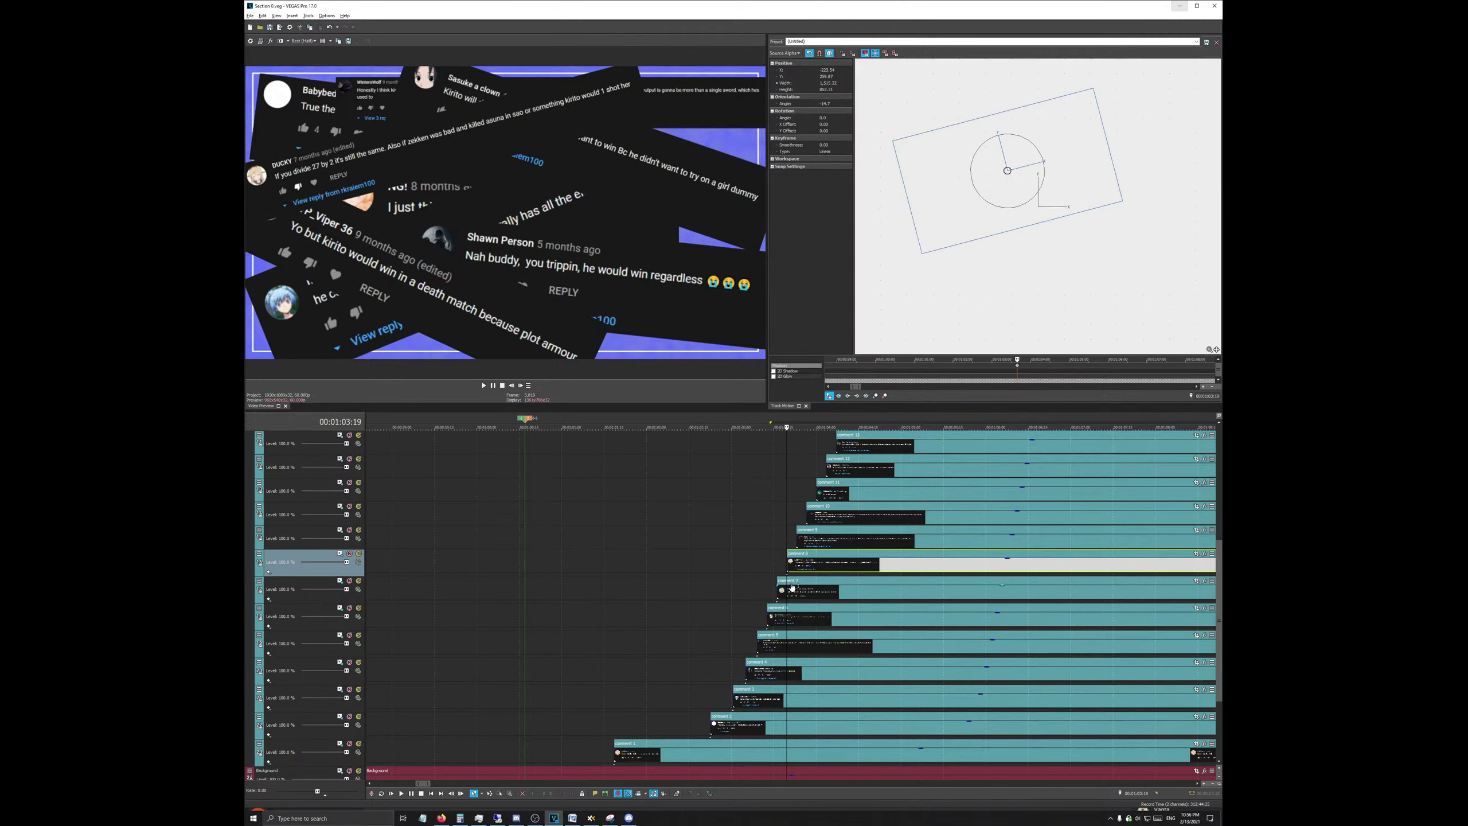
{"action": "right_click", "coordinate": [1013, 370]}
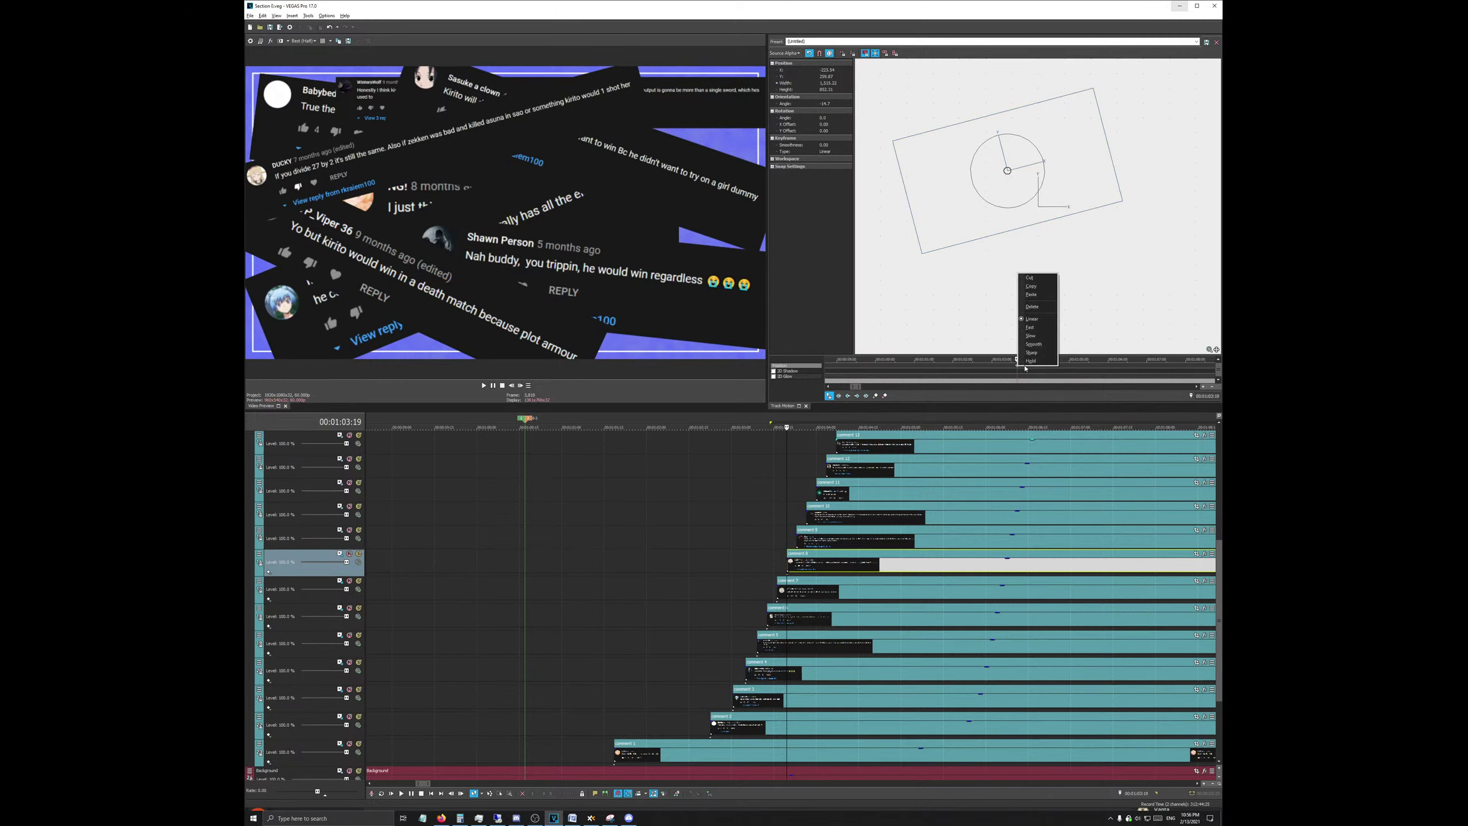
{"action": "left_click", "coordinate": [1028, 365]}
Step: At 00:01:03:23, shrink the ninth comment in Track Motion and place it untilted in the upper-right part of the frame
{"action": "scroll", "coordinate": [346, 634], "scroll_direction": "up", "scroll_amount": 4}
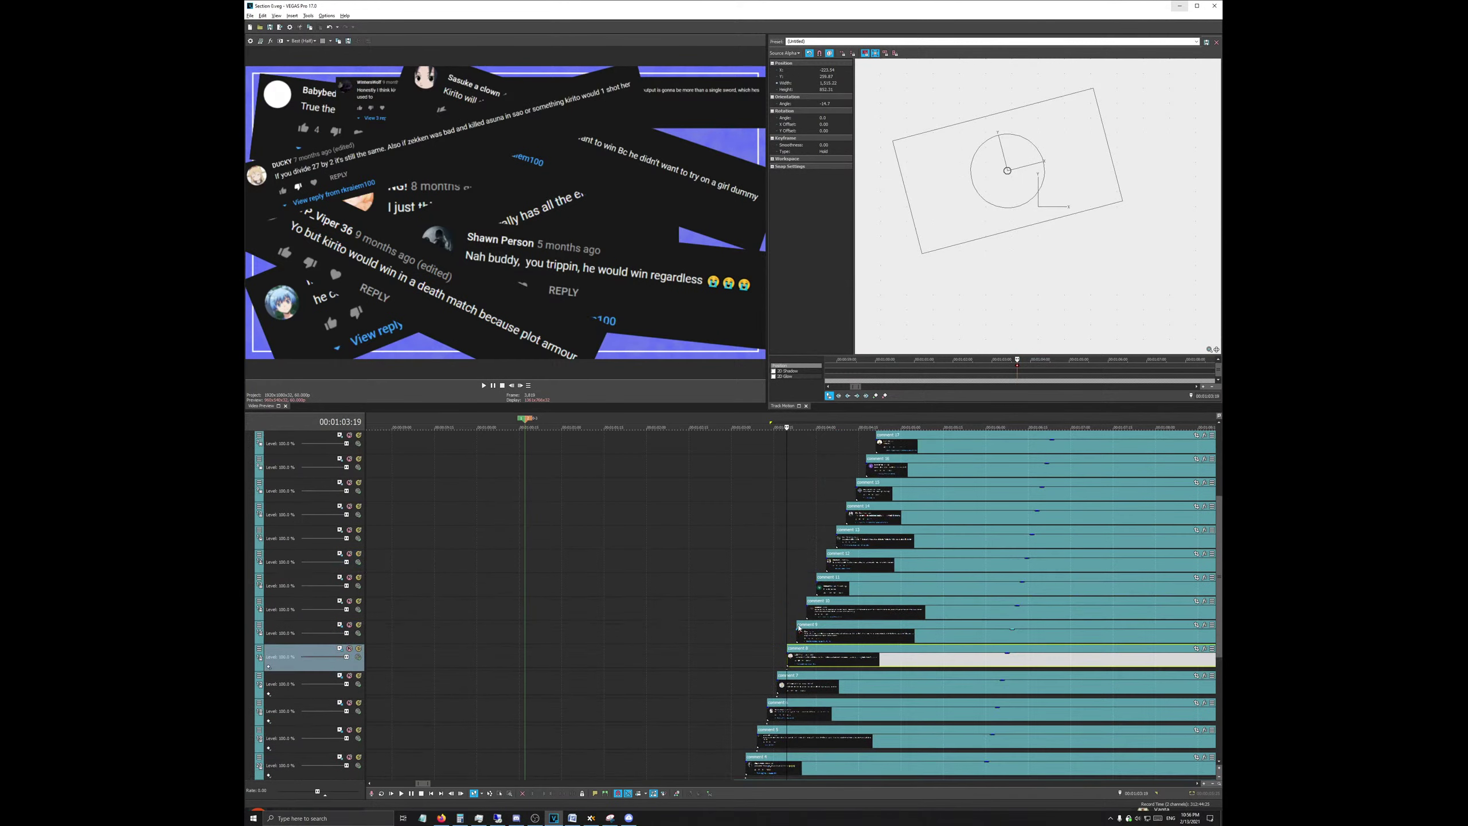
{"action": "left_click", "coordinate": [346, 634]}
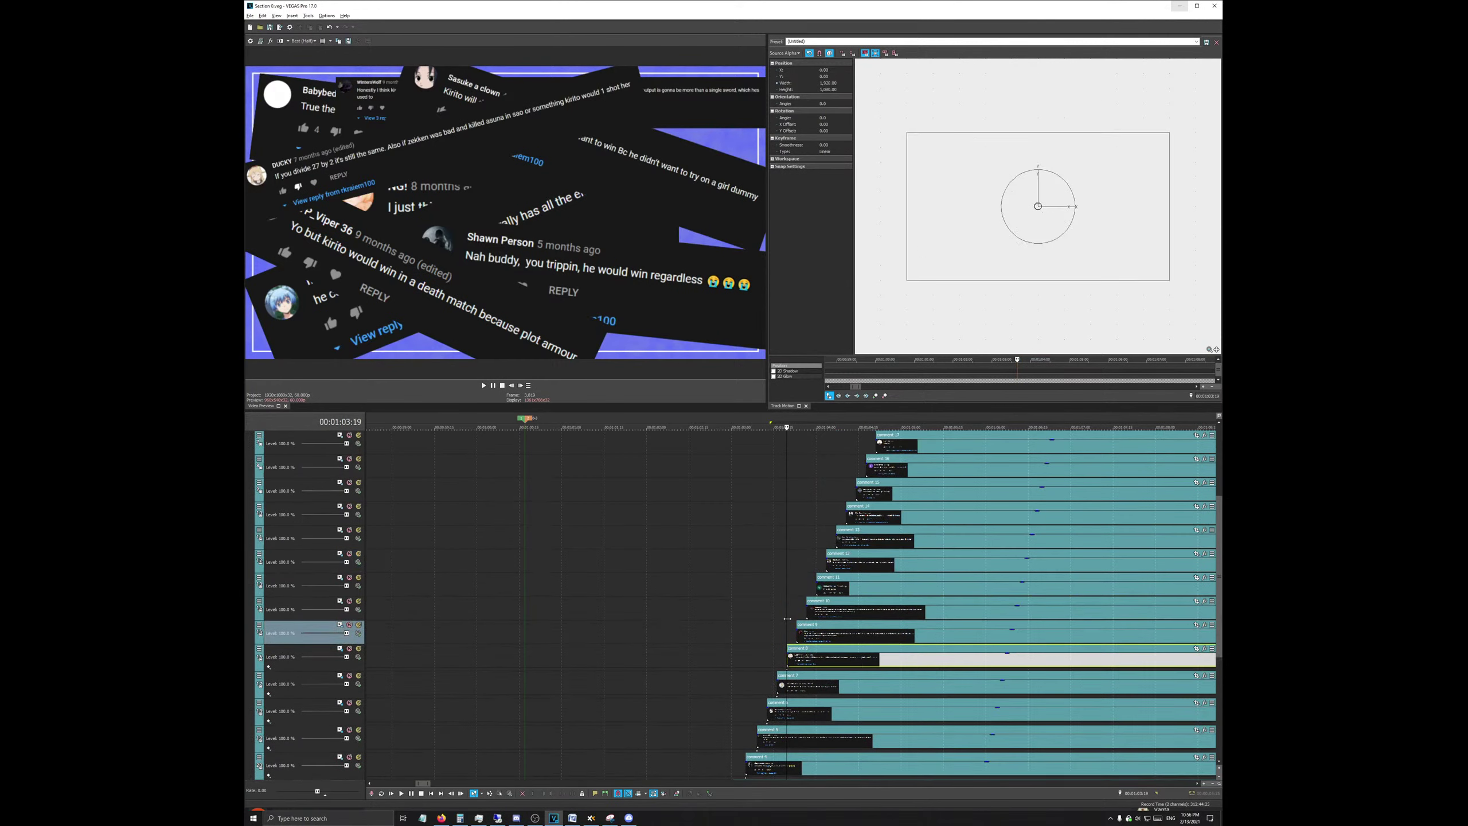
{"action": "left_click", "coordinate": [800, 611]}
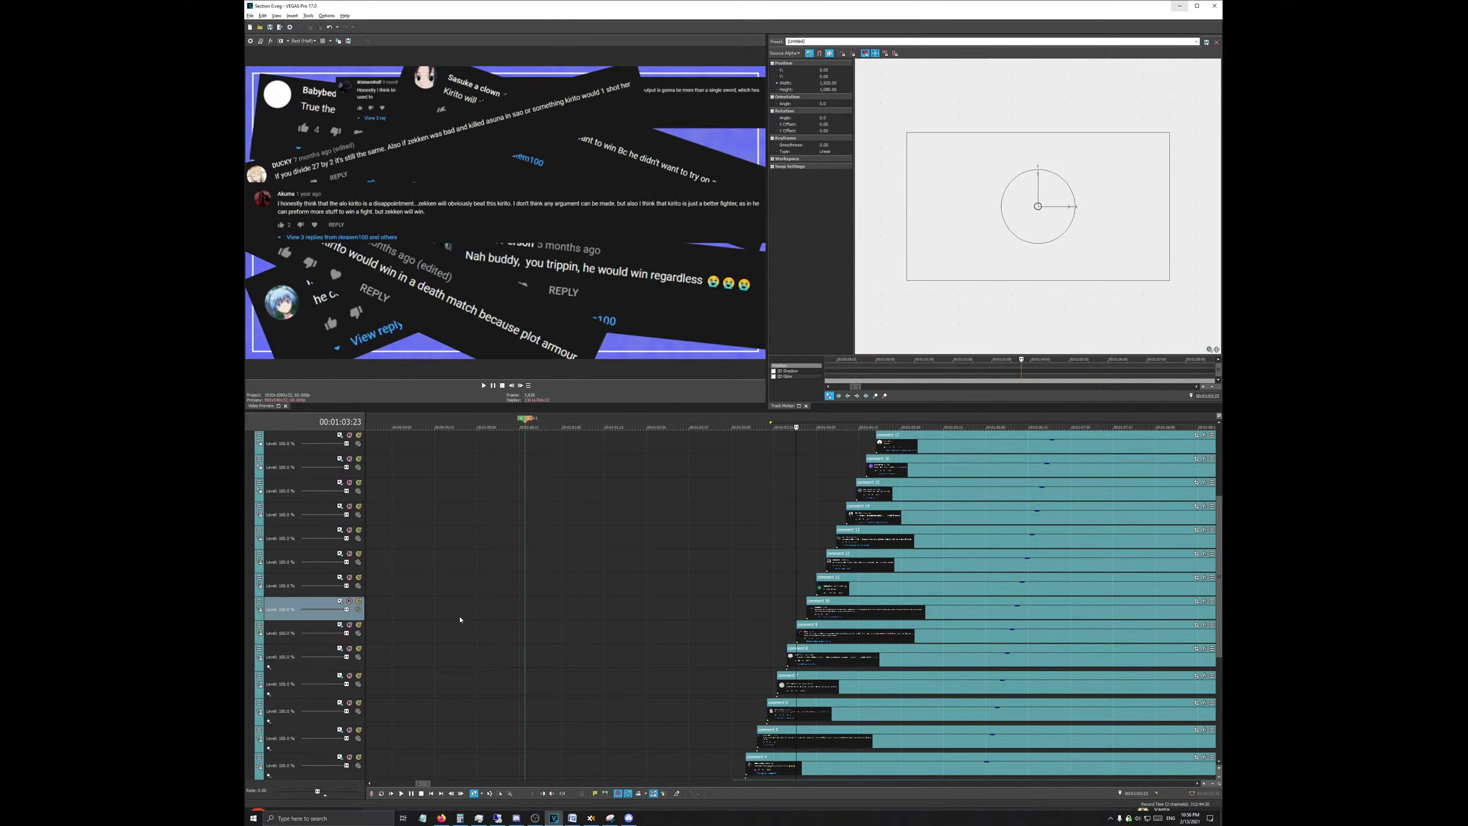
{"action": "scroll", "coordinate": [648, 659], "scroll_direction": "up", "scroll_amount": 4}
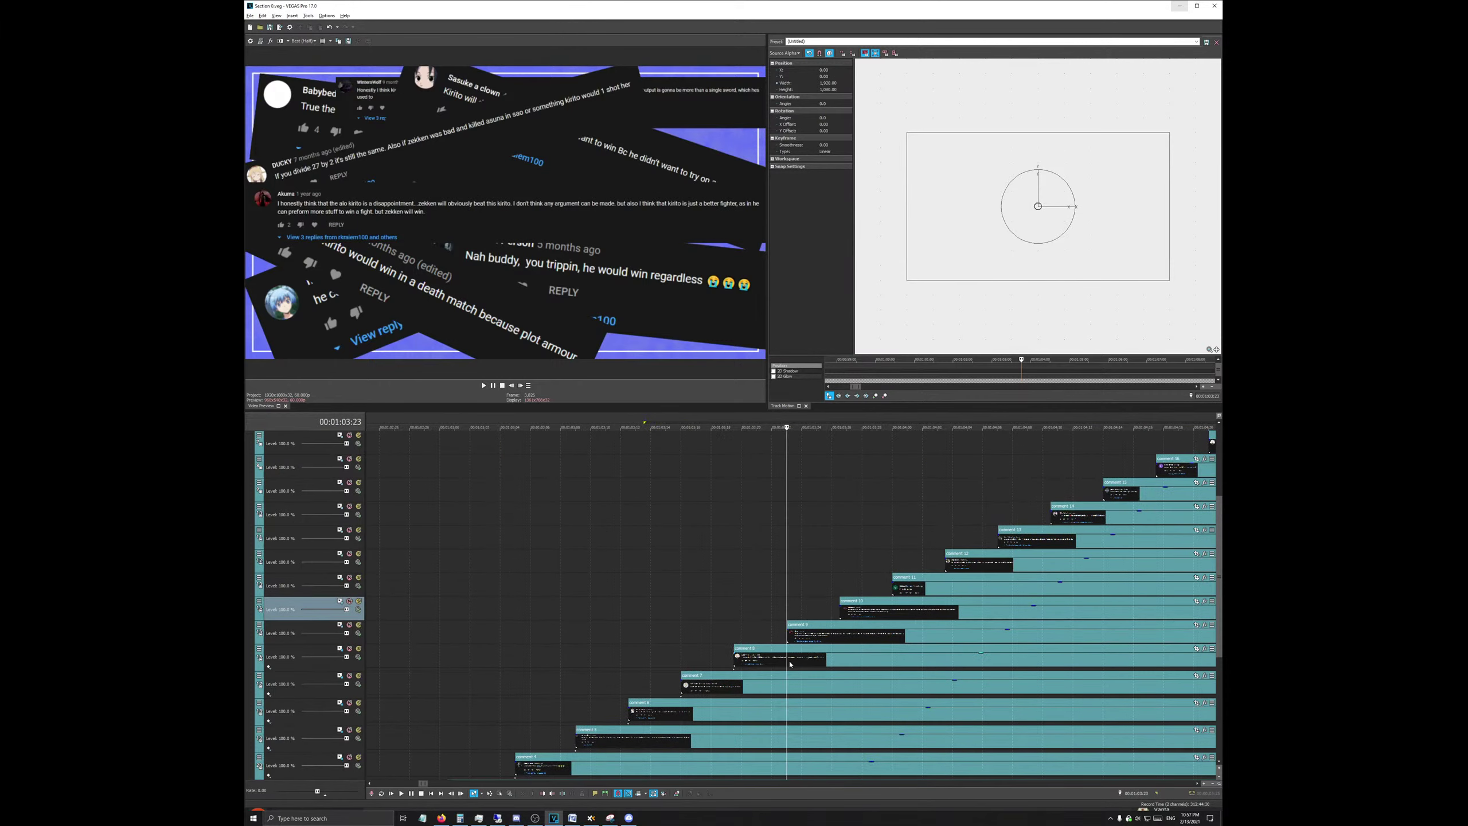
{"action": "left_click", "coordinate": [344, 627]}
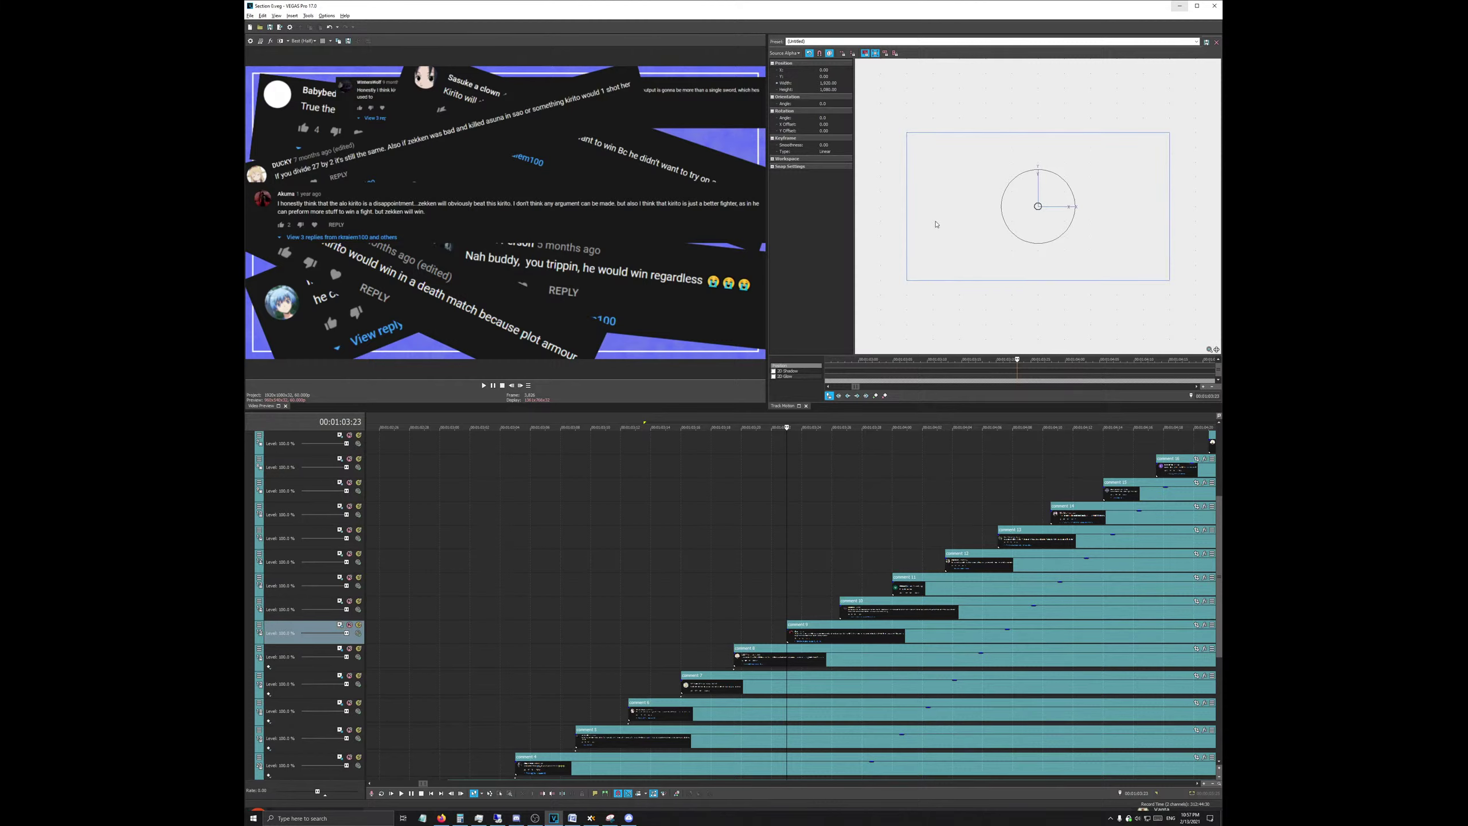
{"action": "left_click_drag", "start_coordinate": [906, 133], "coordinate": [982, 156]}
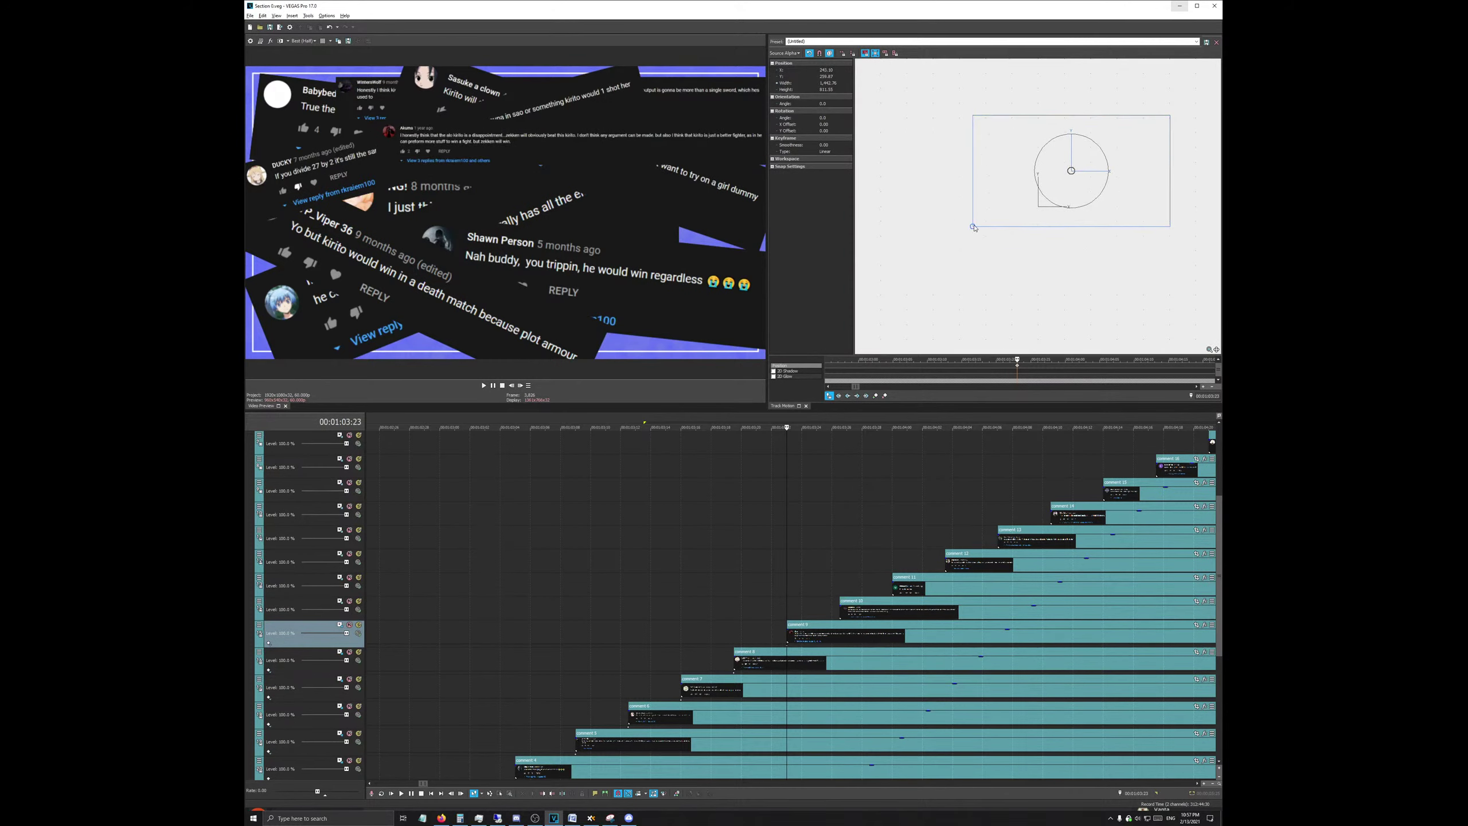
Step: Move the playhead to the tenth comment's start at 00:01:03:26 and set the ninth comment's Track Motion keyframe to Hold
{"action": "left_click", "coordinate": [836, 607]}
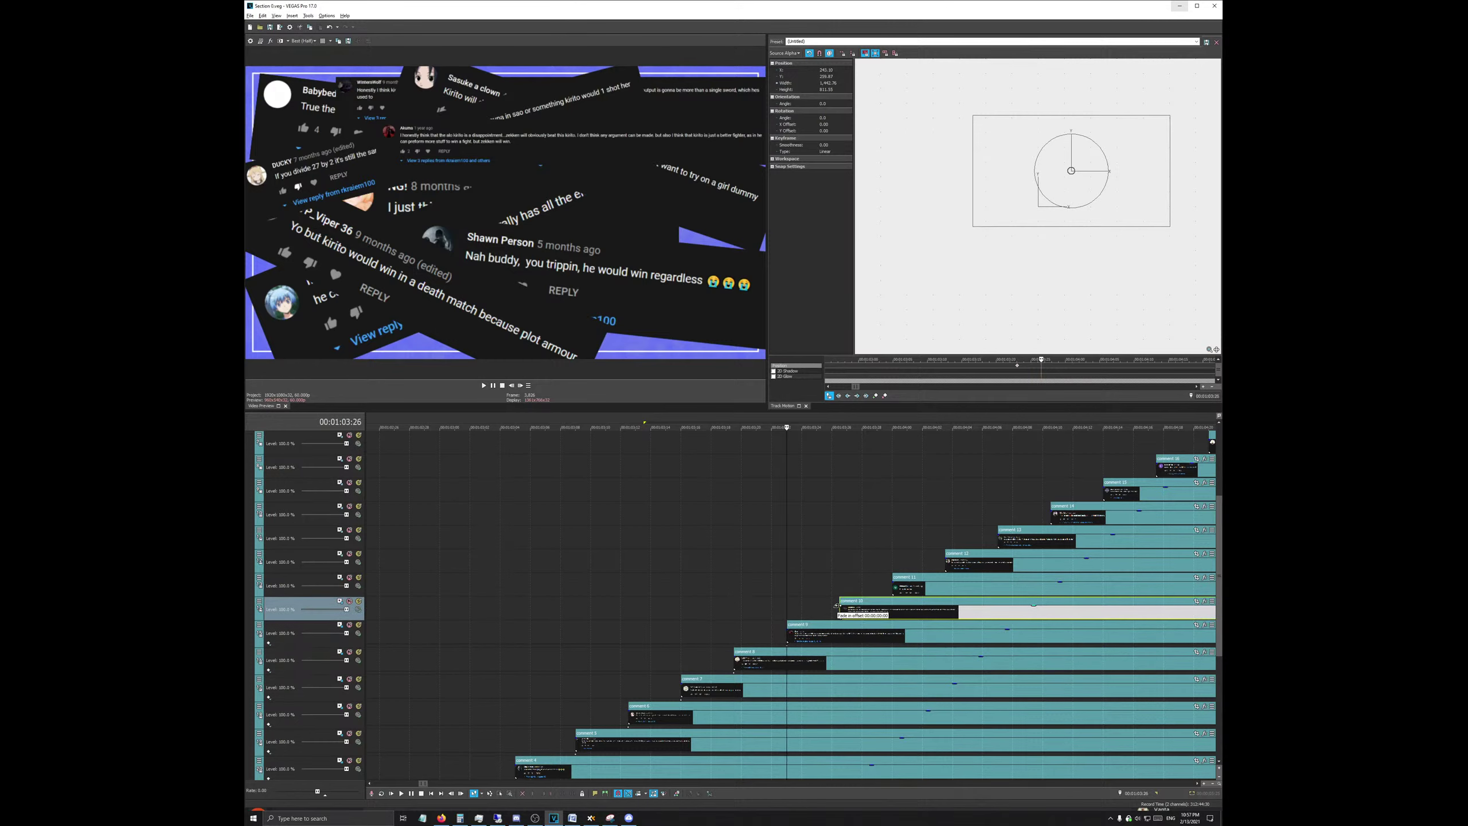
{"action": "mouse_move", "coordinate": [836, 607]}
{"action": "left_mouse_down"}
{"action": "mouse_move", "coordinate": [808, 607]}
{"action": "mouse_move", "coordinate": [858, 609]}
{"action": "left_mouse_up"}
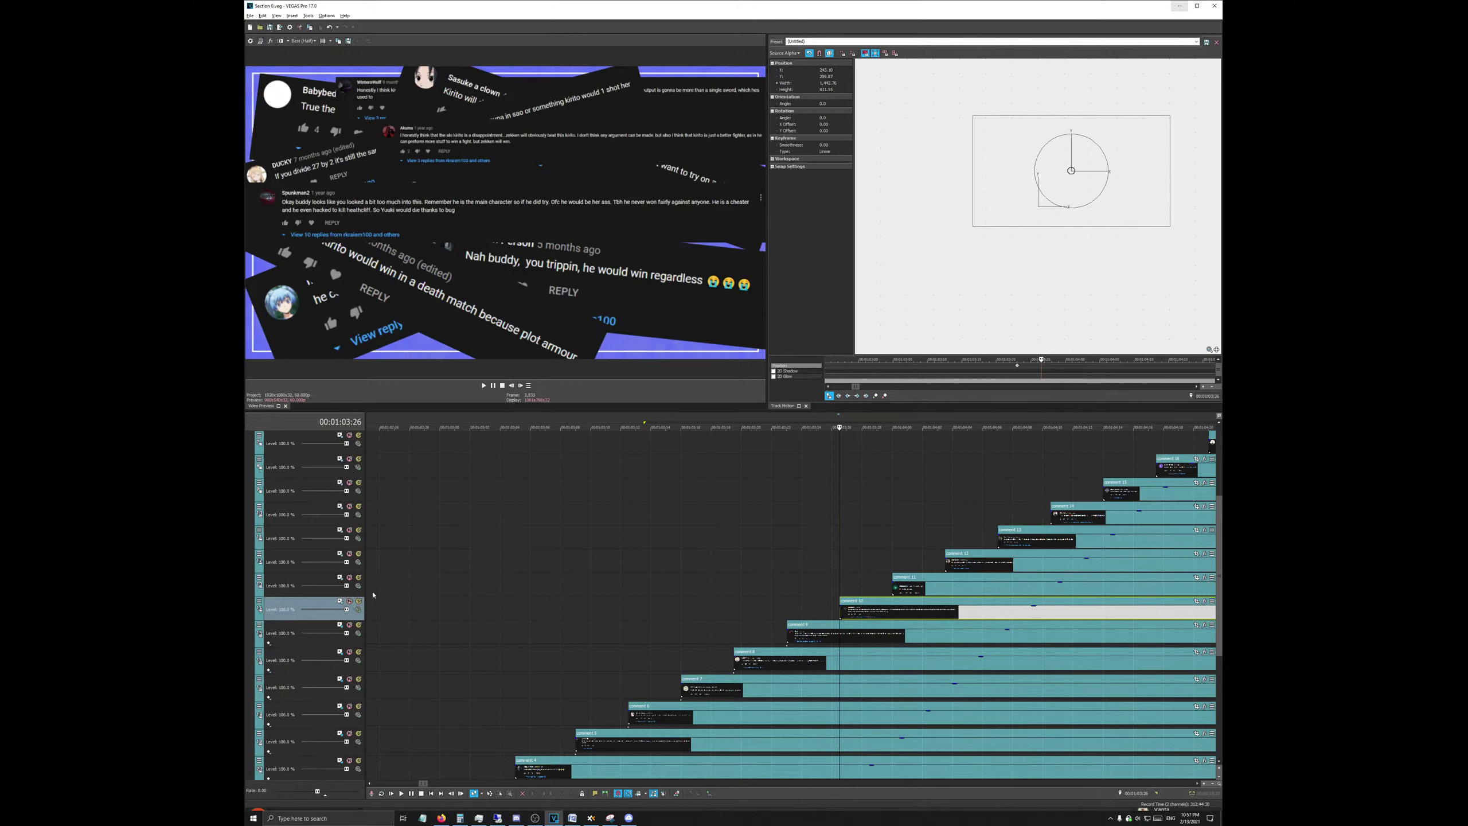
{"action": "scroll", "coordinate": [817, 597], "scroll_direction": "up", "scroll_amount": 3}
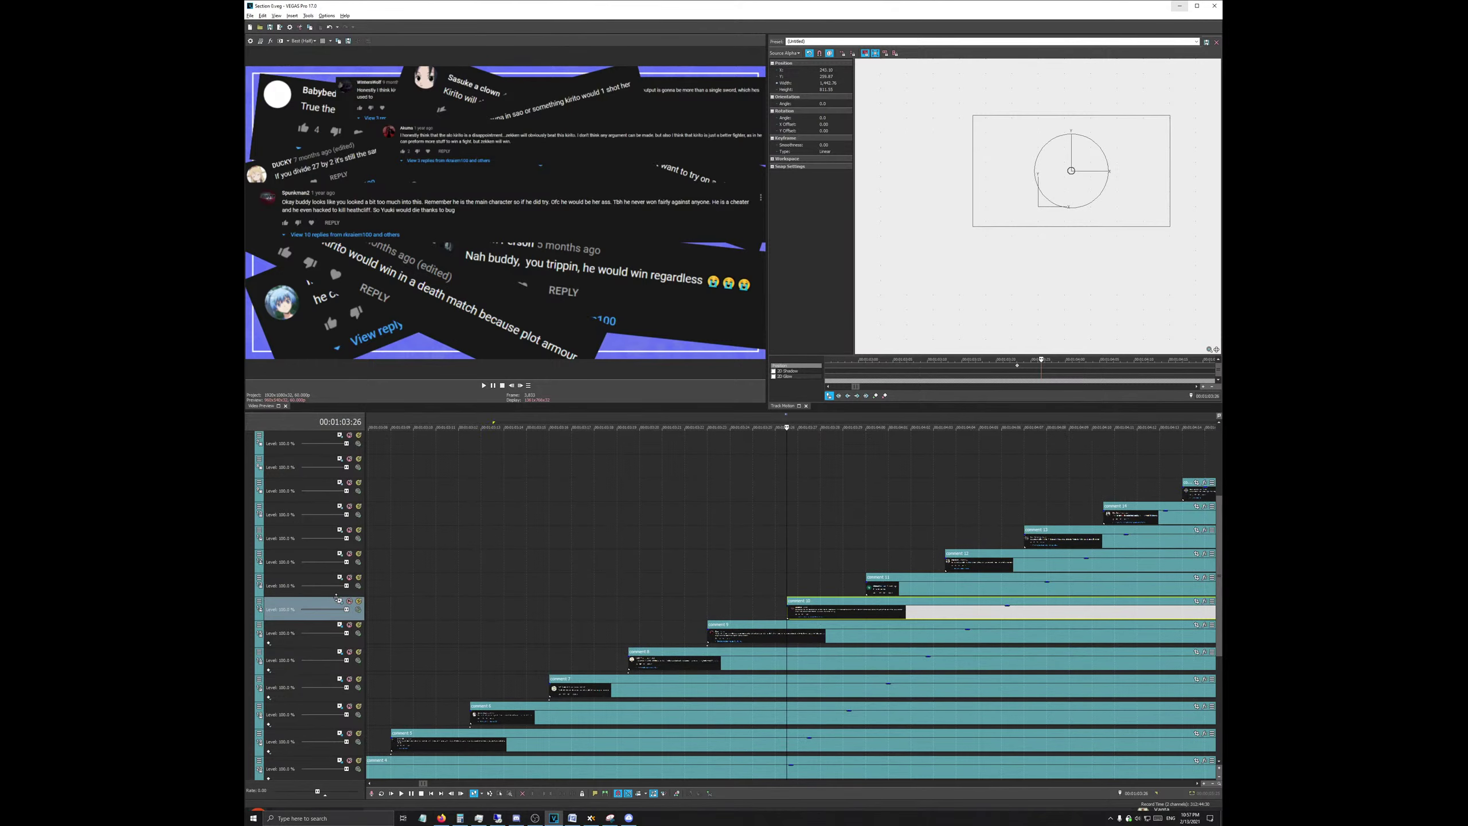
{"action": "right_click", "coordinate": [1017, 366]}
{"action": "left_click", "coordinate": [1050, 362]}
{"action": "right_click", "coordinate": [628, 674]}
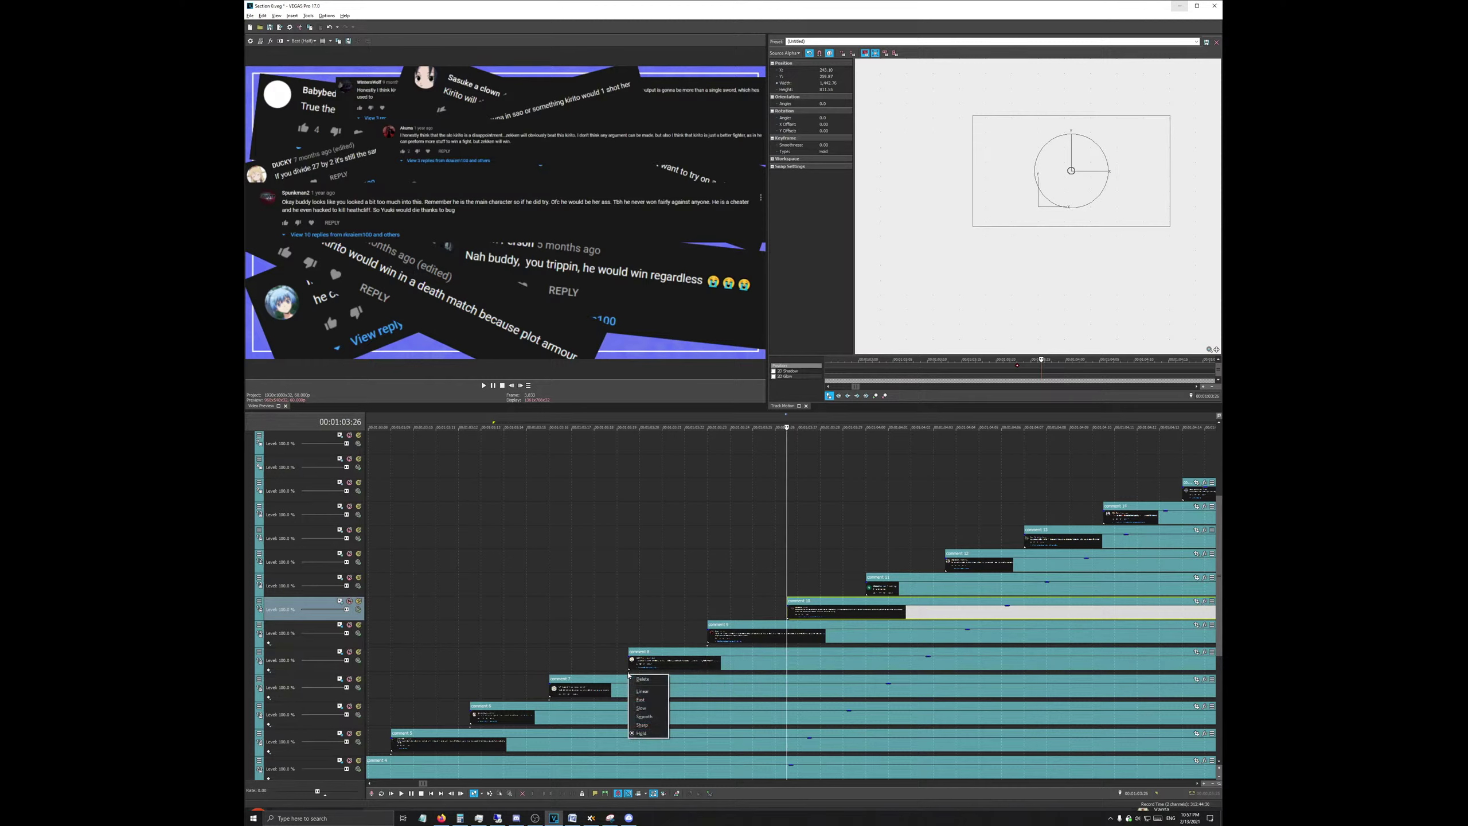
Step: Shrink the tenth comment to the bottom of the frame with a Hold keyframe, and move the playhead to the eleventh comment's start at 00:01:04:00
{"action": "left_click", "coordinate": [339, 601]}
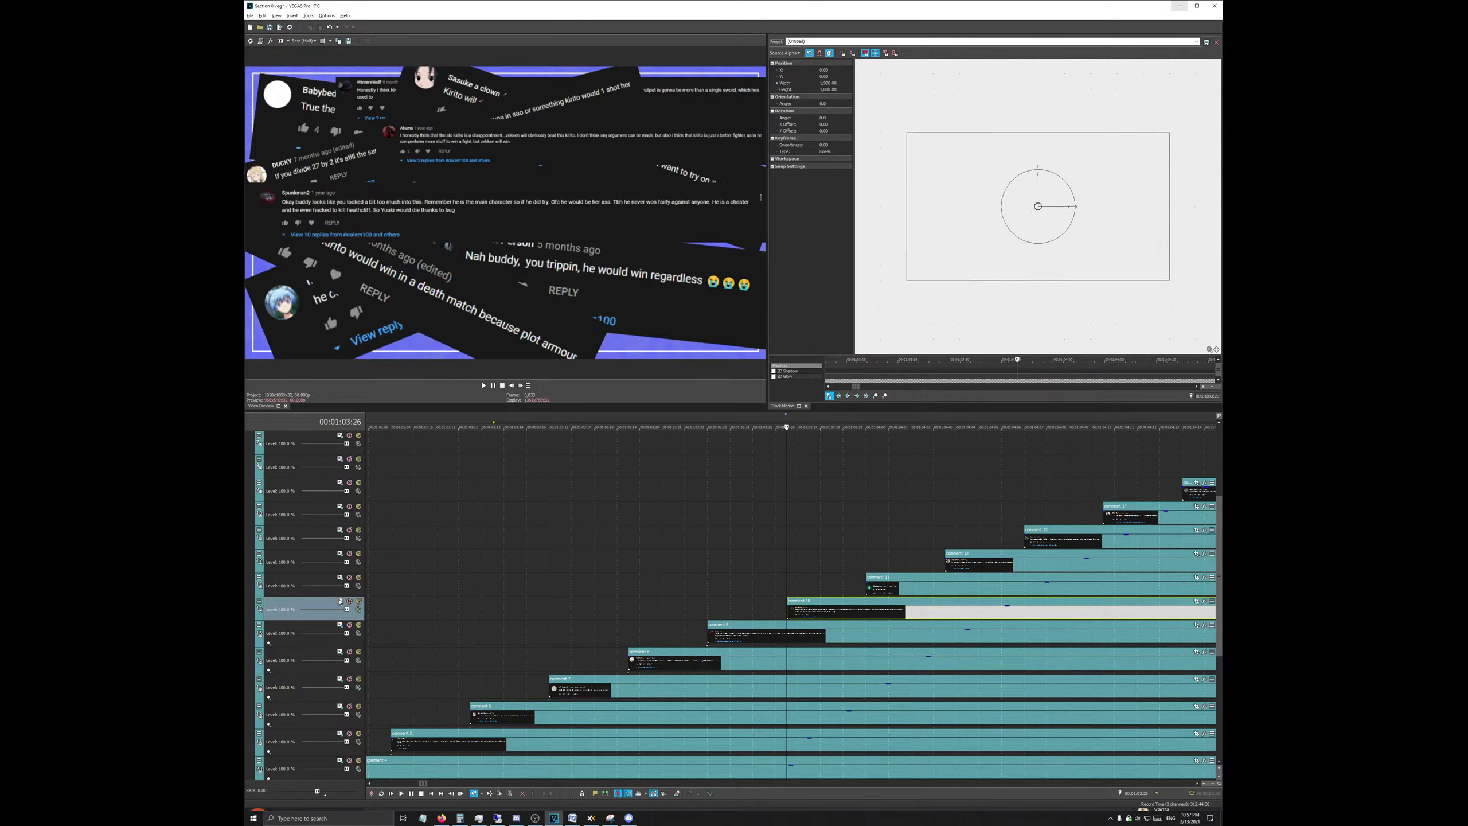
{"action": "left_click_drag", "start_coordinate": [908, 134], "coordinate": [957, 252]}
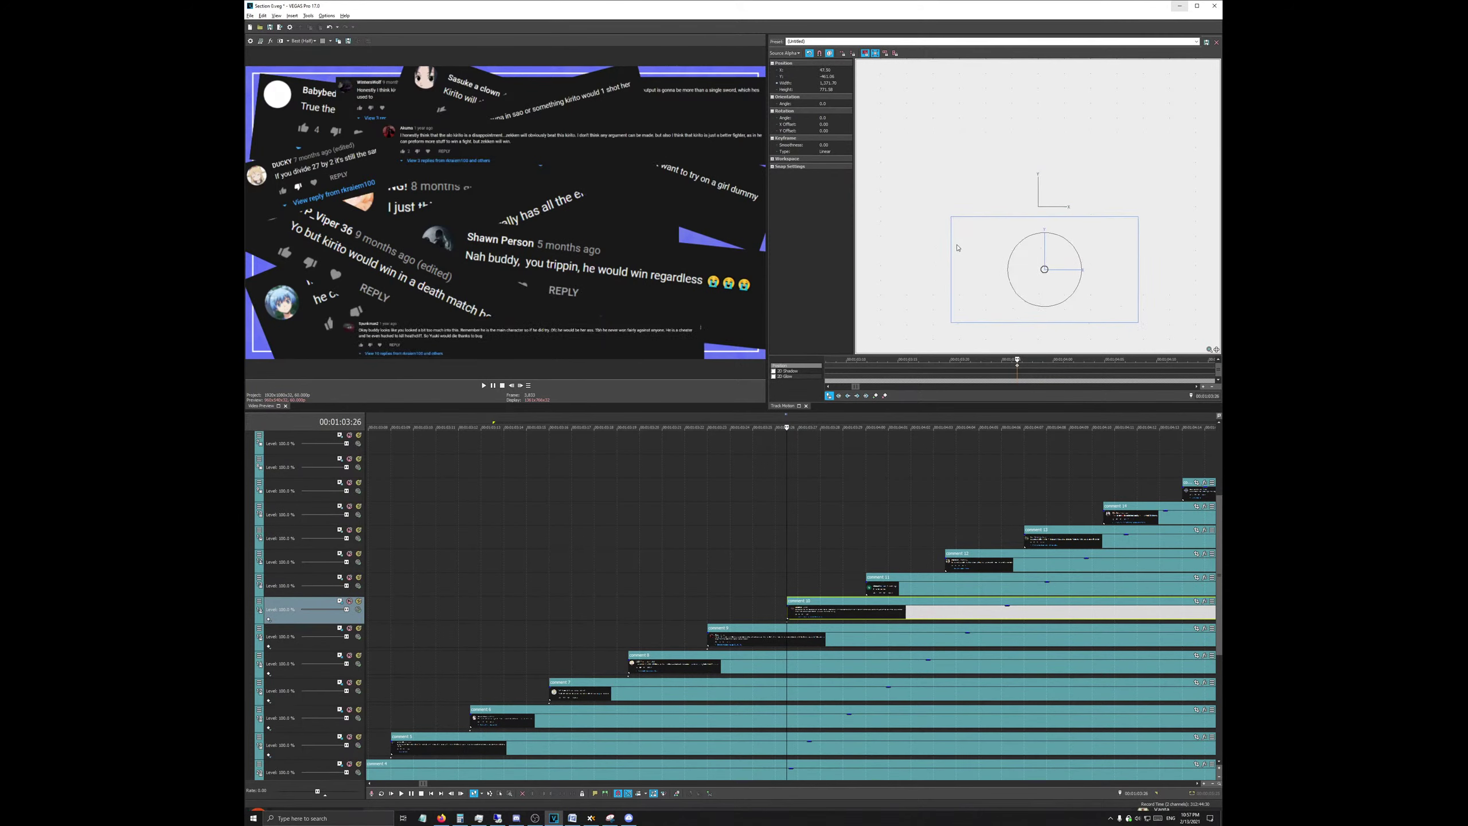
{"action": "left_click", "coordinate": [864, 526]}
{"action": "scroll", "coordinate": [864, 529], "scroll_direction": "down", "scroll_amount": 4}
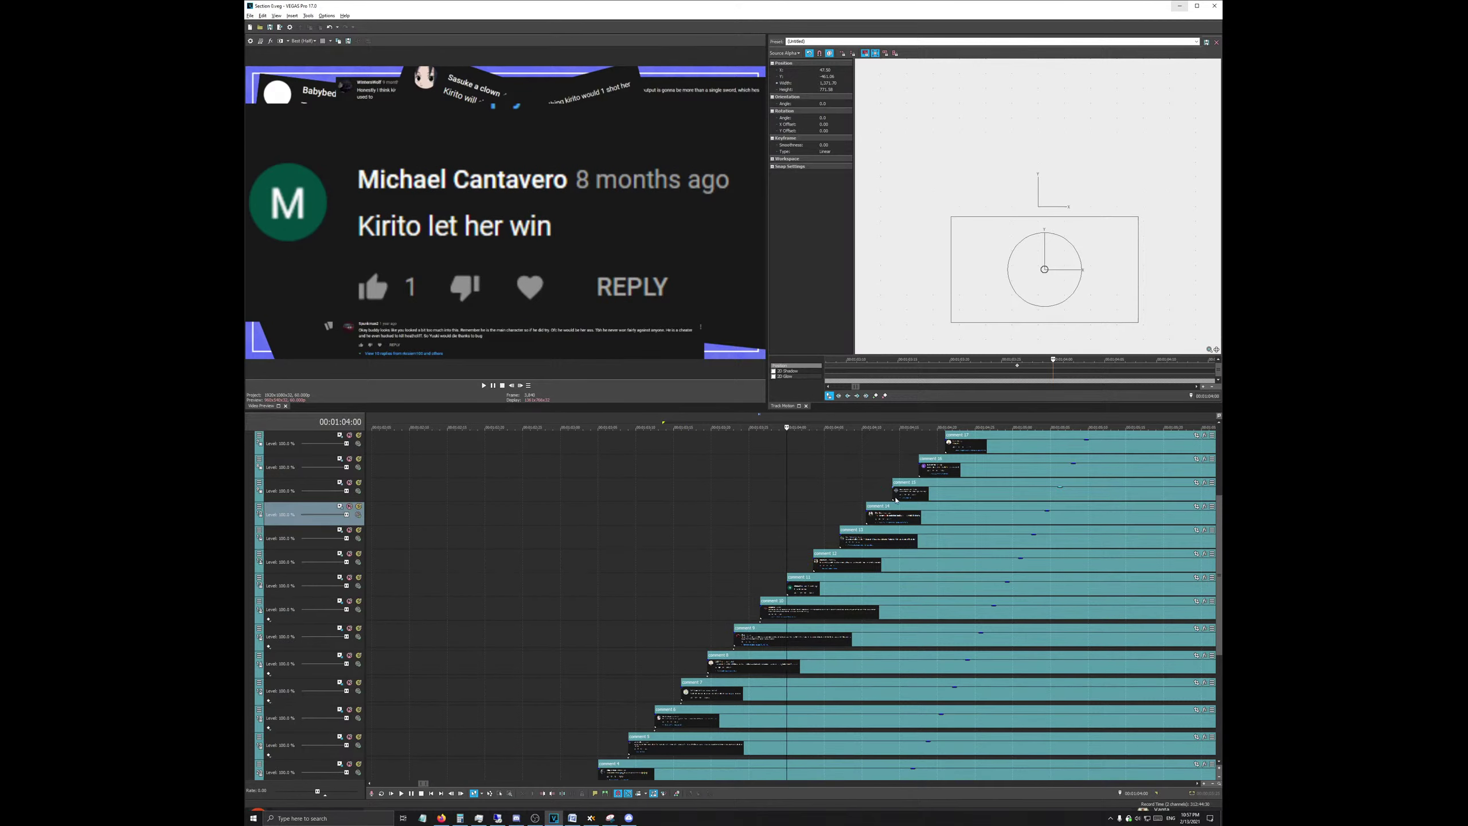
{"action": "right_click", "coordinate": [1018, 366]}
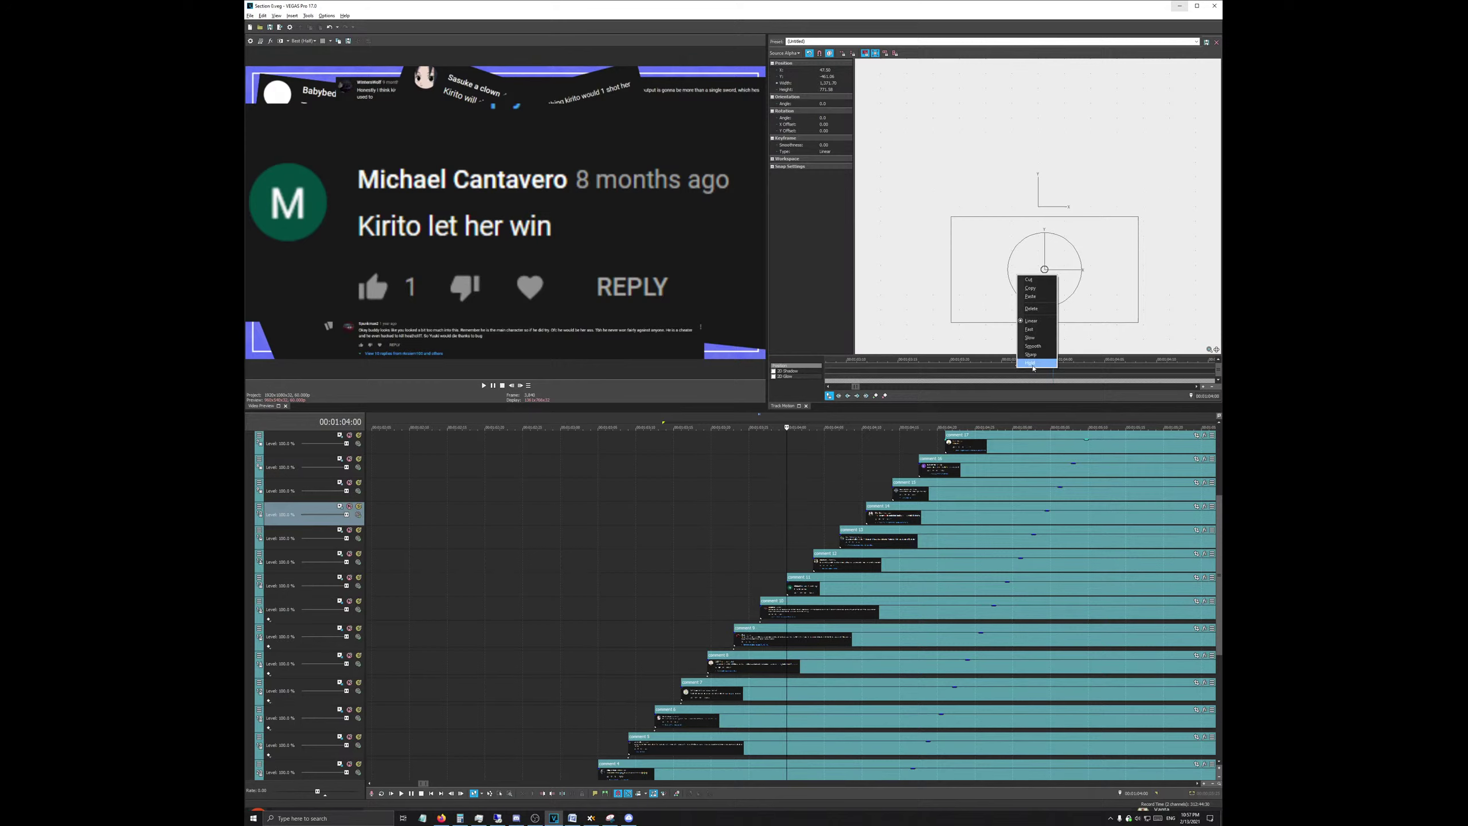
{"action": "left_click", "coordinate": [1031, 362]}
{"action": "scroll", "coordinate": [881, 564], "scroll_direction": "up", "scroll_amount": 5}
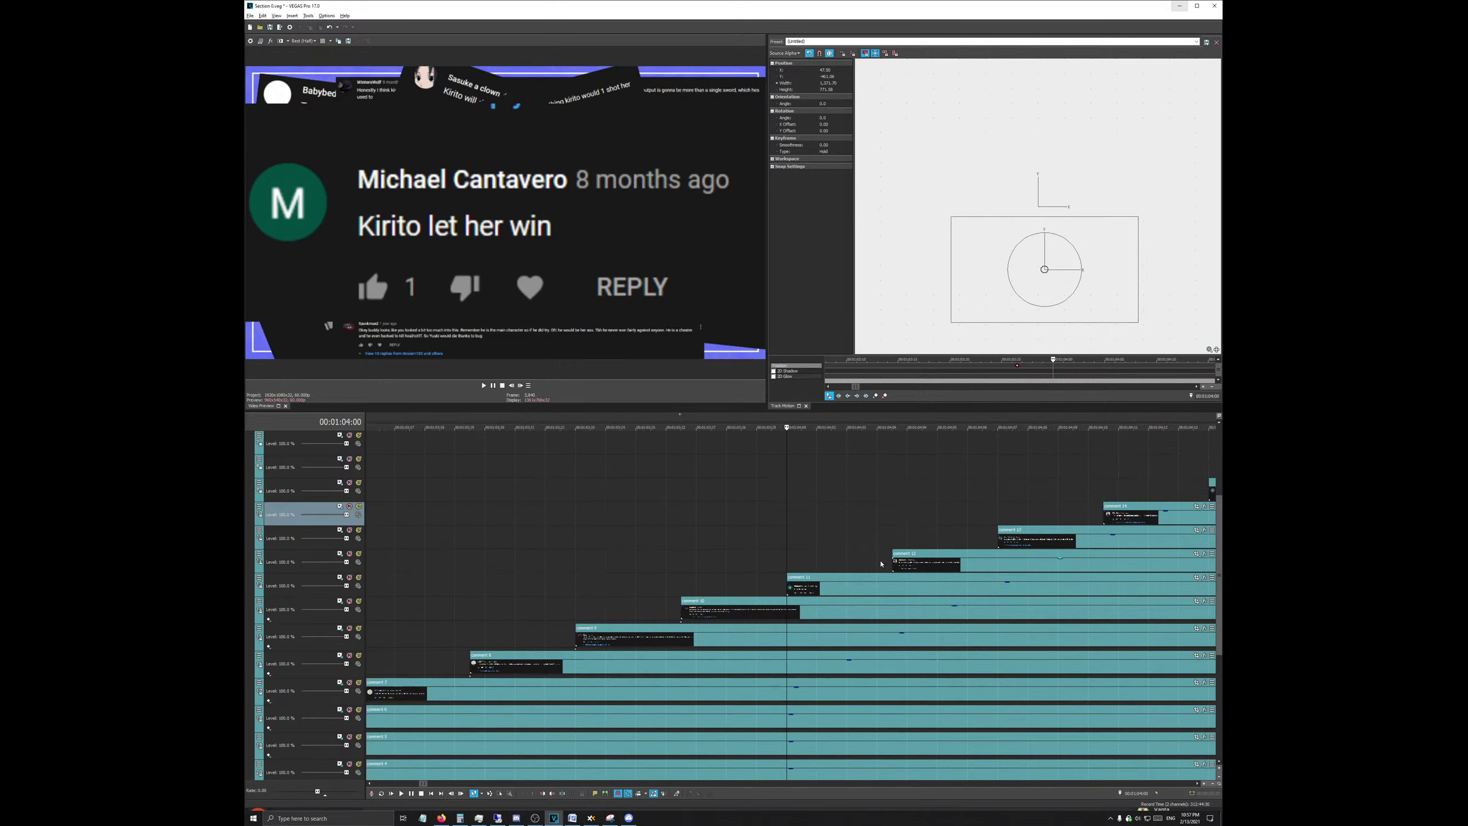
{"action": "left_click", "coordinate": [342, 556]}
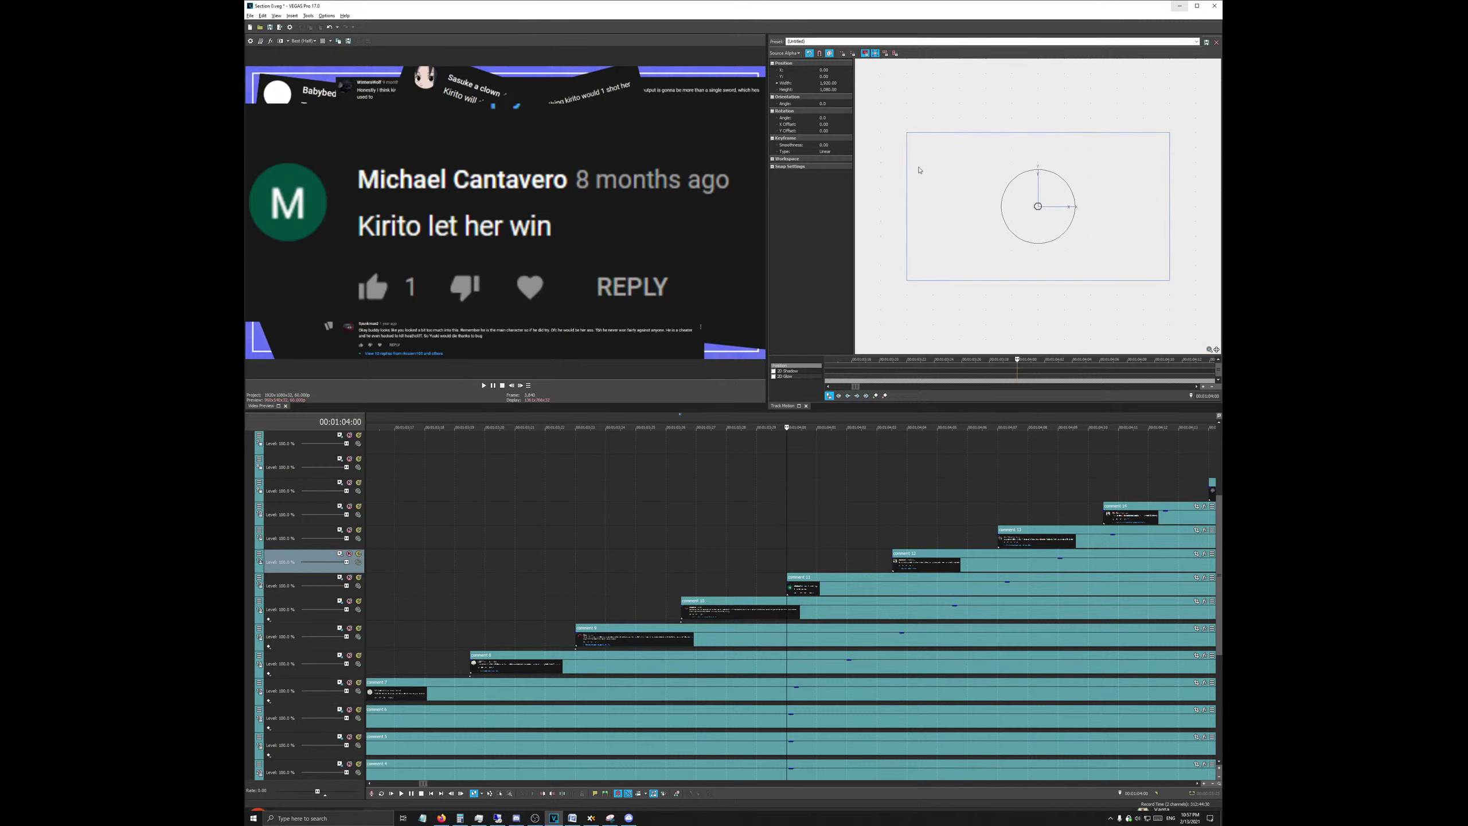
{"action": "left_click_drag", "start_coordinate": [914, 138], "coordinate": [934, 146]}
{"action": "key", "text": "ctrl+z"}
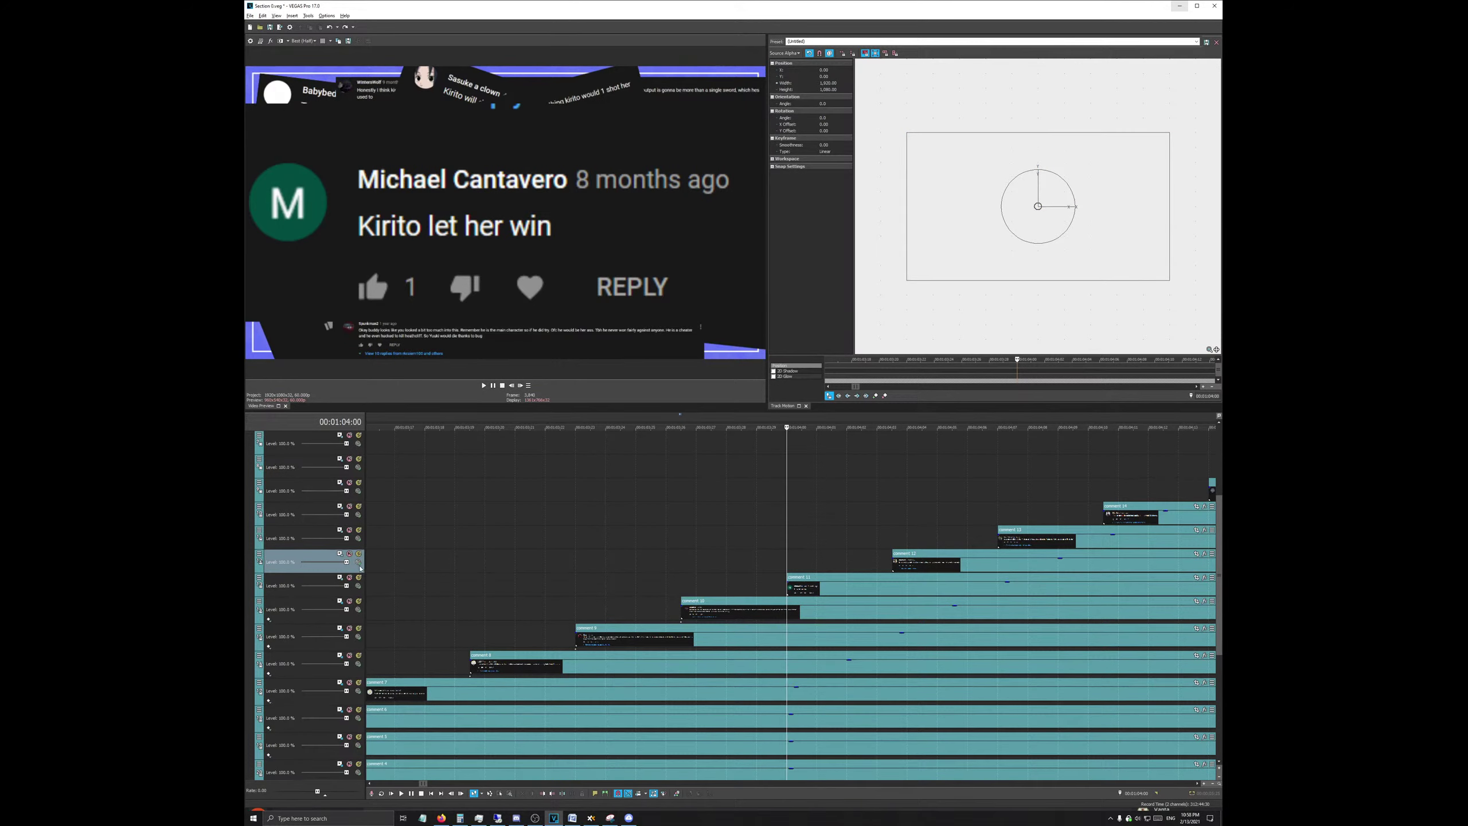
Step: Shrink and tilt the eleventh comment counterclockwise in the frame's upper left, and move the playhead to the twelfth comment's start at 00:01:04:03
{"action": "left_click", "coordinate": [343, 579]}
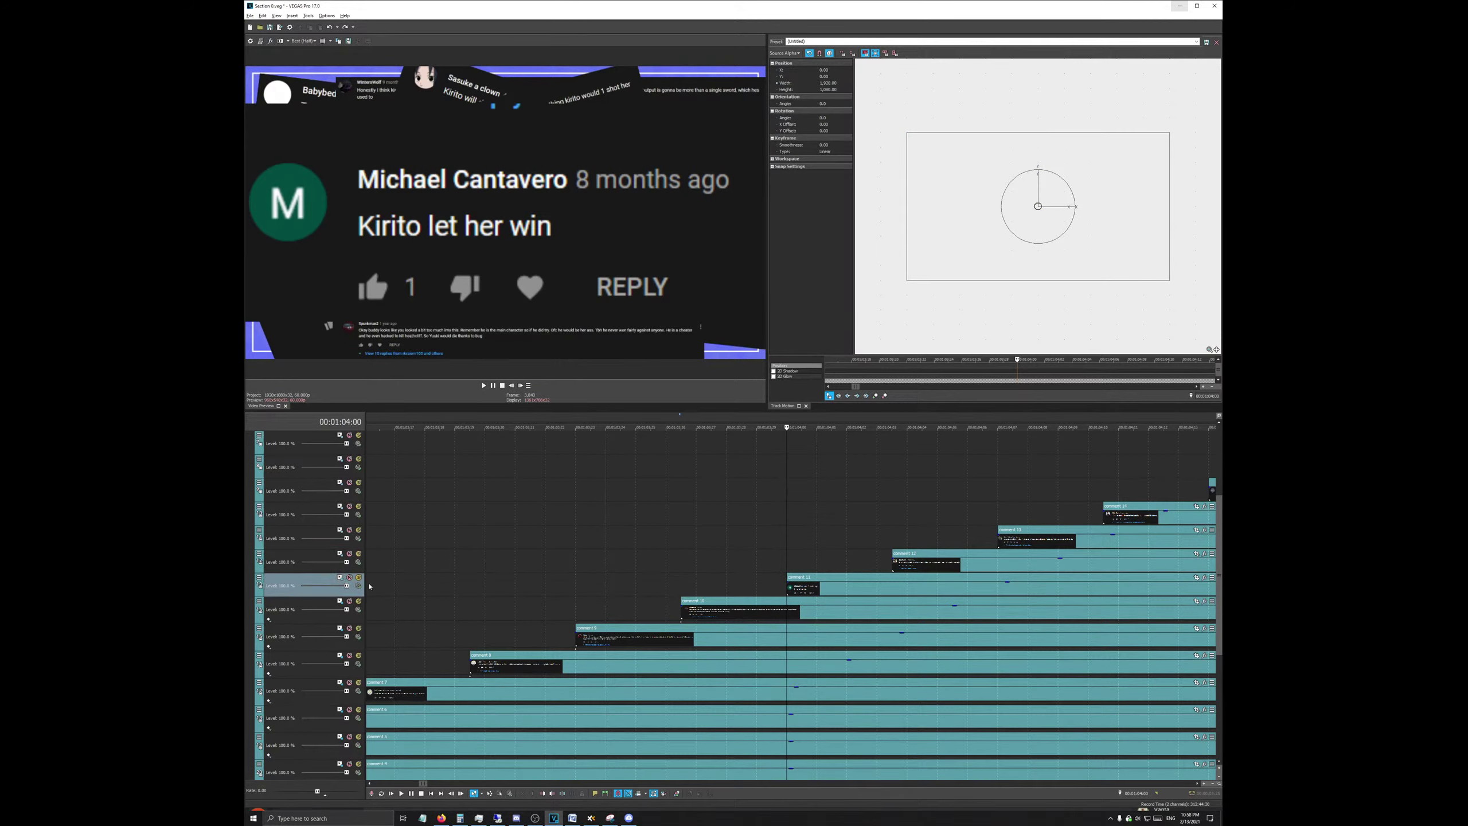
{"action": "left_click_drag", "start_coordinate": [906, 133], "coordinate": [924, 168]}
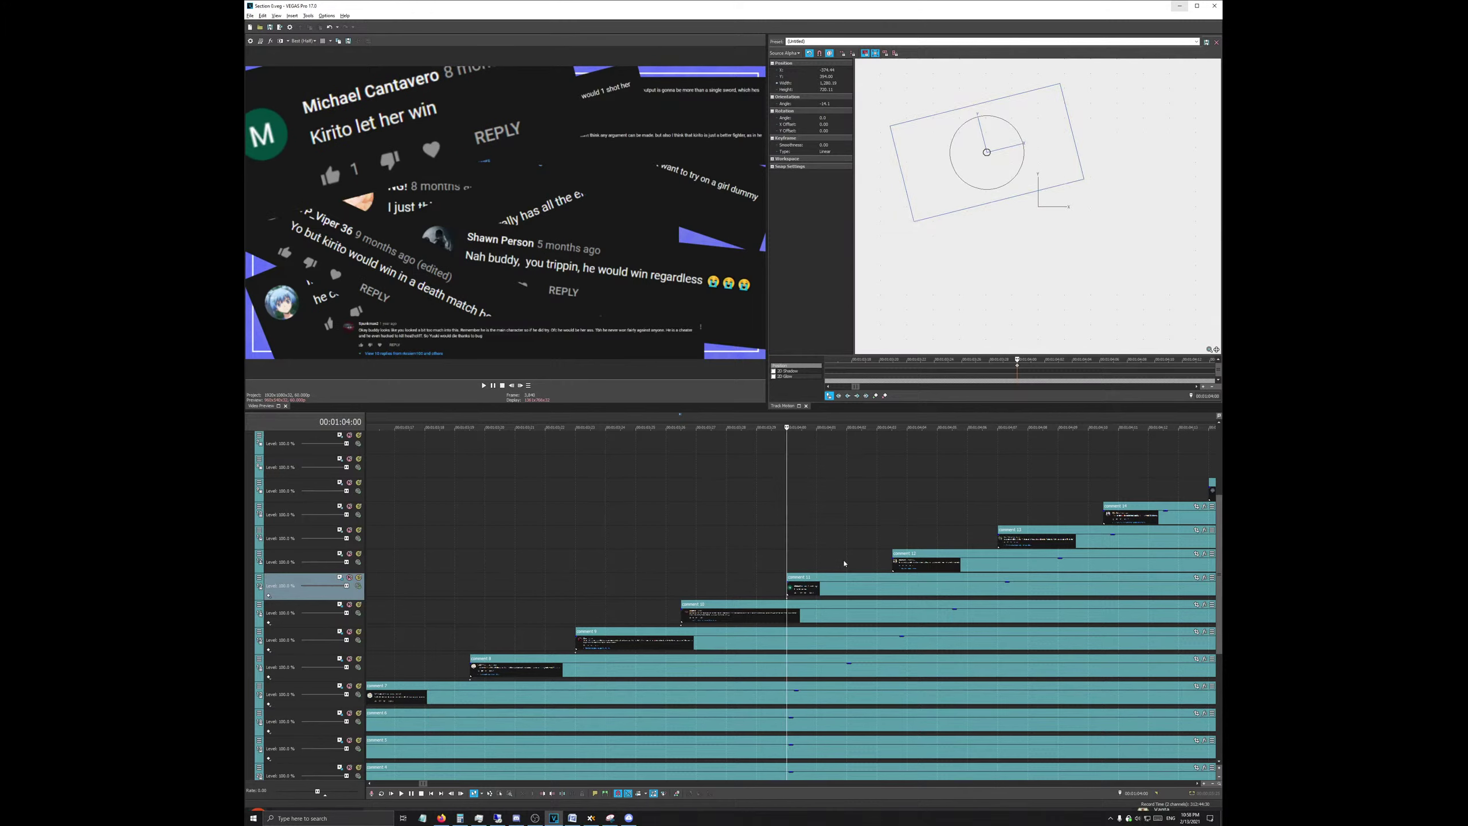
{"action": "scroll", "coordinate": [844, 564], "scroll_direction": "down", "scroll_amount": 5}
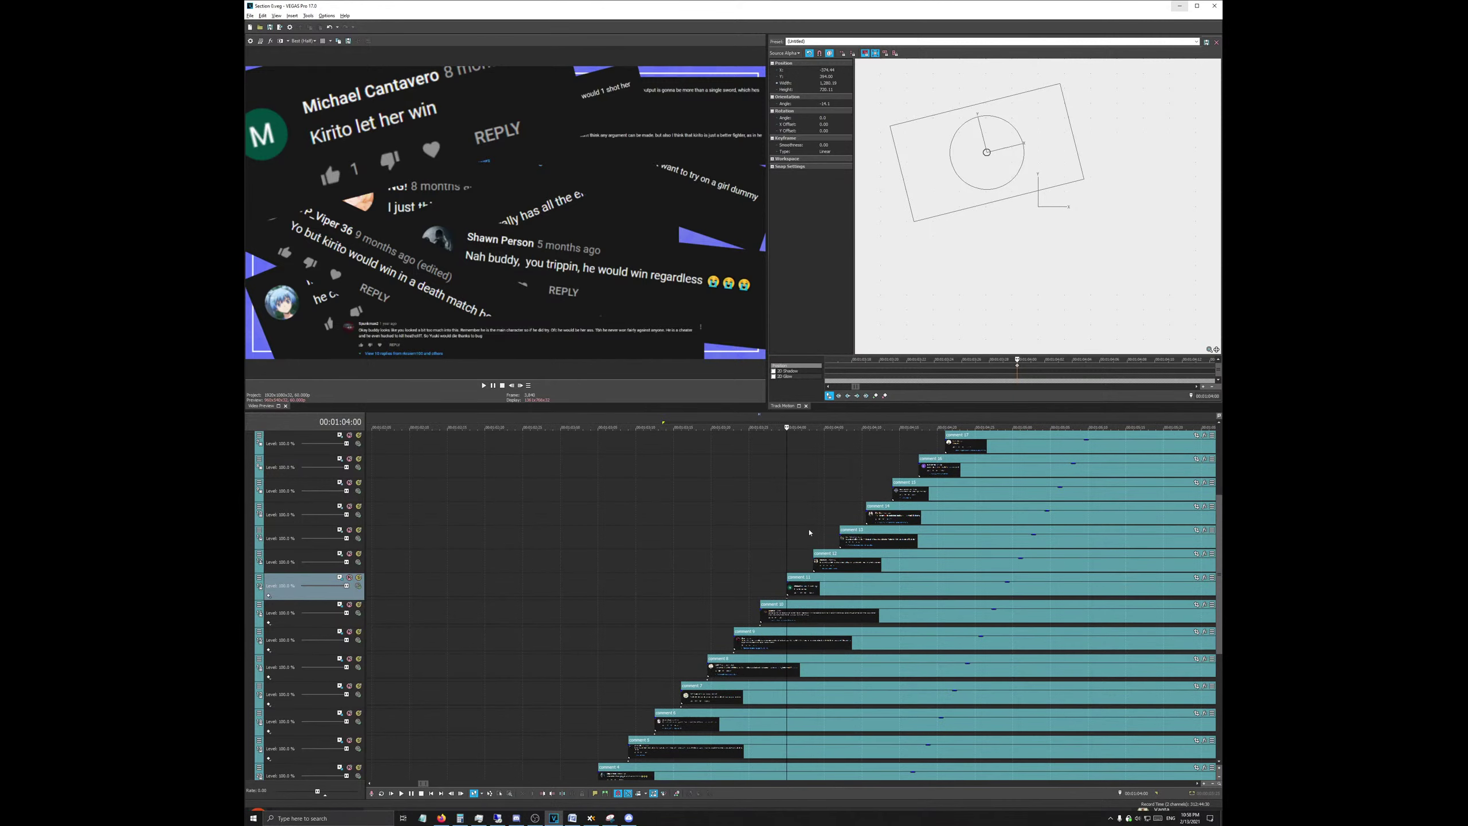
{"action": "left_click", "coordinate": [809, 532]}
{"action": "scroll", "coordinate": [906, 591], "scroll_direction": "up", "scroll_amount": 3}
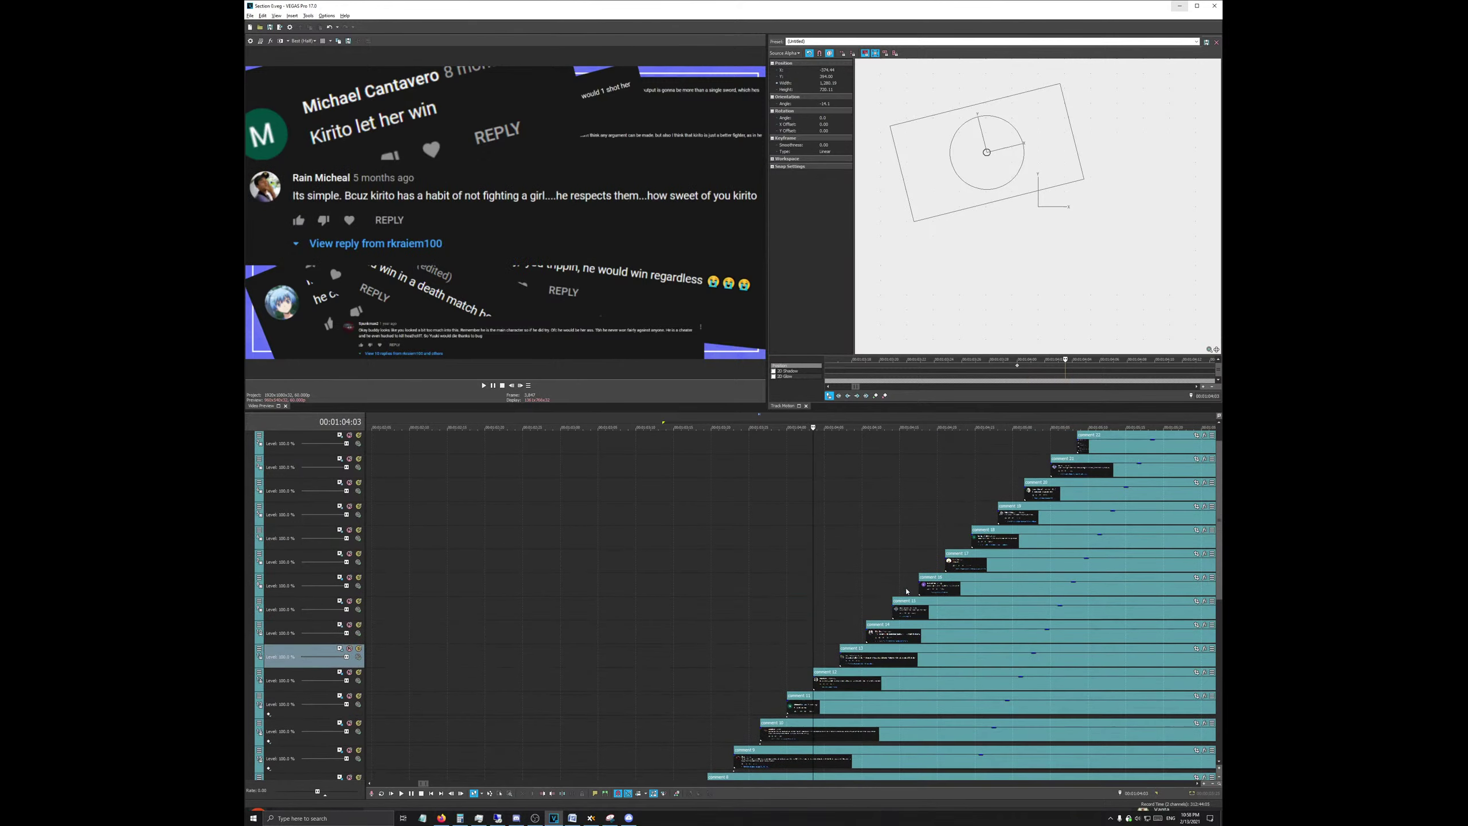
{"action": "scroll", "coordinate": [903, 589], "scroll_direction": "down", "scroll_amount": 5}
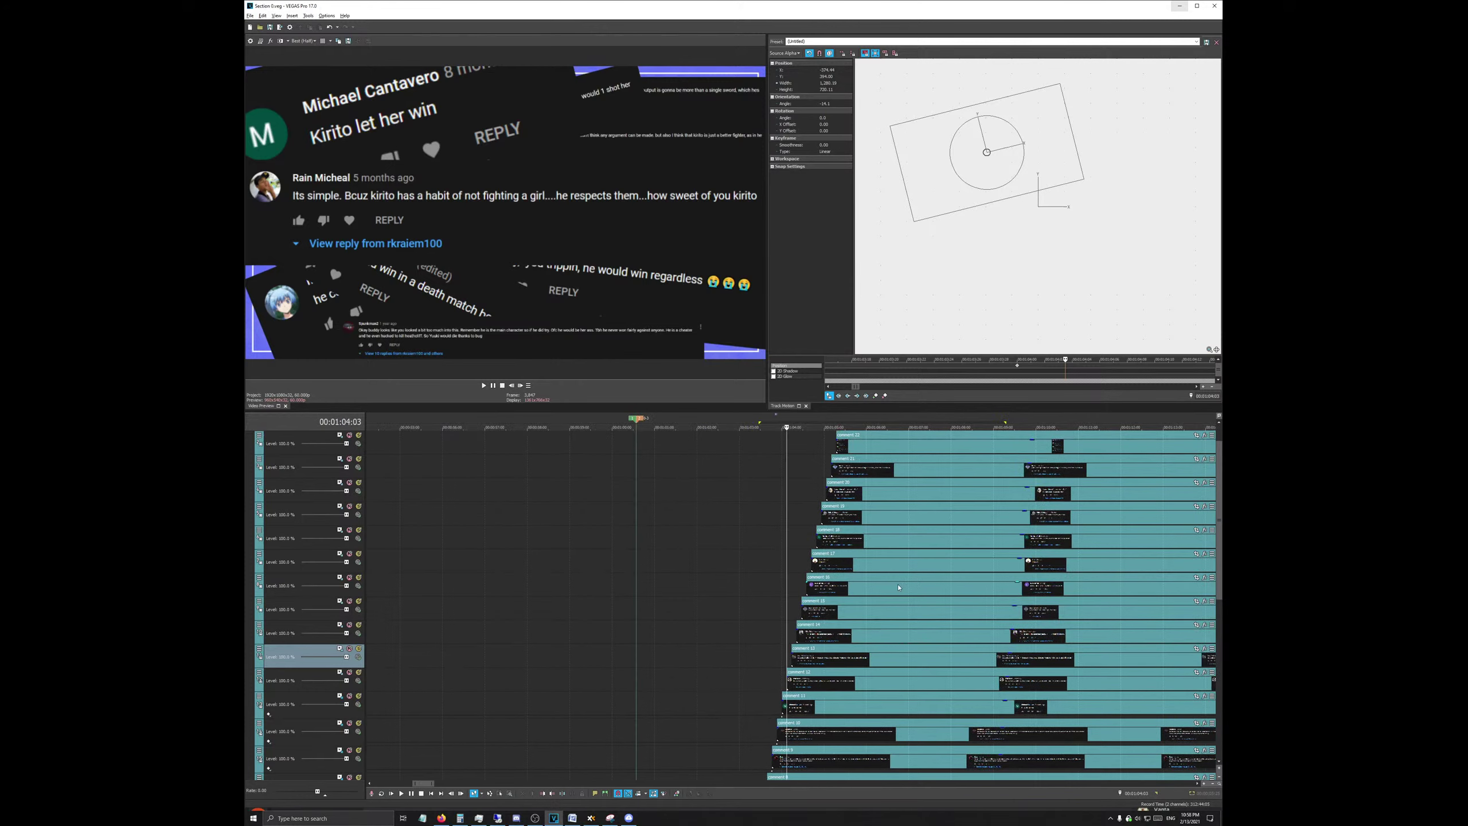
{"action": "scroll", "coordinate": [899, 589], "scroll_direction": "up", "scroll_amount": 5}
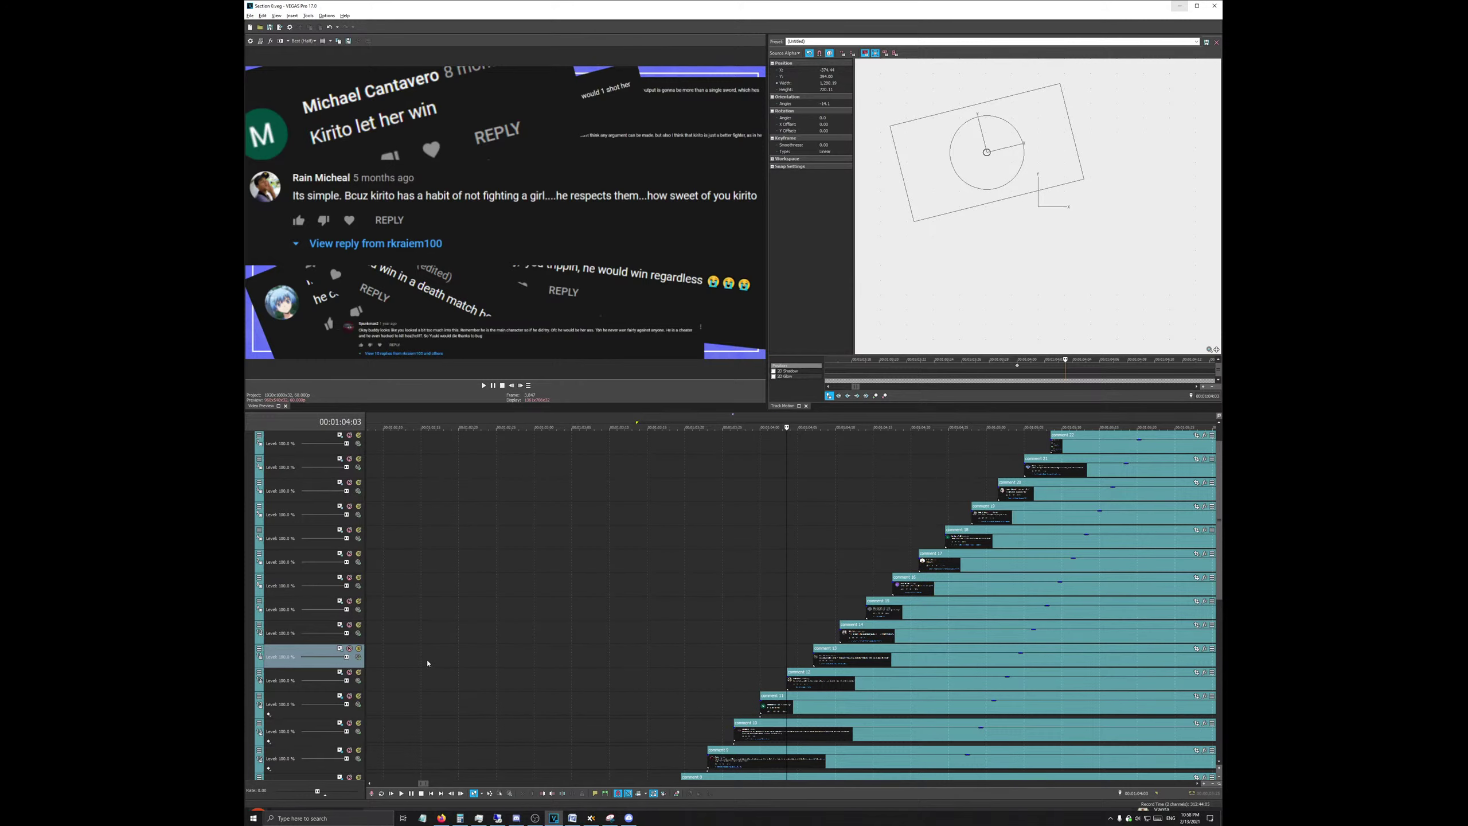
{"action": "scroll", "coordinate": [604, 694], "scroll_direction": "up", "scroll_amount": 4}
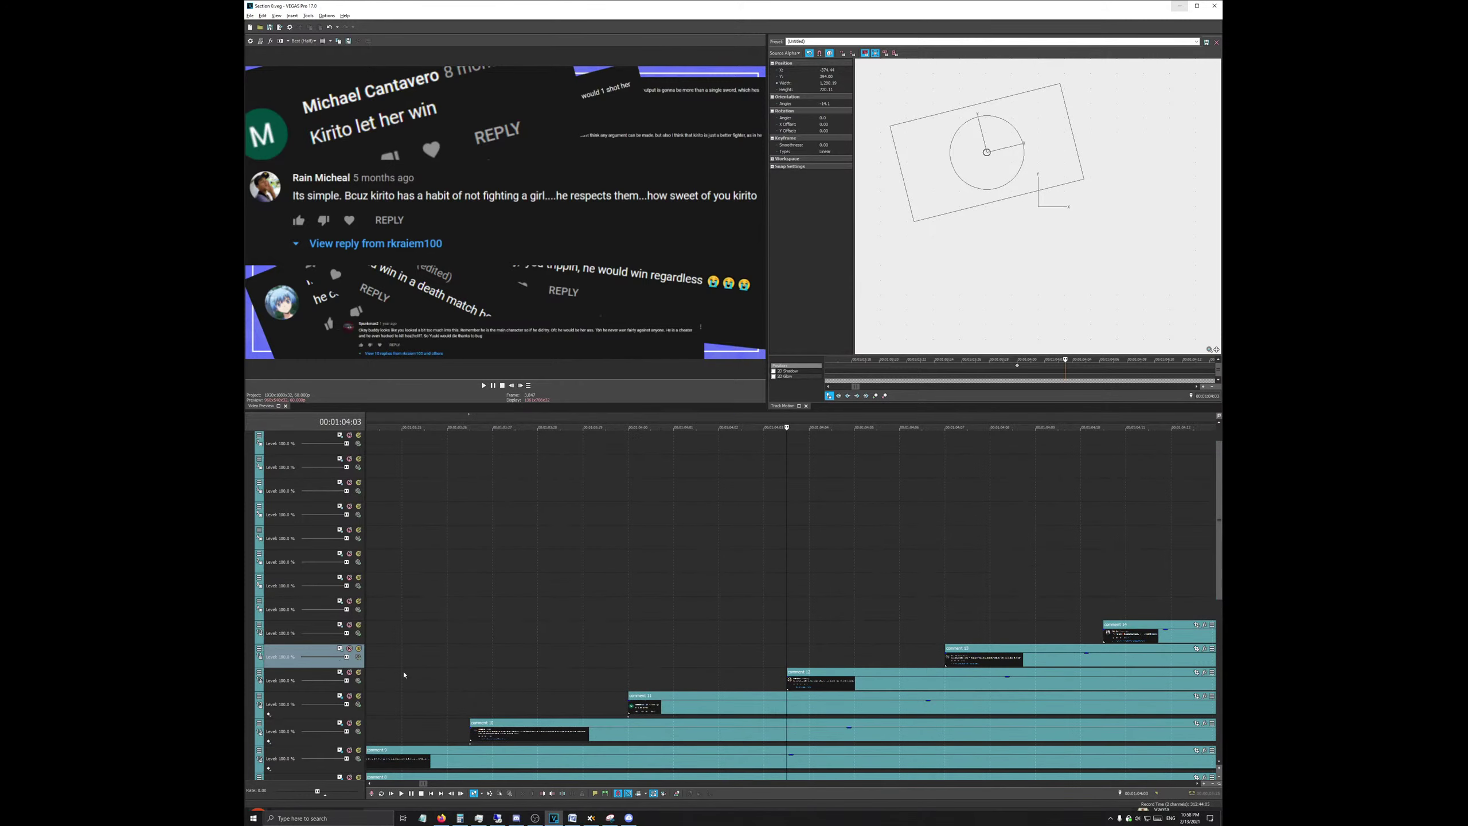
{"action": "key", "text": "ctrl+z"}
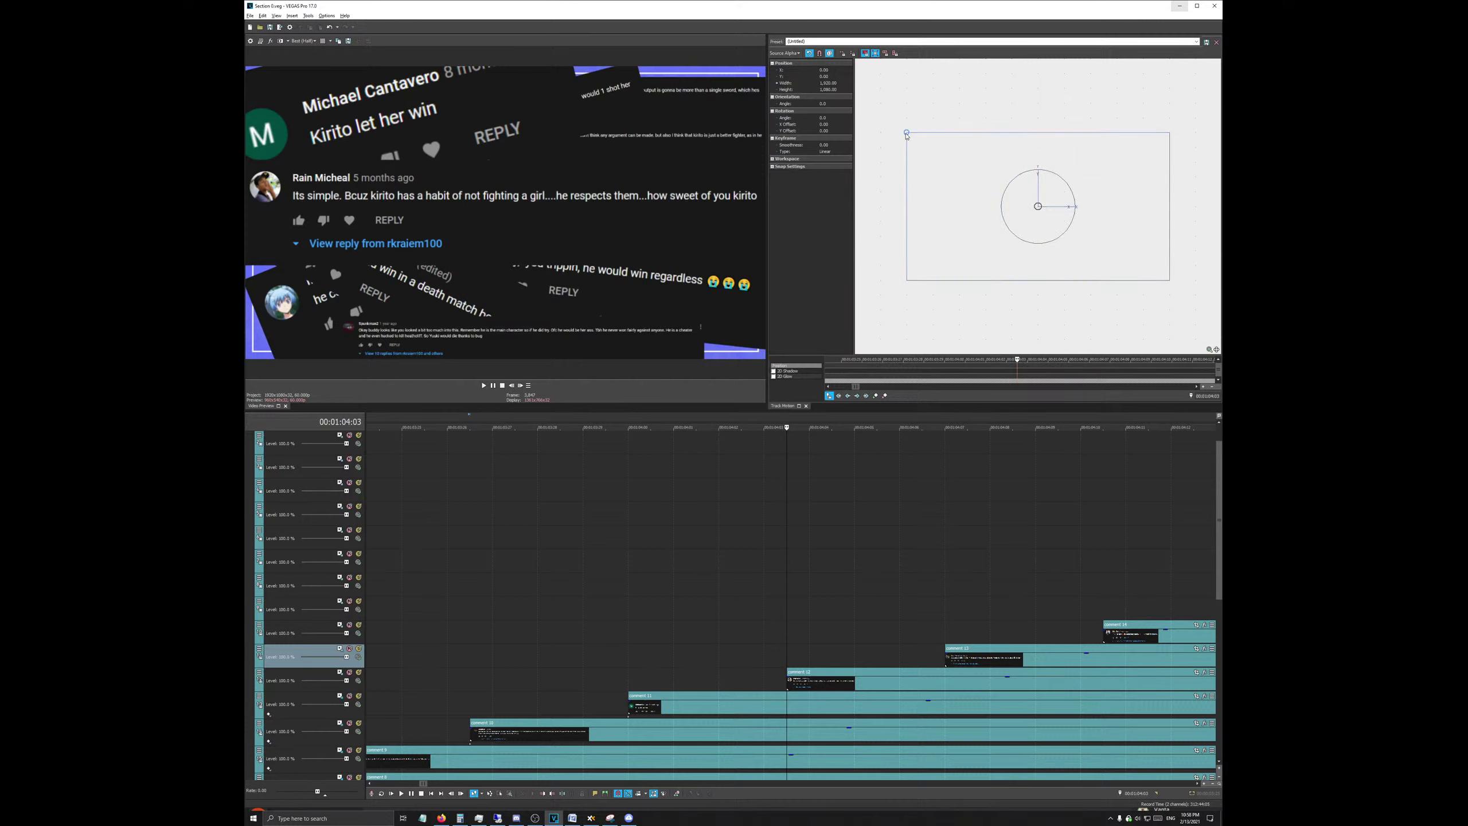
{"action": "left_click_drag", "start_coordinate": [906, 136], "coordinate": [950, 156]}
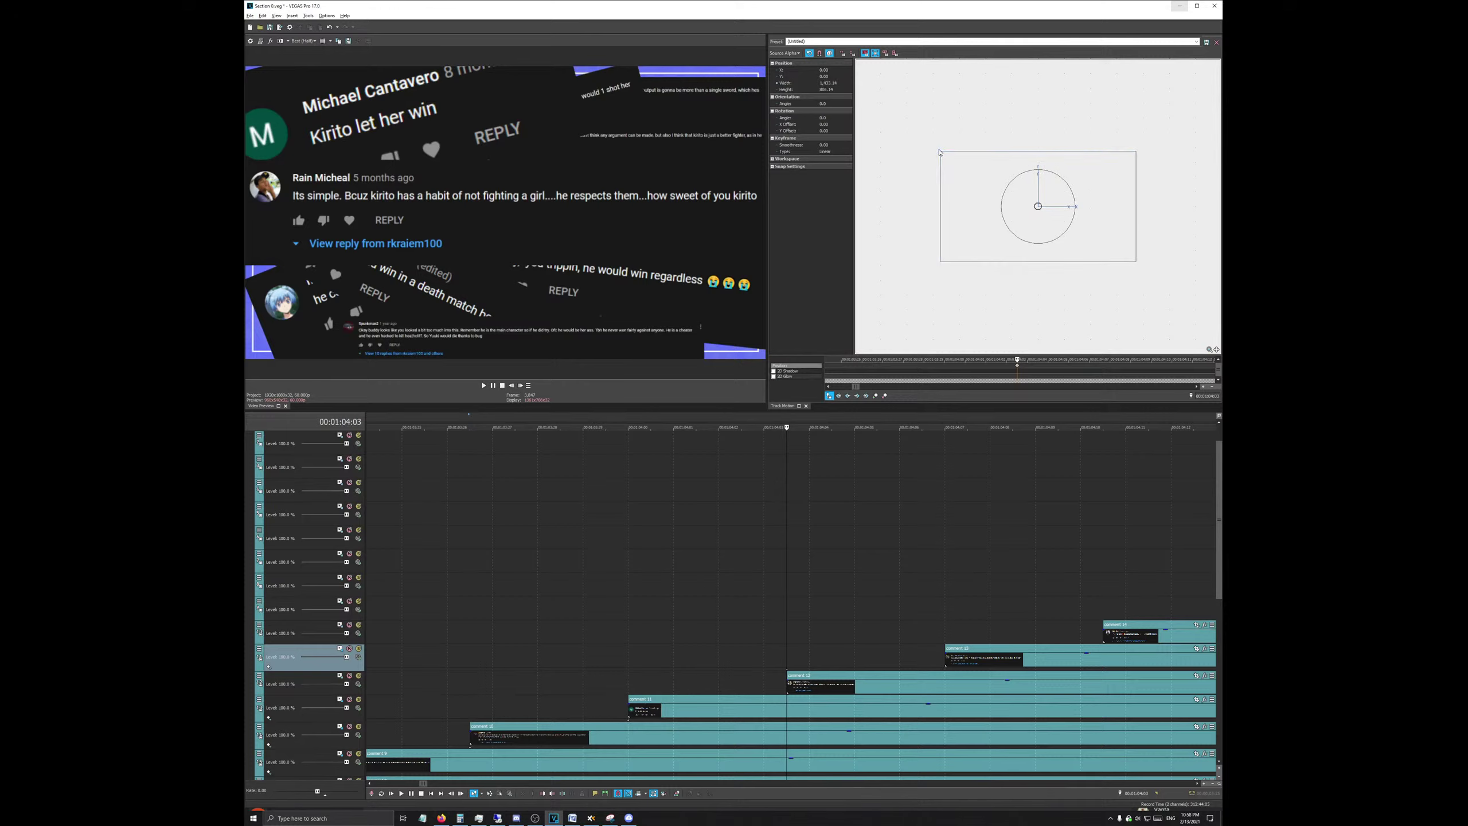
{"action": "key", "text": "ctrl+z"}
{"action": "scroll", "coordinate": [871, 613], "scroll_direction": "up", "scroll_amount": 2}
{"action": "scroll", "coordinate": [871, 613], "scroll_direction": "up", "scroll_amount": 1}
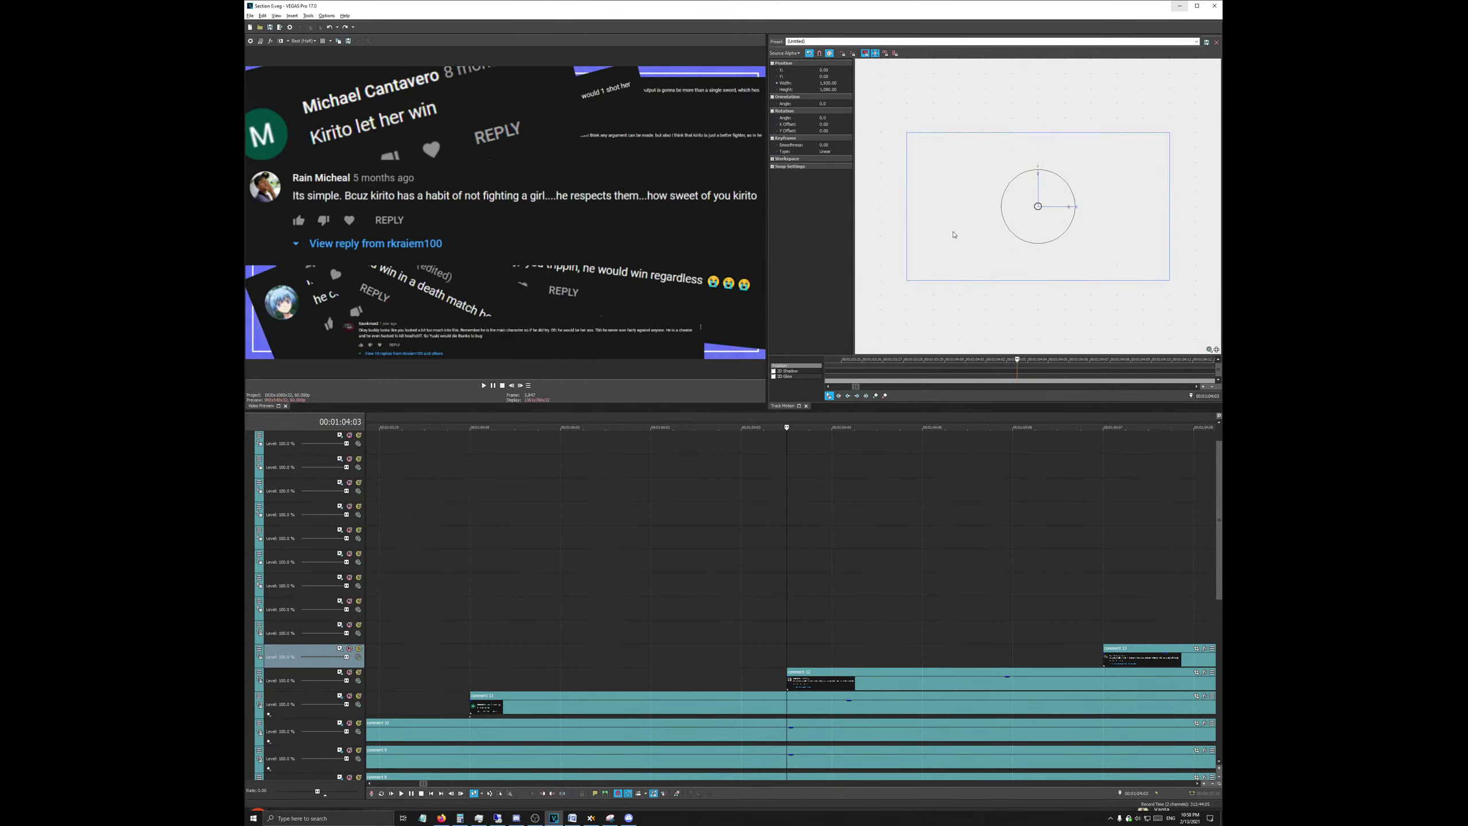
{"action": "mouse_move", "coordinate": [950, 233]}
{"action": "left_mouse_down"}
{"action": "mouse_move", "coordinate": [988, 282]}
{"action": "mouse_move", "coordinate": [945, 222]}
{"action": "left_mouse_up"}
{"action": "key", "text": "ctrl+z"}
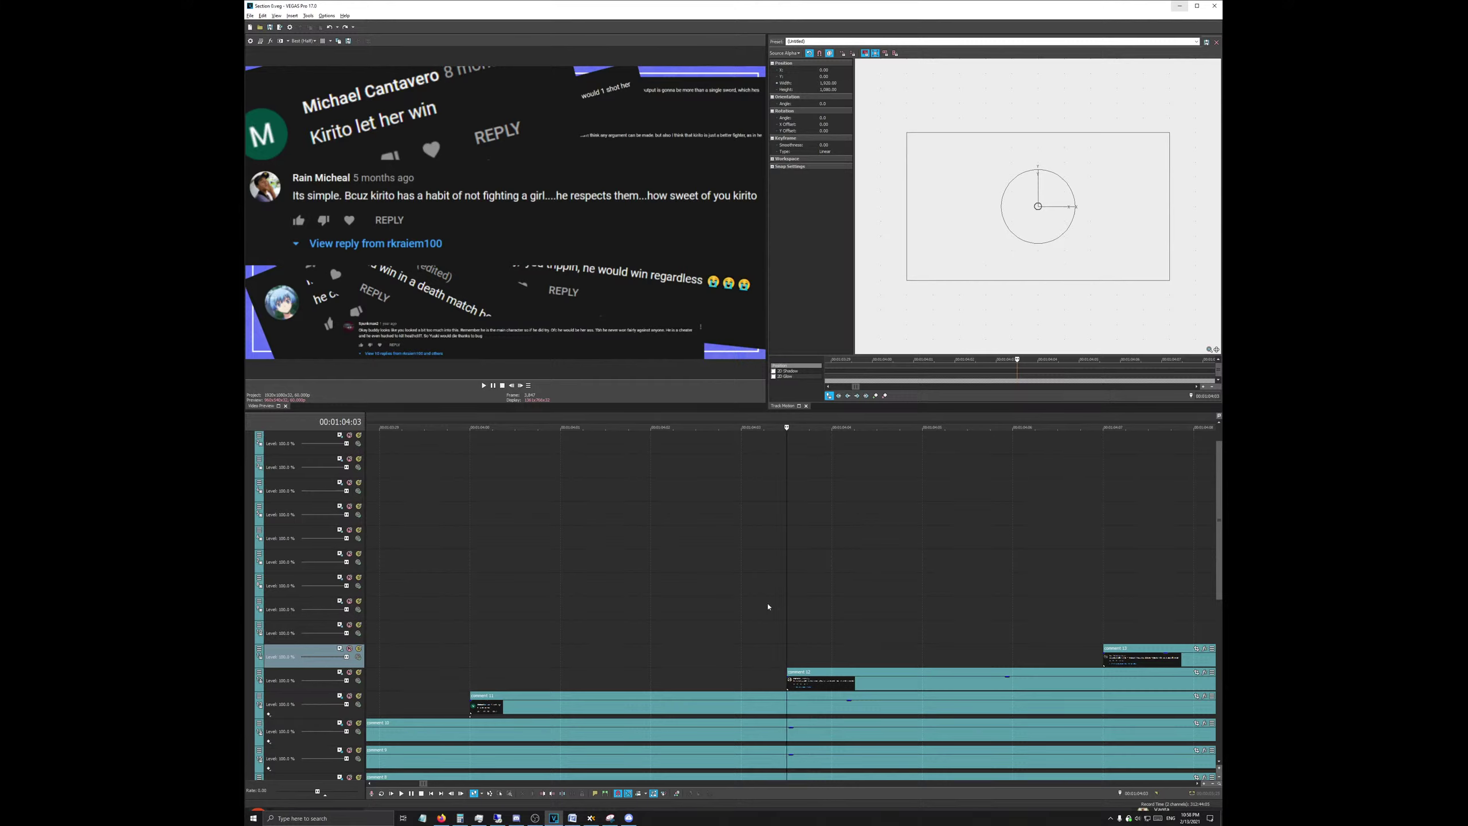
Step: Shrink the twelfth comment, tilt it counterclockwise just right of centre in the frame's upper half, and set its Track Motion keyframe to Hold
{"action": "left_click", "coordinate": [340, 674]}
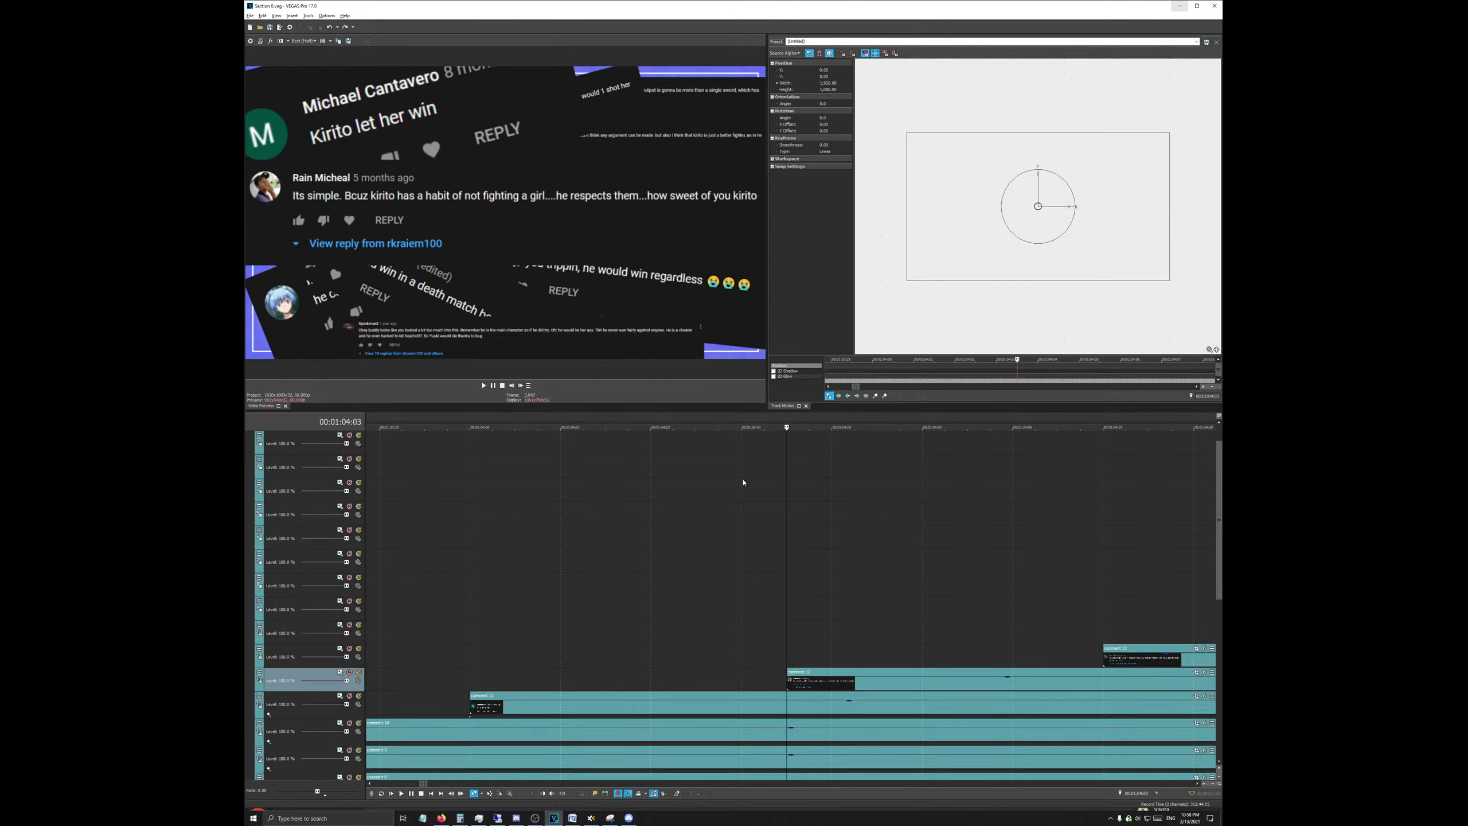
{"action": "left_click_drag", "start_coordinate": [959, 208], "coordinate": [1001, 222]}
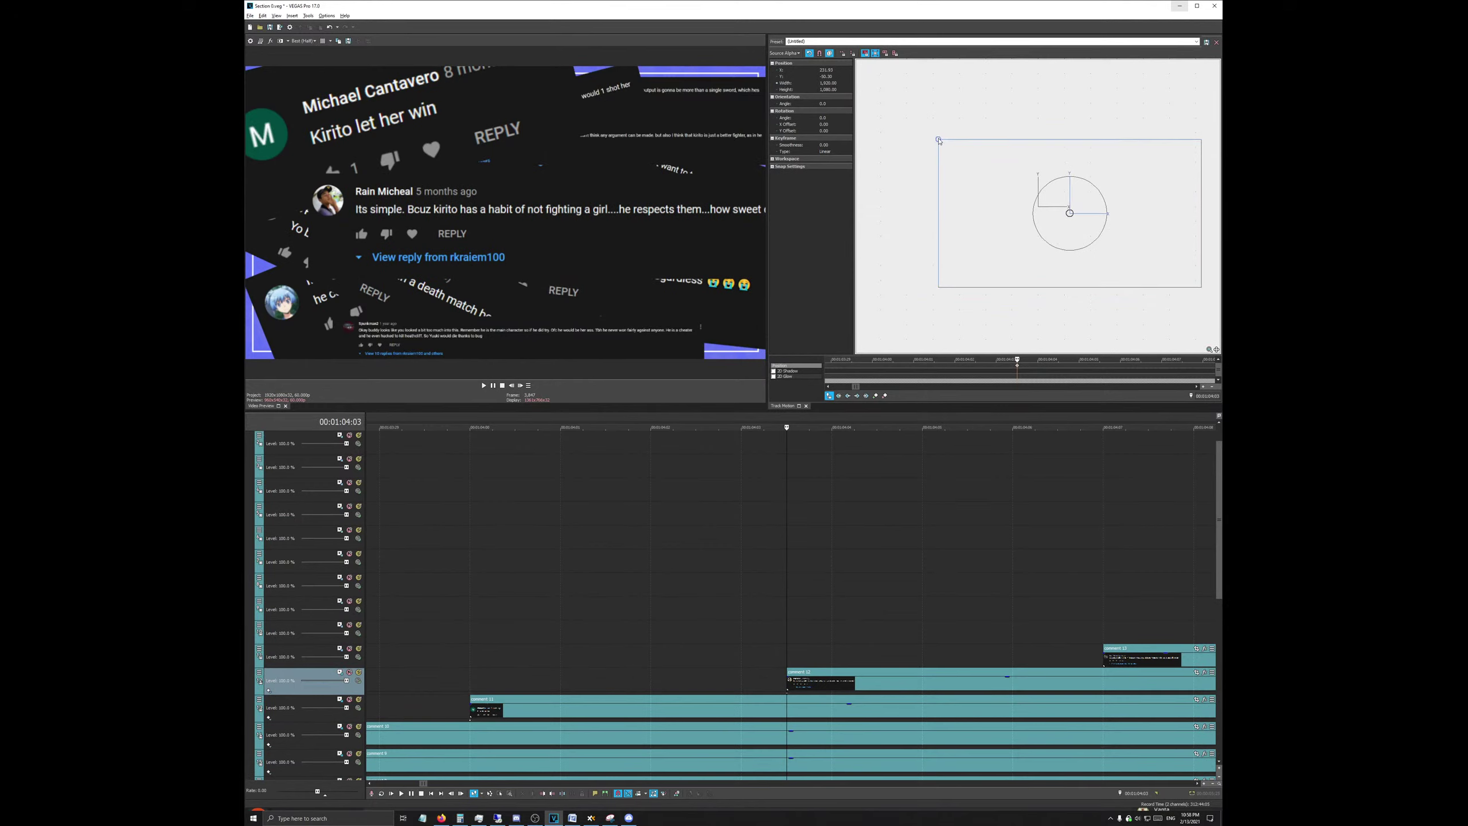
{"action": "left_click_drag", "start_coordinate": [940, 141], "coordinate": [1001, 210]}
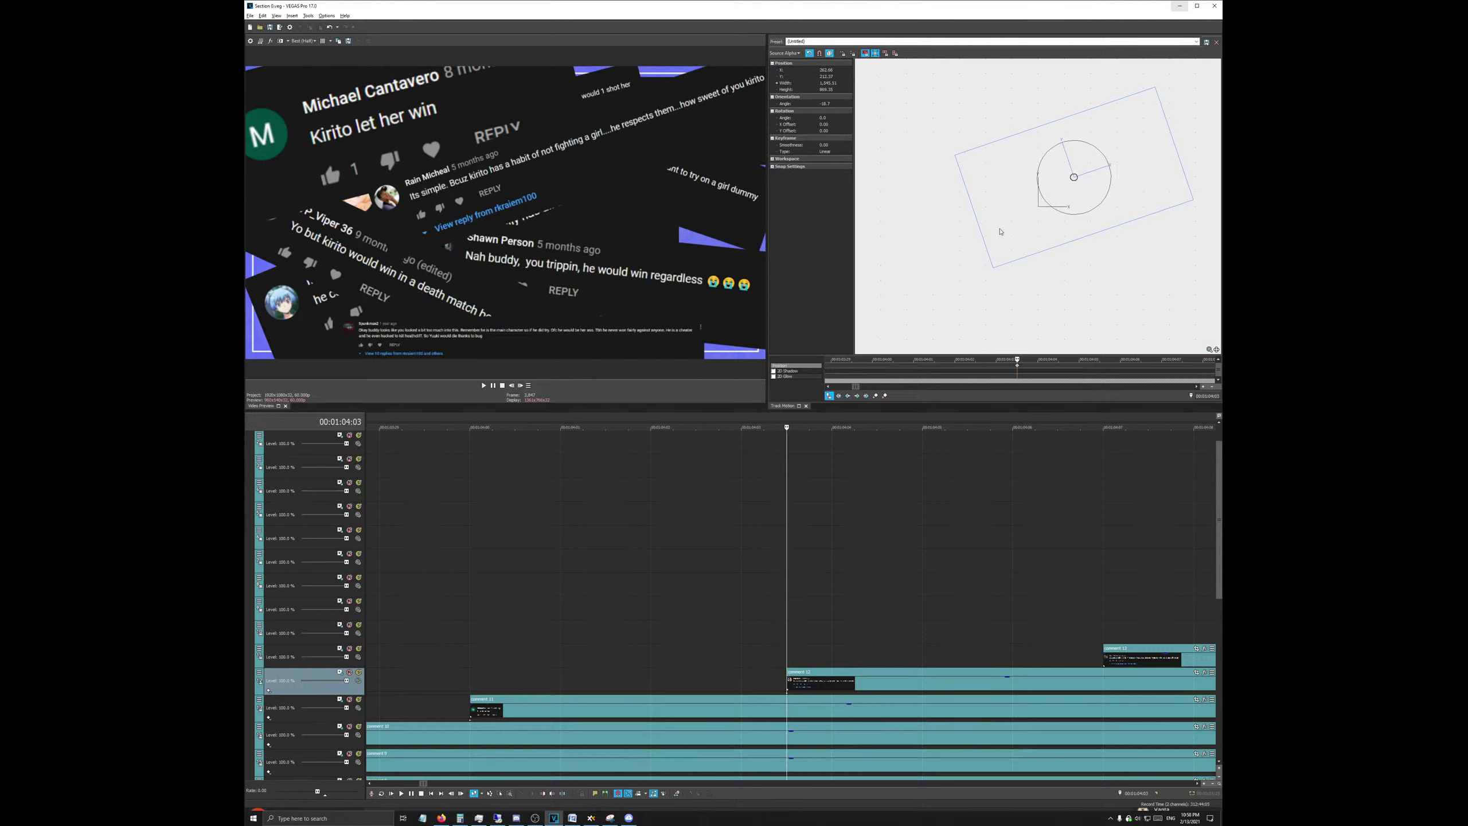
{"action": "right_click", "coordinate": [1017, 370]}
{"action": "left_click", "coordinate": [1034, 352]}
Step: At the thirteenth comment's start, 00:01:04:07, shrink that comment in Track Motion and tilt it counterclockwise in the frame's lower left
{"action": "scroll", "coordinate": [873, 676], "scroll_direction": "down", "scroll_amount": 4}
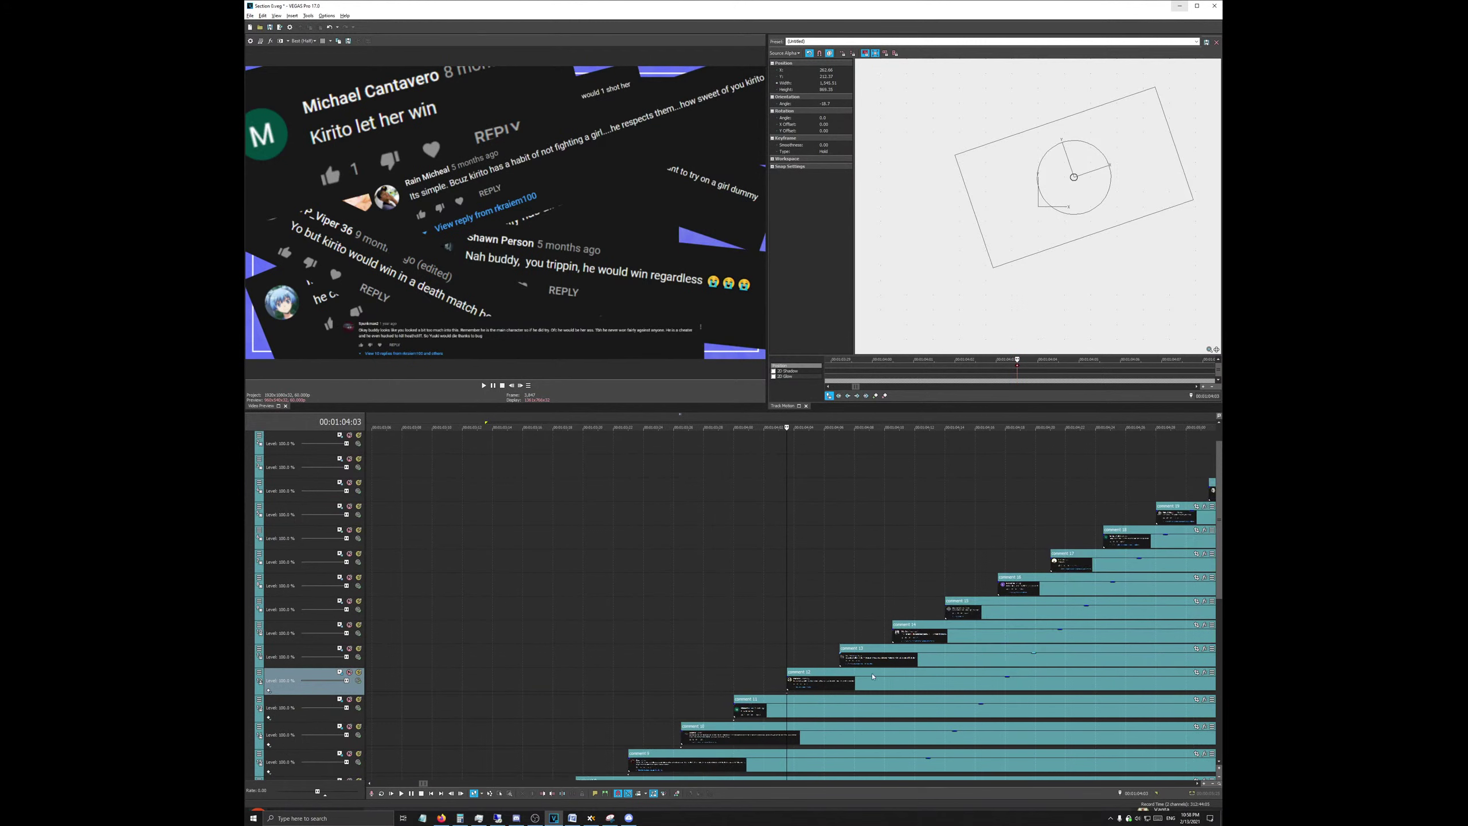
{"action": "left_click", "coordinate": [340, 649]}
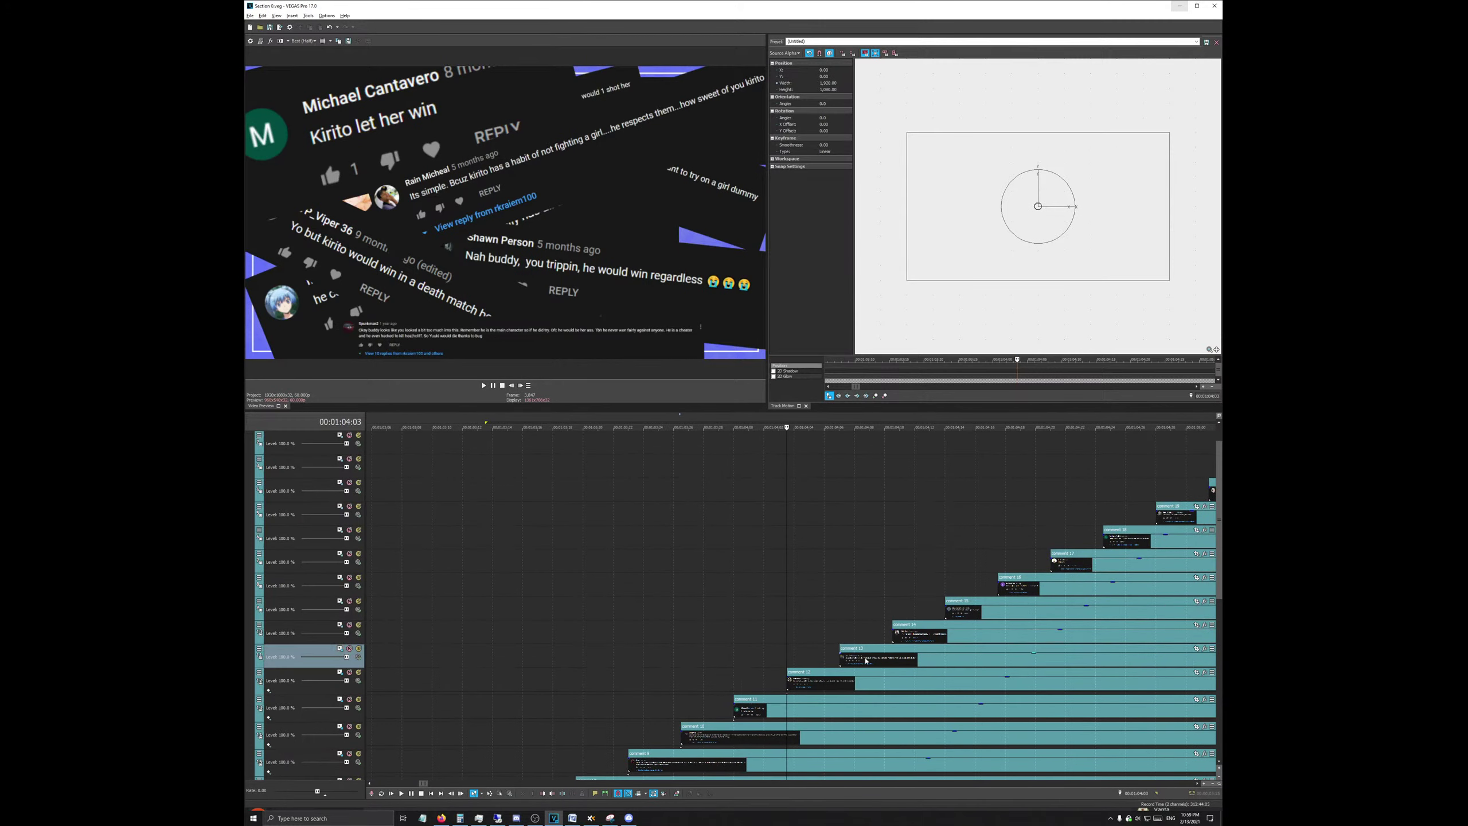
{"action": "scroll", "coordinate": [873, 671], "scroll_direction": "up", "scroll_amount": 4}
{"action": "scroll", "coordinate": [986, 683], "scroll_direction": "down", "scroll_amount": 4}
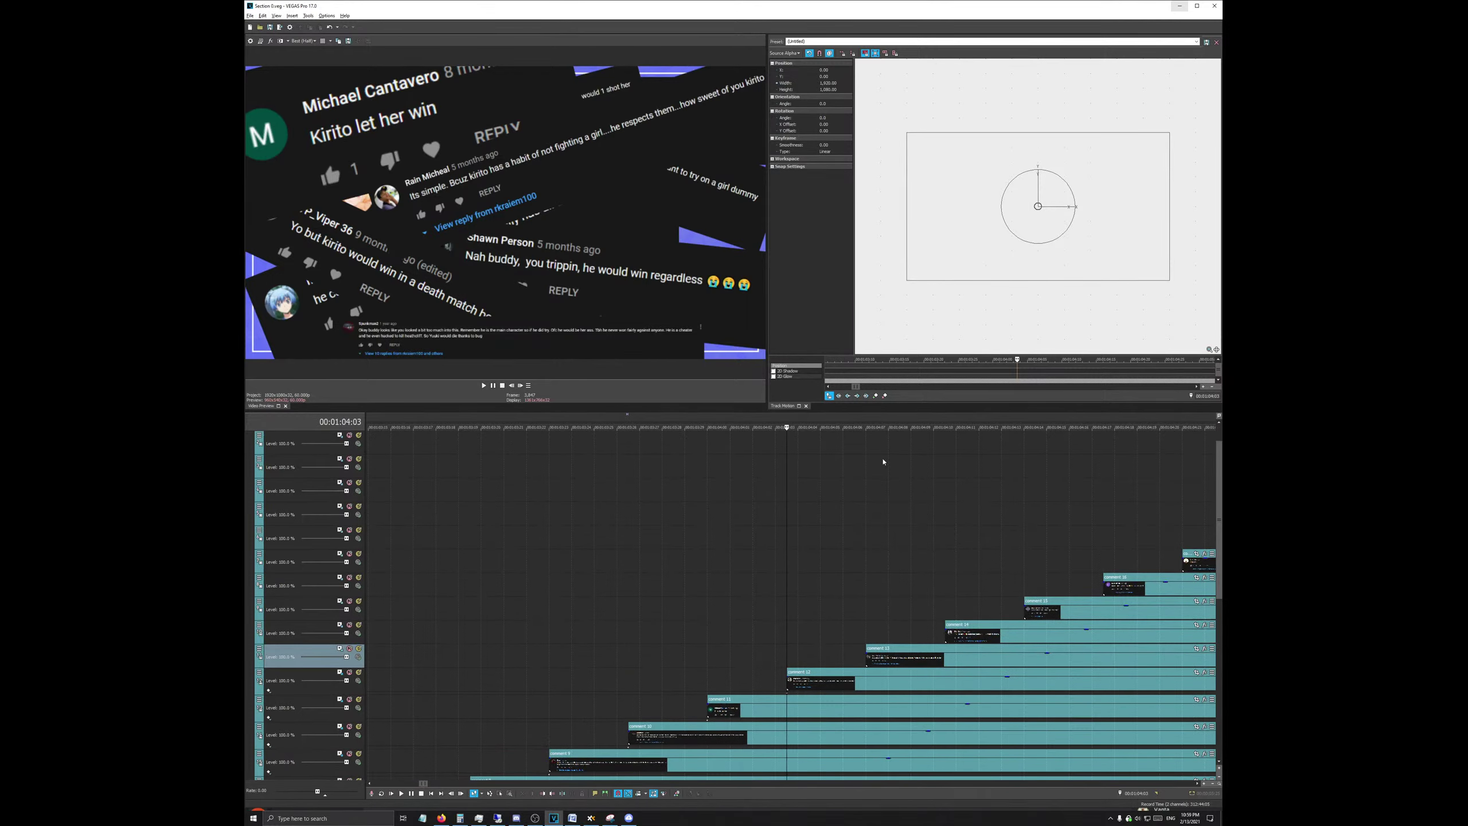
{"action": "left_click", "coordinate": [866, 466]}
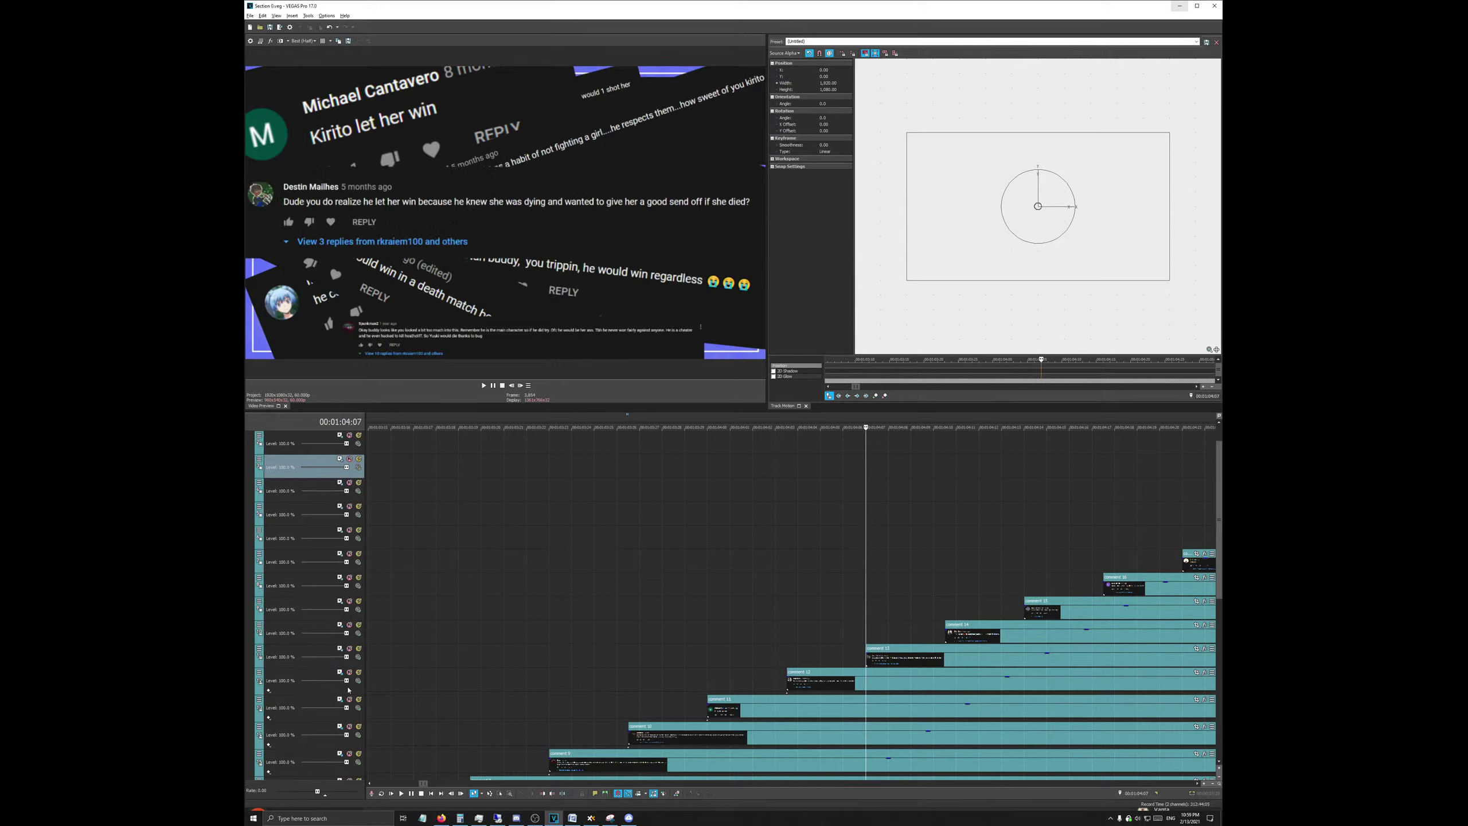
{"action": "left_click", "coordinate": [314, 663]}
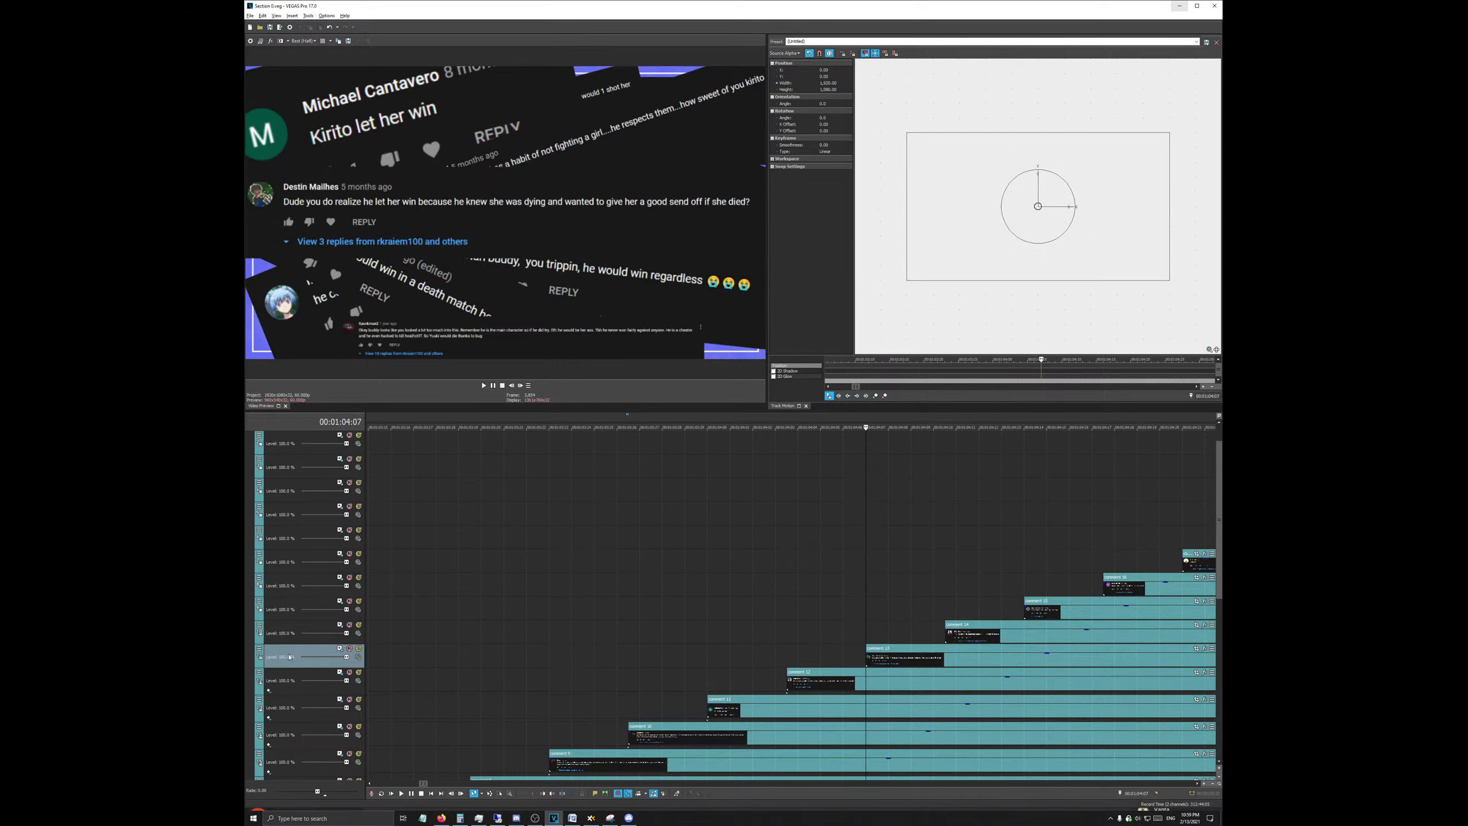
{"action": "scroll", "coordinate": [940, 684], "scroll_direction": "up", "scroll_amount": 3}
{"action": "scroll", "coordinate": [941, 684], "scroll_direction": "down", "scroll_amount": 4}
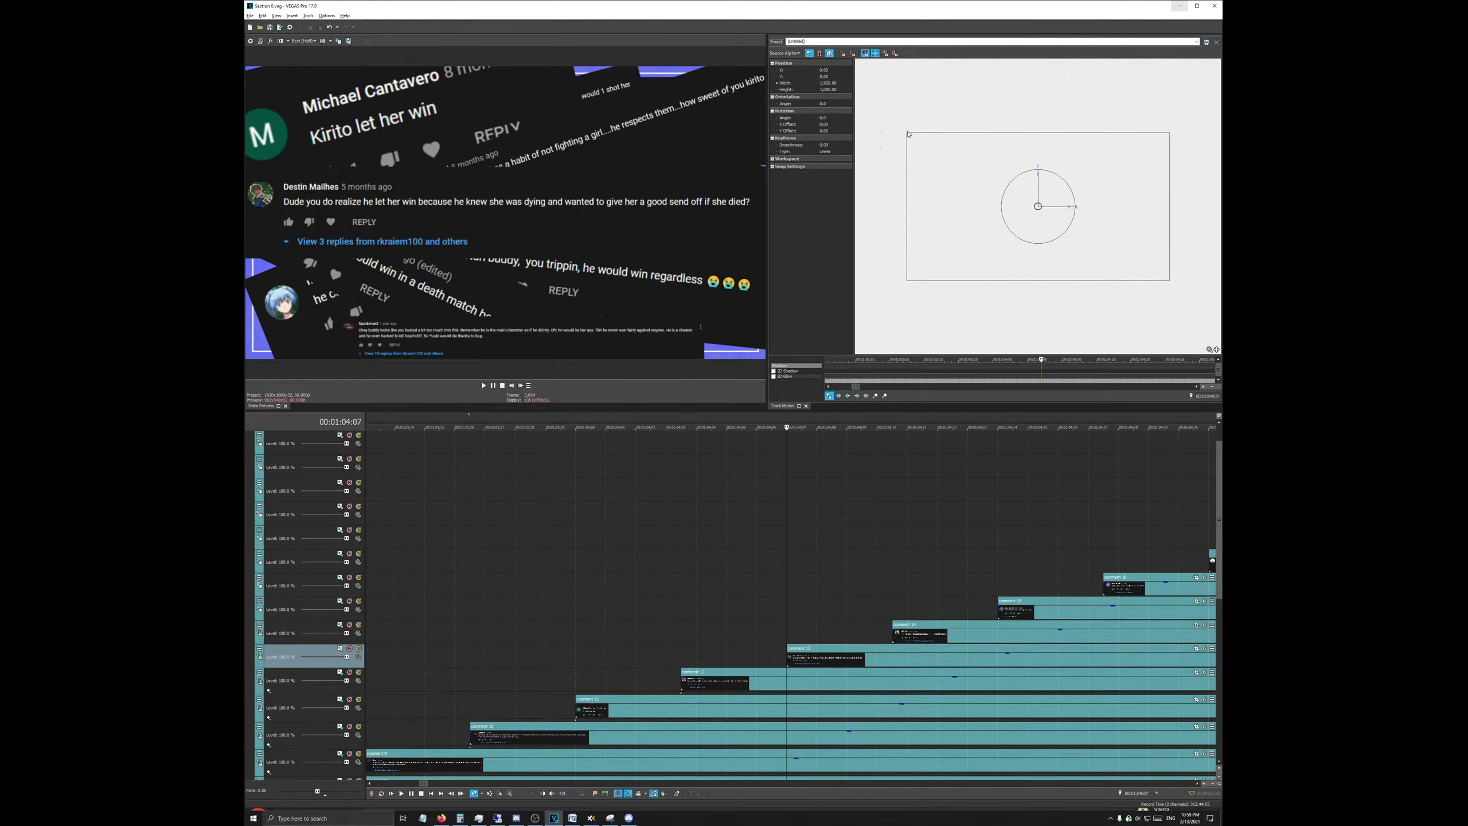
{"action": "left_click_drag", "start_coordinate": [908, 134], "coordinate": [1008, 235]}
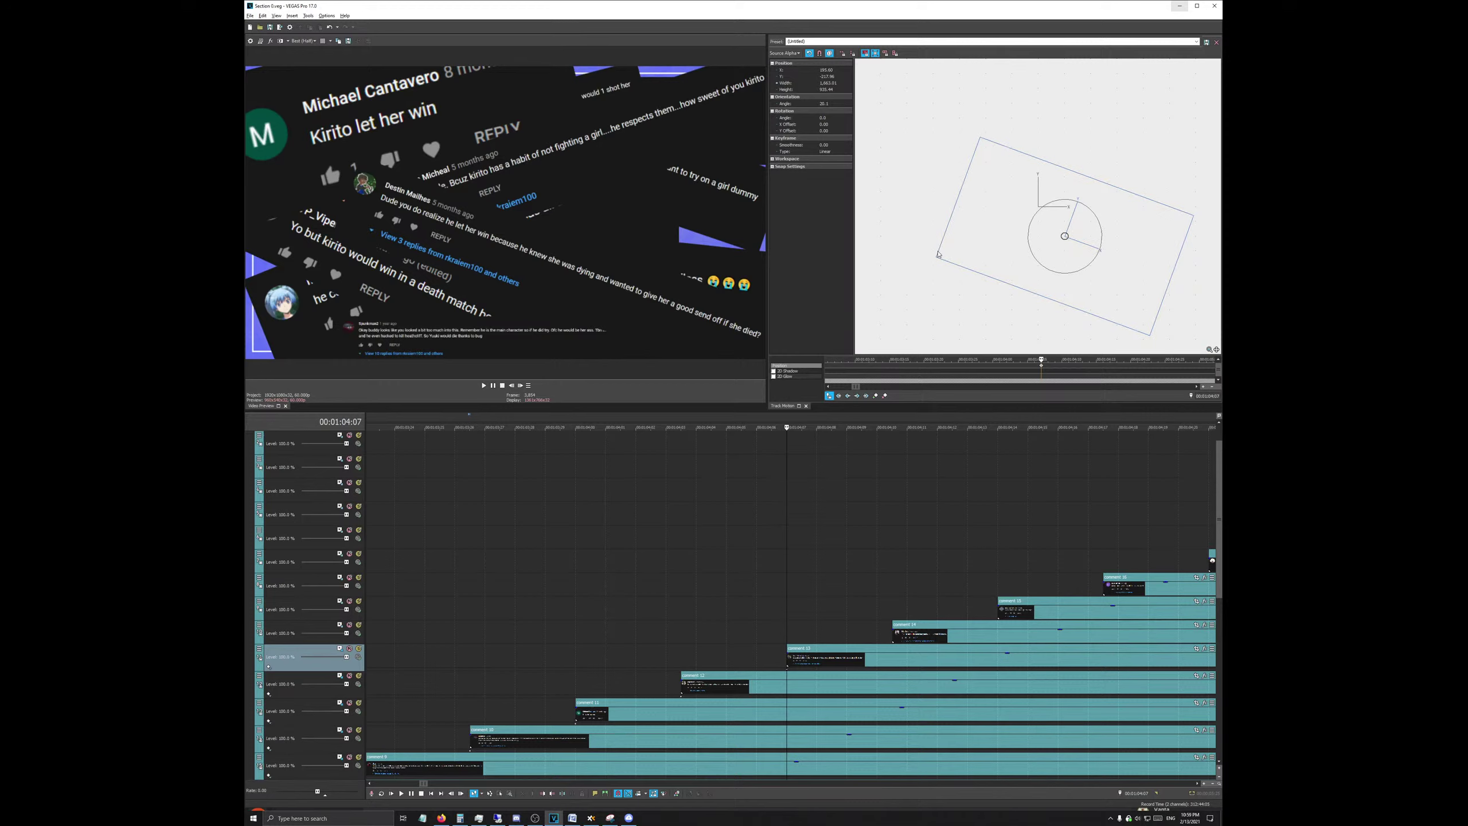
{"action": "left_click_drag", "start_coordinate": [1037, 240], "coordinate": [910, 239]}
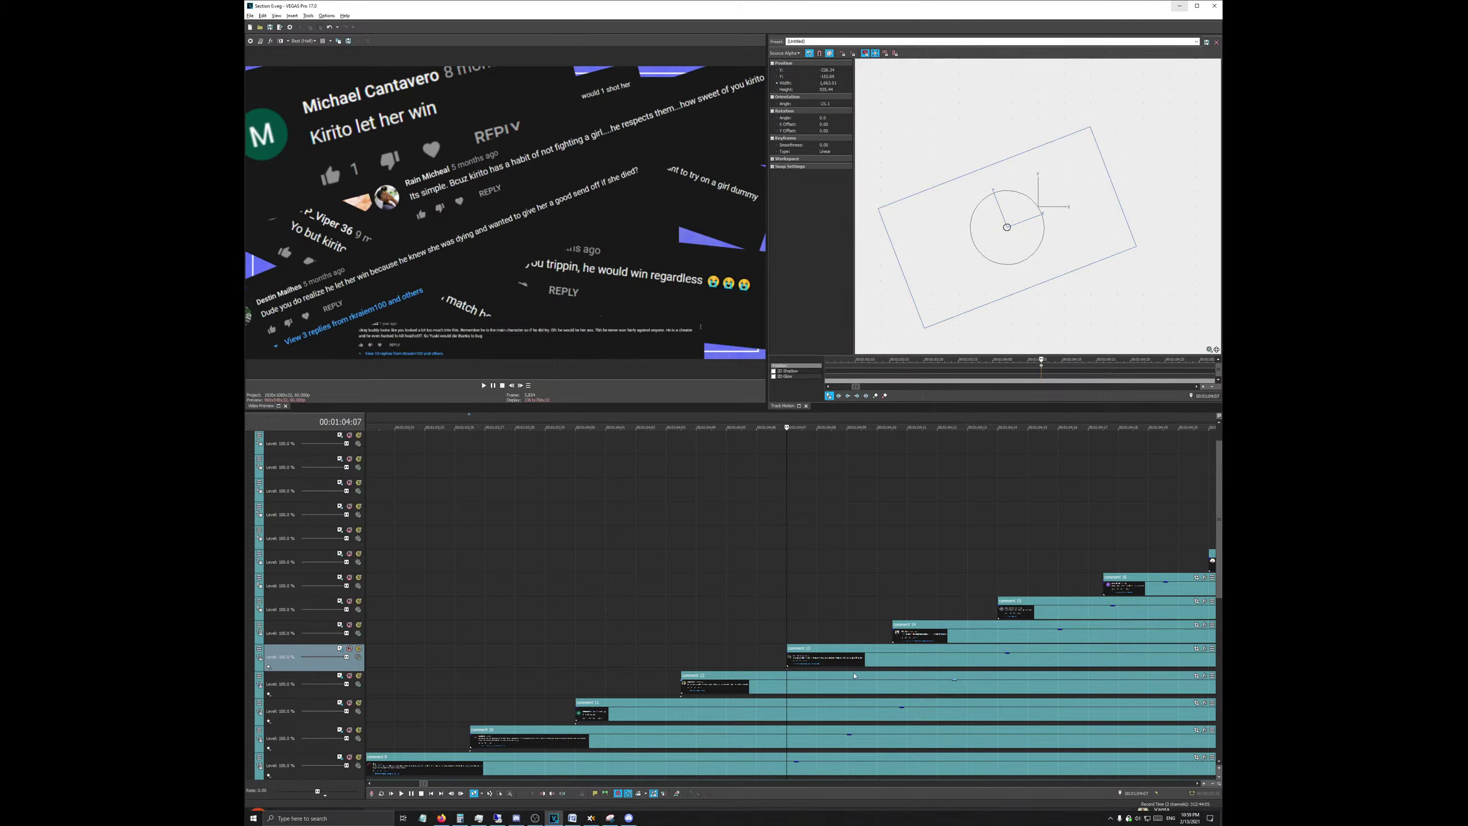
Step: Move the playhead to the fourteenth comment's start at 00:01:04:10 and widen the track header area beside the timeline
{"action": "left_click", "coordinate": [895, 615]}
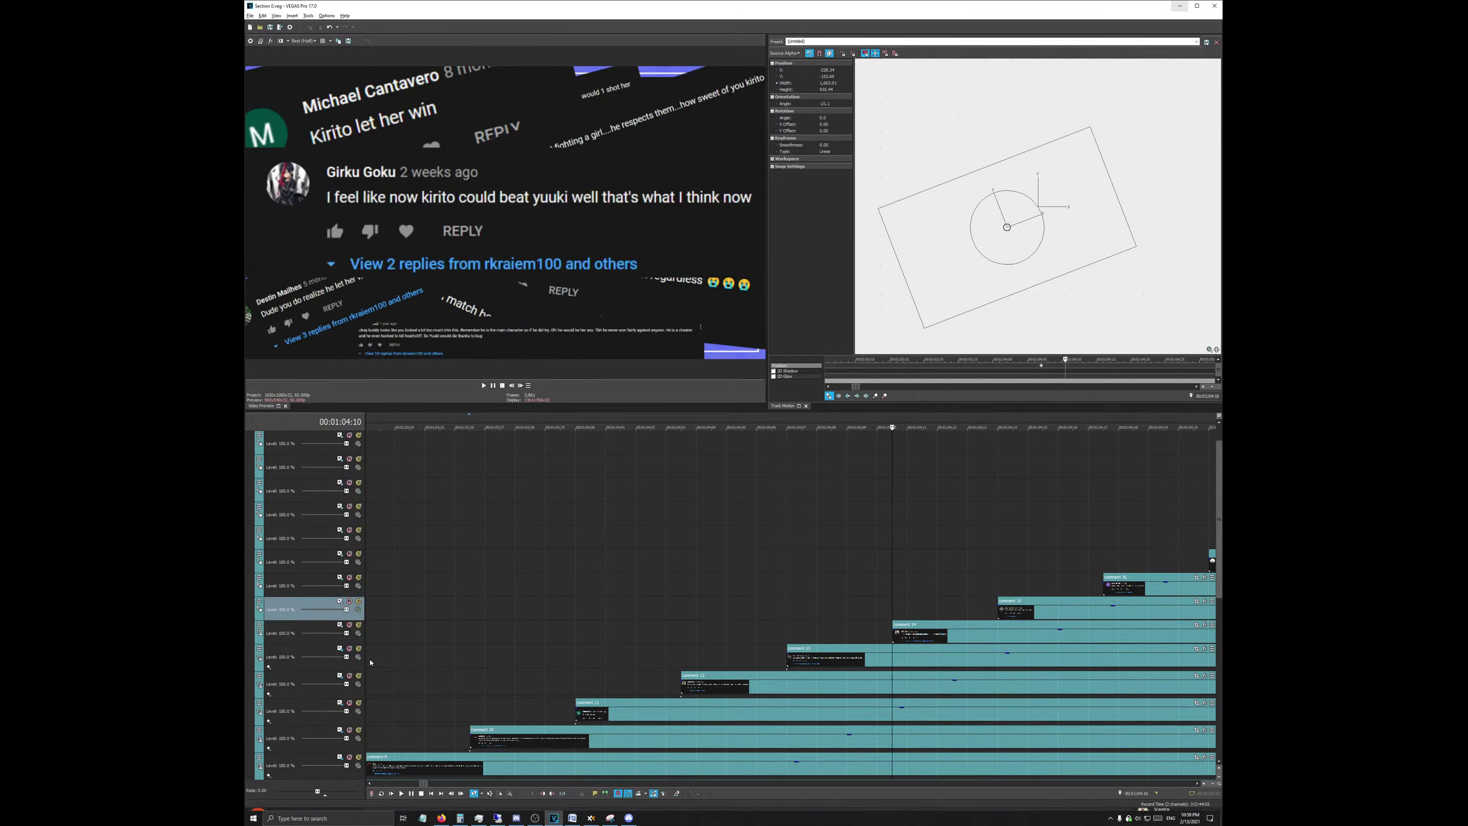
{"action": "left_click", "coordinate": [333, 633]}
{"action": "scroll", "coordinate": [916, 665], "scroll_direction": "down", "scroll_amount": 5}
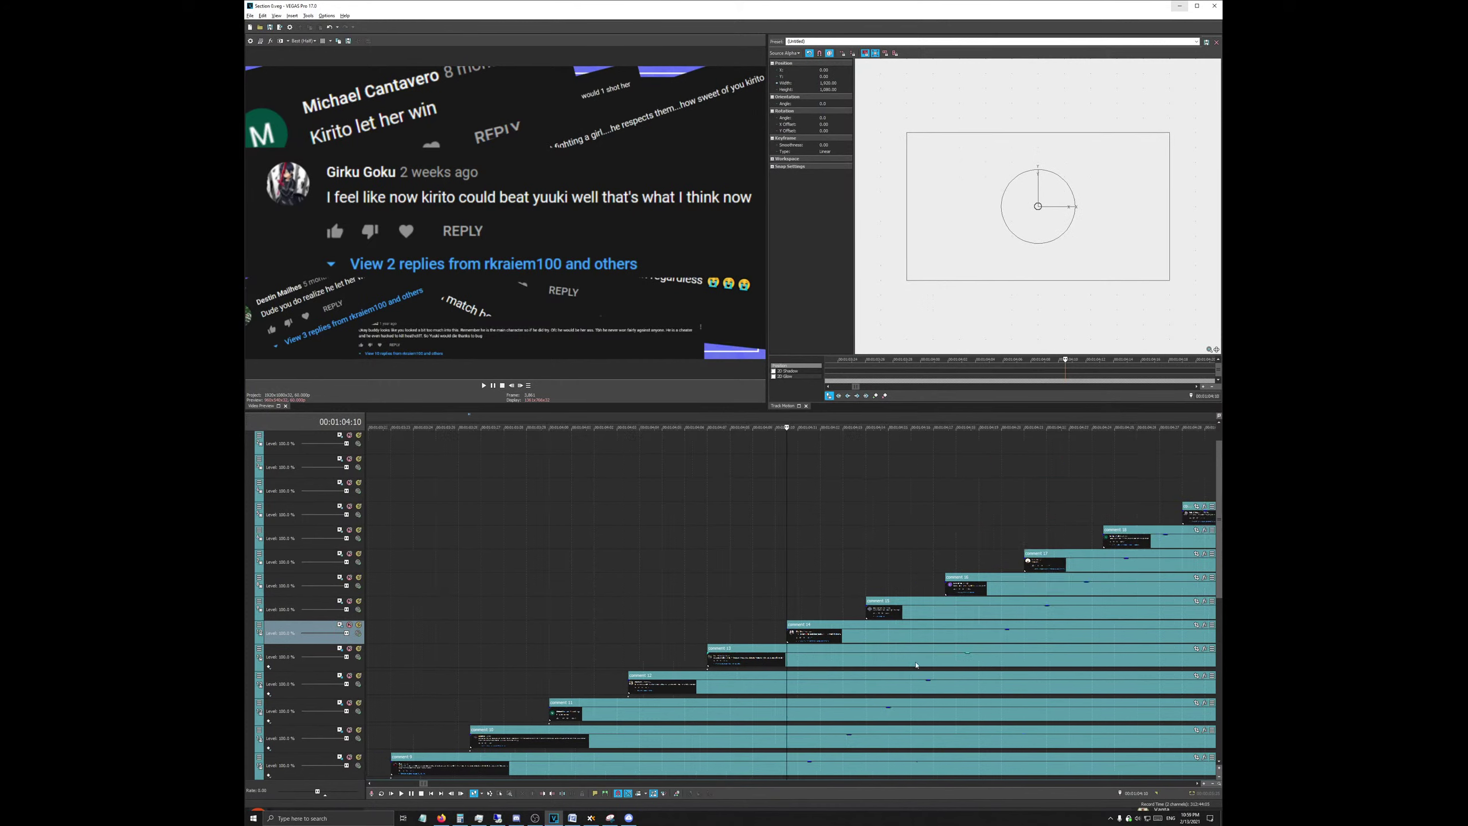
{"action": "scroll", "coordinate": [916, 665], "scroll_direction": "down", "scroll_amount": 2}
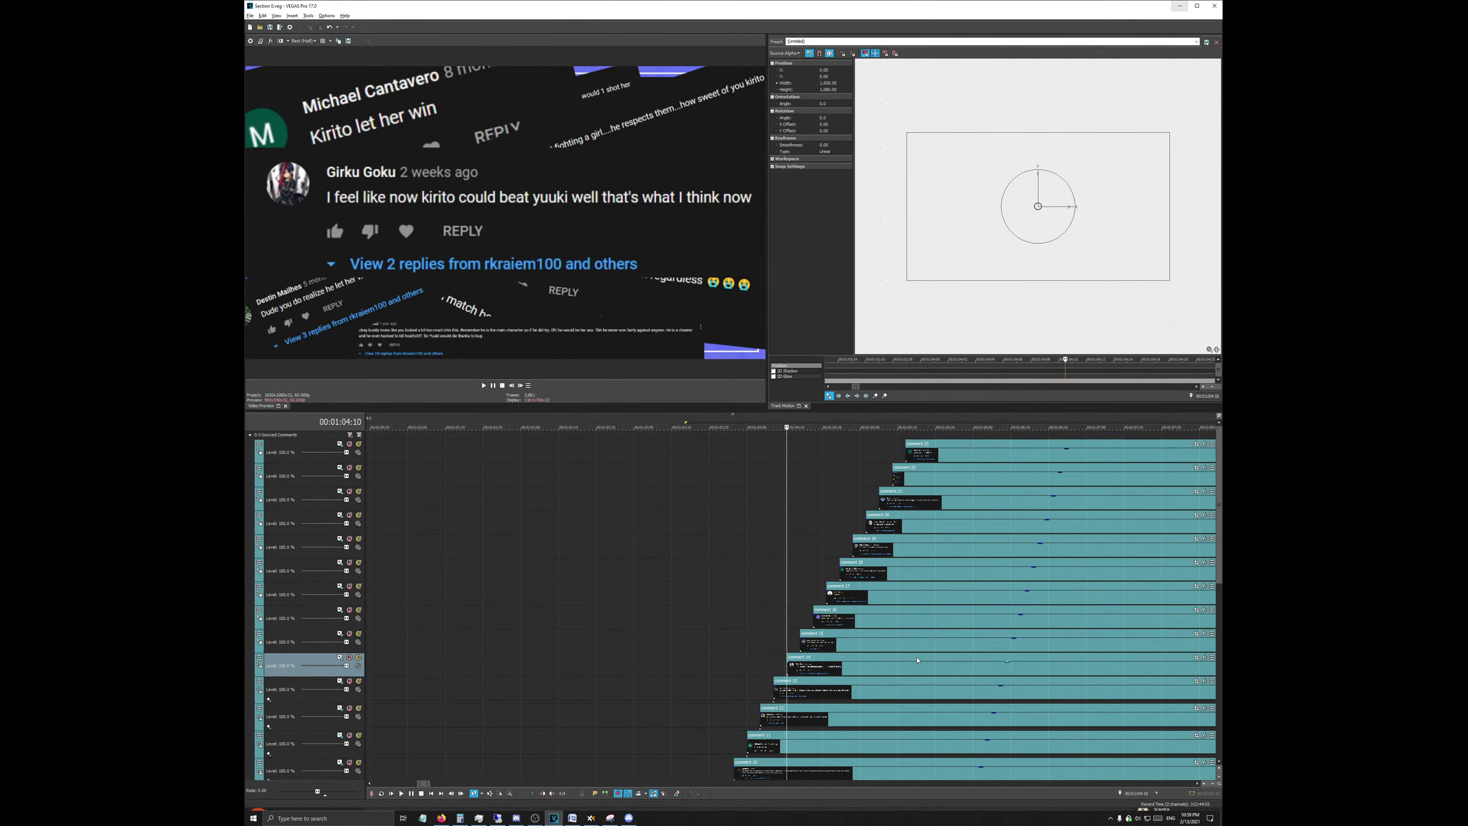
{"action": "left_click", "coordinate": [938, 476]}
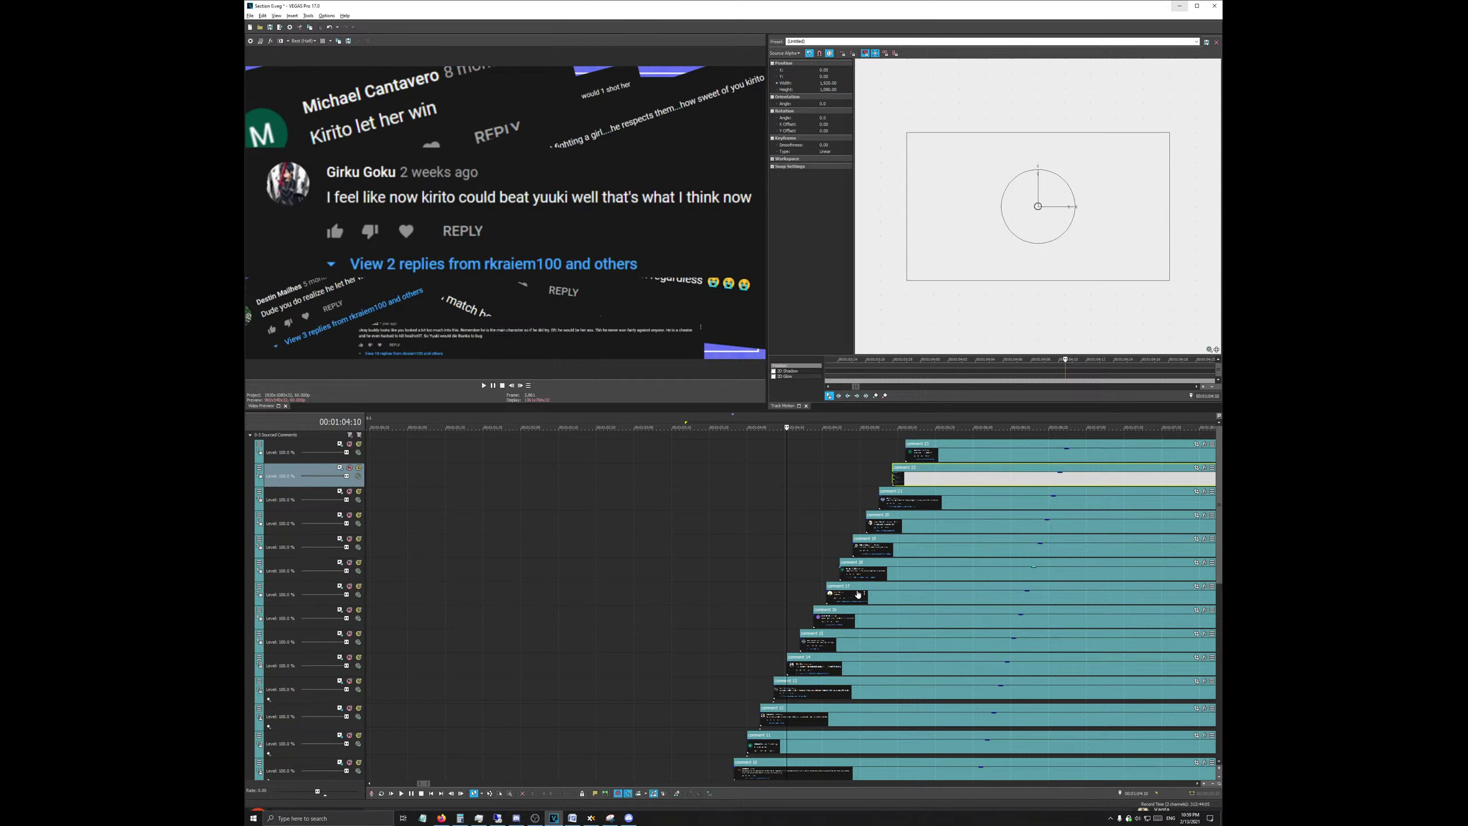
{"action": "left_click", "coordinate": [340, 658]}
{"action": "scroll", "coordinate": [746, 703], "scroll_direction": "up", "scroll_amount": 3}
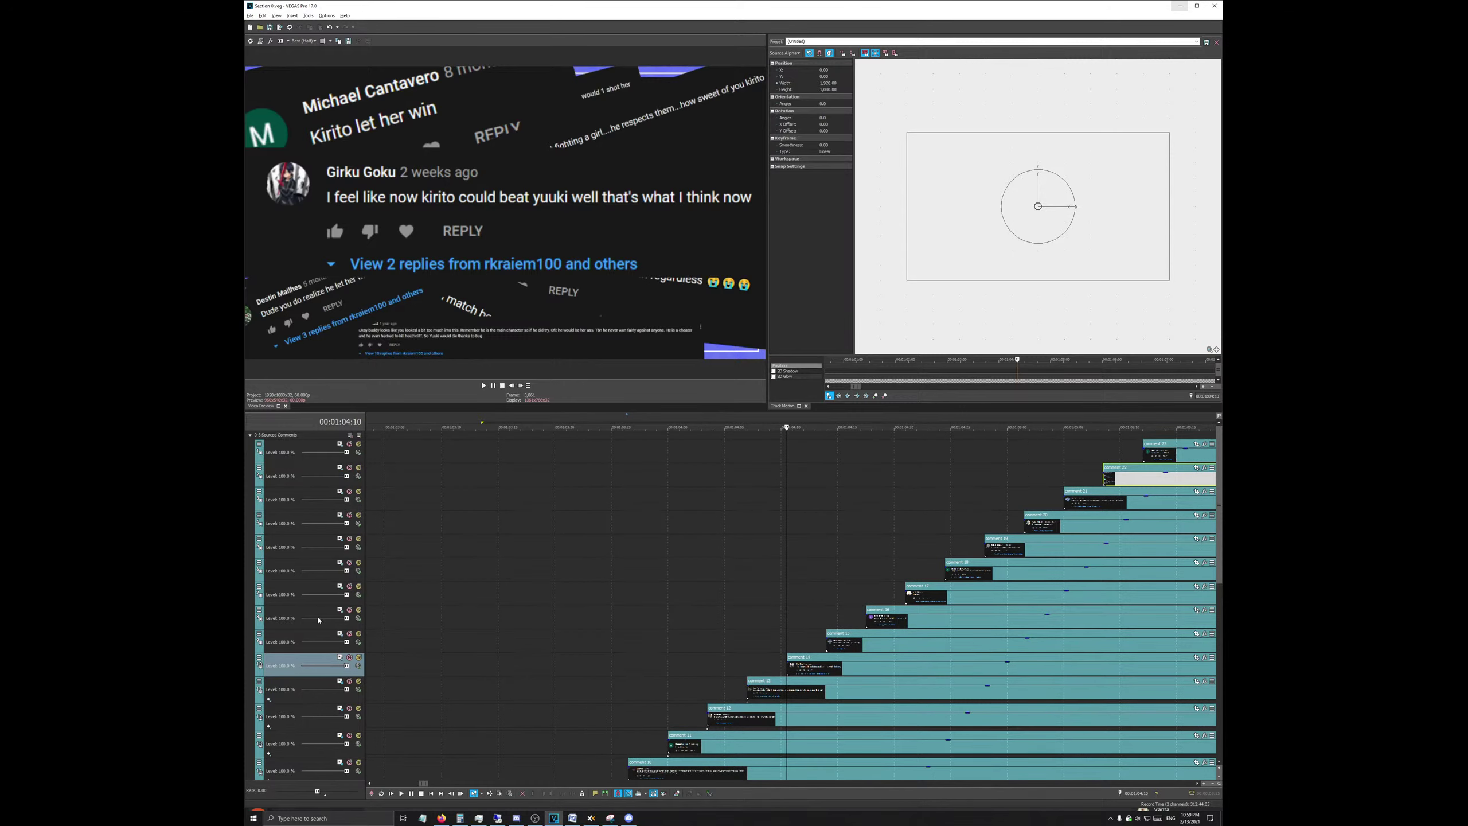
{"action": "left_click_drag", "start_coordinate": [365, 613], "coordinate": [738, 643]}
{"action": "scroll", "coordinate": [784, 644], "scroll_direction": "up", "scroll_amount": 3}
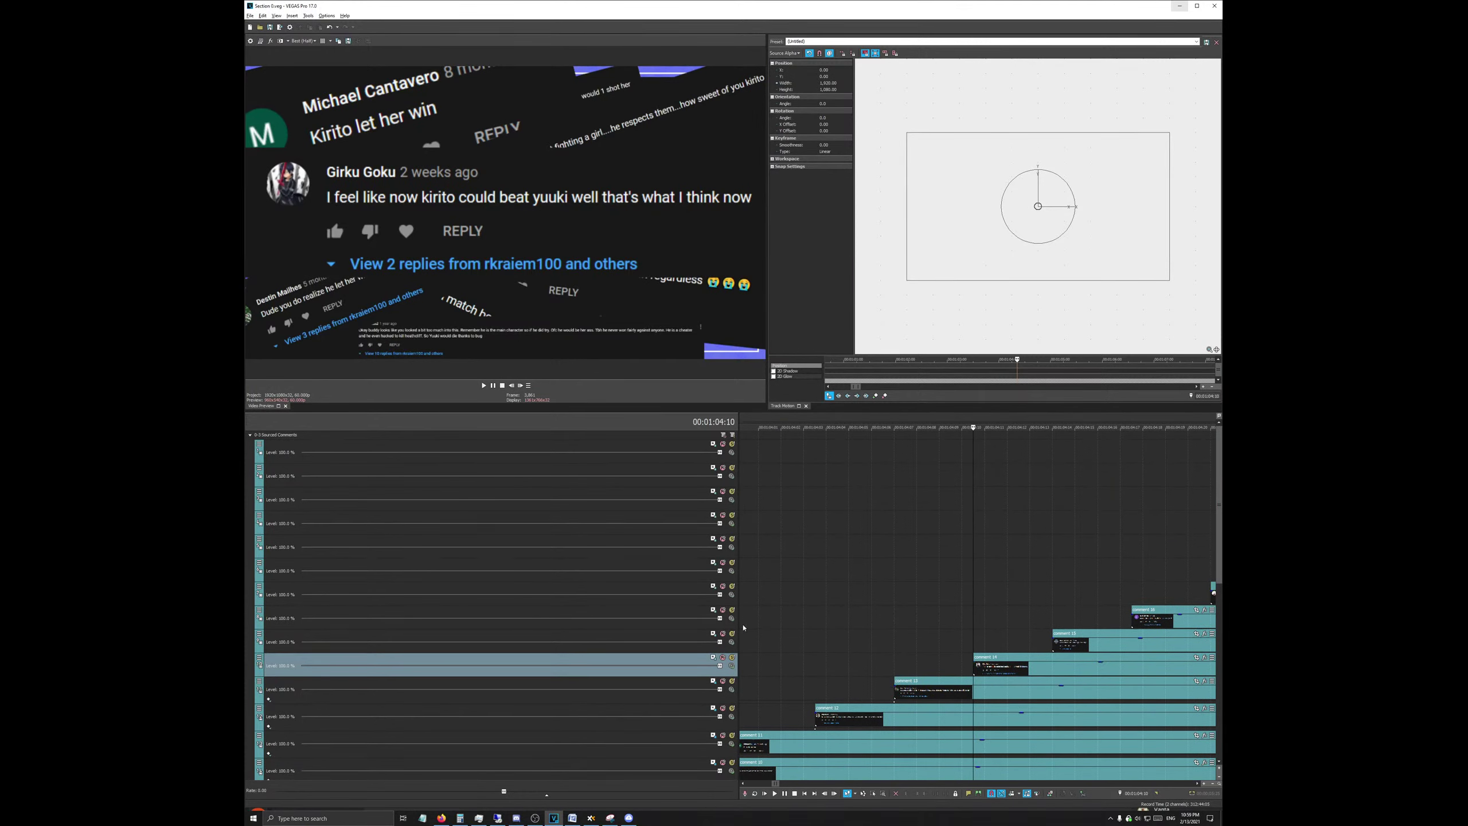
{"action": "scroll", "coordinate": [919, 642], "scroll_direction": "down", "scroll_amount": 2}
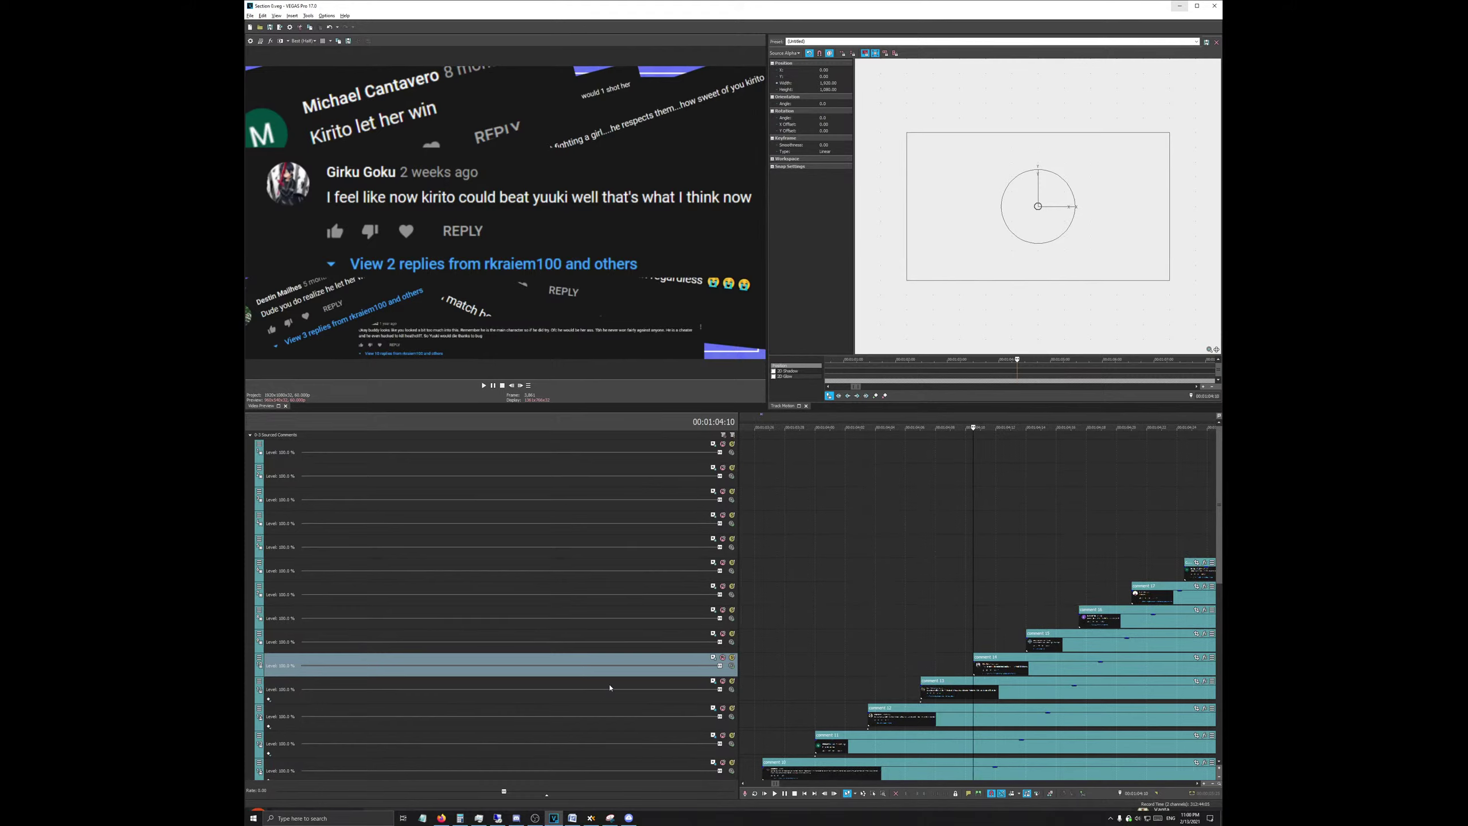
Step: Shrink the fourteenth comment in Track Motion, place it untilted at the top of the frame slightly right of centre, and set its keyframe to Hold
{"action": "left_click", "coordinate": [717, 661]}
{"action": "scroll", "coordinate": [999, 229], "scroll_direction": "down", "scroll_amount": 2}
{"action": "left_click_drag", "start_coordinate": [988, 217], "coordinate": [997, 227]}
{"action": "left_click_drag", "start_coordinate": [958, 168], "coordinate": [996, 168]}
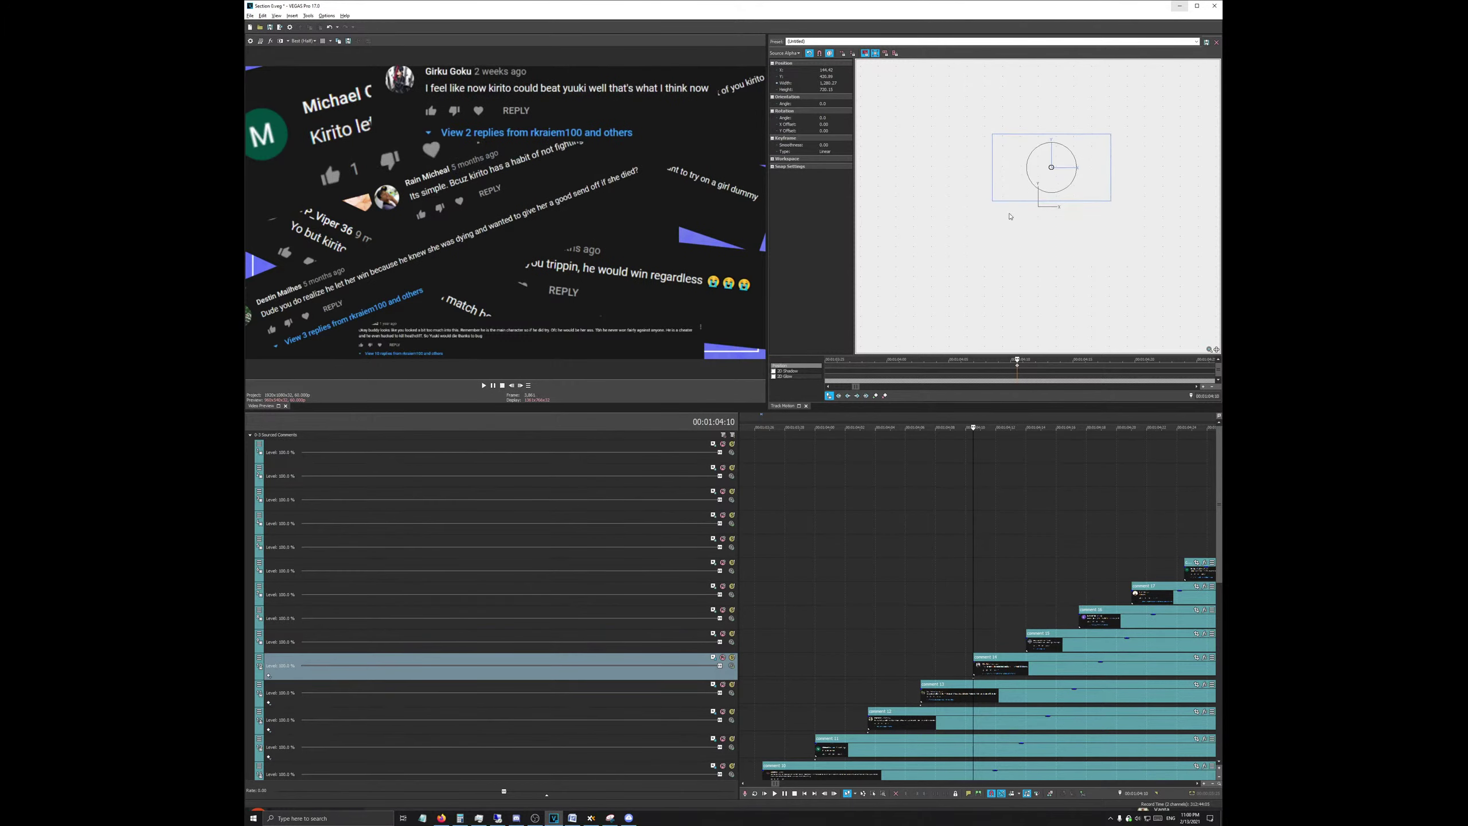
{"action": "key", "text": "Down"}
{"action": "key", "text": "Down"}
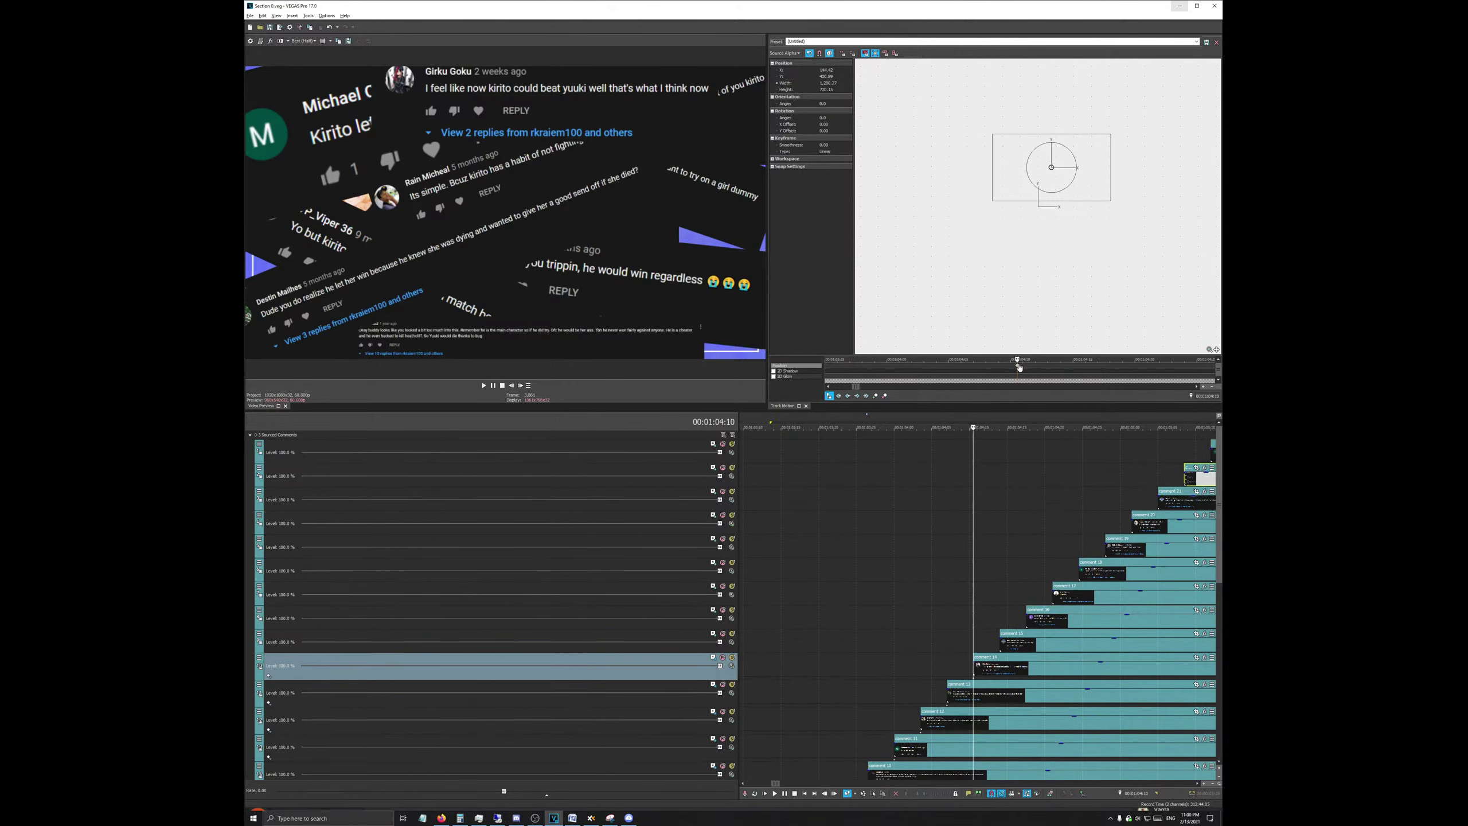
{"action": "right_click", "coordinate": [1018, 365]}
{"action": "left_click", "coordinate": [1034, 361]}
Step: At the fifteenth comment's start, 00:01:04:14, shrink that comment in Track Motion and tilt it steeply clockwise on the frame's right side
{"action": "left_click", "coordinate": [999, 624]}
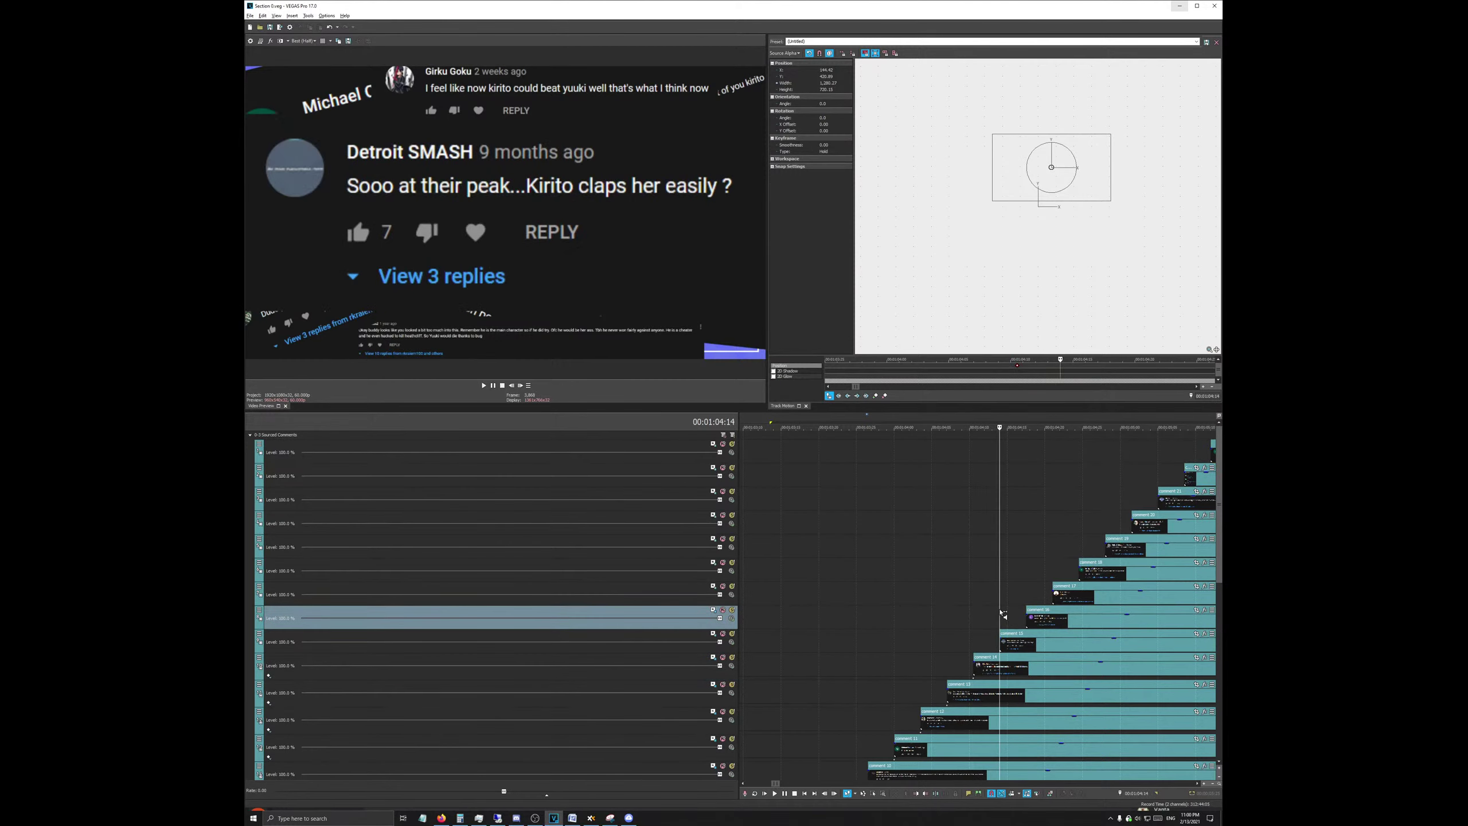
{"action": "left_click", "coordinate": [981, 642]}
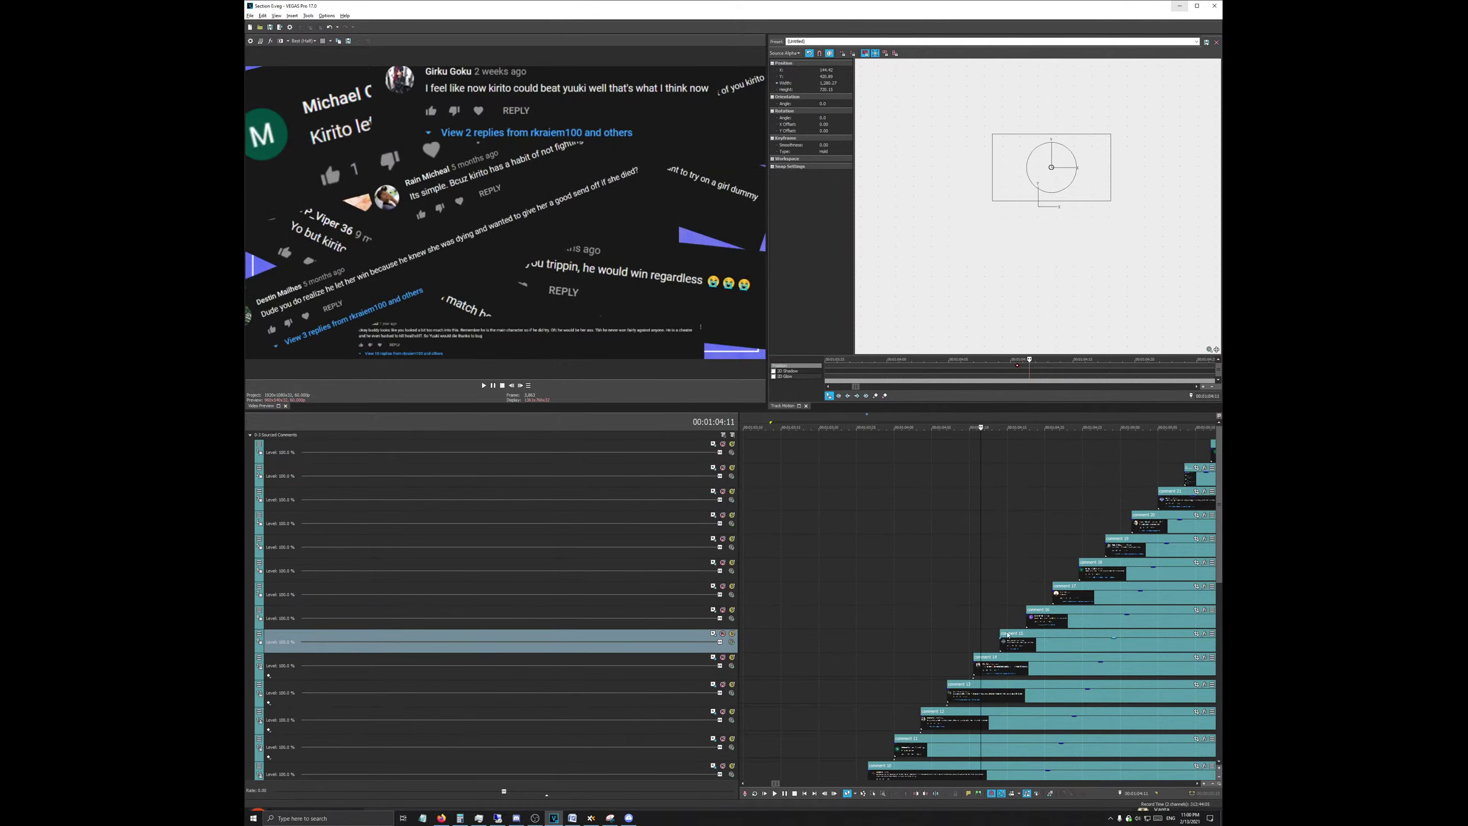
{"action": "left_click", "coordinate": [1004, 635]}
{"action": "left_click", "coordinate": [1002, 635]}
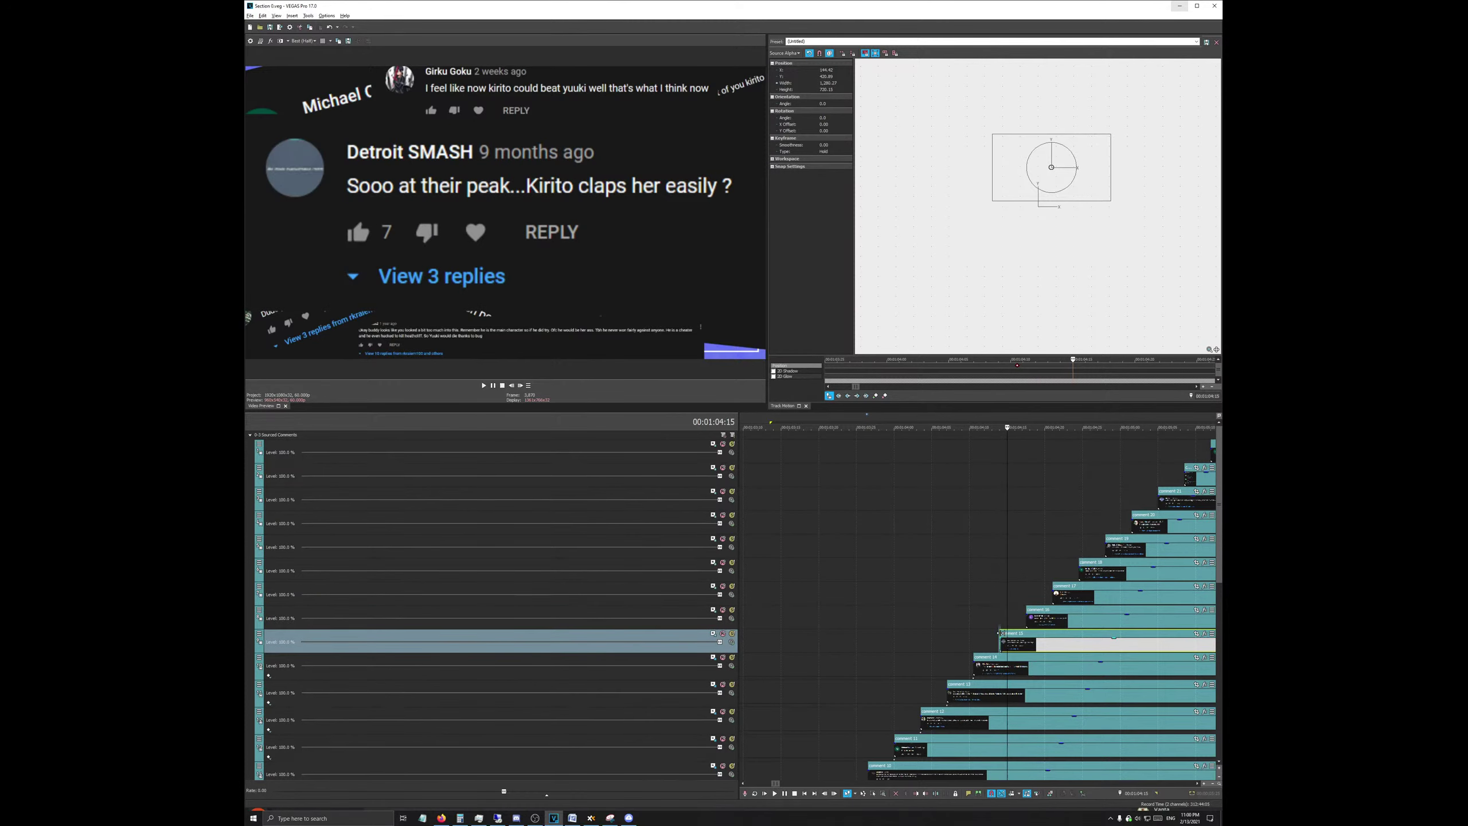
{"action": "left_click", "coordinate": [712, 634]}
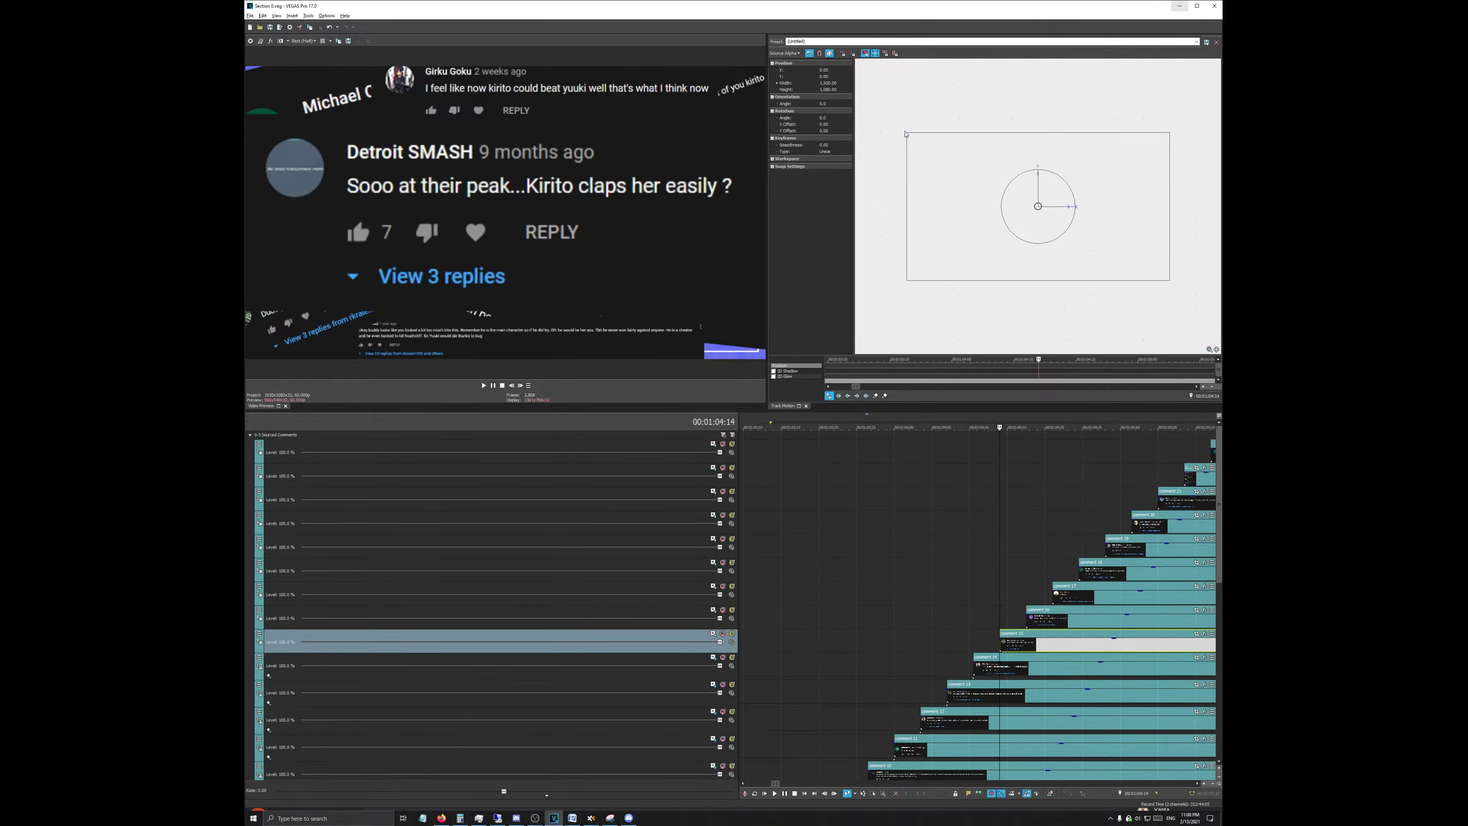
{"action": "left_click_drag", "start_coordinate": [906, 132], "coordinate": [969, 156]}
{"action": "left_click_drag", "start_coordinate": [1054, 194], "coordinate": [1096, 229]}
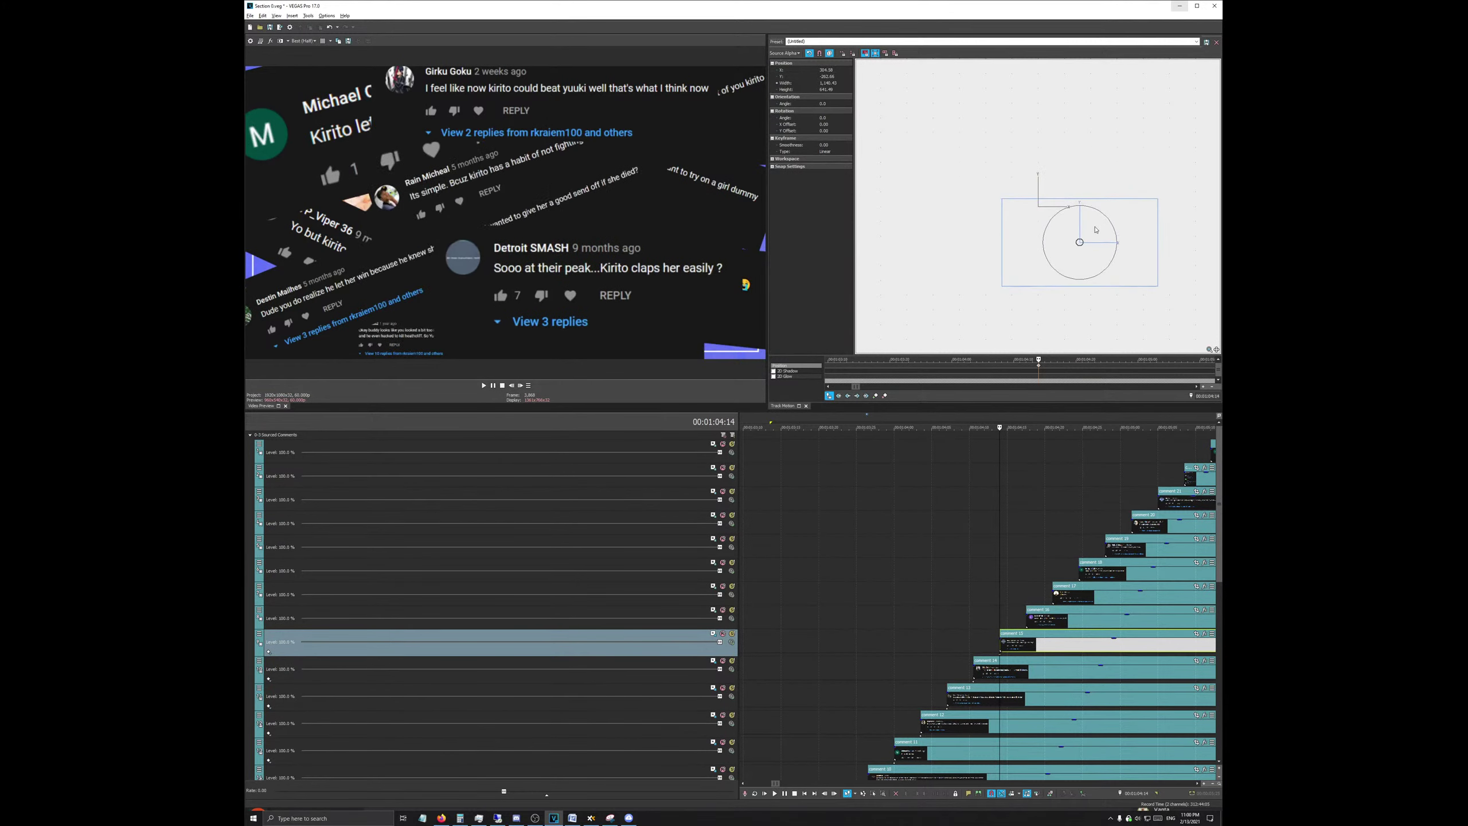
{"action": "left_click_drag", "start_coordinate": [1034, 292], "coordinate": [1075, 315]}
{"action": "left_click_drag", "start_coordinate": [1025, 265], "coordinate": [1057, 199]}
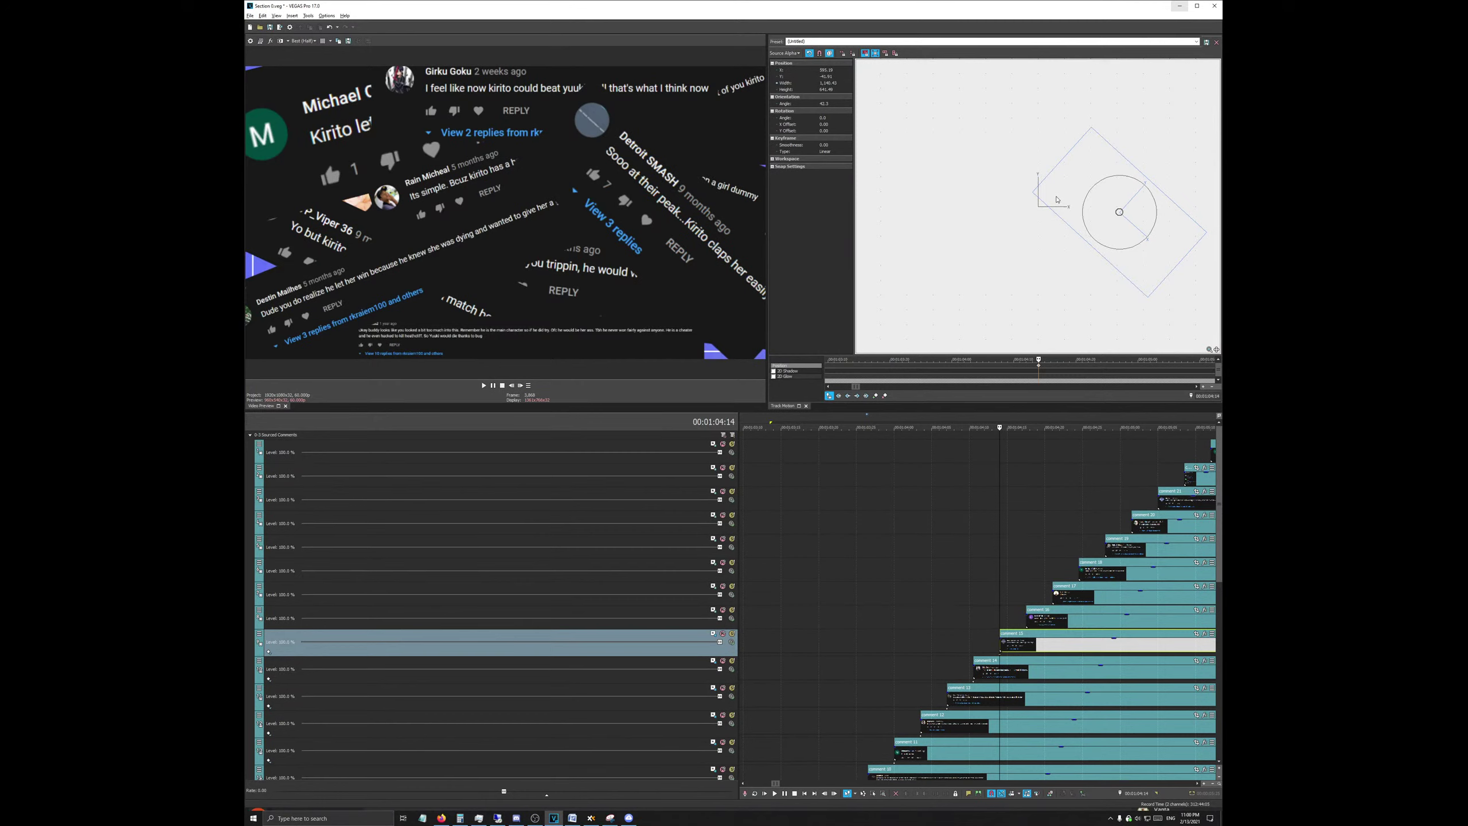
Step: Move the playhead to the sixteenth comment's start at 00:01:04:17 and set the fifteenth comment's Track Motion keyframe to Hold
{"action": "scroll", "coordinate": [1002, 615], "scroll_direction": "down", "scroll_amount": 2}
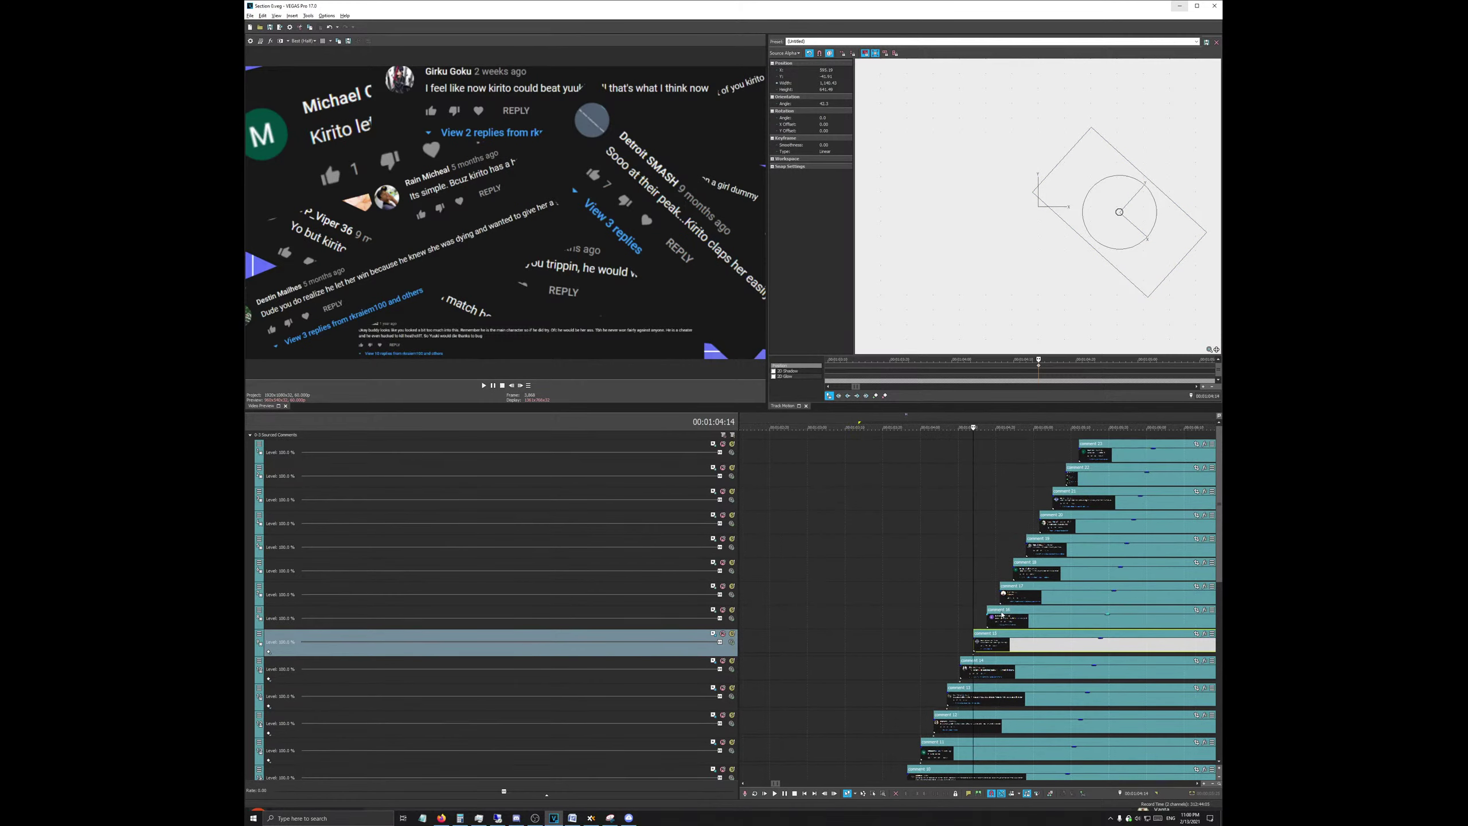
{"action": "left_click", "coordinate": [987, 589]}
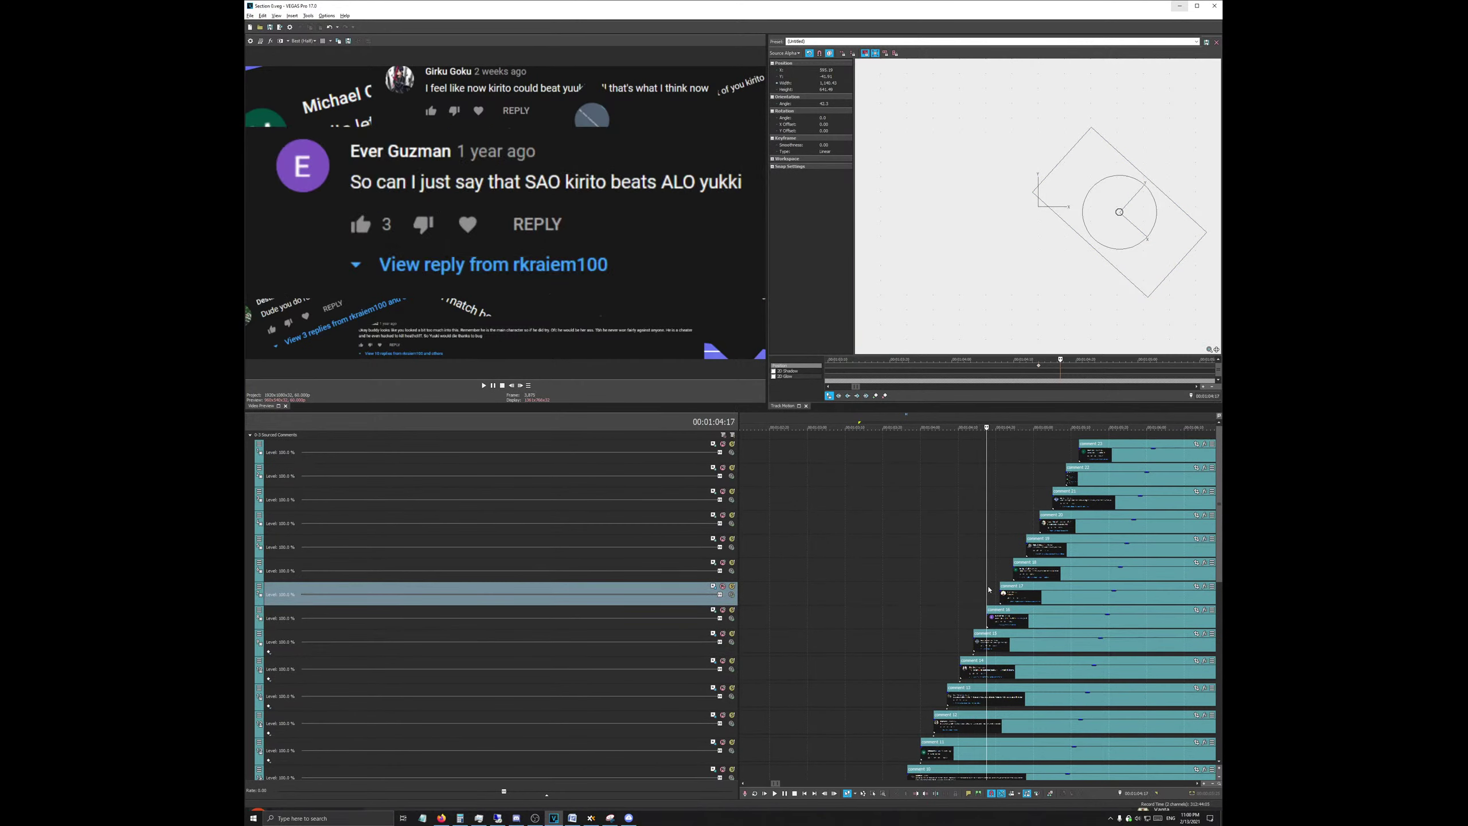
{"action": "right_click", "coordinate": [1037, 365]}
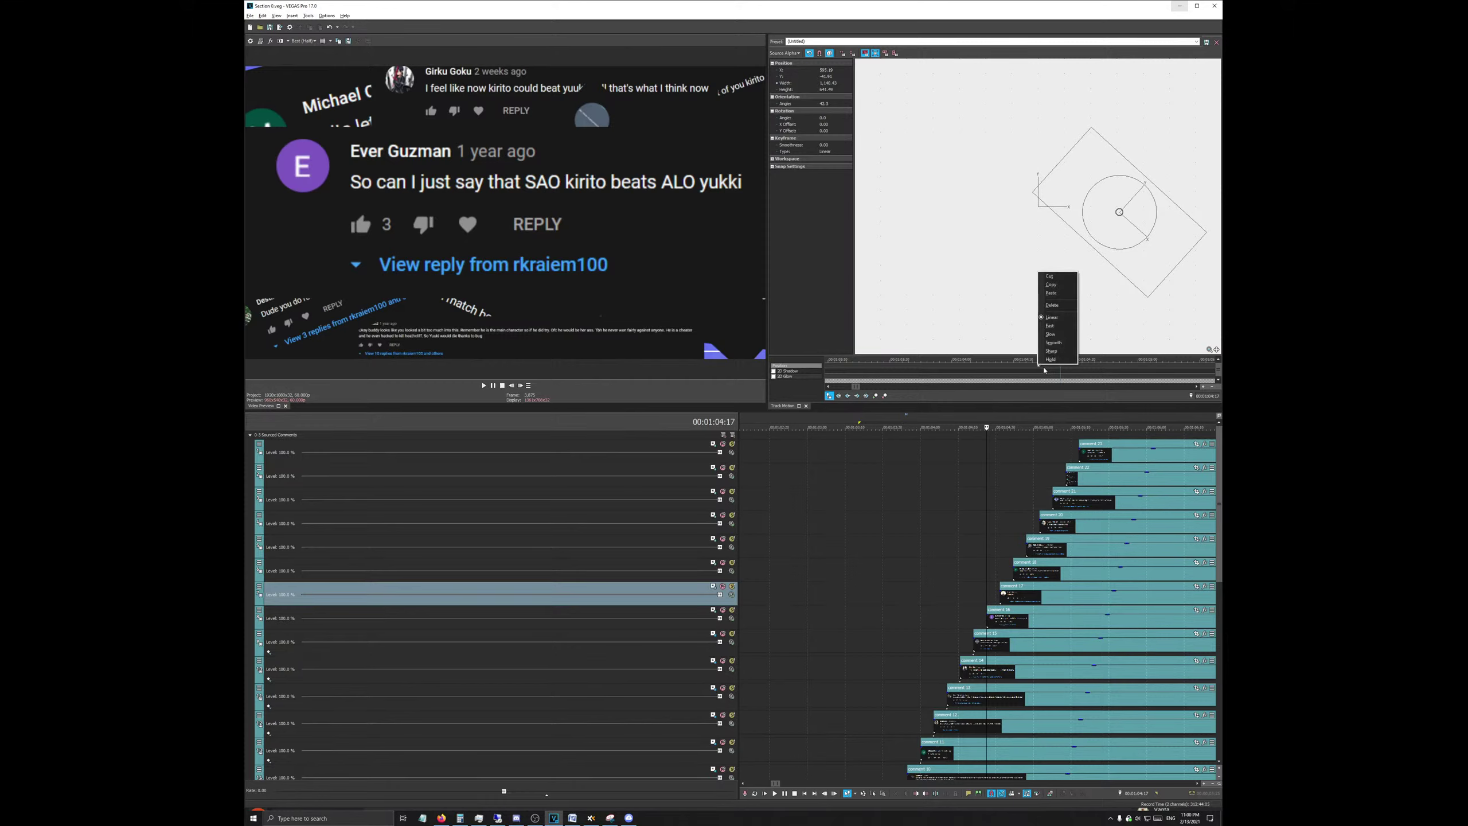
{"action": "left_click", "coordinate": [1057, 360]}
Step: Shrink the sixteenth comment in Track Motion, tilt it clockwise in the frame's lower right, and set its keyframe to Hold
{"action": "scroll", "coordinate": [1032, 696], "scroll_direction": "down", "scroll_amount": 2}
{"action": "scroll", "coordinate": [1032, 697], "scroll_direction": "up", "scroll_amount": 4}
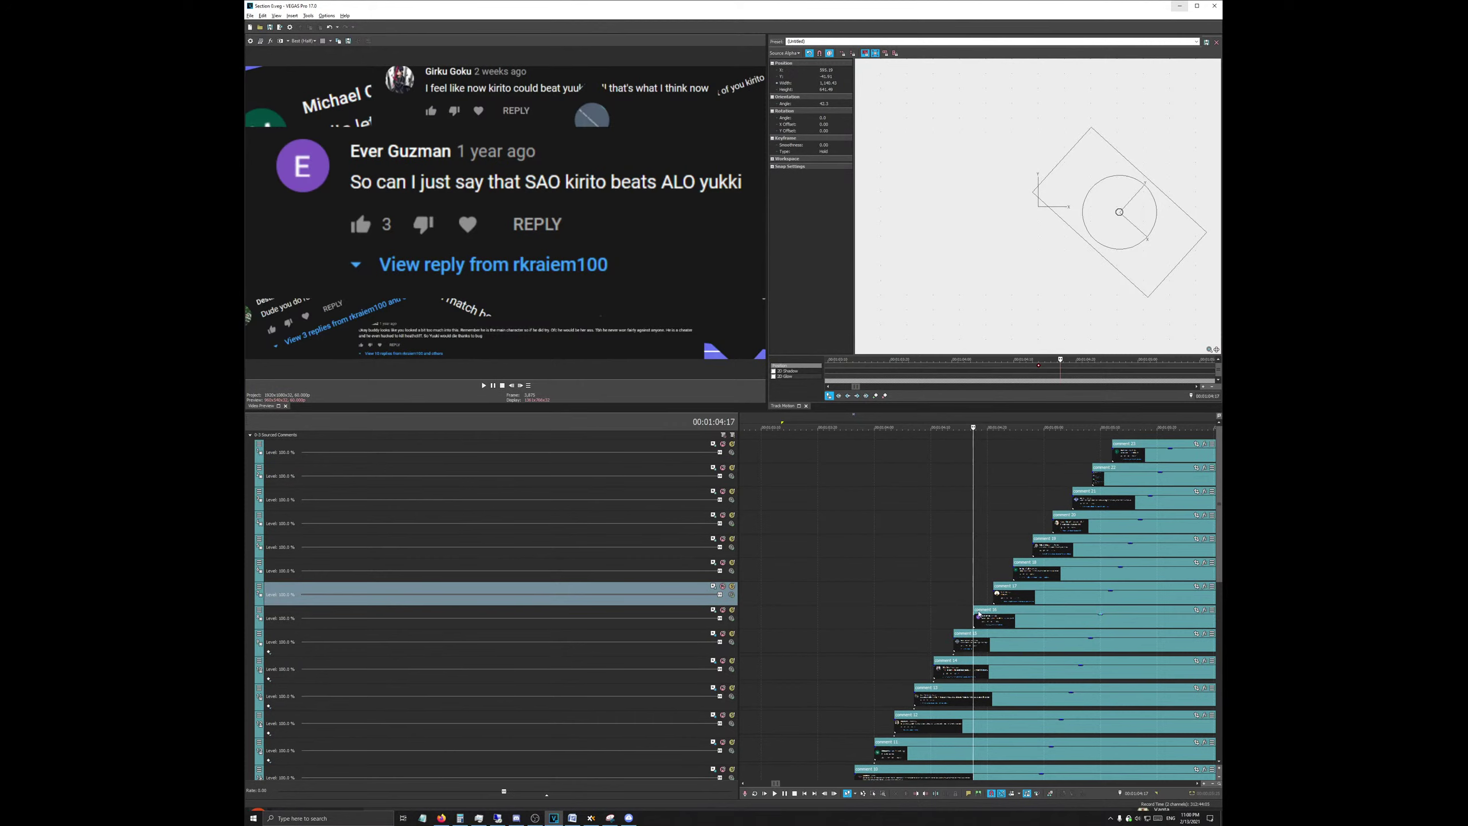
{"action": "left_click", "coordinate": [710, 611]}
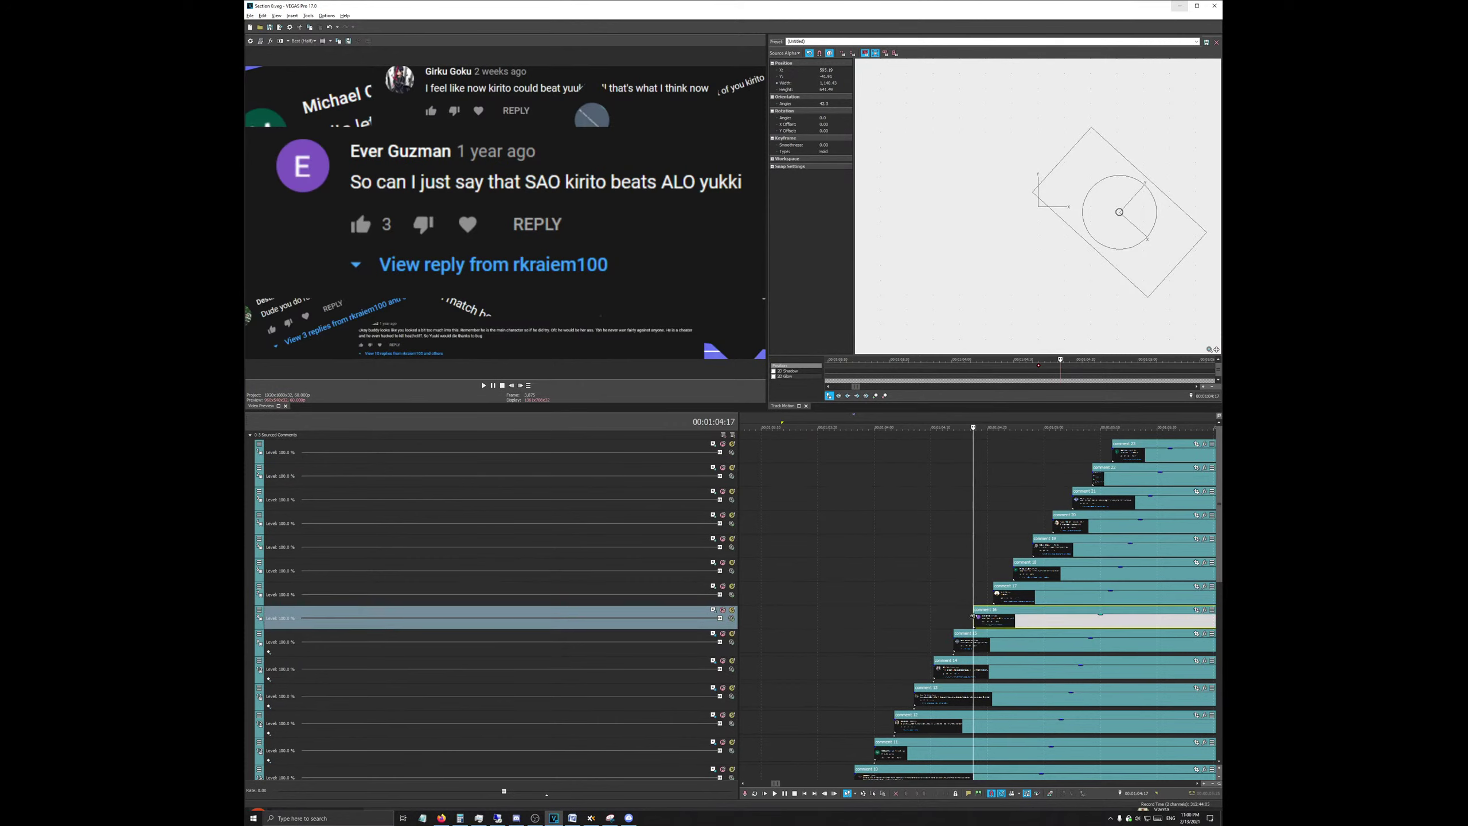
{"action": "left_click", "coordinate": [713, 610]}
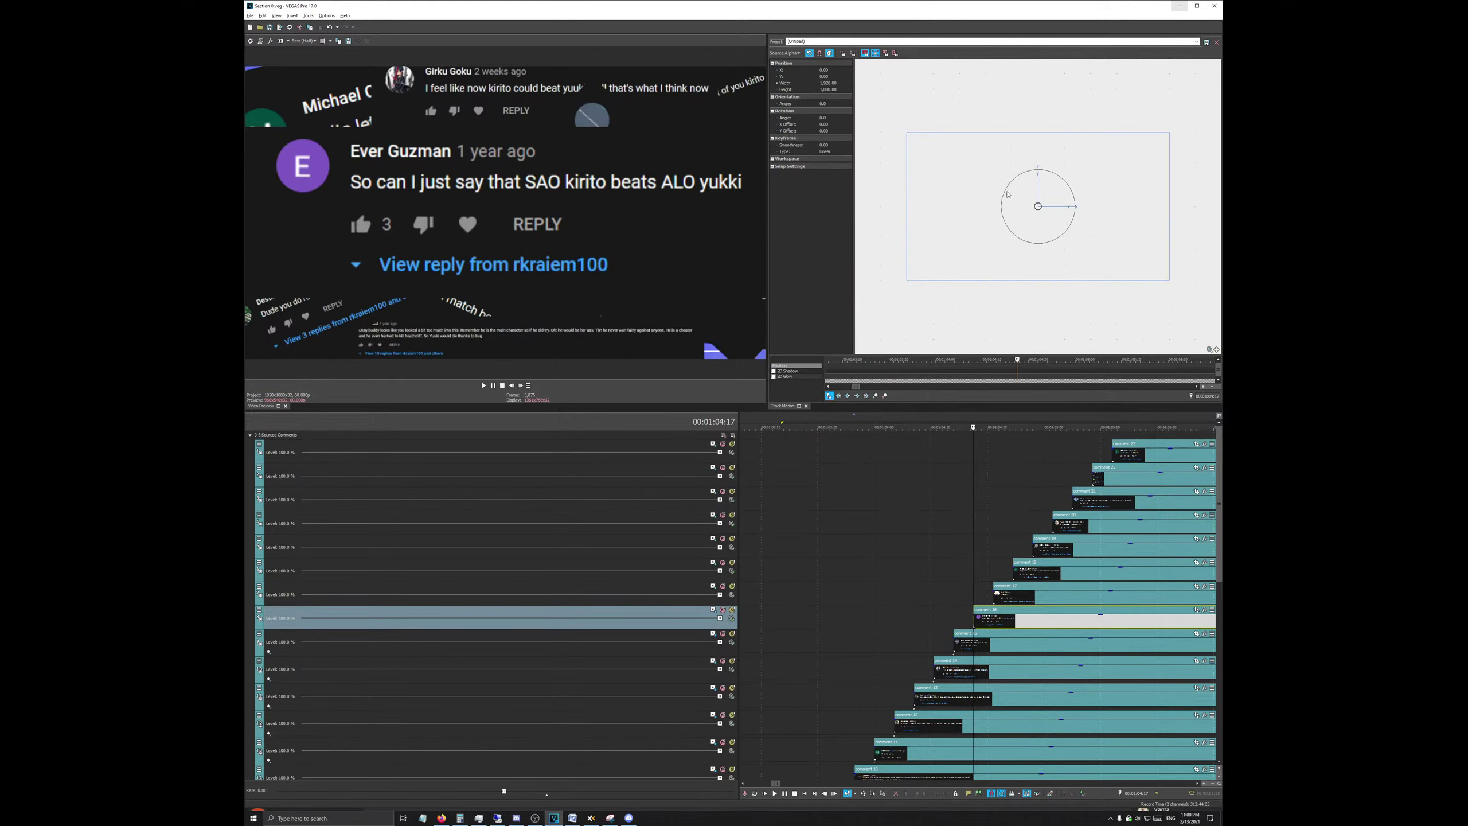
{"action": "left_click_drag", "start_coordinate": [1004, 191], "coordinate": [957, 236]}
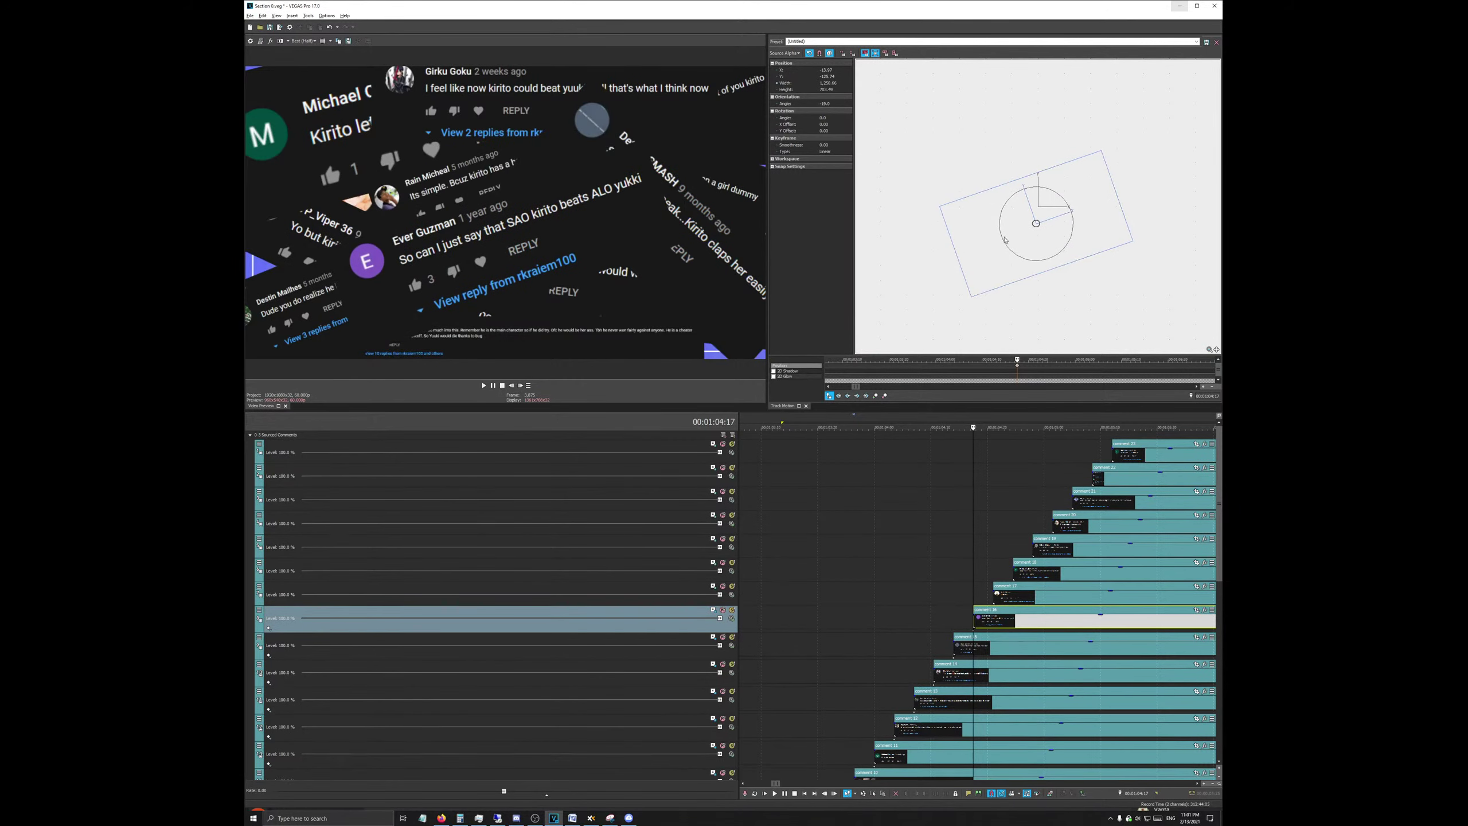
{"action": "left_click_drag", "start_coordinate": [1005, 238], "coordinate": [1001, 213]}
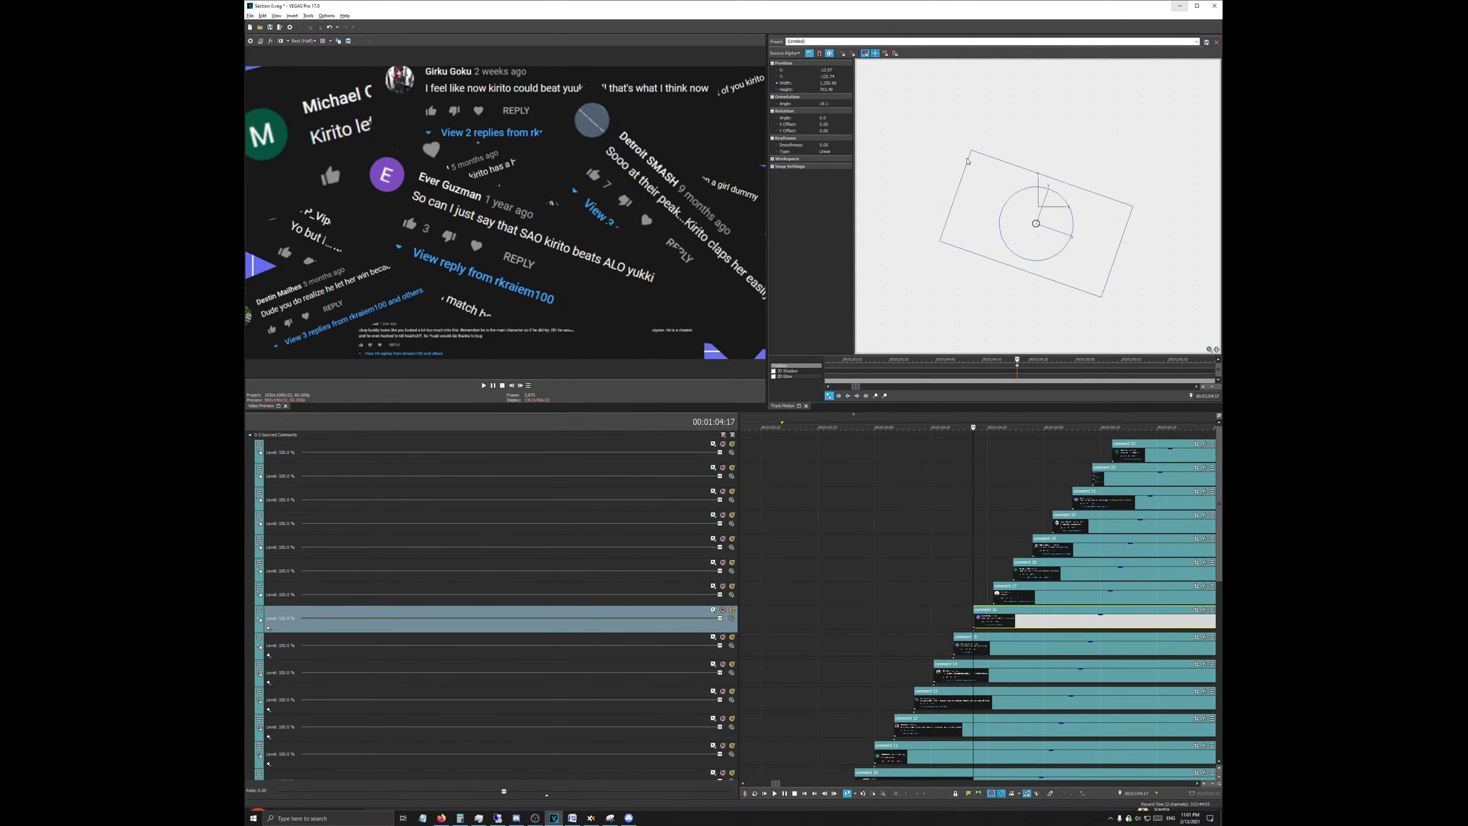
{"action": "left_click_drag", "start_coordinate": [972, 154], "coordinate": [1045, 197]}
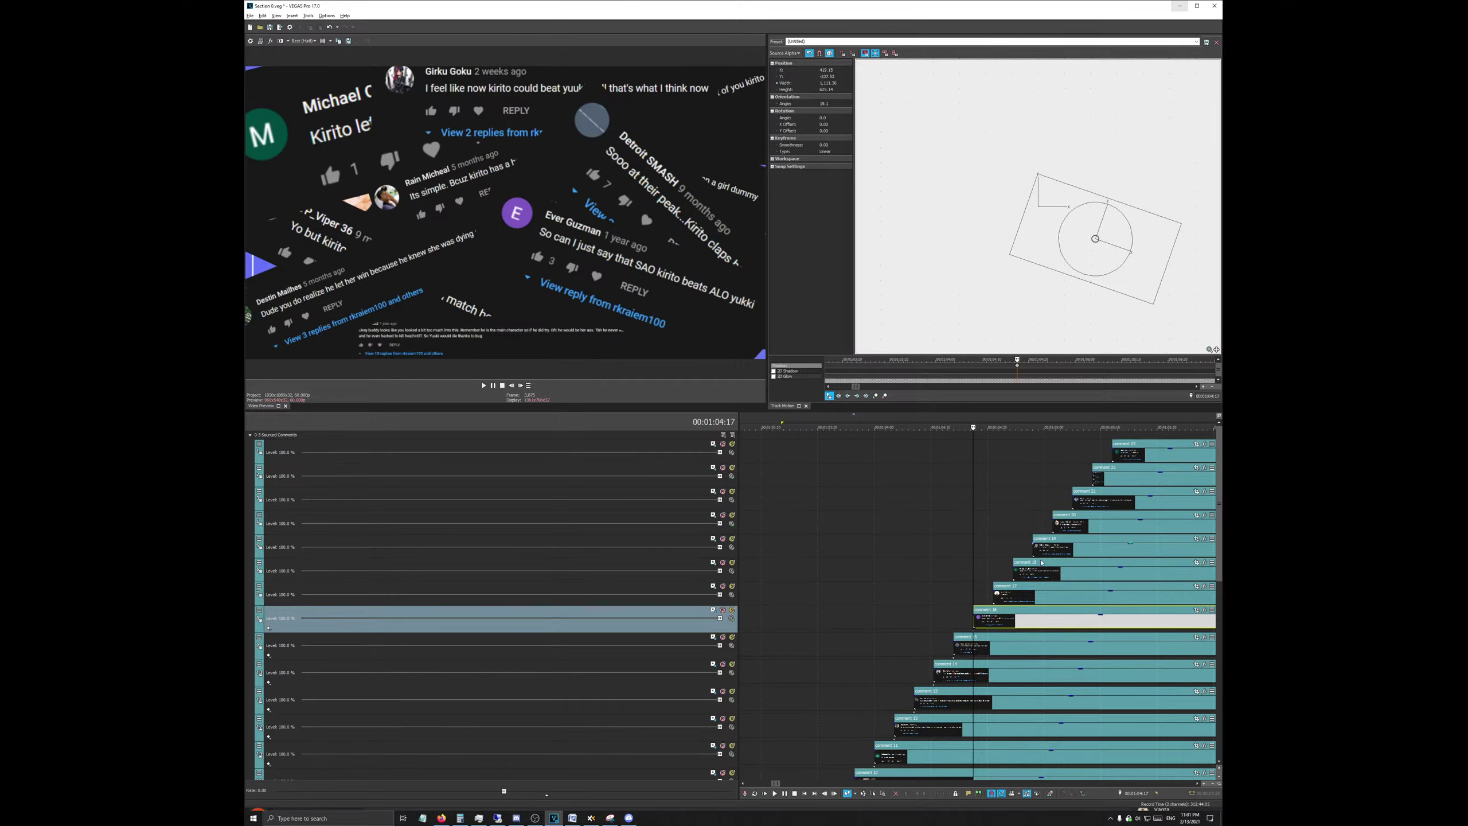
{"action": "right_click", "coordinate": [1017, 370]}
{"action": "left_click", "coordinate": [1034, 363]}
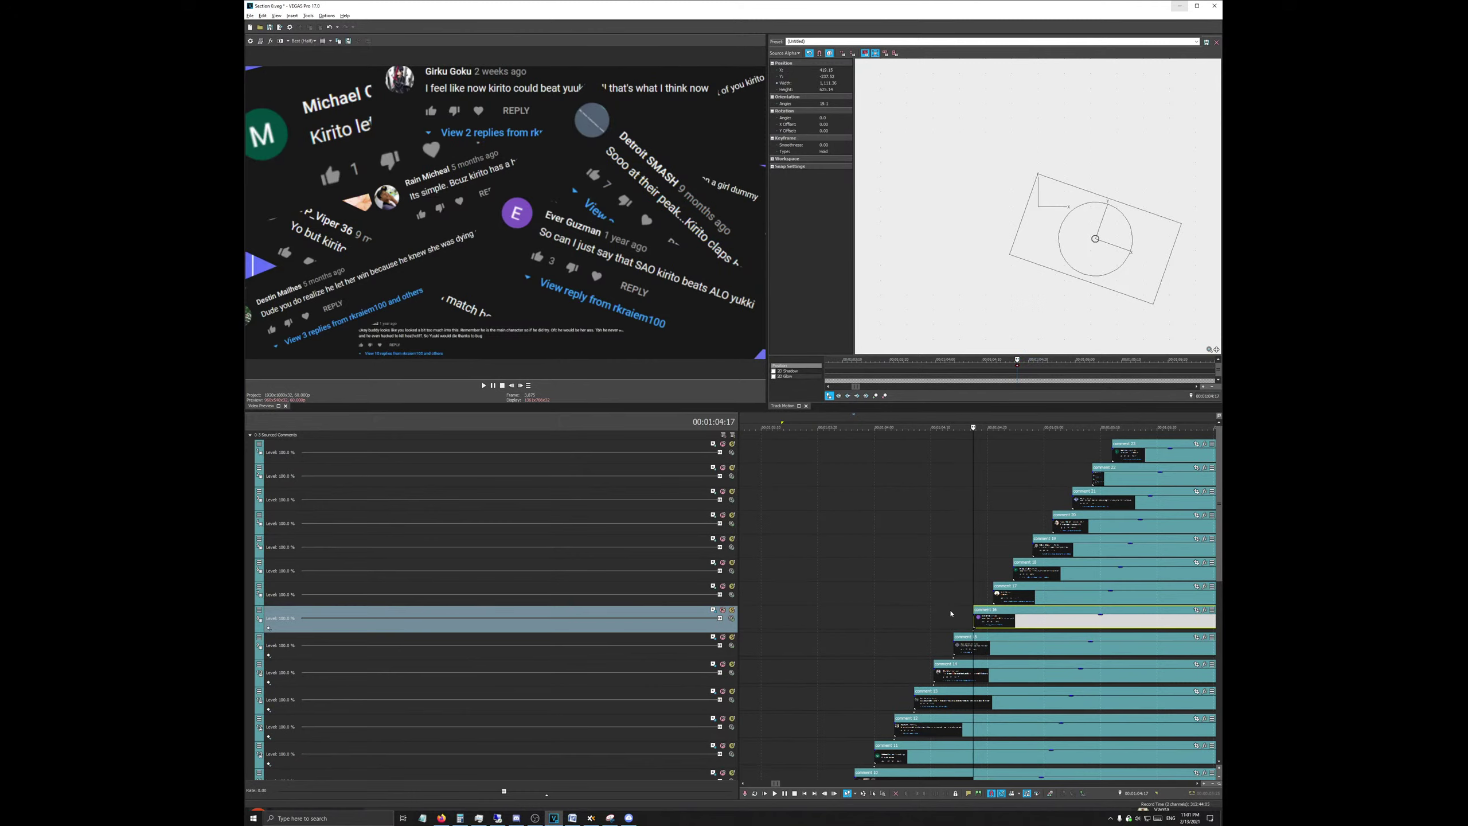
Step: At 00:01:04:21, shrink the seventeenth comment in Track Motion, tilt it clockwise in the frame's lower left, and set its keyframe to Hold
{"action": "left_click", "coordinate": [992, 567]}
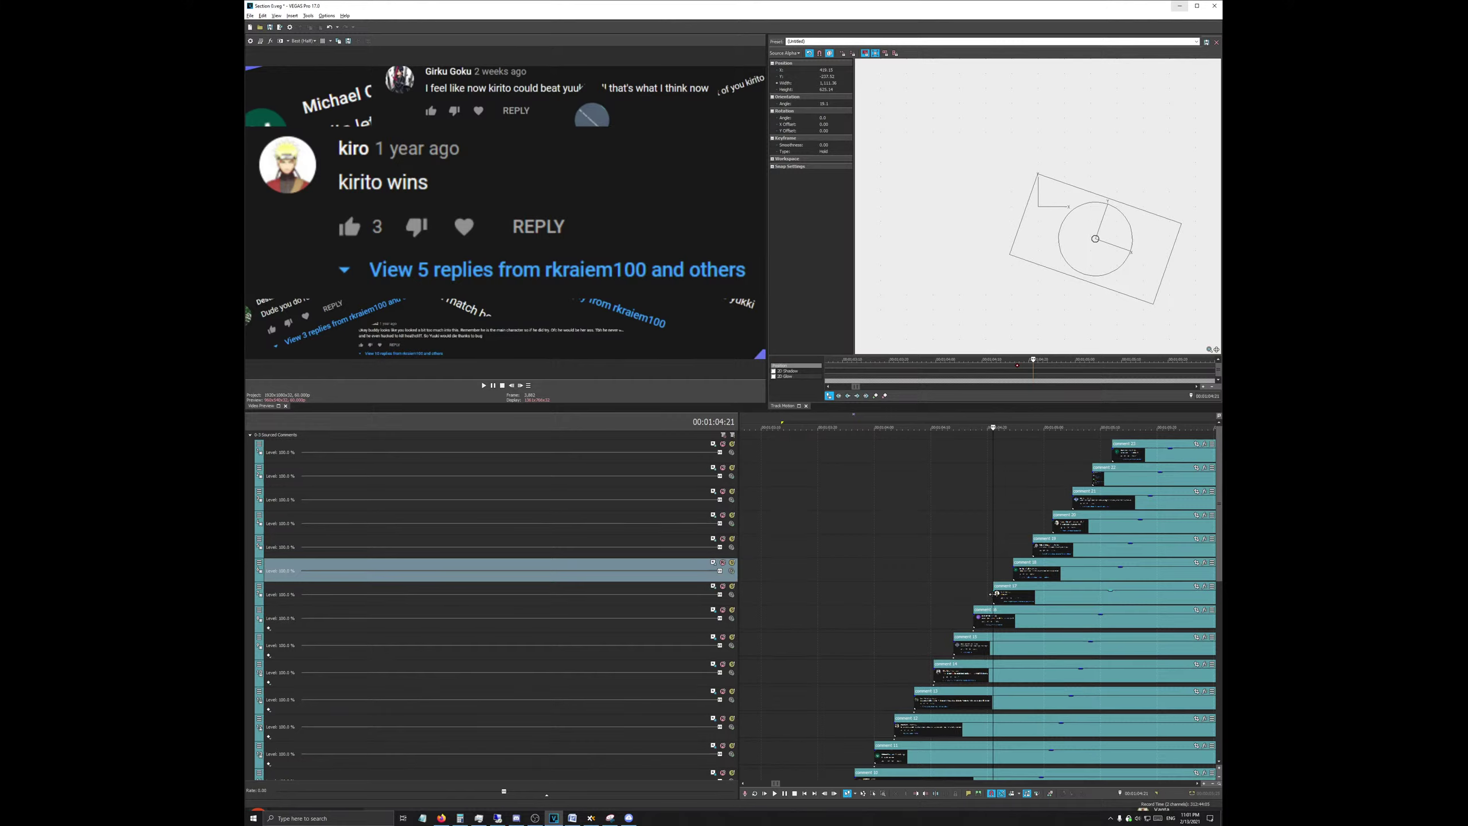
{"action": "left_click", "coordinate": [990, 594]}
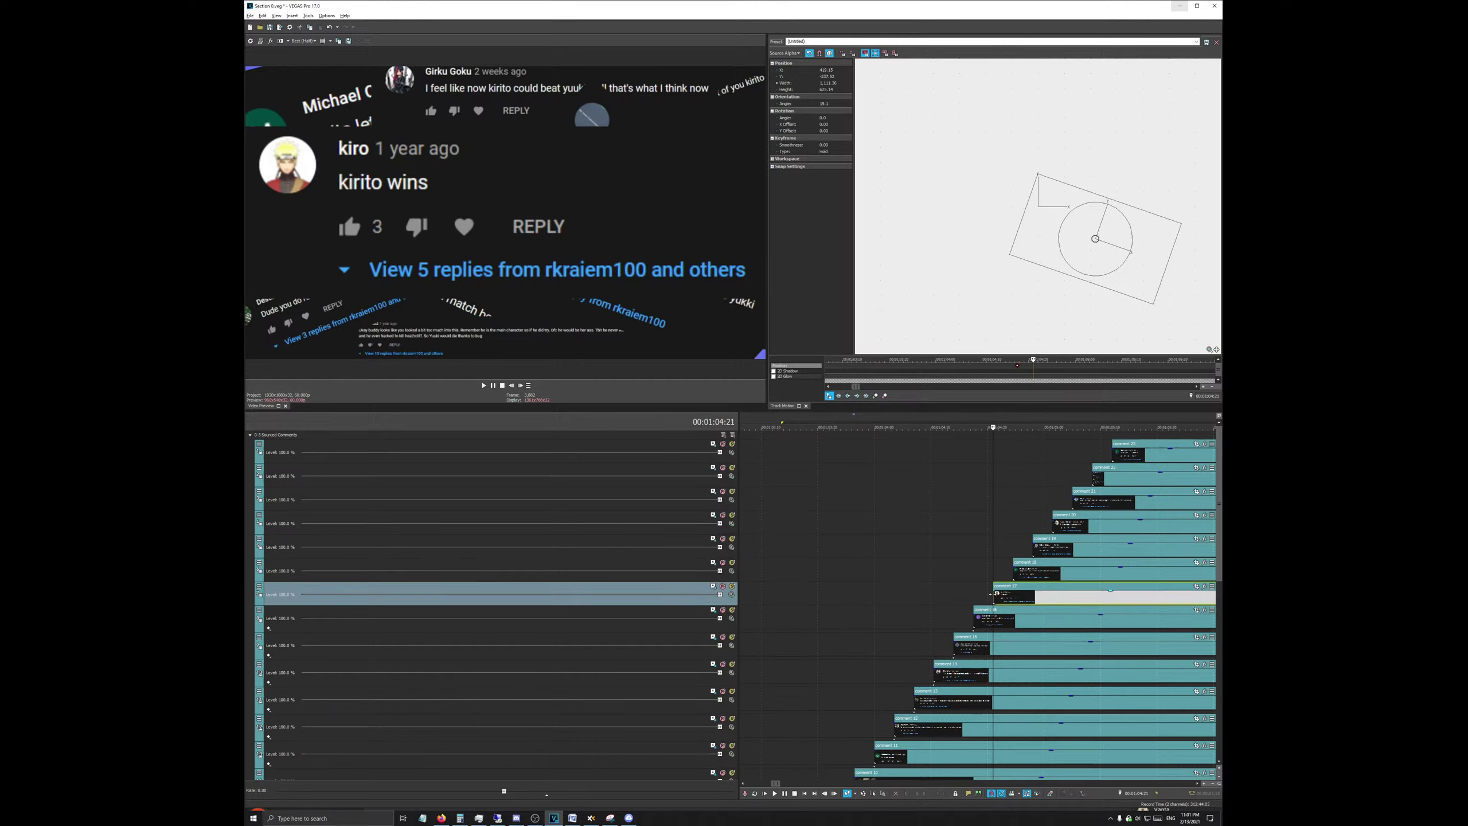
{"action": "left_click", "coordinate": [713, 588]}
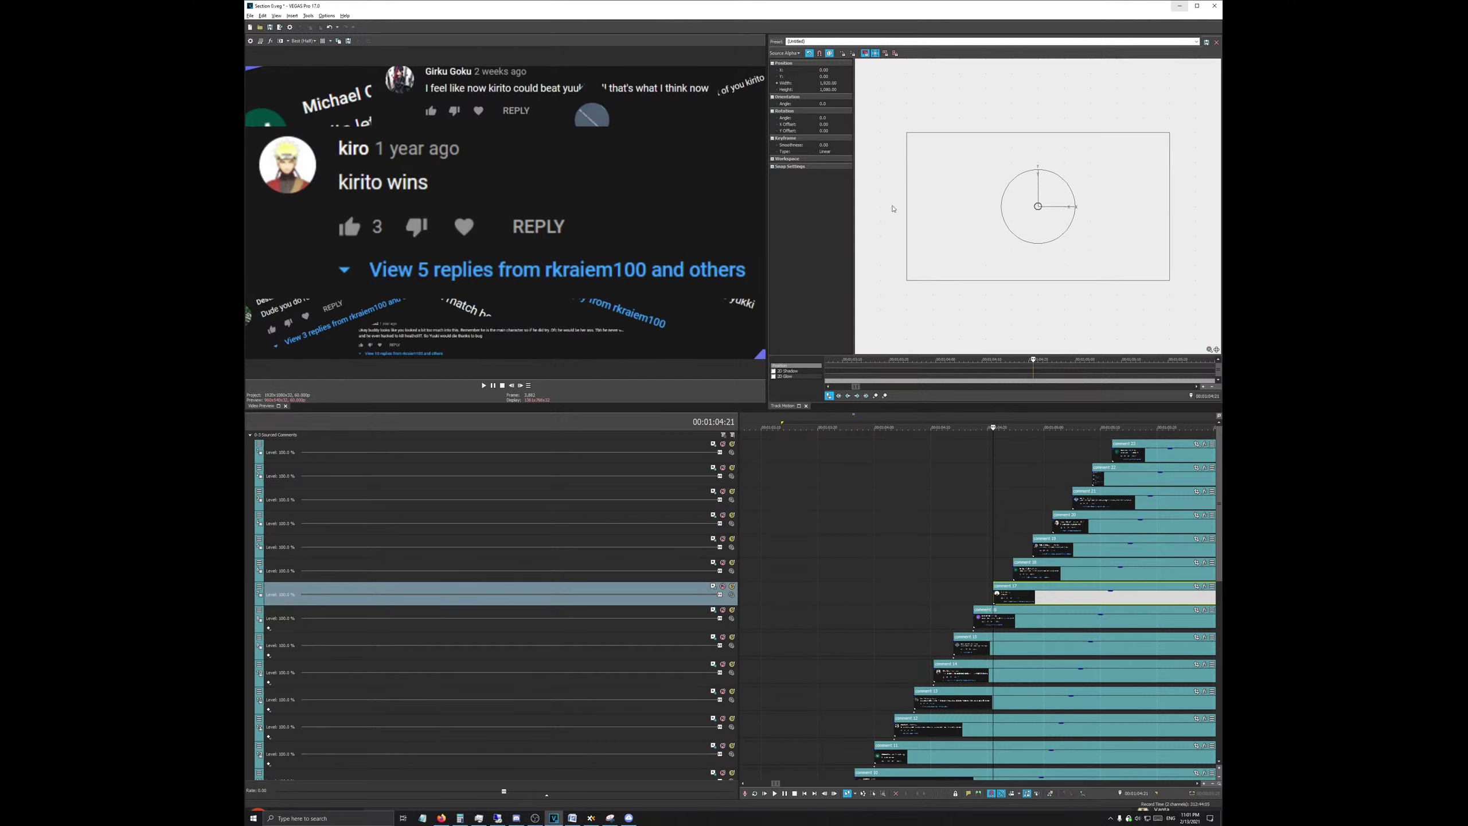
{"action": "left_click_drag", "start_coordinate": [906, 132], "coordinate": [960, 218]}
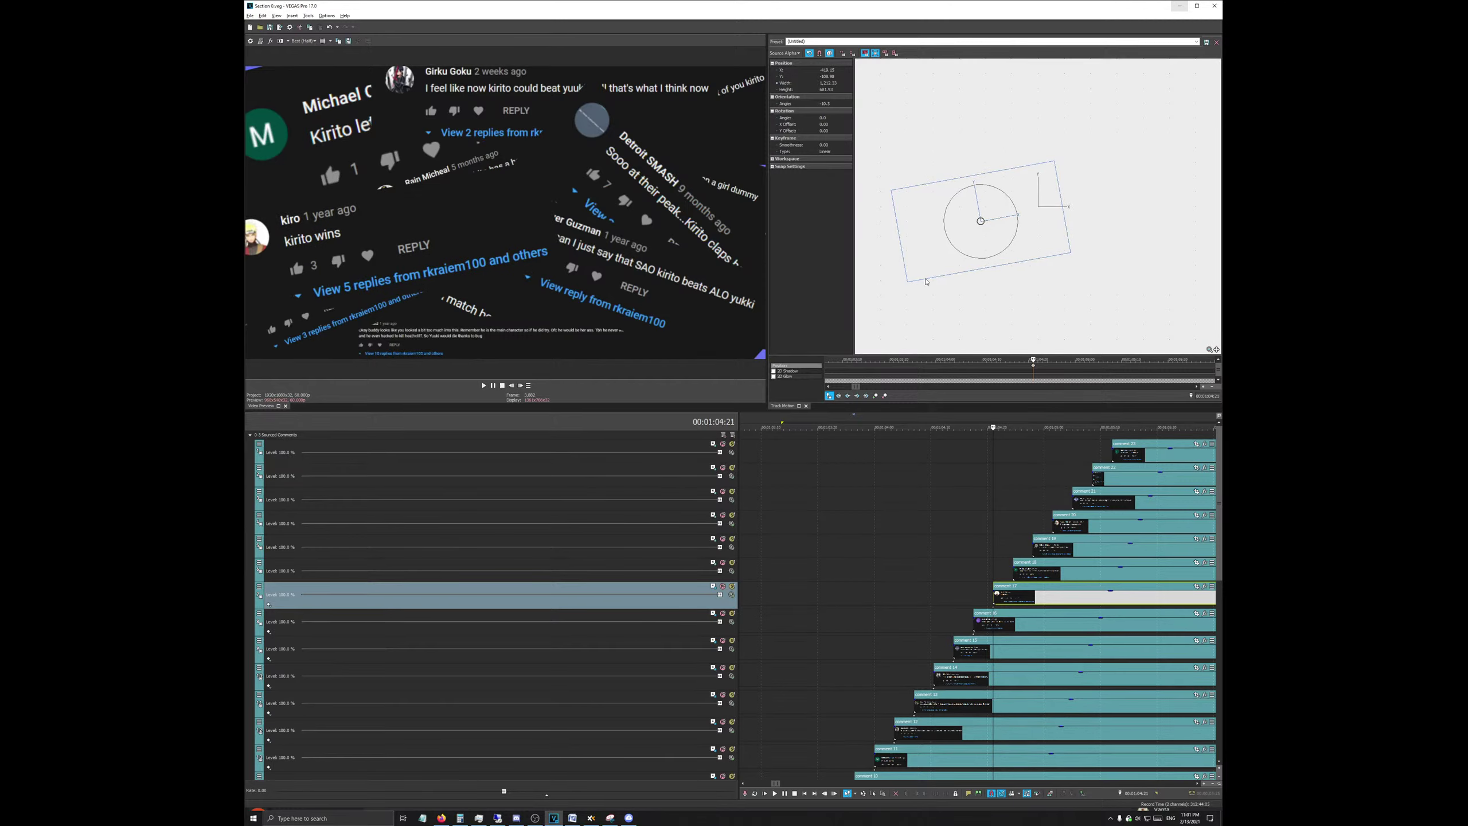
{"action": "left_click_drag", "start_coordinate": [945, 213], "coordinate": [920, 233]}
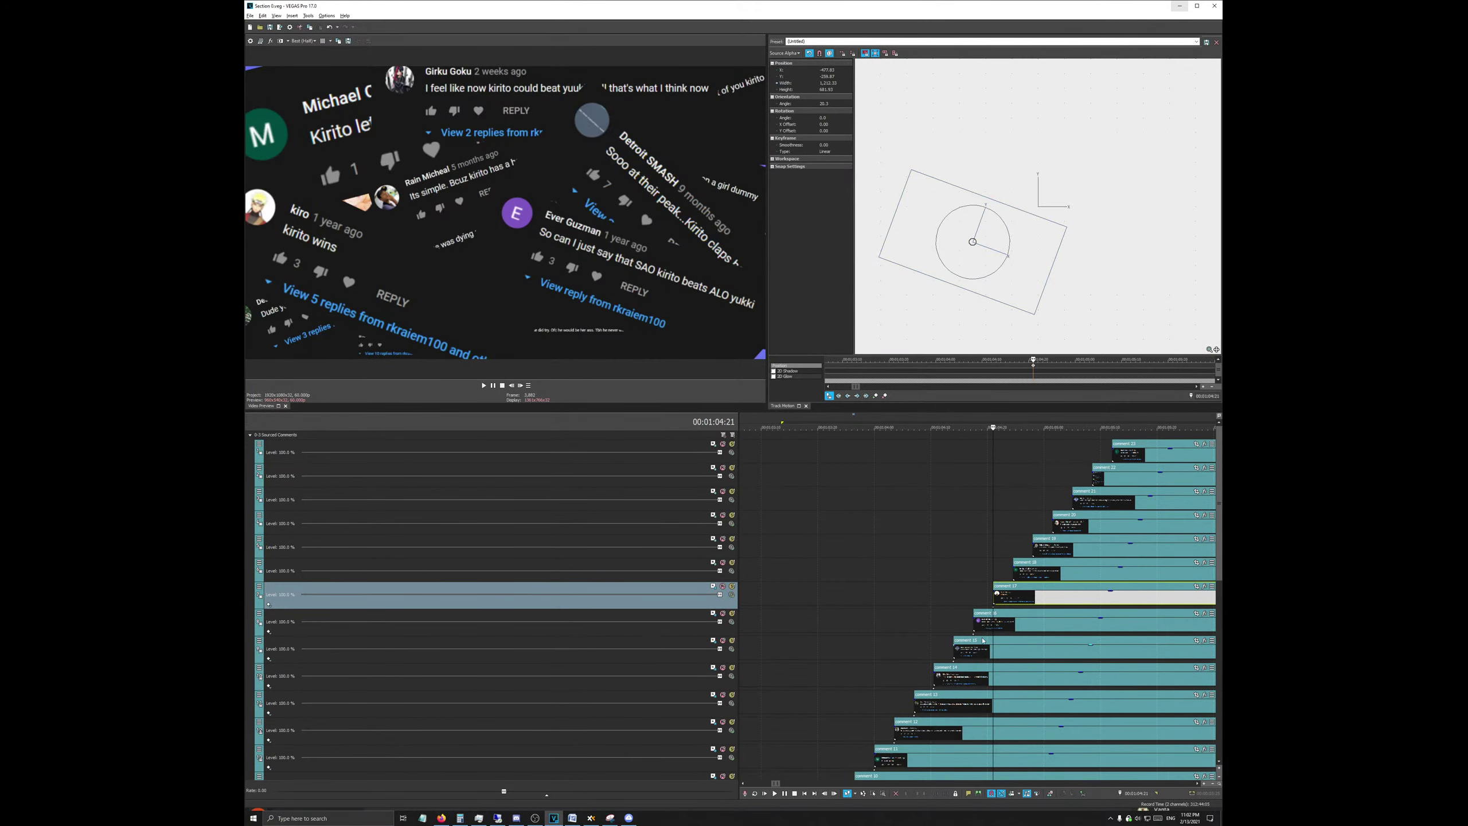
{"action": "scroll", "coordinate": [1033, 432], "scroll_direction": "down", "scroll_amount": 2}
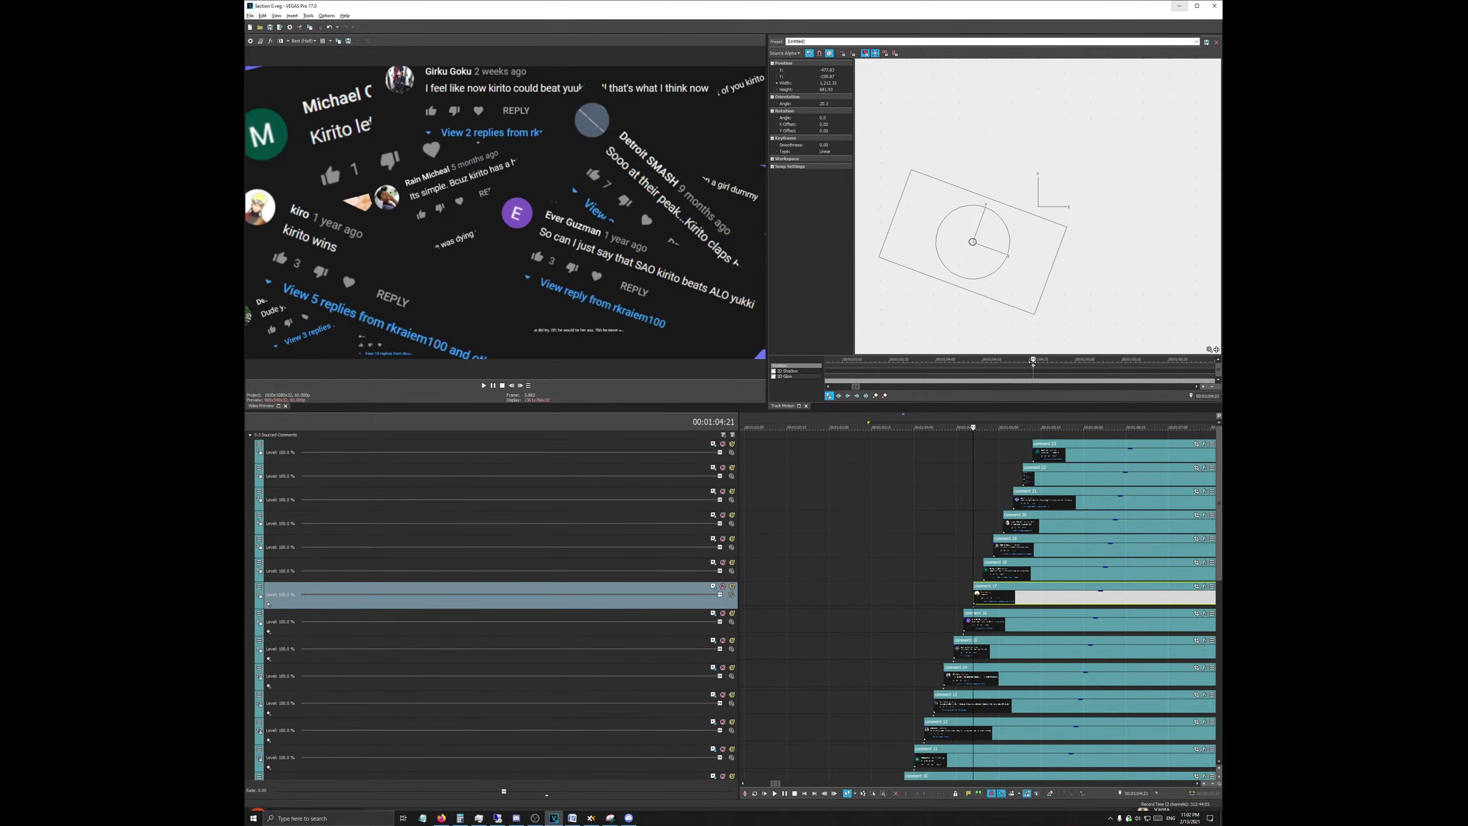
{"action": "right_click", "coordinate": [1033, 367]}
{"action": "left_click", "coordinate": [1043, 347]}
Step: At 00:01:04:24, shrink the eighteenth comment in Track Motion, tilt it slightly clockwise in the frame's upper left, and set its keyframe to Hold
{"action": "left_click", "coordinate": [983, 560]}
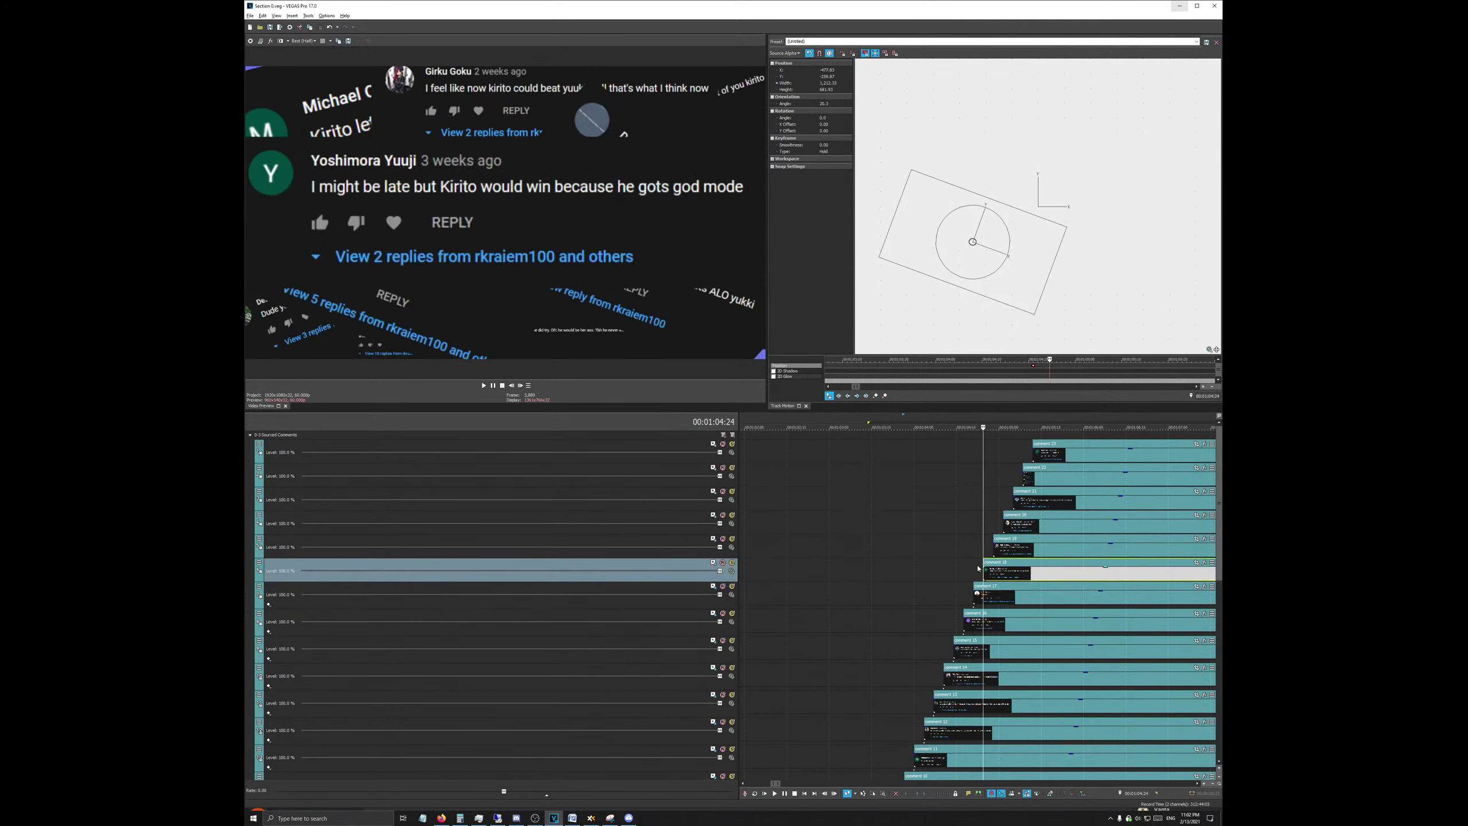
{"action": "left_click", "coordinate": [714, 562]}
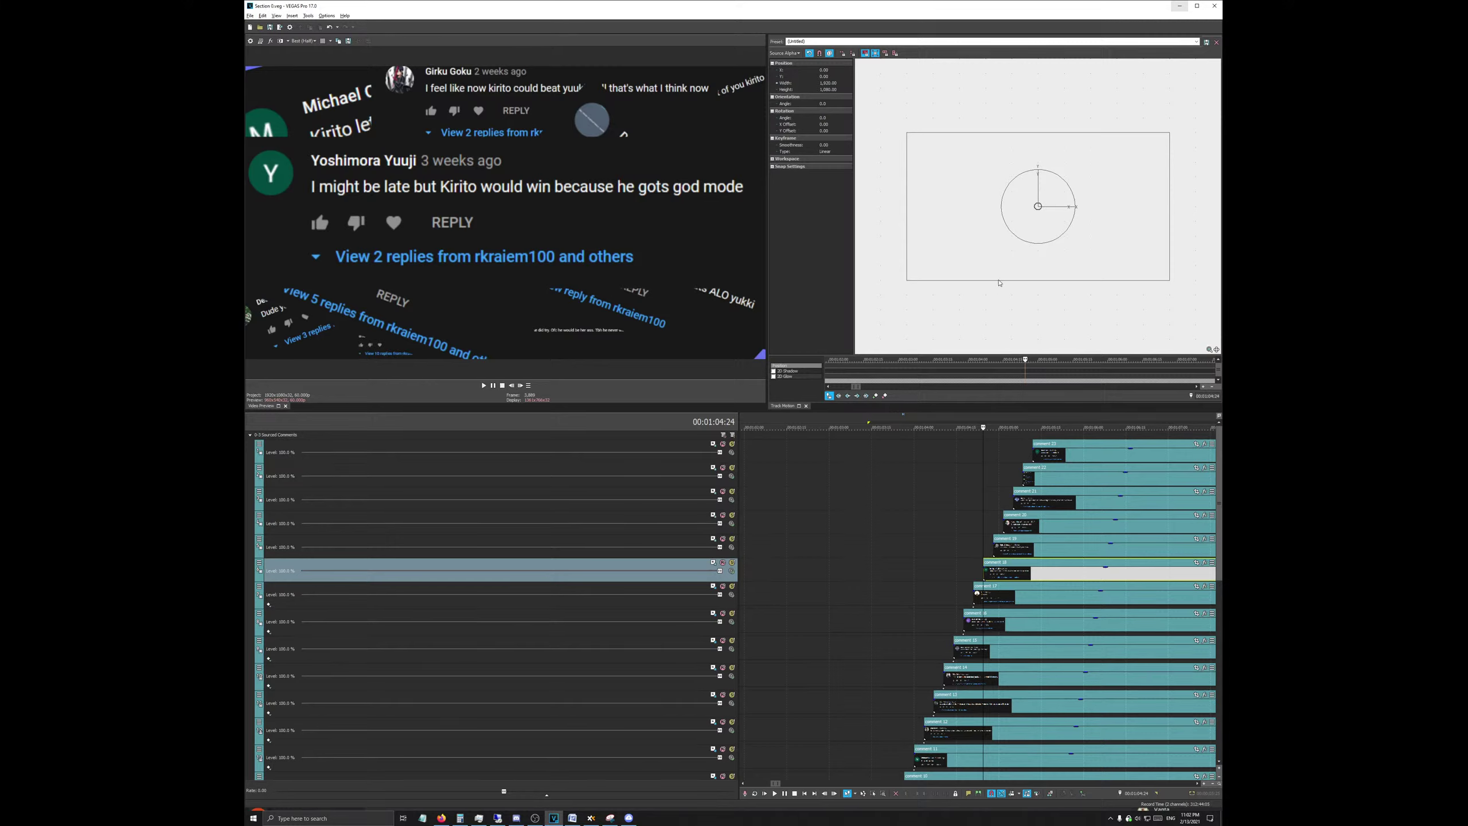
{"action": "left_click_drag", "start_coordinate": [906, 135], "coordinate": [959, 166]}
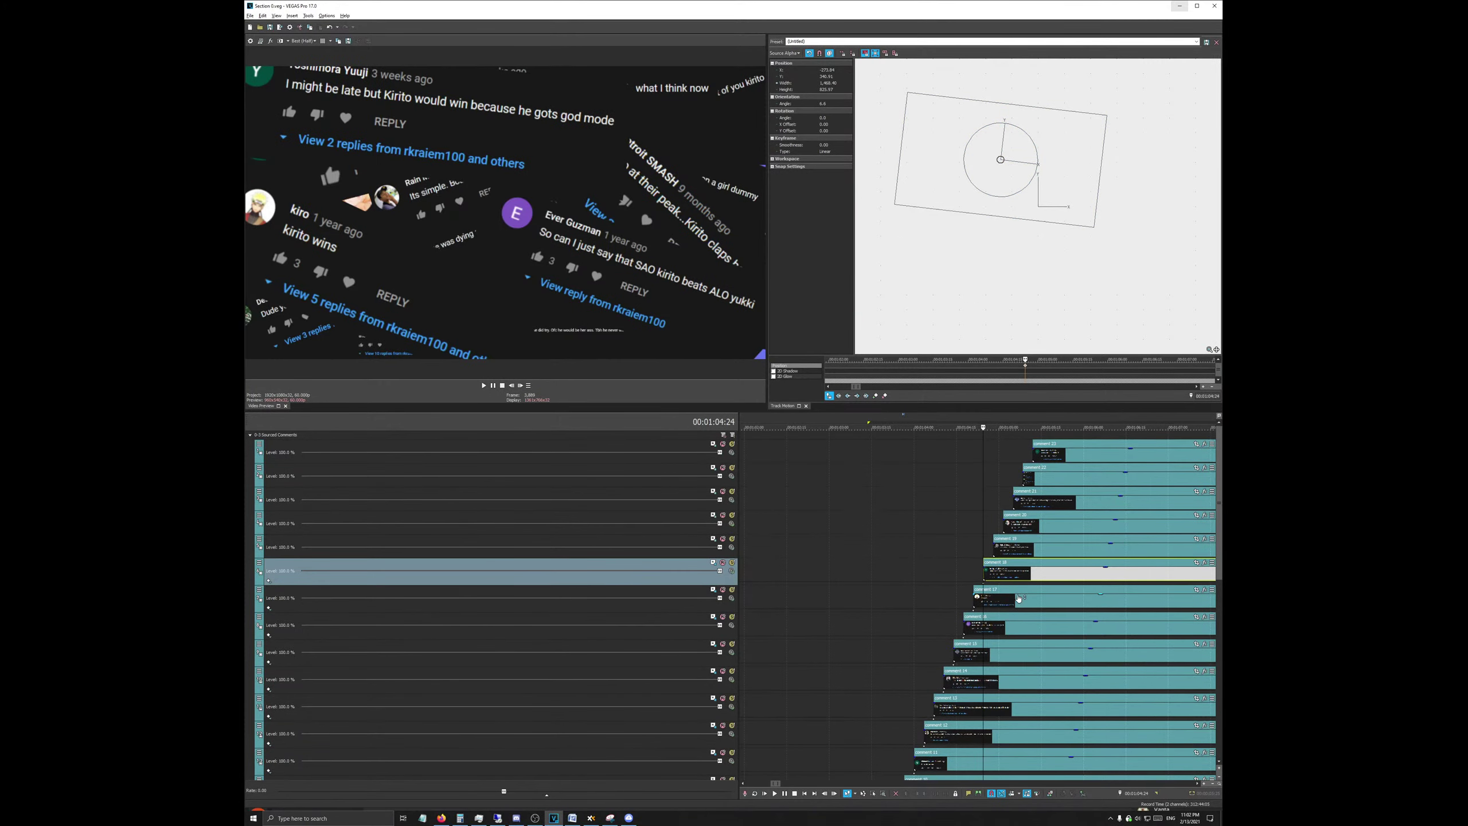
{"action": "scroll", "coordinate": [1018, 598], "scroll_direction": "down", "scroll_amount": 2}
{"action": "right_click", "coordinate": [1027, 366]}
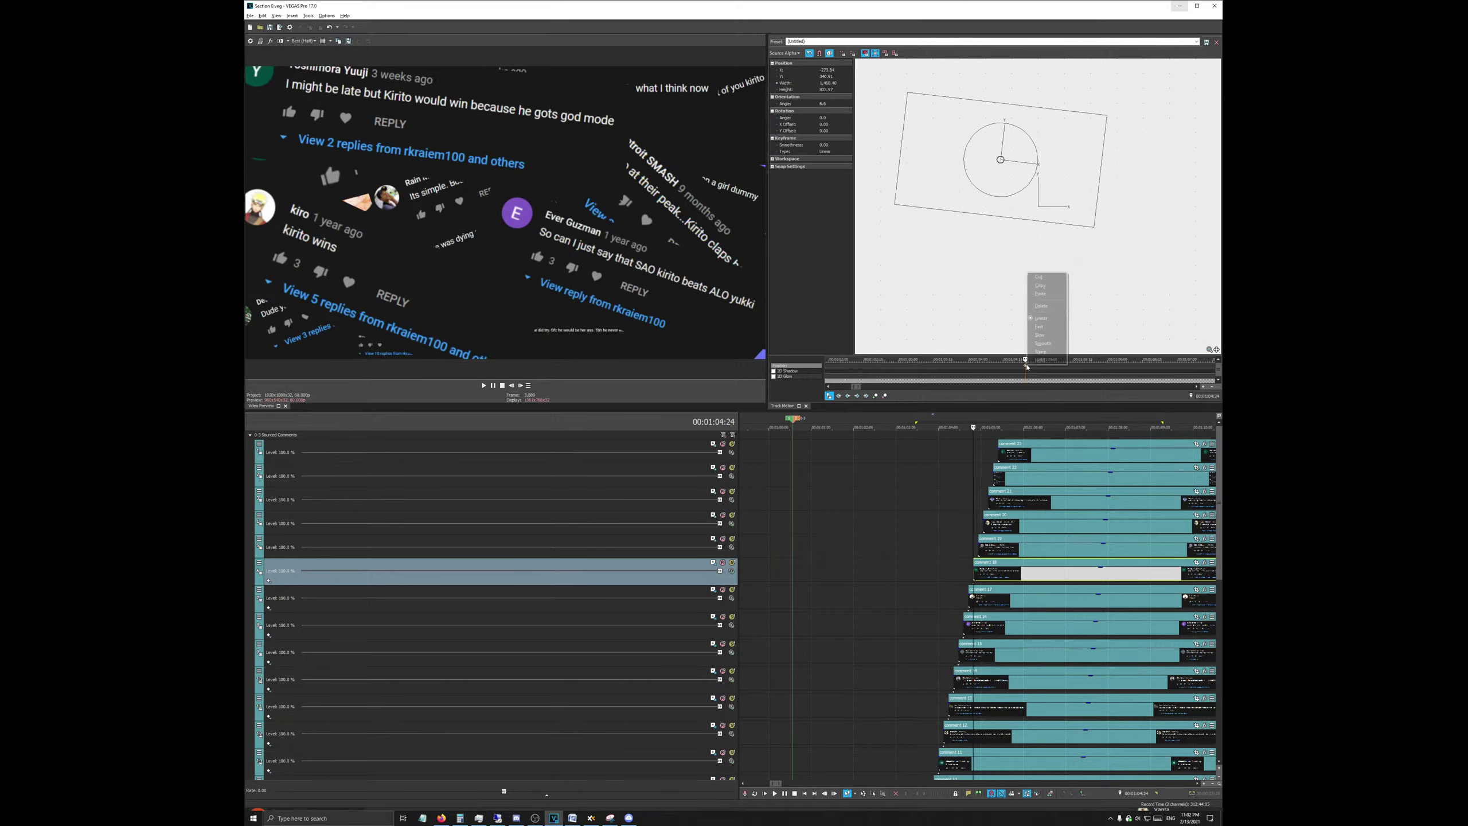
{"action": "left_click", "coordinate": [1034, 360]}
Step: At 00:01:04:28, shrink the nineteenth comment in Track Motion, set its keyframe to Hold, and tilt it clockwise in the frame's lower right
{"action": "left_click", "coordinate": [800, 544]}
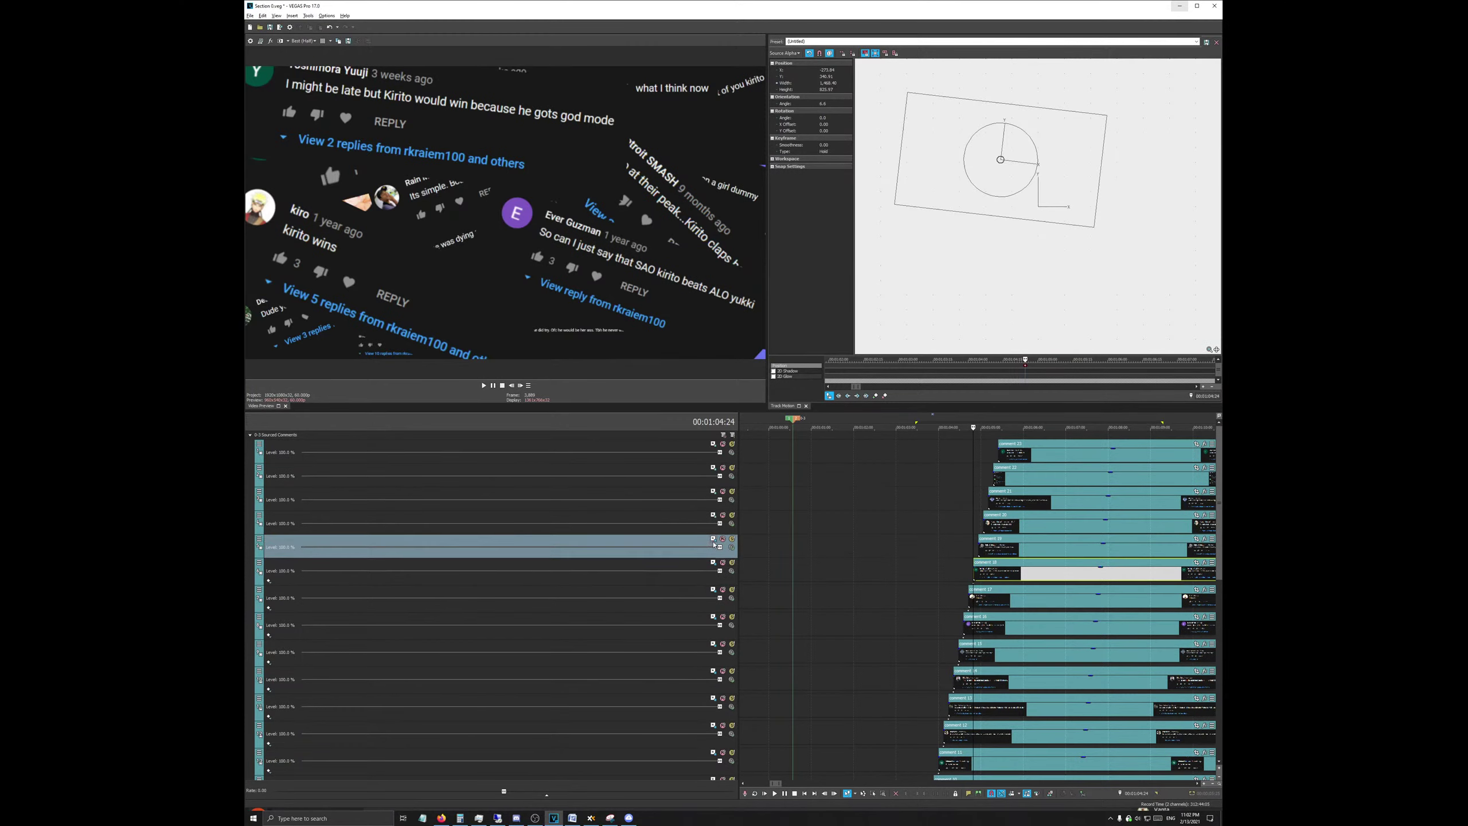
{"action": "left_click", "coordinate": [977, 527]}
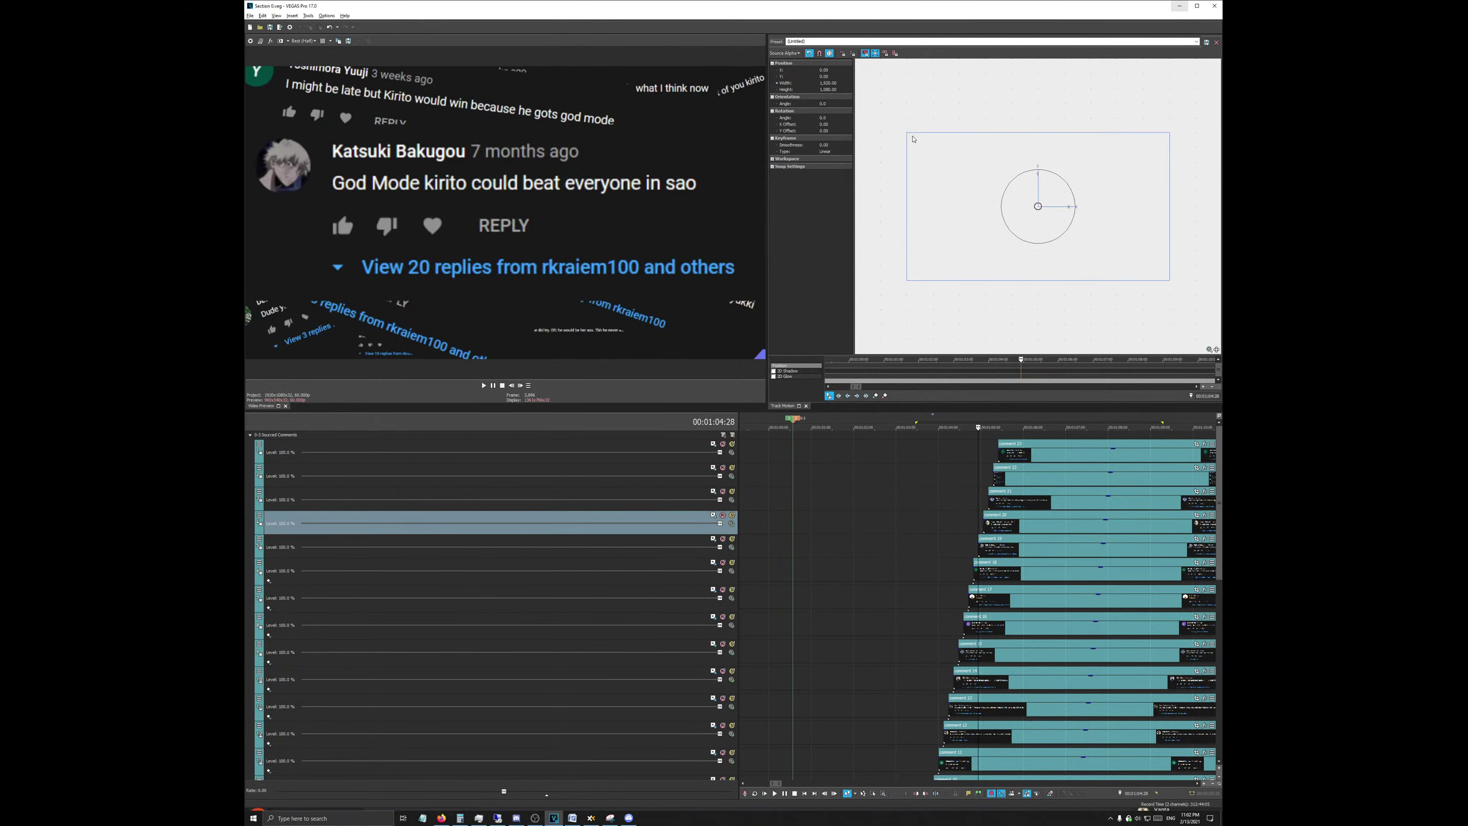
{"action": "left_click_drag", "start_coordinate": [907, 133], "coordinate": [942, 152]}
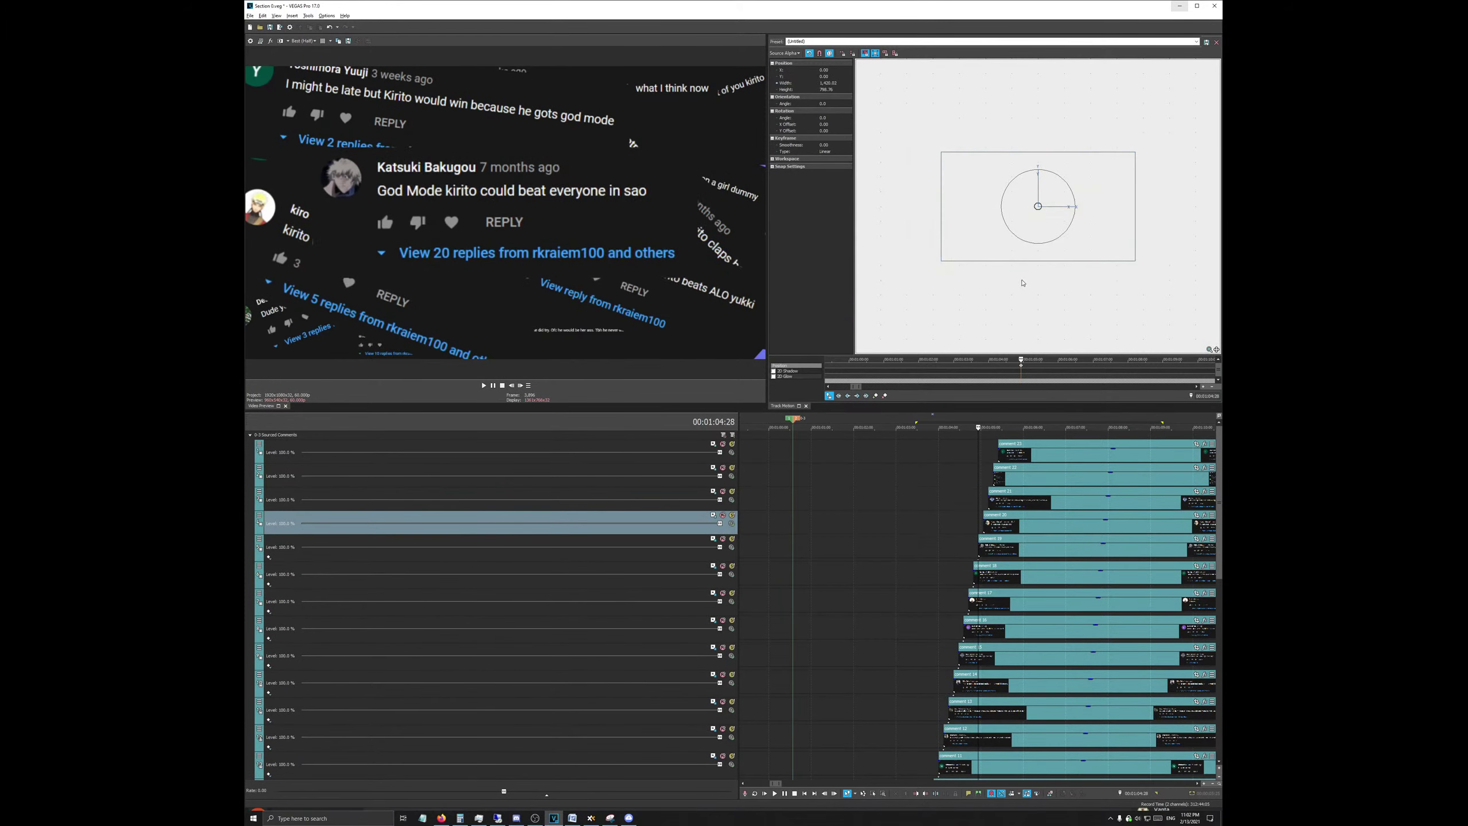
{"action": "right_click", "coordinate": [1024, 367]}
{"action": "left_click", "coordinate": [1041, 332]}
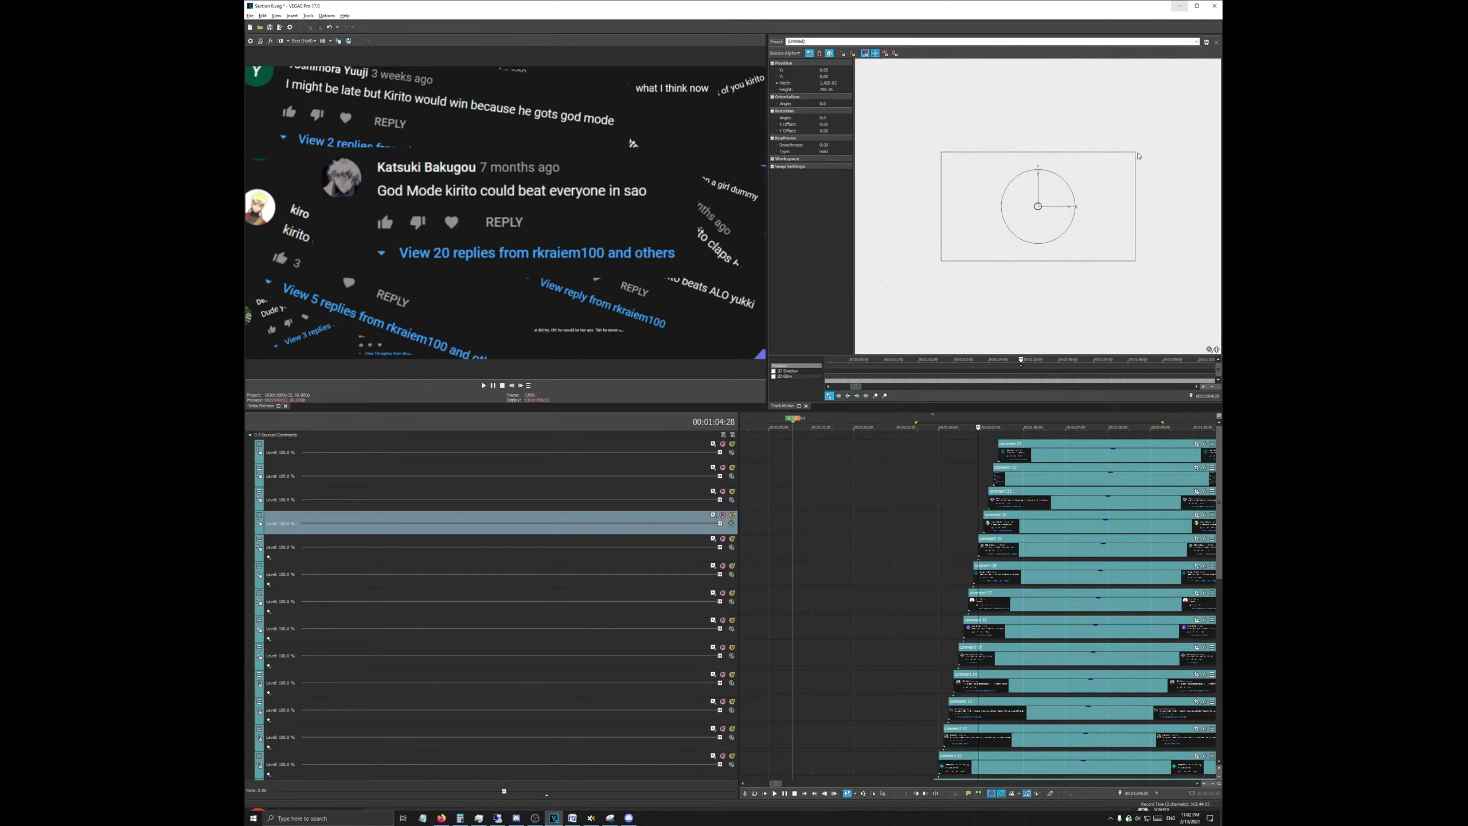
{"action": "left_click_drag", "start_coordinate": [1134, 152], "coordinate": [1121, 249]}
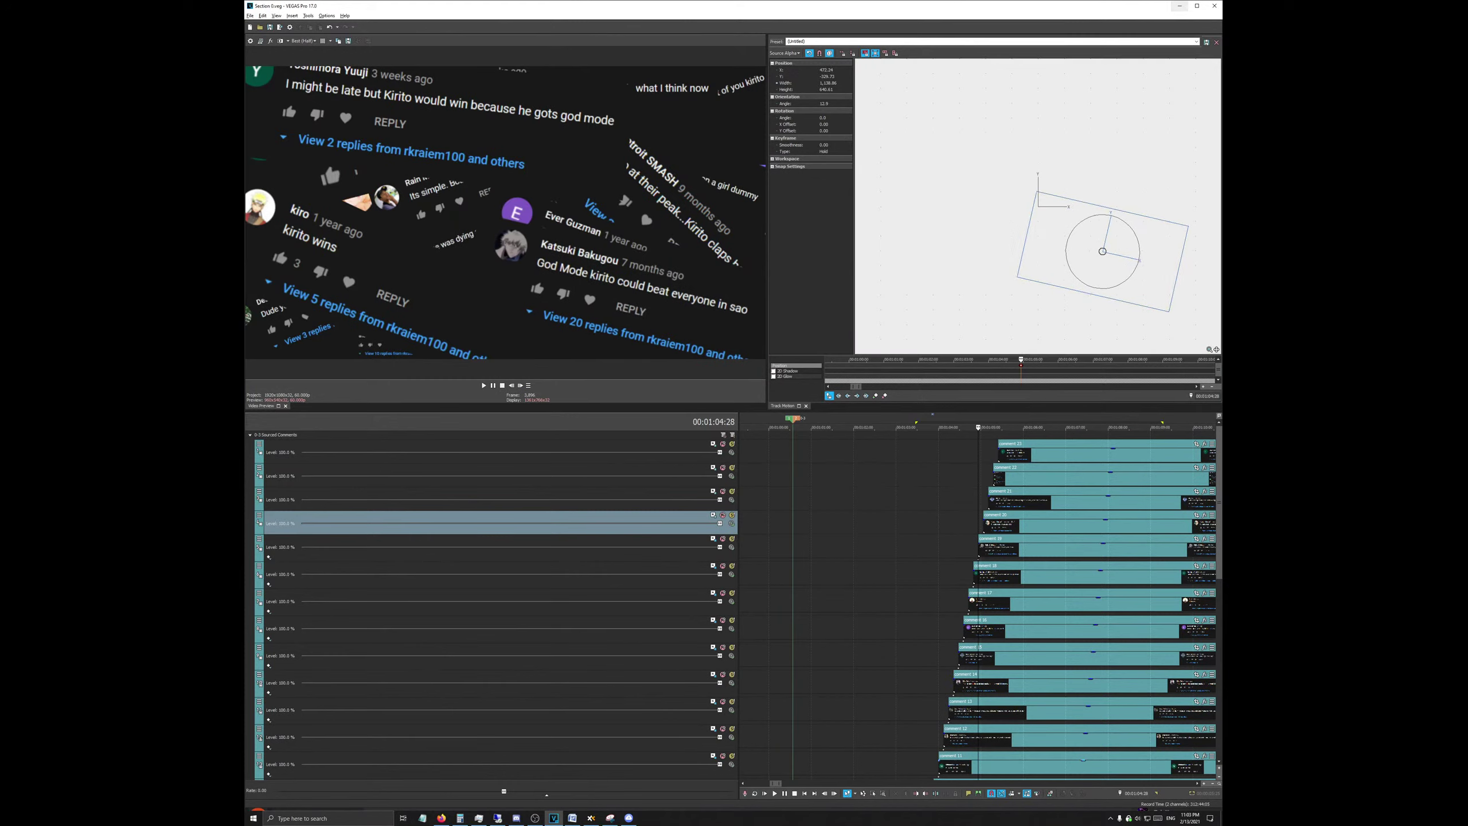
Step: At 00:01:05:01, shrink the twentieth comment in Track Motion, tilt it counterclockwise in the frame's right half, and set its keyframe to Hold
{"action": "scroll", "coordinate": [1042, 528], "scroll_direction": "up", "scroll_amount": 3}
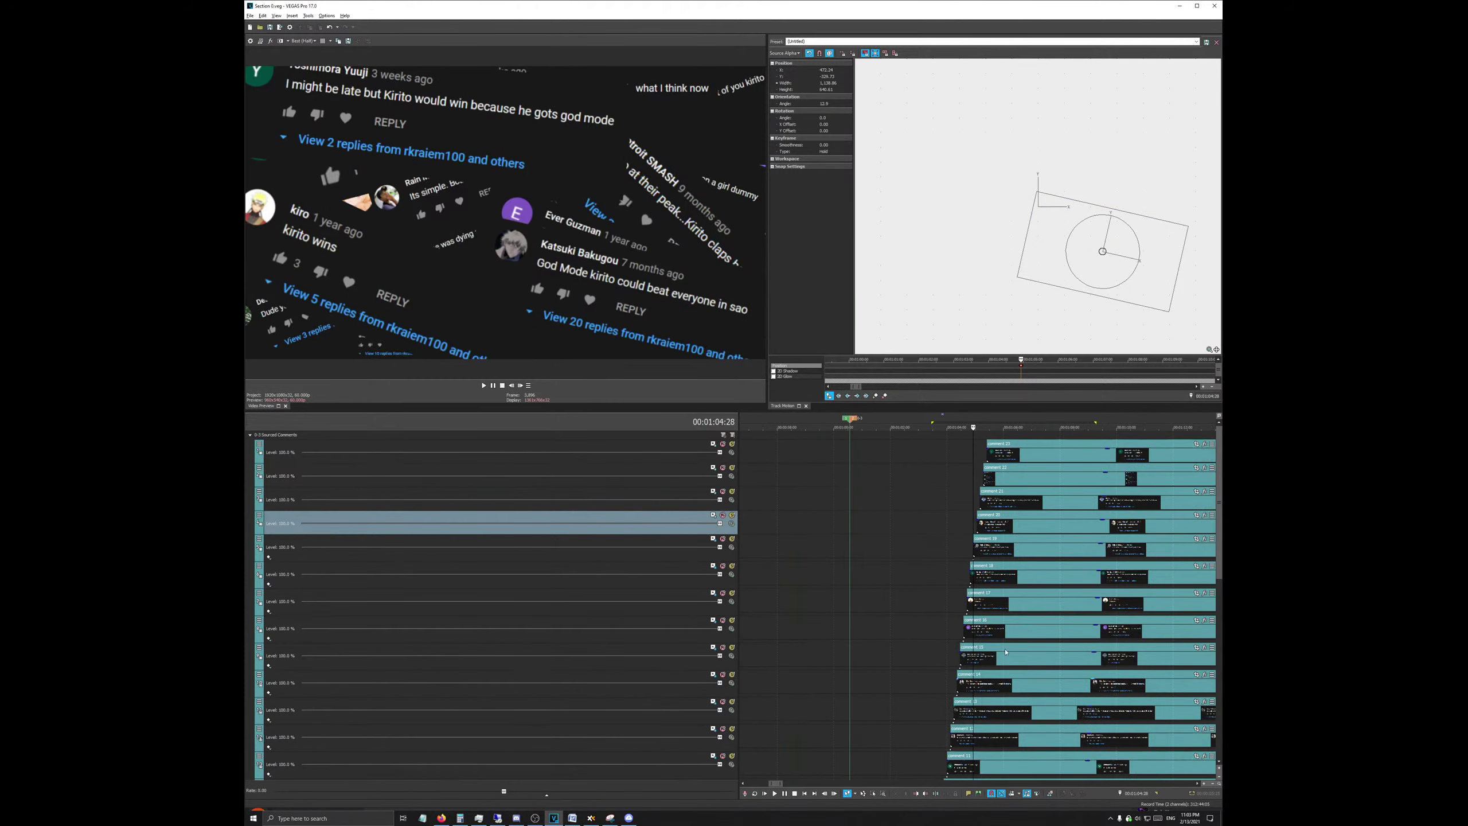
{"action": "left_click", "coordinate": [983, 498]}
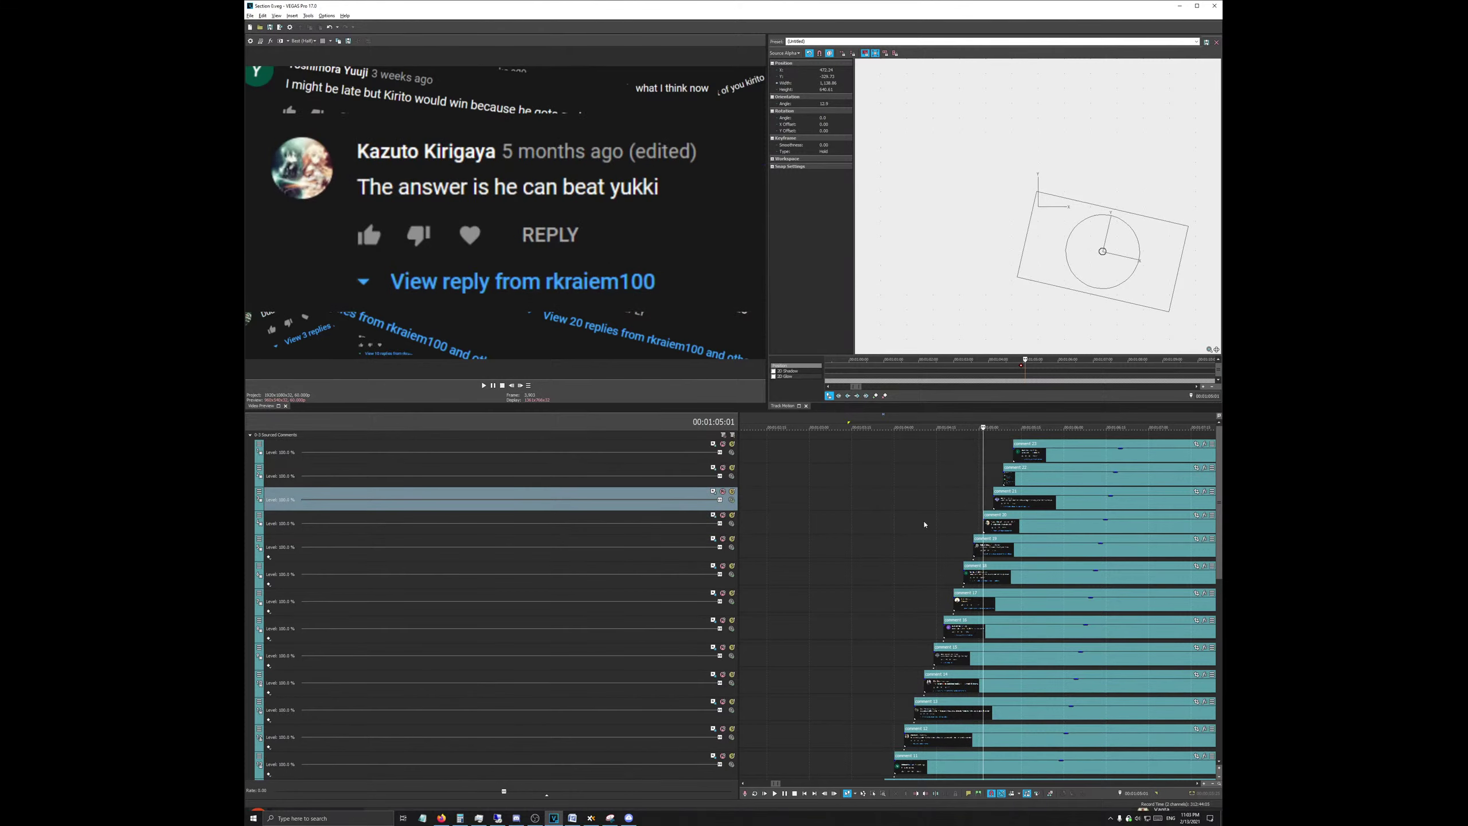
{"action": "left_click", "coordinate": [984, 514]}
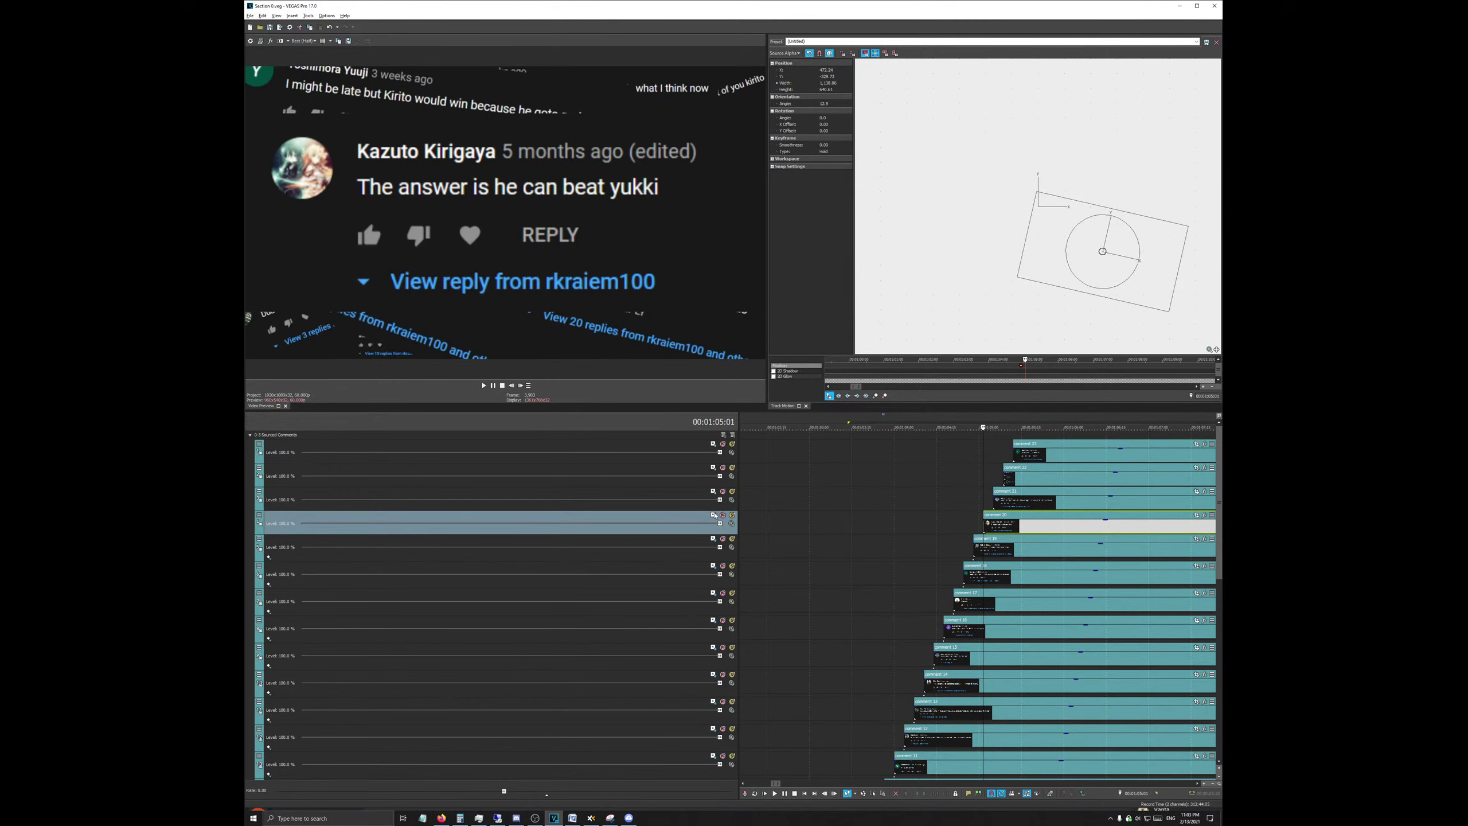
{"action": "left_click", "coordinate": [715, 515]}
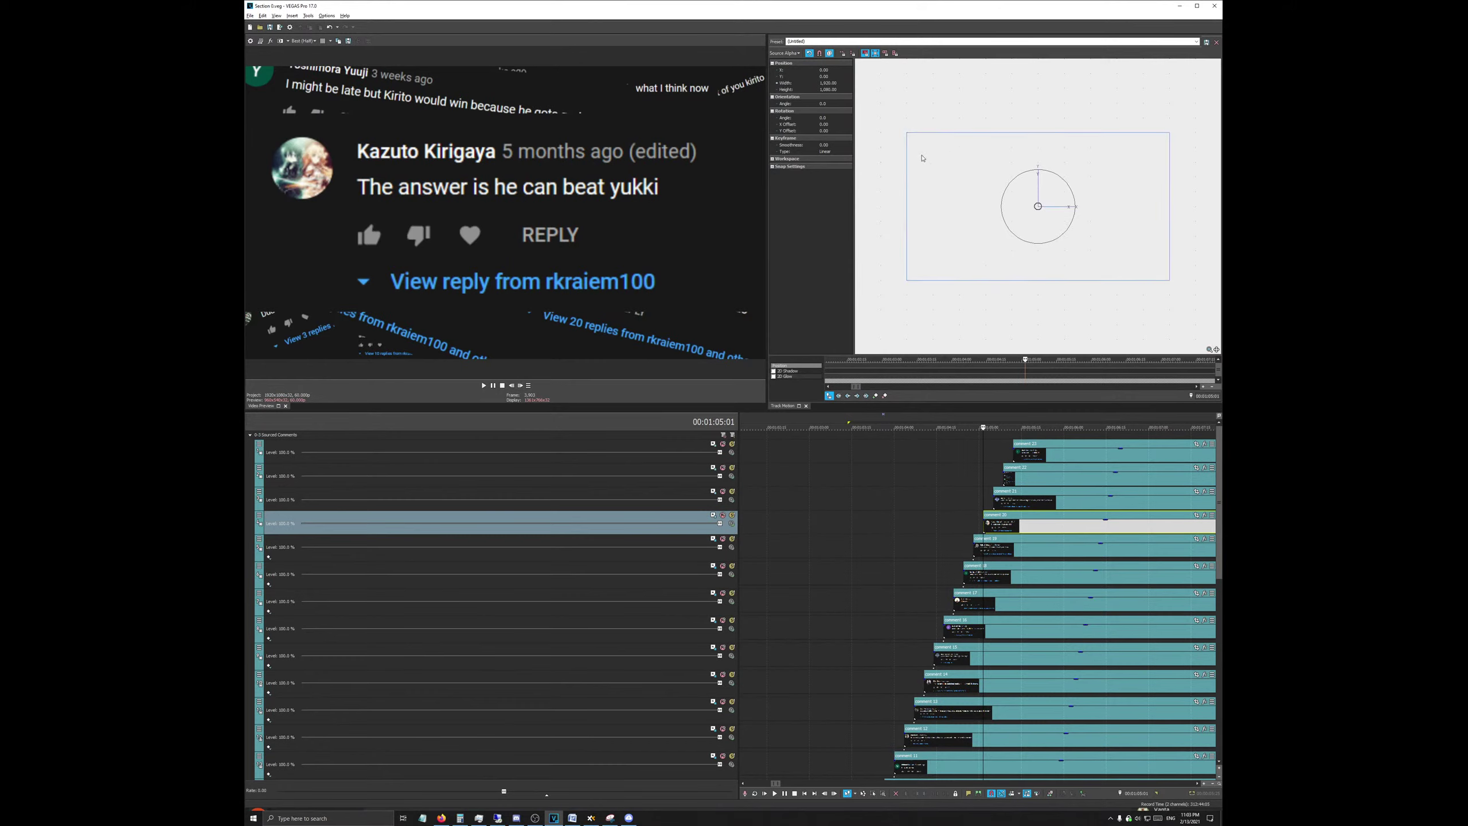
{"action": "left_click_drag", "start_coordinate": [906, 133], "coordinate": [1046, 222]}
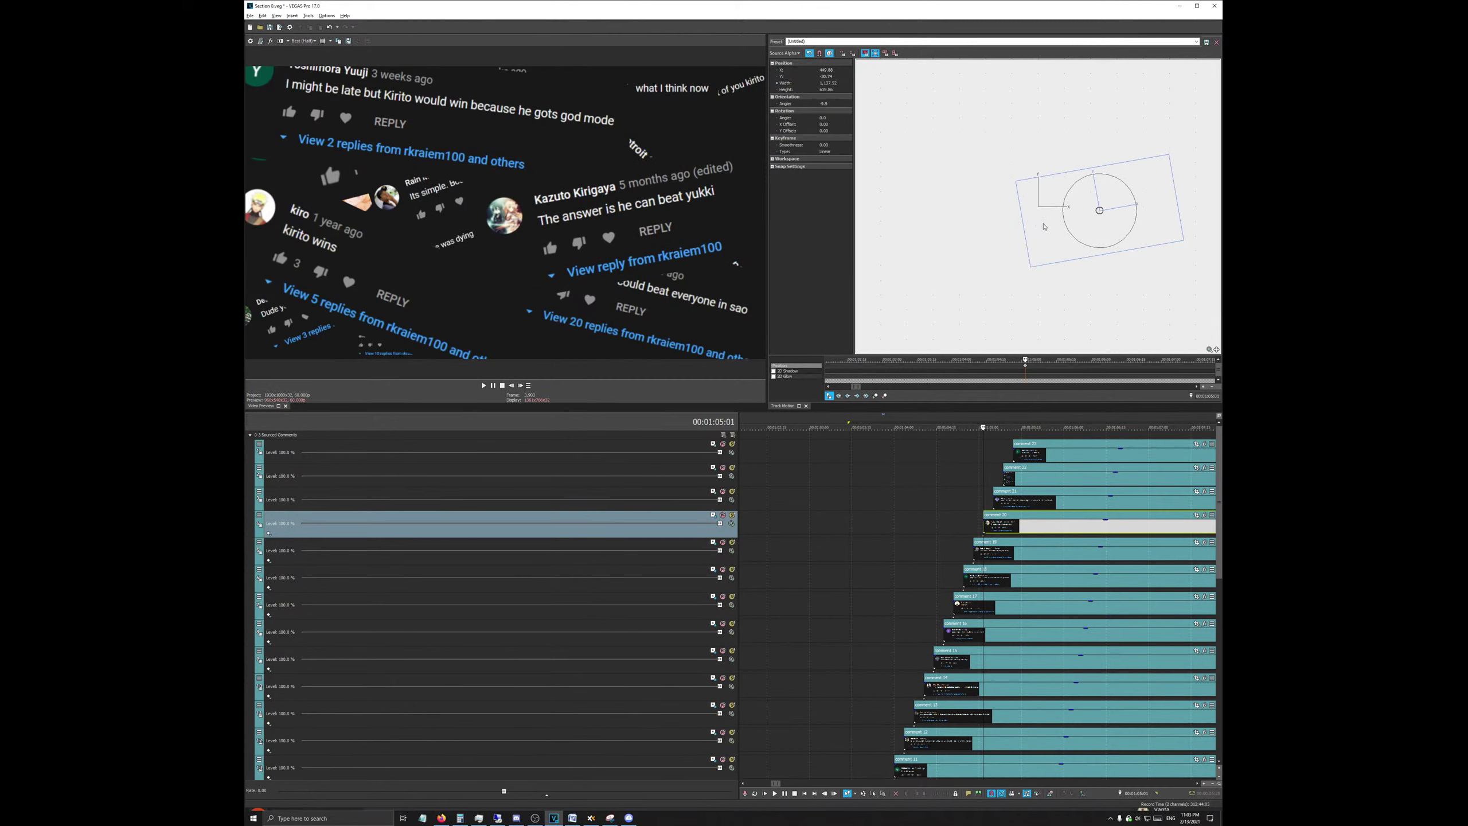
{"action": "scroll", "coordinate": [1023, 632], "scroll_direction": "down", "scroll_amount": 3}
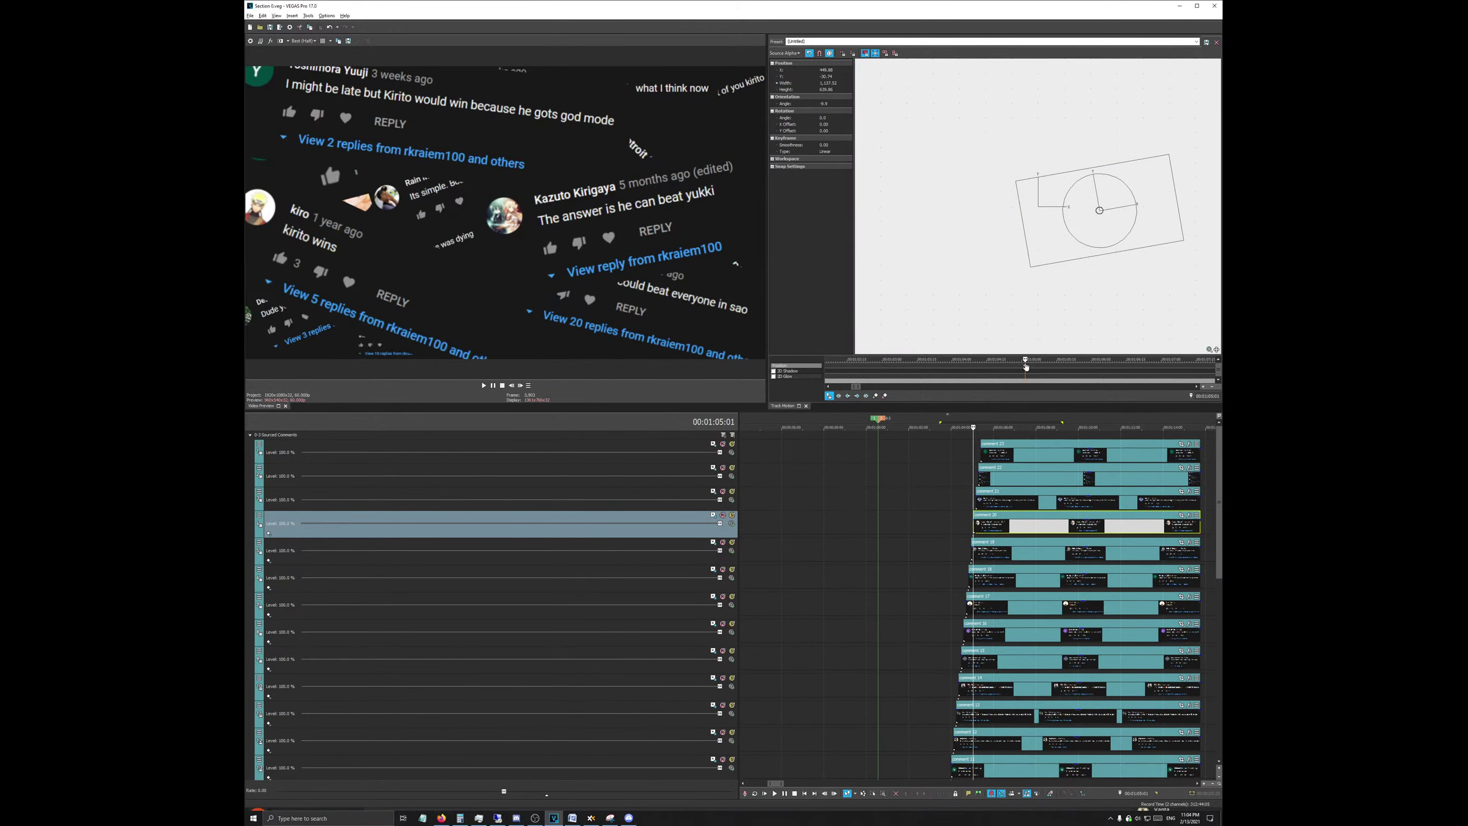
{"action": "right_click", "coordinate": [1026, 367]}
{"action": "left_click", "coordinate": [1040, 324]}
Step: At 00:01:05:05, shrink the twenty-first comment in Track Motion, shift it just below the frame's centre, and set its keyframe to Hold
{"action": "left_click", "coordinate": [713, 492]}
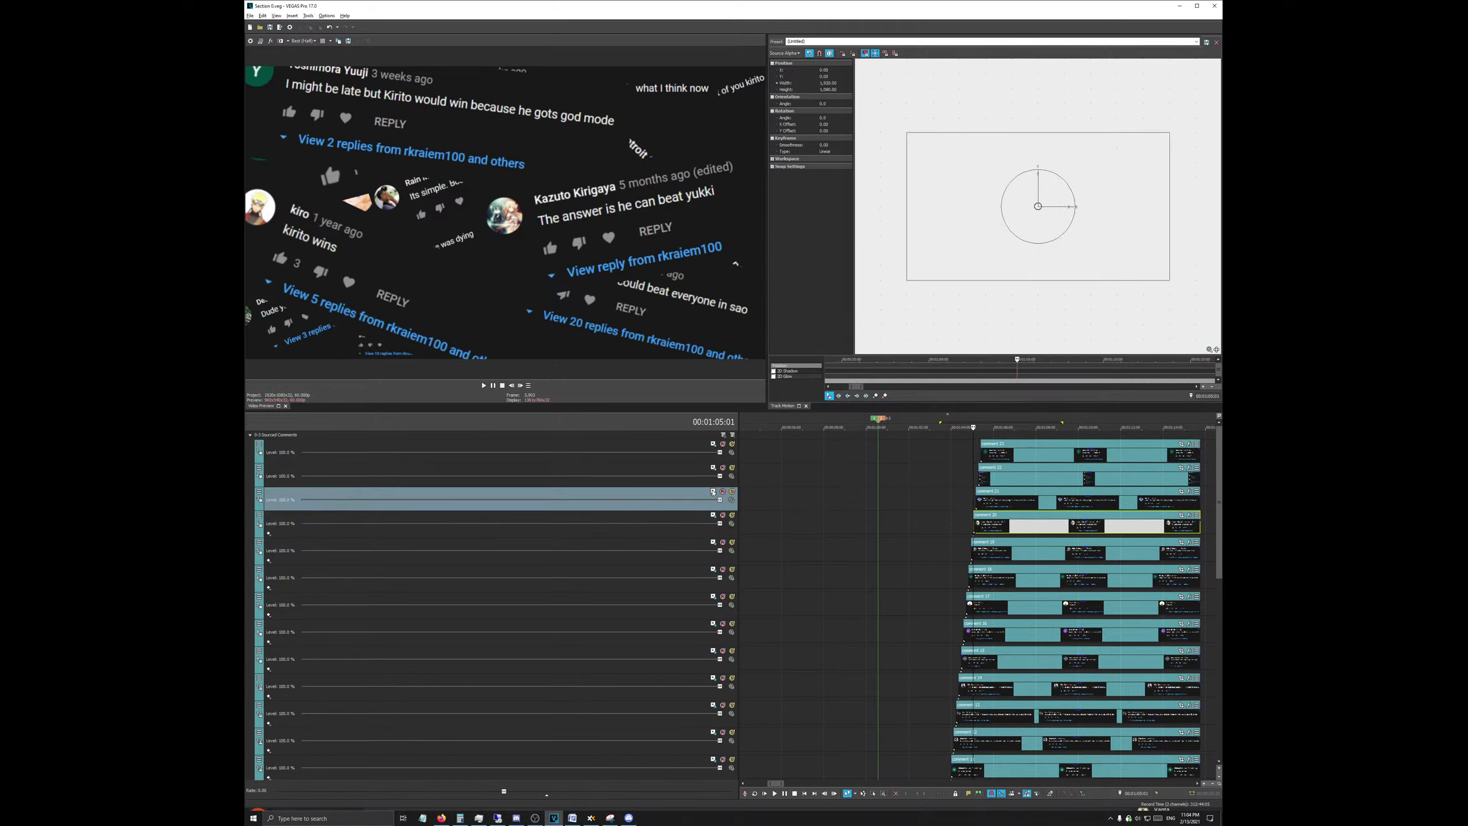
{"action": "left_click", "coordinate": [975, 428]}
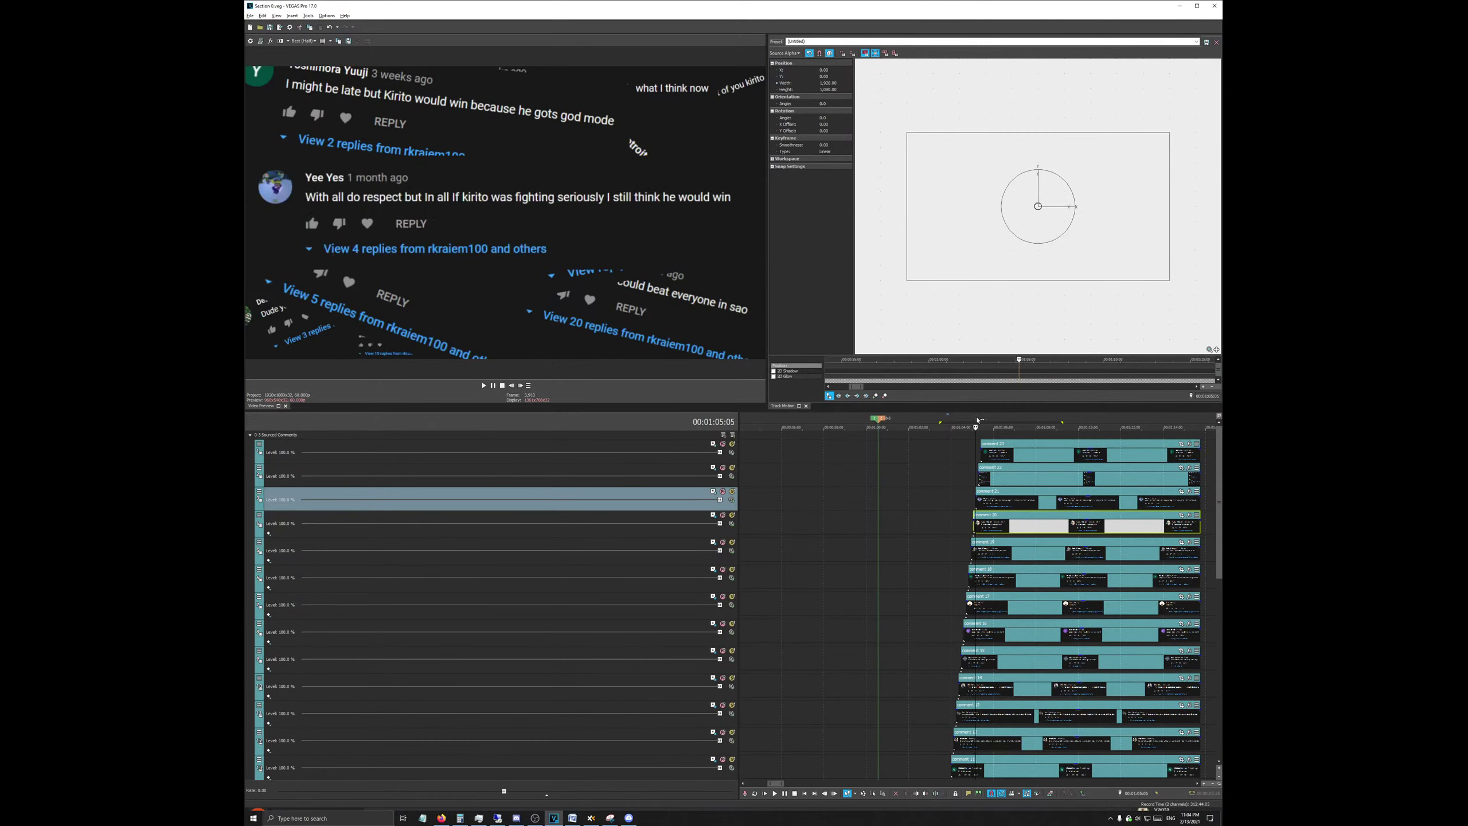
{"action": "scroll", "coordinate": [1061, 560], "scroll_direction": "up", "scroll_amount": 5}
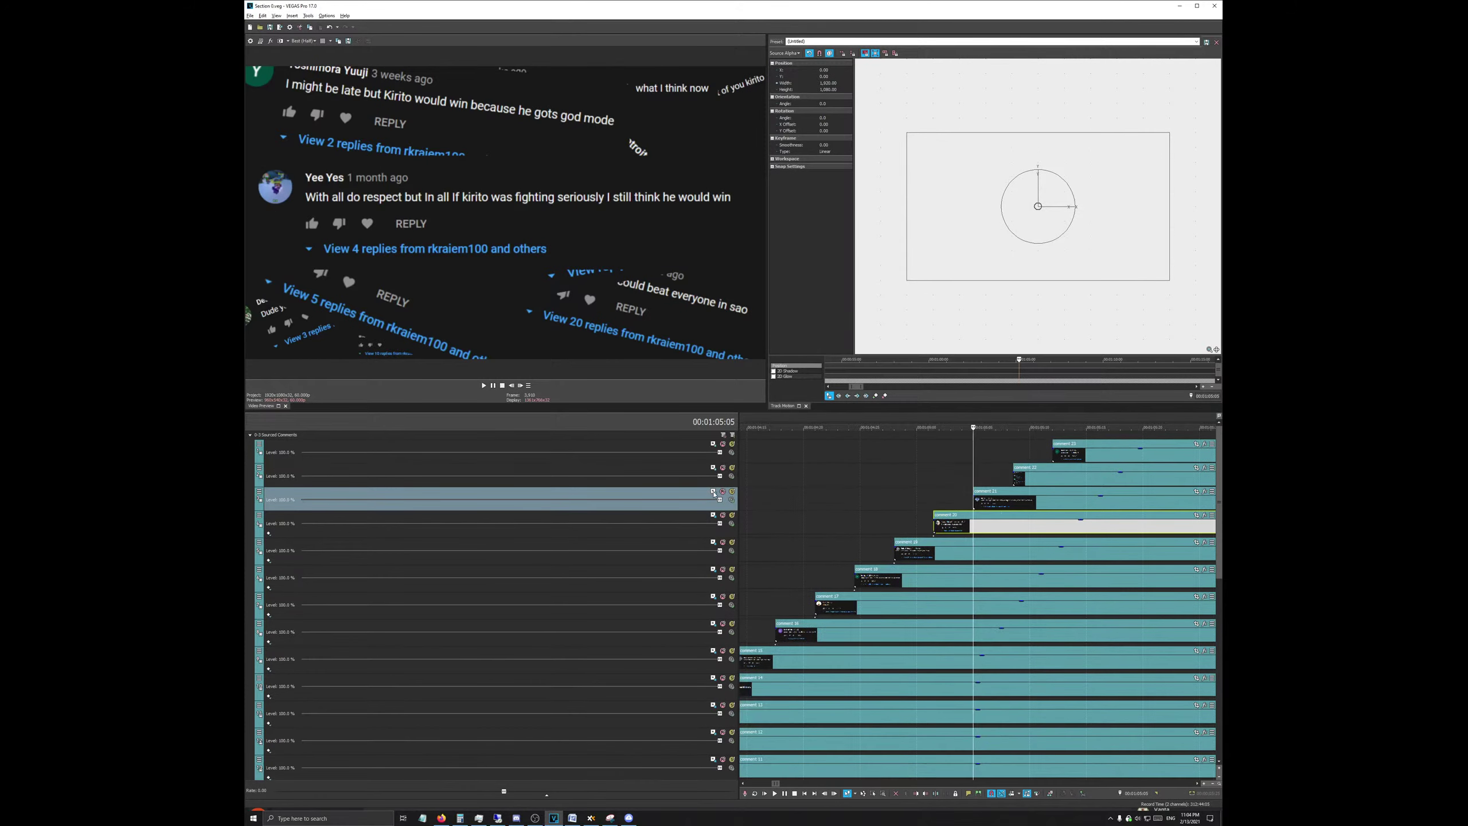
{"action": "scroll", "coordinate": [976, 373], "scroll_direction": "up", "scroll_amount": 5}
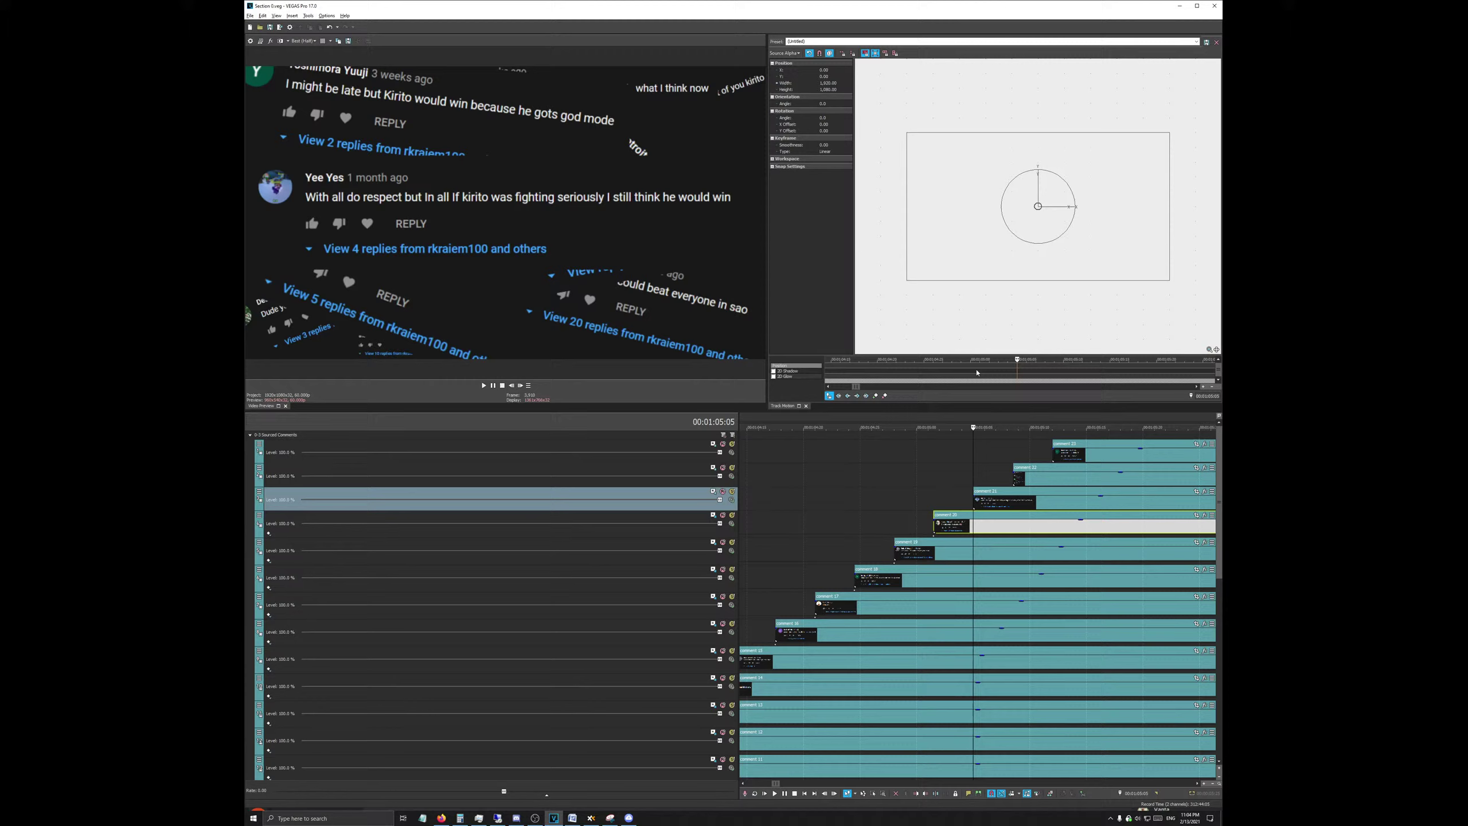
{"action": "left_click", "coordinate": [907, 134]}
{"action": "left_click_drag", "start_coordinate": [907, 134], "coordinate": [924, 139]}
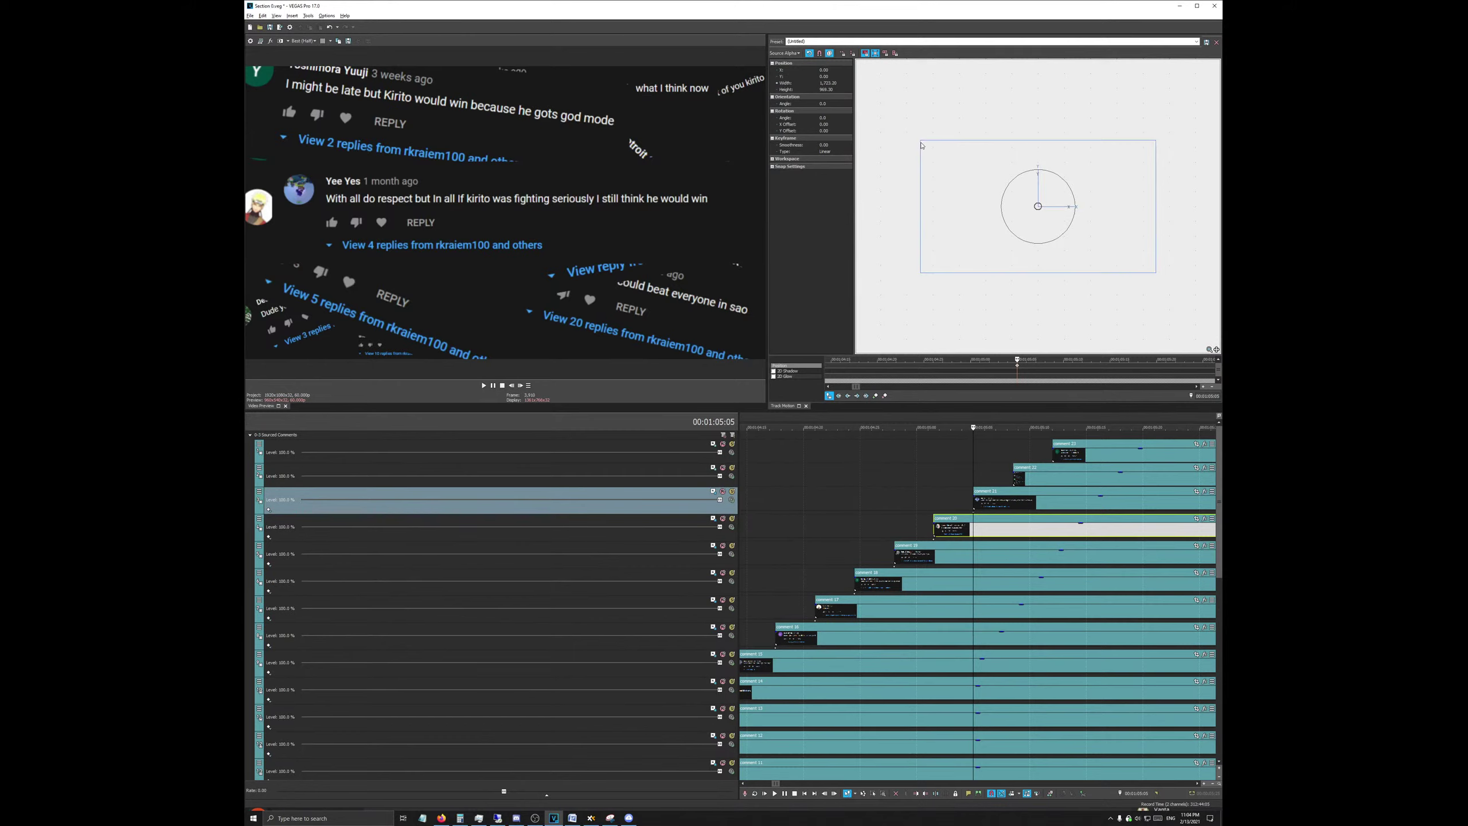
{"action": "left_click_drag", "start_coordinate": [922, 143], "coordinate": [932, 148]}
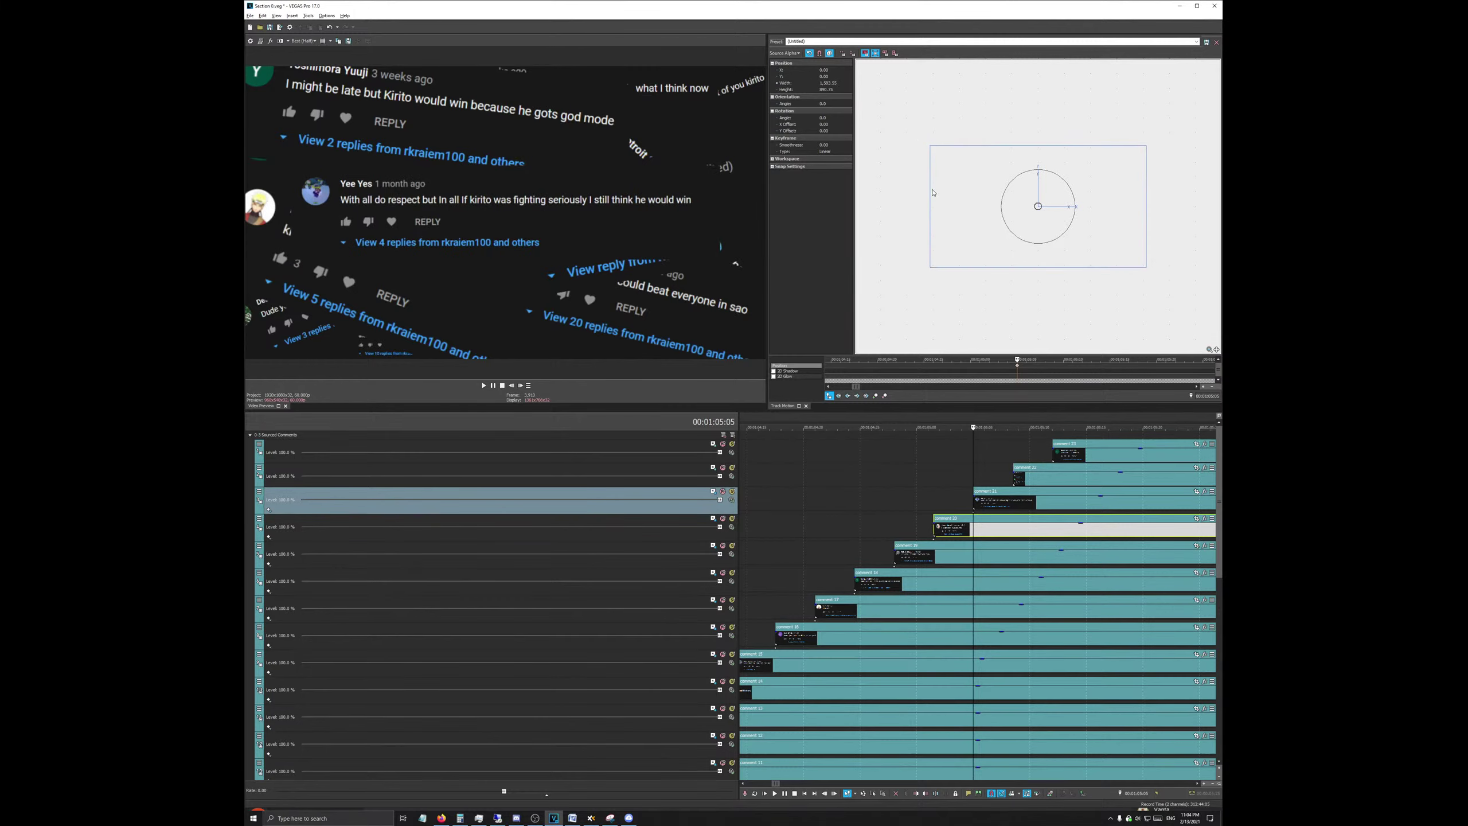
{"action": "mouse_move", "coordinate": [936, 192]}
{"action": "left_mouse_down"}
{"action": "mouse_move", "coordinate": [940, 171]}
{"action": "mouse_move", "coordinate": [939, 220]}
{"action": "left_mouse_up"}
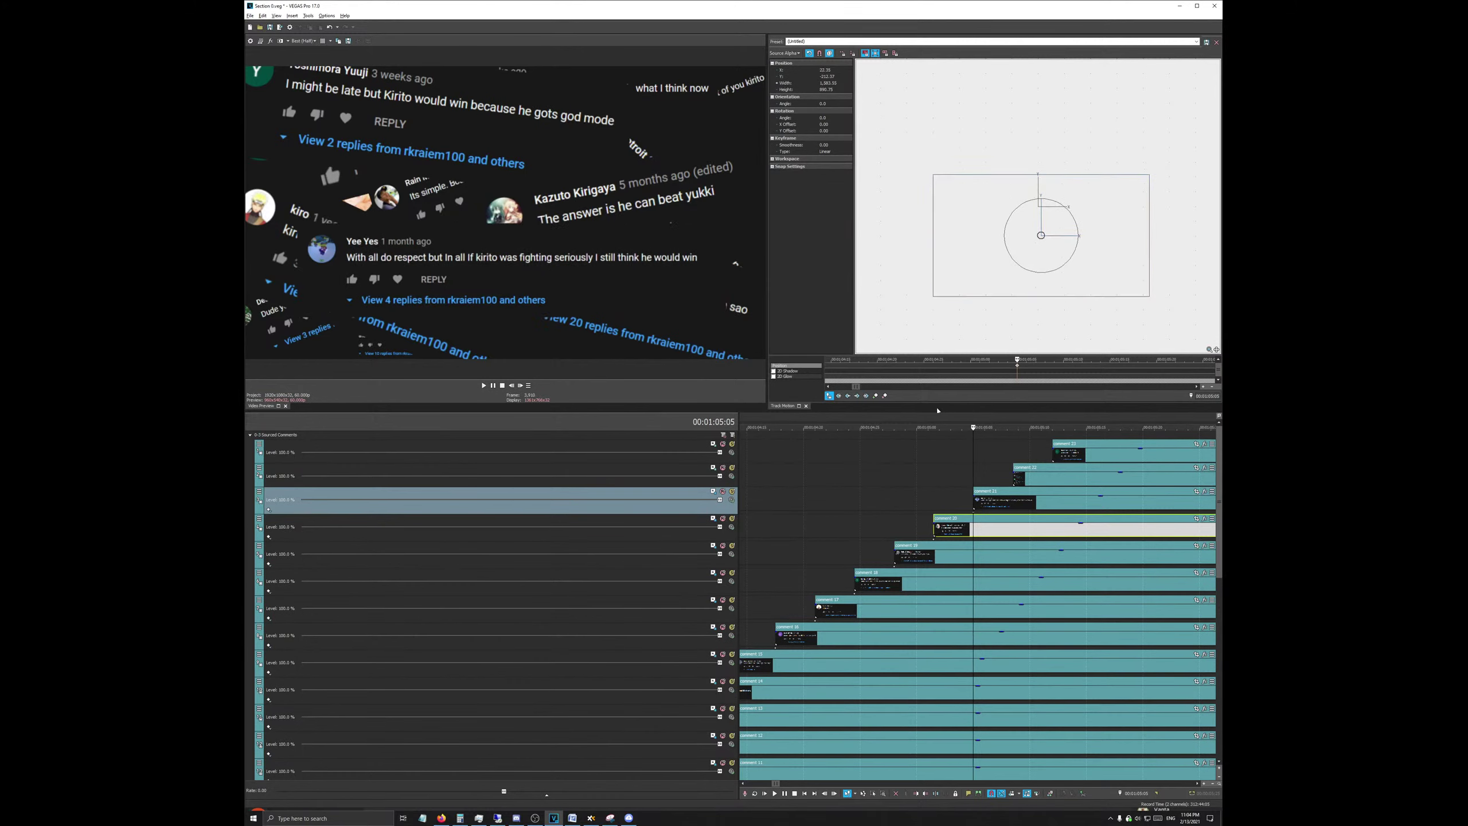
{"action": "scroll", "coordinate": [1058, 520], "scroll_direction": "down", "scroll_amount": 3}
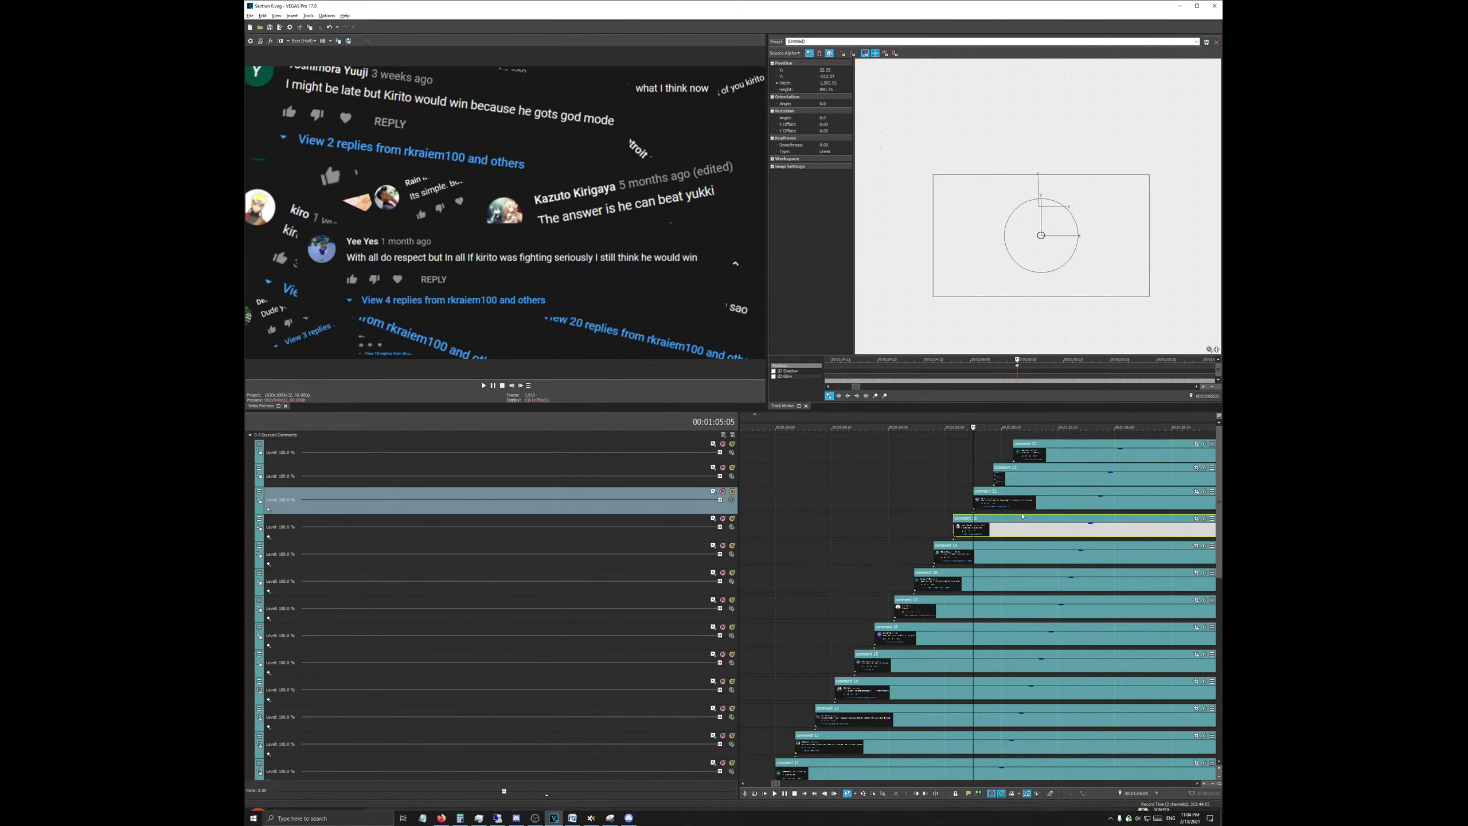
{"action": "right_click", "coordinate": [1017, 366]}
{"action": "left_click", "coordinate": [1034, 283]}
Step: Swap the last two comment clips between the two uppermost tracks and align their ends with the other comments
{"action": "left_click", "coordinate": [1022, 475]}
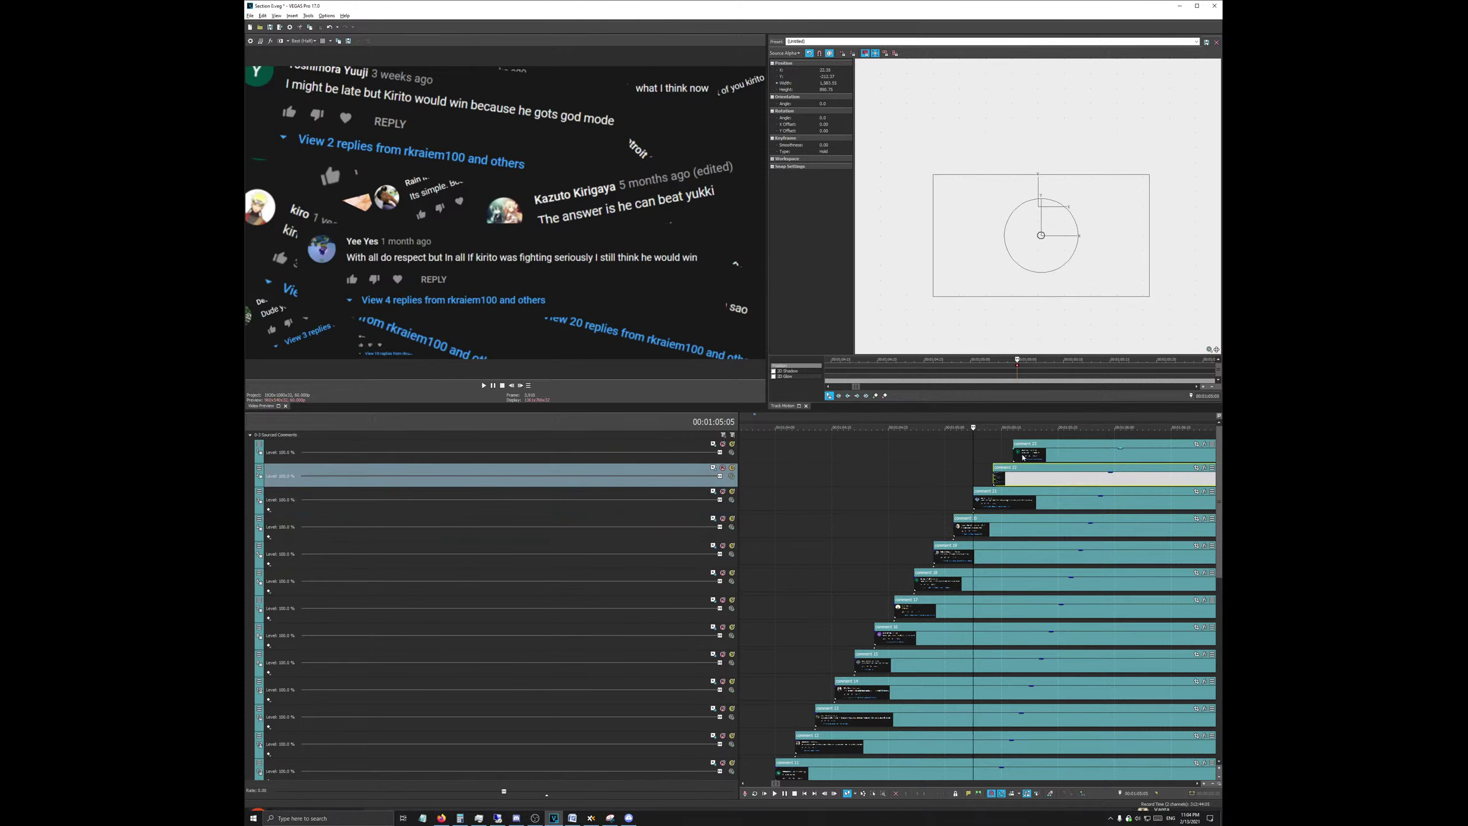
{"action": "mouse_move", "coordinate": [1016, 475]}
{"action": "left_mouse_down"}
{"action": "mouse_move", "coordinate": [1018, 454]}
{"action": "mouse_move", "coordinate": [1005, 478]}
{"action": "mouse_move", "coordinate": [1042, 460]}
{"action": "left_mouse_up"}
{"action": "scroll", "coordinate": [1135, 463], "scroll_direction": "down", "scroll_amount": 5}
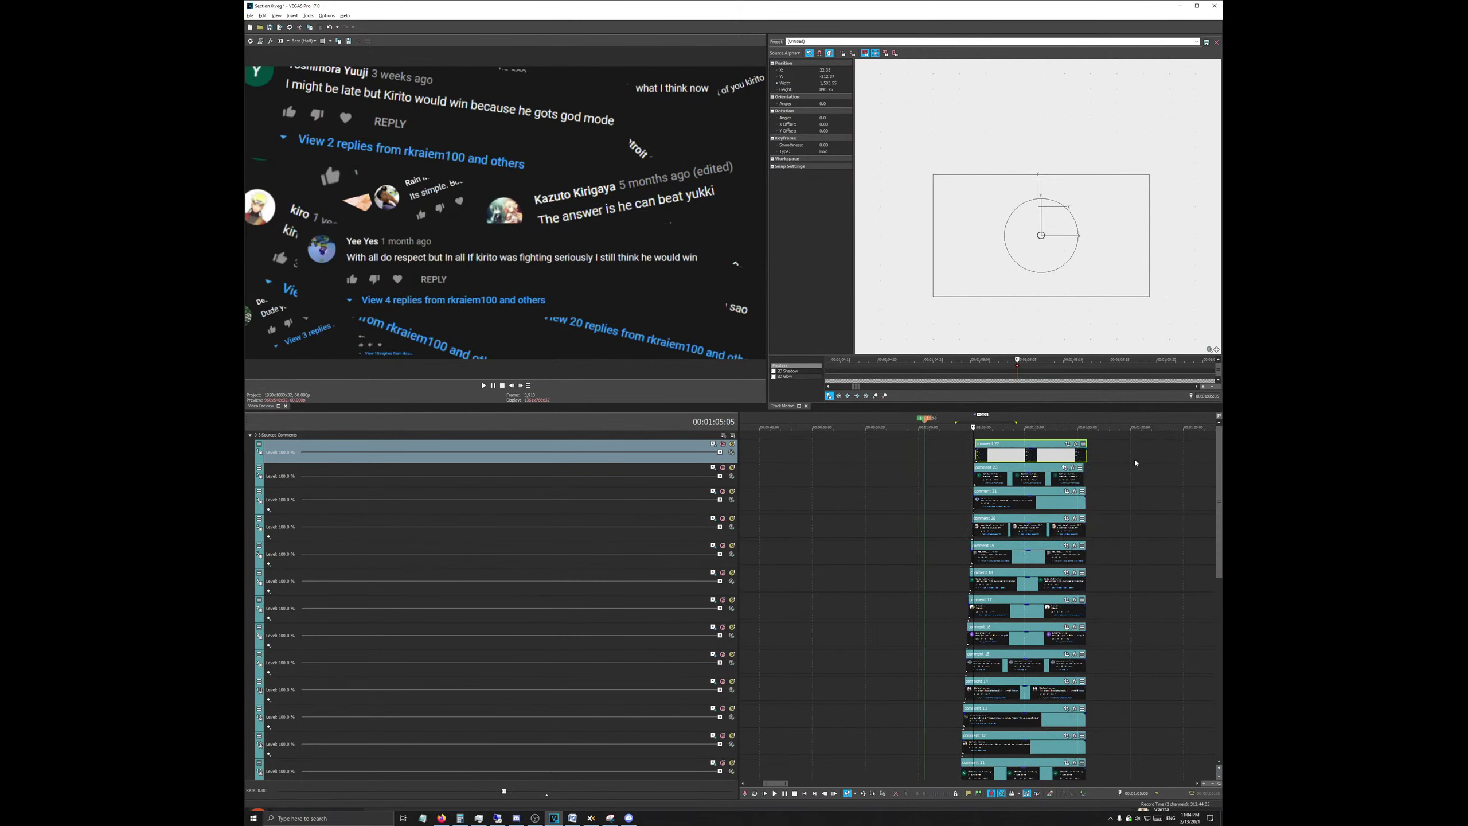
{"action": "left_click", "coordinate": [1081, 480]}
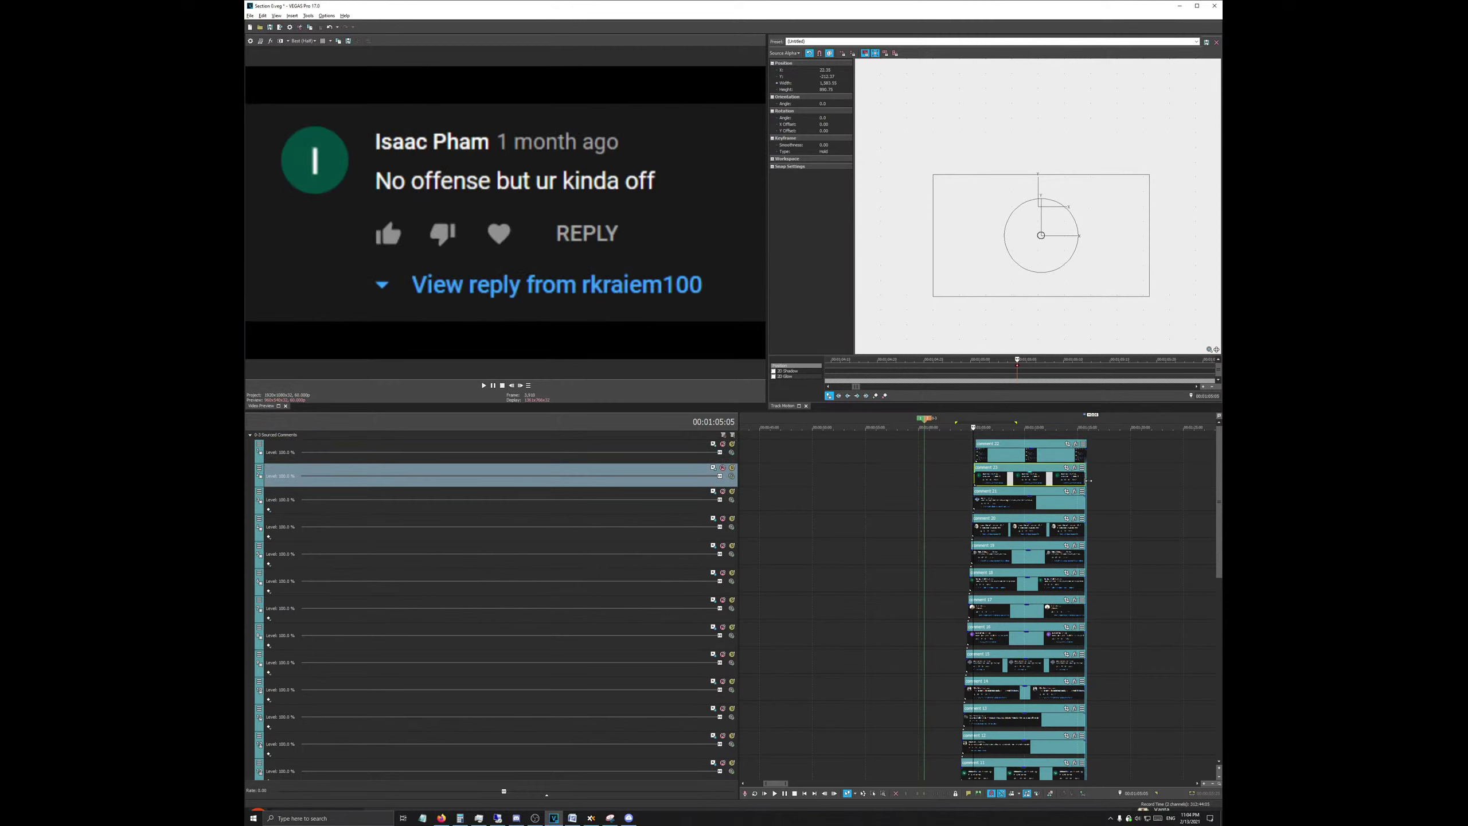
{"action": "scroll", "coordinate": [1160, 507], "scroll_direction": "up", "scroll_amount": 3}
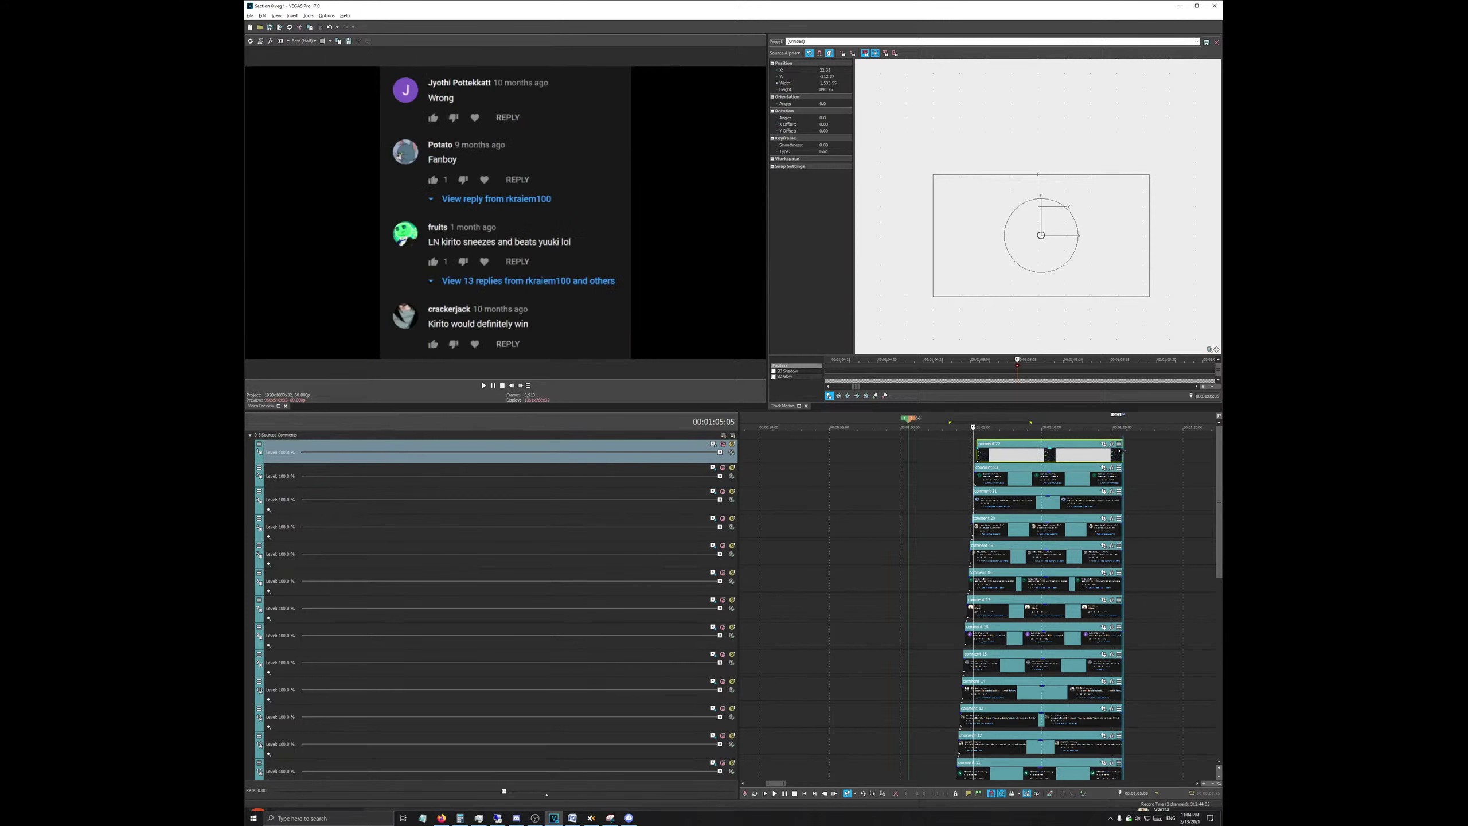
{"action": "left_click", "coordinate": [997, 448]}
Step: At 00:01:05:07, shrink the twenty-second comment in Track Motion, tilt it clockwise in the frame's lower left, and set its keyframe to Hold
{"action": "scroll", "coordinate": [1006, 448], "scroll_direction": "up", "scroll_amount": 10}
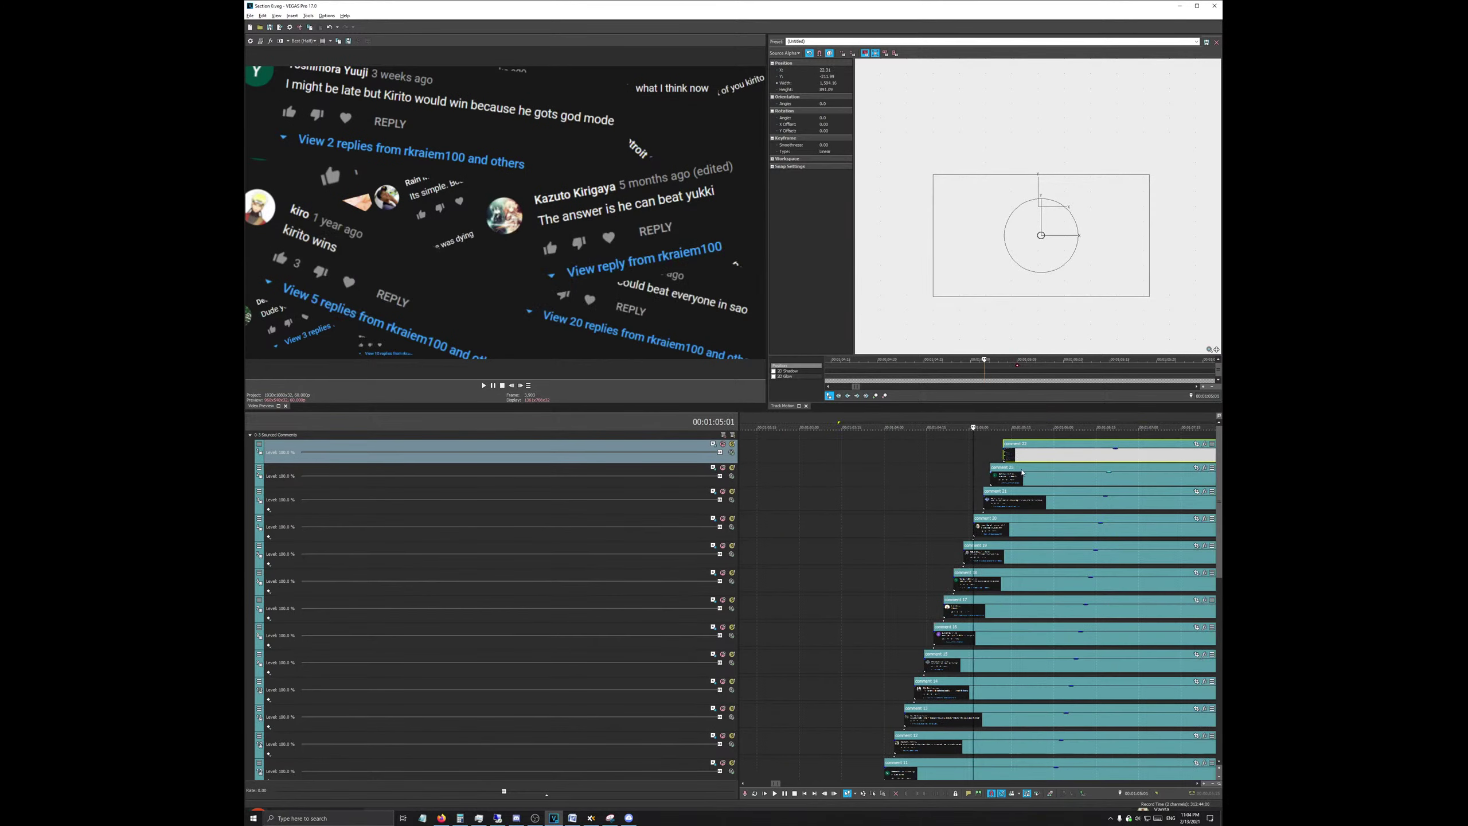
{"action": "left_click", "coordinate": [1011, 427]}
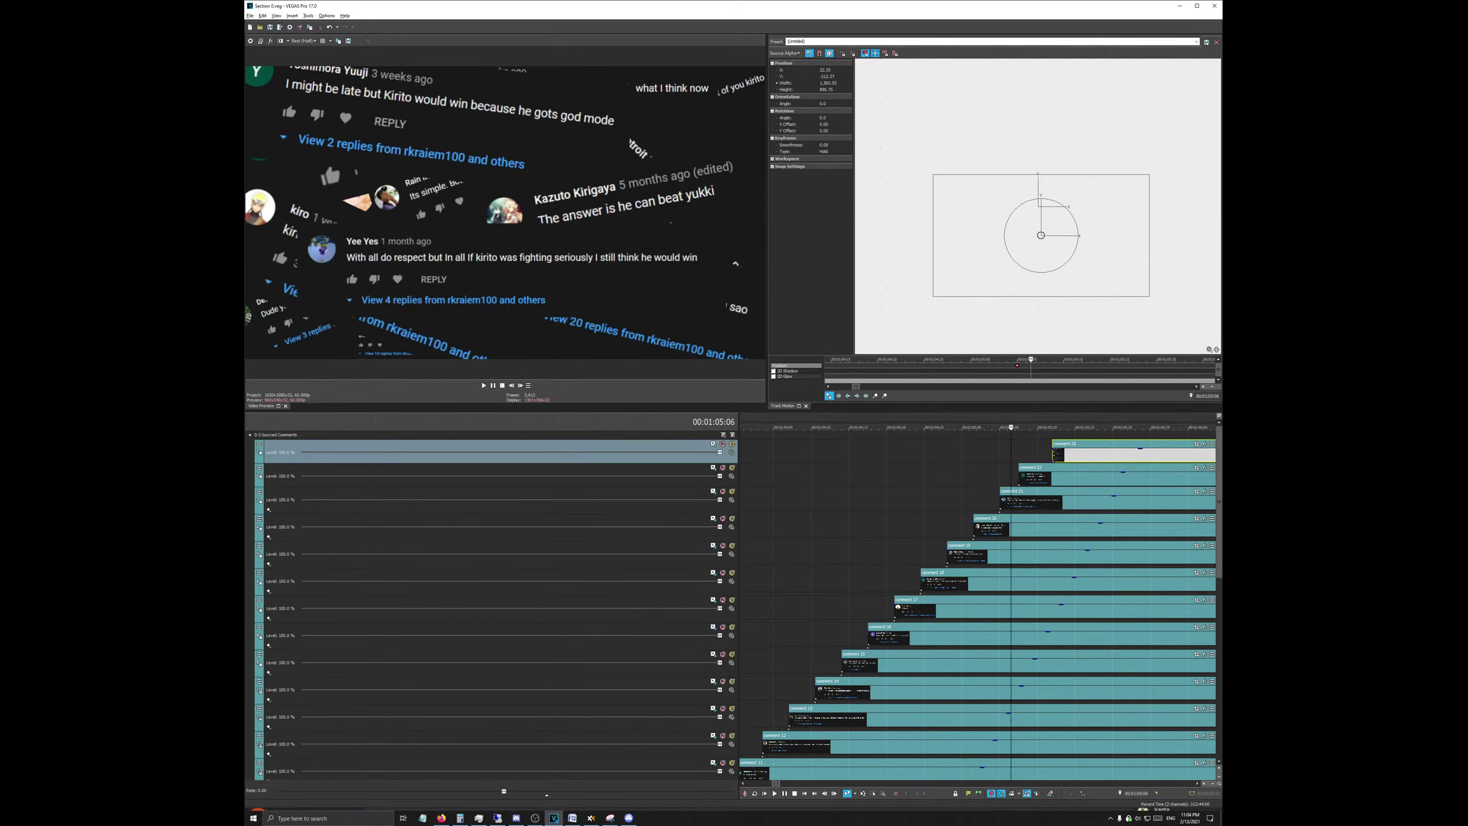
{"action": "left_click", "coordinate": [1019, 427]}
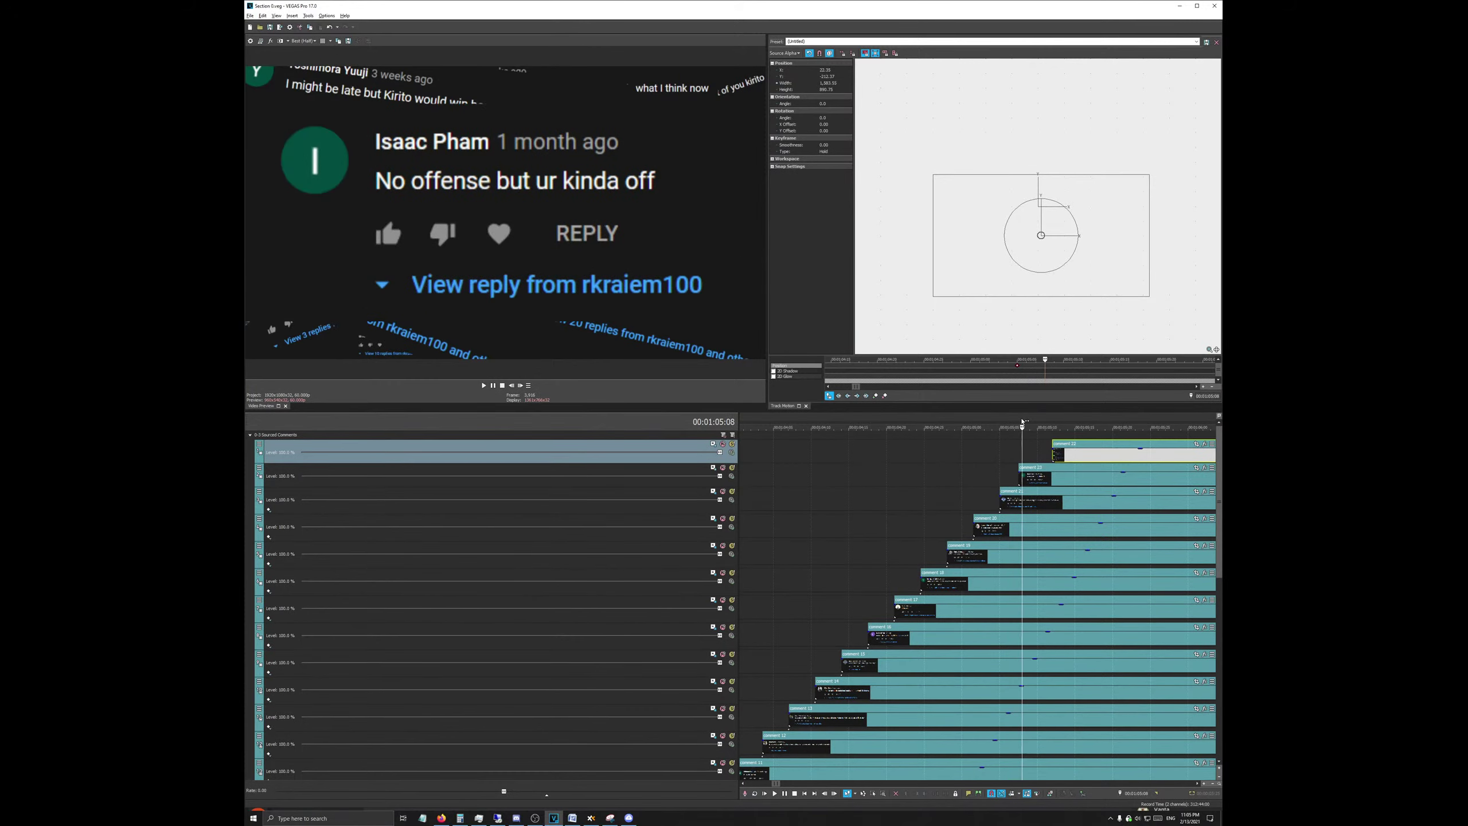
{"action": "left_click", "coordinate": [711, 467]}
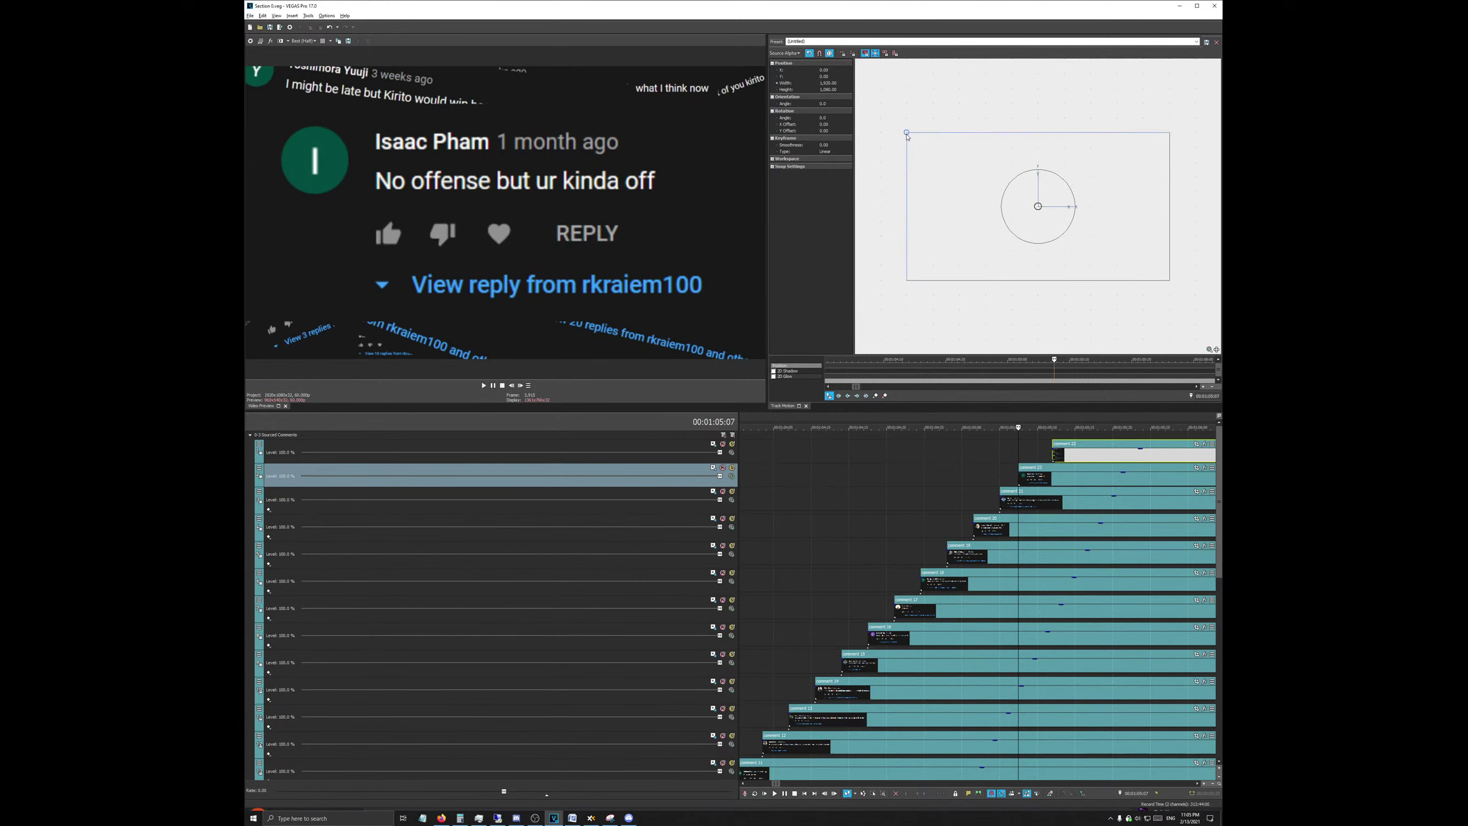
{"action": "left_click_drag", "start_coordinate": [907, 138], "coordinate": [927, 164]}
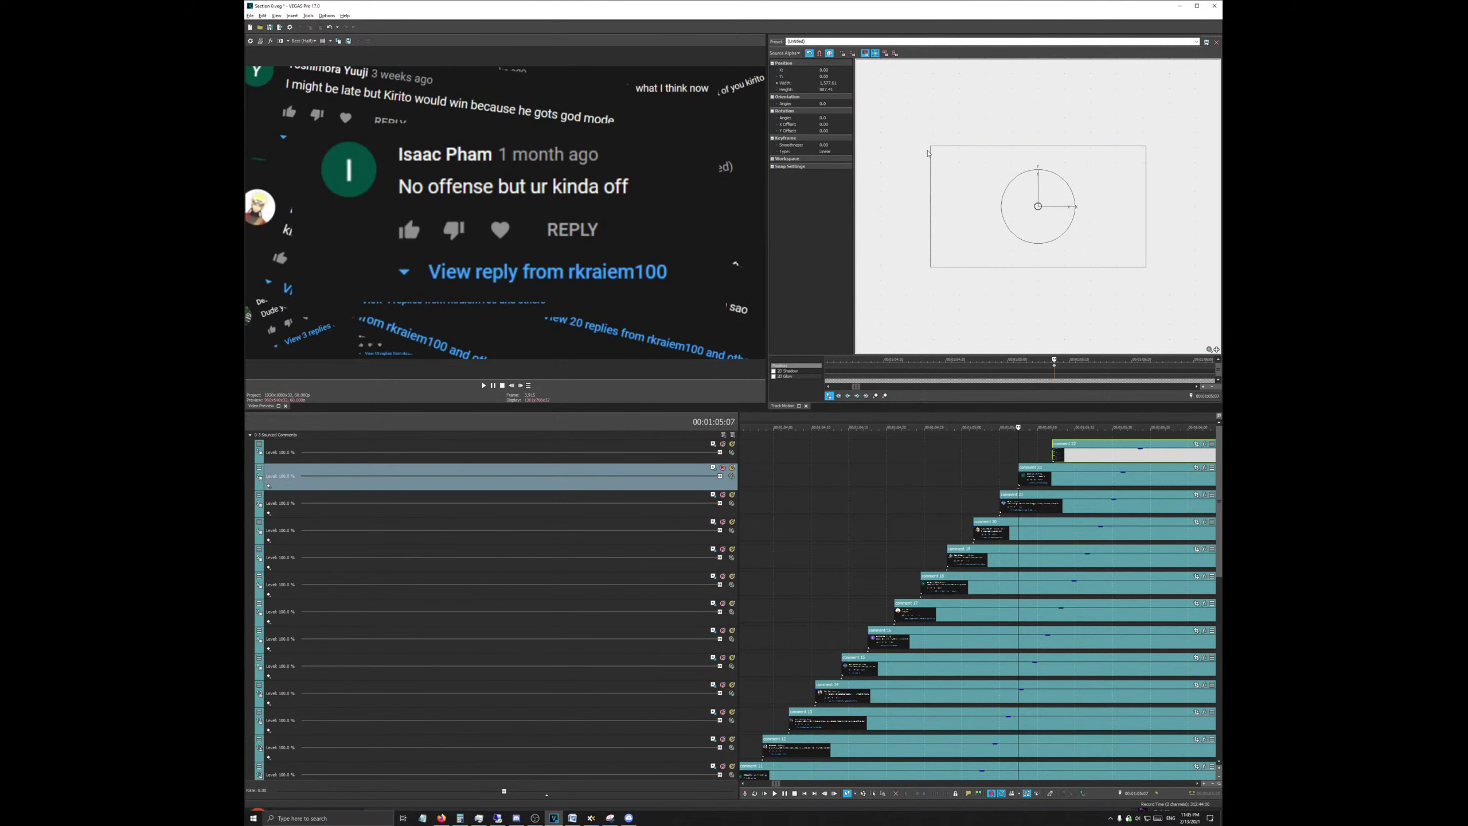
{"action": "left_click_drag", "start_coordinate": [929, 149], "coordinate": [994, 200]}
{"action": "left_click_drag", "start_coordinate": [990, 198], "coordinate": [926, 253]}
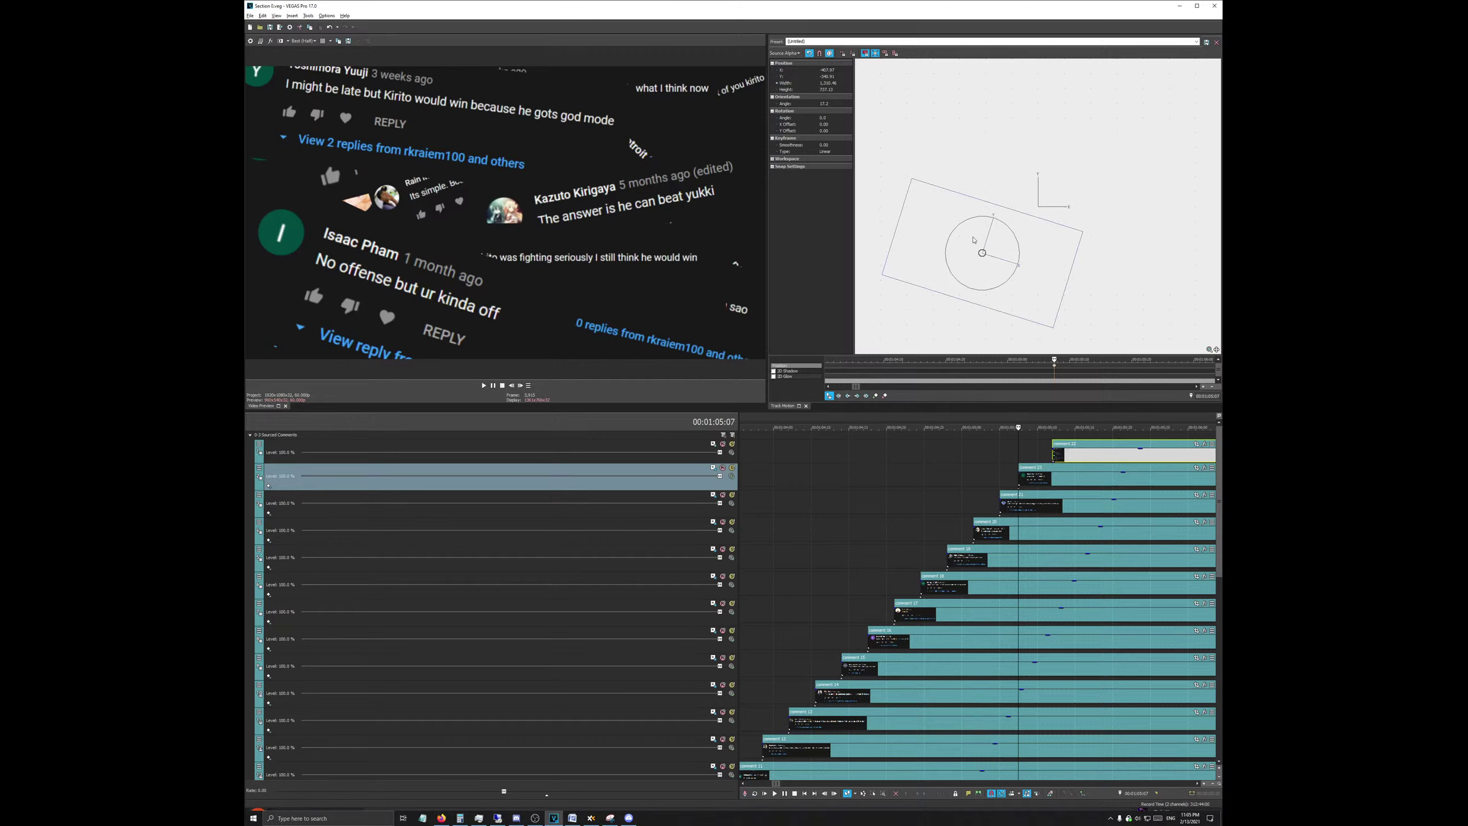
{"action": "left_click_drag", "start_coordinate": [914, 182], "coordinate": [929, 199]}
{"action": "left_click", "coordinate": [1052, 416]}
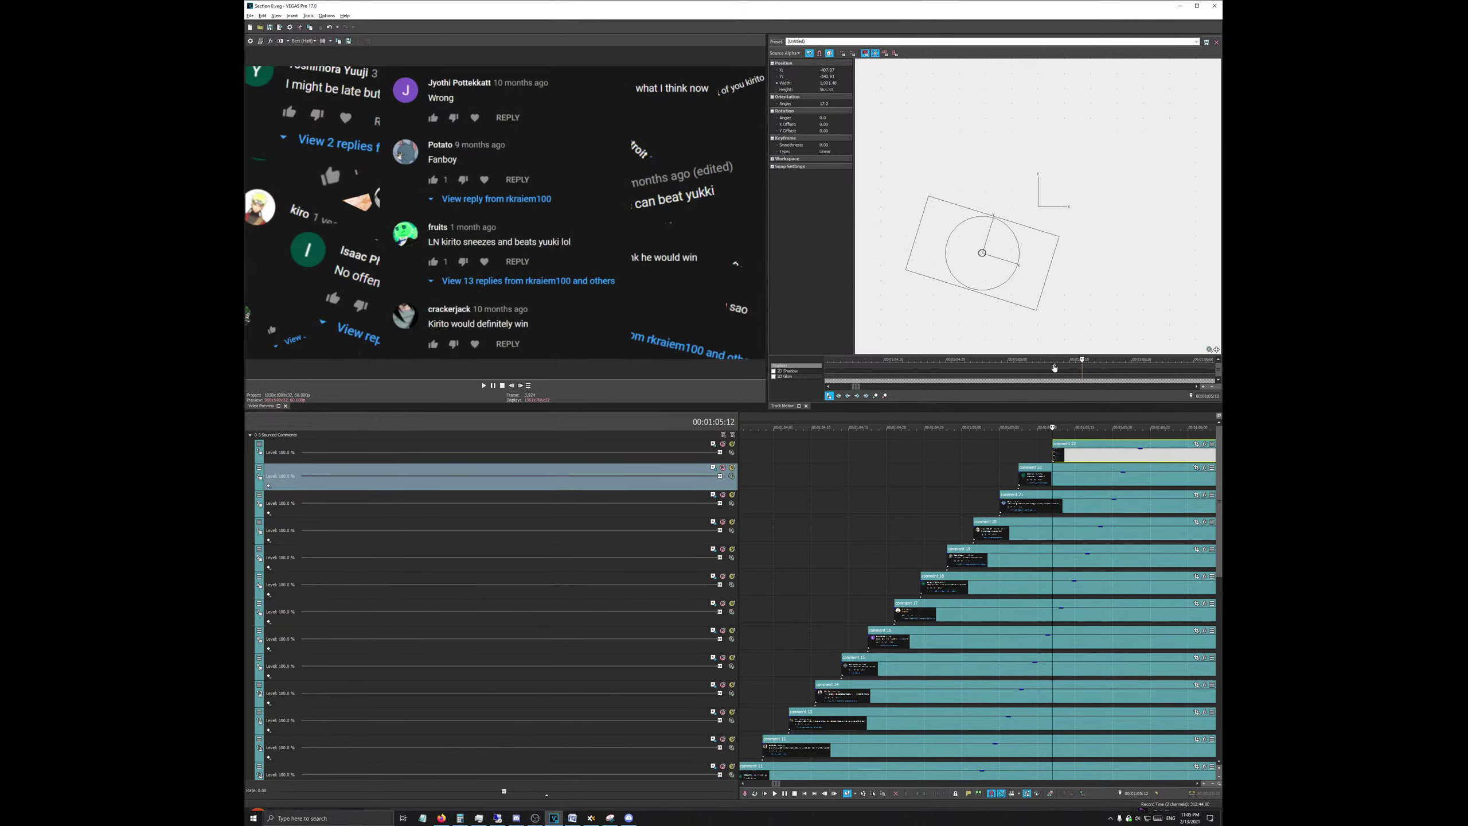
{"action": "right_click", "coordinate": [1053, 366]}
{"action": "left_click", "coordinate": [1064, 370]}
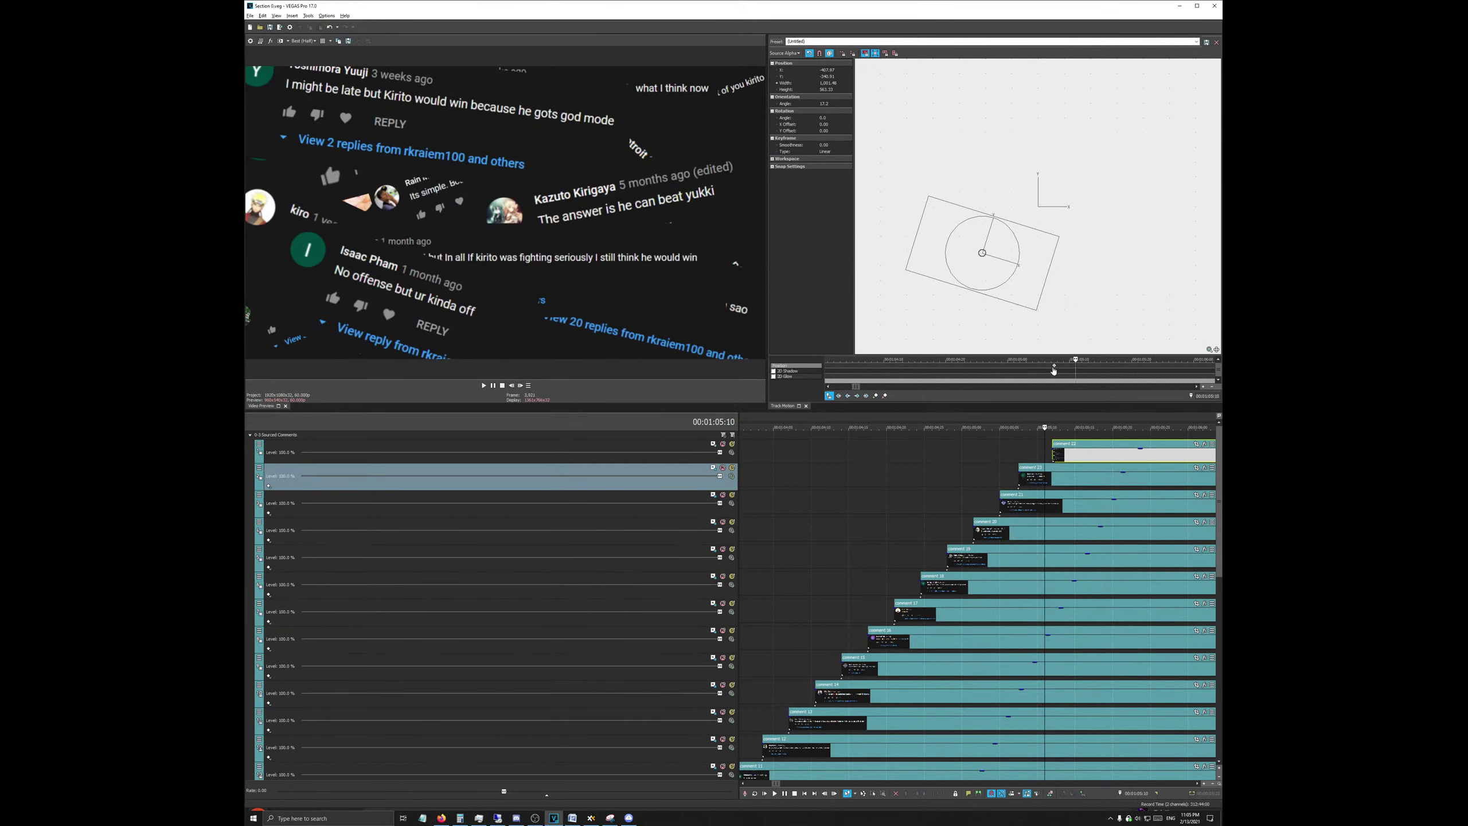
{"action": "right_click", "coordinate": [1053, 368]}
{"action": "left_click", "coordinate": [1069, 366]}
Step: At 00:01:05:12, slightly enlarge the final four-comment image in Track Motion and set its keyframe to Hold
{"action": "left_click", "coordinate": [1052, 416]}
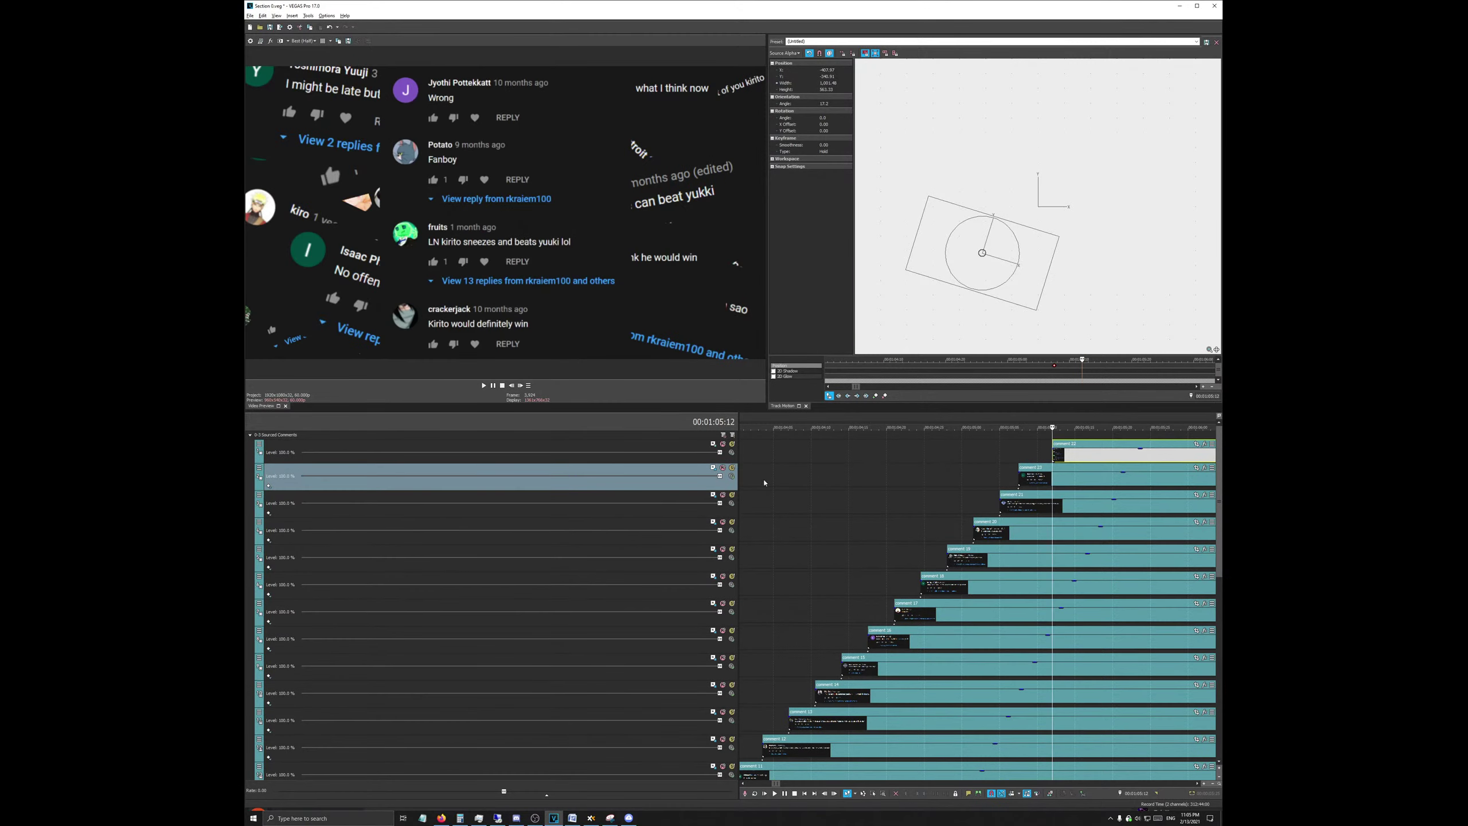
{"action": "left_click", "coordinate": [712, 443]}
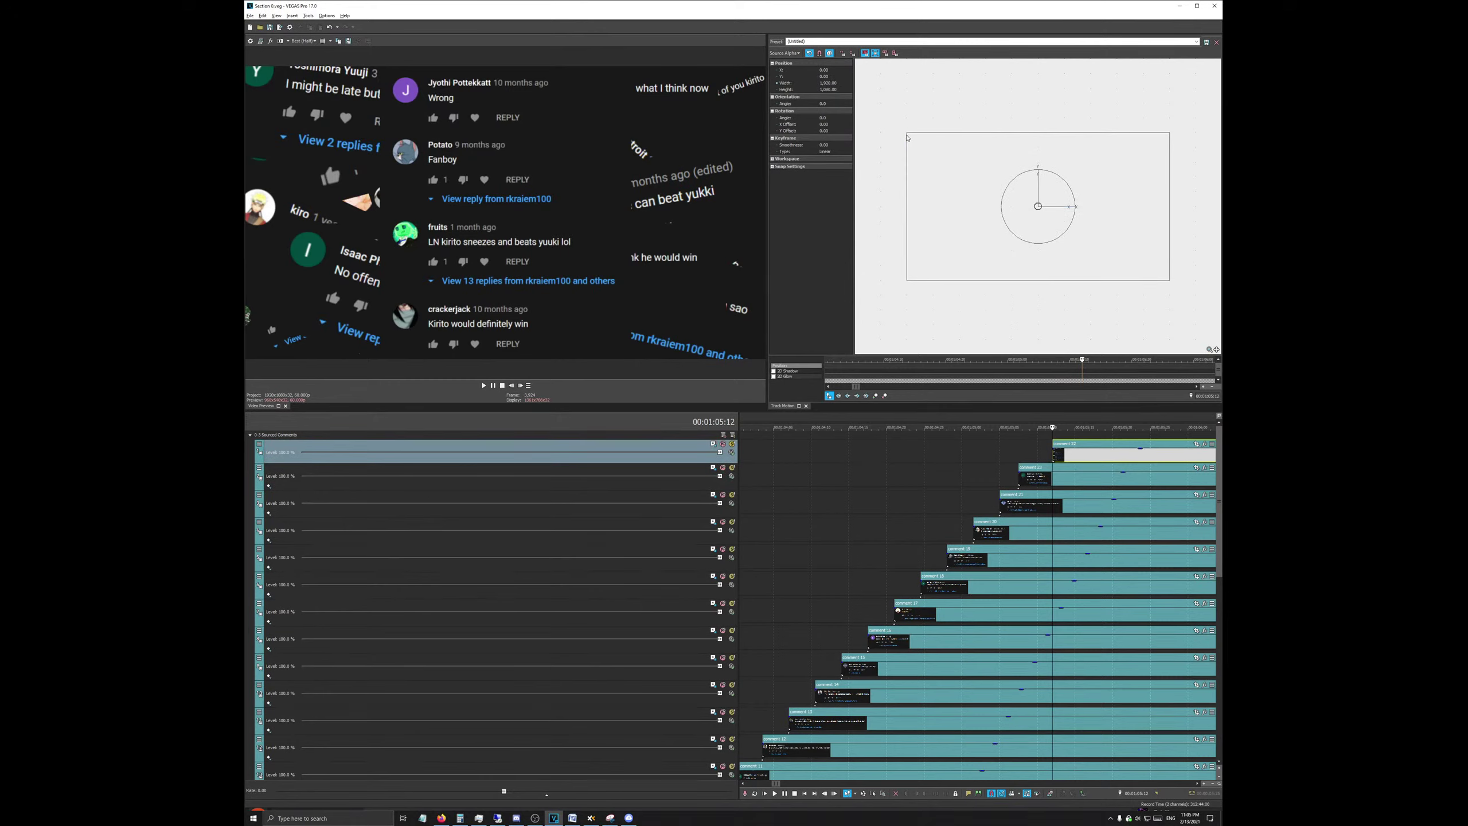
{"action": "left_click_drag", "start_coordinate": [907, 138], "coordinate": [892, 140]}
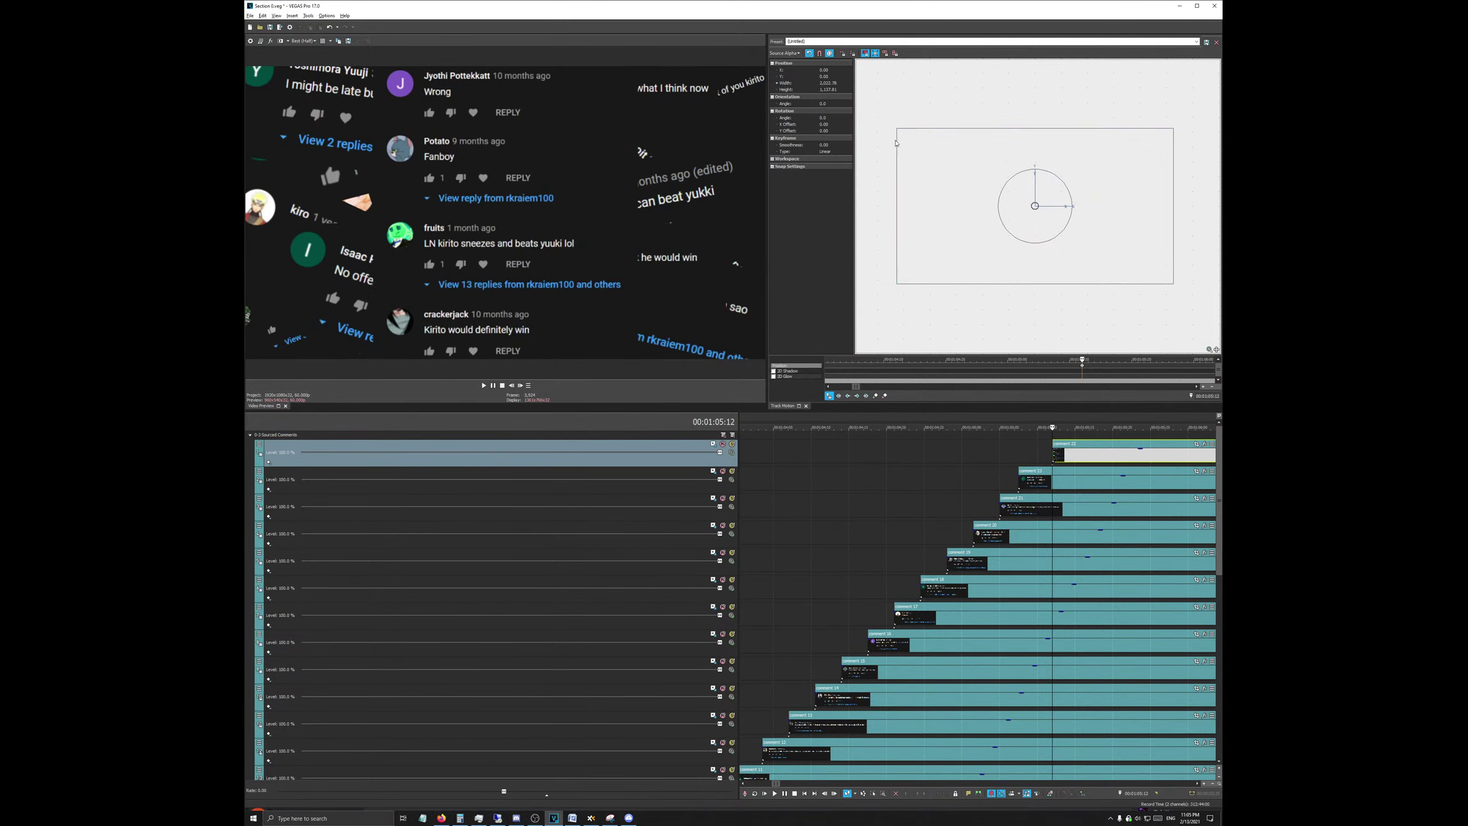
{"action": "right_click", "coordinate": [1083, 368]}
{"action": "left_click", "coordinate": [1098, 327]}
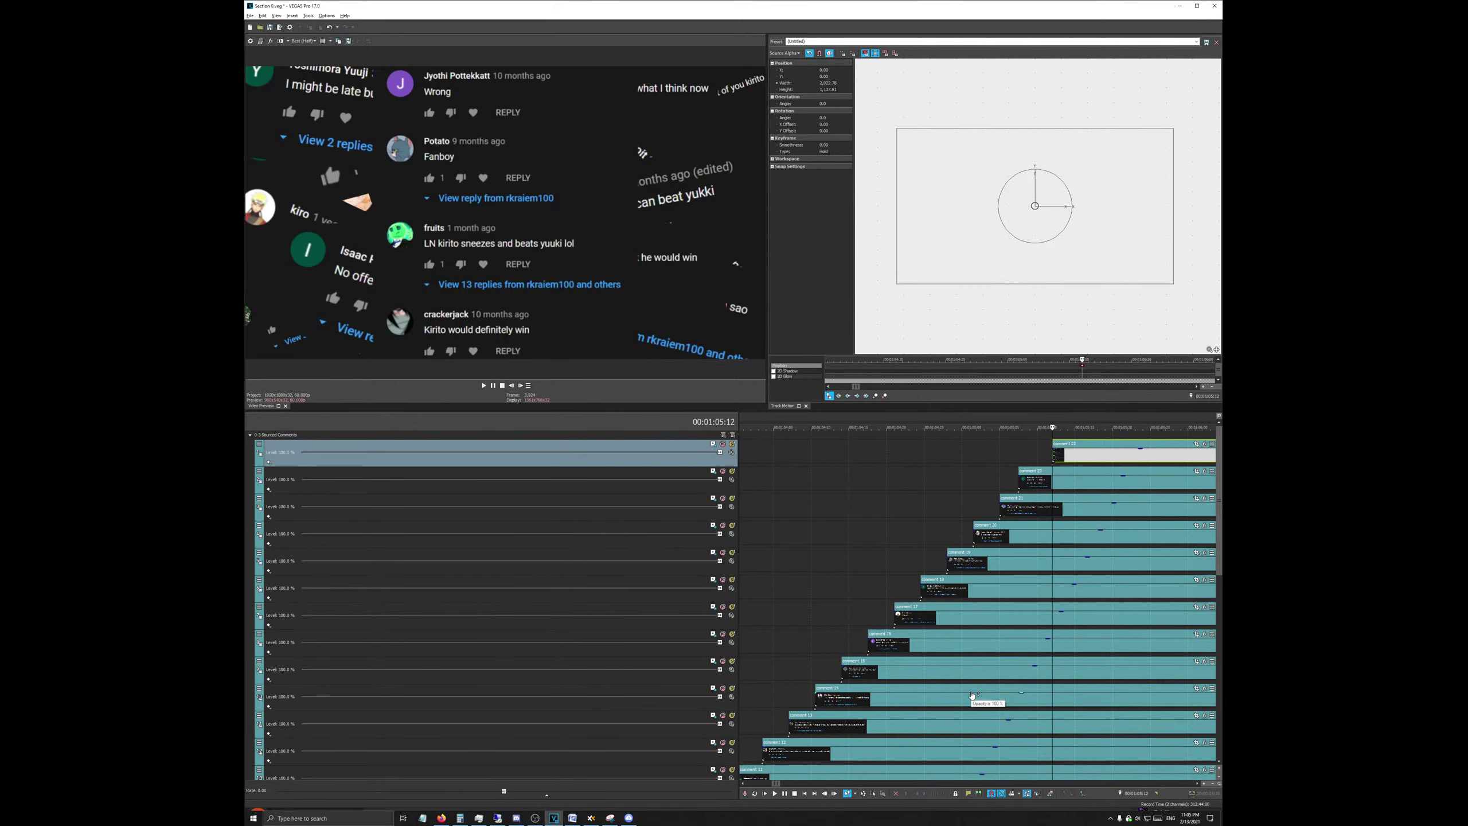
Step: Play back the comment sequence from 00:00:57:27 and save the project
{"action": "scroll", "coordinate": [972, 696], "scroll_direction": "down", "scroll_amount": 6}
{"action": "scroll", "coordinate": [982, 633], "scroll_direction": "down", "scroll_amount": 3}
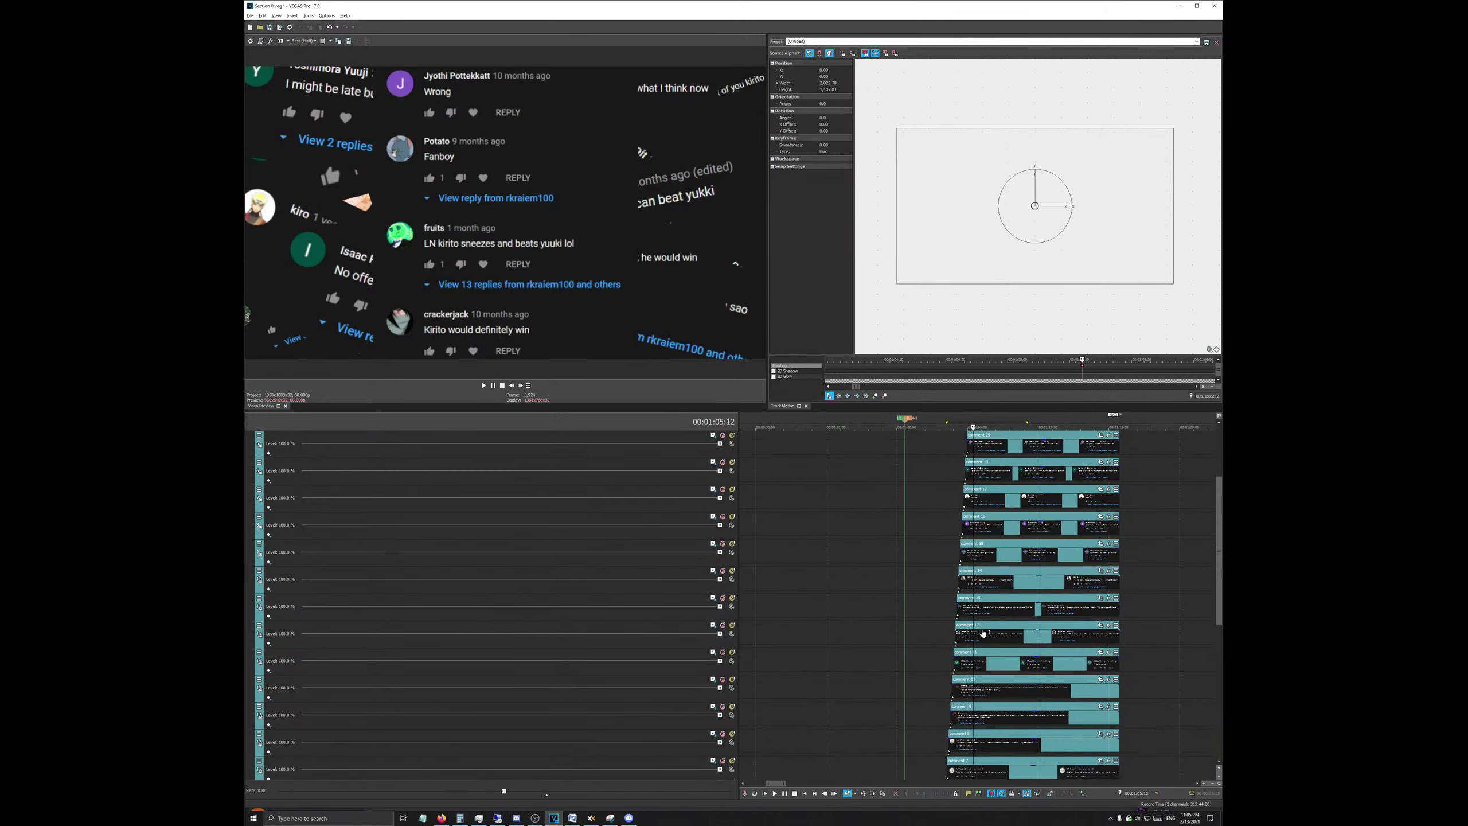
{"action": "scroll", "coordinate": [982, 633], "scroll_direction": "down", "scroll_amount": 10}
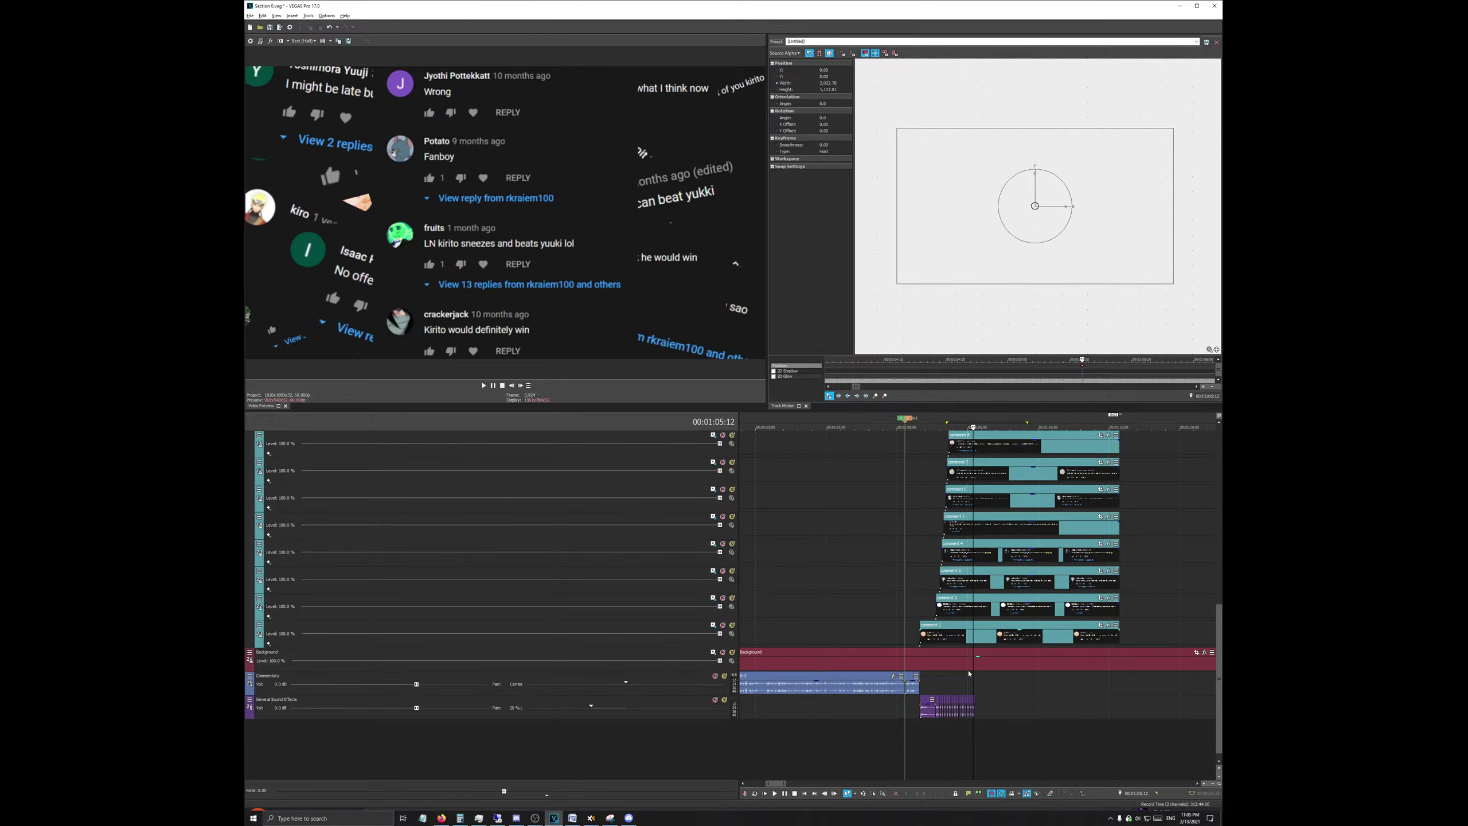
{"action": "left_click", "coordinate": [867, 418]}
{"action": "key", "text": "space"}
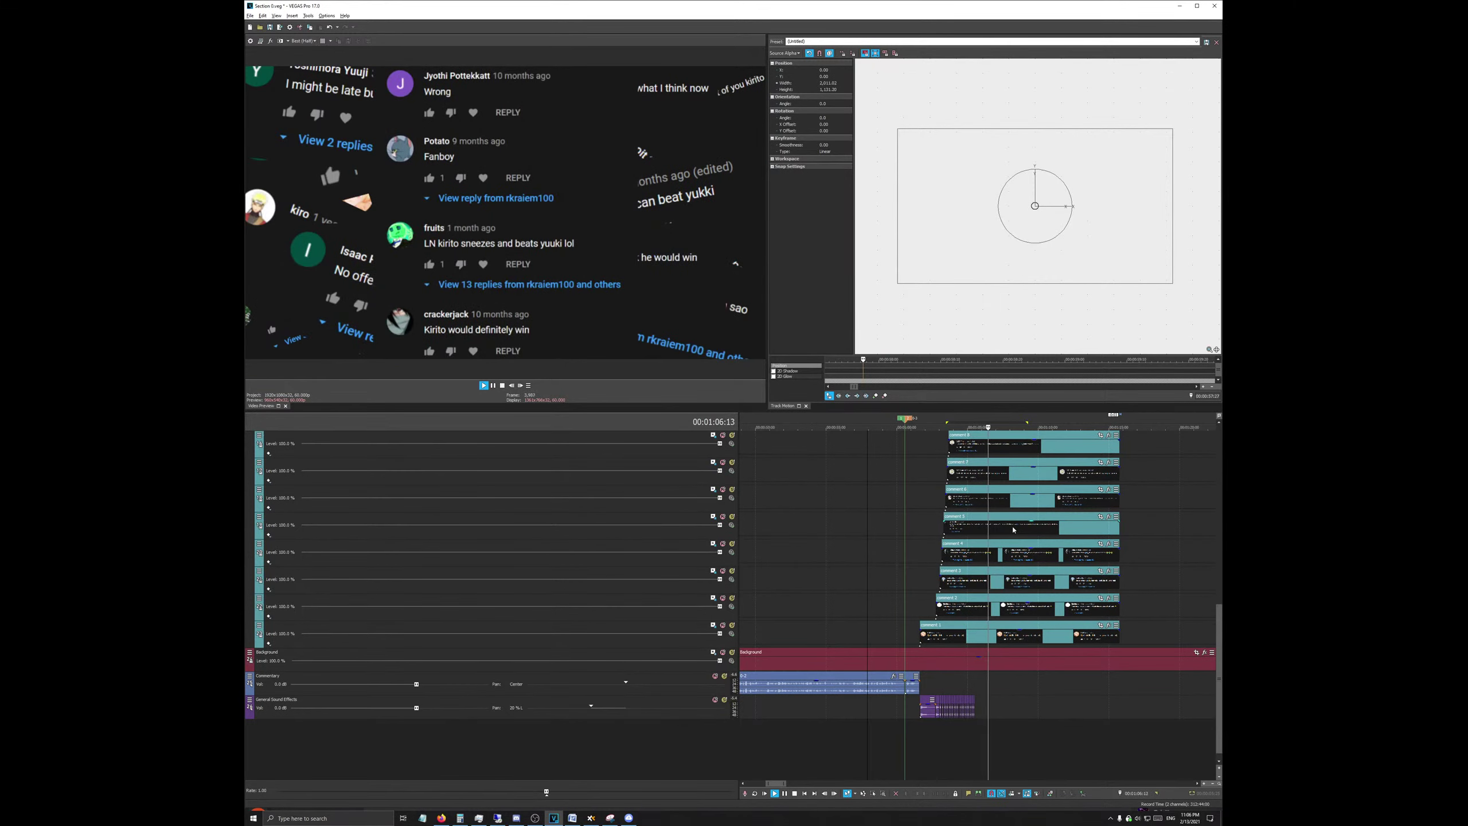
{"action": "key", "text": "space"}
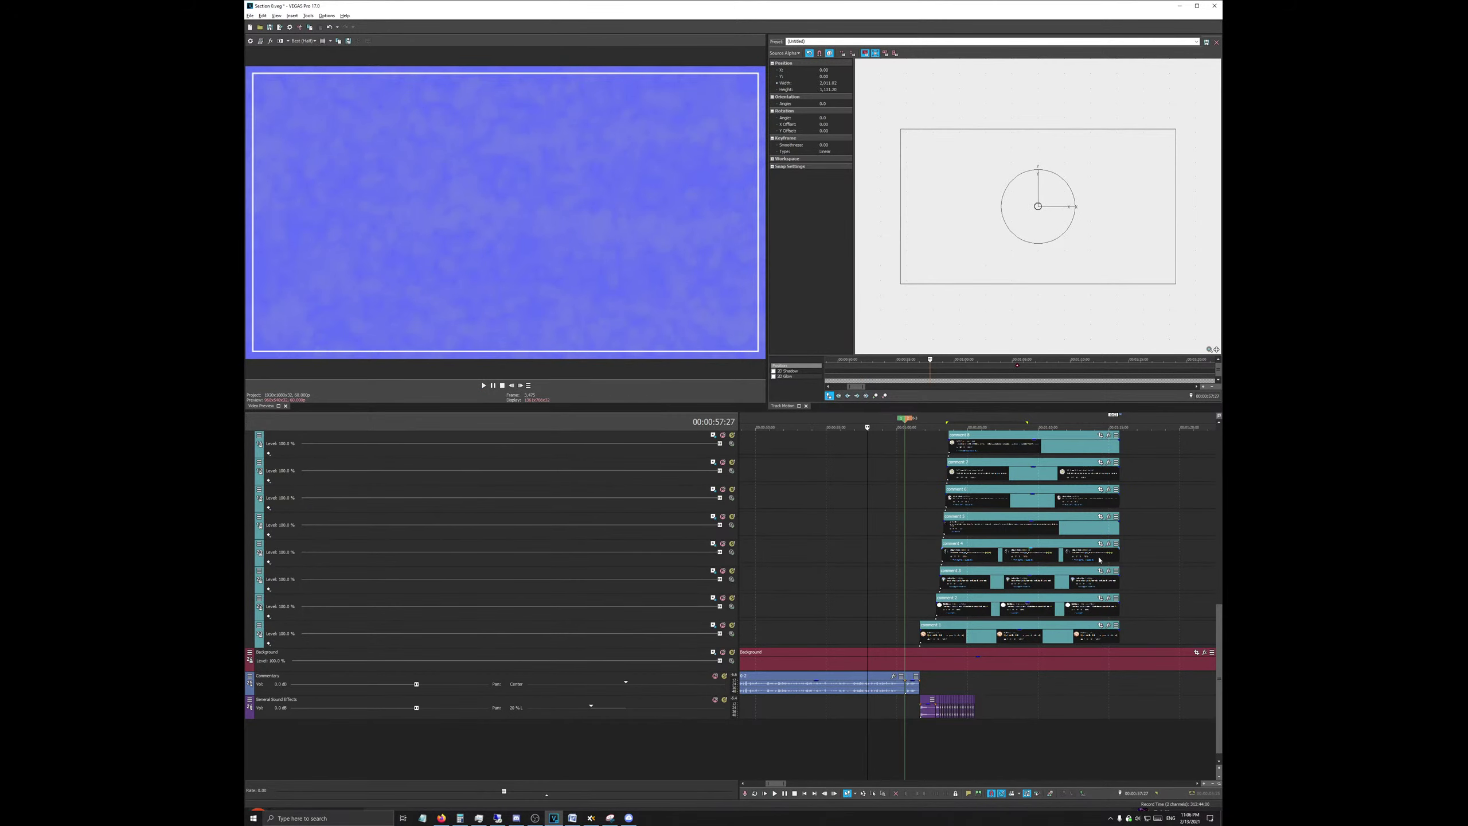
{"action": "key", "text": "ctrl+s"}
{"action": "scroll", "coordinate": [1026, 541], "scroll_direction": "up", "scroll_amount": 10}
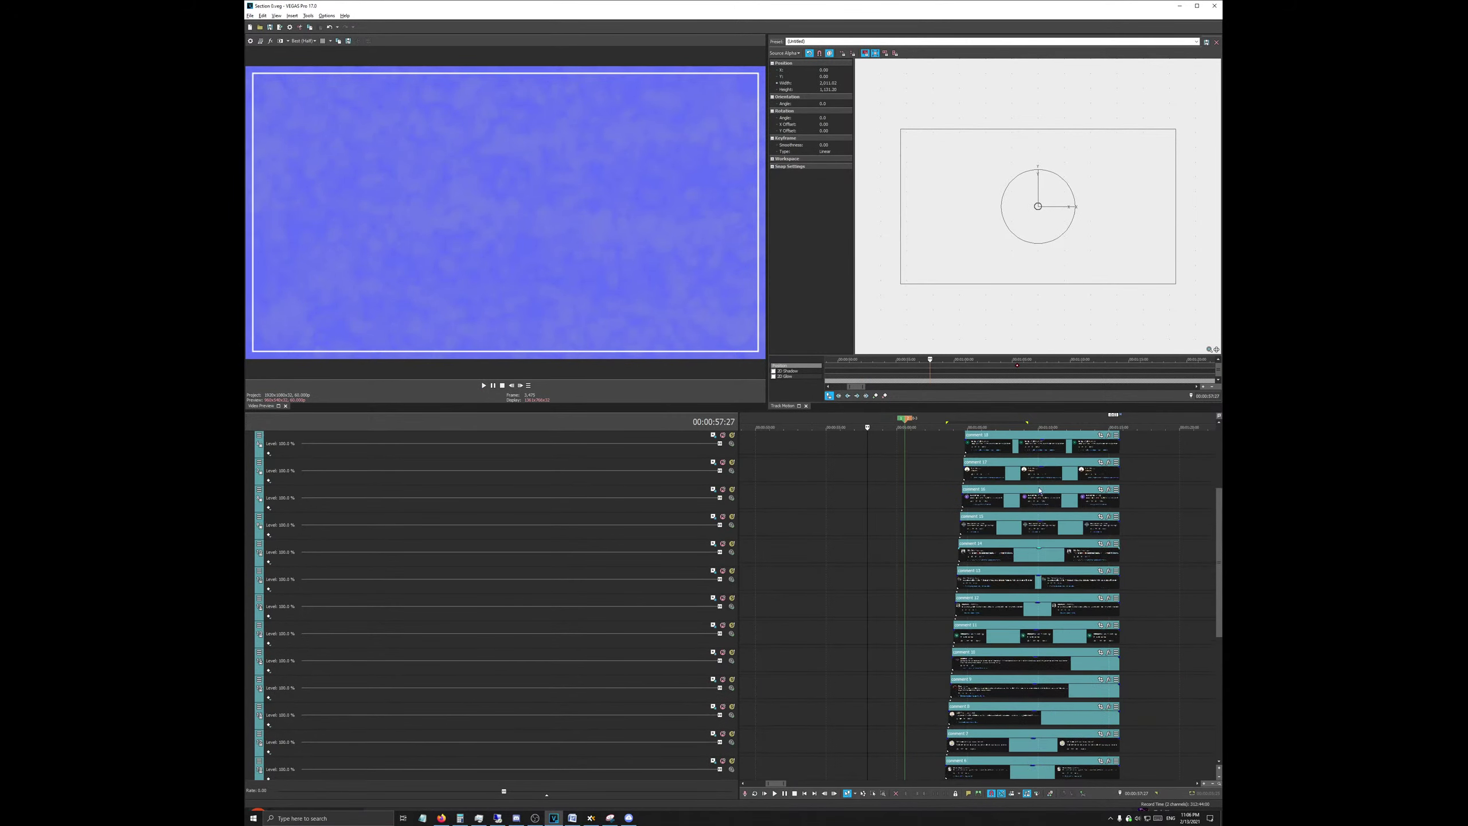
Step: Move the last ding sound effect later from 00:01:05:12 and lengthen the ding before it into the freed gap
{"action": "left_click", "coordinate": [1026, 457]}
{"action": "left_click", "coordinate": [970, 420]}
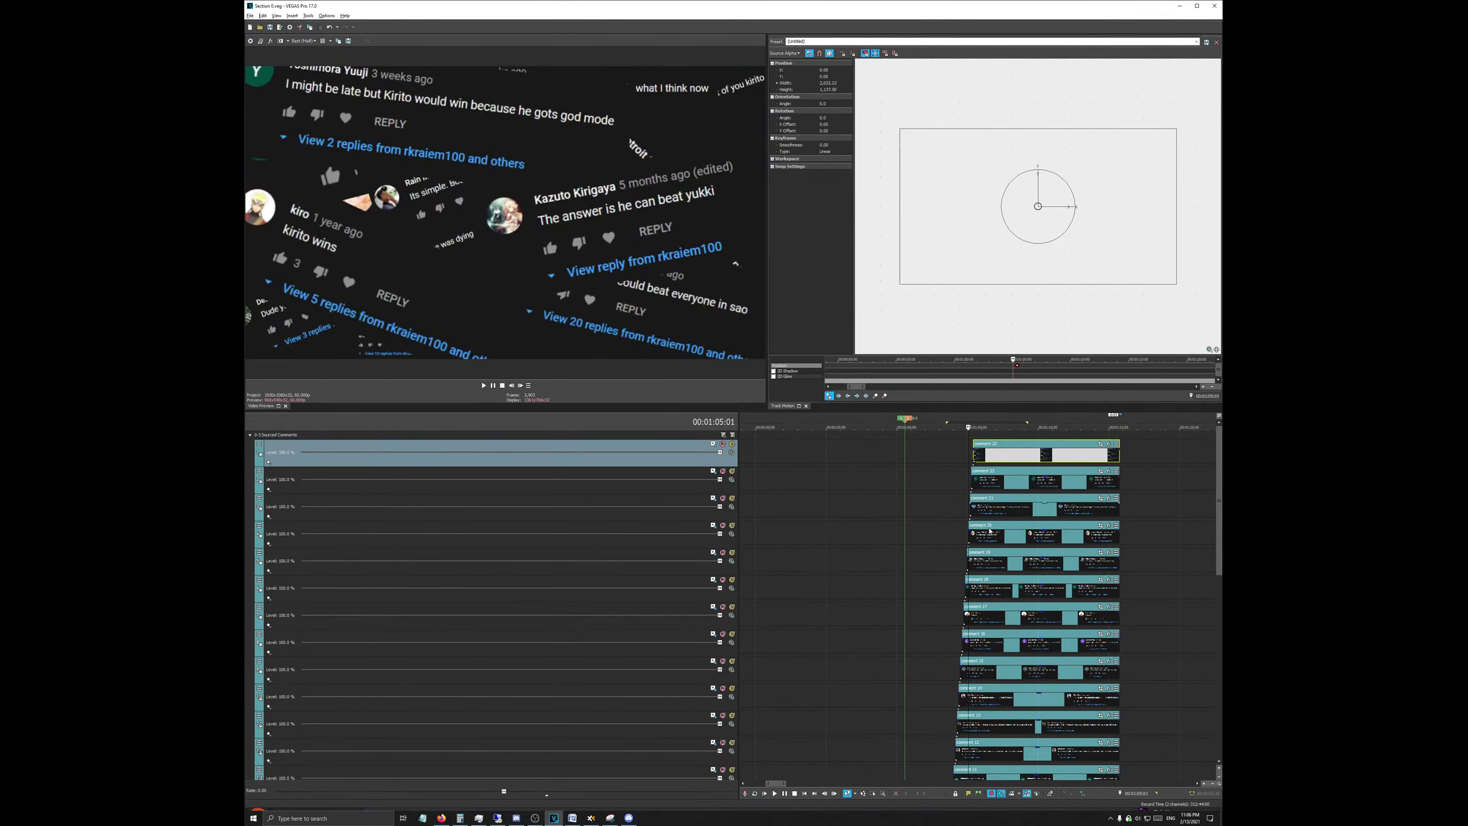
{"action": "scroll", "coordinate": [977, 709], "scroll_direction": "down", "scroll_amount": 10}
{"action": "left_click", "coordinate": [975, 713]}
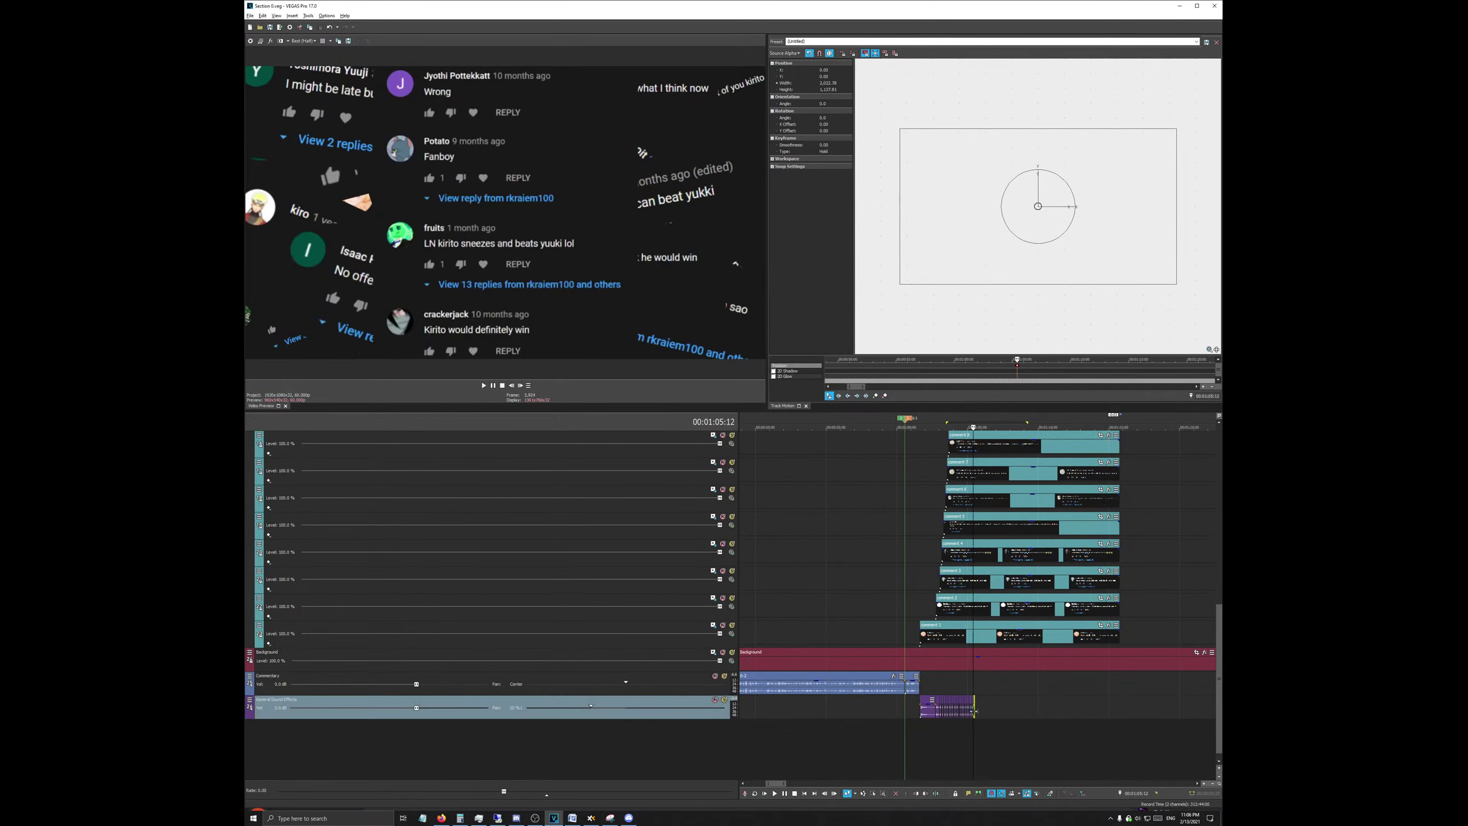
{"action": "scroll", "coordinate": [975, 712], "scroll_direction": "up", "scroll_amount": 5}
{"action": "left_click_drag", "start_coordinate": [1009, 707], "coordinate": [1150, 707]}
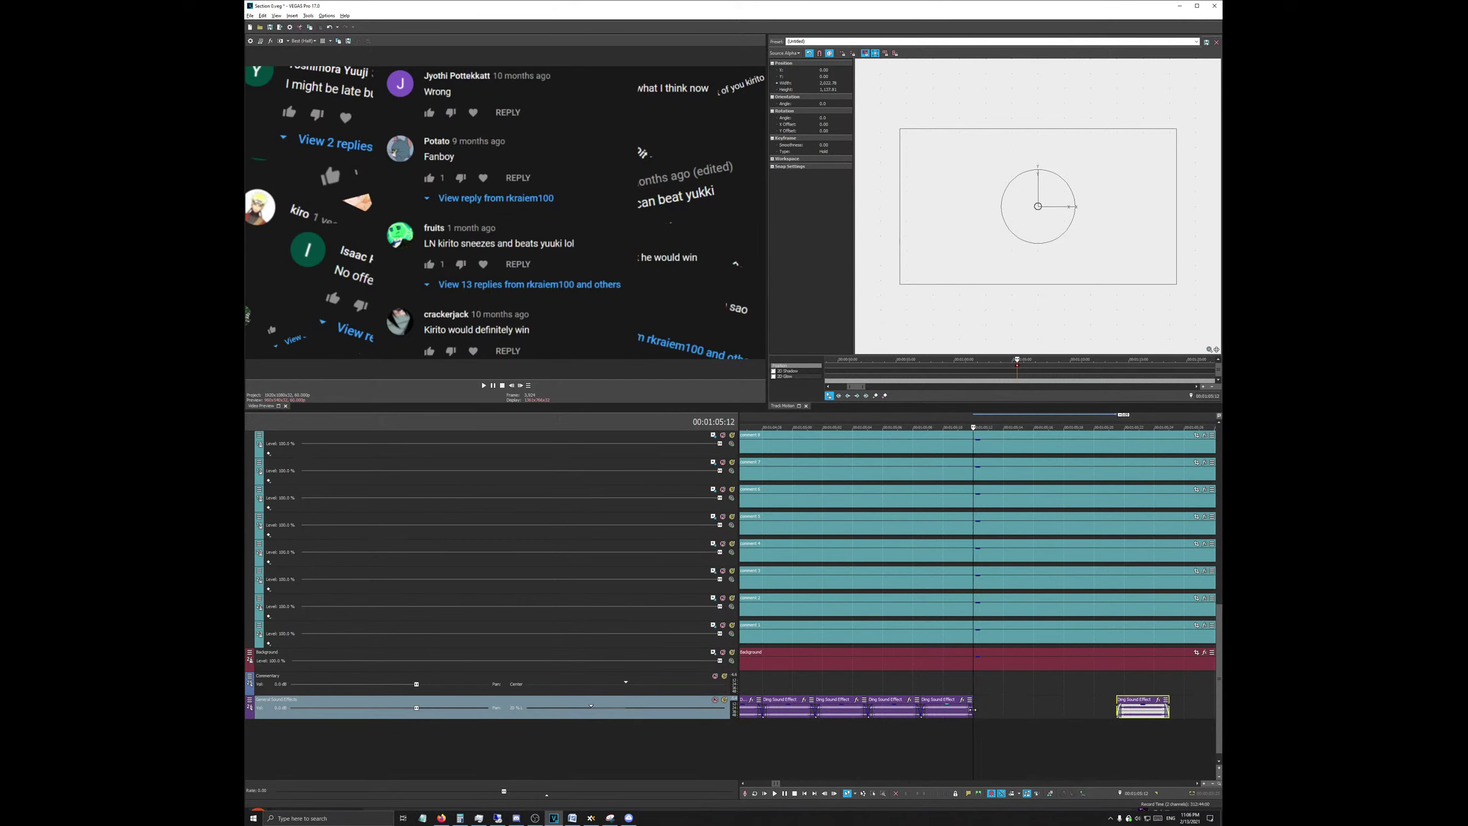
{"action": "left_click_drag", "start_coordinate": [974, 710], "coordinate": [1104, 717]}
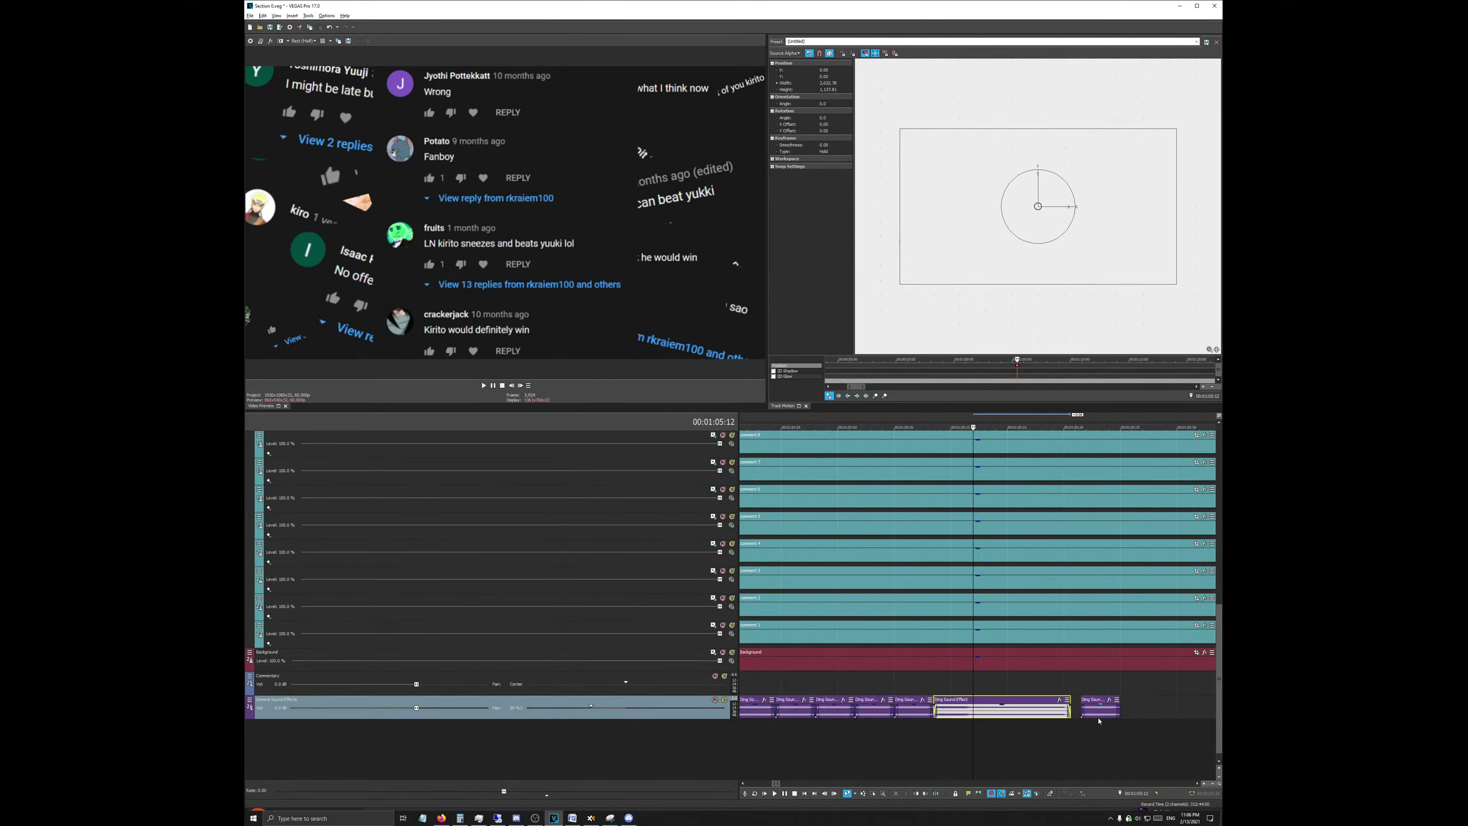
Step: Trim the lengthened ding sound effect to end at 00:01:05:22 with a fade-out, before the final ding
{"action": "scroll", "coordinate": [1025, 705], "scroll_direction": "down", "scroll_amount": 4}
{"action": "left_click_drag", "start_coordinate": [1005, 709], "coordinate": [1015, 715]}
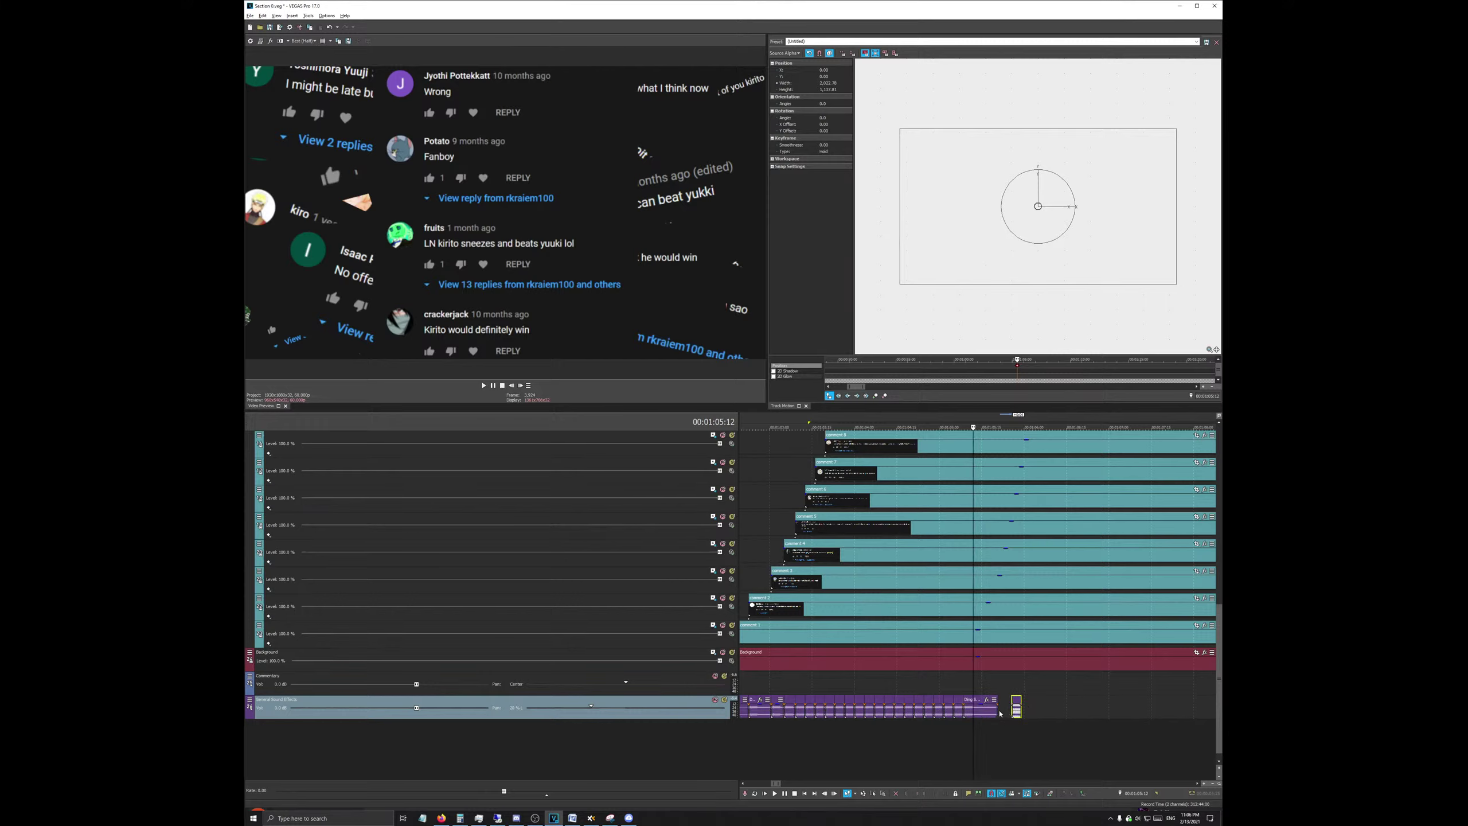
{"action": "left_click", "coordinate": [1000, 711]}
{"action": "scroll", "coordinate": [1028, 703], "scroll_direction": "up", "scroll_amount": 3}
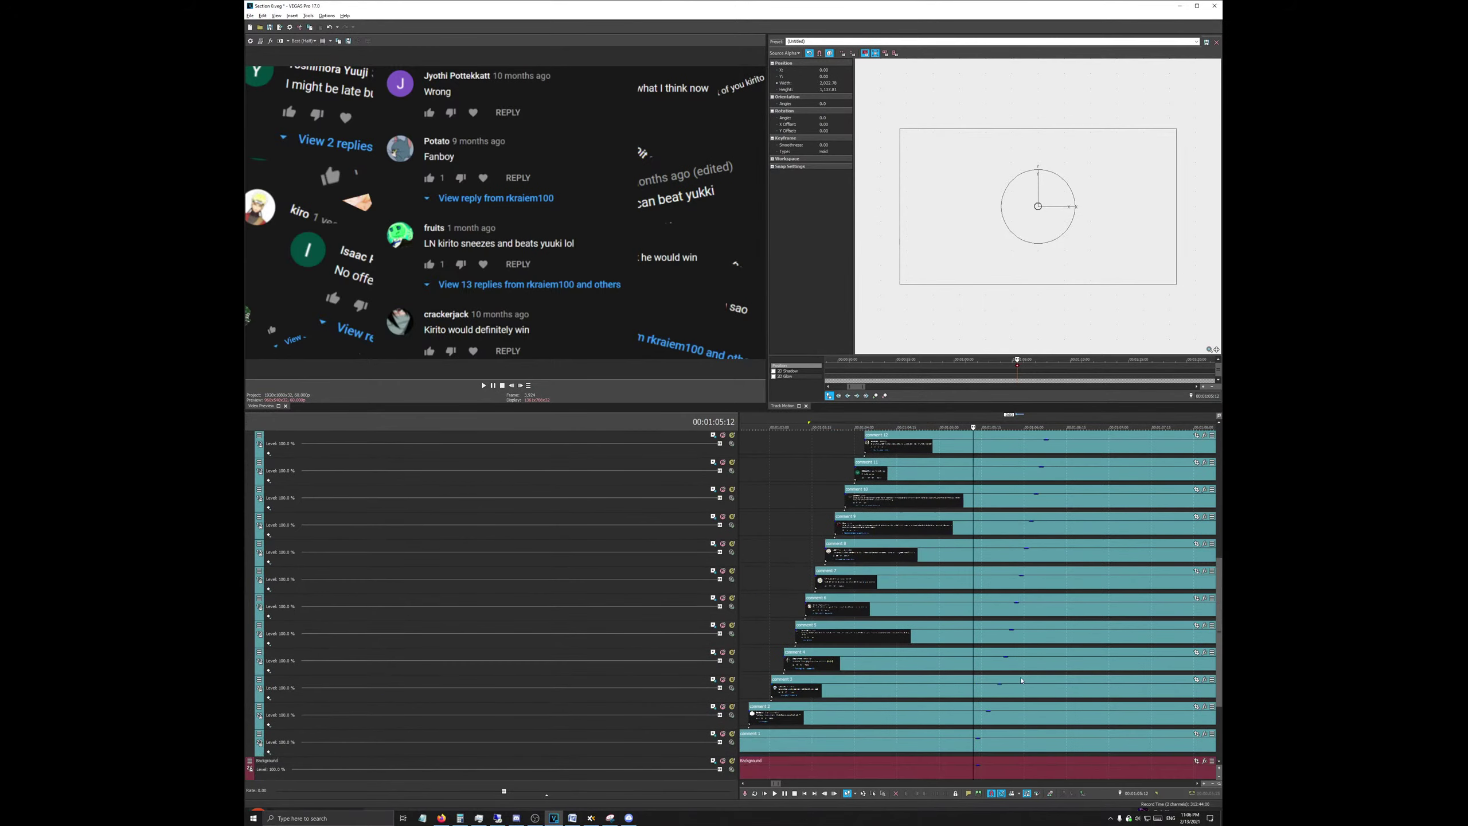
{"action": "scroll", "coordinate": [1013, 734], "scroll_direction": "down", "scroll_amount": 3}
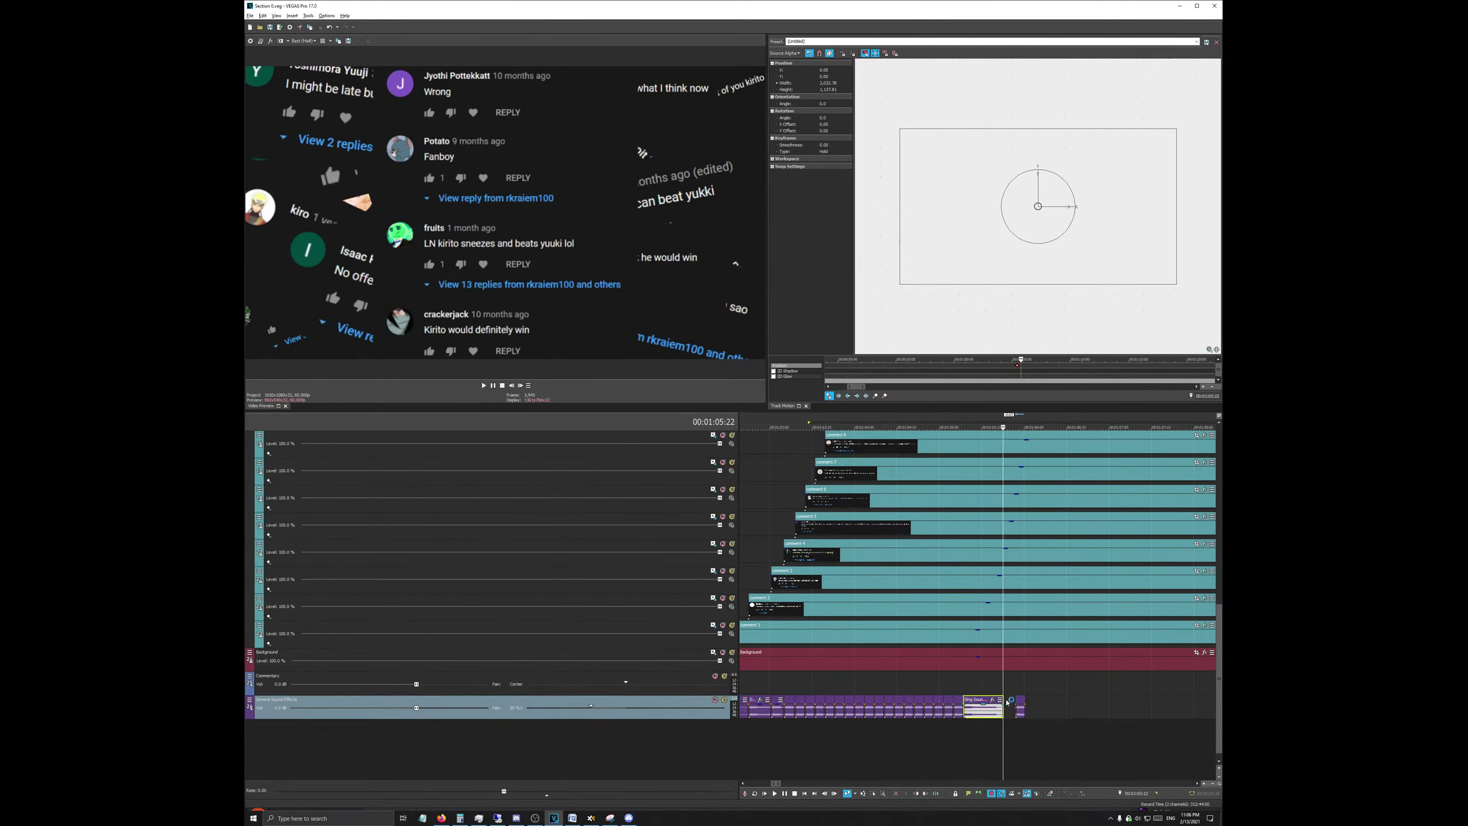
{"action": "scroll", "coordinate": [1007, 703], "scroll_direction": "up", "scroll_amount": 8}
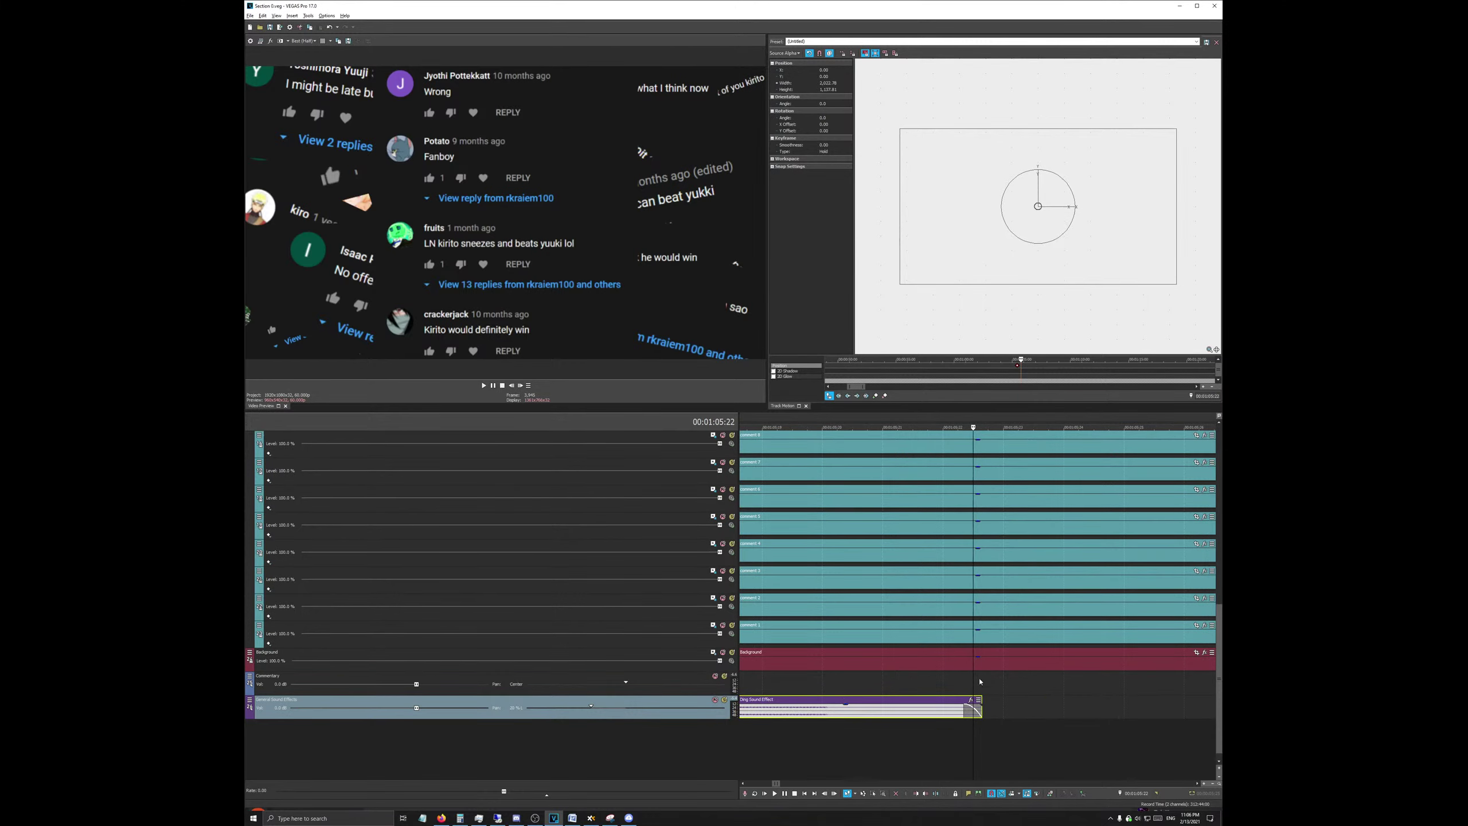
{"action": "right_click", "coordinate": [929, 719]}
{"action": "left_click", "coordinate": [965, 650]}
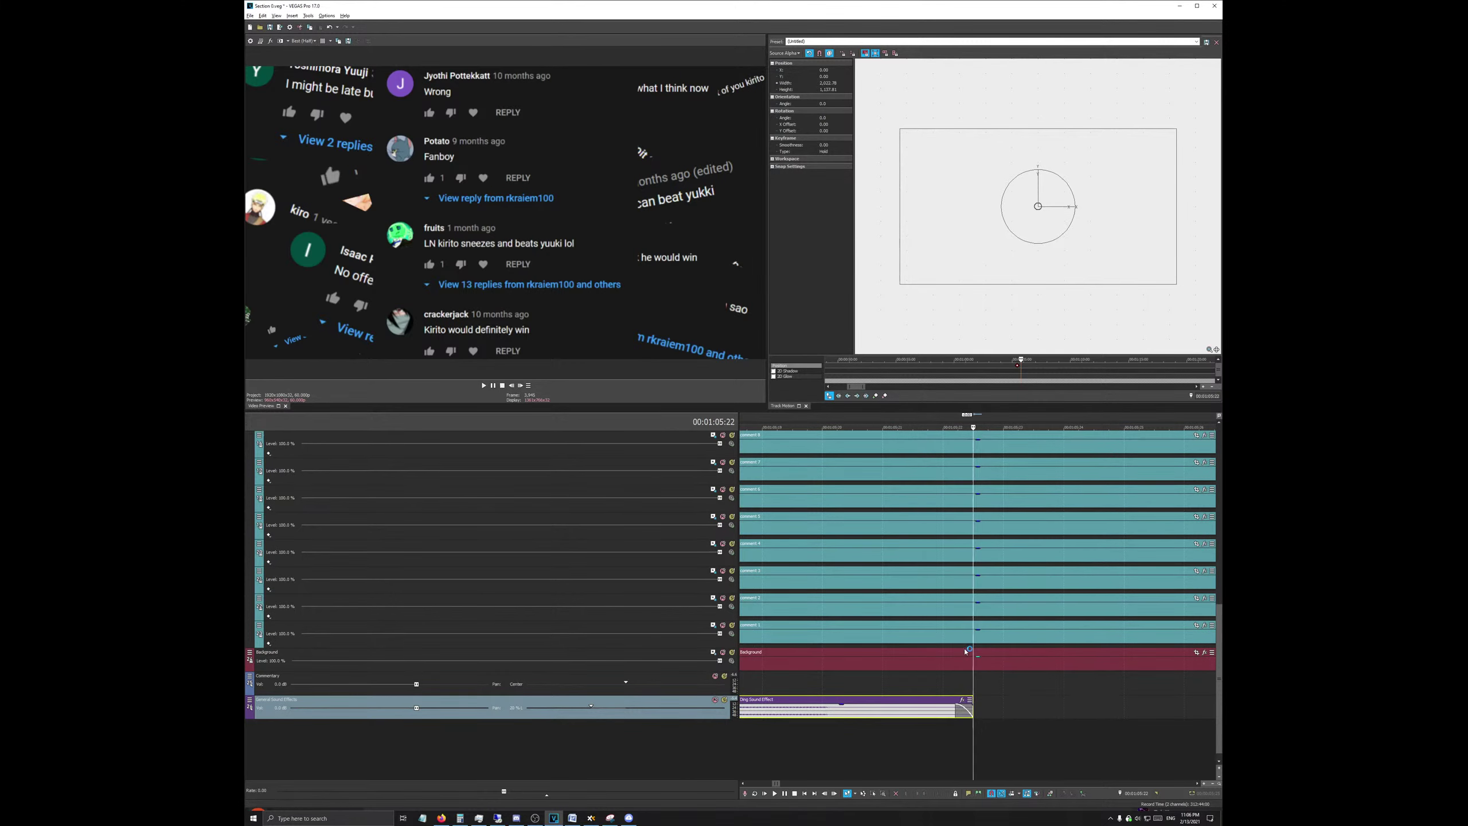
Step: Move the final four-comment clip on the uppermost track to start with the last ding at 00:01:05:29
{"action": "scroll", "coordinate": [979, 653], "scroll_direction": "up", "scroll_amount": 5}
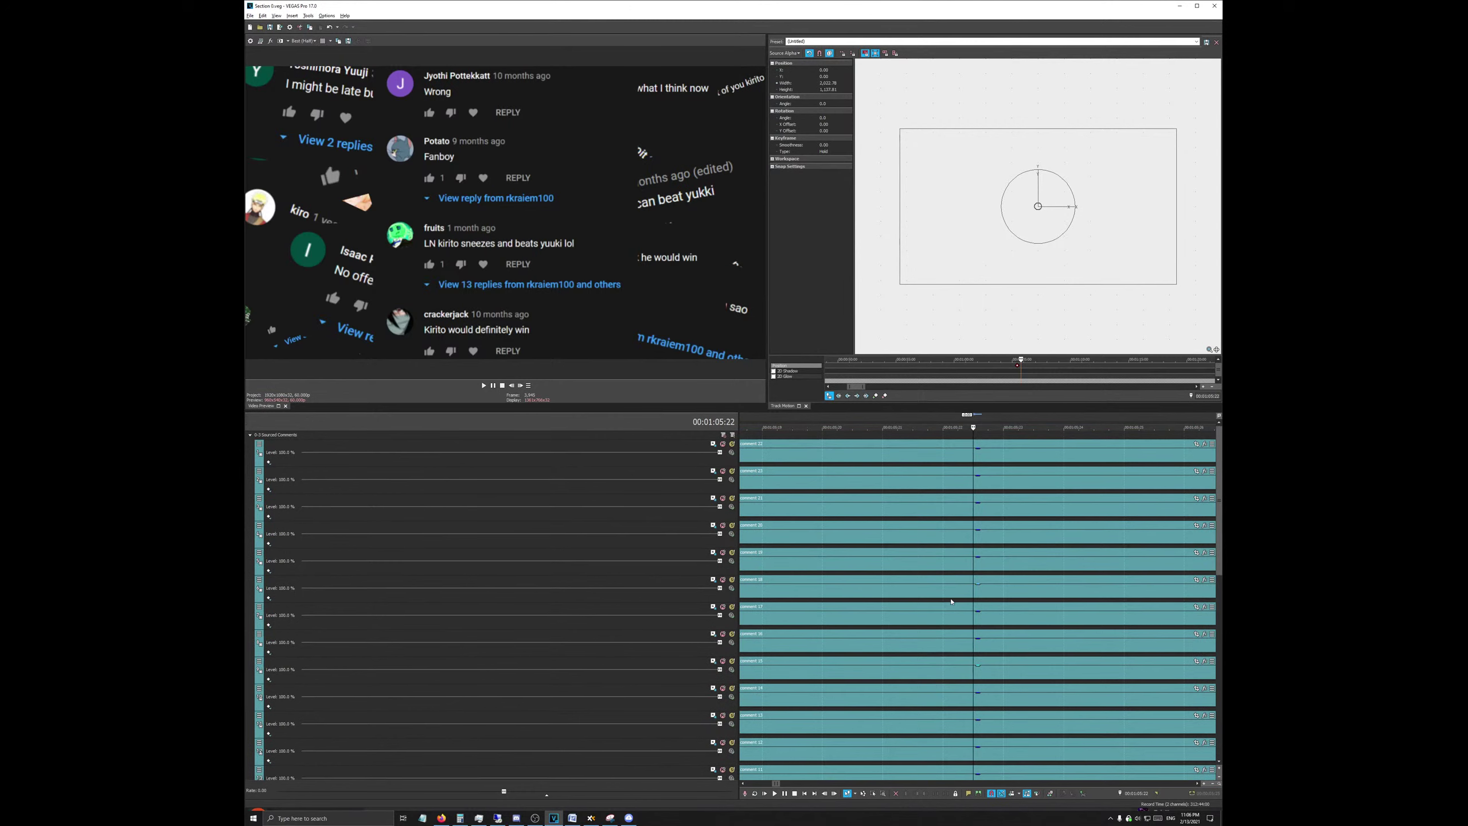
{"action": "scroll", "coordinate": [951, 601], "scroll_direction": "down", "scroll_amount": 8}
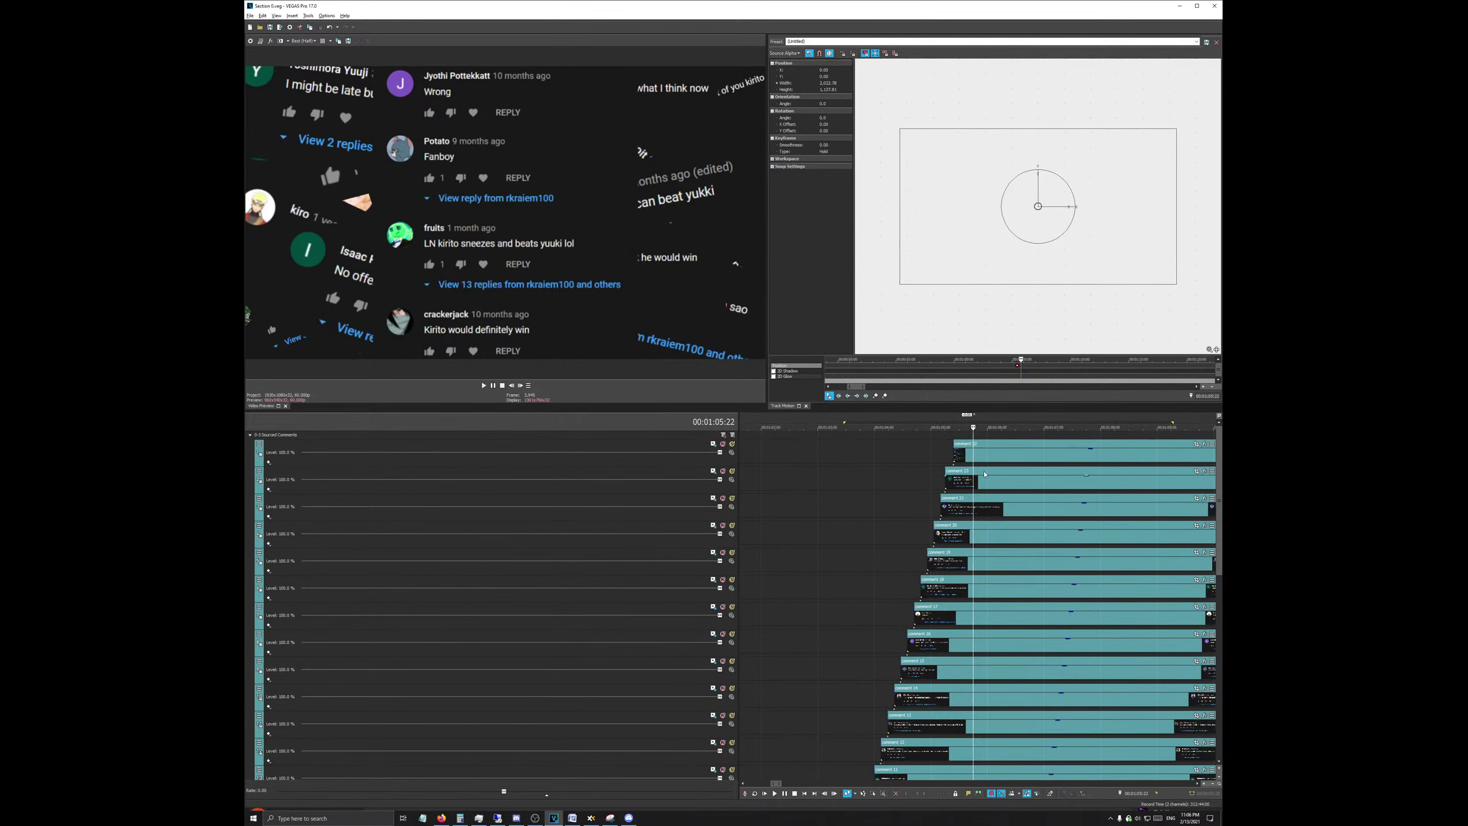
{"action": "left_click_drag", "start_coordinate": [976, 460], "coordinate": [996, 456]}
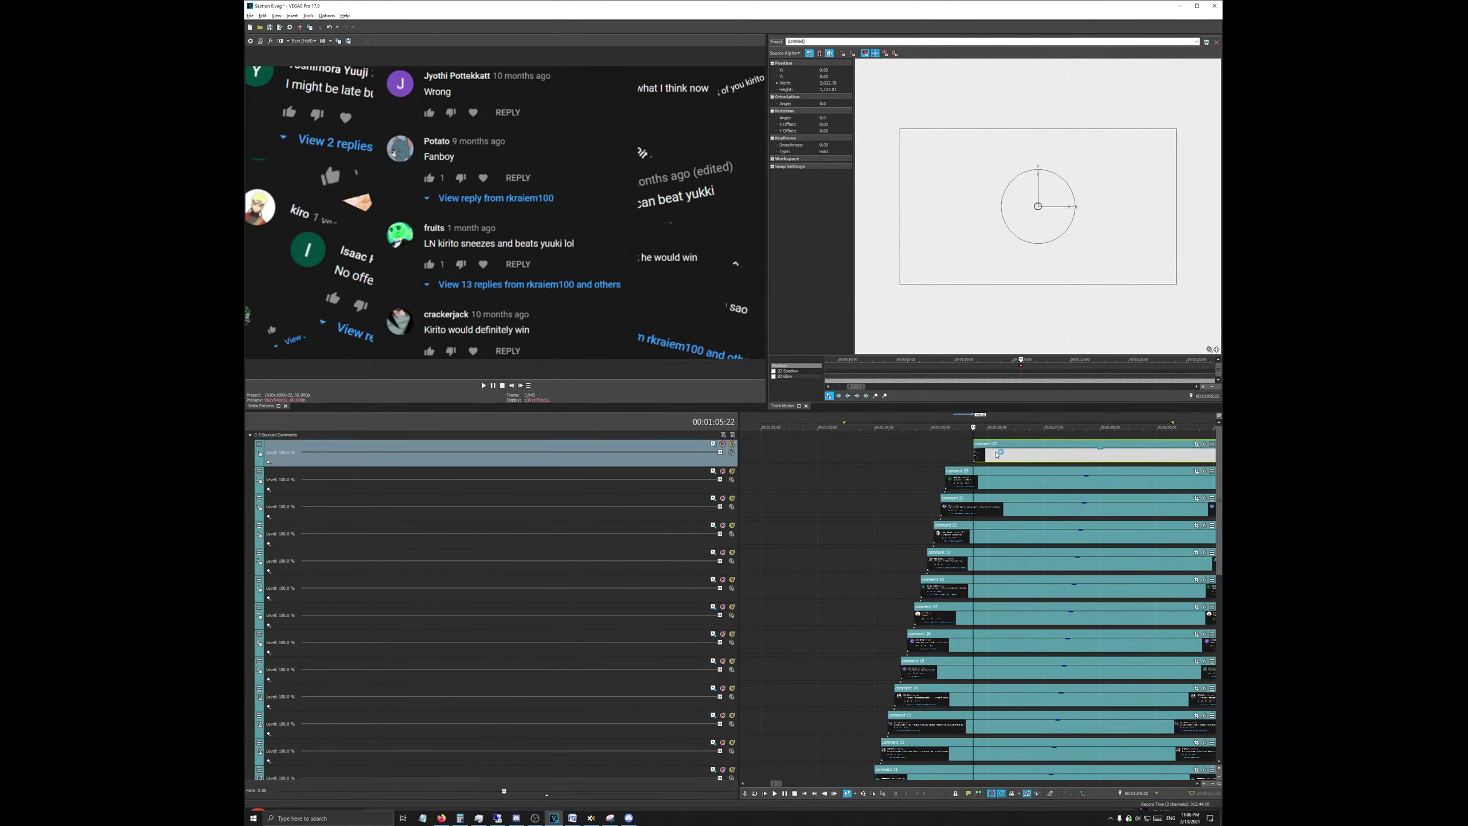
{"action": "scroll", "coordinate": [1011, 515], "scroll_direction": "down", "scroll_amount": 5}
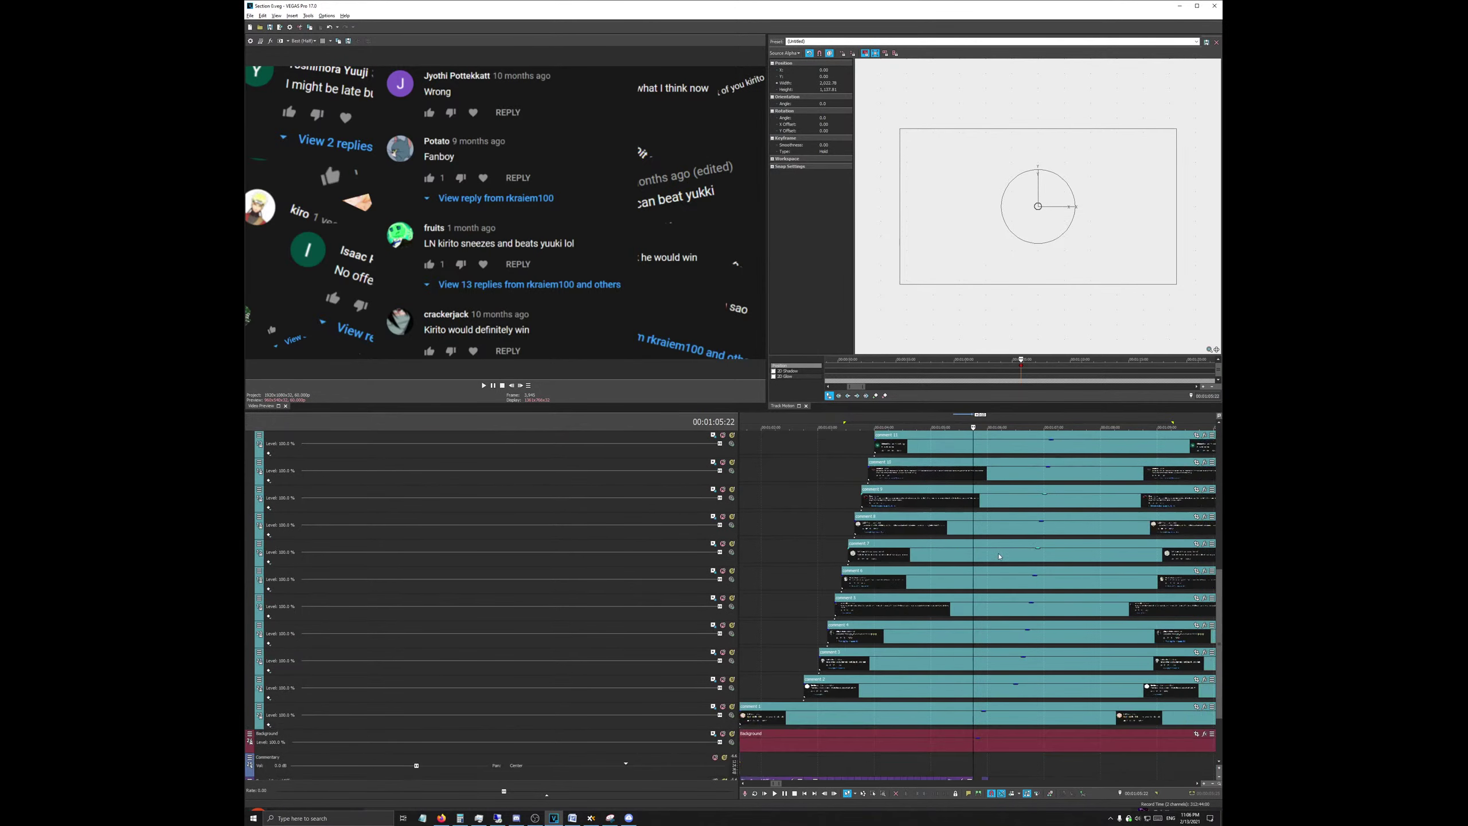
{"action": "left_click", "coordinate": [986, 710]}
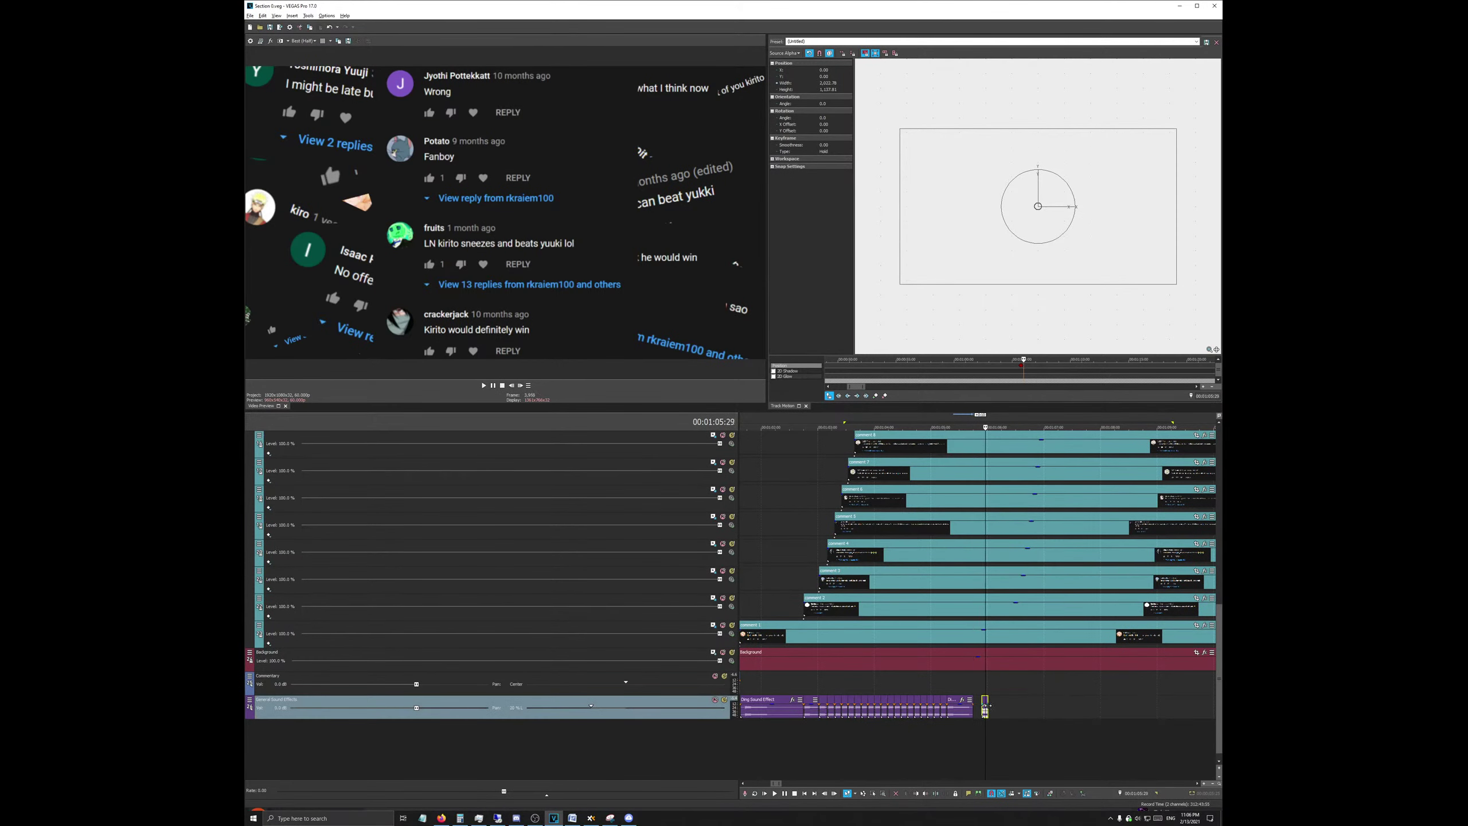
{"action": "scroll", "coordinate": [1009, 461], "scroll_direction": "up", "scroll_amount": 6}
{"action": "left_click_drag", "start_coordinate": [1009, 461], "coordinate": [1017, 463]}
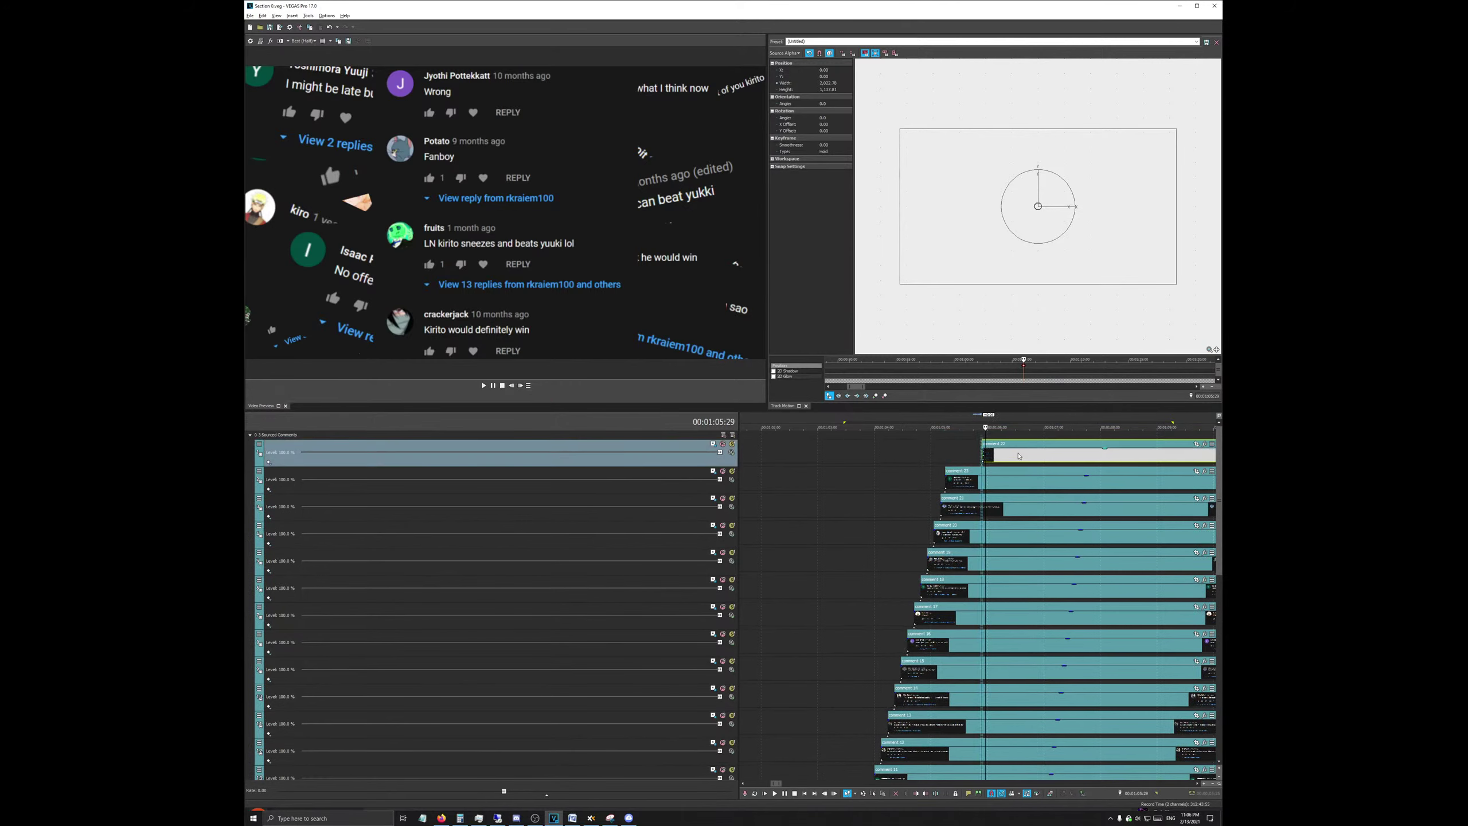
Step: Move the next commentary clip to just after the last ding sound effect and widen the timeline area
{"action": "scroll", "coordinate": [1017, 462], "scroll_direction": "down", "scroll_amount": 7}
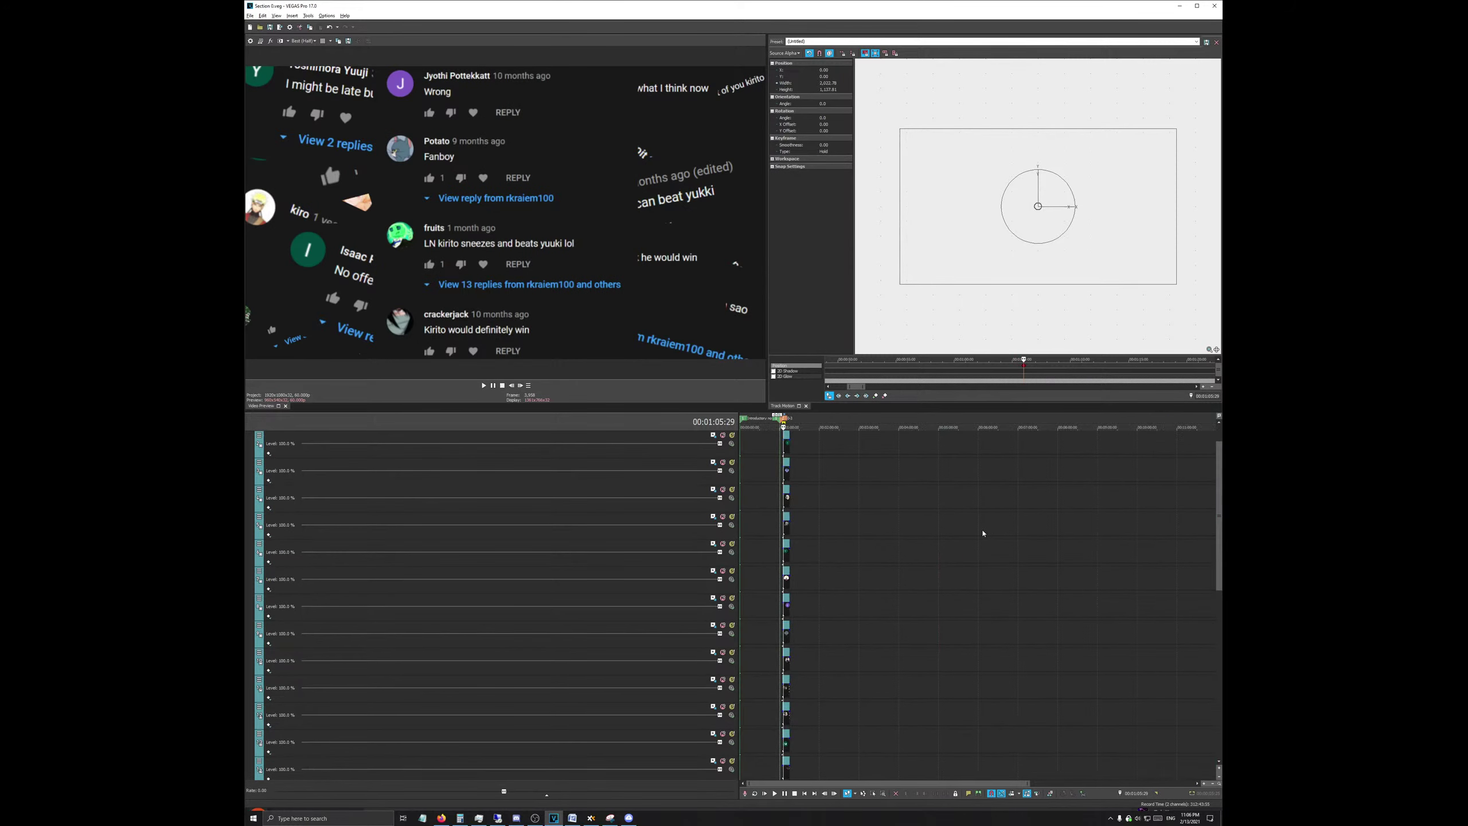
{"action": "scroll", "coordinate": [819, 604], "scroll_direction": "down", "scroll_amount": 10}
{"action": "scroll", "coordinate": [1017, 669], "scroll_direction": "up", "scroll_amount": 3}
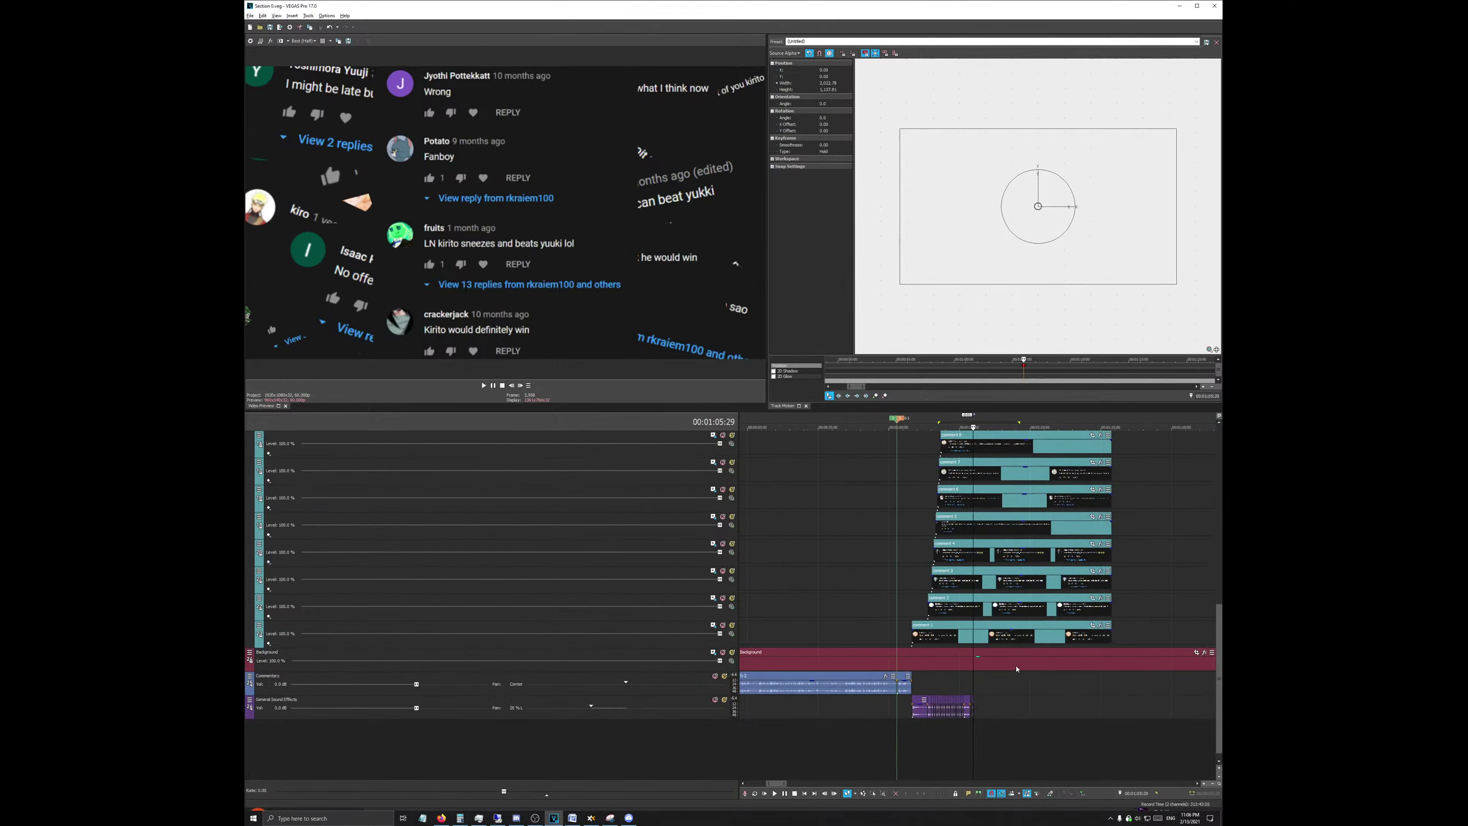
{"action": "scroll", "coordinate": [1033, 665], "scroll_direction": "up", "scroll_amount": 3}
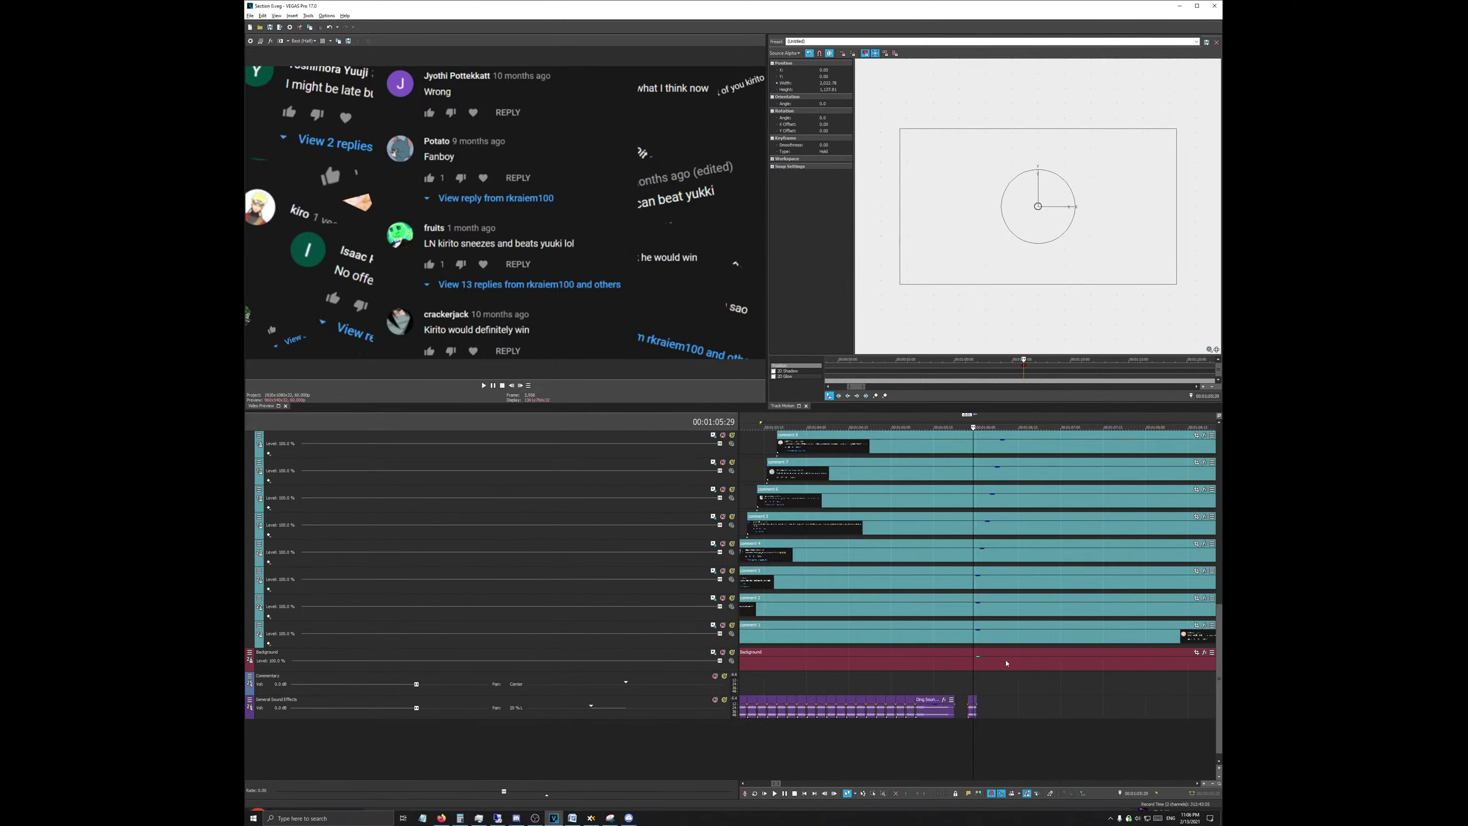
{"action": "scroll", "coordinate": [964, 674], "scroll_direction": "up", "scroll_amount": 3}
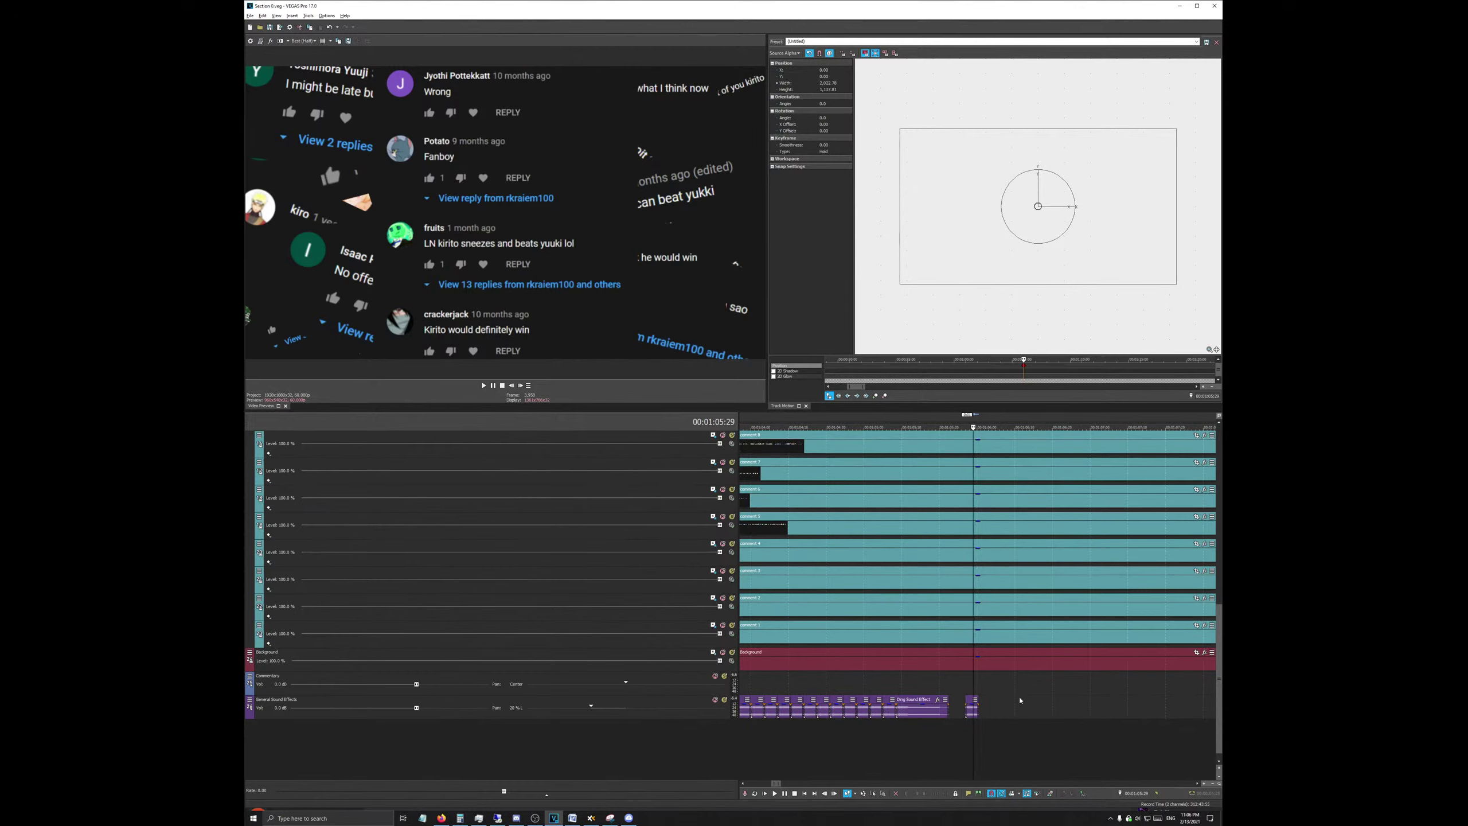
{"action": "scroll", "coordinate": [1019, 700], "scroll_direction": "down", "scroll_amount": 8}
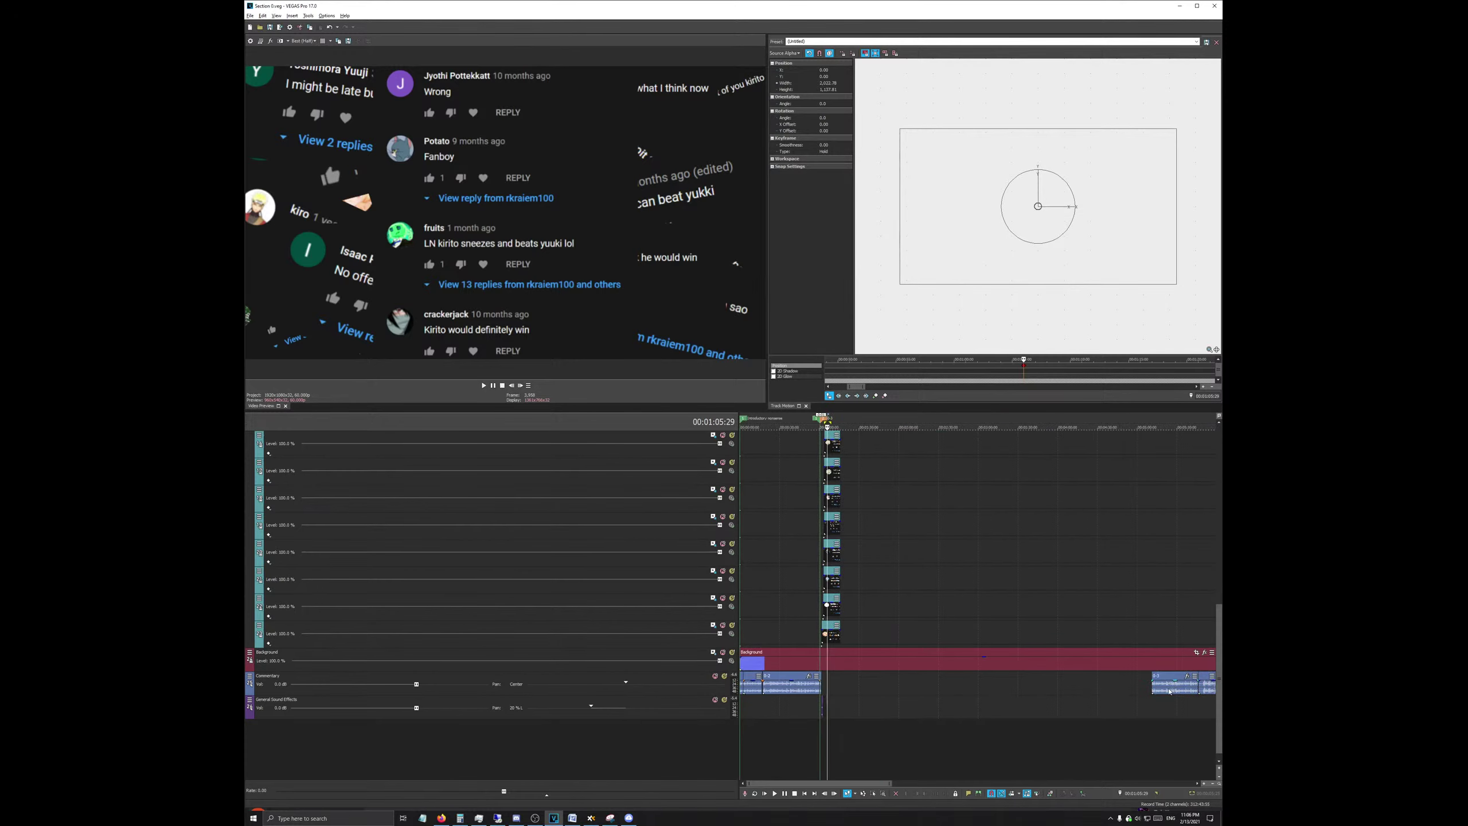
{"action": "left_click_drag", "start_coordinate": [1170, 691], "coordinate": [847, 687]}
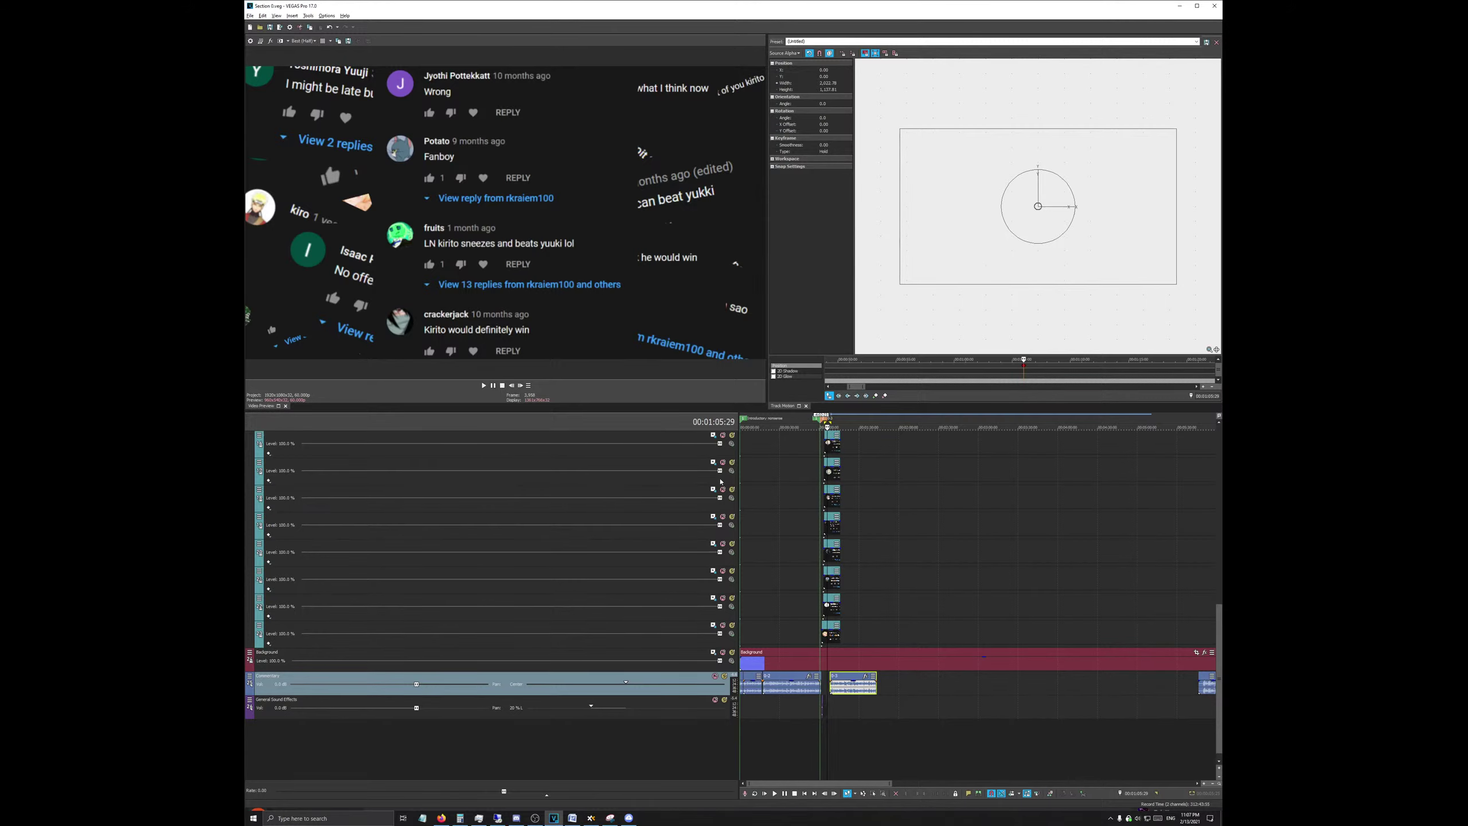
{"action": "left_click_drag", "start_coordinate": [737, 498], "coordinate": [300, 521]}
Step: Play back the commentary and comment sequence from 00:00:47:07 to check the timing
{"action": "scroll", "coordinate": [333, 524], "scroll_direction": "up", "scroll_amount": 5}
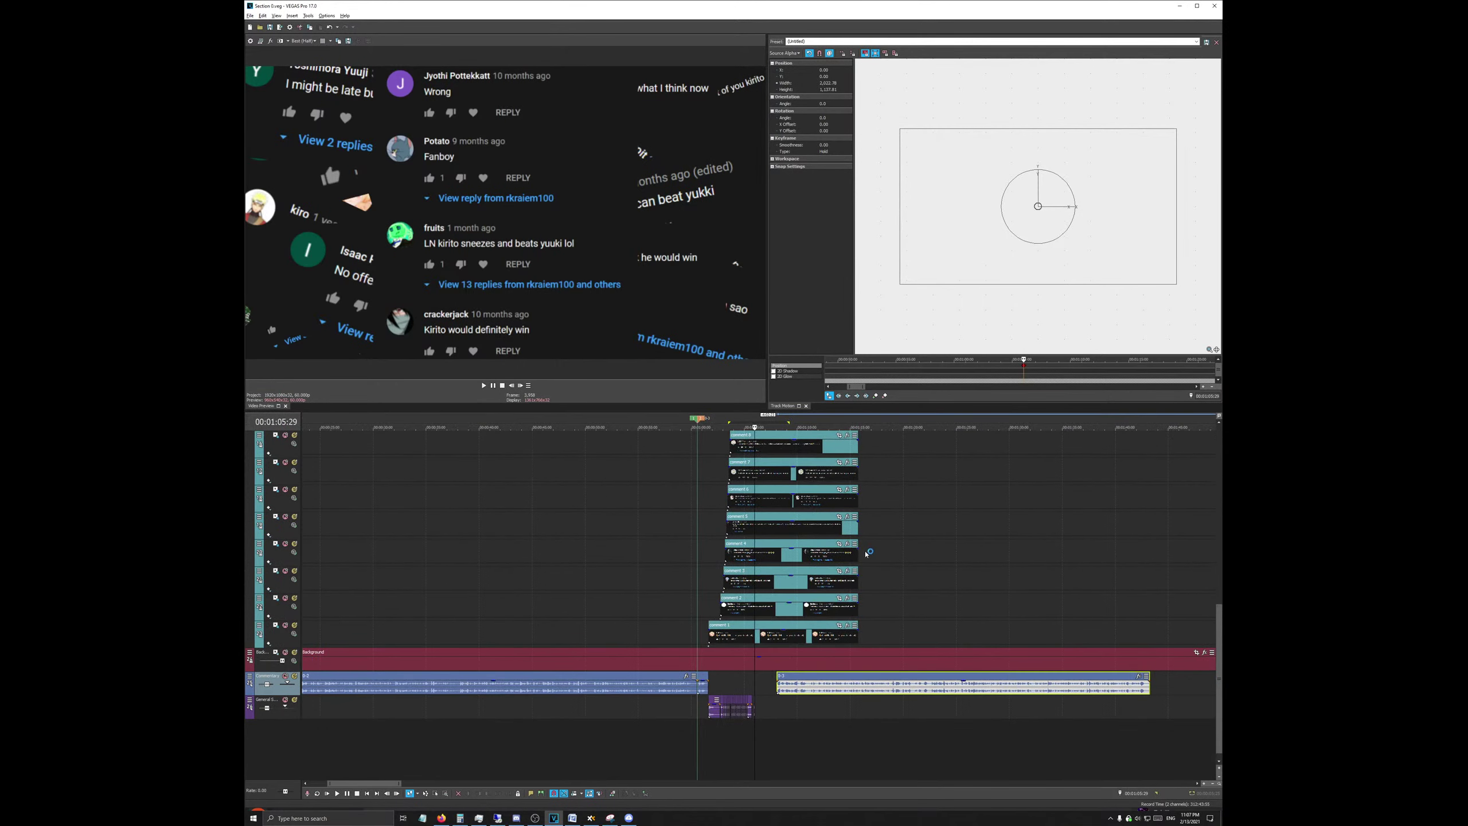
{"action": "left_click", "coordinate": [696, 422]}
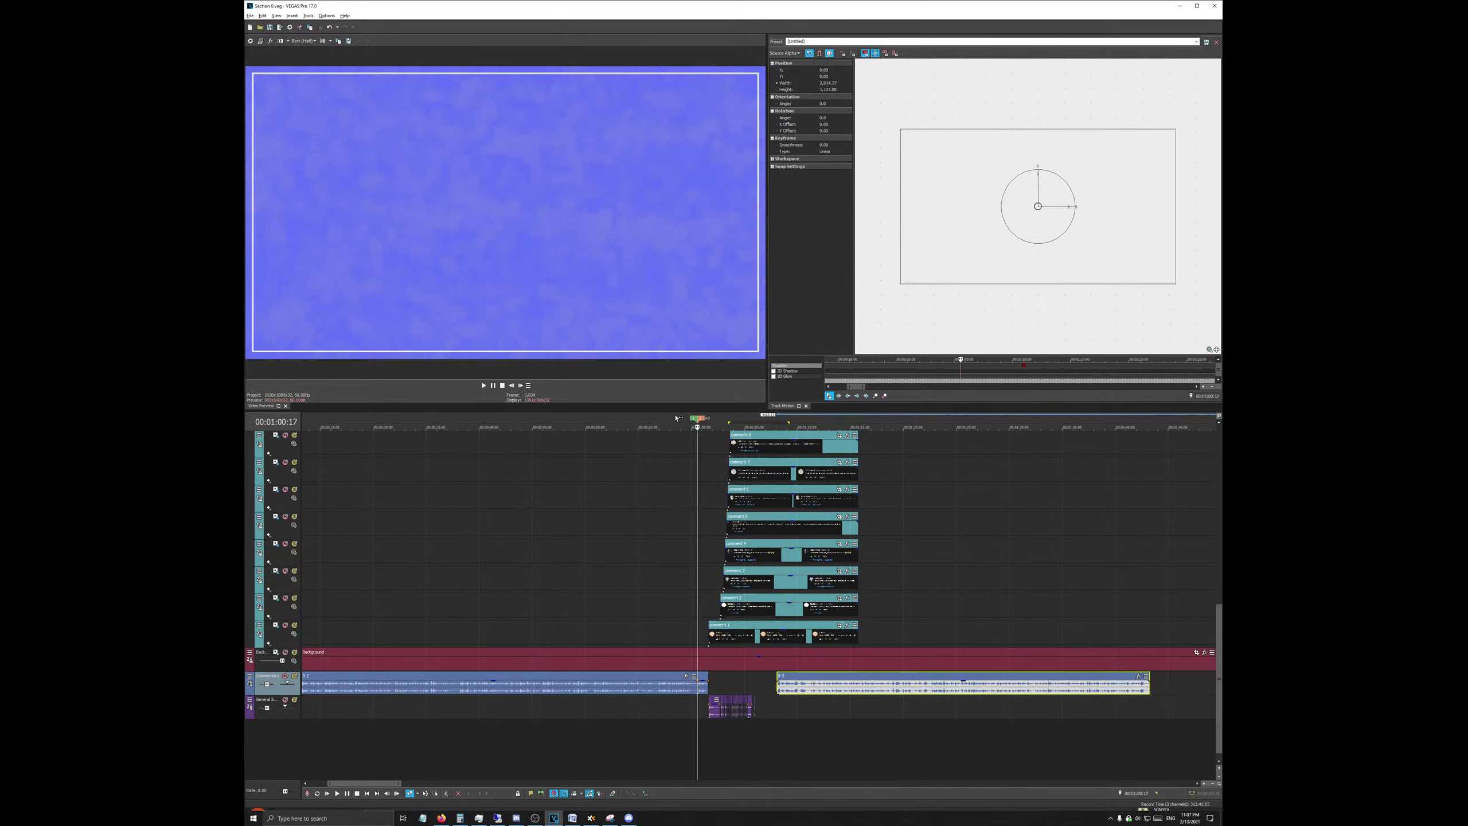
{"action": "left_click", "coordinate": [556, 426]}
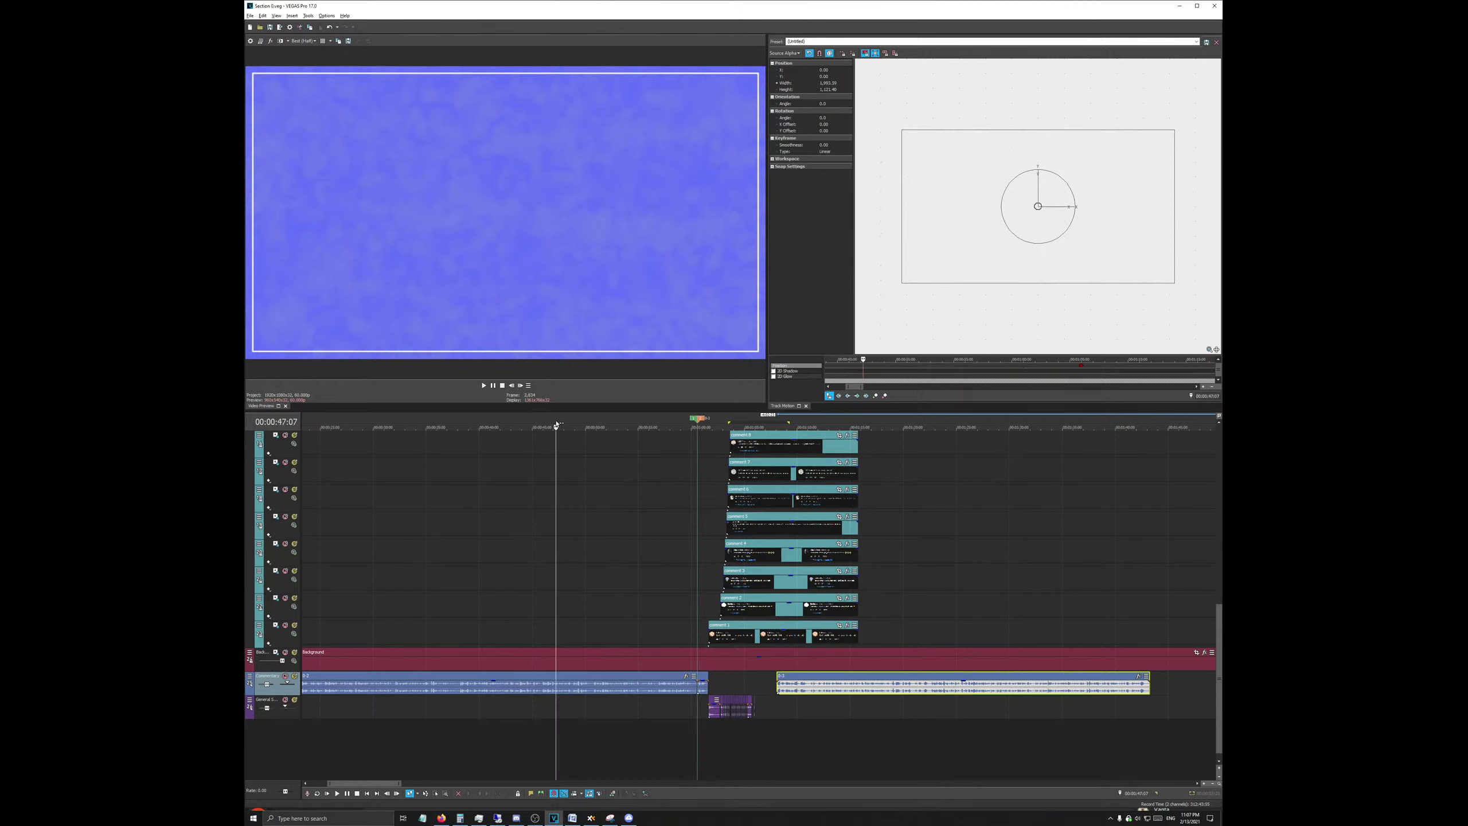
{"action": "key", "text": "space"}
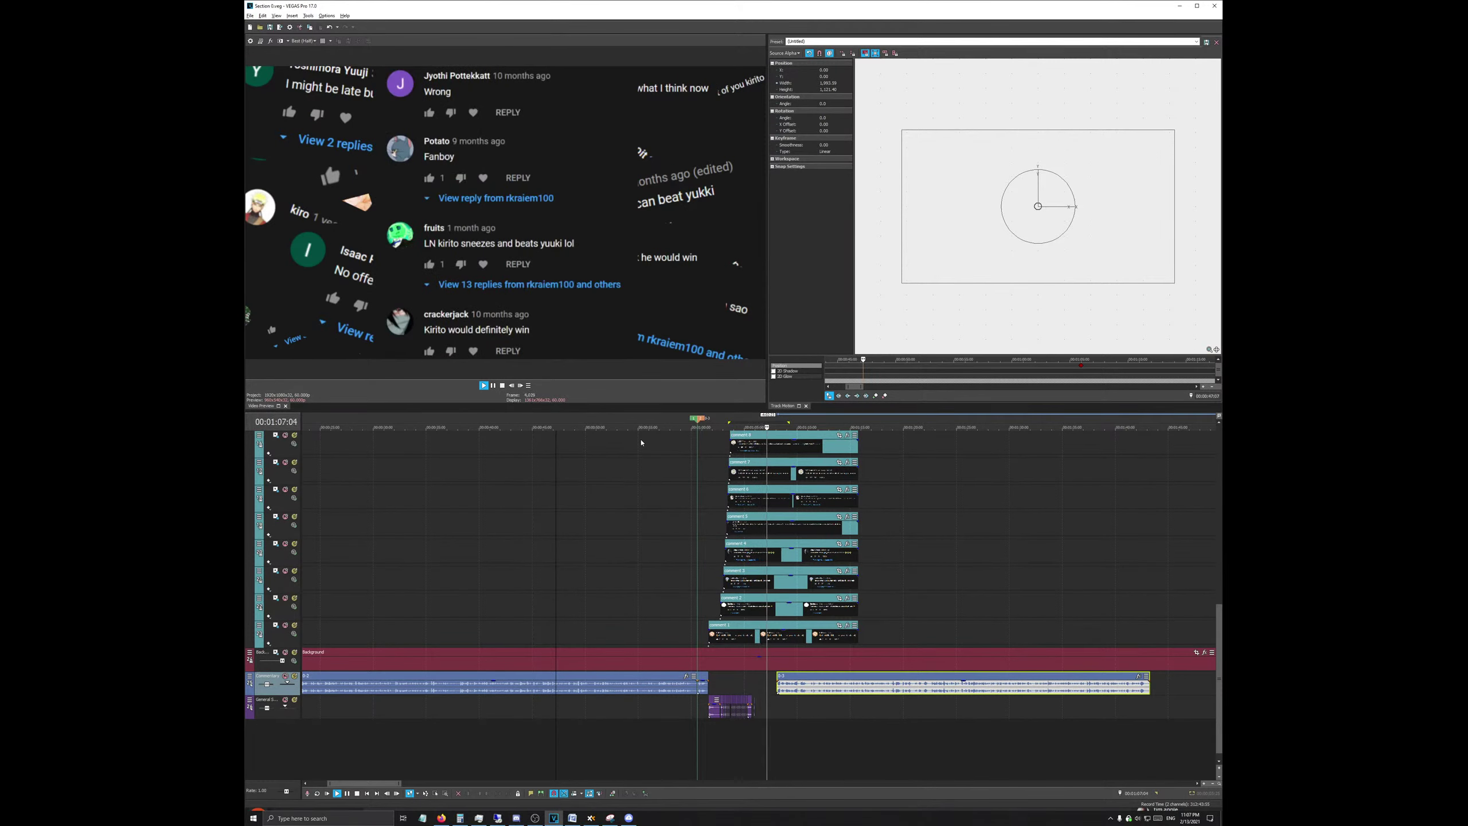
{"action": "left_click", "coordinate": [504, 386]}
{"action": "scroll", "coordinate": [1034, 717], "scroll_direction": "up", "scroll_amount": 2}
{"action": "scroll", "coordinate": [1024, 704], "scroll_direction": "down", "scroll_amount": 1}
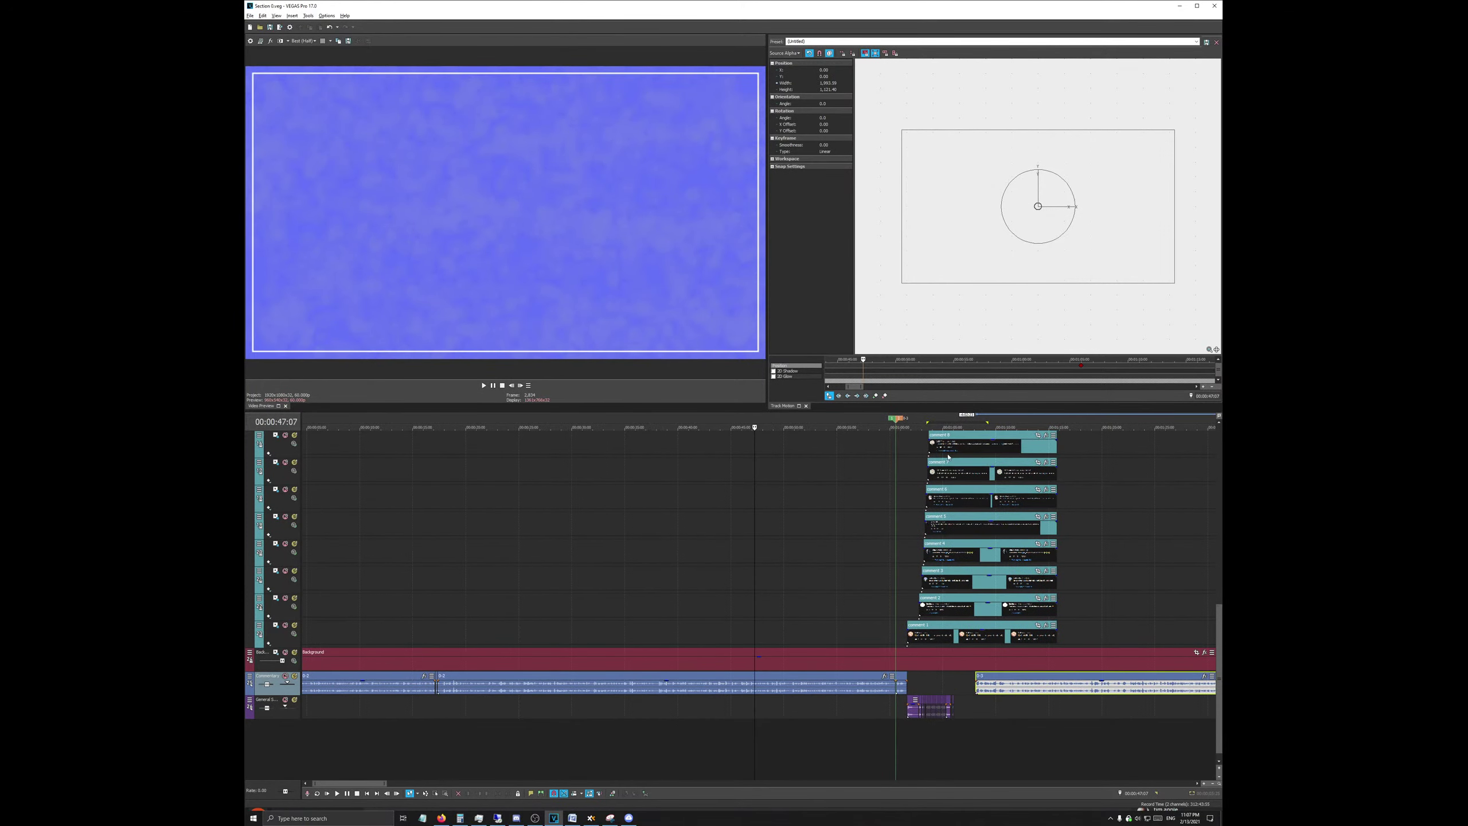
Step: Replace the short last ding with a copy of the full-length first ding sound effect at 00:01:05:27
{"action": "left_click", "coordinate": [932, 418]}
{"action": "scroll", "coordinate": [963, 711], "scroll_direction": "up", "scroll_amount": 3}
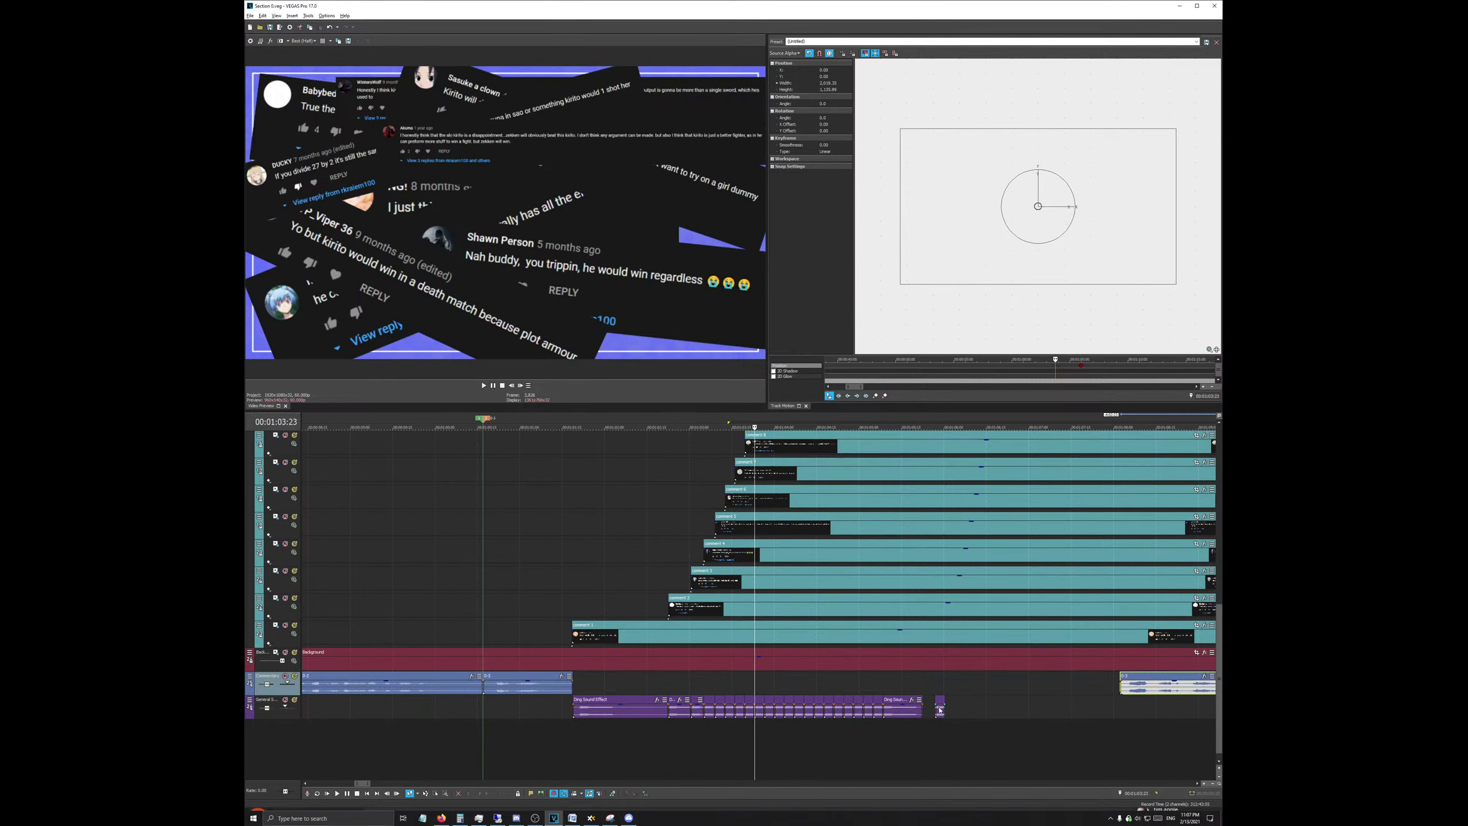
{"action": "right_click", "coordinate": [940, 706]}
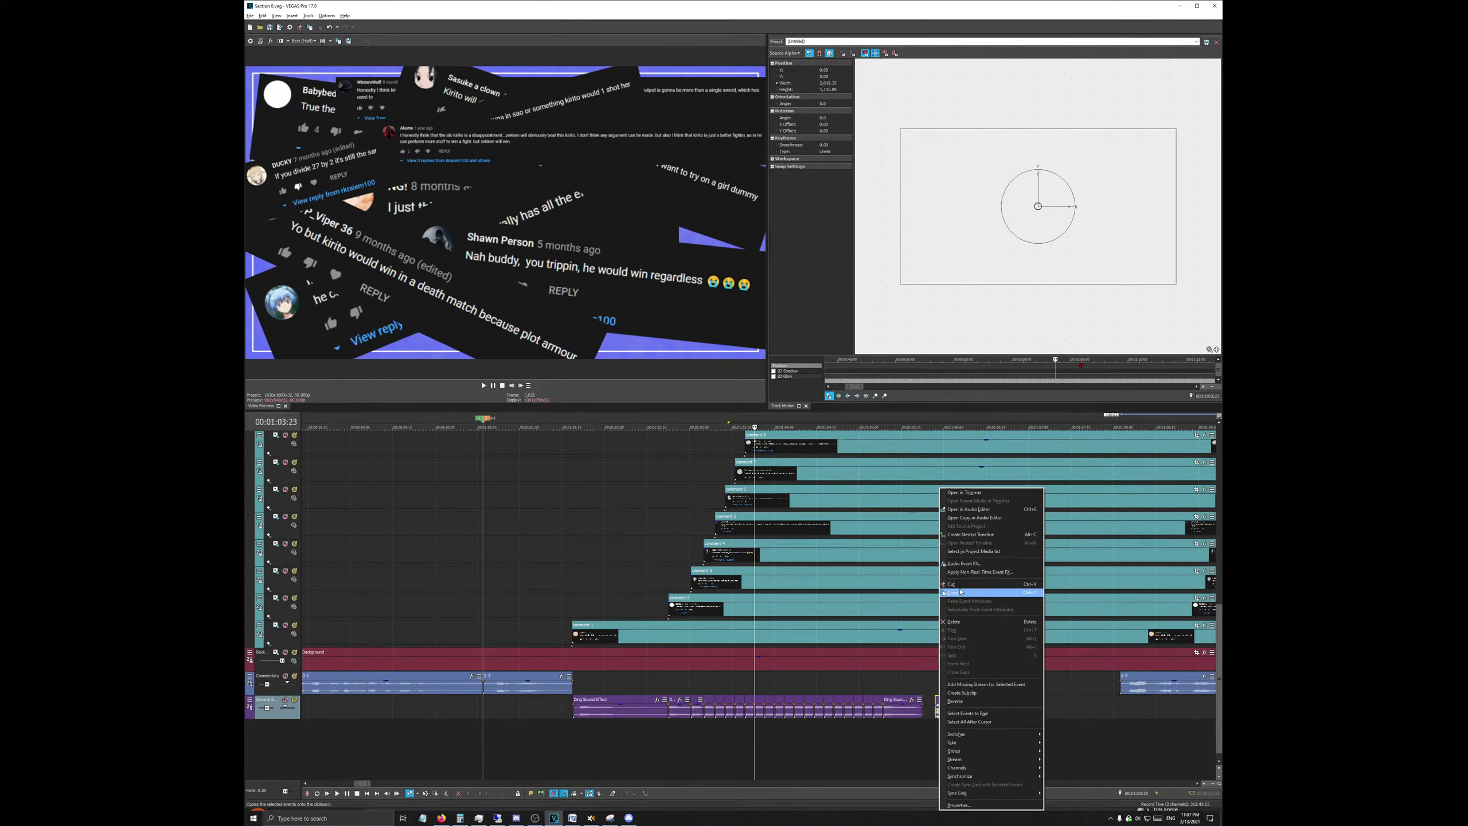
{"action": "left_click", "coordinate": [603, 709]}
{"action": "right_click", "coordinate": [605, 715]}
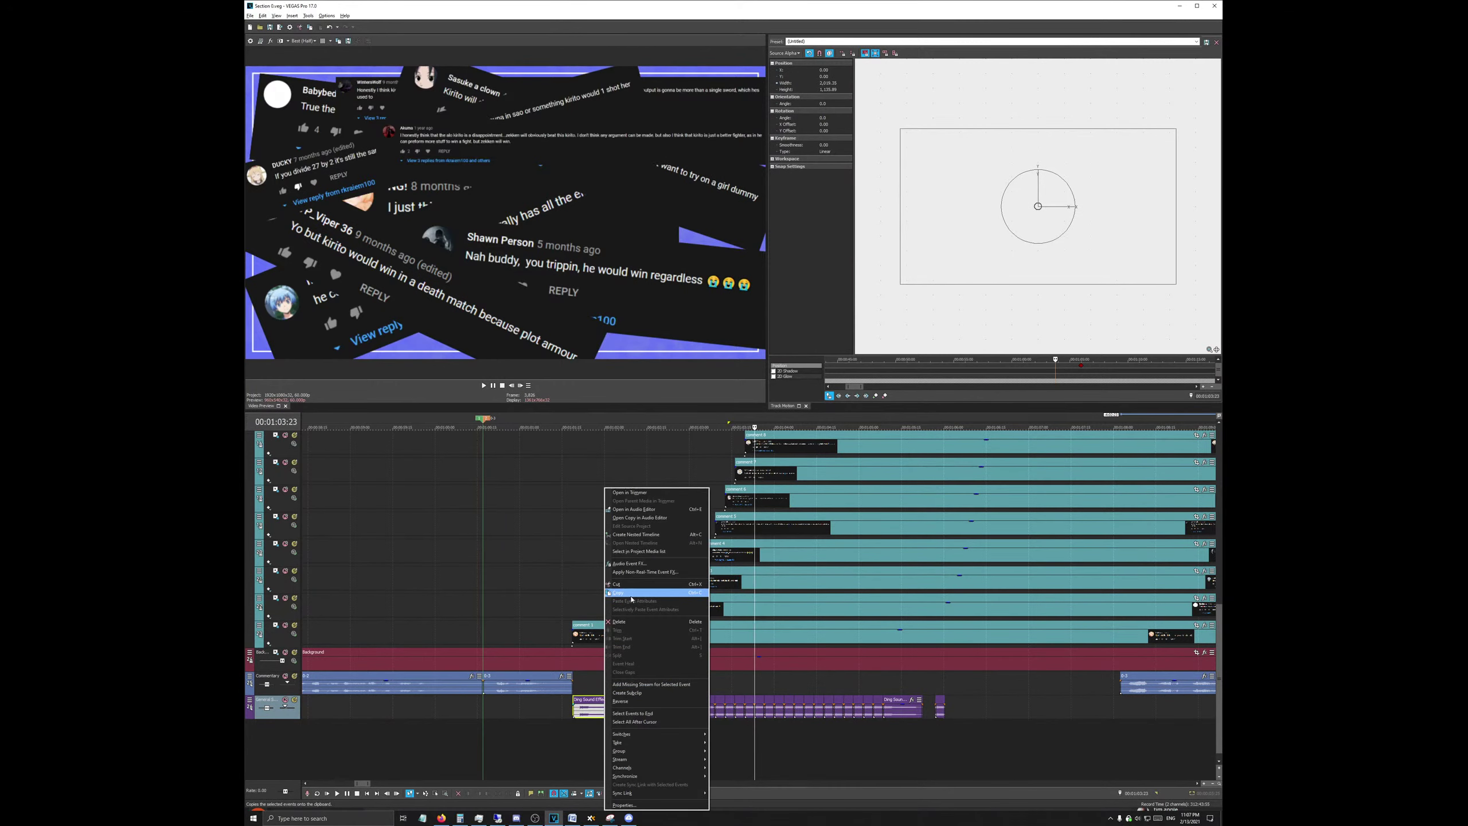
{"action": "left_click", "coordinate": [682, 644]}
{"action": "left_click", "coordinate": [938, 710]}
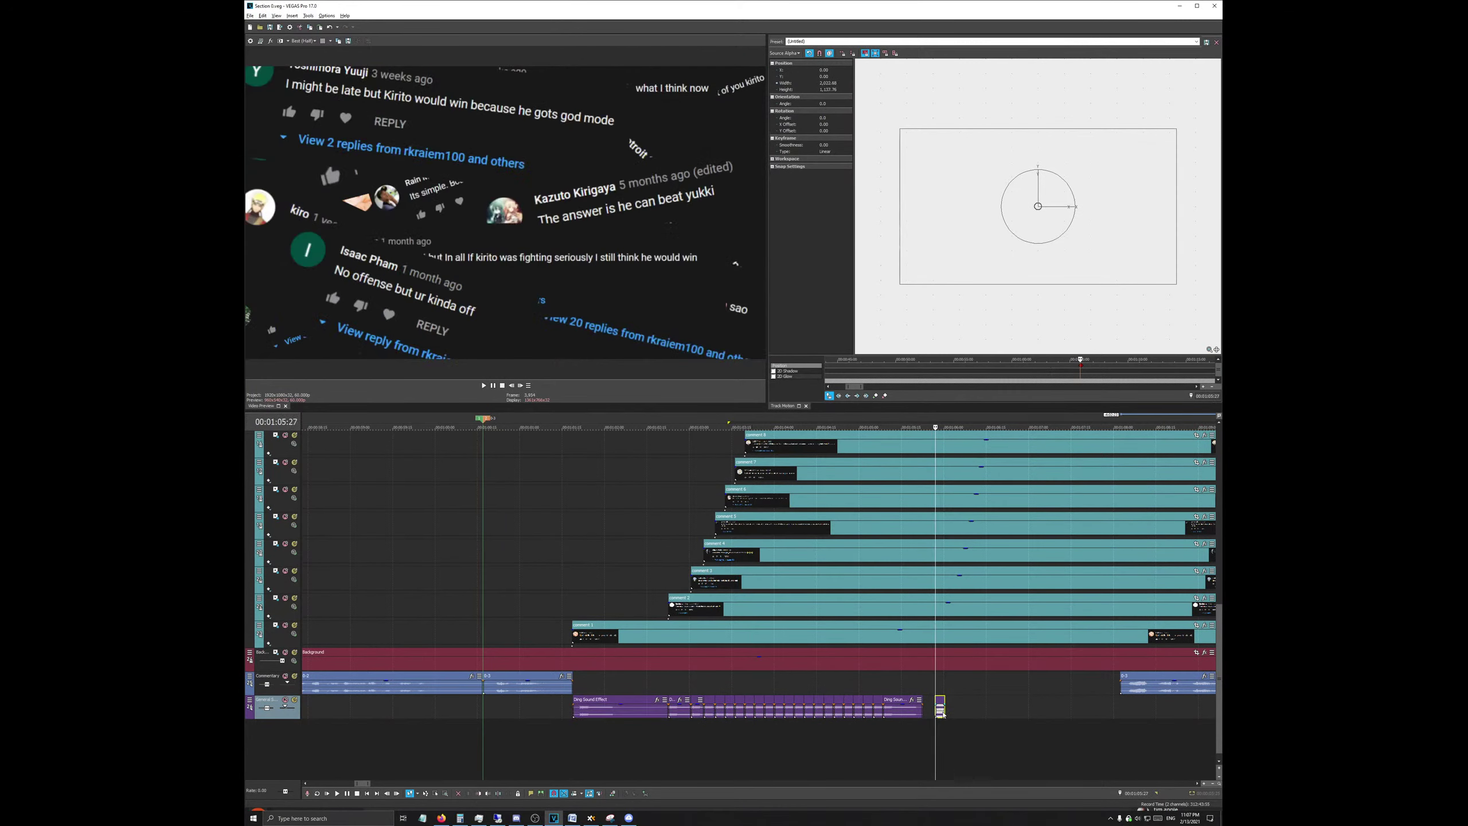
{"action": "right_click", "coordinate": [943, 714]}
{"action": "left_click", "coordinate": [982, 625]}
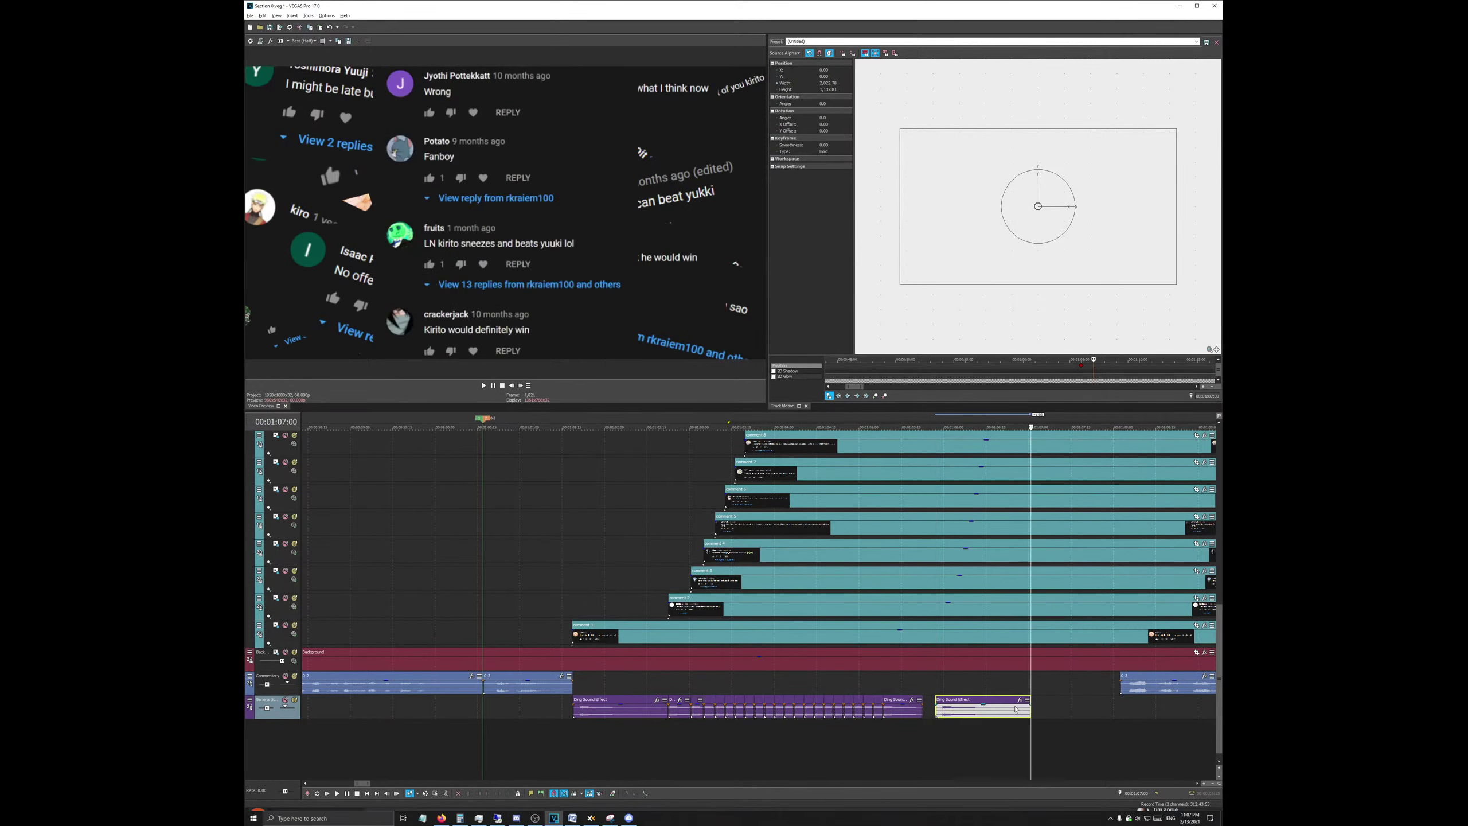
Step: Move the following commentary clip earlier to shortly after the last ding, and set the playback position to 00:00:51:17
{"action": "left_click_drag", "start_coordinate": [1146, 694], "coordinate": [1084, 684]}
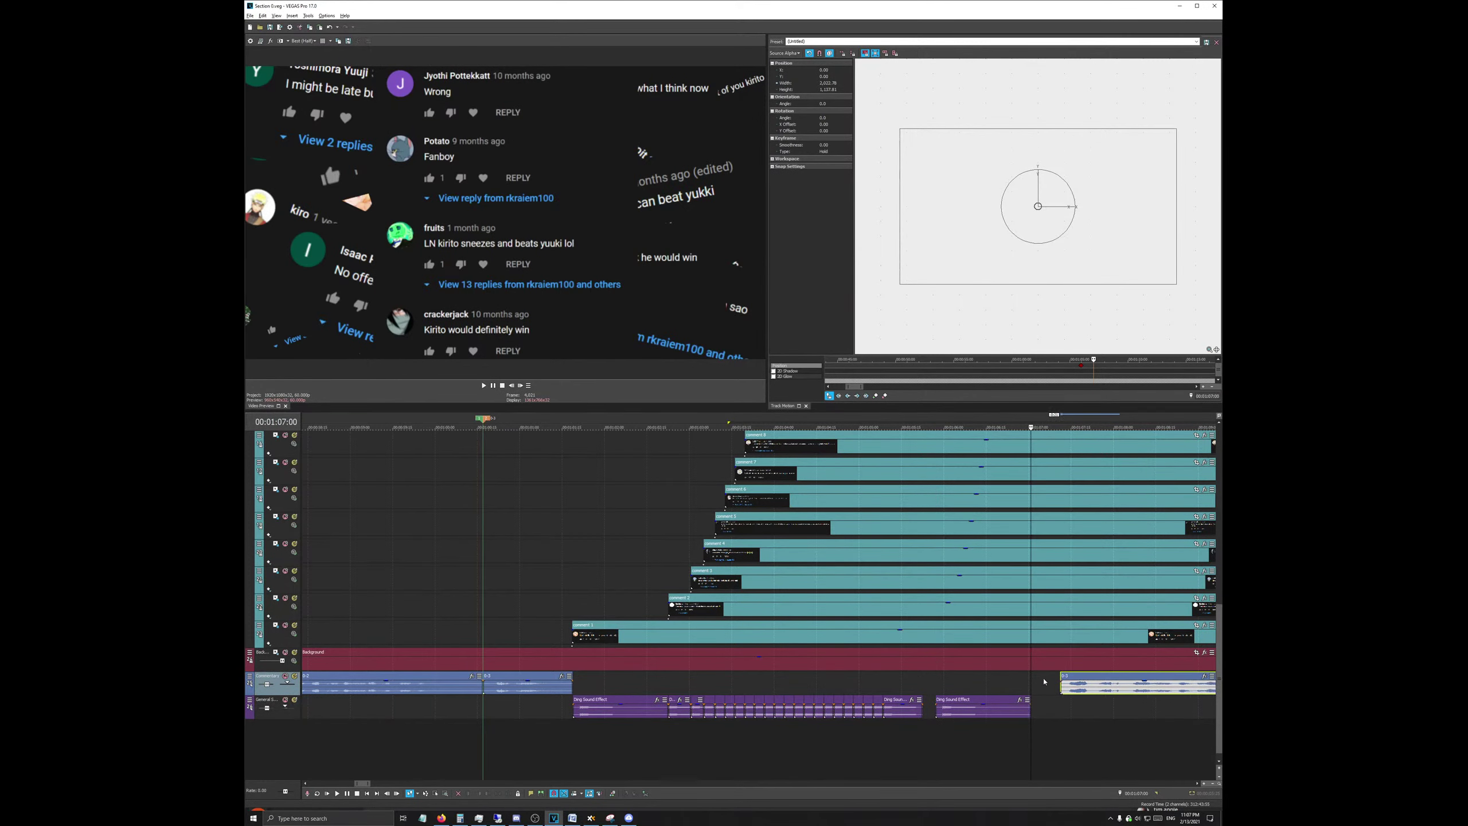
{"action": "scroll", "coordinate": [982, 659], "scroll_direction": "up", "scroll_amount": 3}
{"action": "scroll", "coordinate": [895, 630], "scroll_direction": "down", "scroll_amount": 5}
{"action": "scroll", "coordinate": [780, 596], "scroll_direction": "up", "scroll_amount": 5}
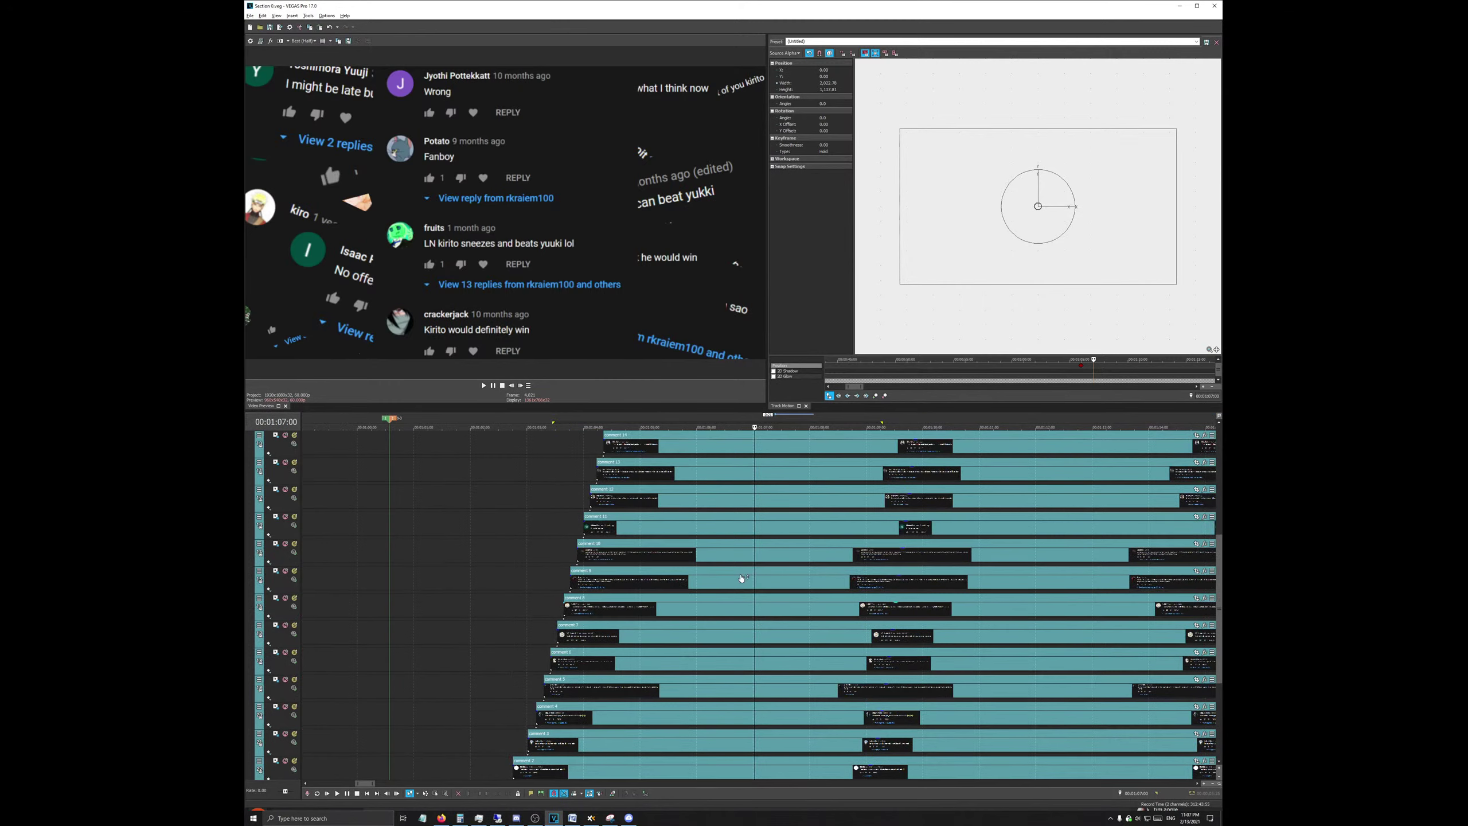
{"action": "scroll", "coordinate": [723, 572], "scroll_direction": "up", "scroll_amount": 5}
{"action": "scroll", "coordinate": [691, 560], "scroll_direction": "down", "scroll_amount": 5}
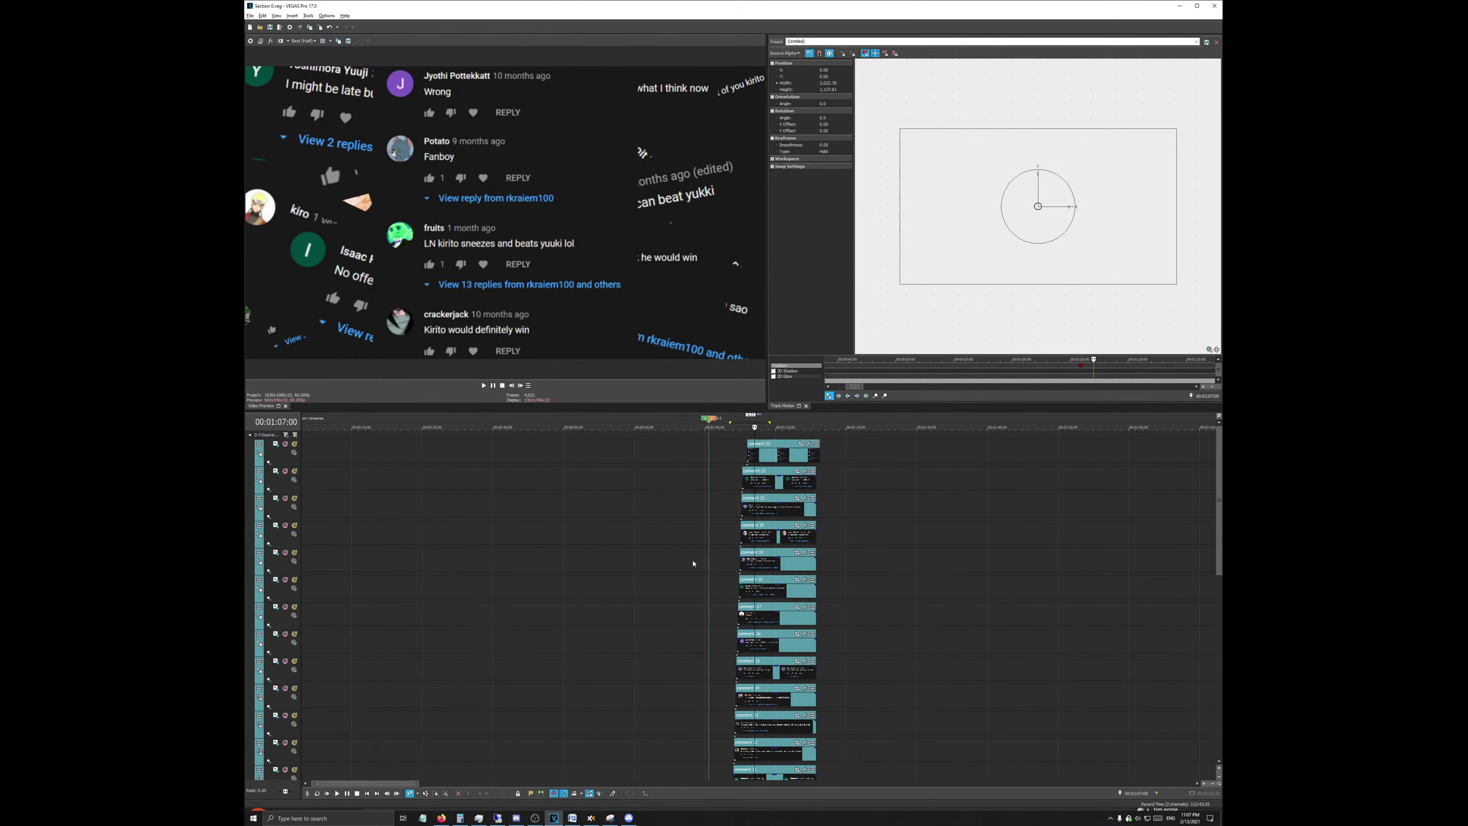
{"action": "left_click", "coordinate": [645, 497]}
{"action": "scroll", "coordinate": [687, 558], "scroll_direction": "down", "scroll_amount": 5}
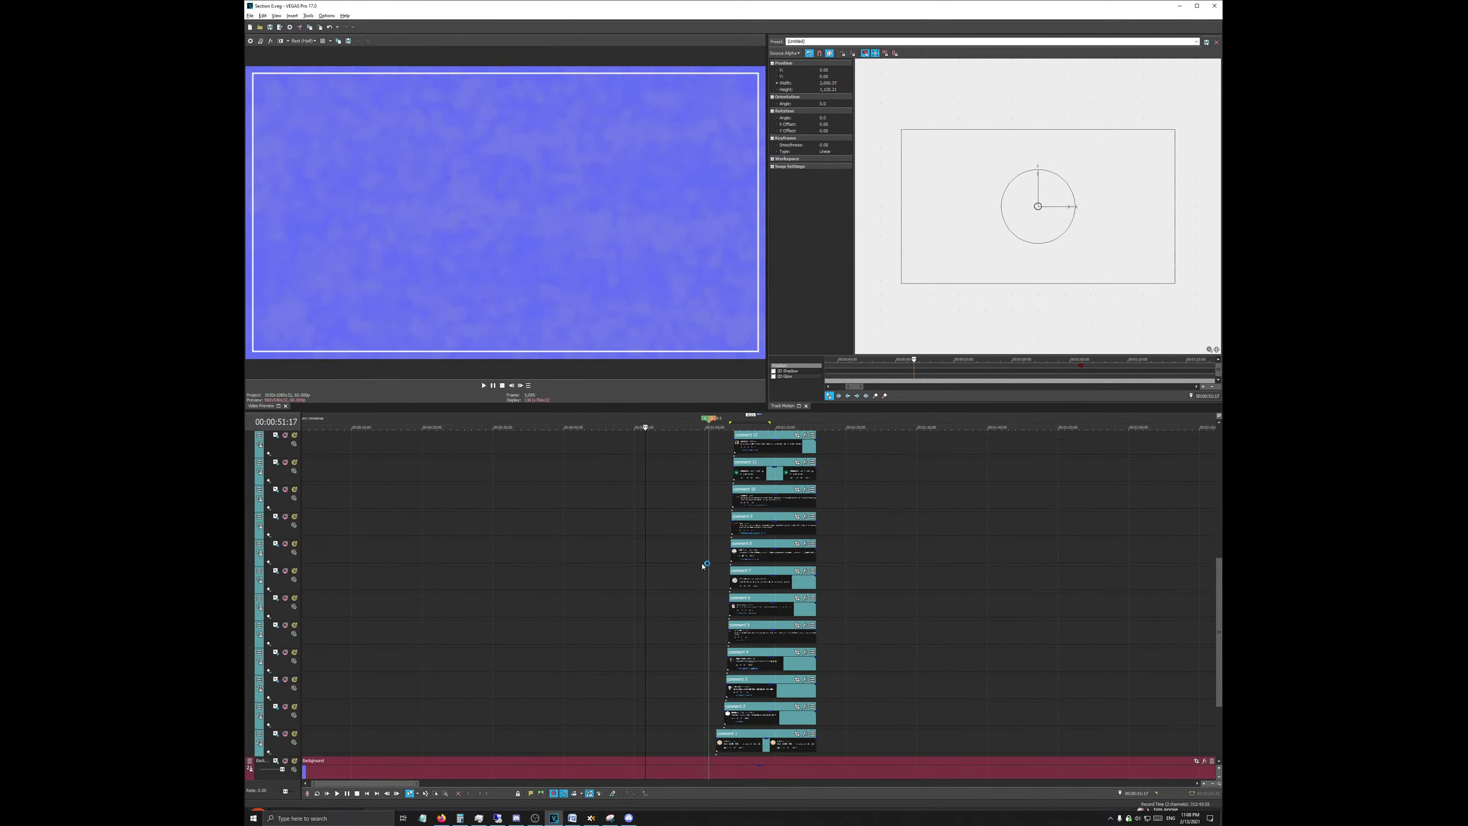
Step: Play back the comment pop-up sequence from 00:01:00:17 to check the timing of the comments, dings and following commentary
{"action": "scroll", "coordinate": [703, 554], "scroll_direction": "down", "scroll_amount": 3}
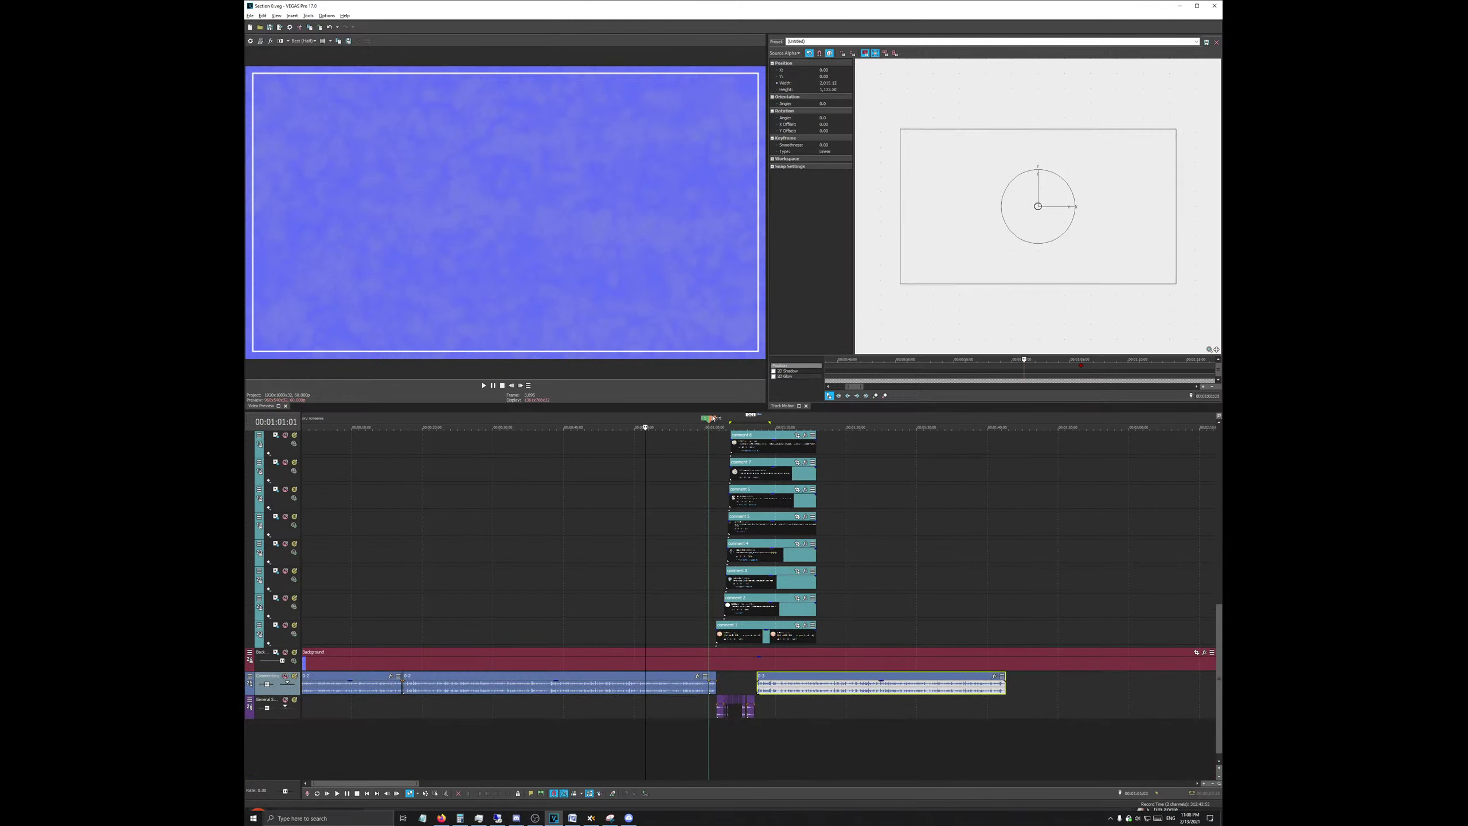
{"action": "left_click_drag", "start_coordinate": [714, 417], "coordinate": [711, 417]}
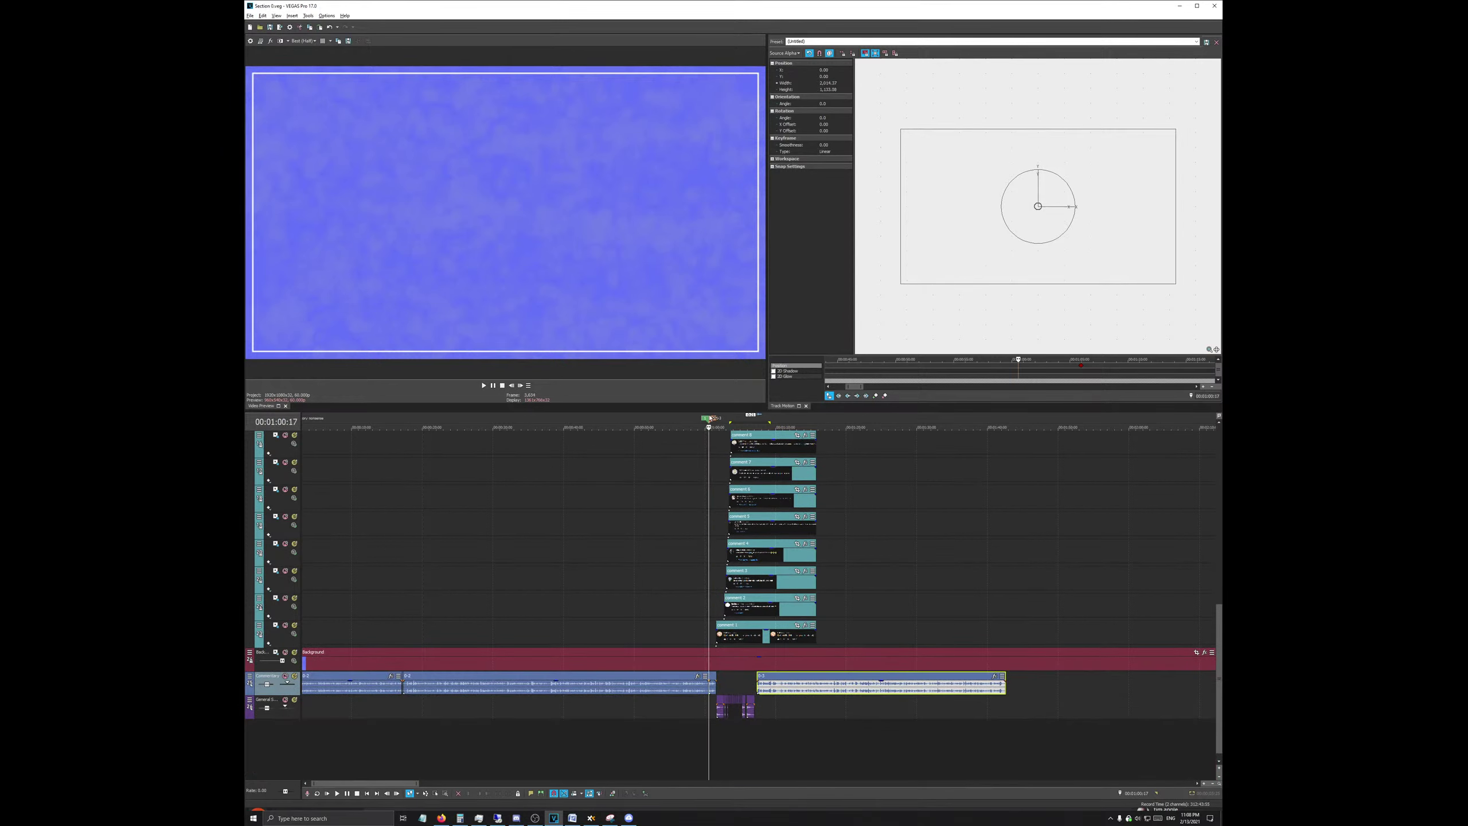
{"action": "scroll", "coordinate": [811, 681], "scroll_direction": "down", "scroll_amount": 2}
{"action": "key", "text": "space"}
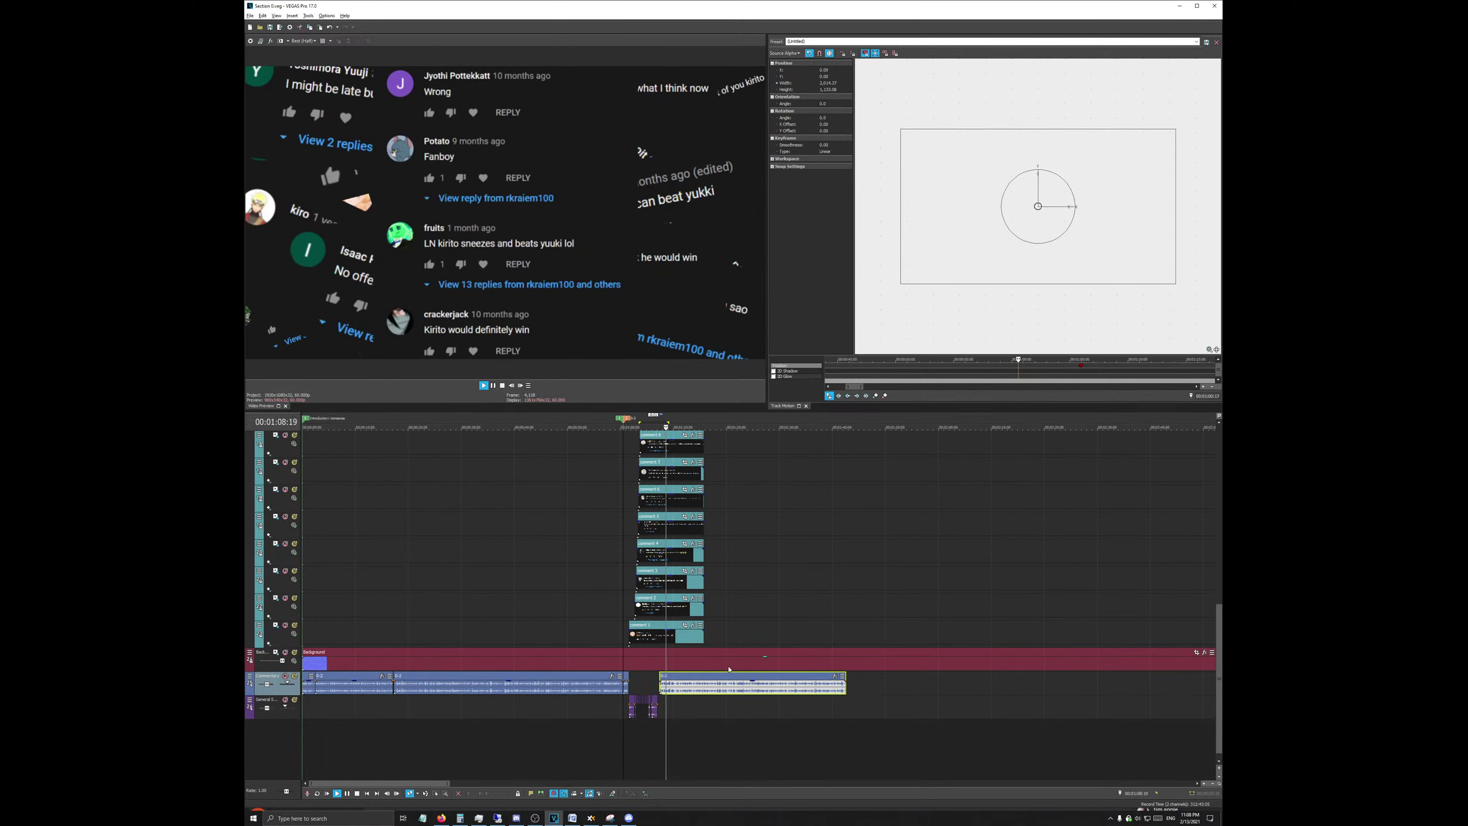
{"action": "key", "text": "space"}
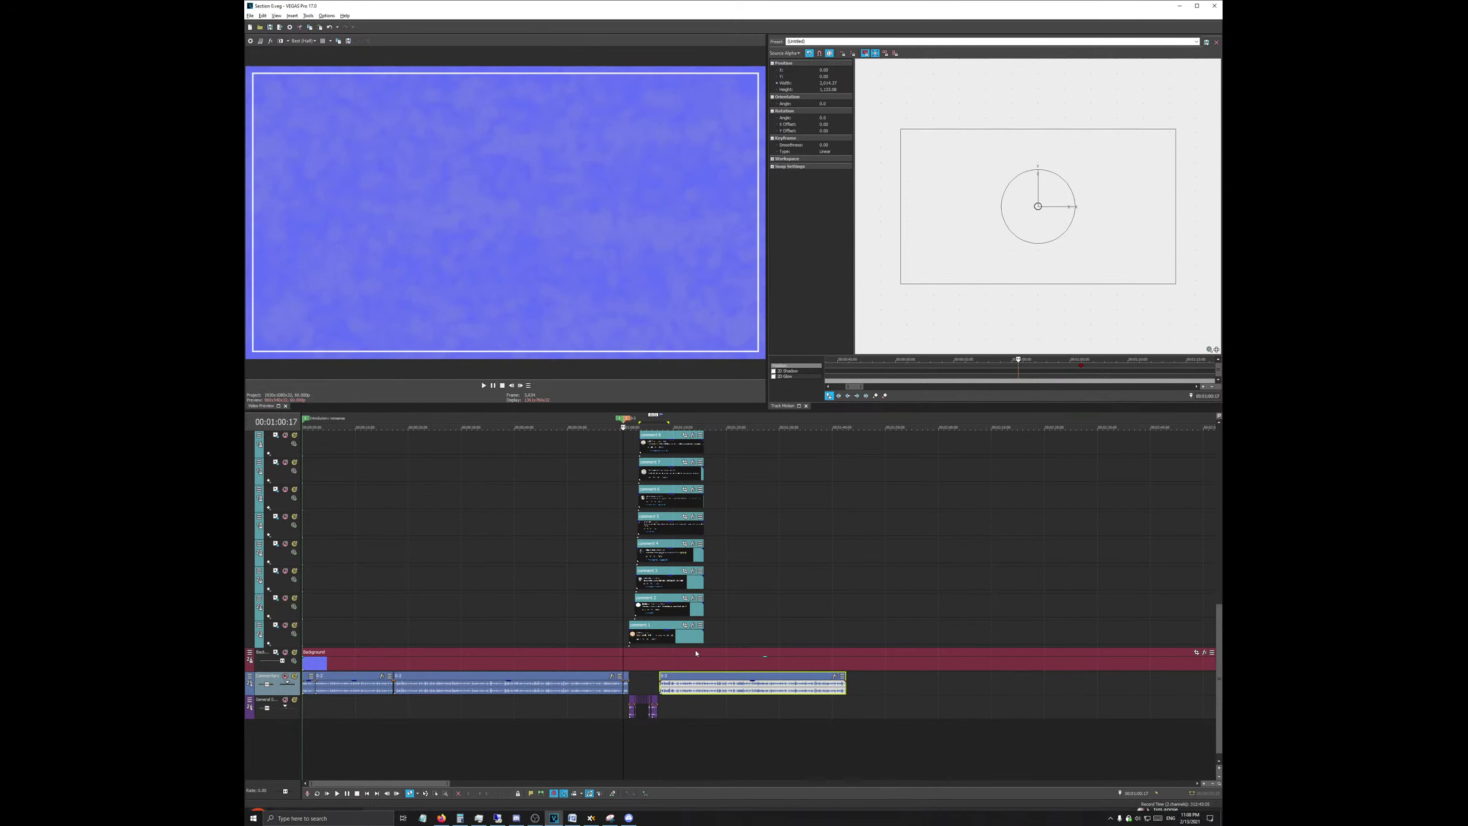
{"action": "left_click", "coordinate": [648, 417]}
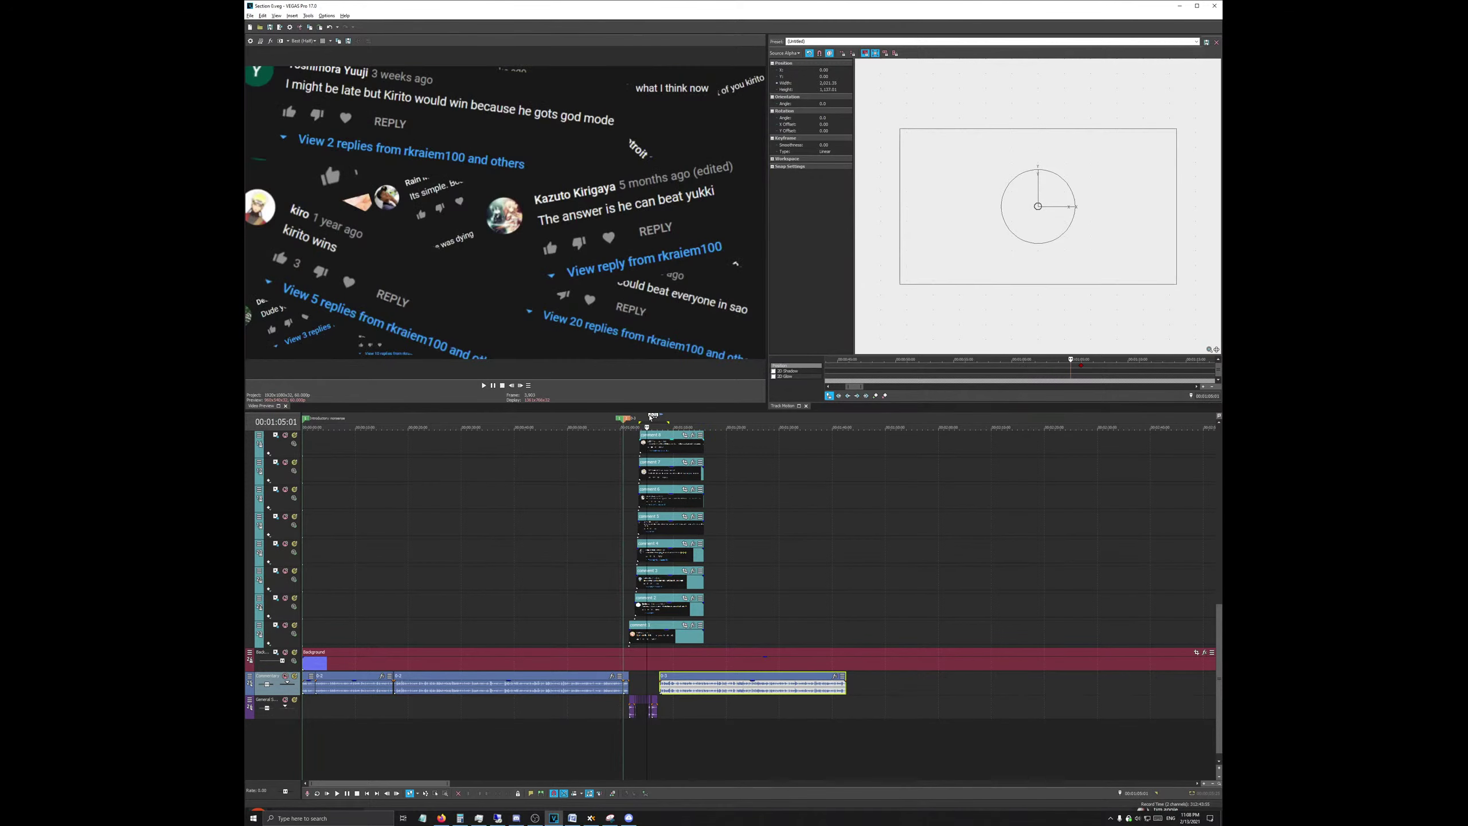
{"action": "left_click", "coordinate": [625, 418]}
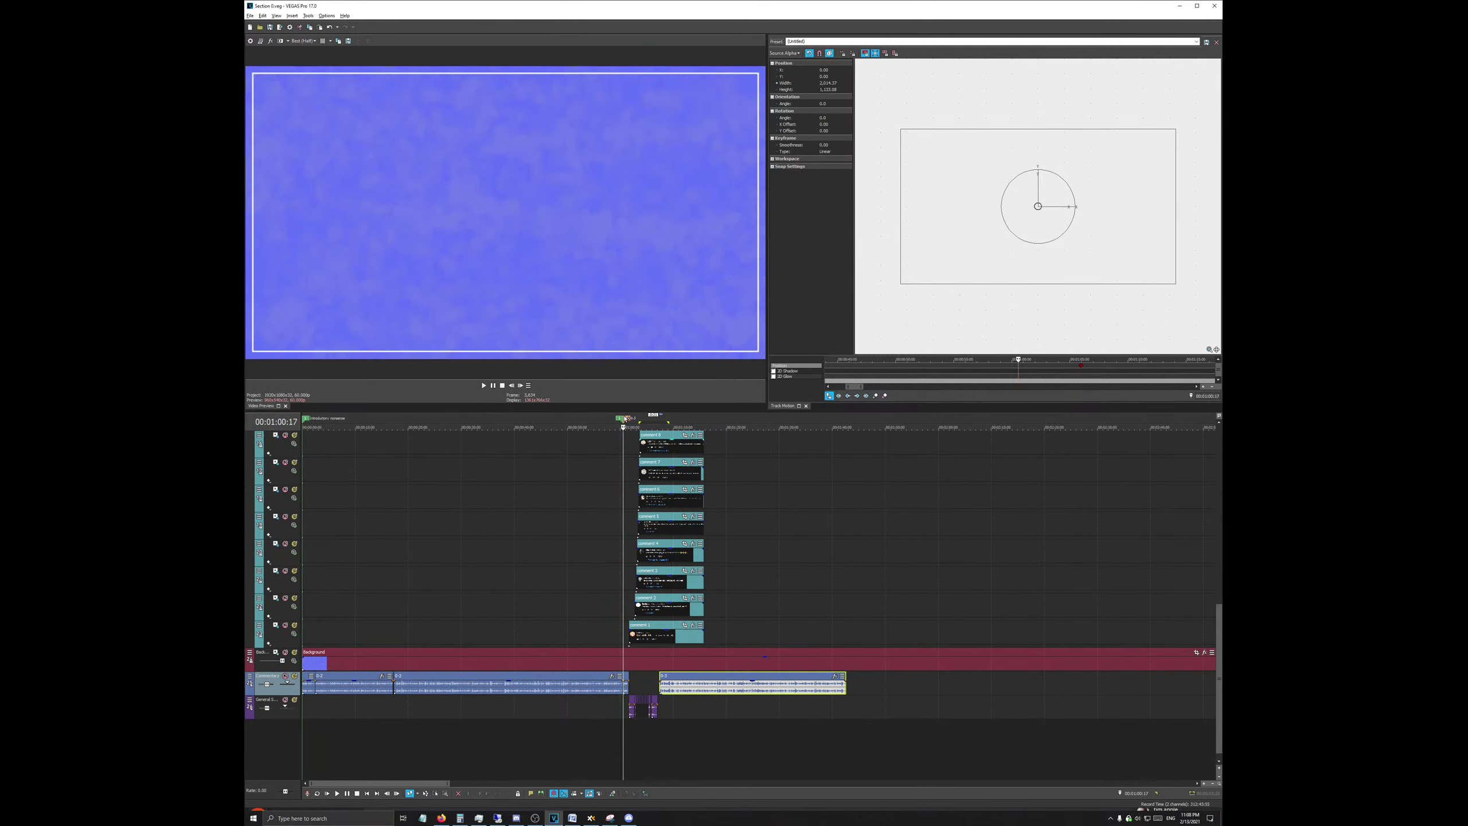
Step: Trim the end of the topmost comment clip at 00:01:15:22 so that it lines up with the other comment clips
{"action": "left_click", "coordinate": [693, 641]}
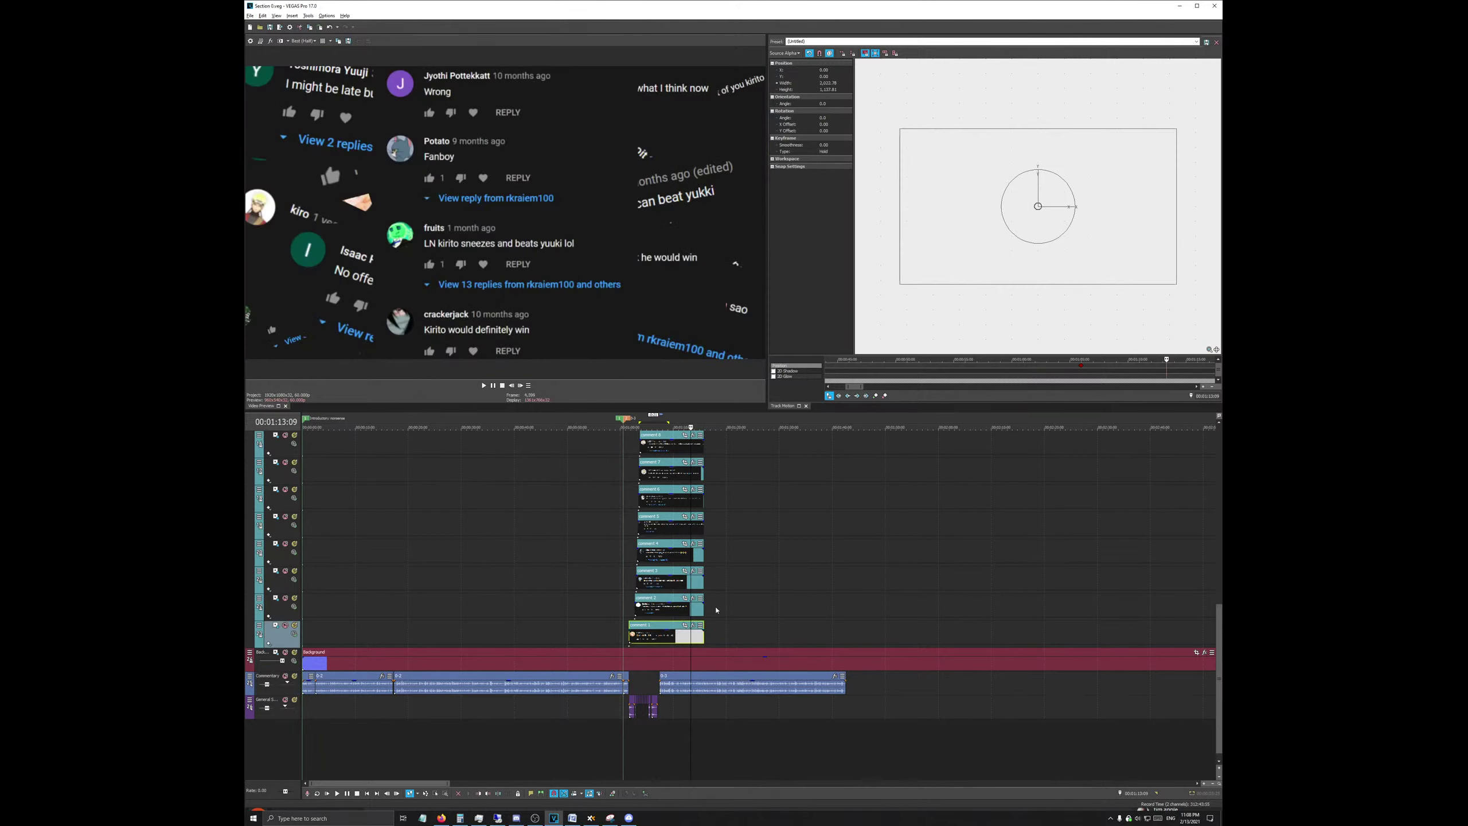
{"action": "scroll", "coordinate": [711, 484], "scroll_direction": "up", "scroll_amount": 10}
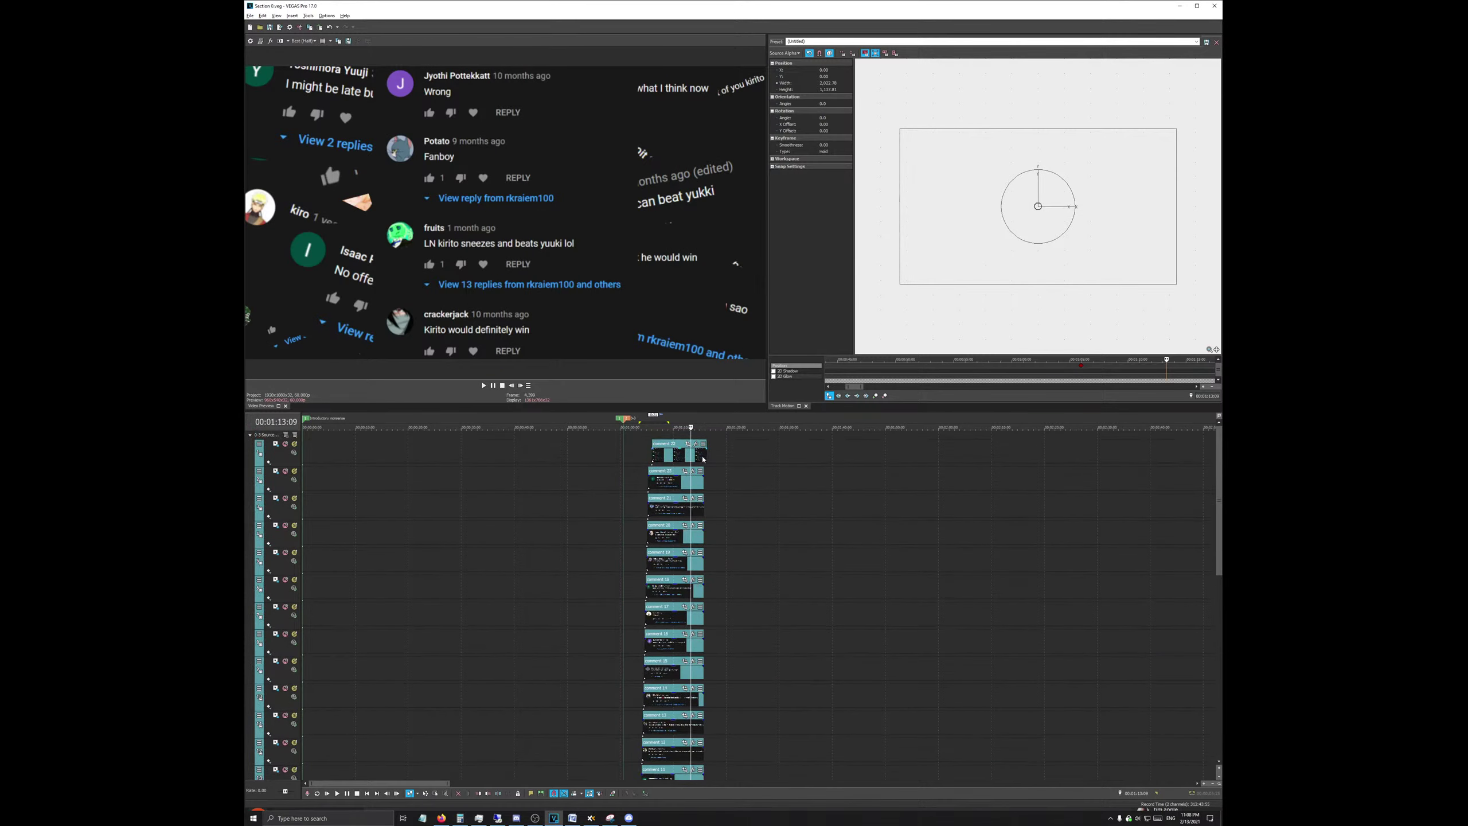
{"action": "left_click", "coordinate": [703, 425]}
{"action": "right_click", "coordinate": [698, 457]}
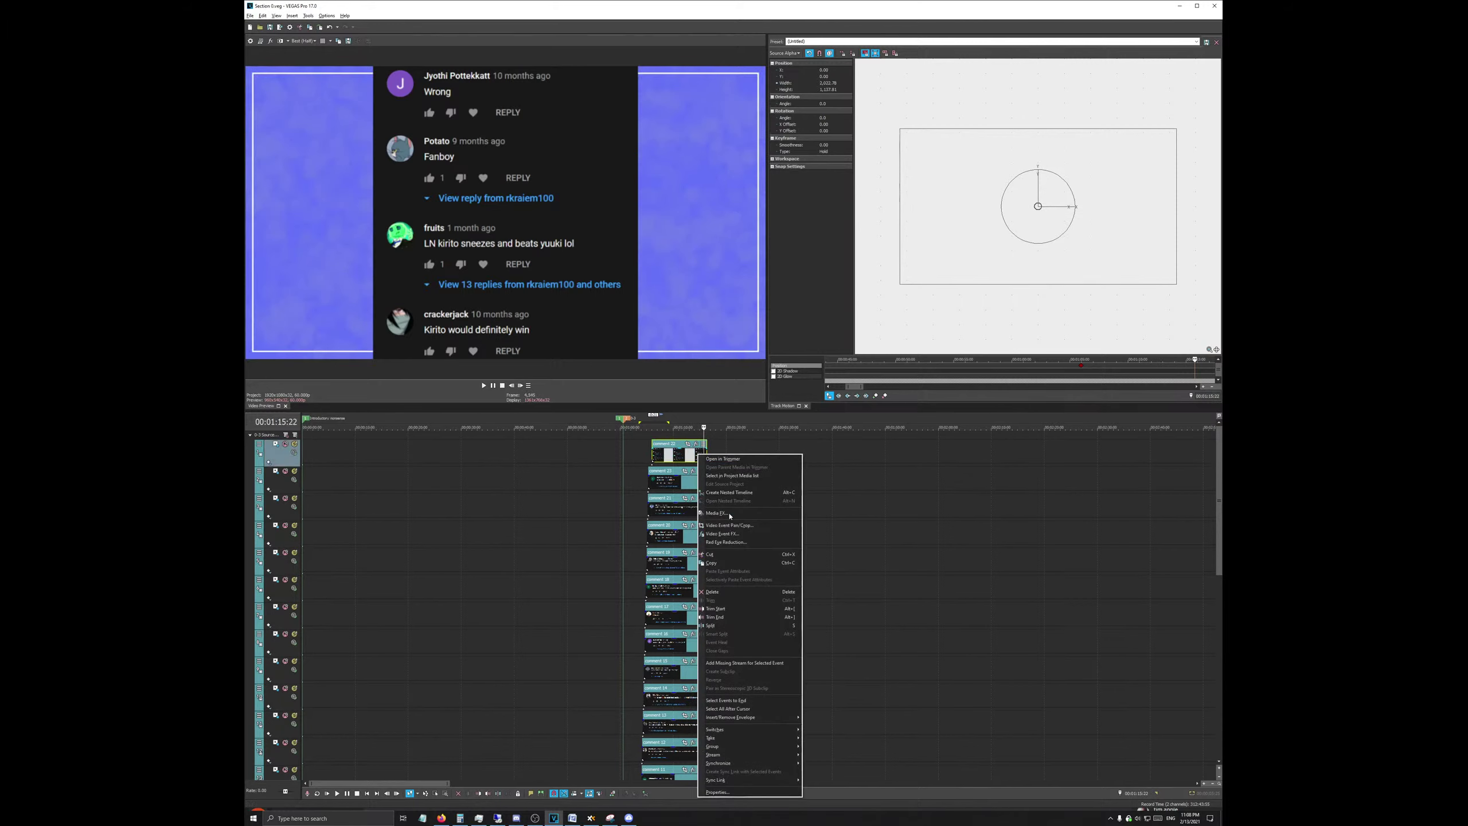
{"action": "left_click", "coordinate": [717, 617]}
Step: Select the comment clips on all comment tracks and put them into one new group
{"action": "scroll", "coordinate": [685, 454], "scroll_direction": "down", "scroll_amount": 10}
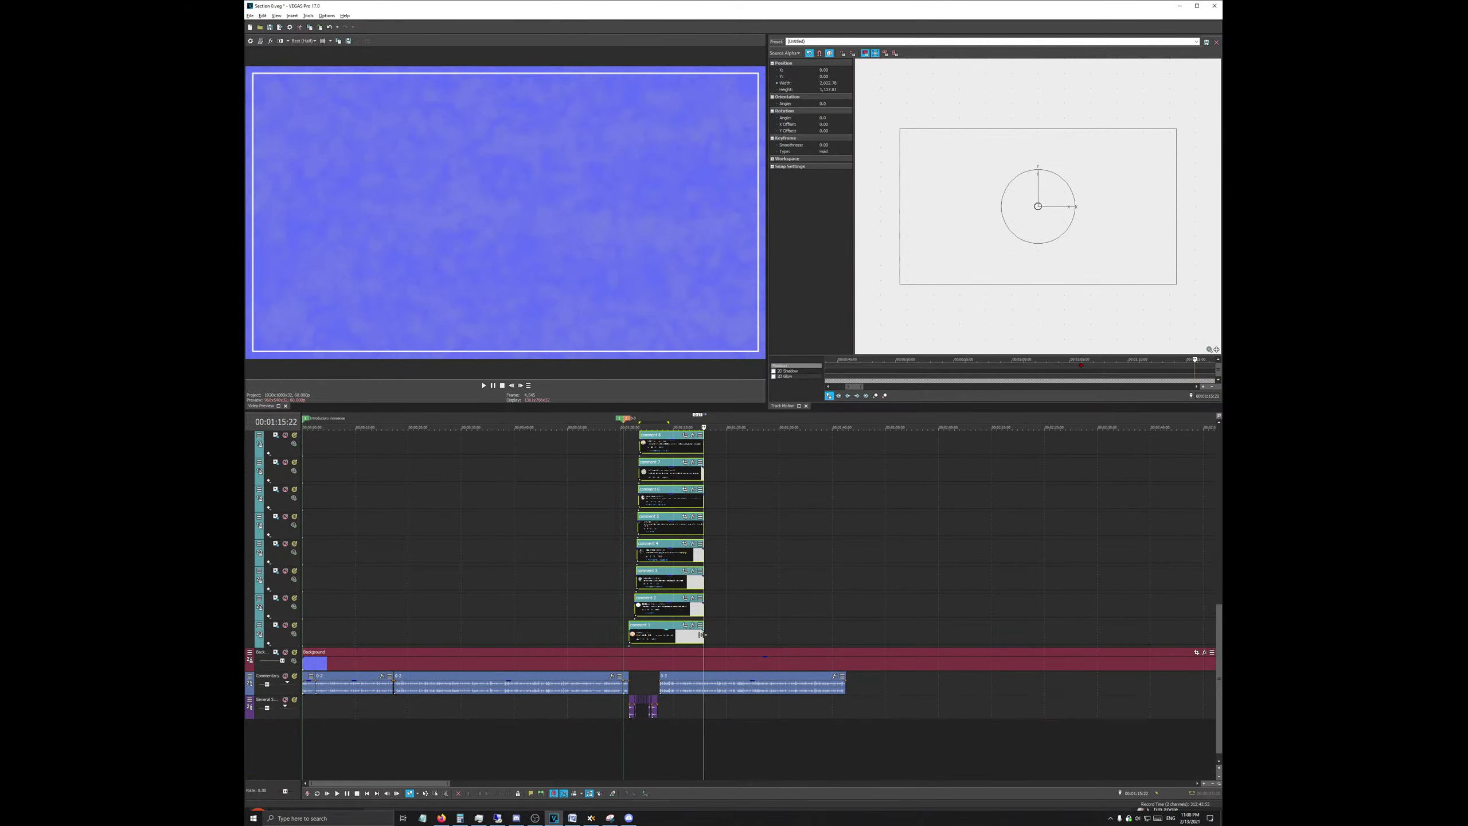
{"action": "mouse_move", "coordinate": [701, 634]}
{"action": "left_mouse_down"}
{"action": "mouse_move", "coordinate": [804, 635]}
{"action": "mouse_move", "coordinate": [699, 639]}
{"action": "left_mouse_up"}
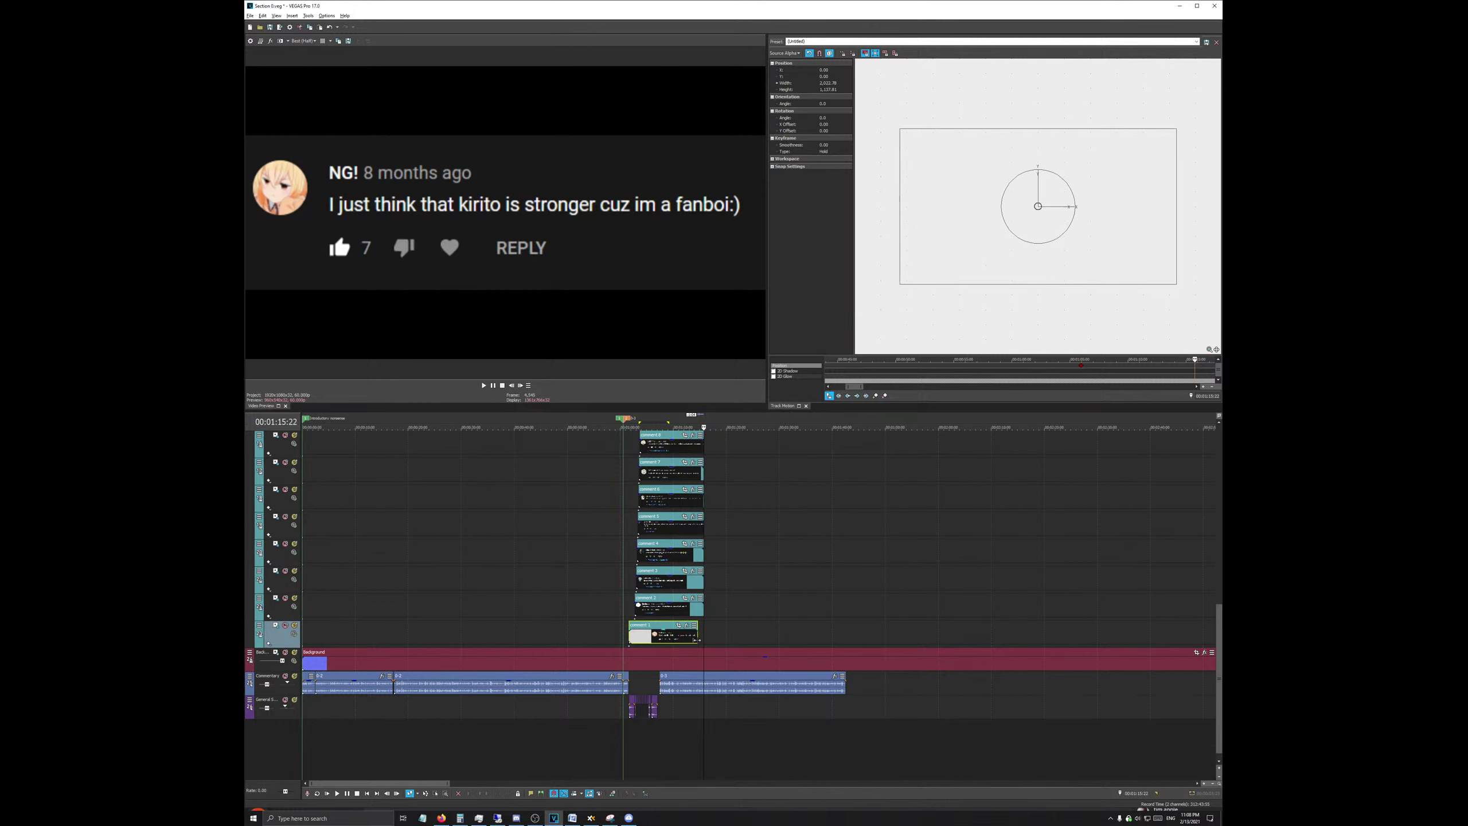
{"action": "scroll", "coordinate": [689, 457], "scroll_direction": "up", "scroll_amount": 10}
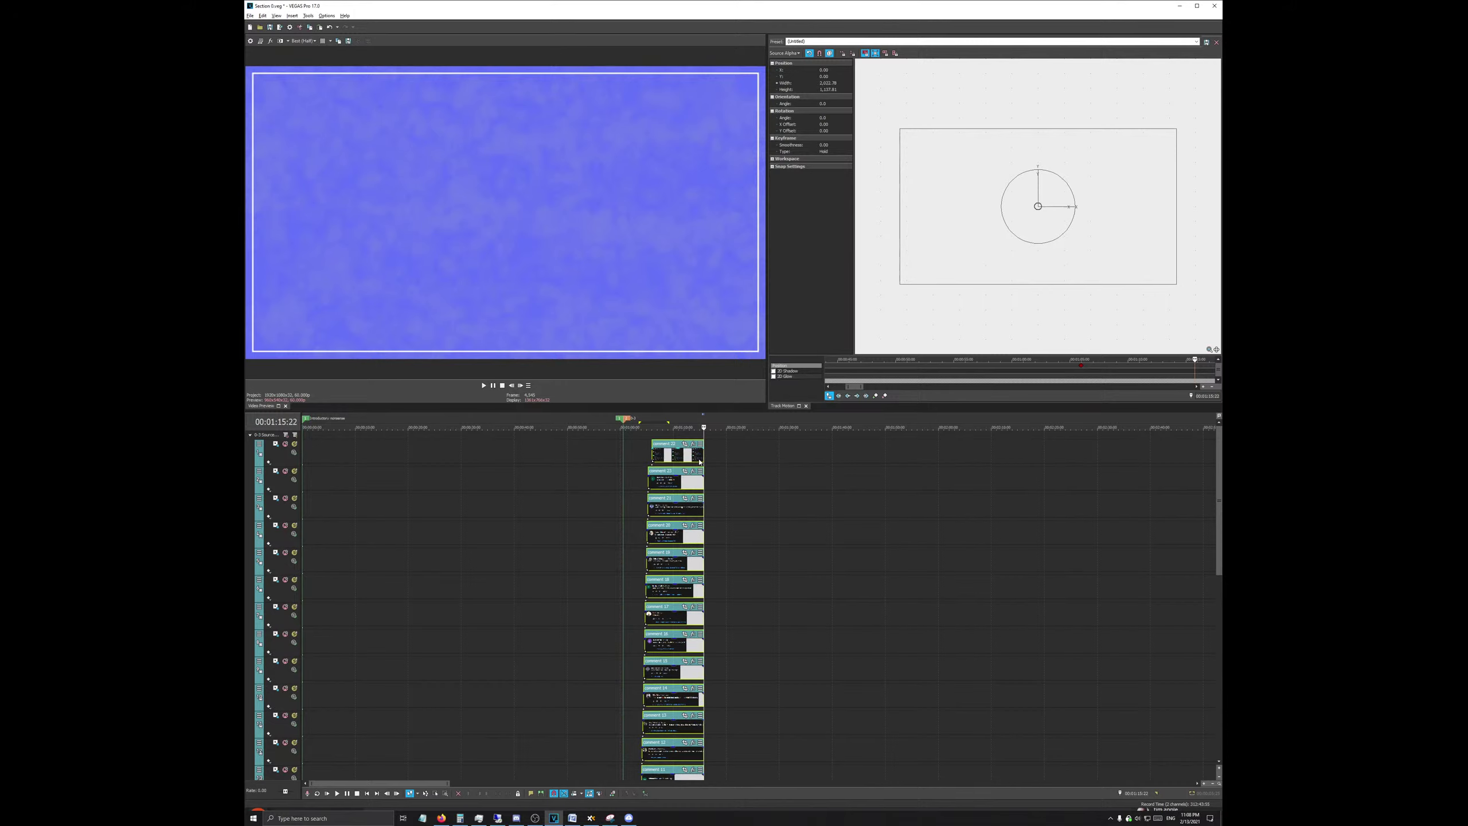
{"action": "right_click", "coordinate": [697, 460]}
{"action": "mouse_move", "coordinate": [764, 748]}
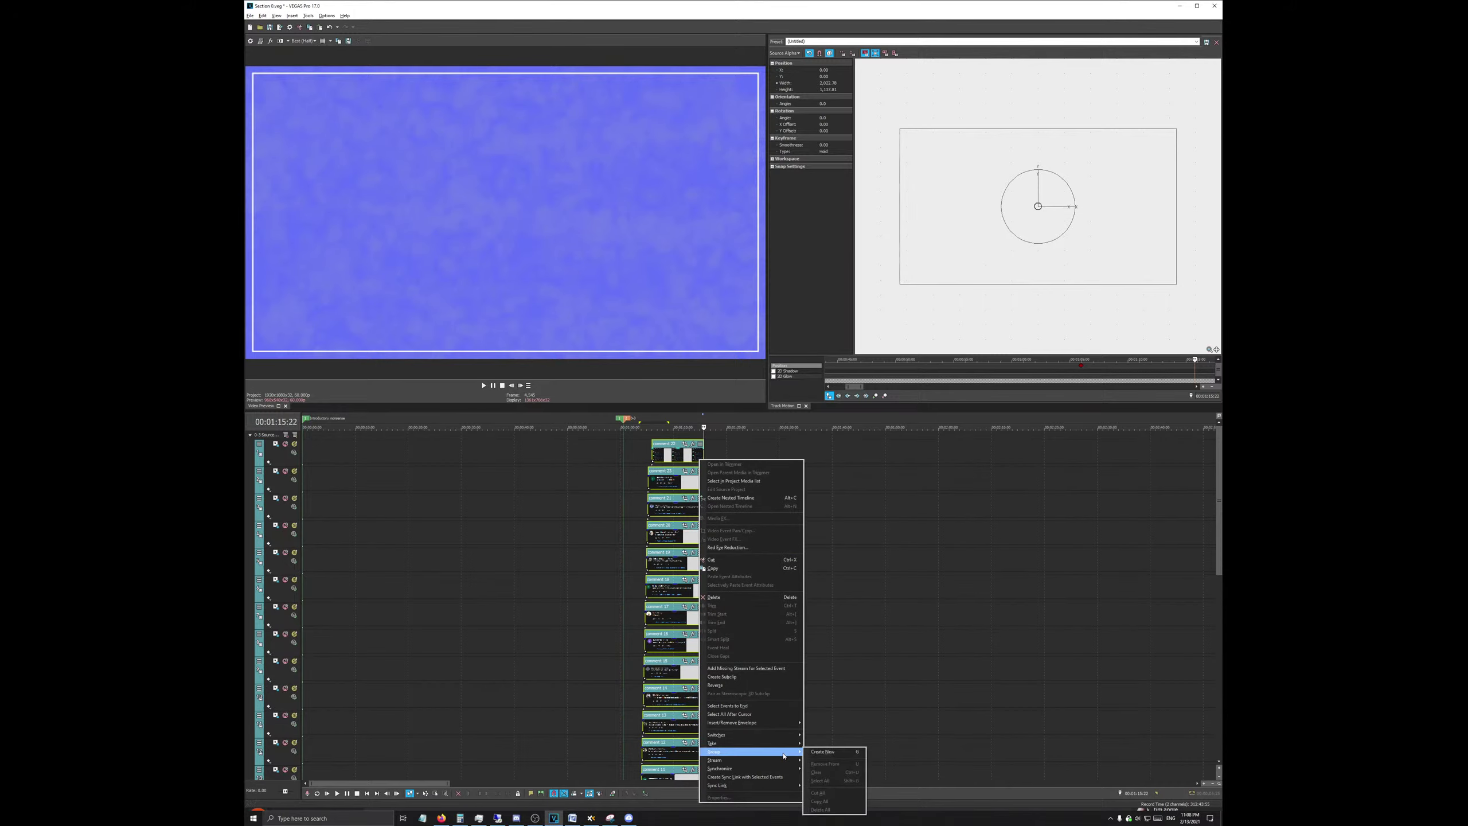
{"action": "left_click", "coordinate": [832, 751]}
Step: Extend the ends of the grouped comment clips to the end of the following commentary clip
{"action": "left_click_drag", "start_coordinate": [703, 666], "coordinate": [827, 693]}
{"action": "scroll", "coordinate": [782, 715], "scroll_direction": "down", "scroll_amount": 5}
{"action": "scroll", "coordinate": [828, 692], "scroll_direction": "up", "scroll_amount": 2}
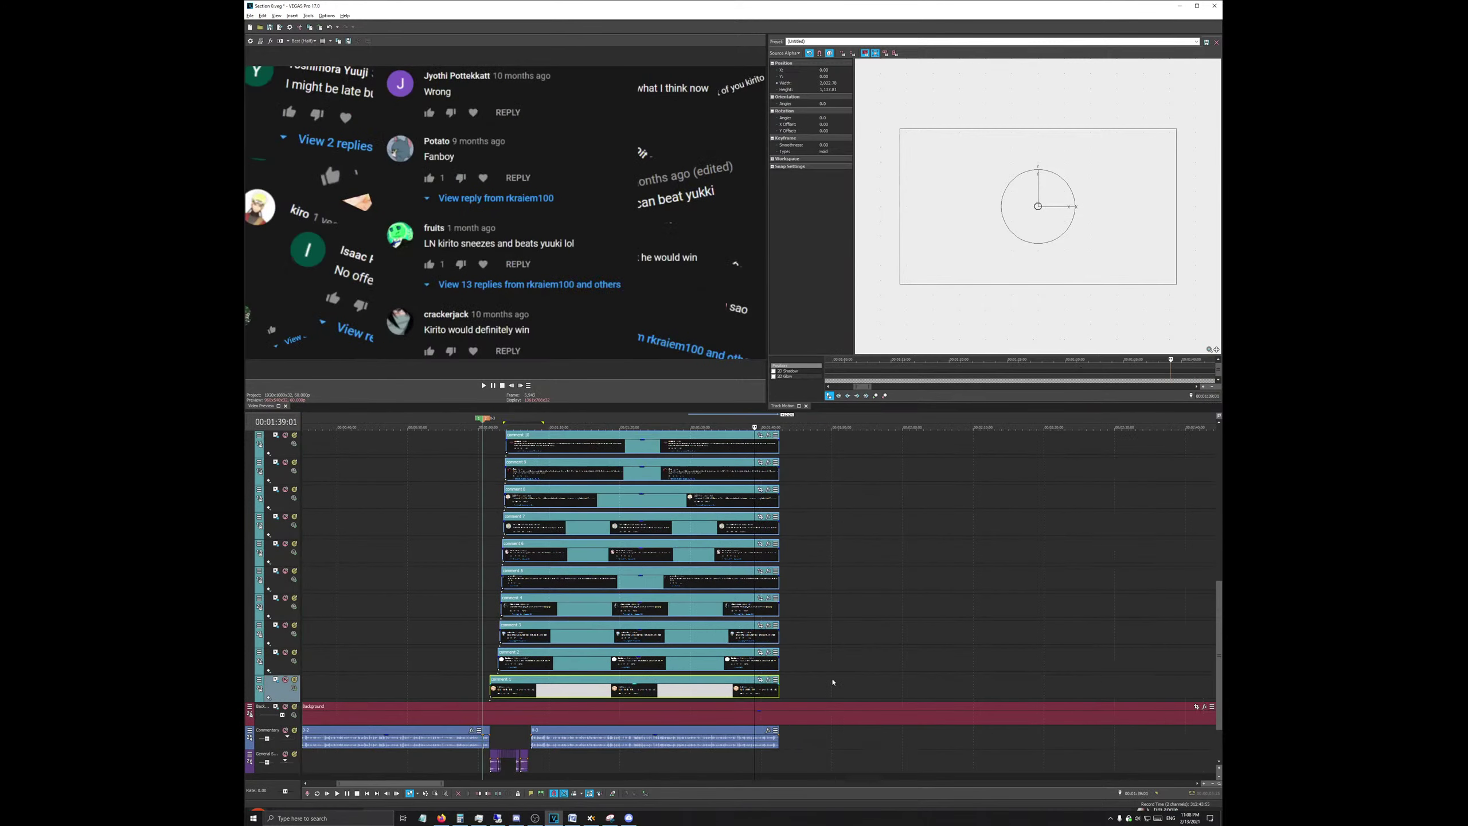
Step: Clear the group so that the extended comment clips are separate again
{"action": "scroll", "coordinate": [717, 533], "scroll_direction": "up", "scroll_amount": 5}
{"action": "right_click", "coordinate": [714, 461]}
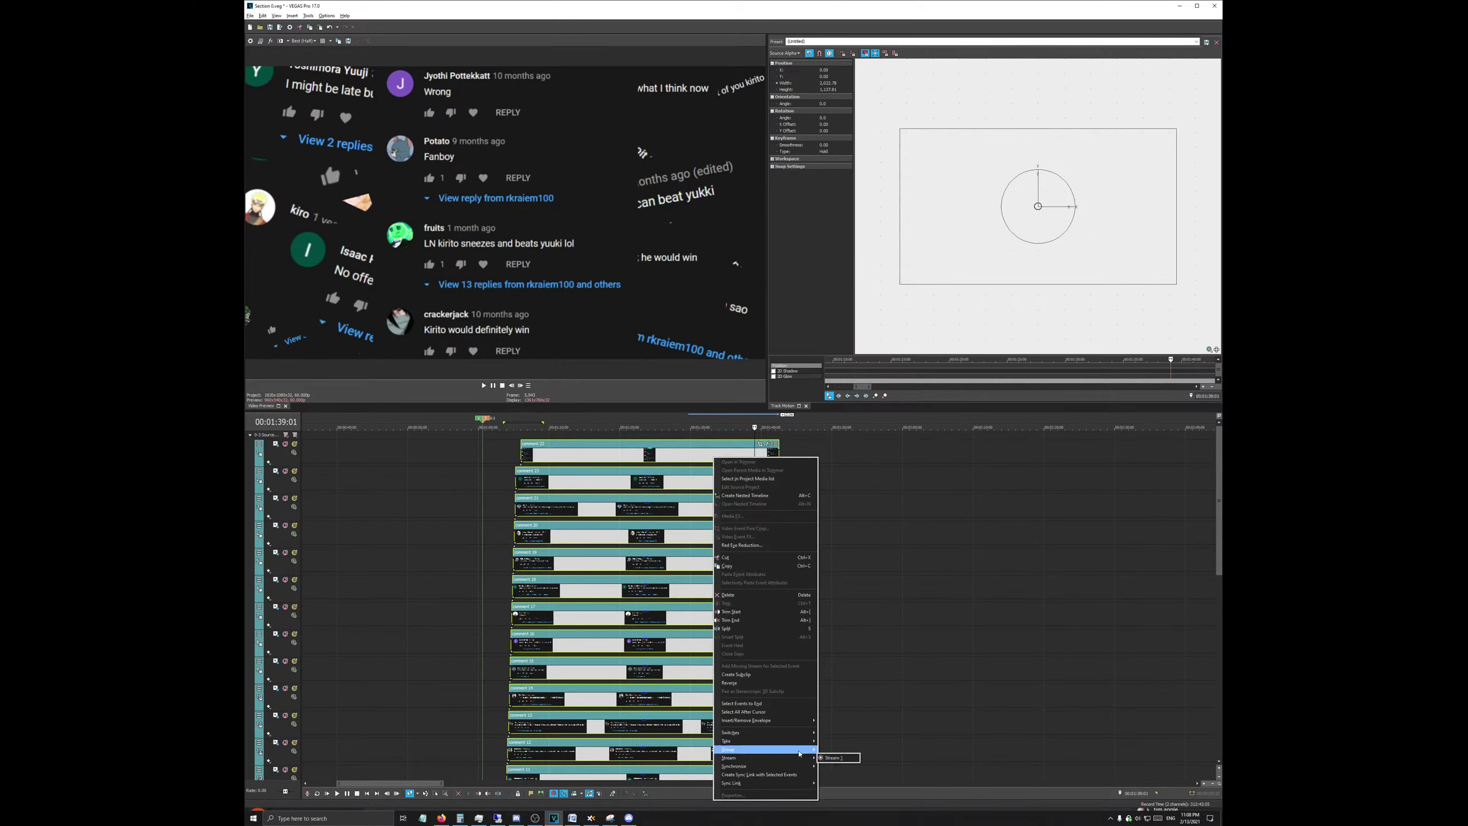
{"action": "mouse_move", "coordinate": [798, 750]}
{"action": "left_click", "coordinate": [856, 774]}
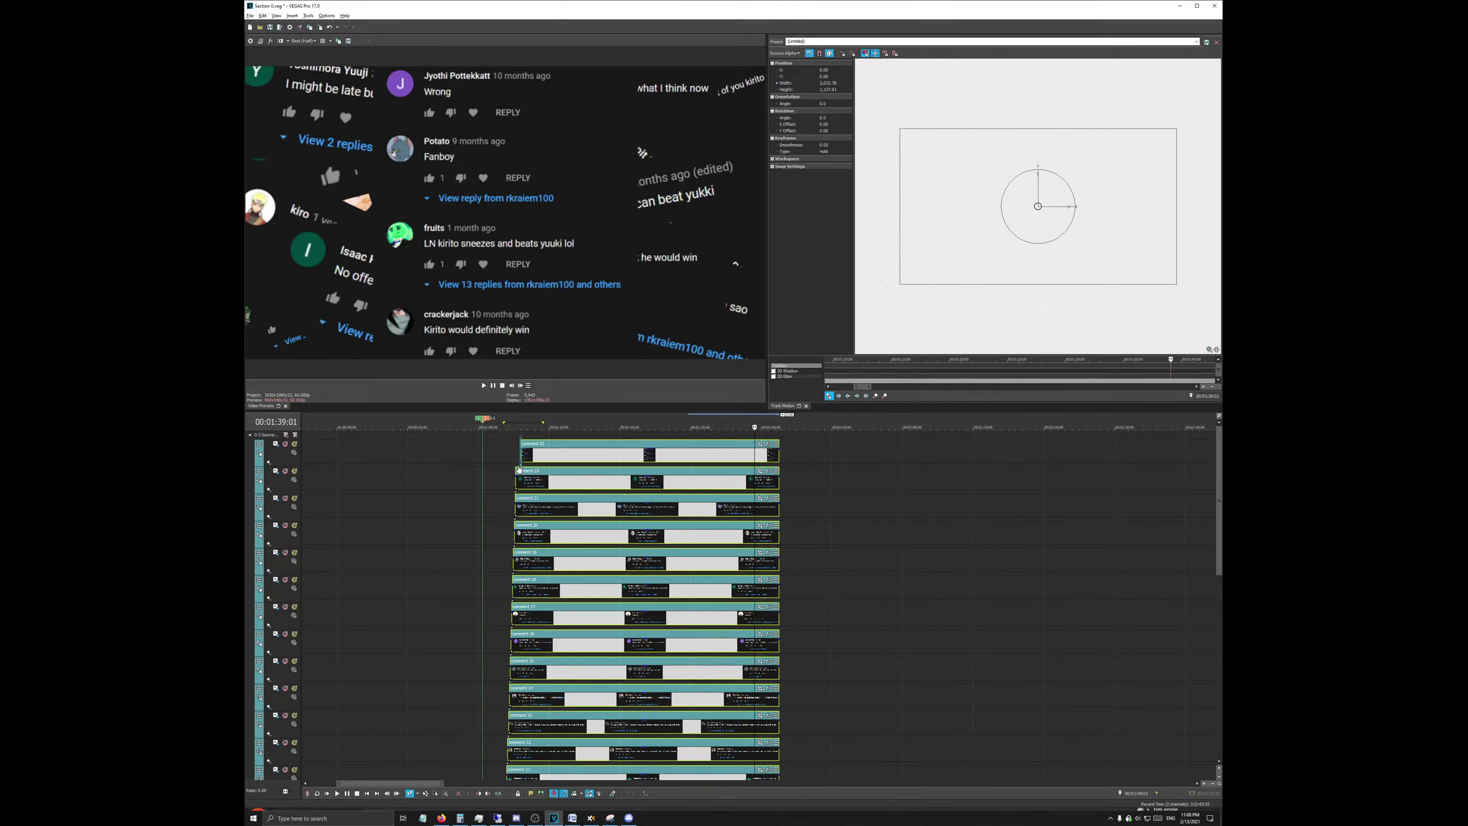
Step: Play back from 00:01:00:01 through the extended comment clips and the commentary beneath them
{"action": "scroll", "coordinate": [545, 486], "scroll_direction": "down", "scroll_amount": 6}
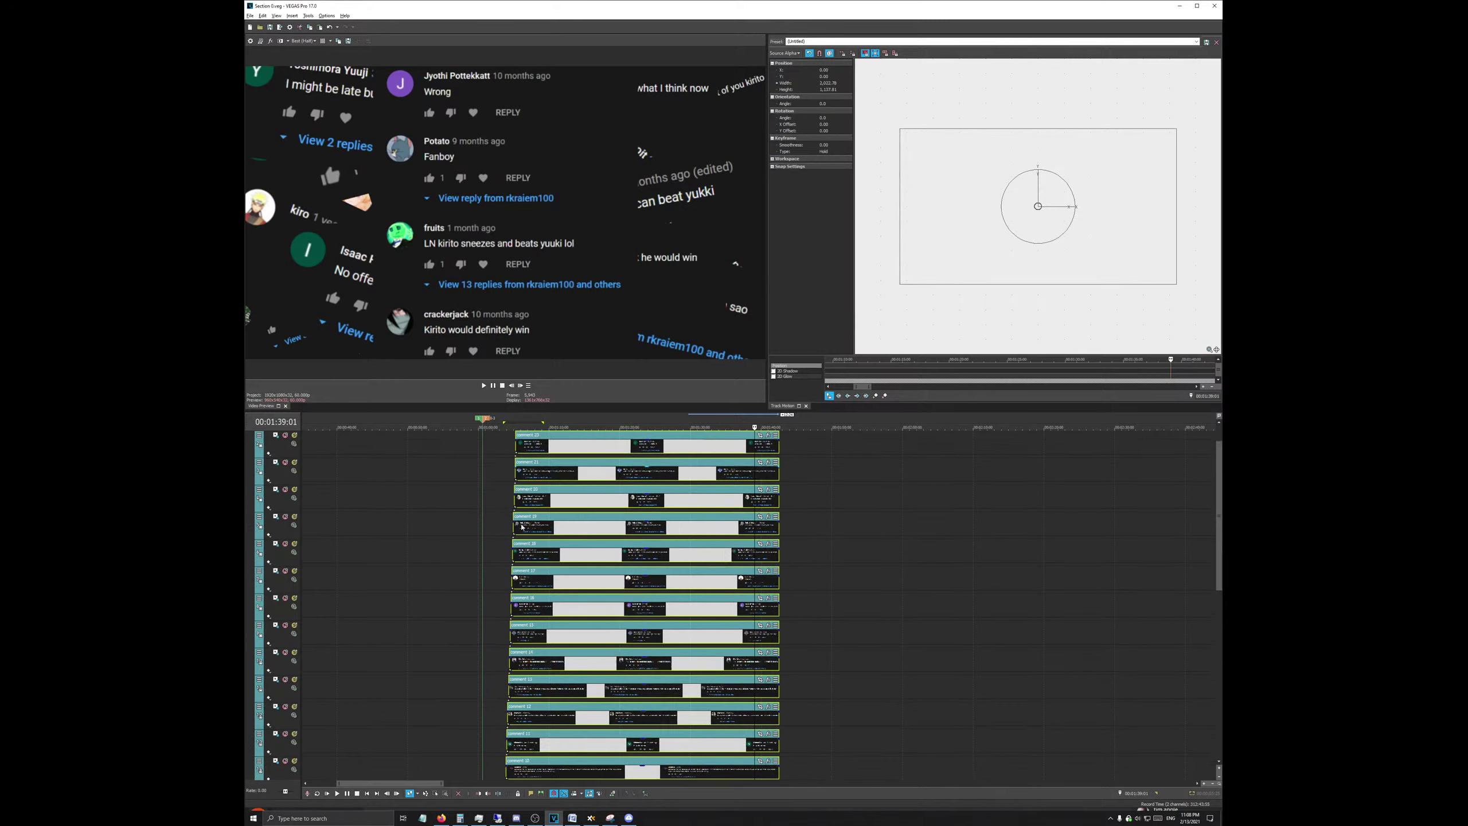
{"action": "left_click", "coordinate": [479, 427]}
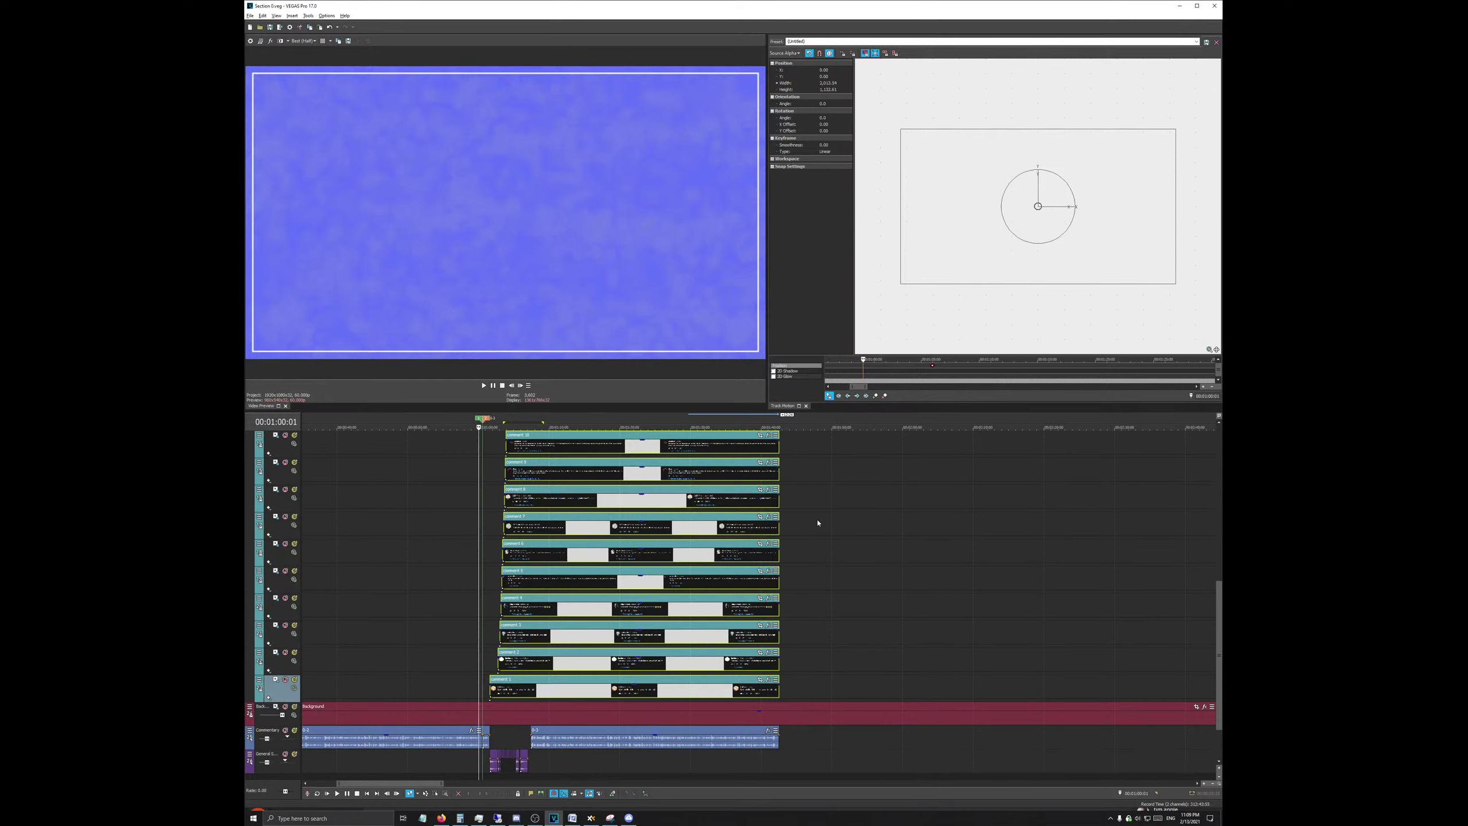
{"action": "key", "text": "space"}
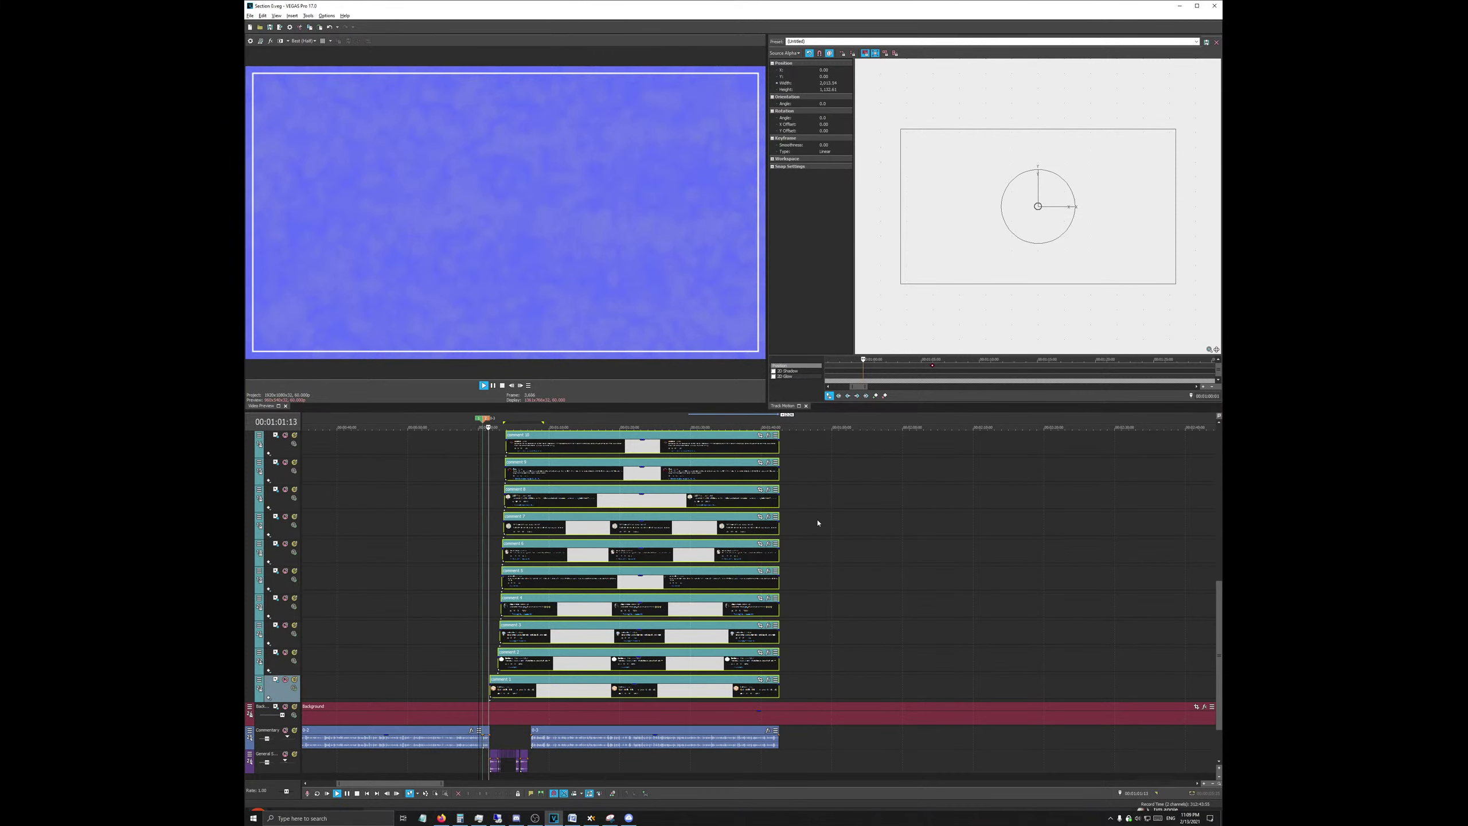
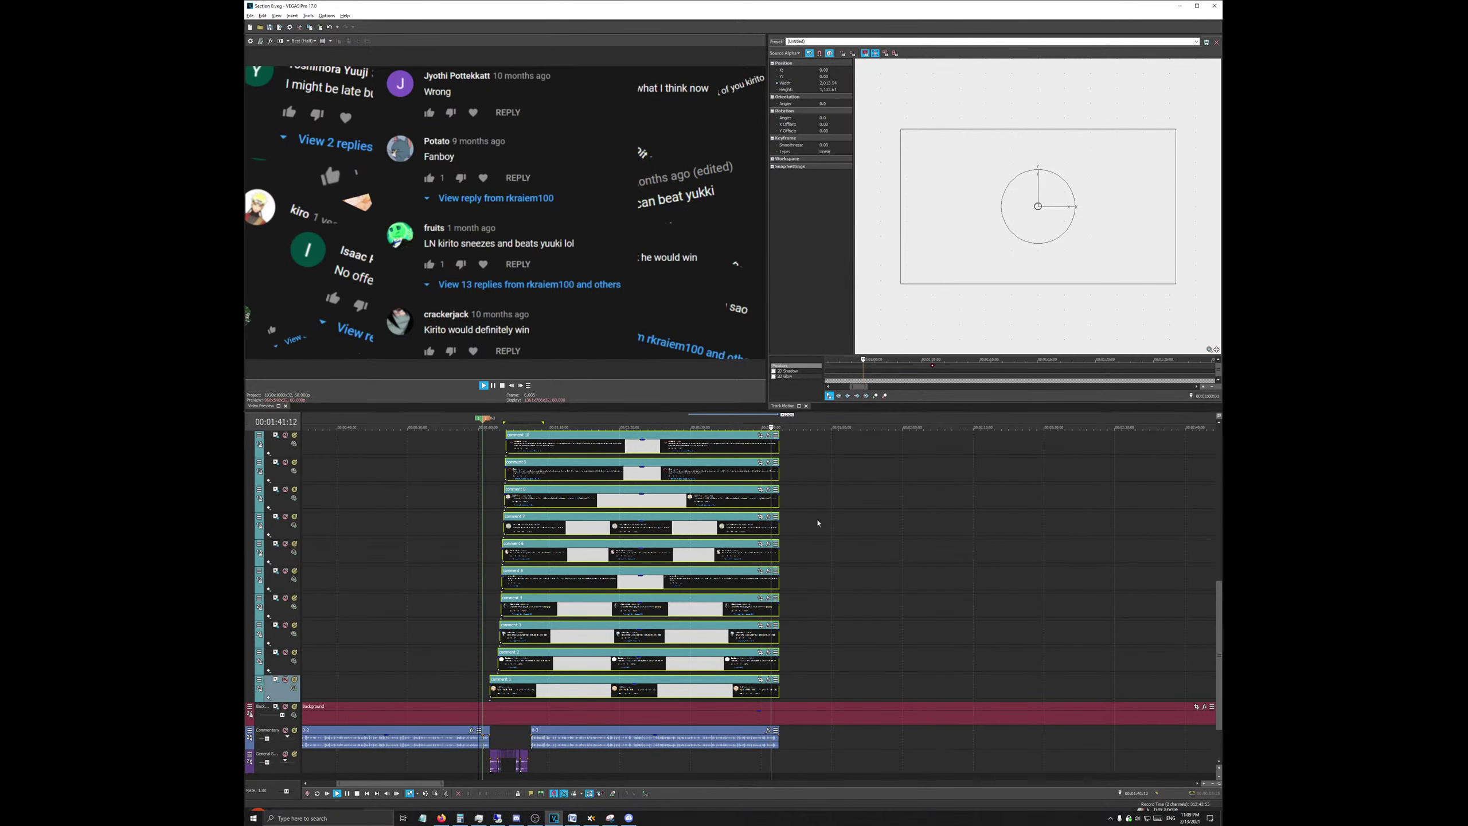
{"action": "key", "text": "space"}
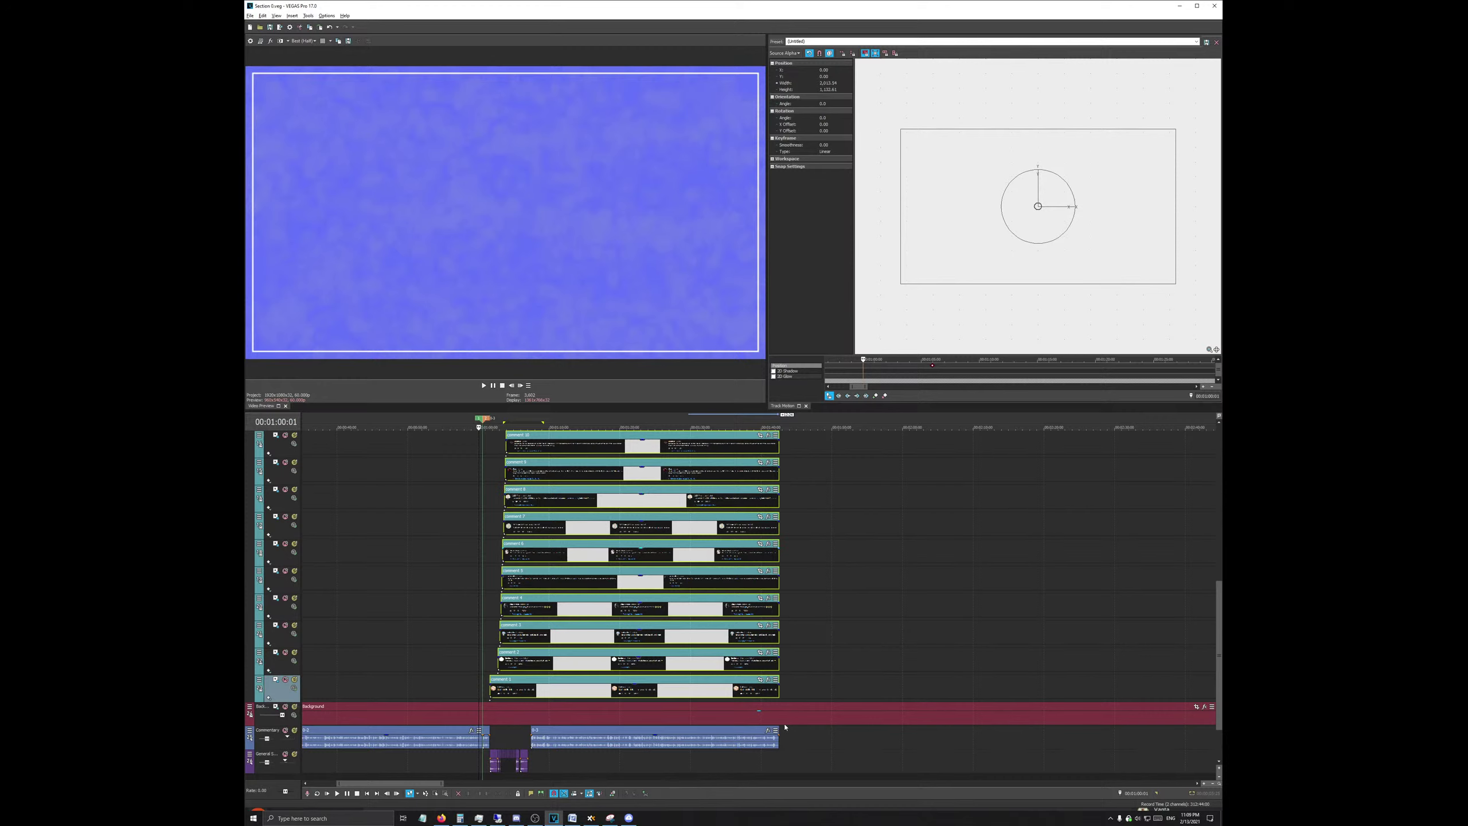
Step: Play back the comment sequence and its following commentary again from 00:01:00:17
{"action": "left_click", "coordinate": [683, 420]}
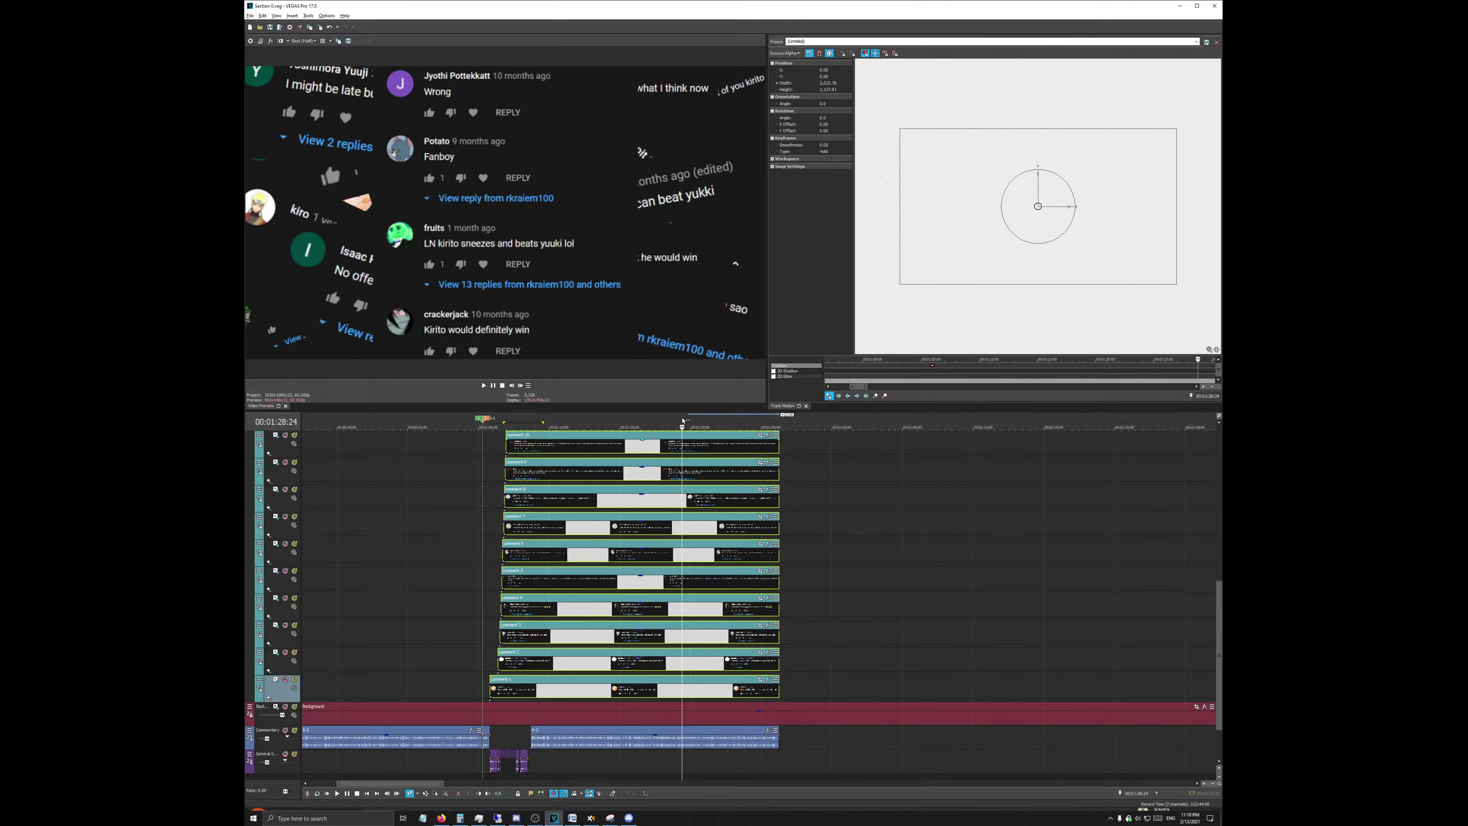
{"action": "scroll", "coordinate": [676, 447], "scroll_direction": "down", "scroll_amount": 4}
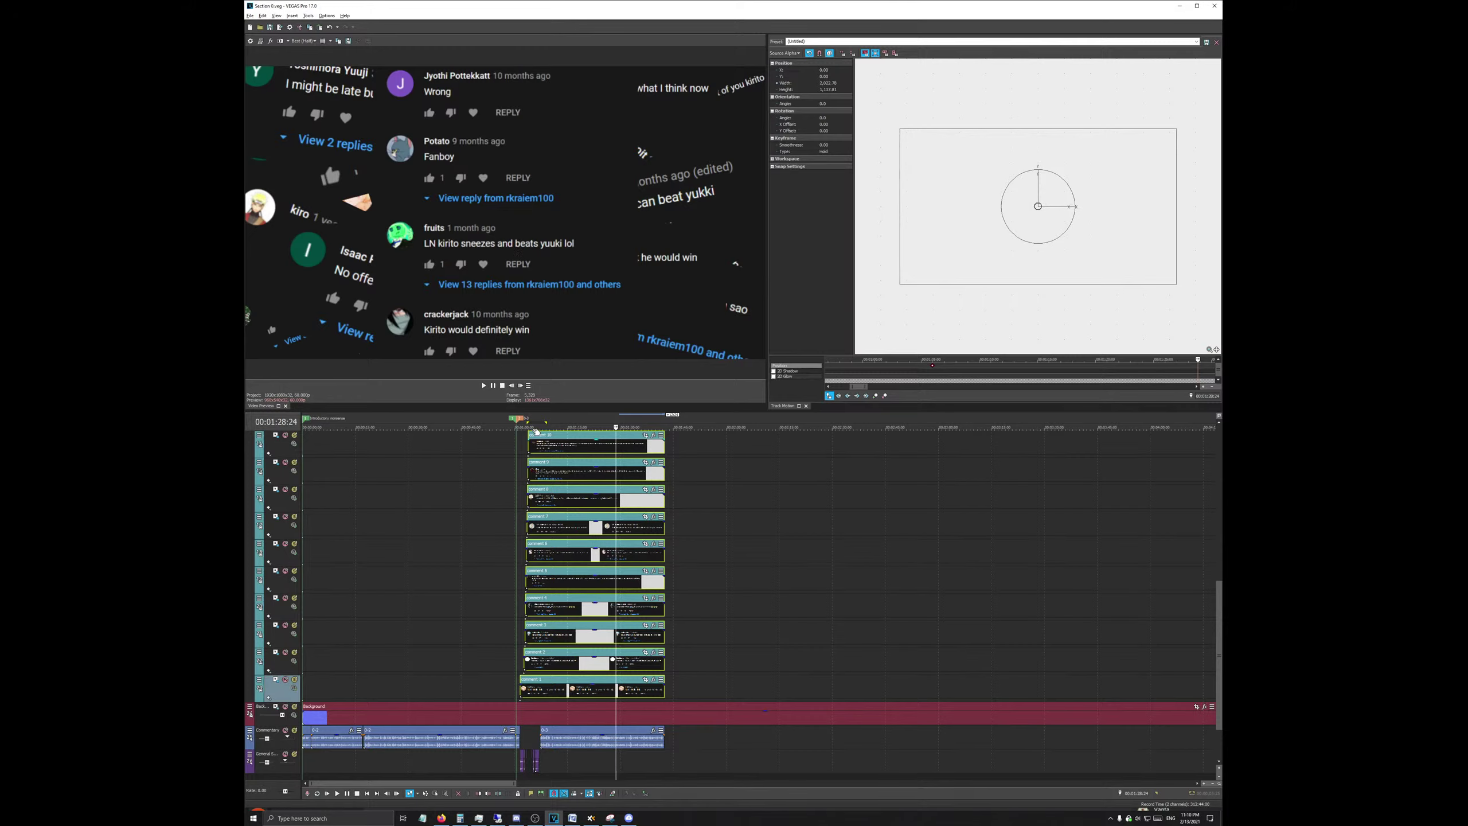
{"action": "left_click", "coordinate": [514, 424]}
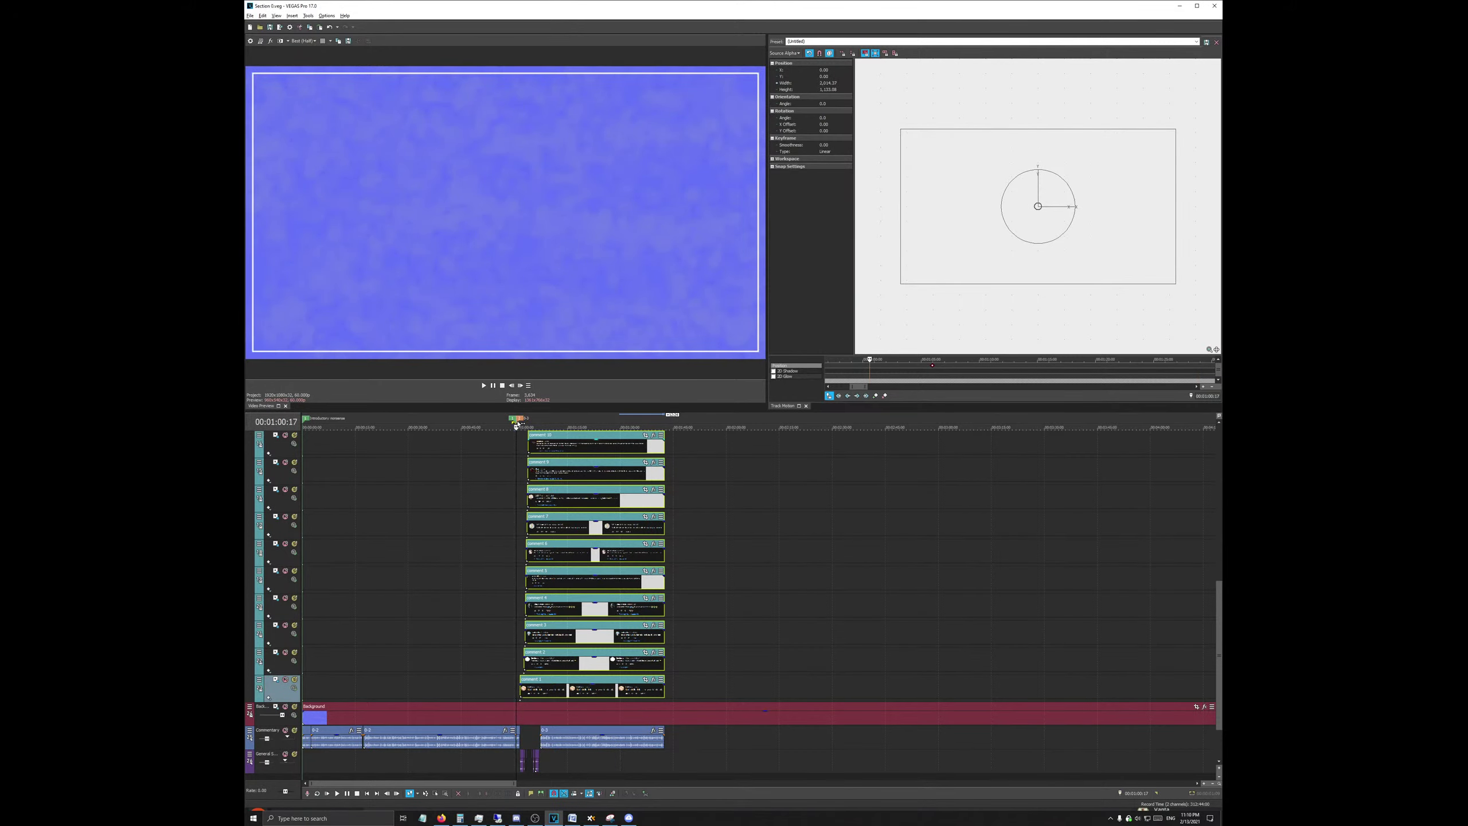
{"action": "scroll", "coordinate": [669, 640], "scroll_direction": "down", "scroll_amount": 2}
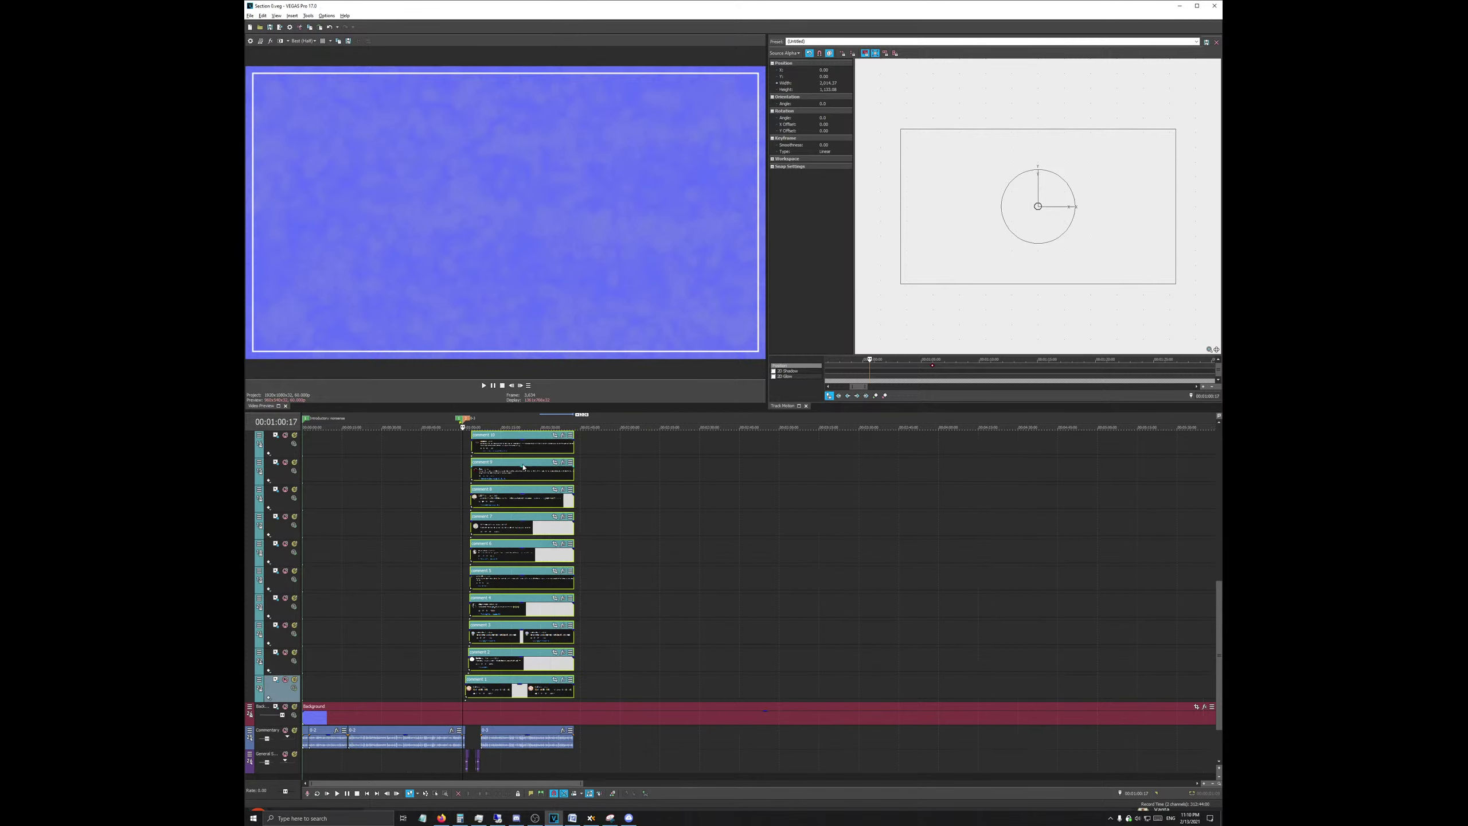
{"action": "scroll", "coordinate": [669, 641], "scroll_direction": "up", "scroll_amount": 4}
{"action": "scroll", "coordinate": [678, 641], "scroll_direction": "up", "scroll_amount": 2}
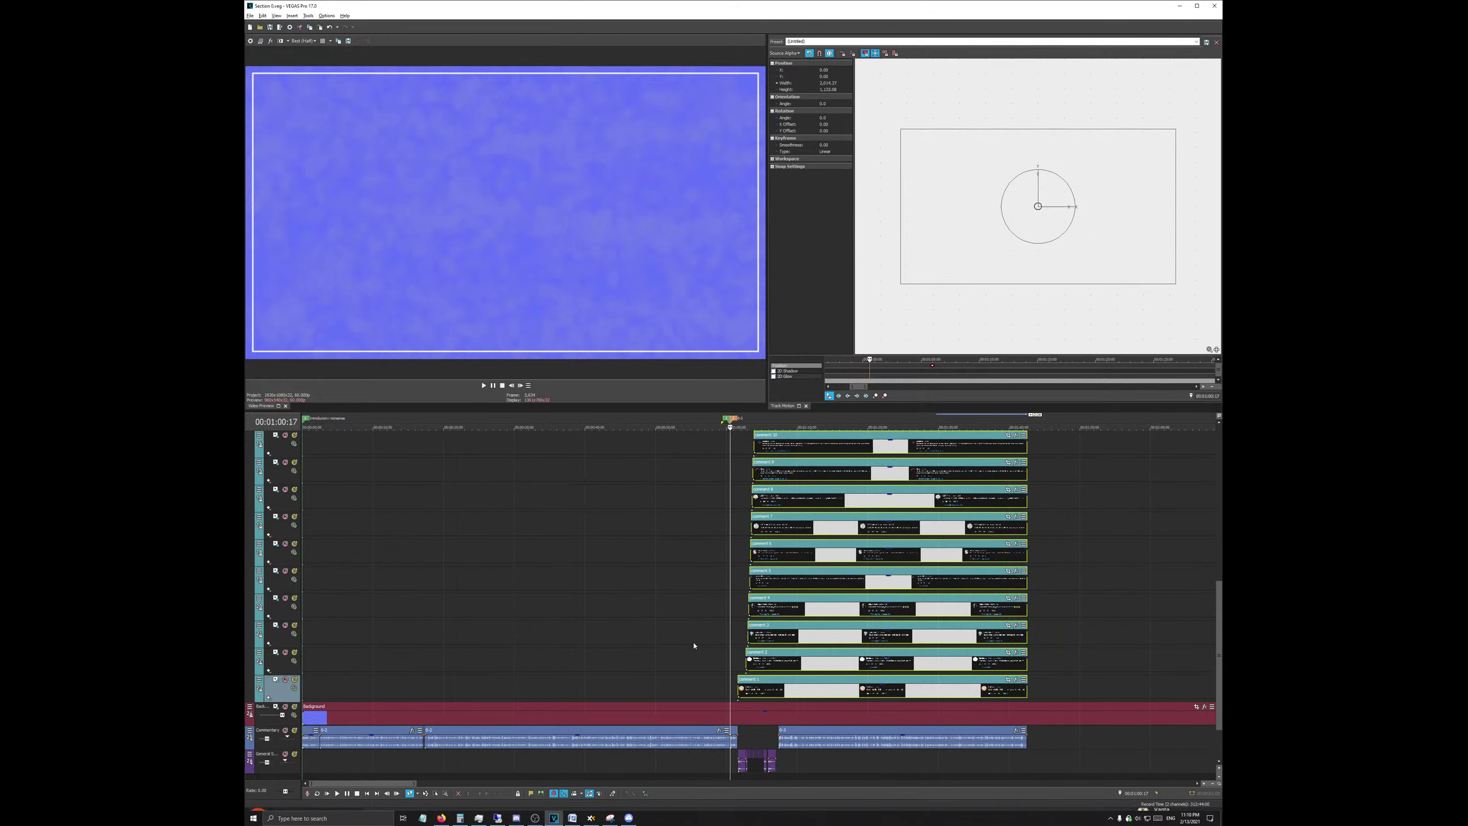
{"action": "key", "text": "space"}
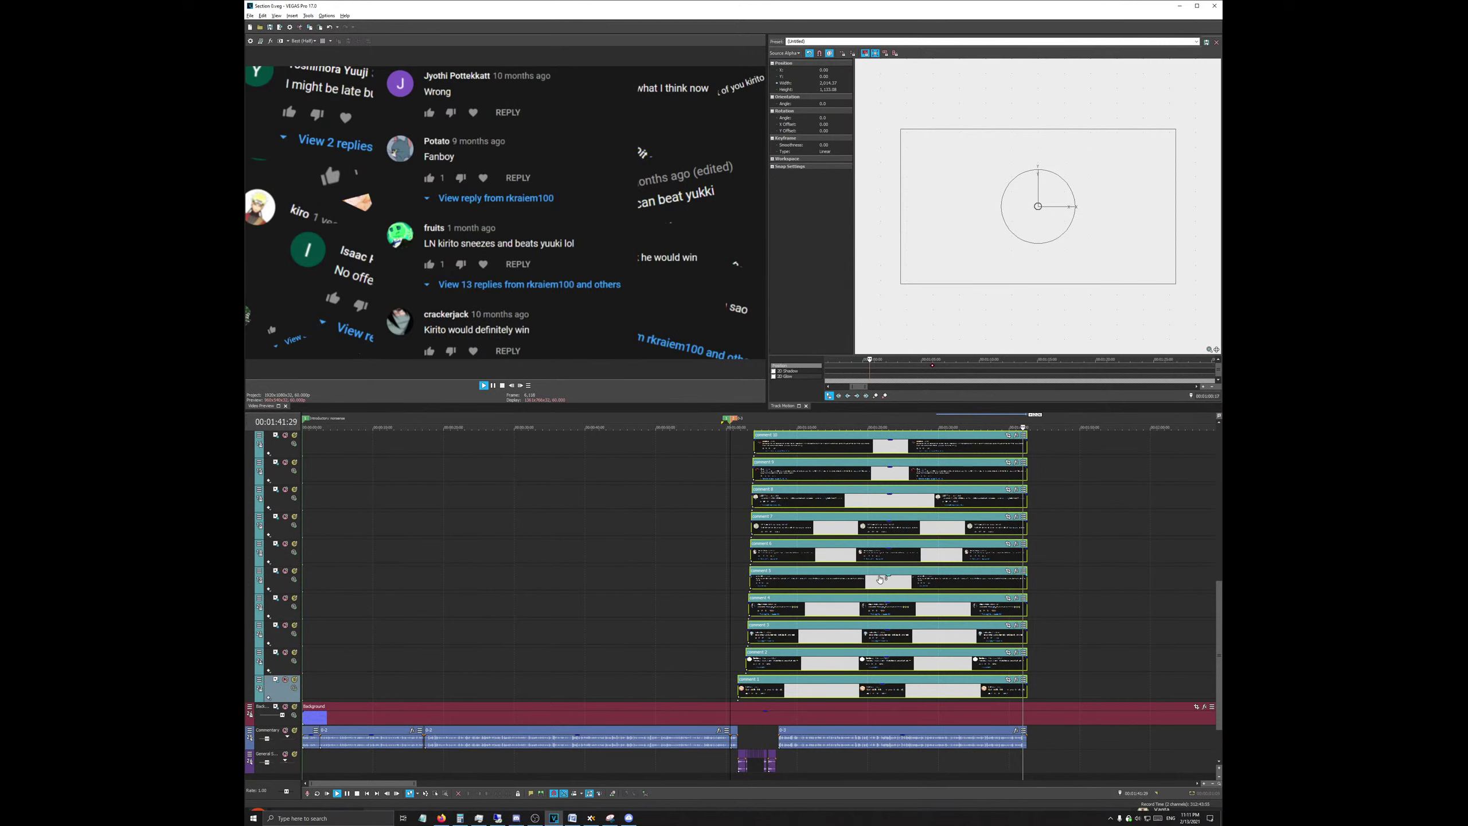
{"action": "key", "text": "space"}
Step: Deselect the comment clips and move the next commentary clip directly after the one playing under the comments
{"action": "scroll", "coordinate": [928, 552], "scroll_direction": "down", "scroll_amount": 1}
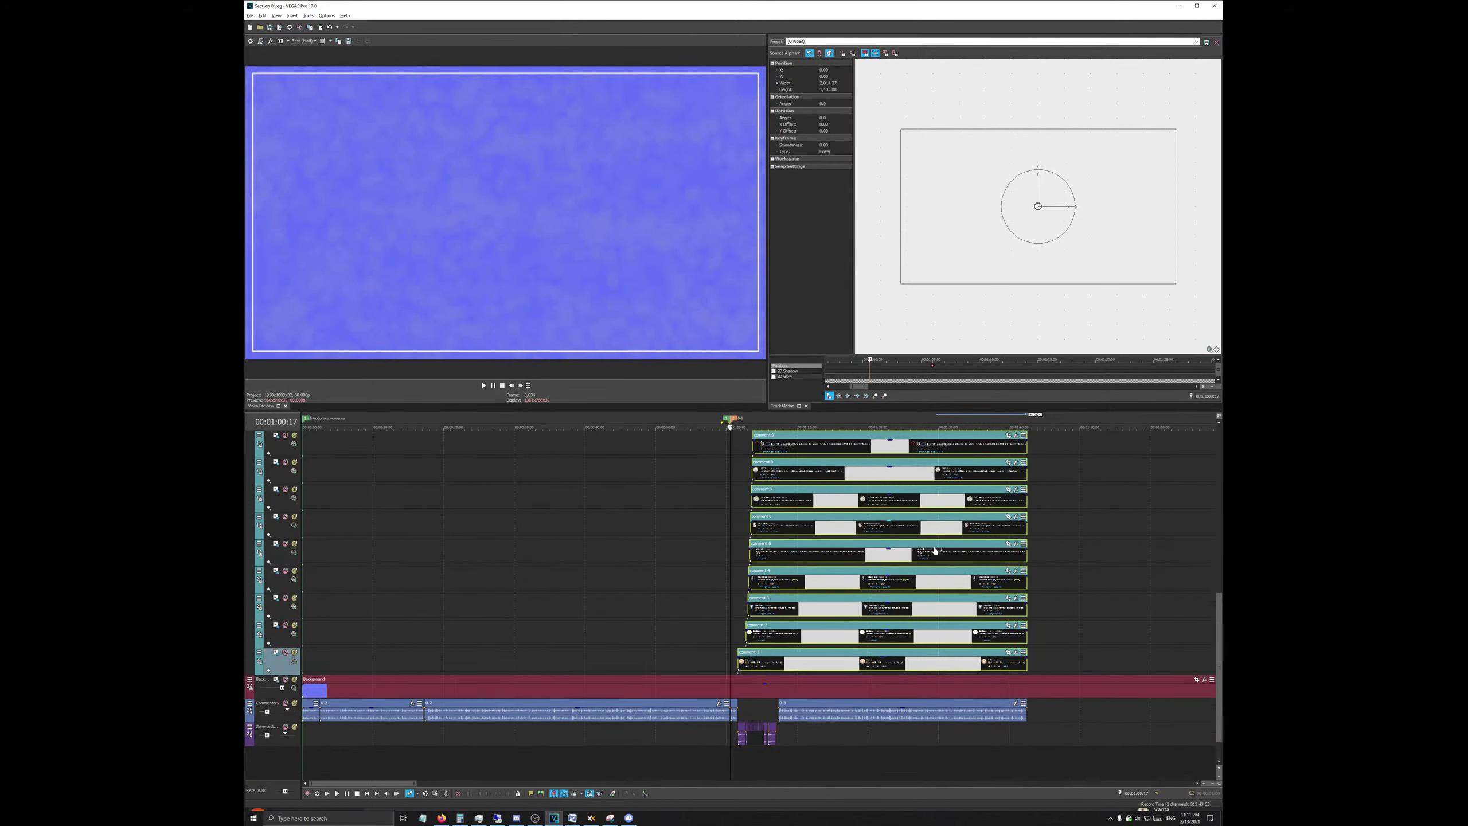
{"action": "scroll", "coordinate": [932, 544], "scroll_direction": "up", "scroll_amount": 5}
{"action": "scroll", "coordinate": [936, 535], "scroll_direction": "up", "scroll_amount": 2}
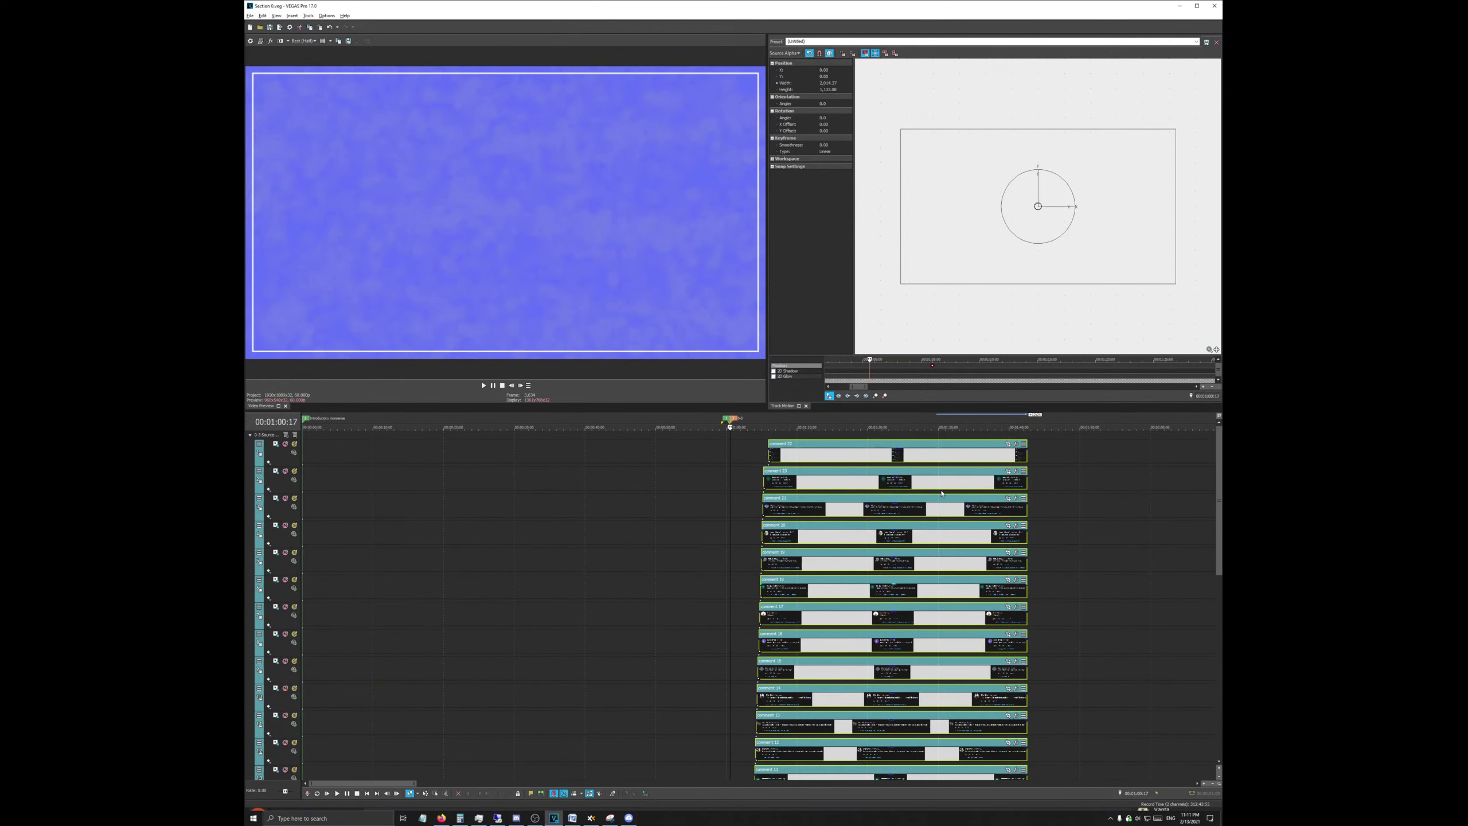
{"action": "scroll", "coordinate": [744, 636], "scroll_direction": "down", "scroll_amount": 7}
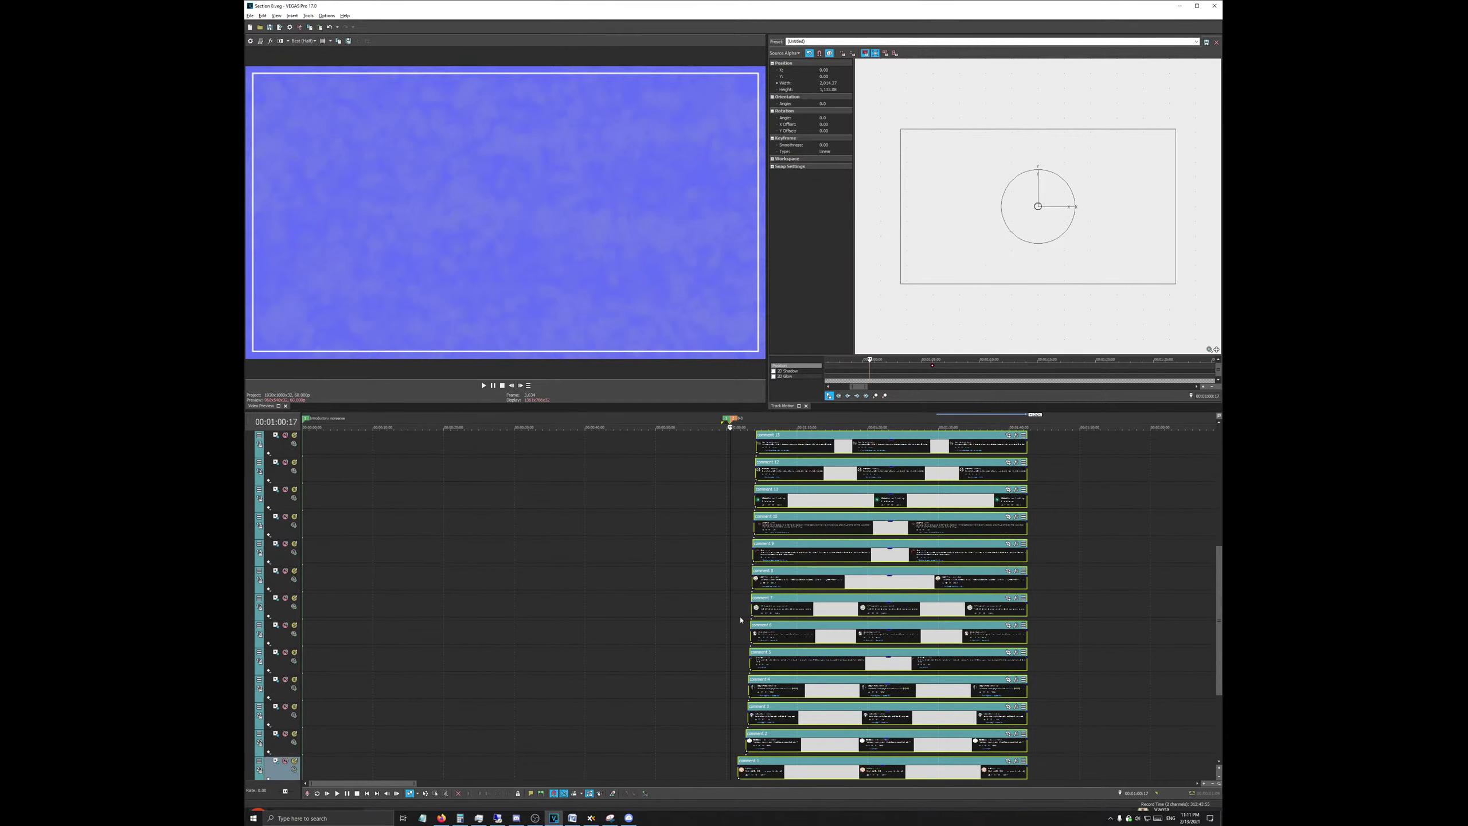
{"action": "left_click", "coordinate": [750, 667]}
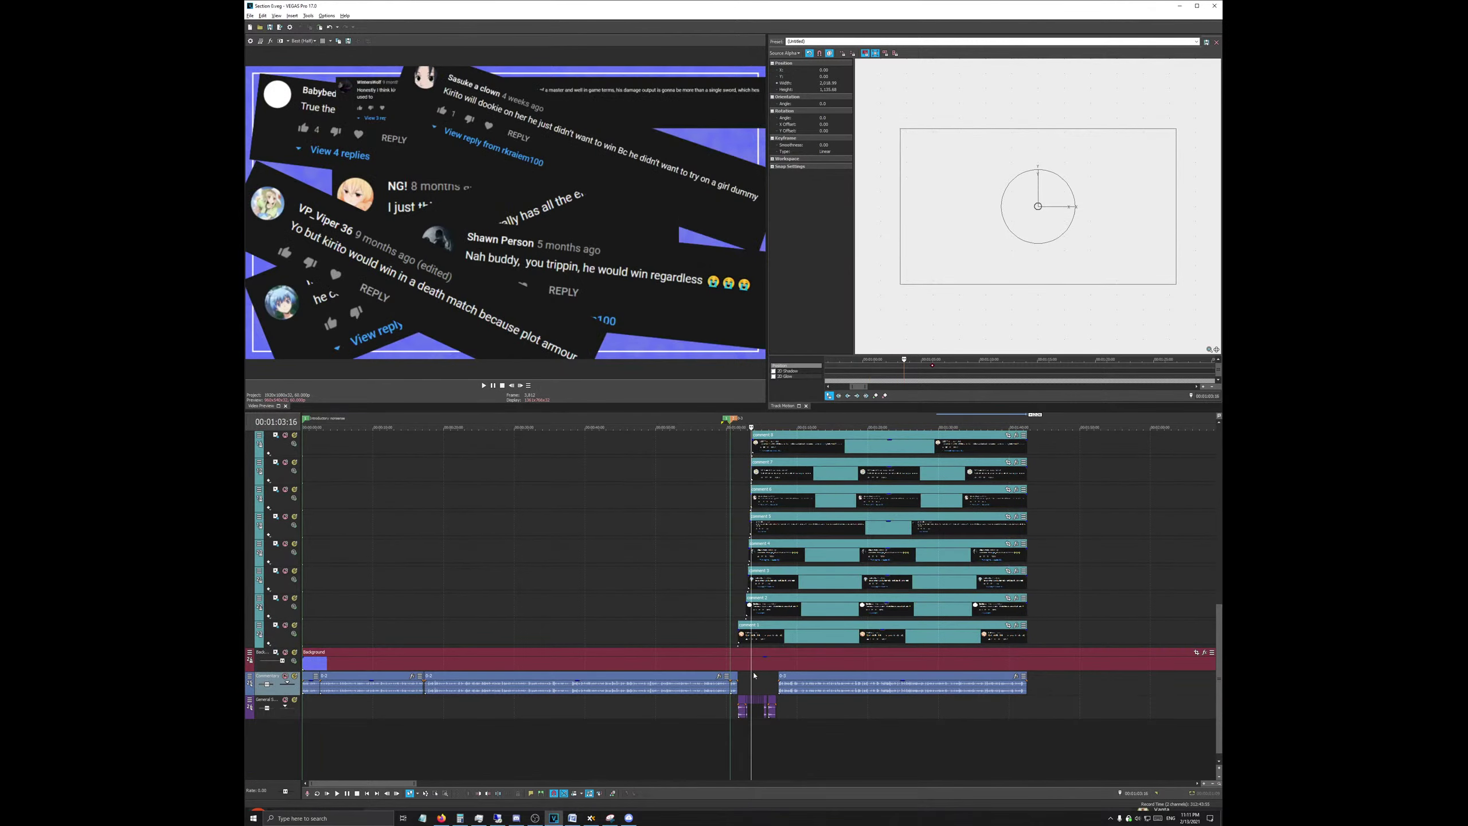
{"action": "scroll", "coordinate": [754, 668], "scroll_direction": "up", "scroll_amount": 3}
{"action": "scroll", "coordinate": [754, 668], "scroll_direction": "up", "scroll_amount": 2}
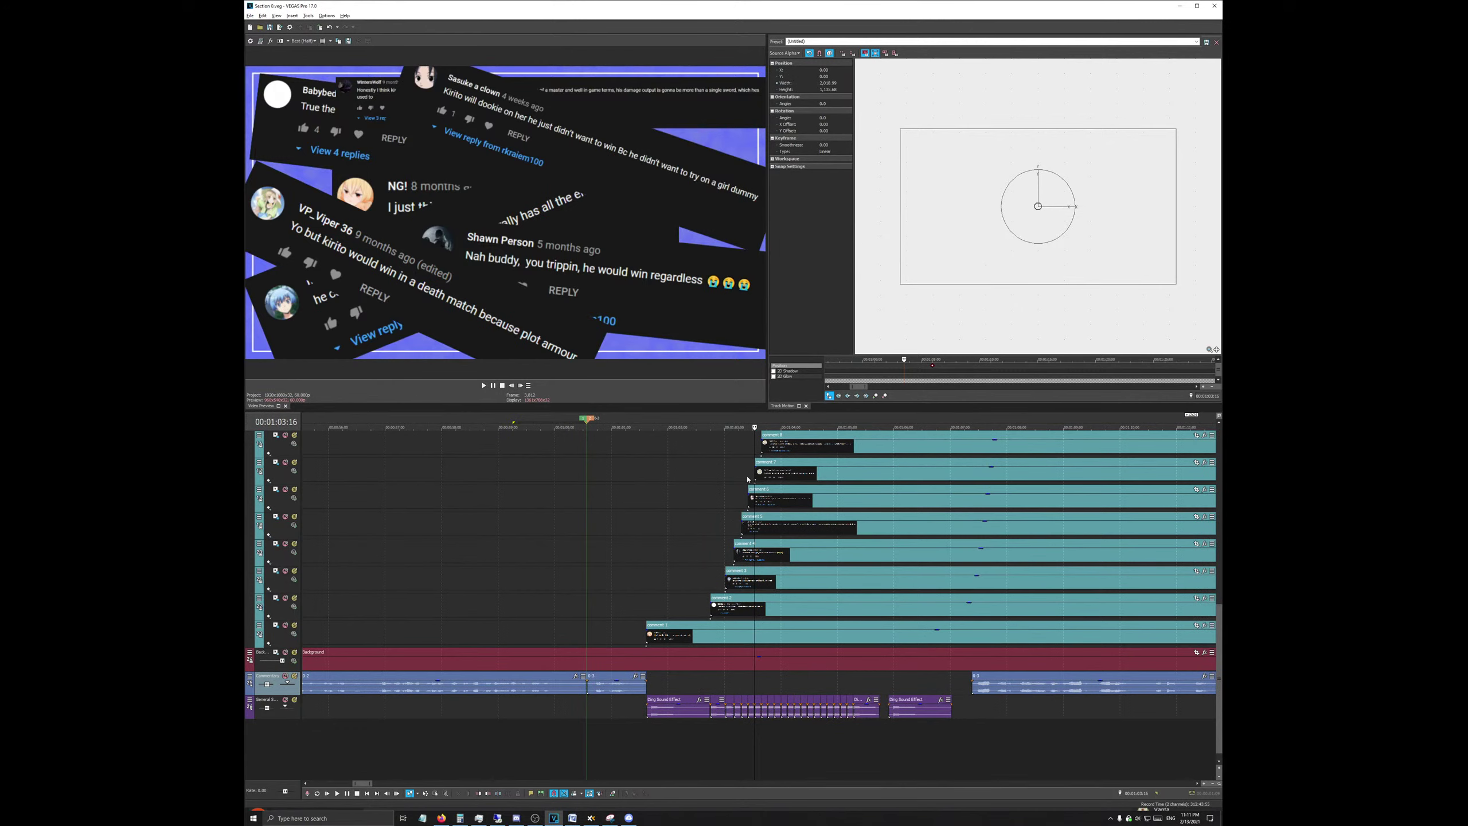
{"action": "scroll", "coordinate": [801, 657], "scroll_direction": "down", "scroll_amount": 5}
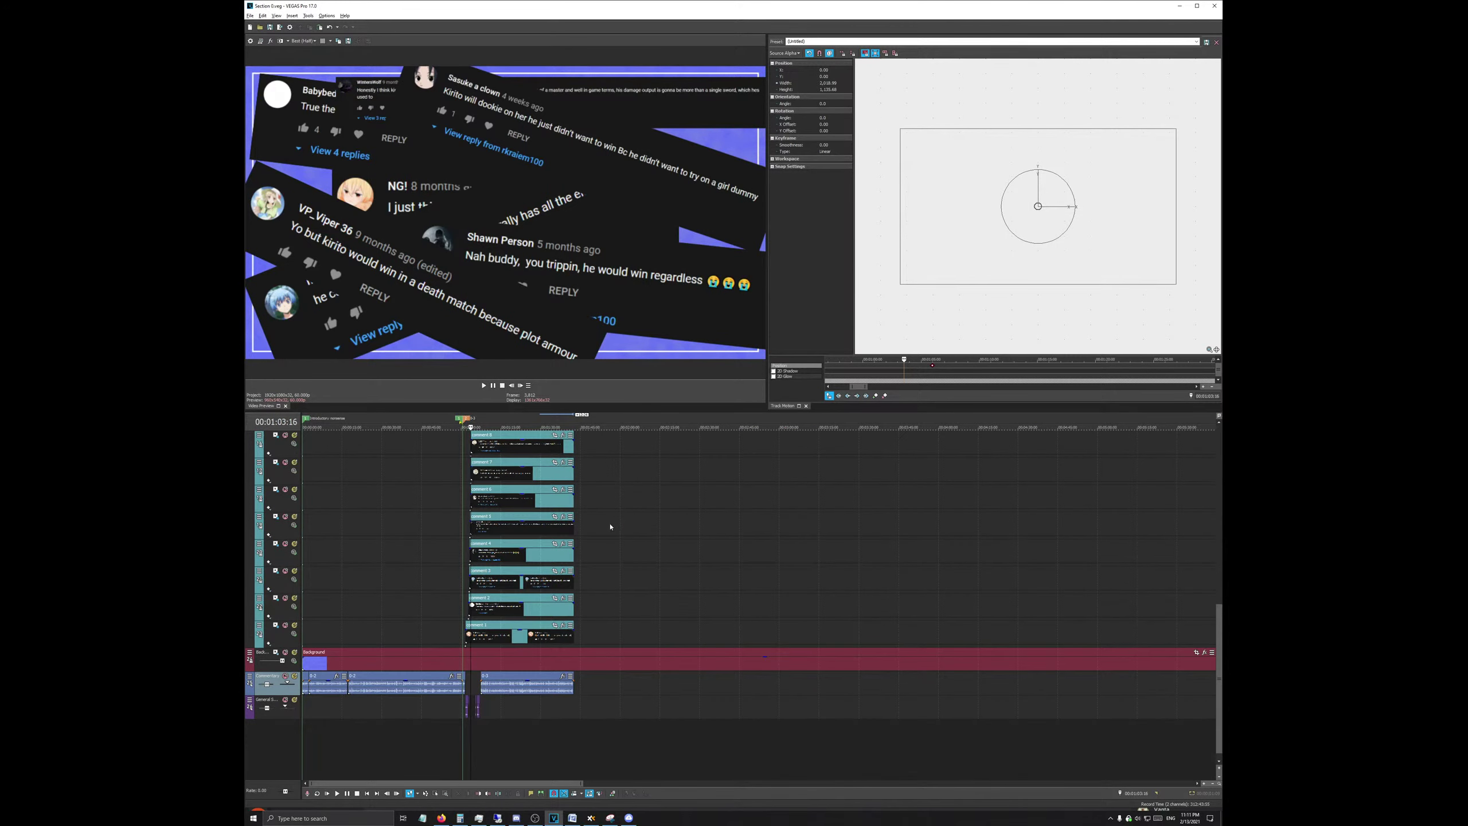
{"action": "scroll", "coordinate": [663, 661], "scroll_direction": "down", "scroll_amount": 3}
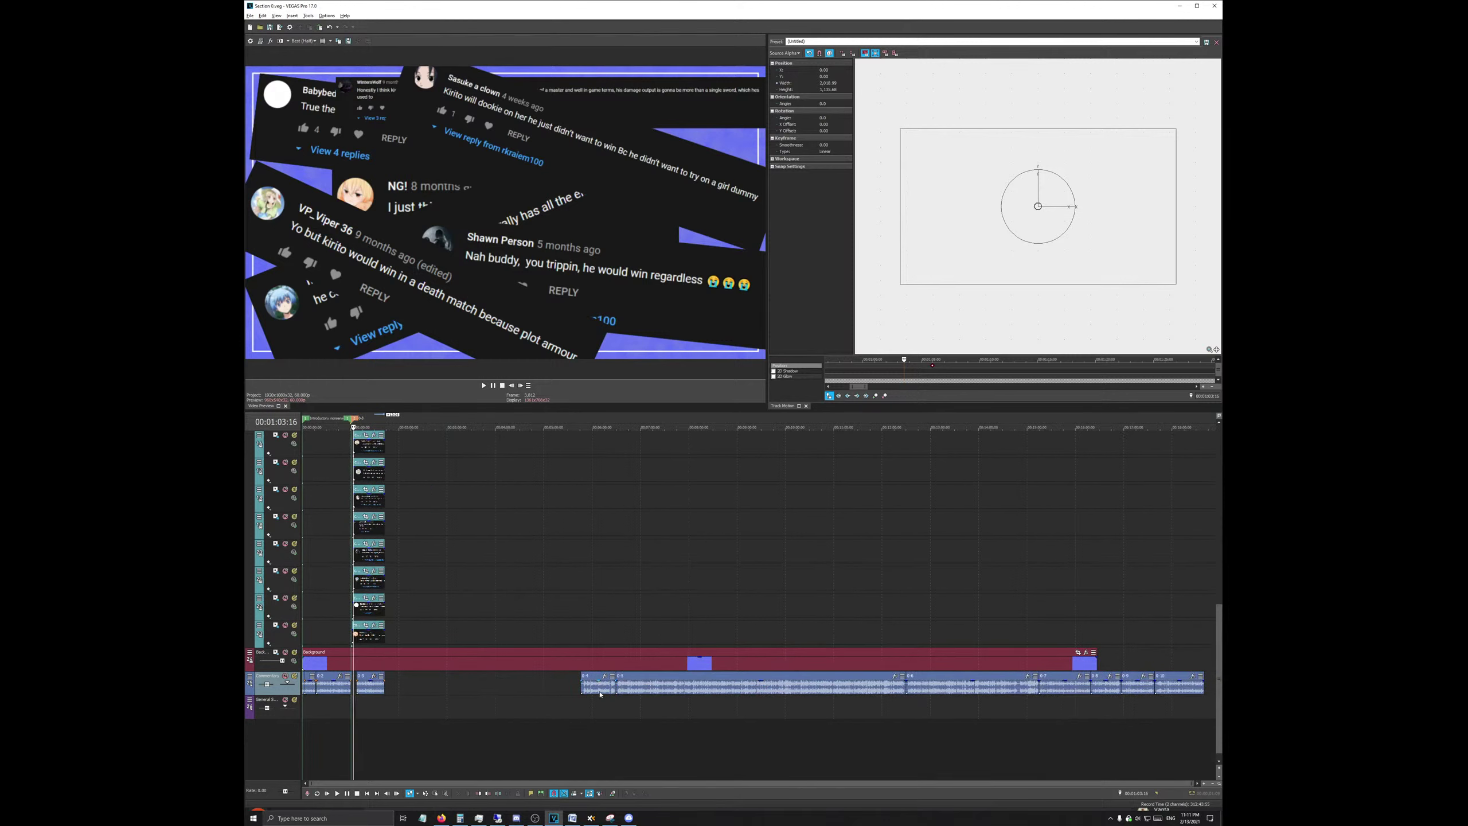
{"action": "left_click_drag", "start_coordinate": [601, 694], "coordinate": [407, 692]}
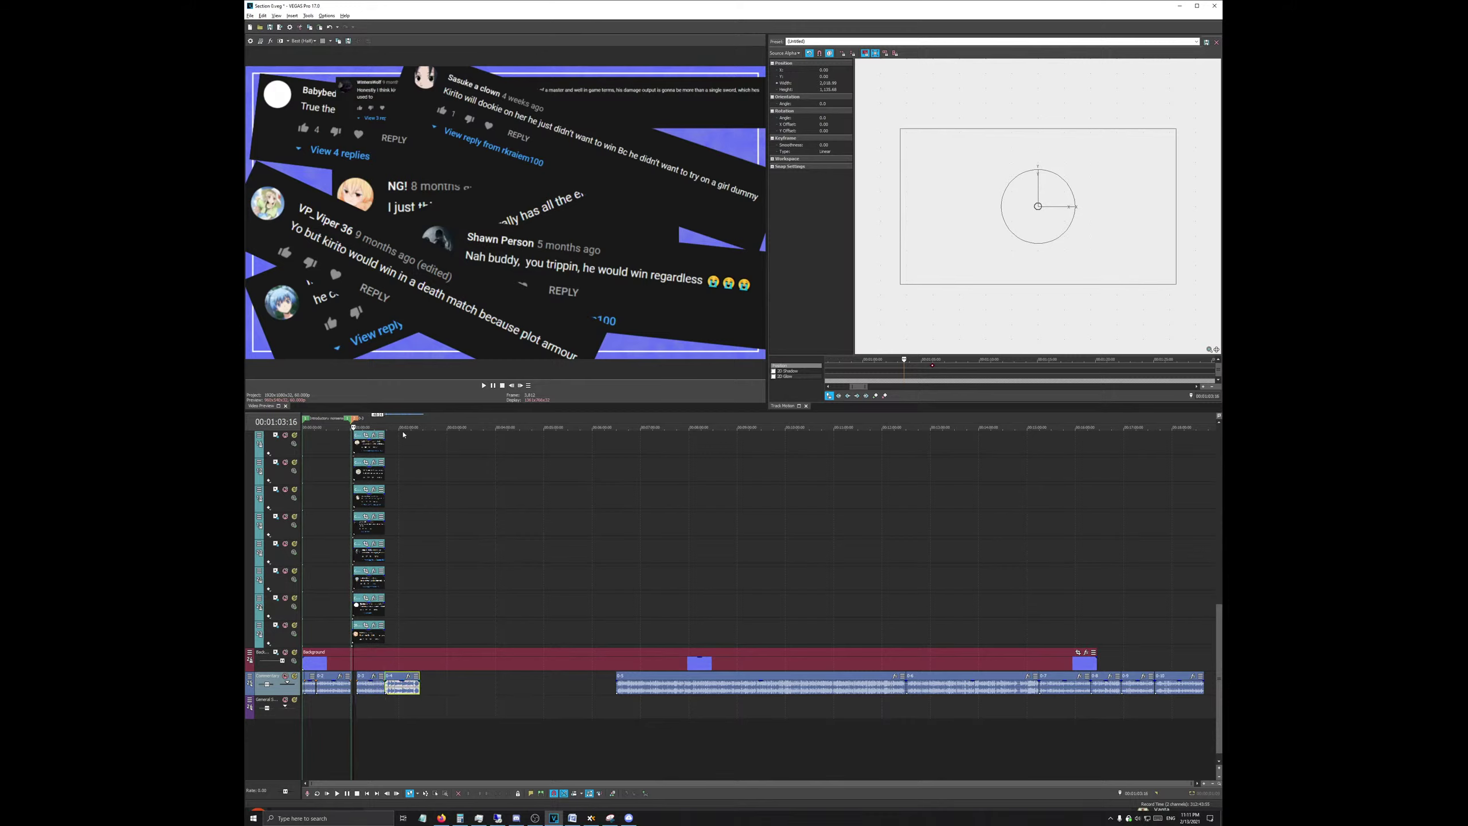
Step: Play back from 00:01:36:10 through the end of the comment sequence into the next commentary clip
{"action": "left_click", "coordinate": [380, 421]}
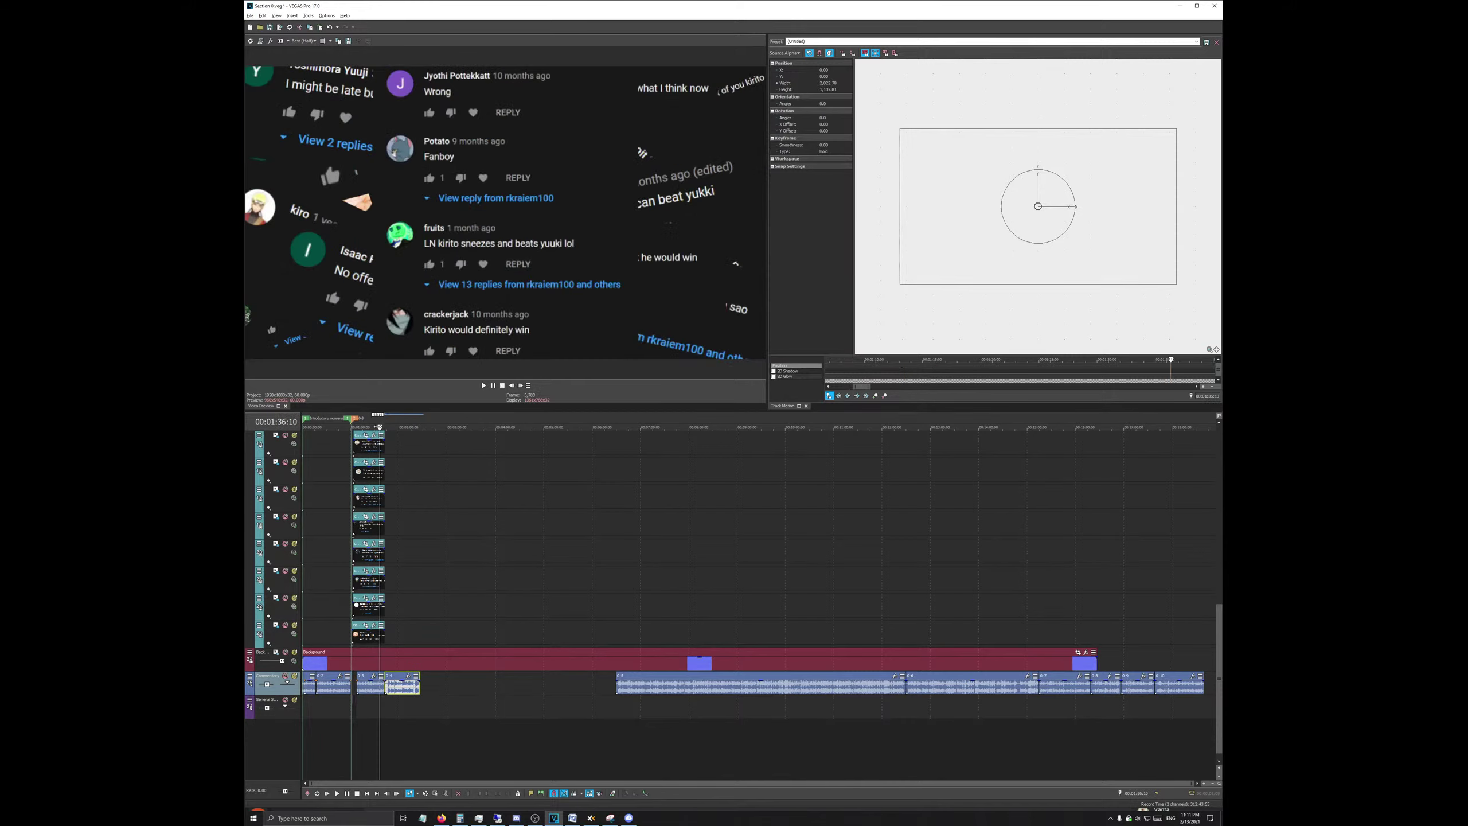
{"action": "scroll", "coordinate": [487, 610], "scroll_direction": "up", "scroll_amount": 2}
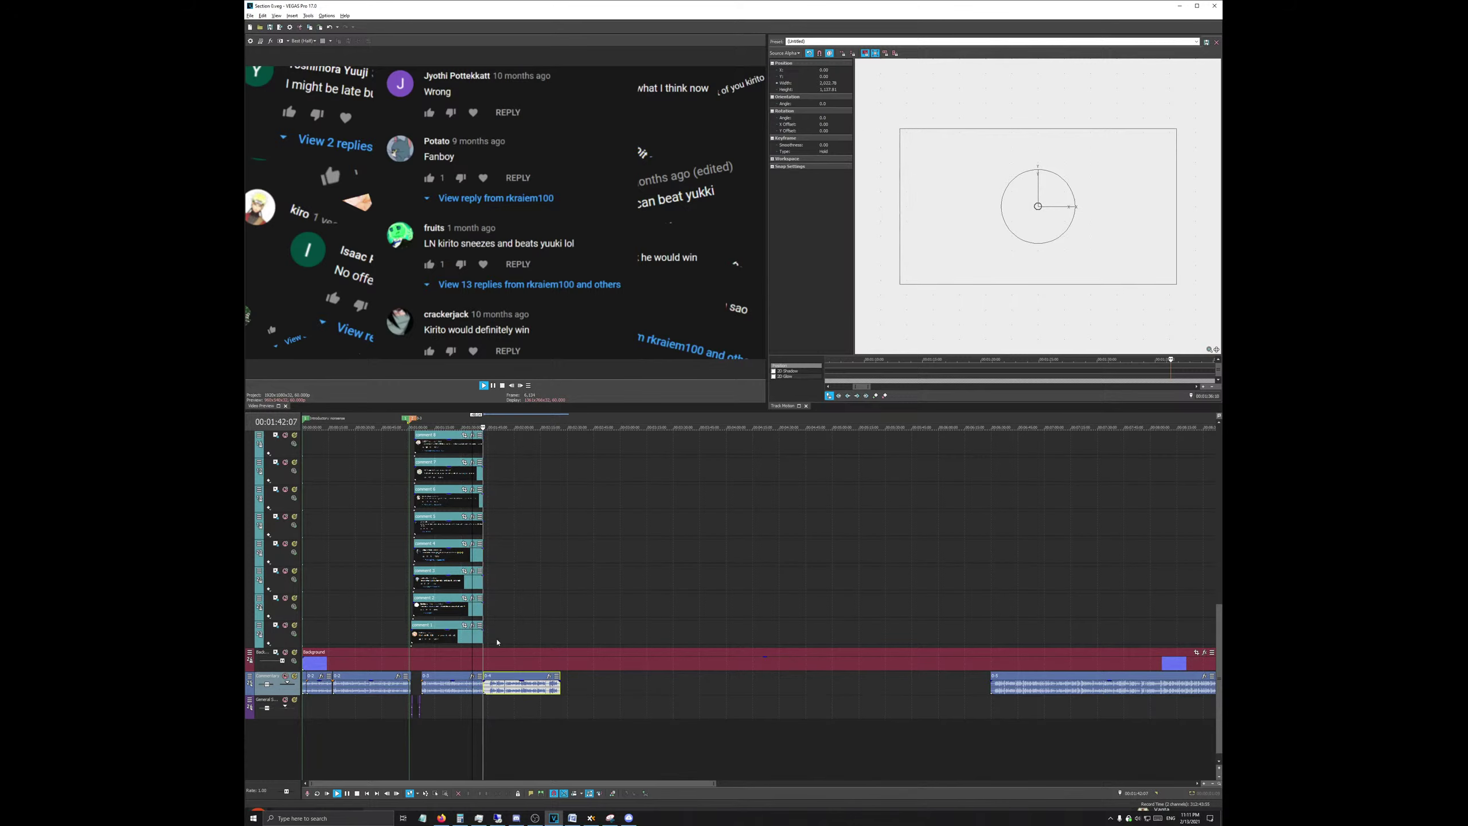
{"action": "key", "text": "space"}
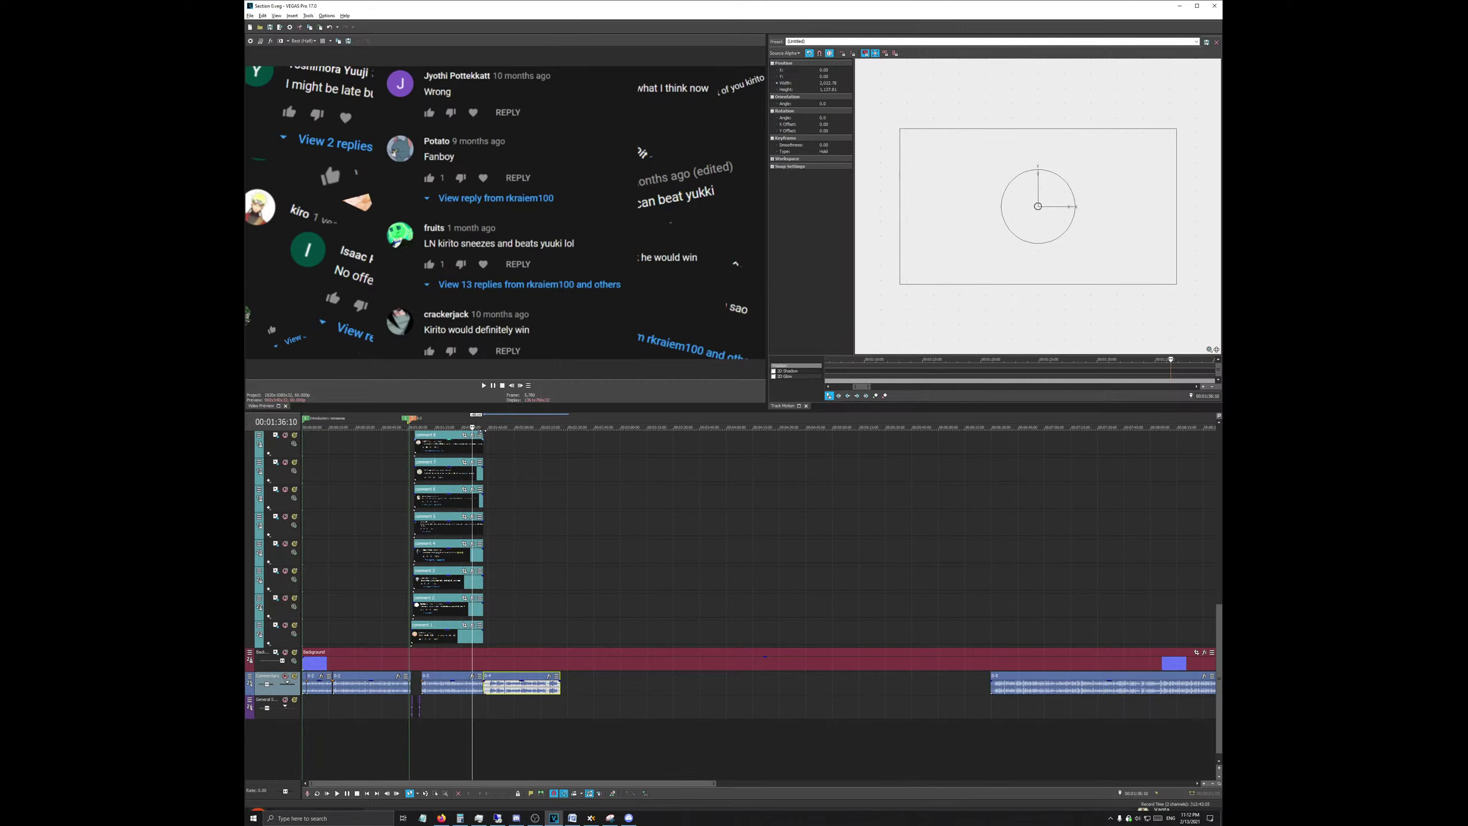
Step: Cut the silent start off the commentary clip after the comments at 00:01:45:18 and move the rest back flush at 00:01:42:16
{"action": "left_click", "coordinate": [485, 428]}
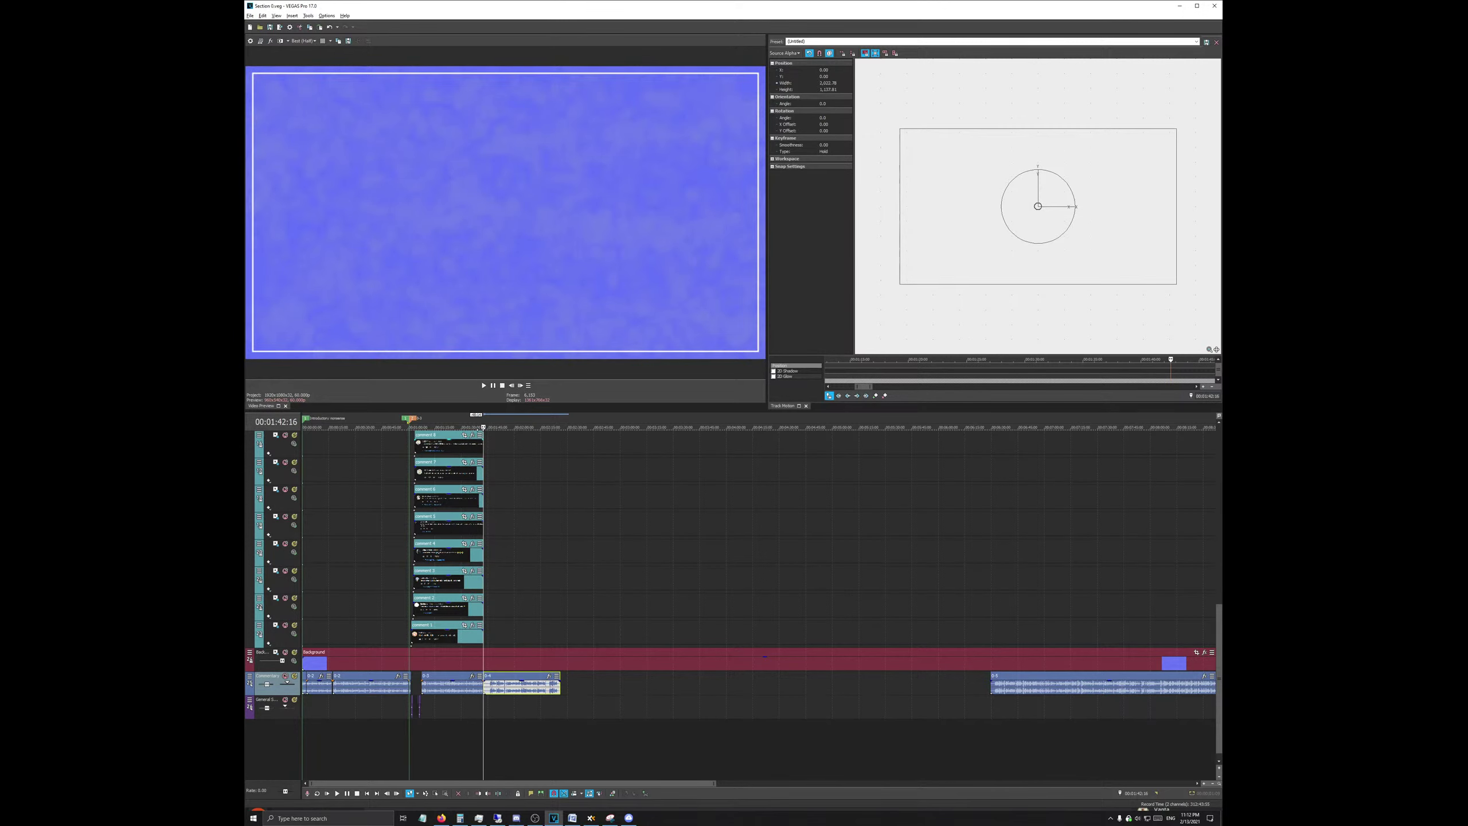
{"action": "scroll", "coordinate": [574, 748], "scroll_direction": "up", "scroll_amount": 5}
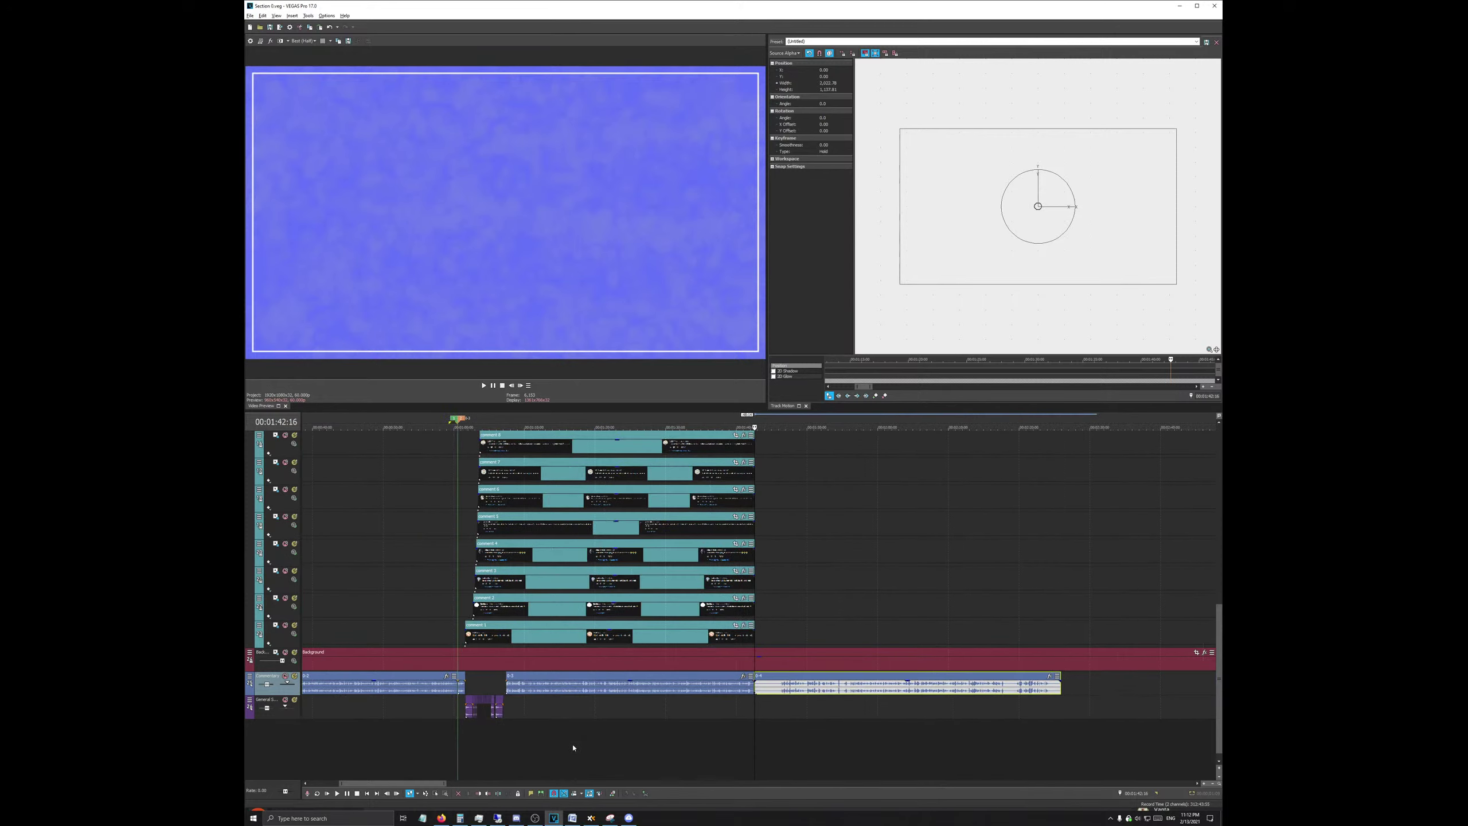
{"action": "left_click", "coordinate": [777, 691]}
{"action": "right_click", "coordinate": [781, 692]}
{"action": "left_click", "coordinate": [792, 639]}
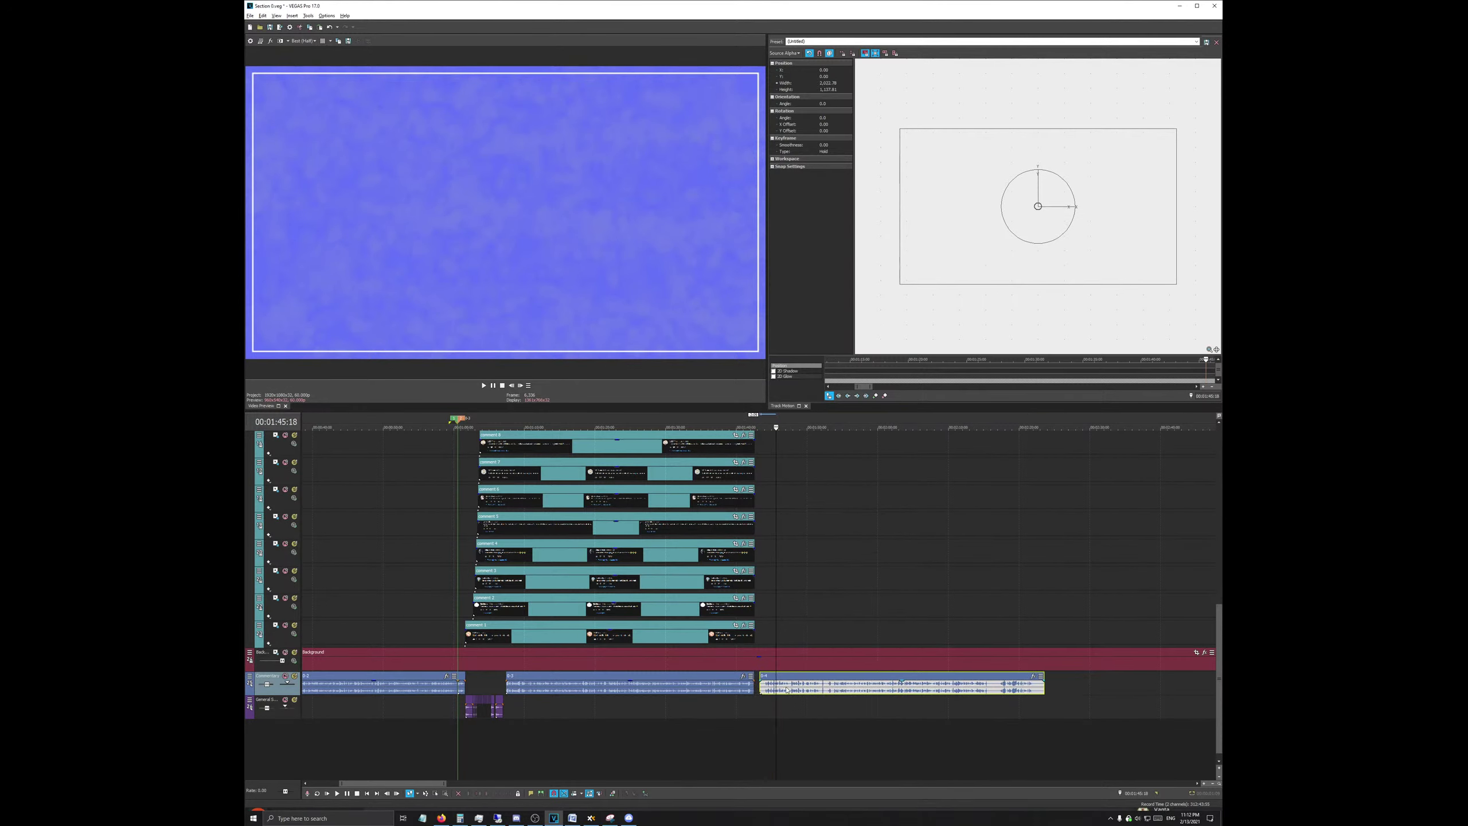
{"action": "left_click_drag", "start_coordinate": [788, 689], "coordinate": [783, 689]}
{"action": "left_click", "coordinate": [753, 466]}
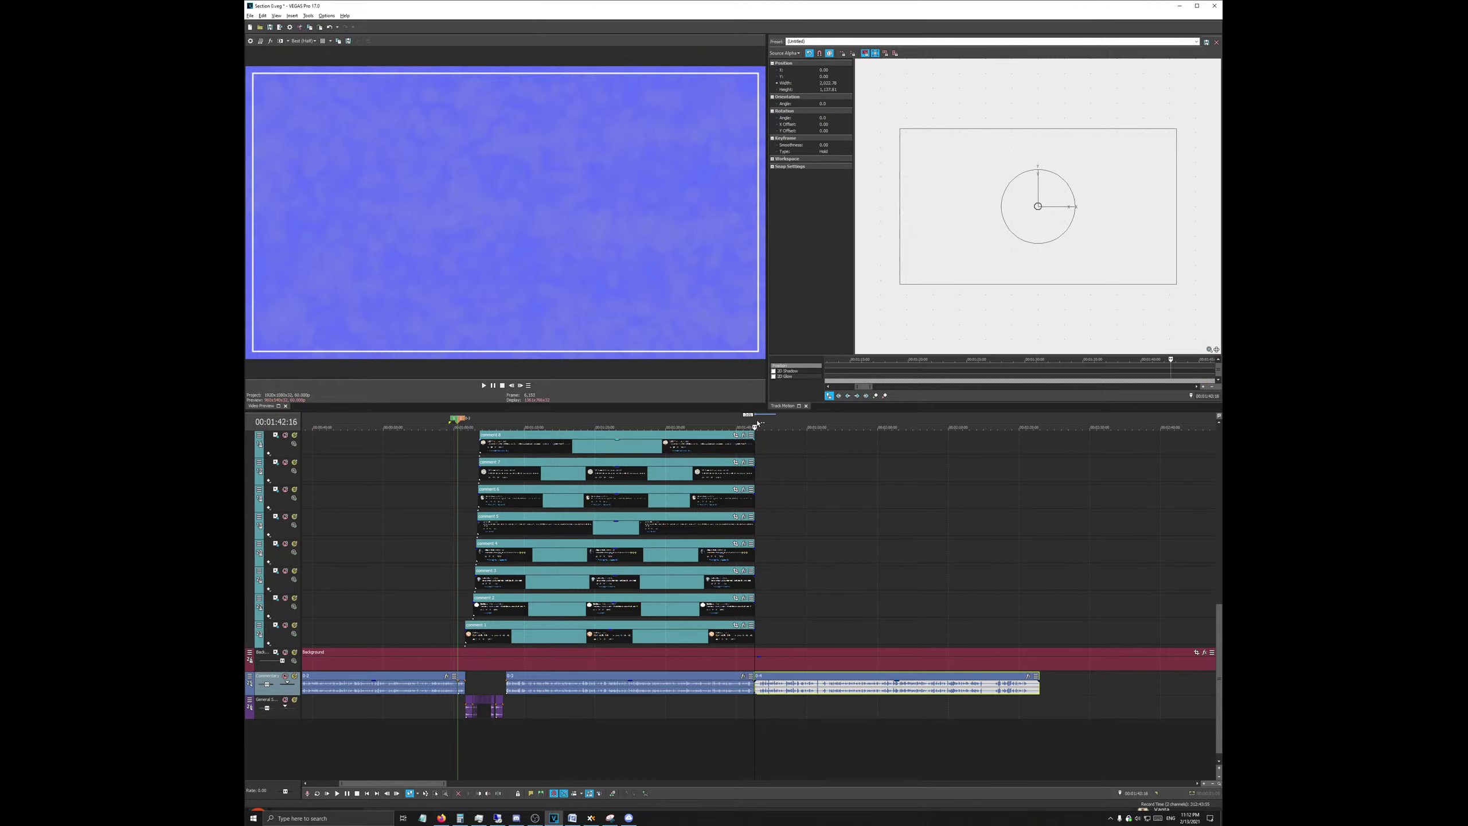
Step: Play back the trimmed commentary clip from 00:01:42:16, then place the playhead at 00:01:22:07 within the comment sequence
{"action": "key", "text": "space"}
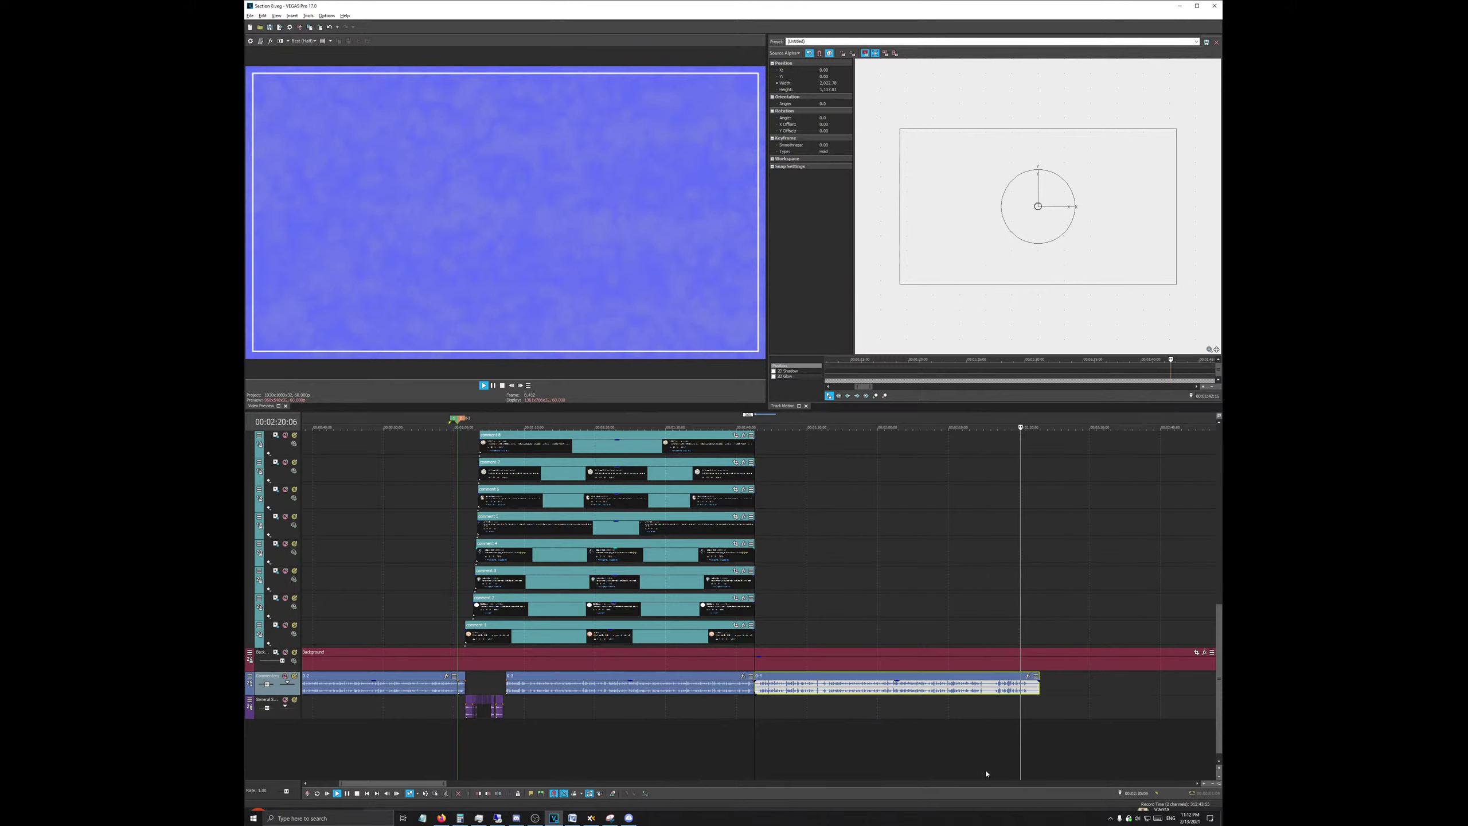
{"action": "key", "text": "space"}
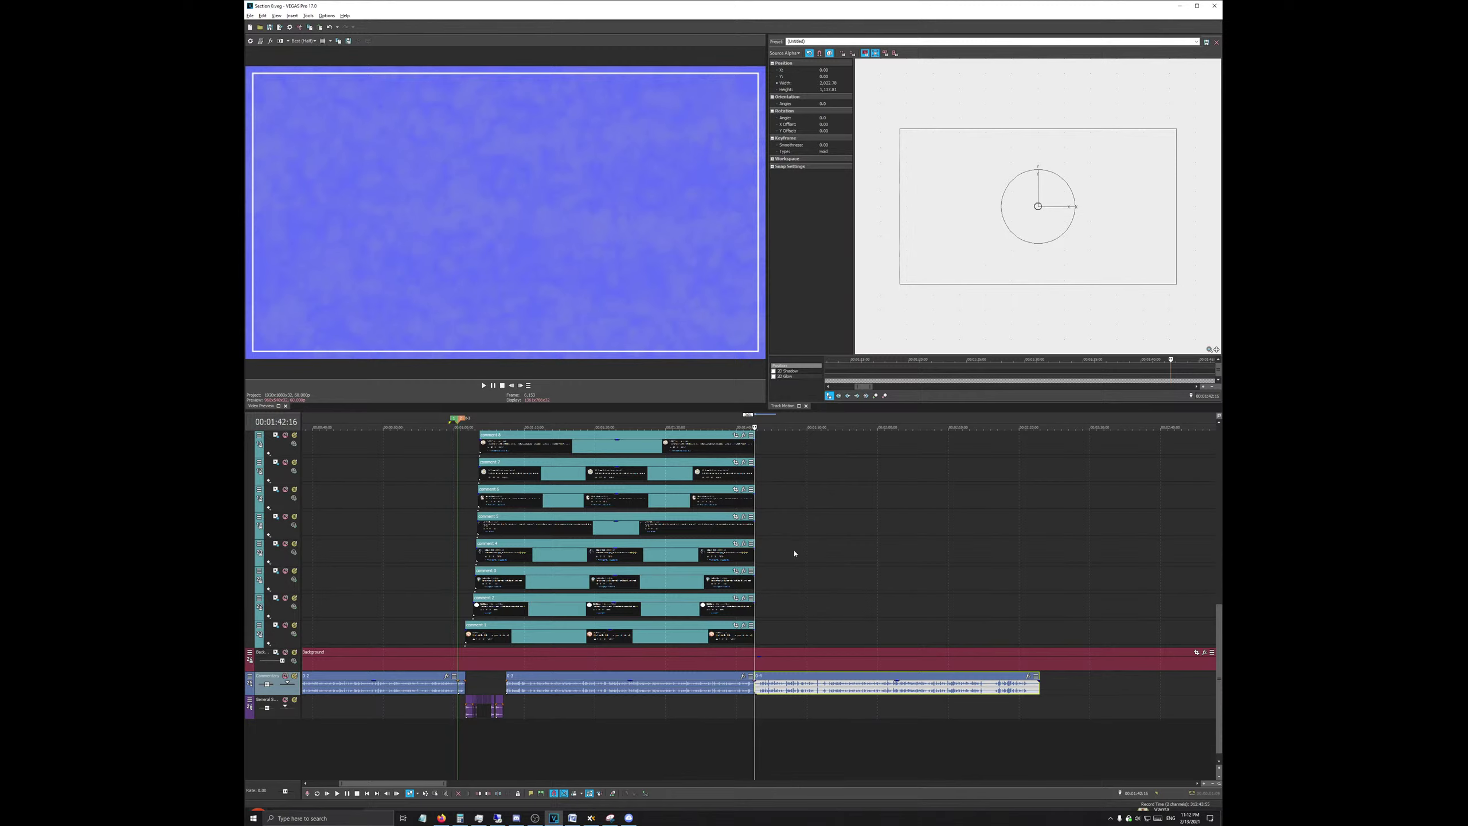
{"action": "scroll", "coordinate": [756, 532], "scroll_direction": "down", "scroll_amount": 4}
{"action": "scroll", "coordinate": [662, 517], "scroll_direction": "up", "scroll_amount": 5}
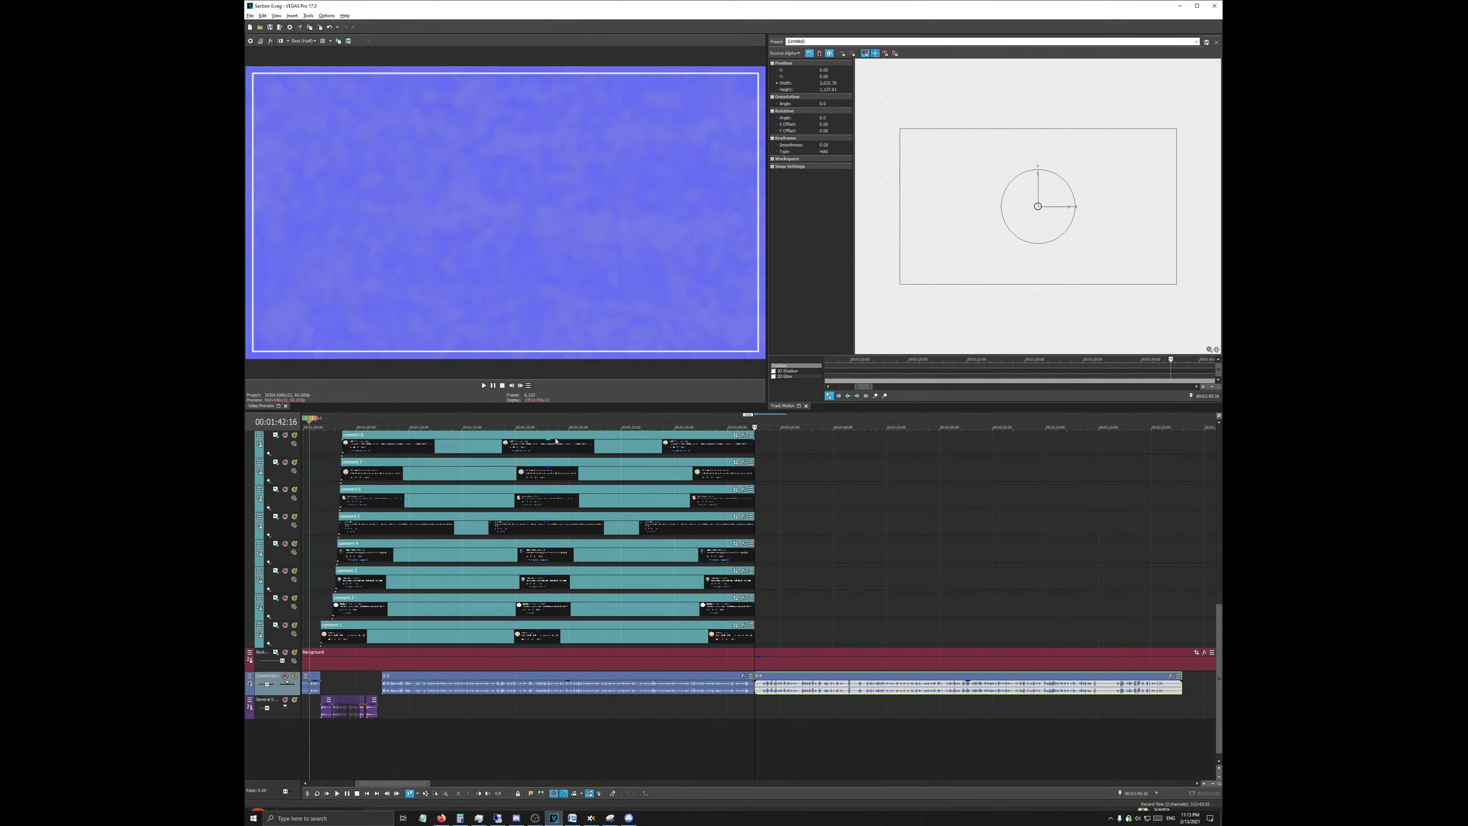
{"action": "left_click", "coordinate": [538, 433]}
{"action": "scroll", "coordinate": [655, 547], "scroll_direction": "down", "scroll_amount": 5}
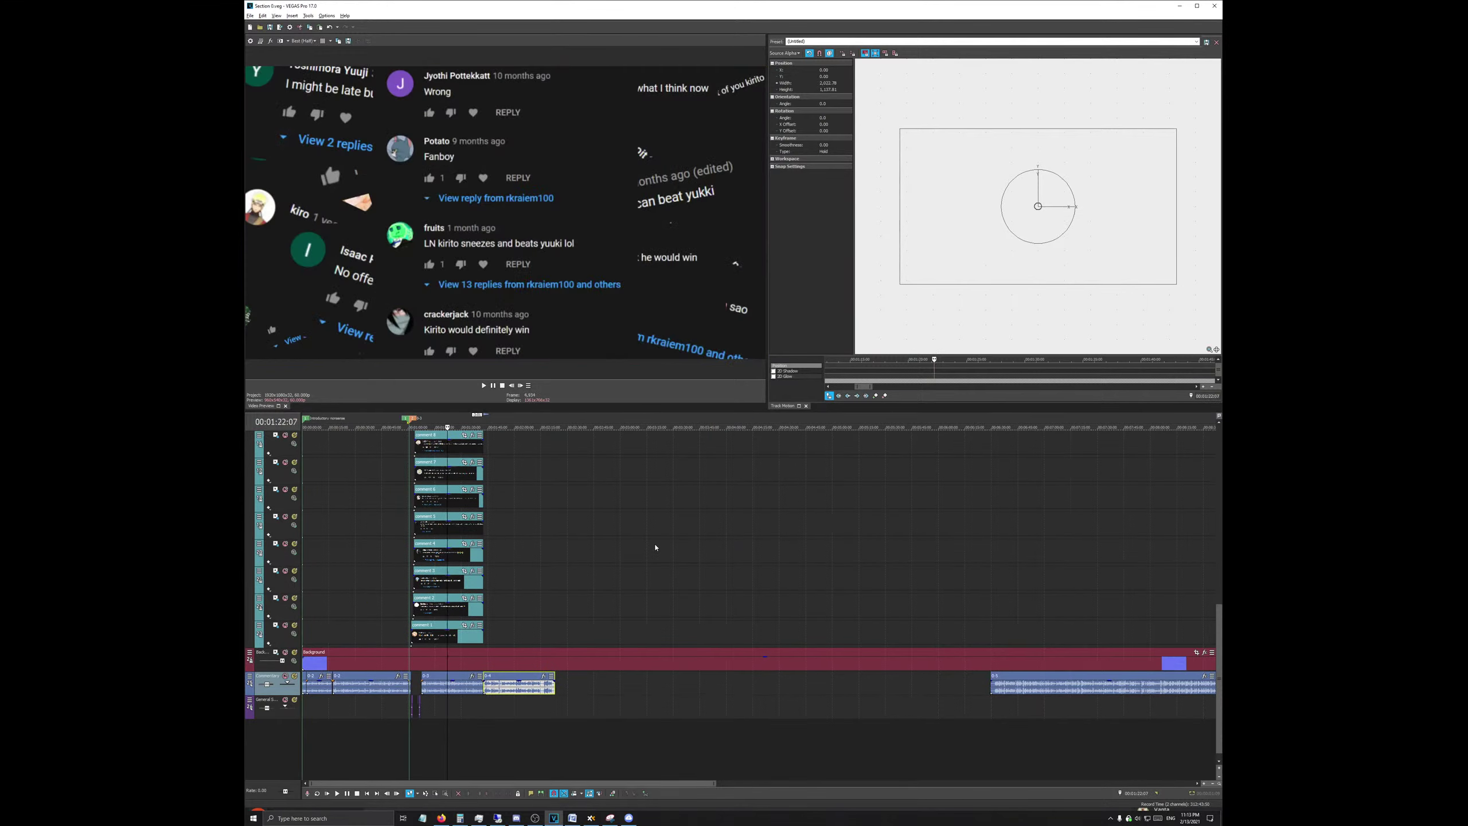
{"action": "scroll", "coordinate": [655, 547], "scroll_direction": "down", "scroll_amount": 4}
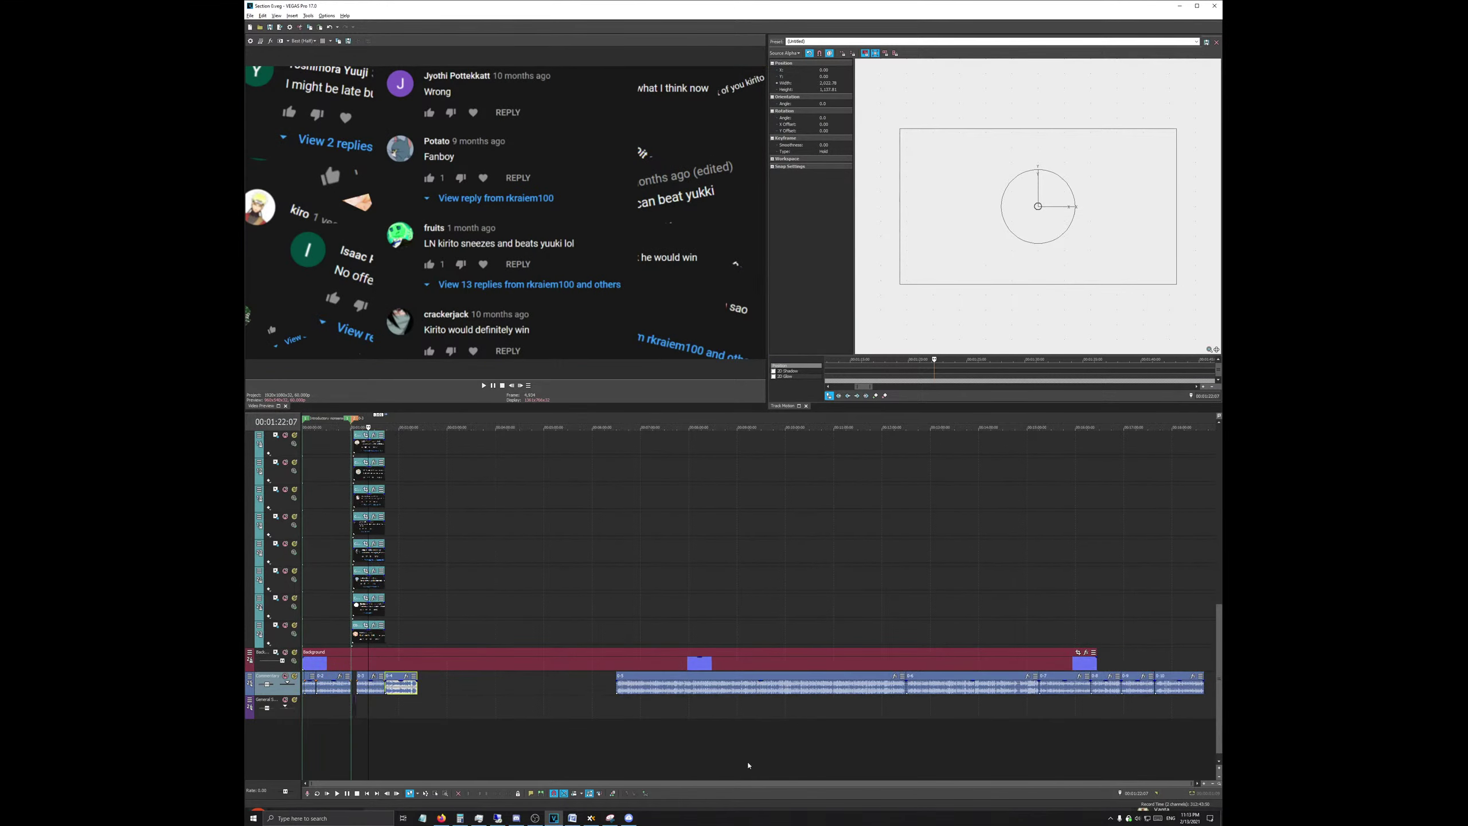
Step: Switch to the script document in Microsoft Word and look through its sections
{"action": "left_click", "coordinate": [572, 818]}
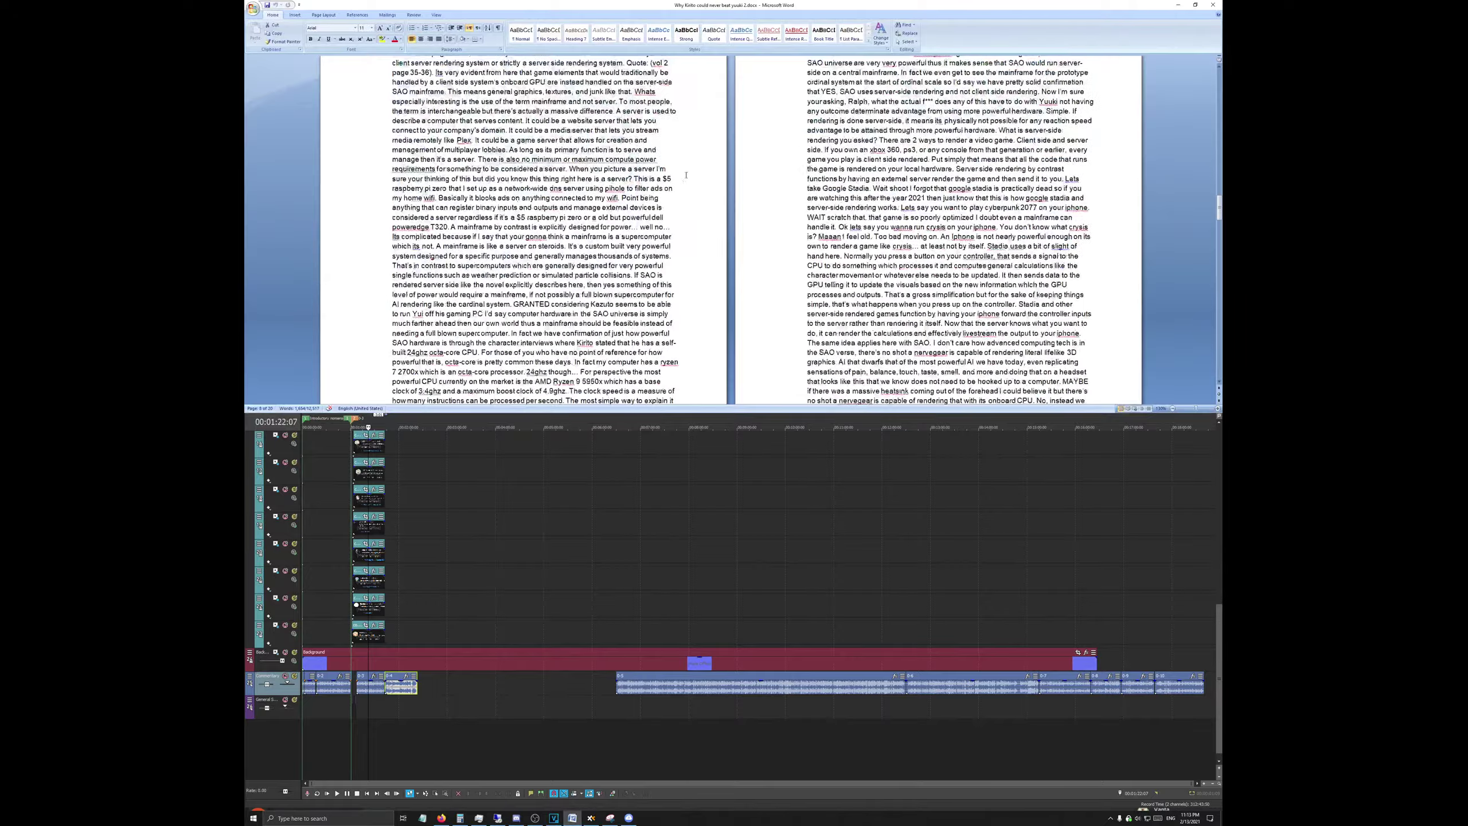
{"action": "scroll", "coordinate": [679, 182], "scroll_direction": "down", "scroll_amount": 15}
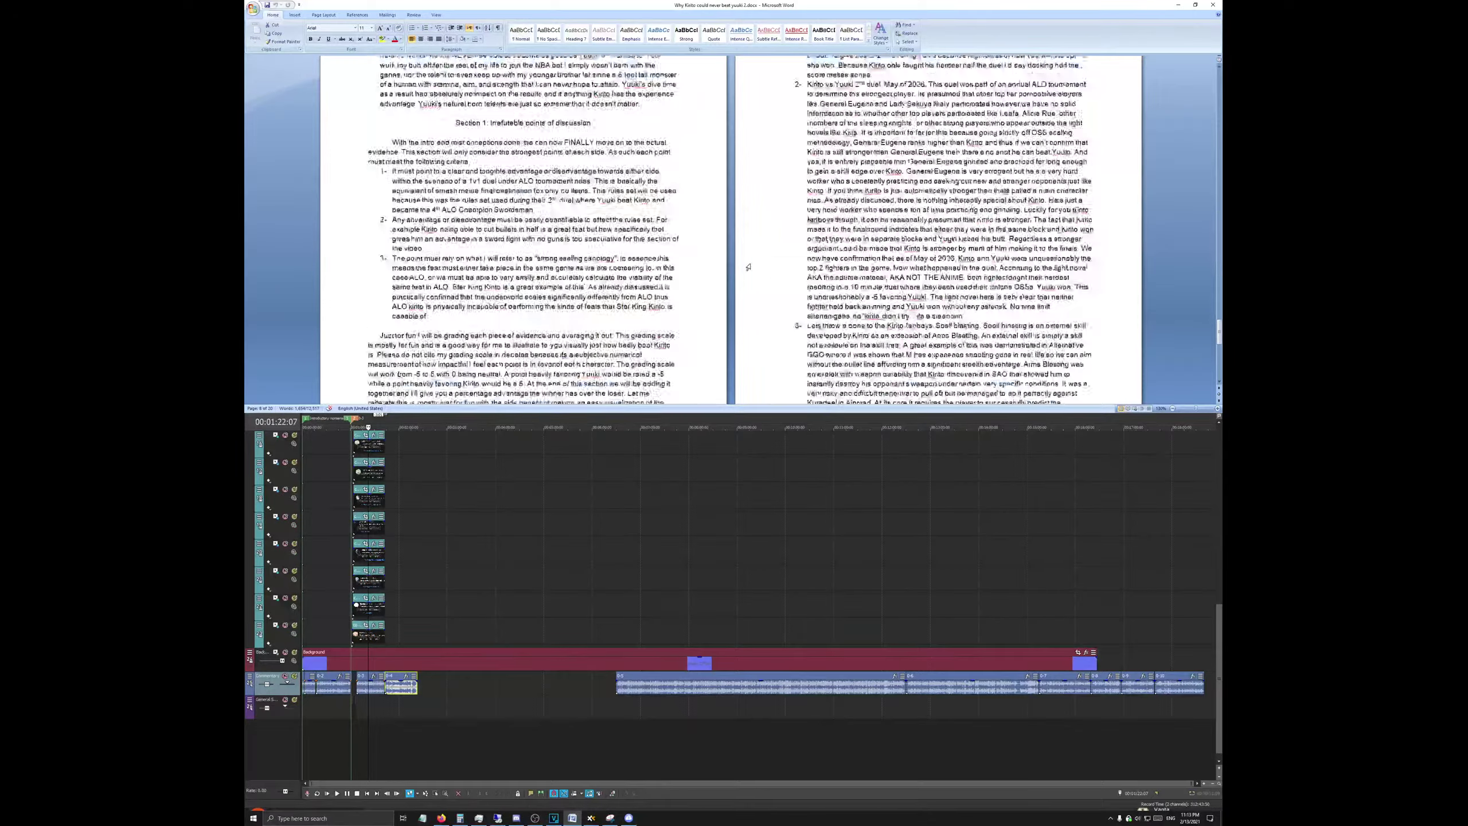
{"action": "scroll", "coordinate": [735, 281], "scroll_direction": "down", "scroll_amount": 20}
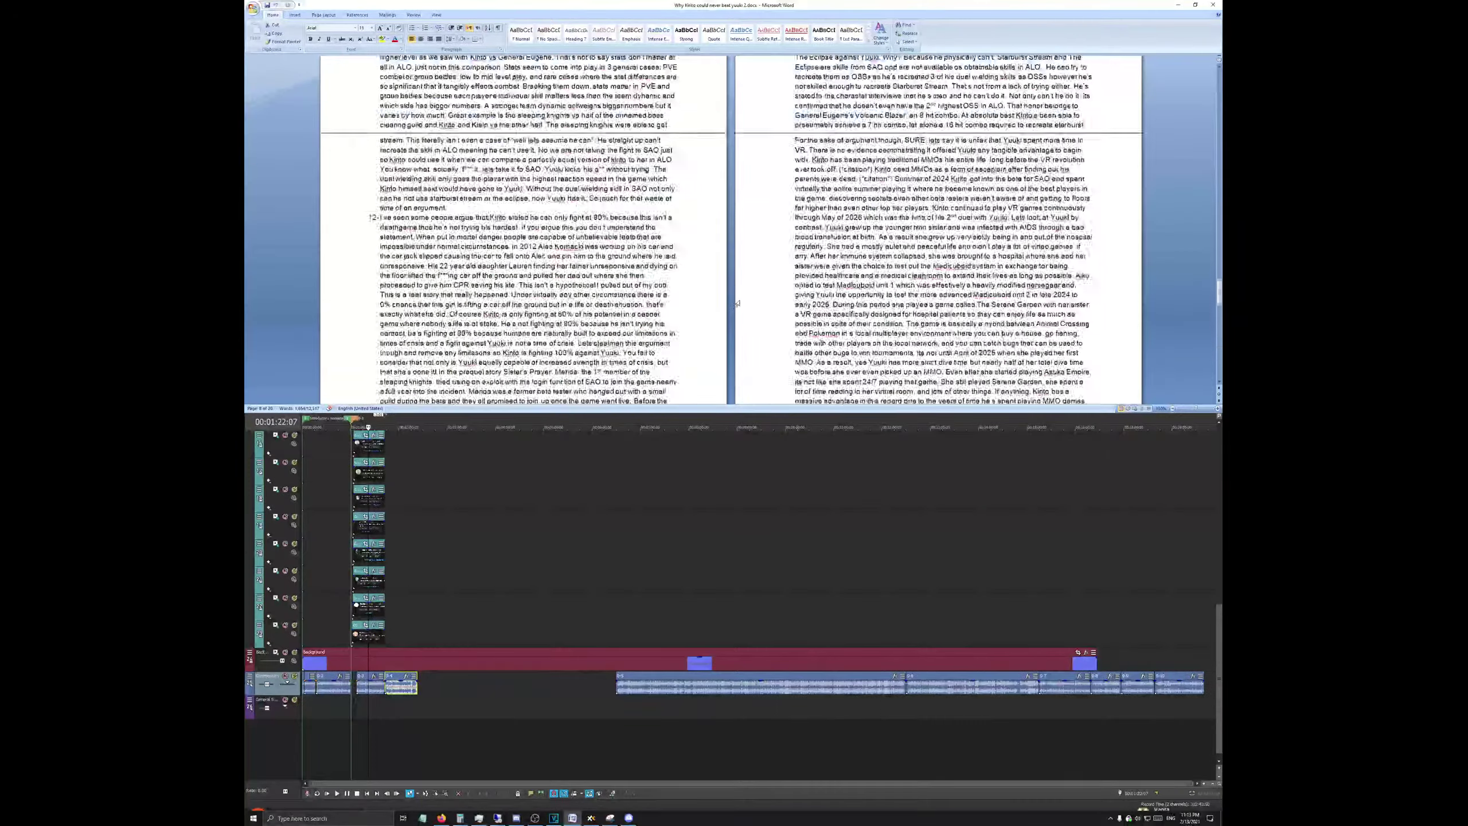
{"action": "scroll", "coordinate": [735, 313], "scroll_direction": "up", "scroll_amount": 20}
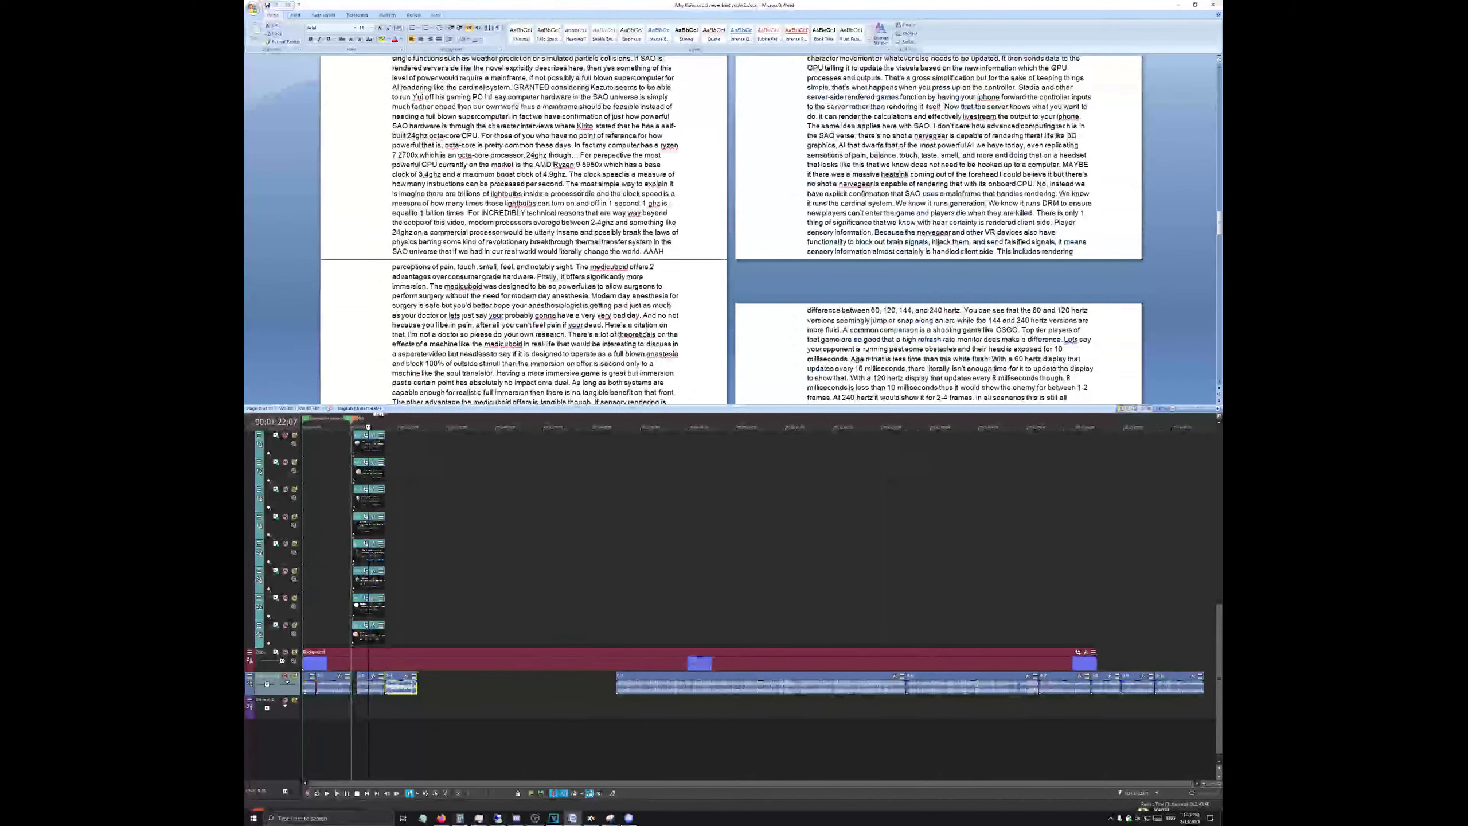
Step: Switch to the browser and check the YouTube page of the live editing stream and its chat
{"action": "key", "text": "alt+Tab"}
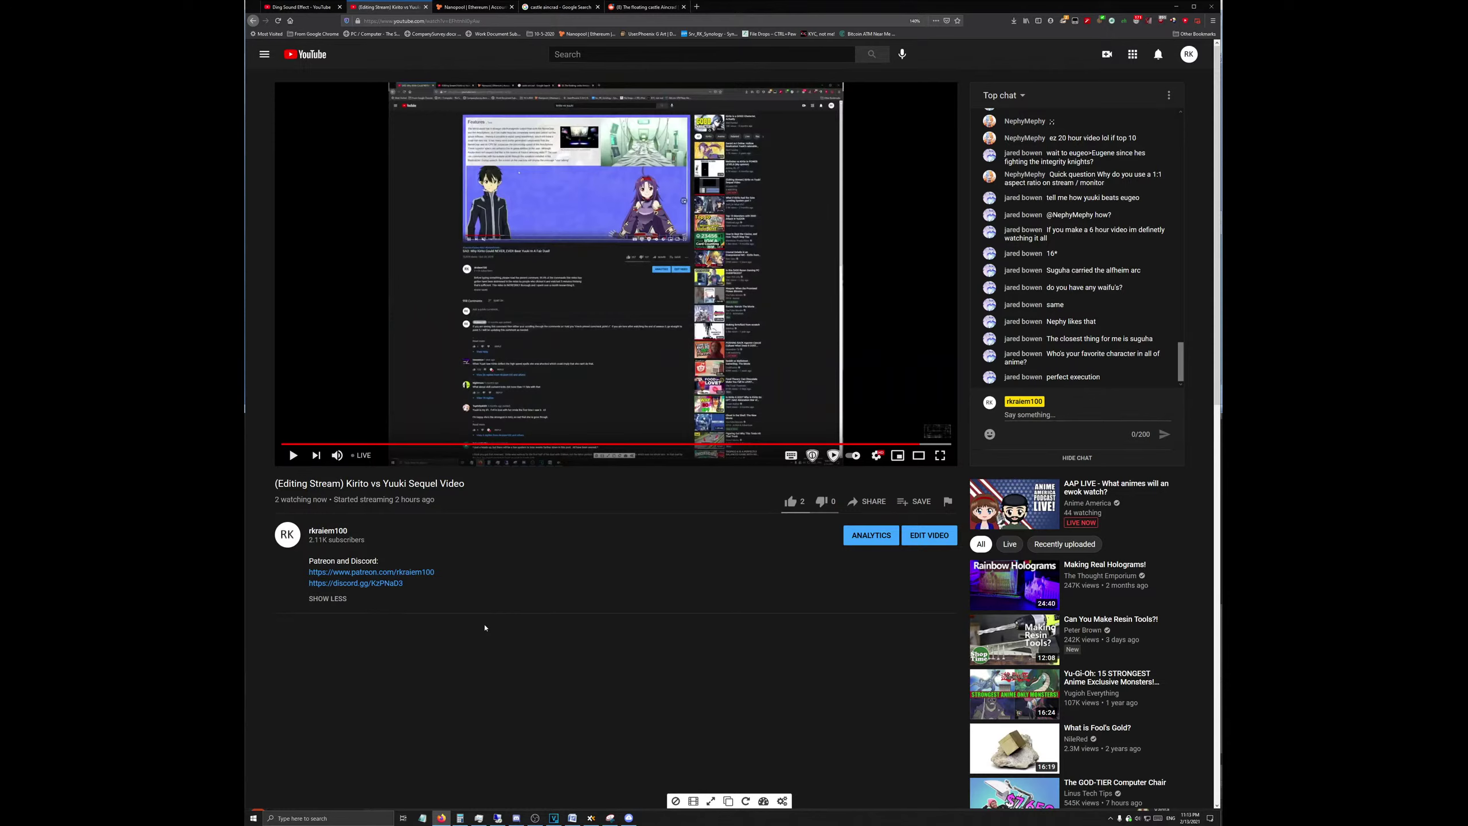
{"action": "scroll", "coordinate": [455, 583], "scroll_direction": "down", "scroll_amount": 1}
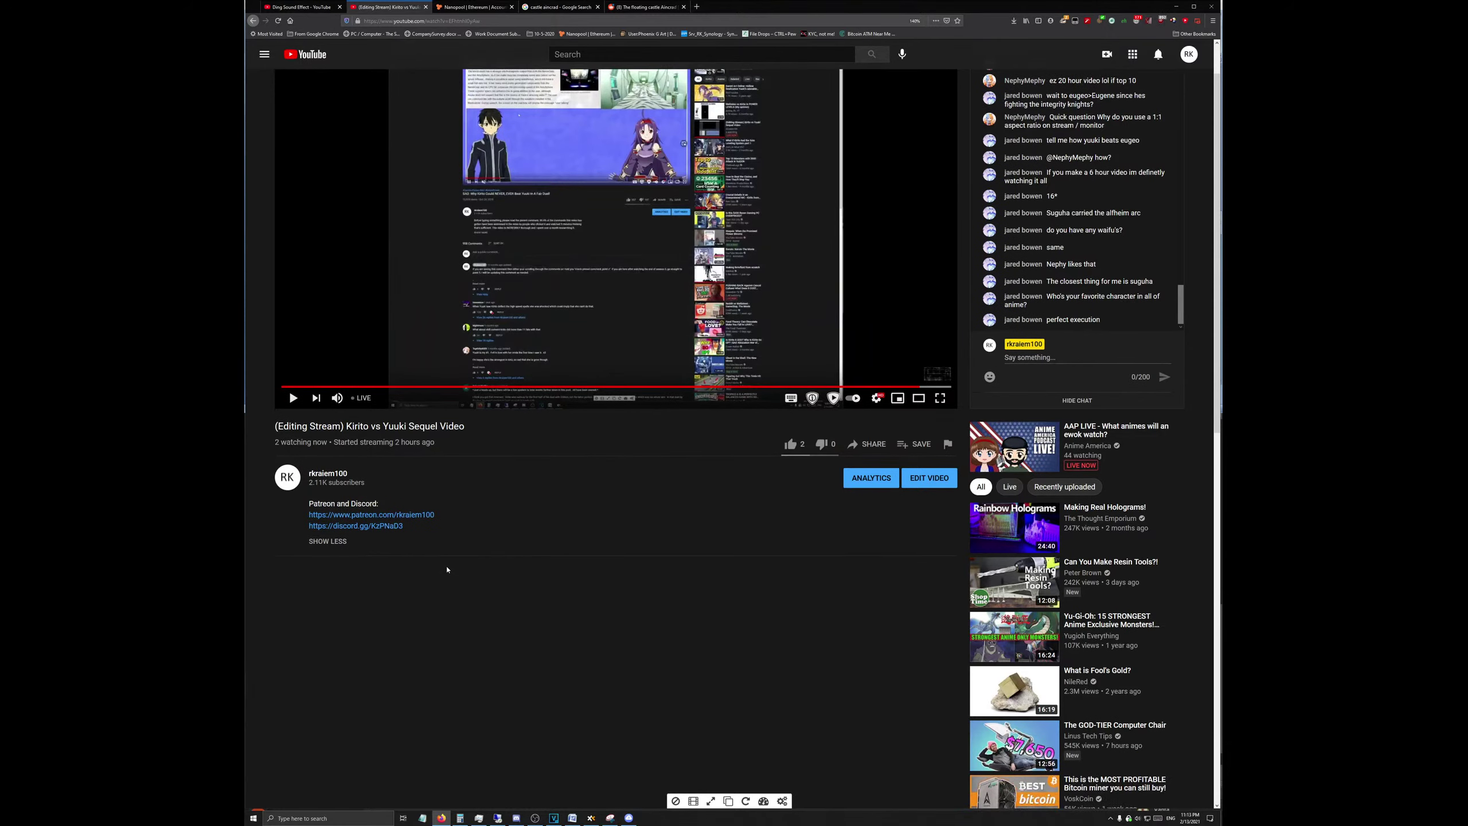
{"action": "scroll", "coordinate": [445, 564], "scroll_direction": "up", "scroll_amount": 1}
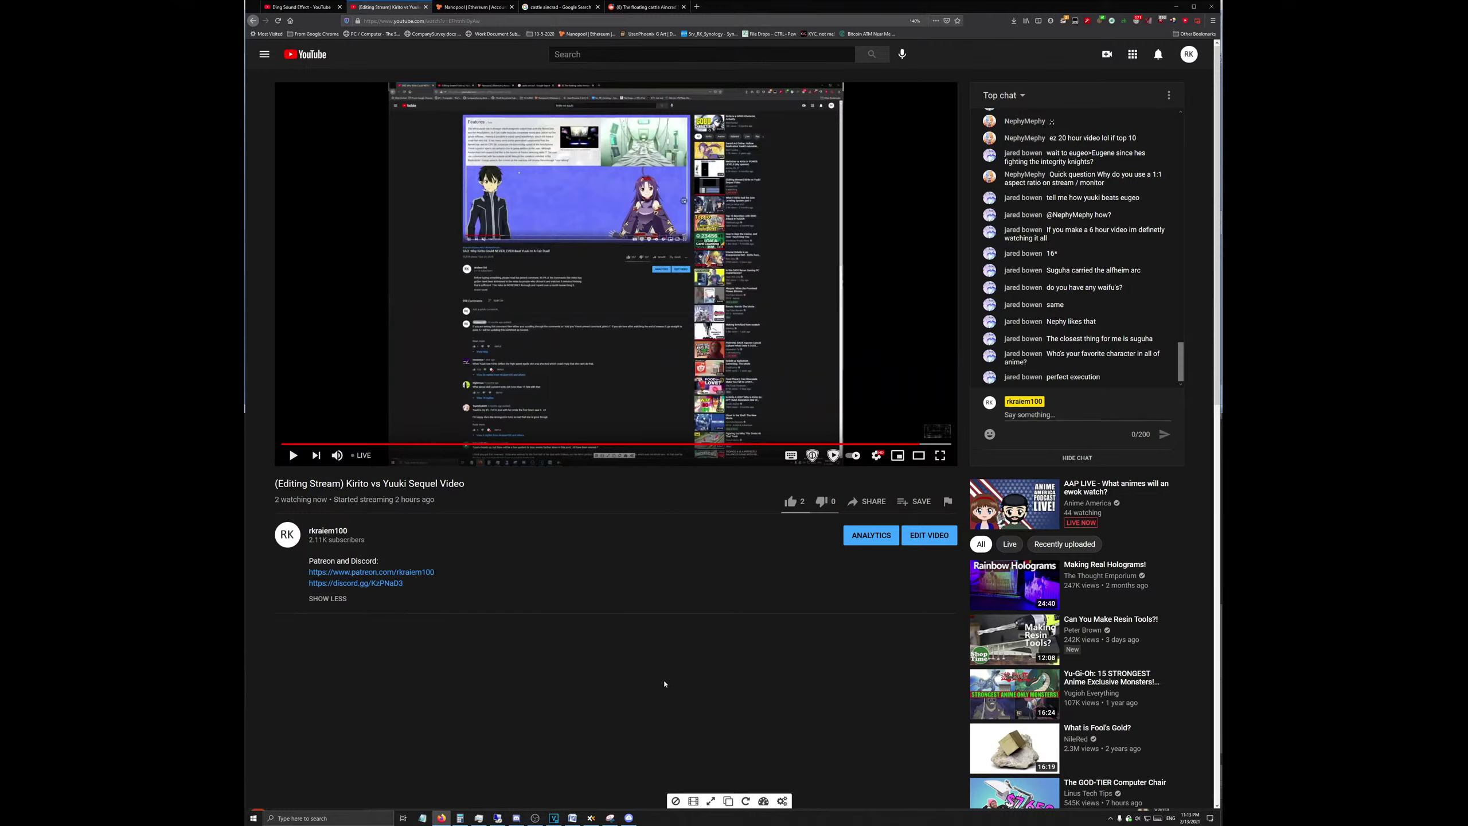
Step: Return to VEGAS Pro, deselect the commentary clip and place the playhead at 00:05:30:22 in the gap before the long commentary clip
{"action": "left_click", "coordinate": [560, 820]}
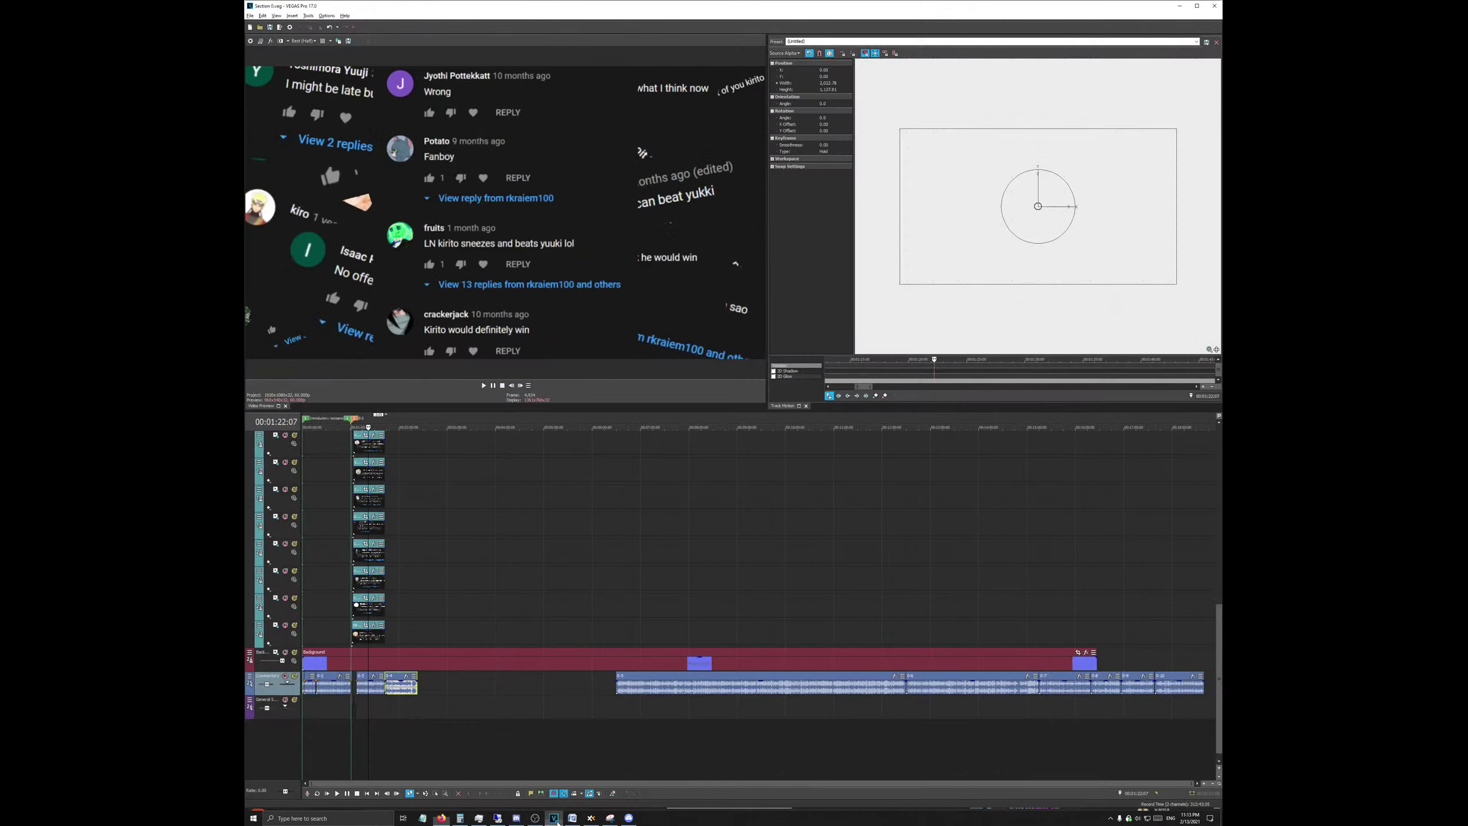
{"action": "left_click", "coordinate": [554, 818]}
{"action": "left_click", "coordinate": [554, 818]}
{"action": "left_click", "coordinate": [564, 531]}
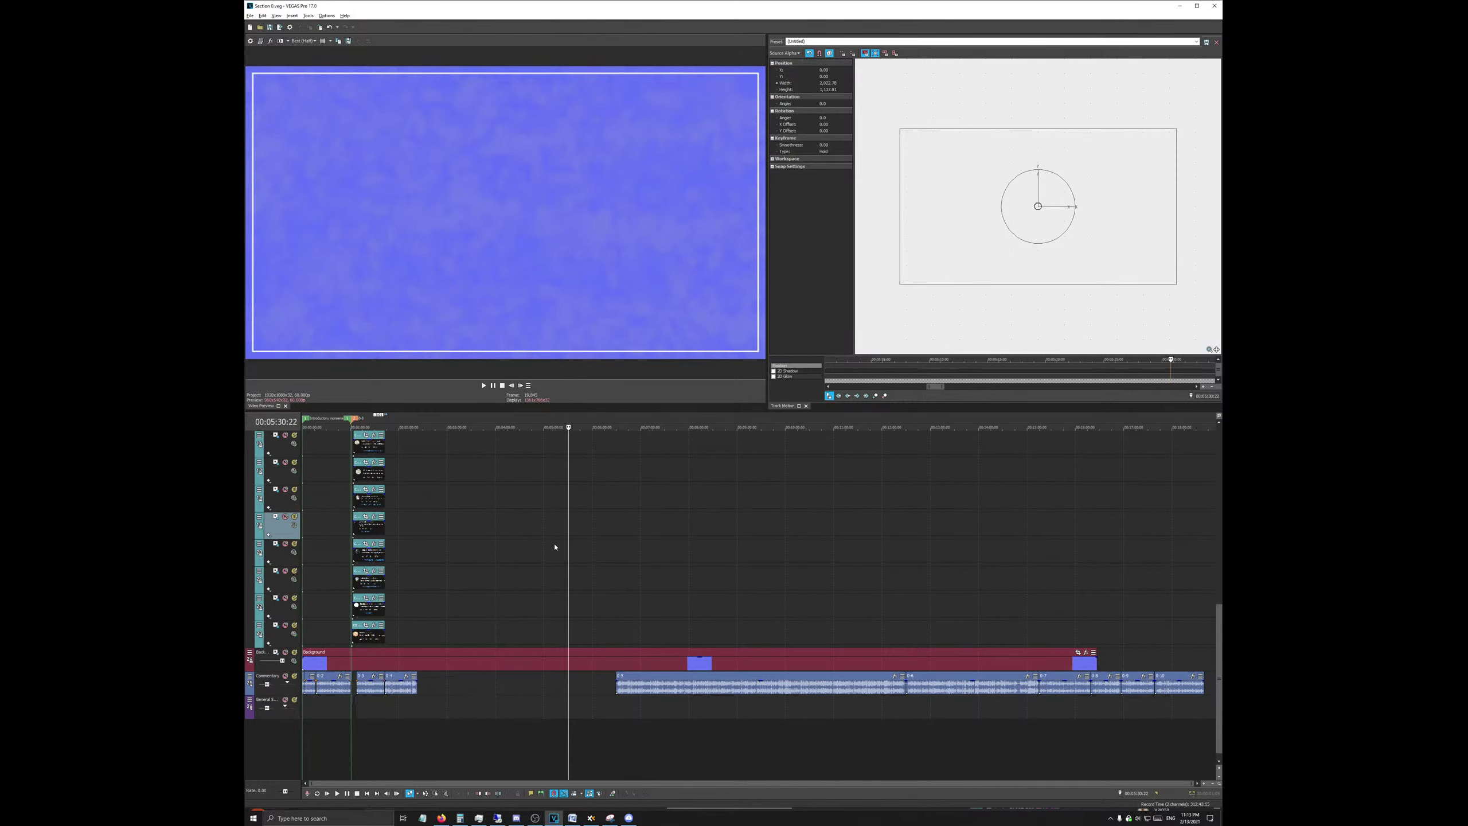
{"action": "scroll", "coordinate": [540, 530], "scroll_direction": "up", "scroll_amount": 2}
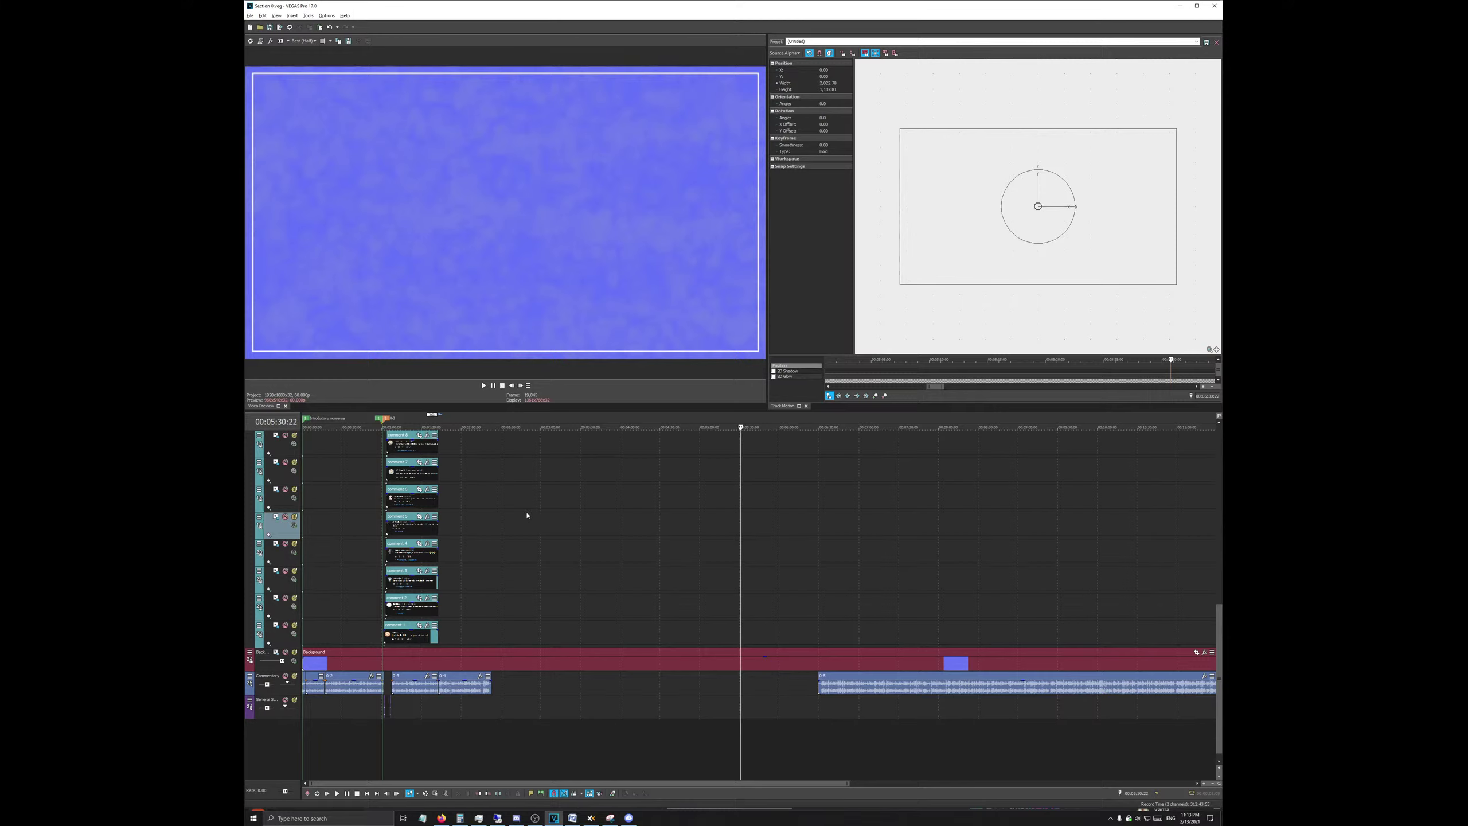